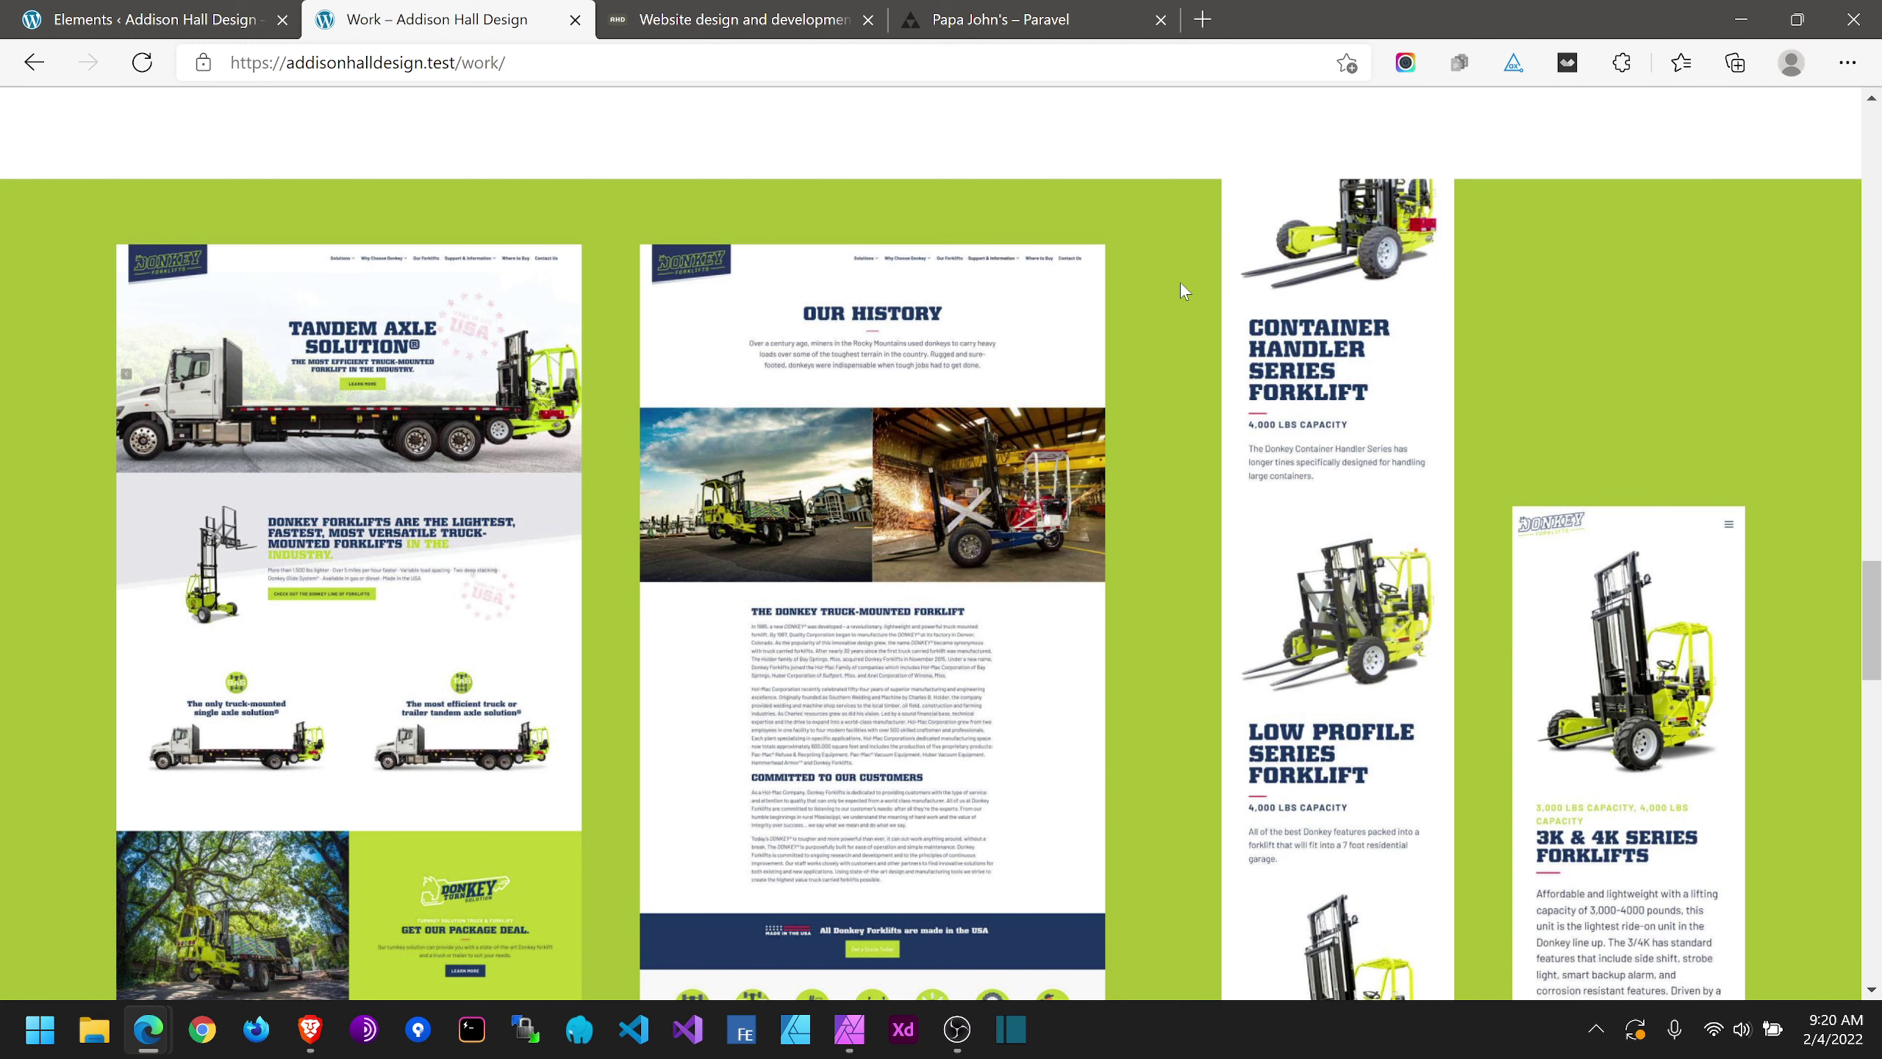
Step: Review the Work page's portfolio, from the Donkey Forklifts entry back up to the Blanchard Group showcase
scroll(1186, 288, down, 1)
scroll(1186, 285, down, 7)
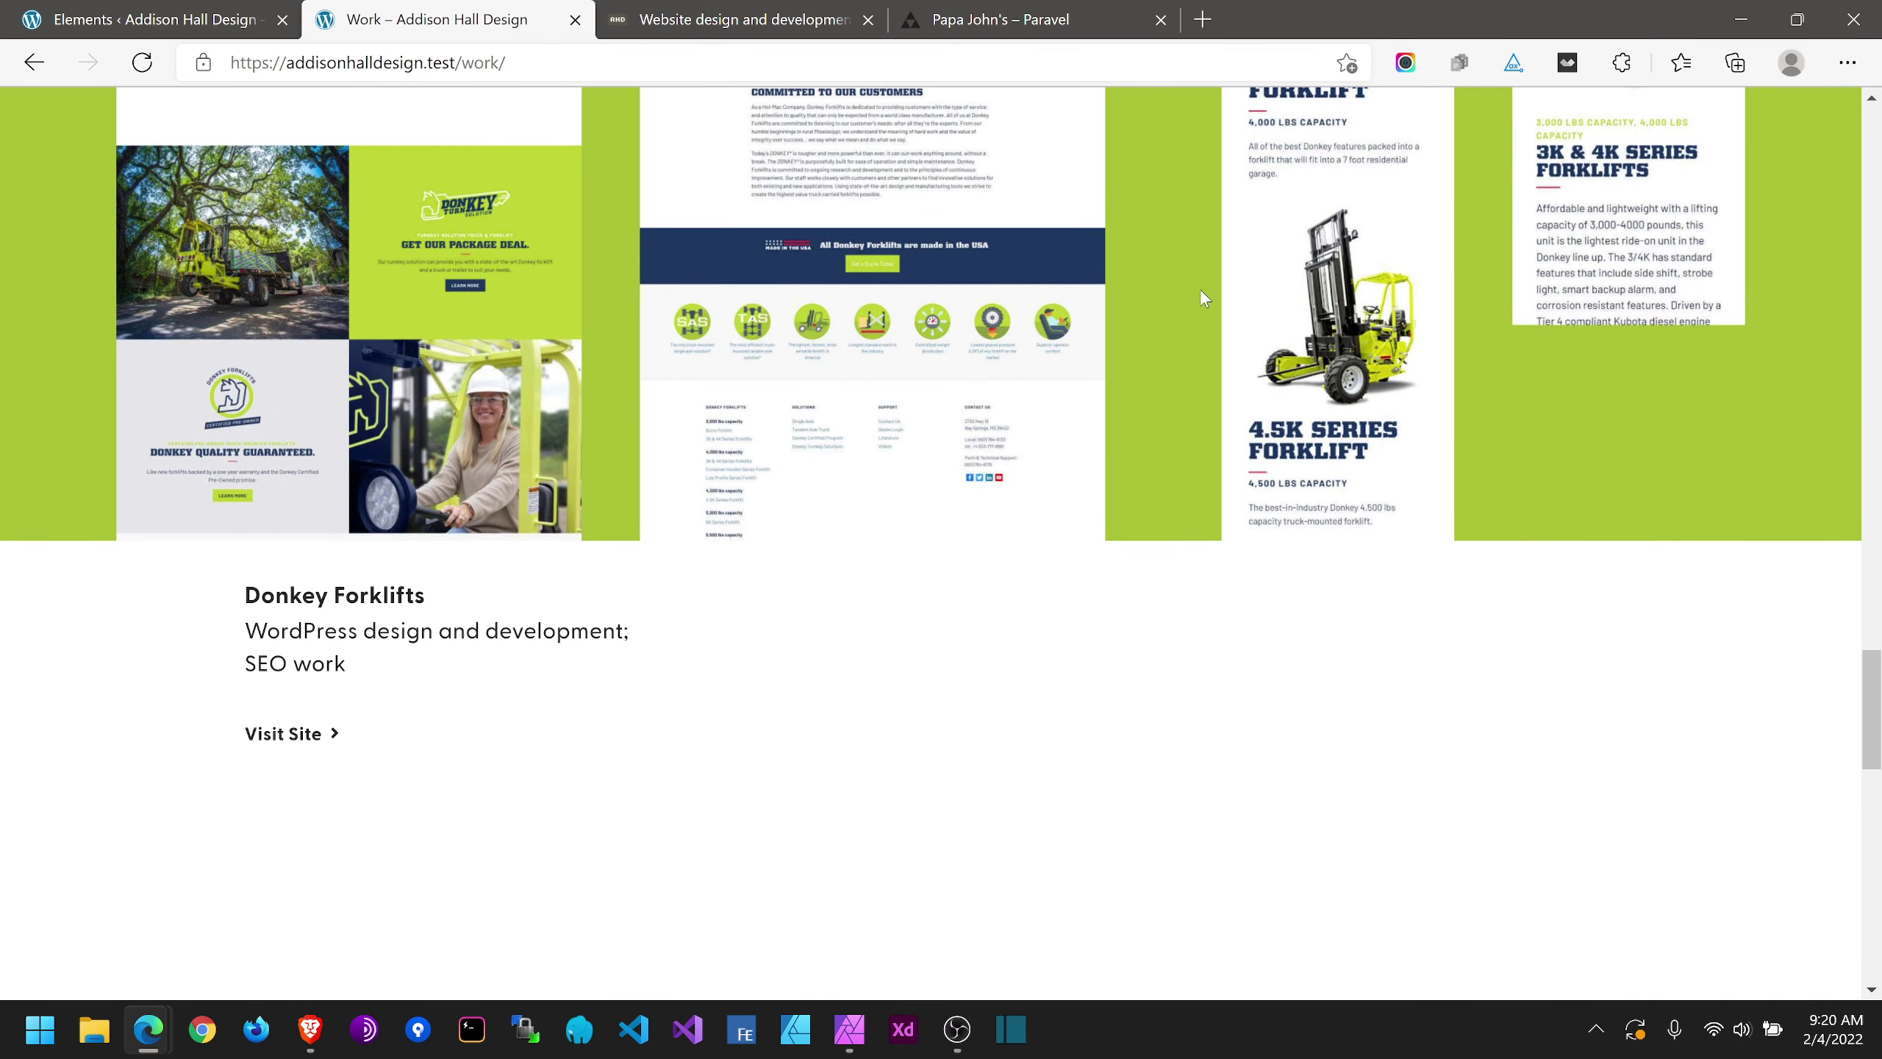
scroll(1199, 288, up, 5)
drag(1871, 652, 1872, 163)
scroll(739, 474, down, 2)
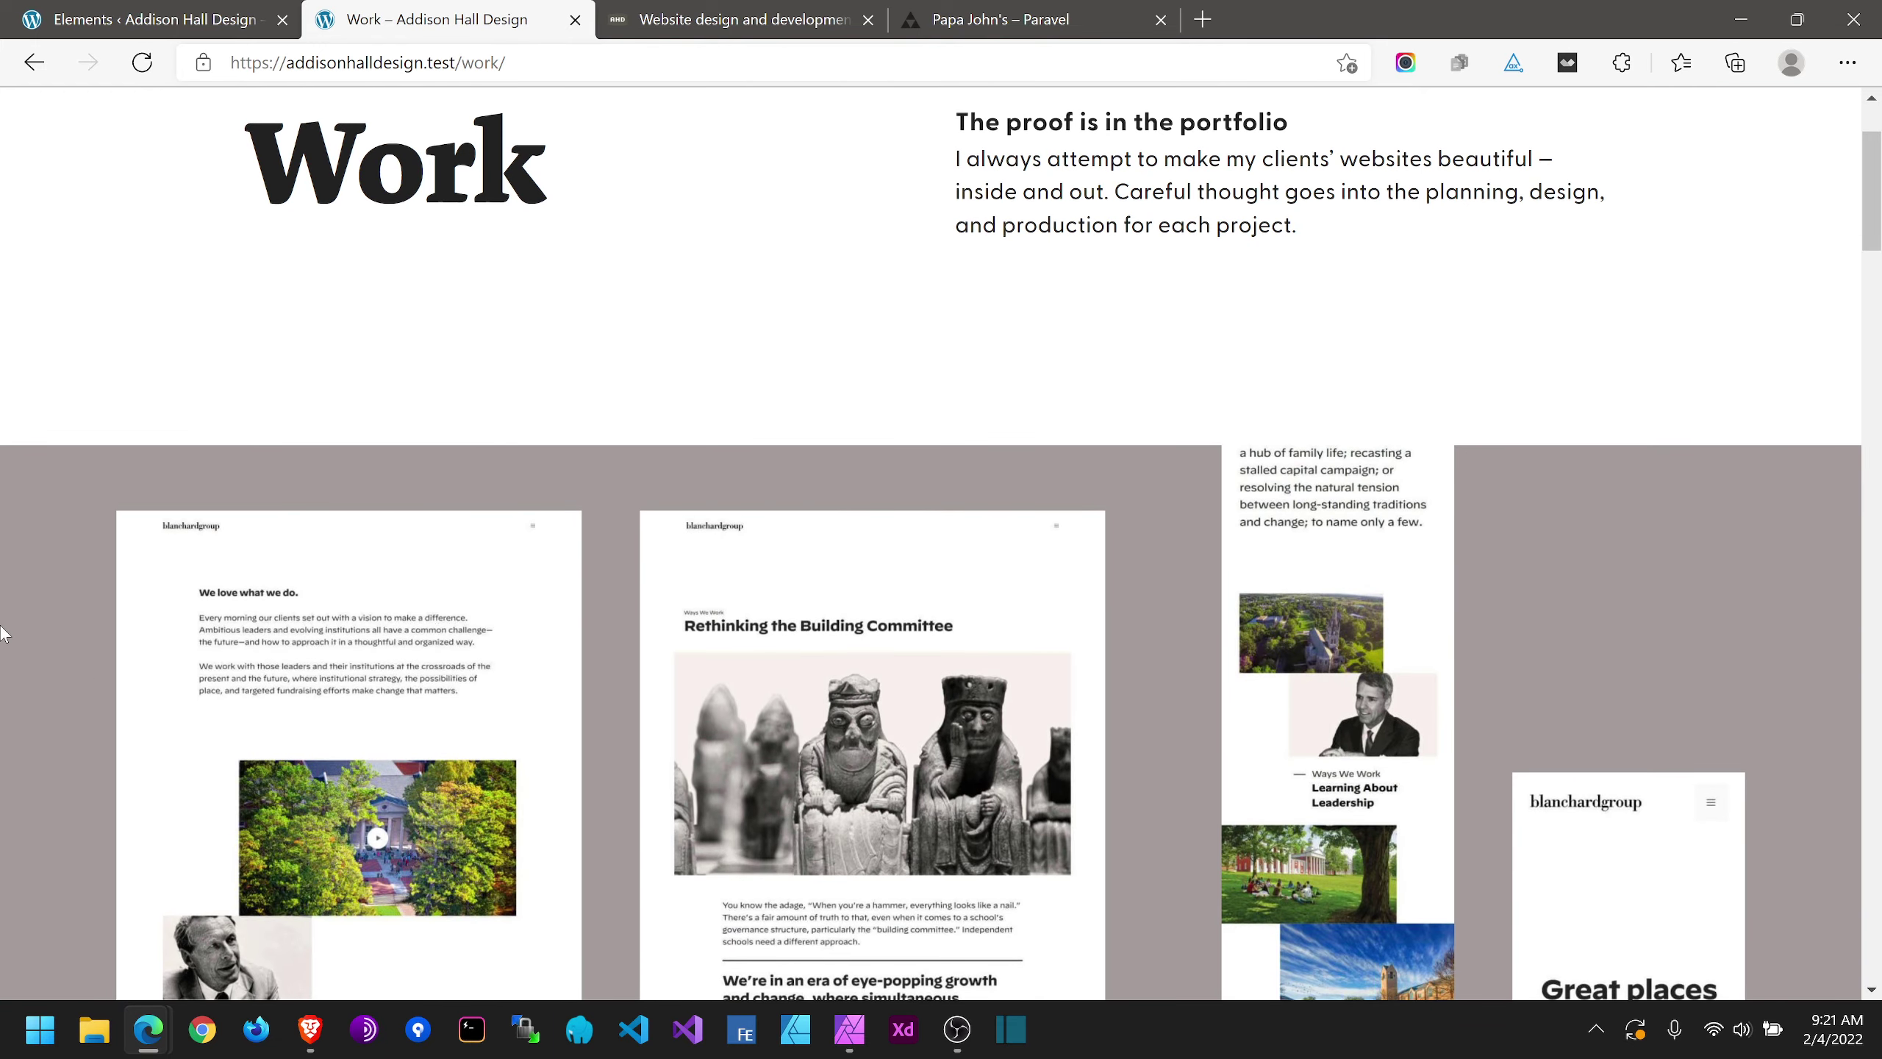
scroll(160, 609, down, 2)
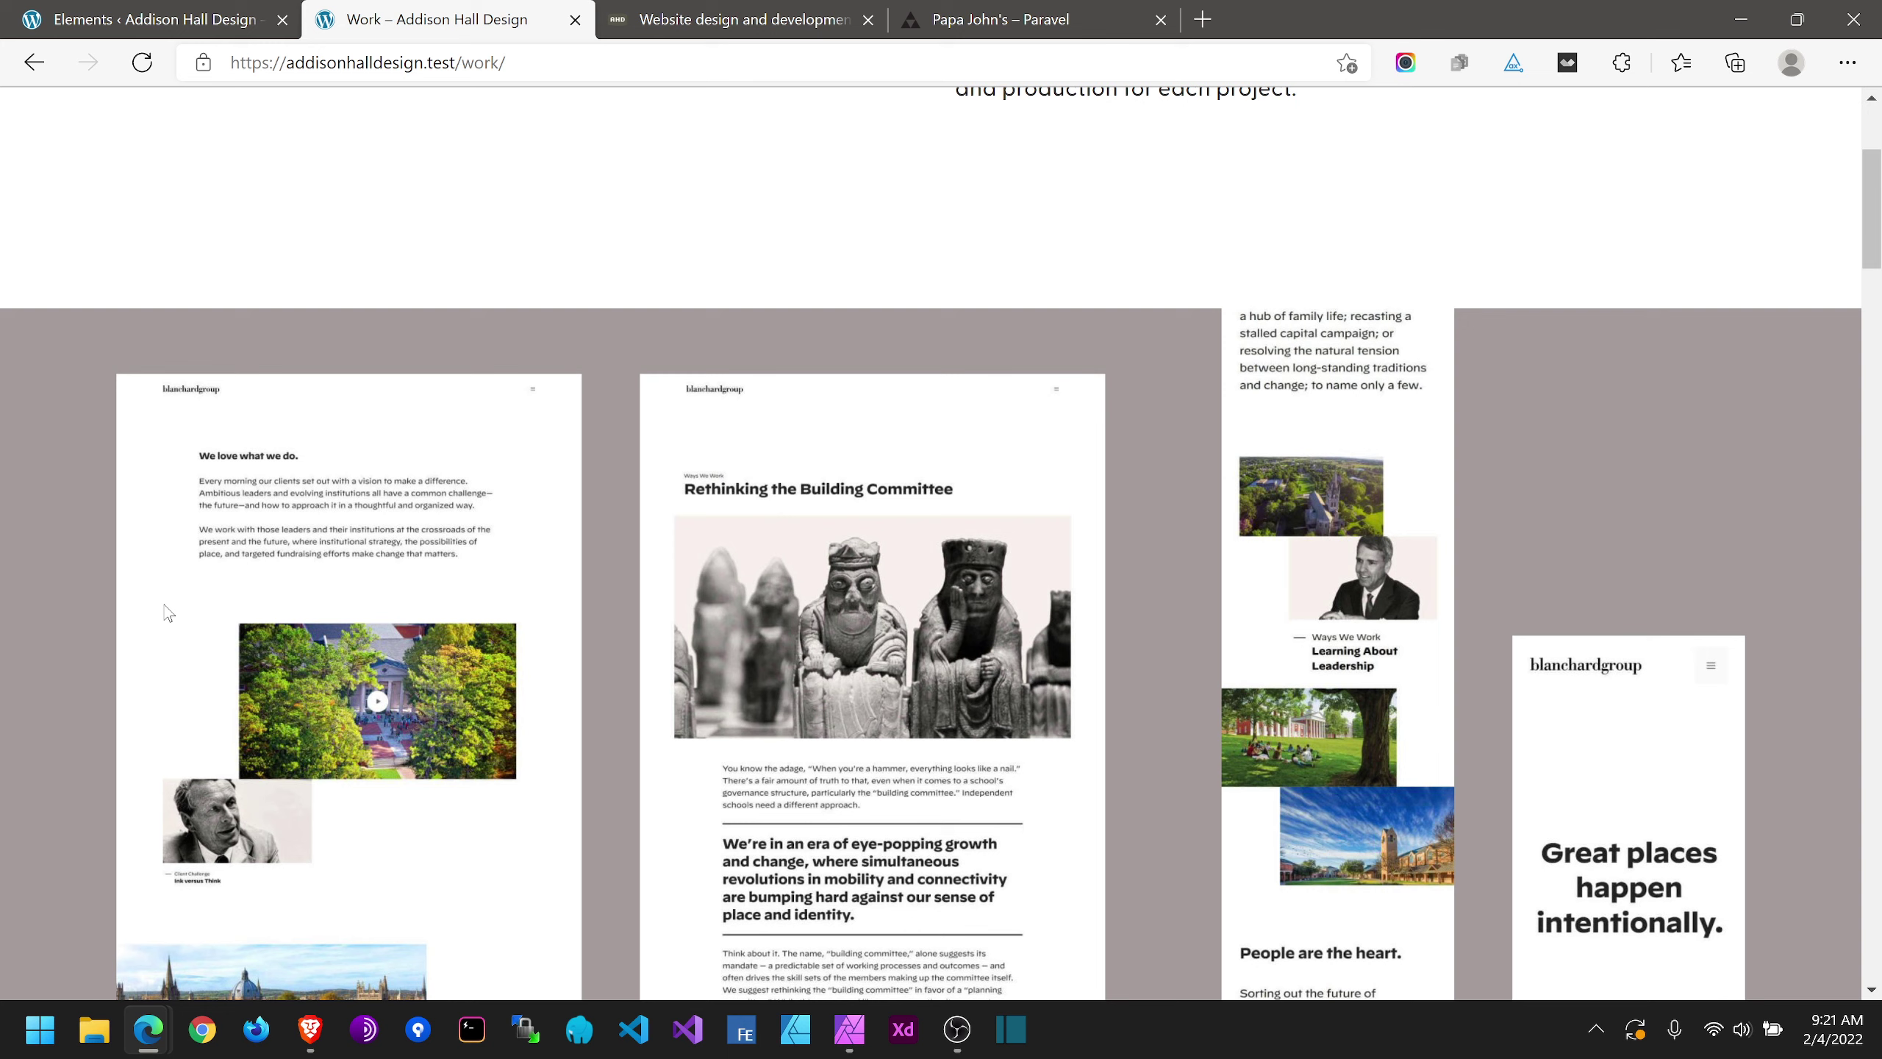
scroll(178, 611, down, 6)
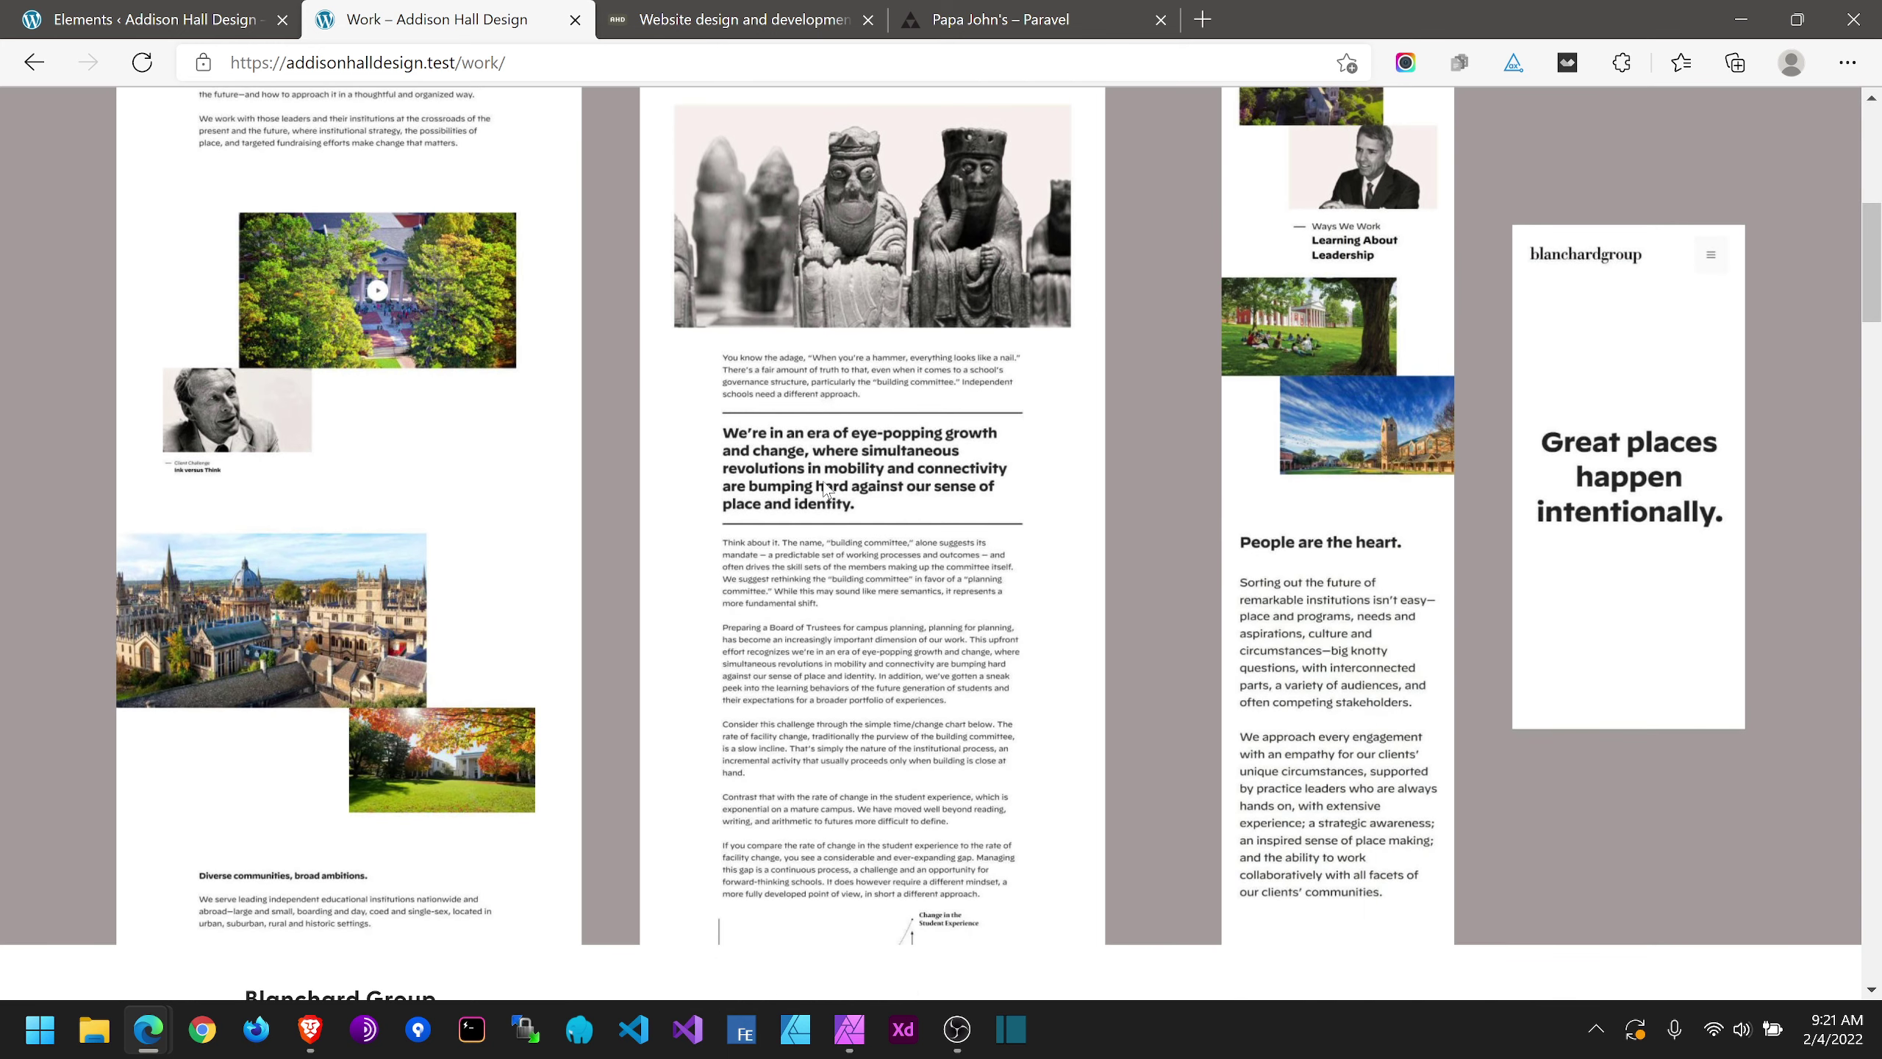
Step: Switch to Affinity Photo and examine the layers in the Blanchard 2 group, temporarily hiding the donkey and mela groups
click(843, 1032)
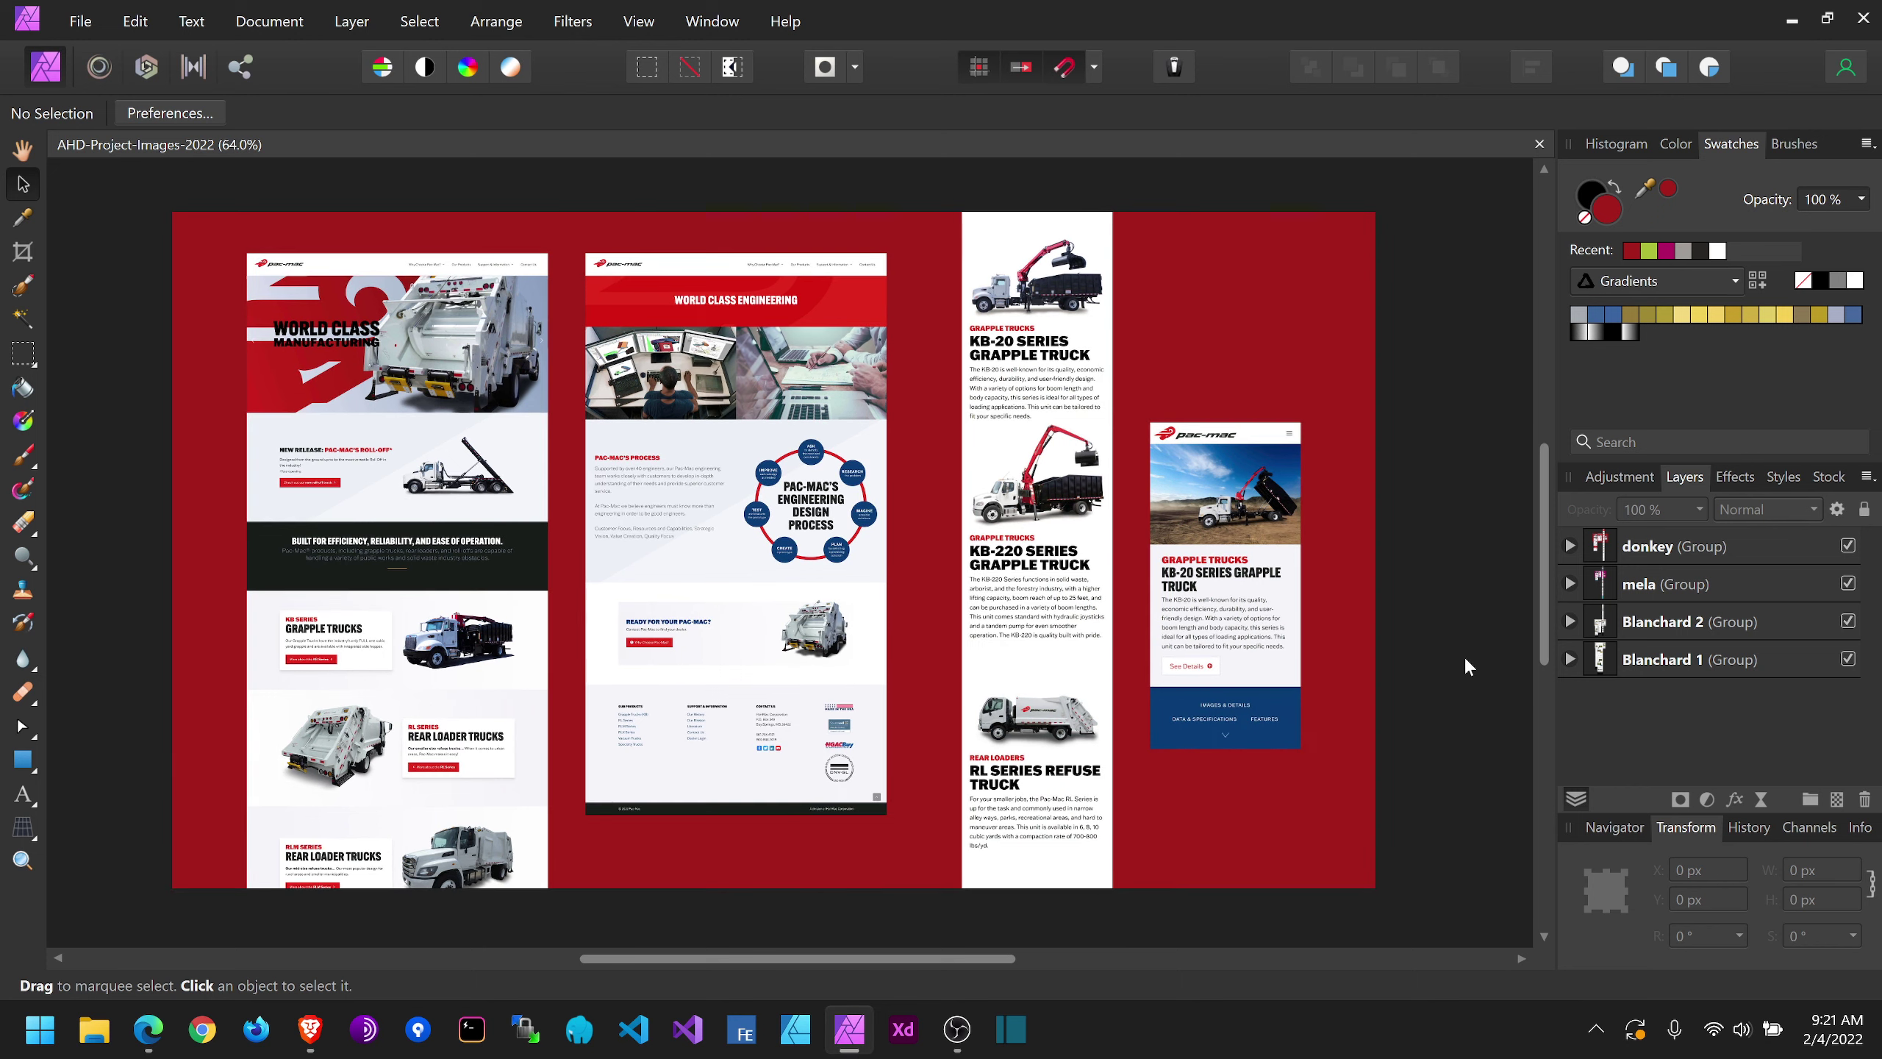
click(1848, 547)
click(1848, 584)
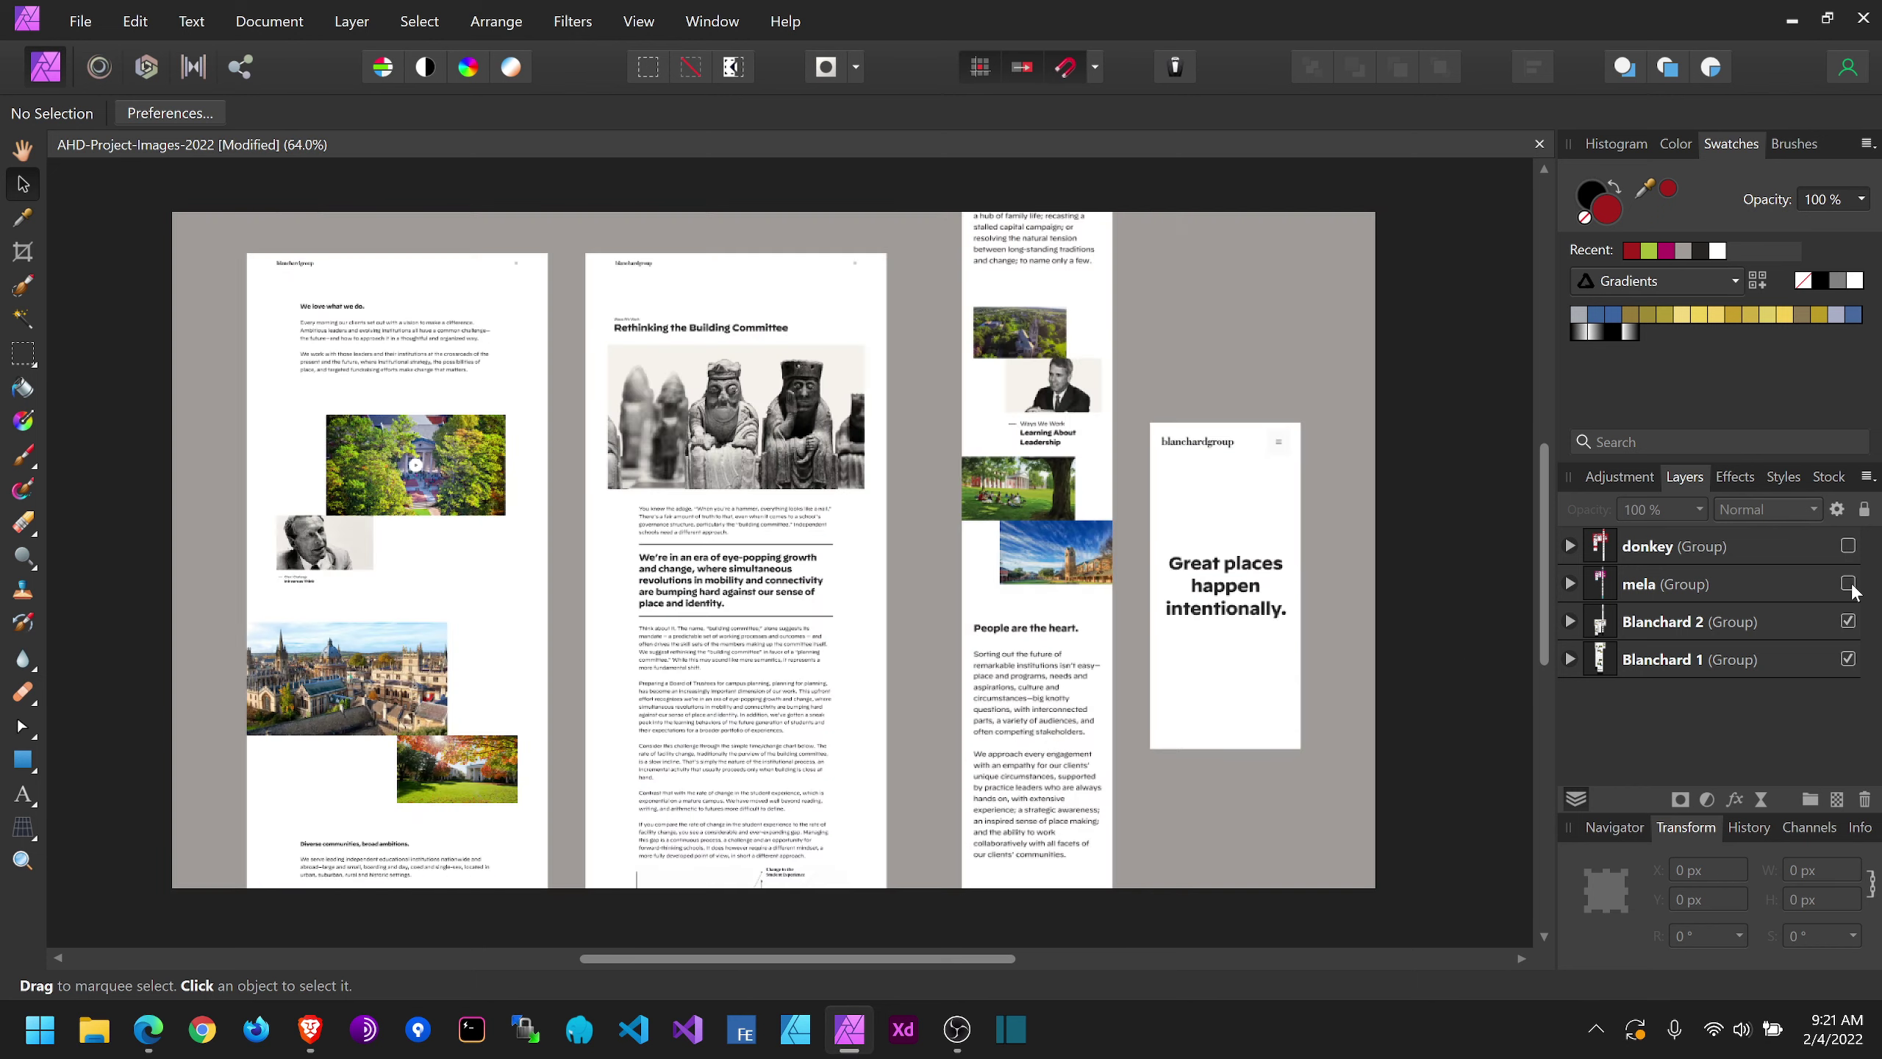
click(1568, 624)
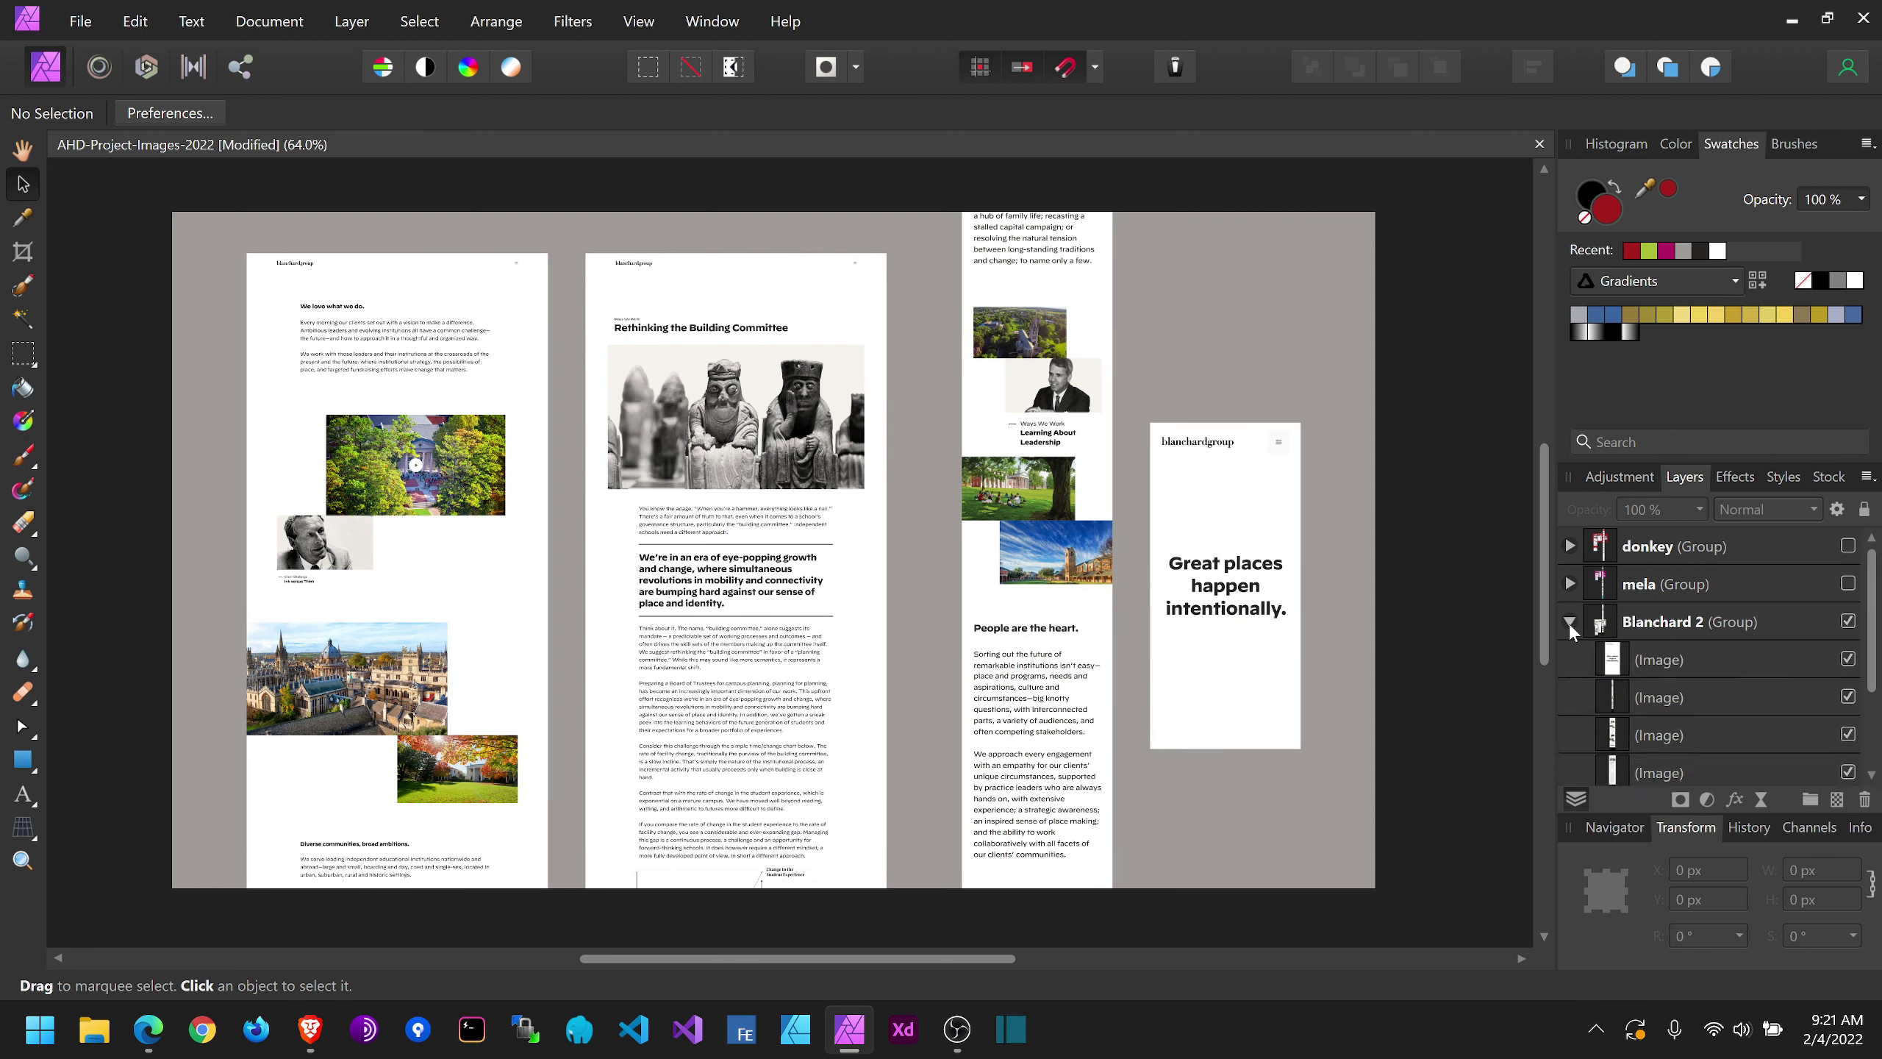
scroll(1735, 685, down, 4)
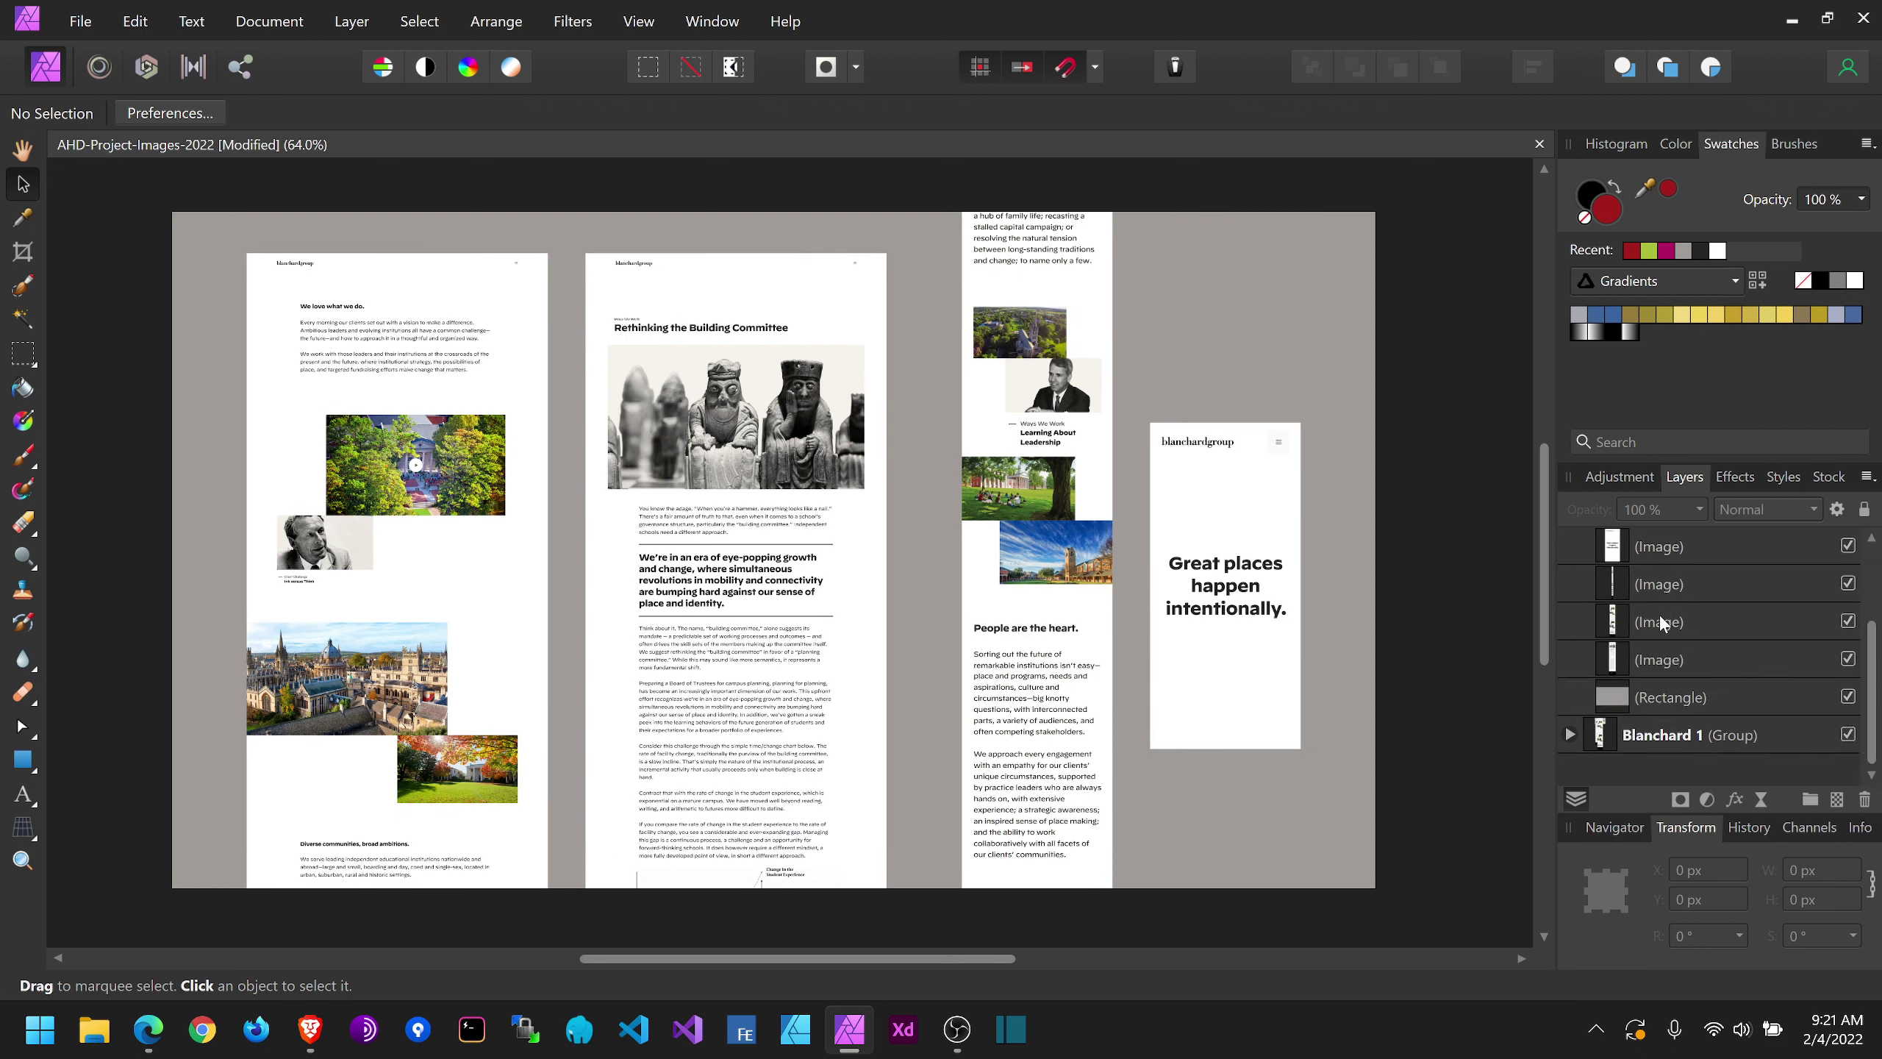
scroll(1659, 622, up, 4)
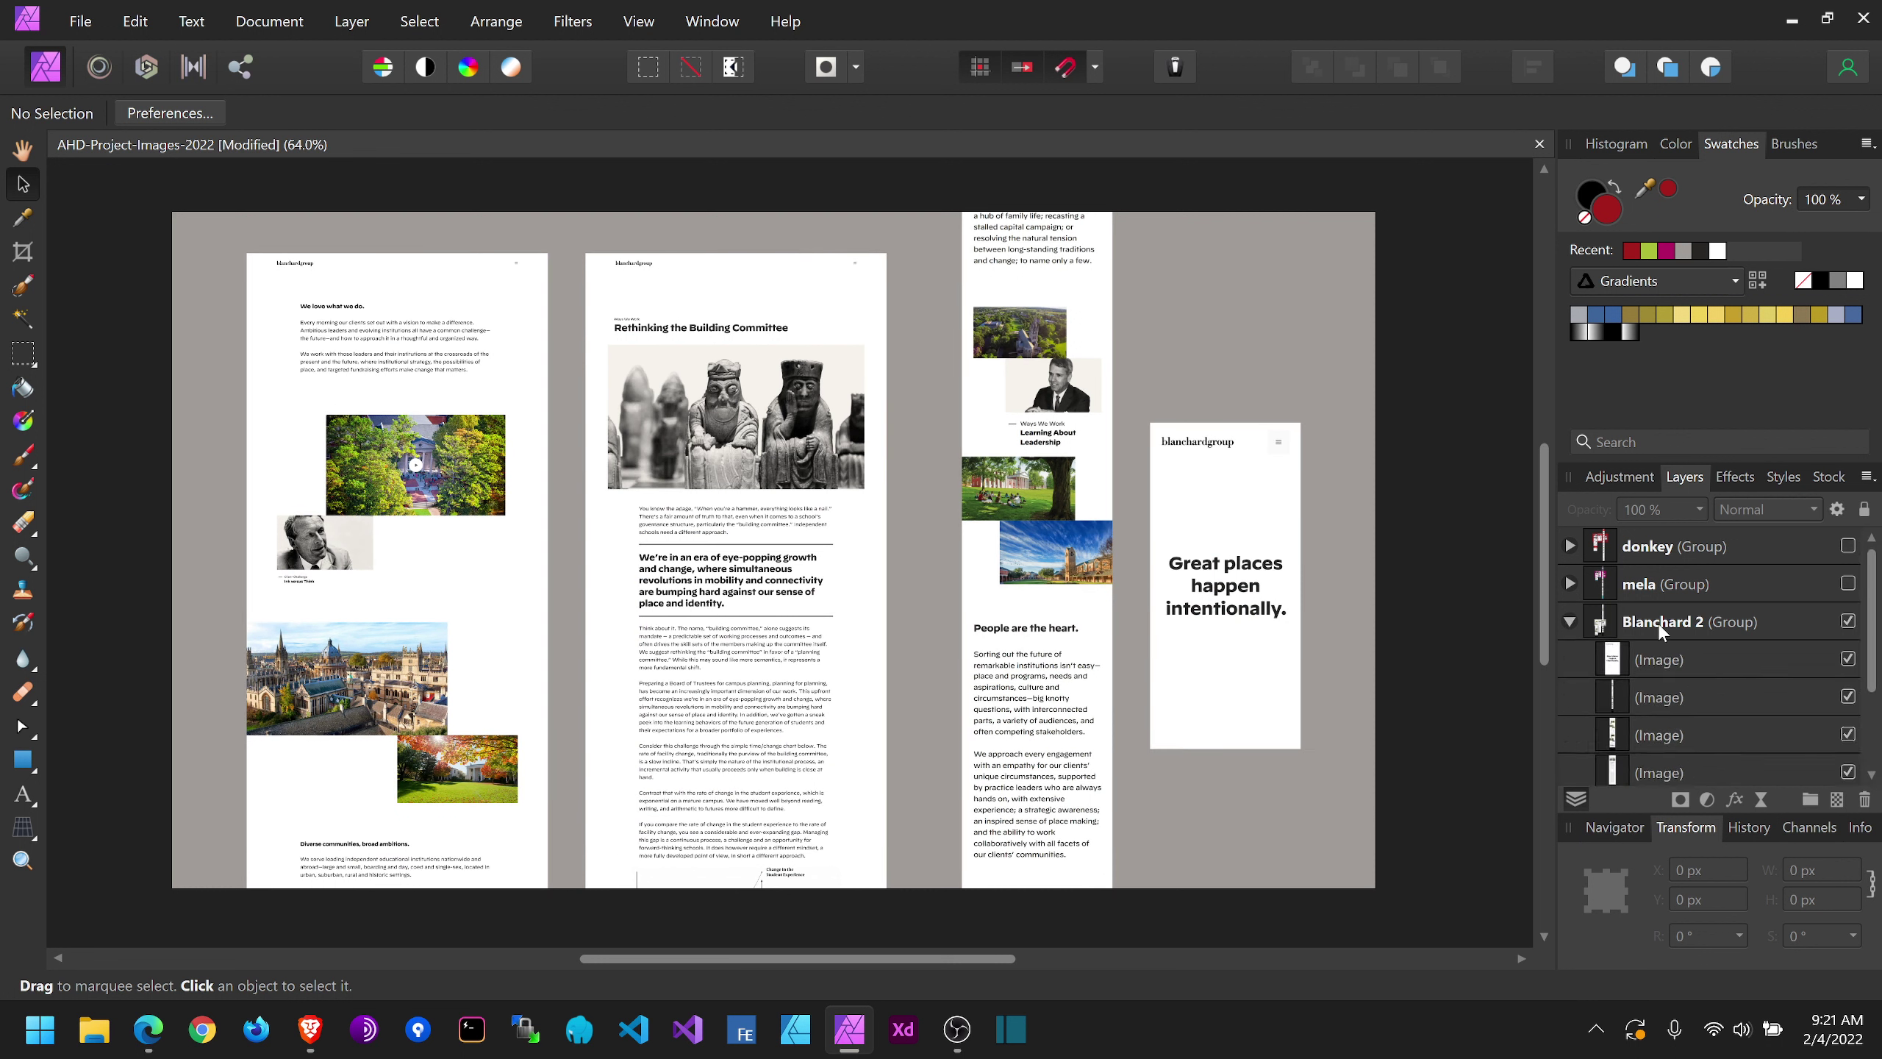
click(1570, 623)
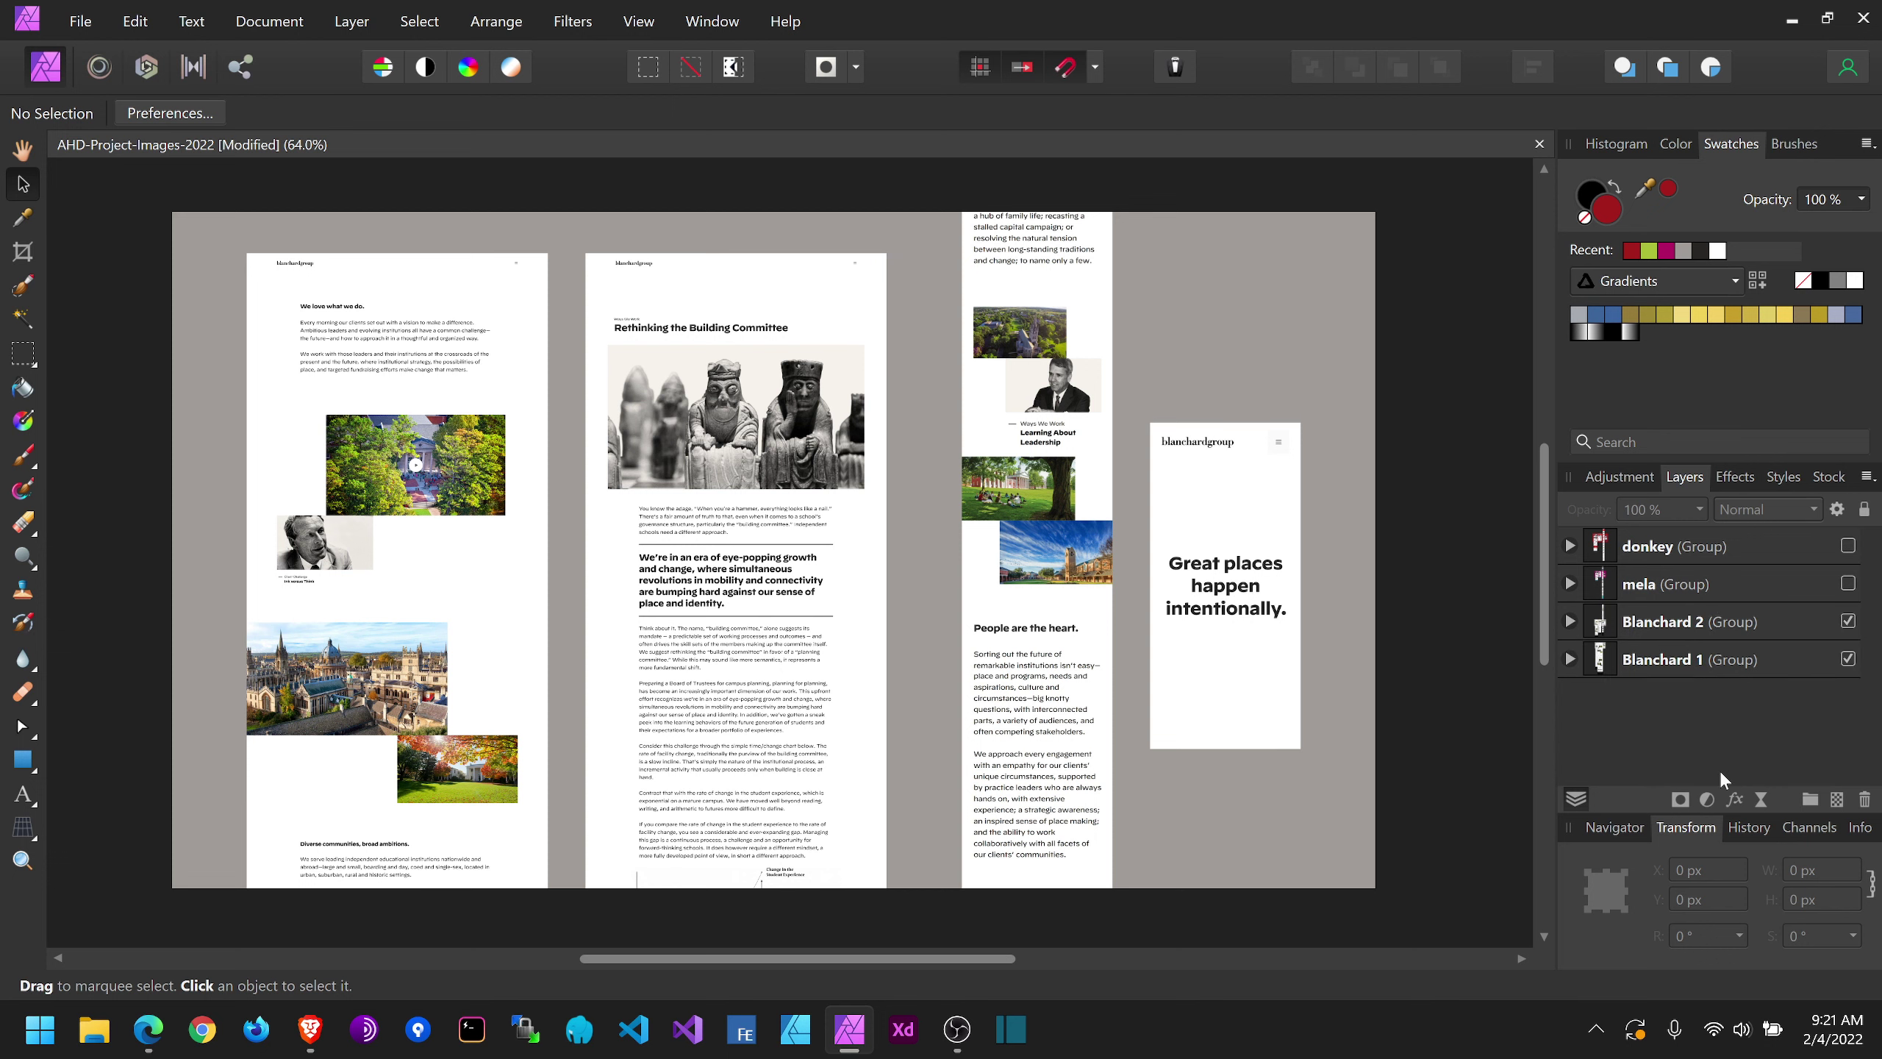
click(1848, 584)
click(1848, 546)
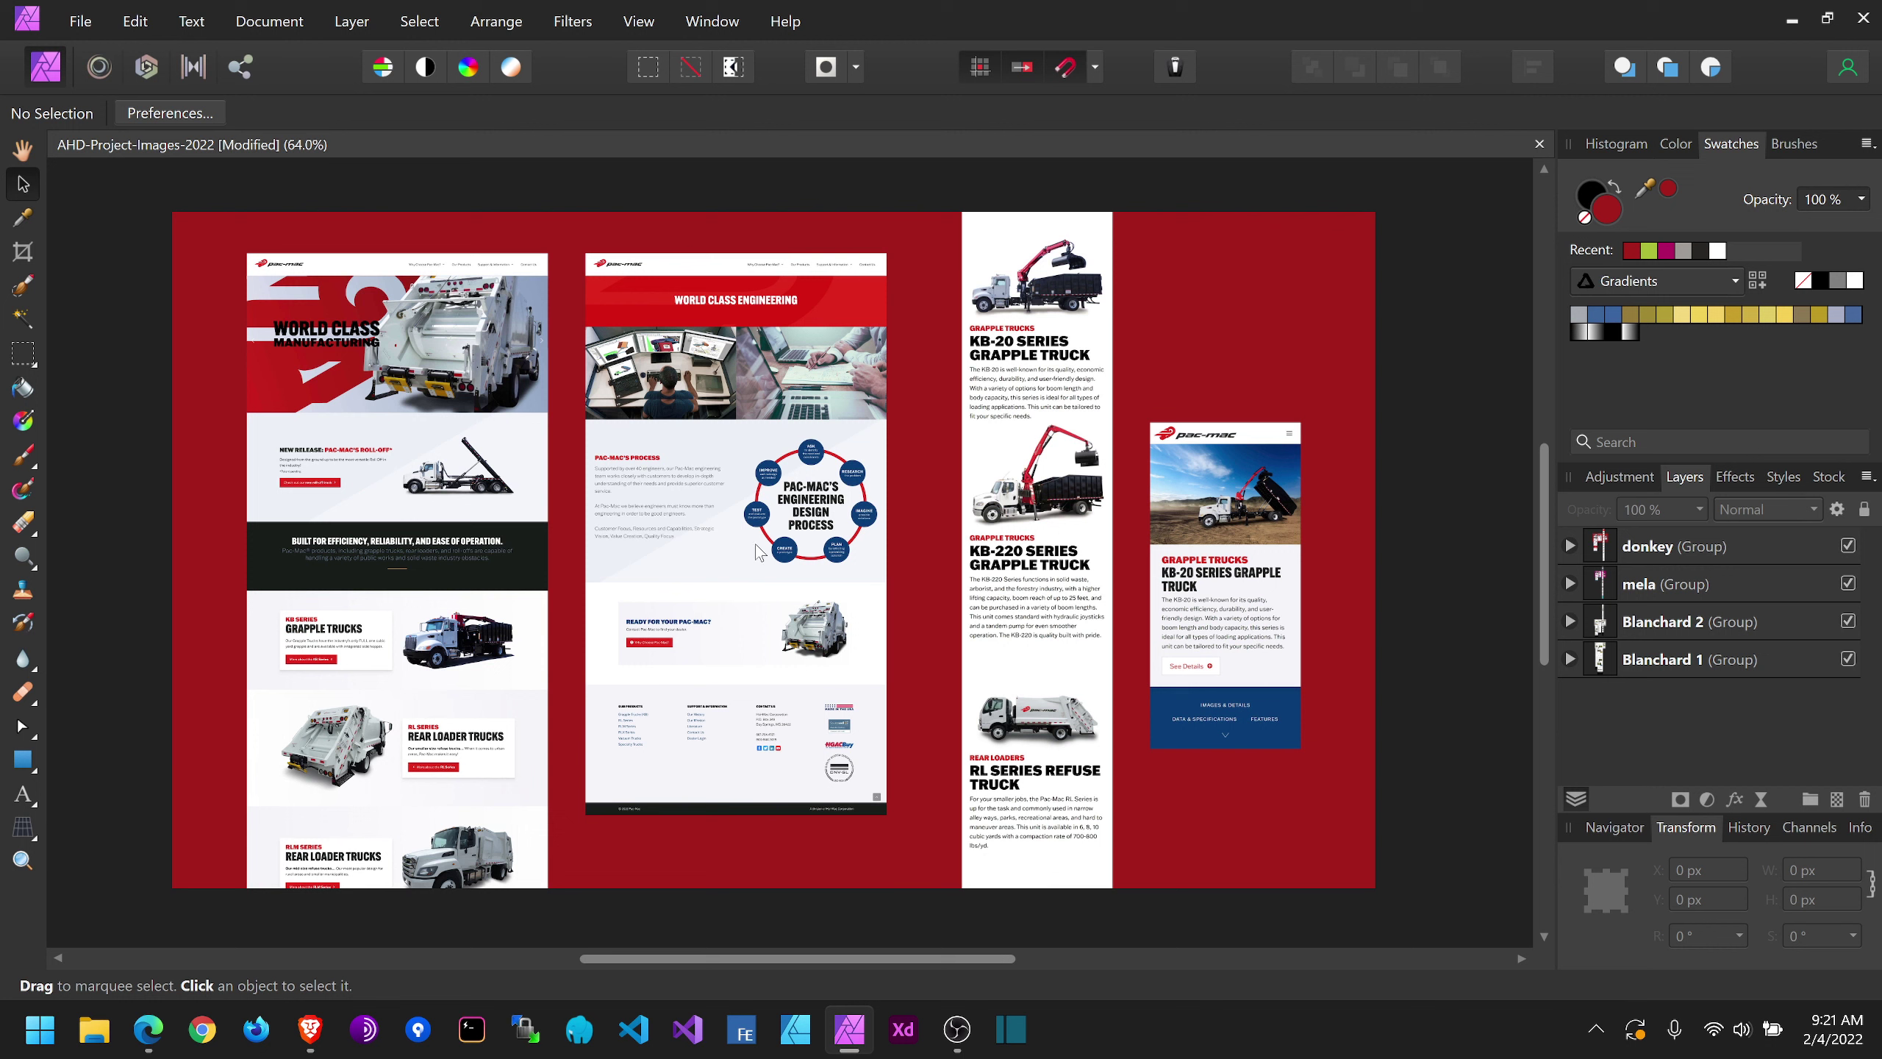
Step: Return to the Work page in Microsoft Edge and inspect it with the developer tools' iPhone 12 Pro device preview
mouse_move(153, 1031)
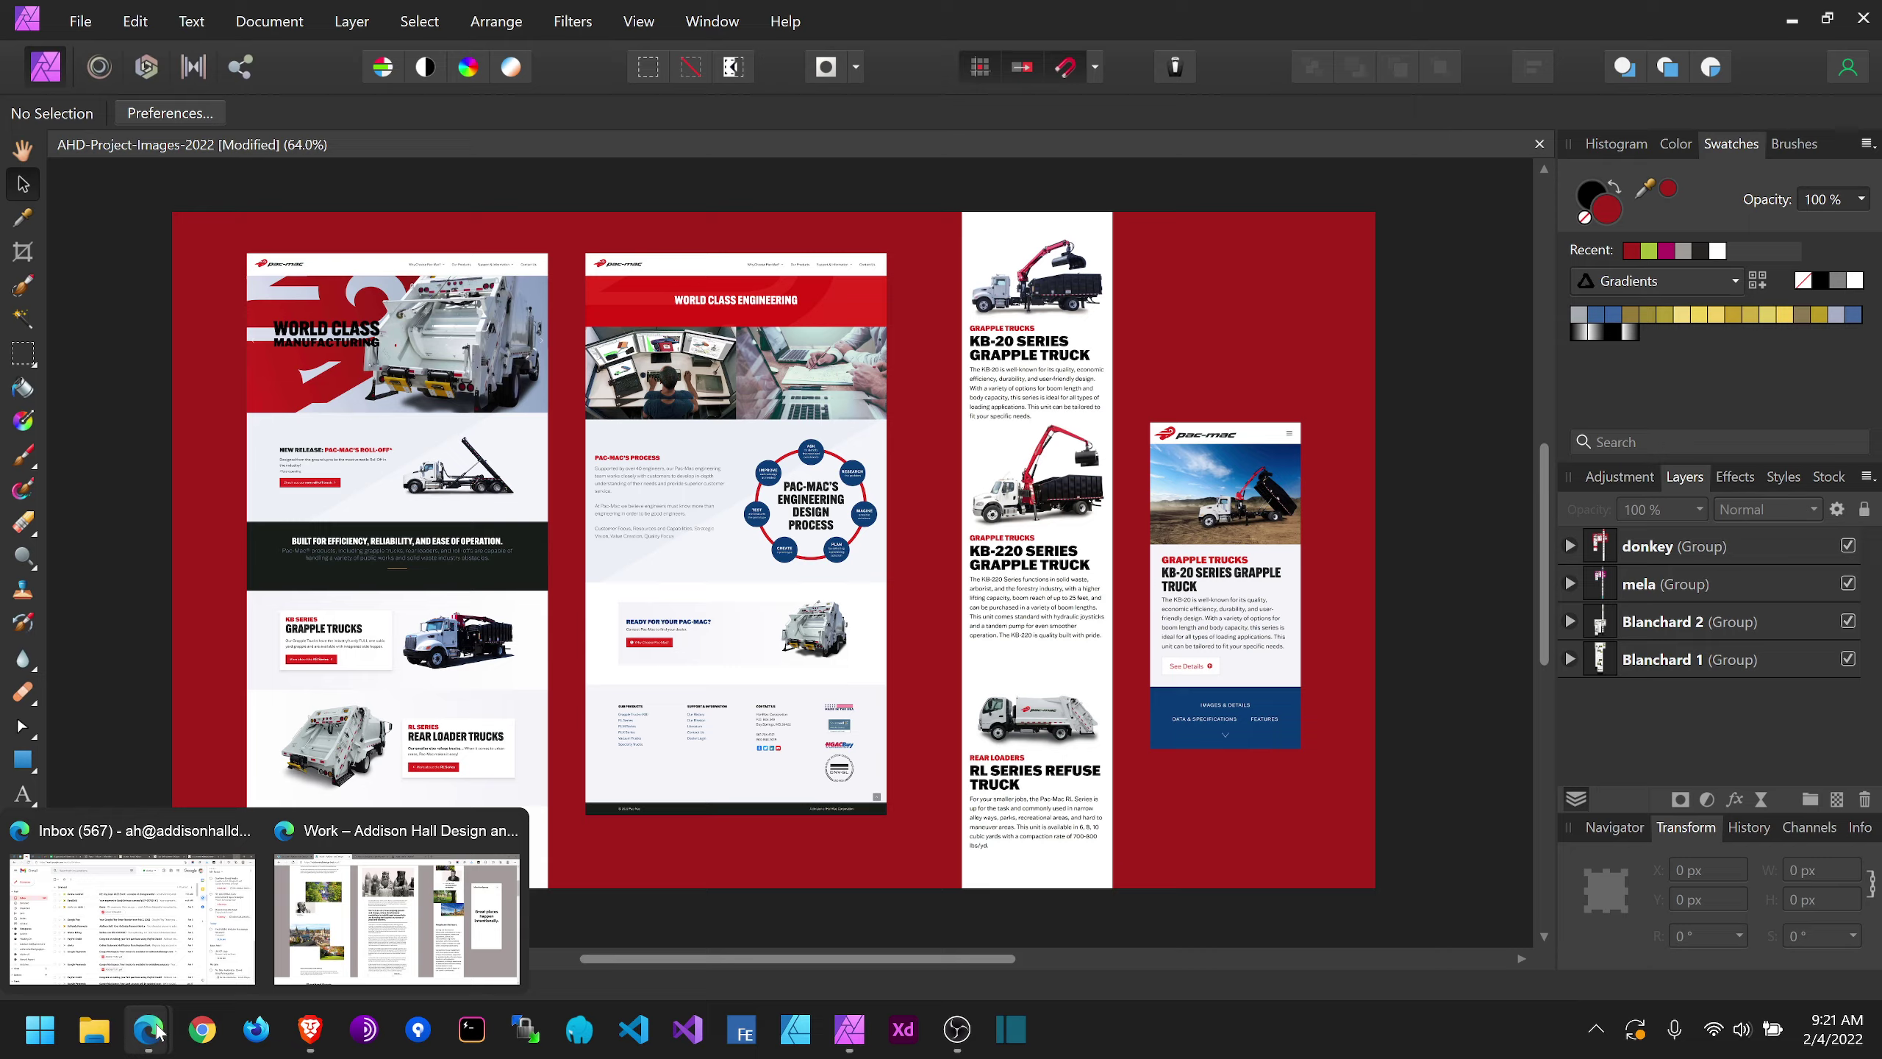
click(385, 889)
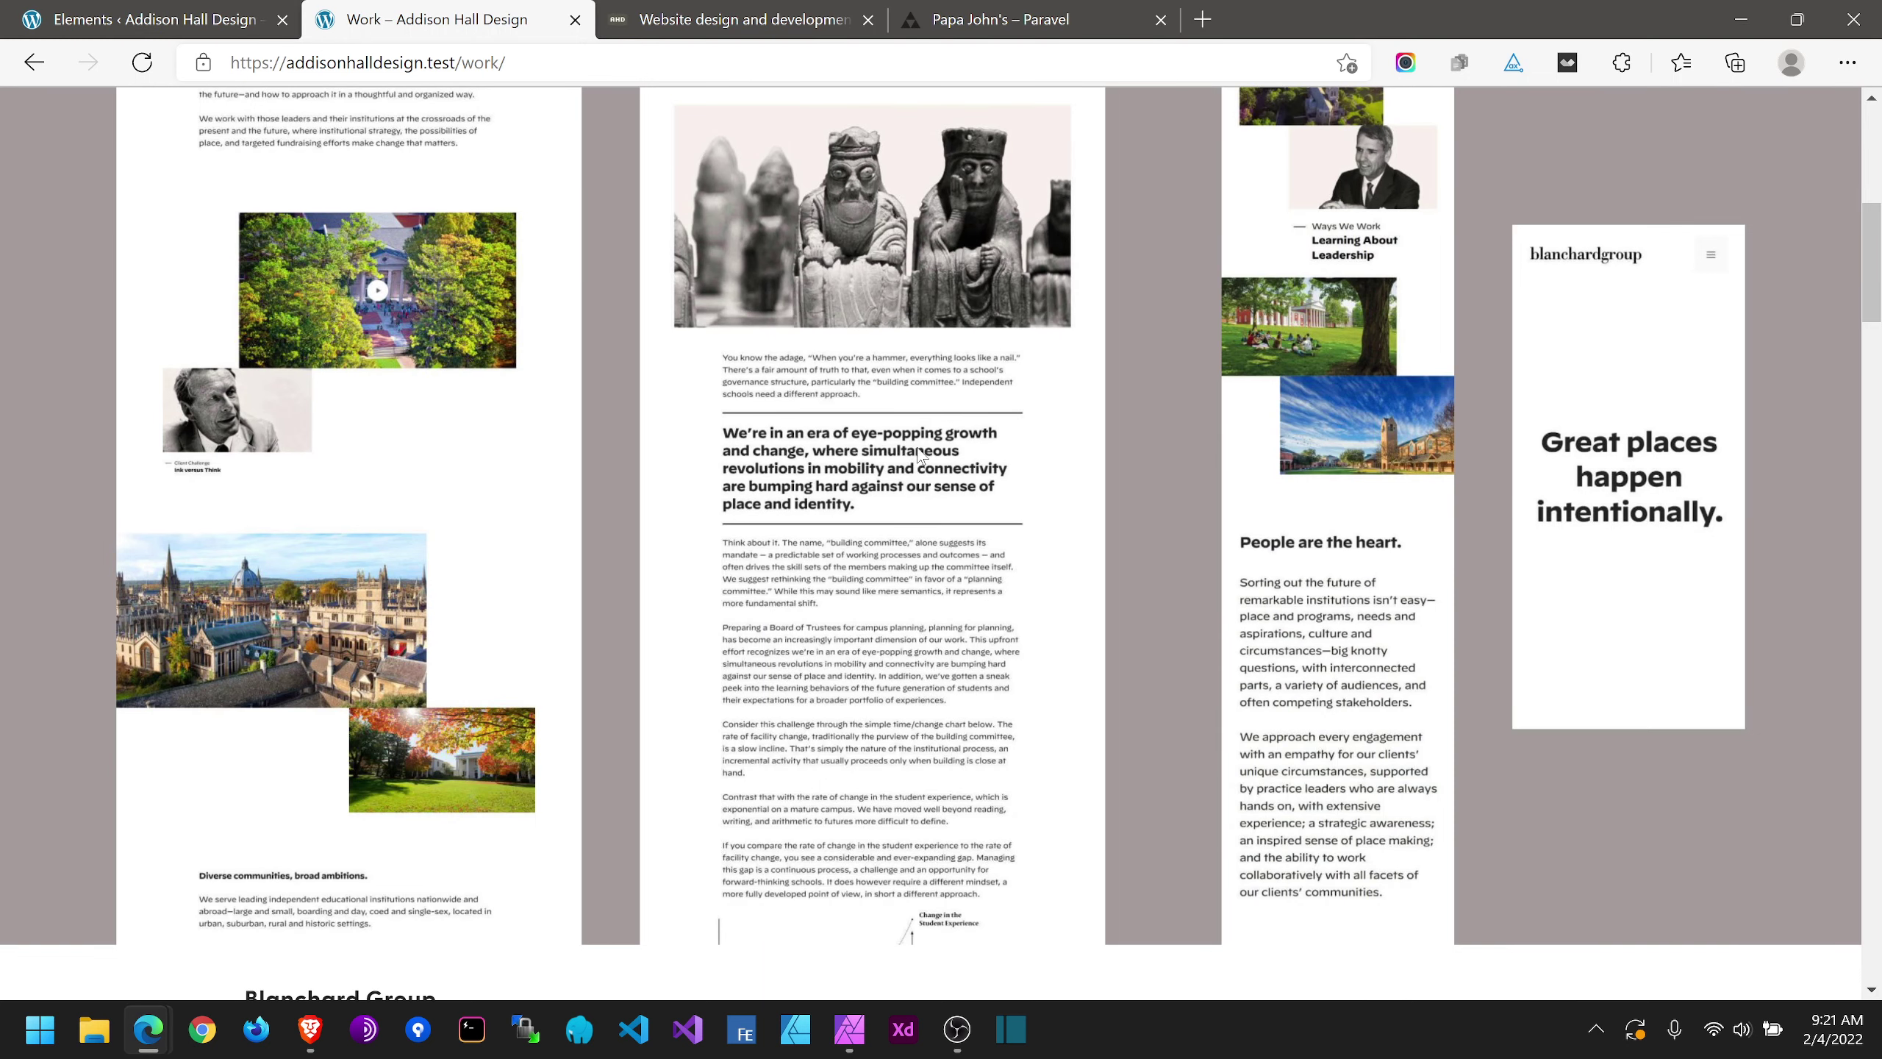
scroll(963, 334, up, 5)
right_click(1045, 361)
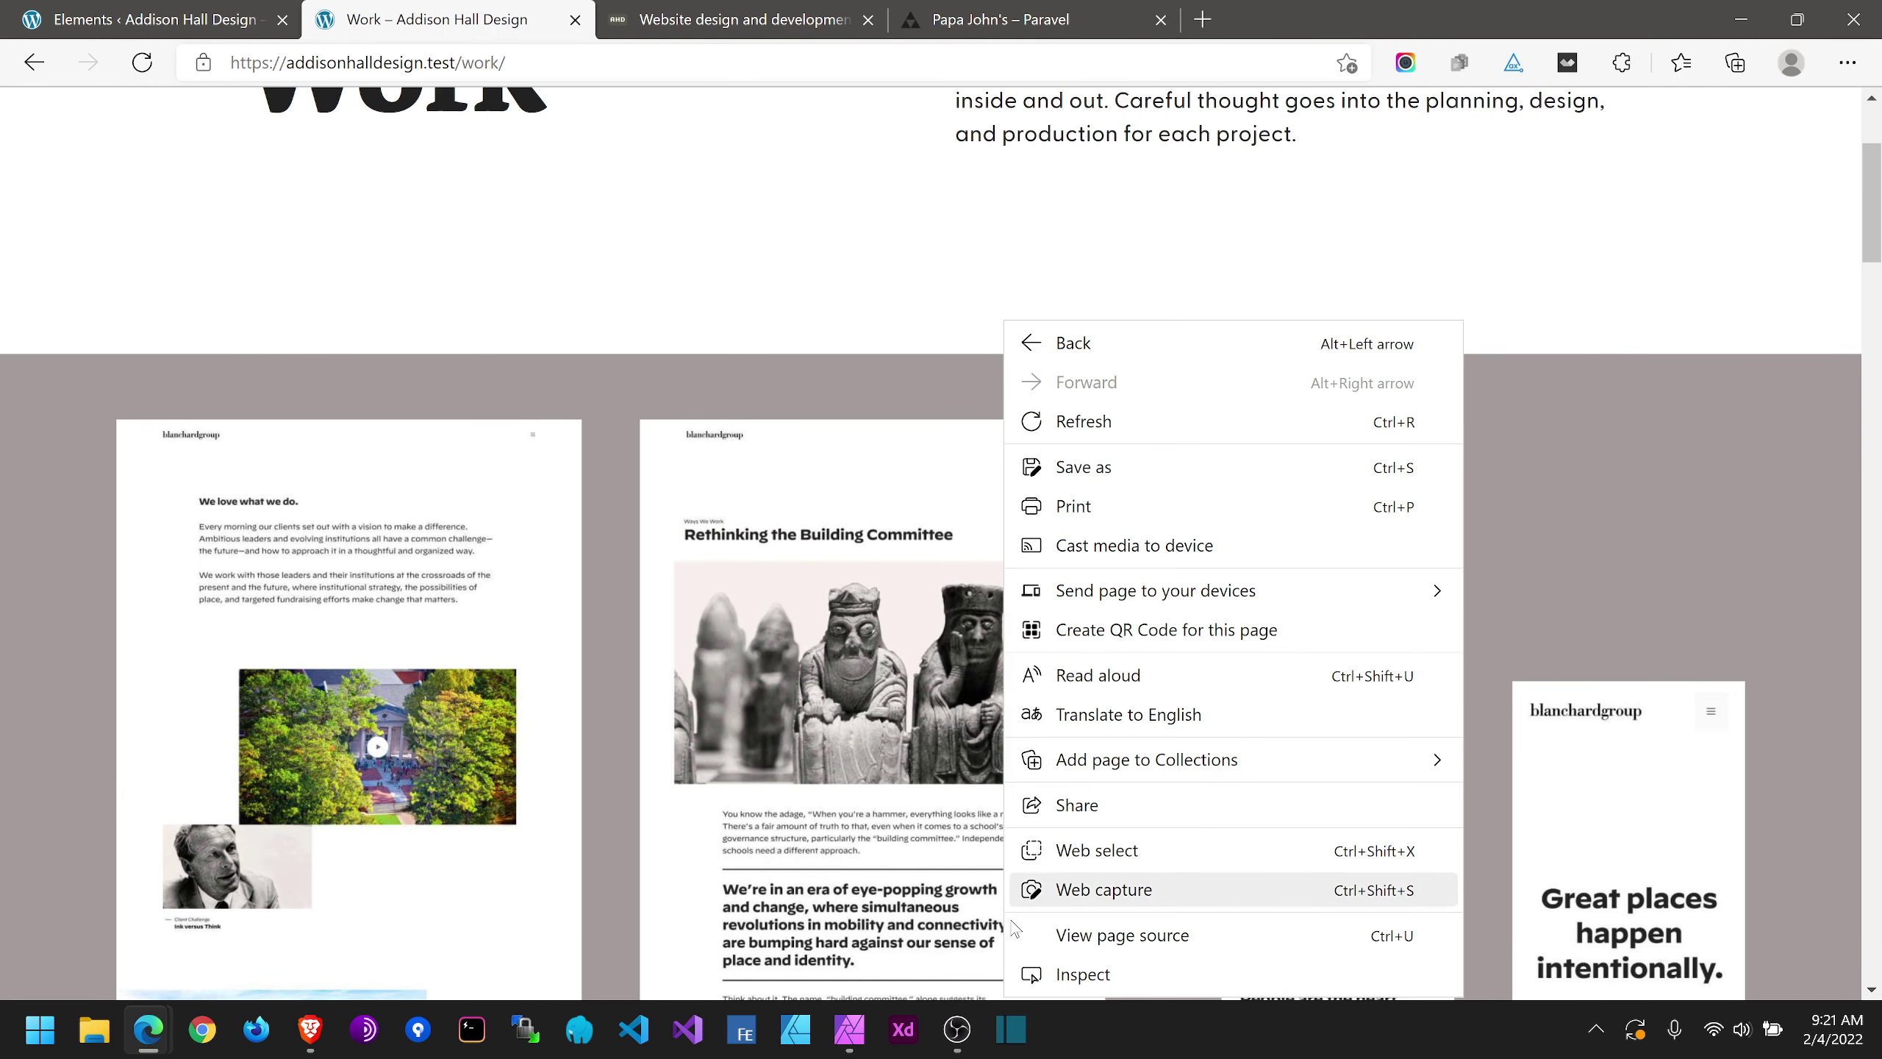
click(1081, 974)
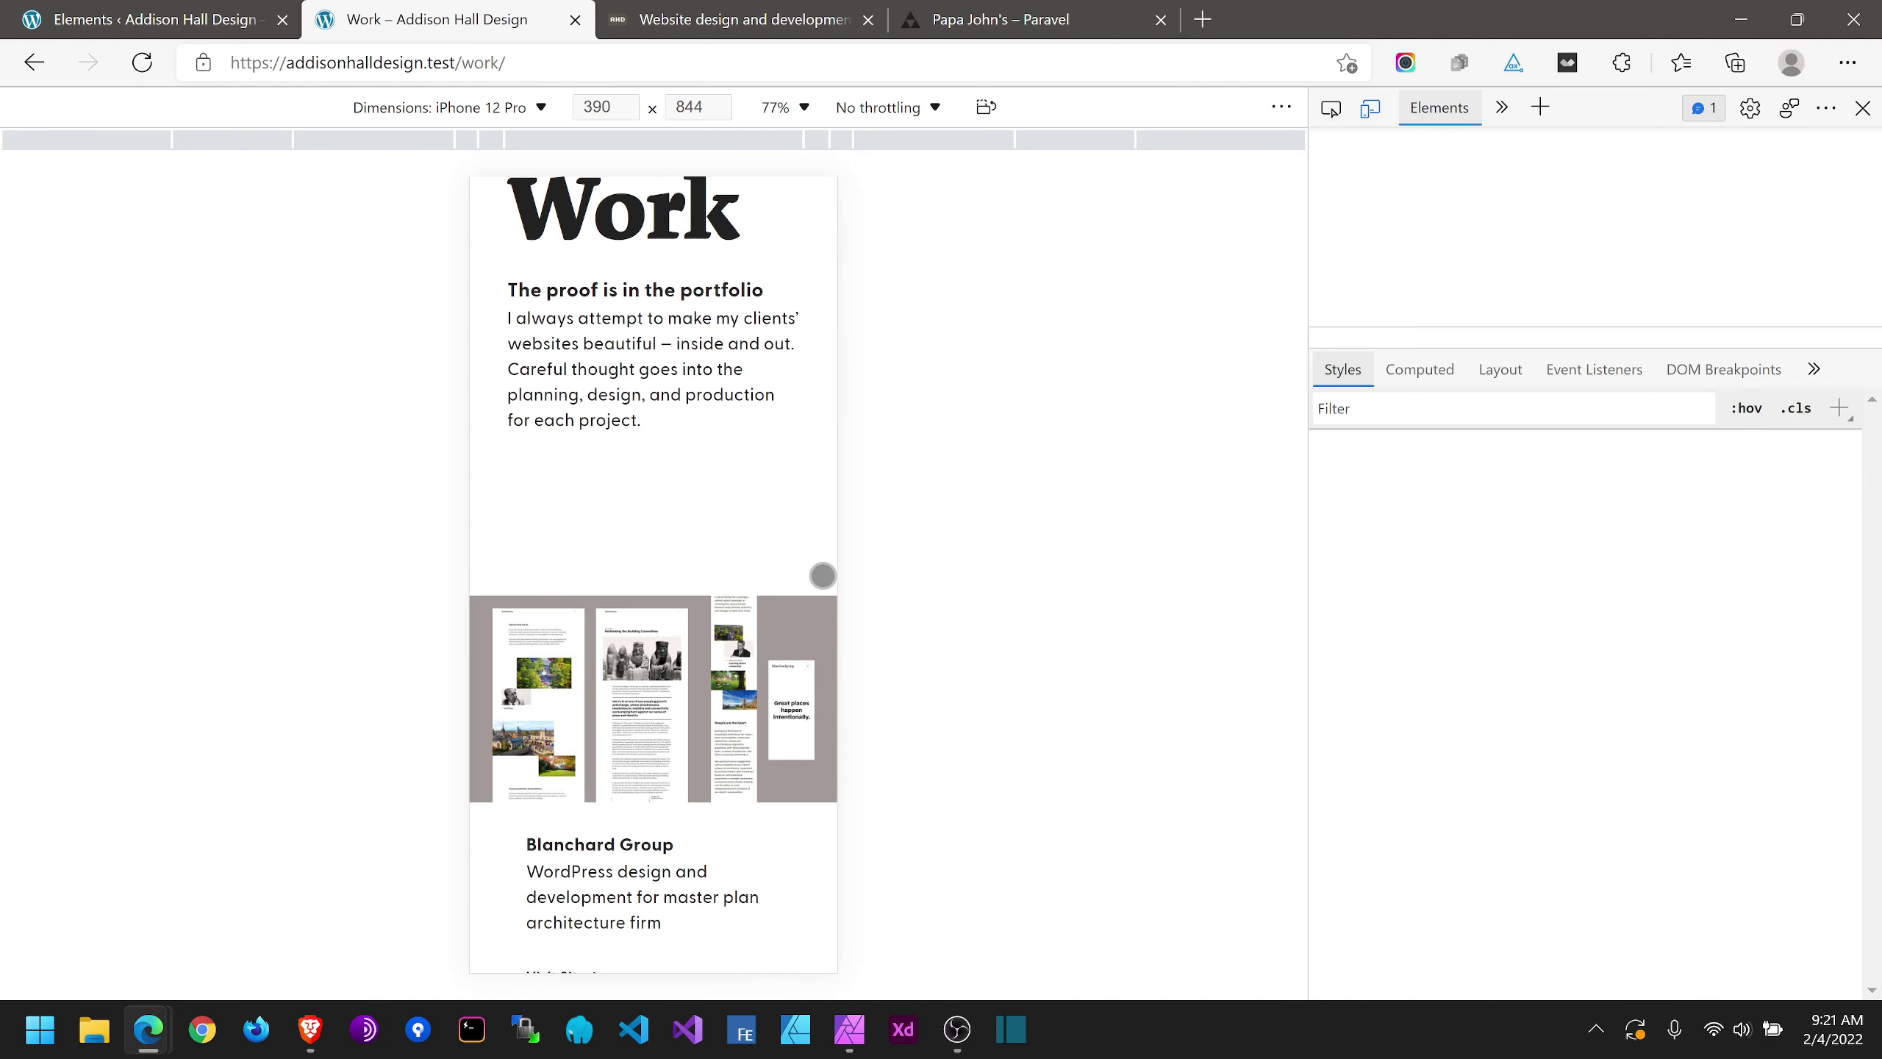
Step: Examine the Work heading and Blanchard Group entry in the mobile preview, and close the developer tools
scroll(741, 519, down, 1)
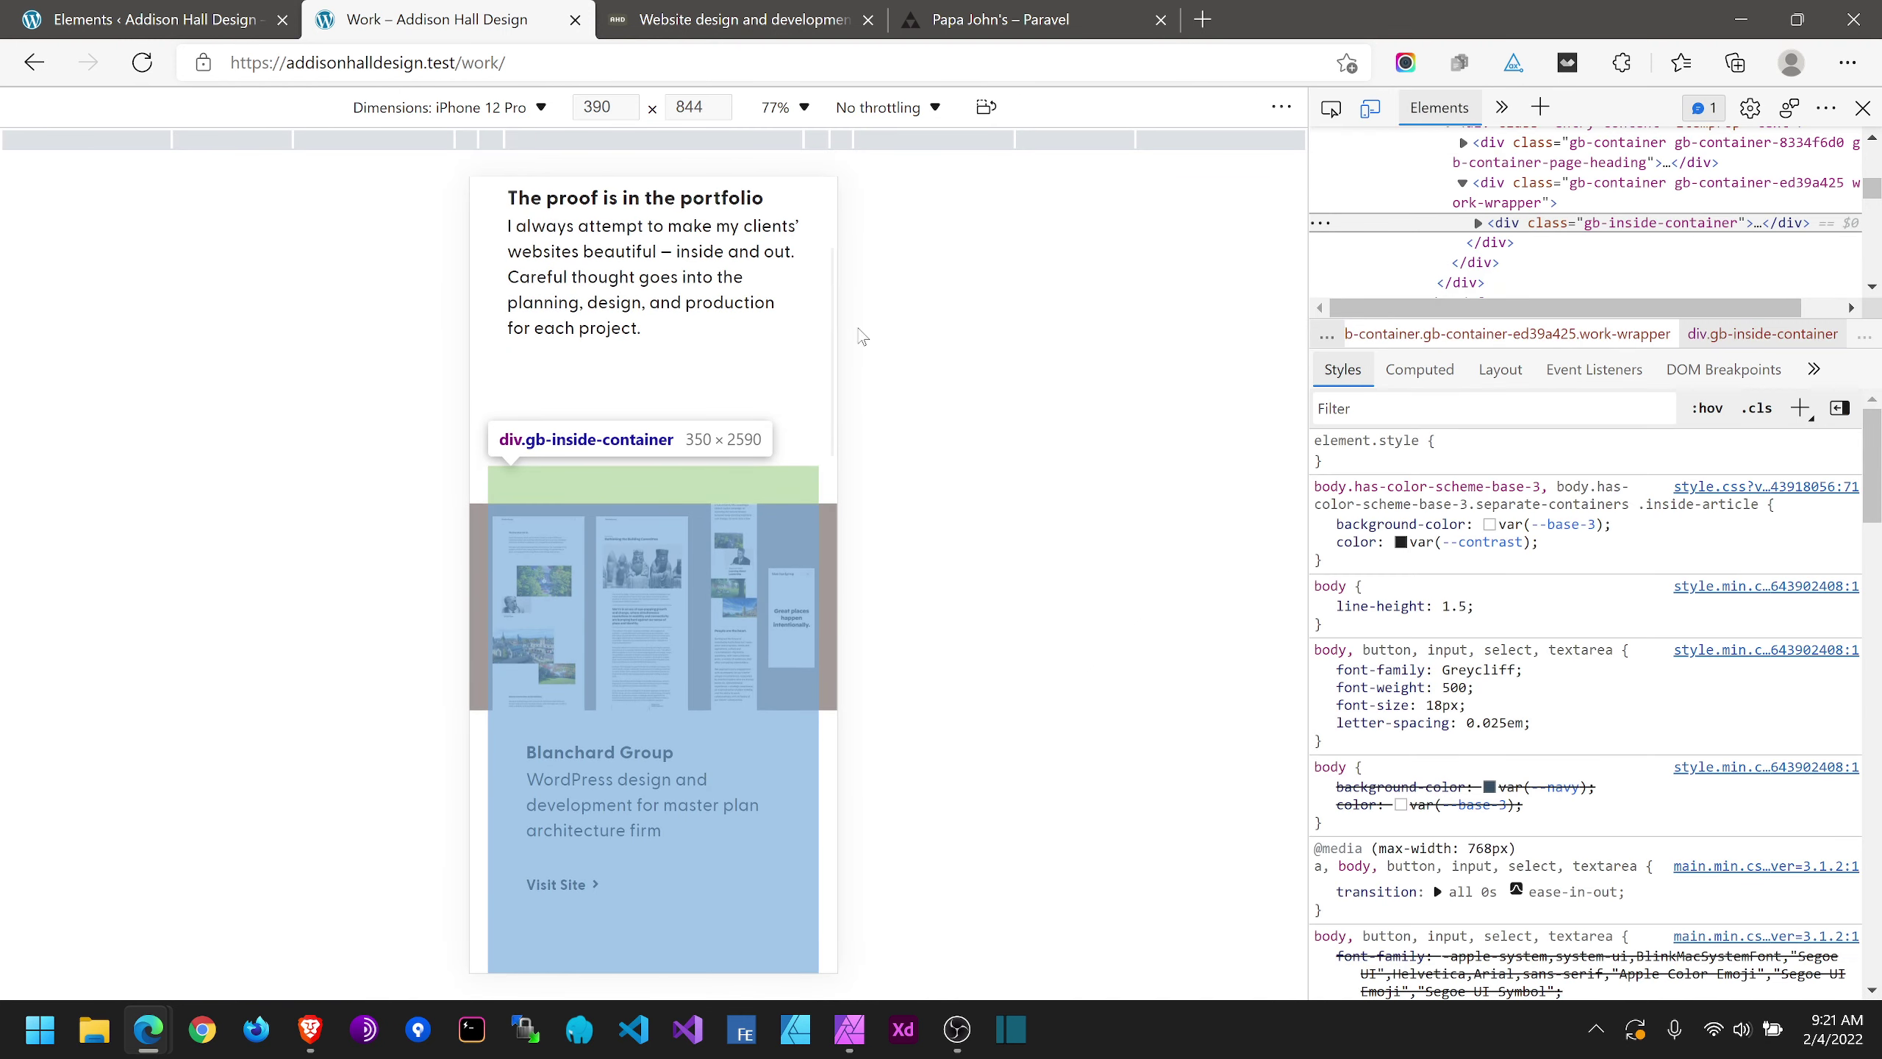
scroll(792, 633, down, 1)
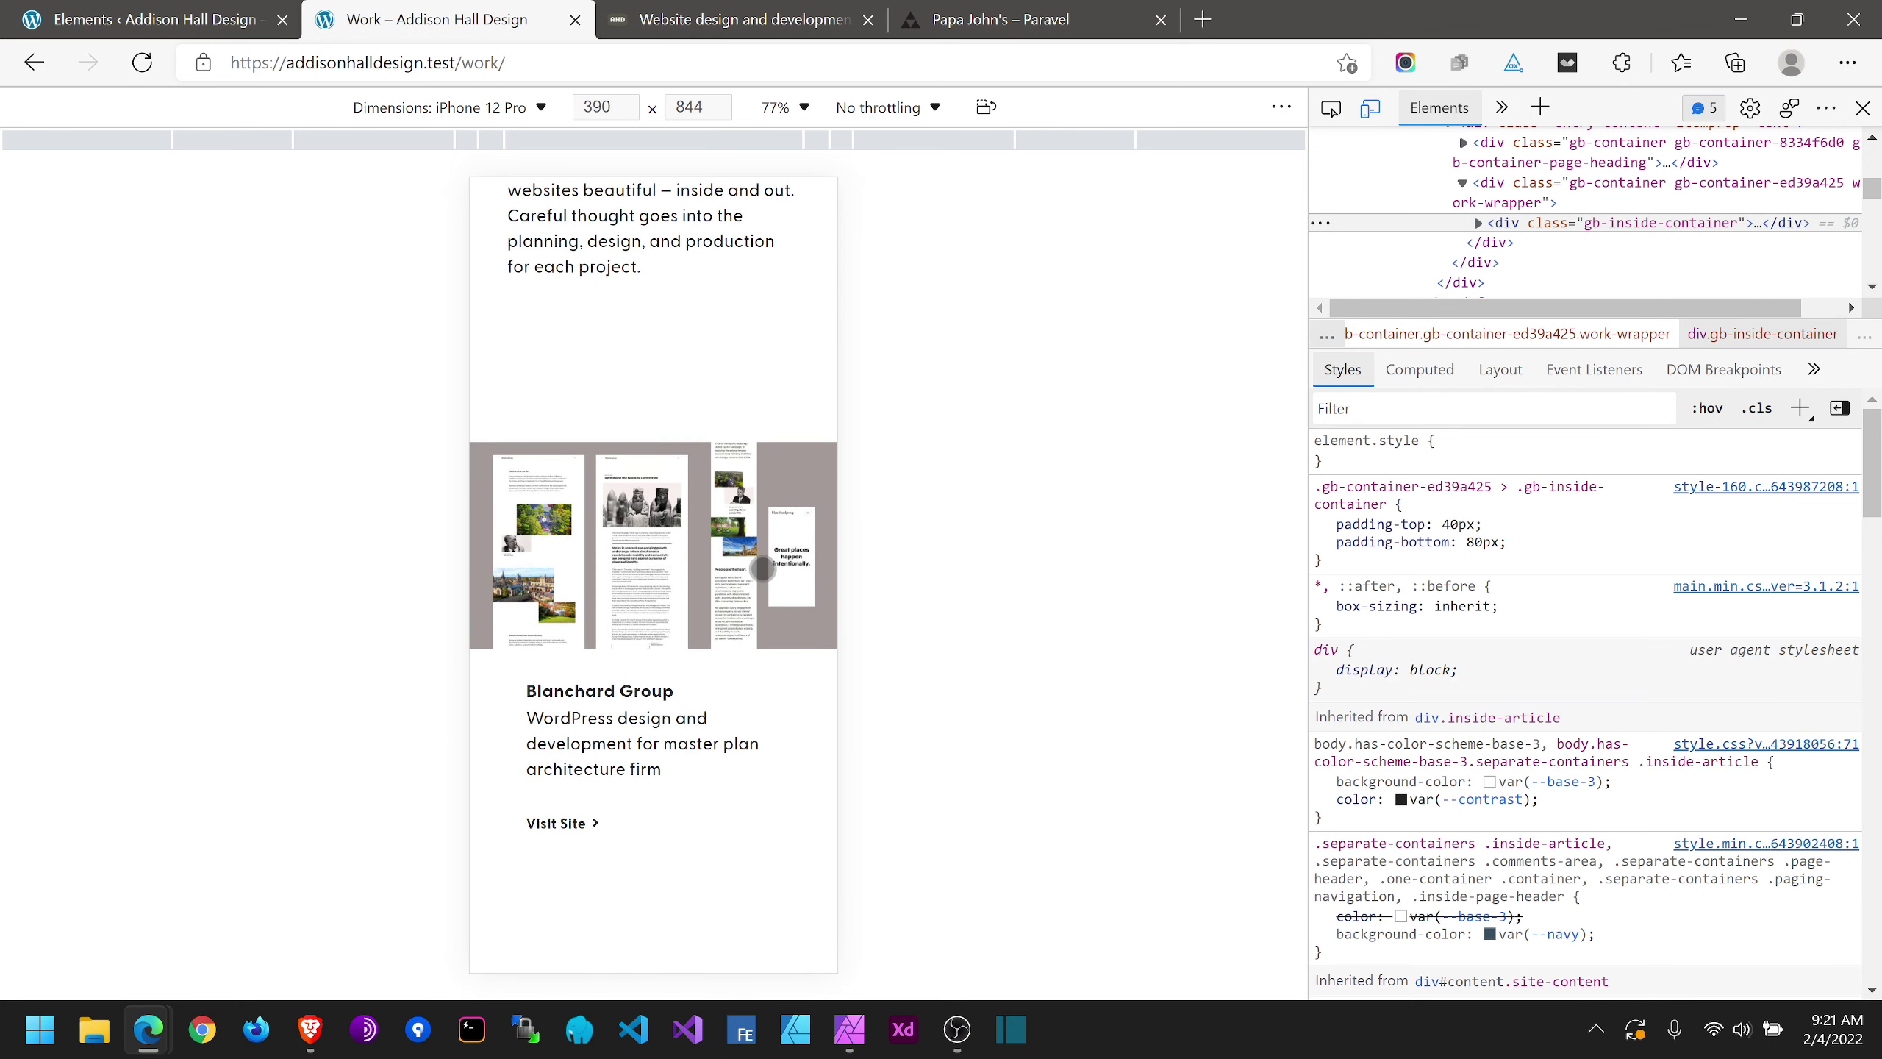
scroll(762, 569, up, 2)
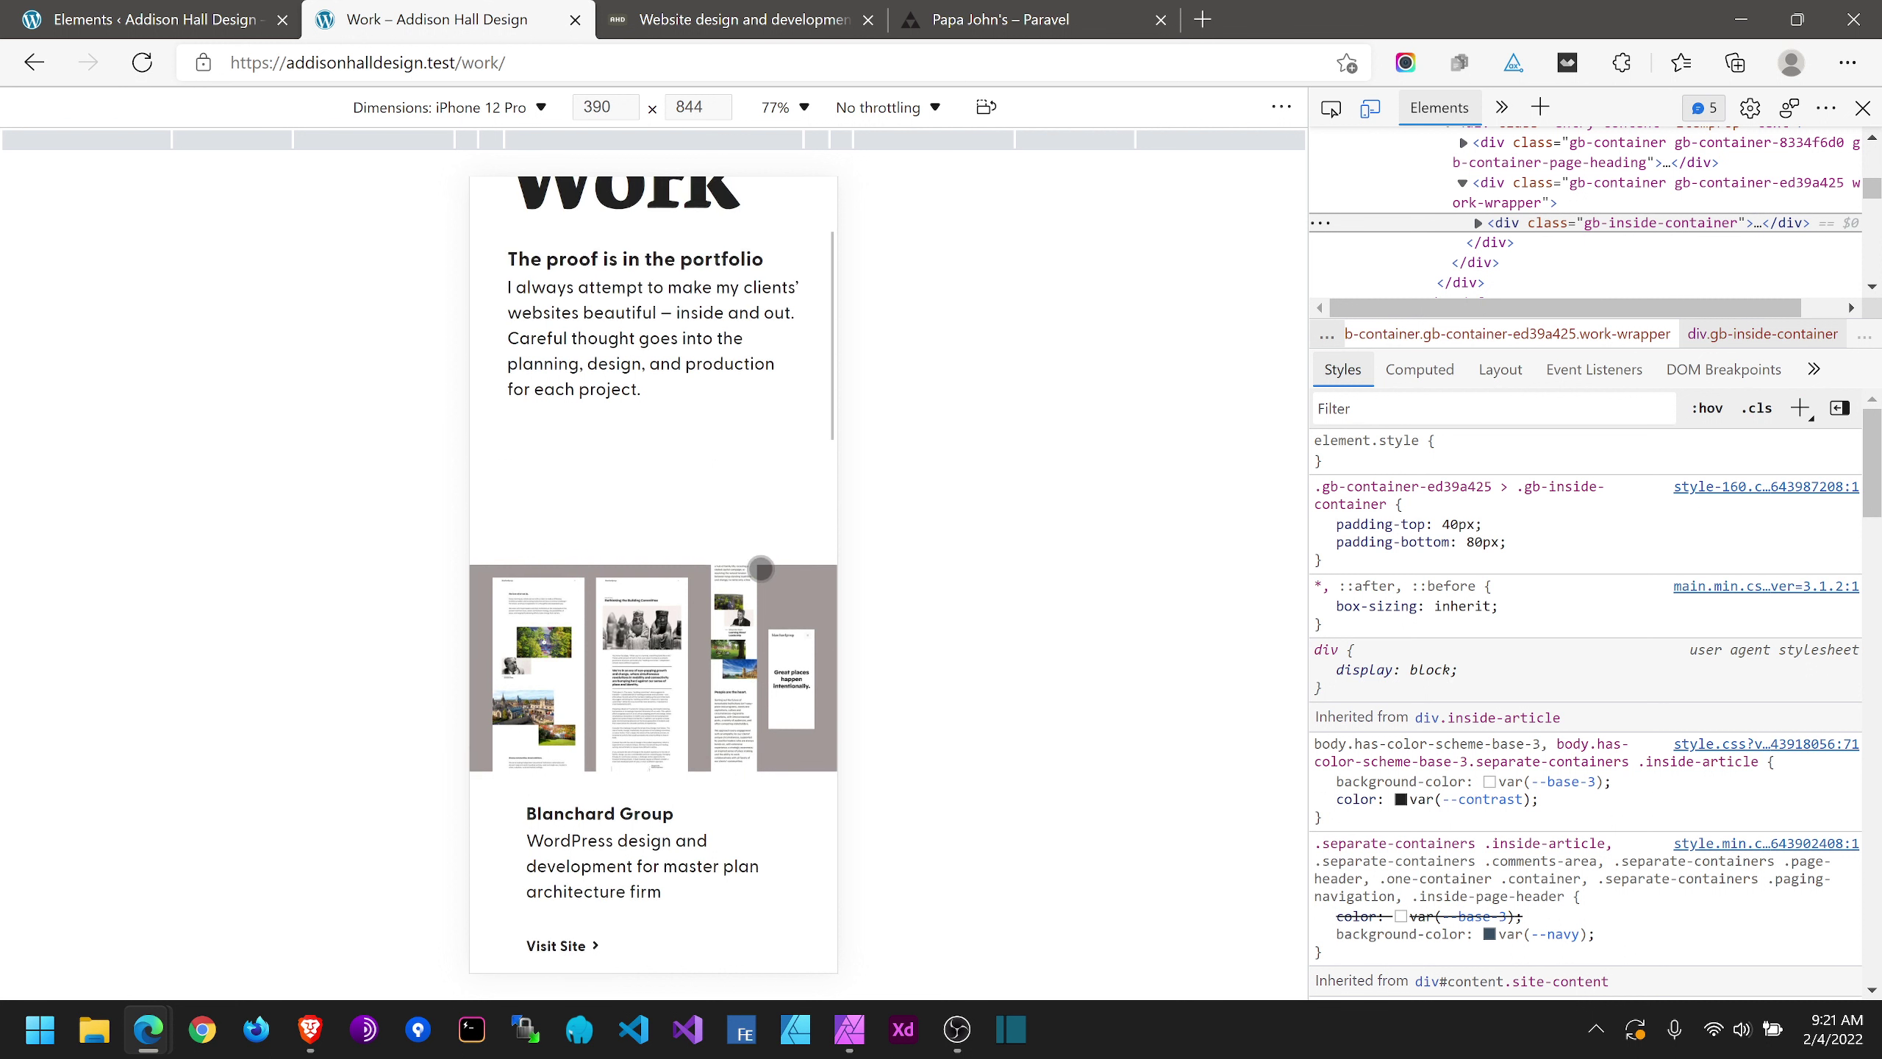
scroll(741, 563, down, 3)
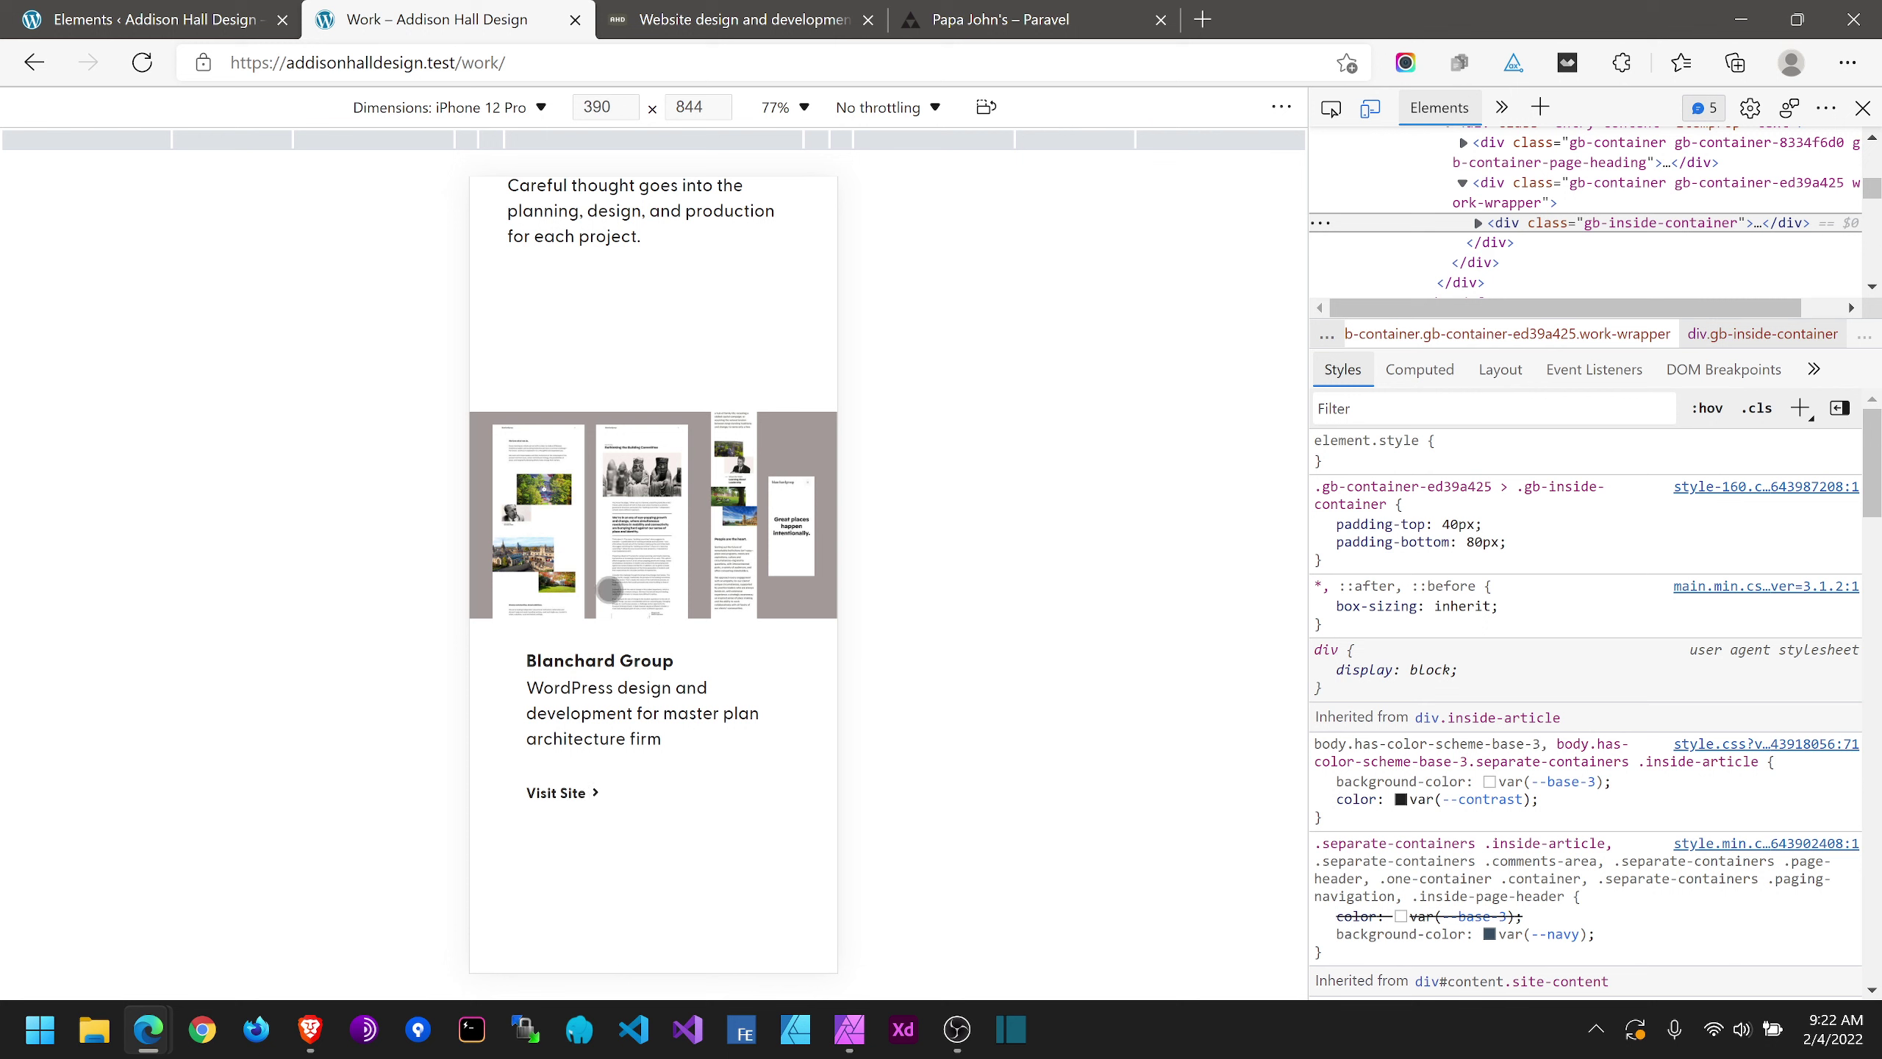
scroll(617, 502, up, 3)
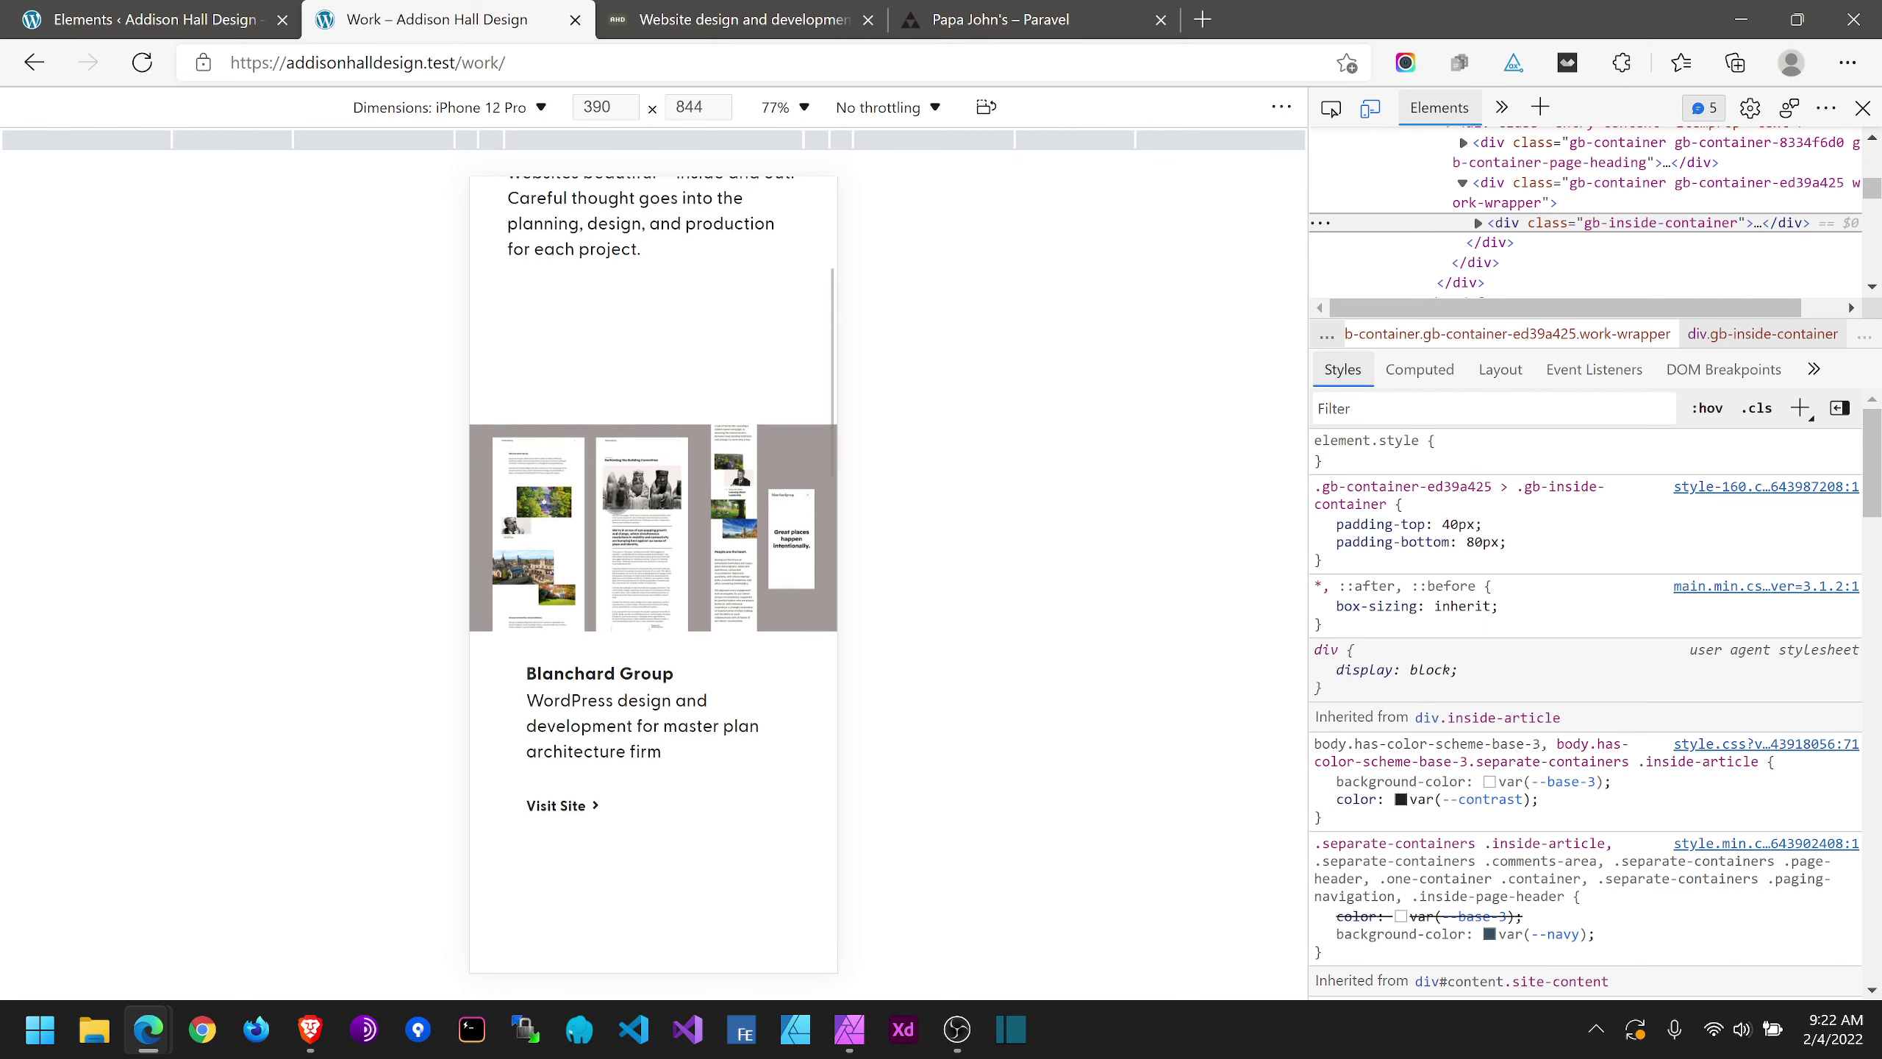
scroll(617, 501, down, 3)
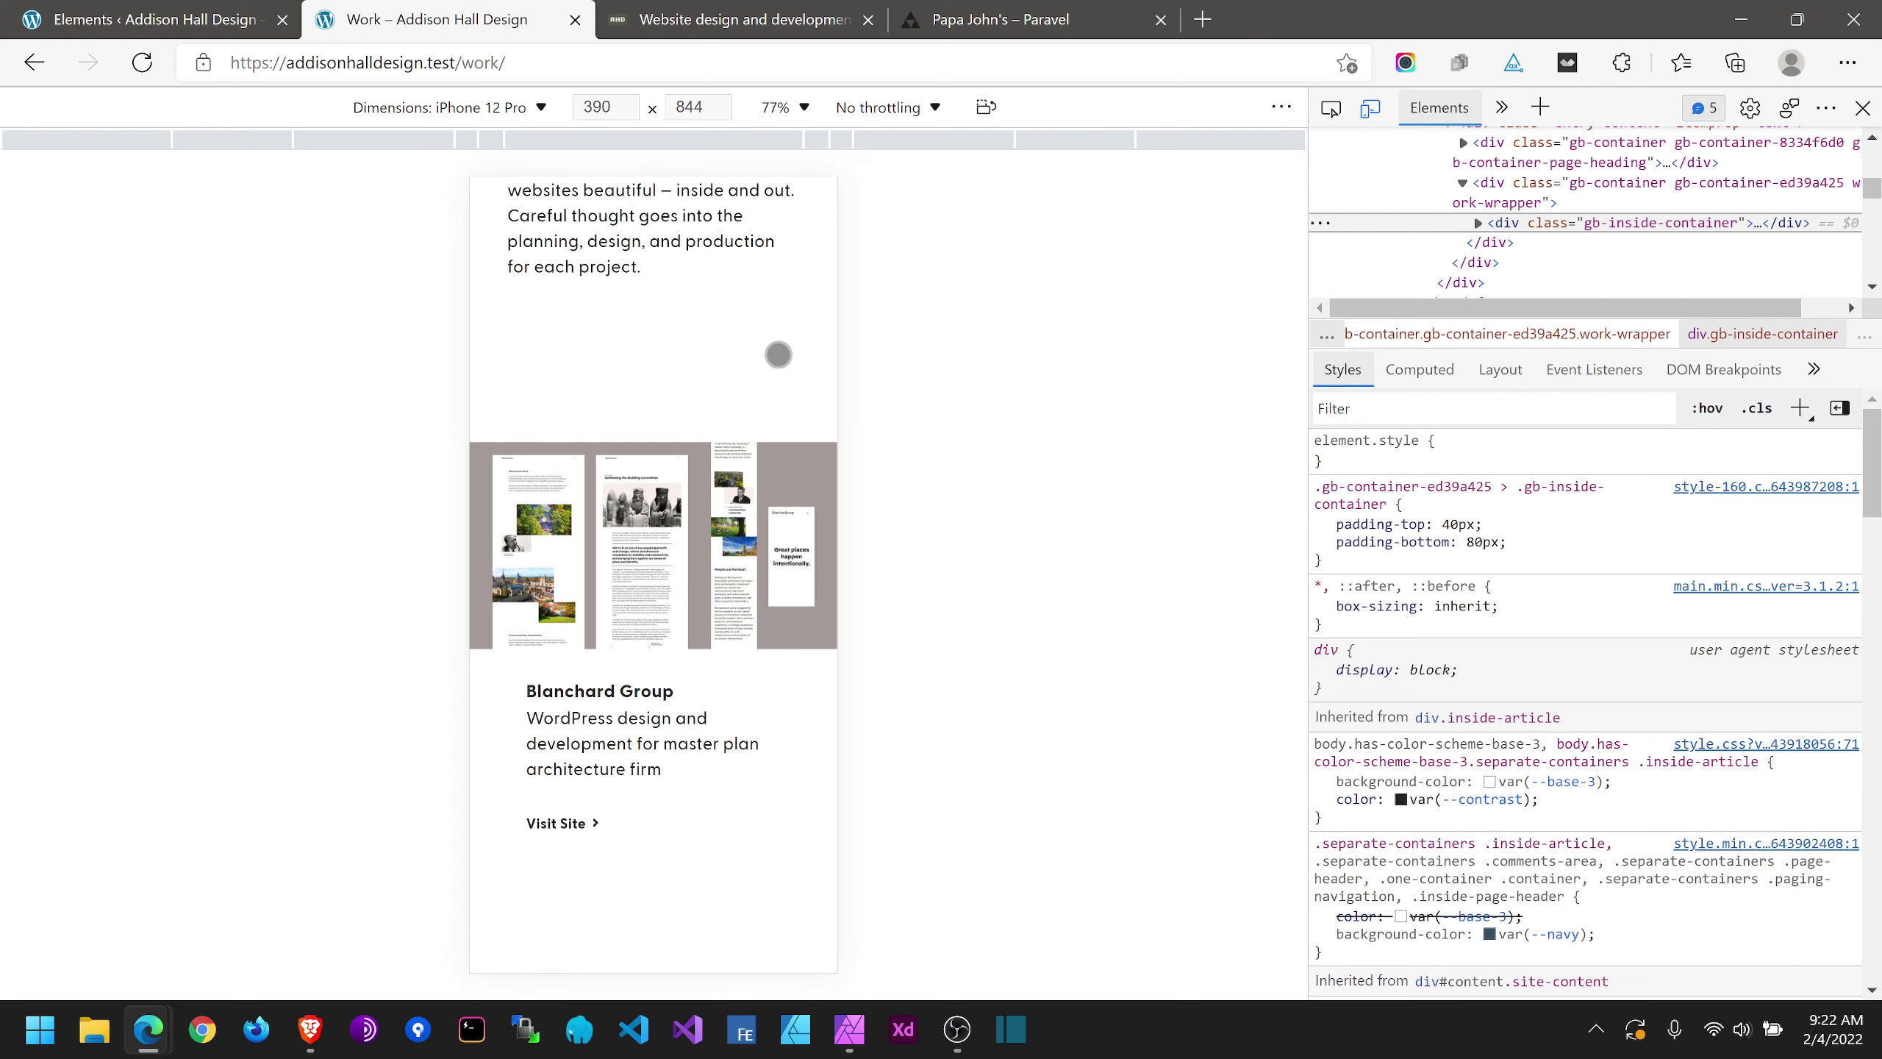
scroll(730, 326, up, 4)
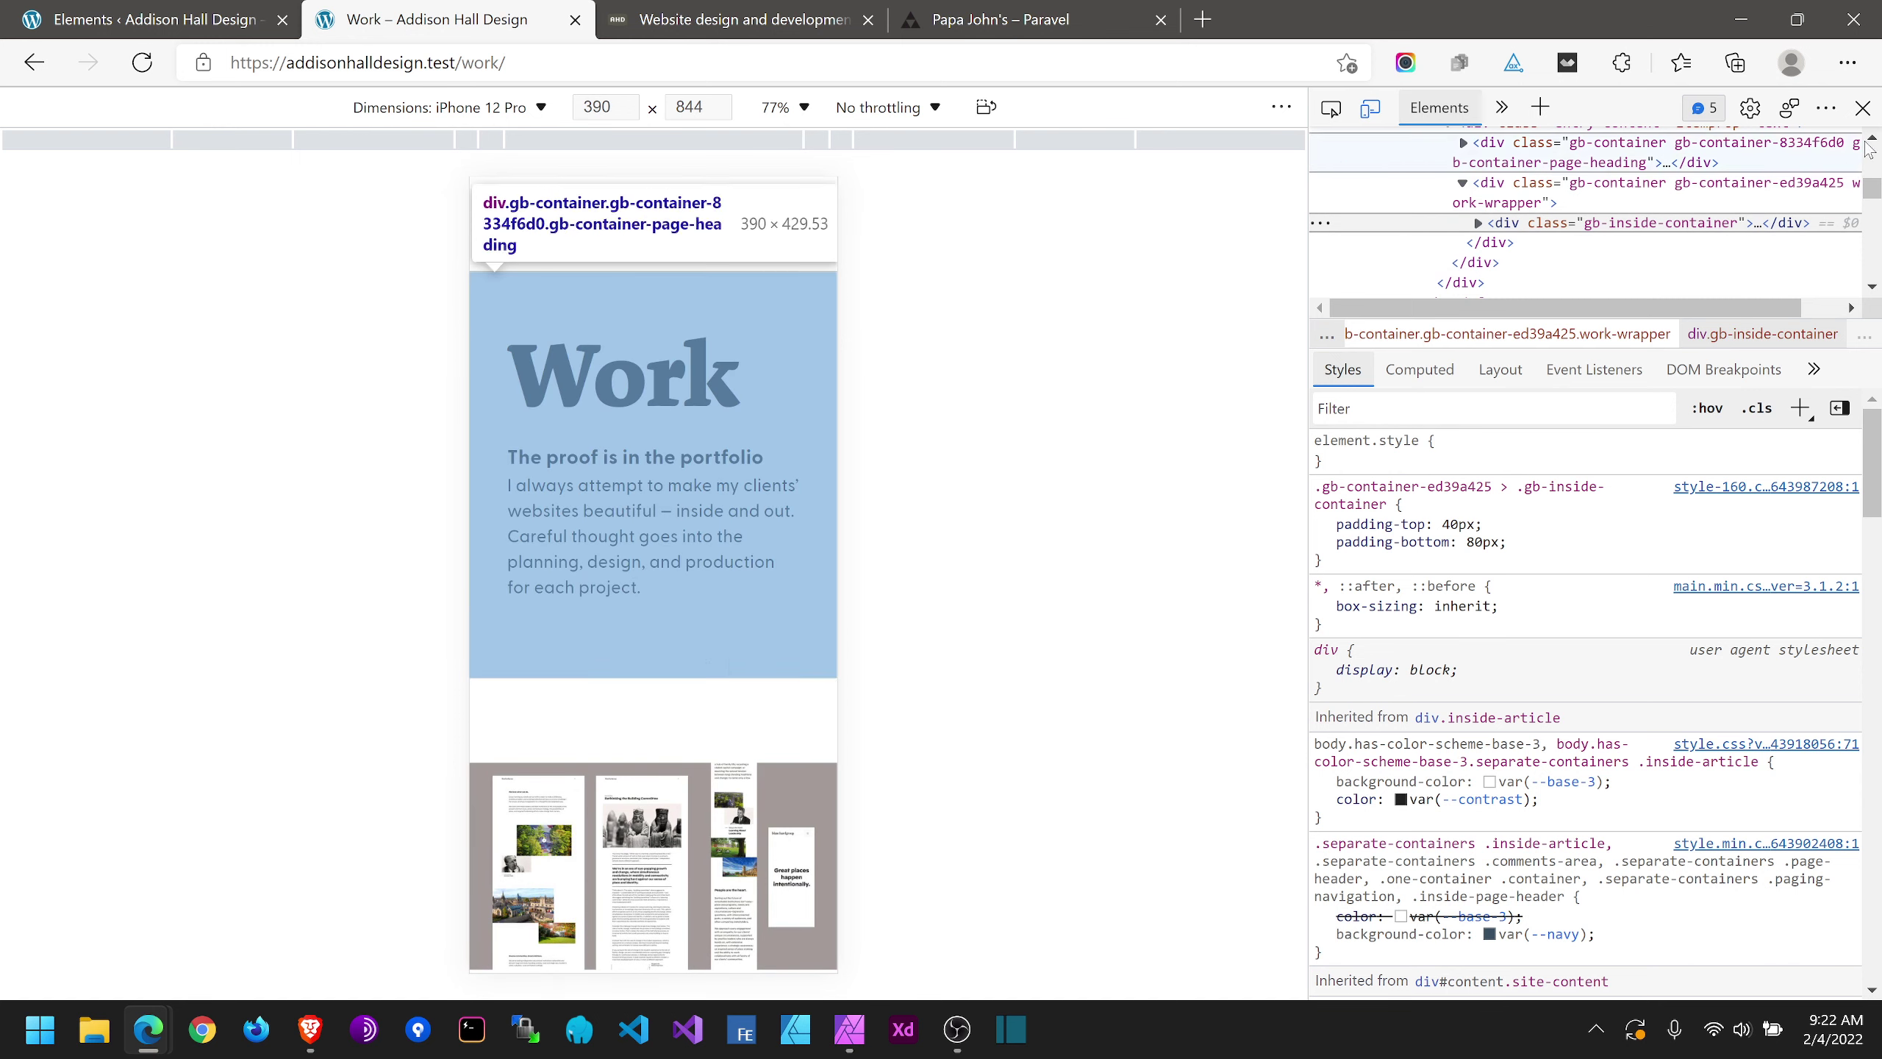
click(1862, 107)
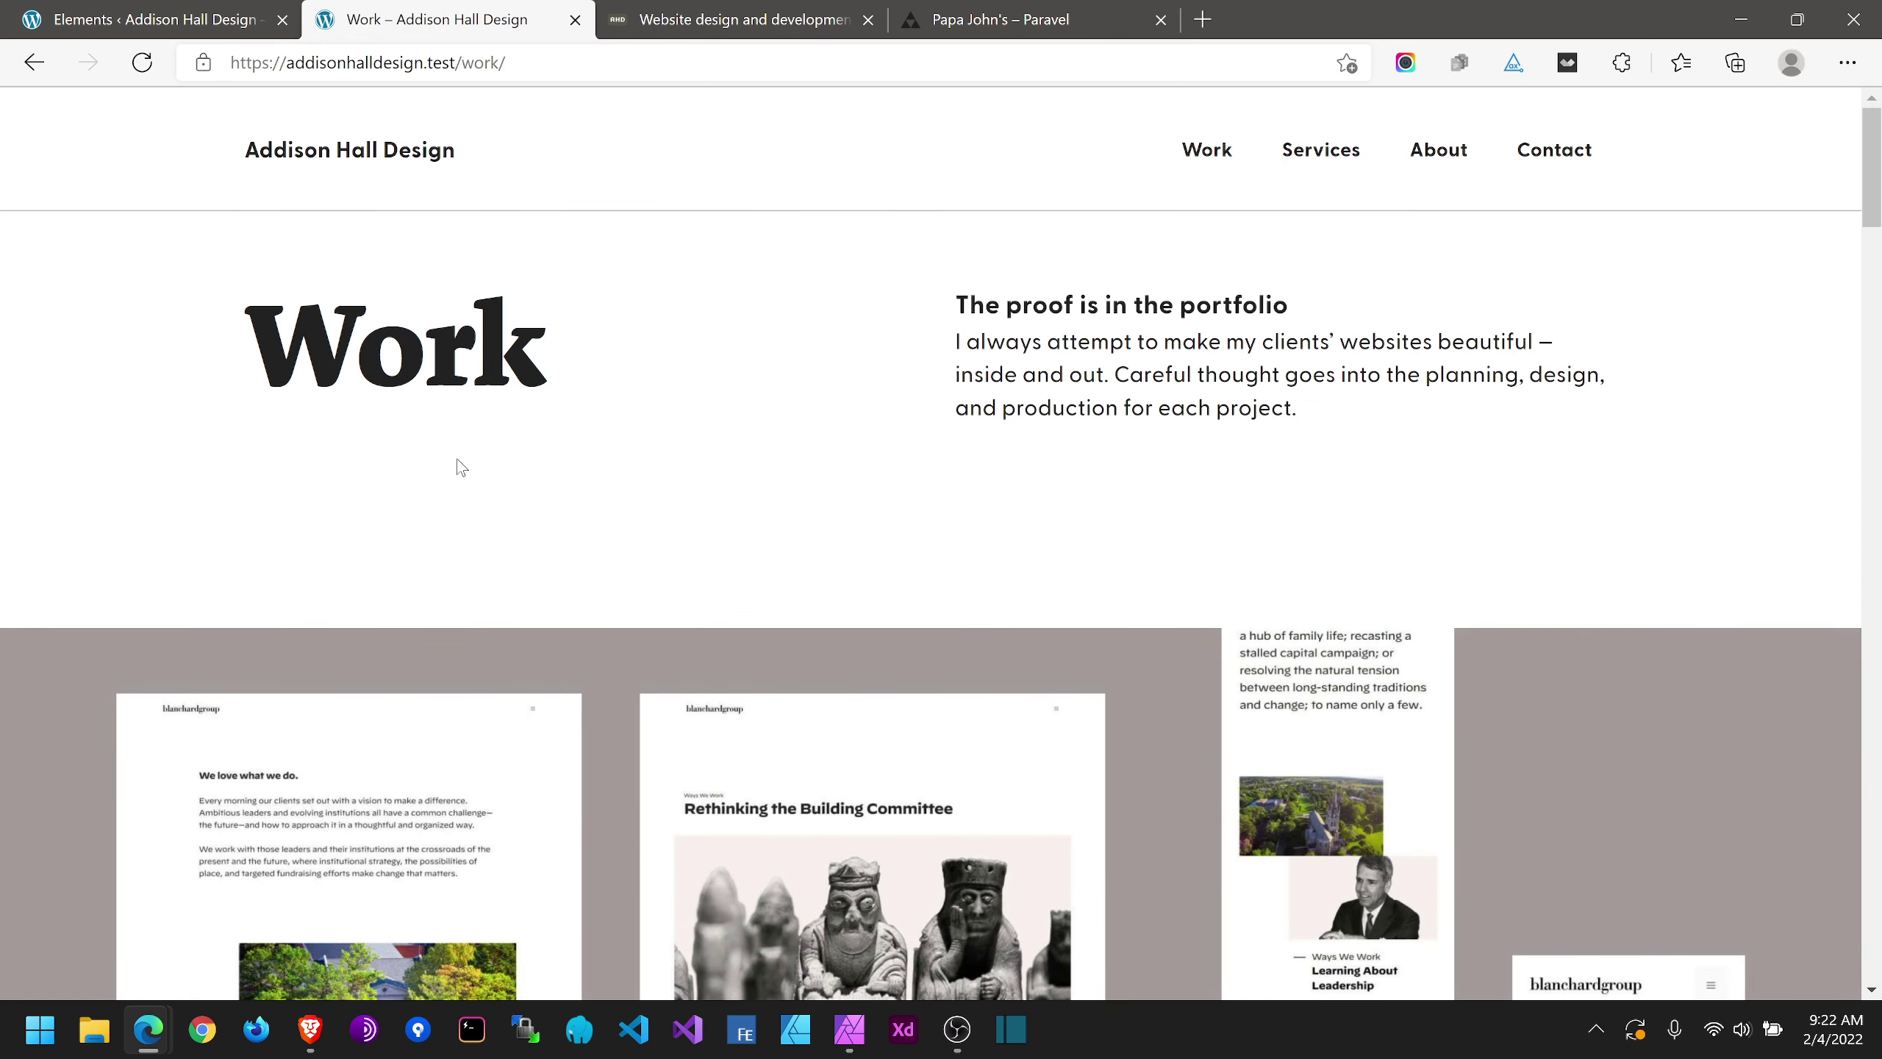
Step: Look over the Work page at desktop width, and visit the Contact page before returning to the home page
scroll(479, 466, down, 5)
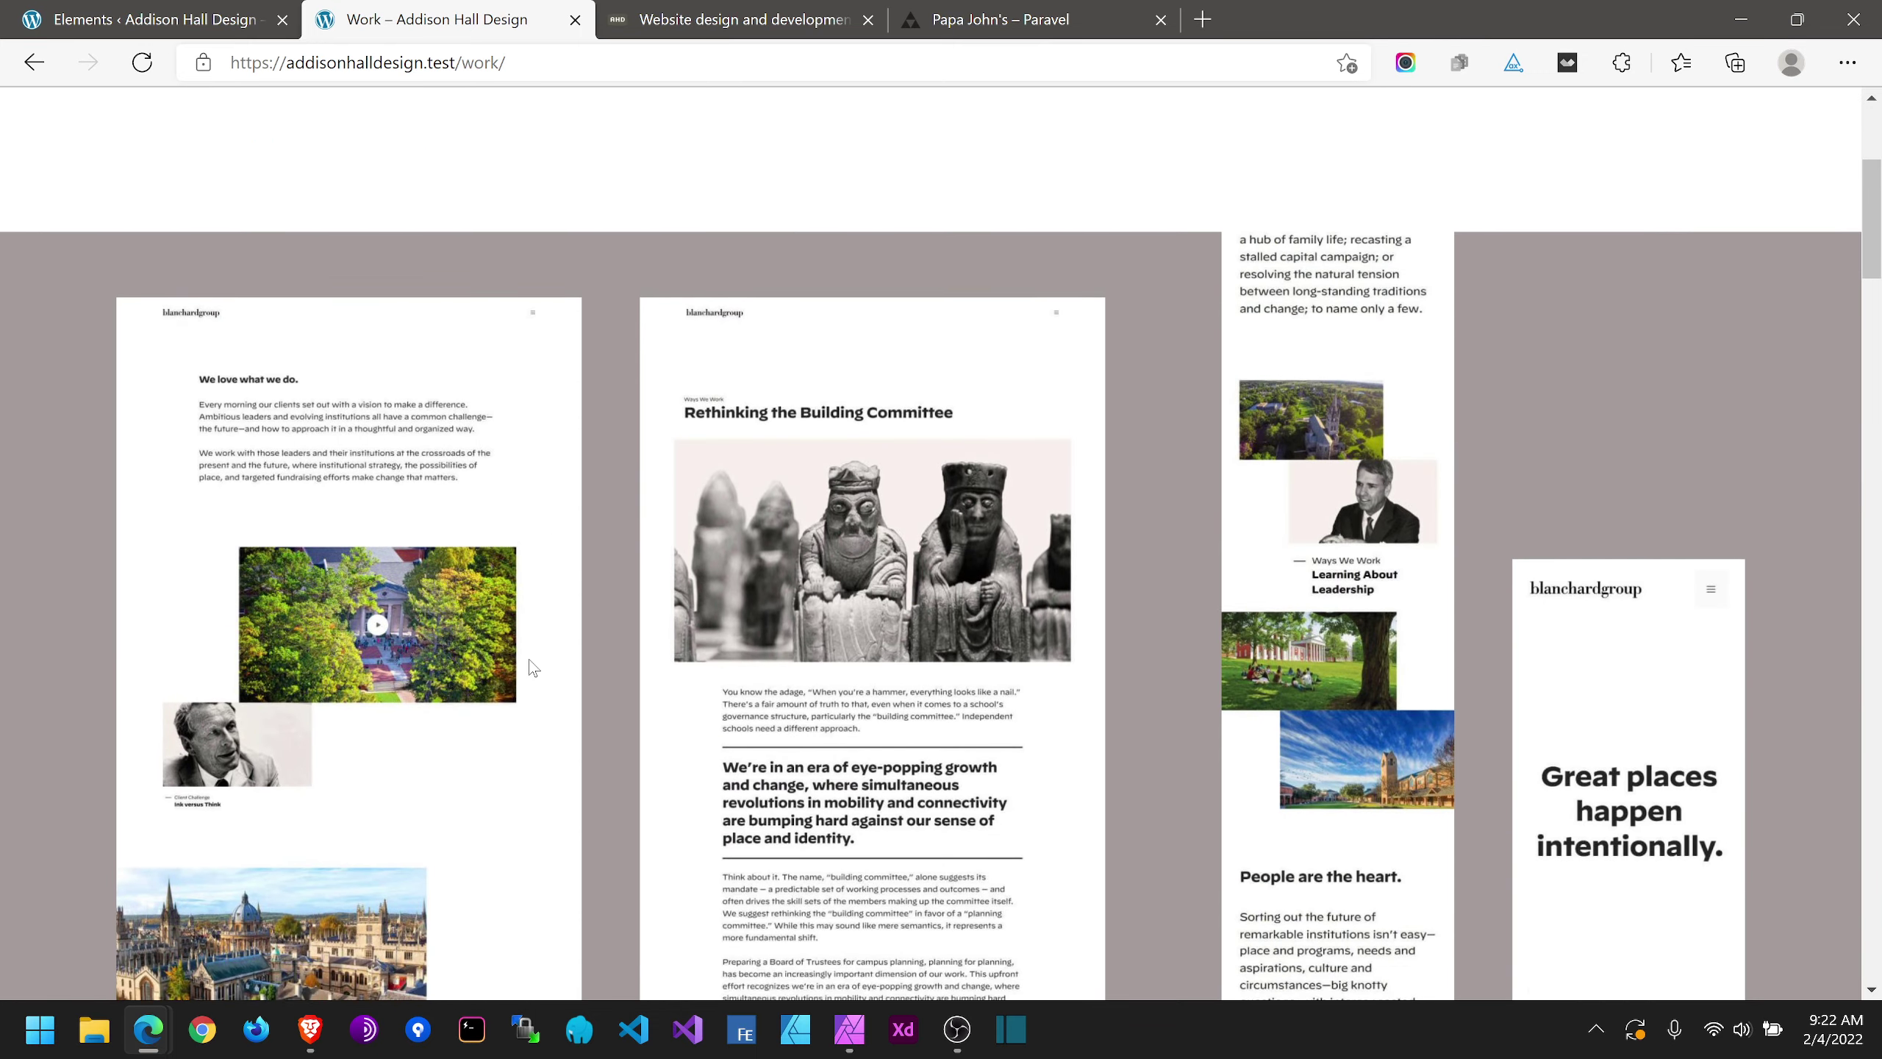
scroll(533, 665, up, 5)
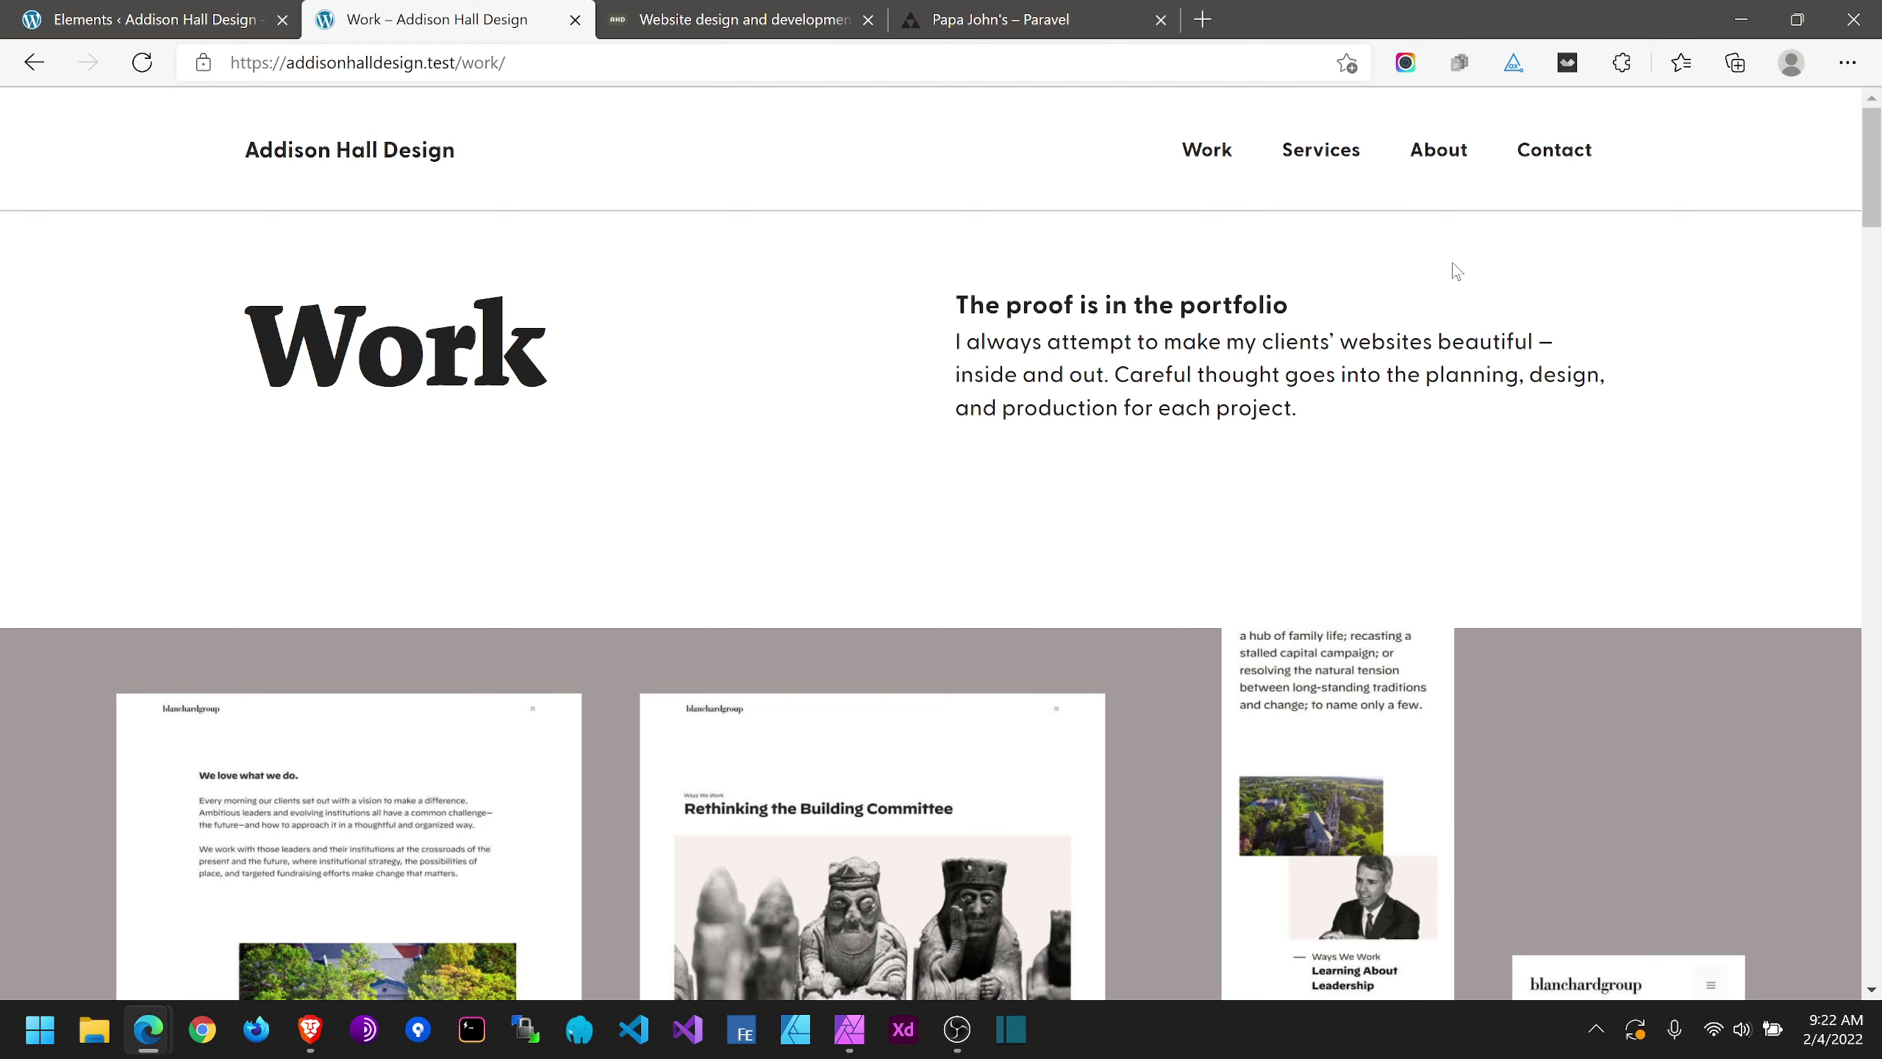
click(1548, 156)
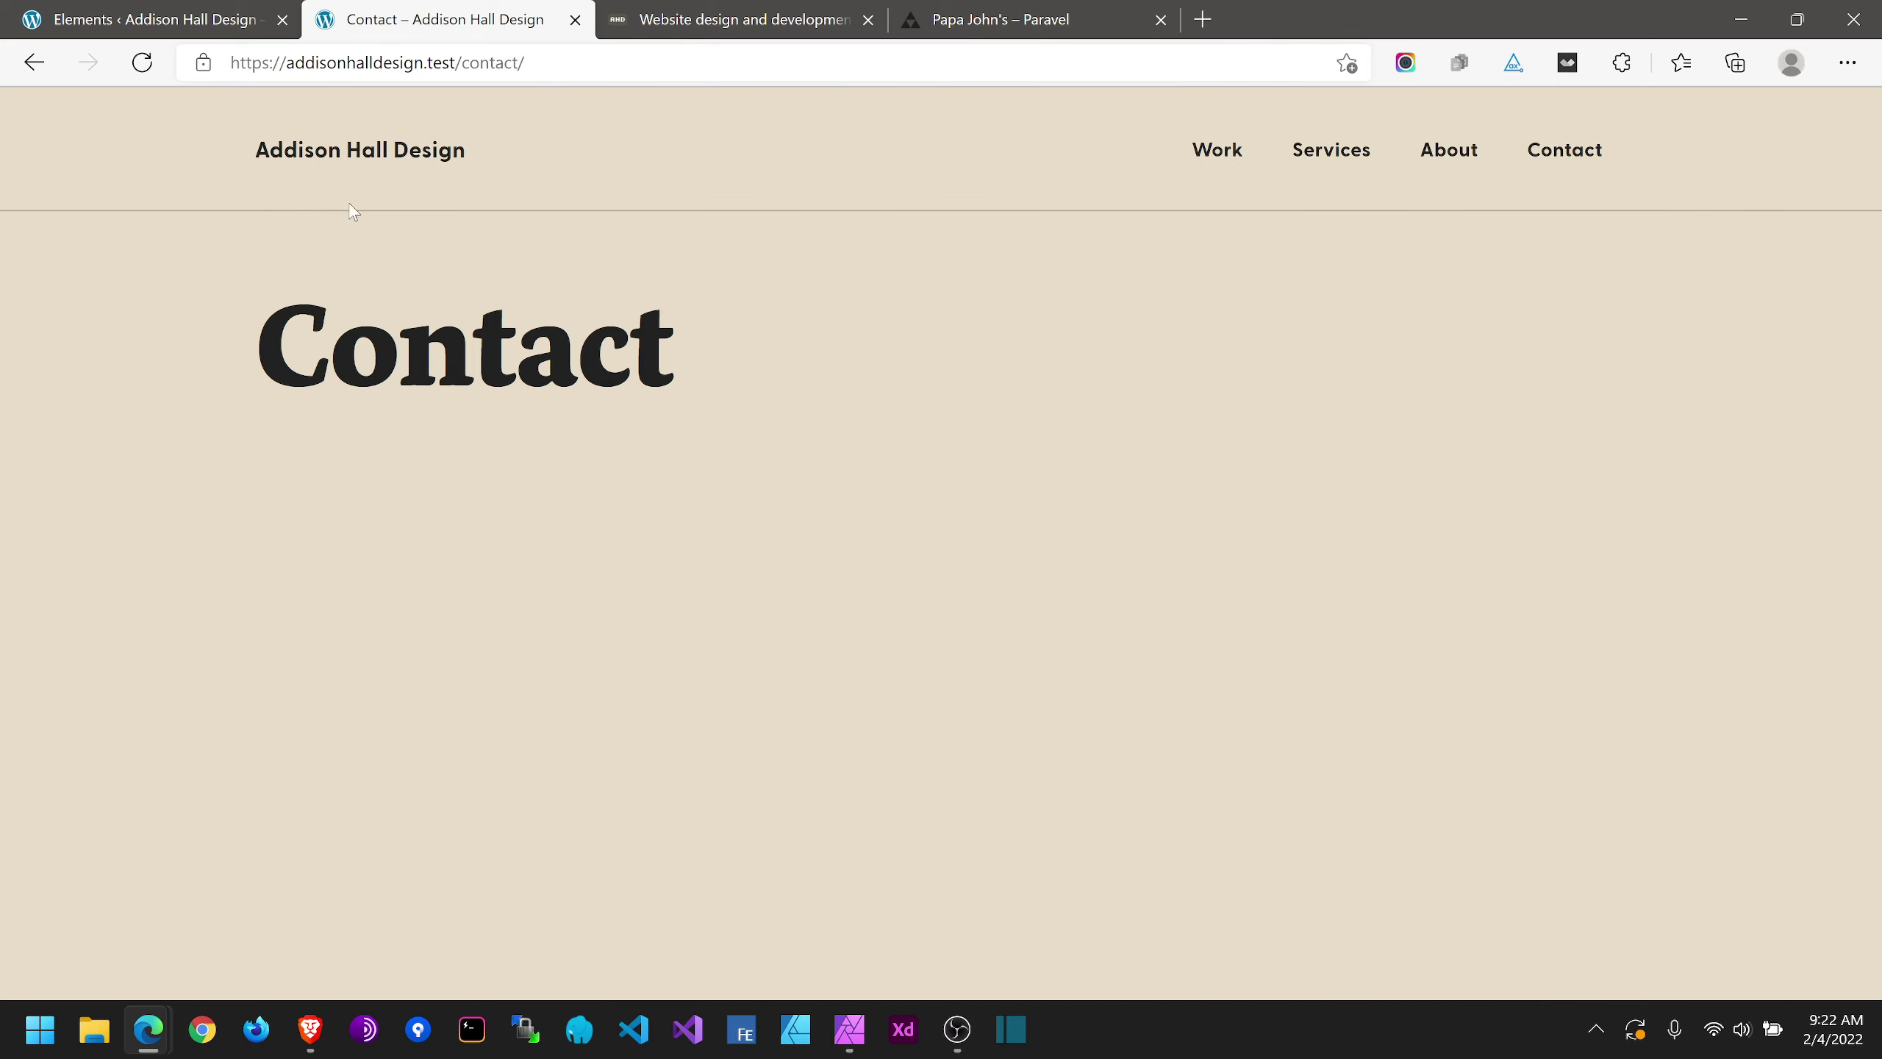
click(330, 165)
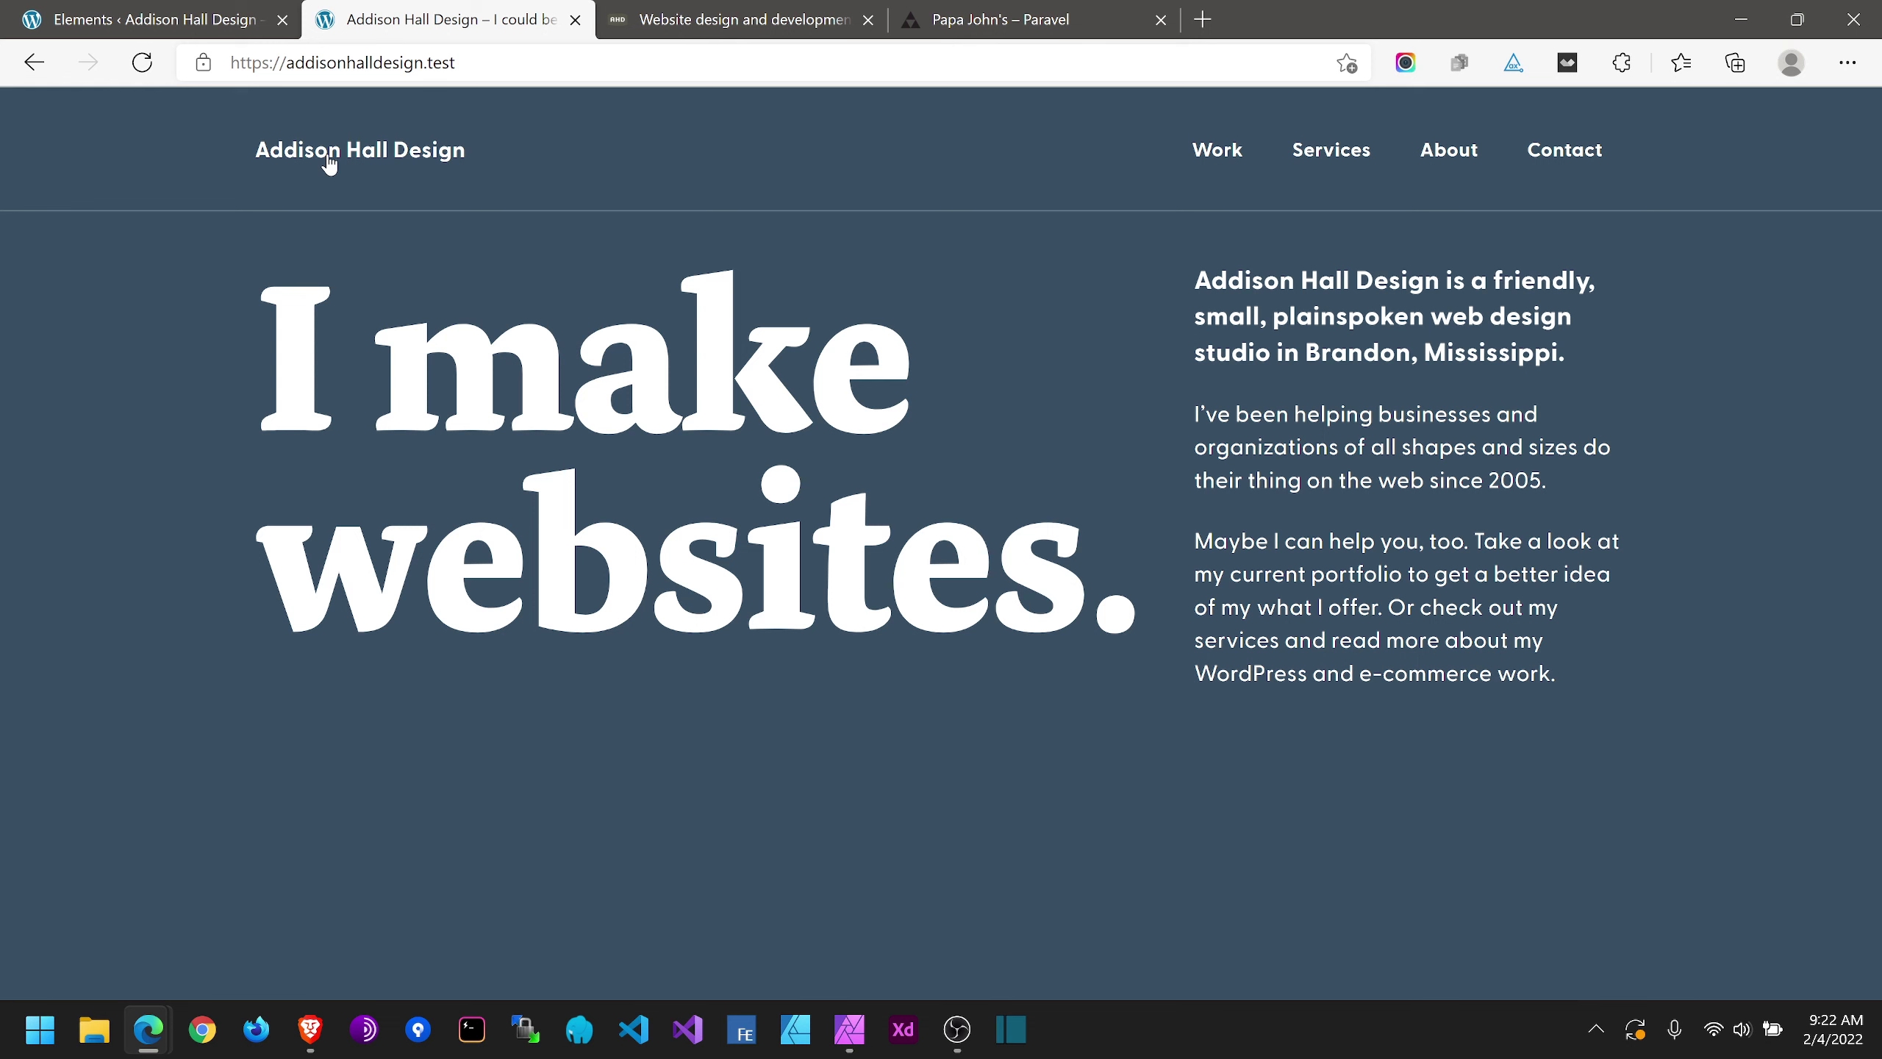
Step: Load the Pages list in the WordPress admin and close the Papa John's – Paravel browser tab
click(220, 25)
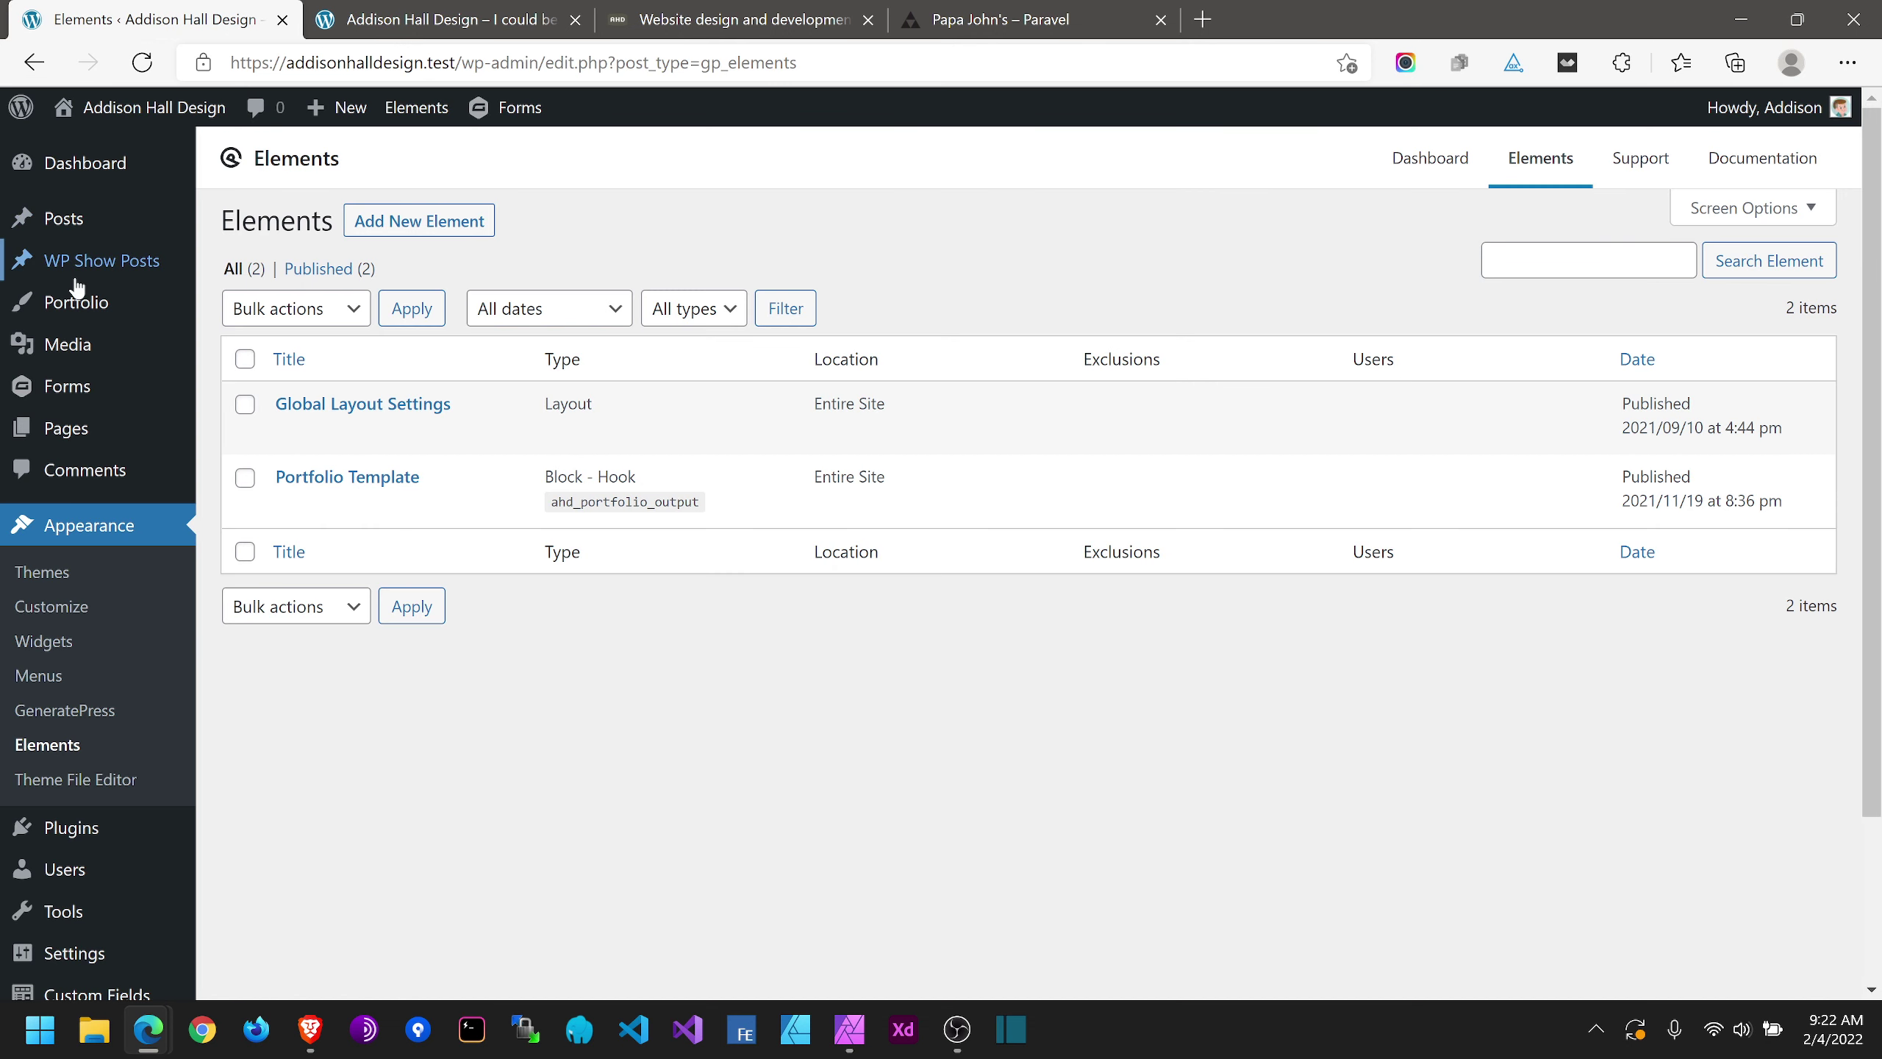
click(66, 428)
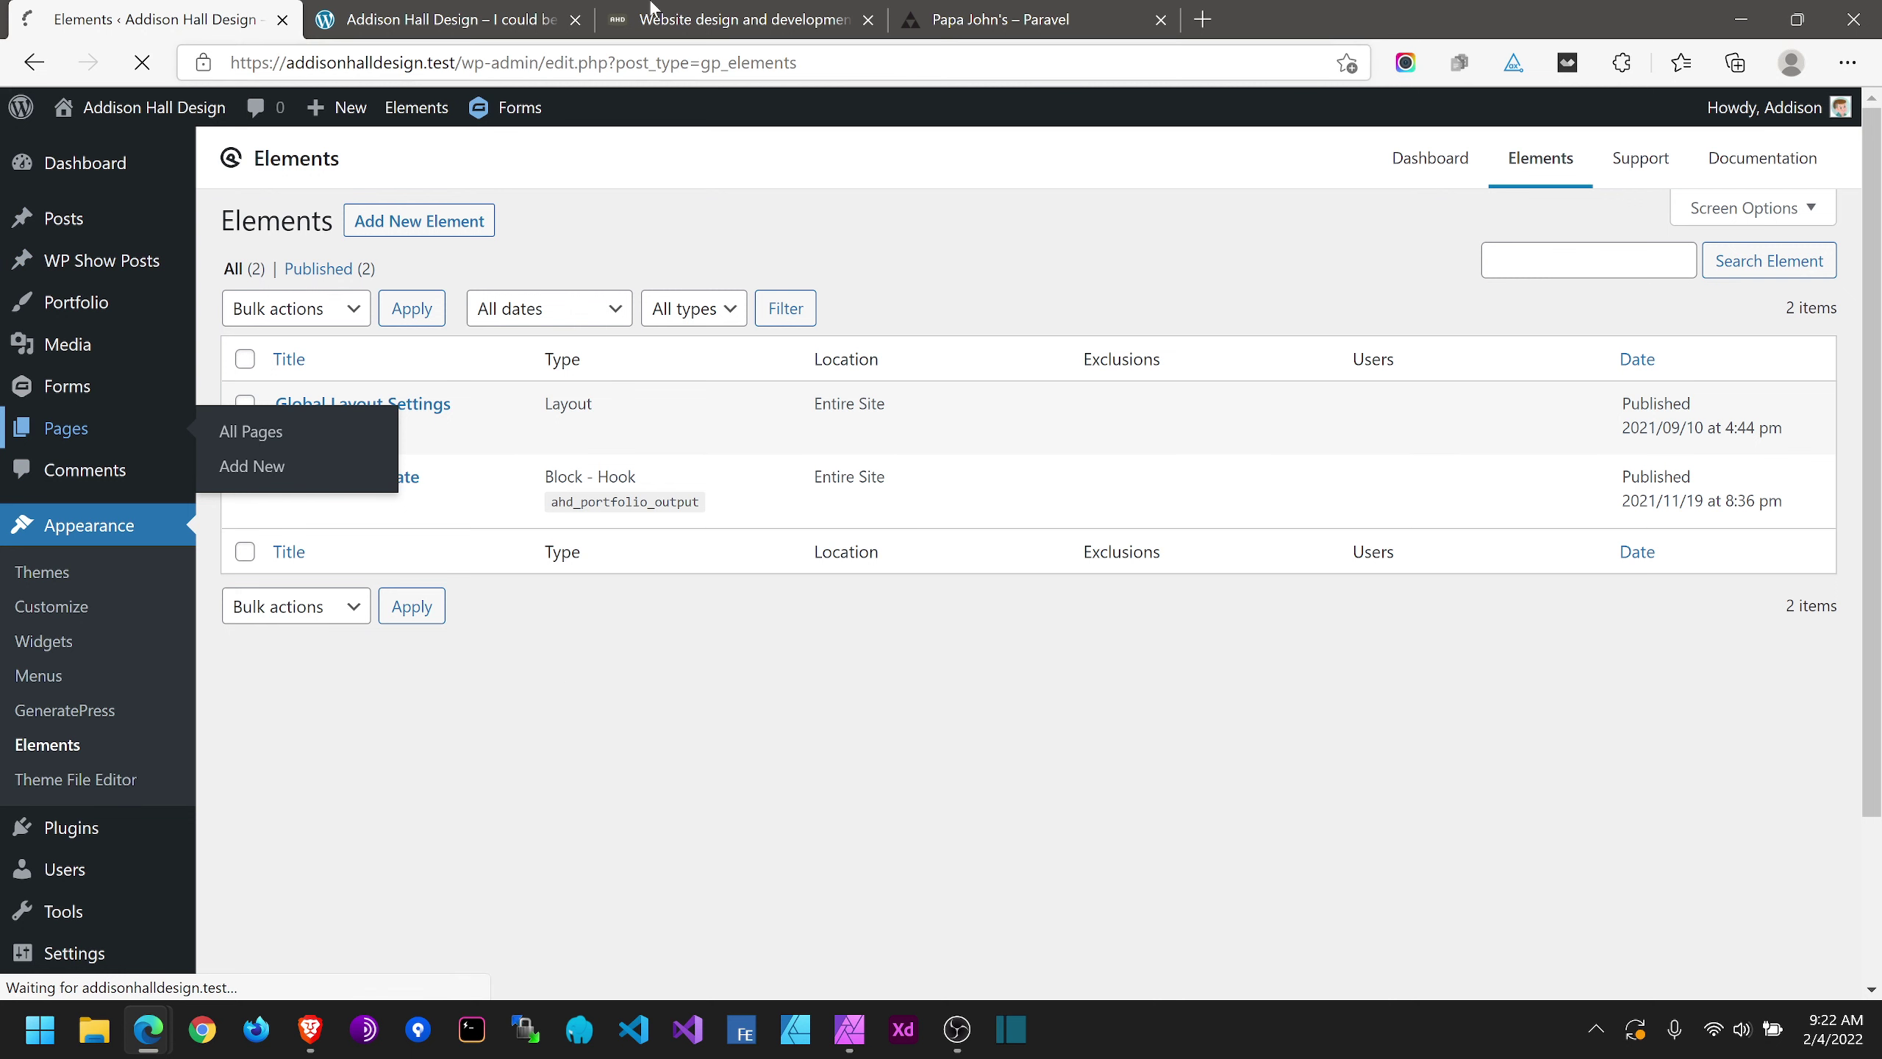
click(514, 14)
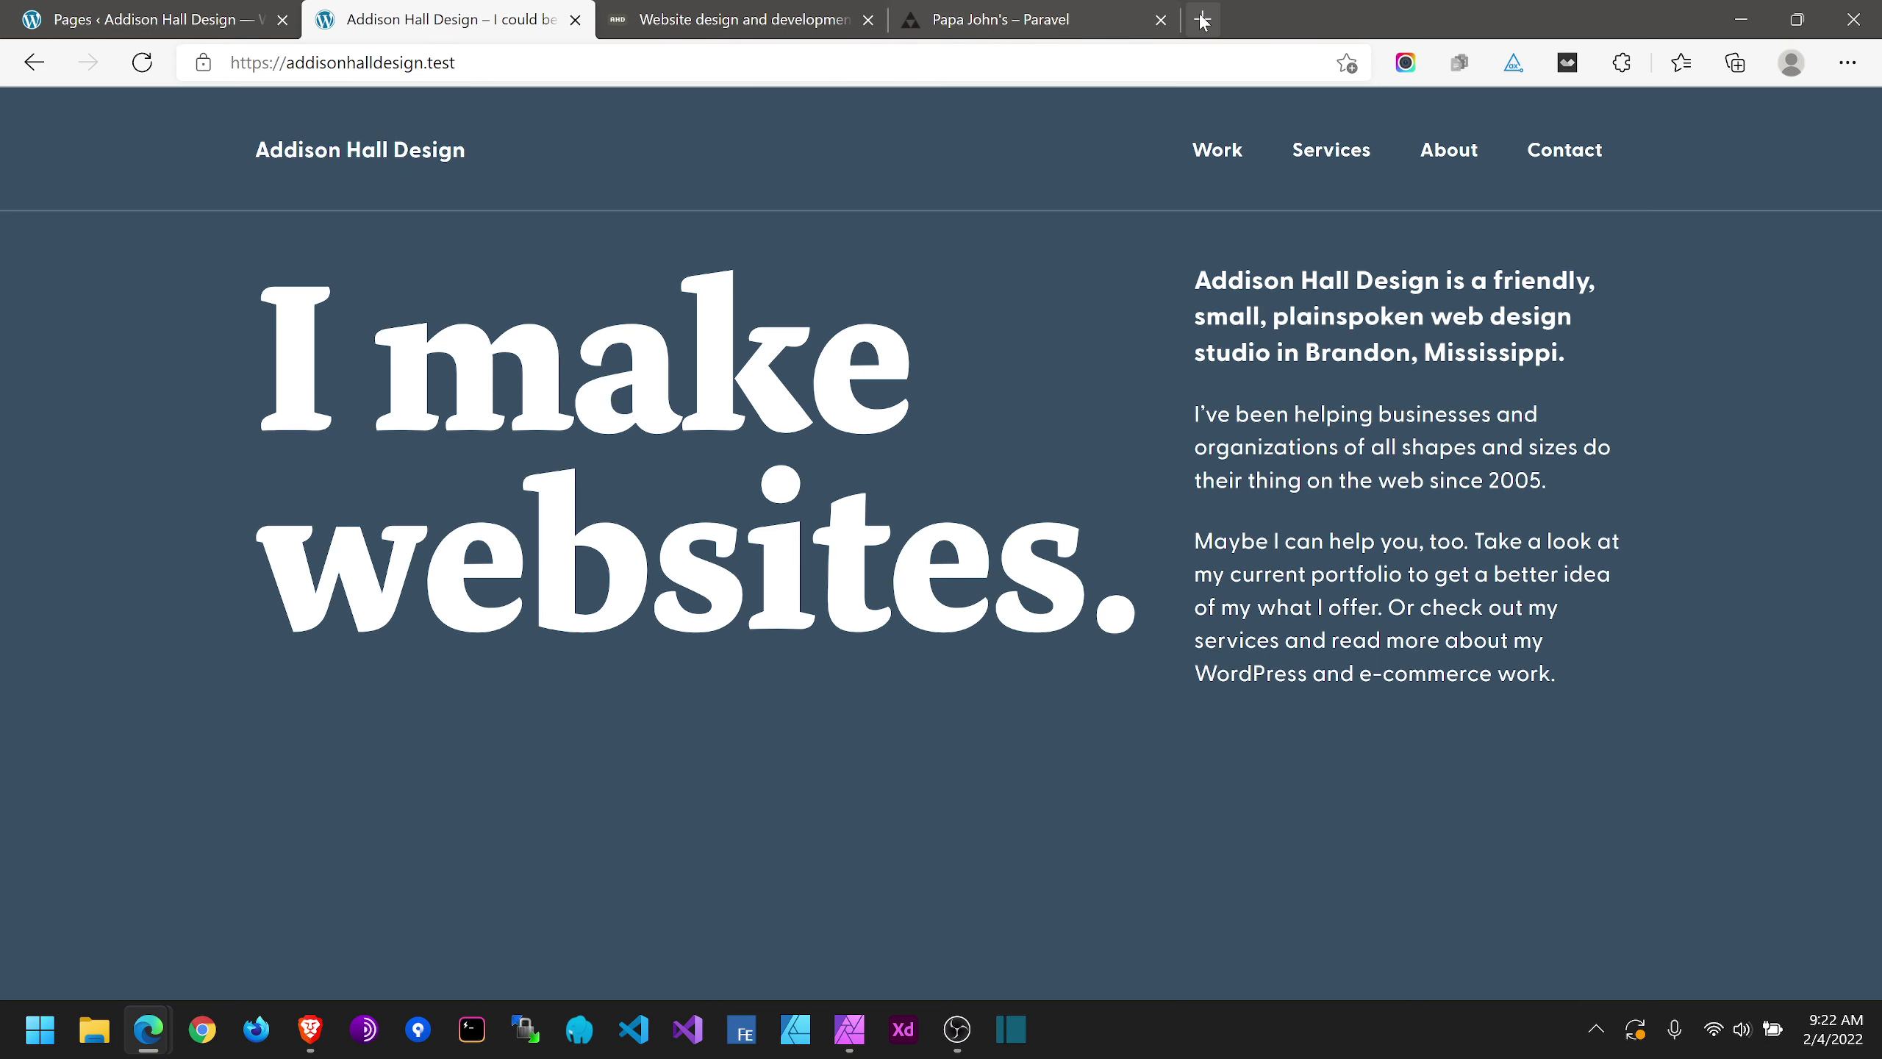
click(1160, 20)
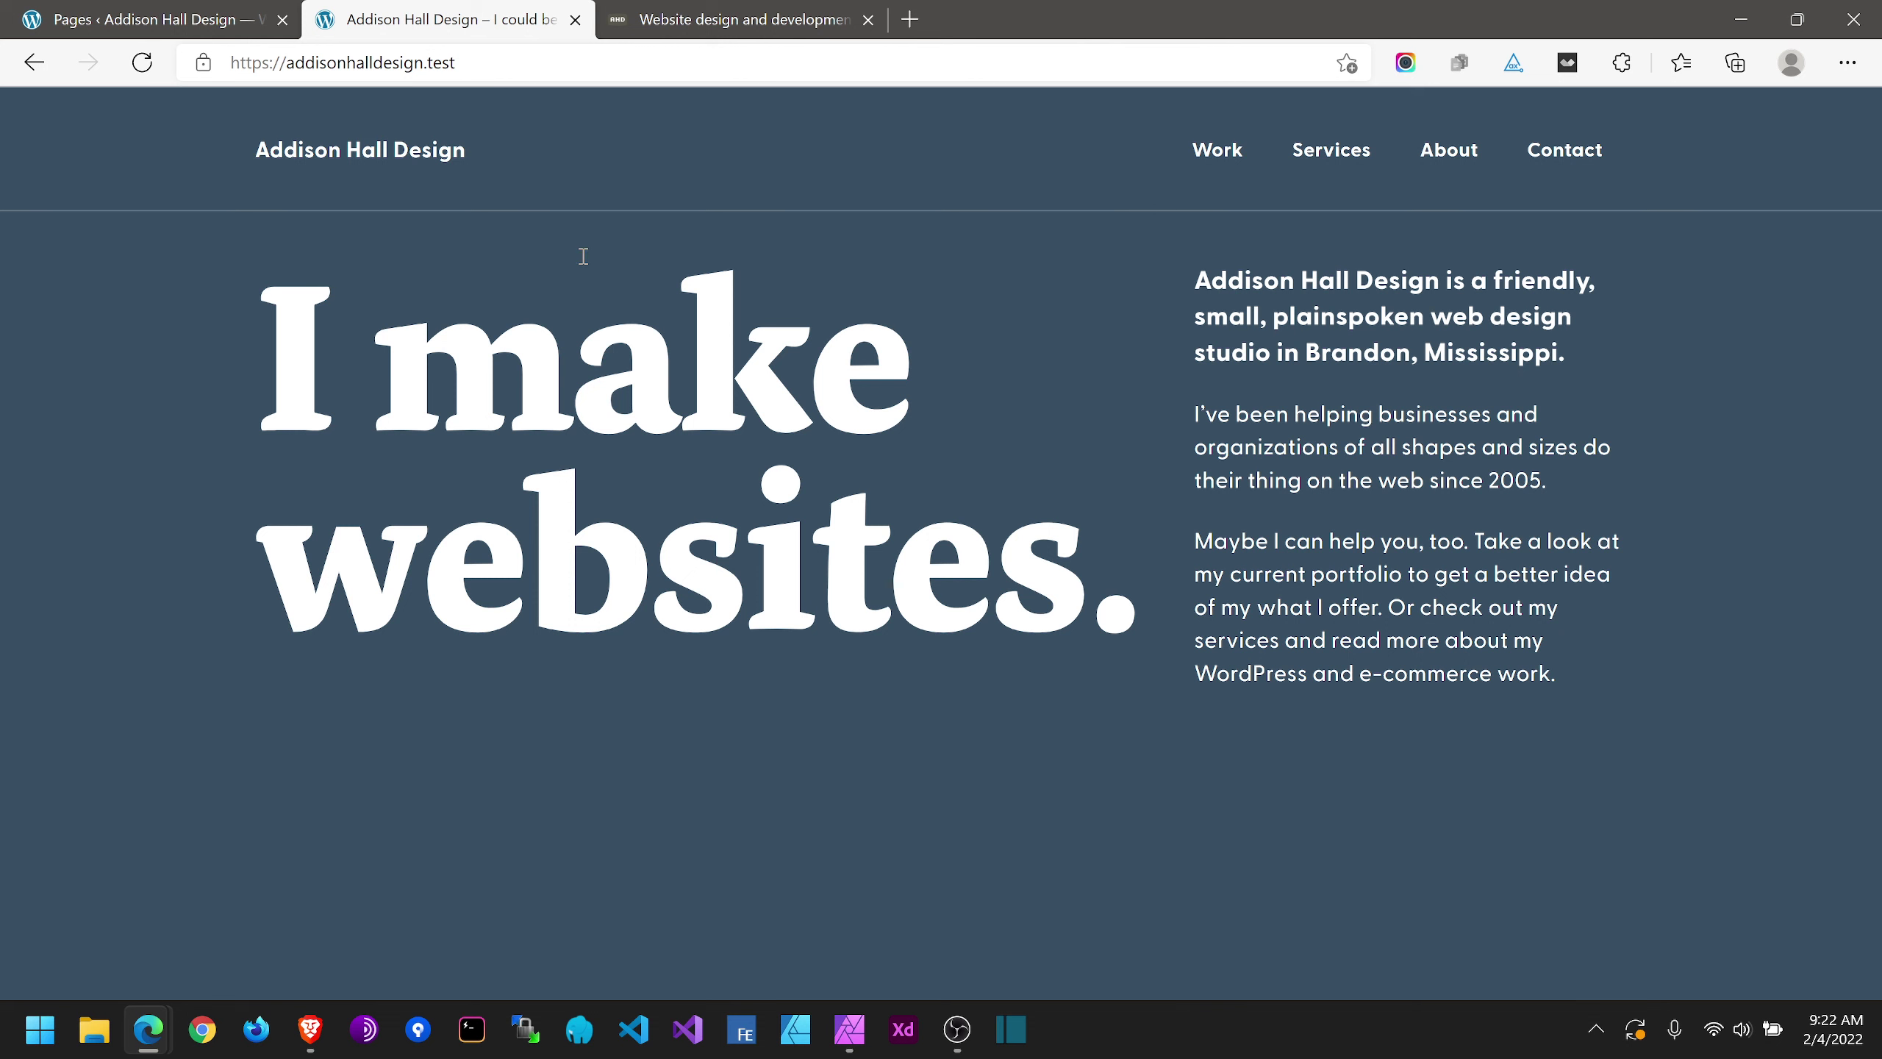
Step: View the site's Work, Services, About and Contact pages in turn to compare their layouts and background colours
click(1224, 172)
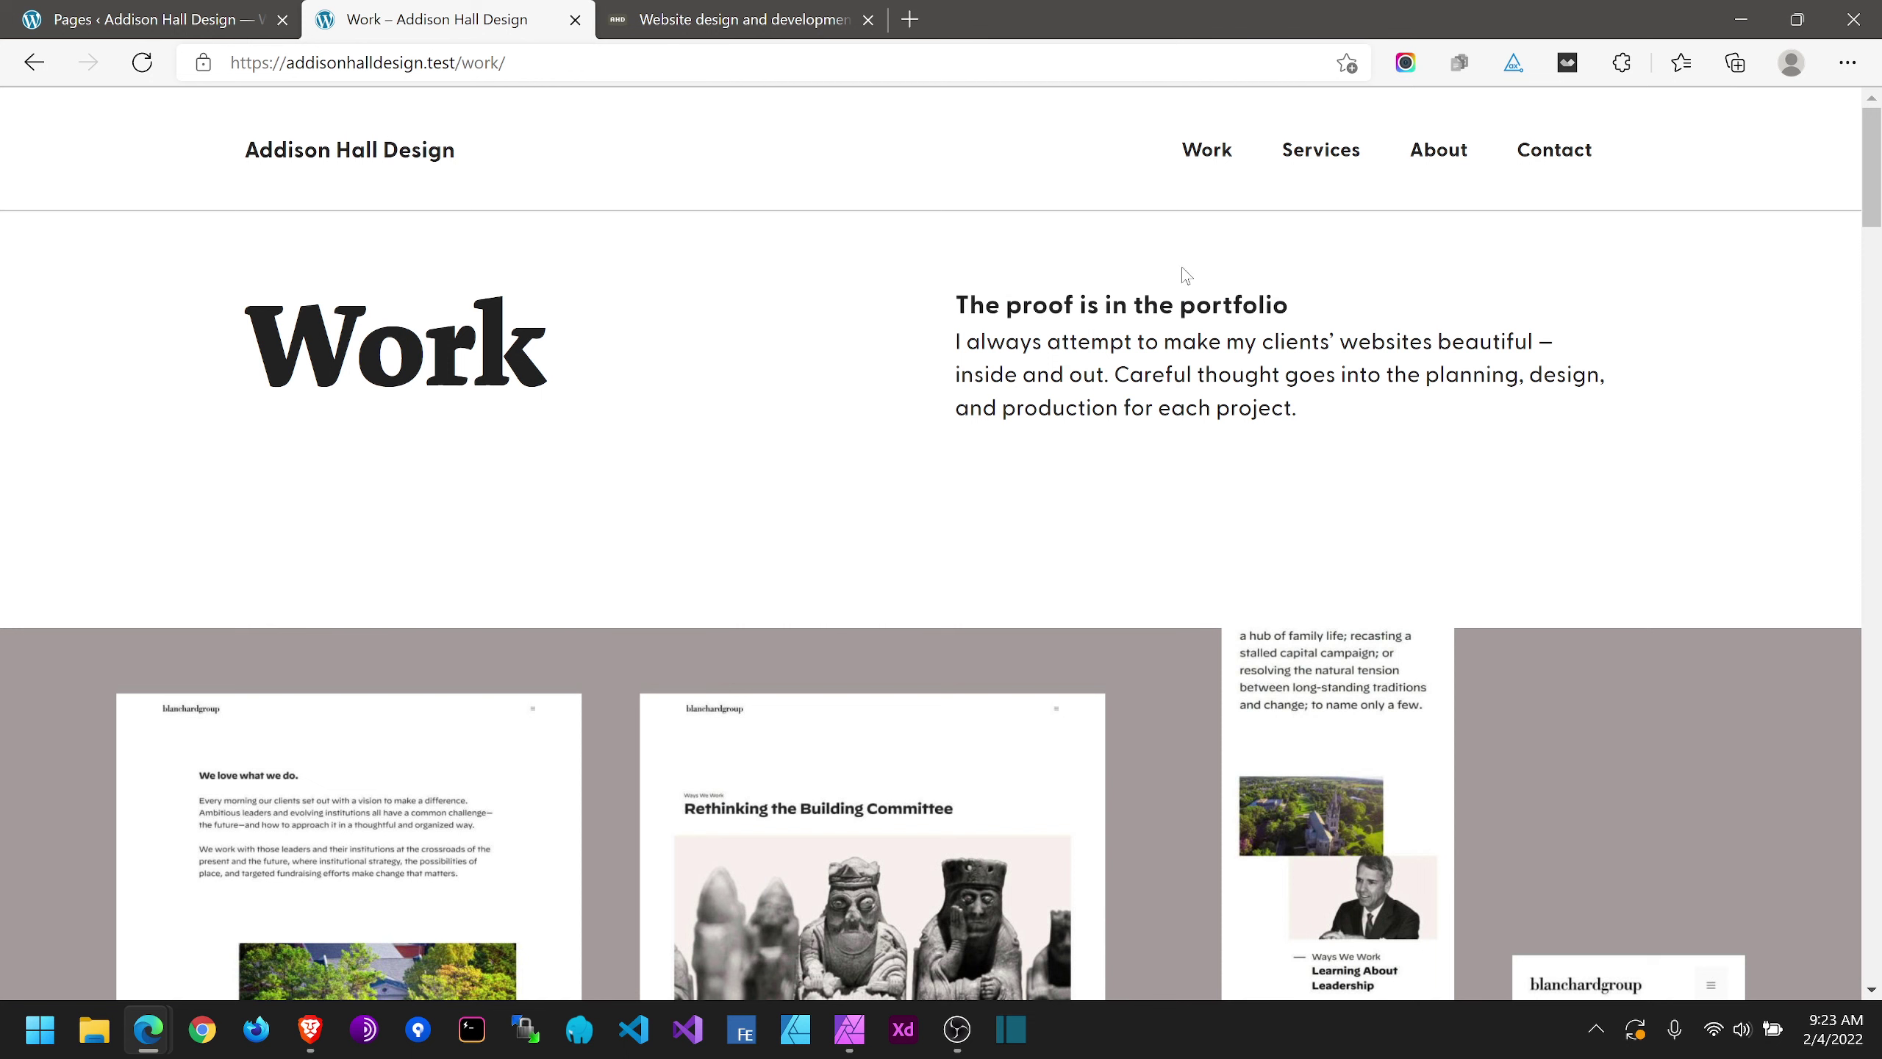
click(1337, 152)
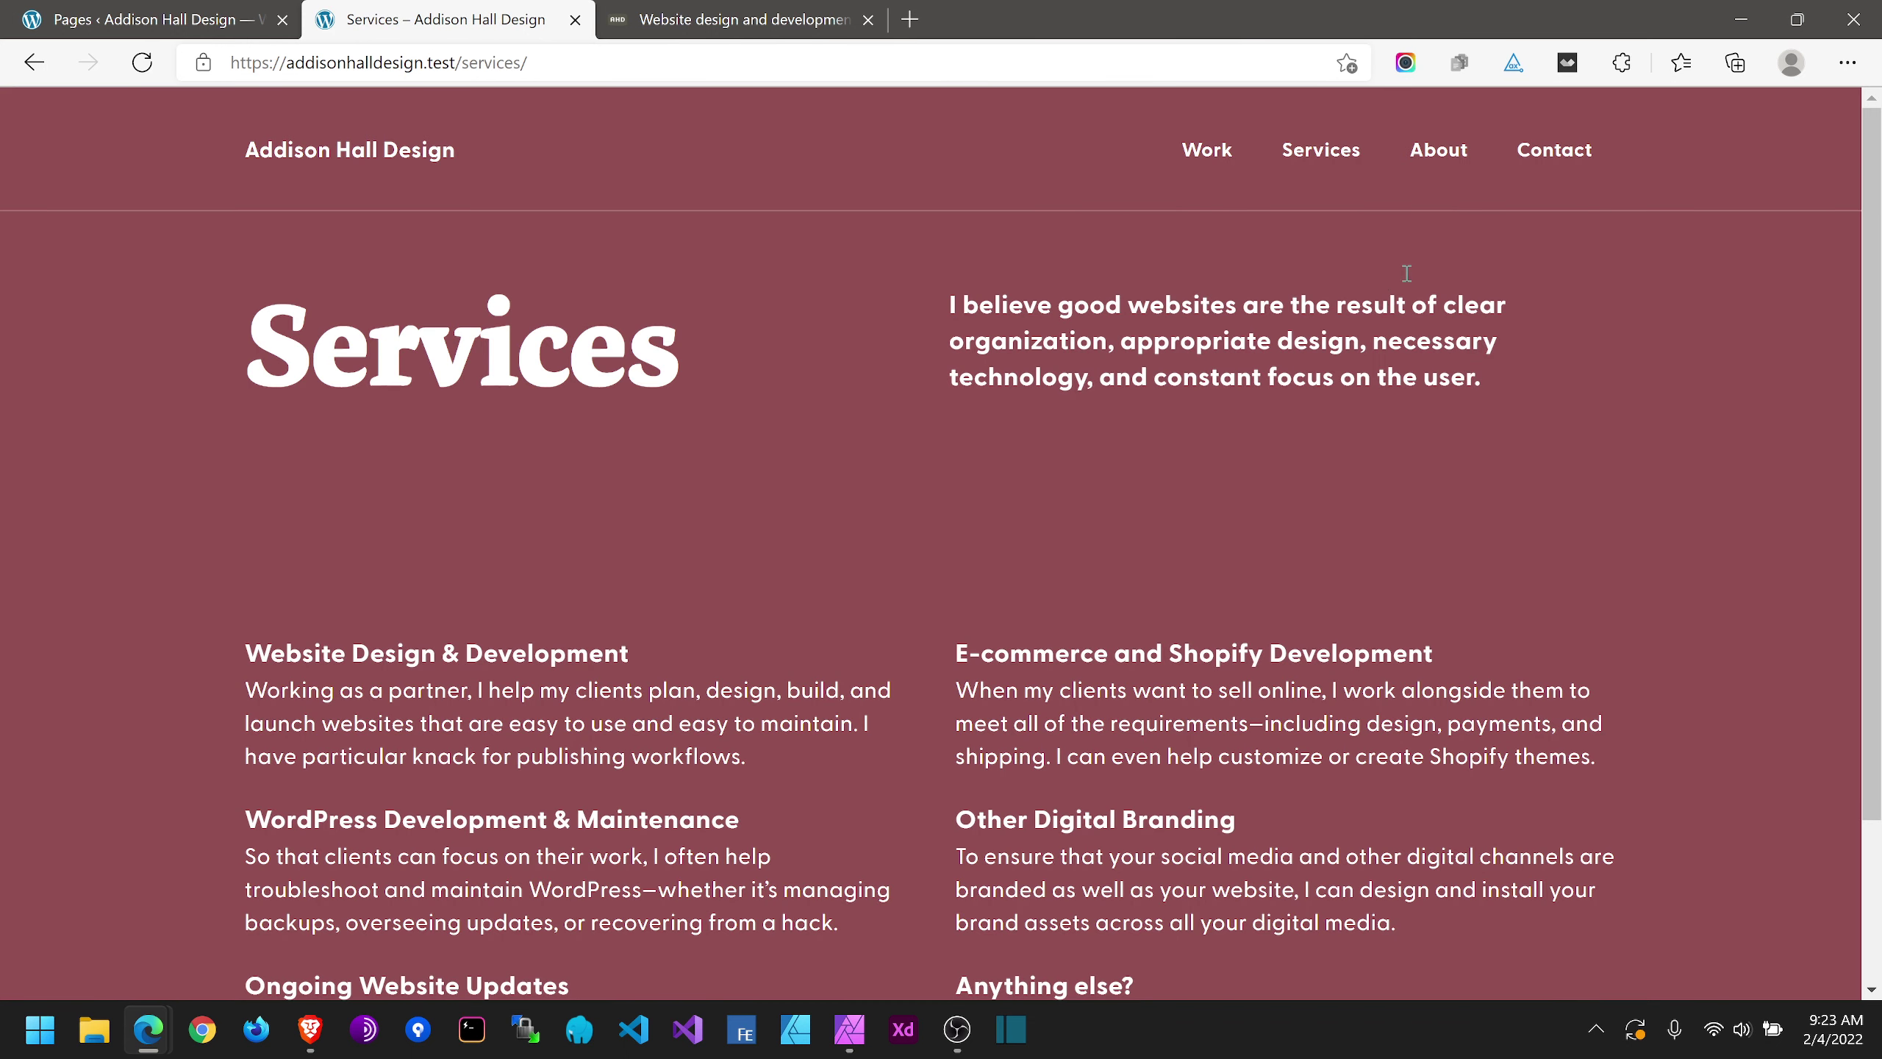
click(1438, 150)
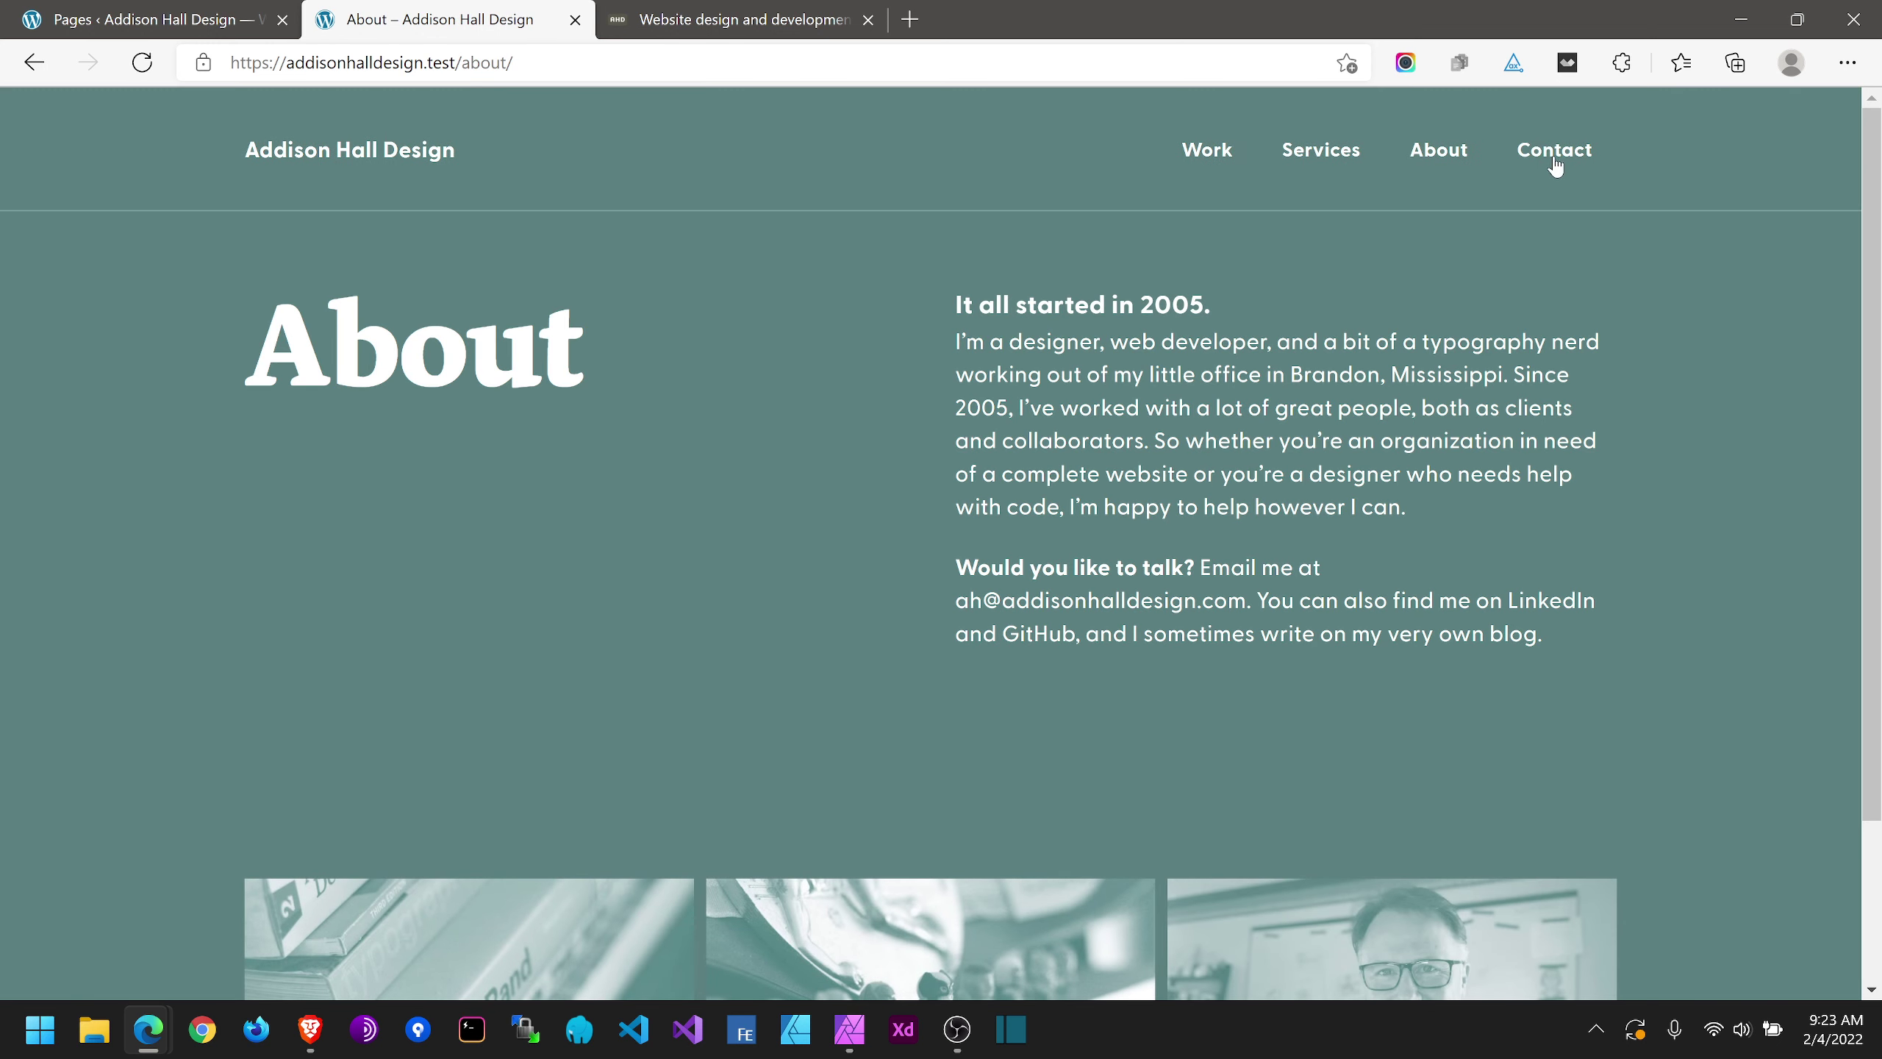
click(1554, 160)
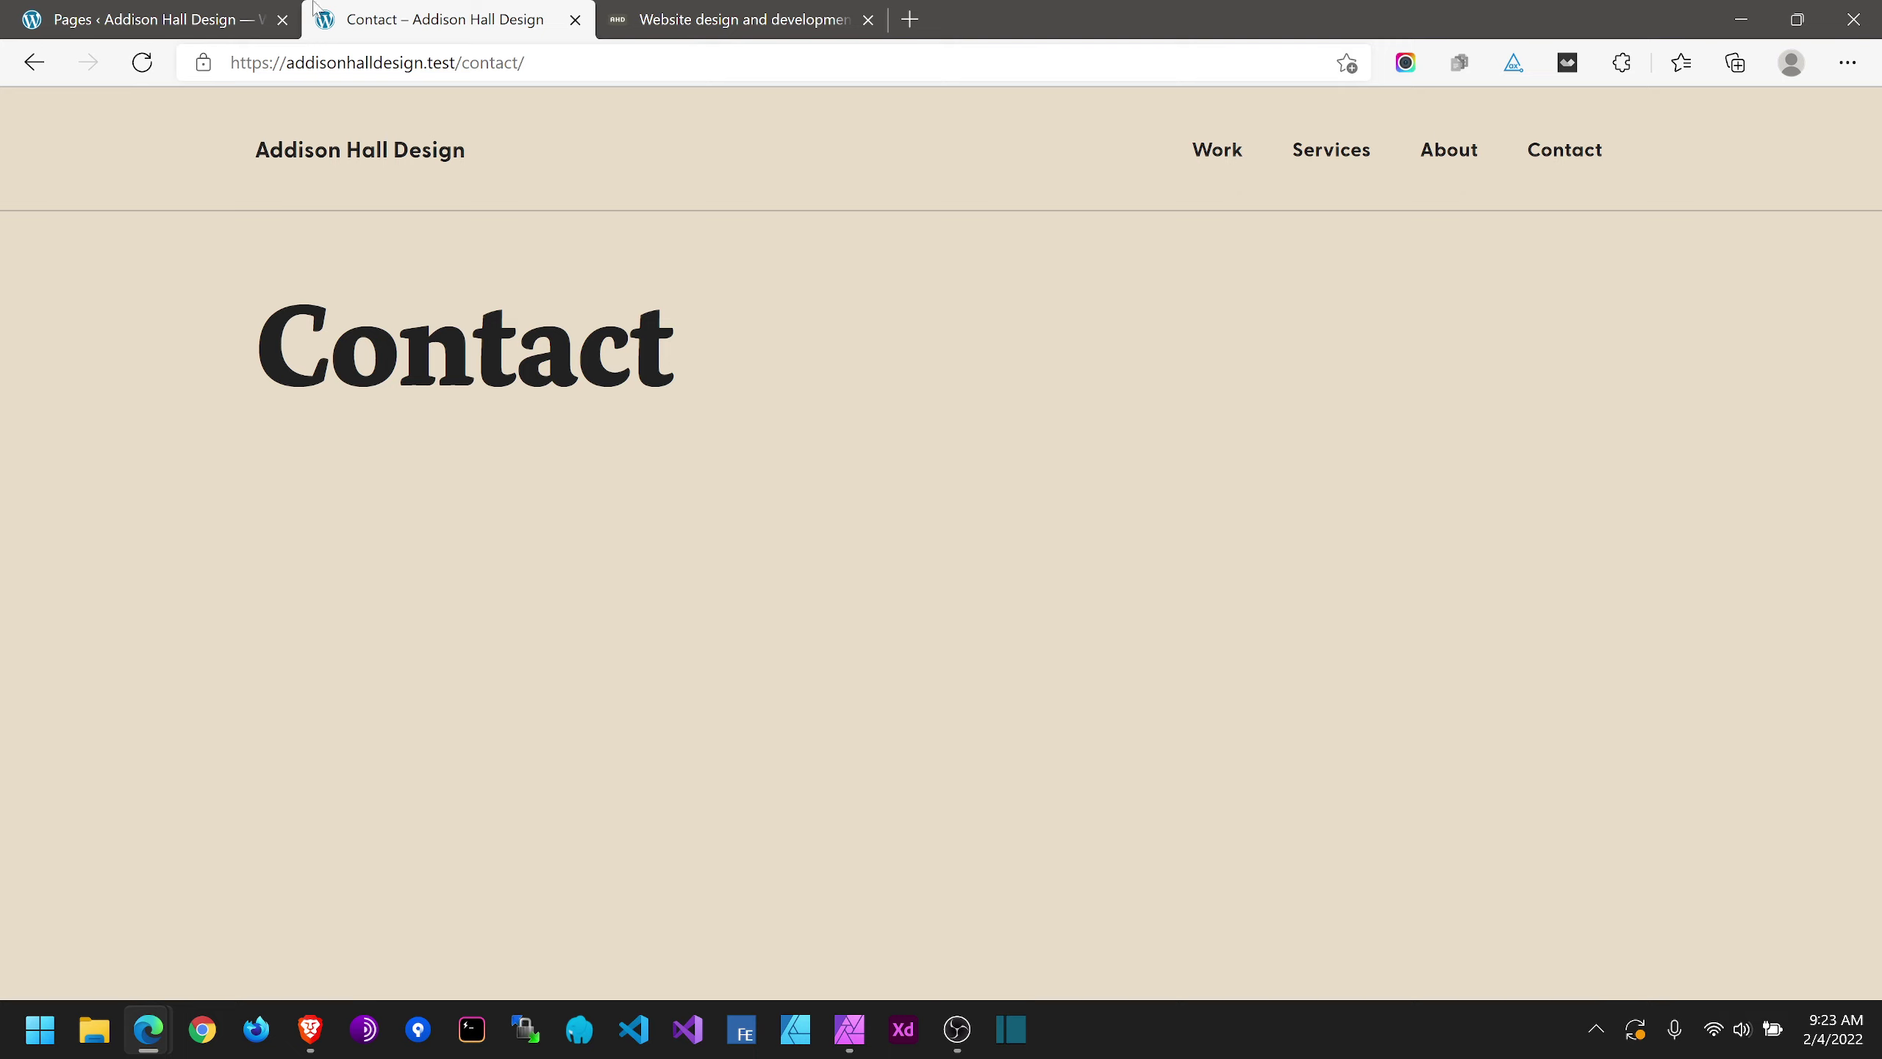
Step: View the Contact page of the live addisonhalldesign.com site and return to the redesigned site's Contact page for comparison
click(671, 19)
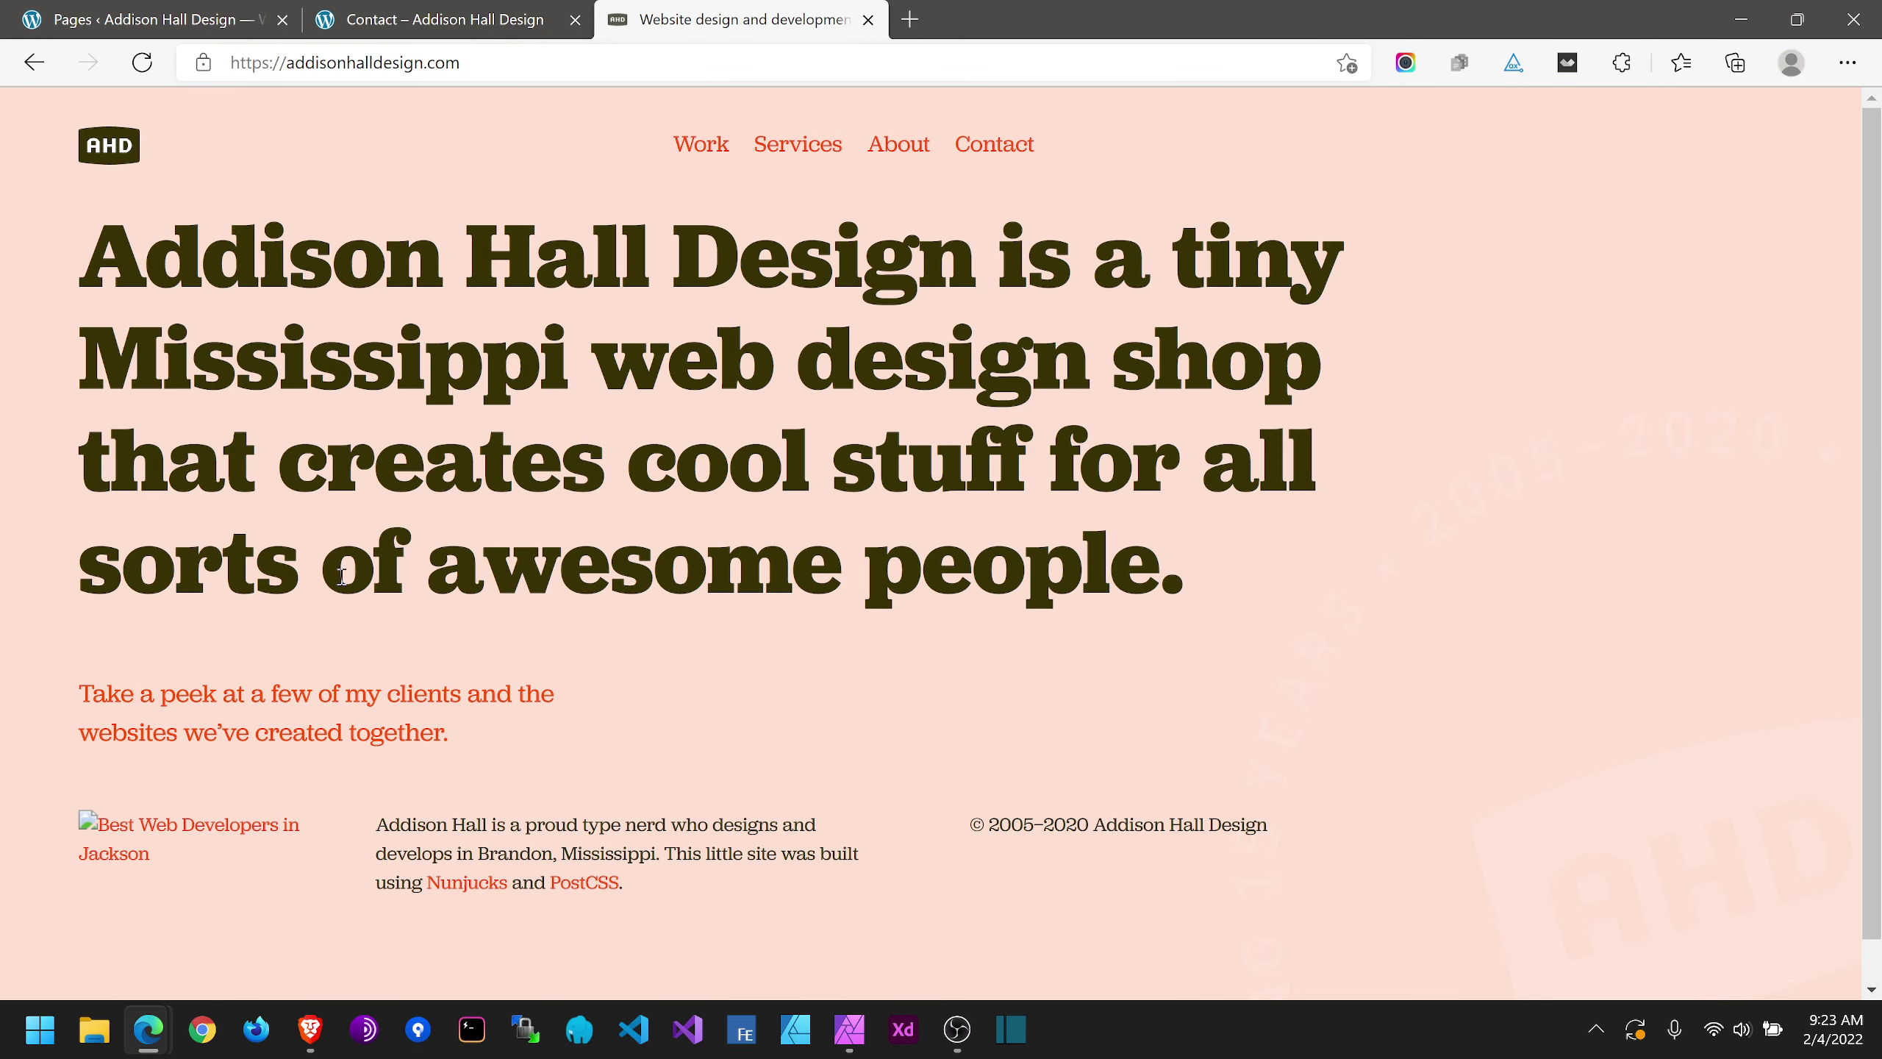
click(994, 144)
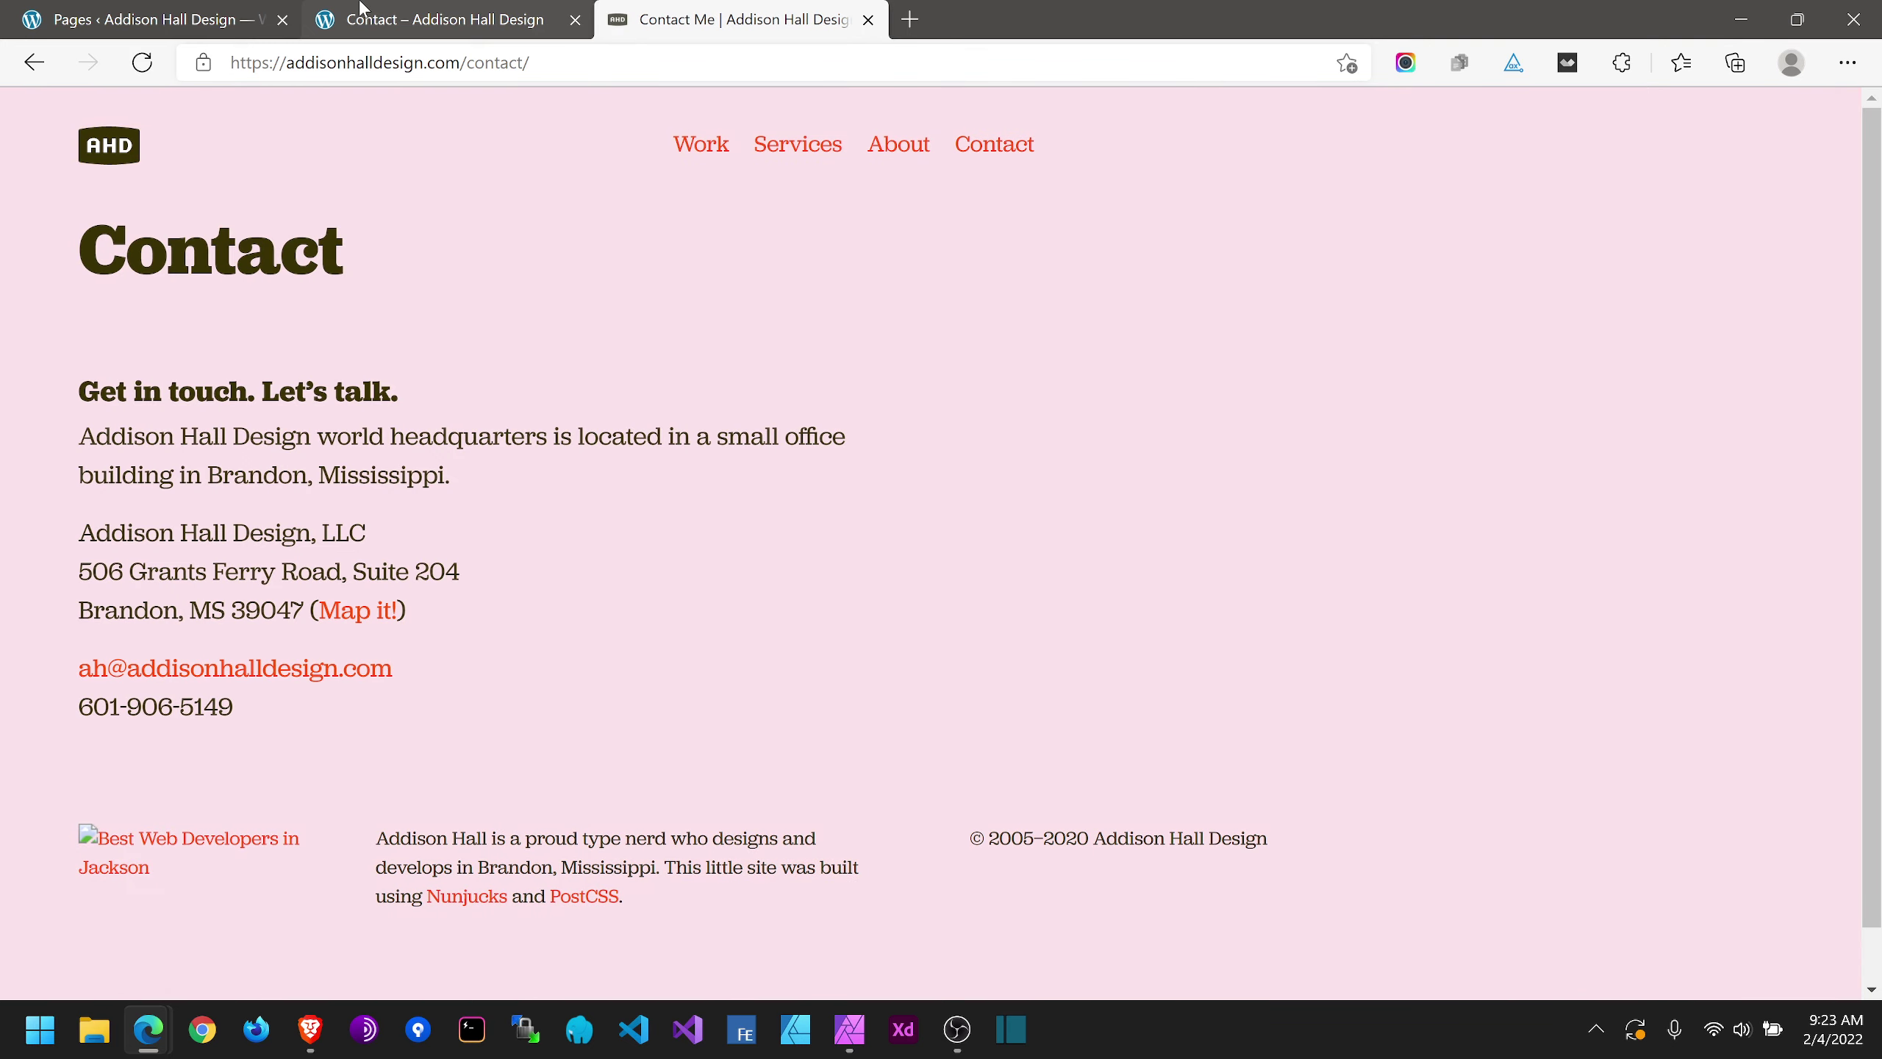
click(363, 16)
Step: Open the Page Heading Container global style from the GenerateBlocks Global Styles list for editing
click(139, 22)
mouse_move(118, 192)
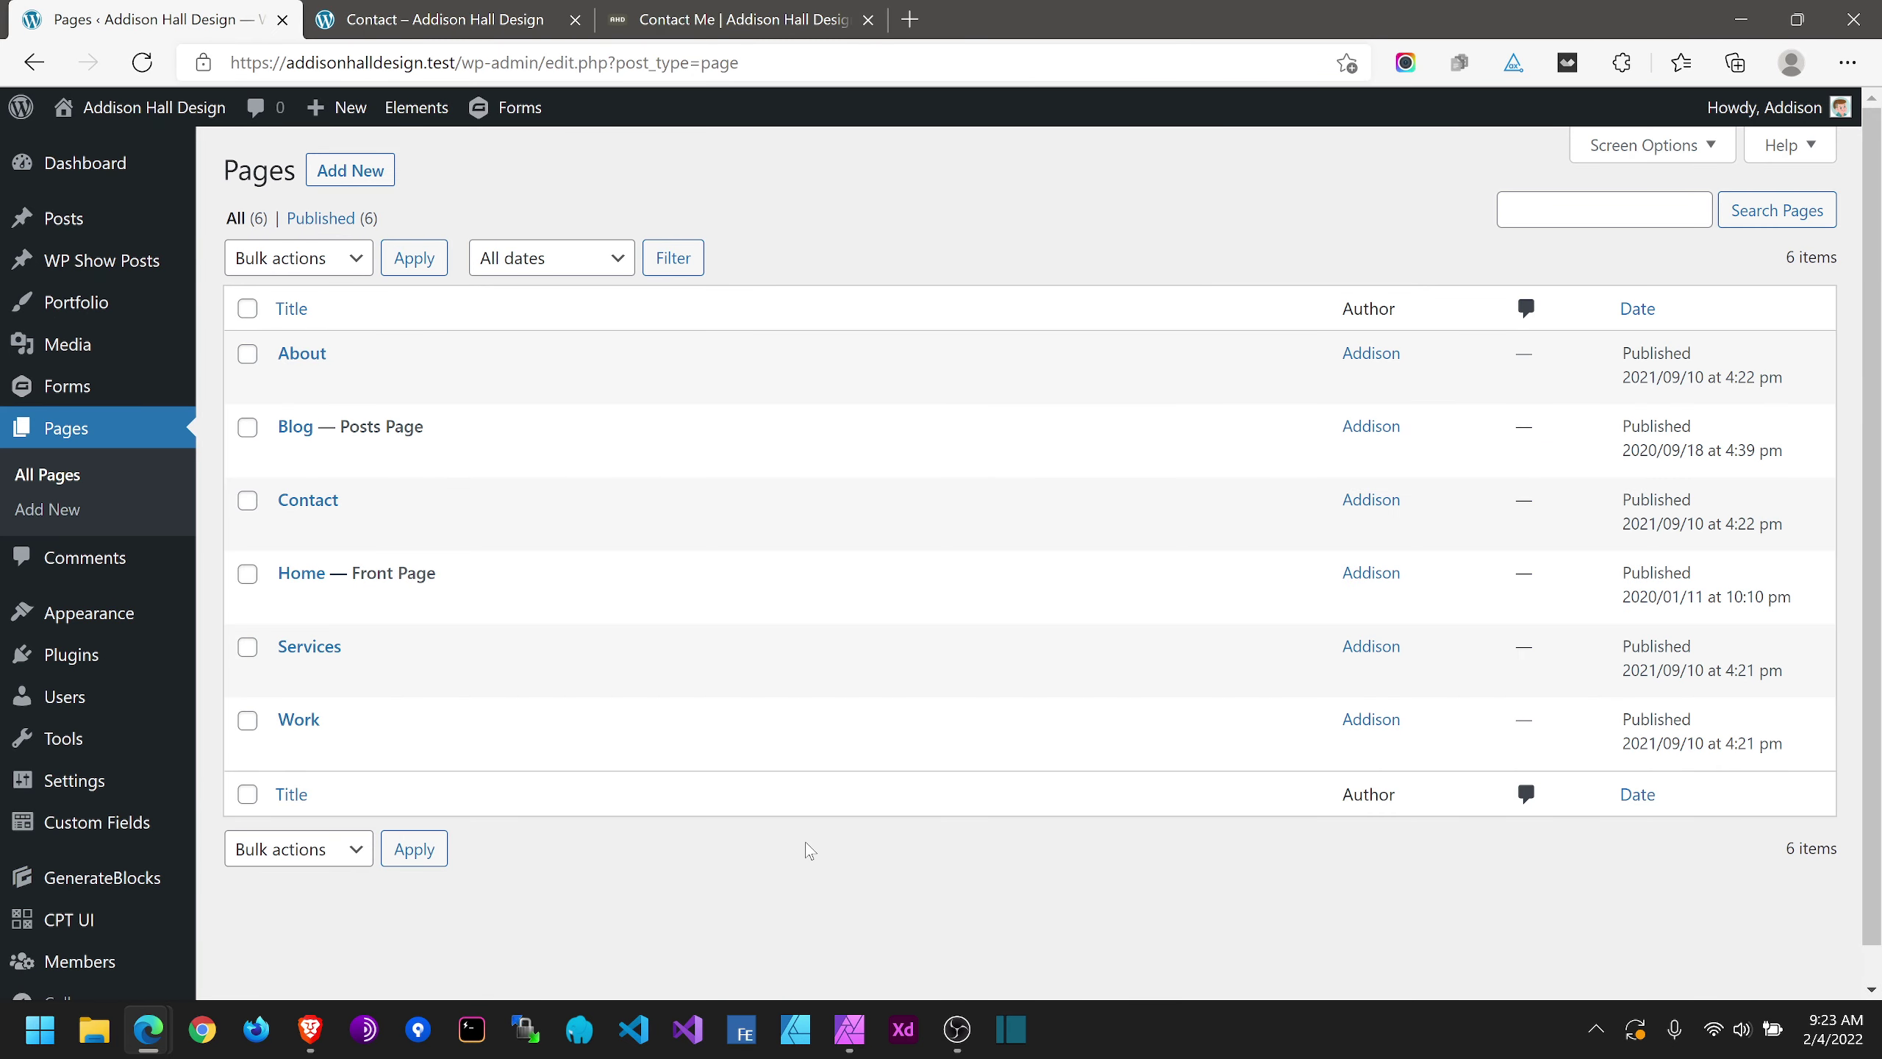
scroll(63, 775, down, 1)
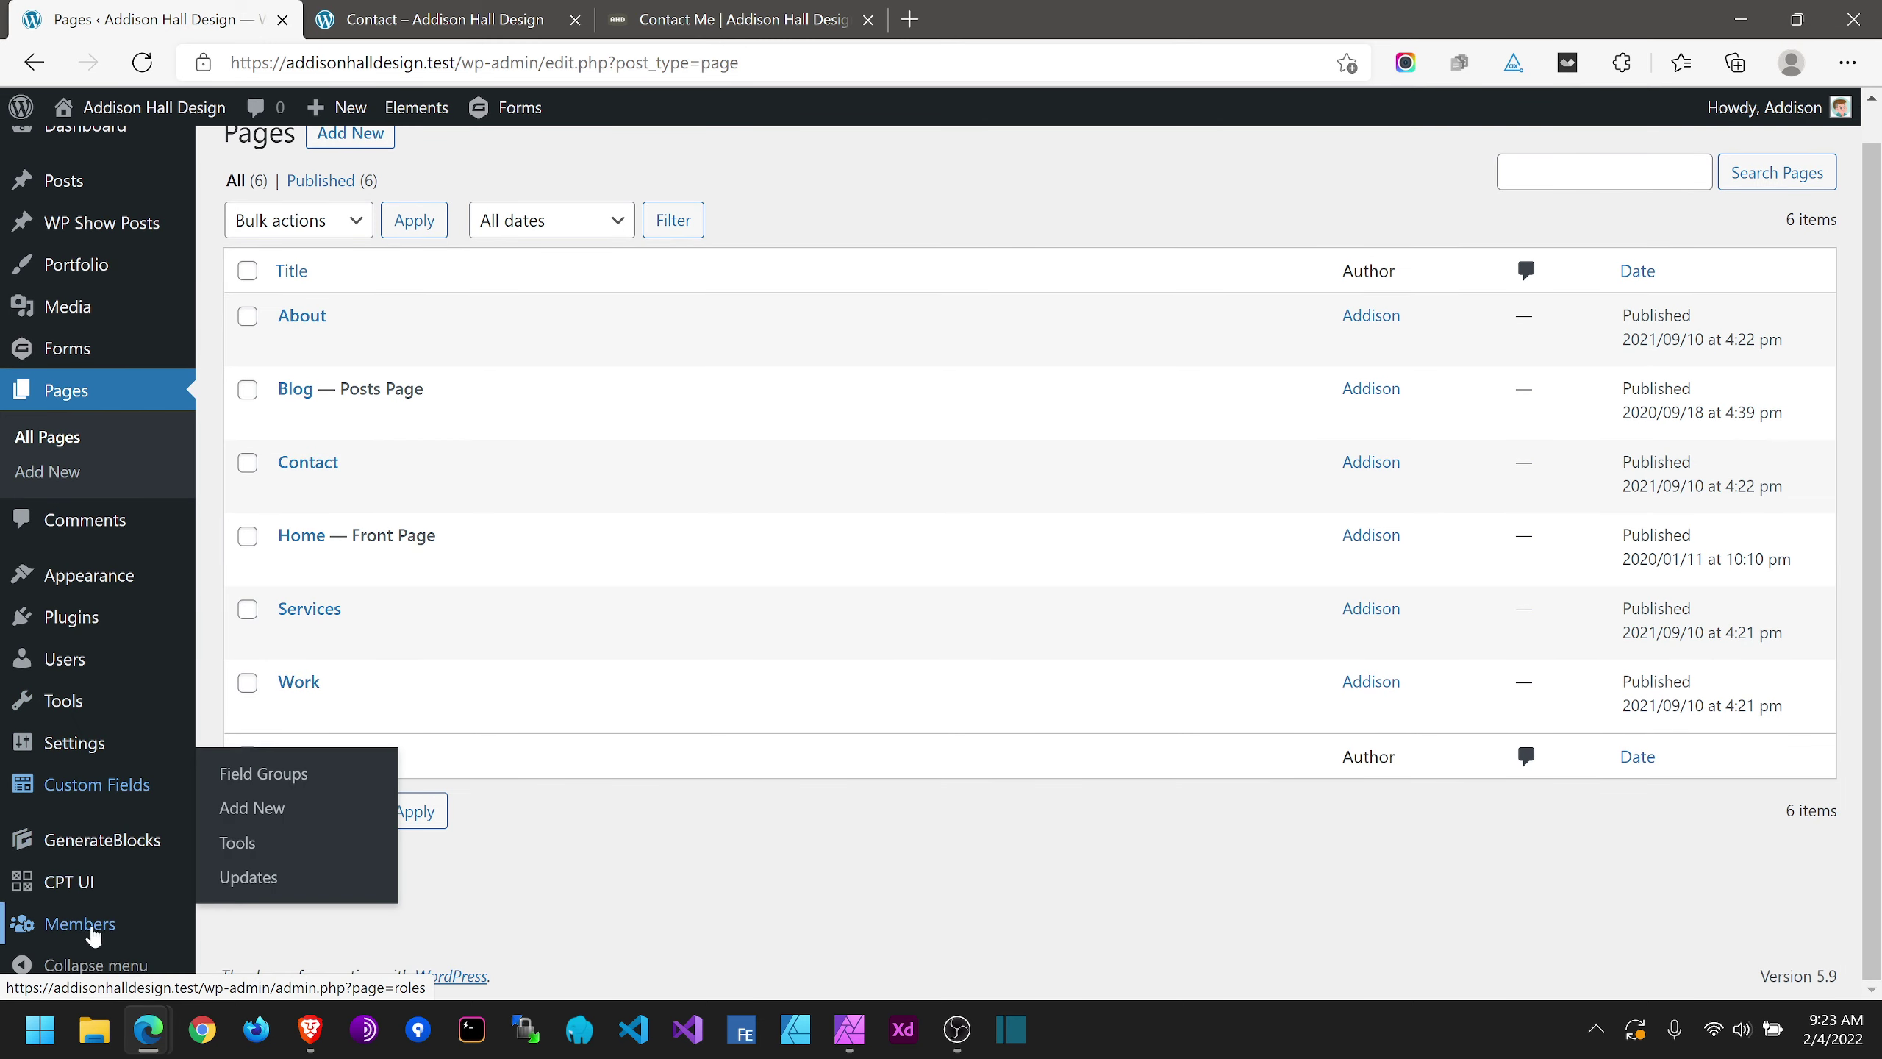
mouse_move(87, 854)
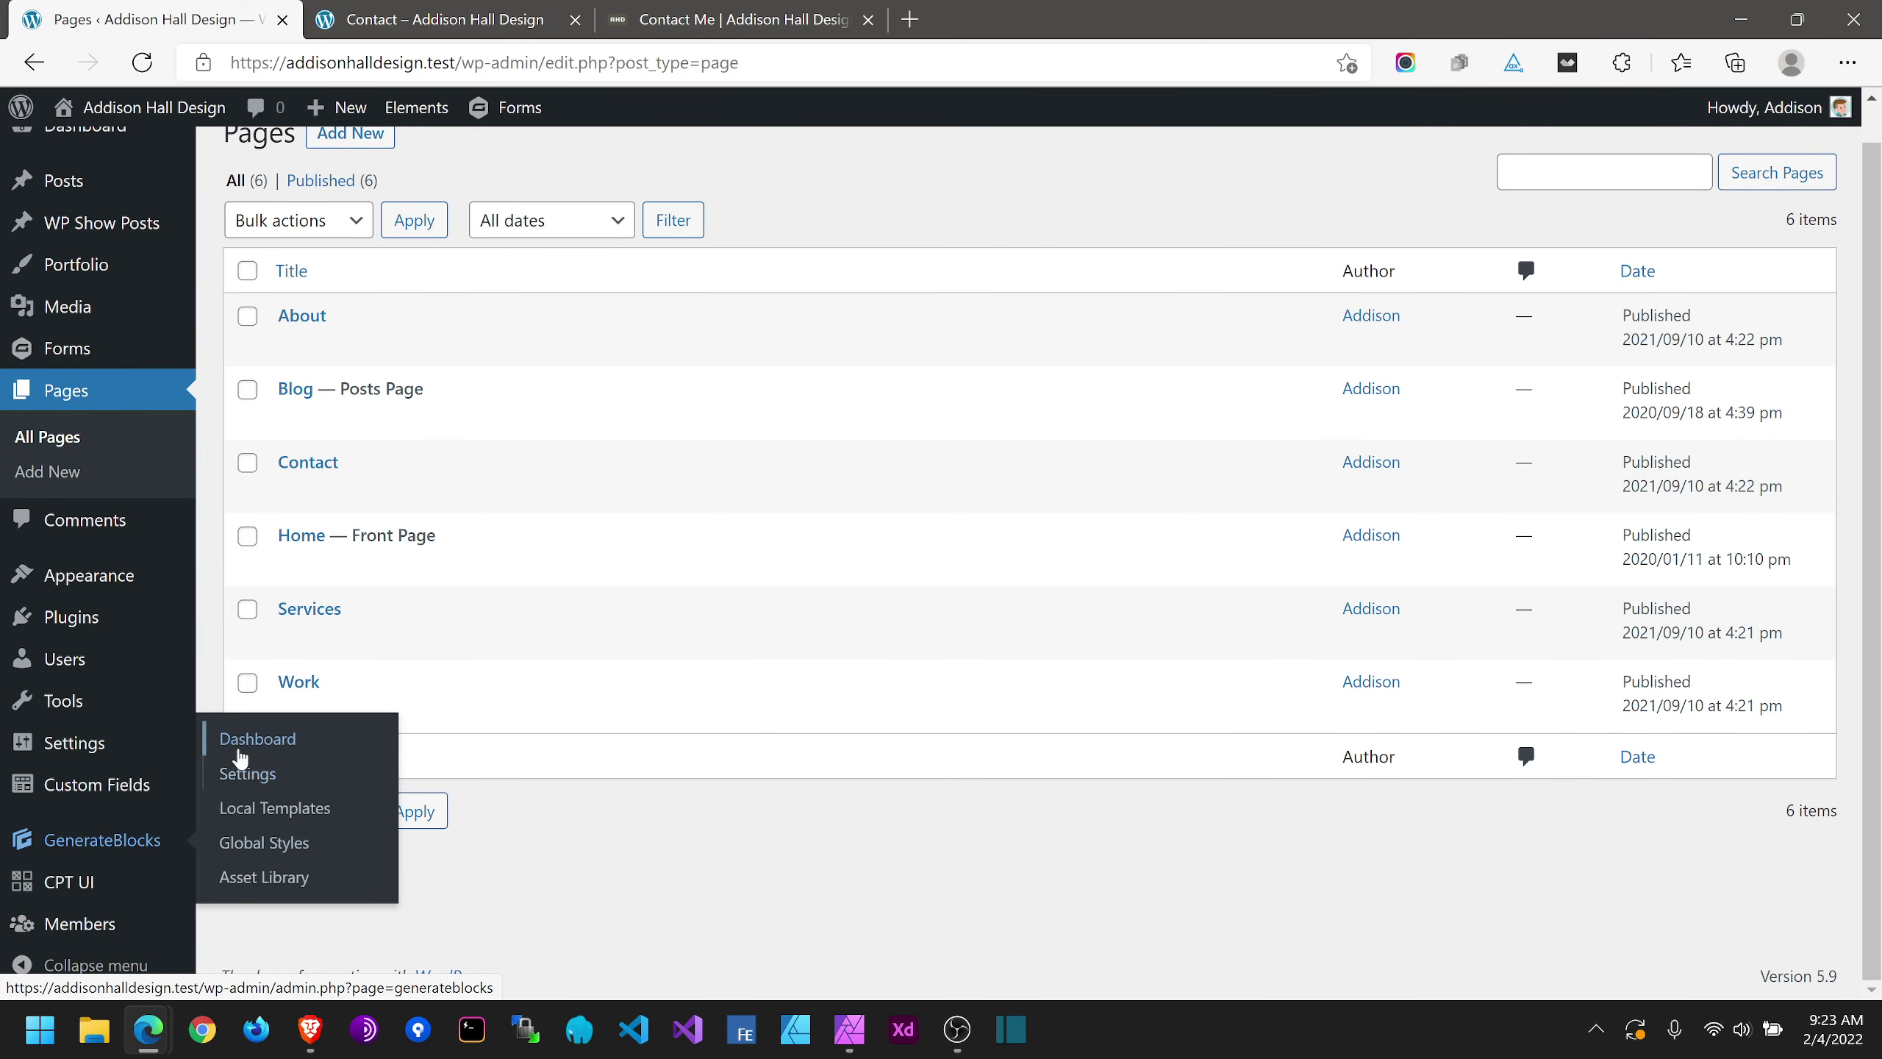
click(259, 843)
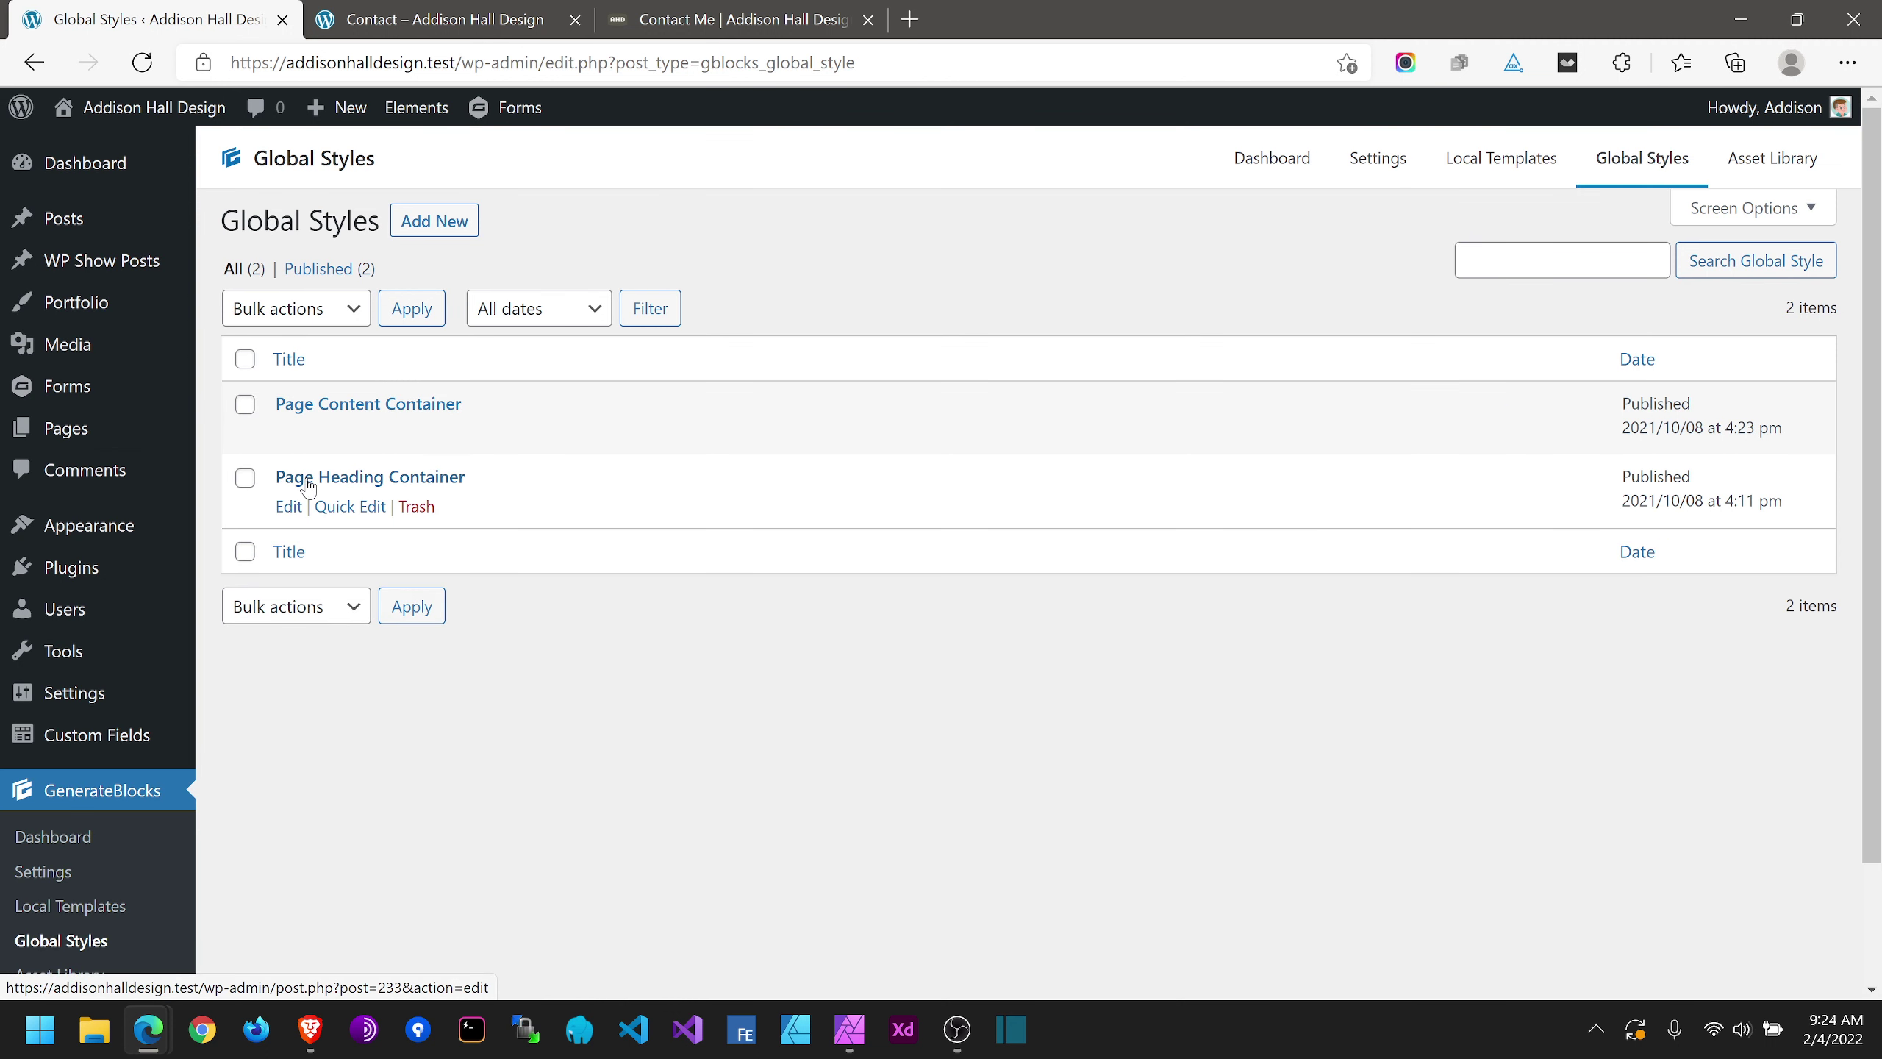
click(309, 482)
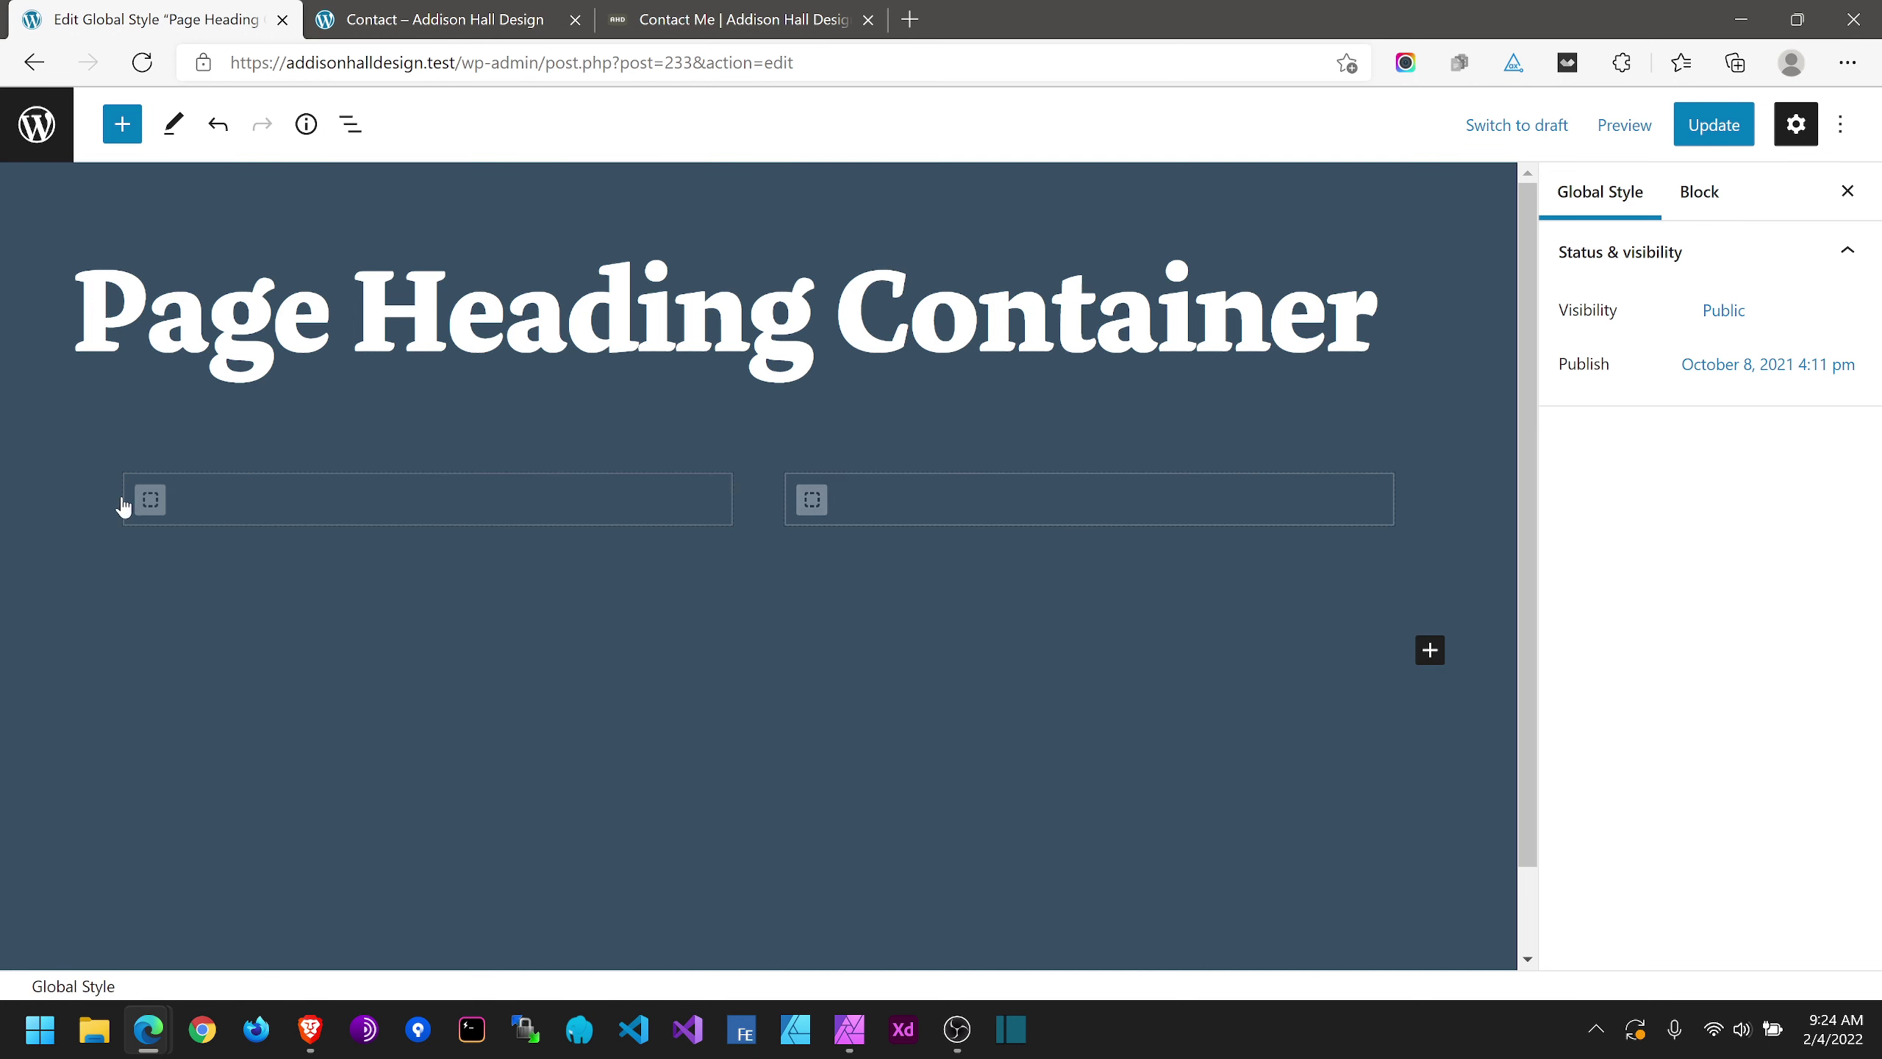
Step: Examine the block structure of the Page Heading Container style and compare the global style IDs of its outer container and grid
click(93, 502)
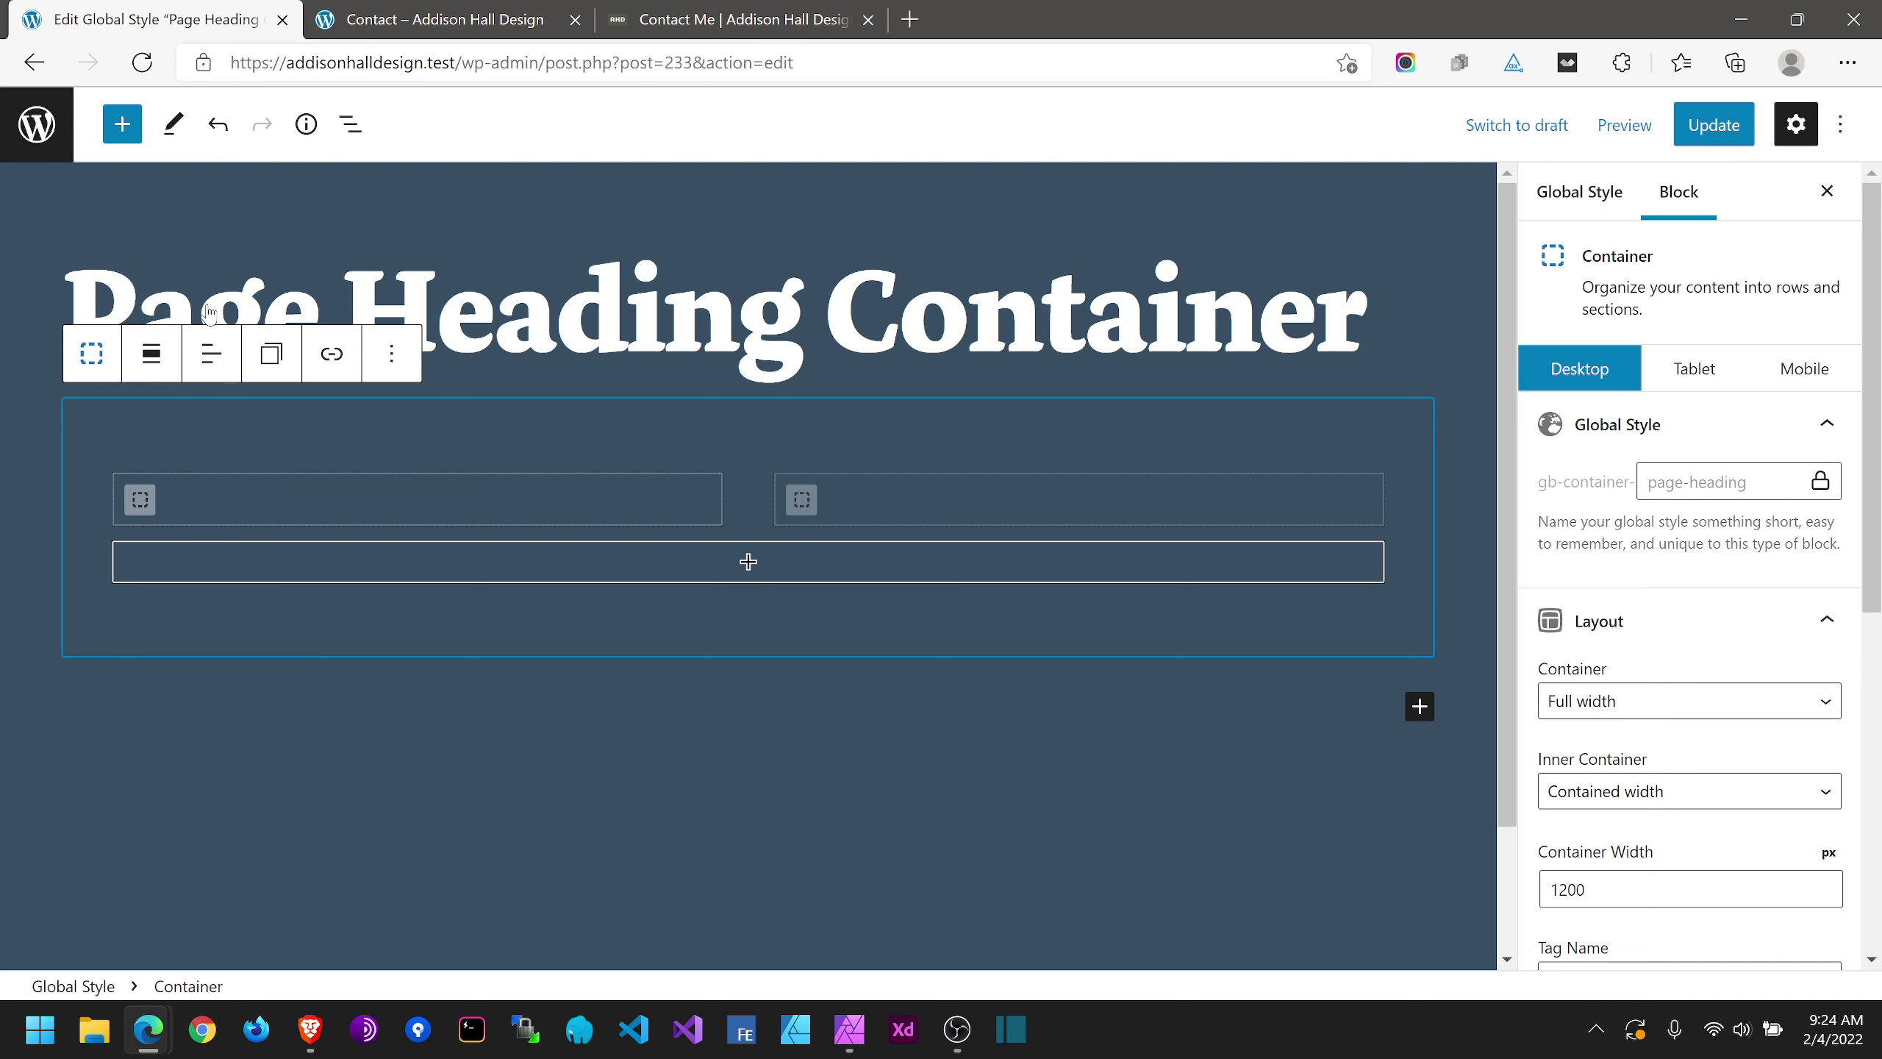
click(353, 125)
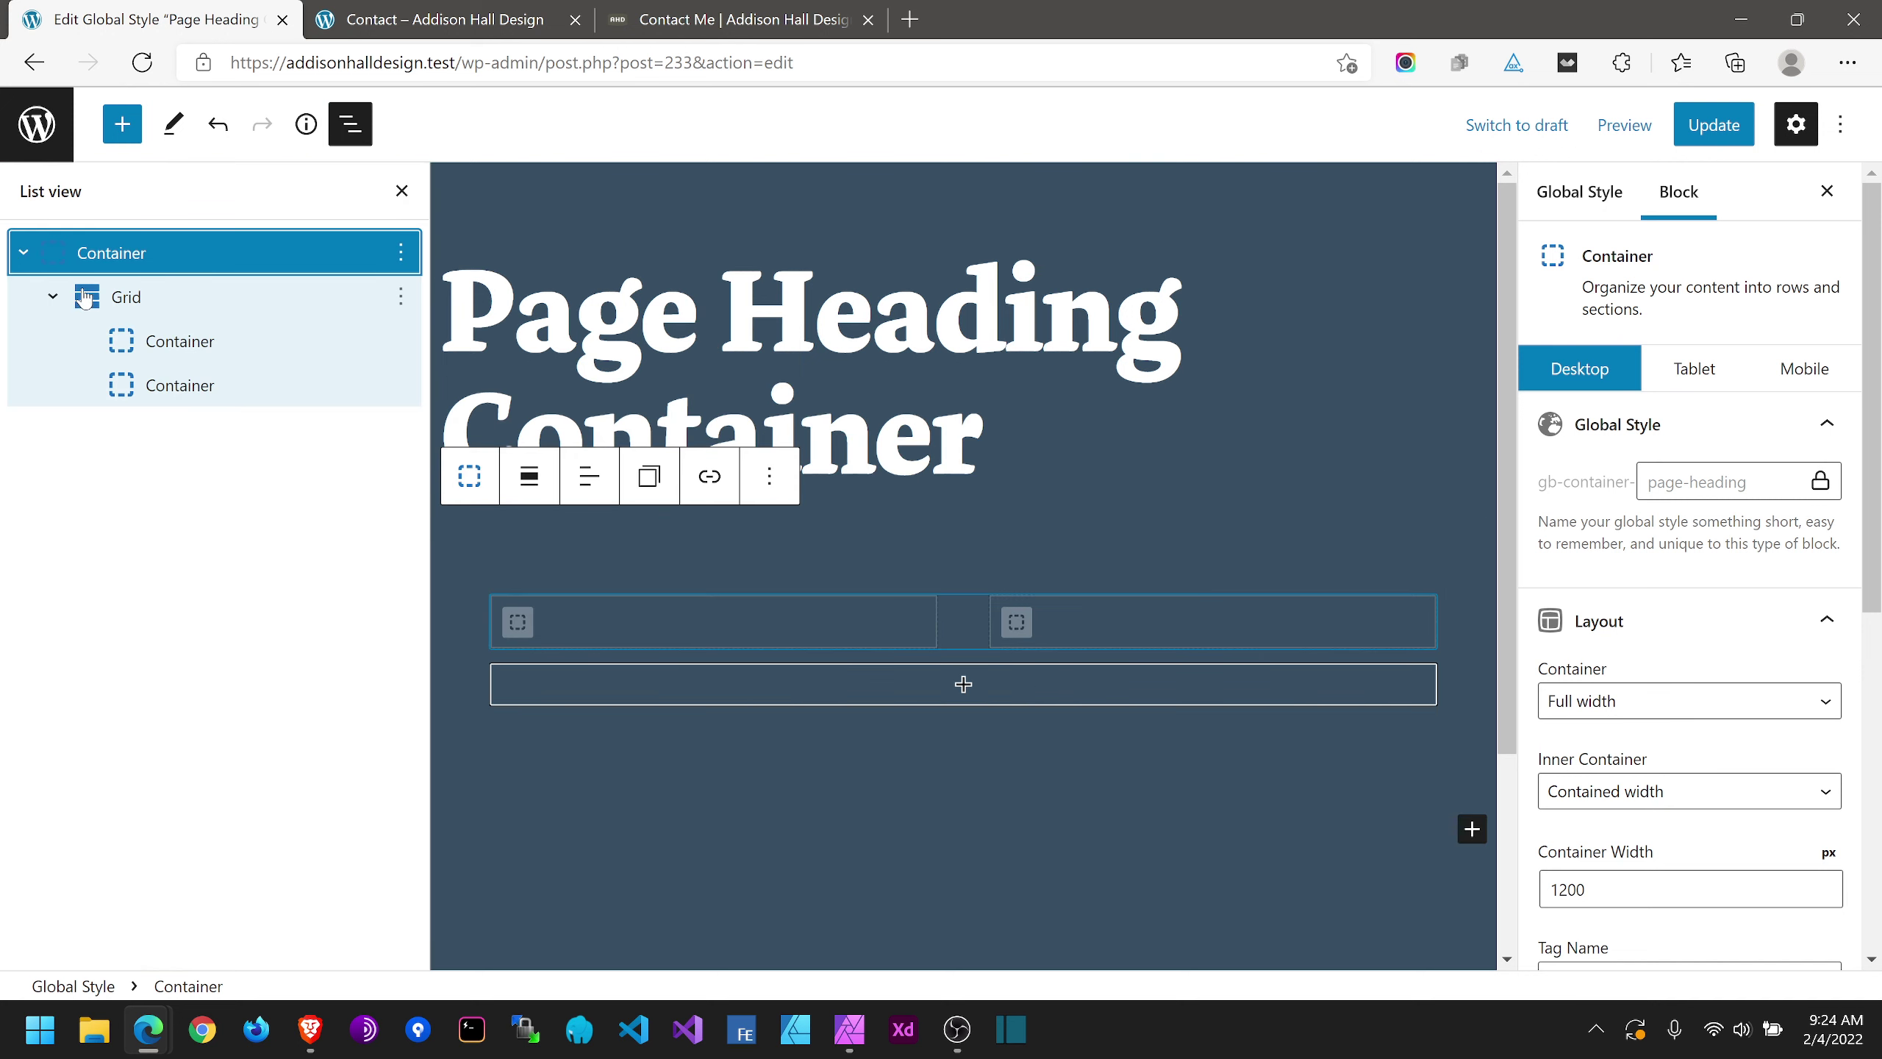
click(112, 297)
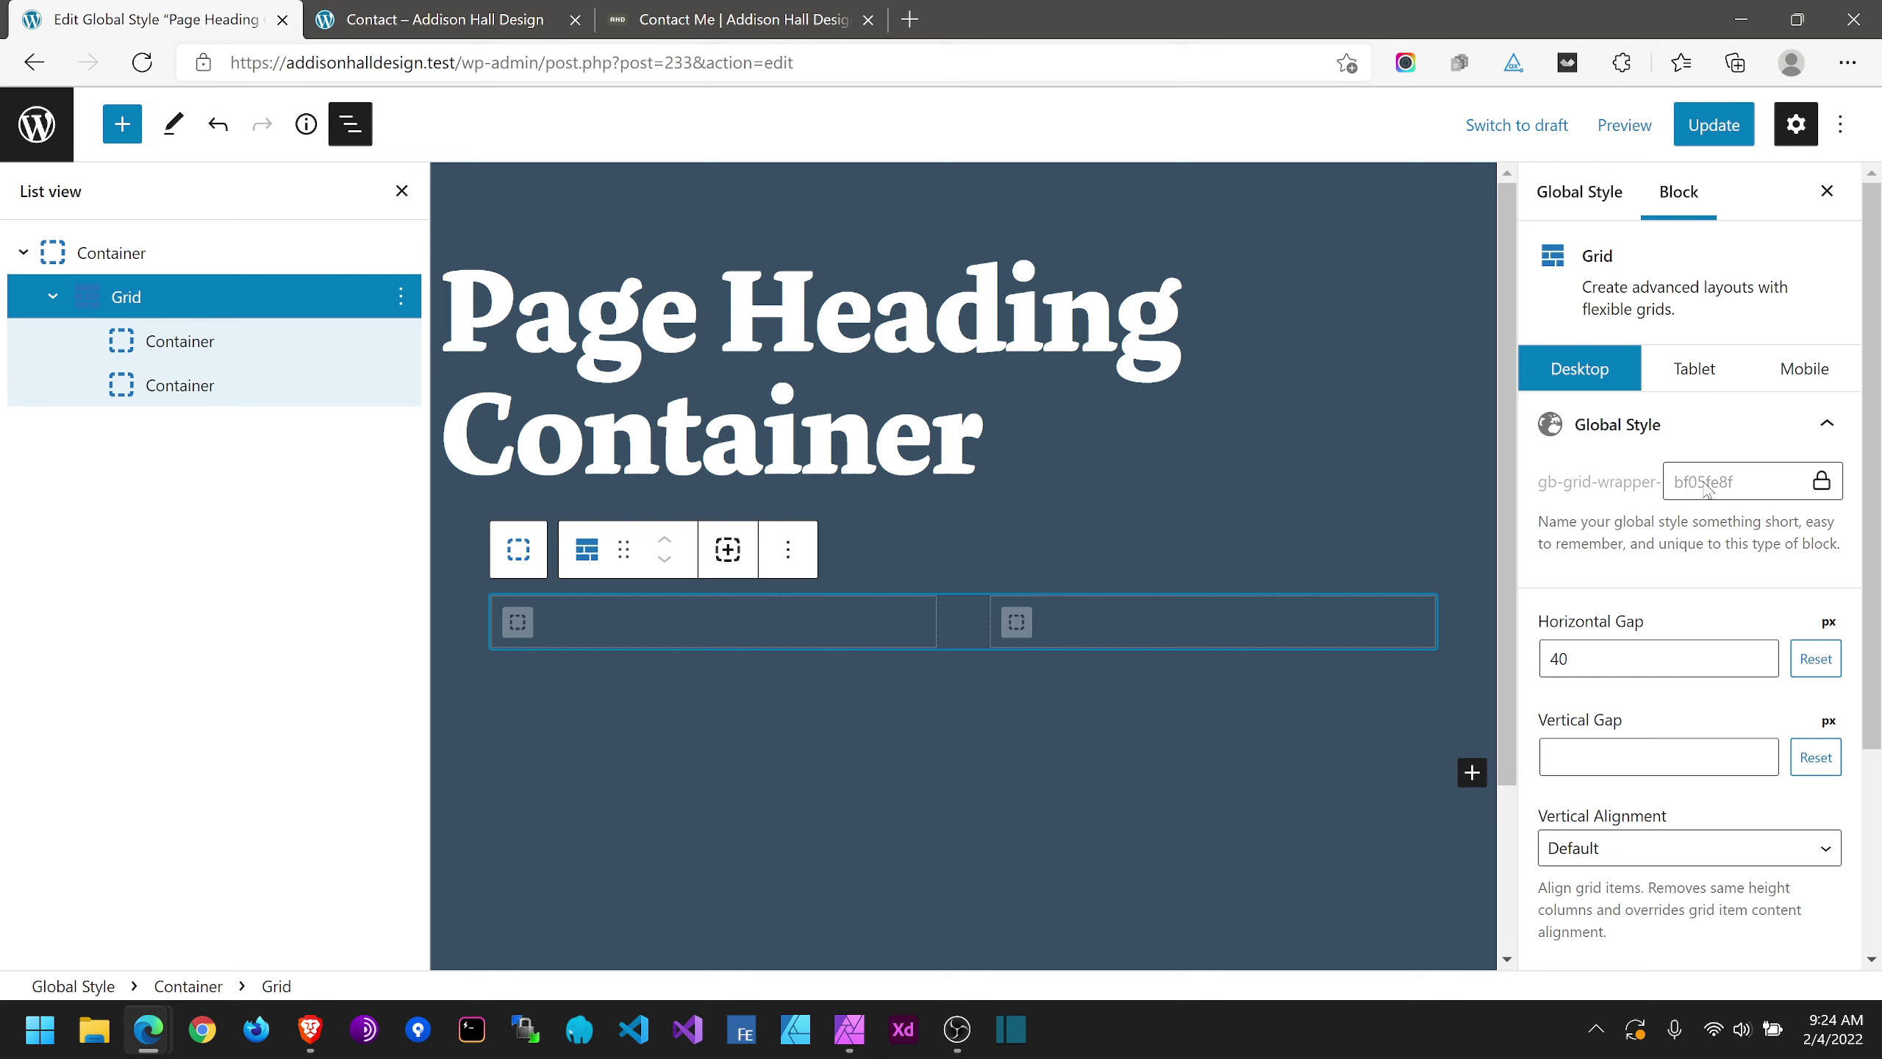
click(103, 256)
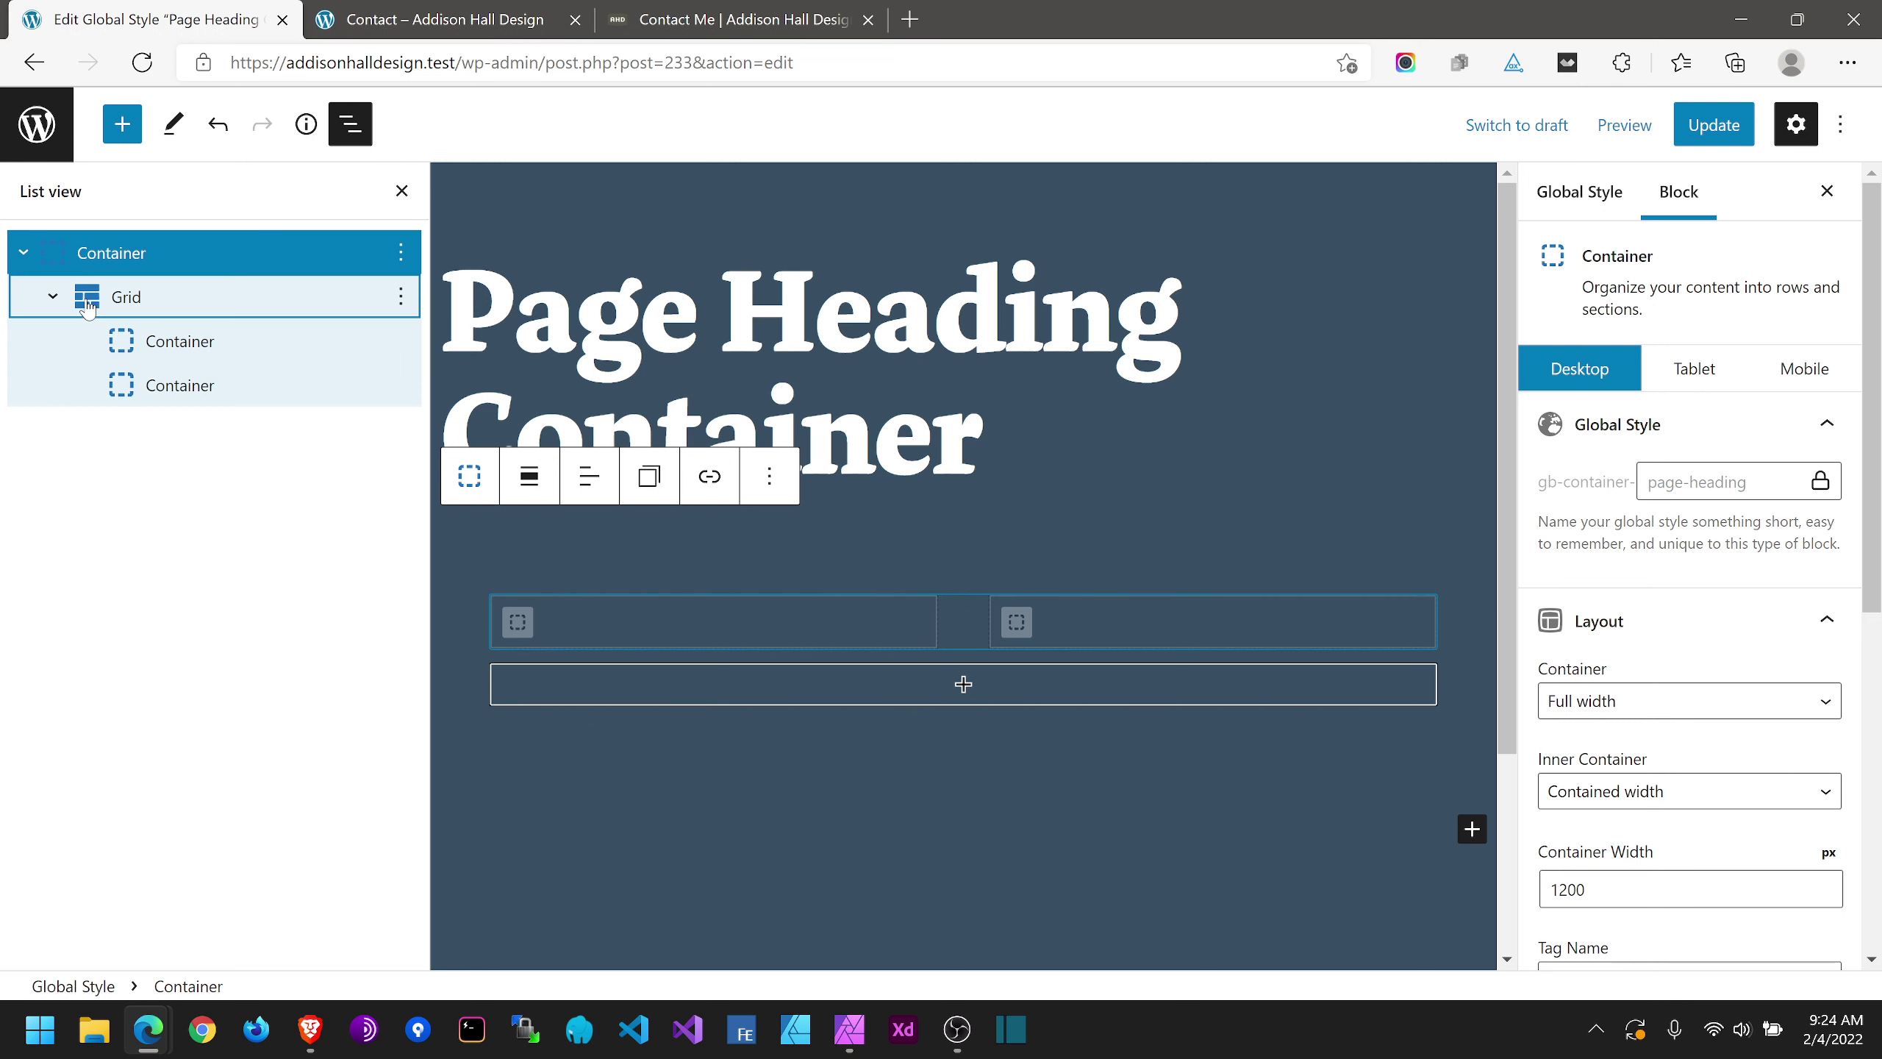
click(111, 298)
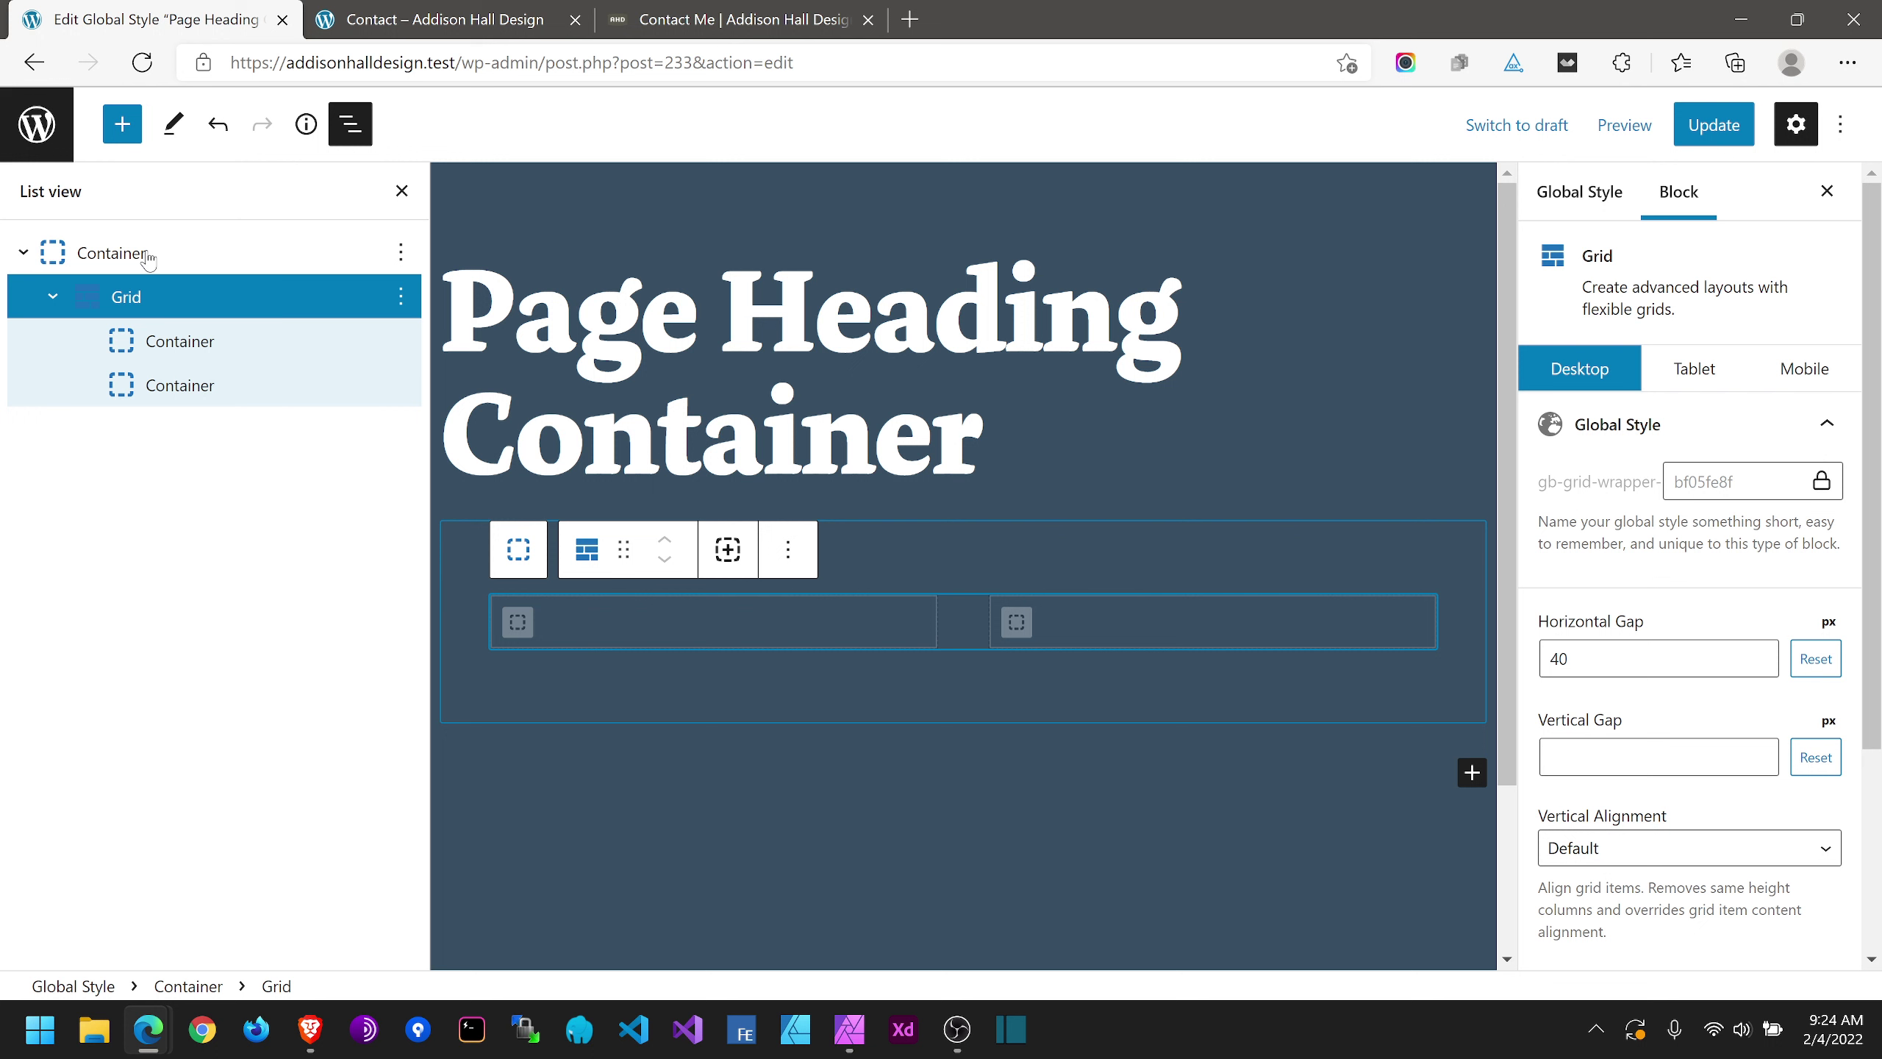
click(111, 253)
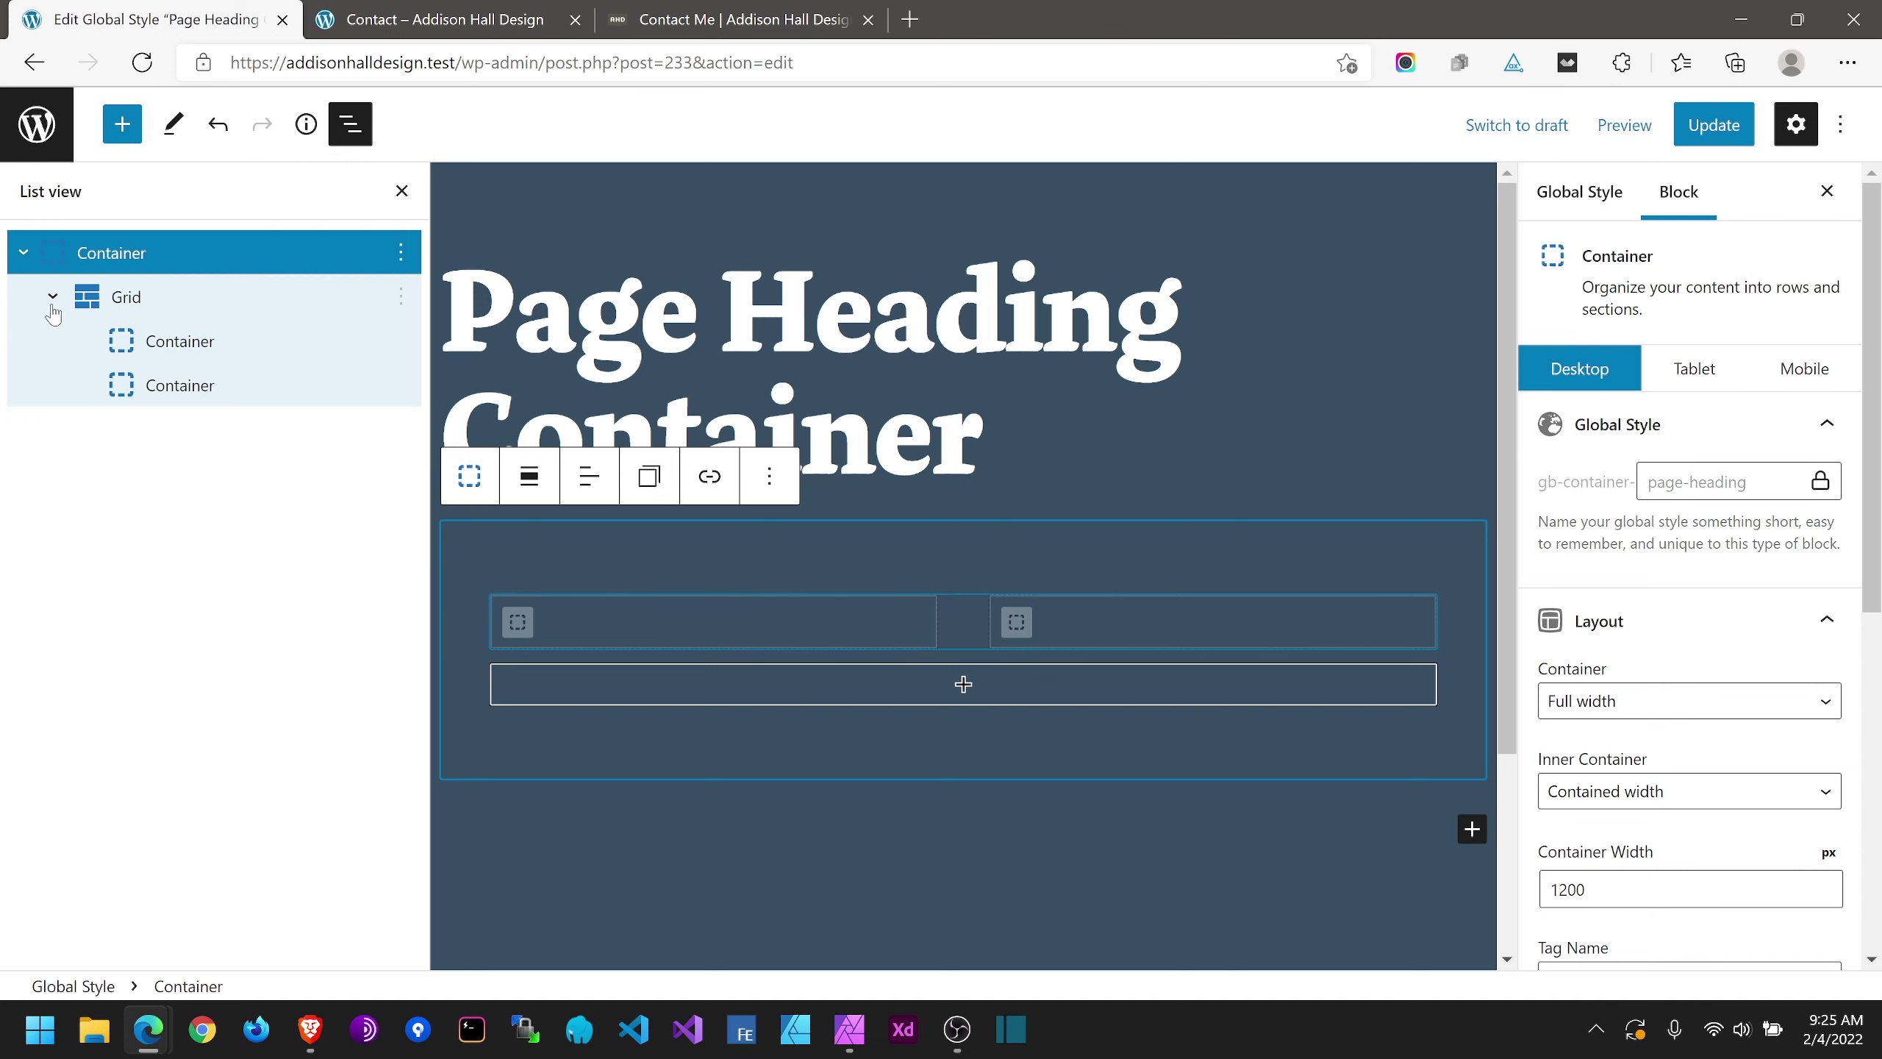
Step: Unlock the grid's global style ID, set it to page-heading-grid, and check the IDs of its two inner containers
click(115, 300)
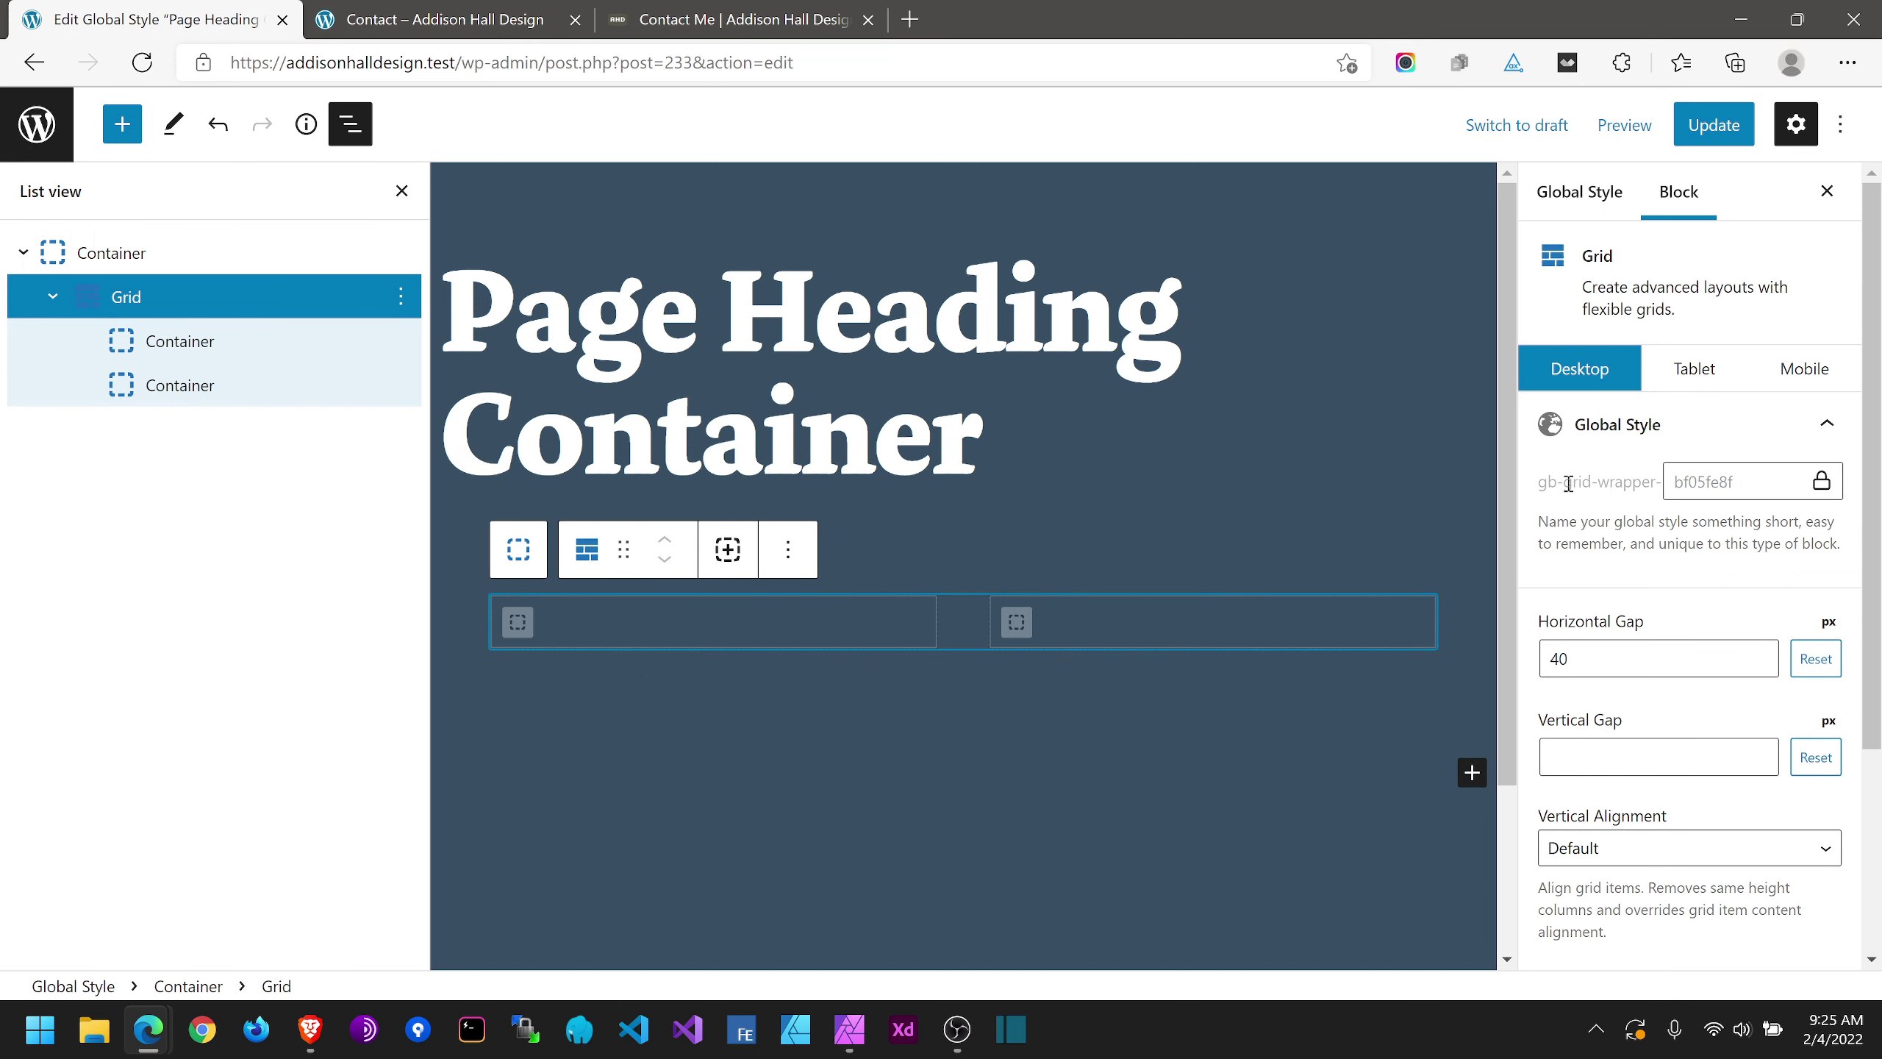
click(1821, 481)
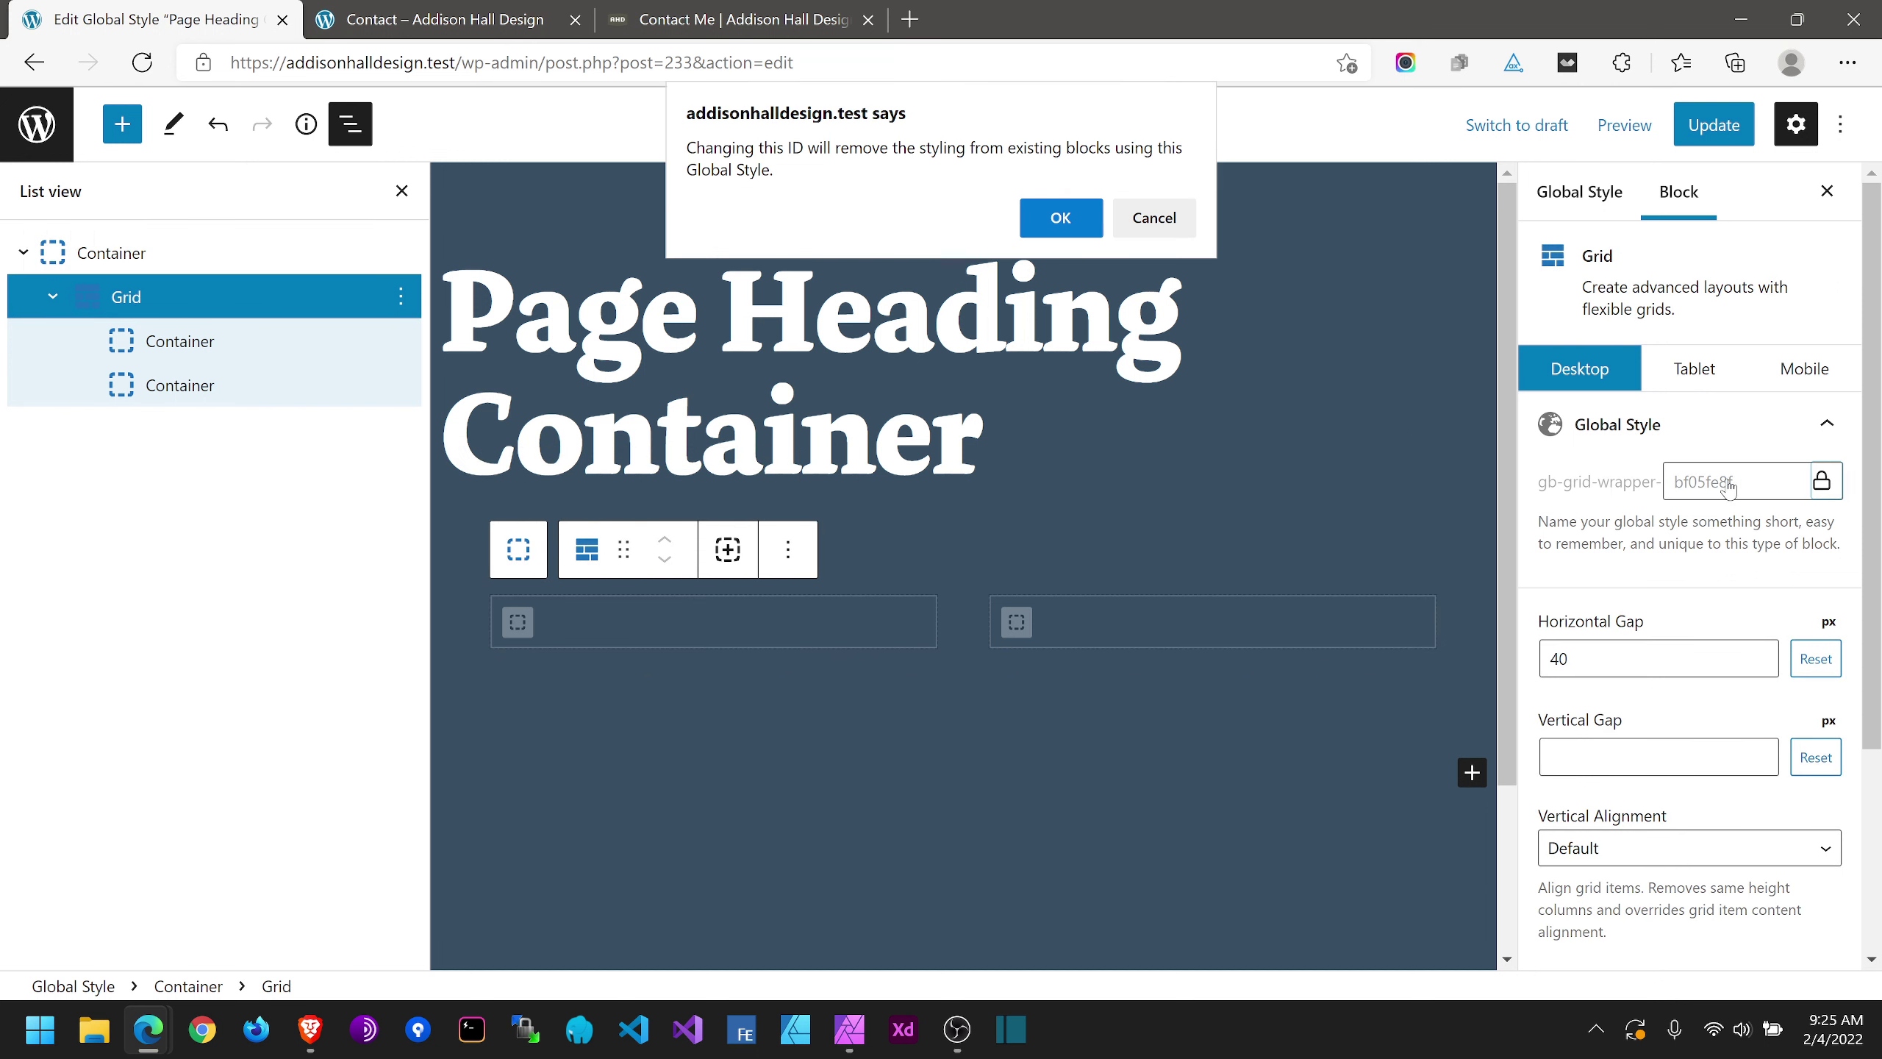
click(1085, 230)
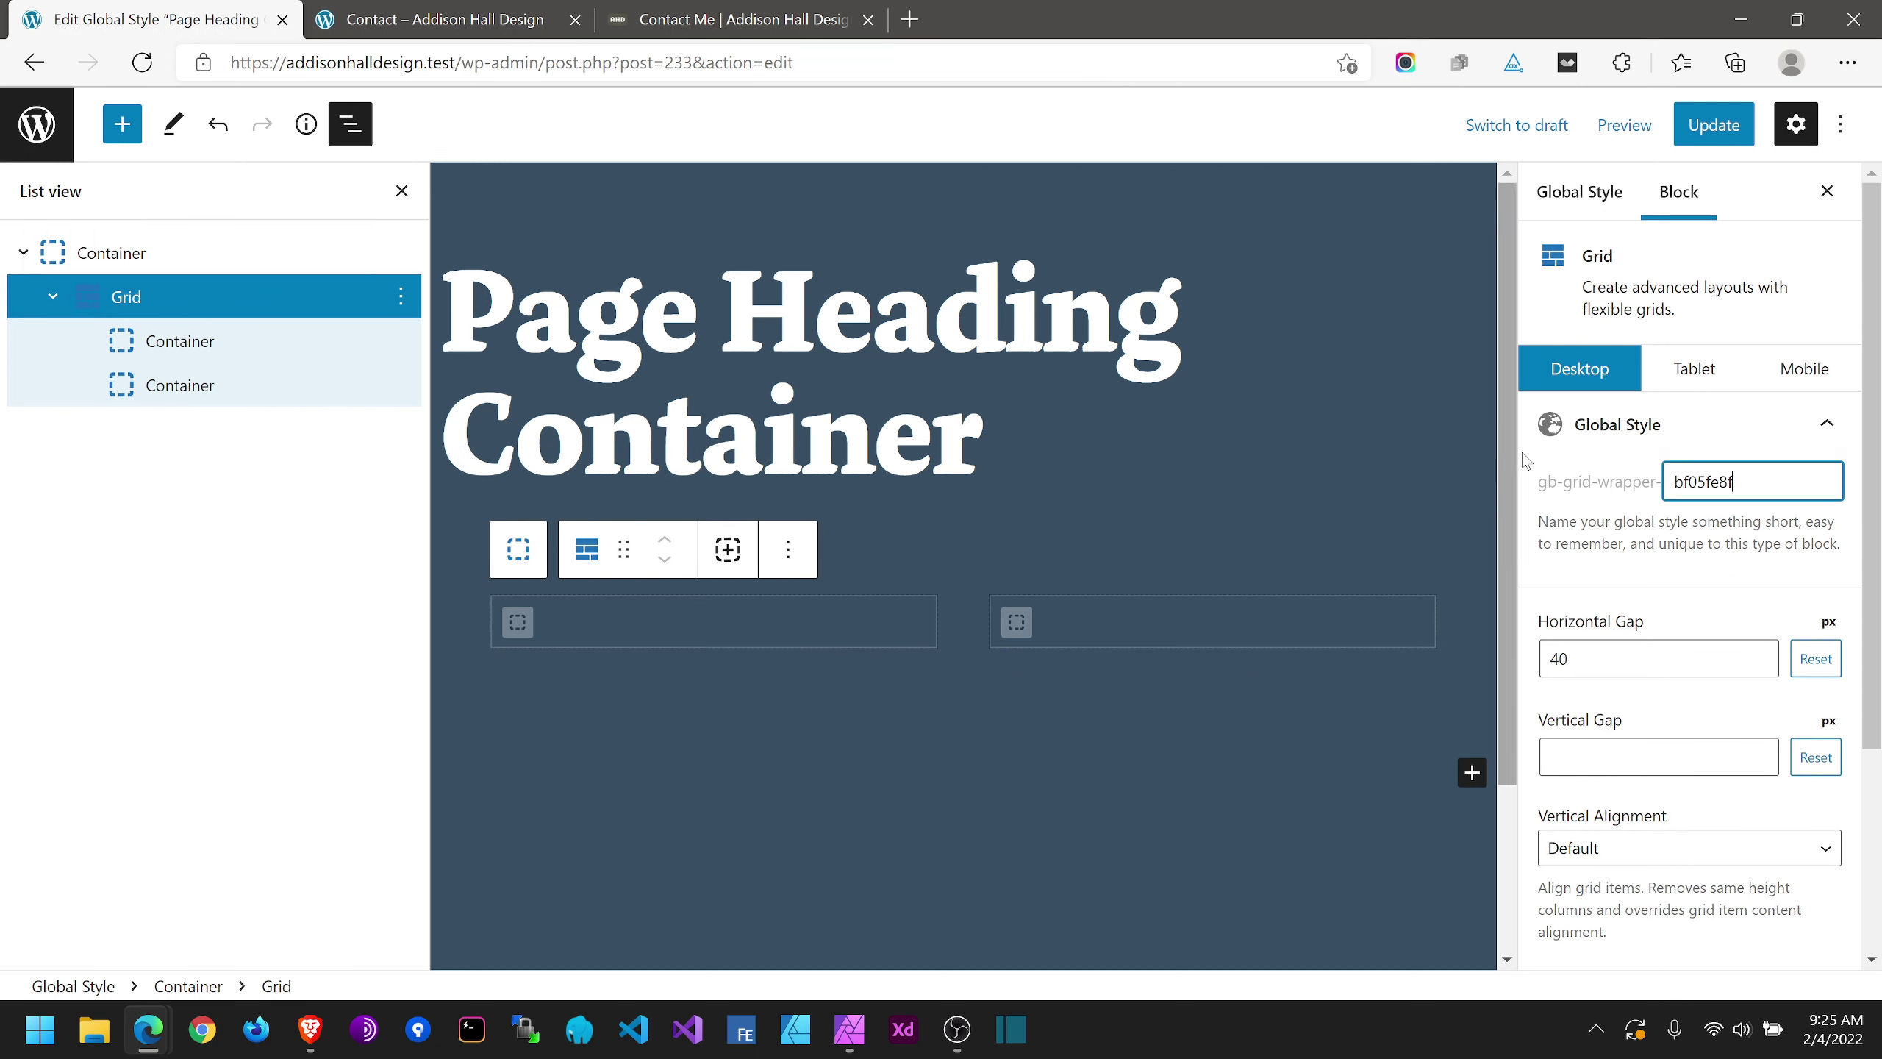
double_click(1680, 487)
text(page-heading-grid)
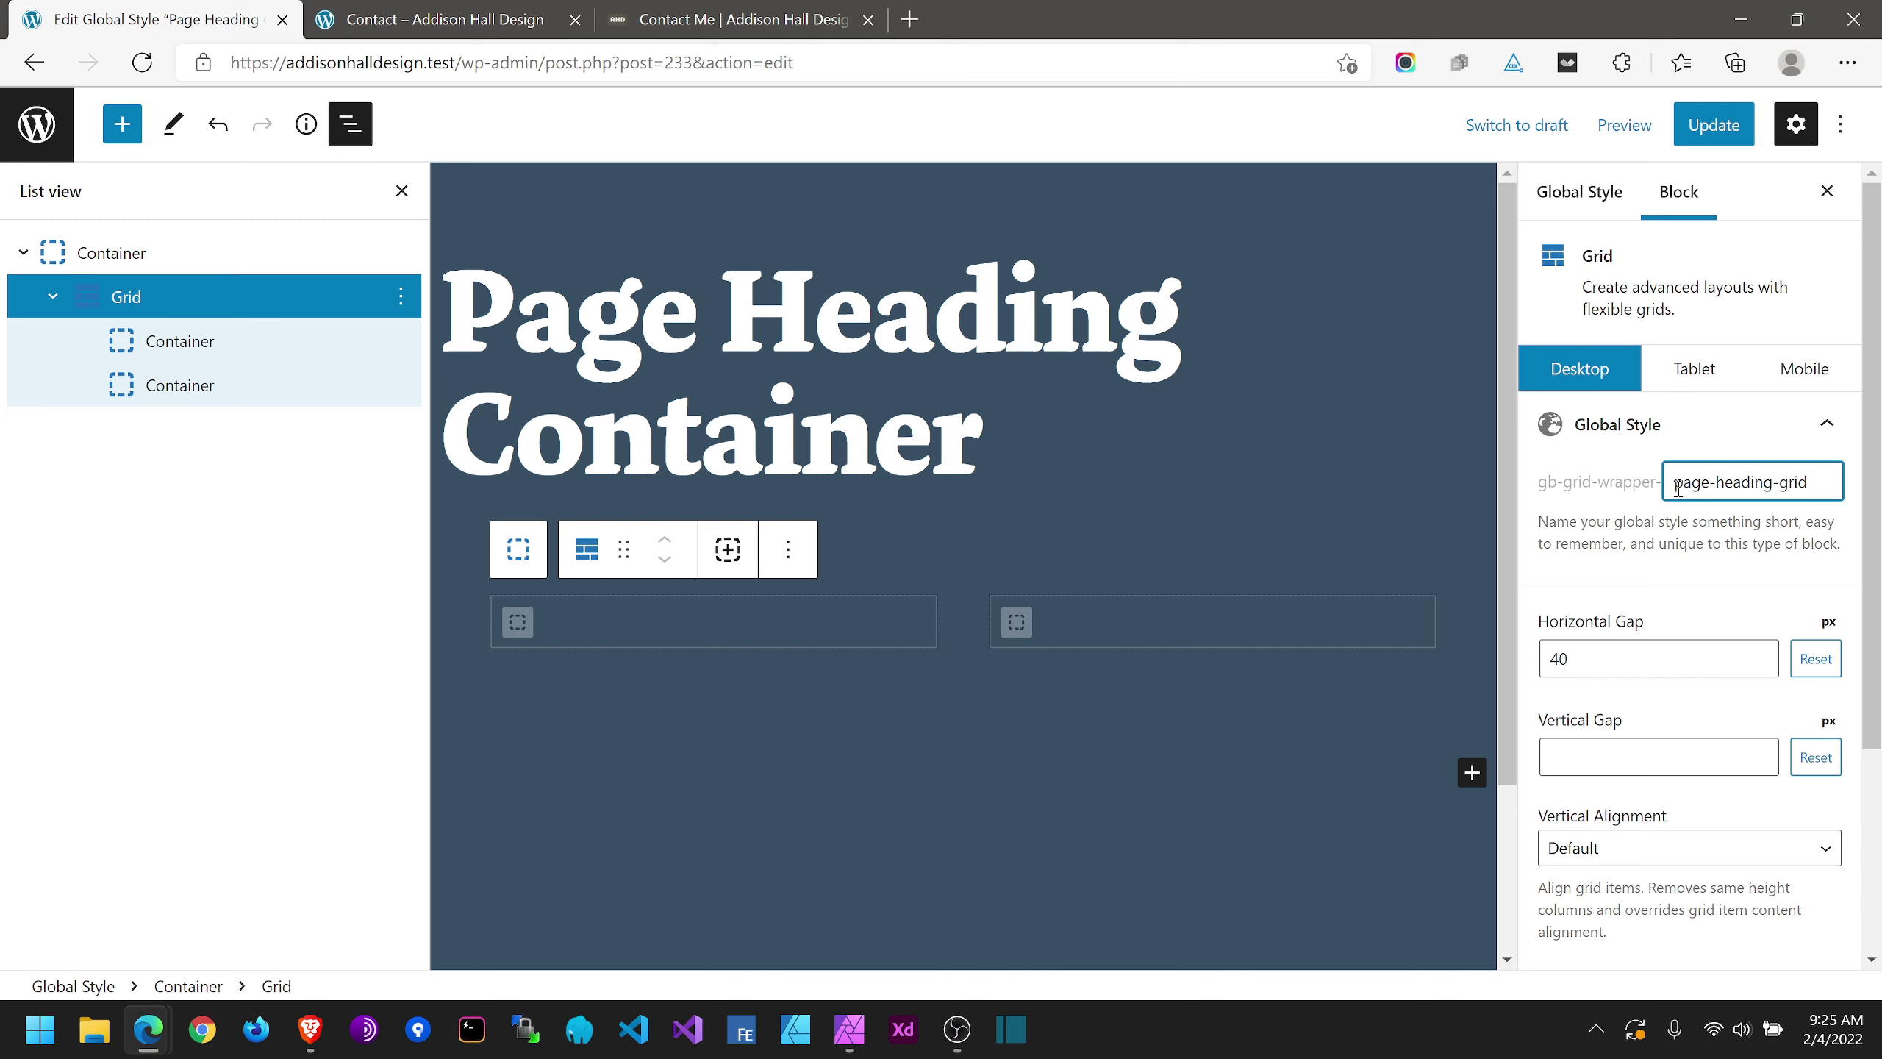
key(Tab)
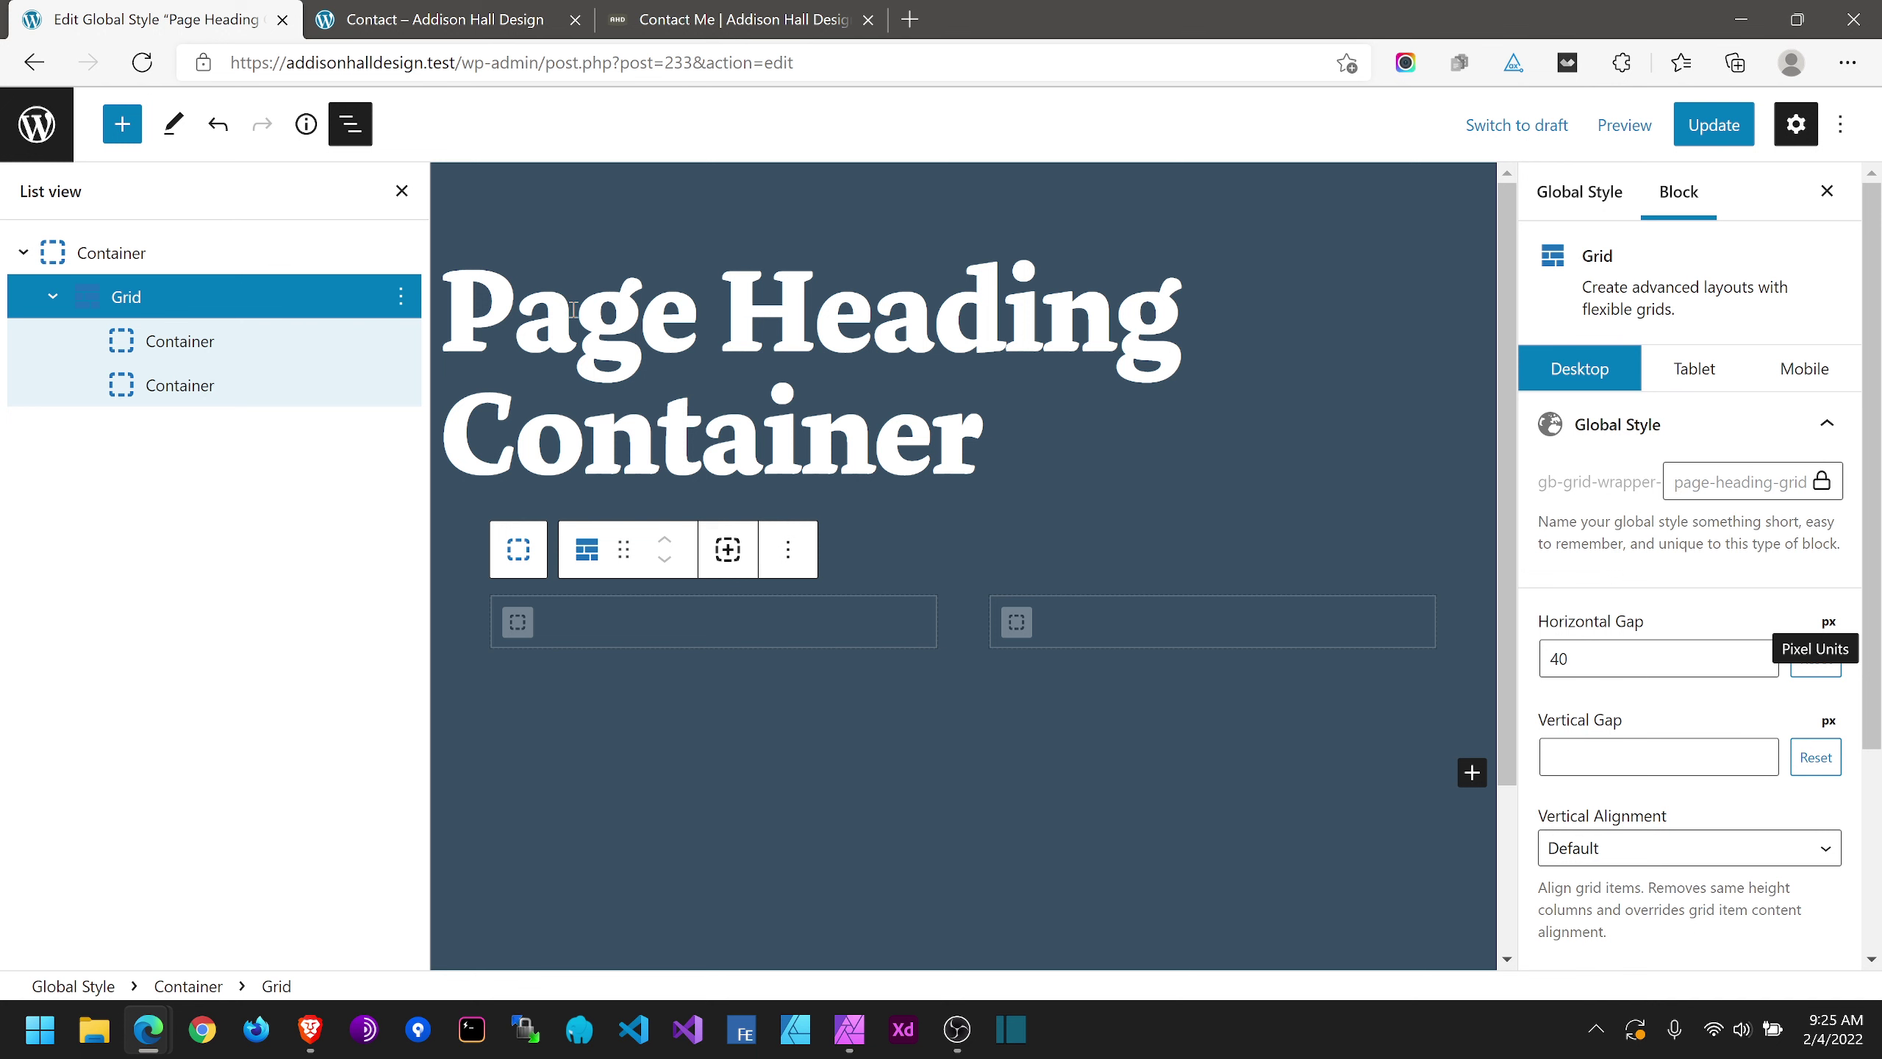
click(188, 349)
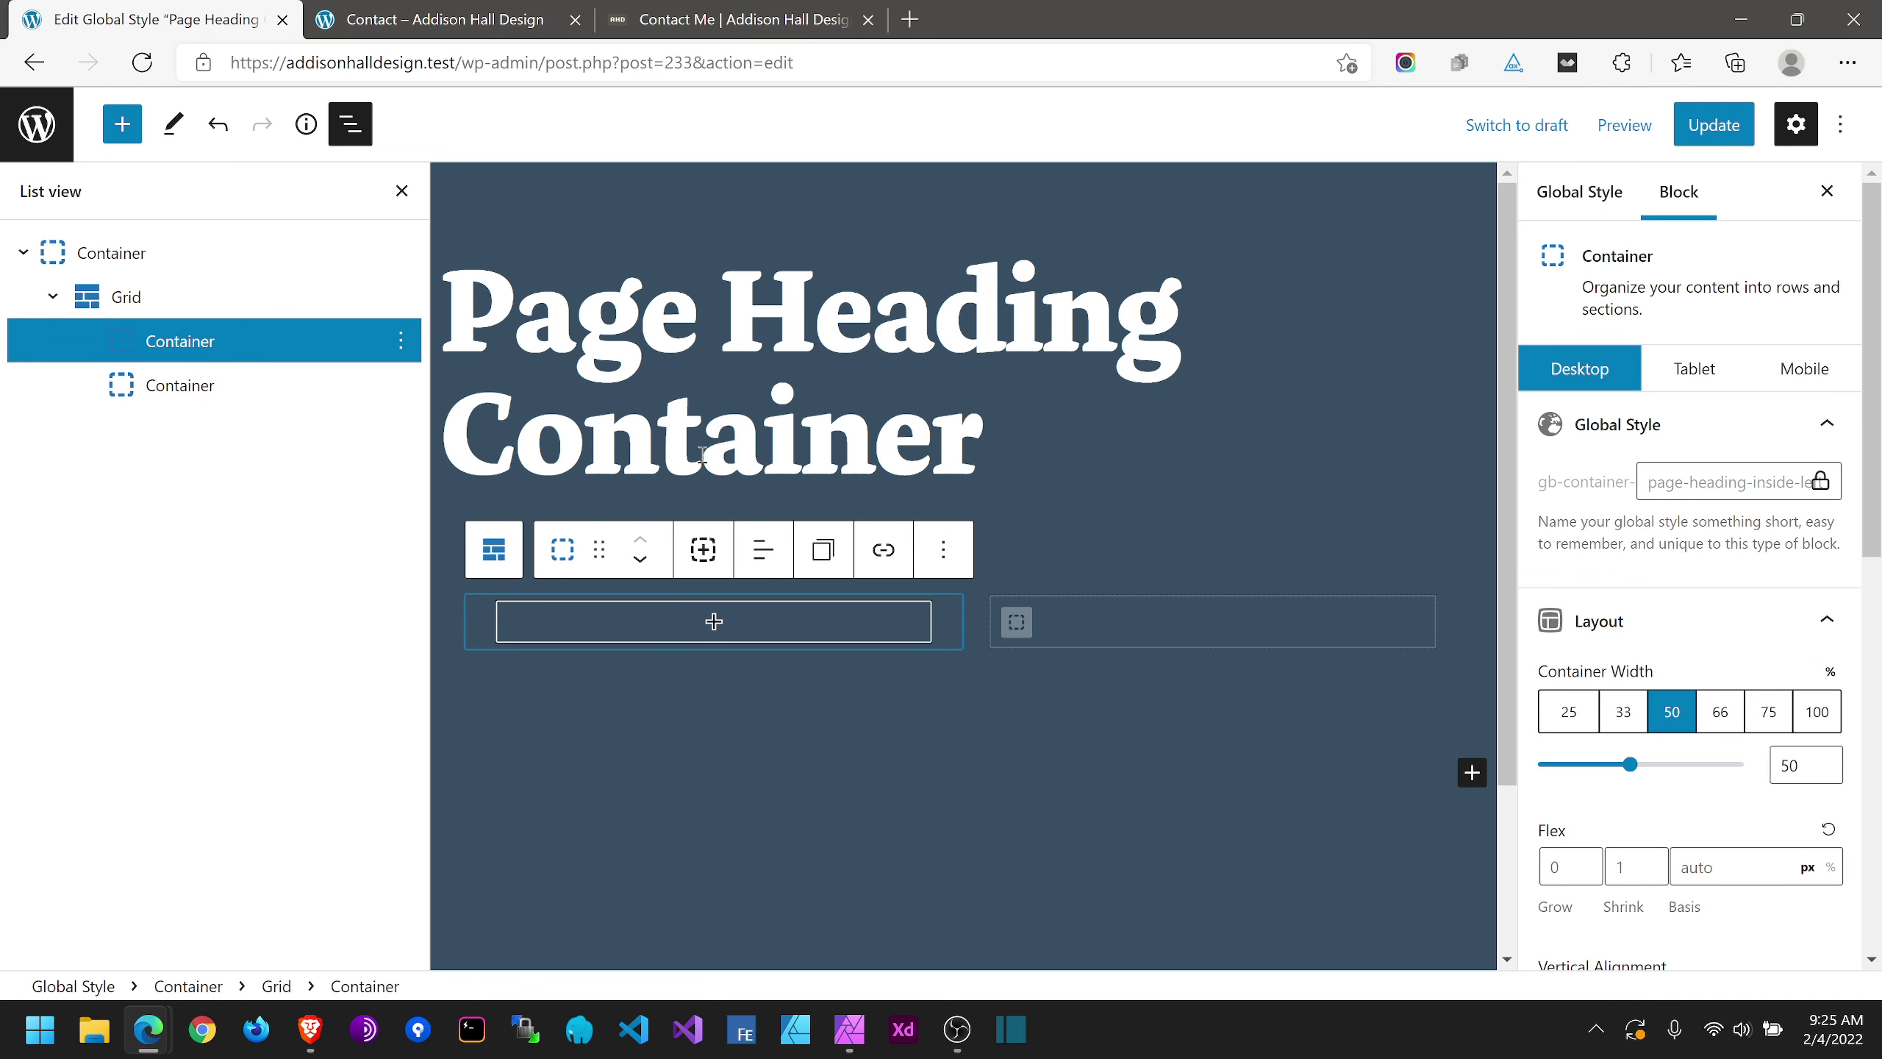
click(205, 401)
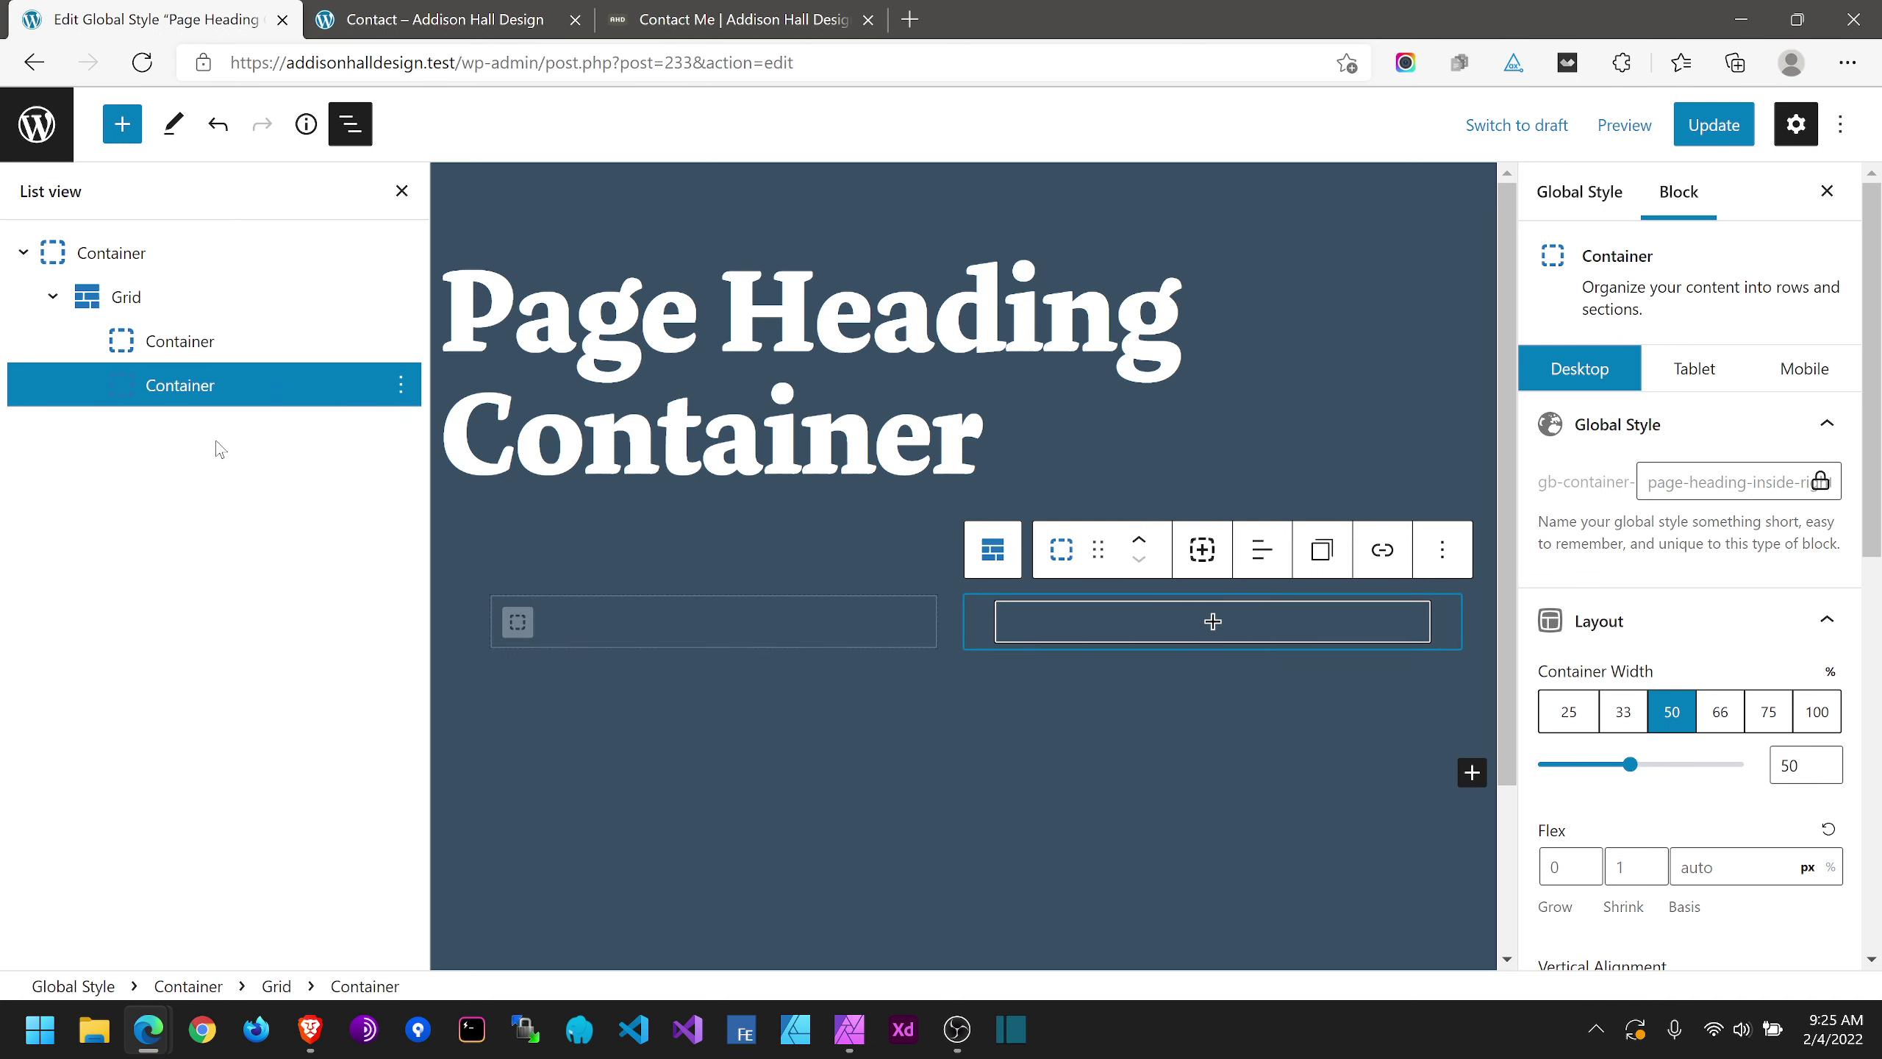
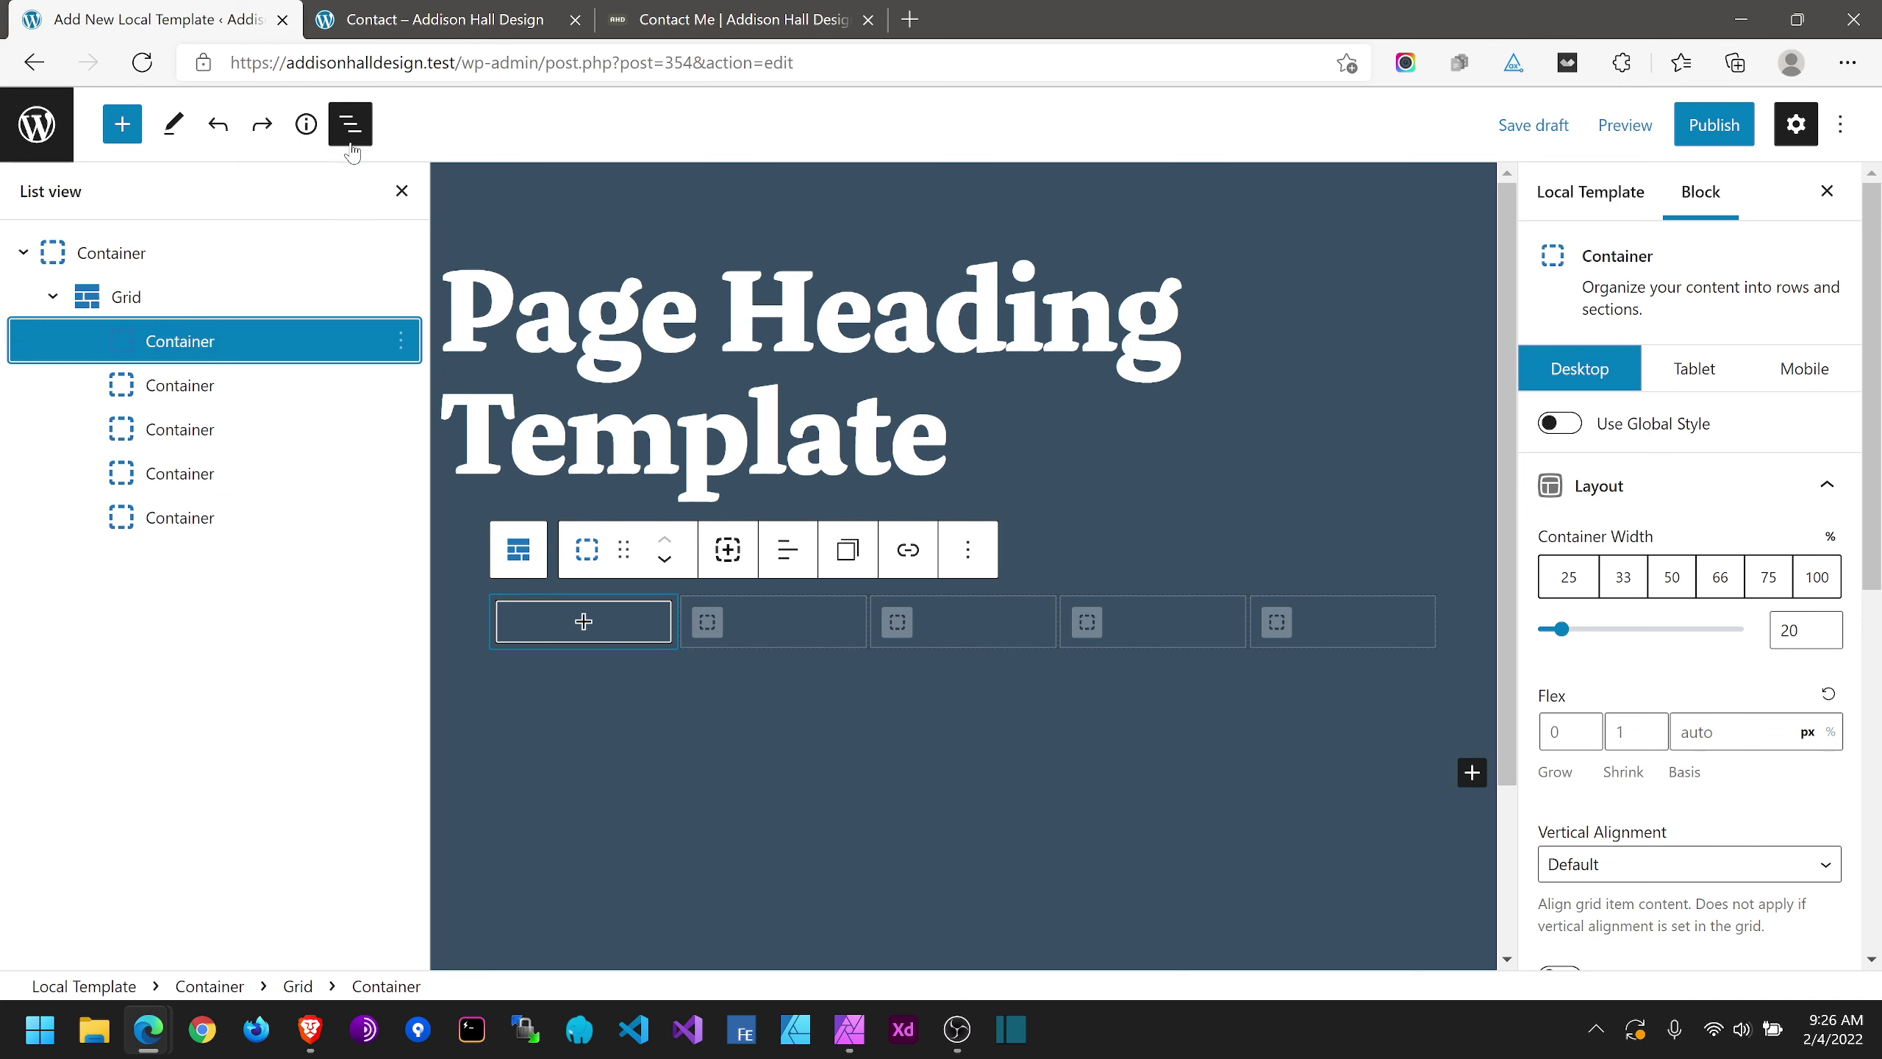
Step: Remove the multi-column grid from the outer container of the Page Heading Template
click(399, 340)
click(420, 664)
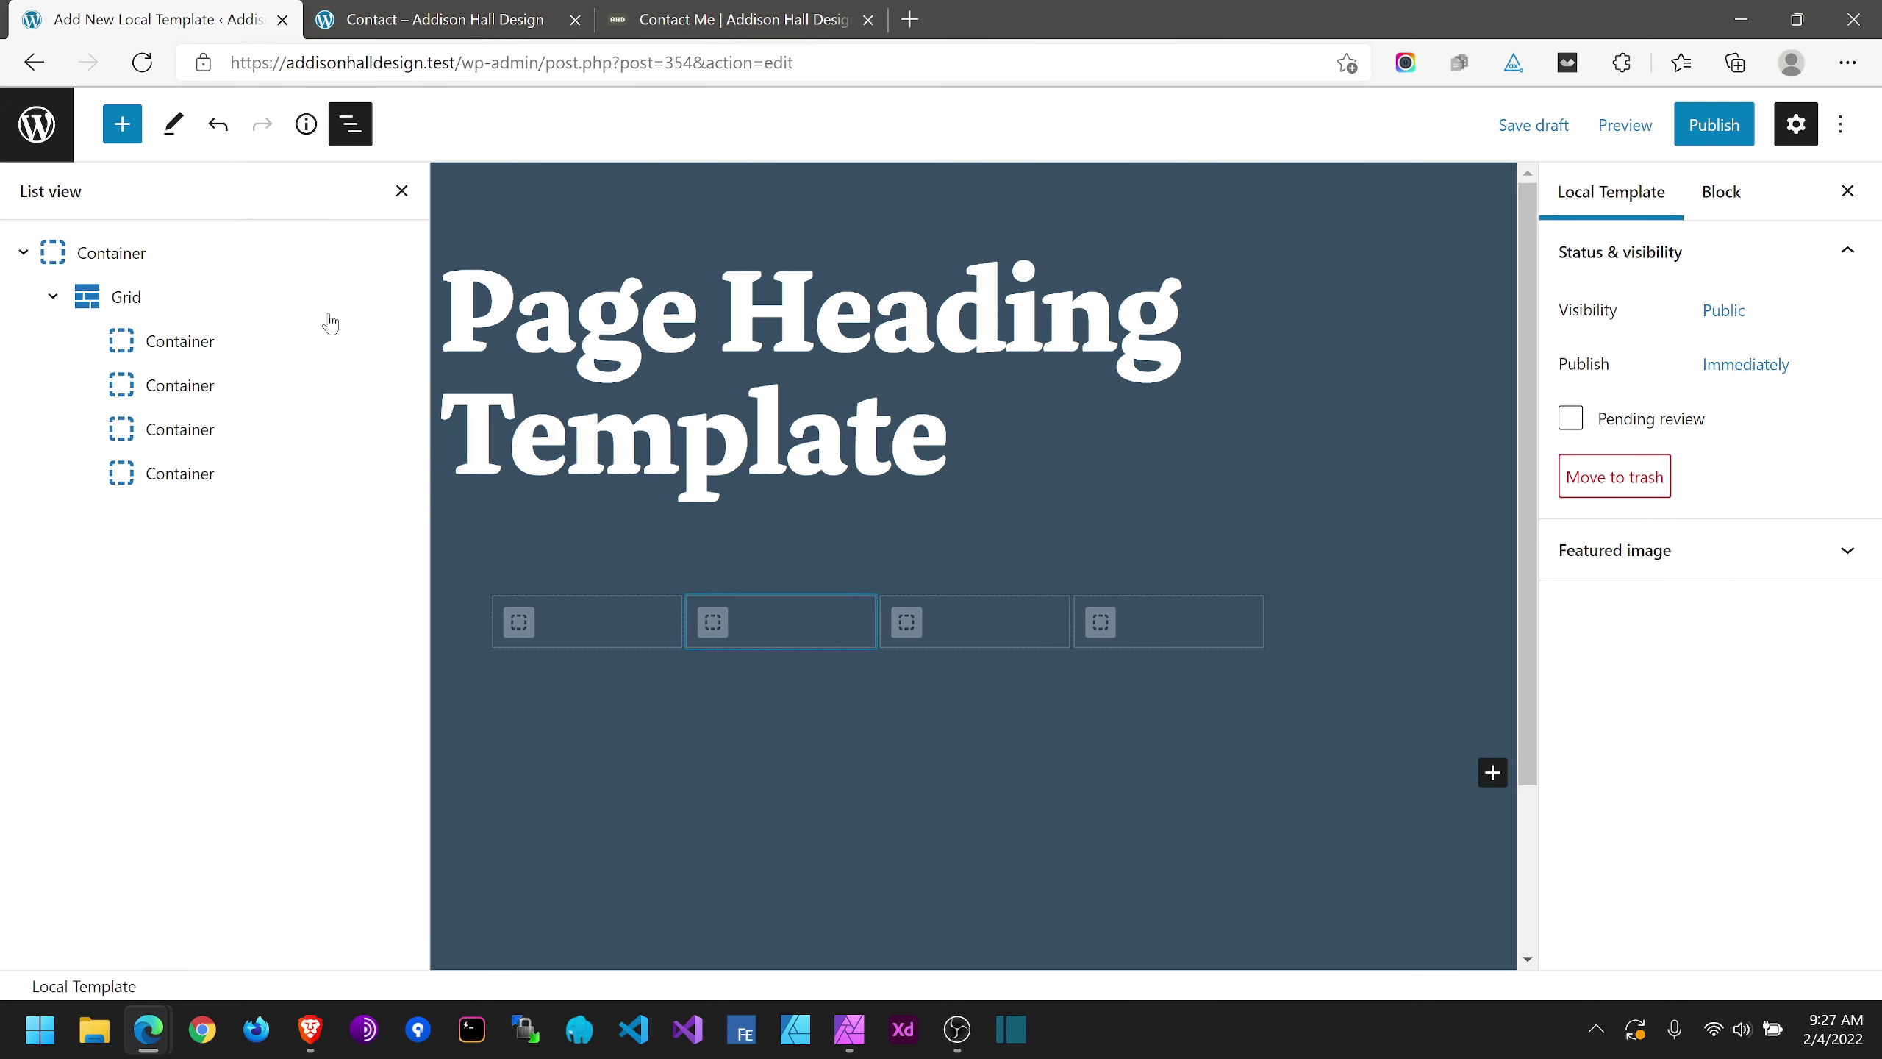
click(400, 295)
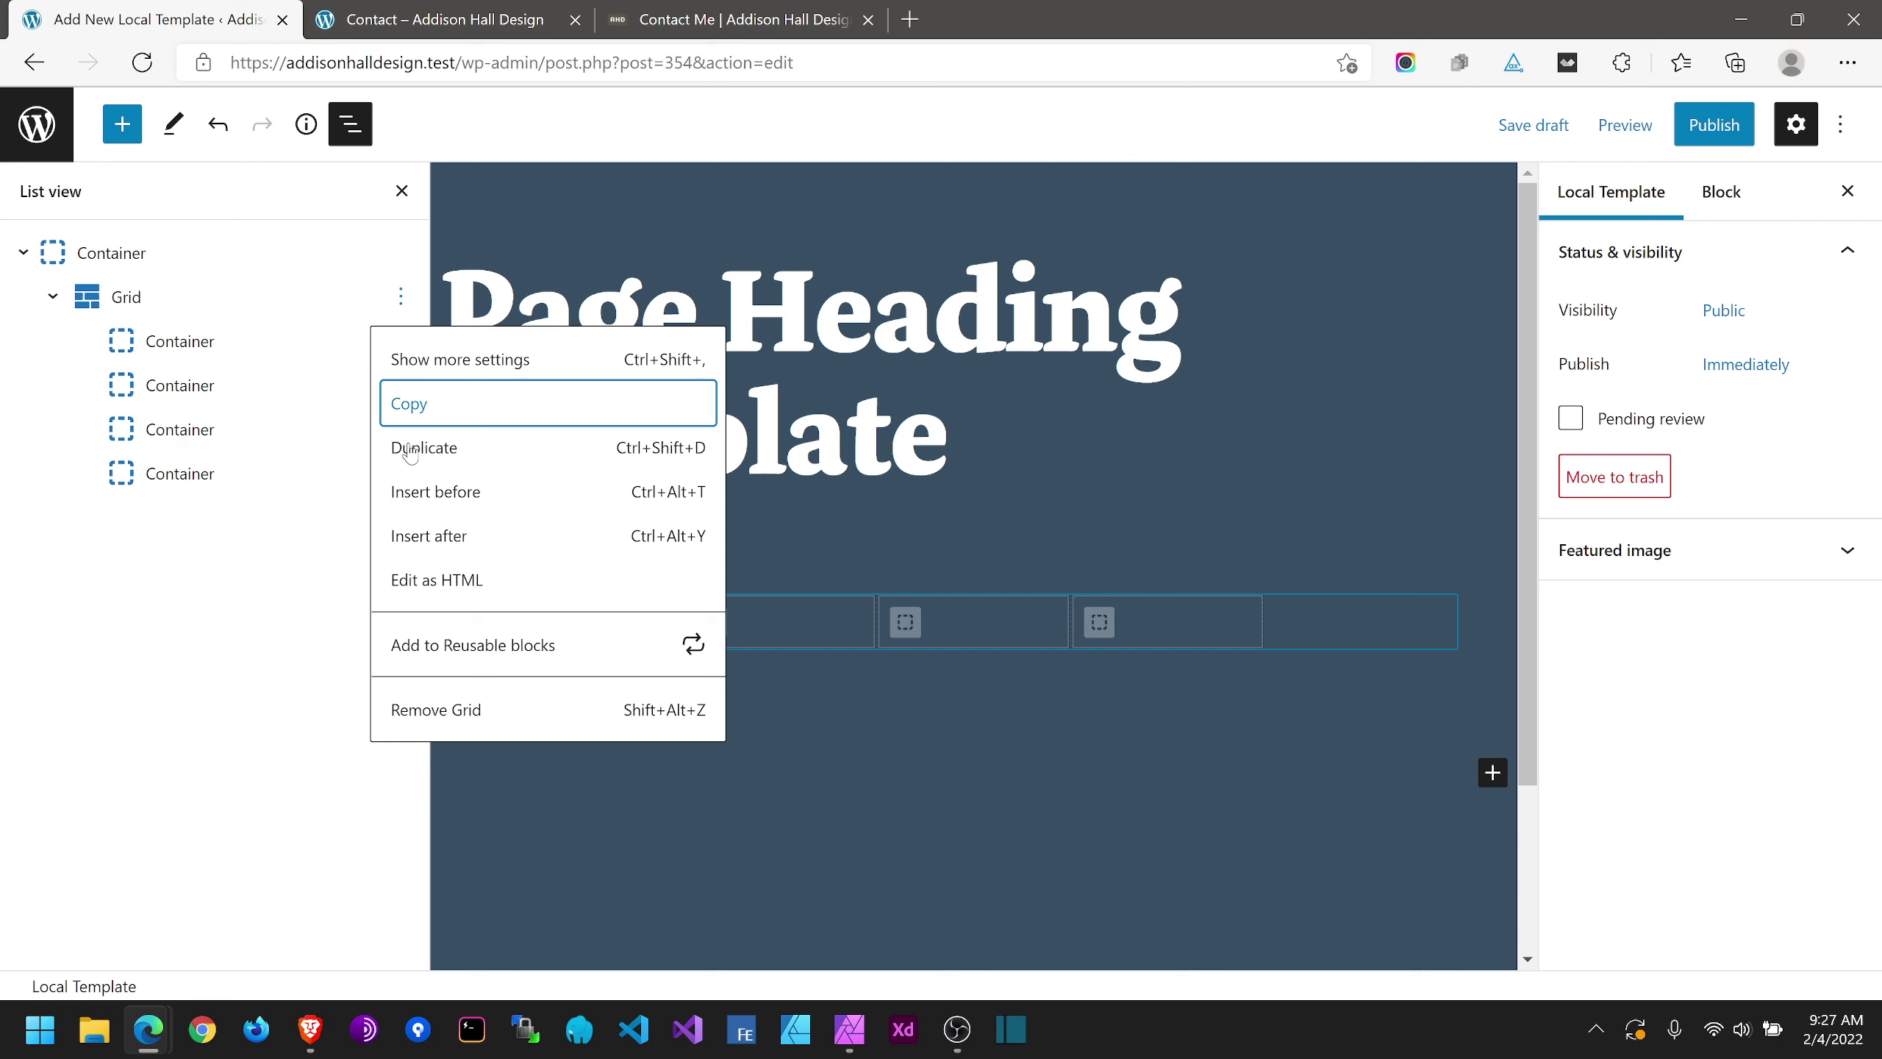
click(415, 709)
Step: Insert a Grid block with two equal columns inside the template's outer container
click(131, 256)
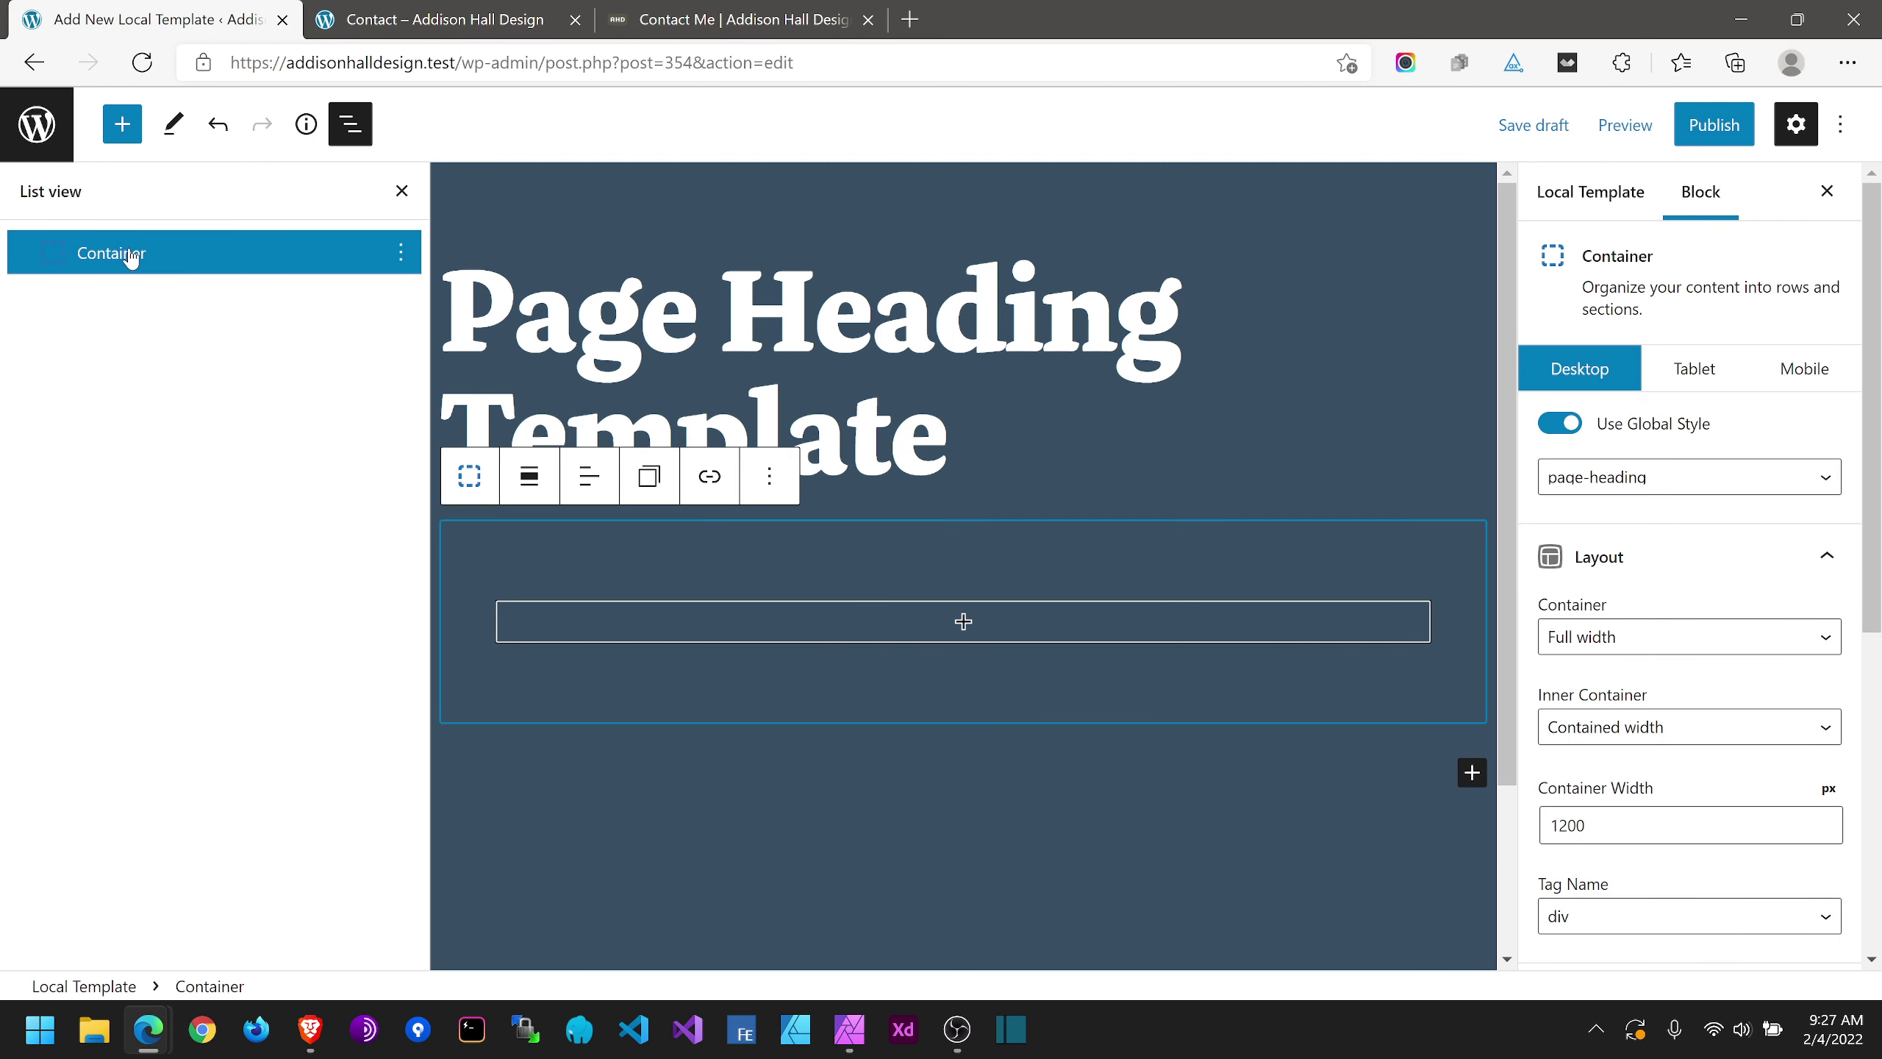
click(896, 625)
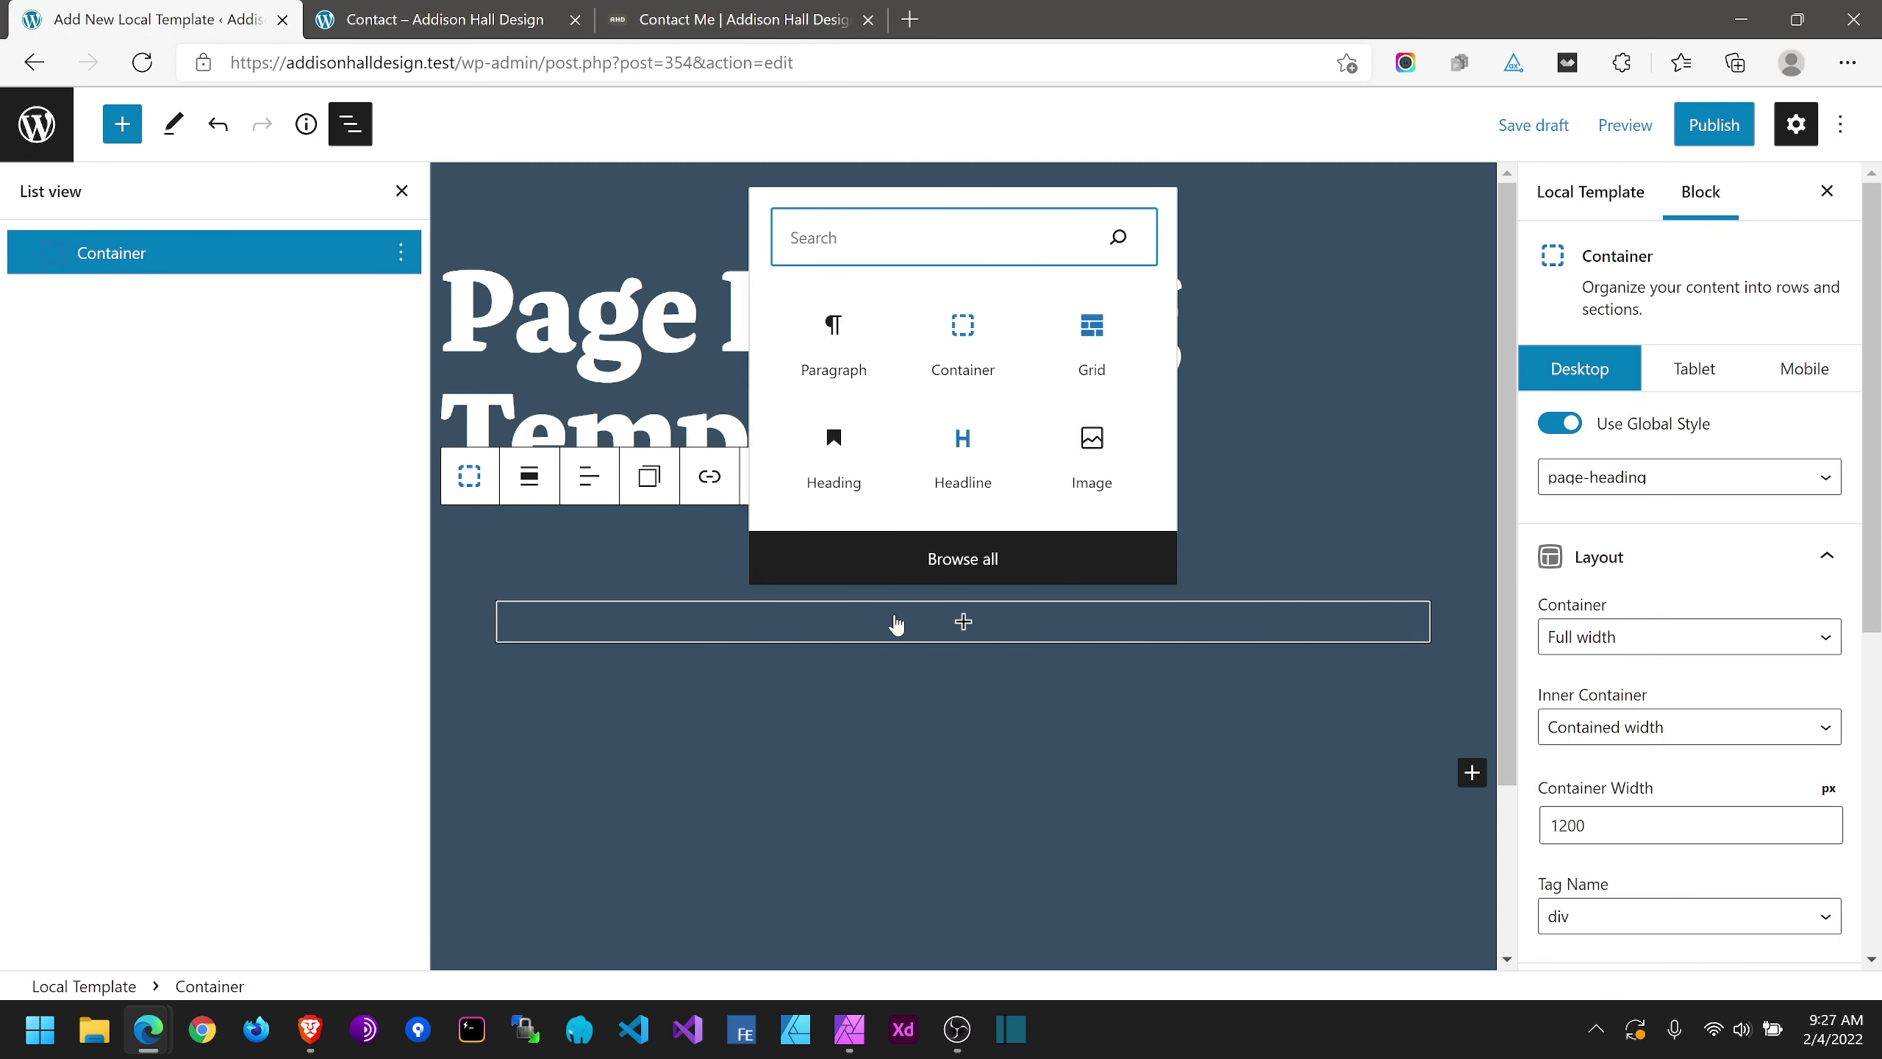
click(1092, 329)
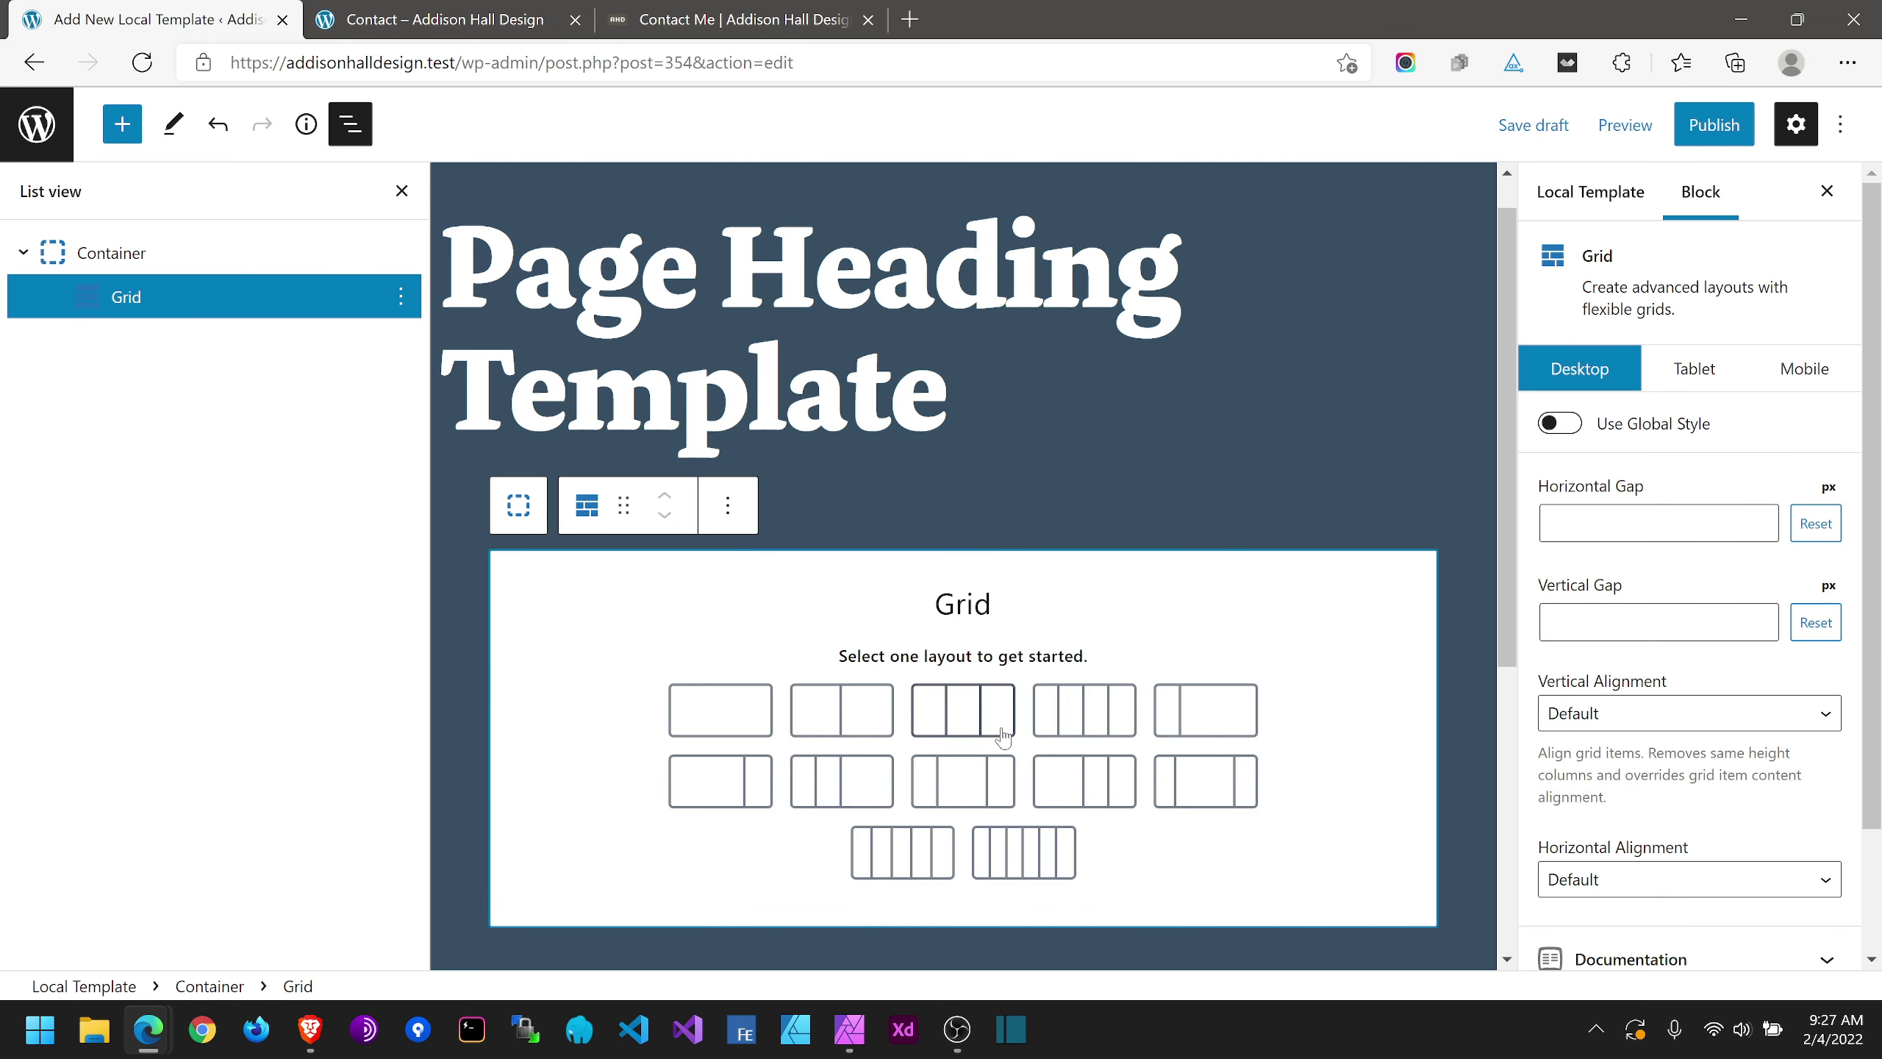
click(816, 710)
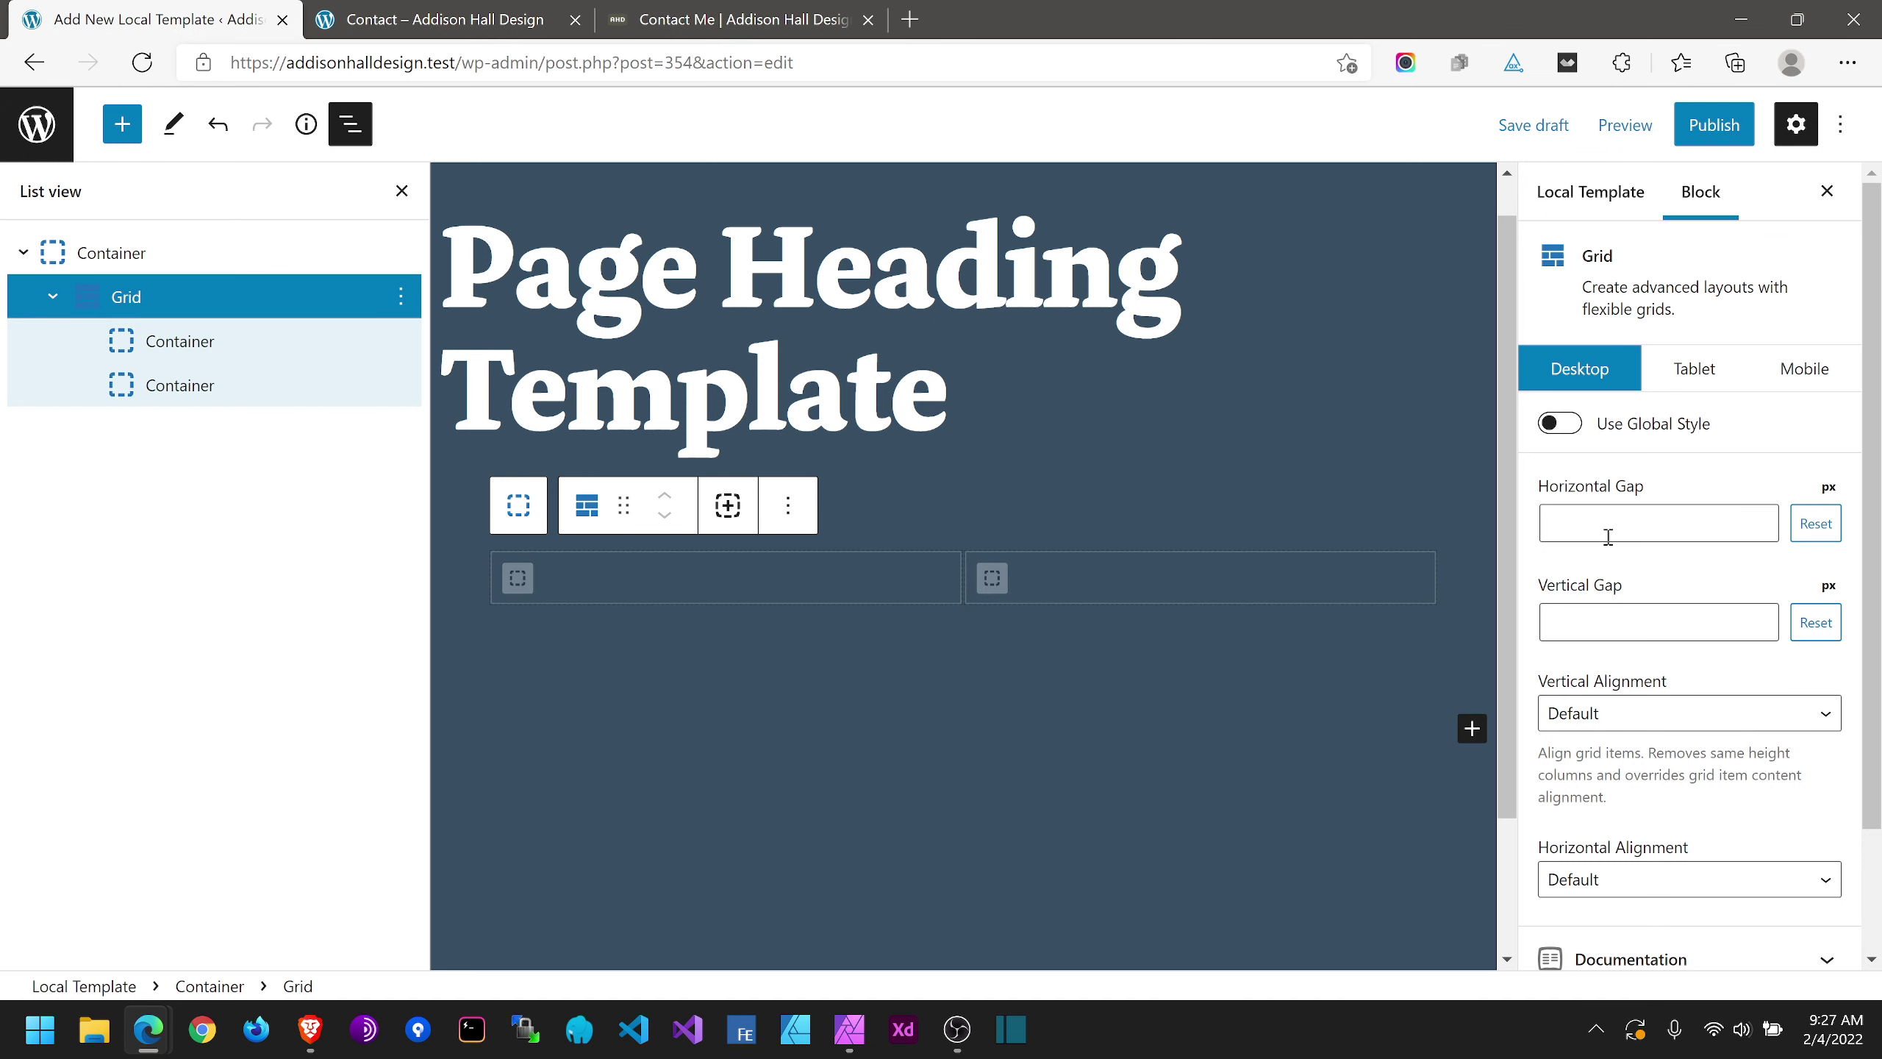
Step: Enable the global style option for the new grid and apply the page-heading-grid style
click(1561, 422)
click(1645, 474)
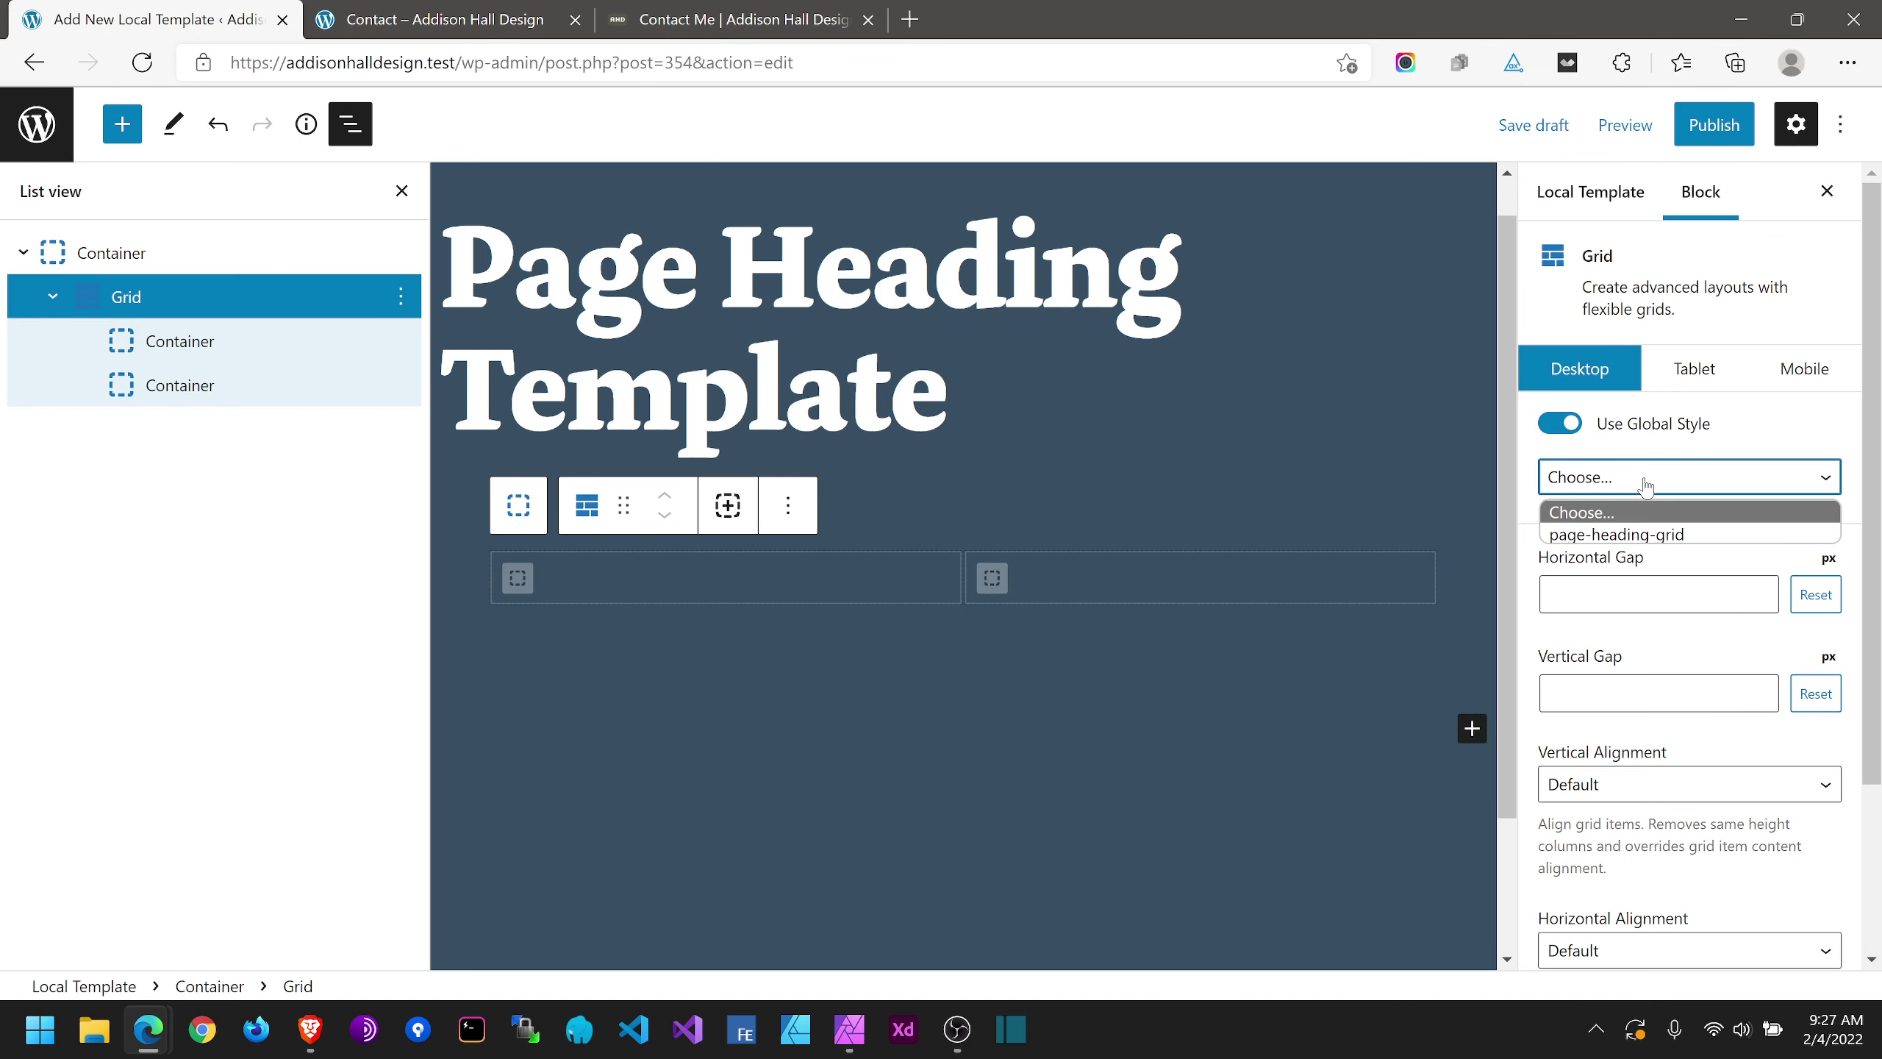
click(1649, 534)
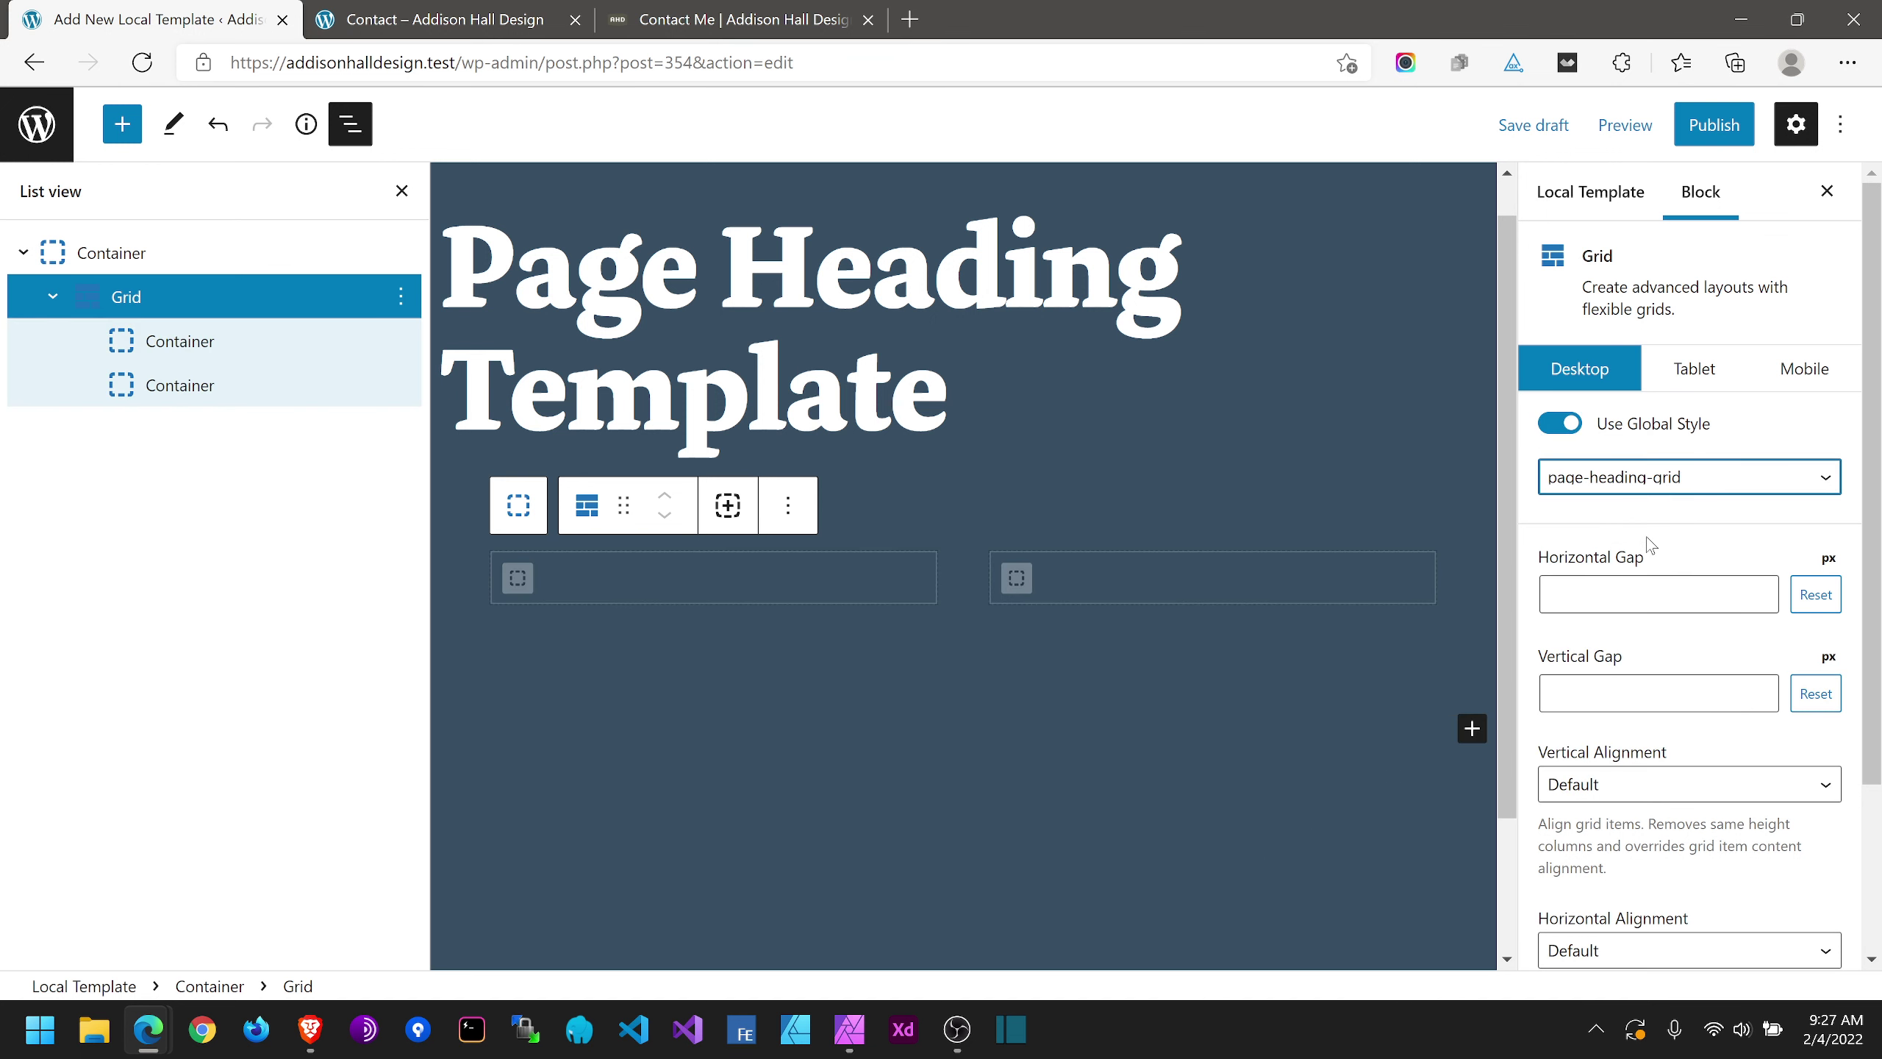
Step: Apply the page-heading-inside-left global style to the first container in the grid
click(138, 340)
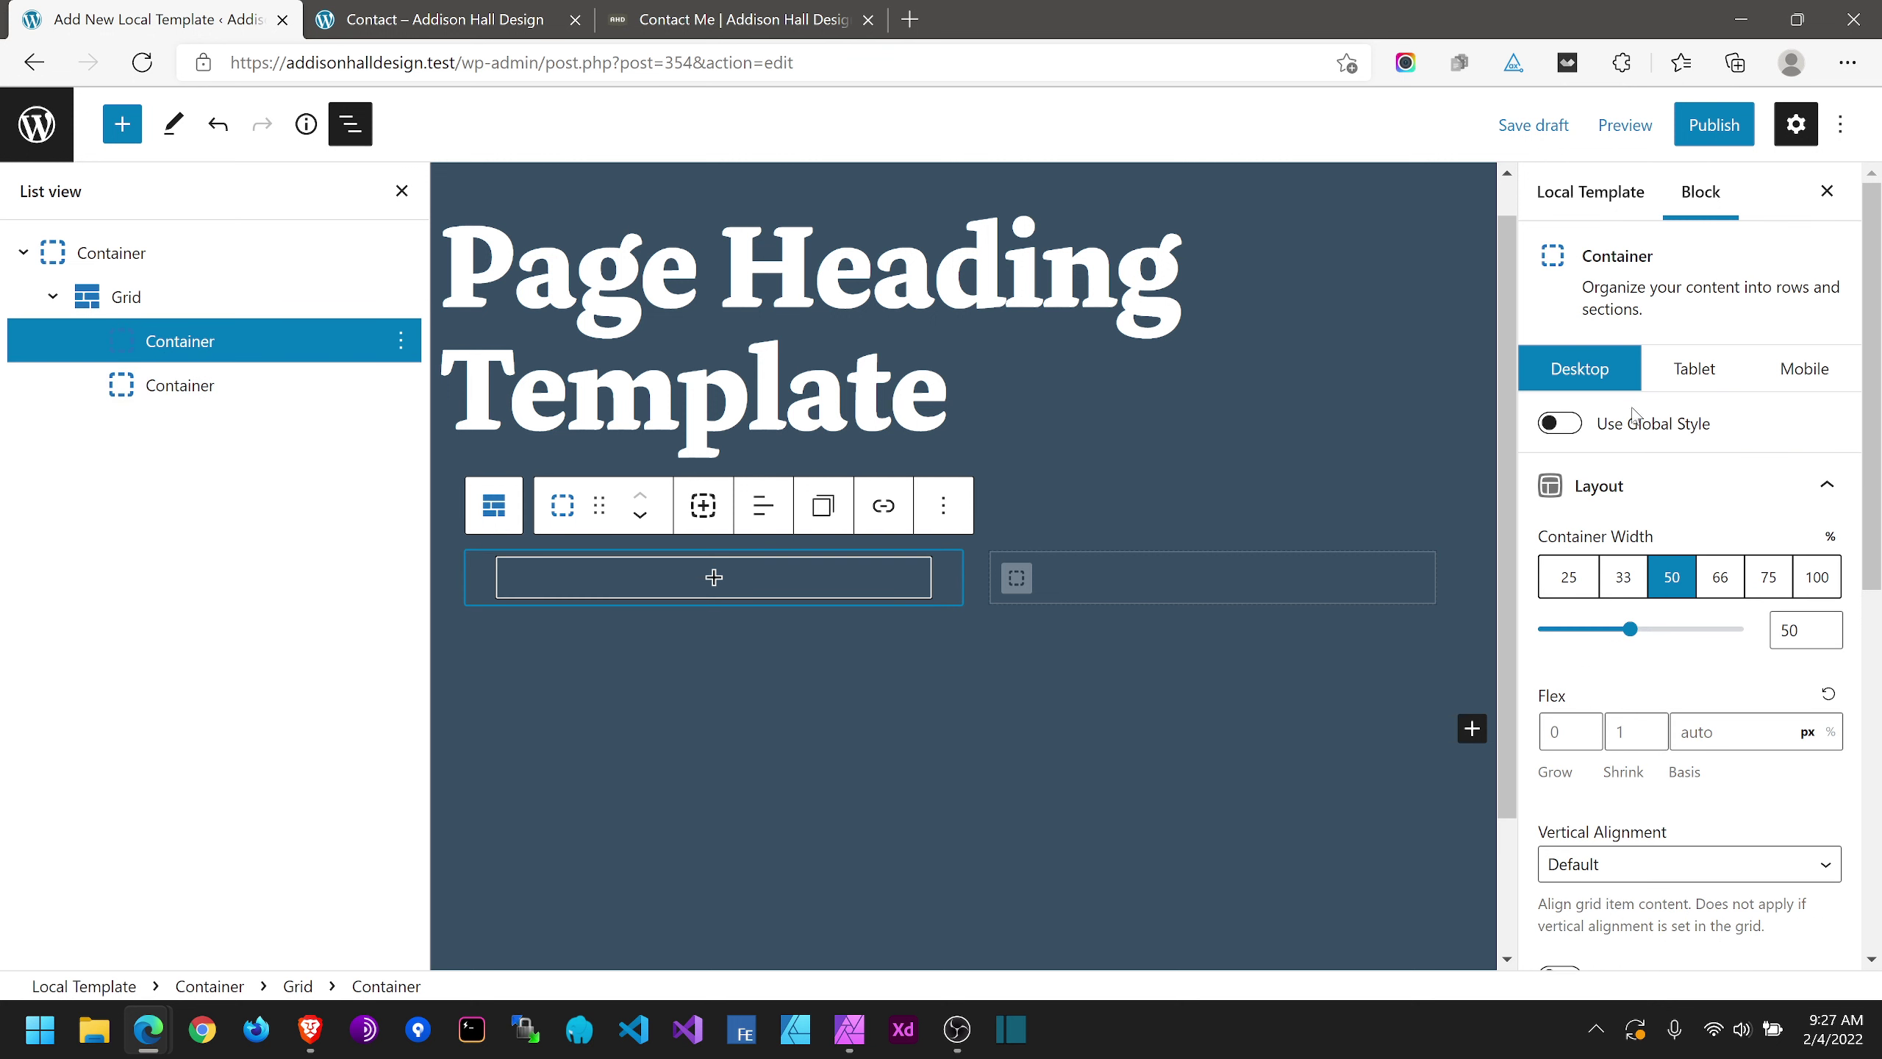
click(1564, 423)
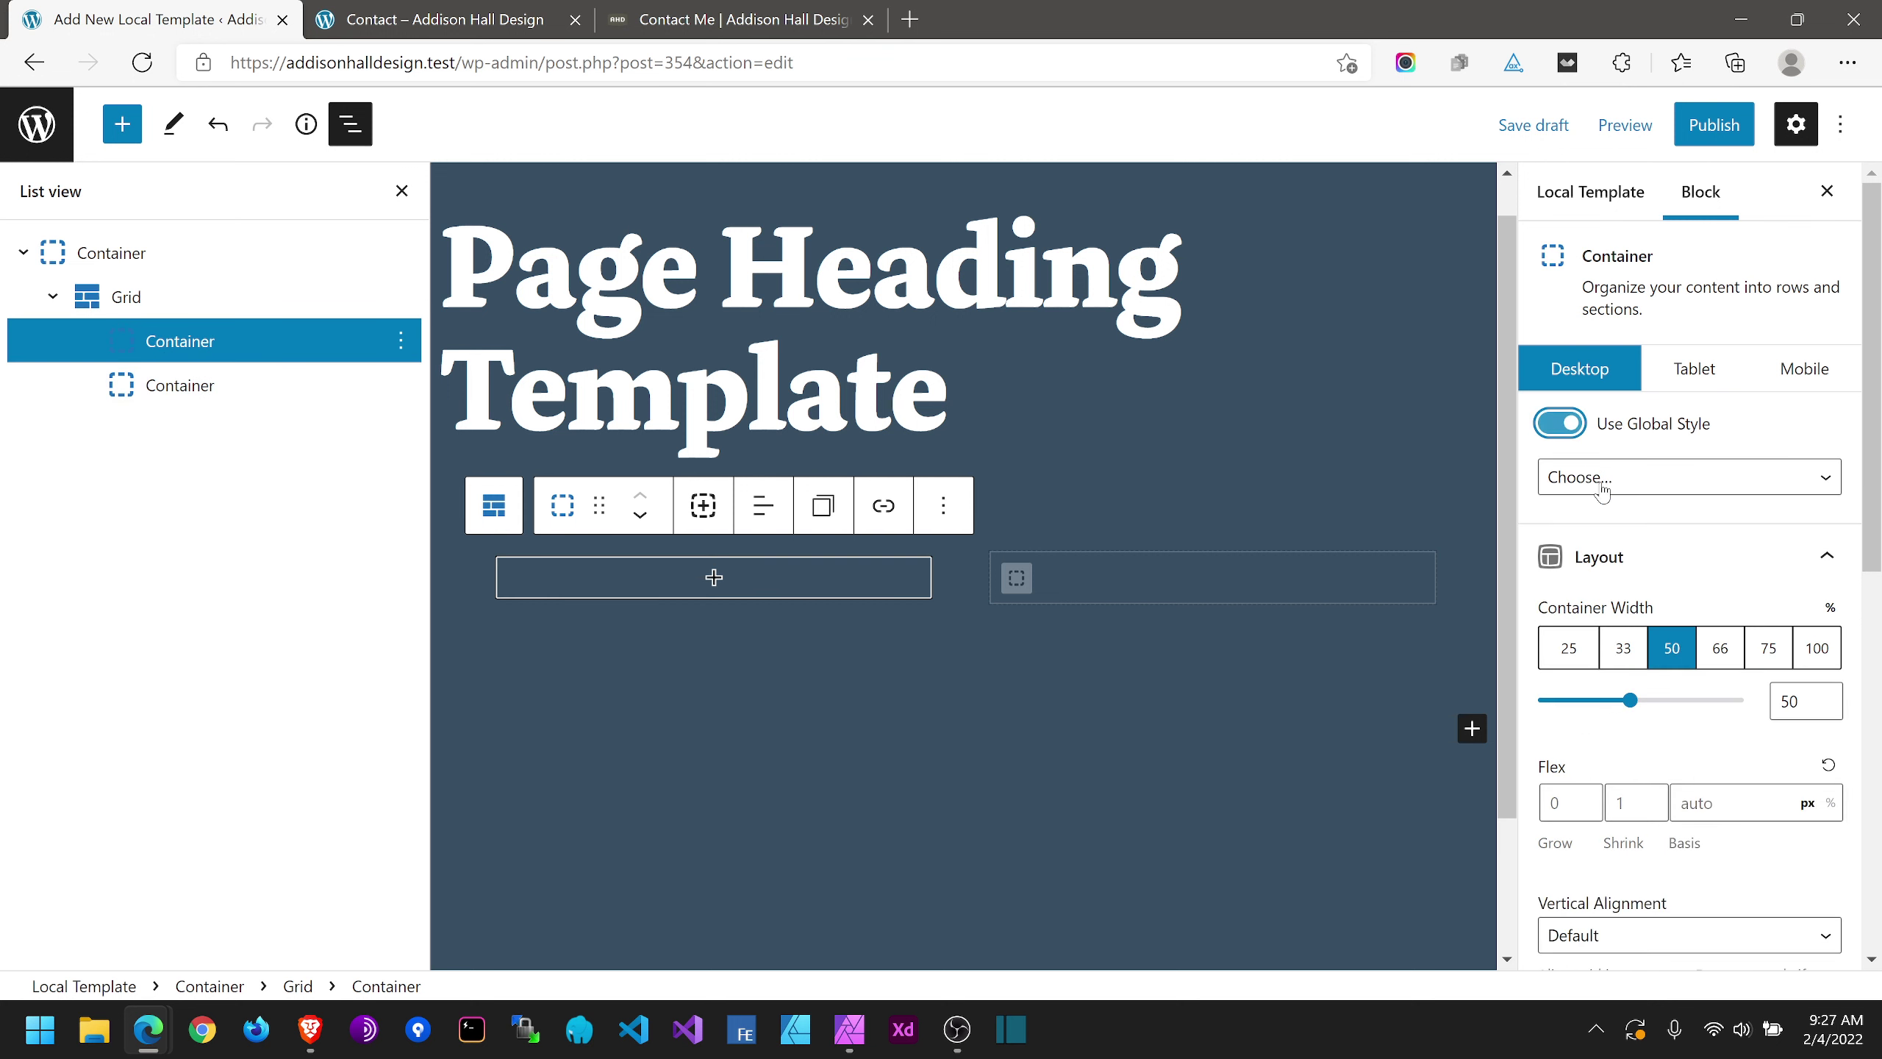
click(1604, 478)
click(1608, 561)
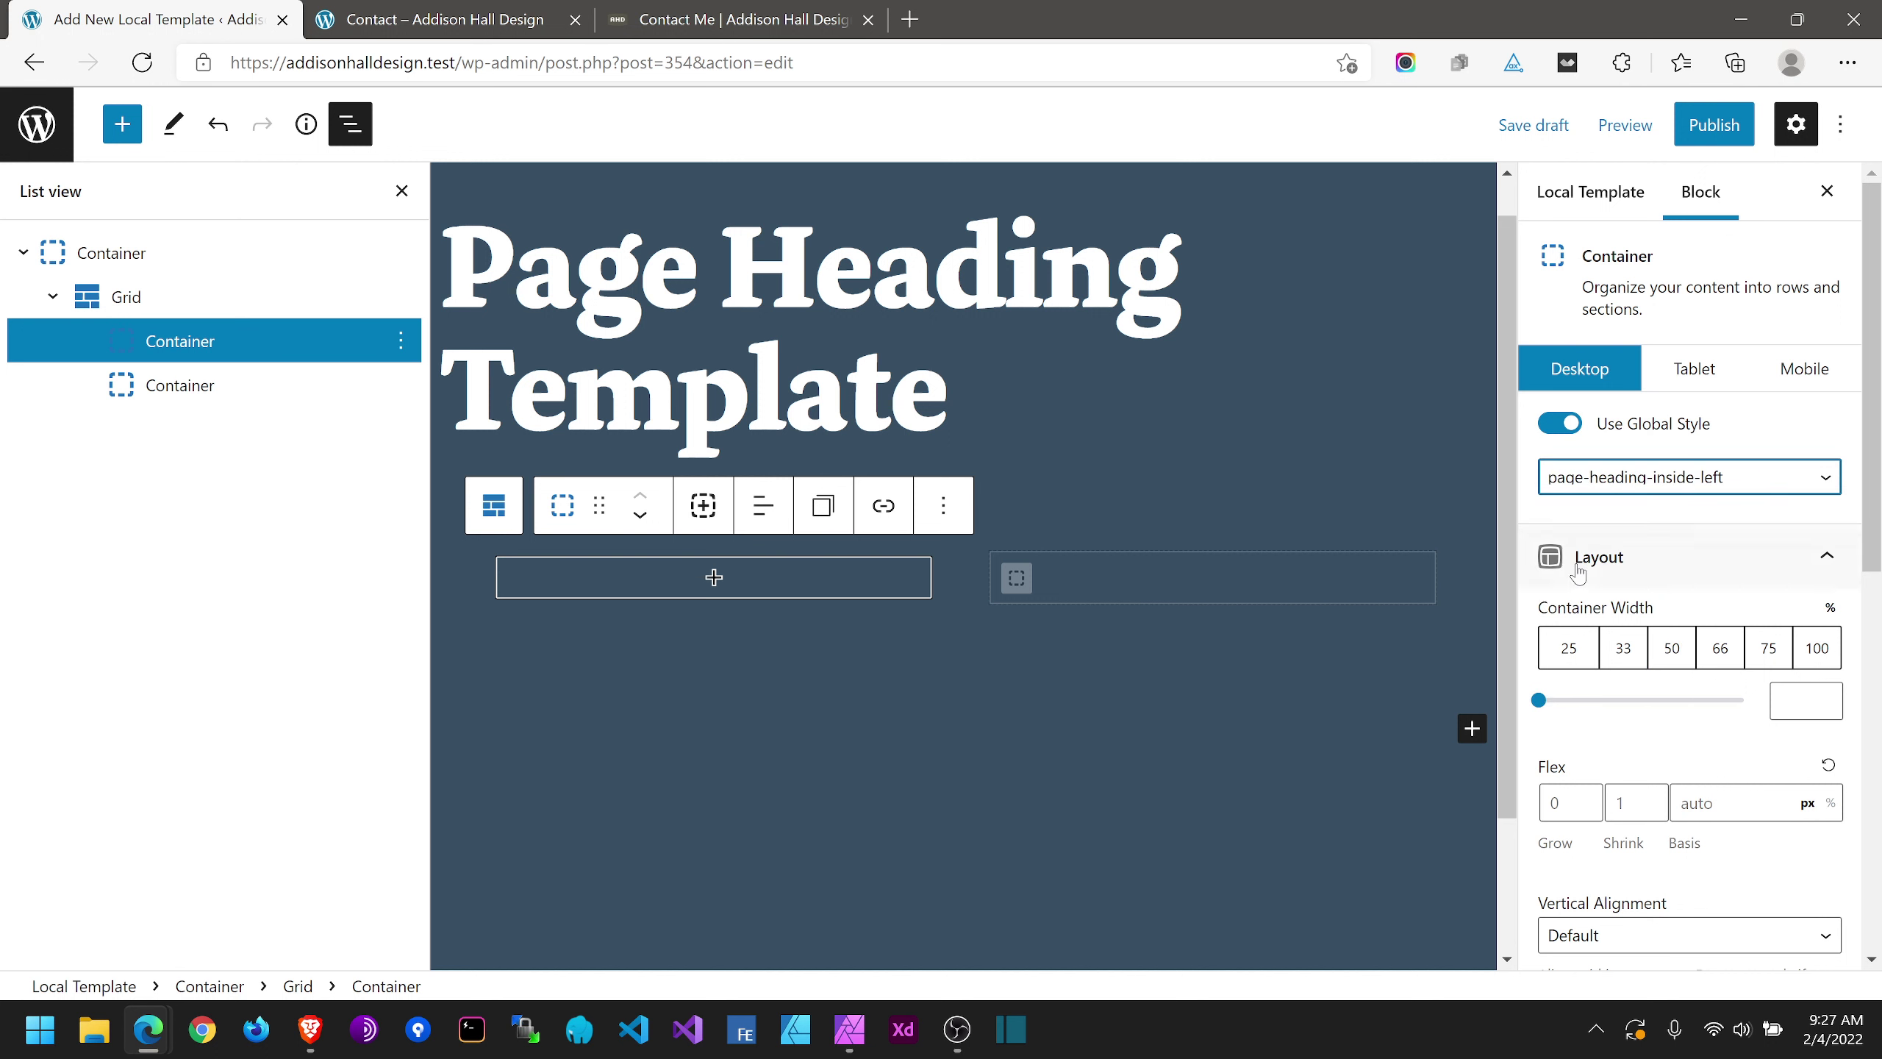
Step: Apply the page-heading-inside-right global style to the second container in the grid
click(180, 400)
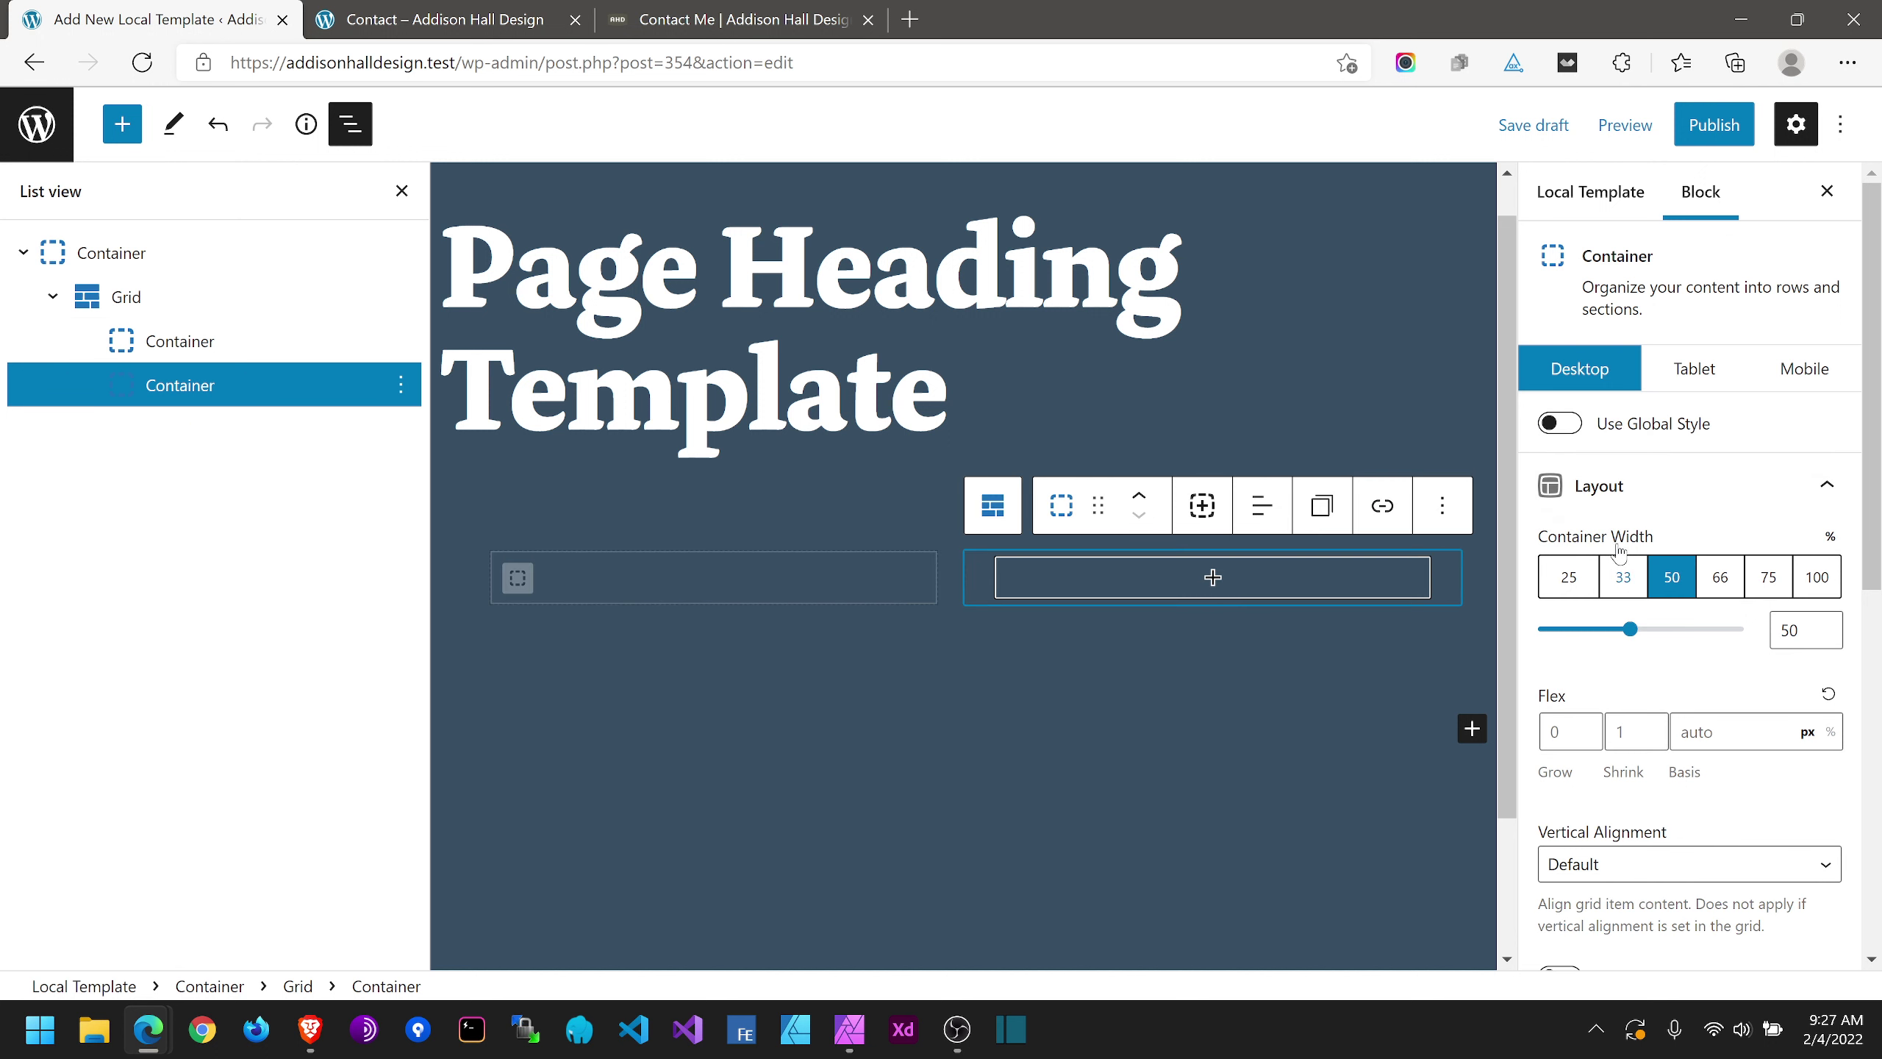
click(1667, 439)
click(1667, 491)
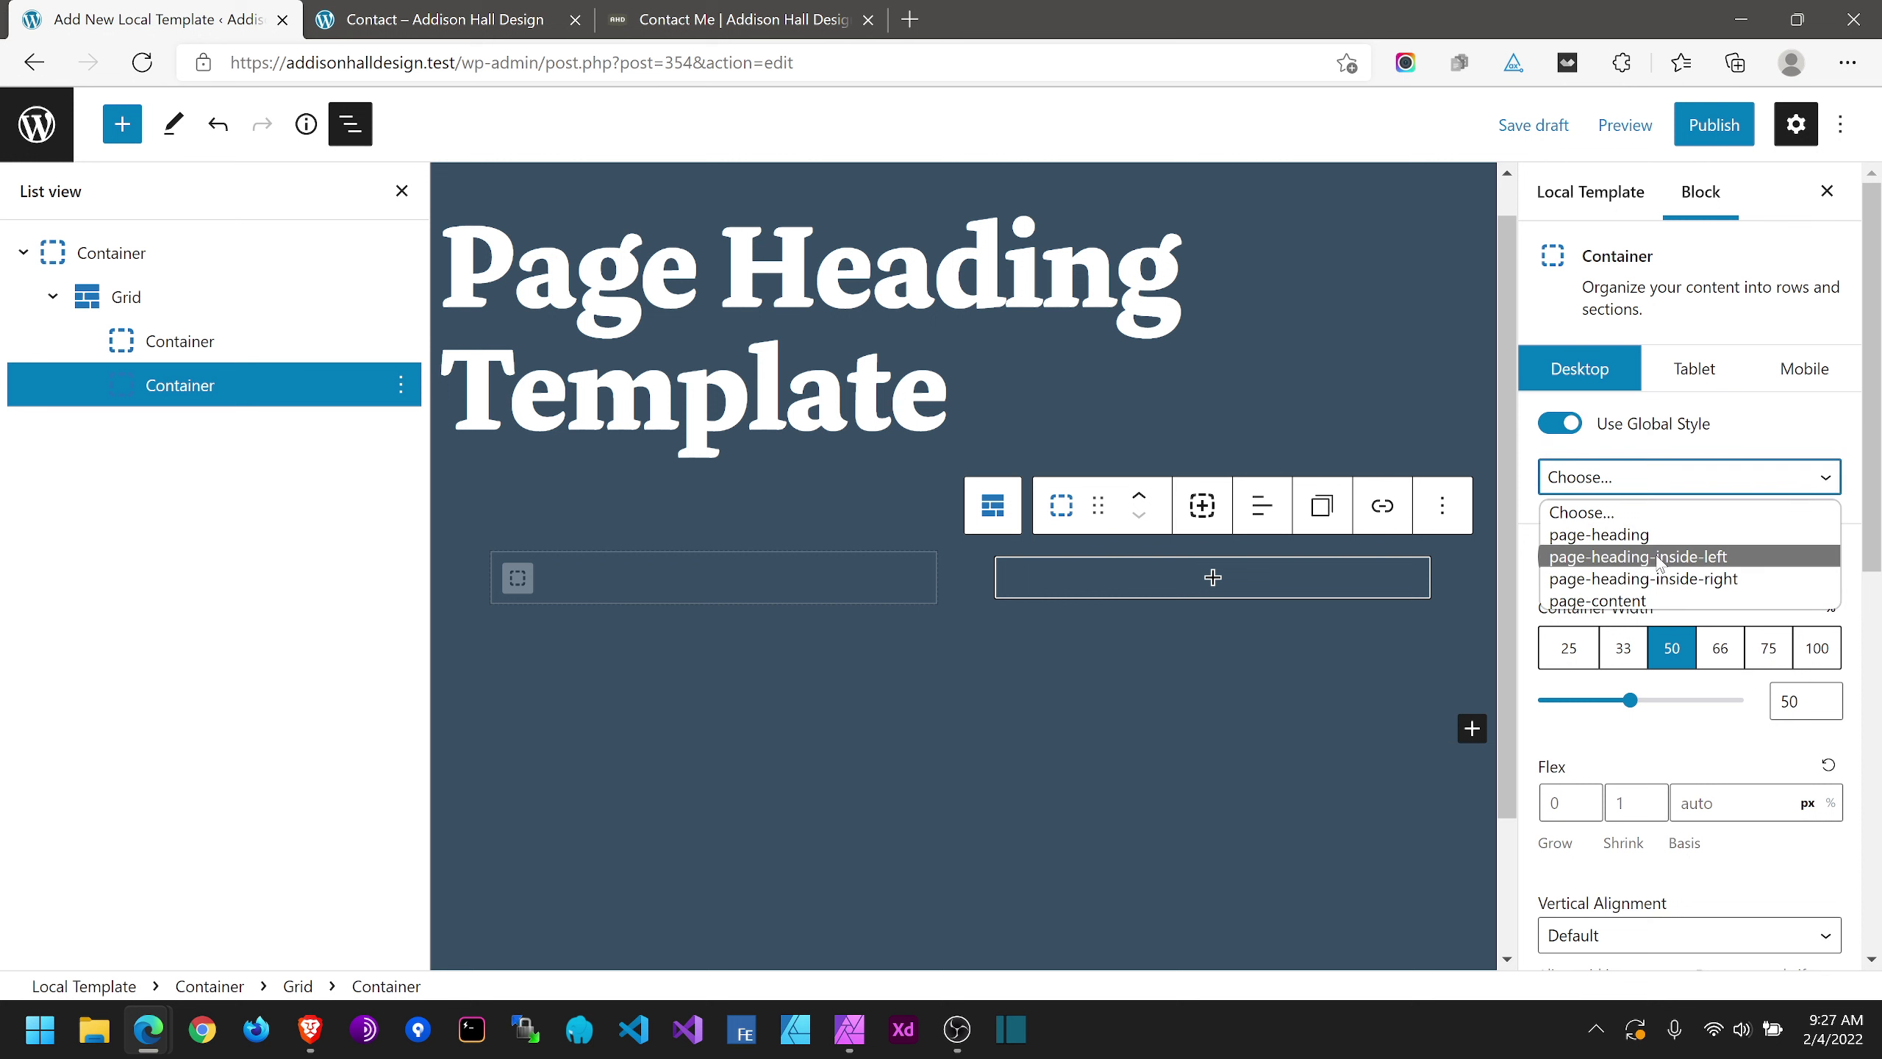
click(1651, 579)
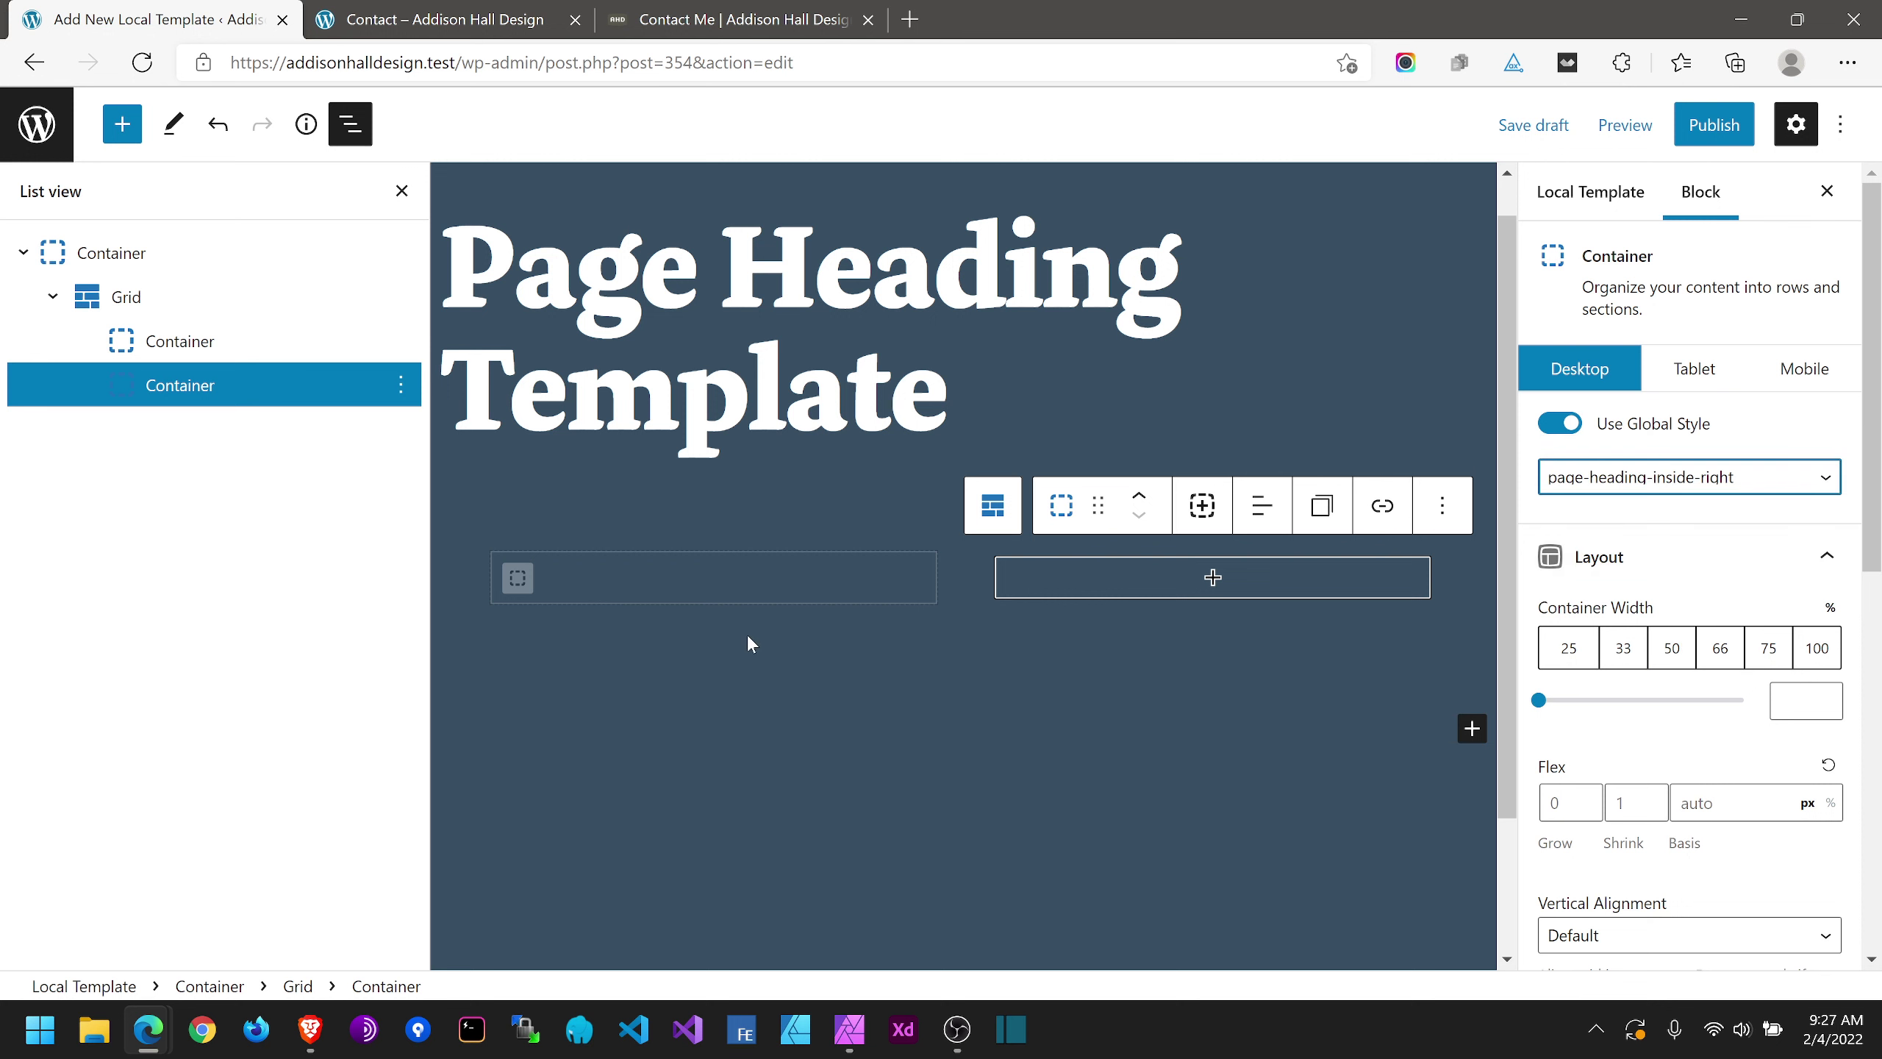
Step: Add a Headline block reading "Page Heading" to the grid's first container and set its tag to h1
click(635, 588)
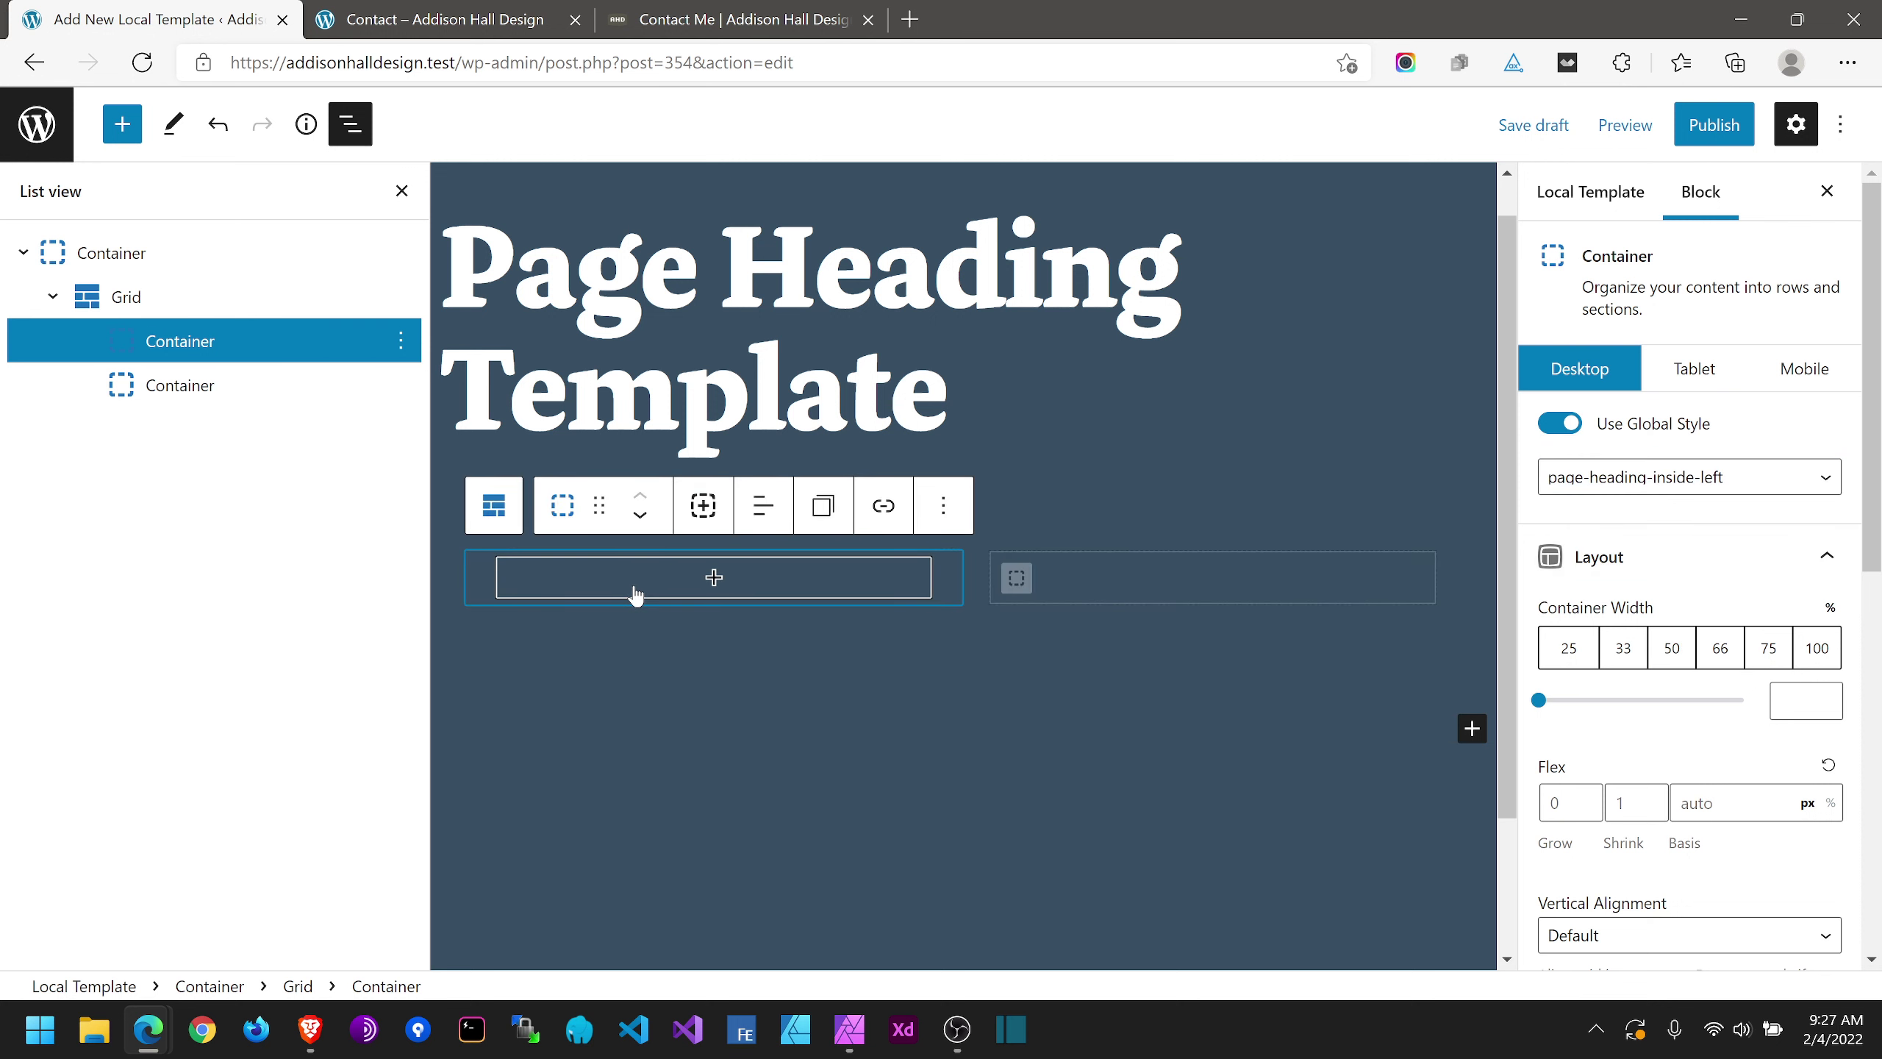
click(635, 593)
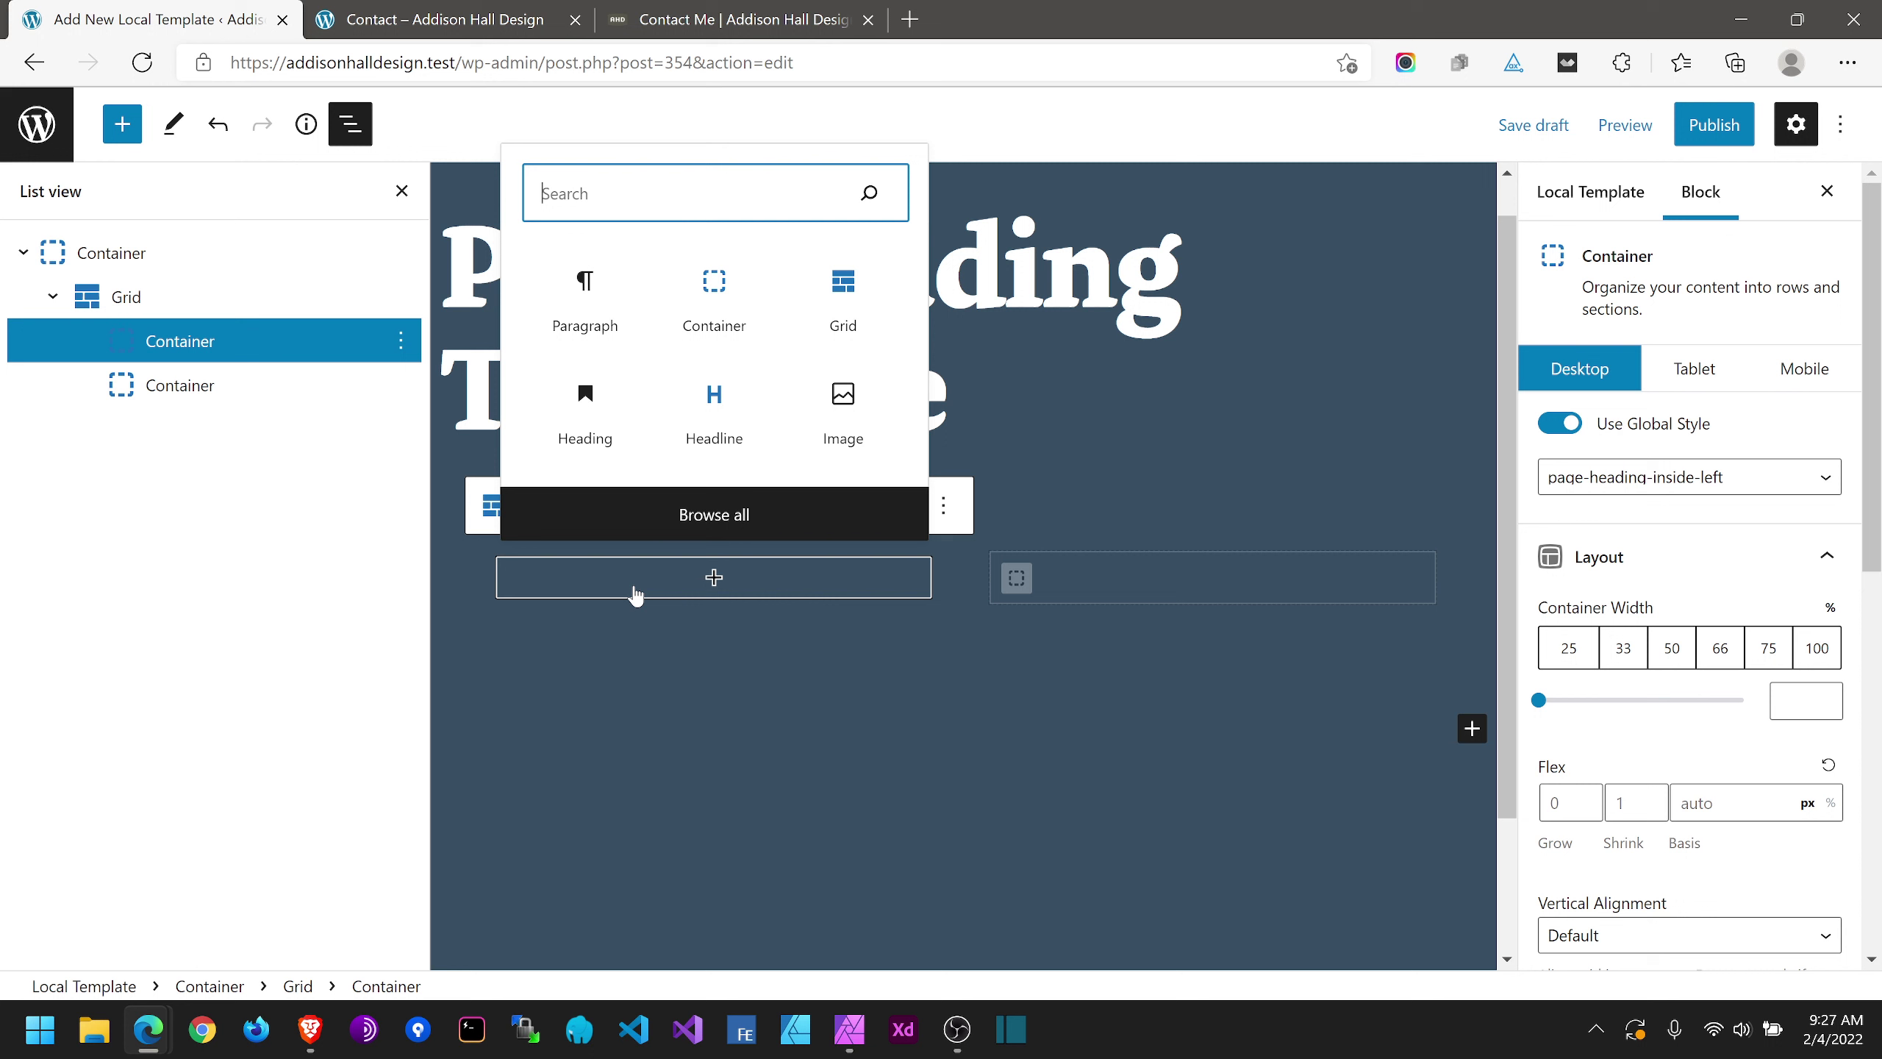
click(694, 419)
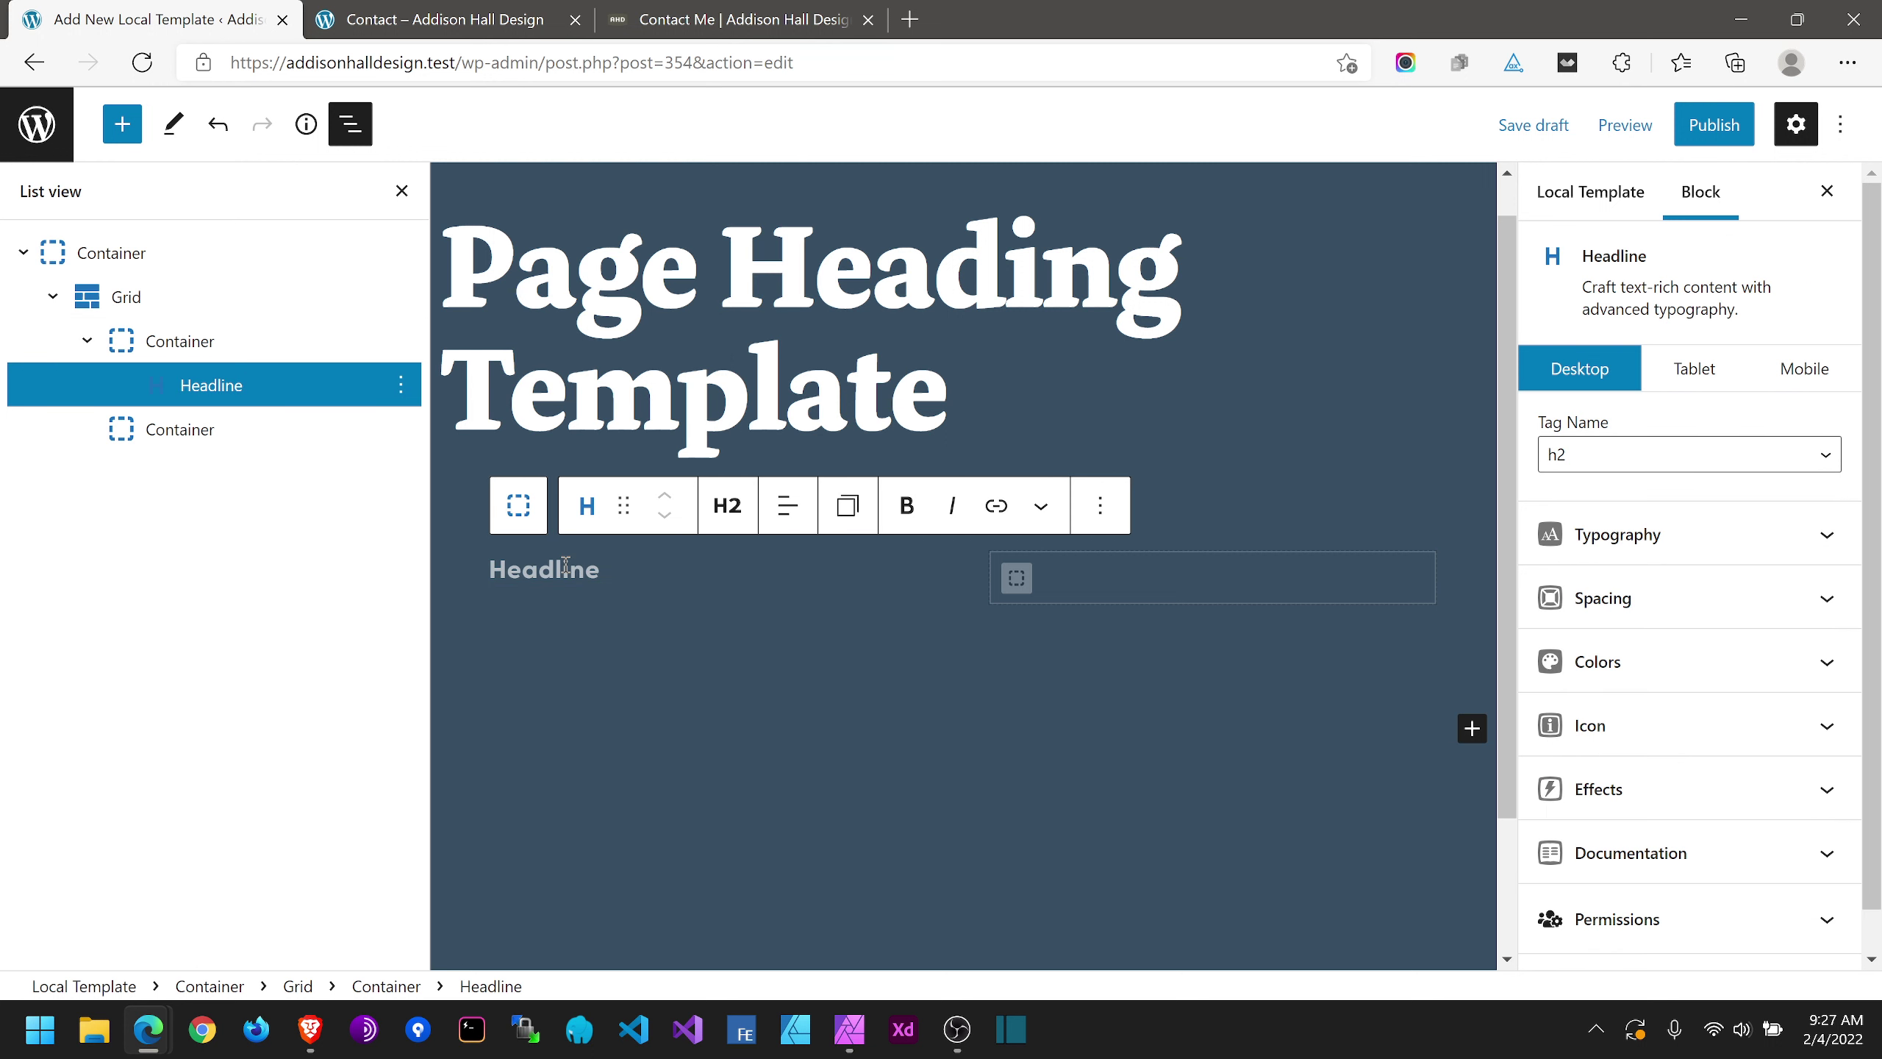
text(Page Heading)
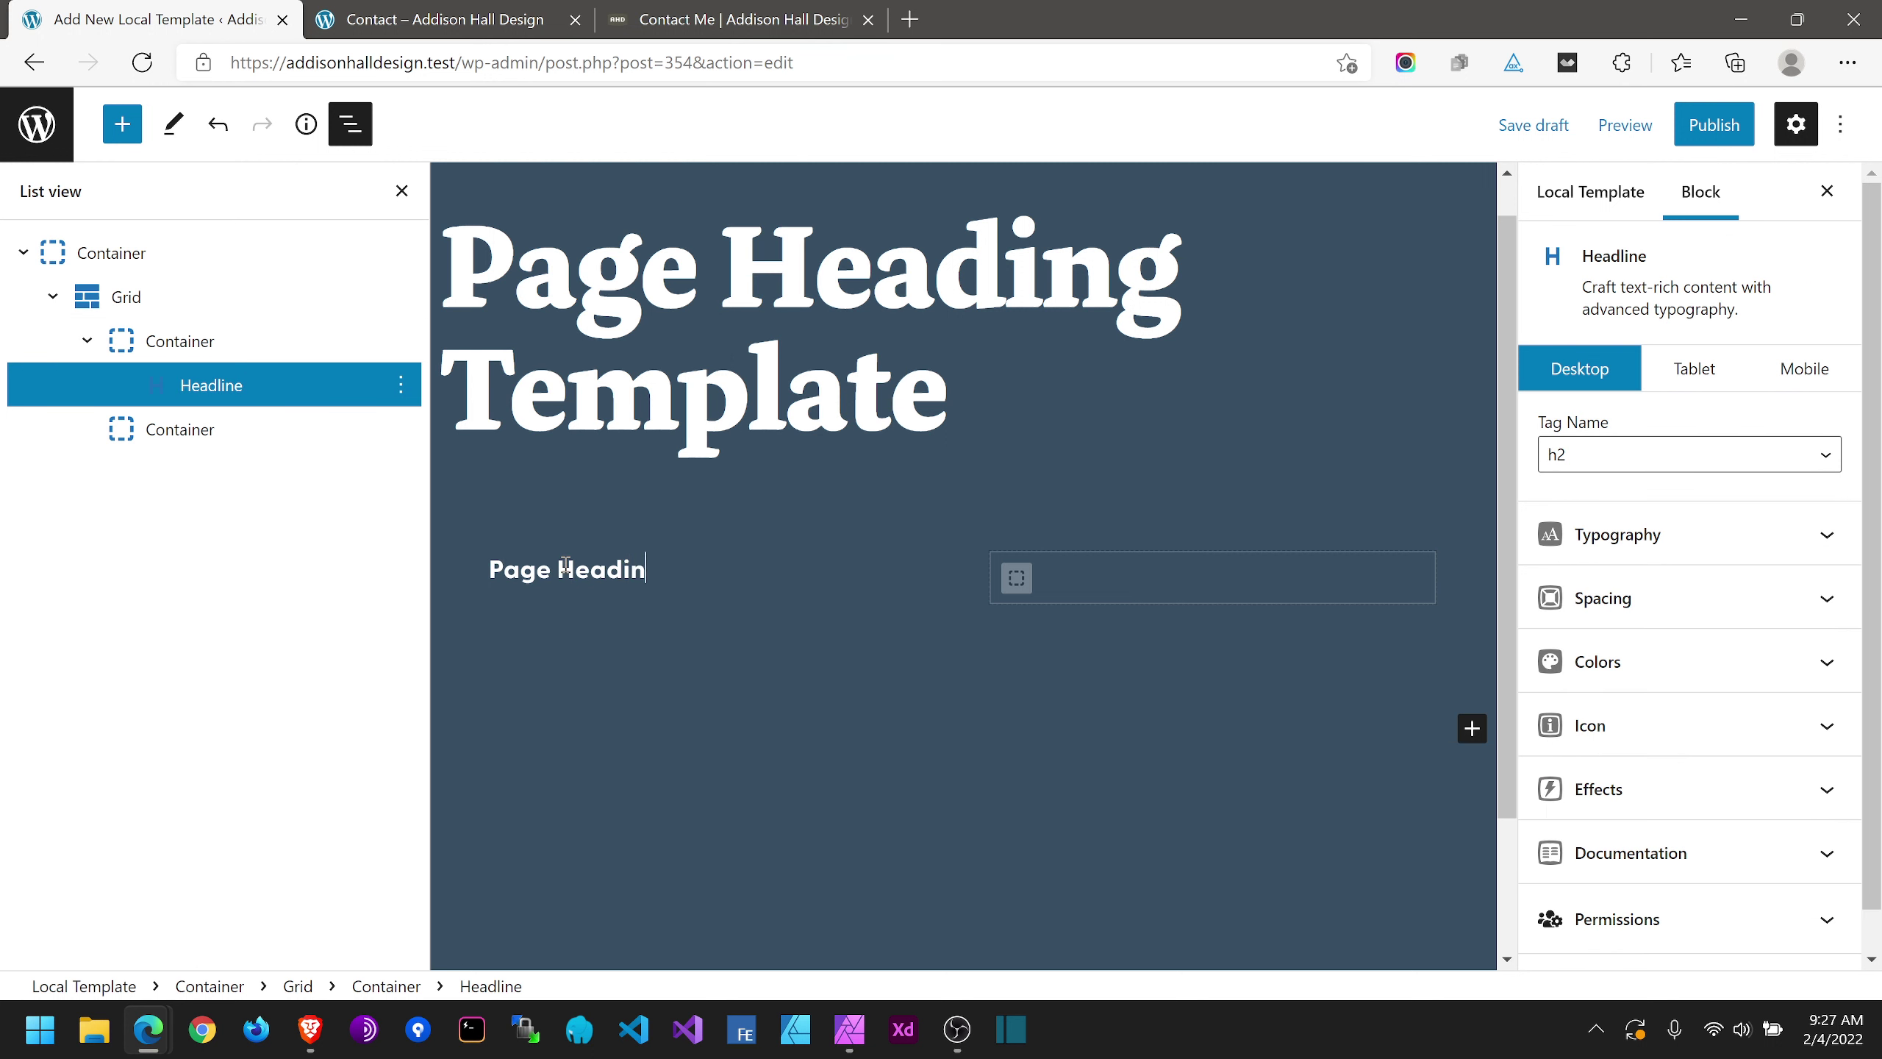
click(1615, 457)
click(1604, 491)
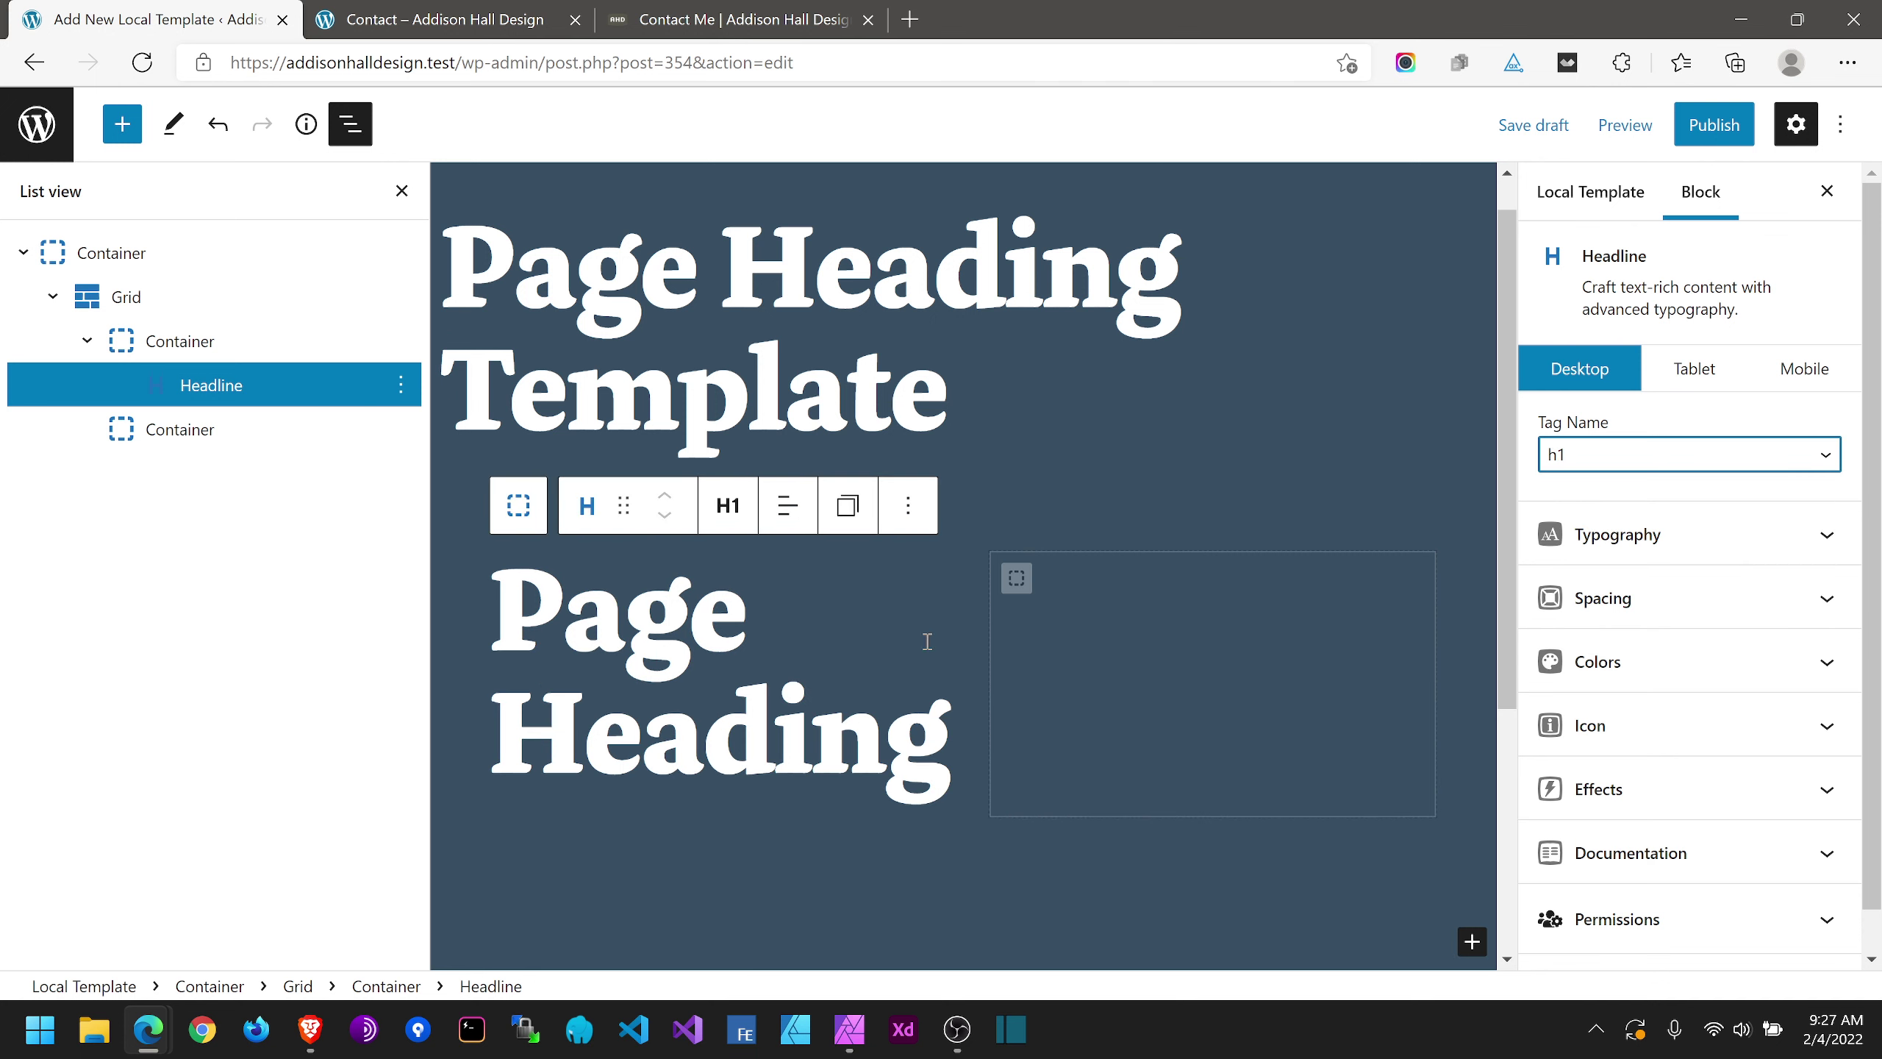
Step: Add a Headline block reading "Page Sub Heading" to the grid's second container
click(1161, 663)
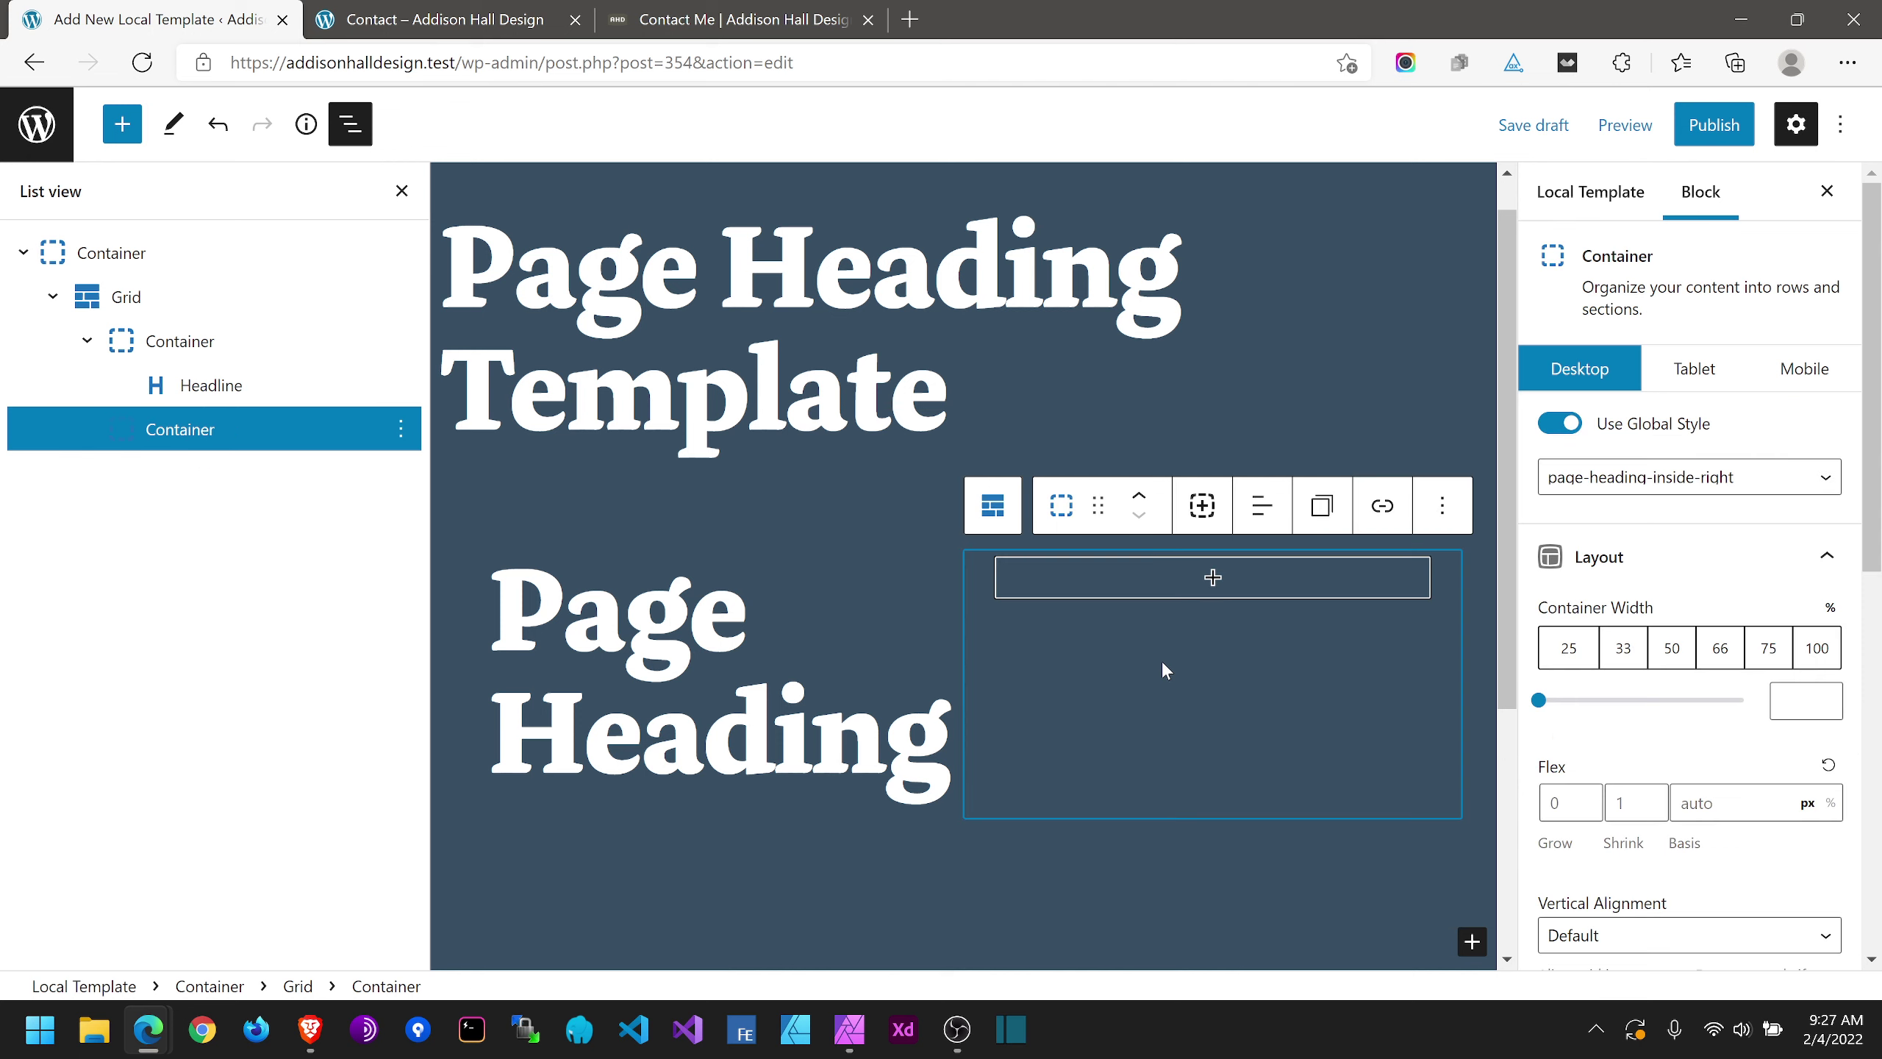
click(1154, 583)
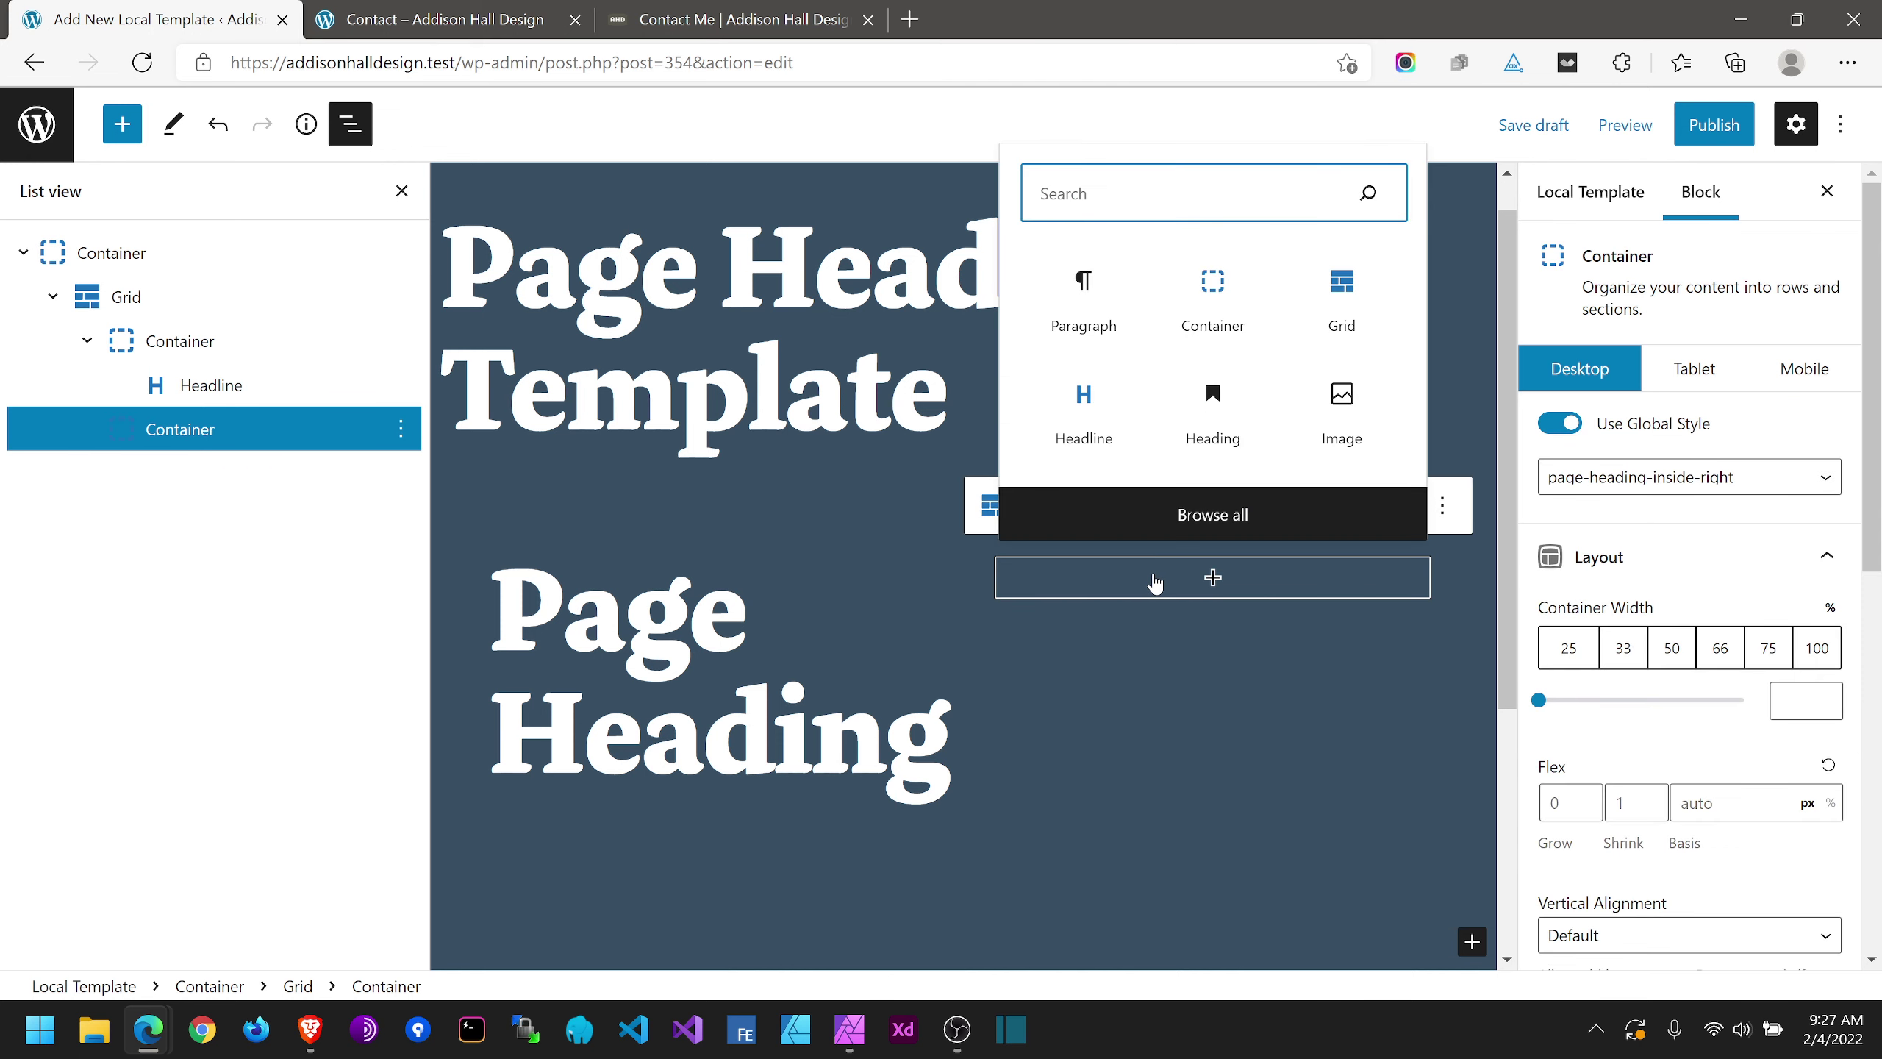
click(1088, 412)
click(1084, 404)
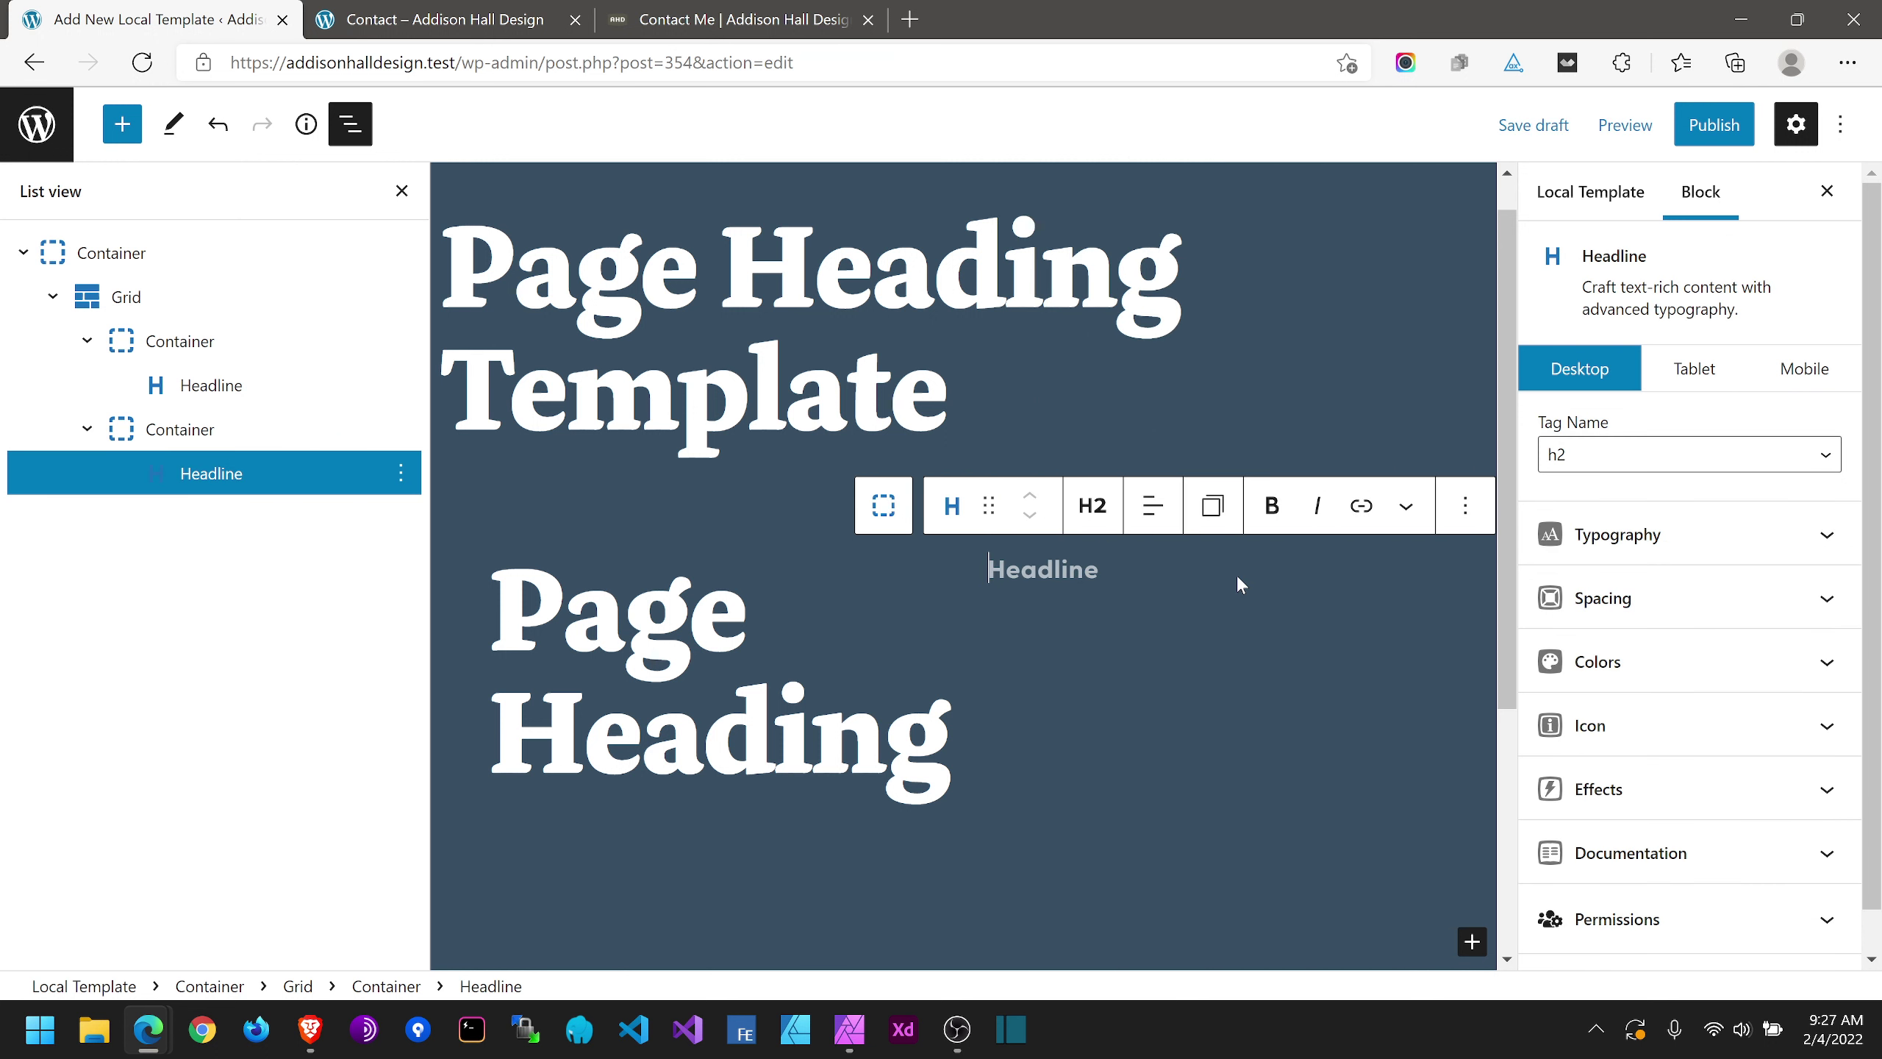
text(Page Sub Heading)
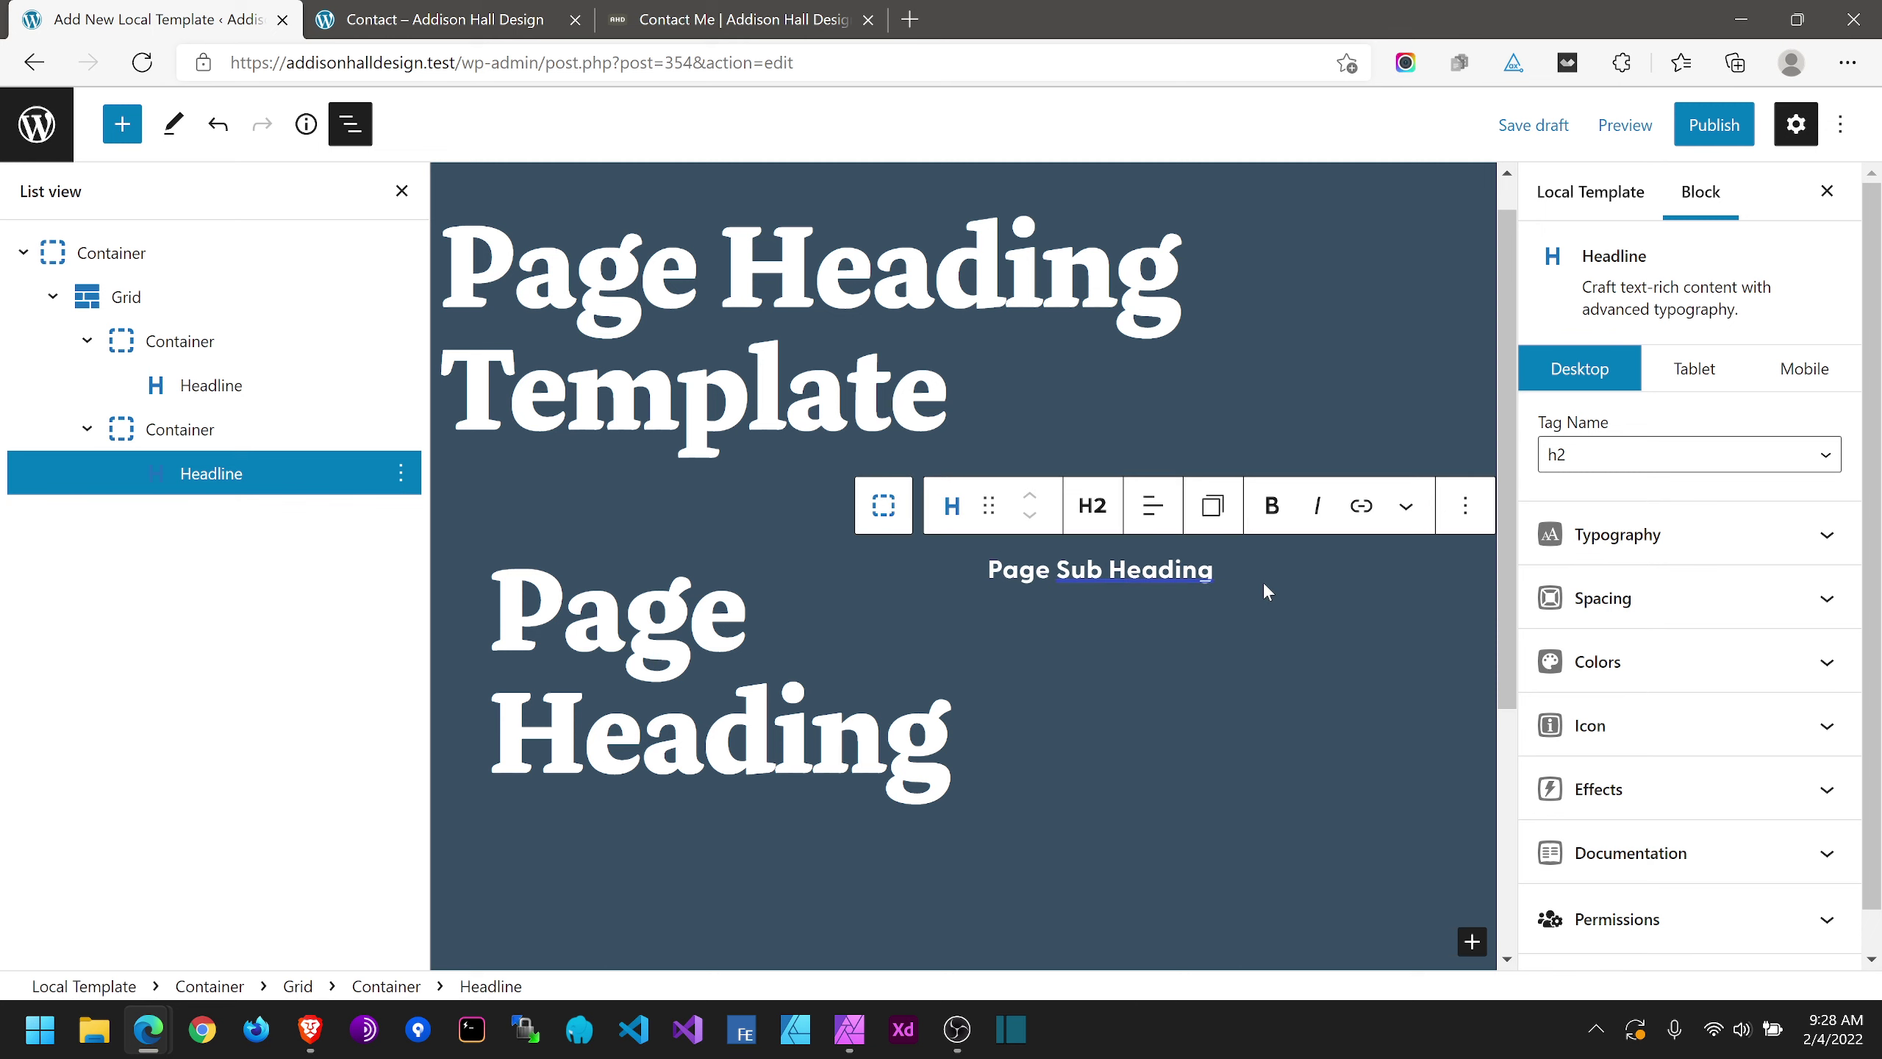
Step: Add a paragraph reading "Page Sub Heading Text Intro" below the sub heading
key(Return)
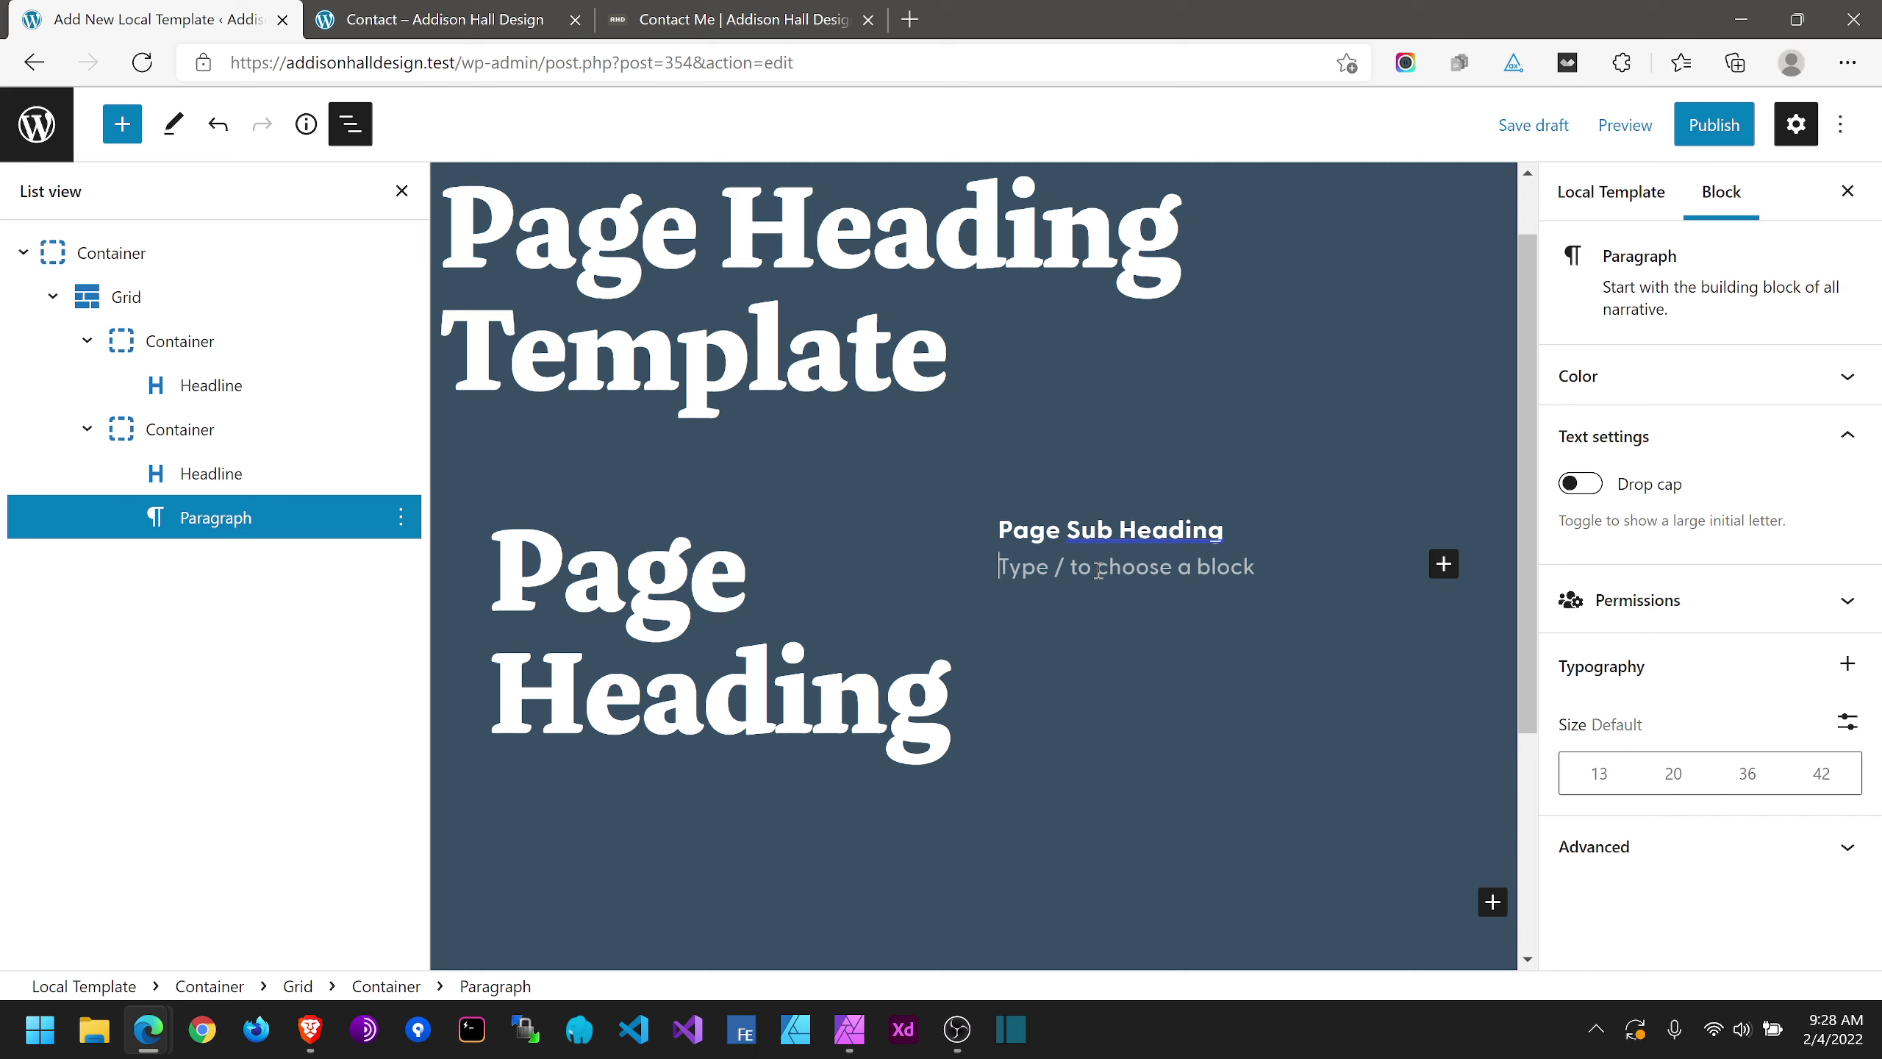
text(Page Sub Heading)
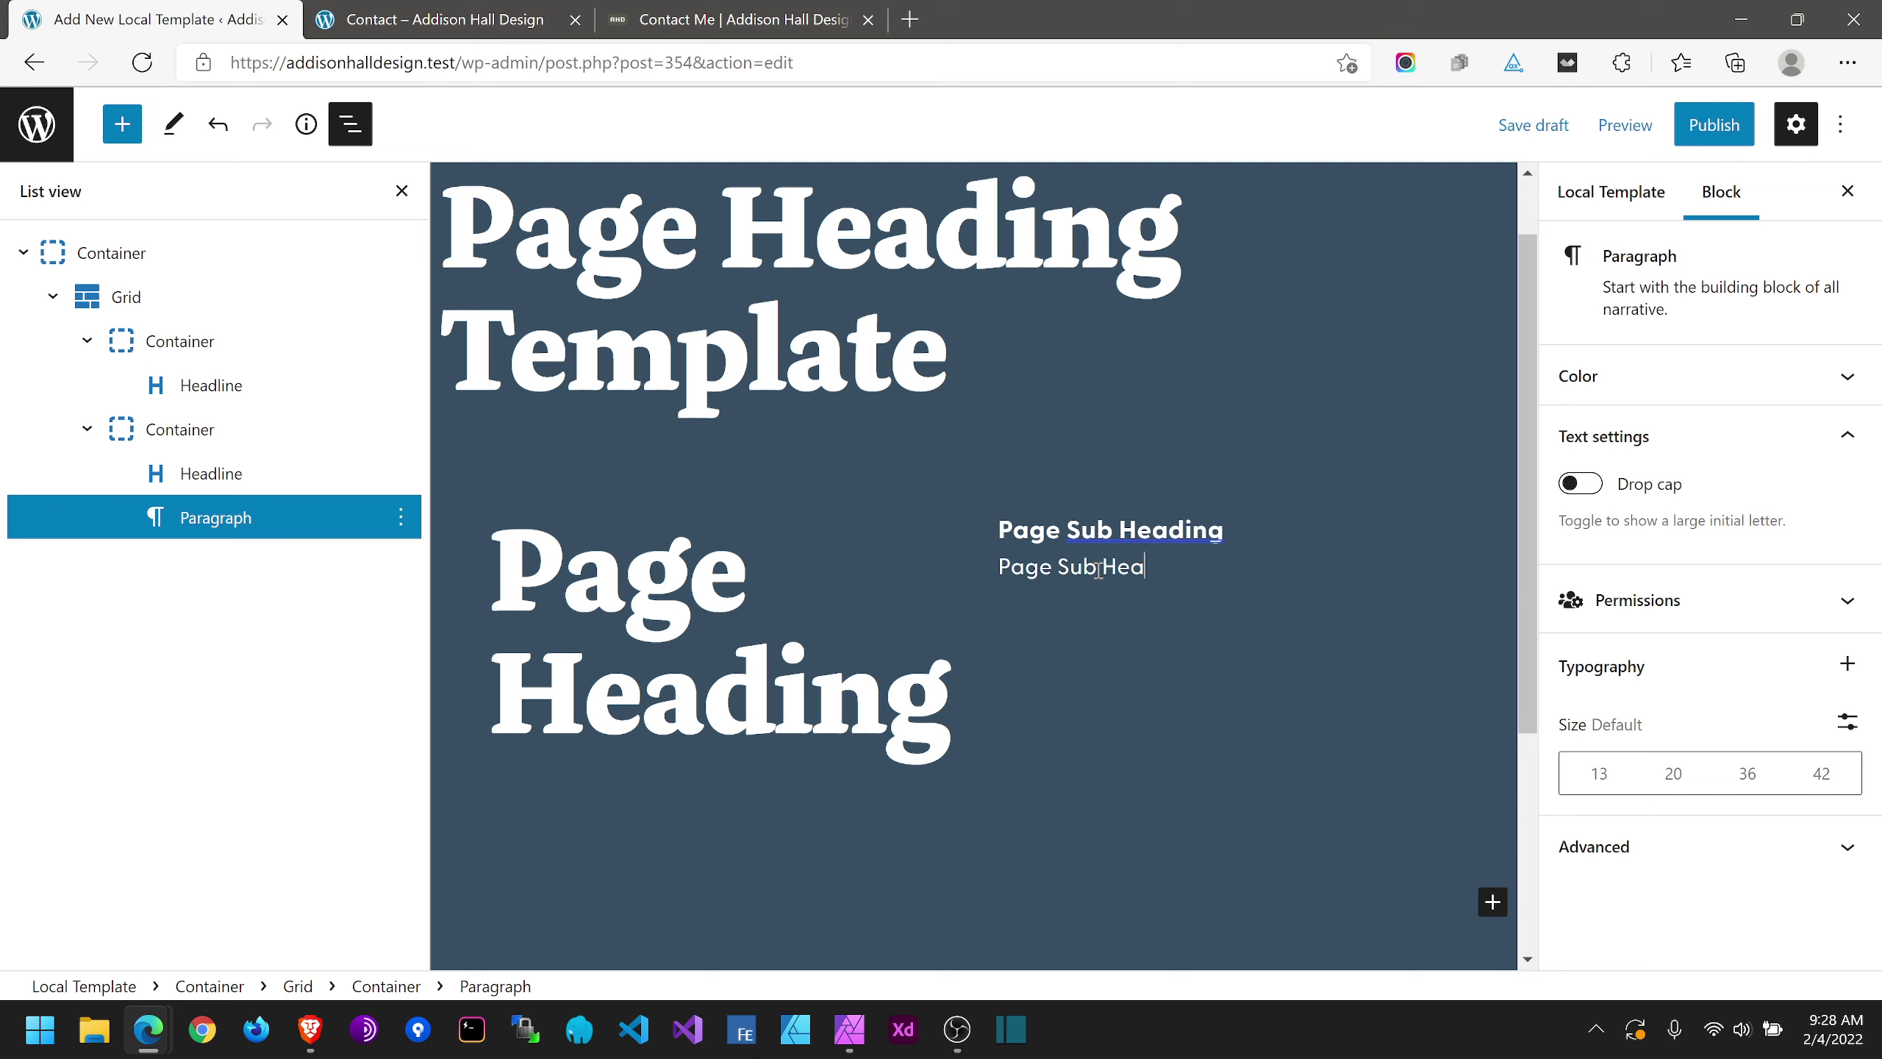
text( Text Intro)
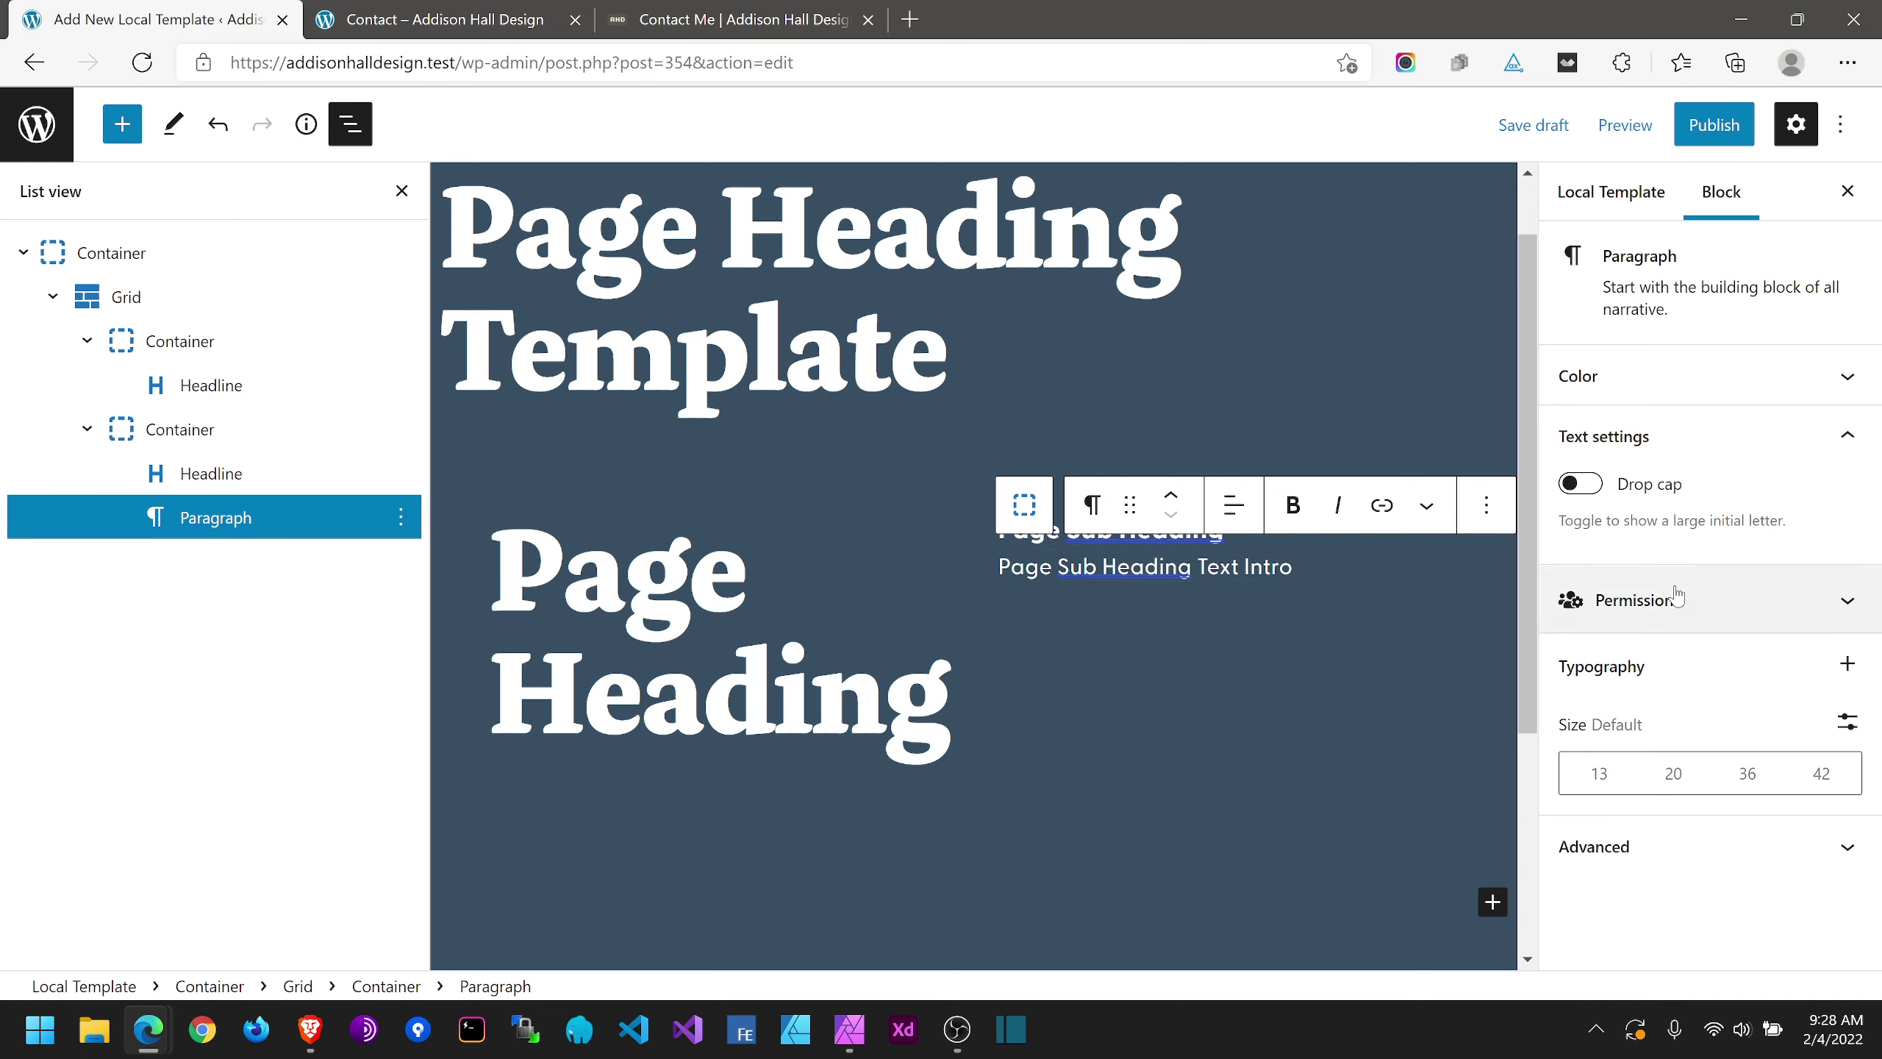
Step: Publish the local template and close the block list view
click(1726, 137)
click(1729, 140)
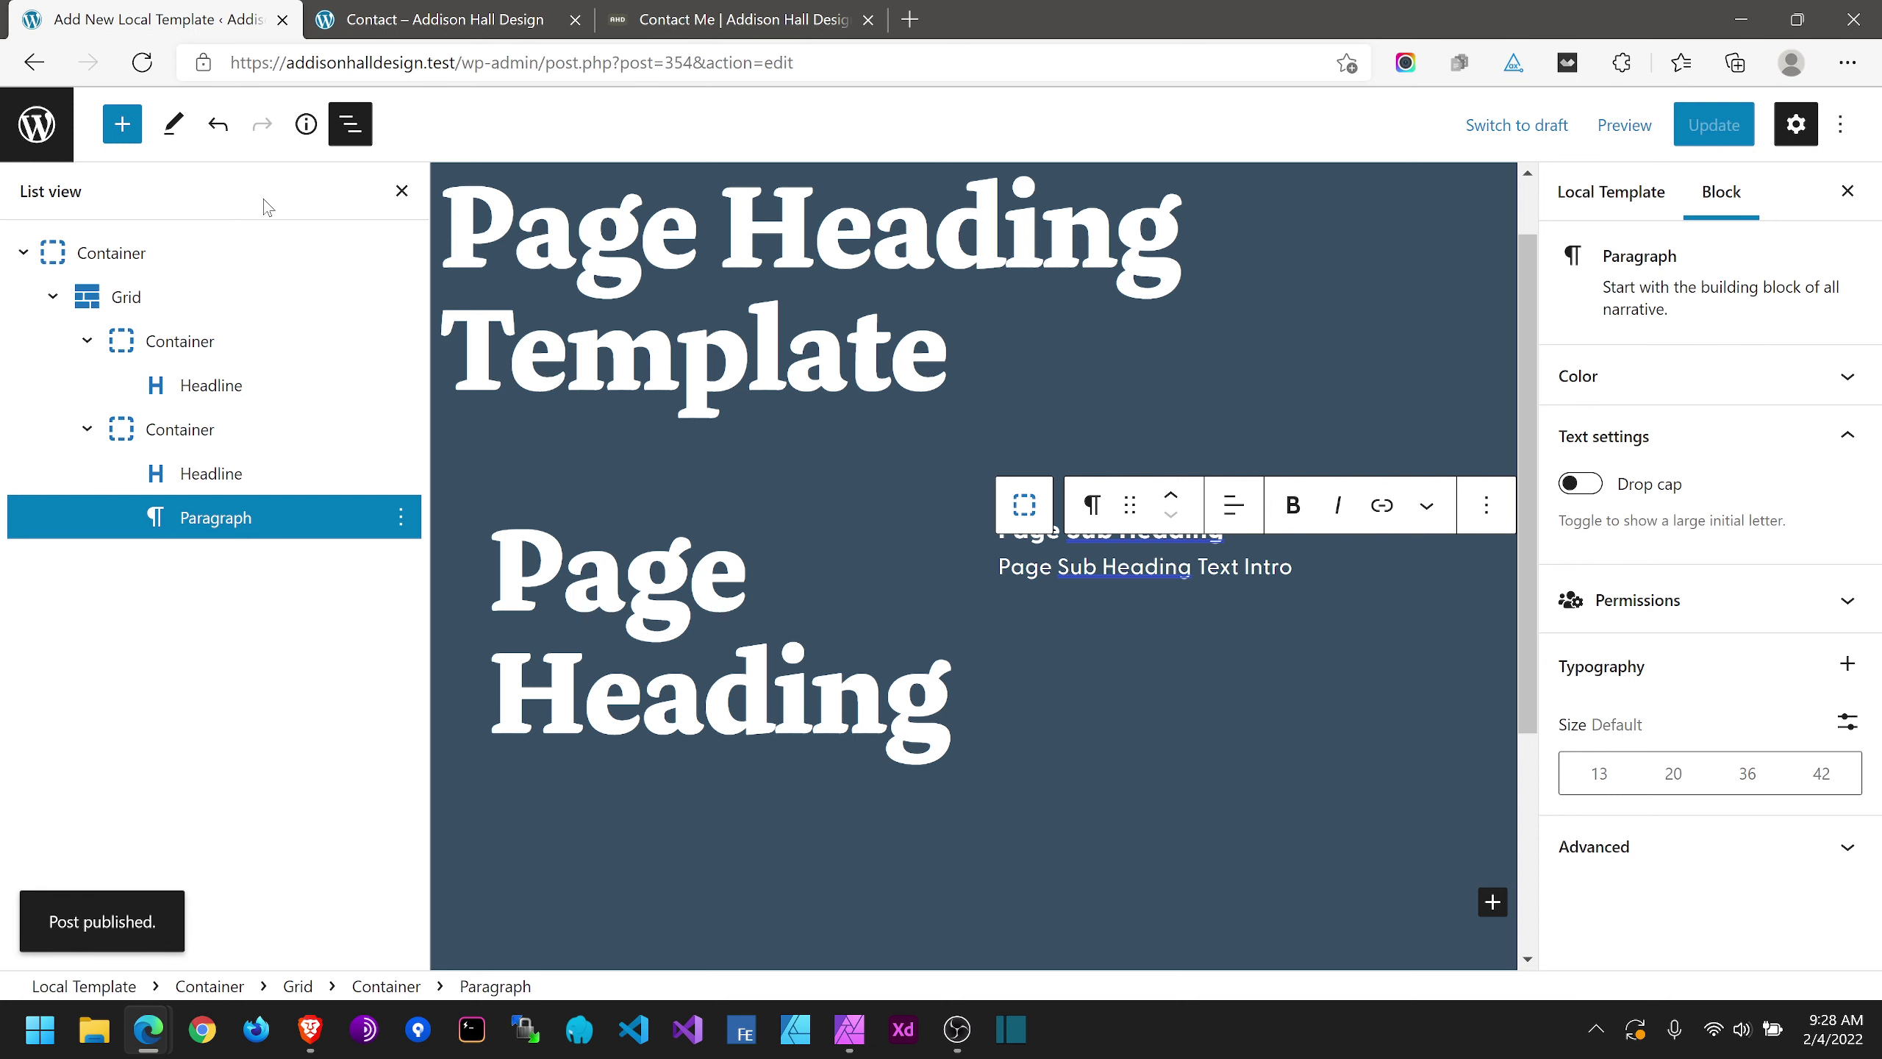
click(401, 191)
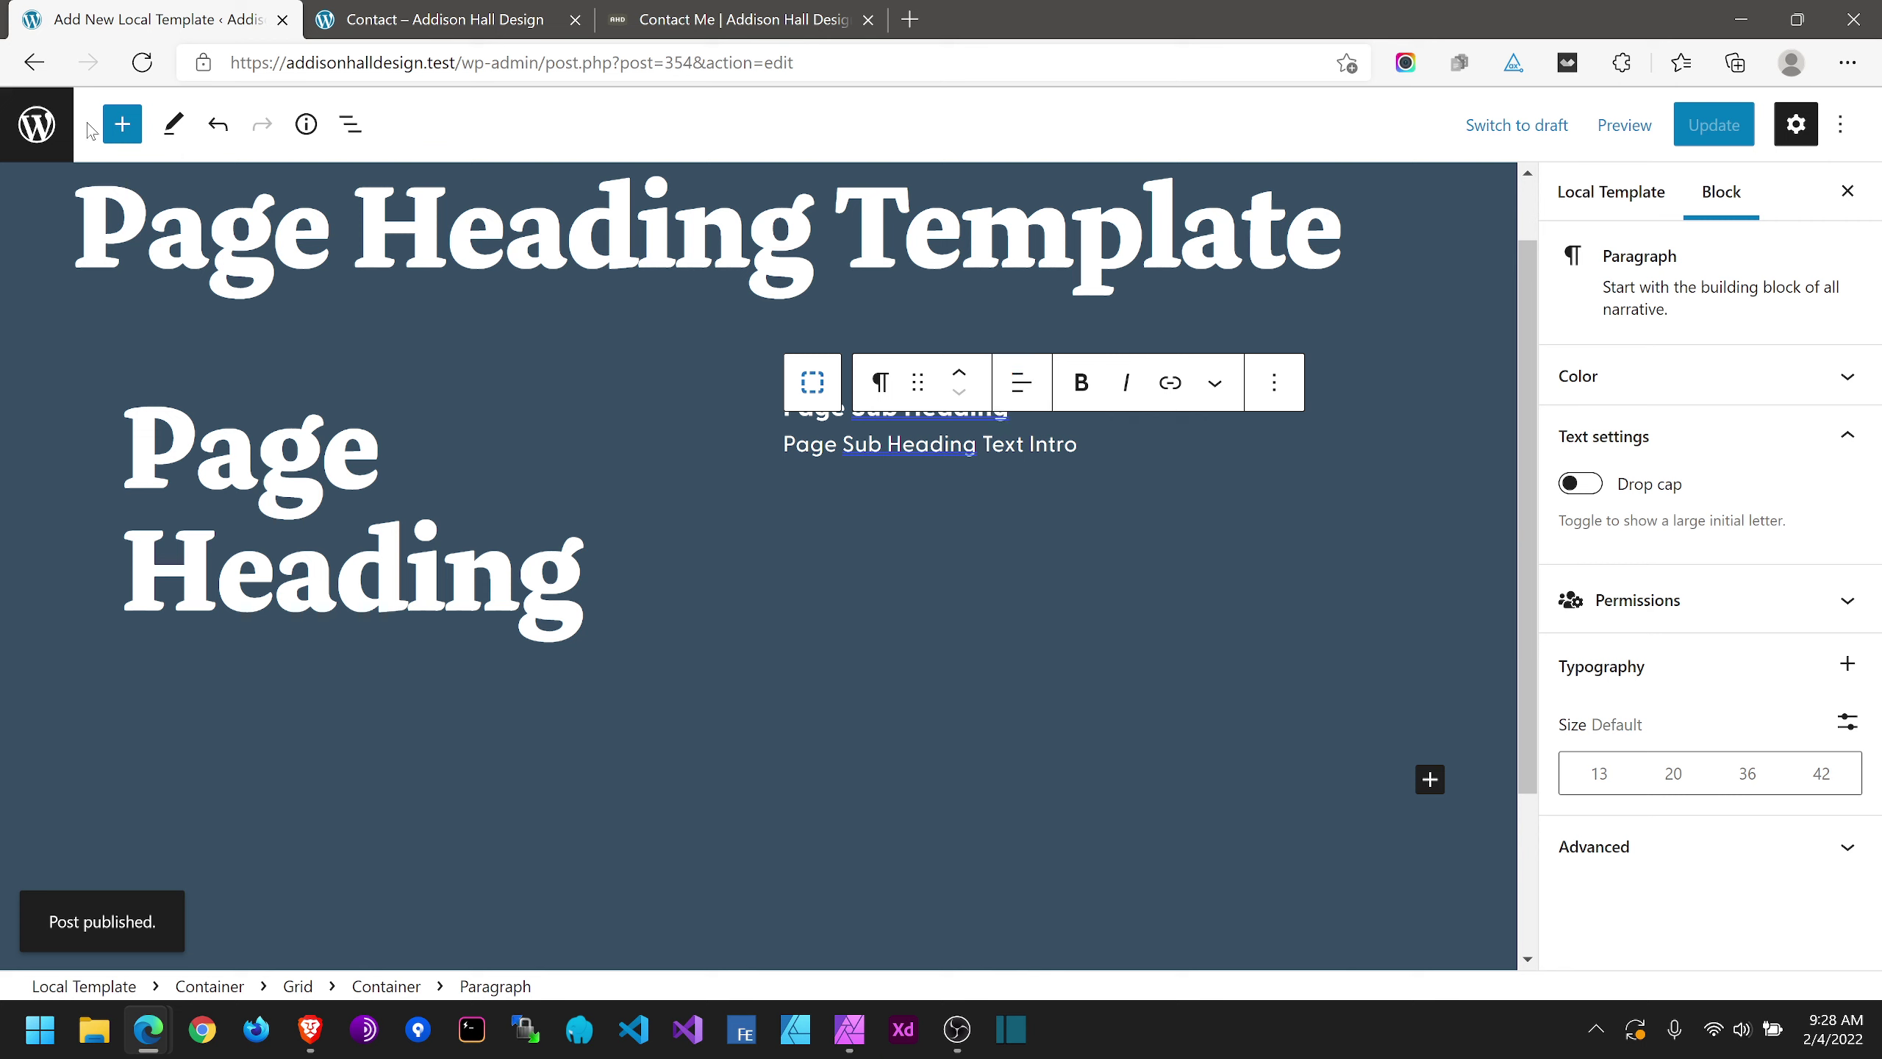
Step: Leave the template editor and open the Contact page for editing from the site's list of pages
click(37, 124)
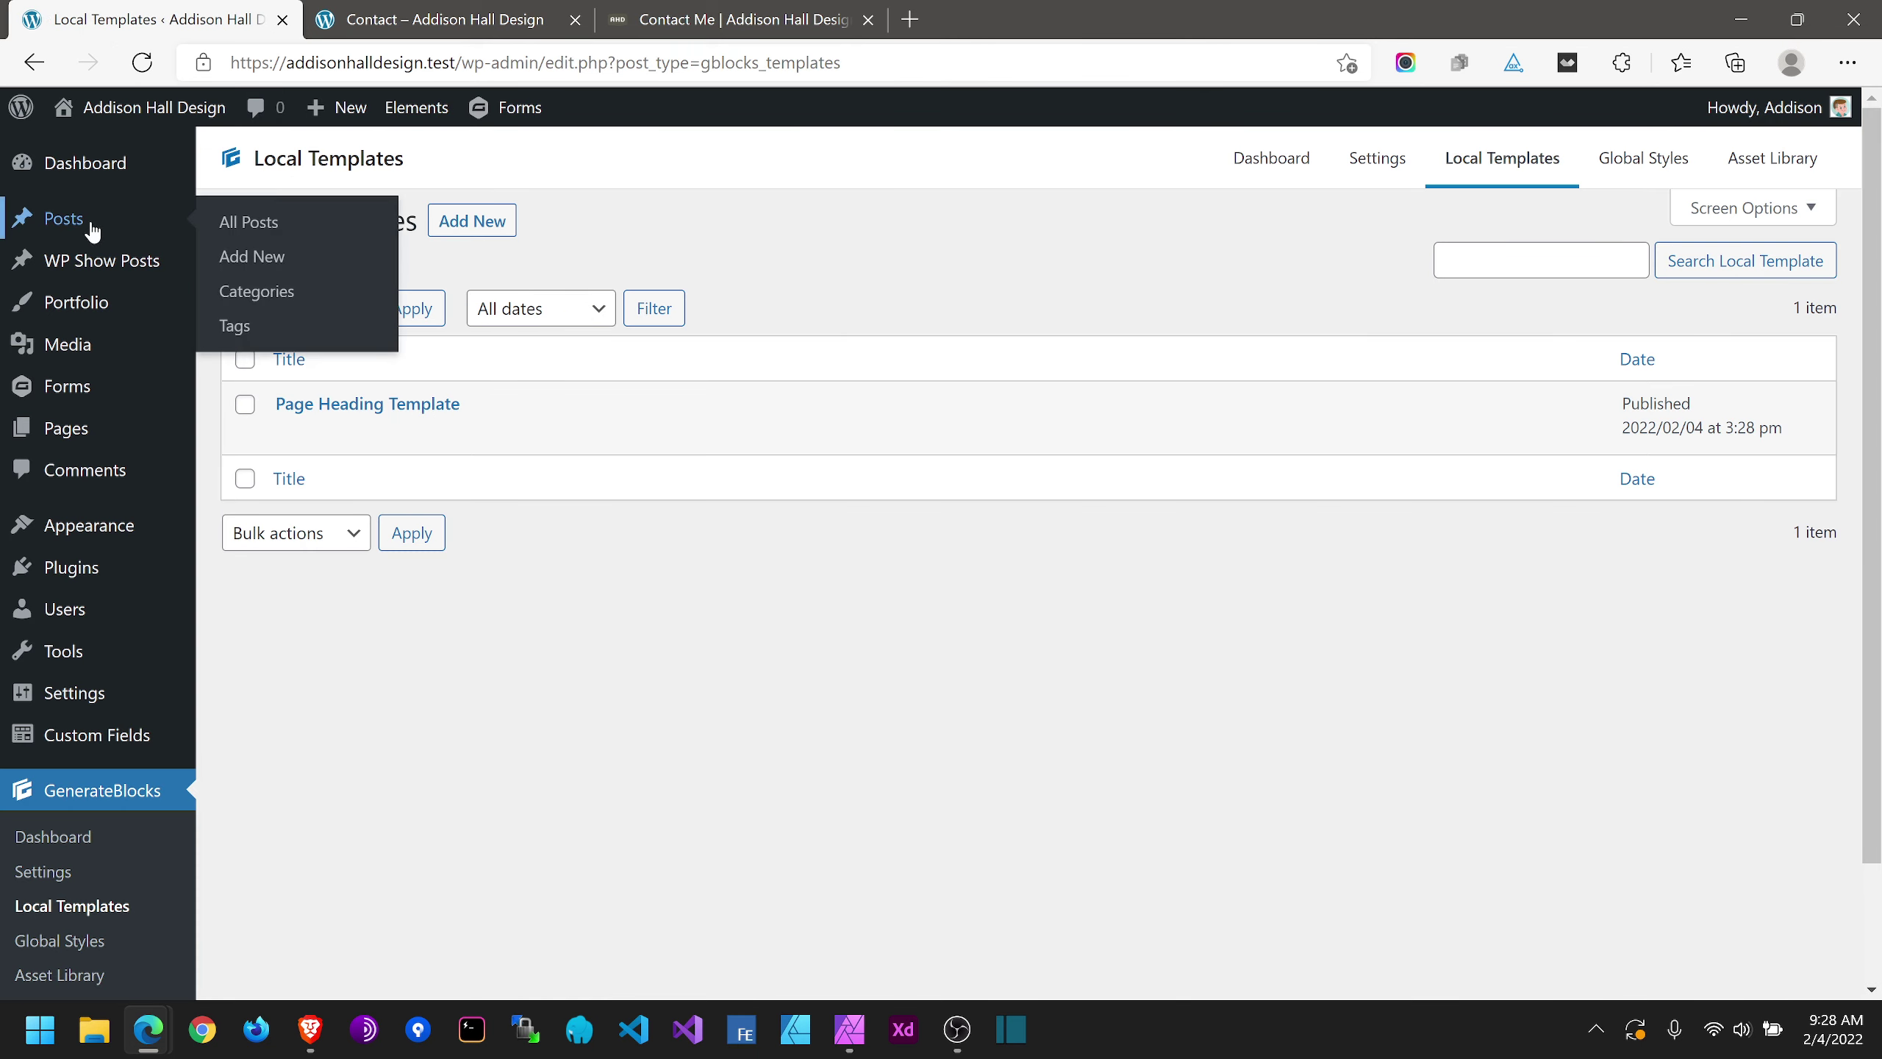
click(85, 443)
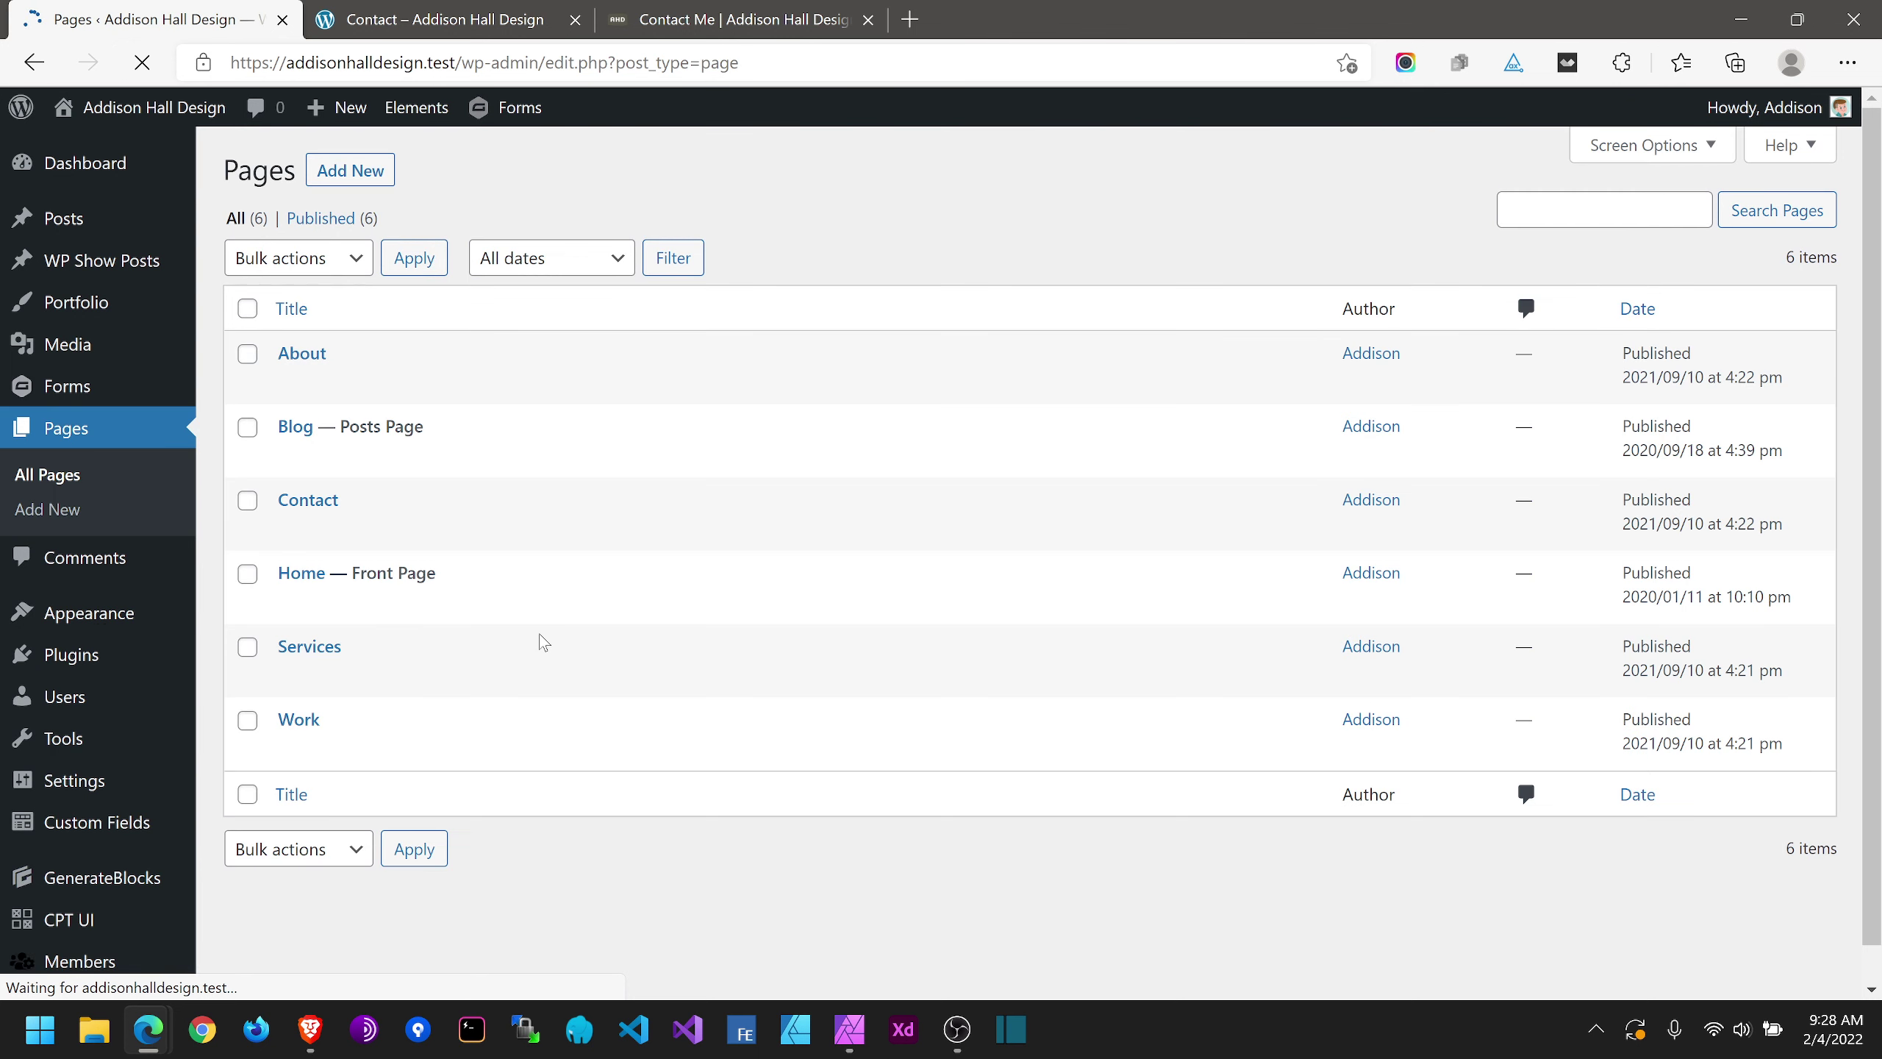
click(301, 501)
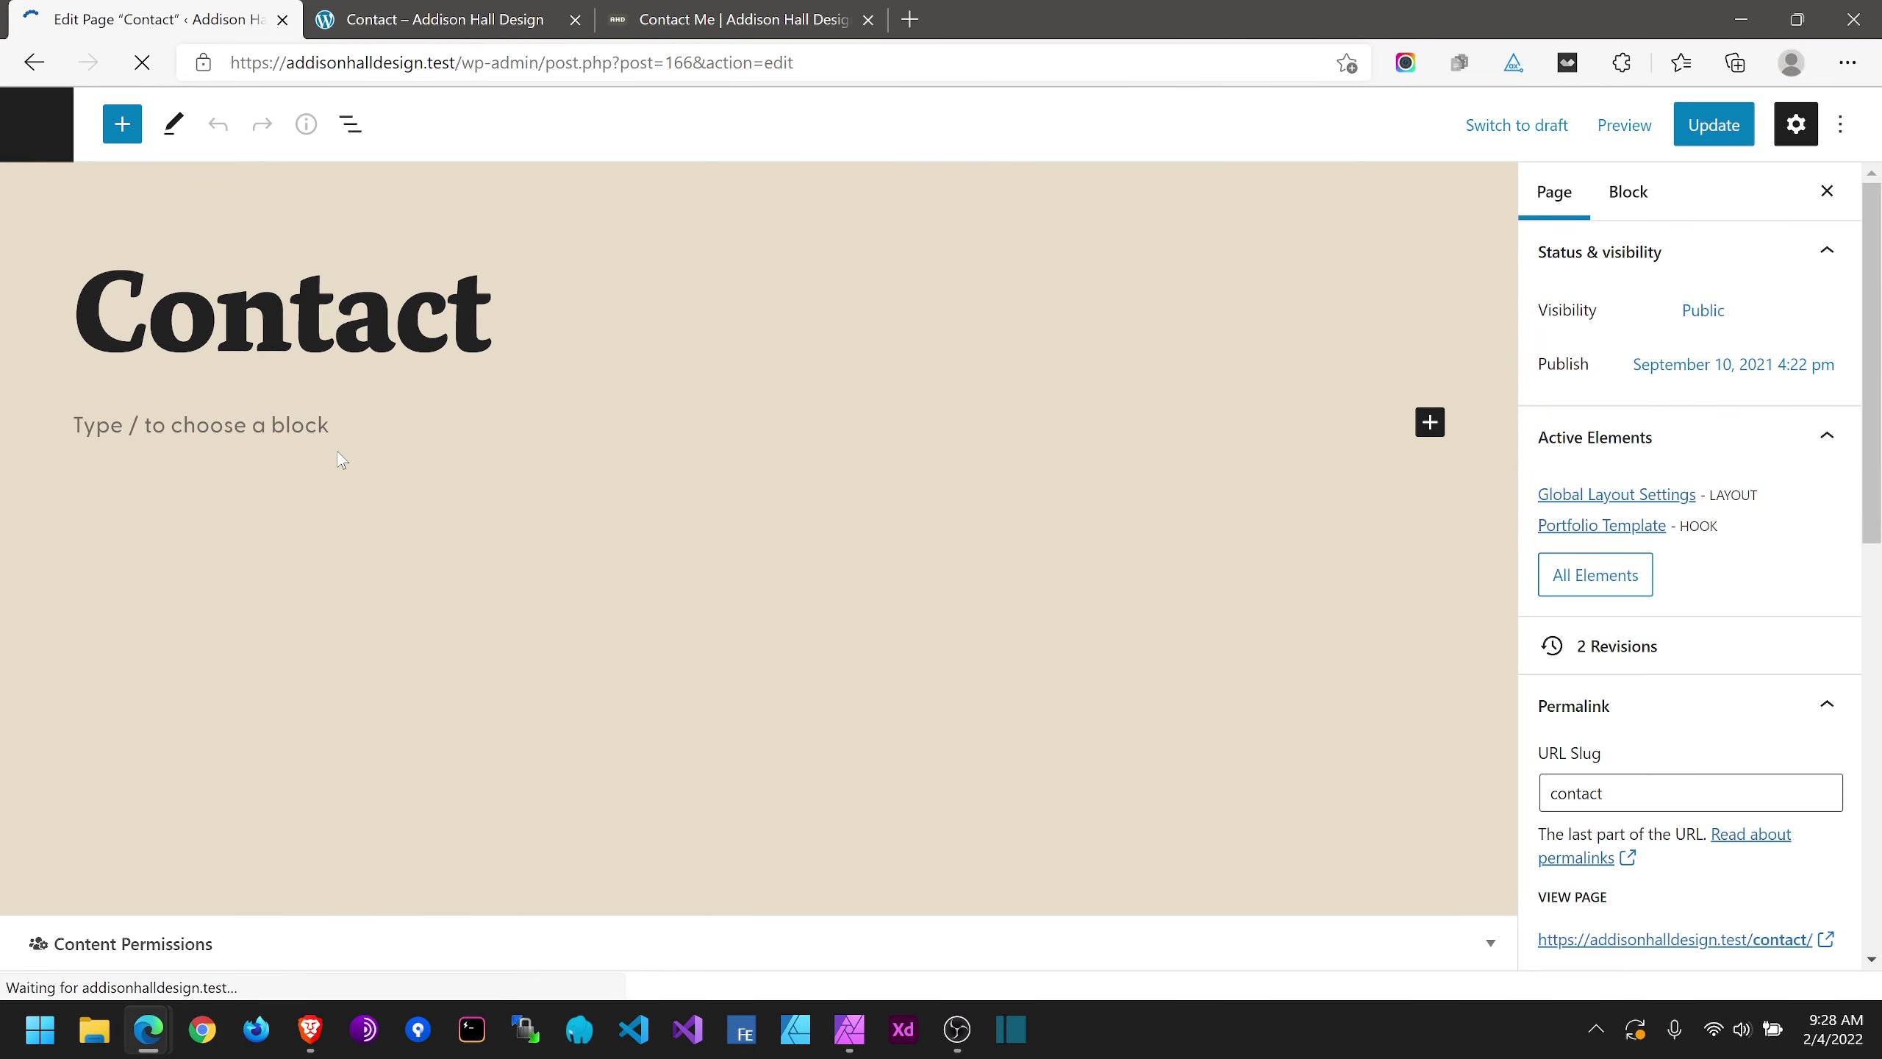
Step: Examine the default title on the live Contact page and return to the page editor
click(591, 22)
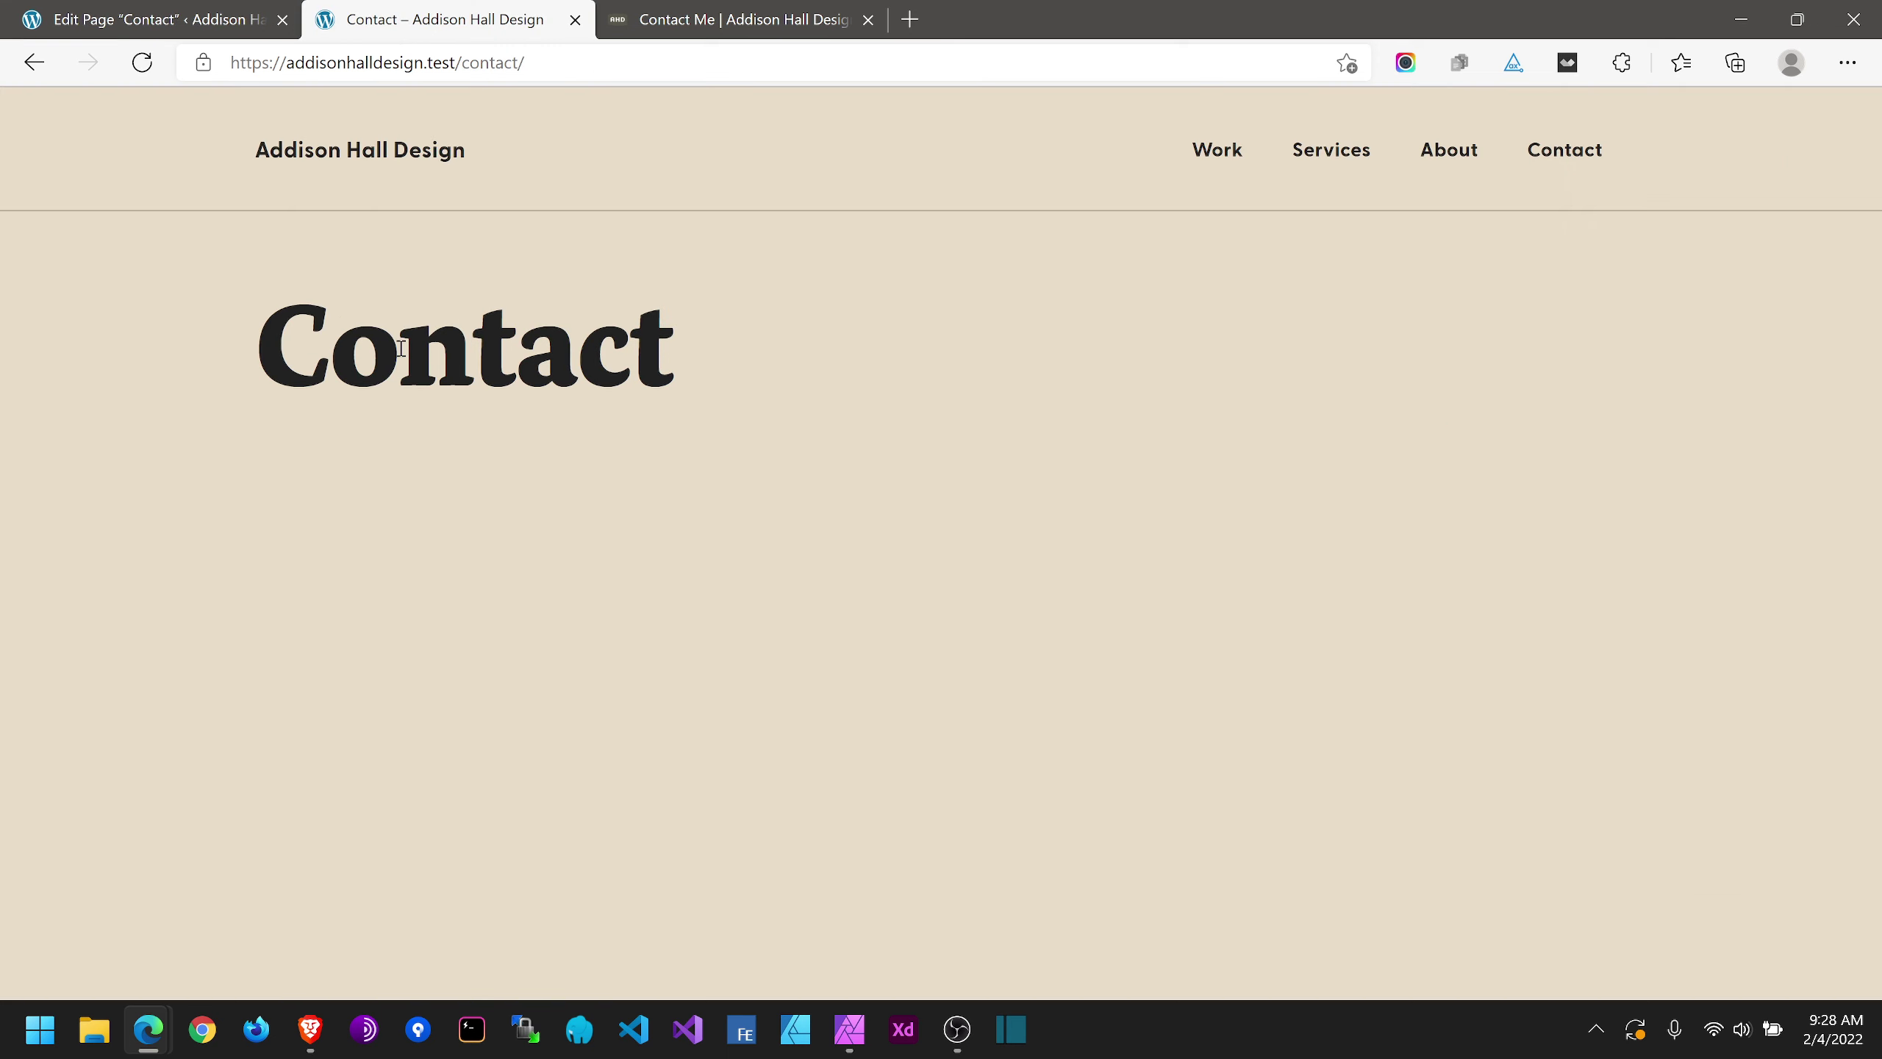
double_click(460, 367)
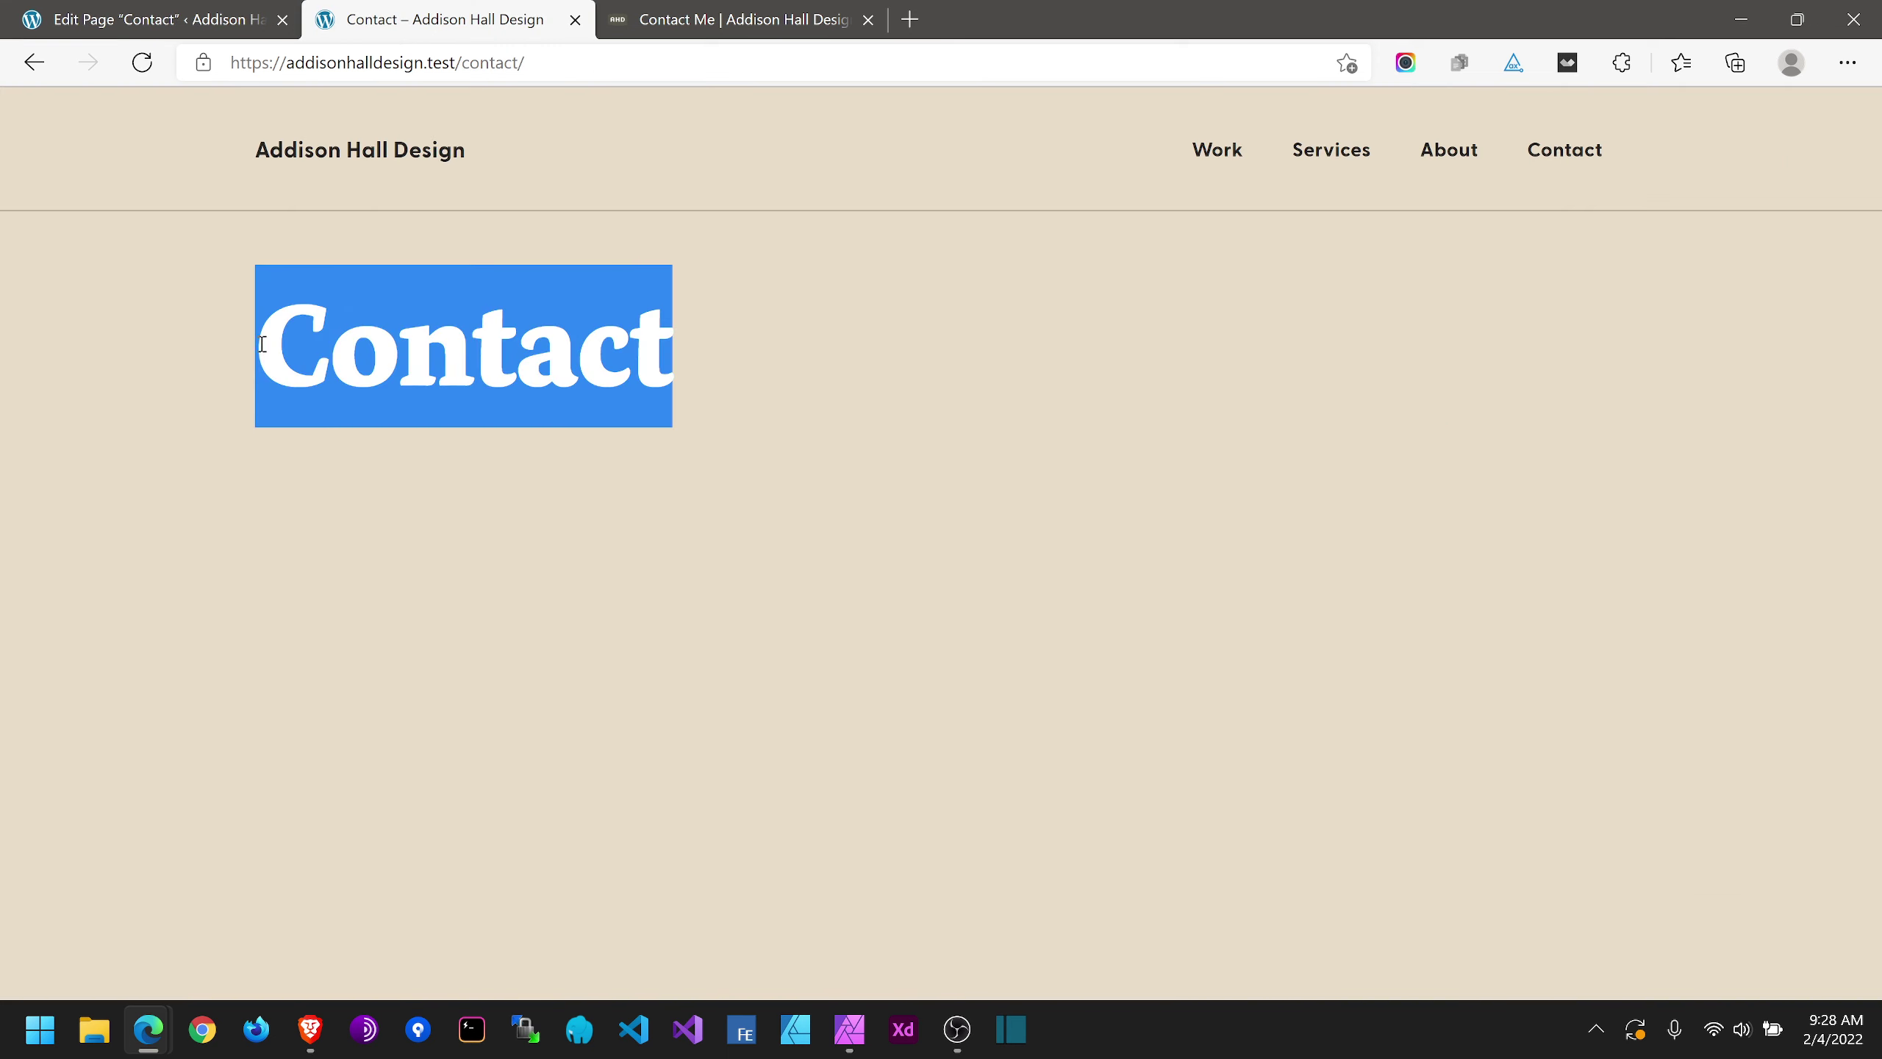
click(384, 267)
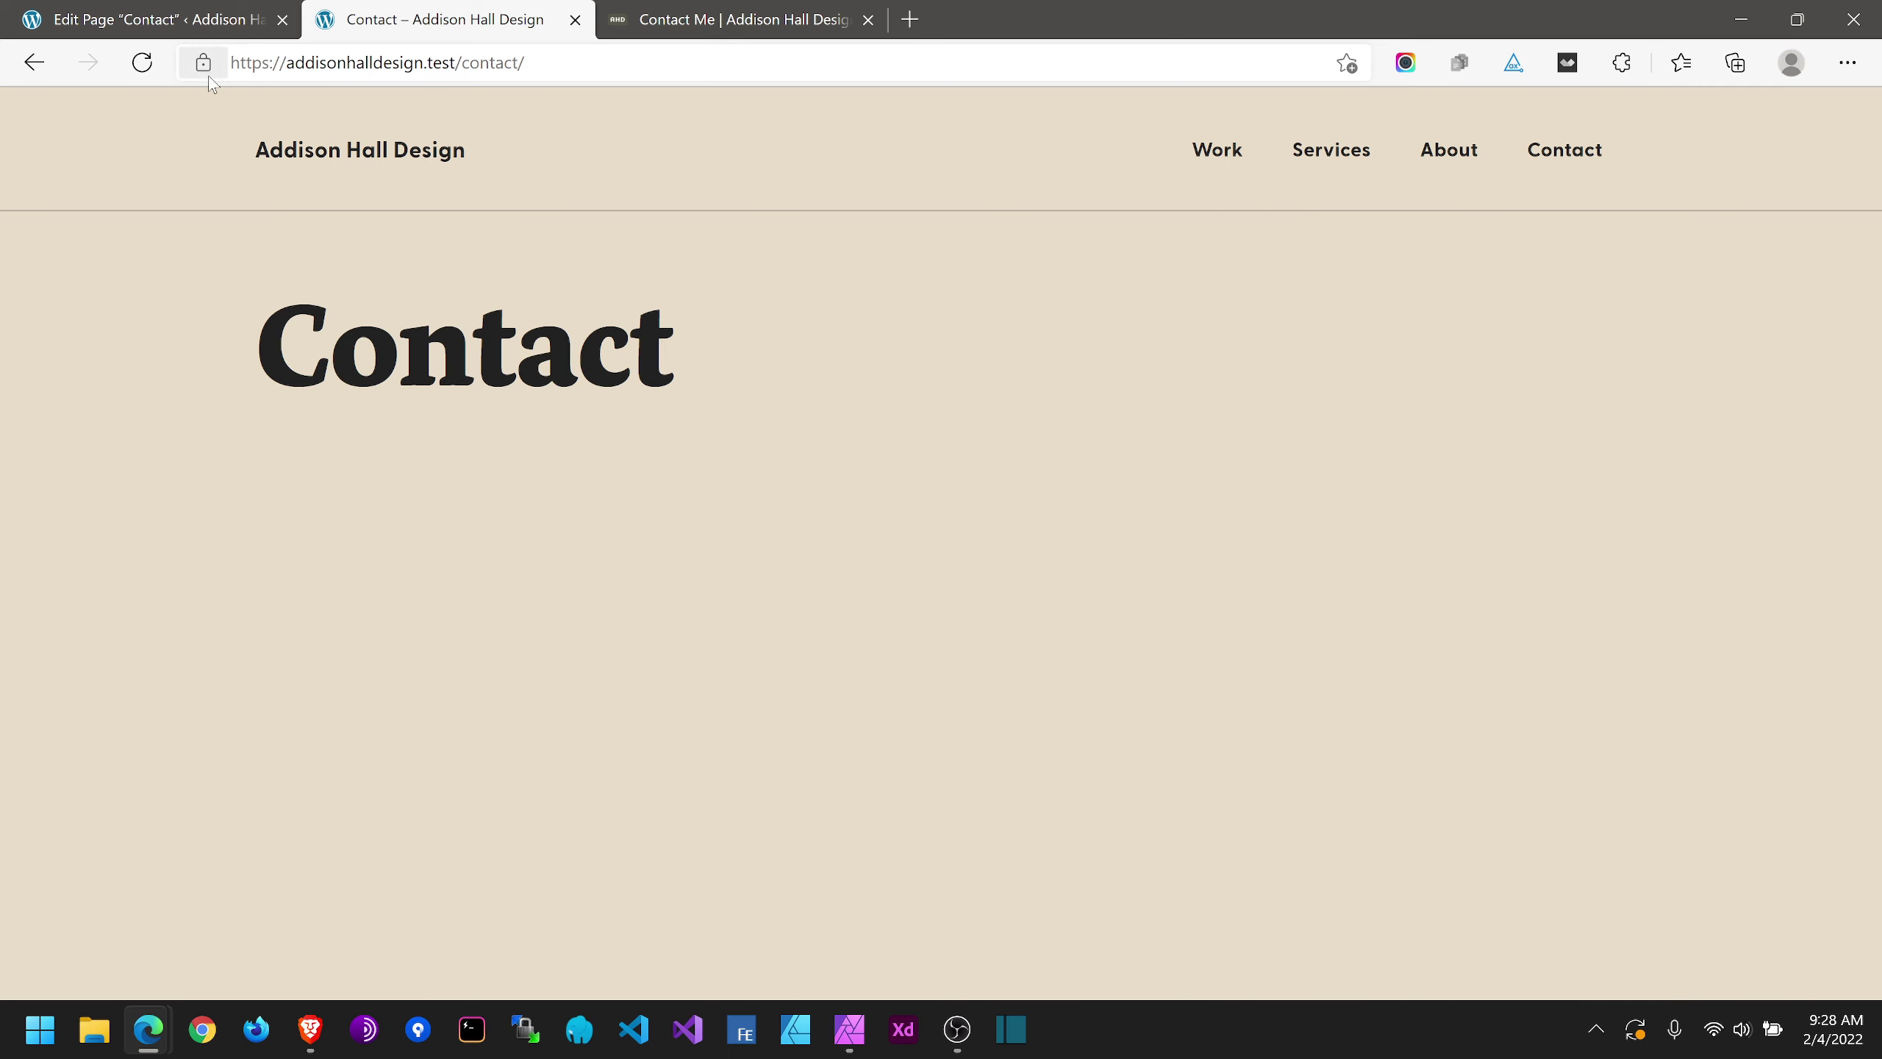
click(194, 10)
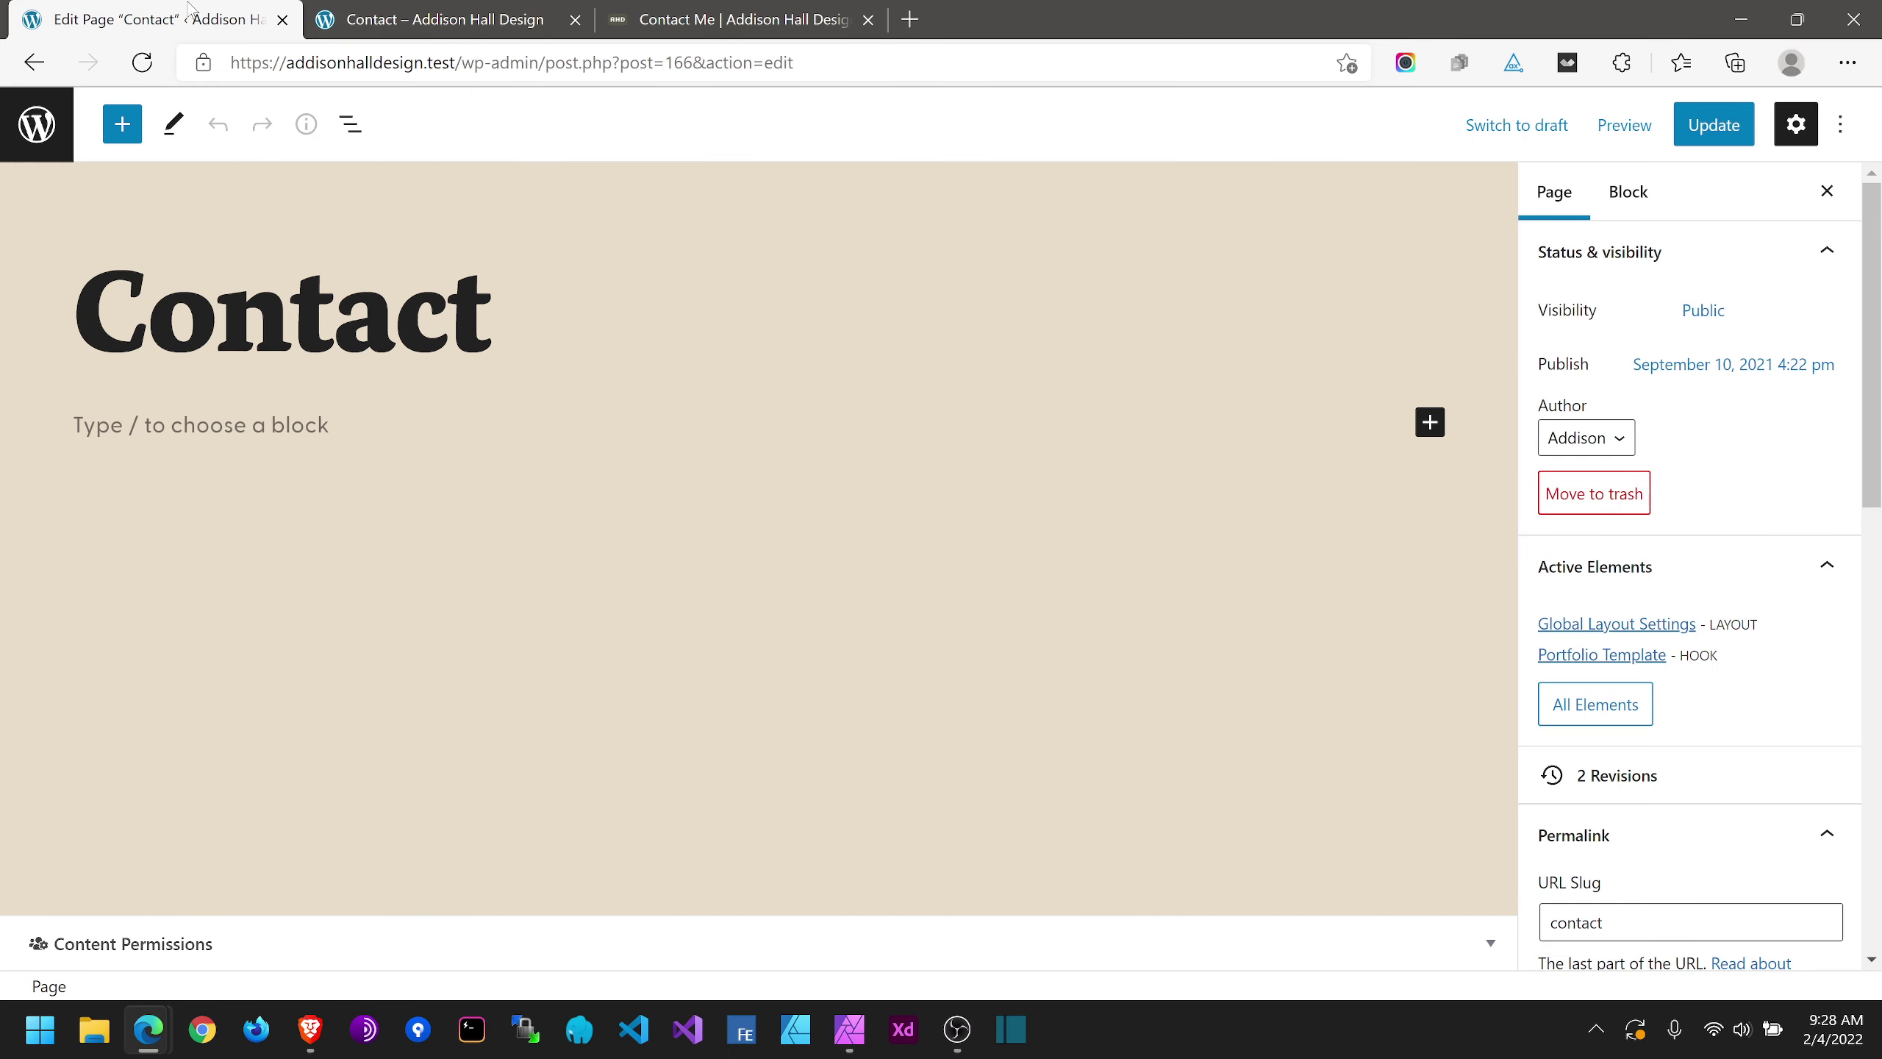
Step: Disable the Contact page's Content Title element and set its Content Container to Full Width
scroll(1743, 612, down, 15)
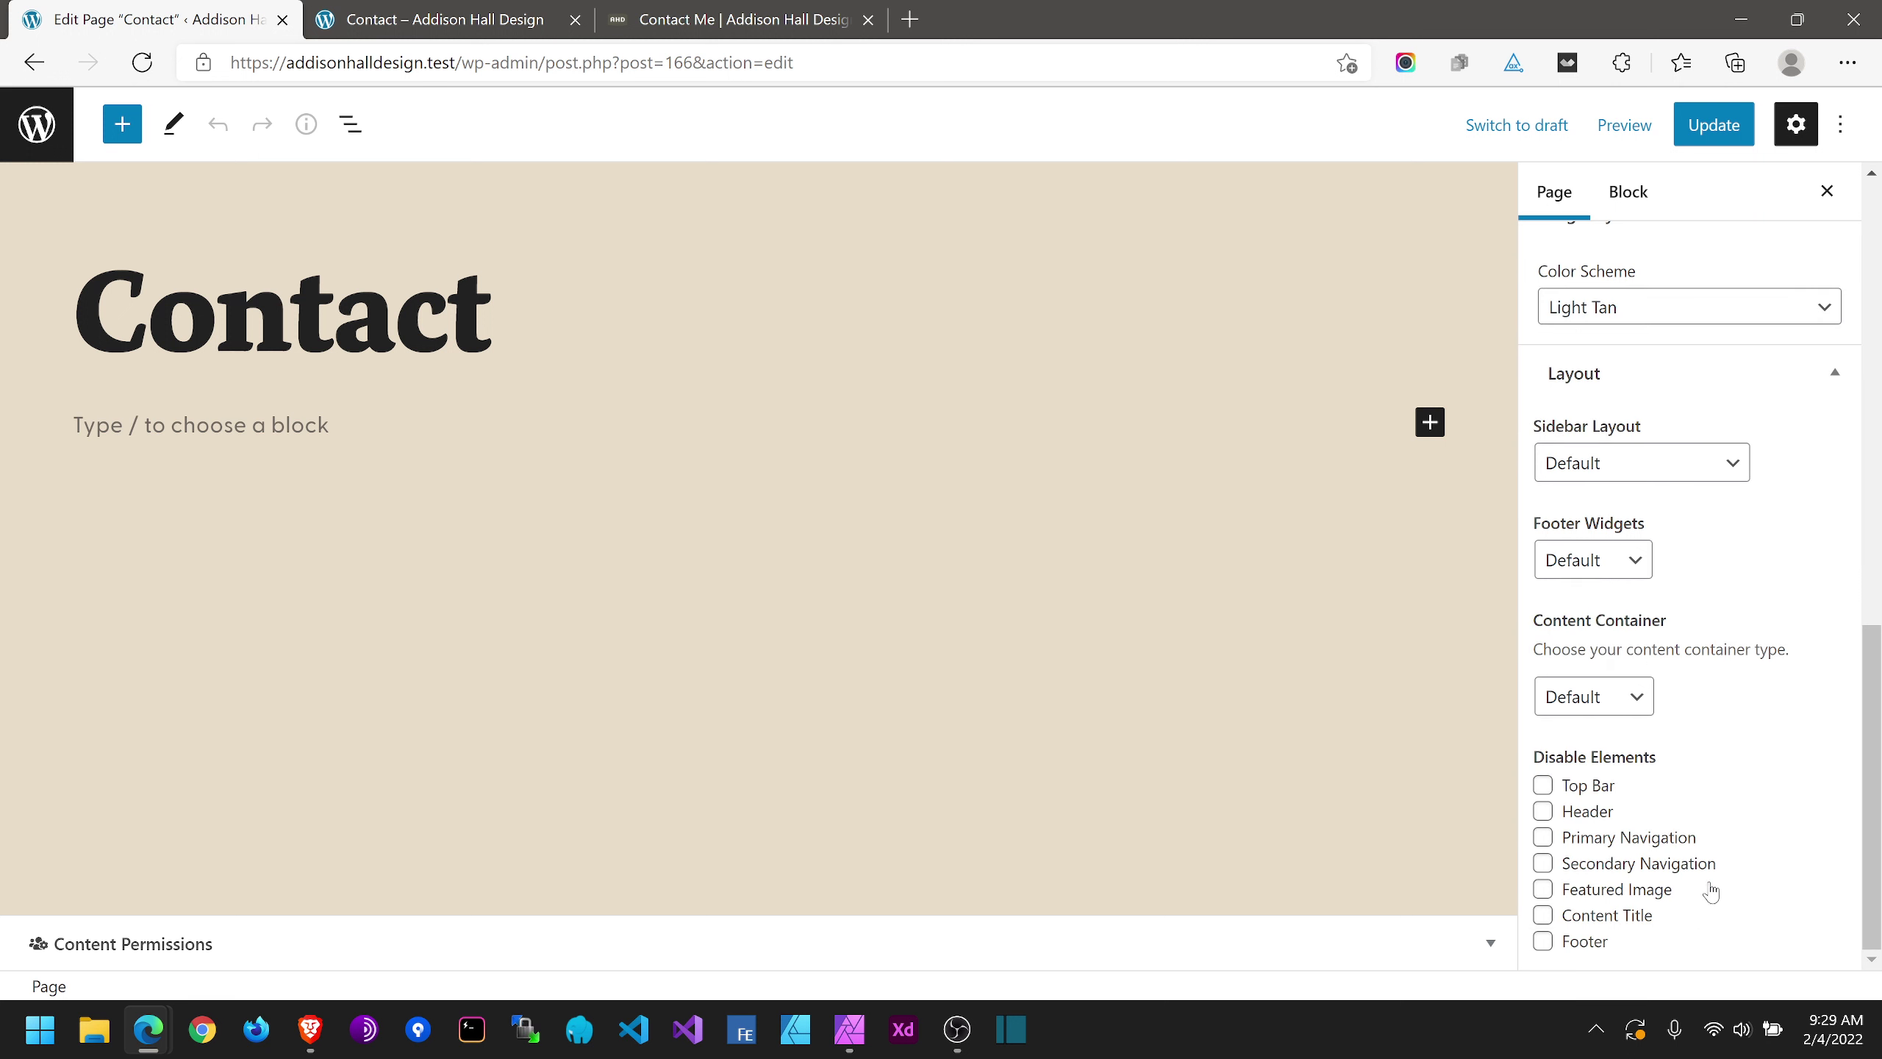
click(1633, 919)
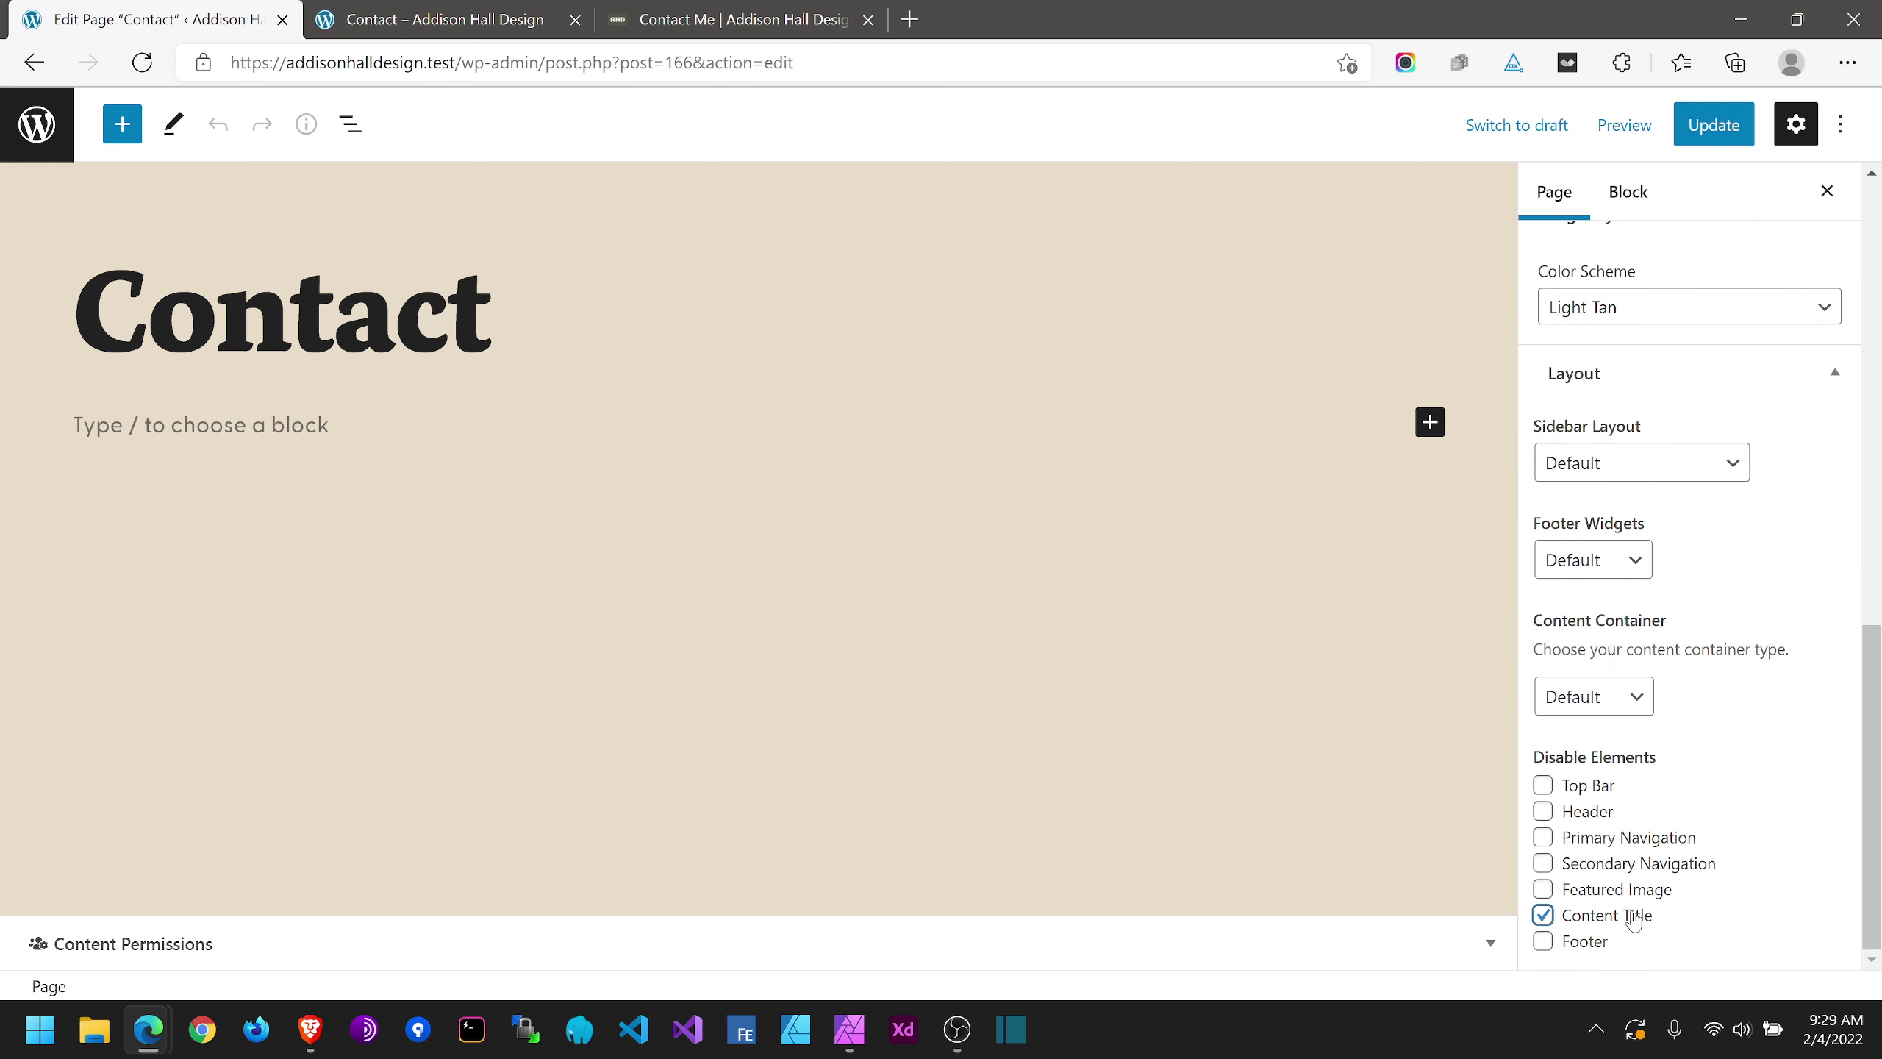
click(1589, 700)
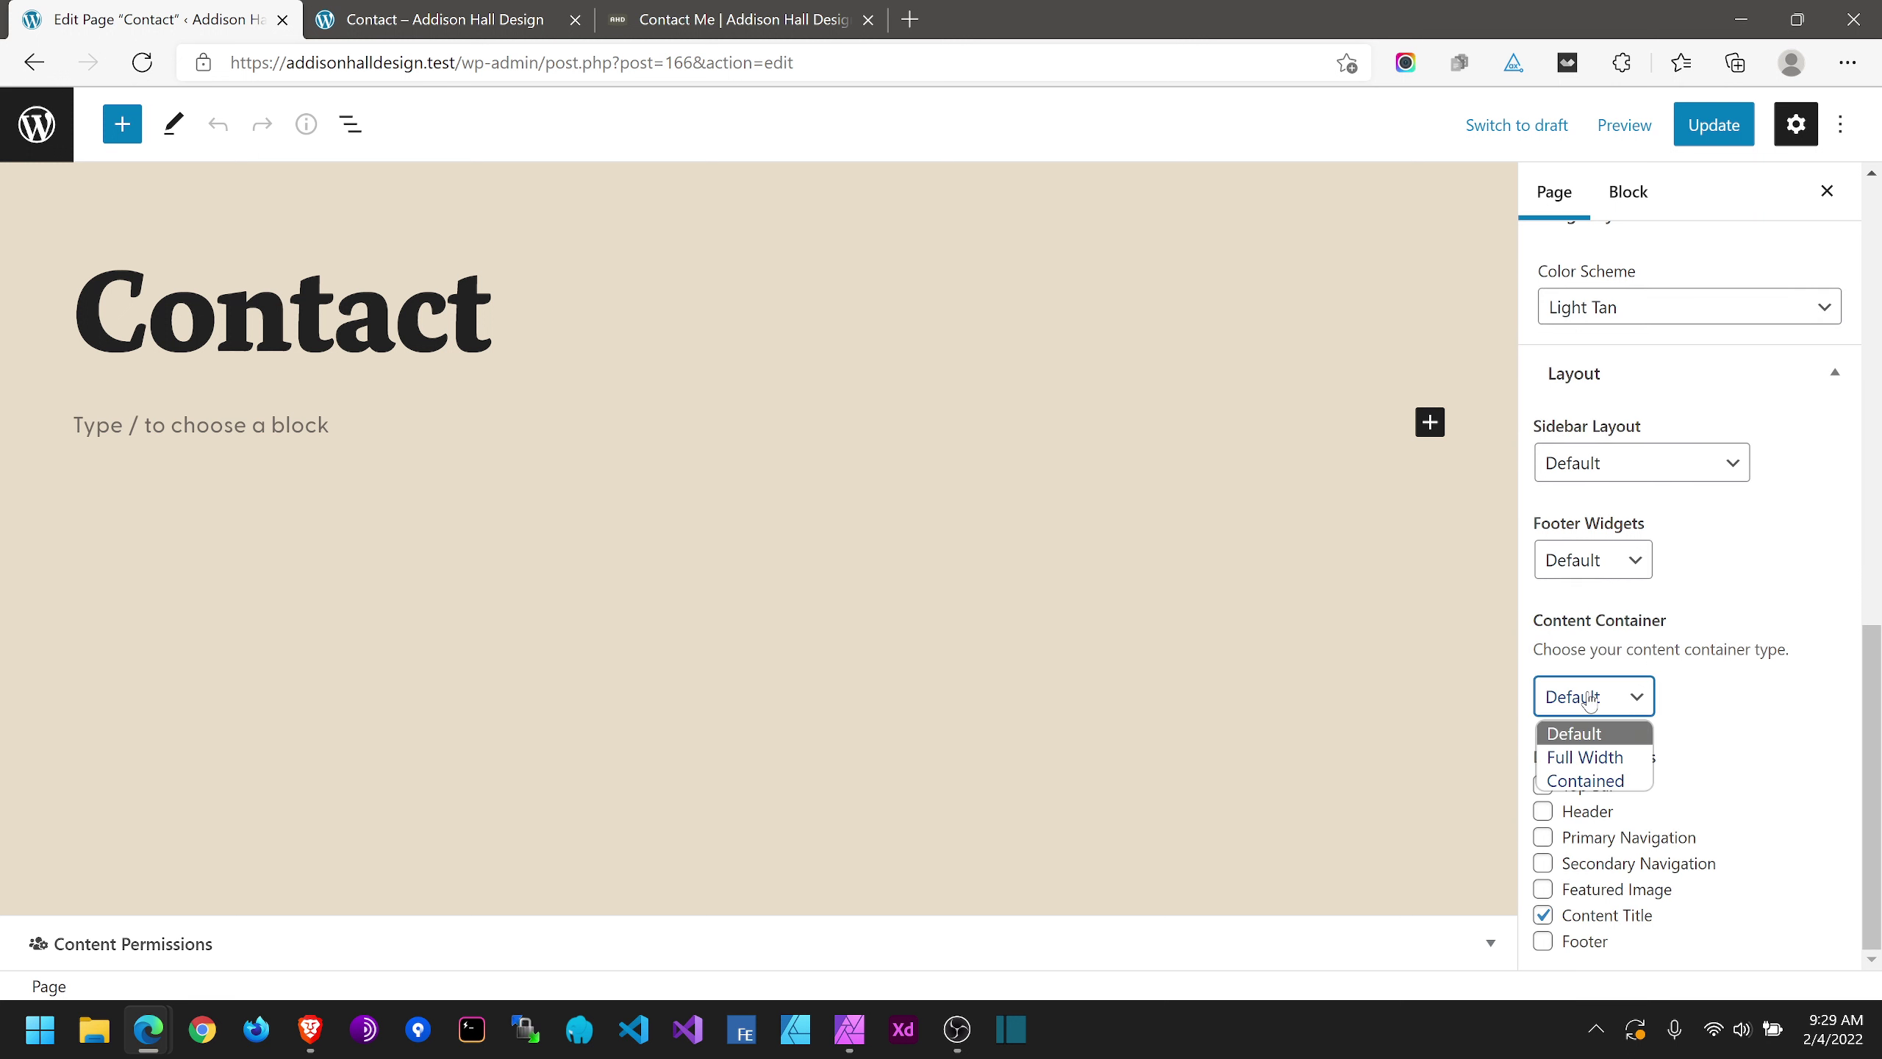
click(1608, 758)
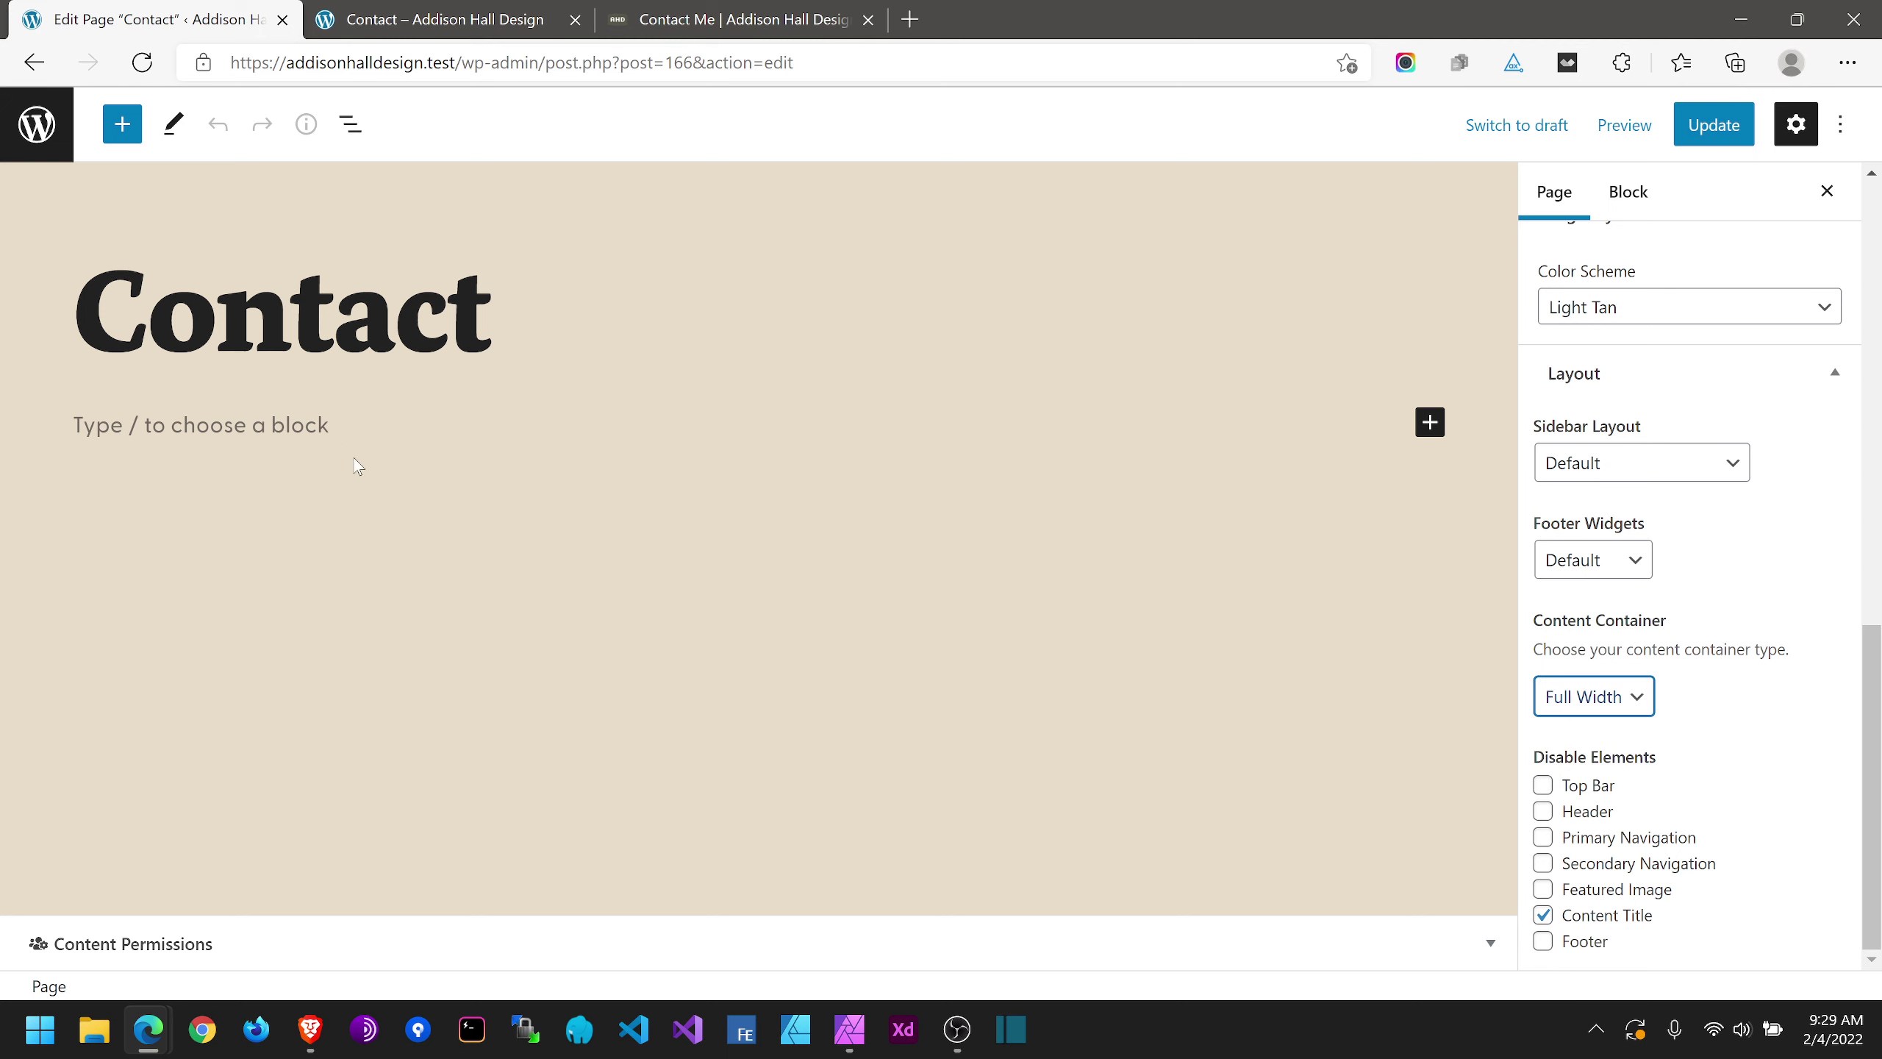
click(299, 417)
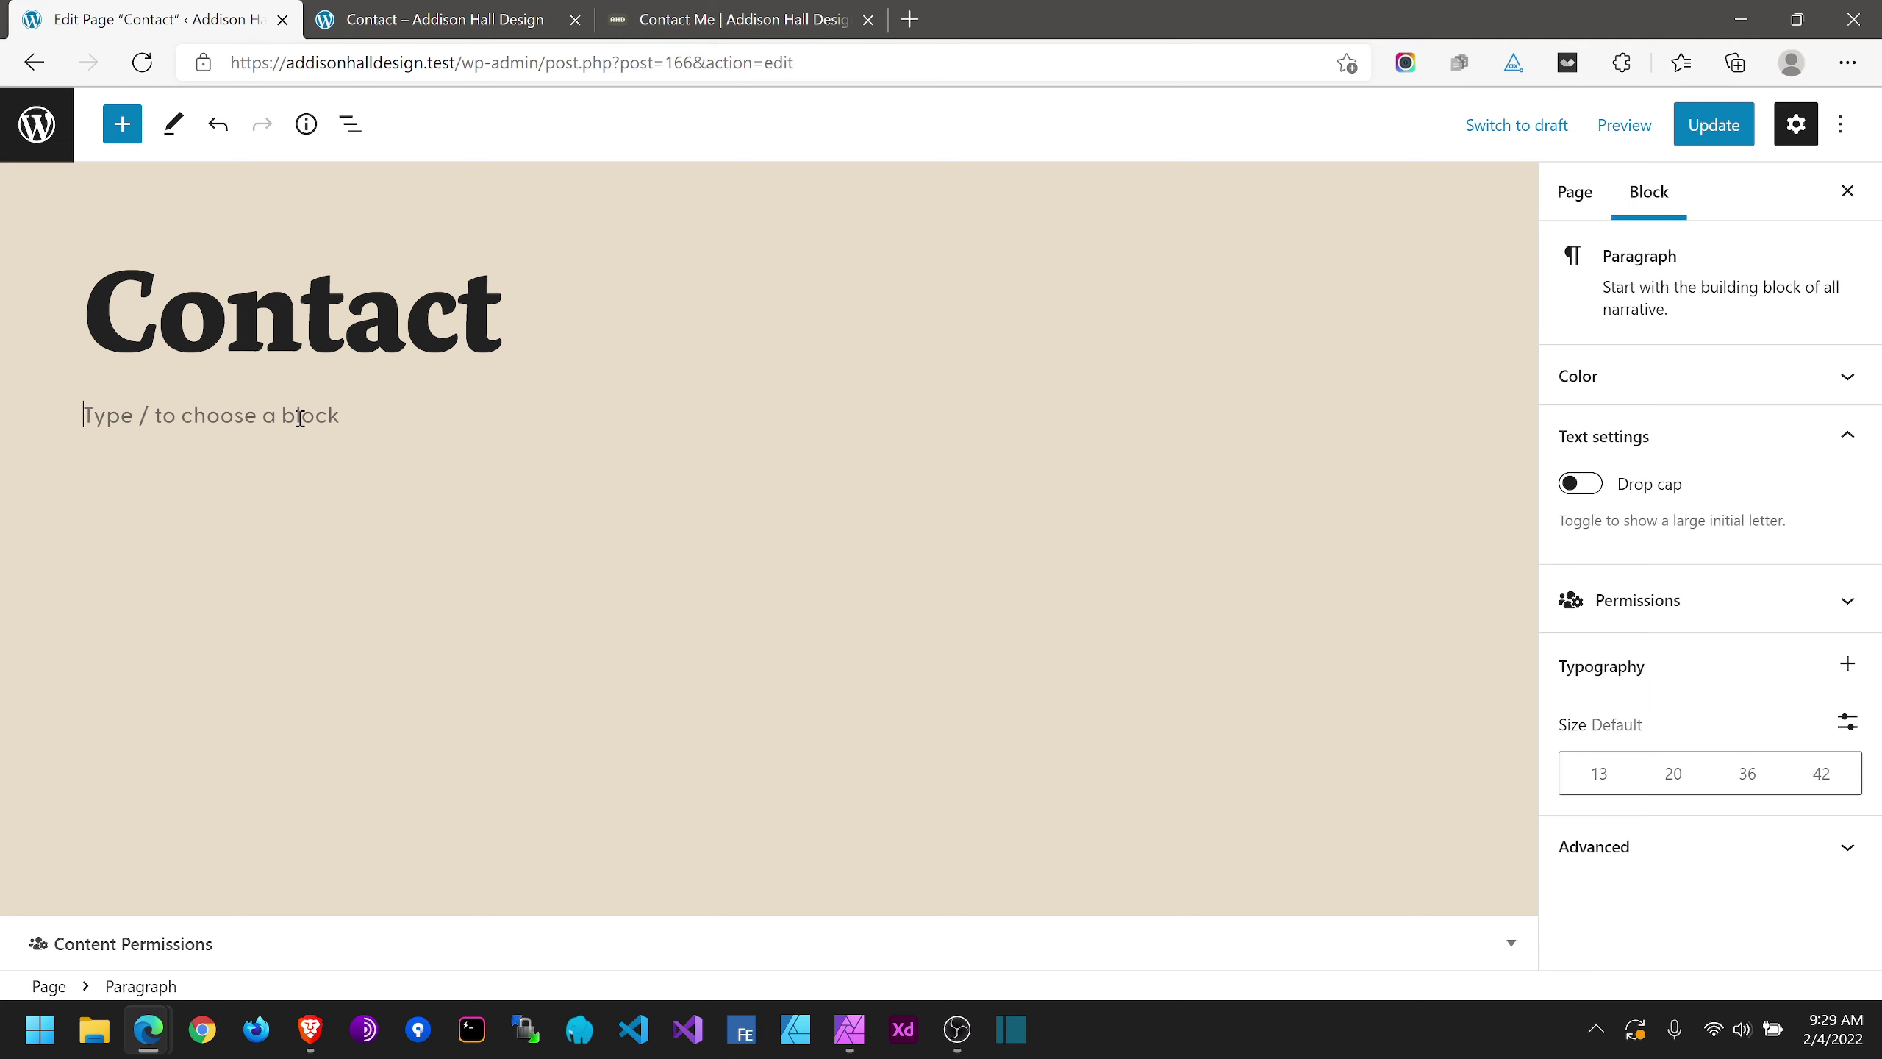
text(/page)
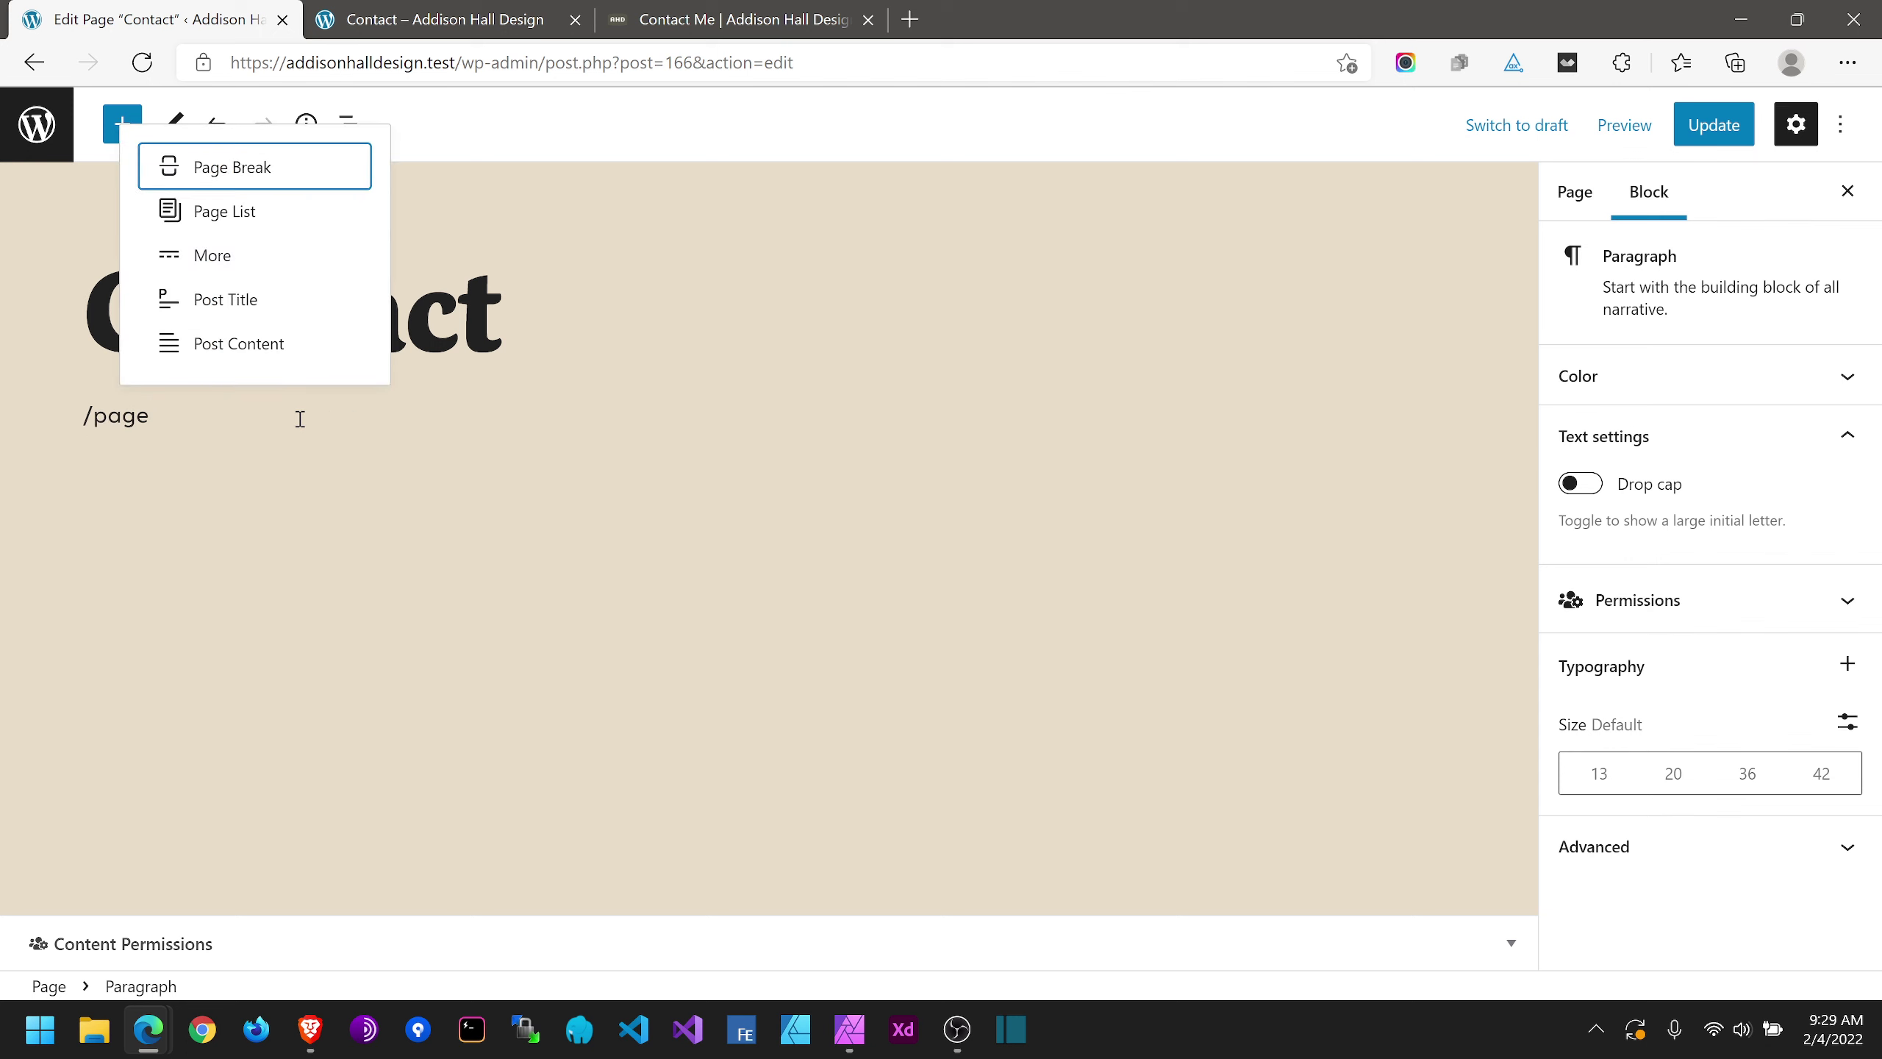
text(he)
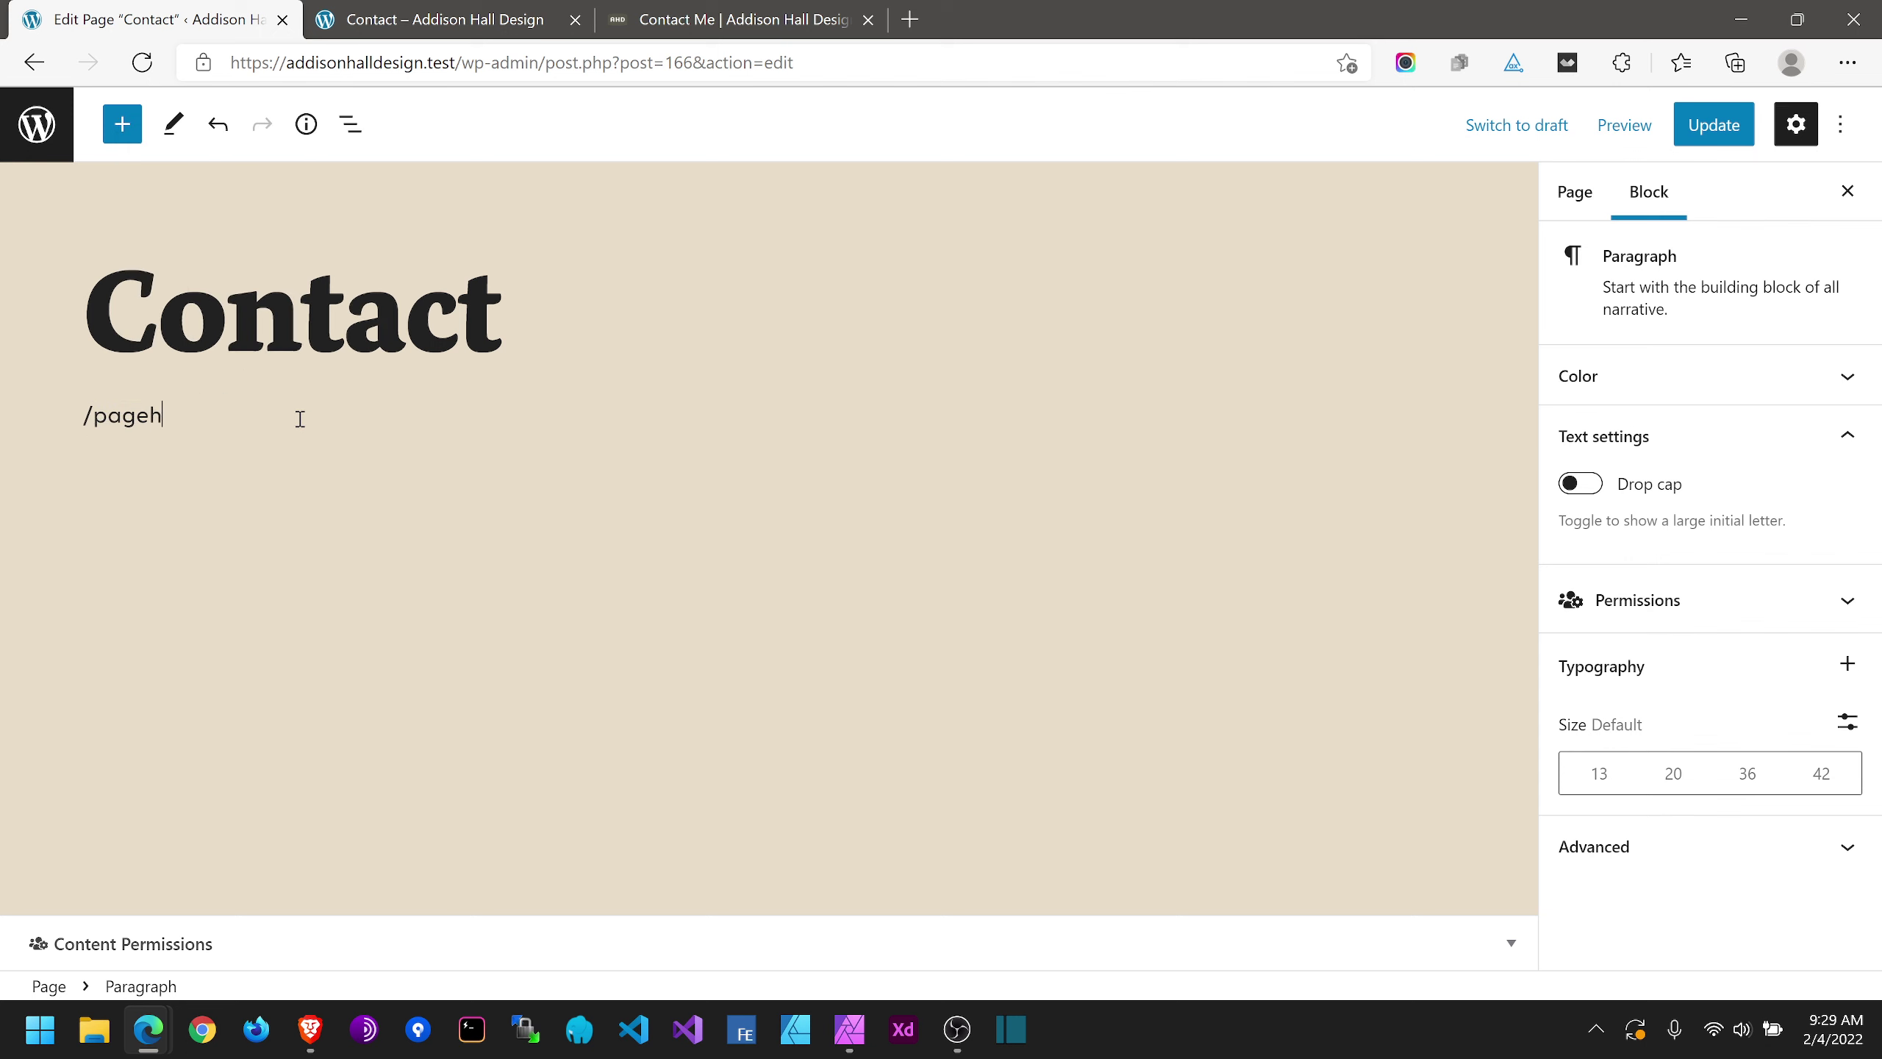
key(BackSpace)
key(BackSpace)
key(BackSpace)
key(BackSpace)
key(BackSpace)
key(BackSpace)
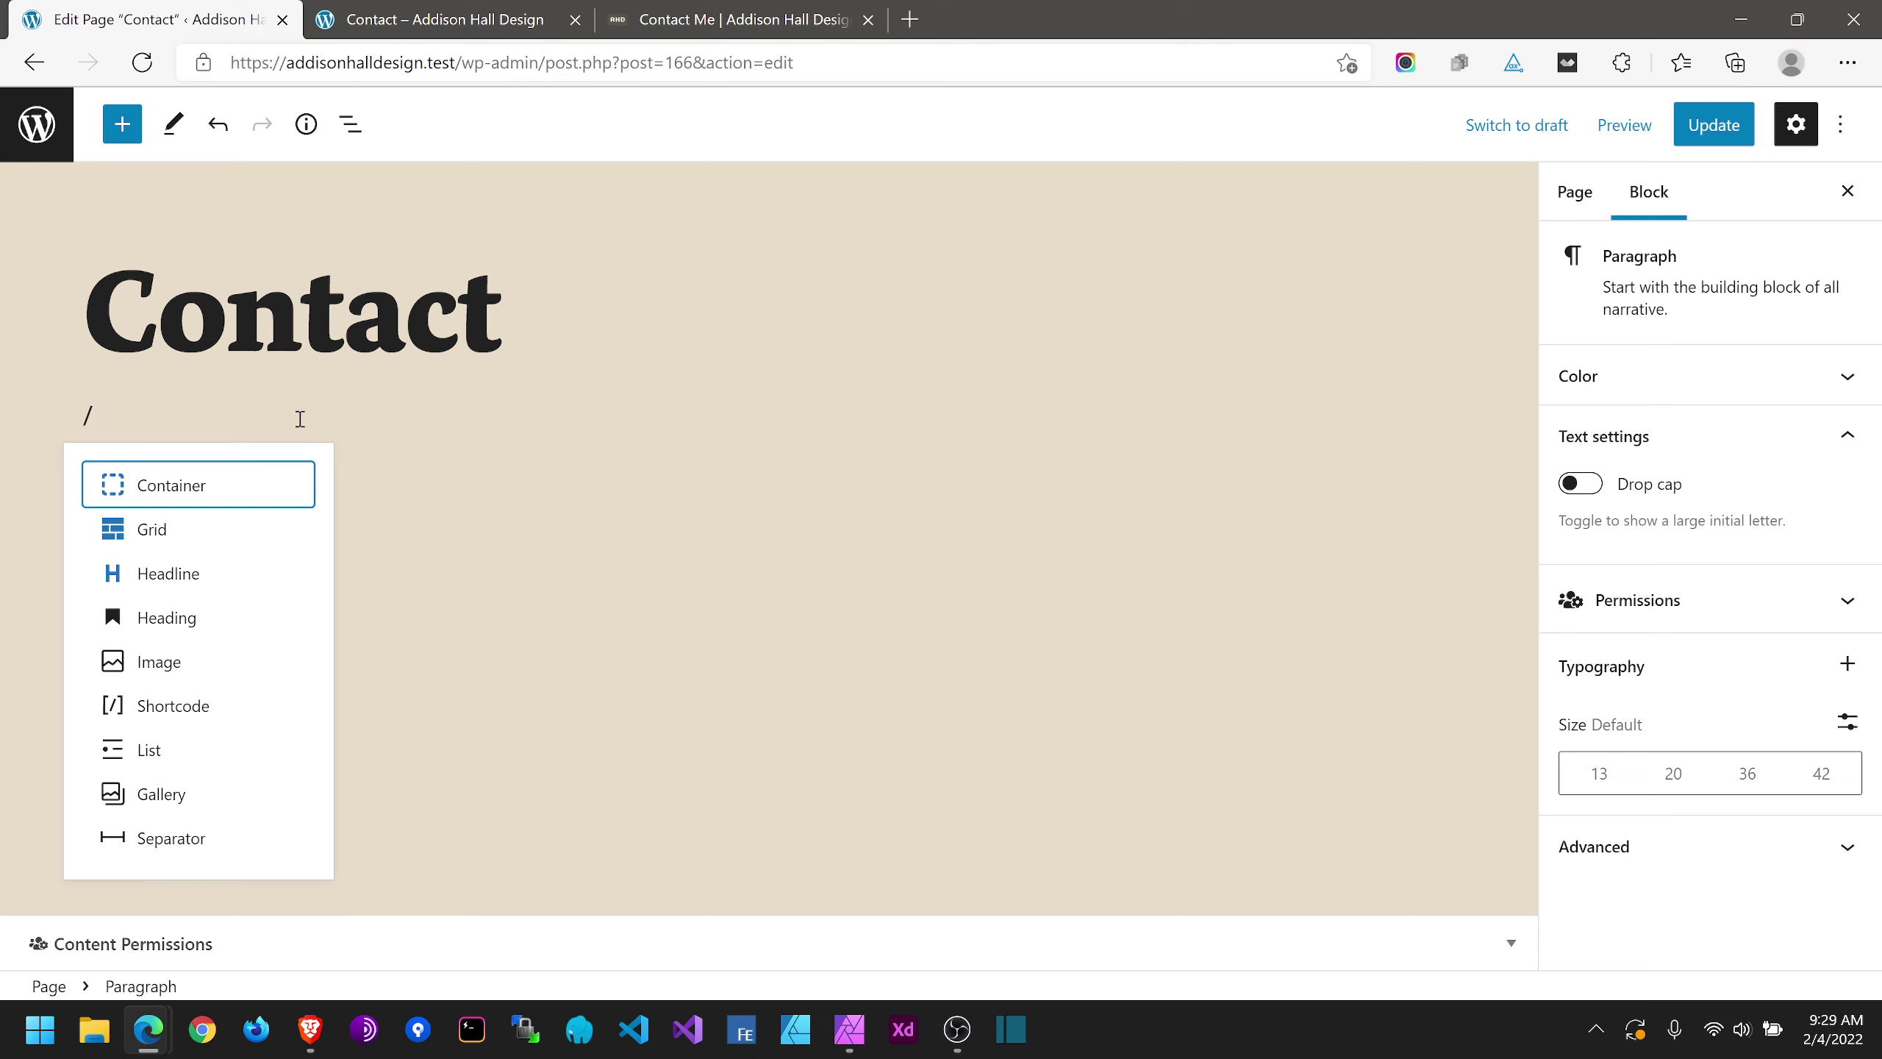
Step: Insert the Page Heading Template into the Contact page from the Template Library's local templates
text(tem)
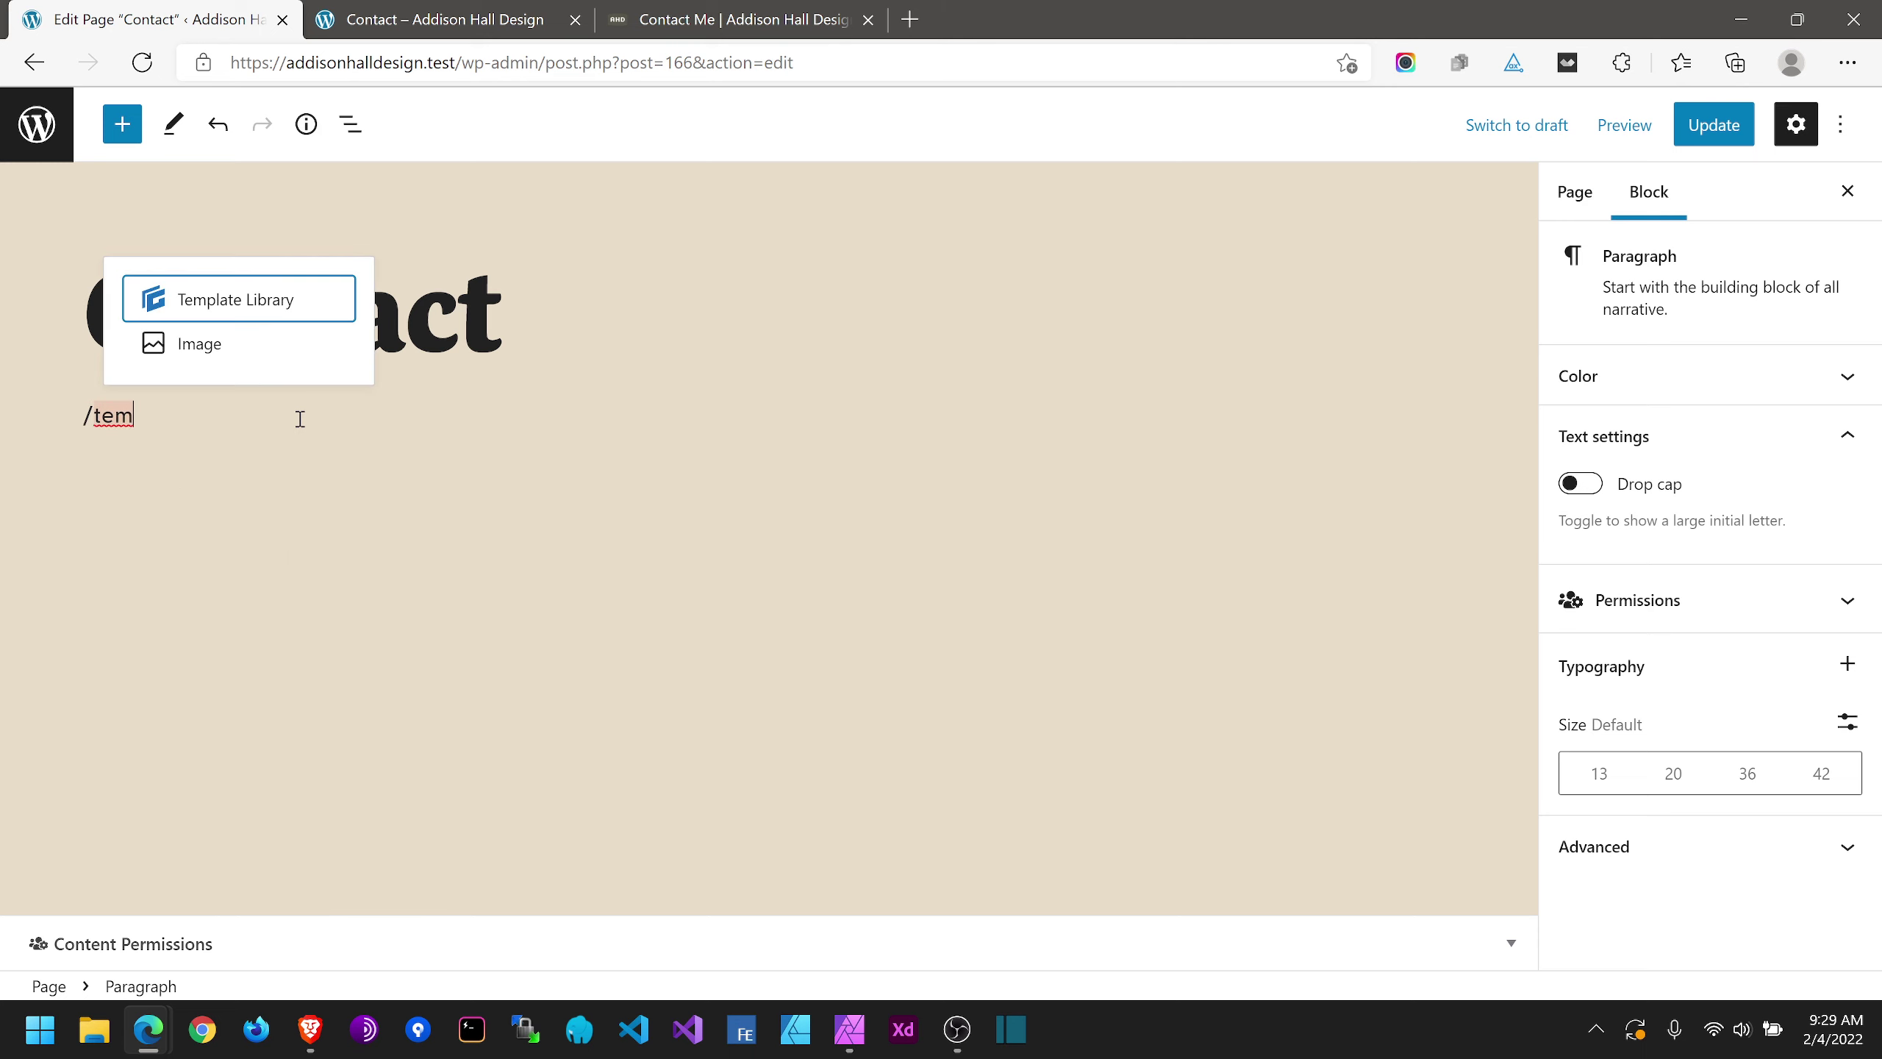
key(Return)
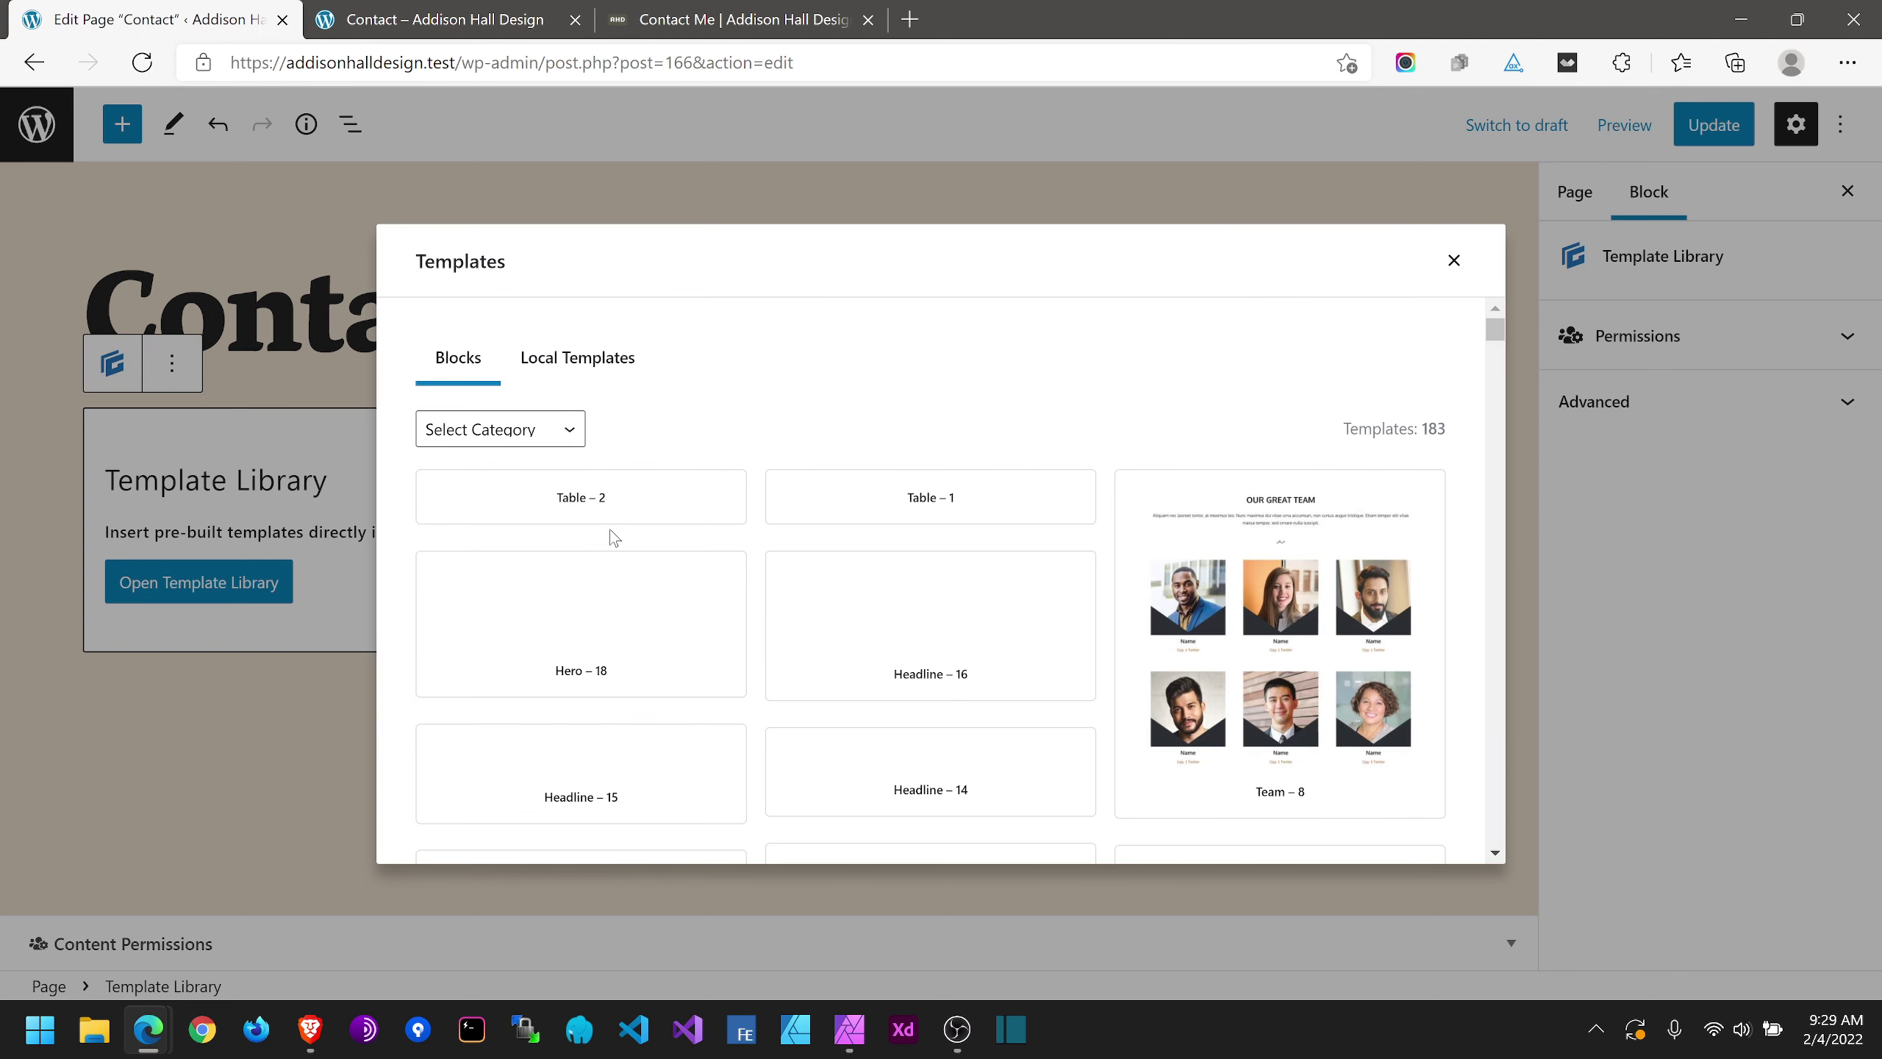
click(564, 360)
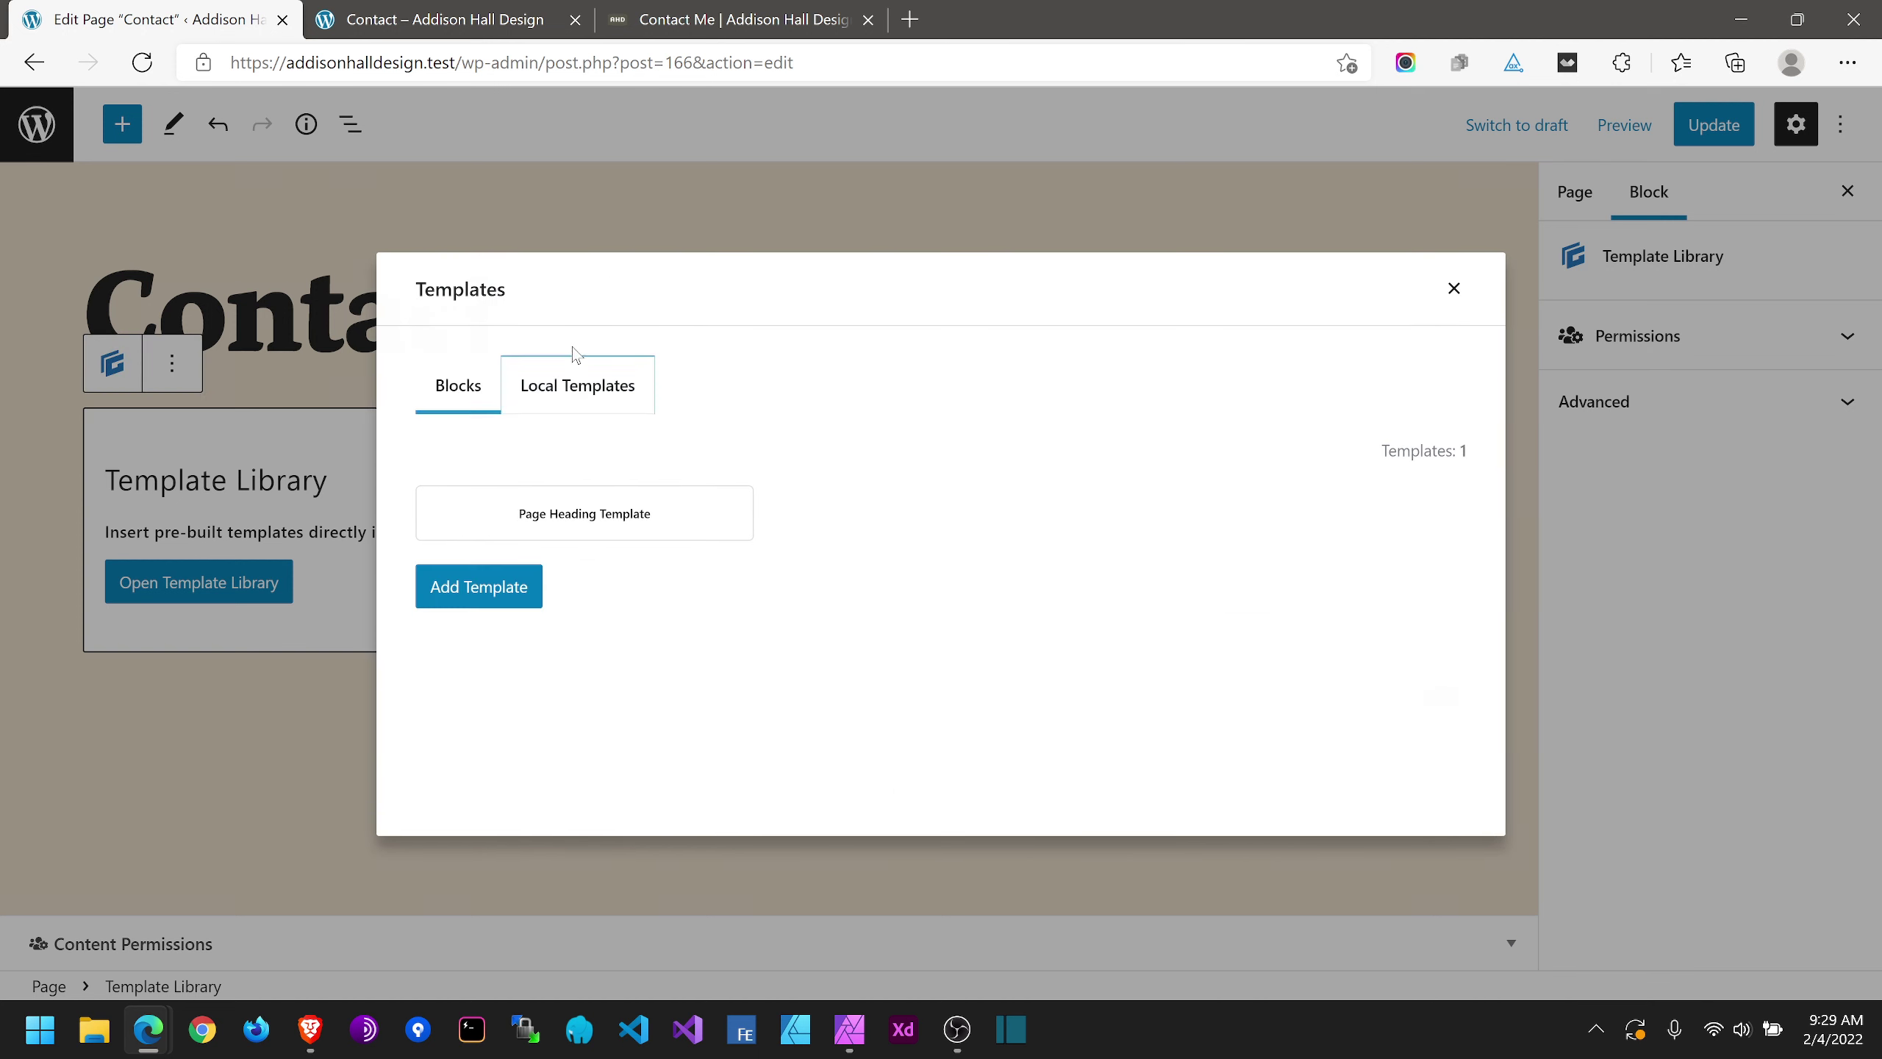
click(571, 517)
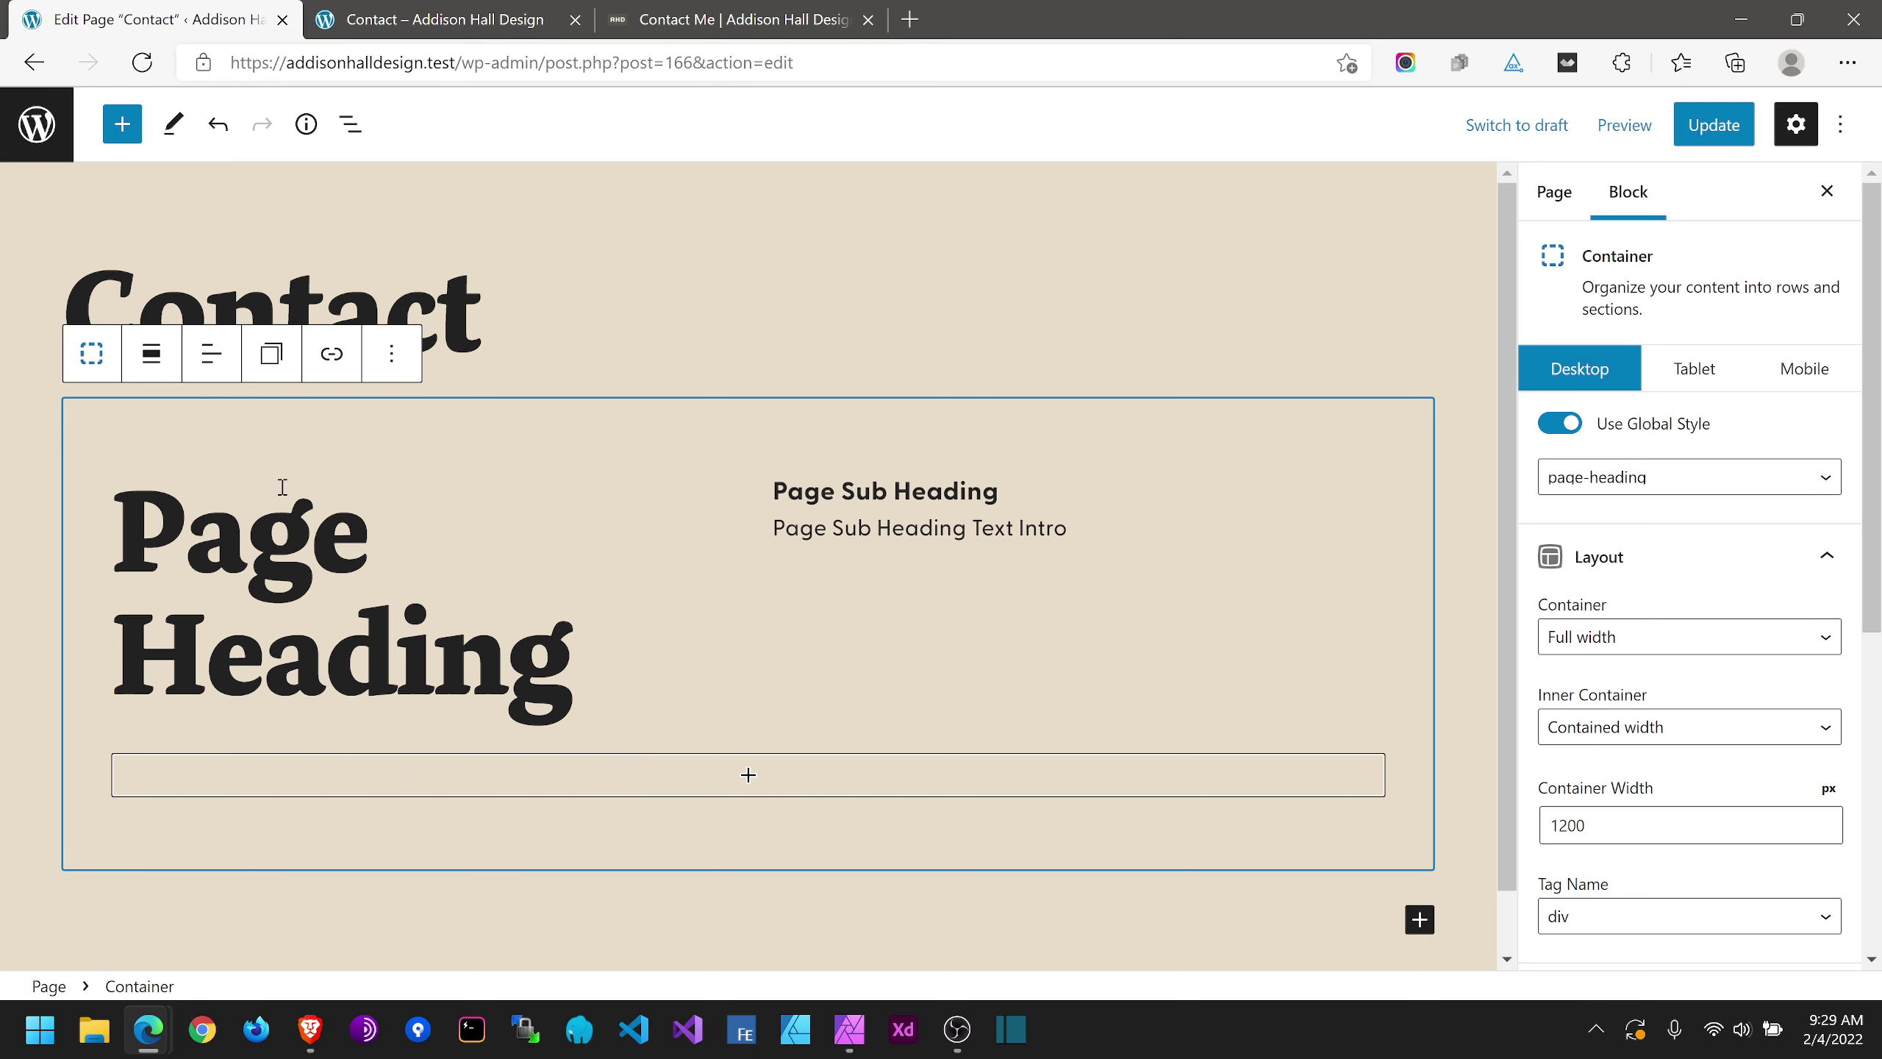
Step: Examine the layout settings of the outer container in the inserted page heading
click(76, 425)
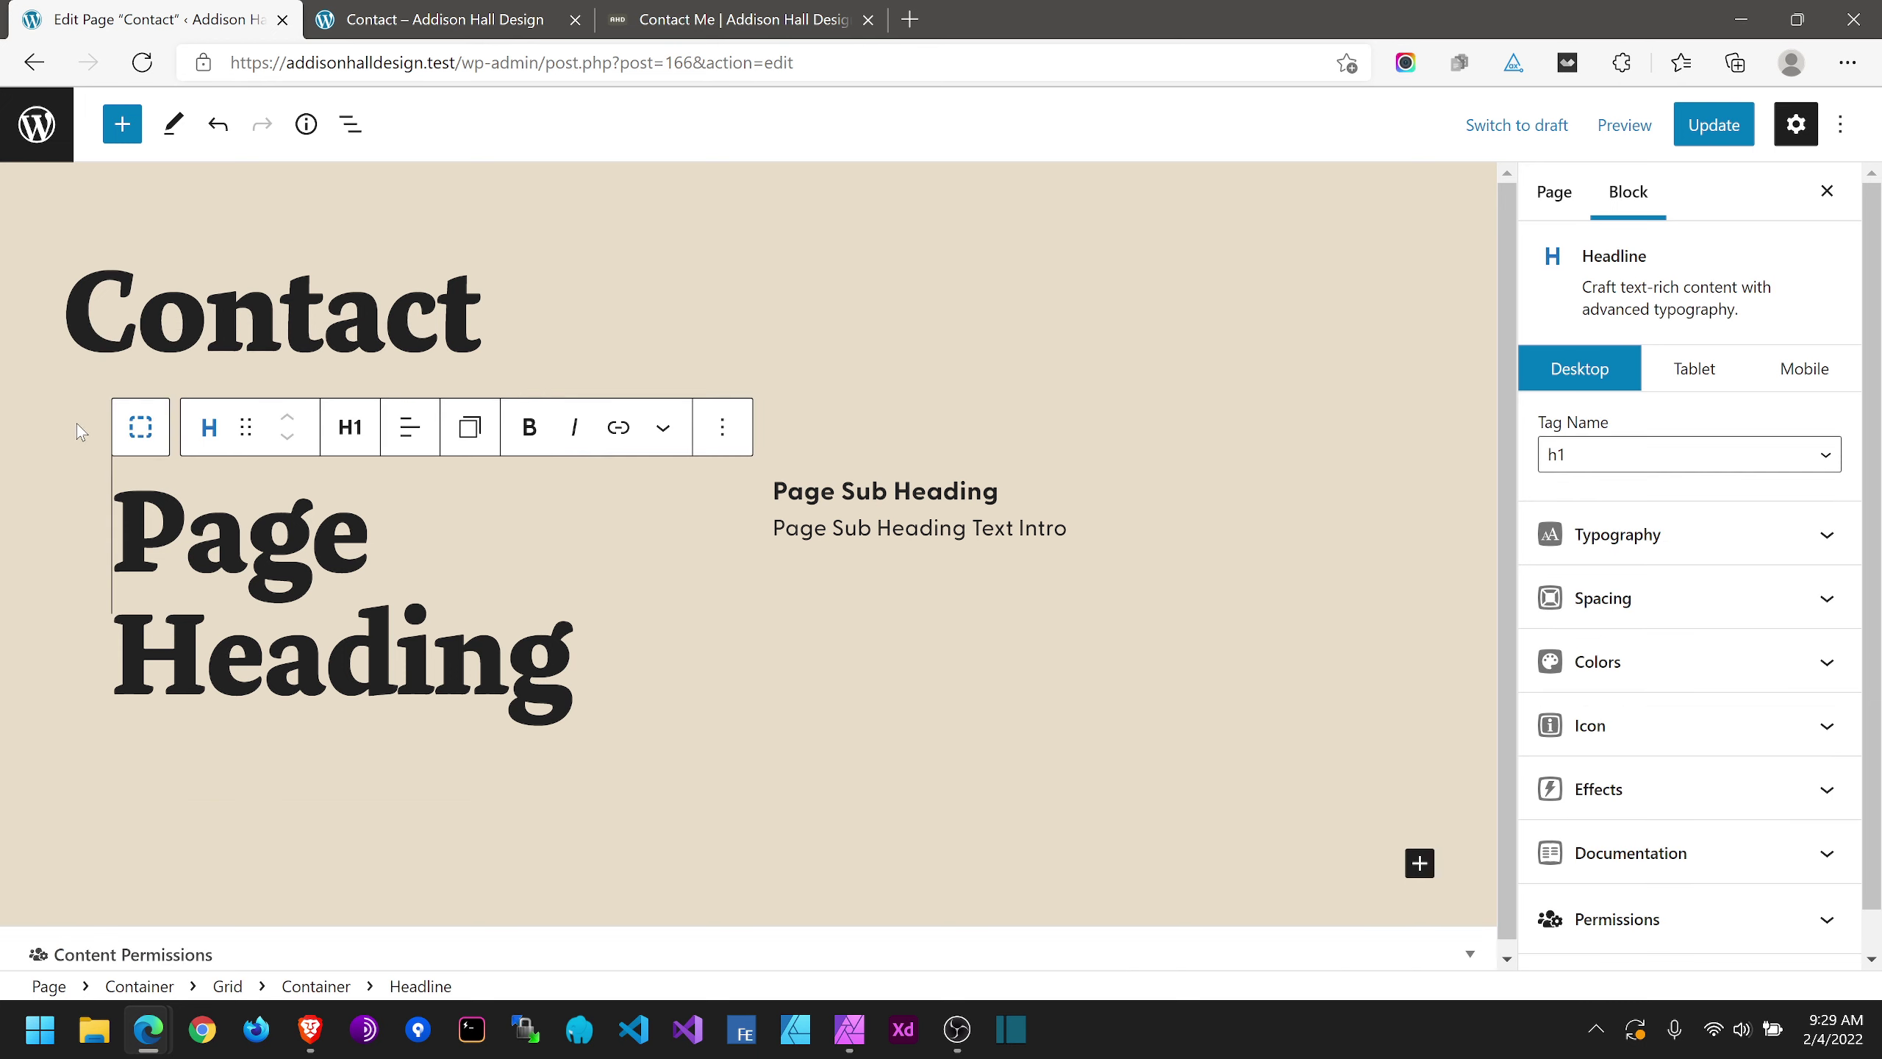
click(125, 430)
click(116, 437)
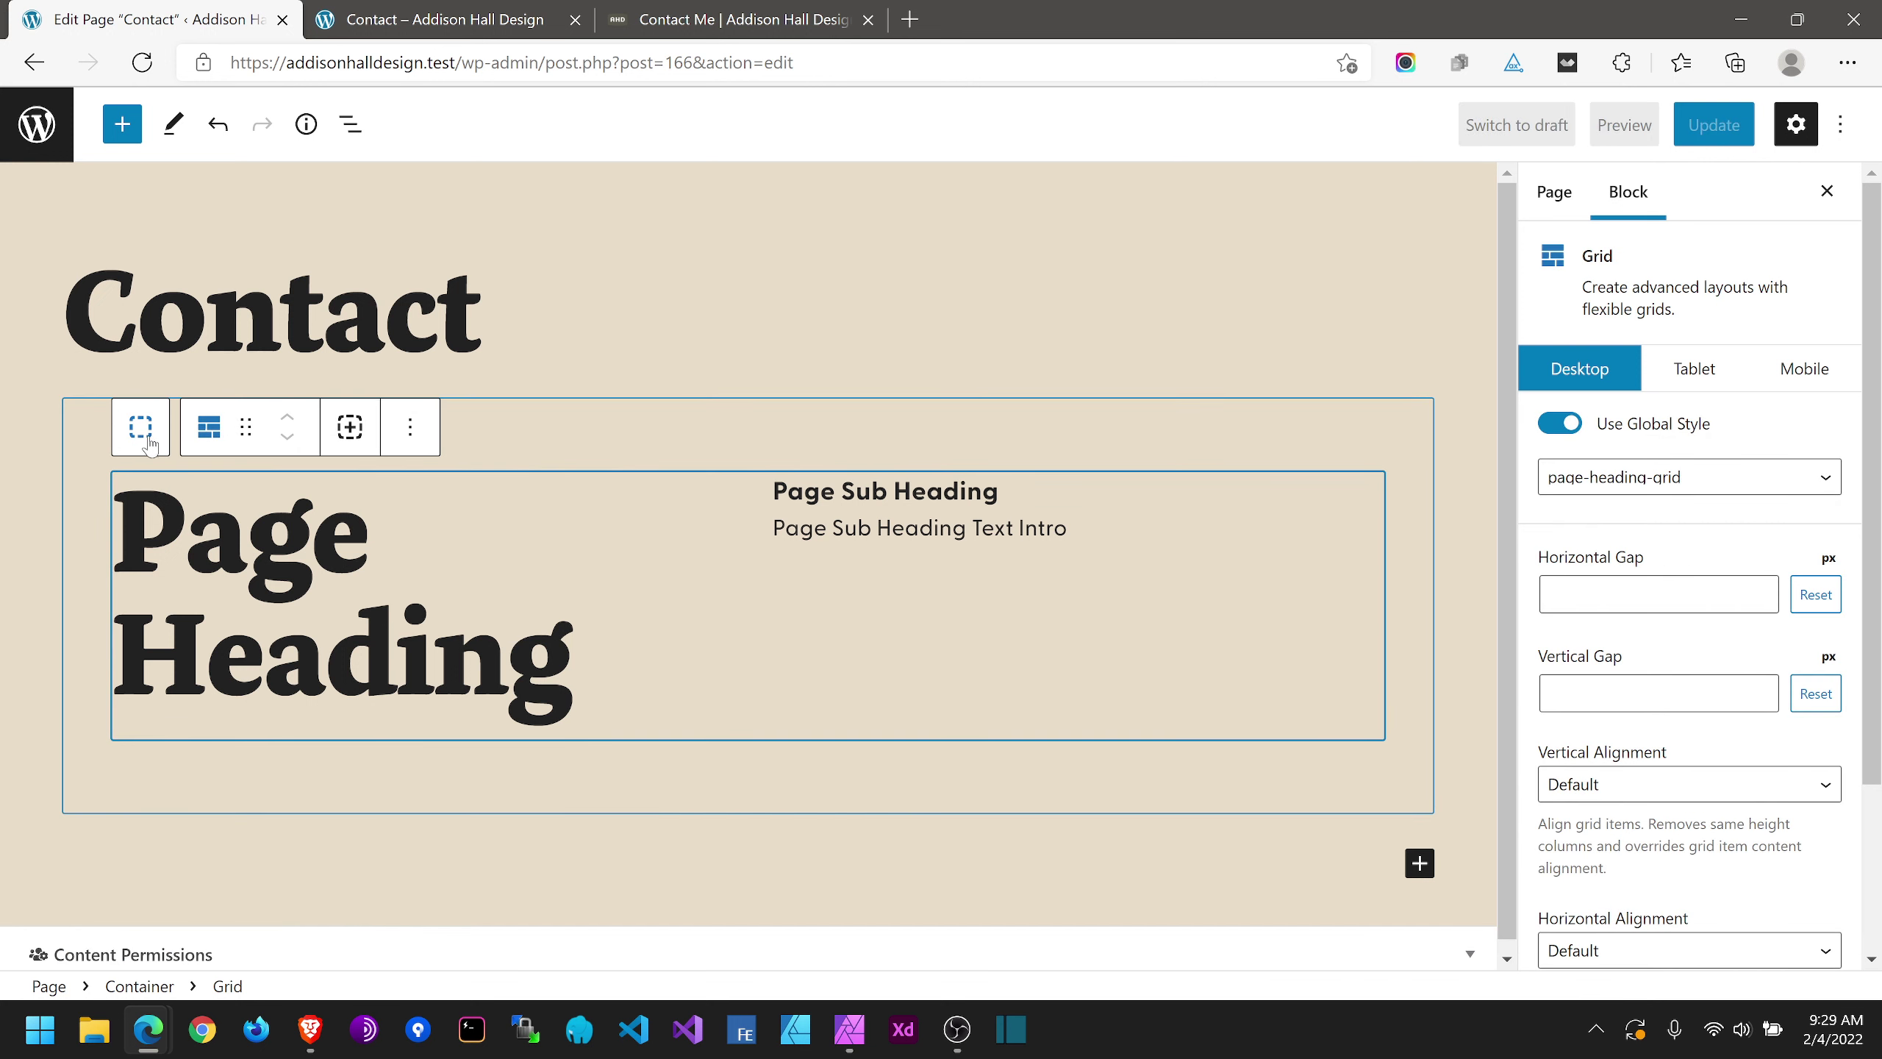
click(138, 428)
scroll(1729, 708, down, 4)
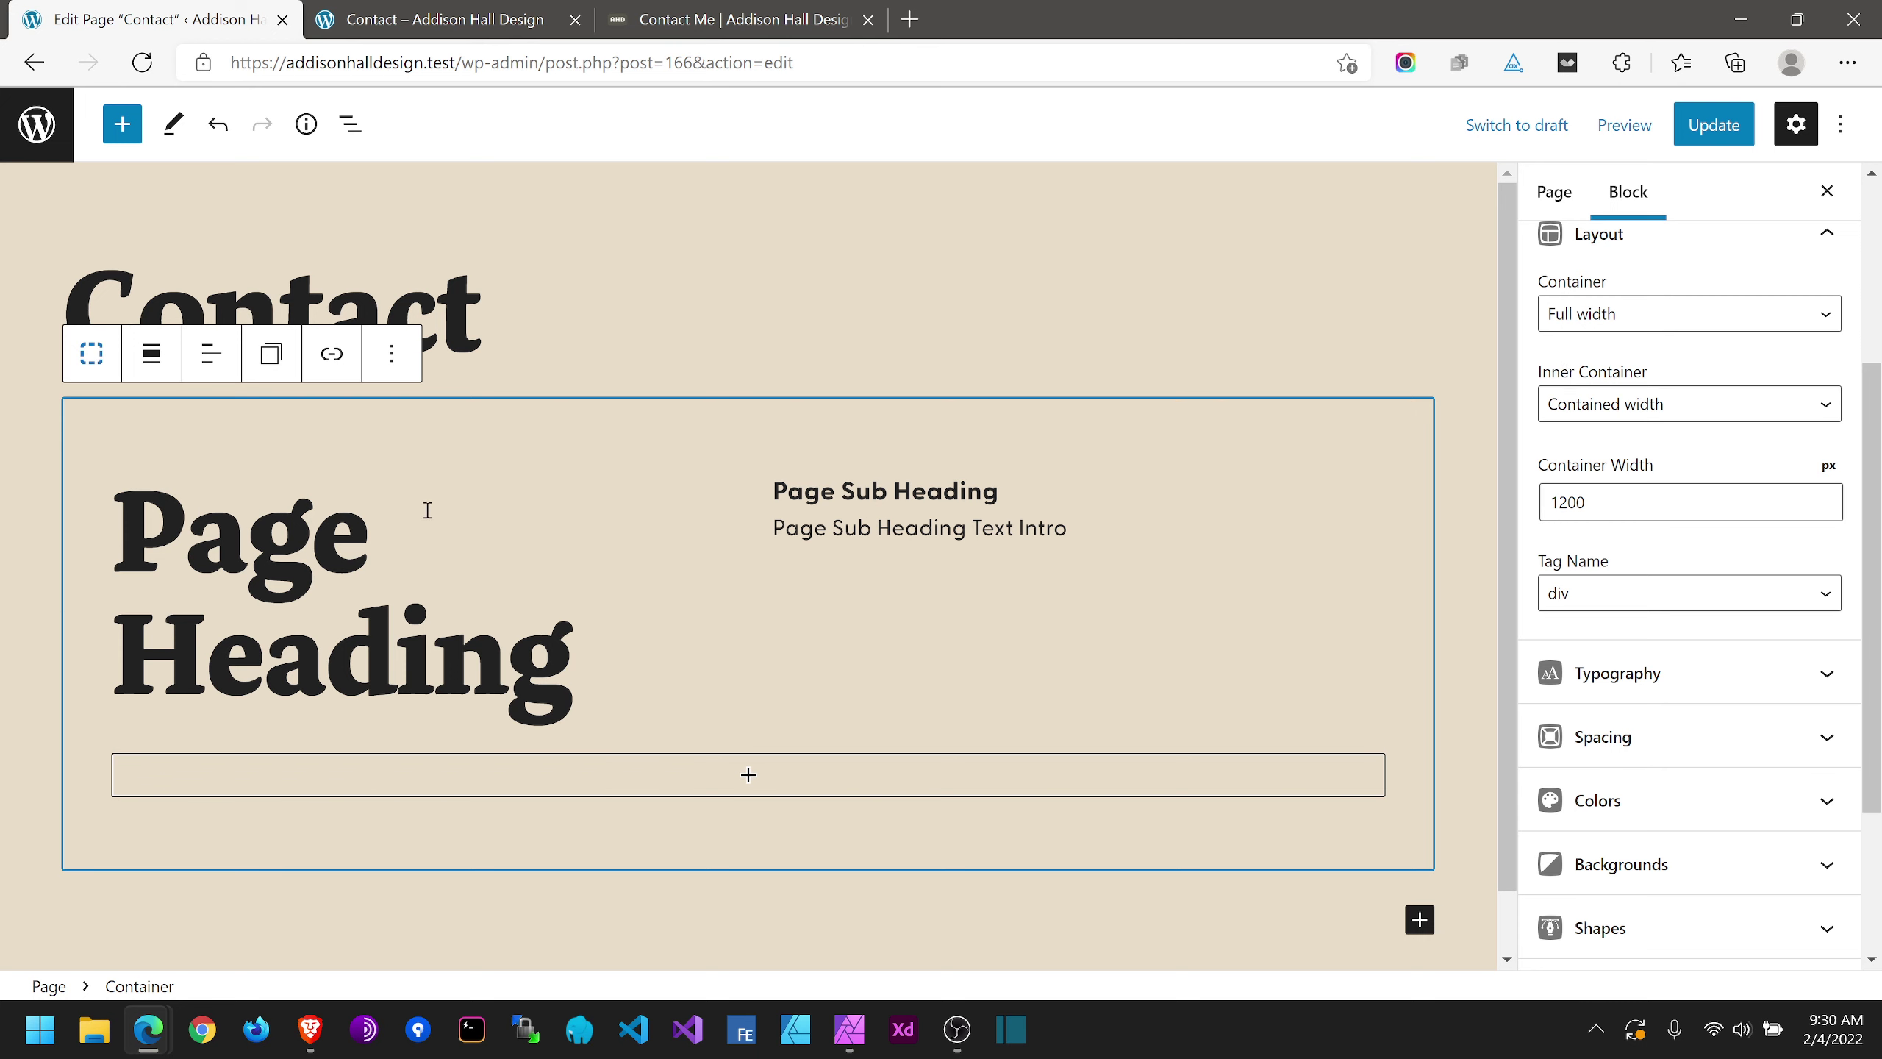
Step: Replace the placeholder text of the inserted H1 headline with "Contact"
click(347, 568)
drag(571, 659, 143, 538)
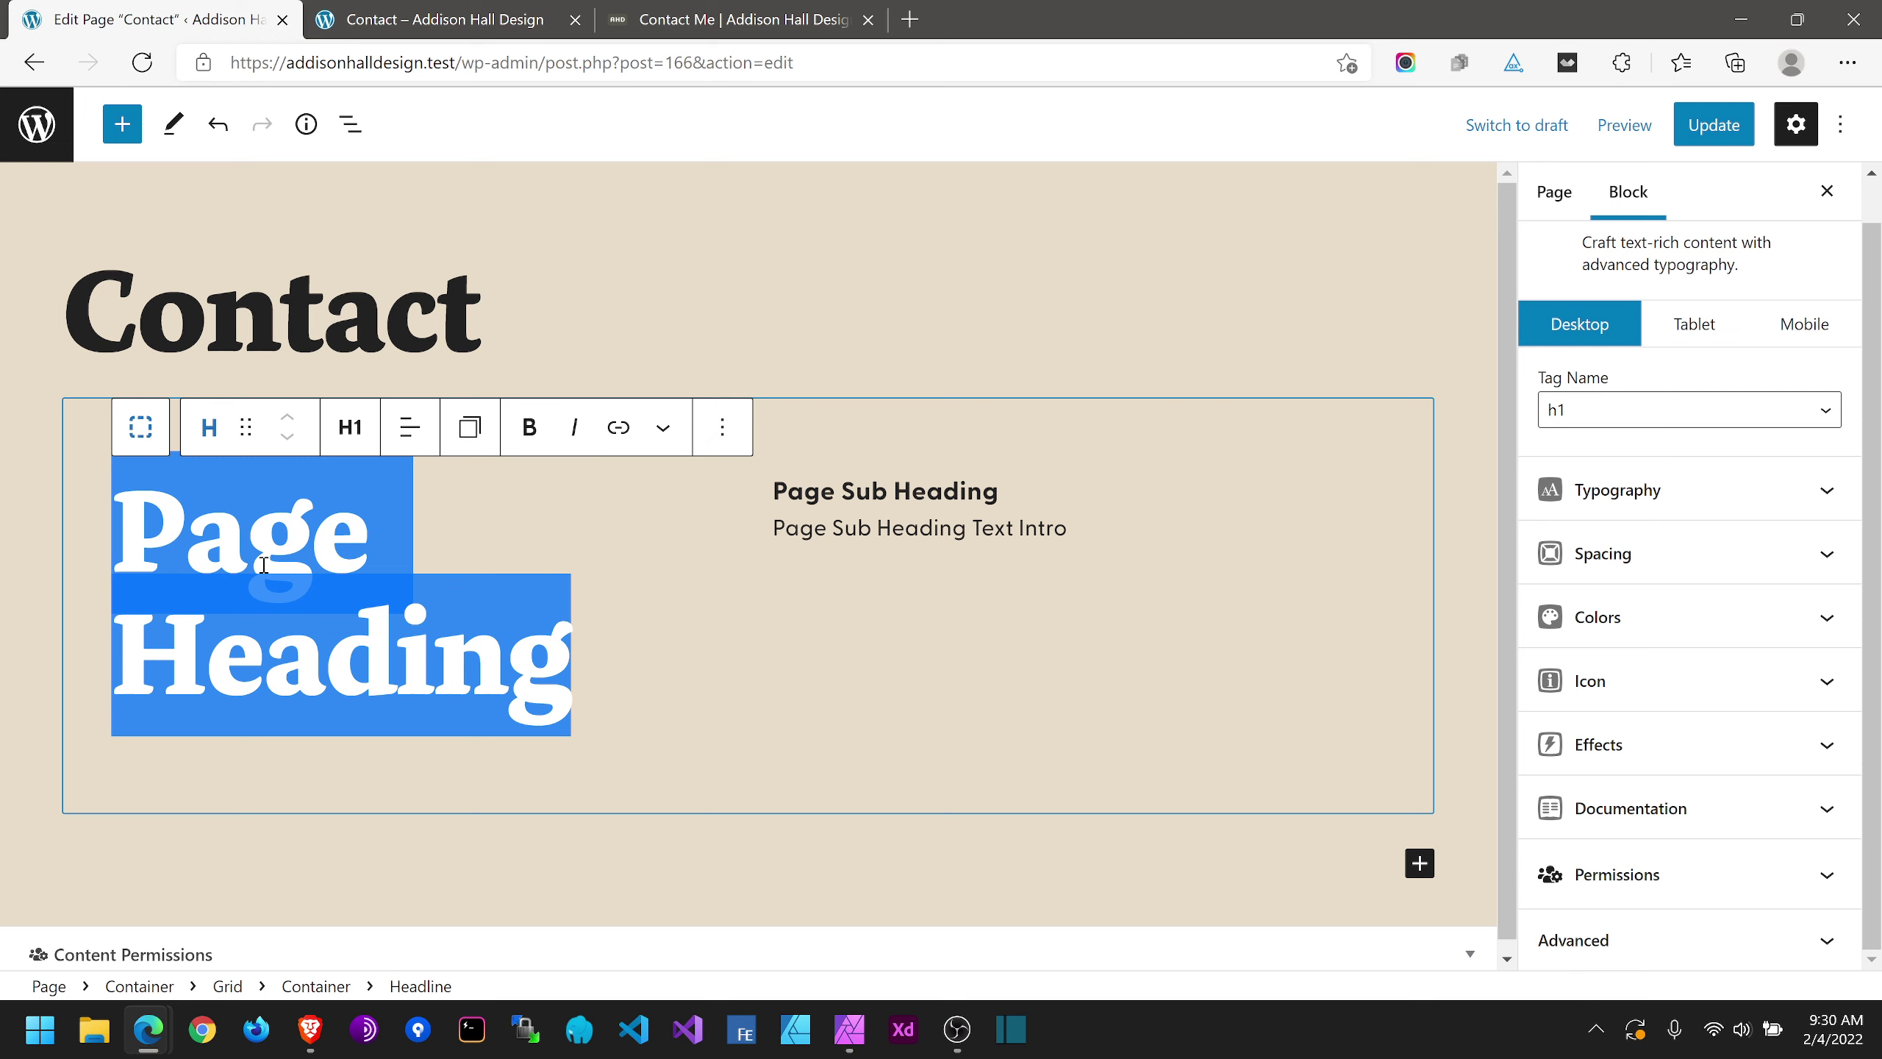
text(Contact)
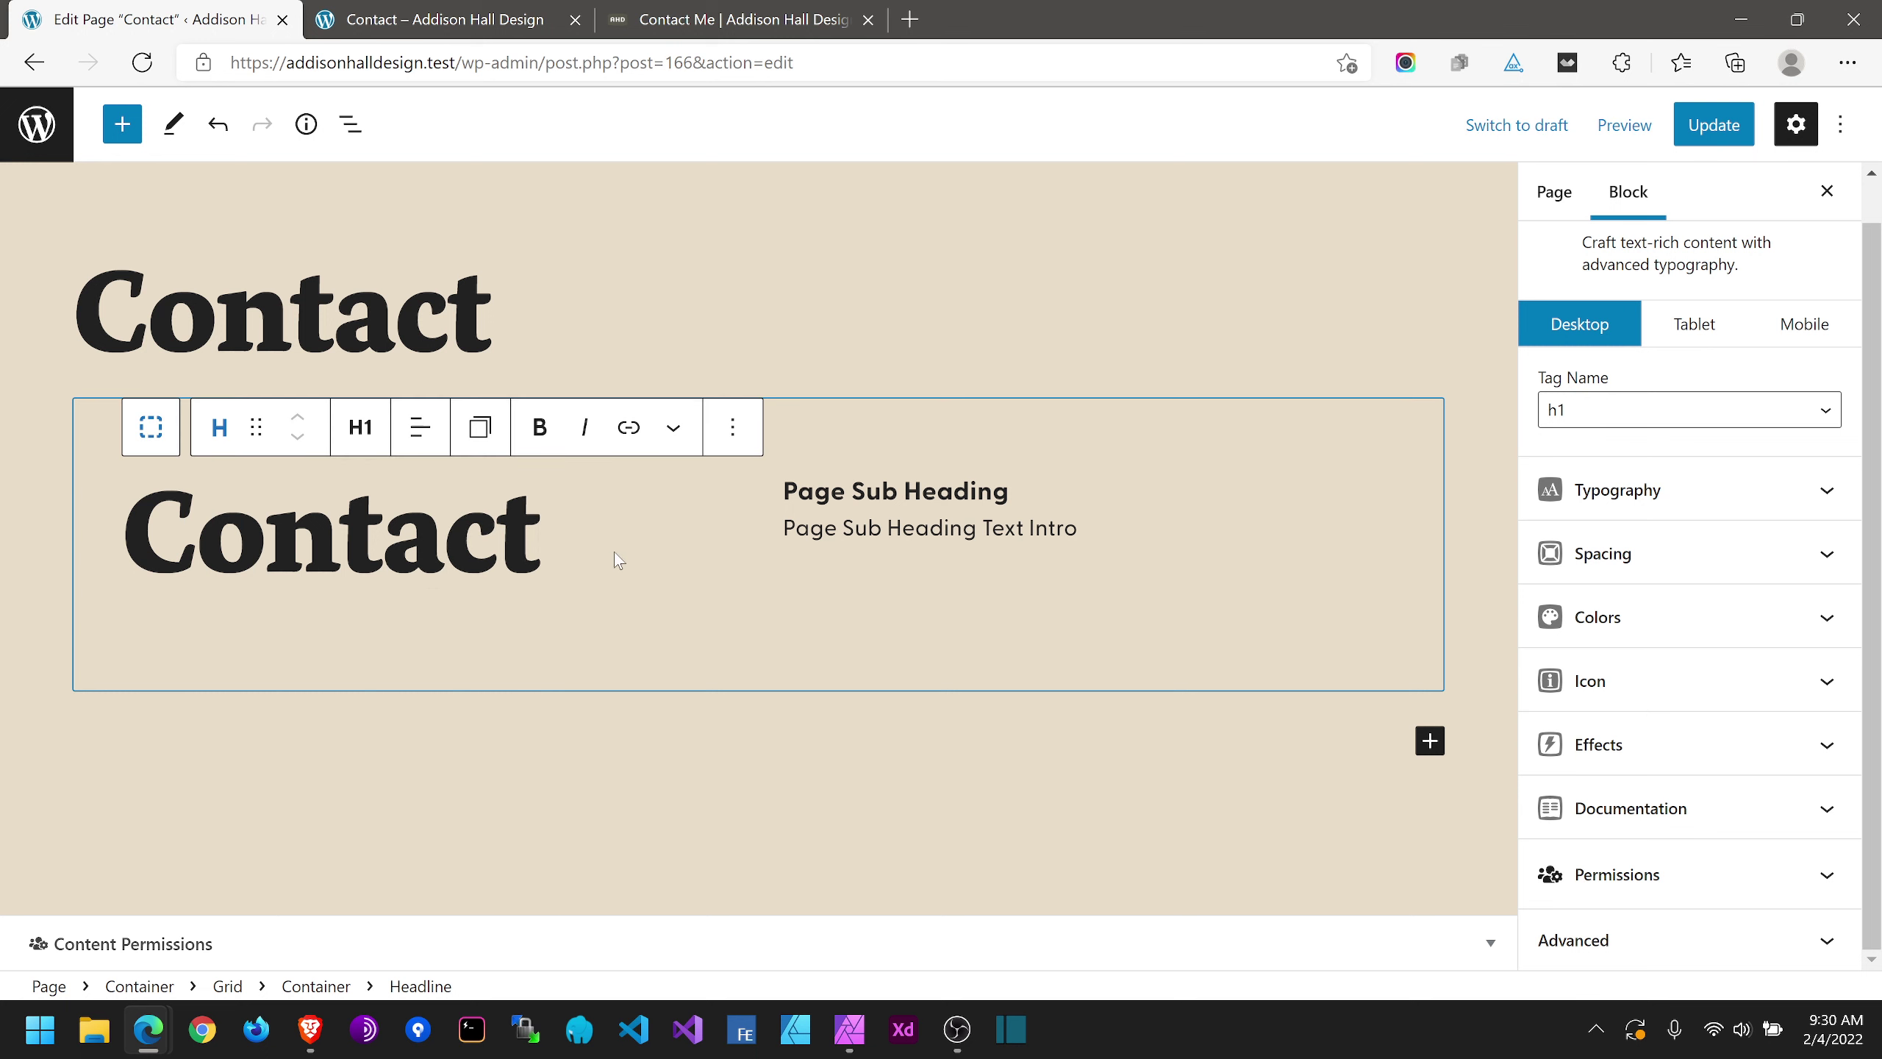
Step: Replace the "Page Sub Heading" placeholder with "Get in touch. Let's talk." copied from the existing site's Contact page
click(884, 510)
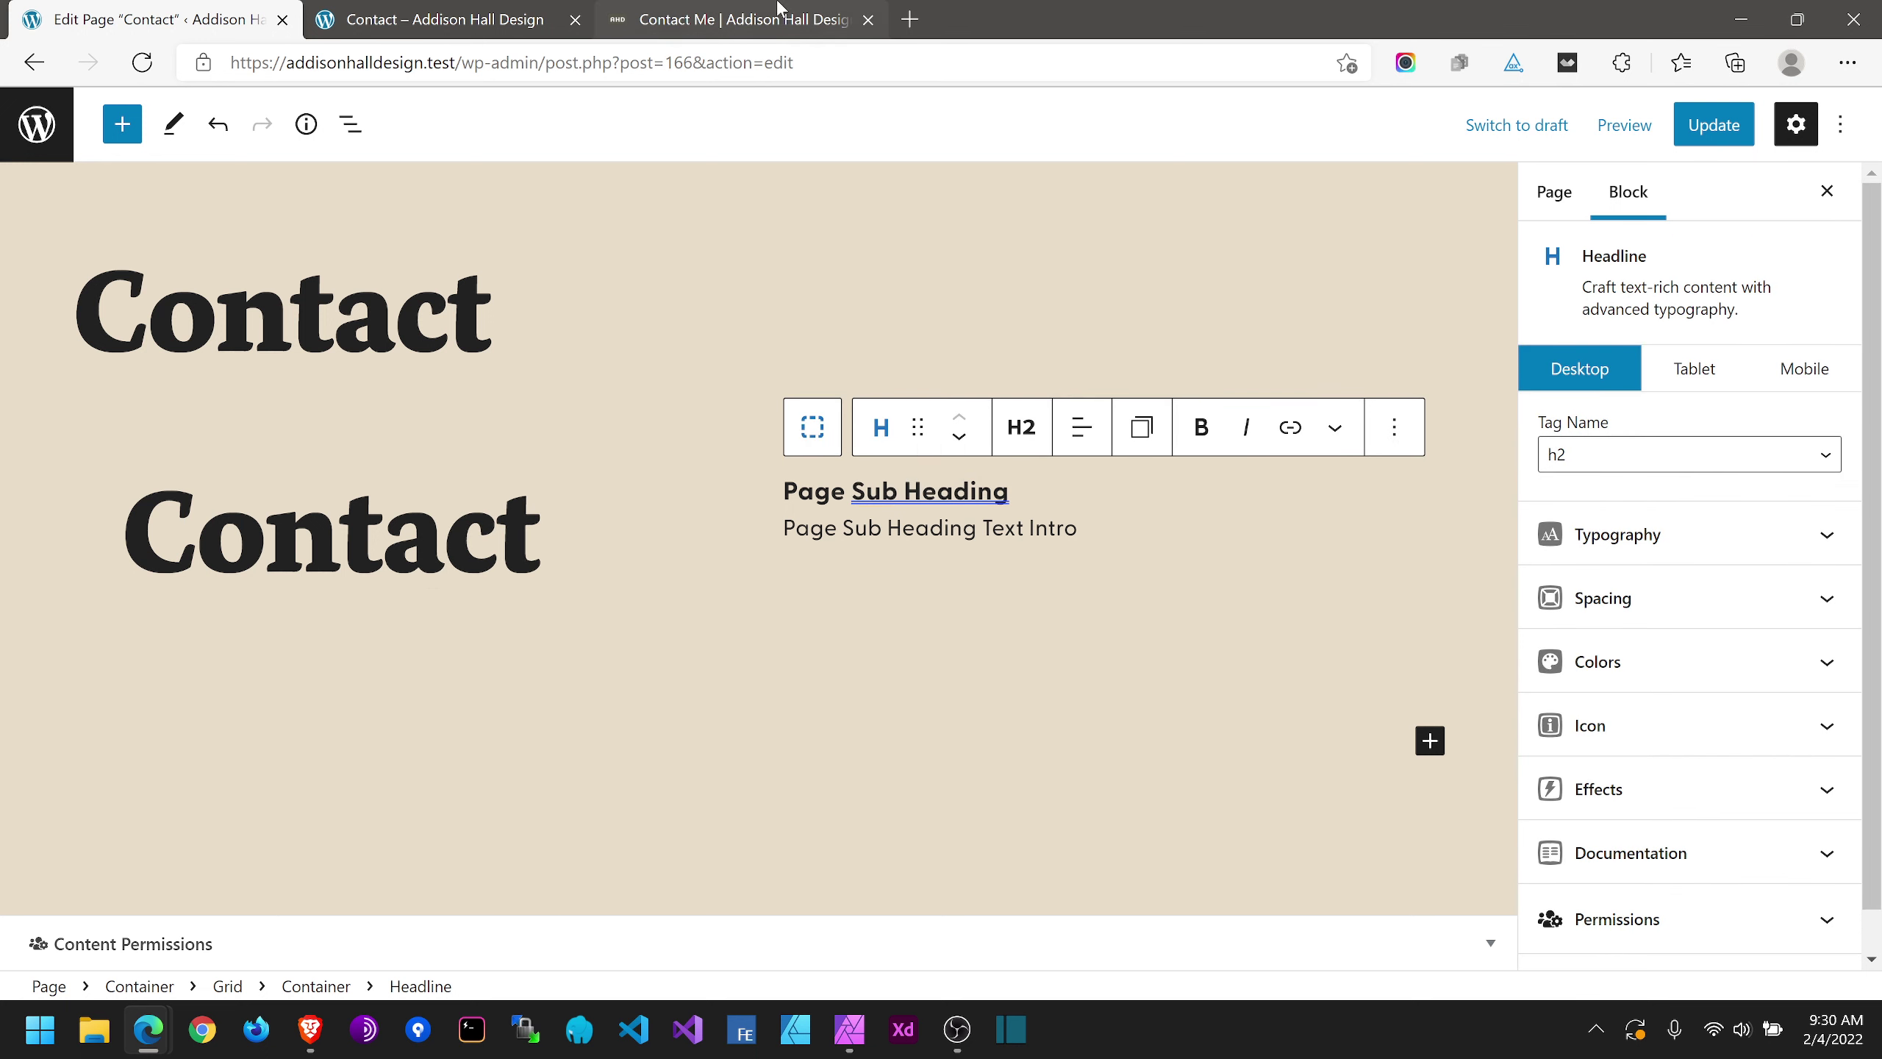
click(727, 20)
drag(406, 400, 91, 379)
key(ctrl+c)
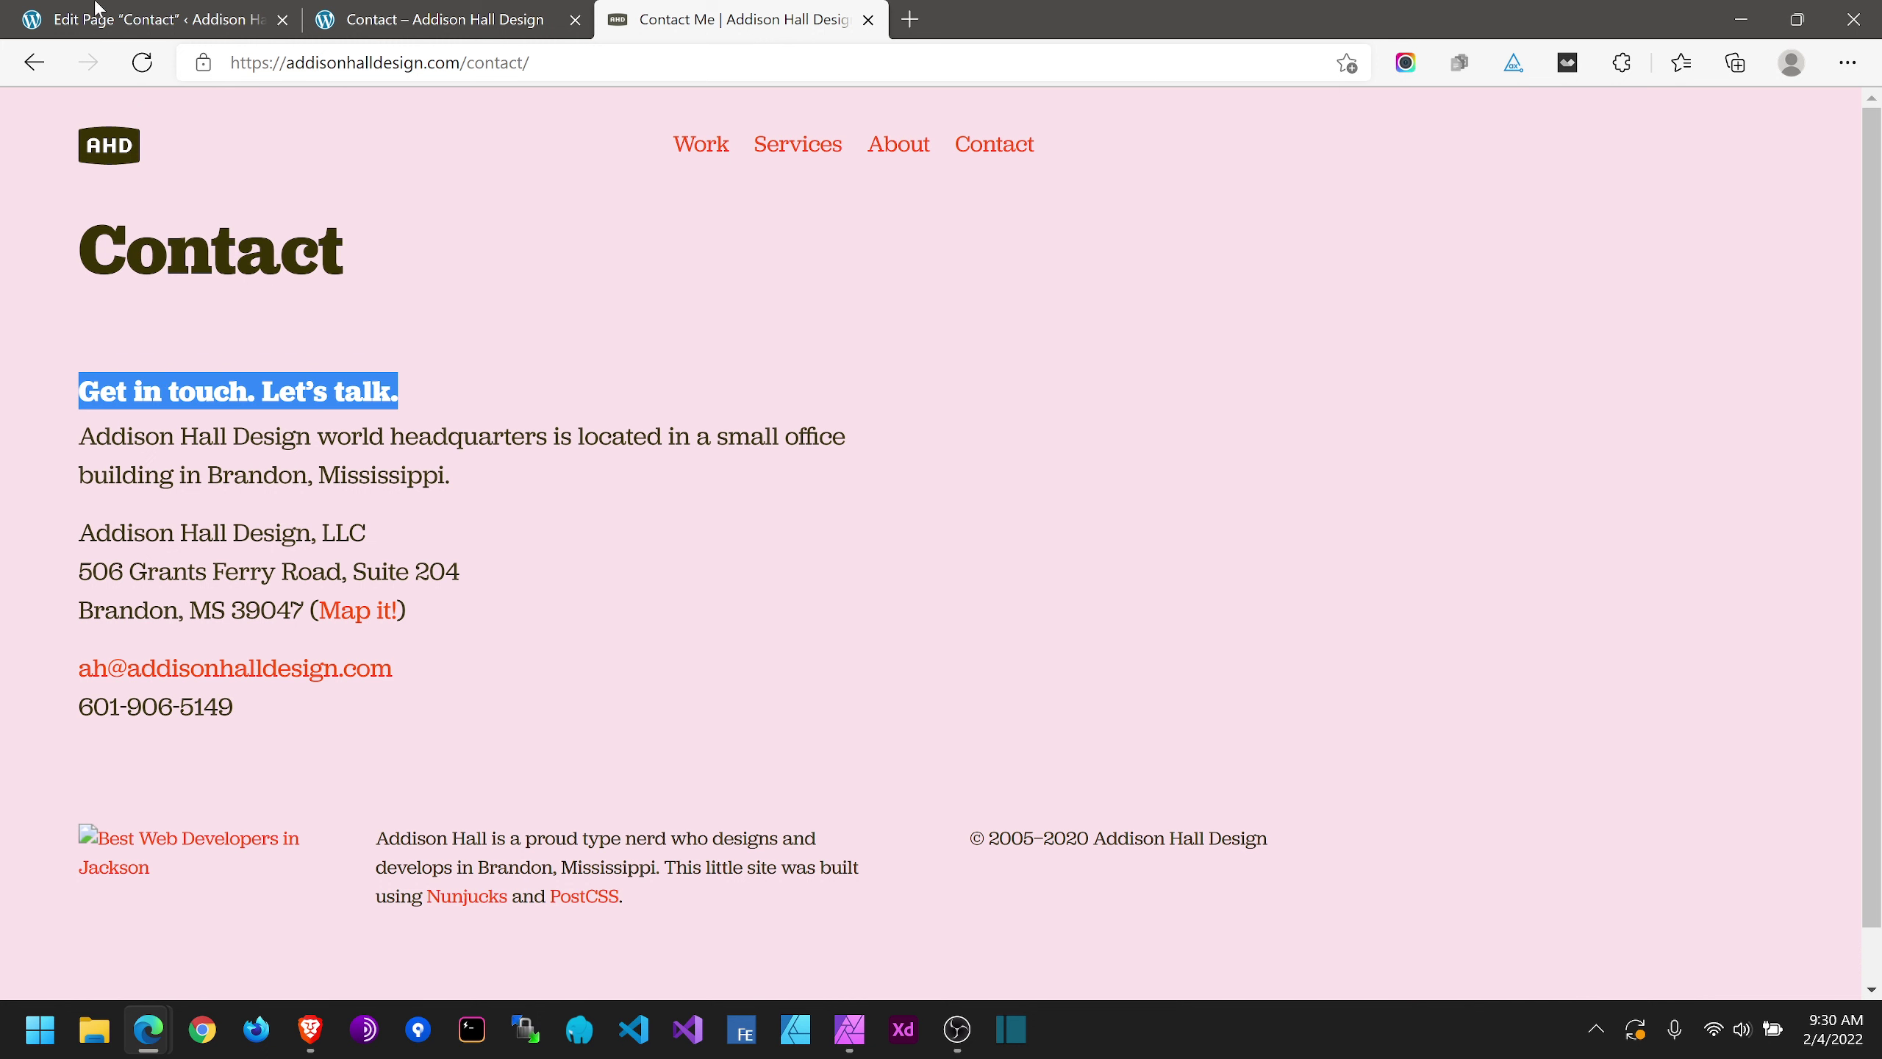
click(99, 10)
click(943, 493)
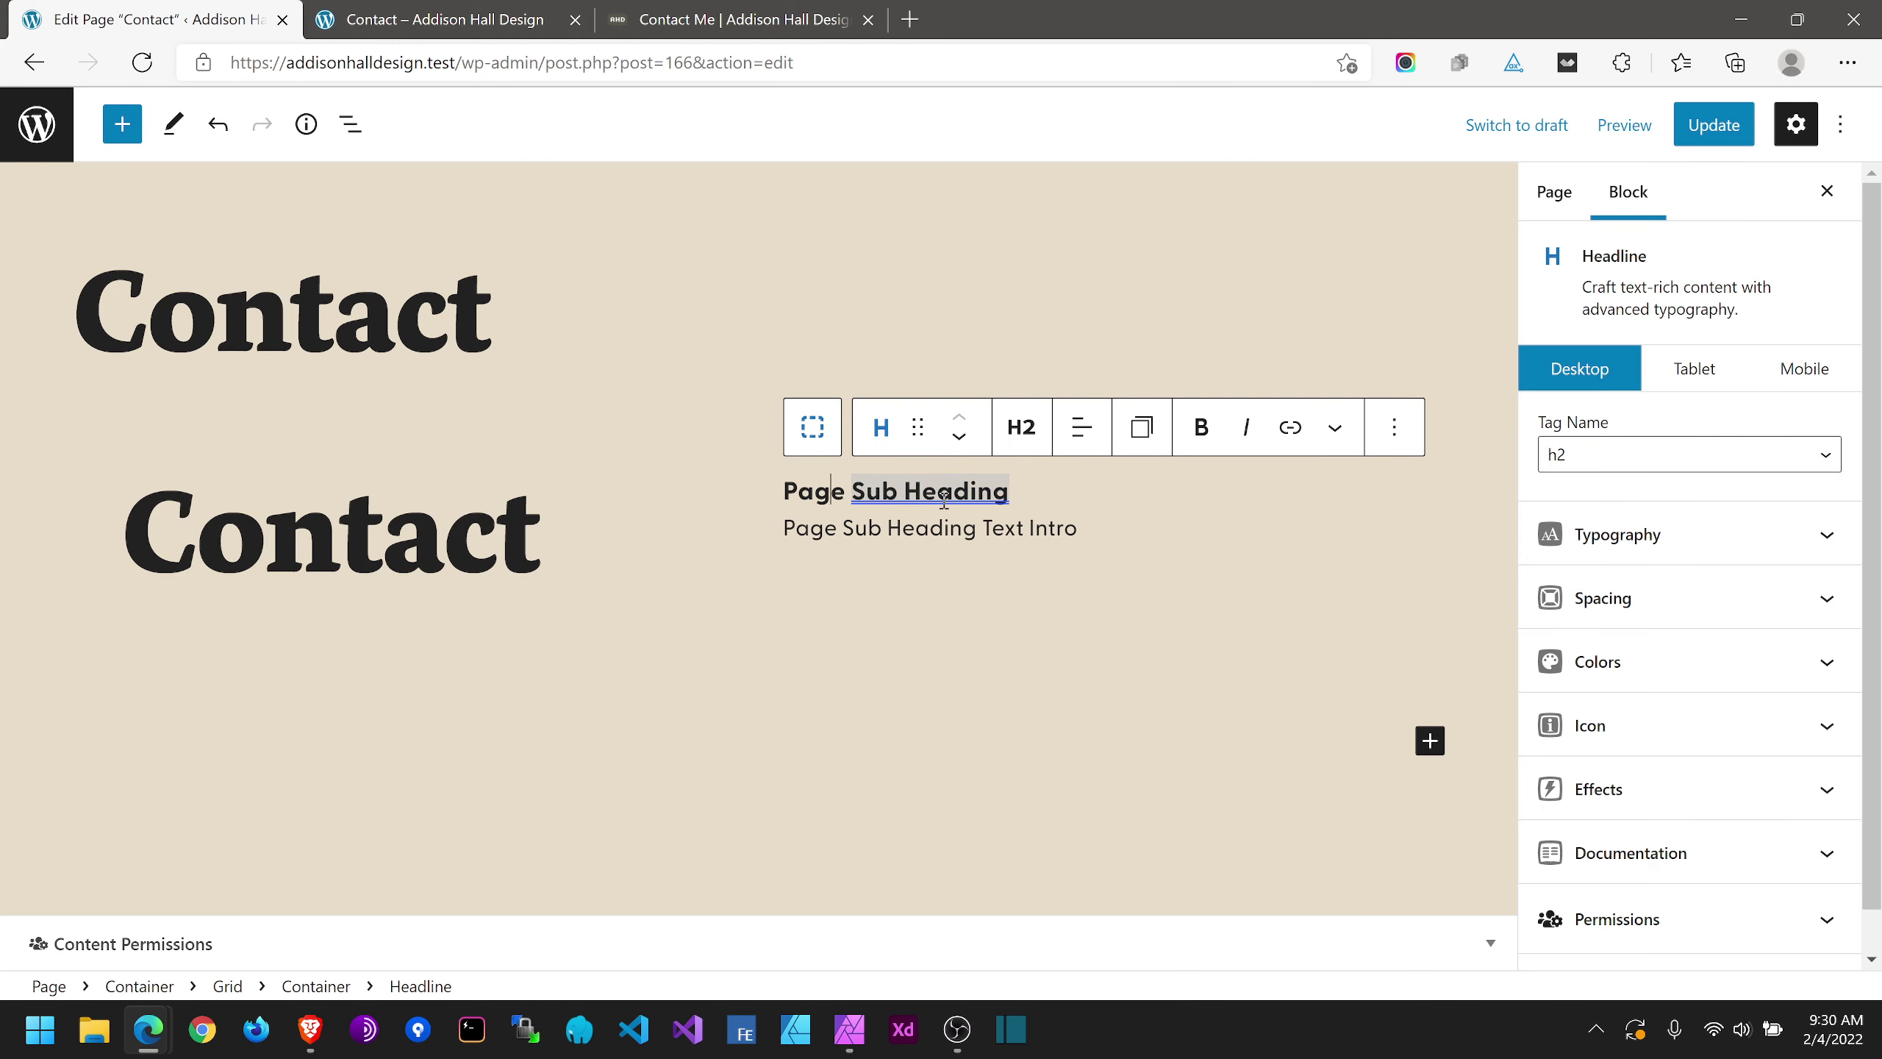
click(938, 494)
drag(1010, 488, 781, 491)
key(ctrl+v)
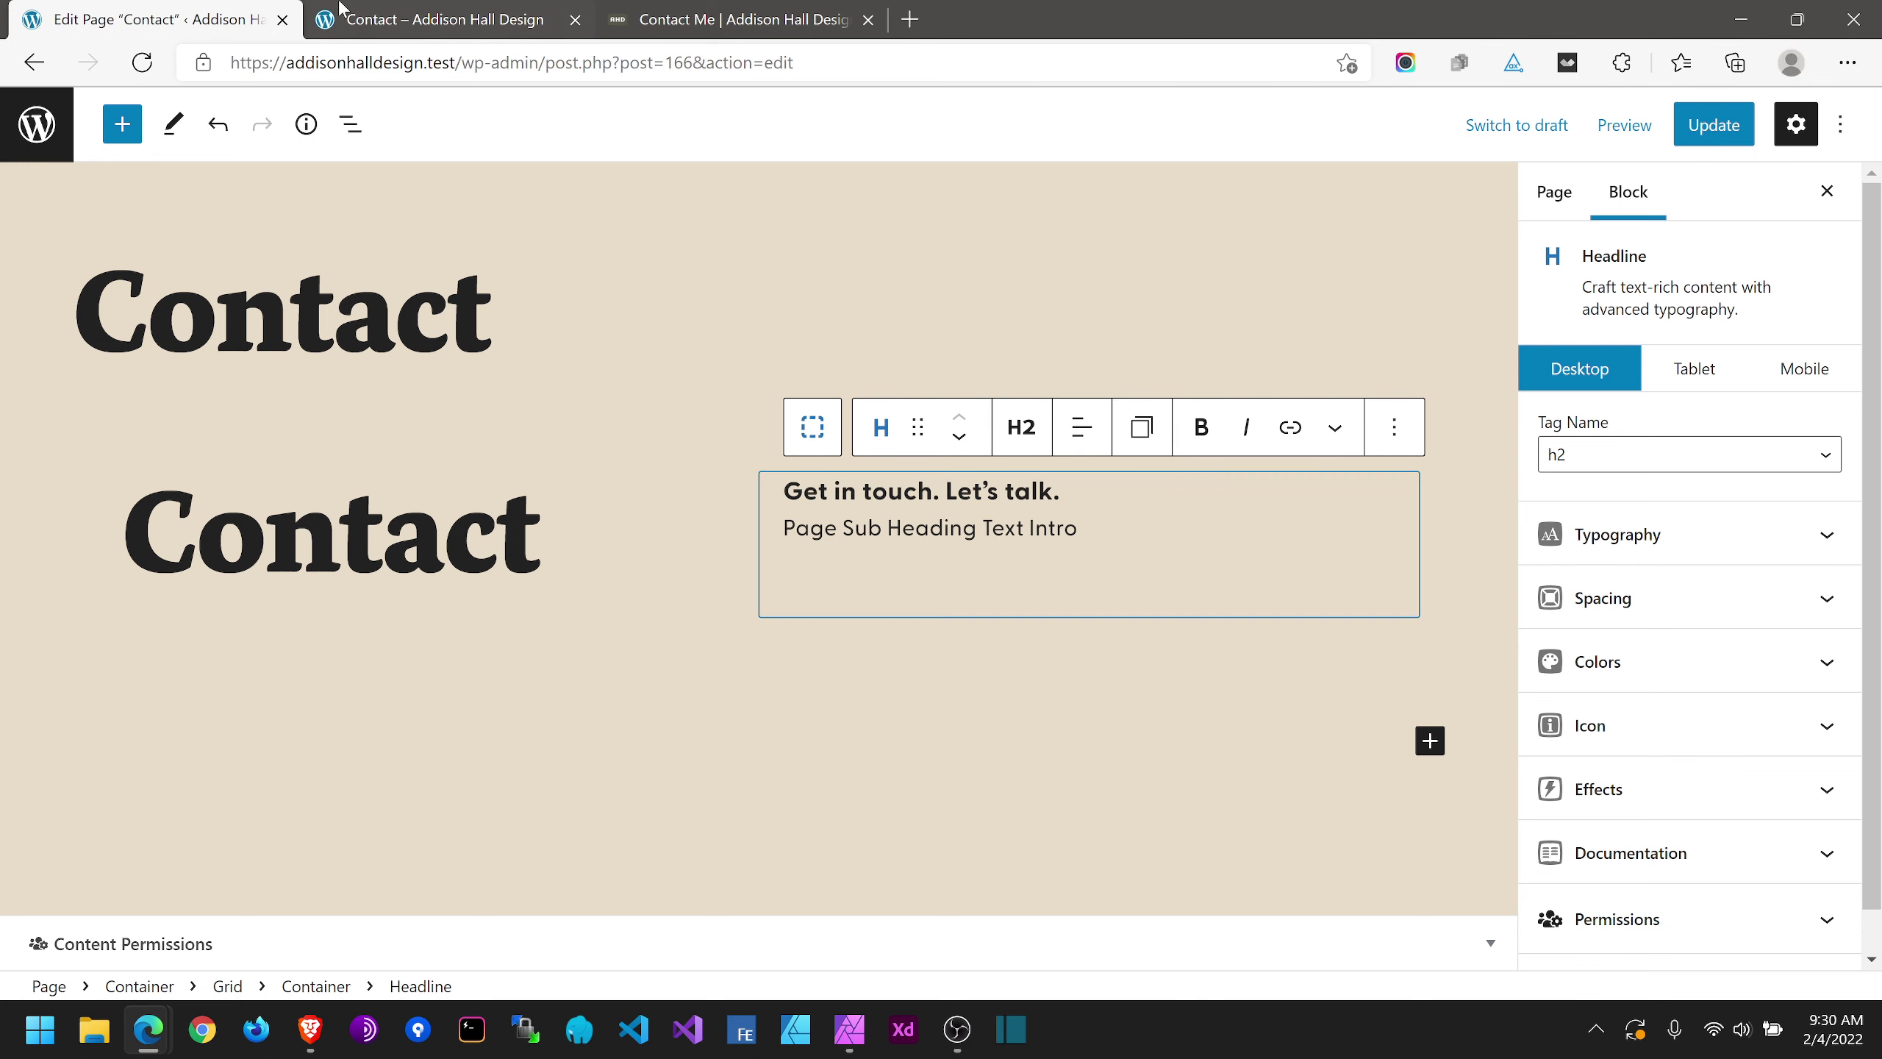
Step: Replace the sub heading's intro placeholder with the world headquarters sentence copied from the existing site's Contact page
click(715, 9)
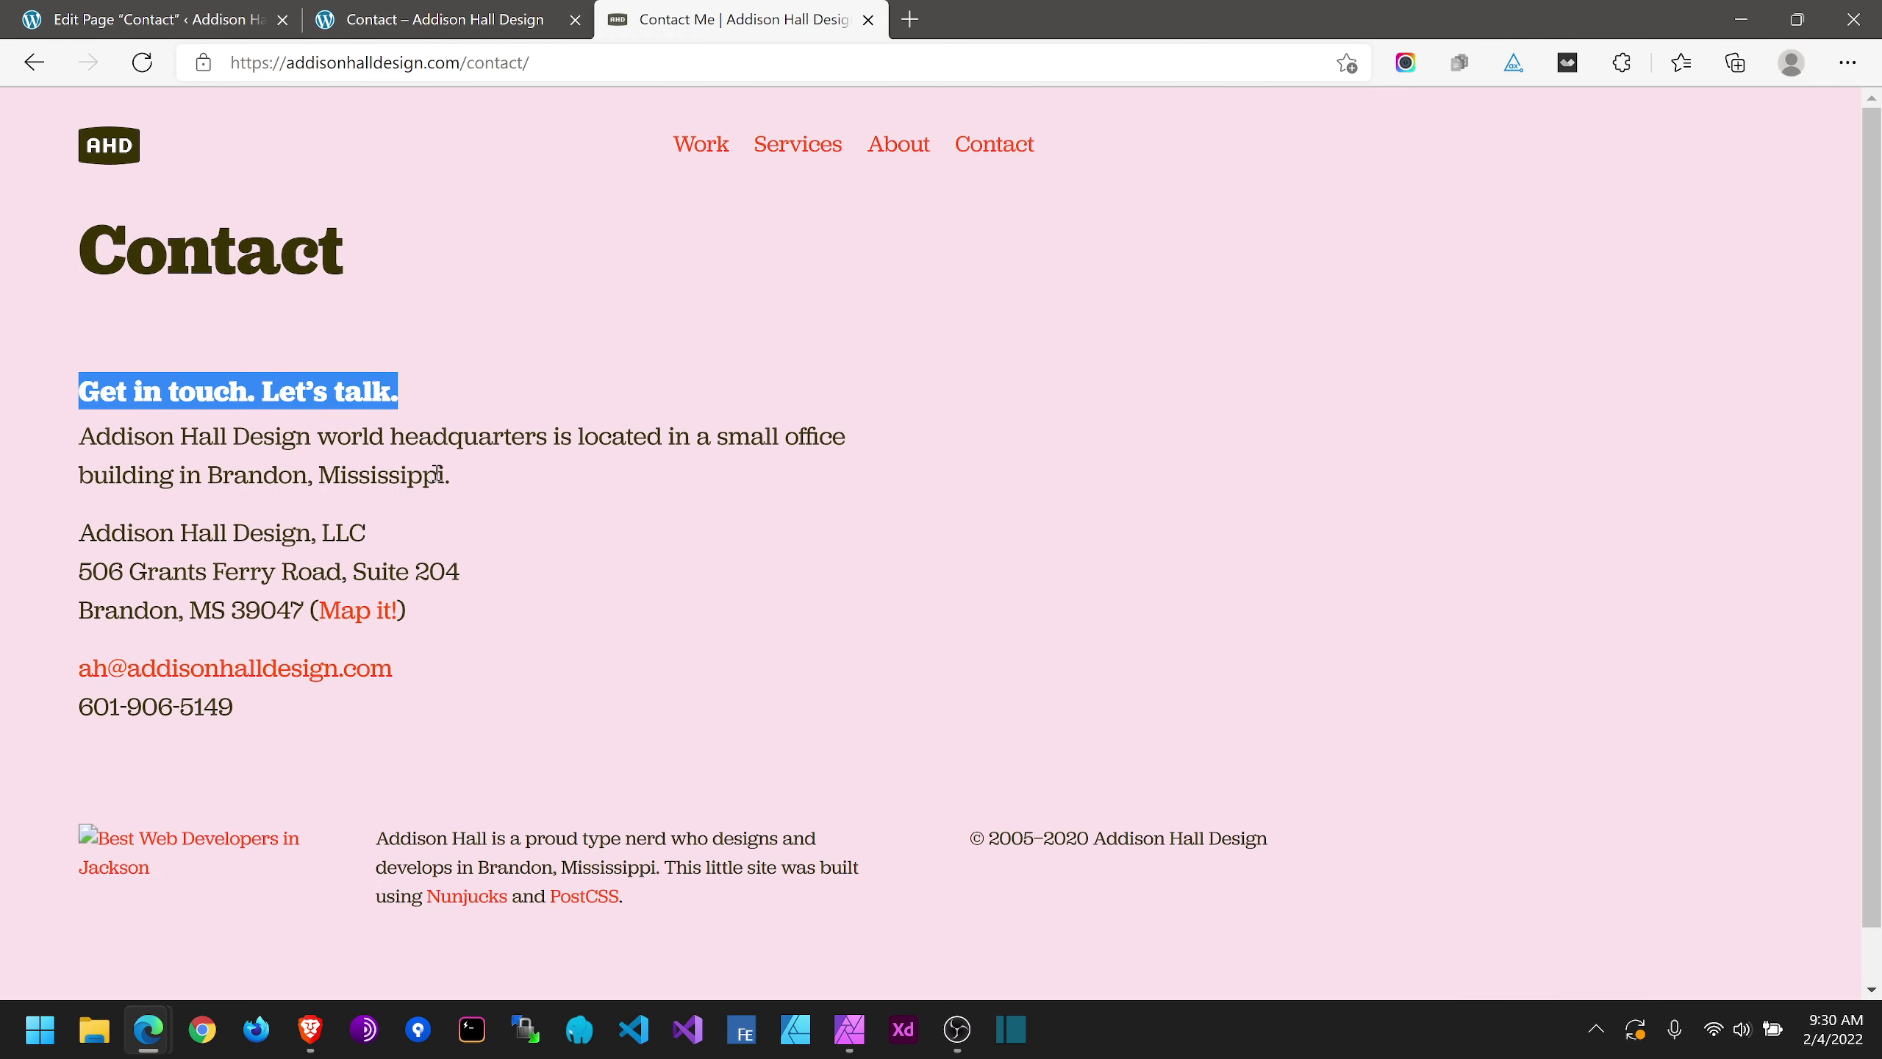
drag(437, 474, 74, 438)
key(ctrl+c)
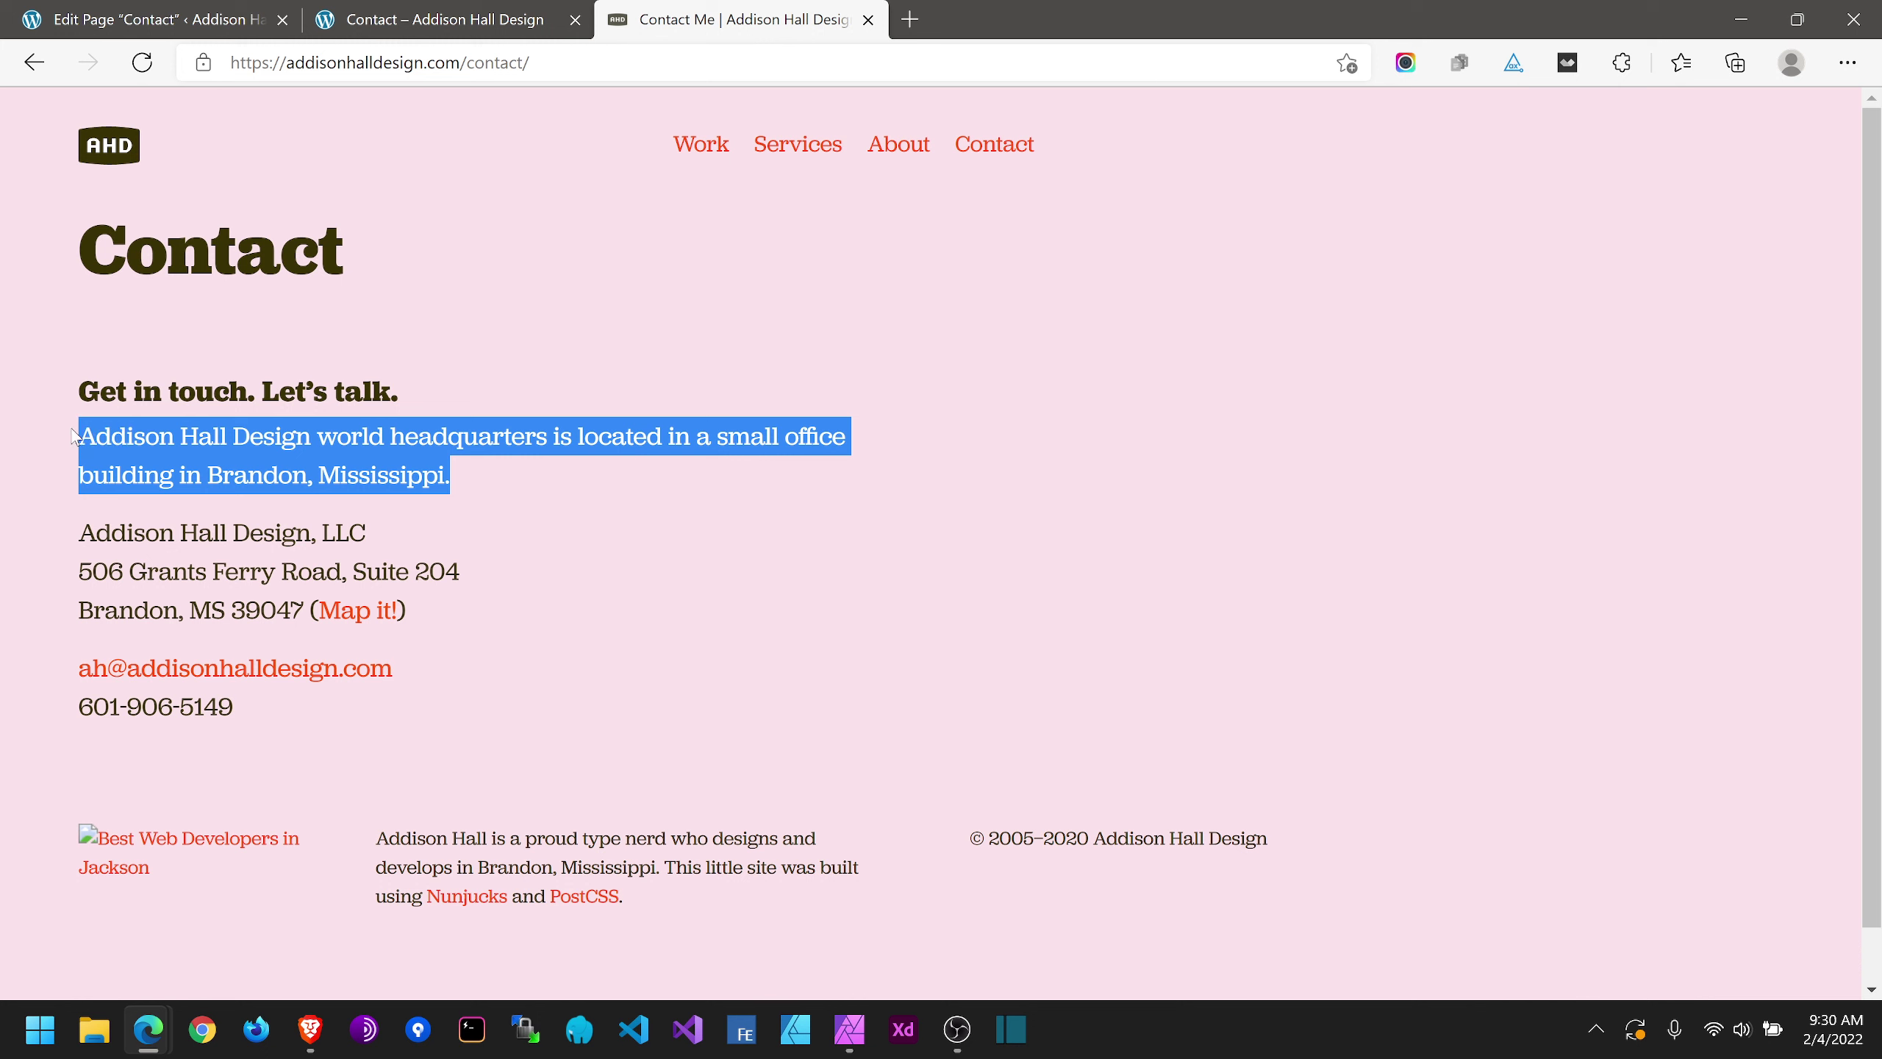
click(95, 9)
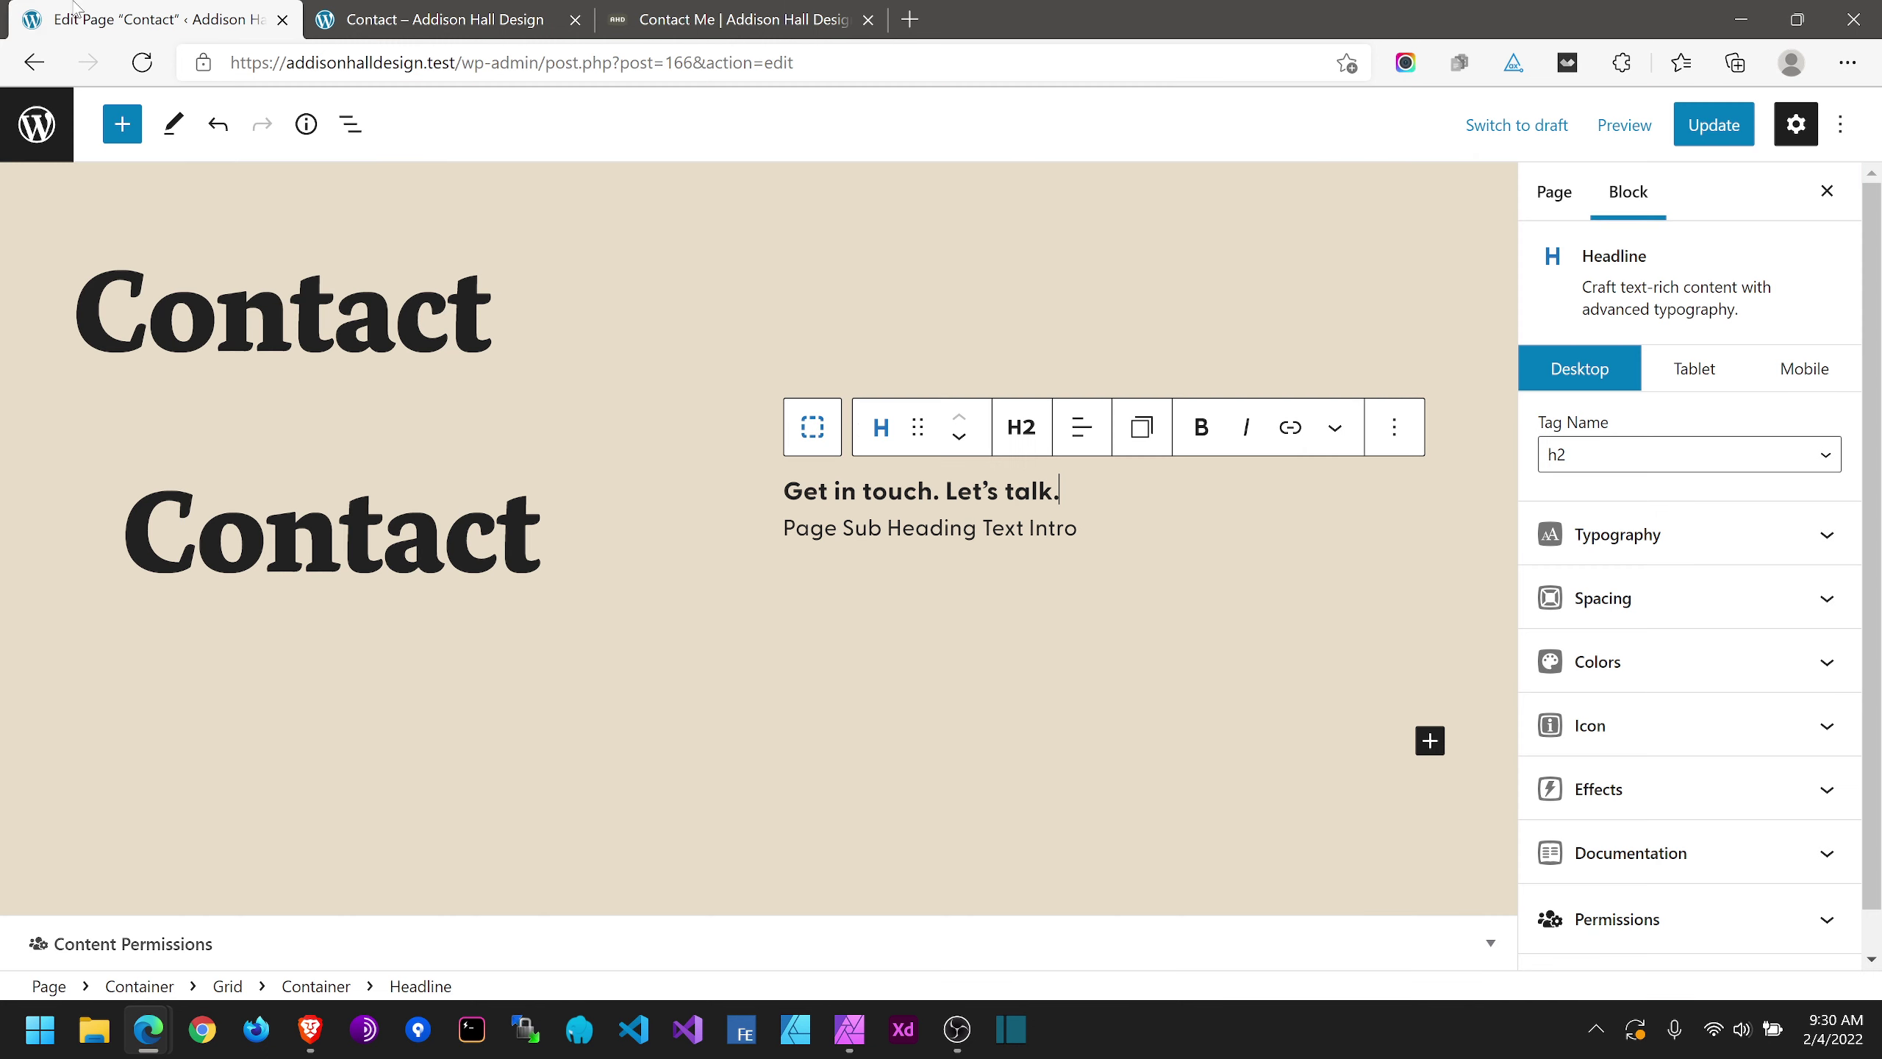
triple_click(970, 527)
key(ctrl+v)
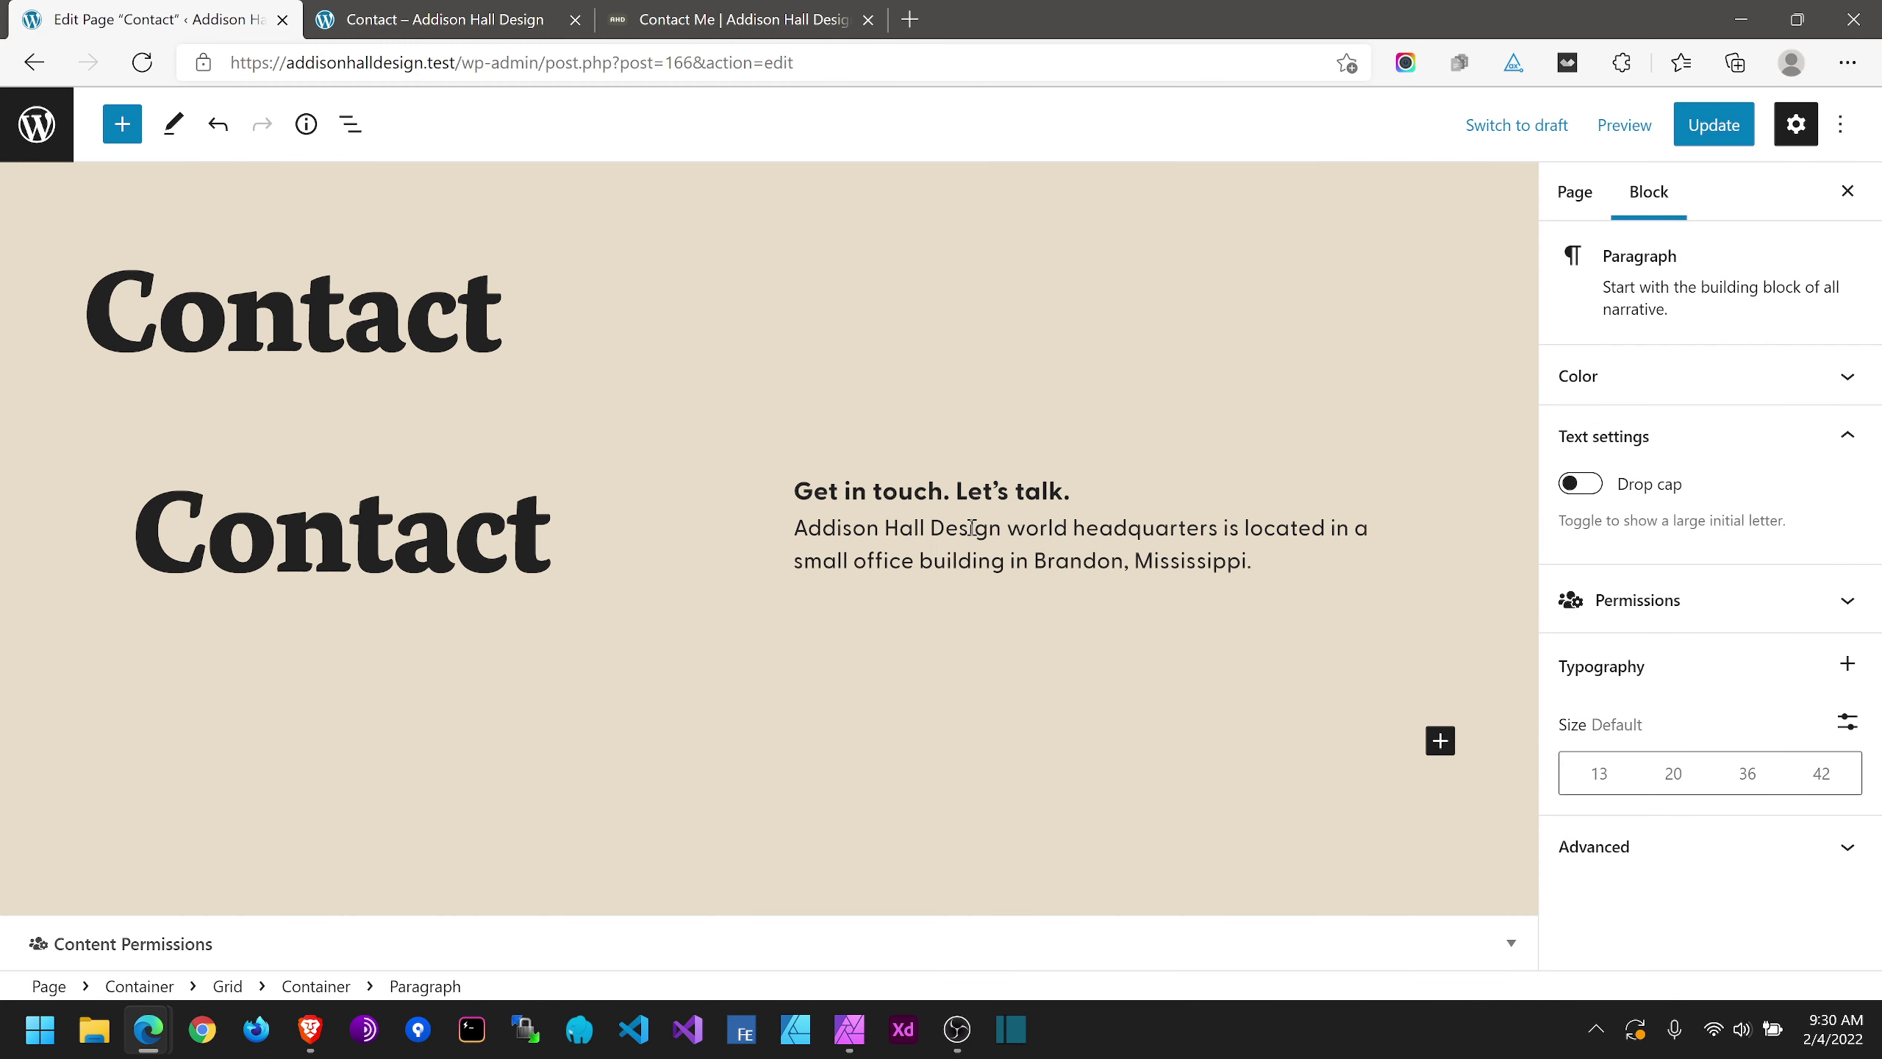
Step: Copy the company's address, e-mail and phone lines from the existing site's Contact page and return to the page editor
click(674, 8)
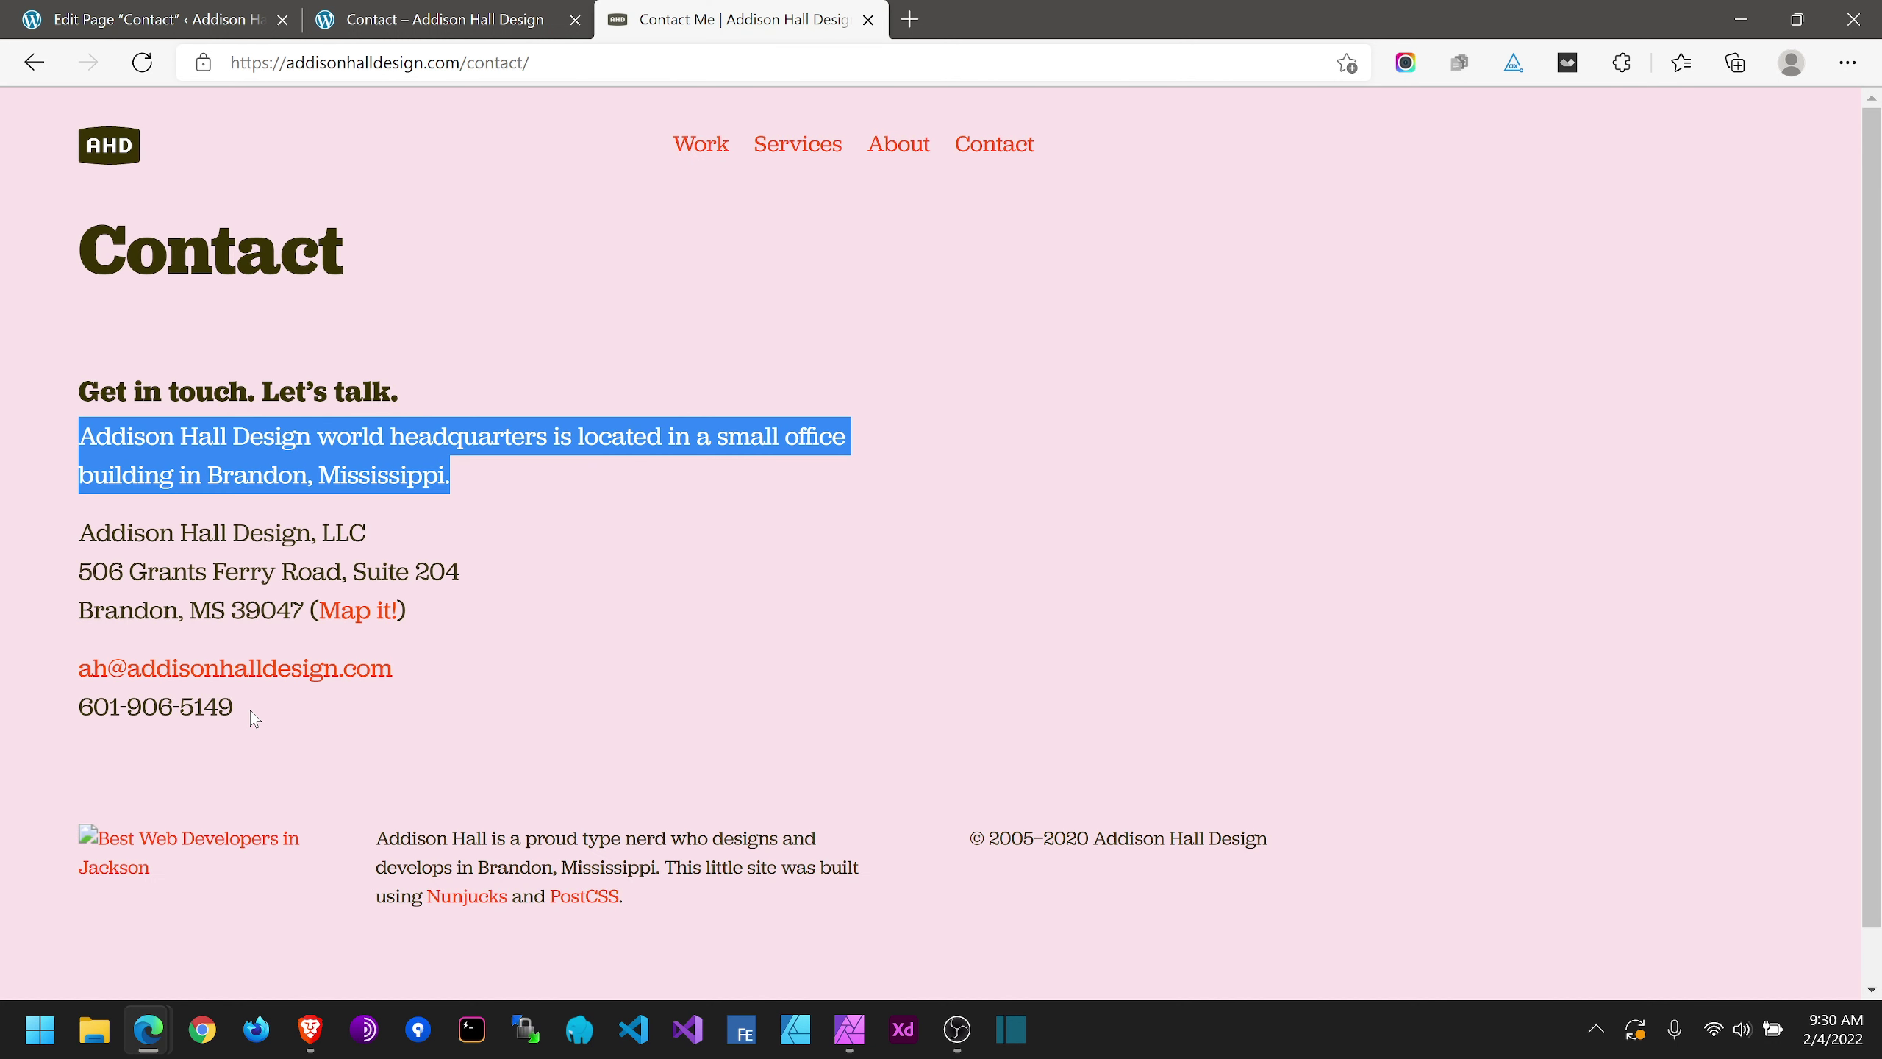
drag(250, 710, 65, 544)
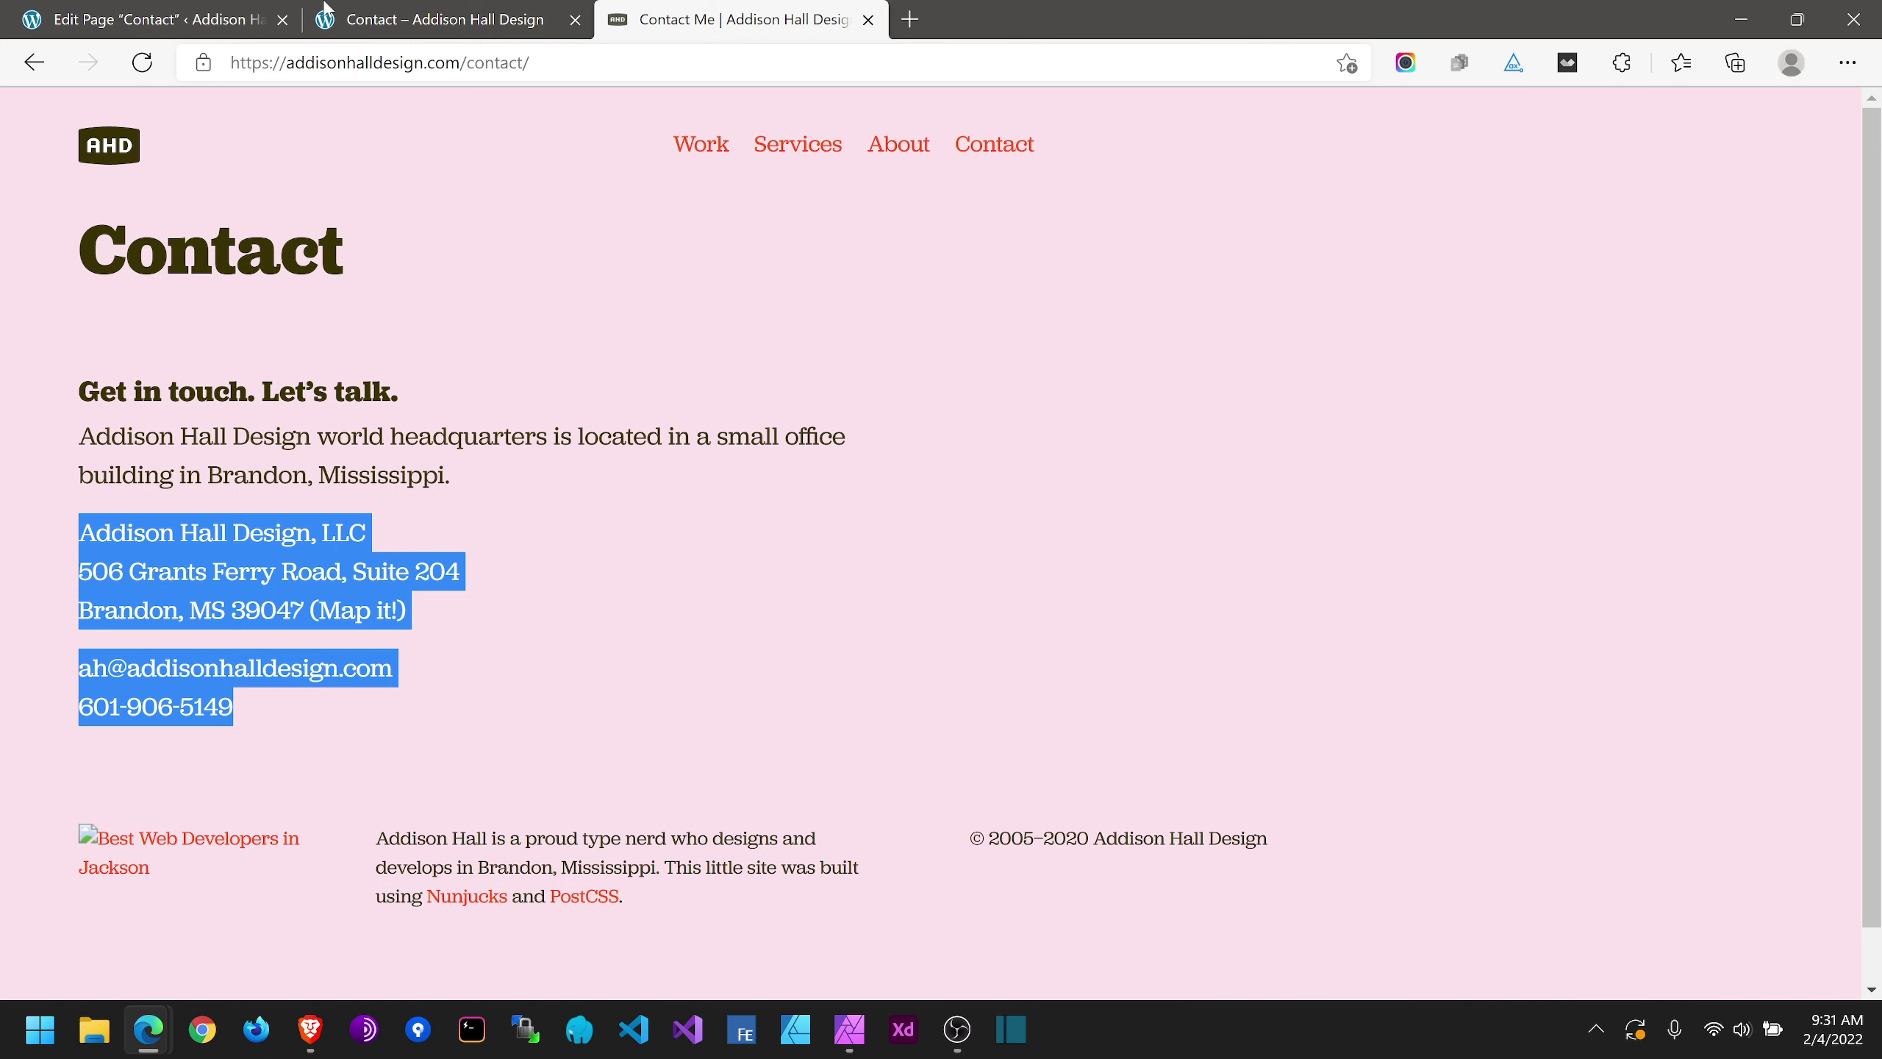
click(148, 18)
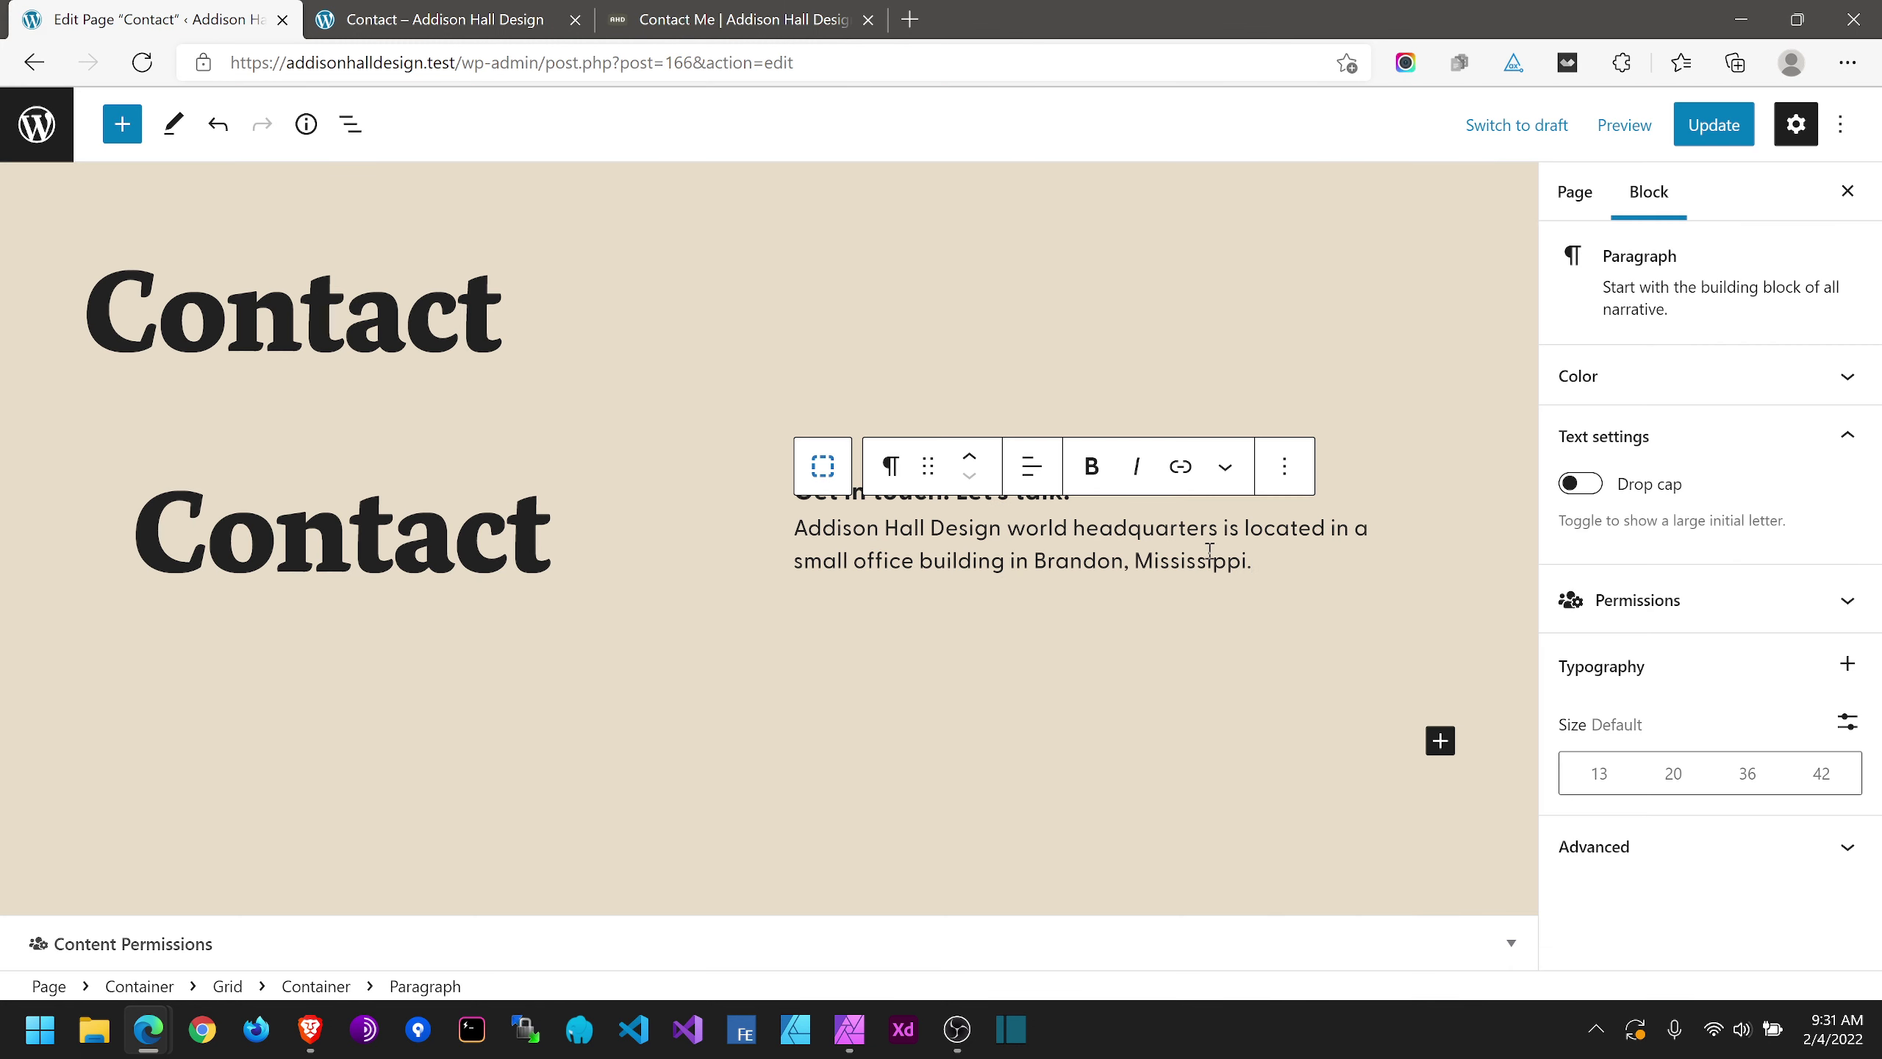
Step: Add a Container block below the page heading and apply the page-content global style to it
click(1413, 747)
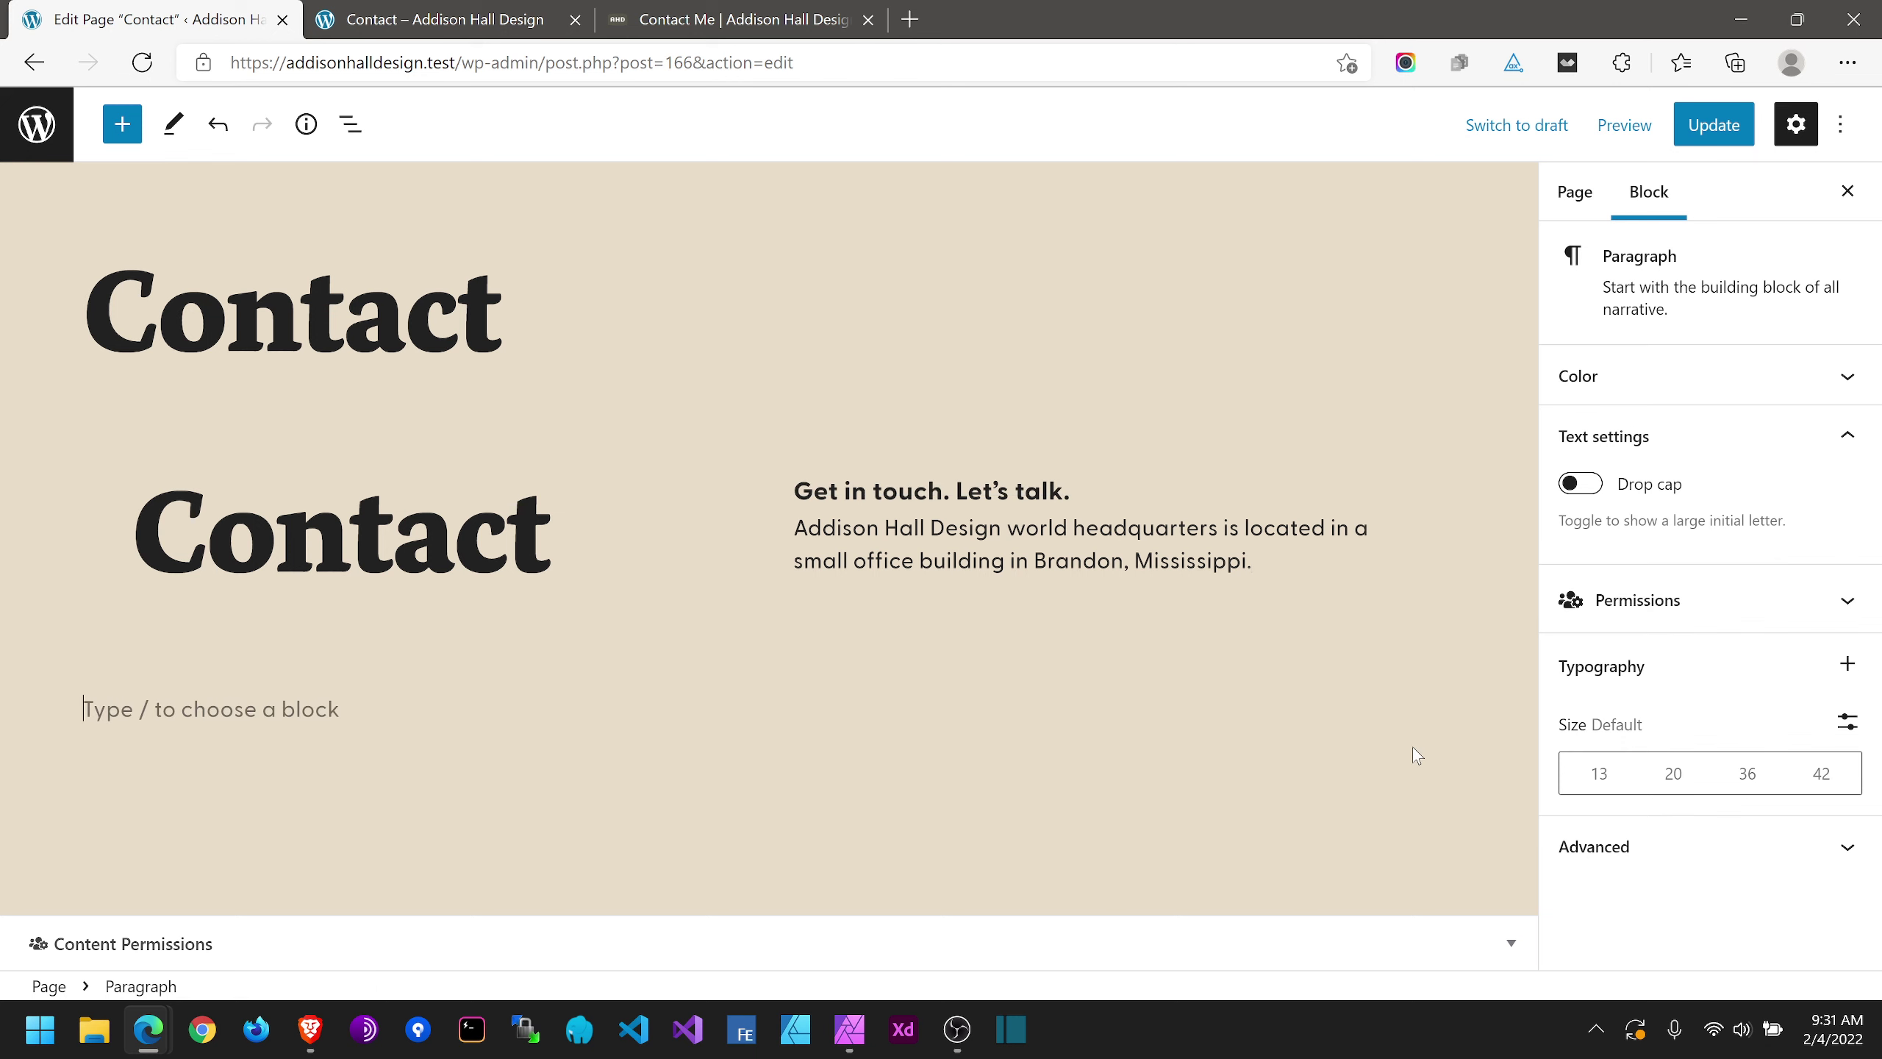
text(/cont)
key(Return)
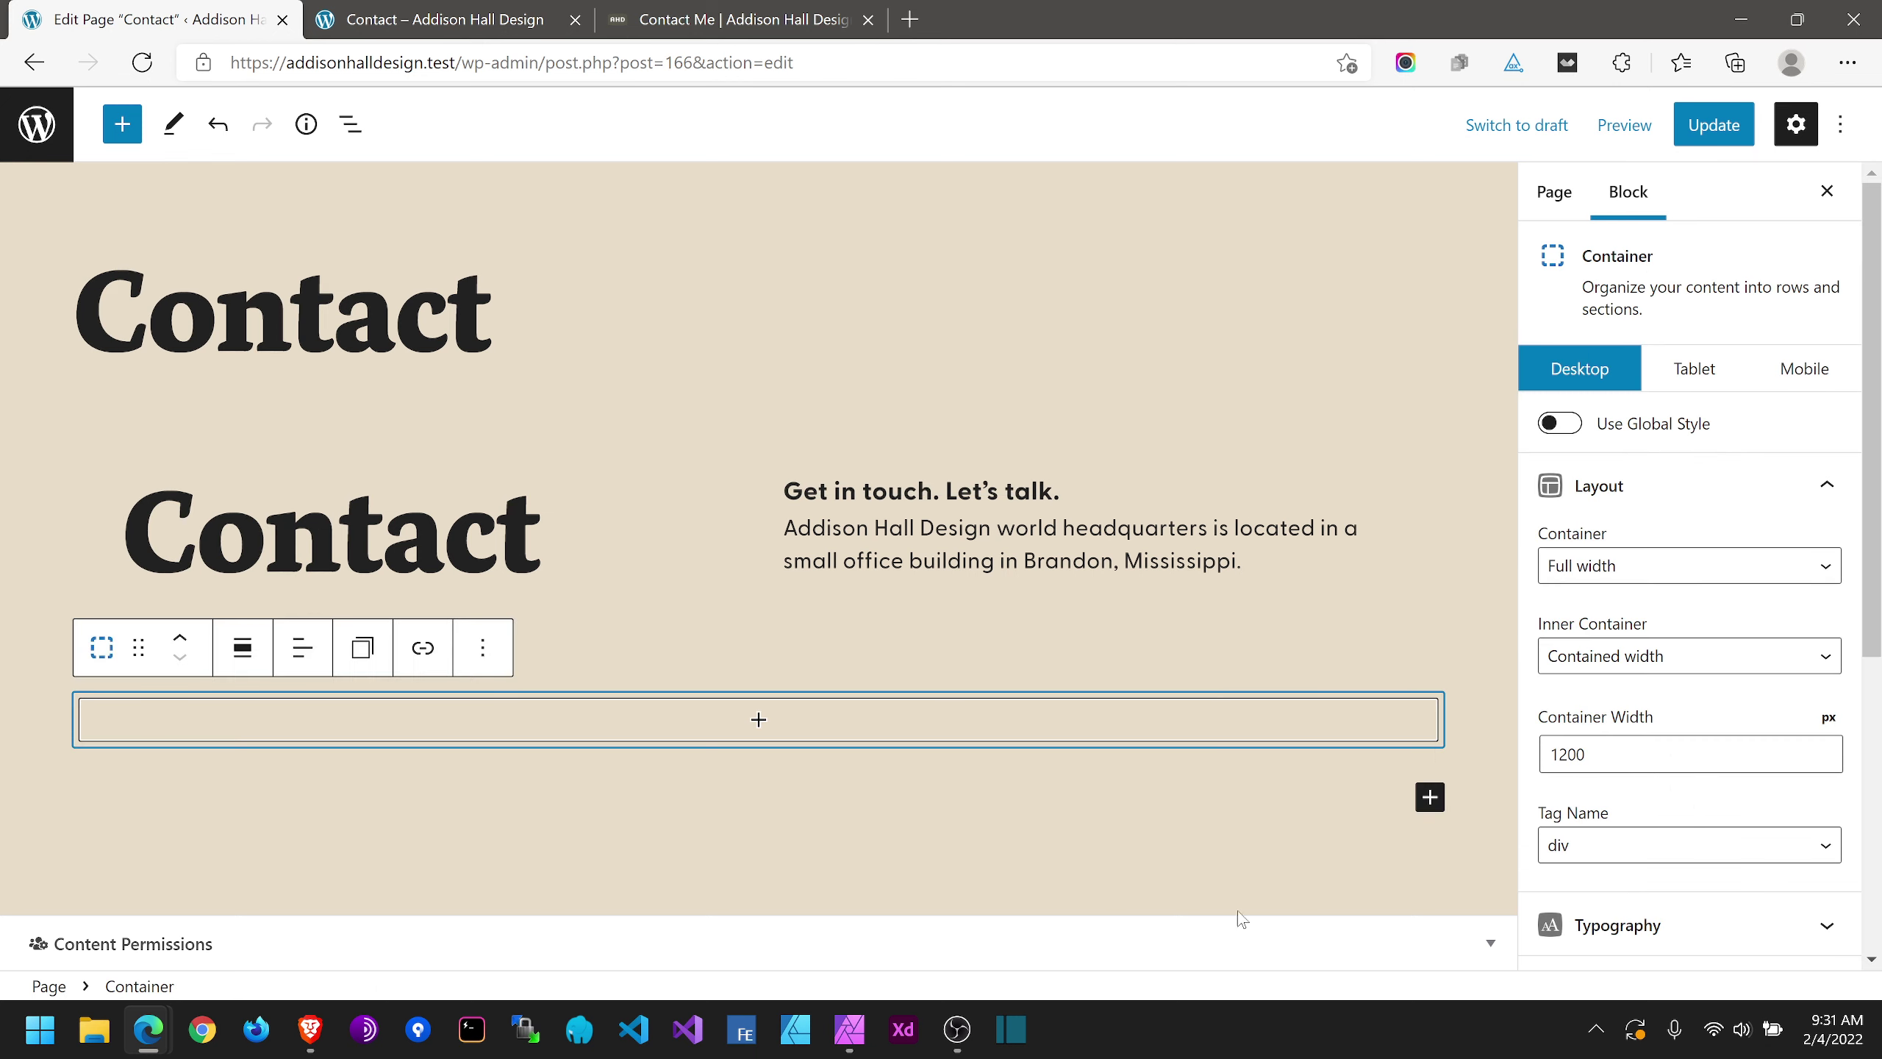
click(1559, 426)
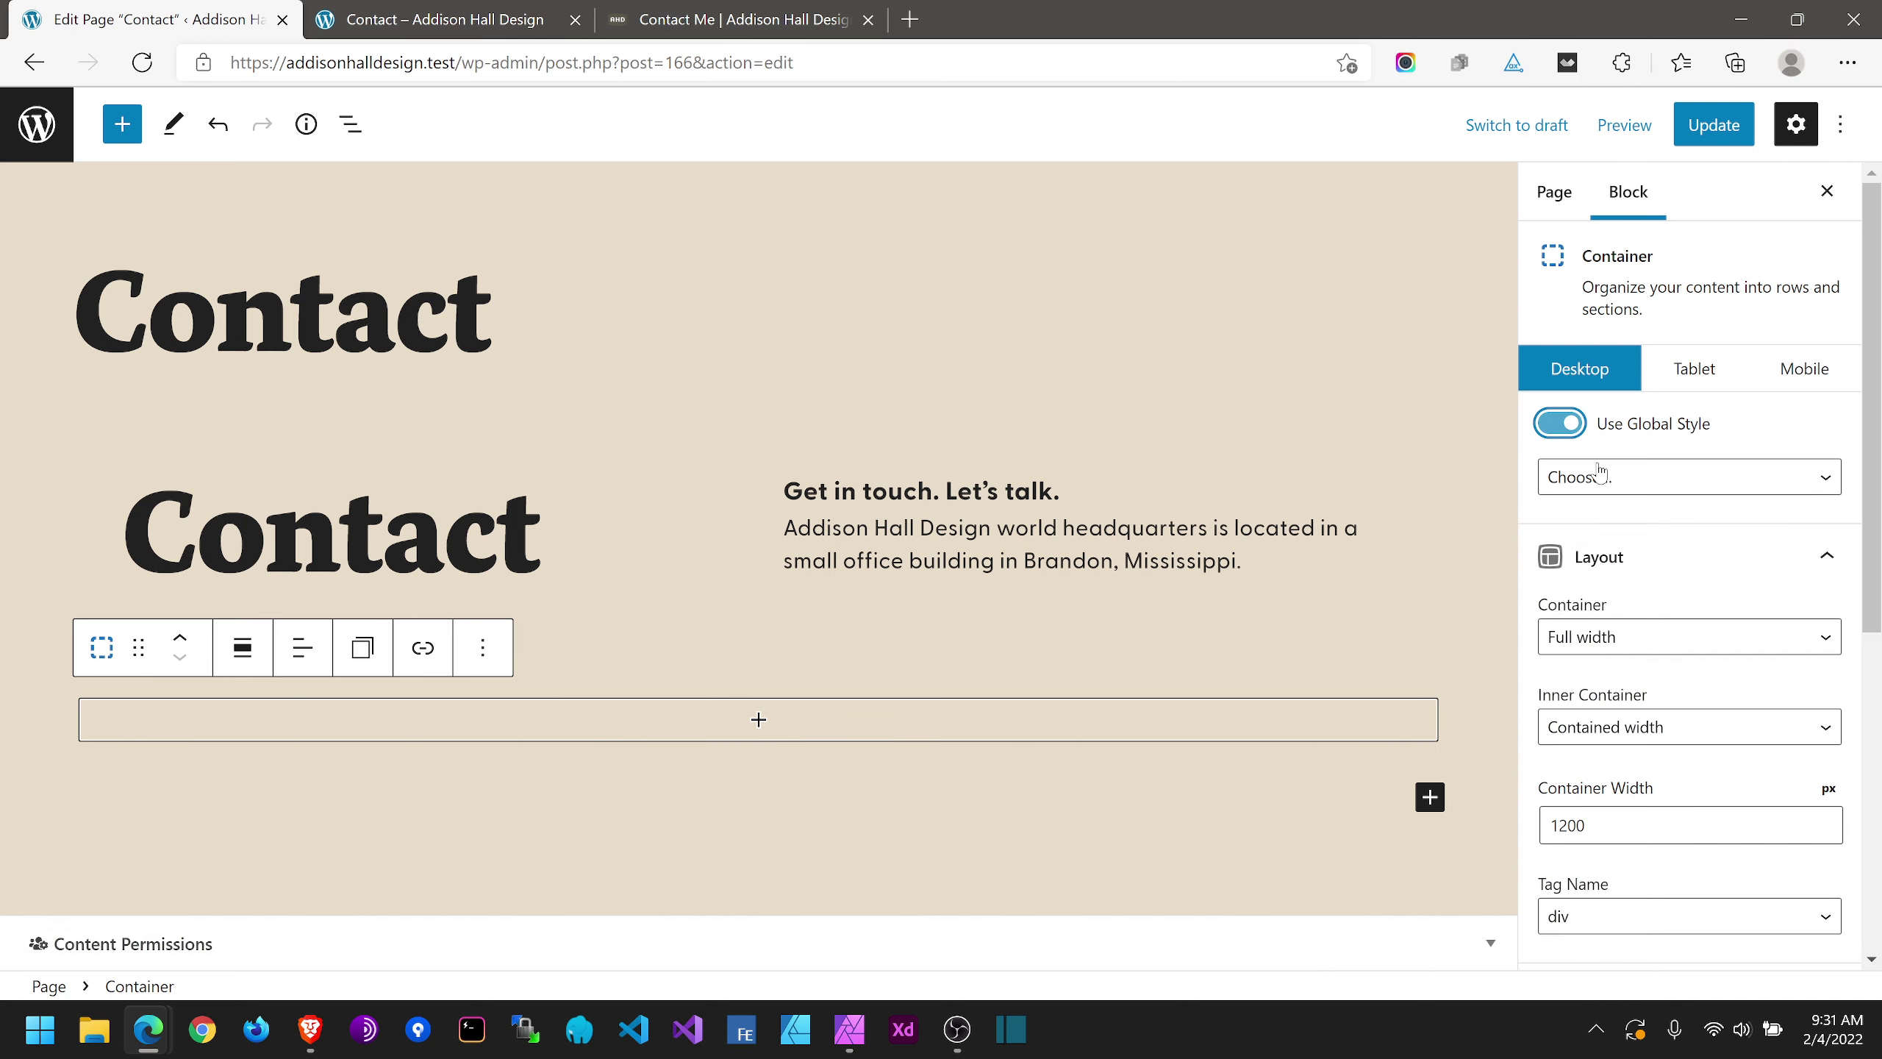
click(1601, 474)
click(1573, 619)
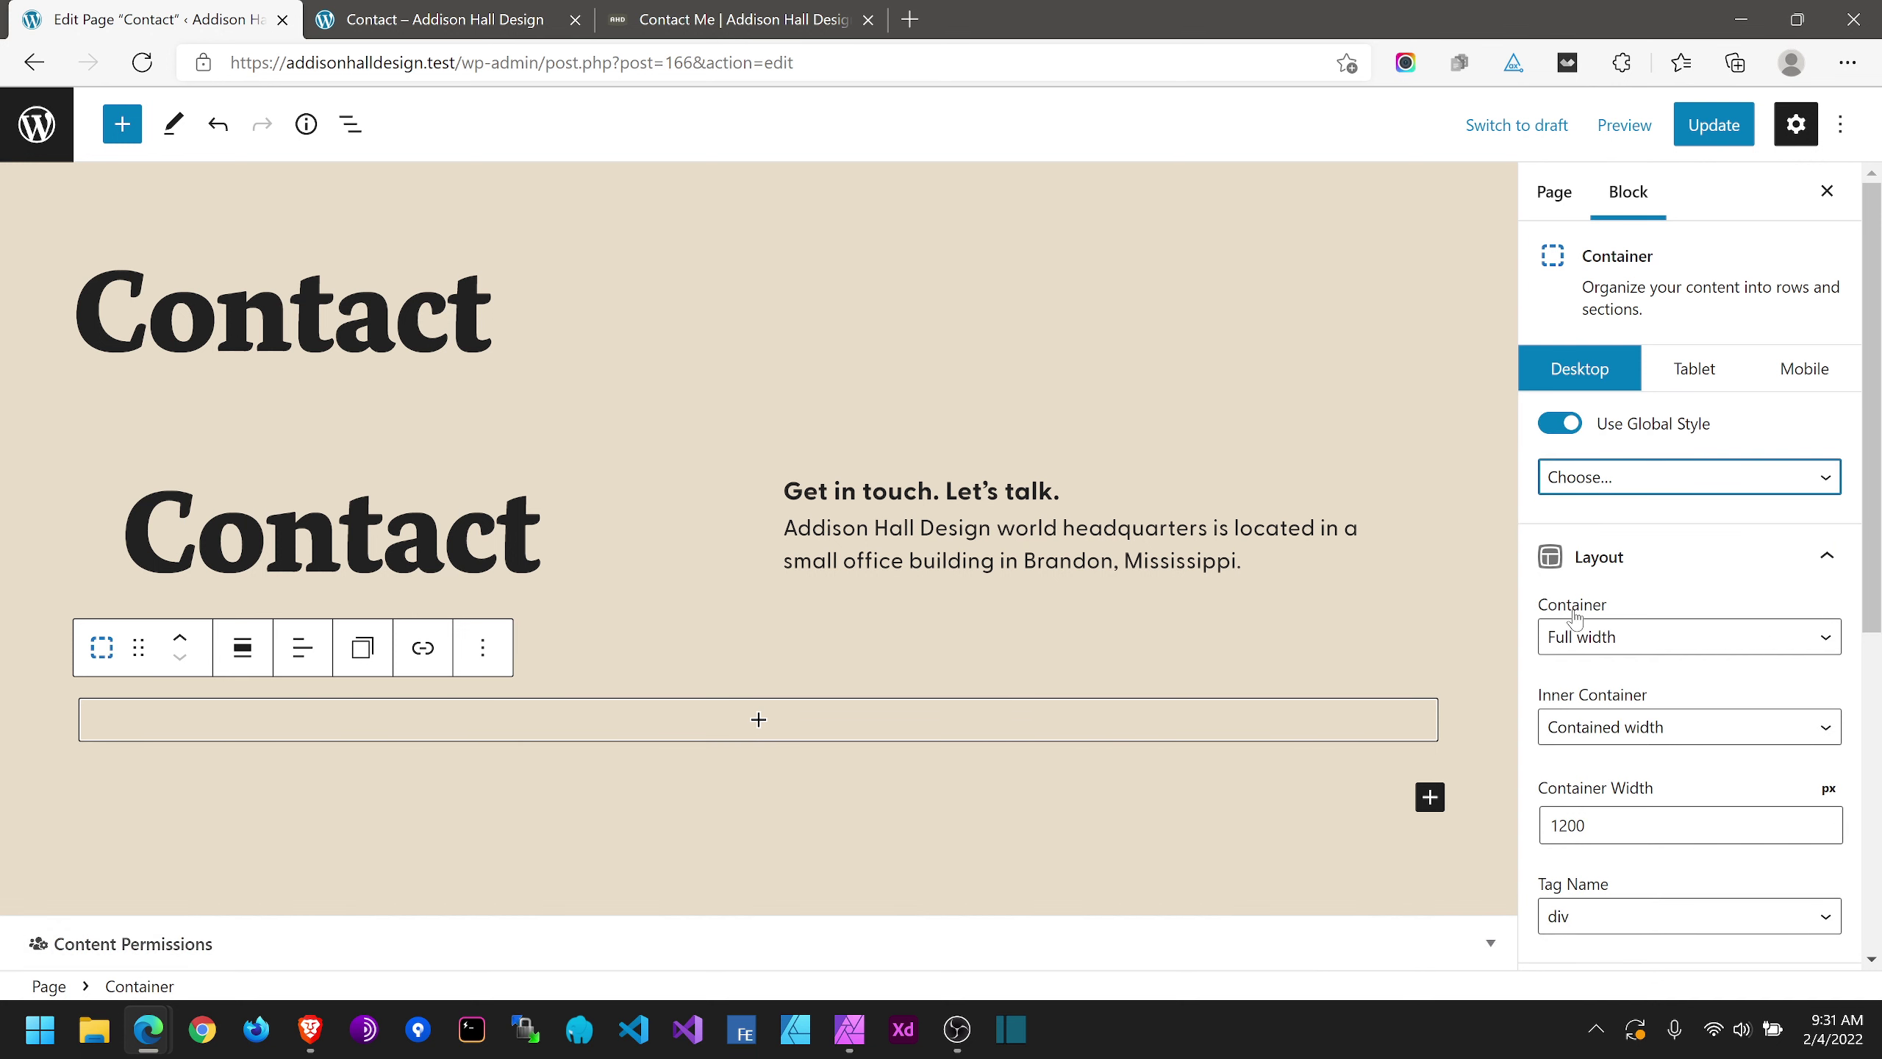
Step: Insert a single-column Grid block inside the page-content container
click(495, 788)
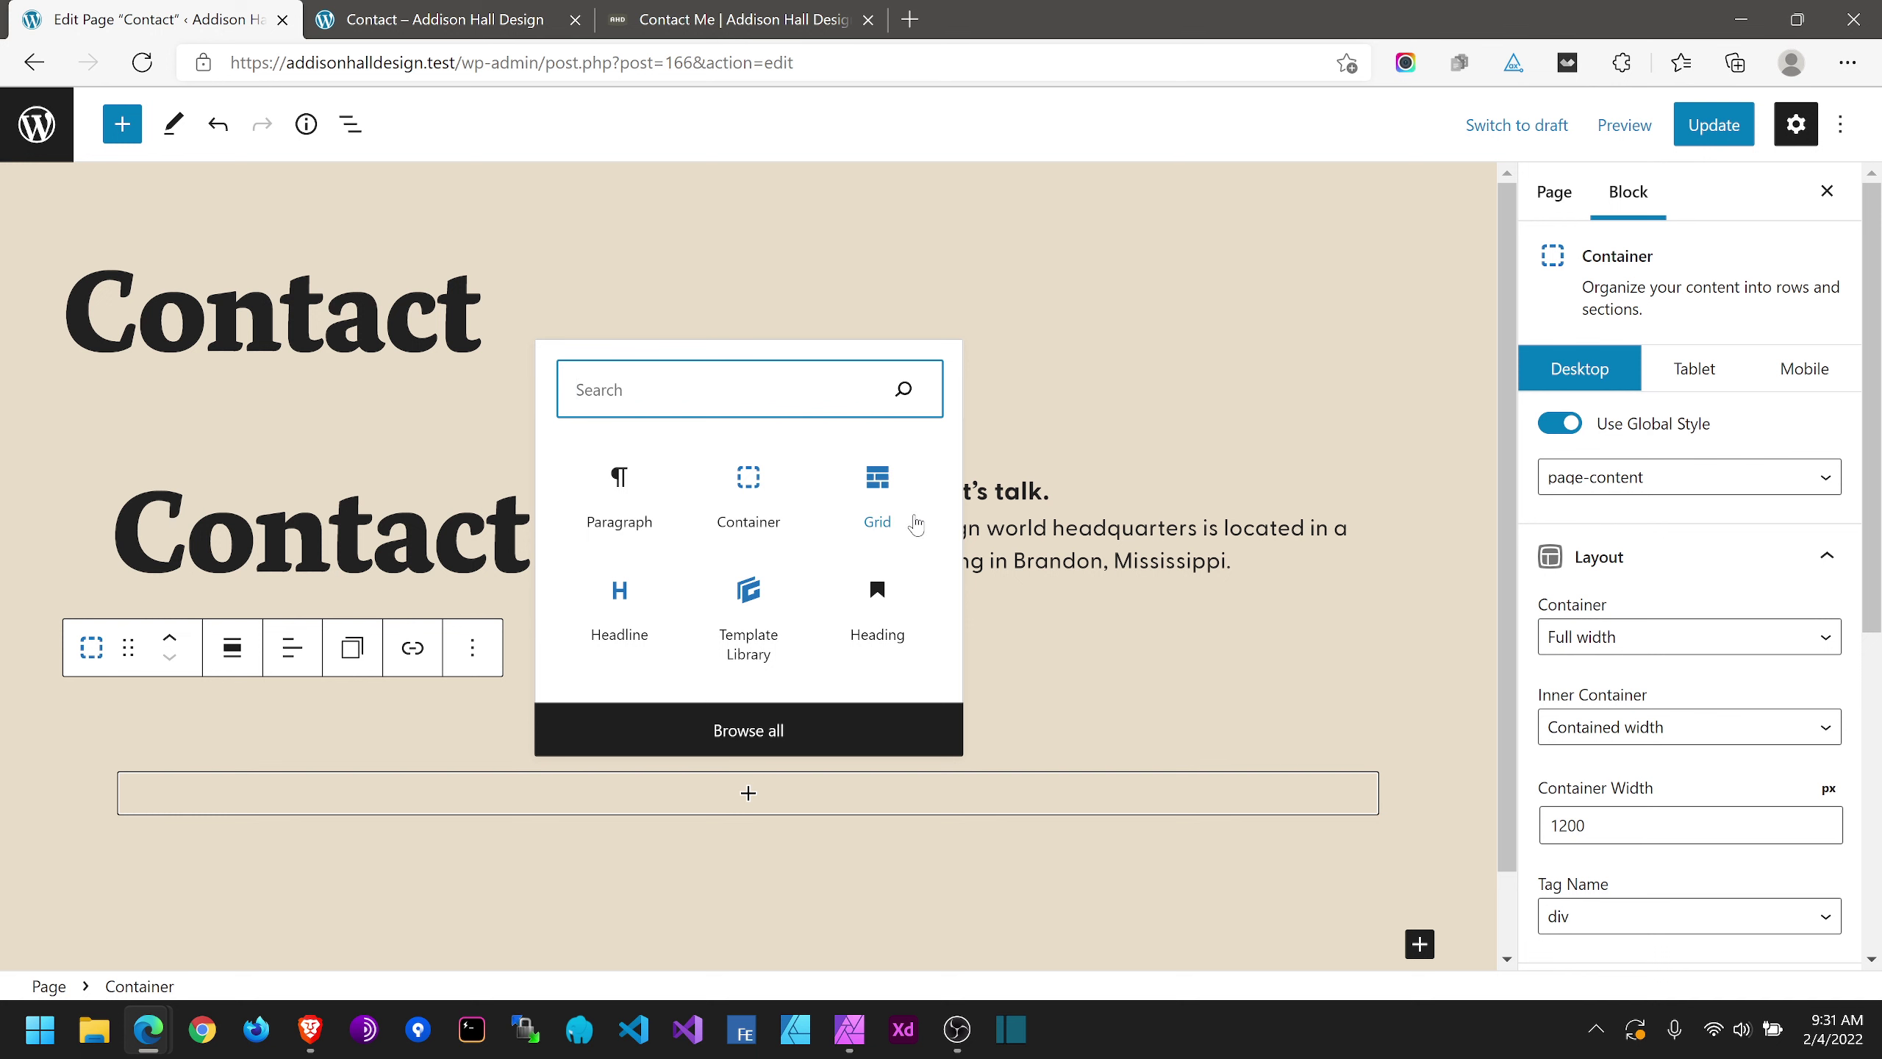
click(875, 482)
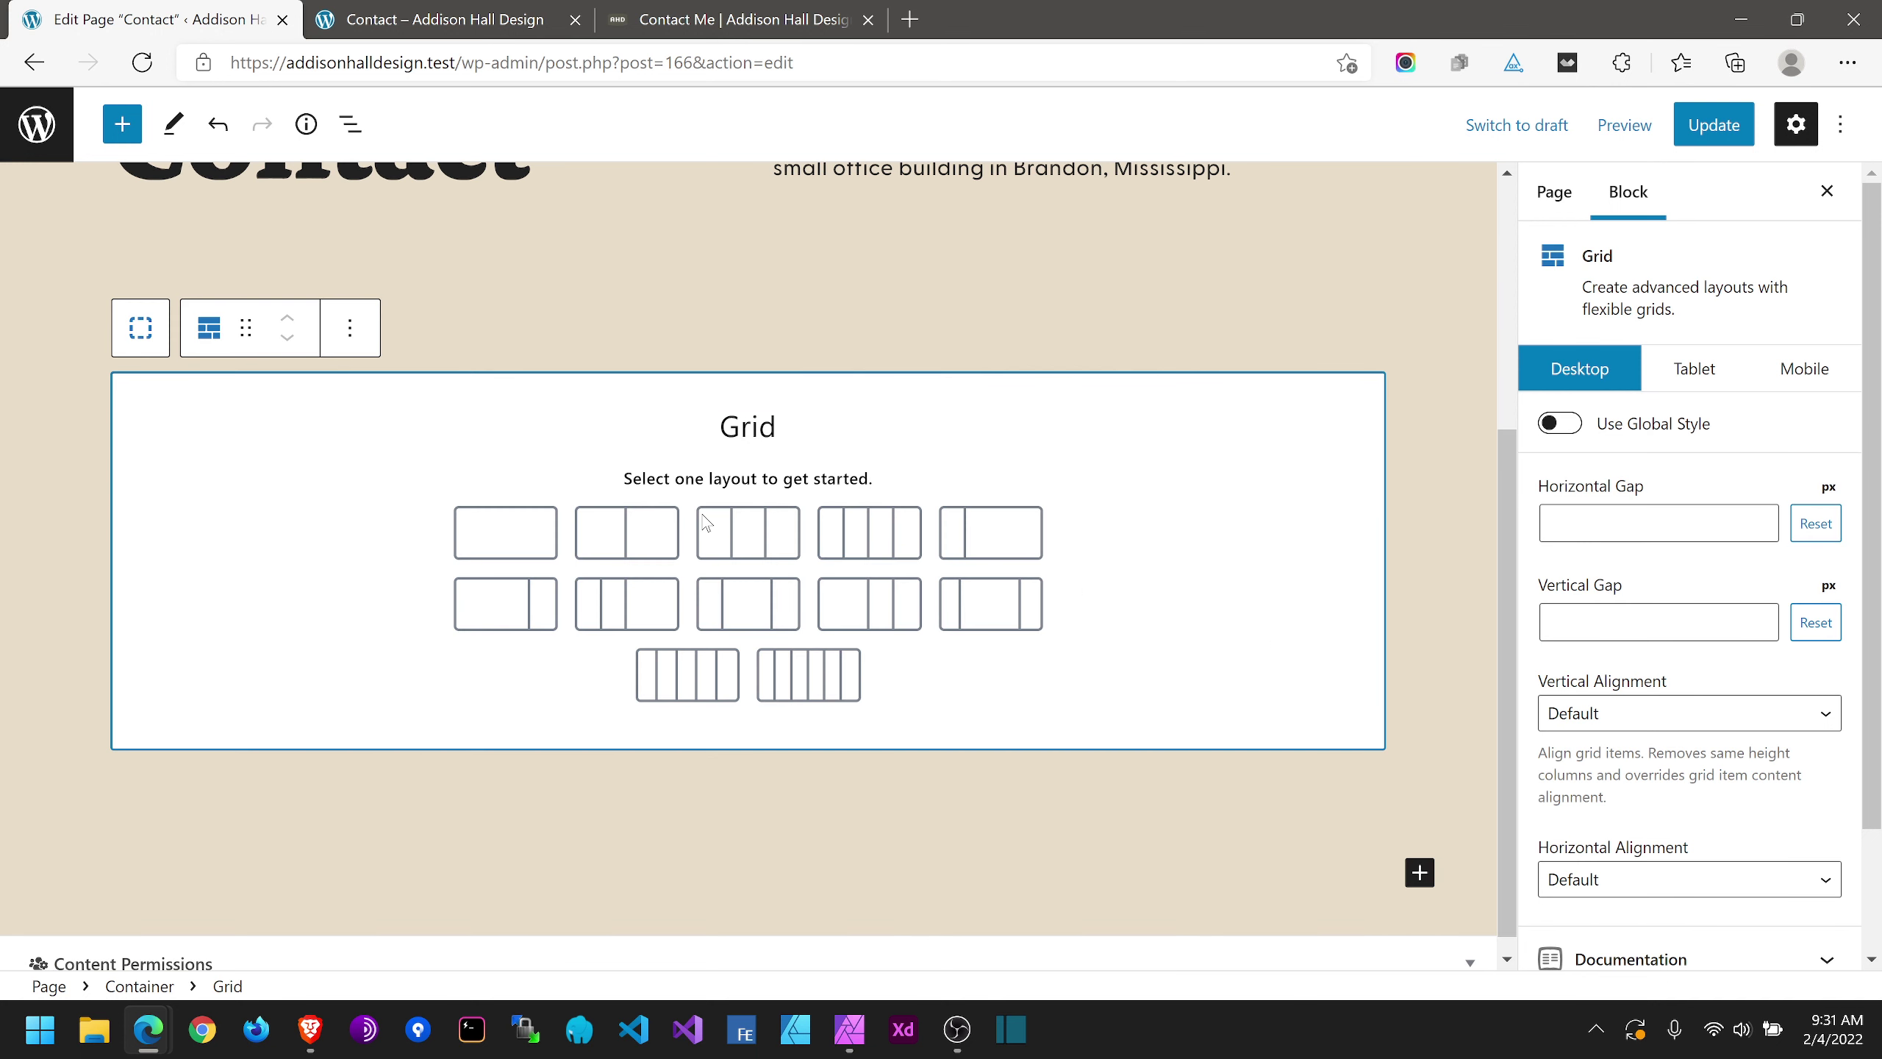
click(508, 541)
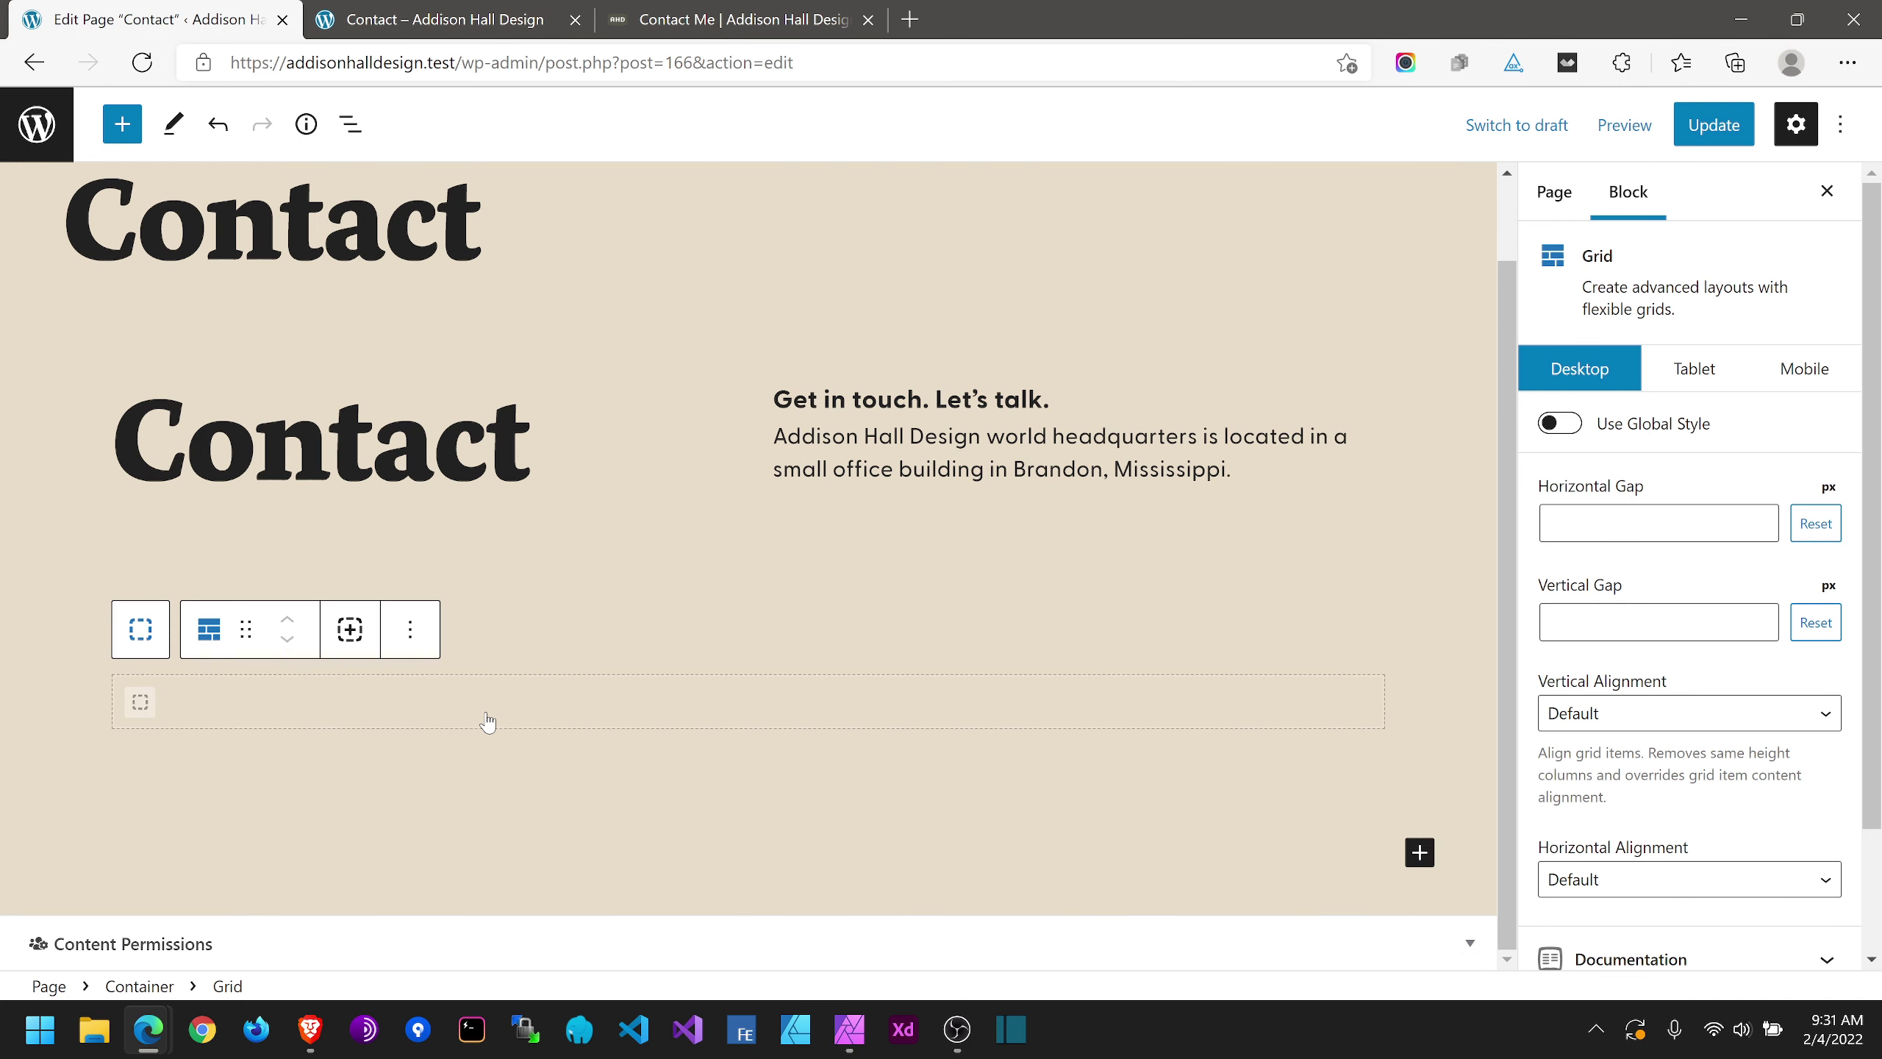
Step: Add a Paragraph block in the grid's container and paste the copied address, e-mail and phone lines into it
click(221, 708)
click(220, 708)
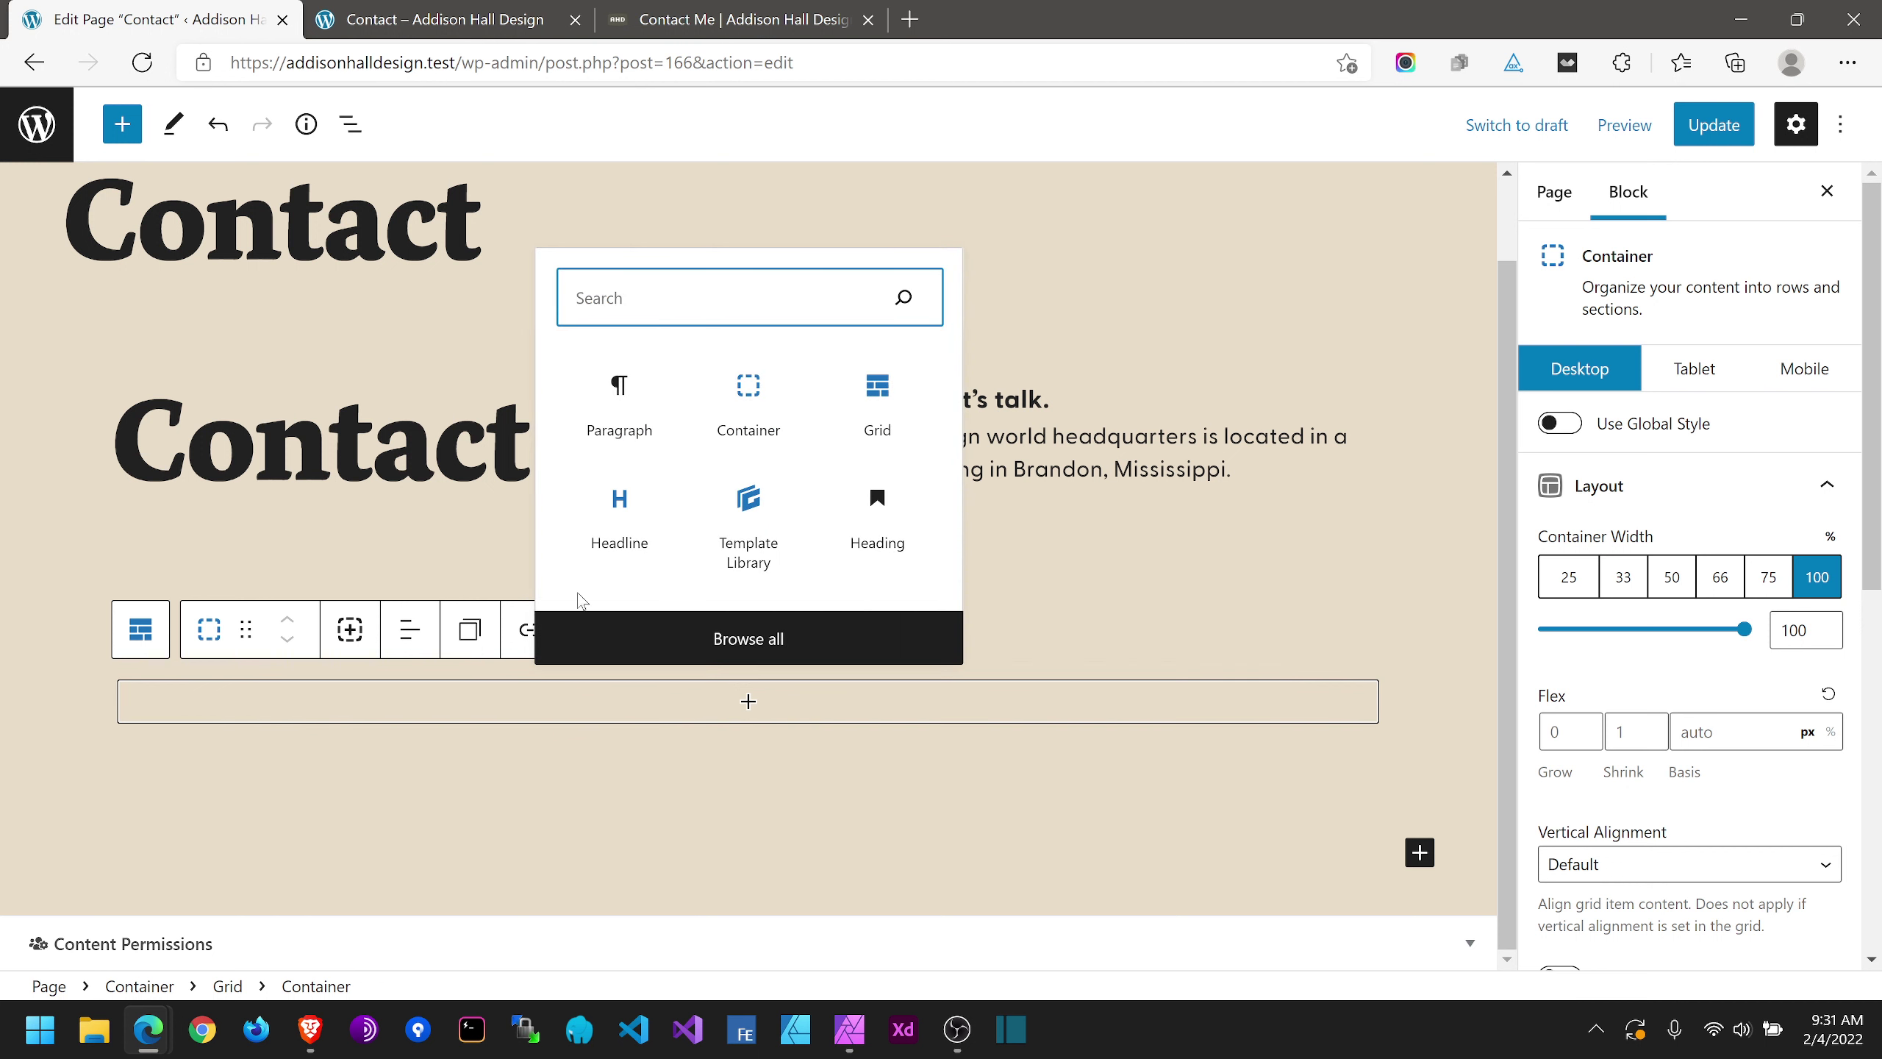
click(645, 404)
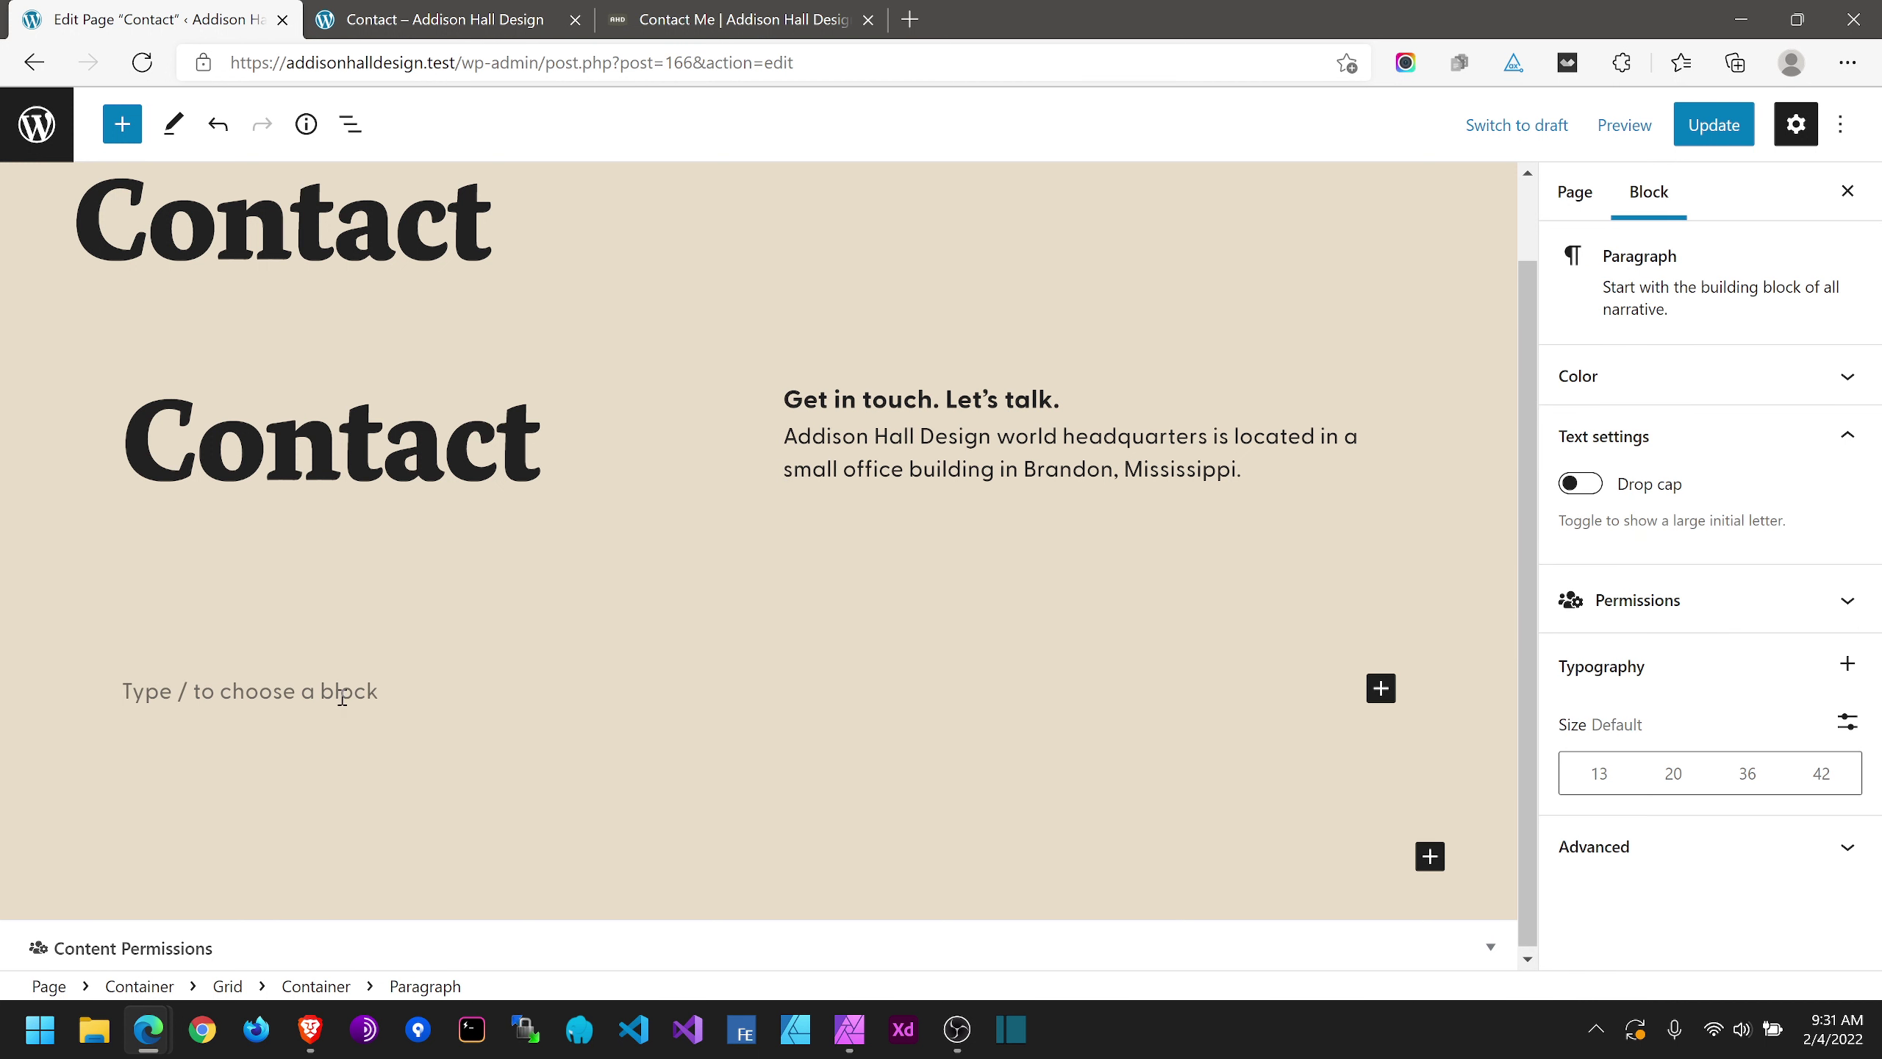
key(ctrl+v)
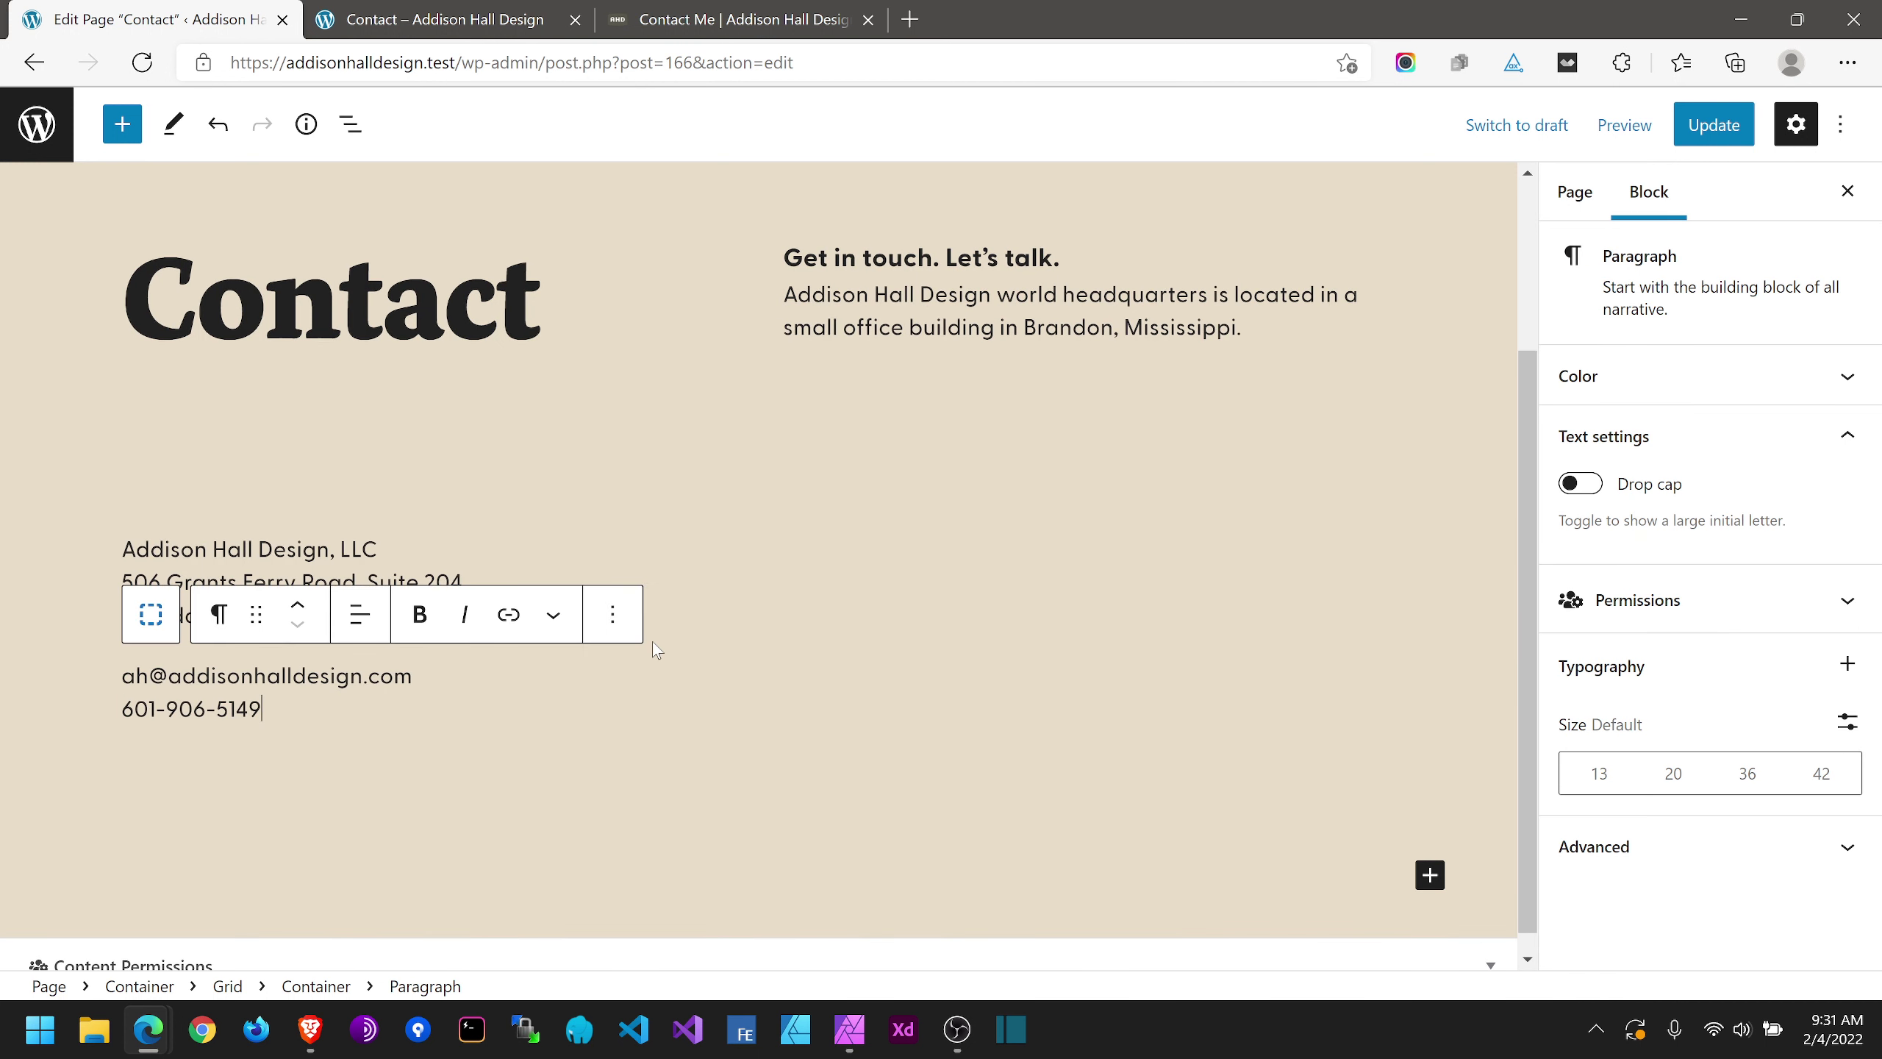
Step: Update the Contact page and reload its front-end view to check the new heading and contact details
scroll(840, 555, up, 1)
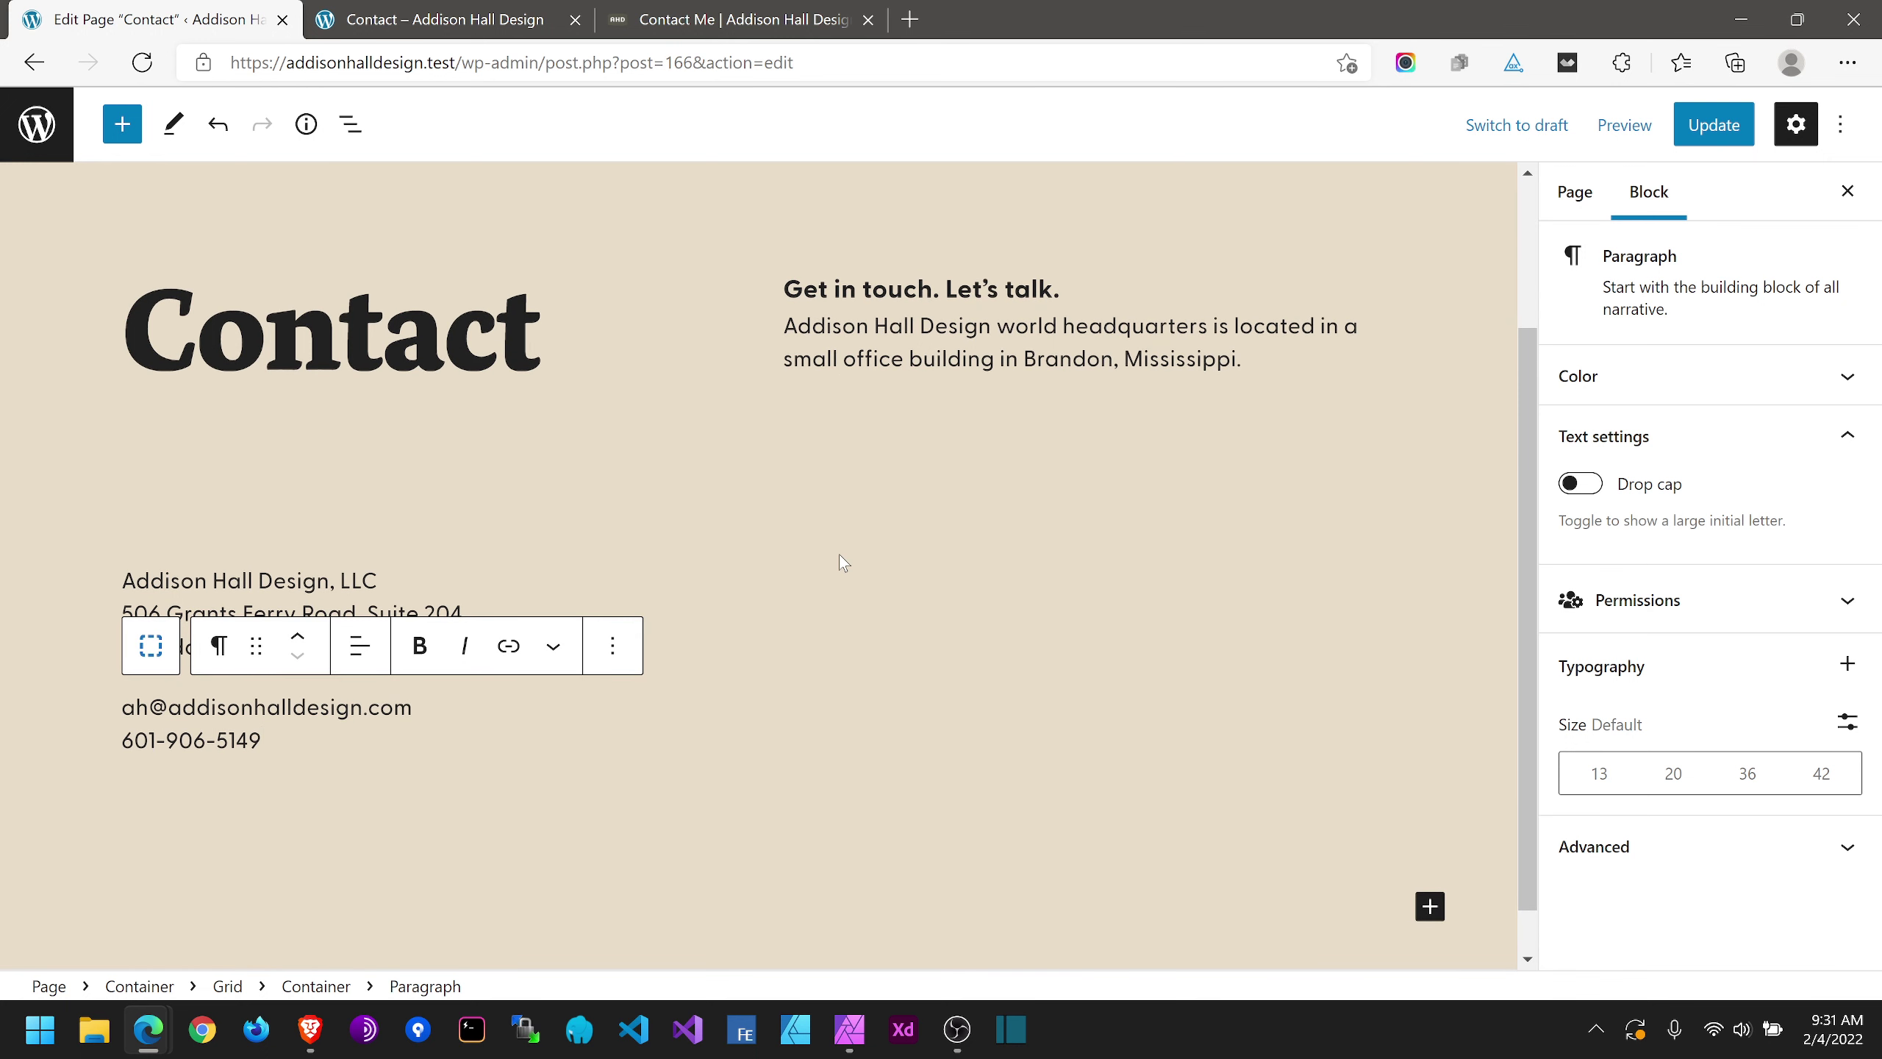
click(1726, 131)
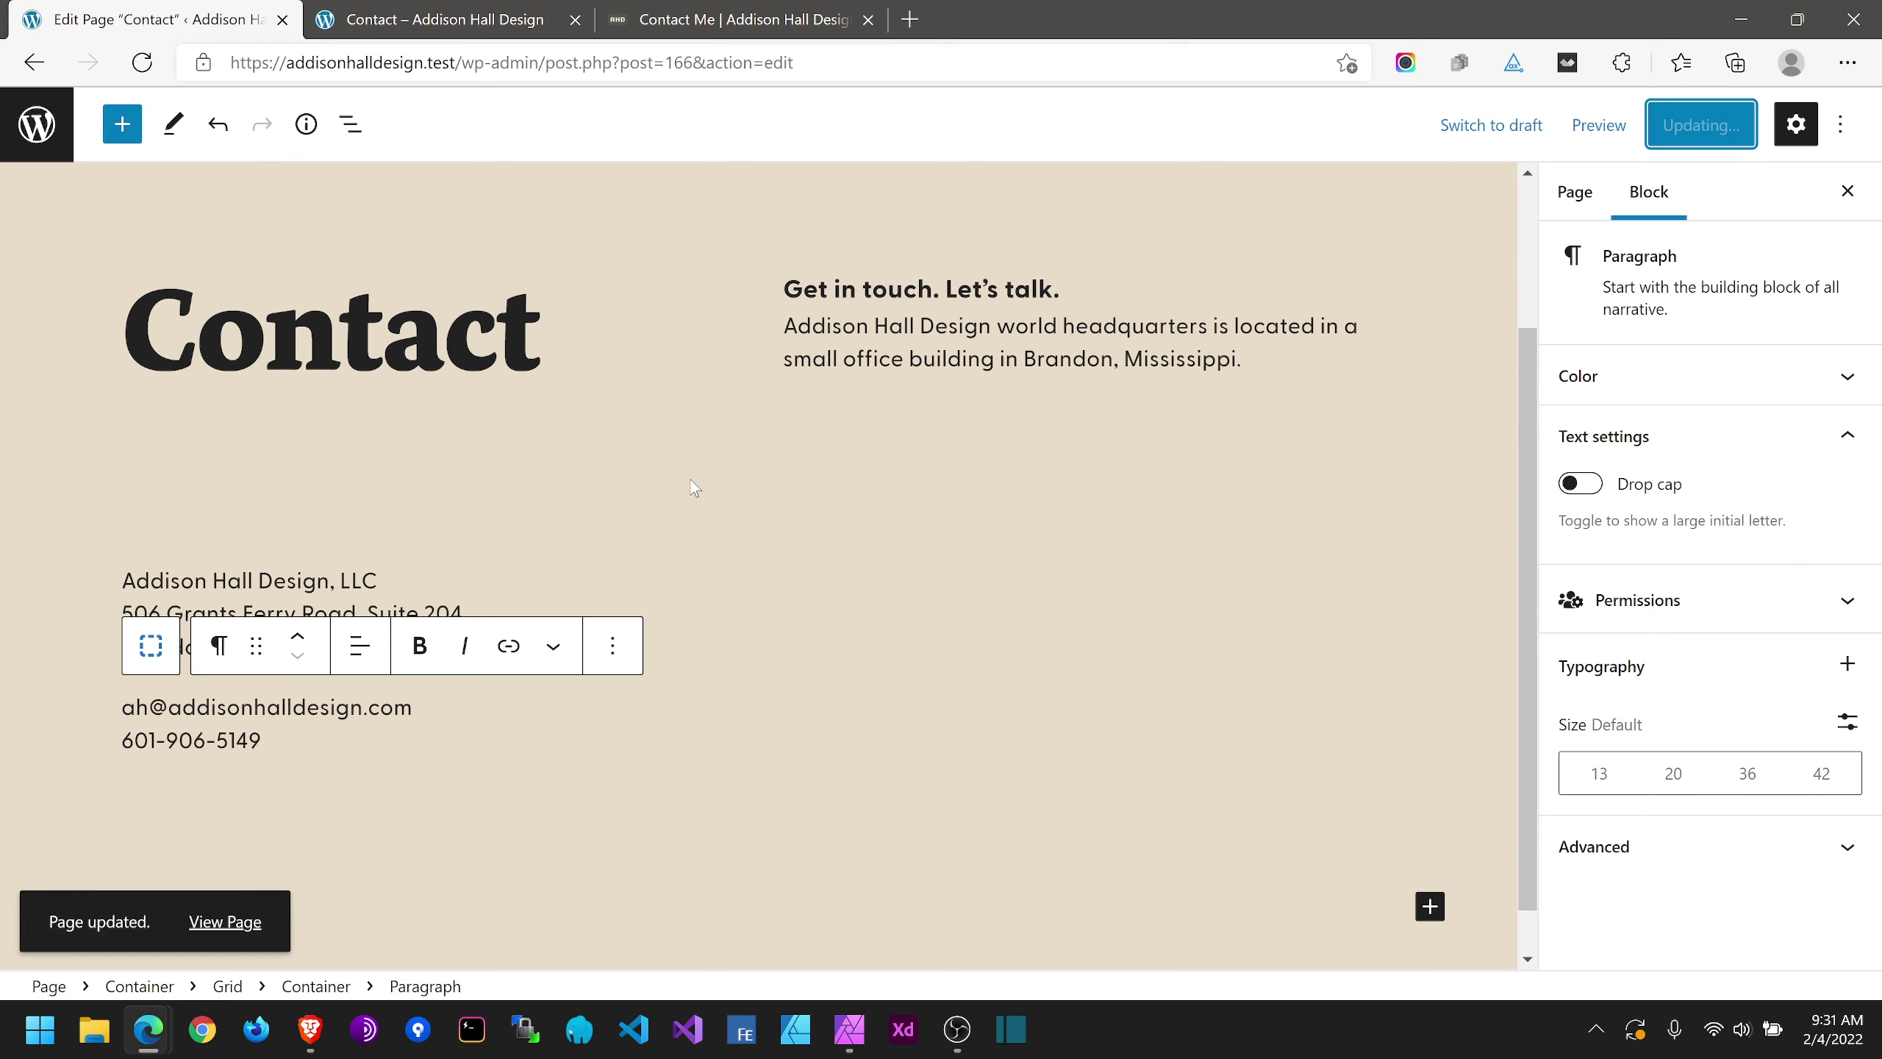
click(438, 19)
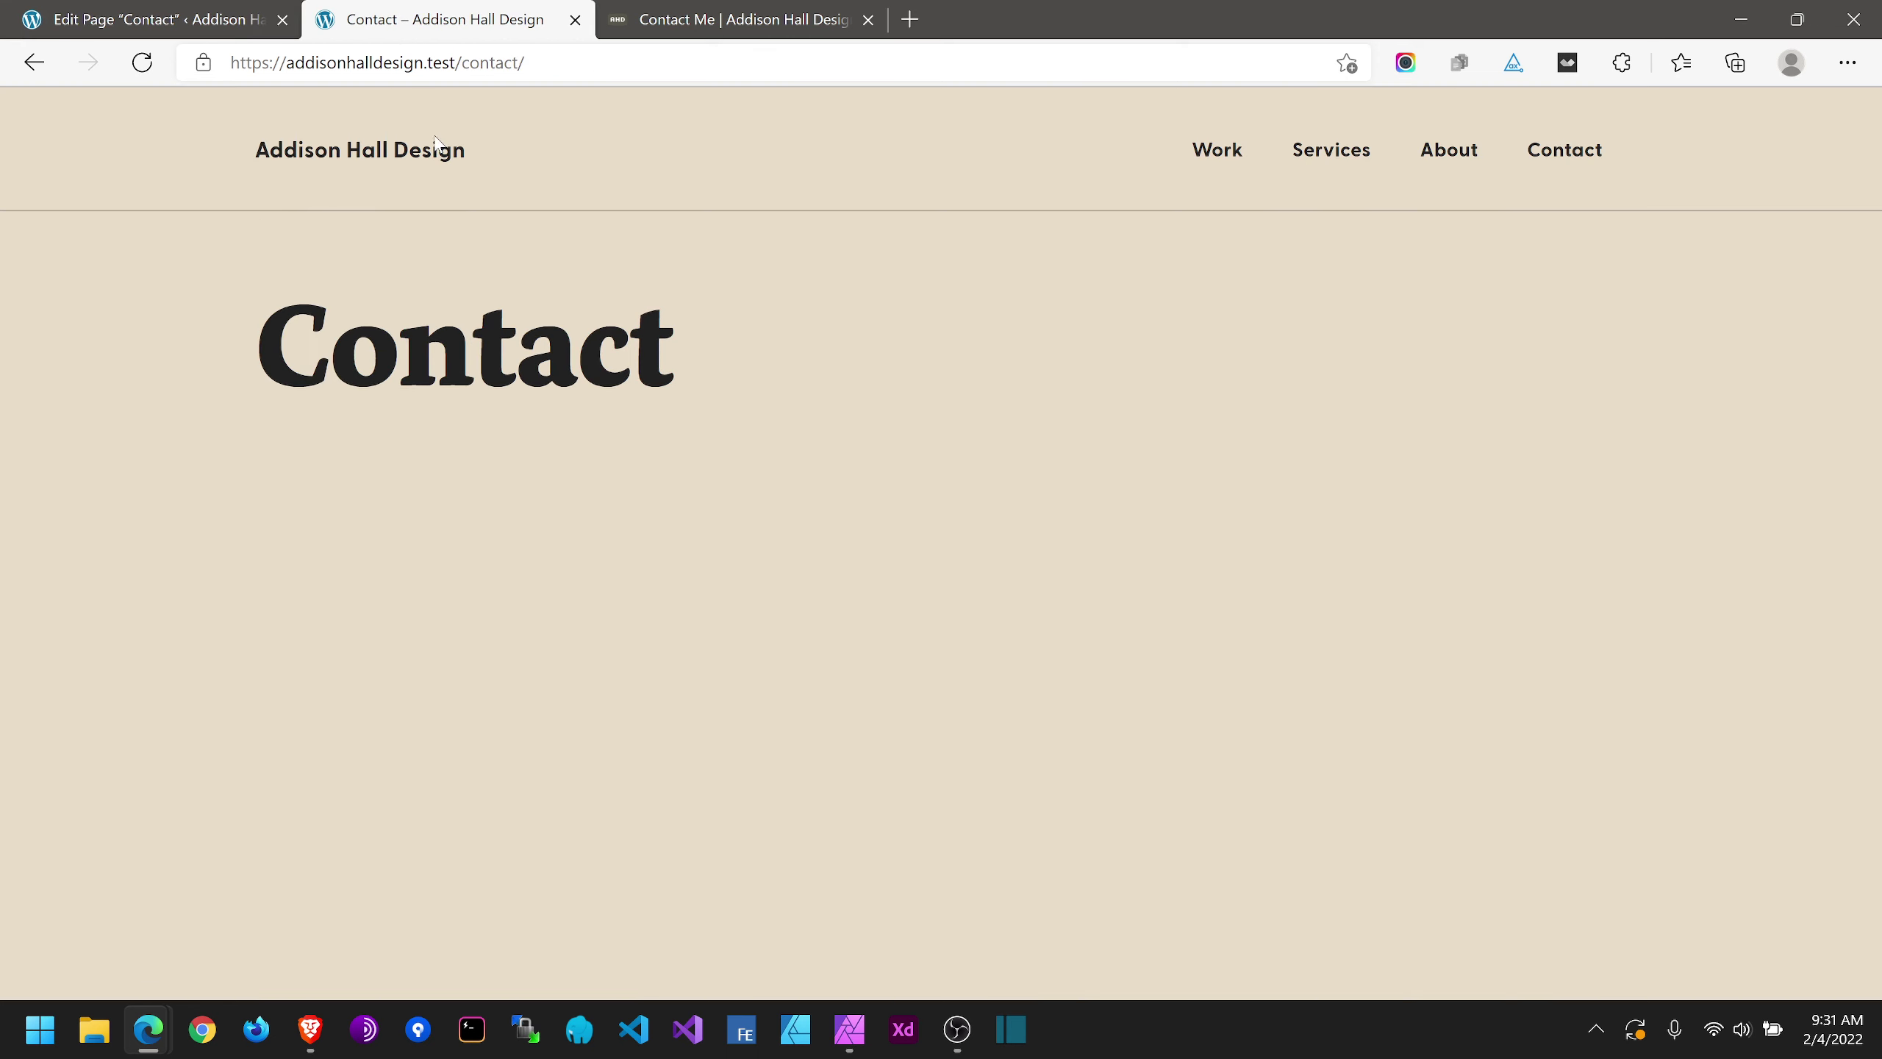
click(142, 63)
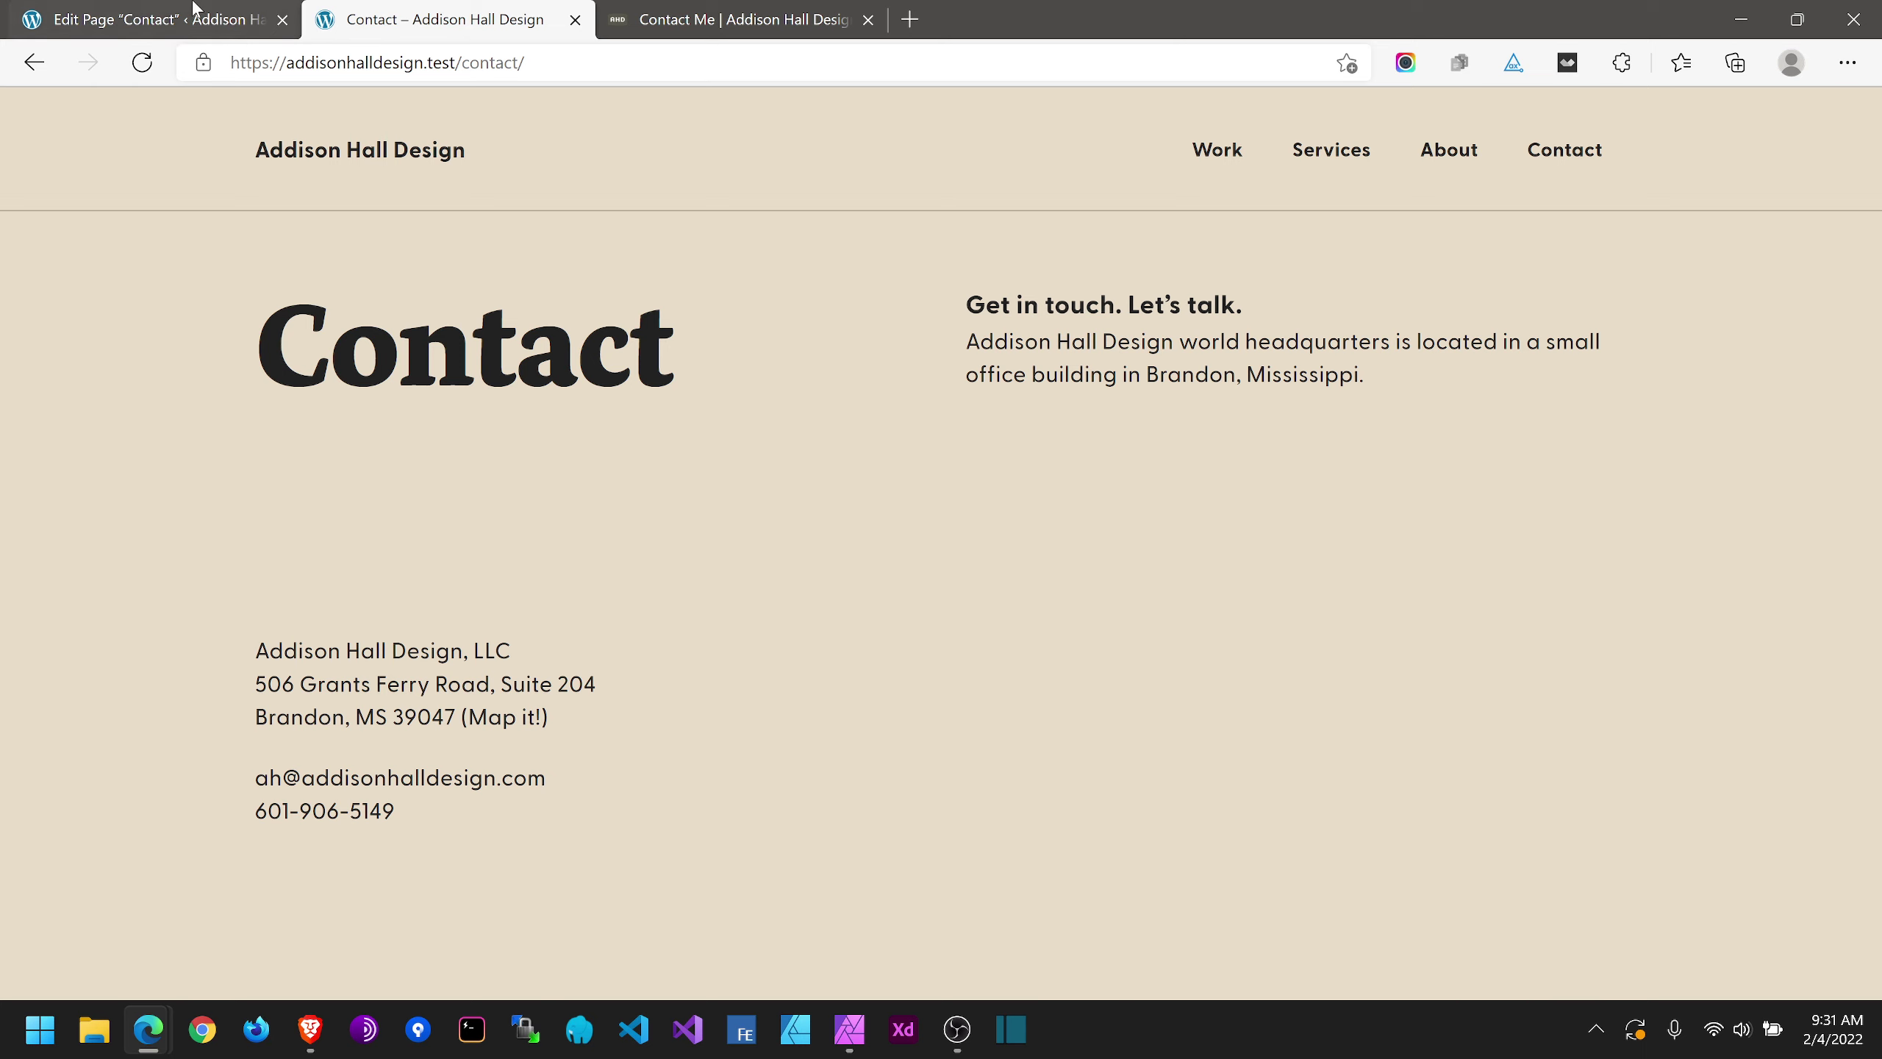
Step: Return to the page editor and set the width of the container holding the contact details to 50%
key(ctrl+shift+Tab)
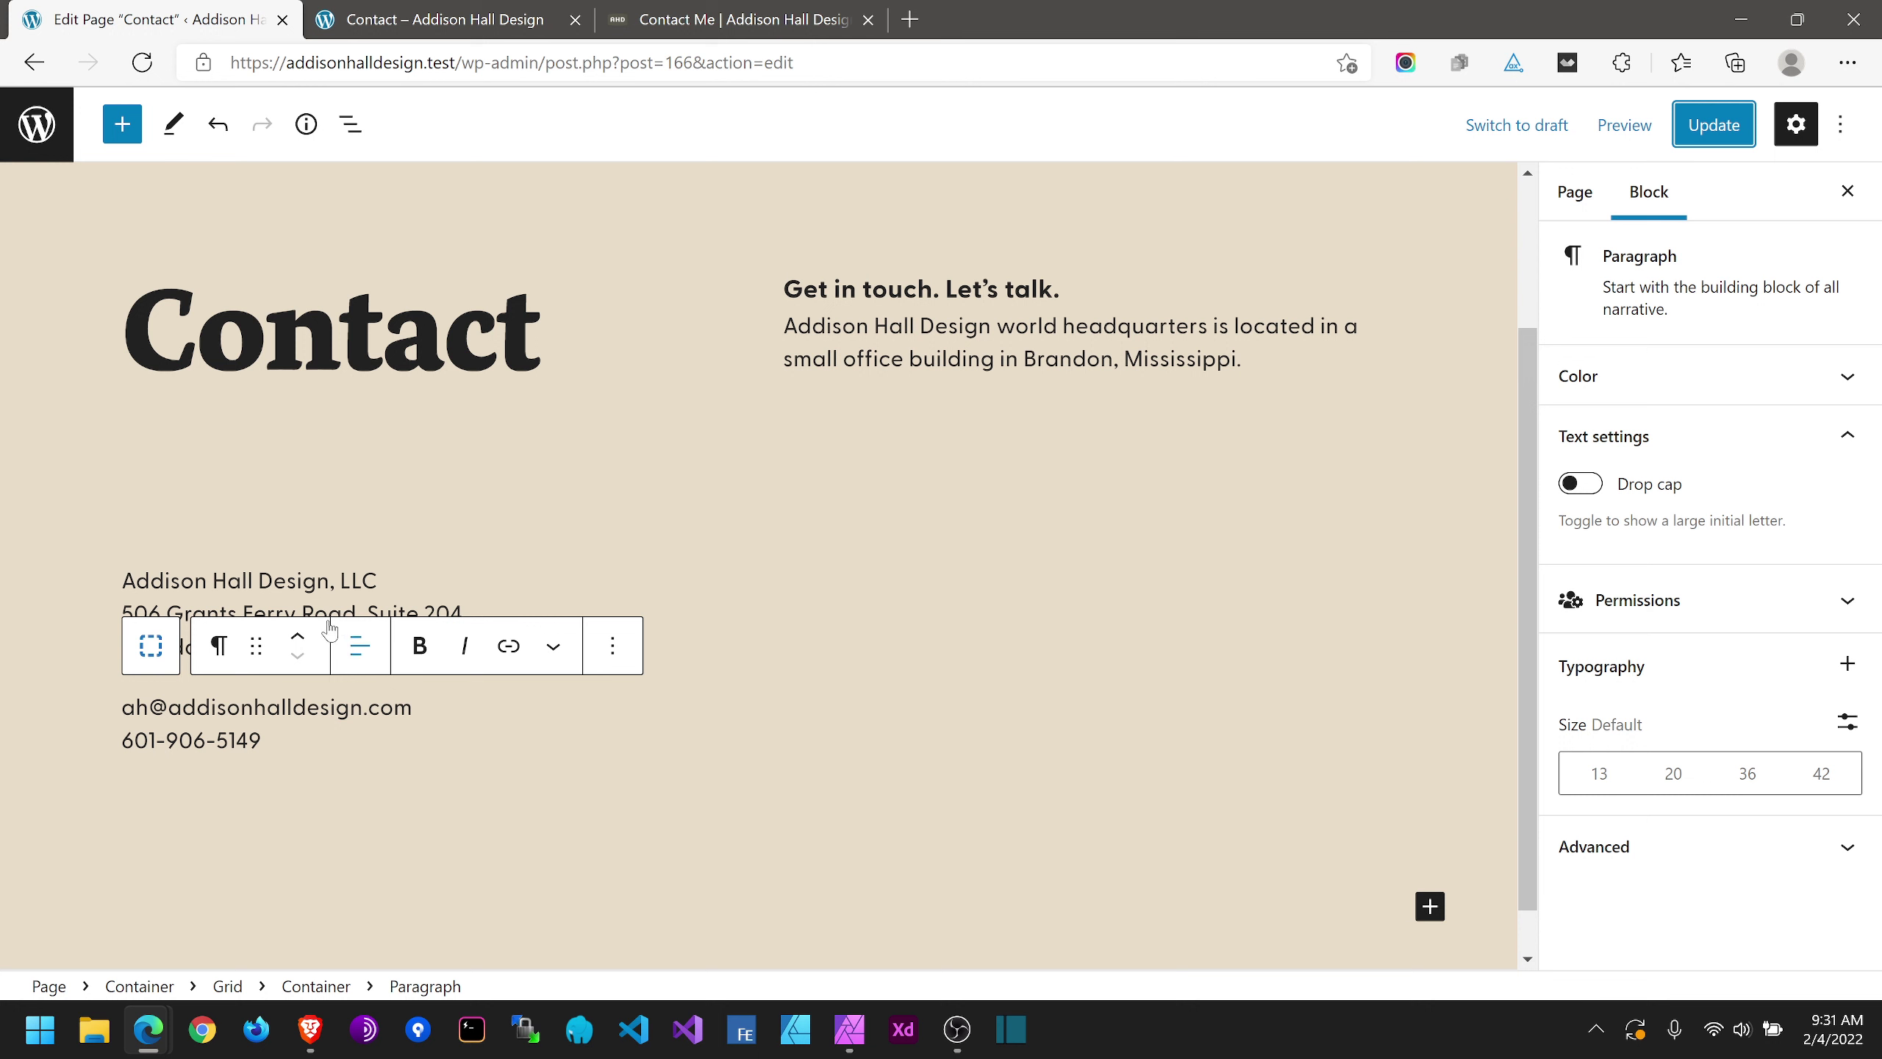
click(150, 644)
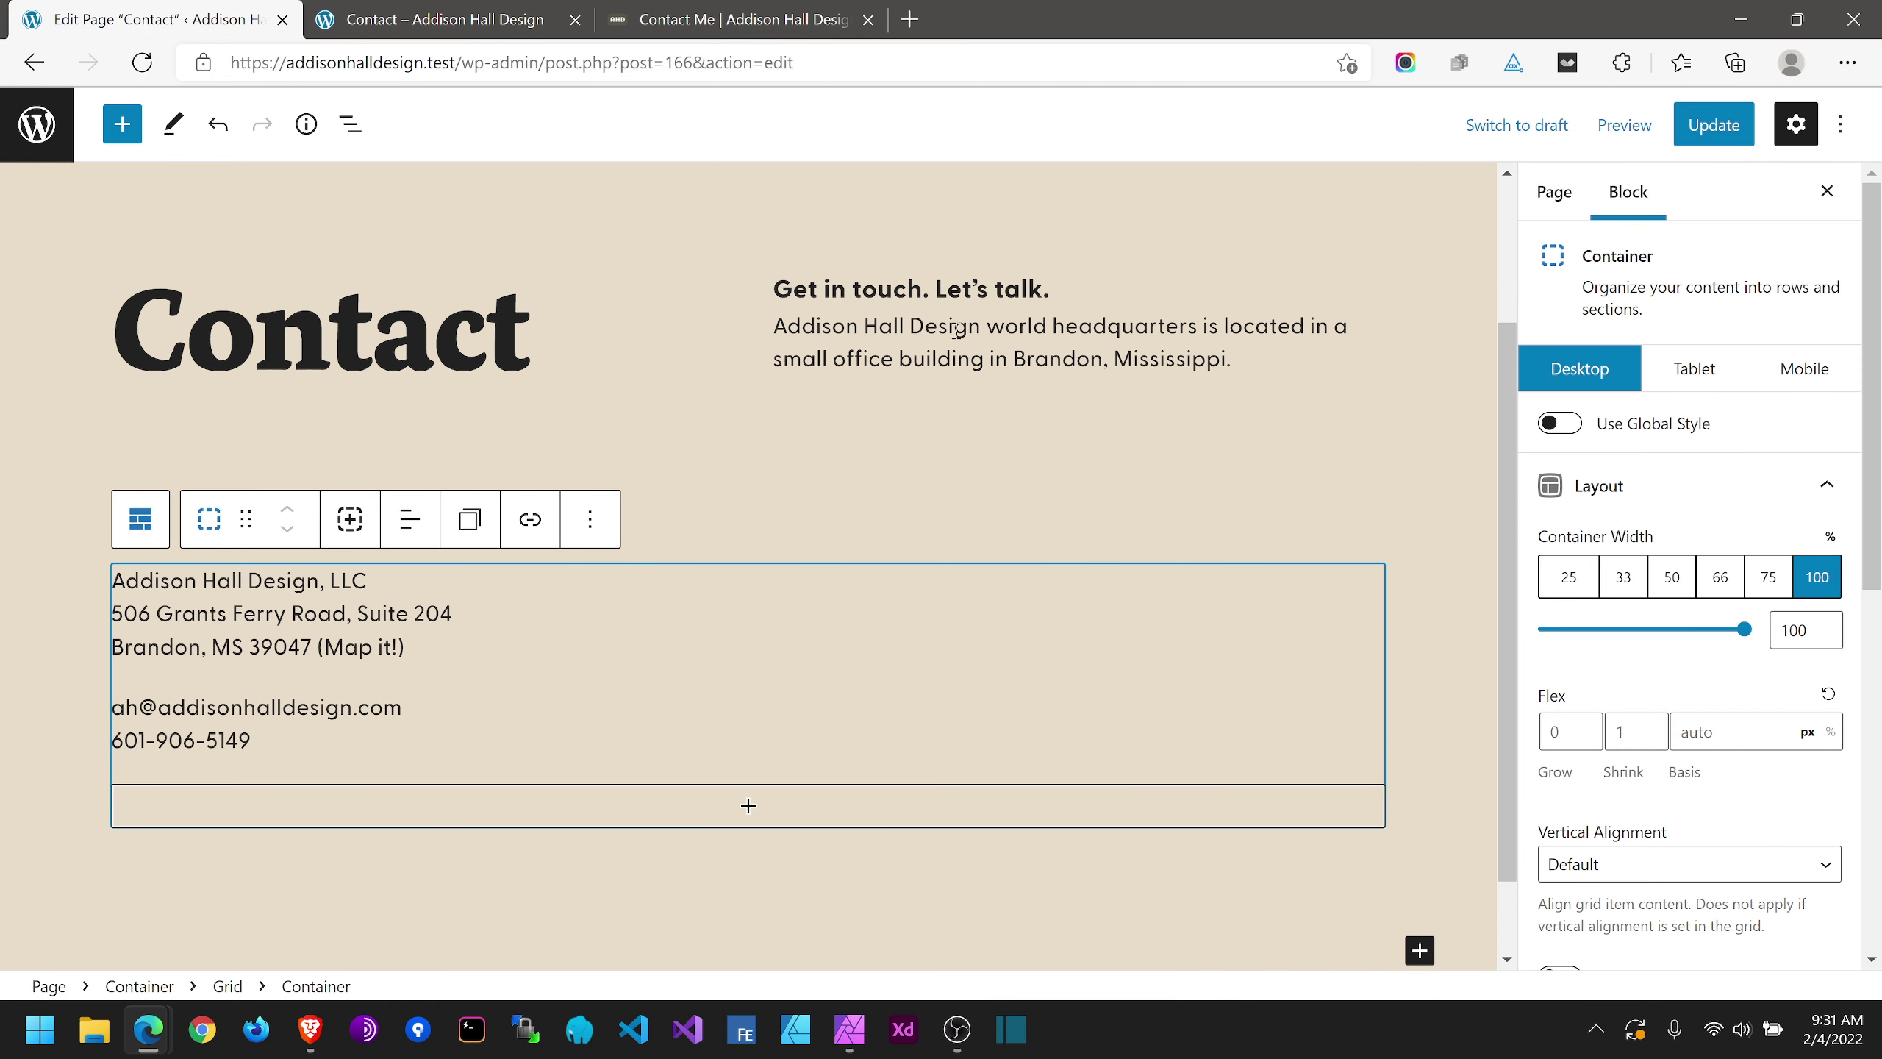
click(1672, 579)
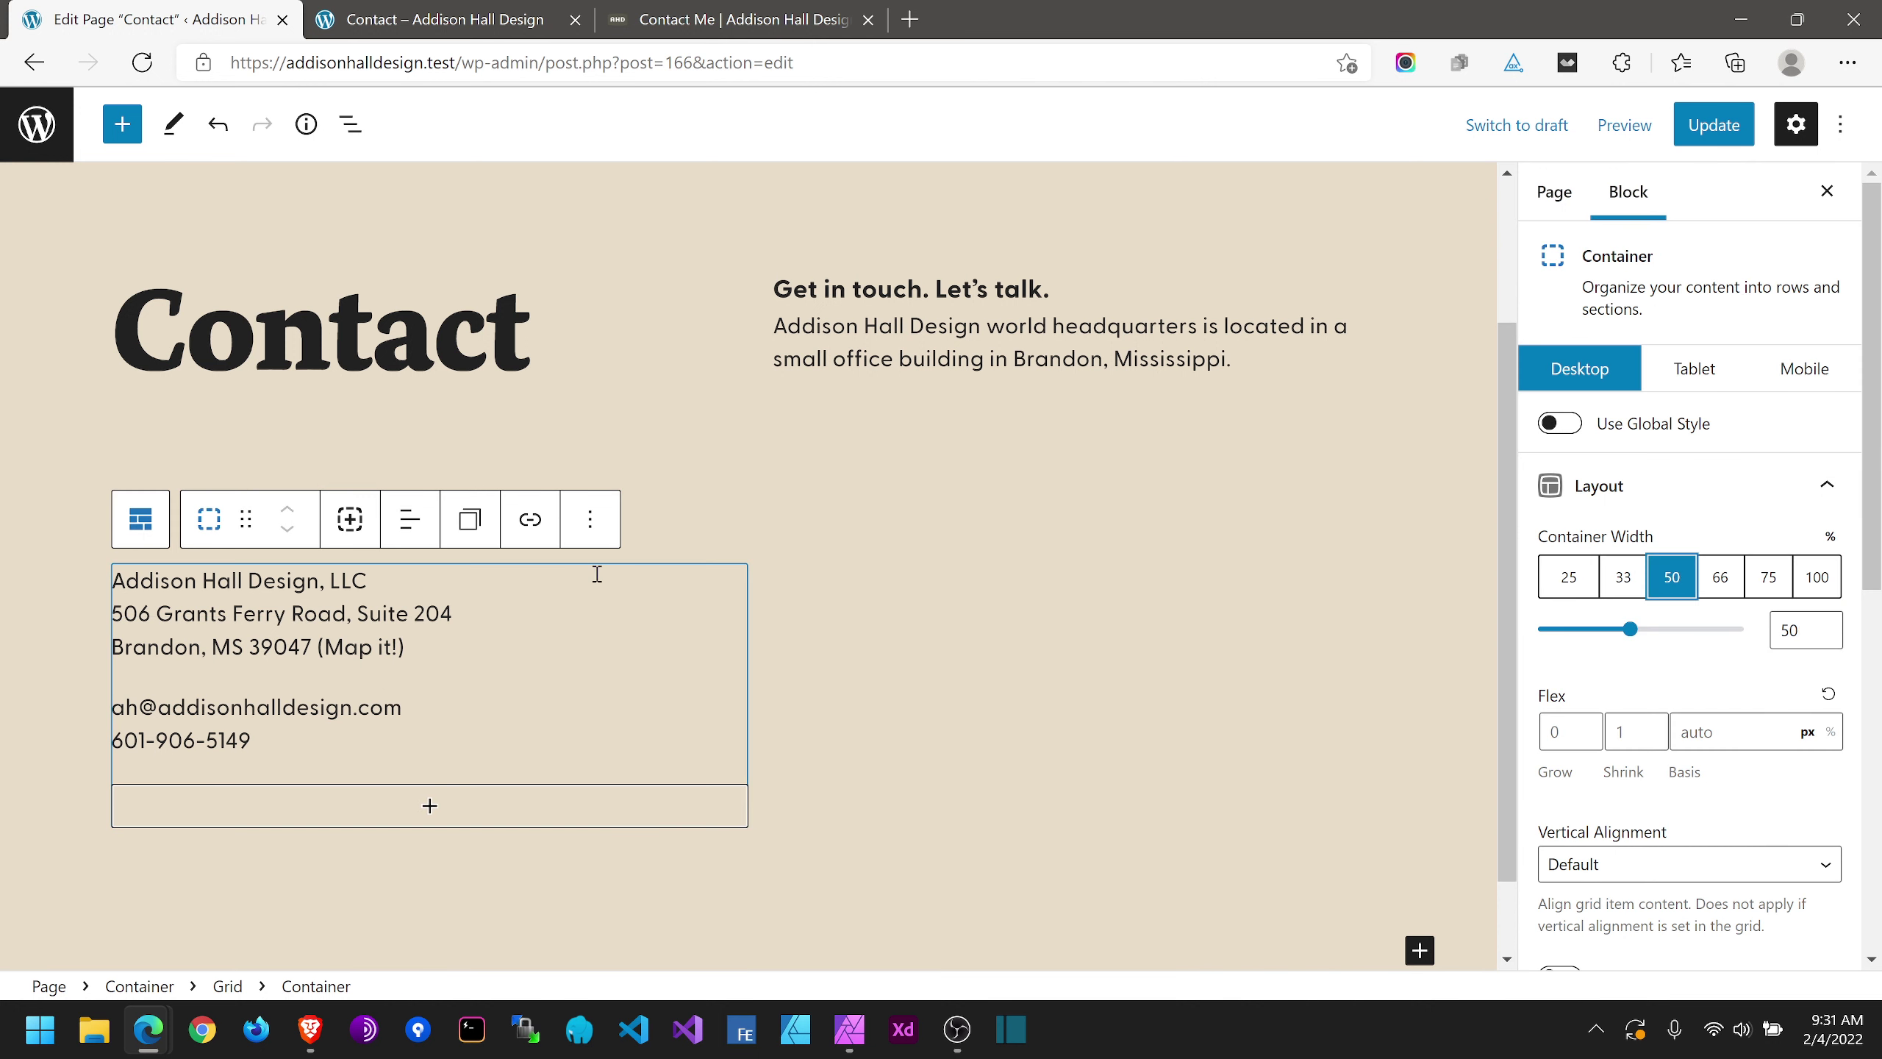
Step: Set the horizontal alignment of the grid around the contact details to Right
click(152, 524)
scroll(1630, 741, down, 2)
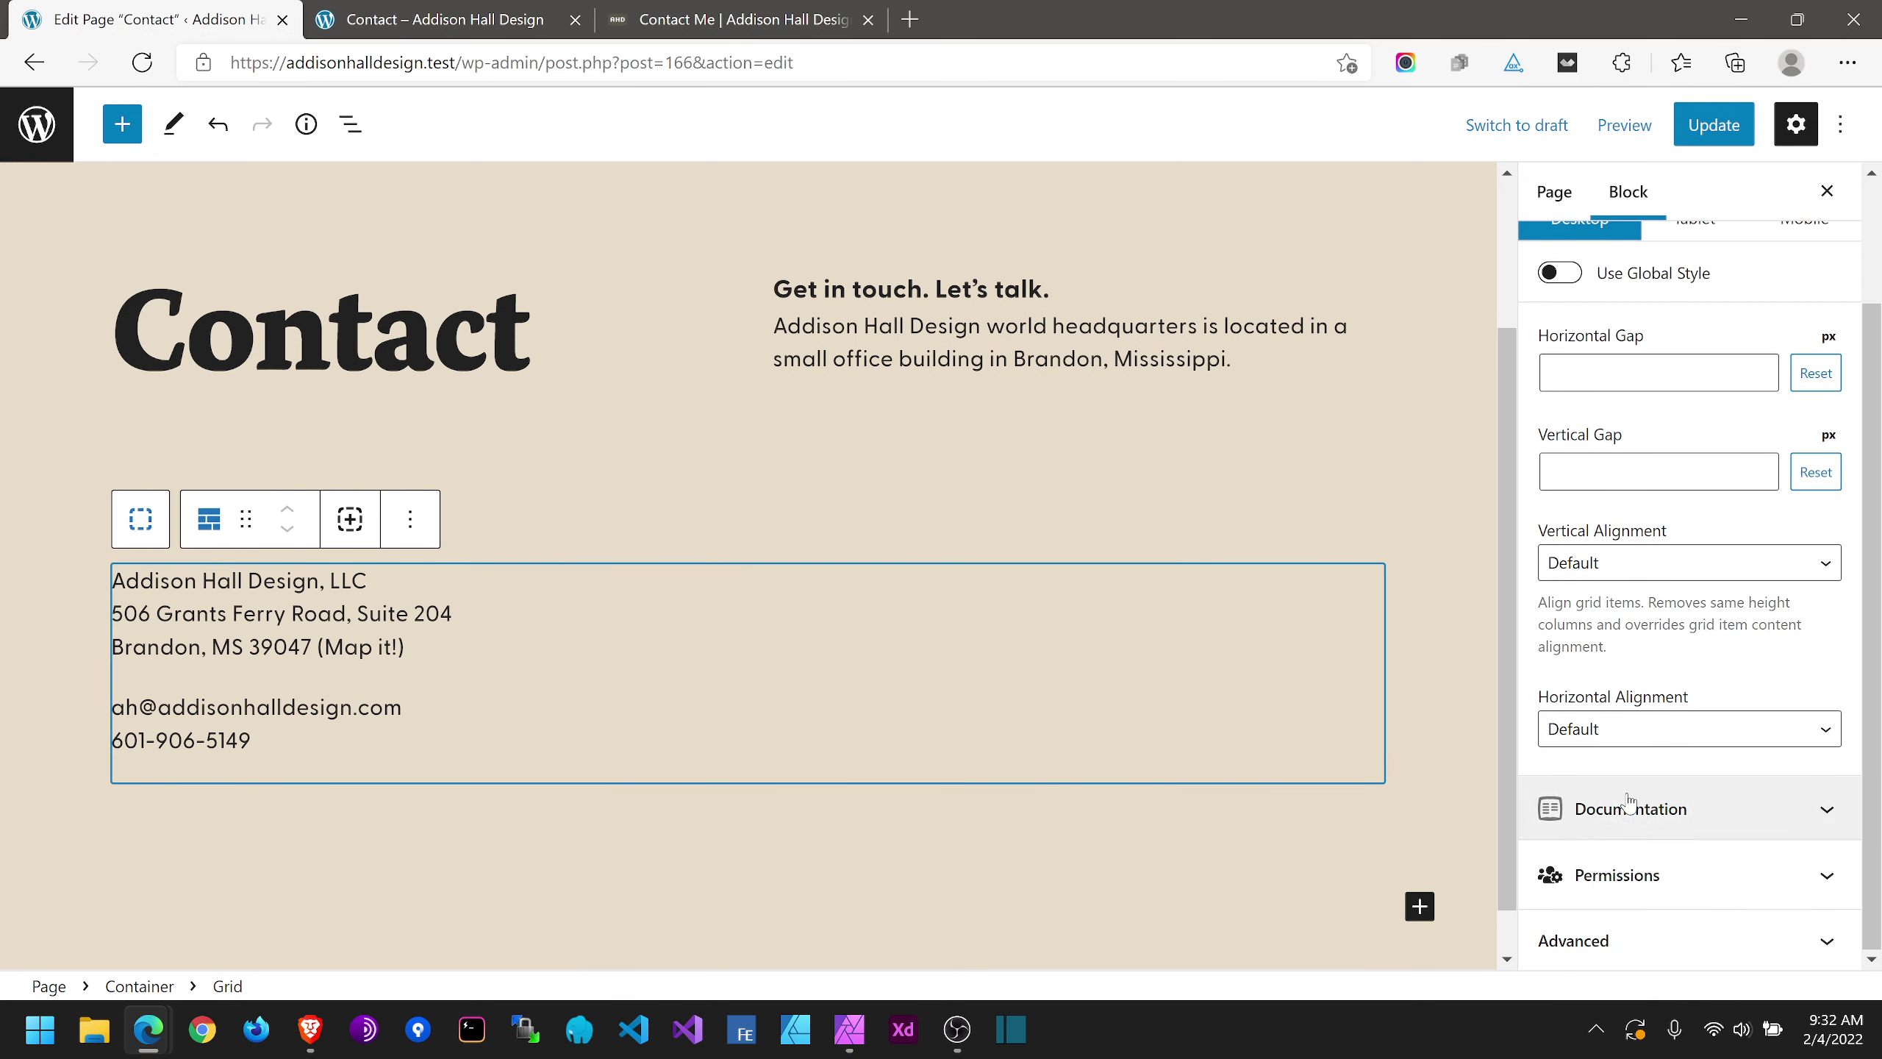
click(1598, 747)
click(1586, 829)
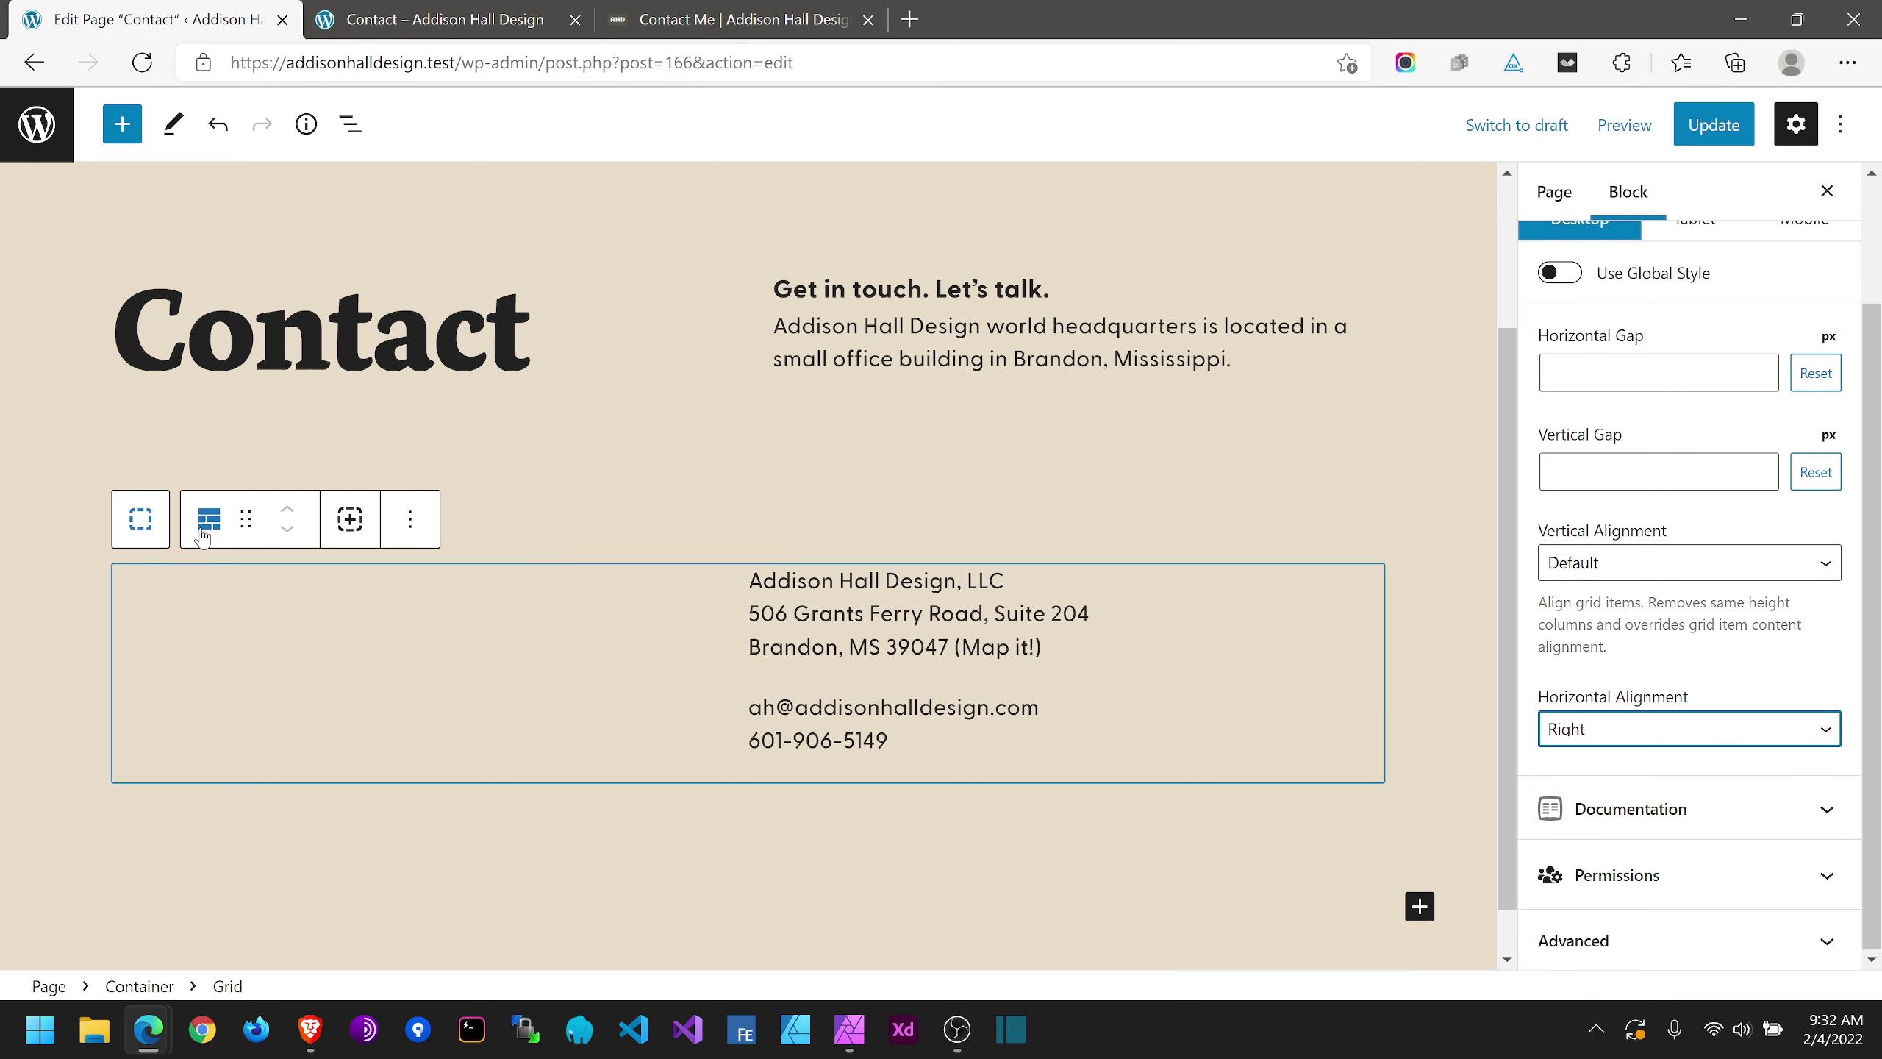
Step: Set the horizontal gap of the grid around the contact details to 40 px
click(1635, 368)
text(40)
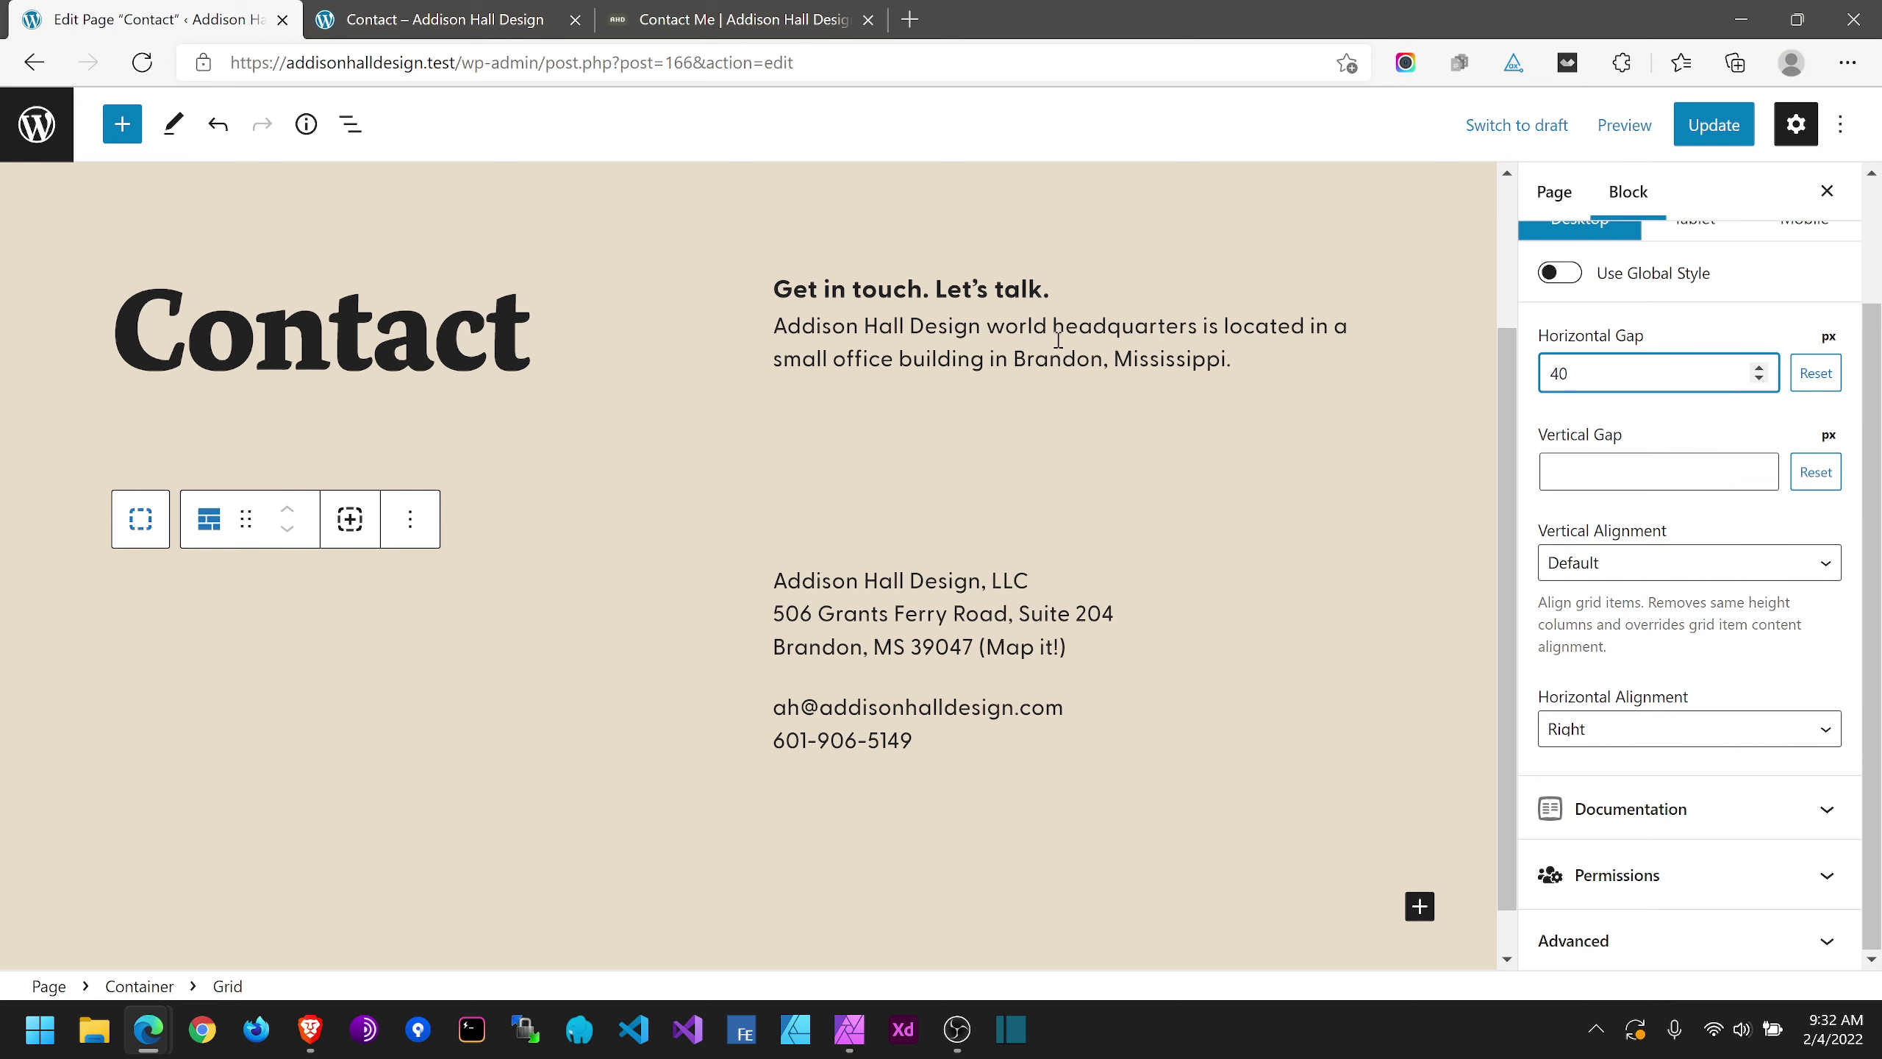
scroll(676, 492, up, 2)
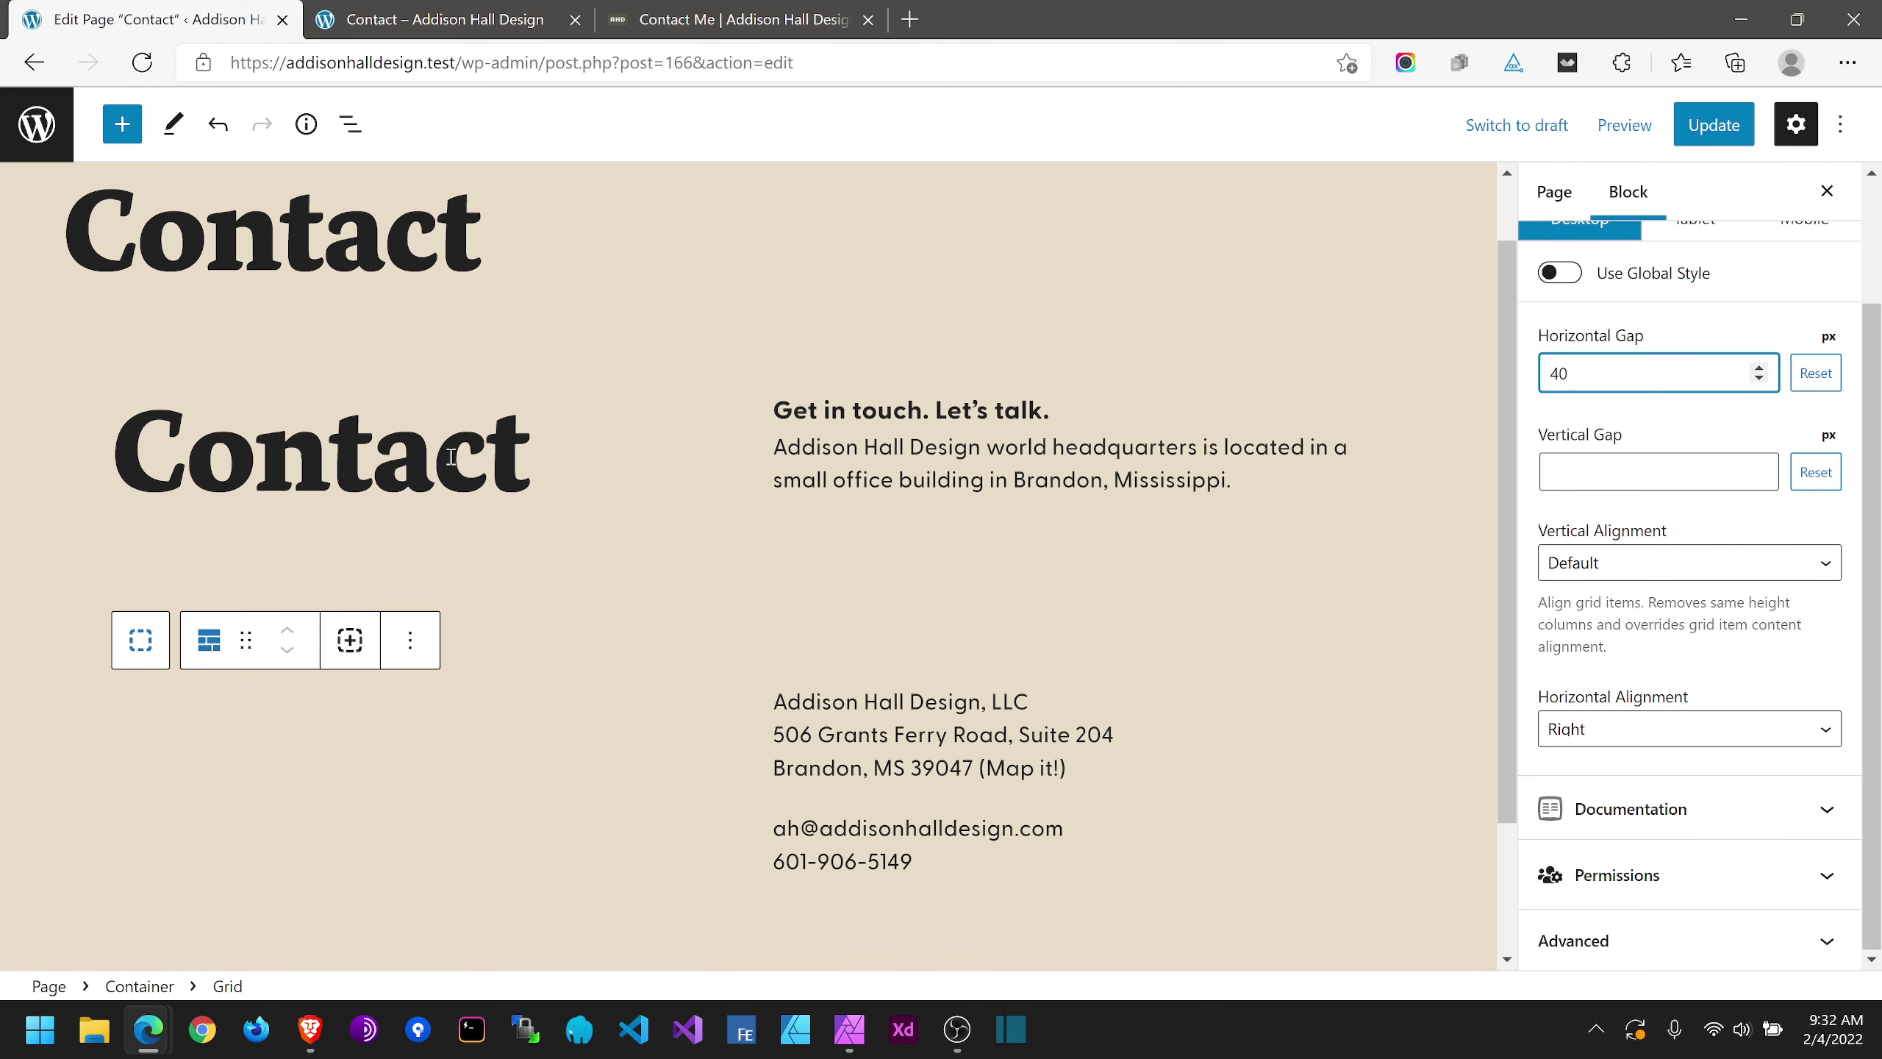
Step: Open the block list view and examine the gap and alignment settings of the grid in the page heading
click(651, 449)
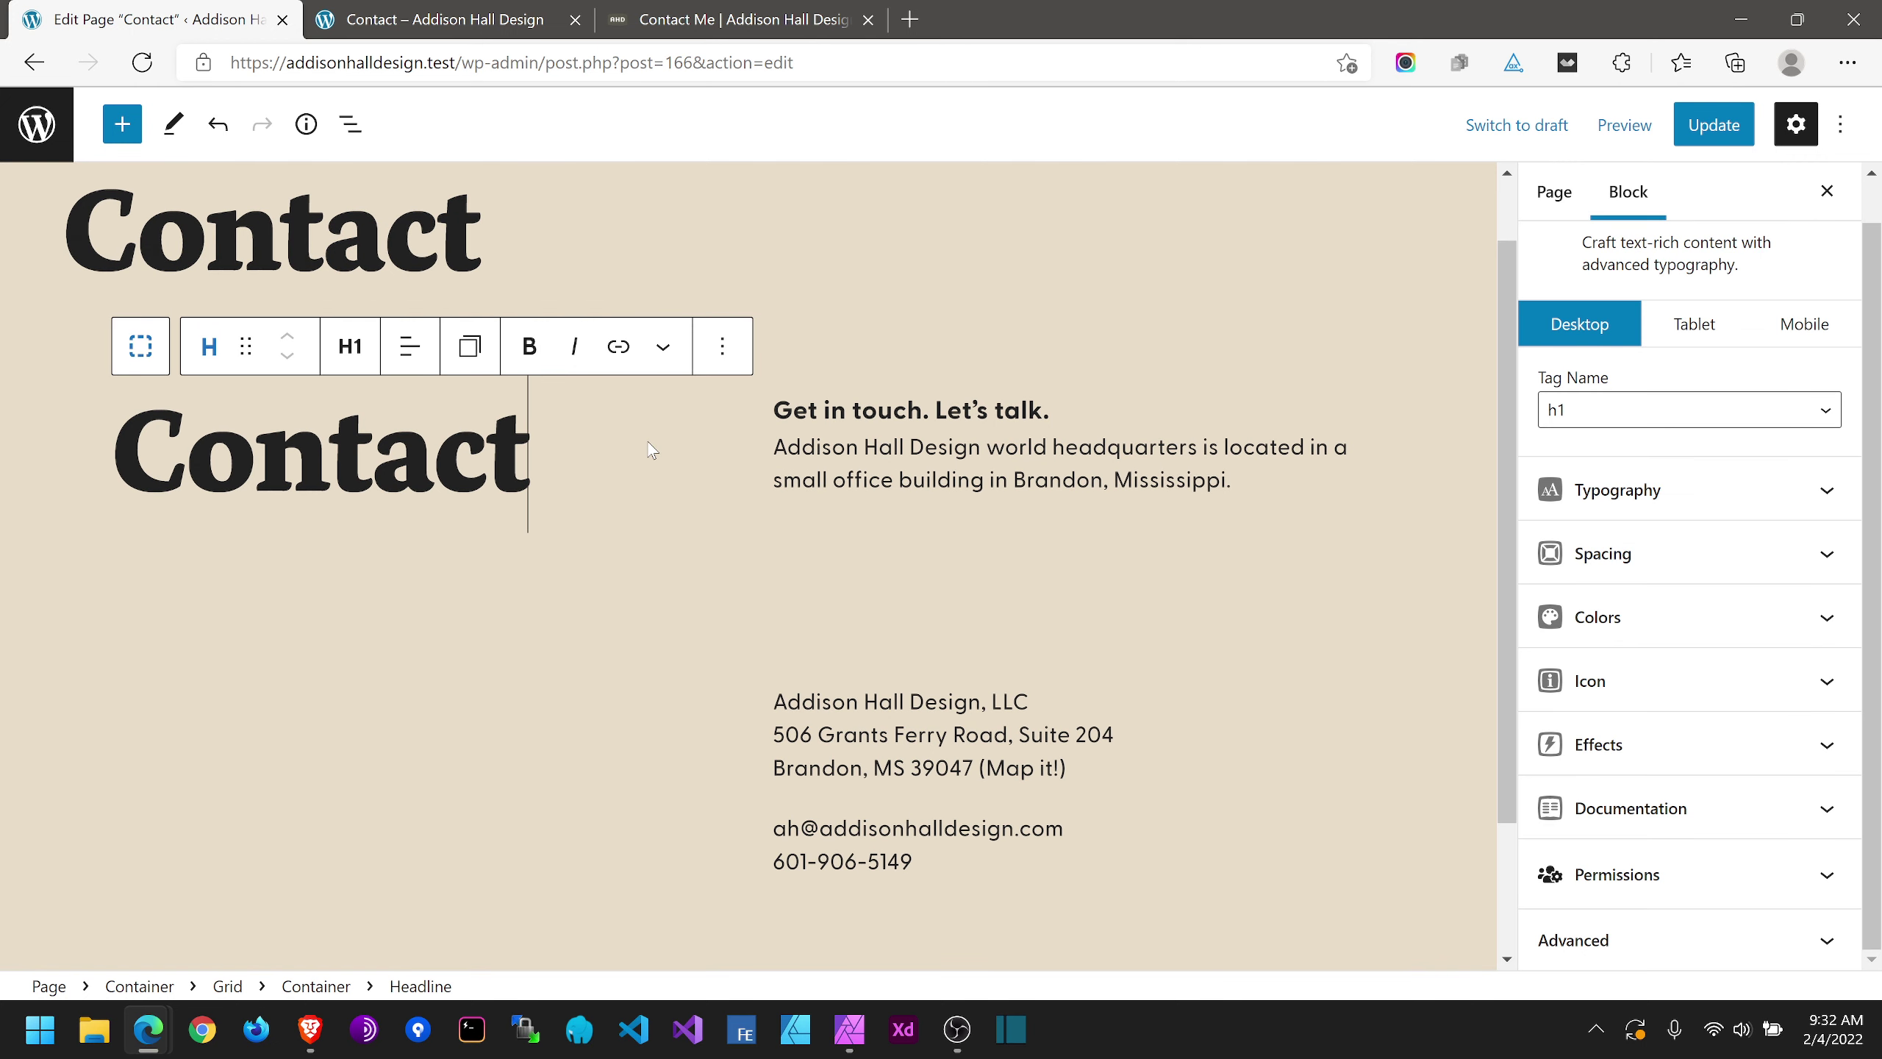
click(68, 356)
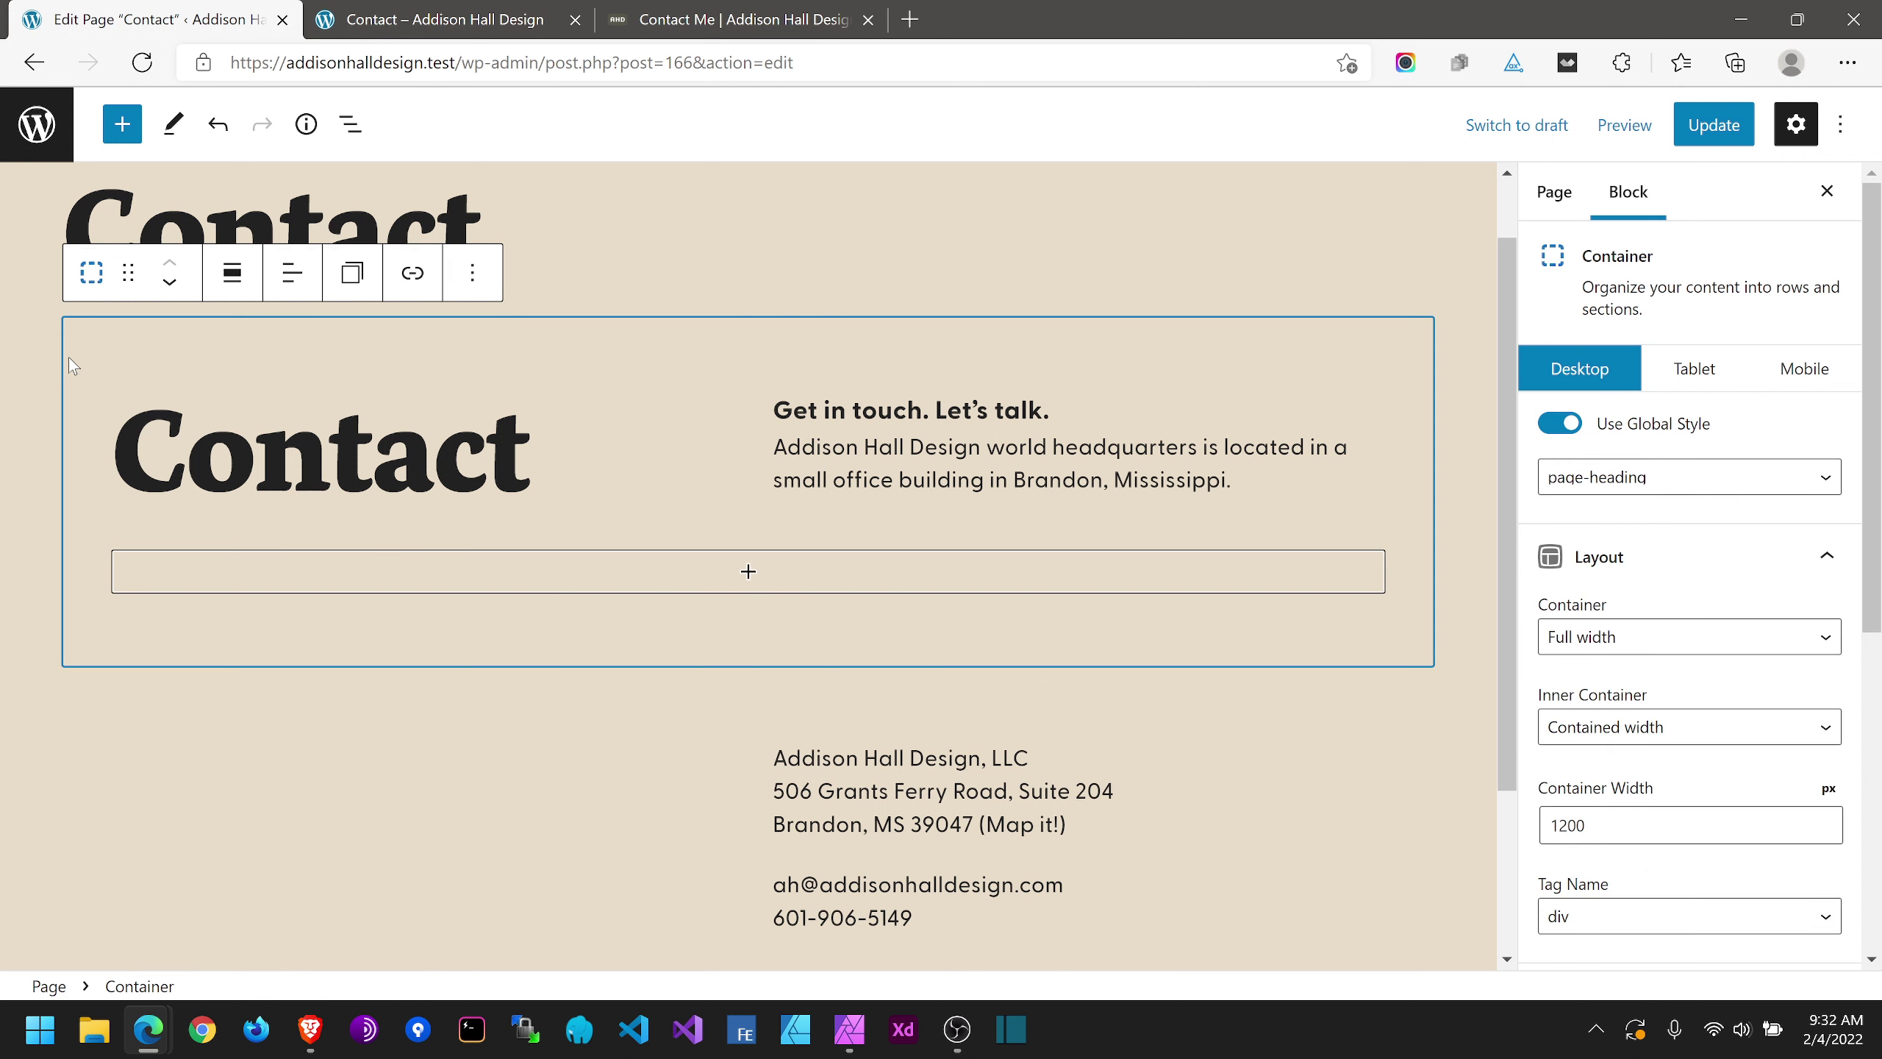
click(352, 123)
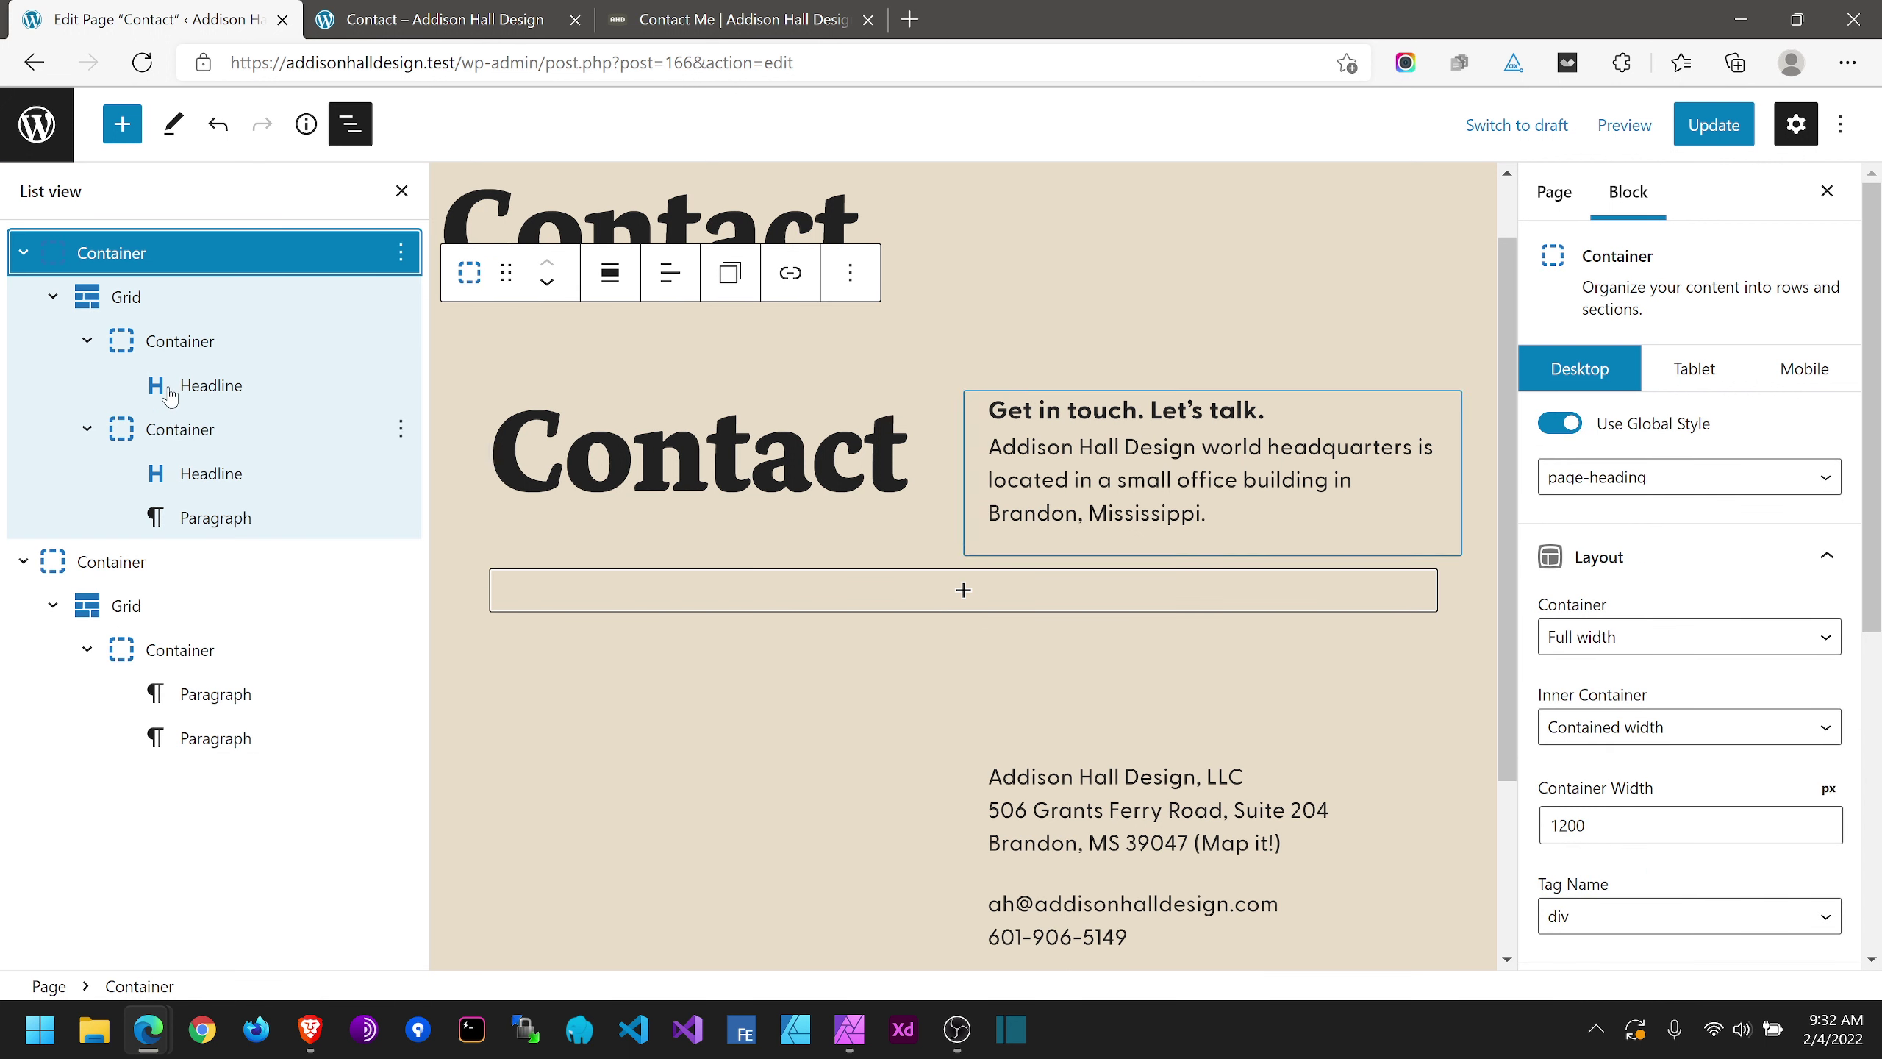
click(120, 304)
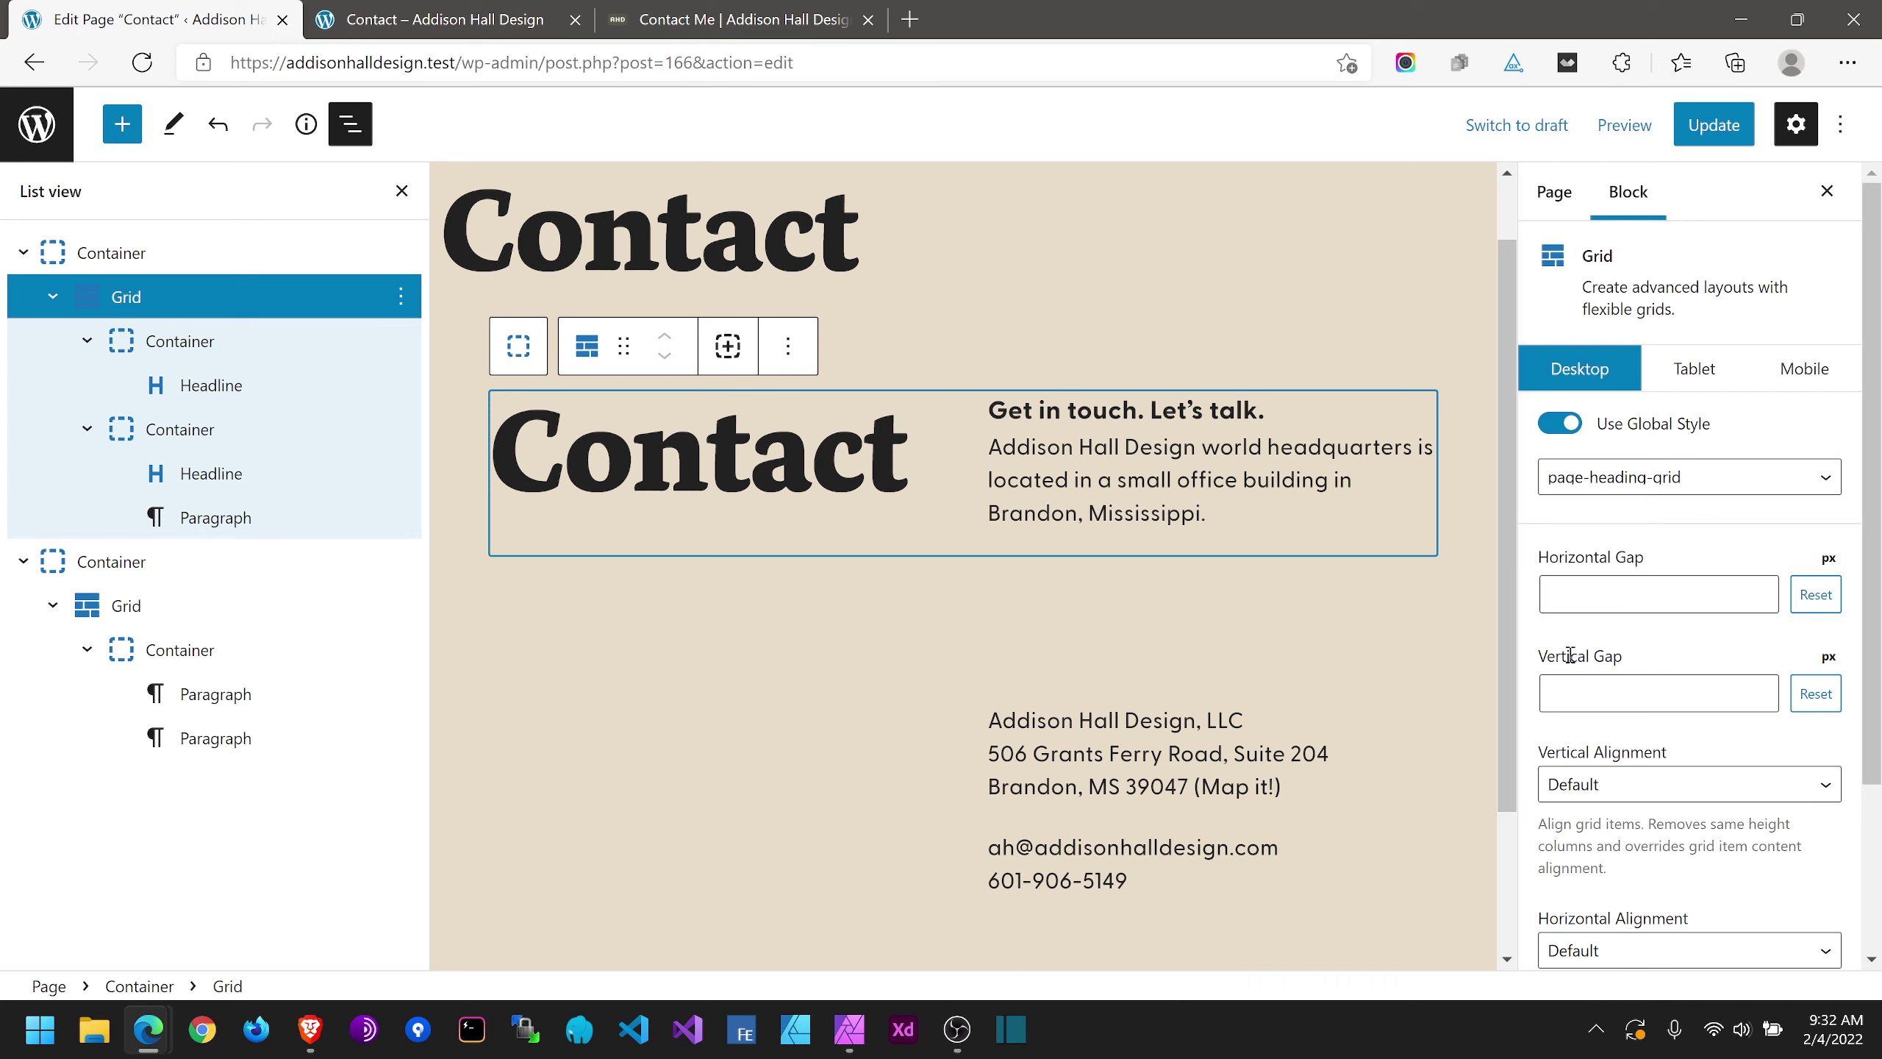
scroll(1570, 655, down, 3)
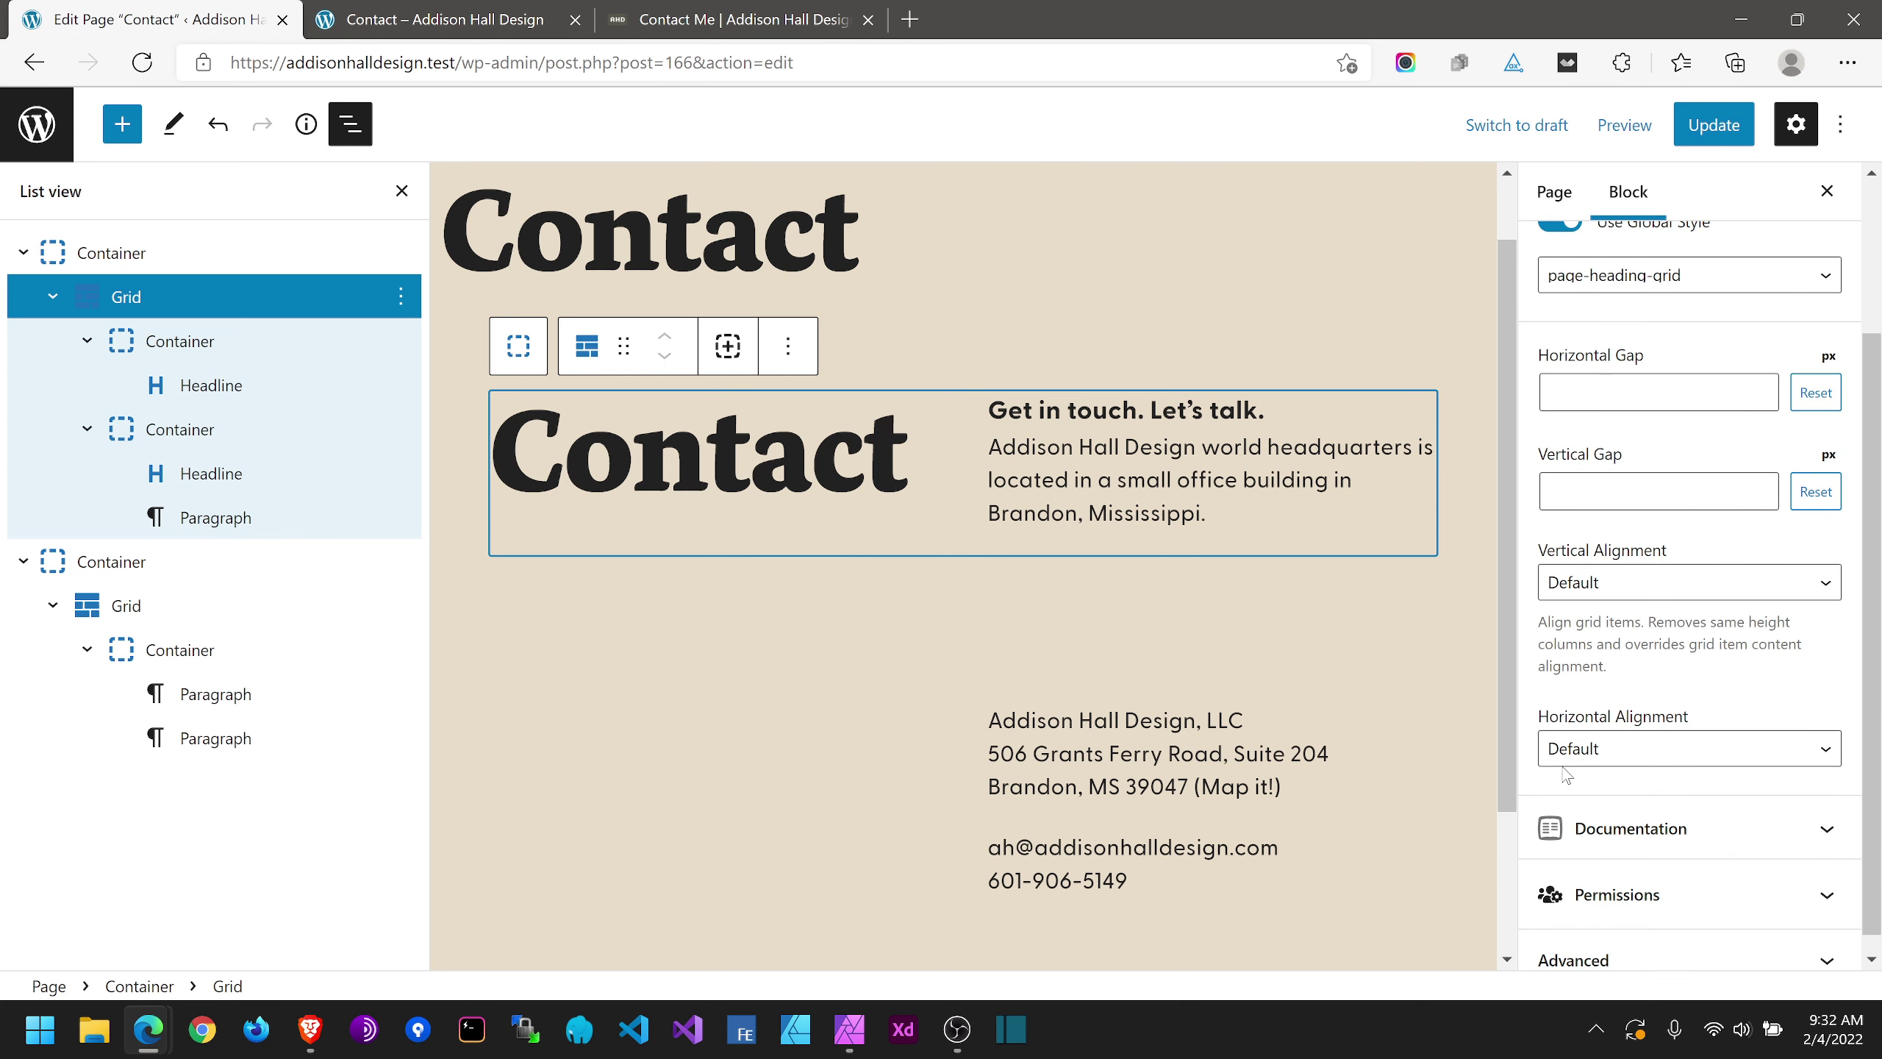
scroll(1566, 775, up, 2)
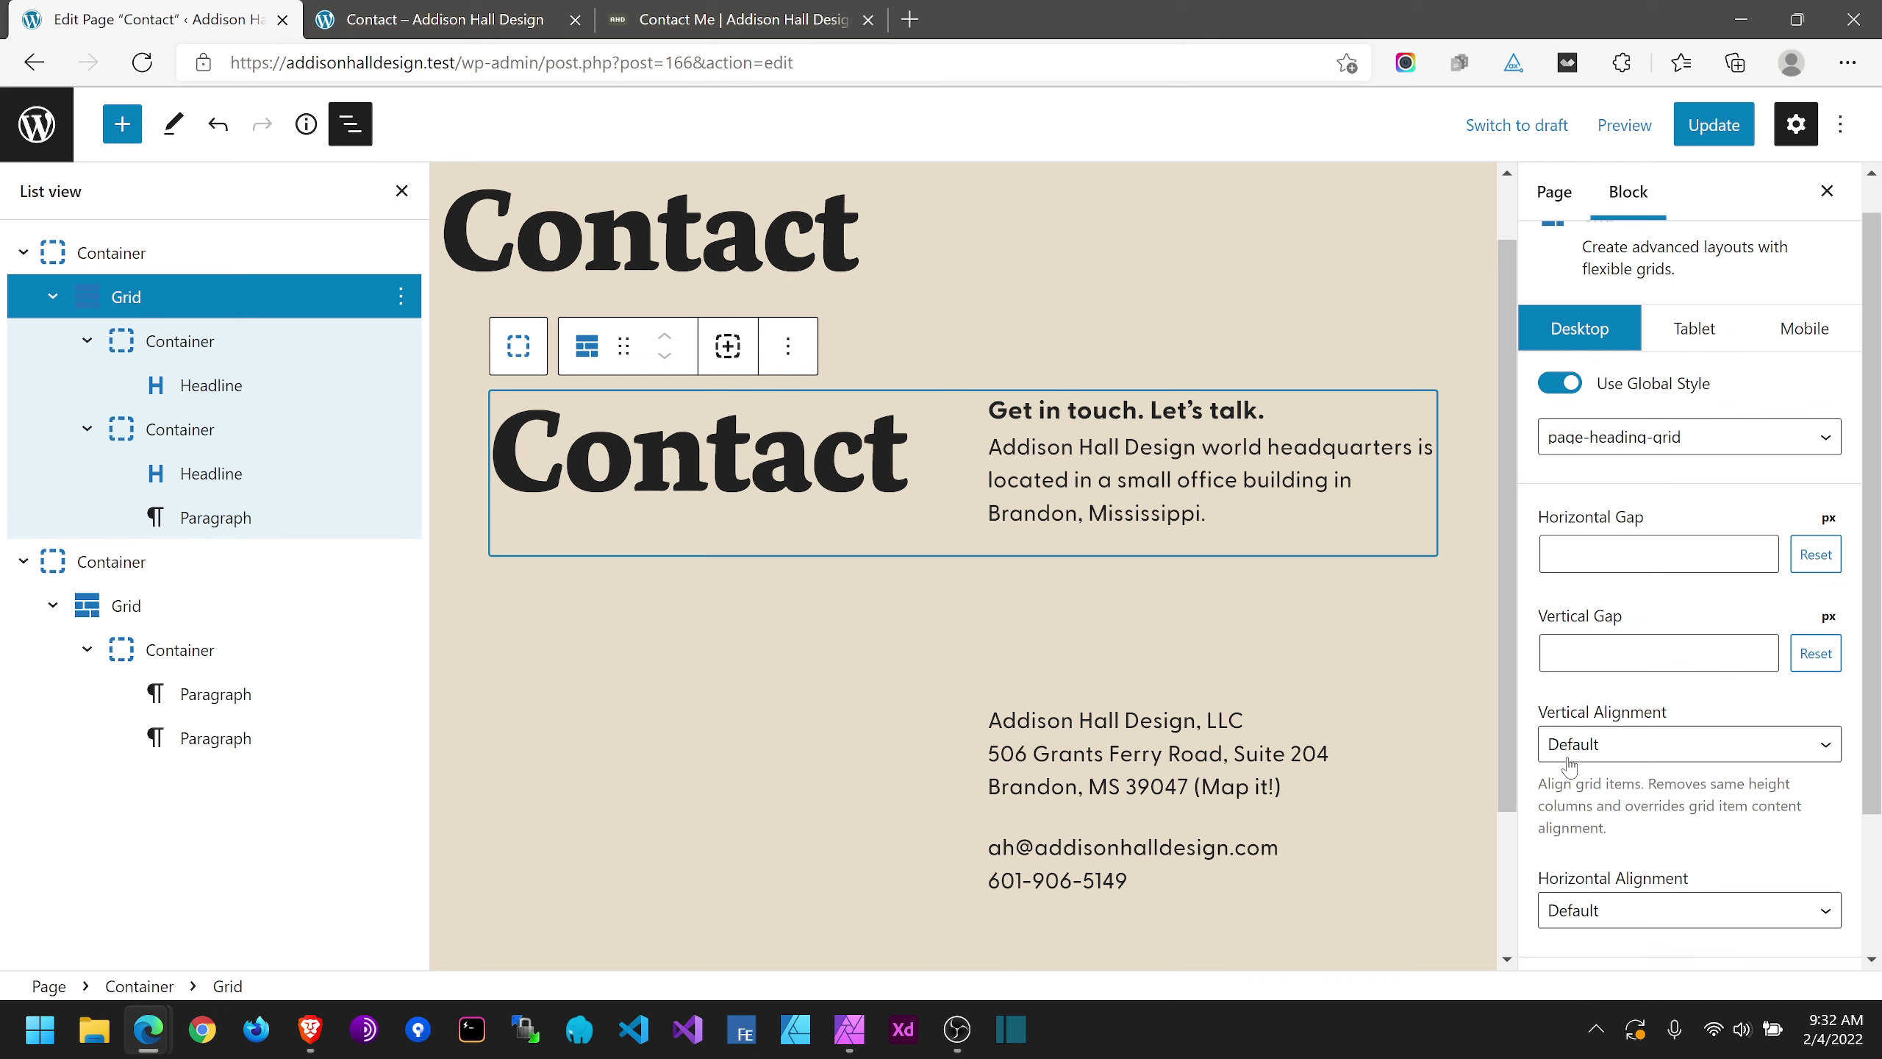
click(1576, 553)
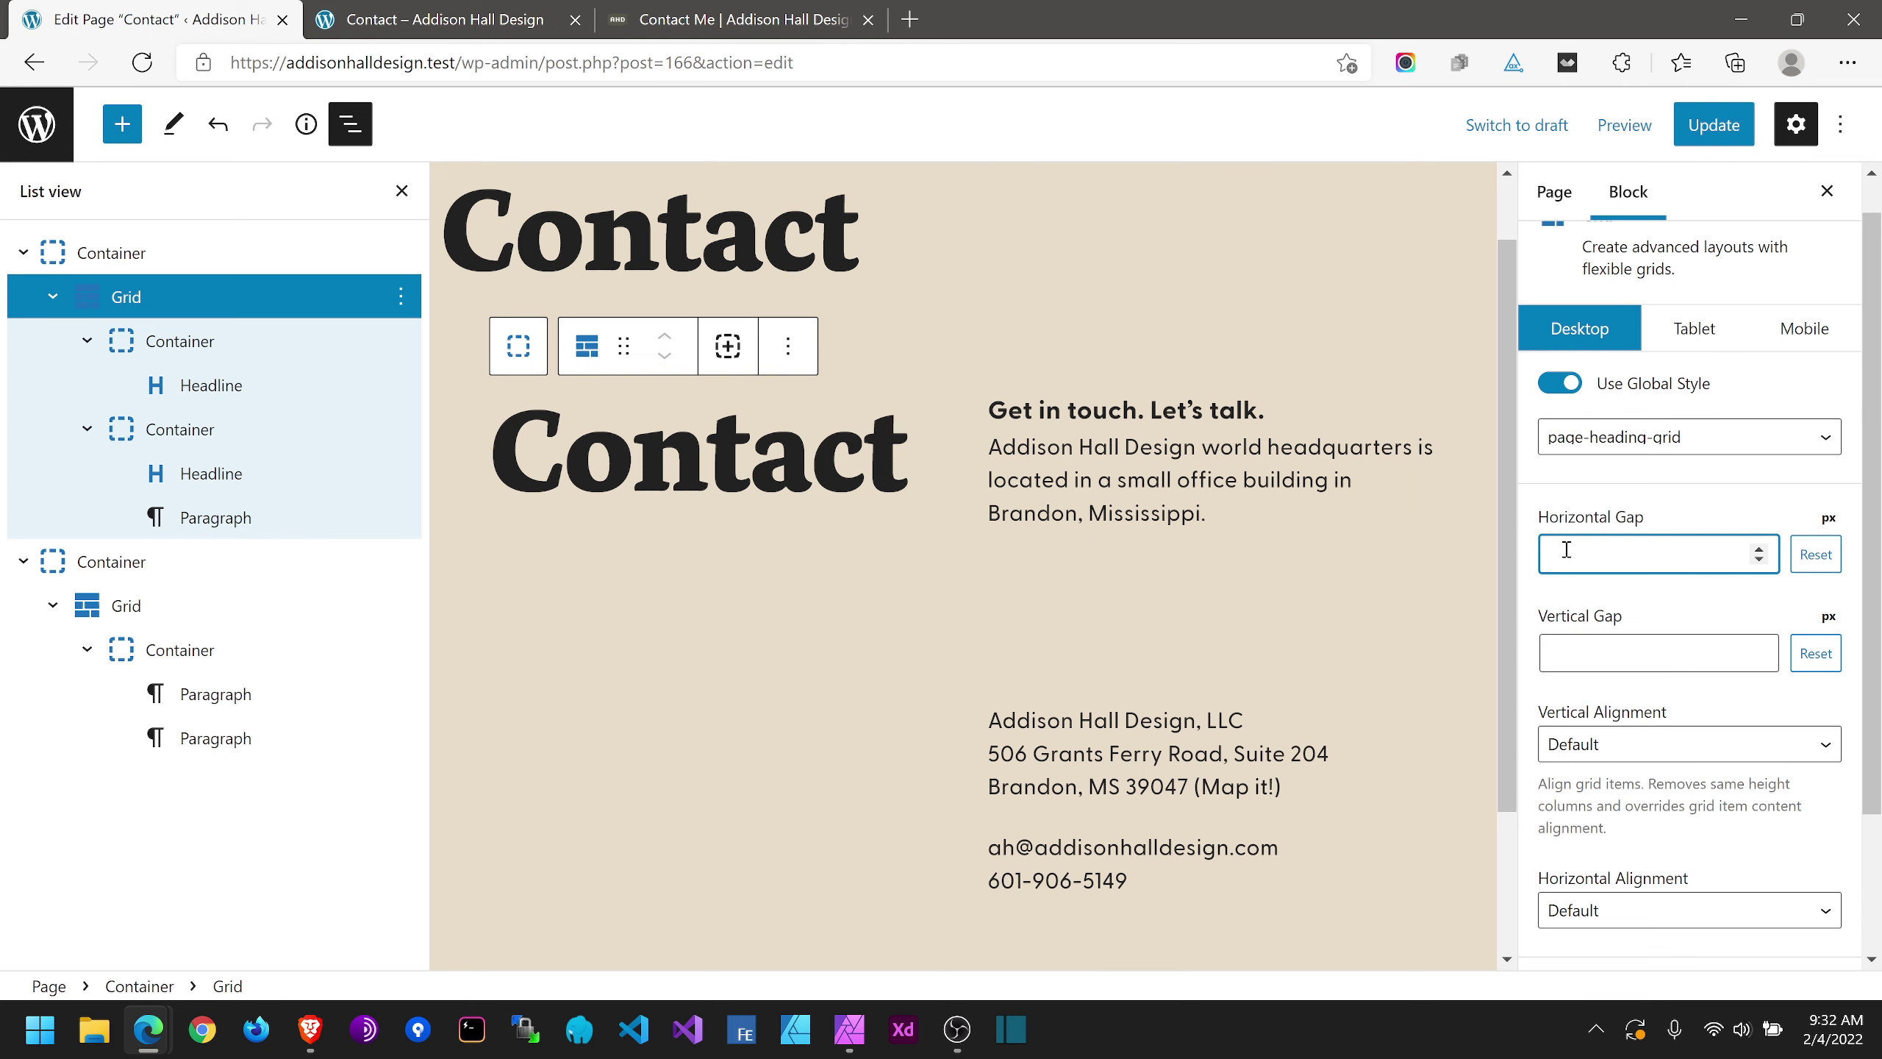
scroll(916, 511, down, 3)
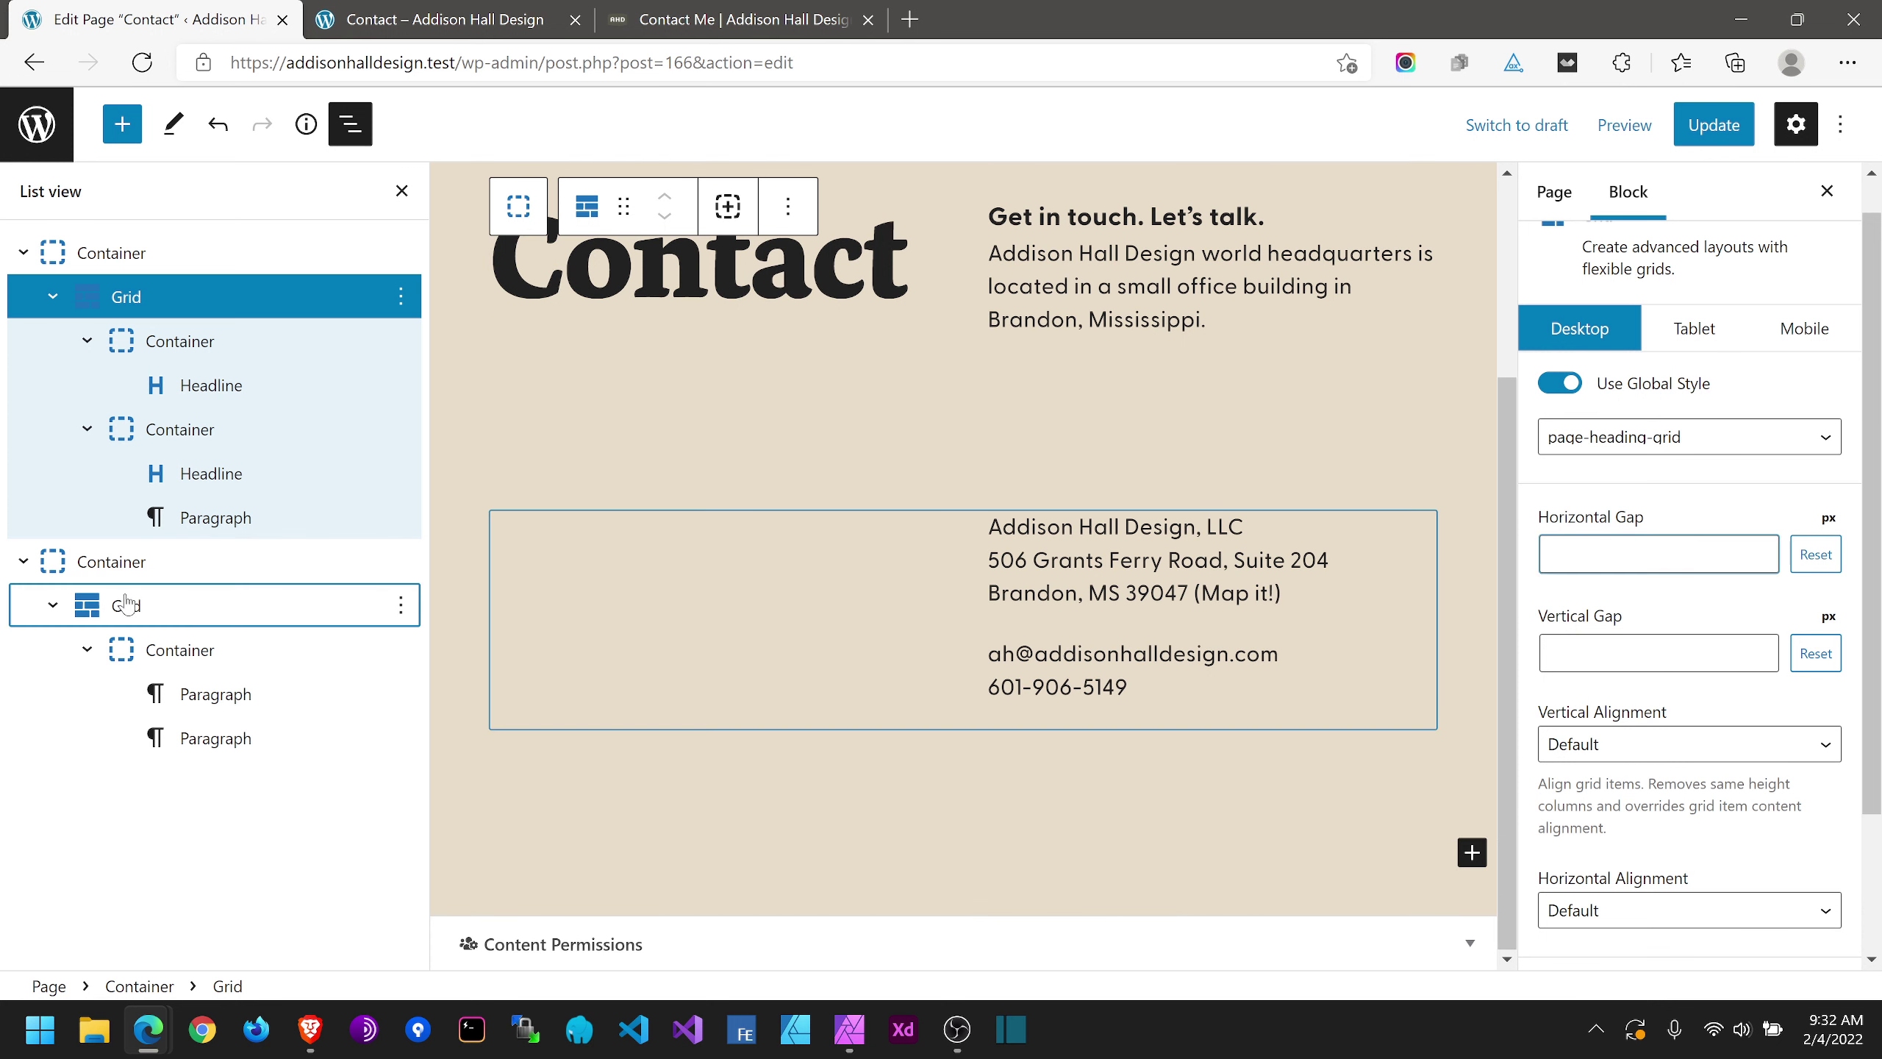
Step: Examine the tablet settings and preview of the grid around the contact details, and return to the desktop settings
click(874, 552)
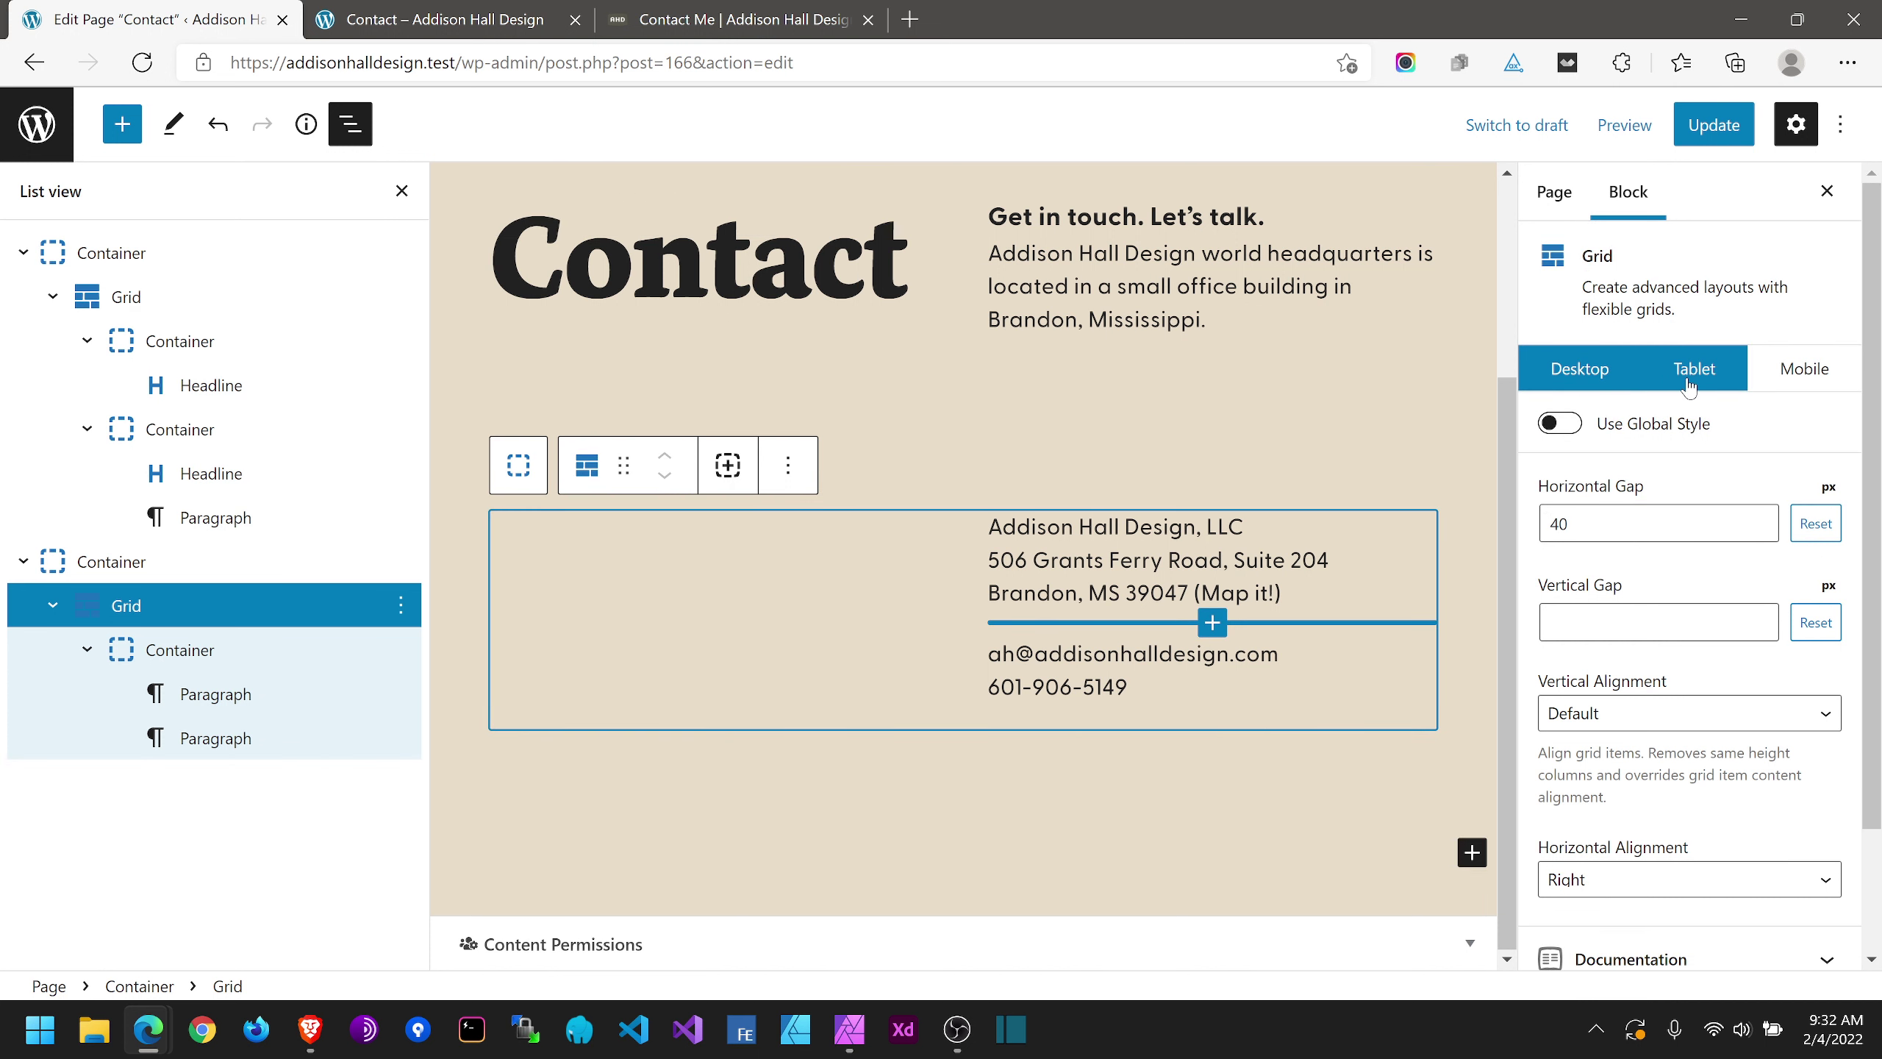
click(1711, 361)
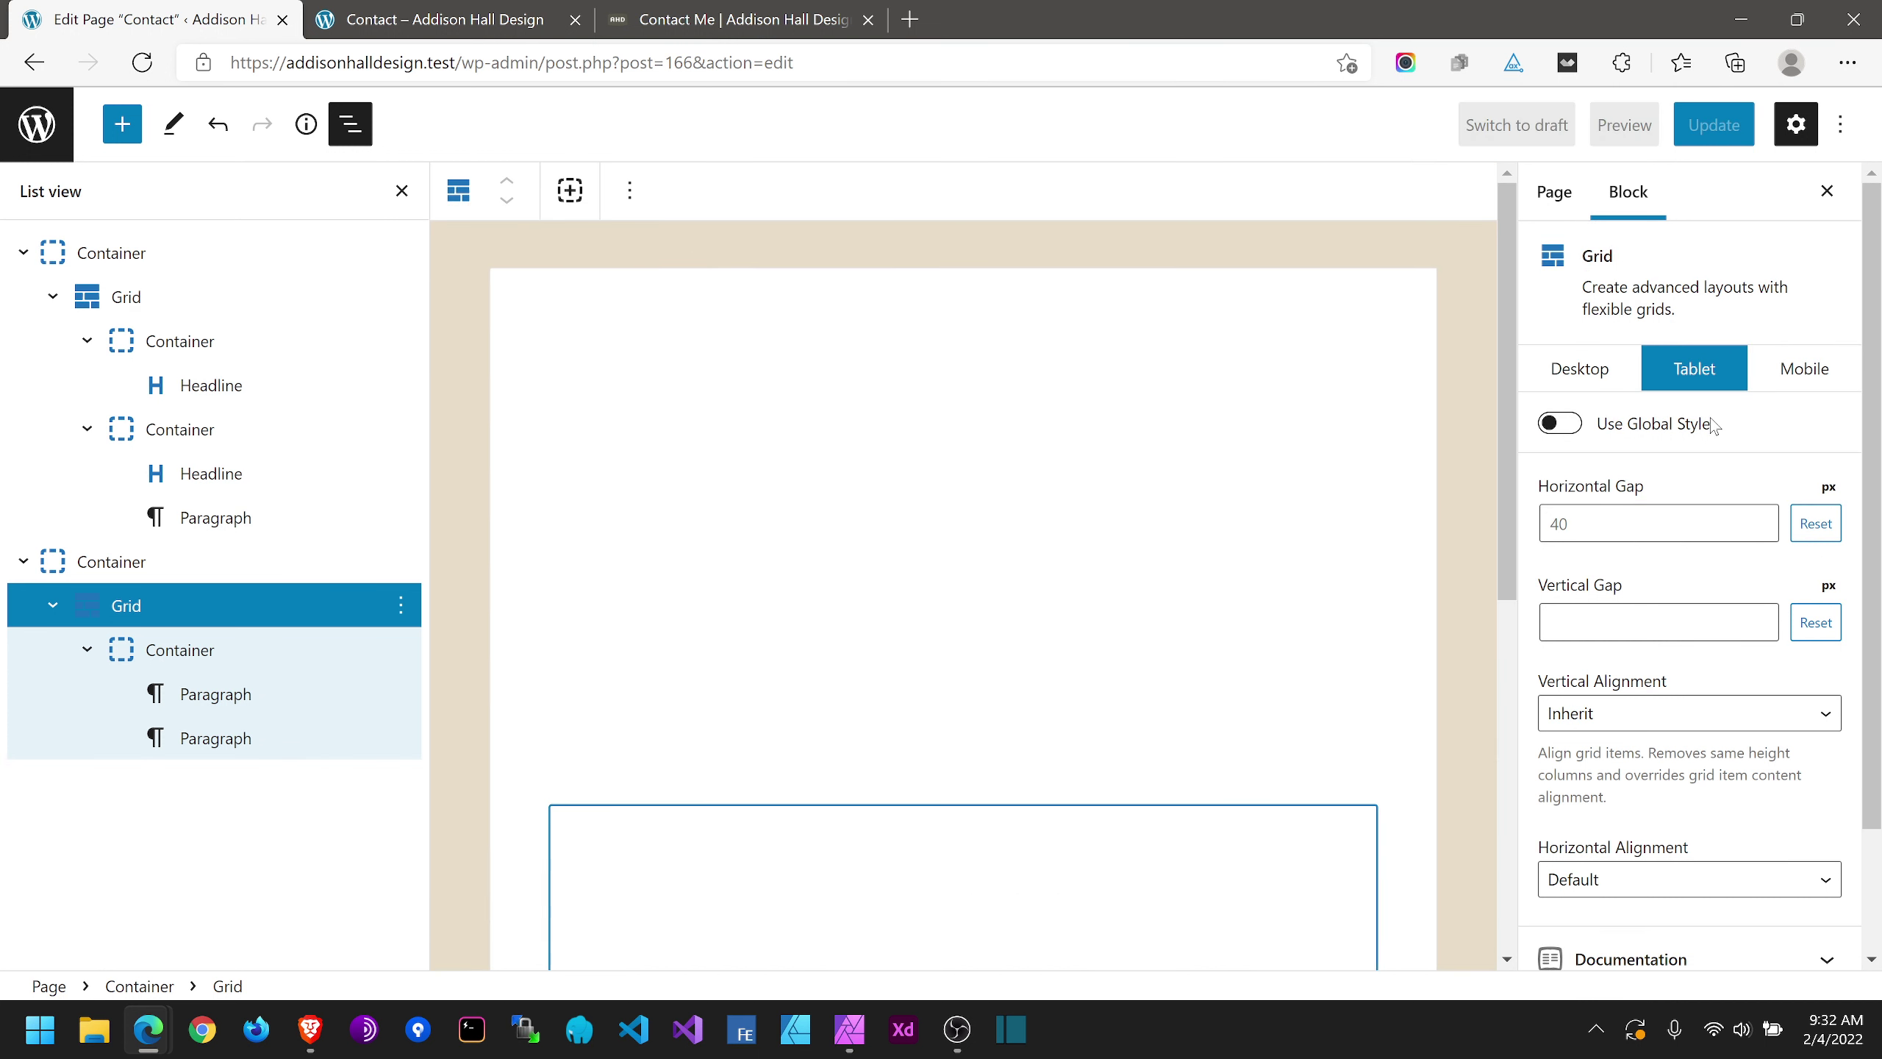
click(1560, 524)
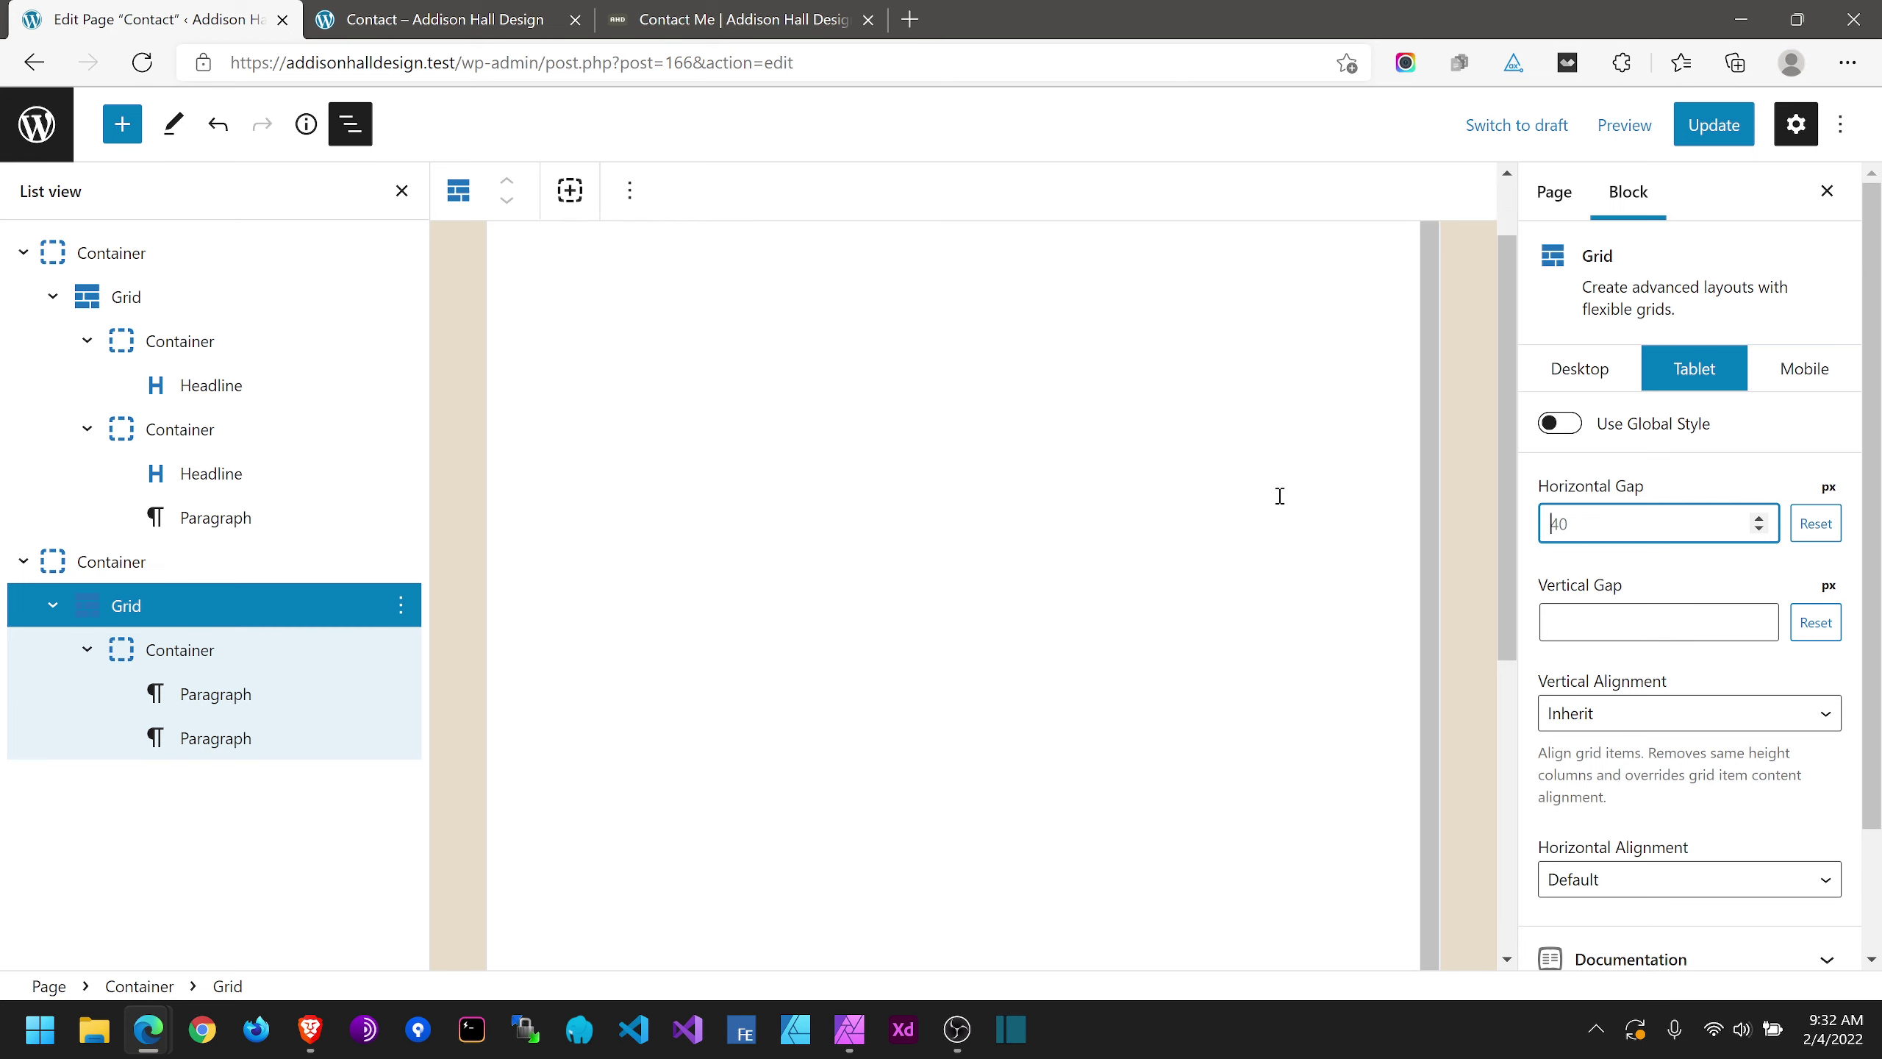
scroll(1278, 512, down, 5)
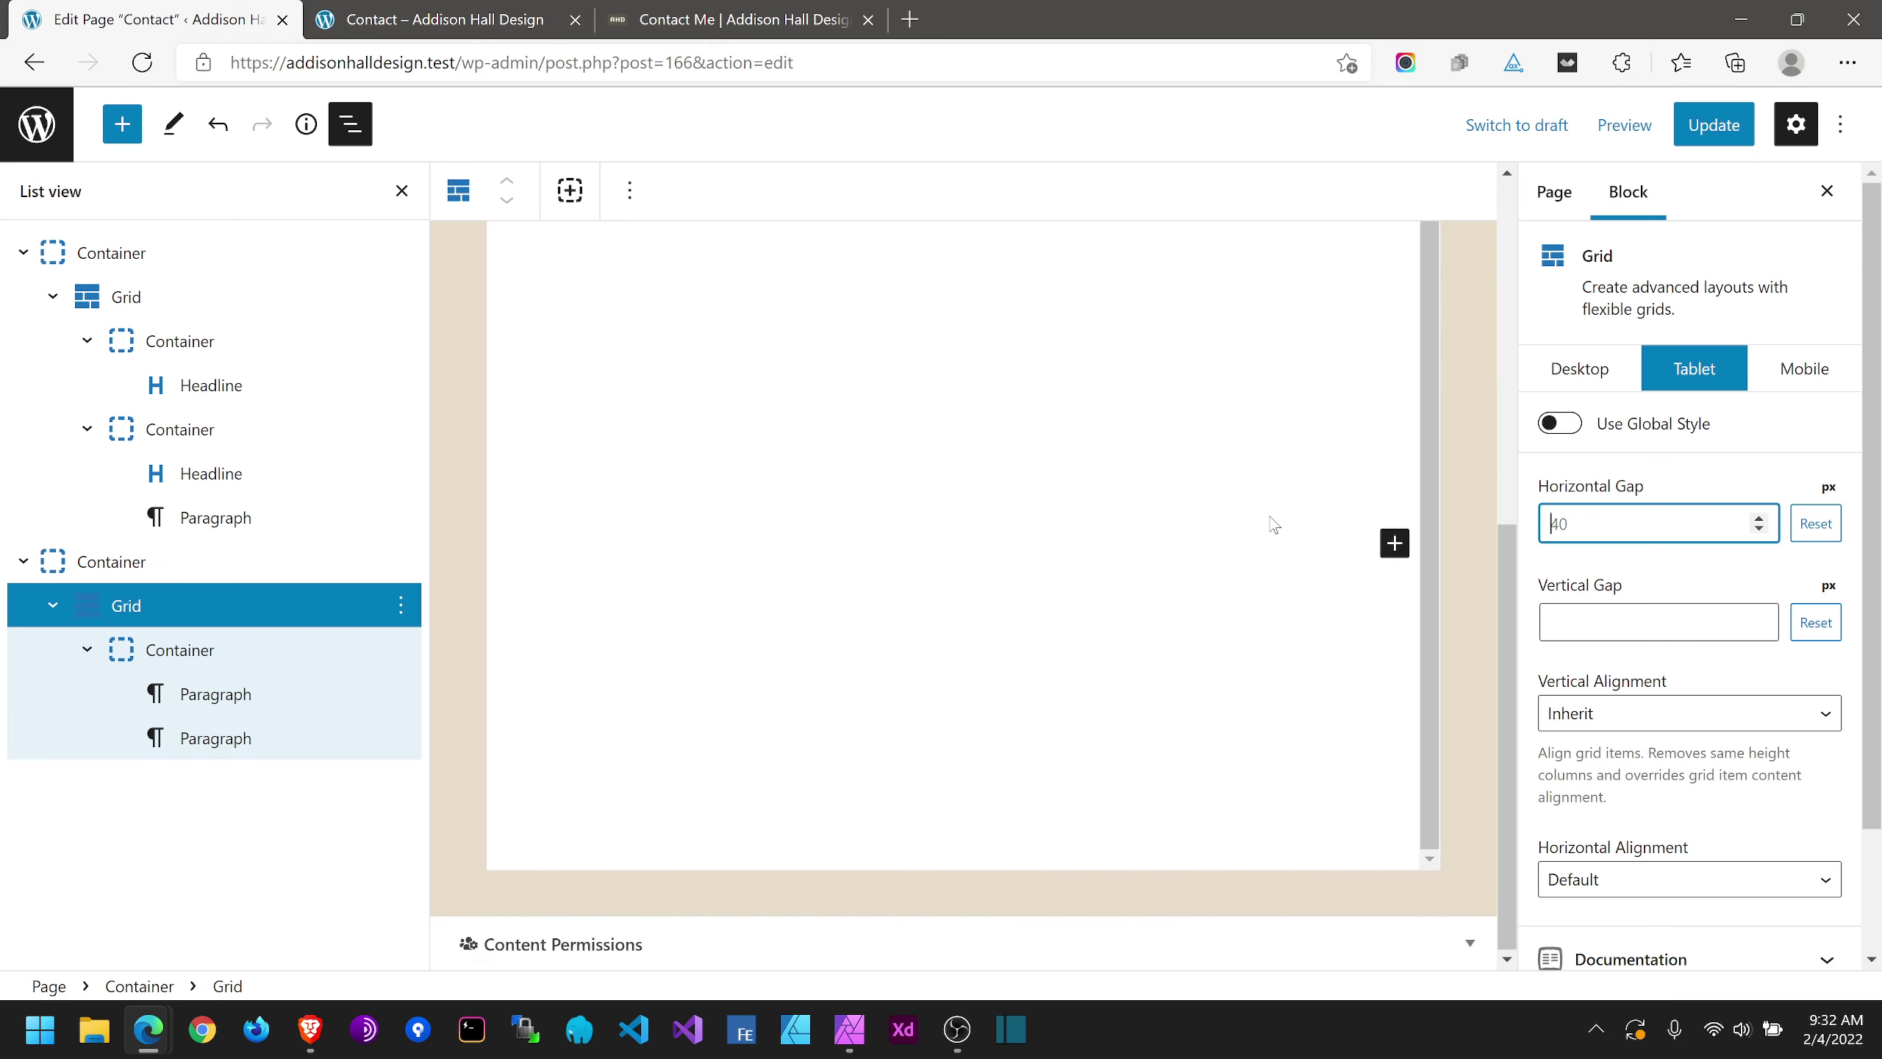
scroll(1293, 463, up, 5)
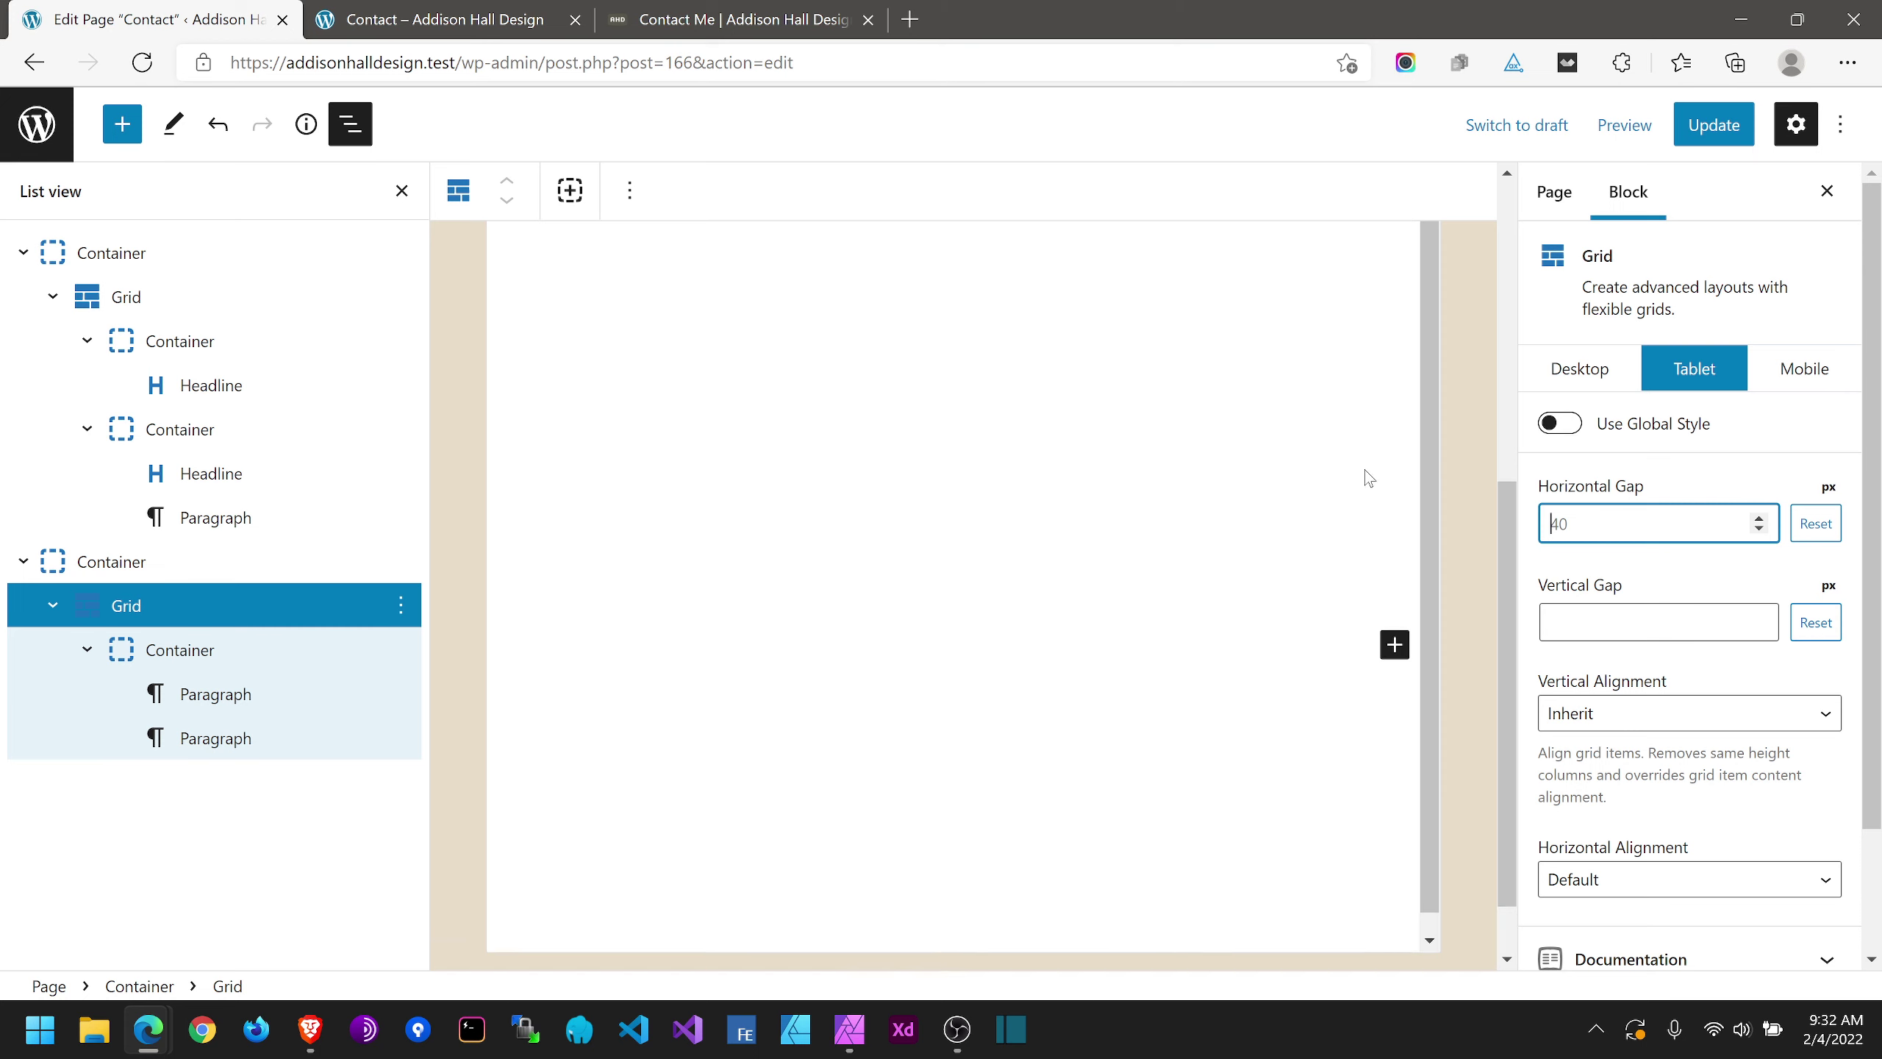
scroll(1341, 474, up, 1)
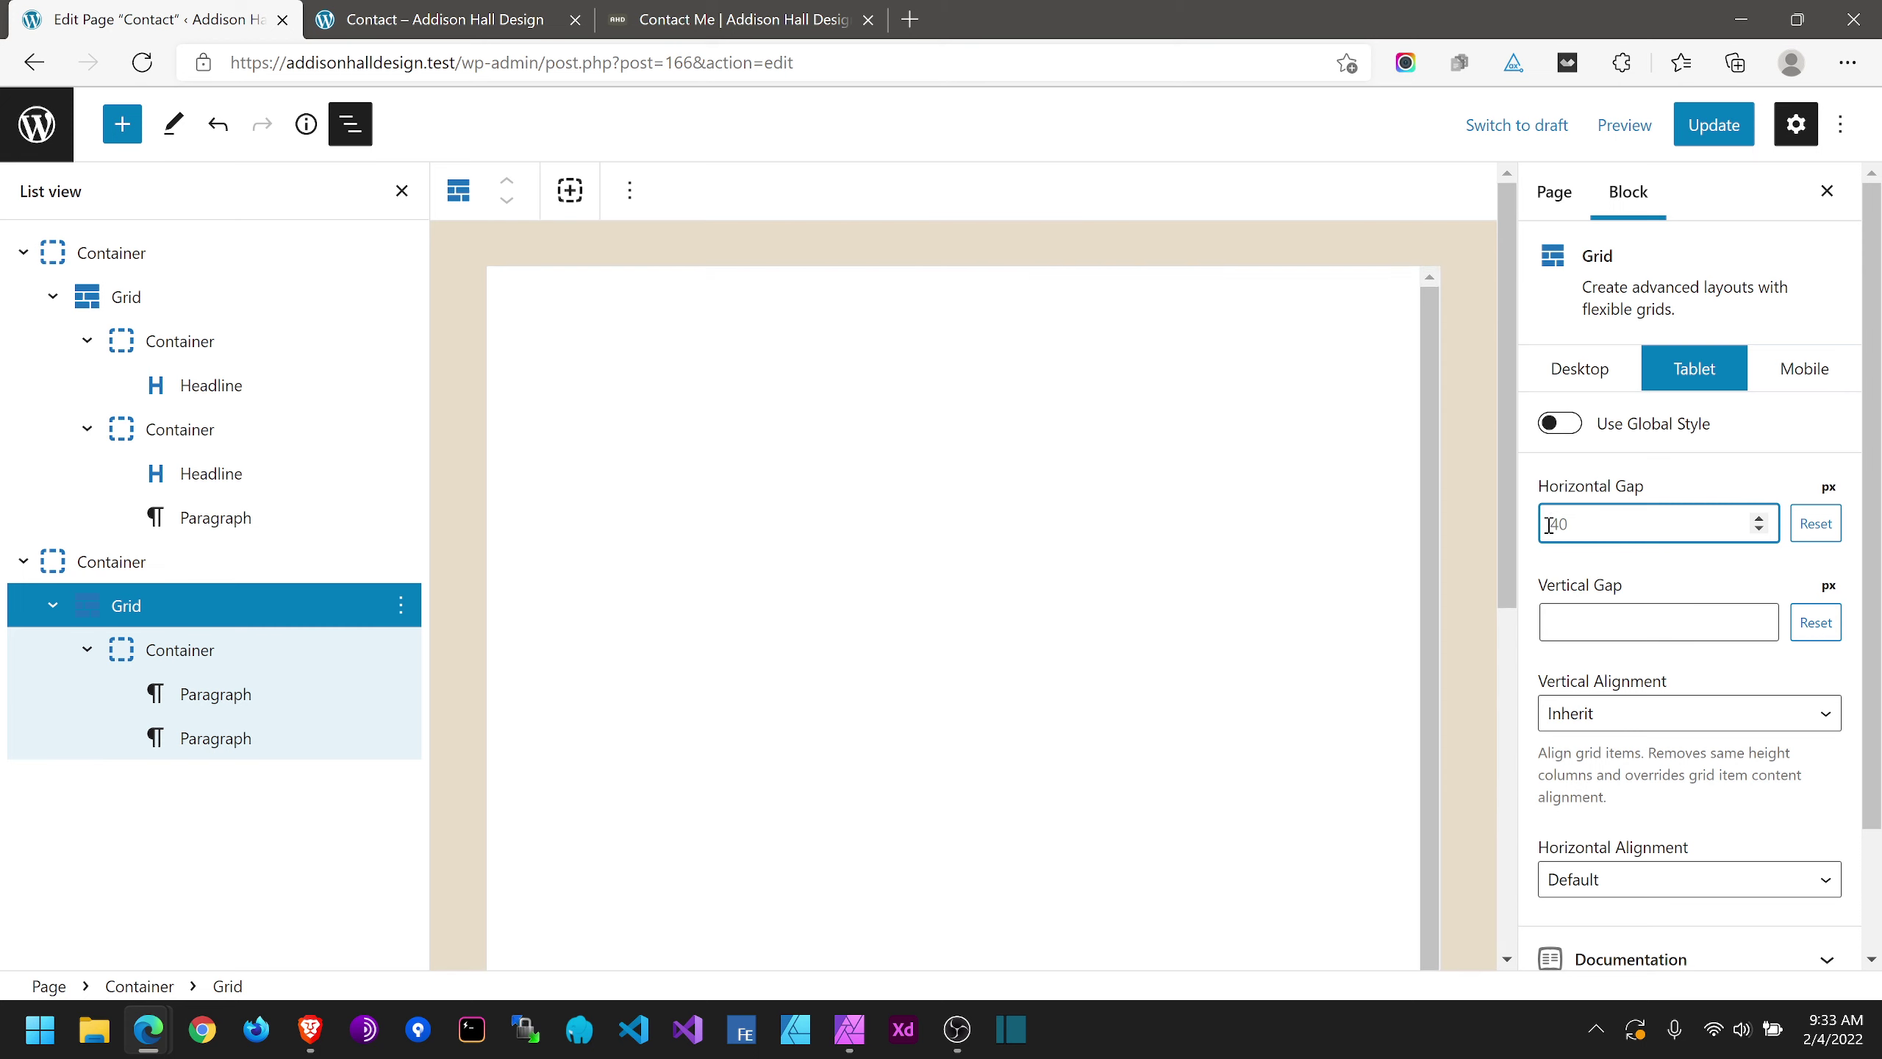
click(1575, 375)
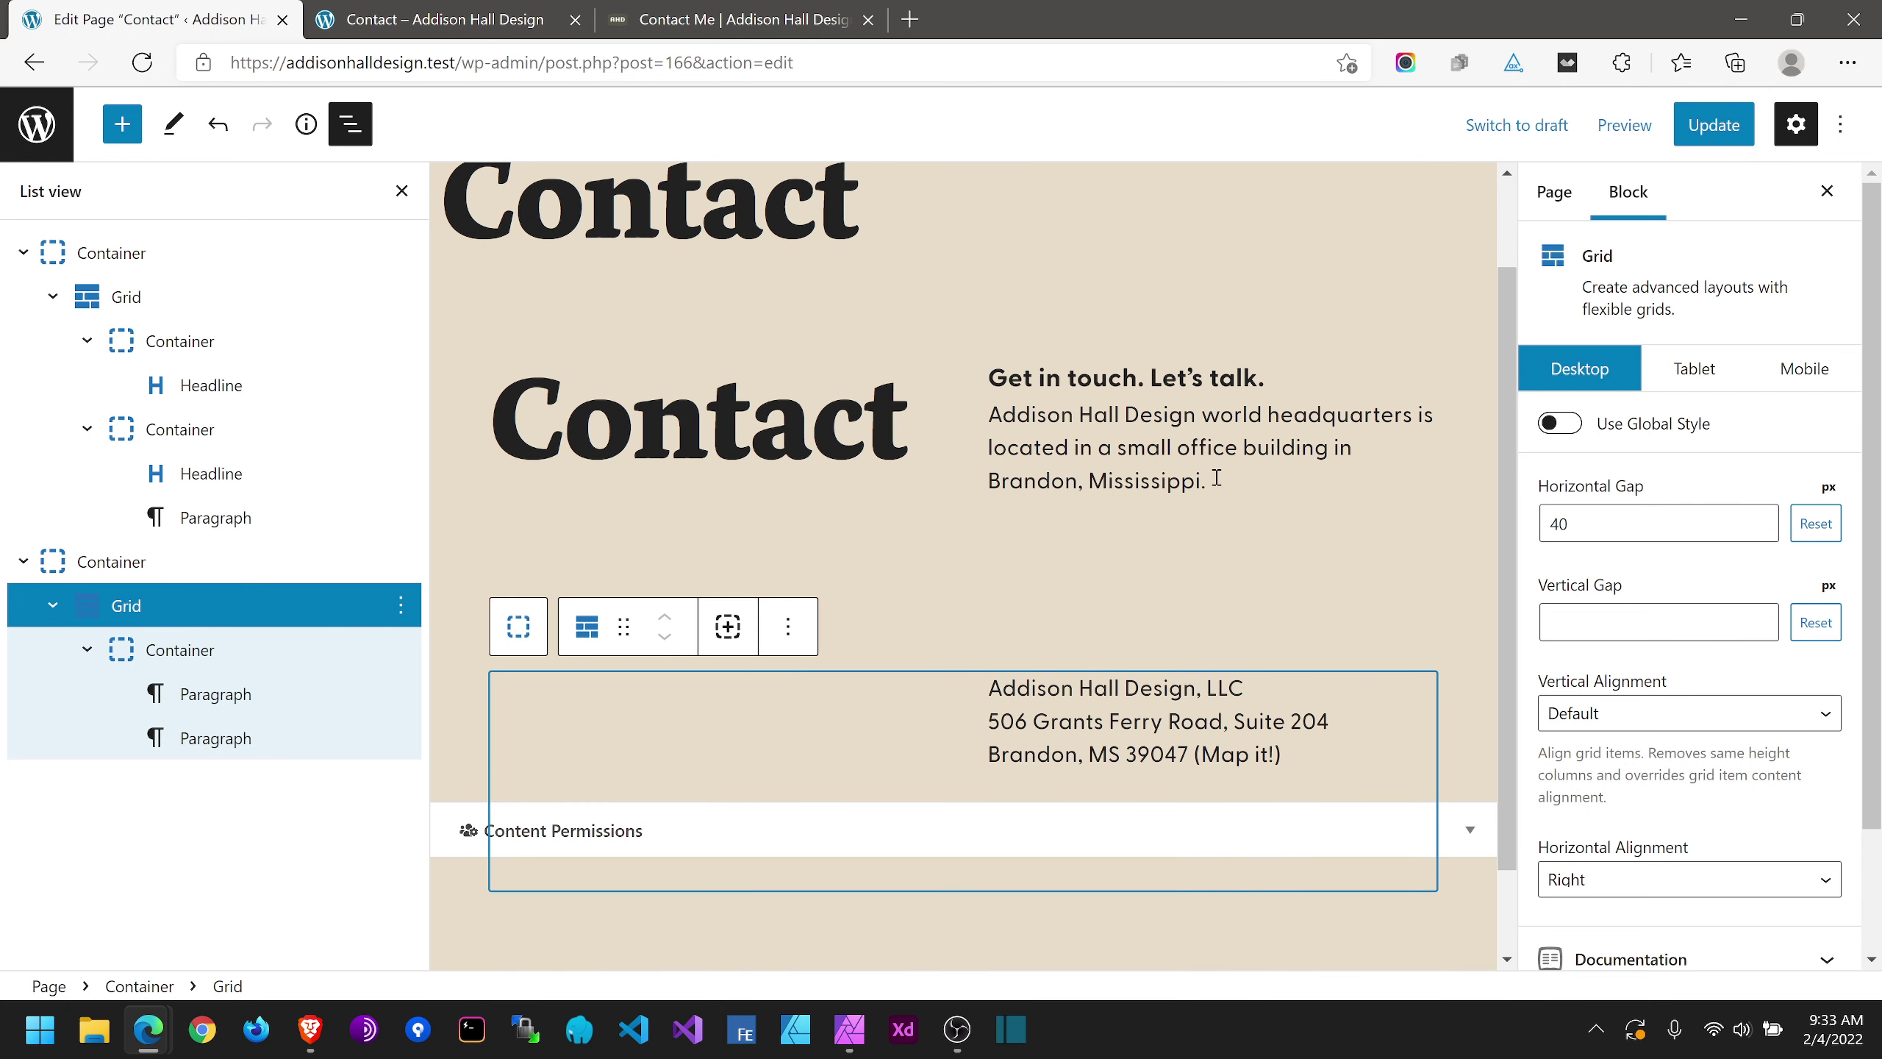
Step: Expand the Content Permissions section beneath the page content and look over its role options and the layout above it
scroll(1170, 748, down, 1)
click(1473, 732)
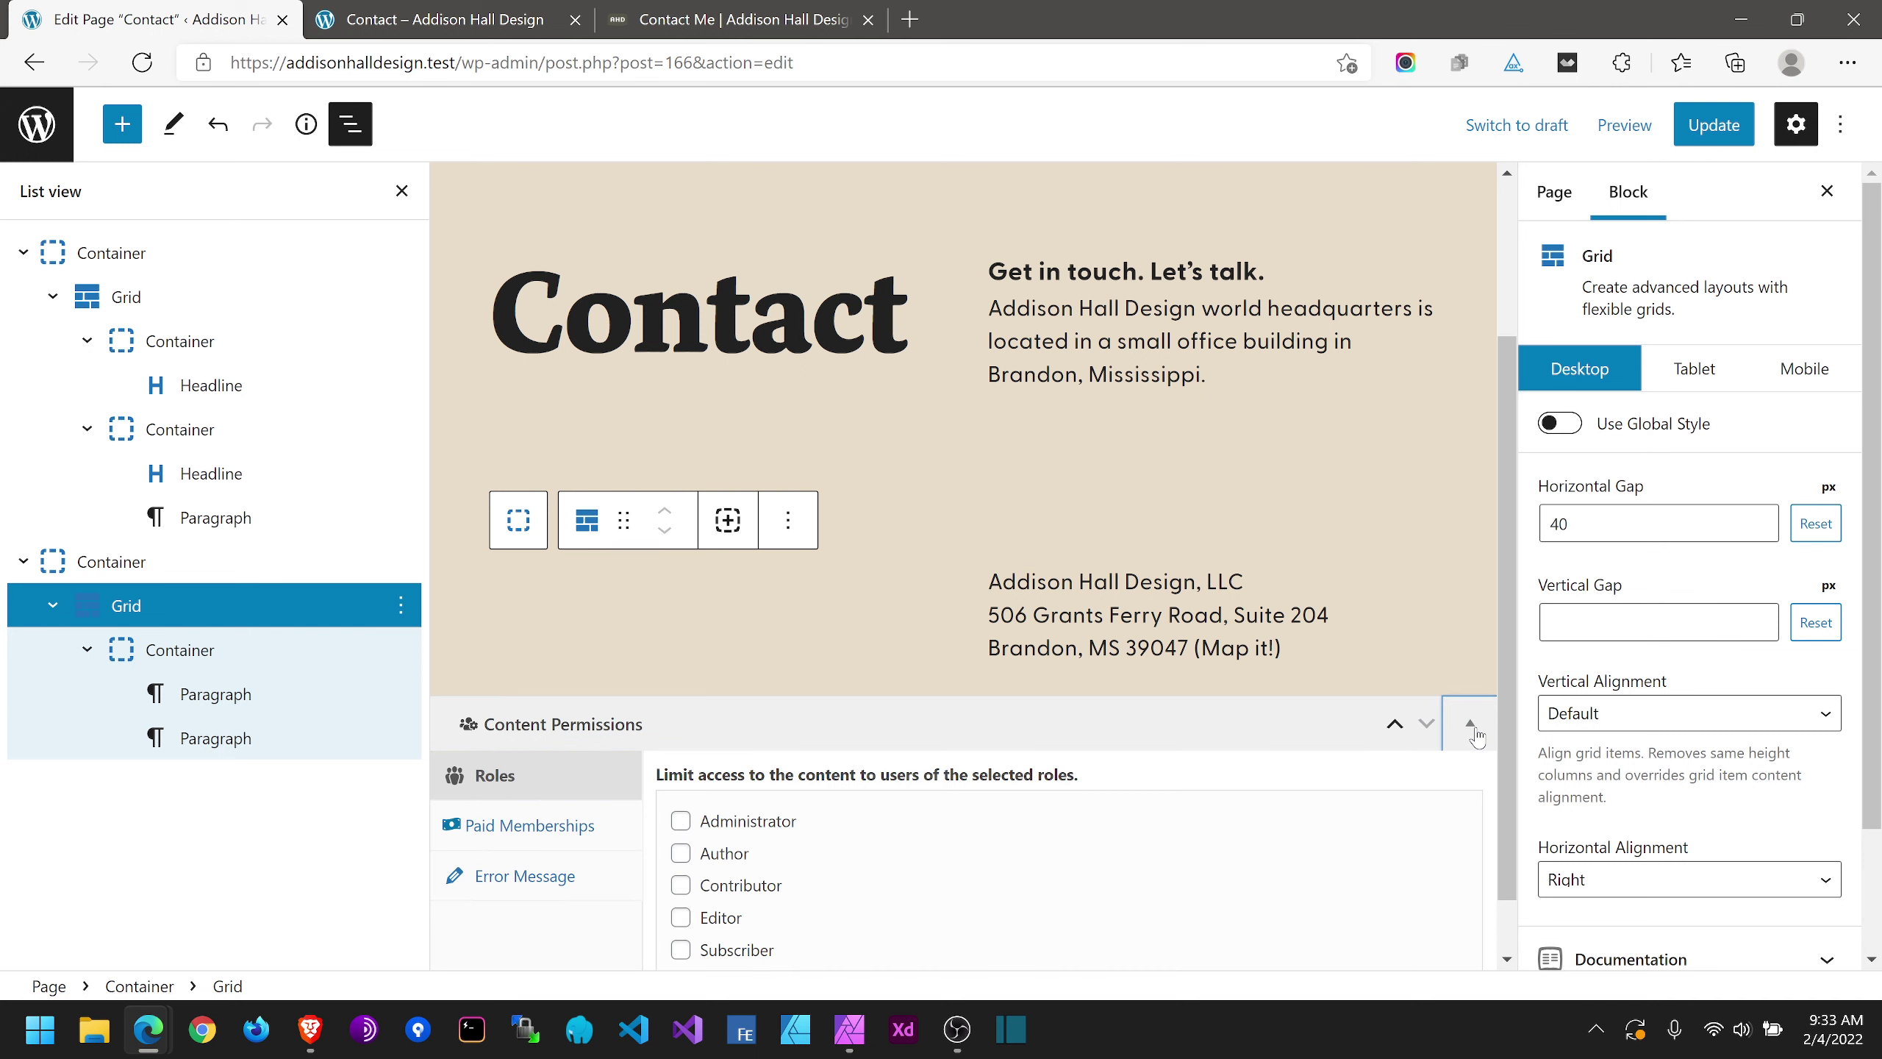
scroll(833, 831, down, 1)
scroll(837, 831, up, 3)
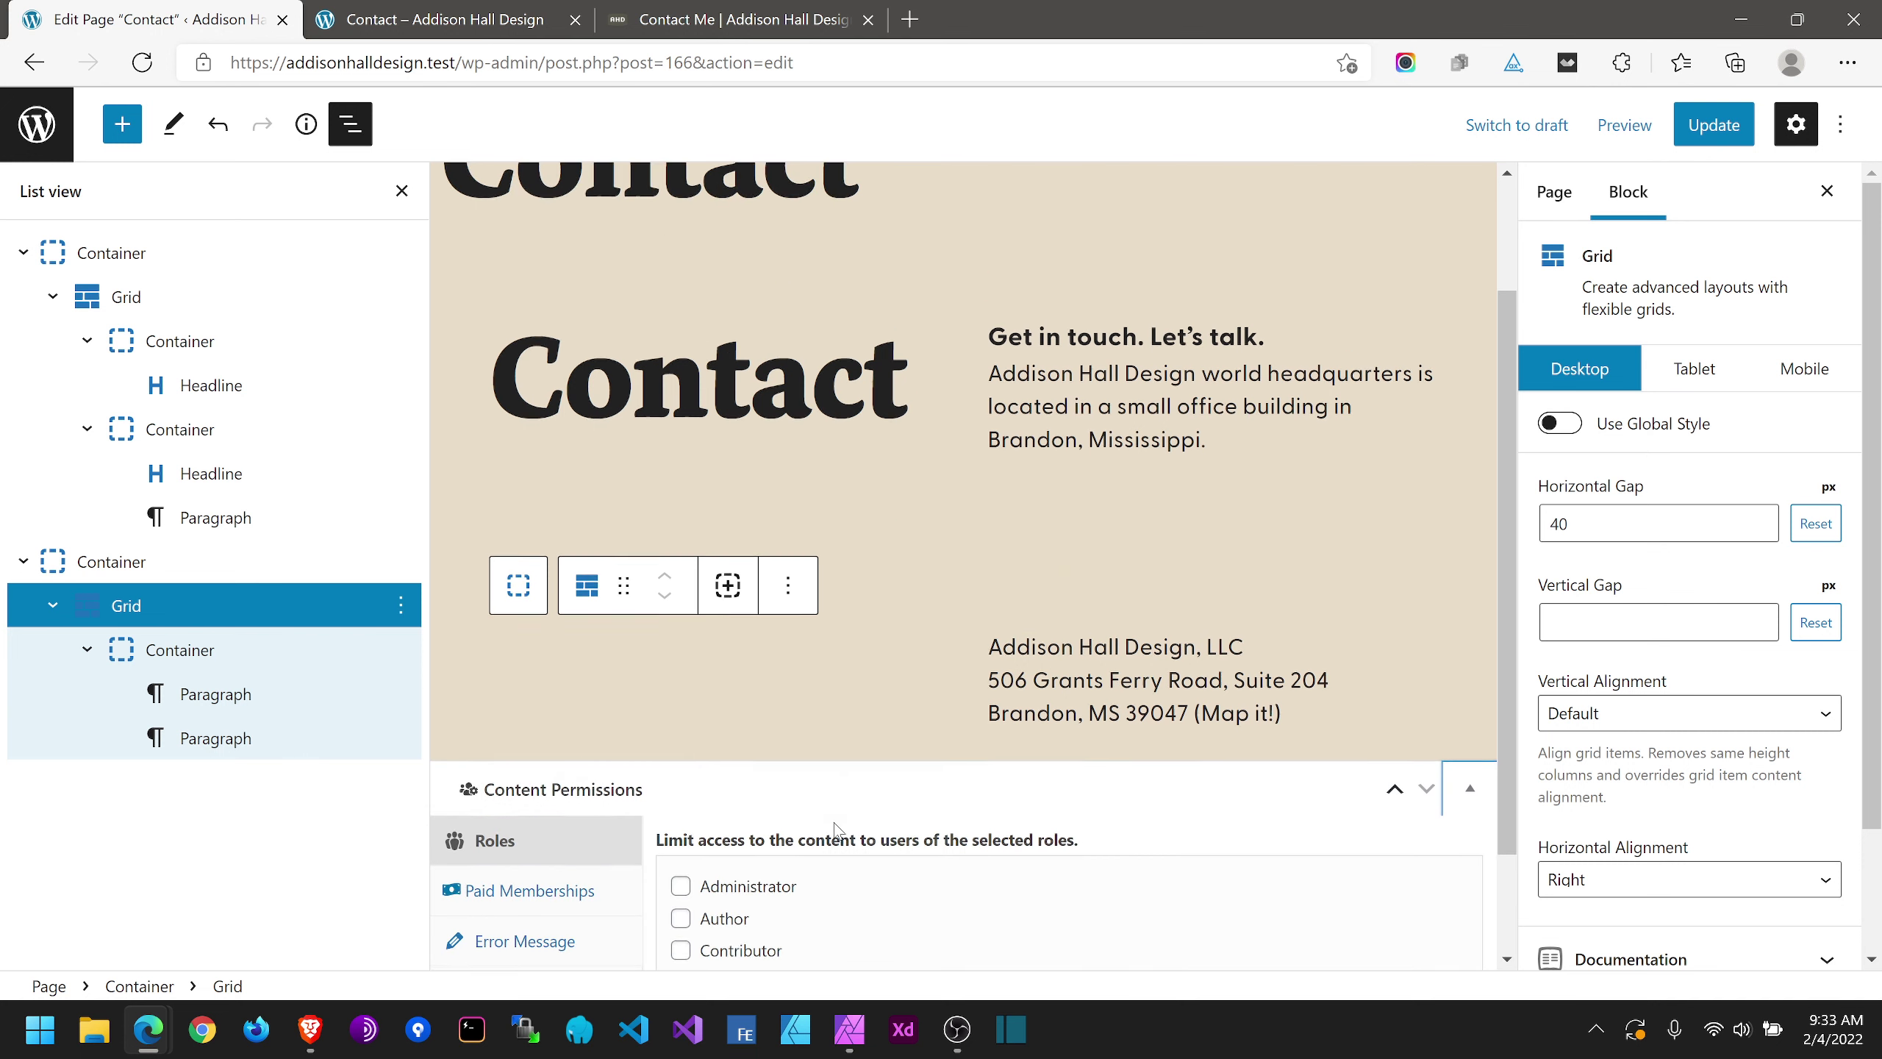
scroll(950, 694, down, 3)
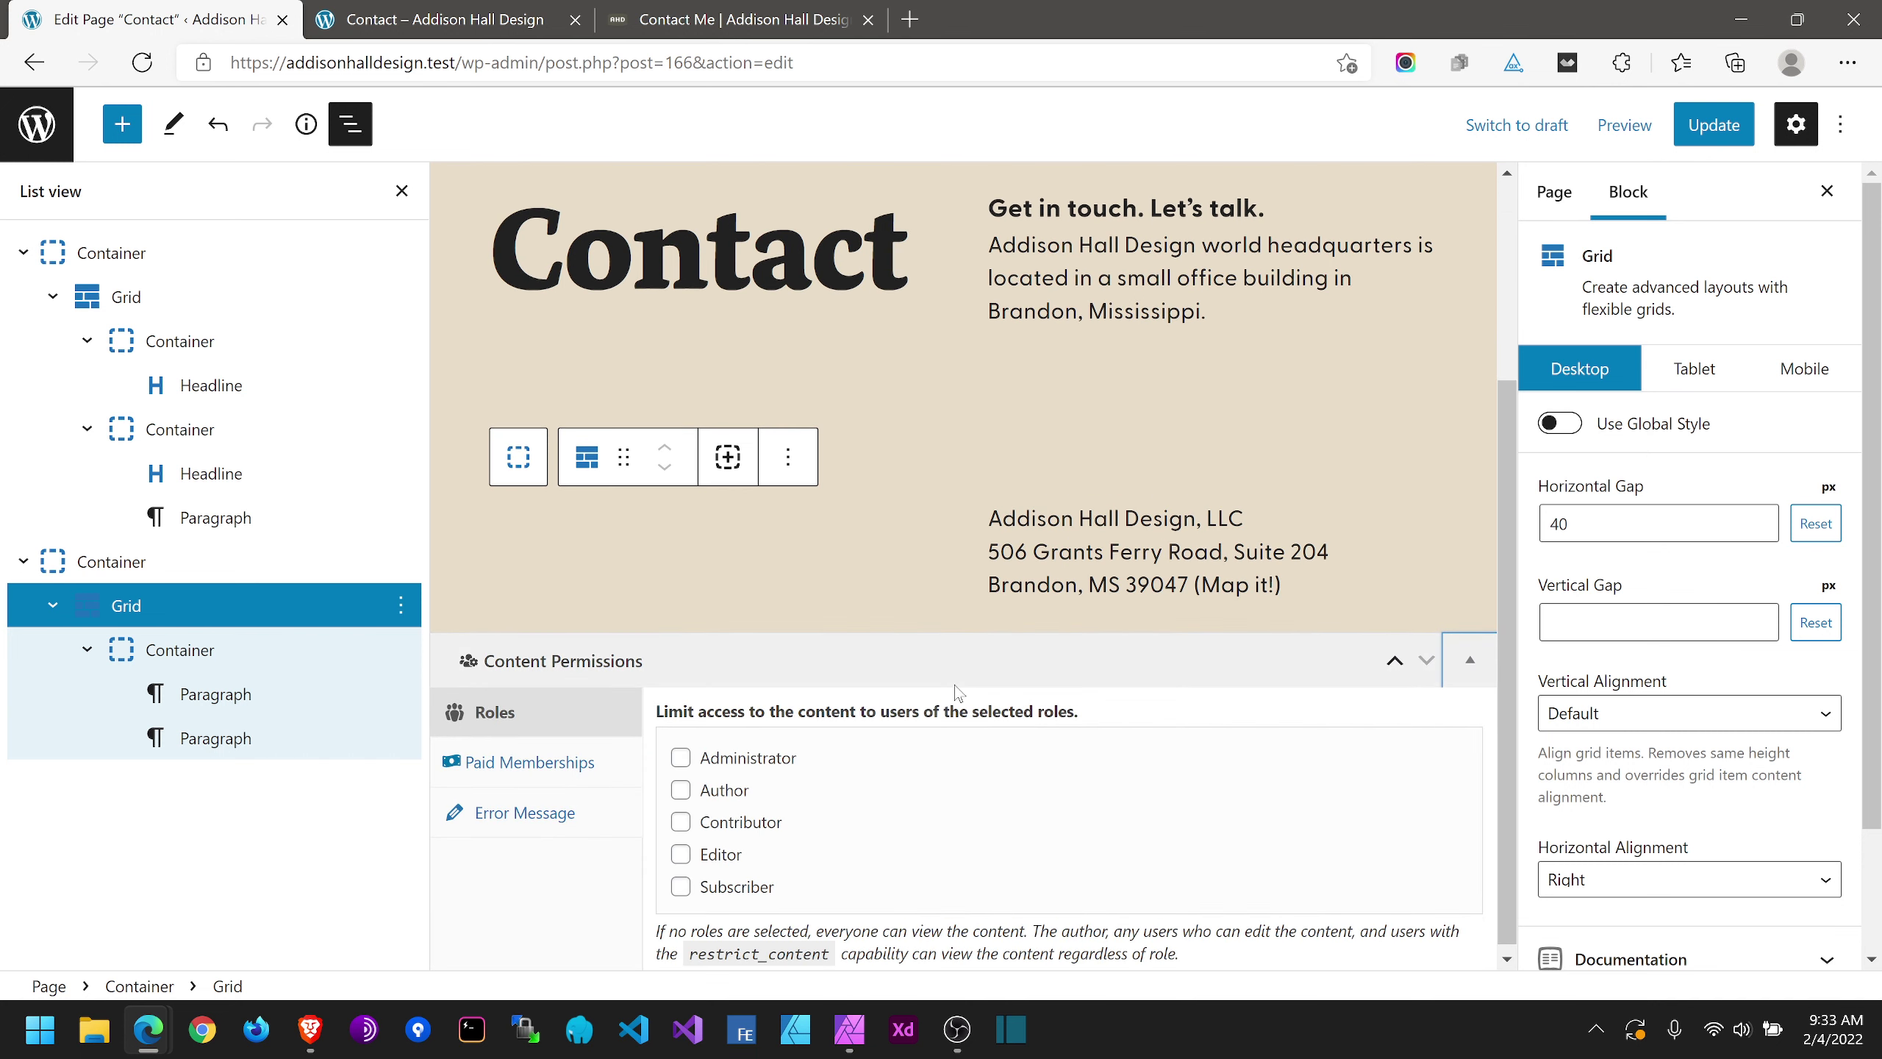
scroll(947, 665, up, 3)
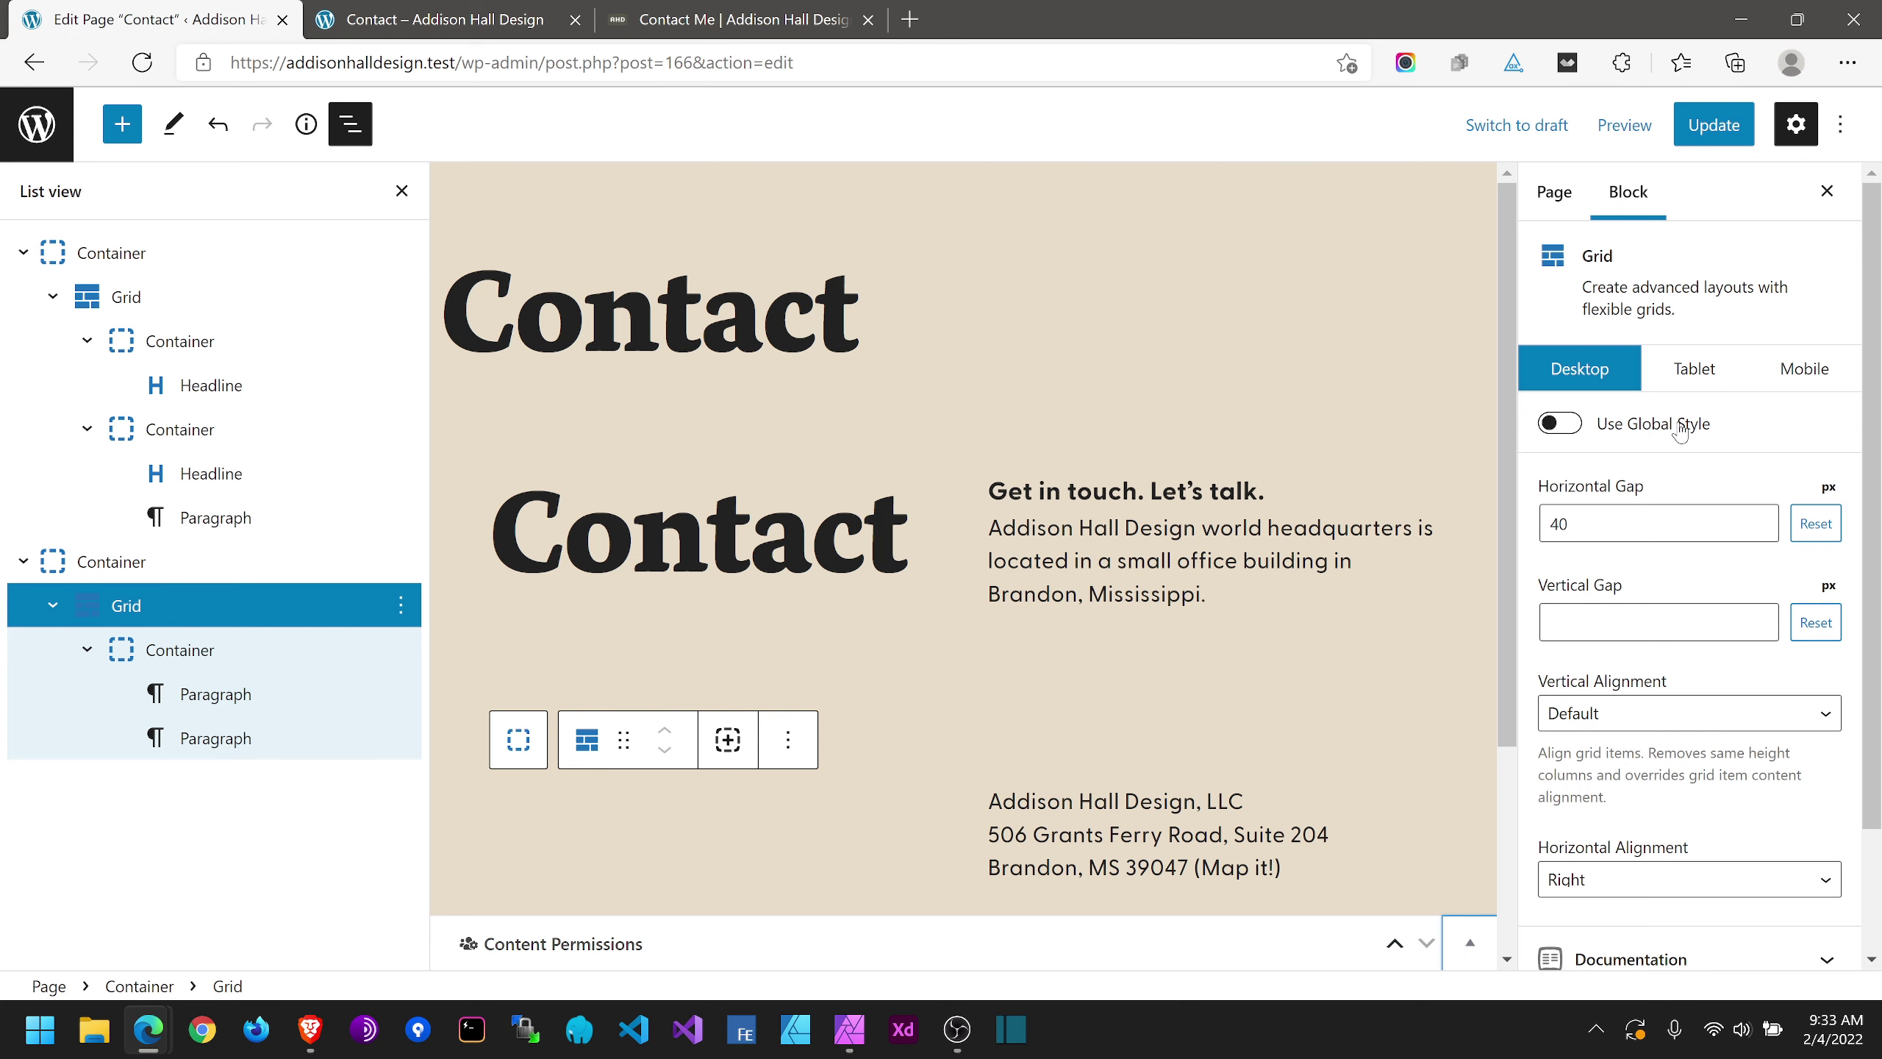
scroll(1113, 702, down, 3)
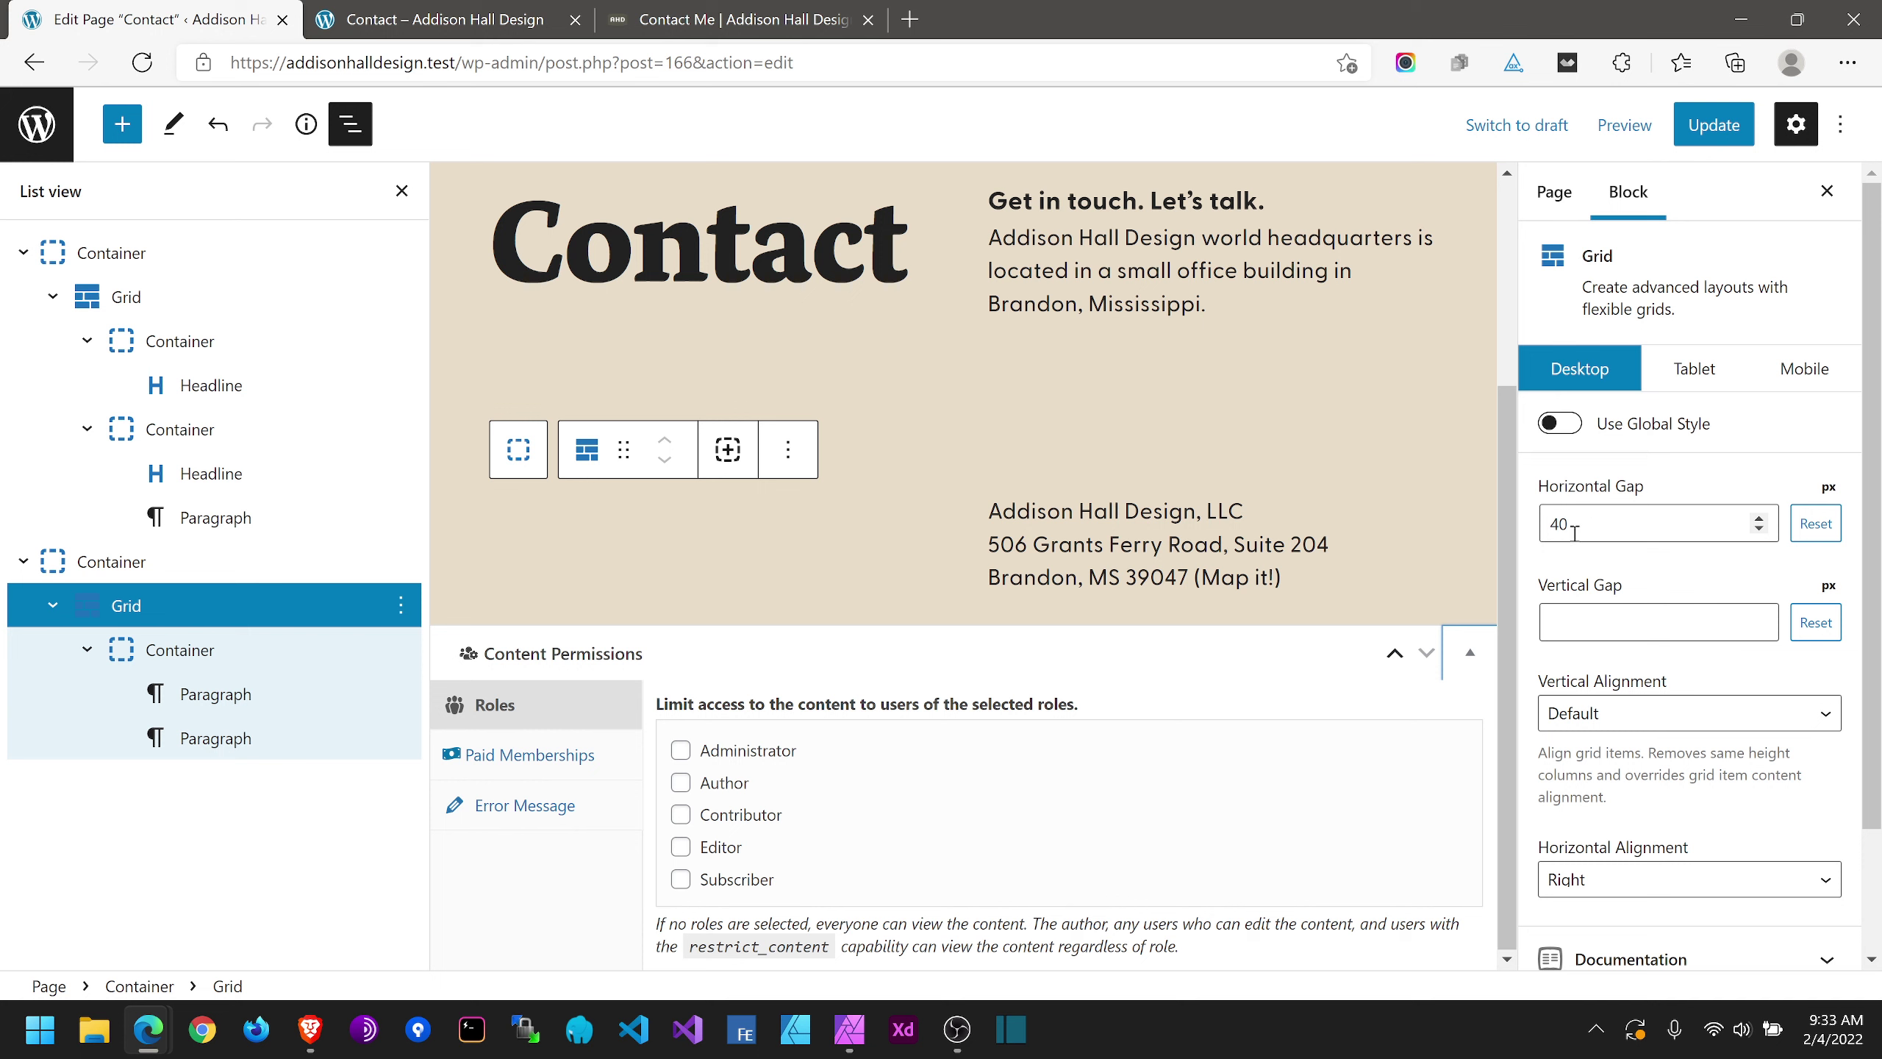
scroll(1616, 712, down, 2)
scroll(1618, 715, up, 2)
scroll(1434, 644, up, 2)
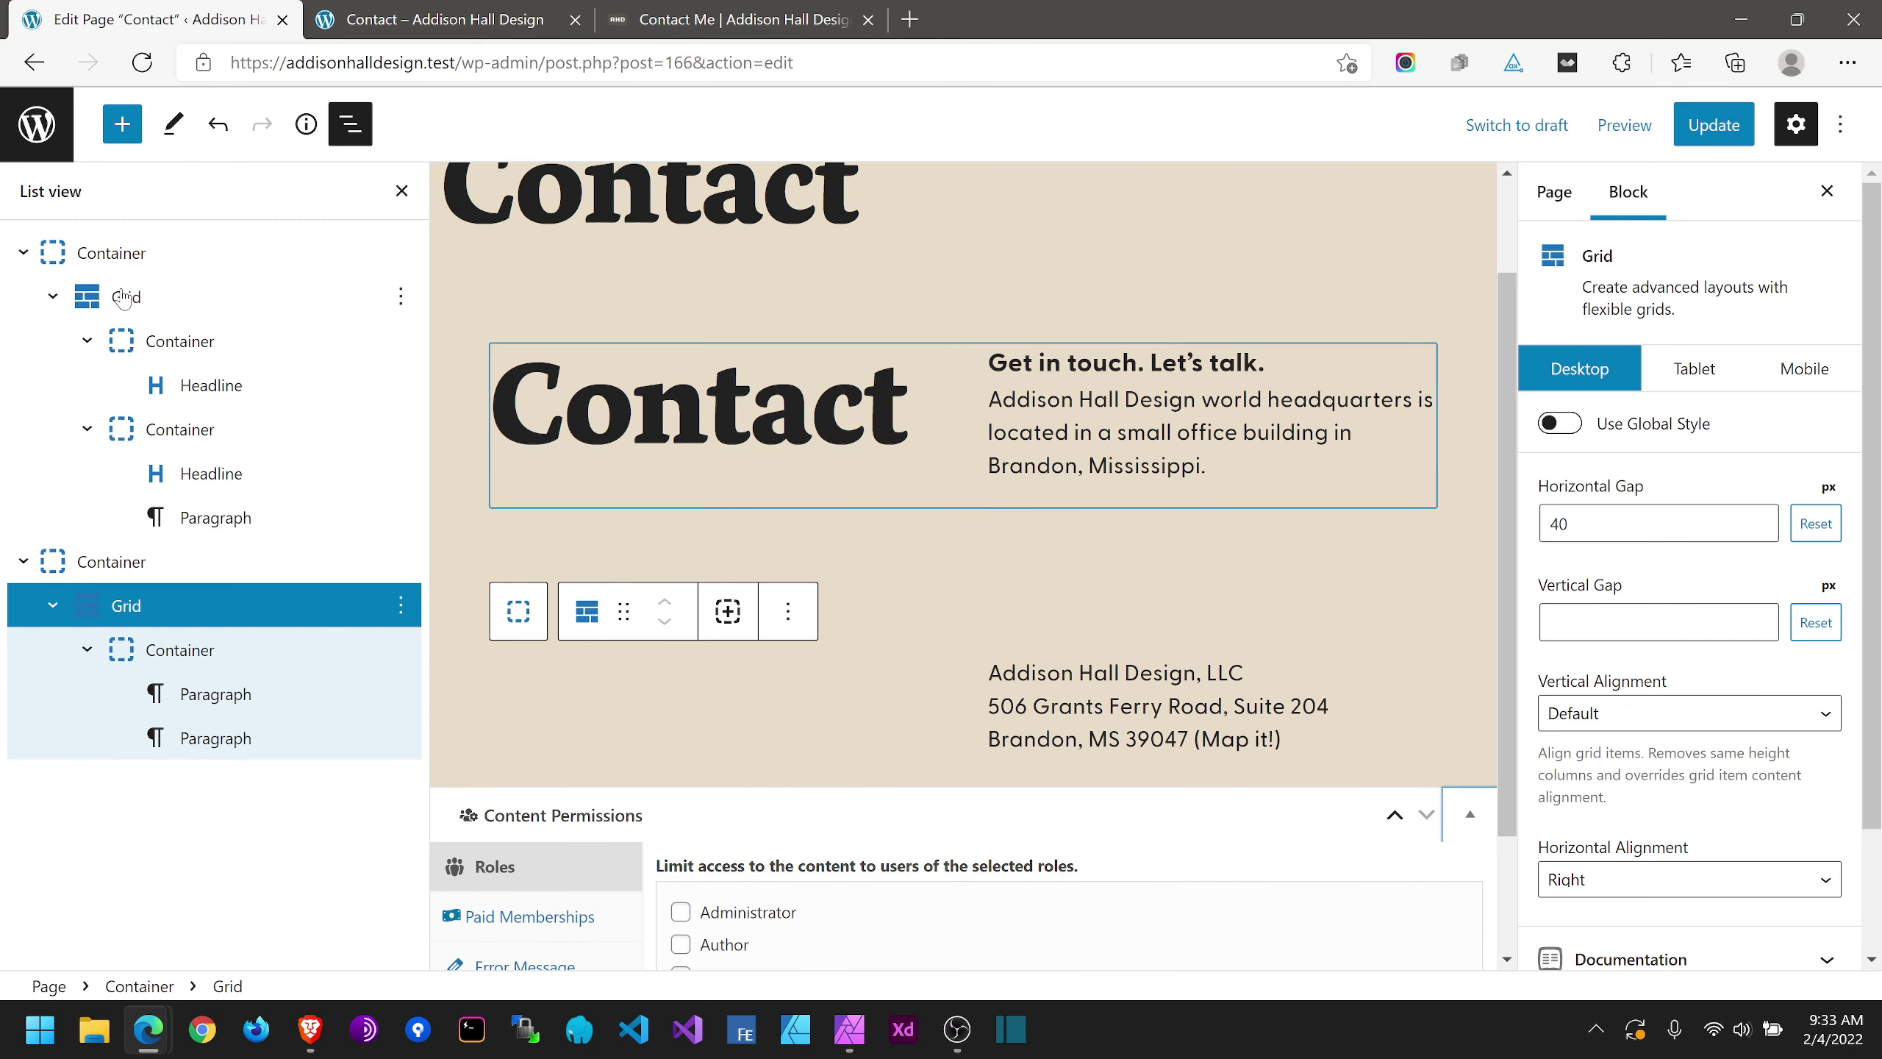
Step: Recheck the heading grid's horizontal gap, update the Contact page and reload its front-end view to check the contact details' alignment
click(167, 296)
click(1648, 591)
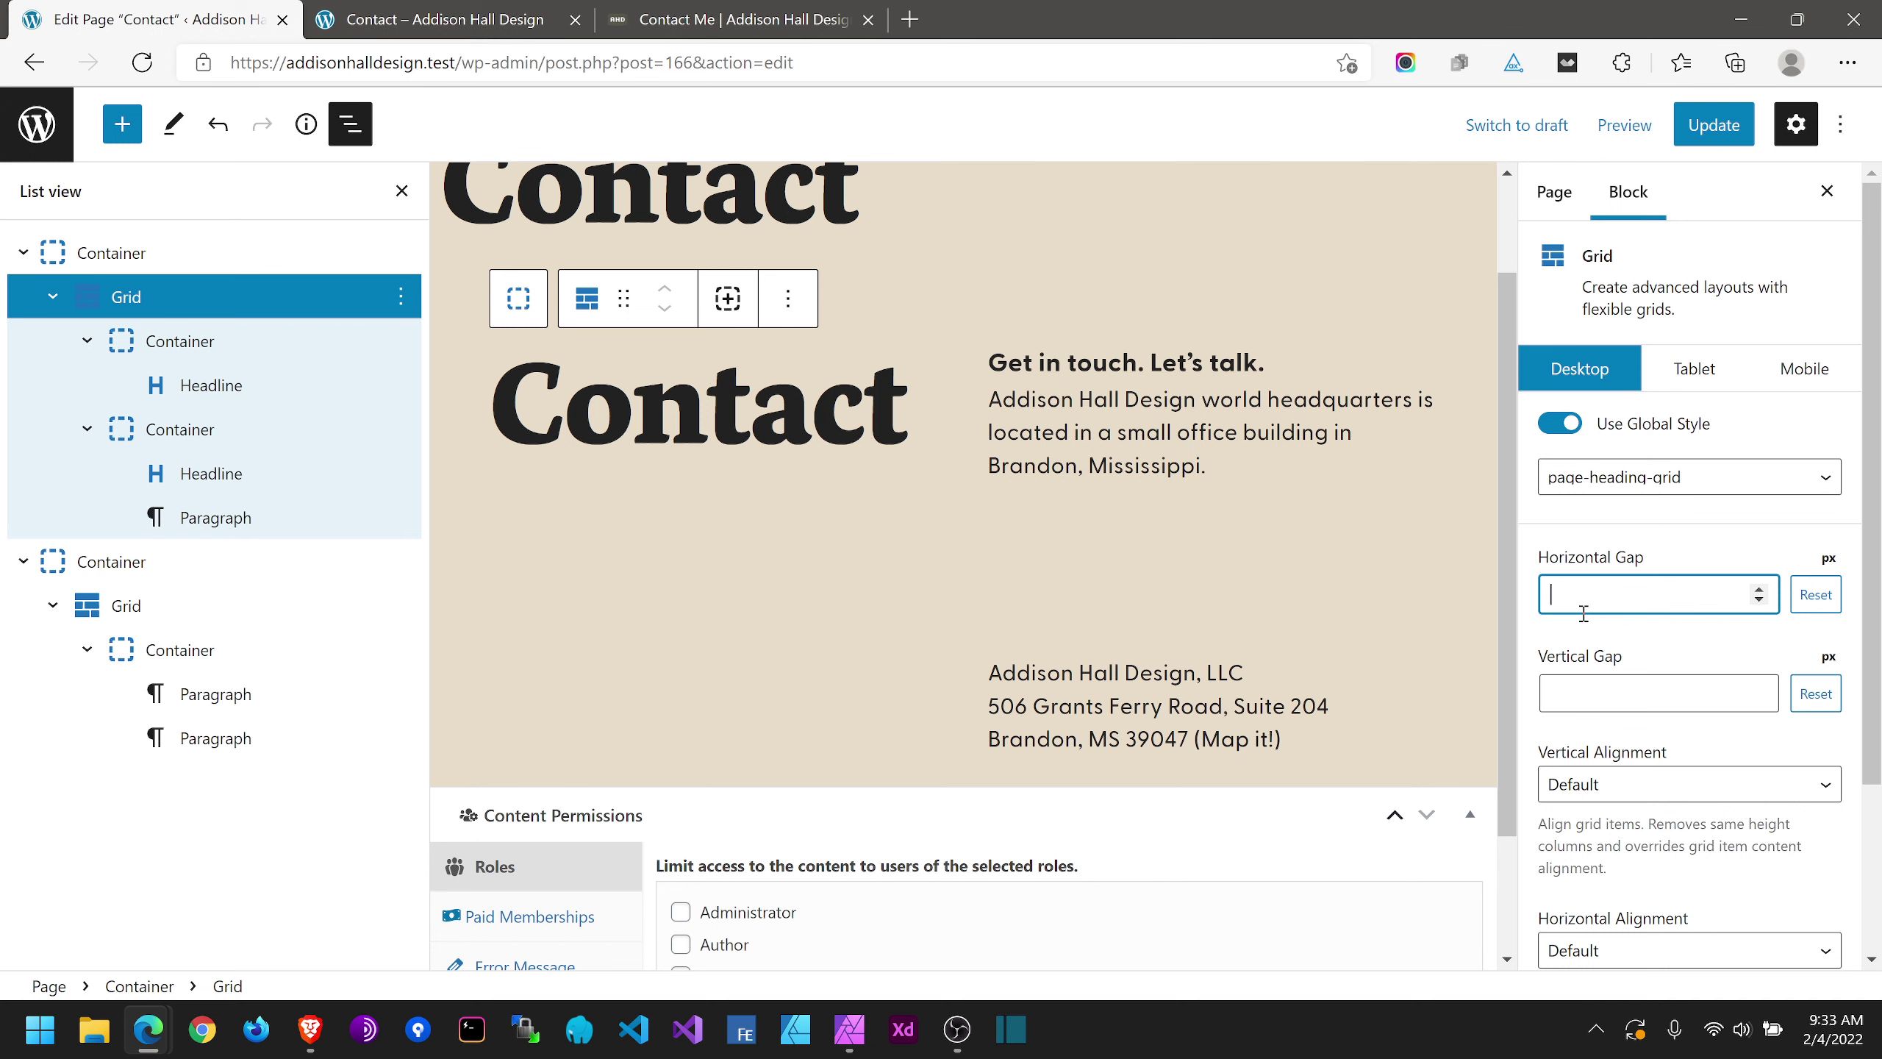
click(1690, 135)
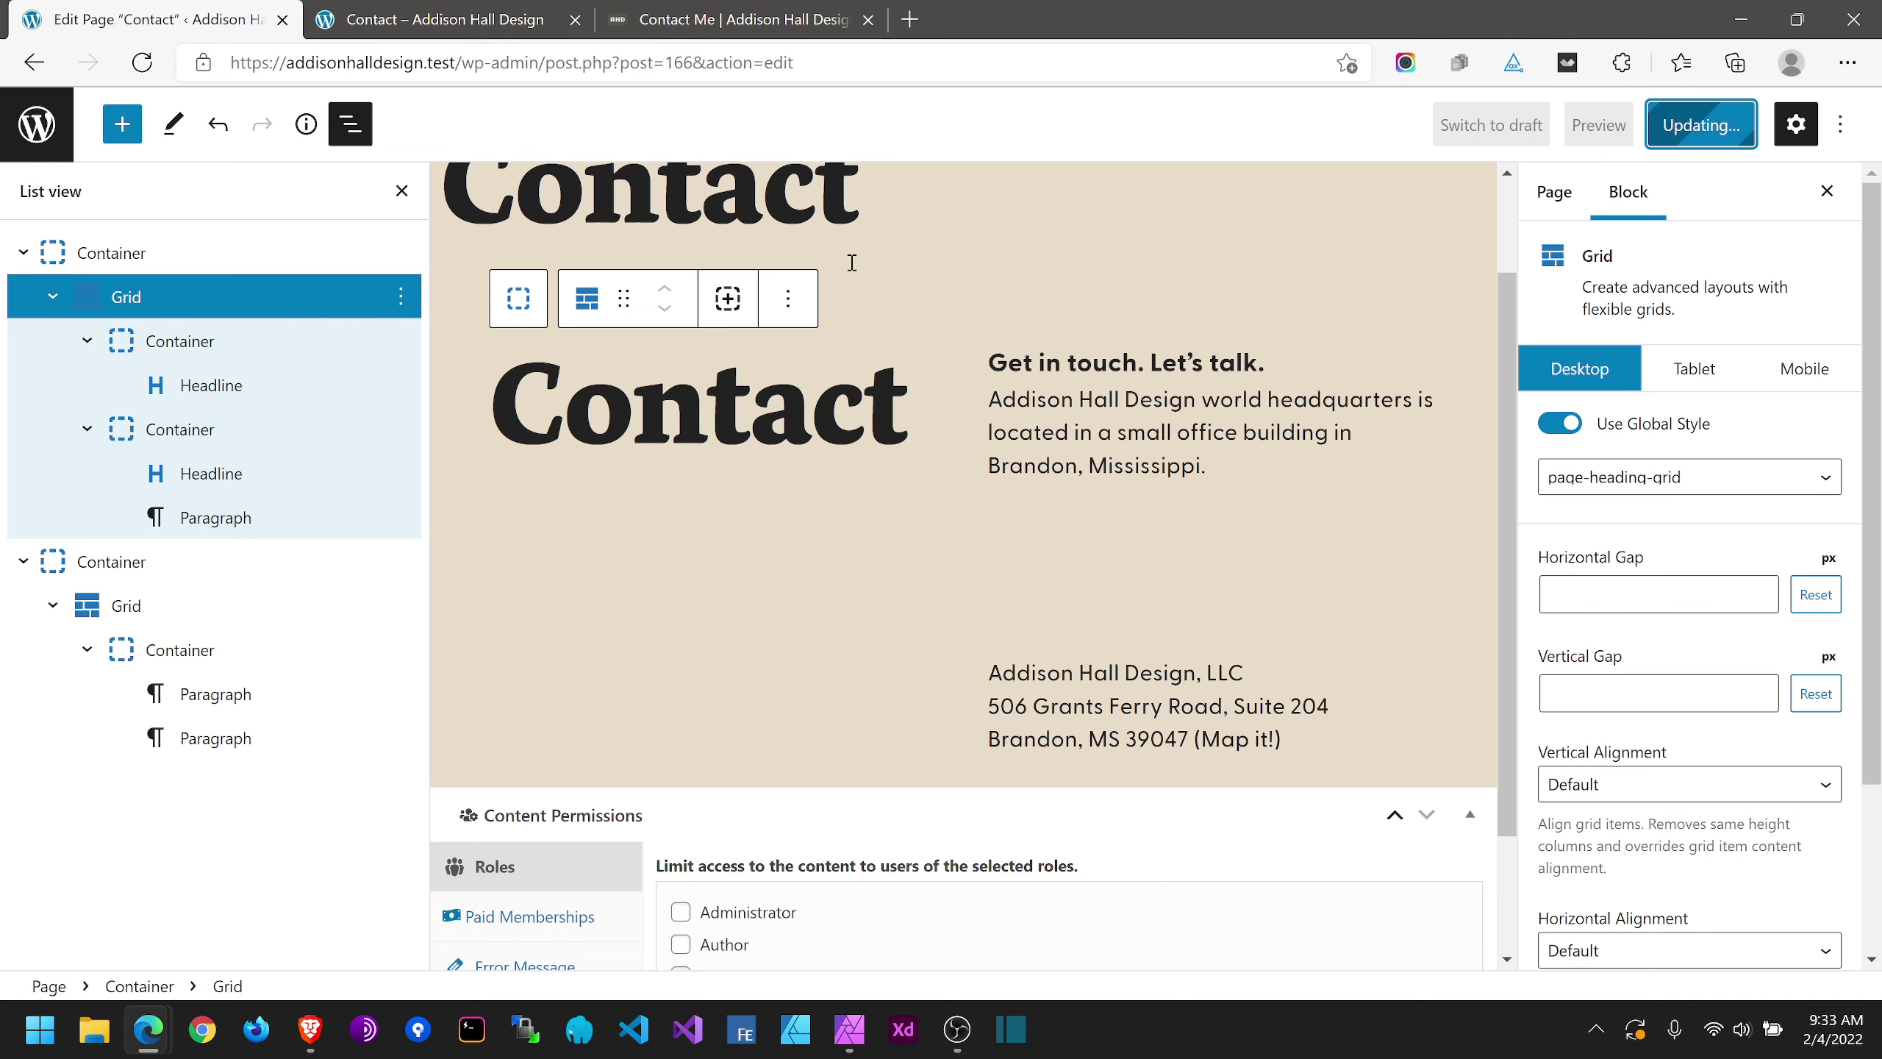
click(348, 20)
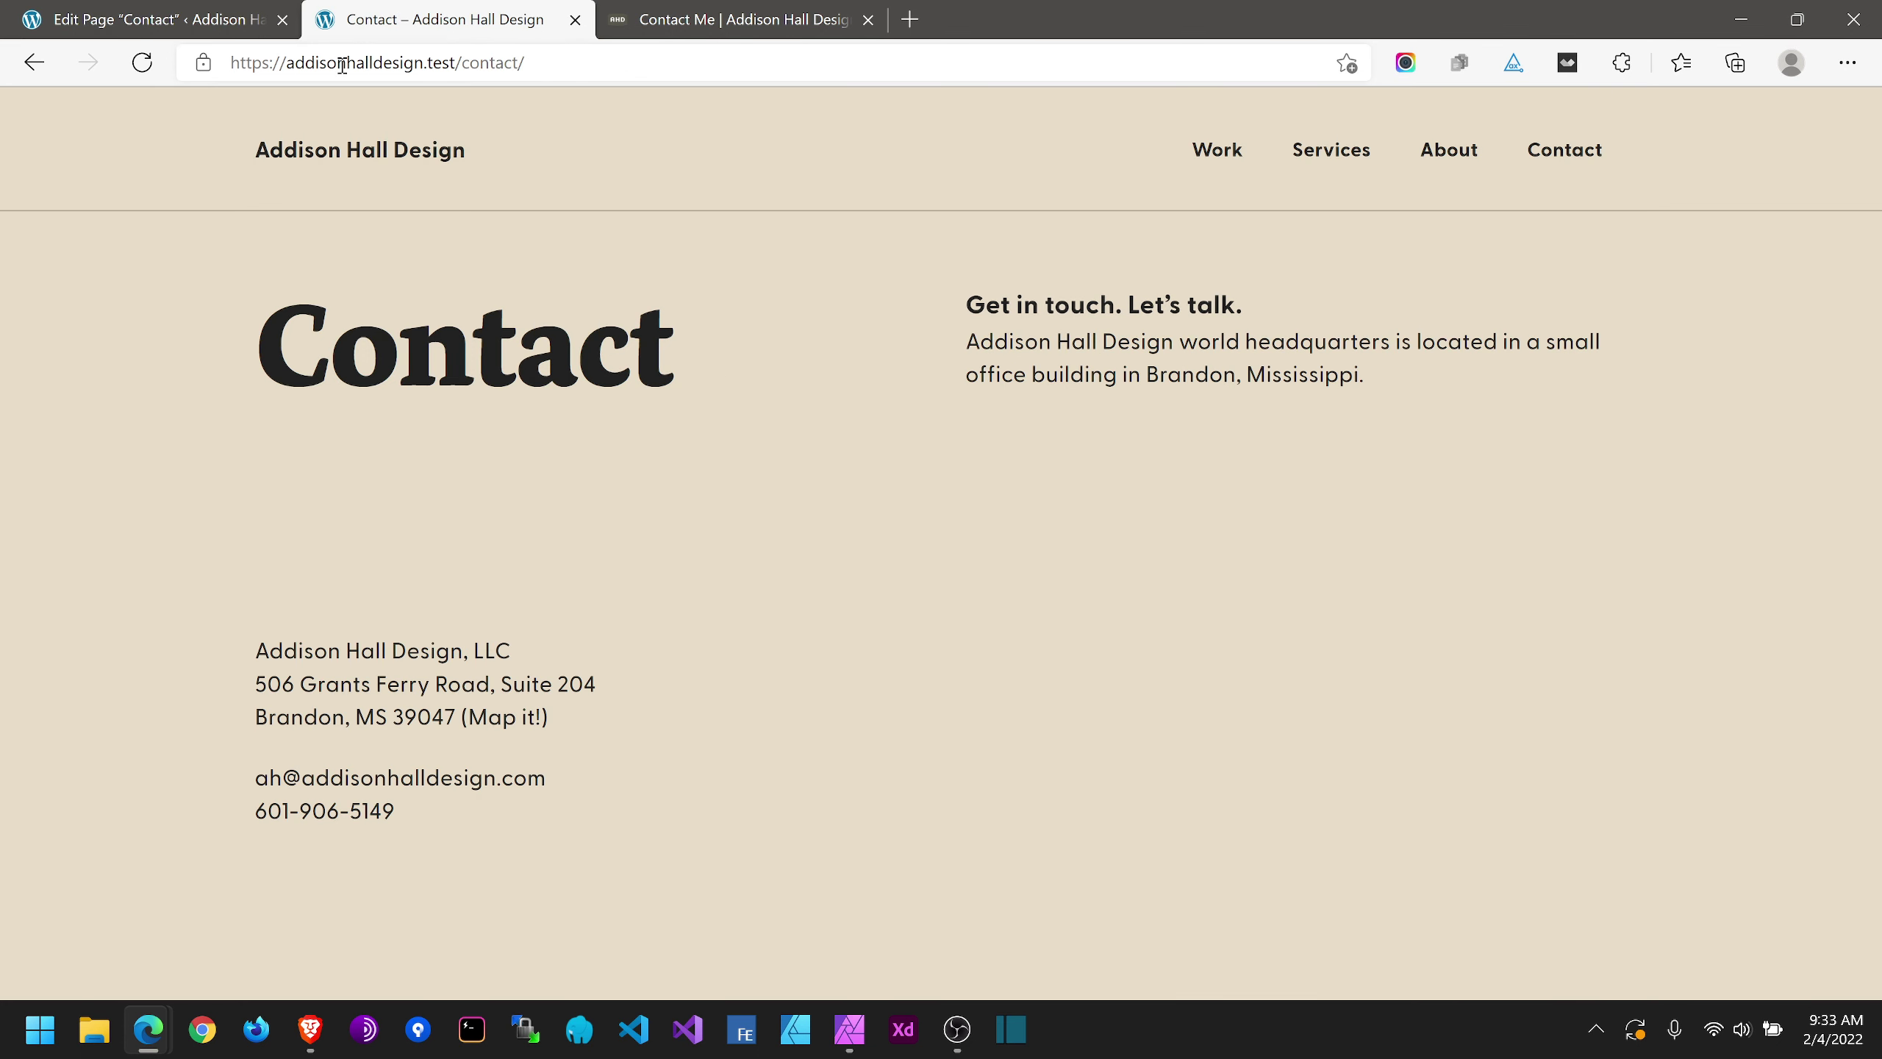
click(142, 62)
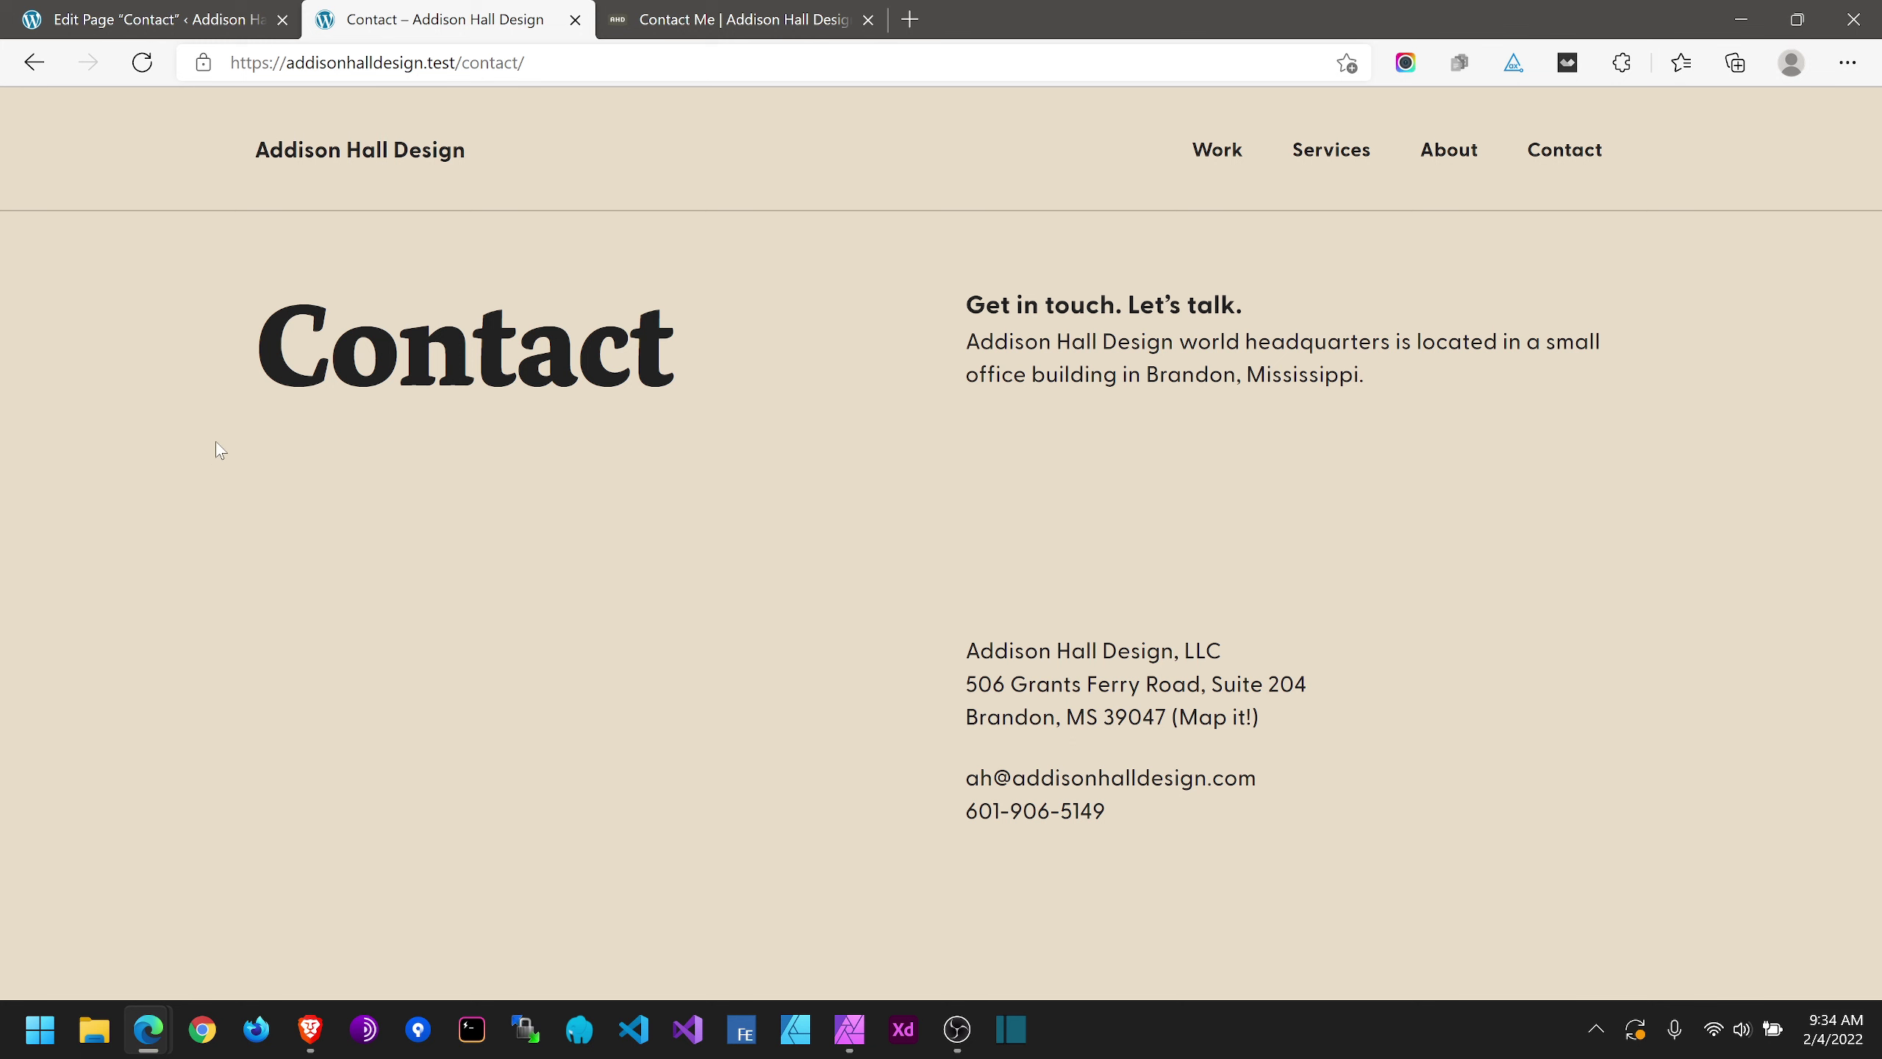
Step: Look over the old live Contact page and its footer, and return to the redesigned Contact page for comparison
click(733, 15)
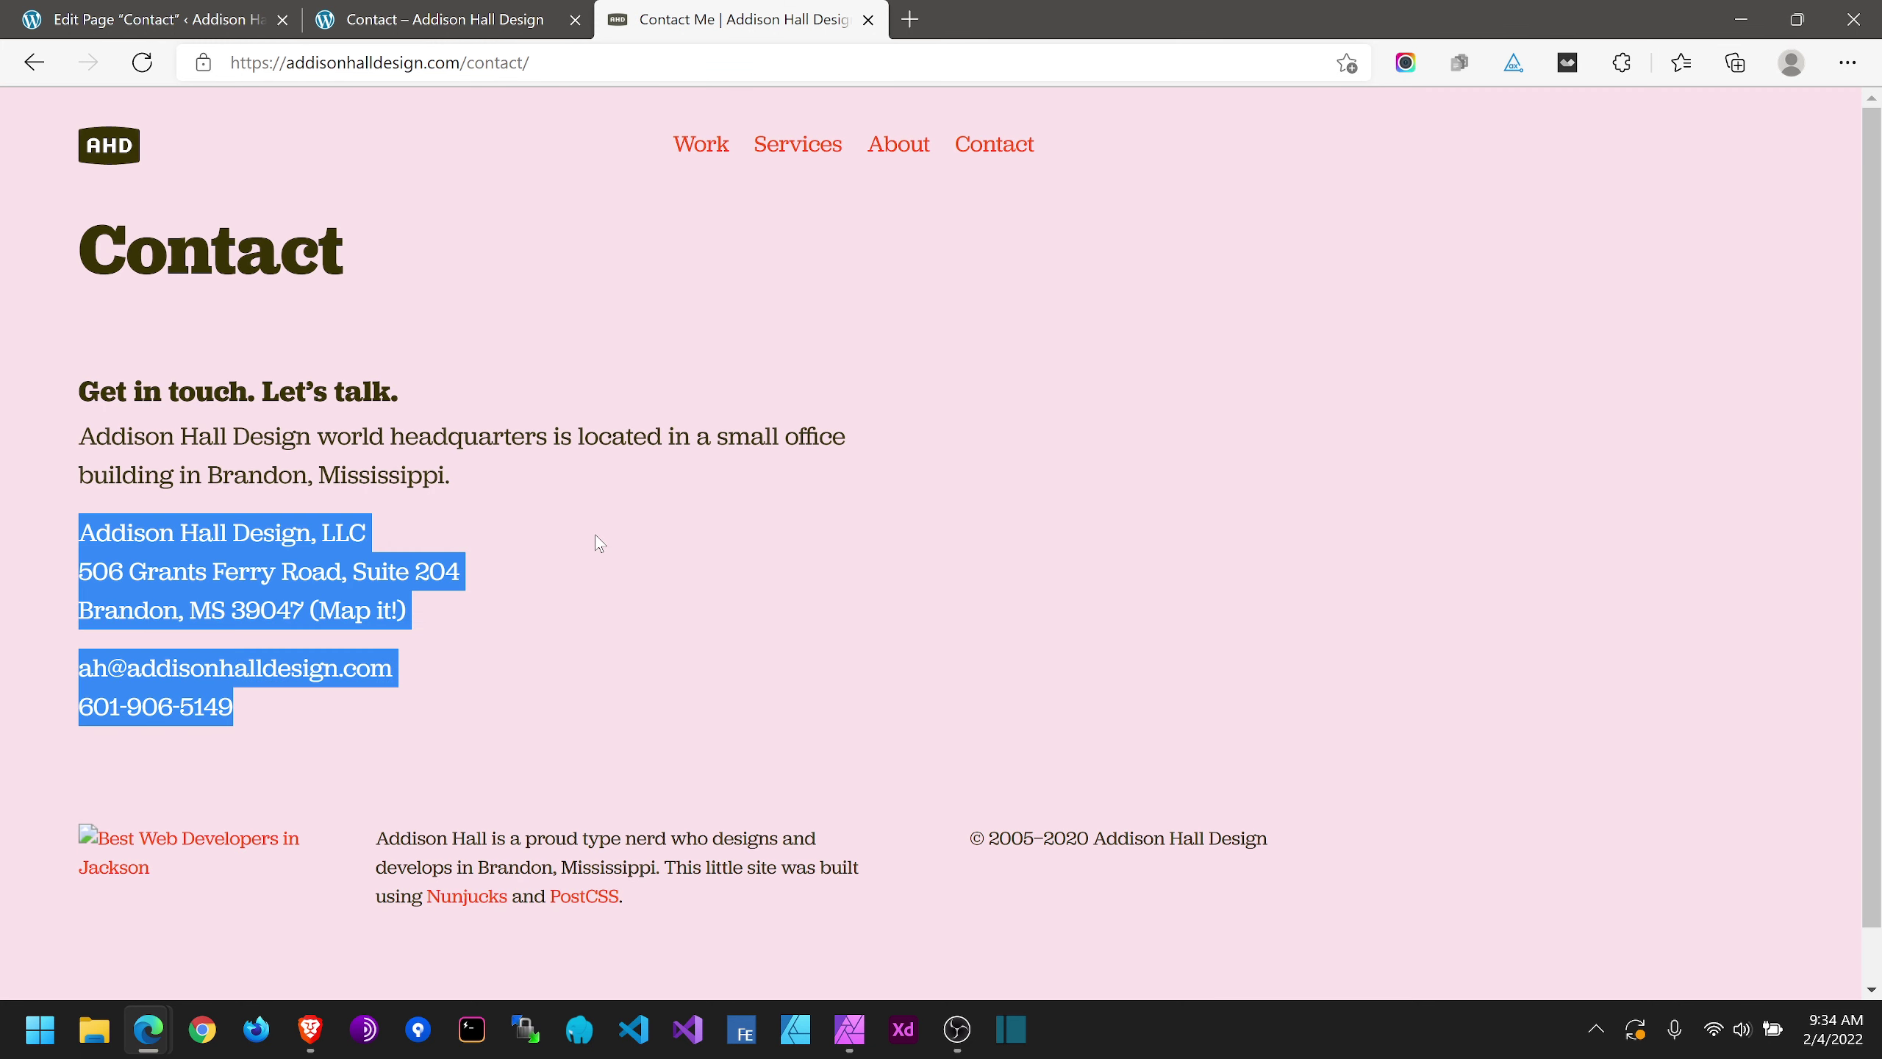
scroll(594, 536, down, 1)
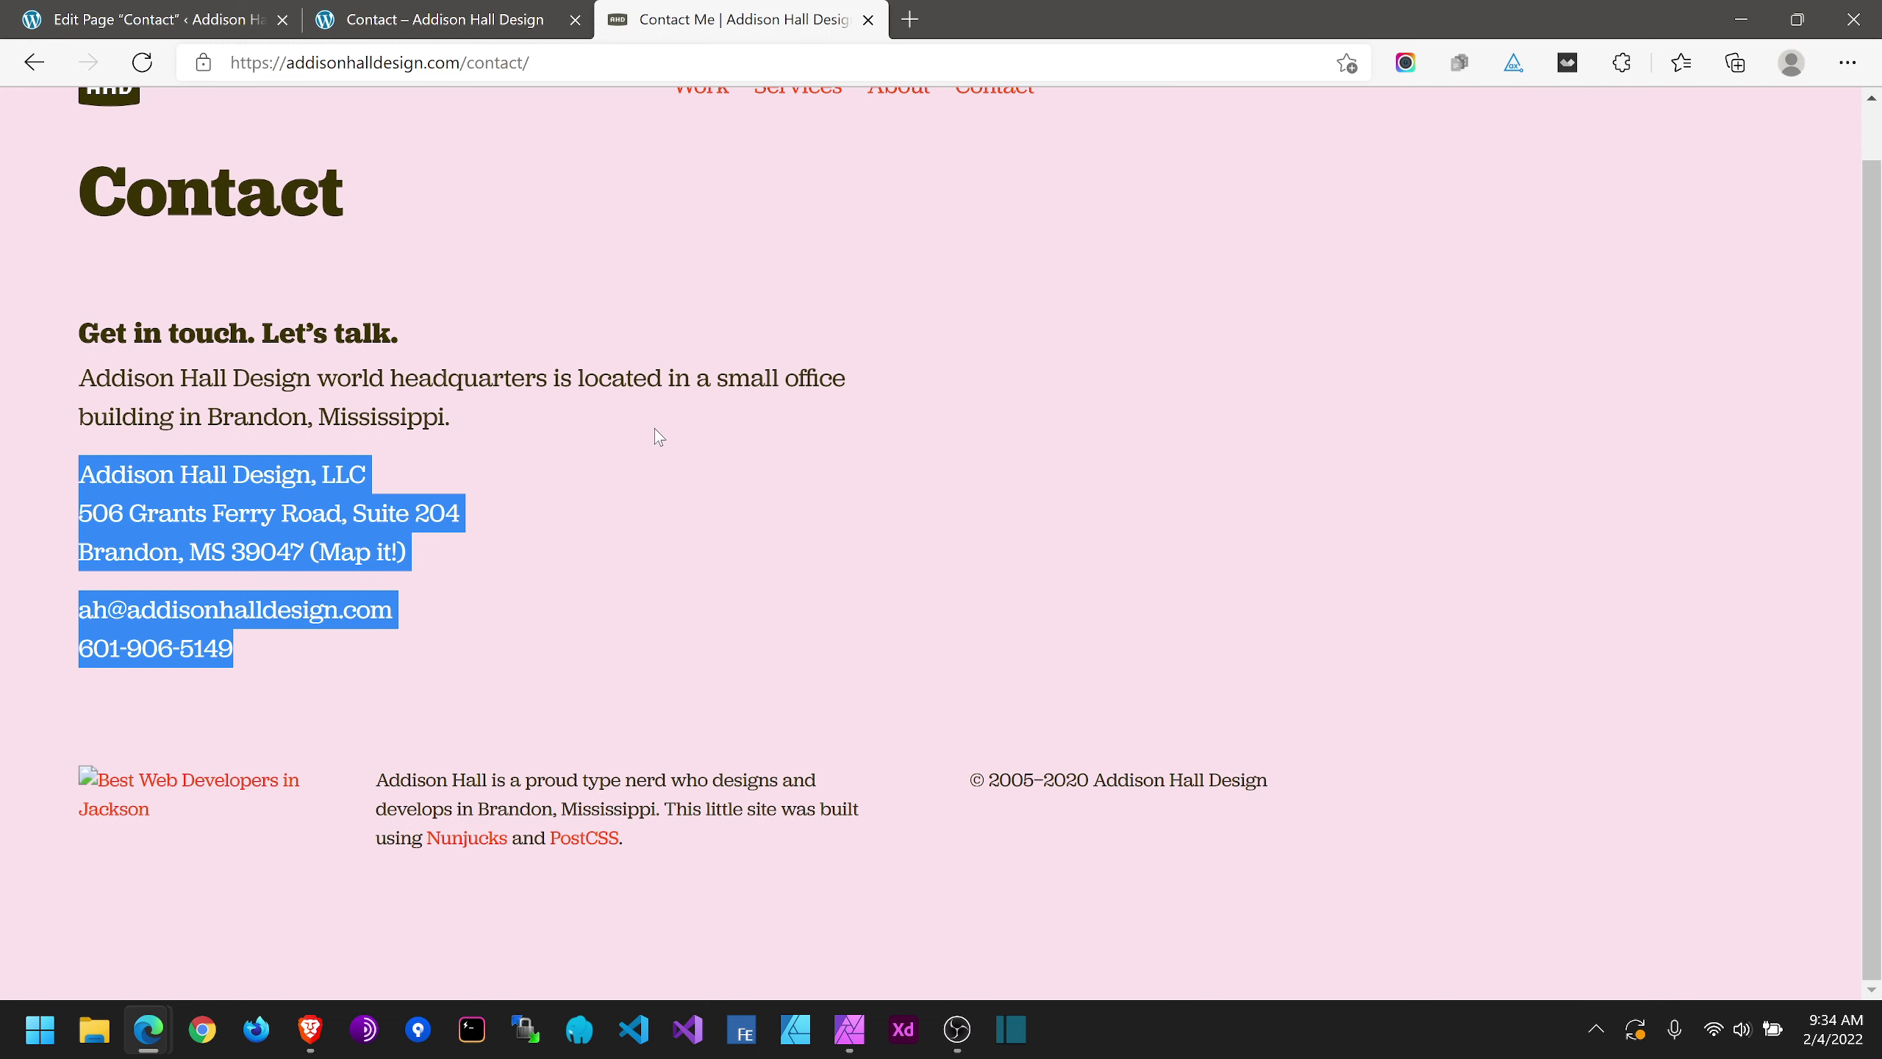
scroll(556, 370, up, 1)
scroll(567, 451, down, 1)
scroll(521, 470, up, 1)
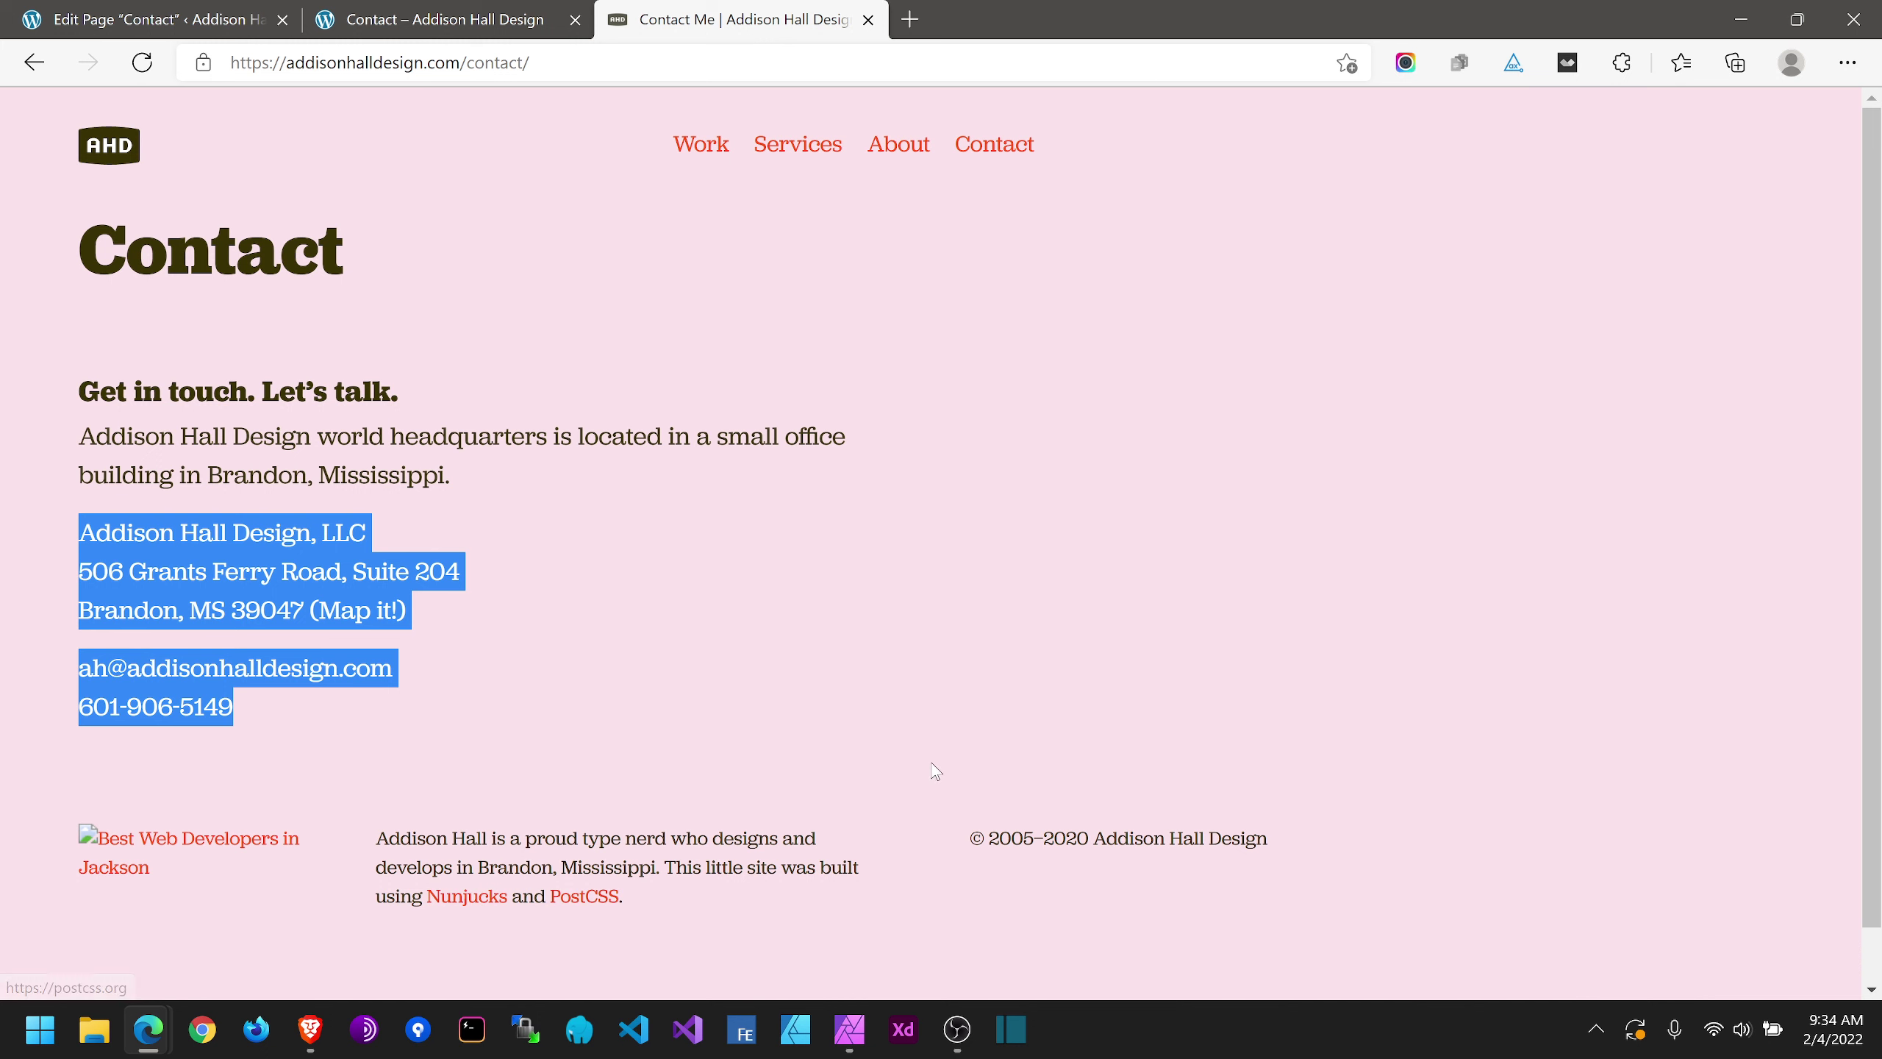
click(464, 12)
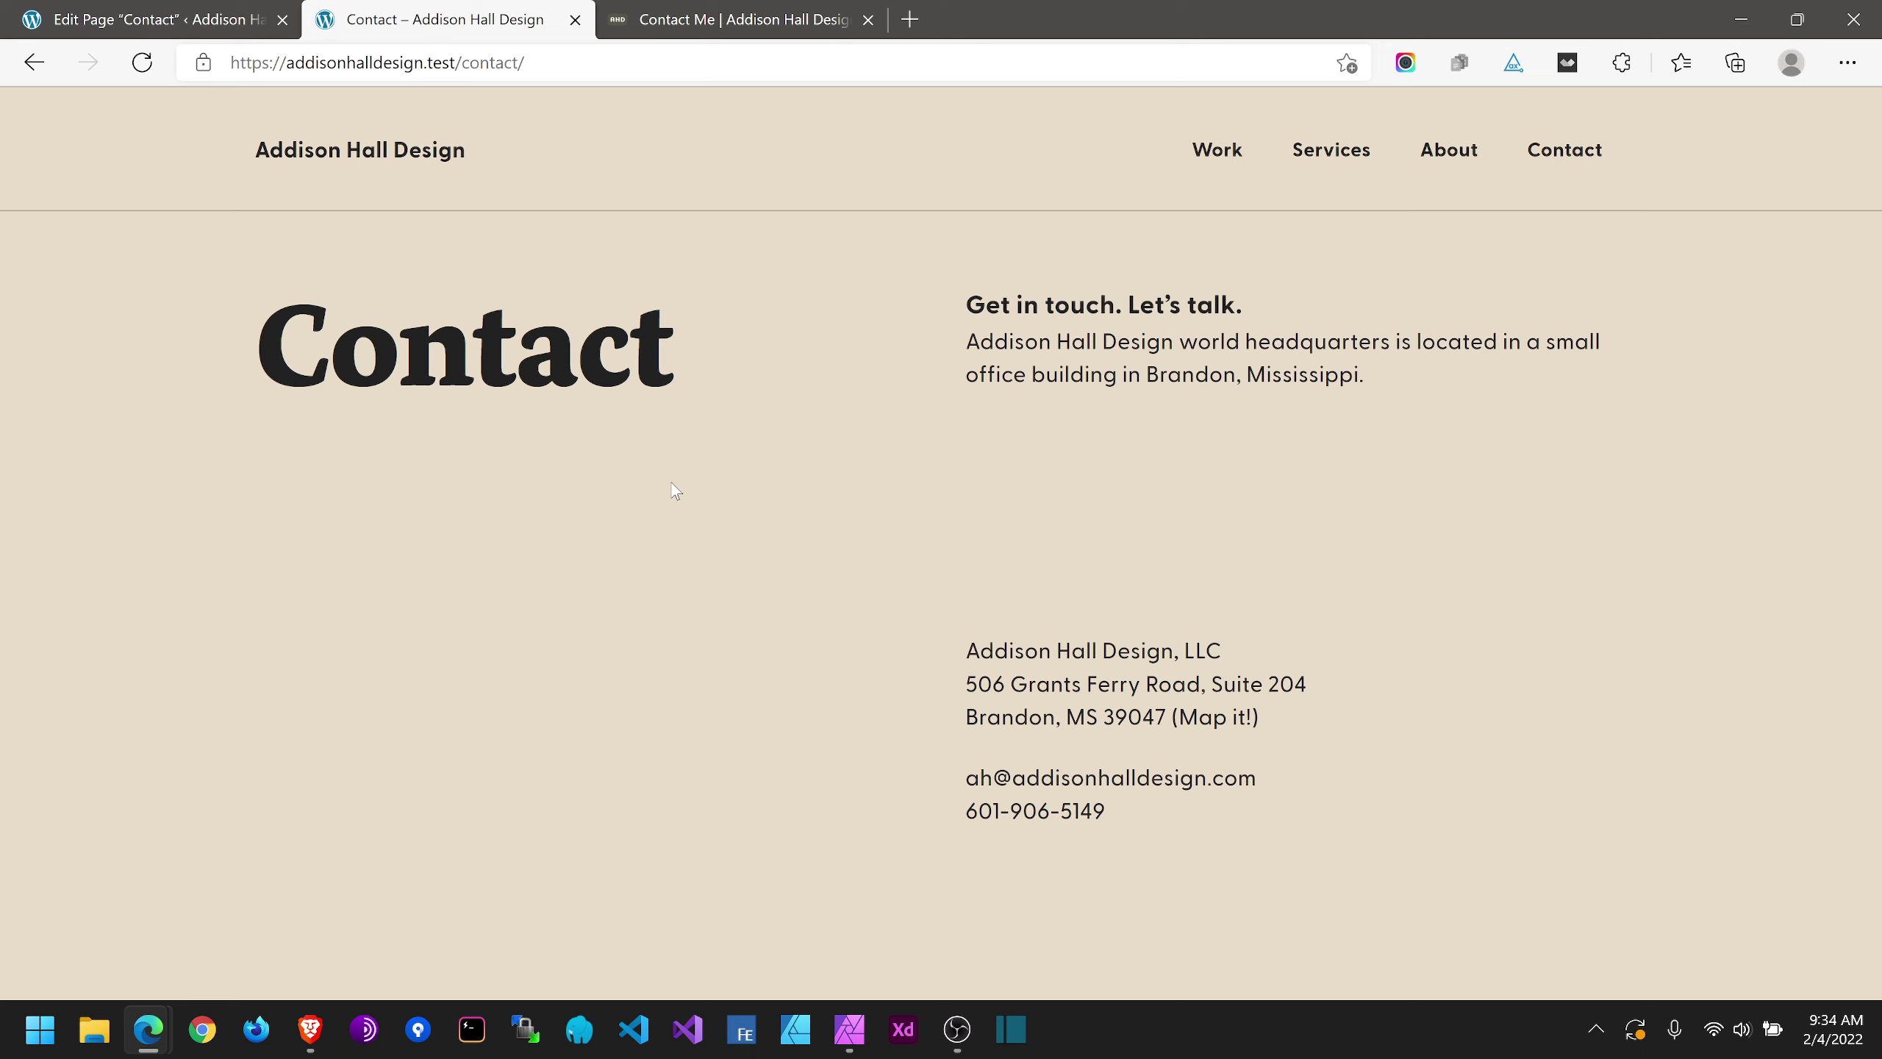
Step: Leave the Contact page editor for the Pages list and bring up the redesigned site's home page on the front end
click(177, 13)
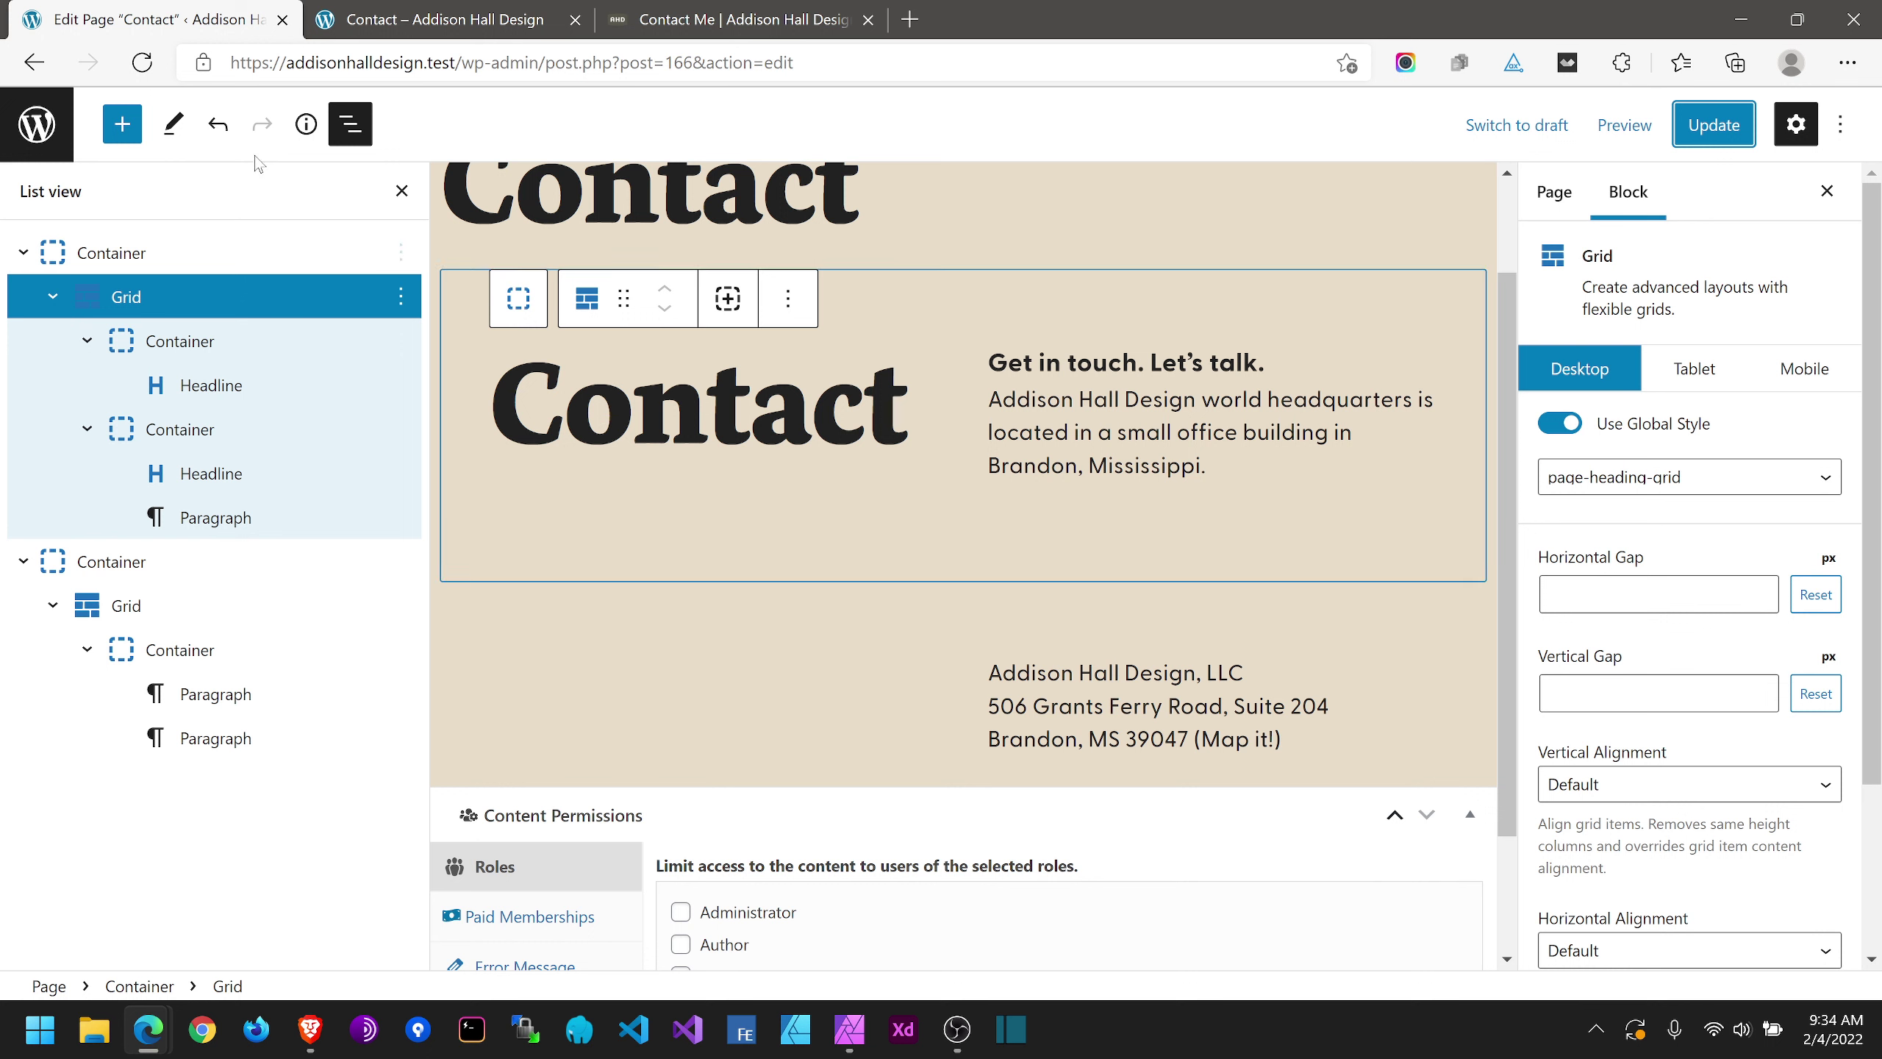
click(36, 124)
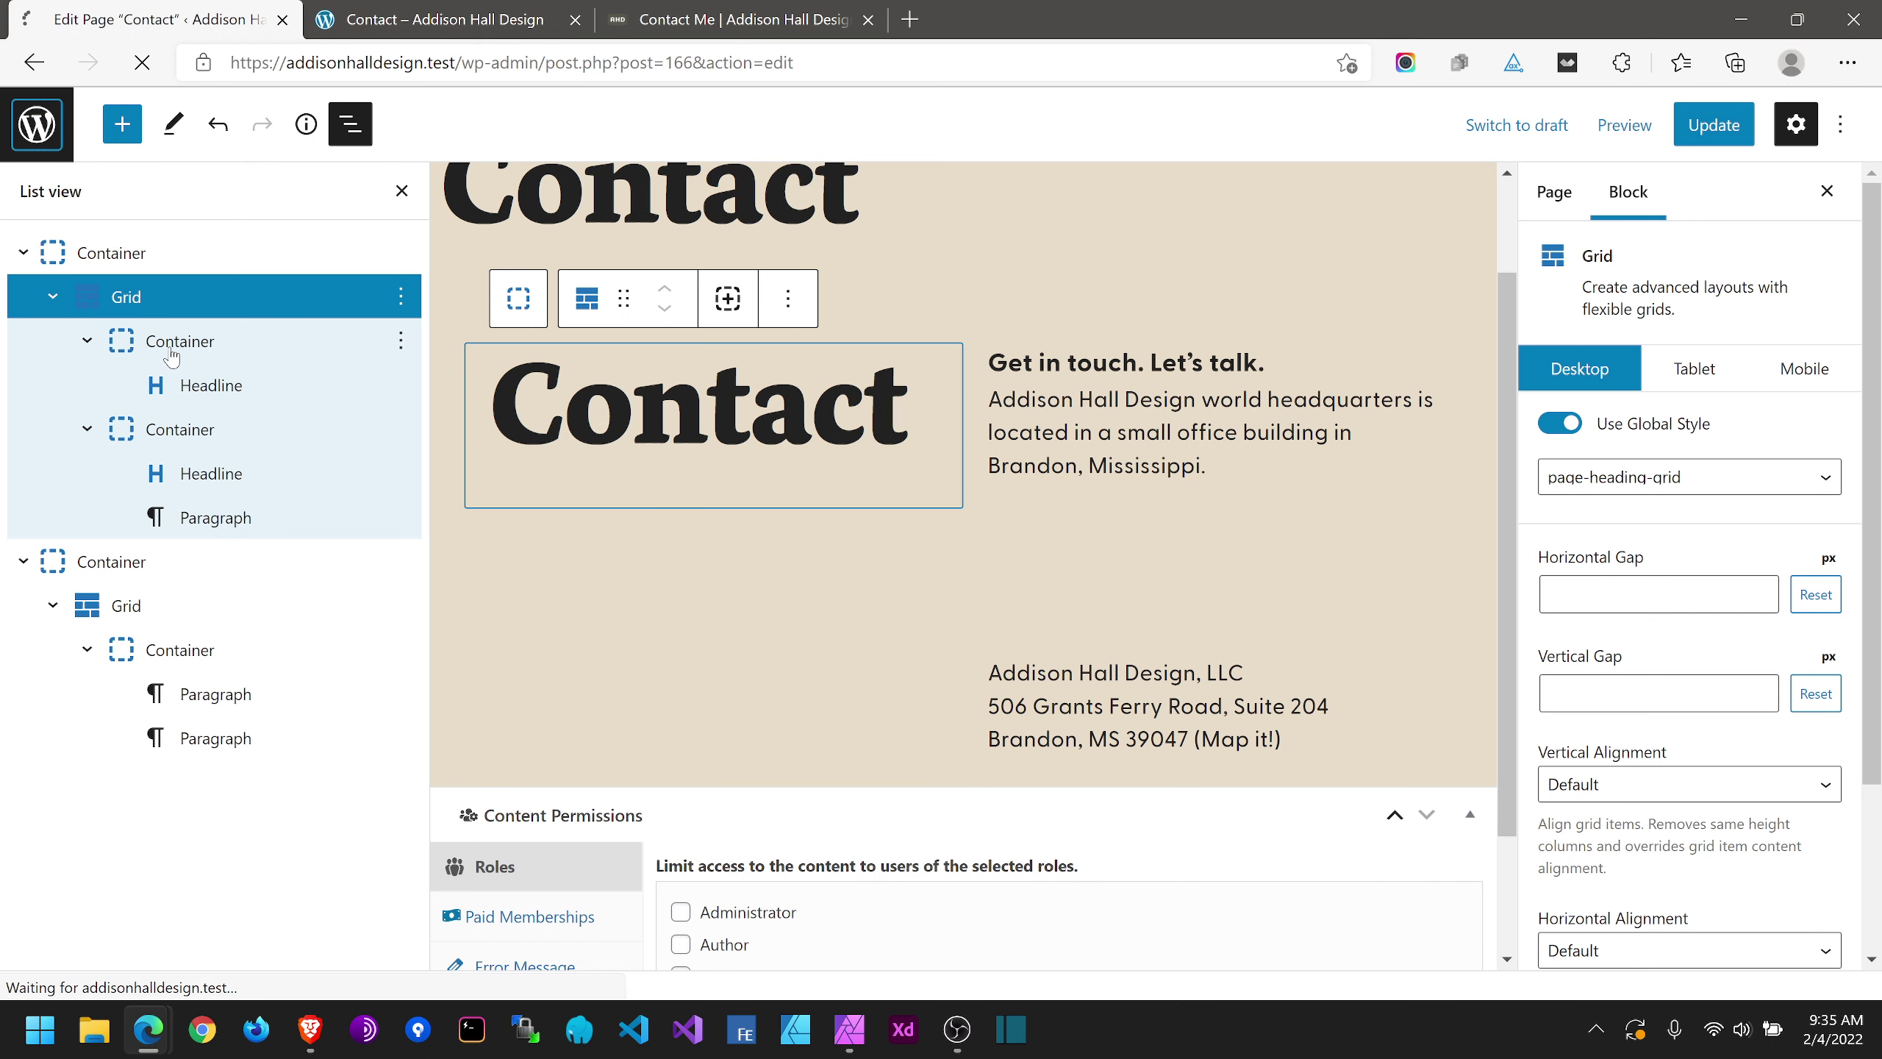
click(445, 19)
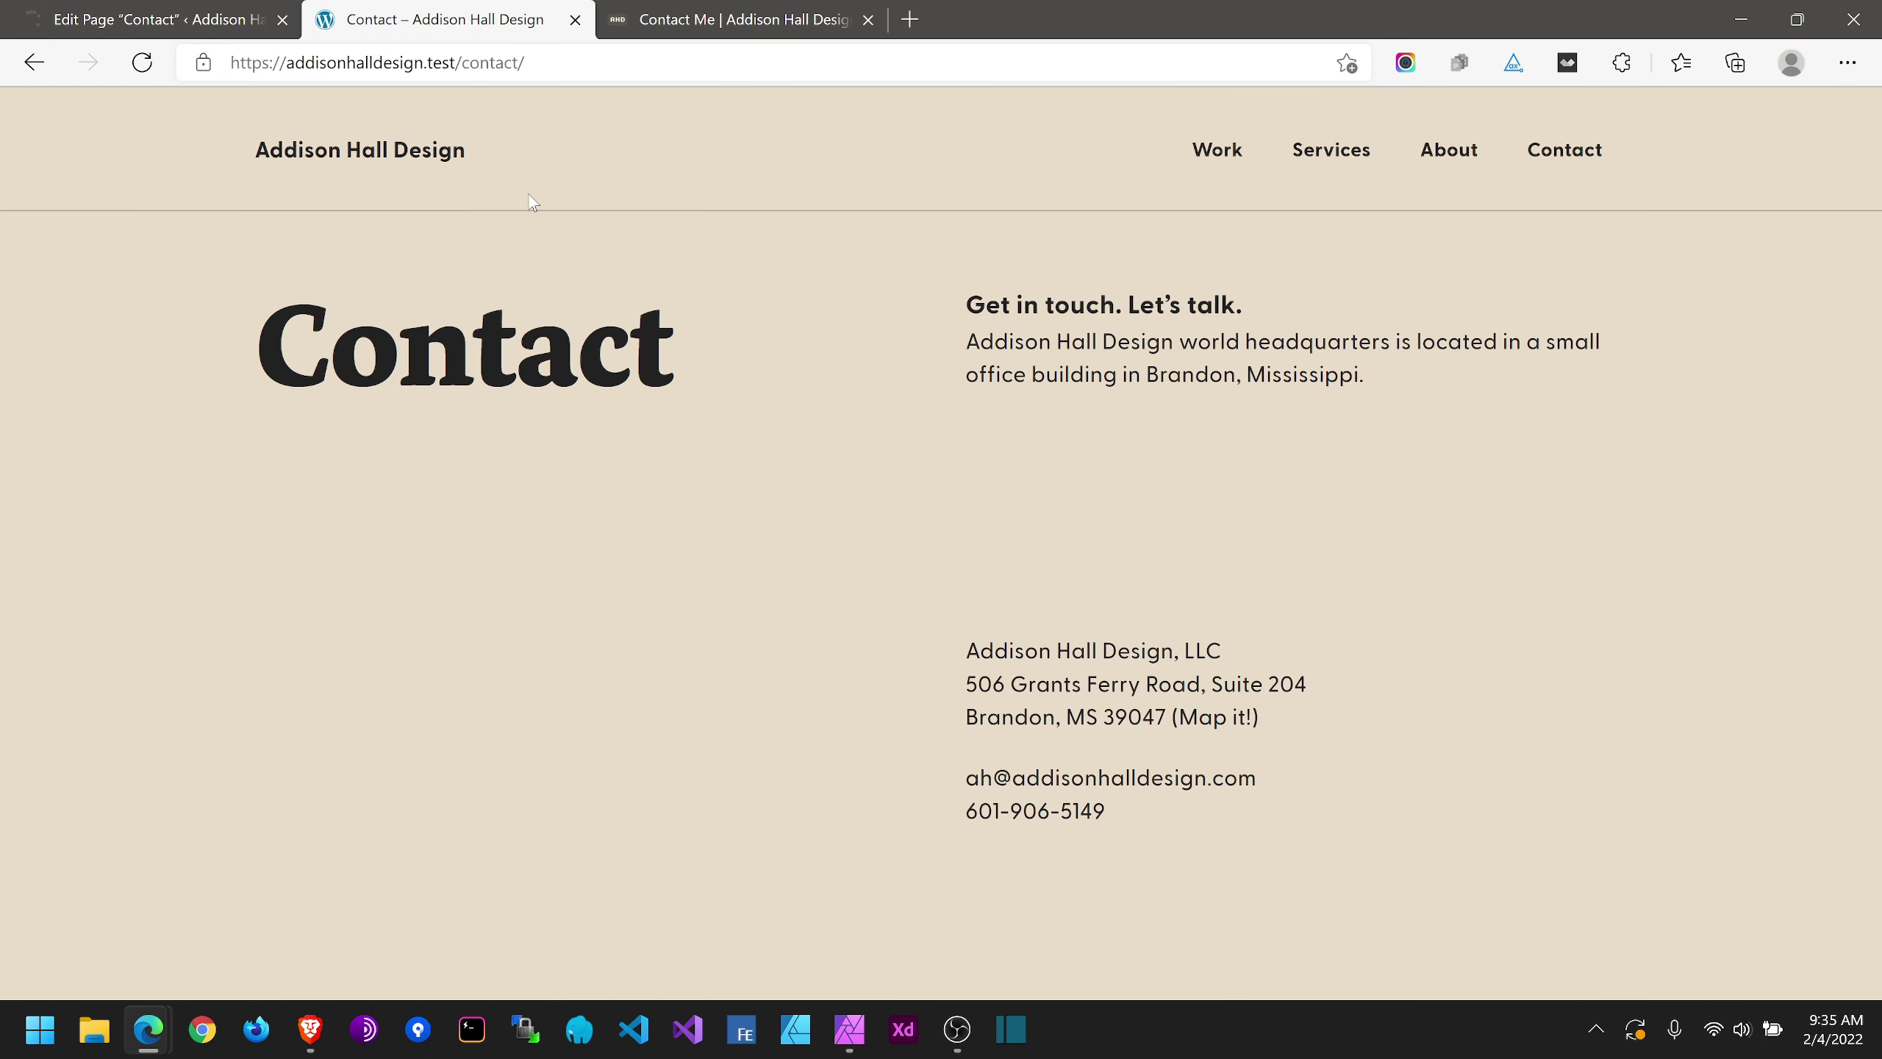
key(F5)
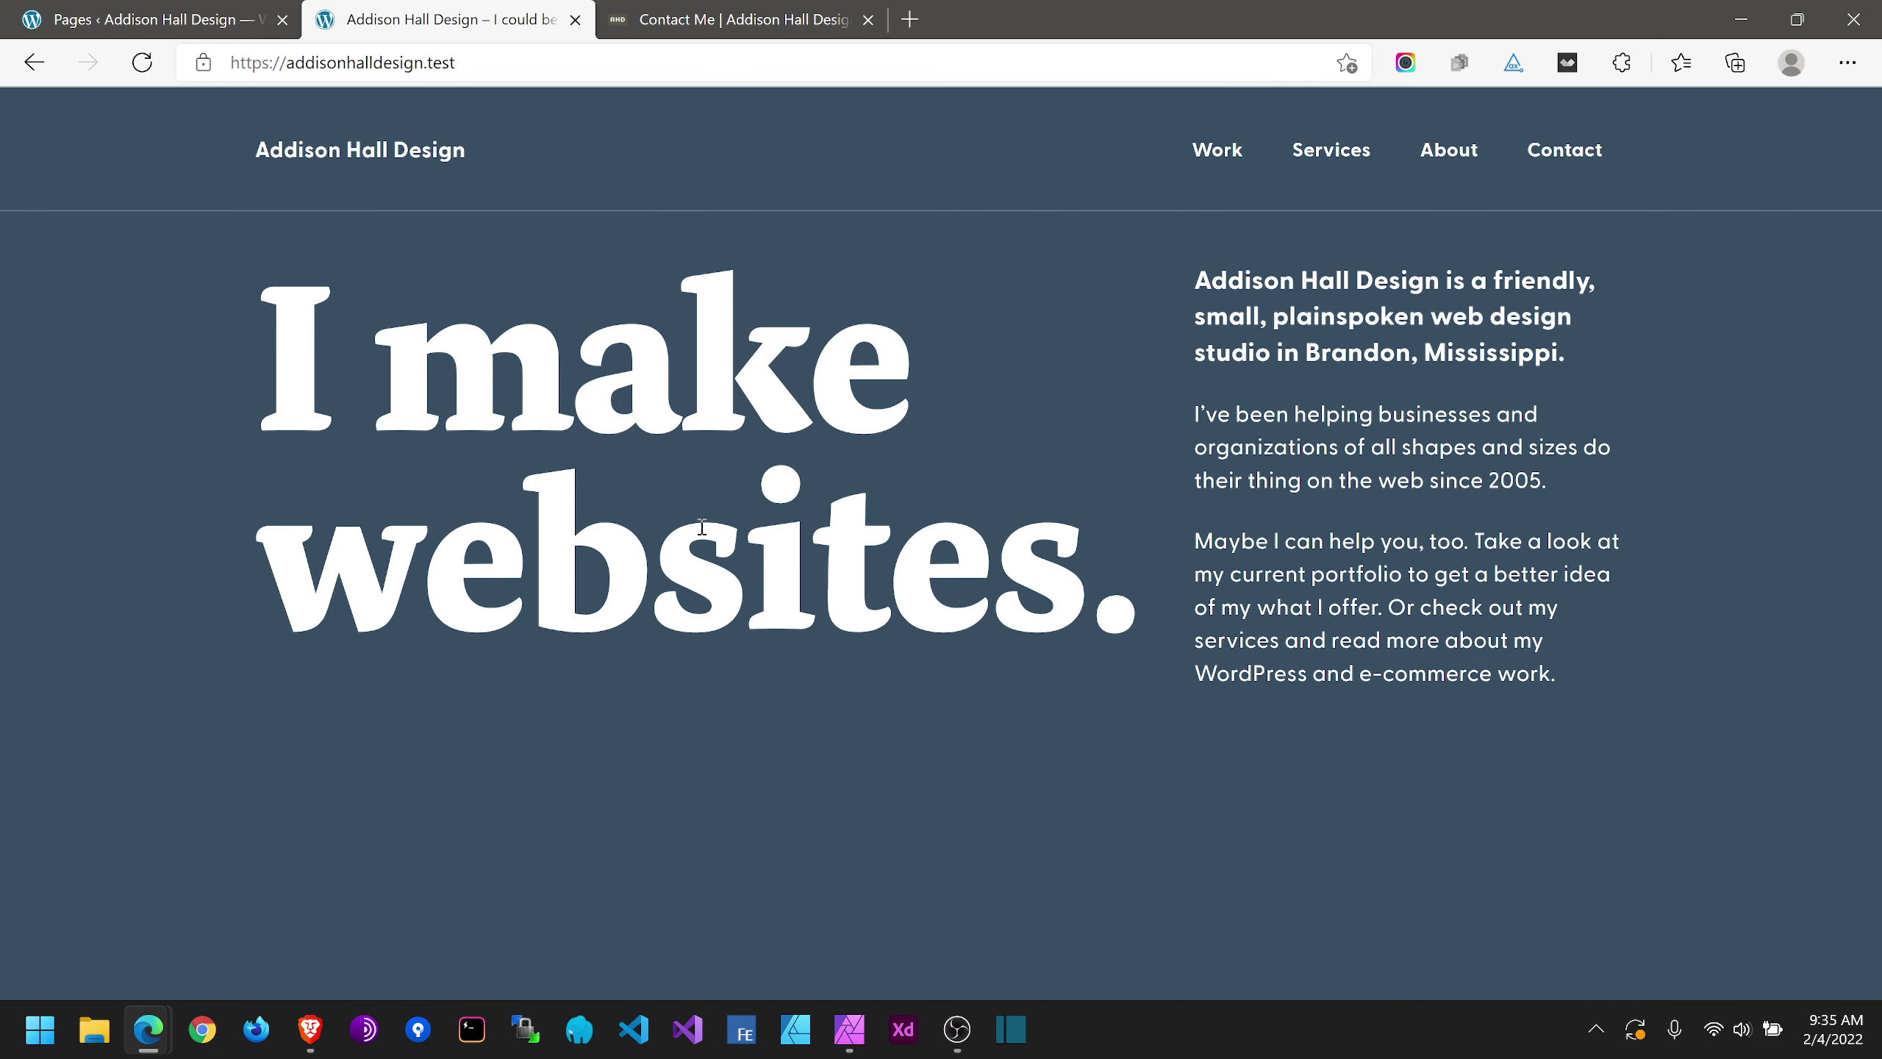
Step: Return to the Pages list, switch to Visual Studio Code and look over the color scheme rules in the child theme's style.css
click(158, 9)
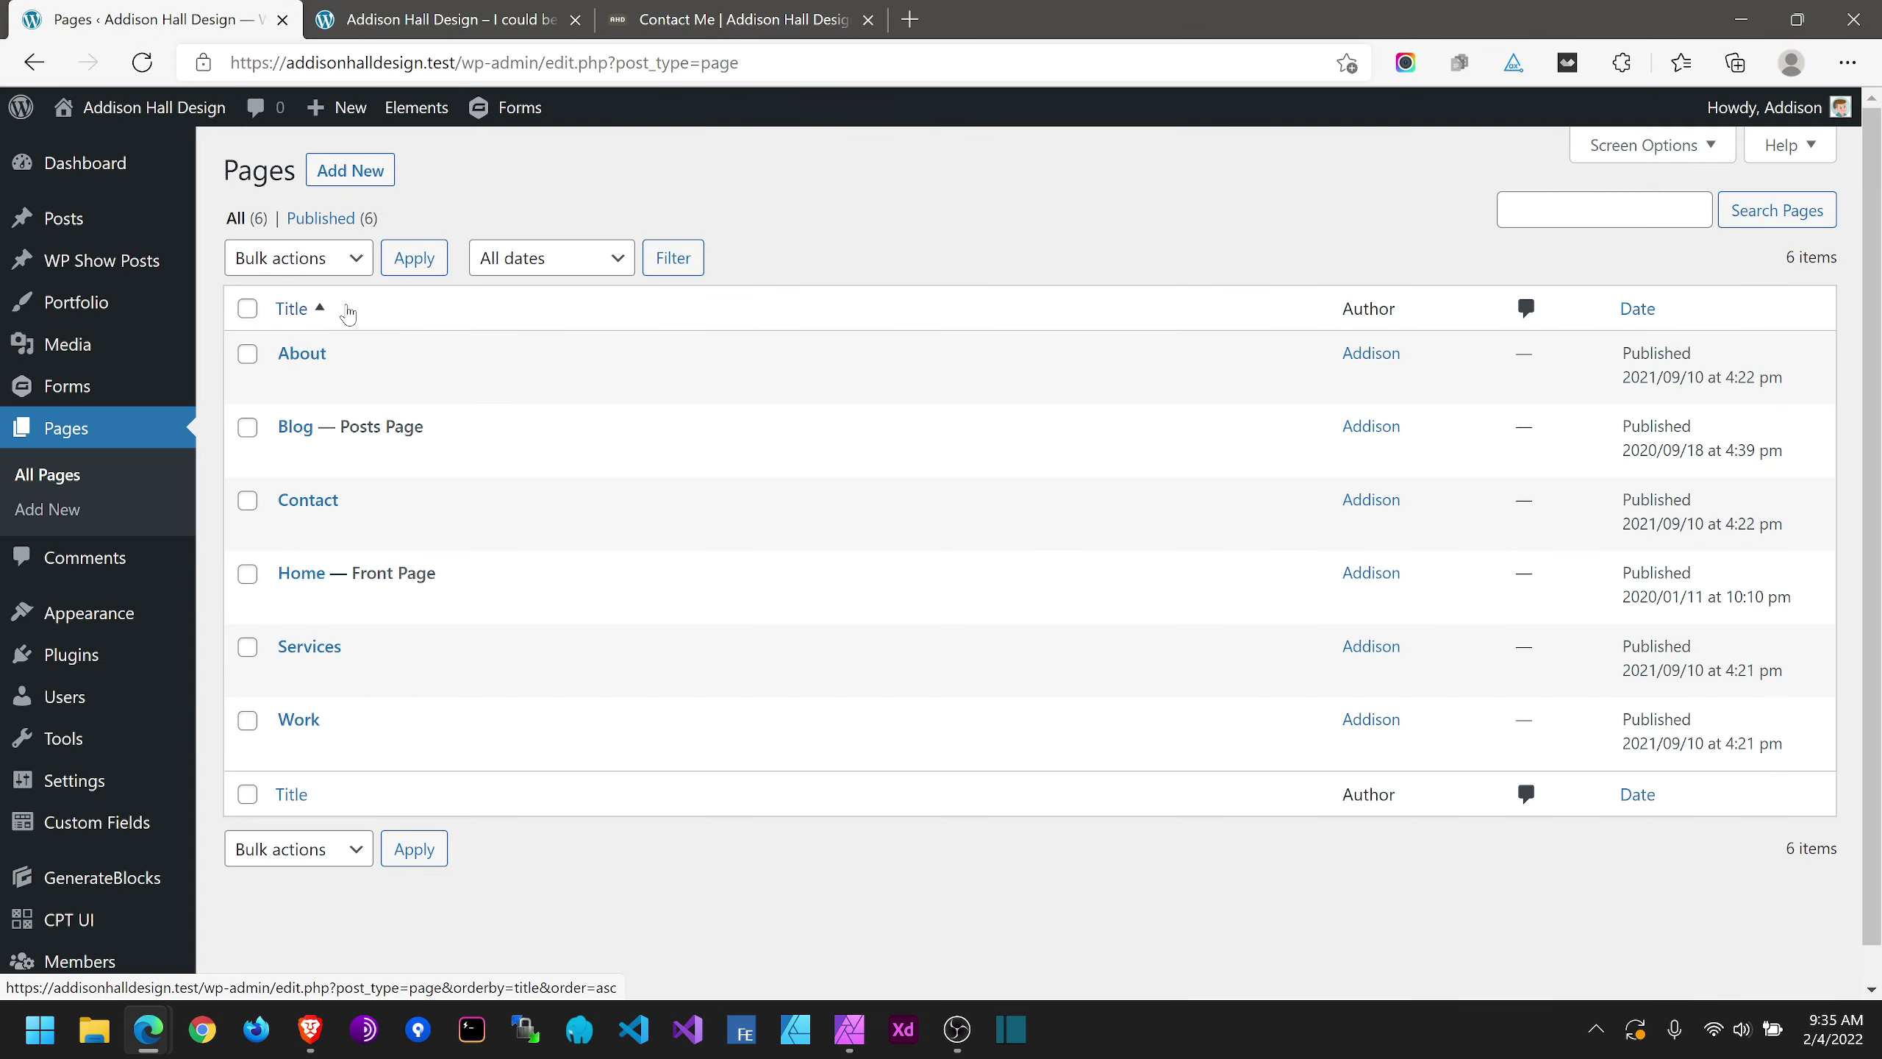
click(644, 1027)
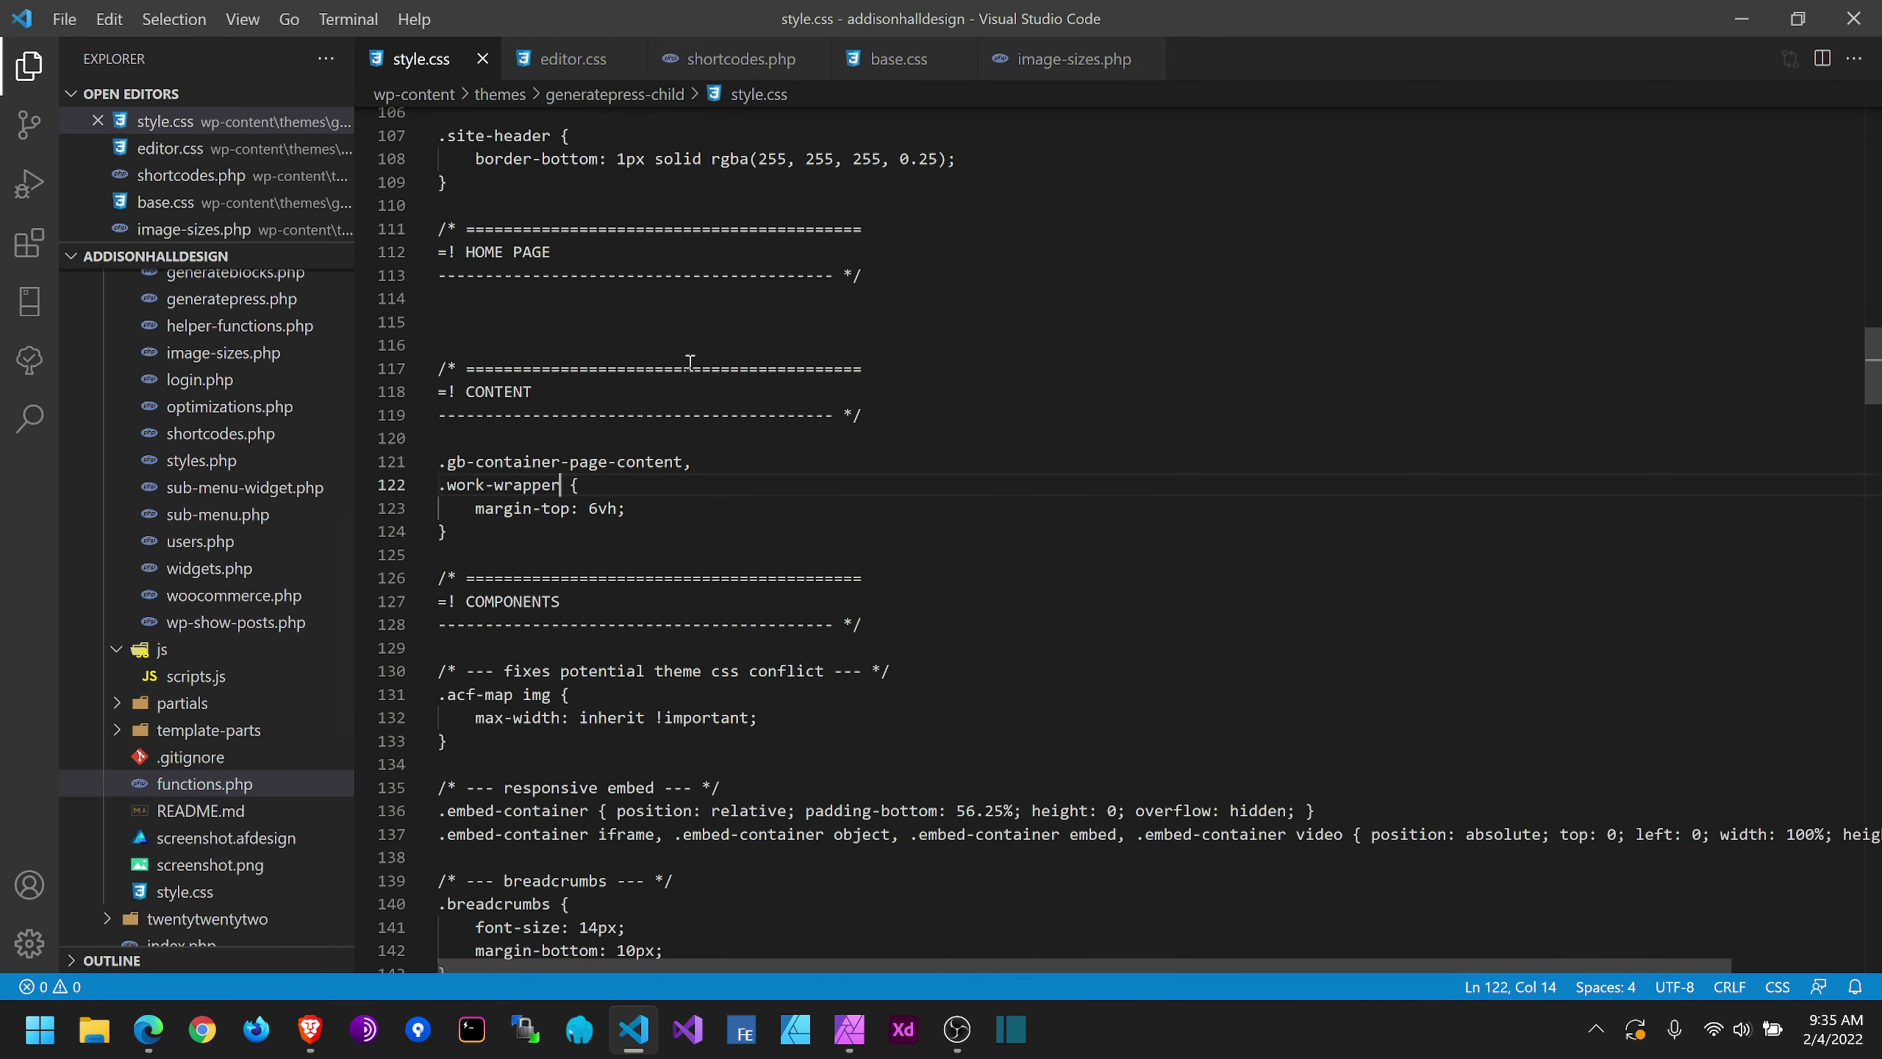
scroll(704, 358, up, 3)
scroll(718, 355, up, 10)
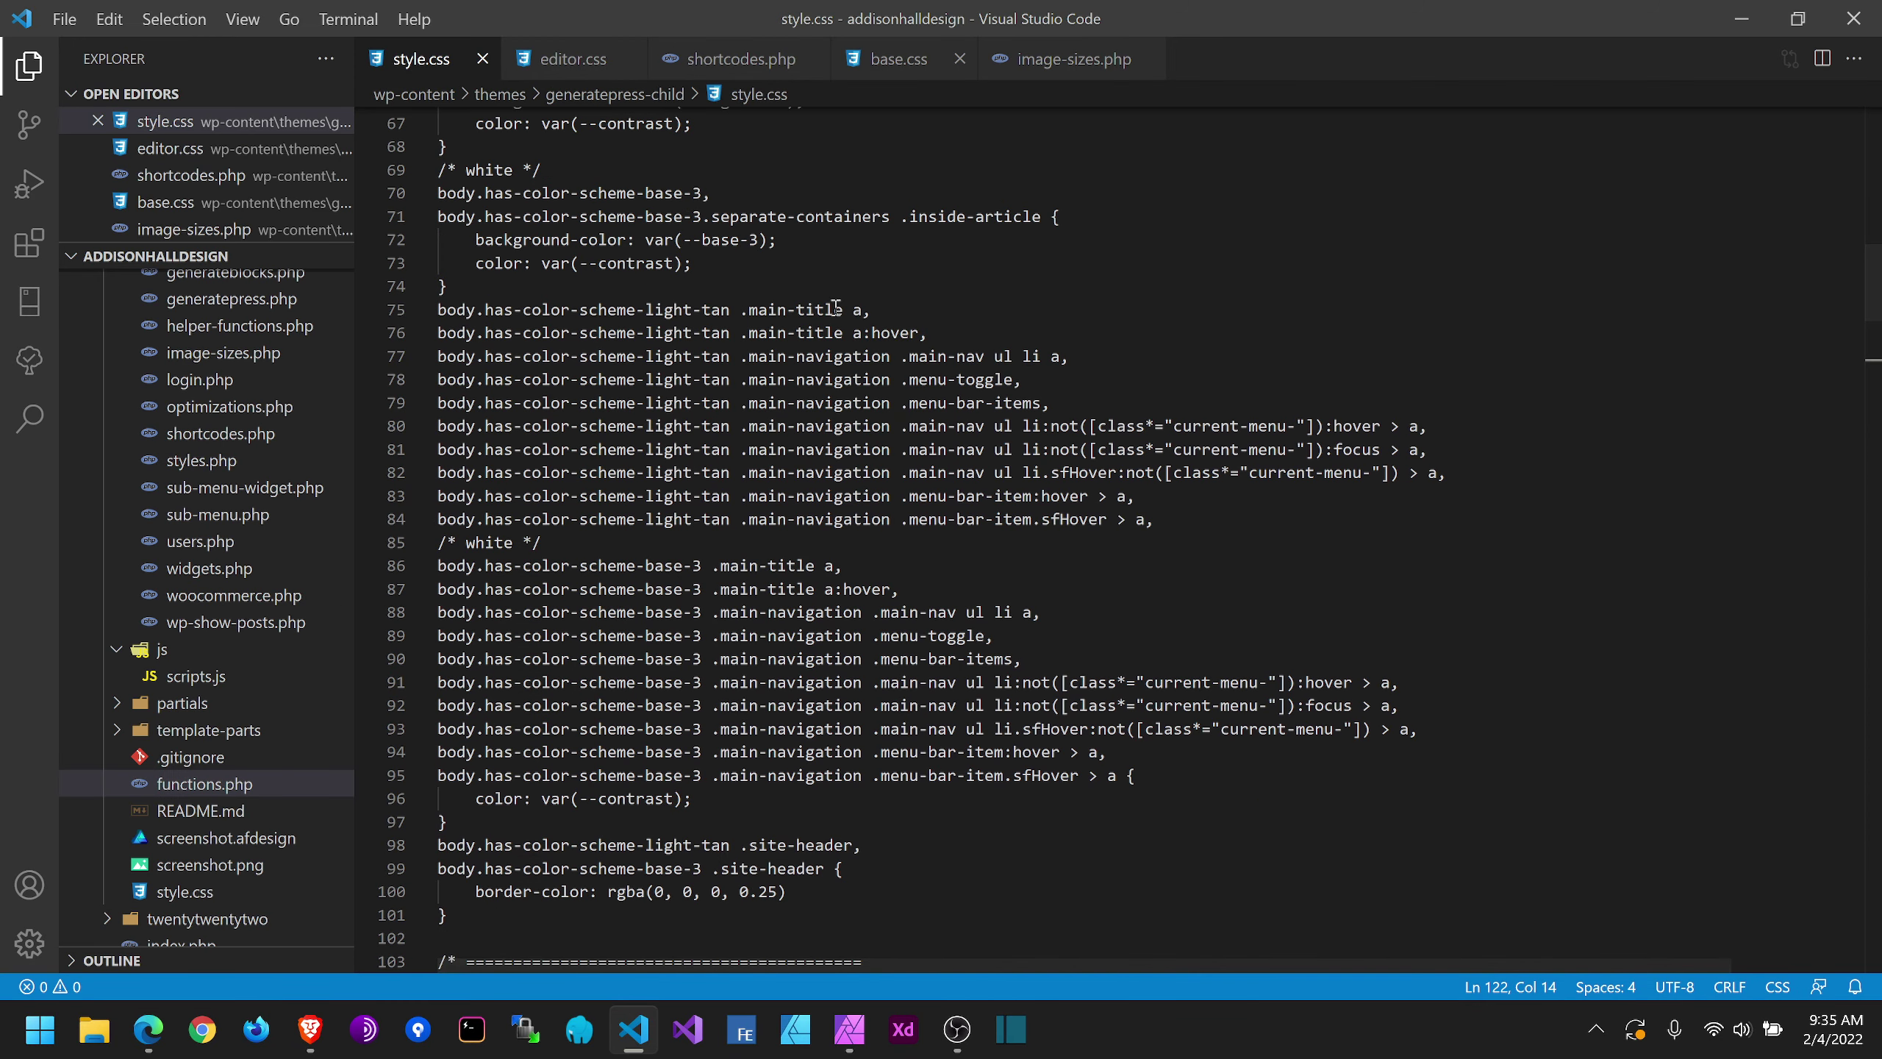
scroll(650, 404, up, 7)
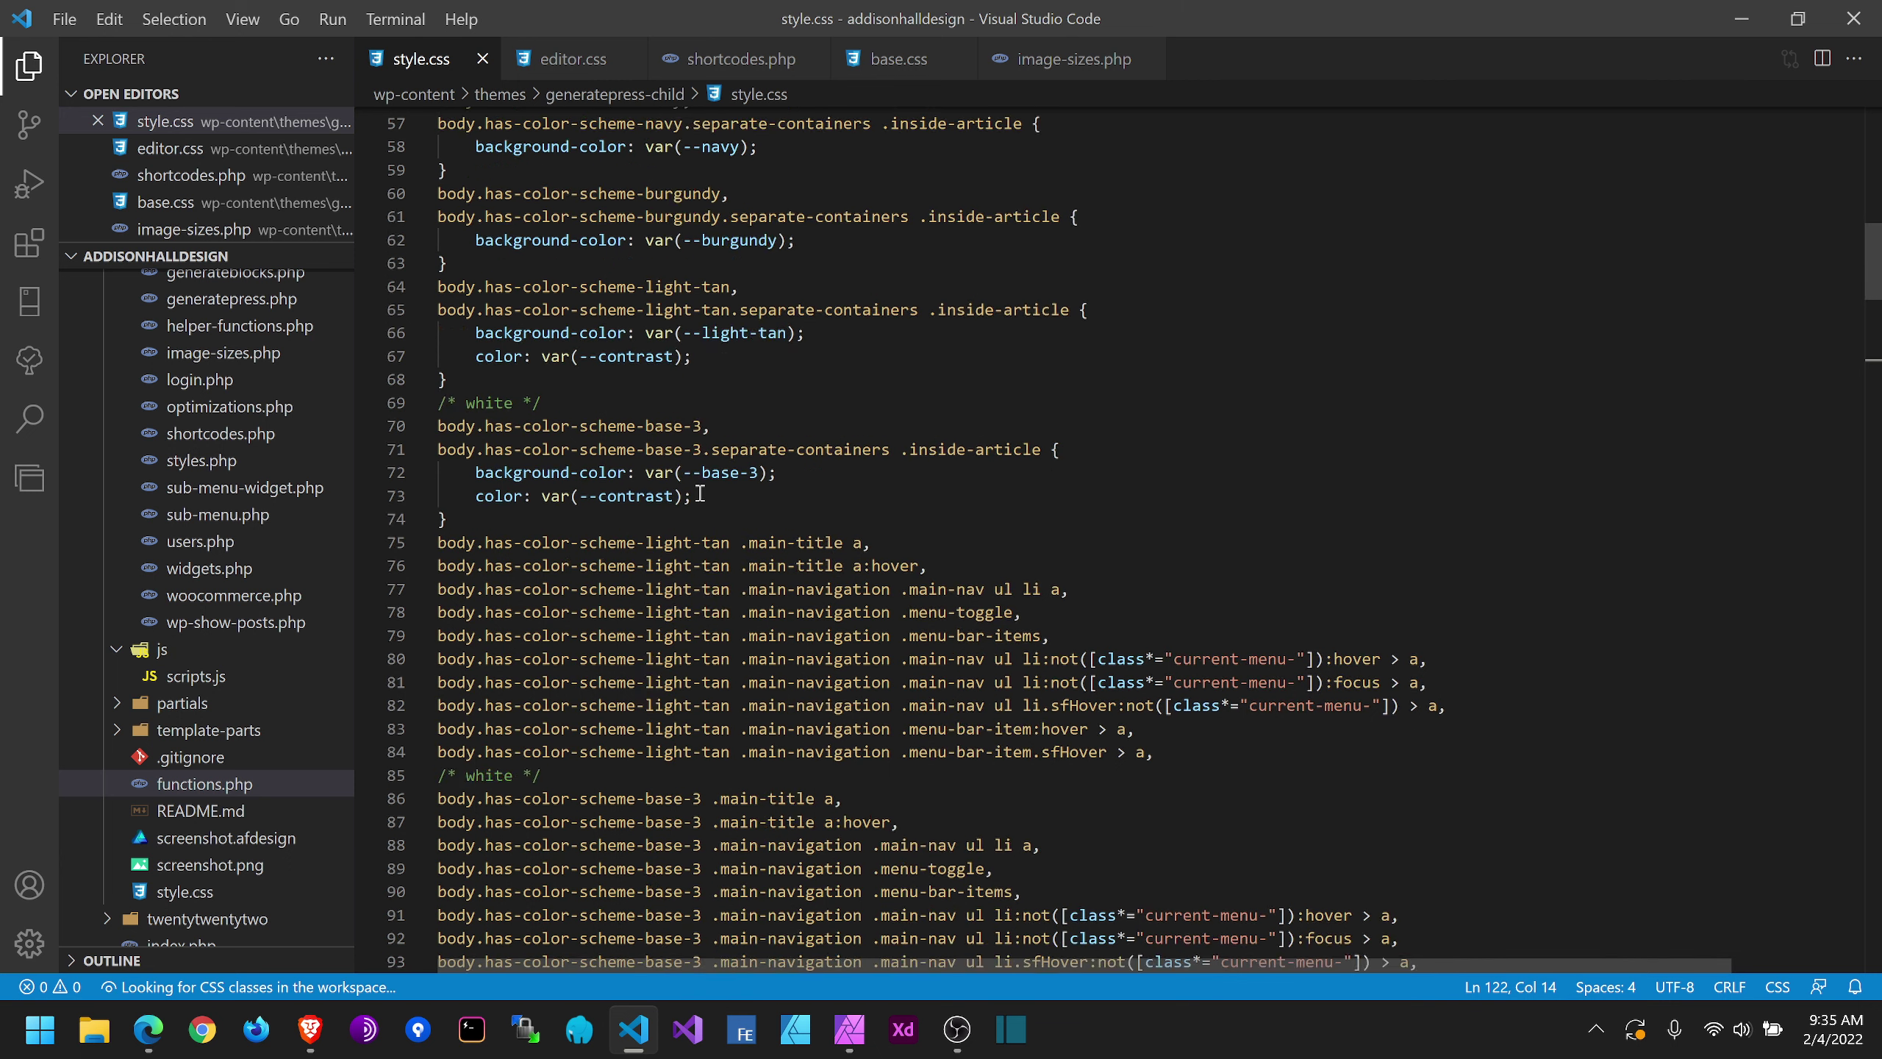
scroll(699, 493, down, 4)
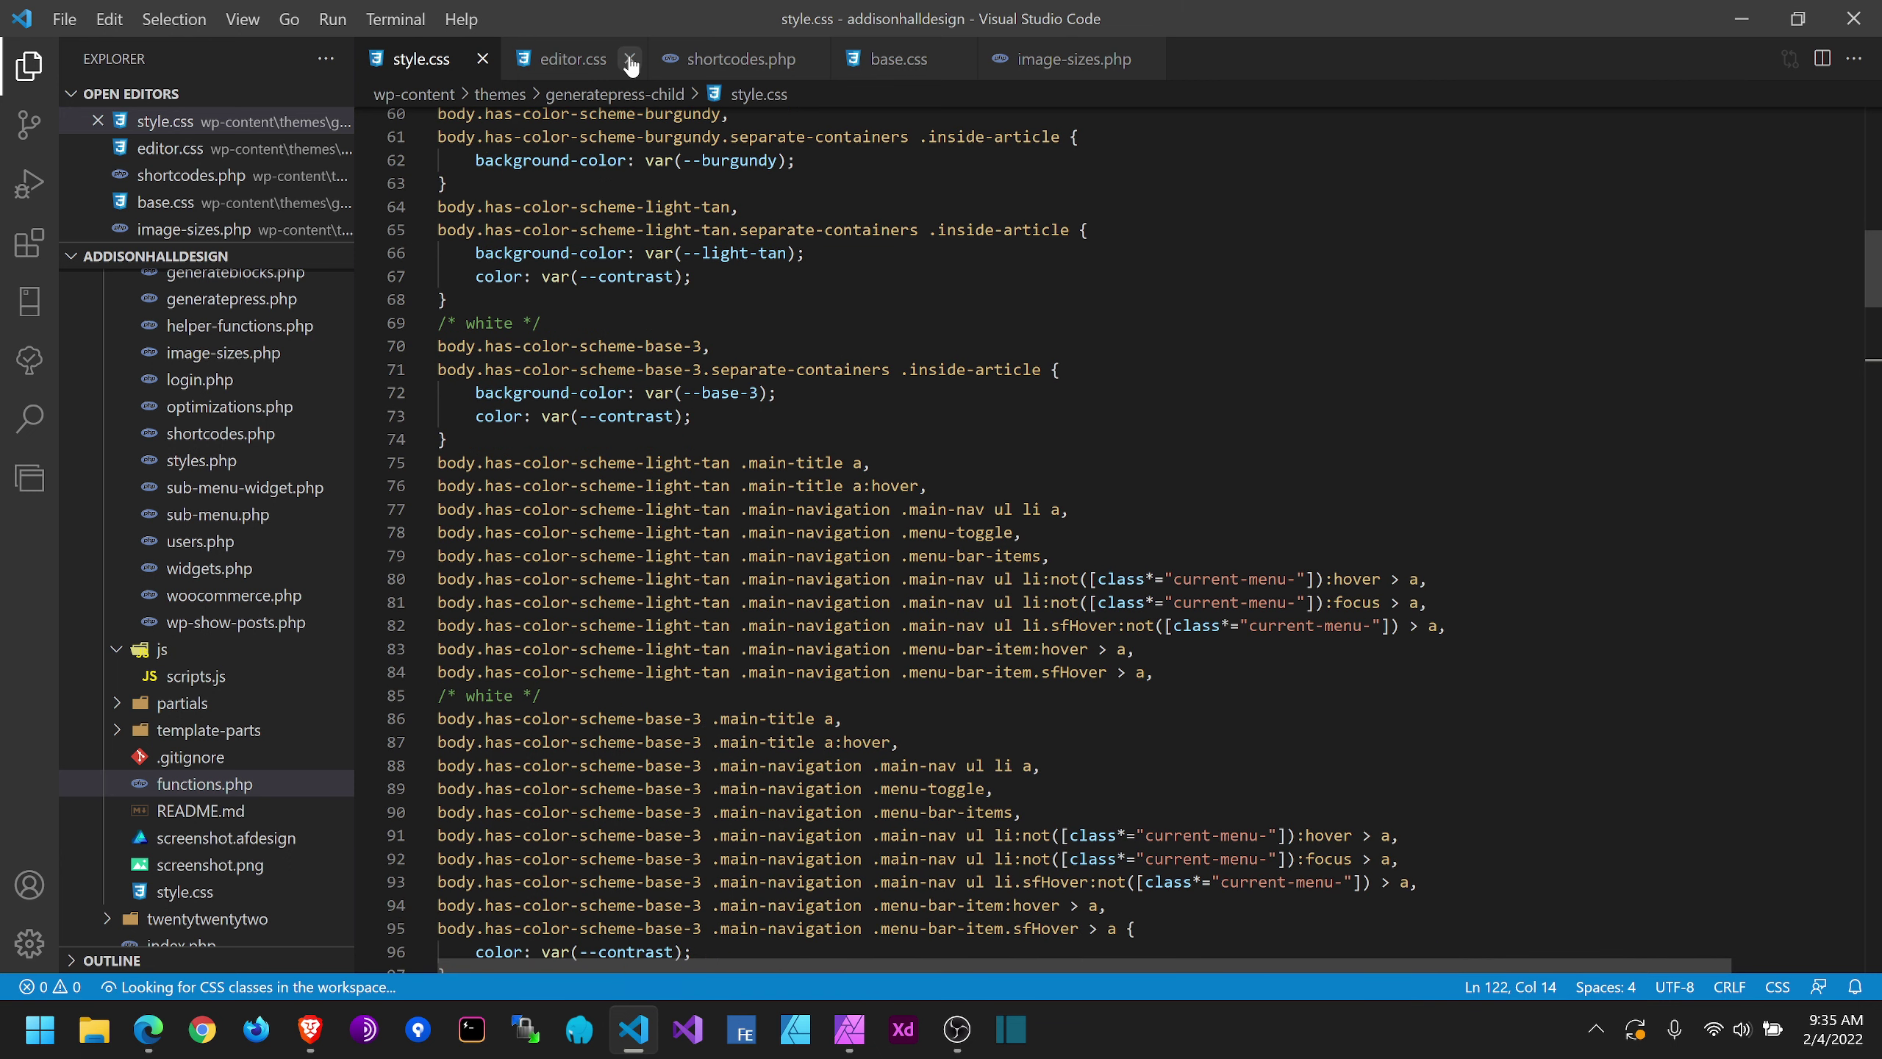
Step: Close editor.css, shortcodes.php, base.css and image-sizes.php, keeping style.css open, and look over its overall background colors rules
click(629, 59)
click(631, 60)
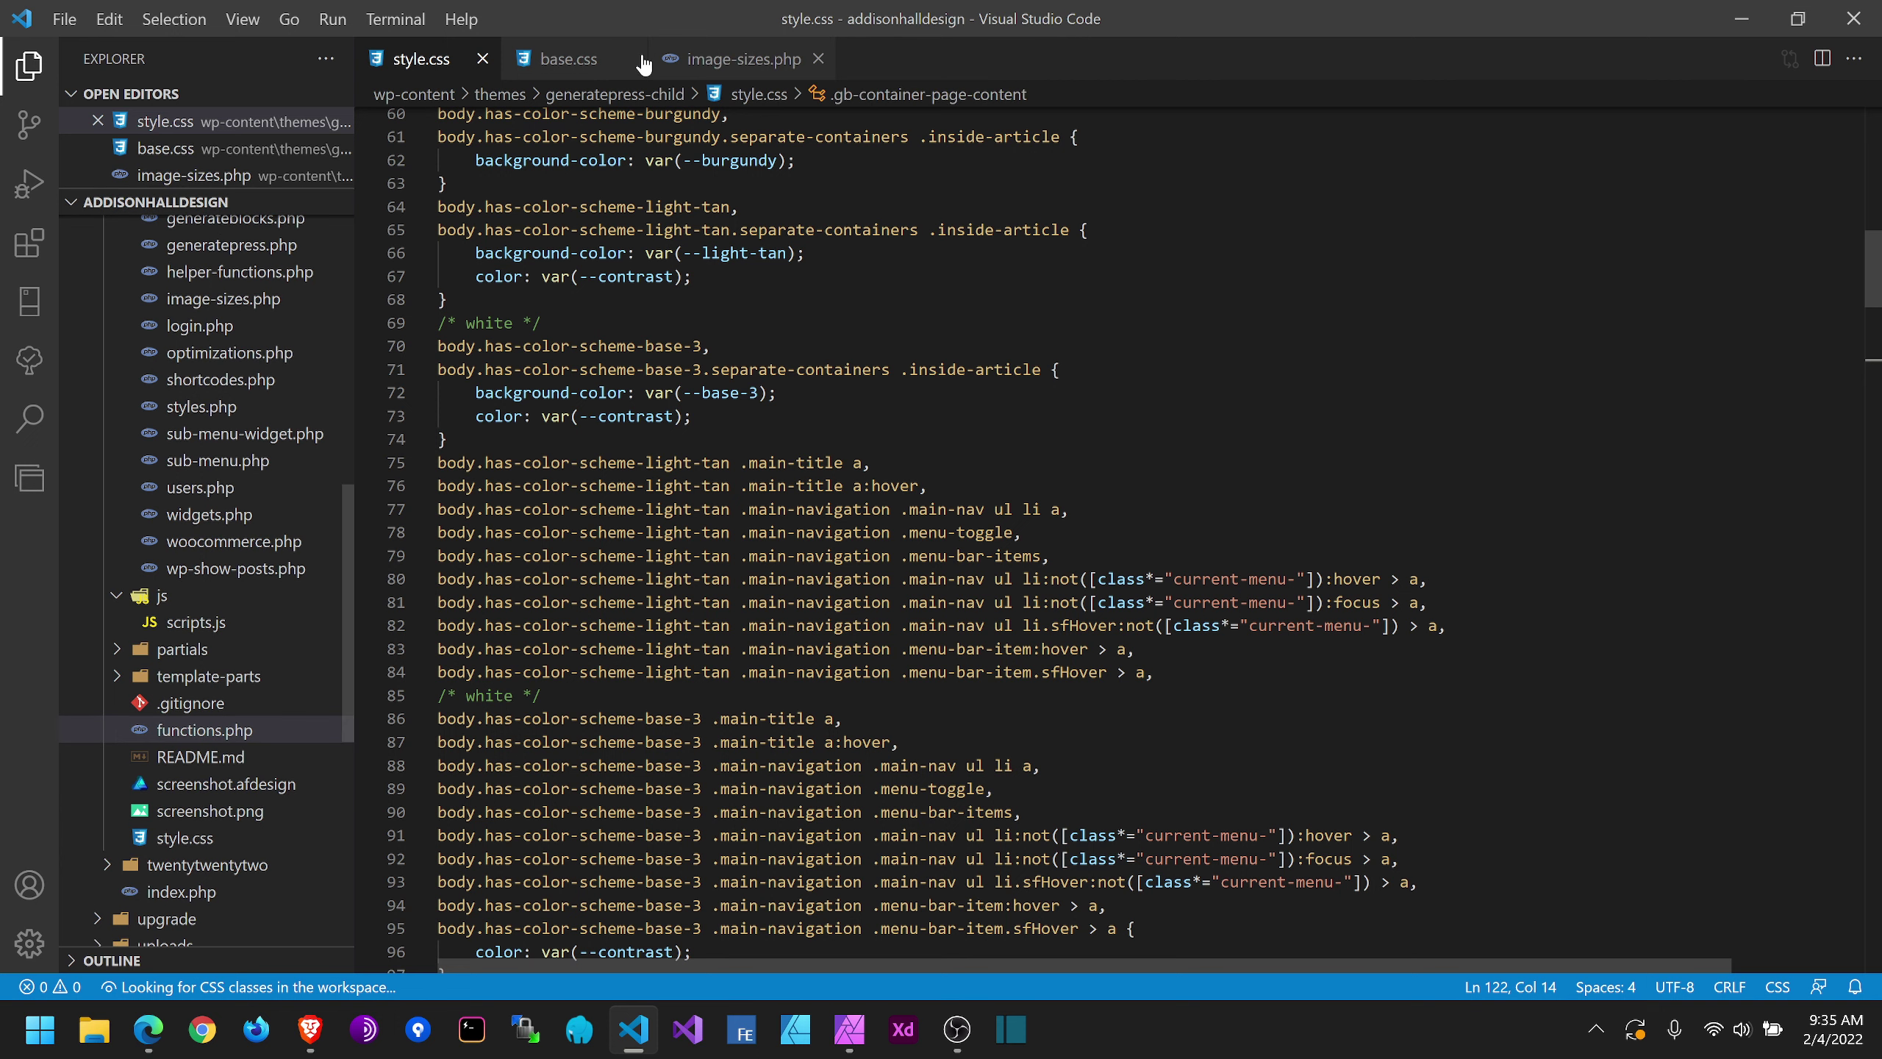
click(644, 59)
click(666, 60)
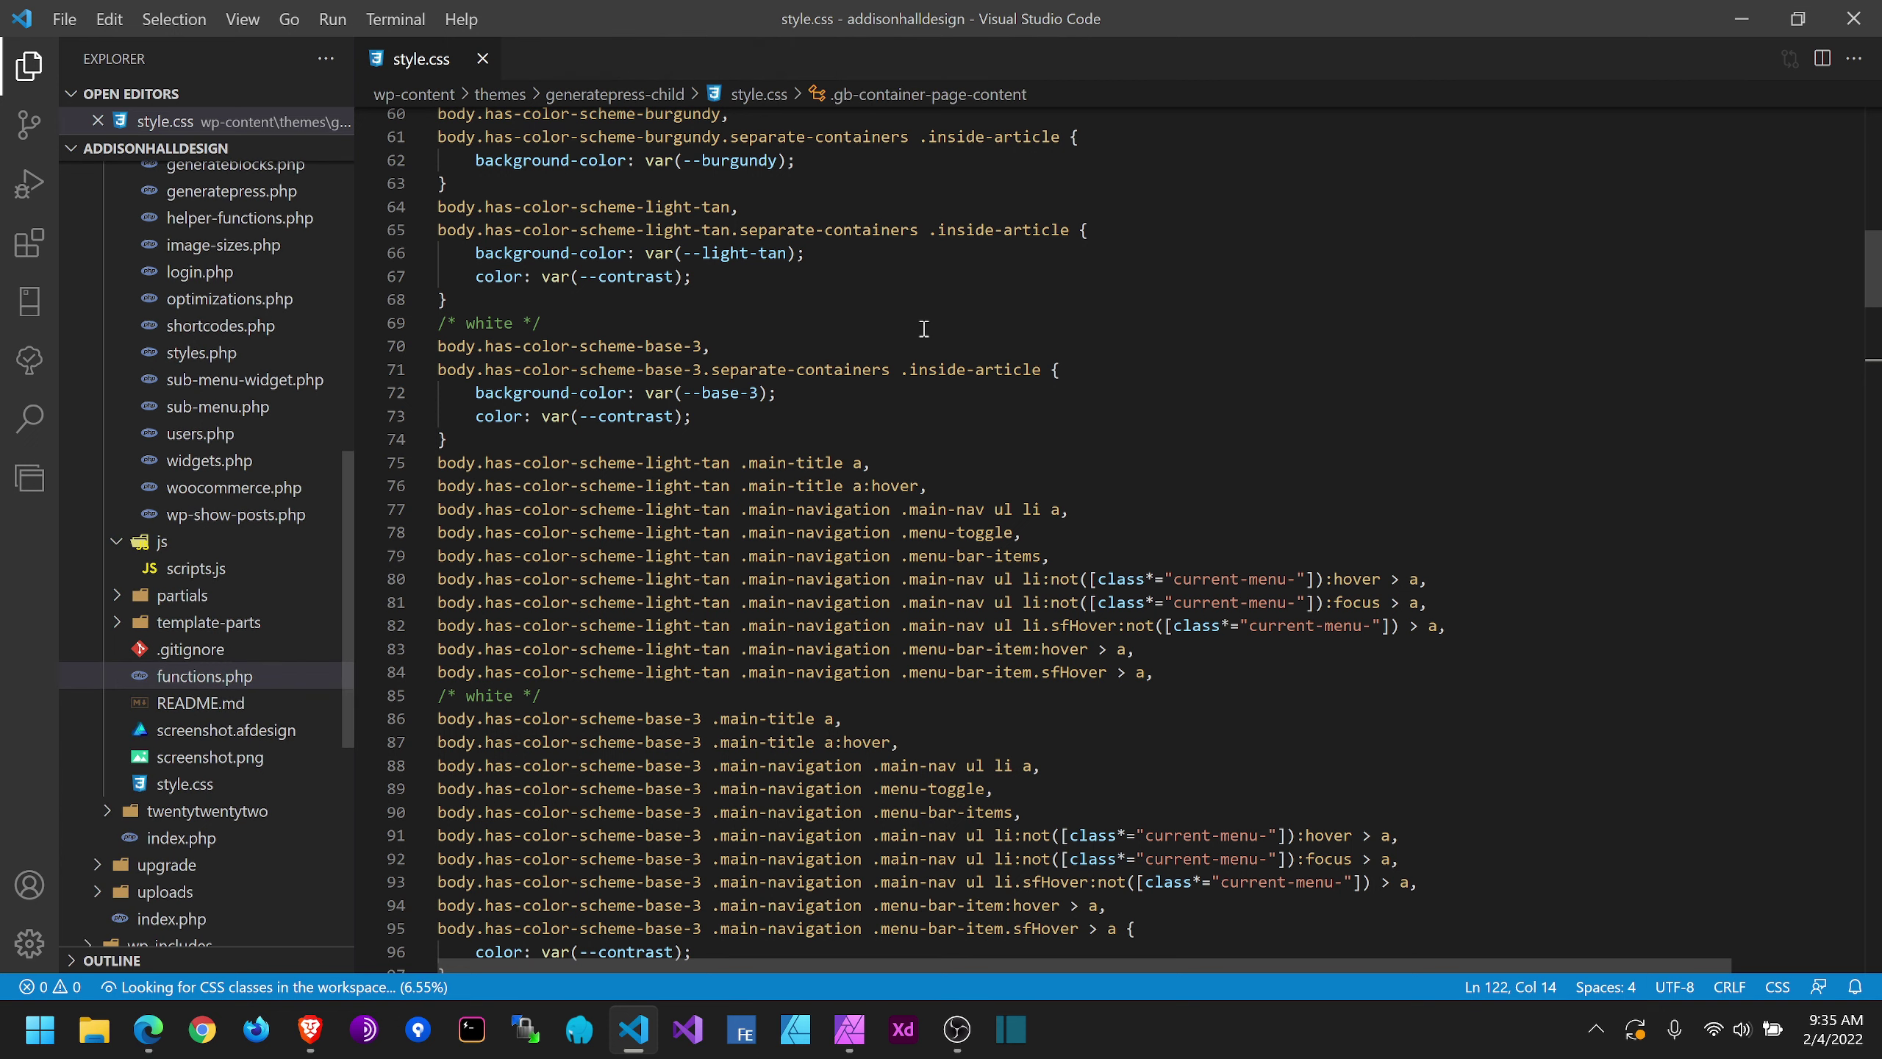
scroll(925, 329, up, 6)
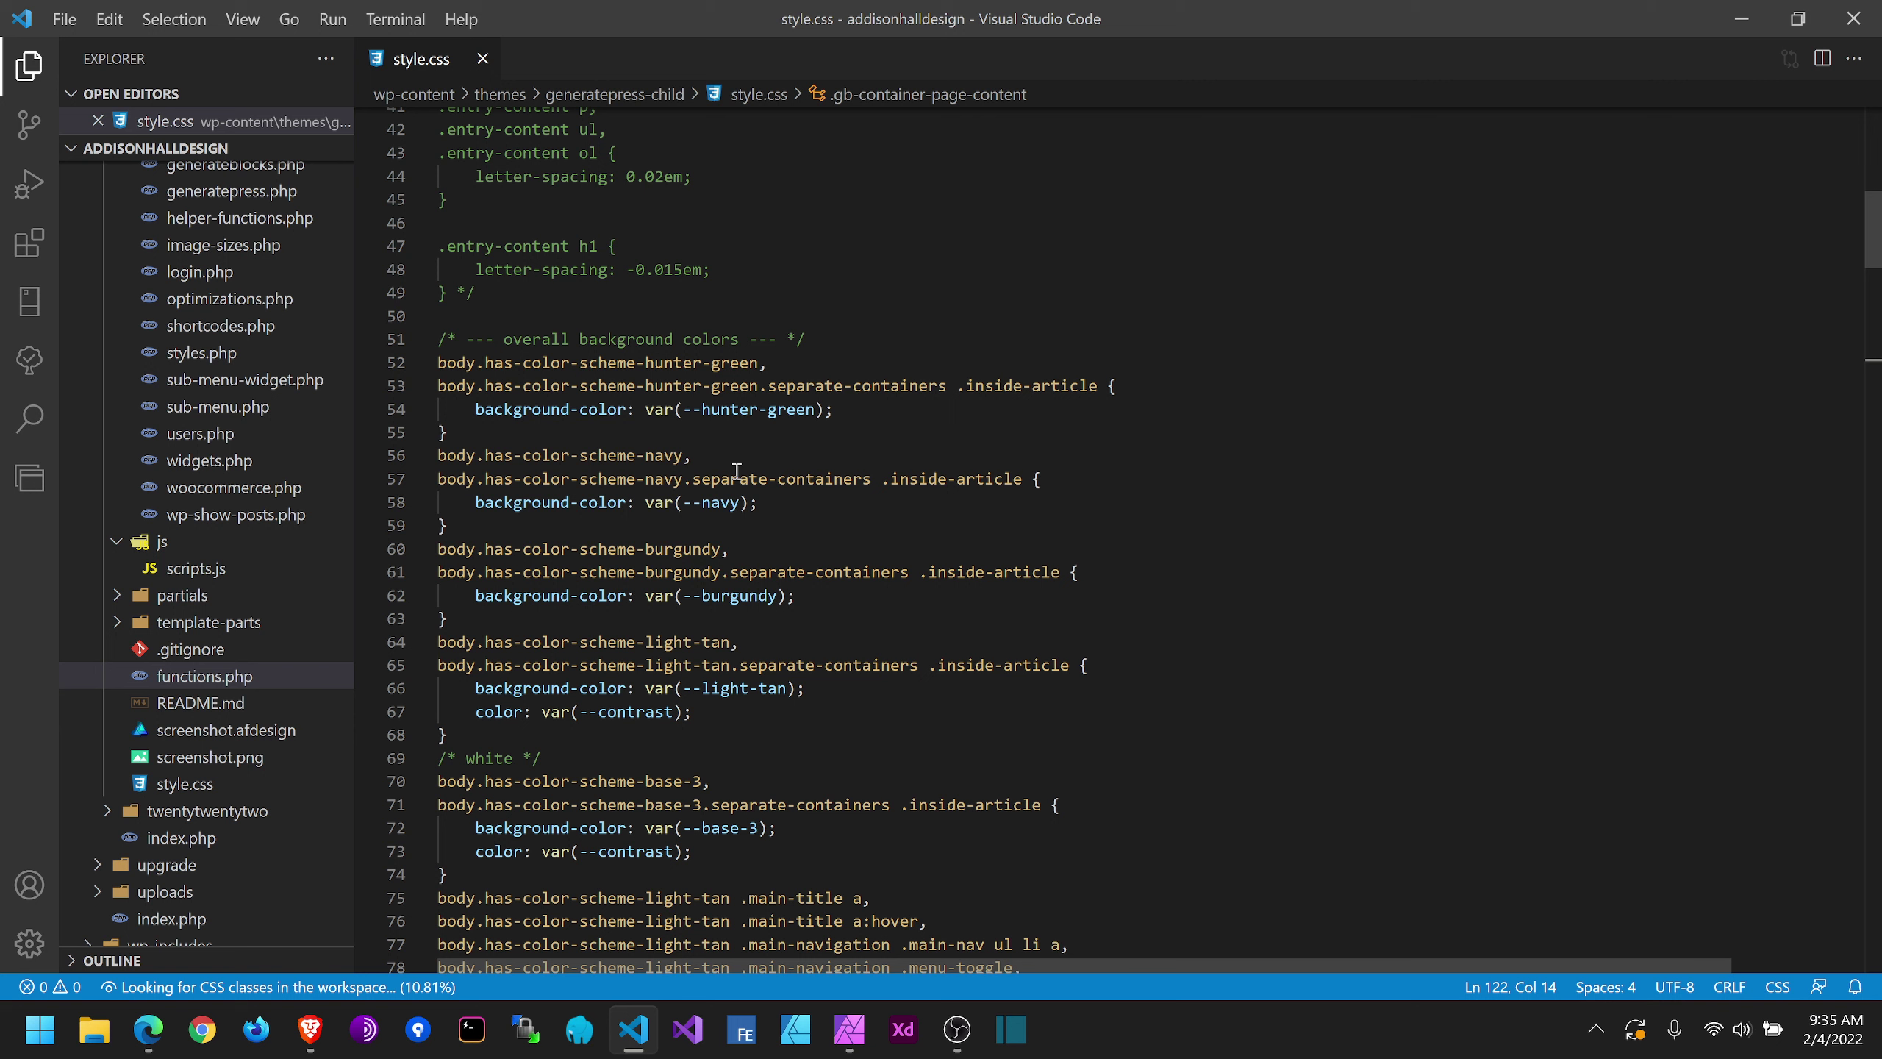
scroll(519, 668, up, 1)
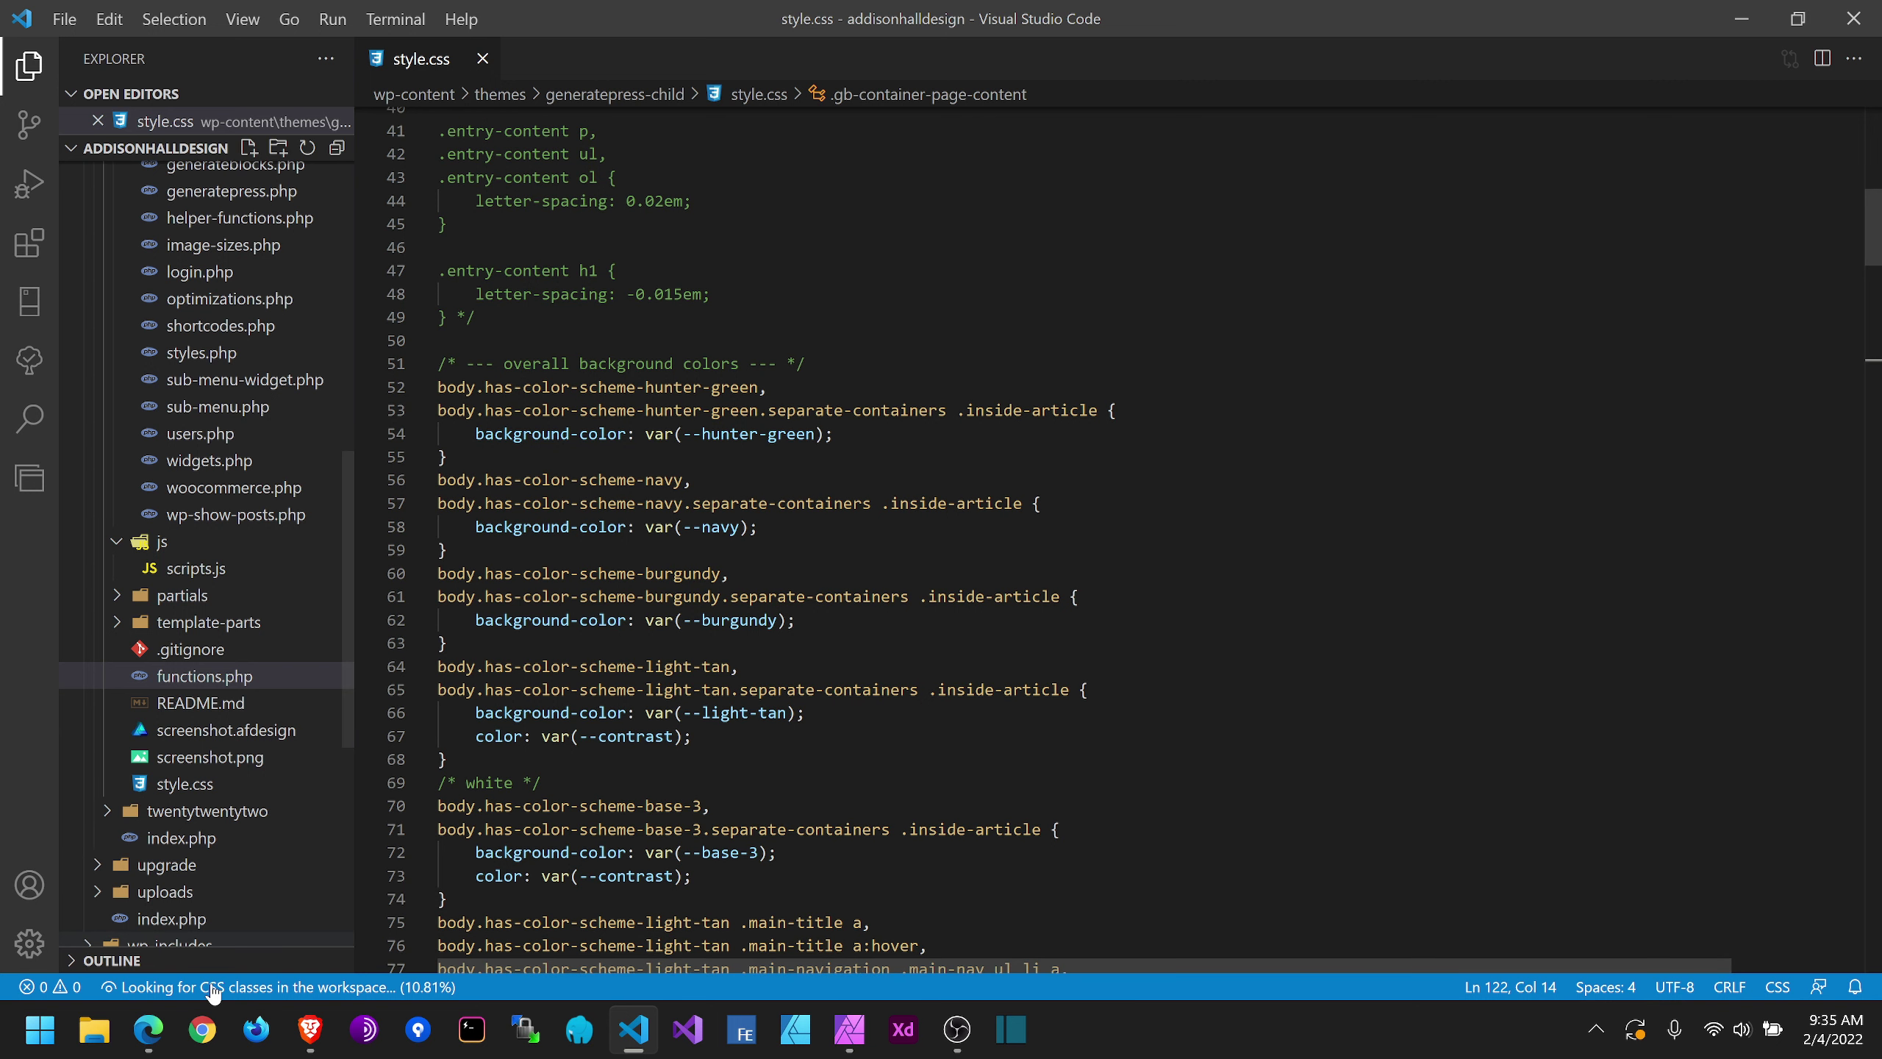
Step: Switch back to the browser and try the Burgundy, Light Tan and White color schemes on the Home page in its editor
click(163, 1030)
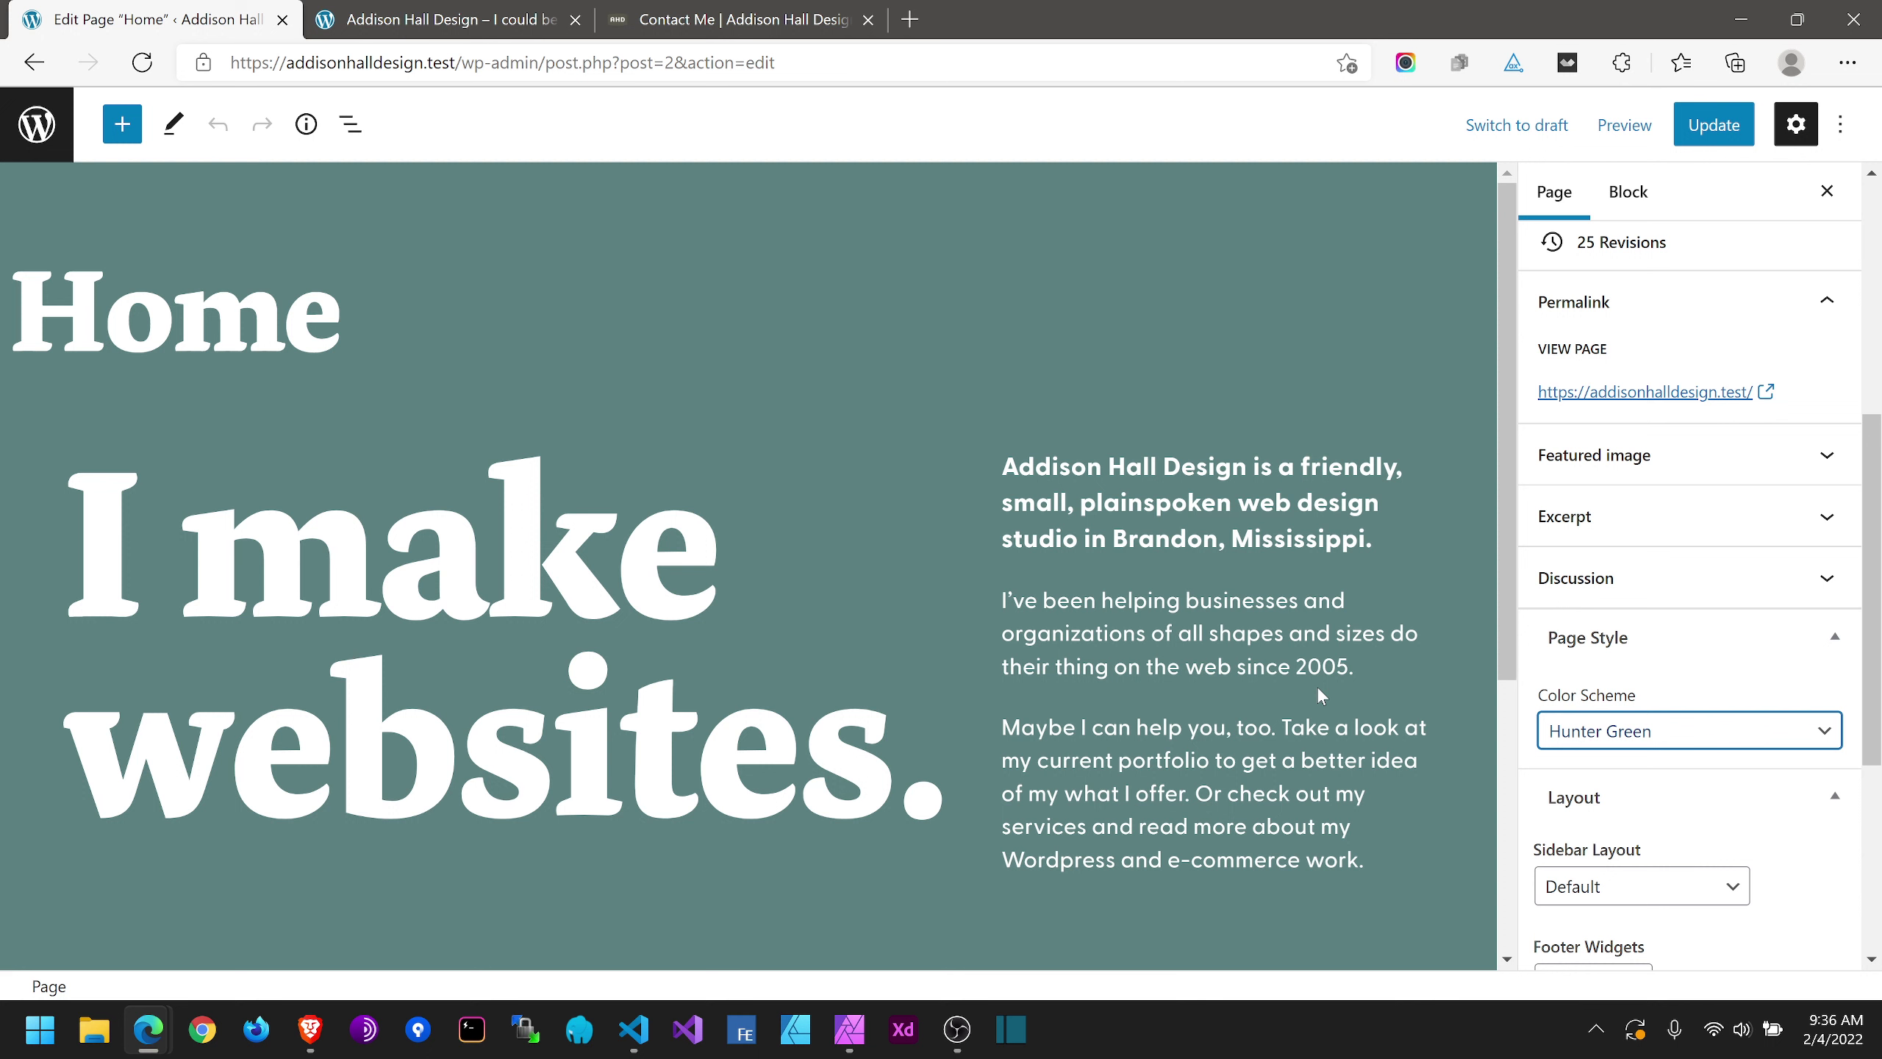
click(1660, 730)
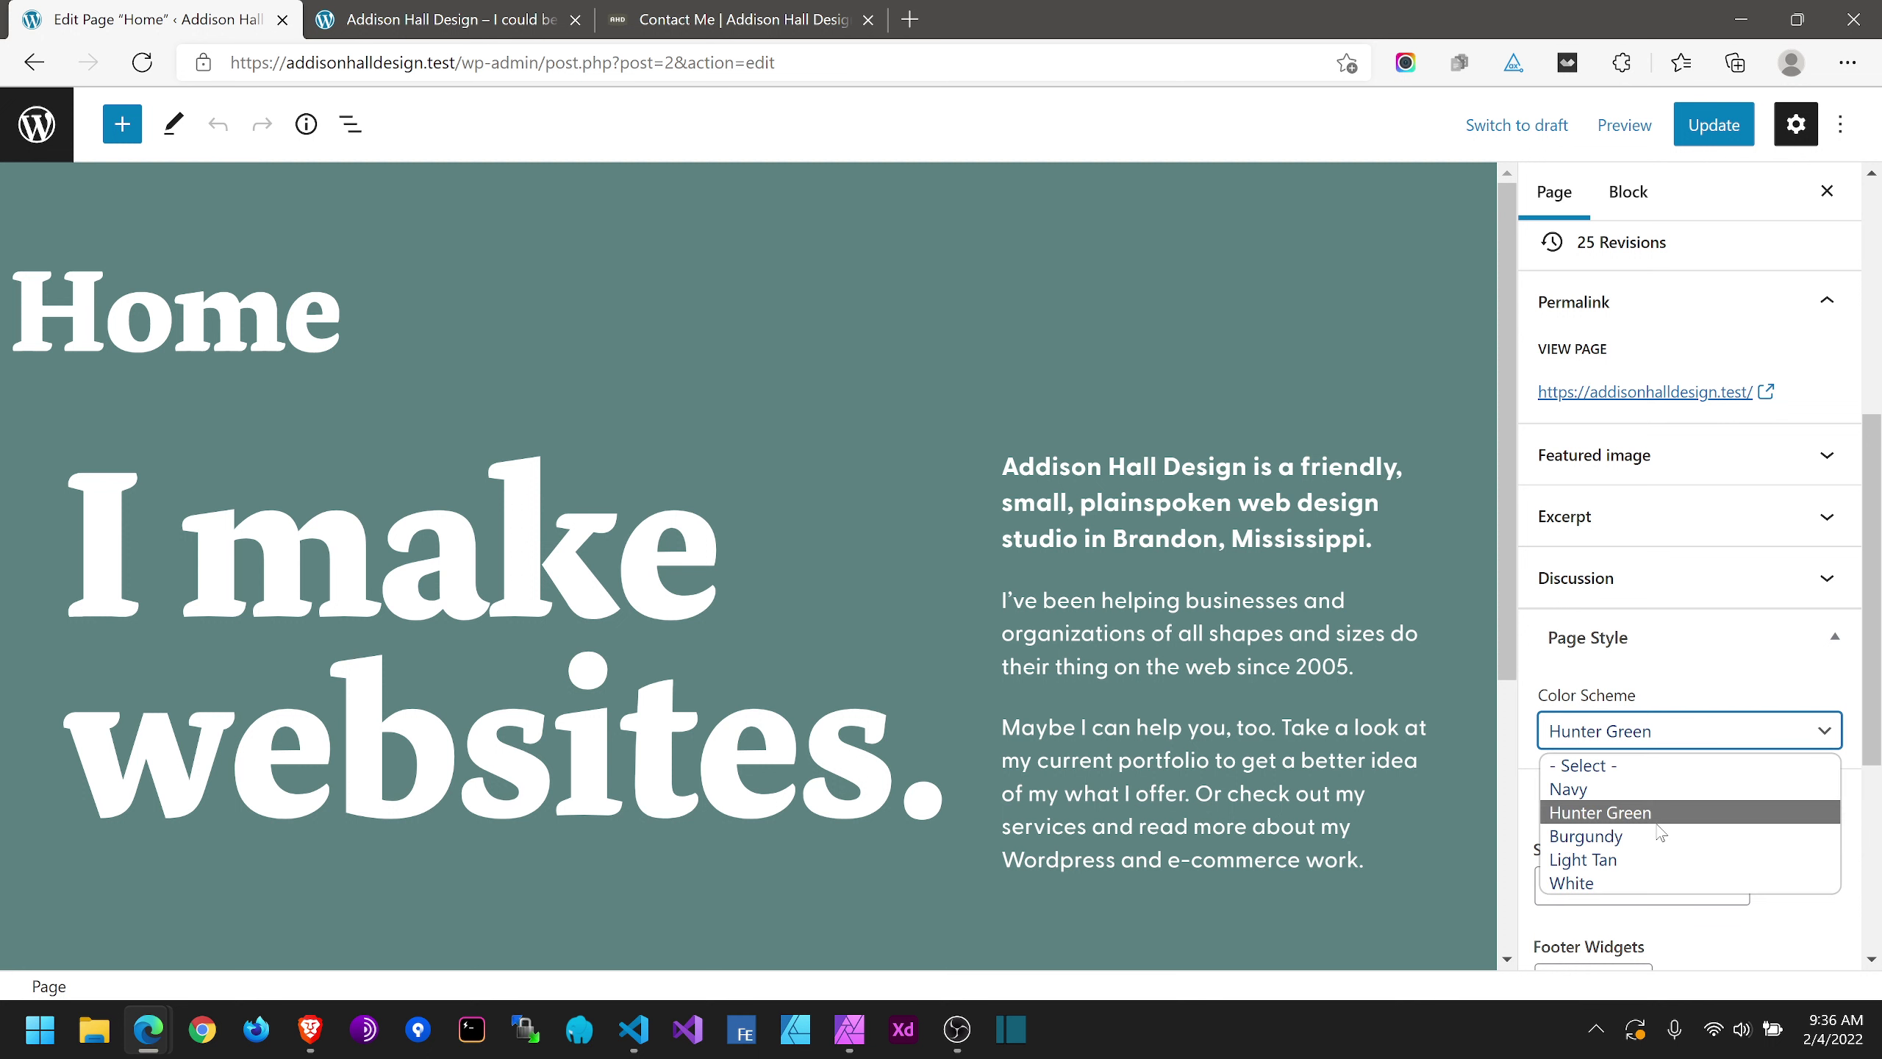
click(1587, 835)
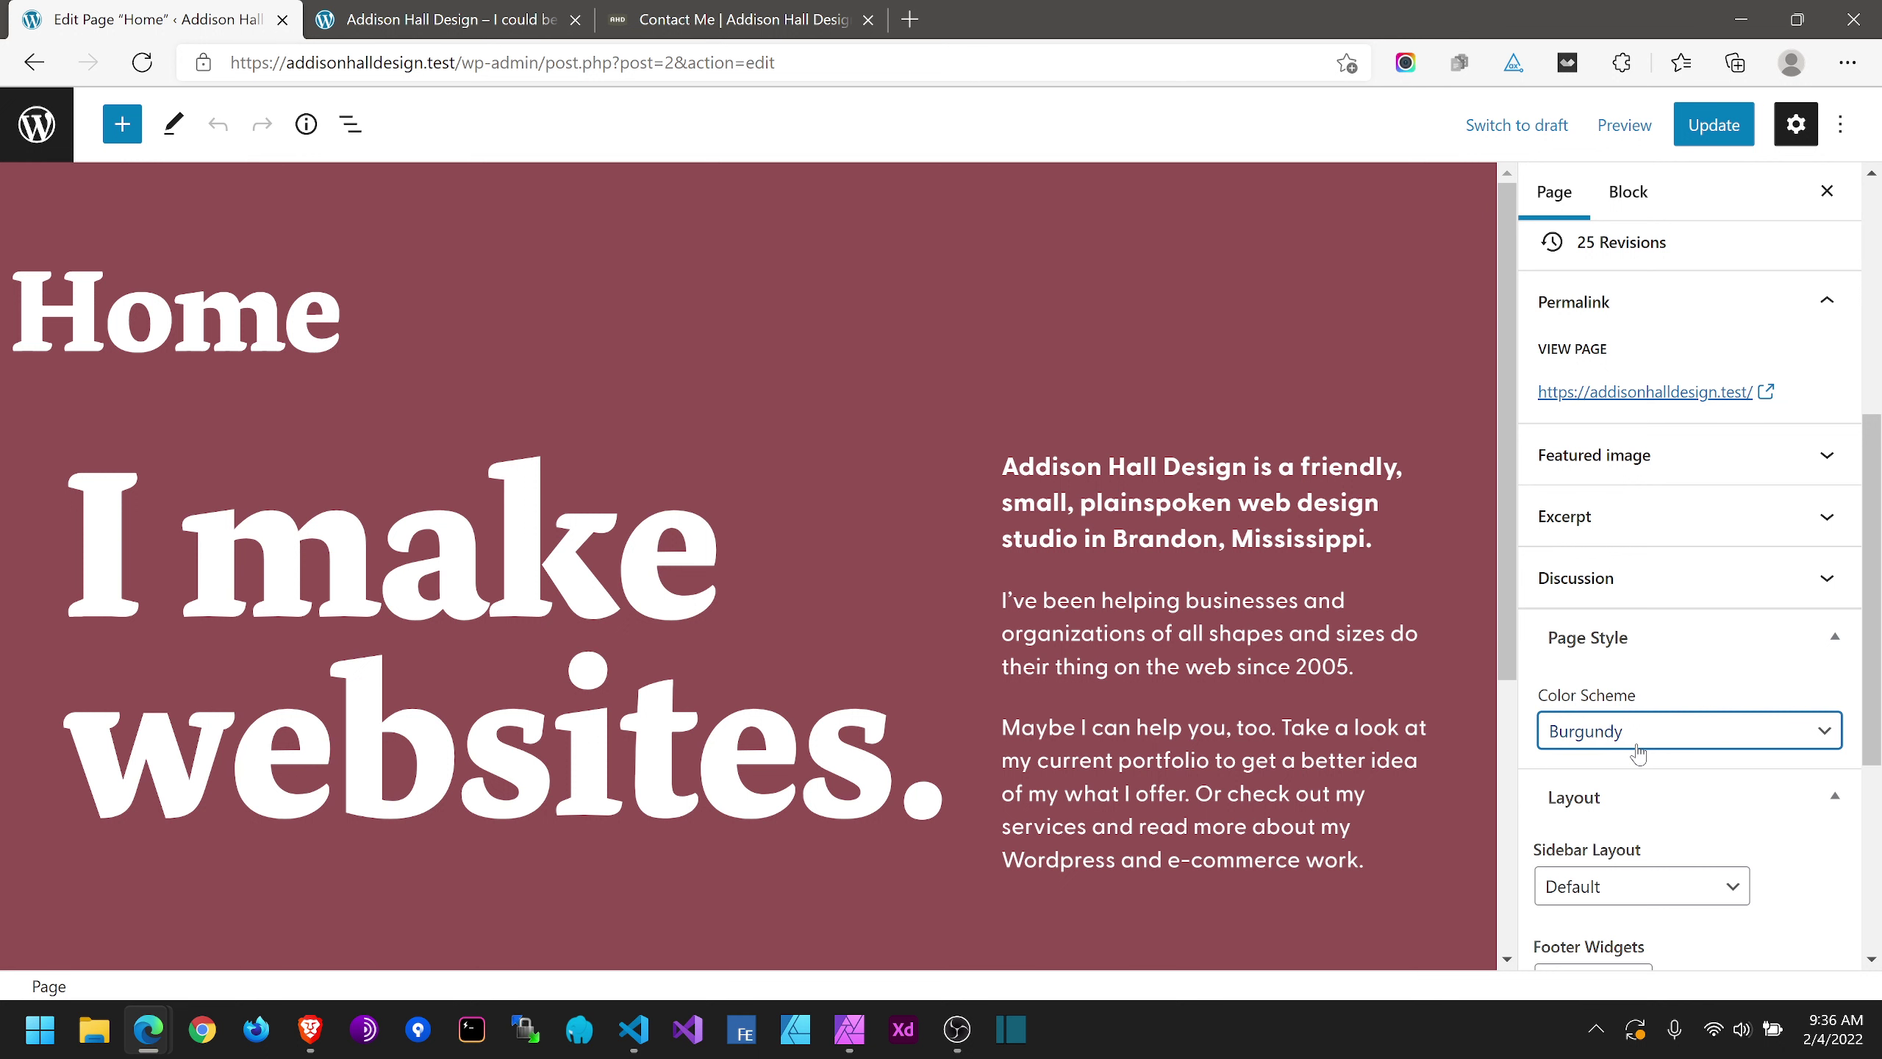
key(Down)
key(Down)
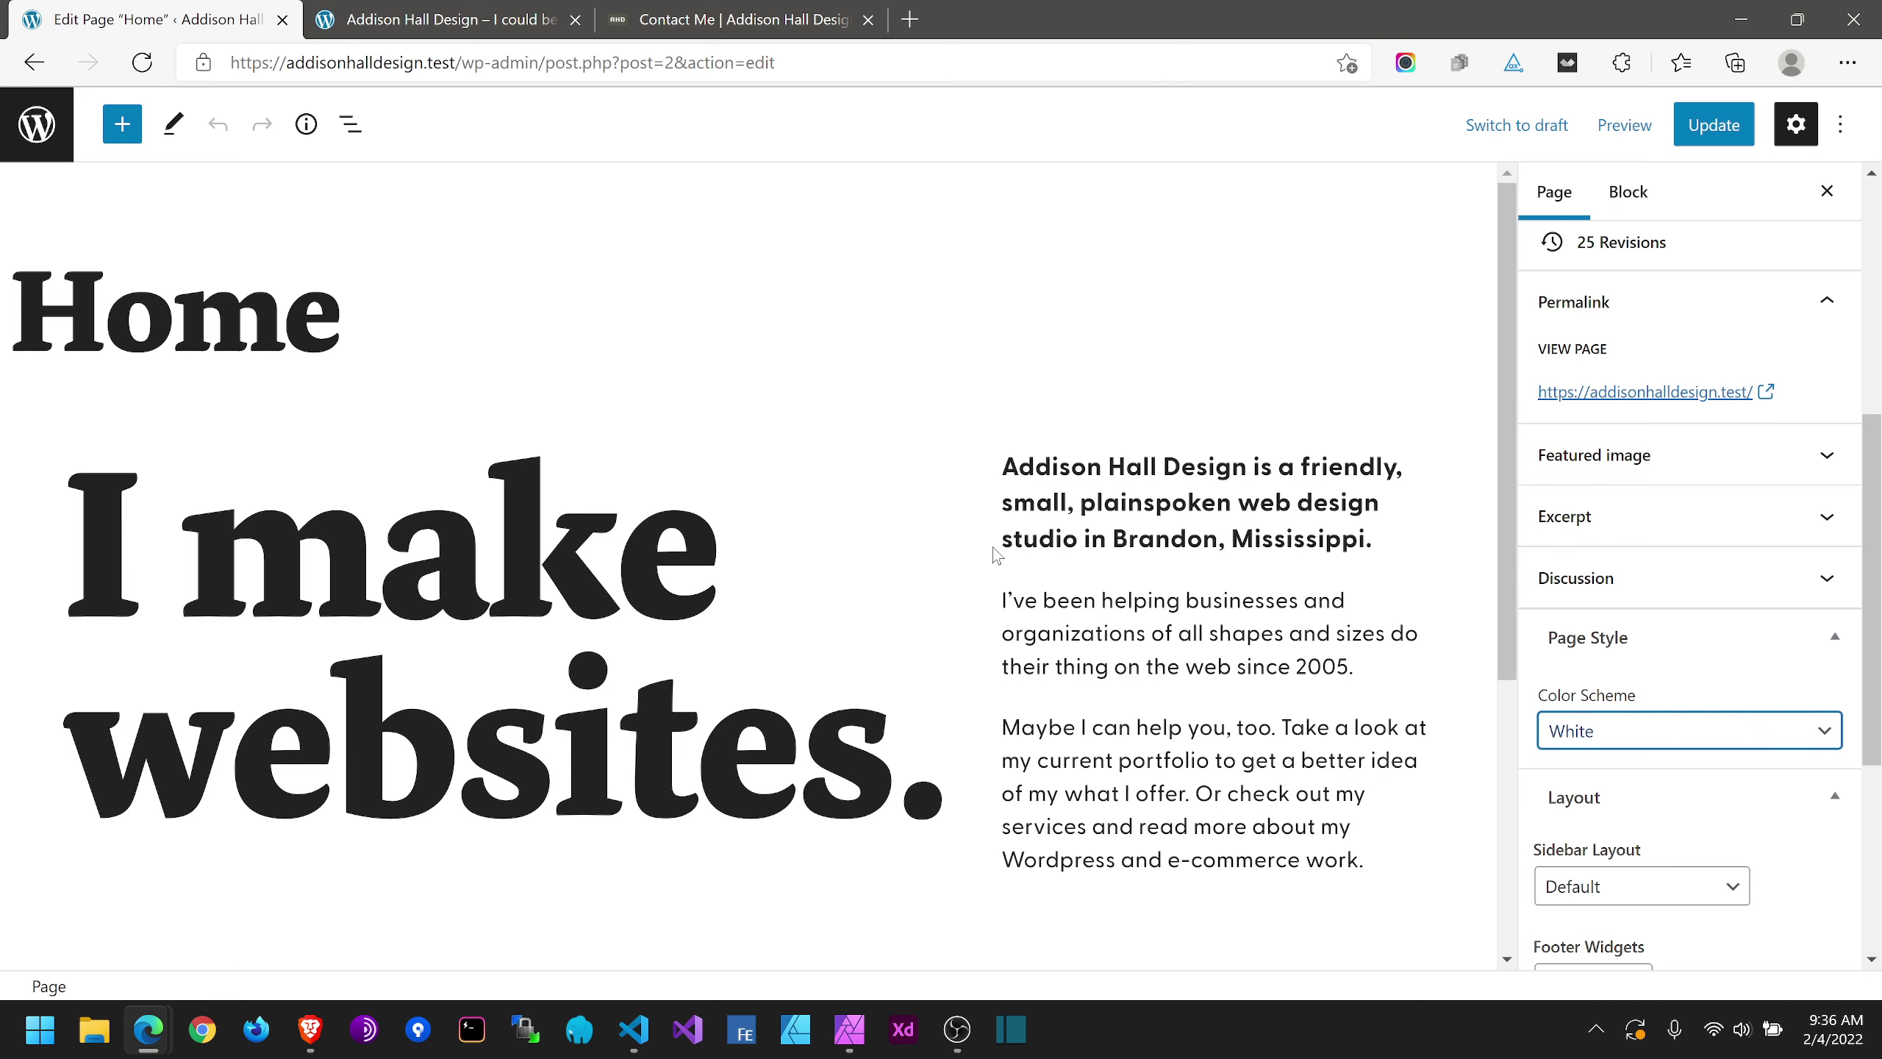
Step: Check the white color scheme's rules in style.css, set the Home page's color scheme back to Navy and save the page
key(alt+Tab)
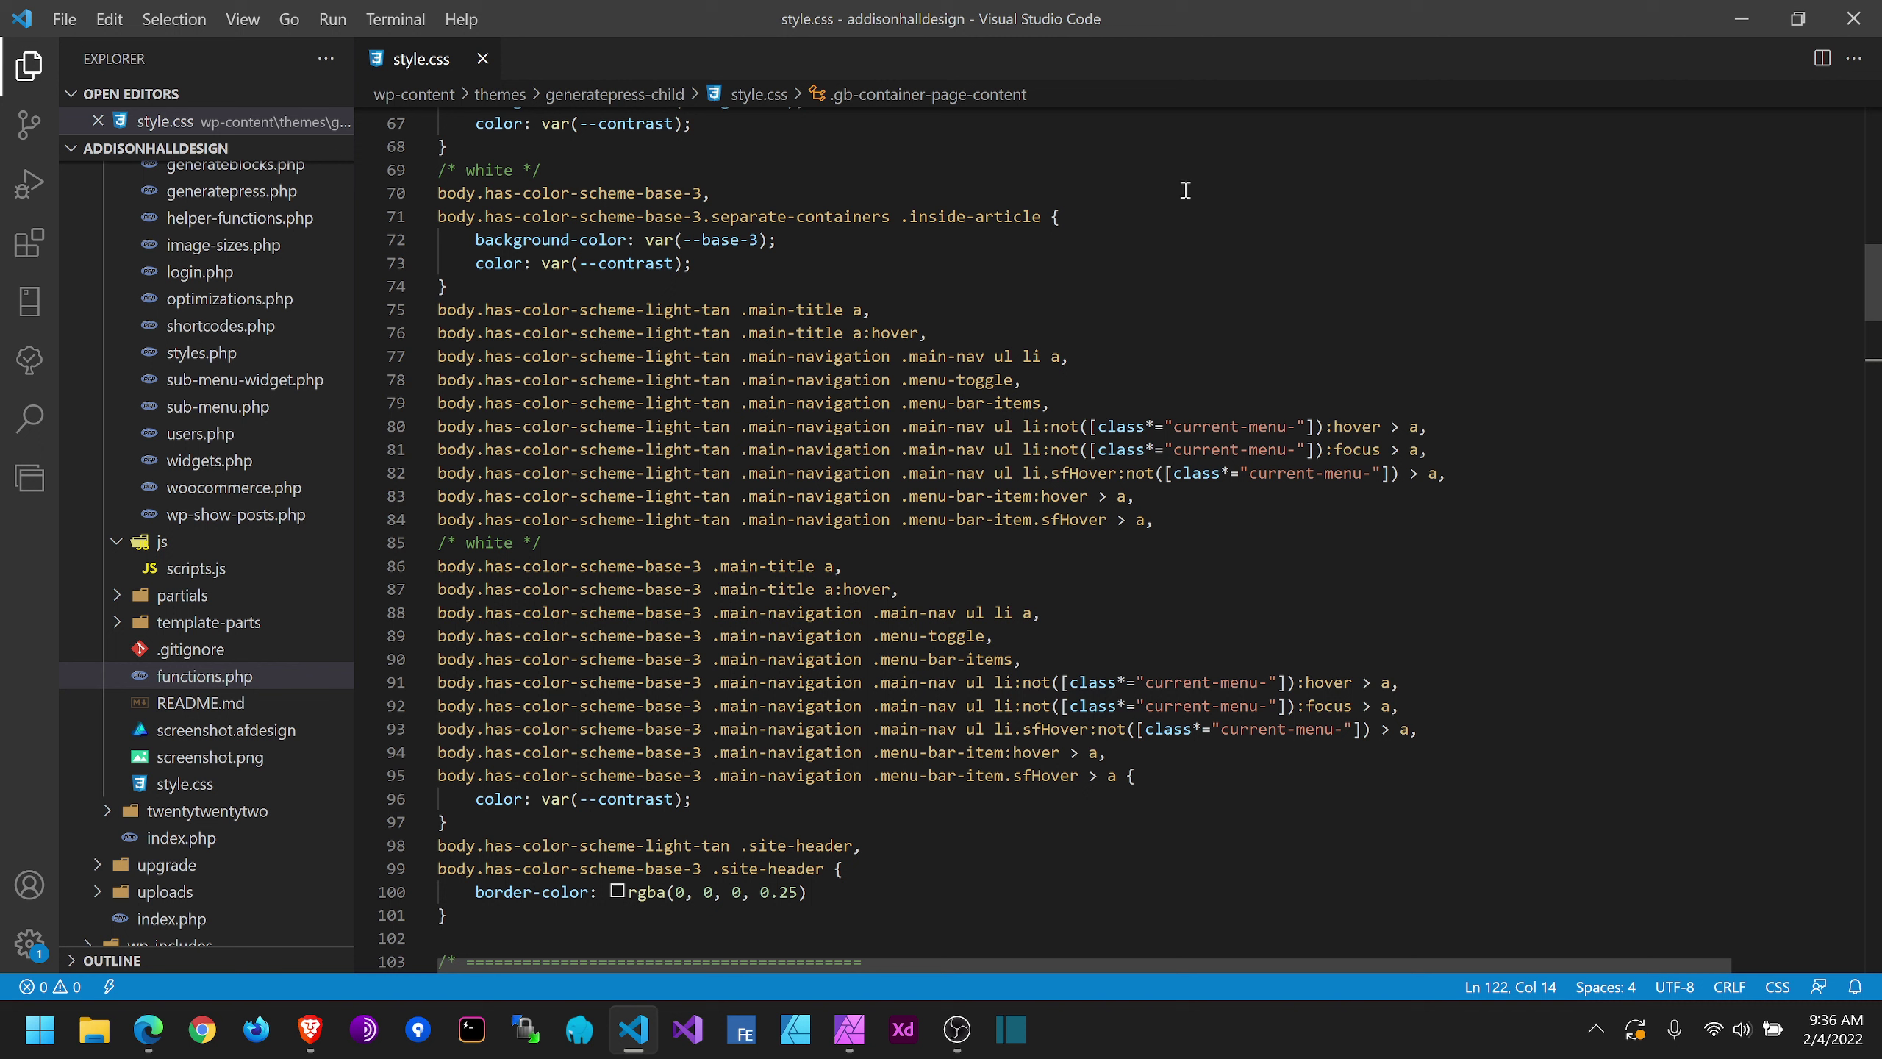
key(alt+Tab)
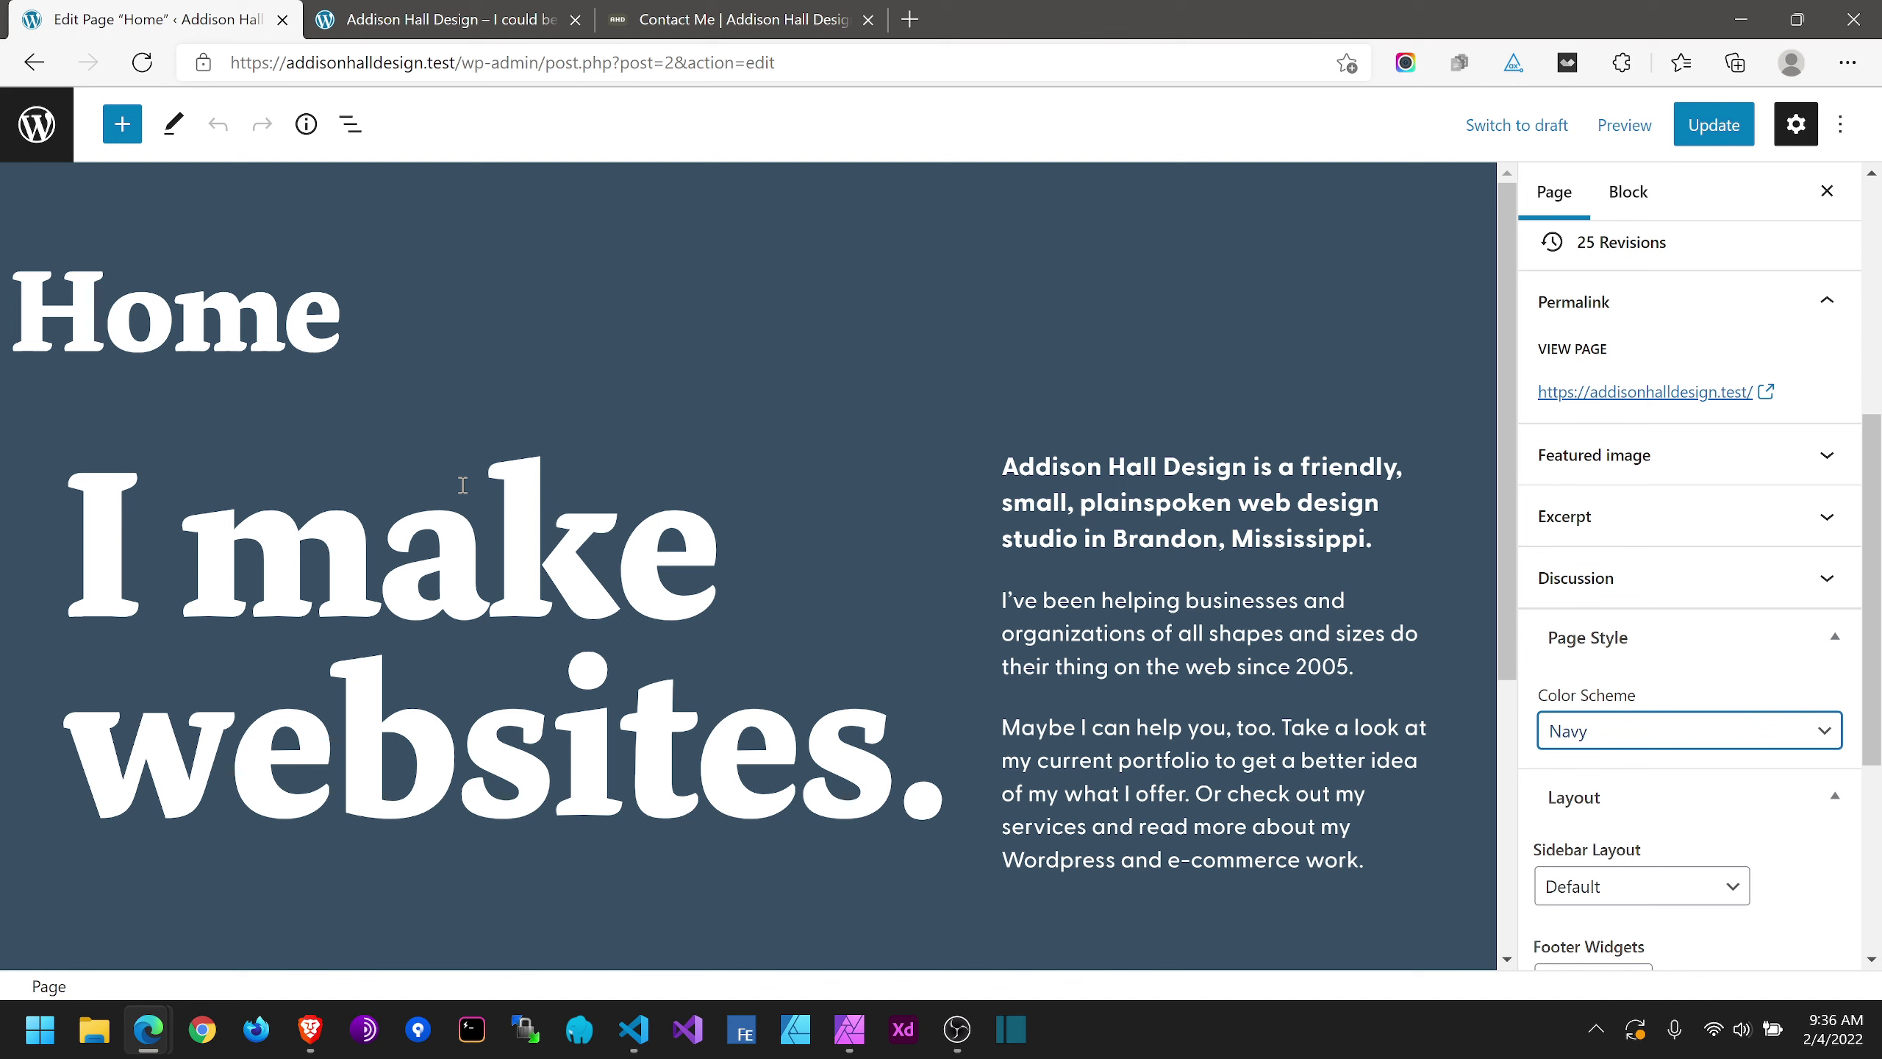
key(ctrl+s)
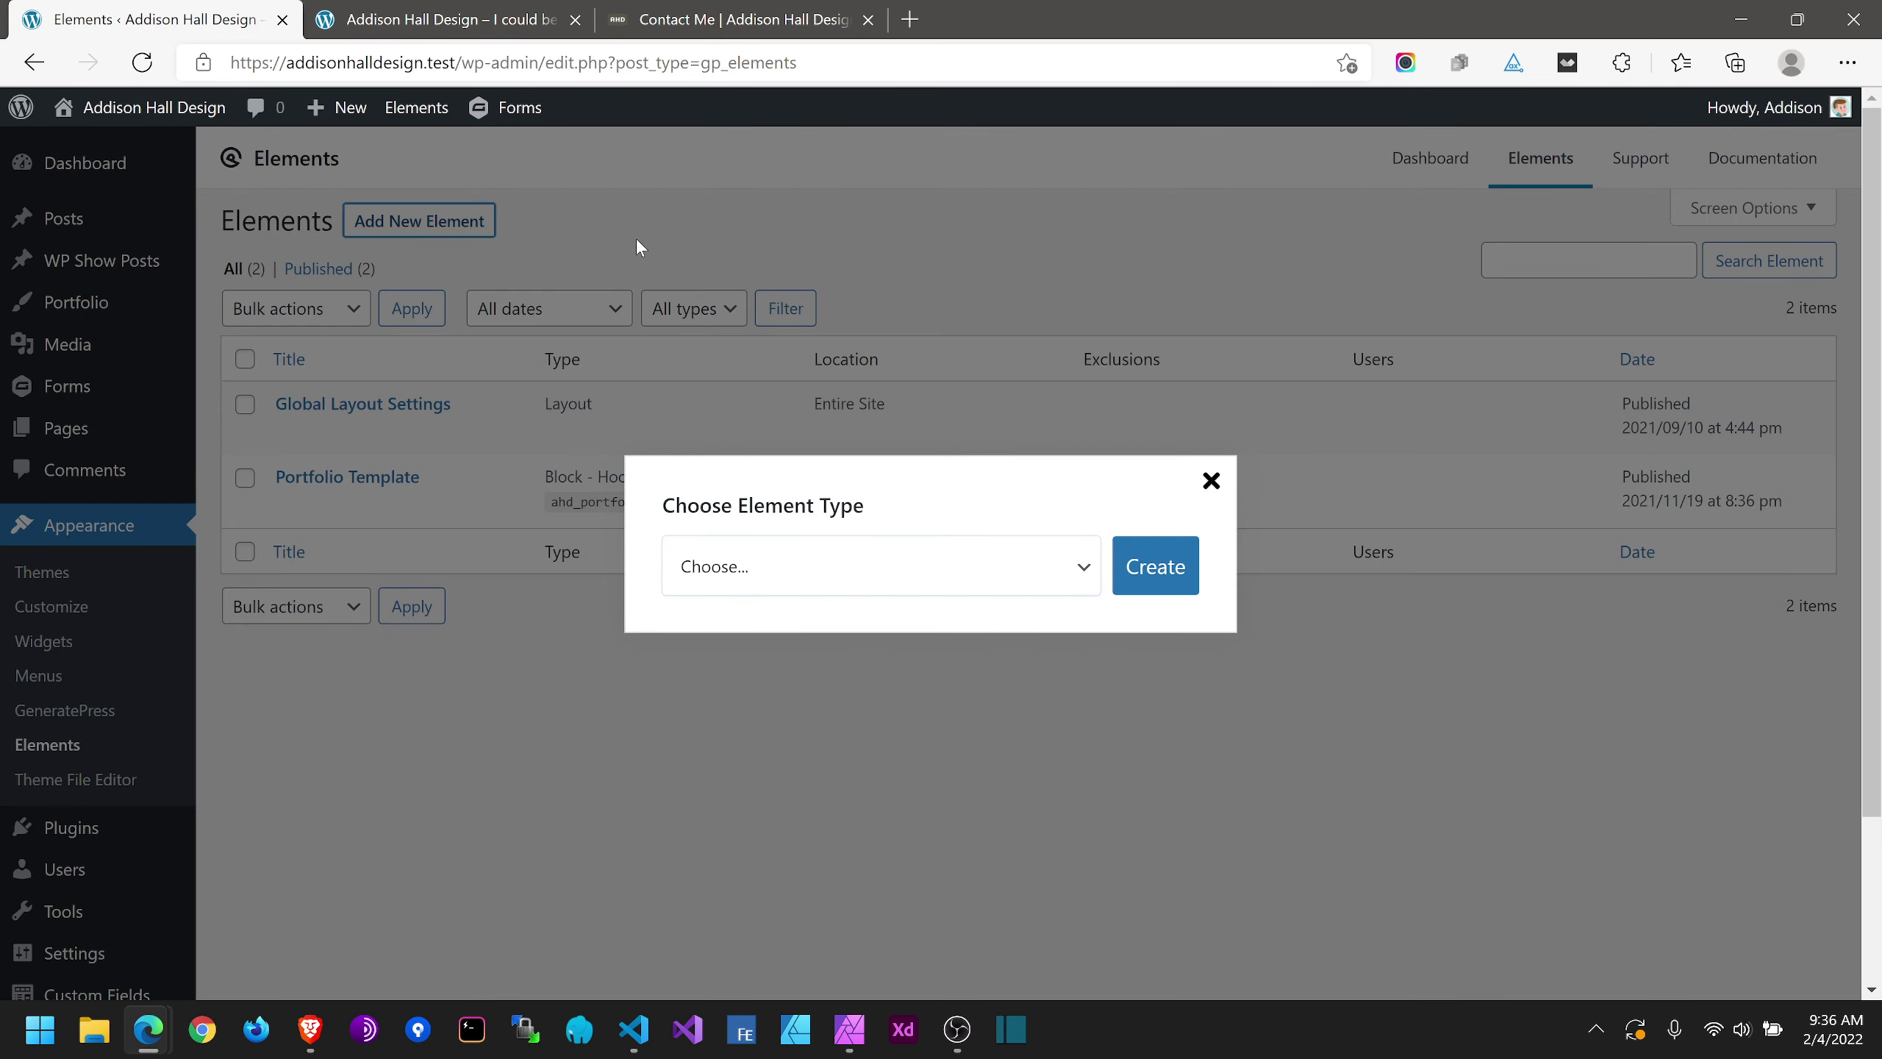
Step: Create a new element of the Block type and title it Global Footer
click(760, 567)
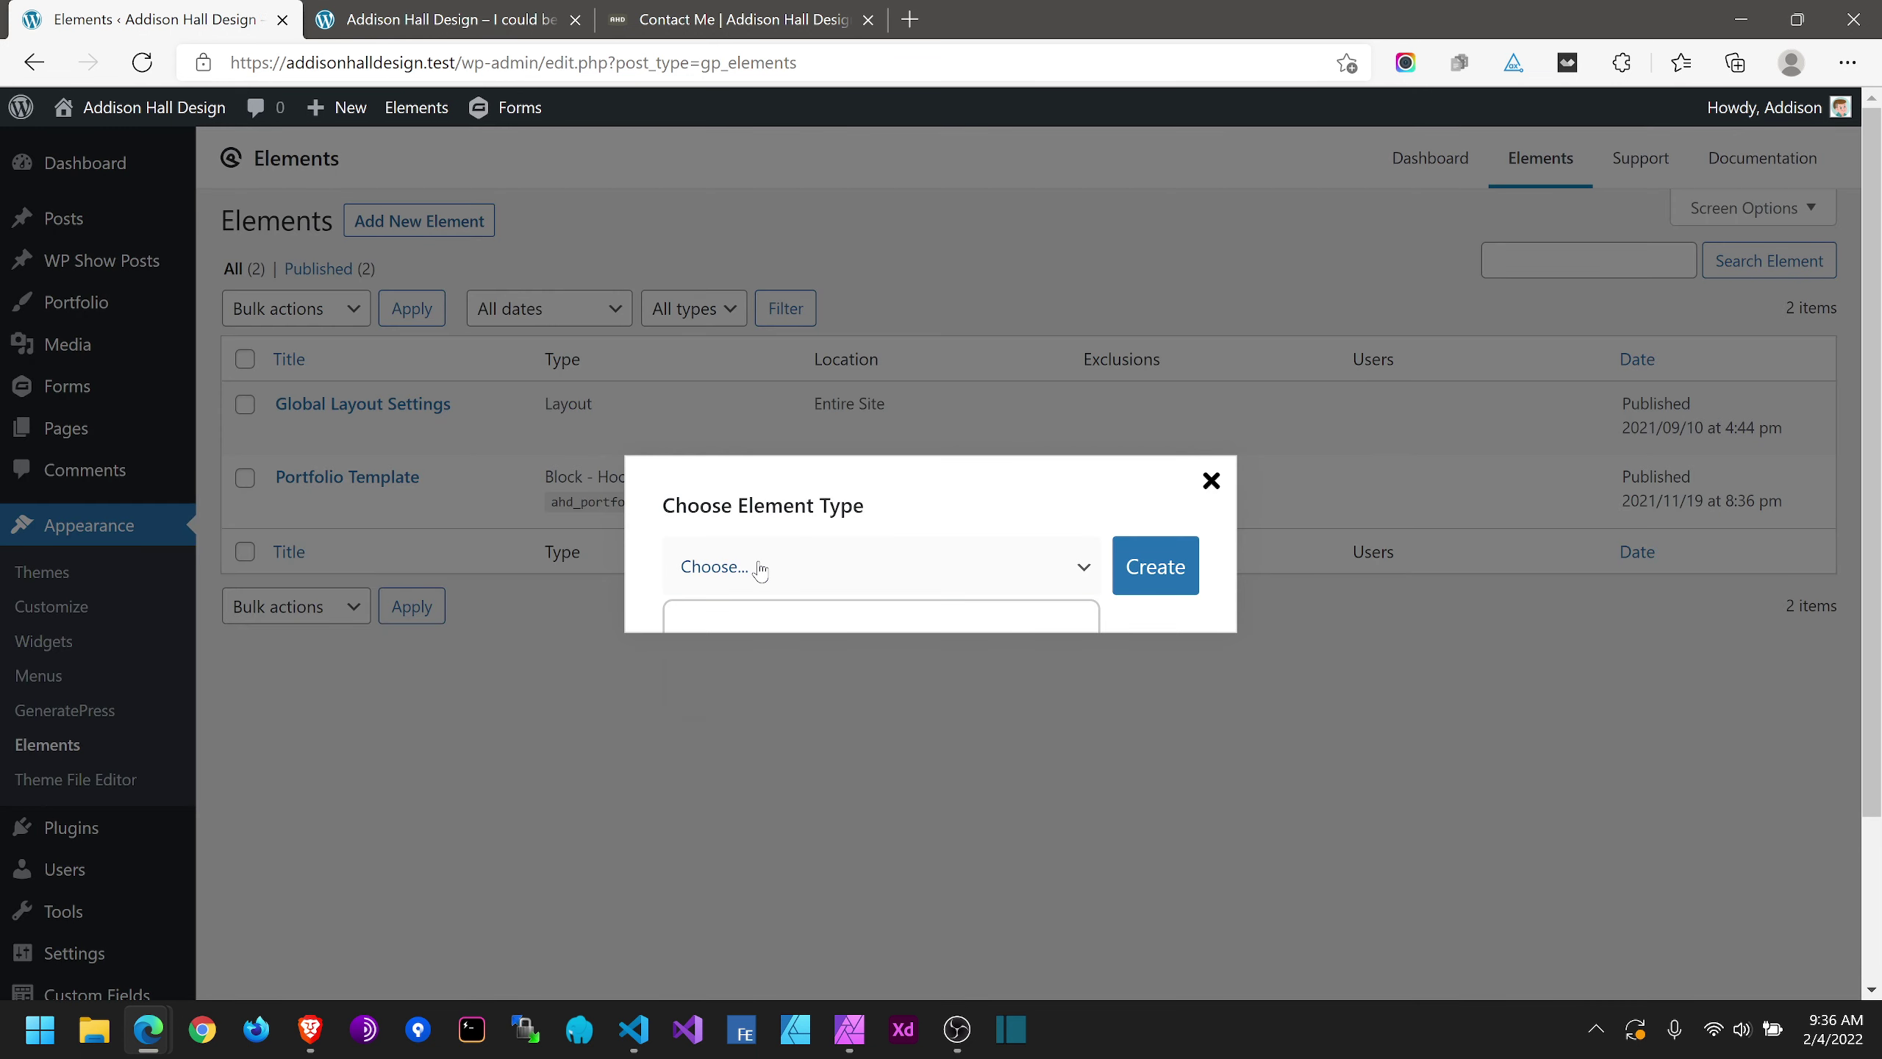
click(742, 616)
click(1156, 565)
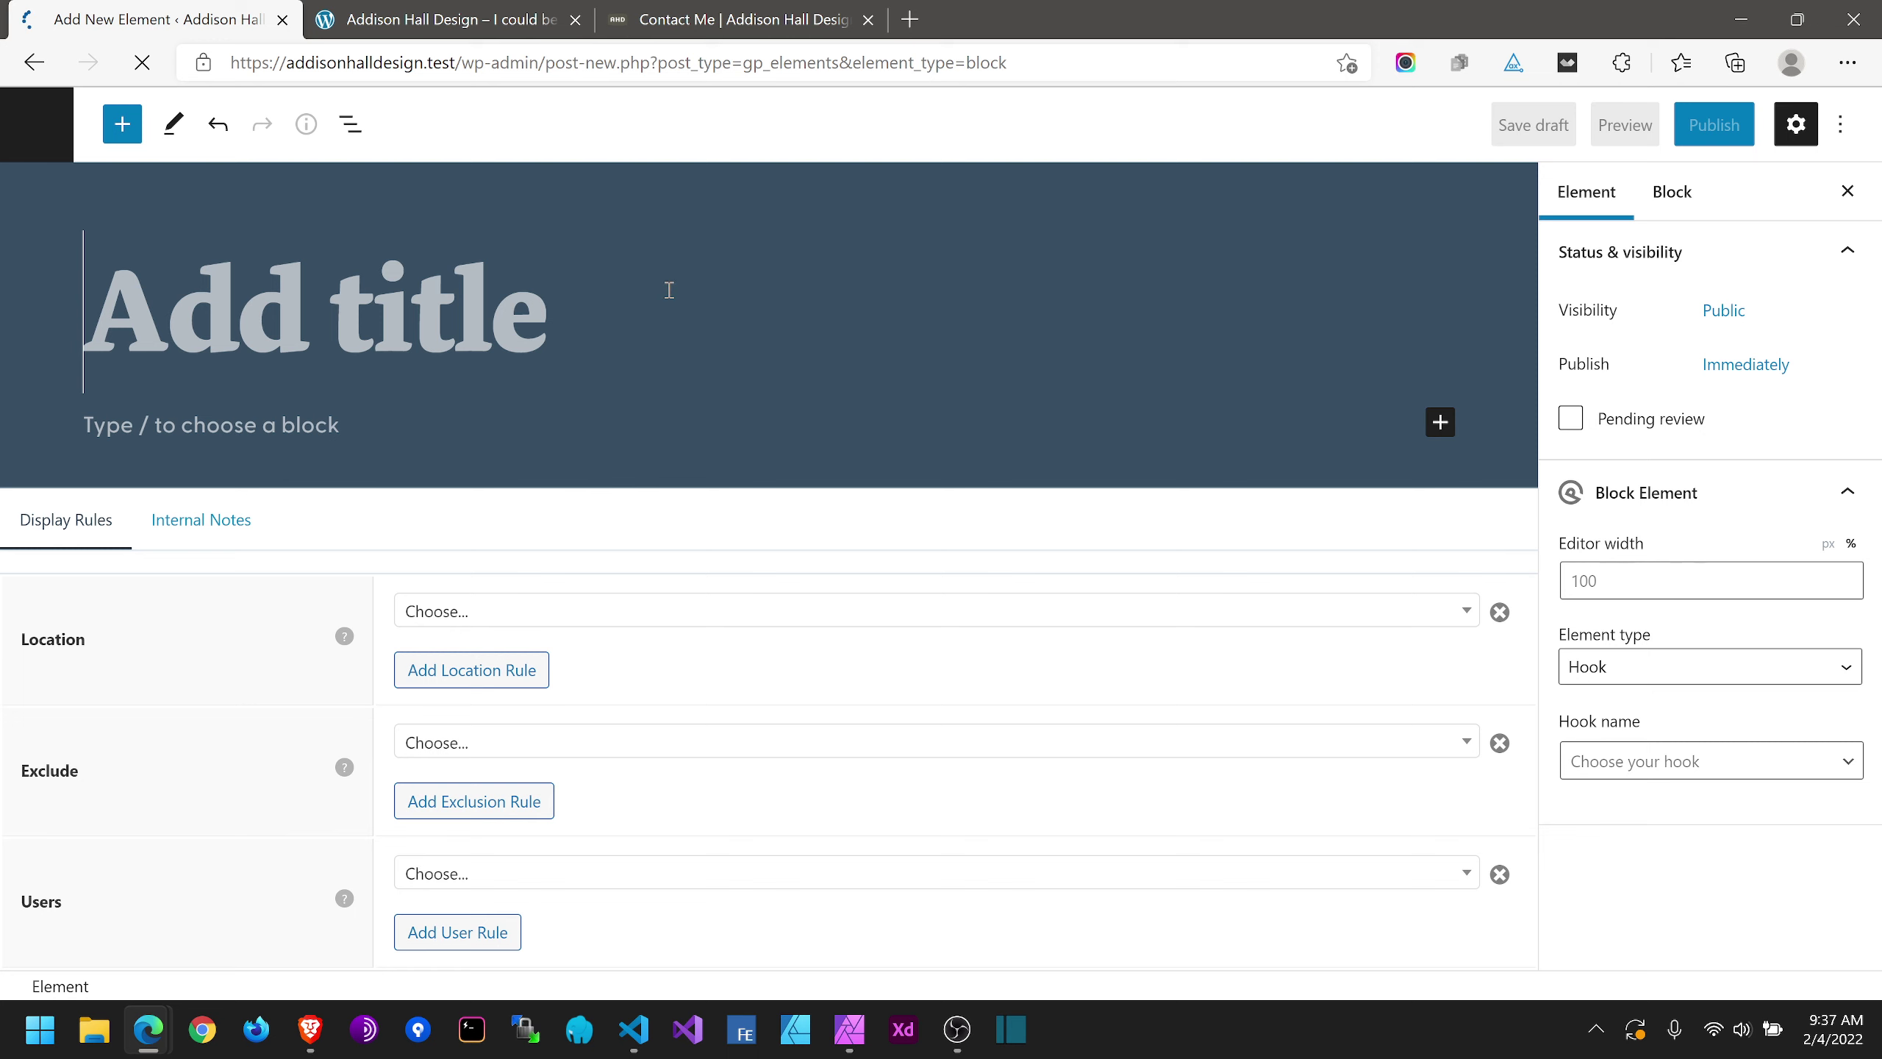
text(Global Footer)
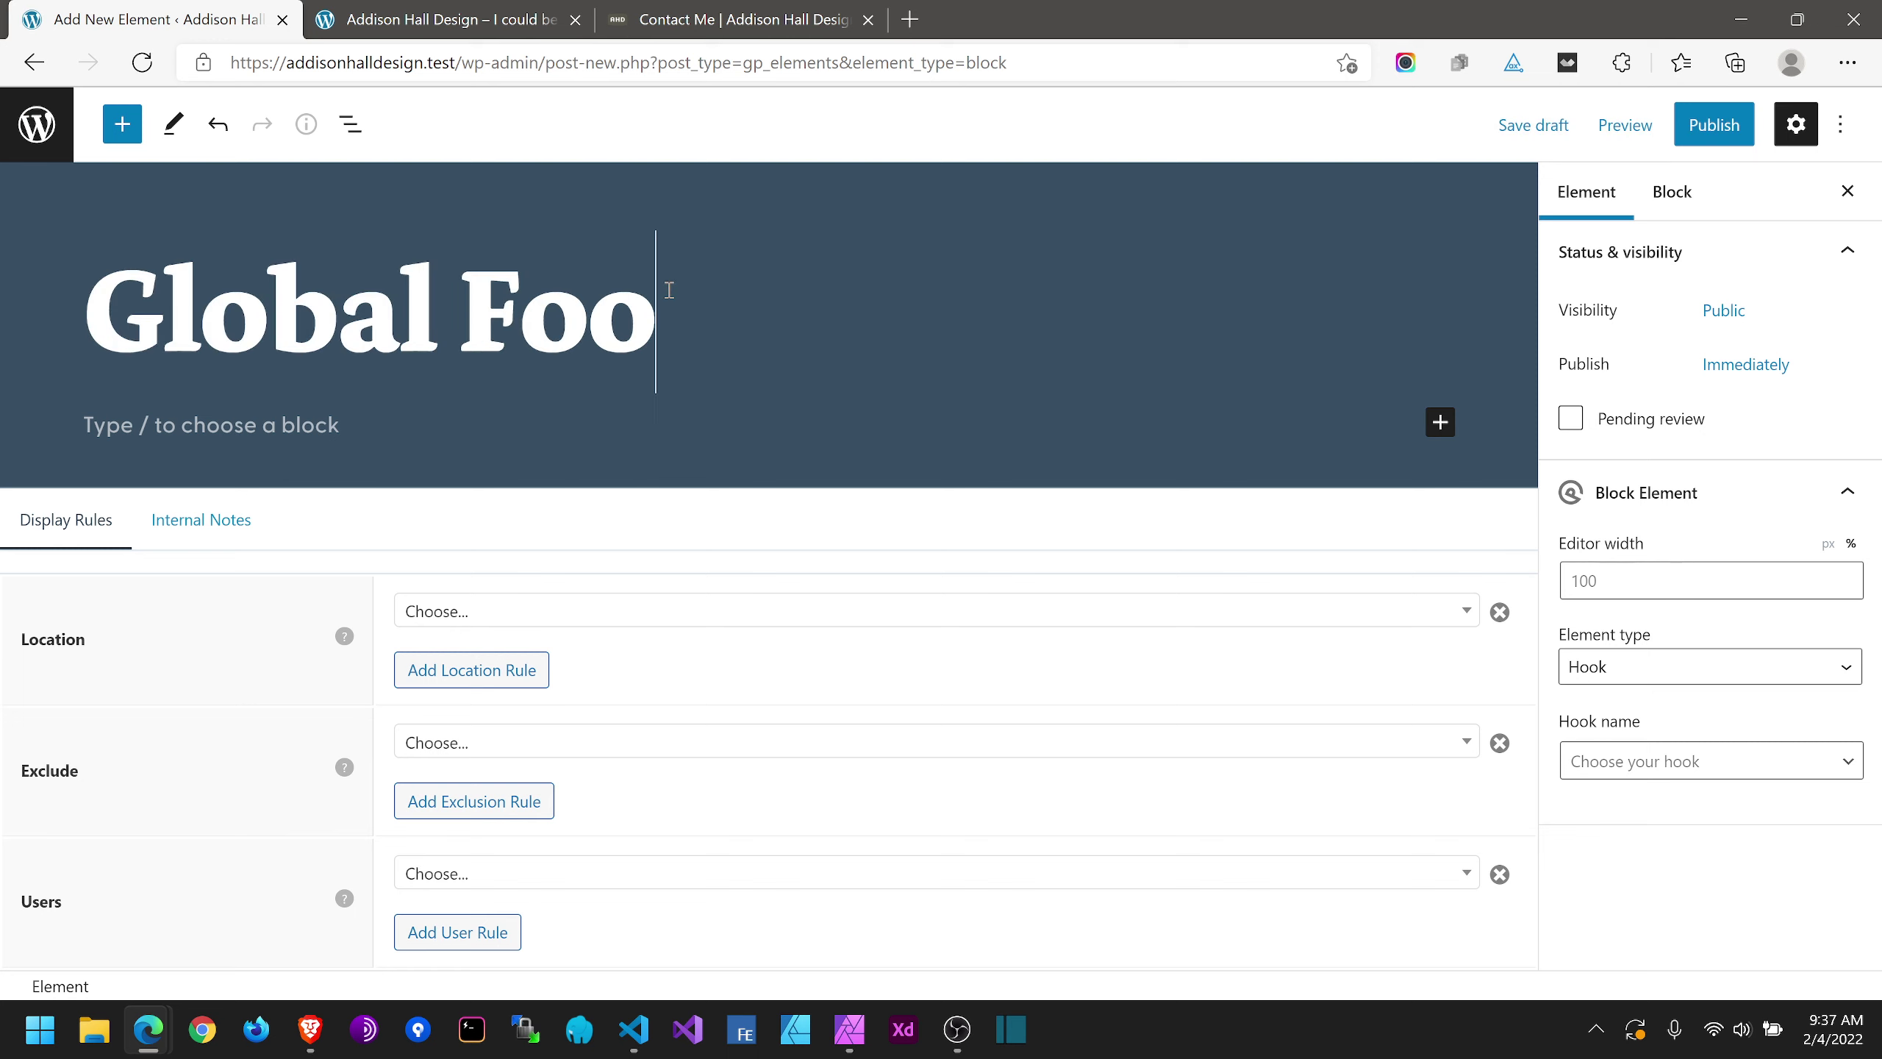
Step: Set the Global Footer's display location to Entire Site and its element type to Site Footer
click(569, 611)
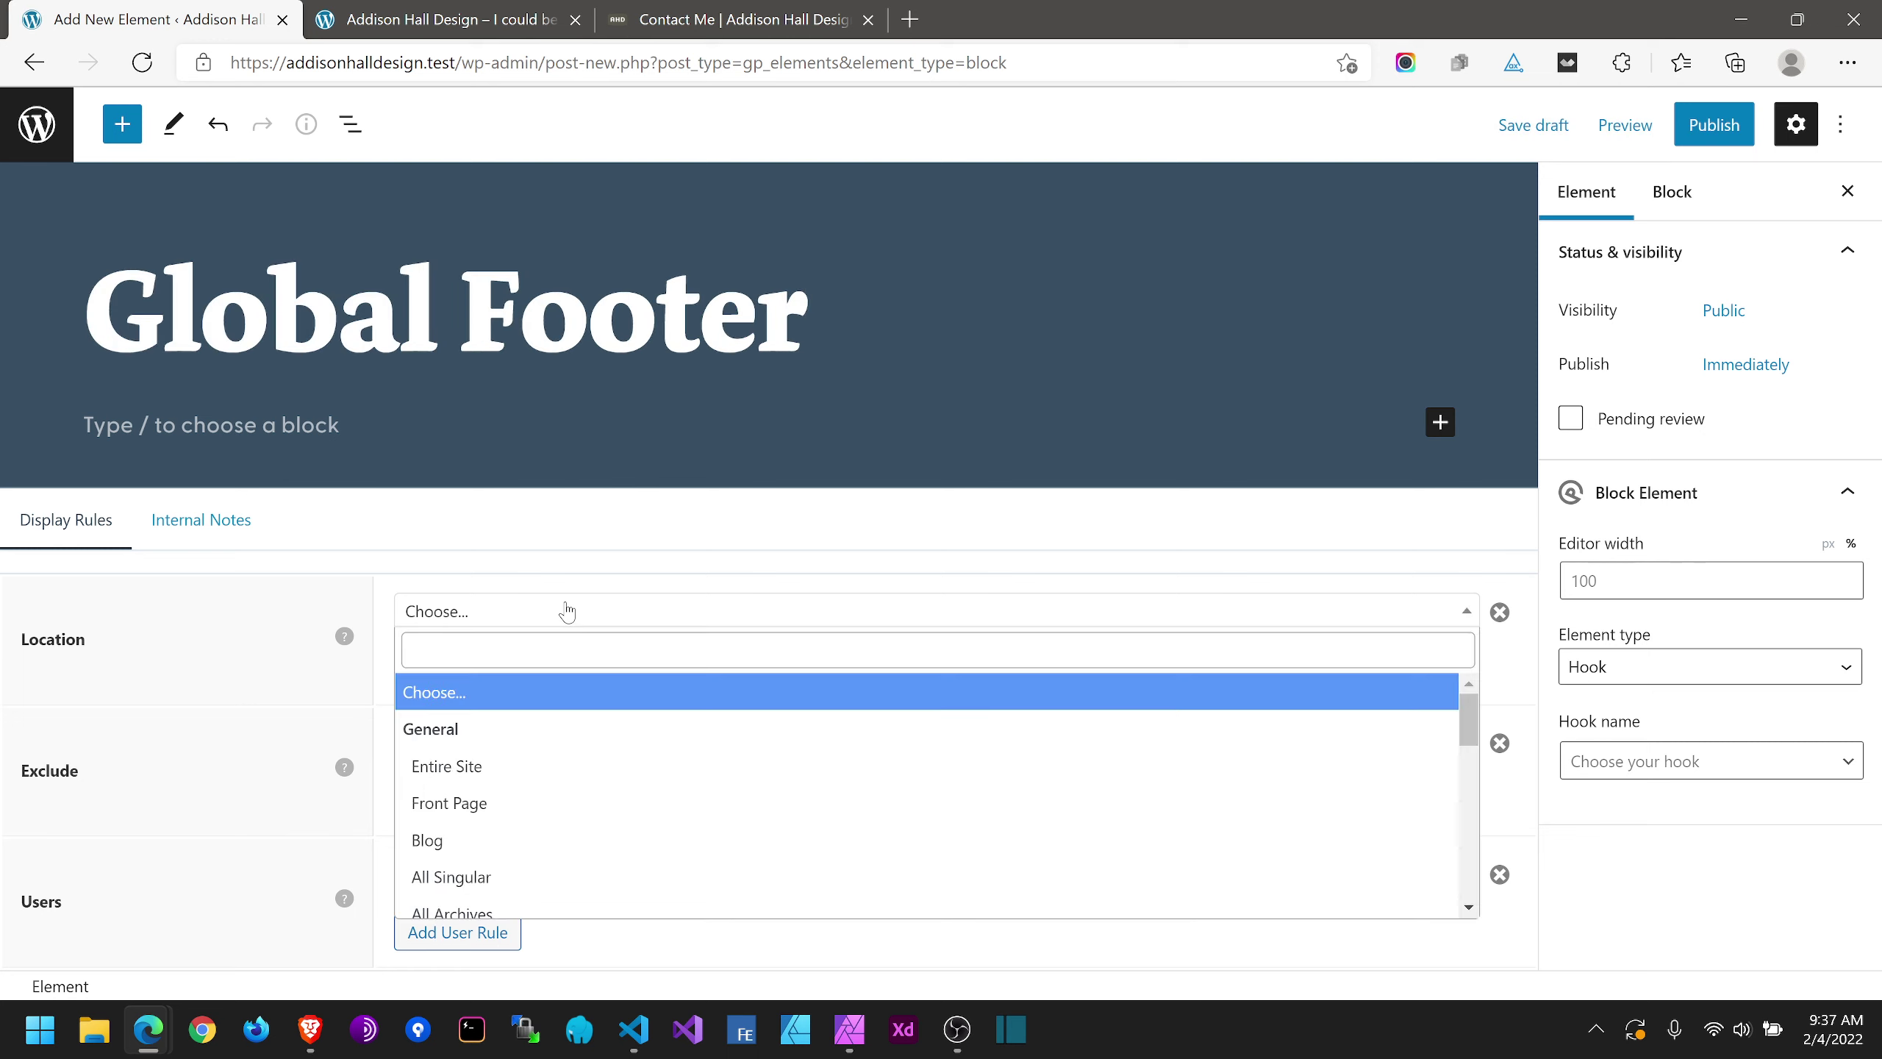
click(447, 768)
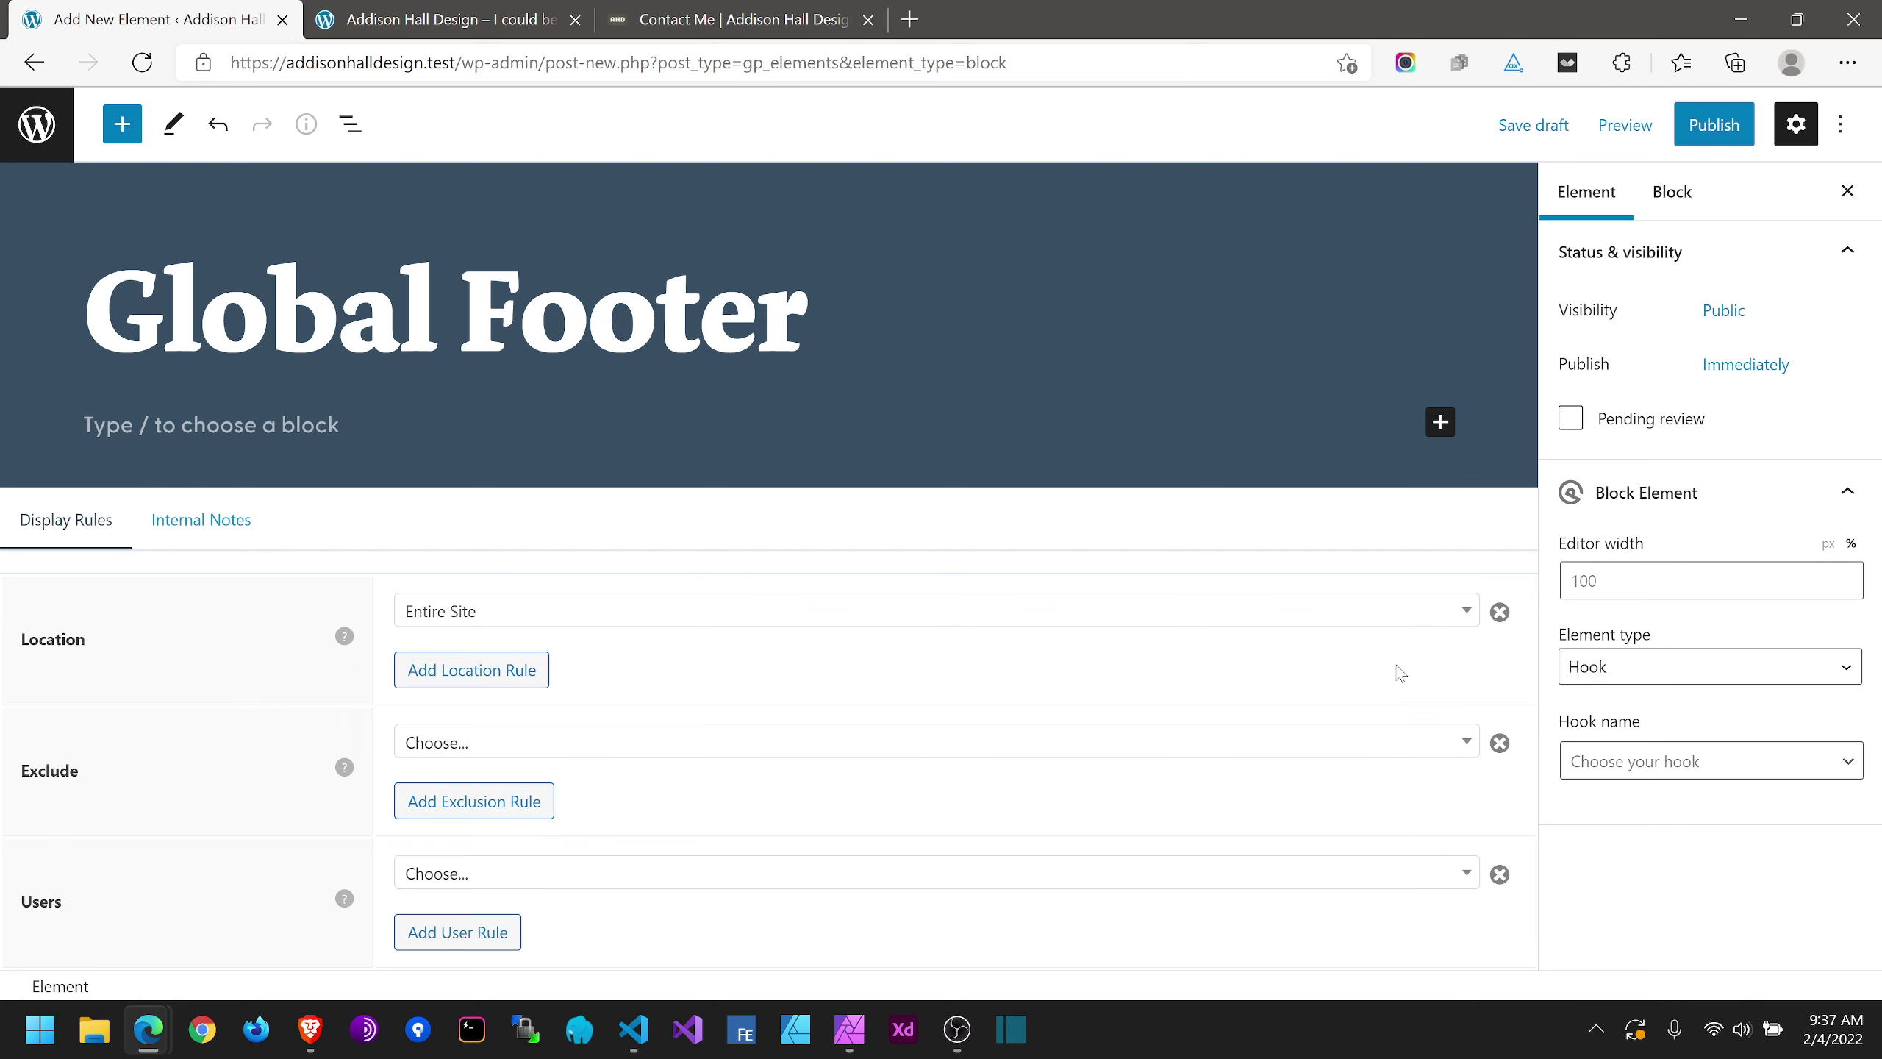
click(1591, 671)
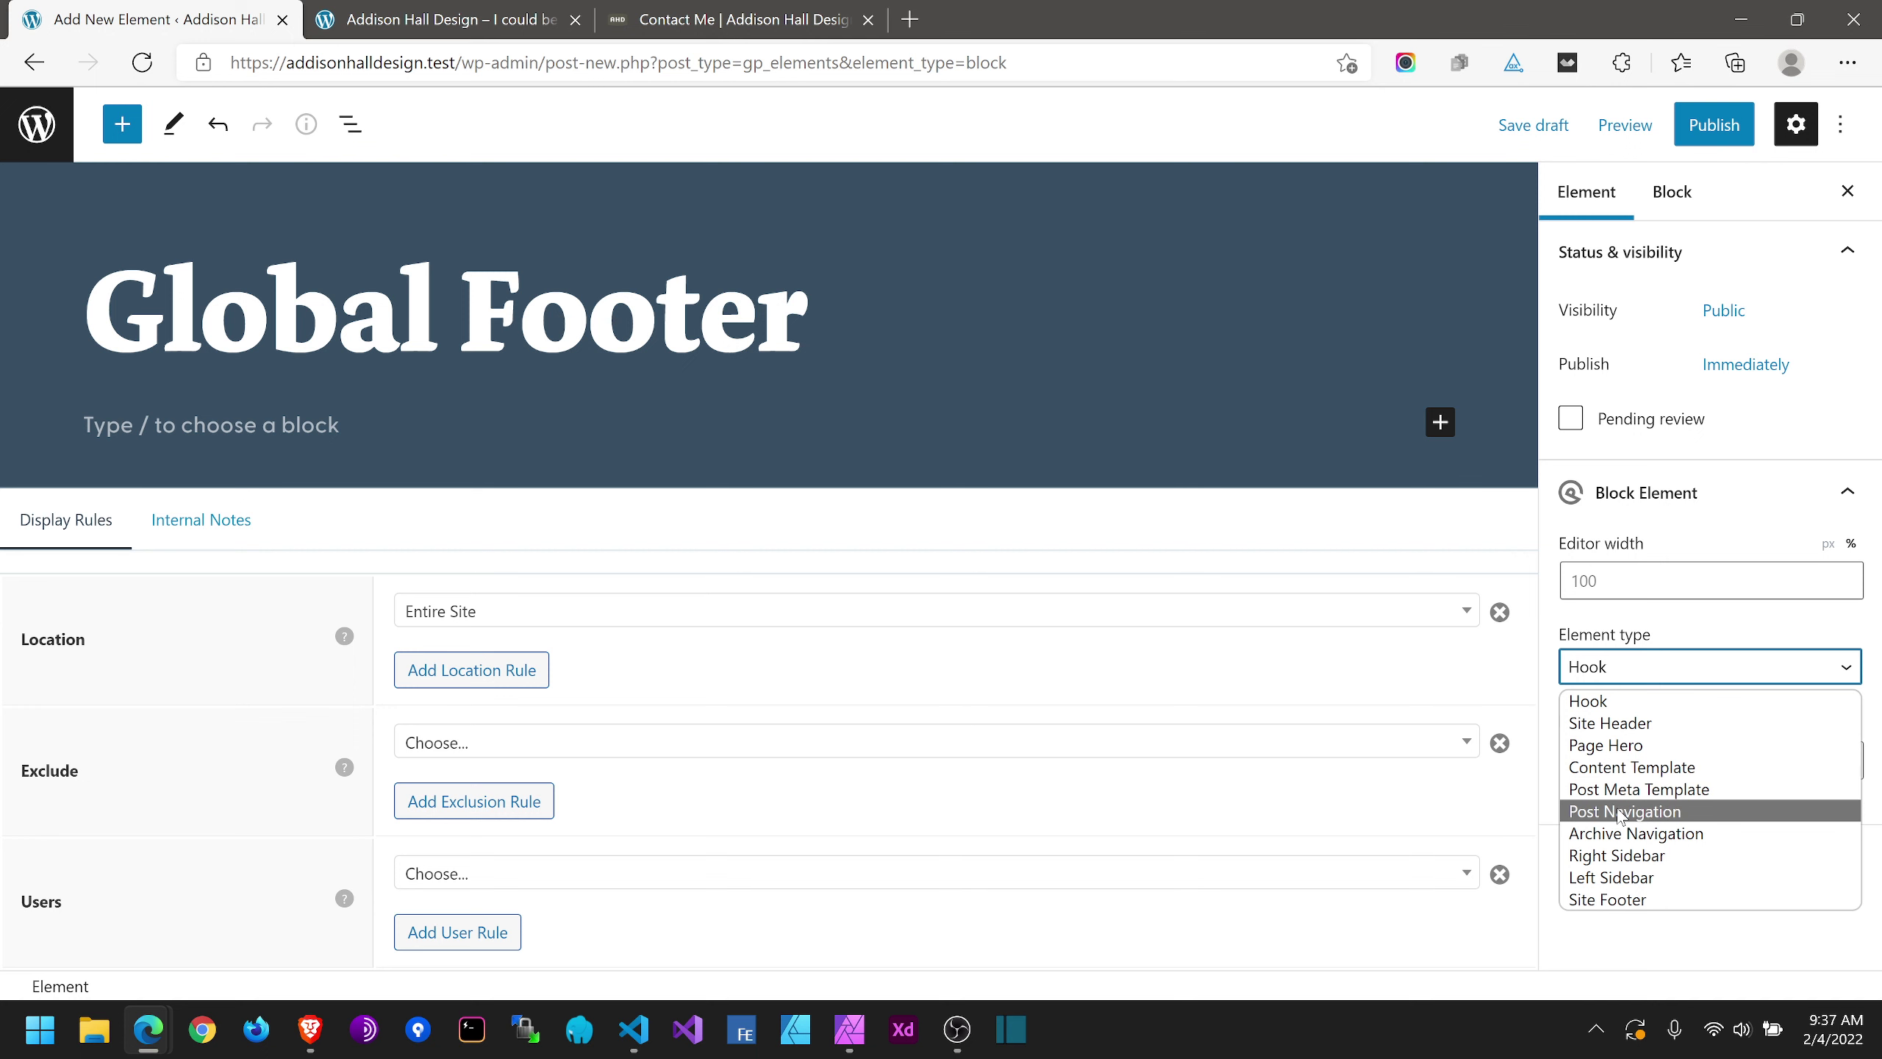
click(1618, 899)
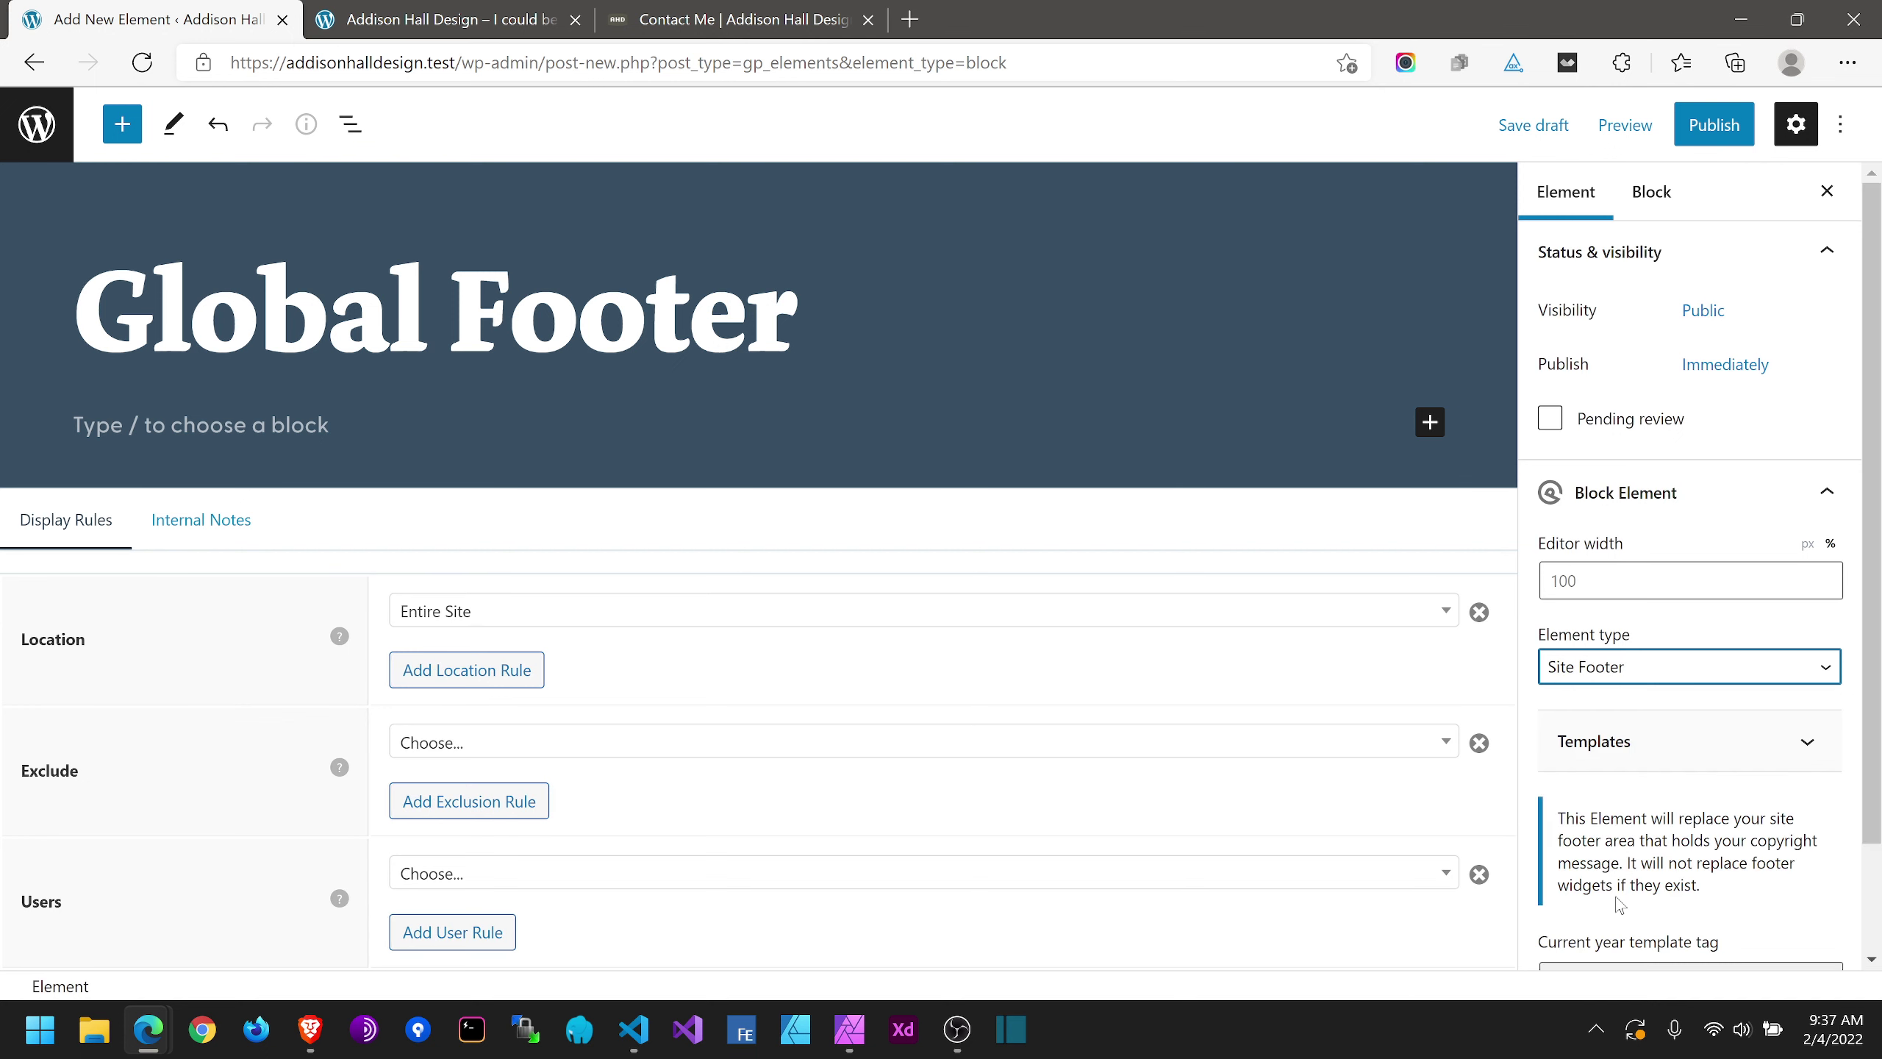
scroll(1755, 816, down, 2)
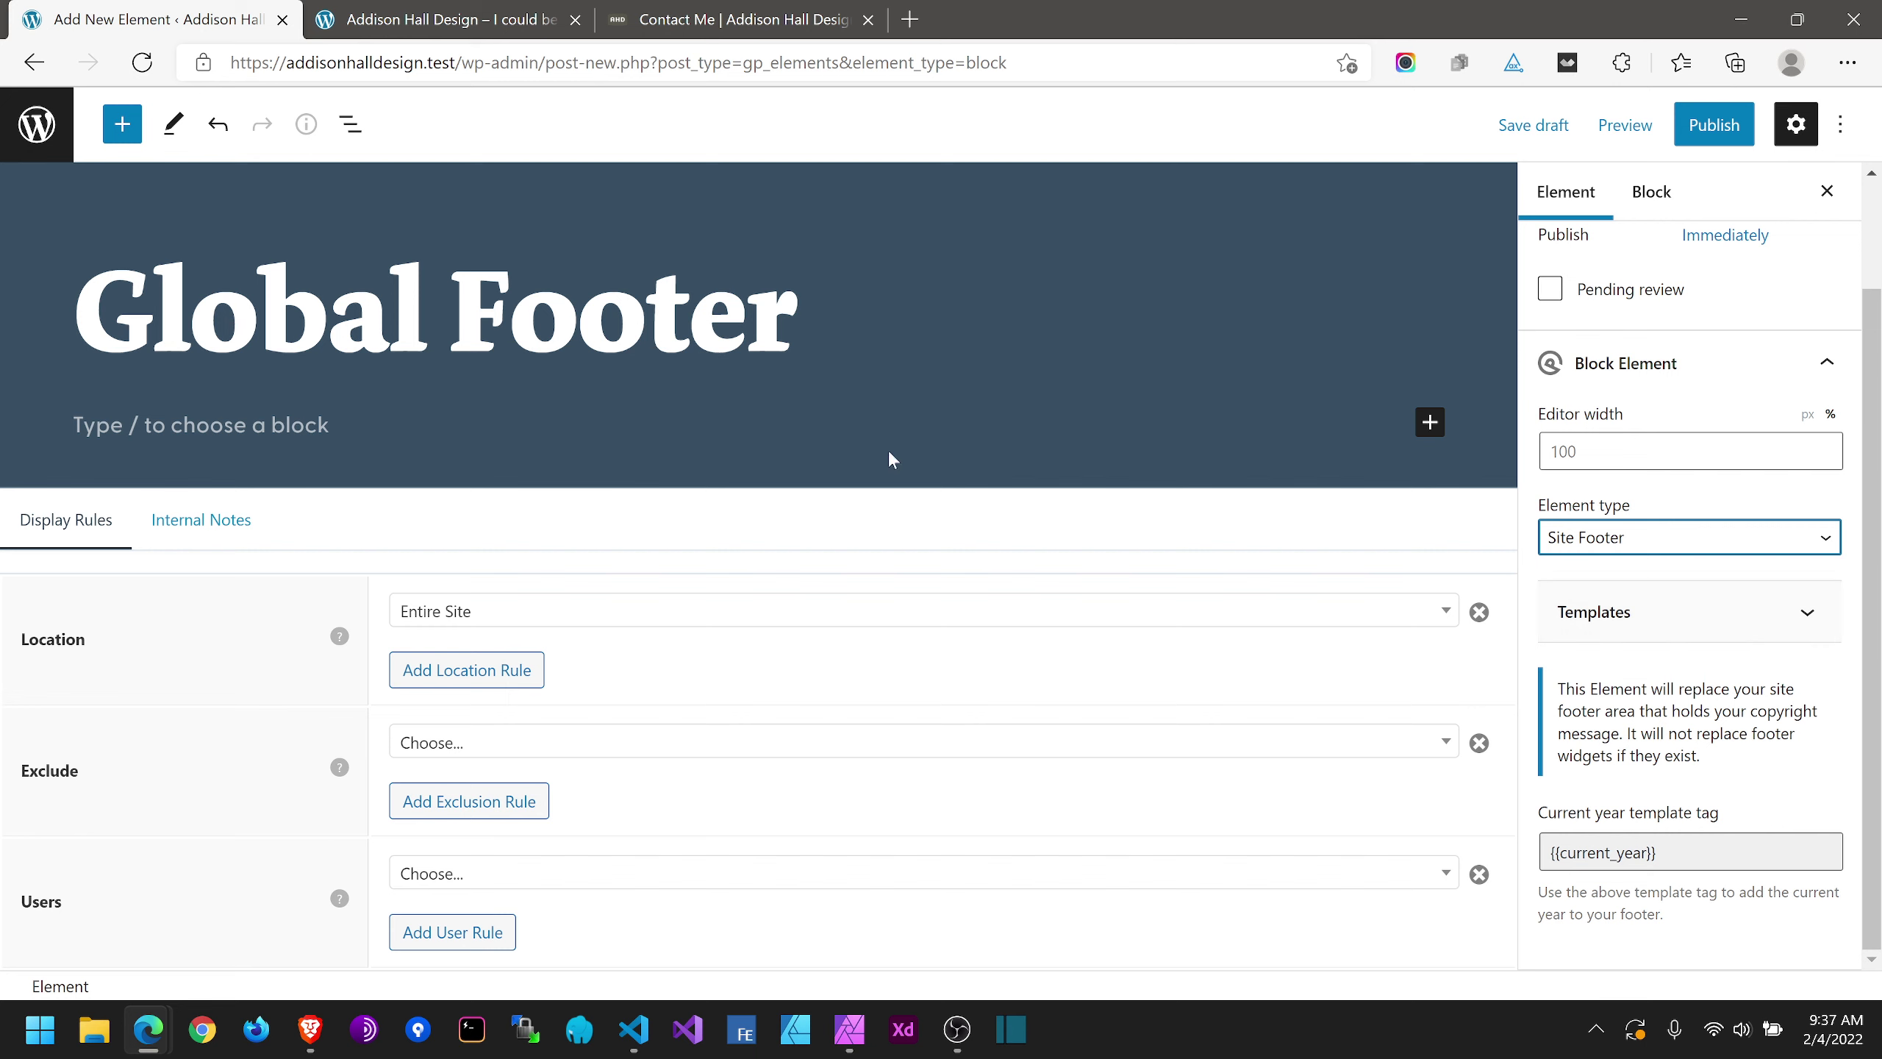
Step: Insert a Container block without a global style in the Global Footer's content and add a Grid block inside it
click(267, 435)
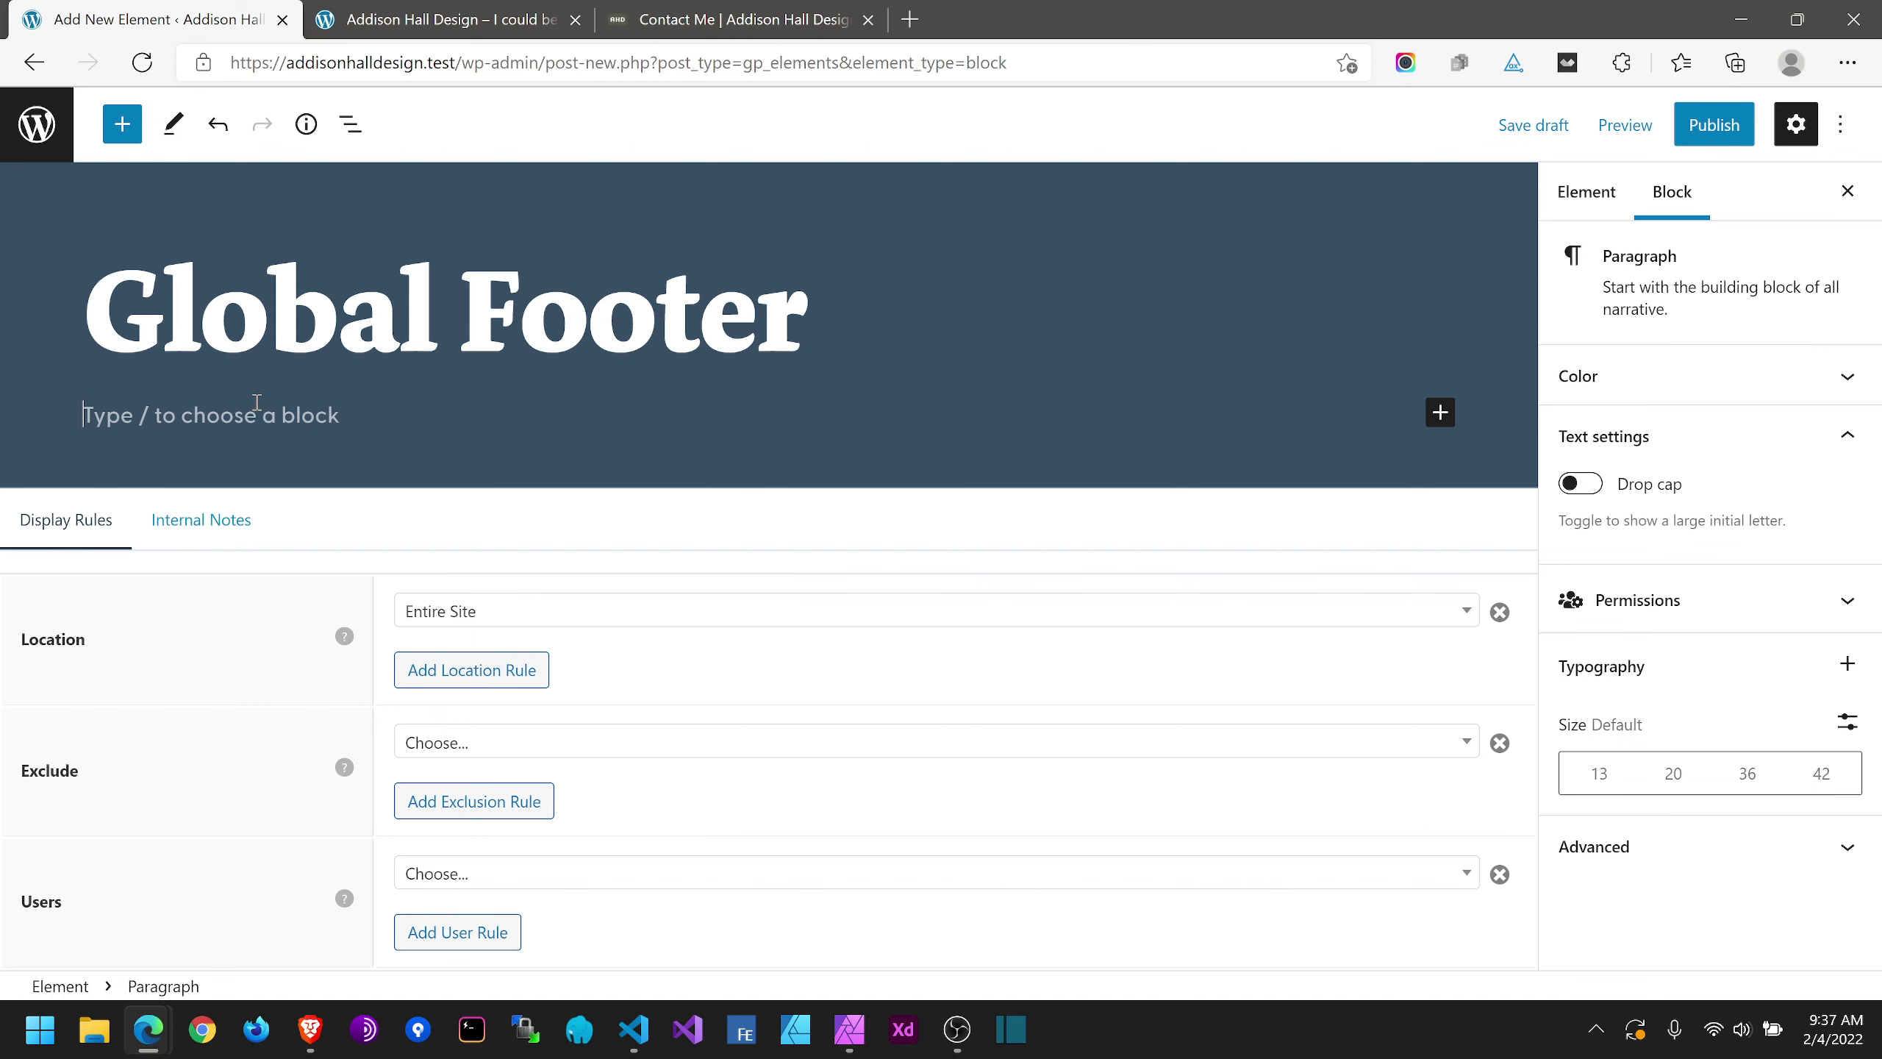
text(/cont)
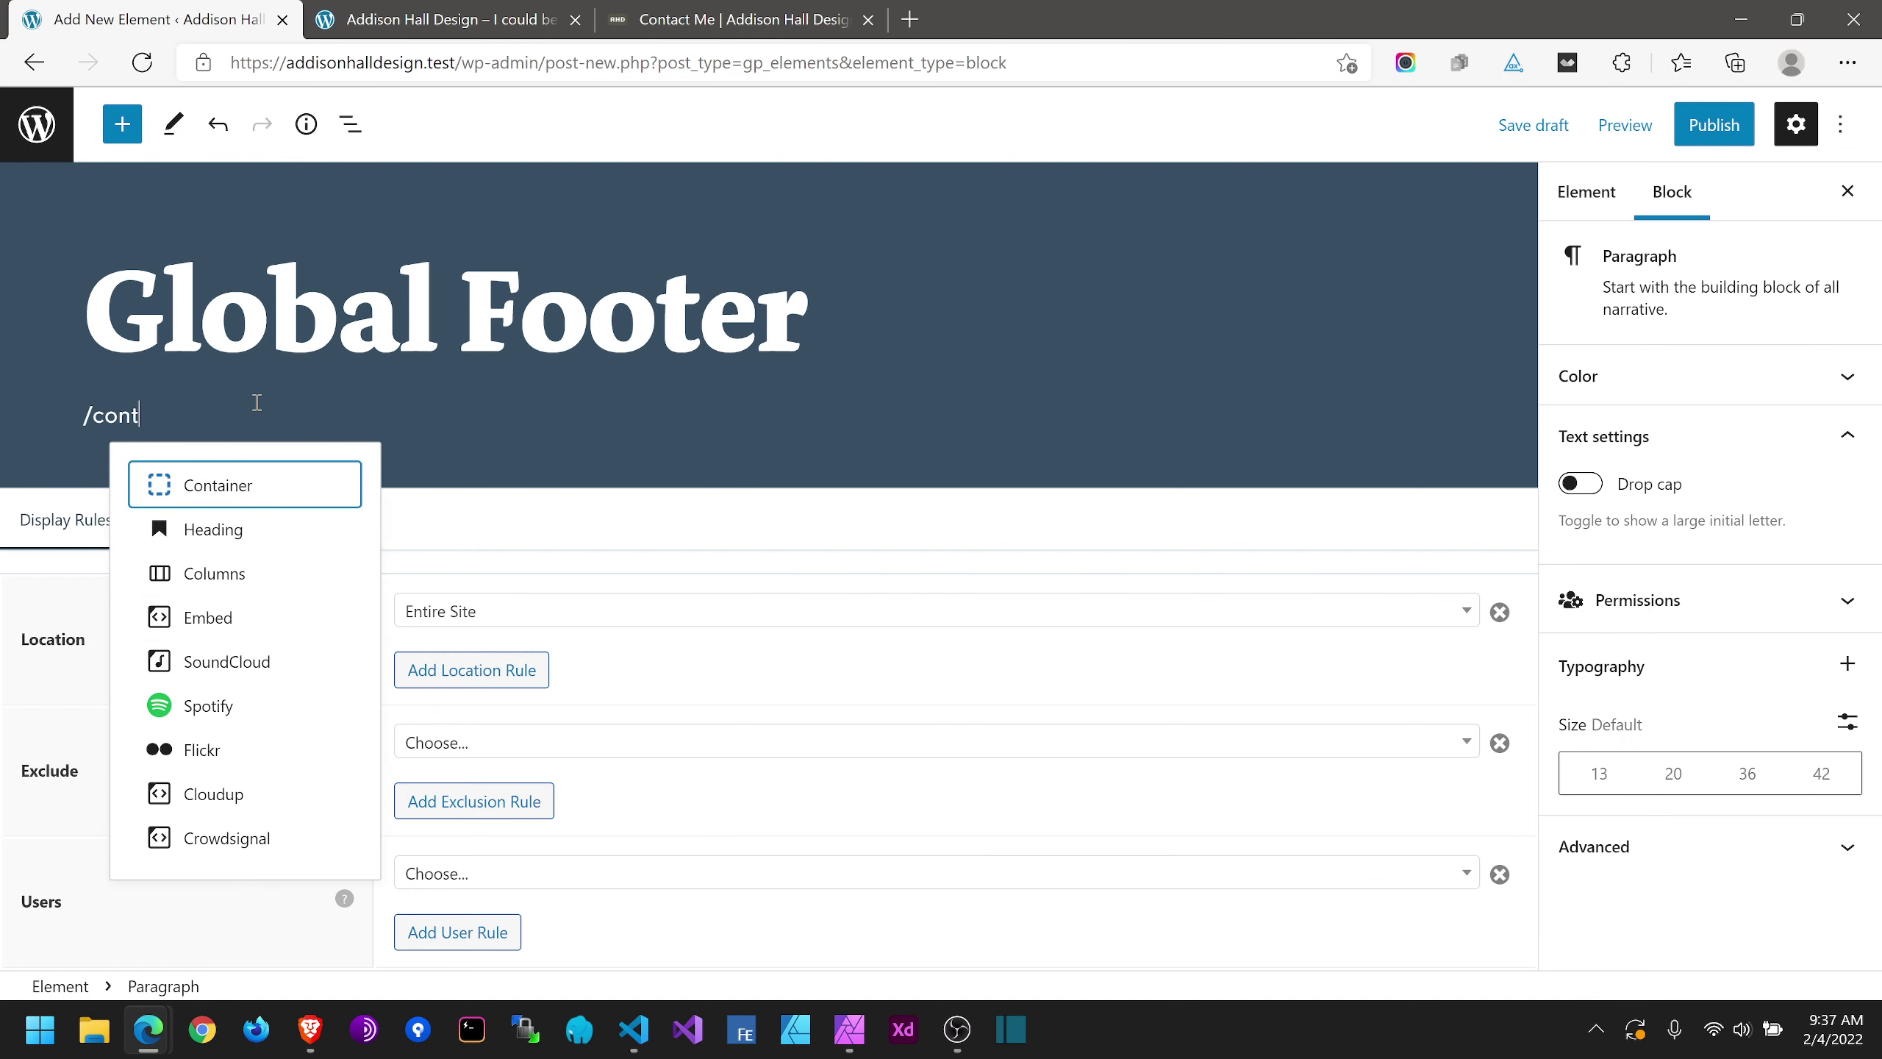
key(Return)
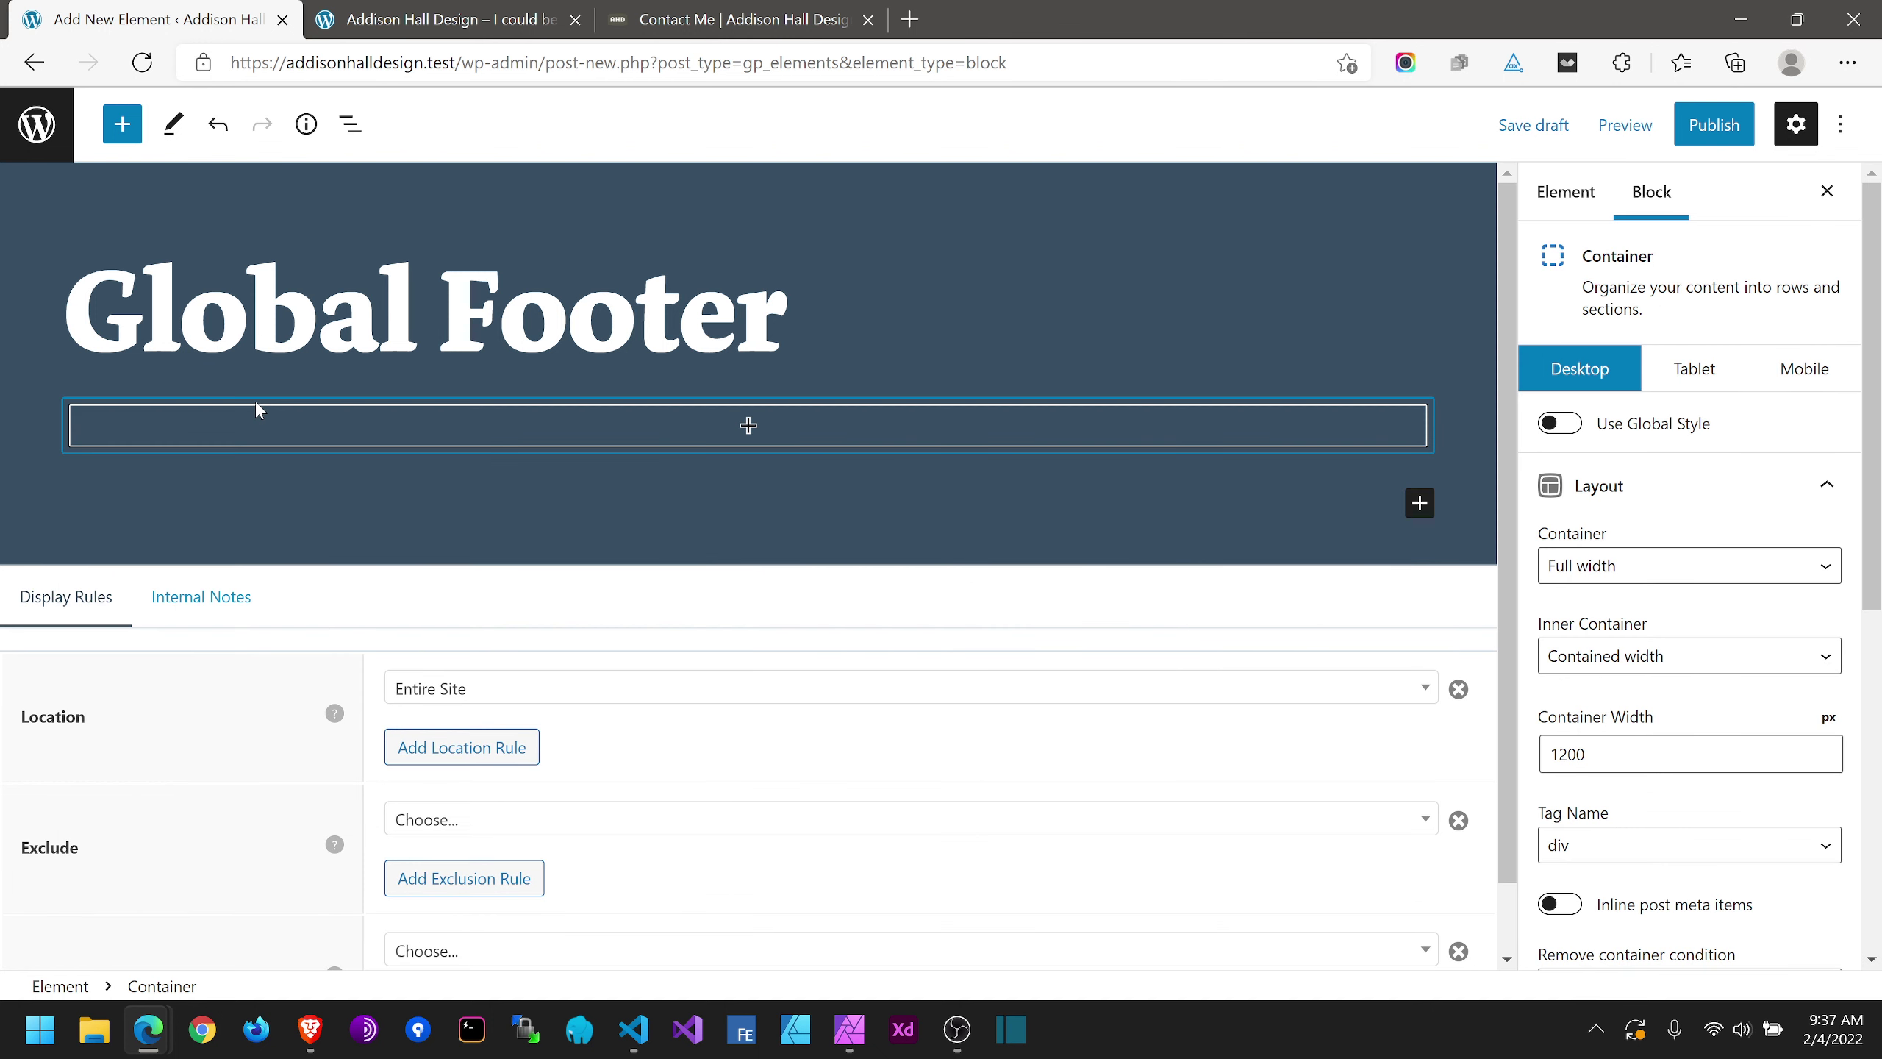
click(1562, 427)
click(1564, 427)
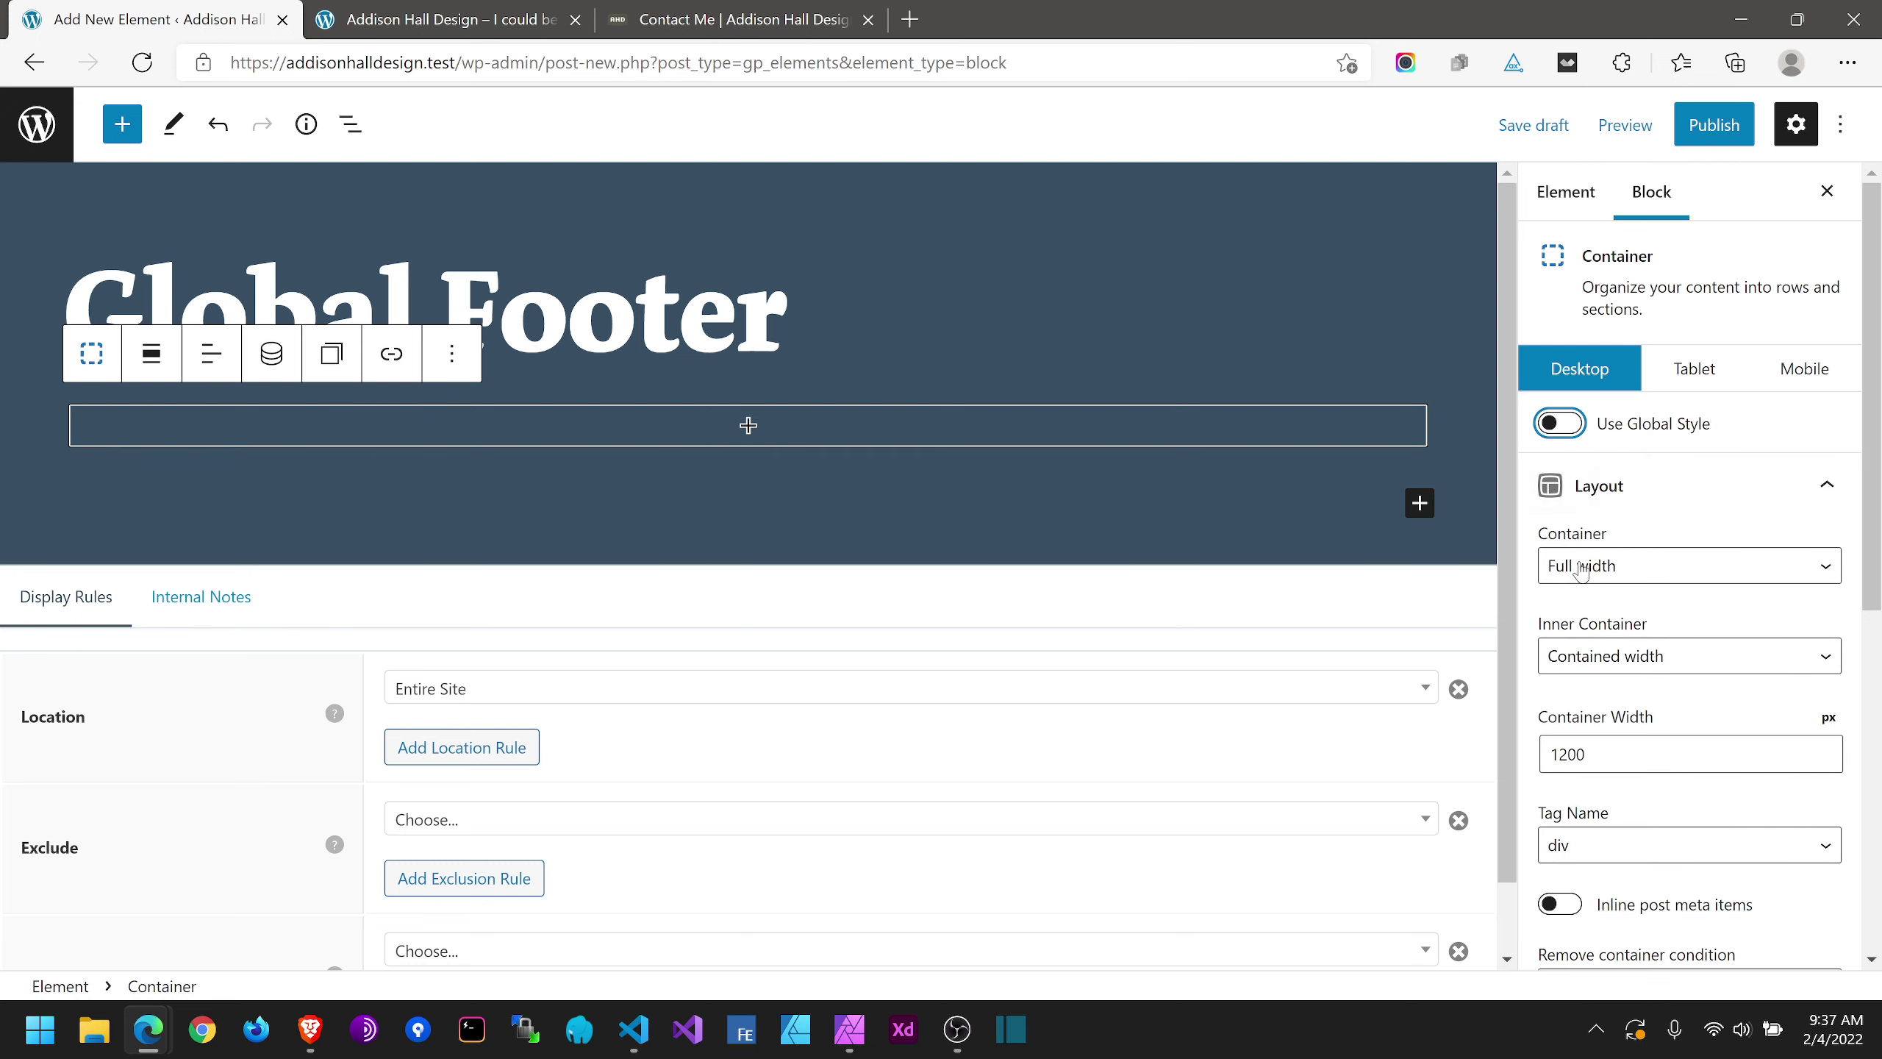
scroll(1593, 645, down, 2)
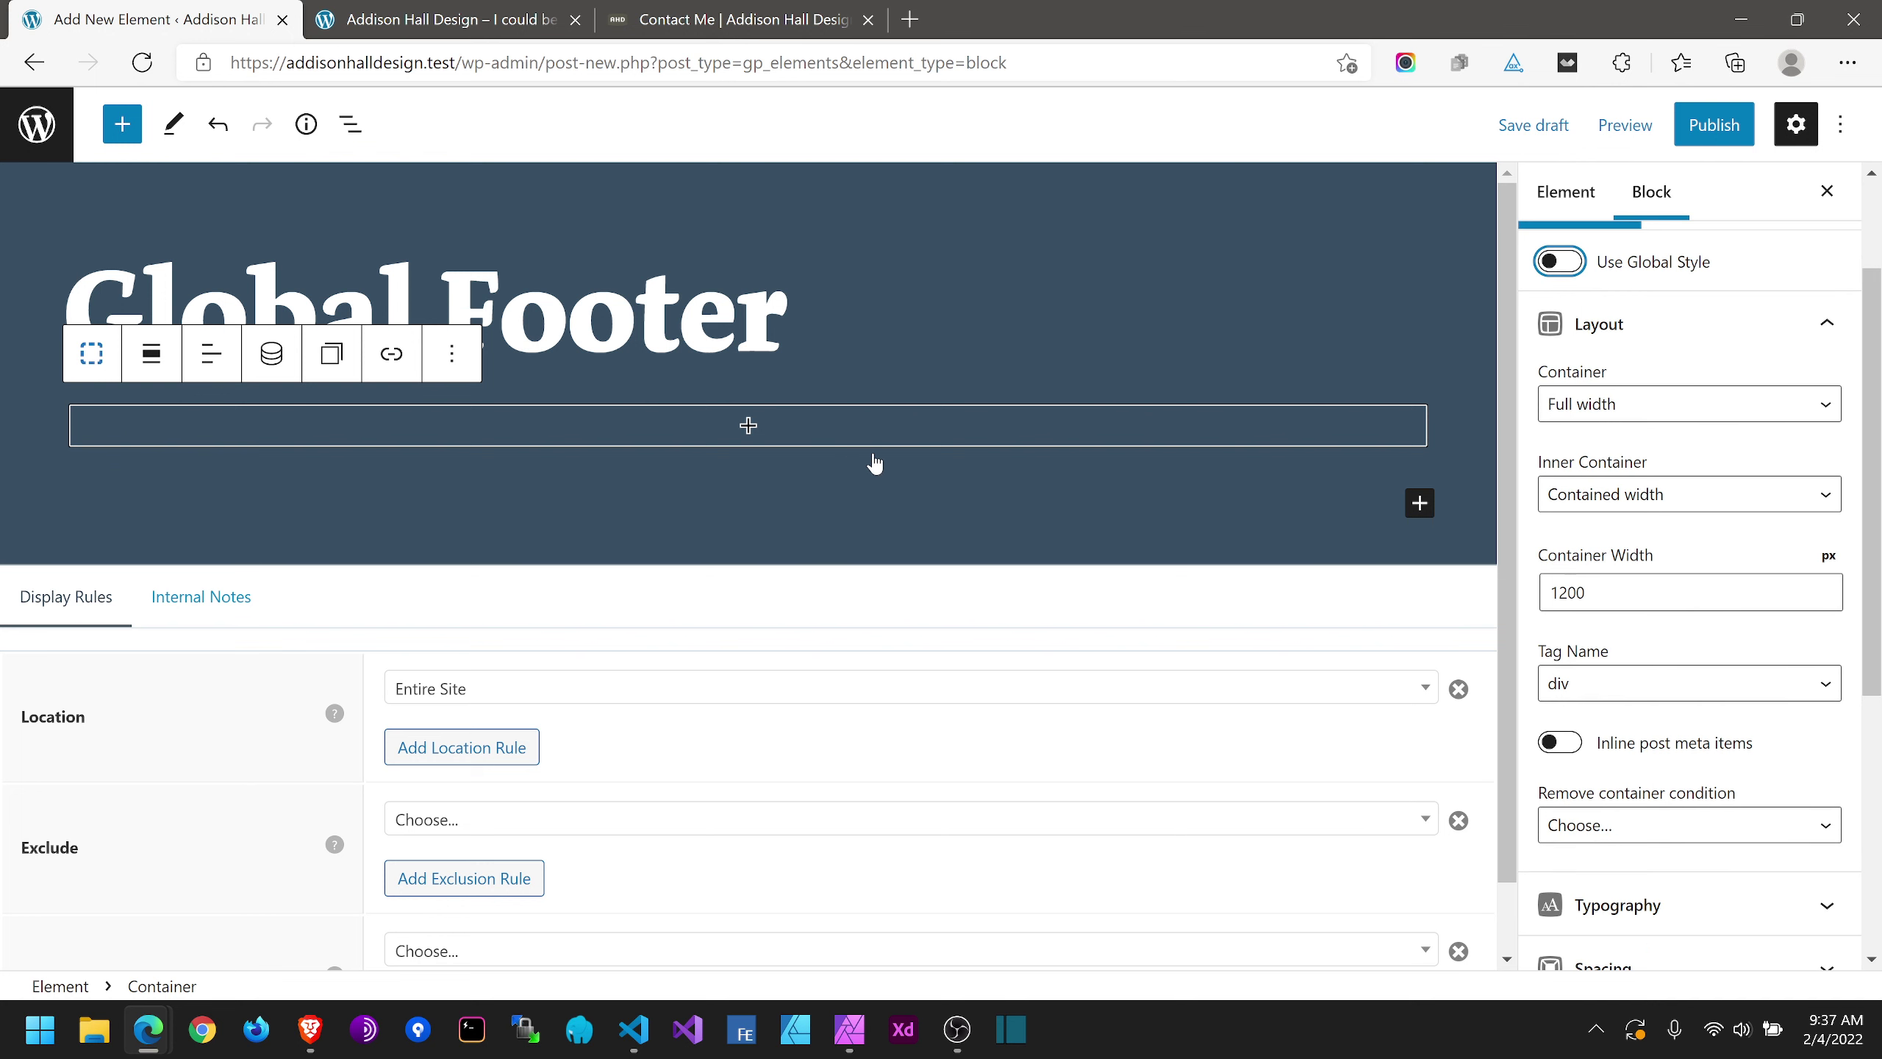
click(852, 434)
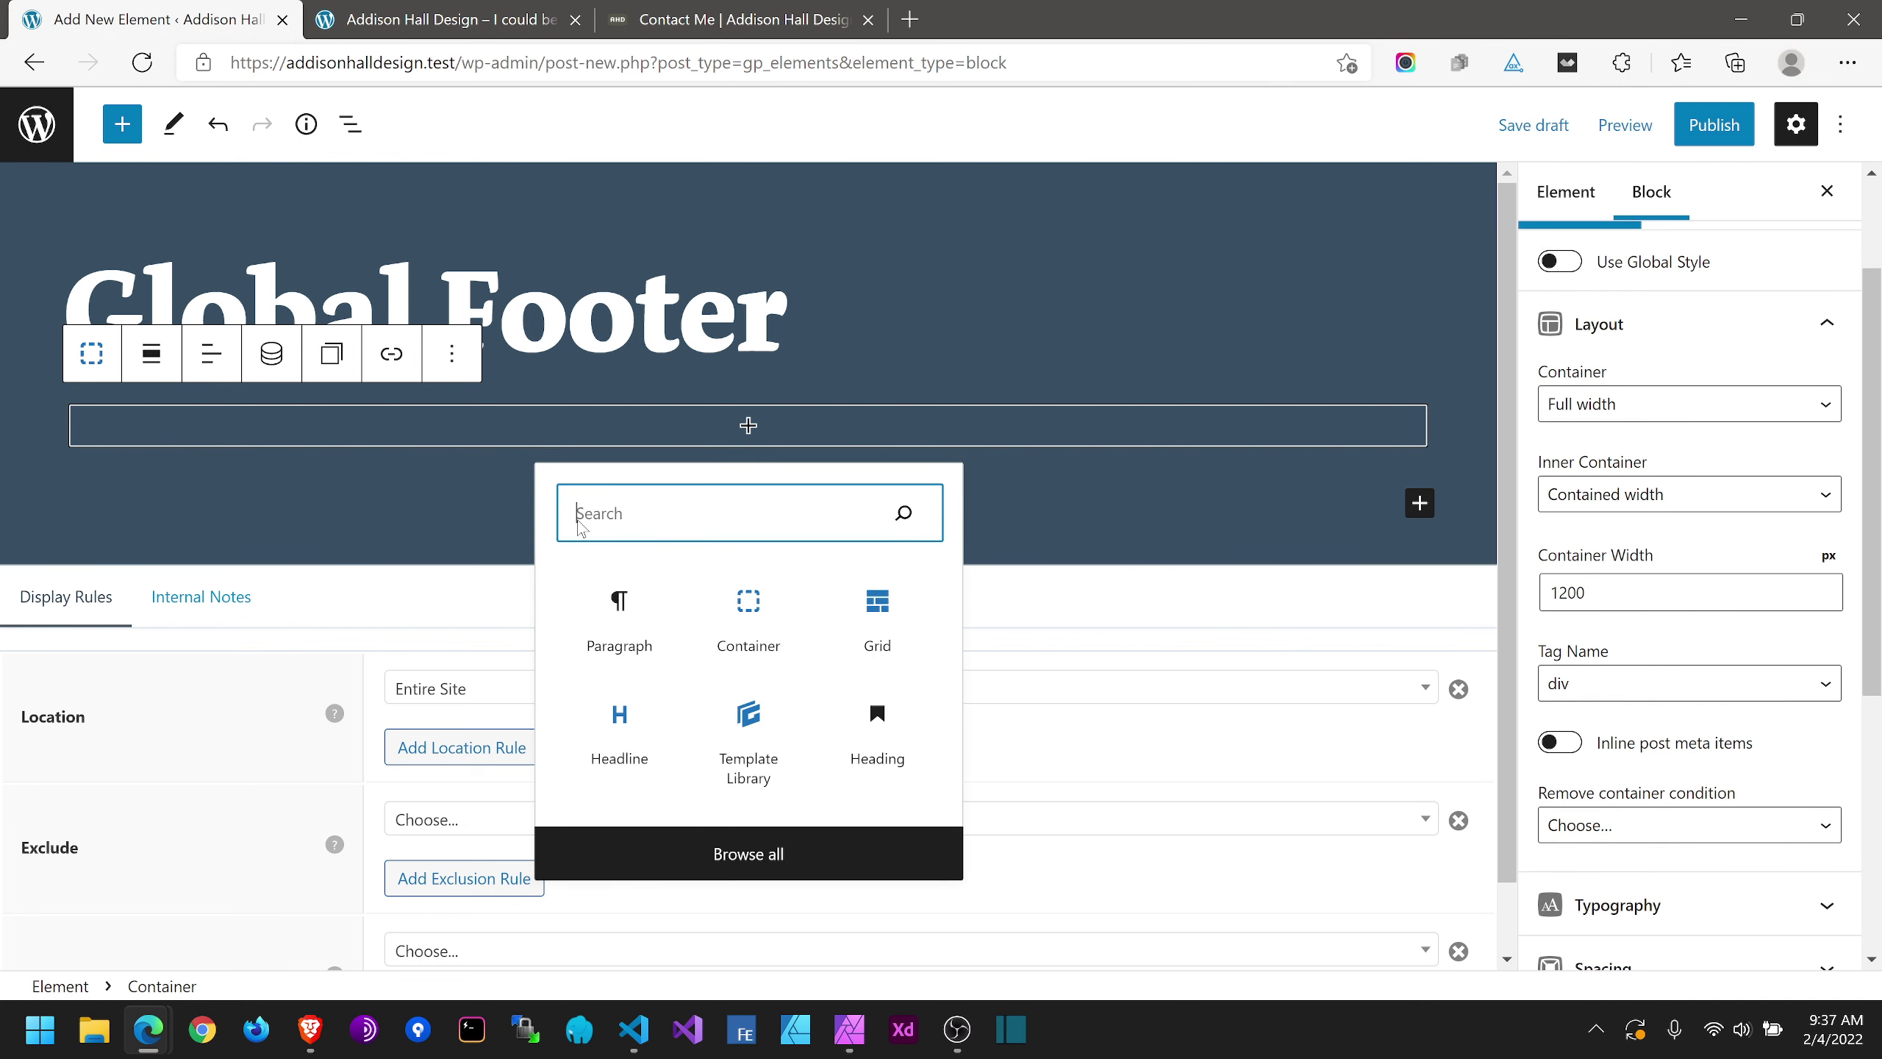
click(874, 626)
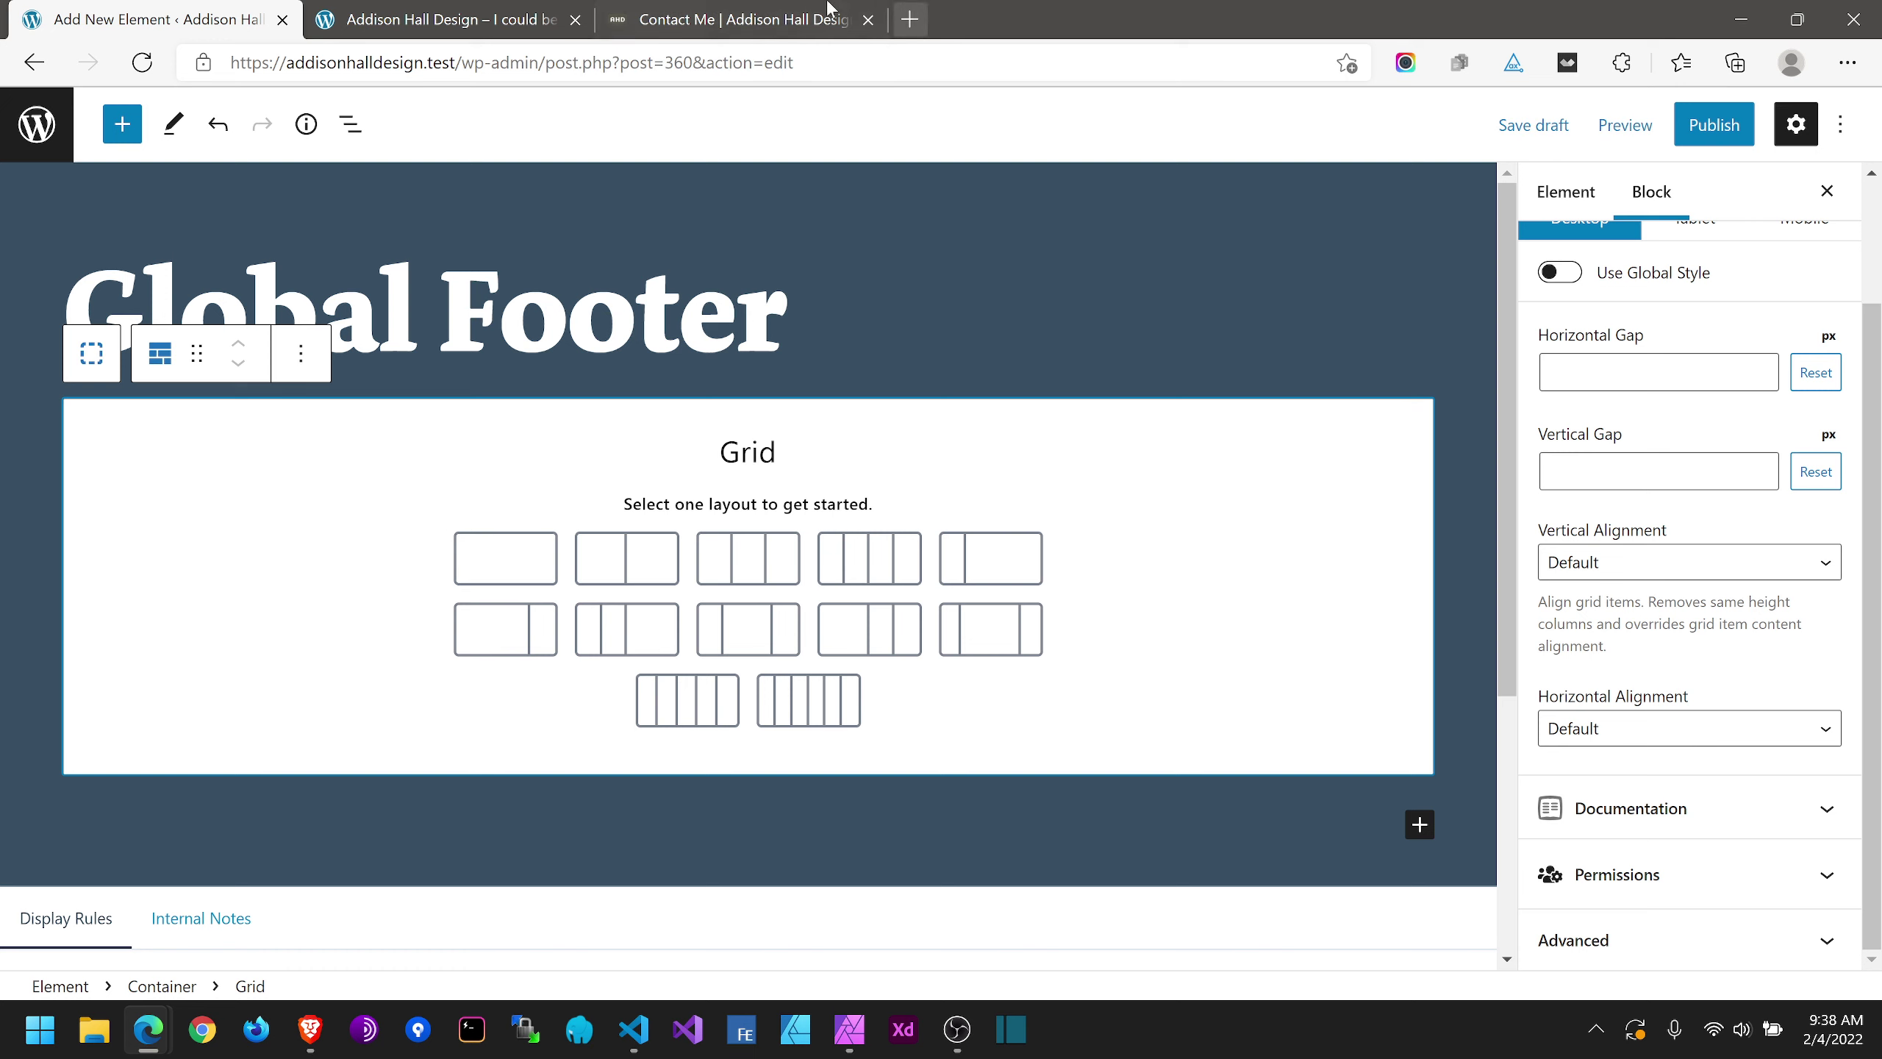
Step: Look over the footer's text and column arrangement on the old live Contact page and return to the Global Footer editor
click(745, 16)
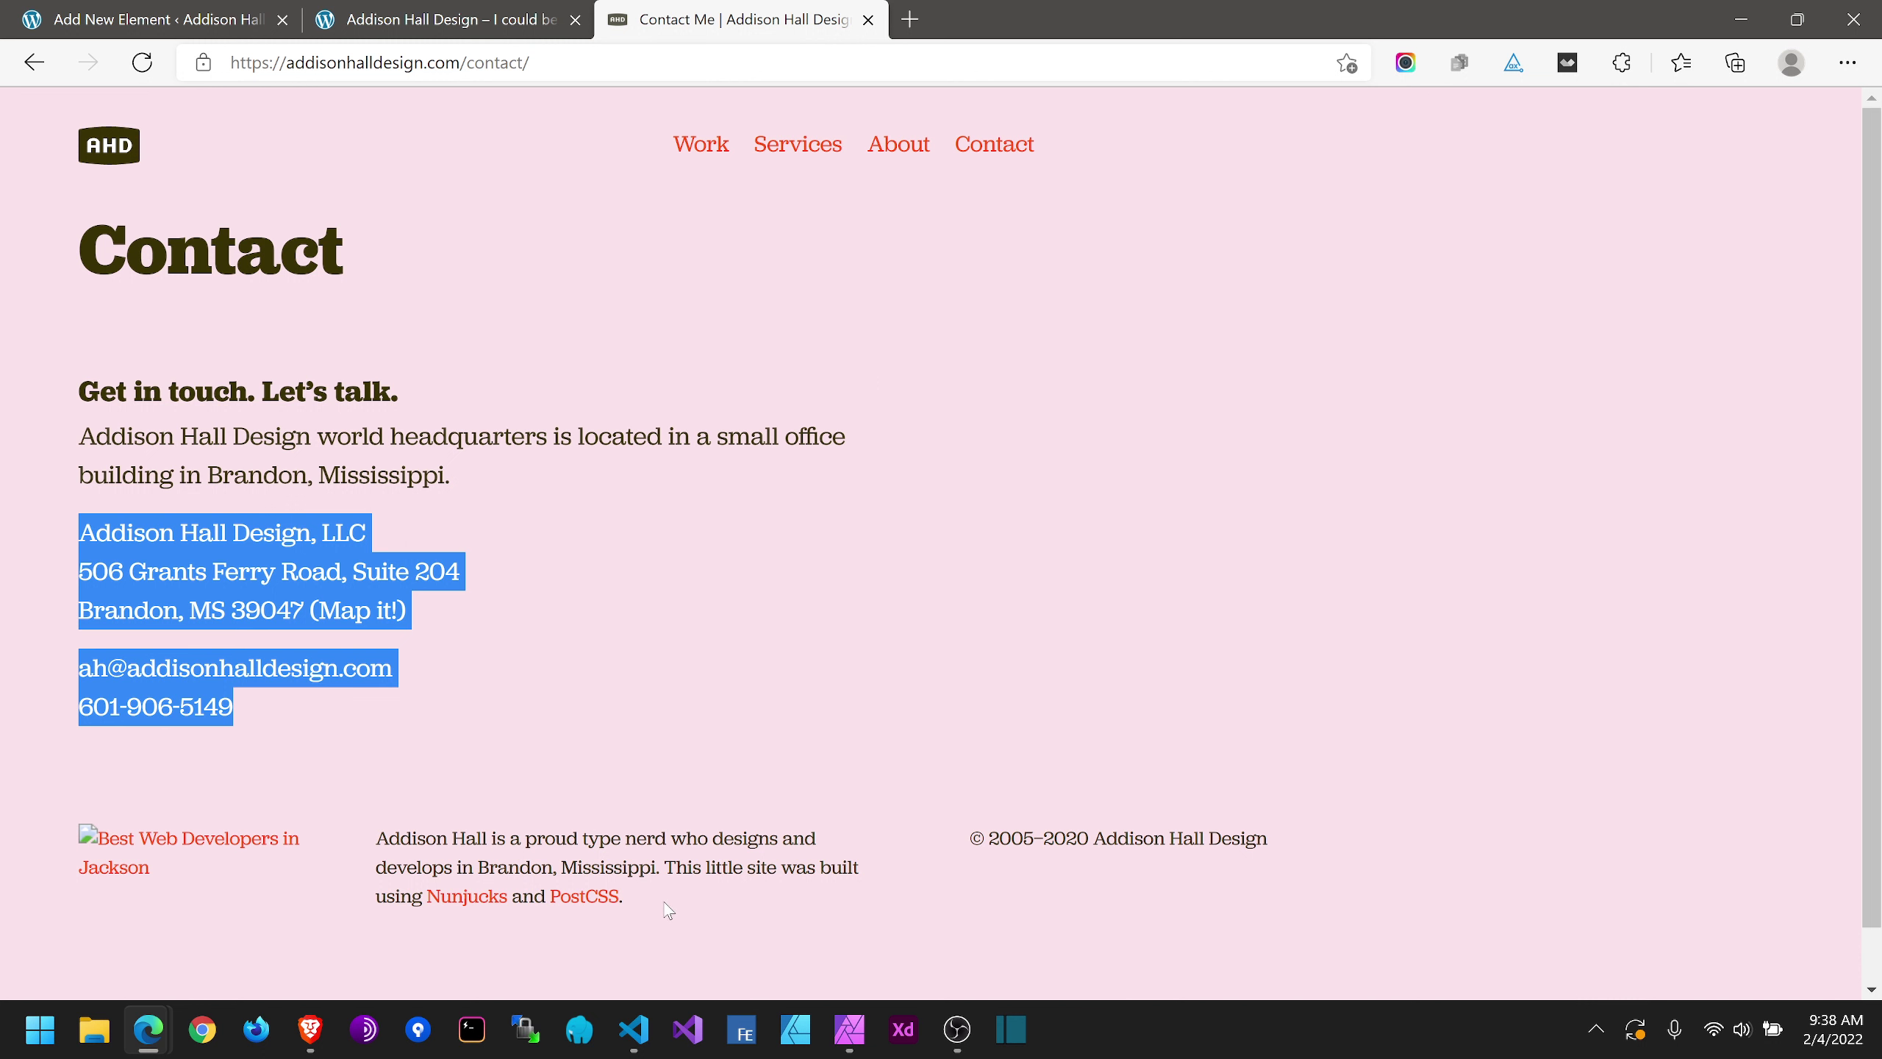
drag(670, 912, 376, 848)
click(1399, 494)
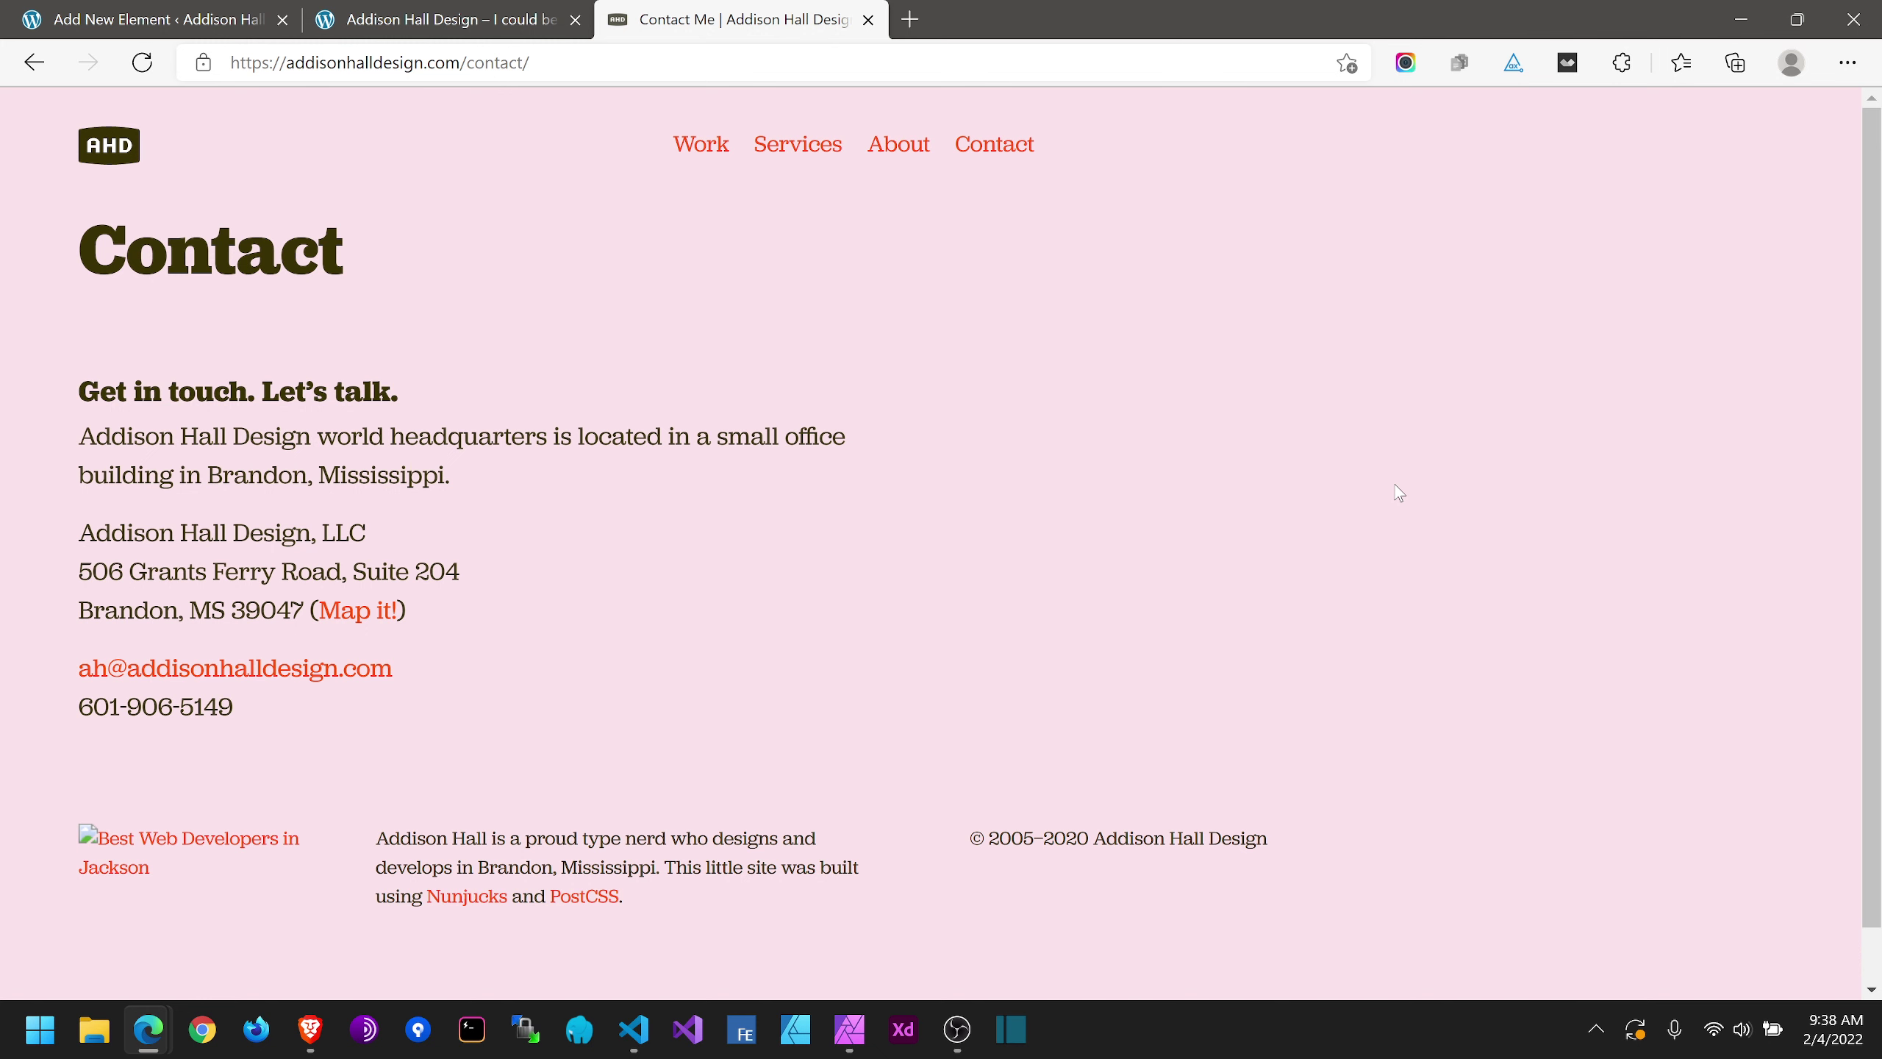
click(85, 16)
Step: Give the footer's grid the layout with three equal columns, keeping the grid block selected
click(744, 570)
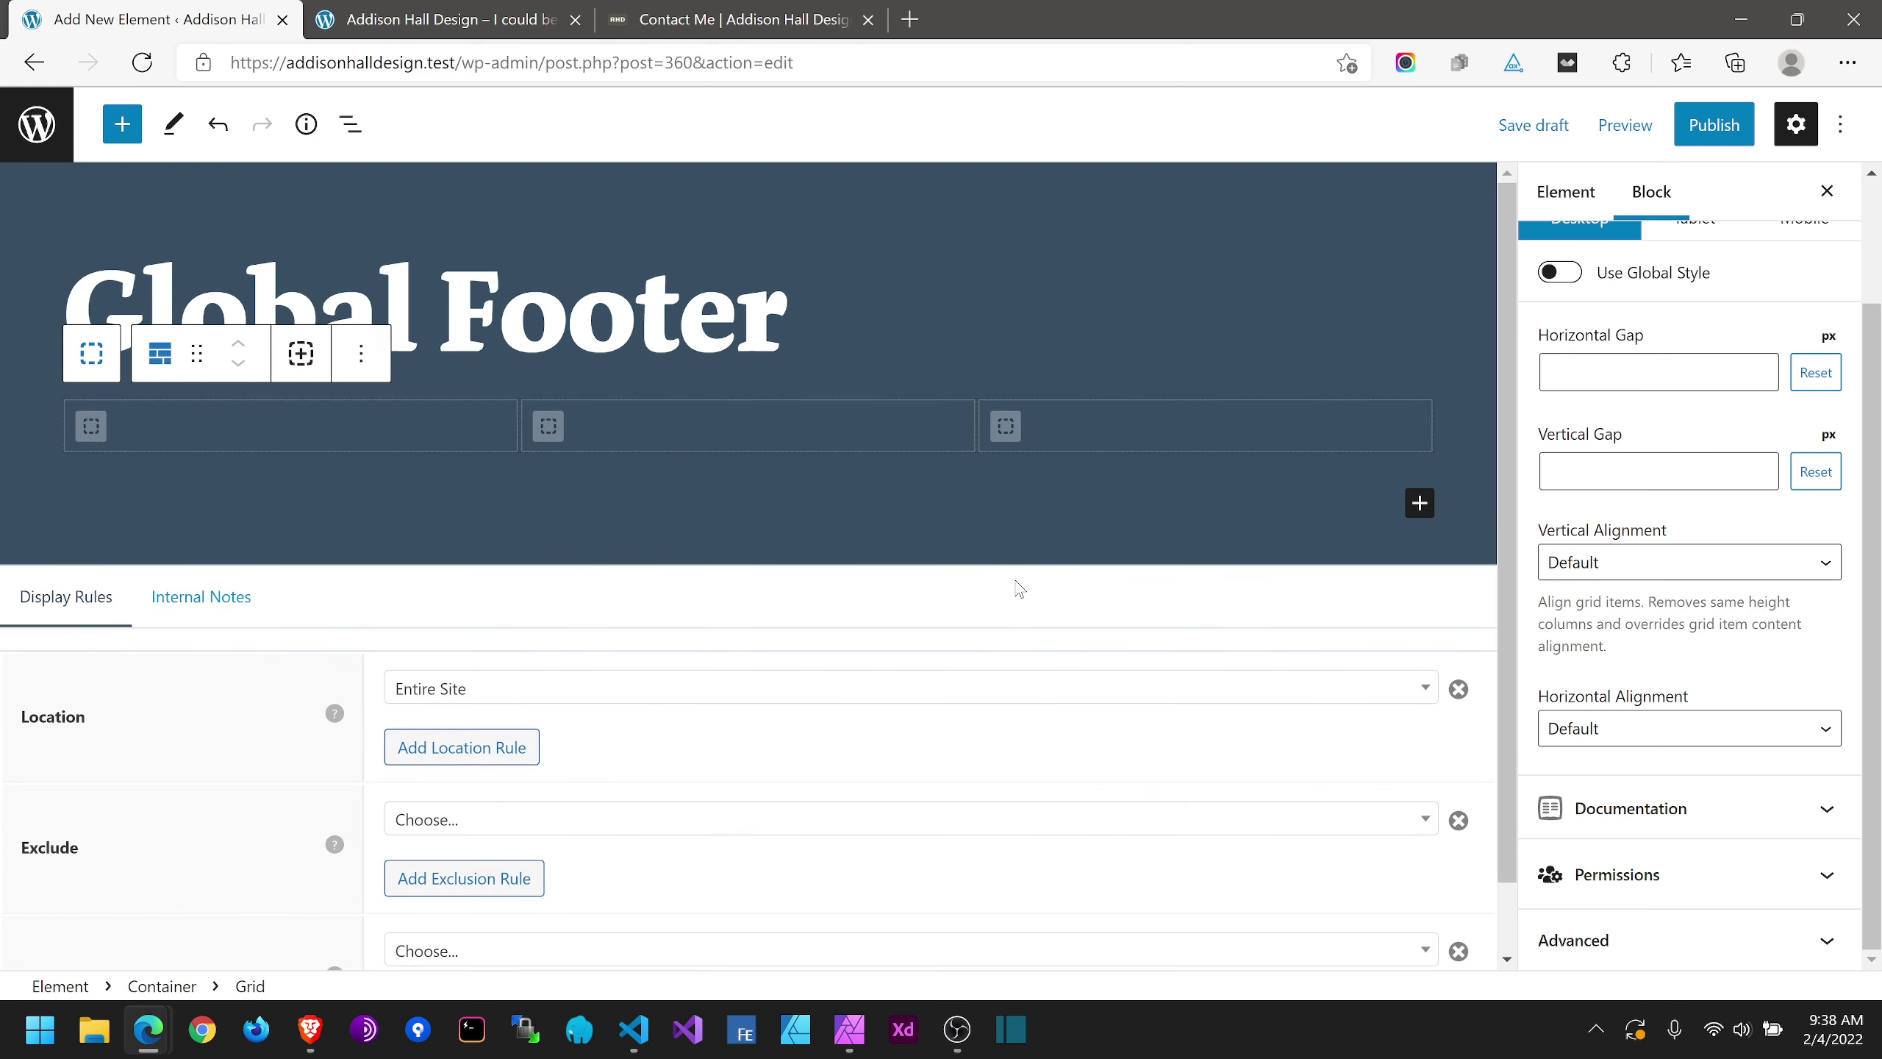
click(160, 353)
click(154, 359)
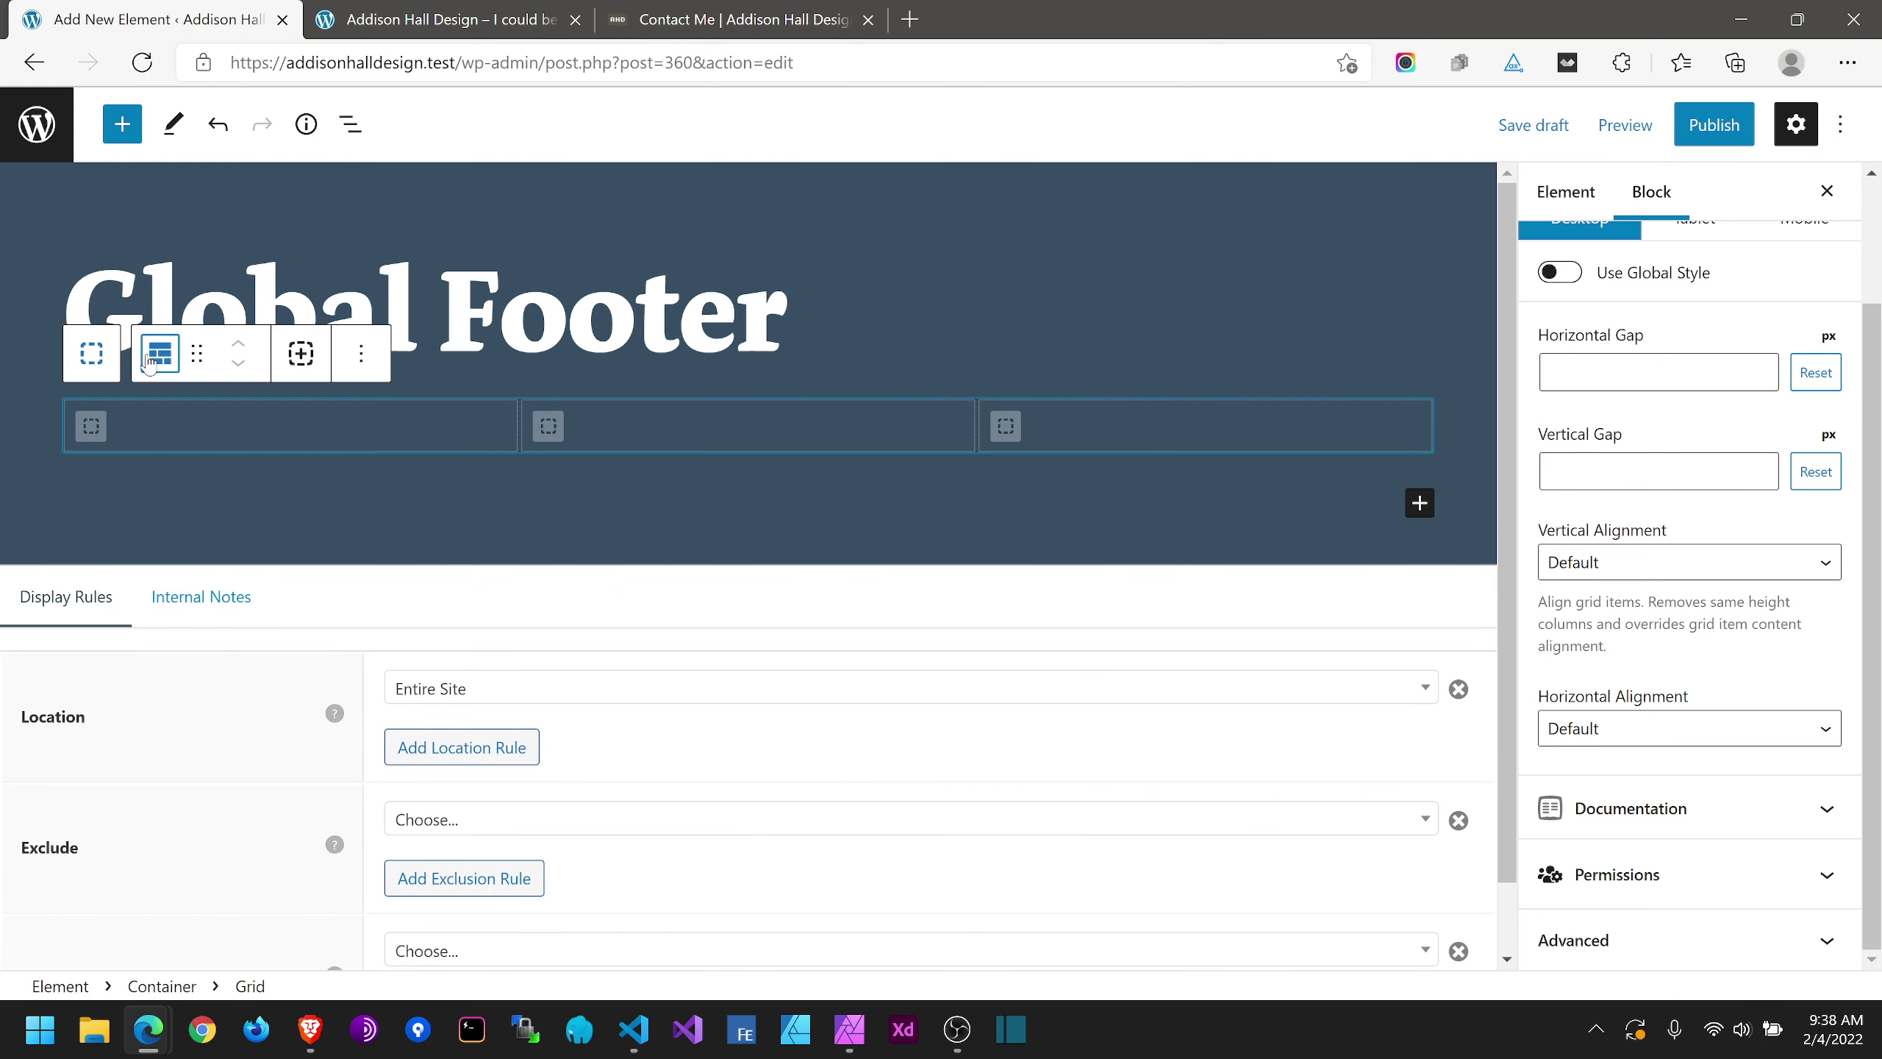
Step: Set the horizontal gap of the footer's grid block to 40 px
click(92, 354)
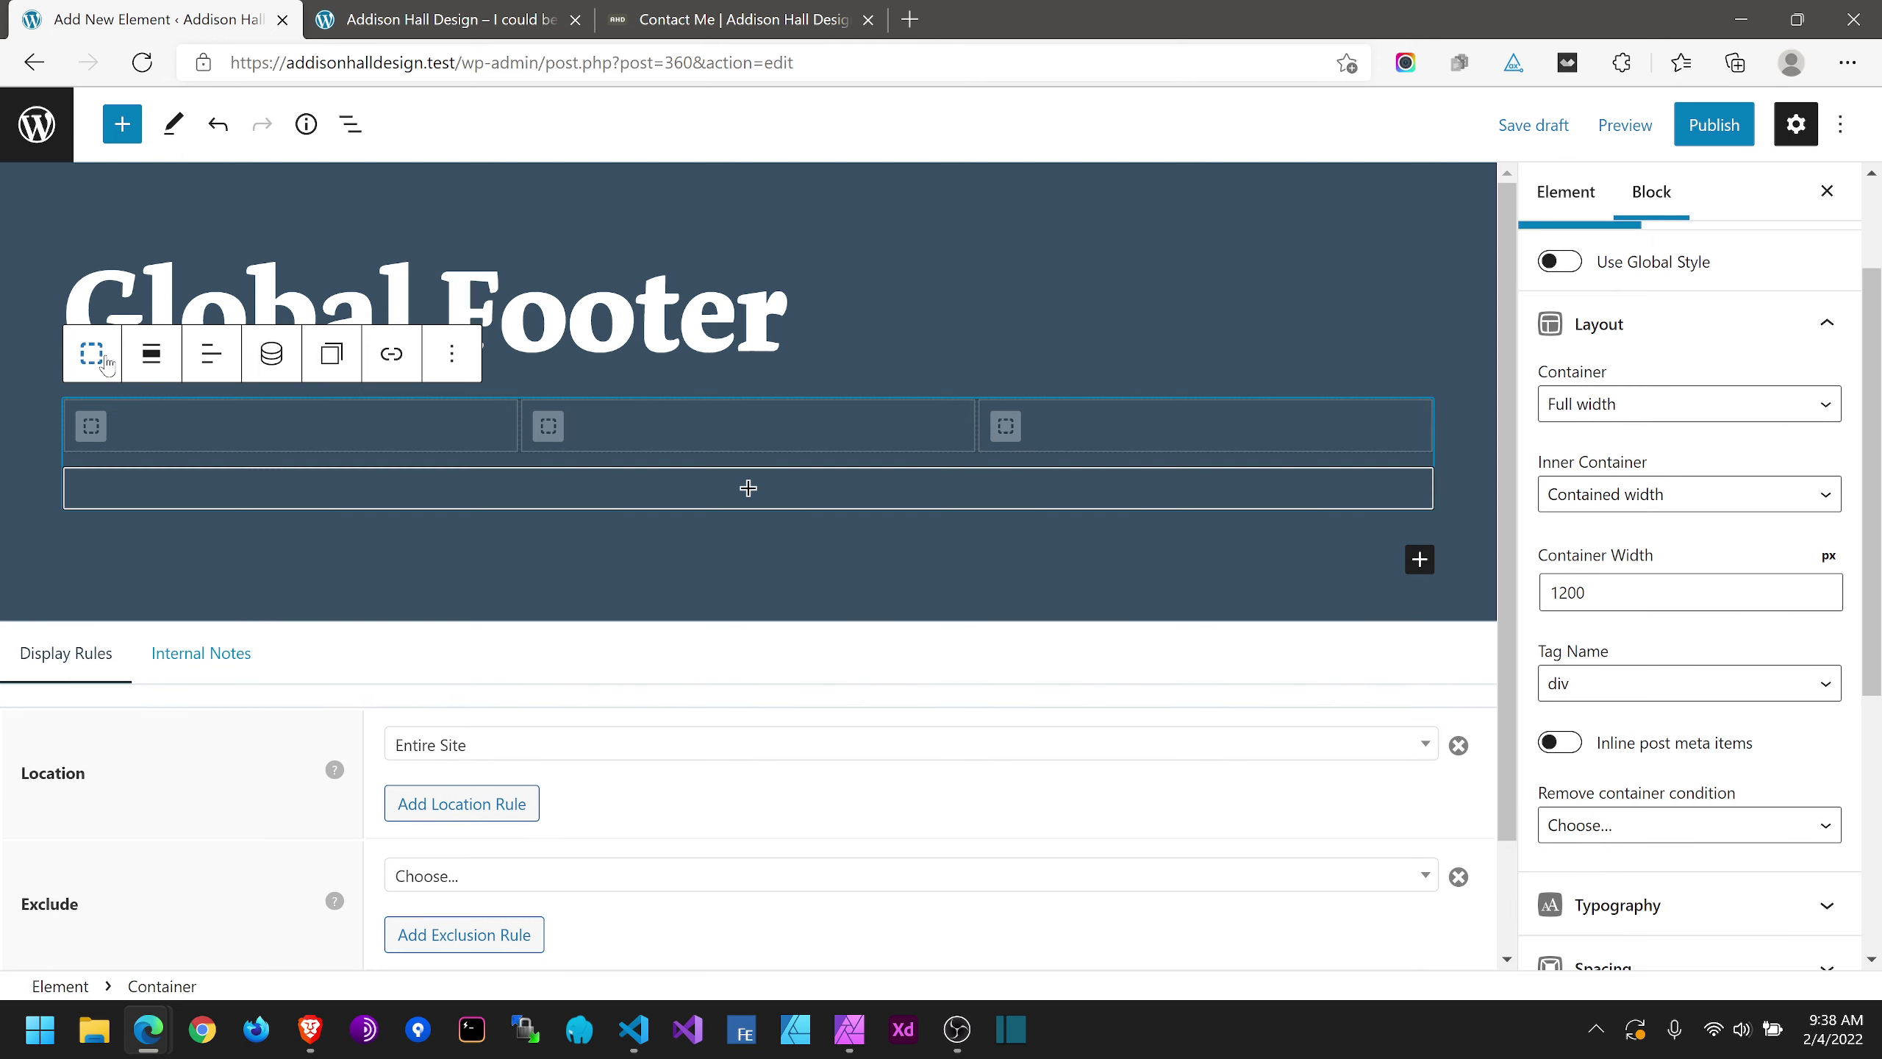
click(92, 354)
click(358, 241)
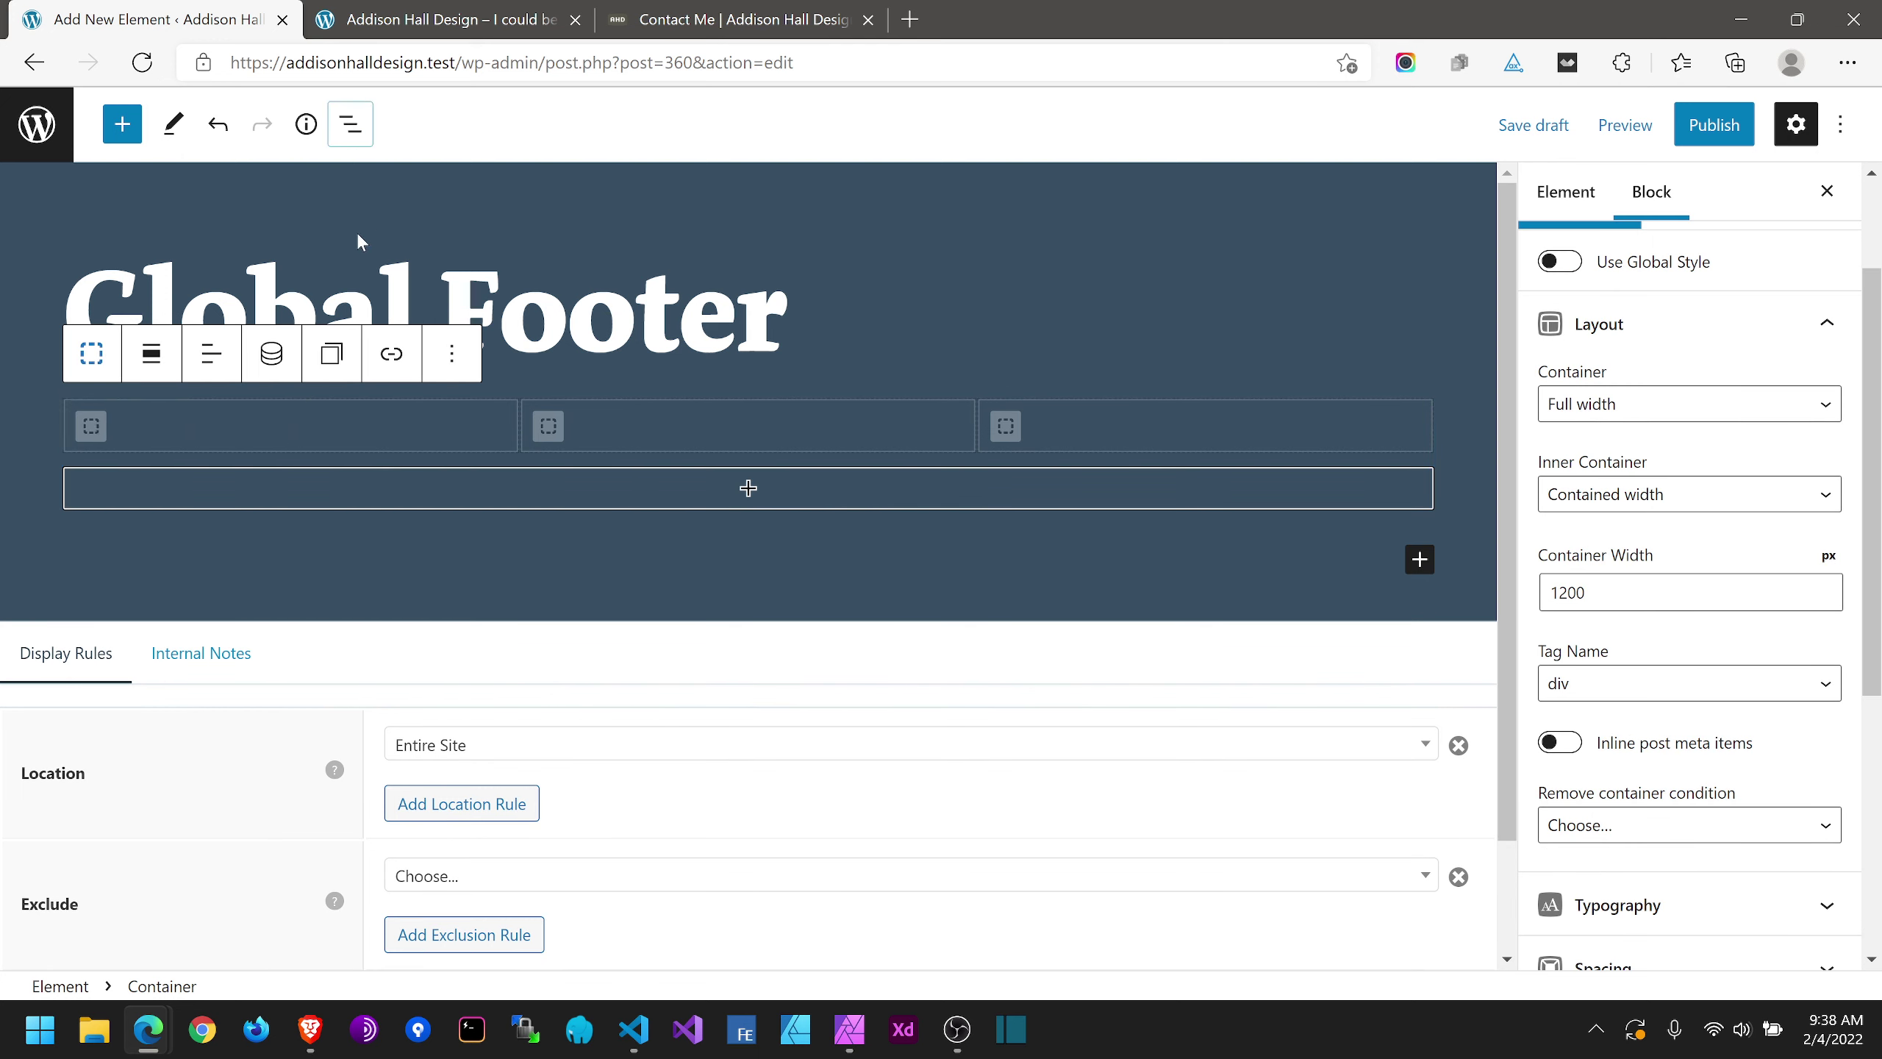
click(350, 124)
click(126, 296)
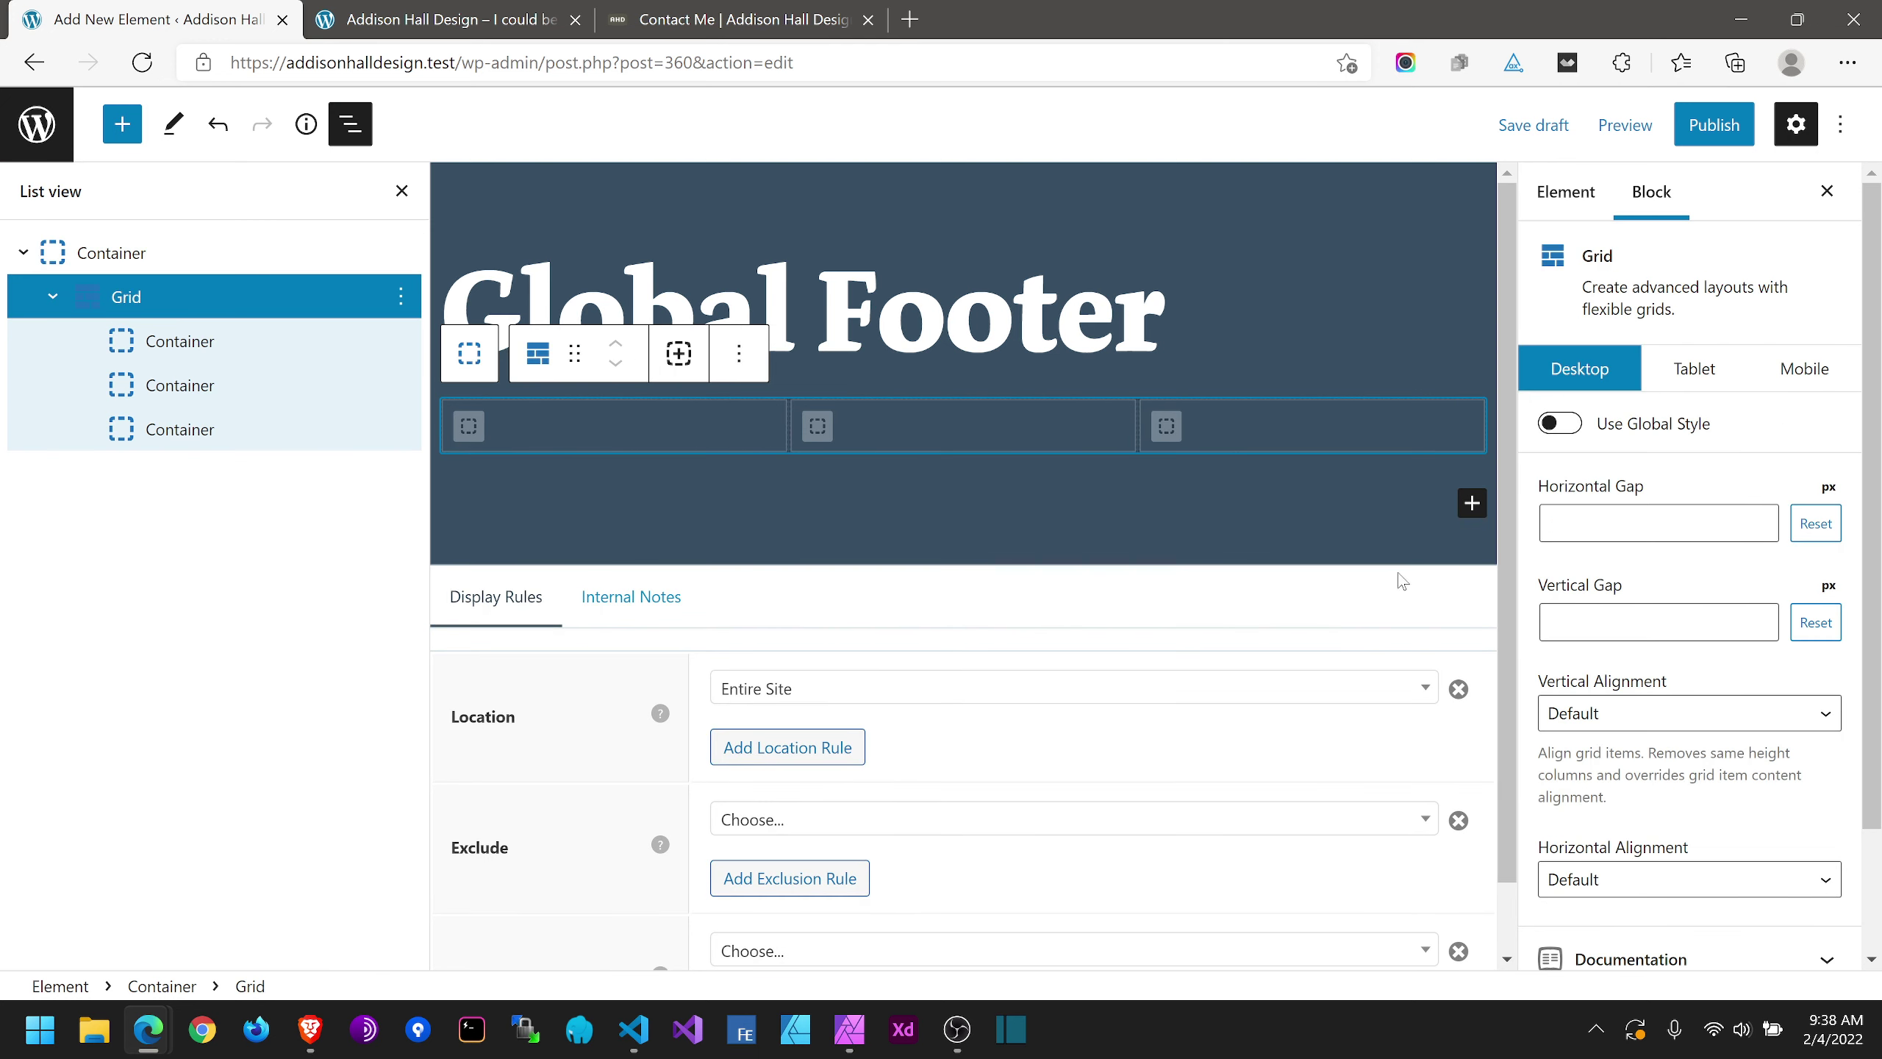
click(1582, 534)
text(40)
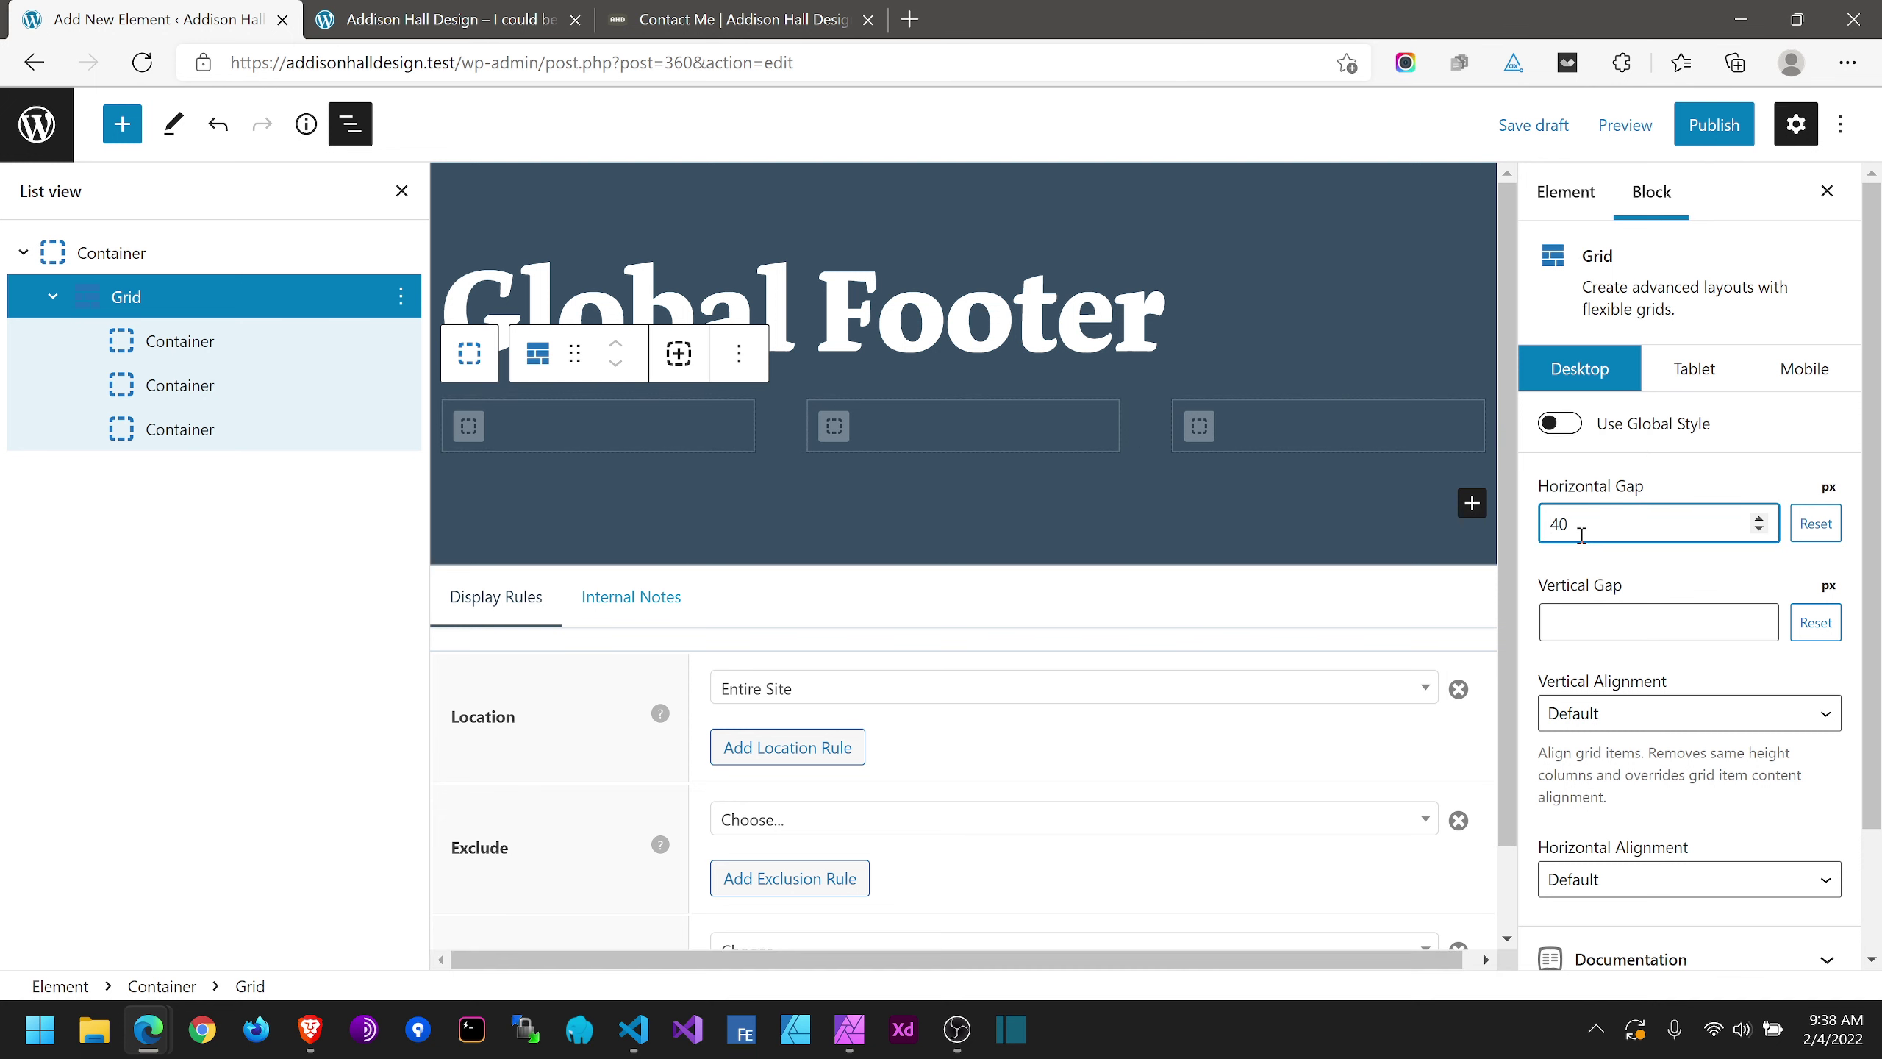
click(400, 193)
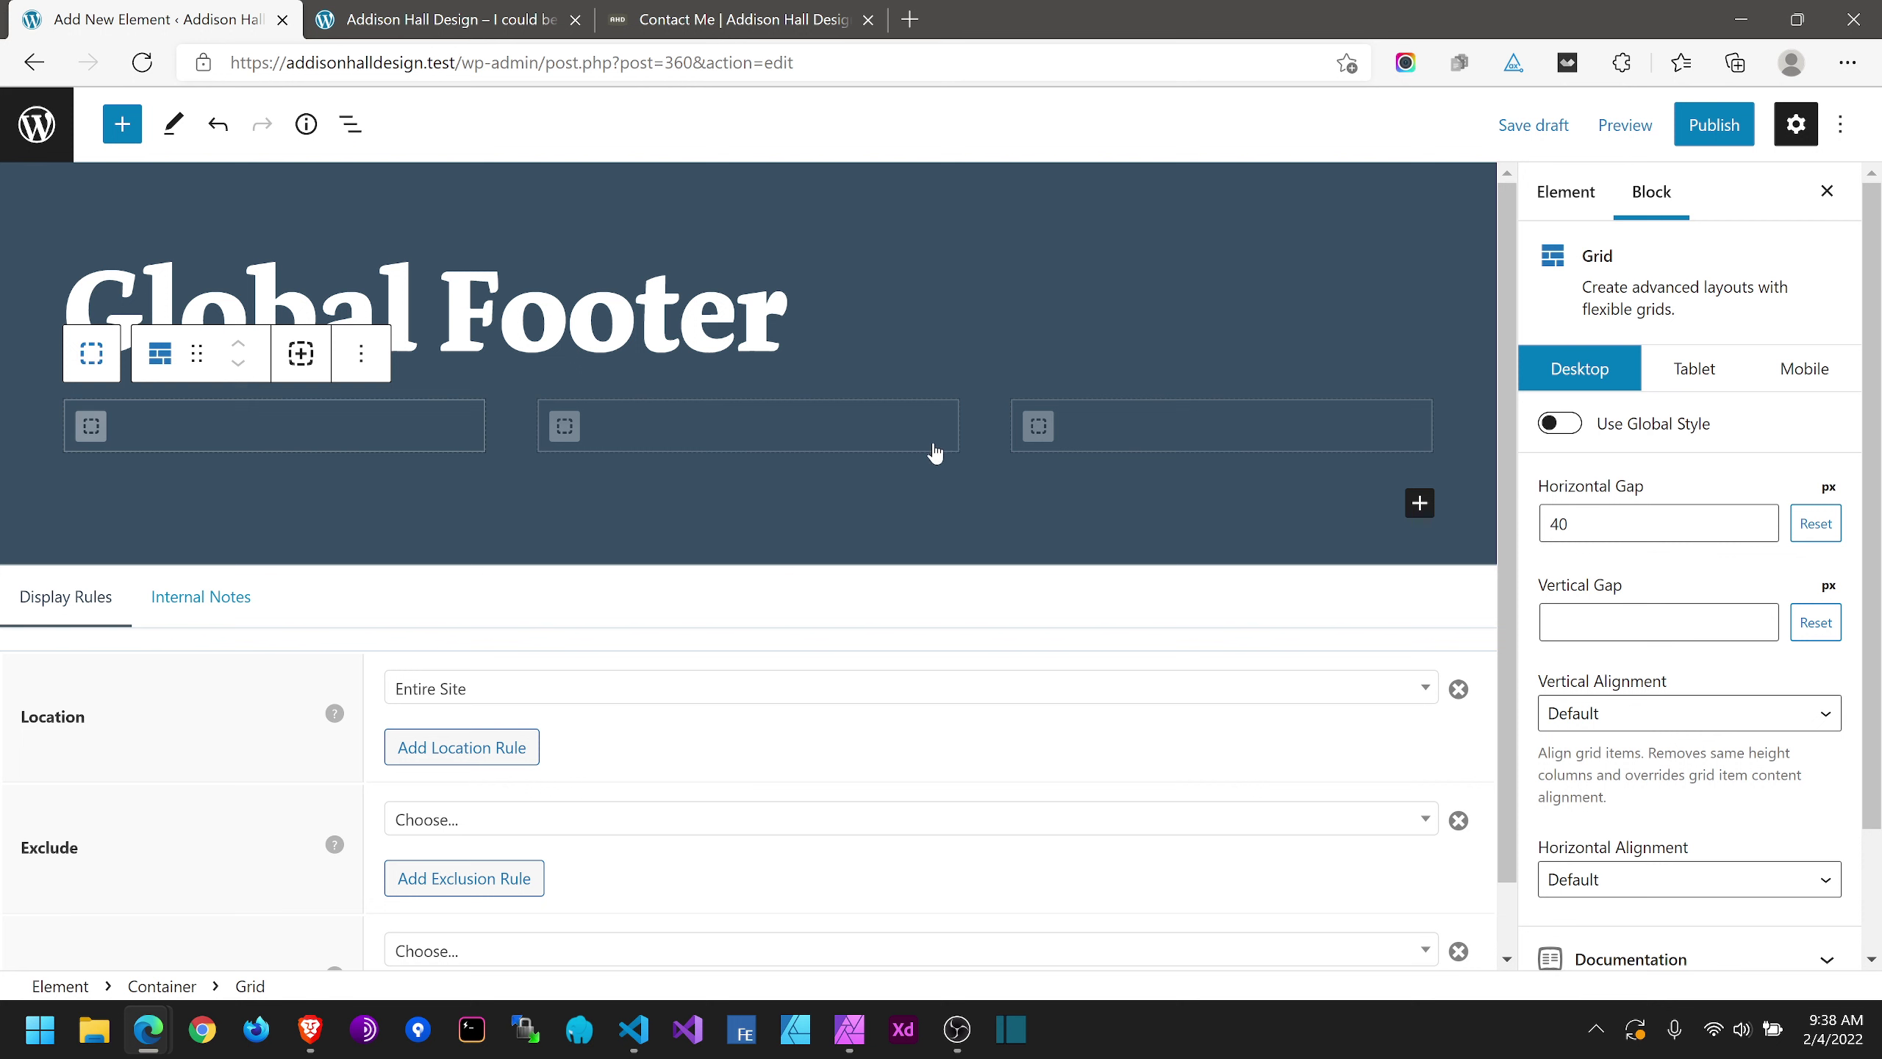
Step: Insert a Headline block in the grid's third column and change its tag to paragraph
click(1158, 430)
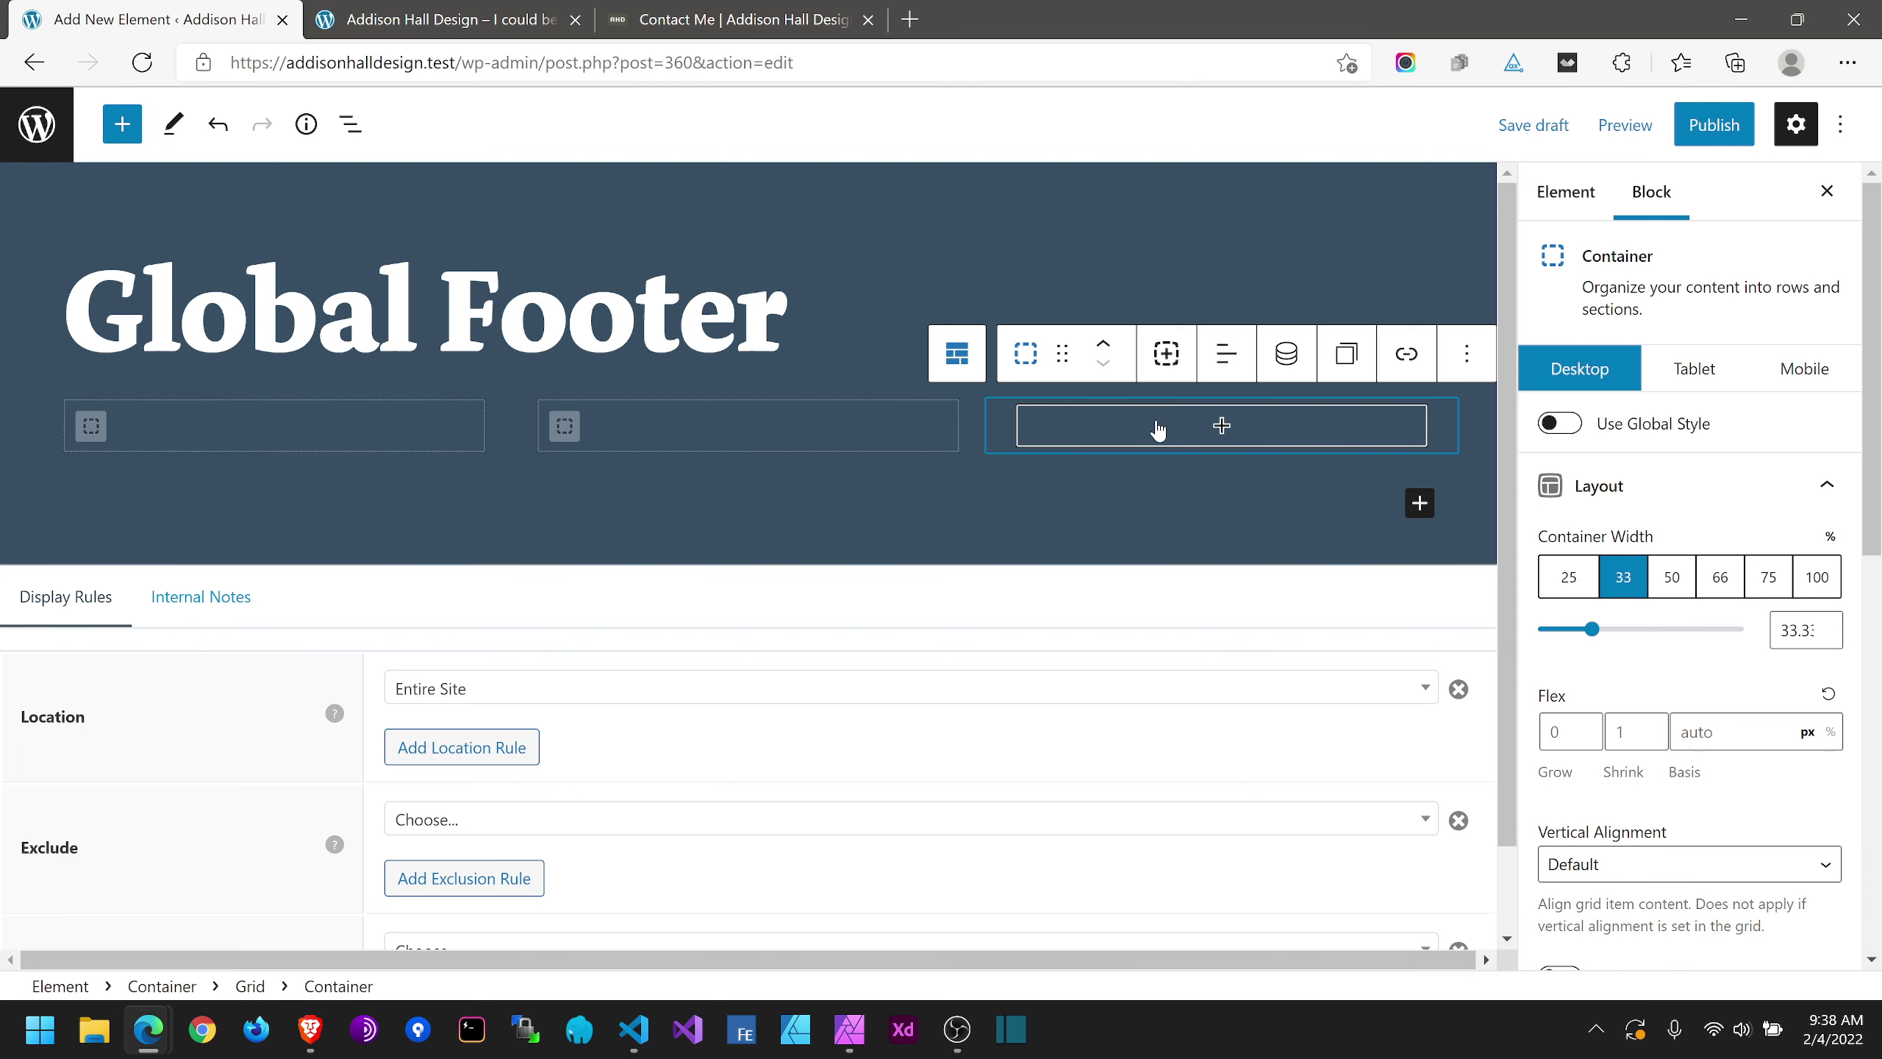
click(1158, 430)
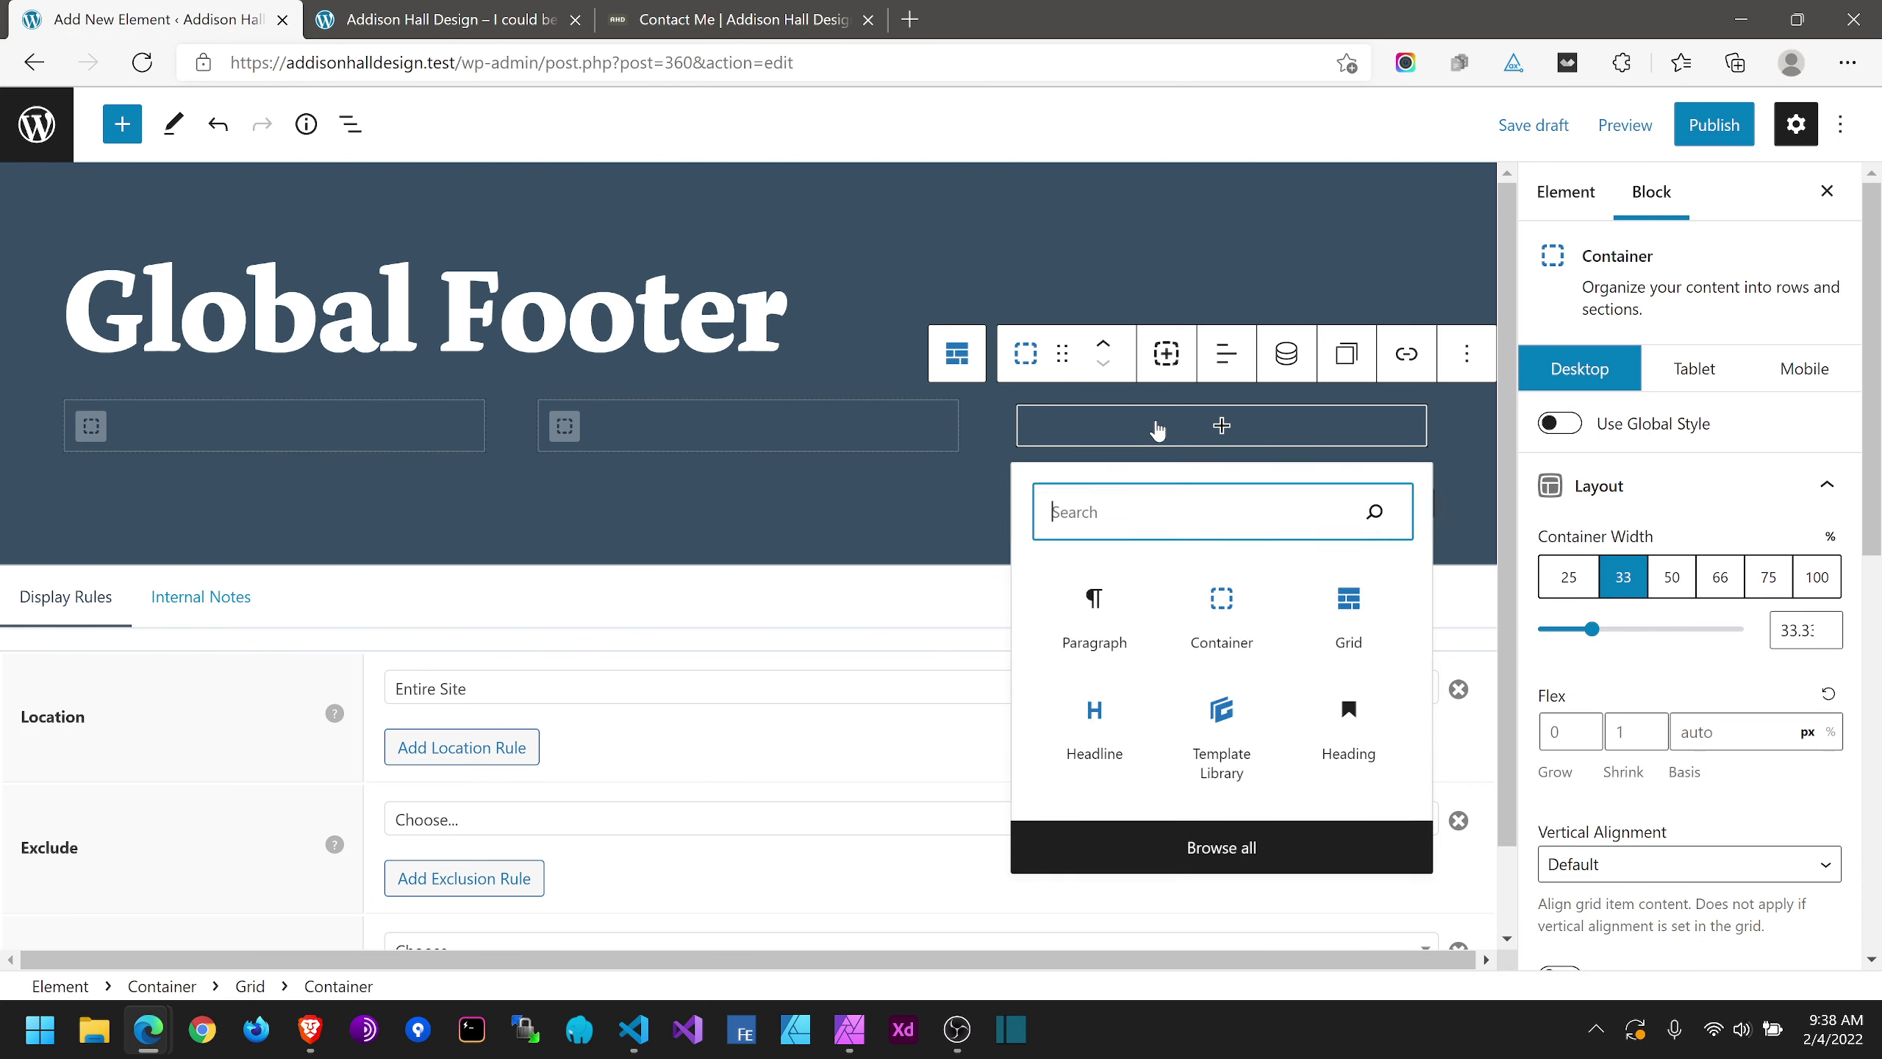
click(1081, 741)
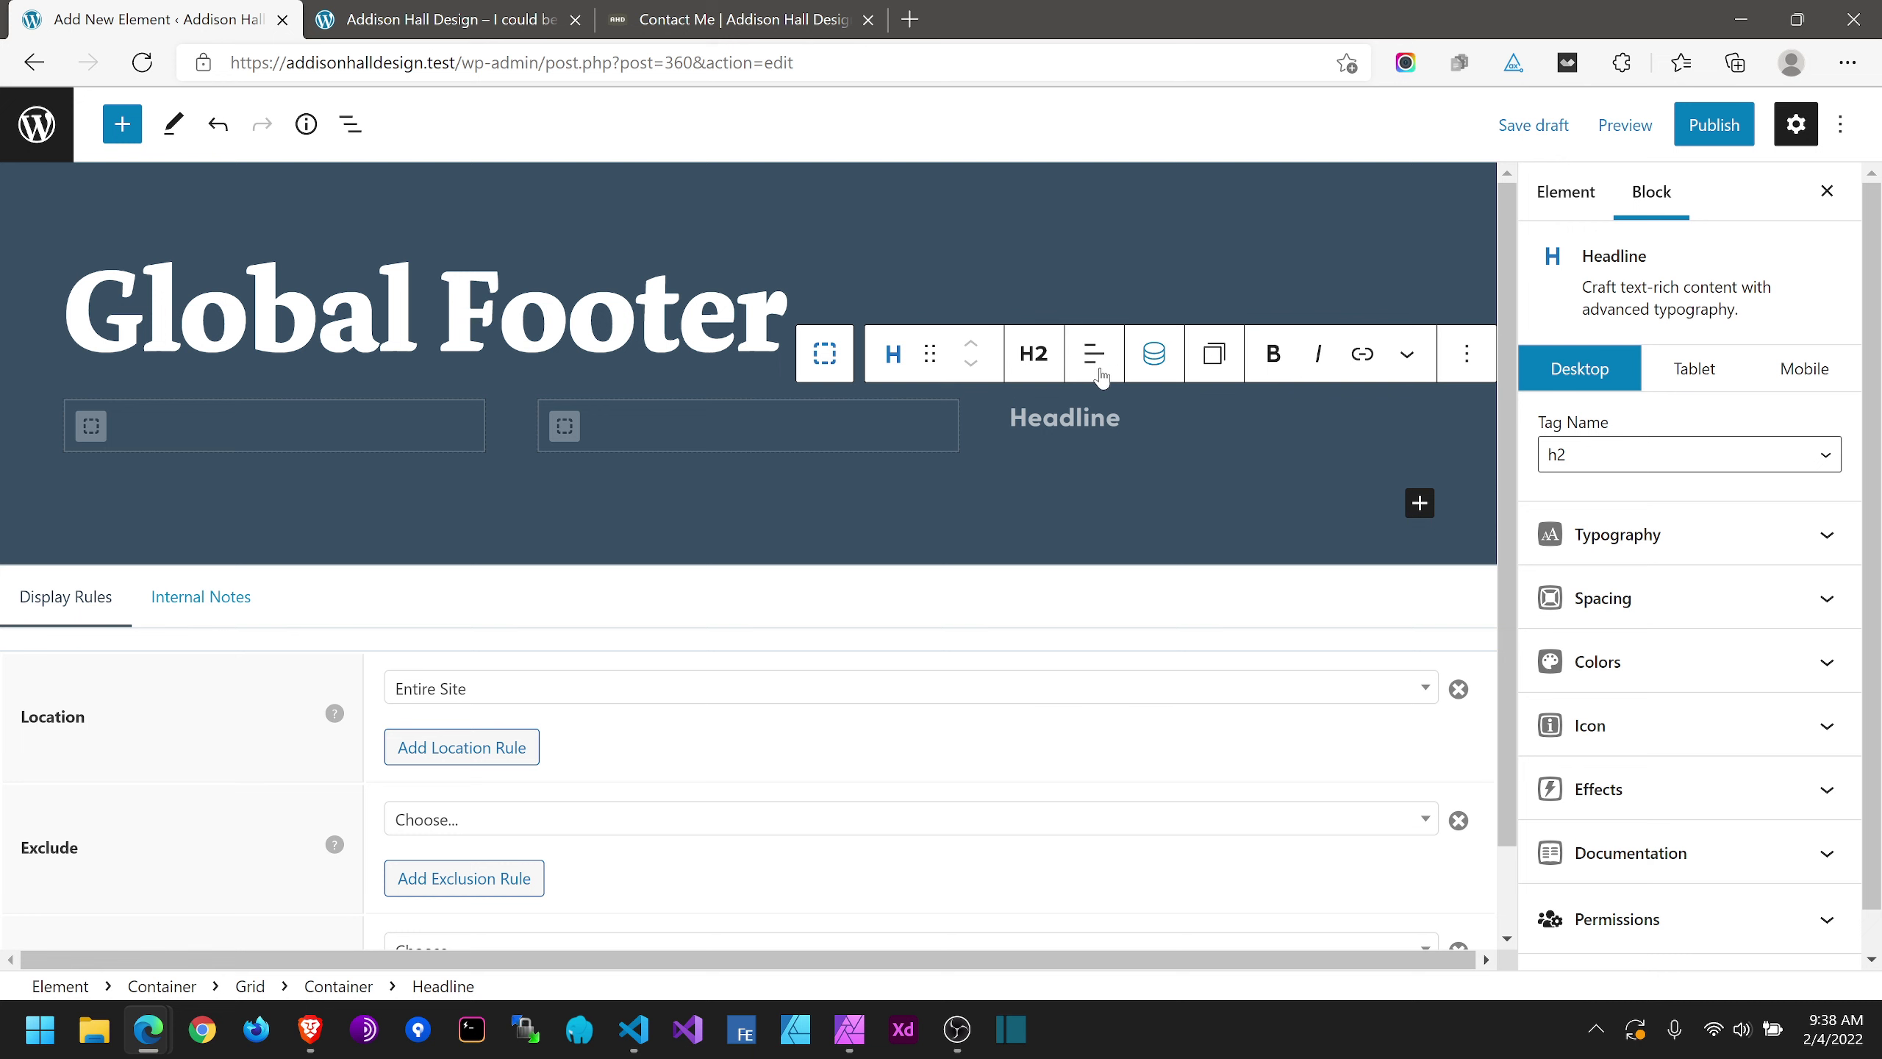
click(1033, 354)
click(1048, 698)
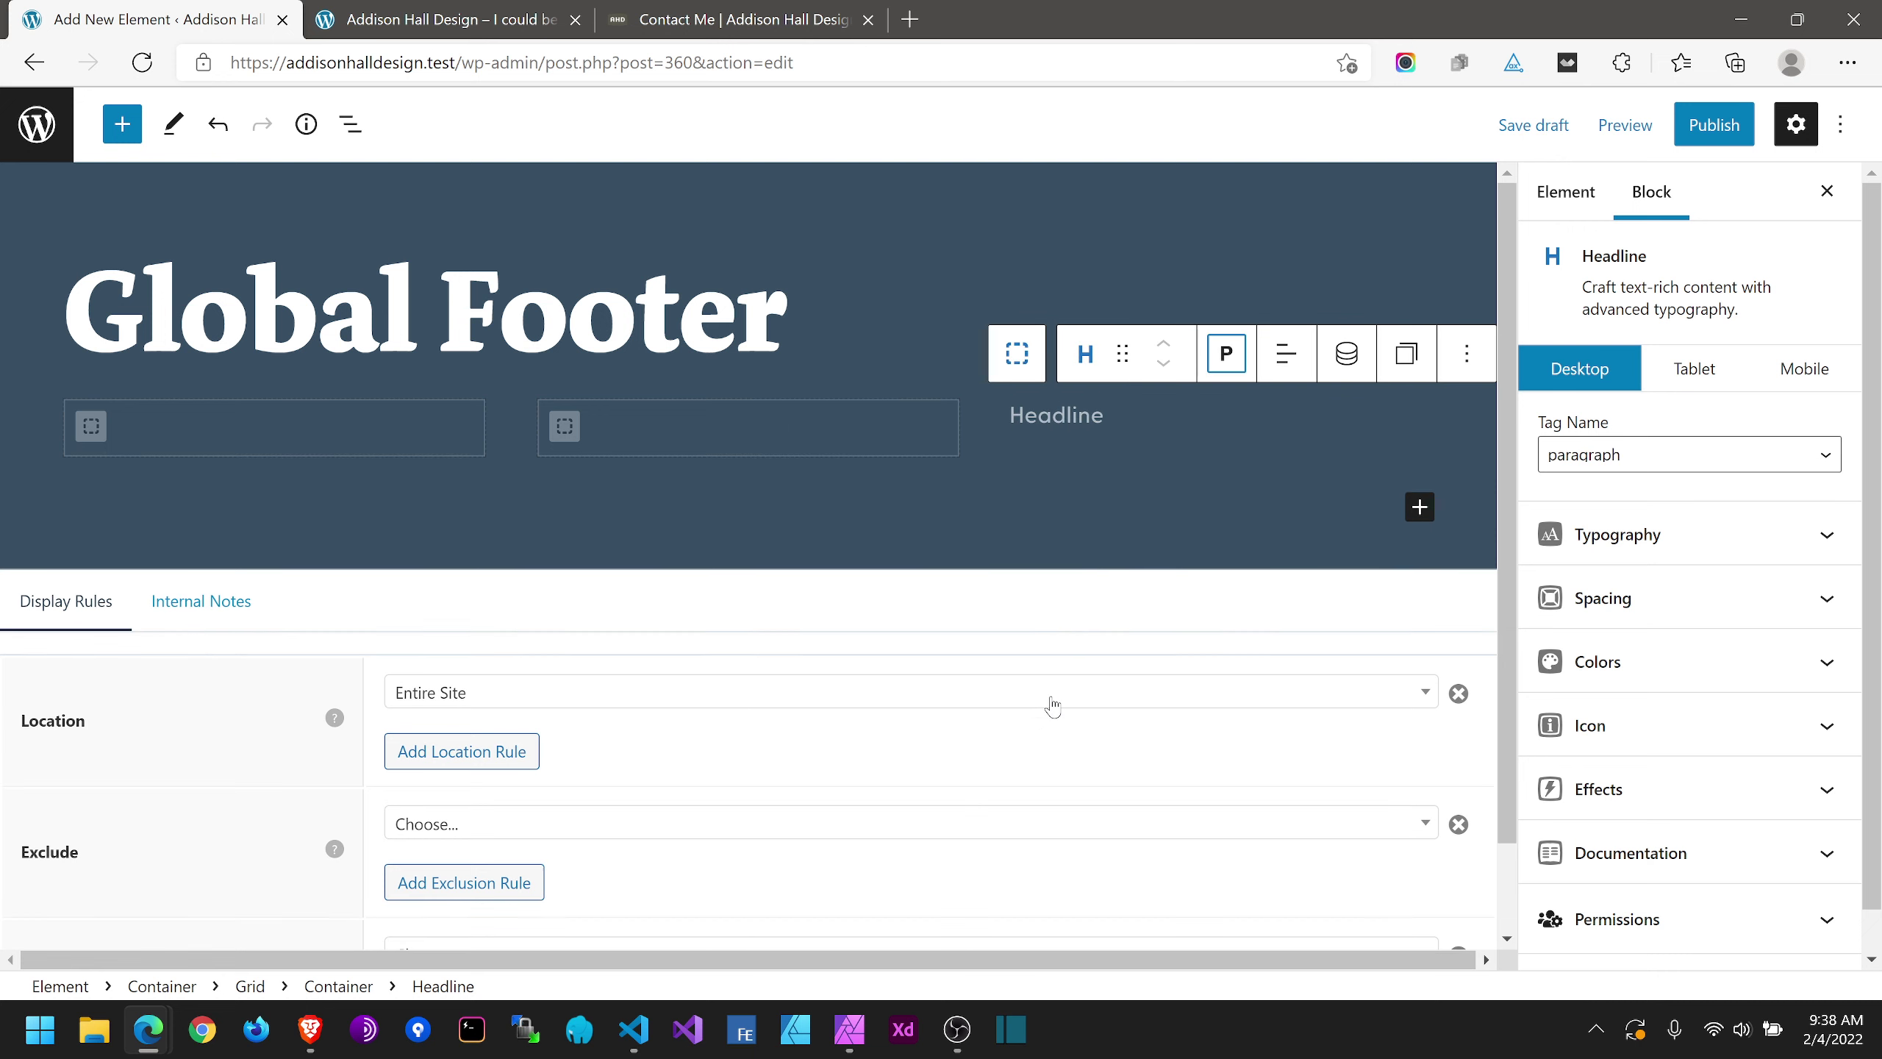
click(1087, 417)
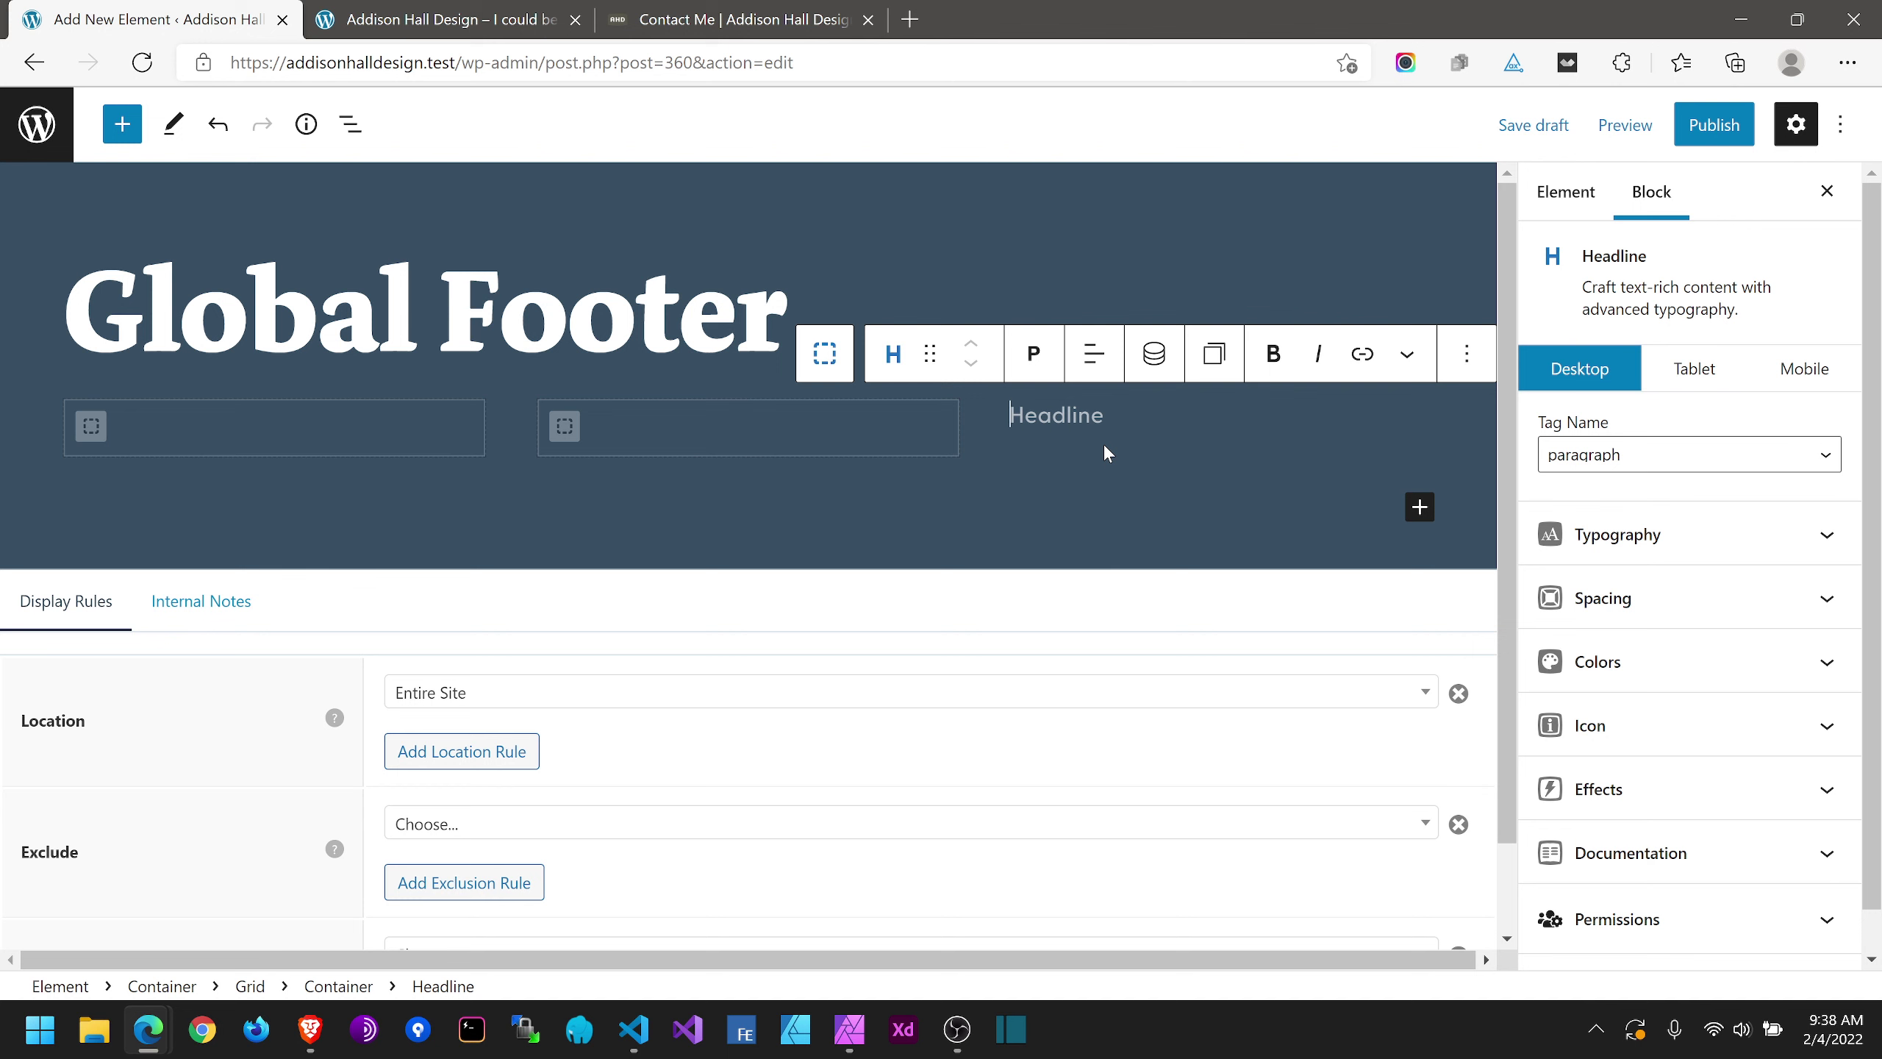
Step: Copy the line "© 2005–2020 Addison Hall Design" from the old live Contact page into the third column's headline
click(717, 11)
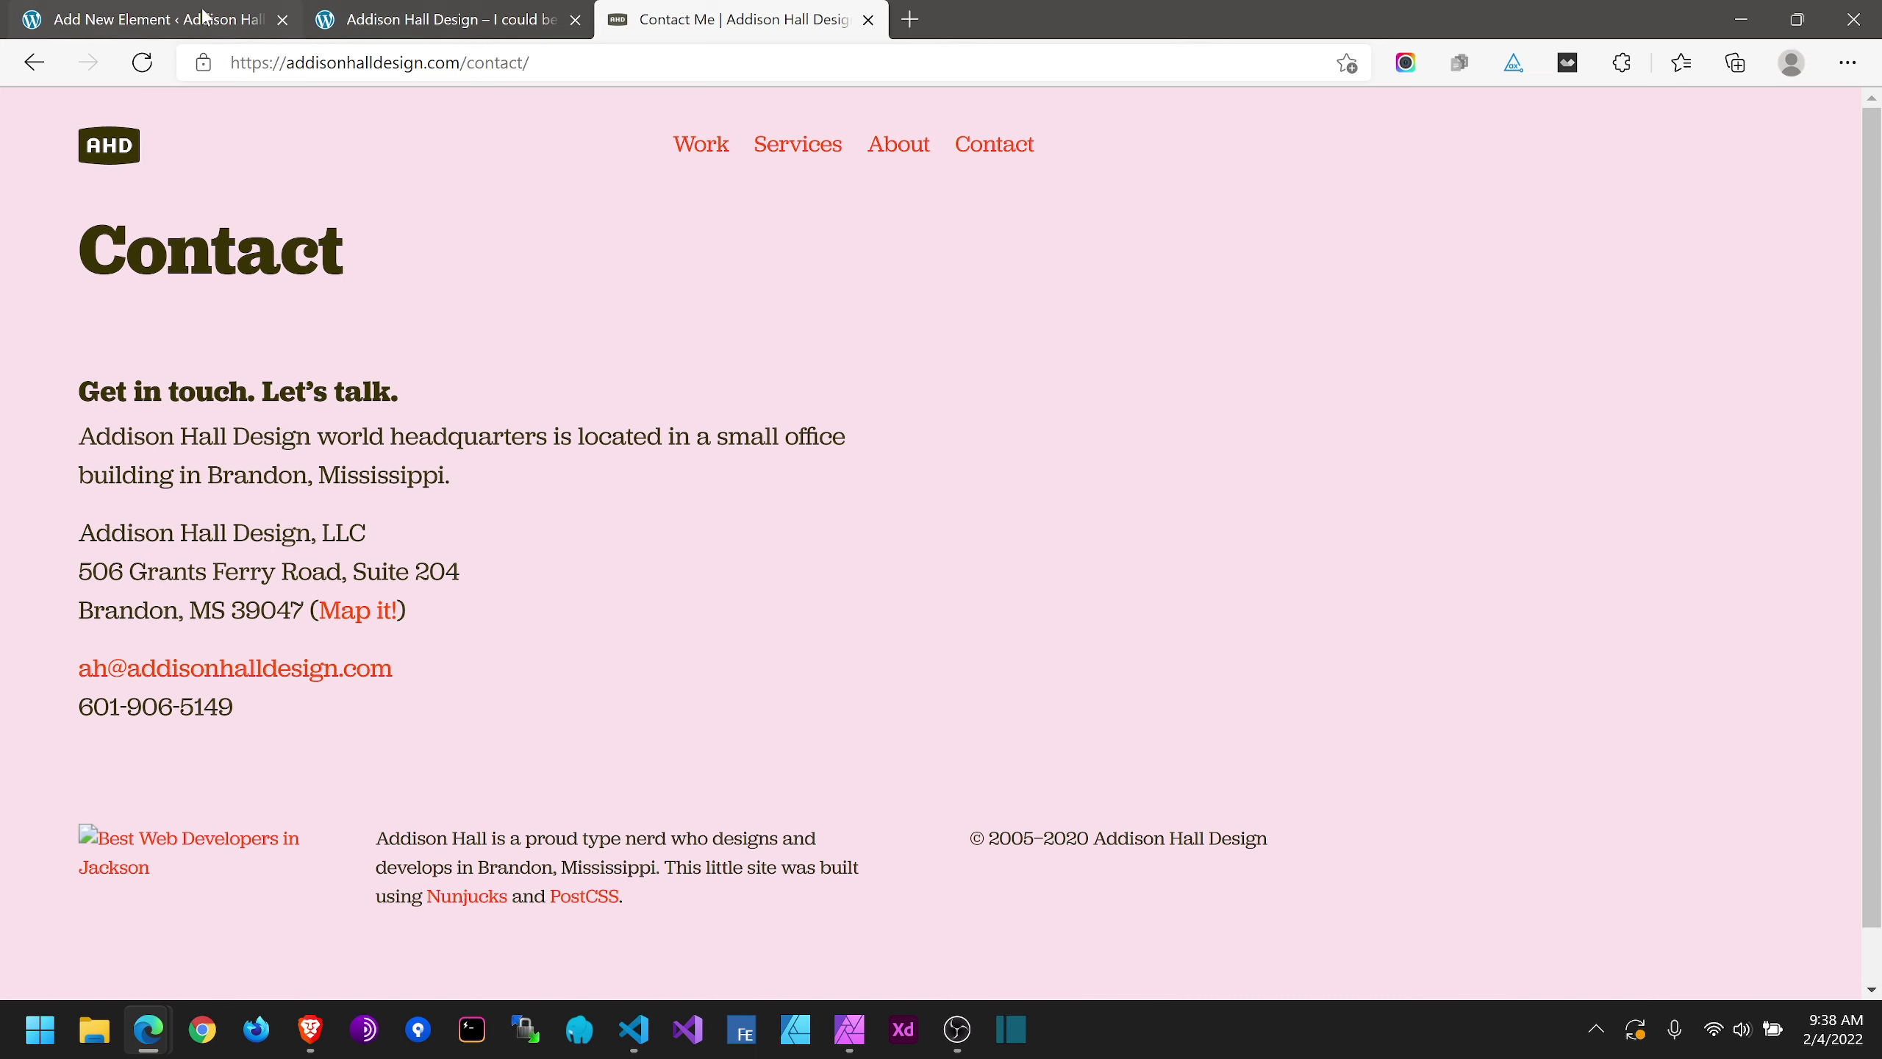
click(163, 17)
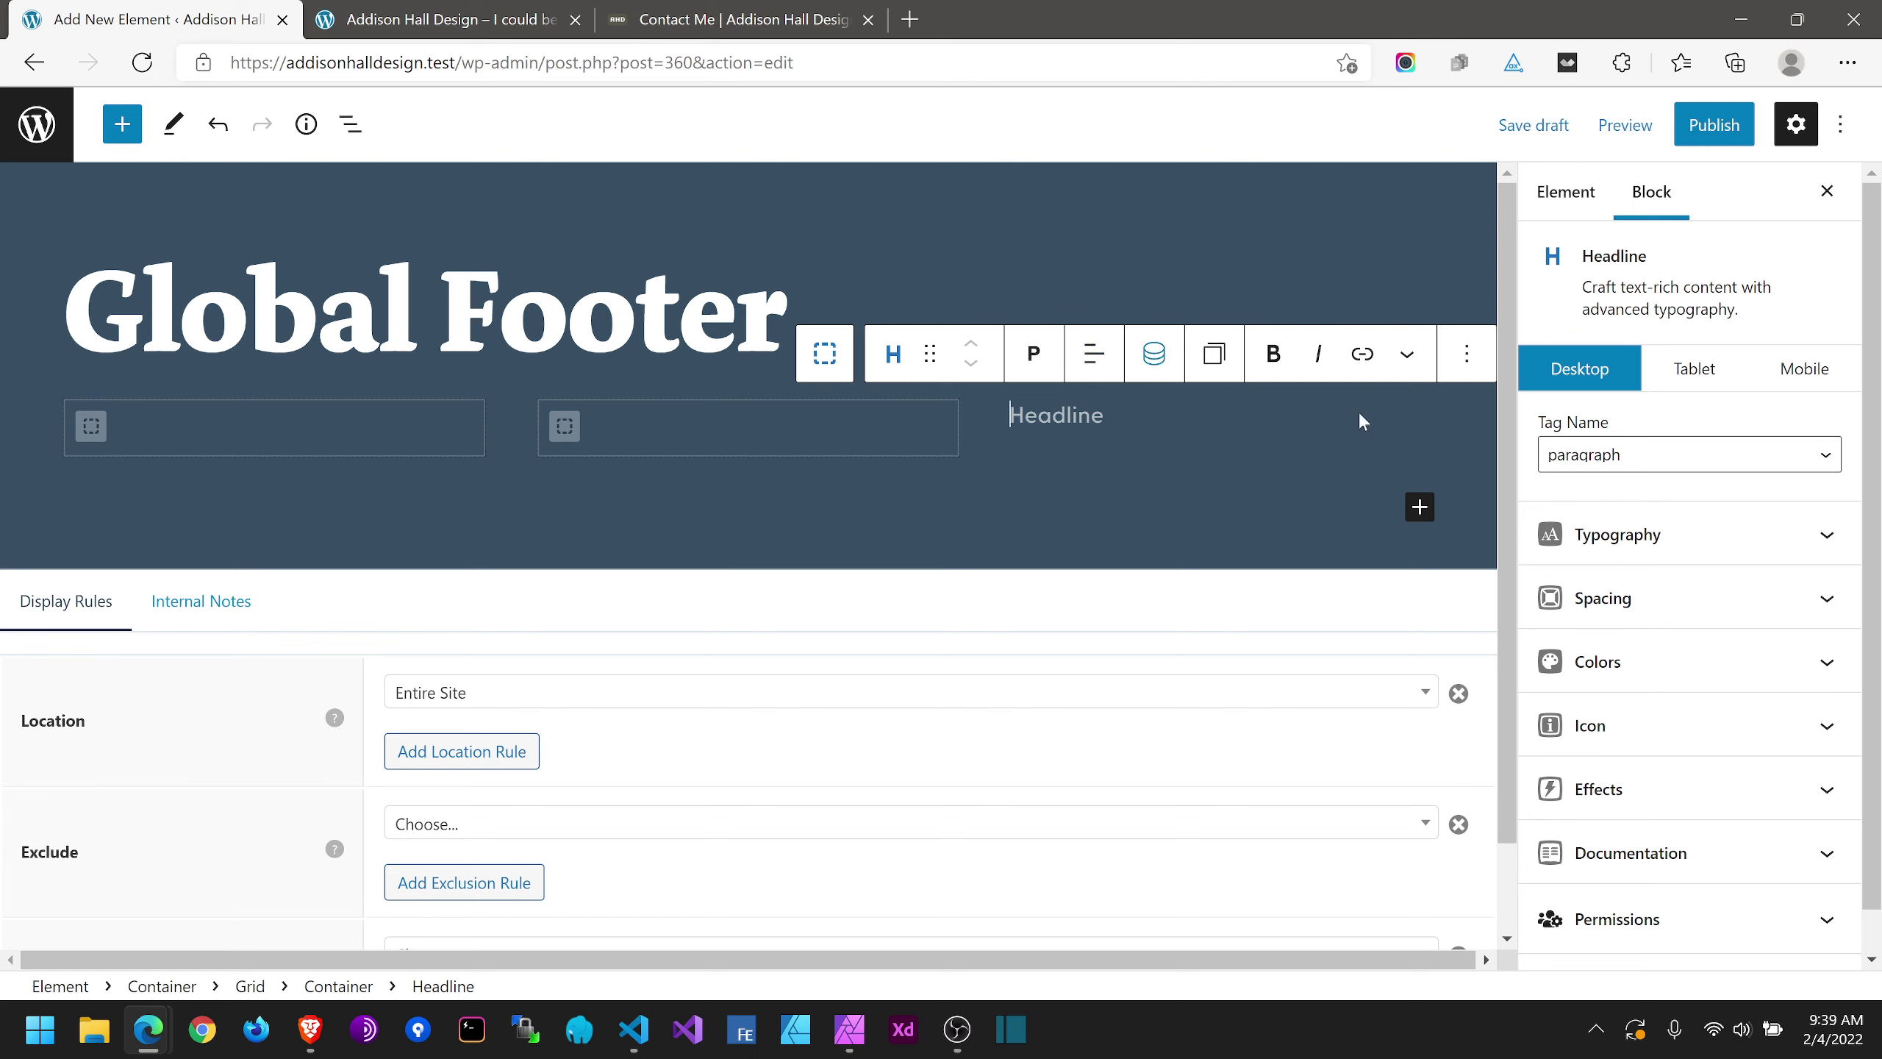
click(1467, 363)
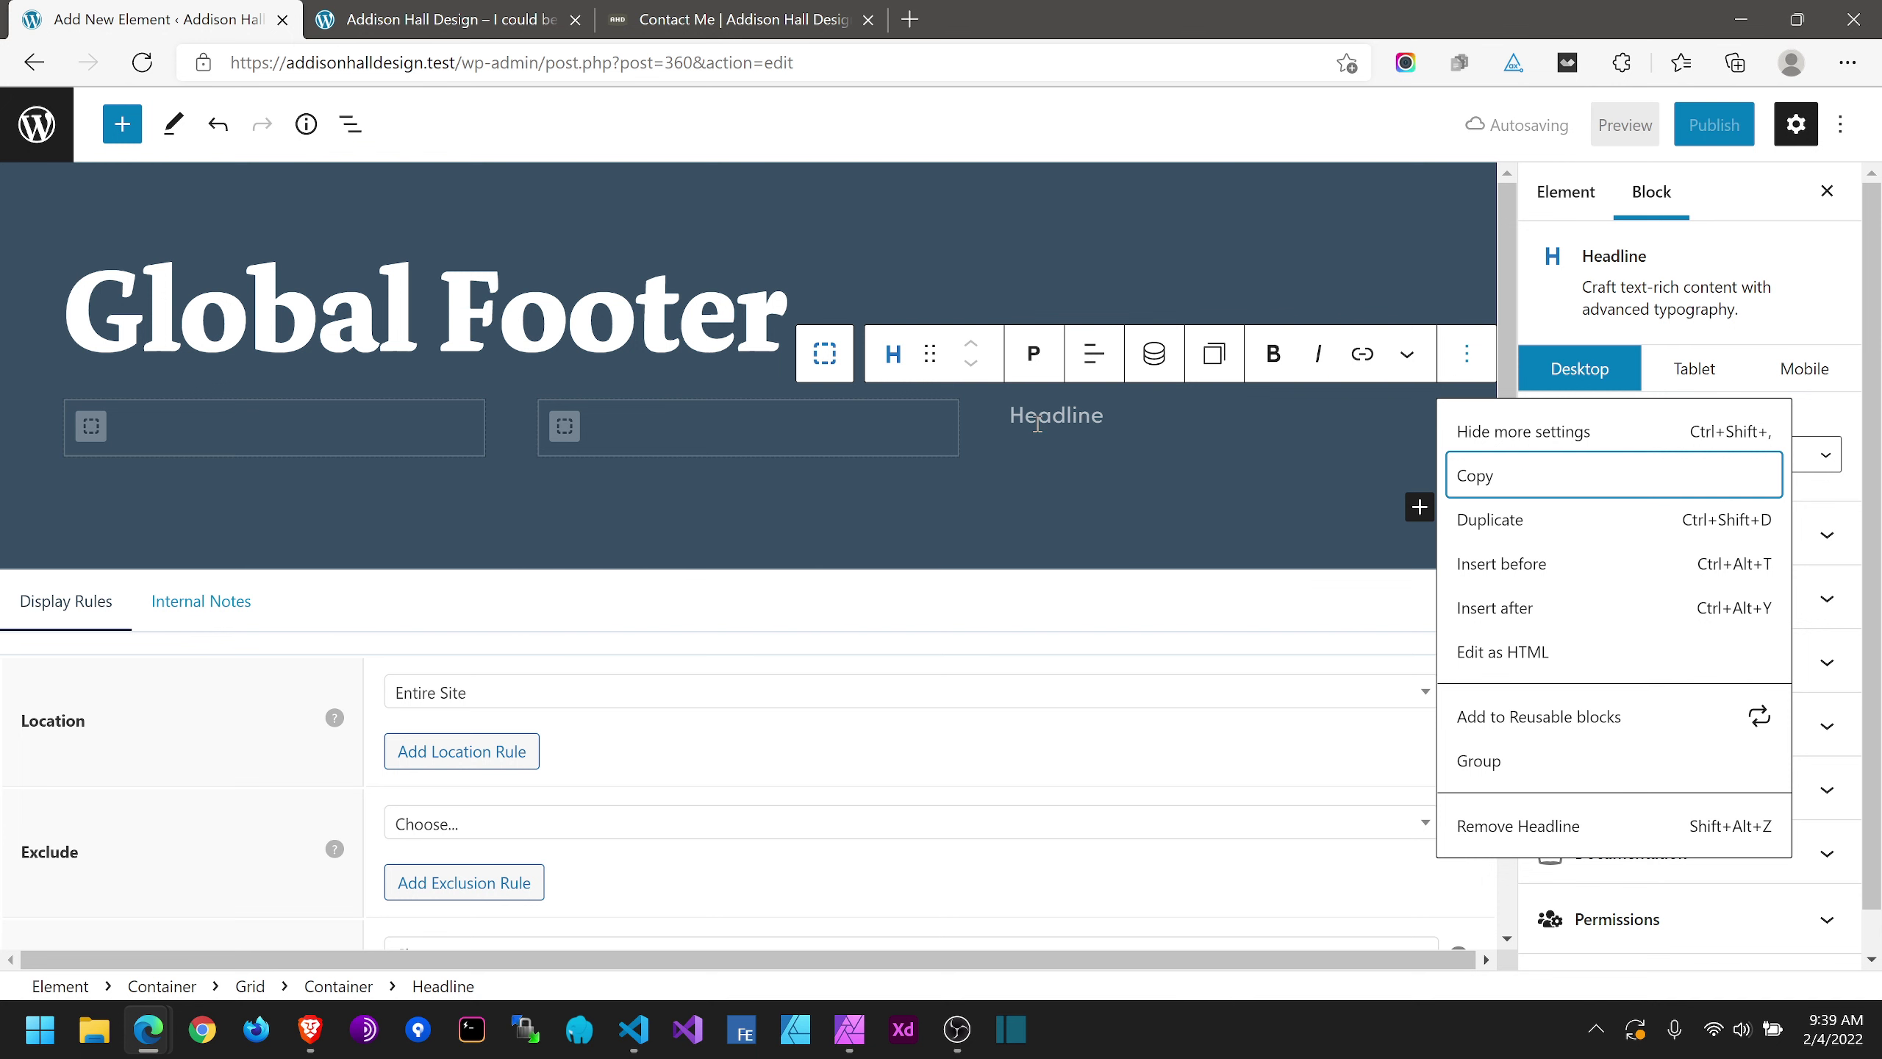
key(Escape)
click(808, 10)
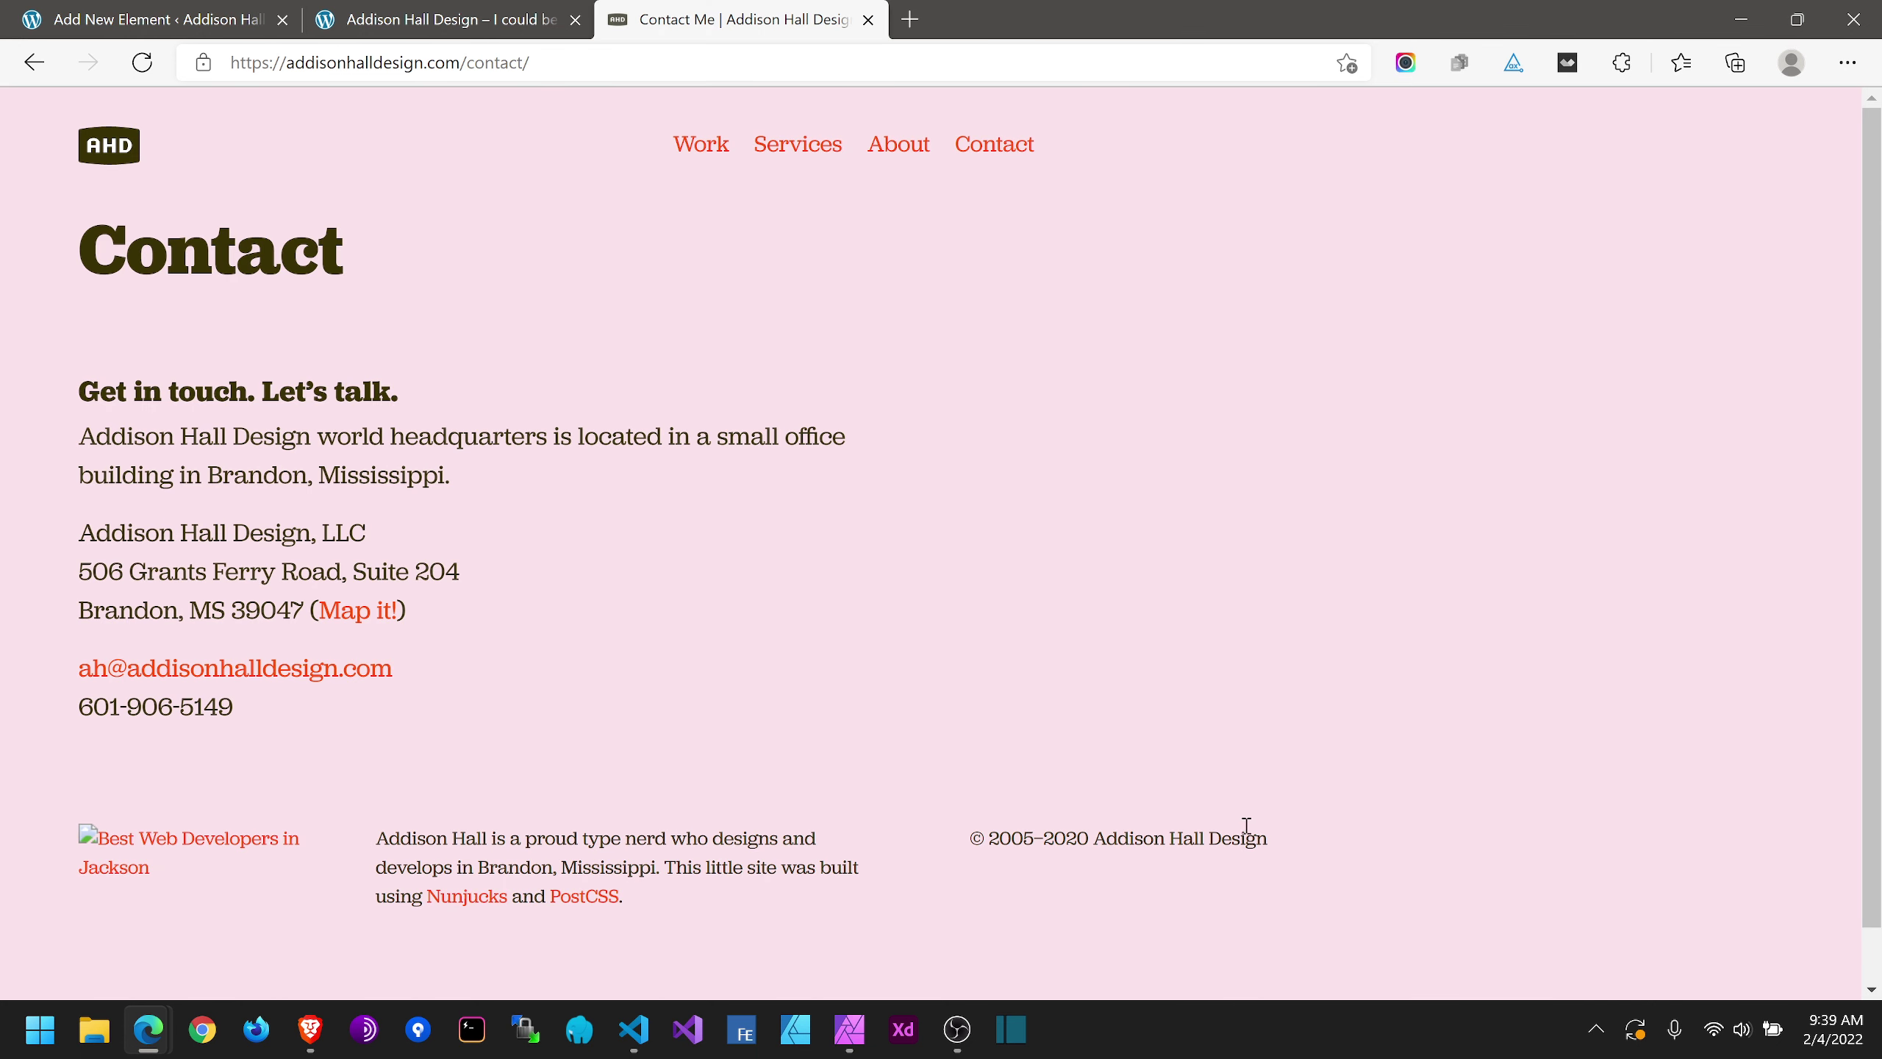
drag(1300, 857, 957, 847)
key(ctrl+c)
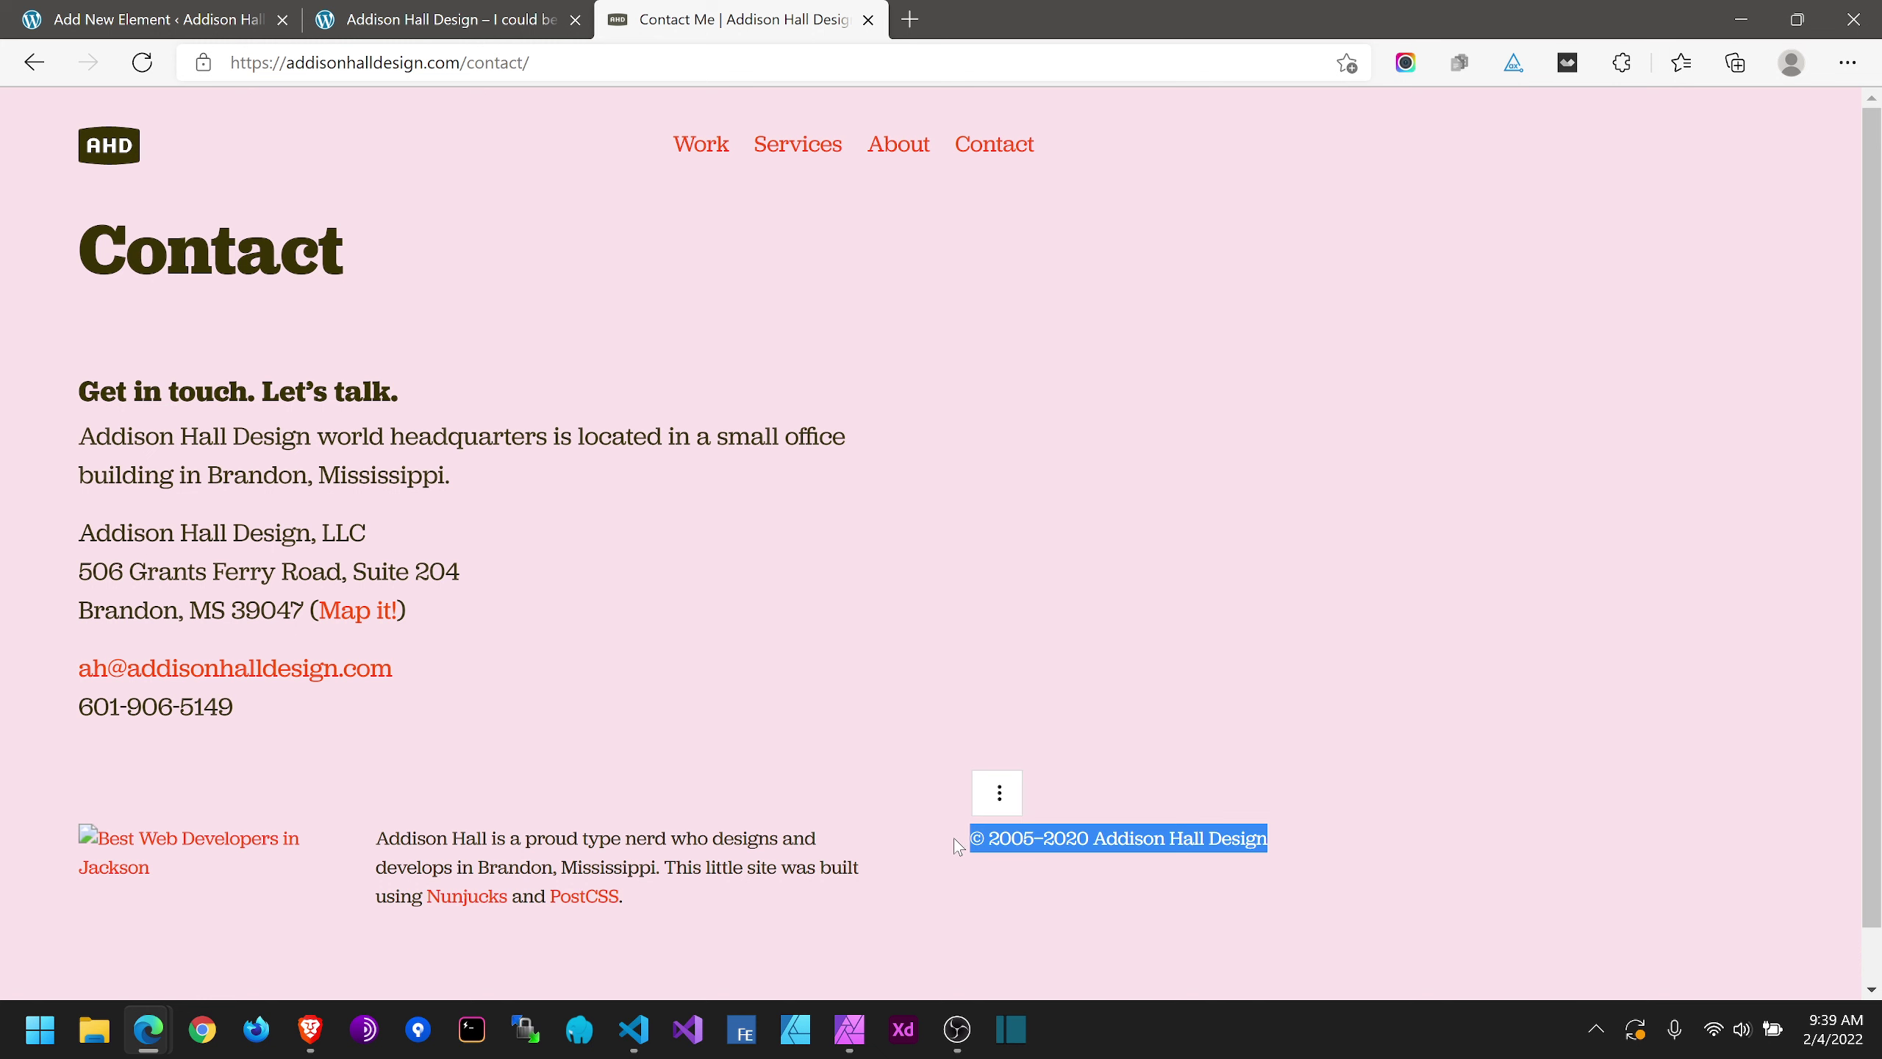
click(152, 19)
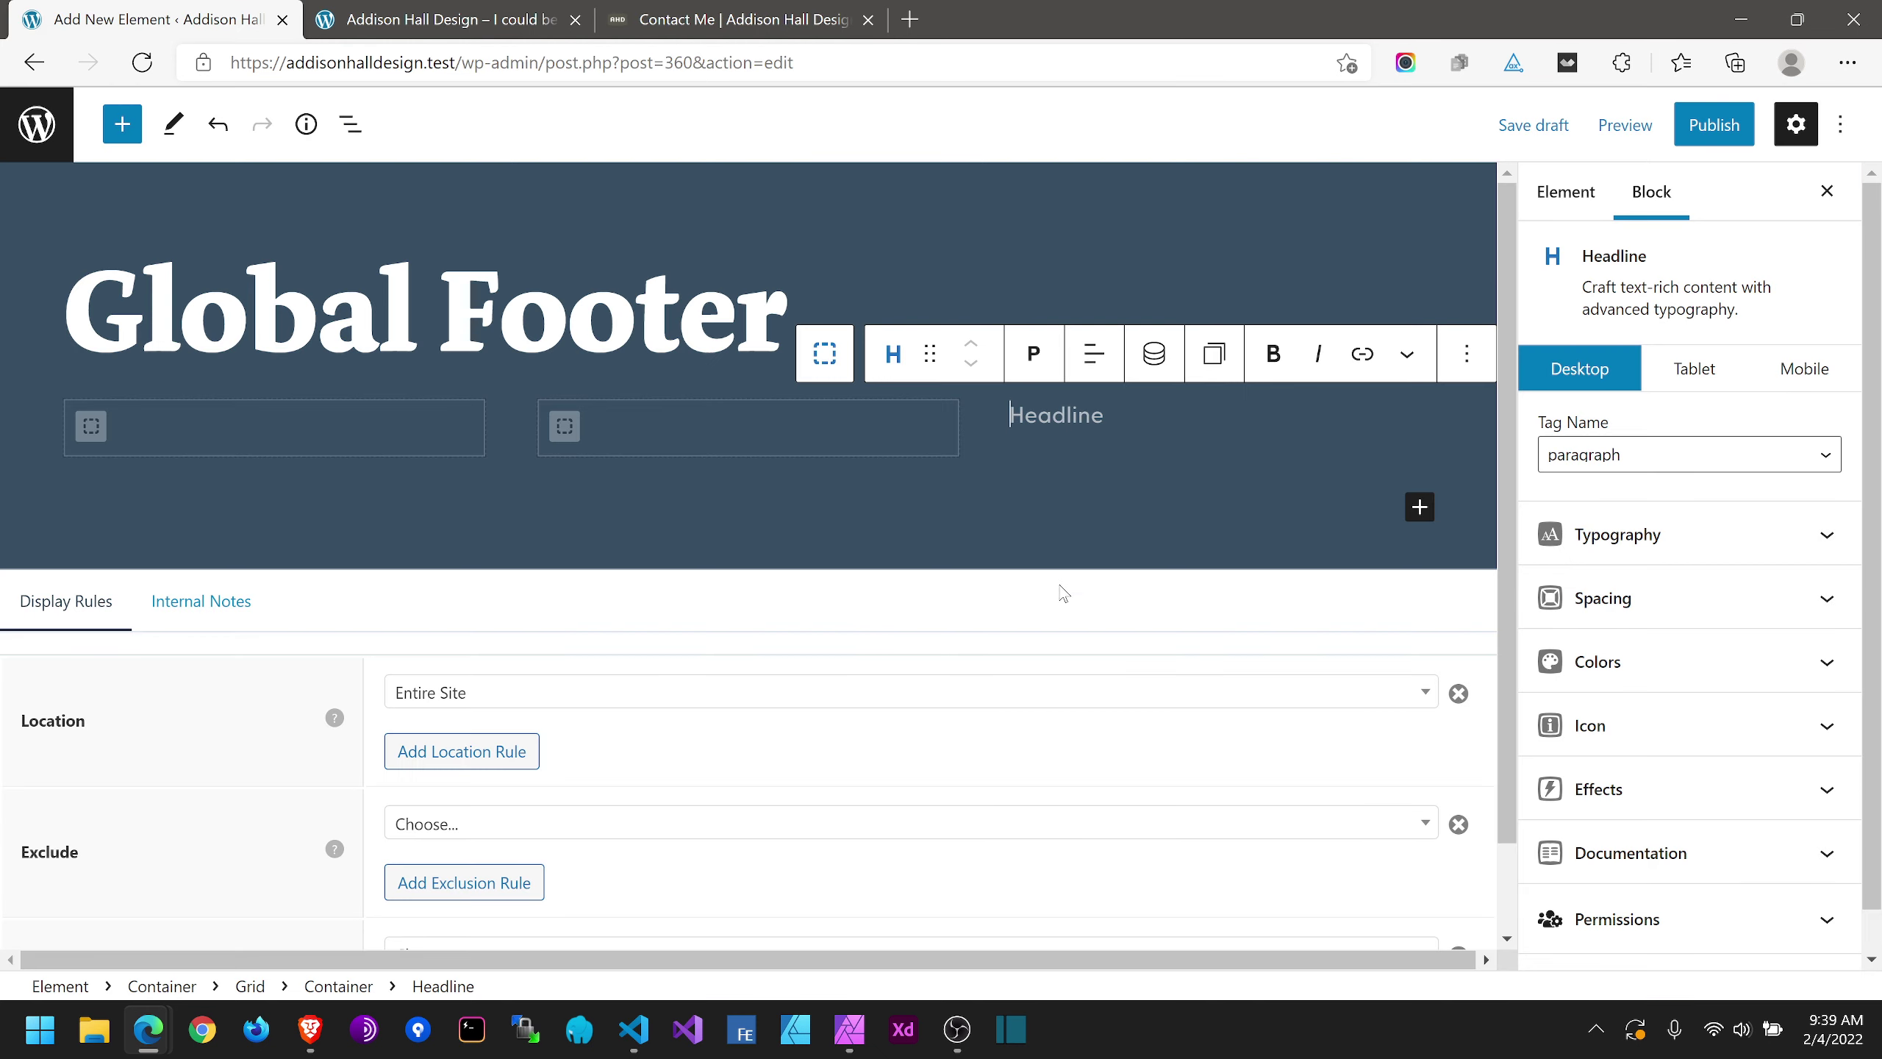
key(ctrl+v)
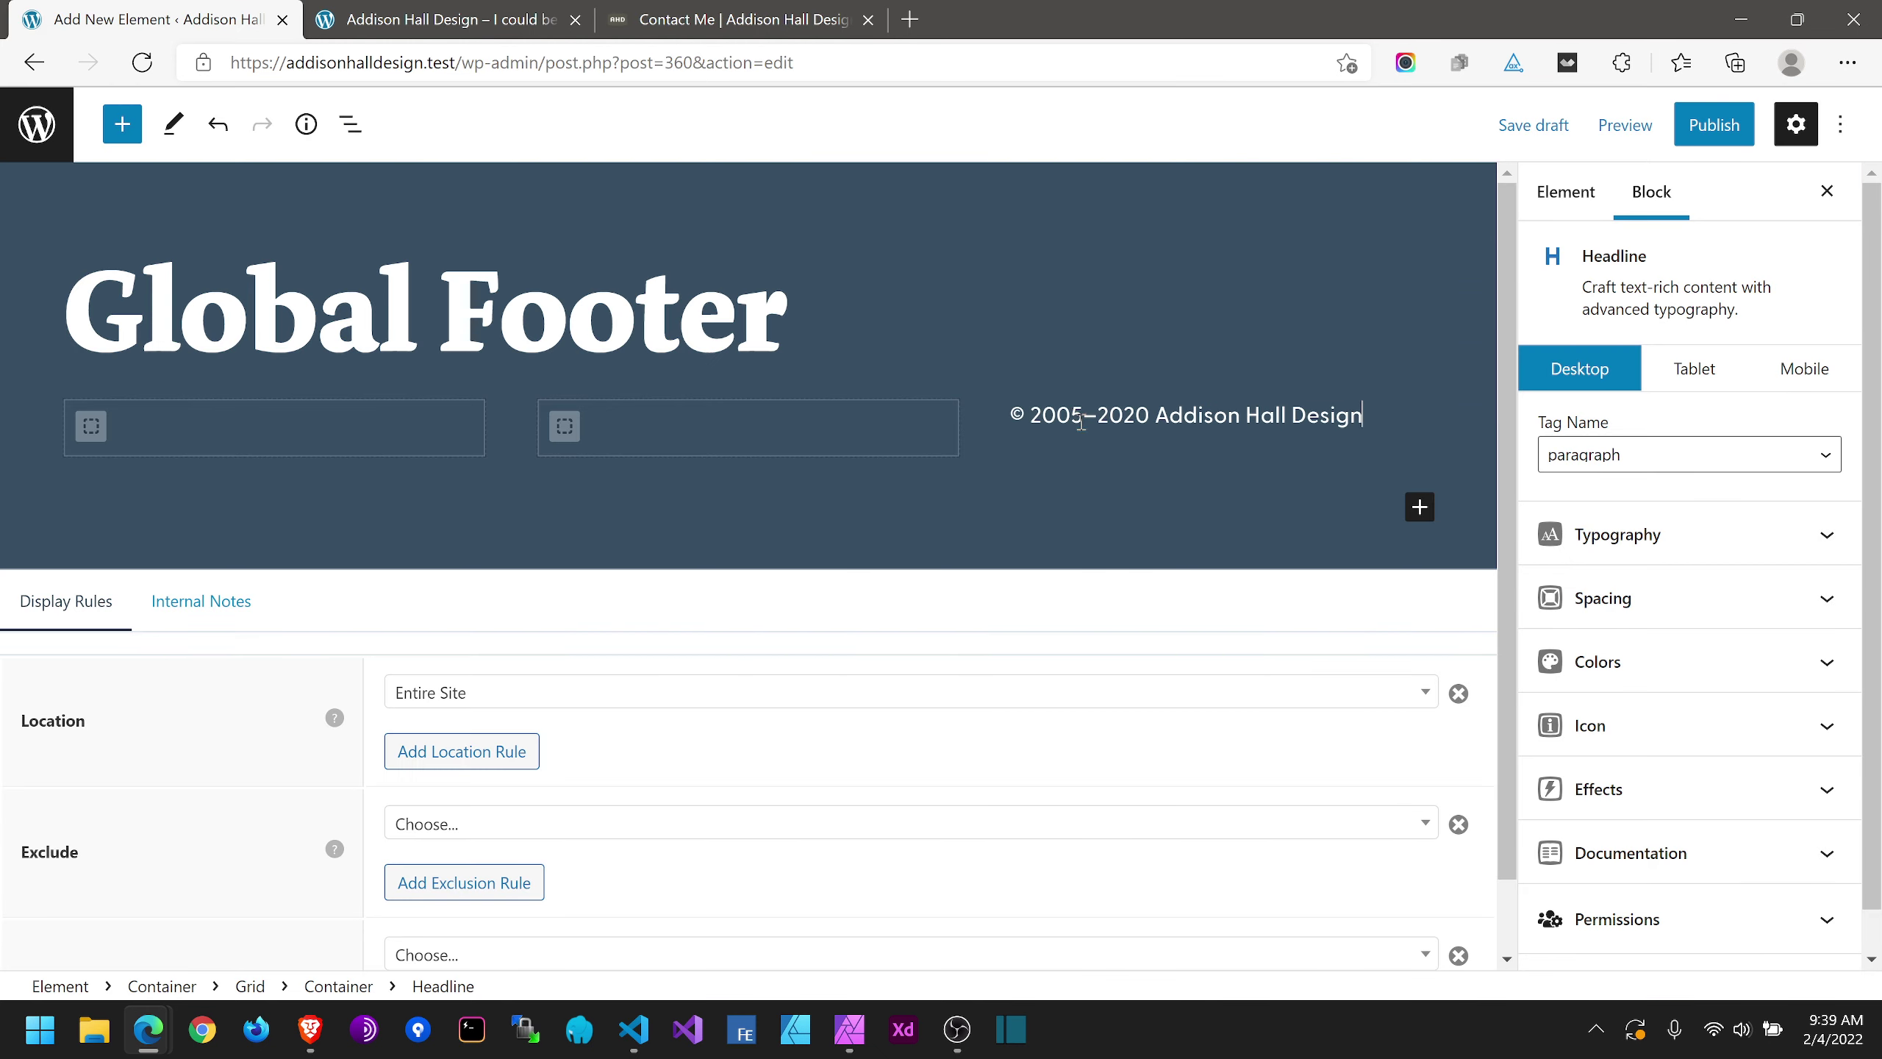
Step: Replace the year 2020 in the copyright line with the element's current year template tag, {{current_year}}
double_click(1020, 414)
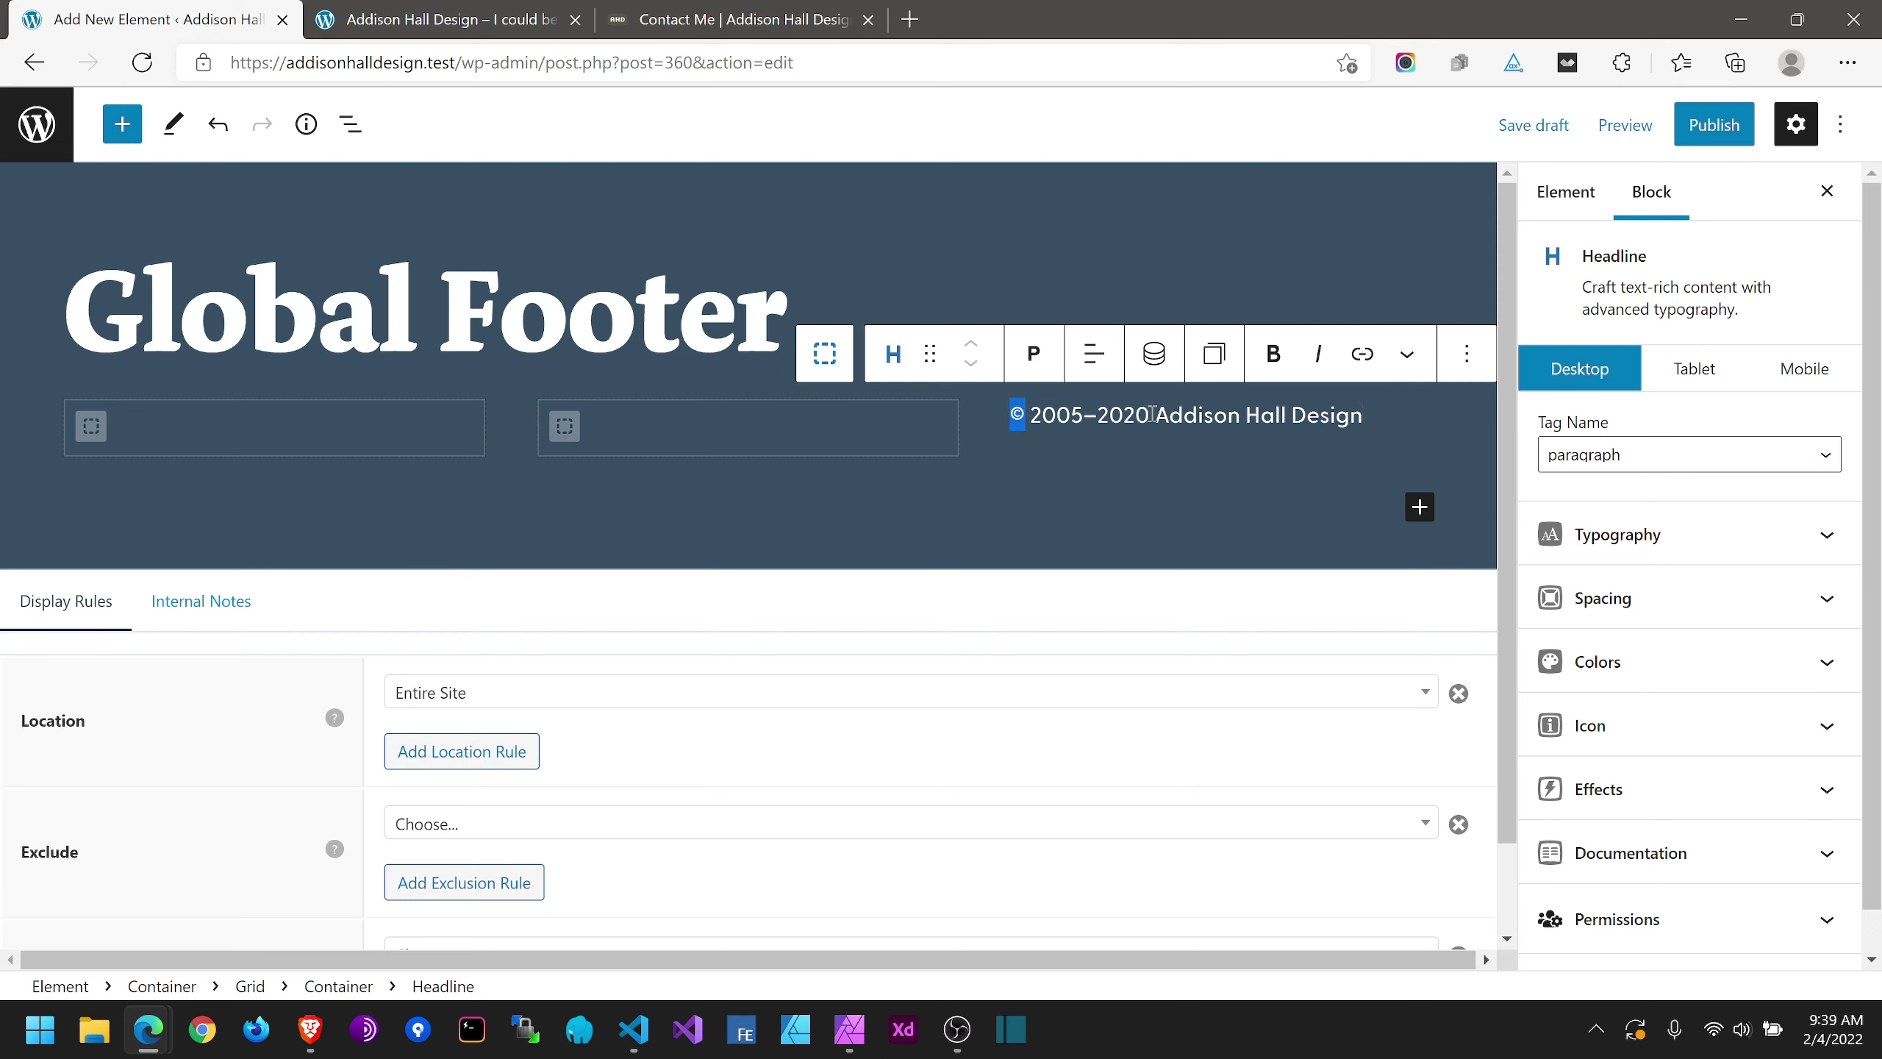
drag(1150, 416, 1100, 414)
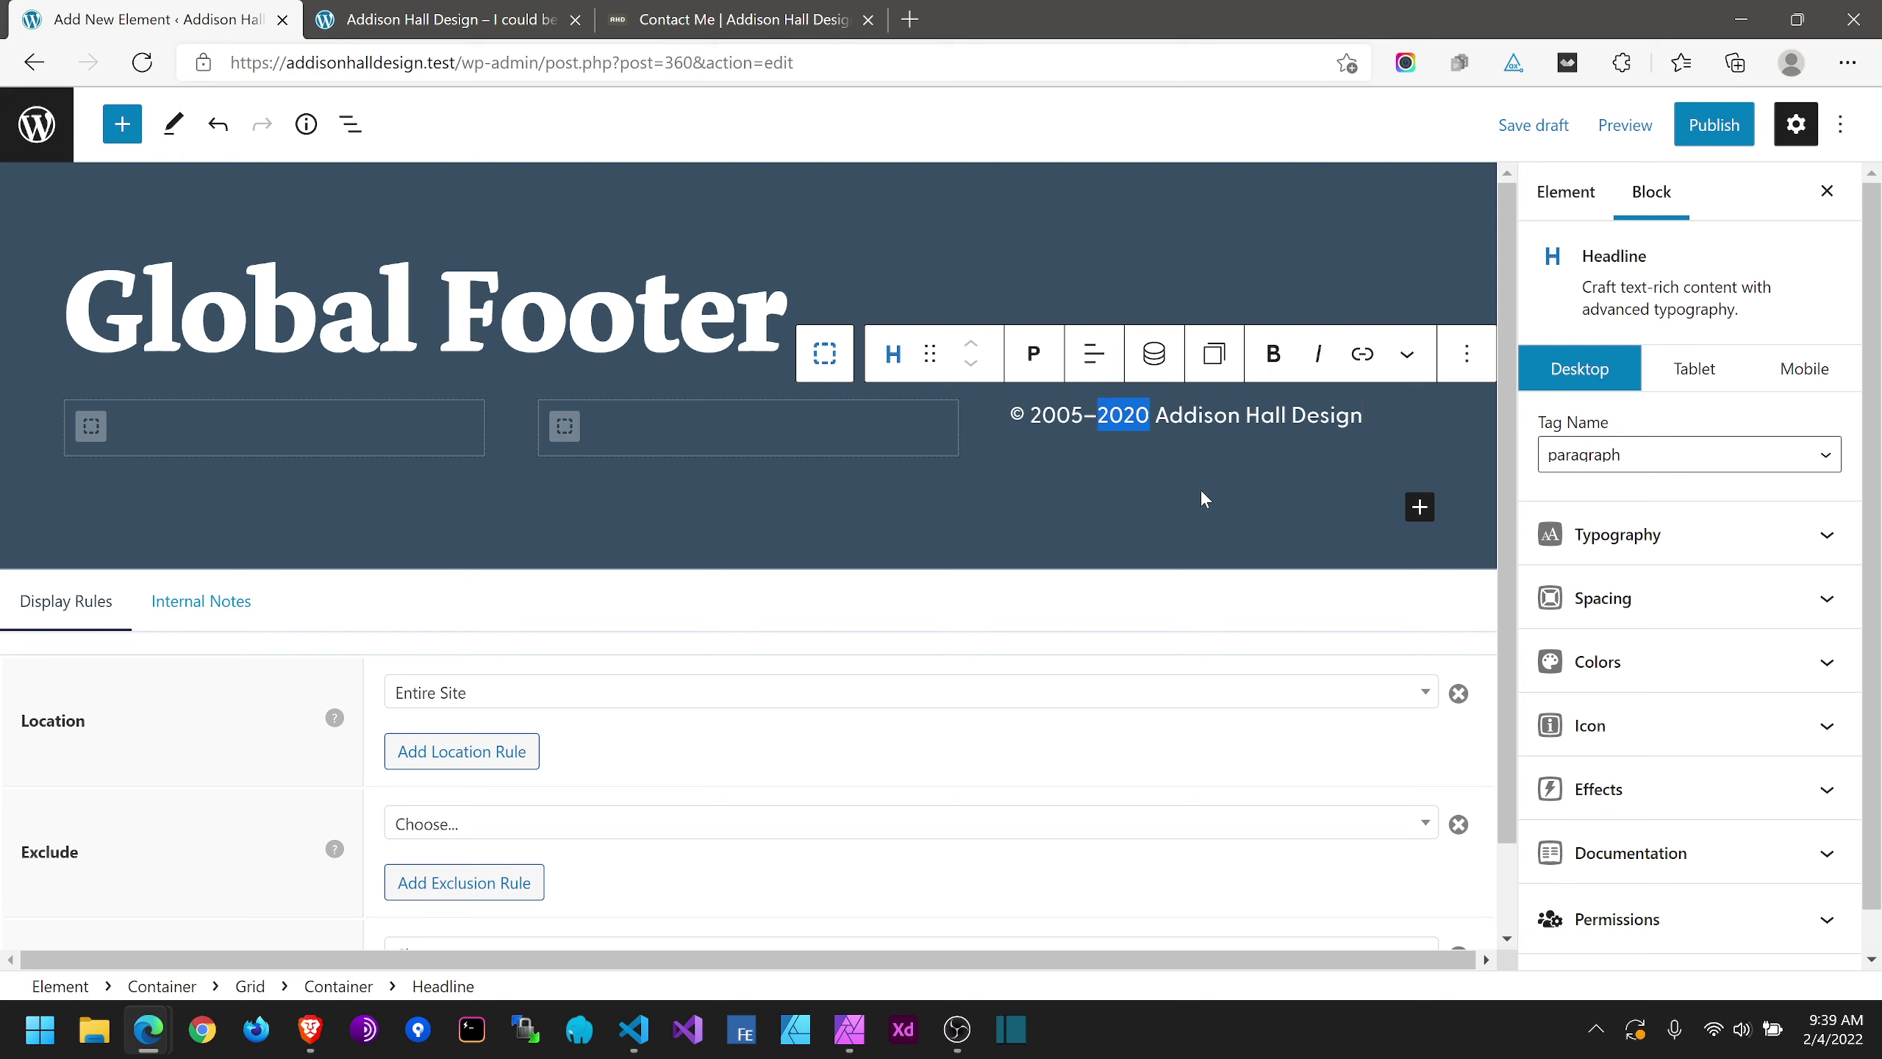
key(BackSpace)
scroll(1687, 835, down, 1)
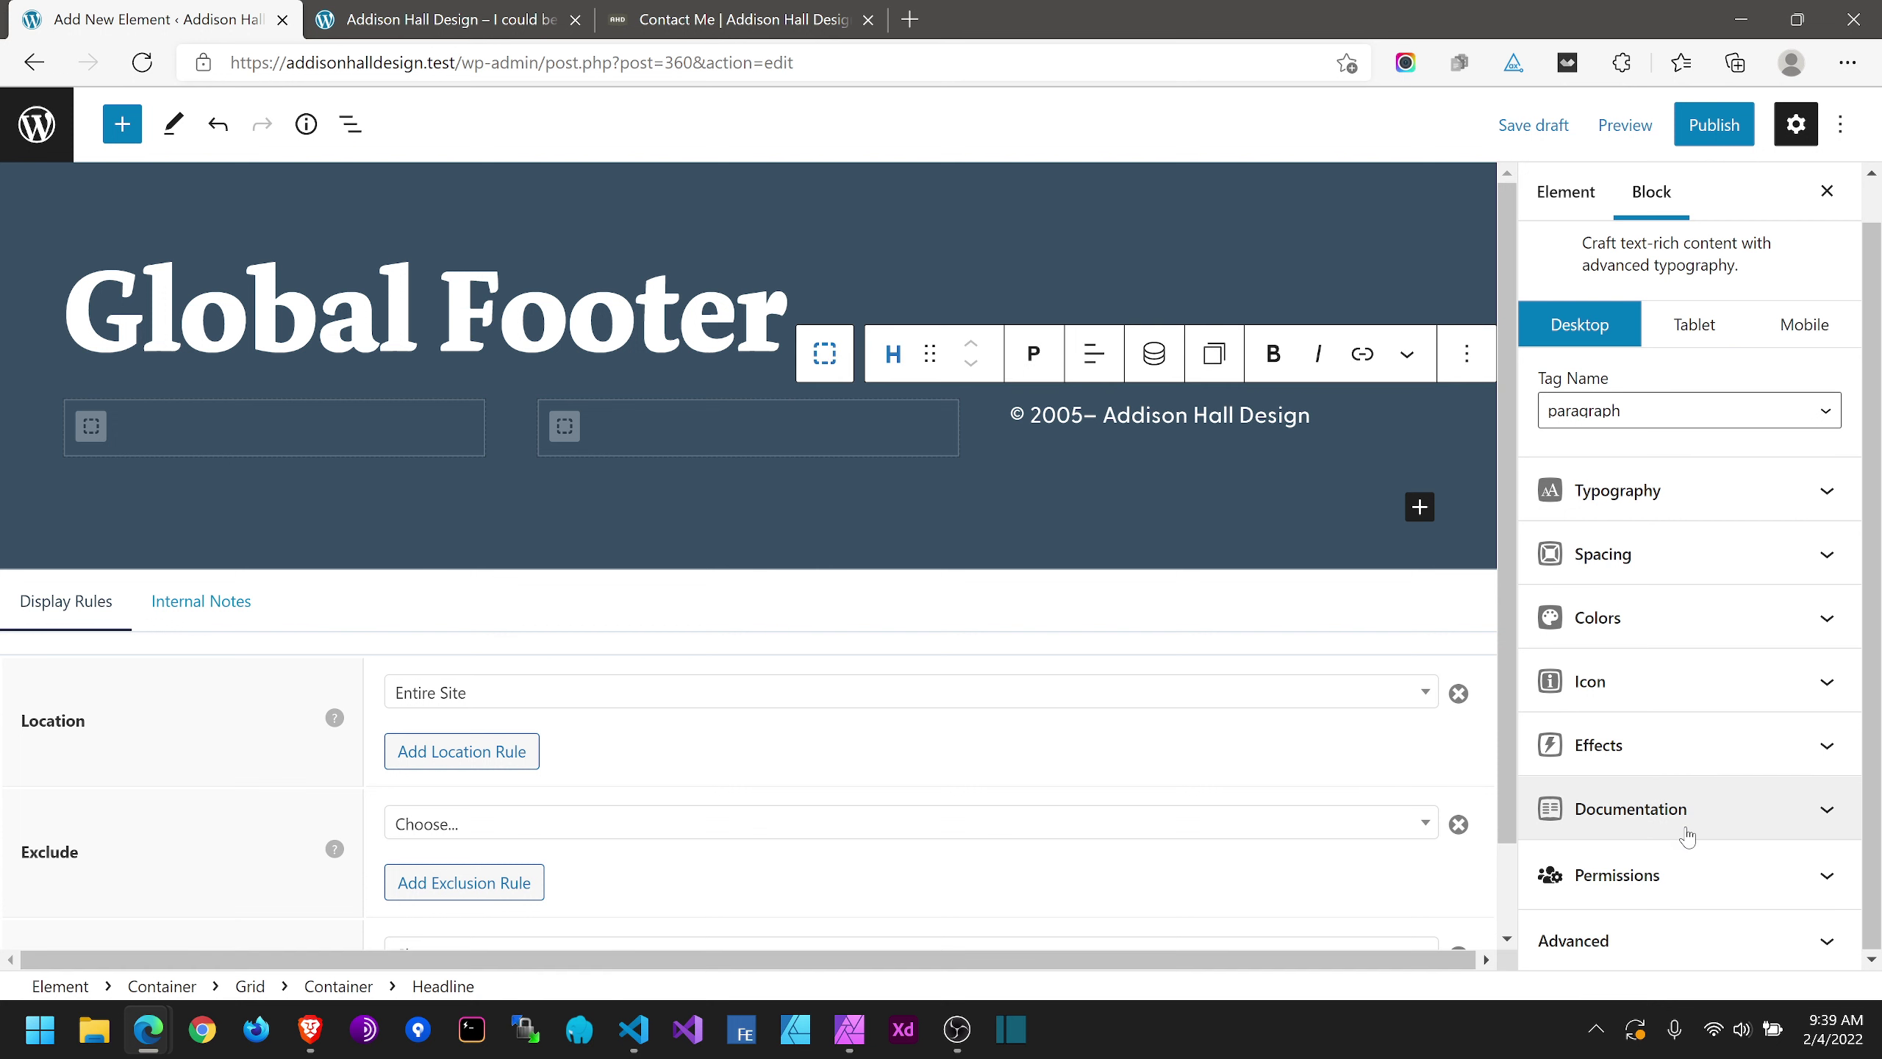
click(1648, 940)
click(1624, 879)
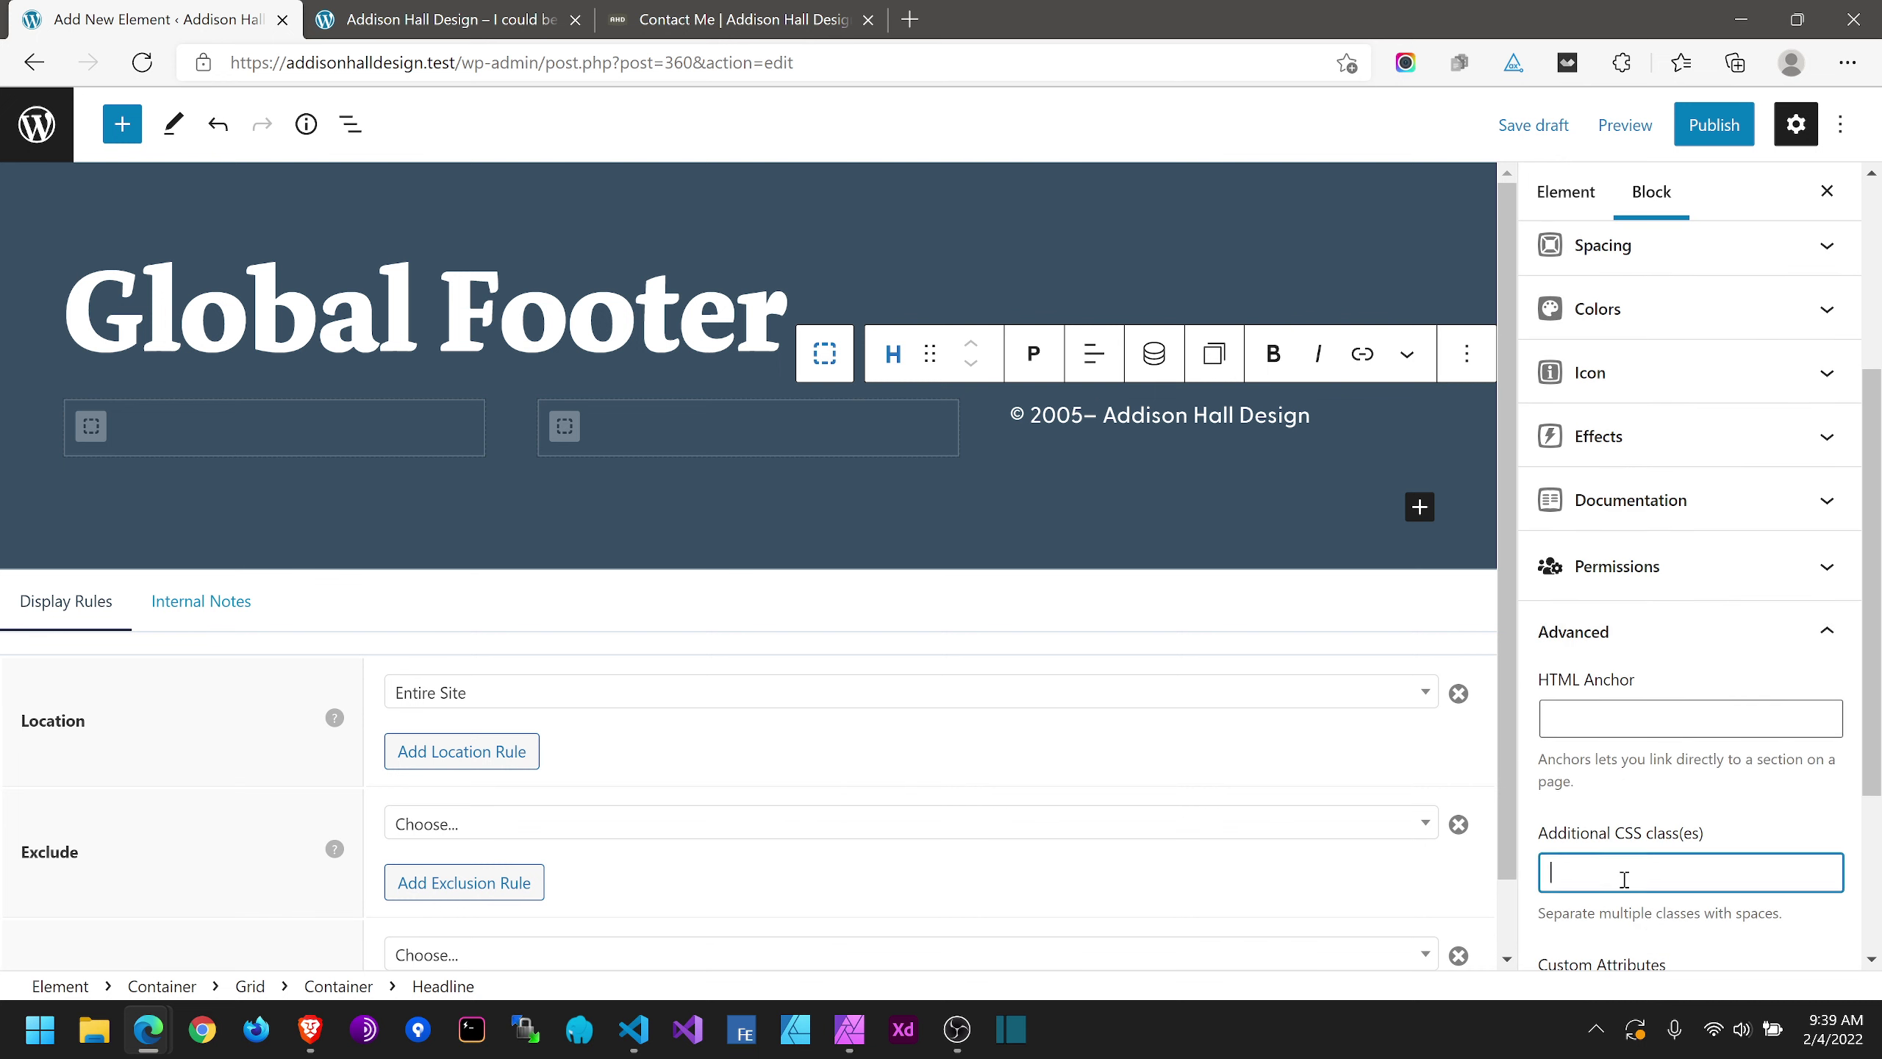
scroll(1624, 879, down, 4)
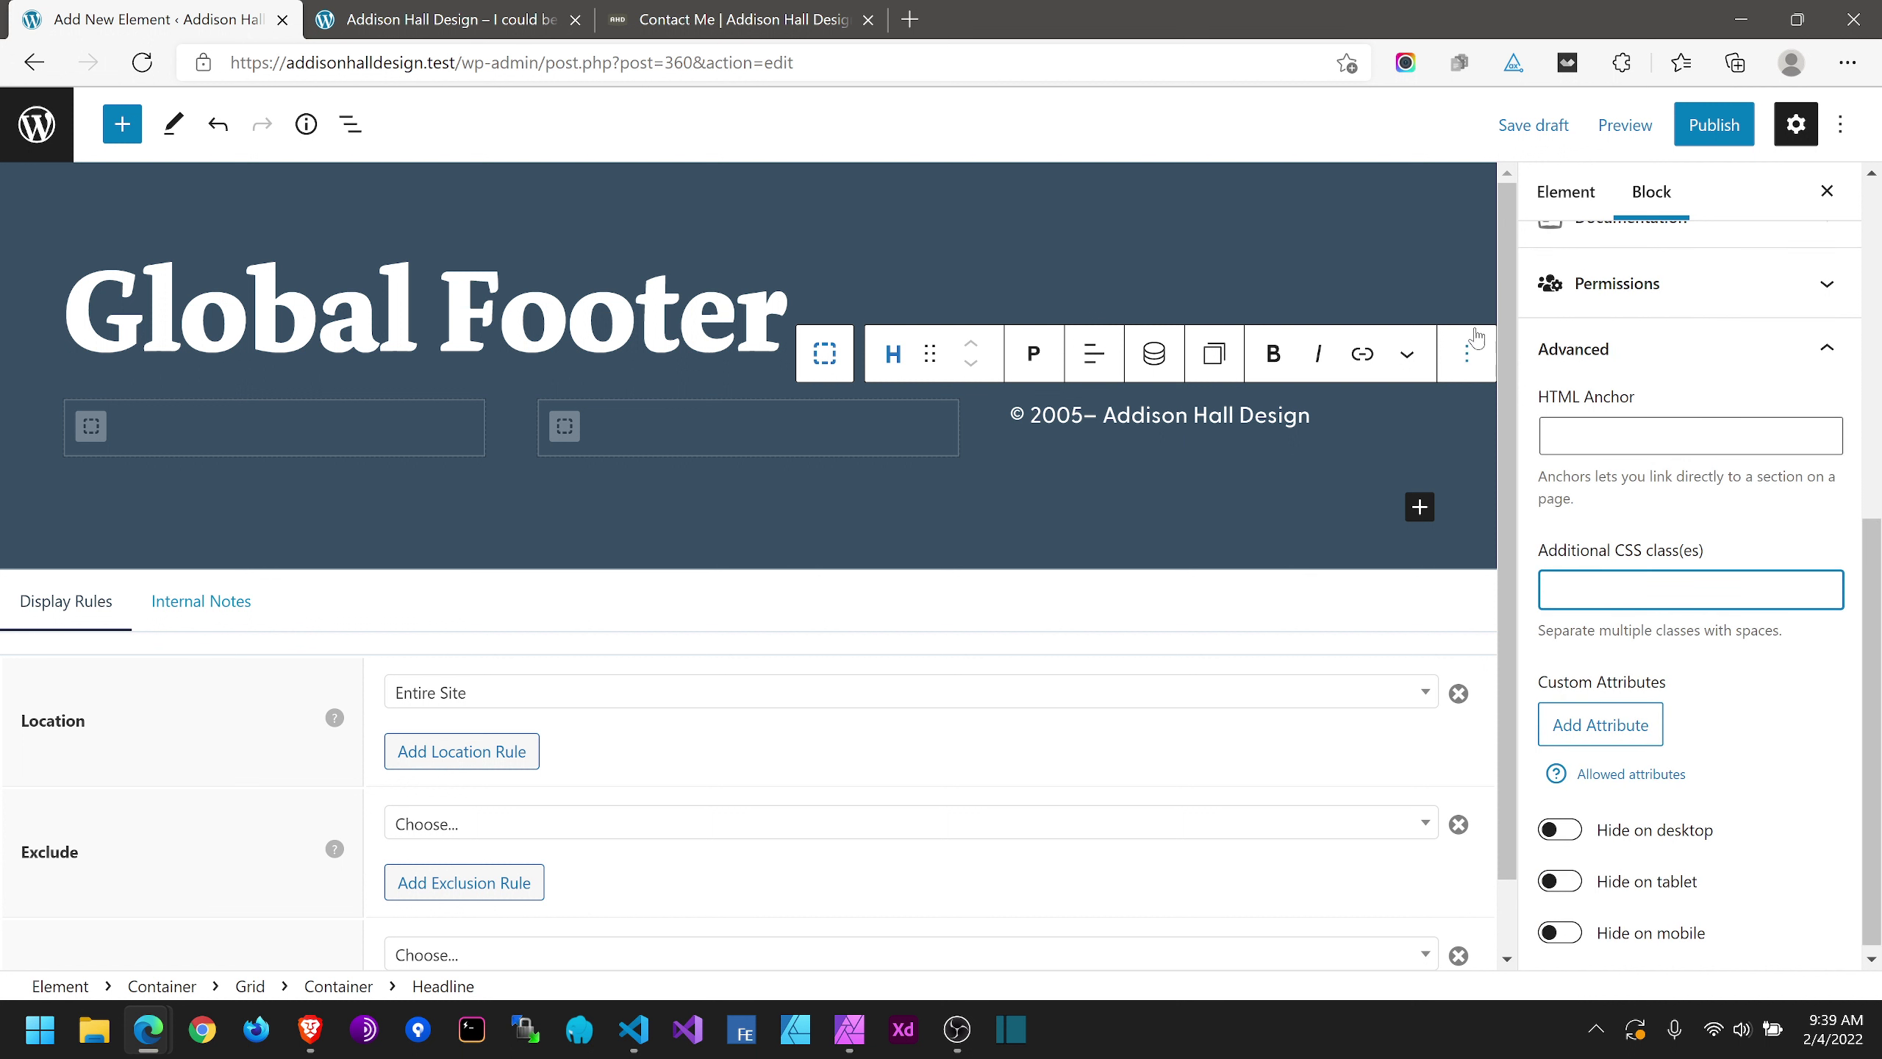
click(1559, 197)
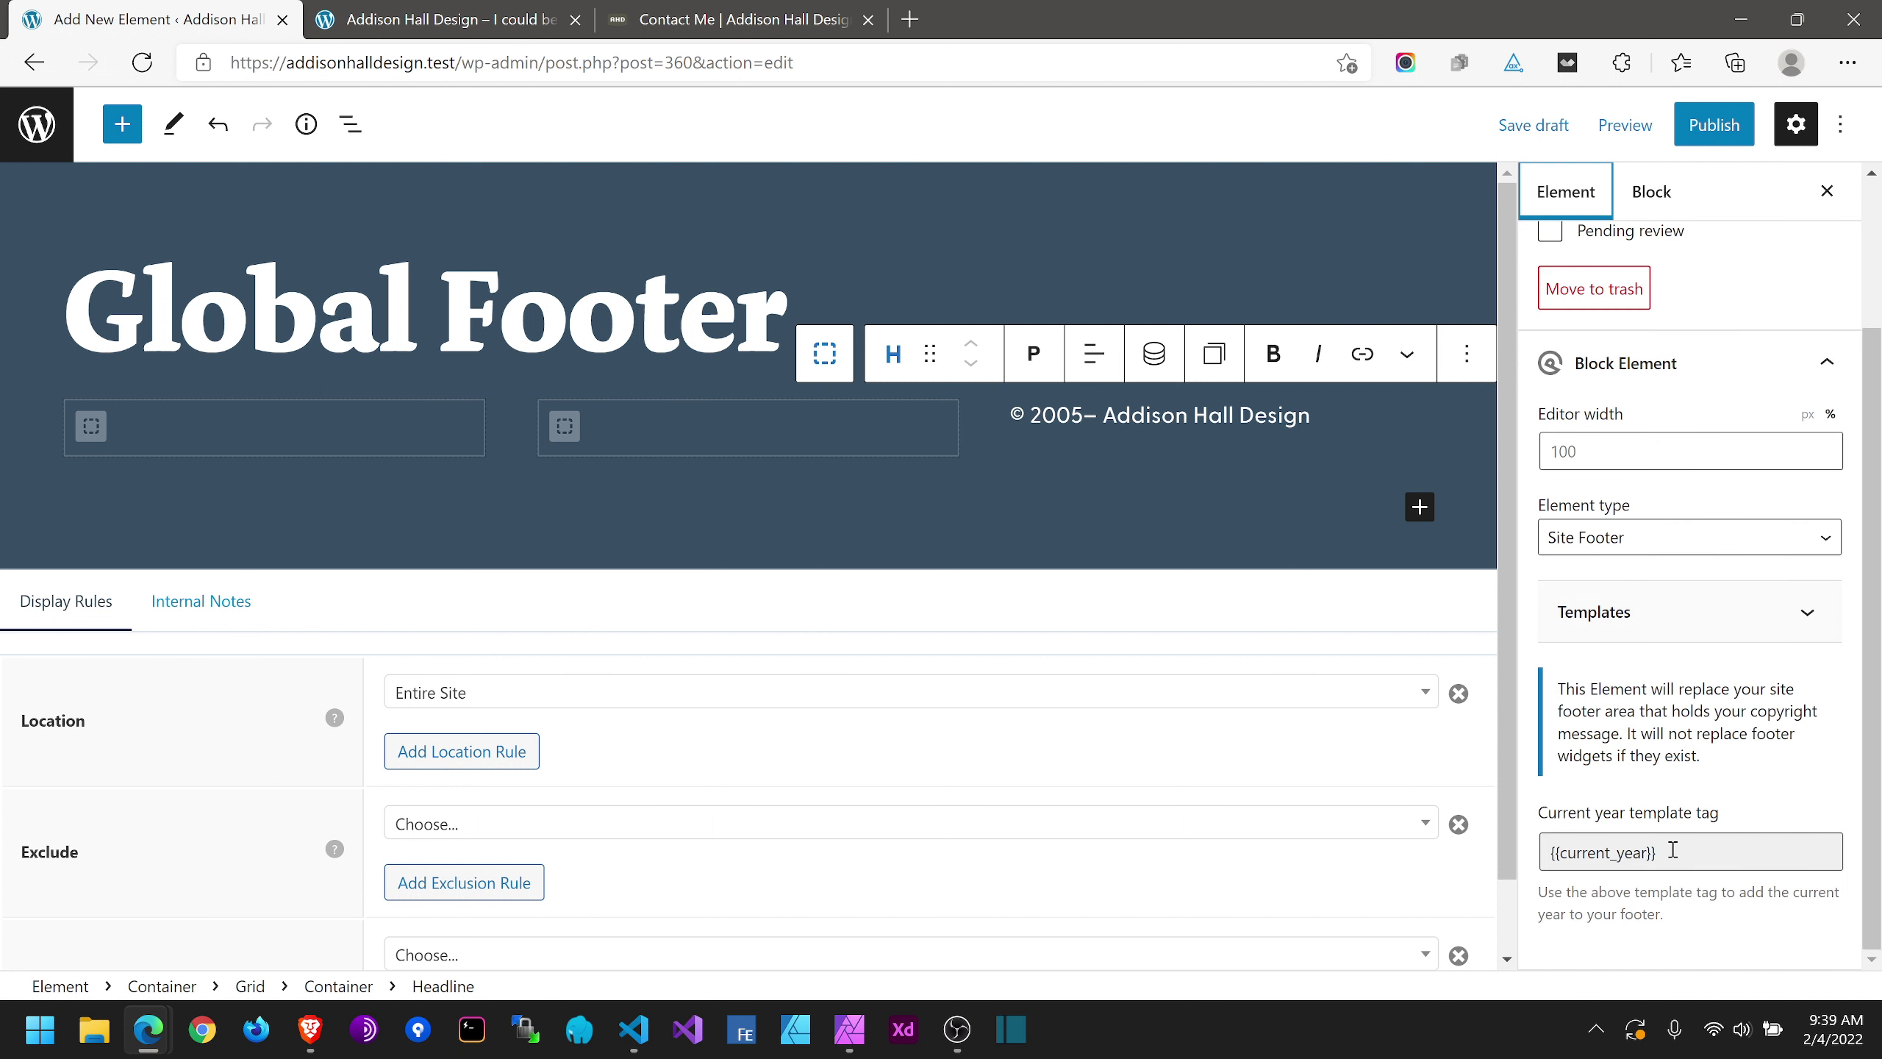
click(1095, 414)
text({{current_y)
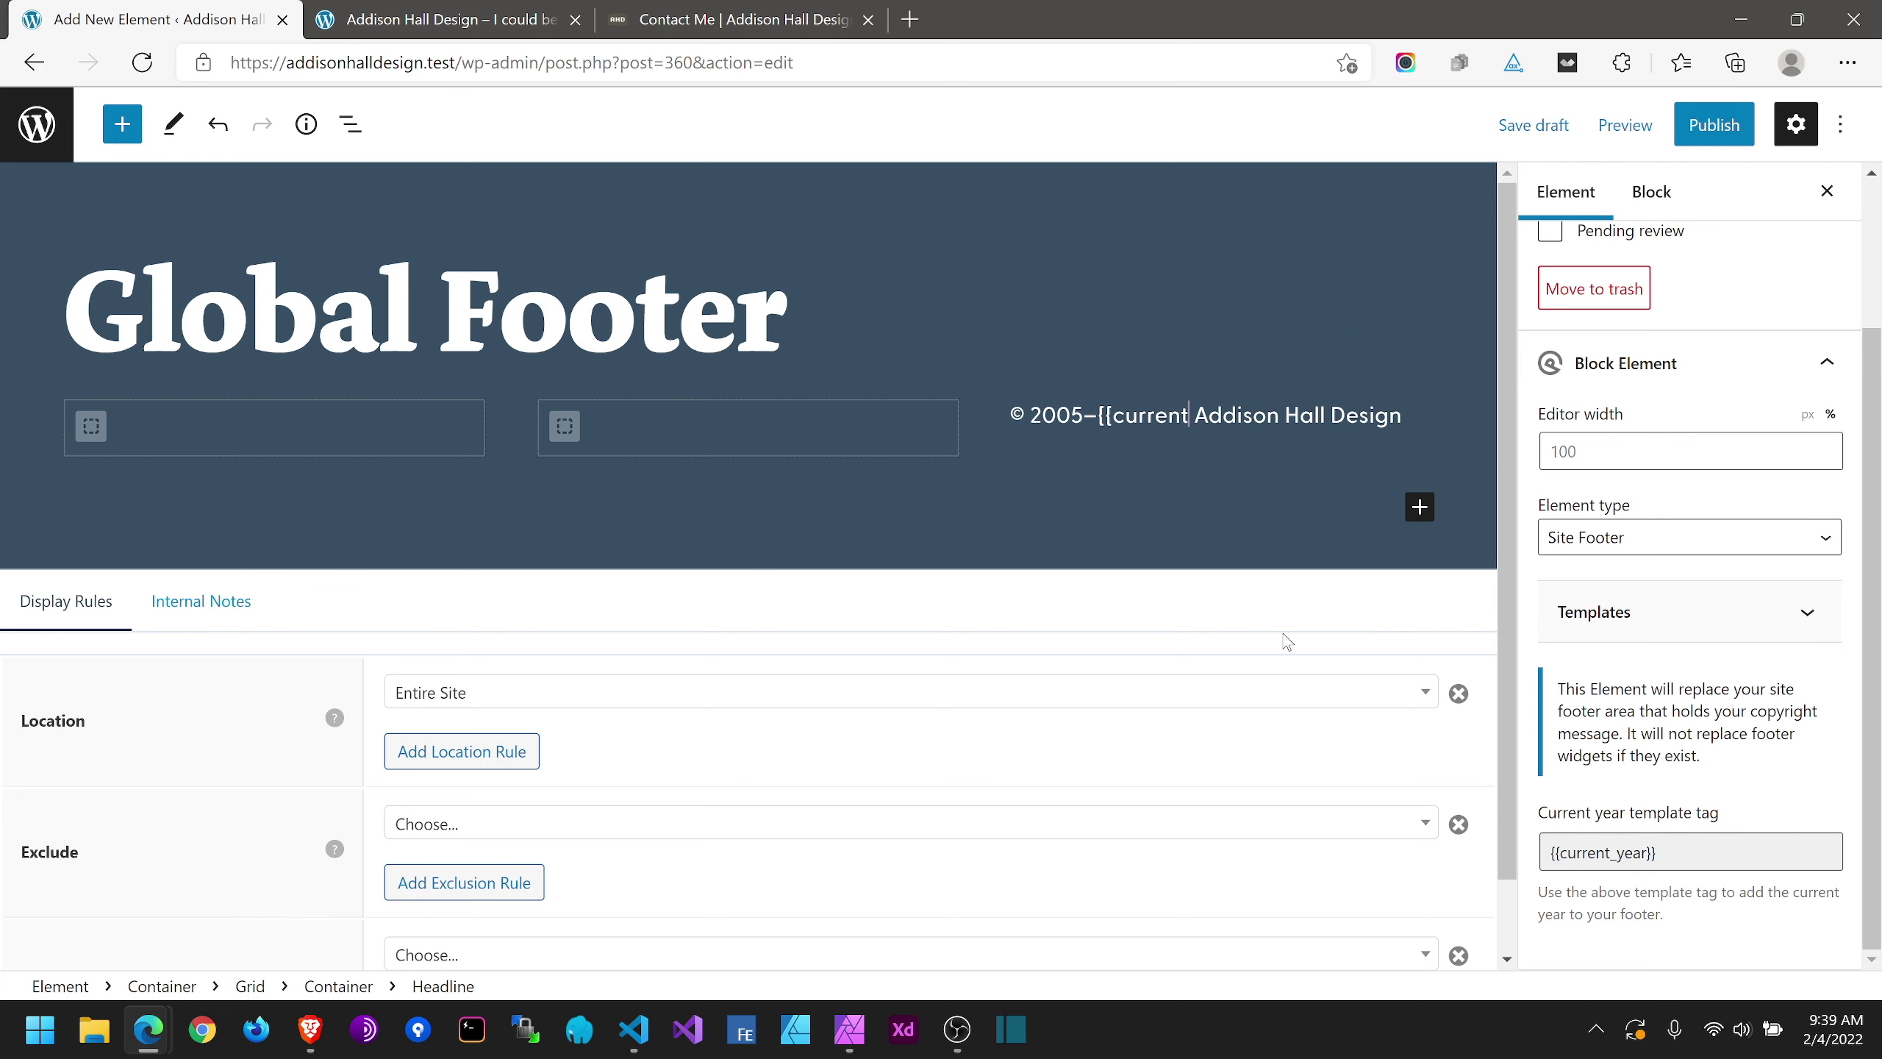
text(ear)
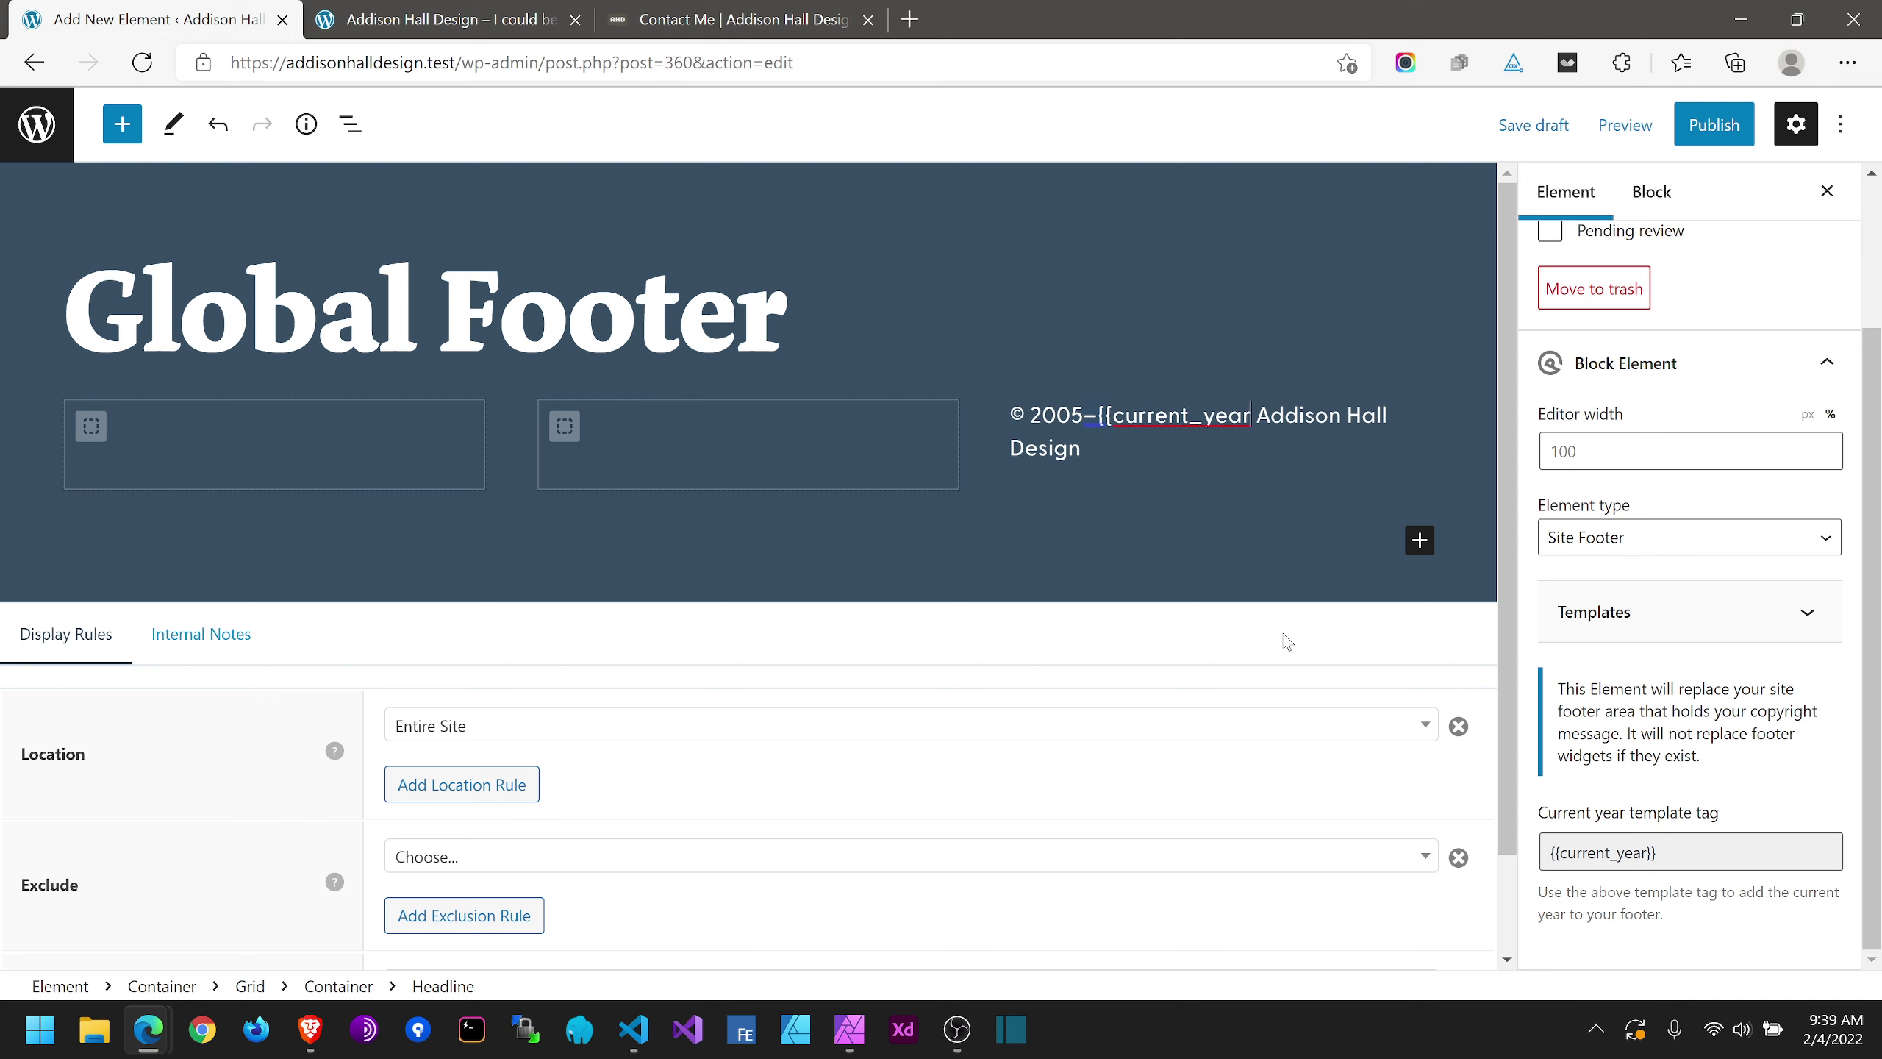
text(}})
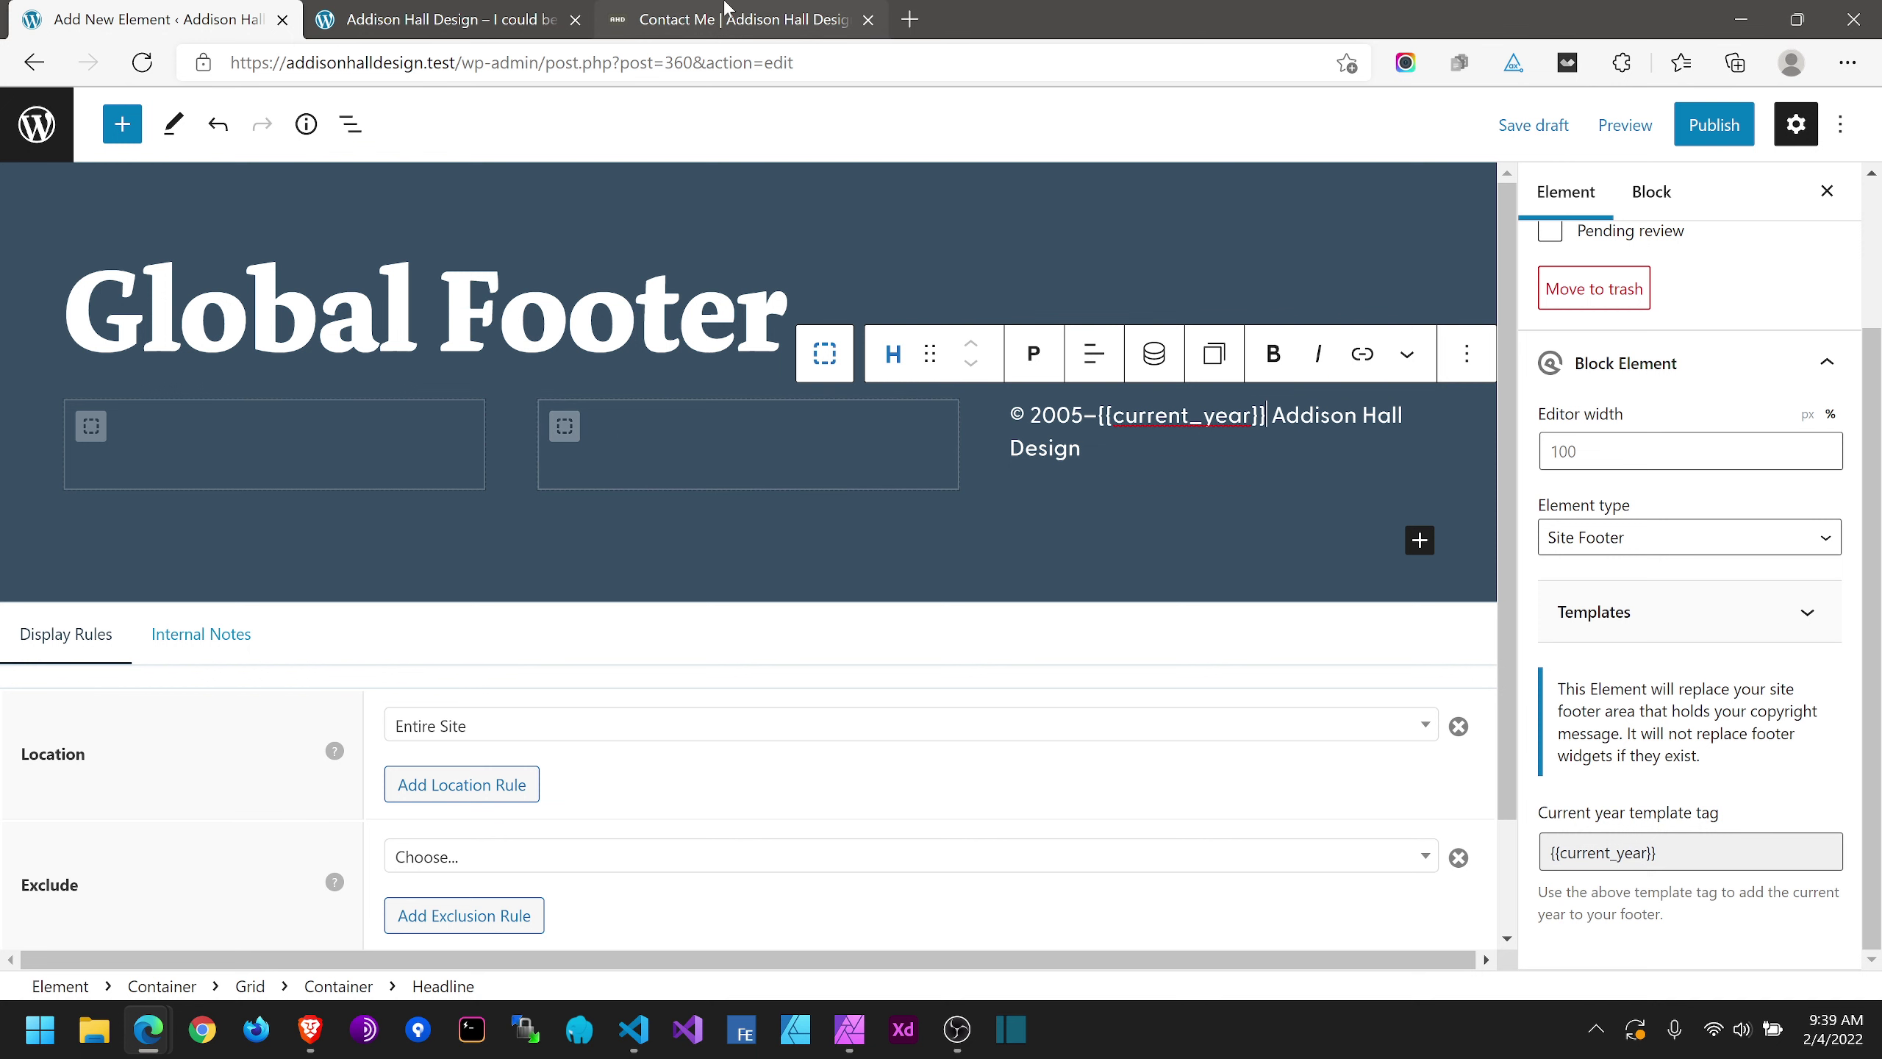
Step: Copy the footer's "proud type nerd" sentence, ending at Mississippi, from the old live Contact page and return to the Global Footer editor
click(733, 20)
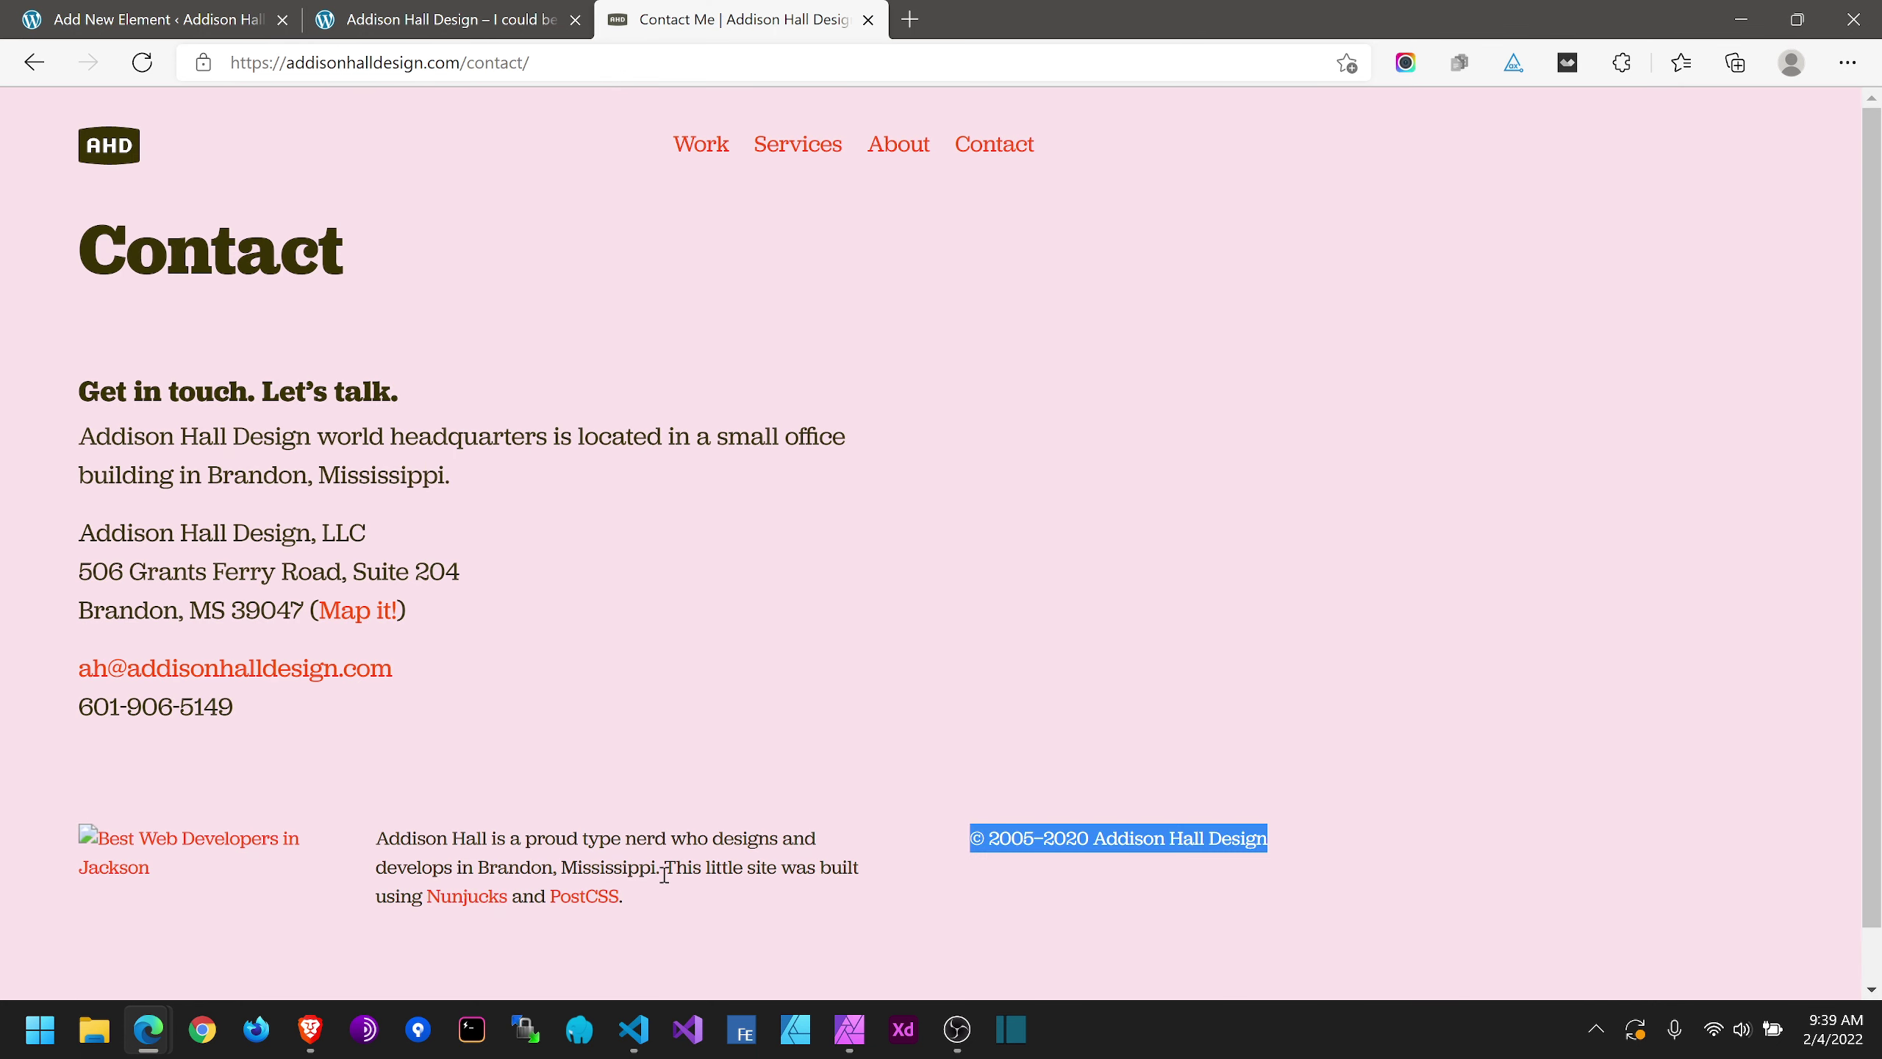
drag(665, 873, 380, 845)
key(ctrl+c)
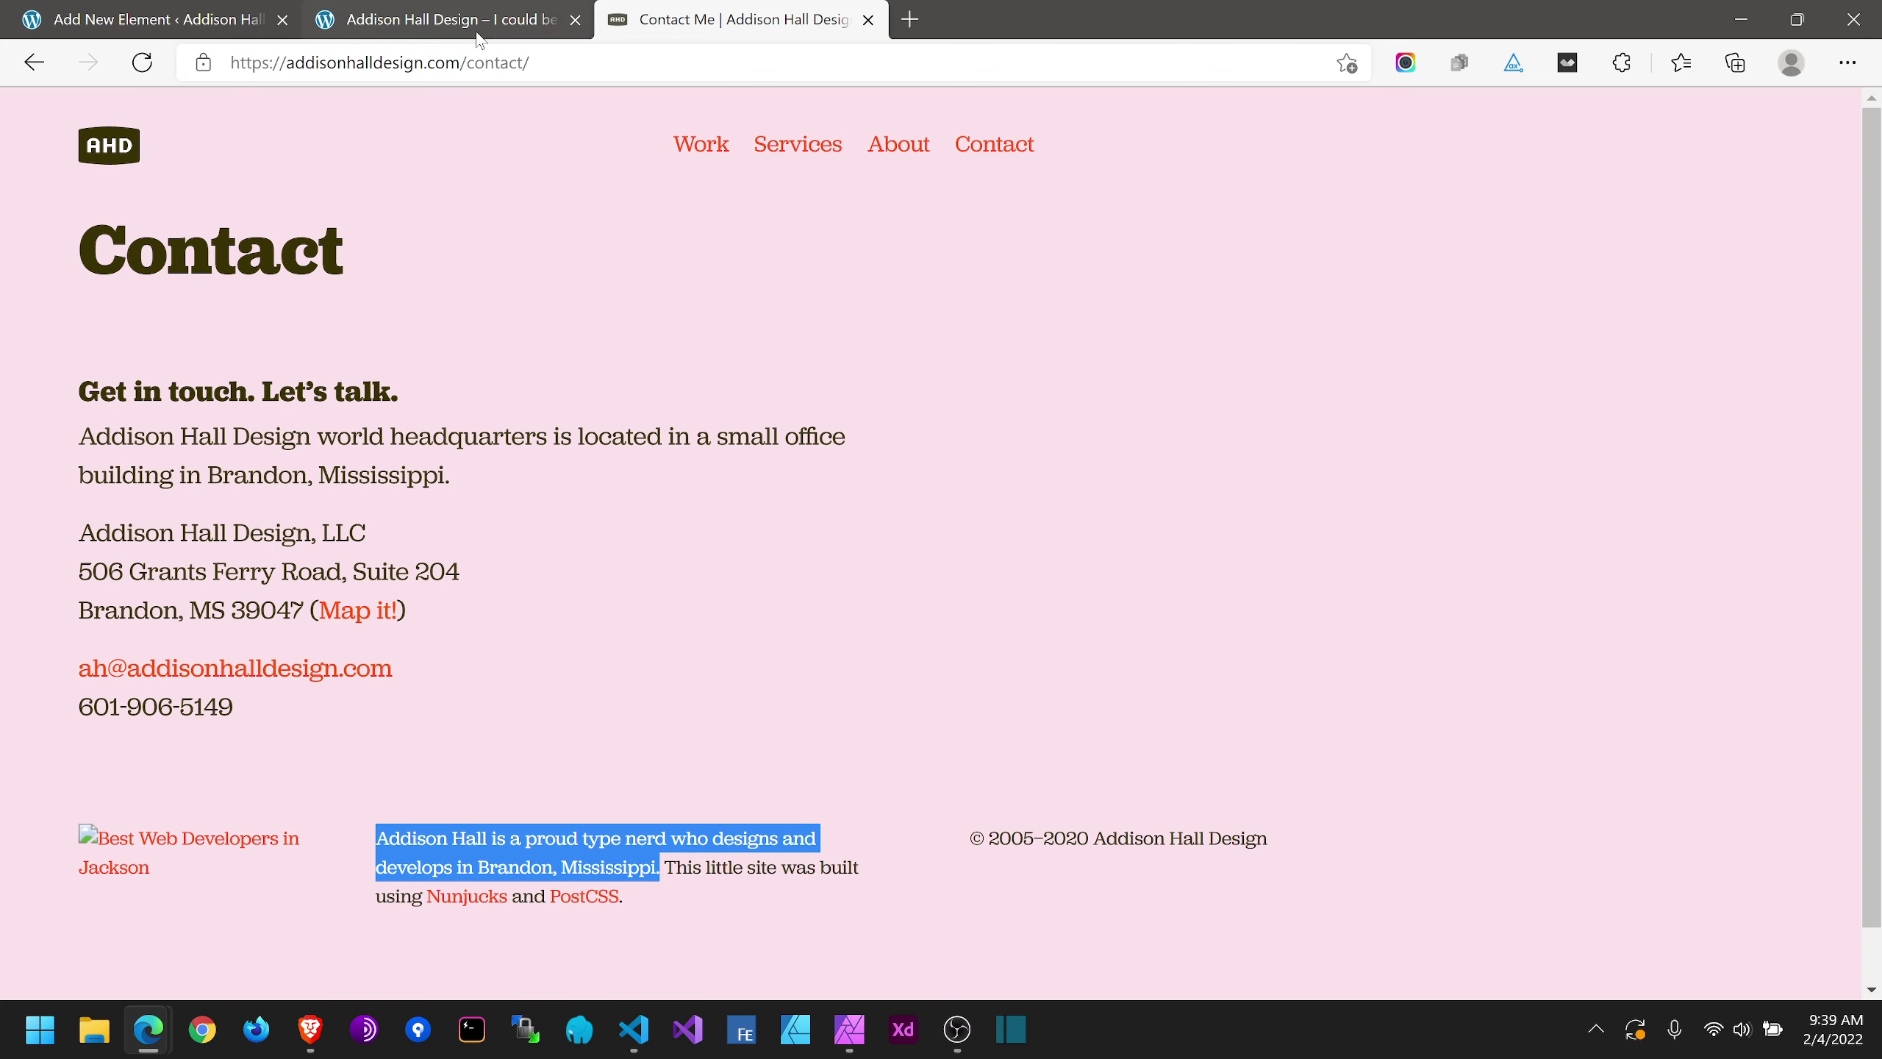
click(453, 16)
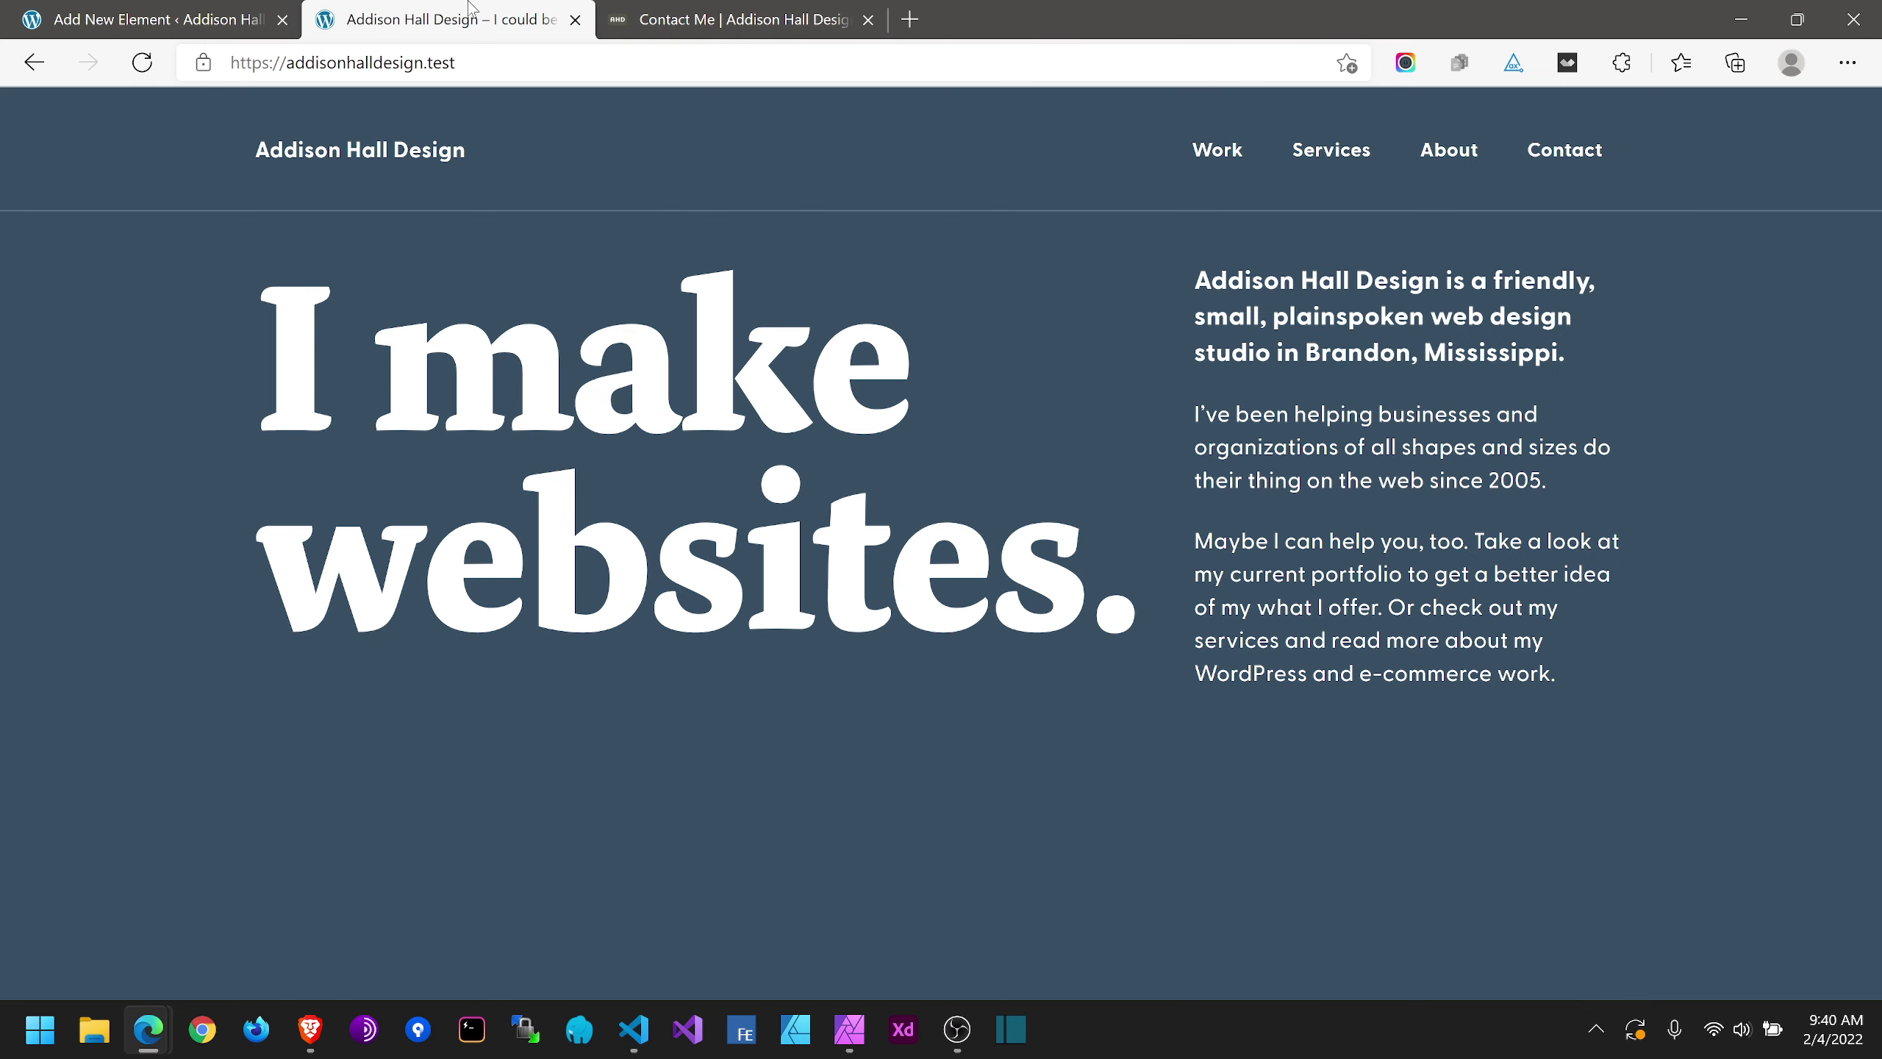
click(80, 7)
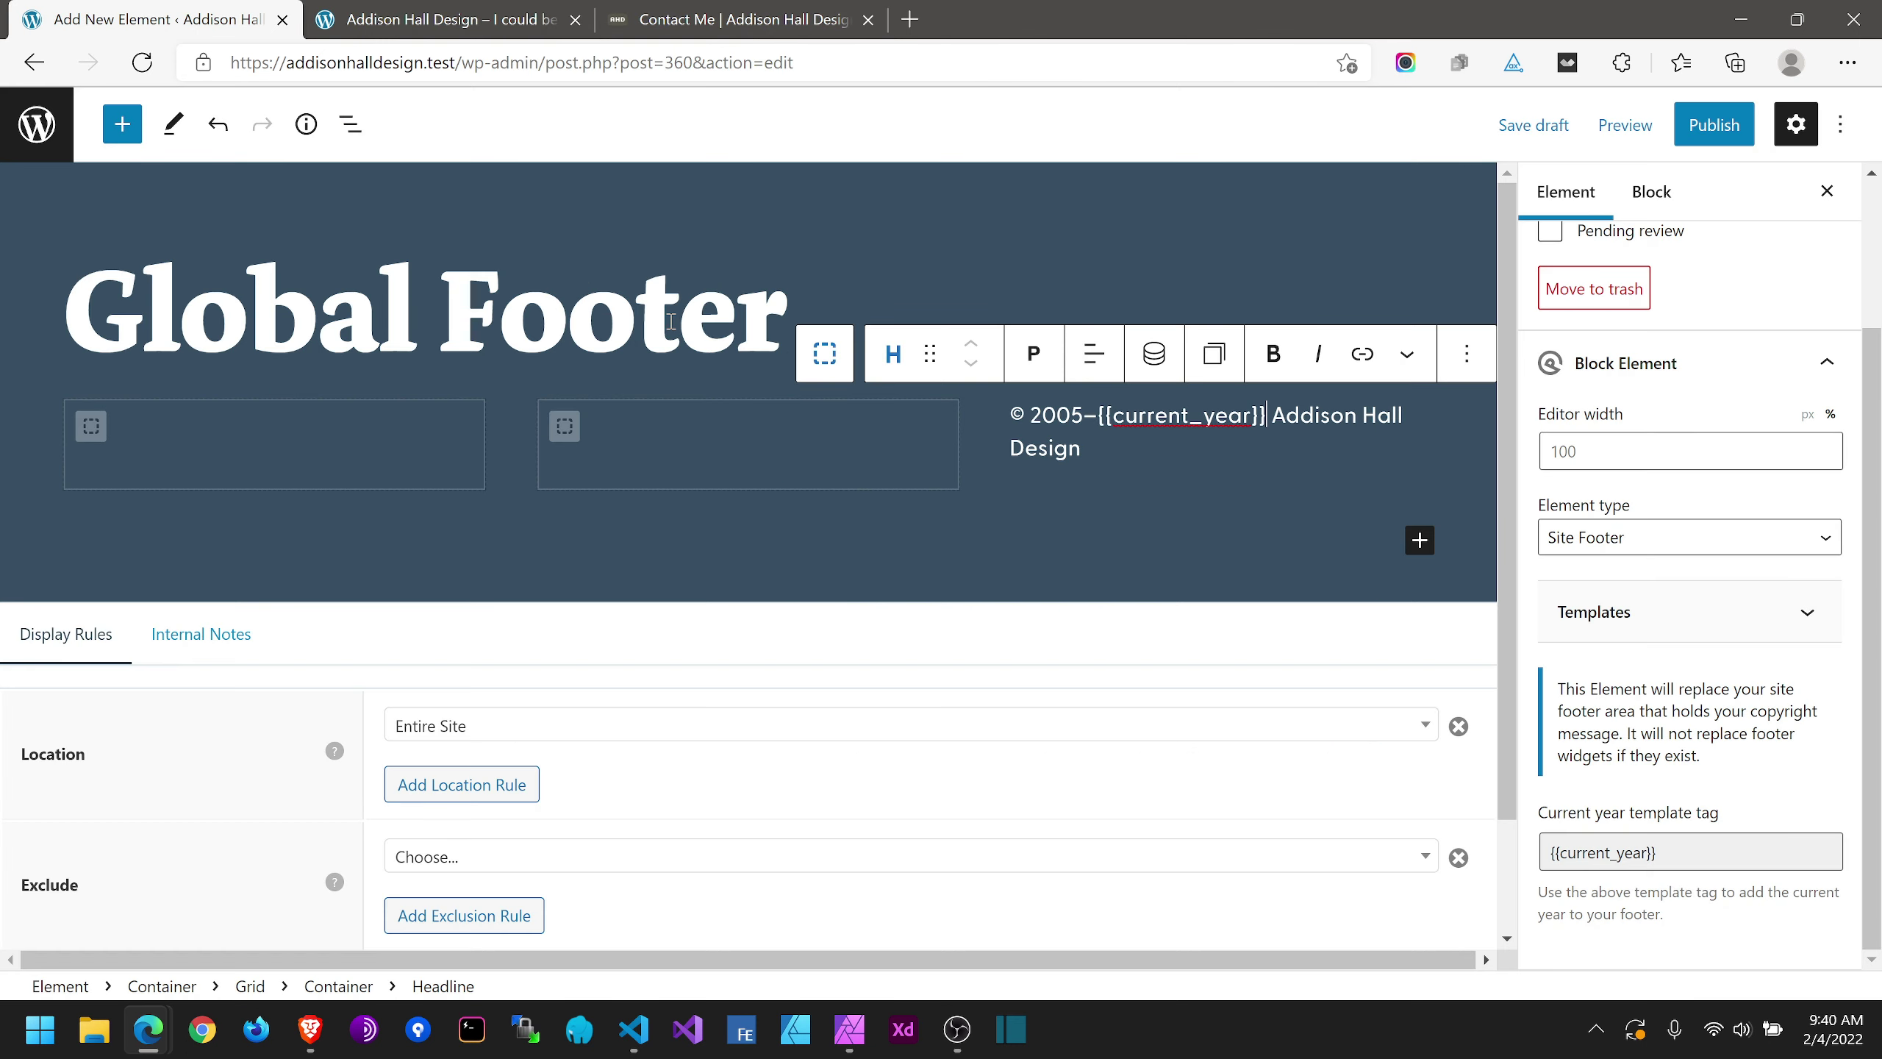
Step: Add a Headline block with the paragraph tag in the grid's middle column and paste the copied "proud type nerd" sentence into it
click(702, 437)
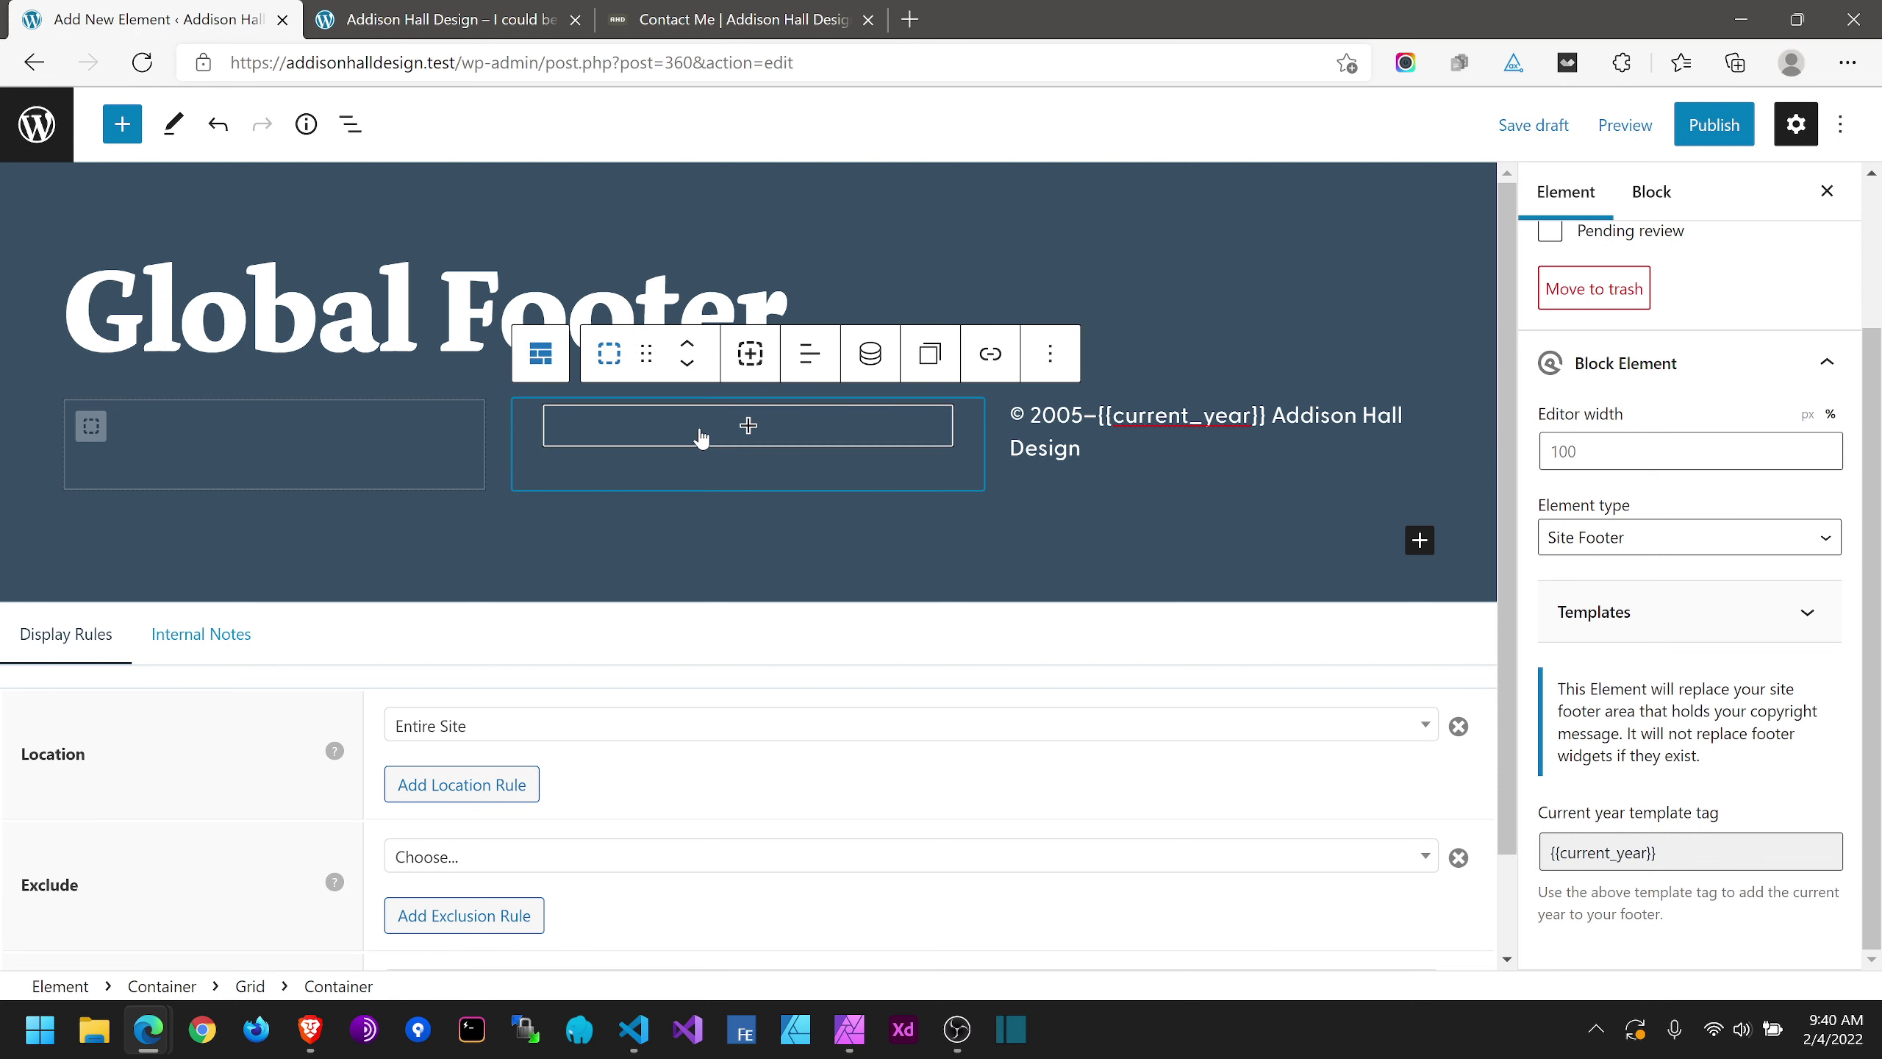
click(748, 425)
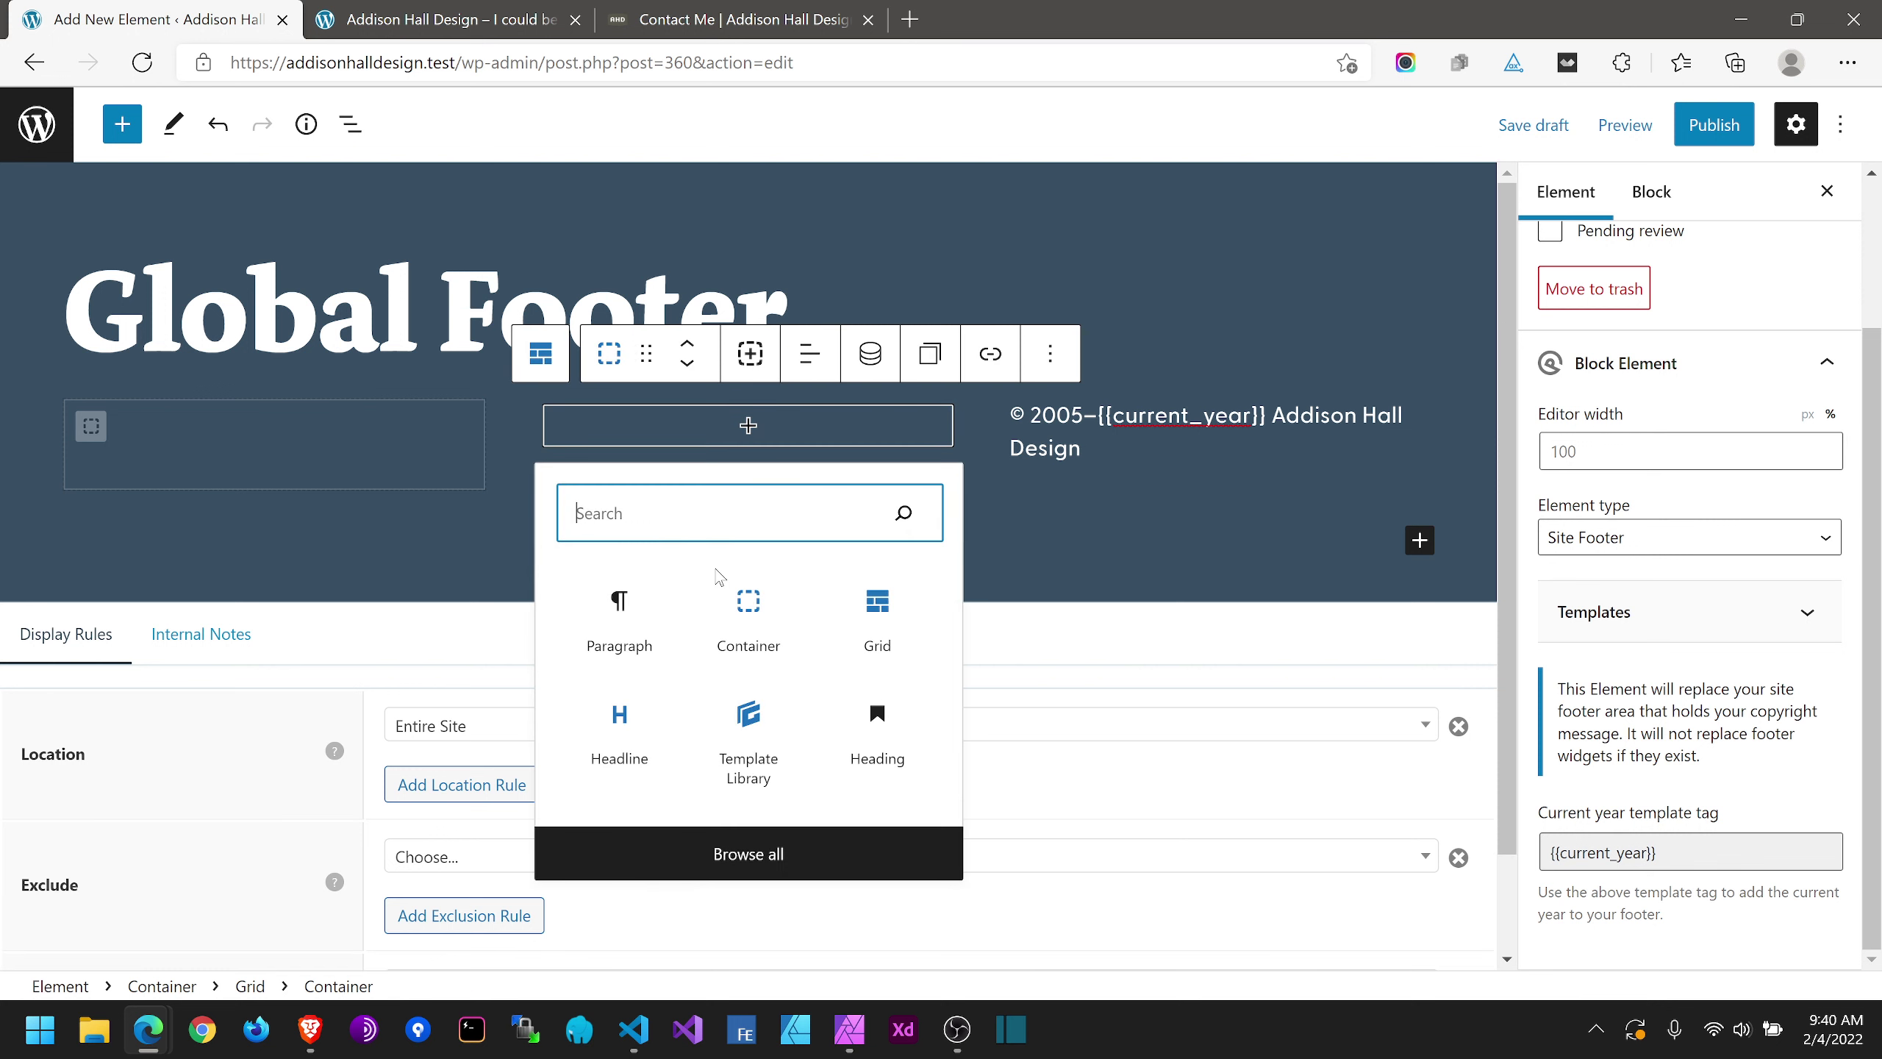
click(650, 723)
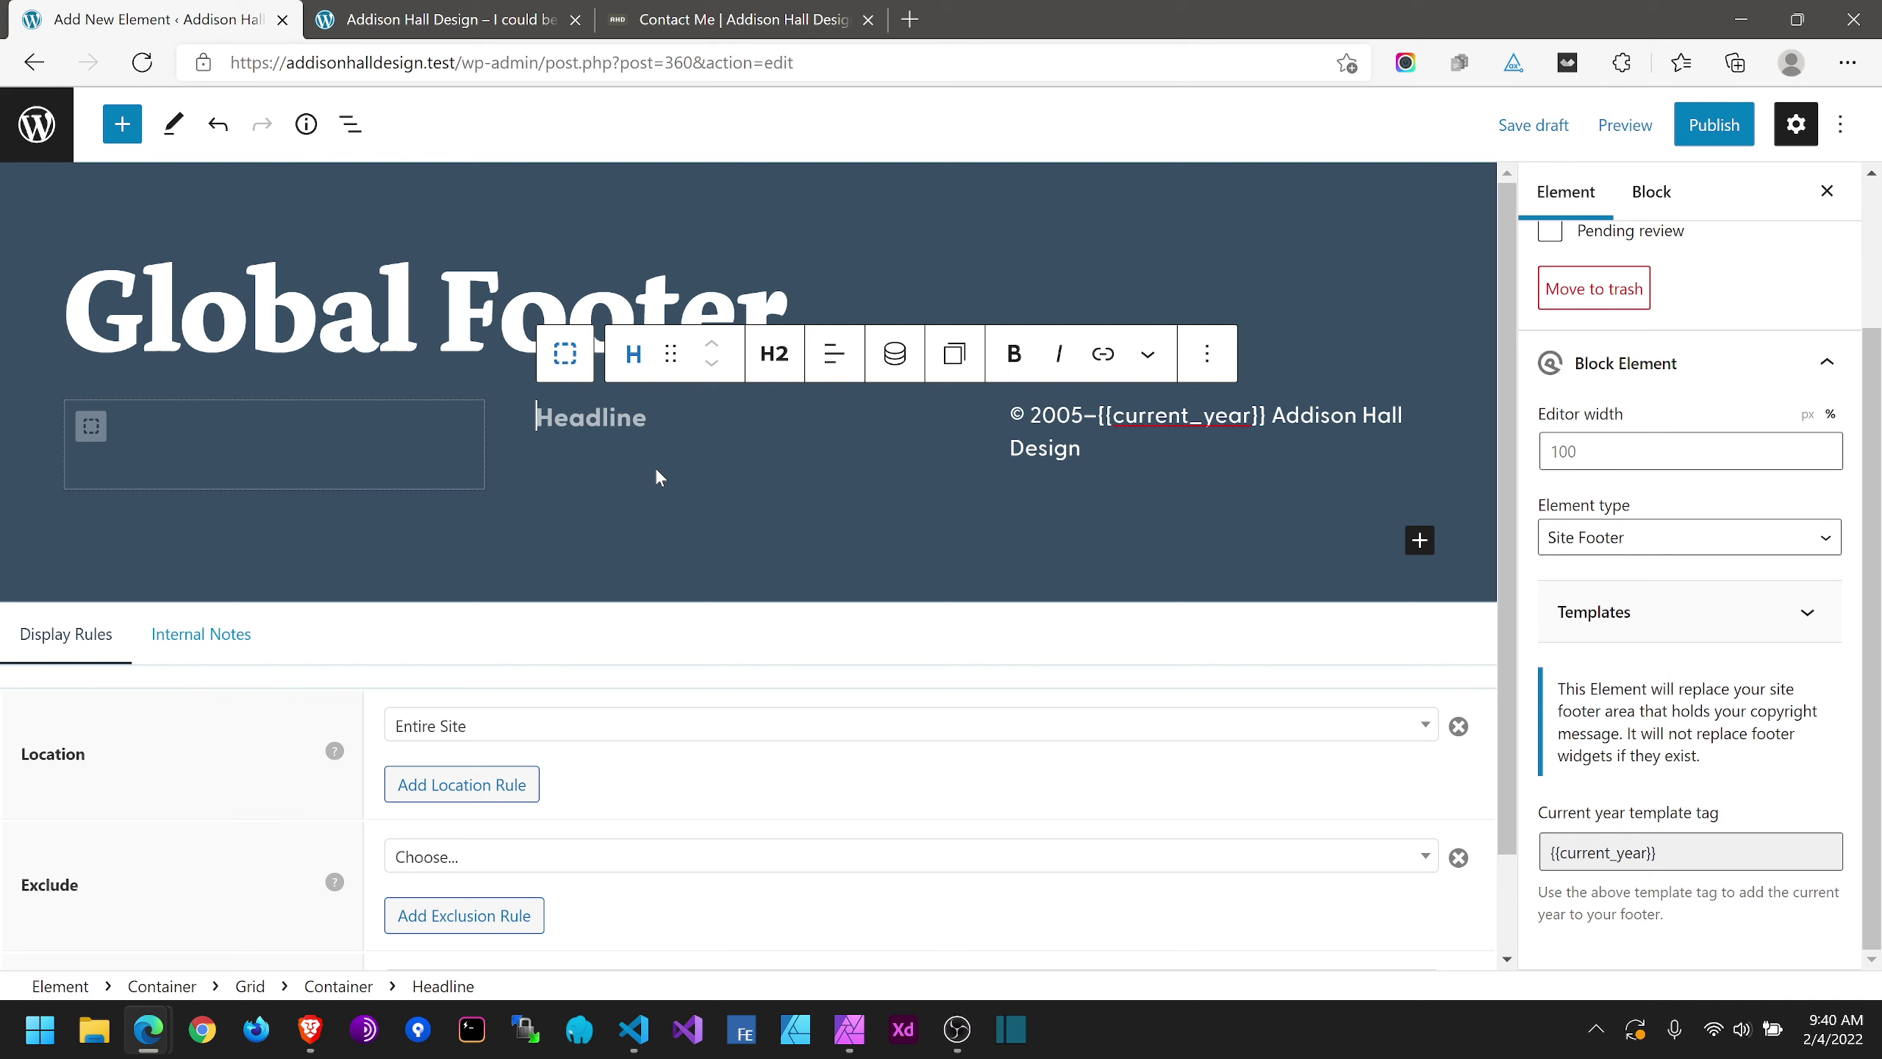
click(773, 353)
click(818, 694)
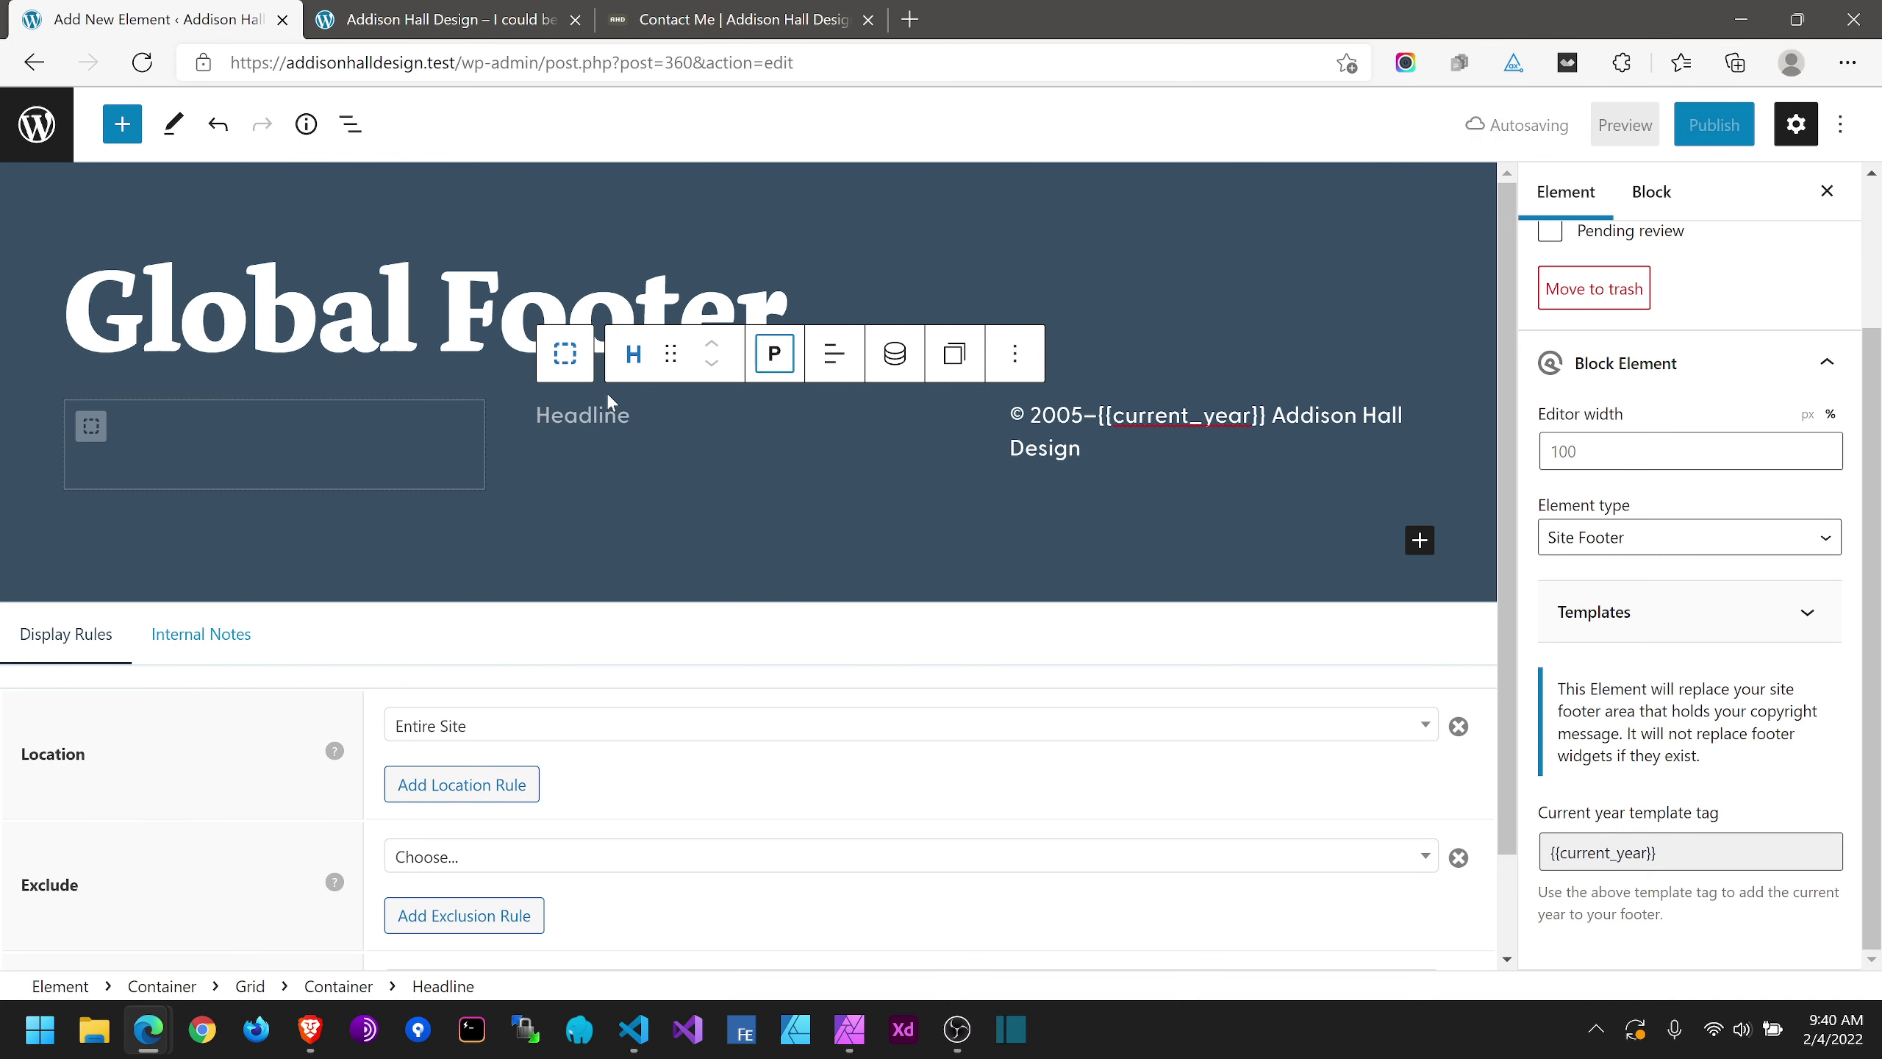
click(606, 416)
key(ctrl+v)
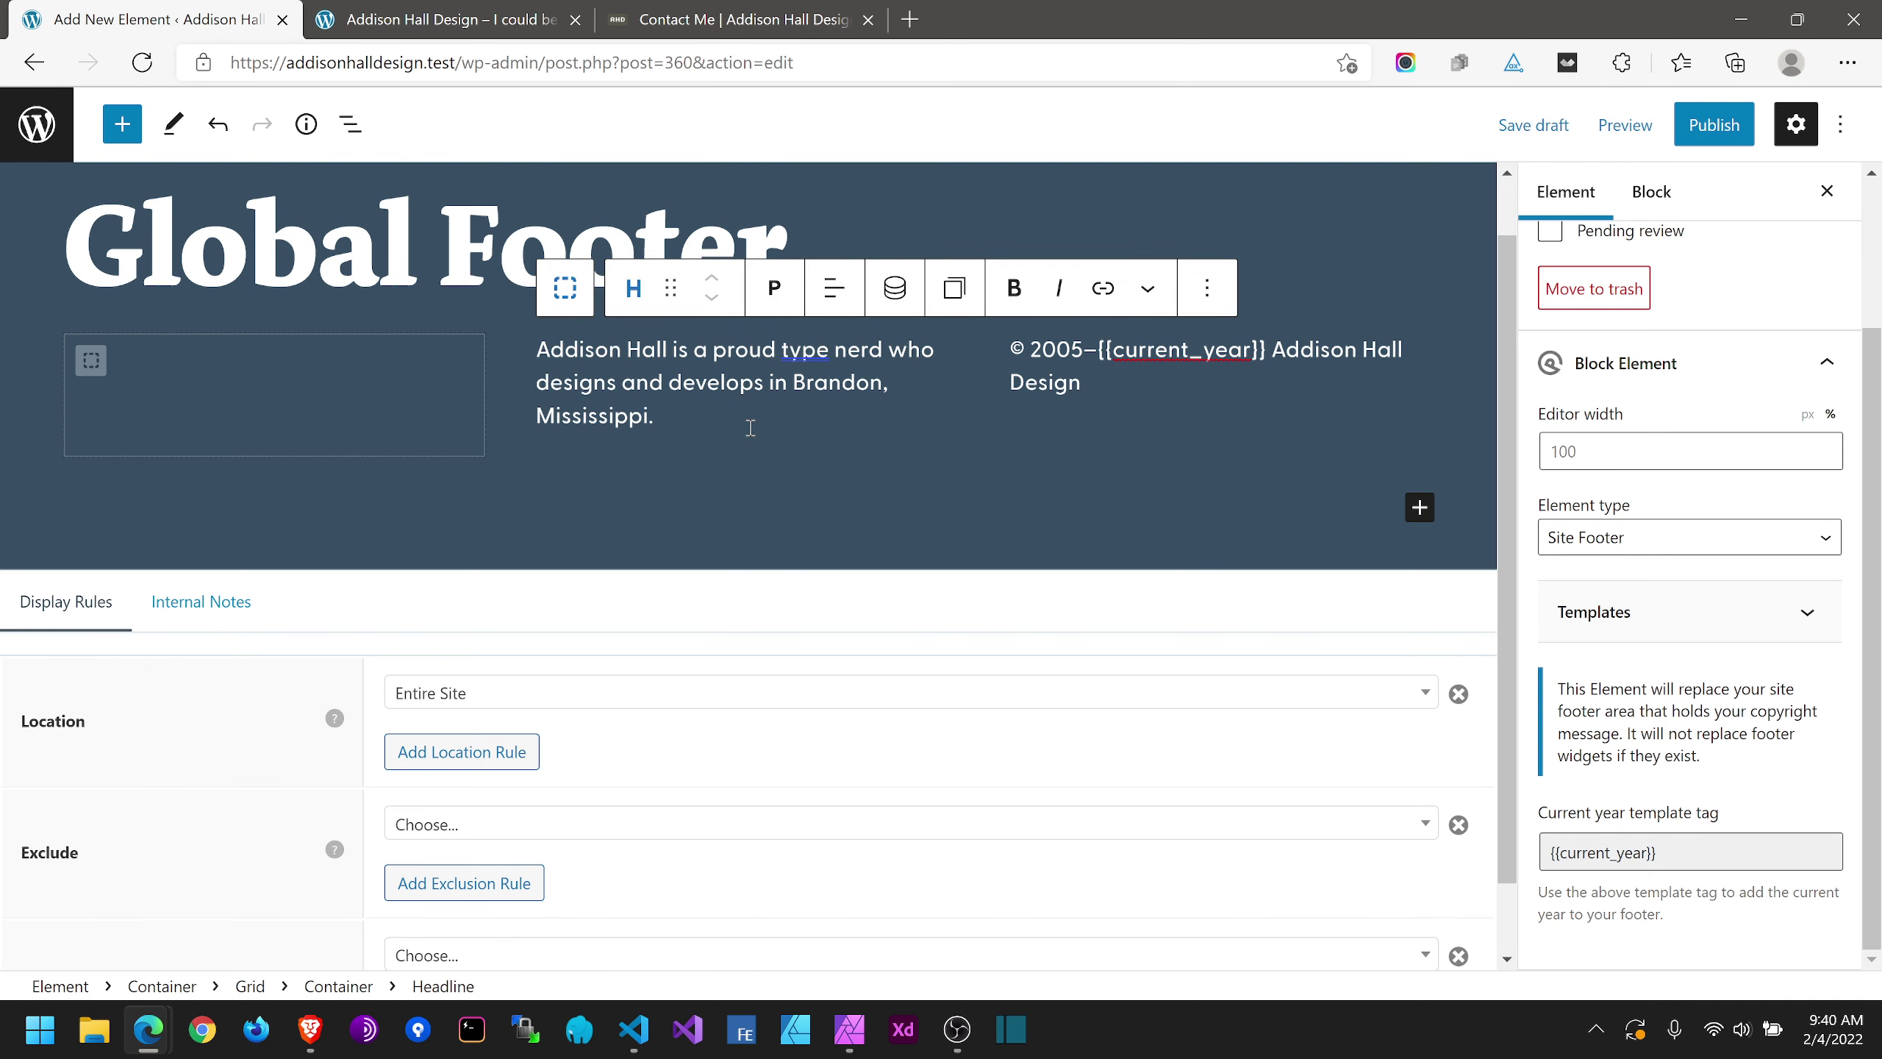
Step: Add the word "websites" after "develops" in the footer's middle-column sentence
click(762, 385)
text(websi )
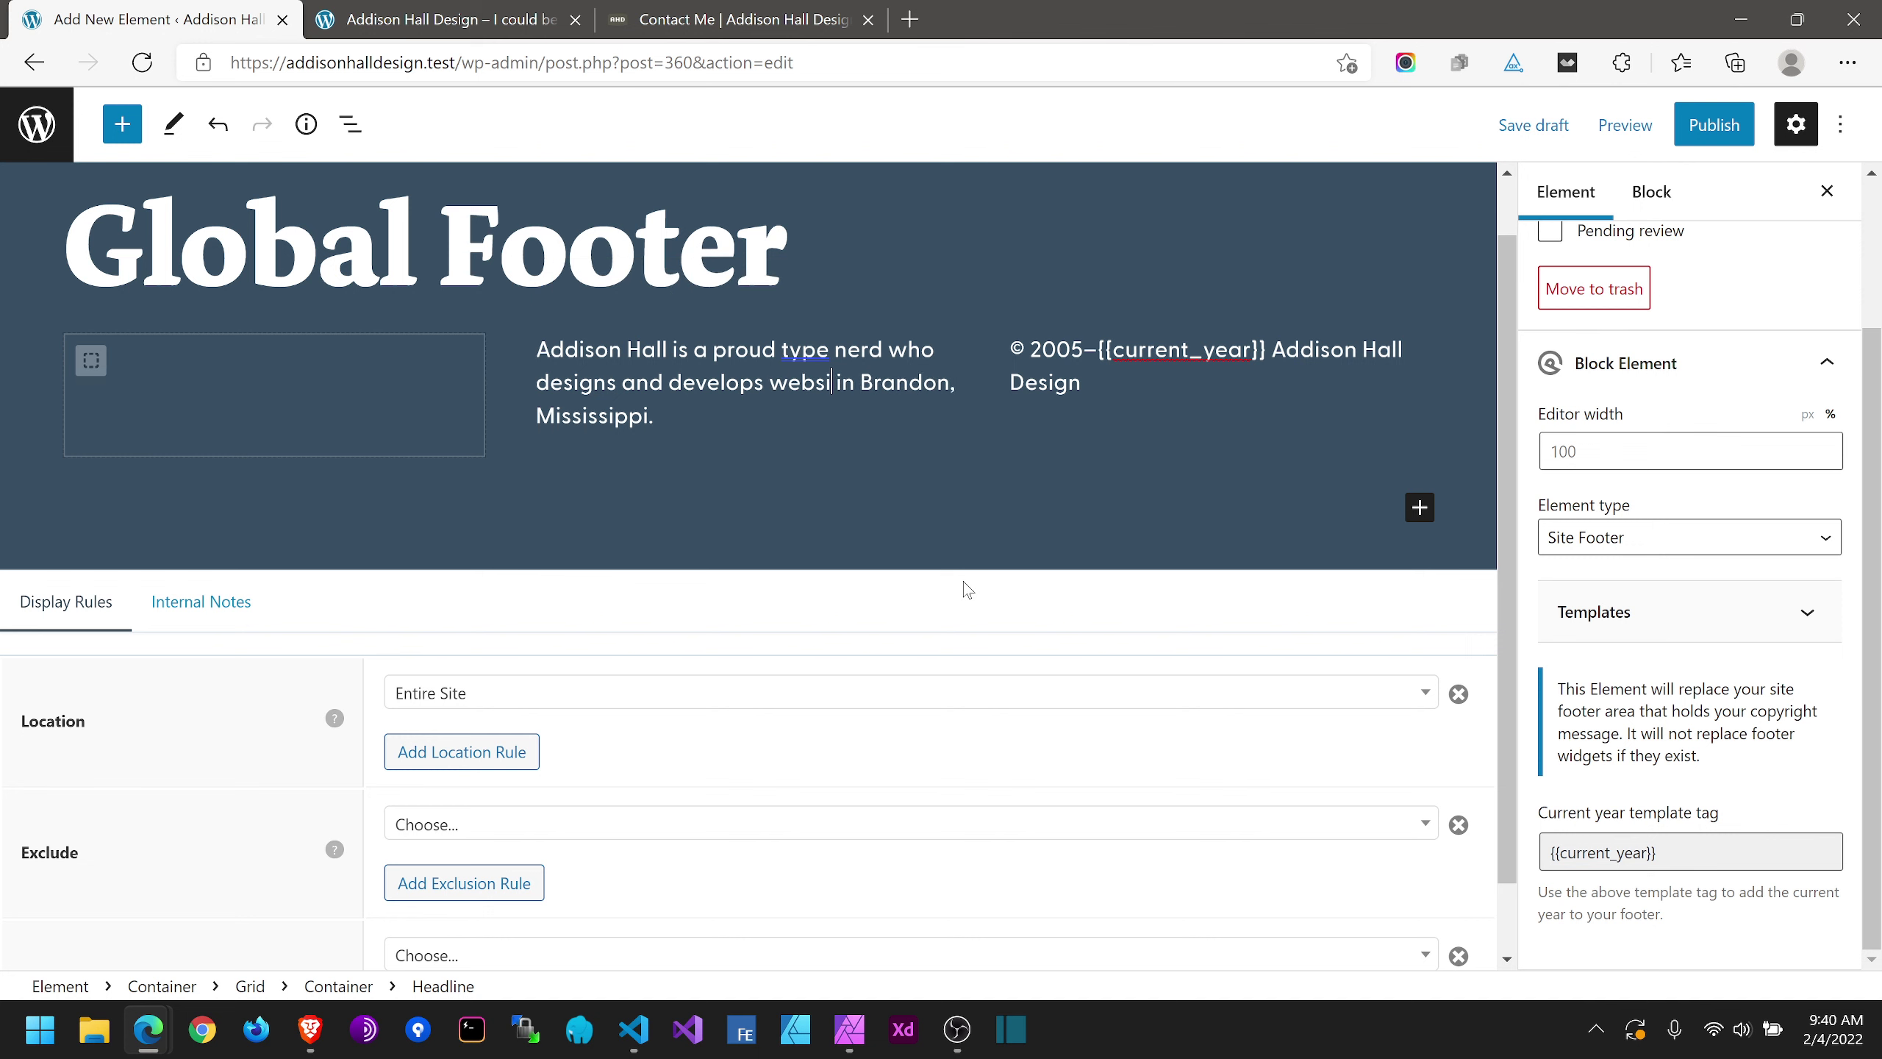
text(tes)
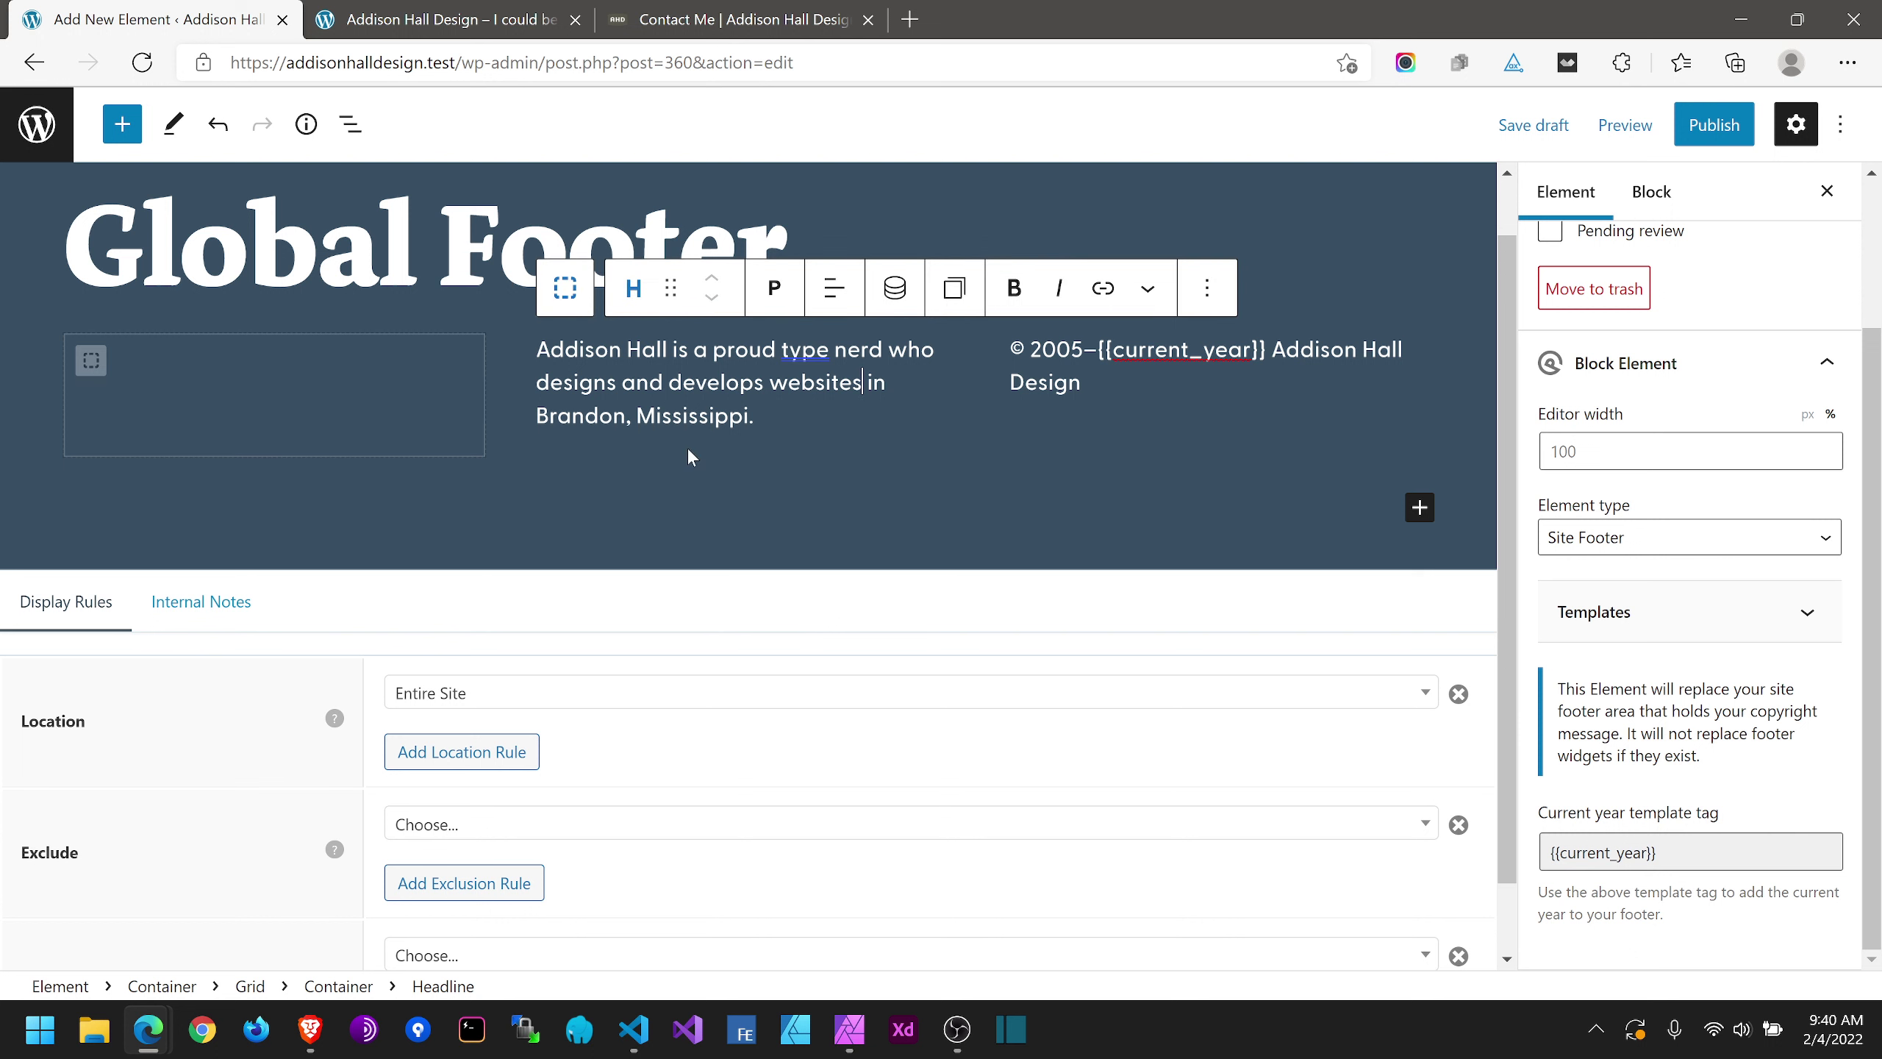
drag(763, 417, 565, 381)
click(779, 421)
Step: Insert a Social Icons block in the empty first column of the footer grid
click(182, 377)
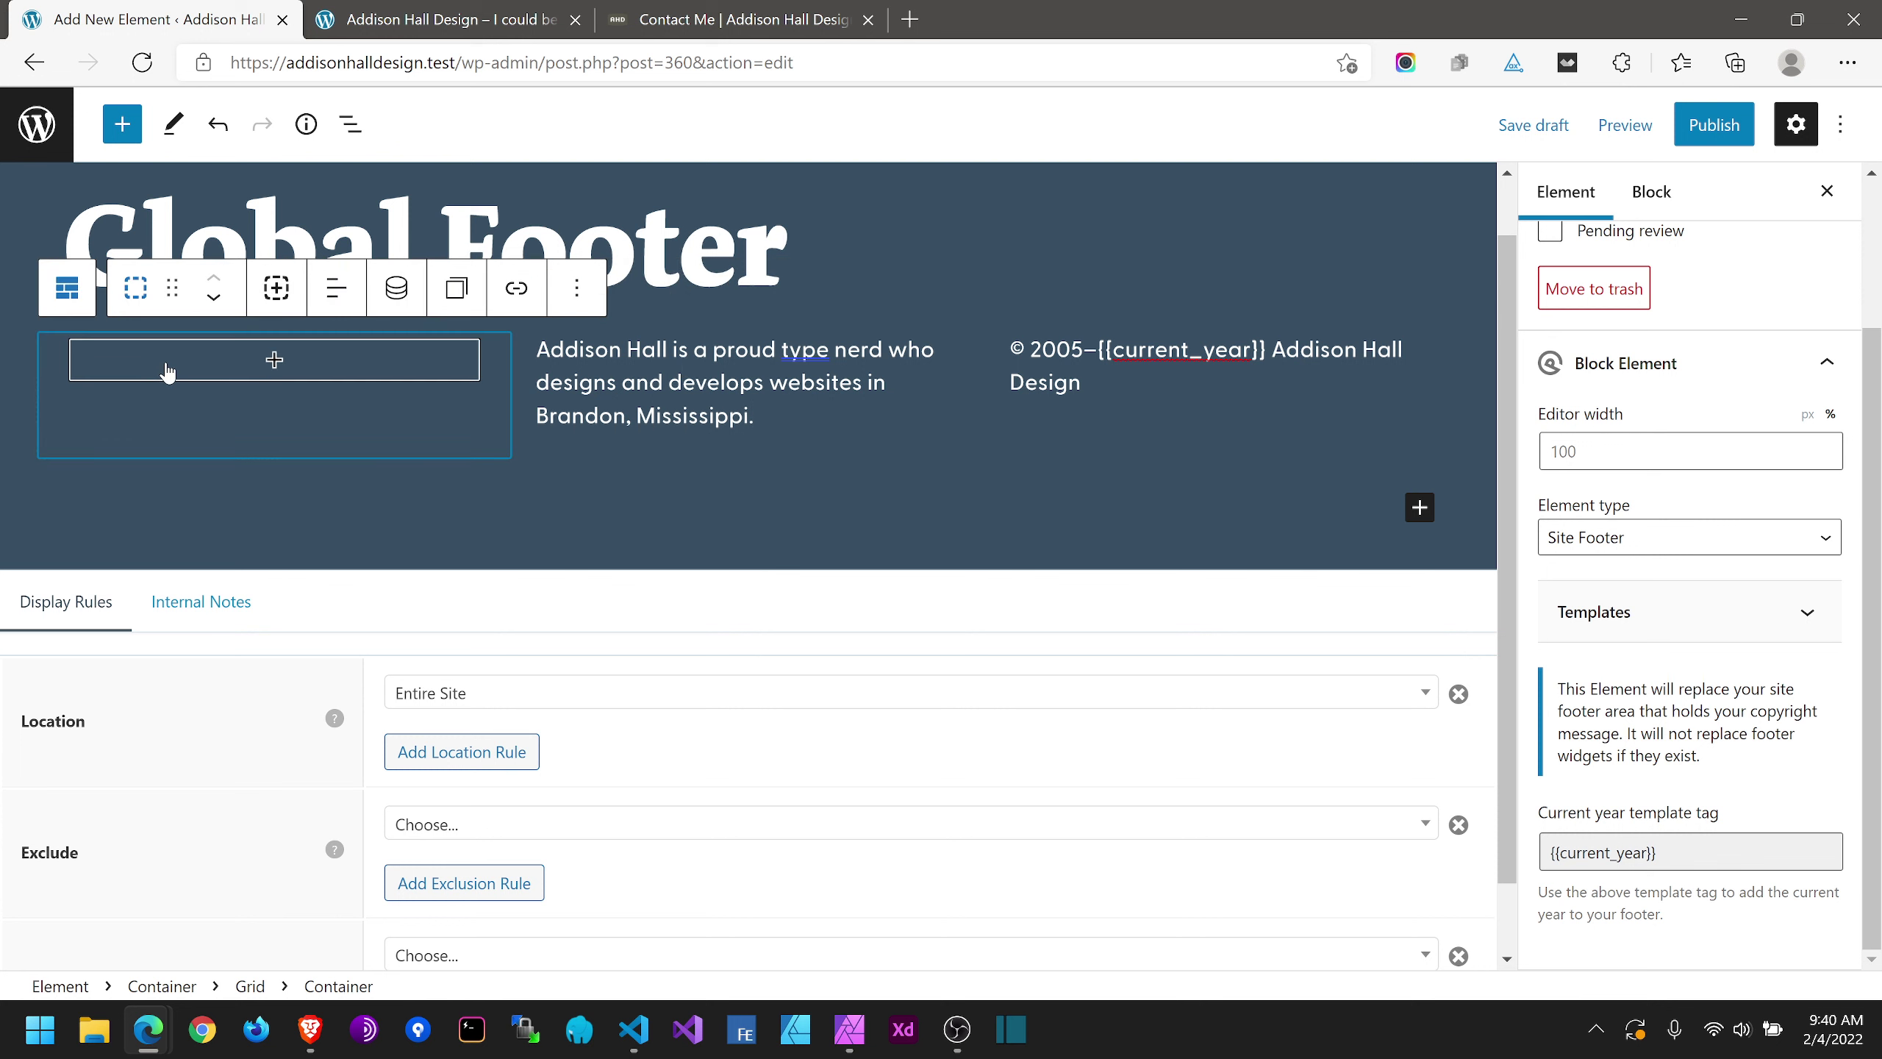
click(203, 356)
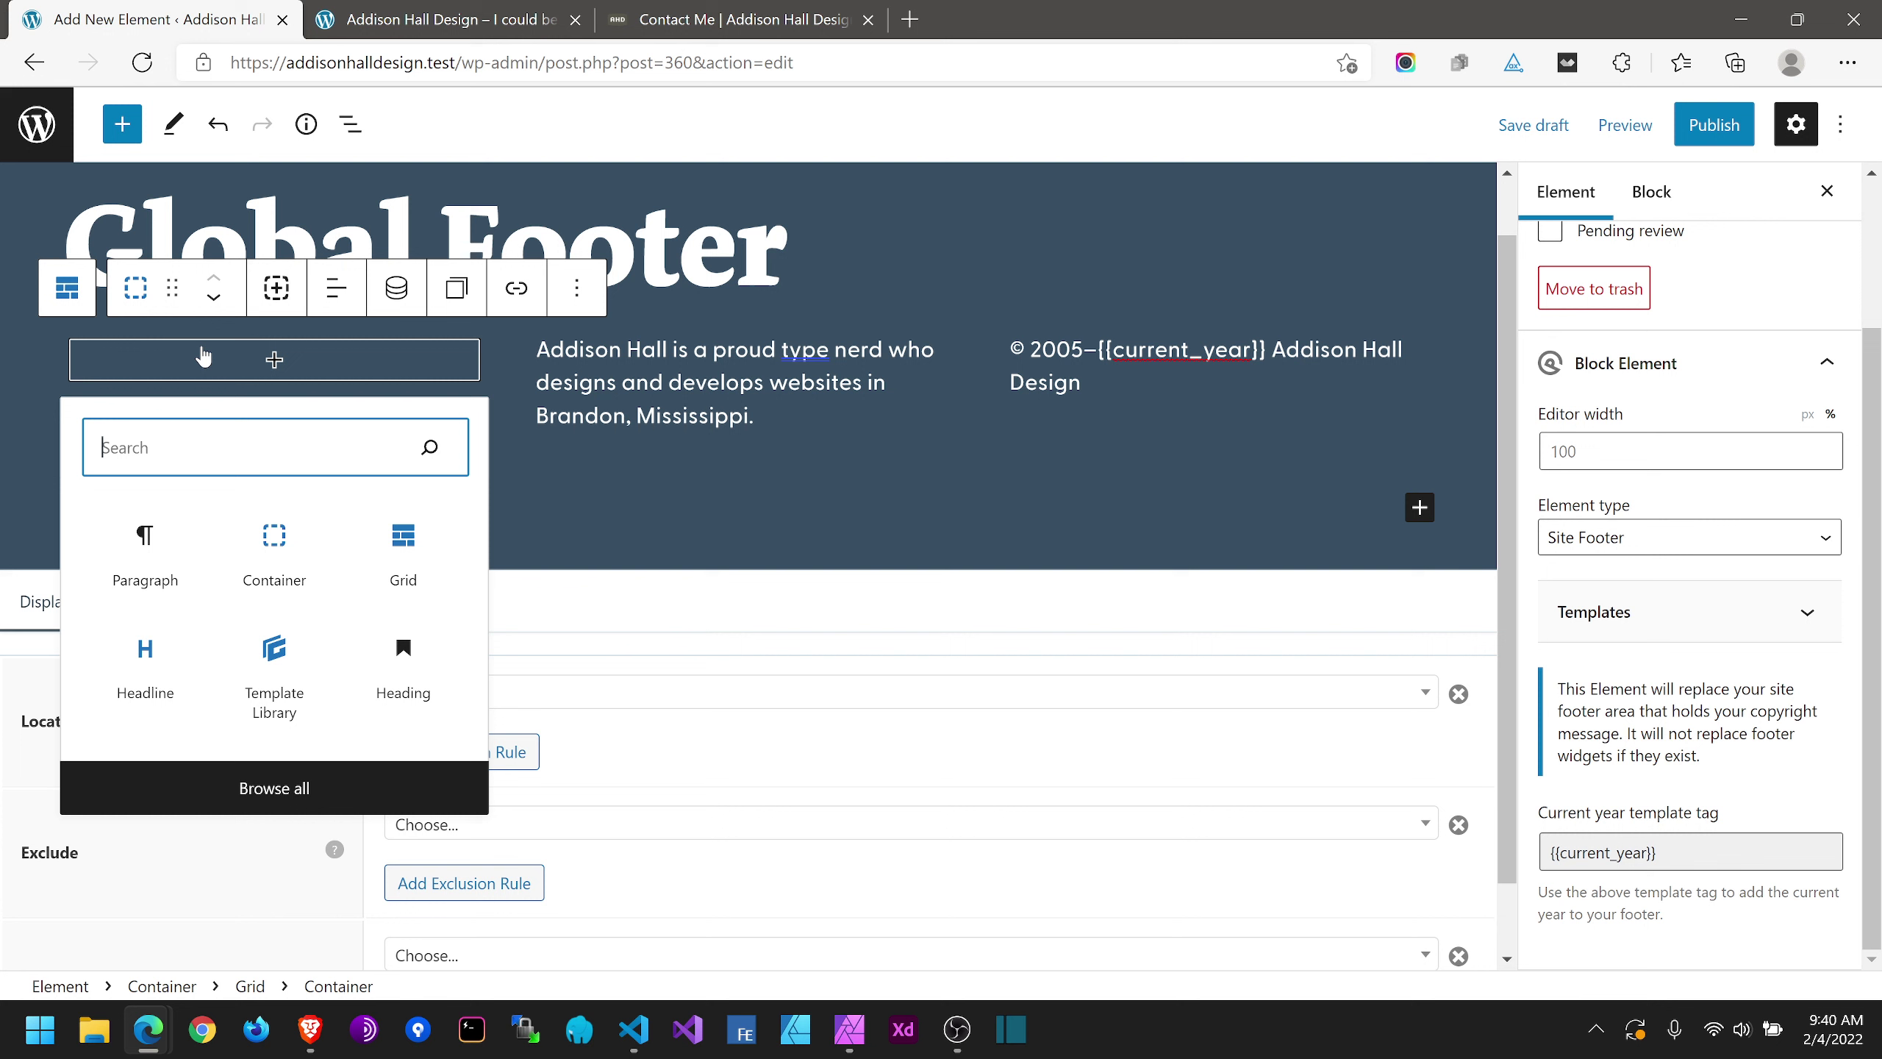
text(soci)
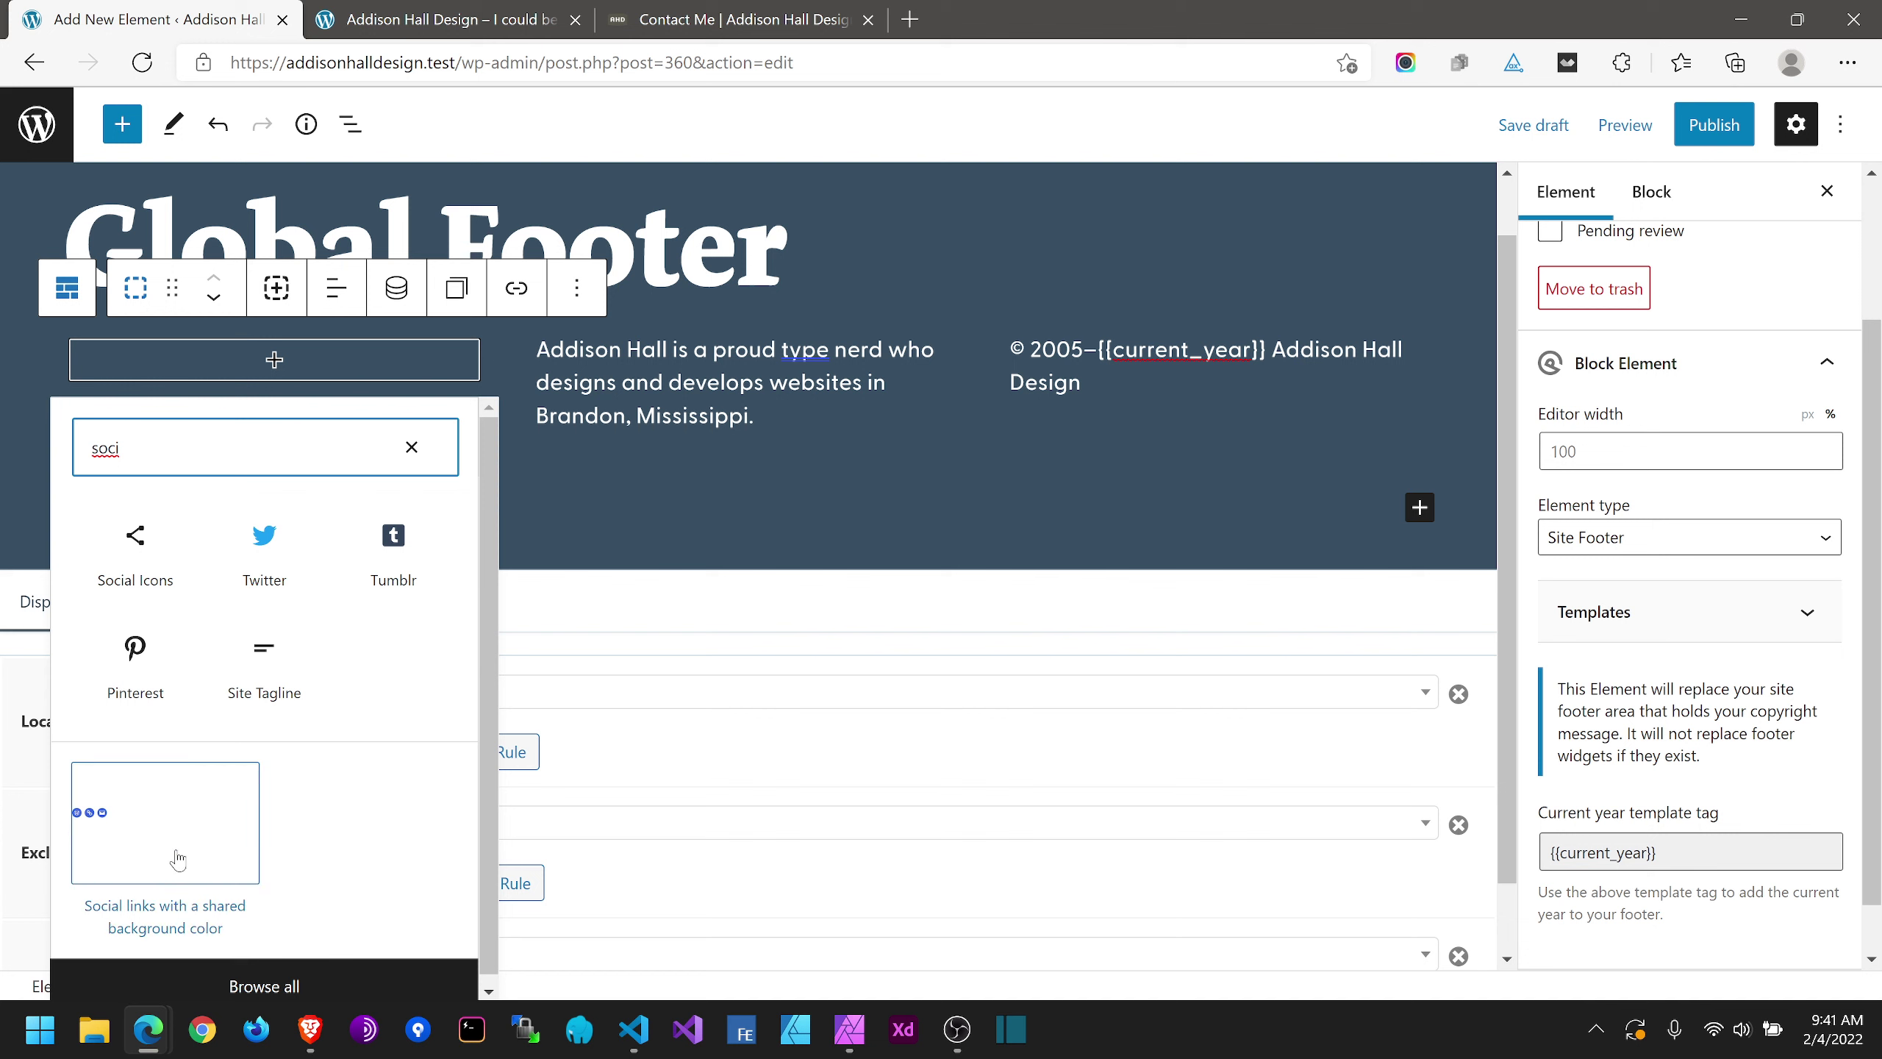
click(118, 593)
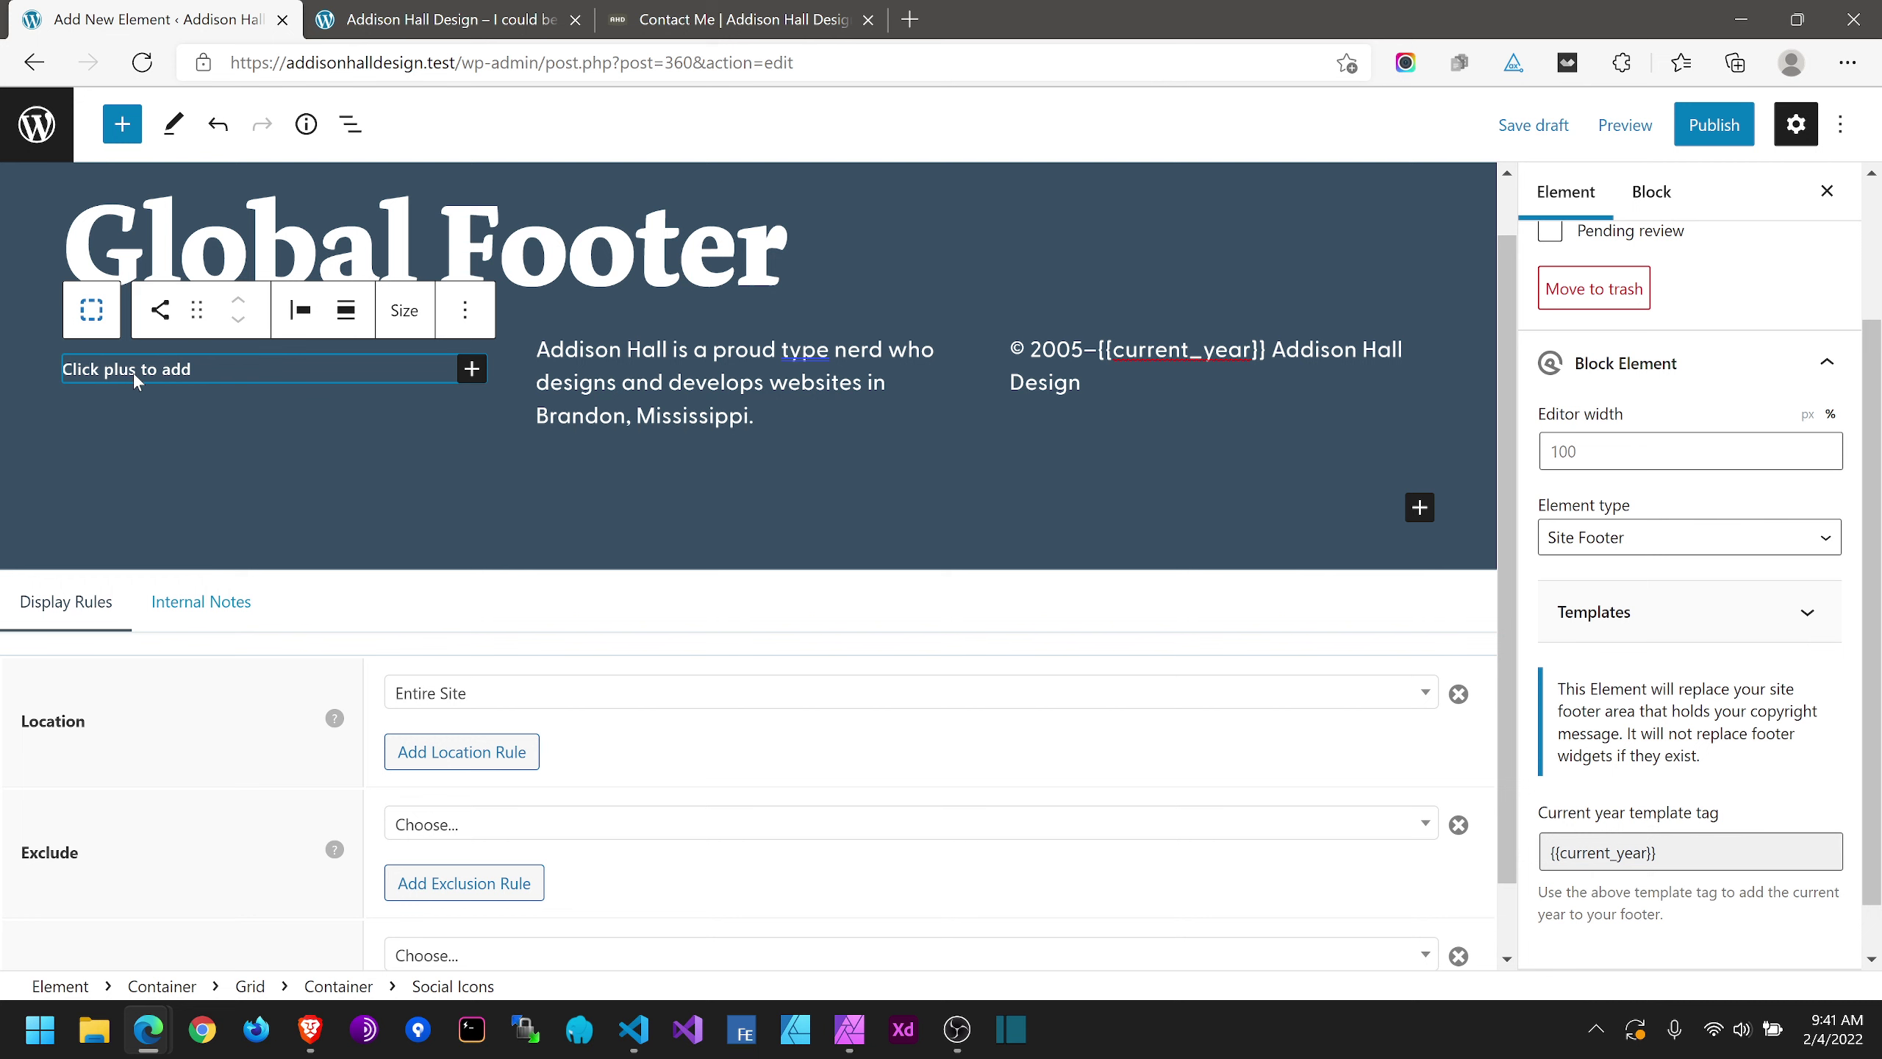
Step: Add Facebook, Twitter and Instagram icons, in that order, to the Social Icons block
click(471, 368)
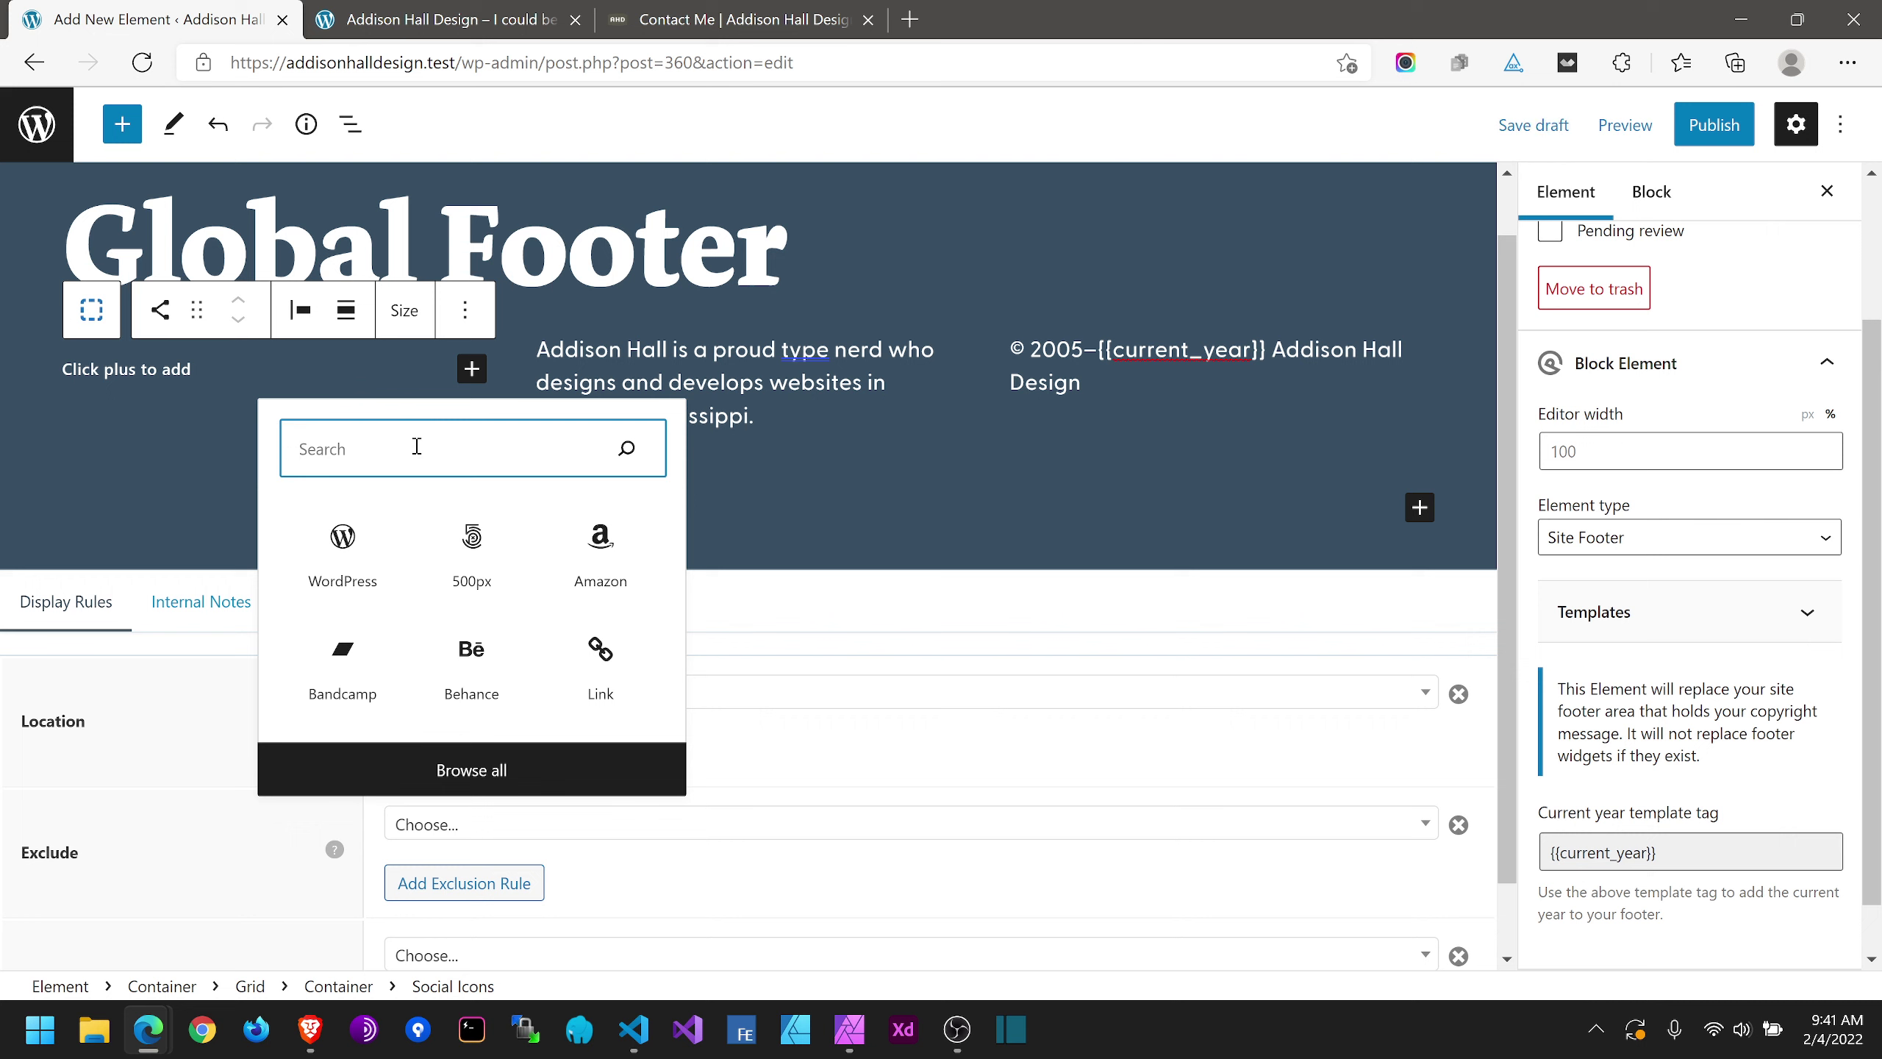
text(fac)
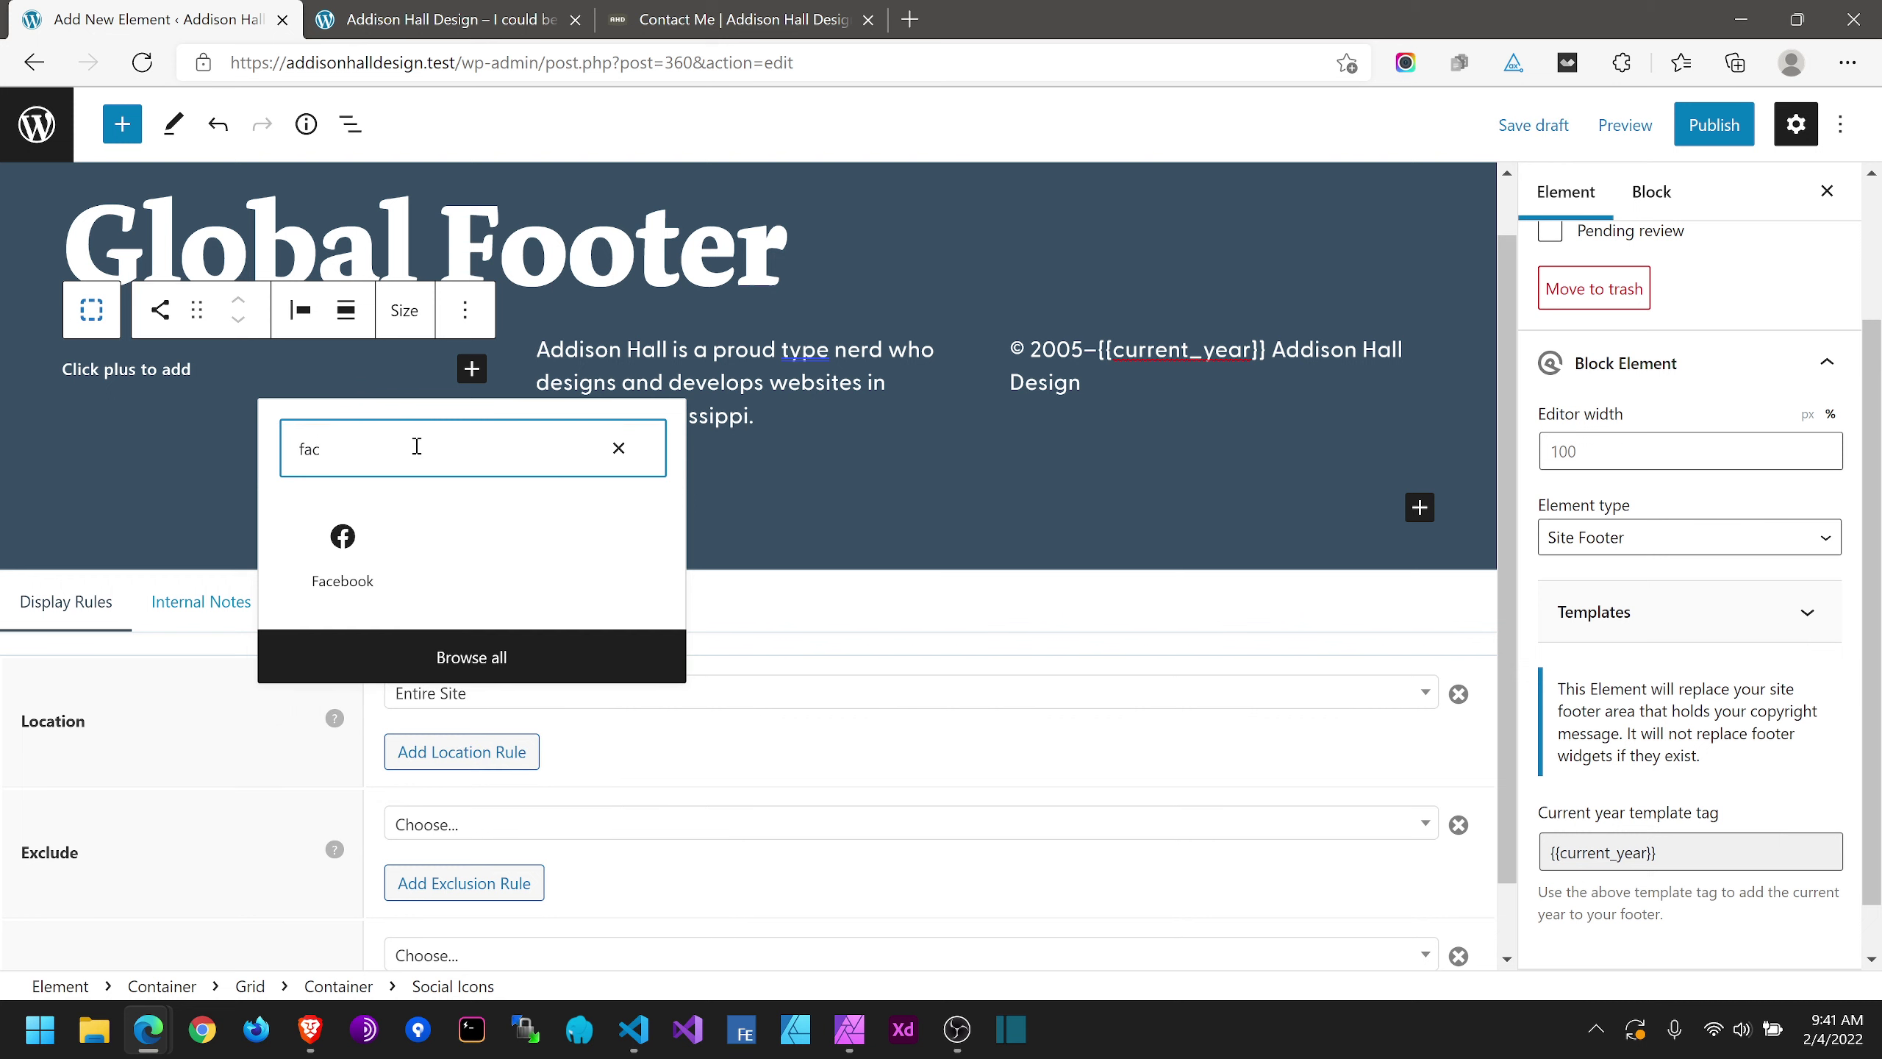
click(357, 538)
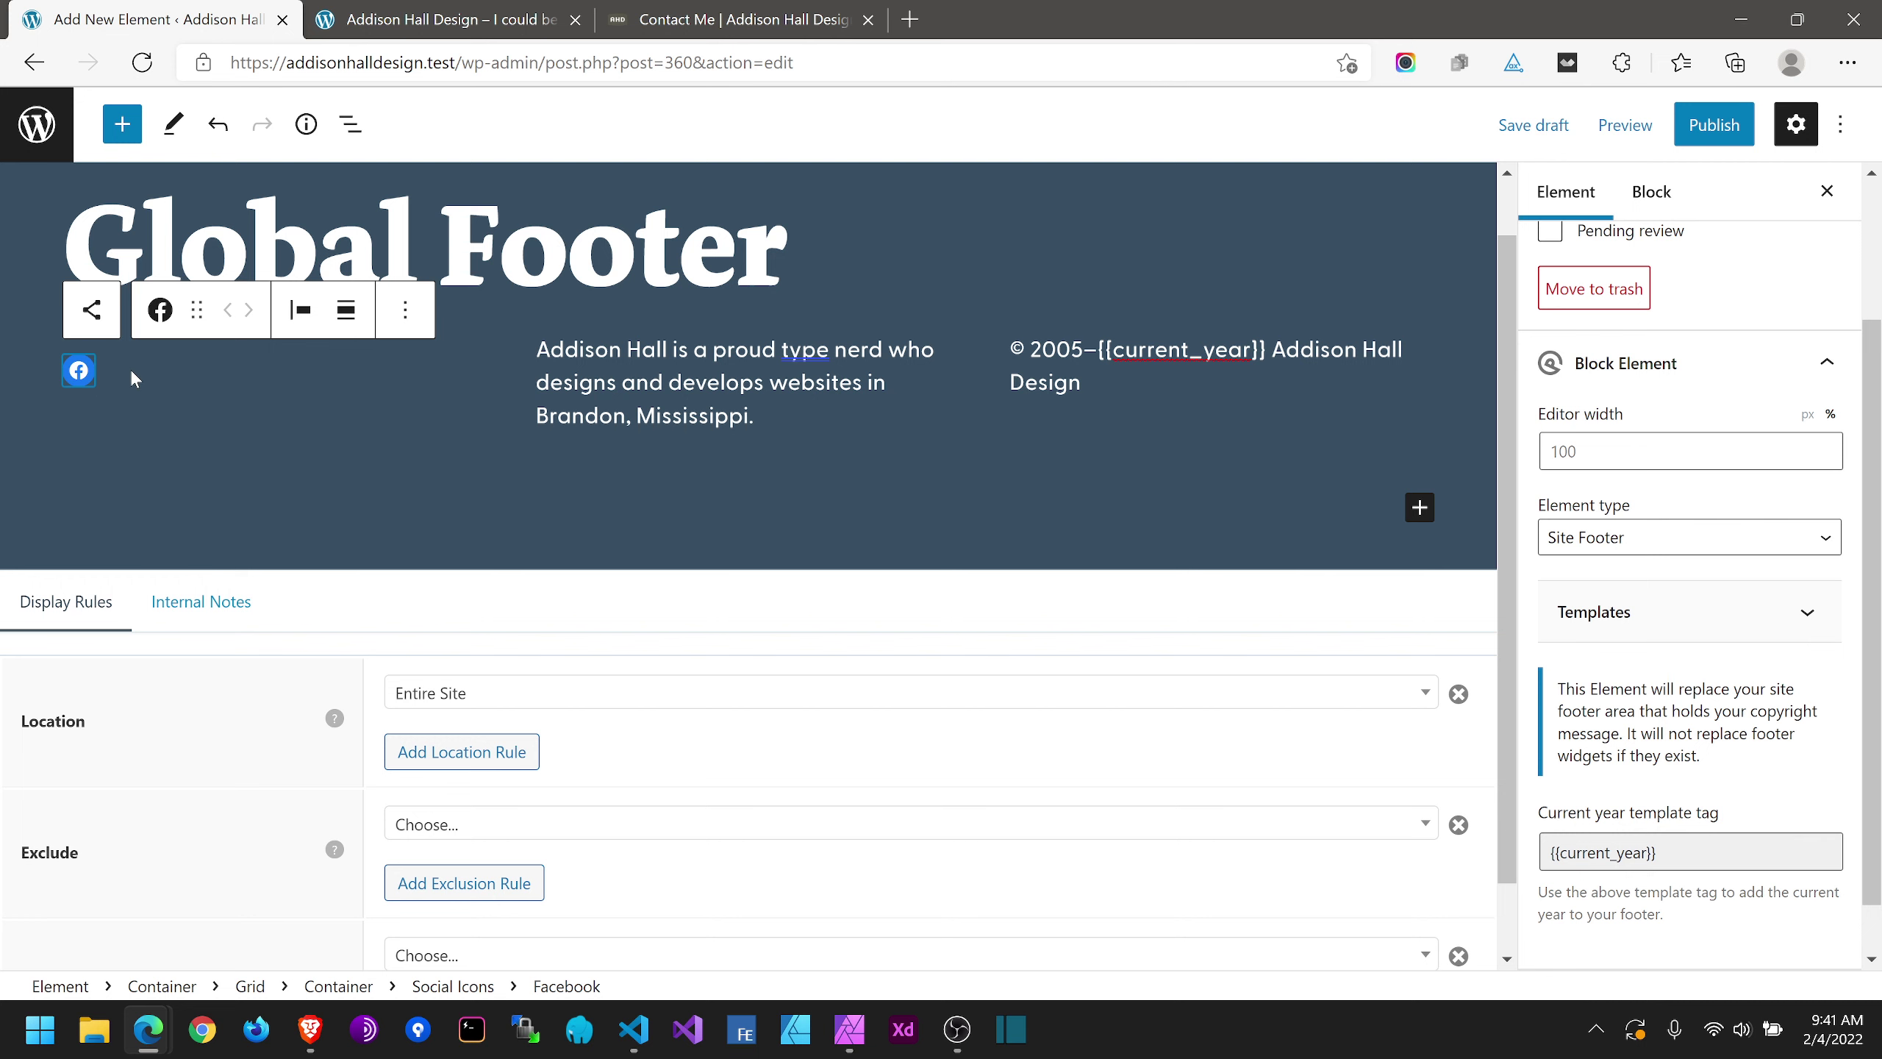
click(246, 385)
click(467, 373)
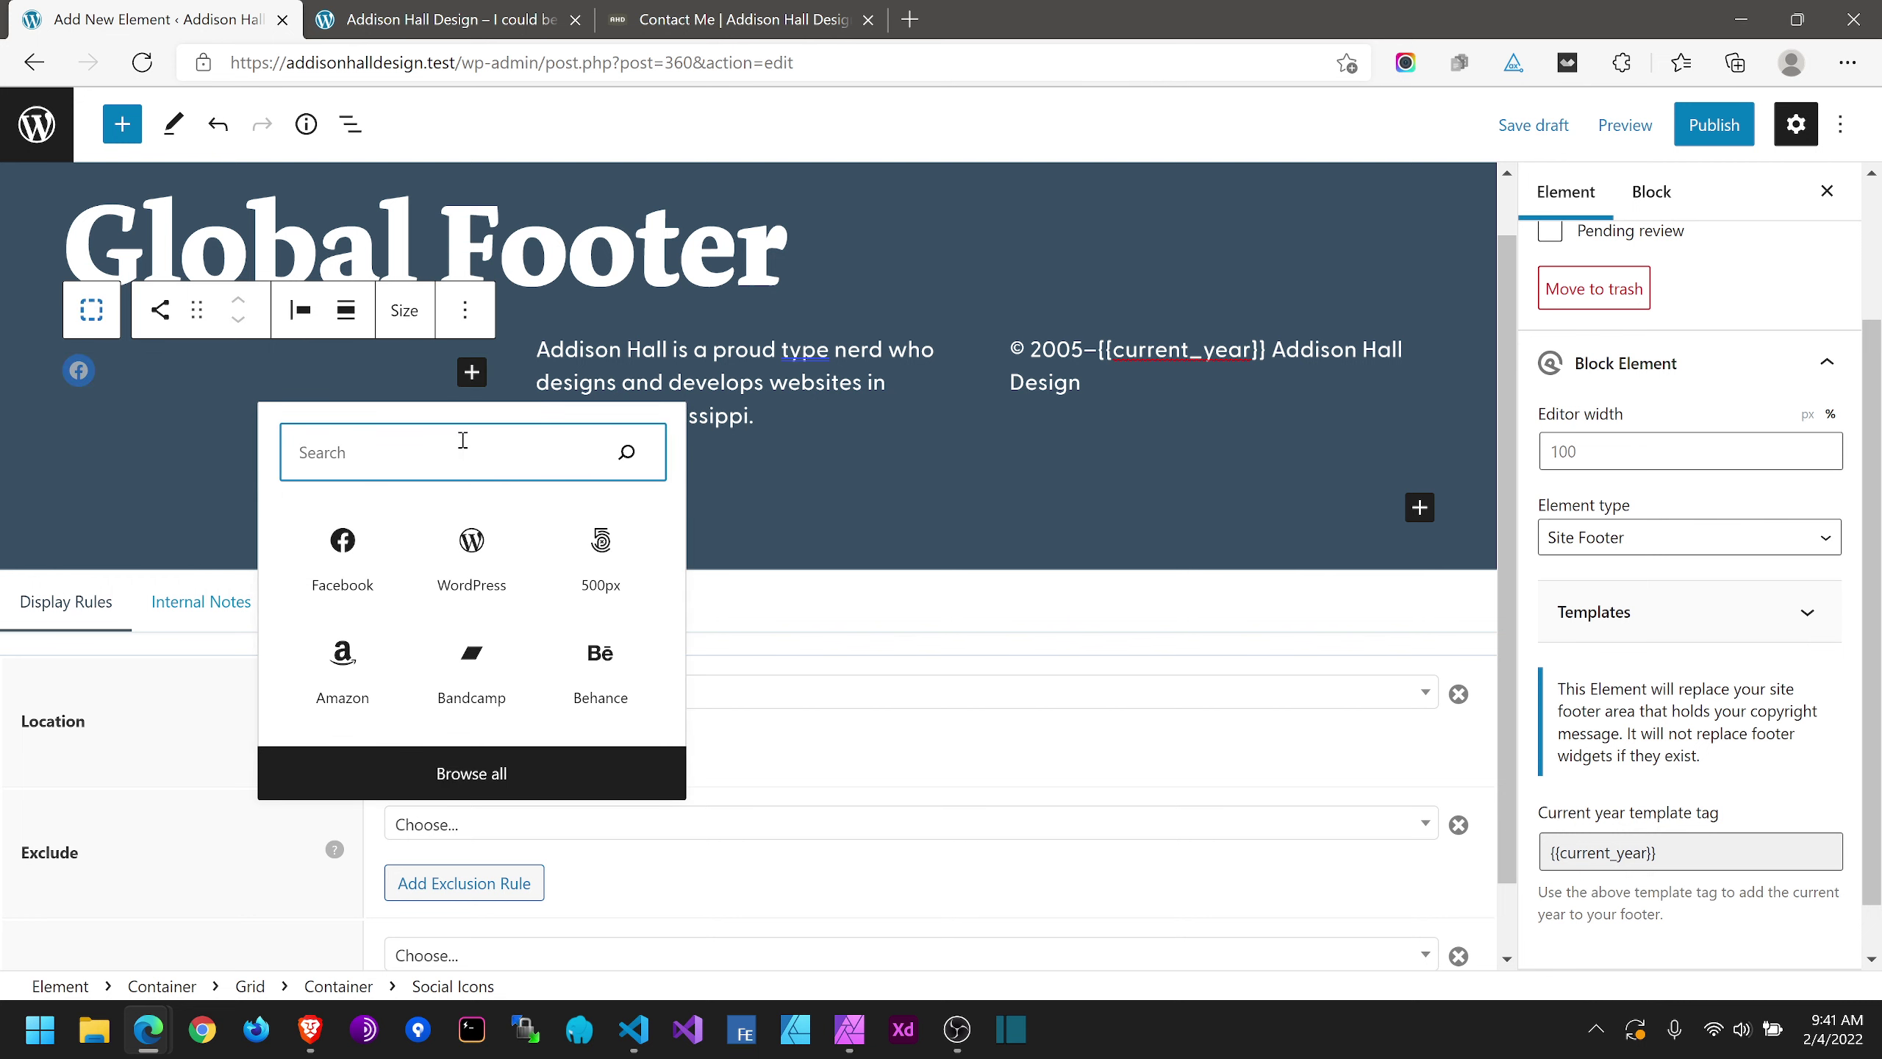
text(twitt)
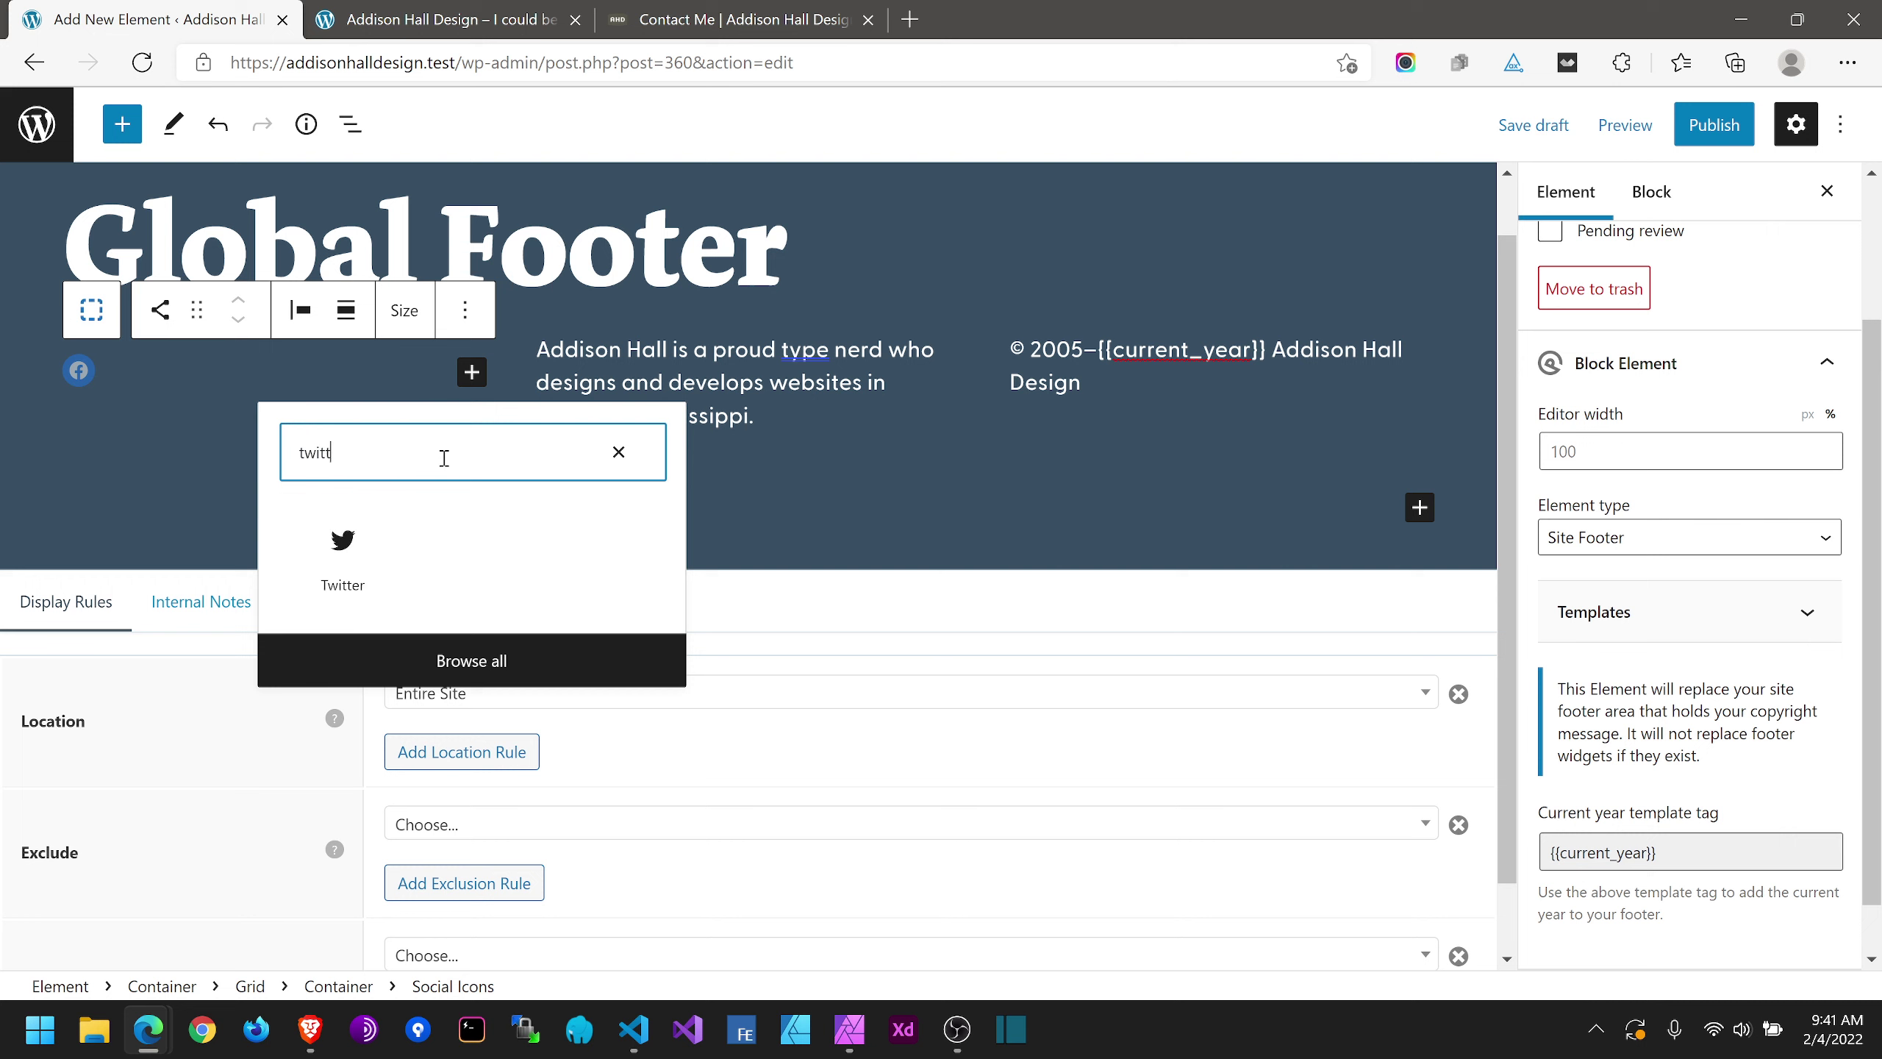
click(338, 549)
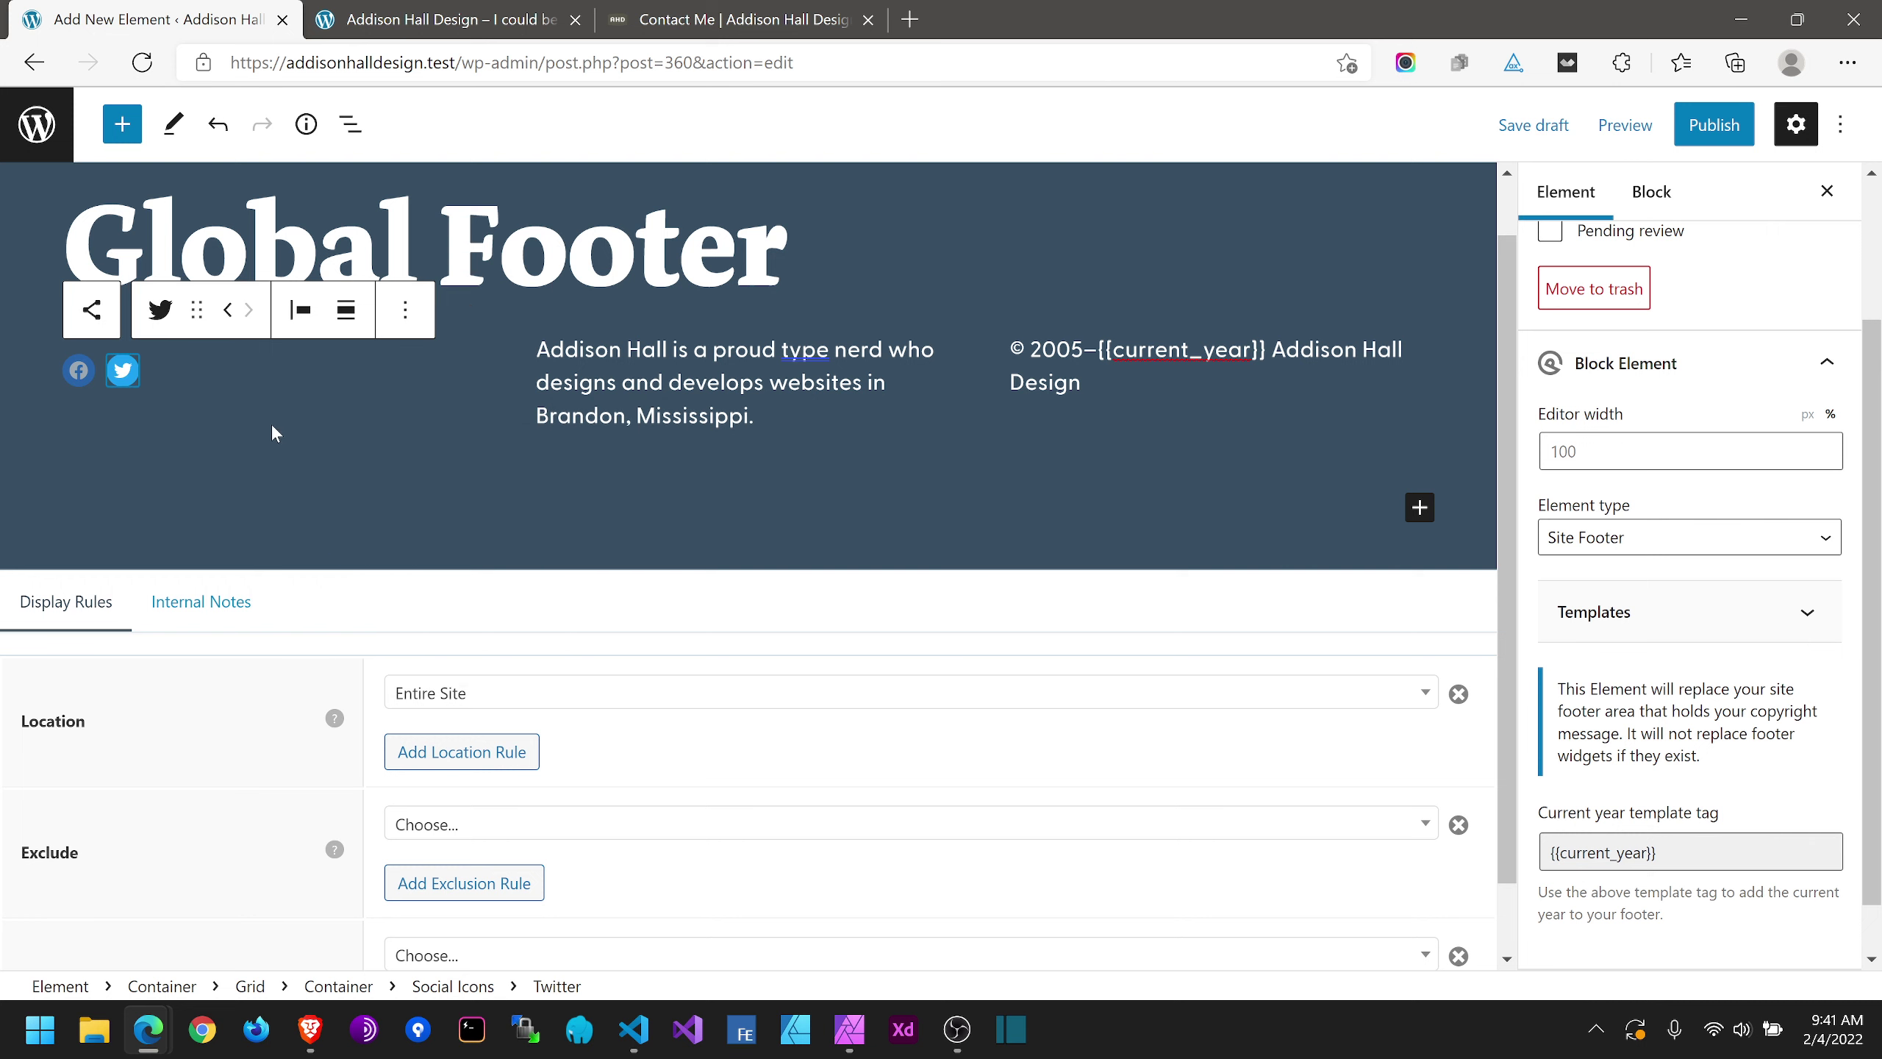
click(303, 370)
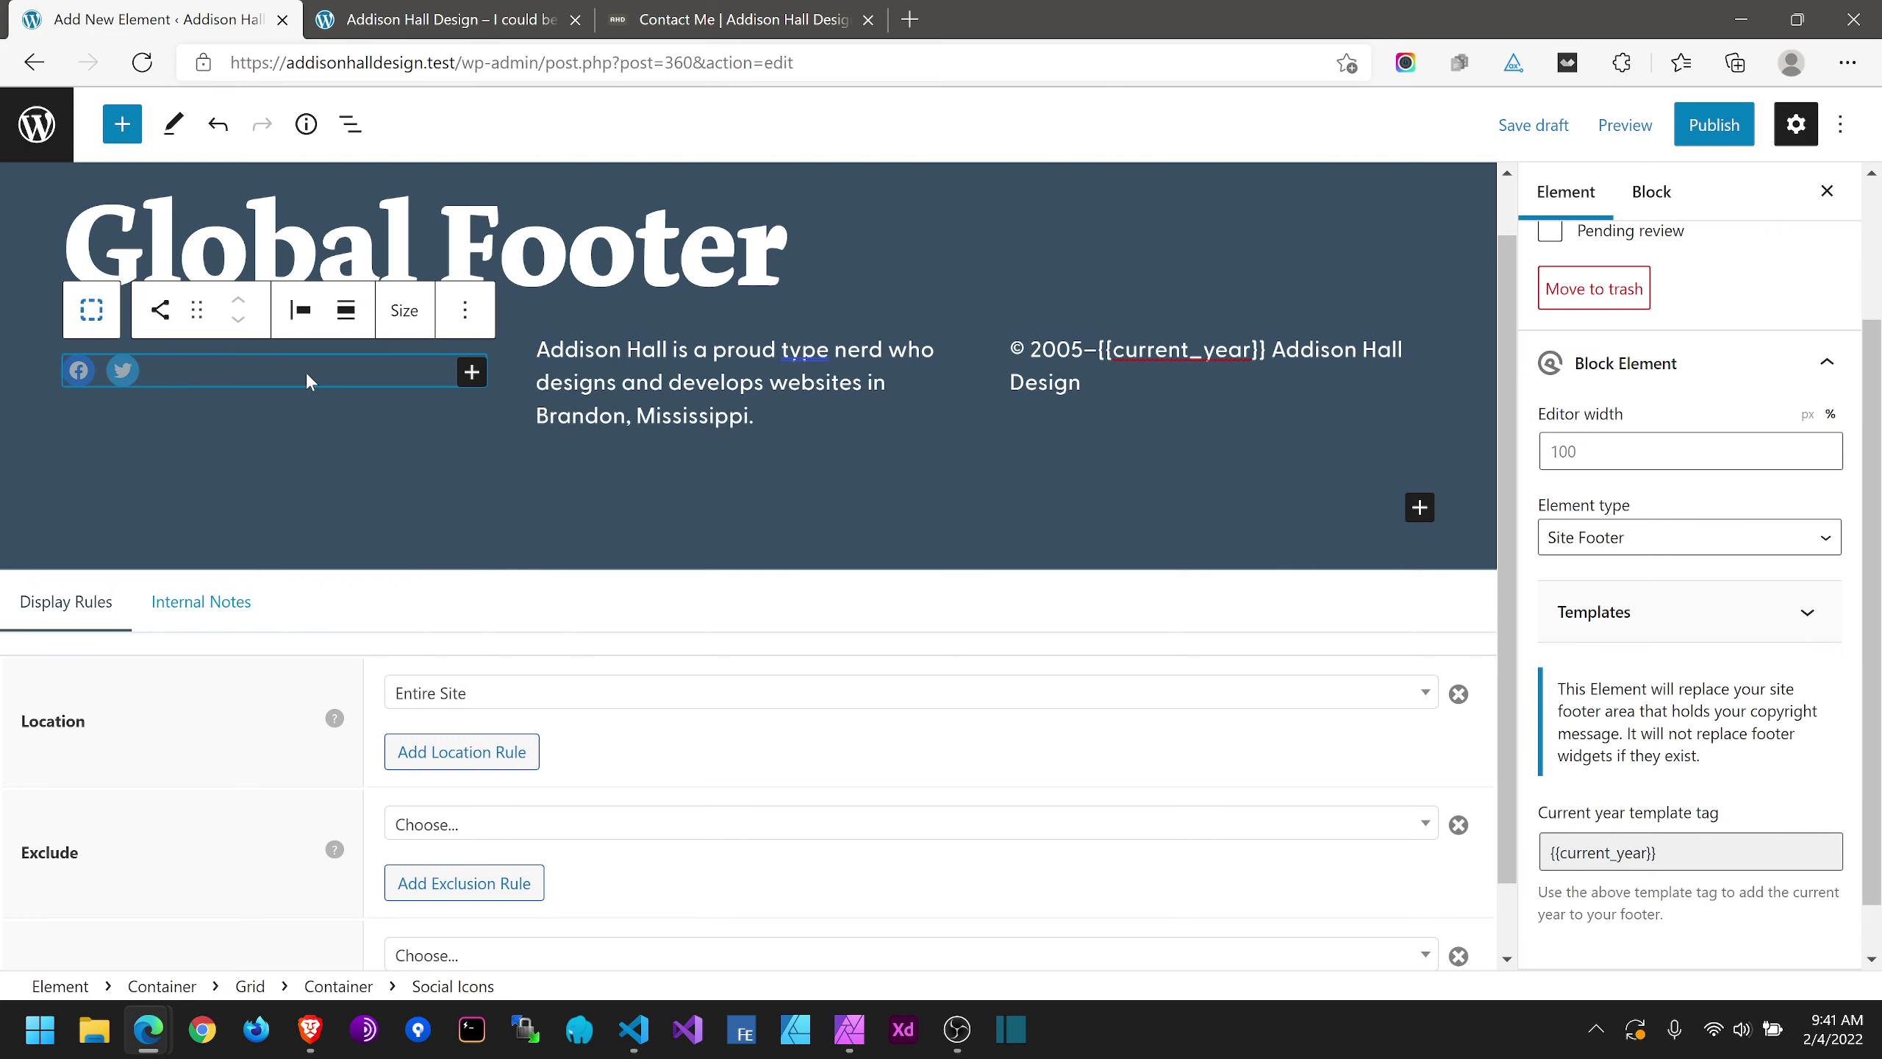
click(471, 372)
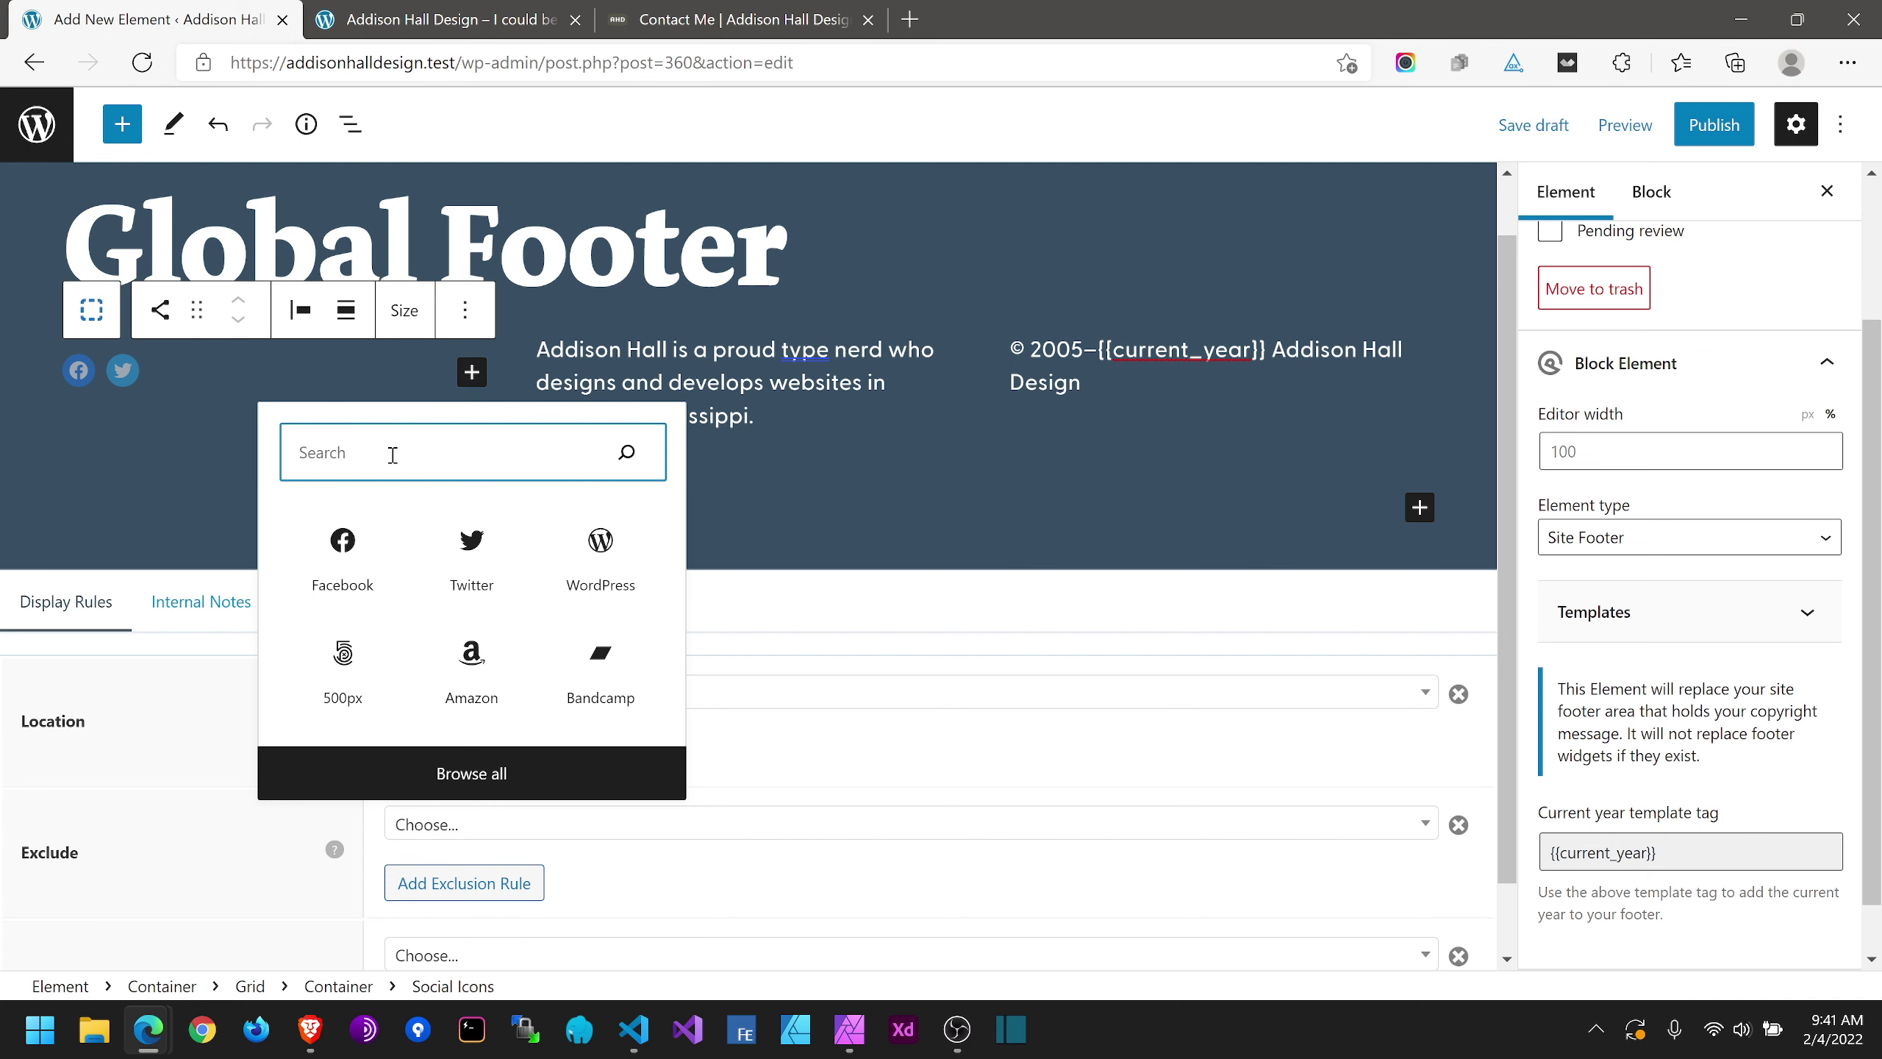
text(insta)
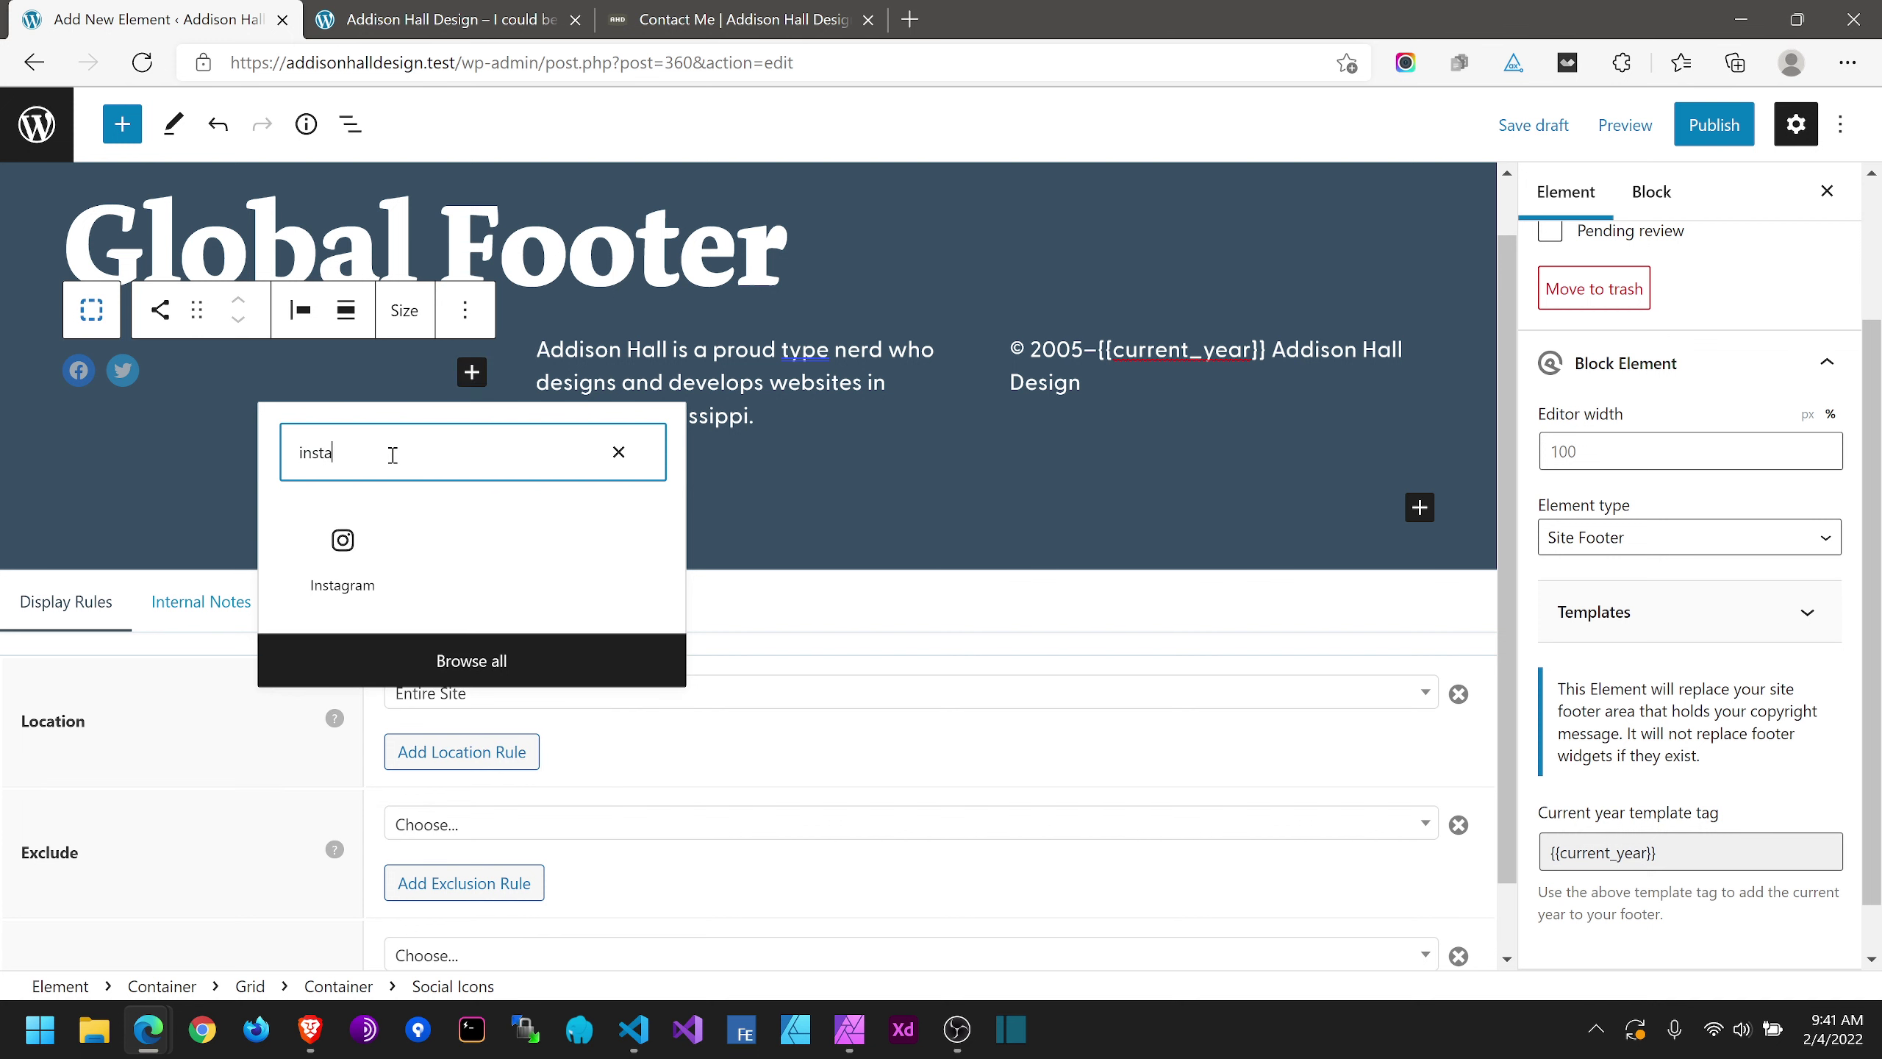
click(338, 552)
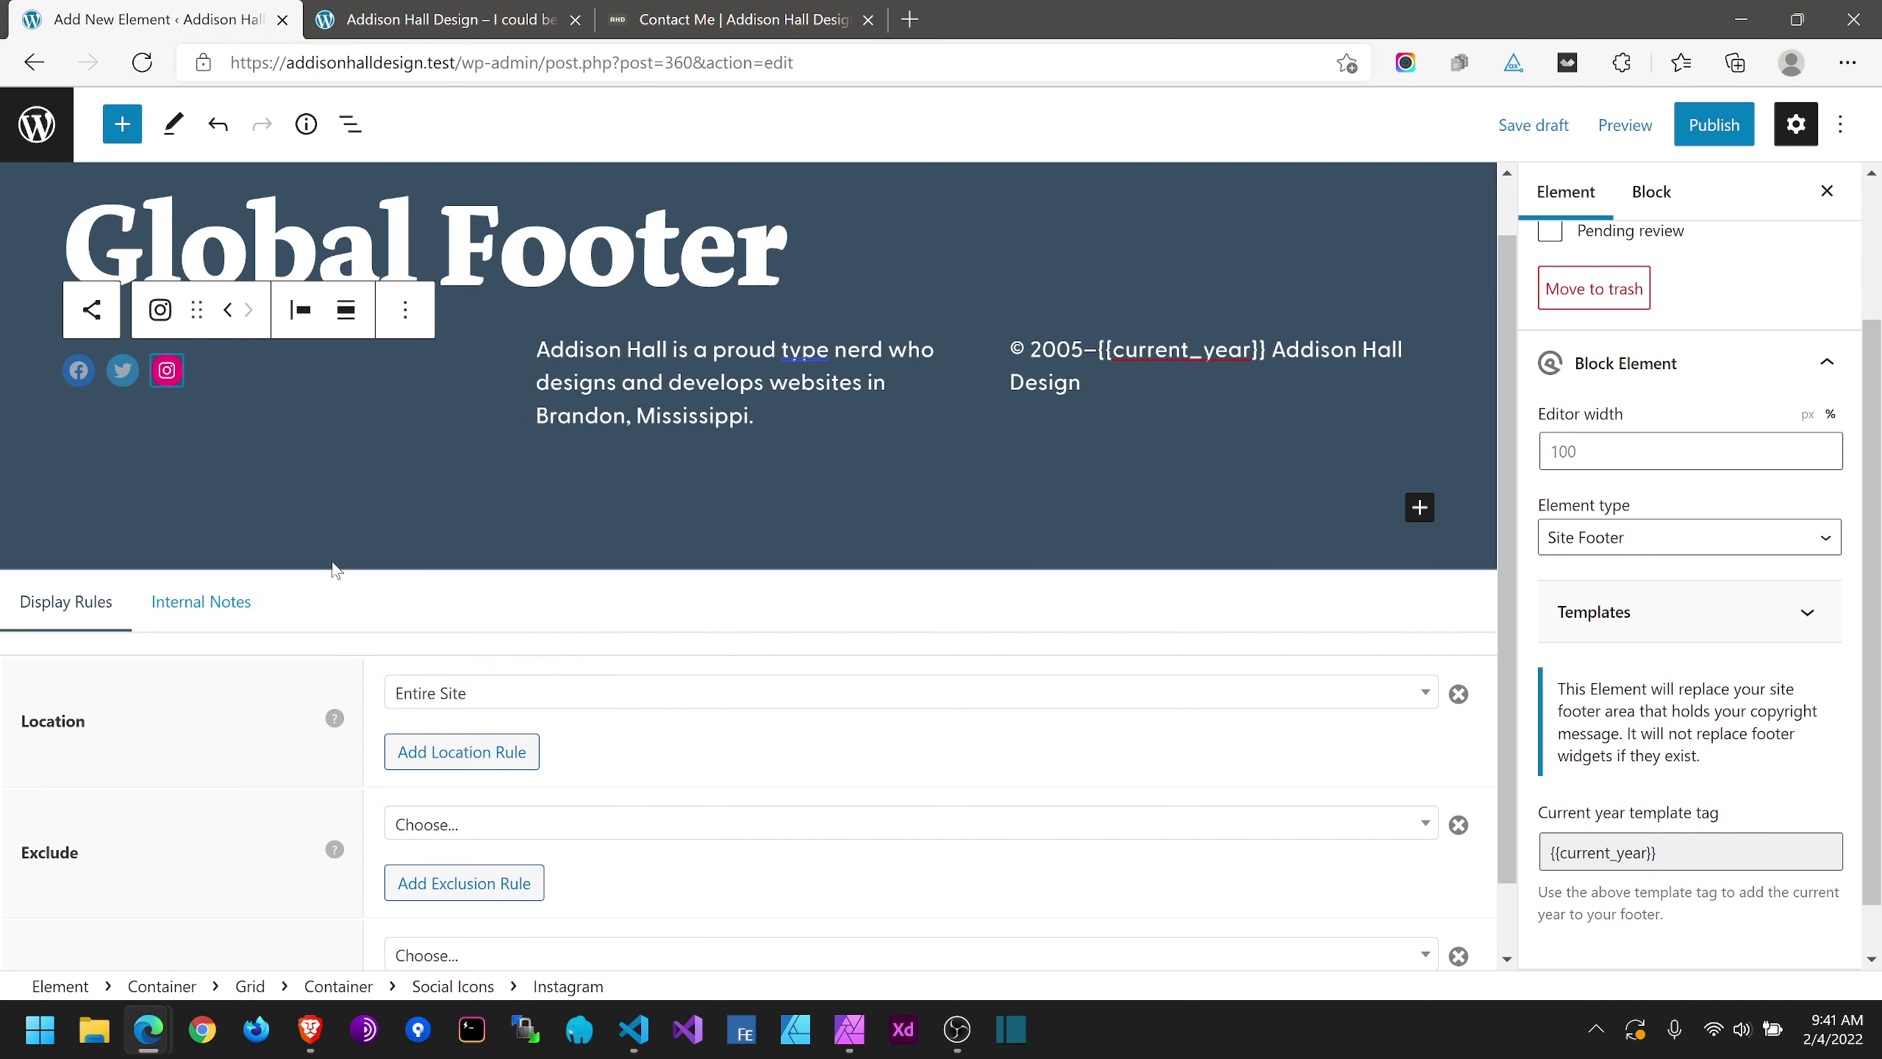
Step: Set the style of the whole Social Icons block to Logos Only
click(252, 378)
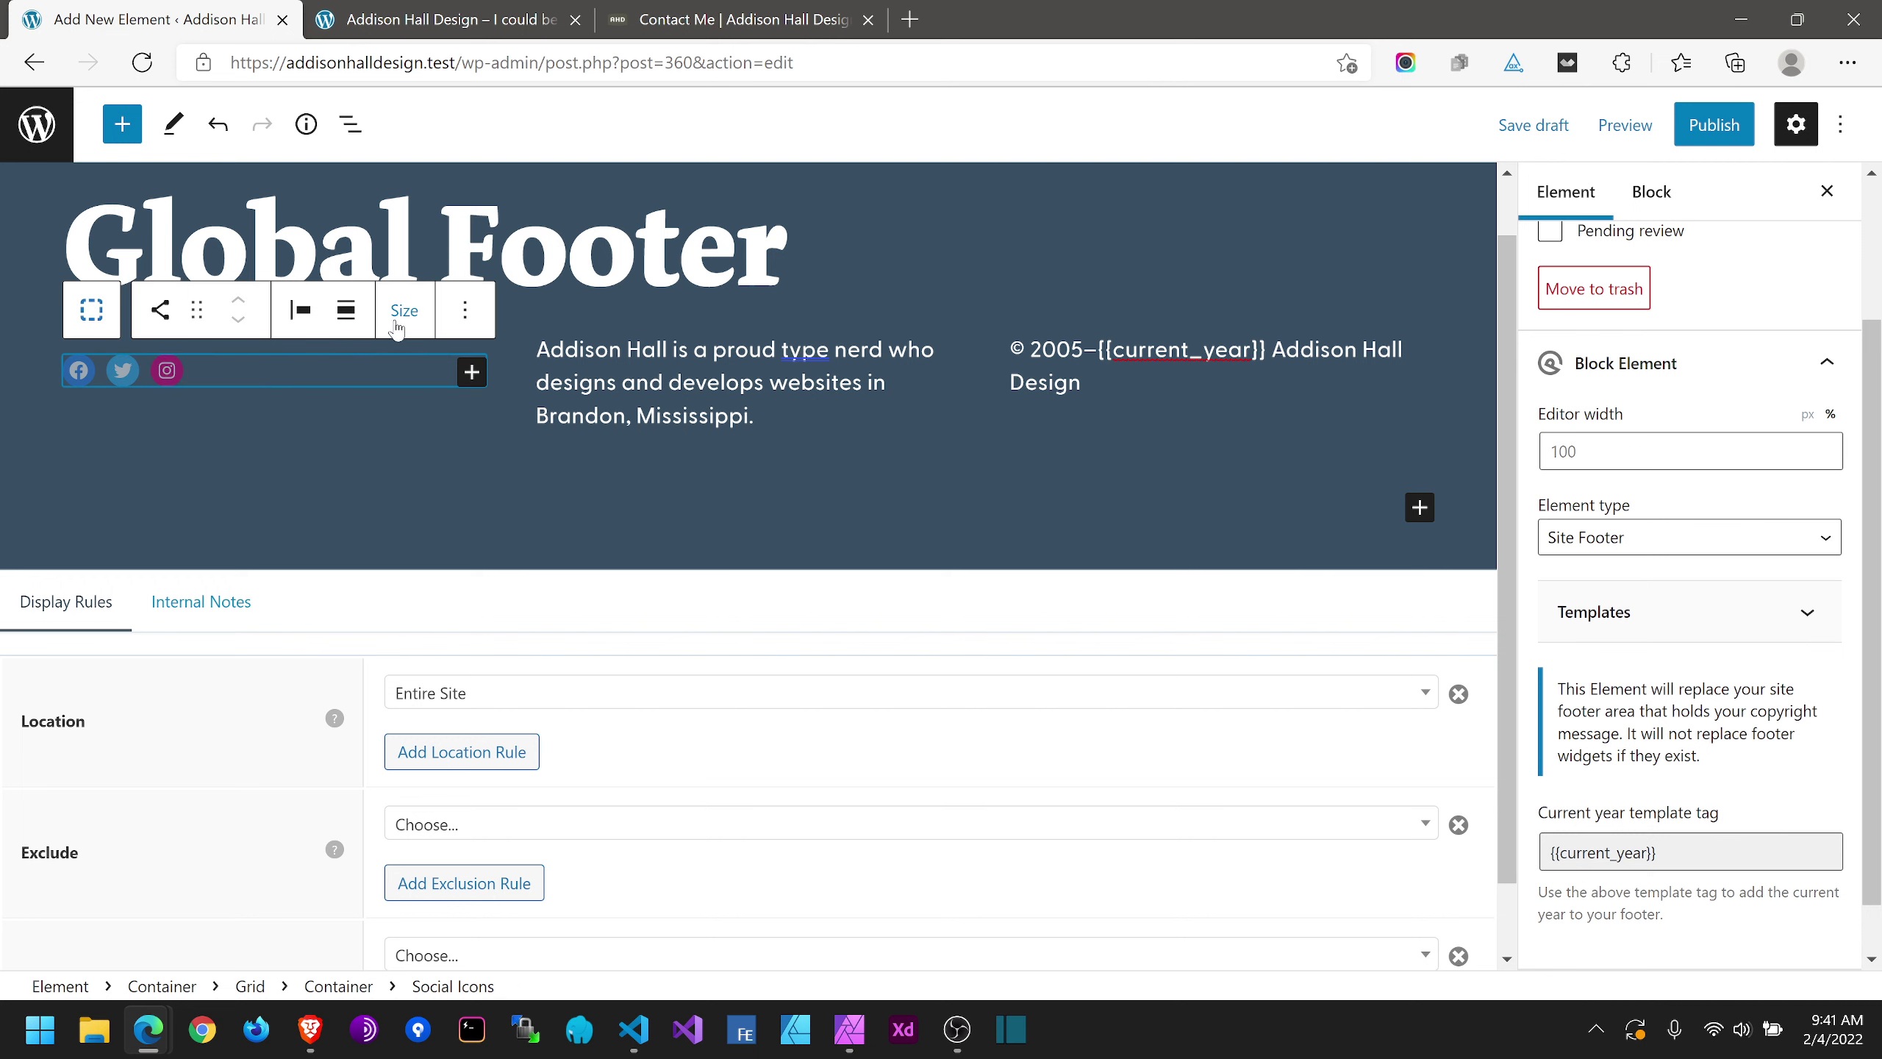
scroll(1729, 489, up, 1)
scroll(1729, 489, up, 1)
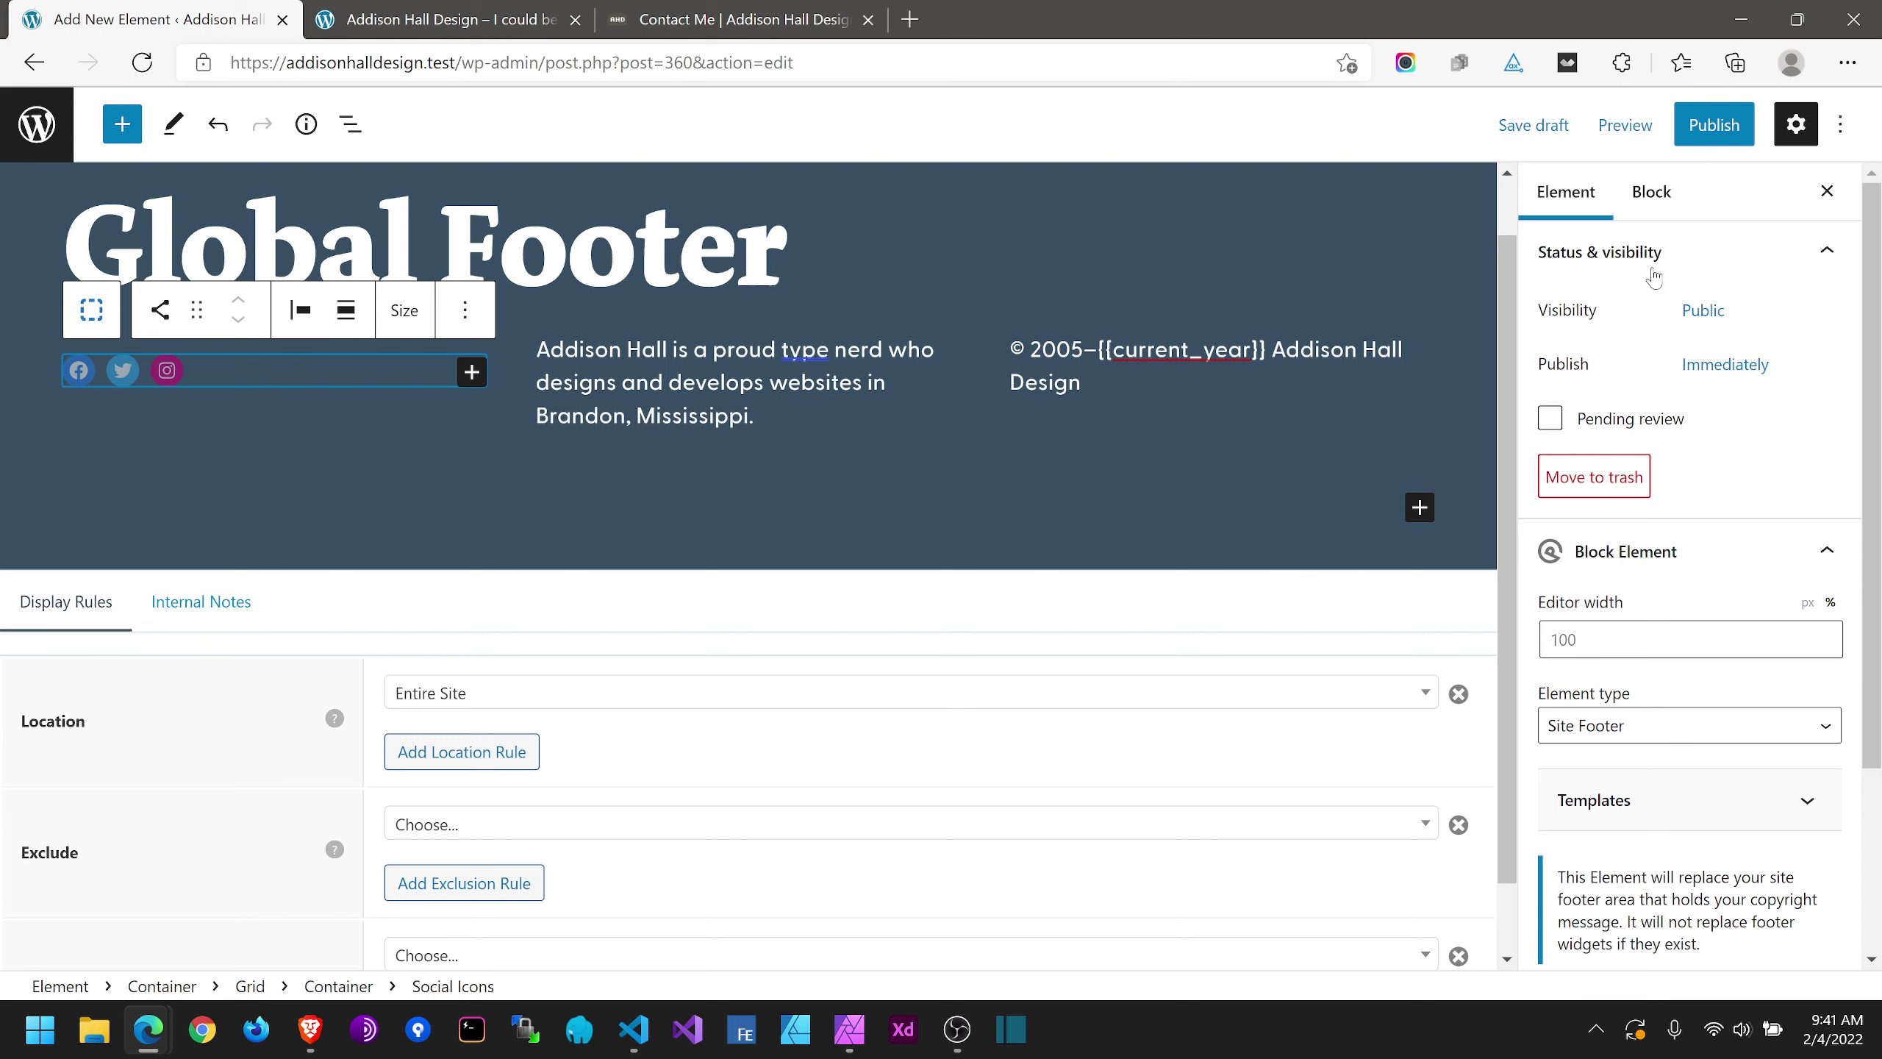
click(1652, 192)
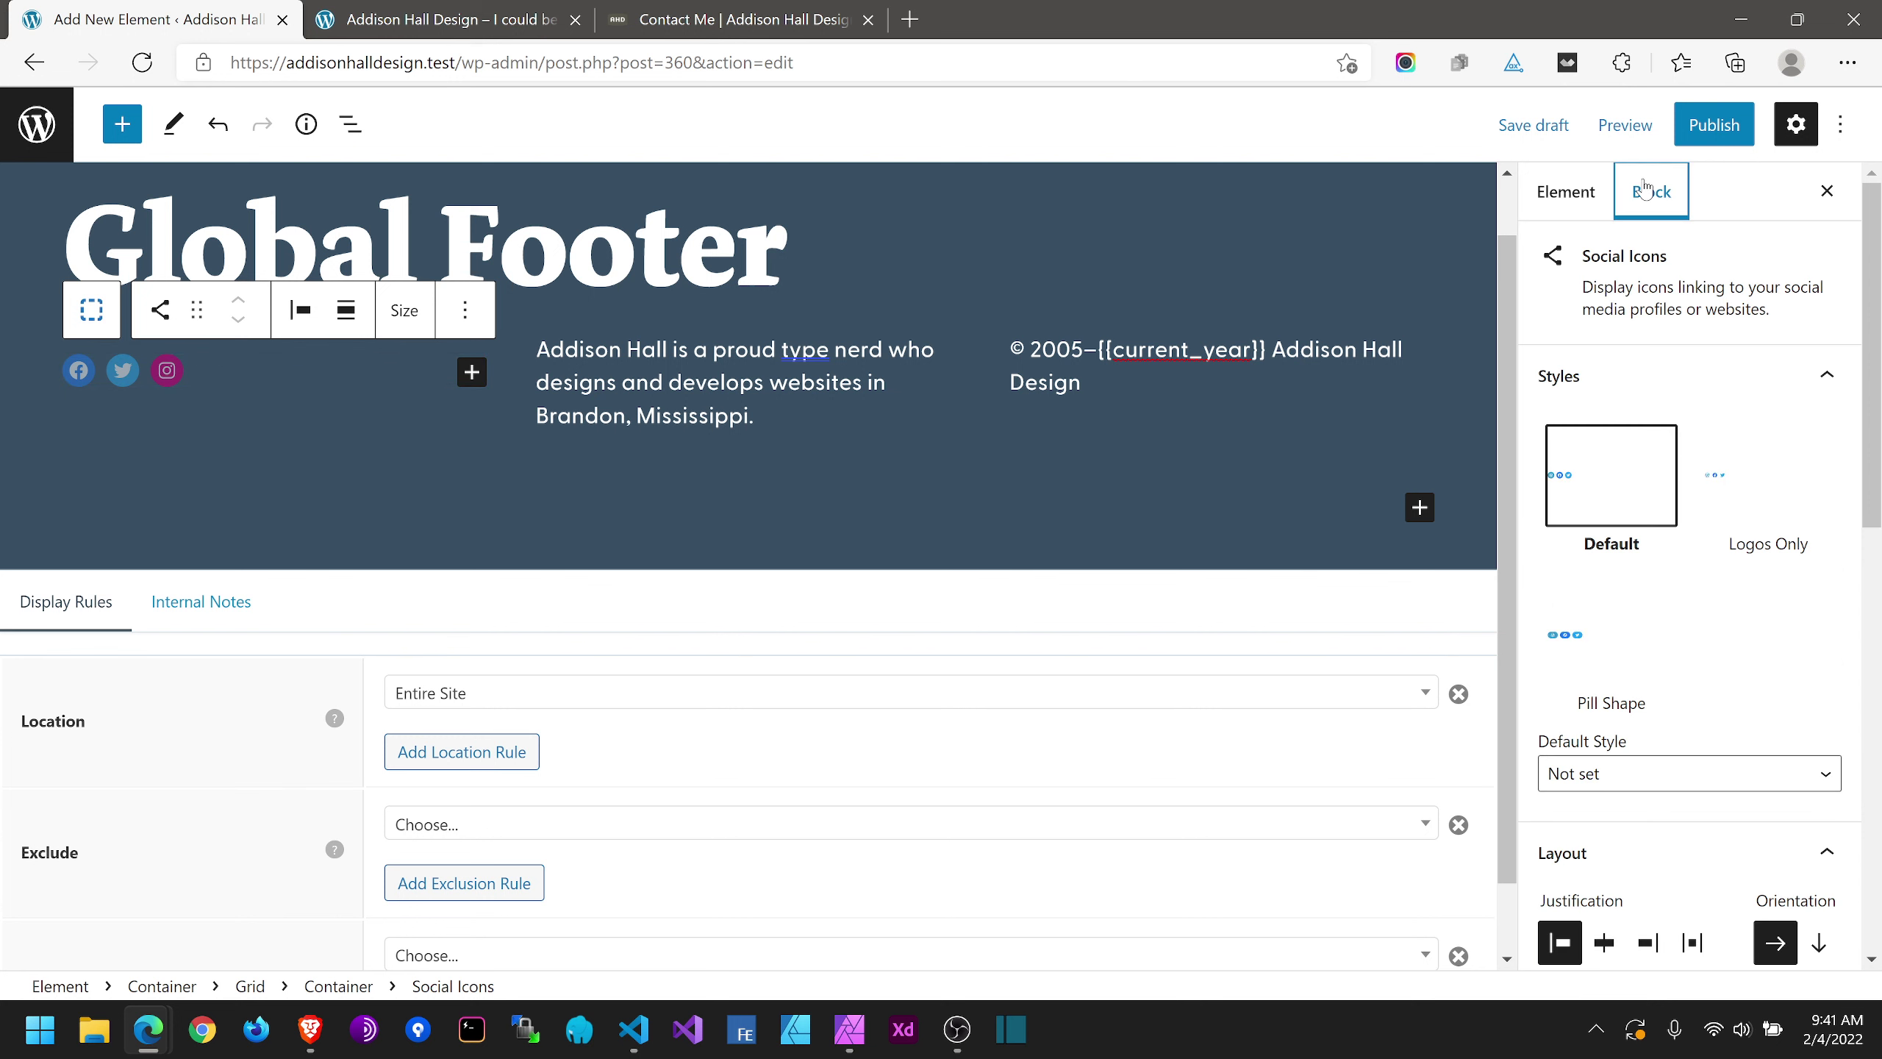
click(1717, 482)
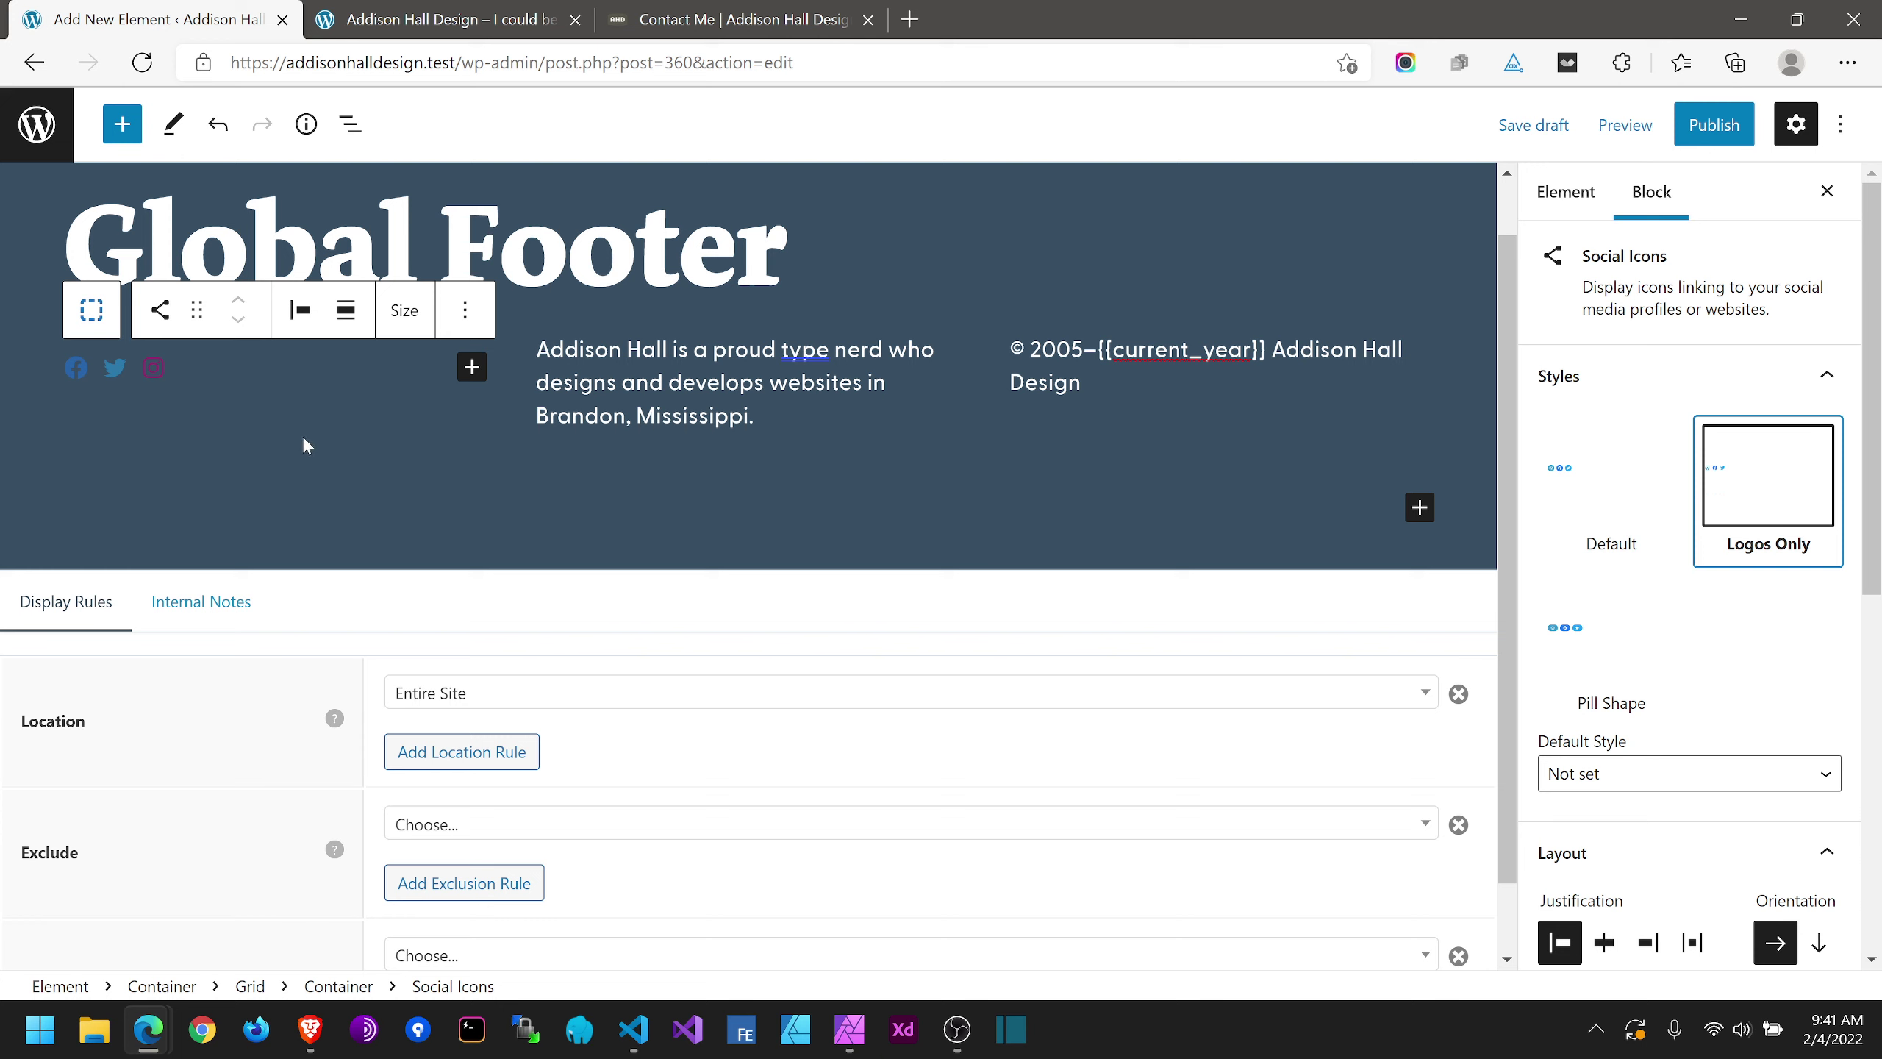
Step: Set the icon color of the Social Icons block to the theme's white
scroll(1532, 634, down, 9)
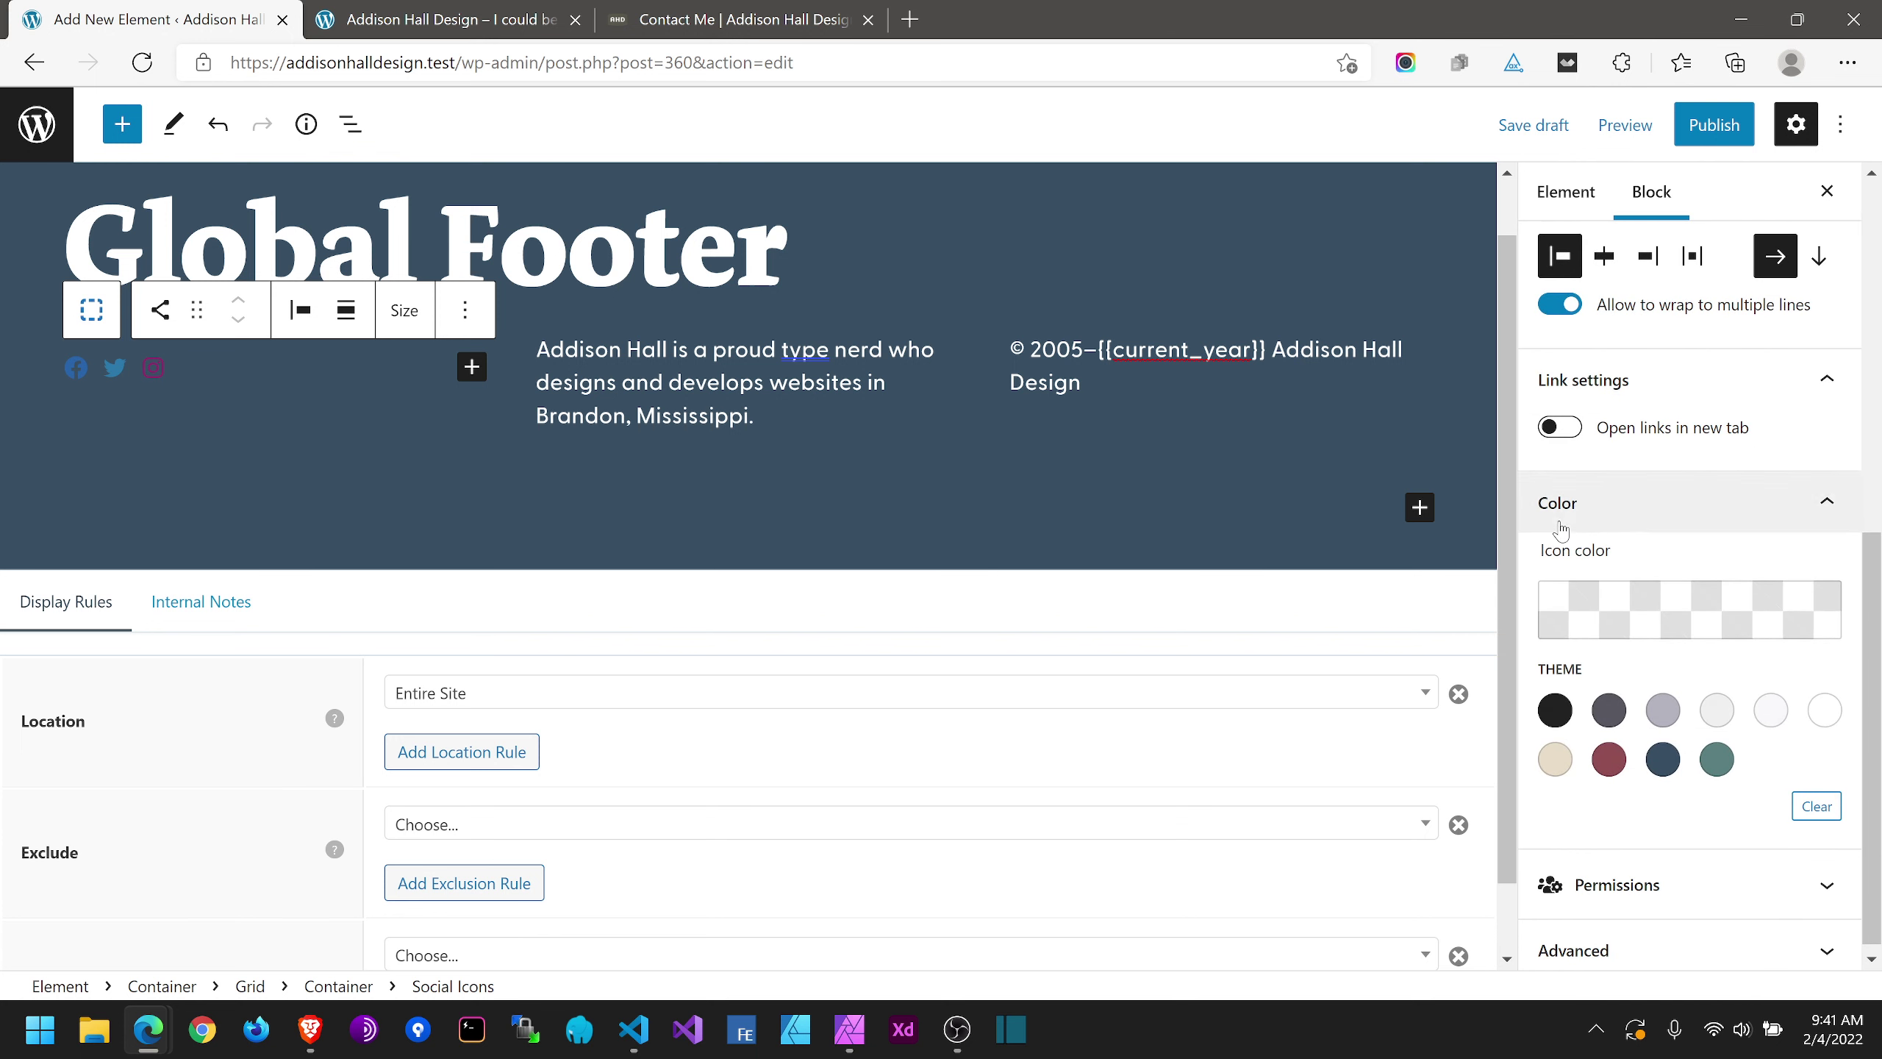
scroll(1593, 593, down, 1)
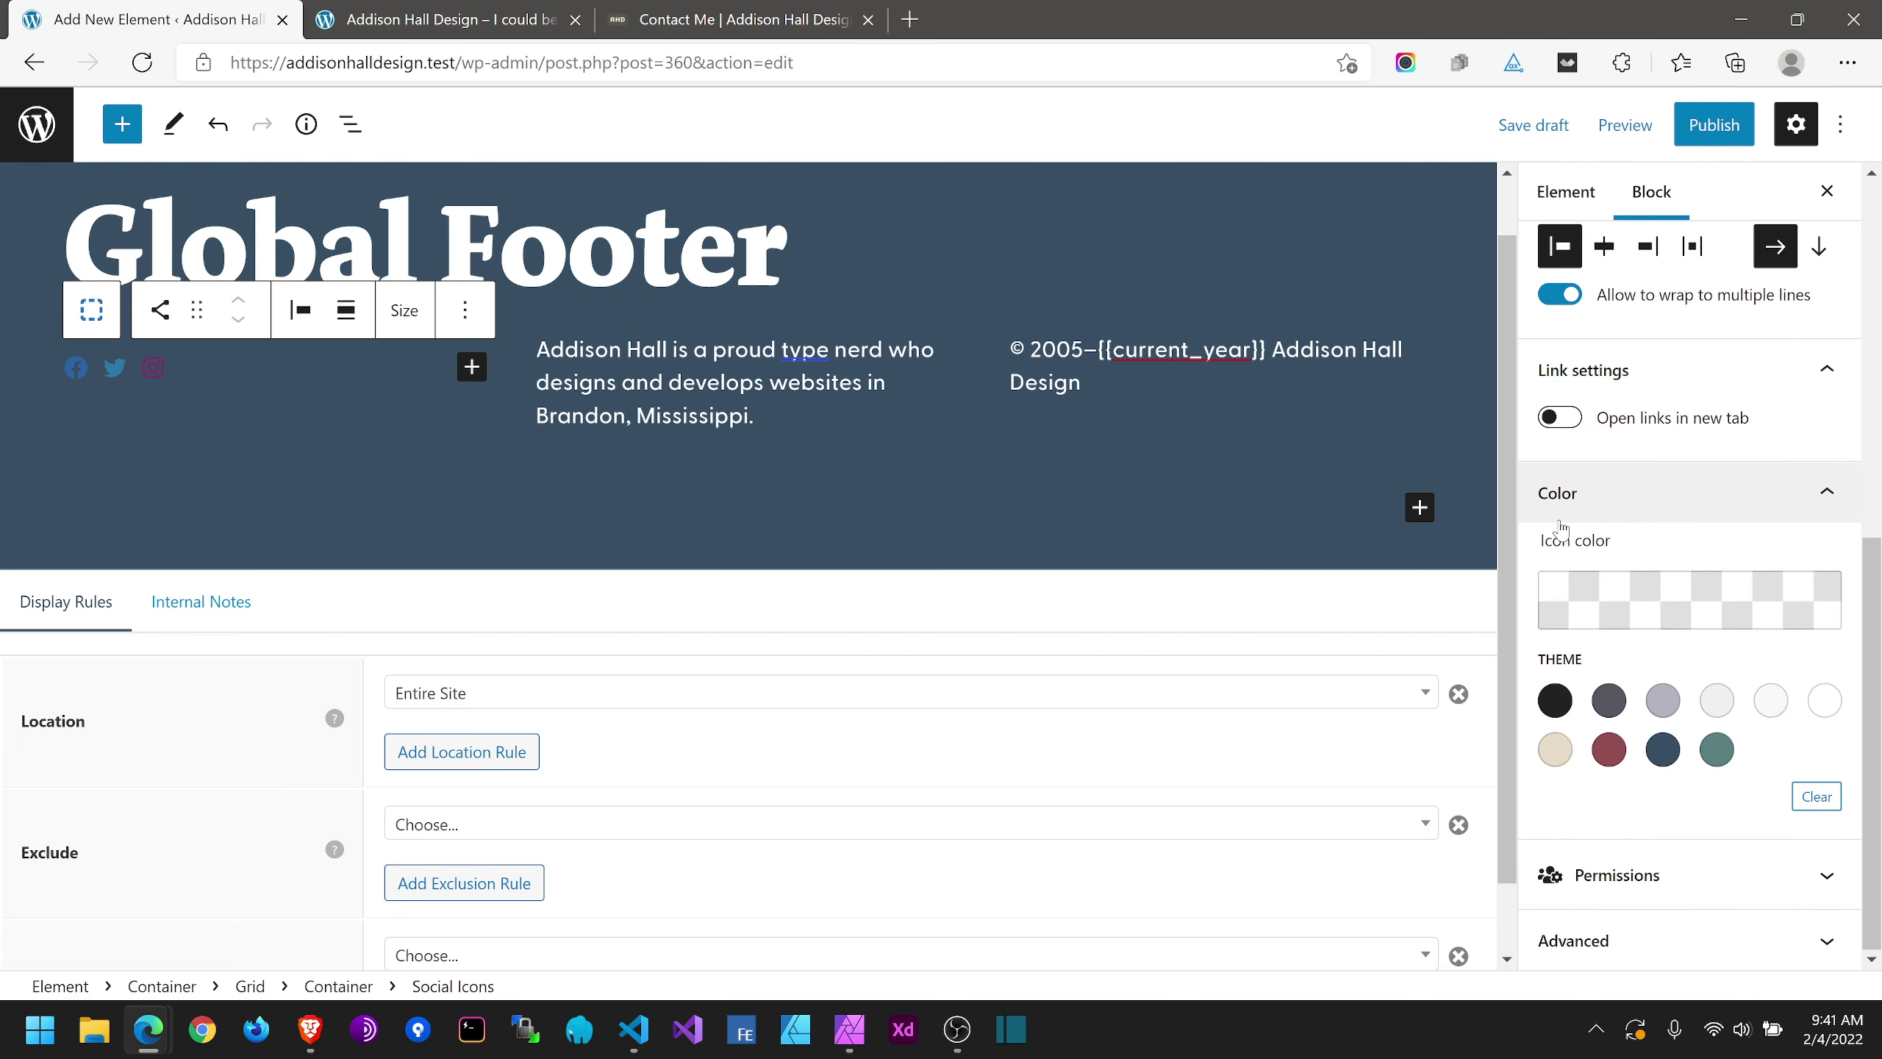
click(1825, 705)
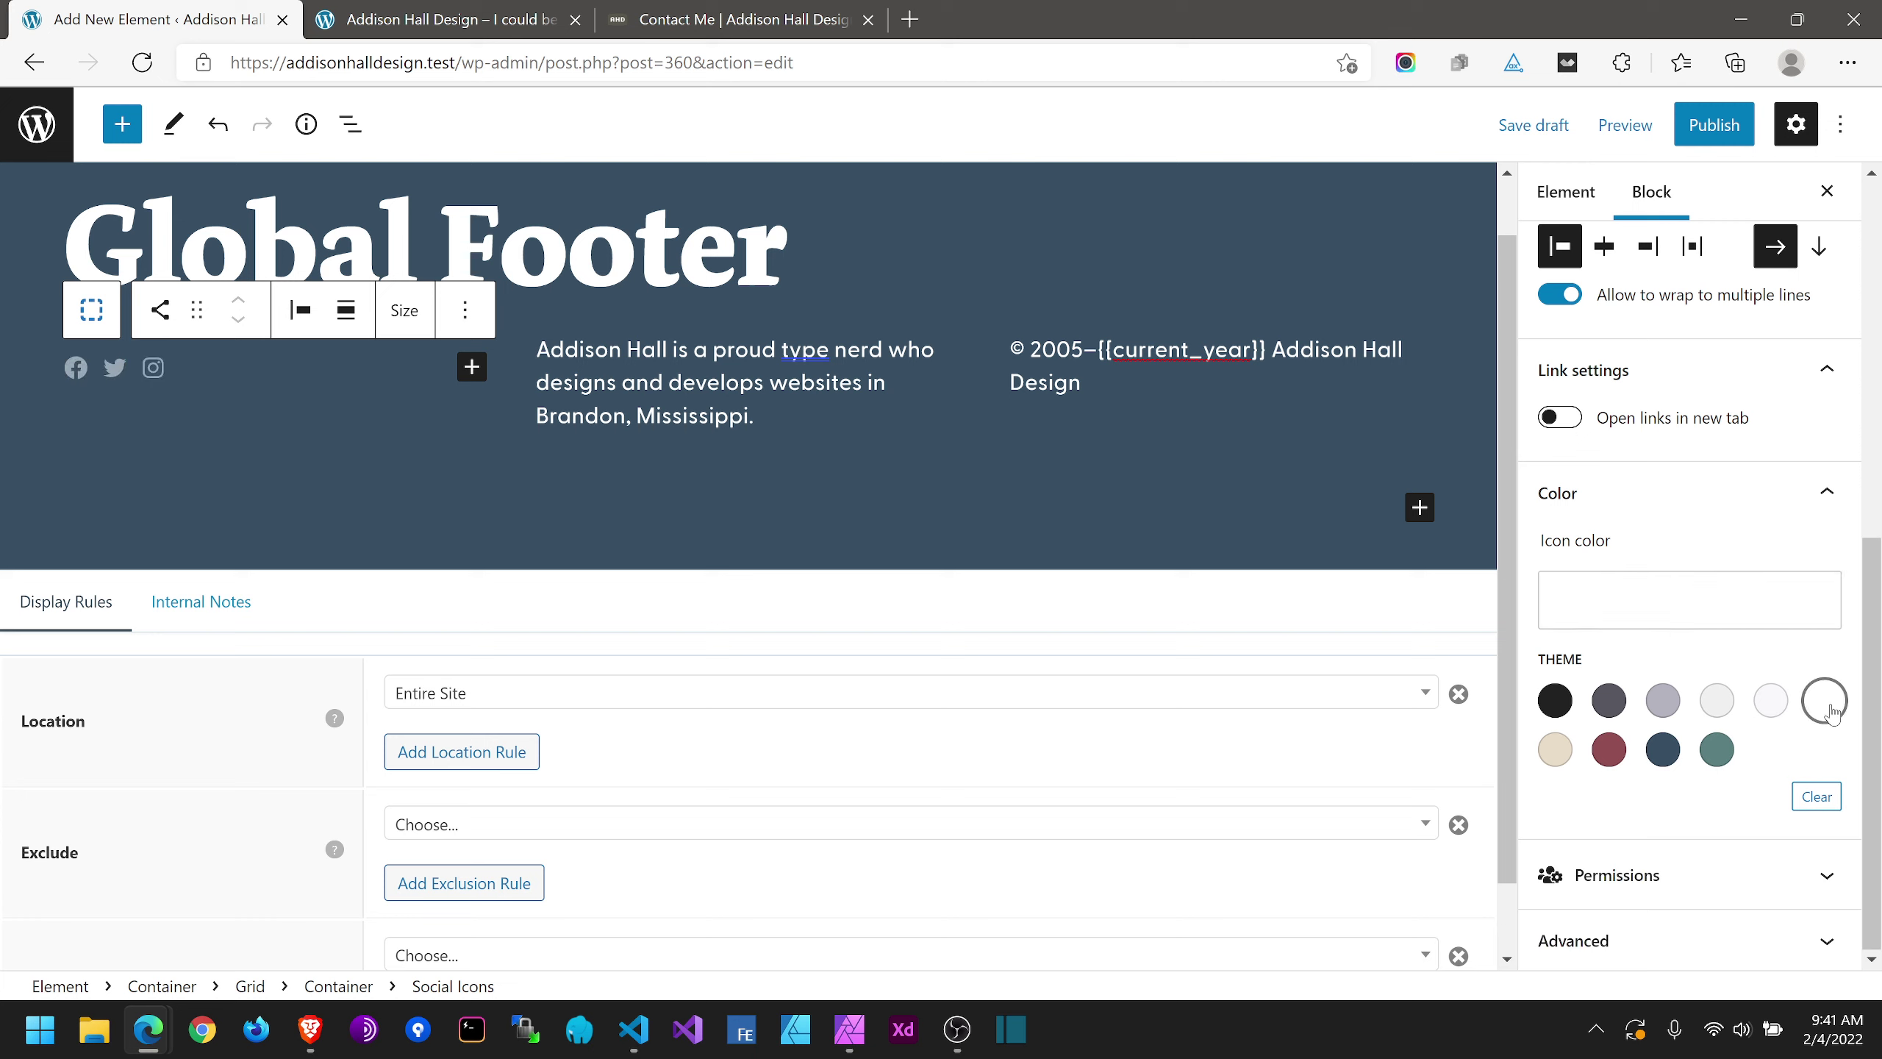
Step: Try the custom color #240b0b on the social icons and return them to the theme's white
click(1650, 611)
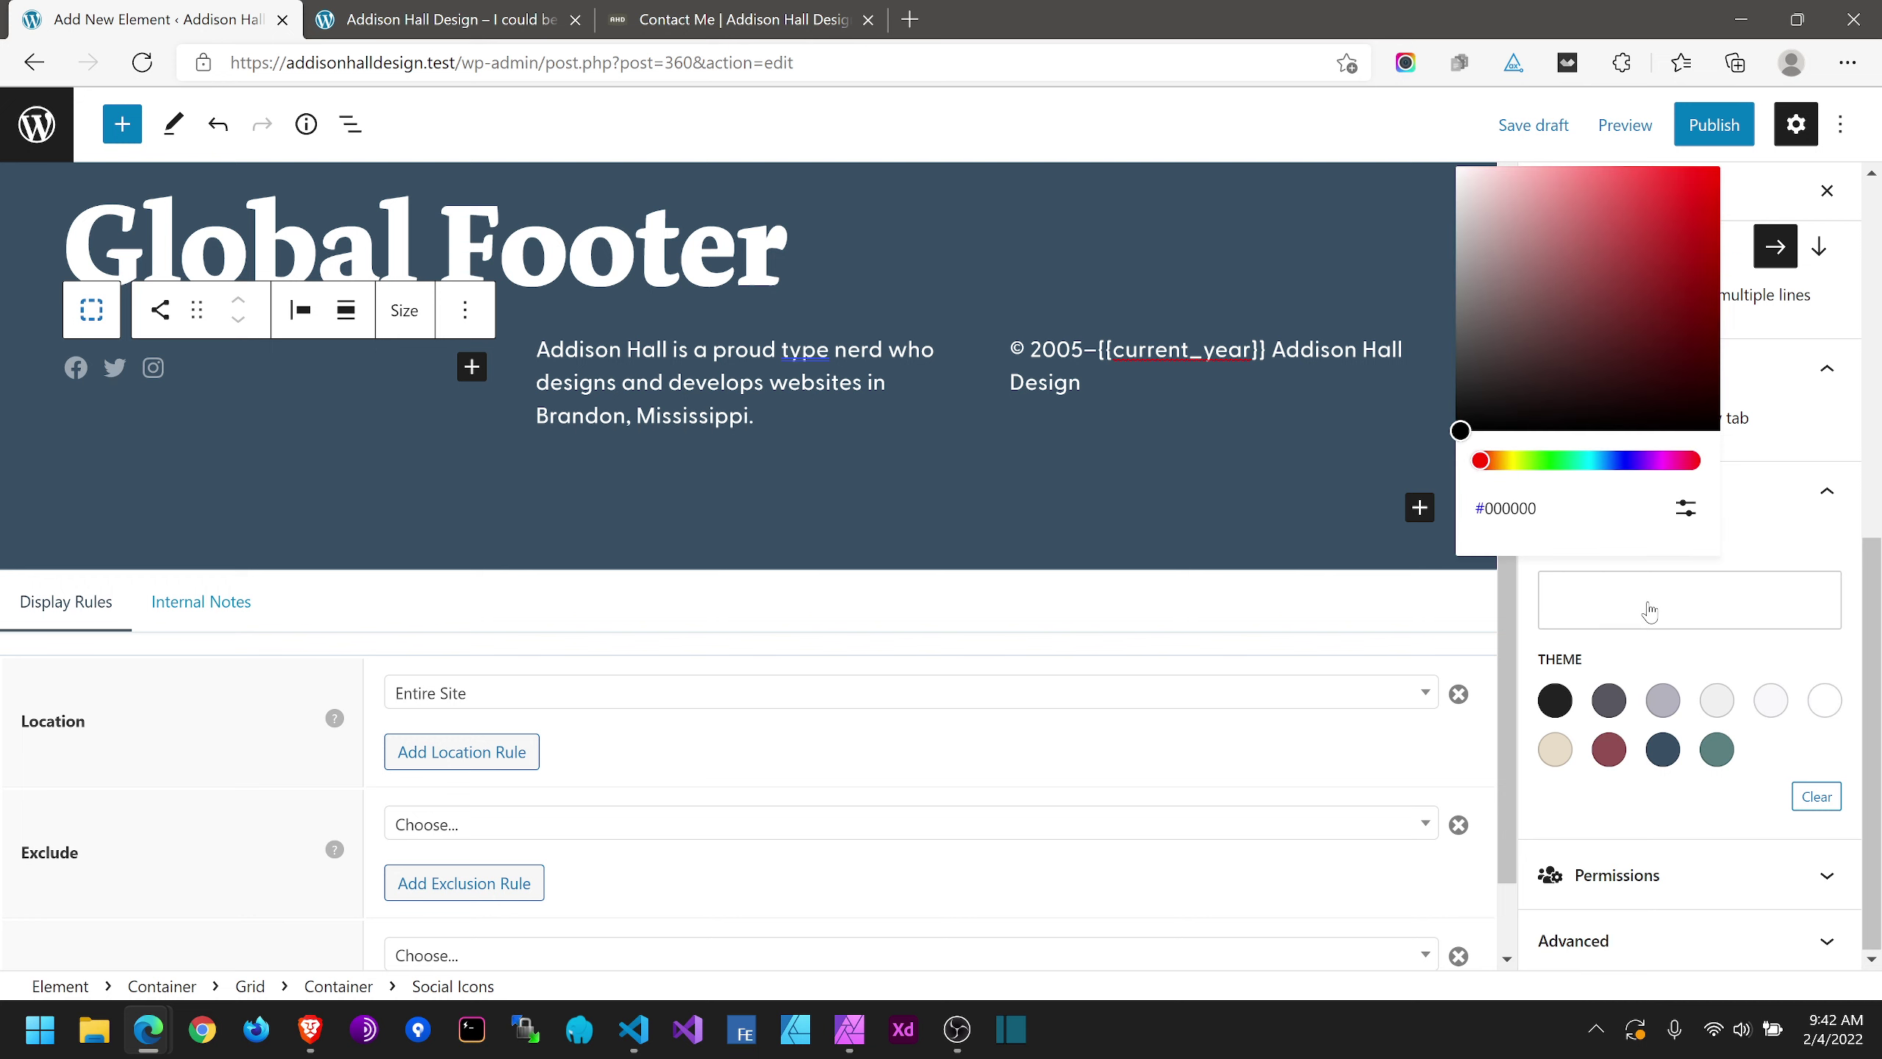
click(1766, 549)
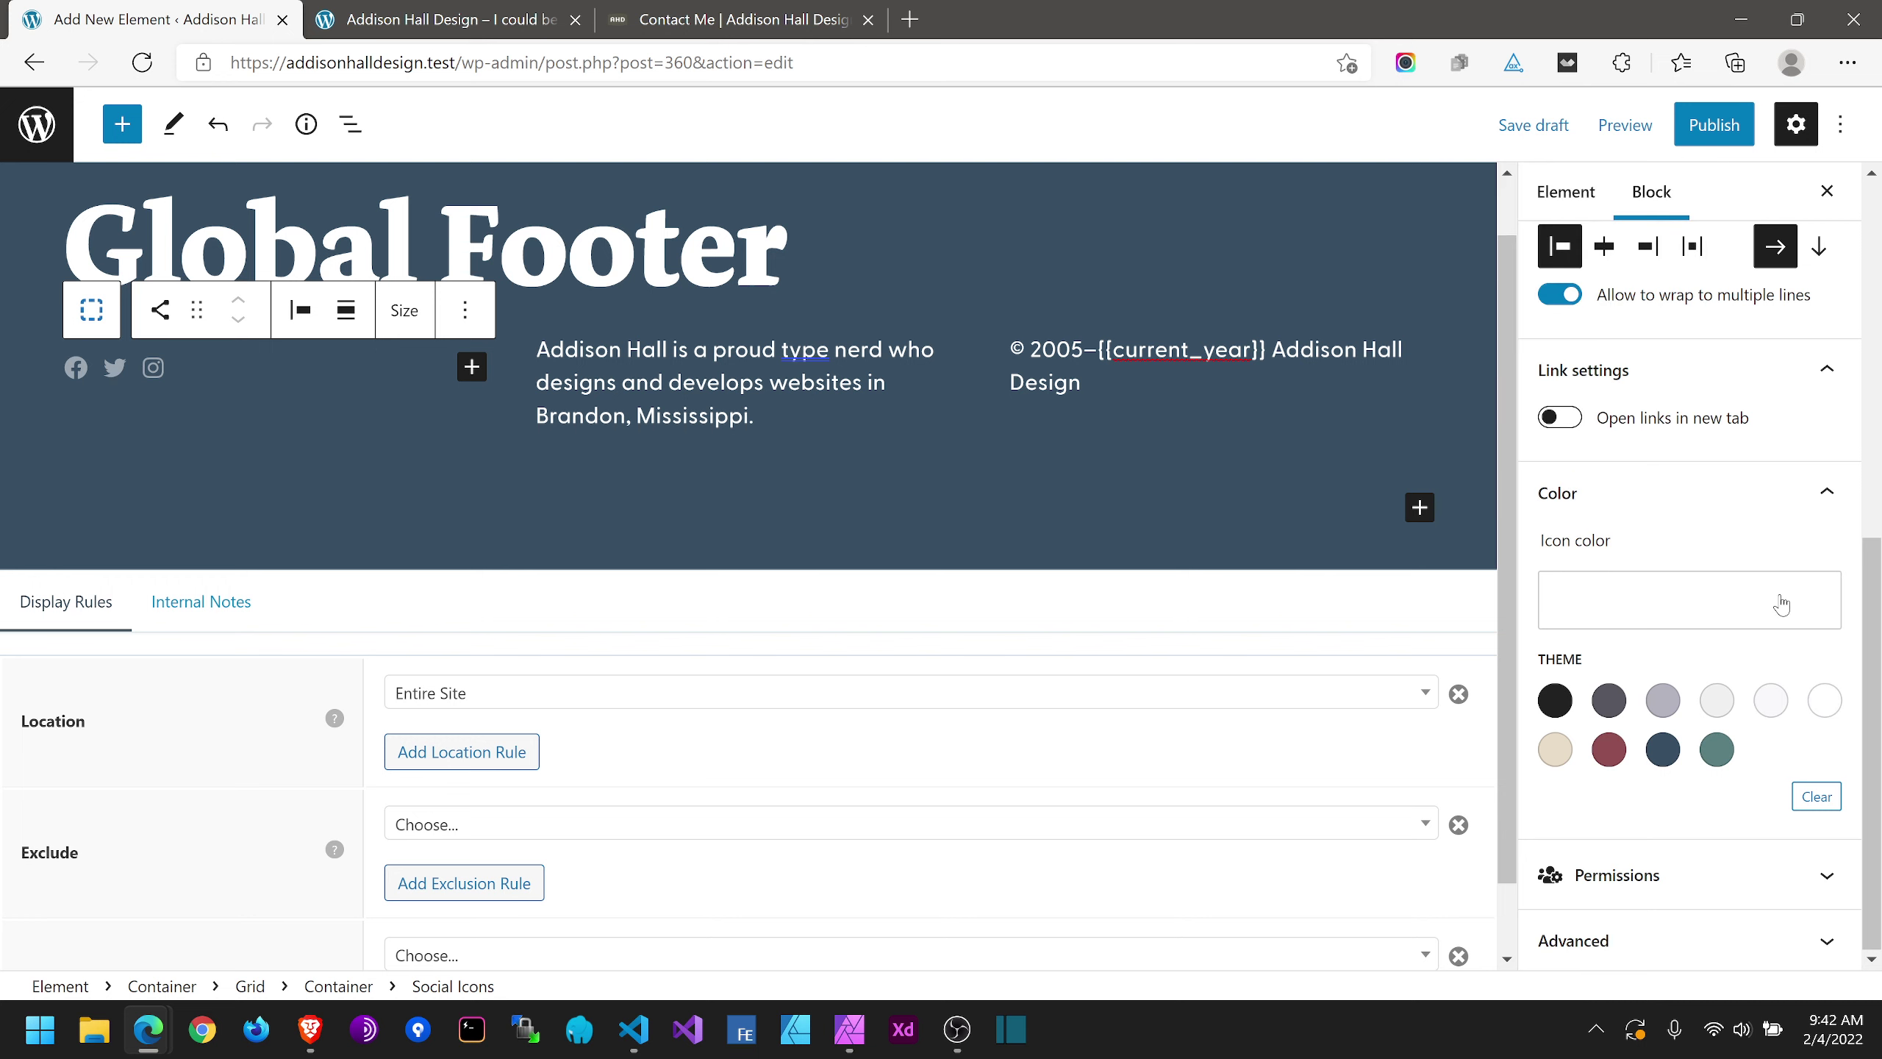
click(1605, 603)
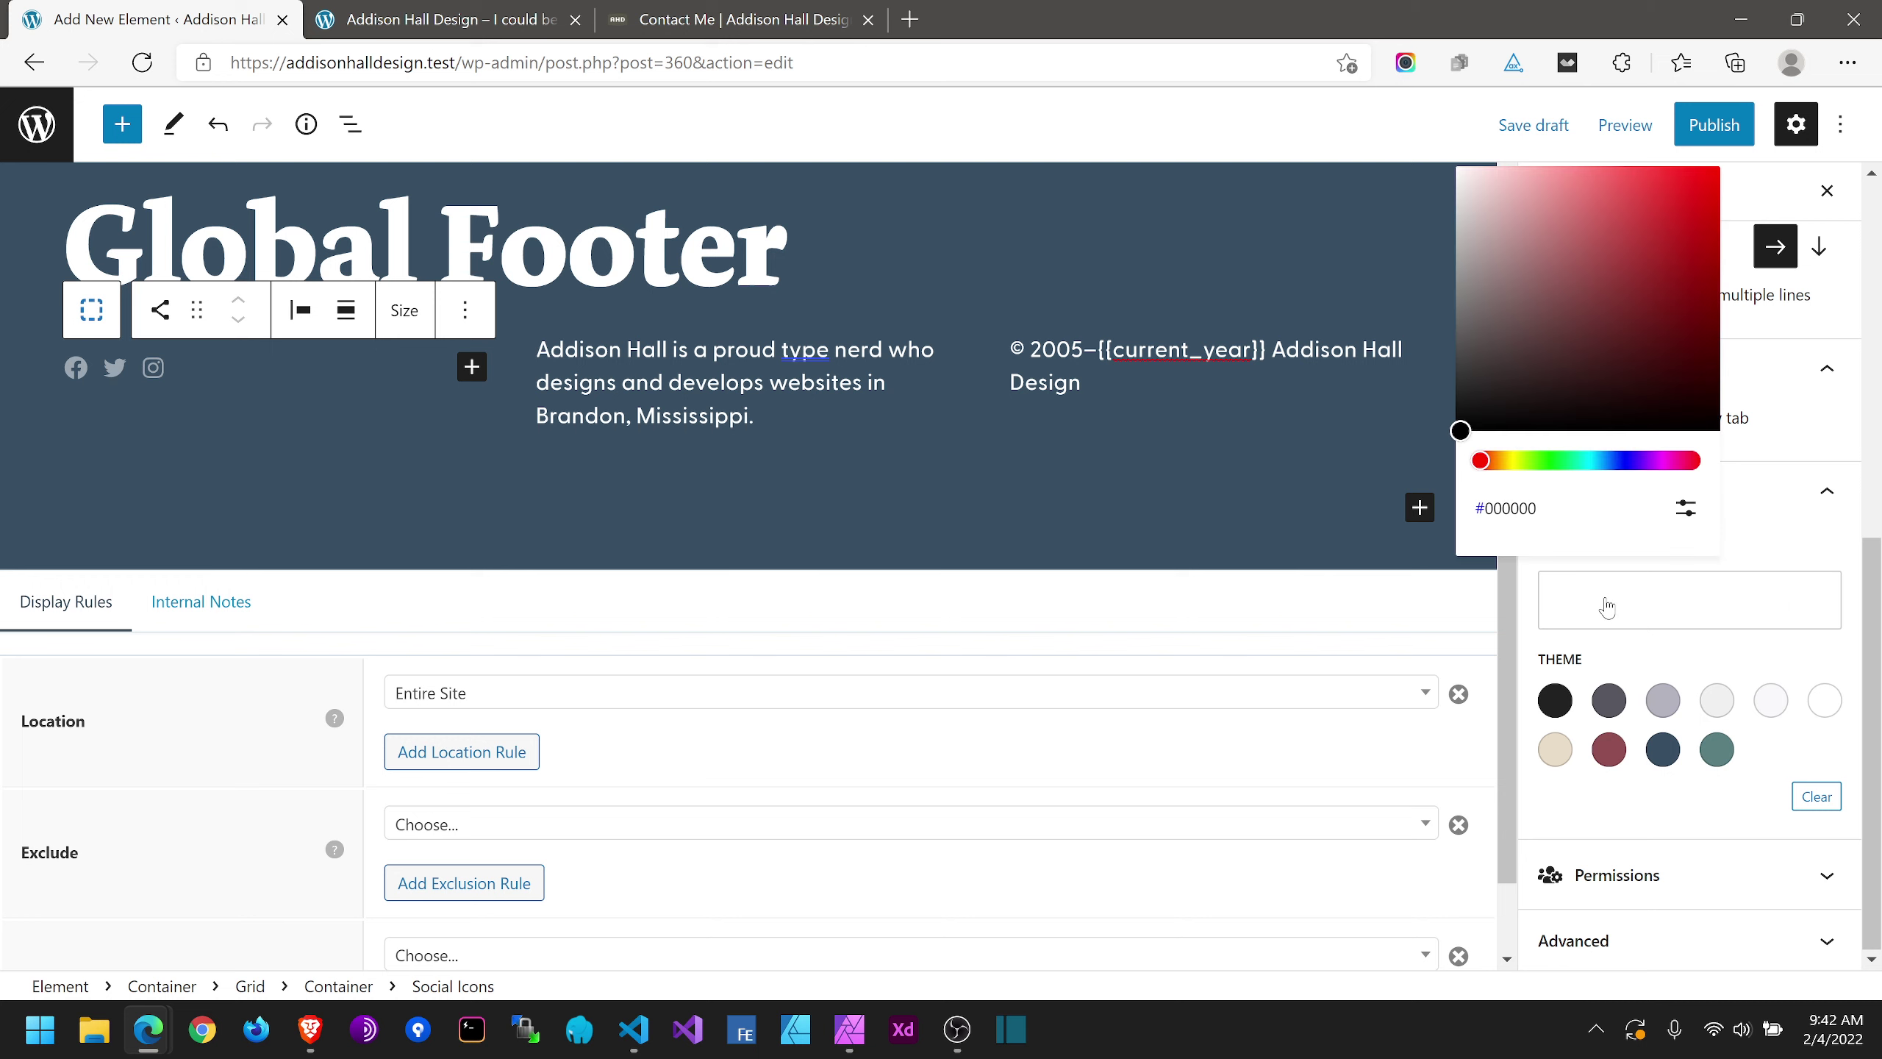
click(1636, 393)
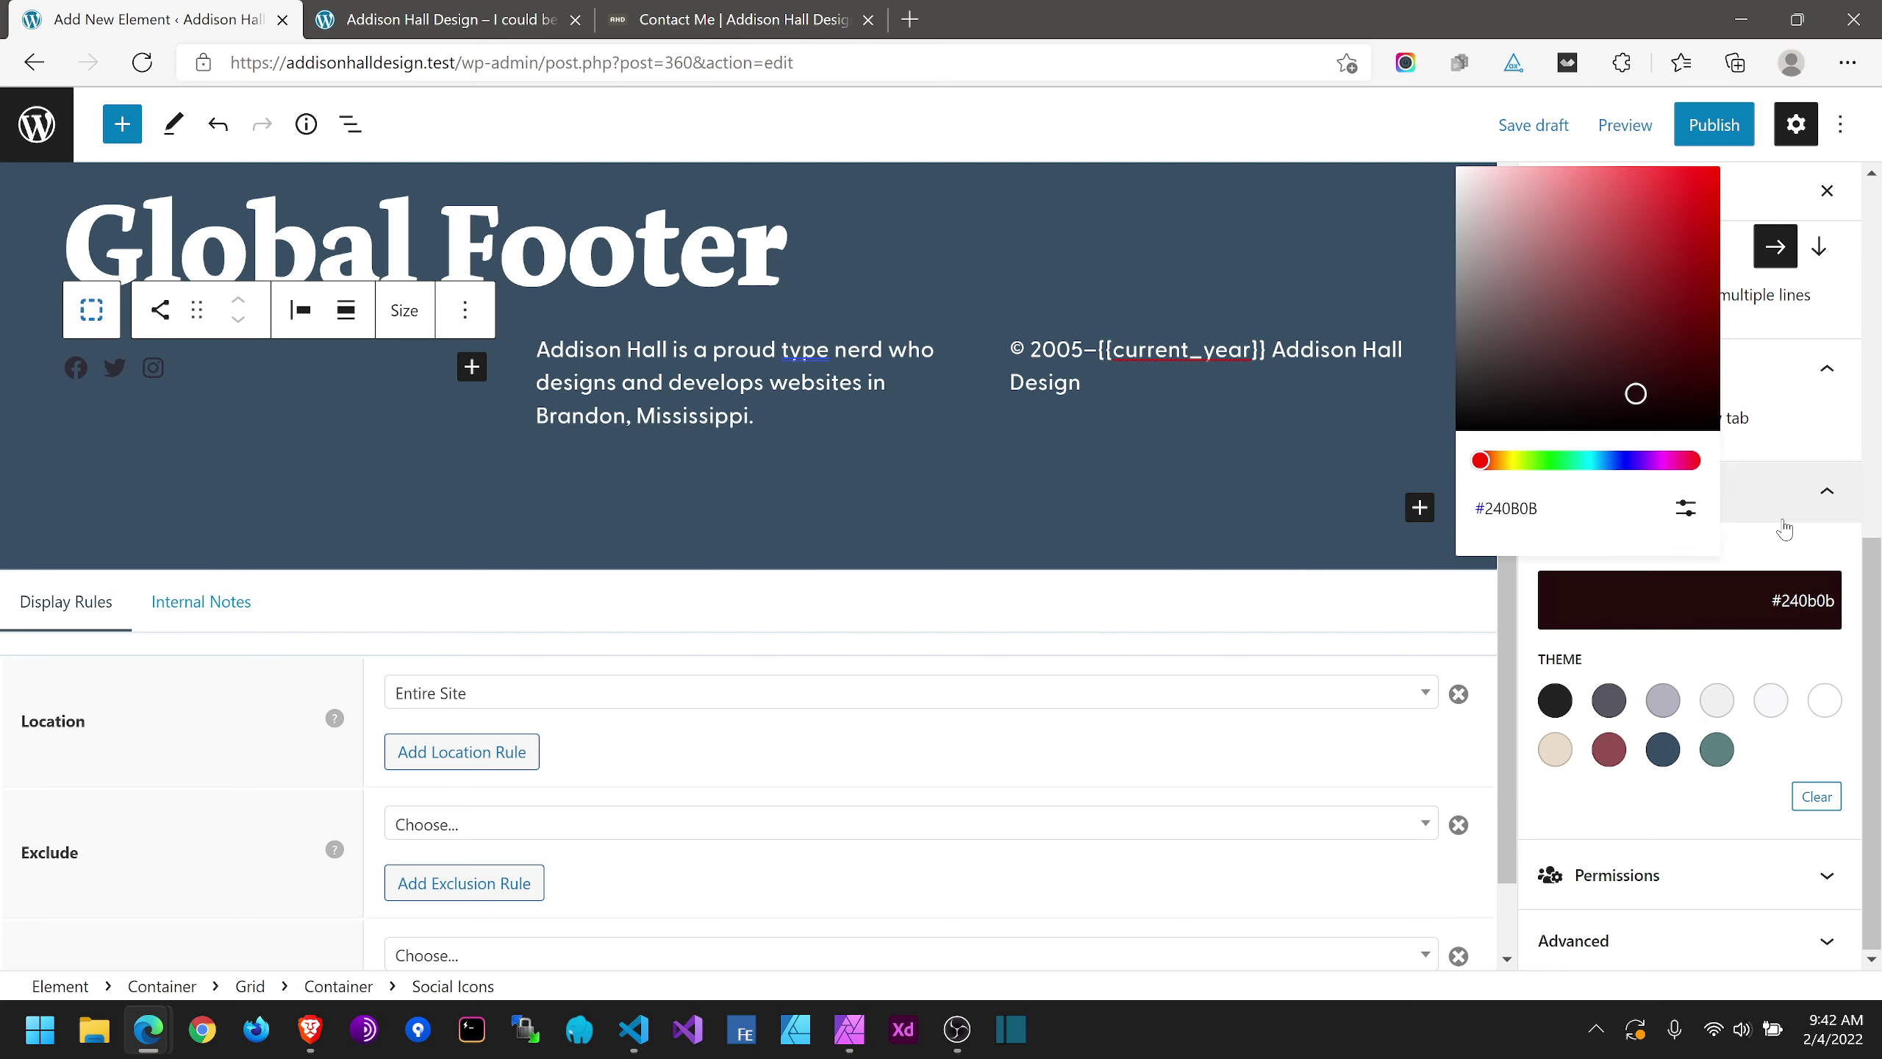
click(1824, 708)
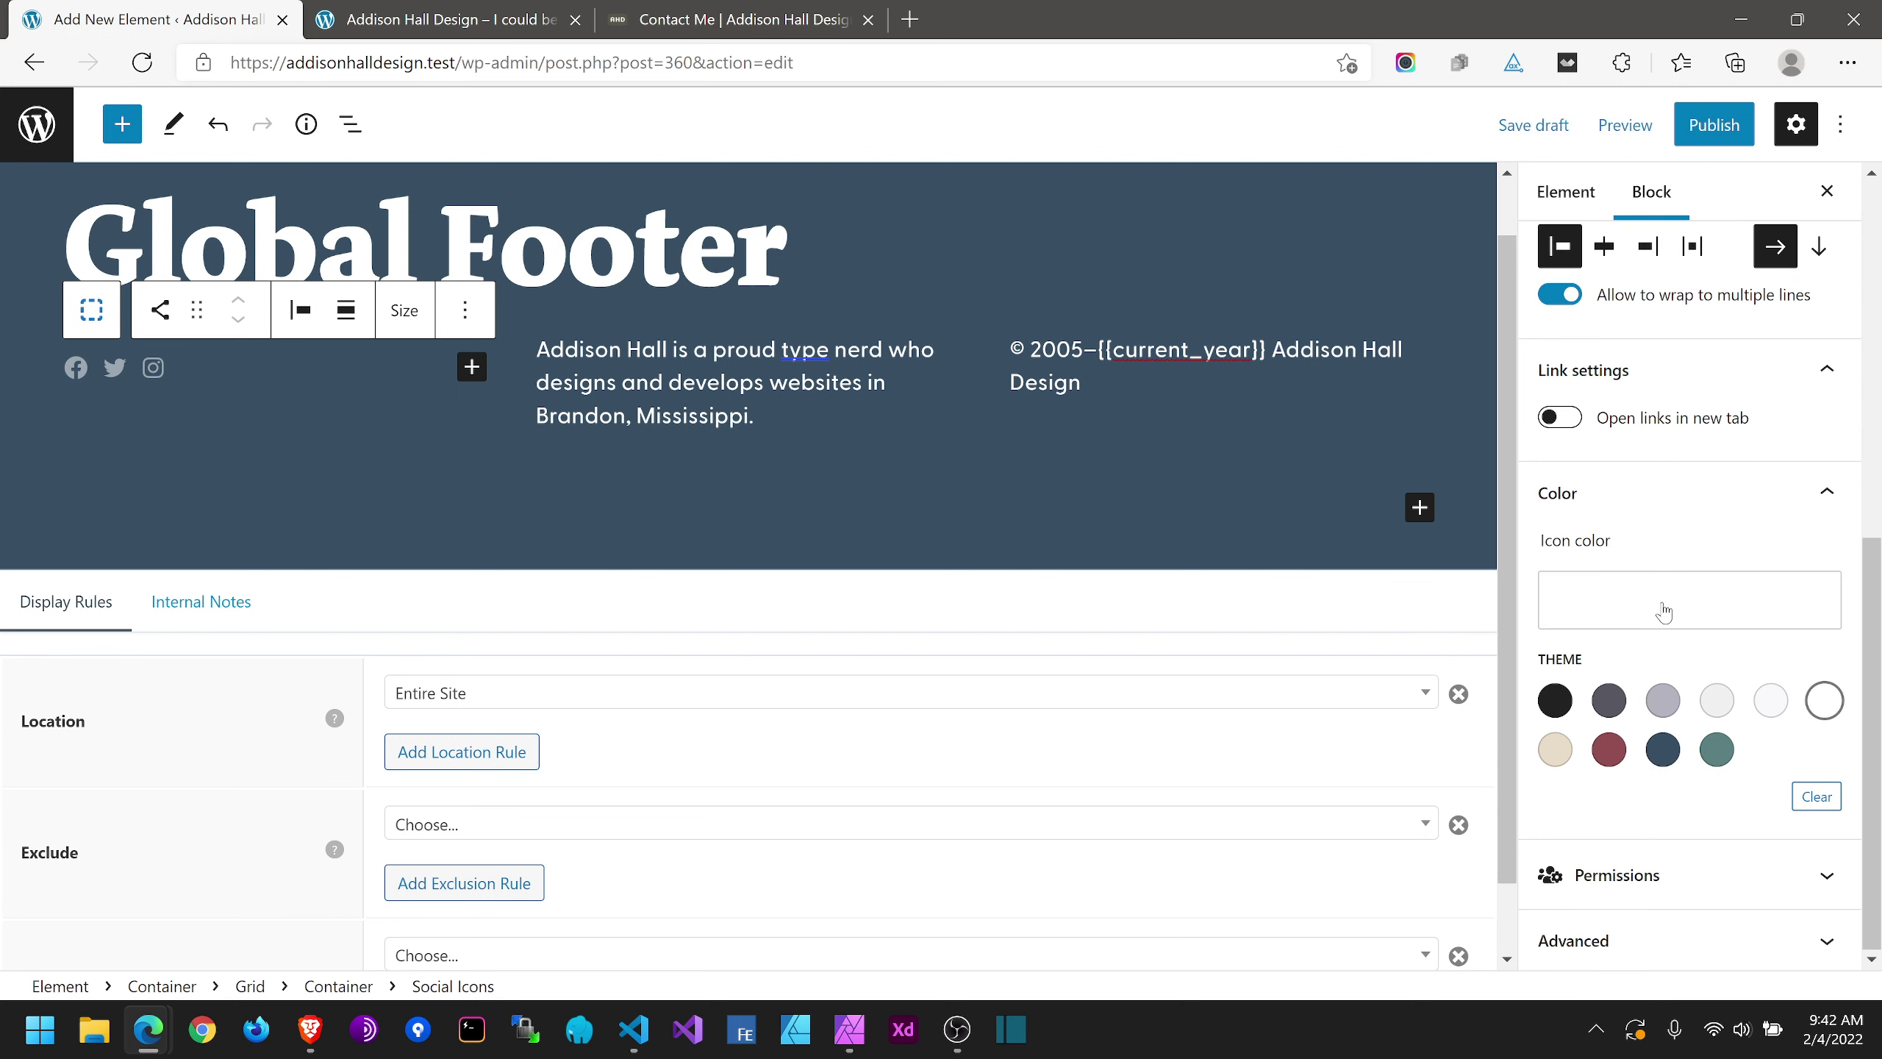
Step: Make the social icons' links open in a new tab, keeping the icons in horizontal orientation
scroll(1710, 702, up, 3)
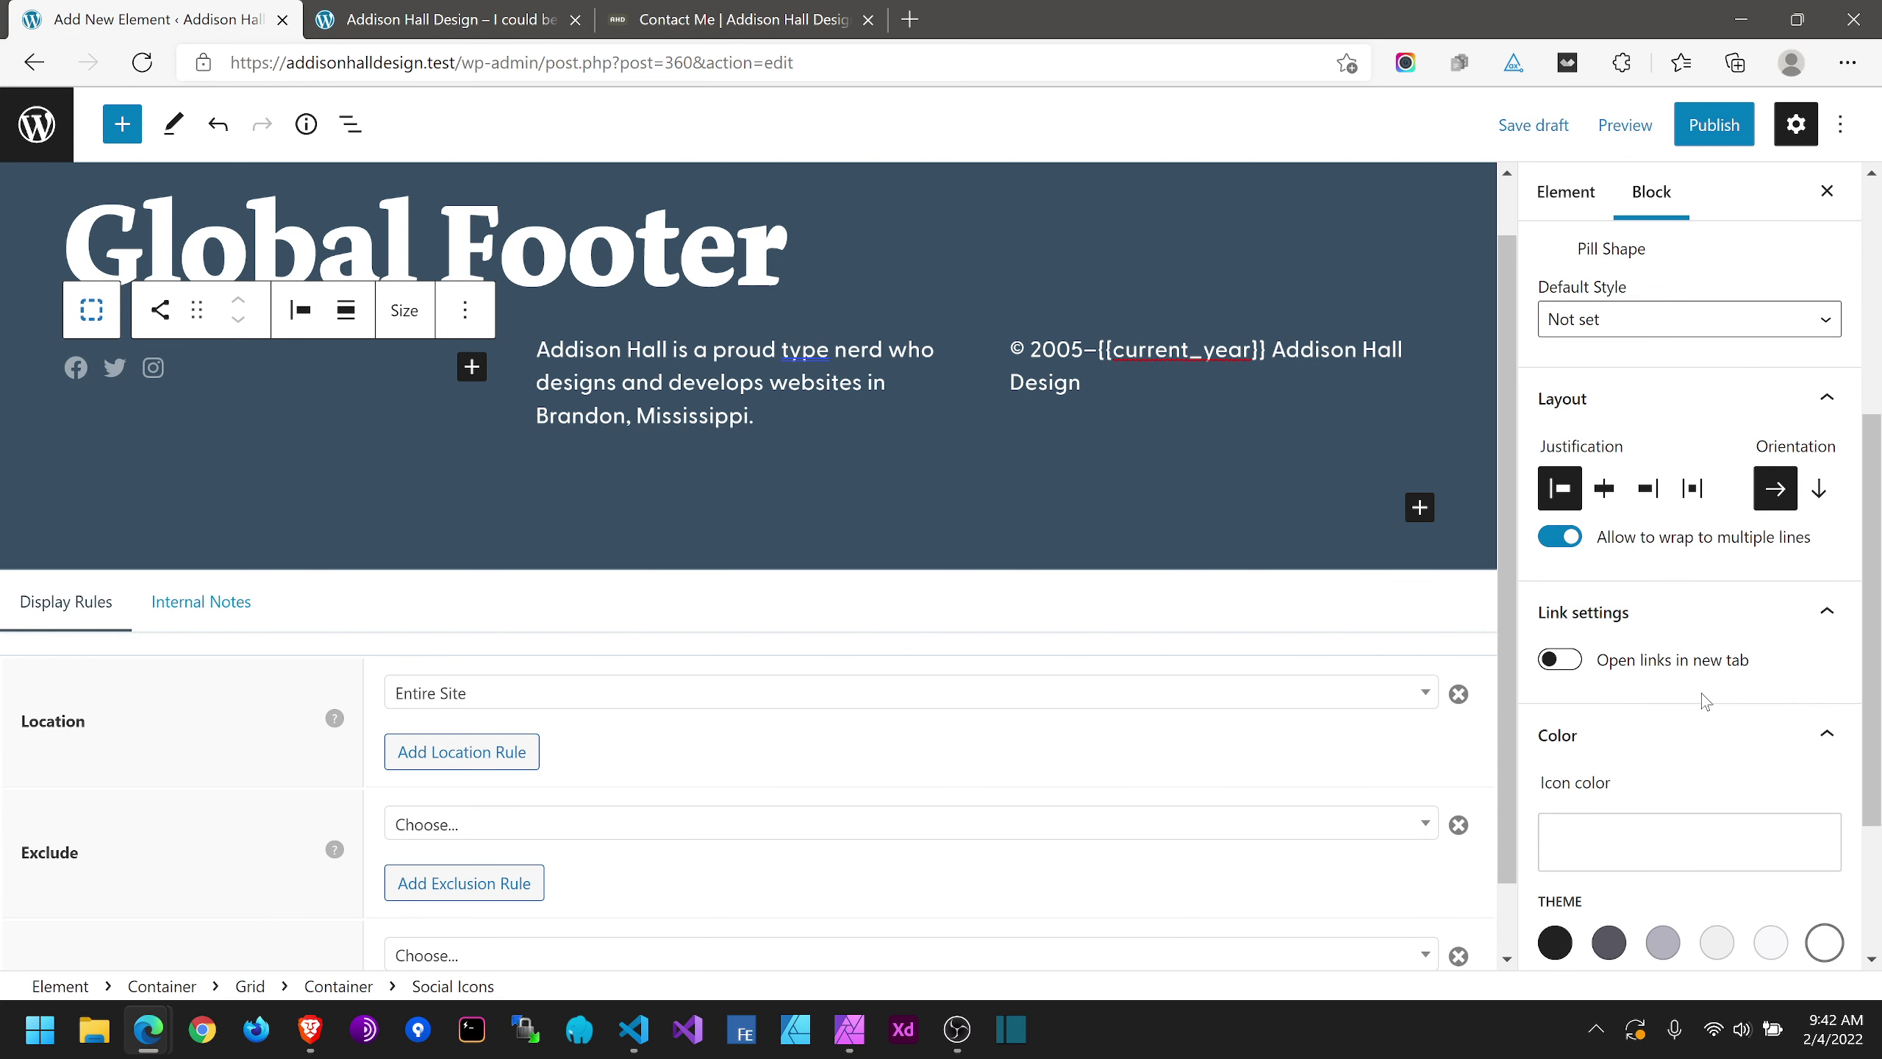
click(1564, 657)
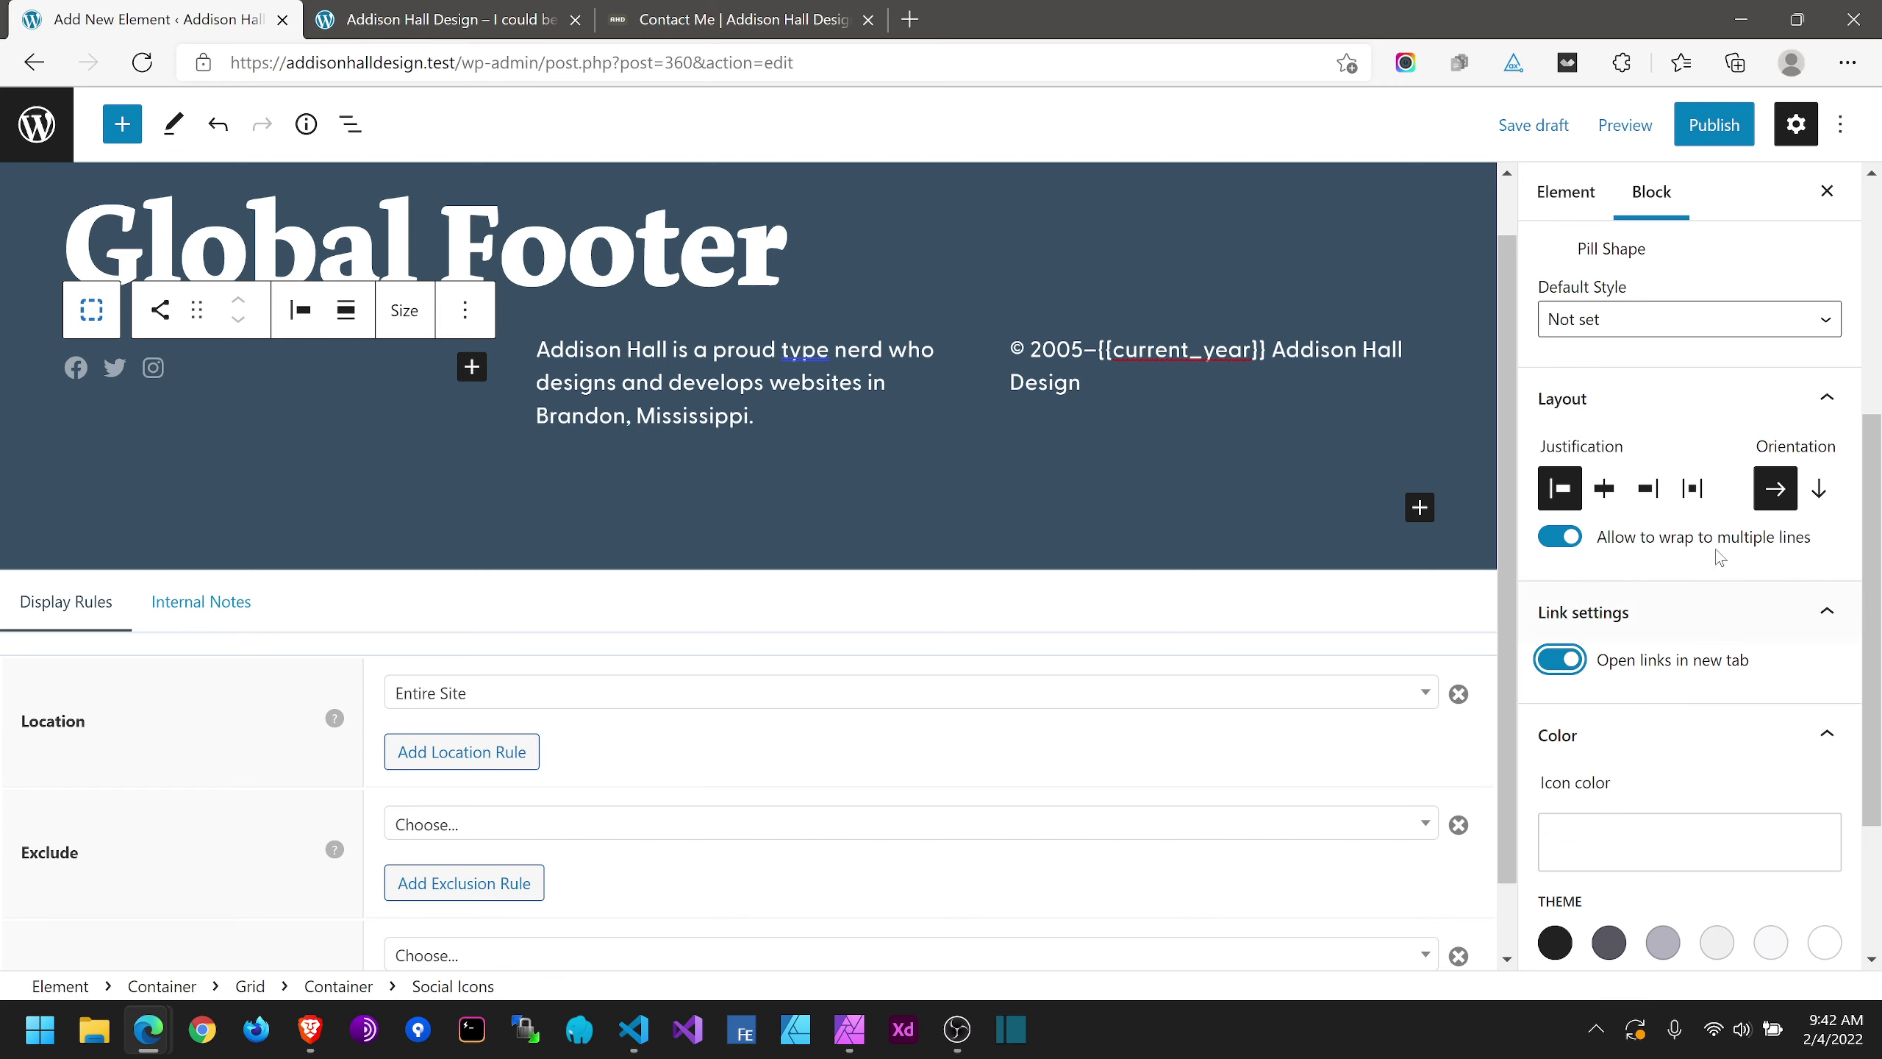
click(1819, 489)
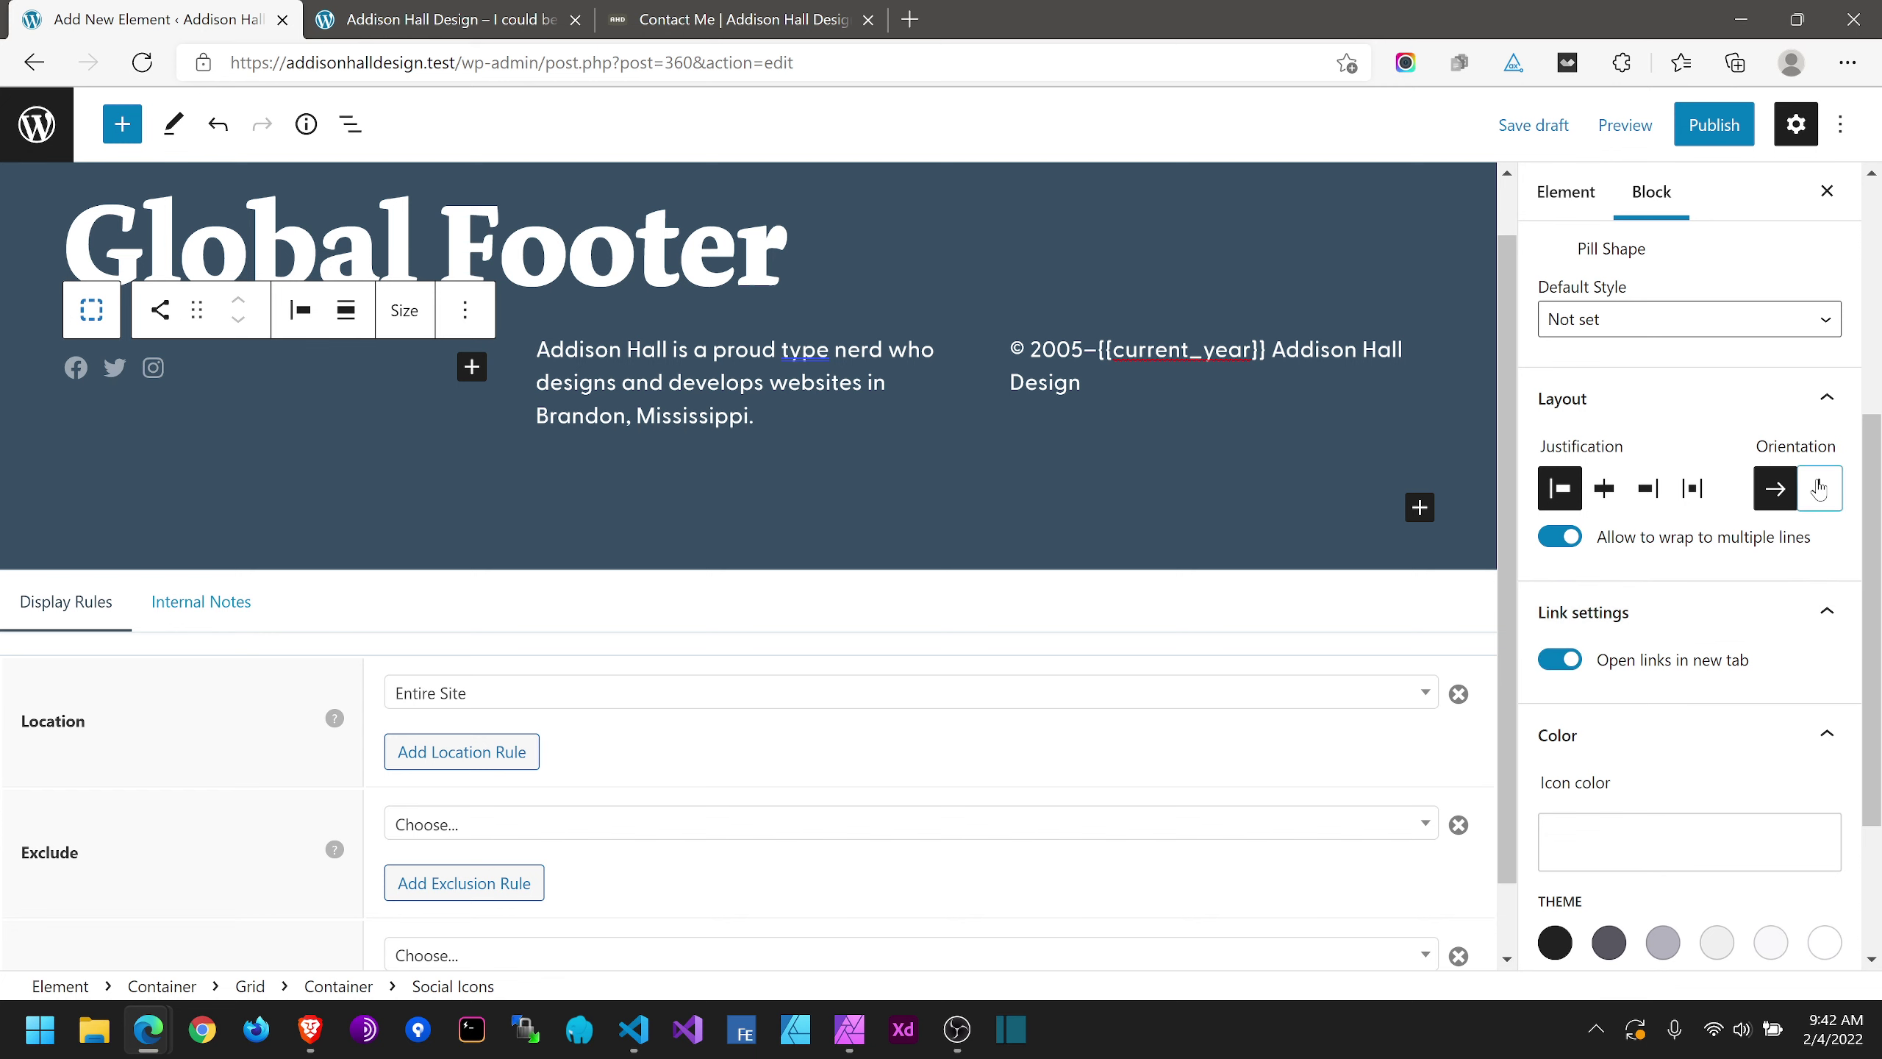
click(1776, 489)
click(213, 370)
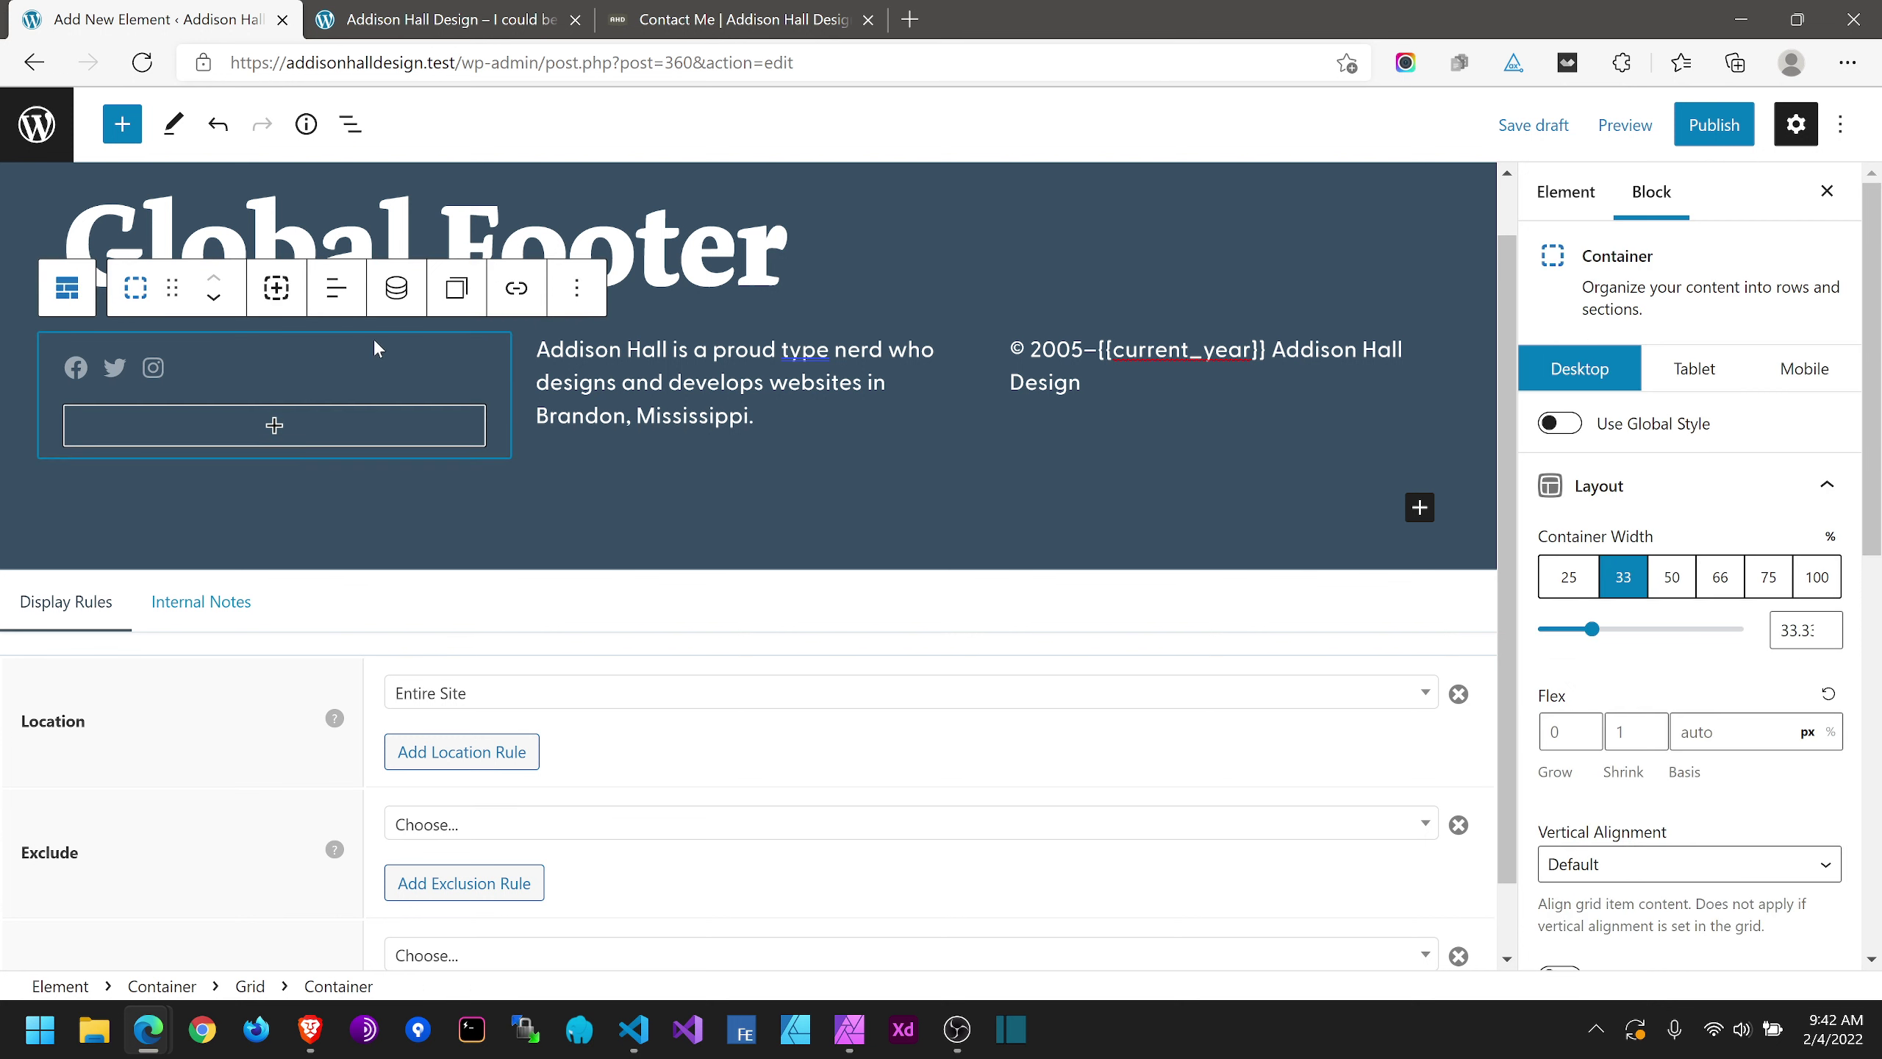
click(1714, 124)
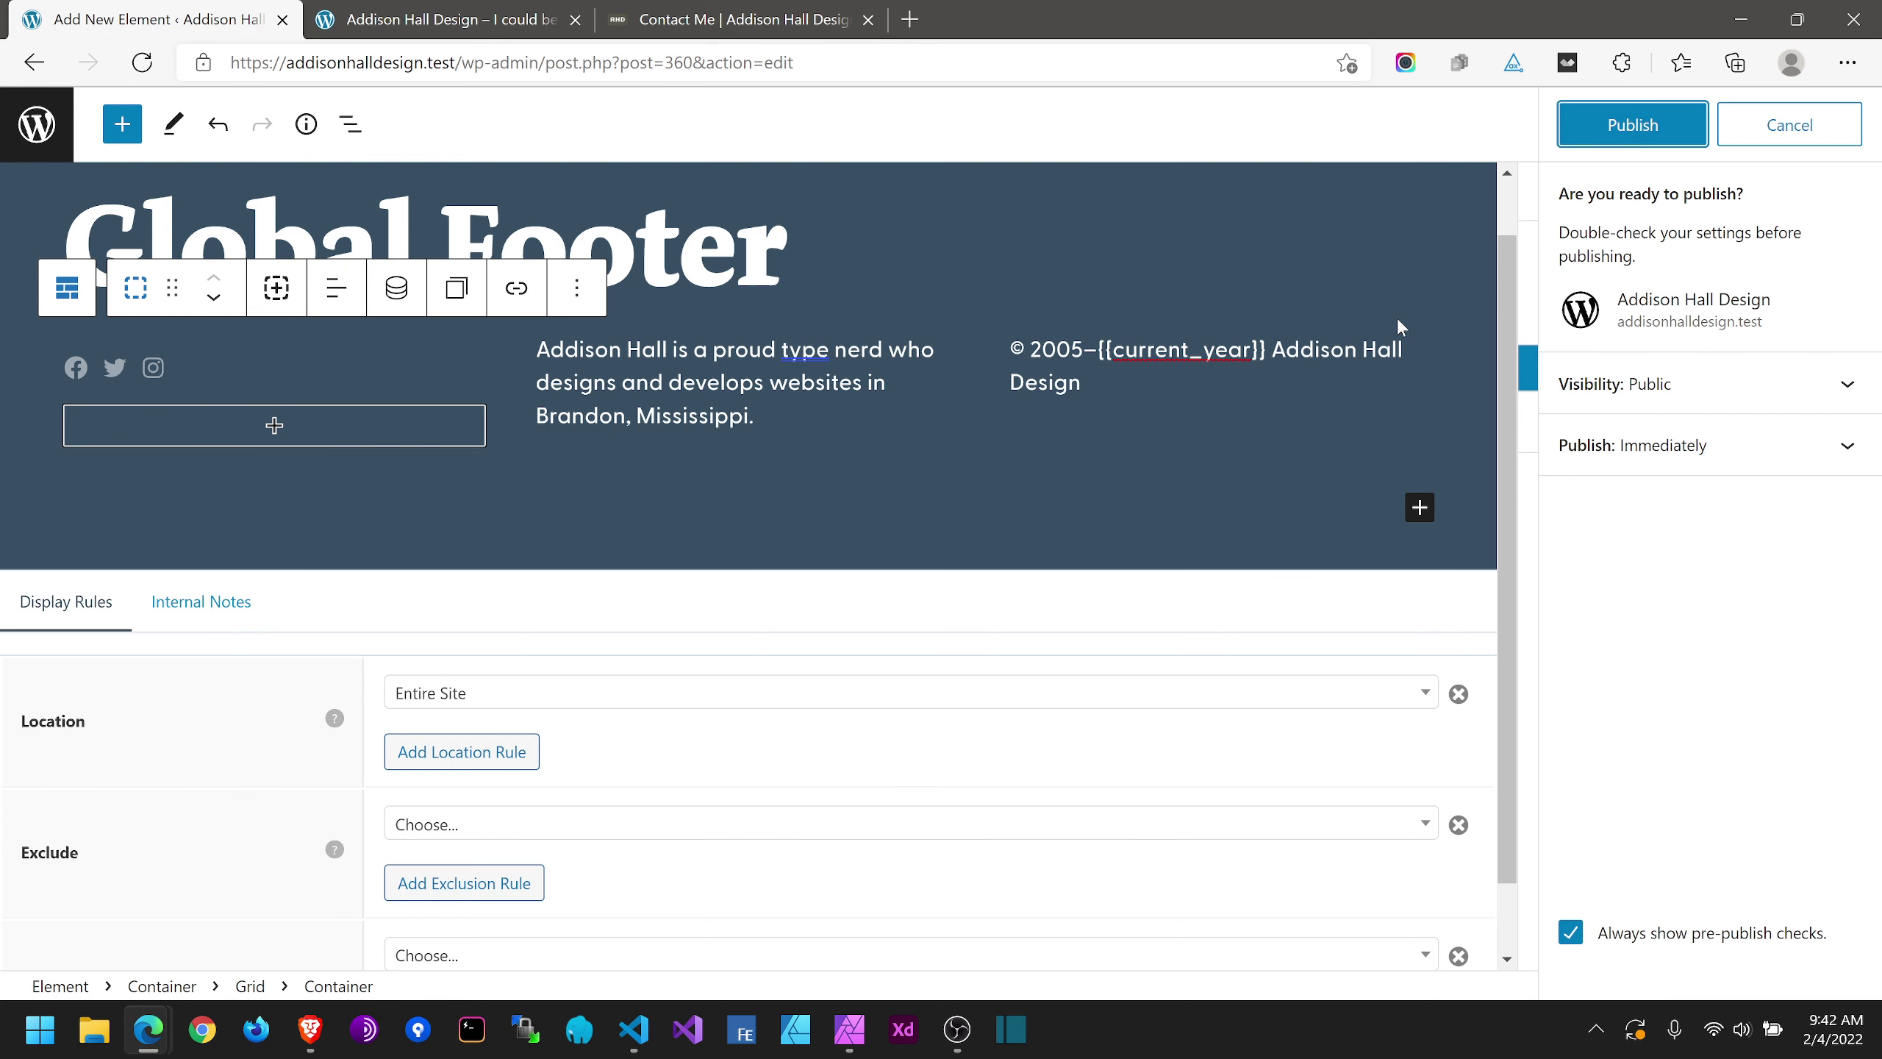
click(1726, 142)
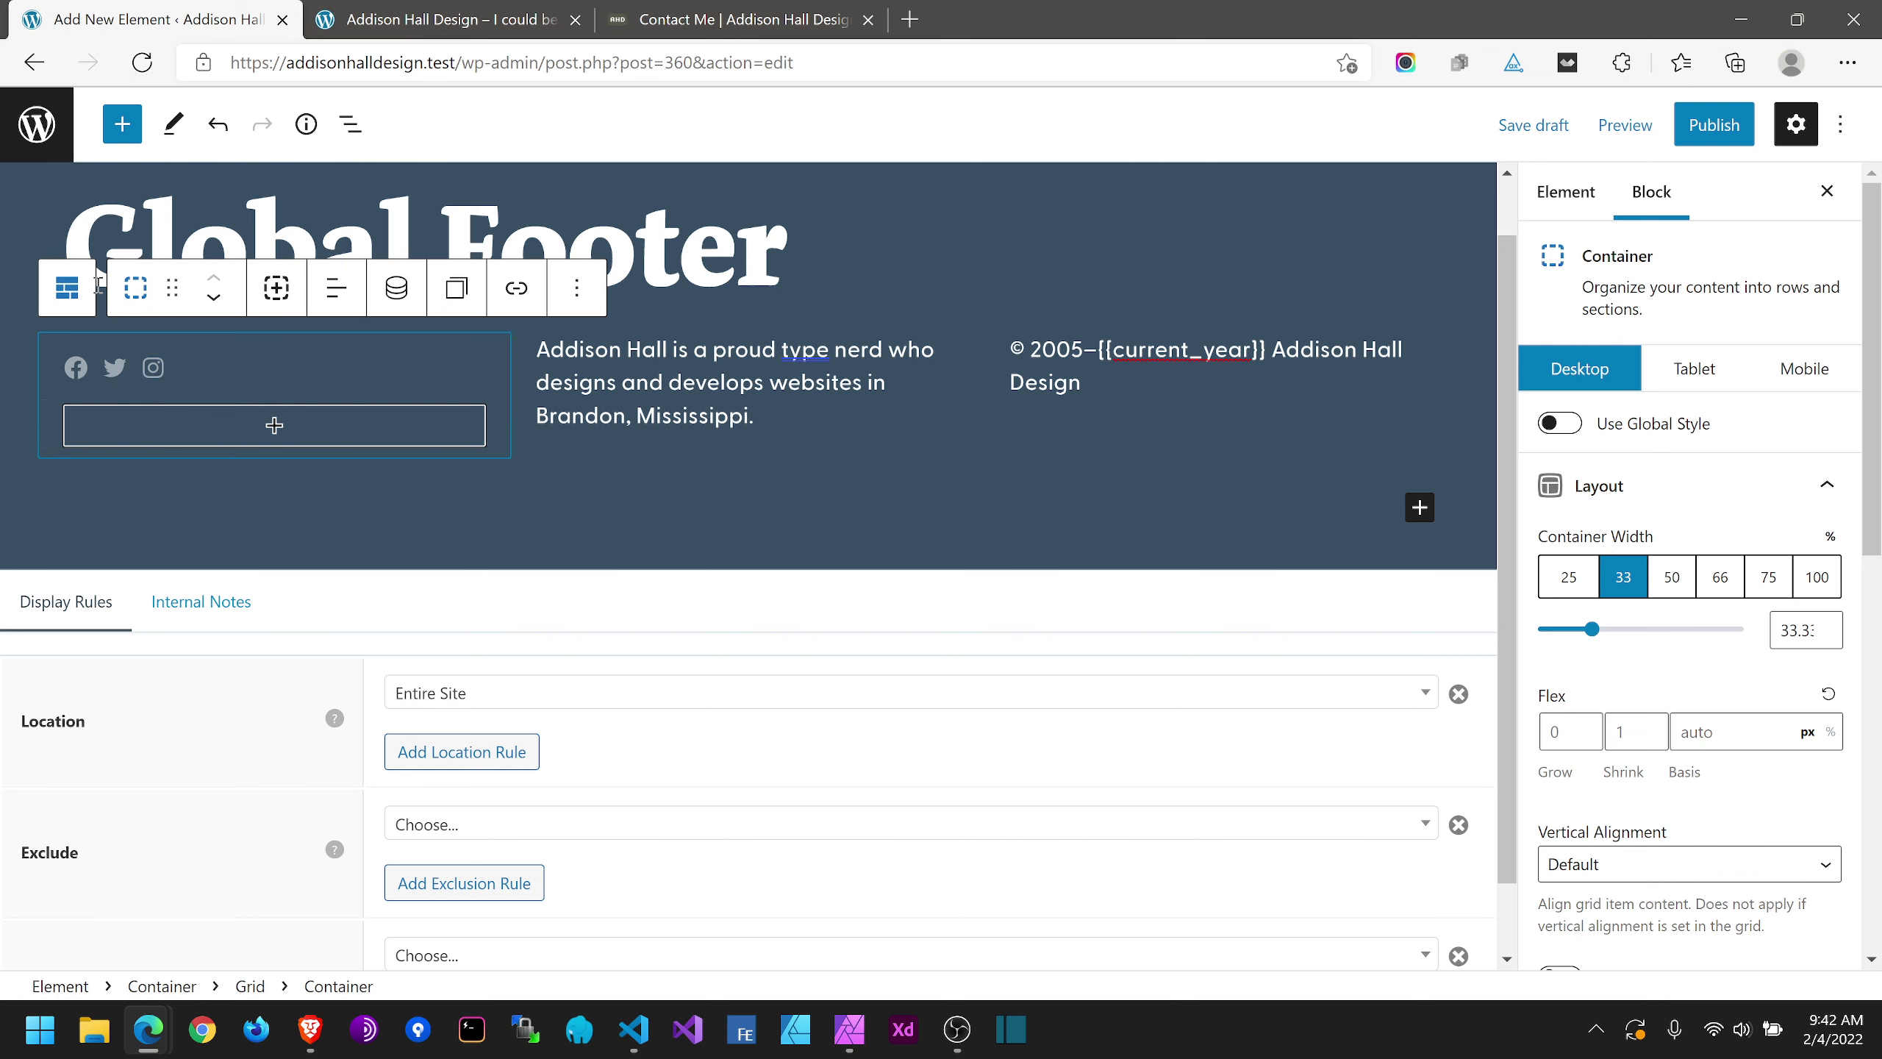
Step: Set the outer footer container's padding to 80 px at the top and 40 px on the other three sides
click(70, 299)
click(71, 299)
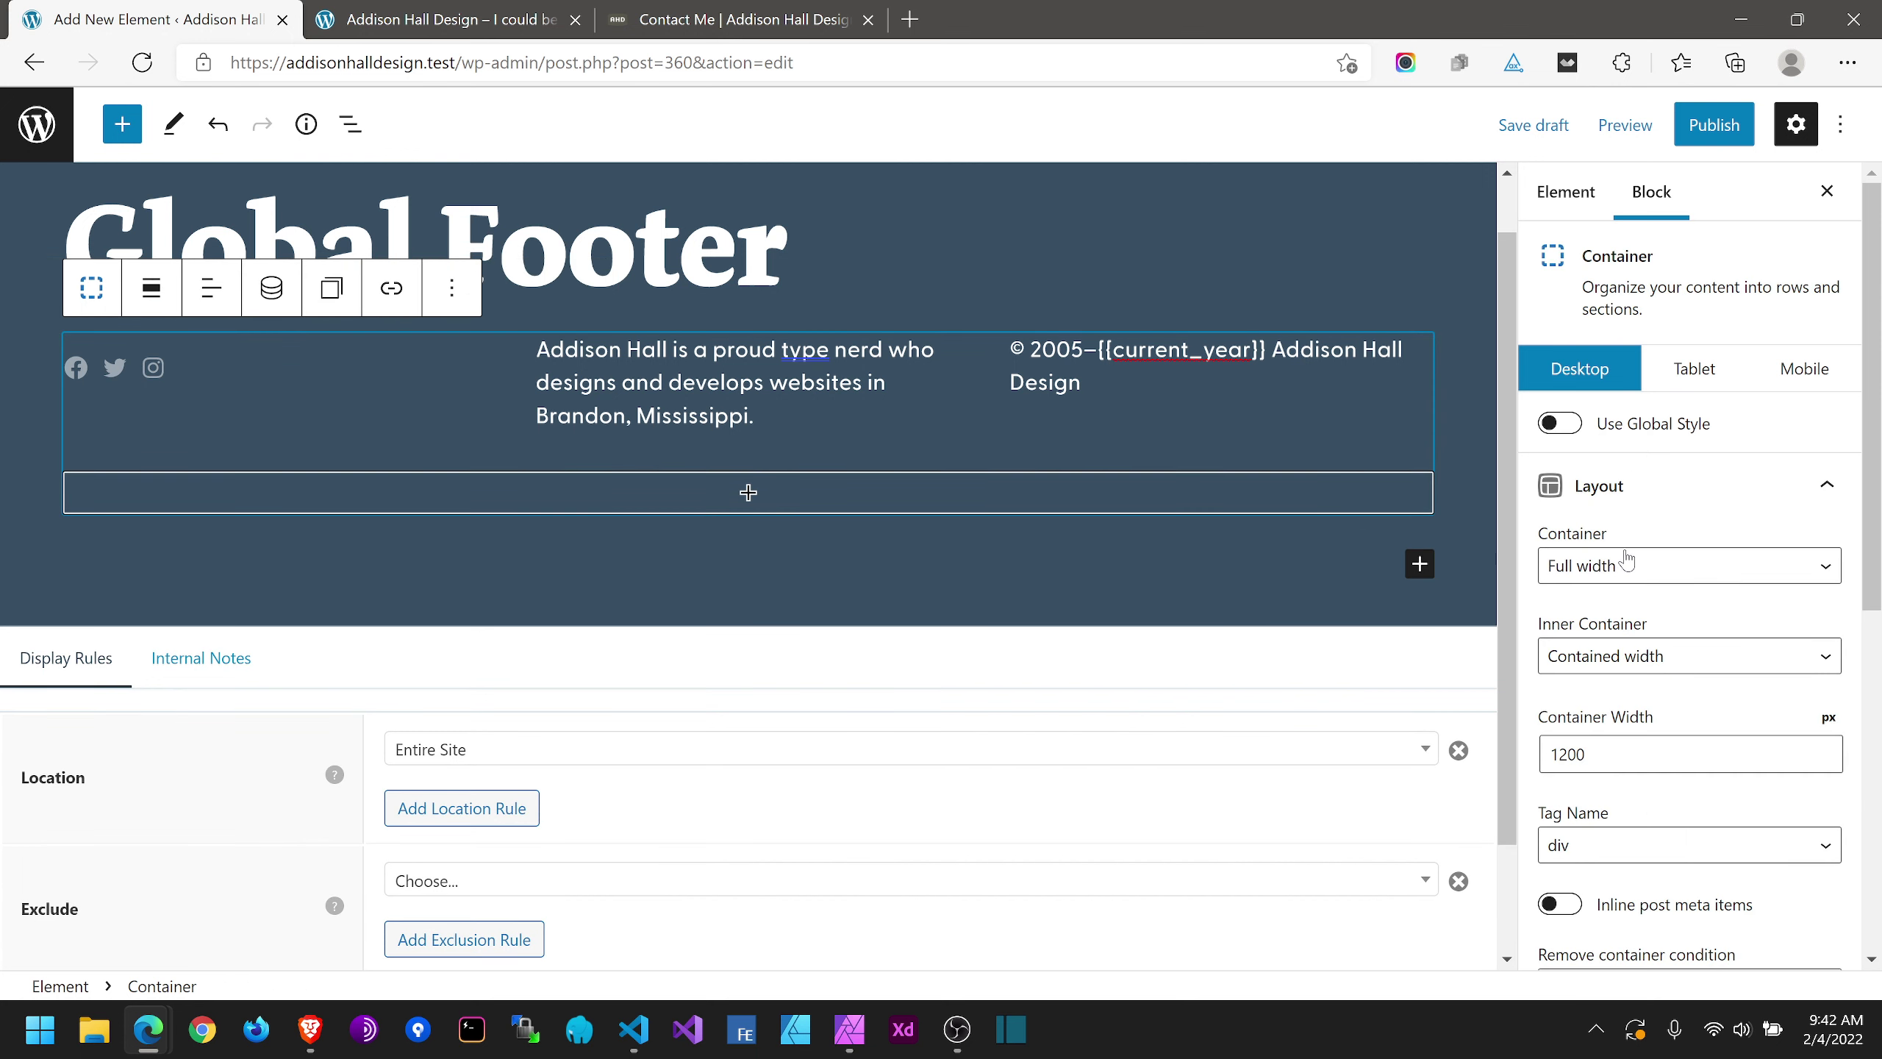
scroll(1643, 579, down, 3)
scroll(1629, 608, down, 3)
click(1607, 646)
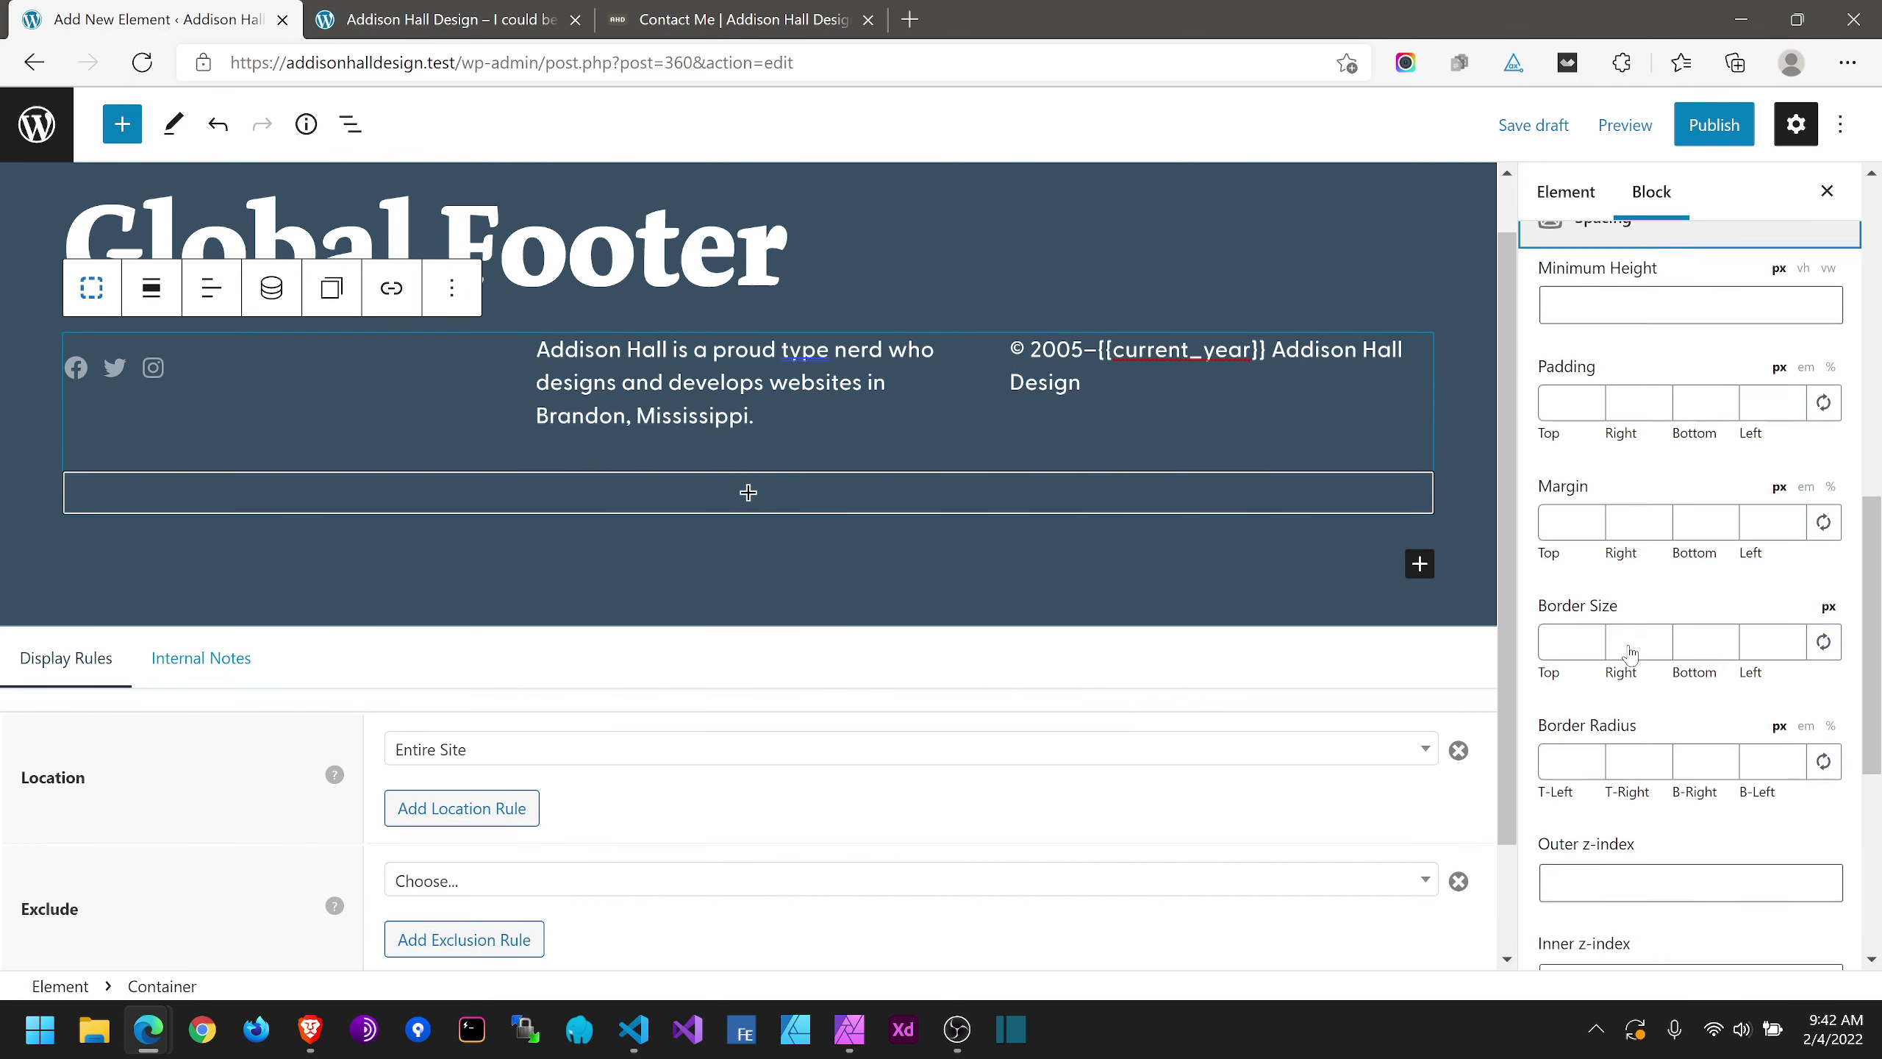
click(1572, 380)
text(40)
click(1823, 381)
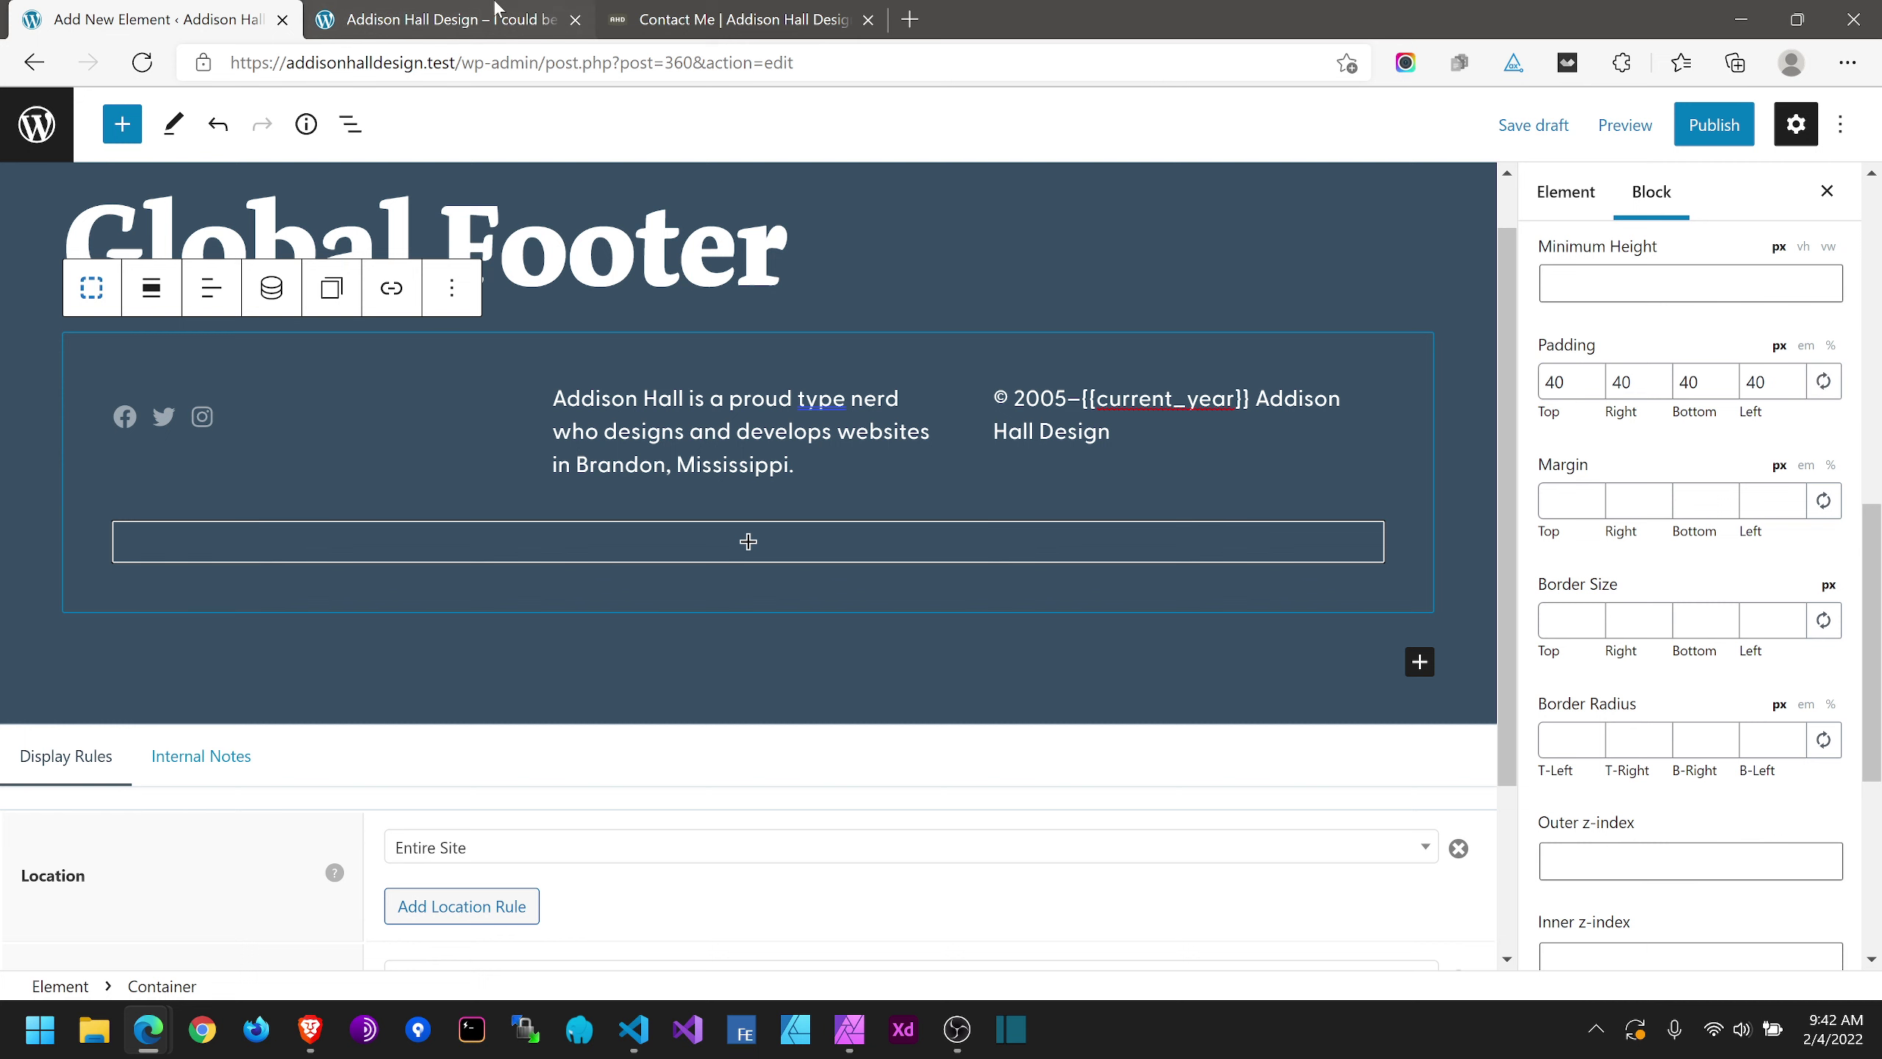
double_click(1559, 380)
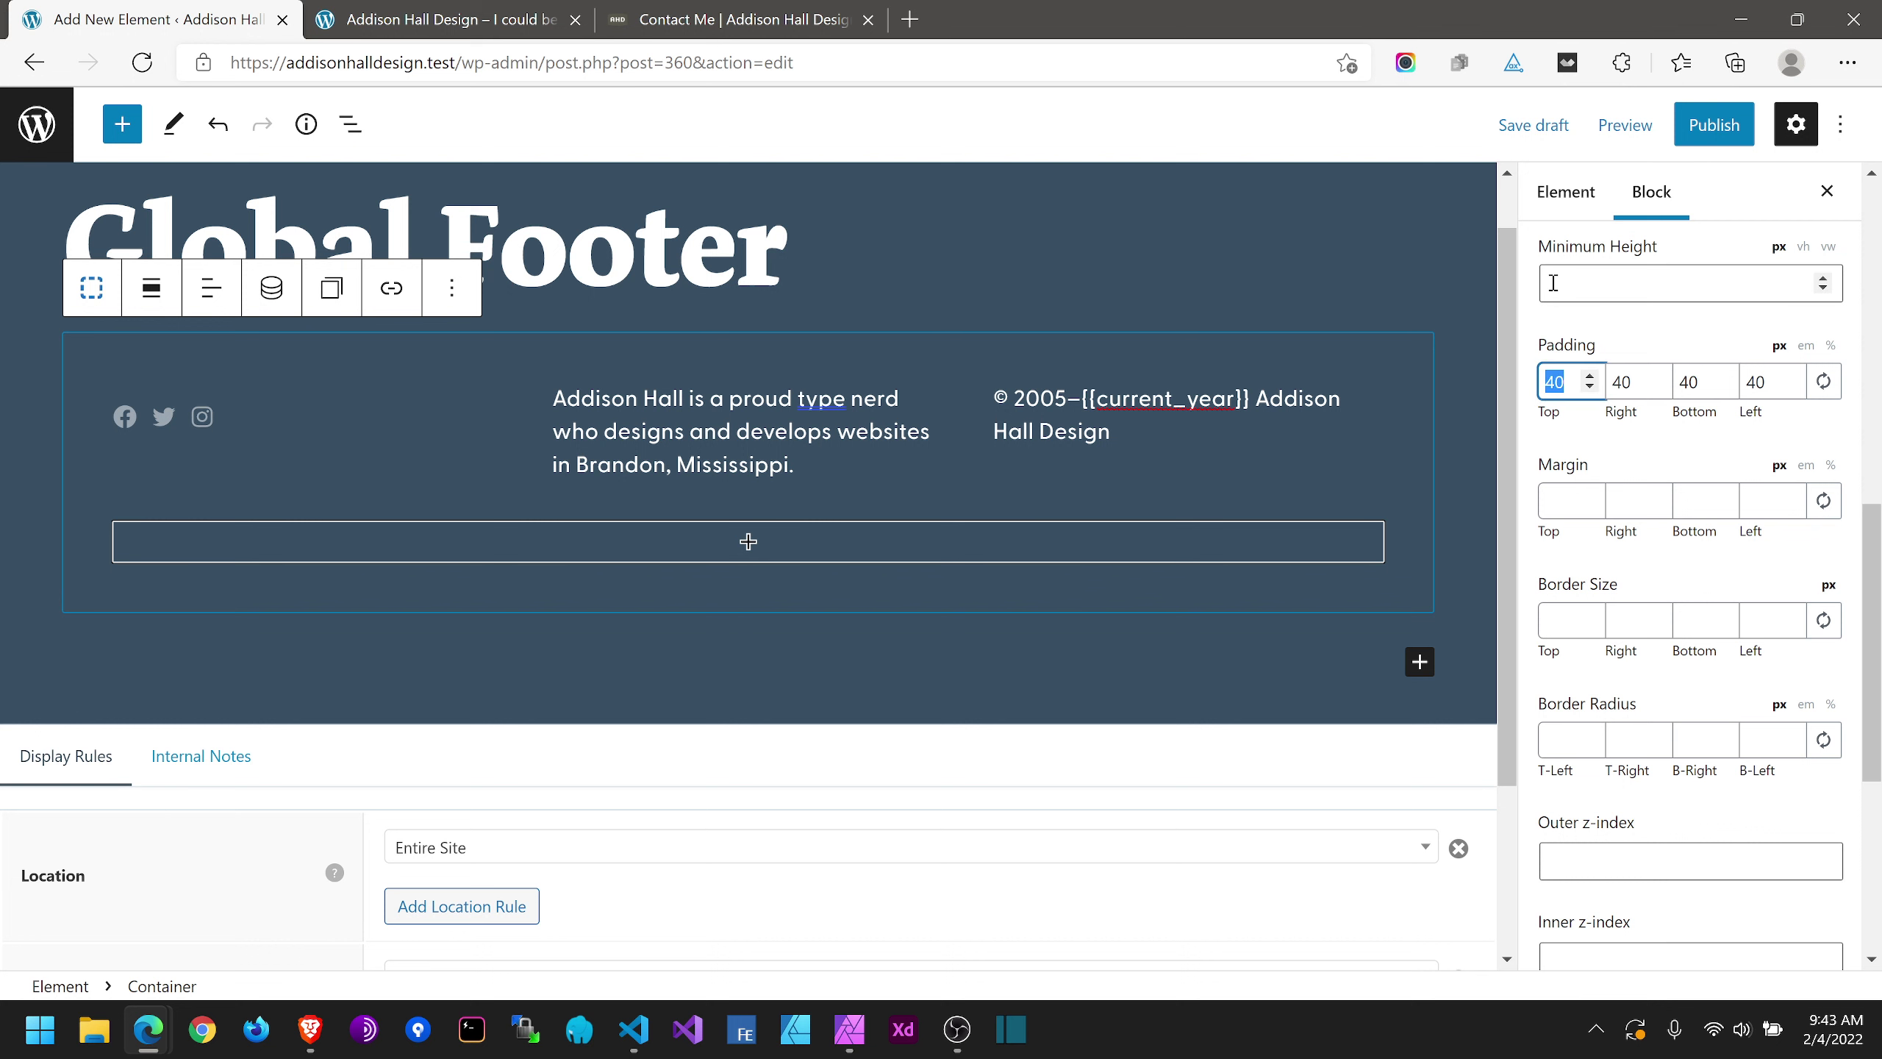
text(80)
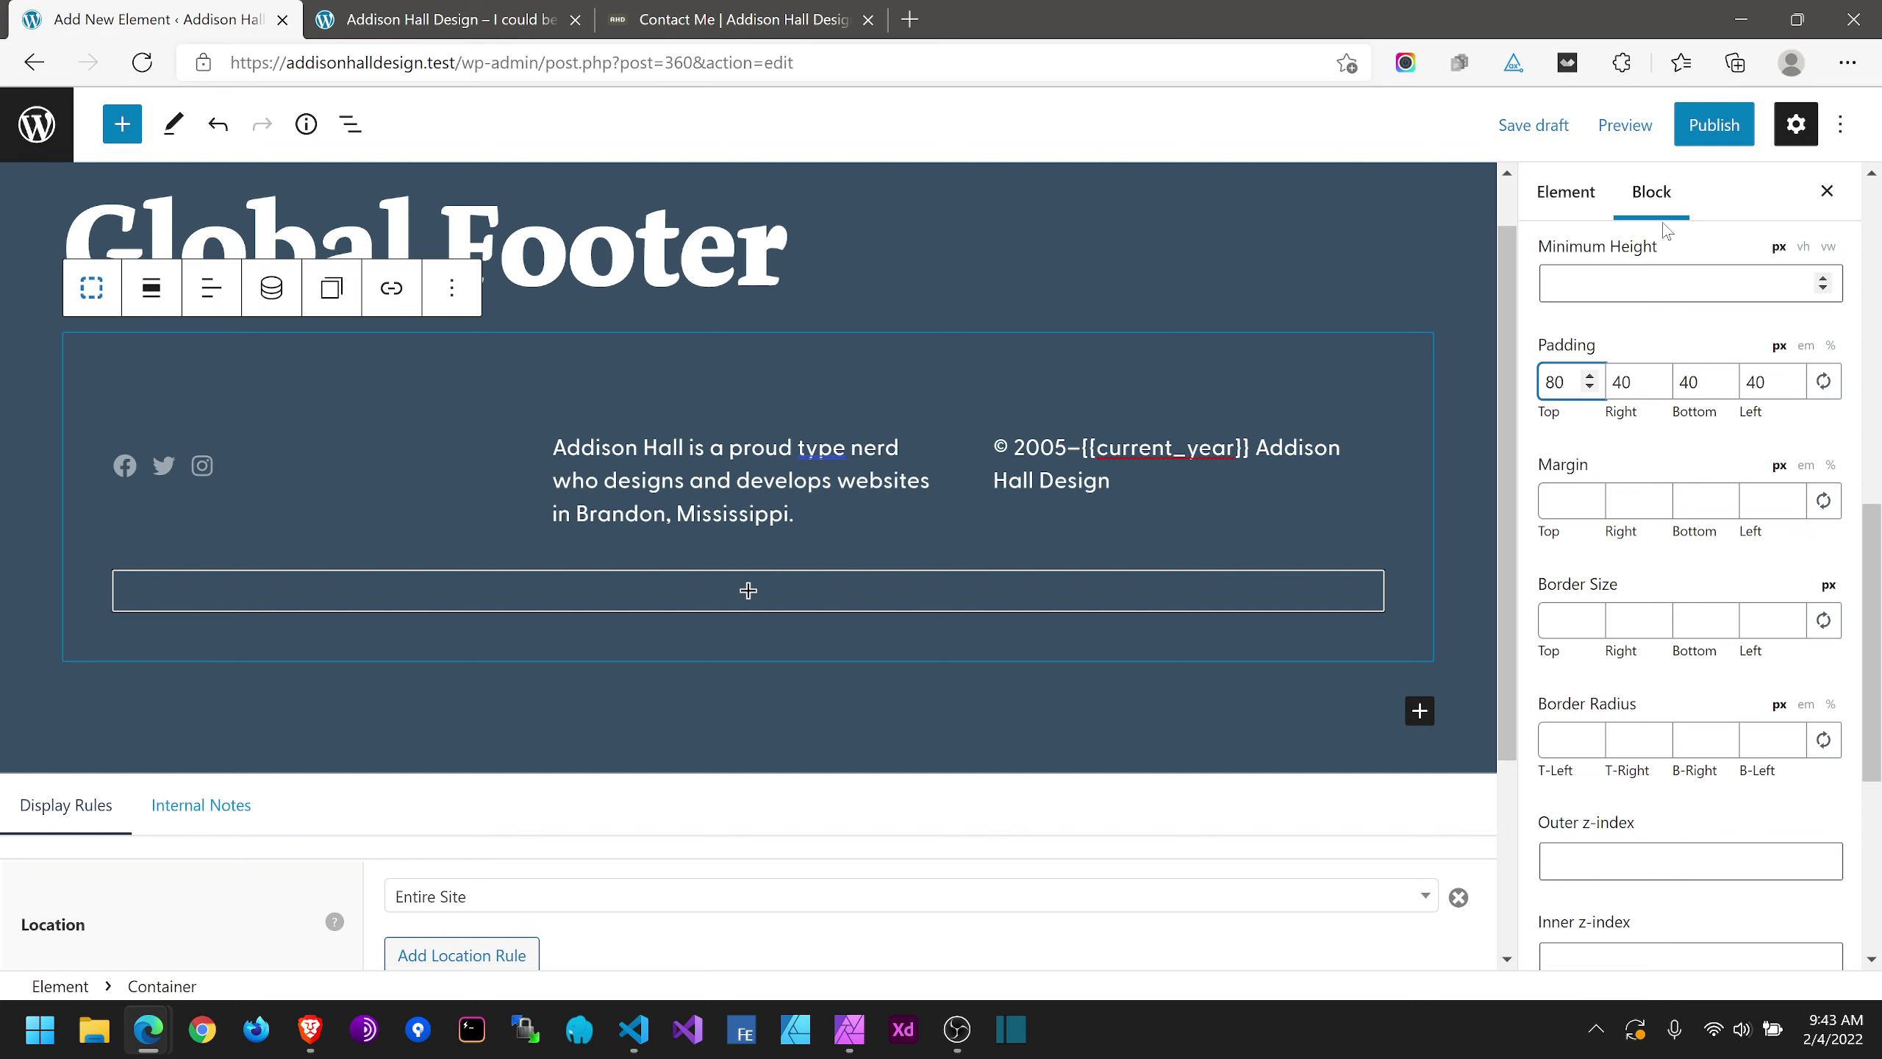
Step: Publish the Global Footer element and reload the site's home page to check the footer
click(1714, 123)
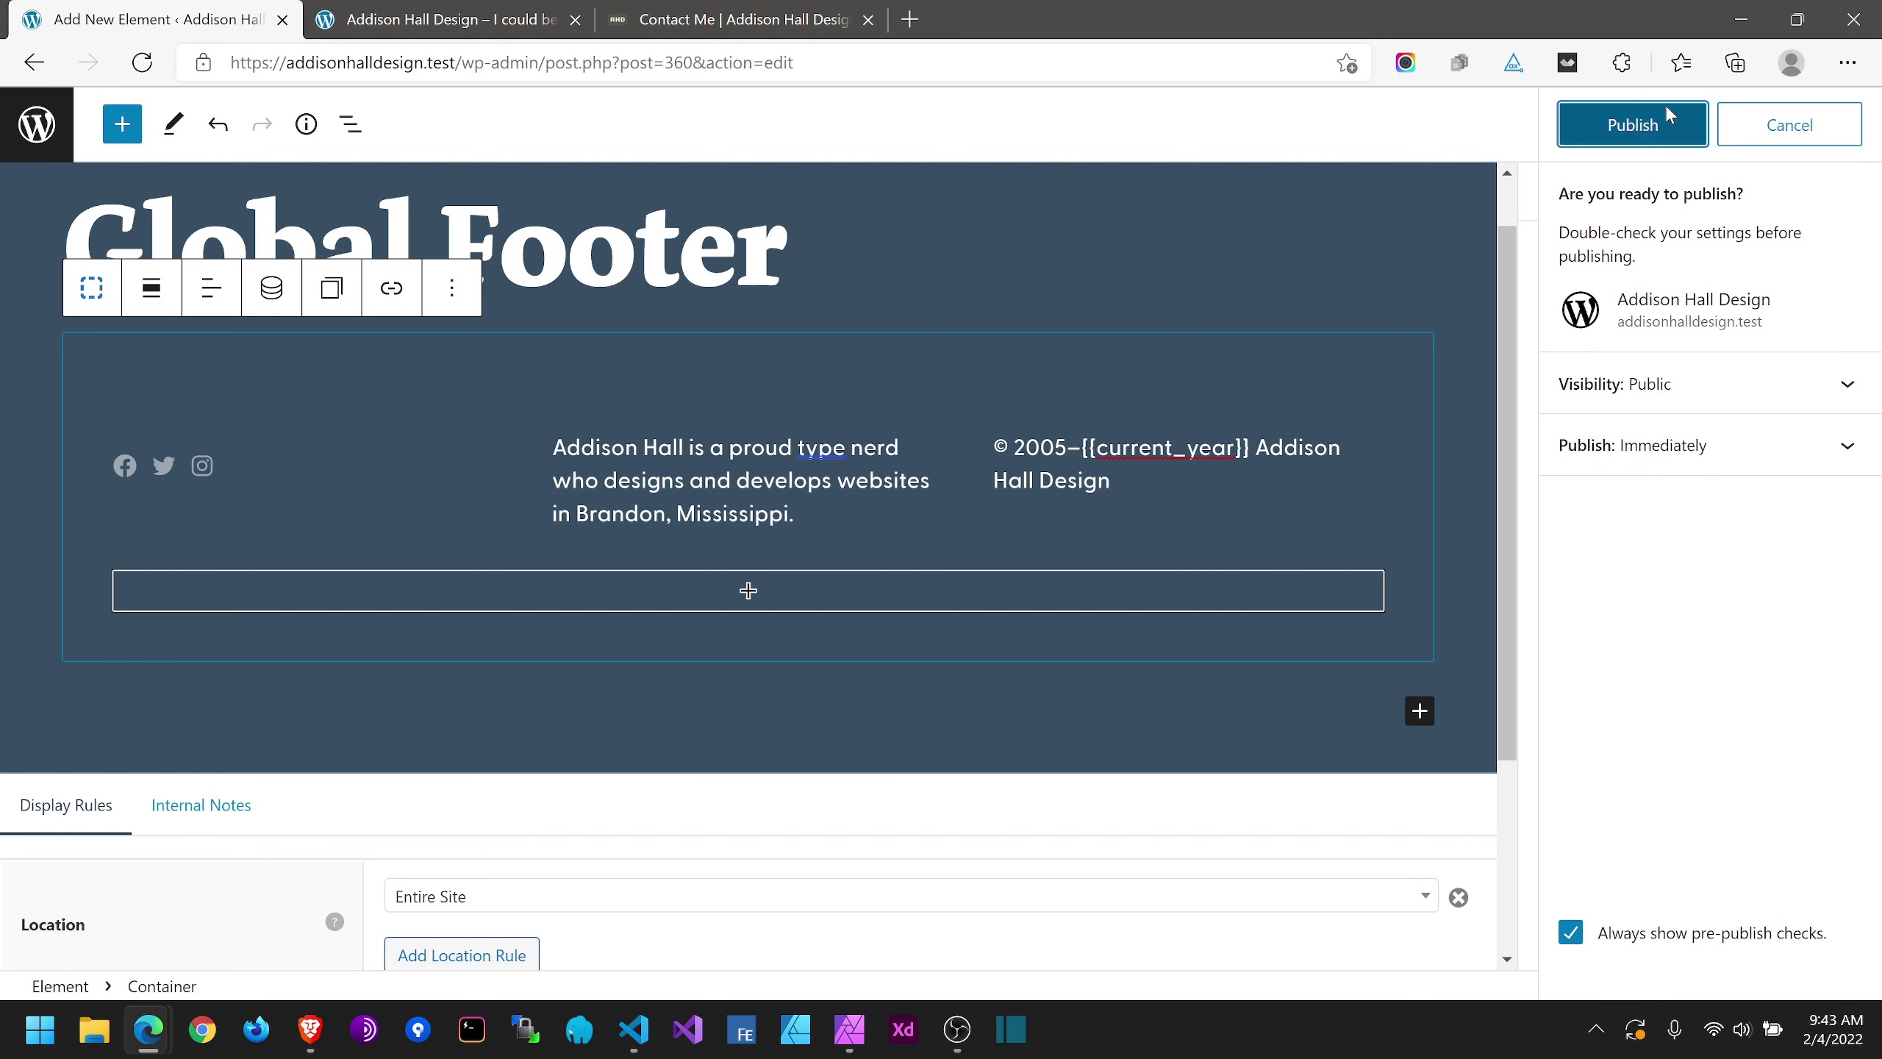
click(1629, 122)
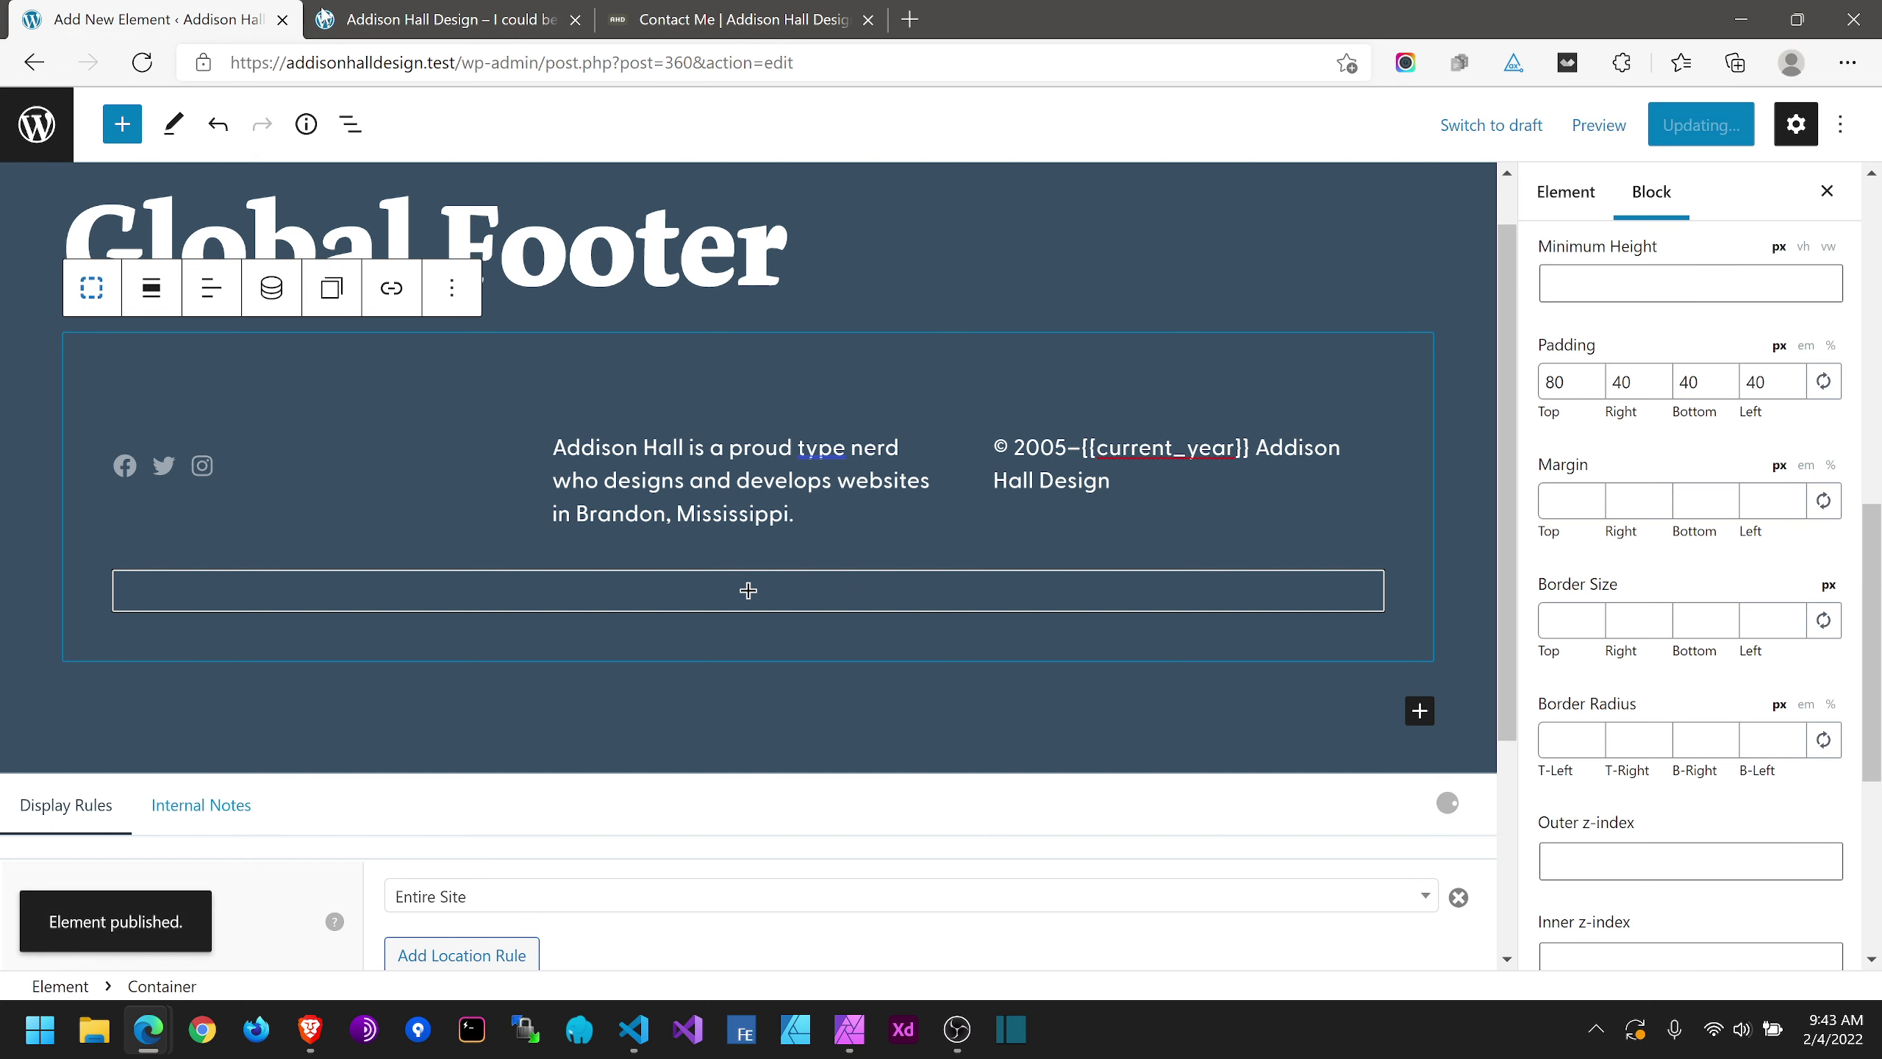
click(438, 19)
click(142, 62)
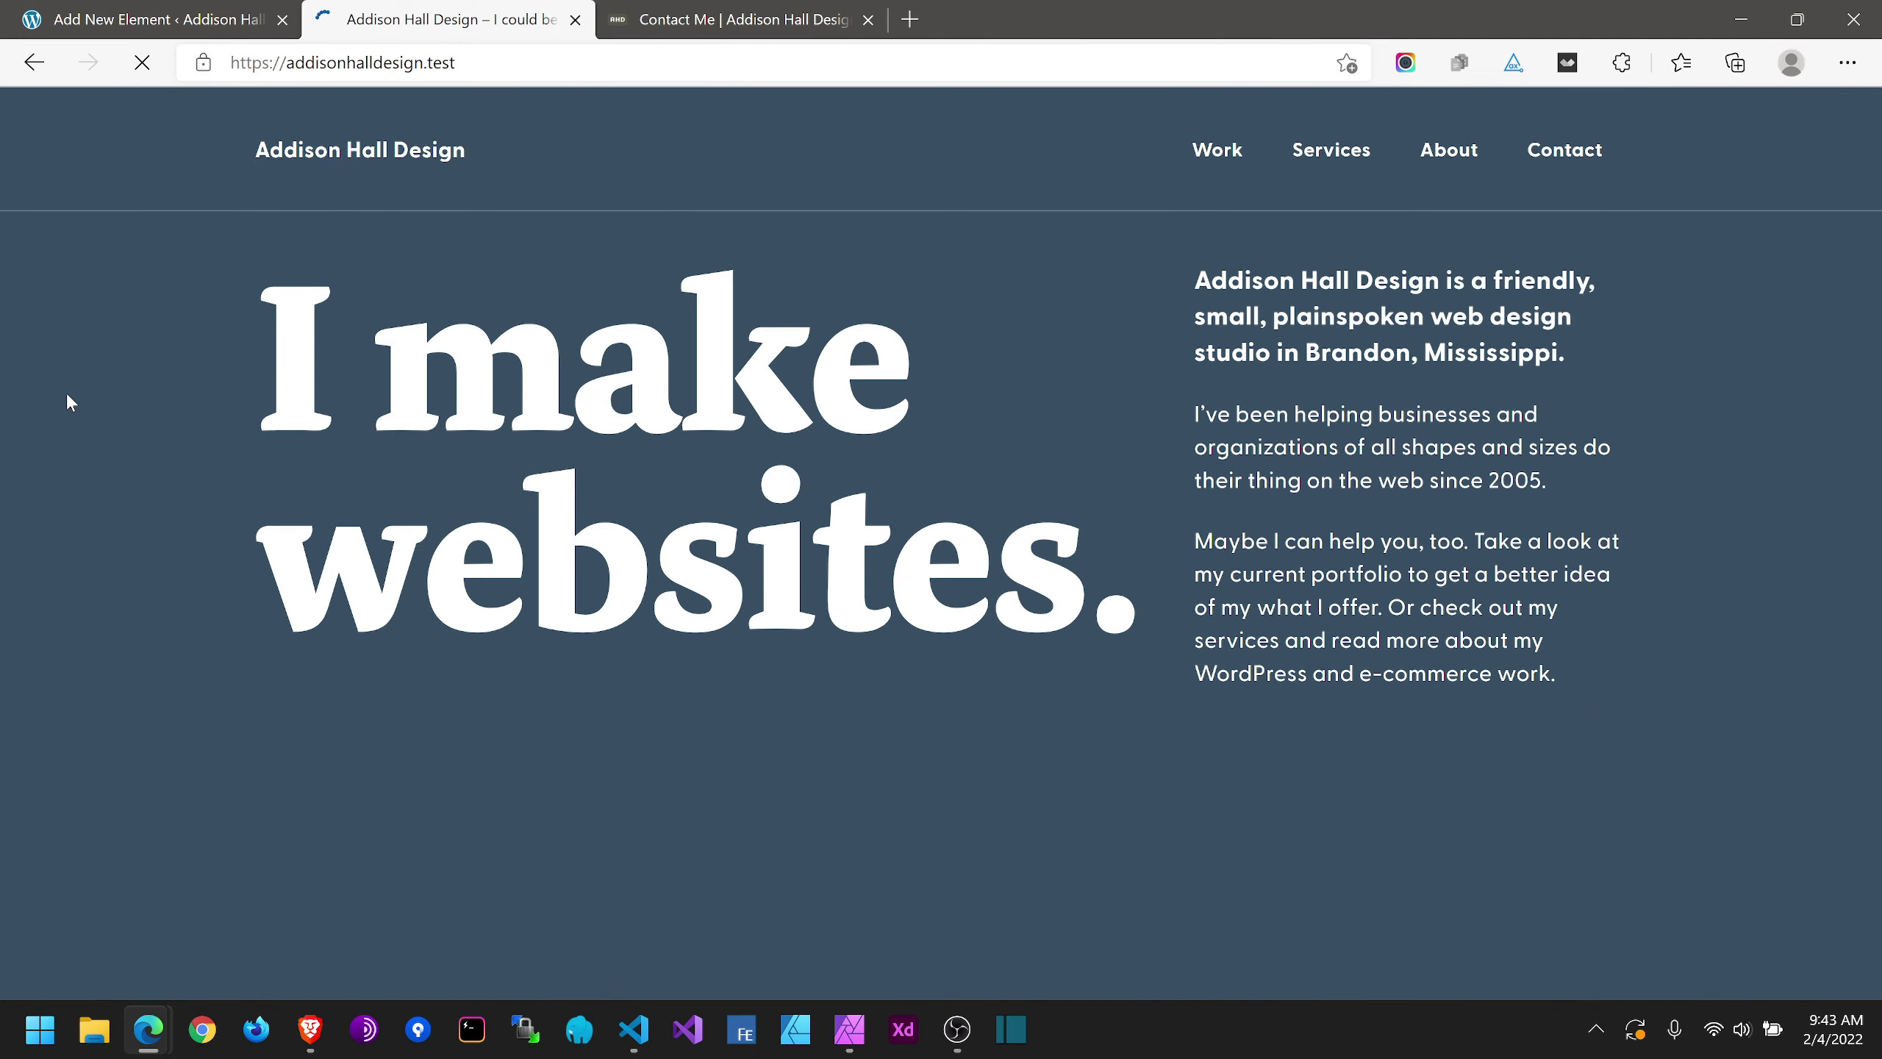
scroll(142, 455, down, 1)
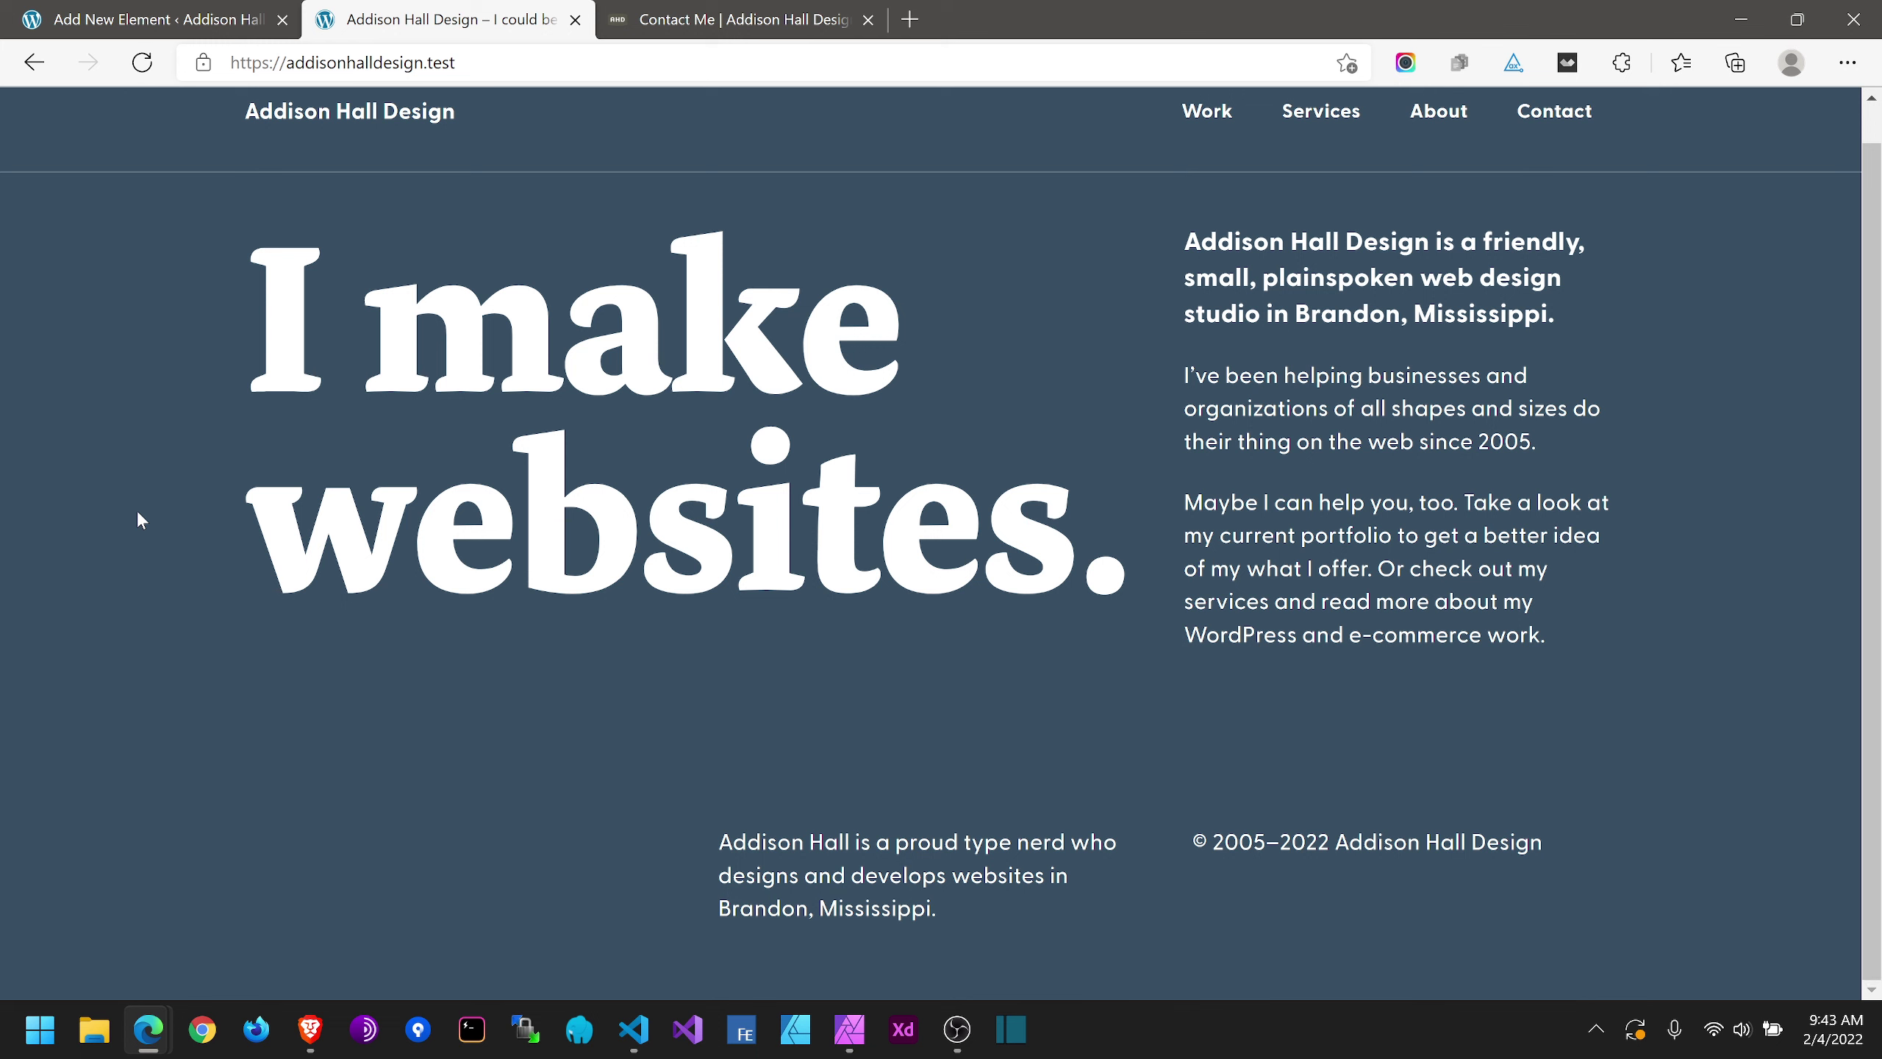
scroll(138, 514, up, 1)
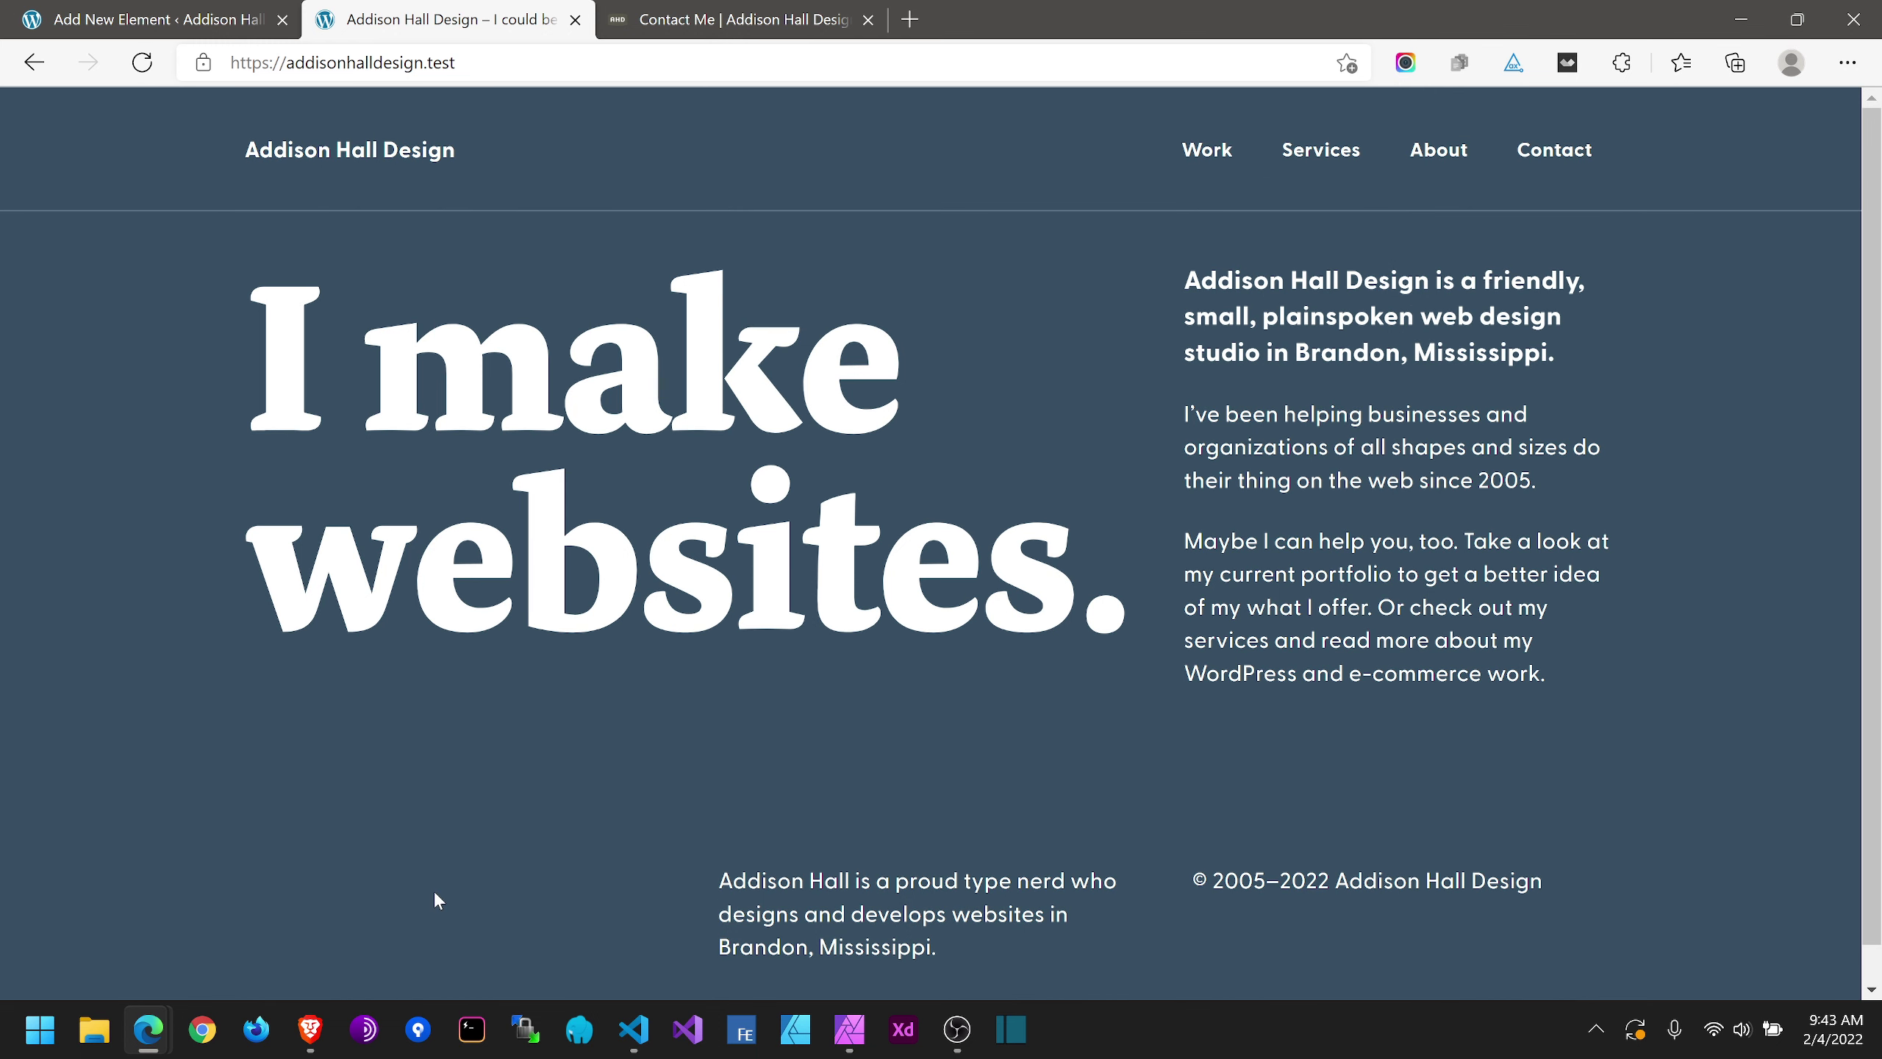
click(117, 15)
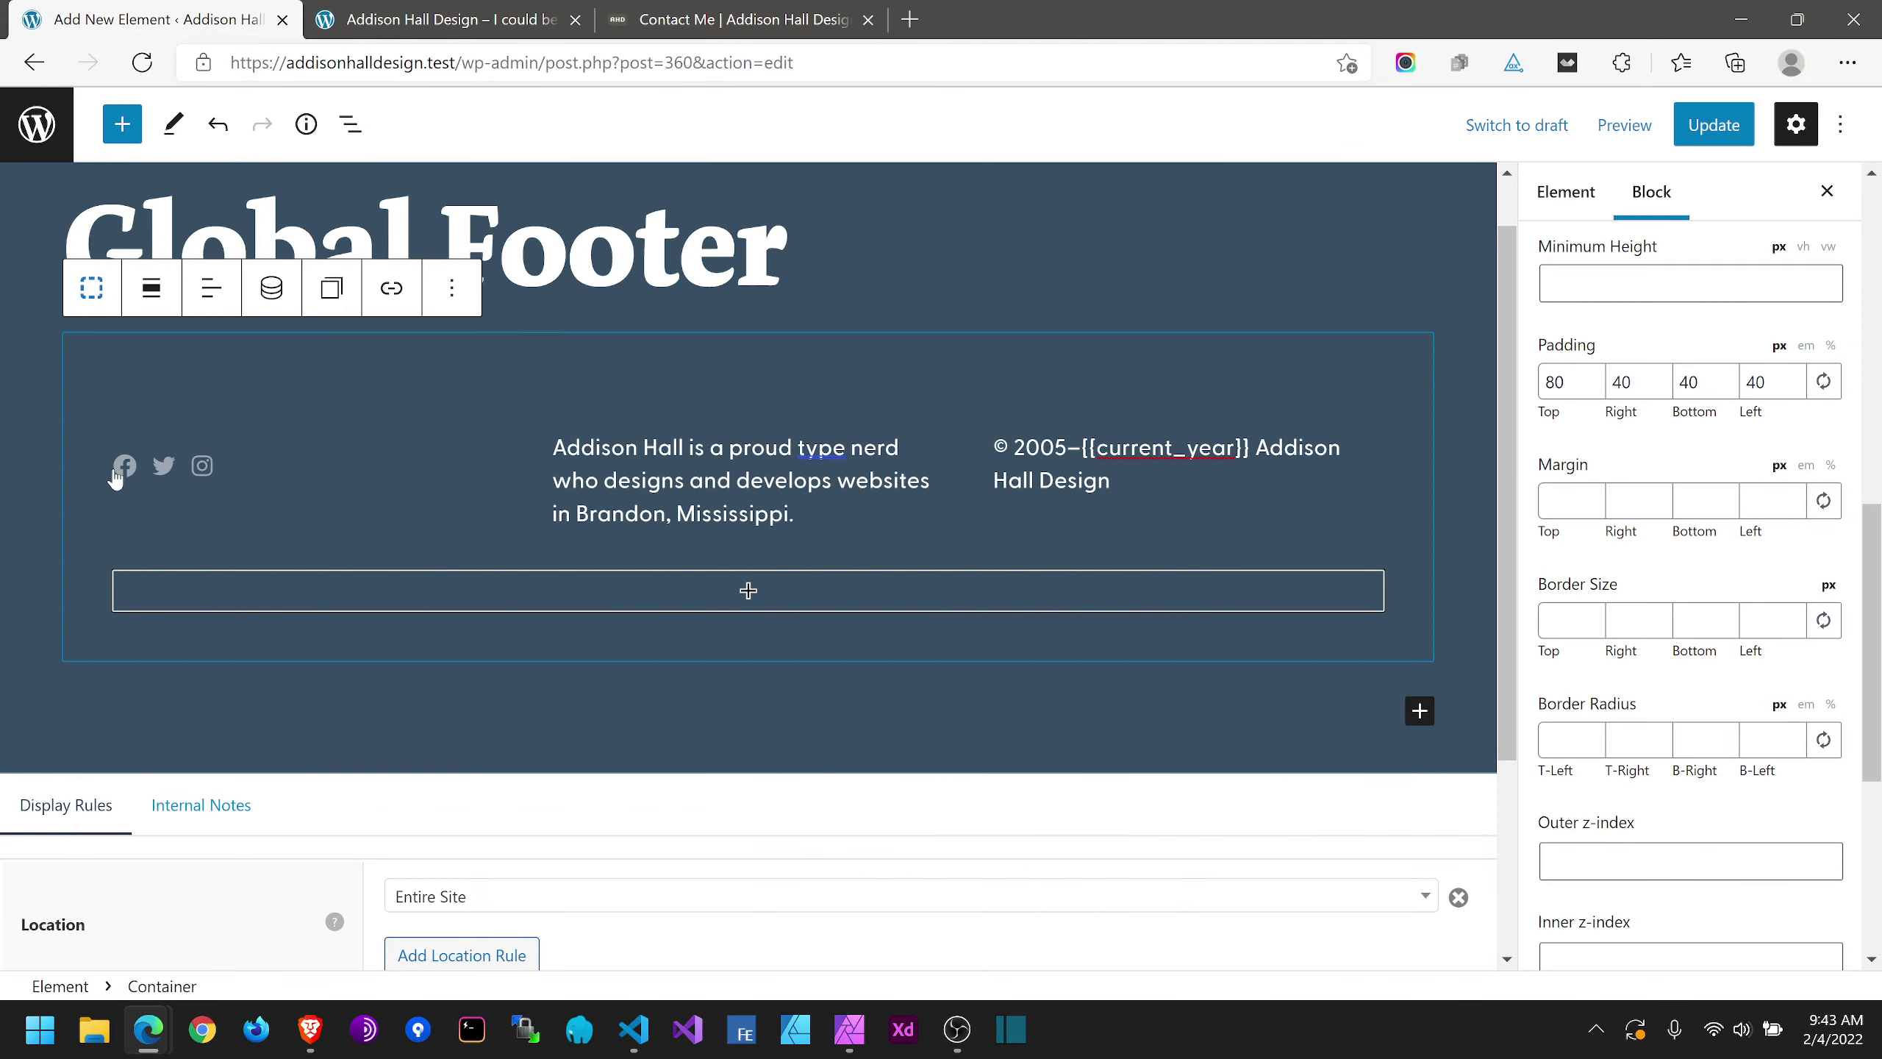
click(117, 473)
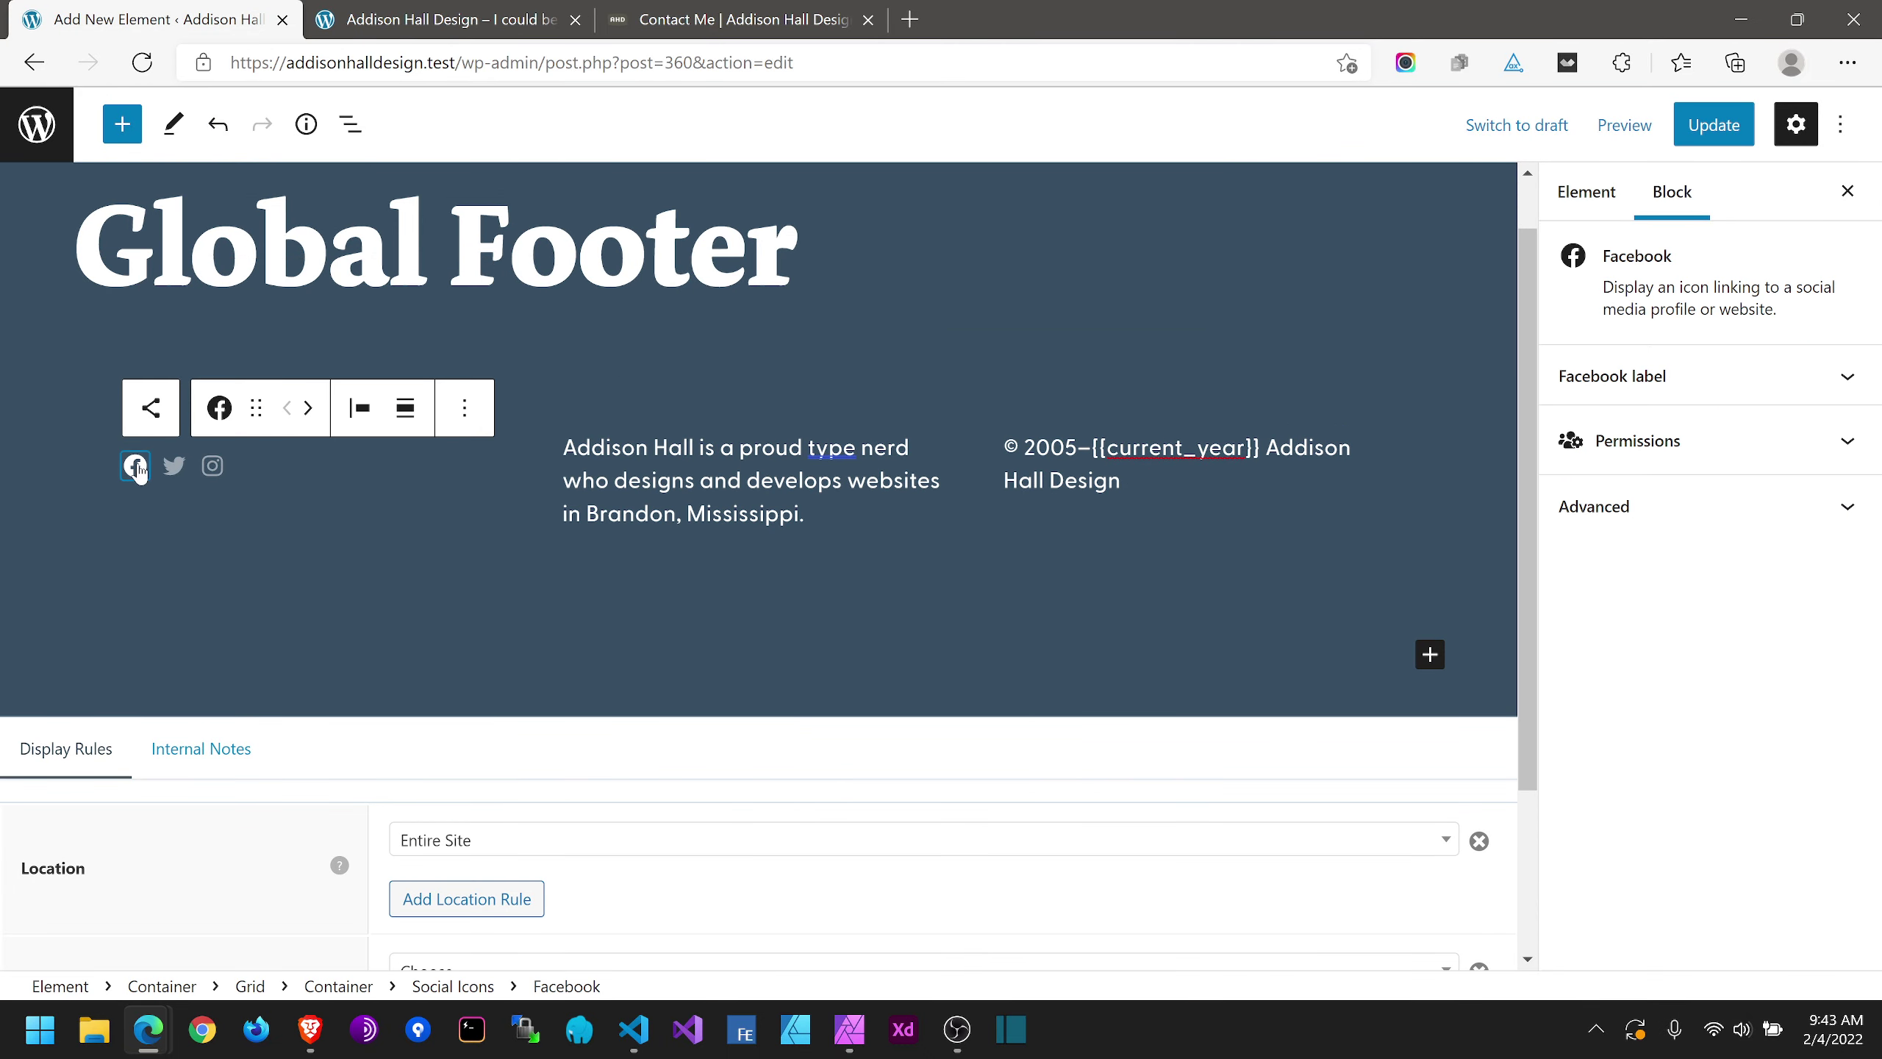
click(137, 468)
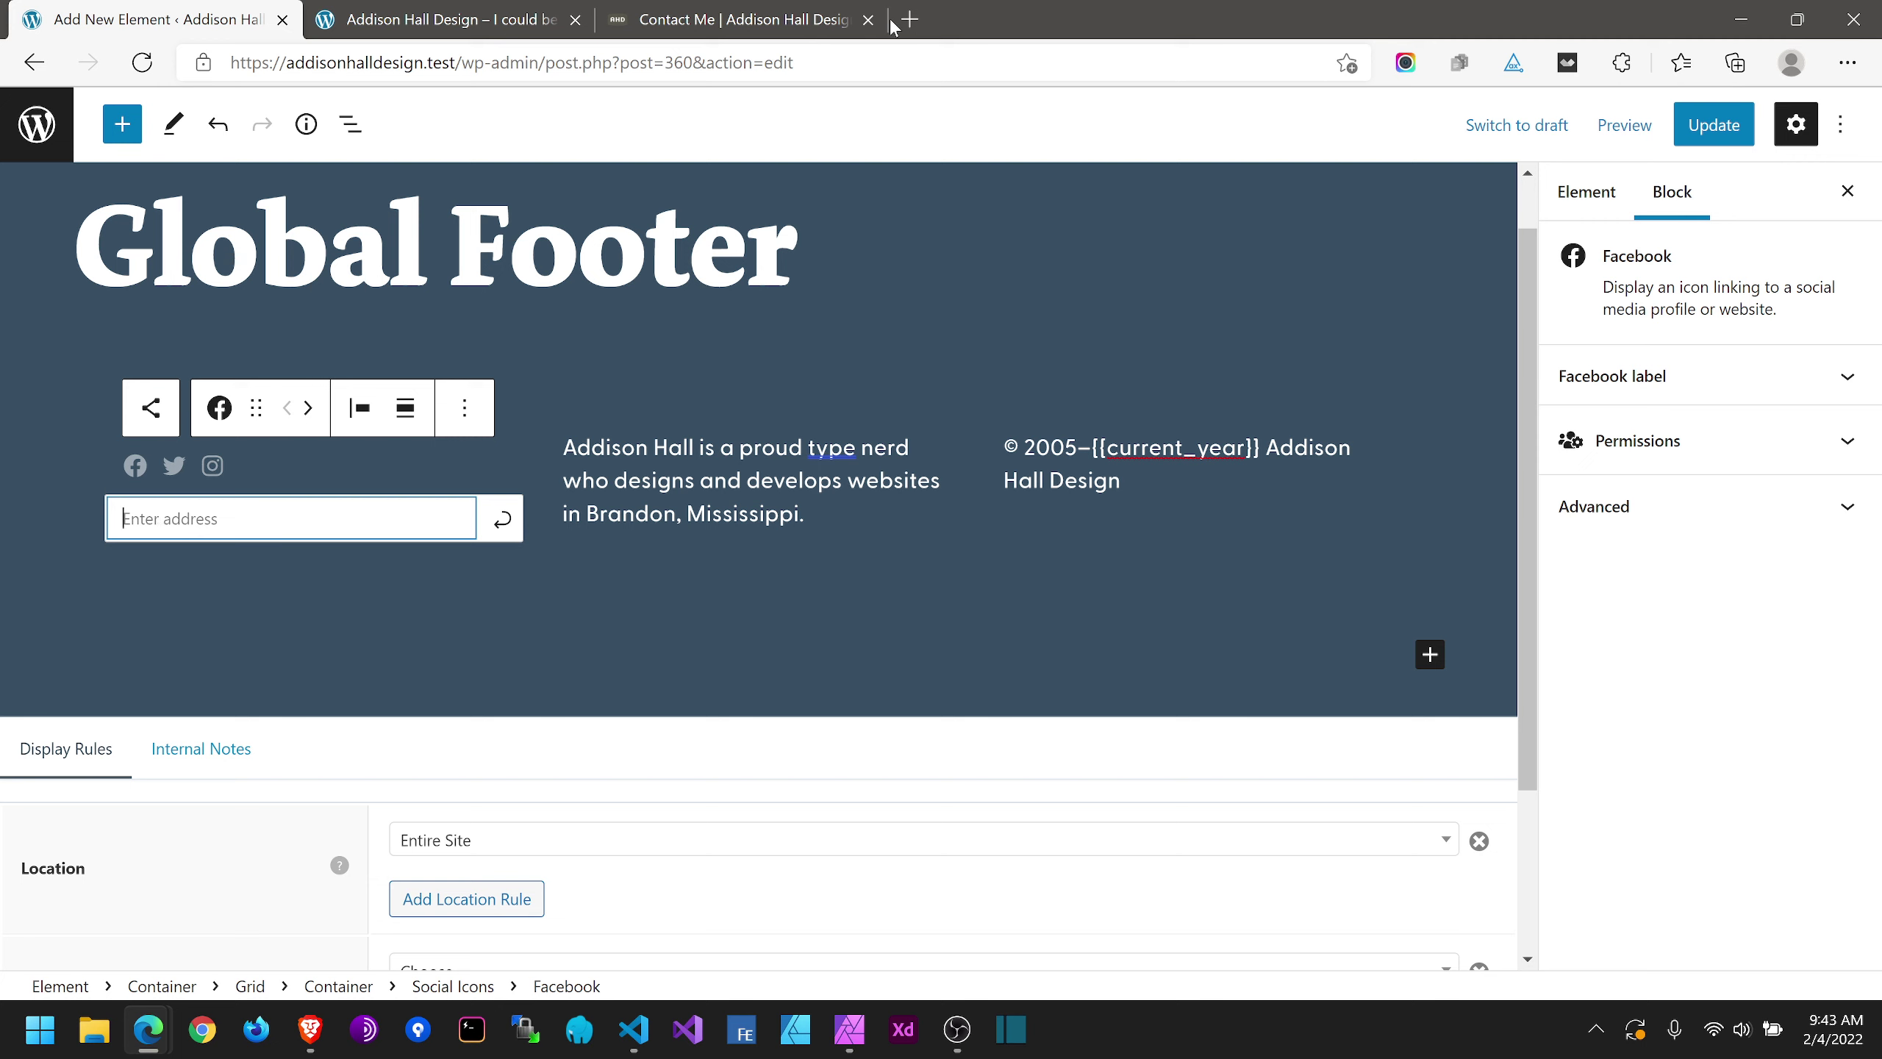
text(https://facebook.com/addiso)
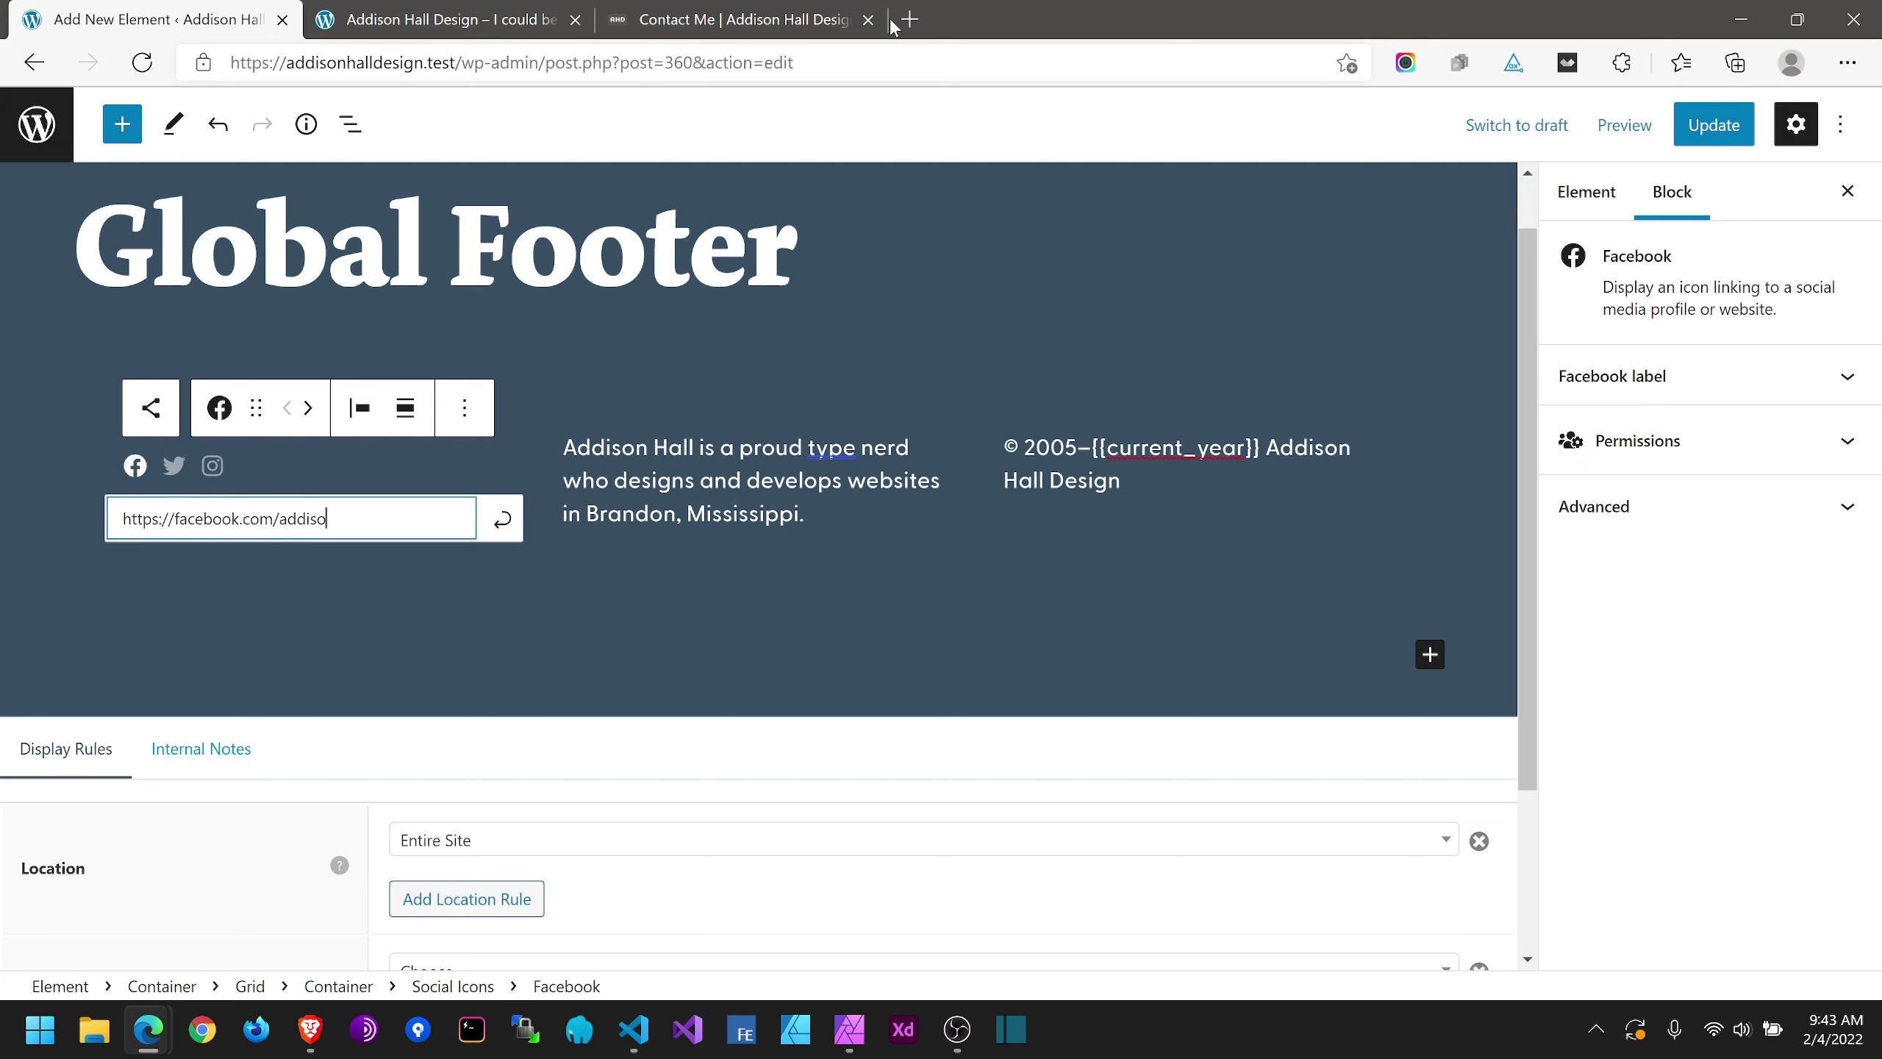
text(nhalldesign)
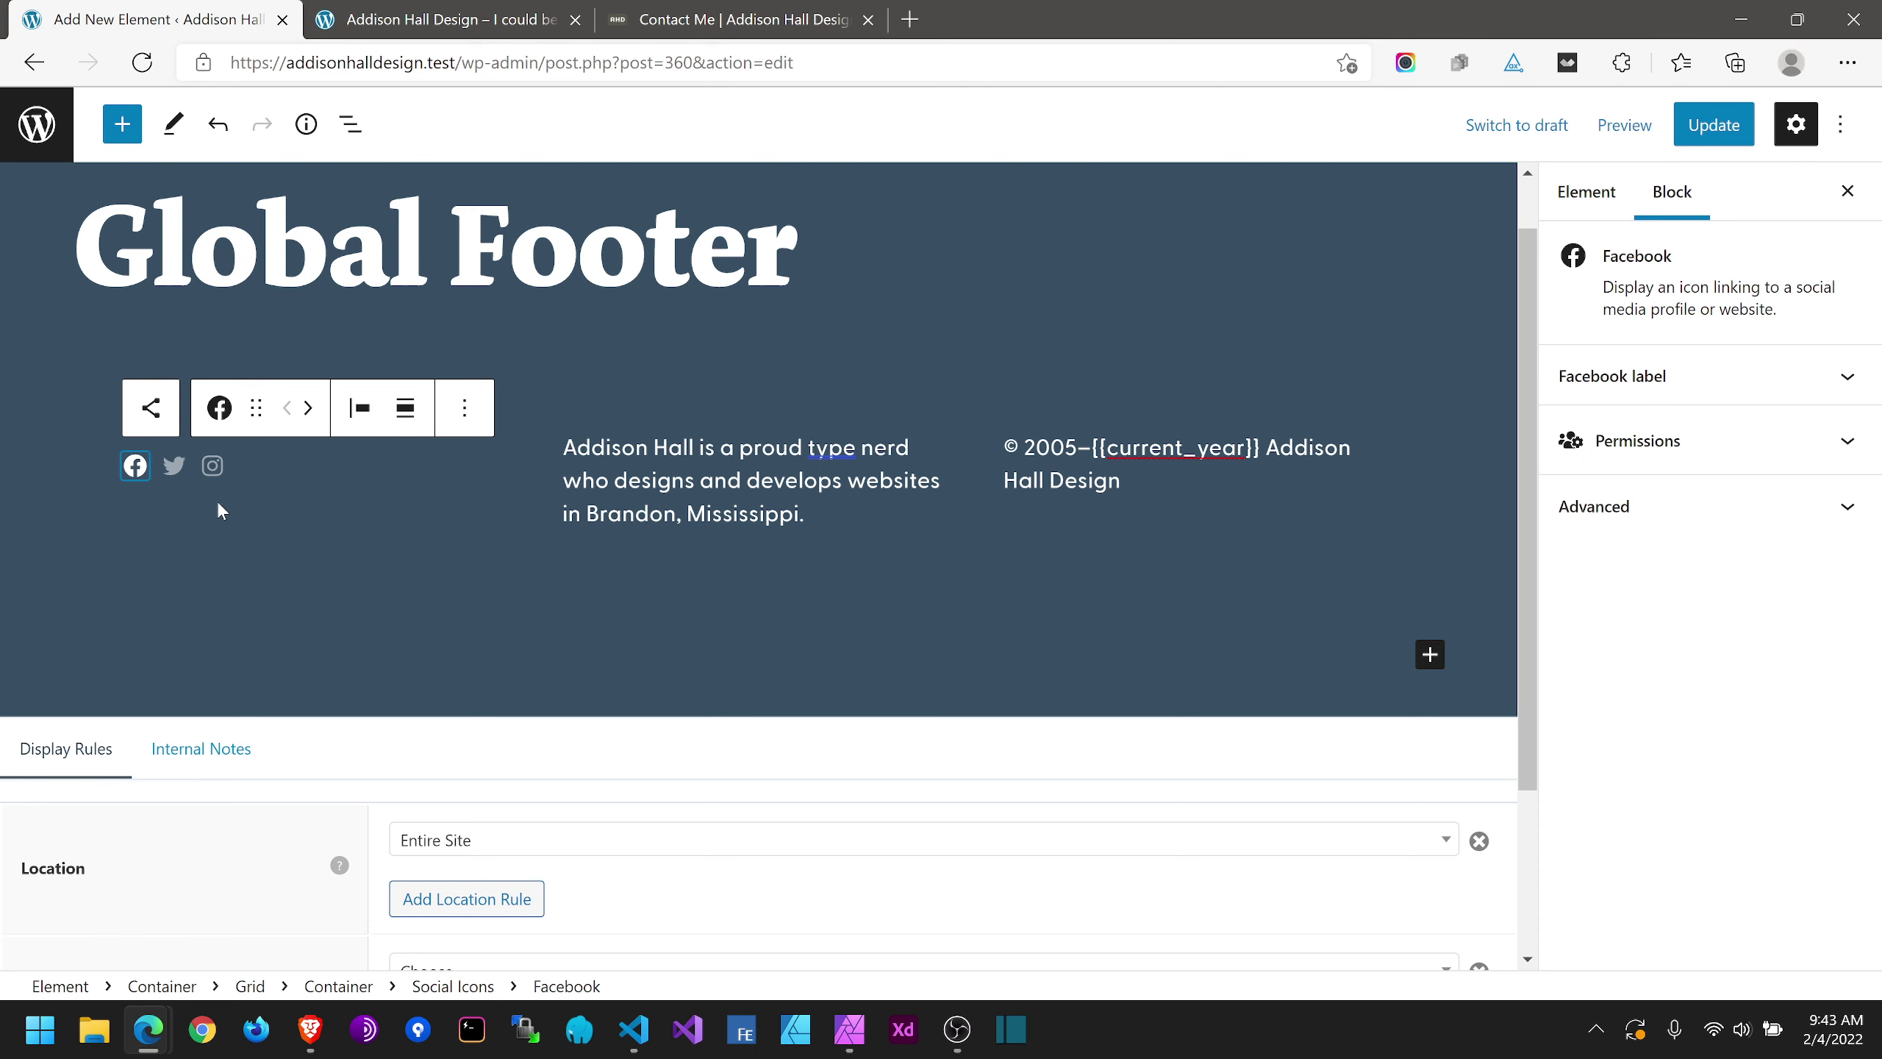
click(174, 466)
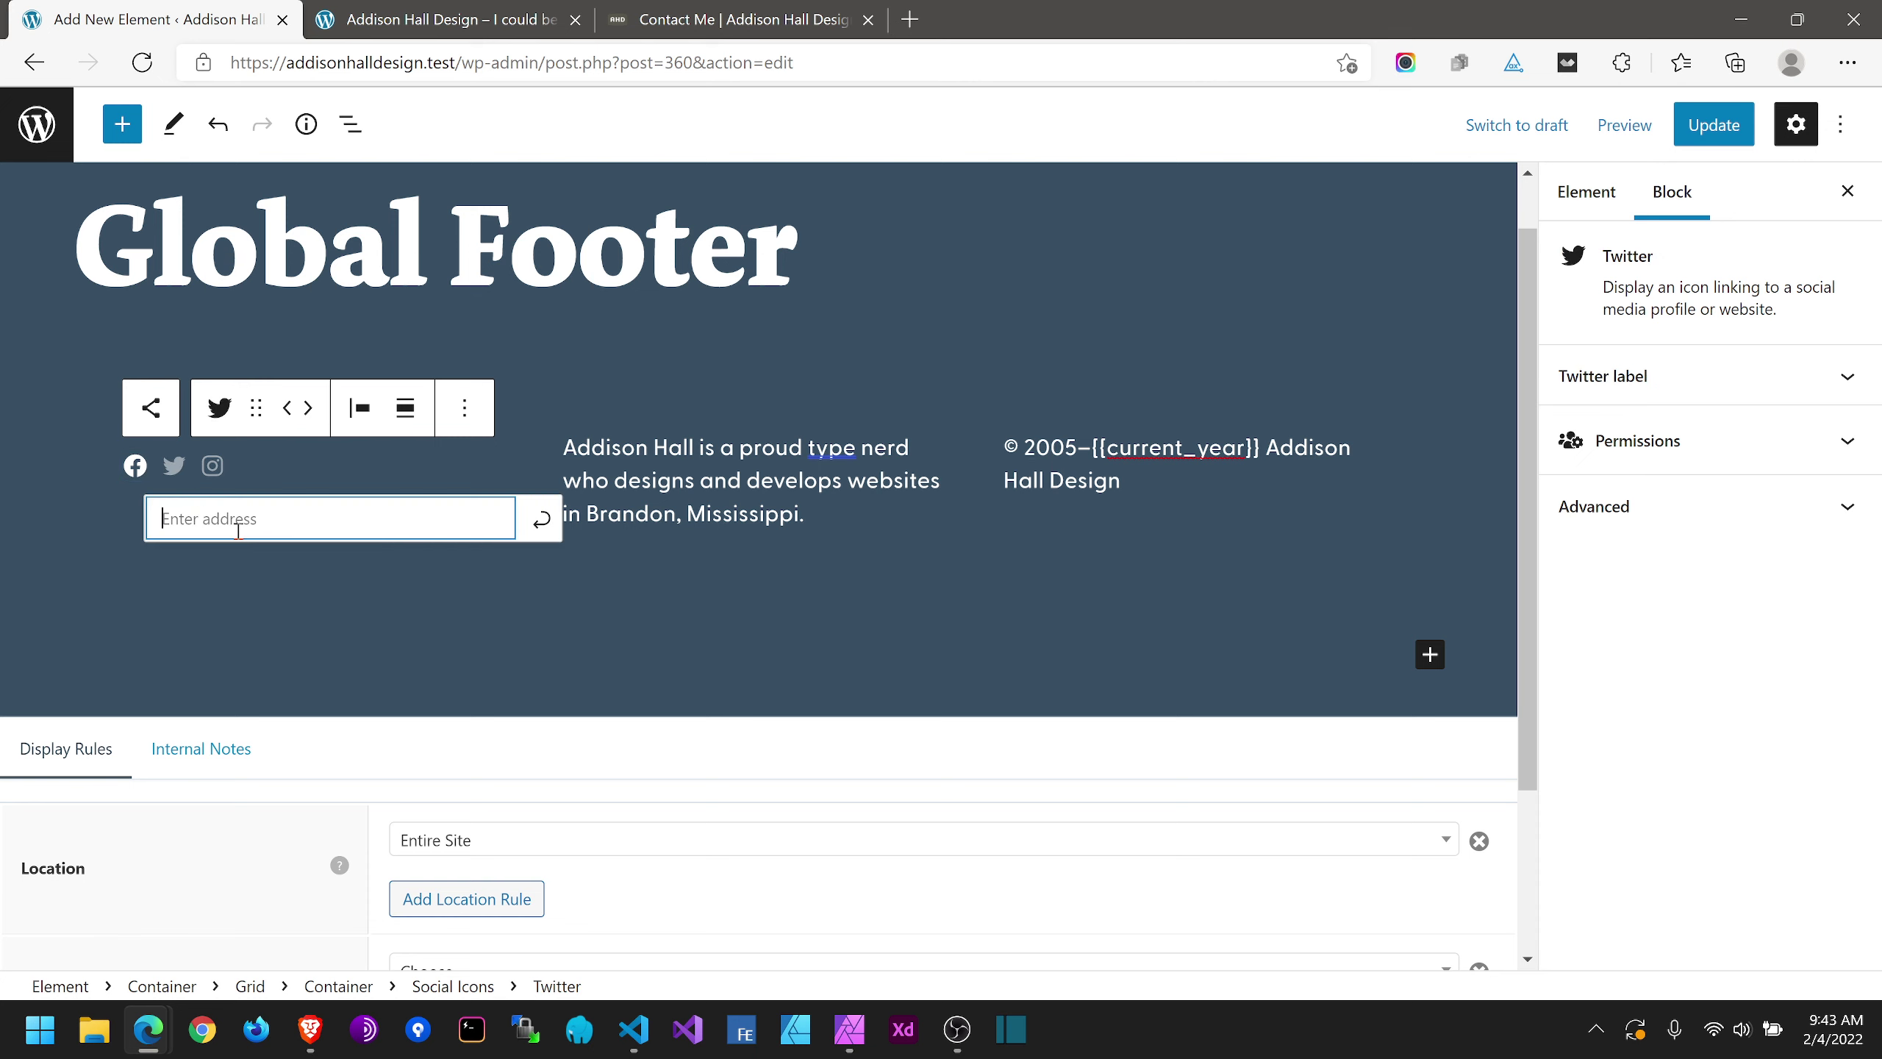
text(https://twitter.com/ahalldesig)
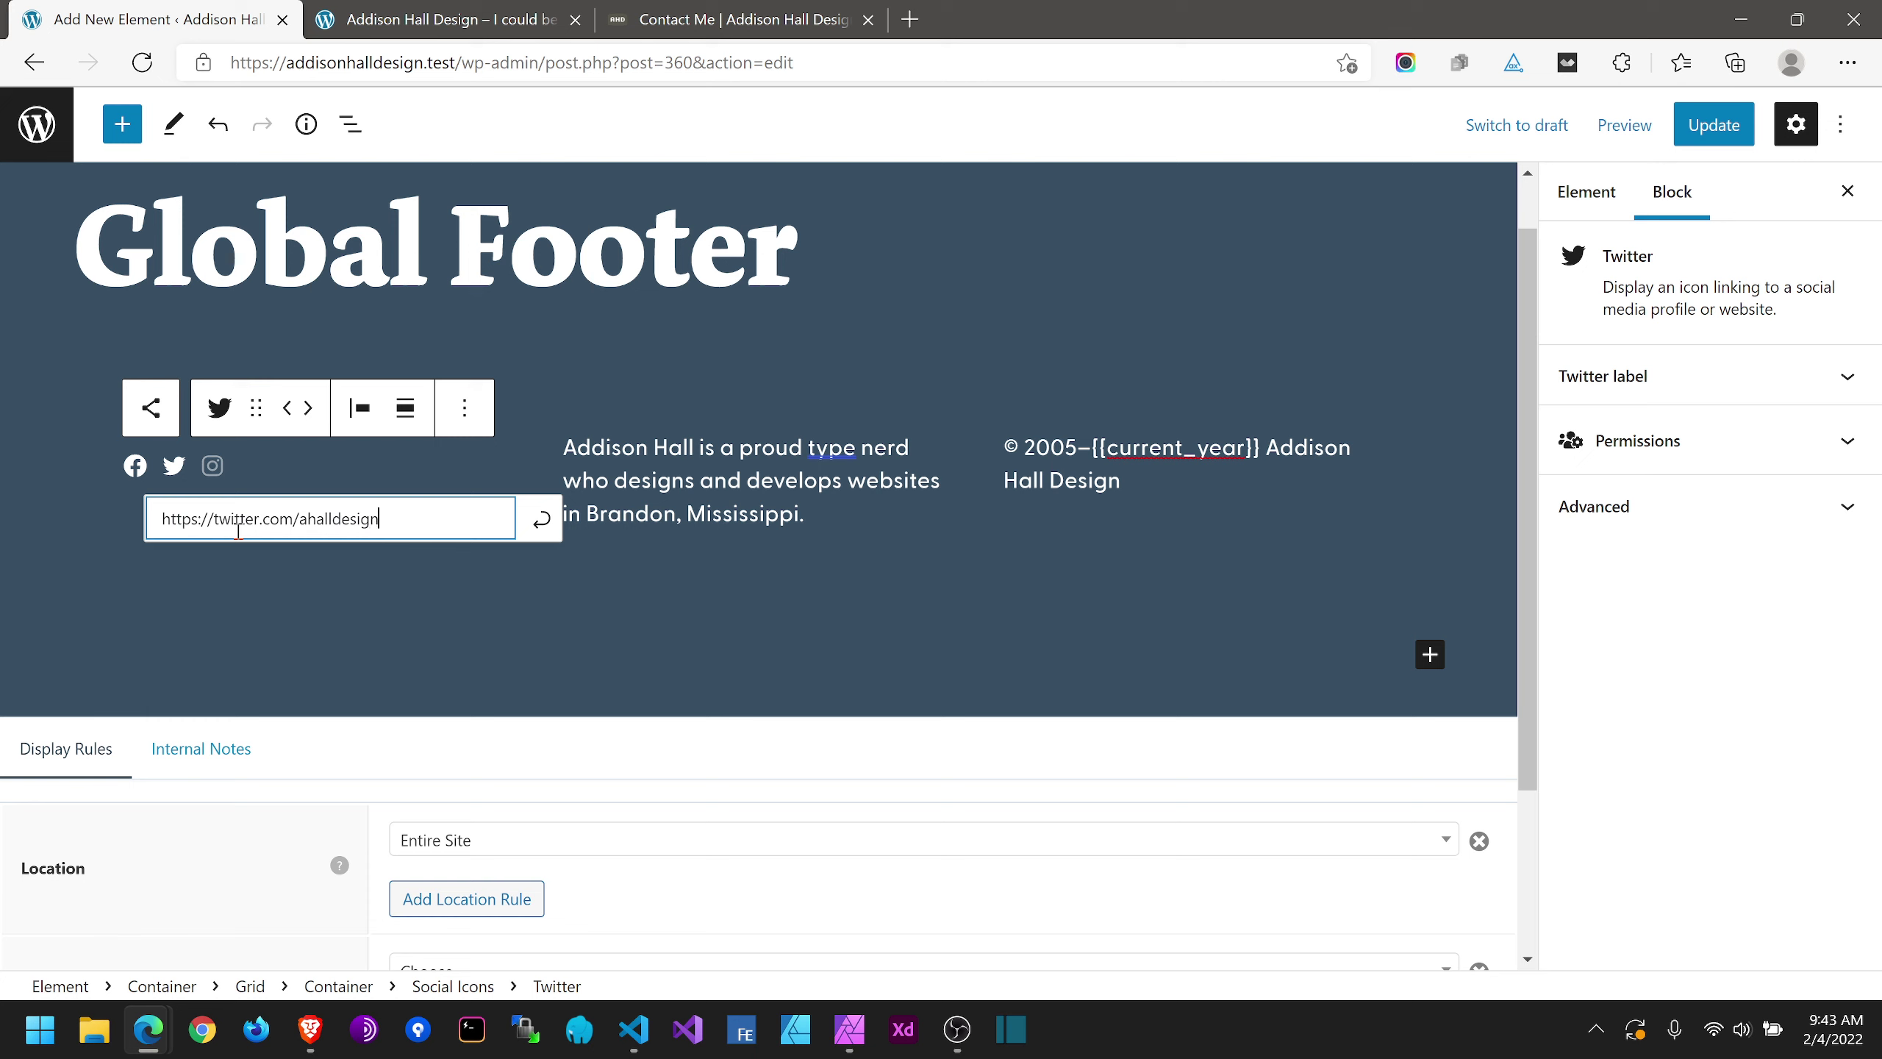
text(n)
key(Return)
click(222, 477)
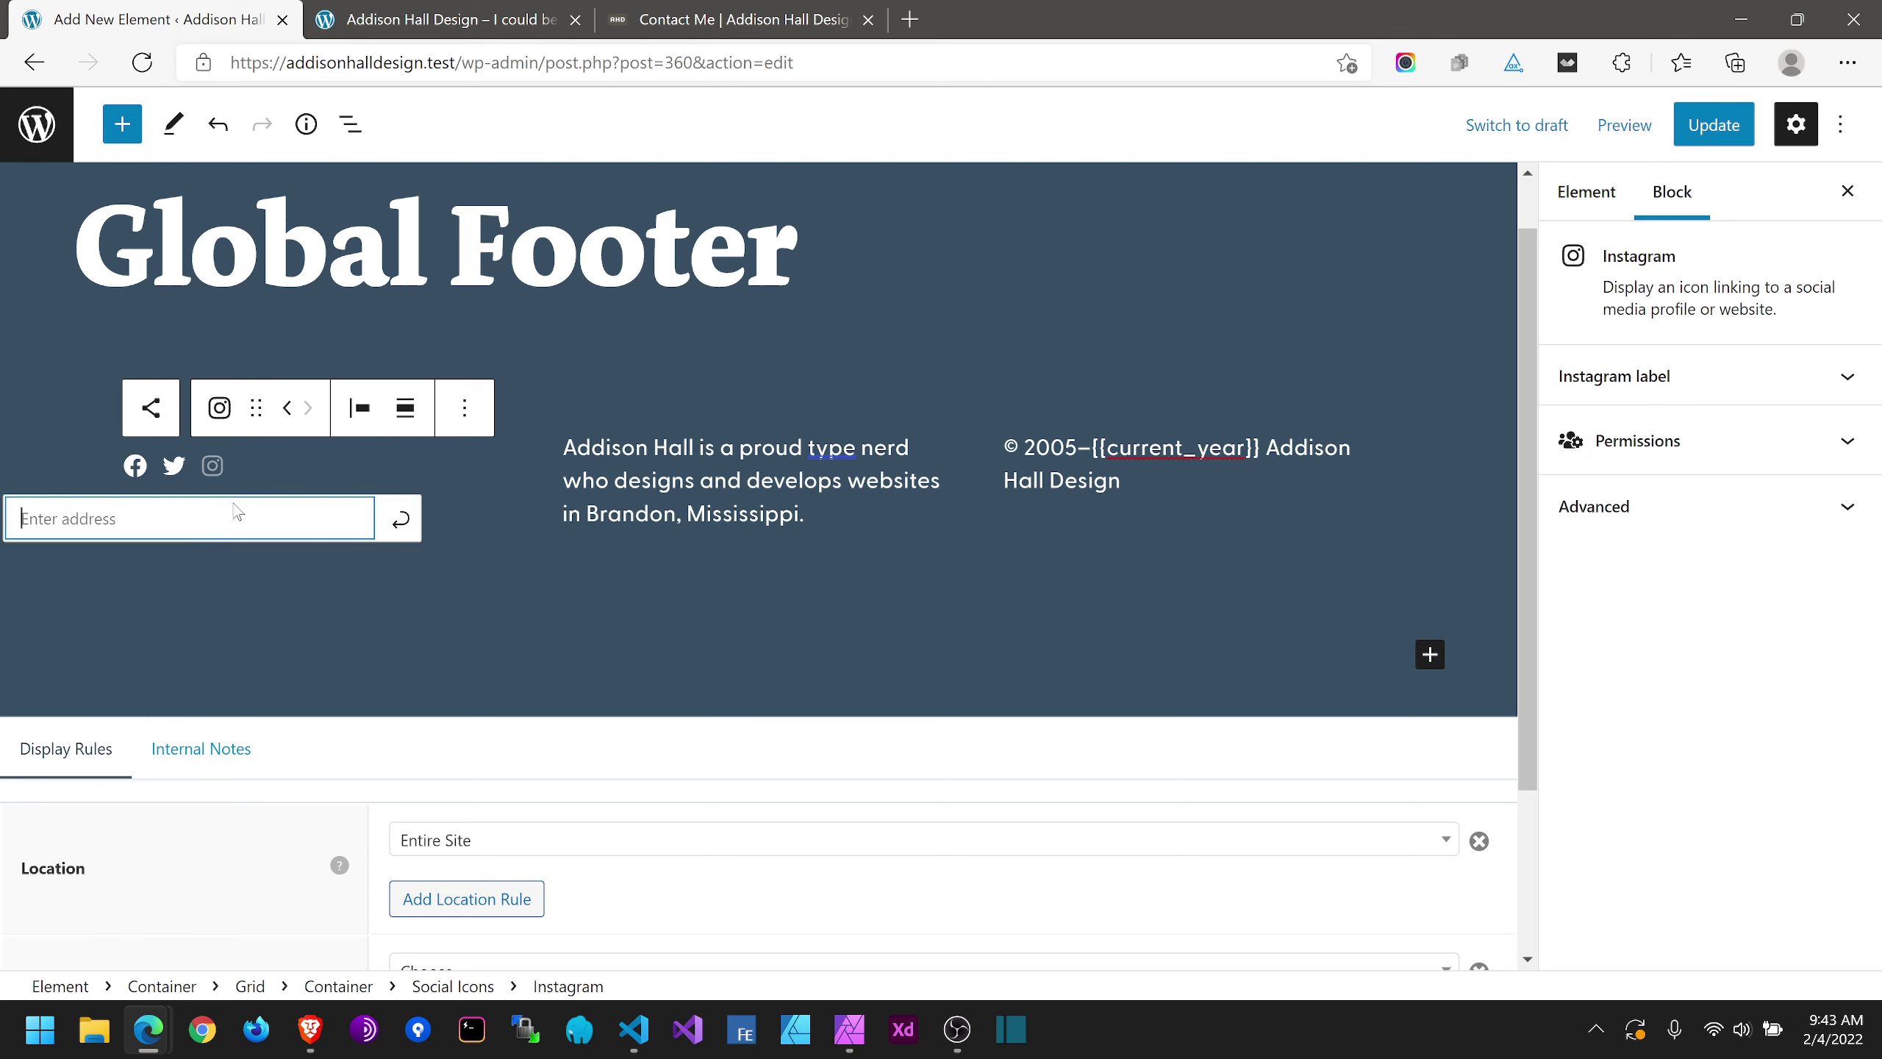
text(https://instagram.com/)
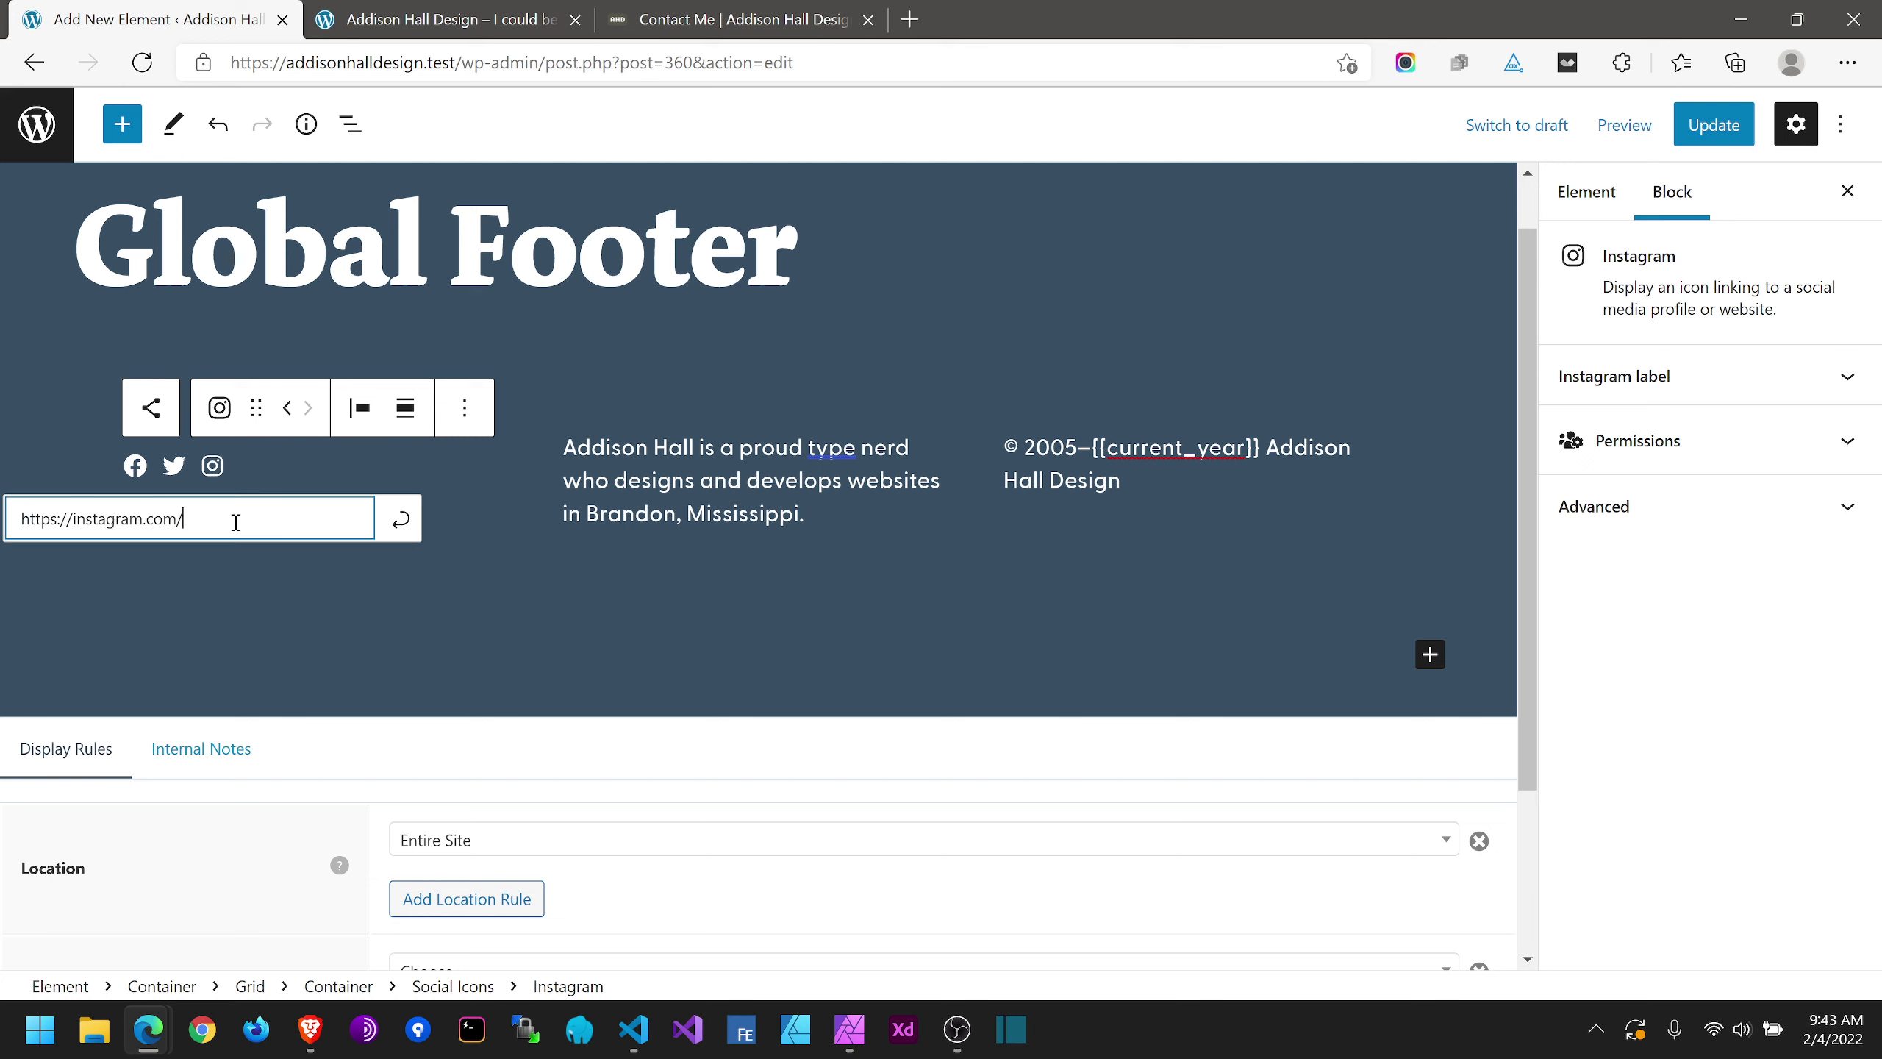
text(addisonhalldesign)
key(Return)
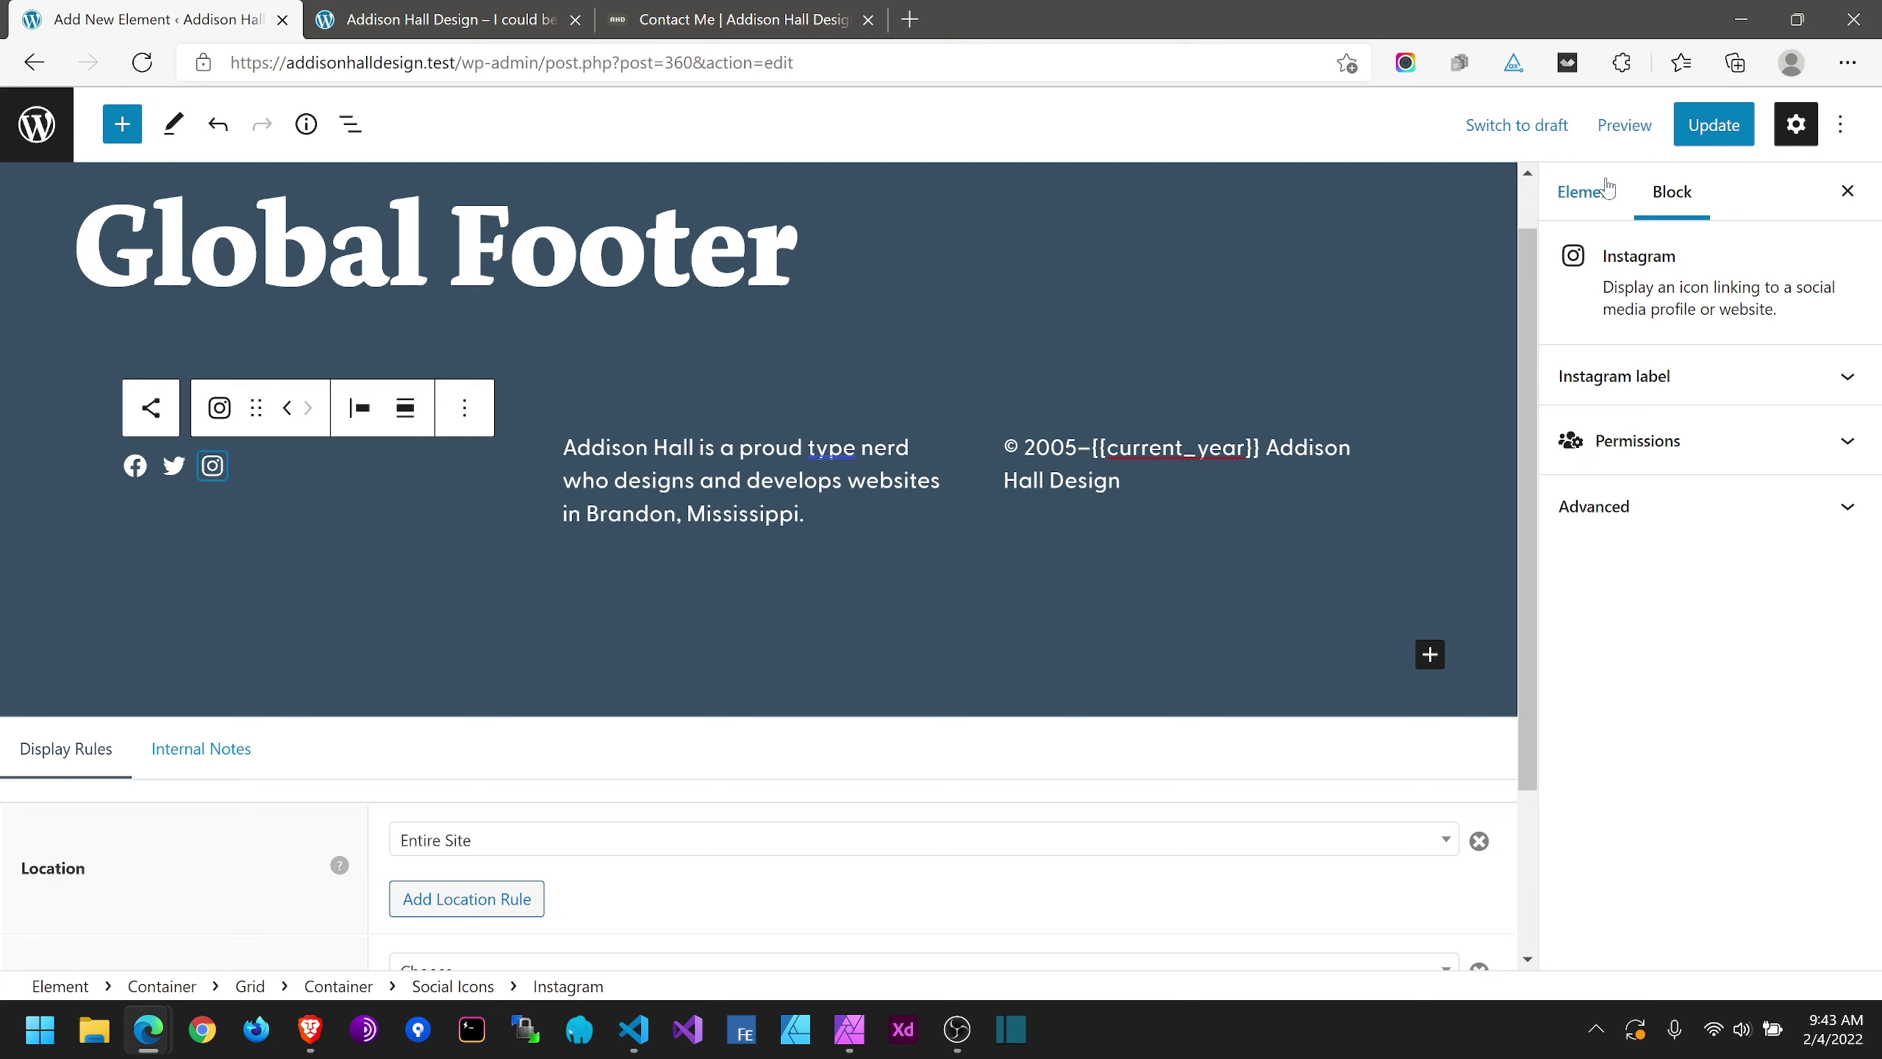
click(1714, 124)
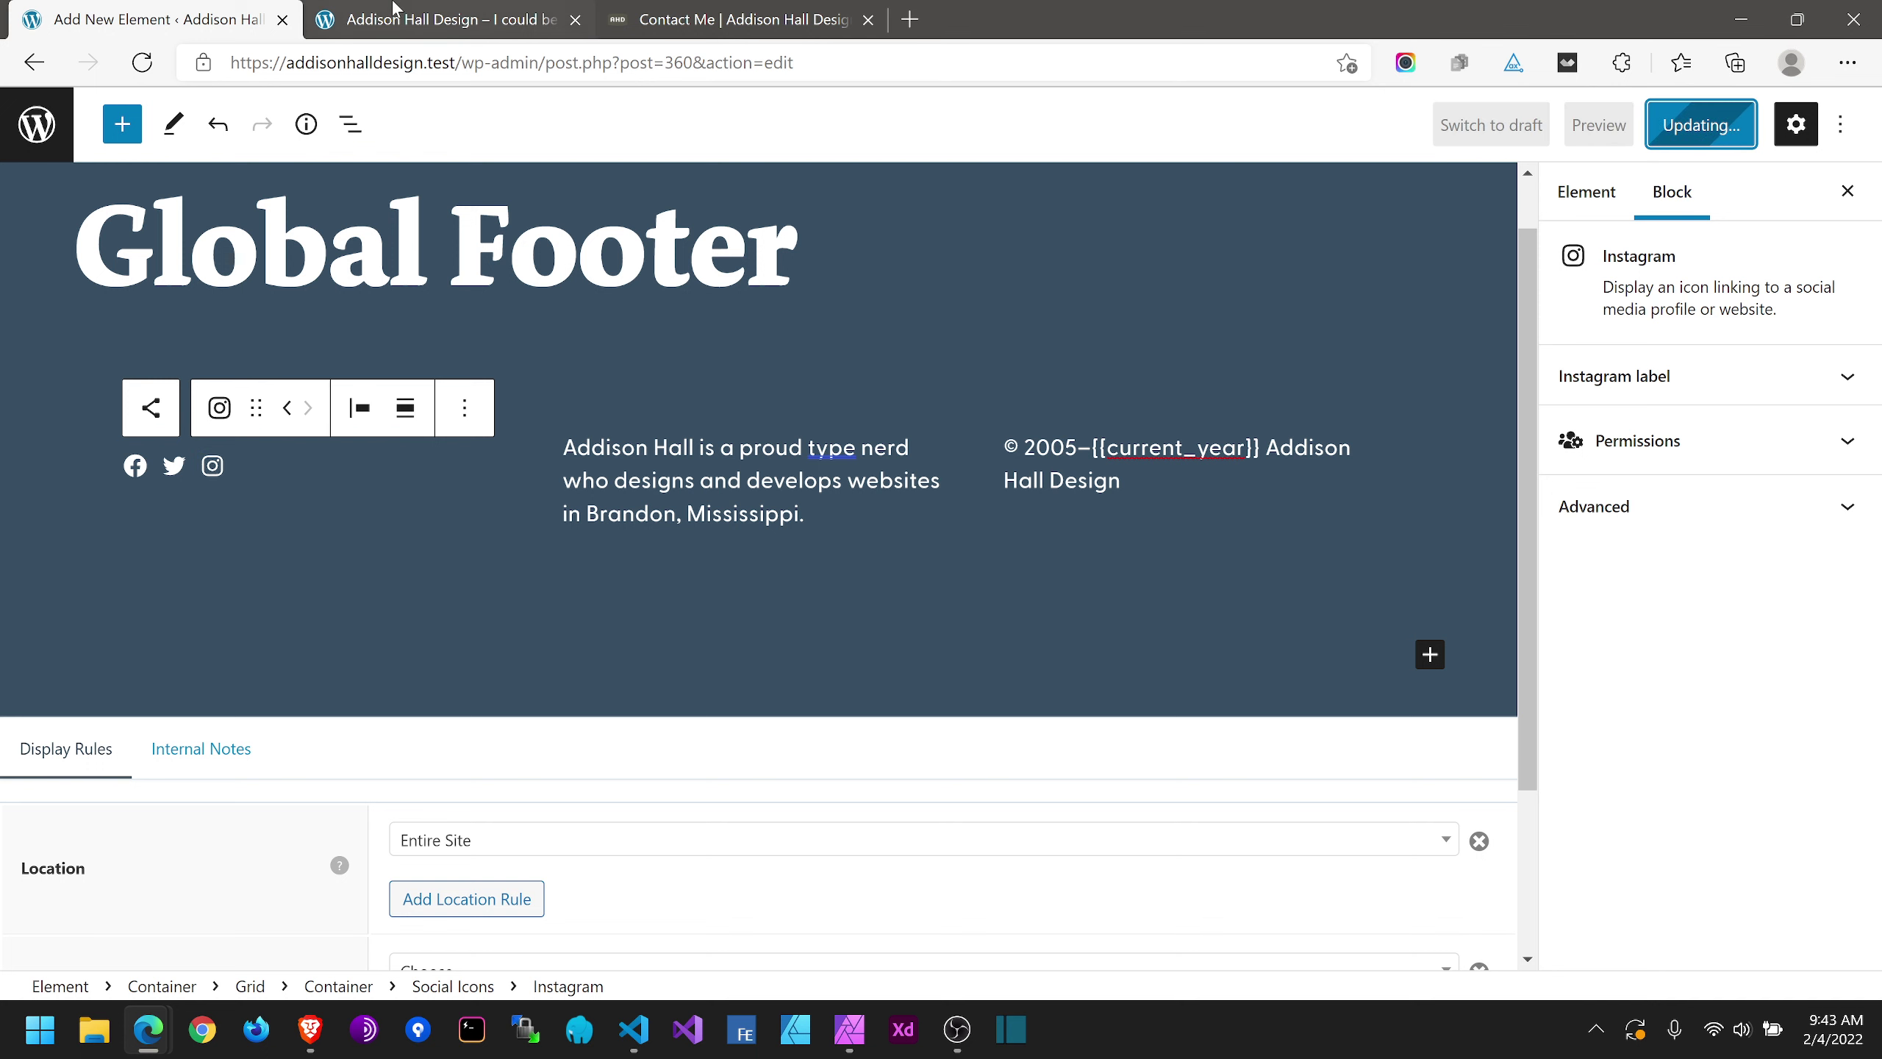
Step: Reload the site's home page and check the social icons in its footer
click(445, 20)
click(142, 62)
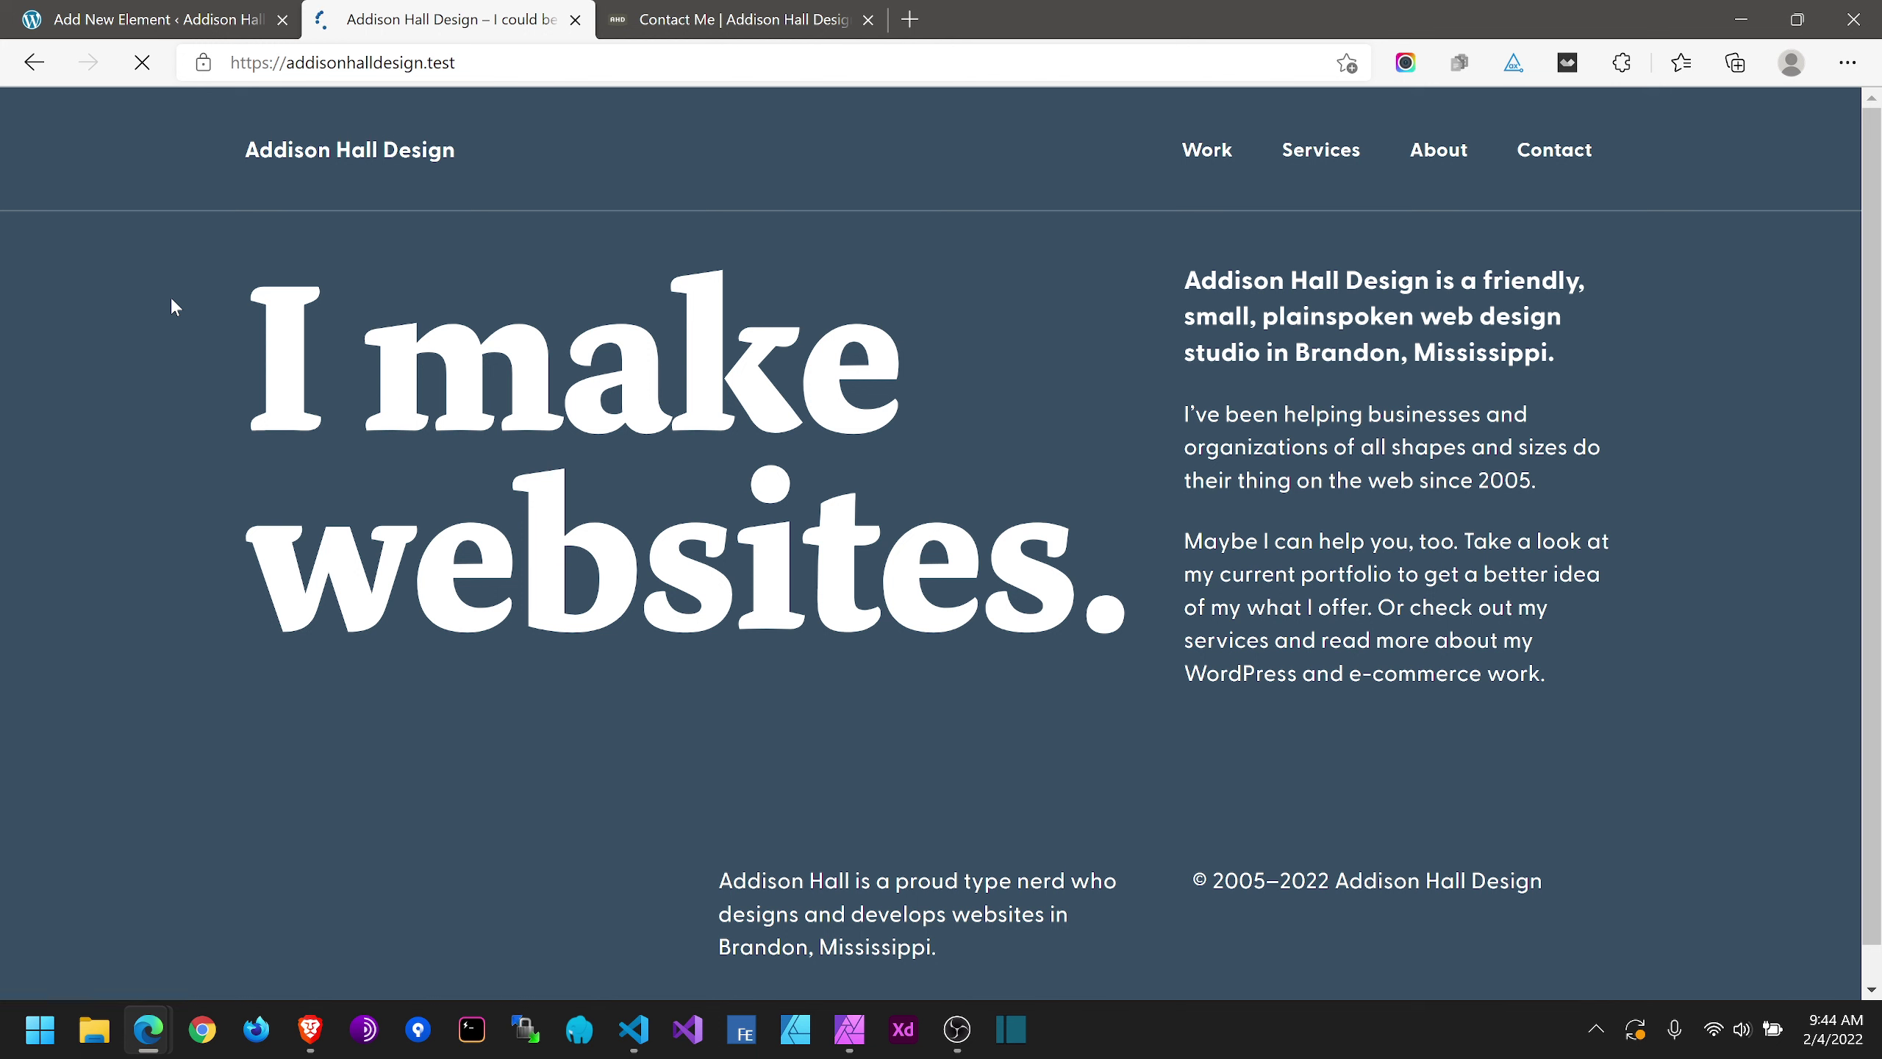
scroll(451, 830, down, 1)
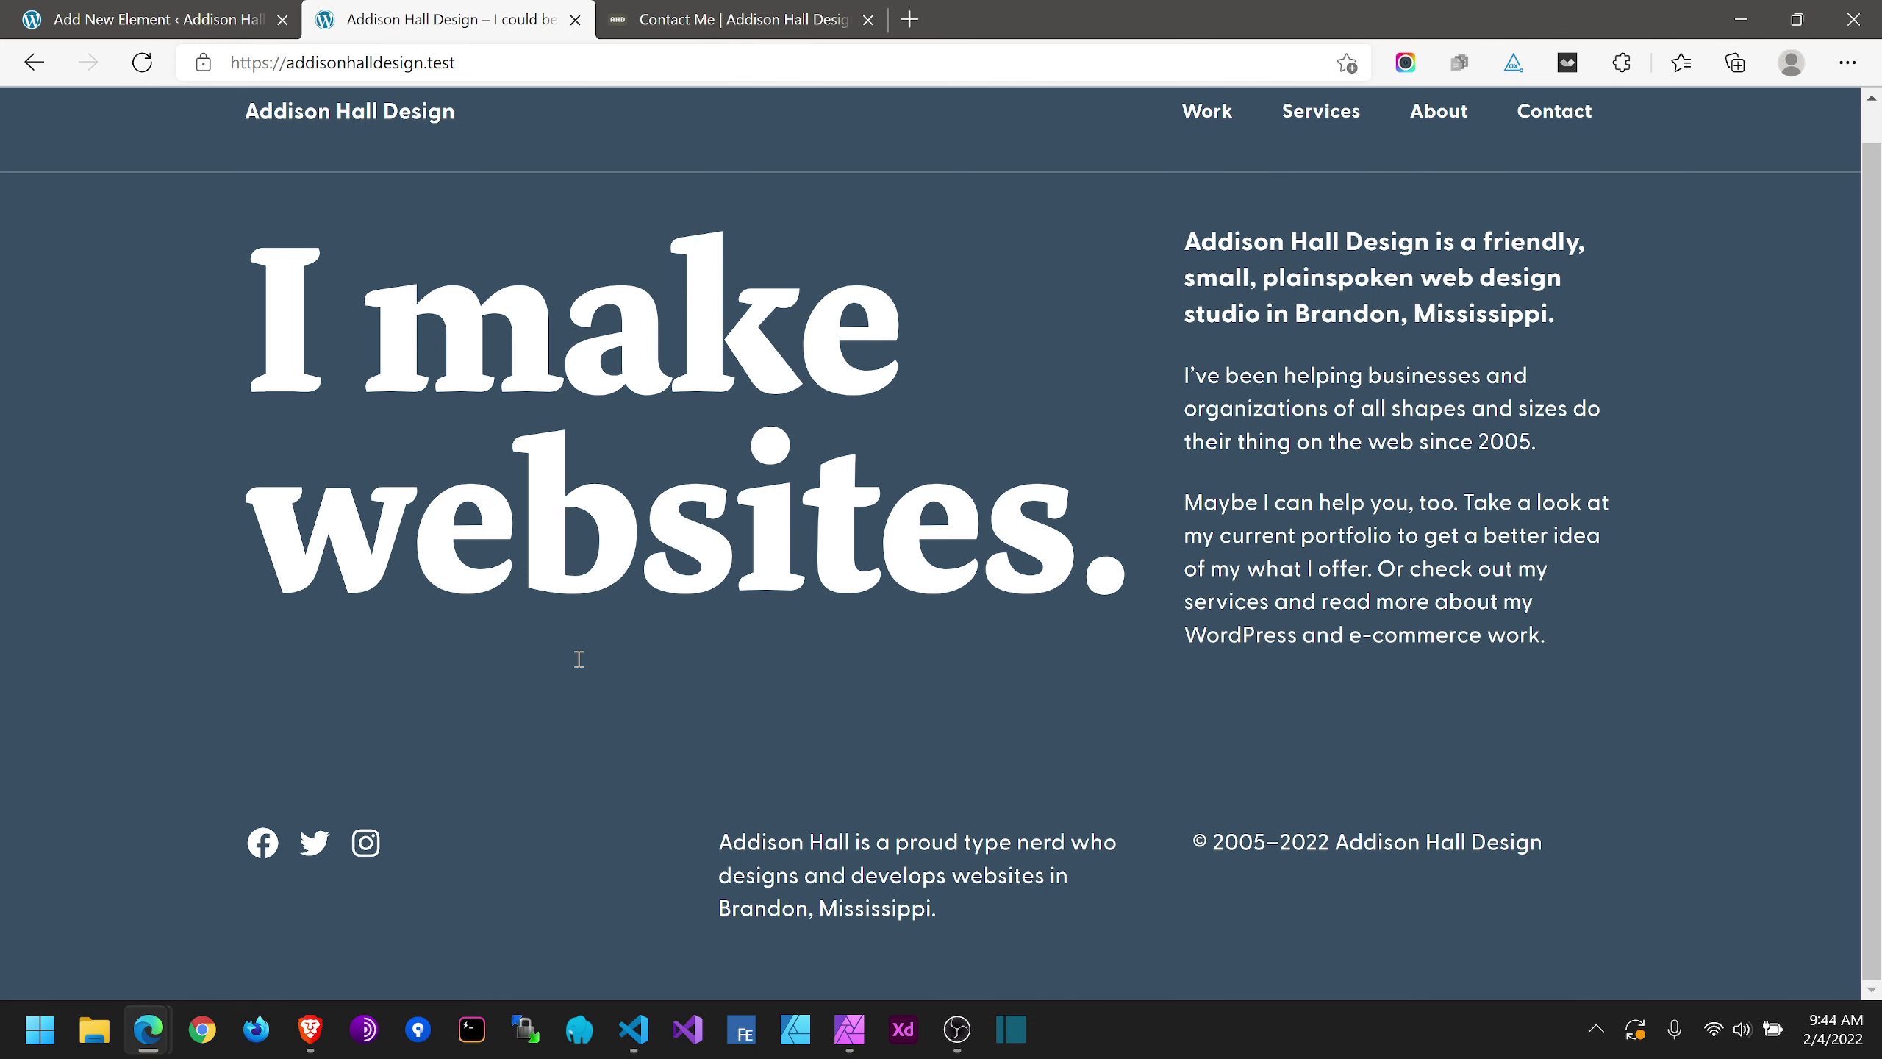
scroll(1177, 245, up, 1)
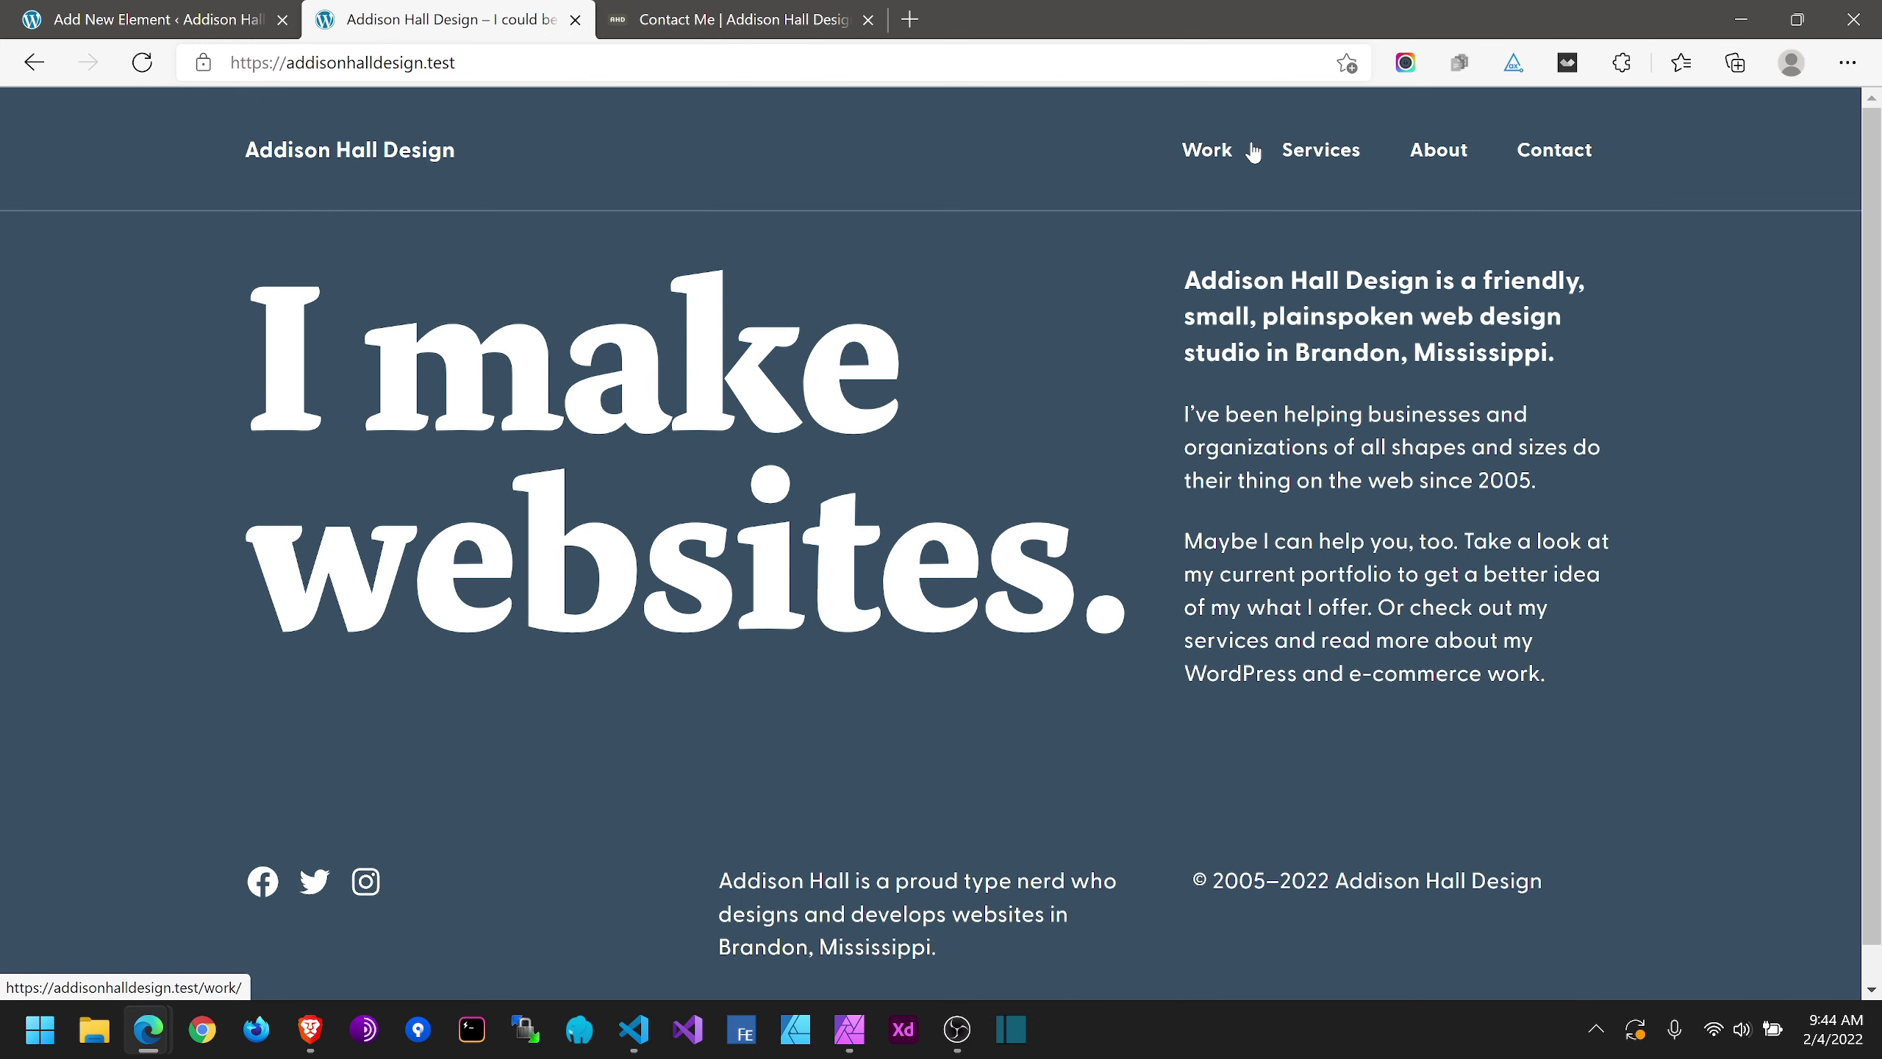
Step: Visit the Services and Contact pages and check how the footer and its social icons look on each background
click(1252, 153)
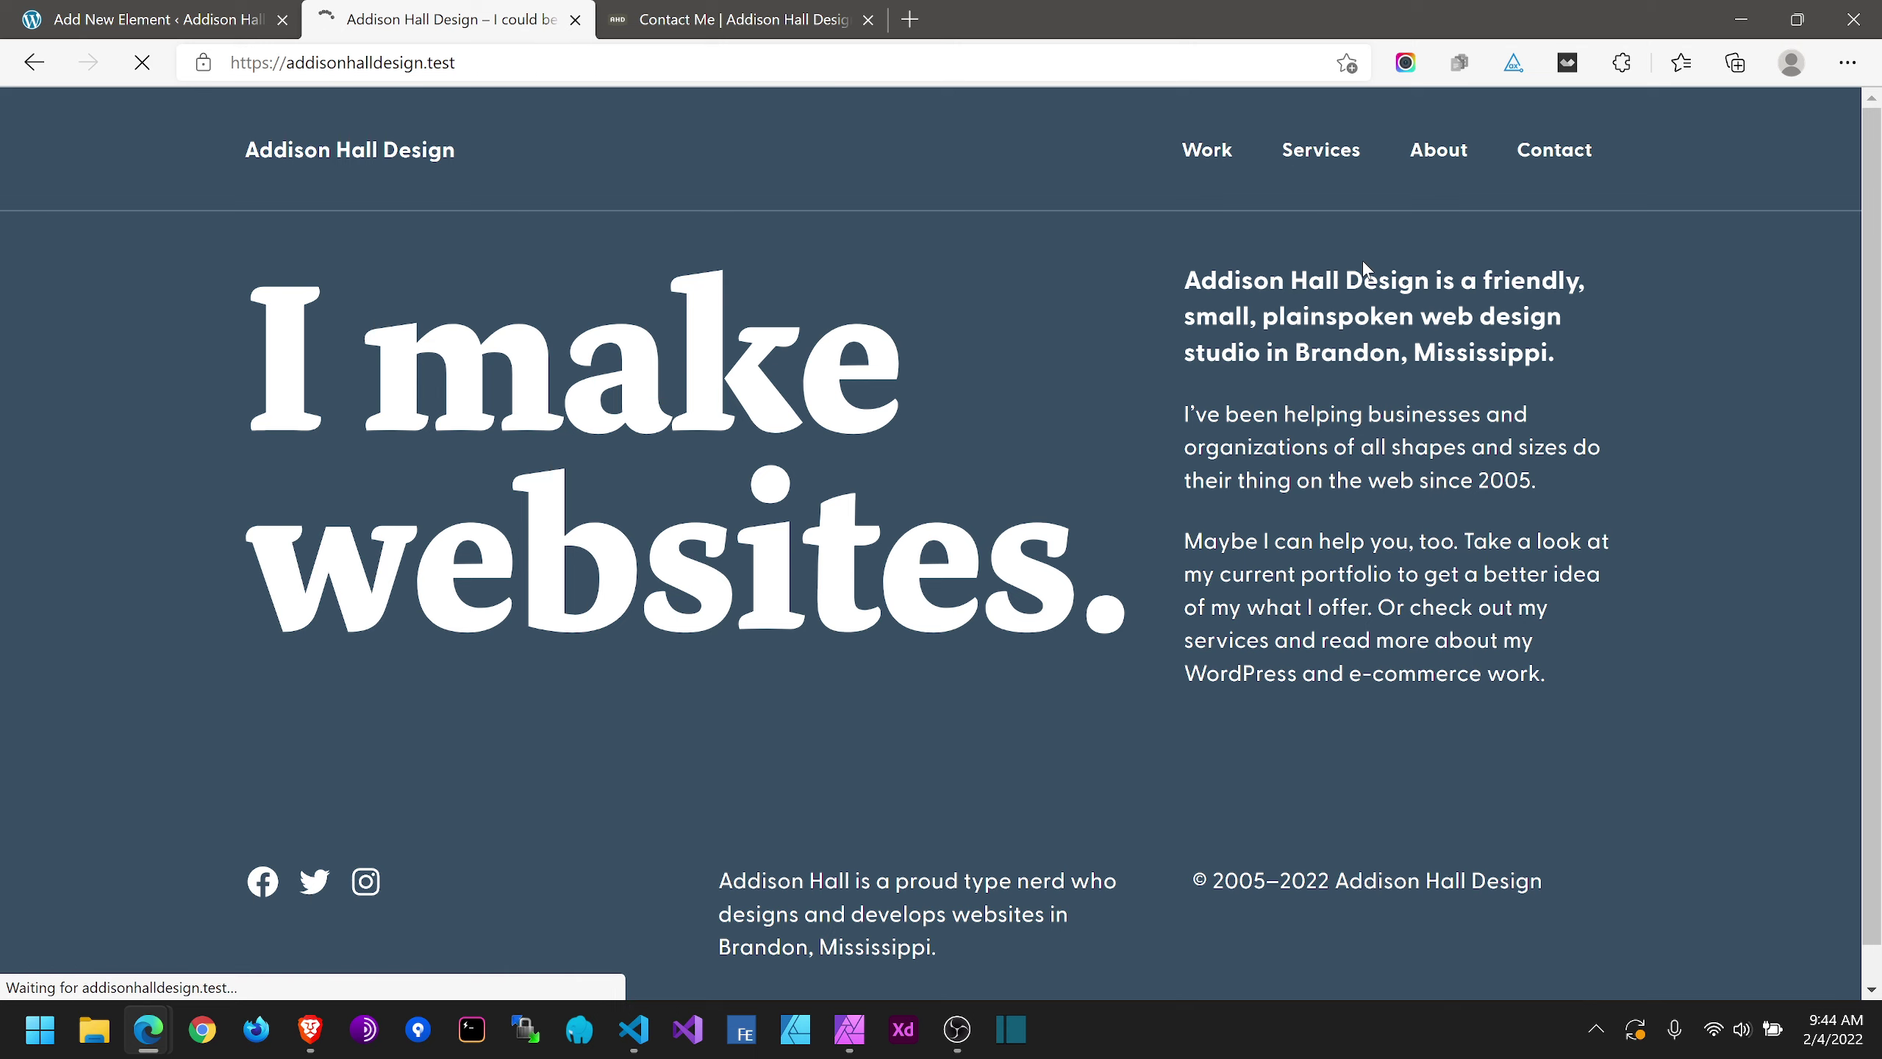
scroll(1444, 356, down, 5)
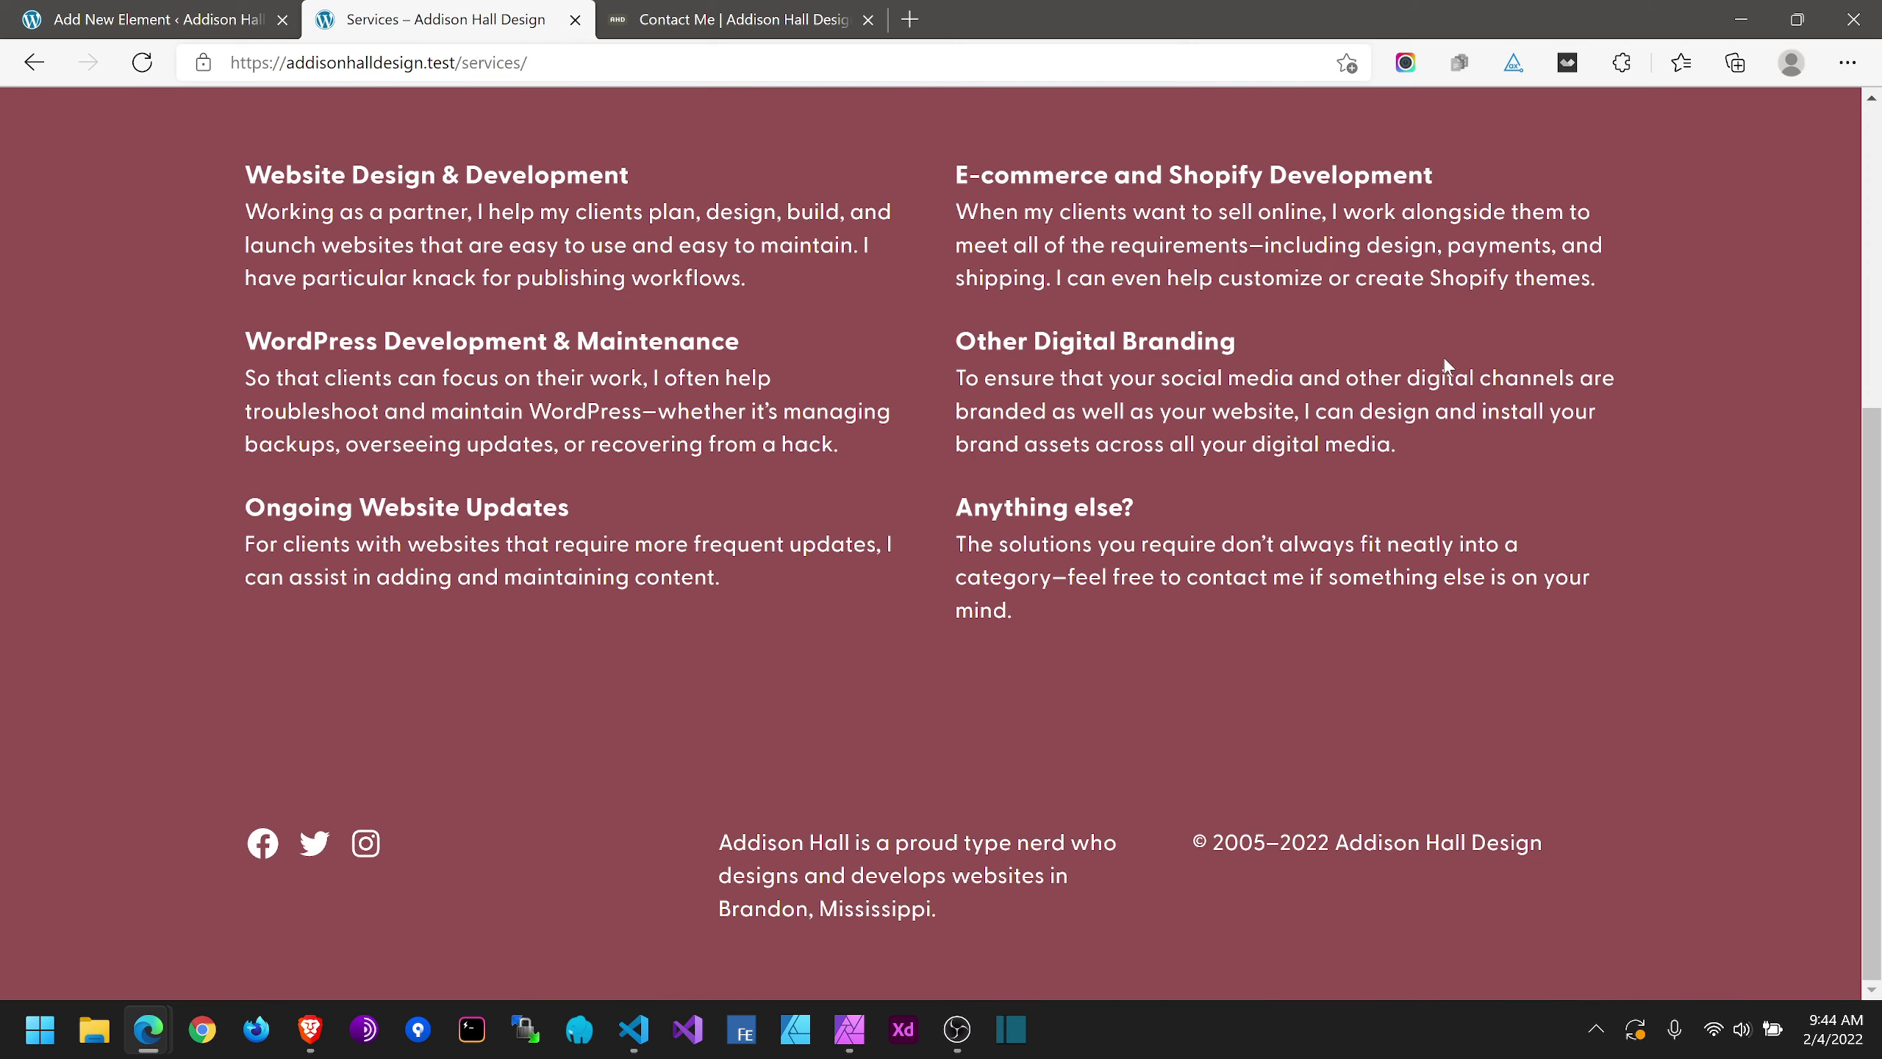
scroll(1444, 356, up, 6)
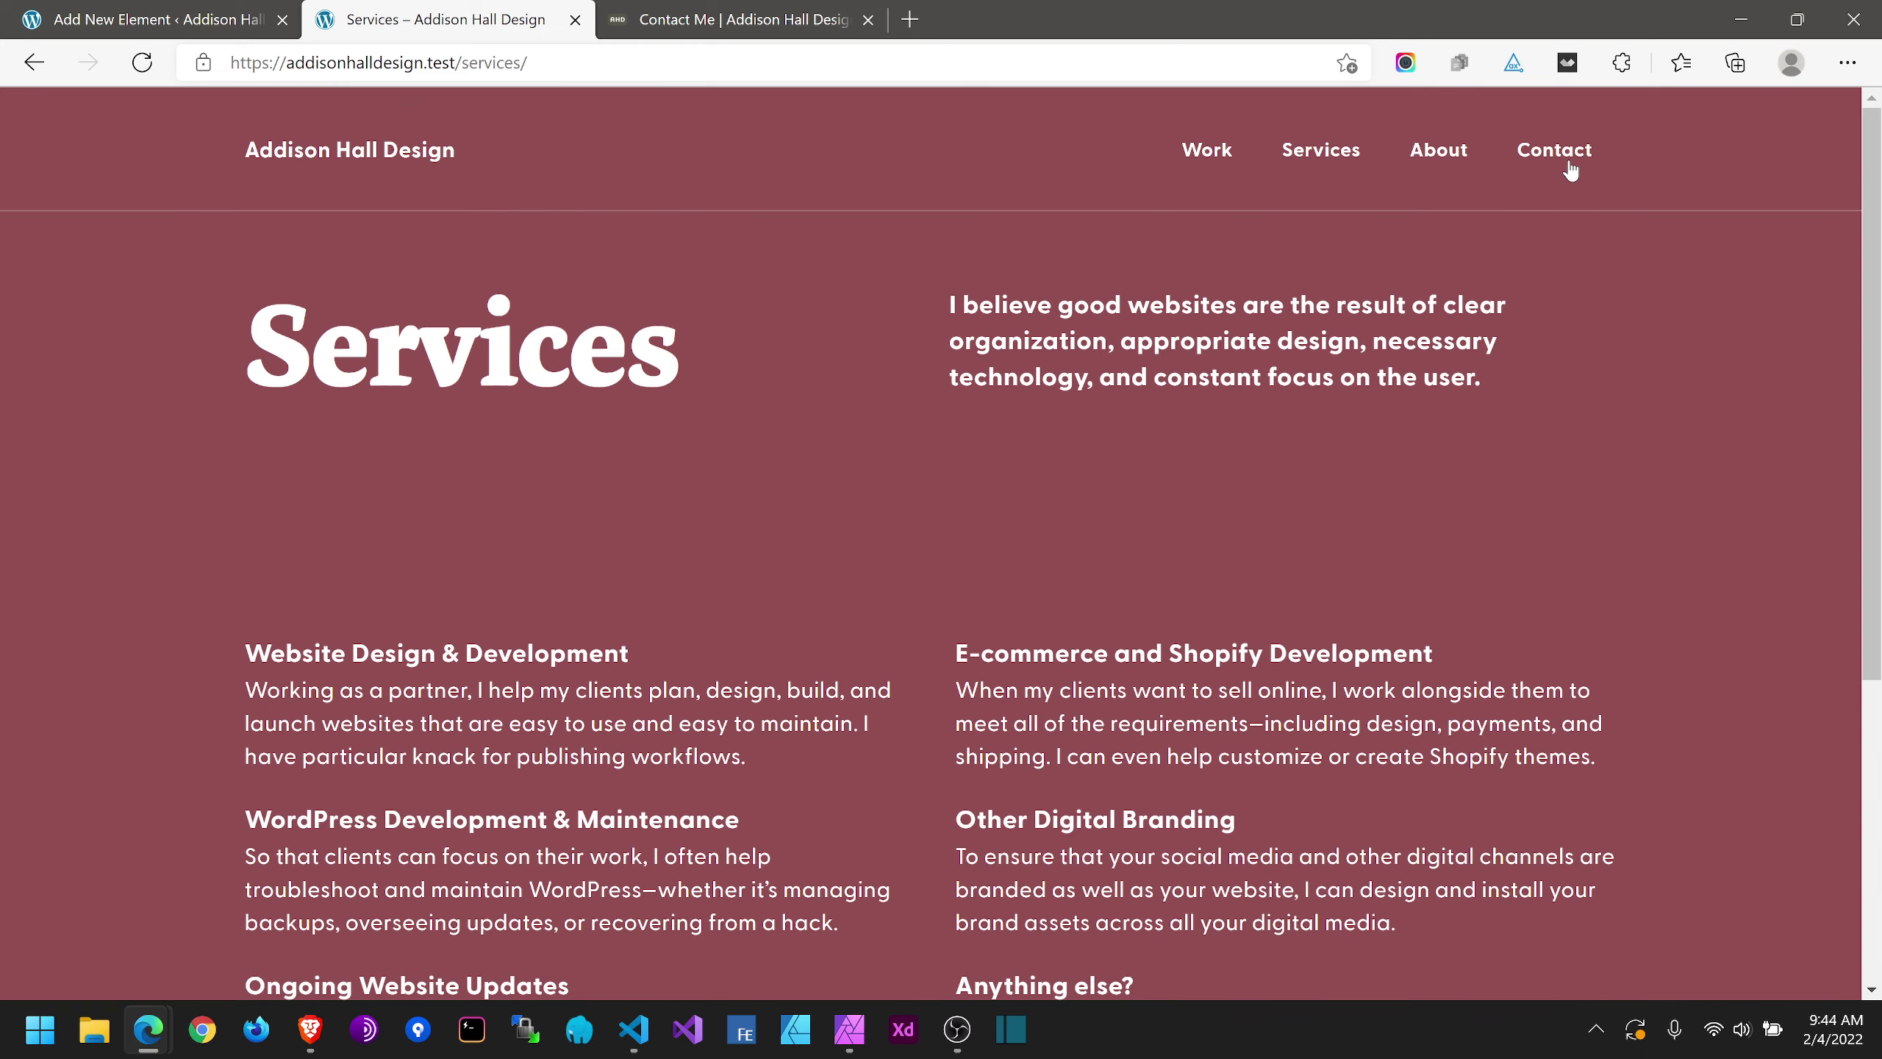
click(1569, 165)
scroll(1606, 299, down, 3)
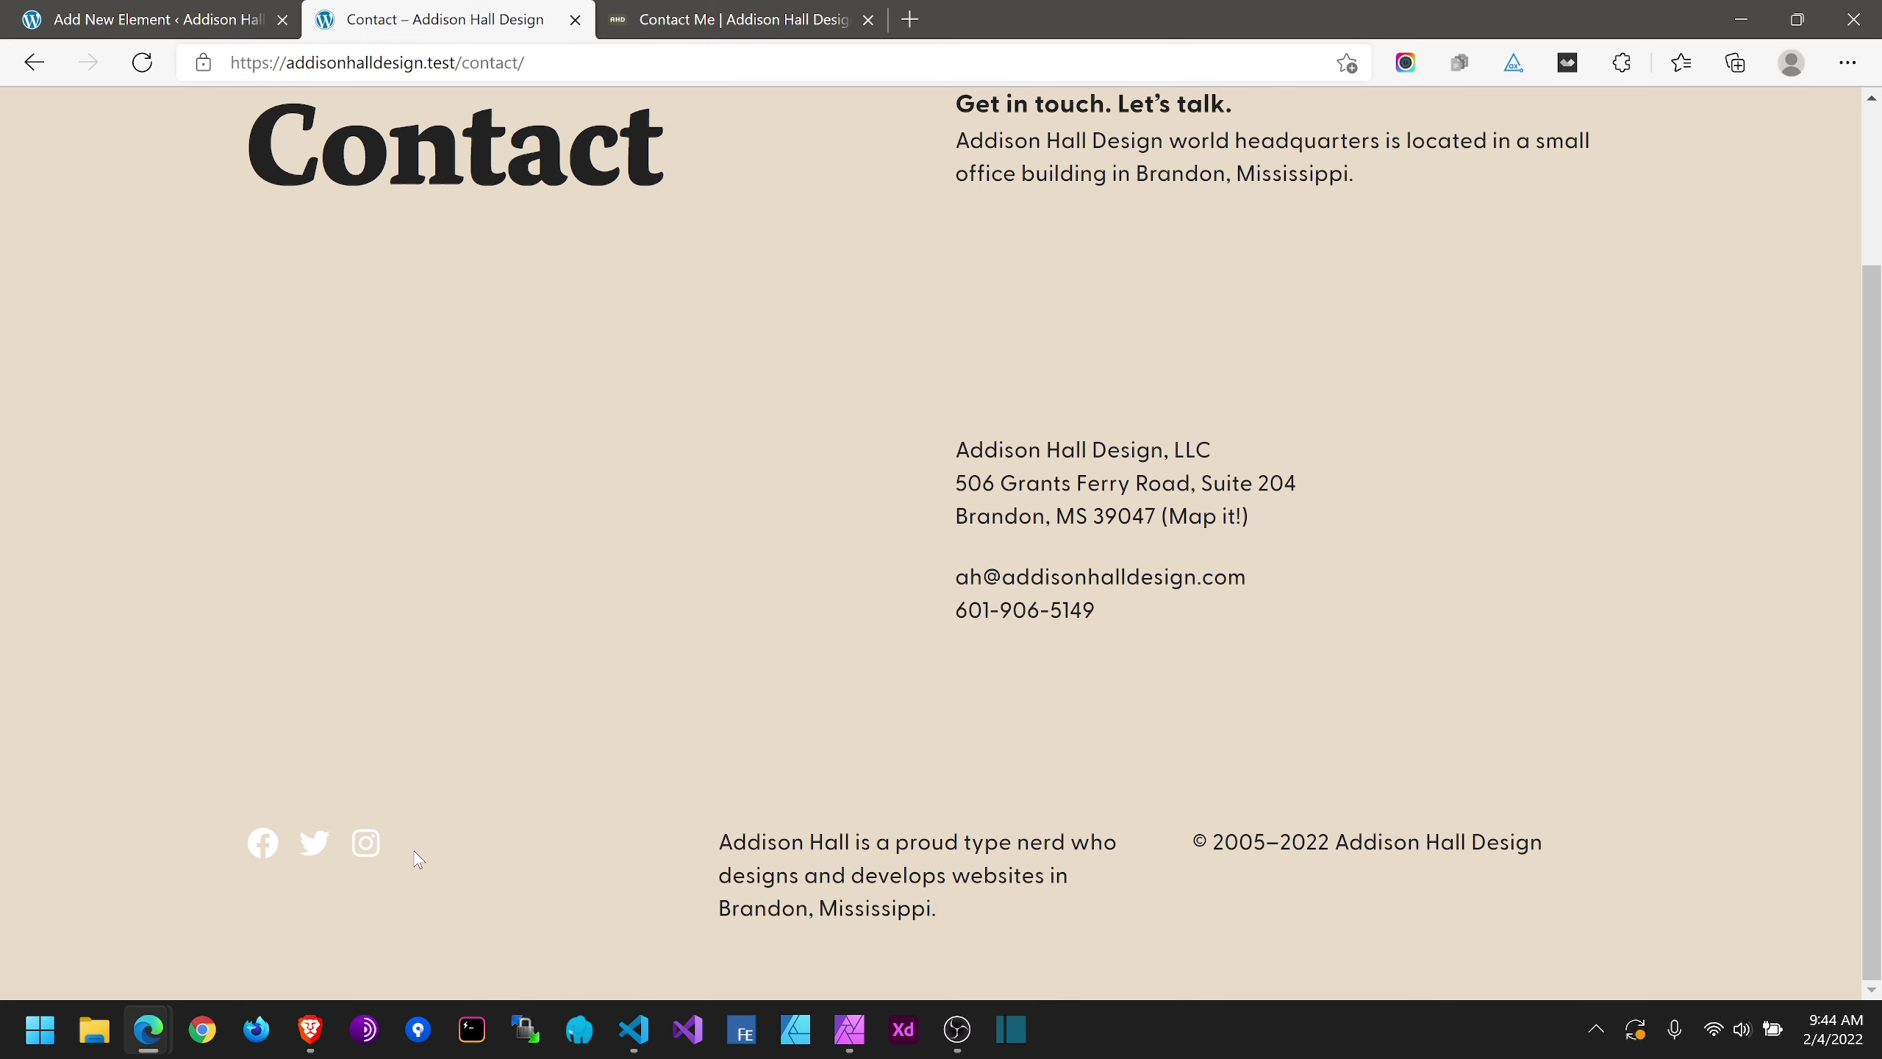
scroll(437, 714, up, 3)
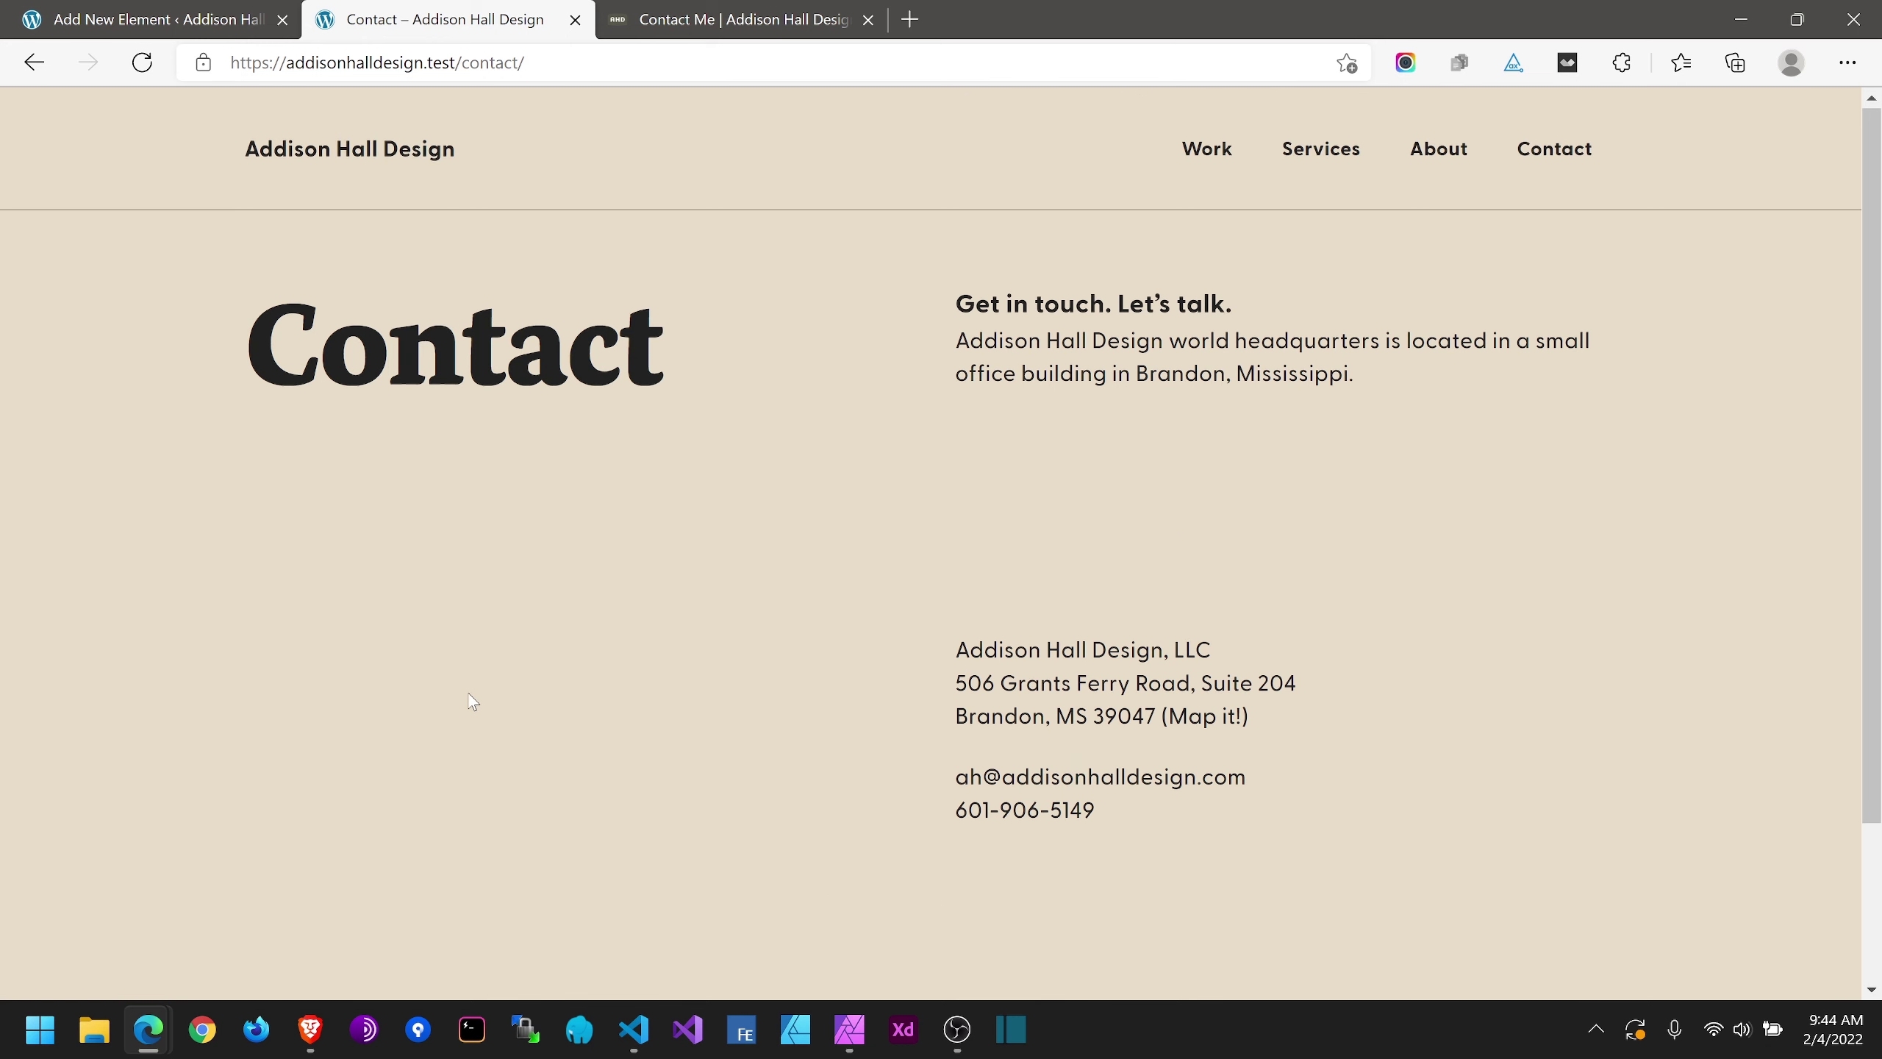
Step: Check the footer at the end of the Work page
key(F5)
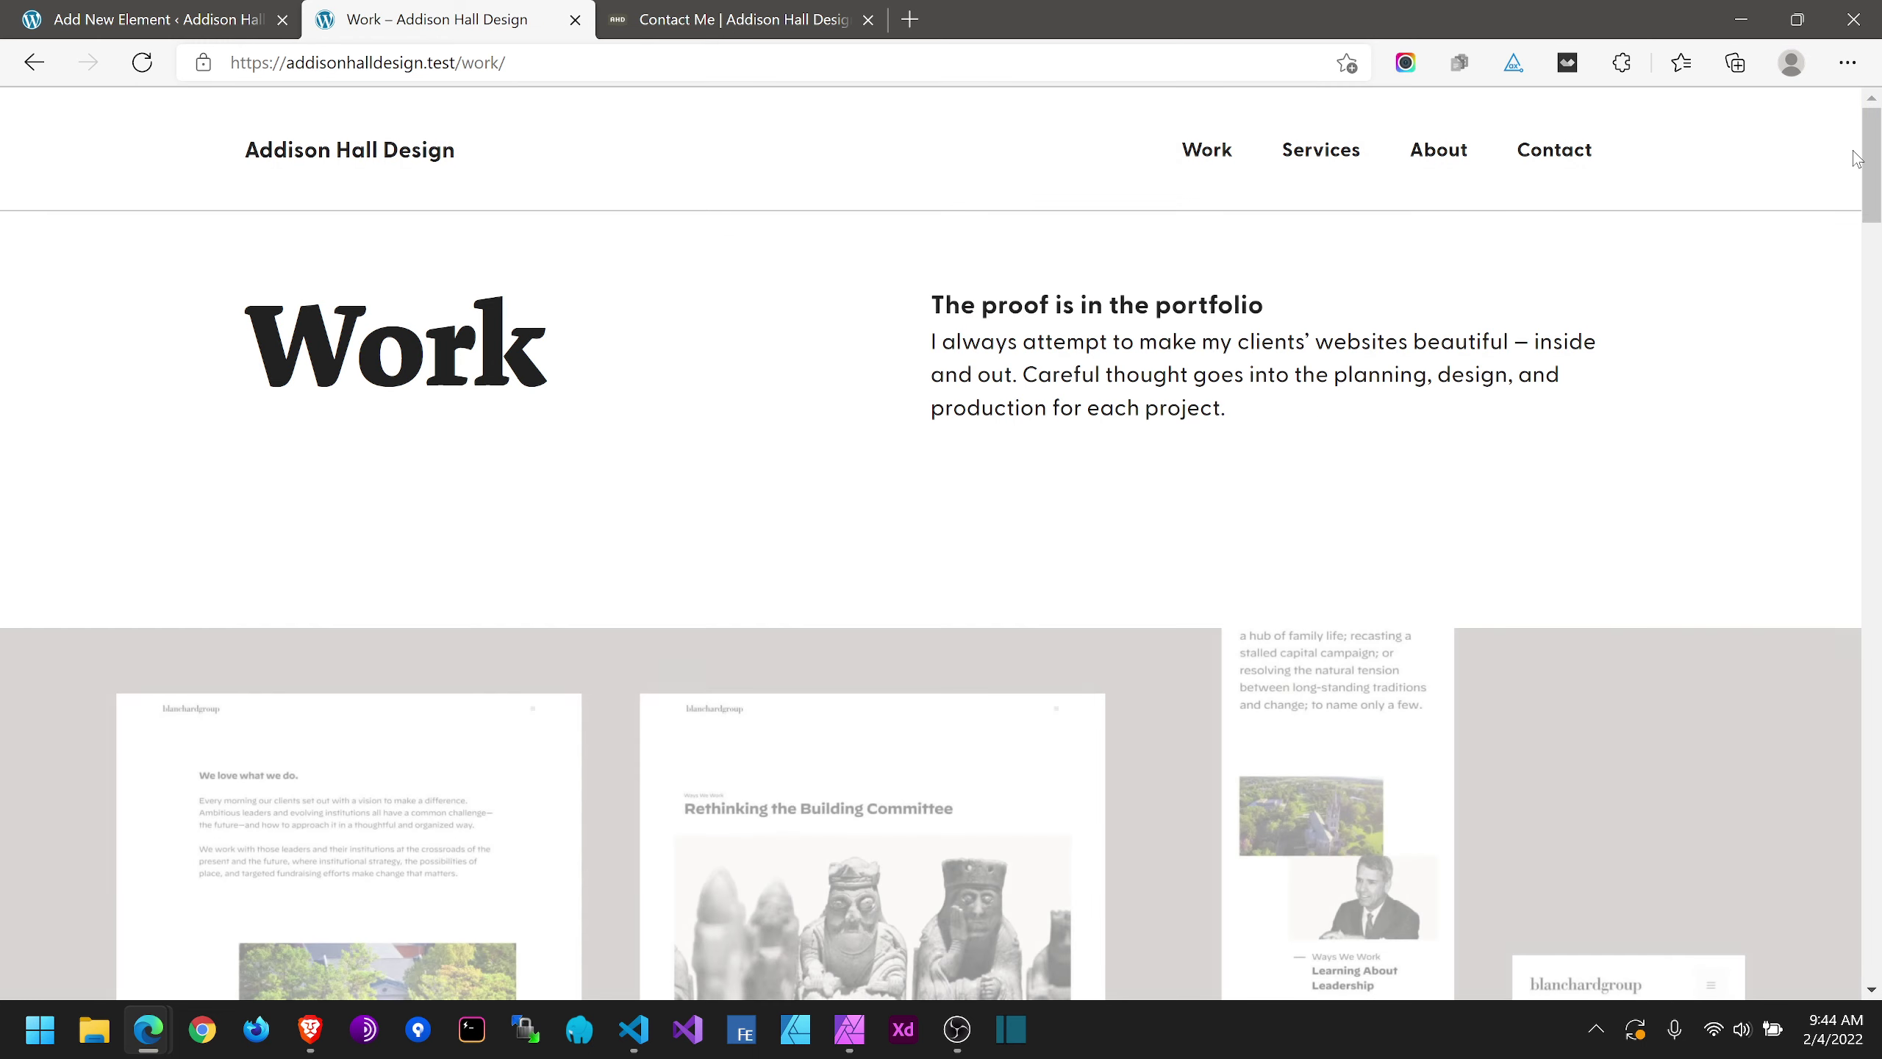
scroll(1843, 794, down, 10)
scroll(1843, 794, down, 5)
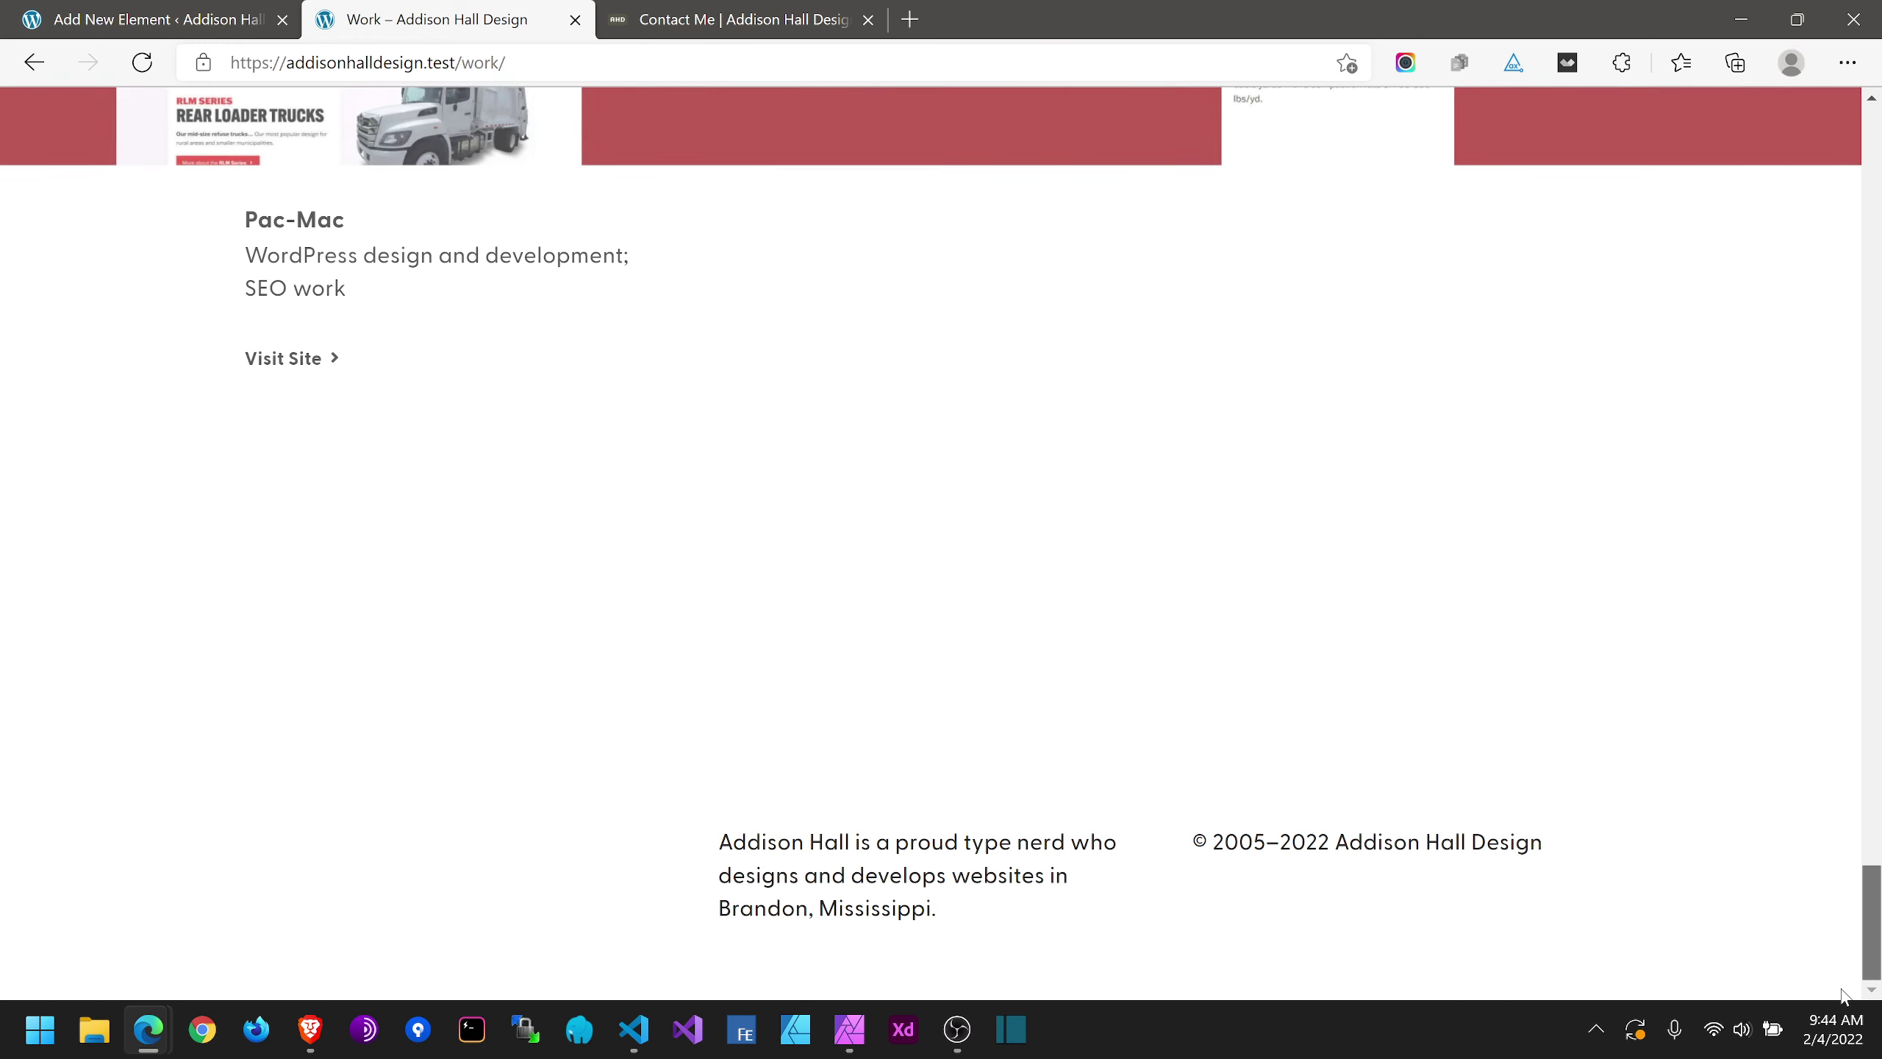
scroll(1843, 994, up, 15)
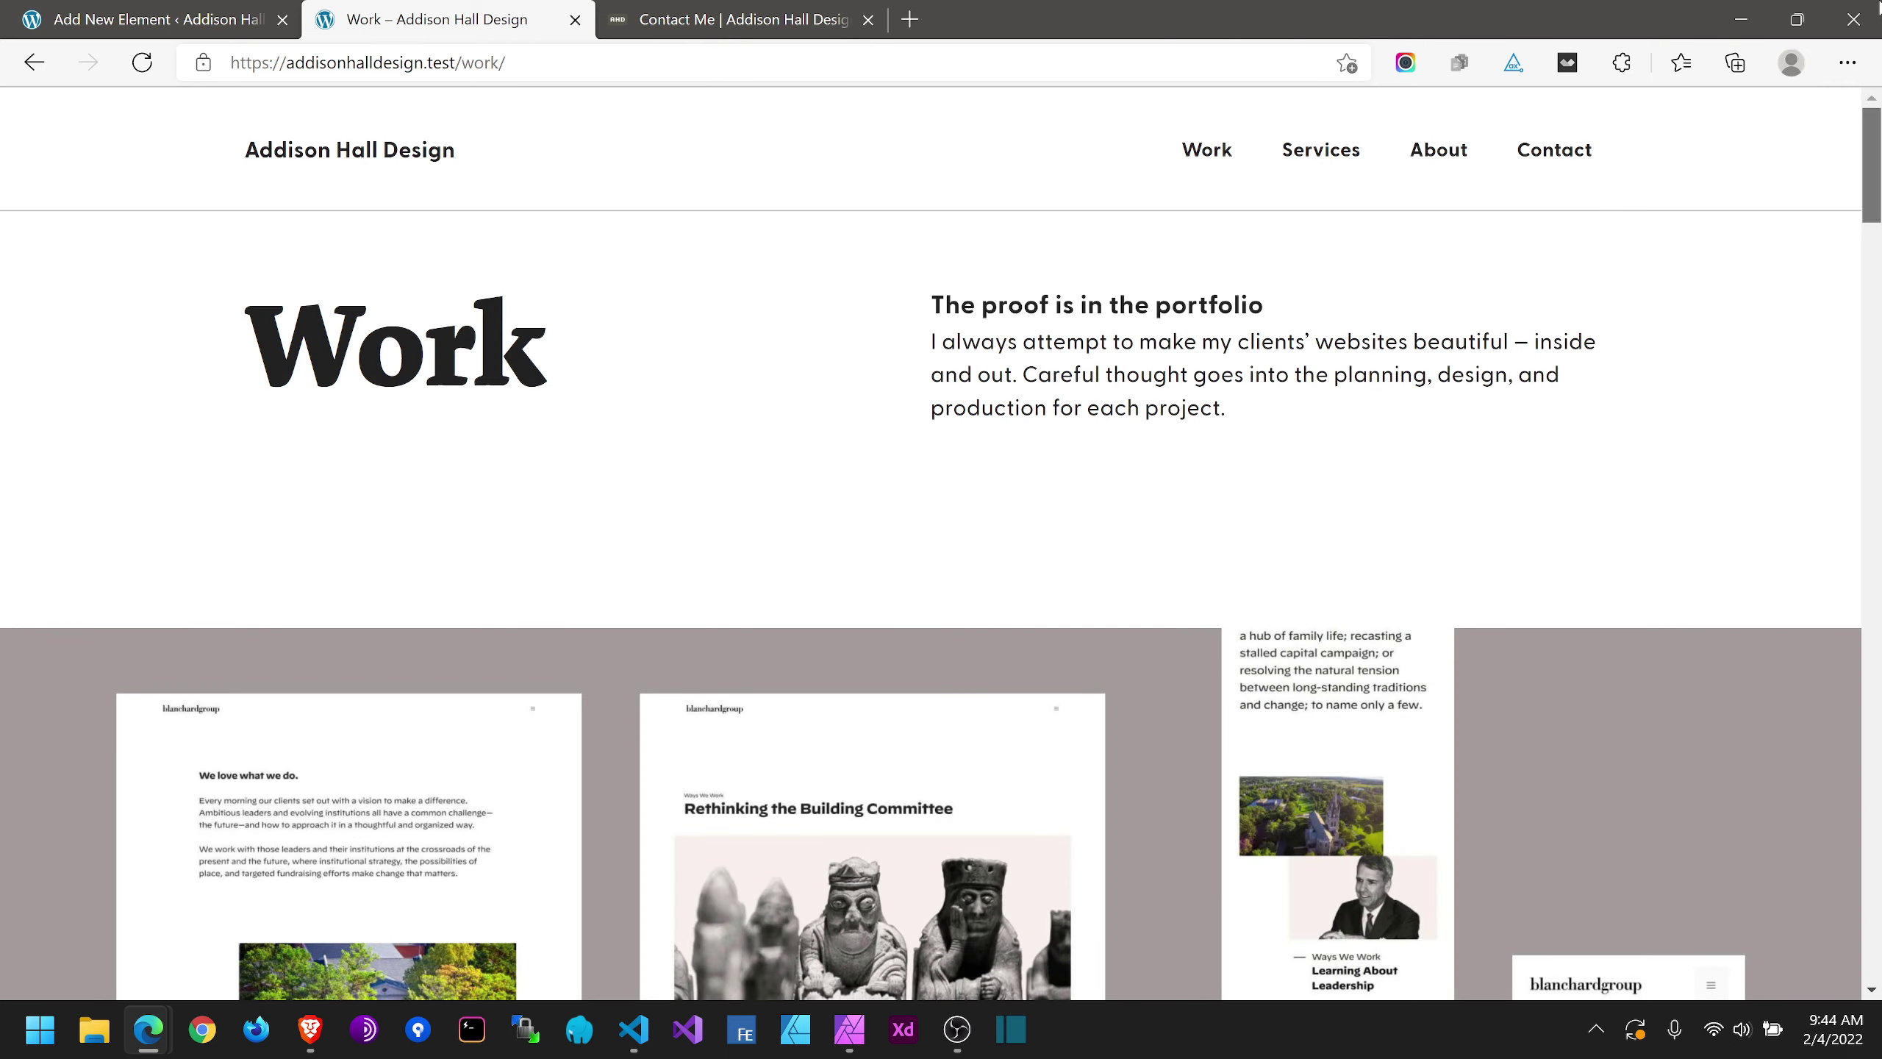
Step: Return to the home page and inspect the footer's description paragraph in the developer tools with device emulation turned off
click(308, 157)
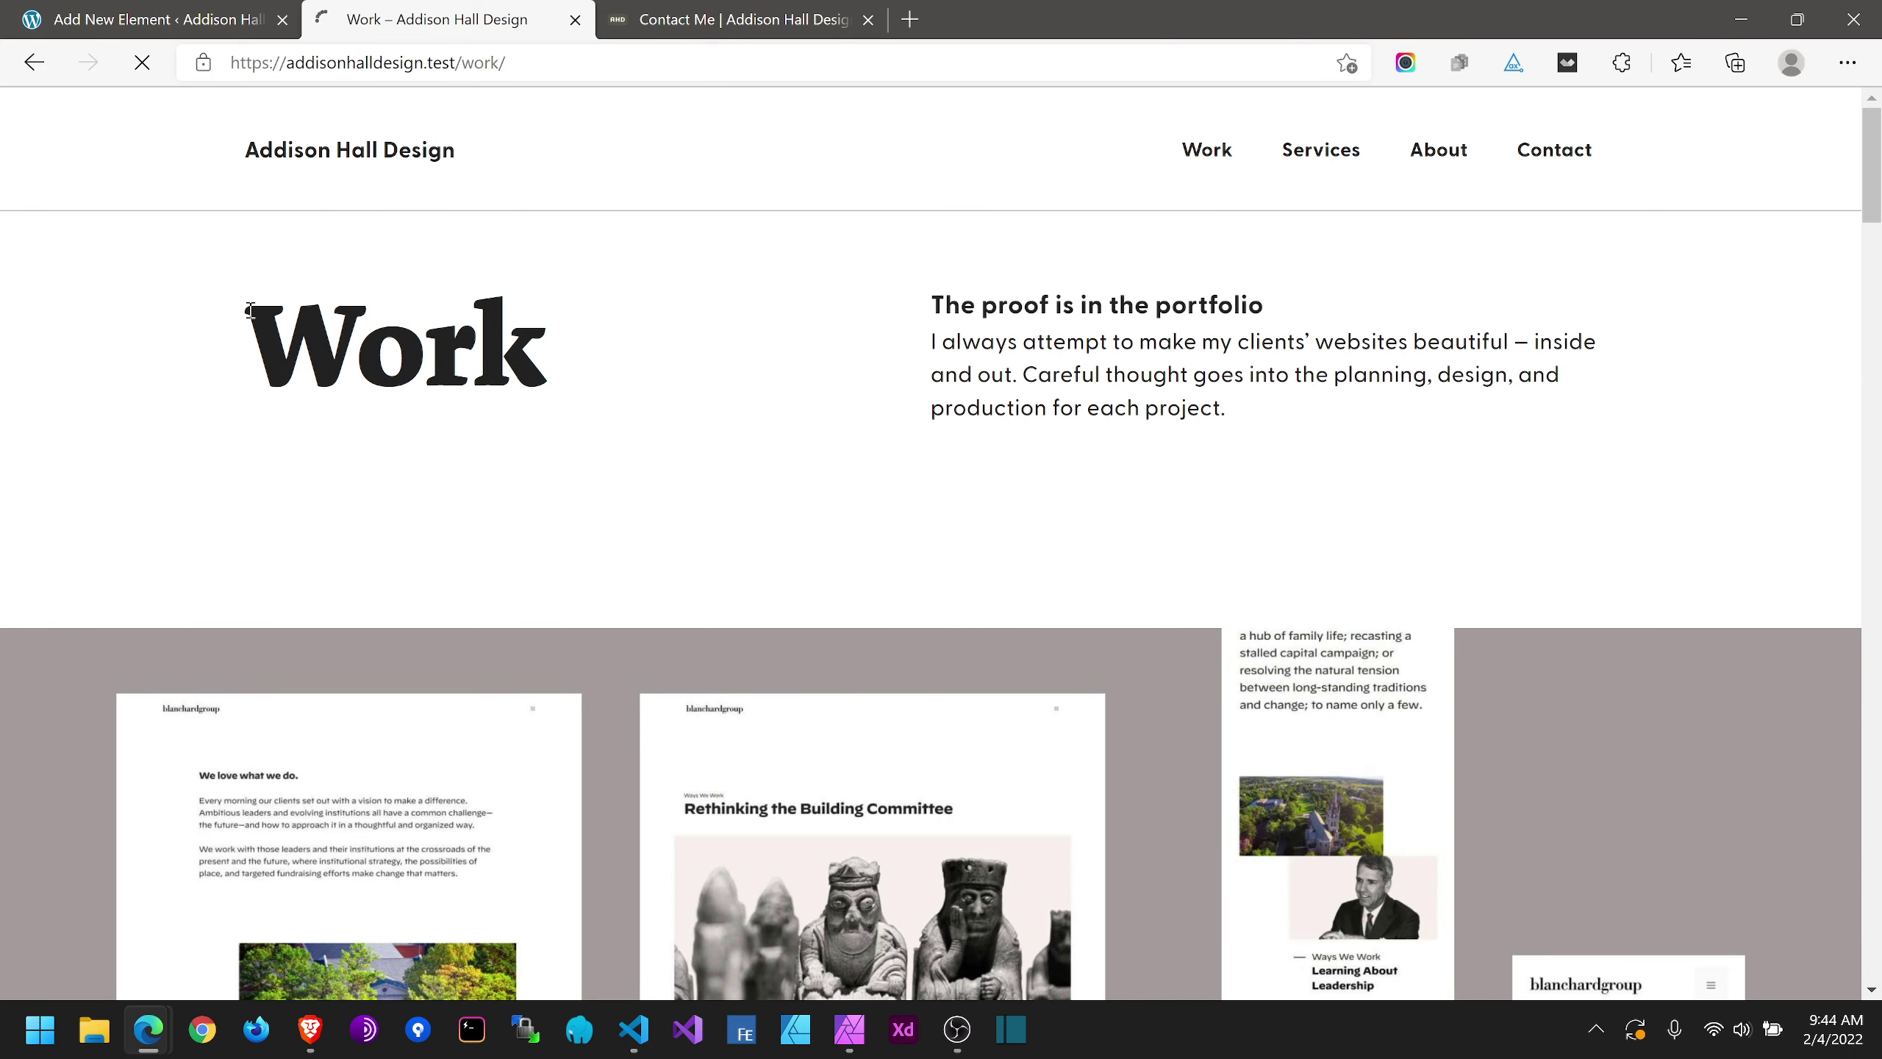
scroll(297, 629, down, 1)
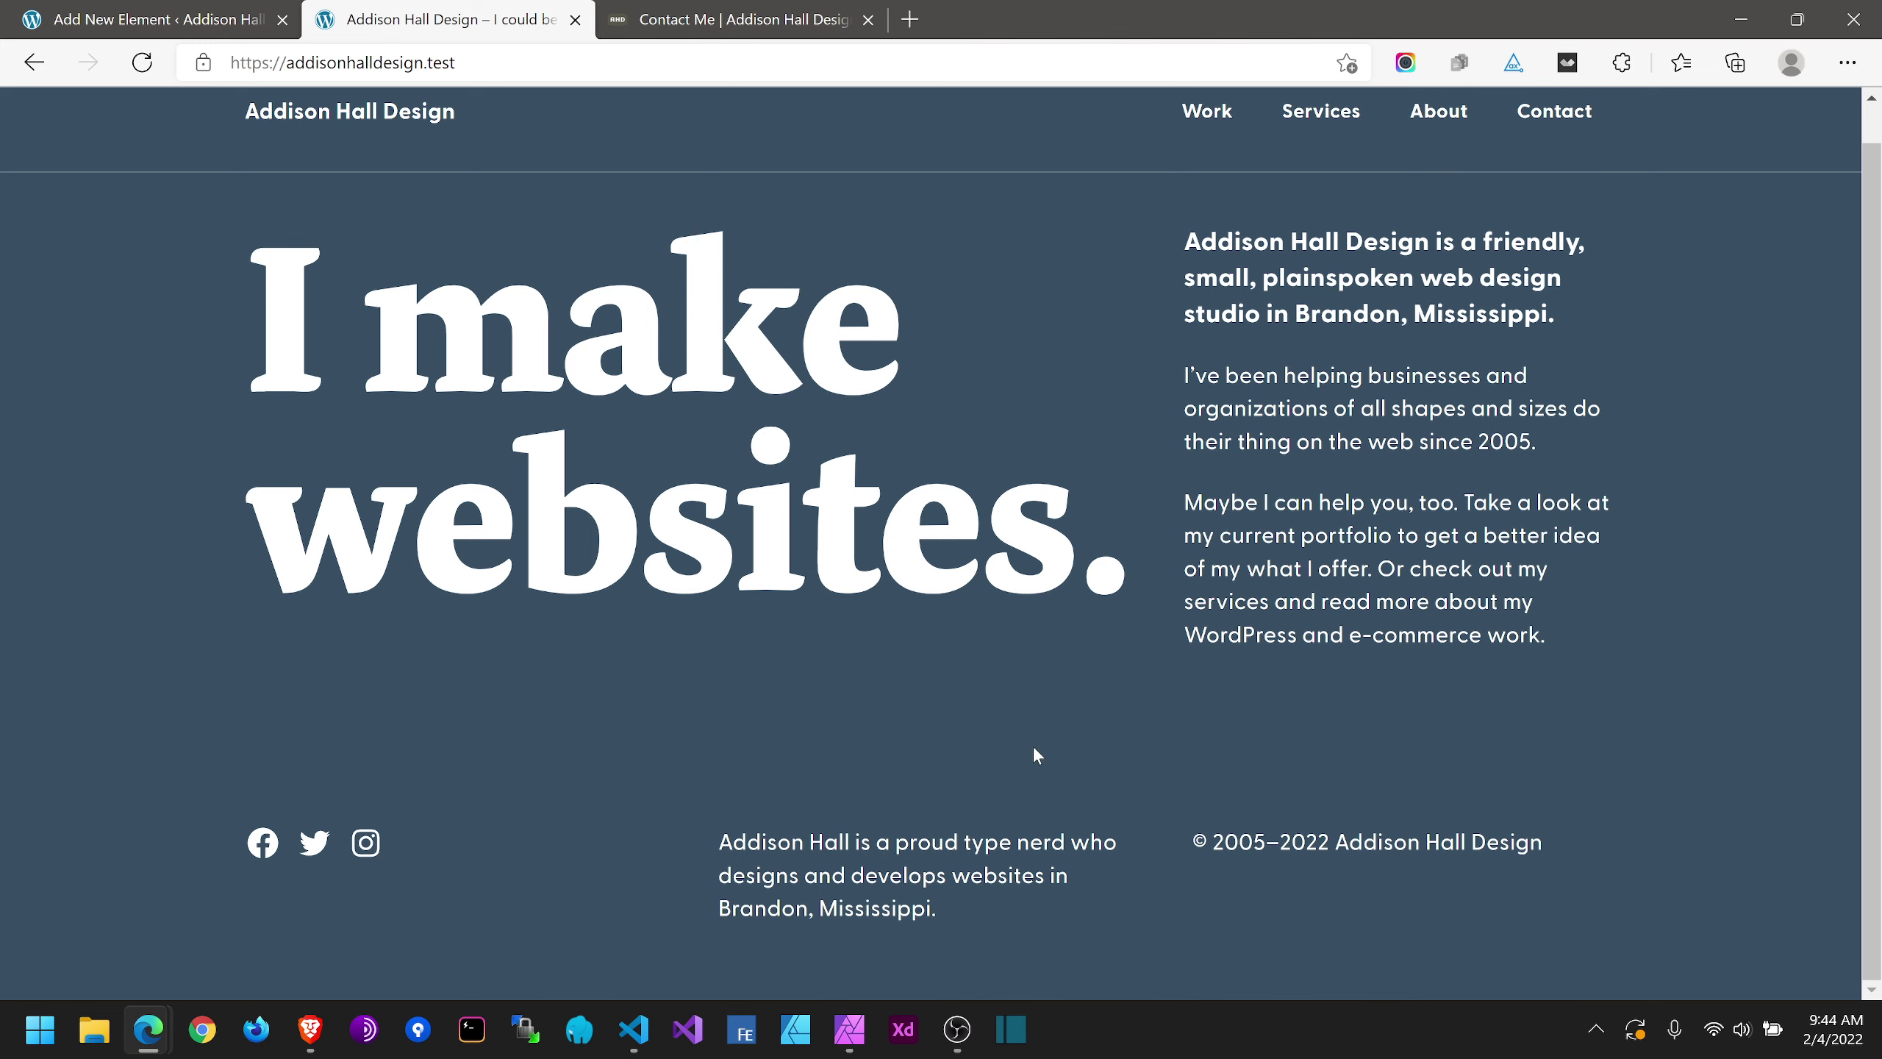
right_click(901, 837)
click(938, 812)
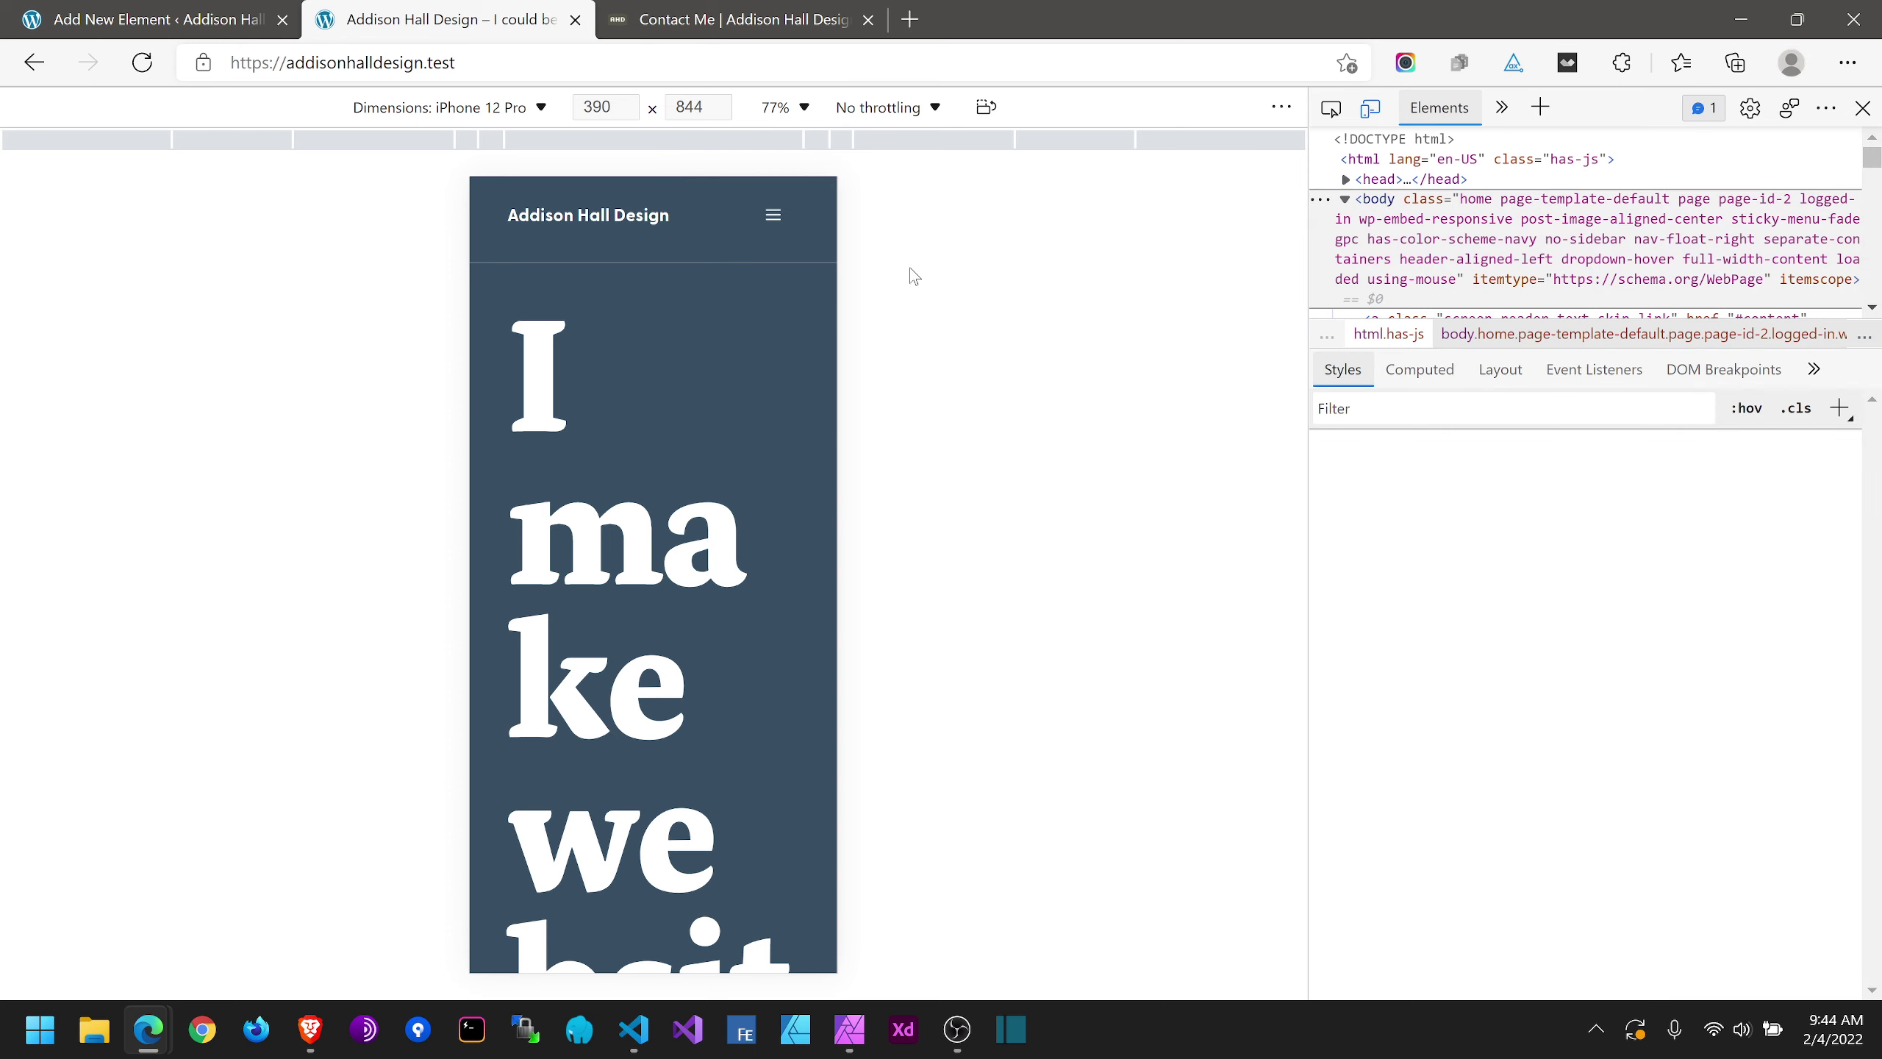
click(1378, 115)
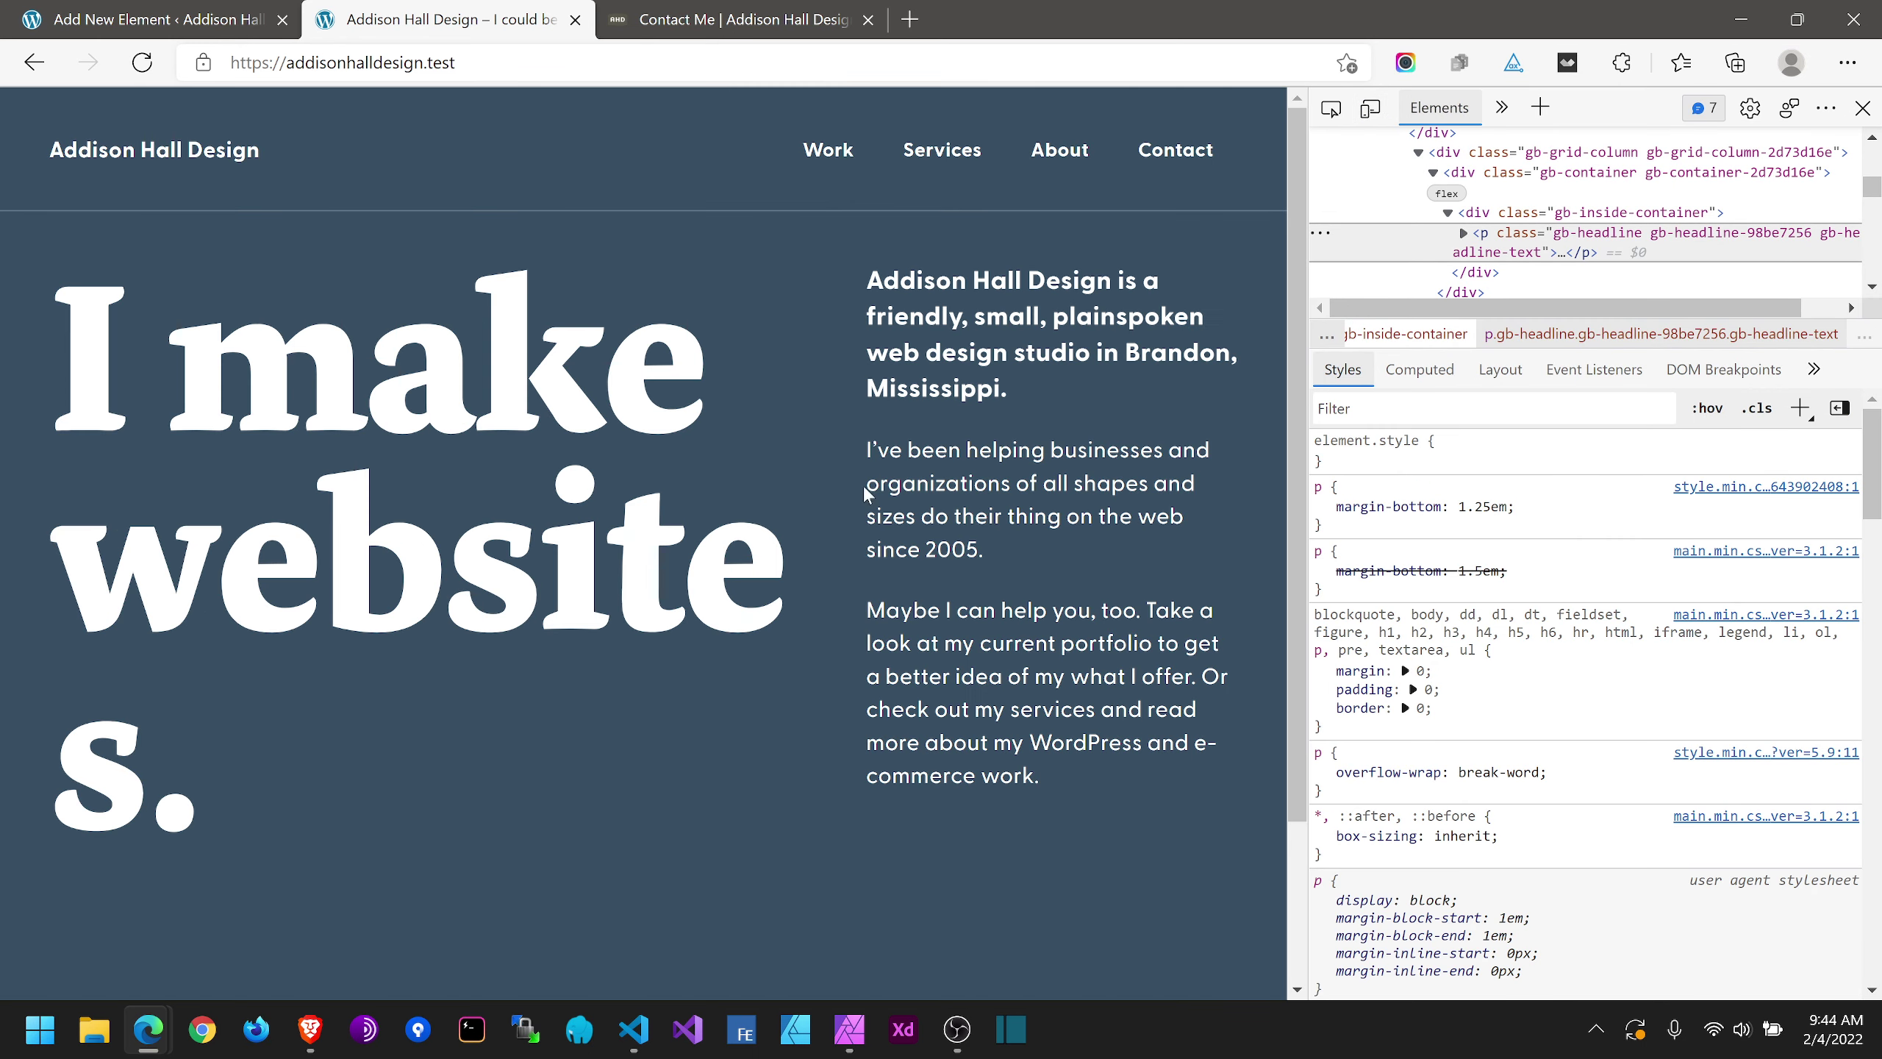
Step: Dock the developer tools below the page and view the full-width footer alongside the inspected paragraph's styles
triple_click(194, 792)
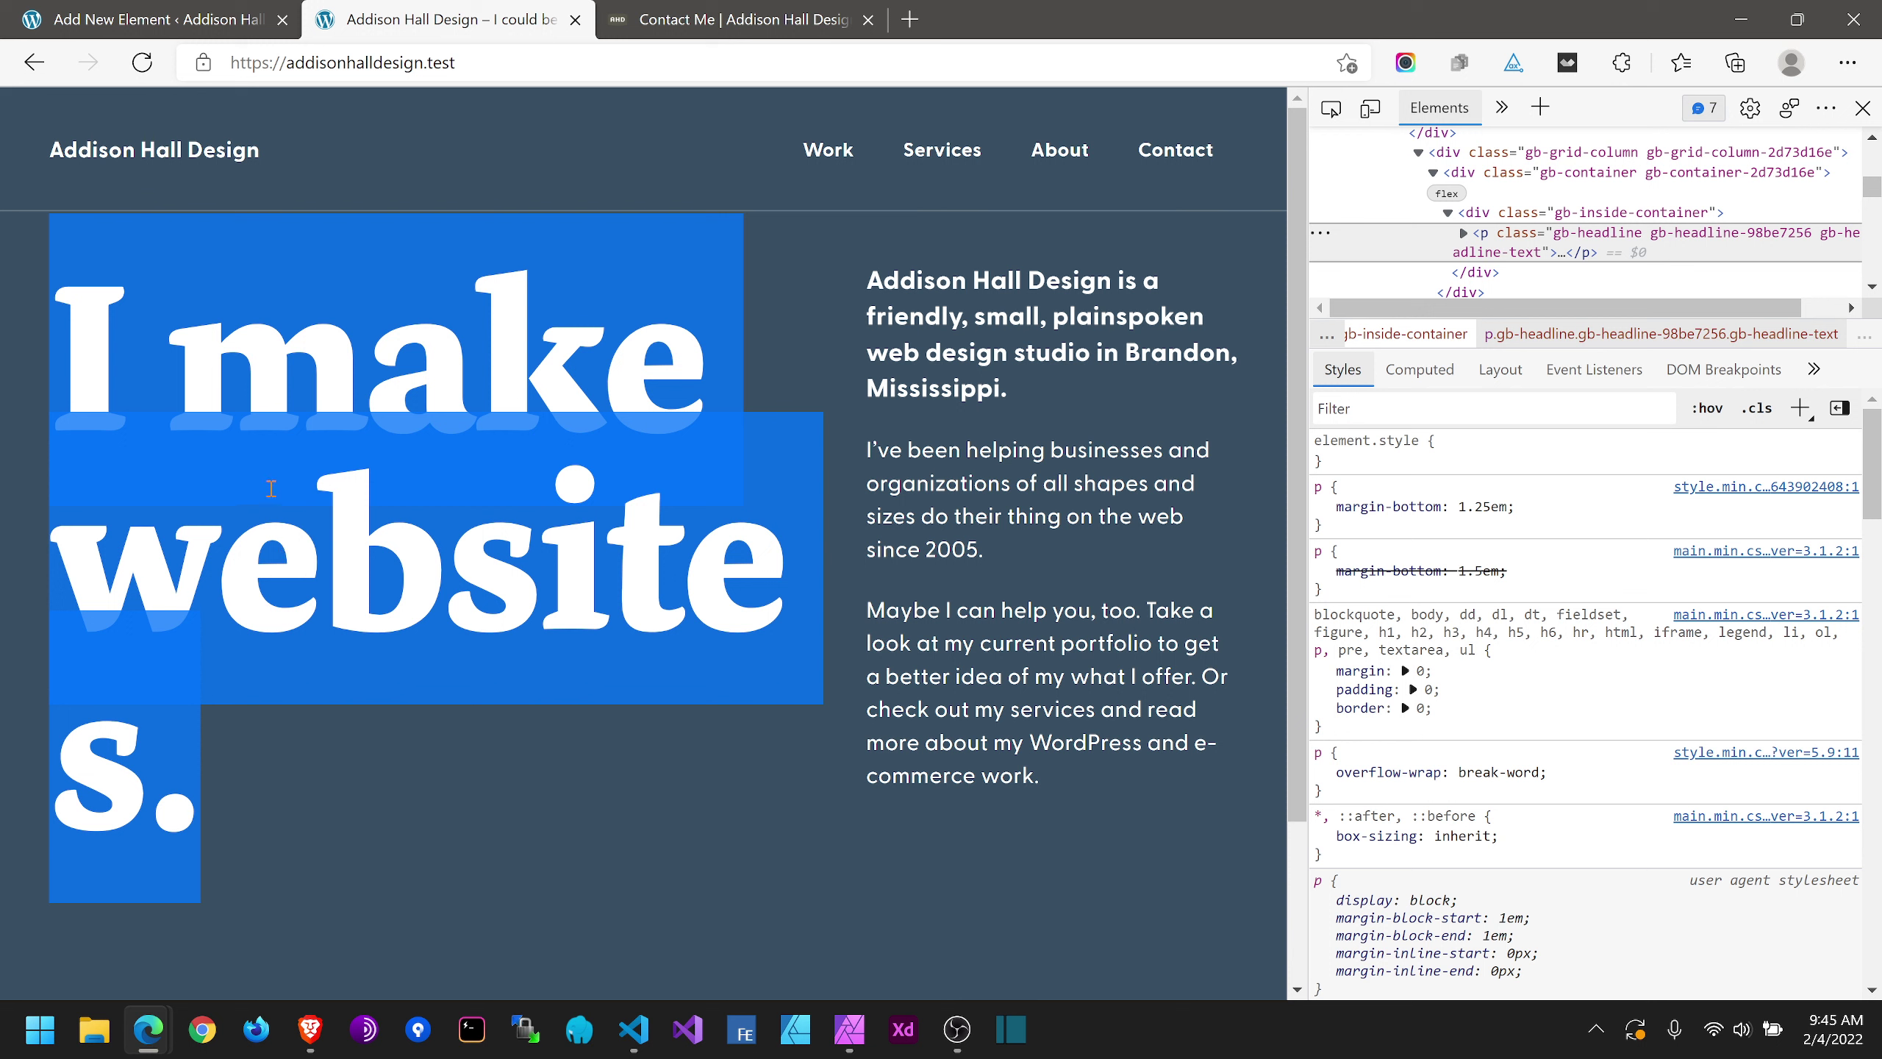
scroll(494, 524, down, 3)
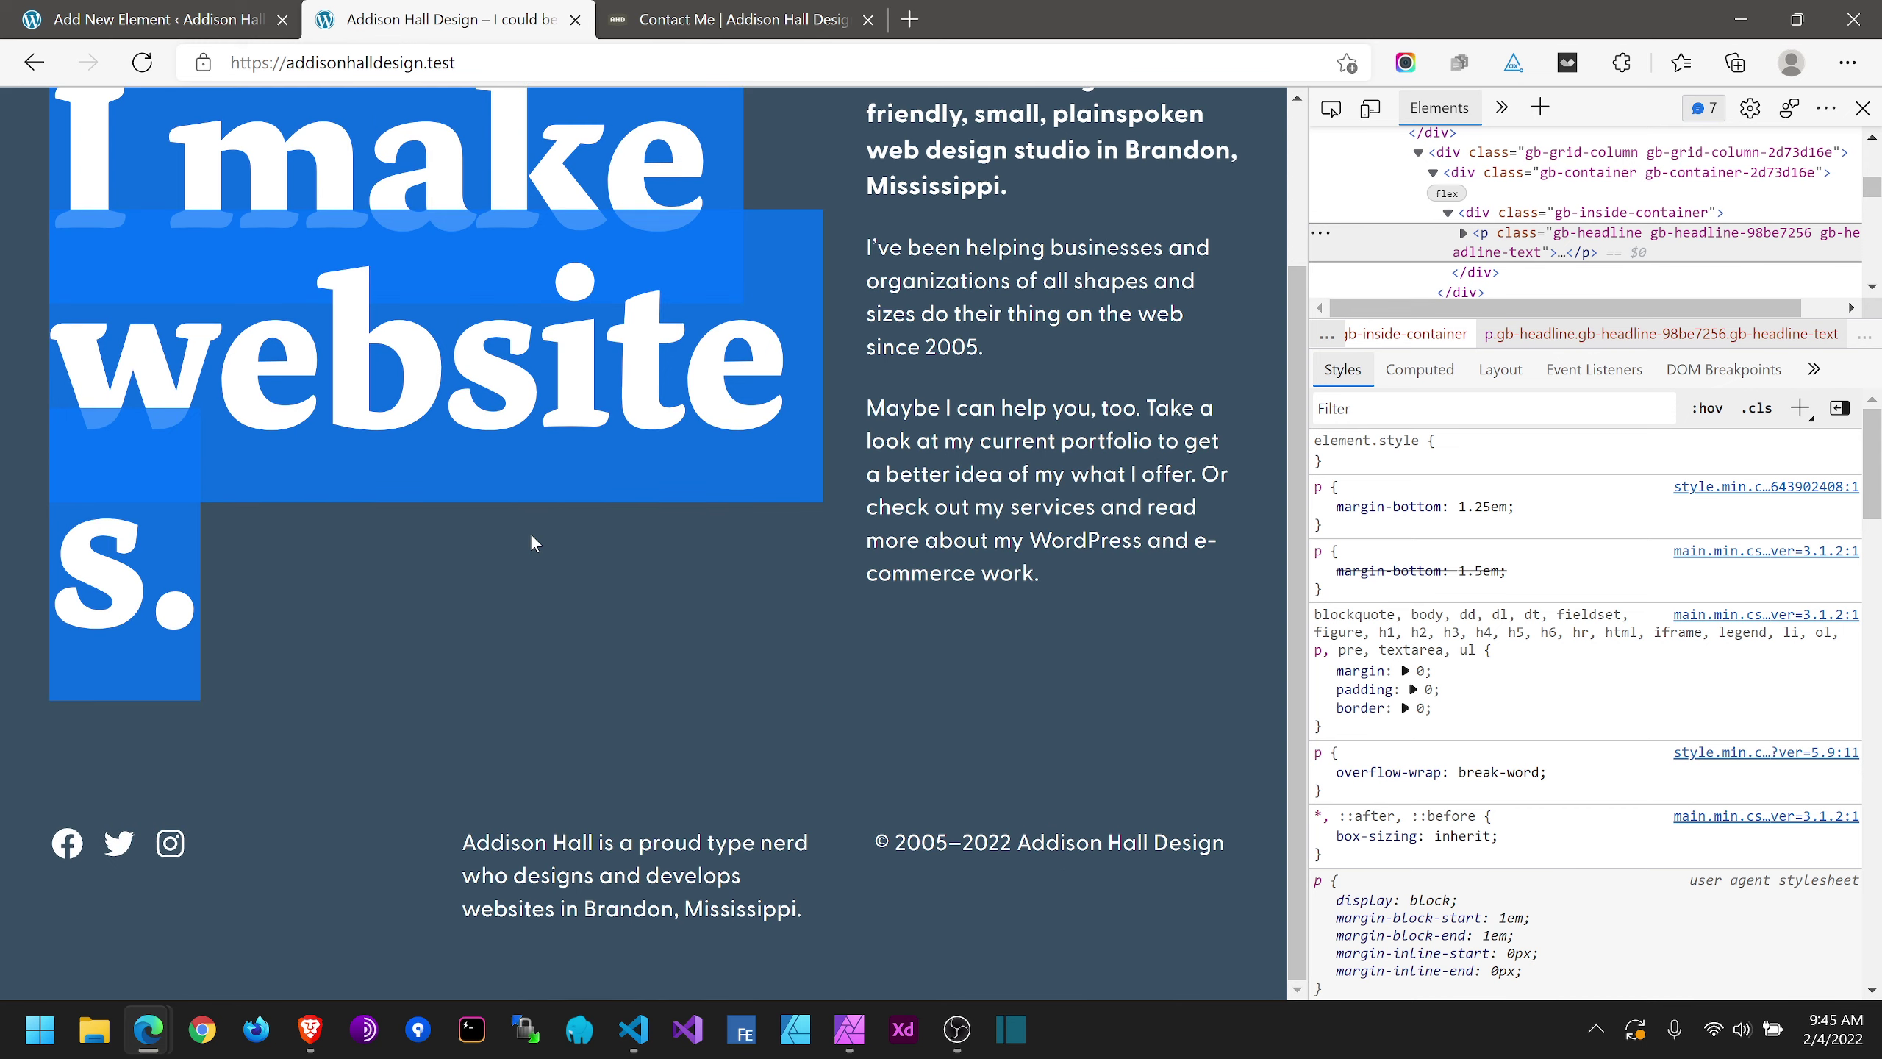
click(1826, 108)
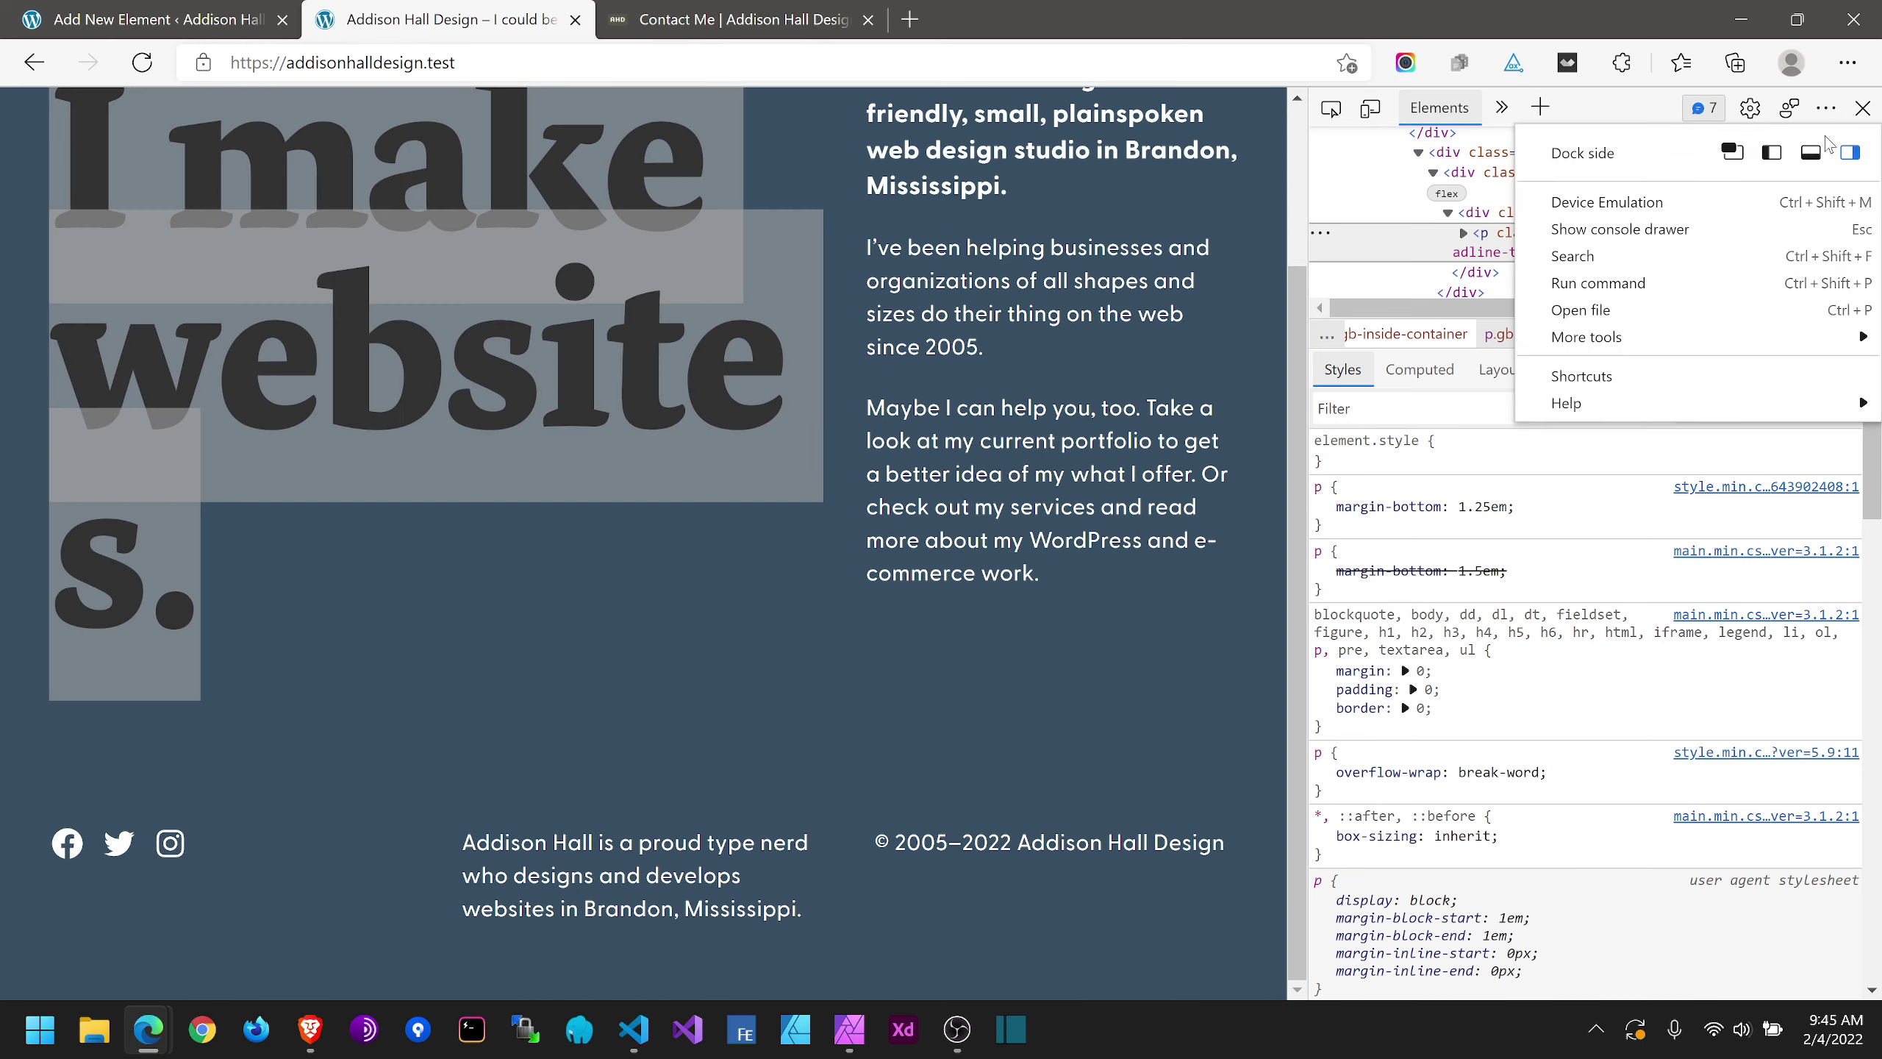
click(1810, 152)
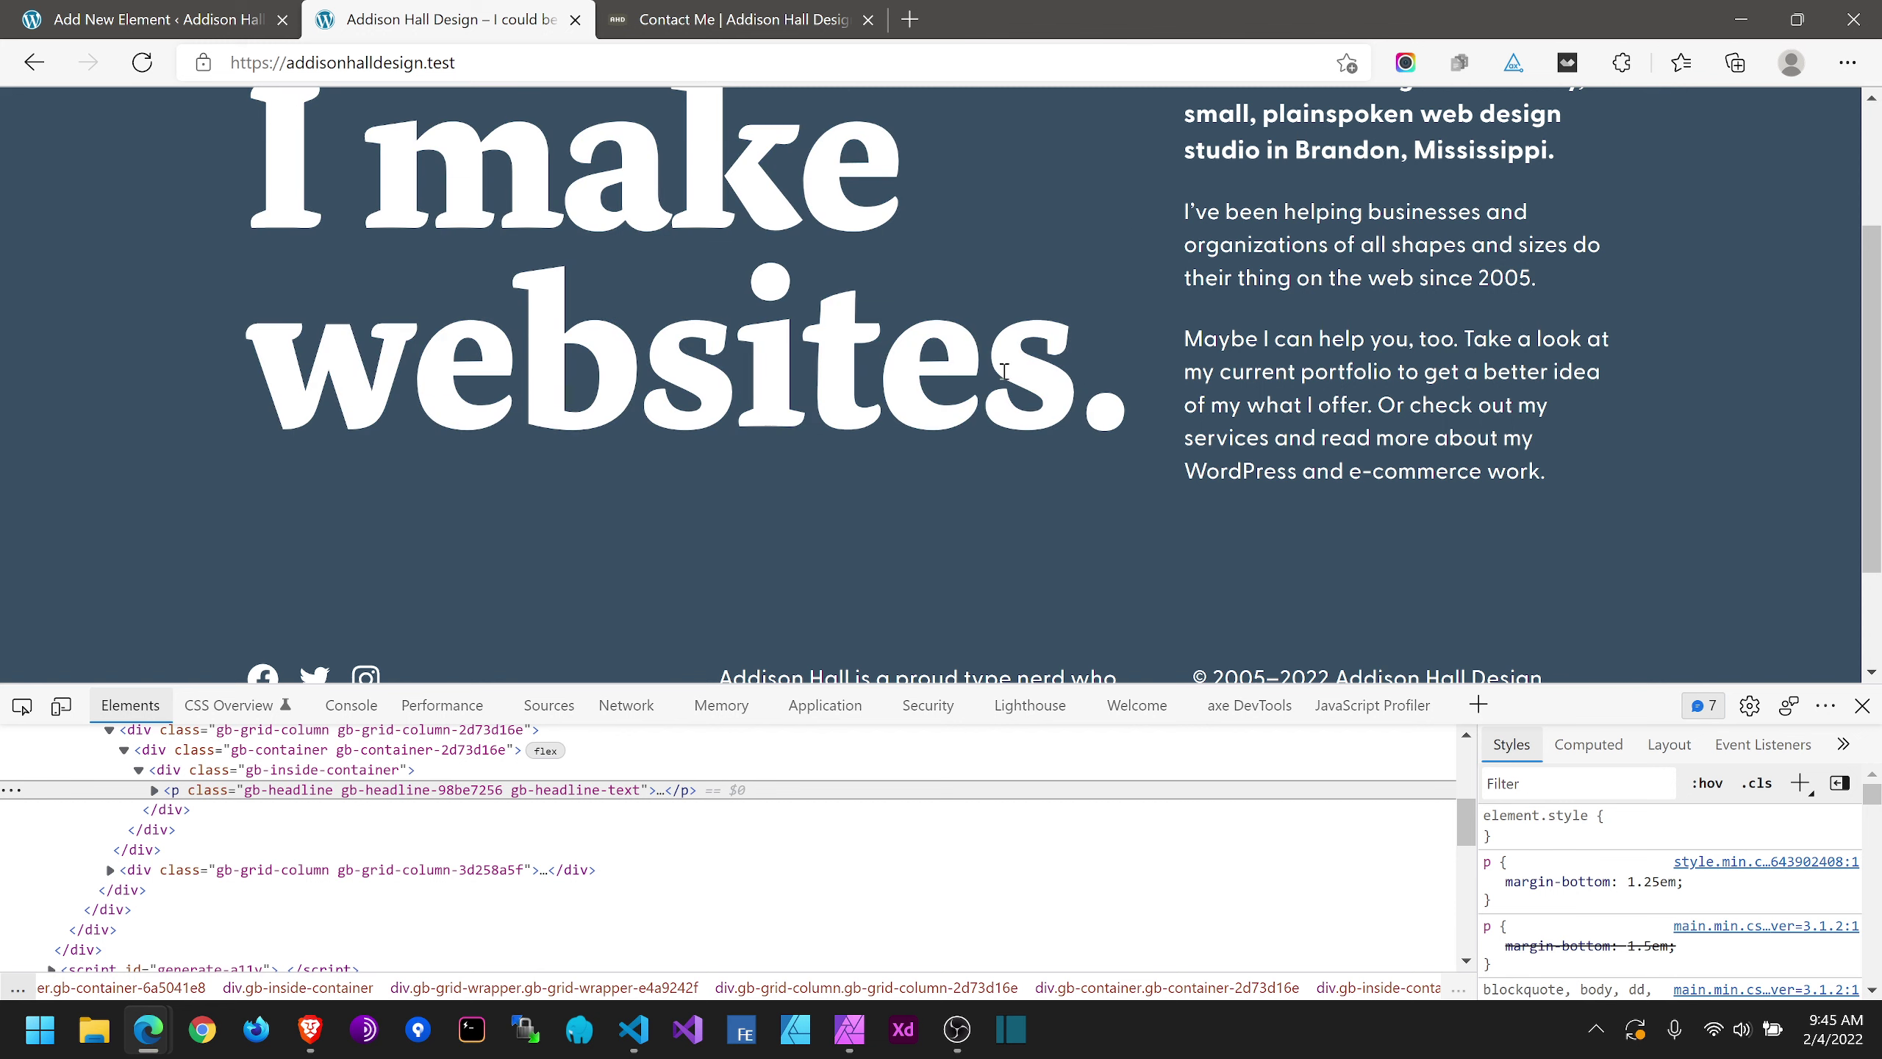
scroll(1005, 370, down, 2)
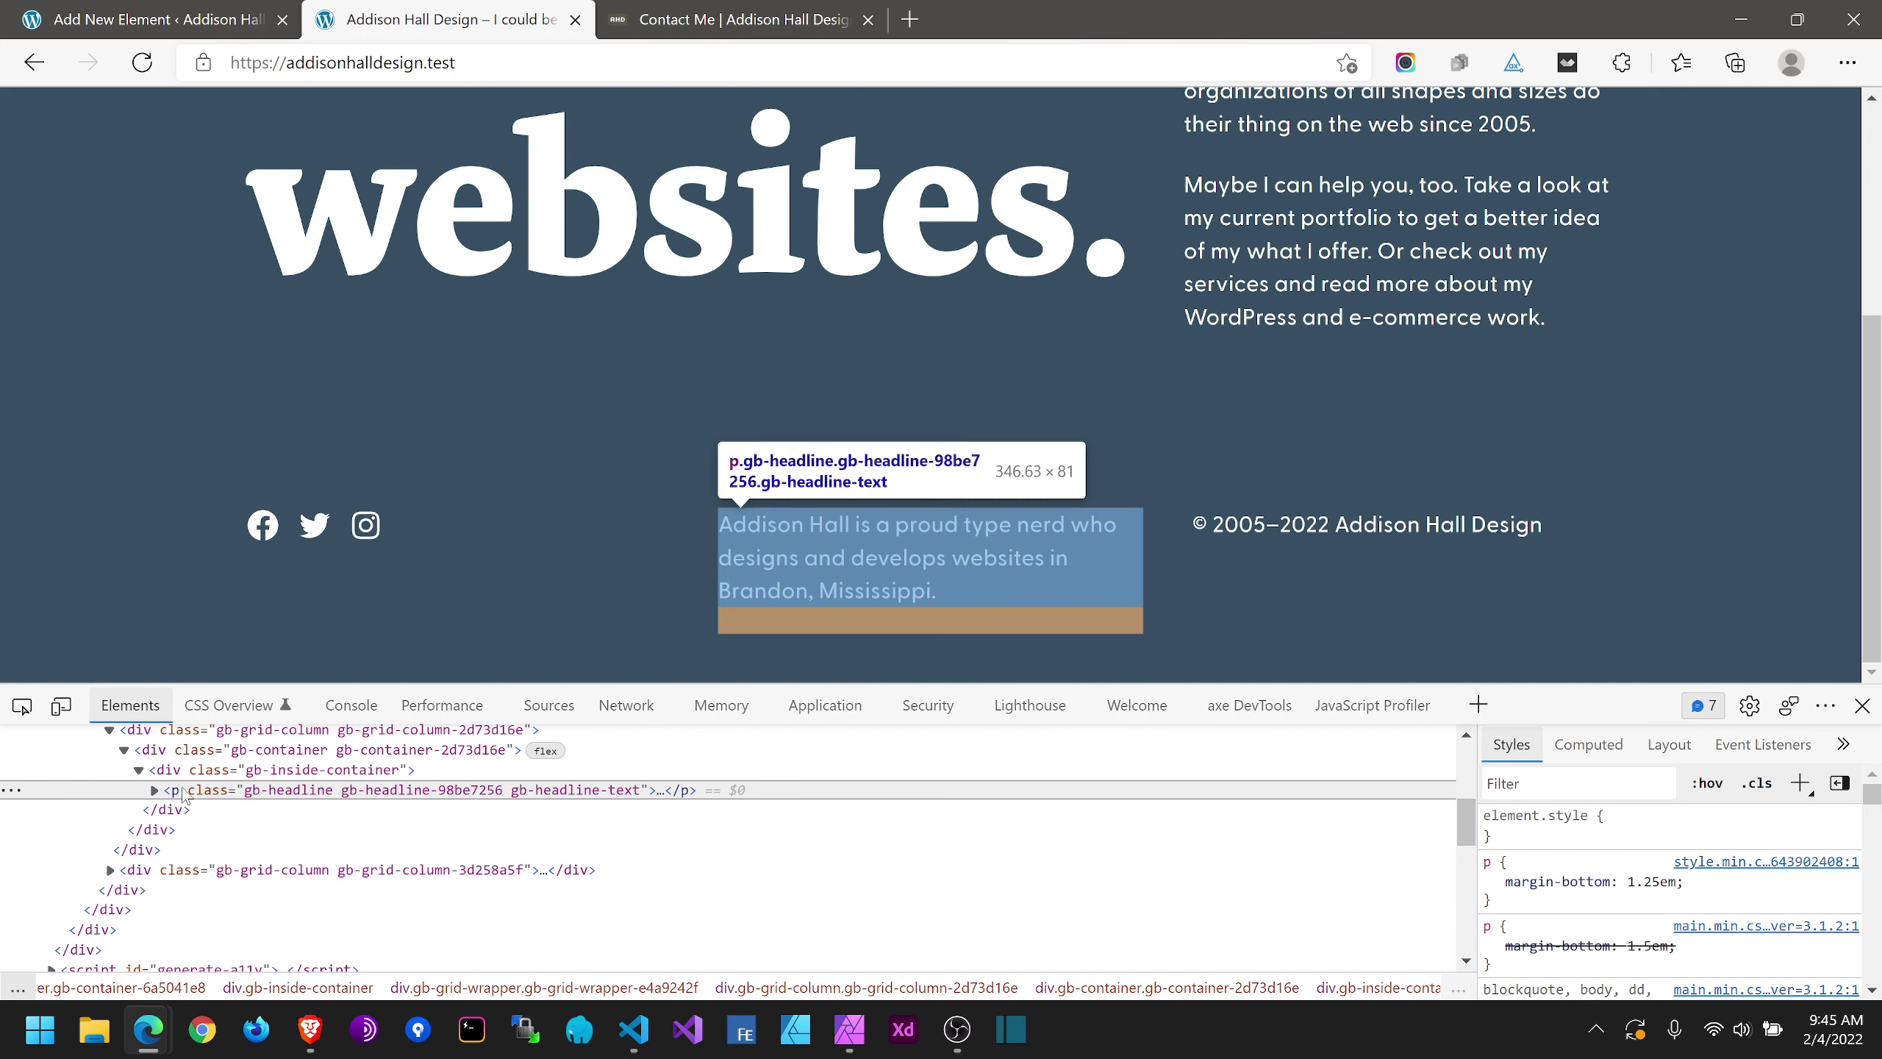
scroll(1666, 892, down, 3)
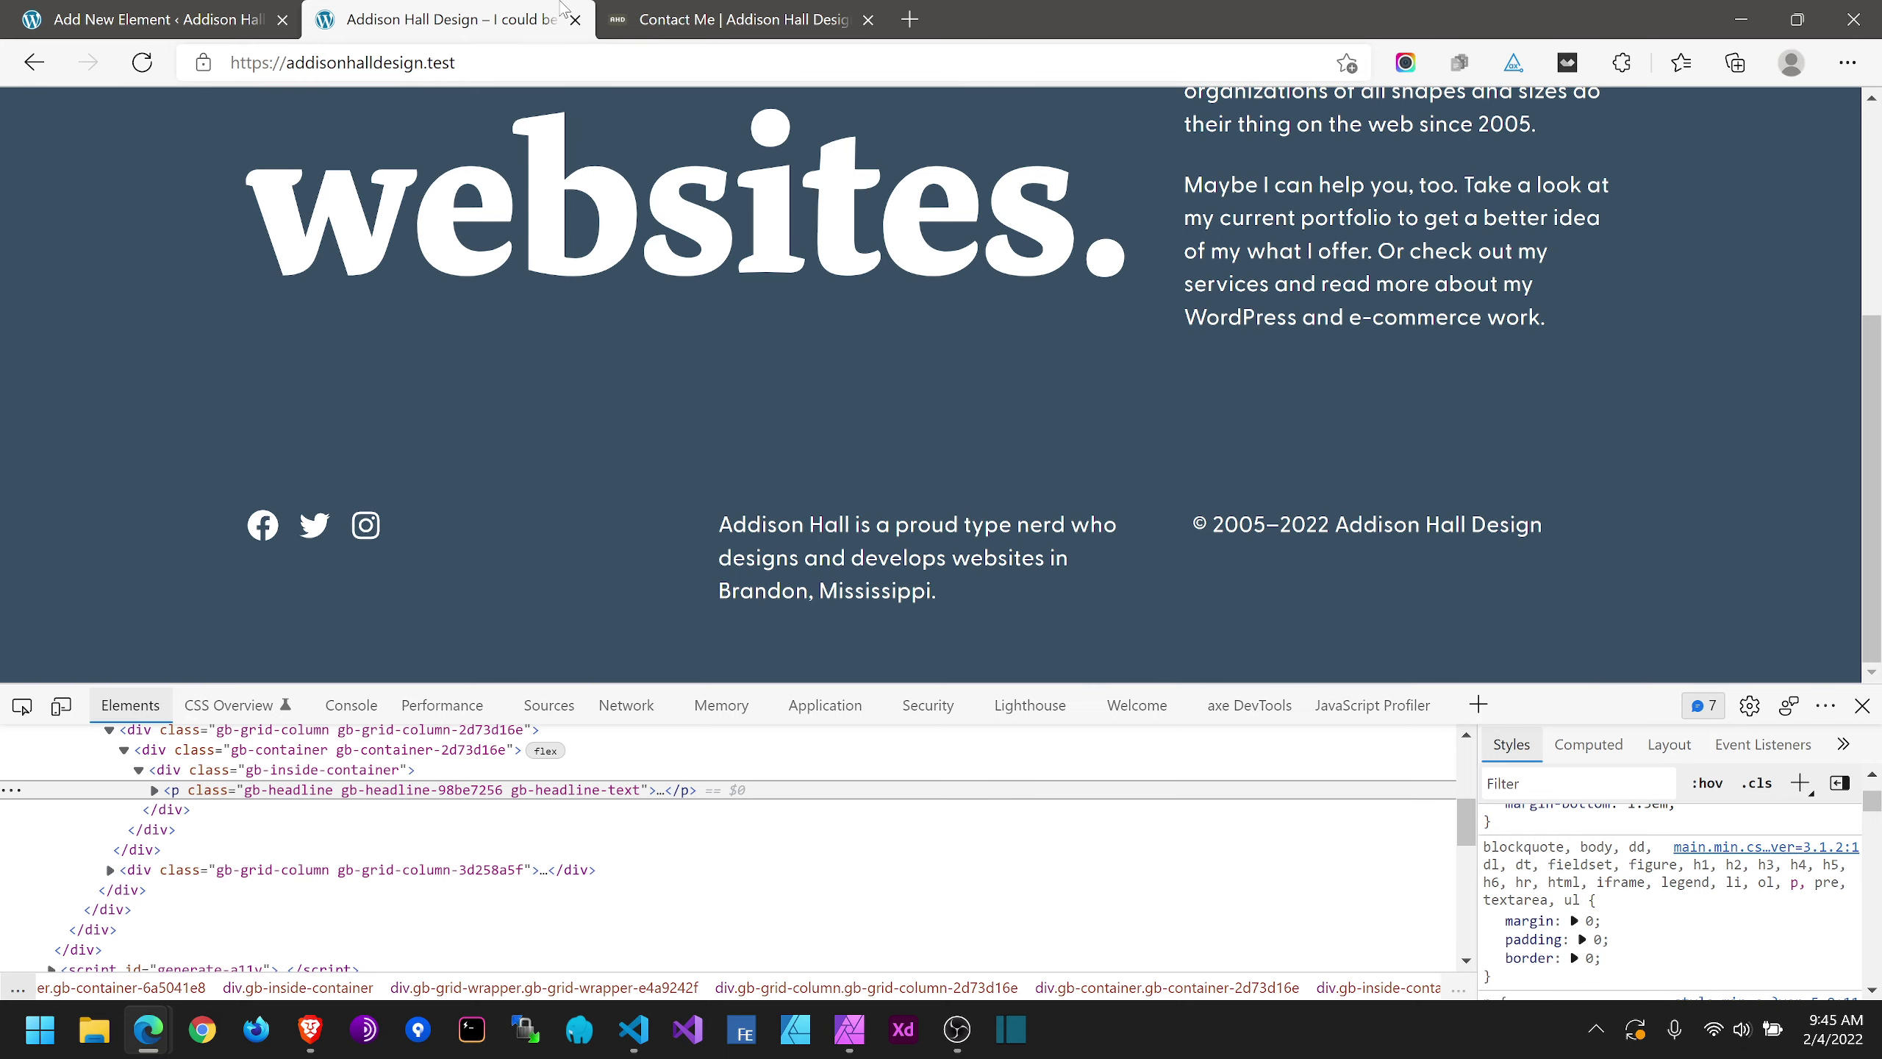
Step: Inspect the Work link in the main navigation and look up its computed font size
scroll(726, 371, up, 5)
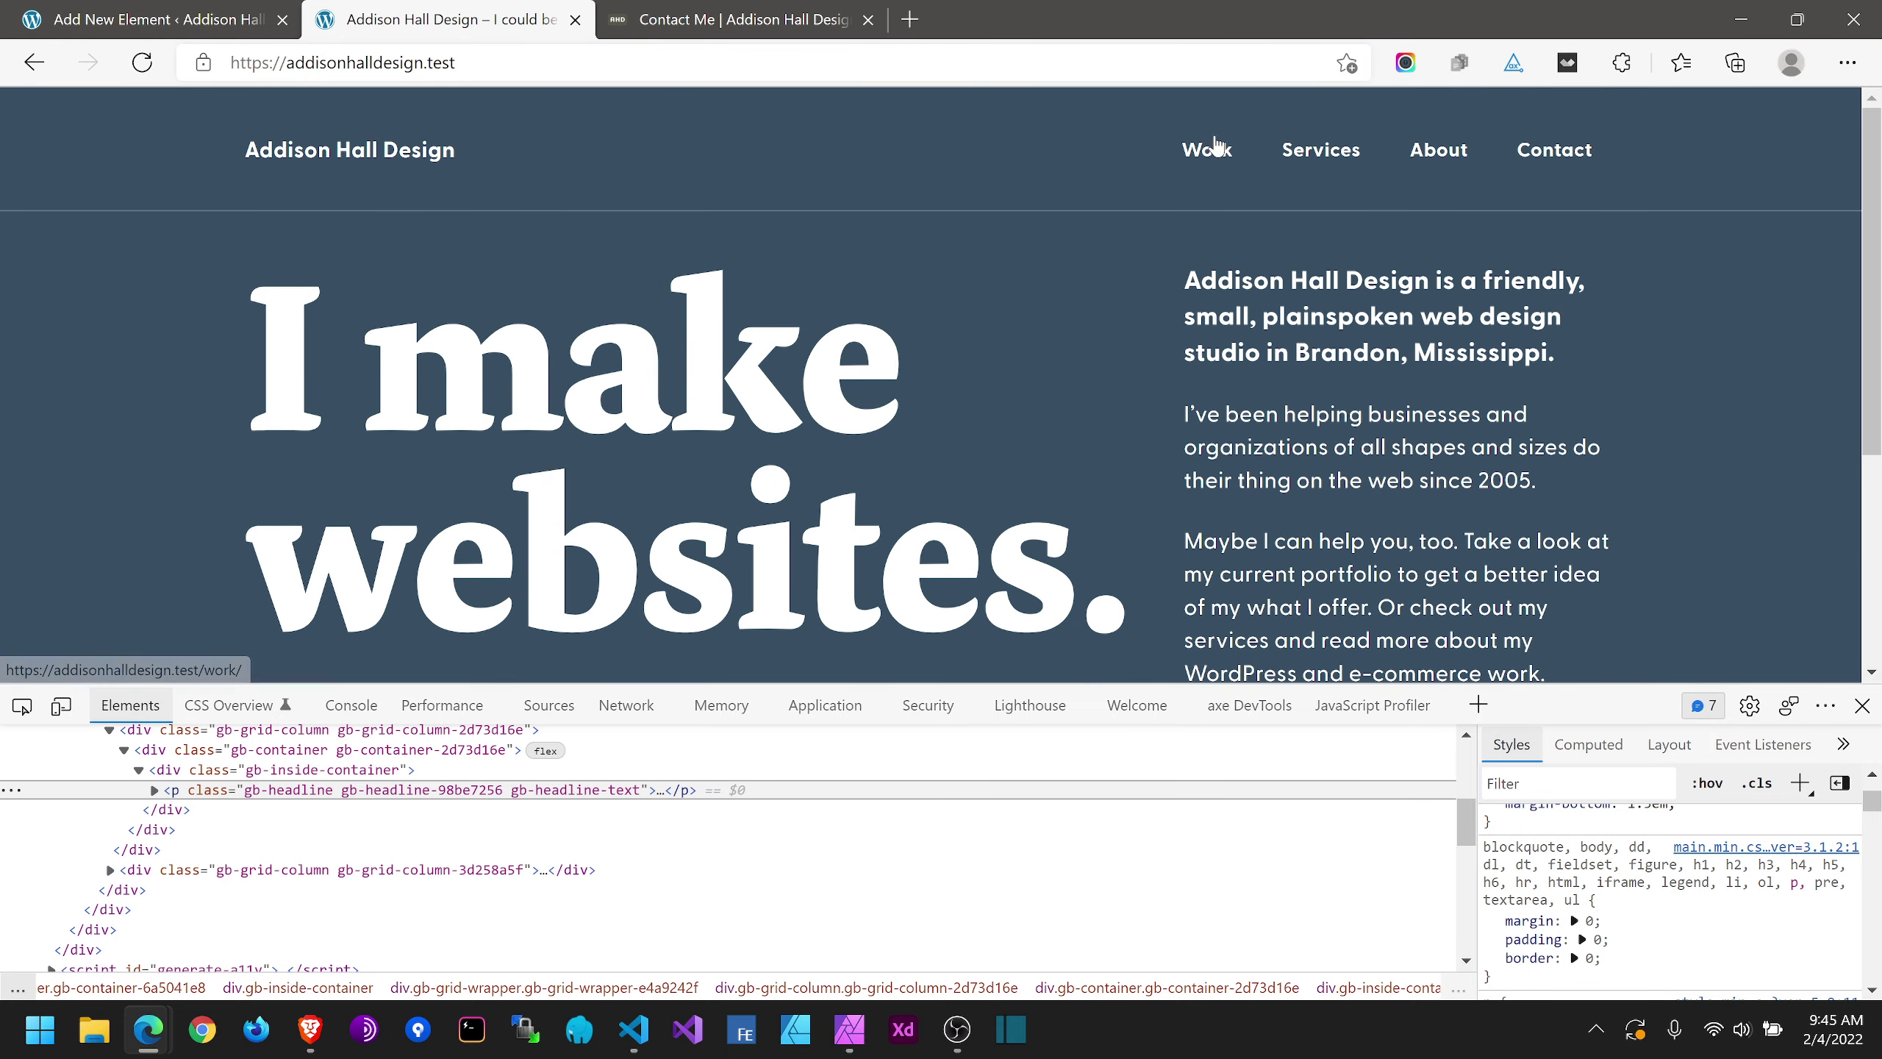
right_click(1221, 155)
click(1294, 603)
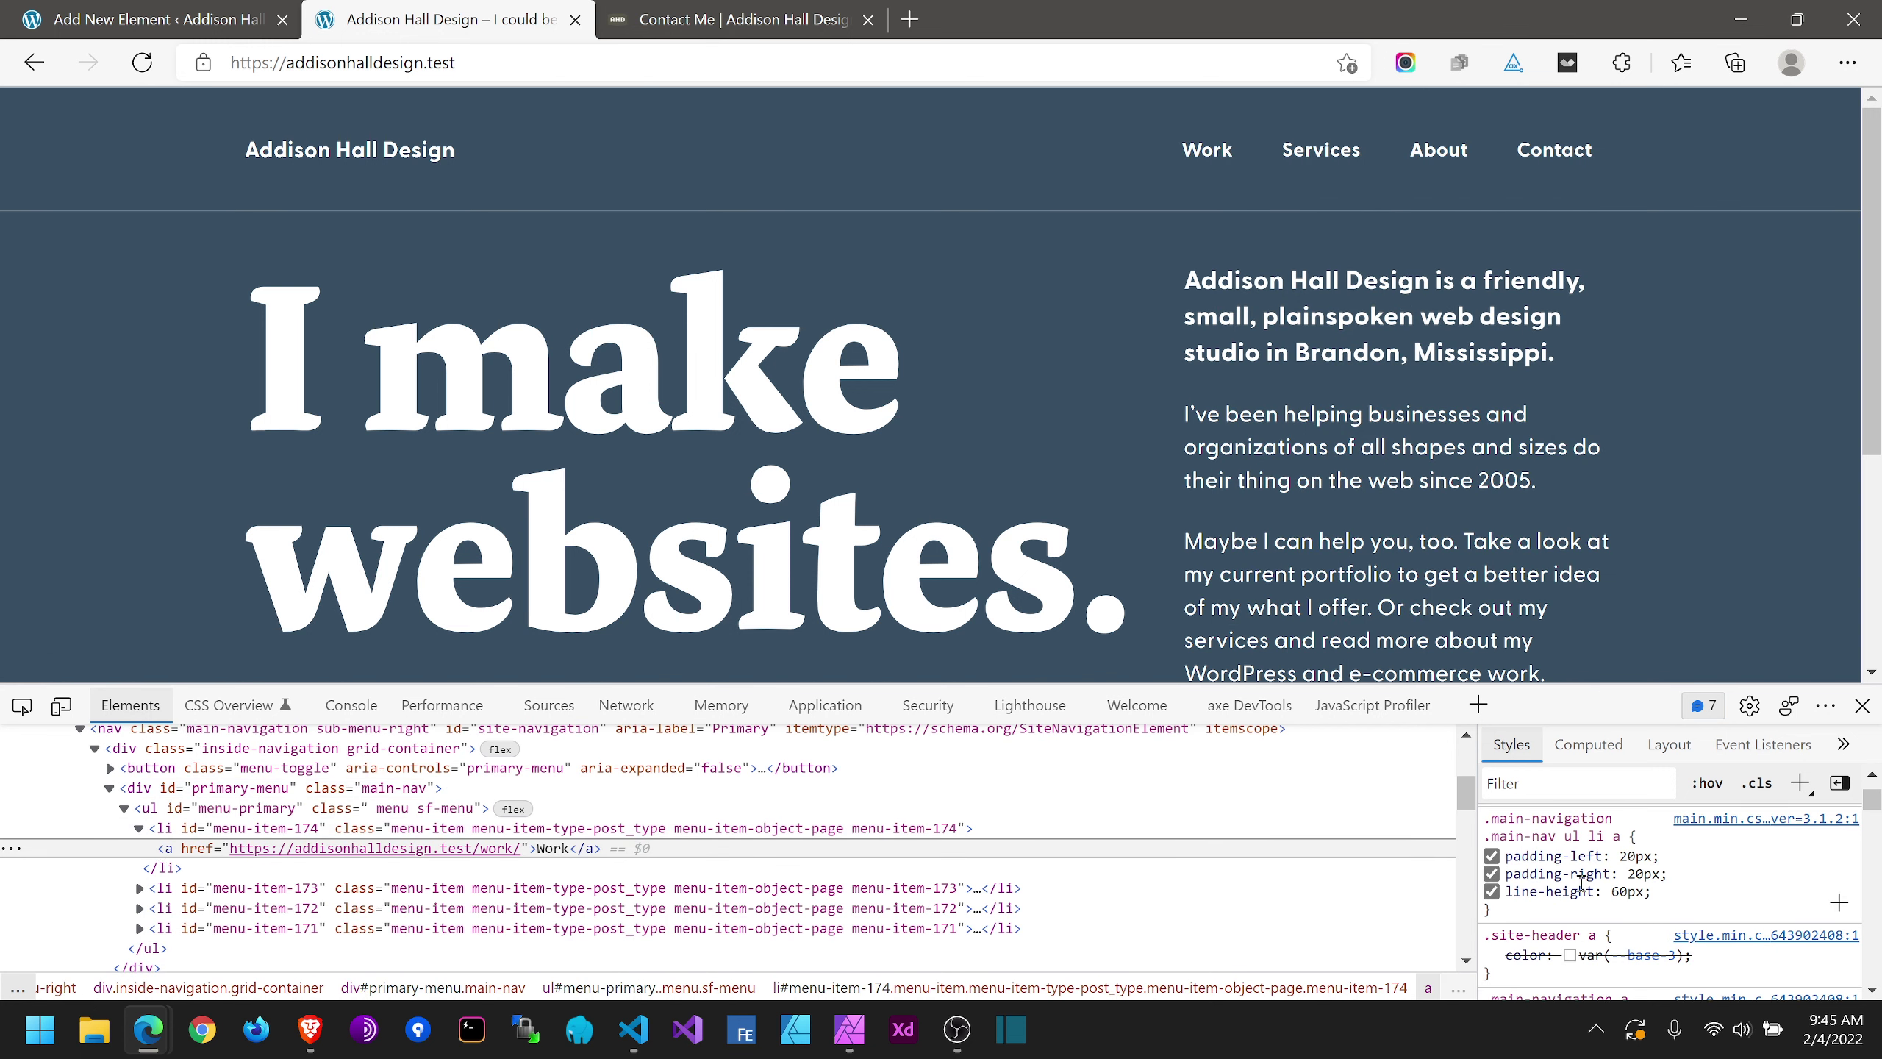
click(1579, 764)
scroll(1557, 883, down, 4)
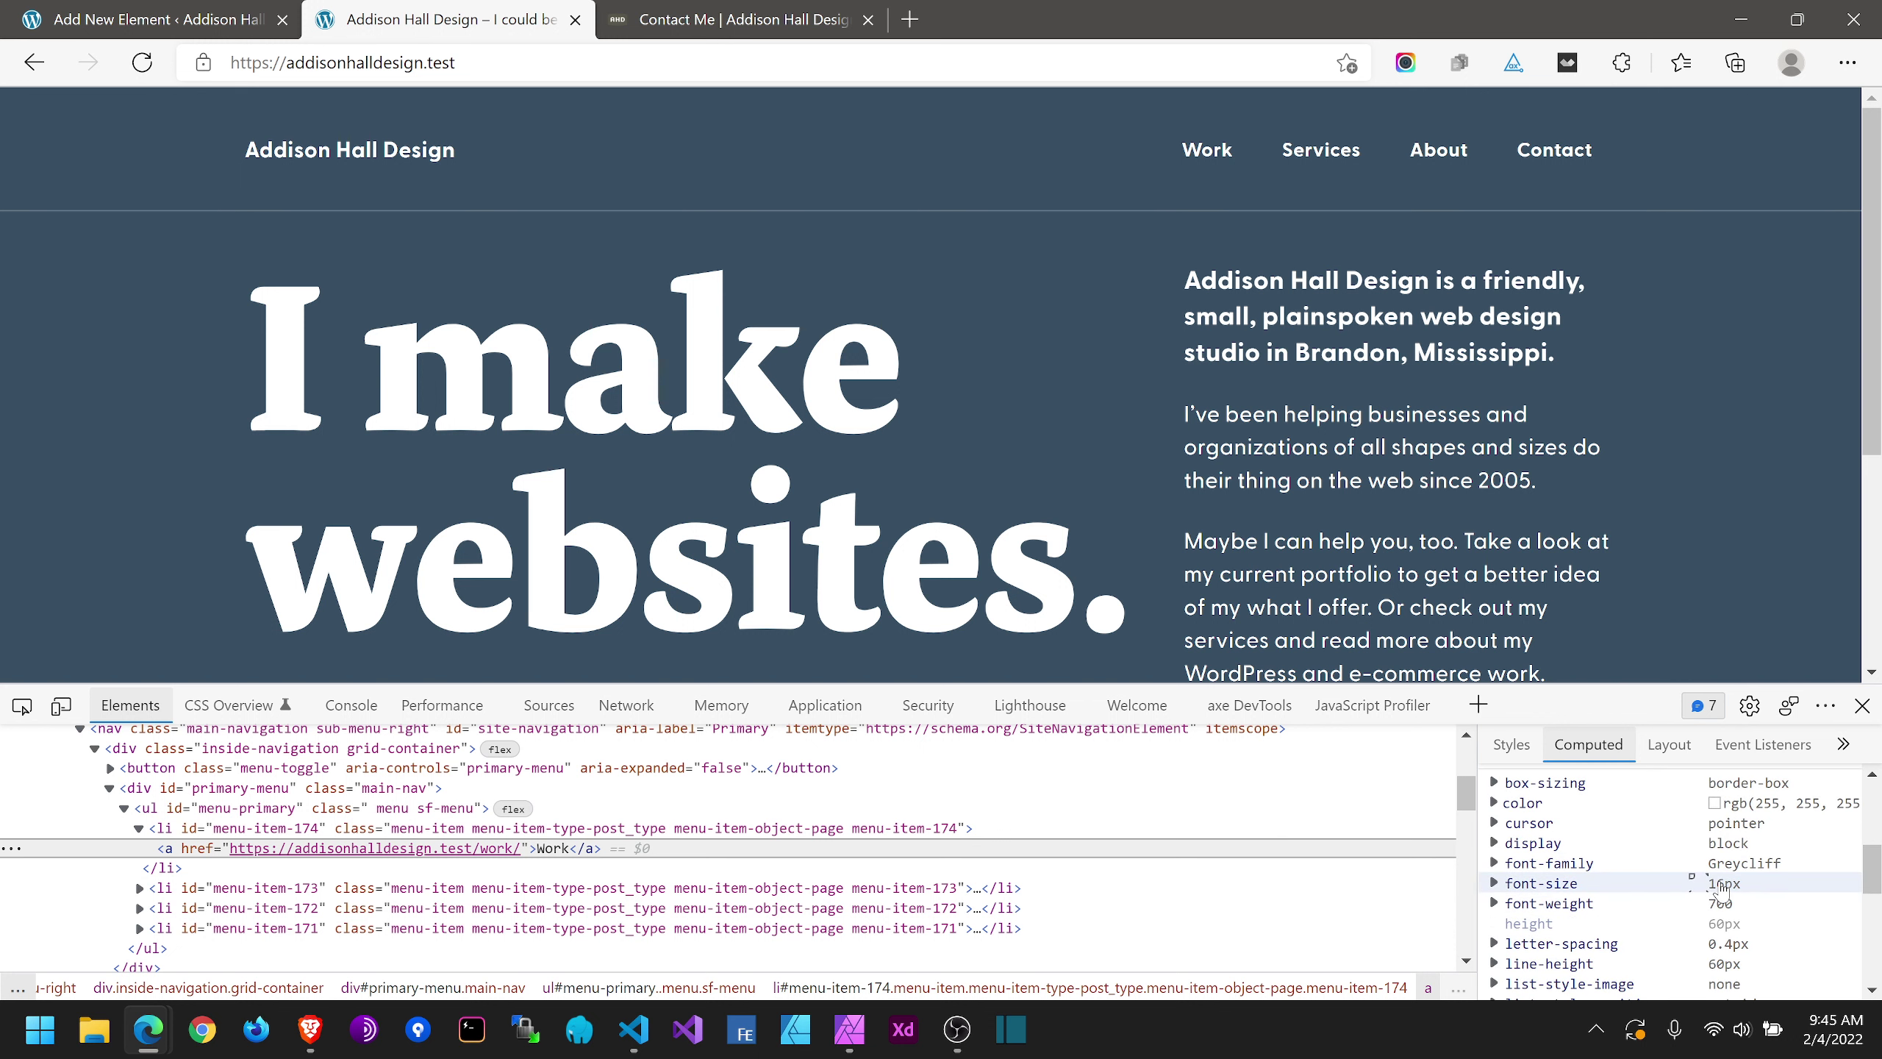
Step: In the Global Footer element, set the description paragraph's font size to 16 px
click(185, 10)
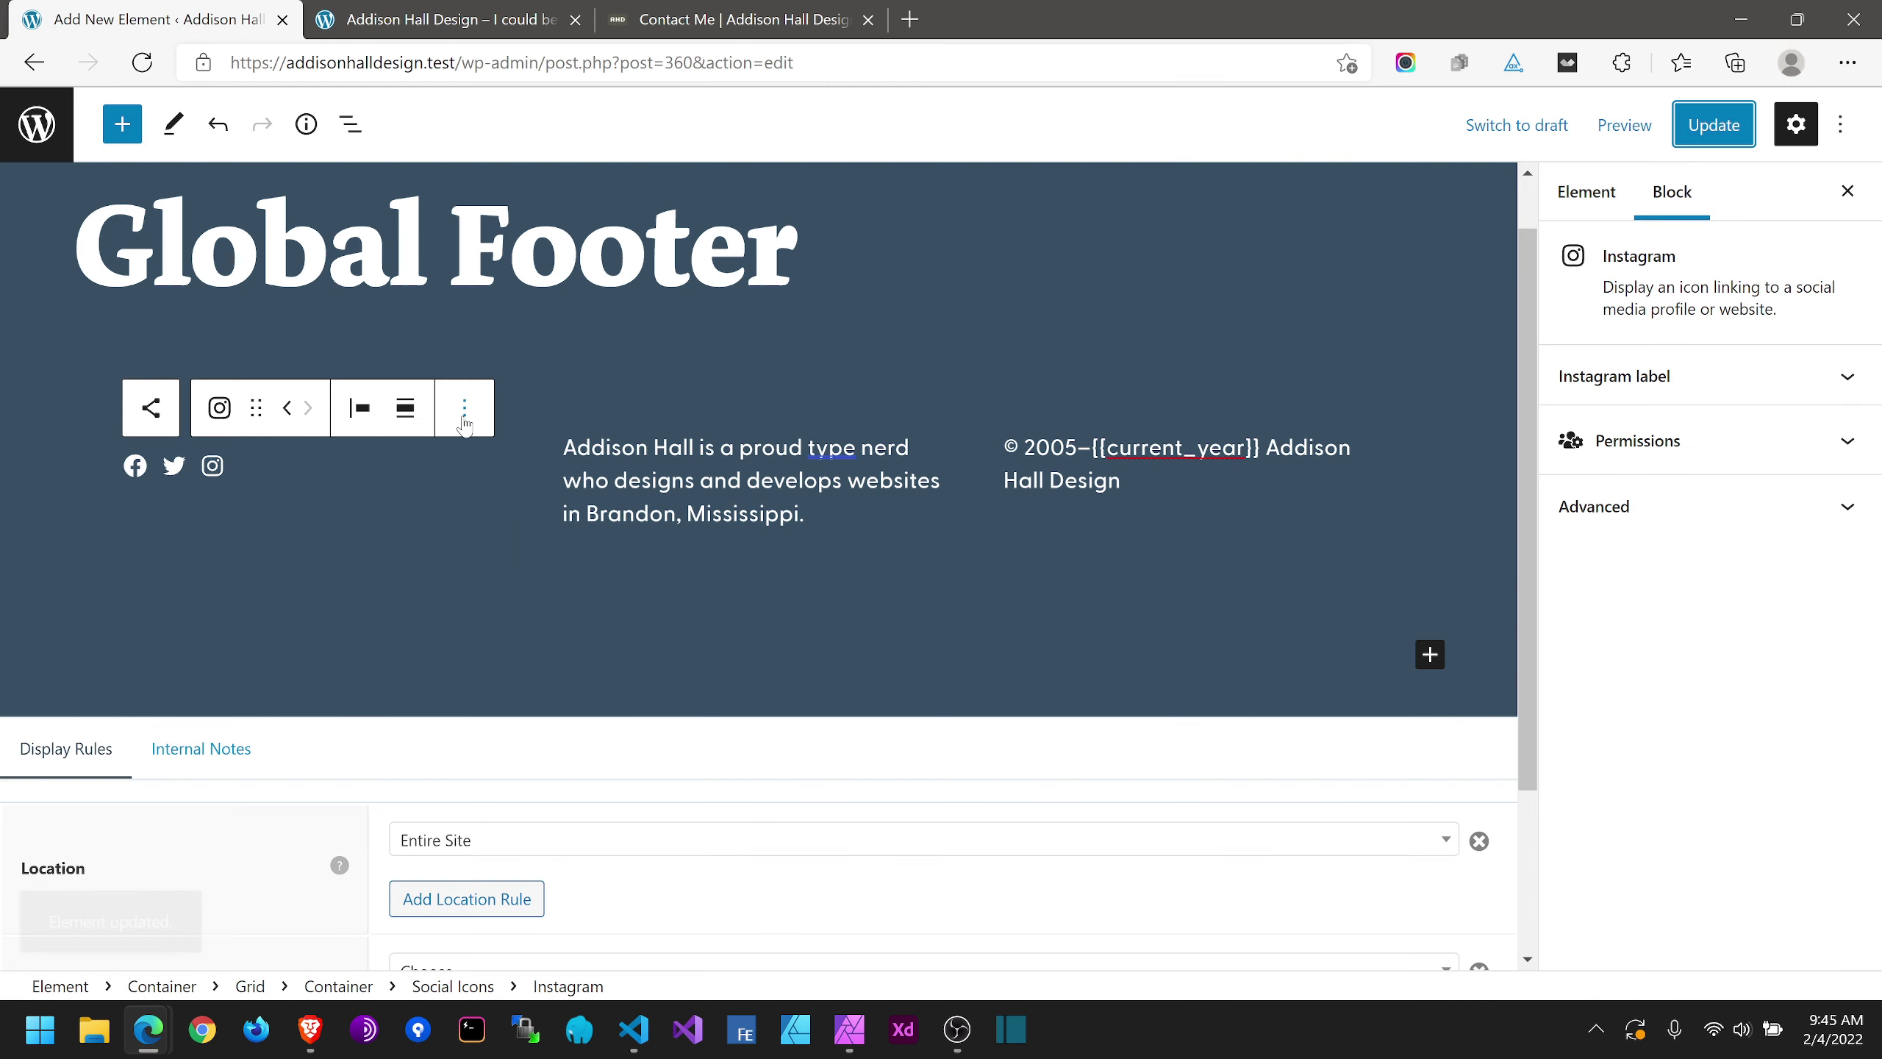
click(701, 450)
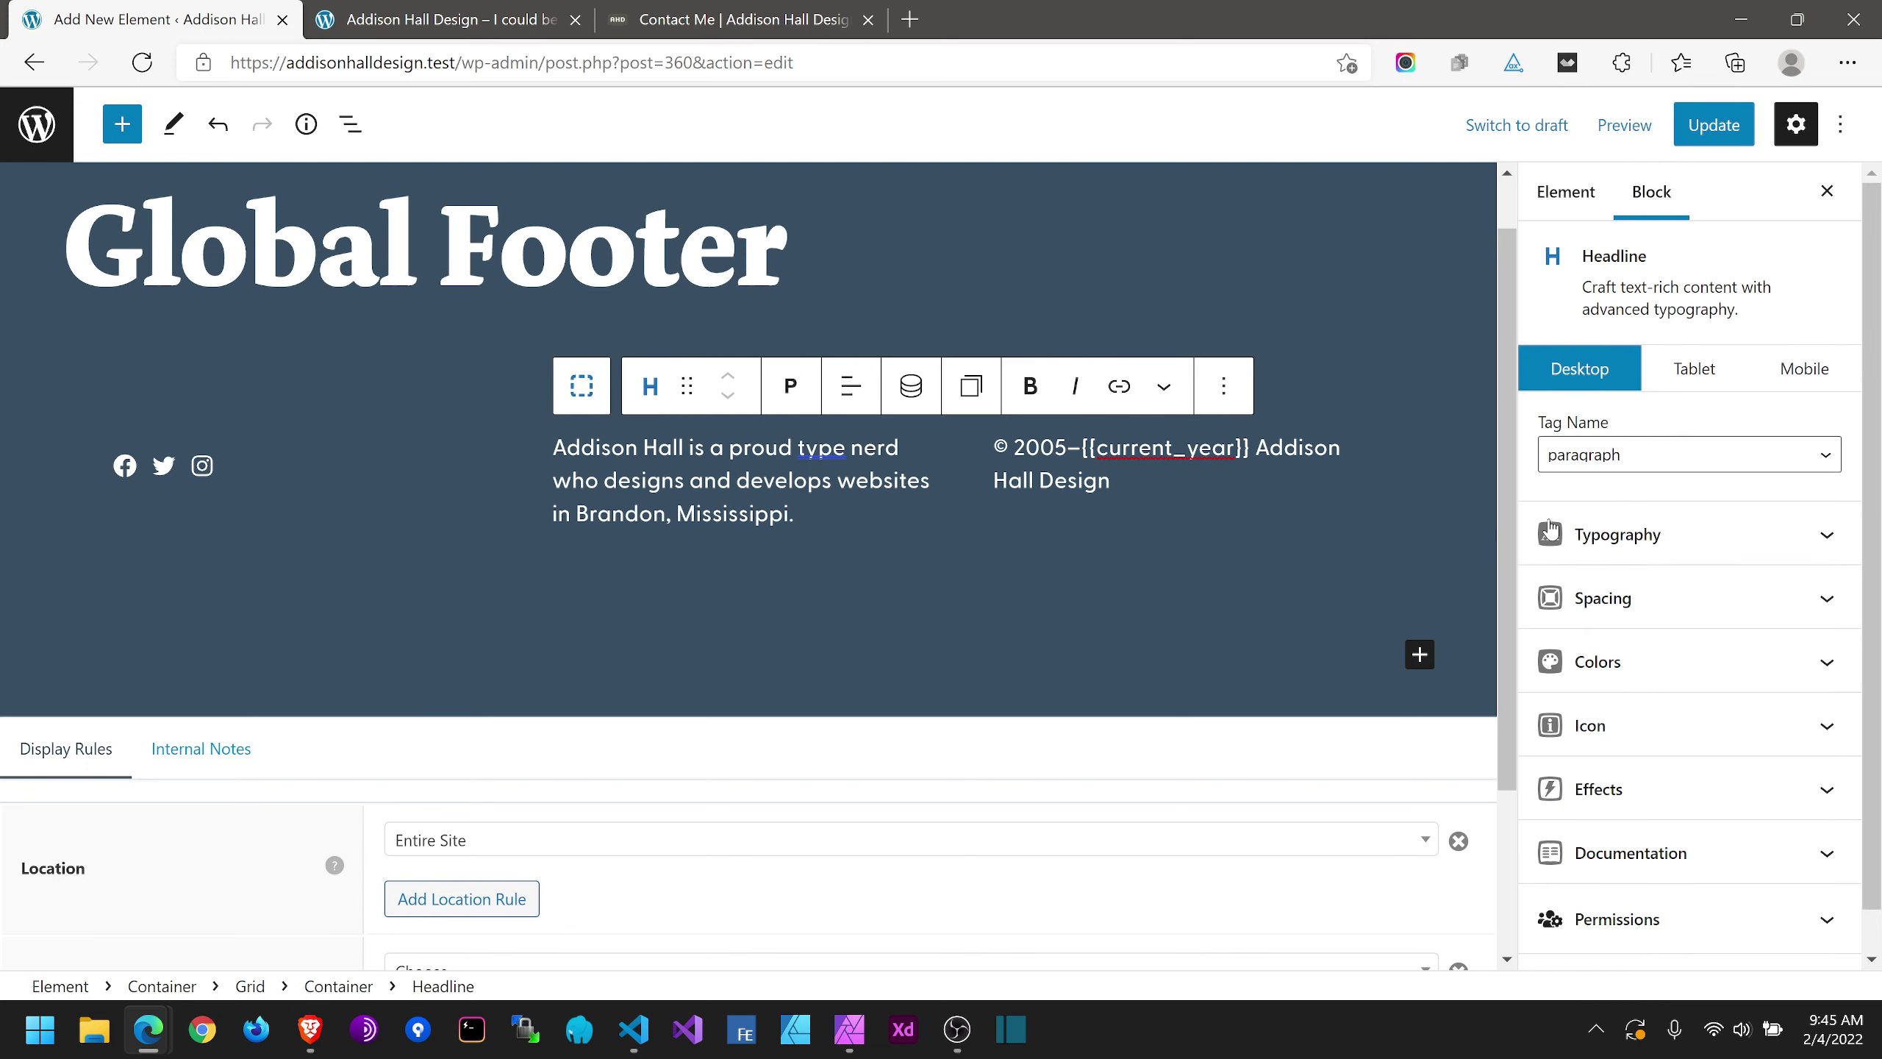
click(1603, 535)
scroll(1602, 534, down, 1)
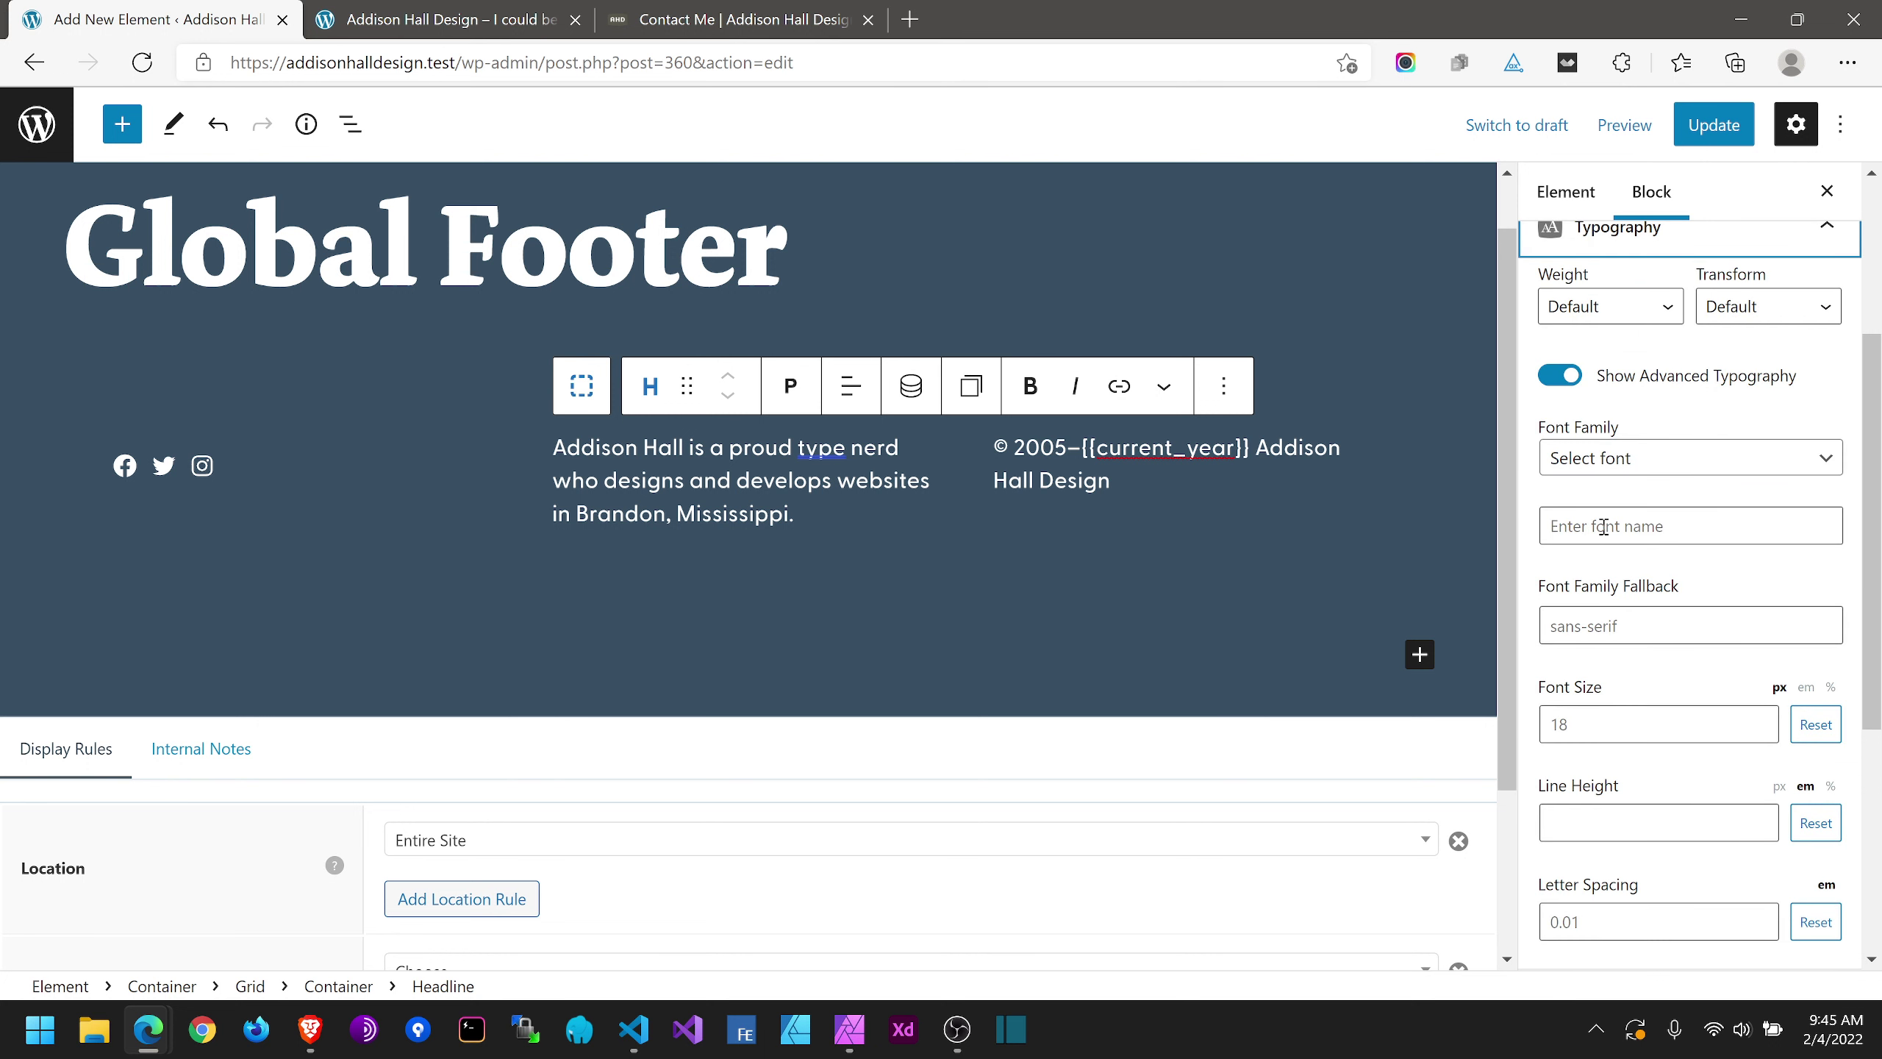
click(1573, 718)
text(16)
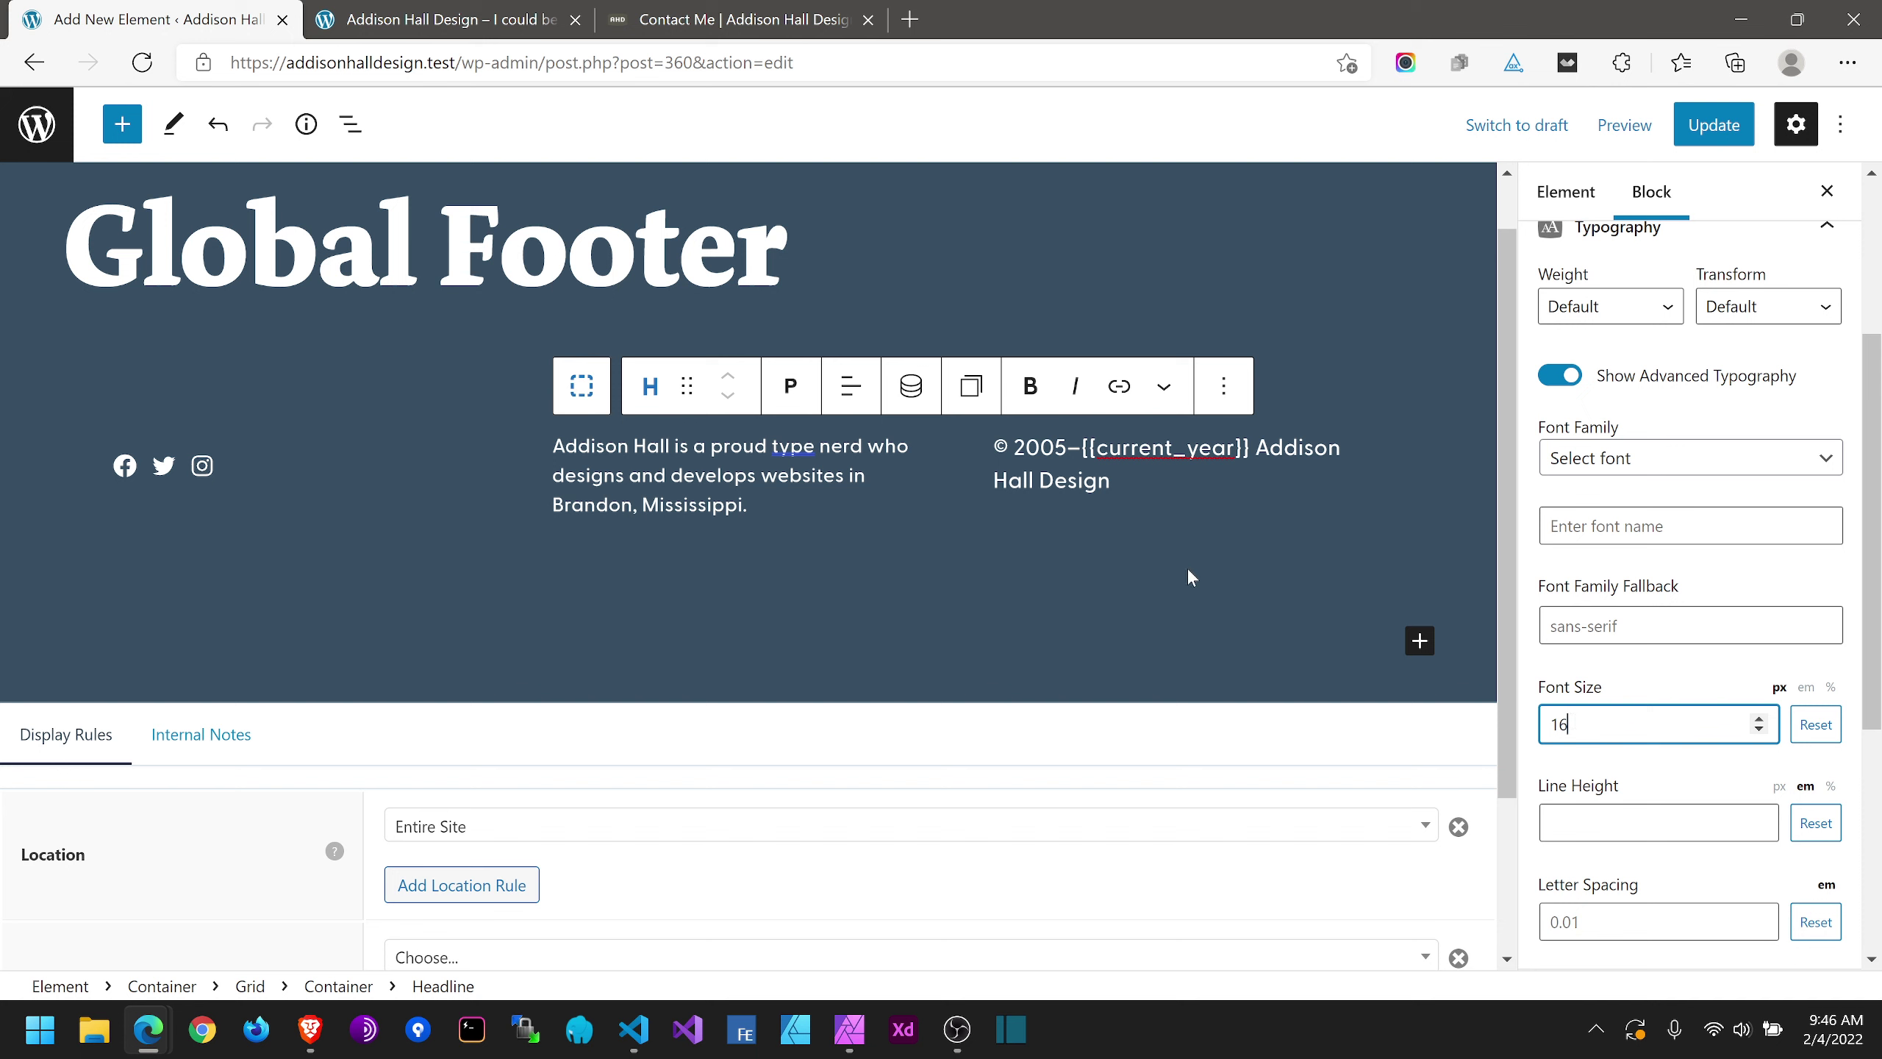
Step: Set the footer's copyright paragraph to a font size of 16 px
click(1220, 547)
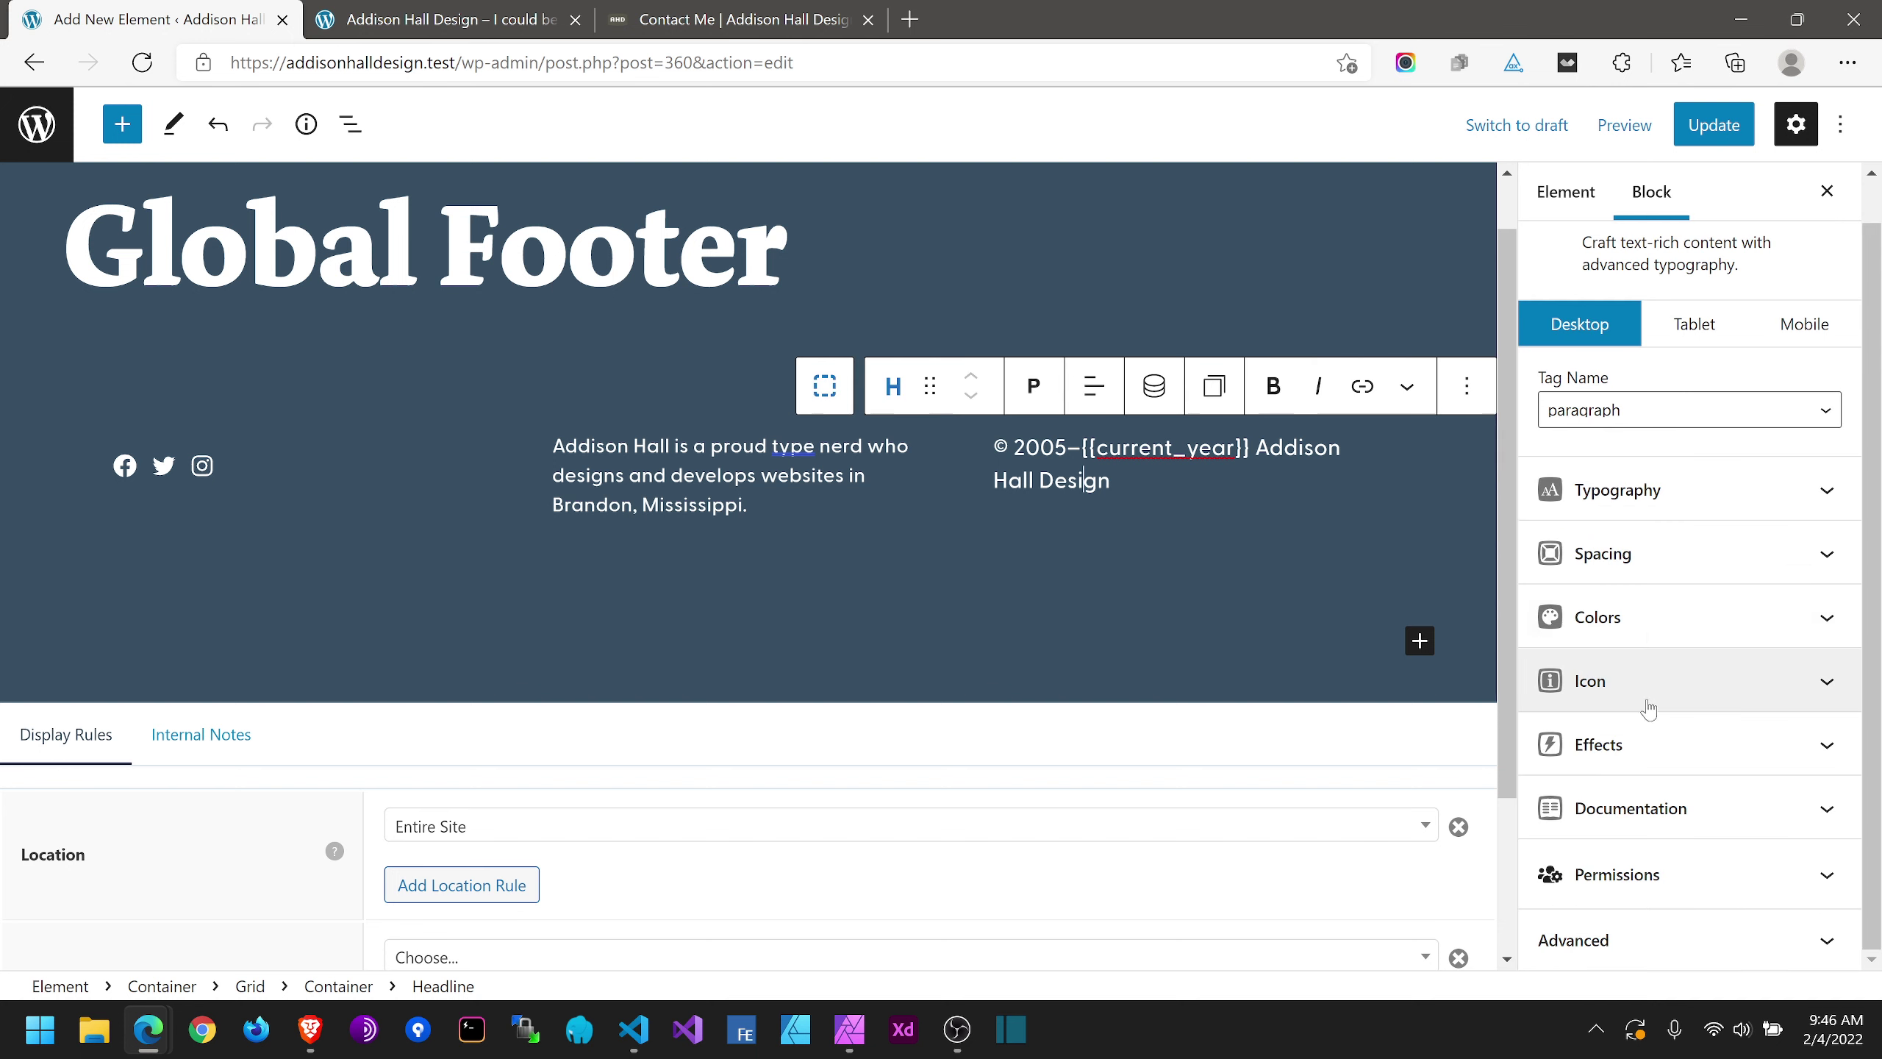
click(1630, 488)
scroll(1634, 488, down, 1)
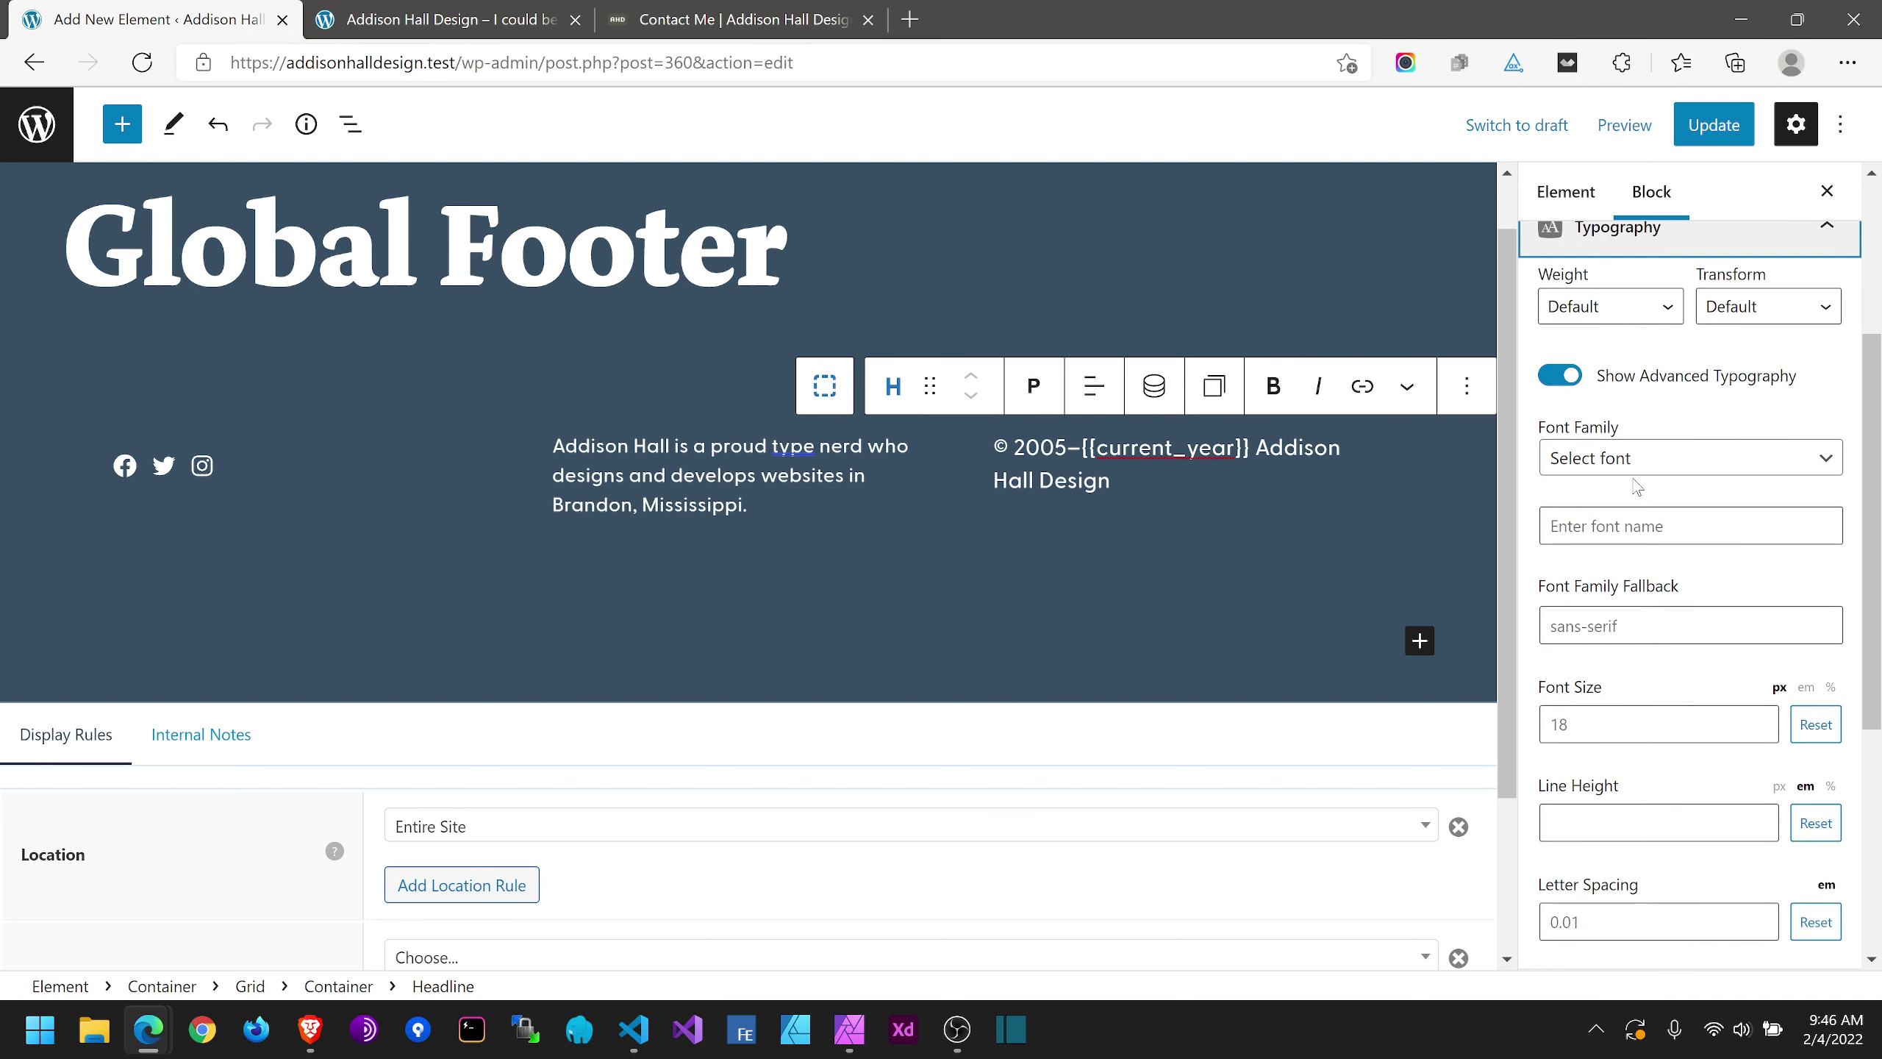
click(1582, 727)
text(16)
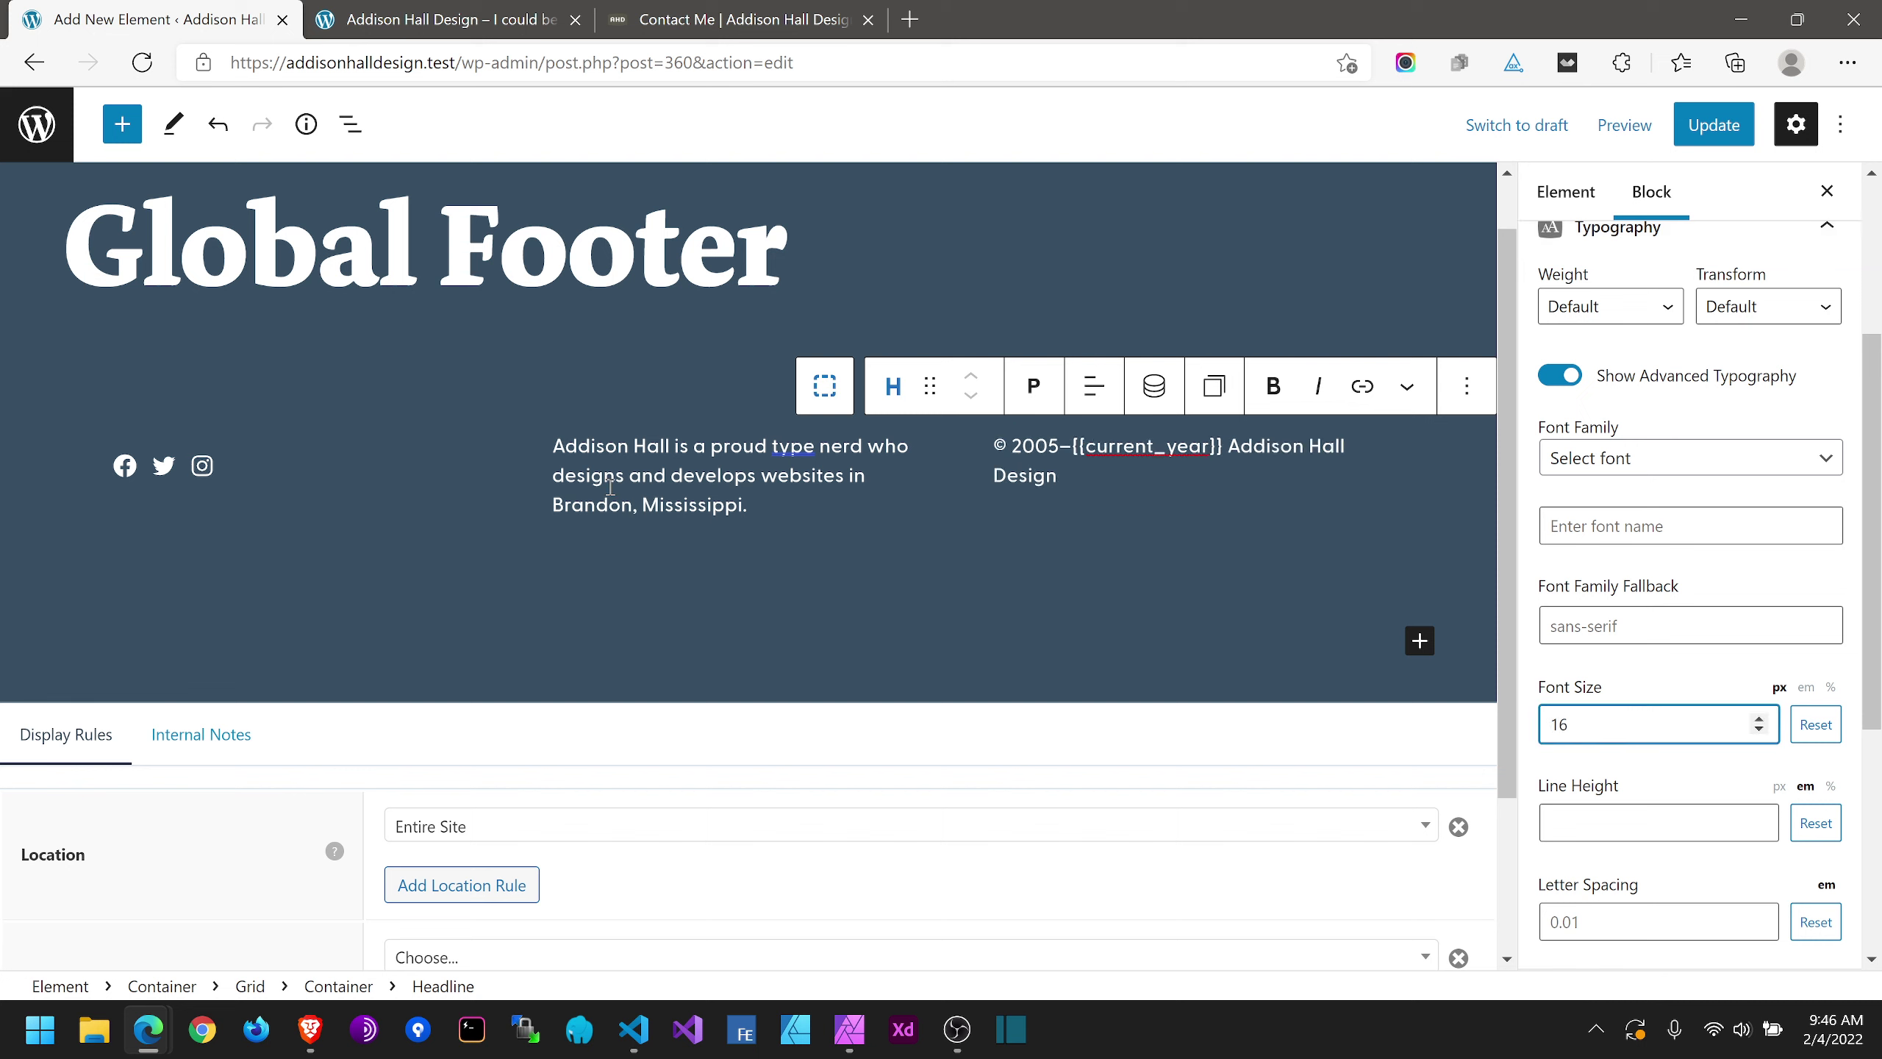
Step: Save the Global Footer element and go back to the site's home page
key(ctrl+s)
key(ctrl+s)
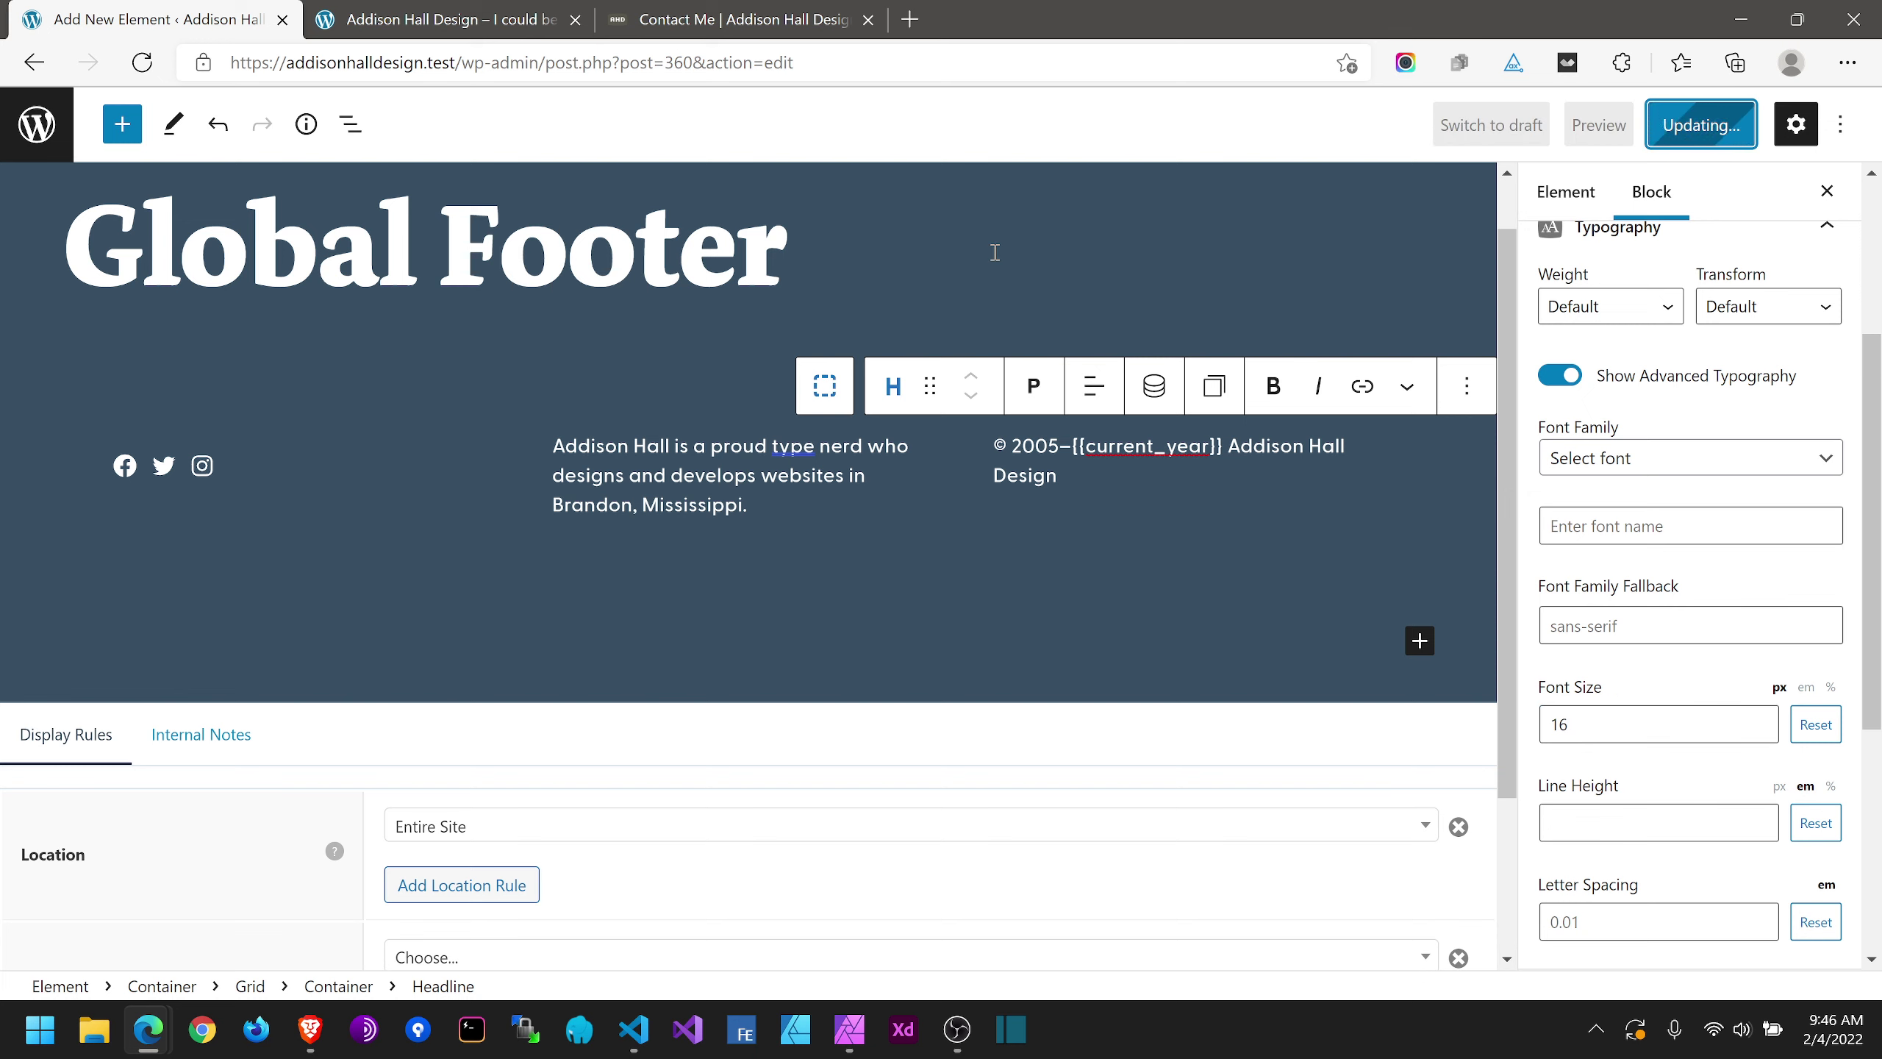
click(427, 7)
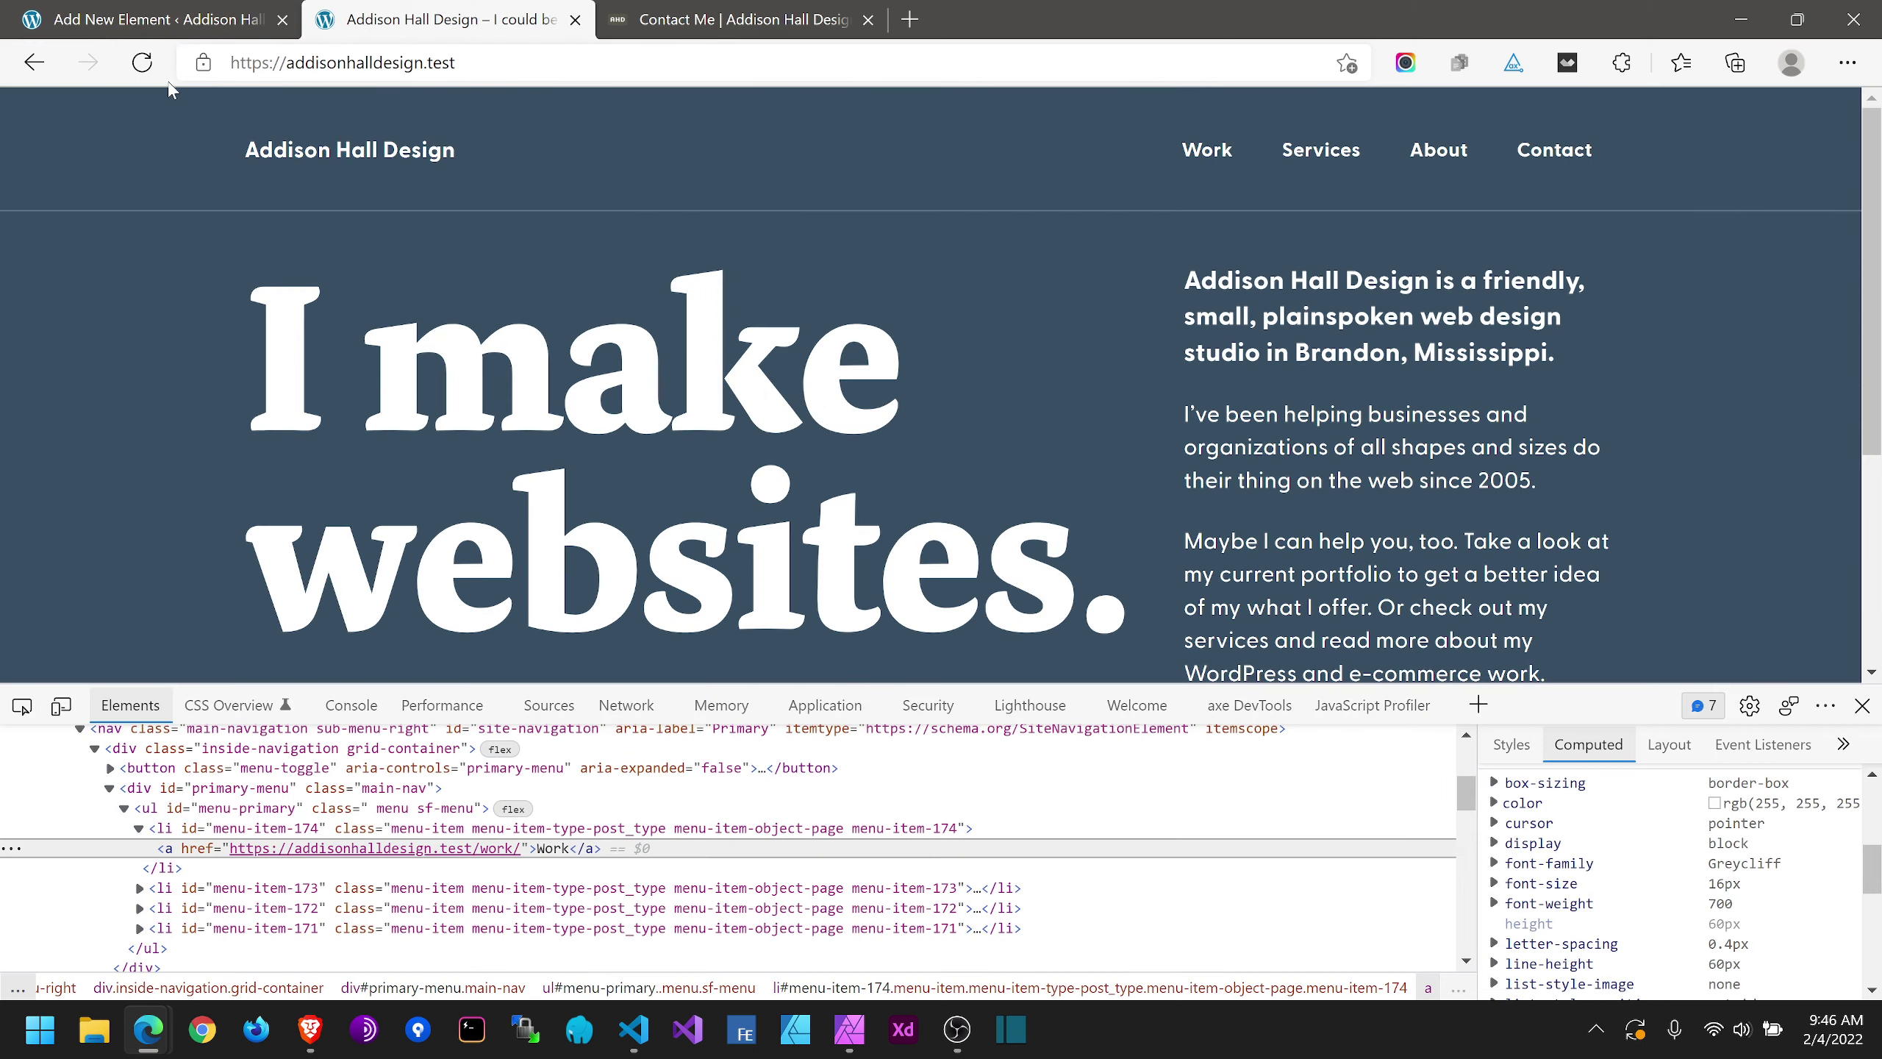
Step: Reload the home page, then check the footer on the home and Services pages and return to the home page
click(142, 62)
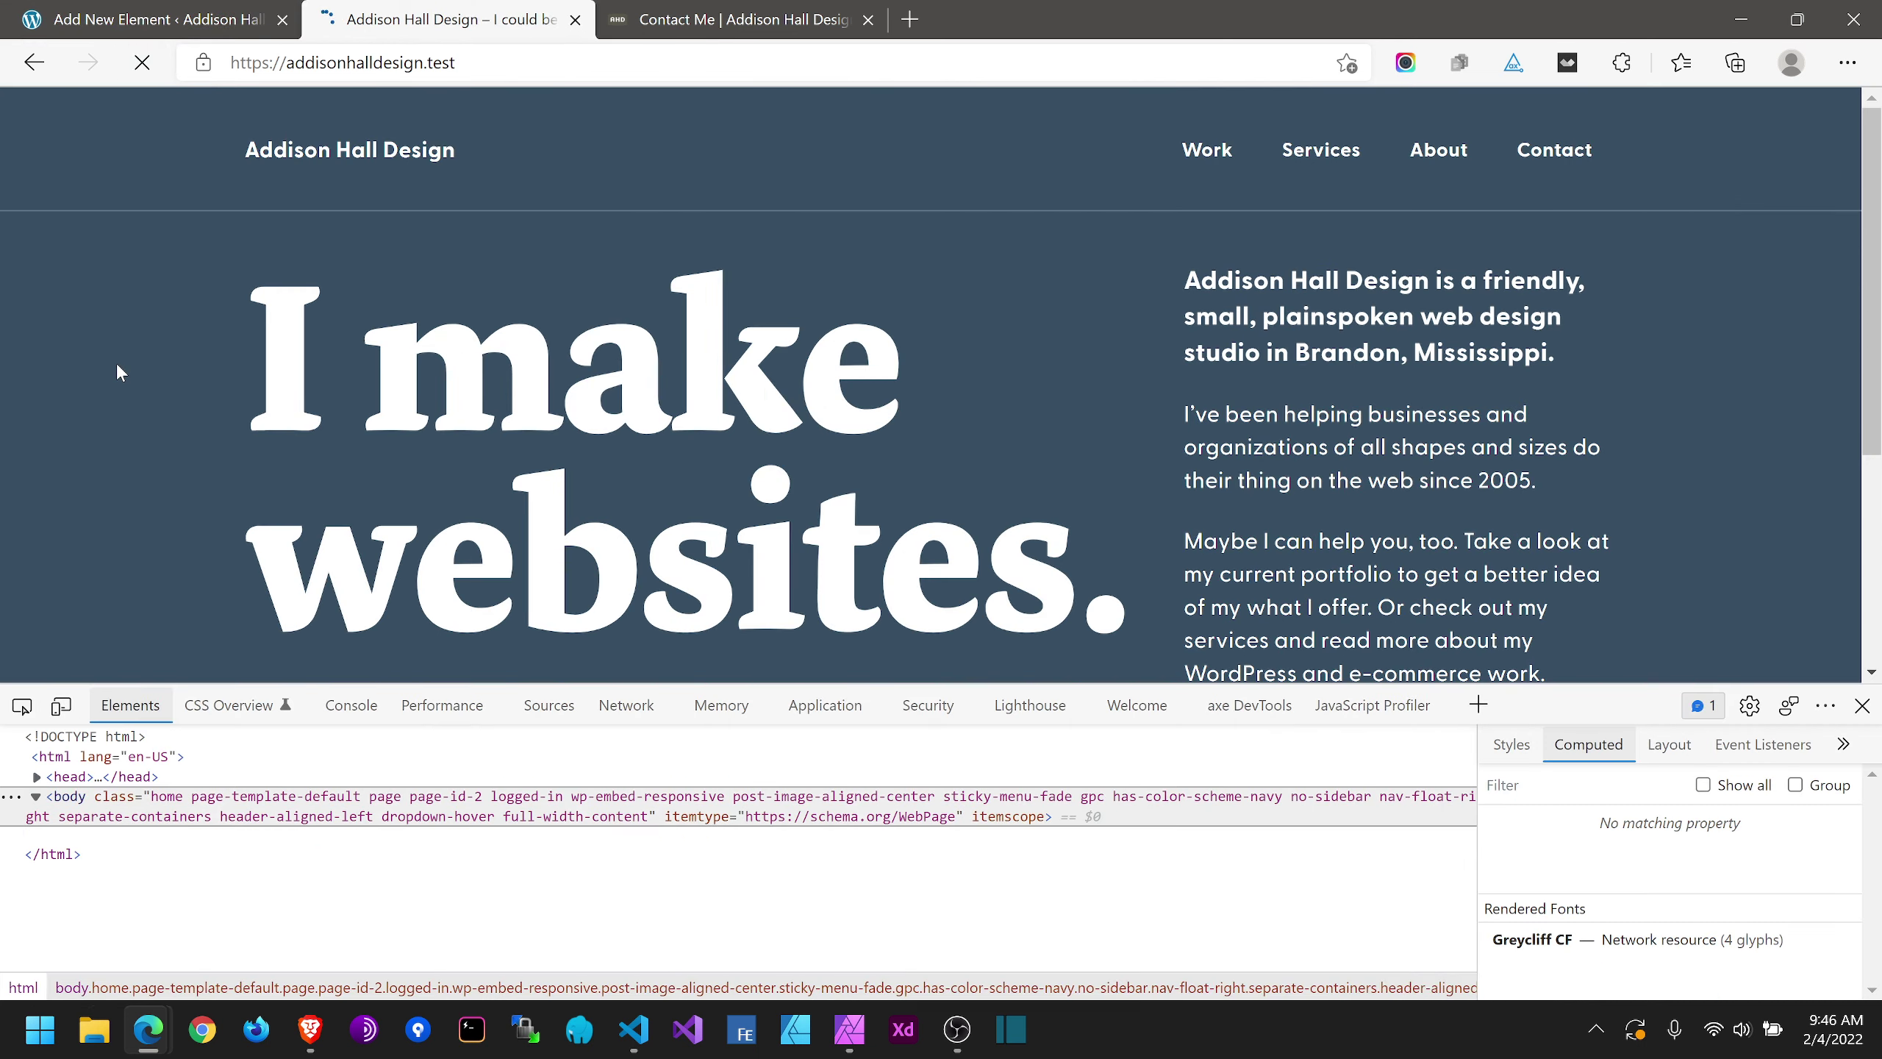
scroll(118, 363, down, 3)
scroll(120, 362, down, 1)
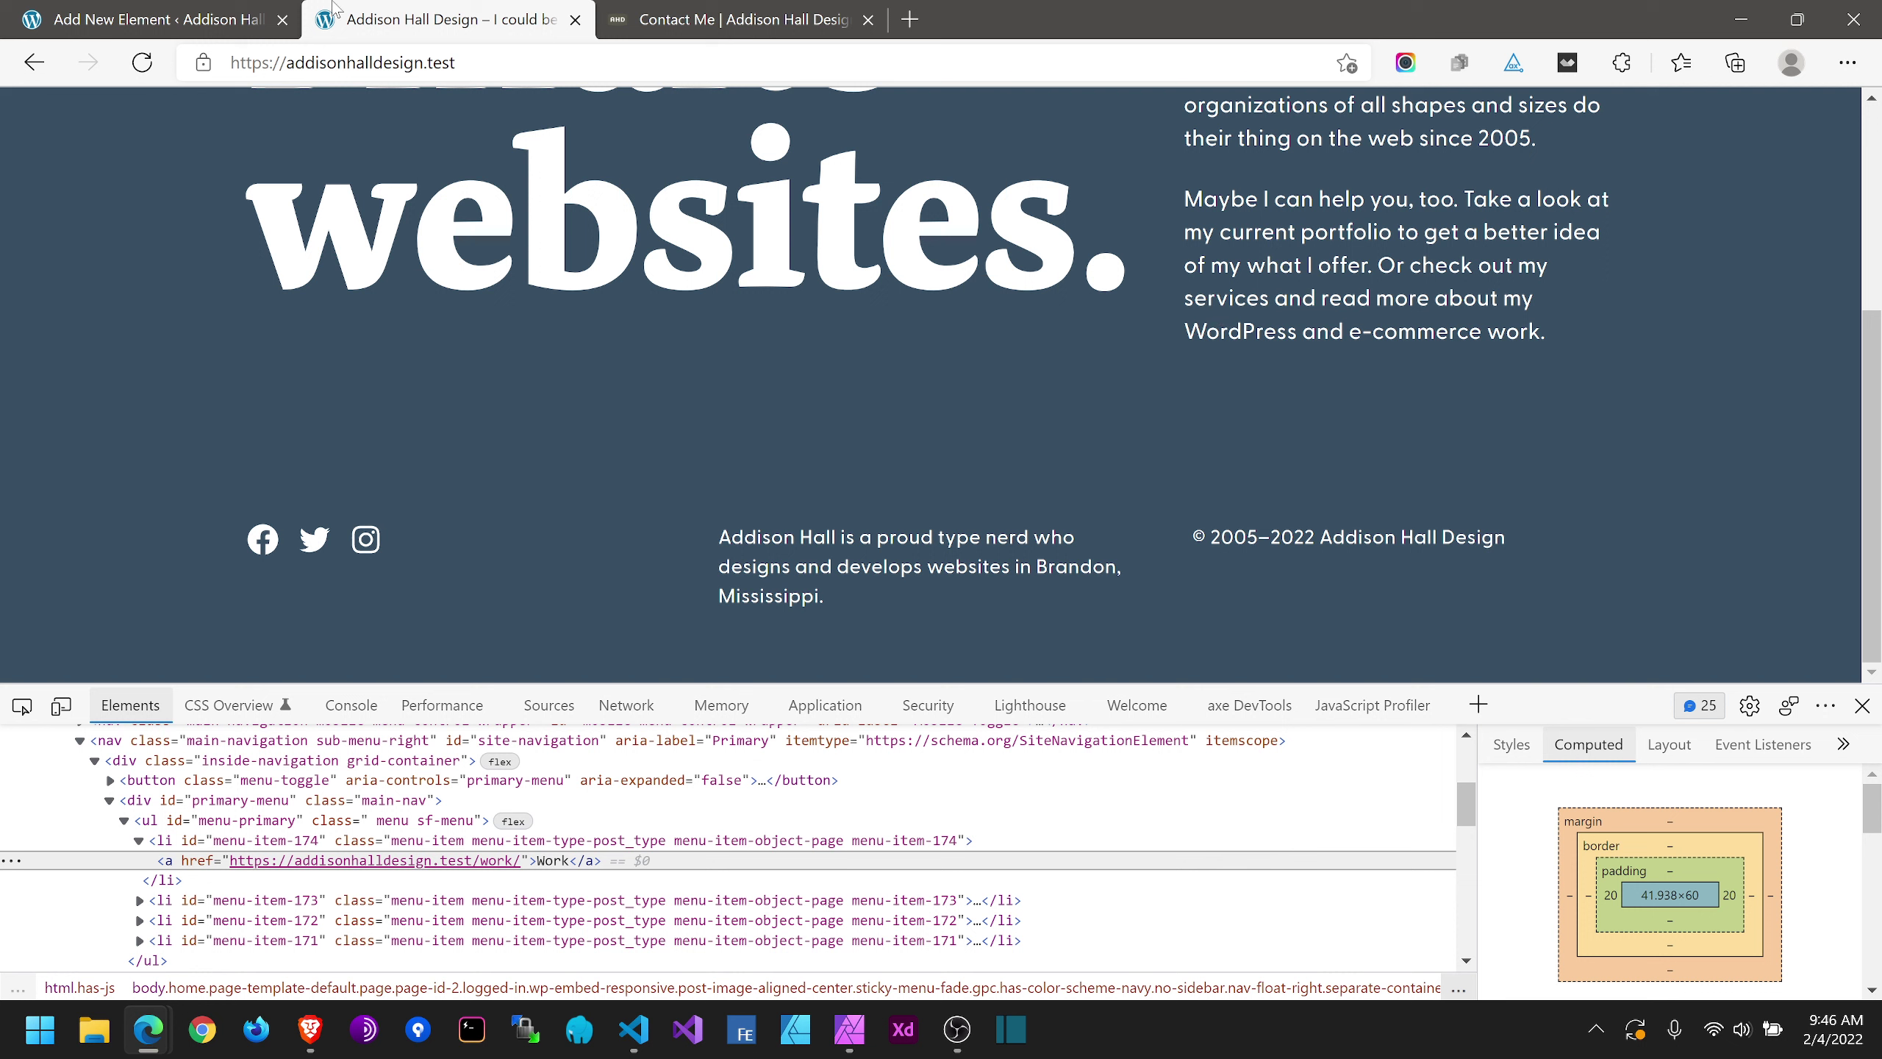
scroll(1223, 570, up, 5)
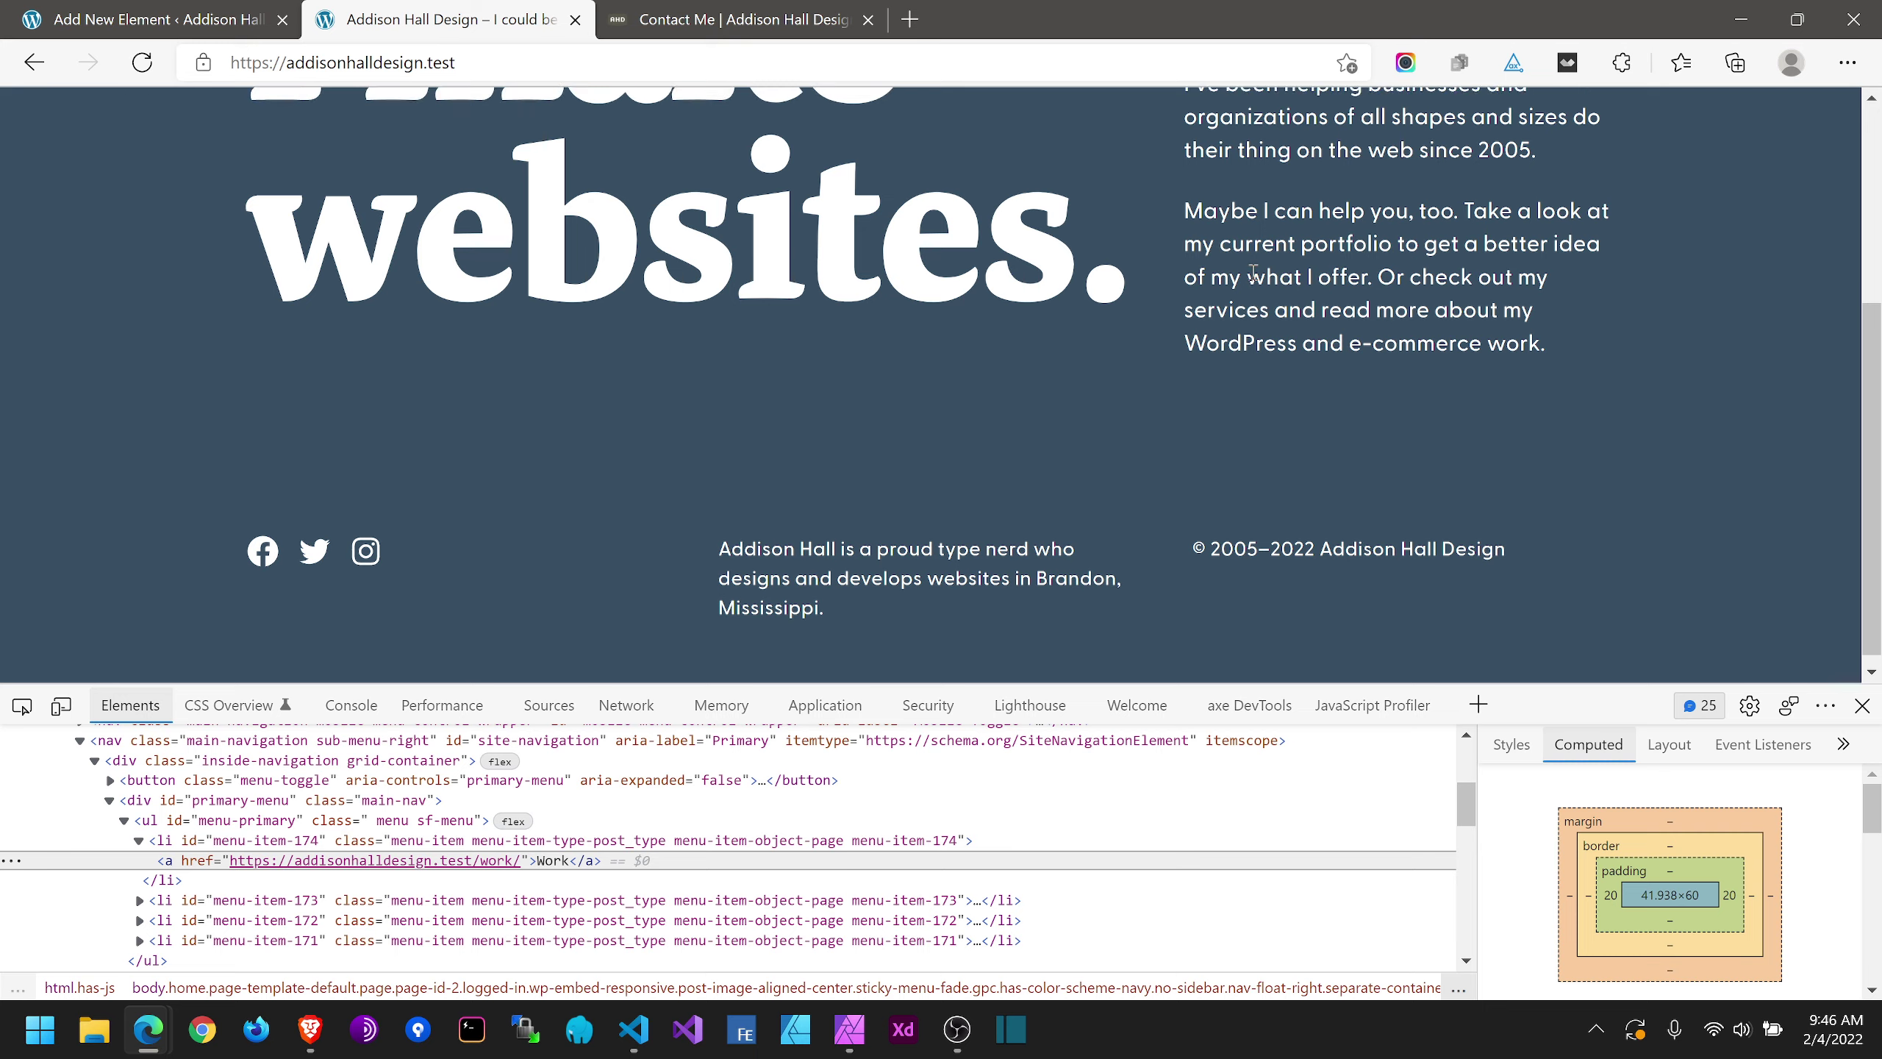
click(1293, 160)
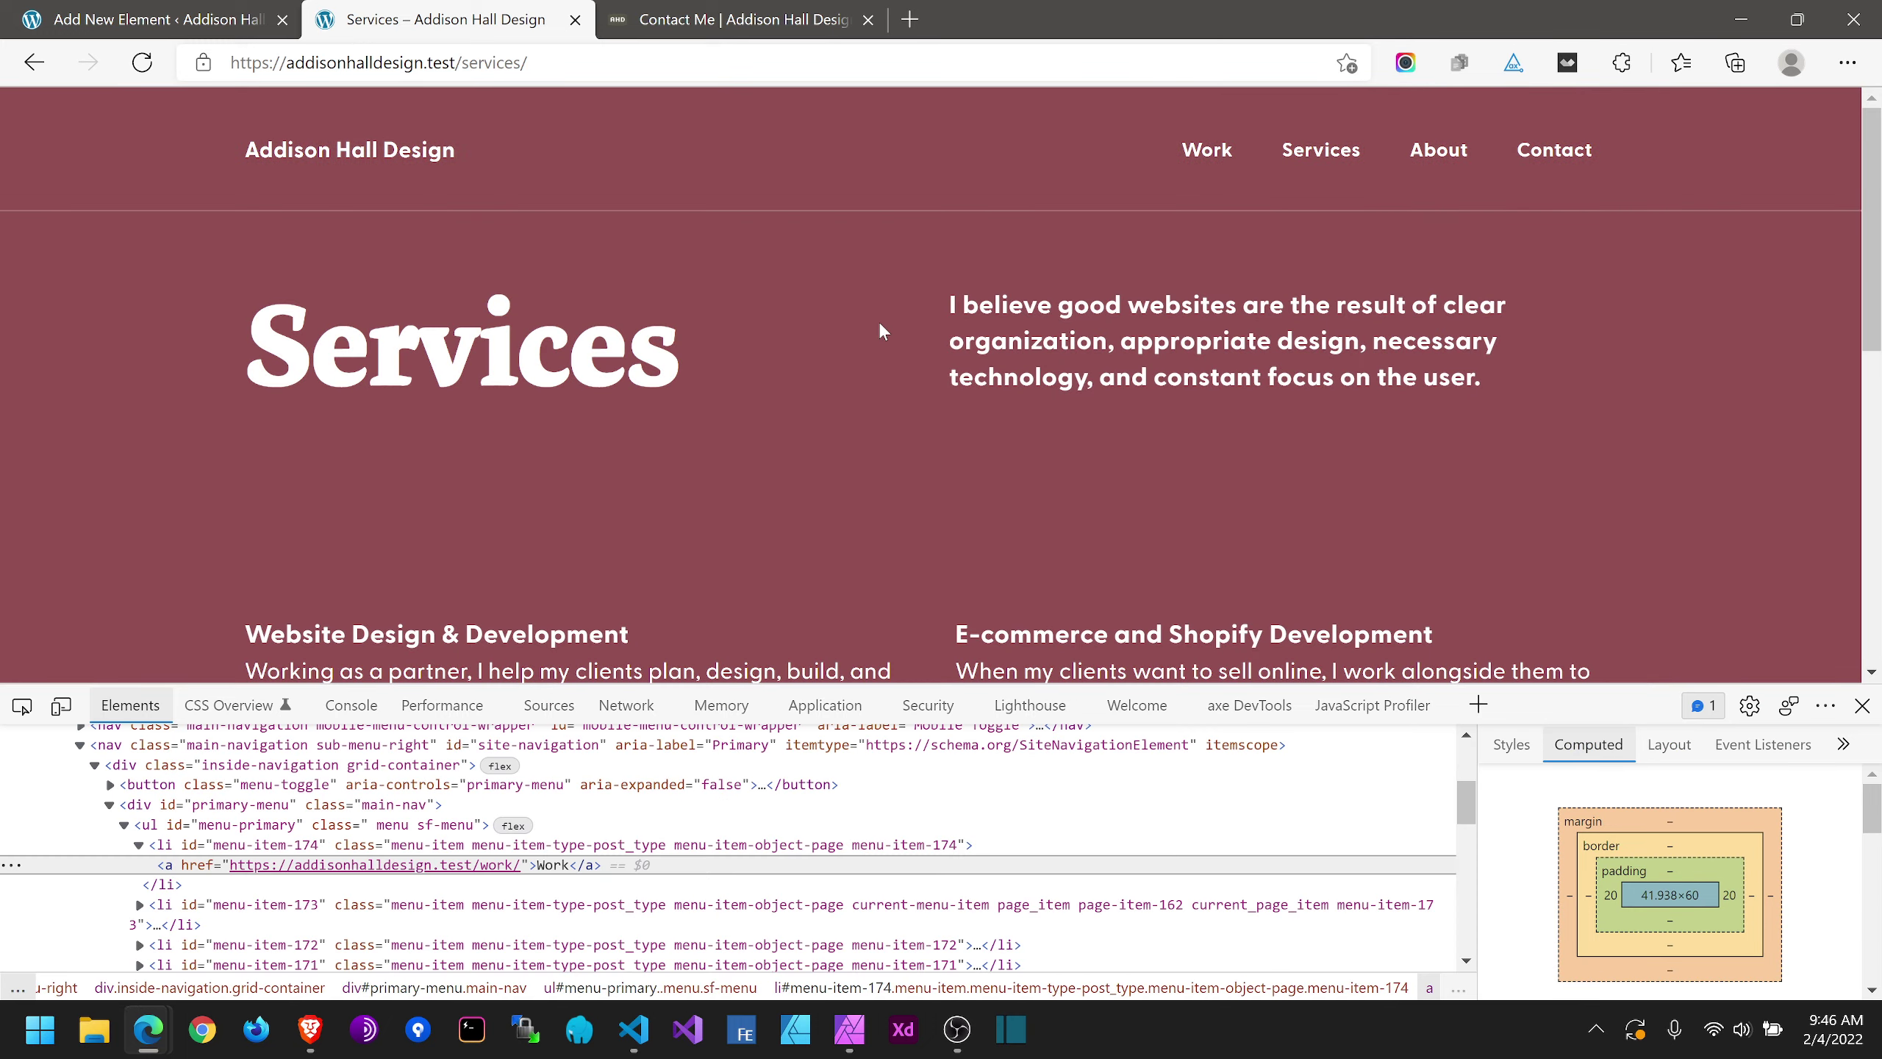
scroll(882, 326, down, 5)
scroll(881, 326, down, 2)
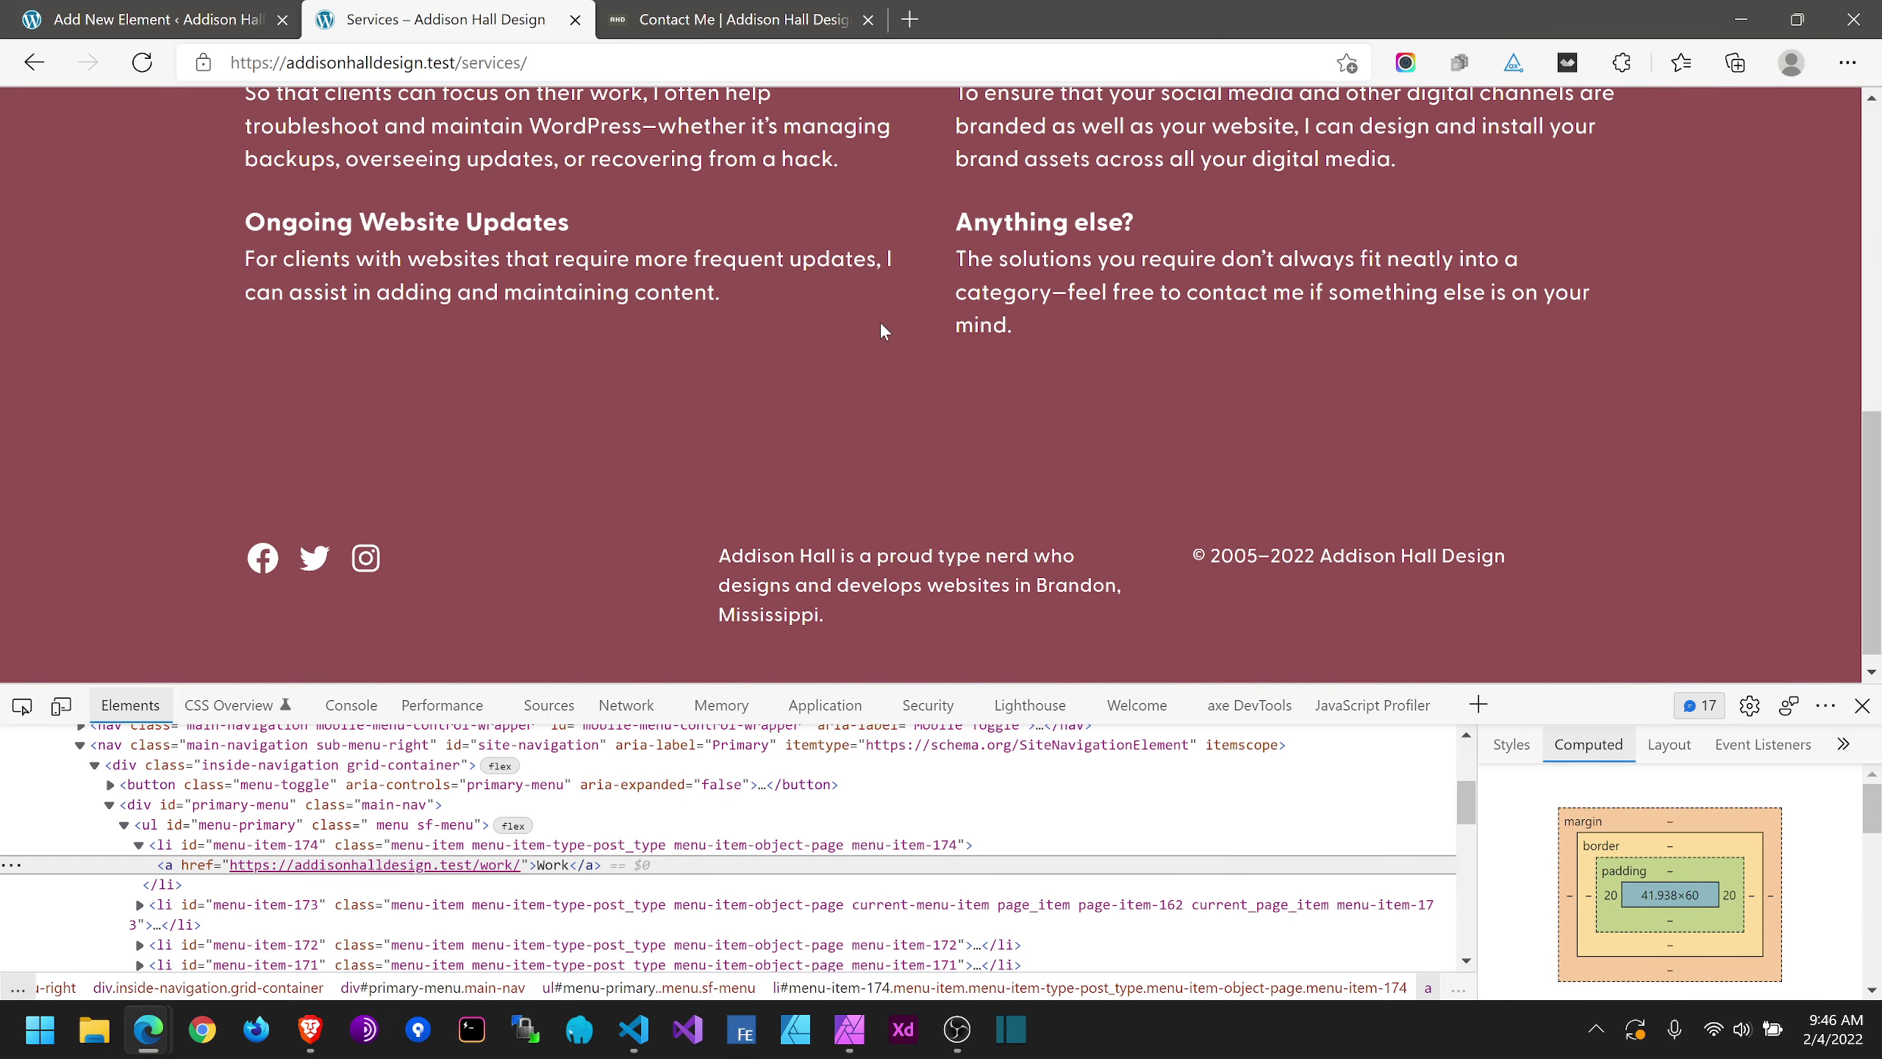
scroll(879, 326, up, 7)
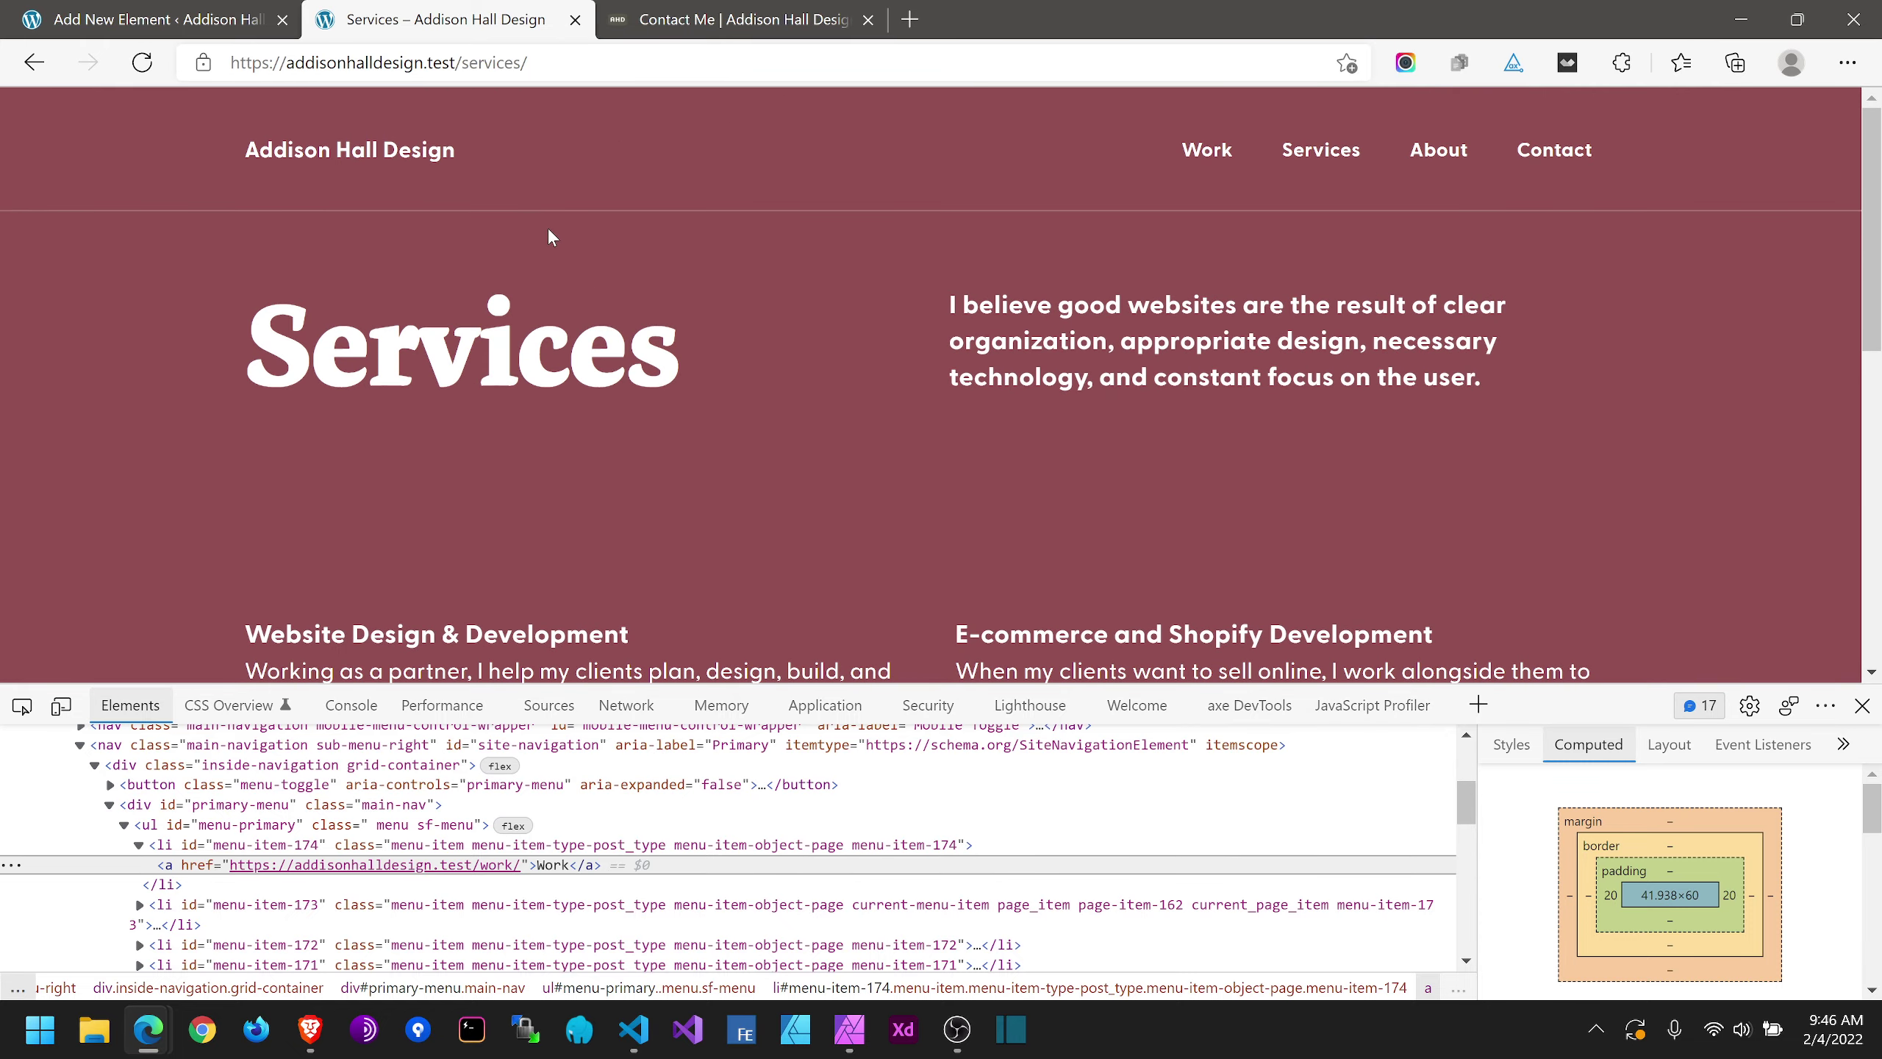
click(351, 162)
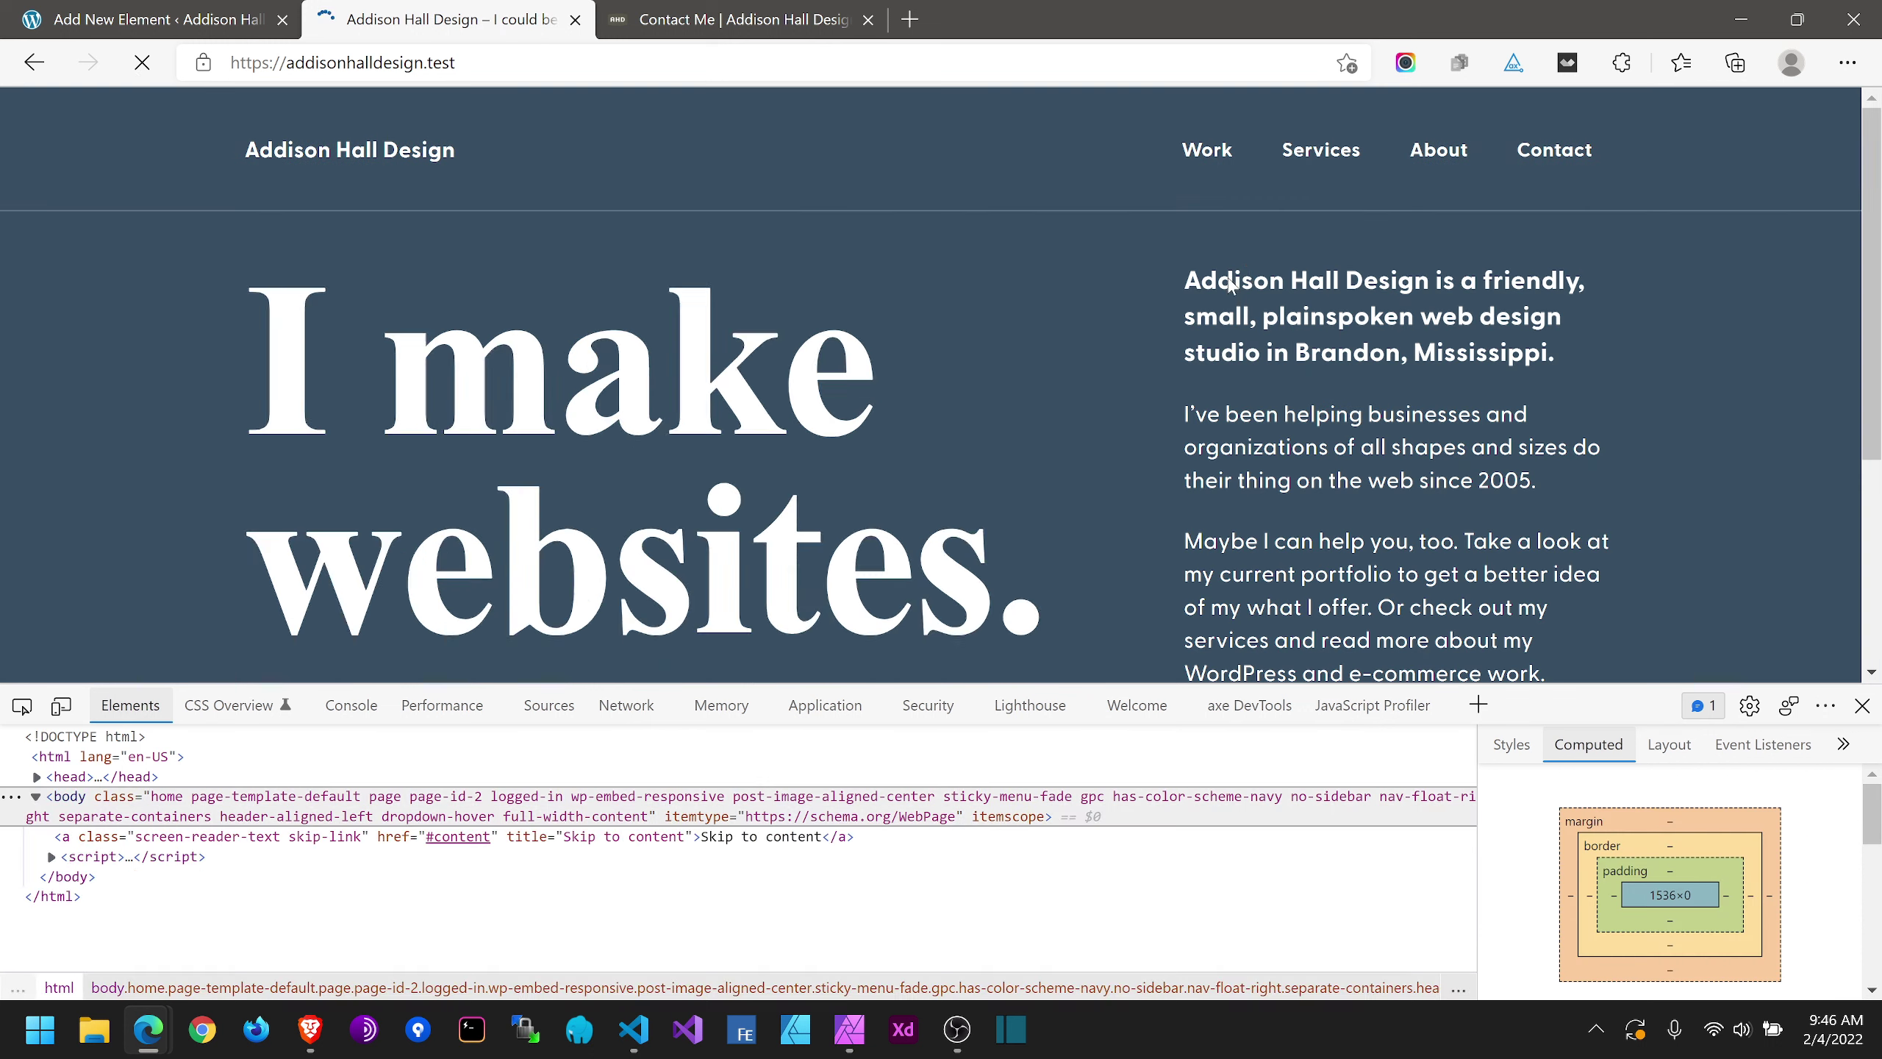
scroll(682, 434, down, 5)
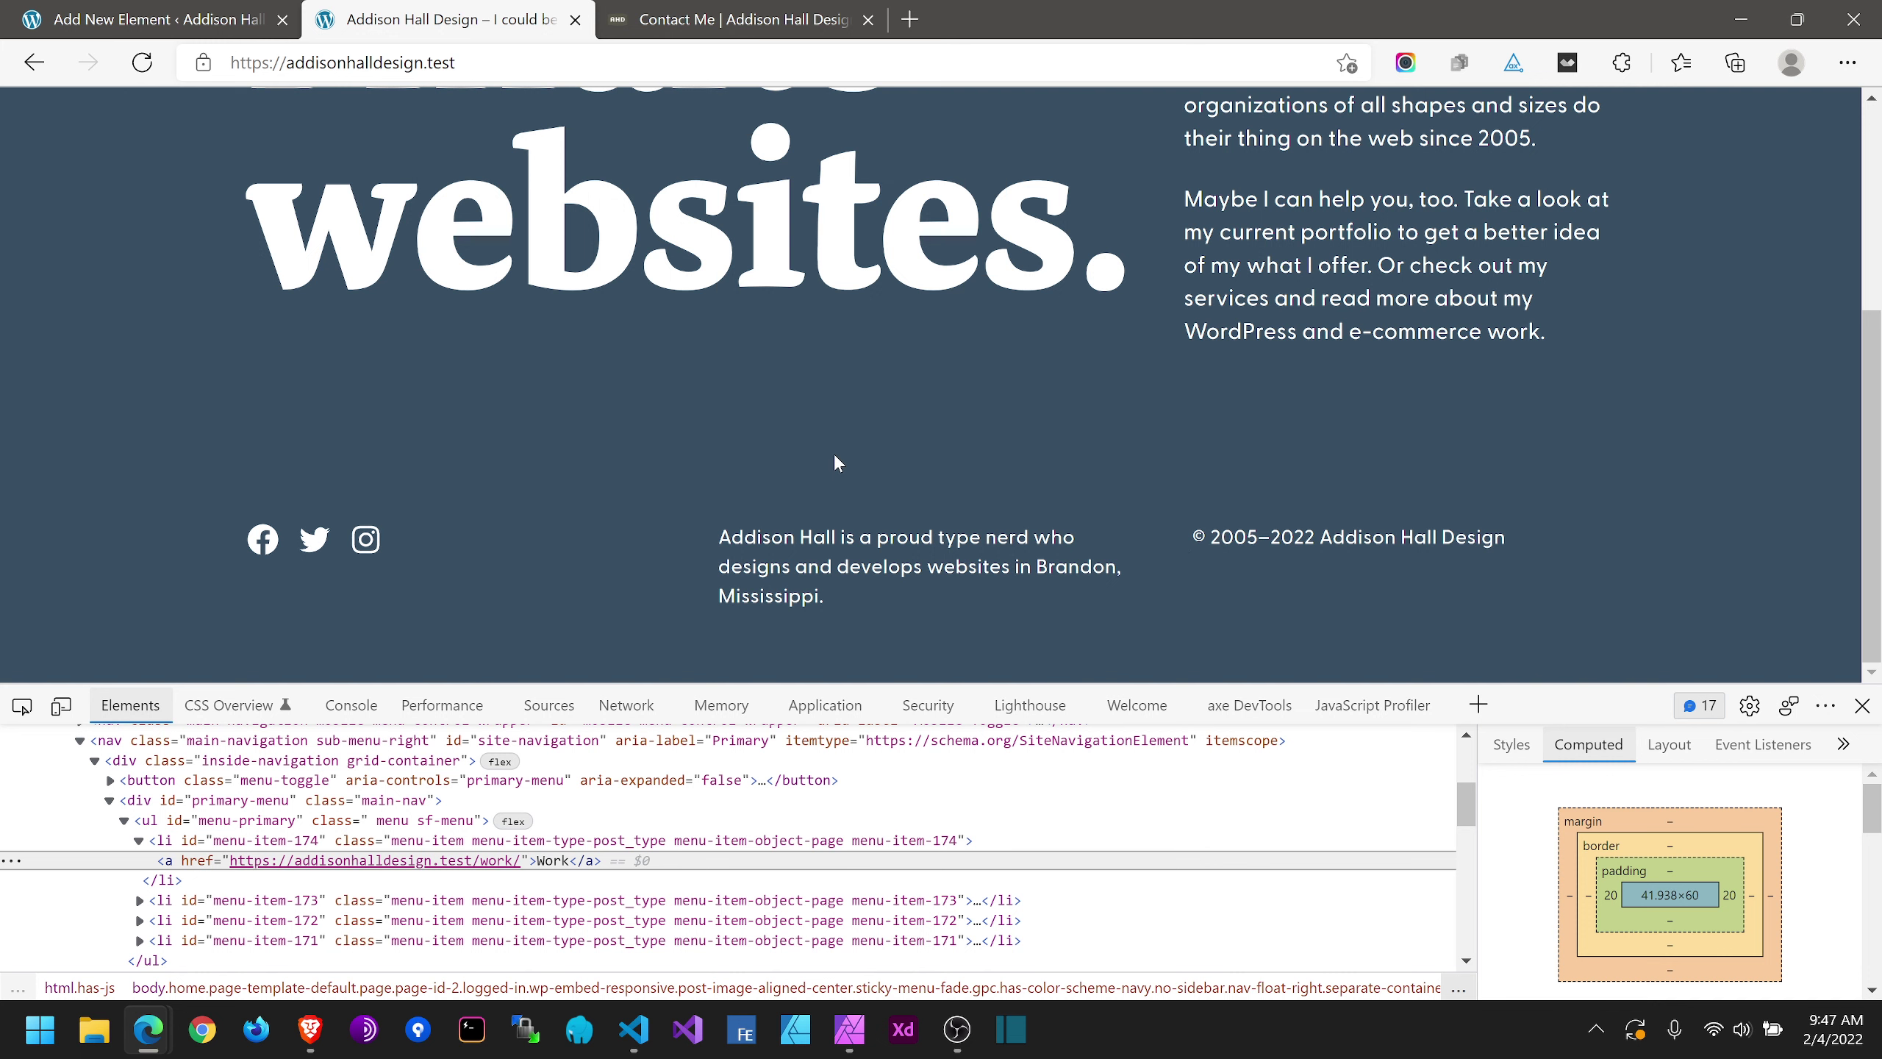
Step: In the Global Footer element, move the description paragraph's container to the first position in the grid
click(182, 15)
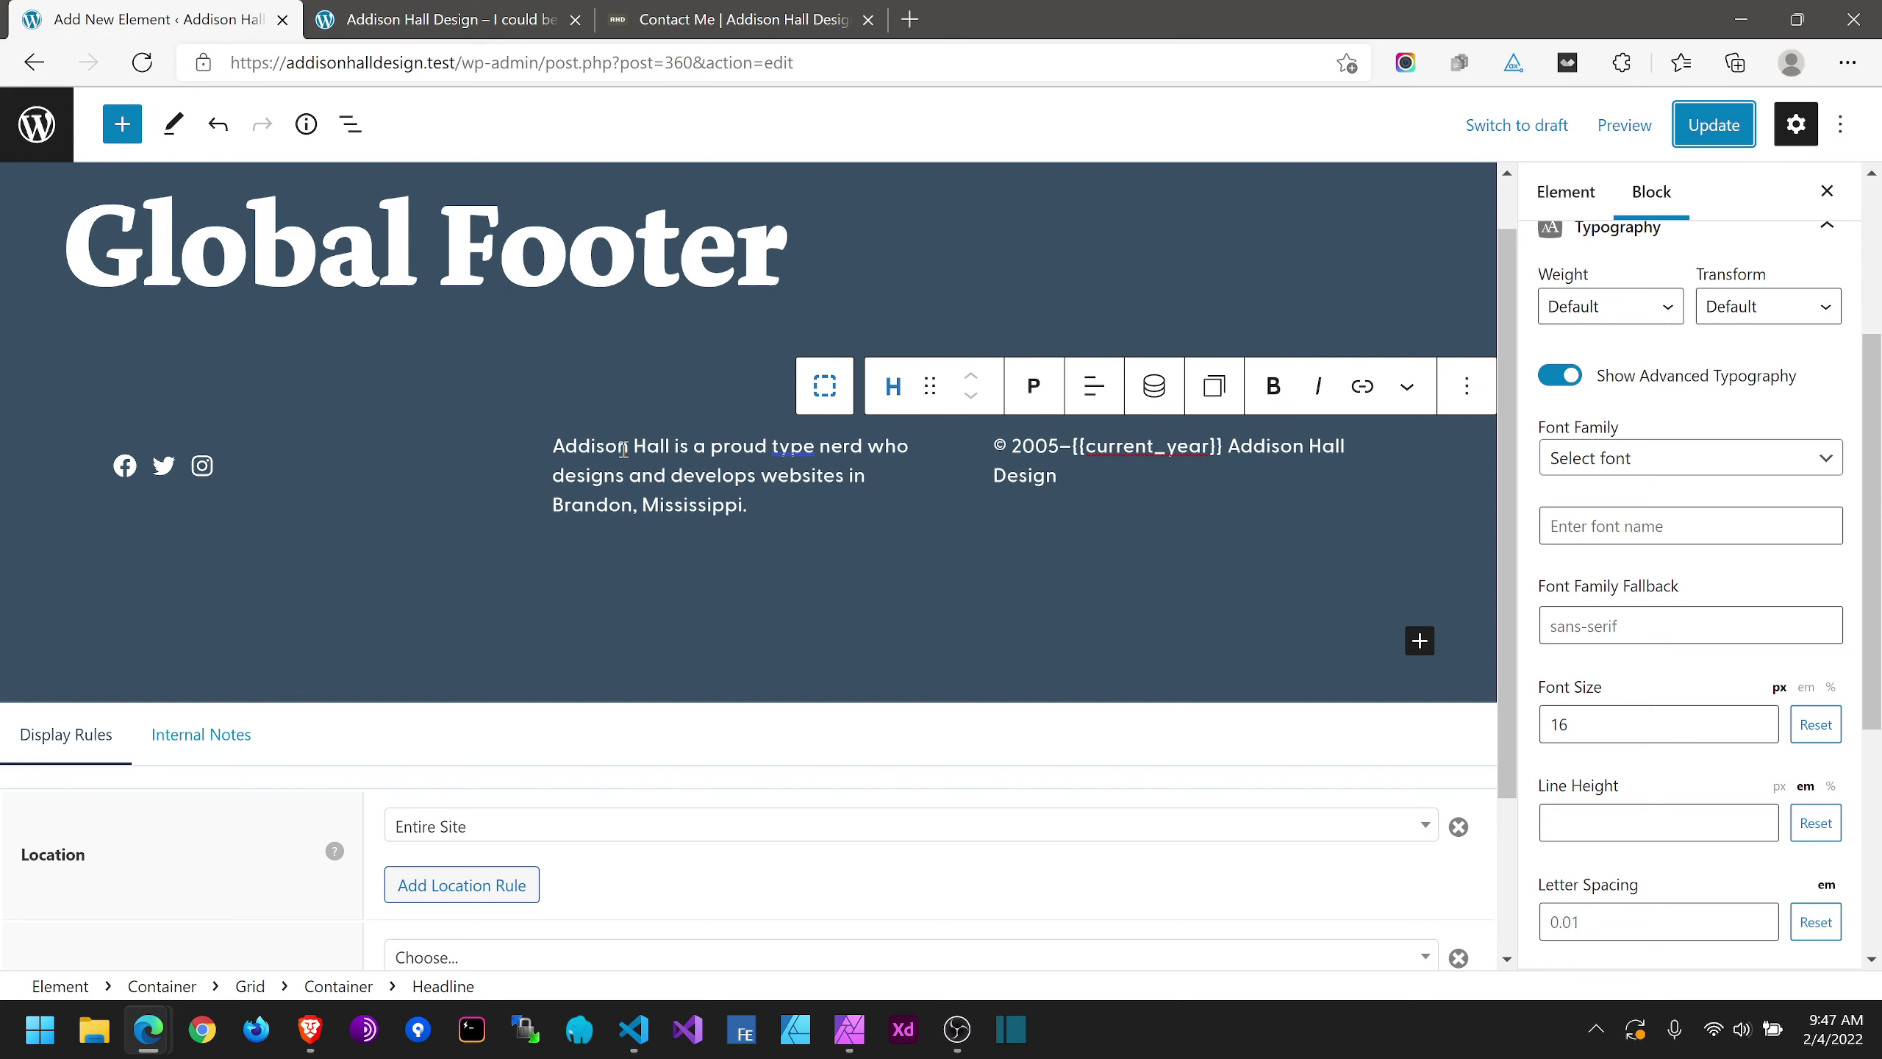
click(582, 385)
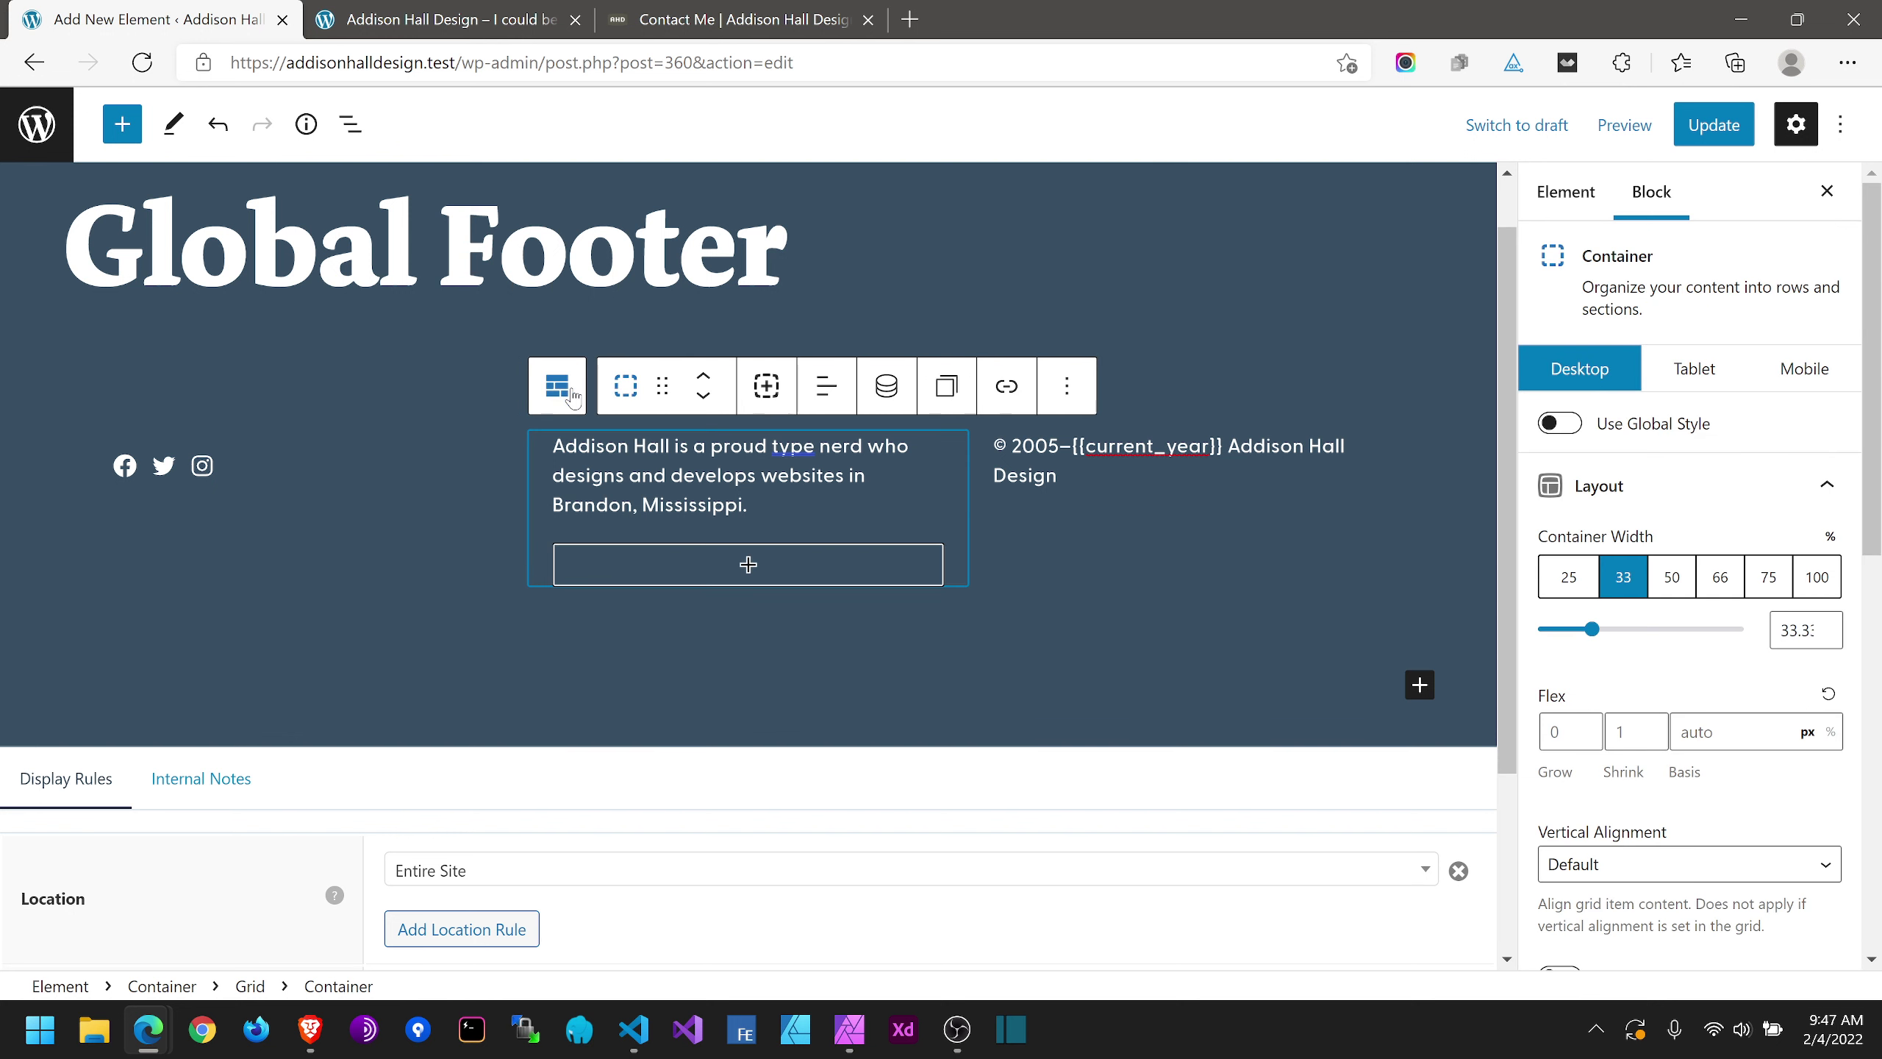
click(703, 394)
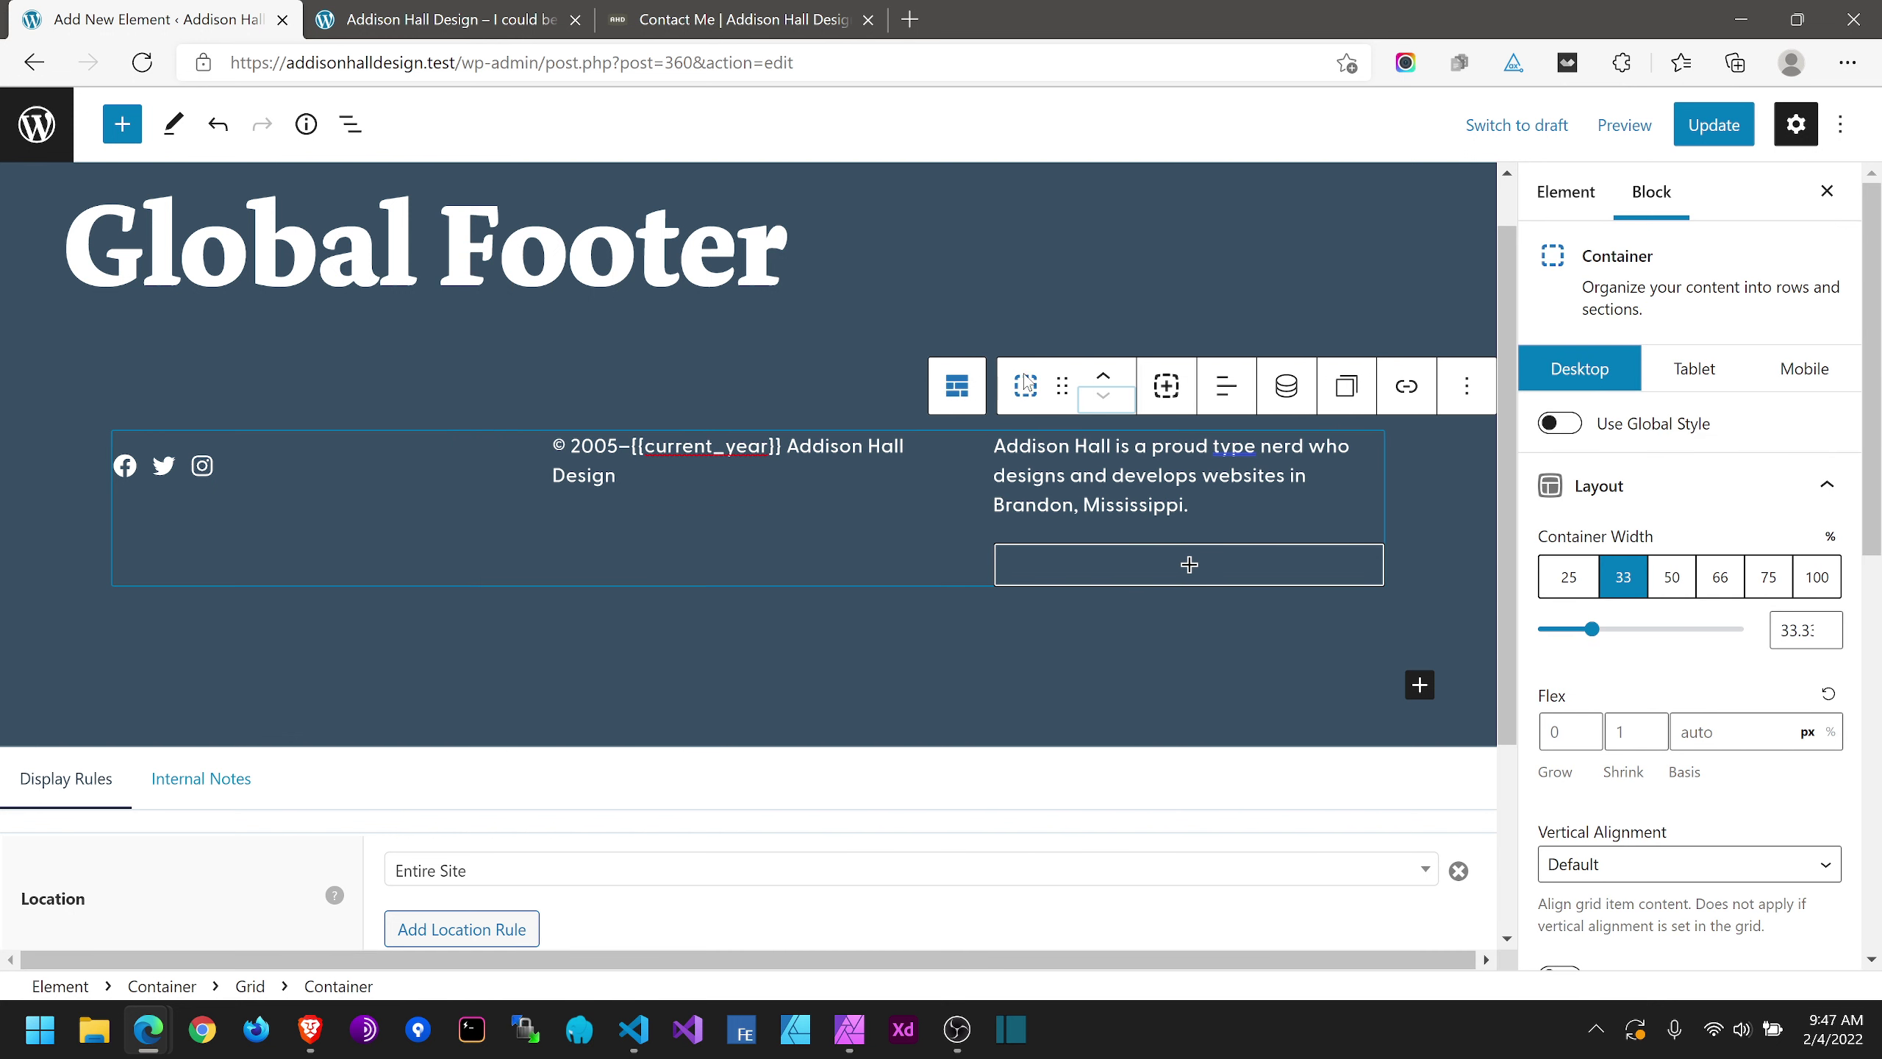
click(1110, 376)
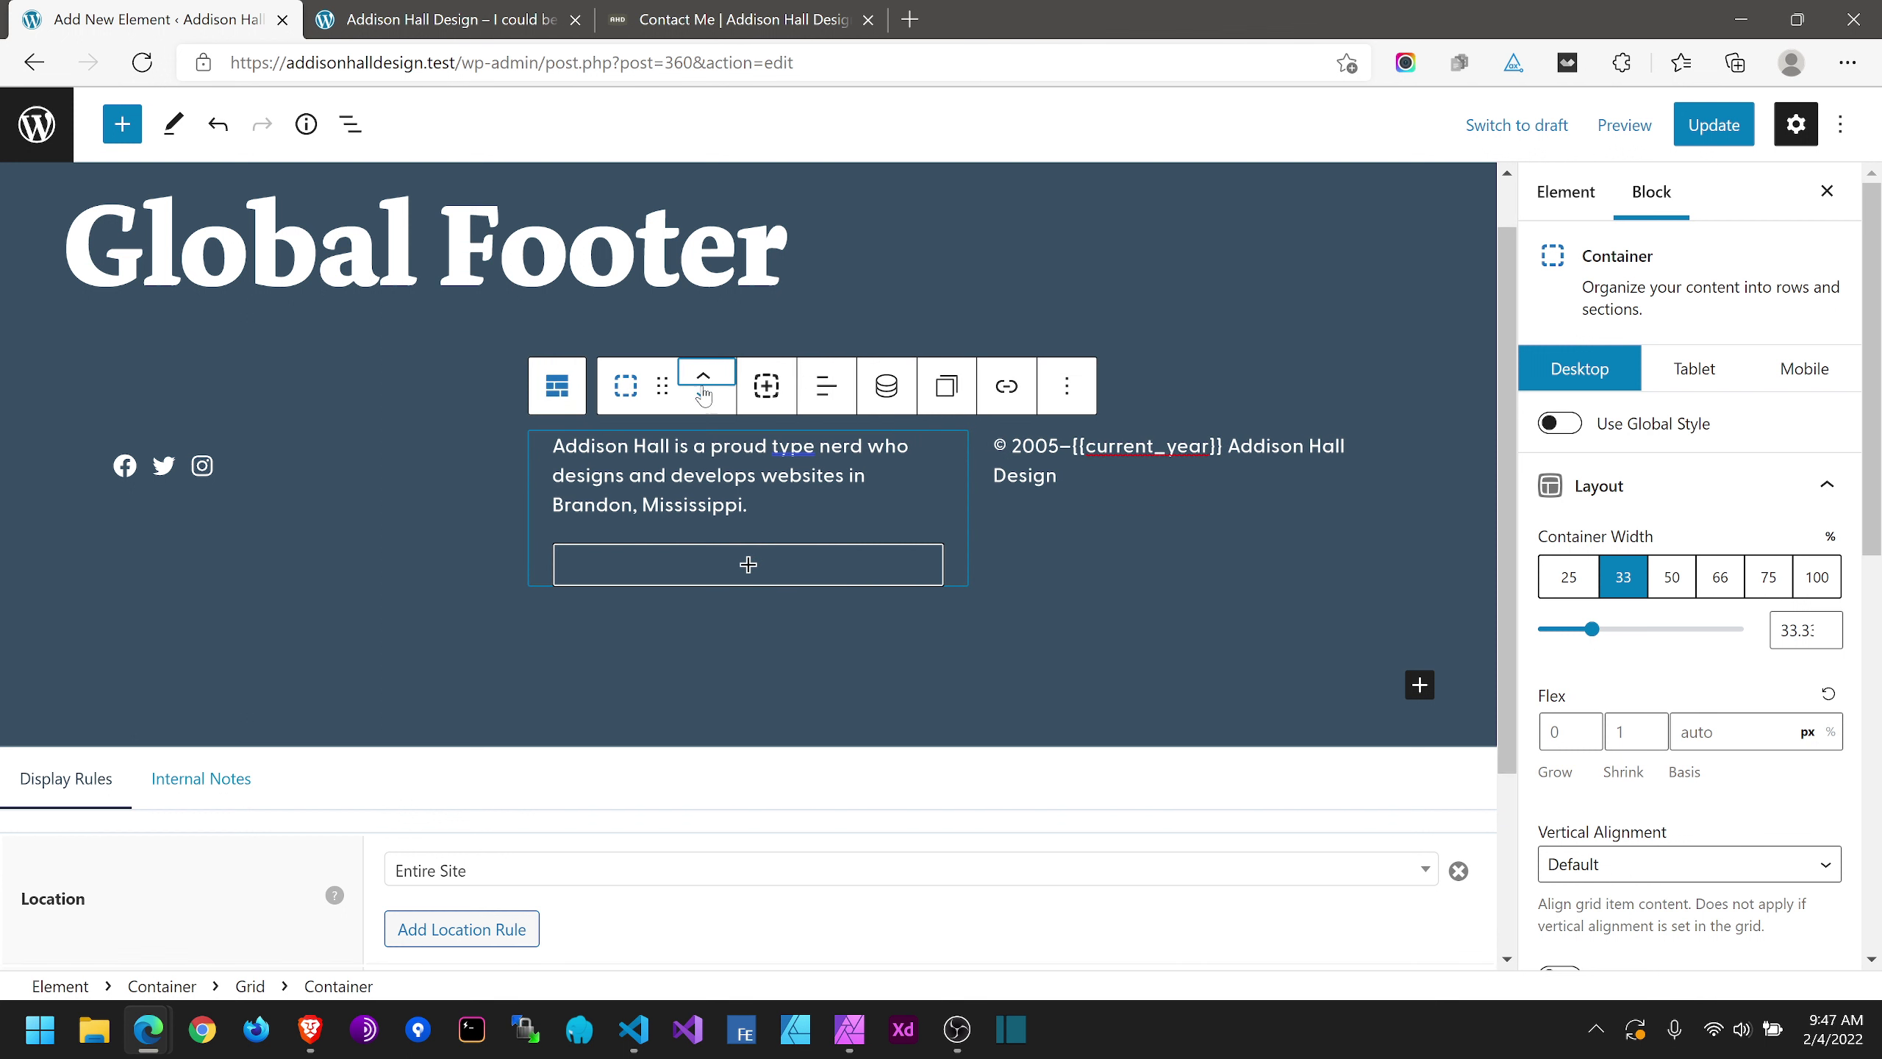
click(704, 376)
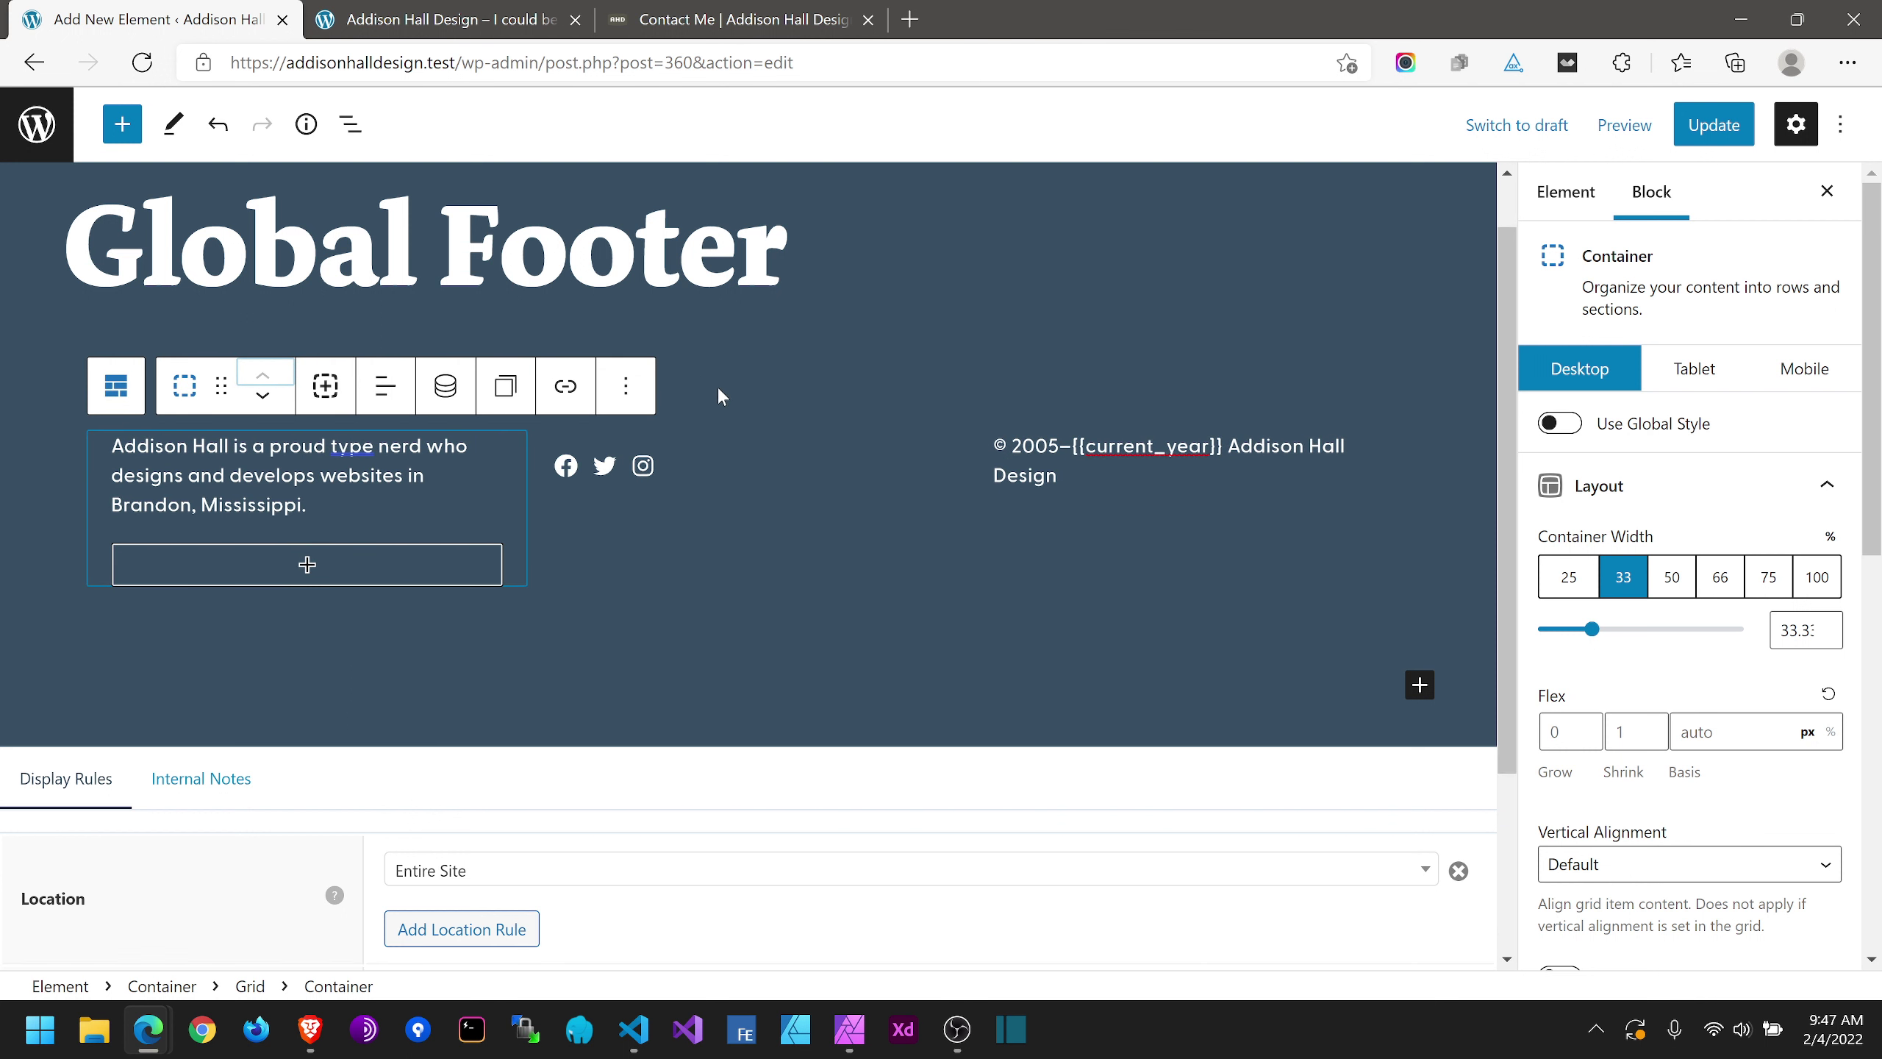
Step: Move the Social Icons container to the last position in the footer grid, after the copyright text
click(773, 472)
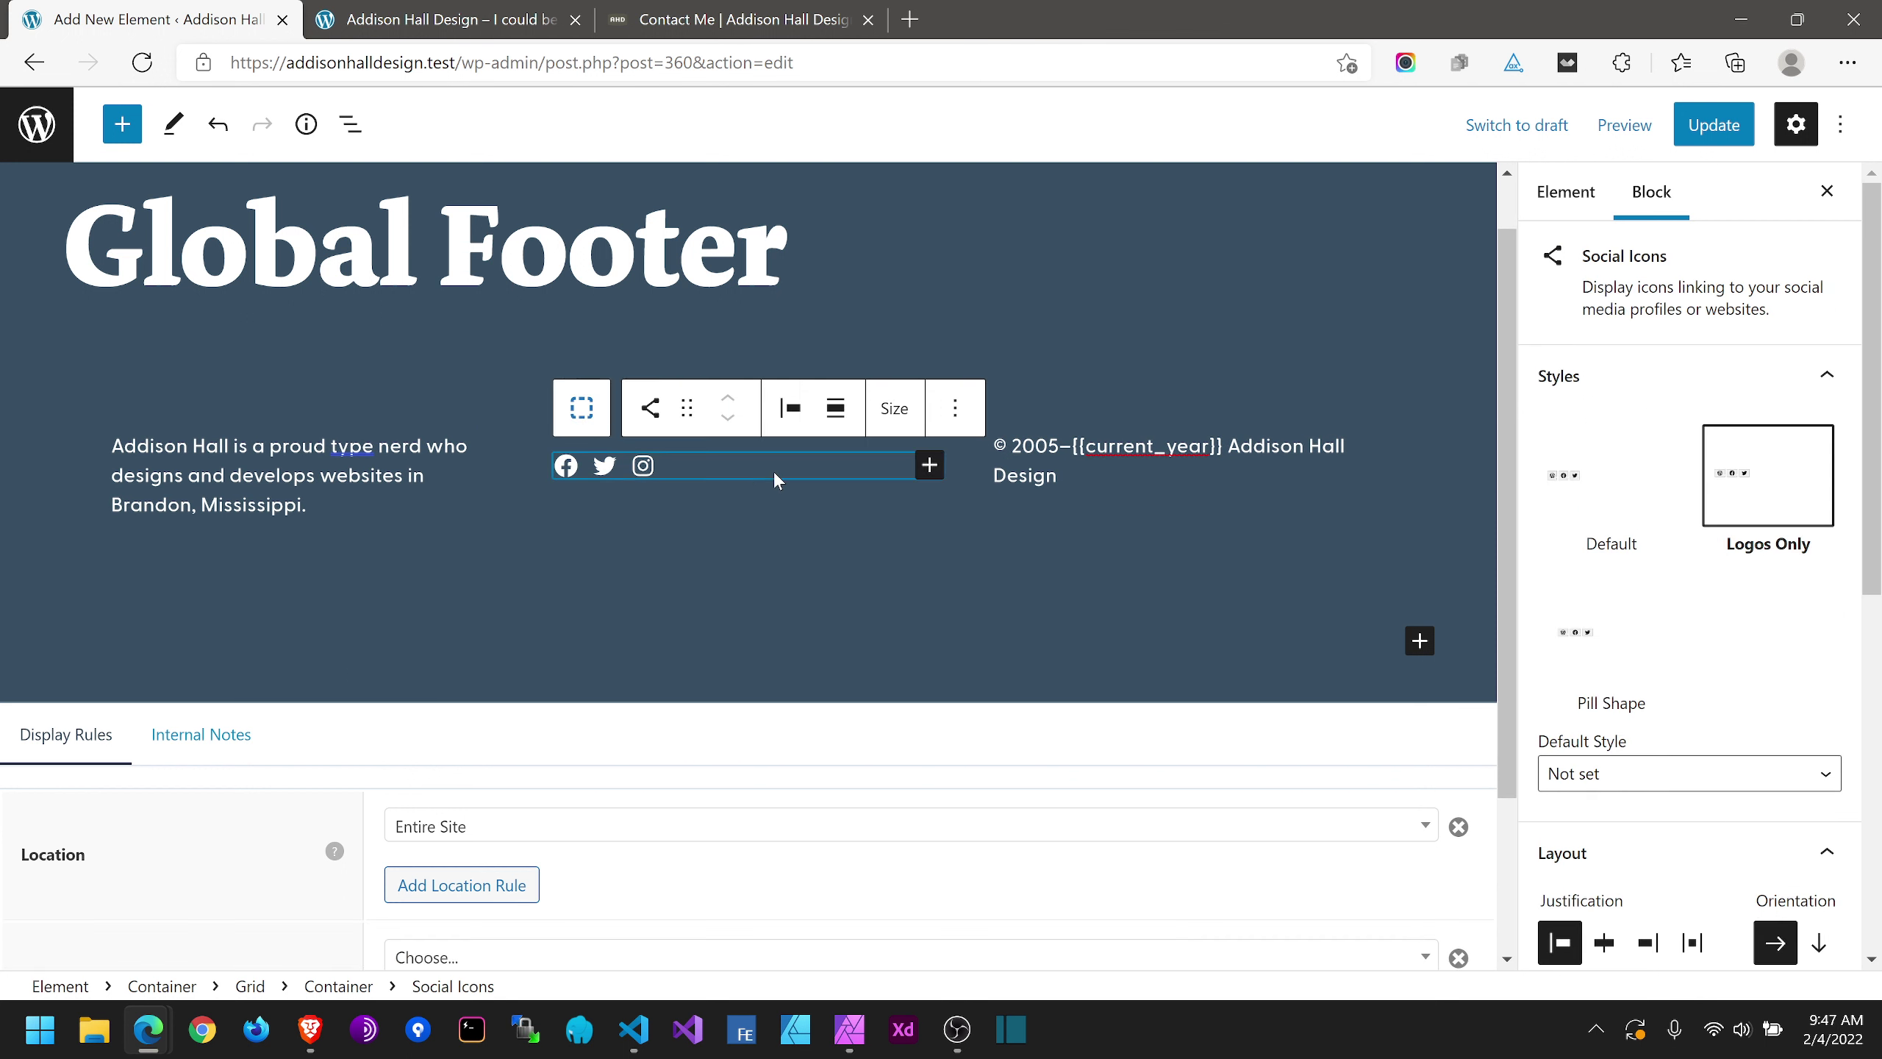
click(583, 405)
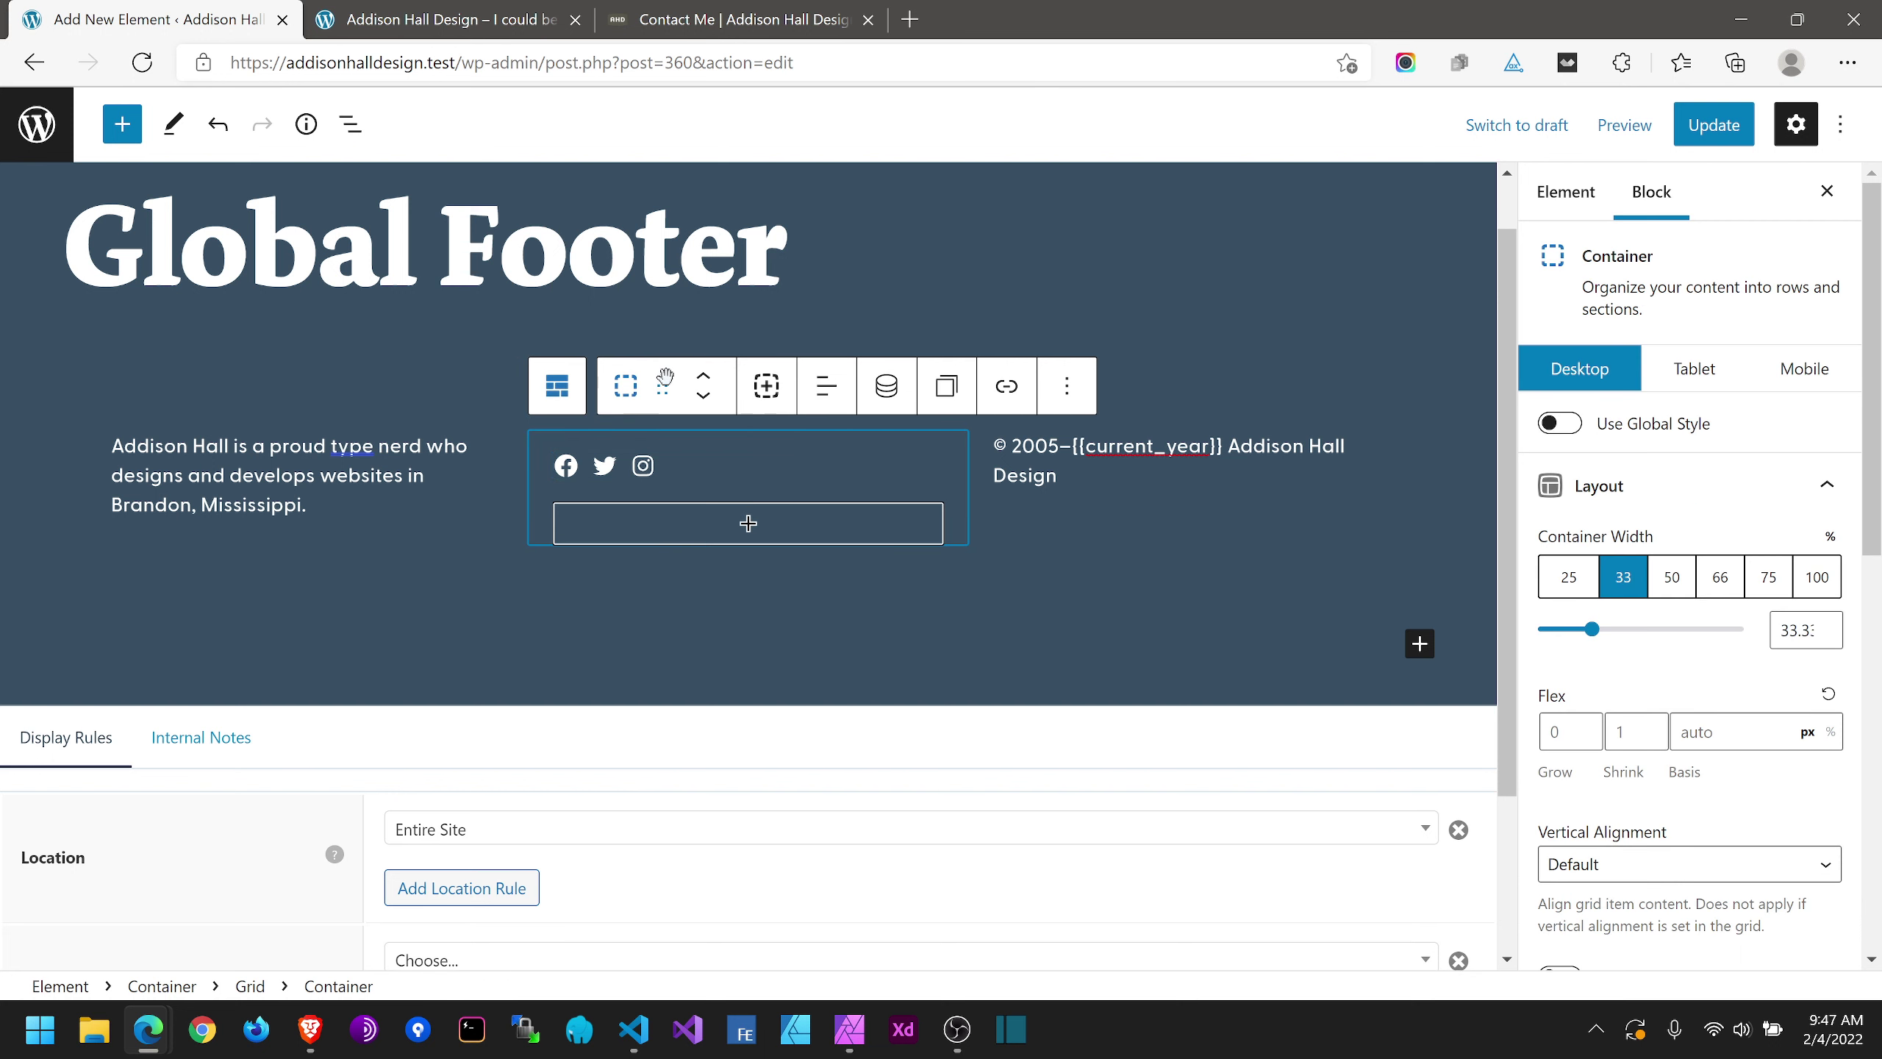
click(704, 376)
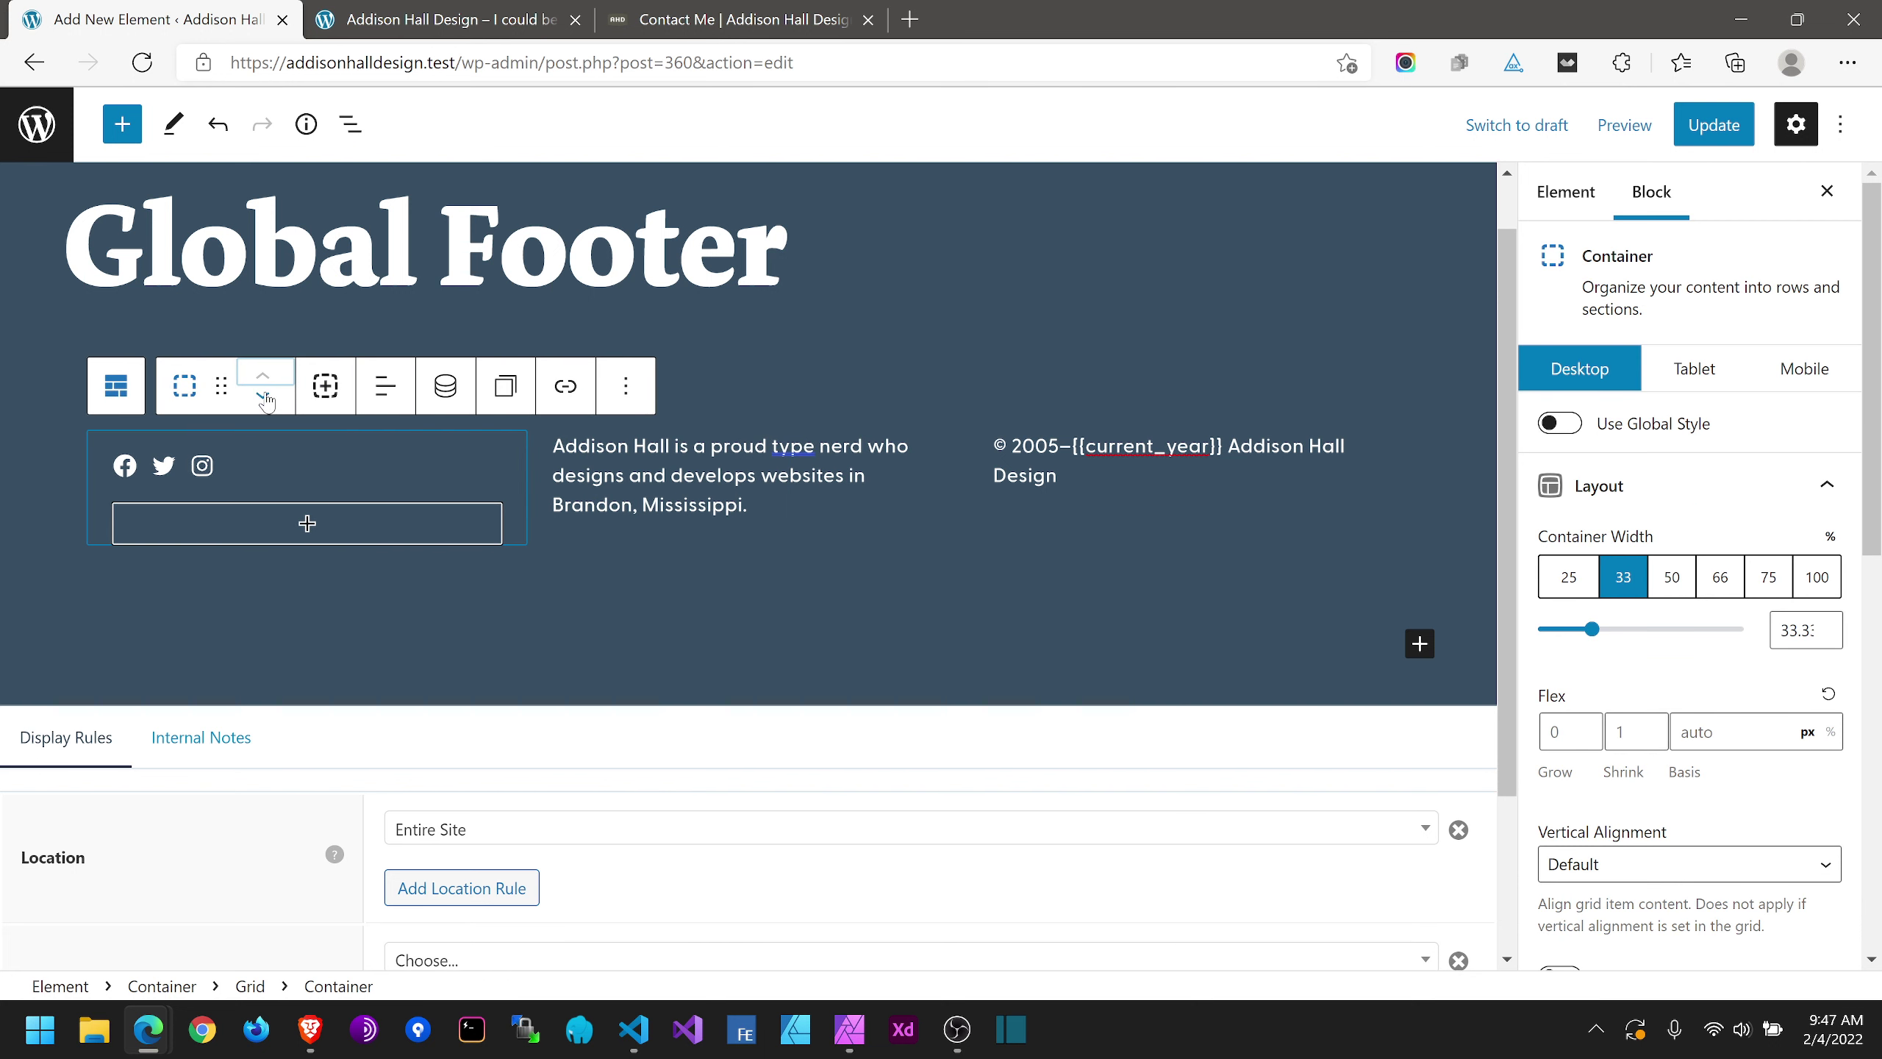
click(263, 395)
click(710, 399)
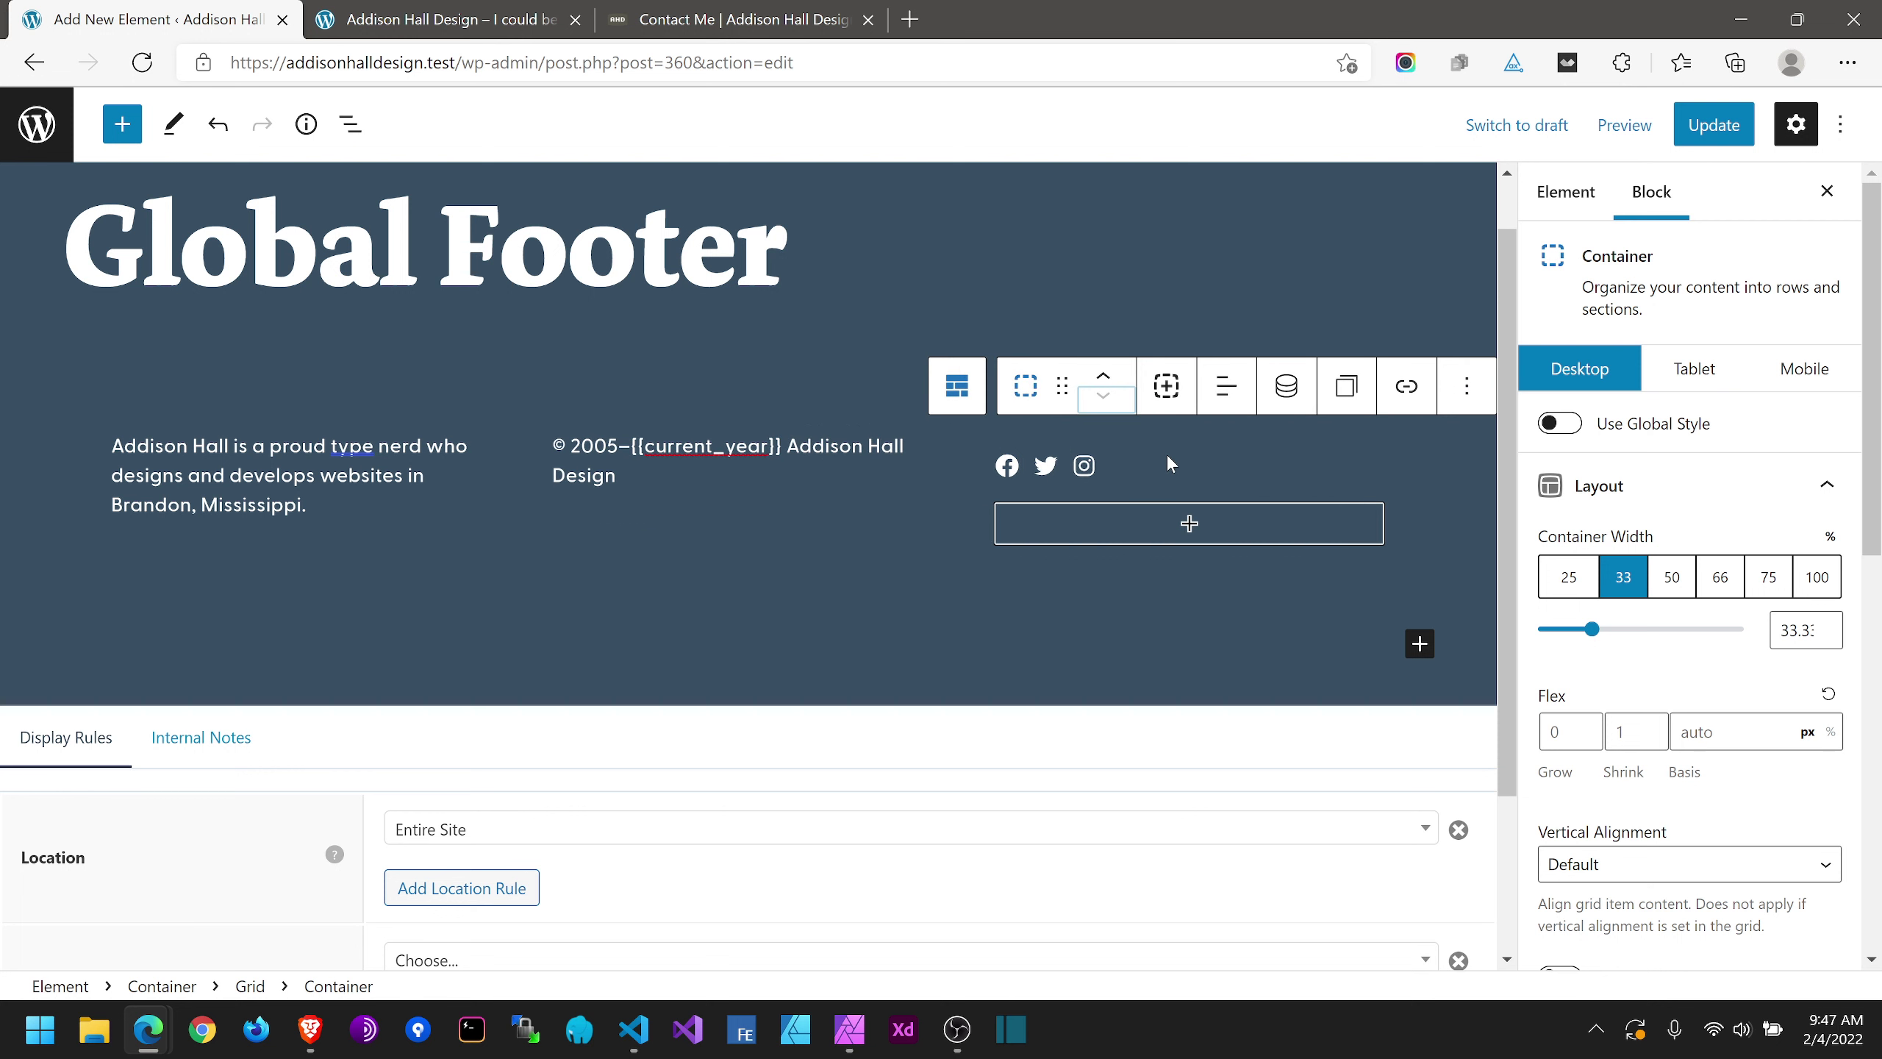
Step: Justify the Social Icons block's items right and update the Global Footer element
click(1140, 467)
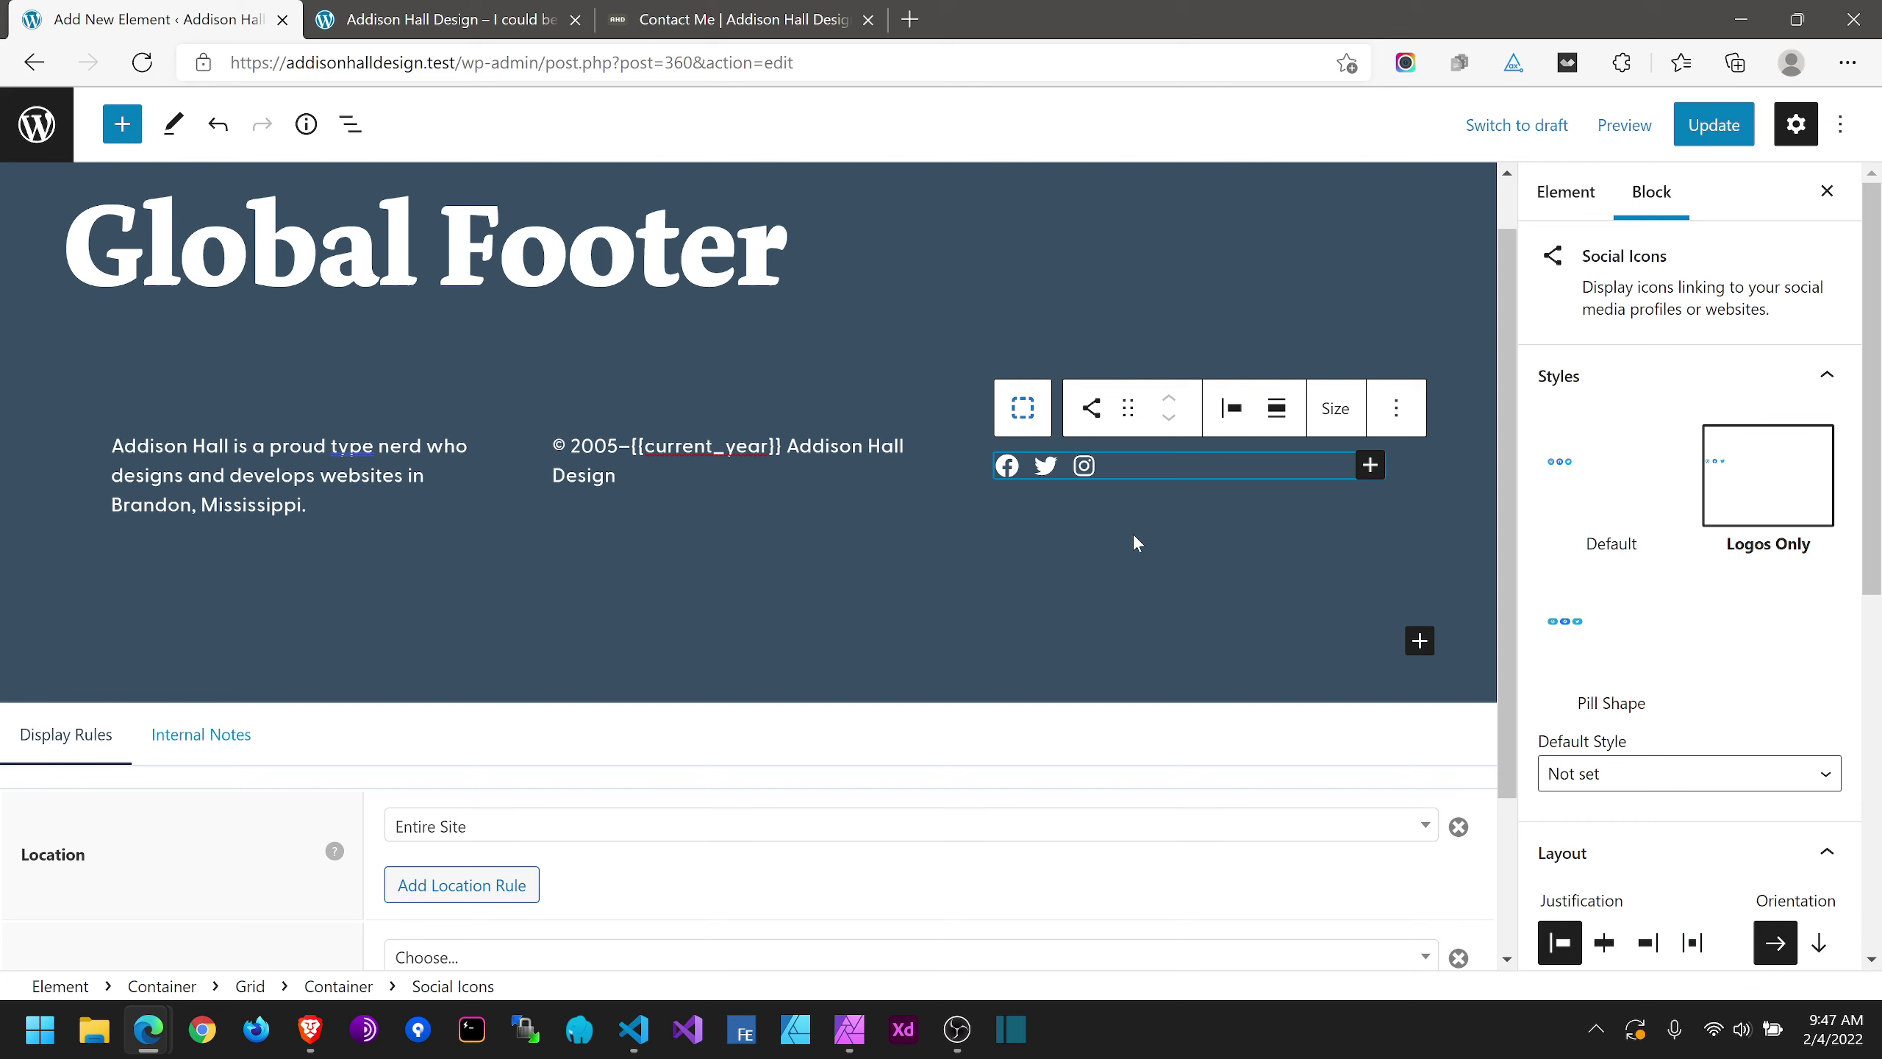
click(1644, 945)
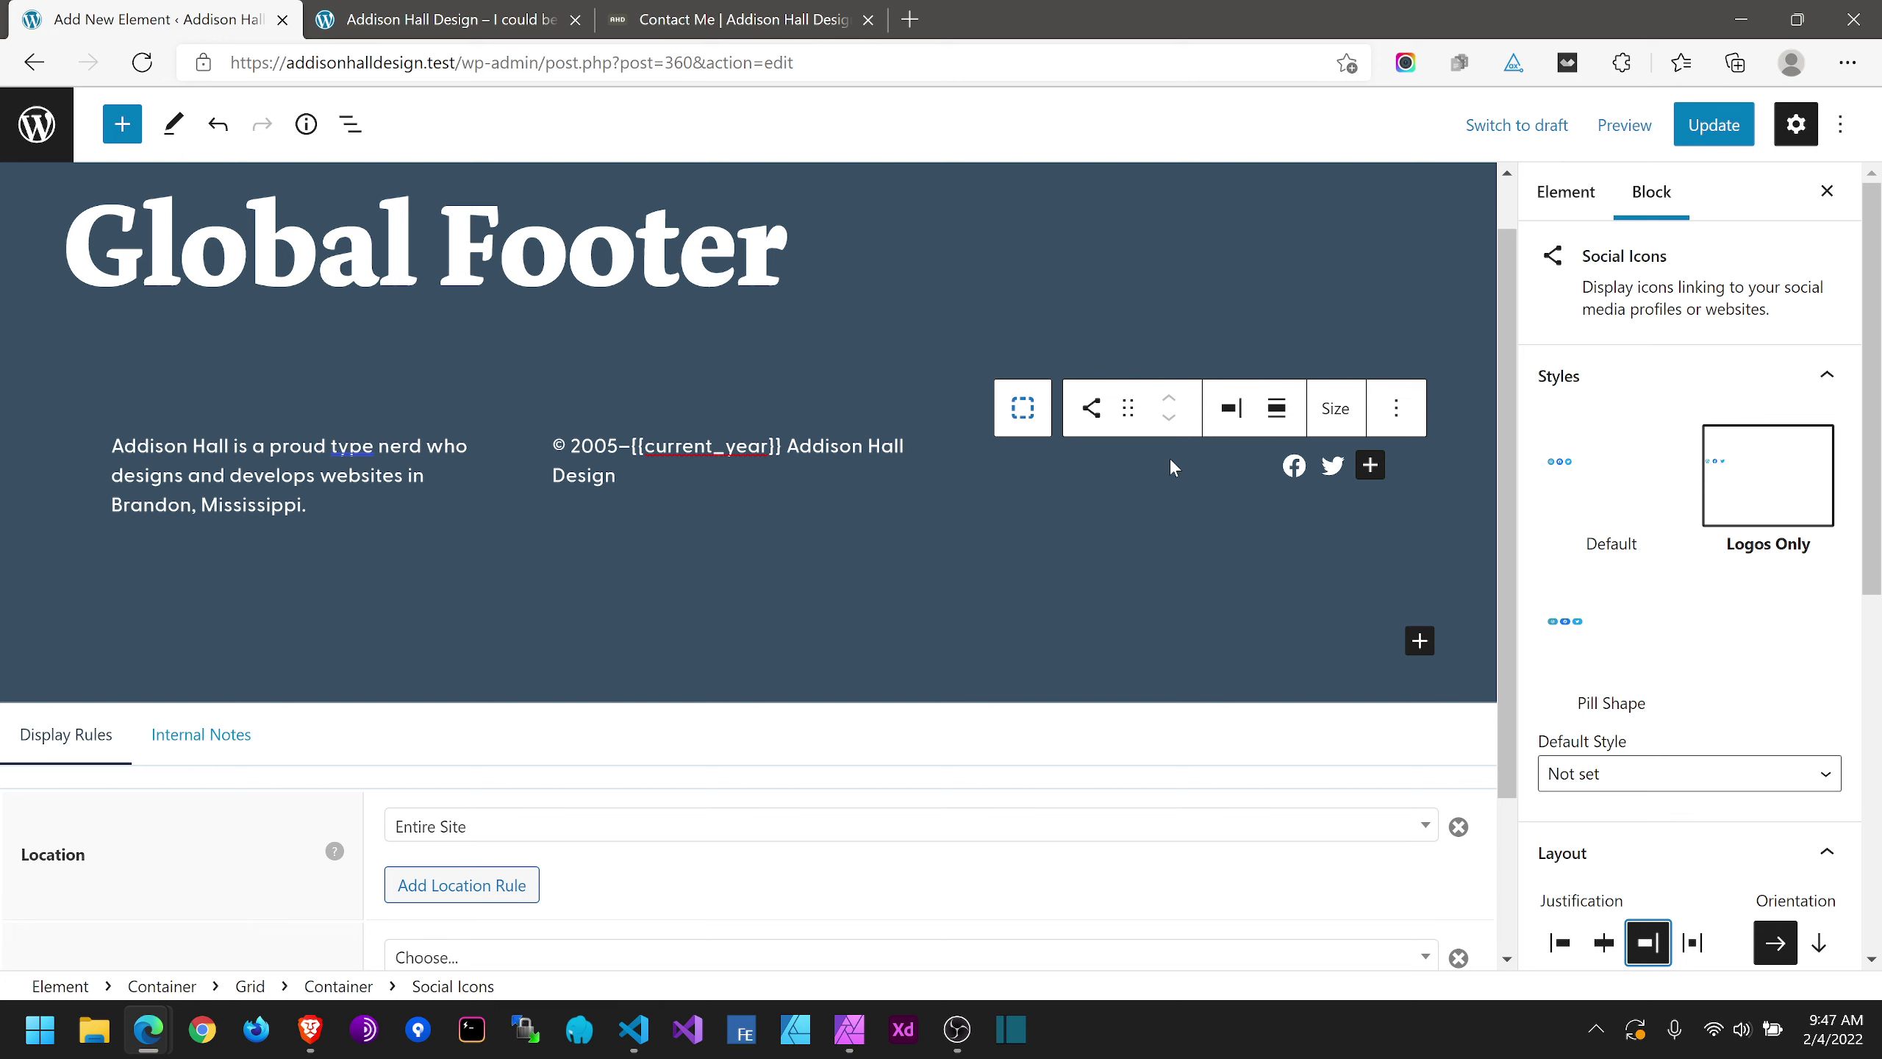
scroll(1617, 704, down, 3)
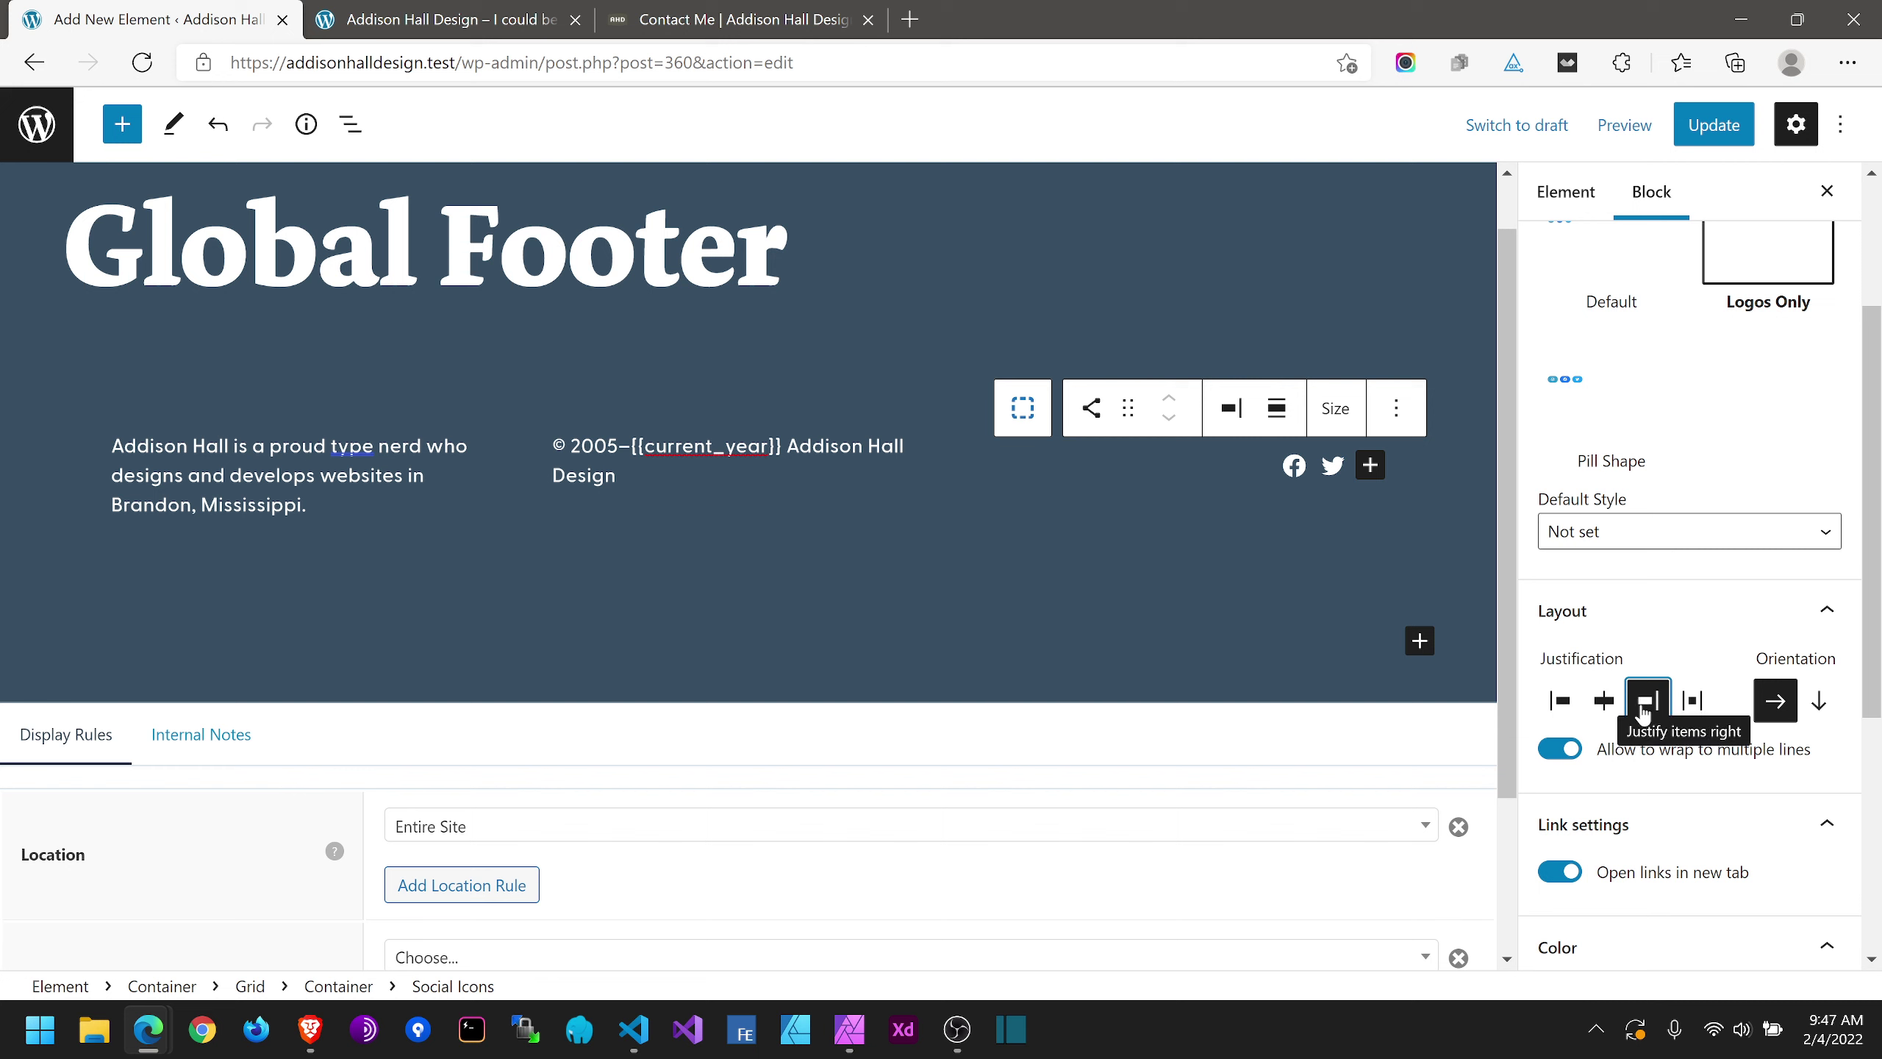
scroll(1711, 808, down, 2)
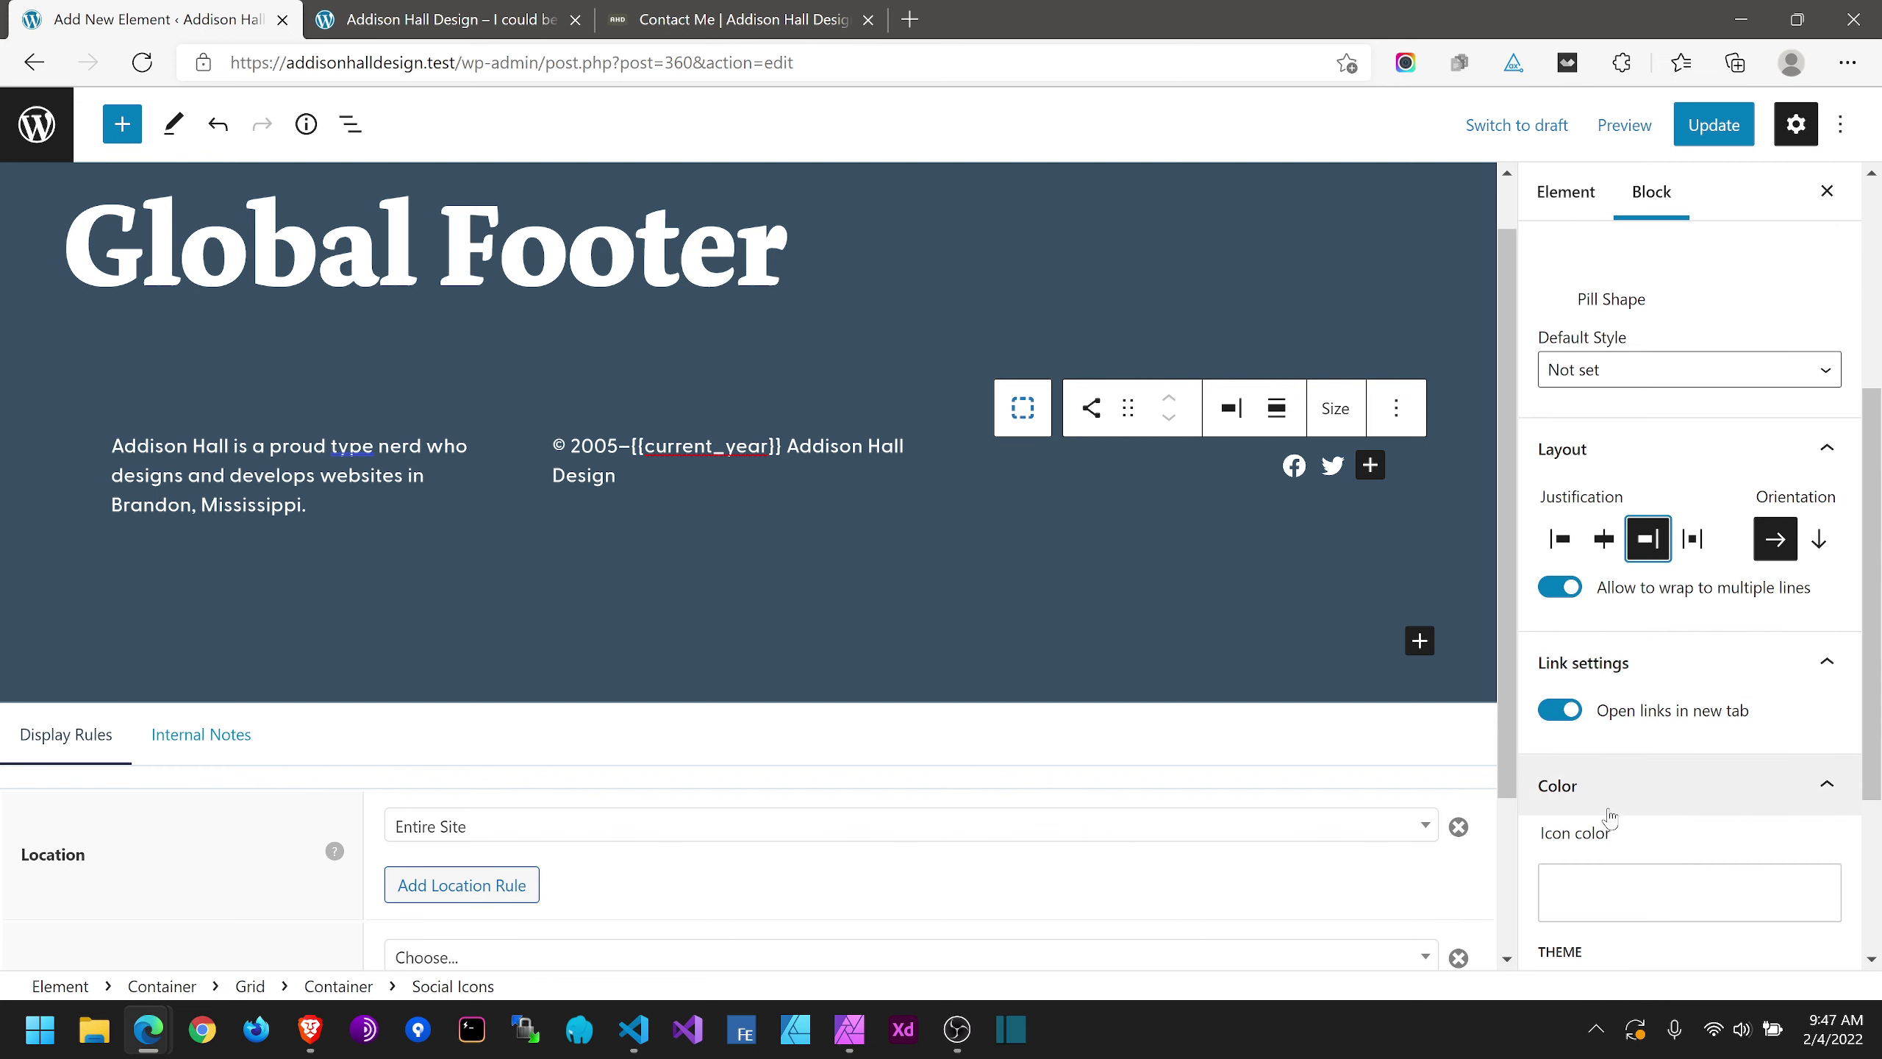
scroll(1610, 817, down, 3)
scroll(1620, 743, up, 3)
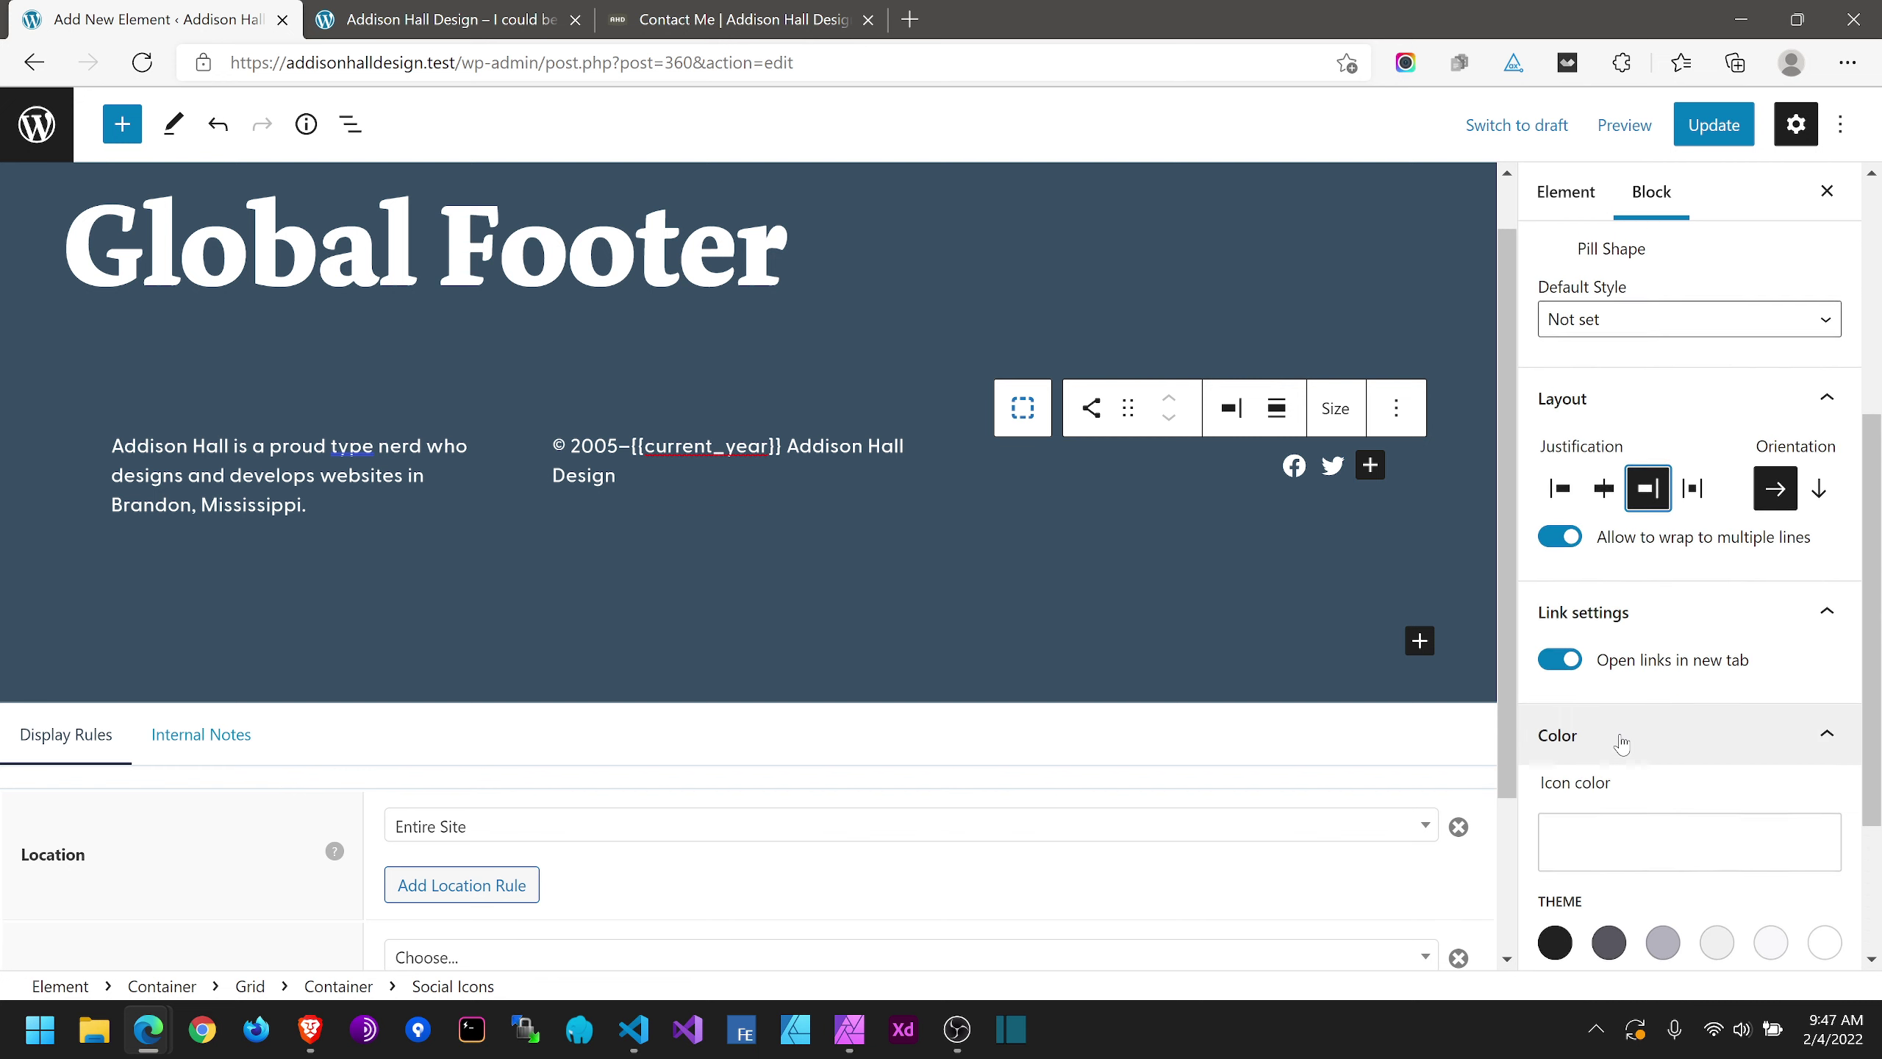
scroll(1620, 743, down, 2)
click(1689, 141)
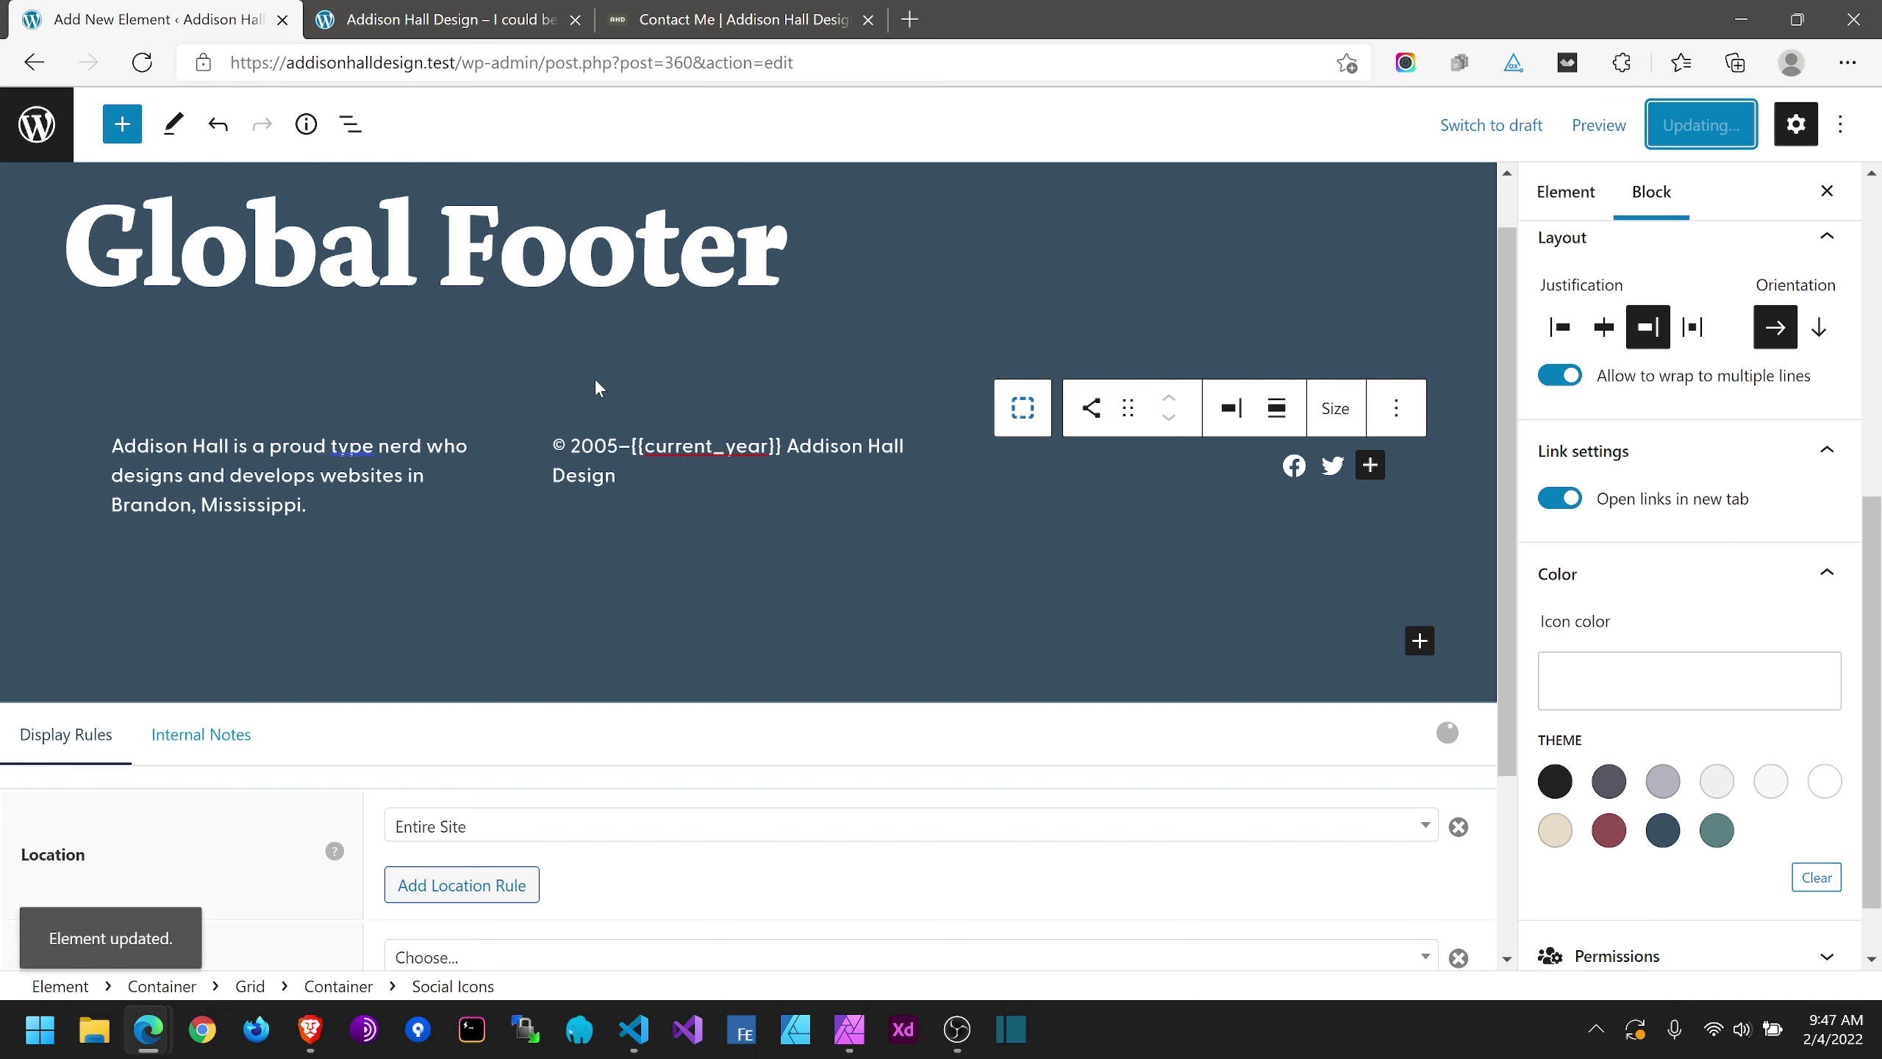
Step: Reload the site's home page, review the rearranged footer, and close the developer tools
click(400, 16)
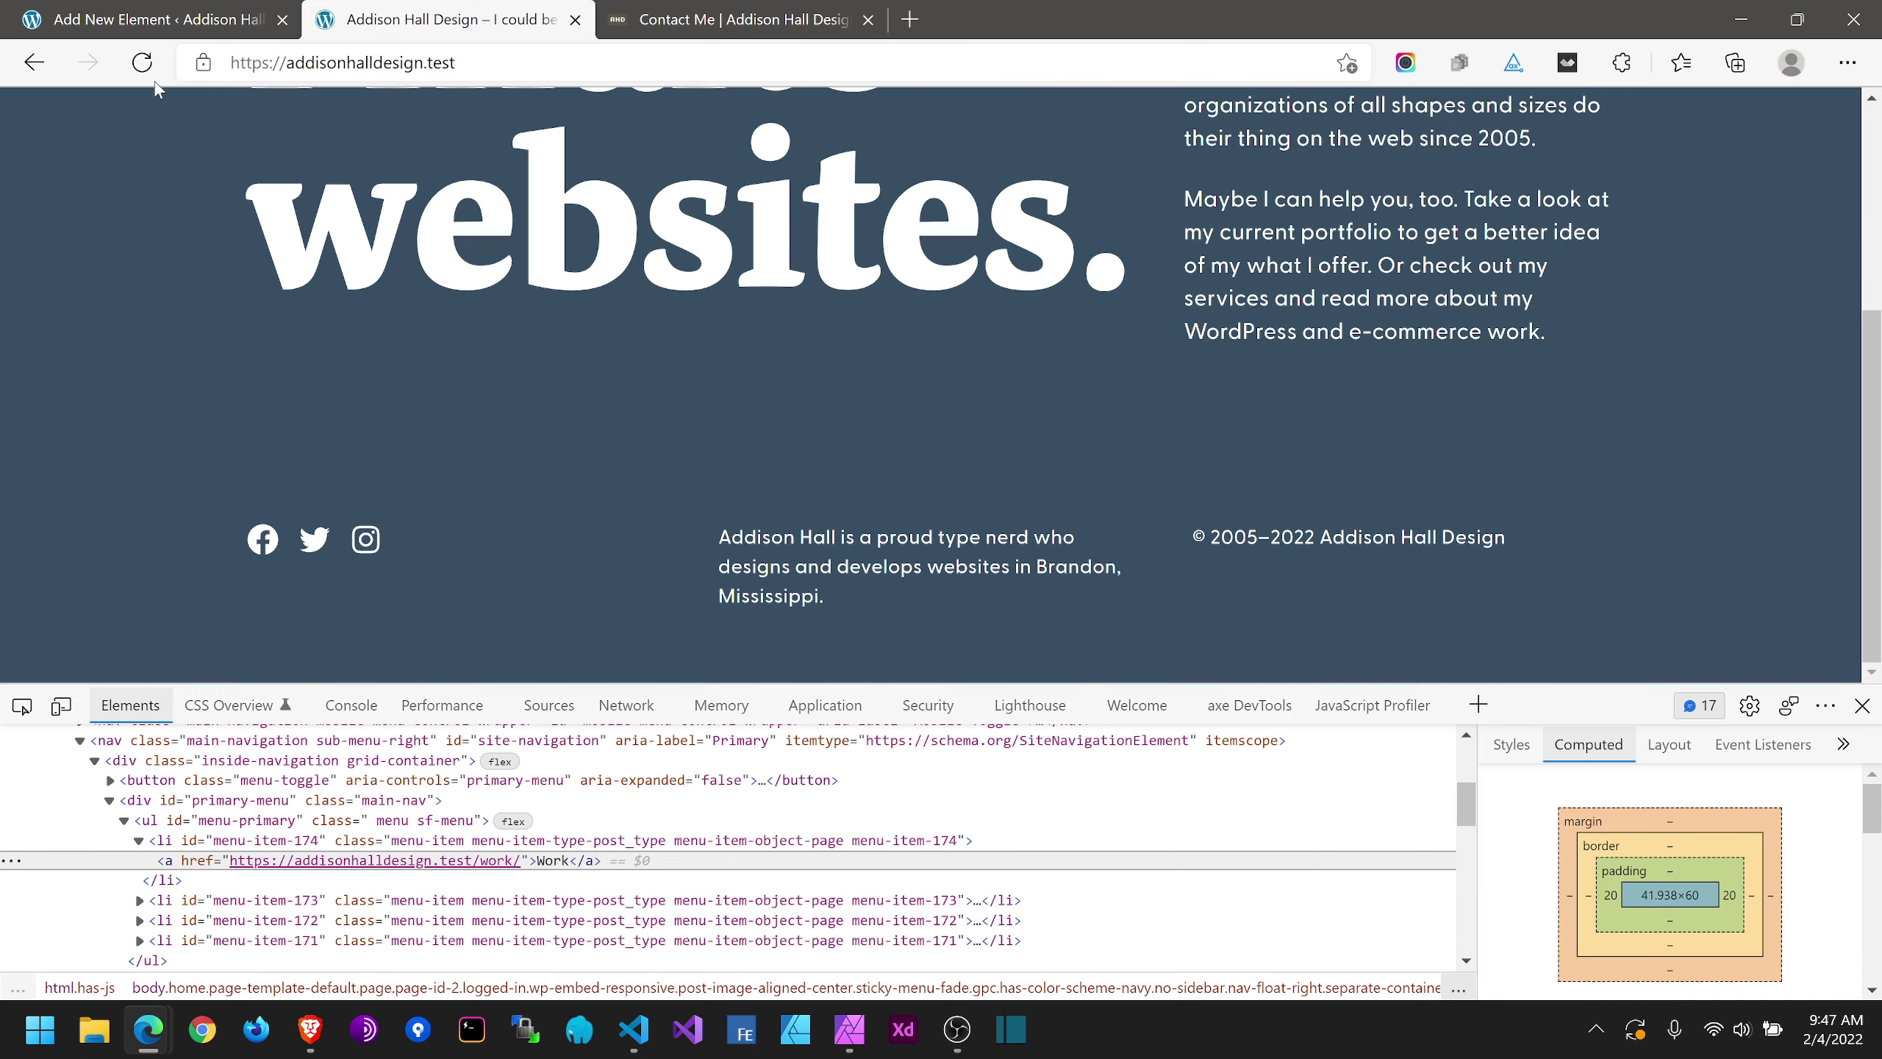
click(142, 63)
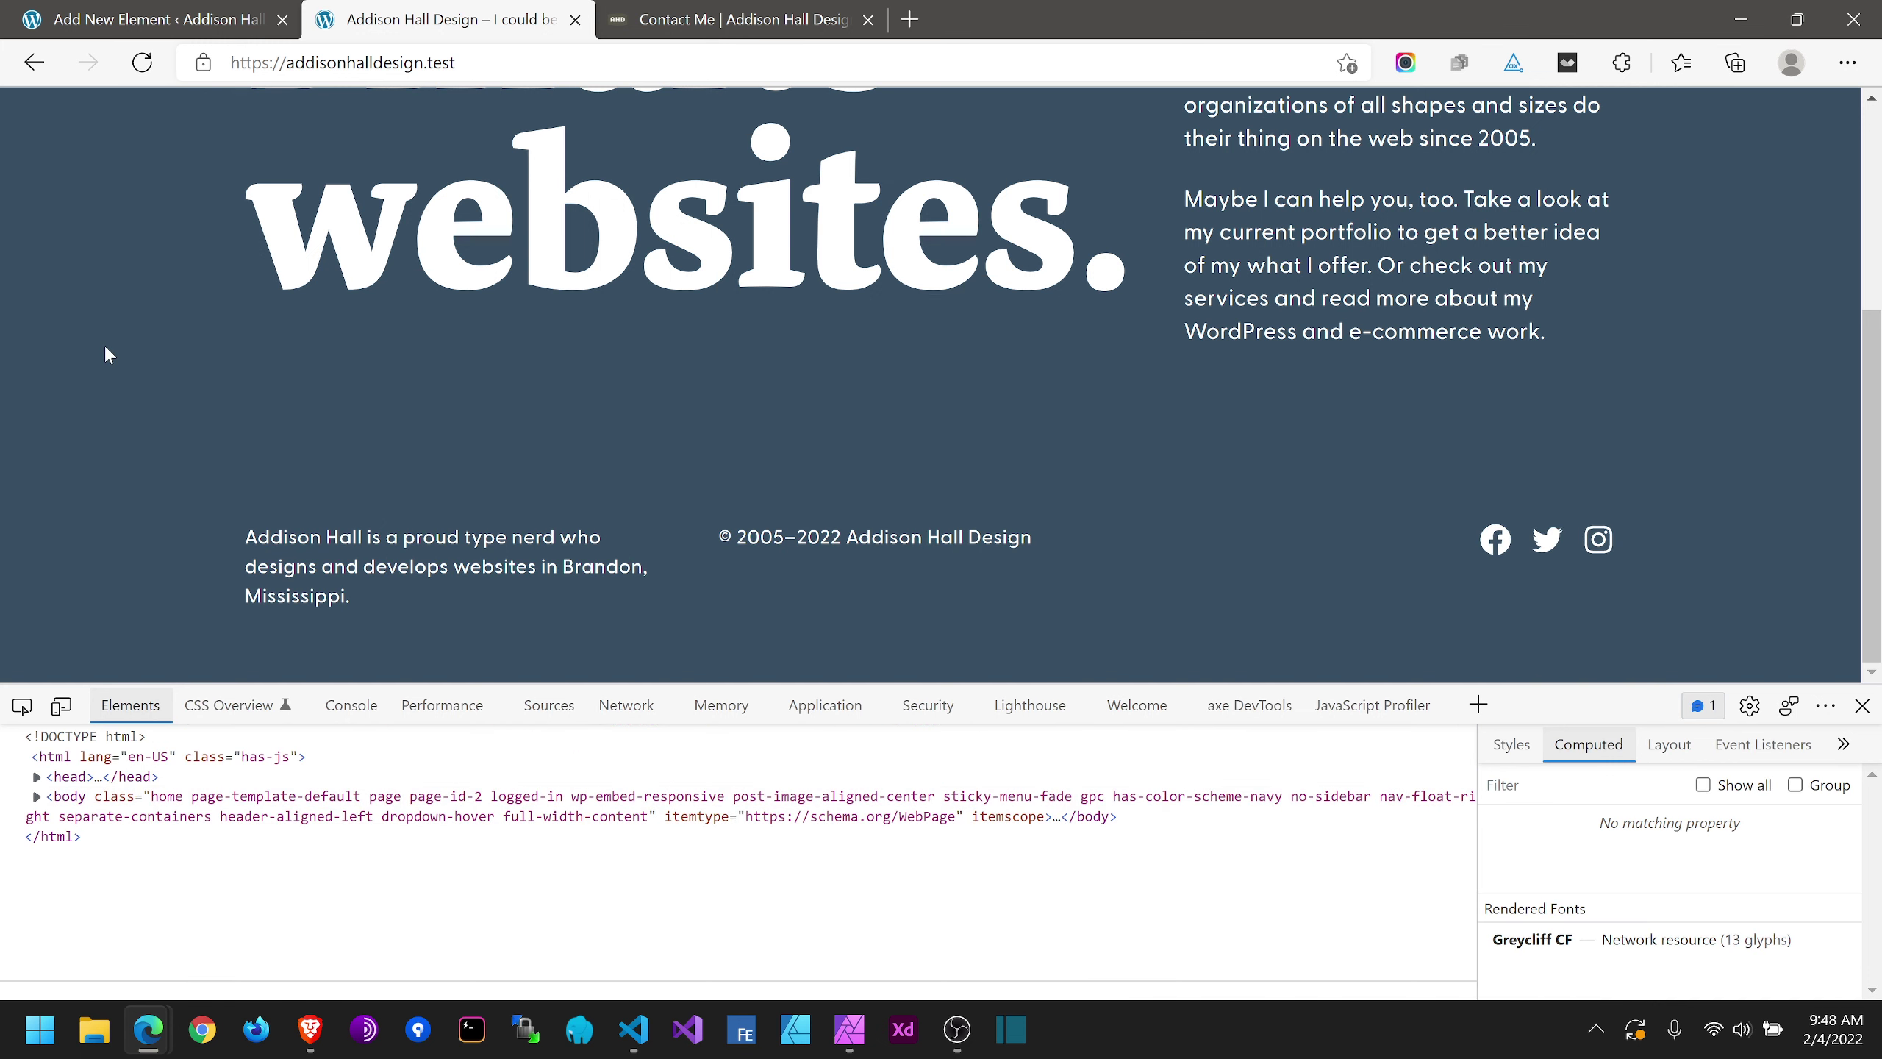
scroll(132, 370, up, 5)
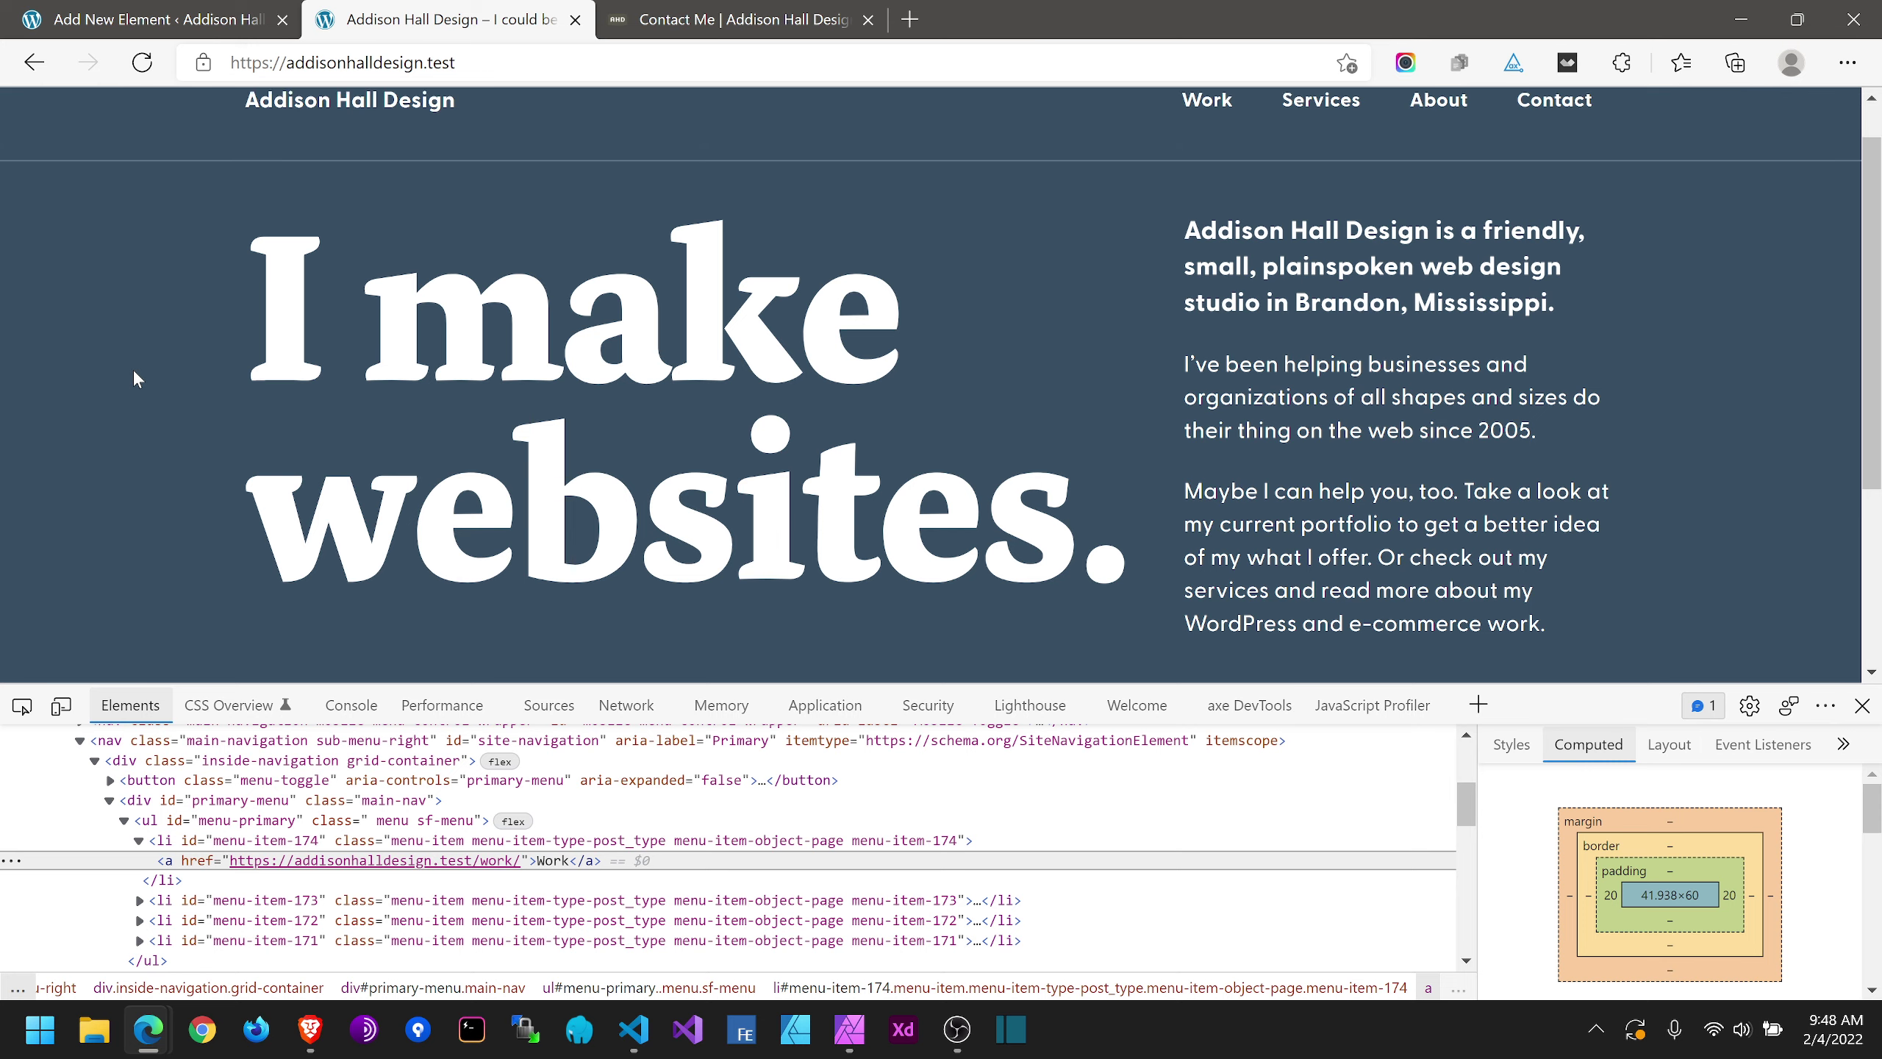
scroll(135, 368, down, 5)
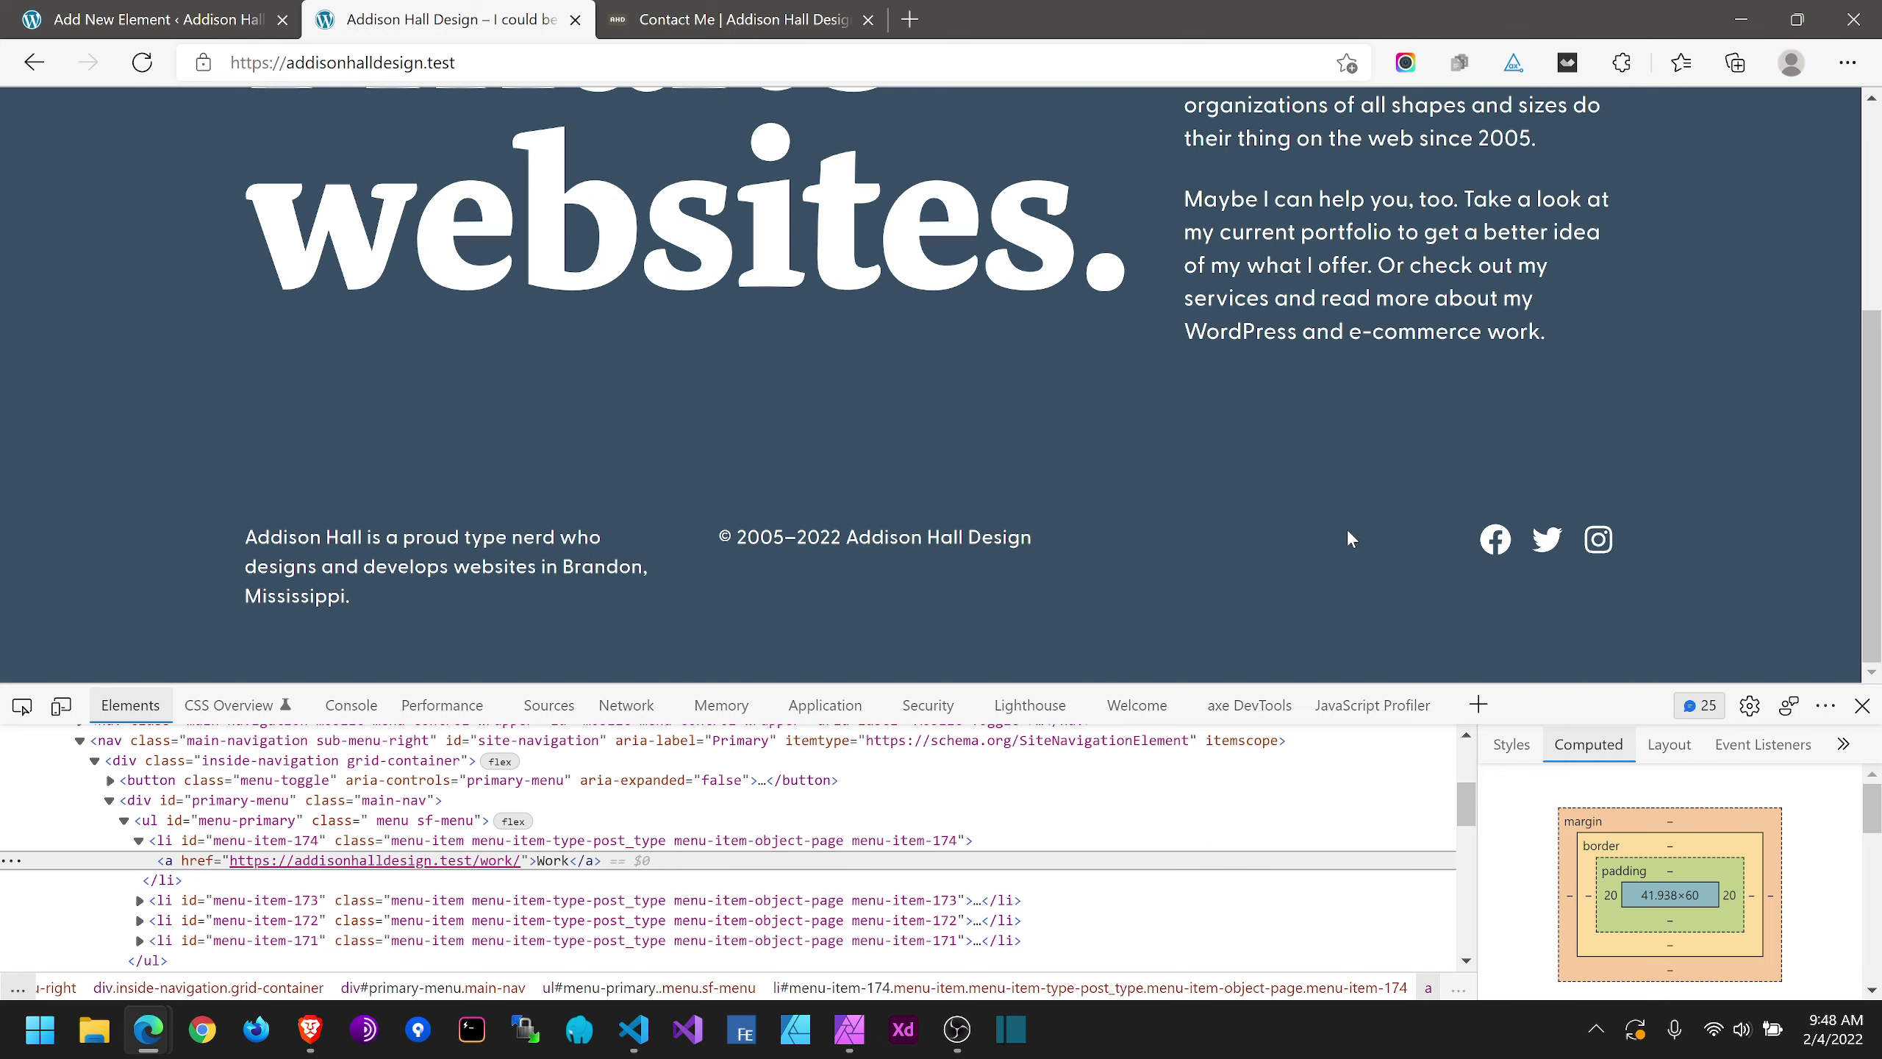
scroll(1188, 547, up, 1)
scroll(1188, 547, down, 1)
click(1863, 705)
scroll(916, 546, up, 1)
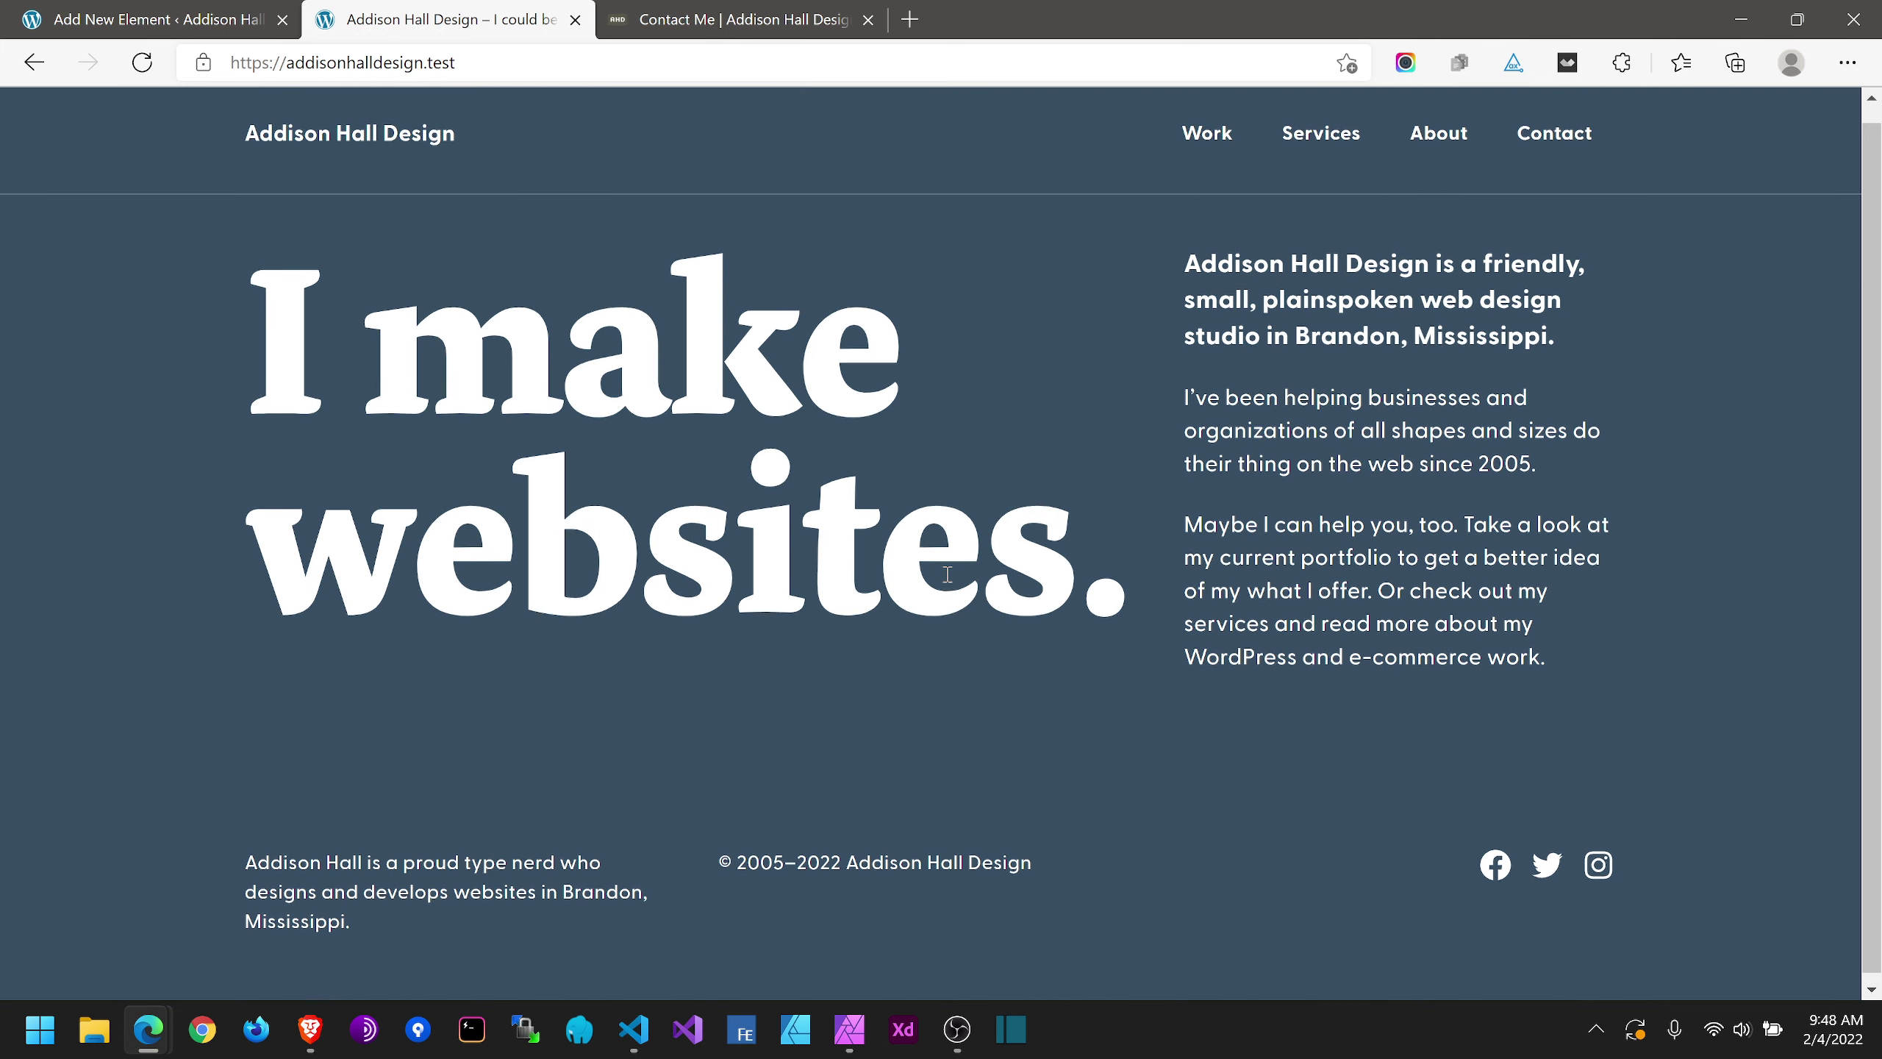
scroll(943, 573, down, 1)
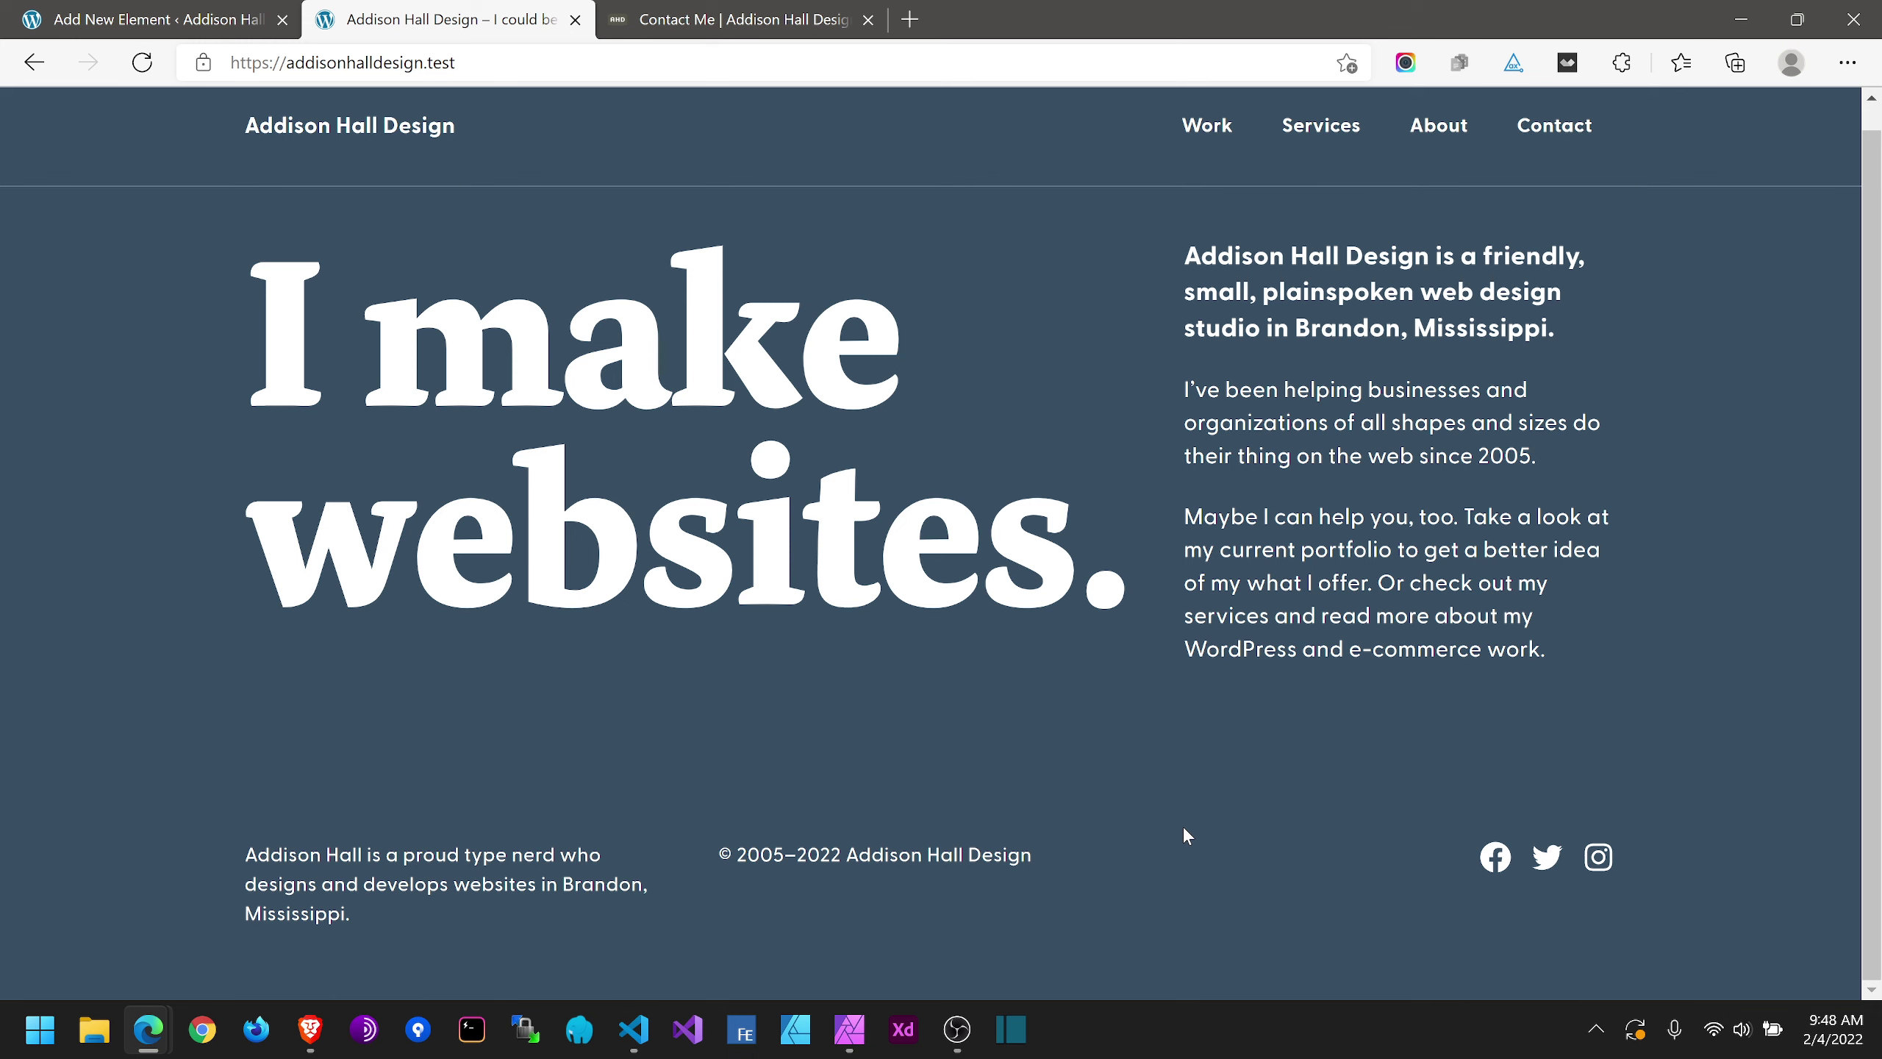
Step: Check the rearranged footer on the Services and About pages
click(1336, 122)
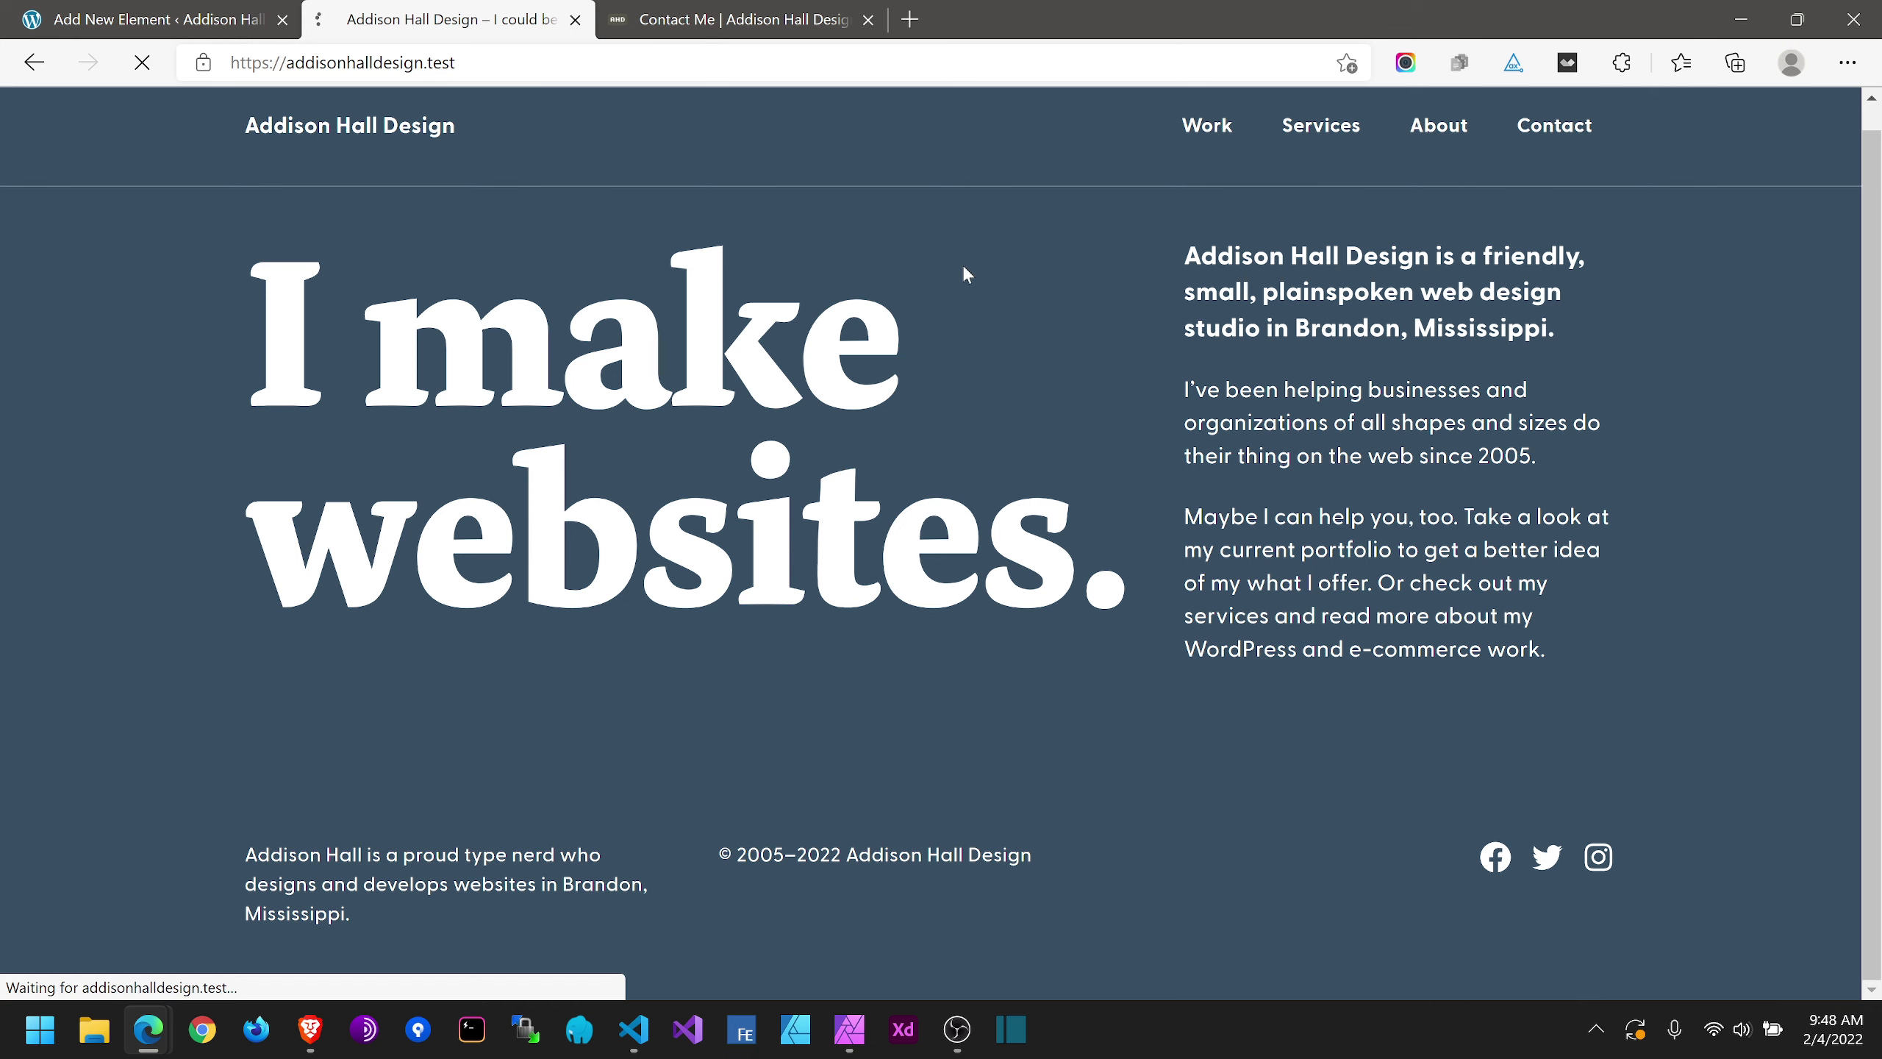
scroll(965, 365, down, 5)
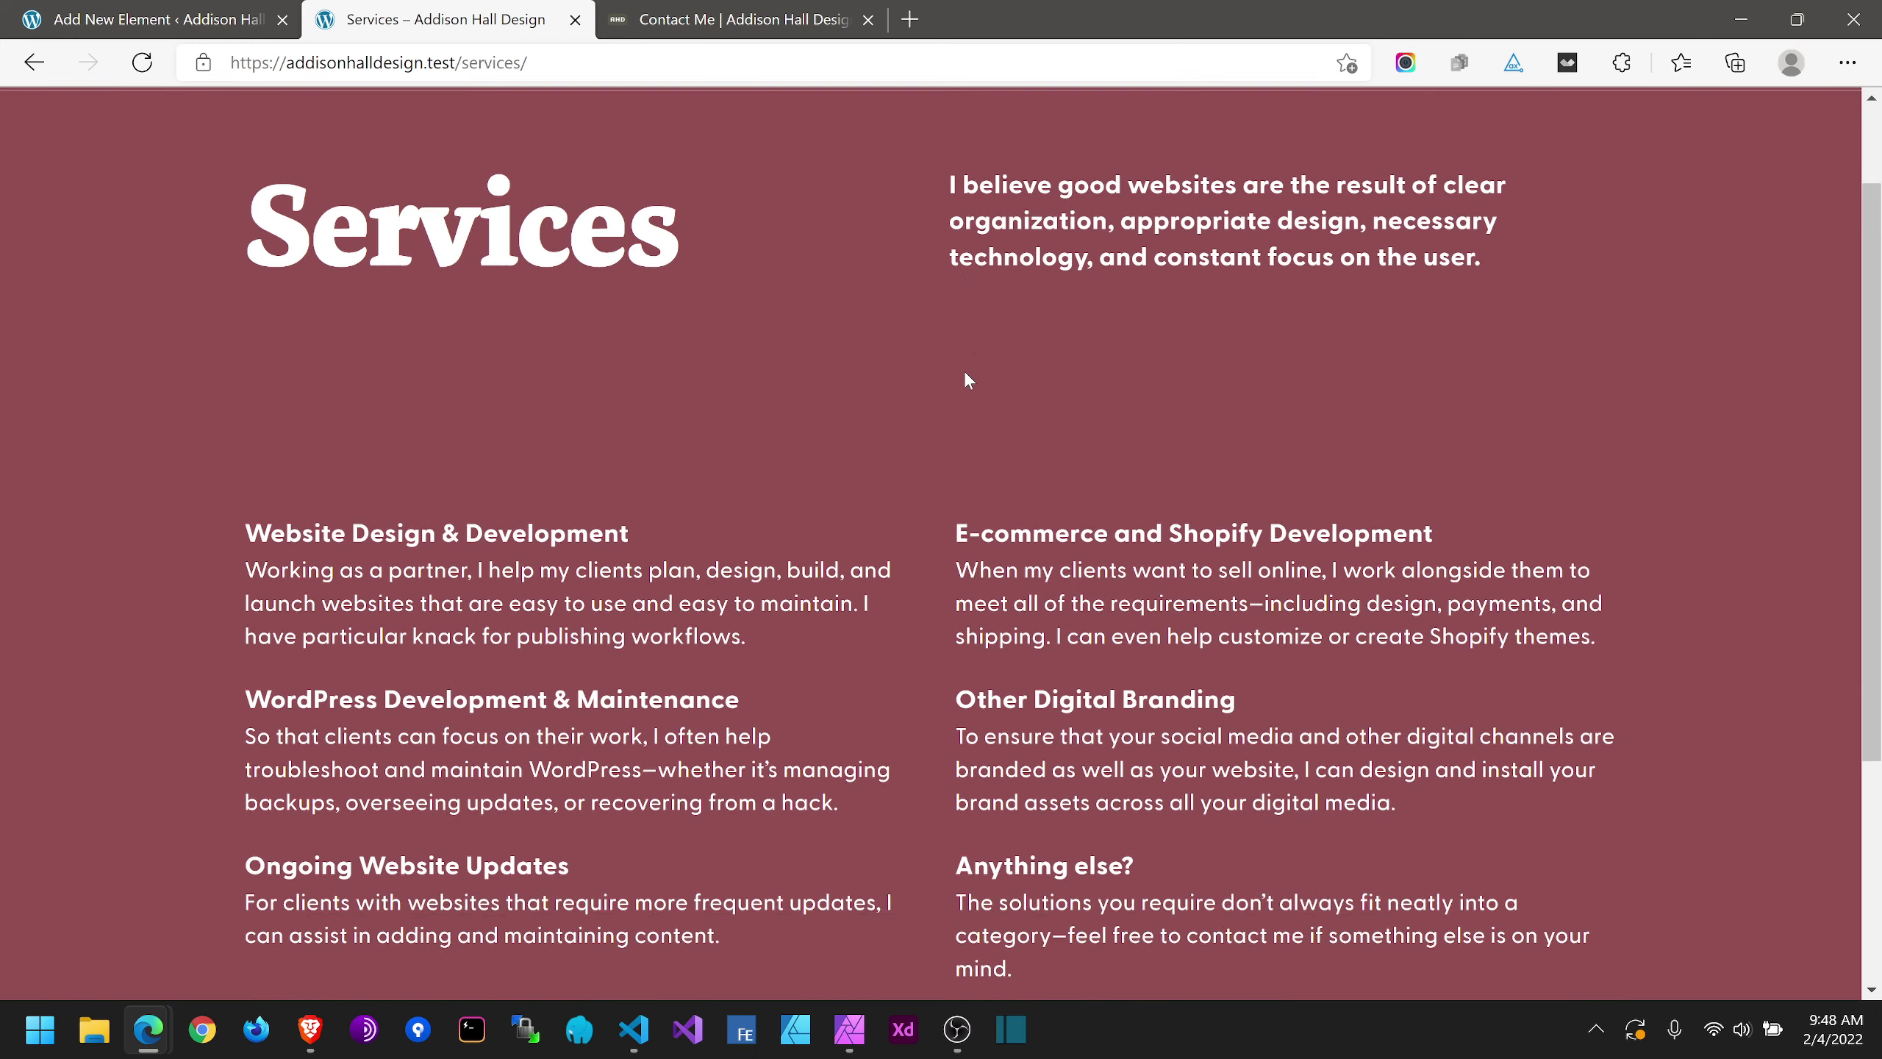
scroll(951, 444, down, 2)
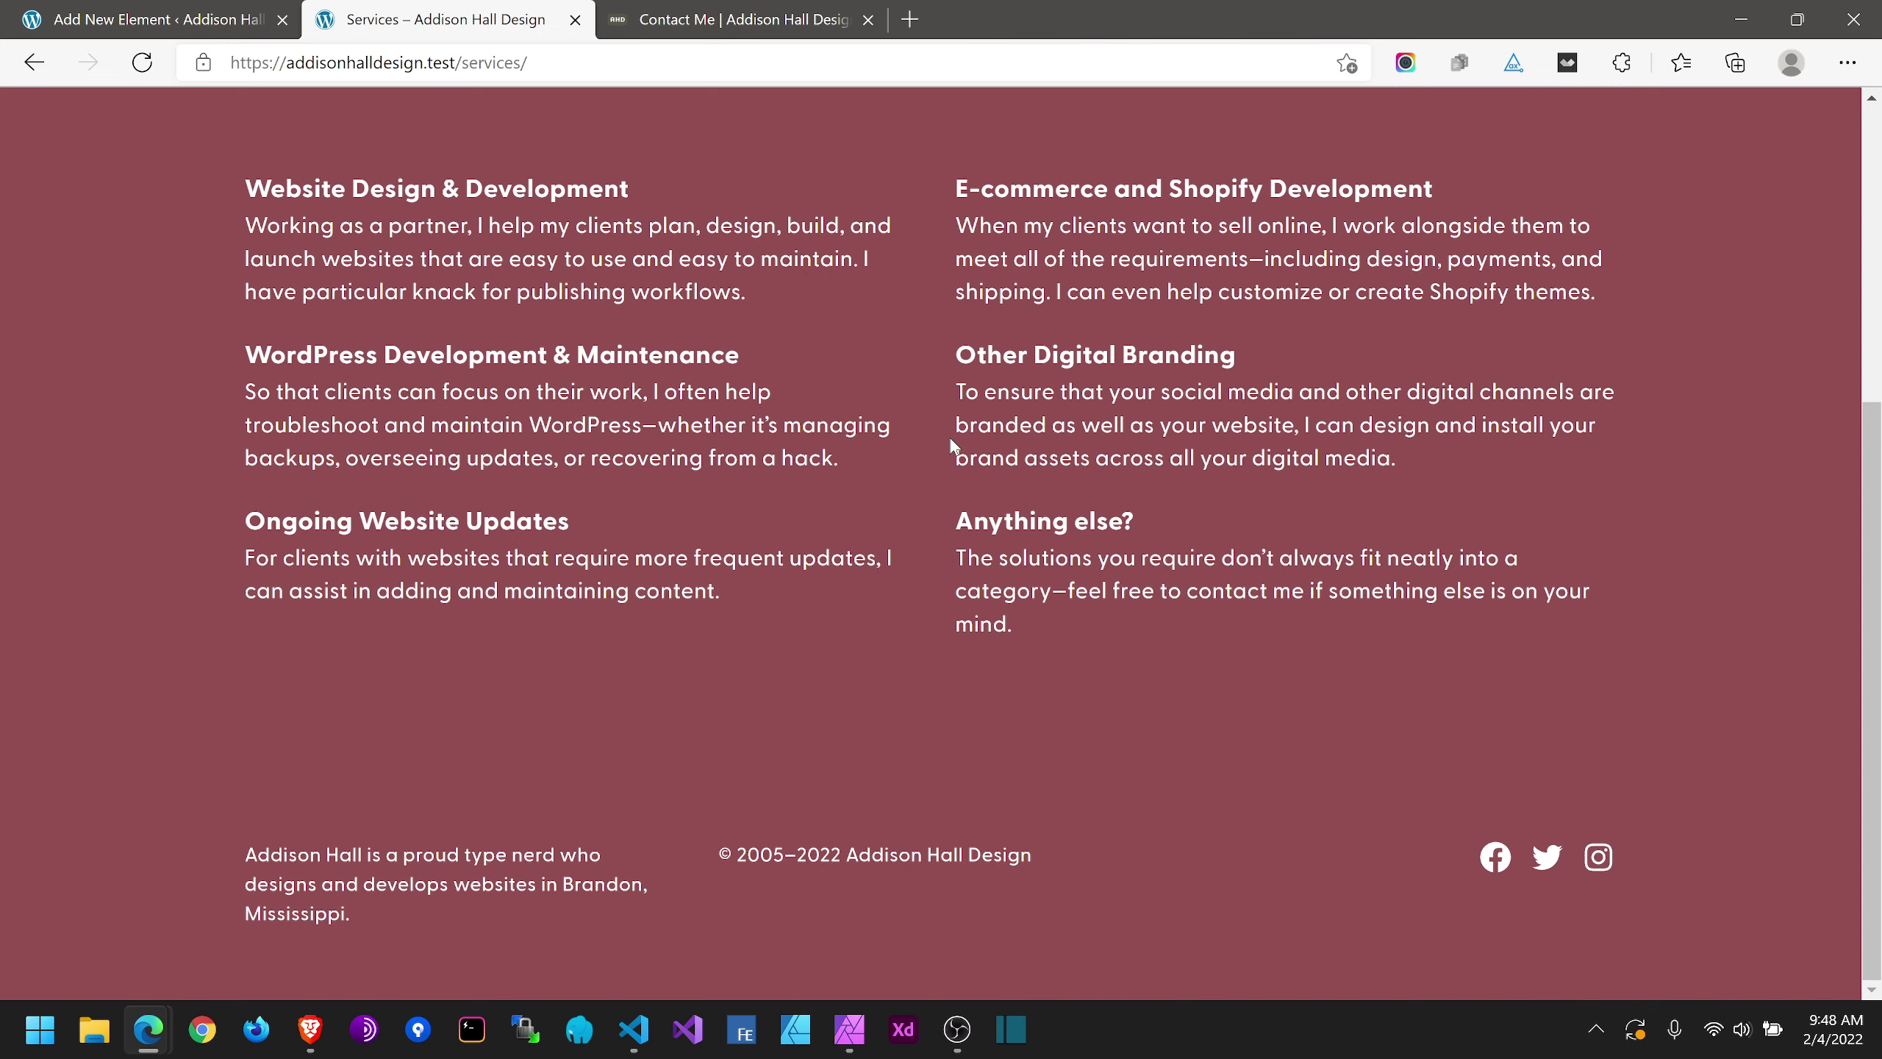
scroll(954, 438, up, 6)
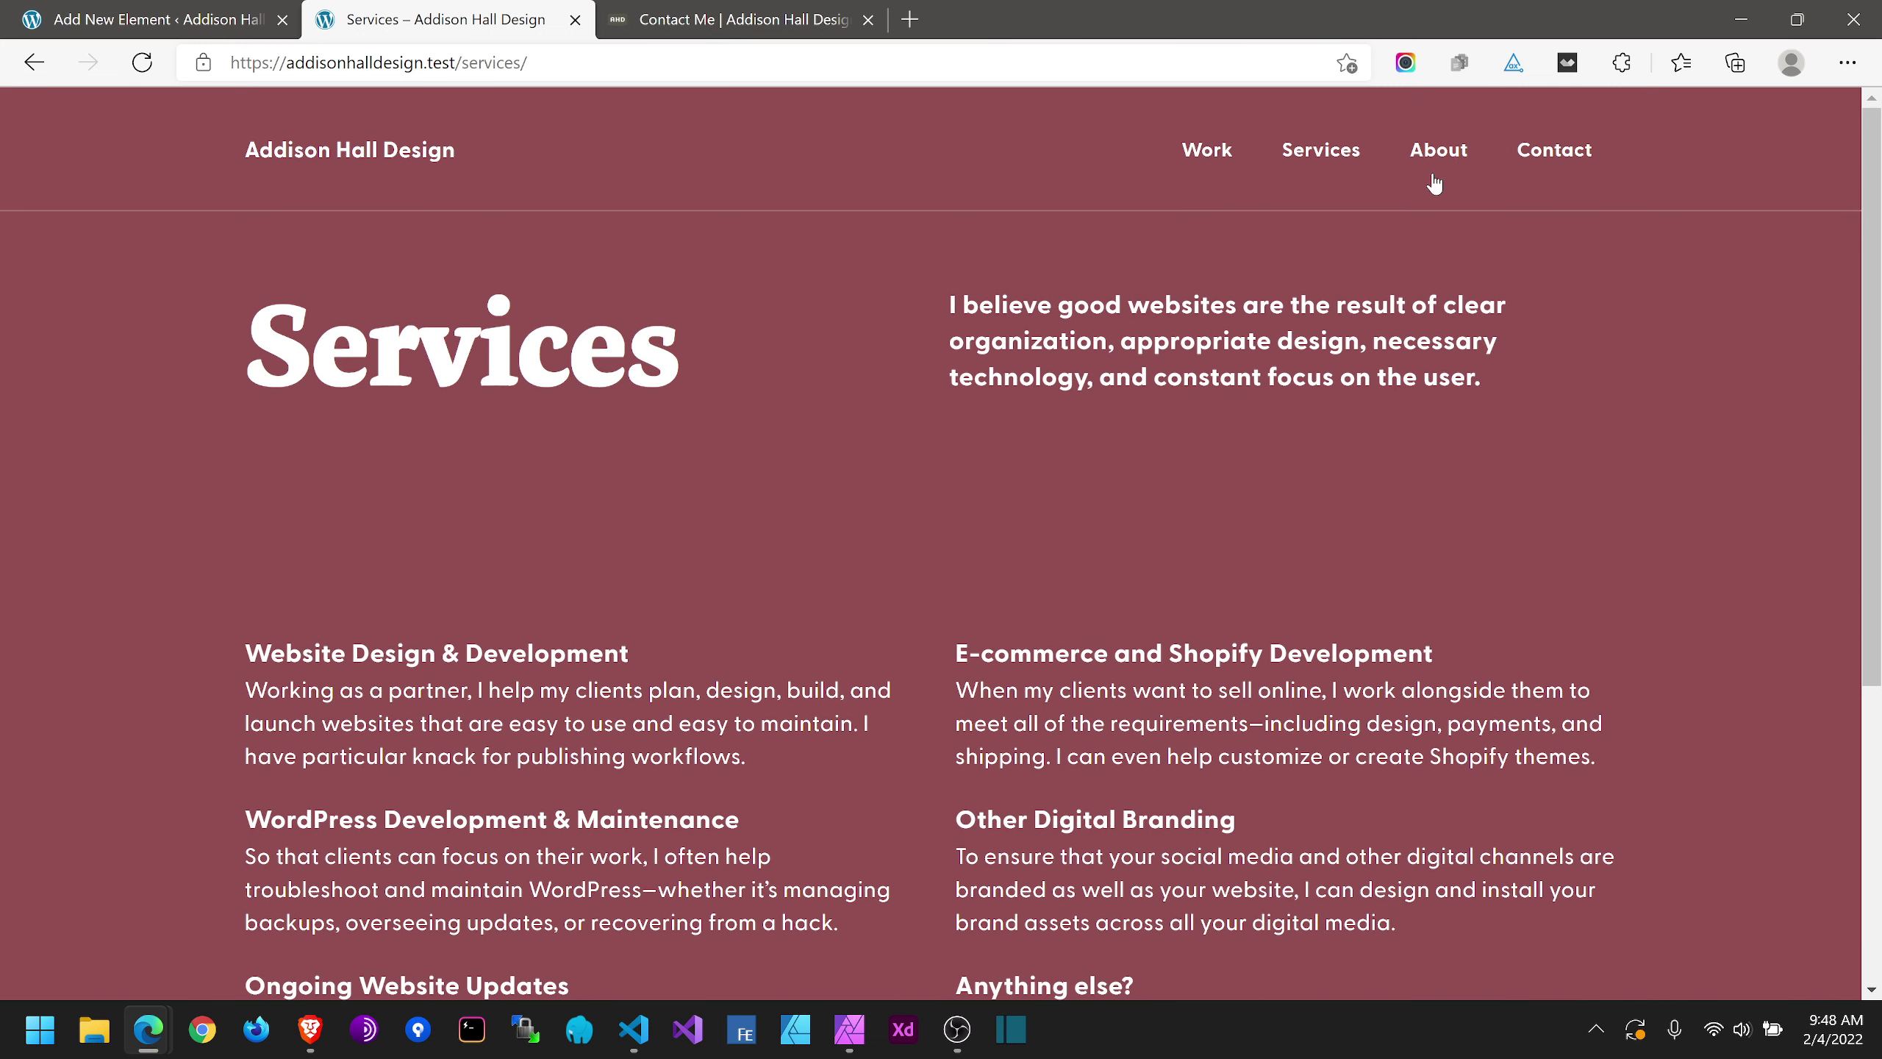
key(F5)
scroll(1679, 377, down, 5)
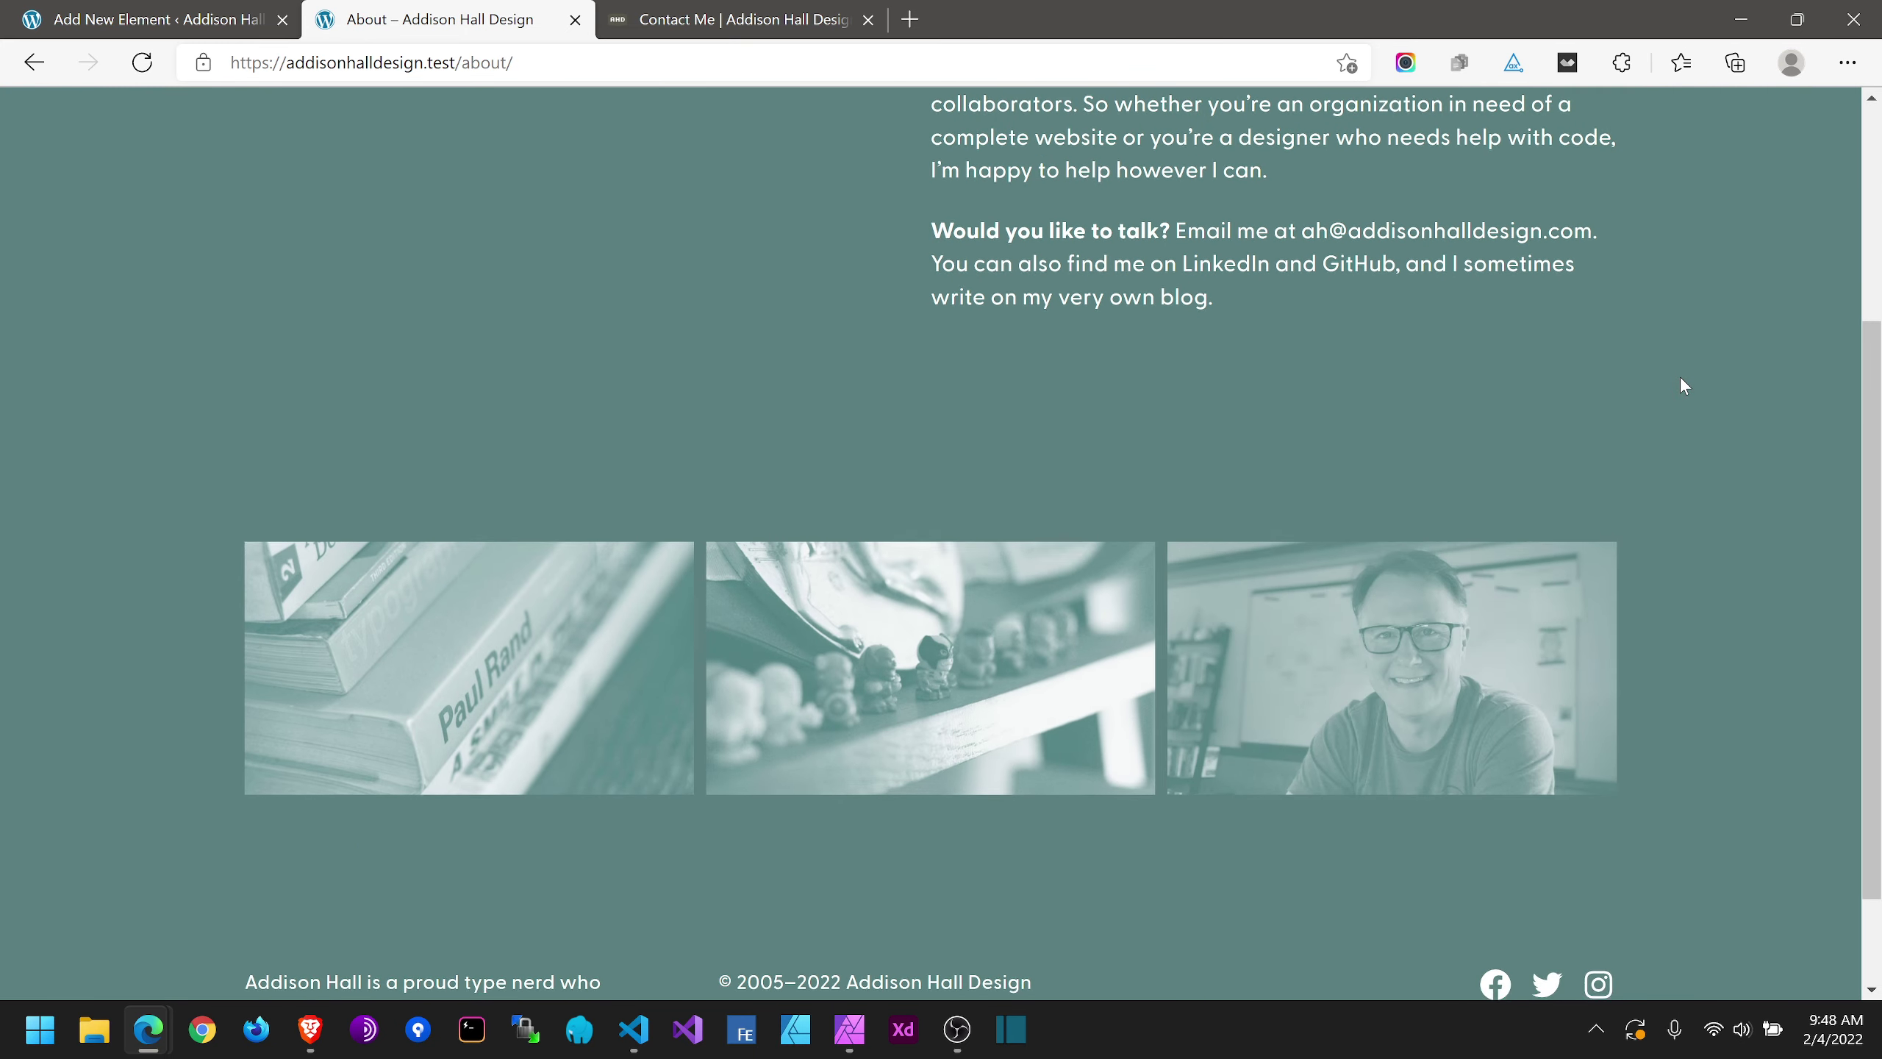
scroll(1679, 376, down, 2)
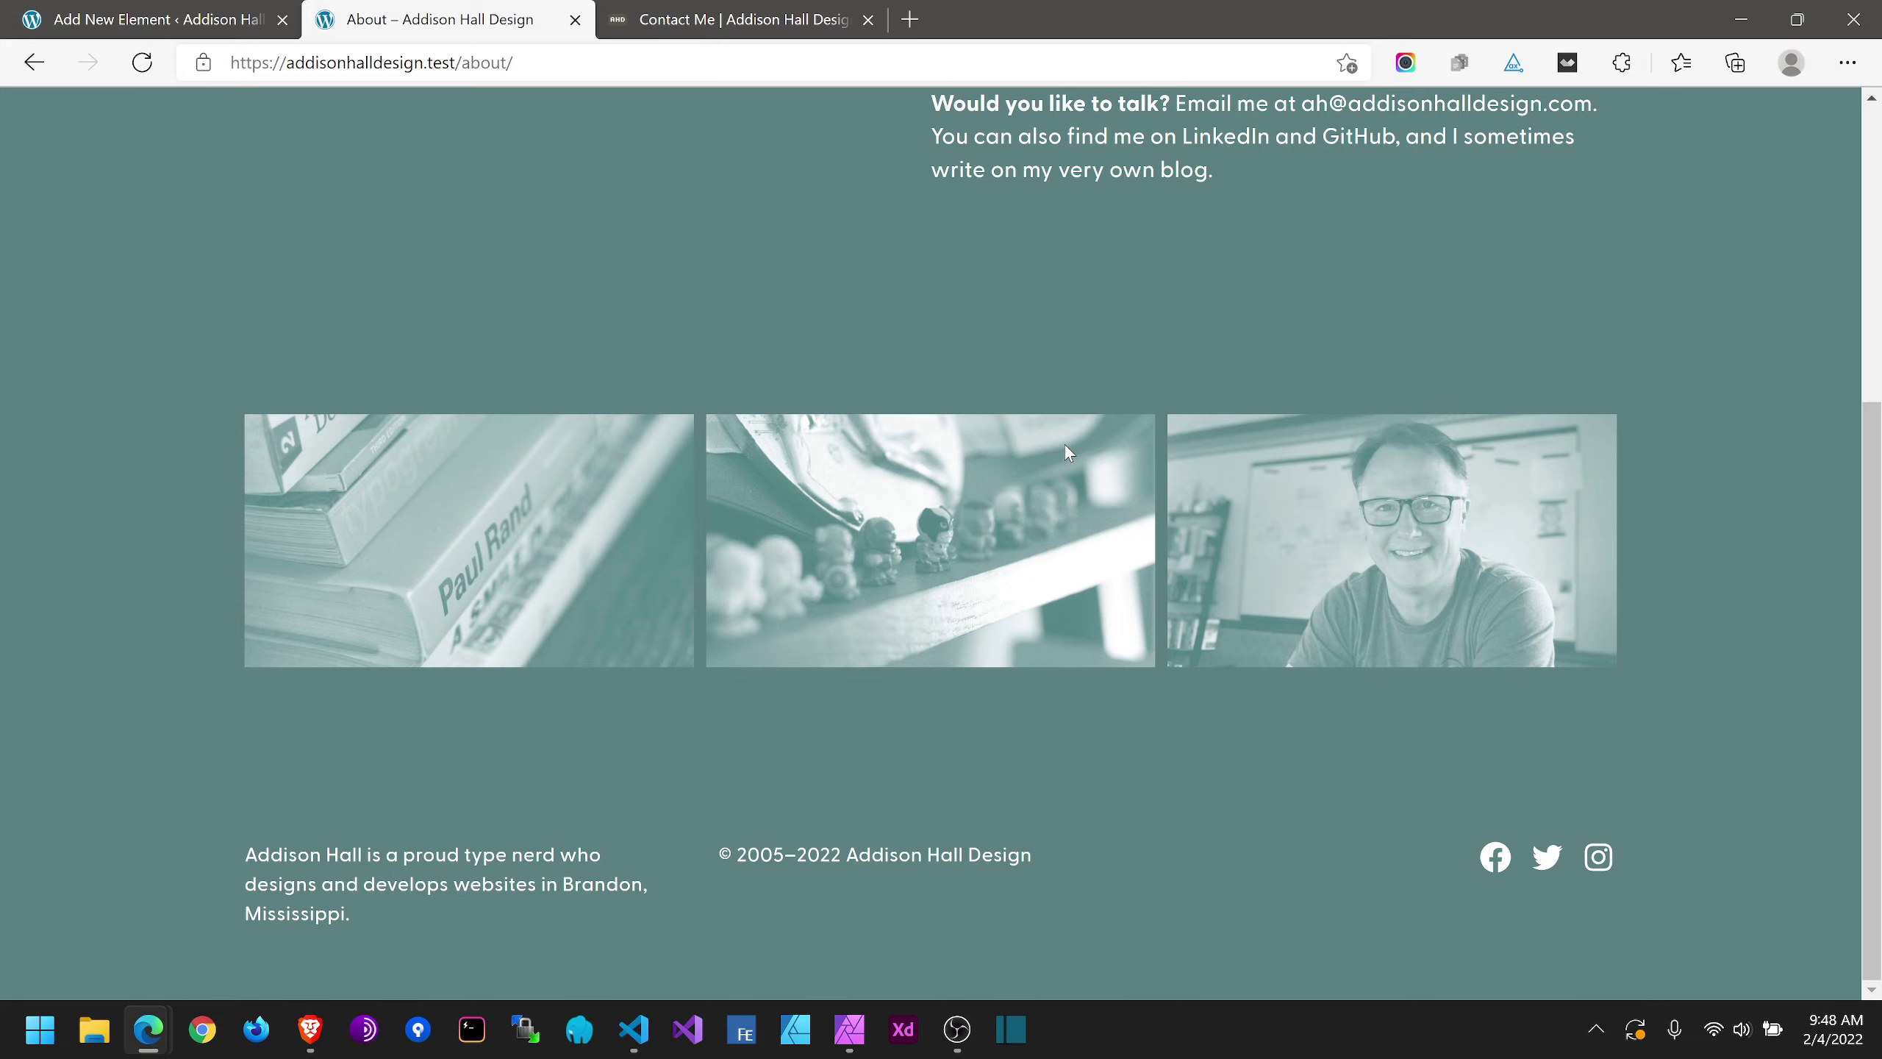
Step: Review the About page from header to footer, and open the home page to check its footer
scroll(1065, 444, up, 6)
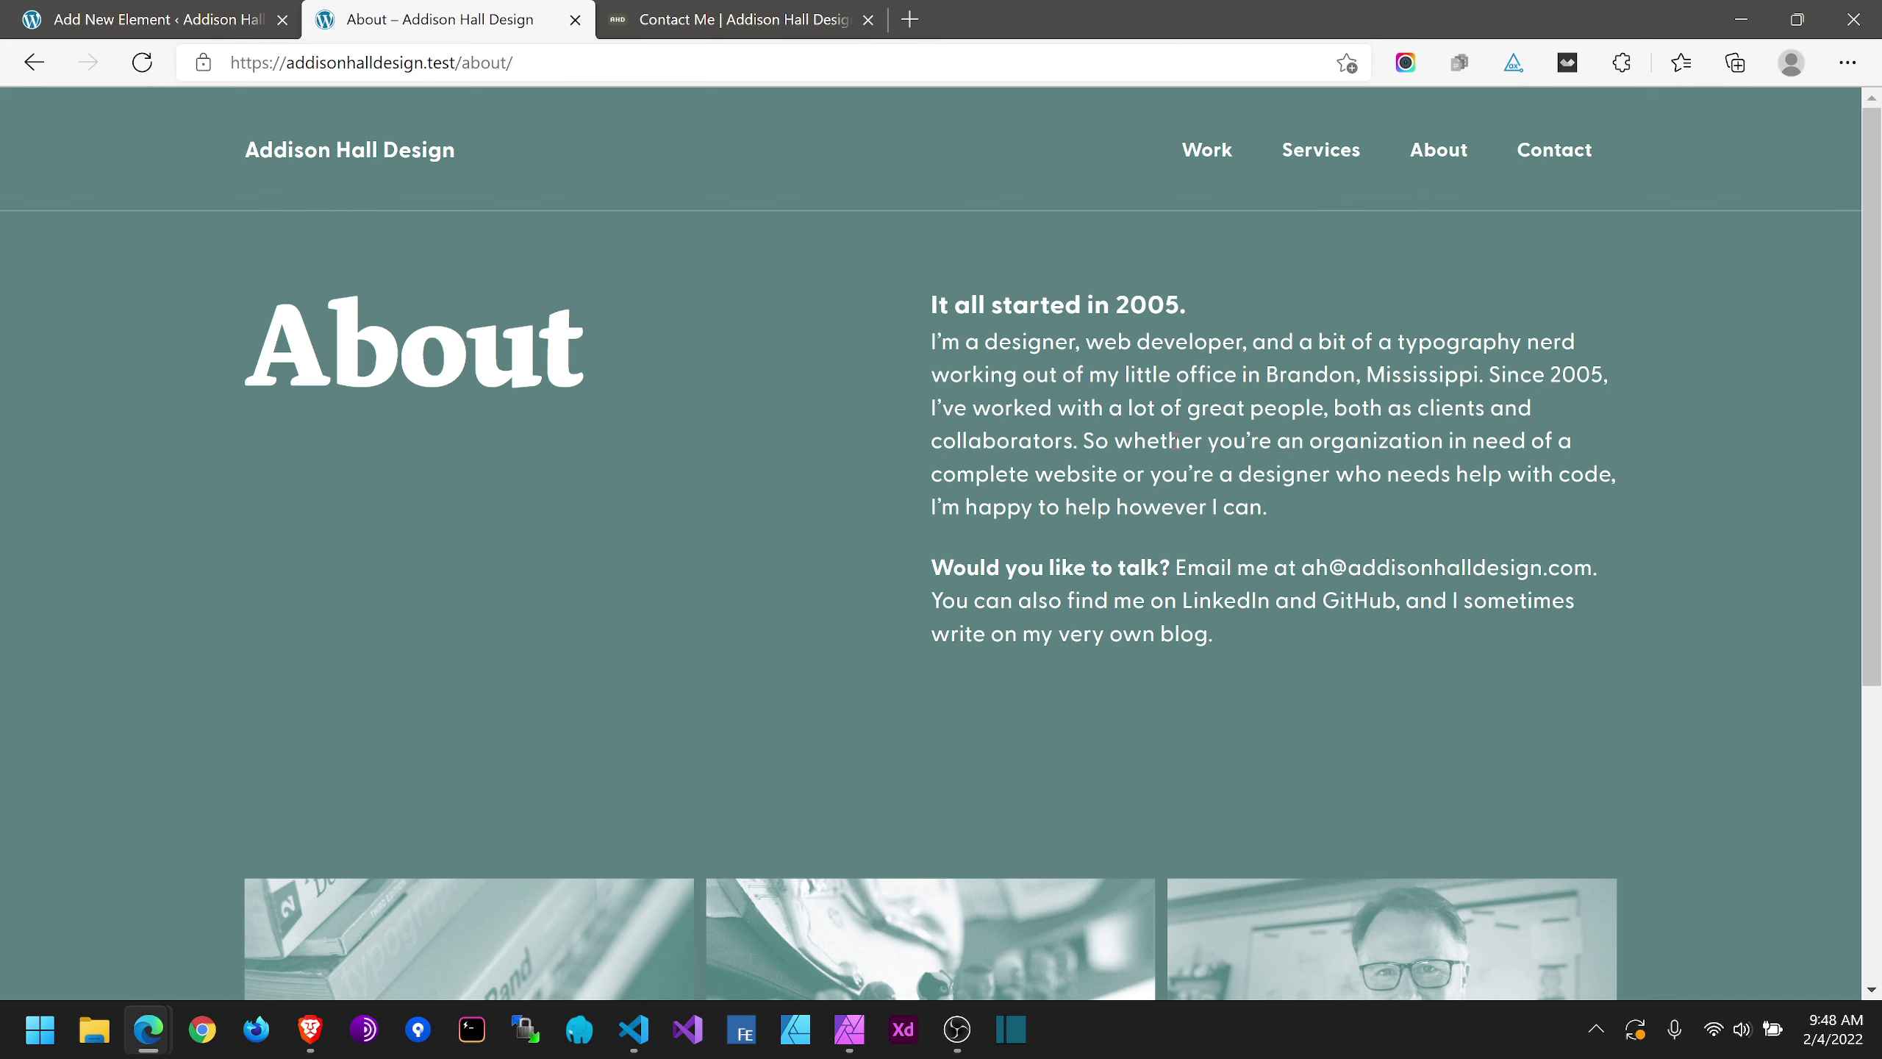
scroll(765, 459, down, 6)
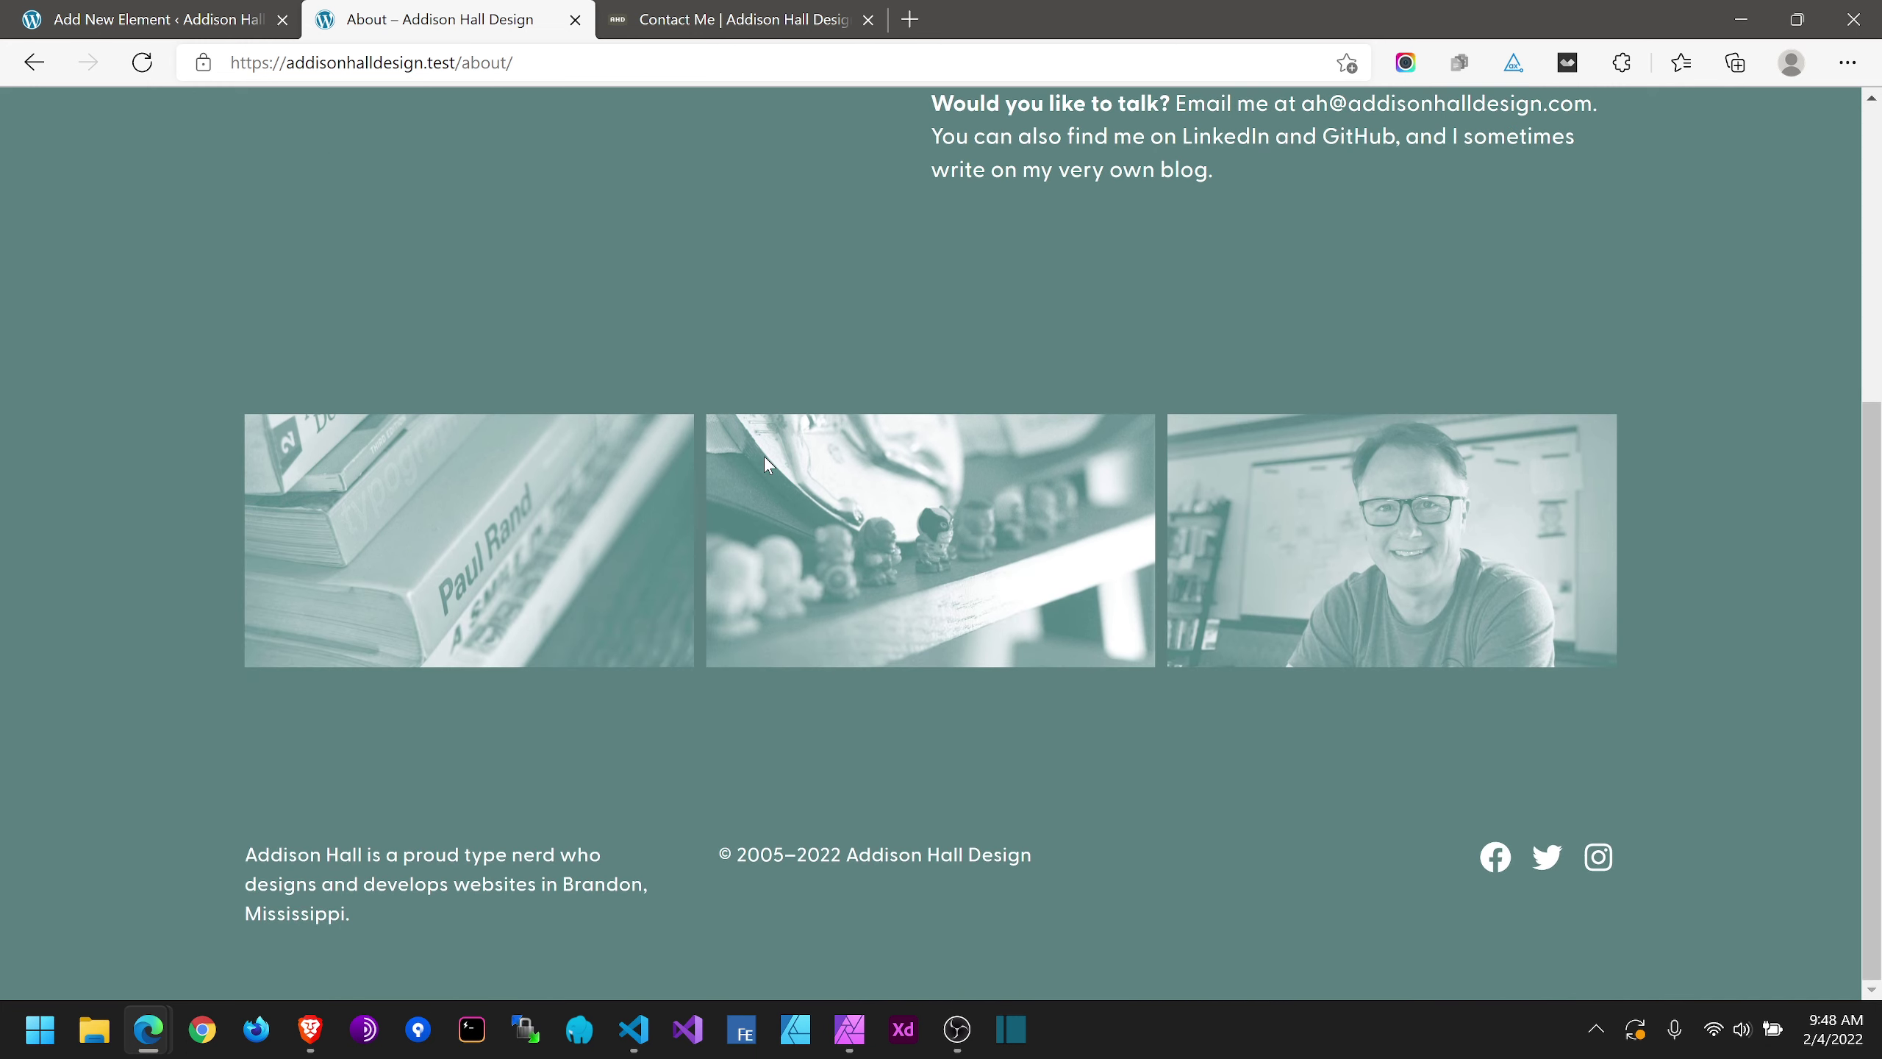
scroll(765, 456, up, 6)
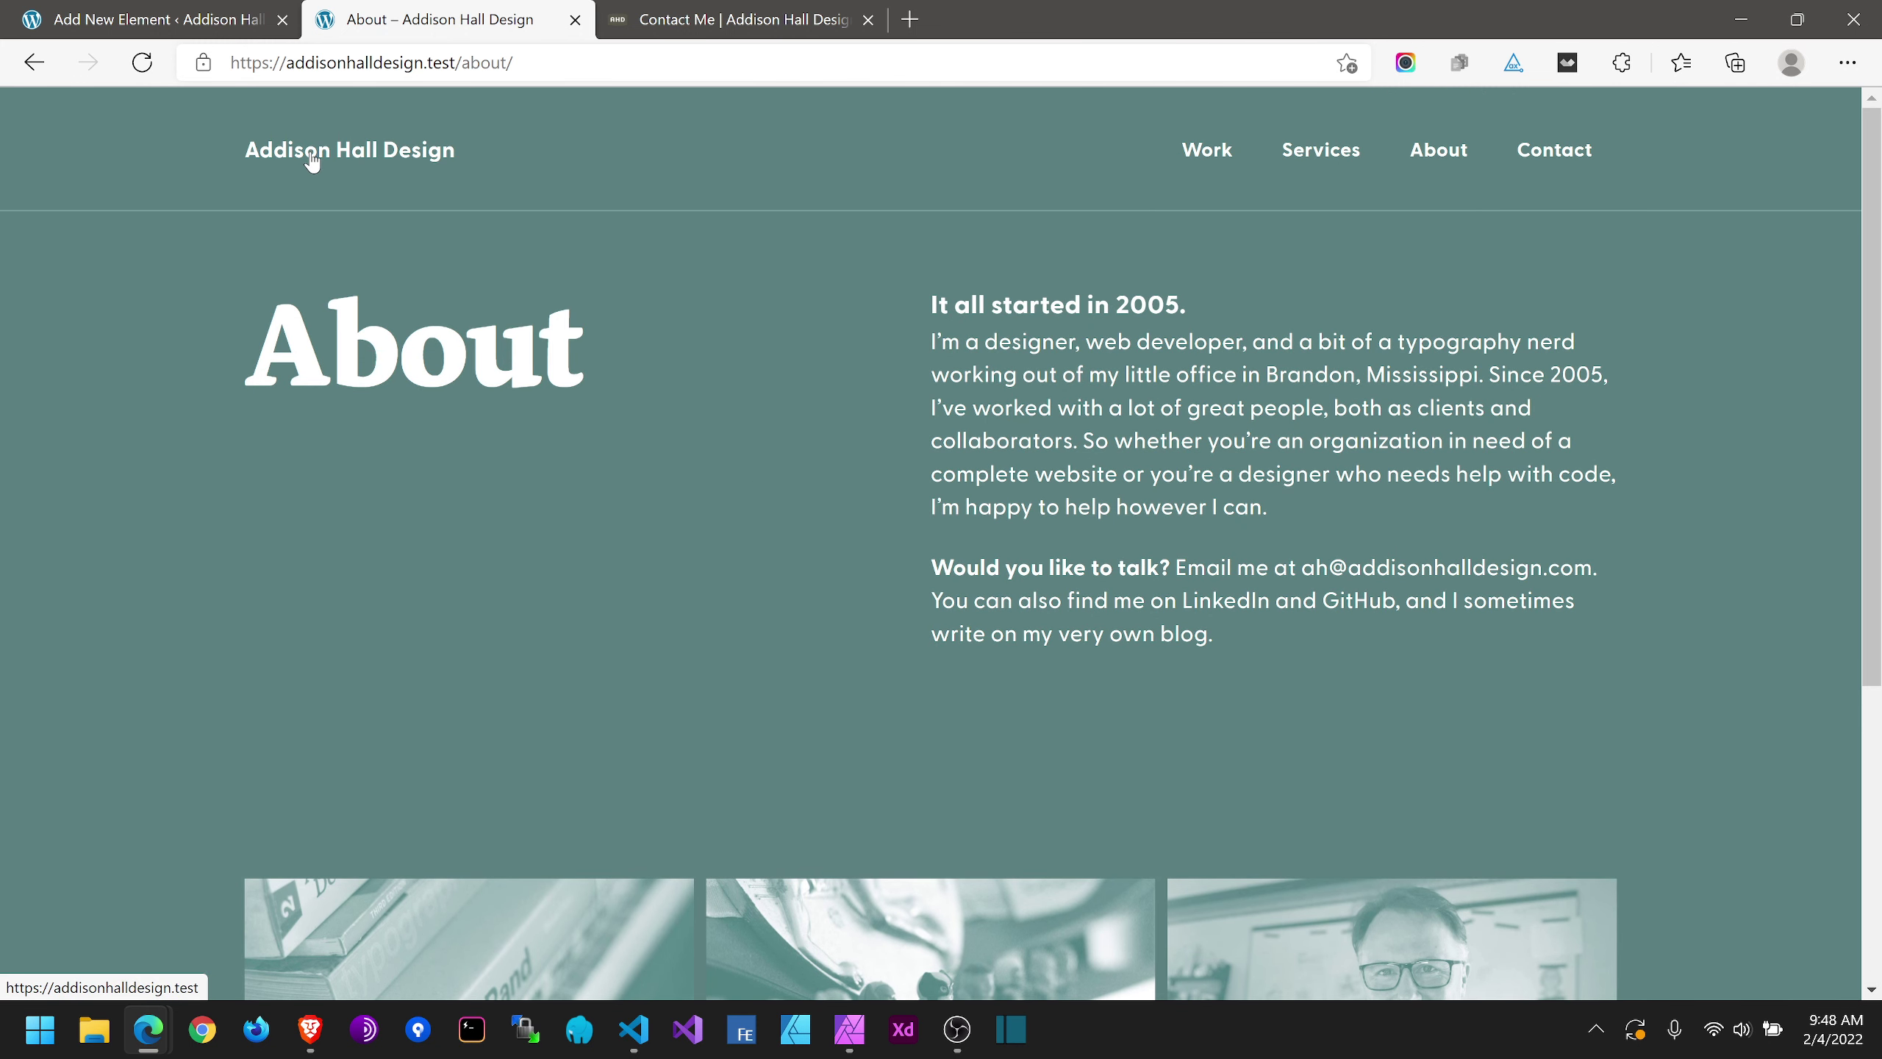
click(310, 159)
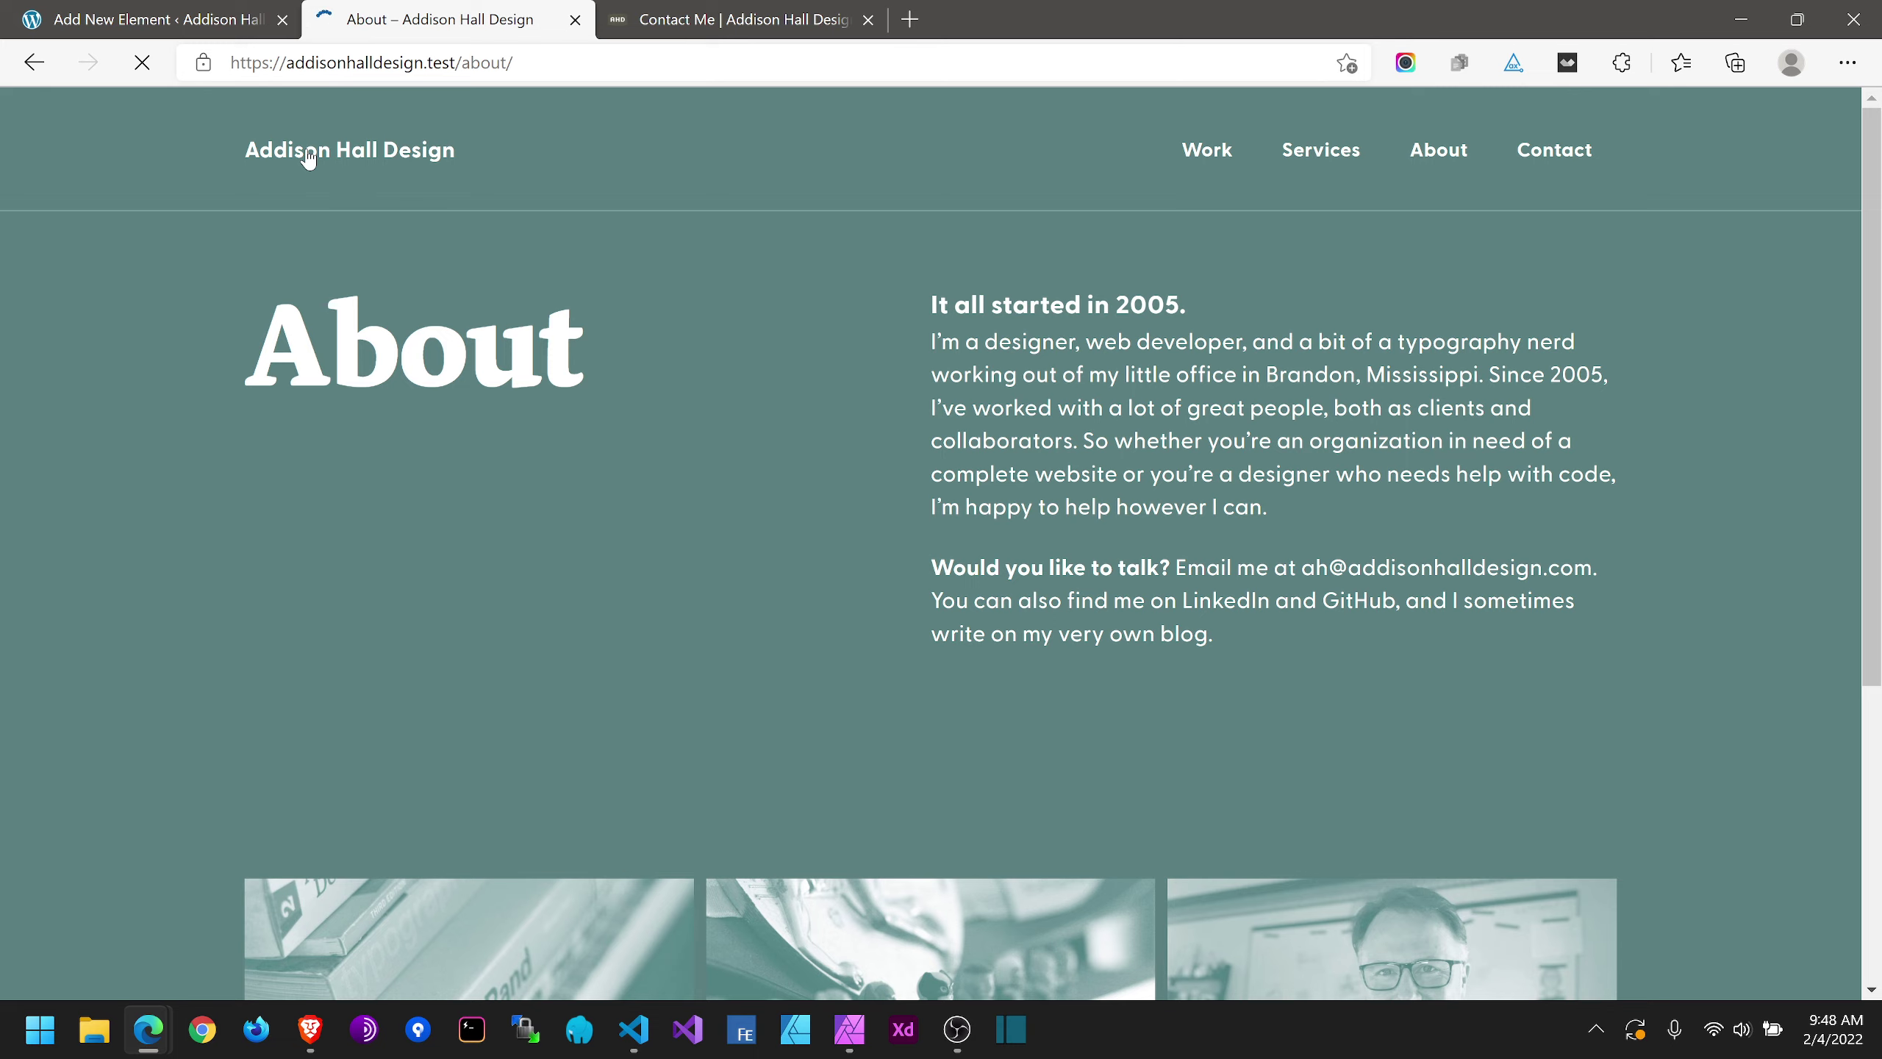
scroll(145, 423, down, 1)
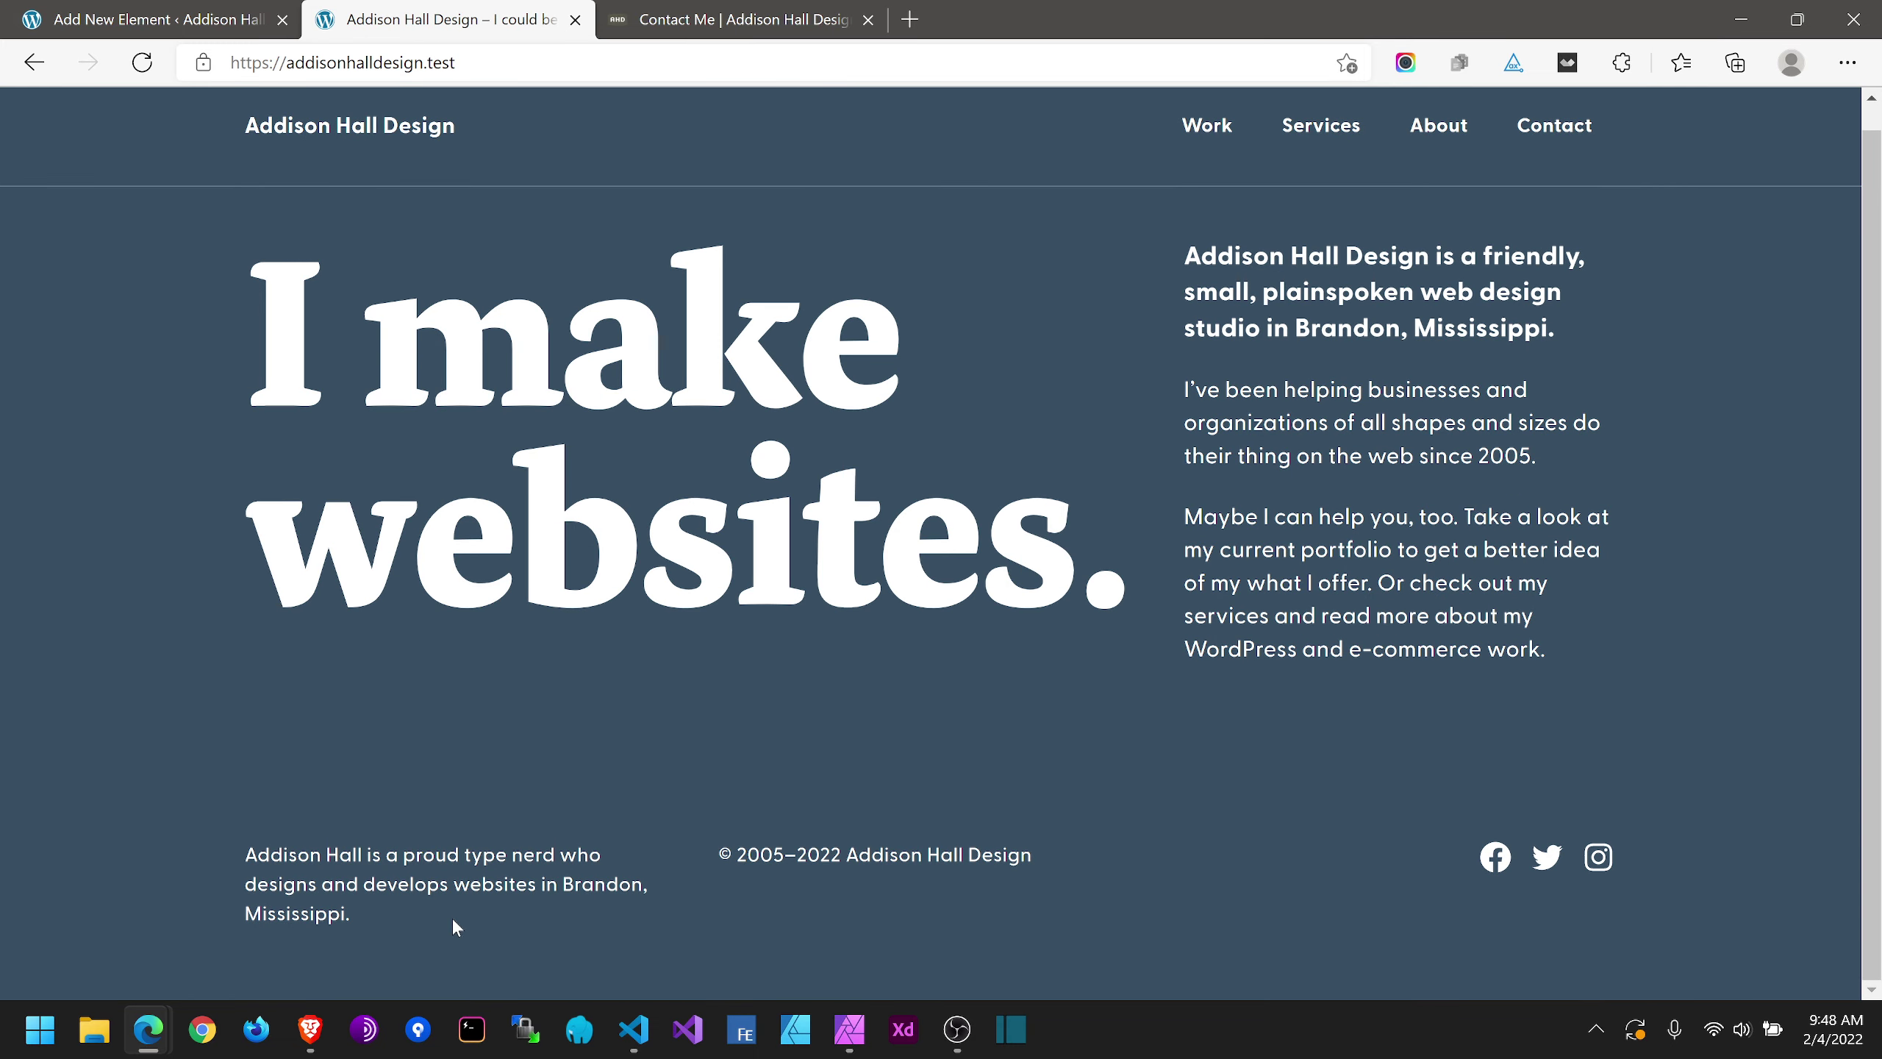
Step: Give the footer description's container a right padding of 50 px and update the Global Footer element
click(173, 9)
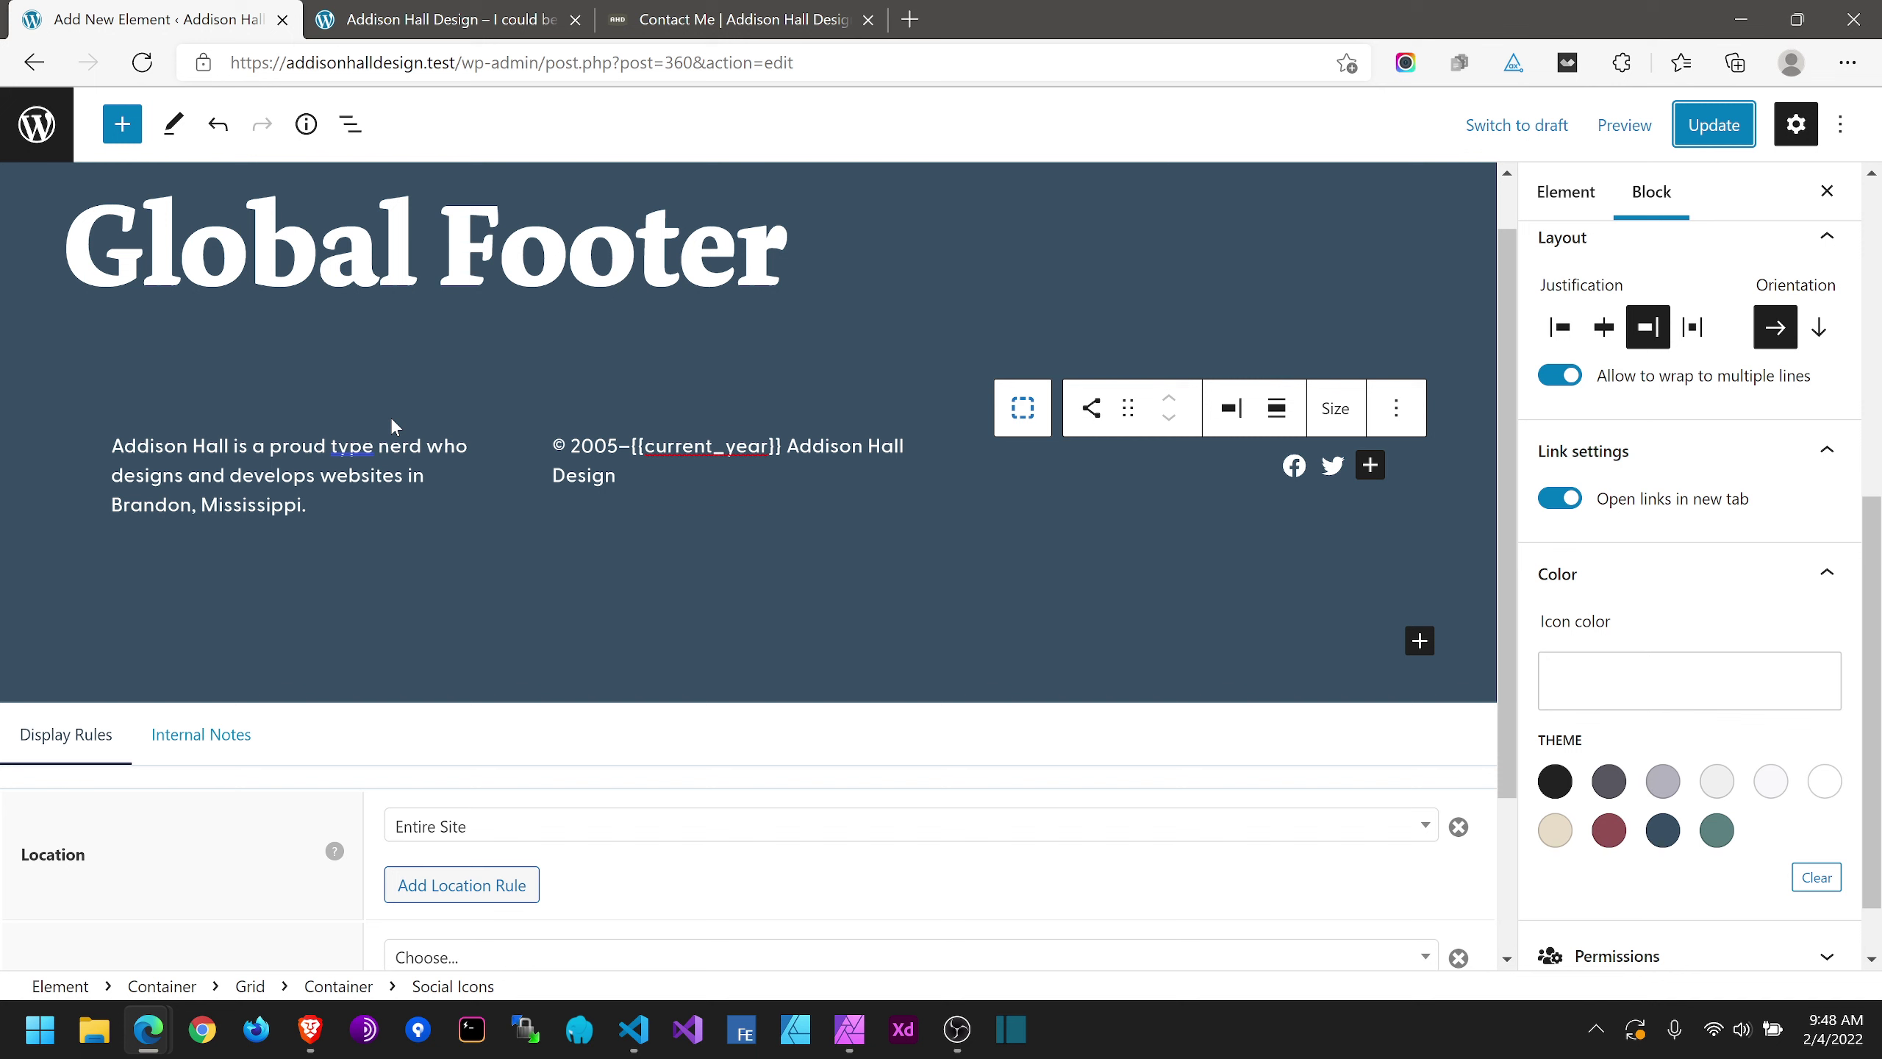
click(126, 503)
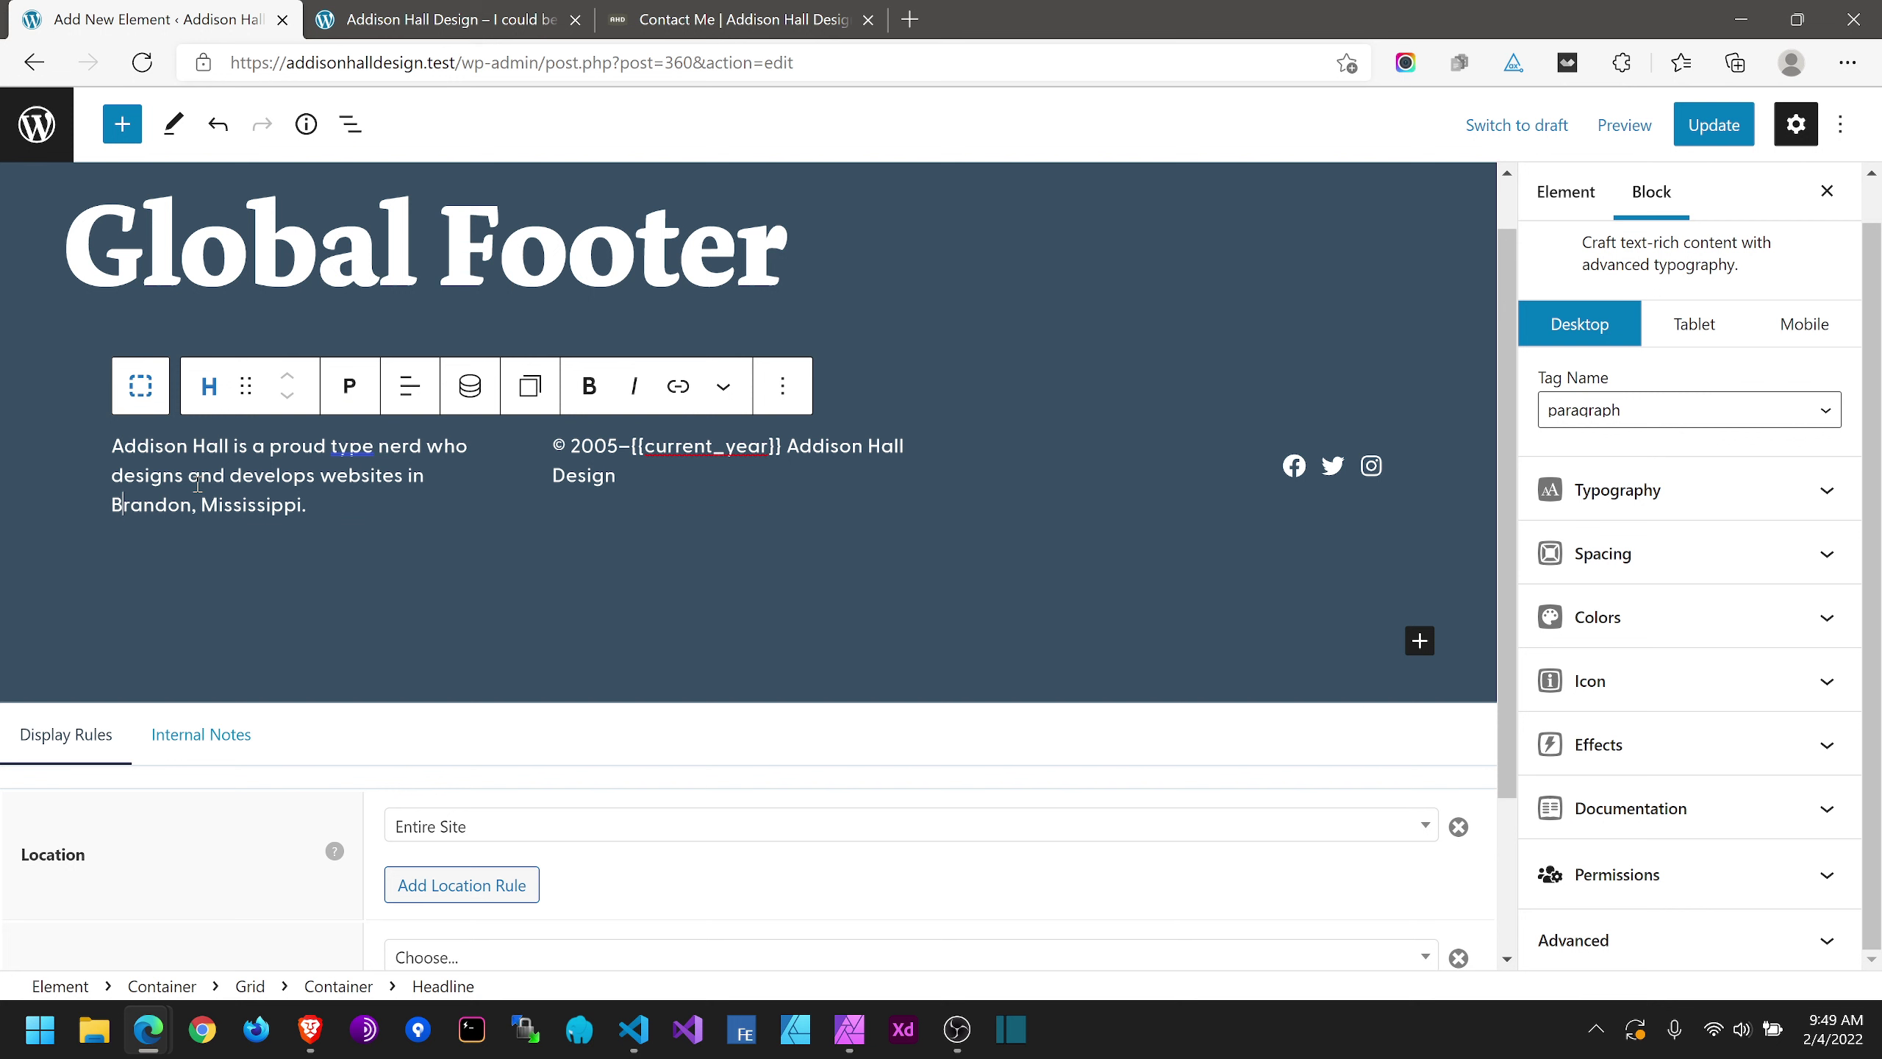
click(139, 386)
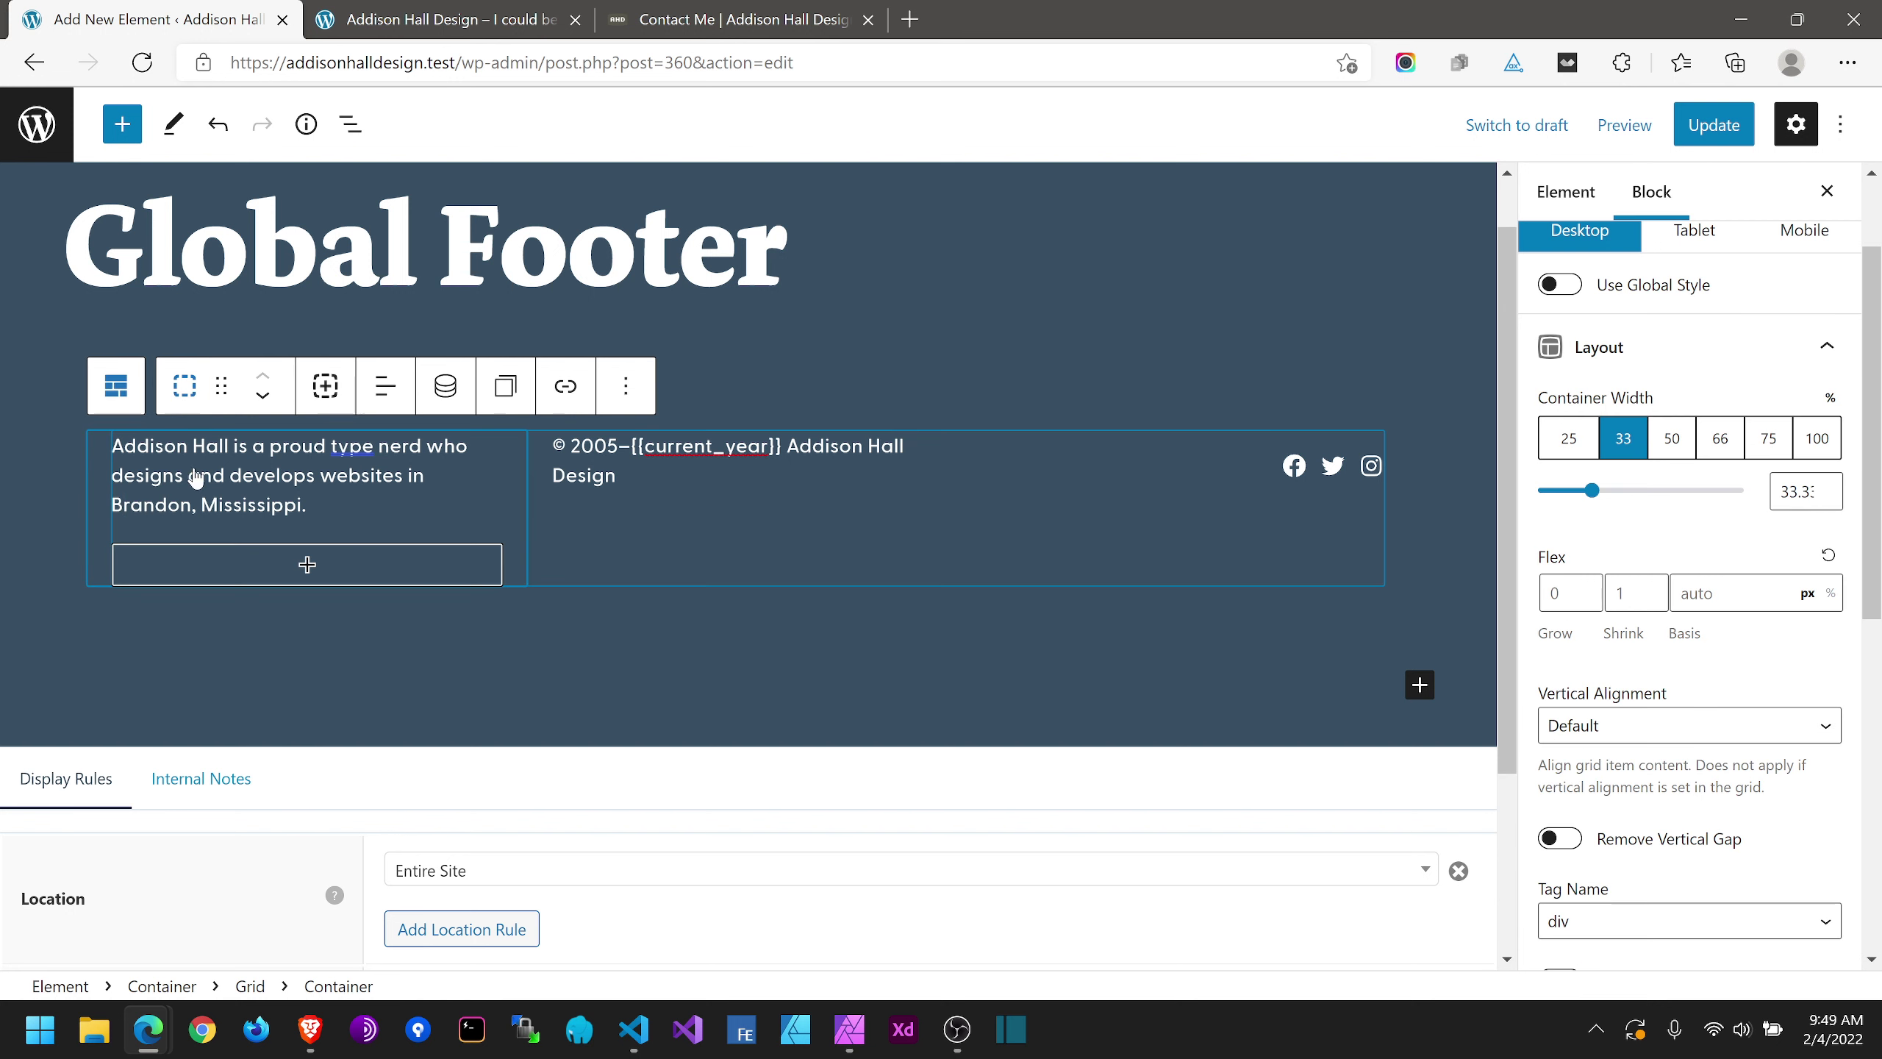
scroll(1641, 588, down, 1)
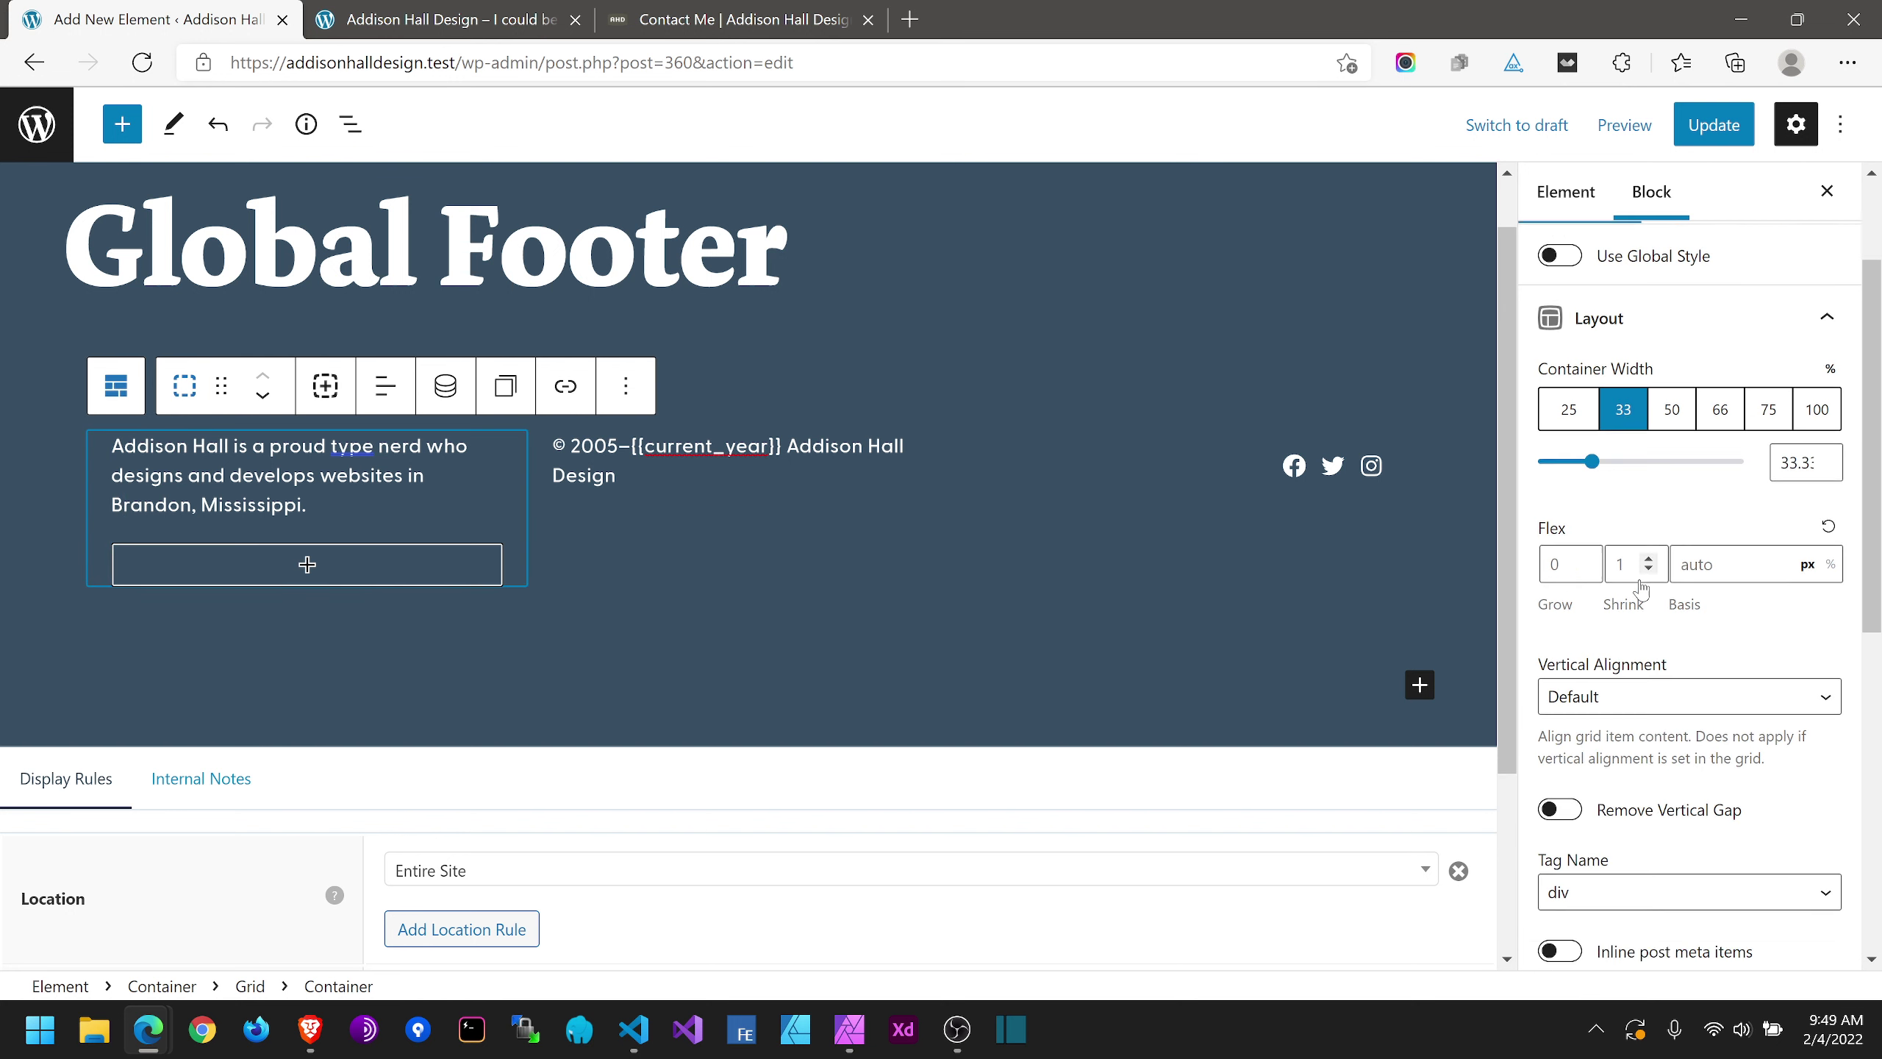
scroll(1641, 588, down, 3)
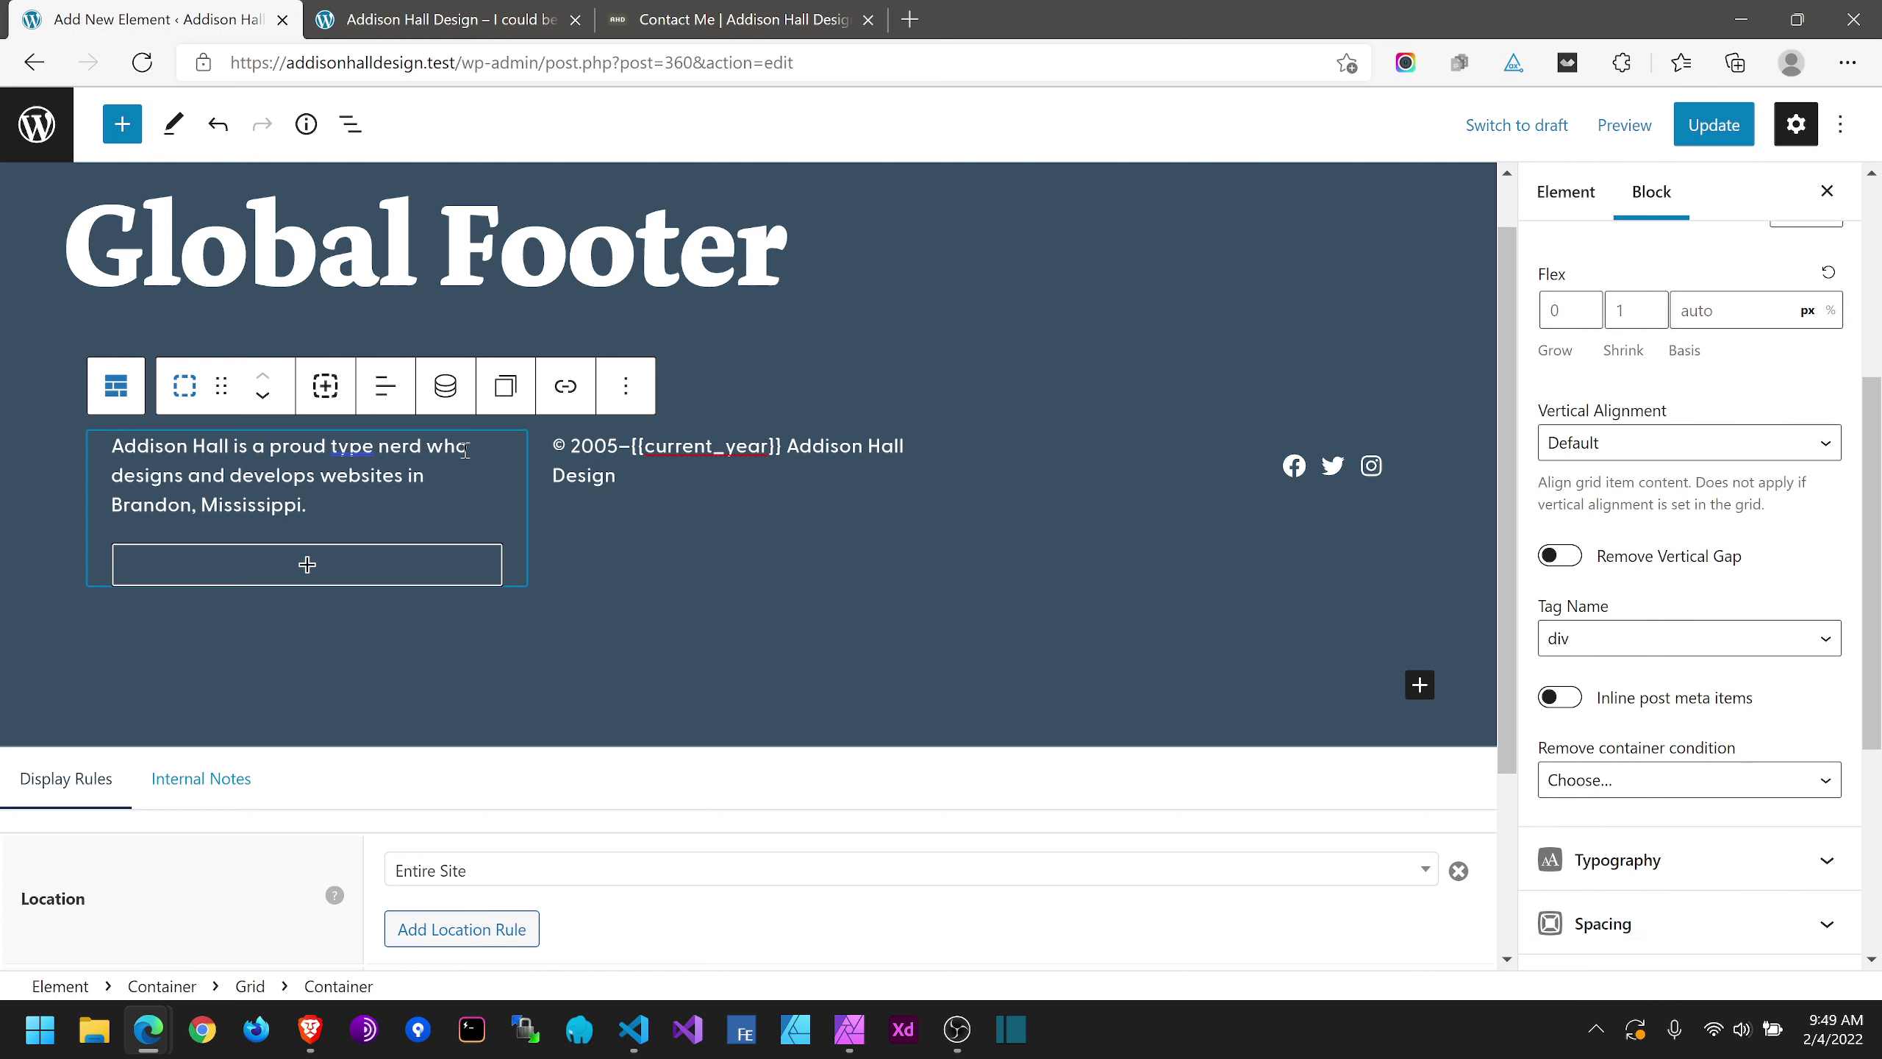
scroll(1652, 765, down, 3)
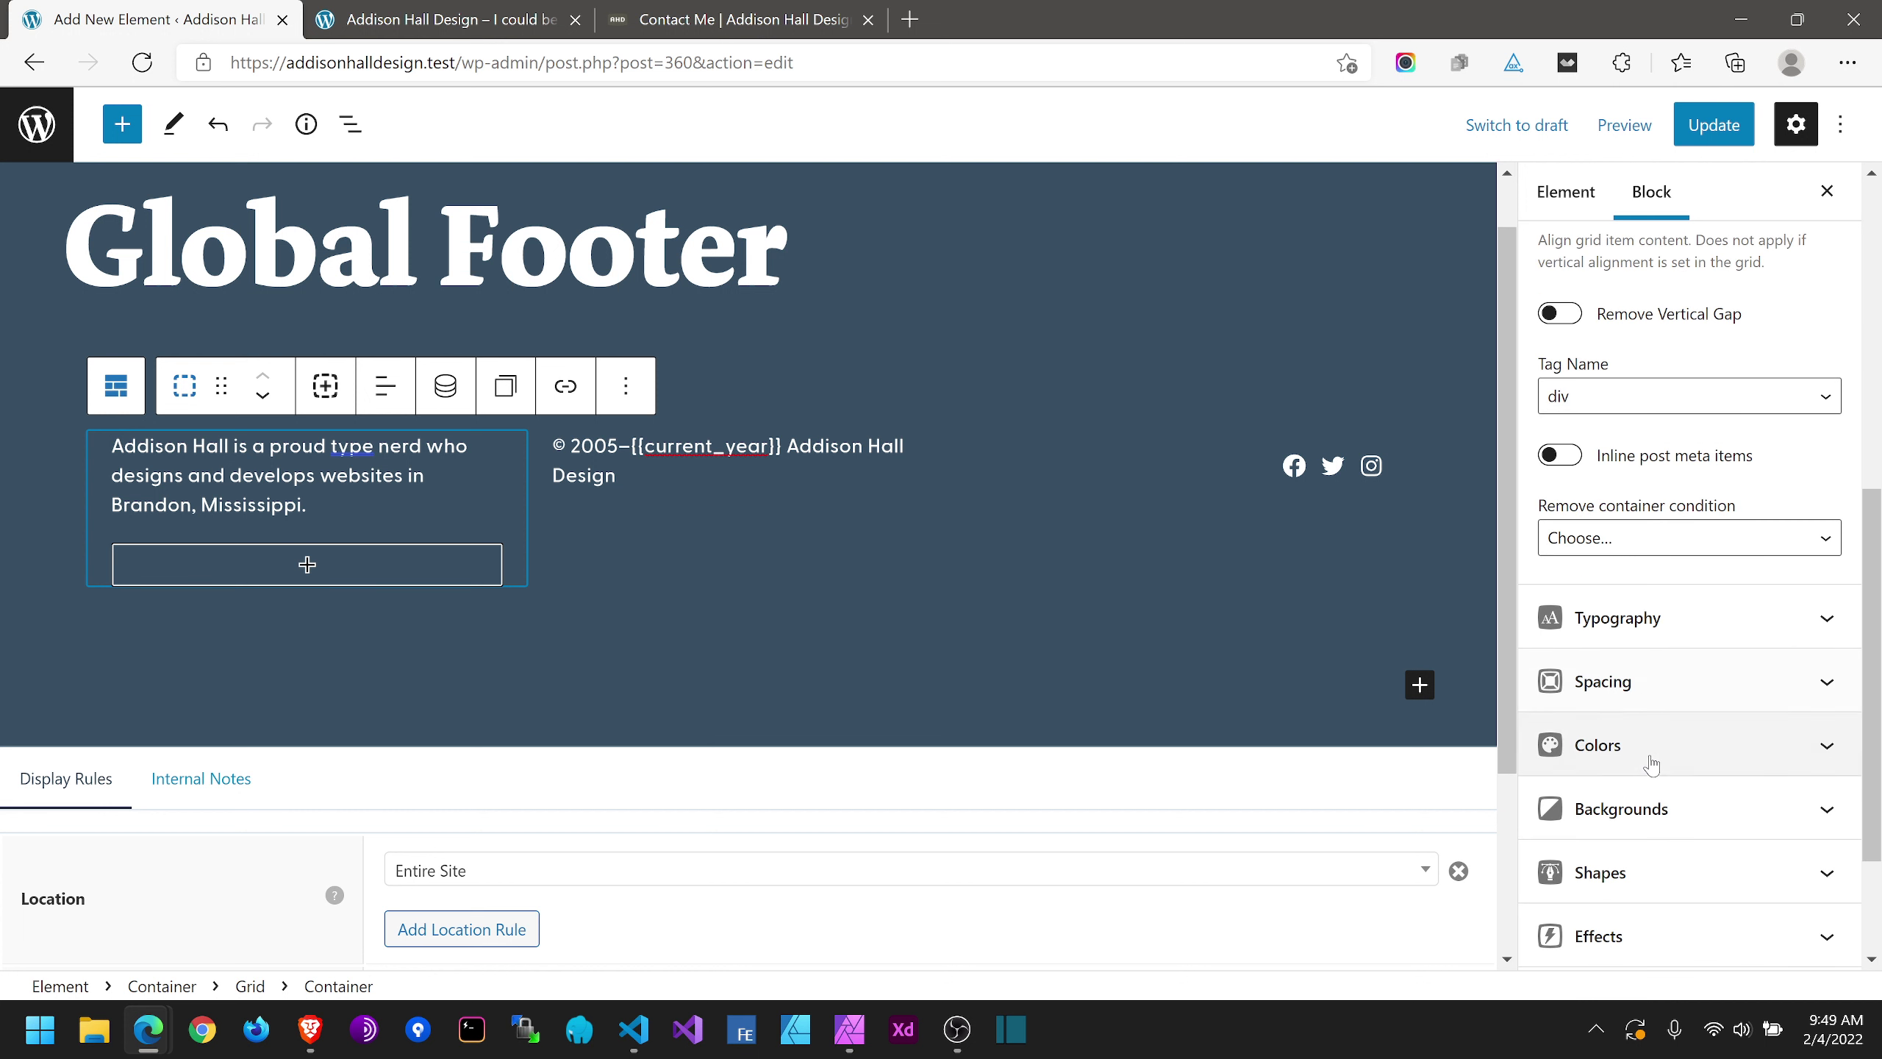
click(1634, 686)
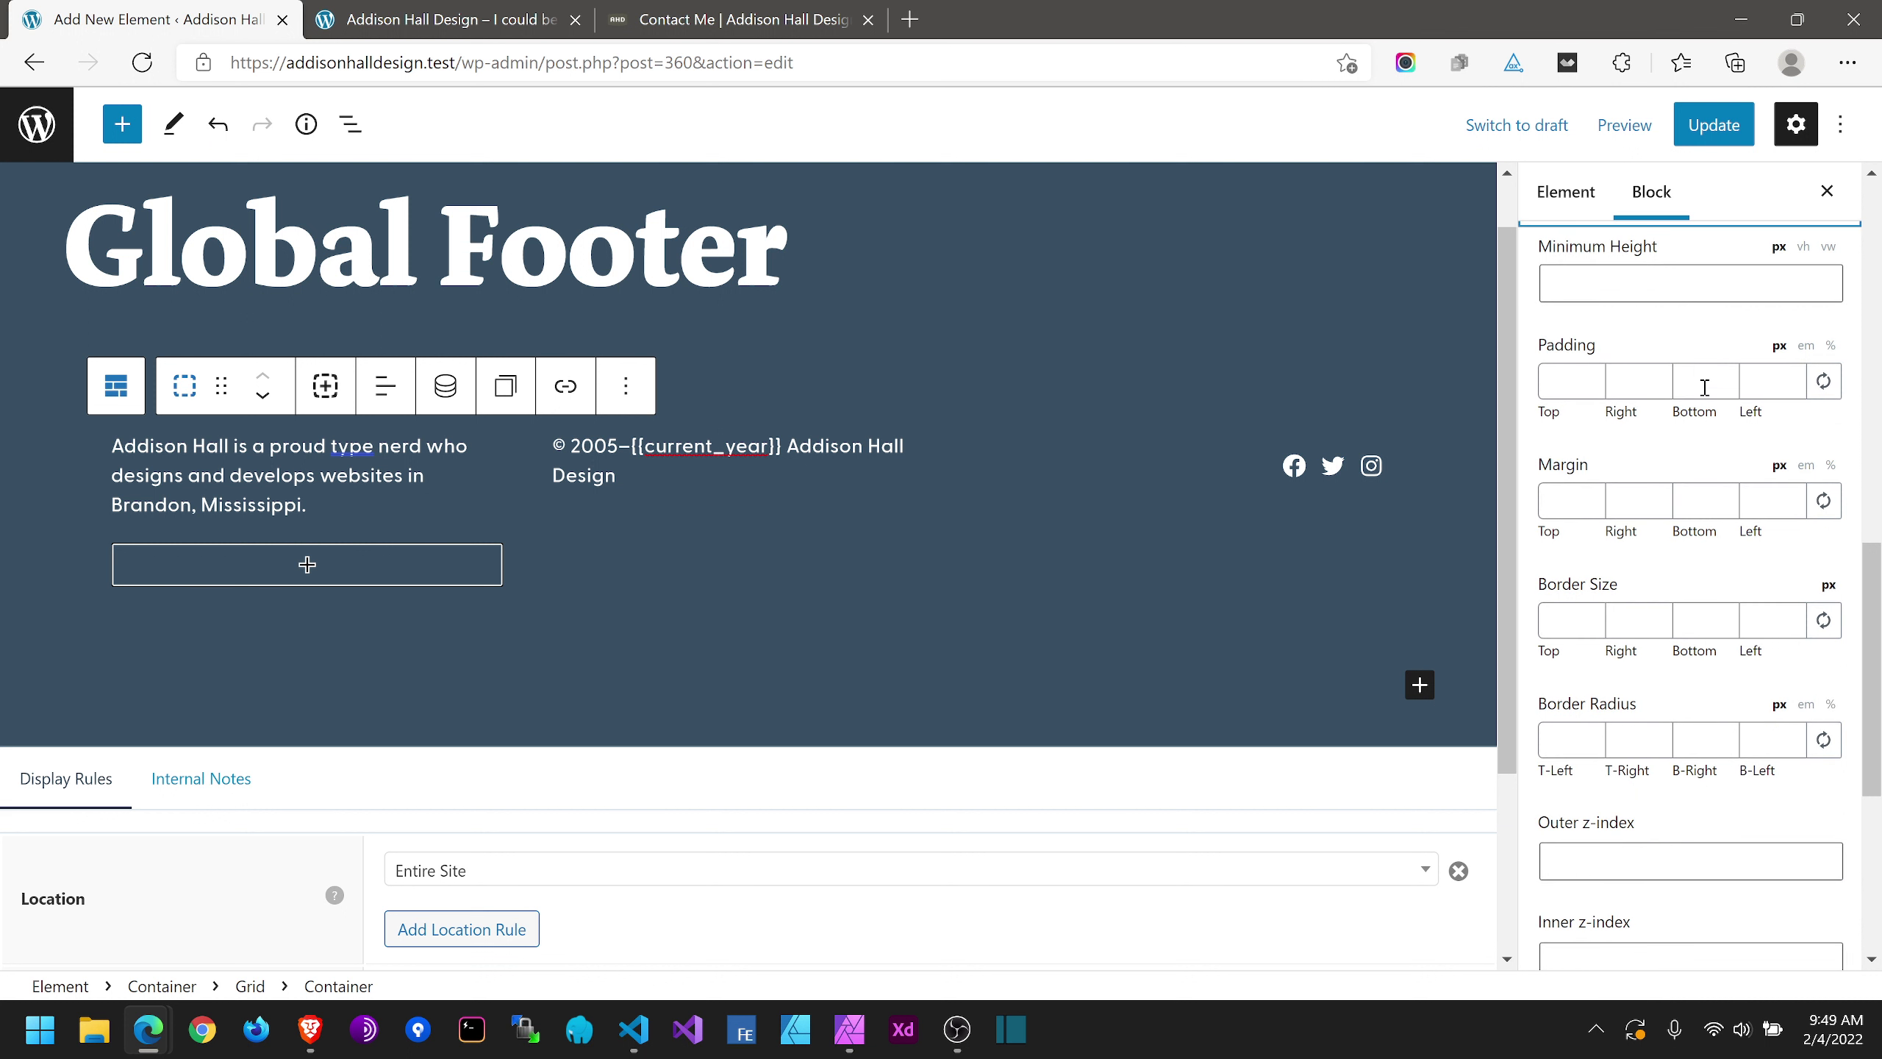
click(1657, 375)
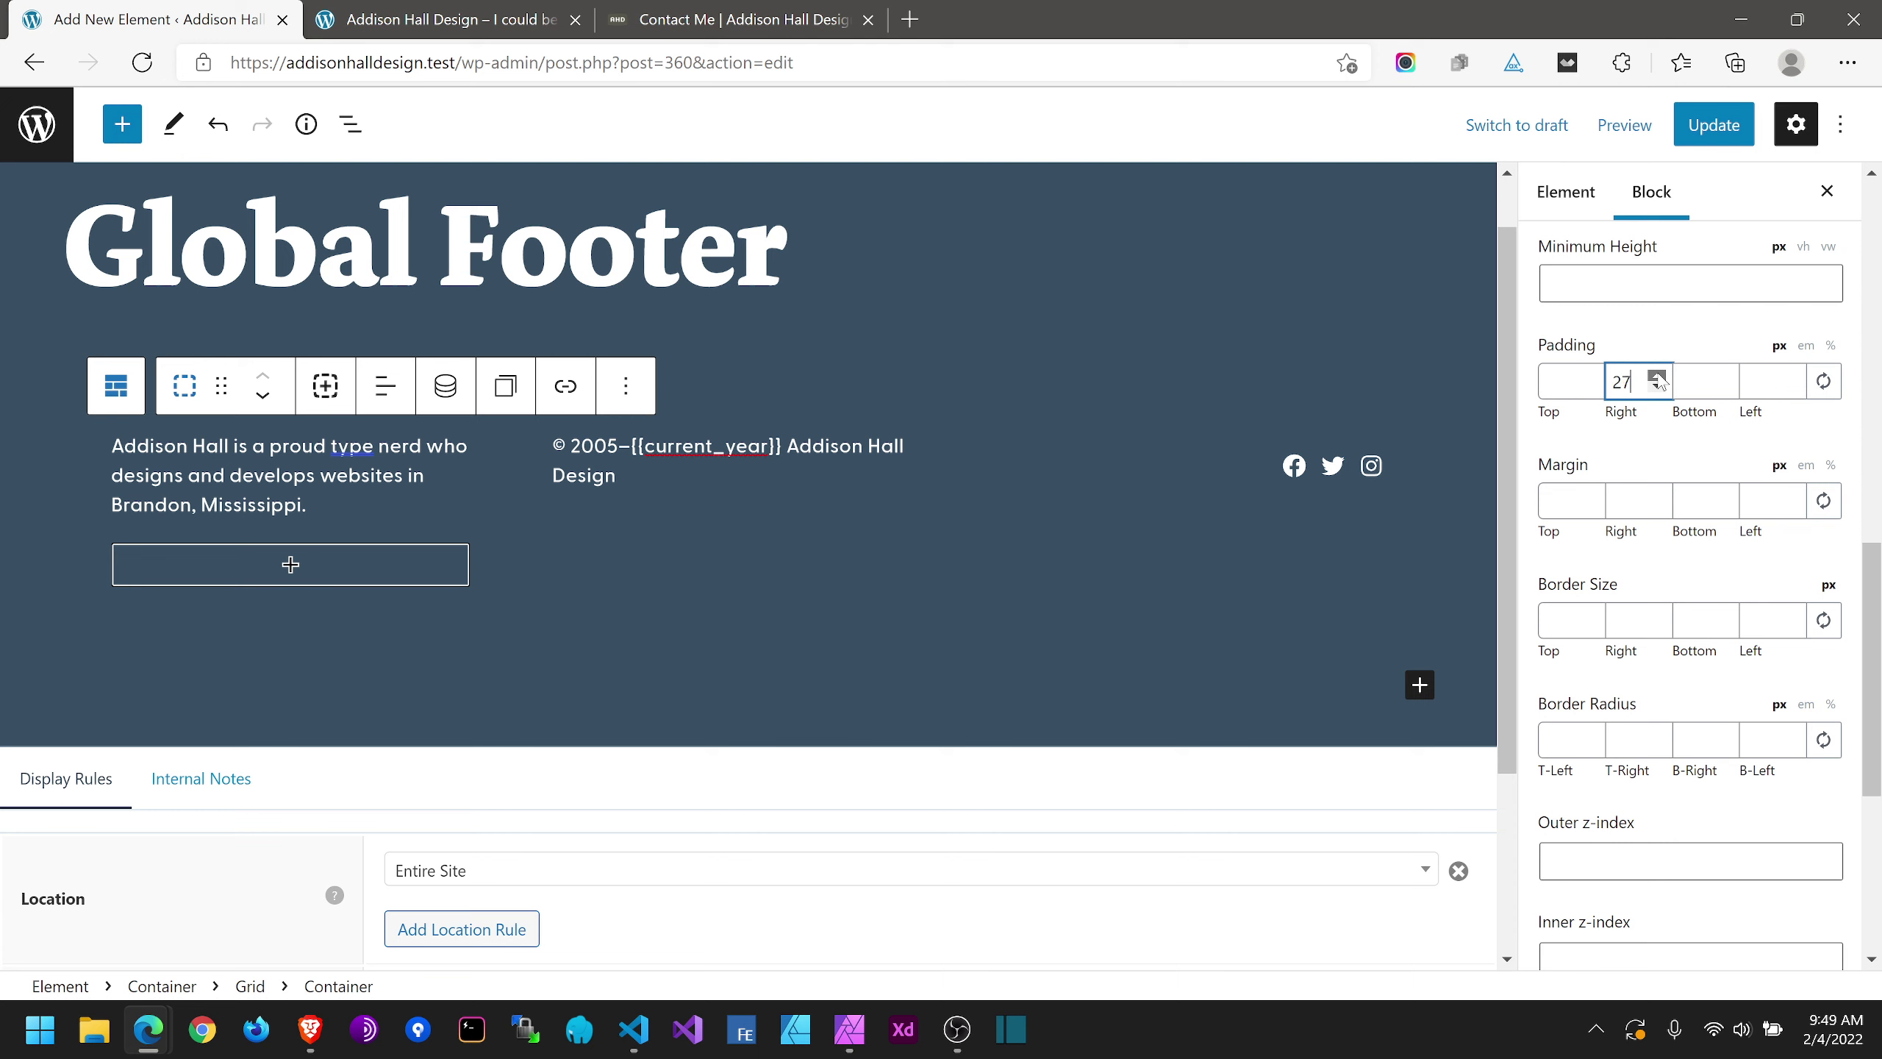
drag(1657, 380, 1657, 380)
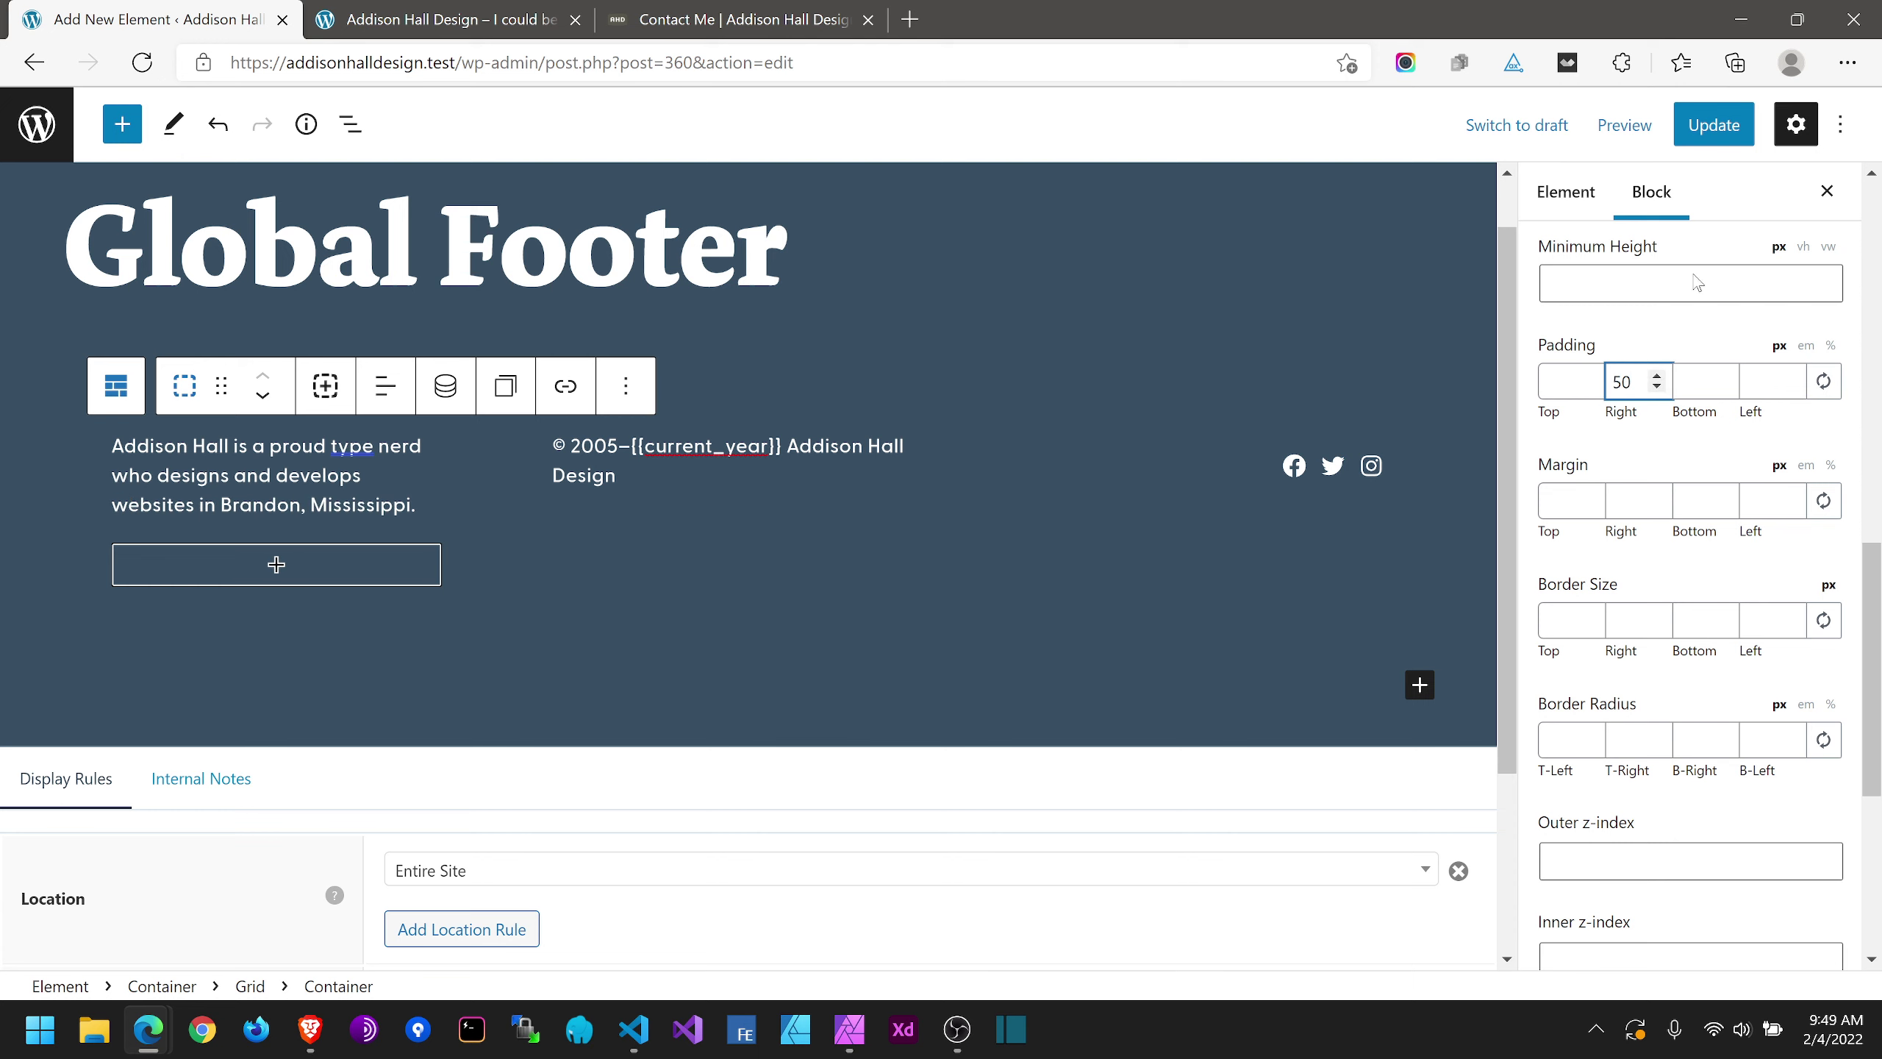
click(1712, 123)
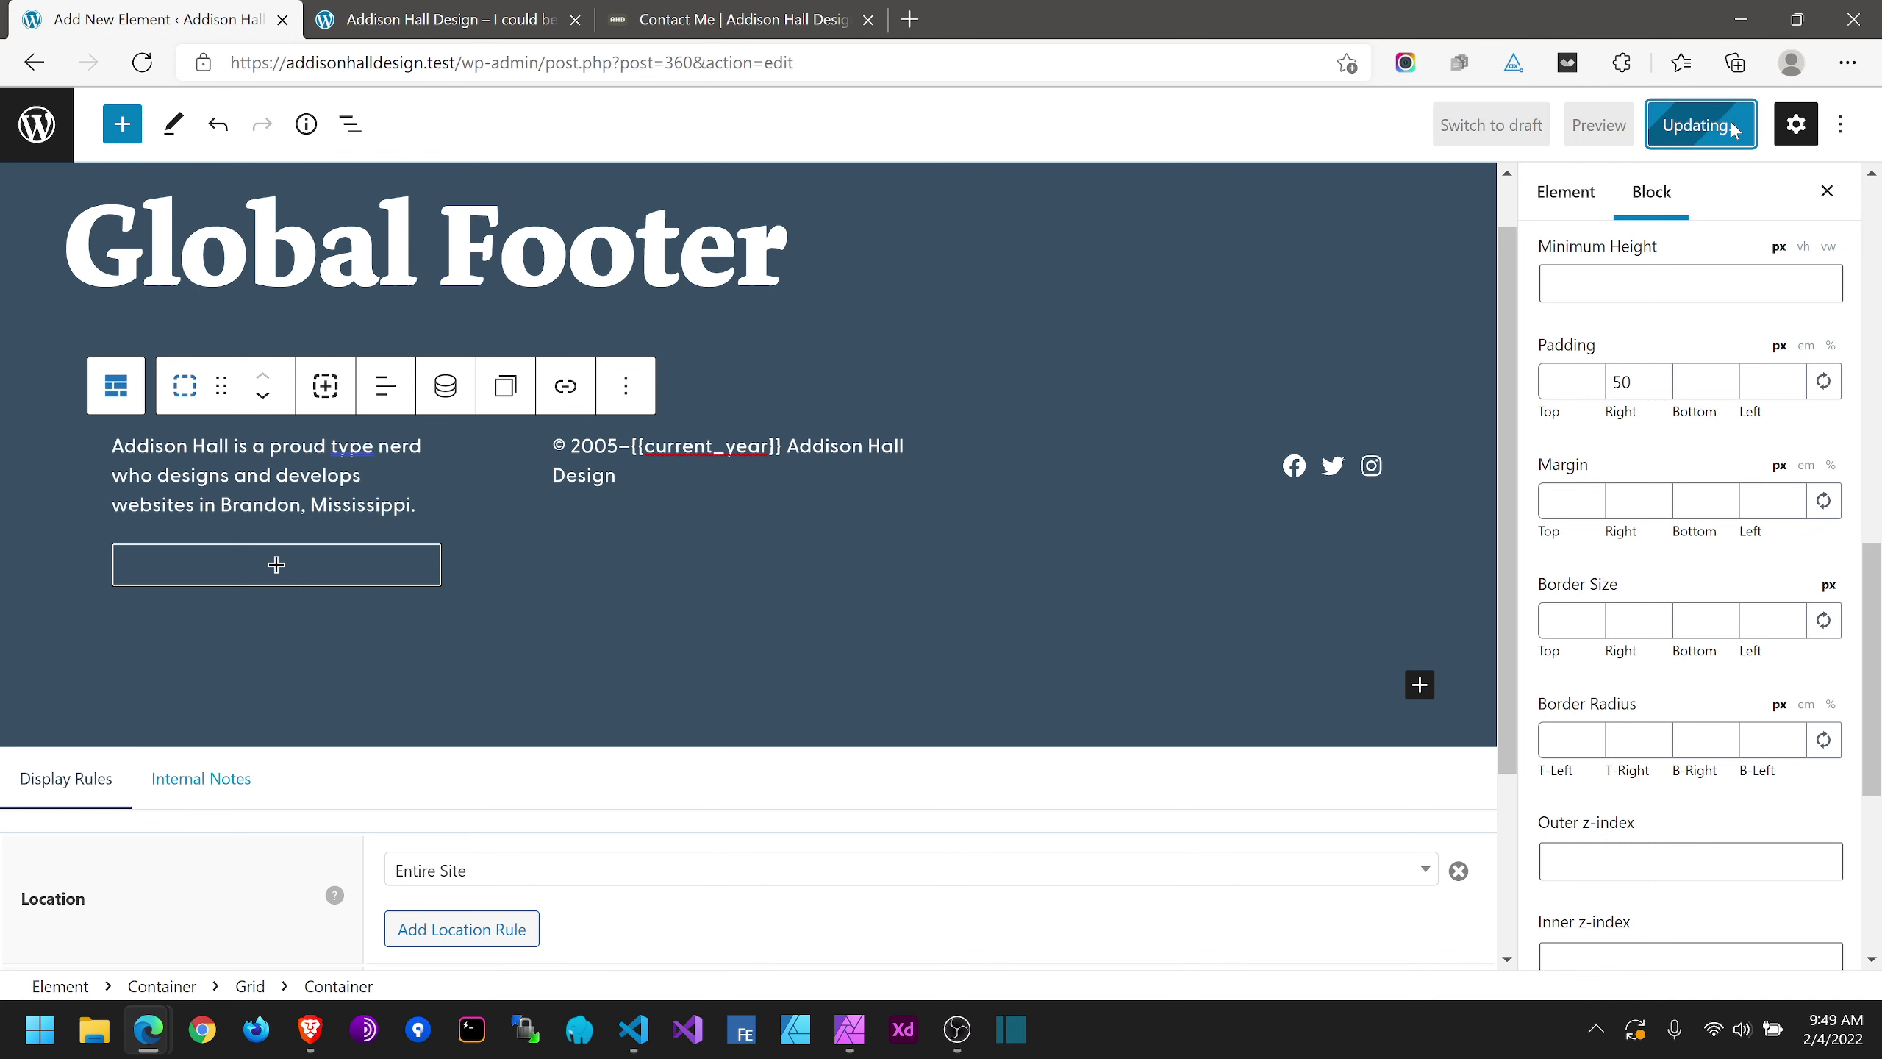
Step: Reload the home page and check how the footer description wraps
click(458, 25)
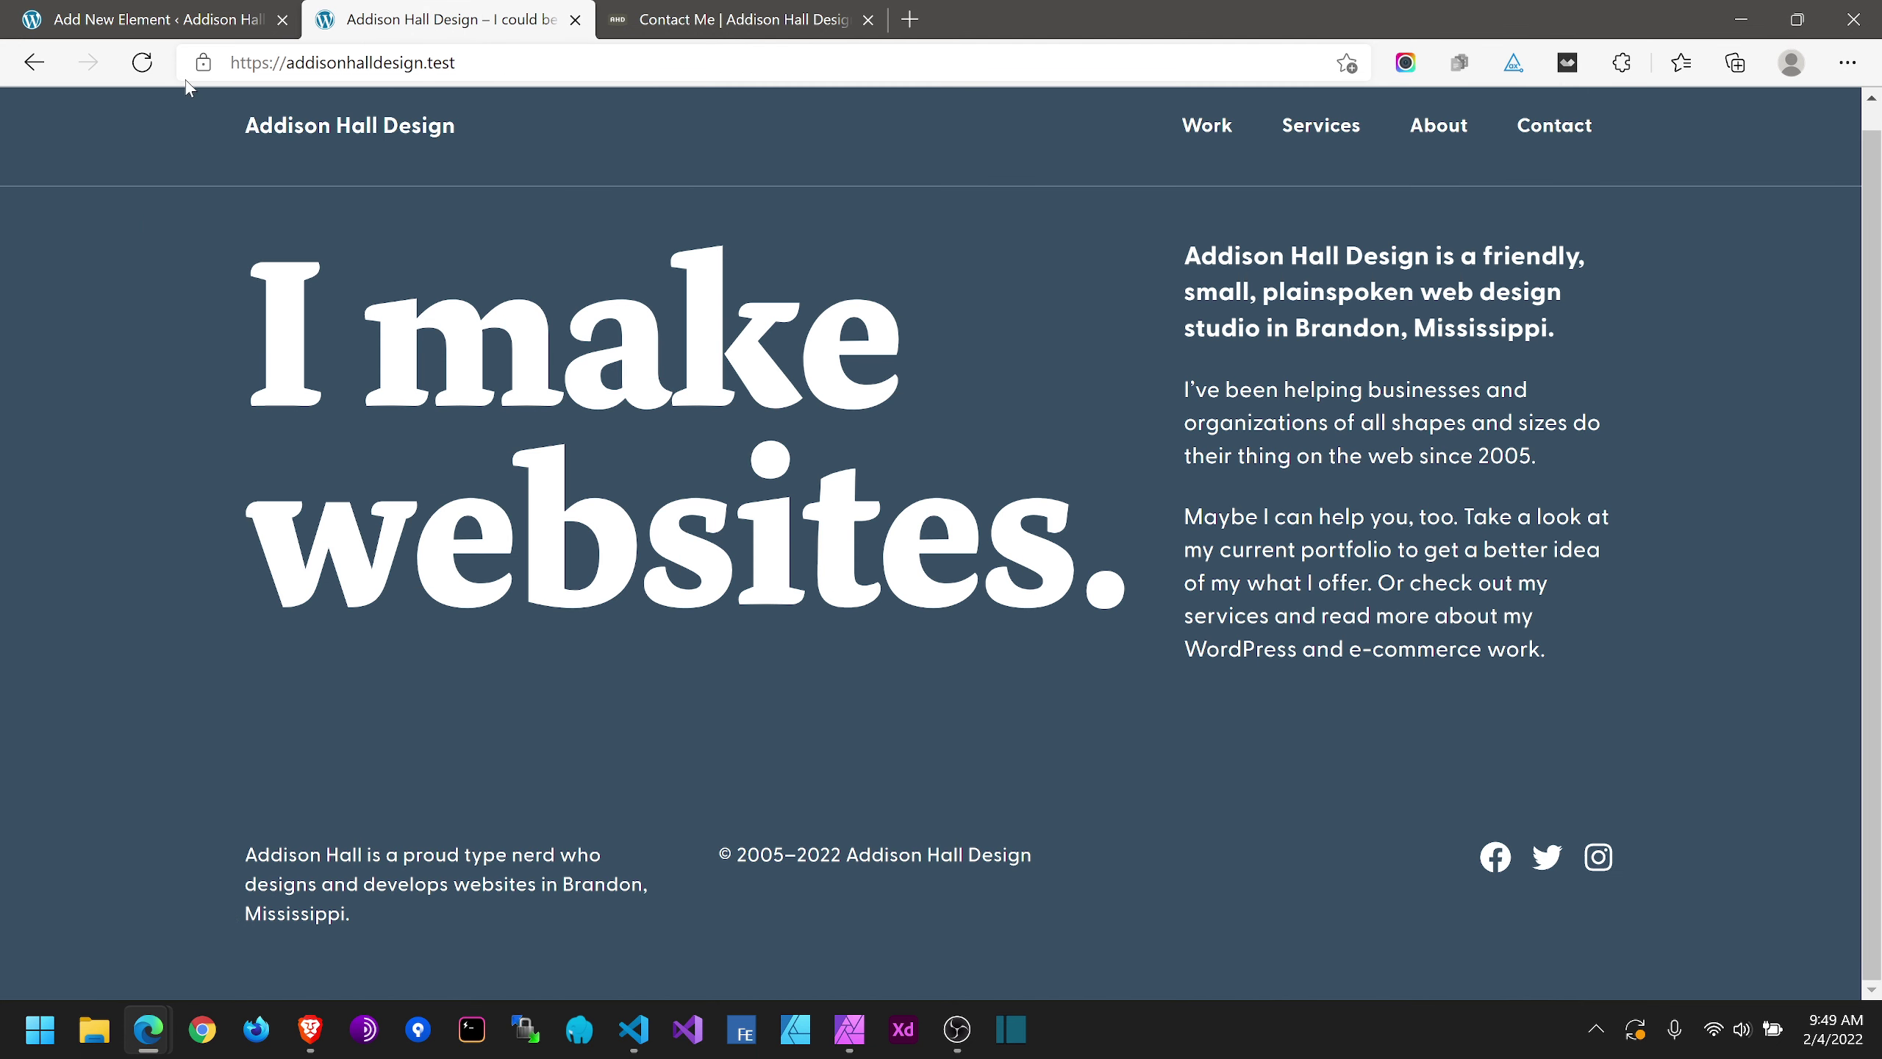
key(F5)
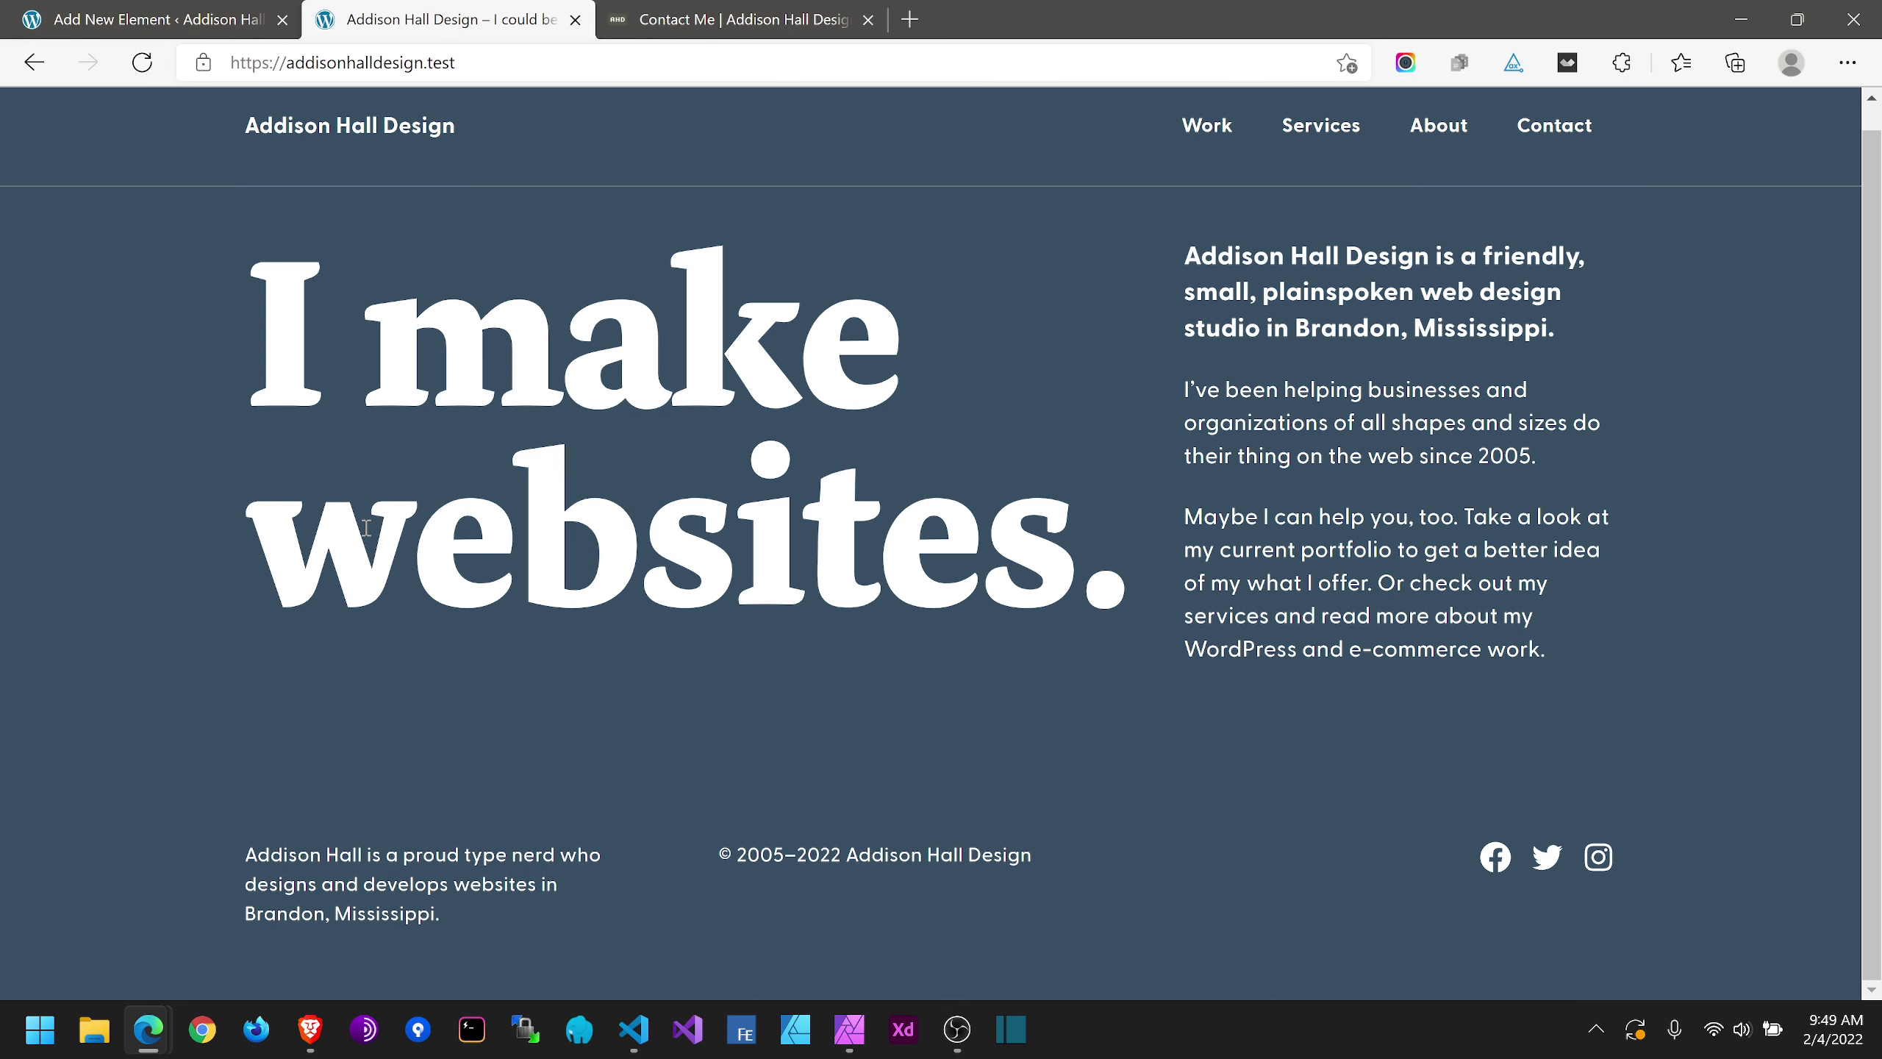
scroll(366, 527, up, 1)
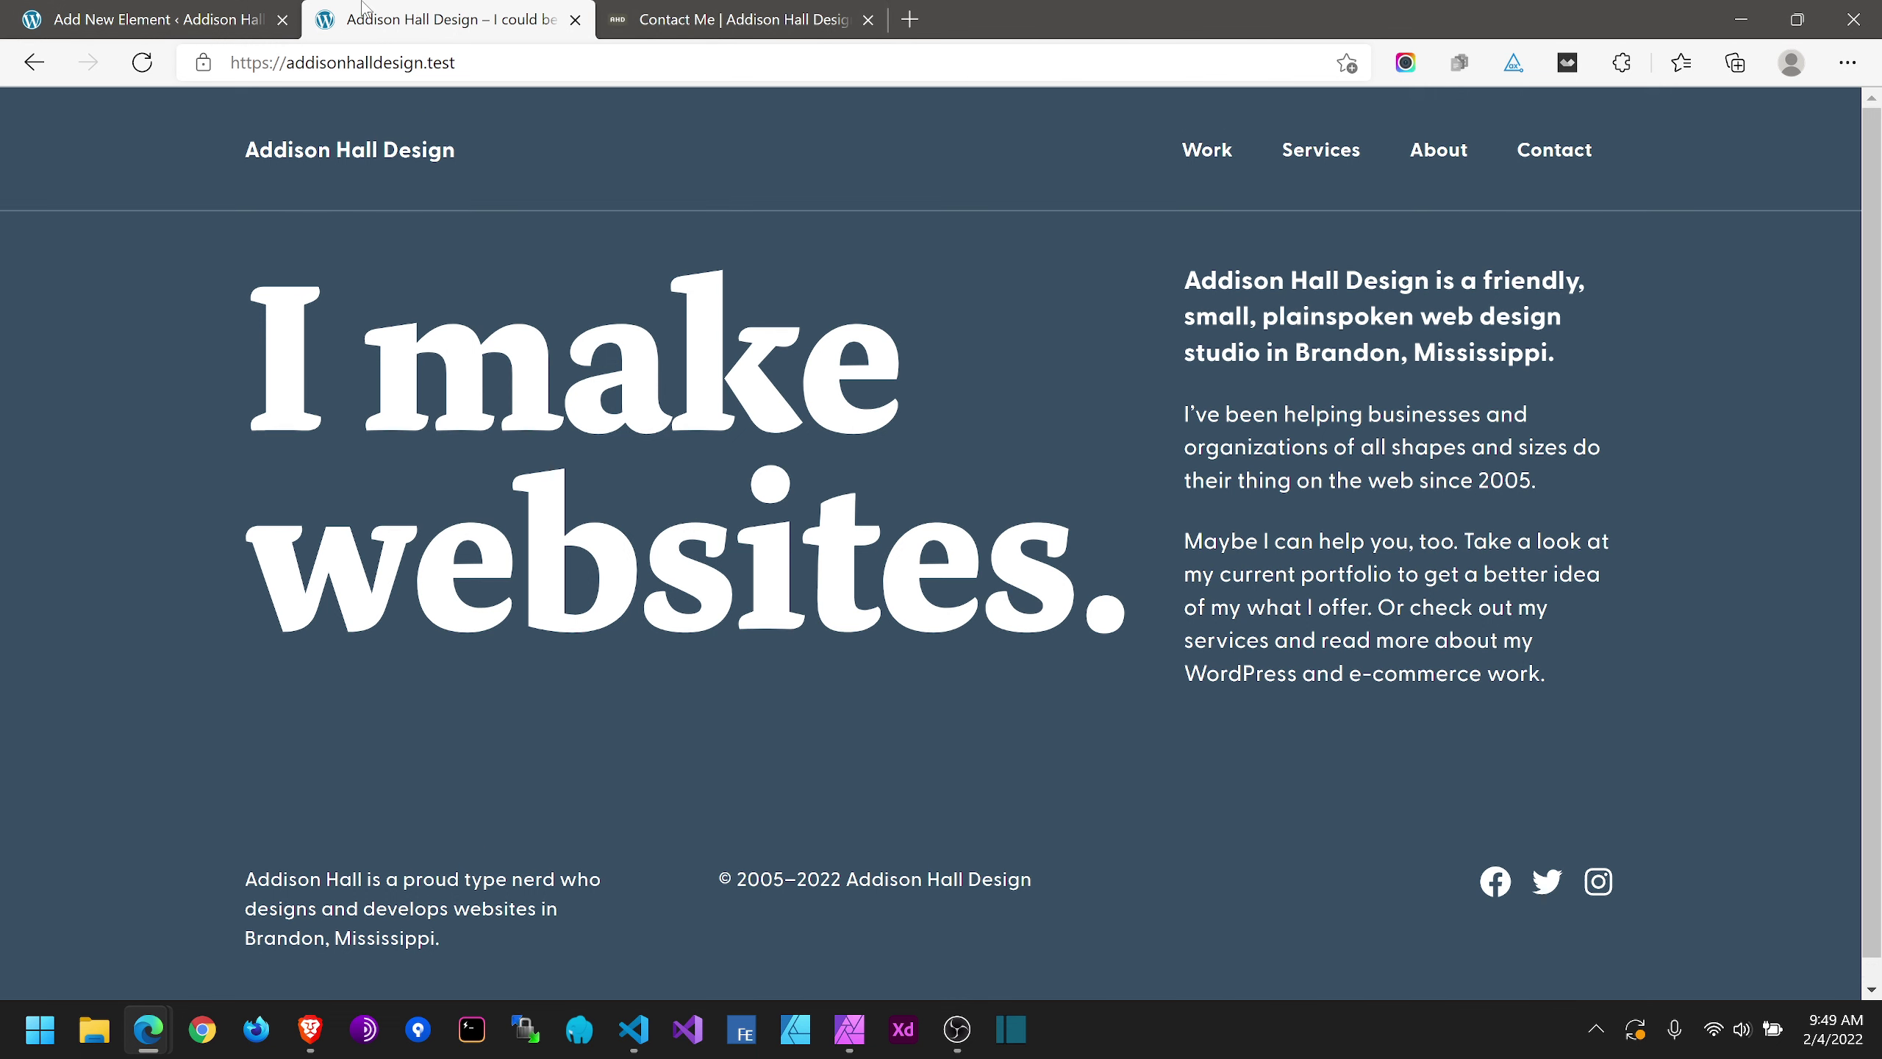
Step: Set the description container's right padding to 75 px in the Global Footer element and update it
click(237, 16)
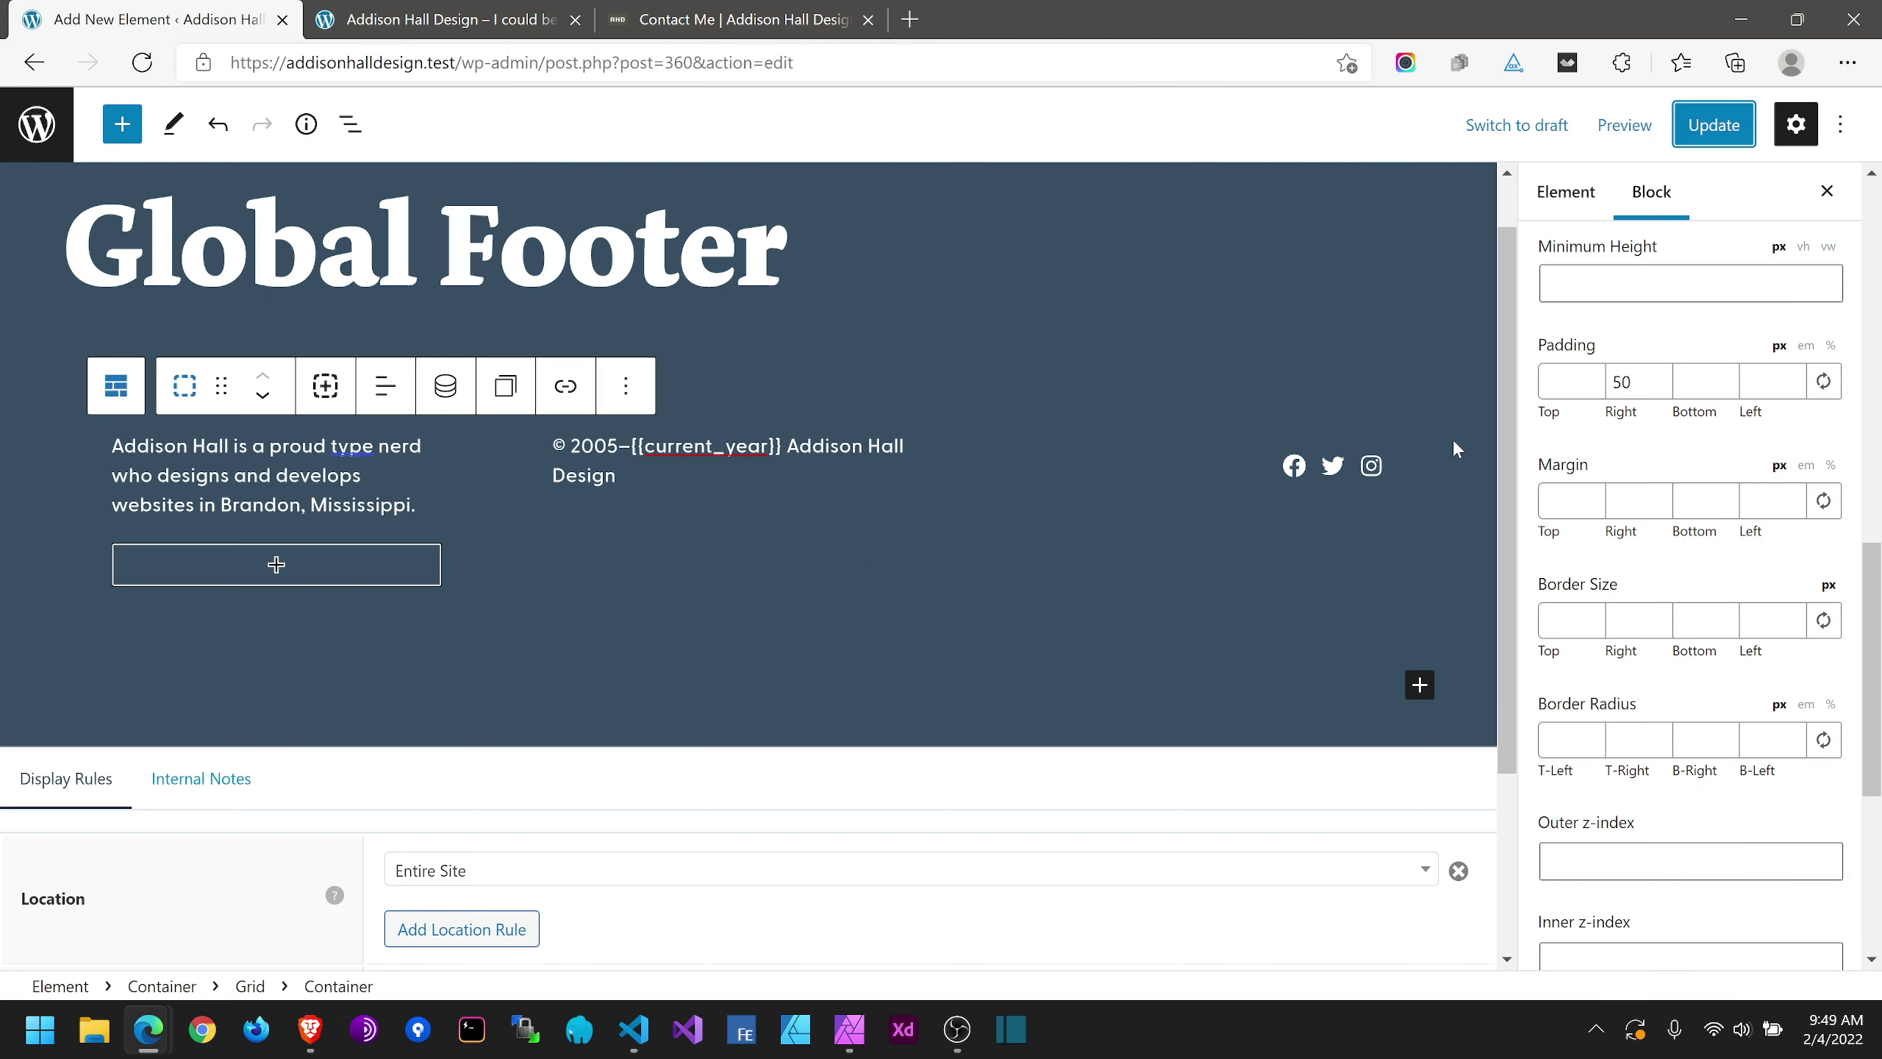
click(1656, 378)
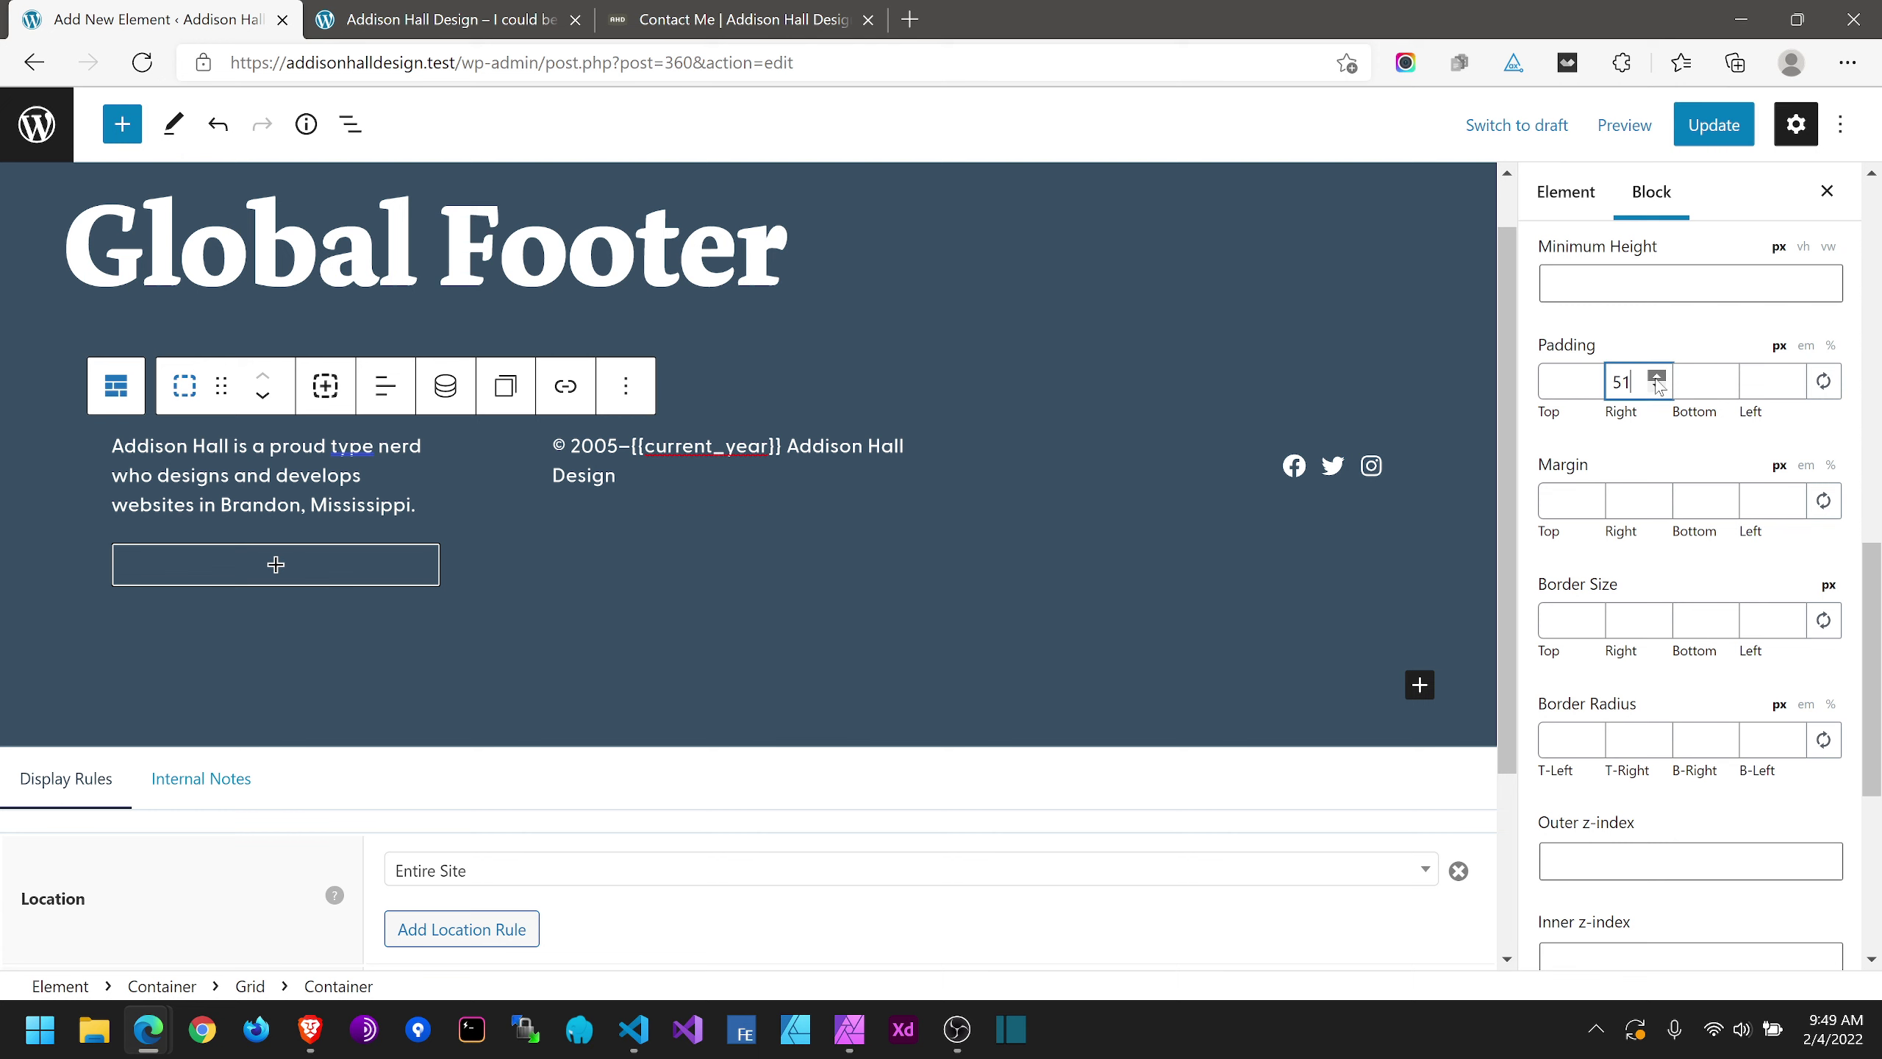
click(1657, 376)
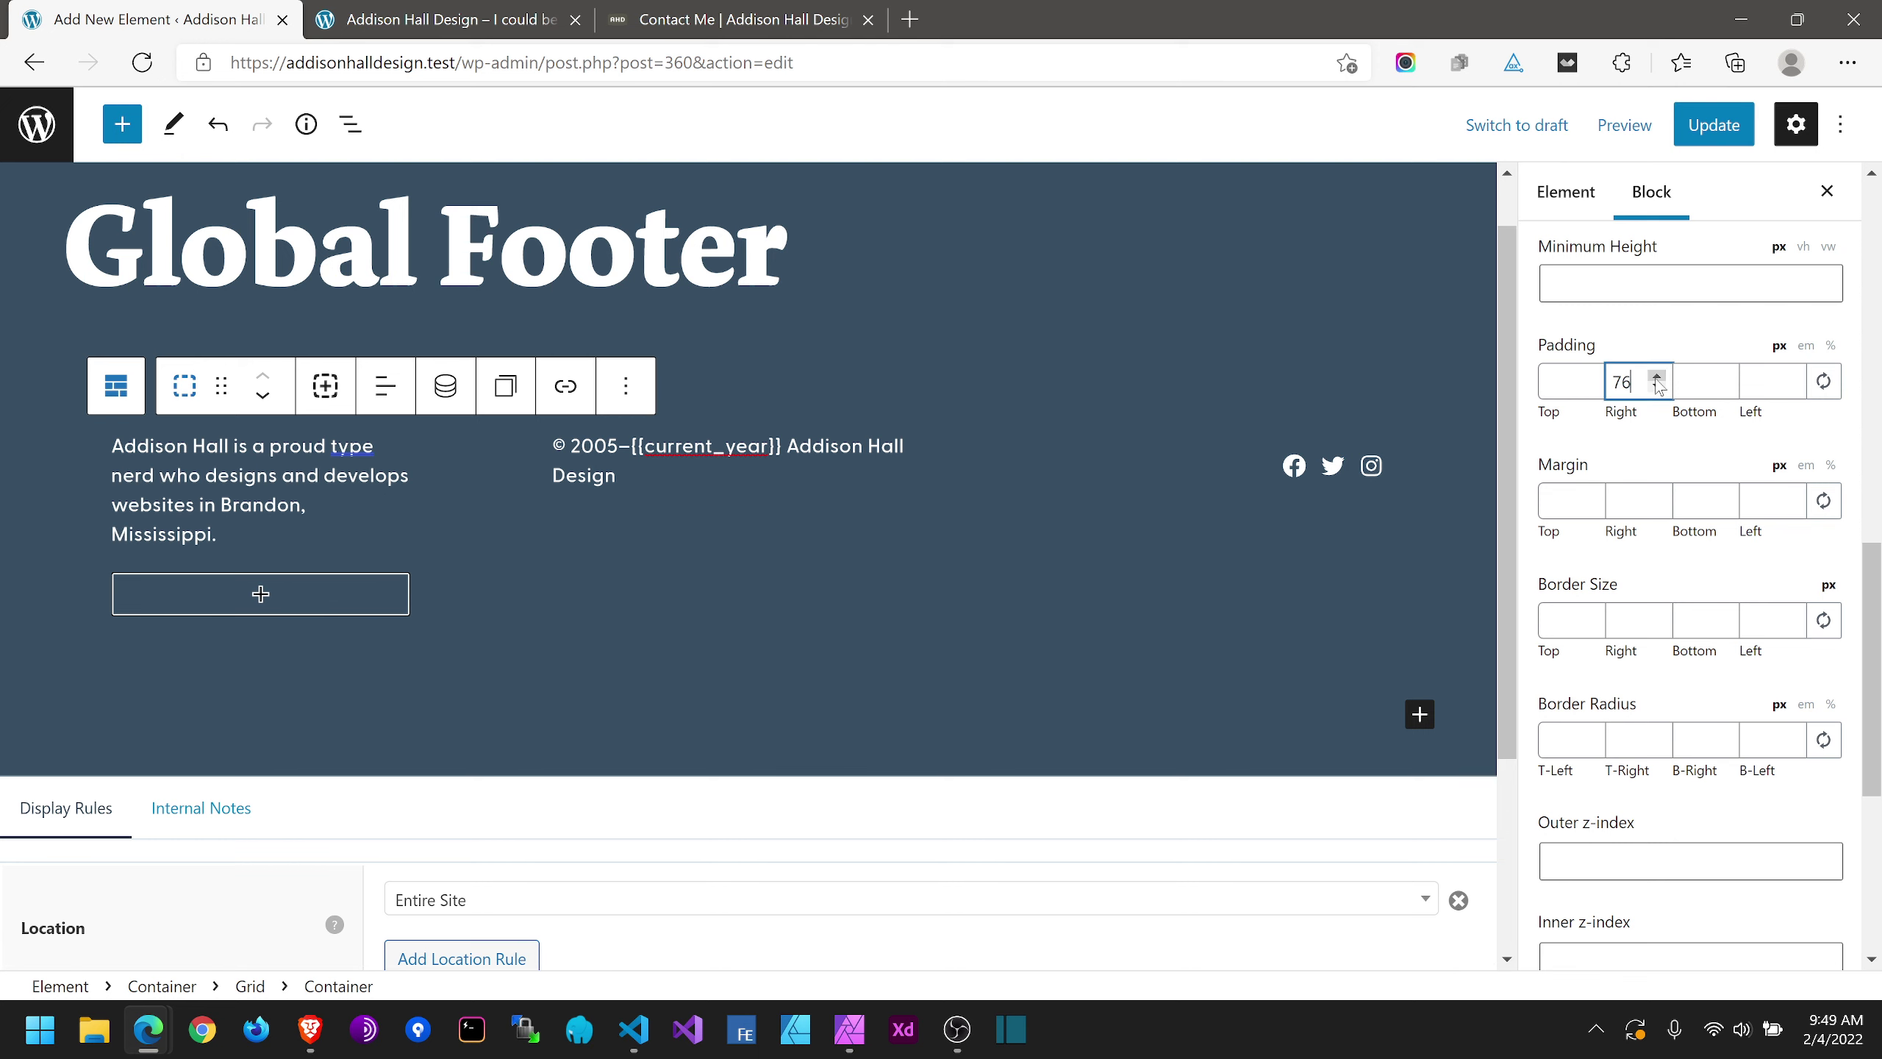
click(1658, 388)
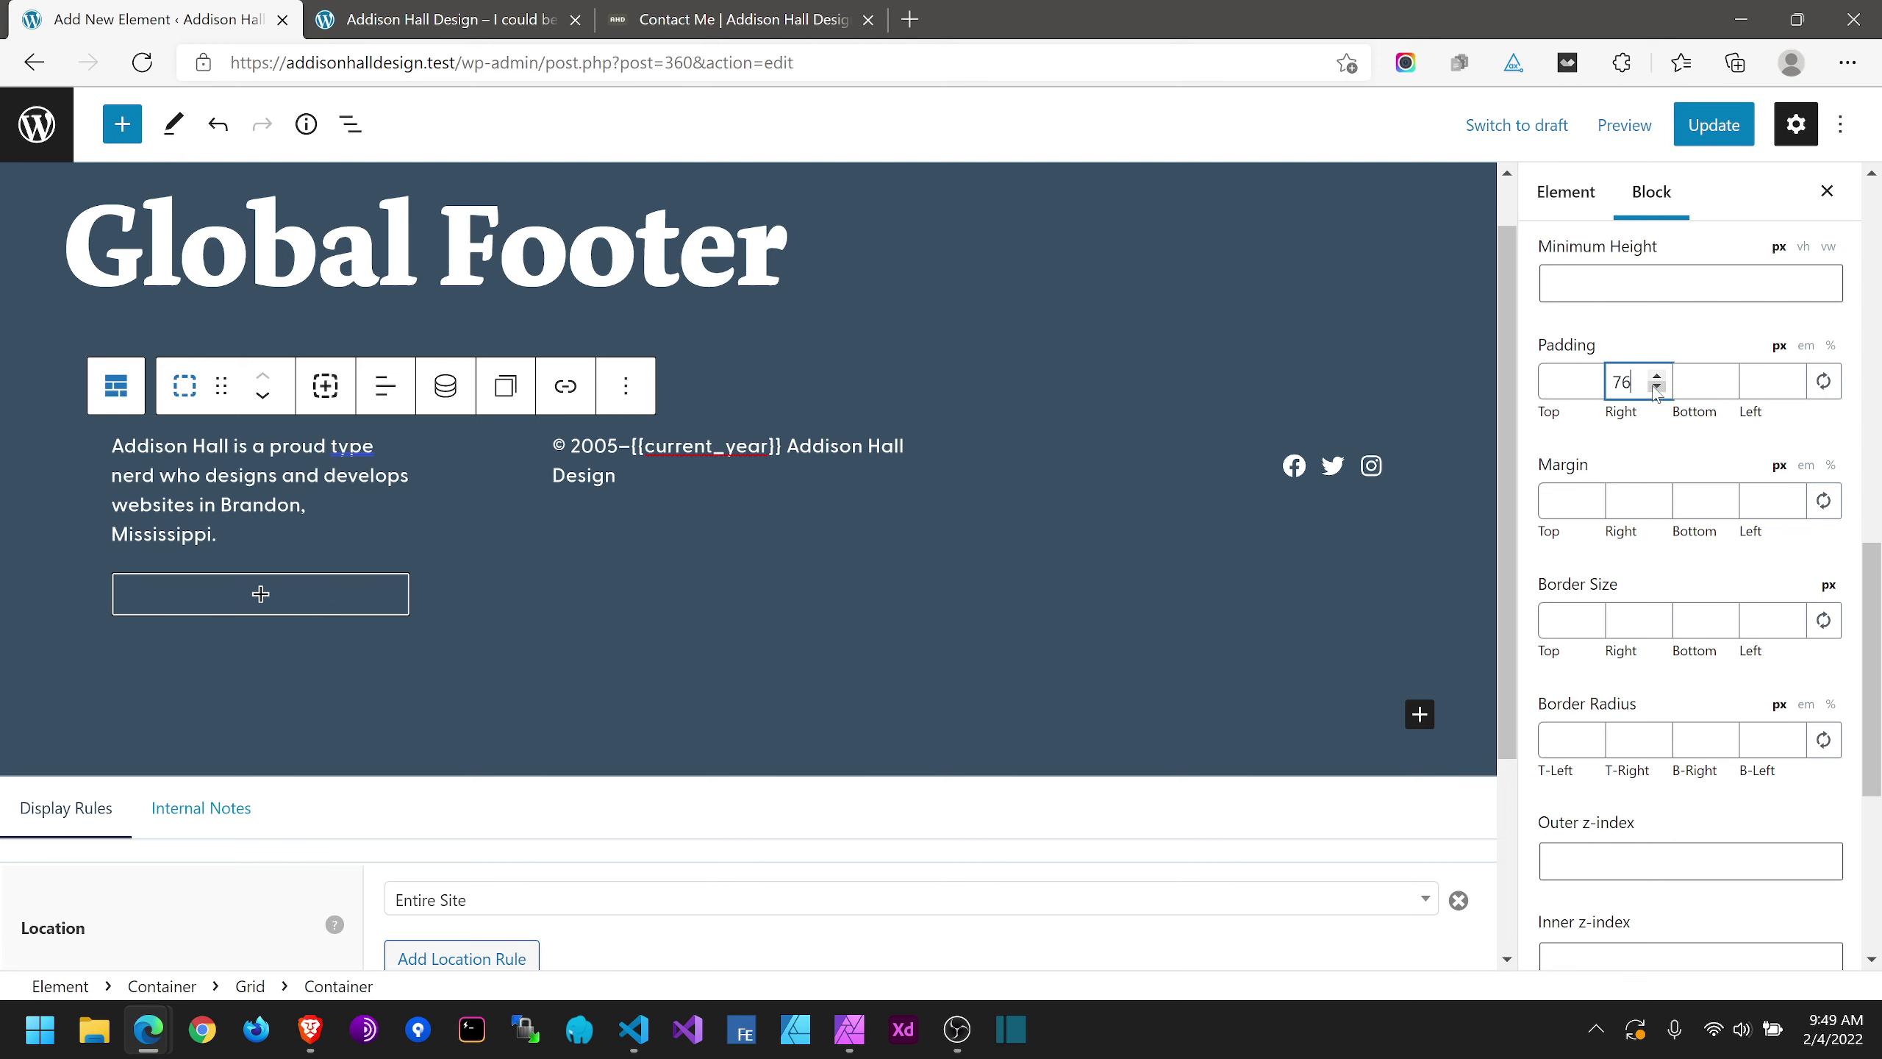
click(1695, 143)
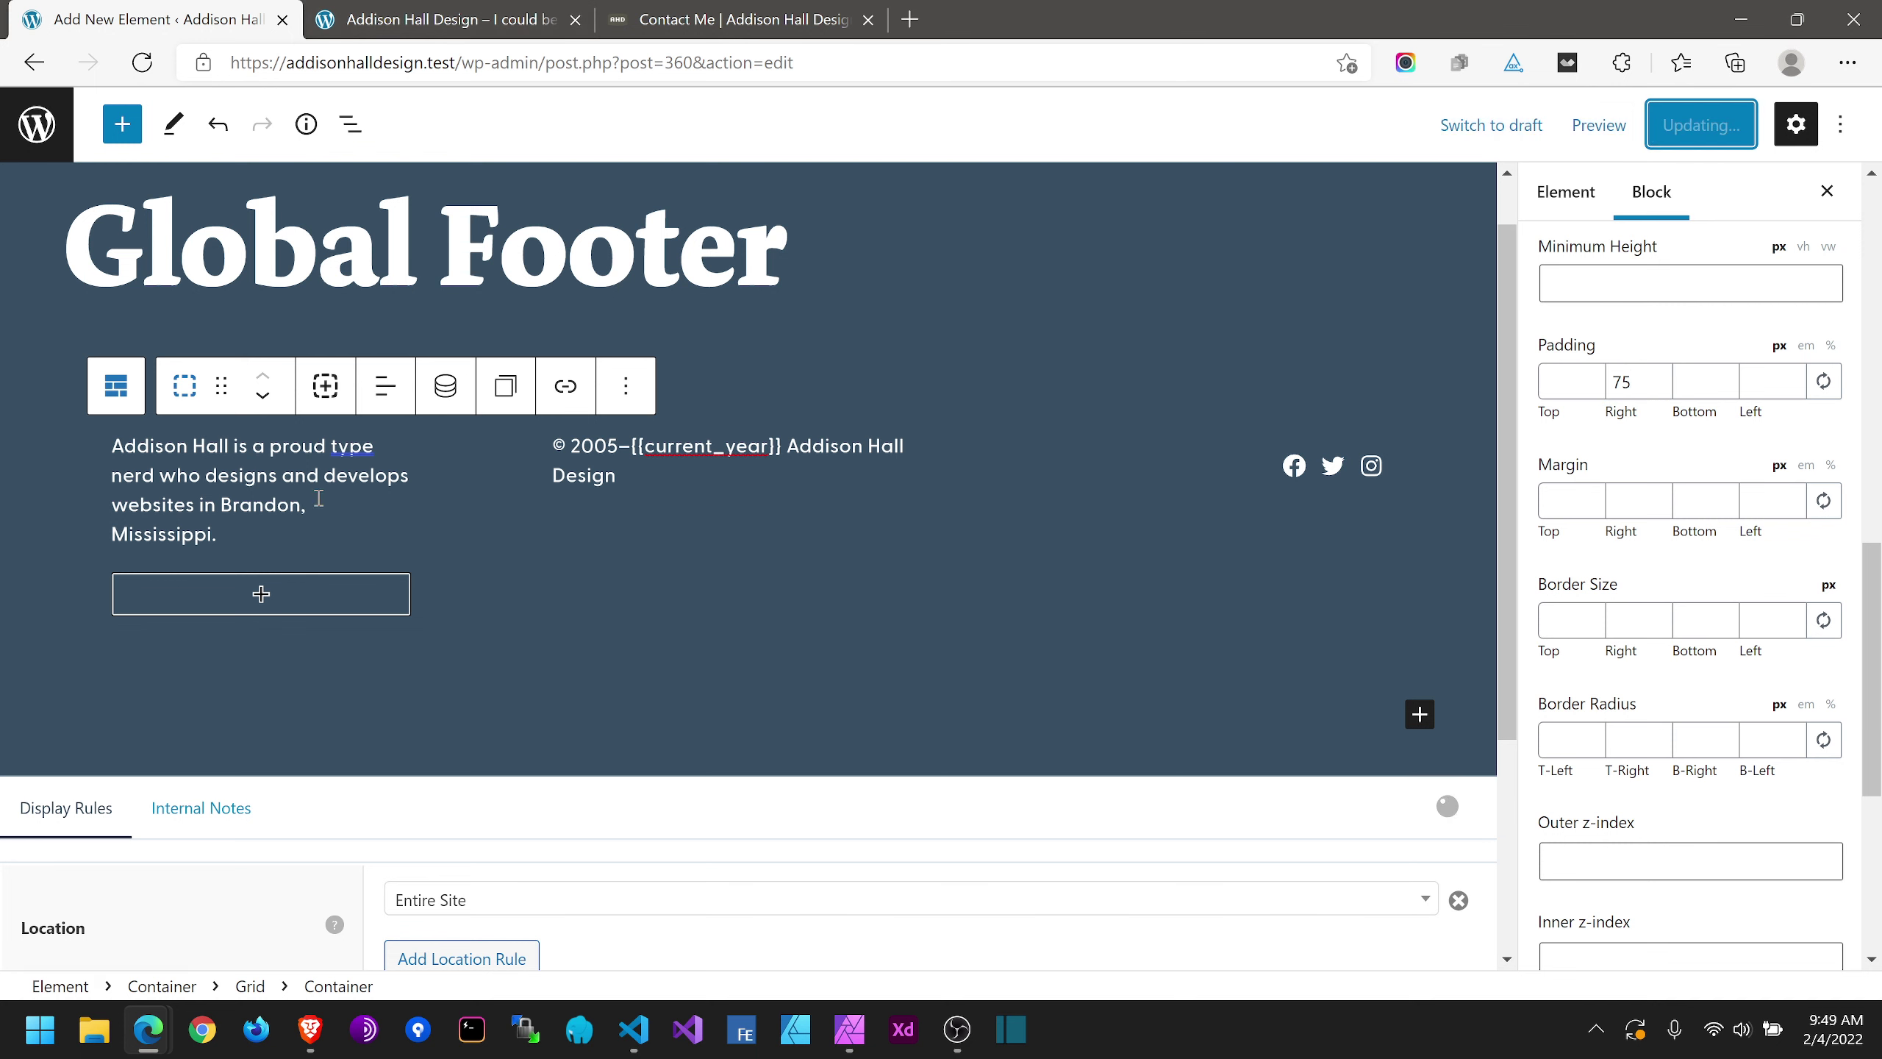
Step: Reload the home page to review the footer description's new line breaks and the intro text
click(438, 19)
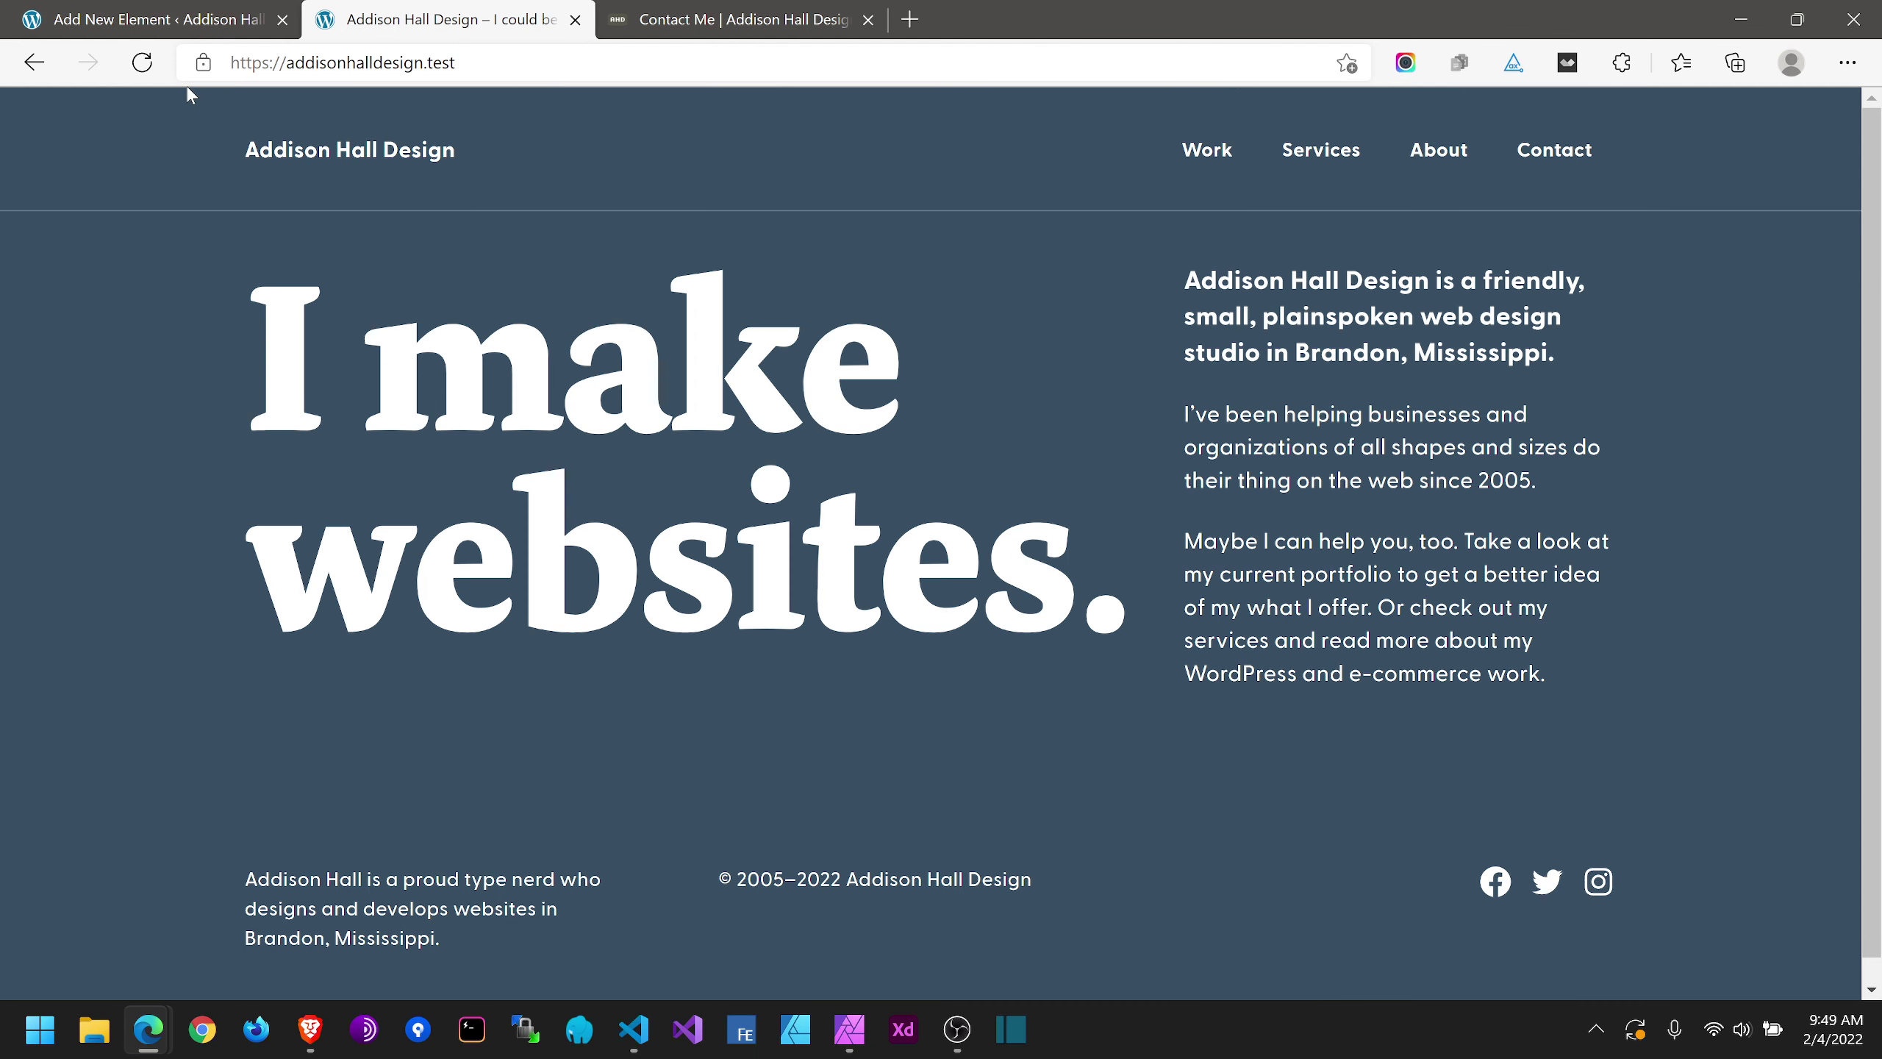
click(143, 62)
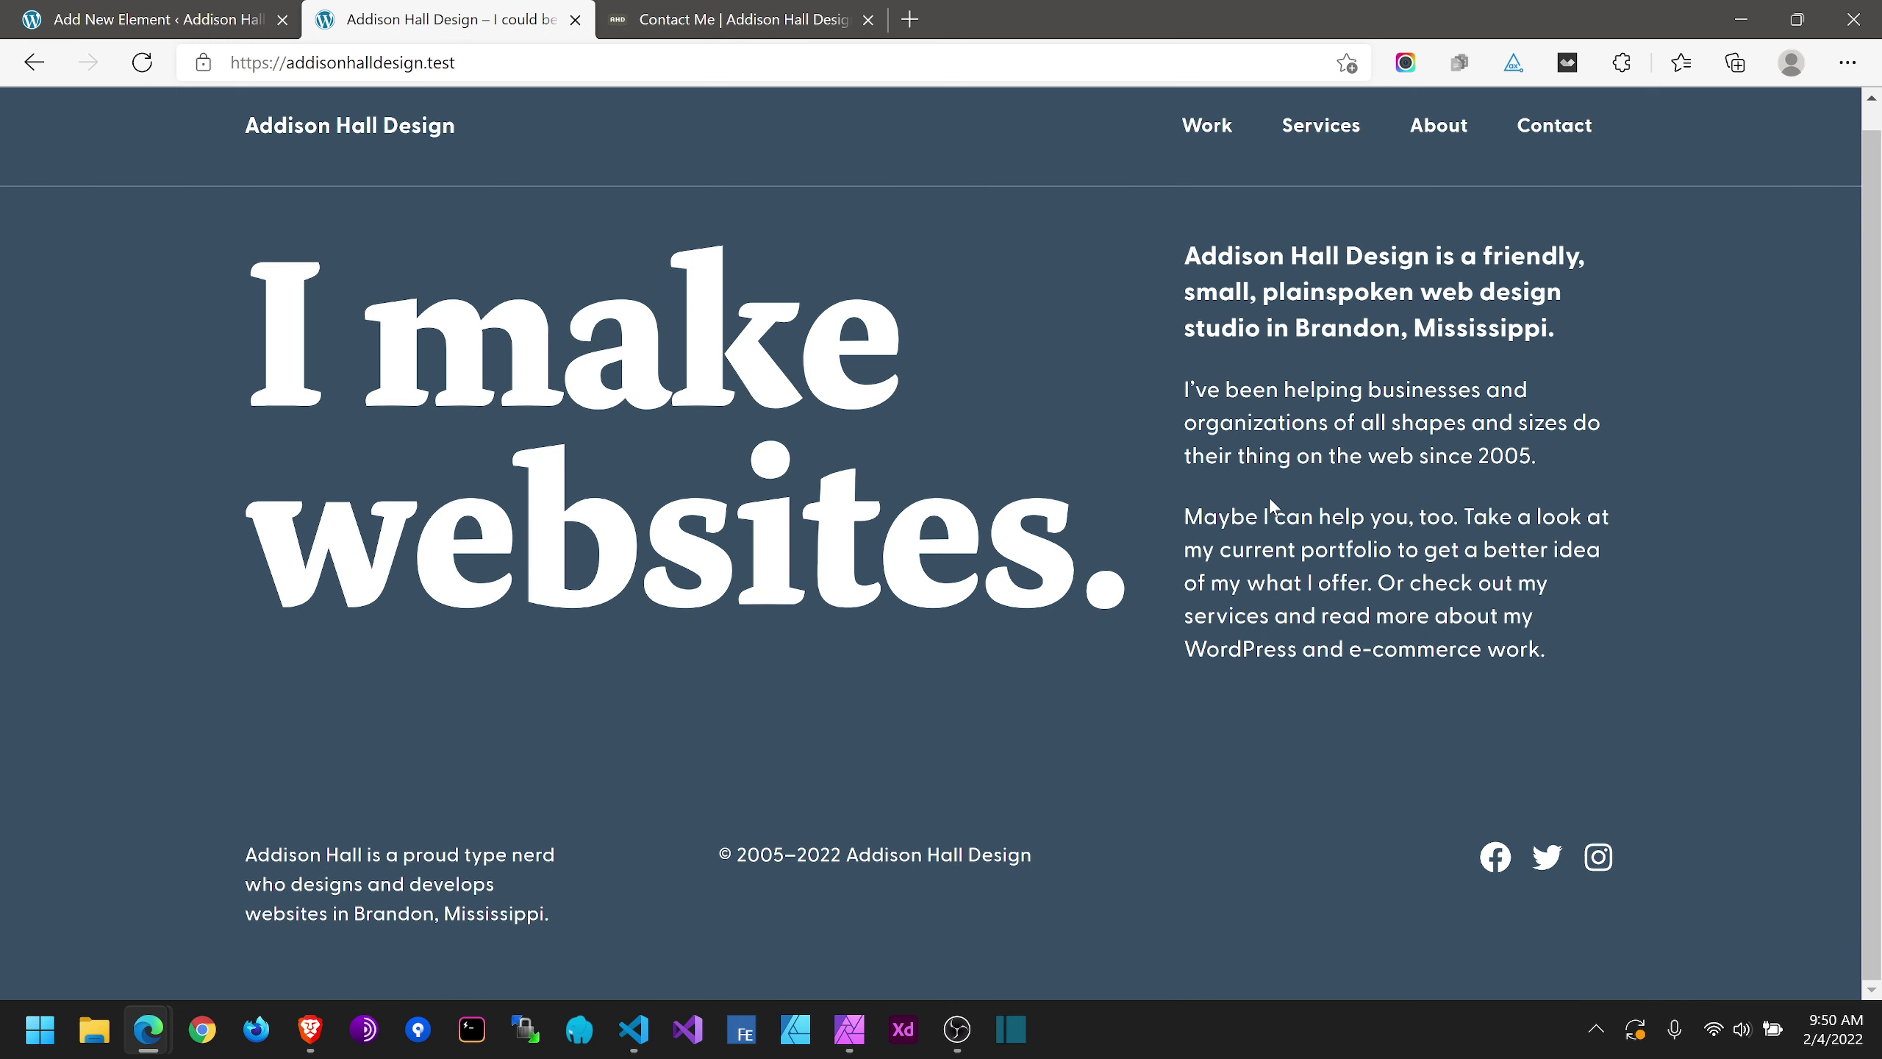
drag(1415, 656, 1269, 427)
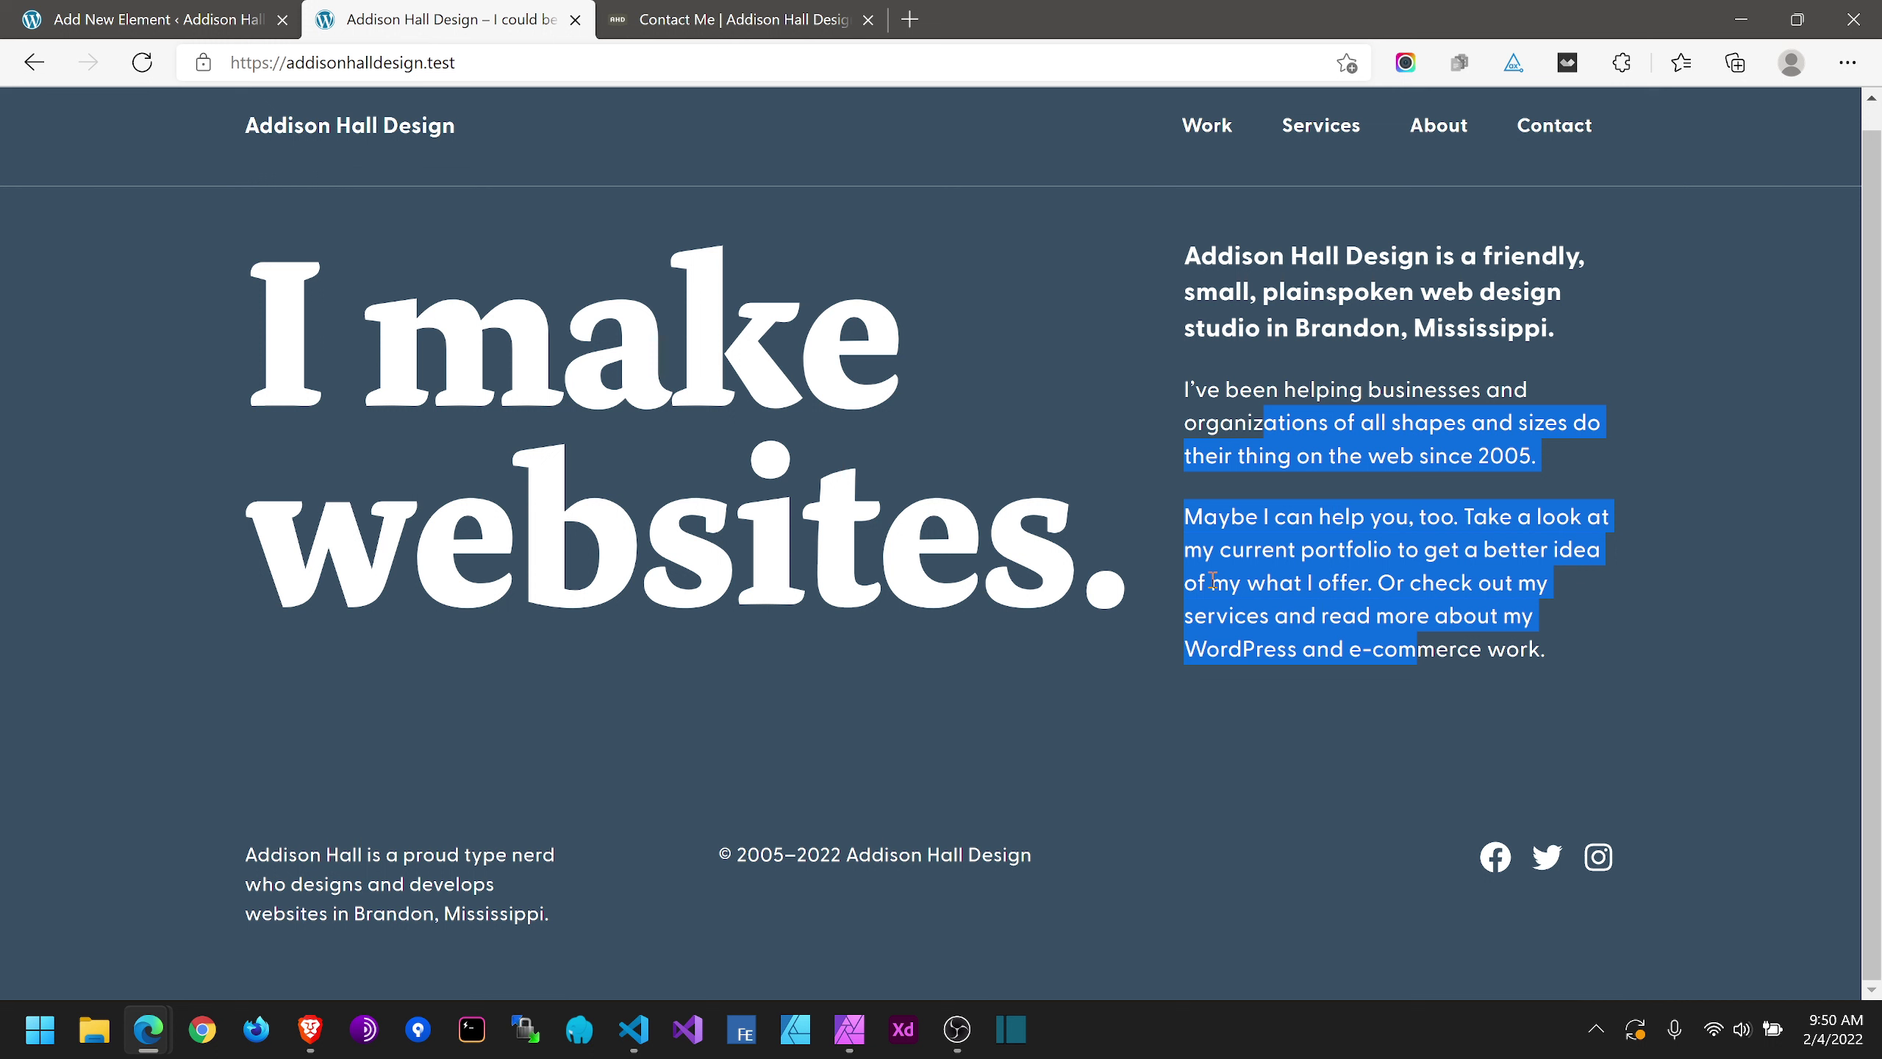
click(1310, 547)
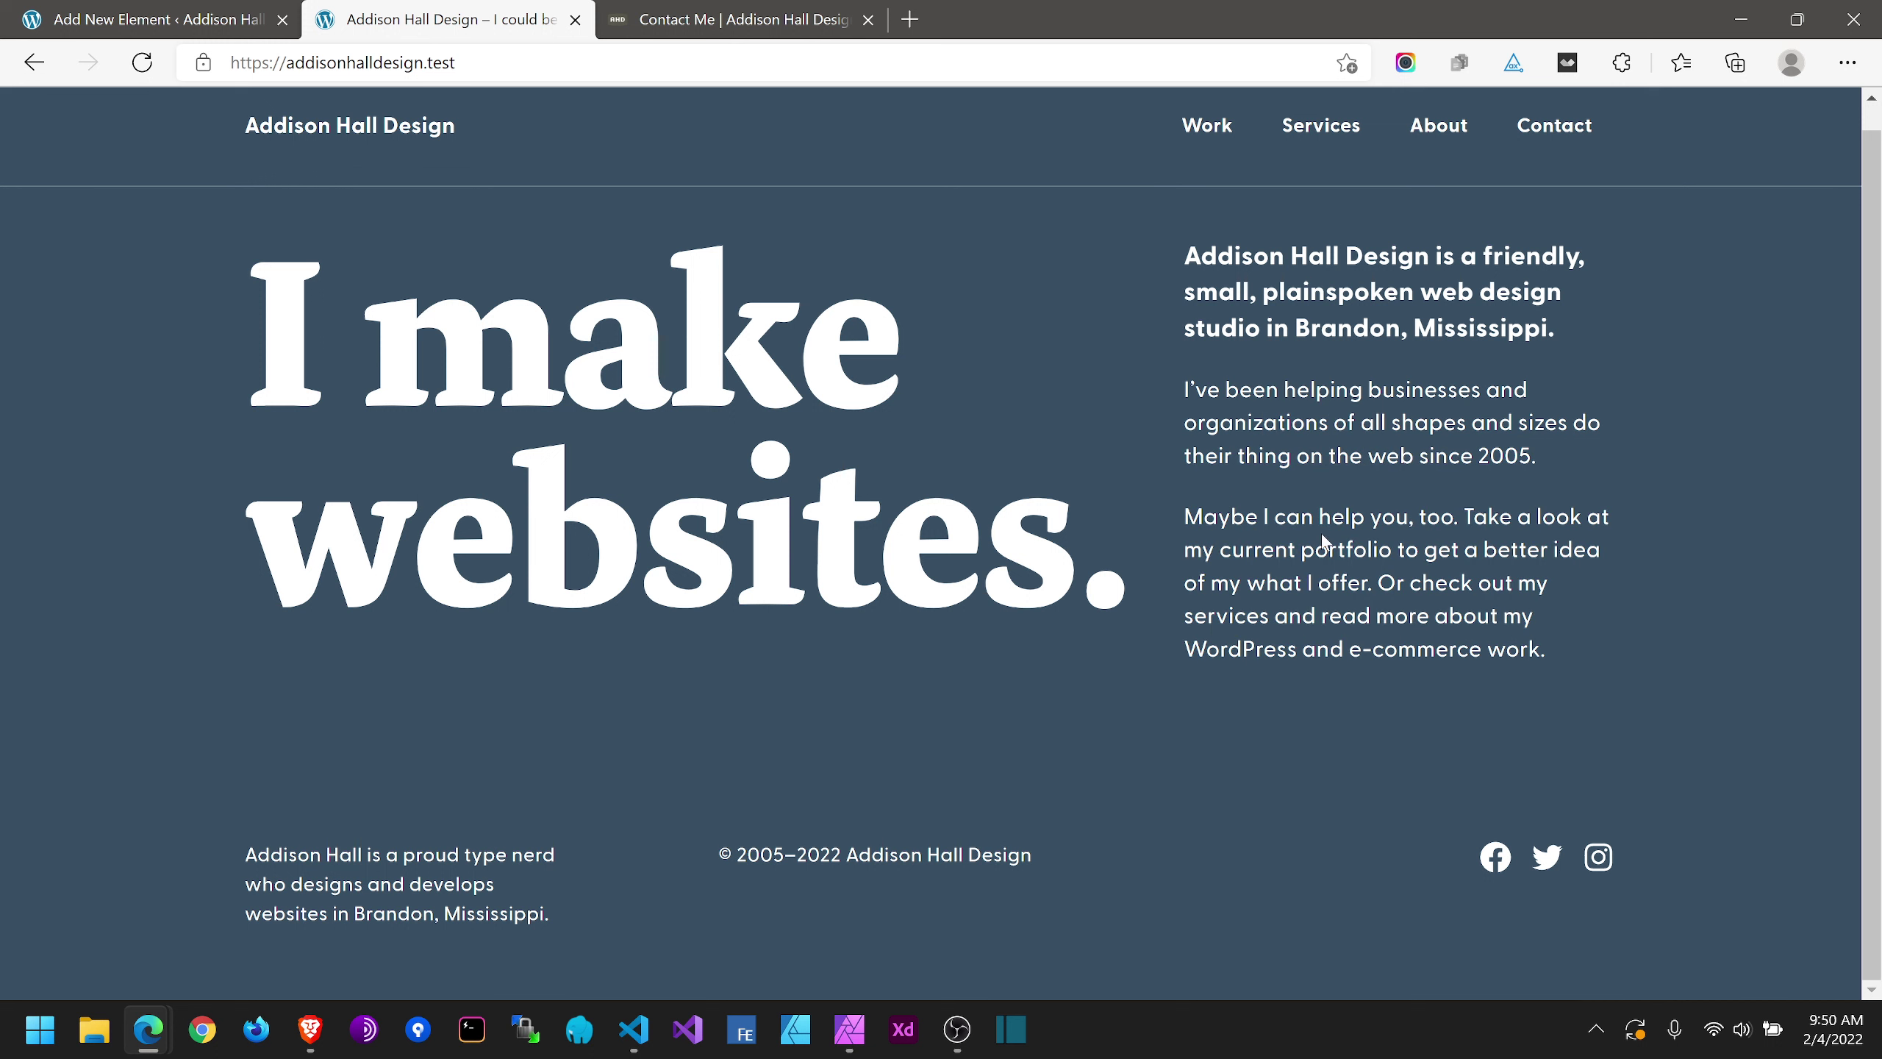
Step: Inspect the last intro paragraph in the developer tools and examine the typography styles it inherits from the body
right_click(1298, 512)
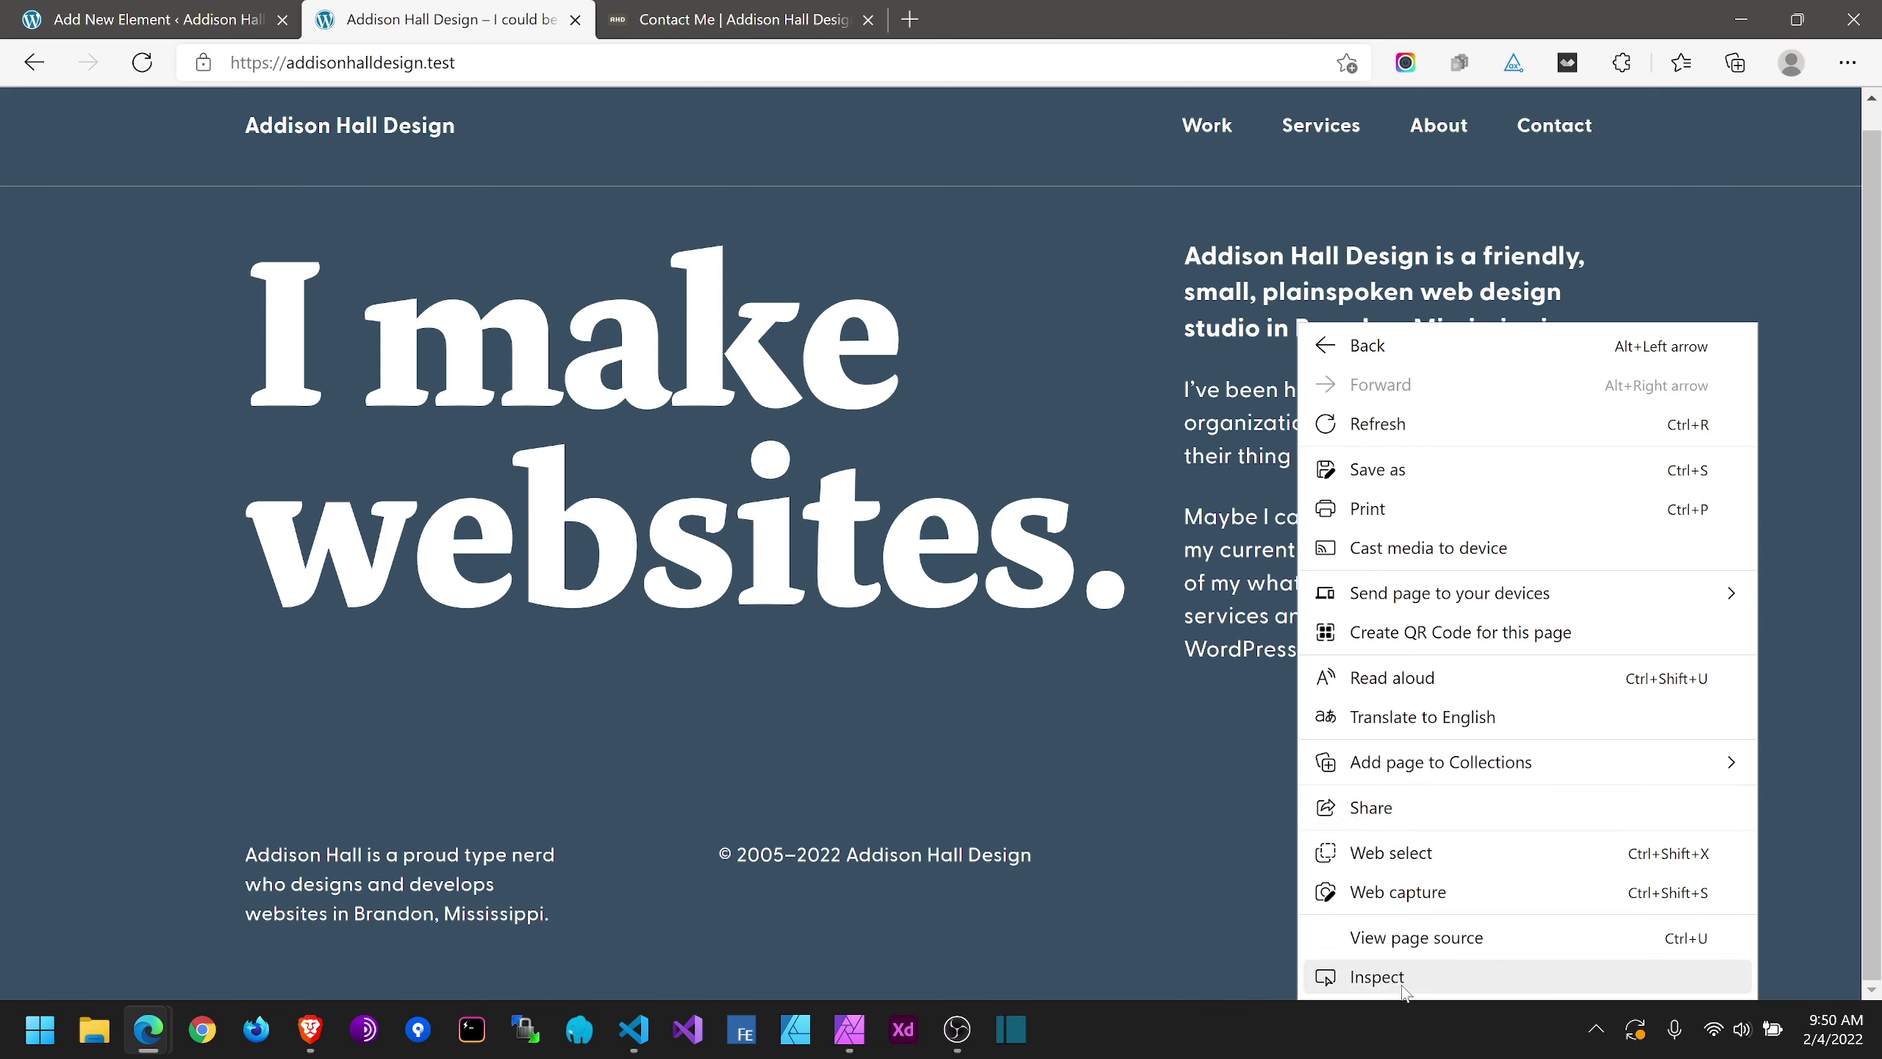
key(Escape)
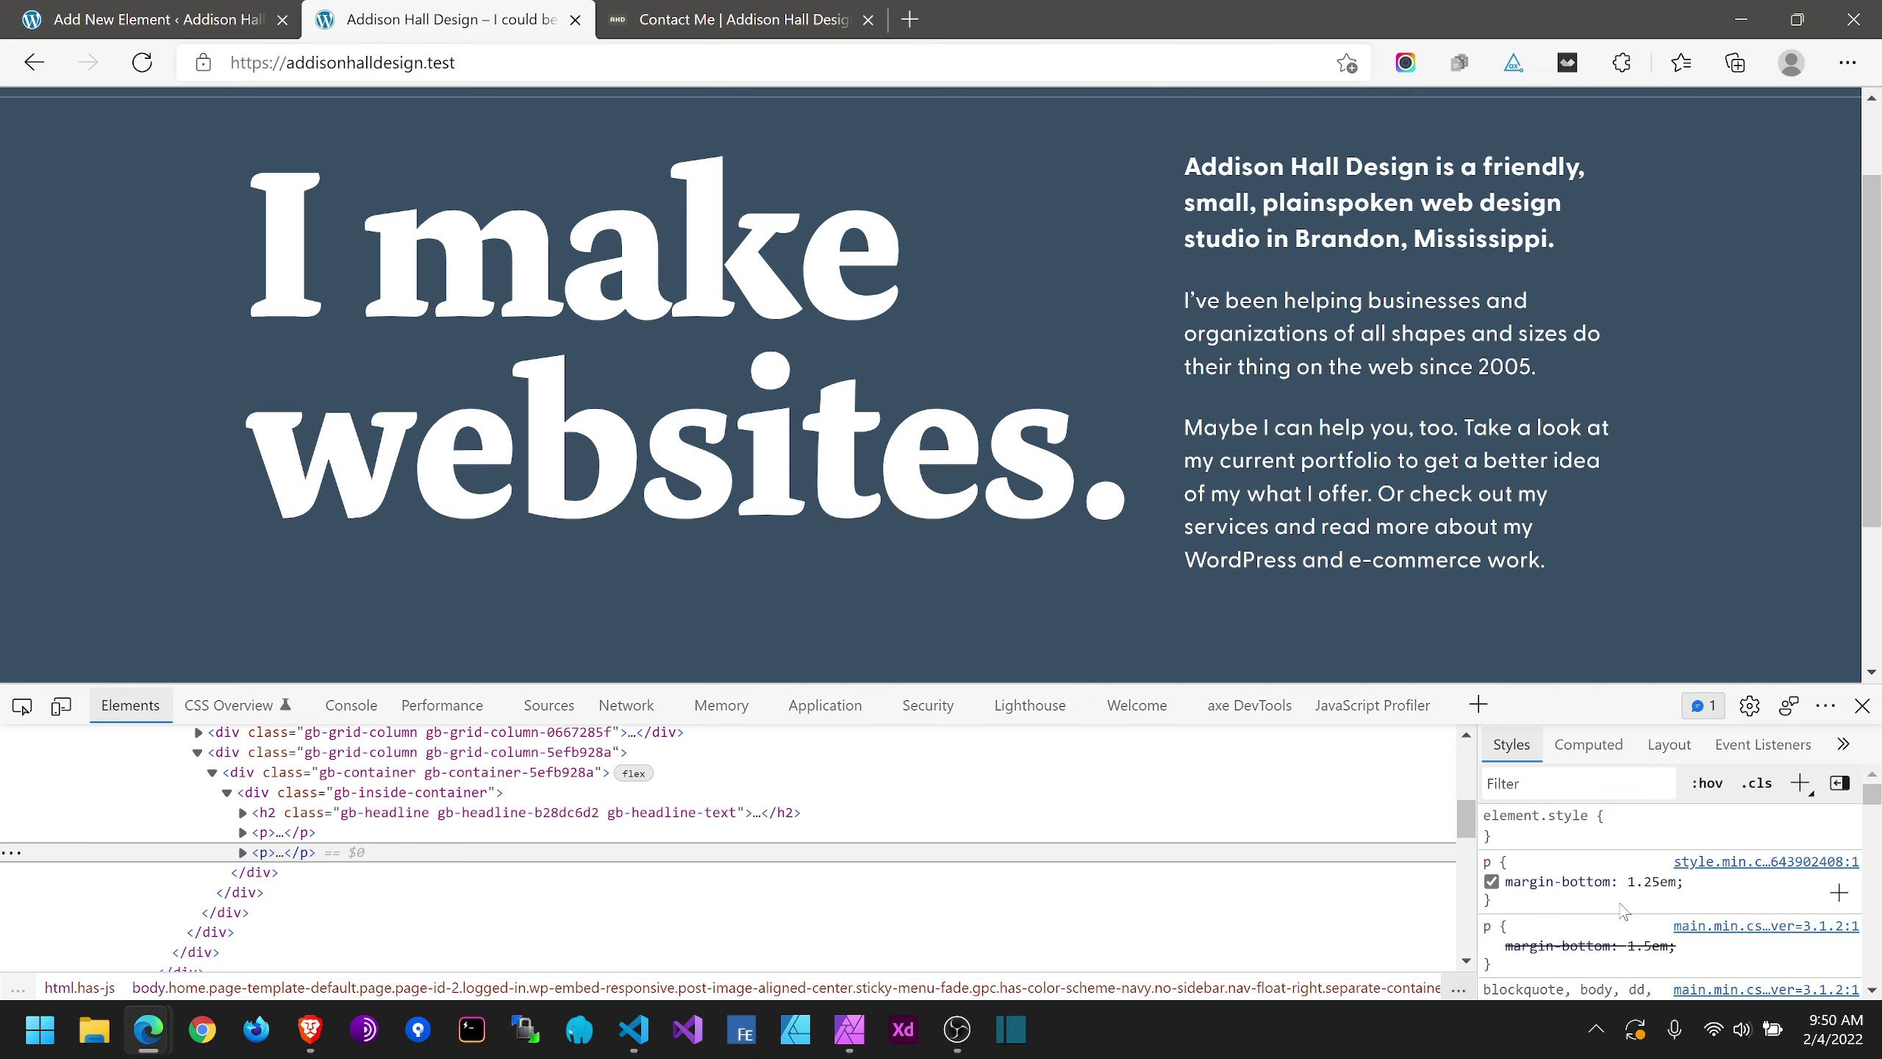
scroll(1621, 946, down, 5)
scroll(1621, 945, down, 5)
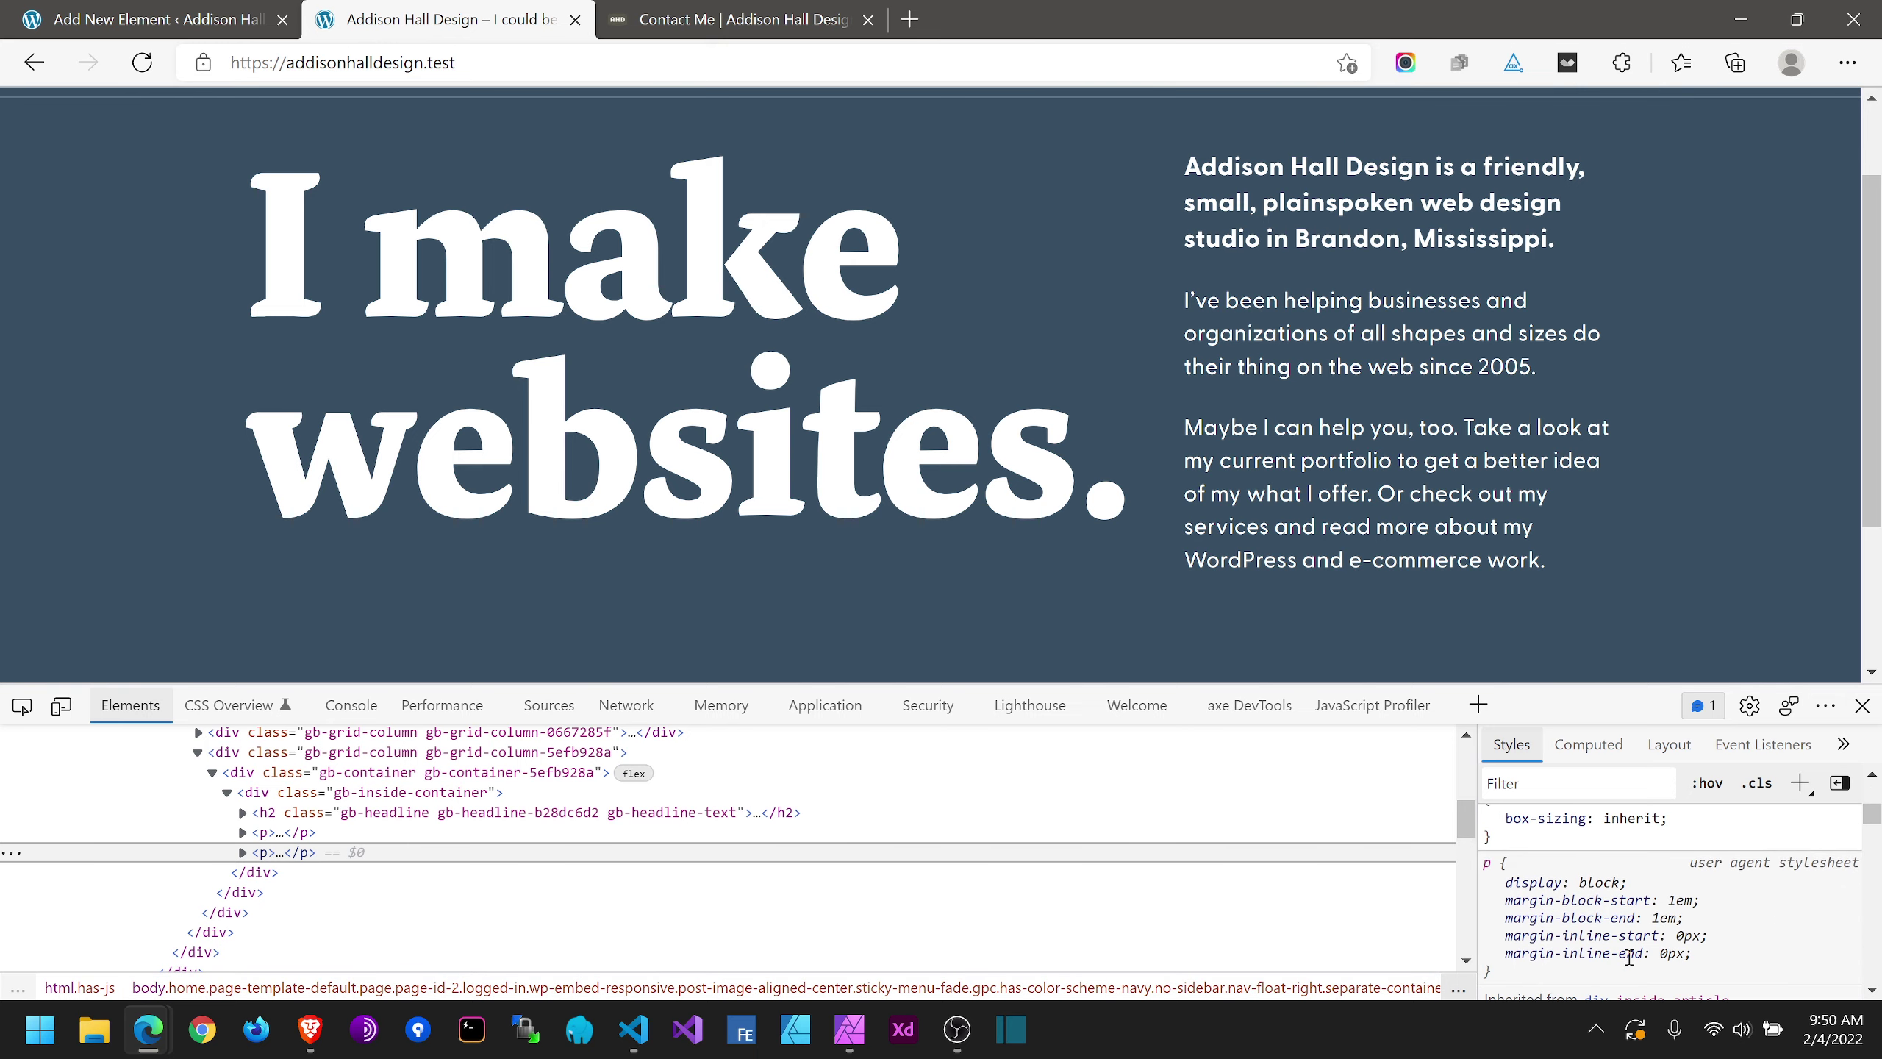
scroll(1627, 967, down, 5)
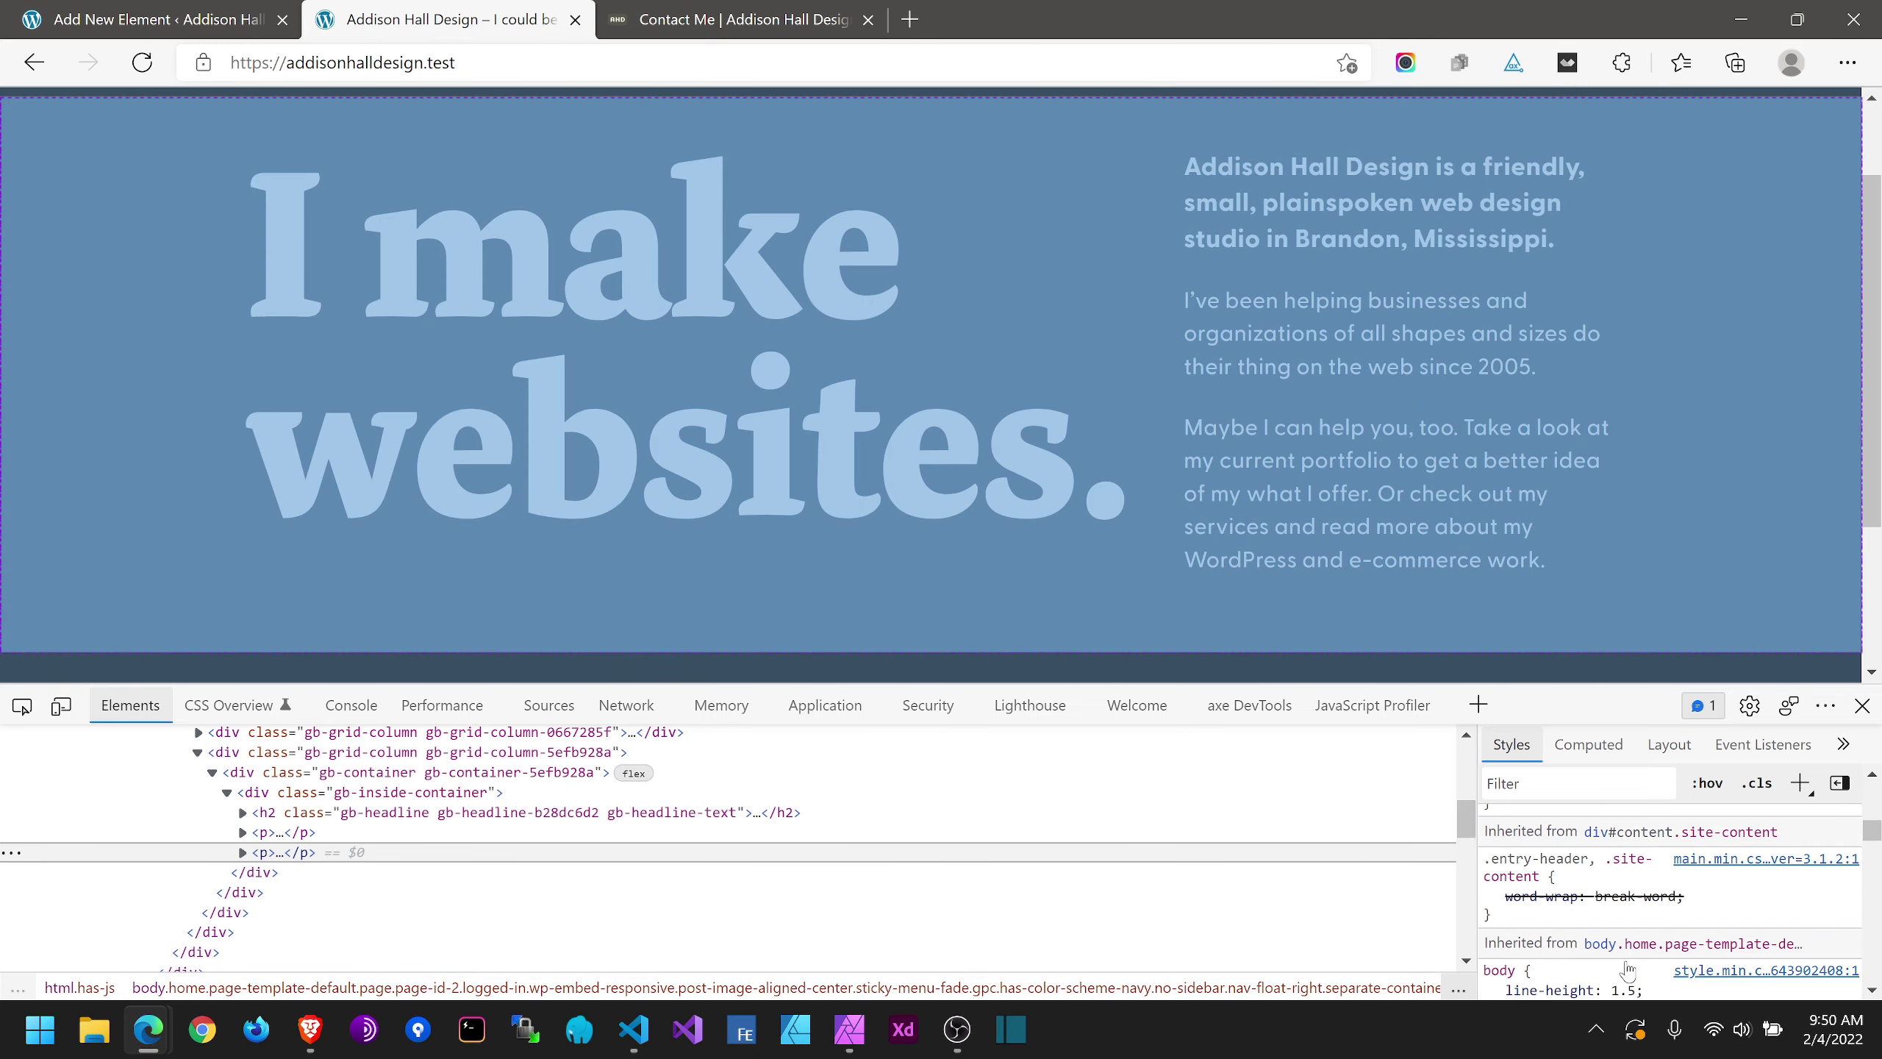
scroll(1627, 968, down, 1)
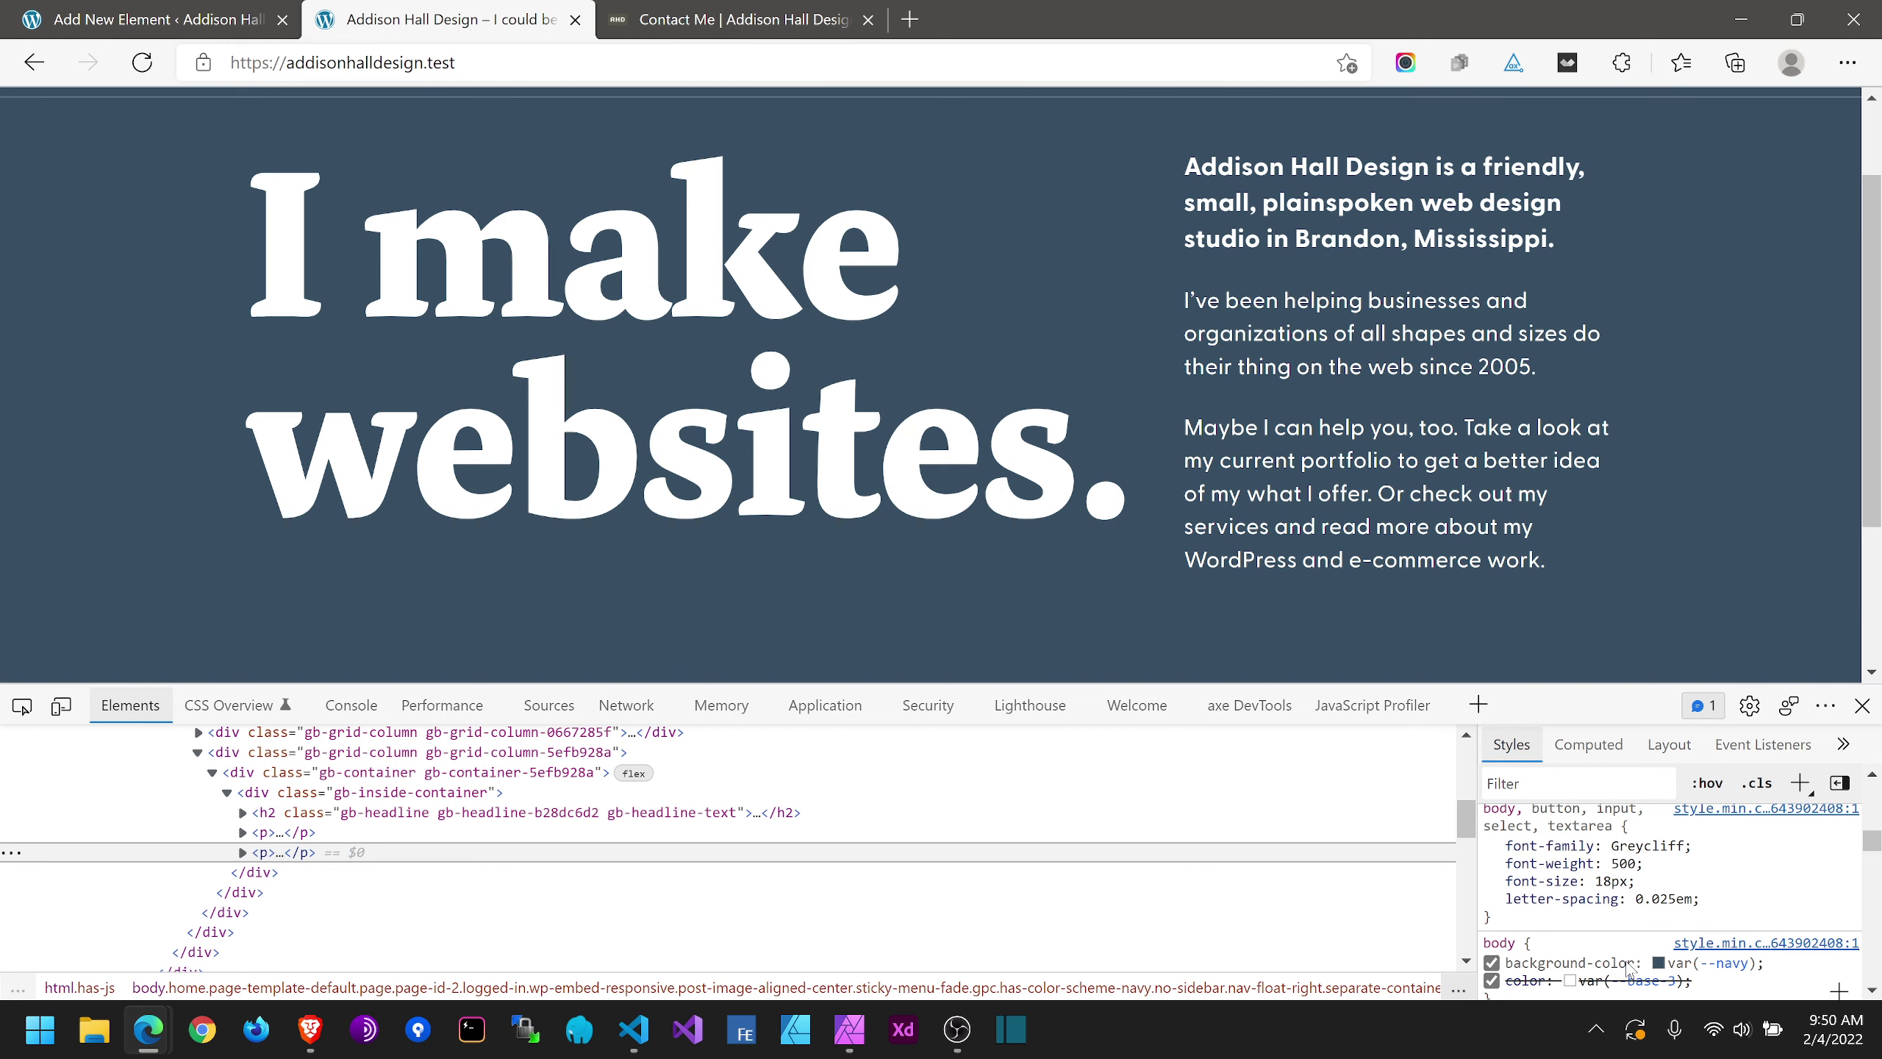
Step: Compare the intro text without and with the body's letter-spacing rule, and close the developer tools
click(1492, 899)
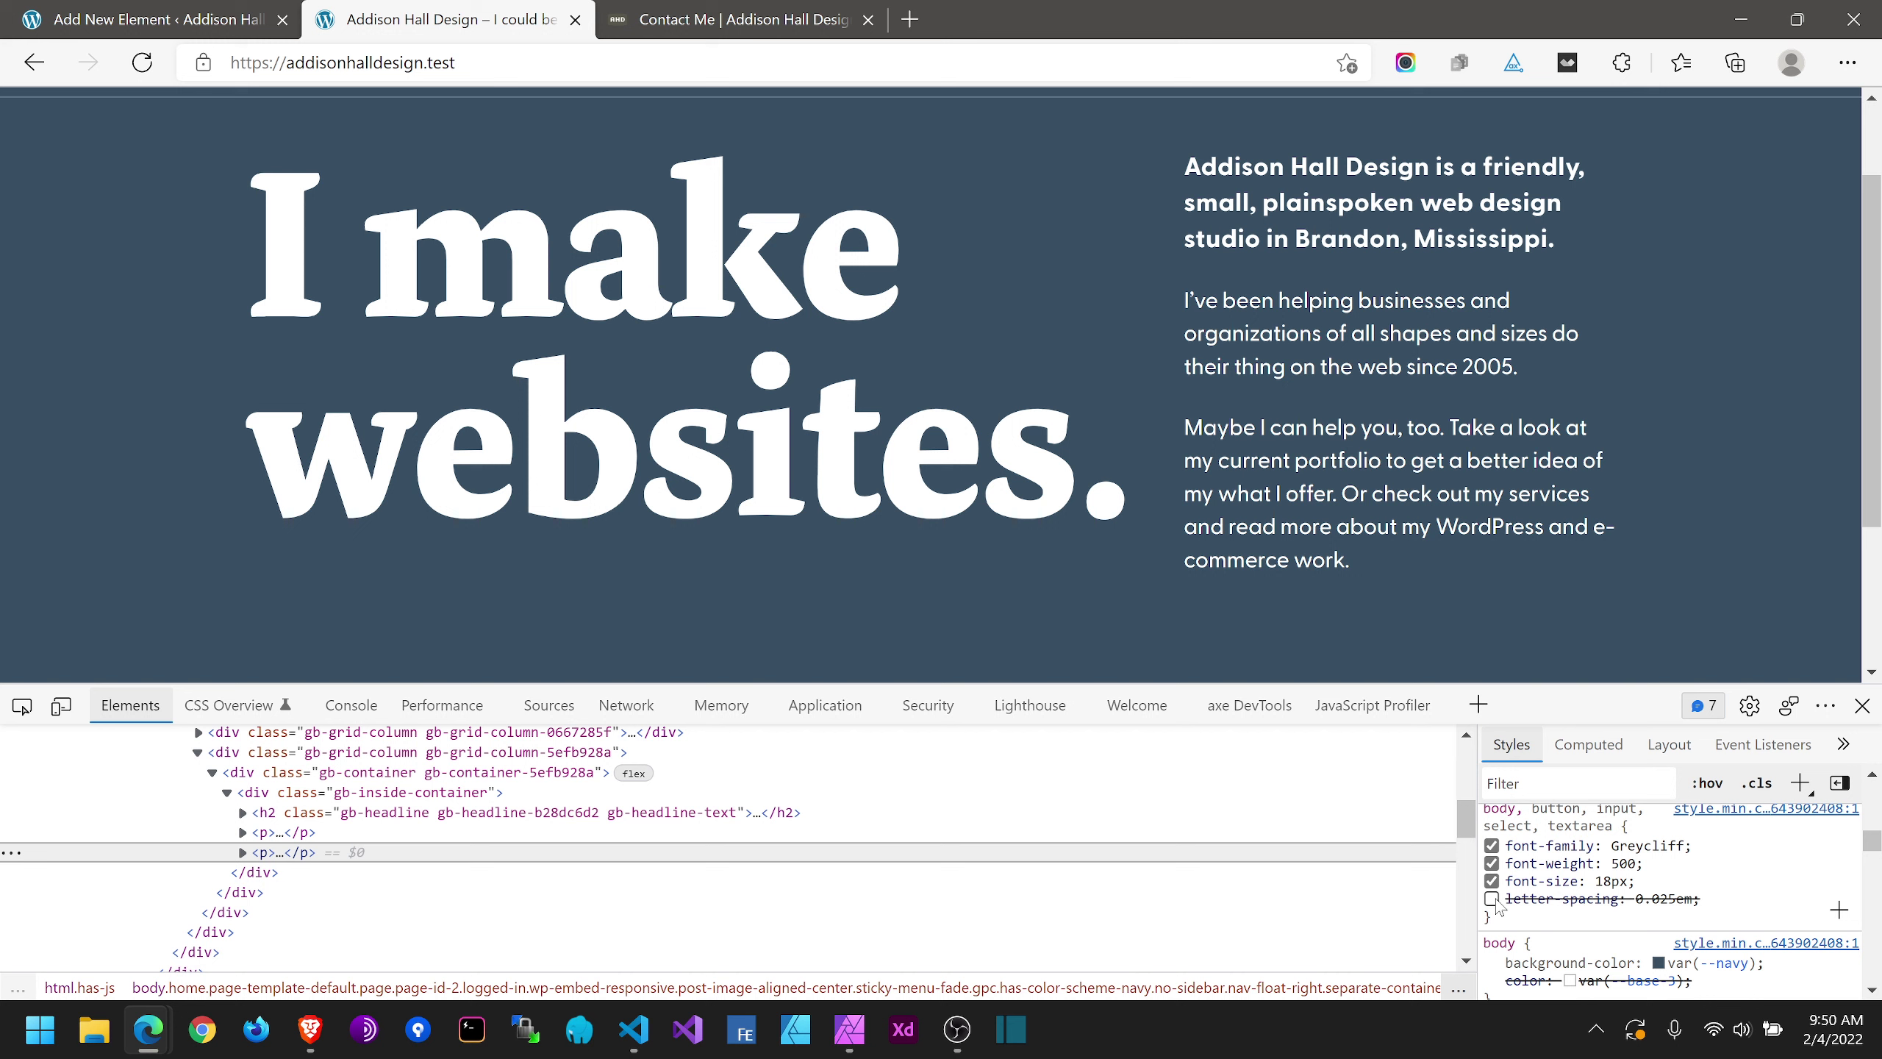
click(1492, 898)
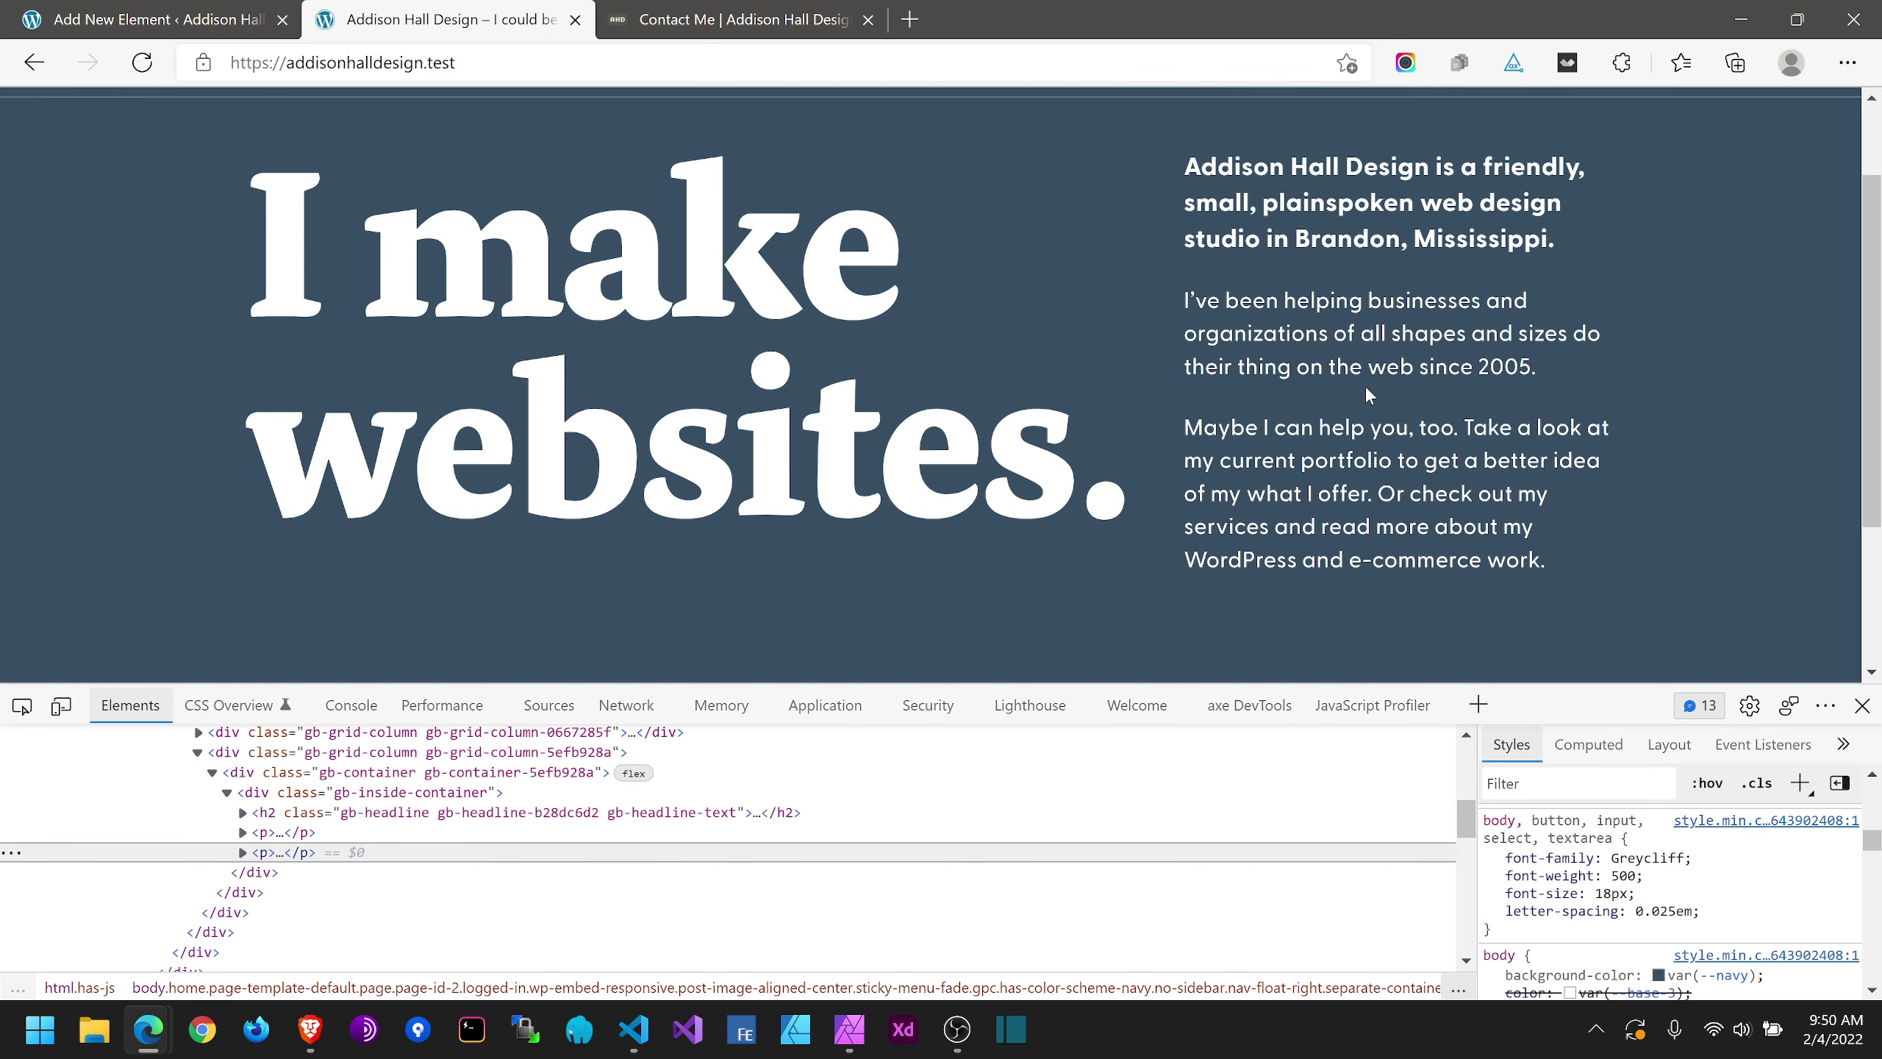
click(1862, 706)
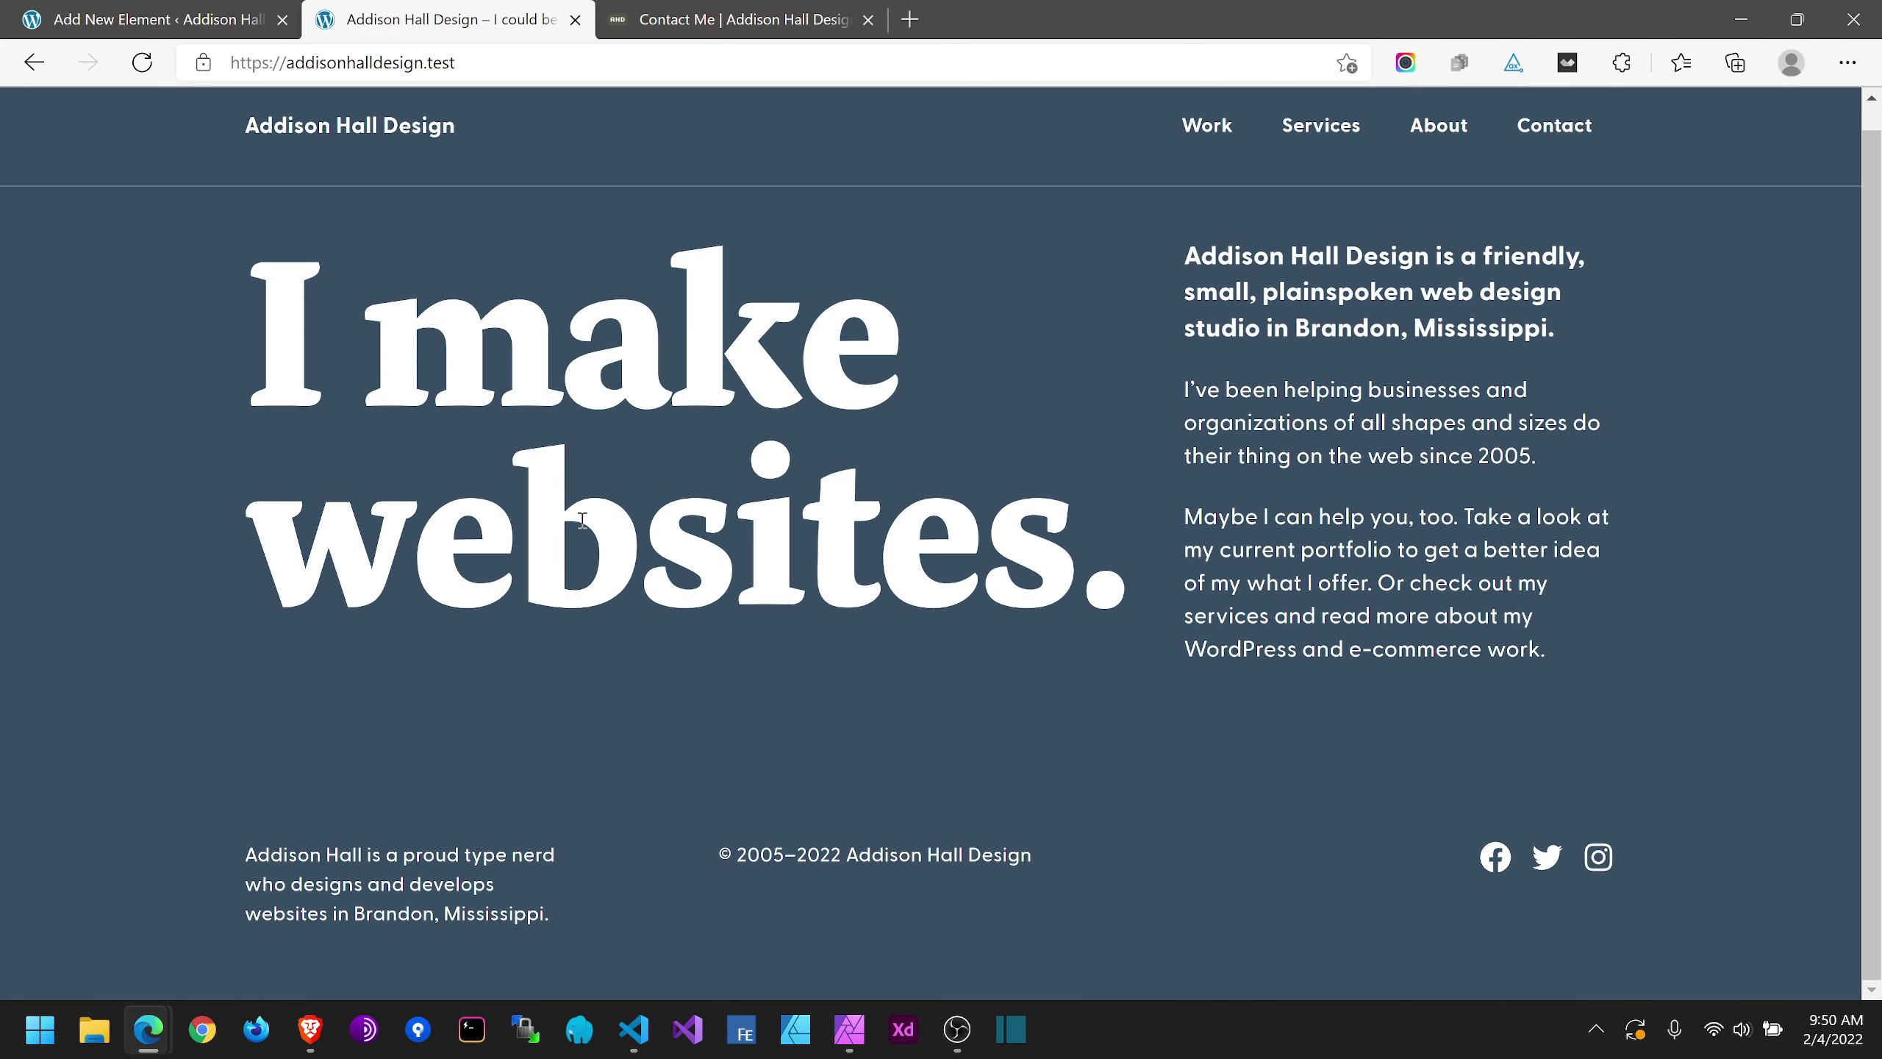
Step: Set the size of the Social Icons block in the Global Footer element to Small and update the element
scroll(589, 522, up, 1)
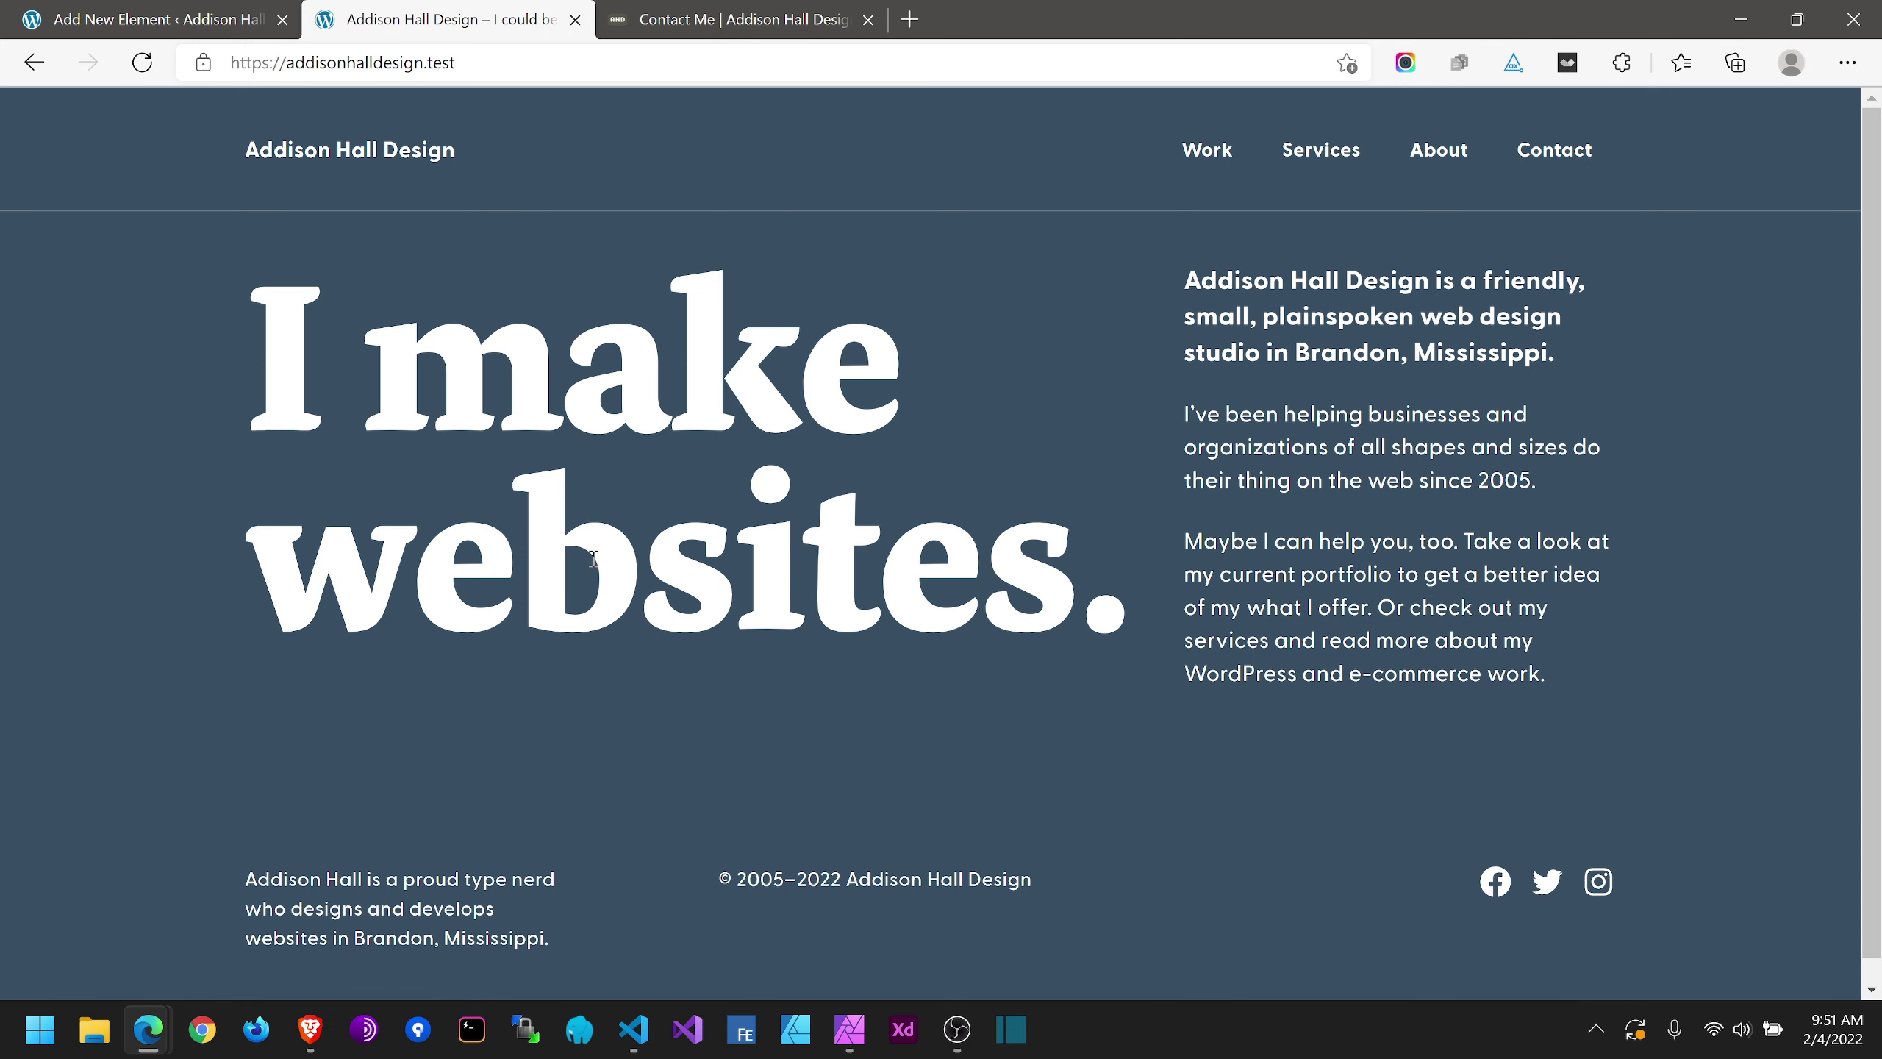
click(160, 17)
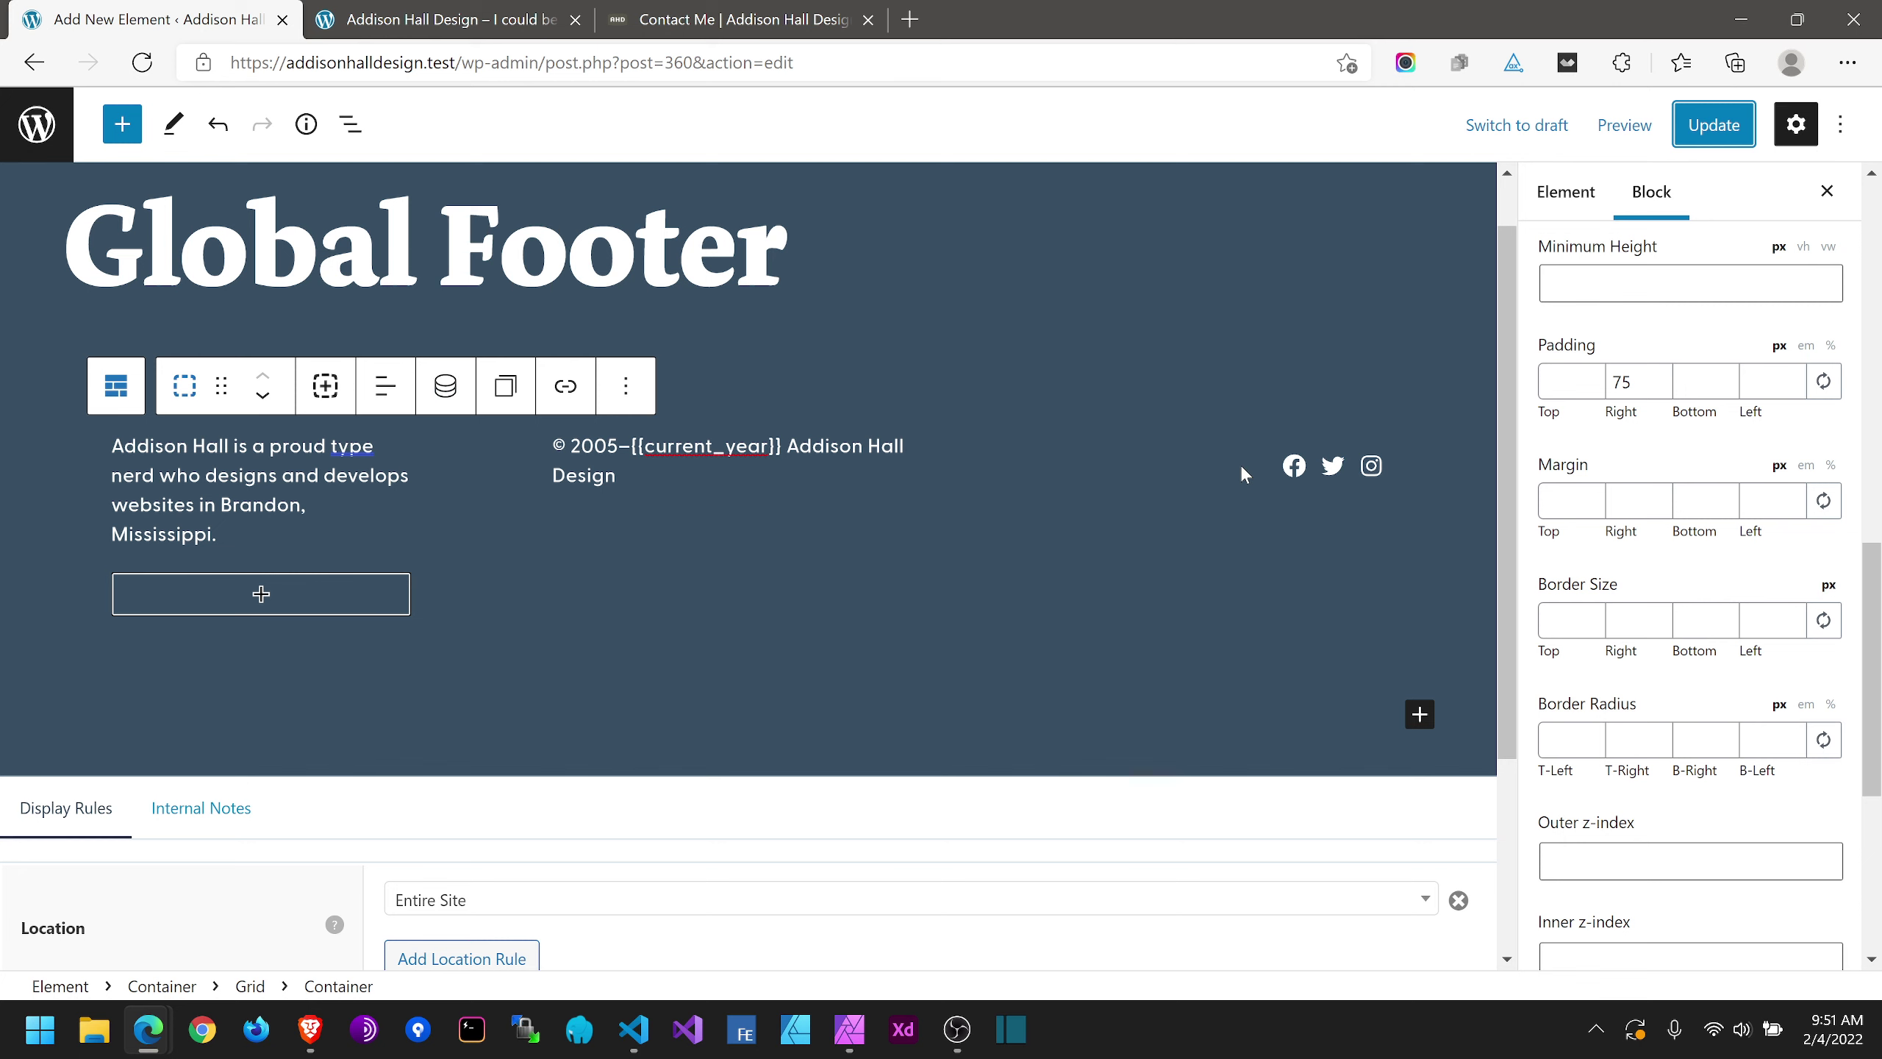
click(1294, 466)
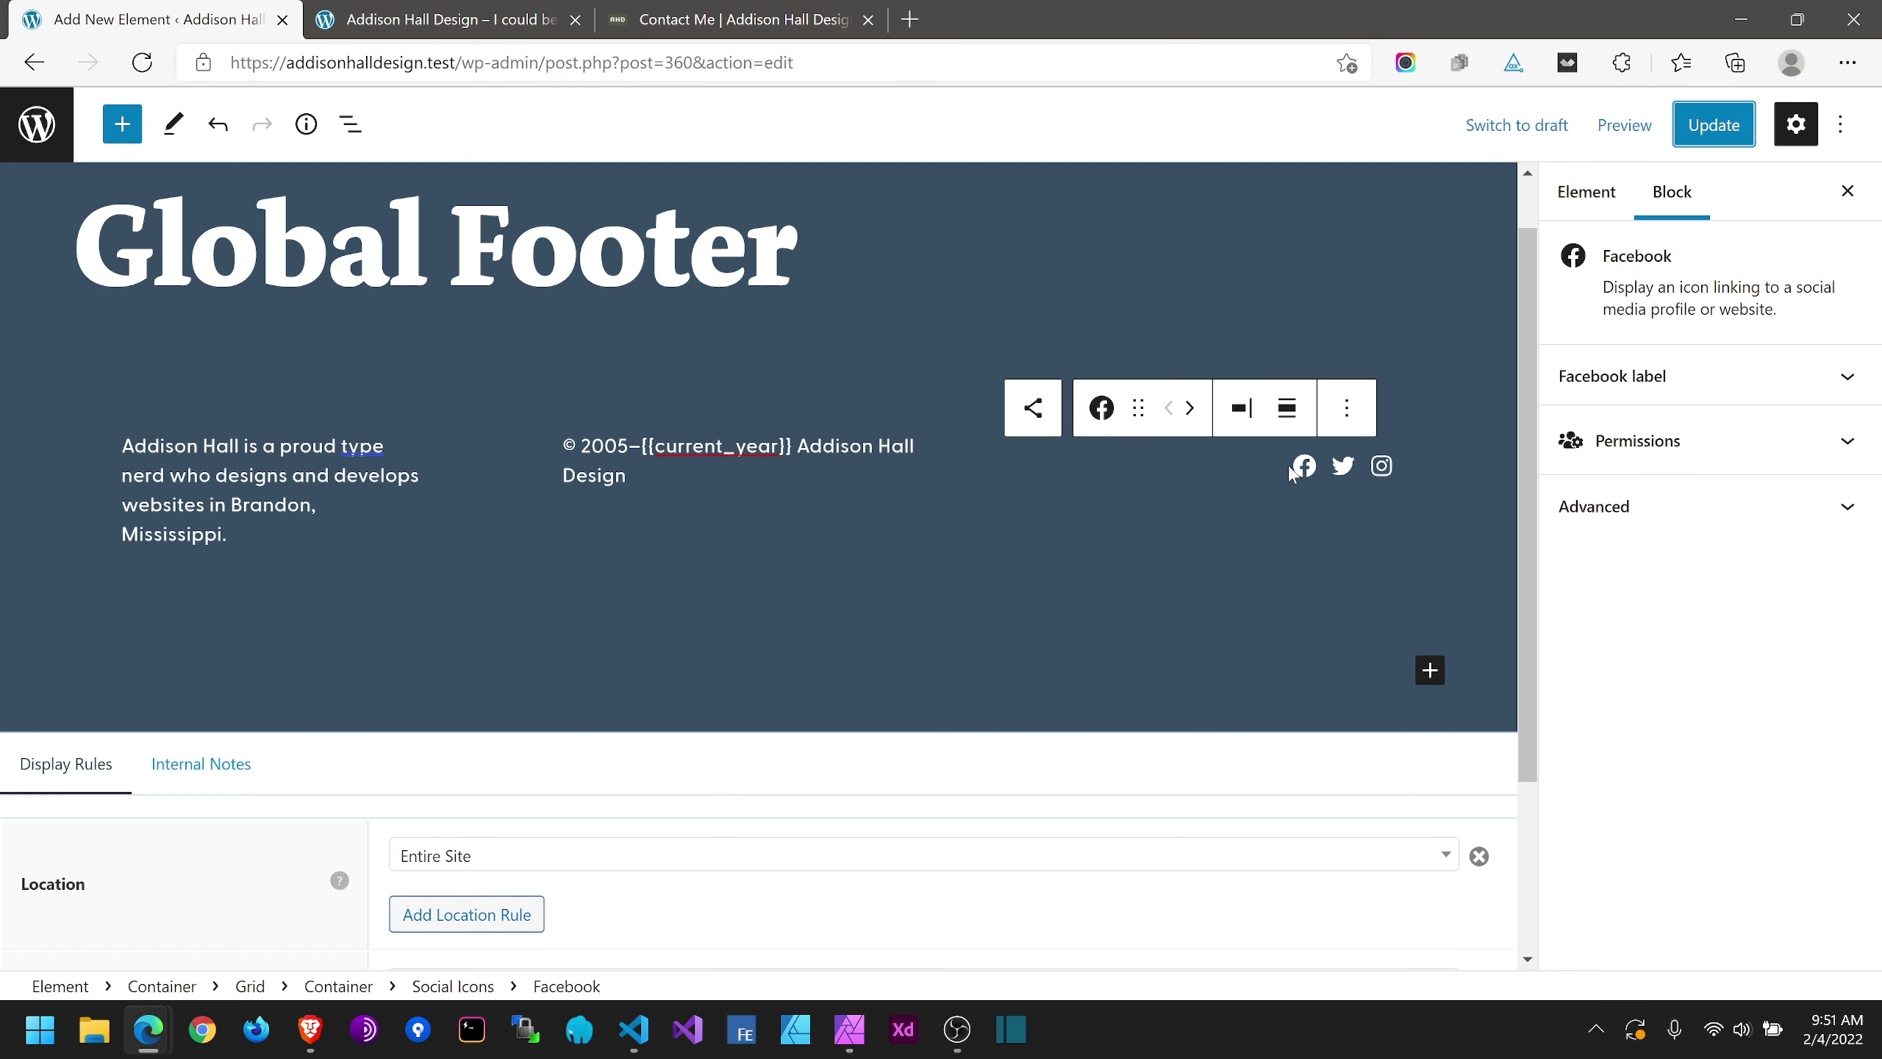
click(1251, 465)
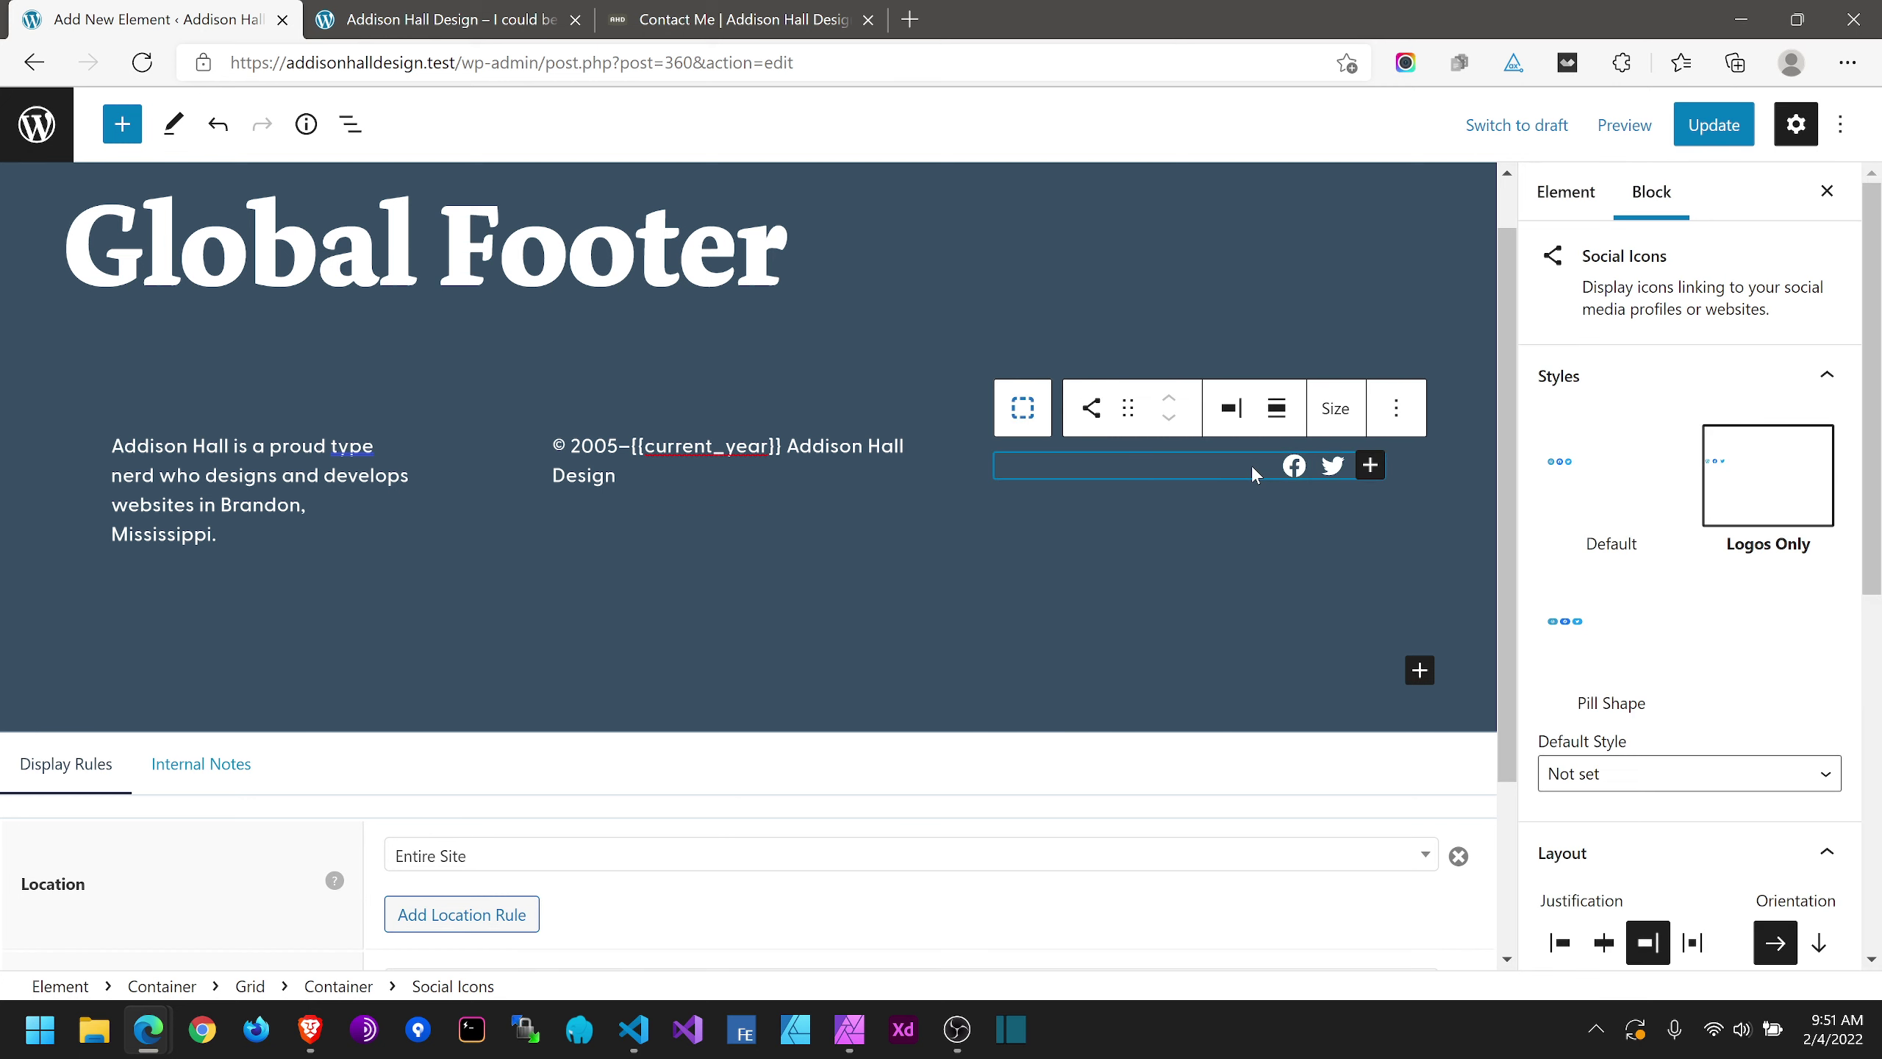
click(1341, 412)
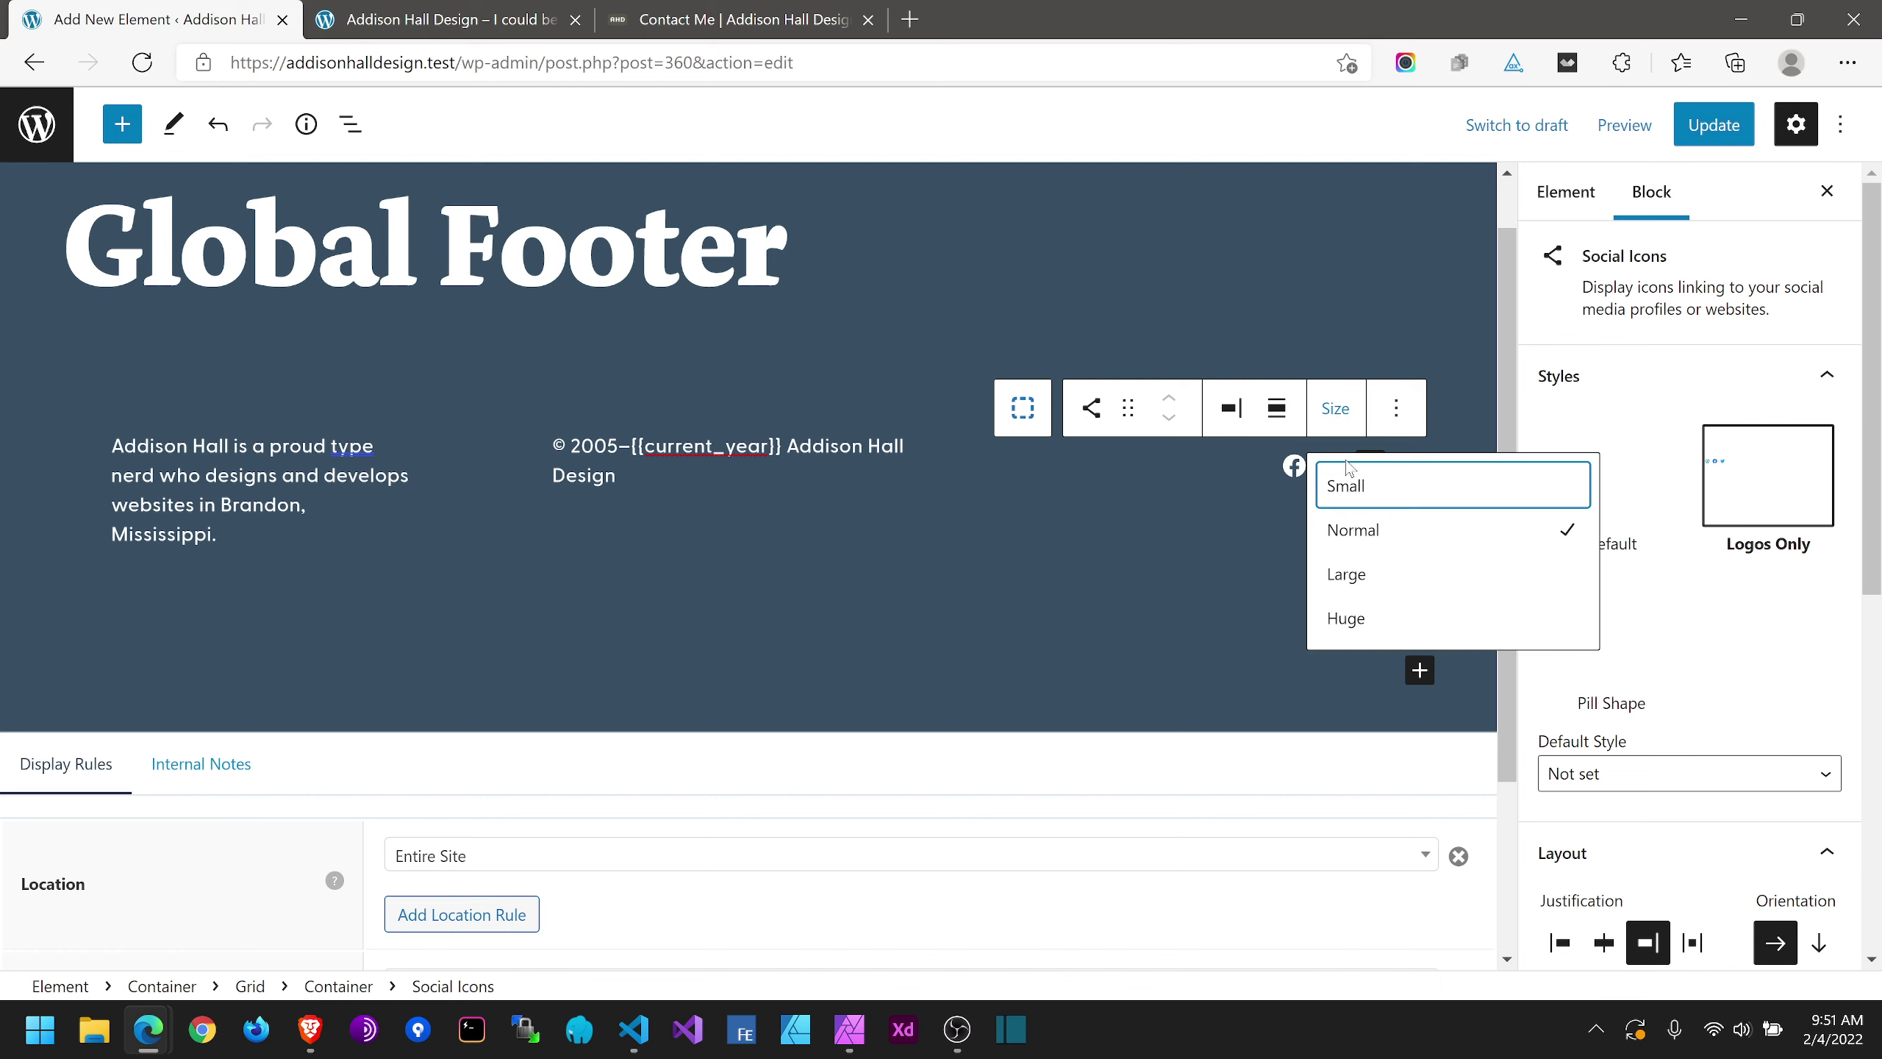
click(1346, 487)
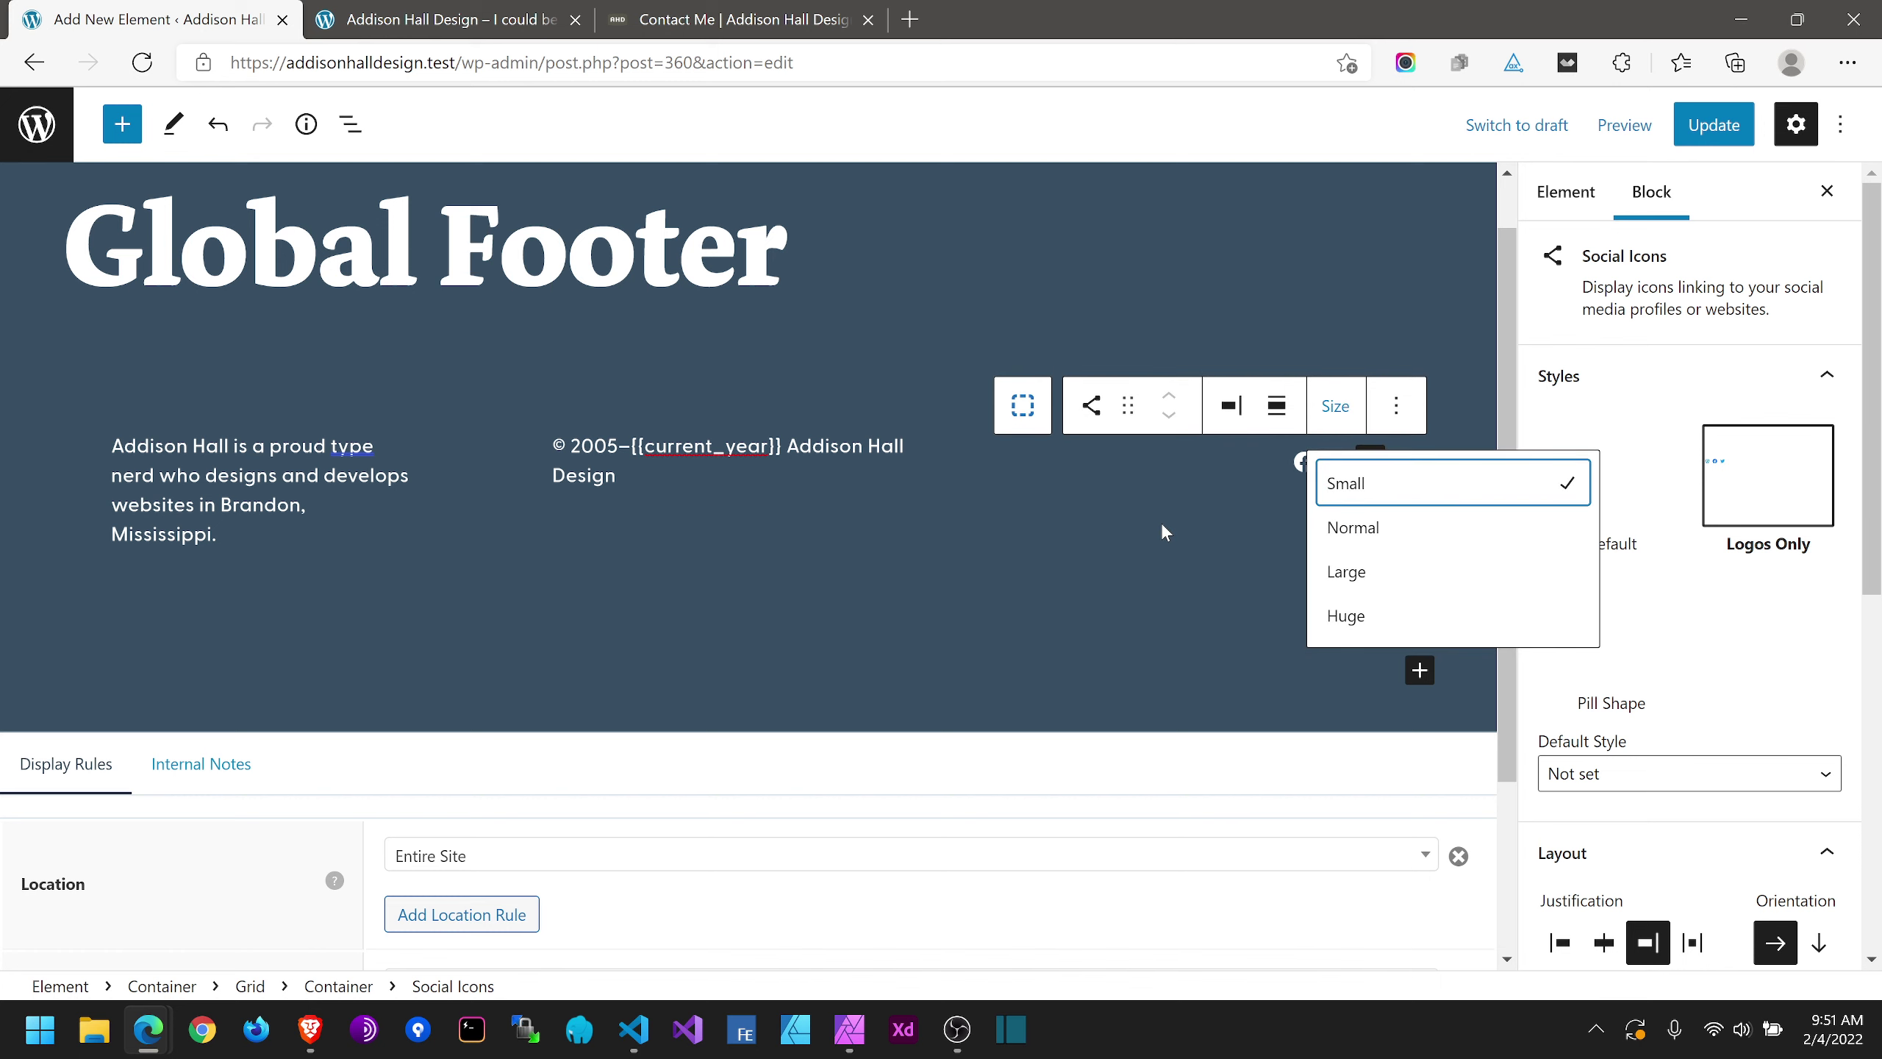
click(1200, 463)
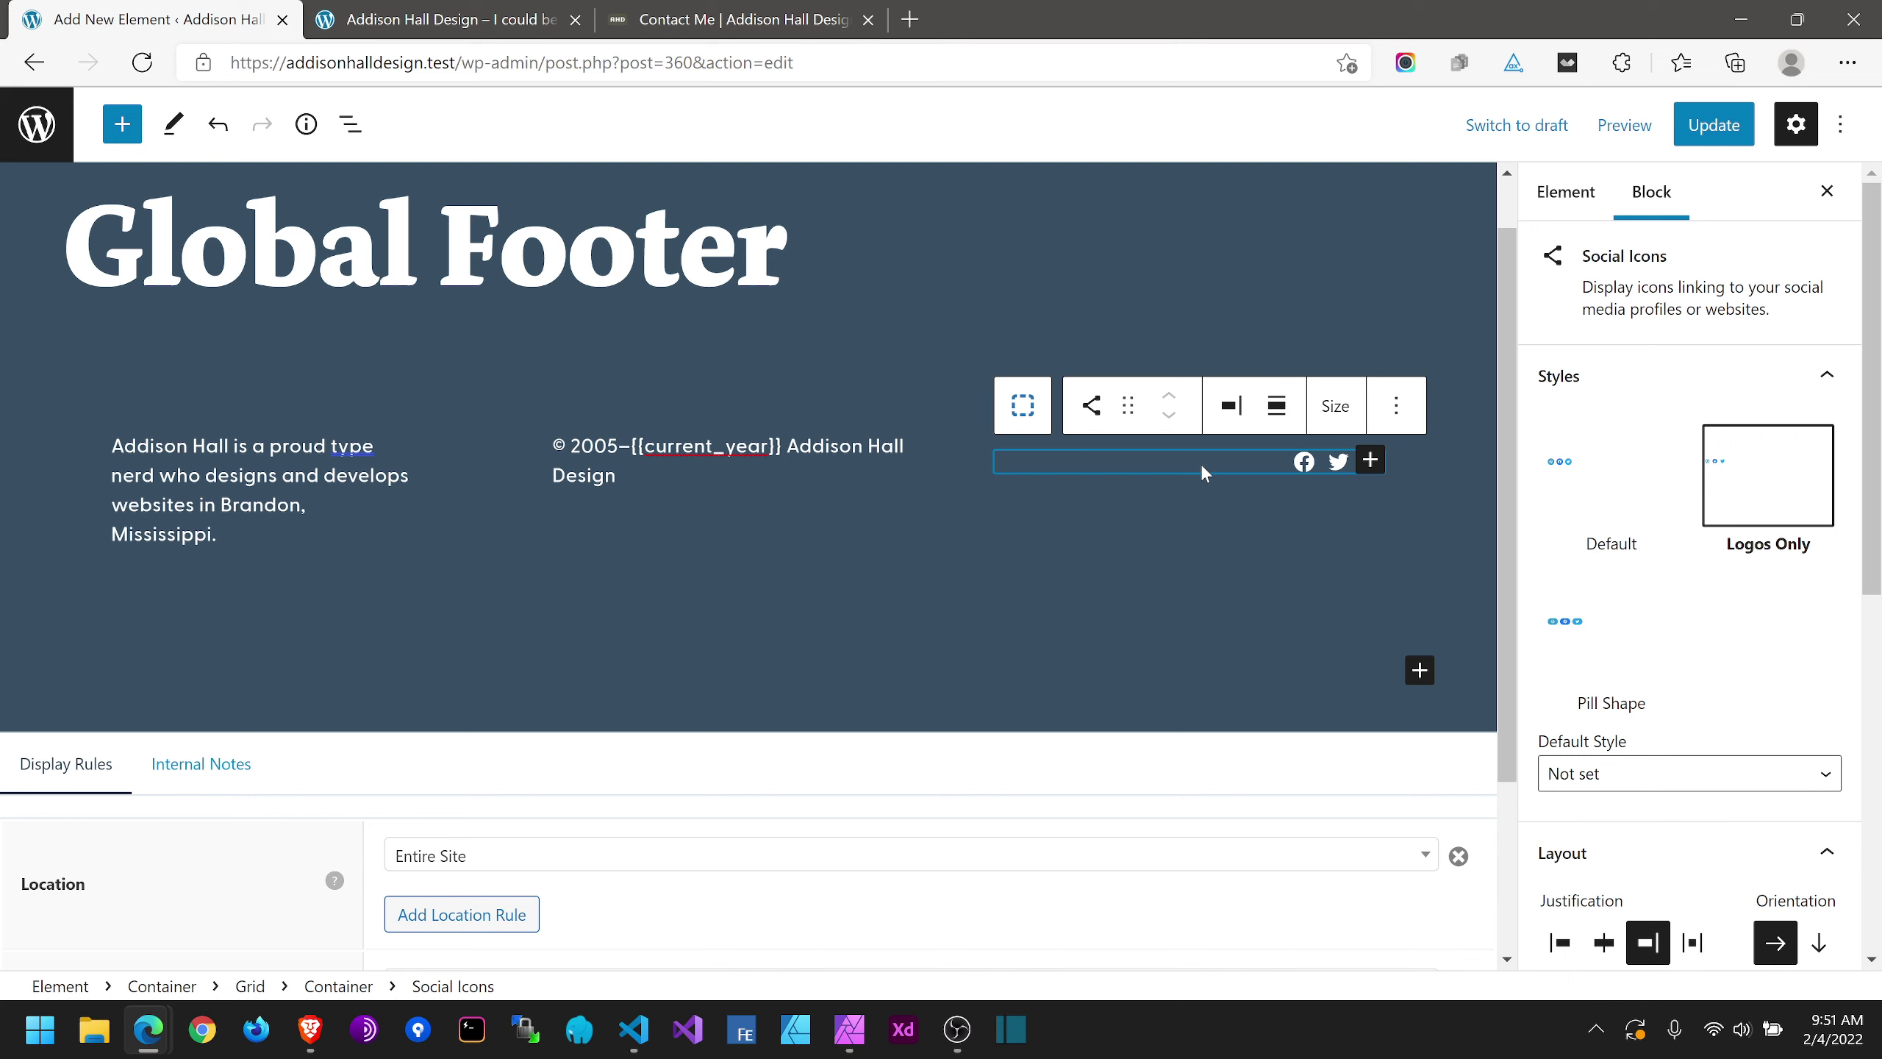
scroll(1686, 644, down, 10)
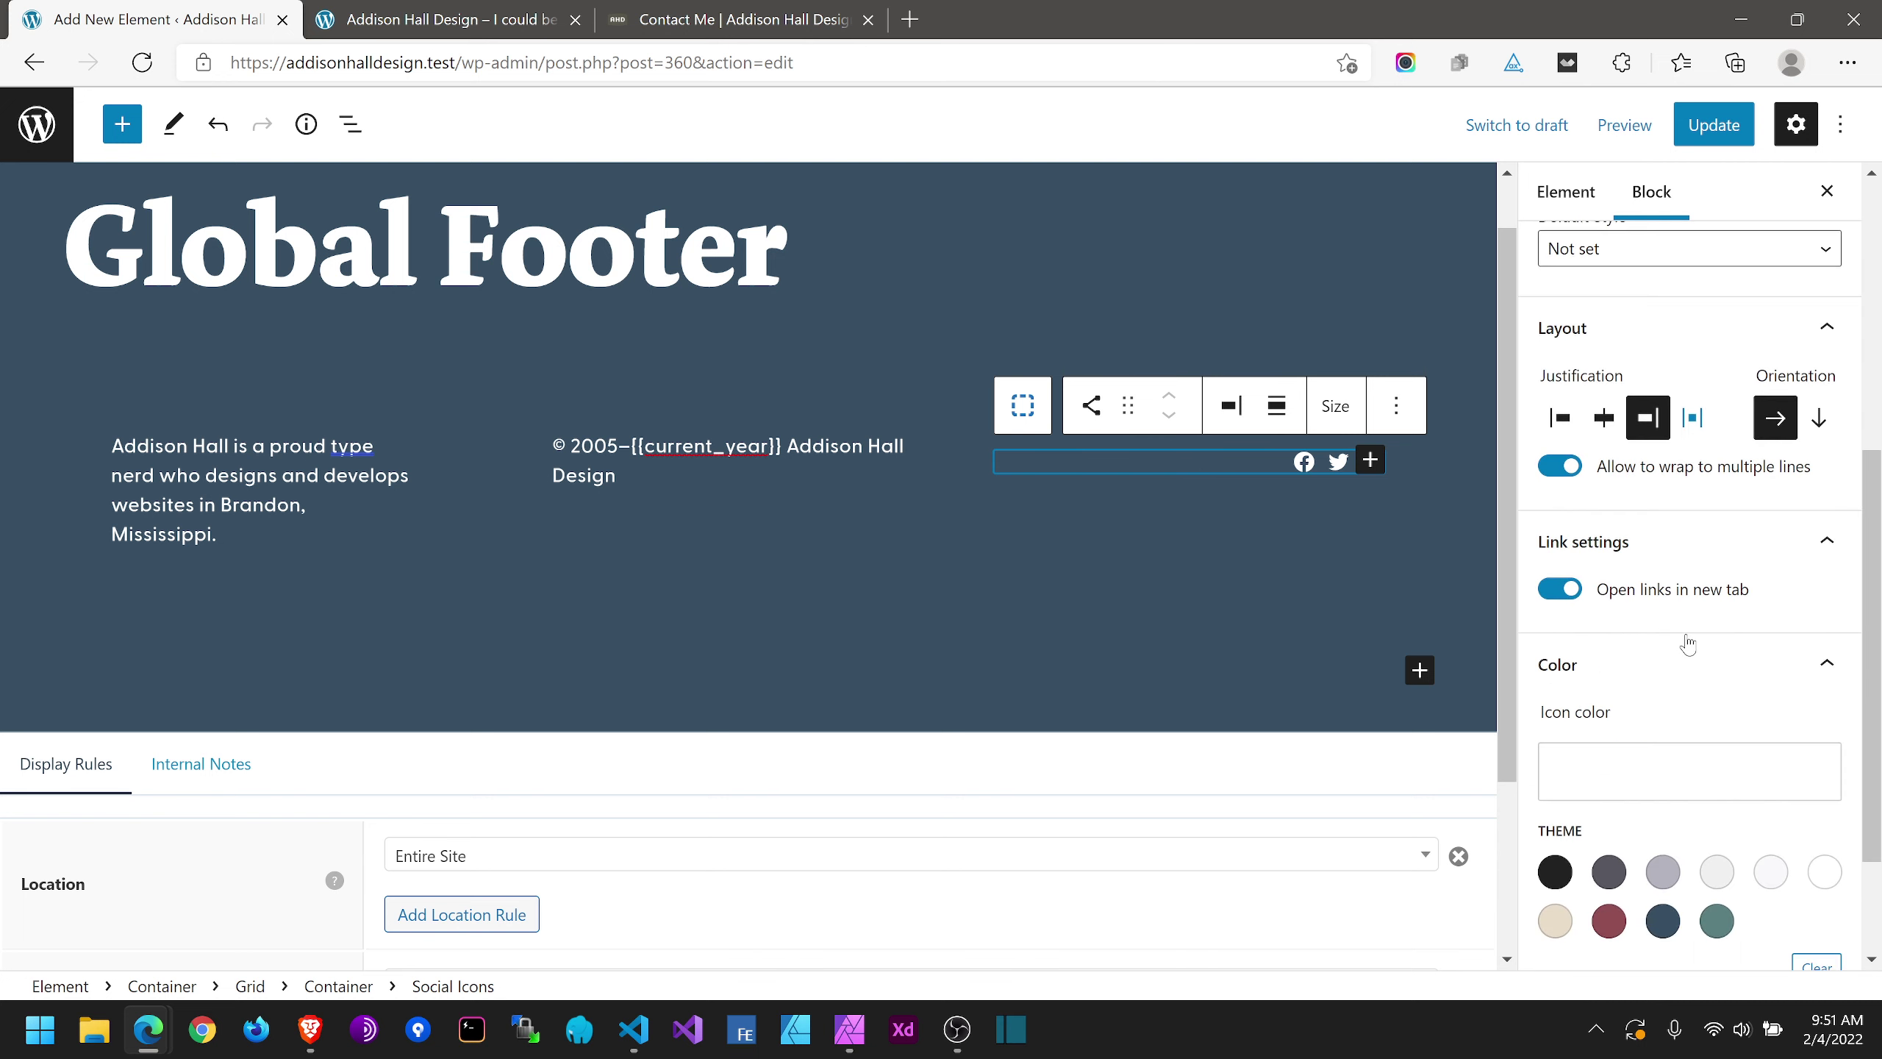
scroll(1695, 641, up, 5)
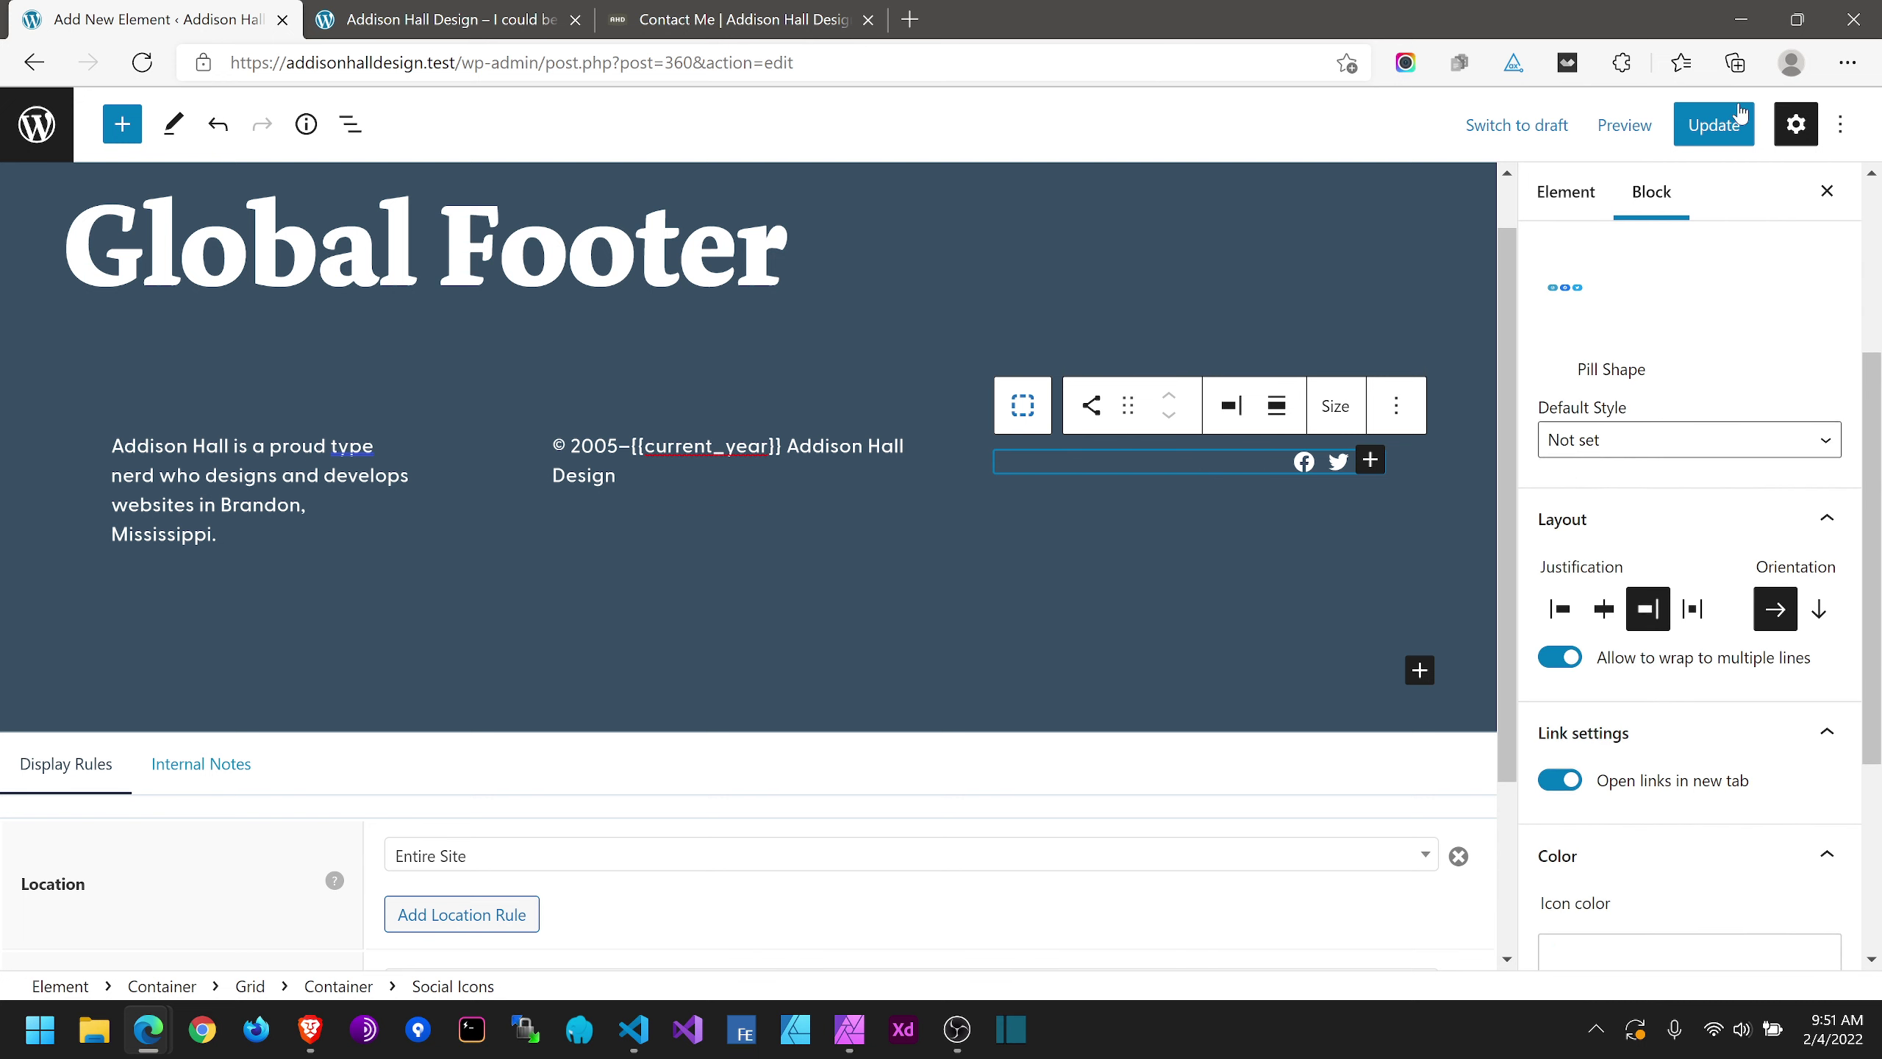
click(1712, 127)
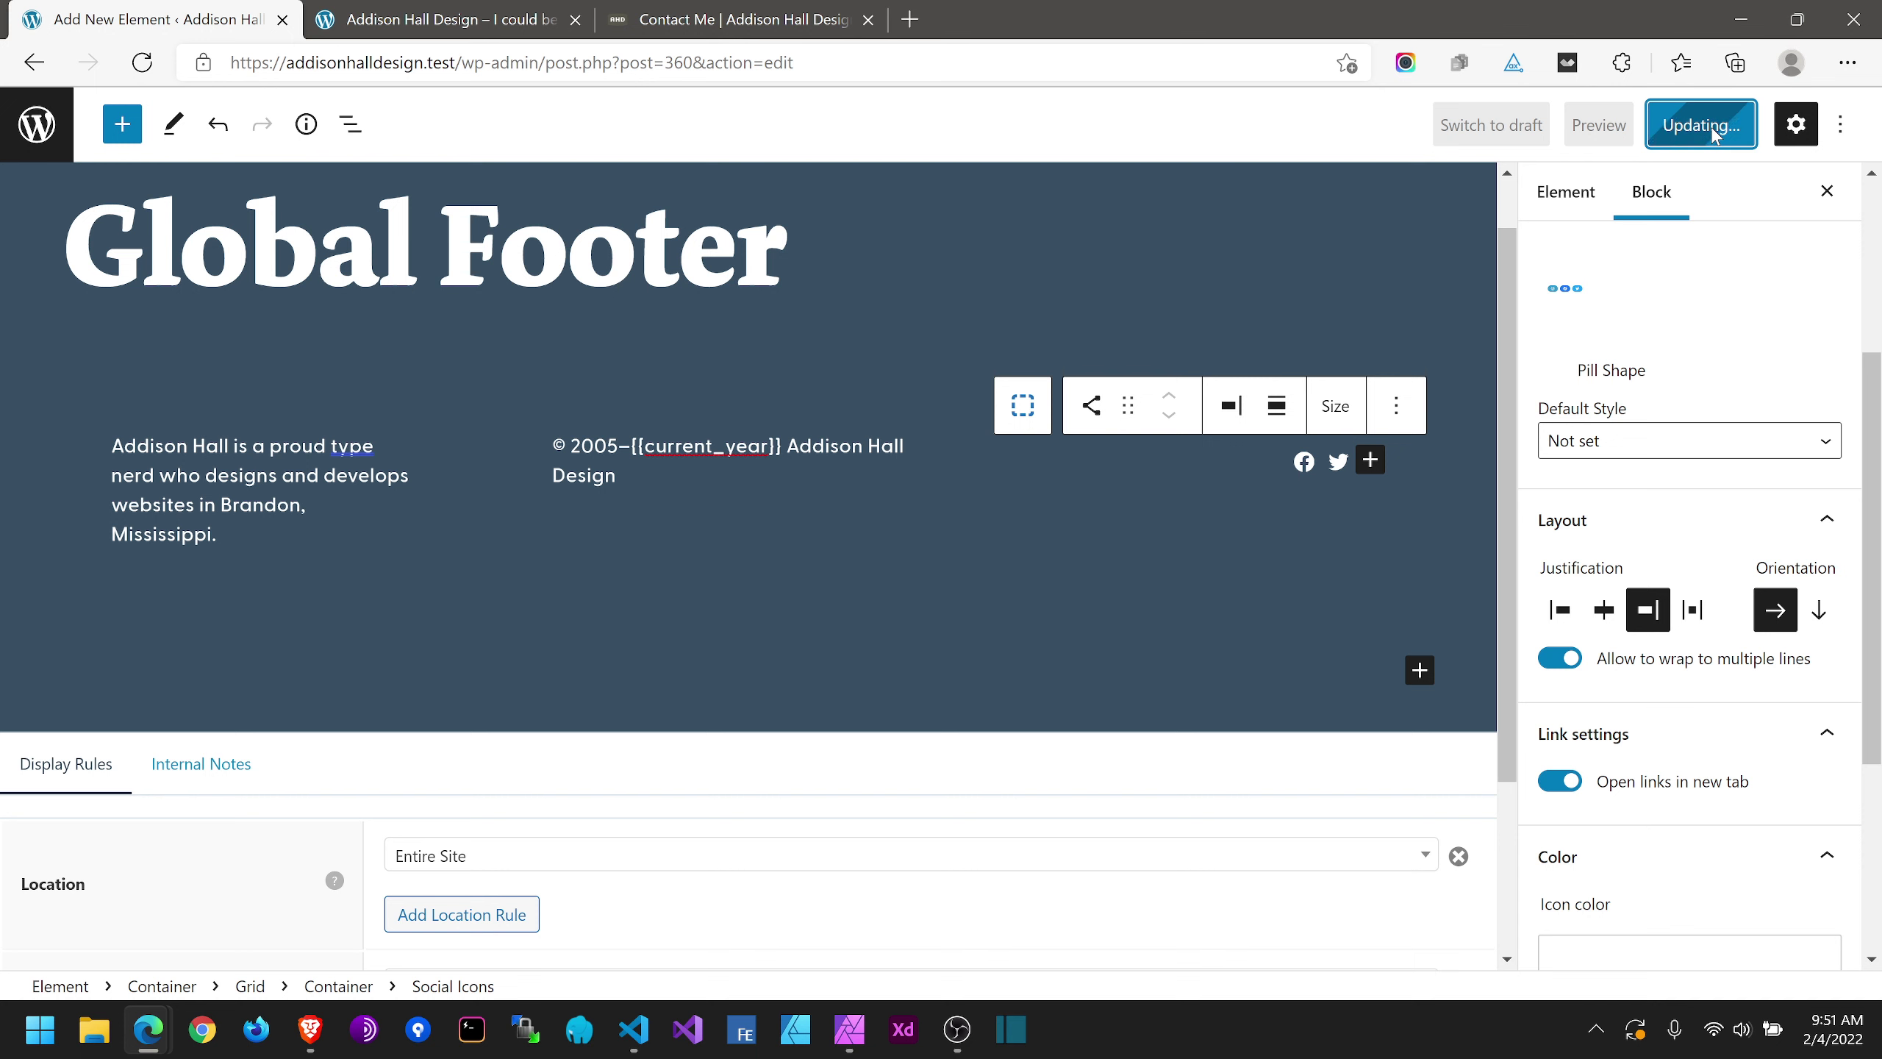
Step: Reload the home page to review the resized social icons in the footer
click(368, 10)
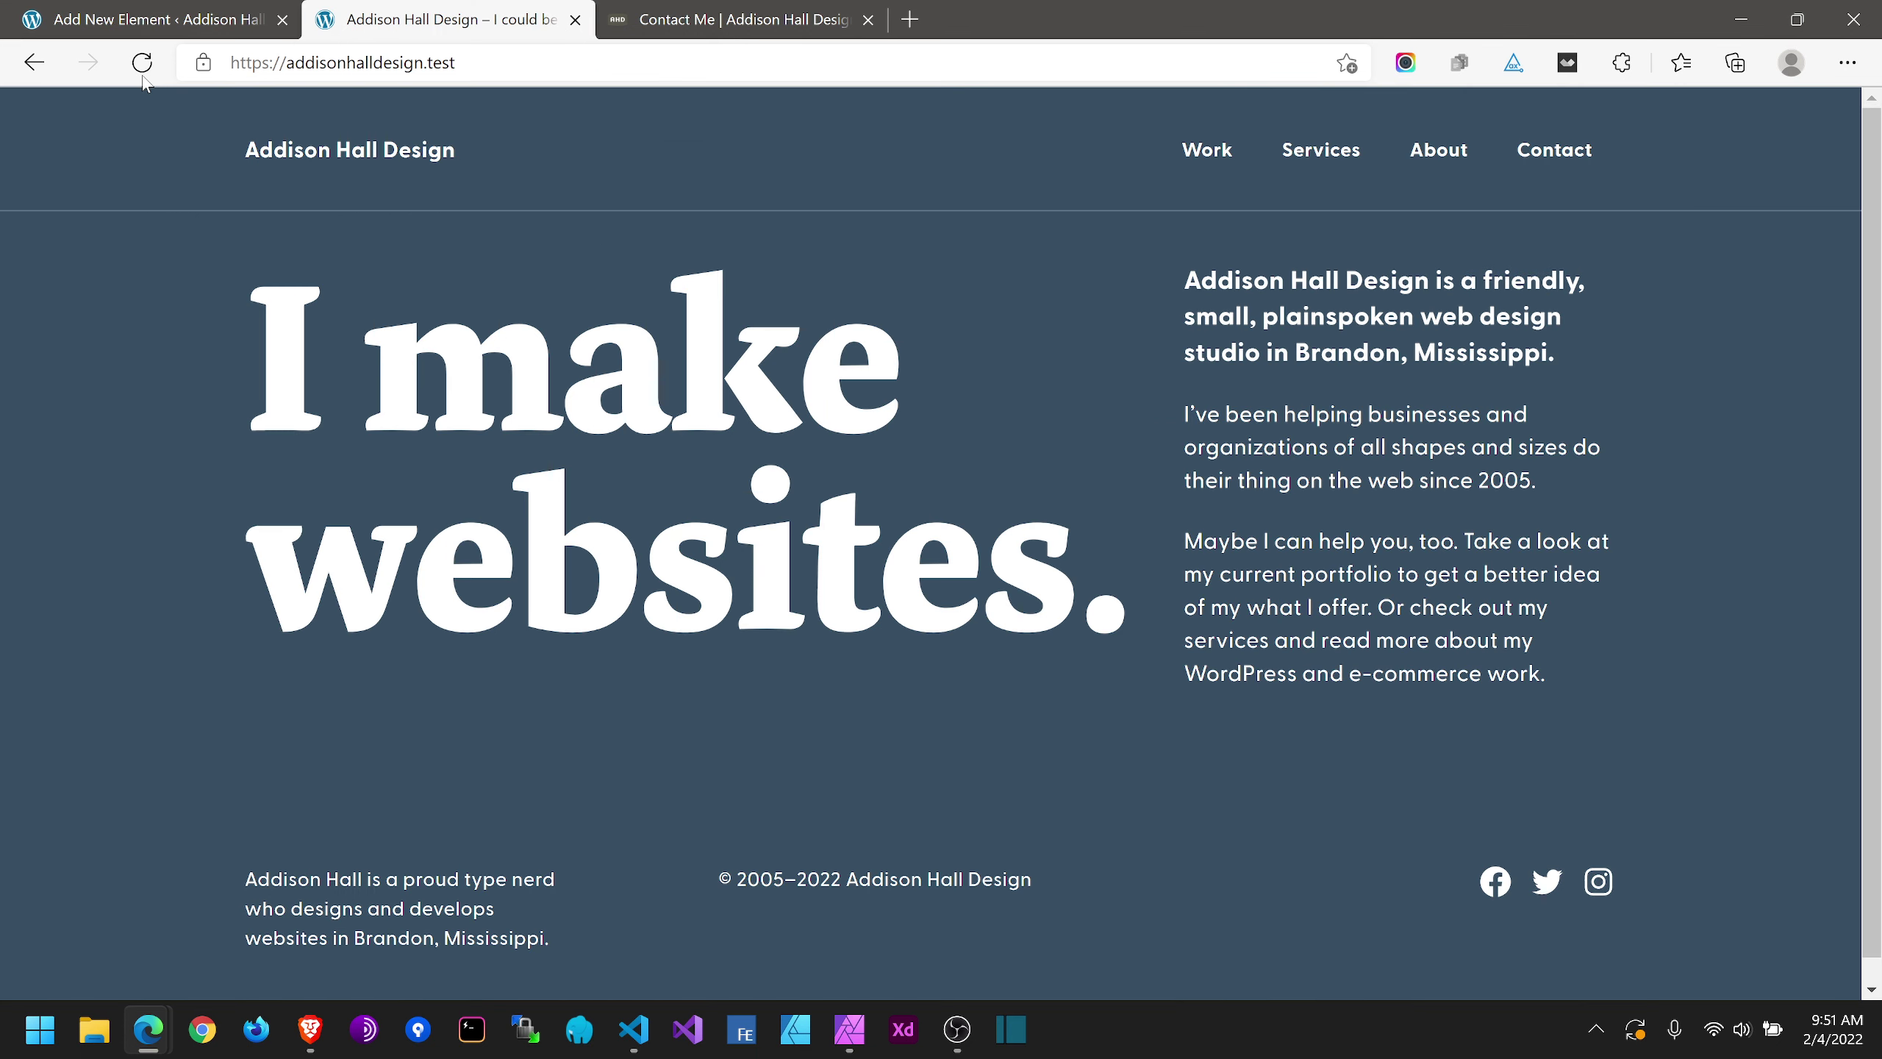
click(143, 74)
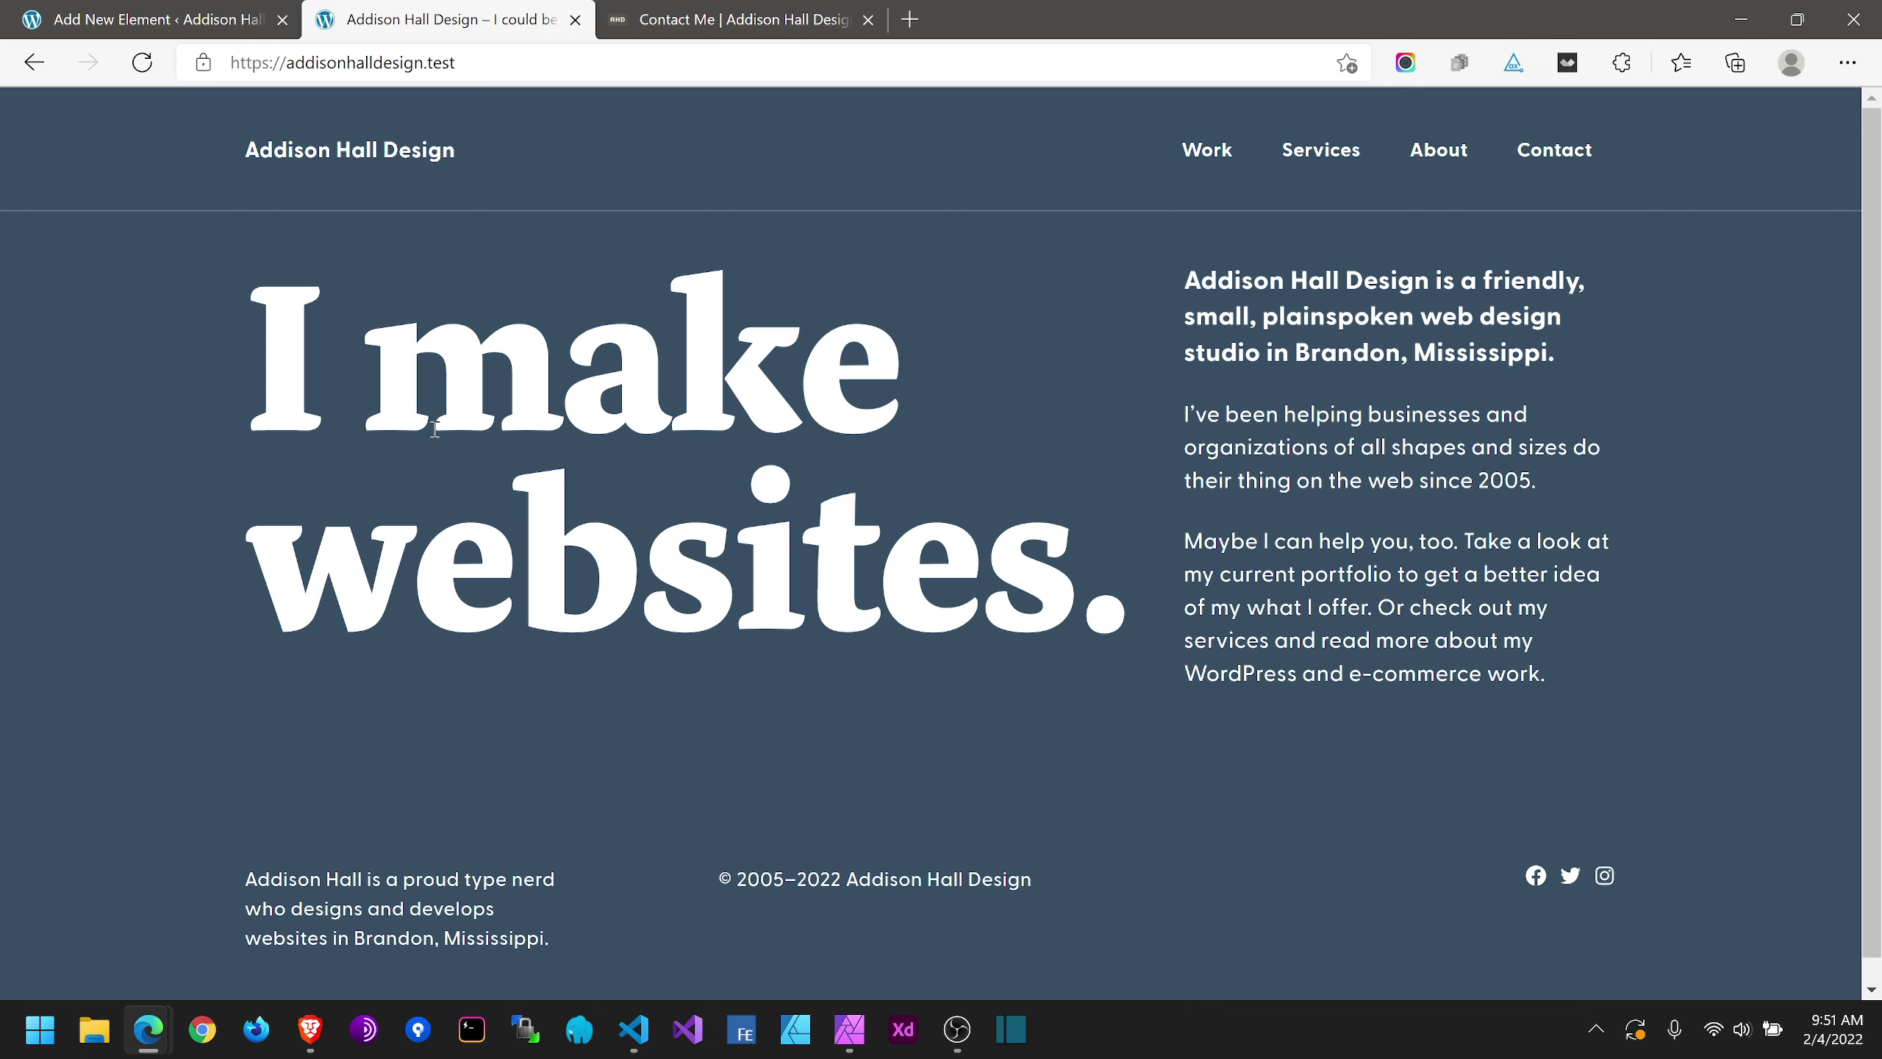
scroll(635, 521, down, 1)
scroll(636, 521, up, 1)
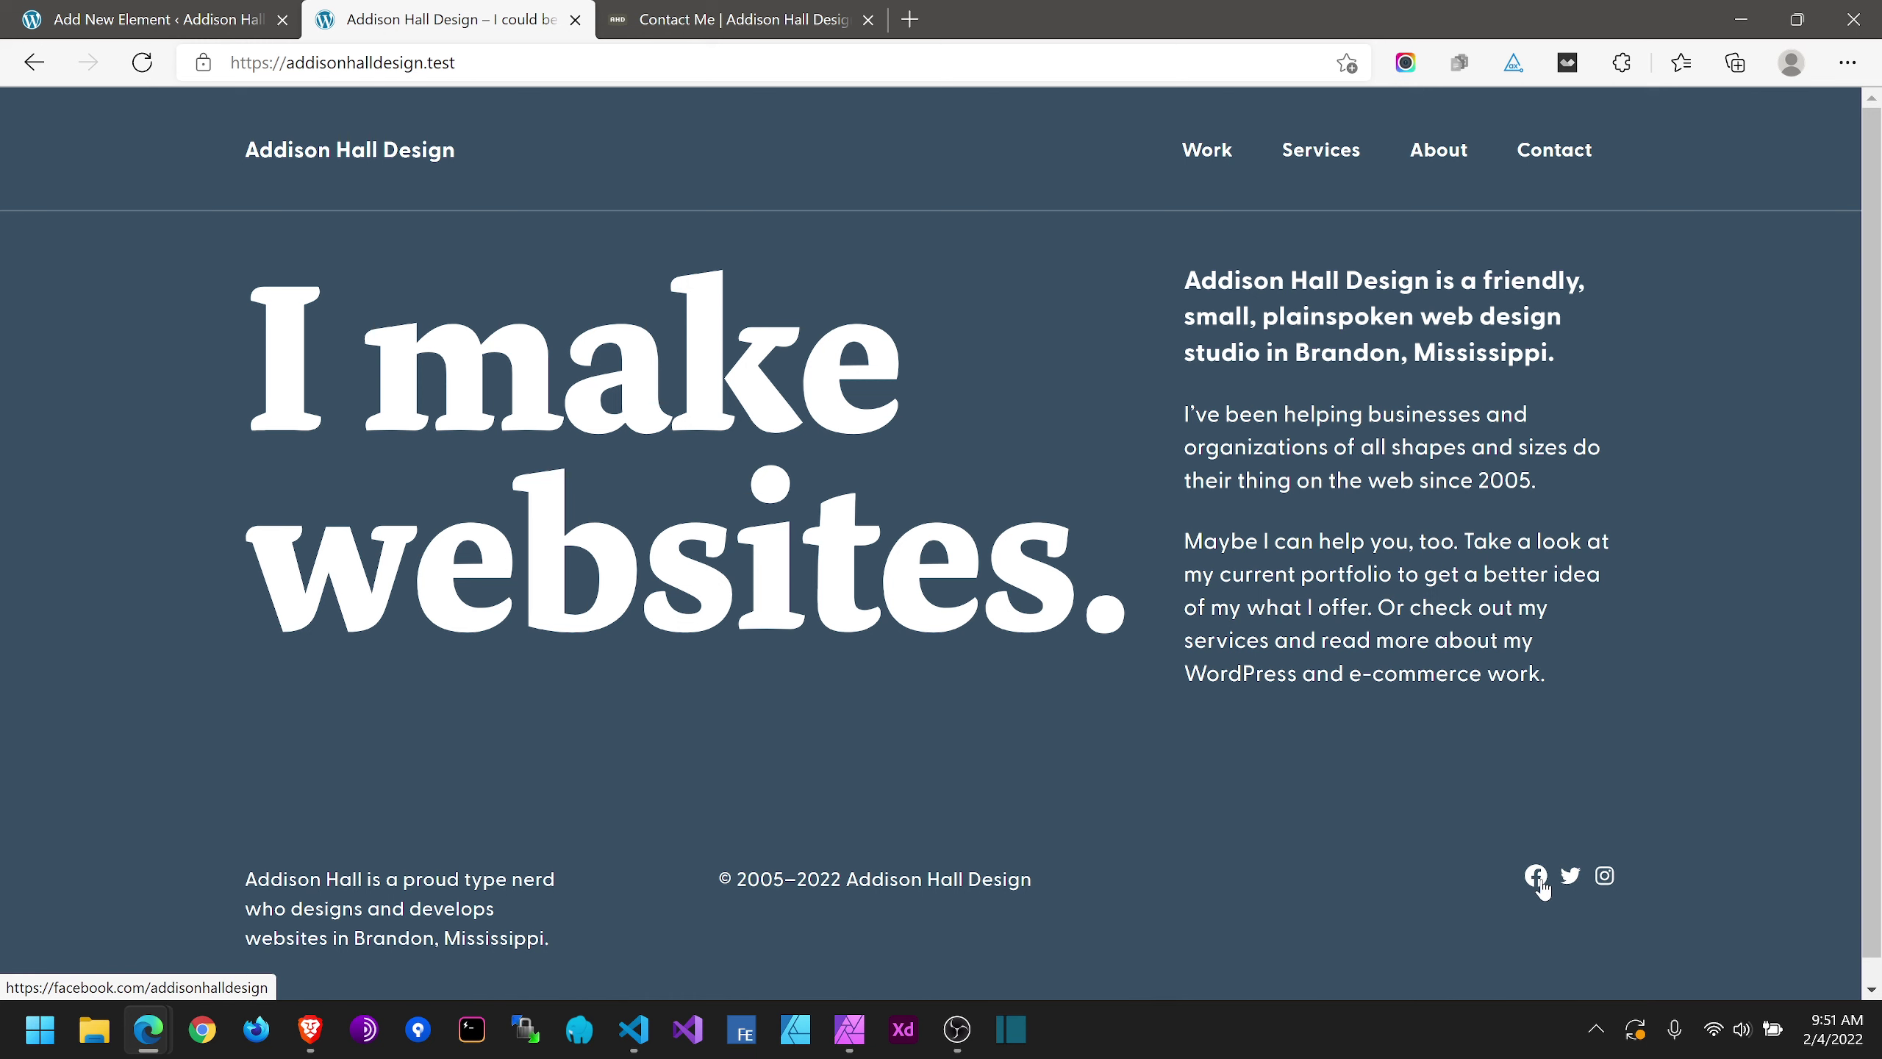
Step: Inspect the footer's Facebook icon in the developer tools, examine its link and SVG markup, and close the tools
scroll(1541, 886, down, 1)
right_click(1536, 857)
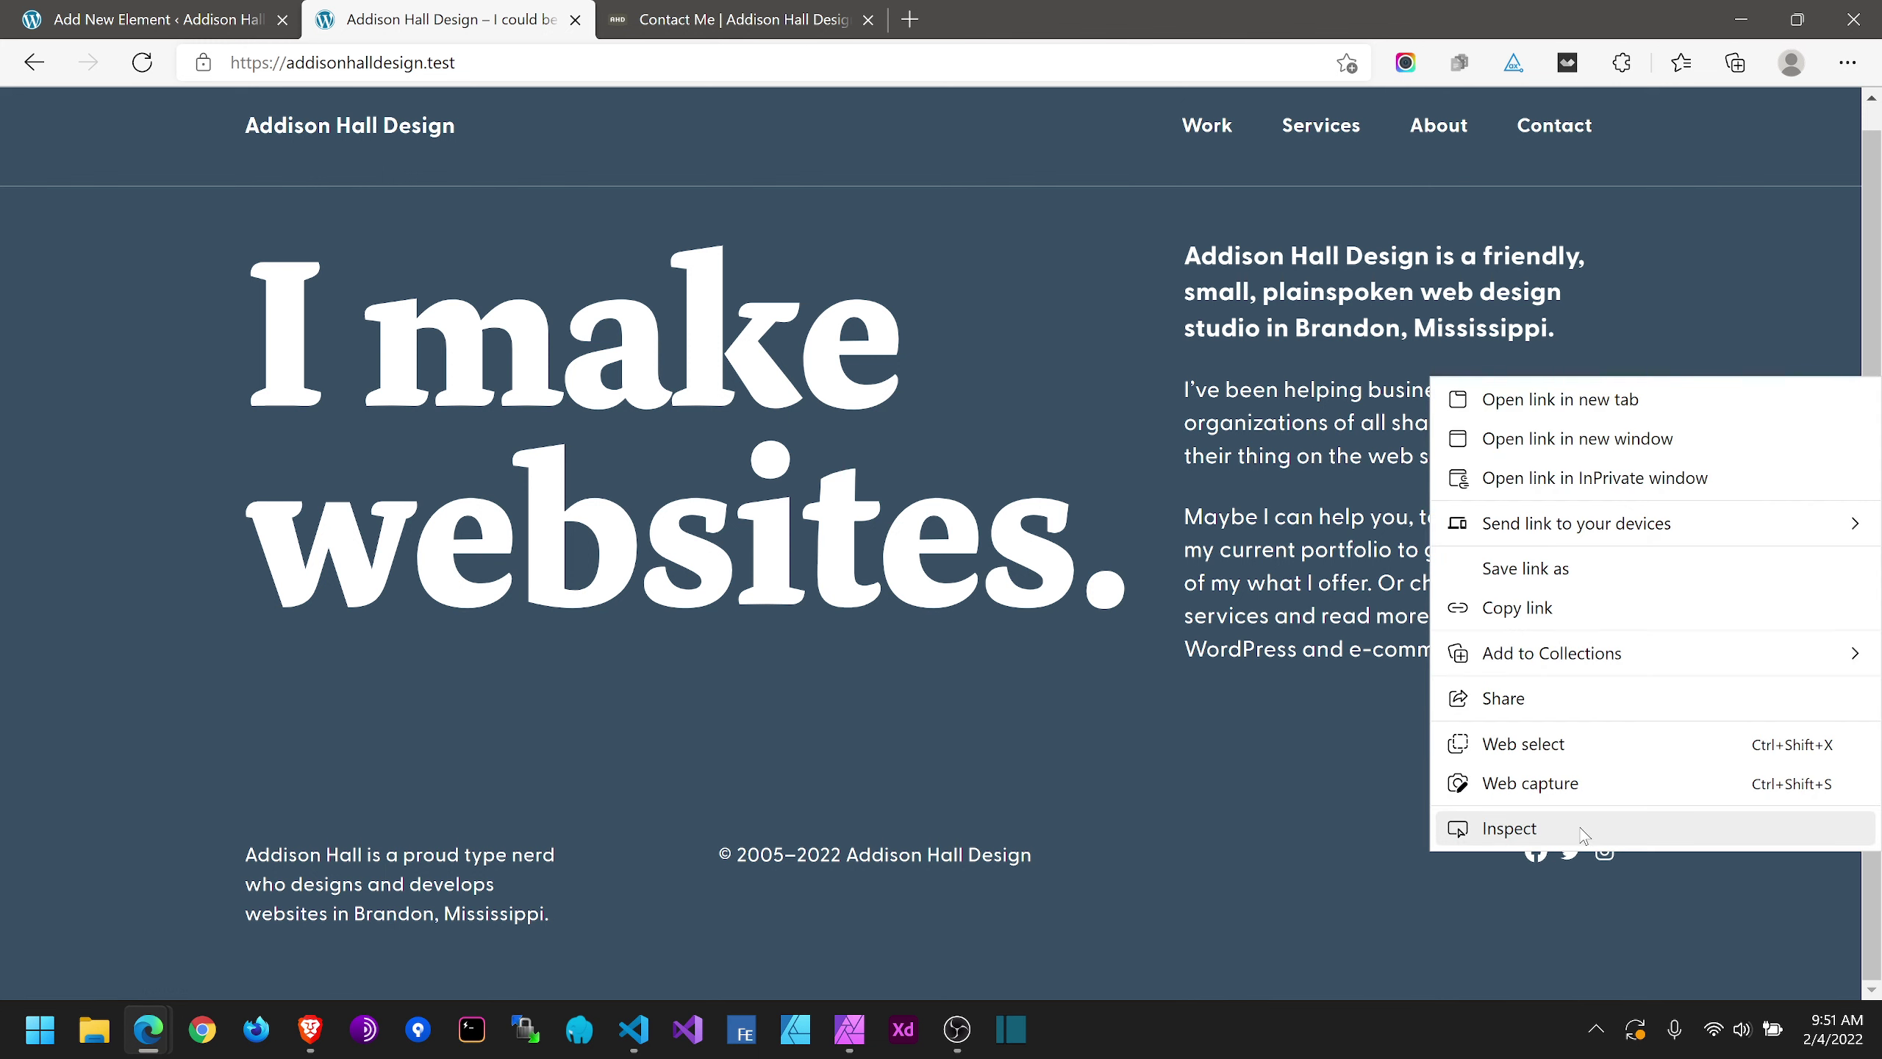
click(1582, 830)
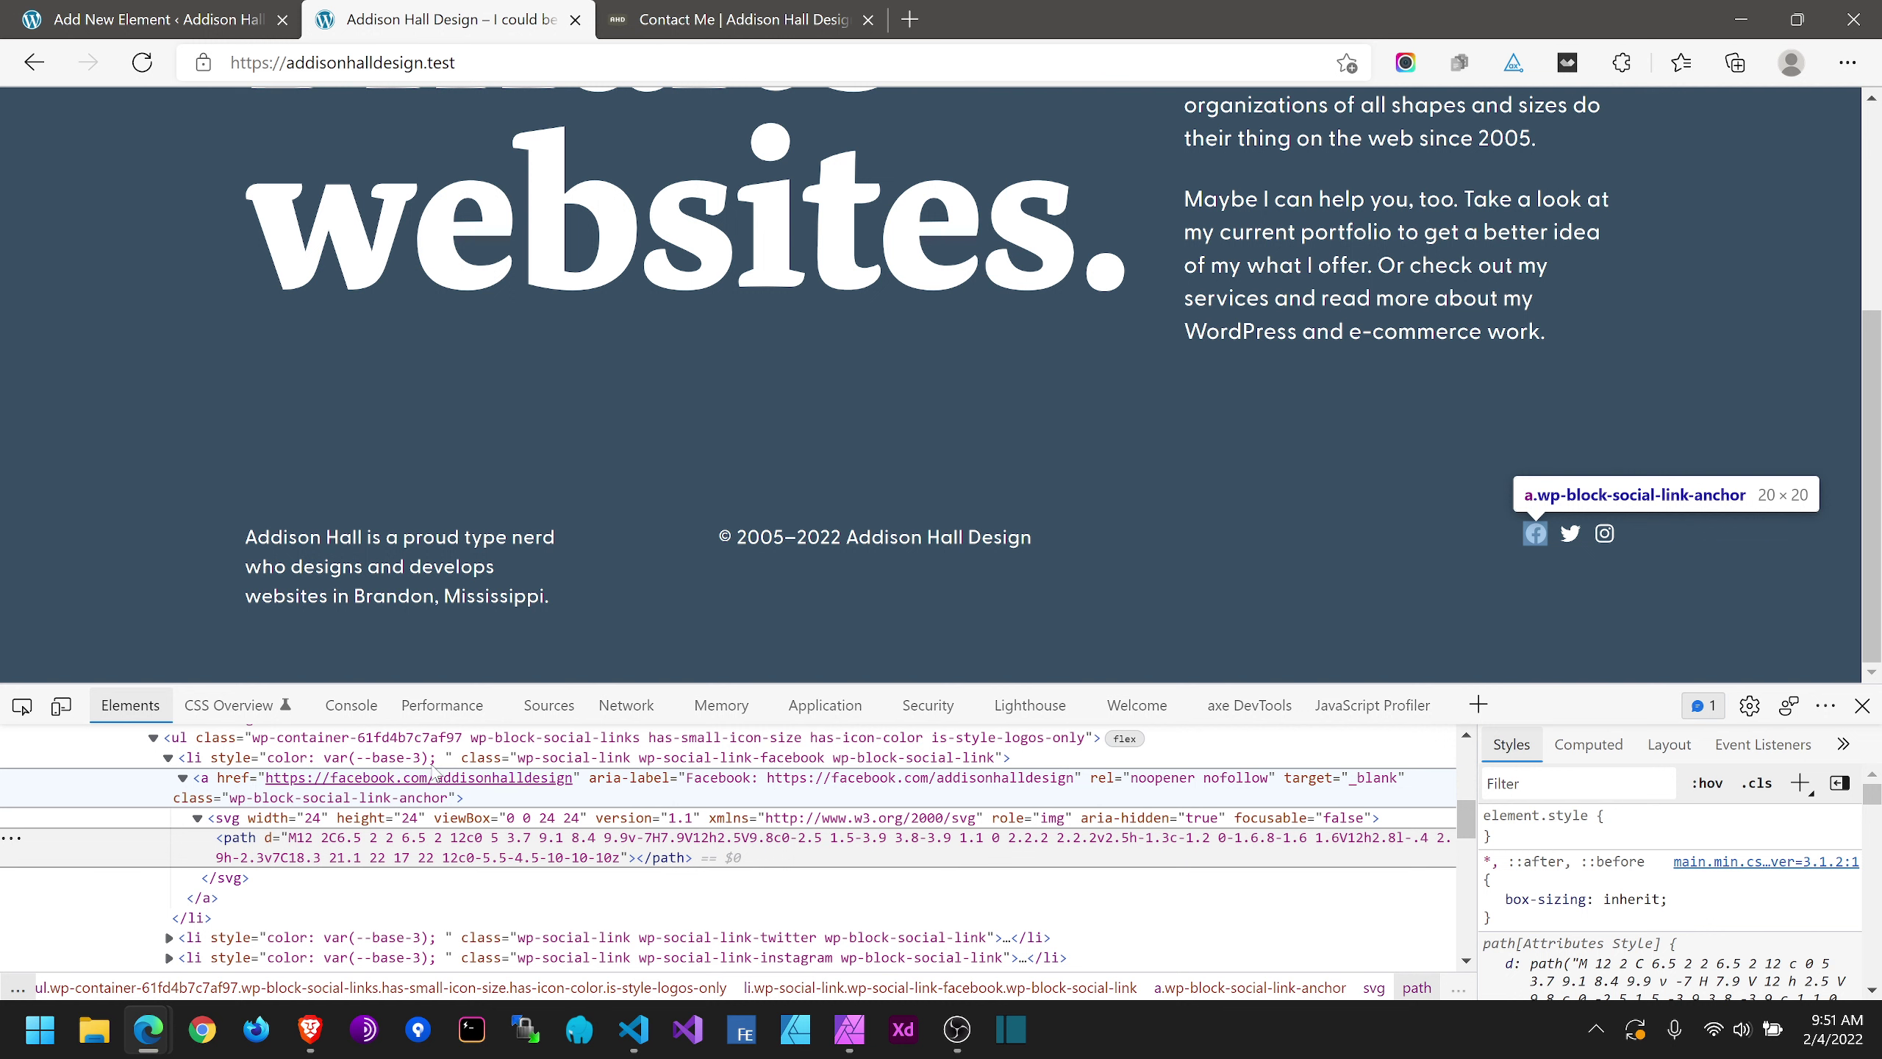
click(1862, 705)
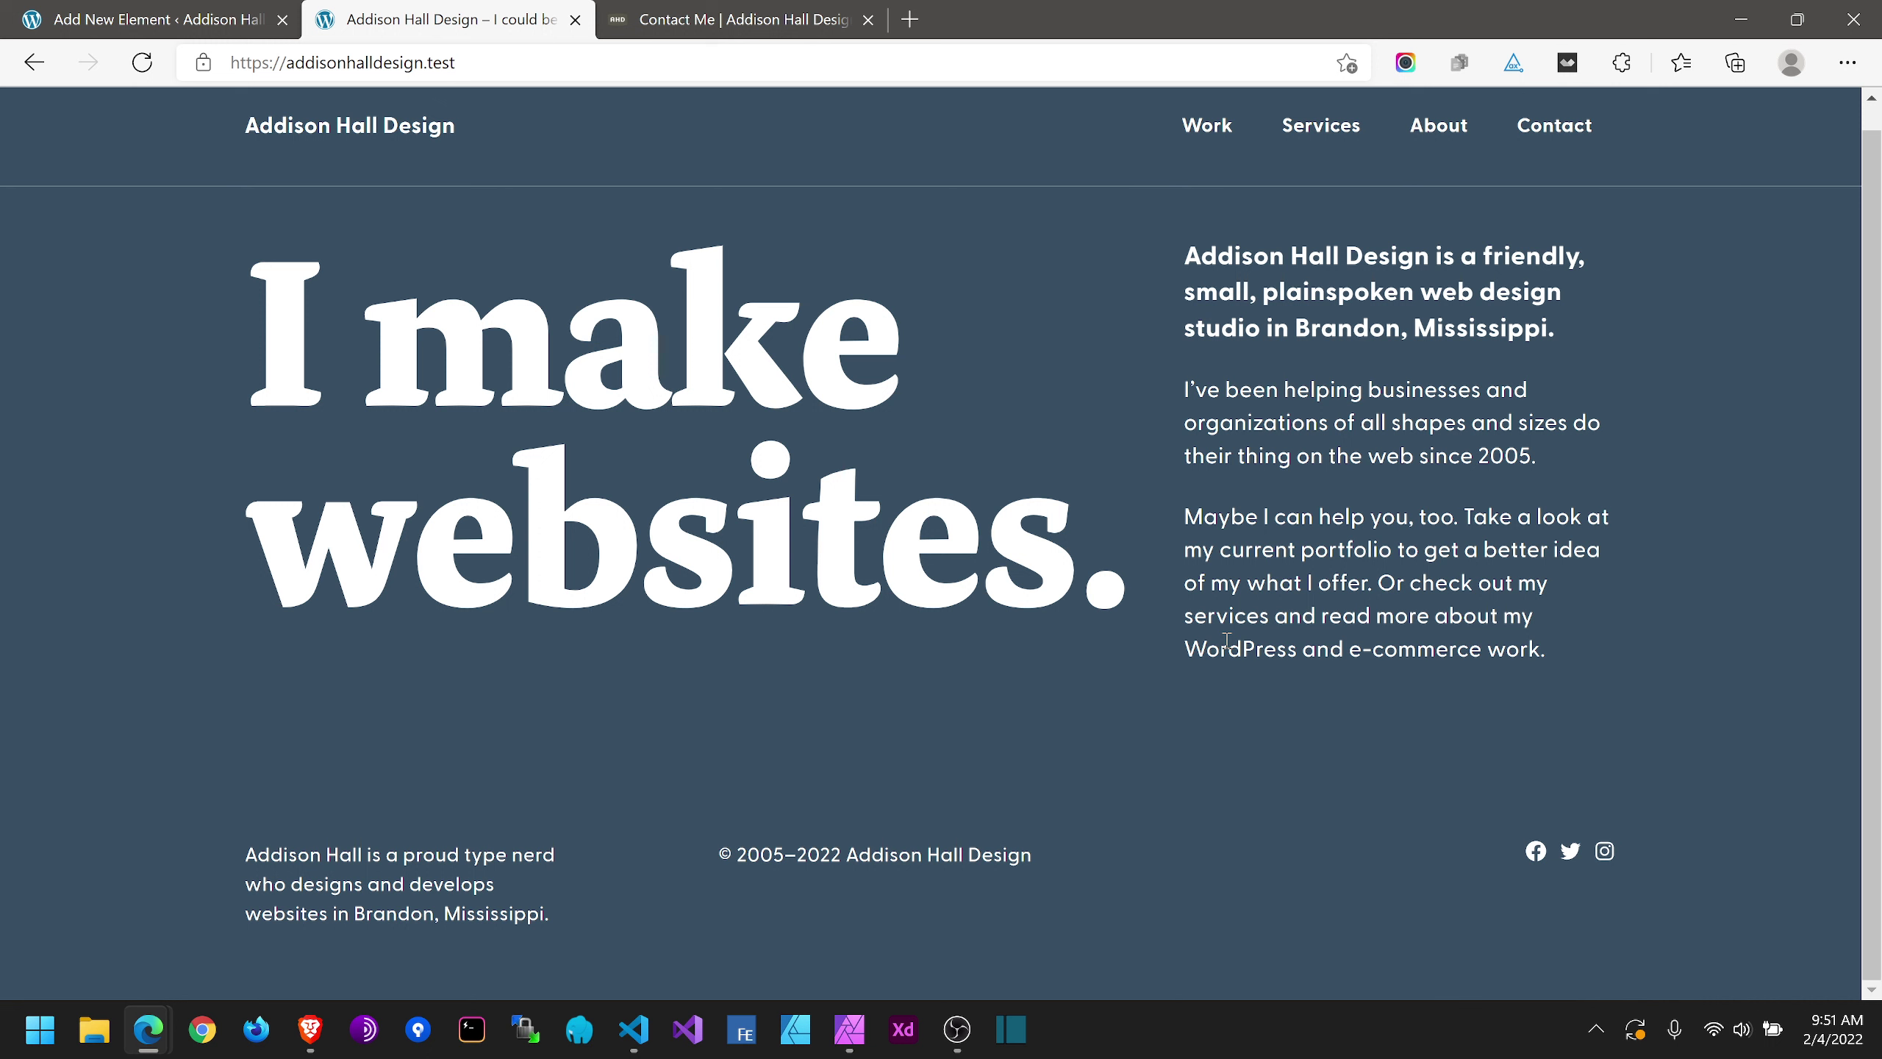
scroll(1209, 729, up, 1)
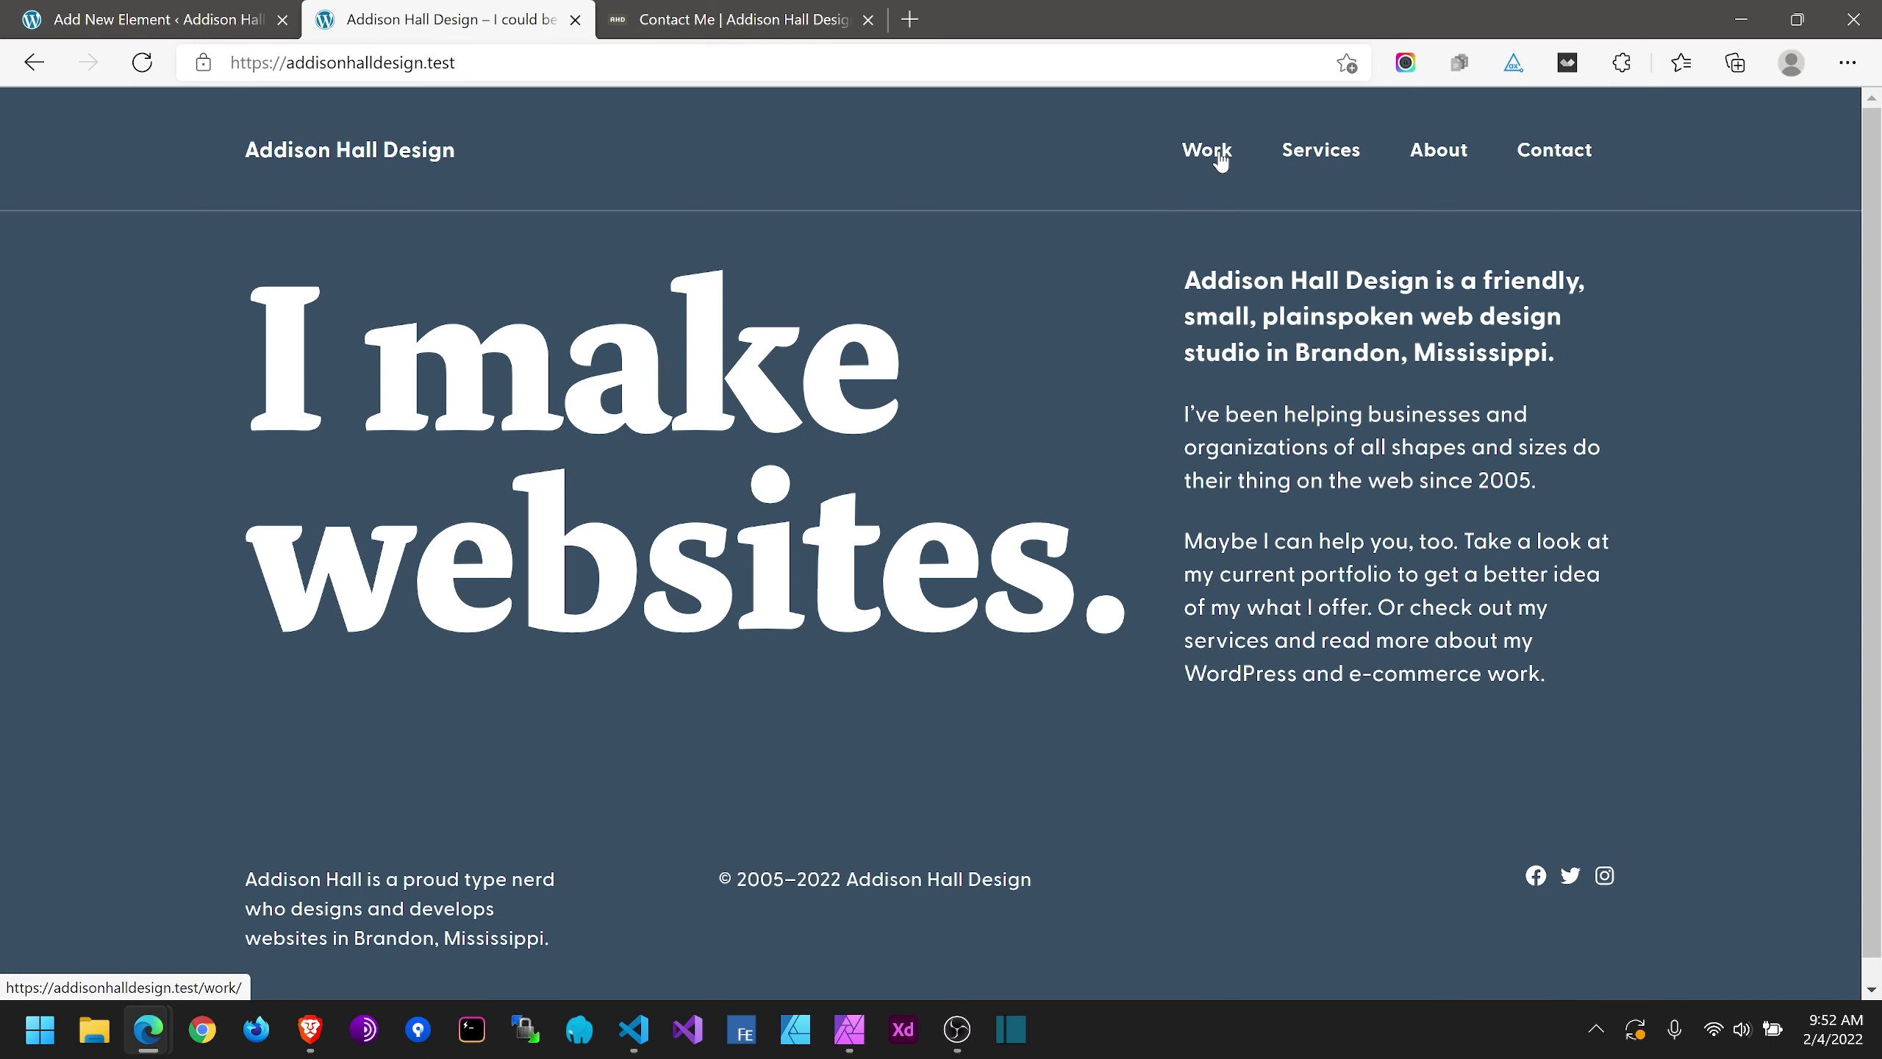
Step: Open the theme Customizer's typography manager and expand the settings of the Body entry
click(226, 25)
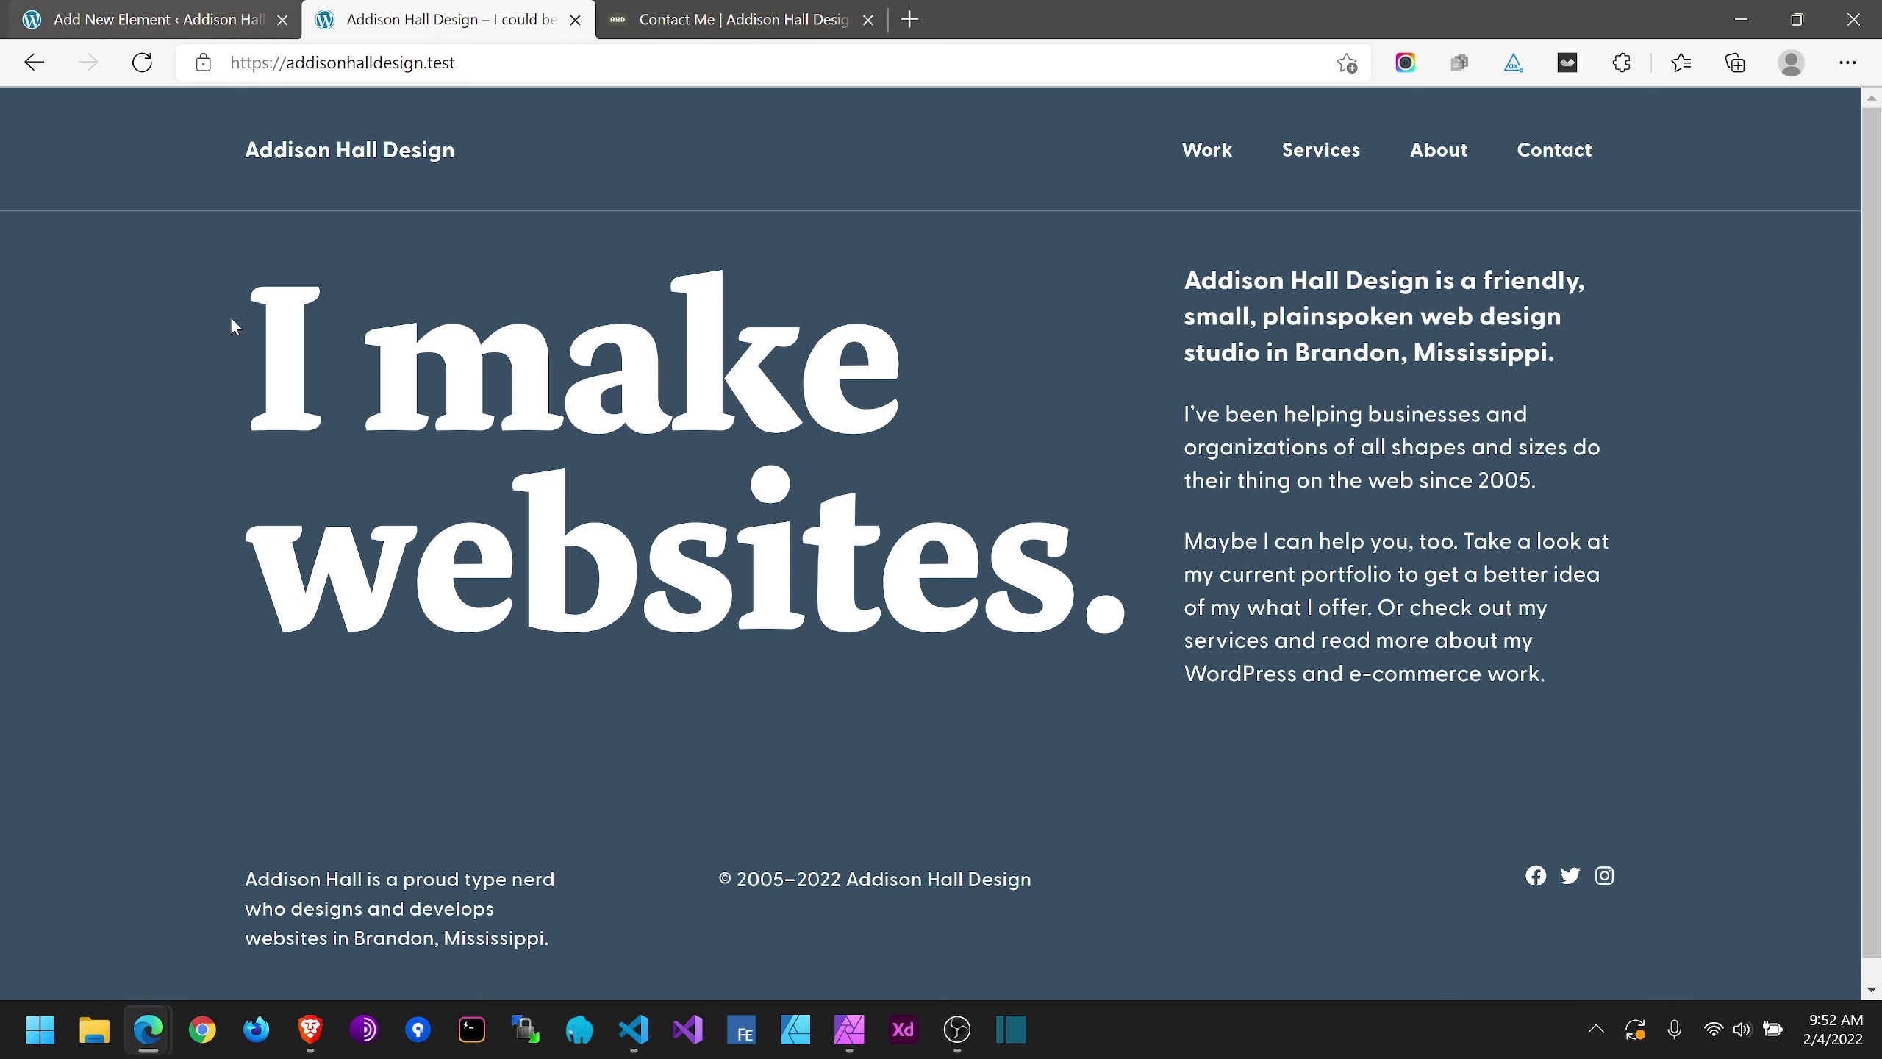
key(F5)
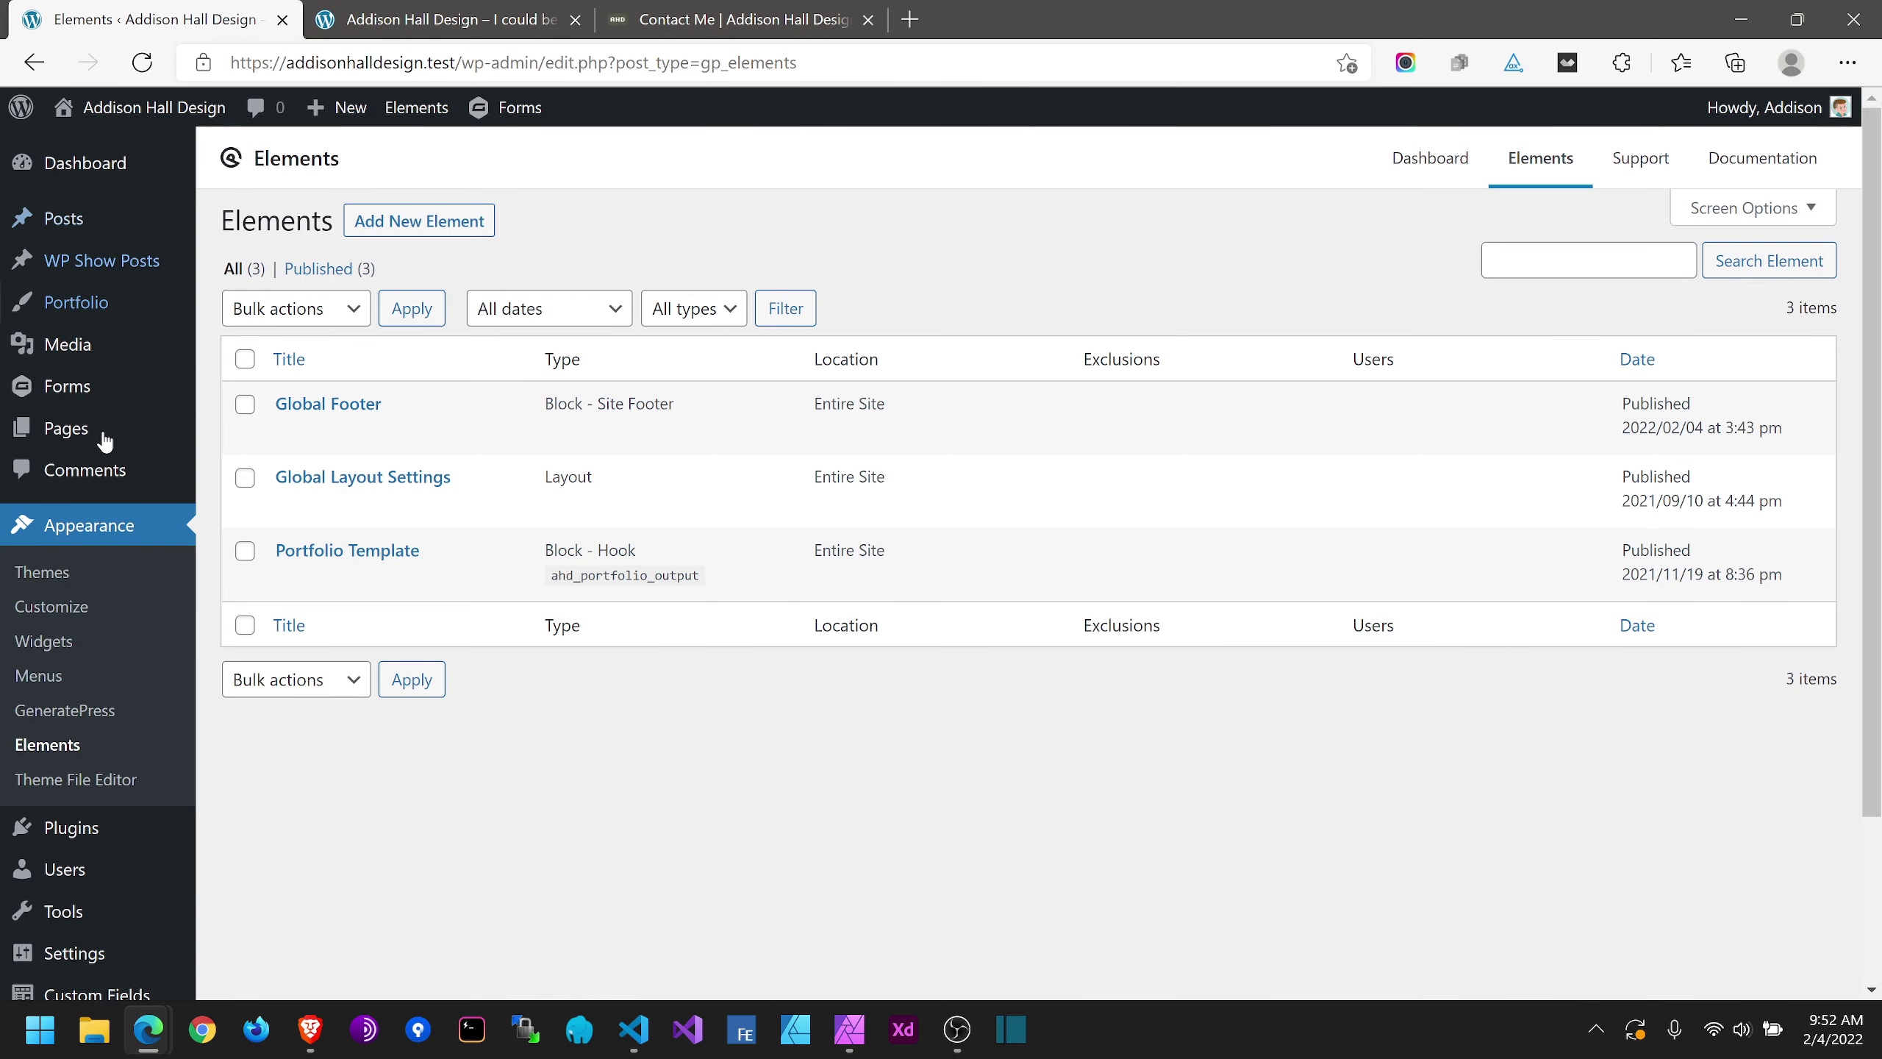
click(55, 627)
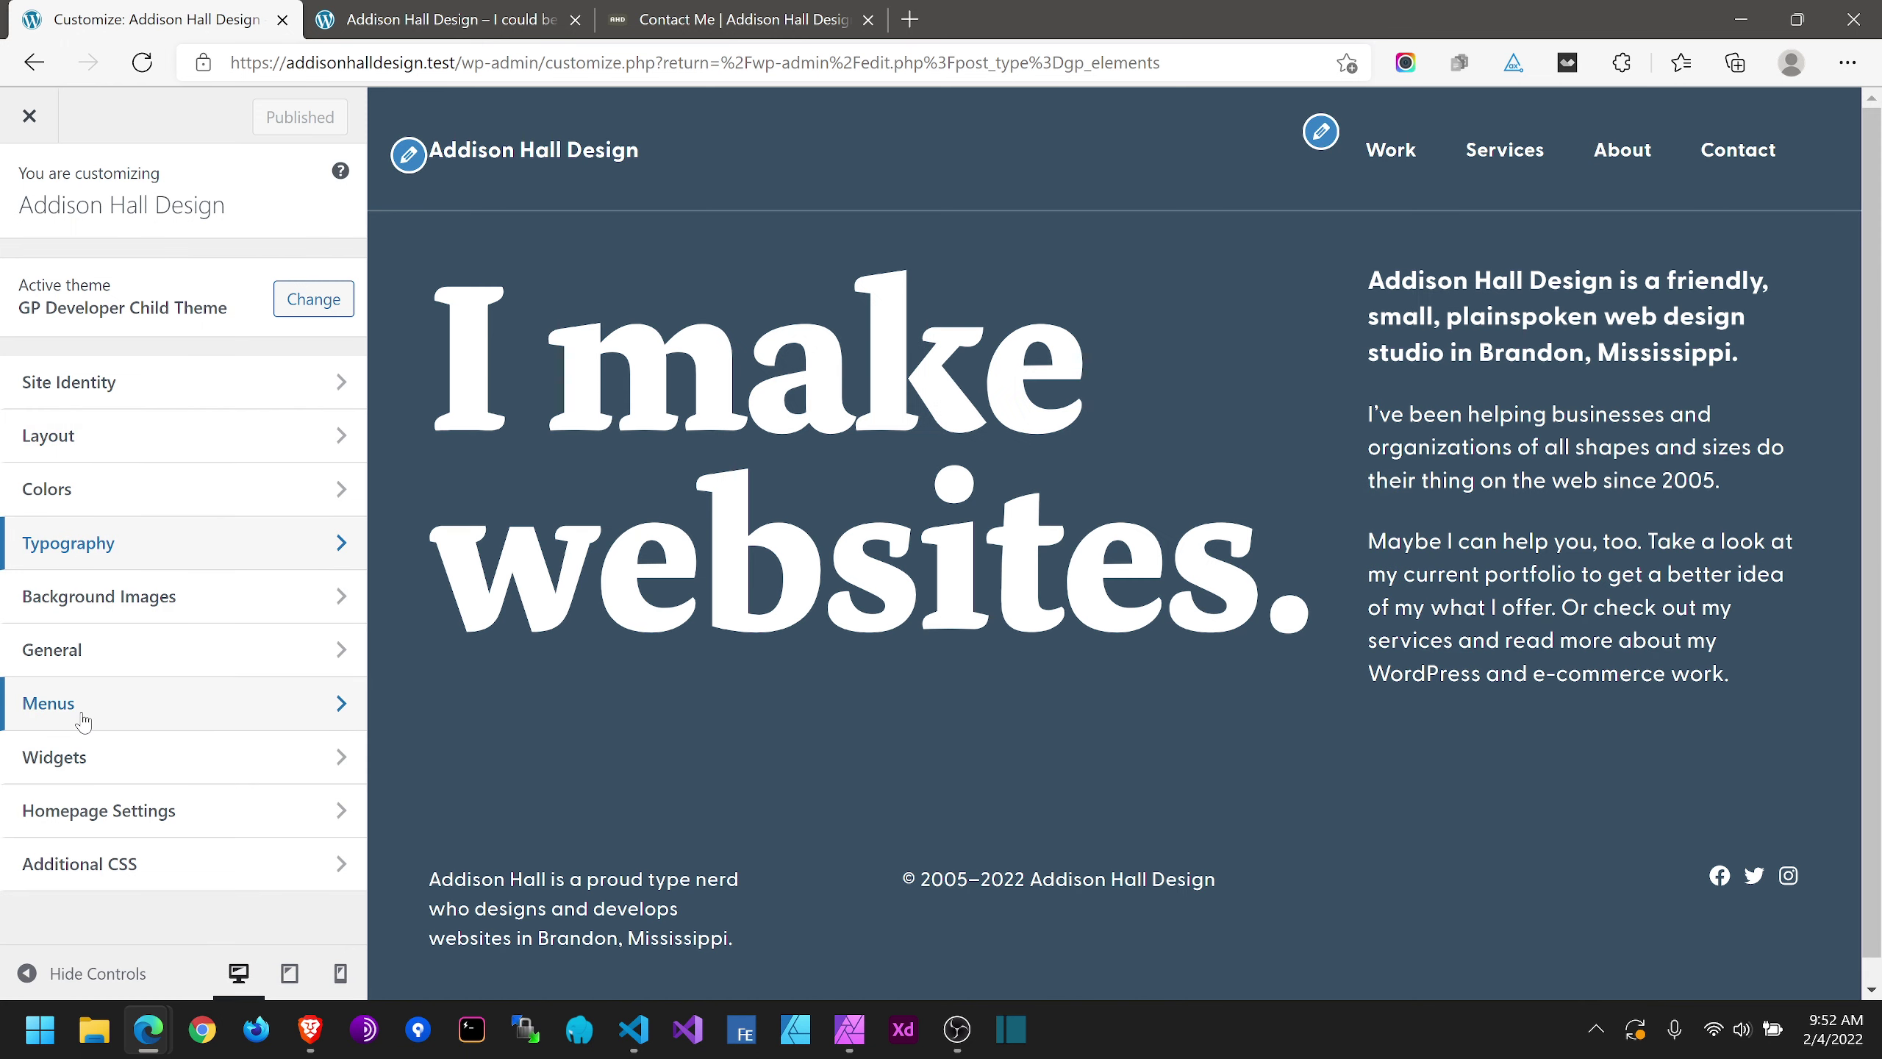
click(332, 547)
scroll(163, 569, down, 6)
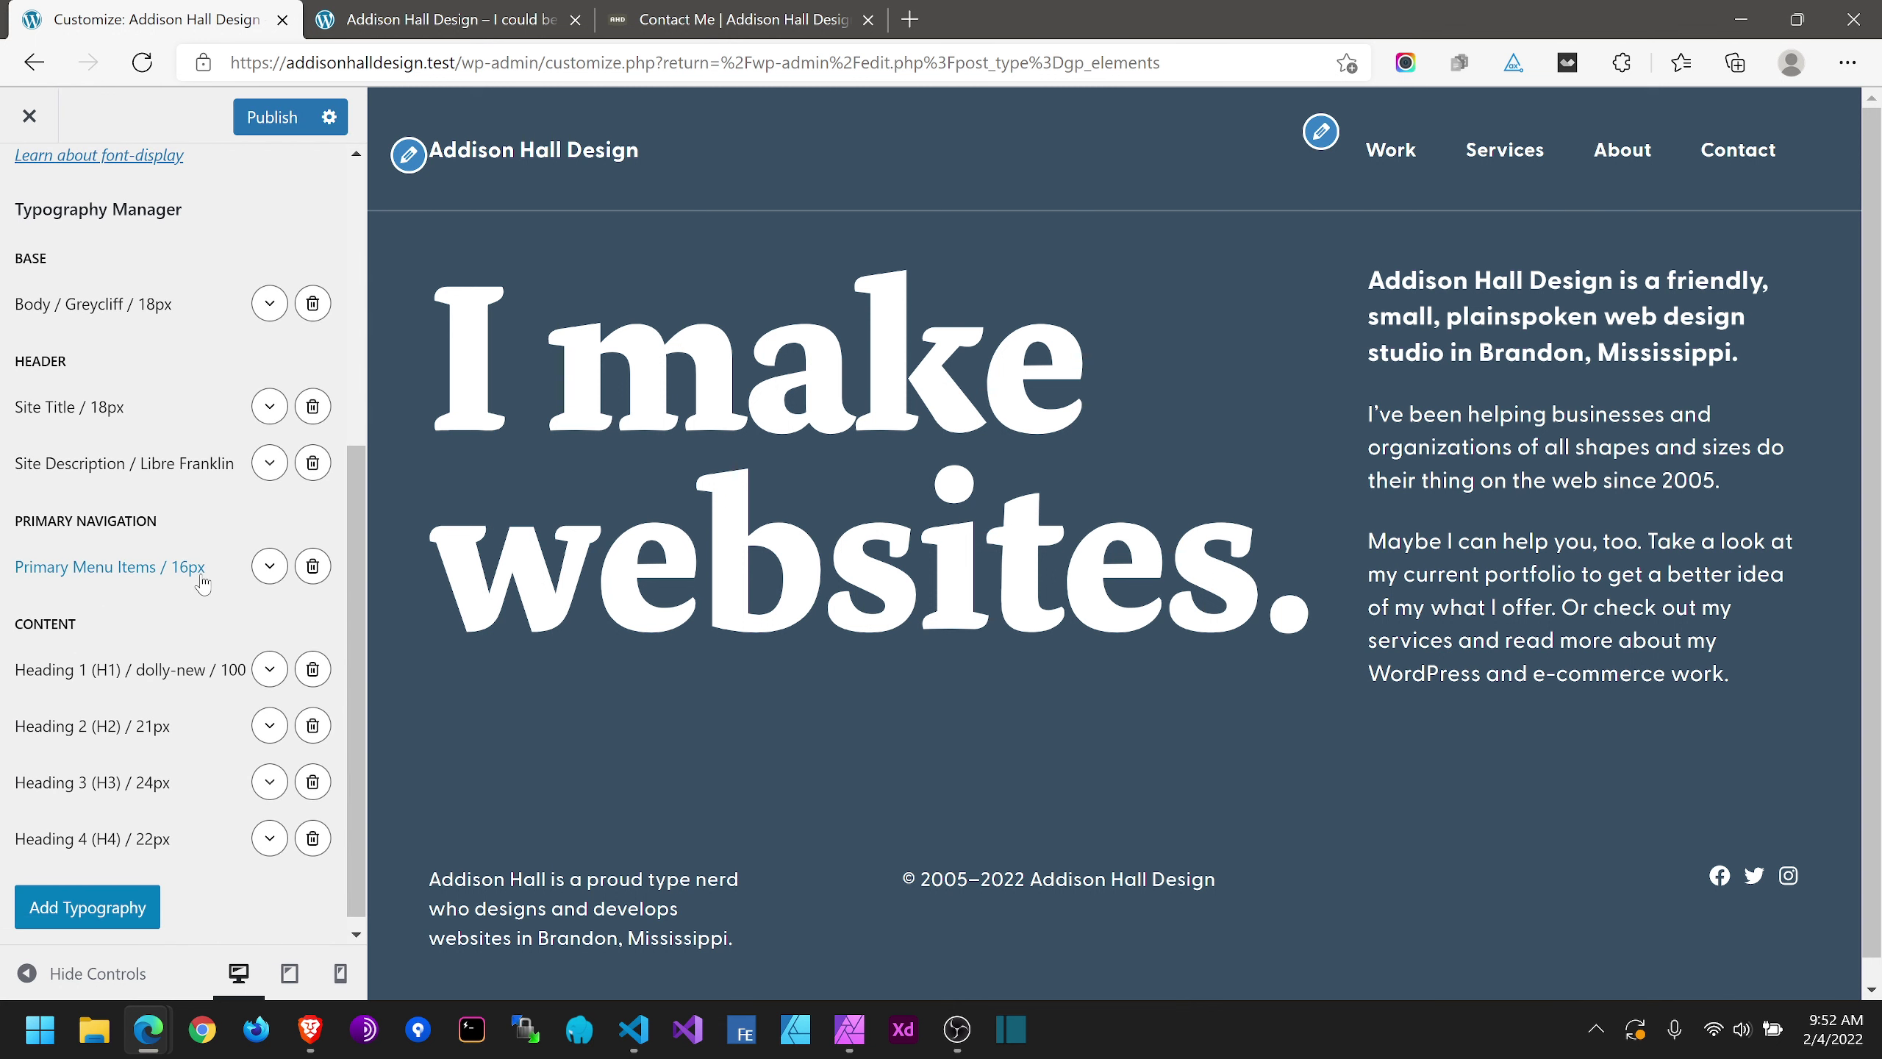
click(267, 569)
click(267, 569)
click(269, 303)
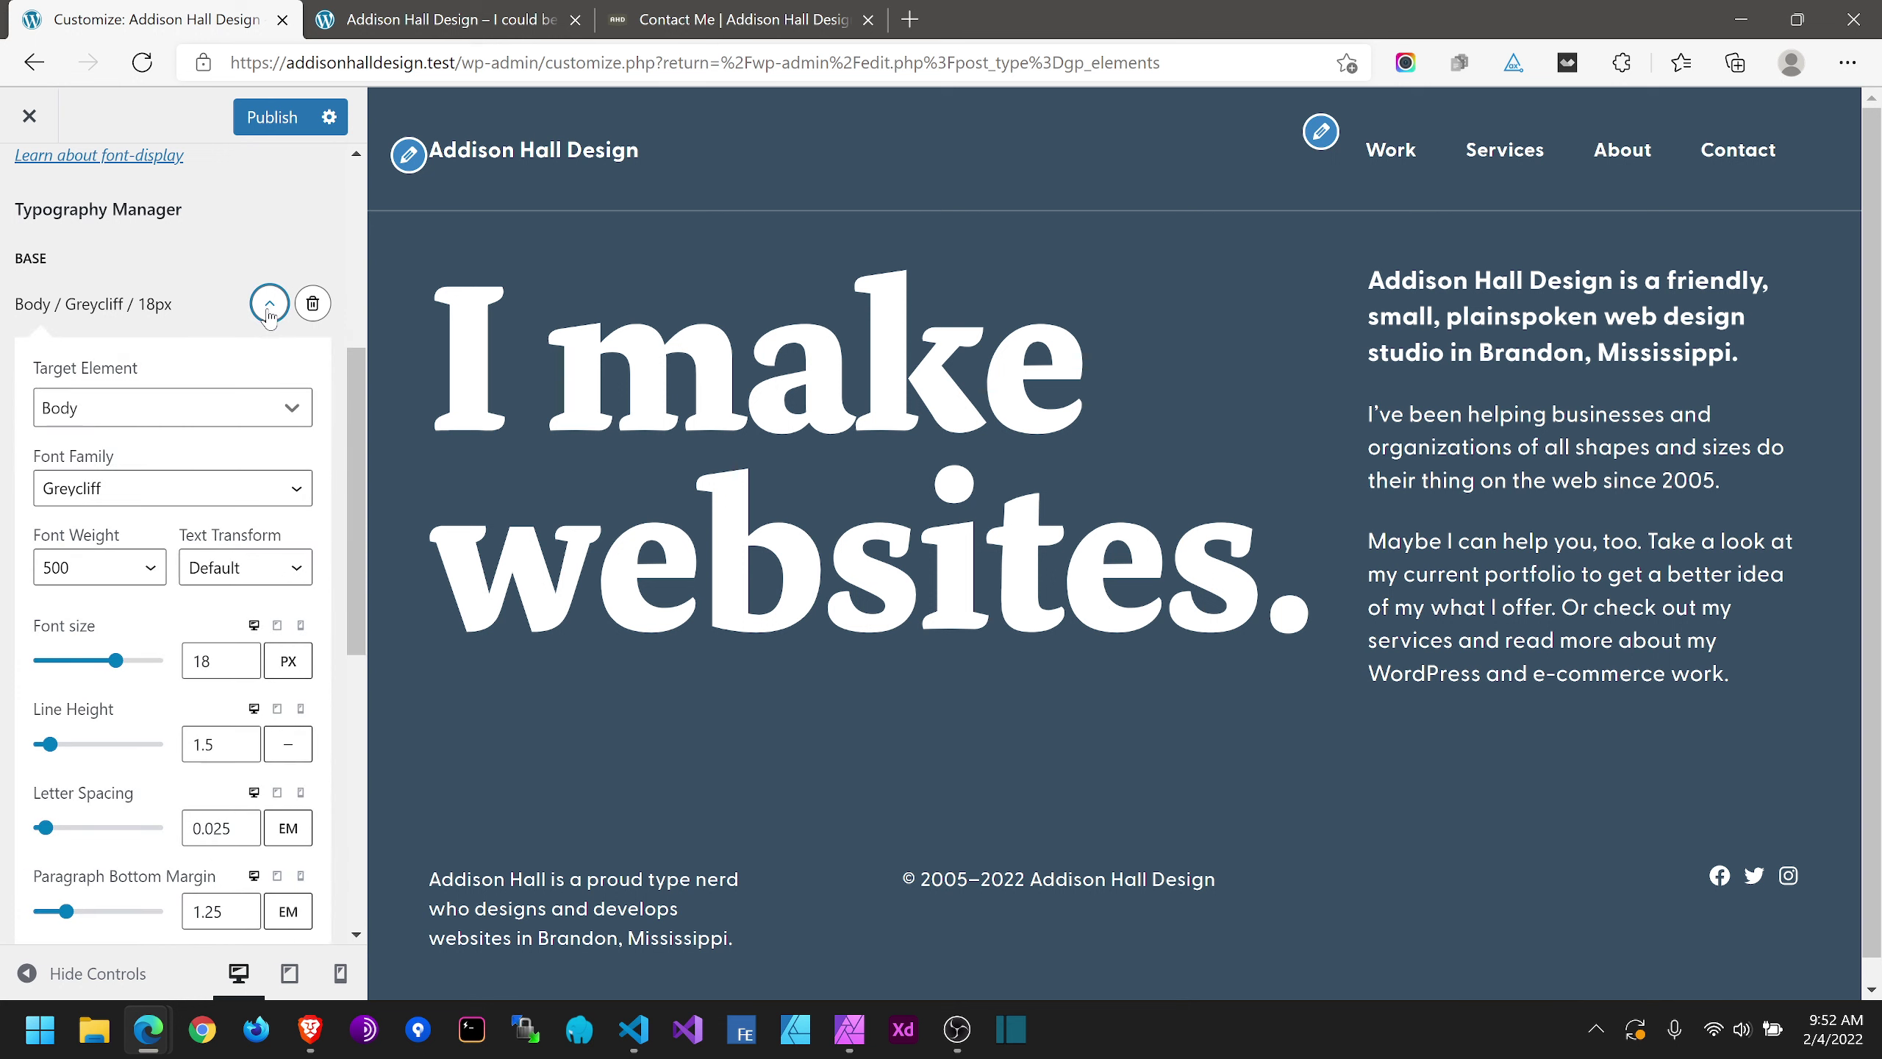
scroll(169, 734, down, 2)
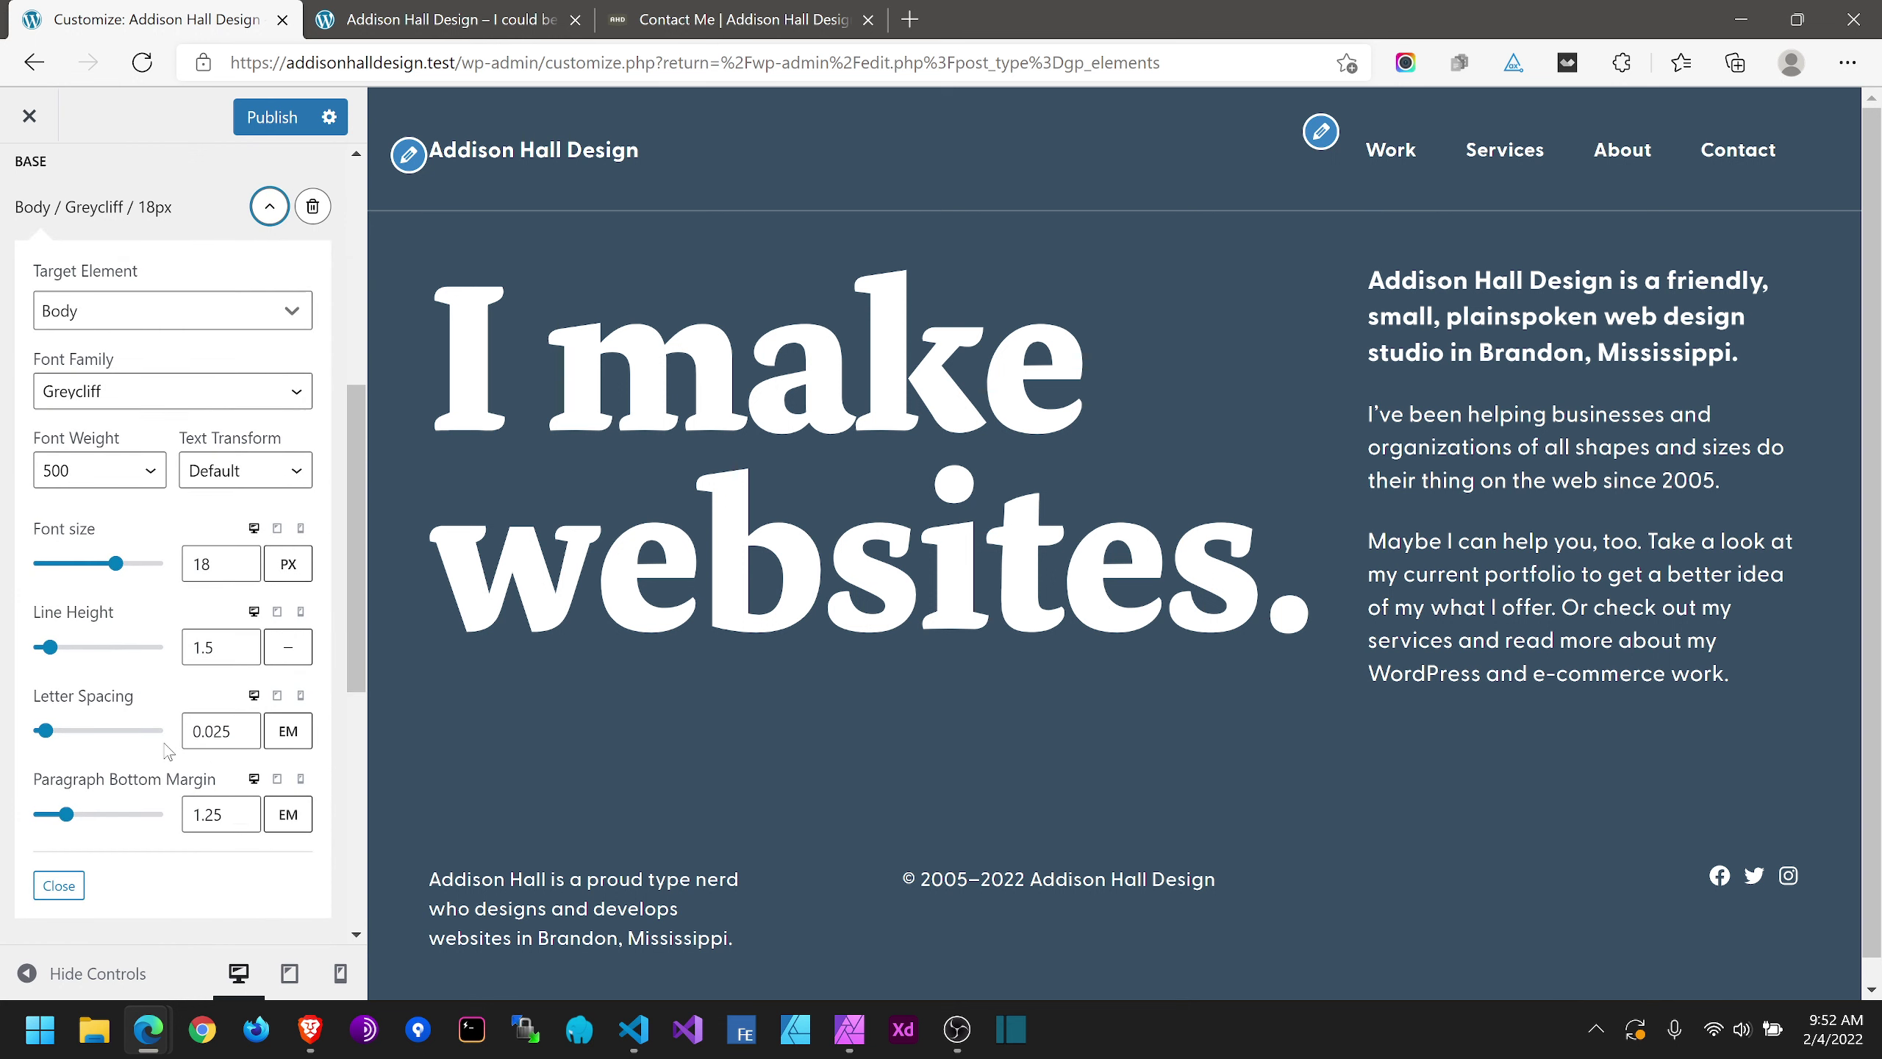
Step: Set the Body letter spacing to 0.012 em after comparing it with 0.025 em in the preview, and publish the change
click(219, 712)
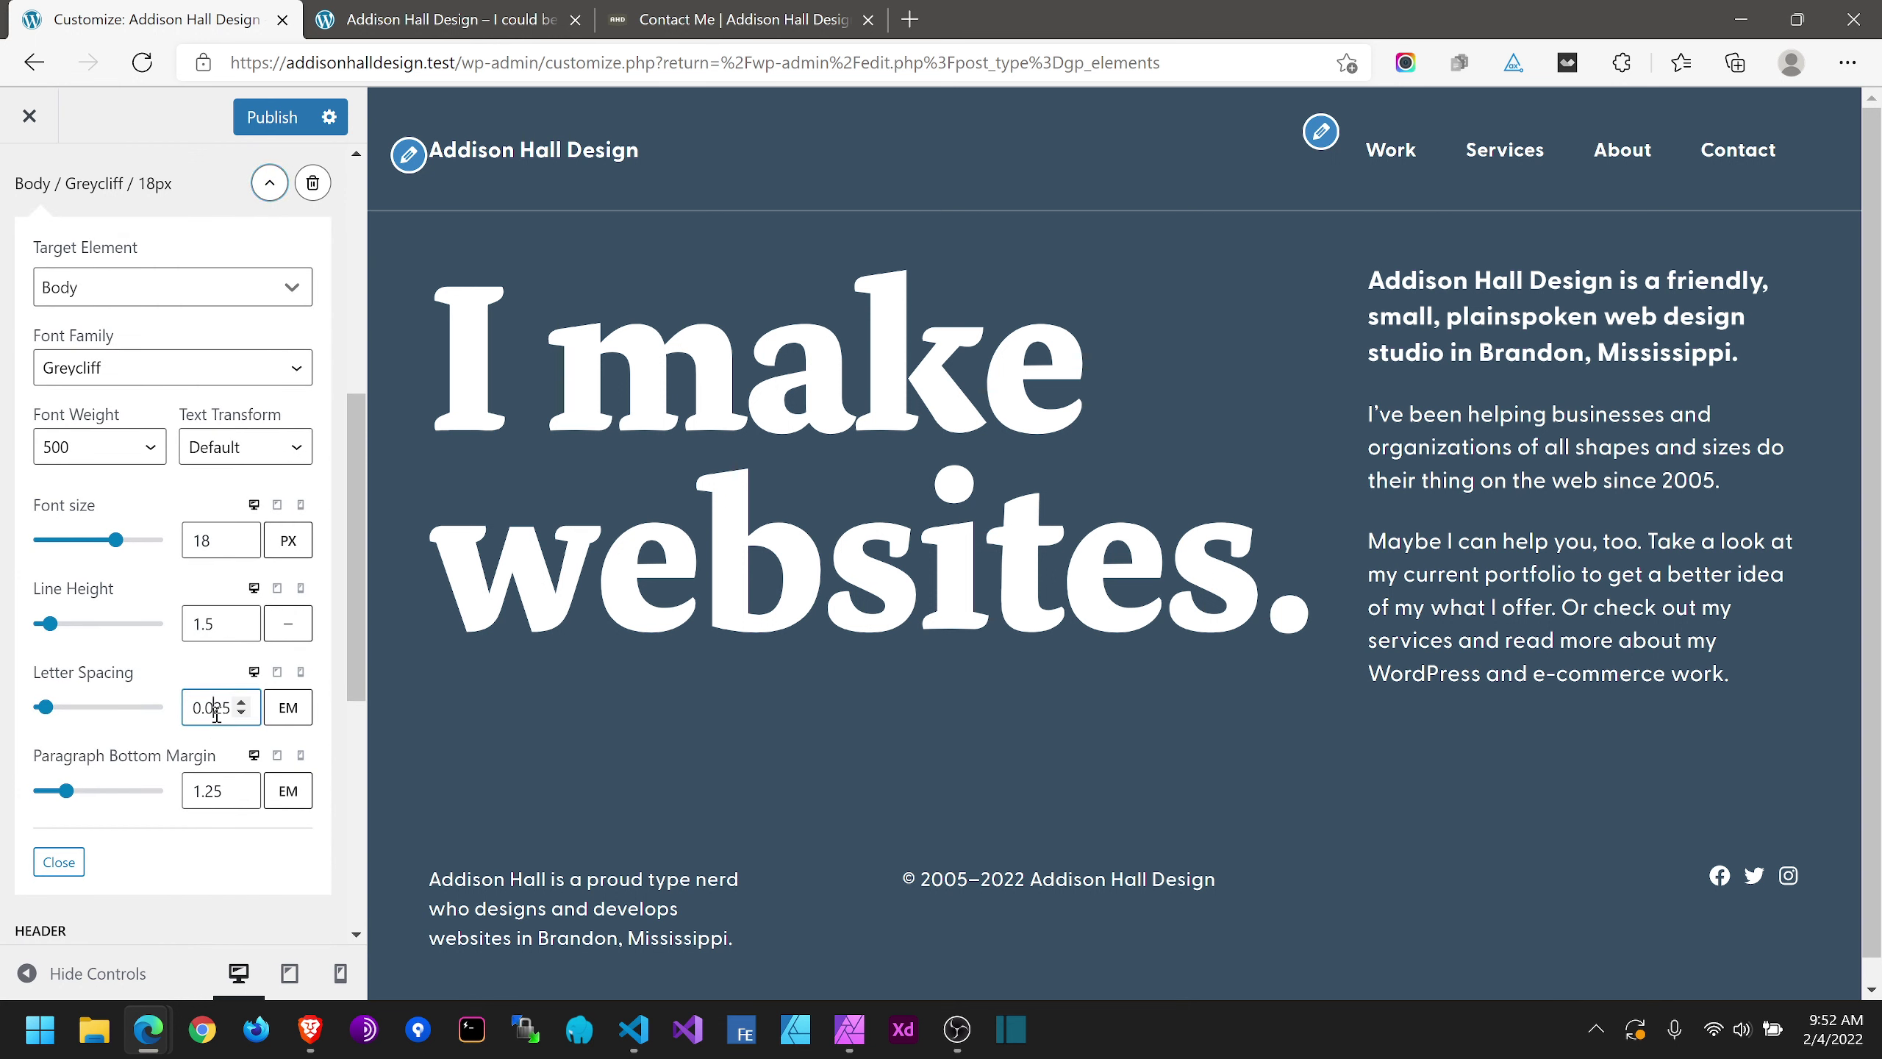
text(1)
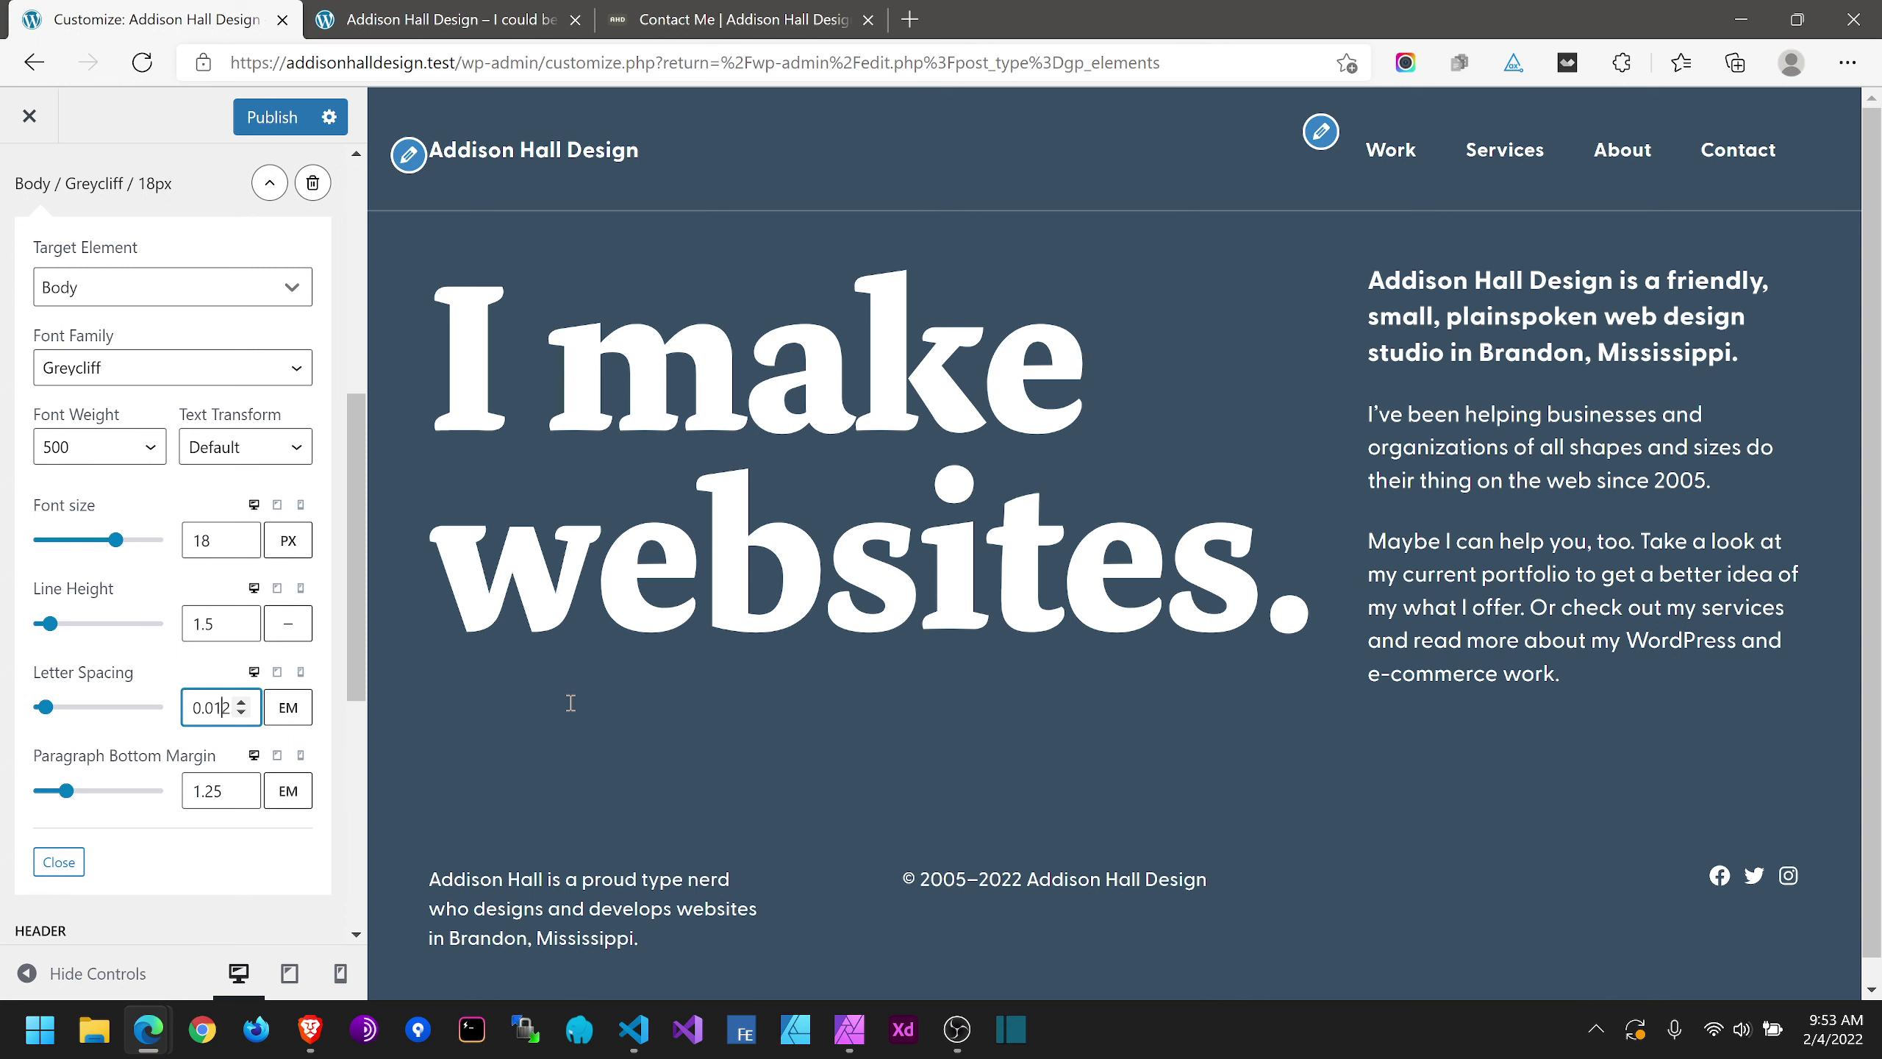
key(Up)
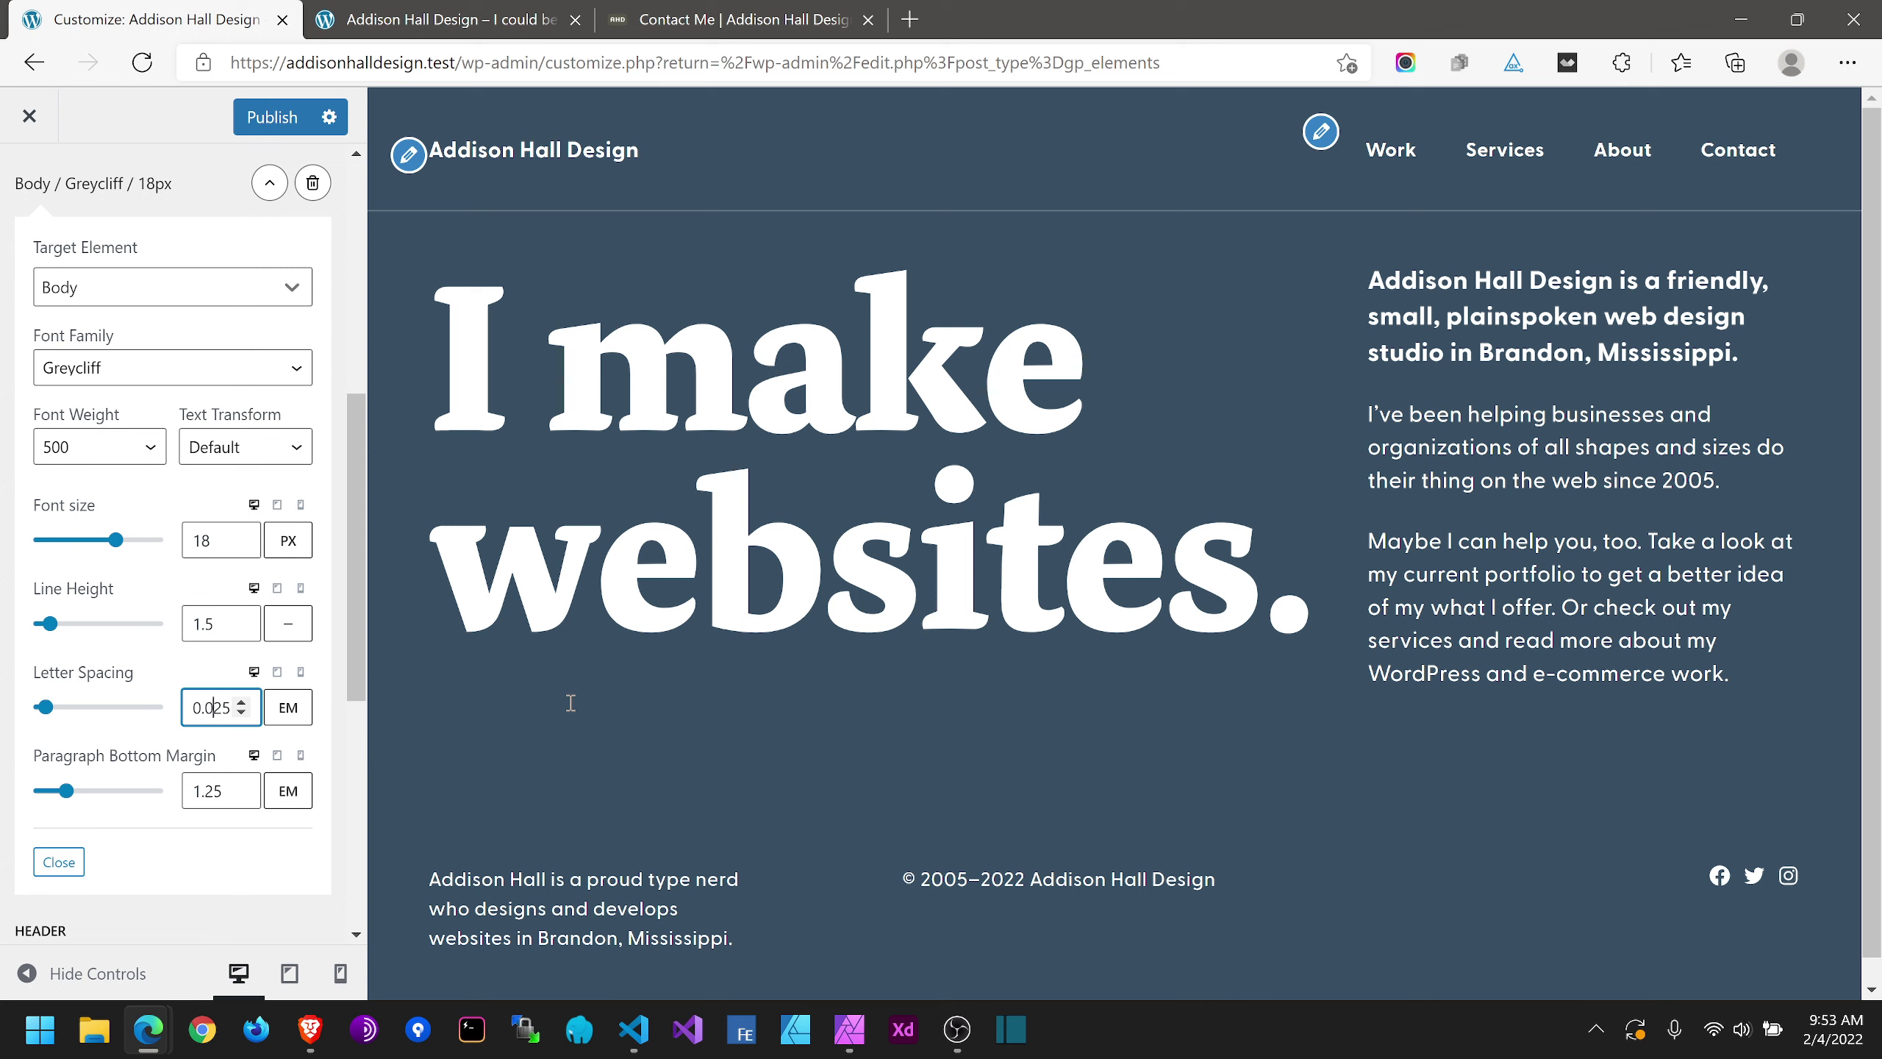
key(Down)
key(Down)
key(Down)
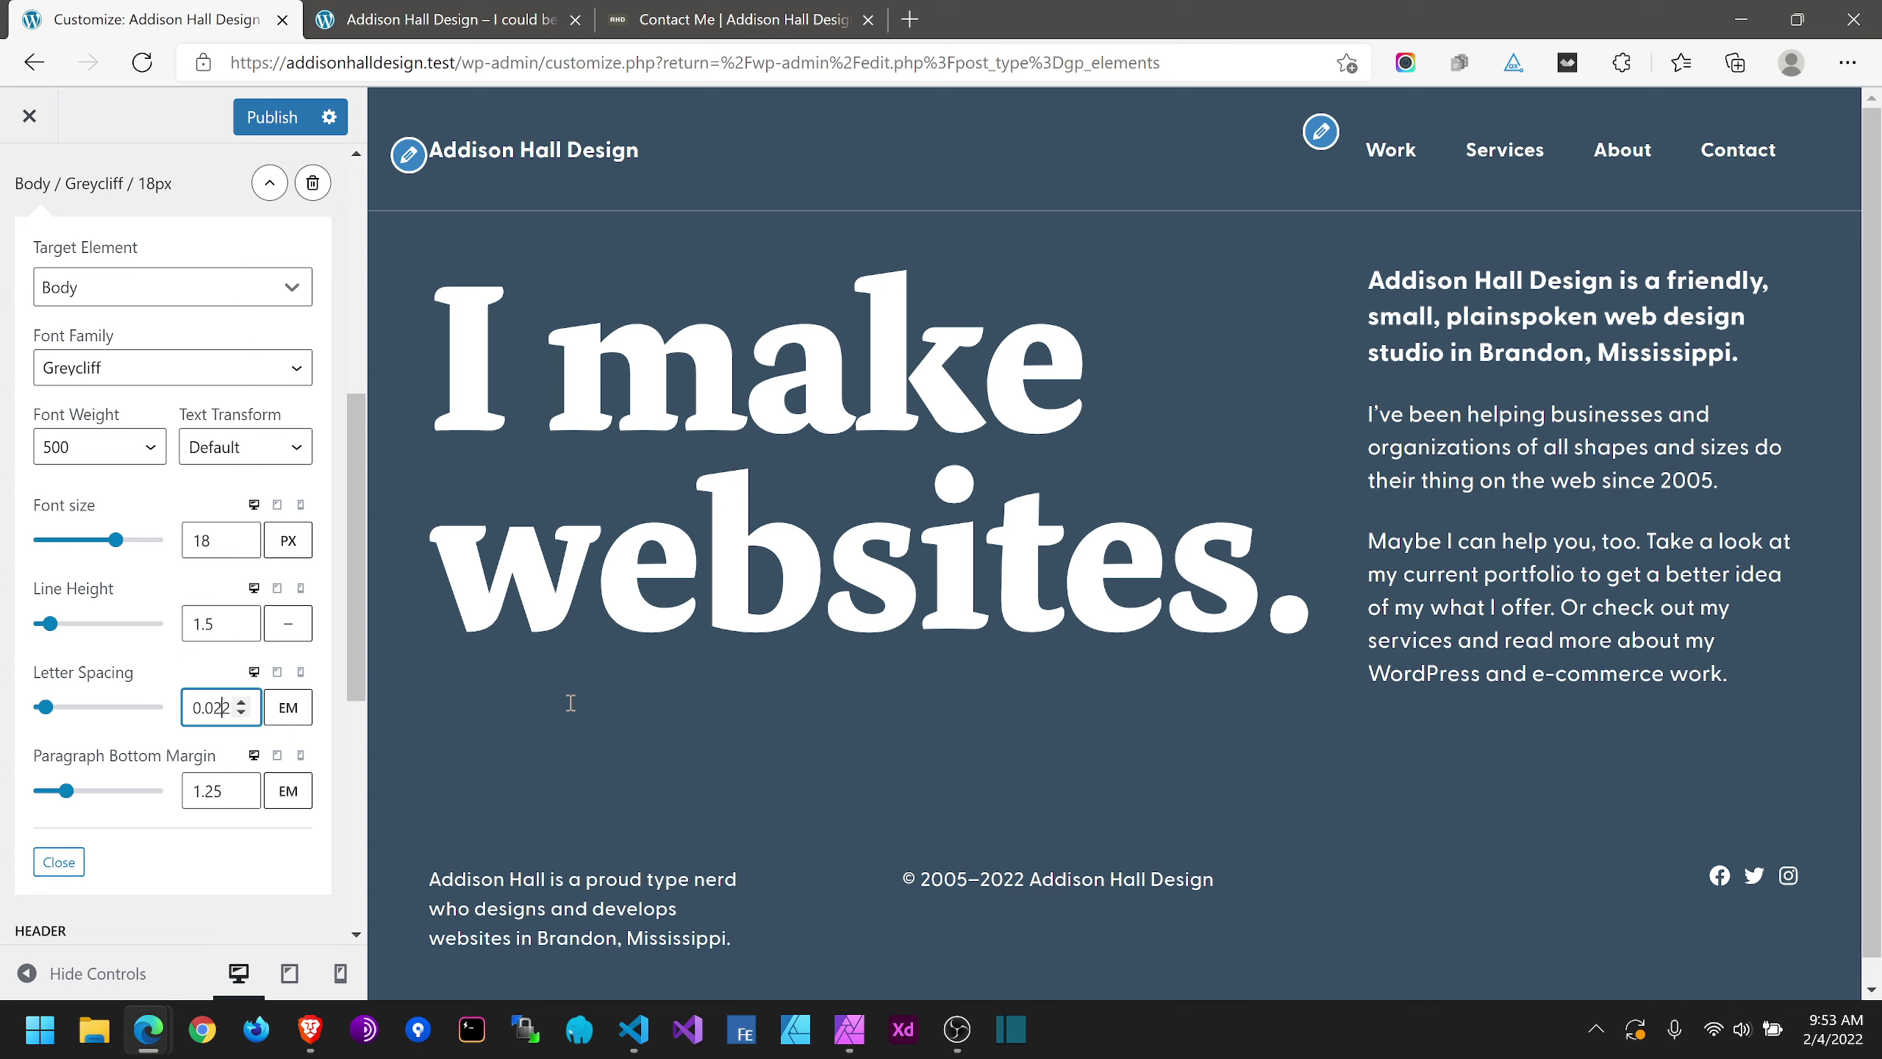
key(Down)
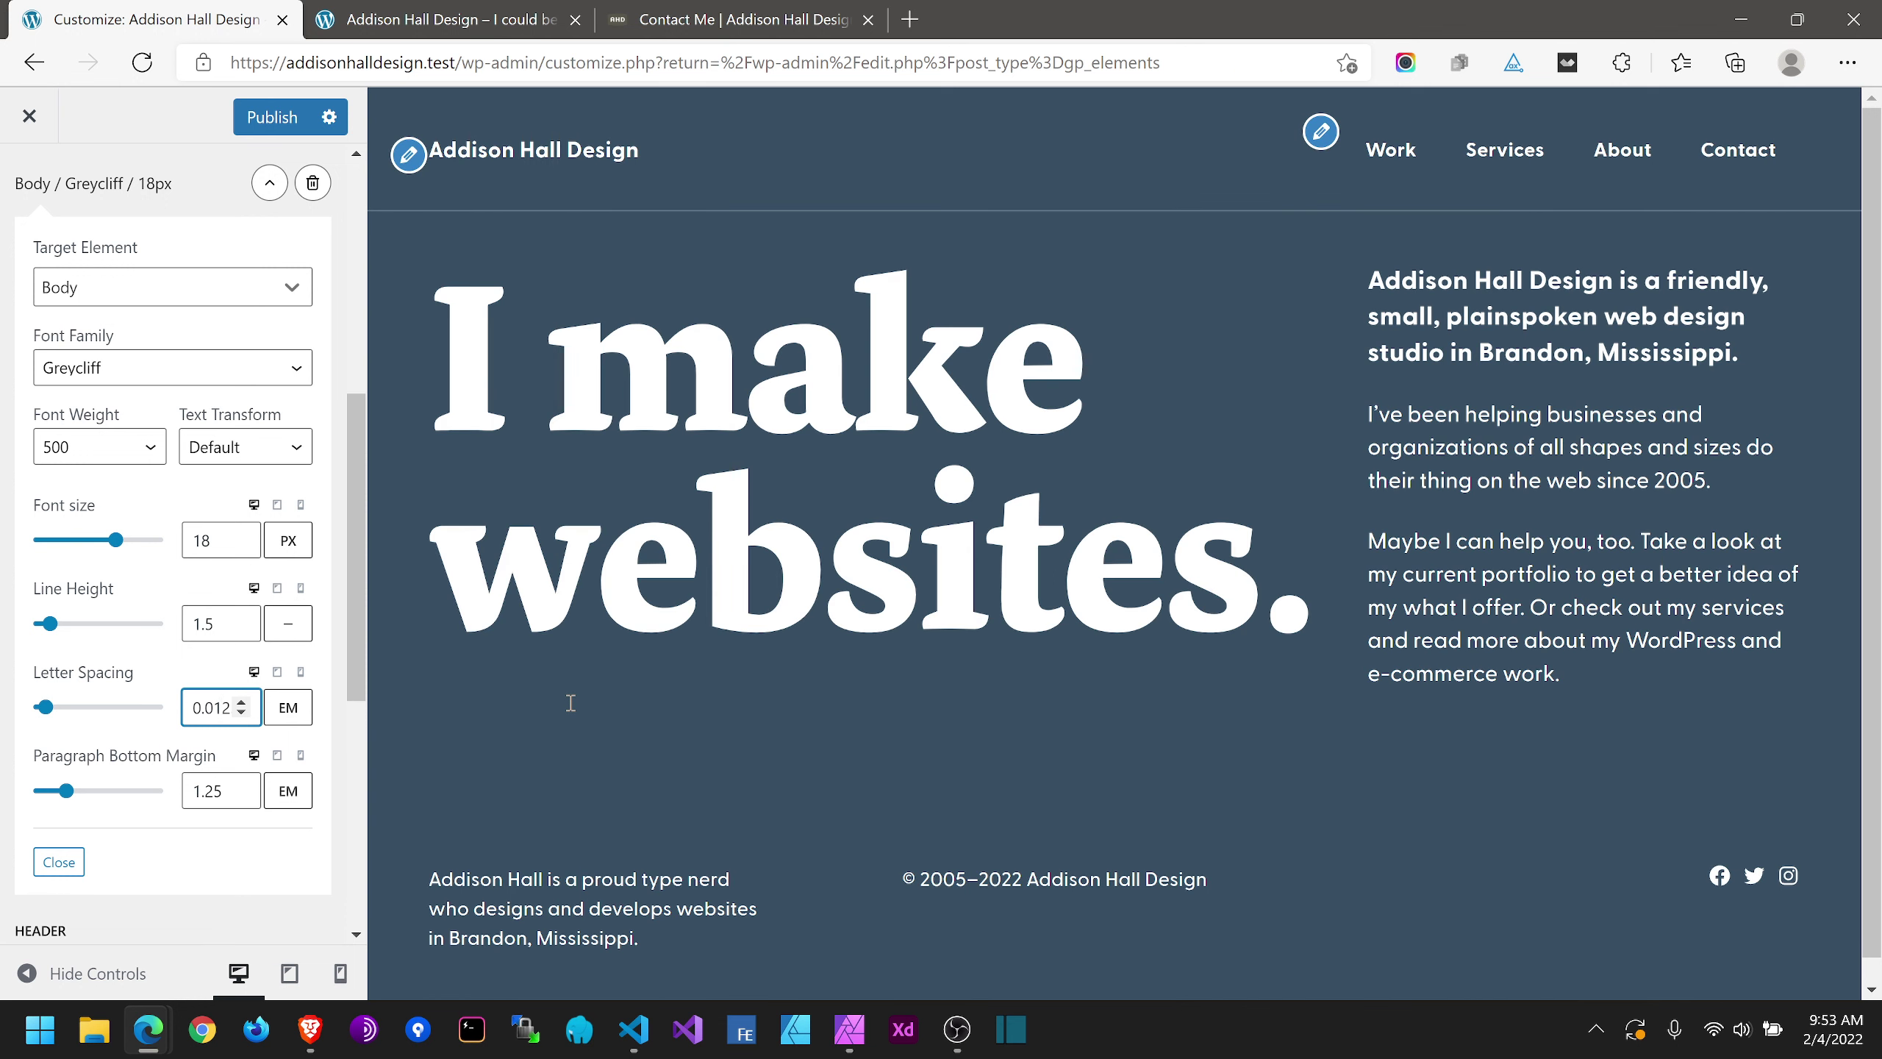
scroll(604, 778, down, 1)
scroll(1535, 397, down, 1)
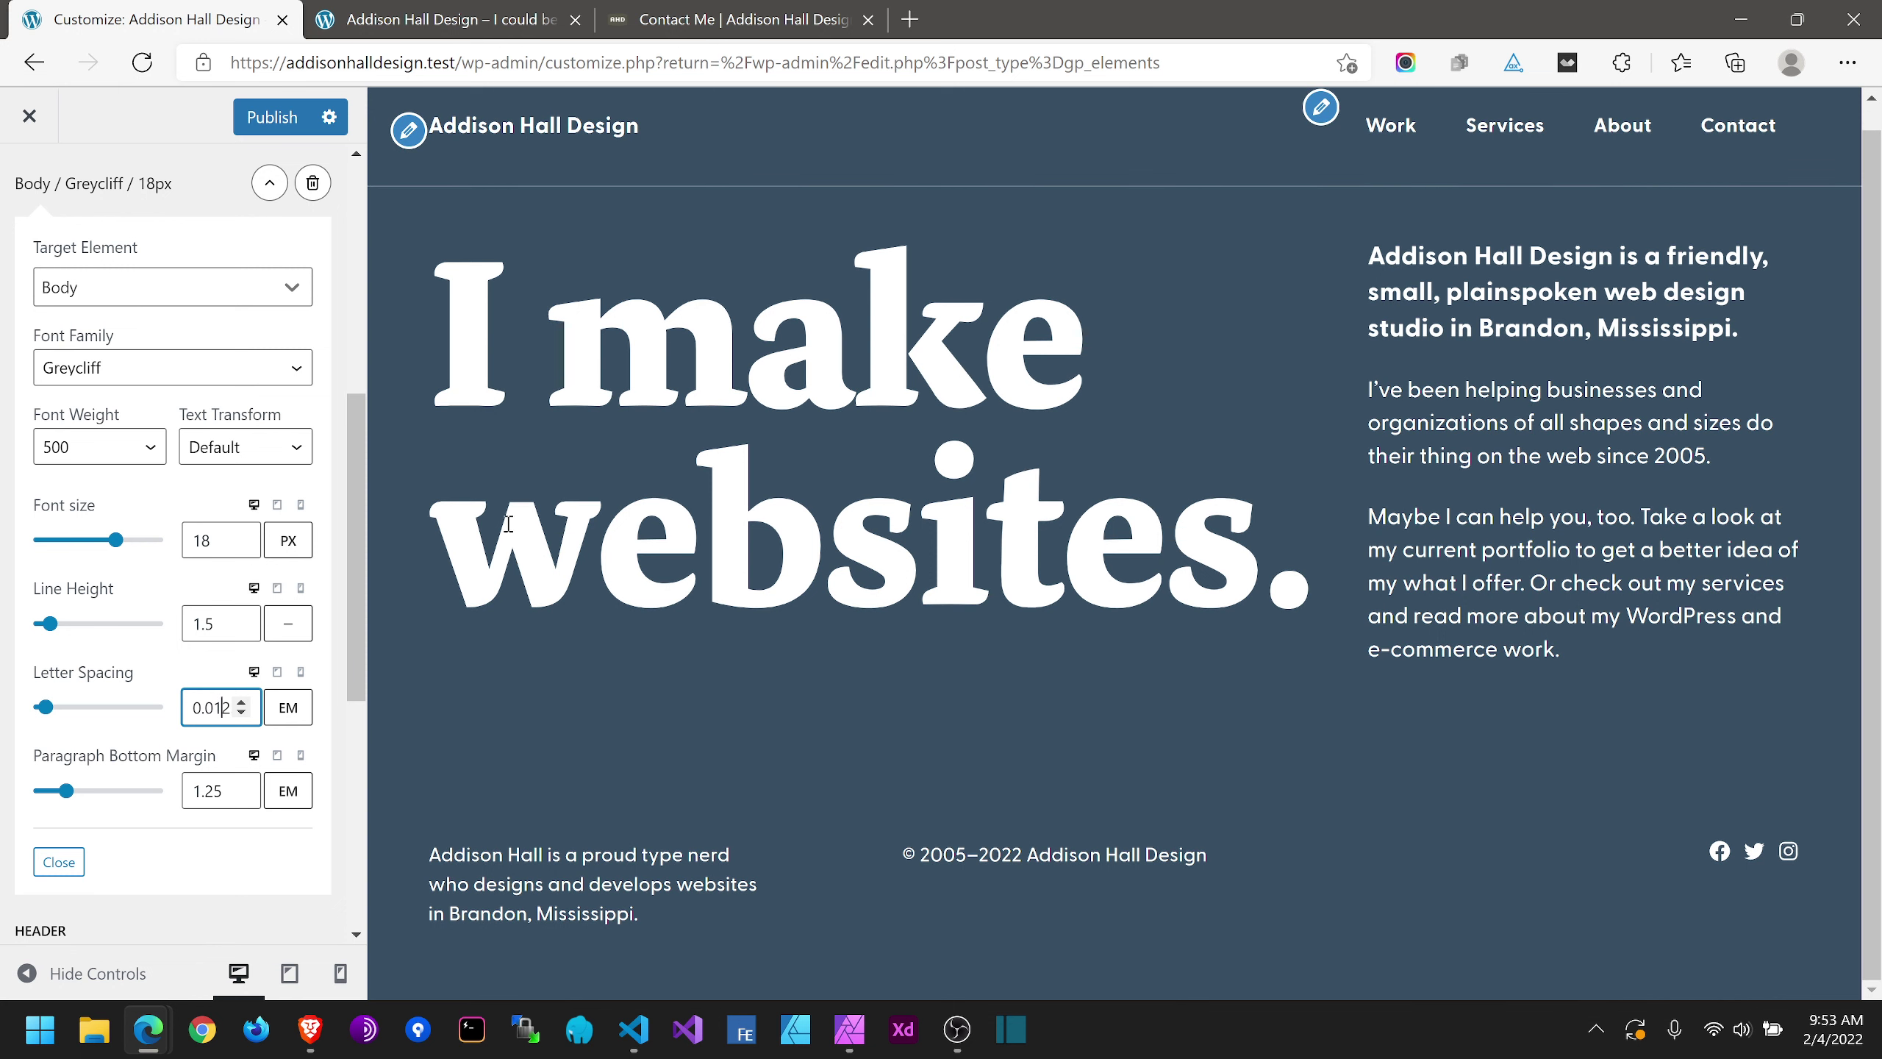
click(273, 117)
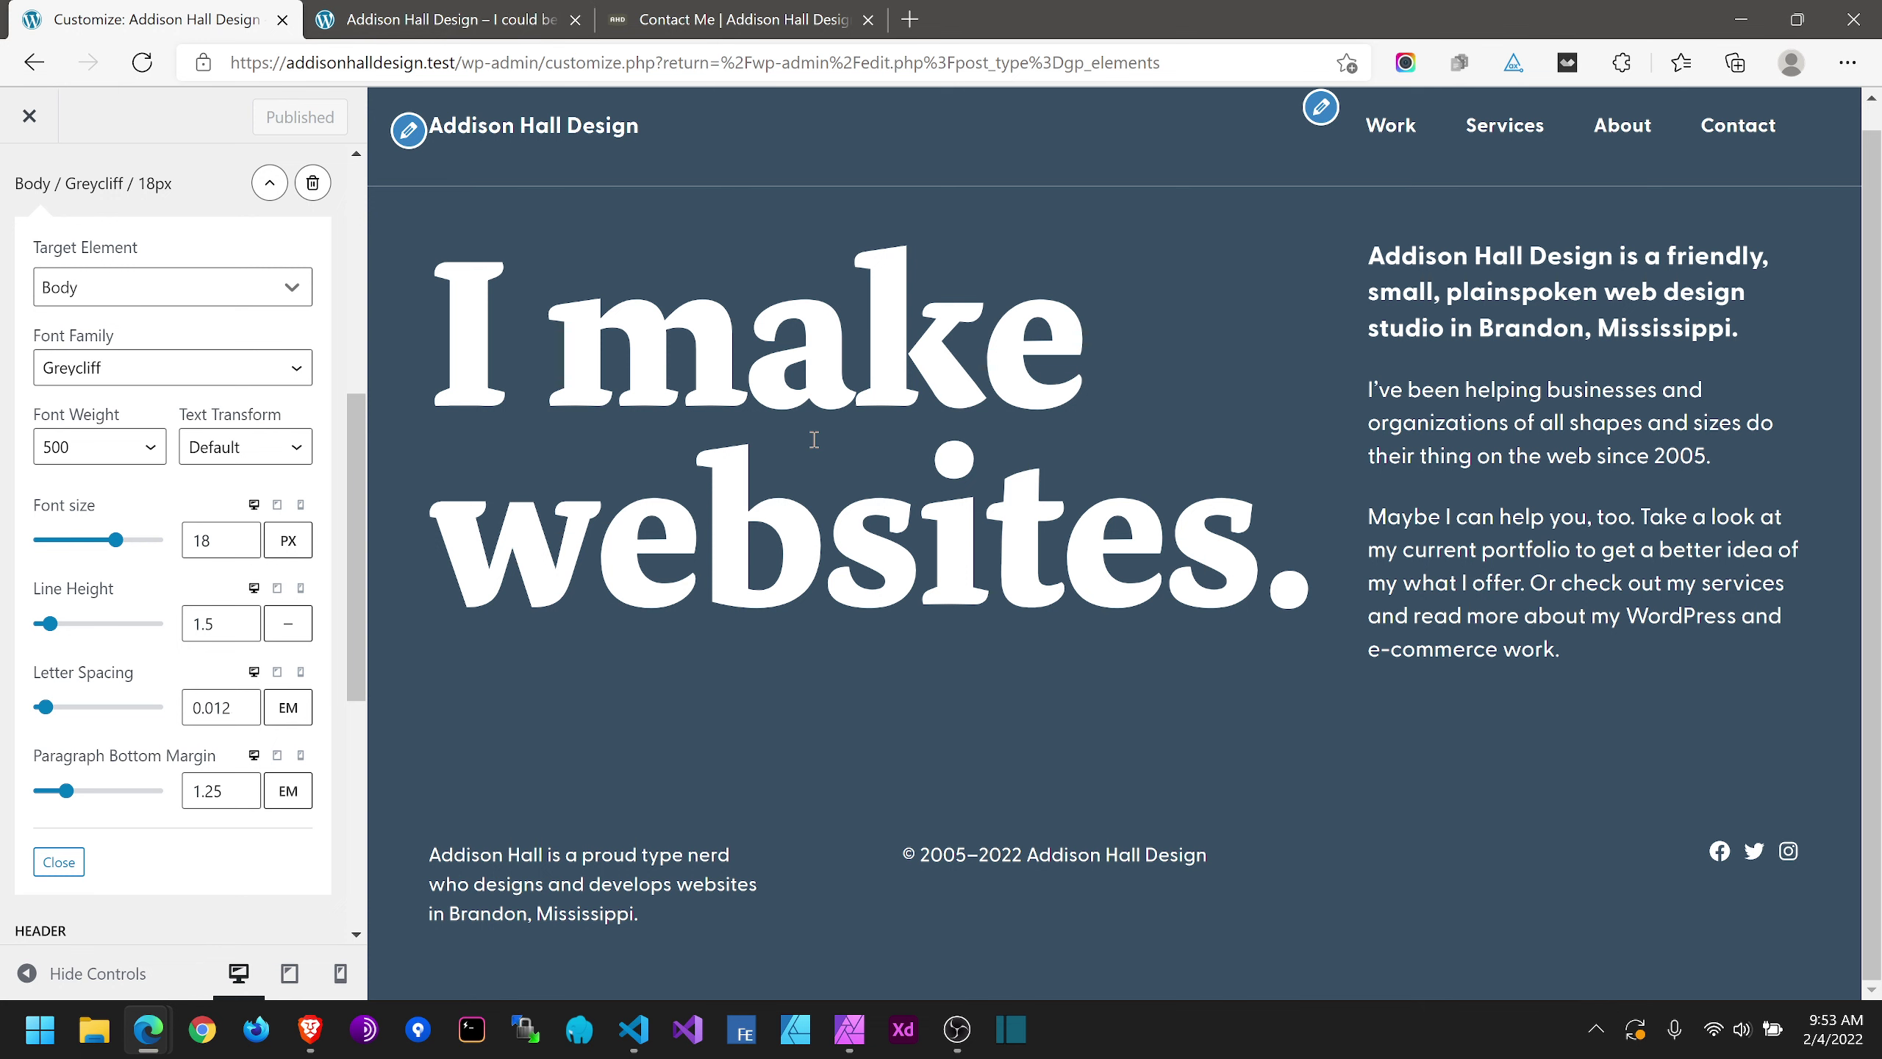
Step: Load paravelinc.com in the browser tab that shows the old contact page
click(881, 18)
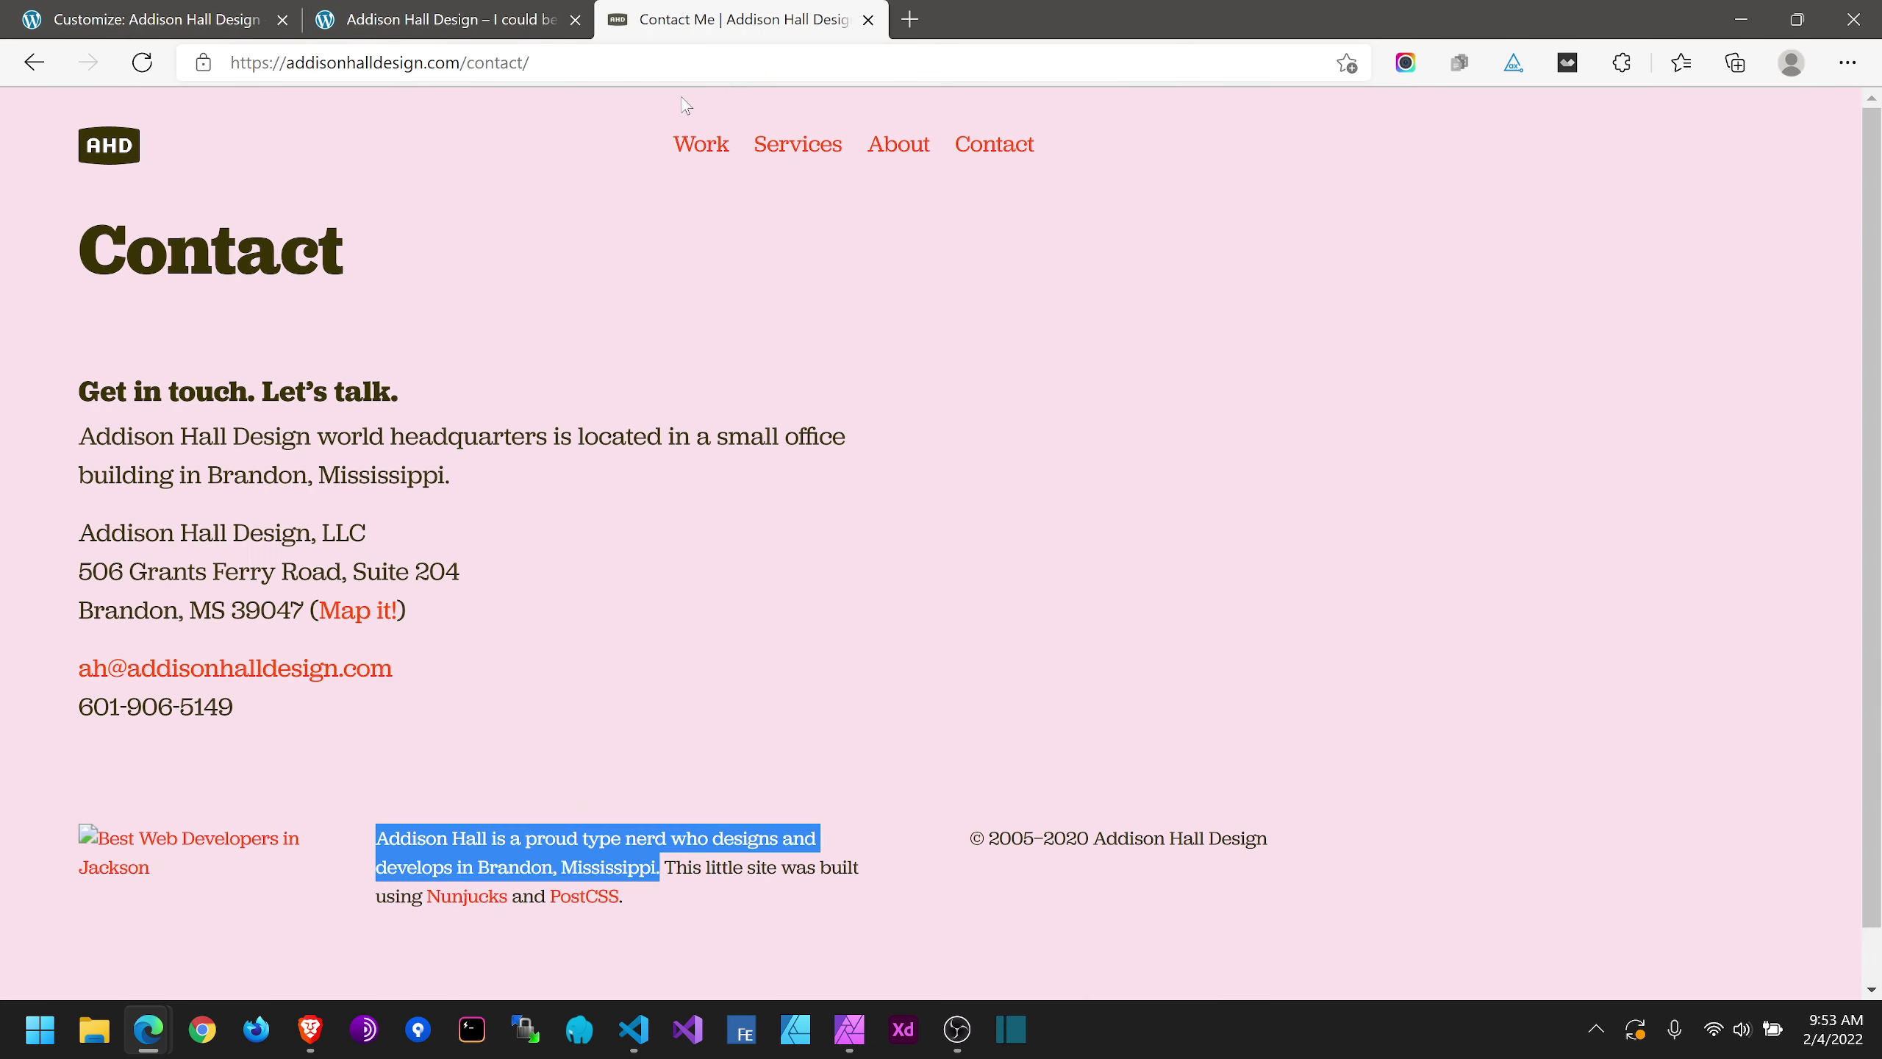
click(522, 62)
text(paravelinc.com)
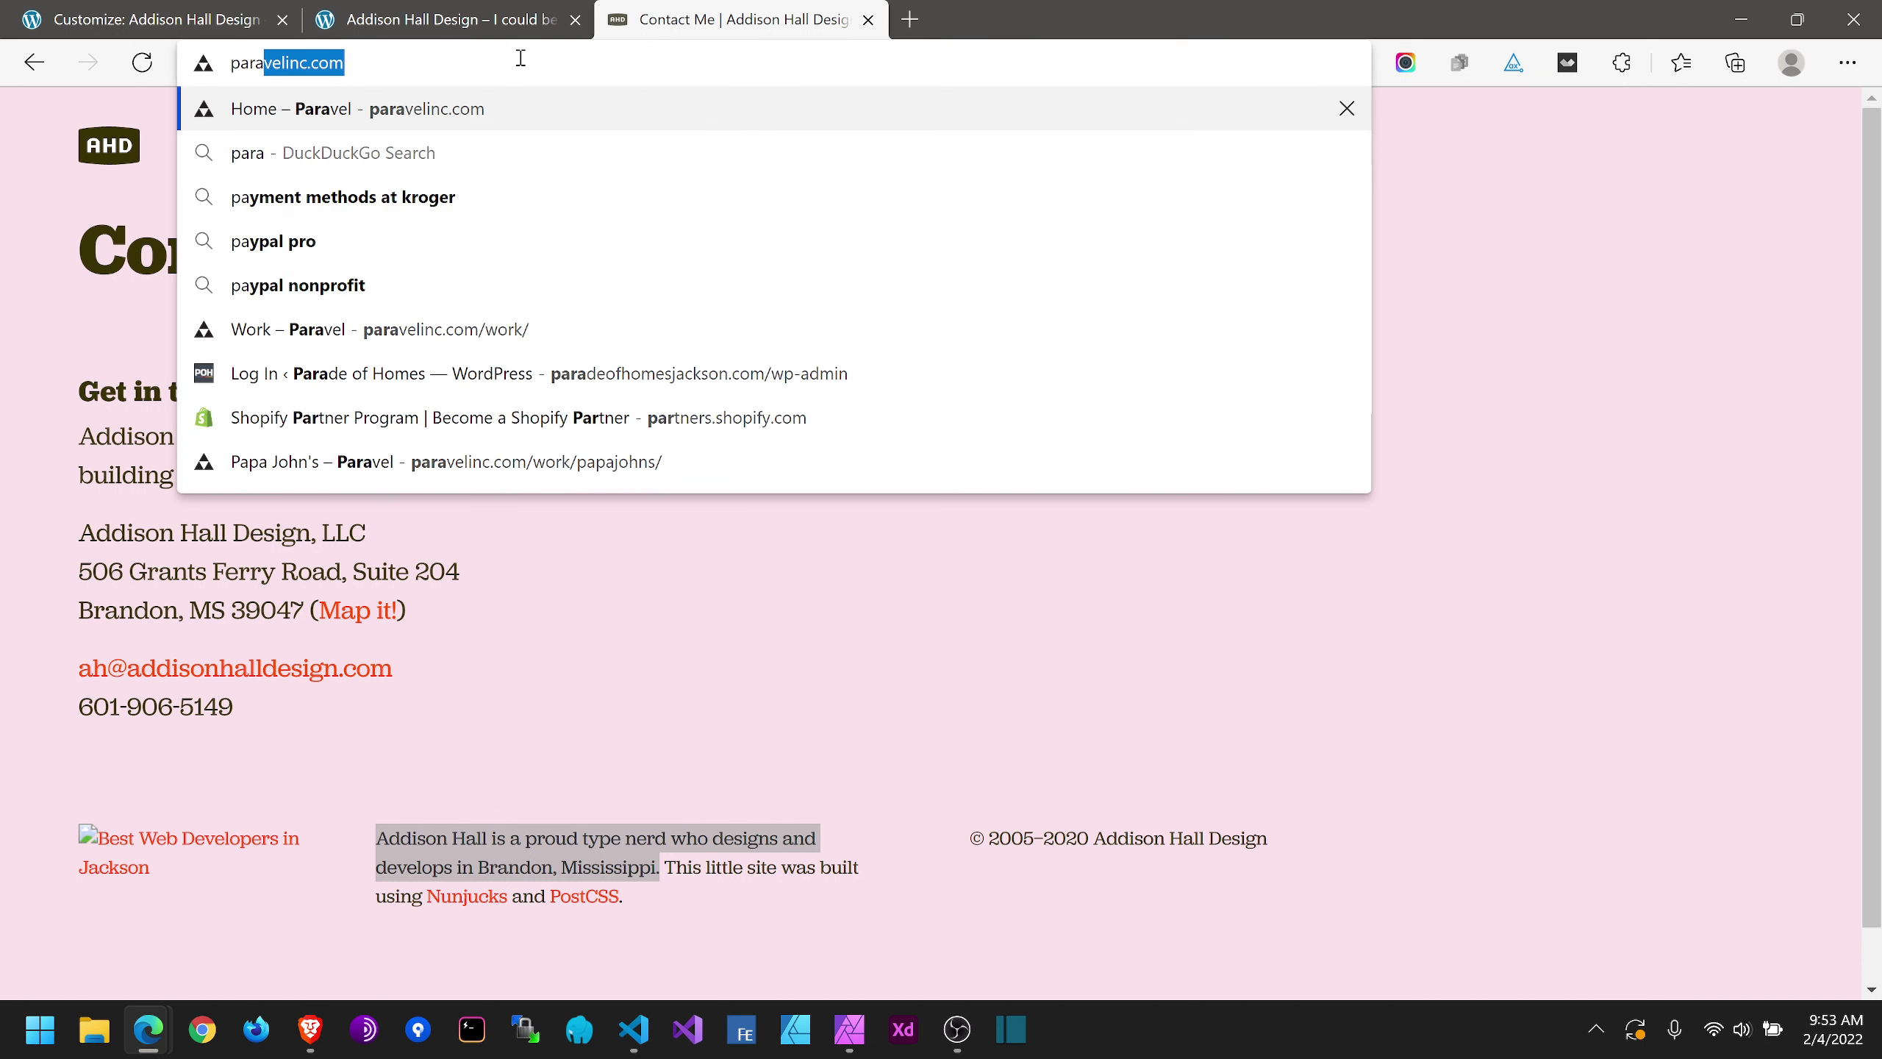
key(Return)
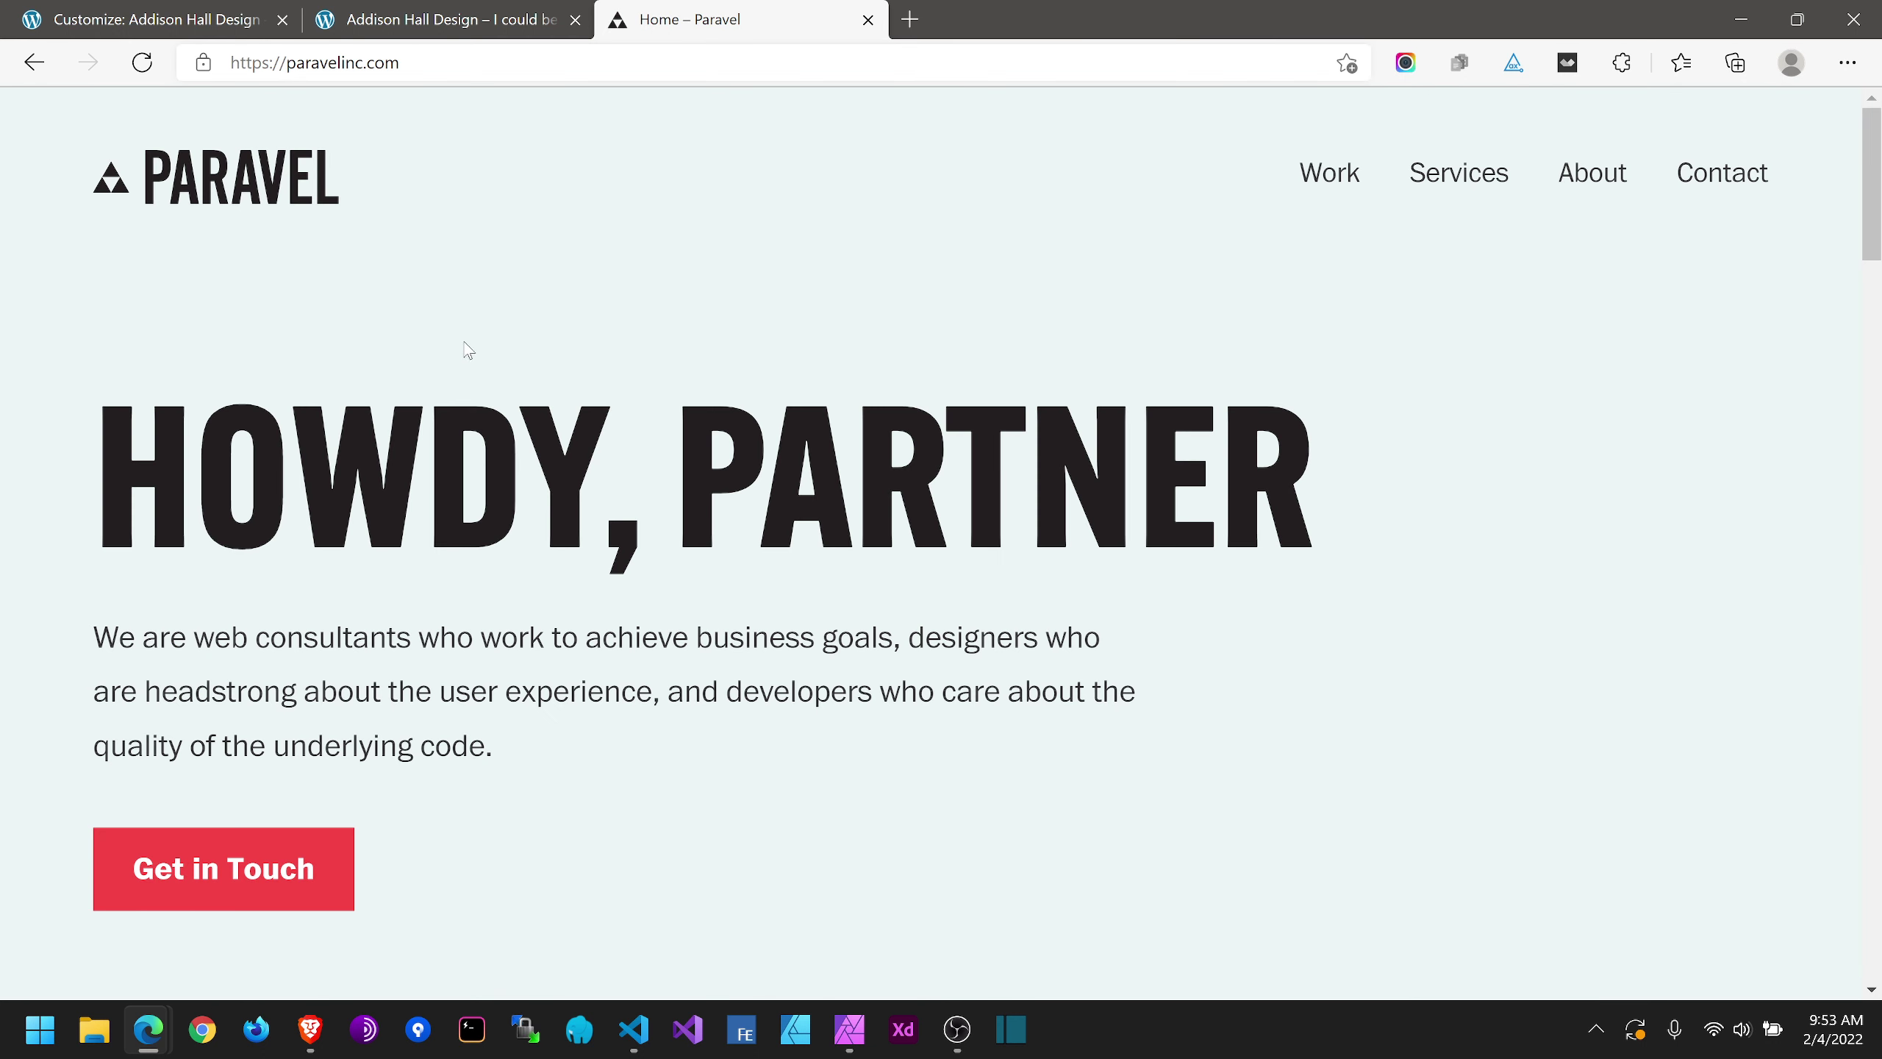
Step: Review the Paravel home page down to its footer, examining the shop description, social links and copyright line
scroll(526, 382, down, 7)
scroll(526, 392, down, 8)
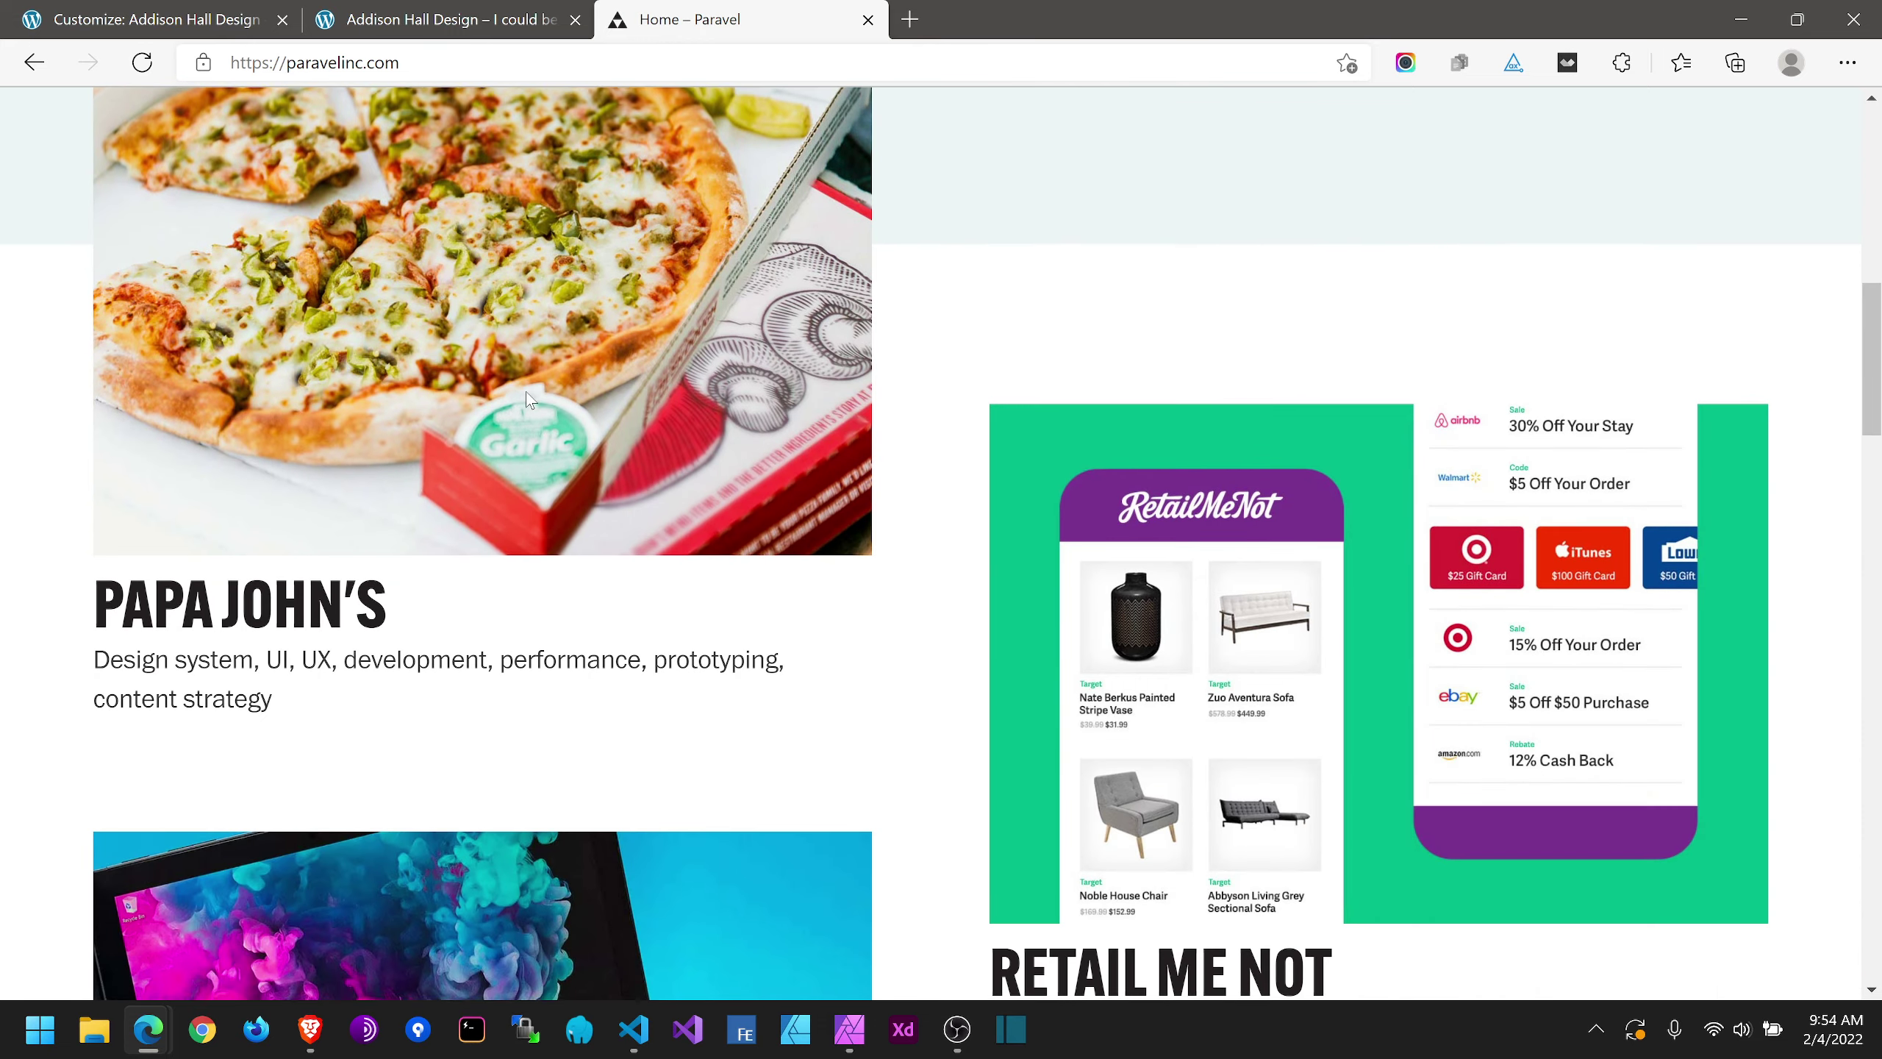
scroll(480, 281, down, 12)
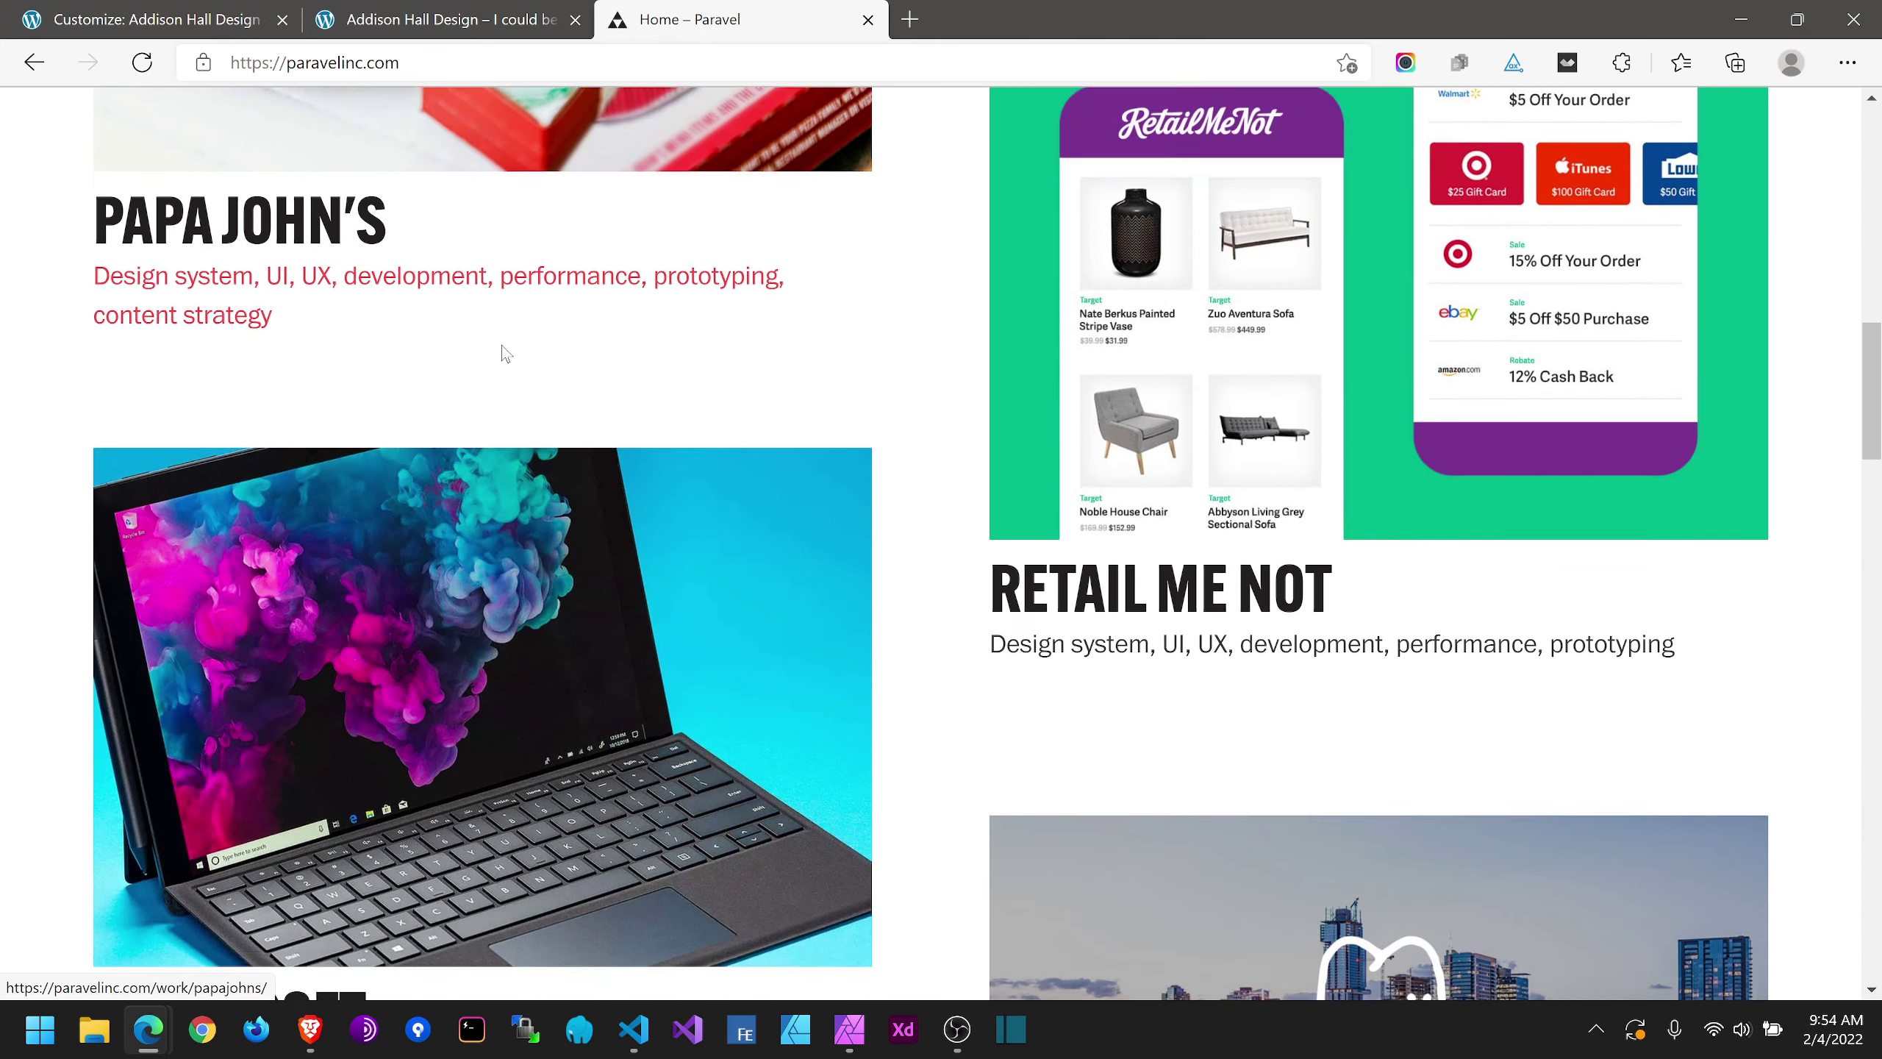
scroll(482, 391, down, 15)
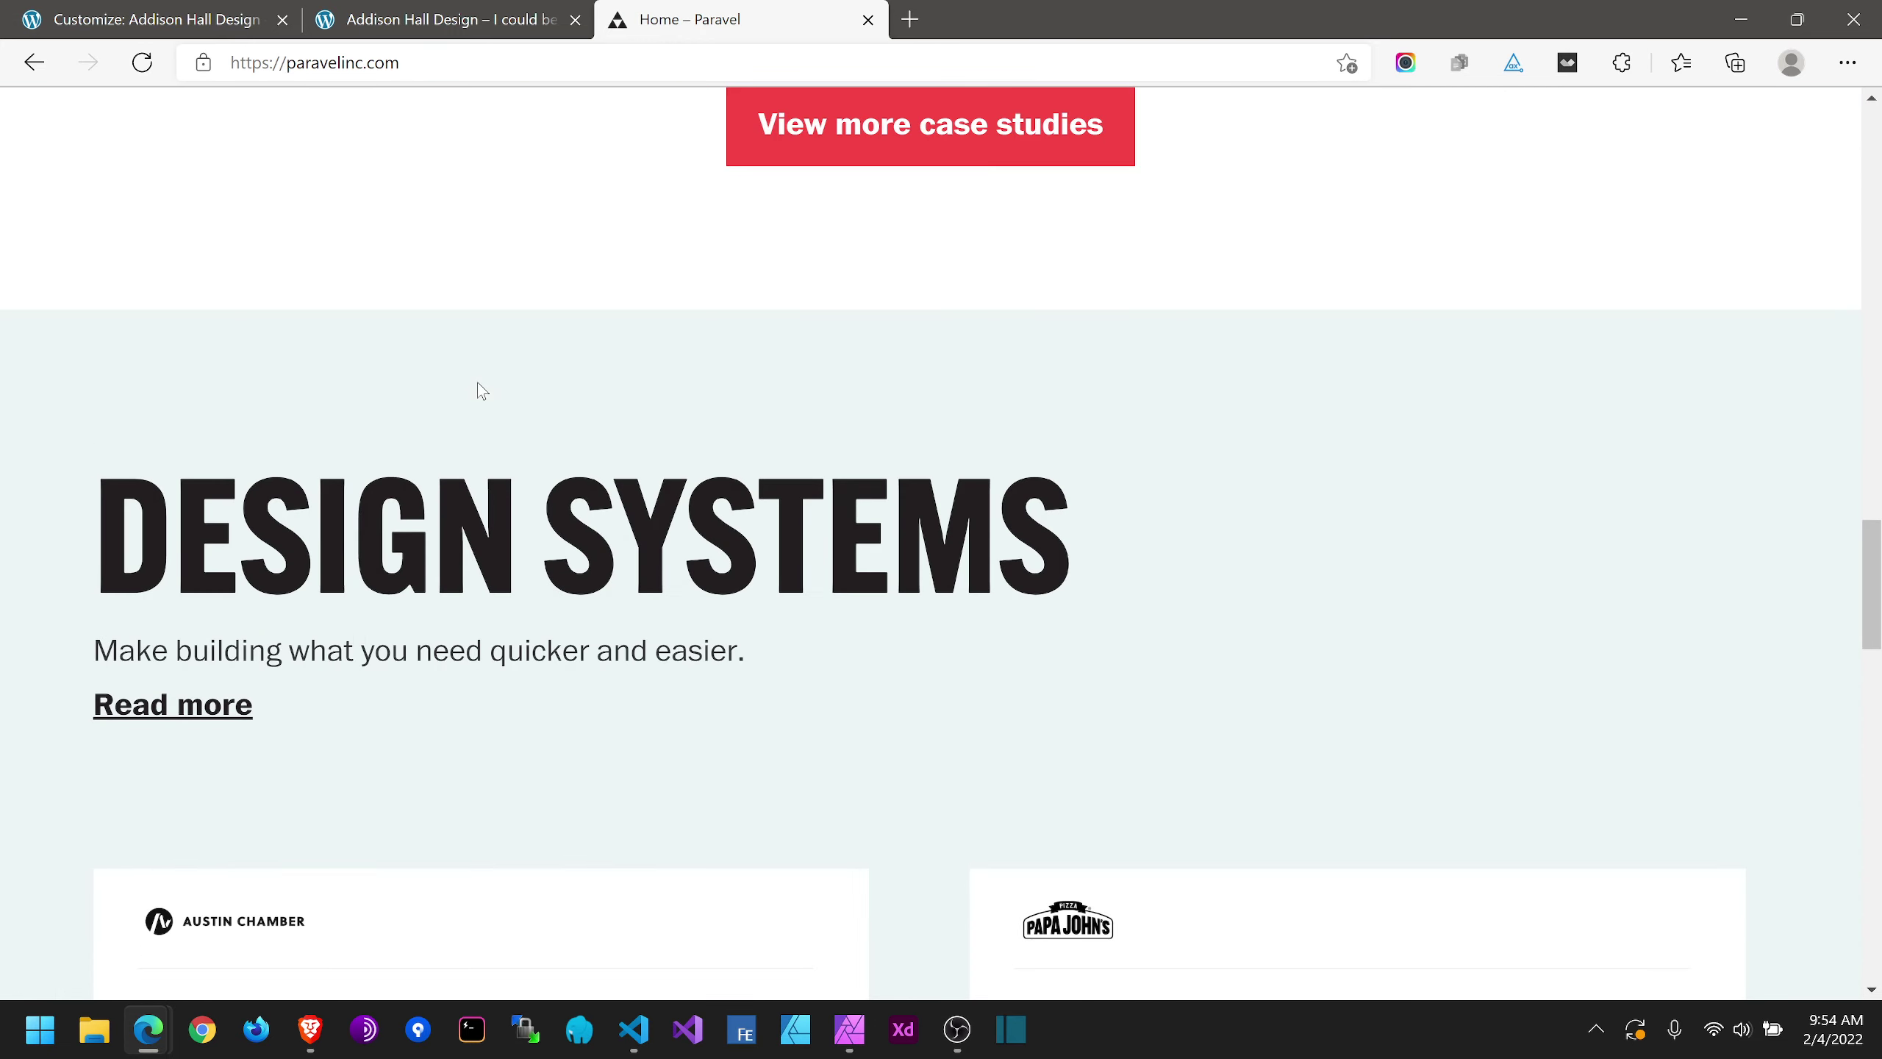
scroll(474, 404, down, 15)
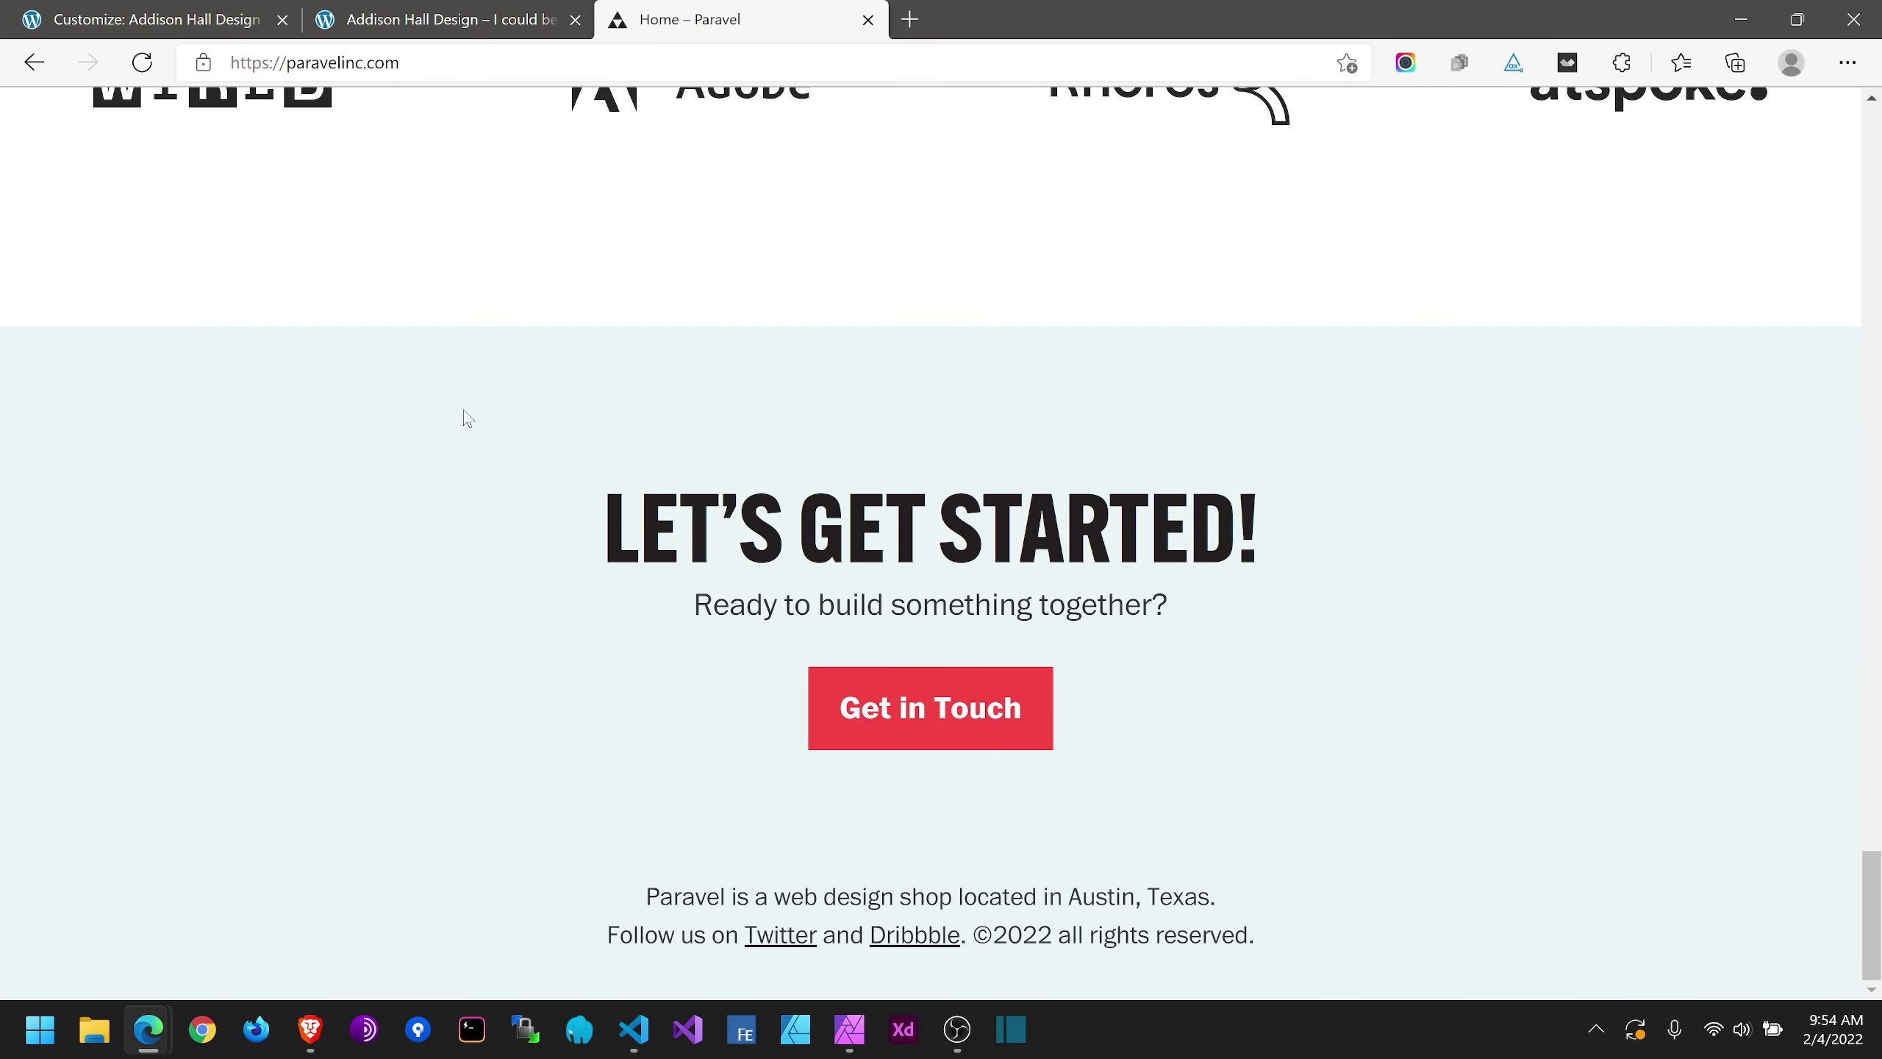
drag(1170, 935, 985, 890)
click(1293, 783)
Step: Open the Contact page of the local Addison Hall Design site and check its header, content and footer icons against the light background
click(442, 7)
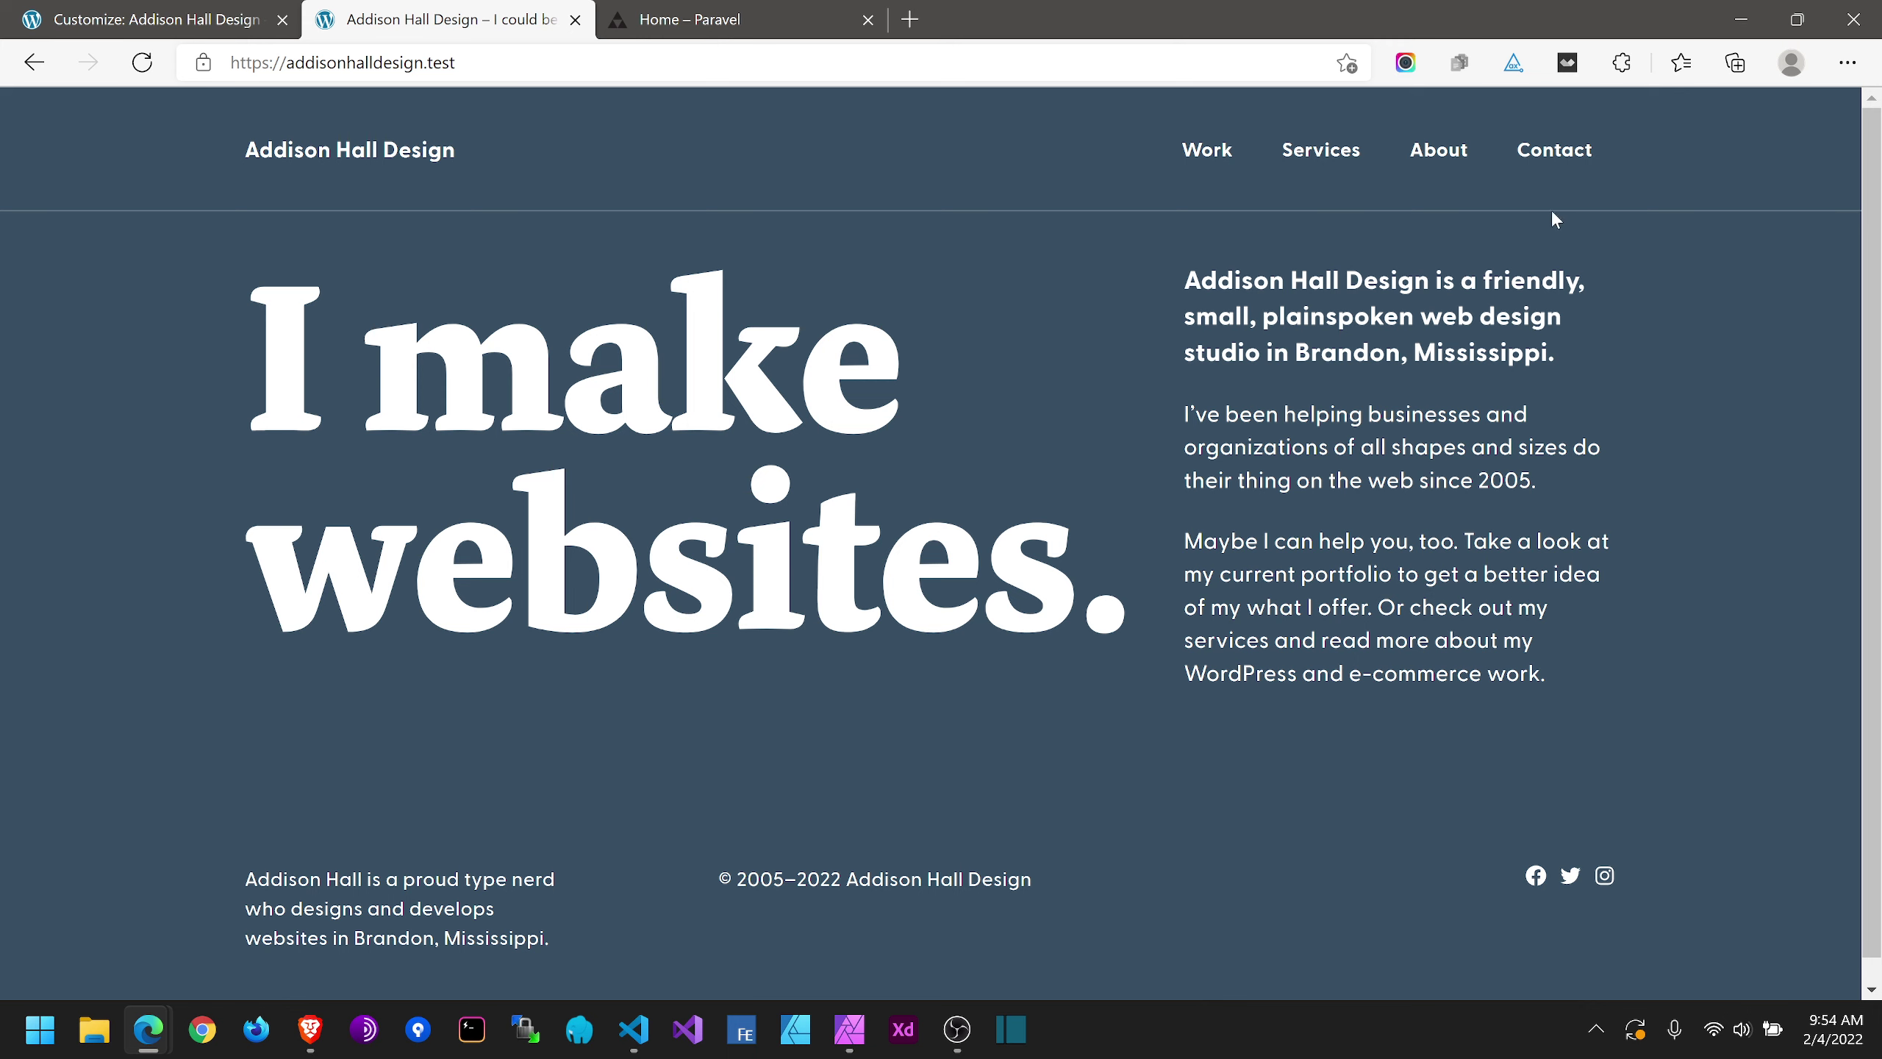
click(1562, 151)
scroll(1681, 432, down, 3)
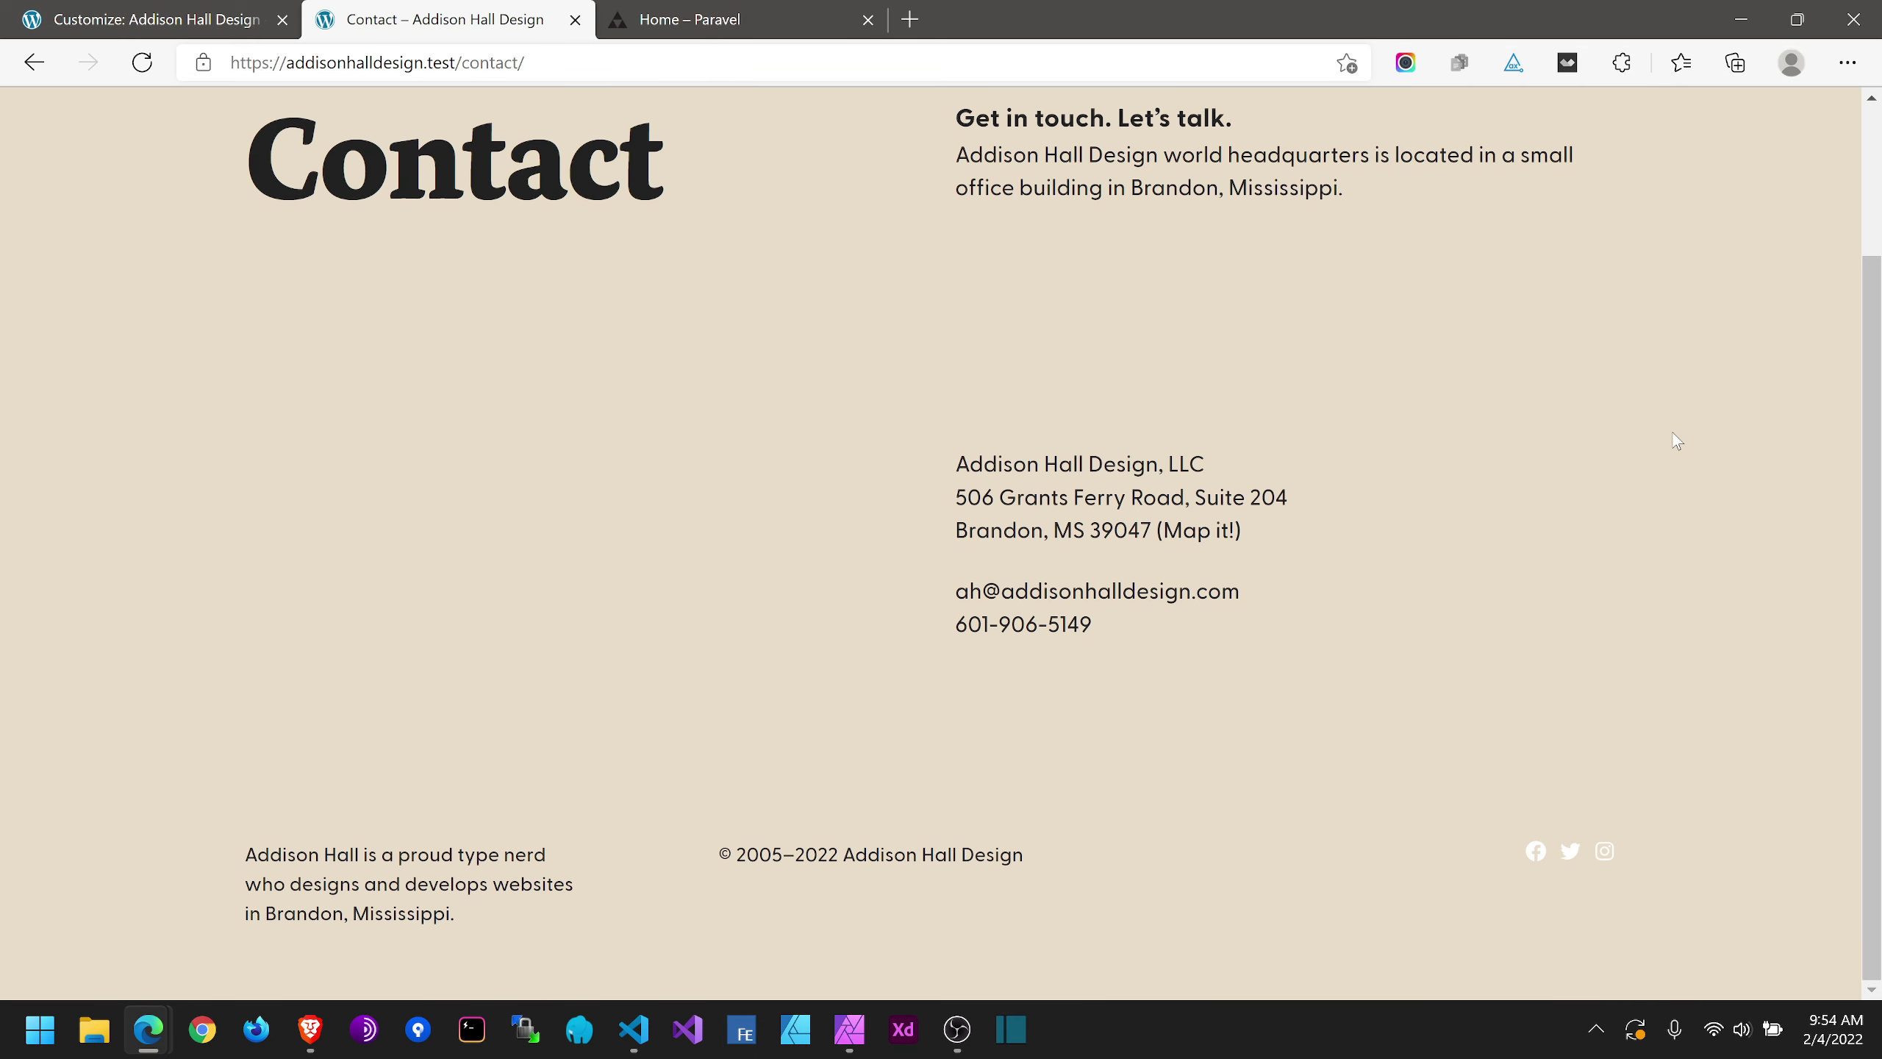
scroll(1678, 441, up, 3)
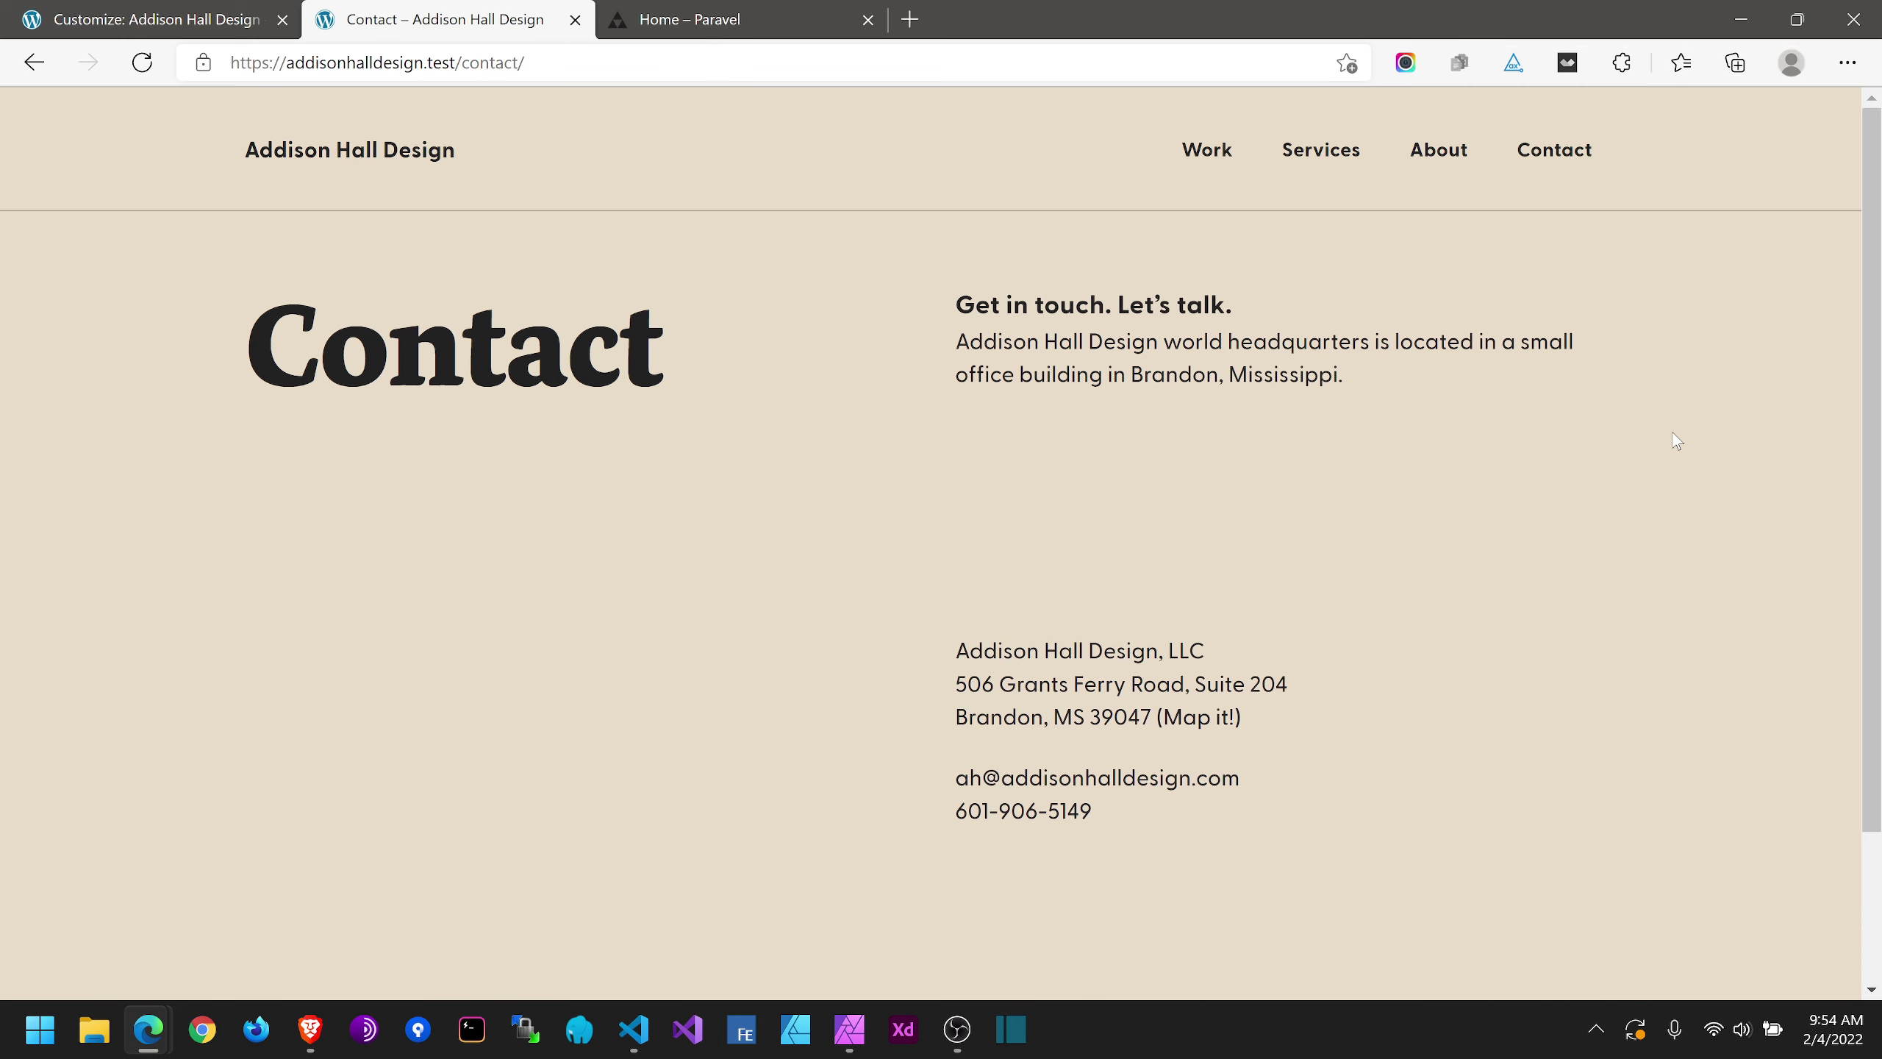
scroll(1678, 440, down, 3)
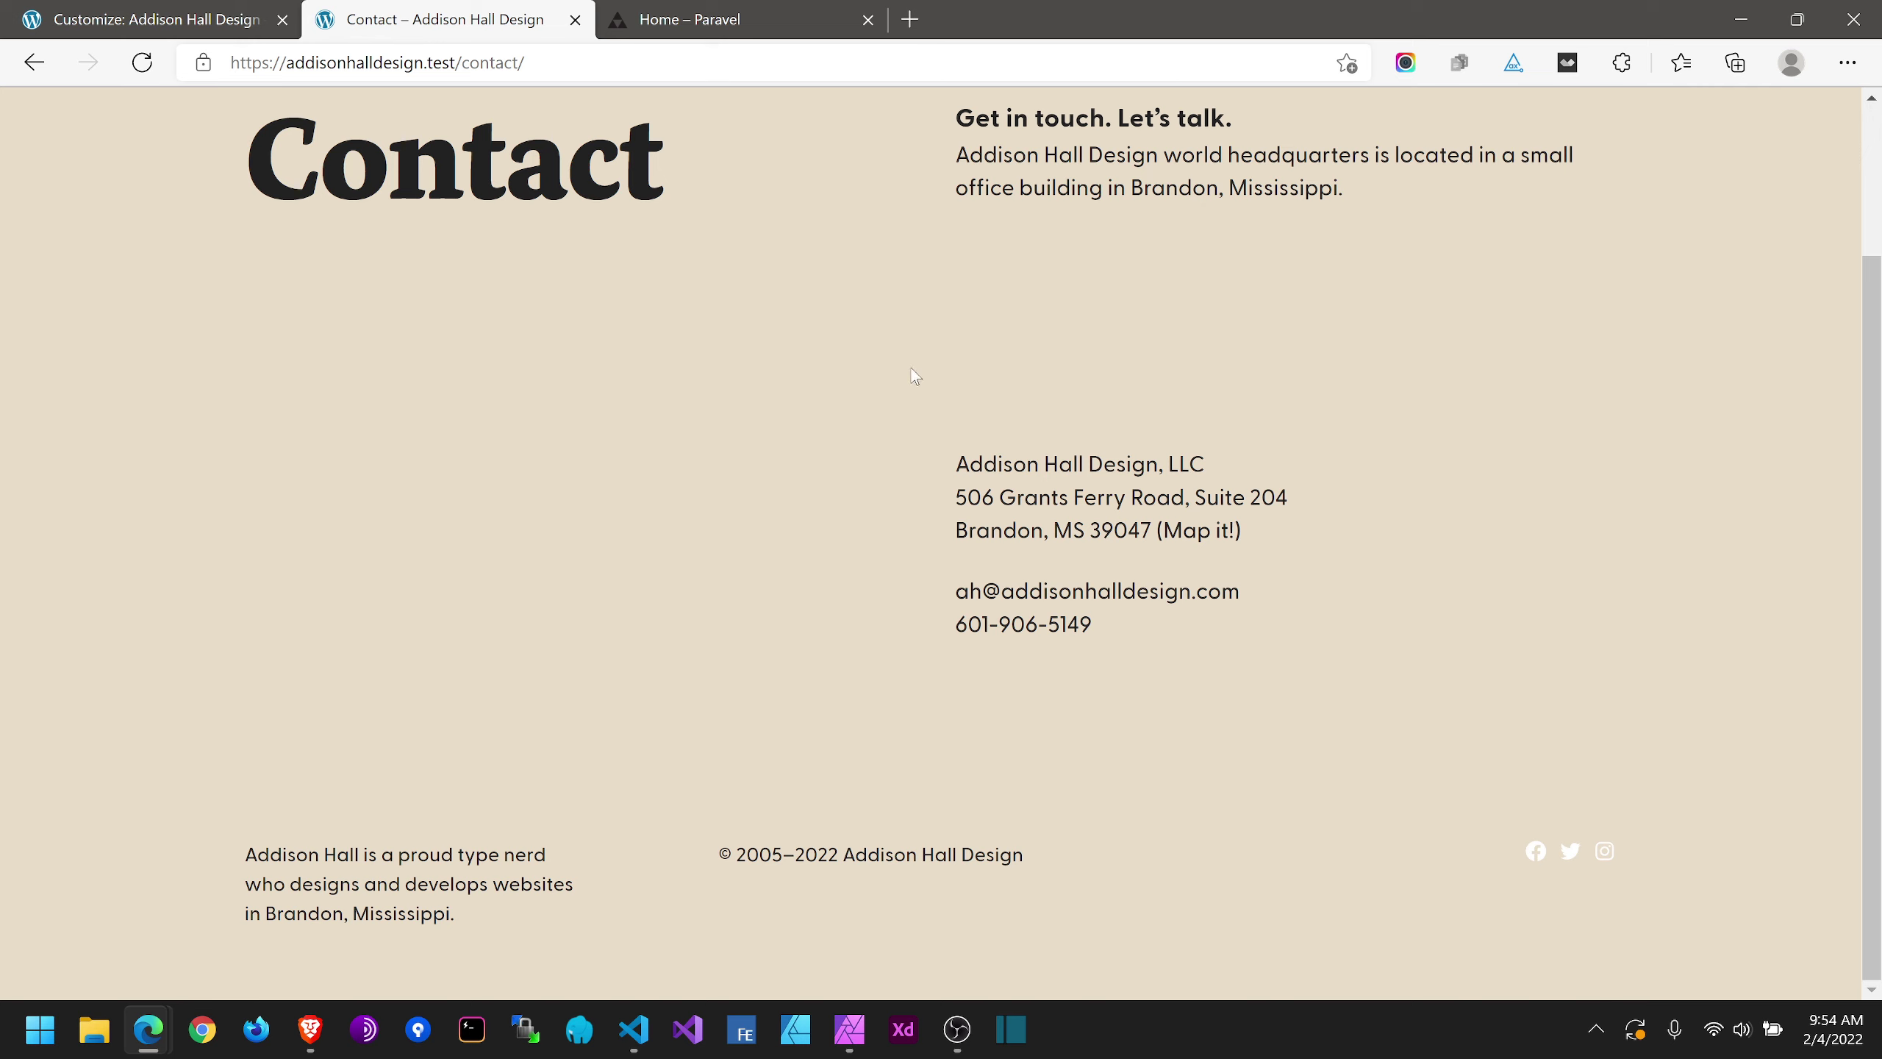
scroll(1392, 404, up, 2)
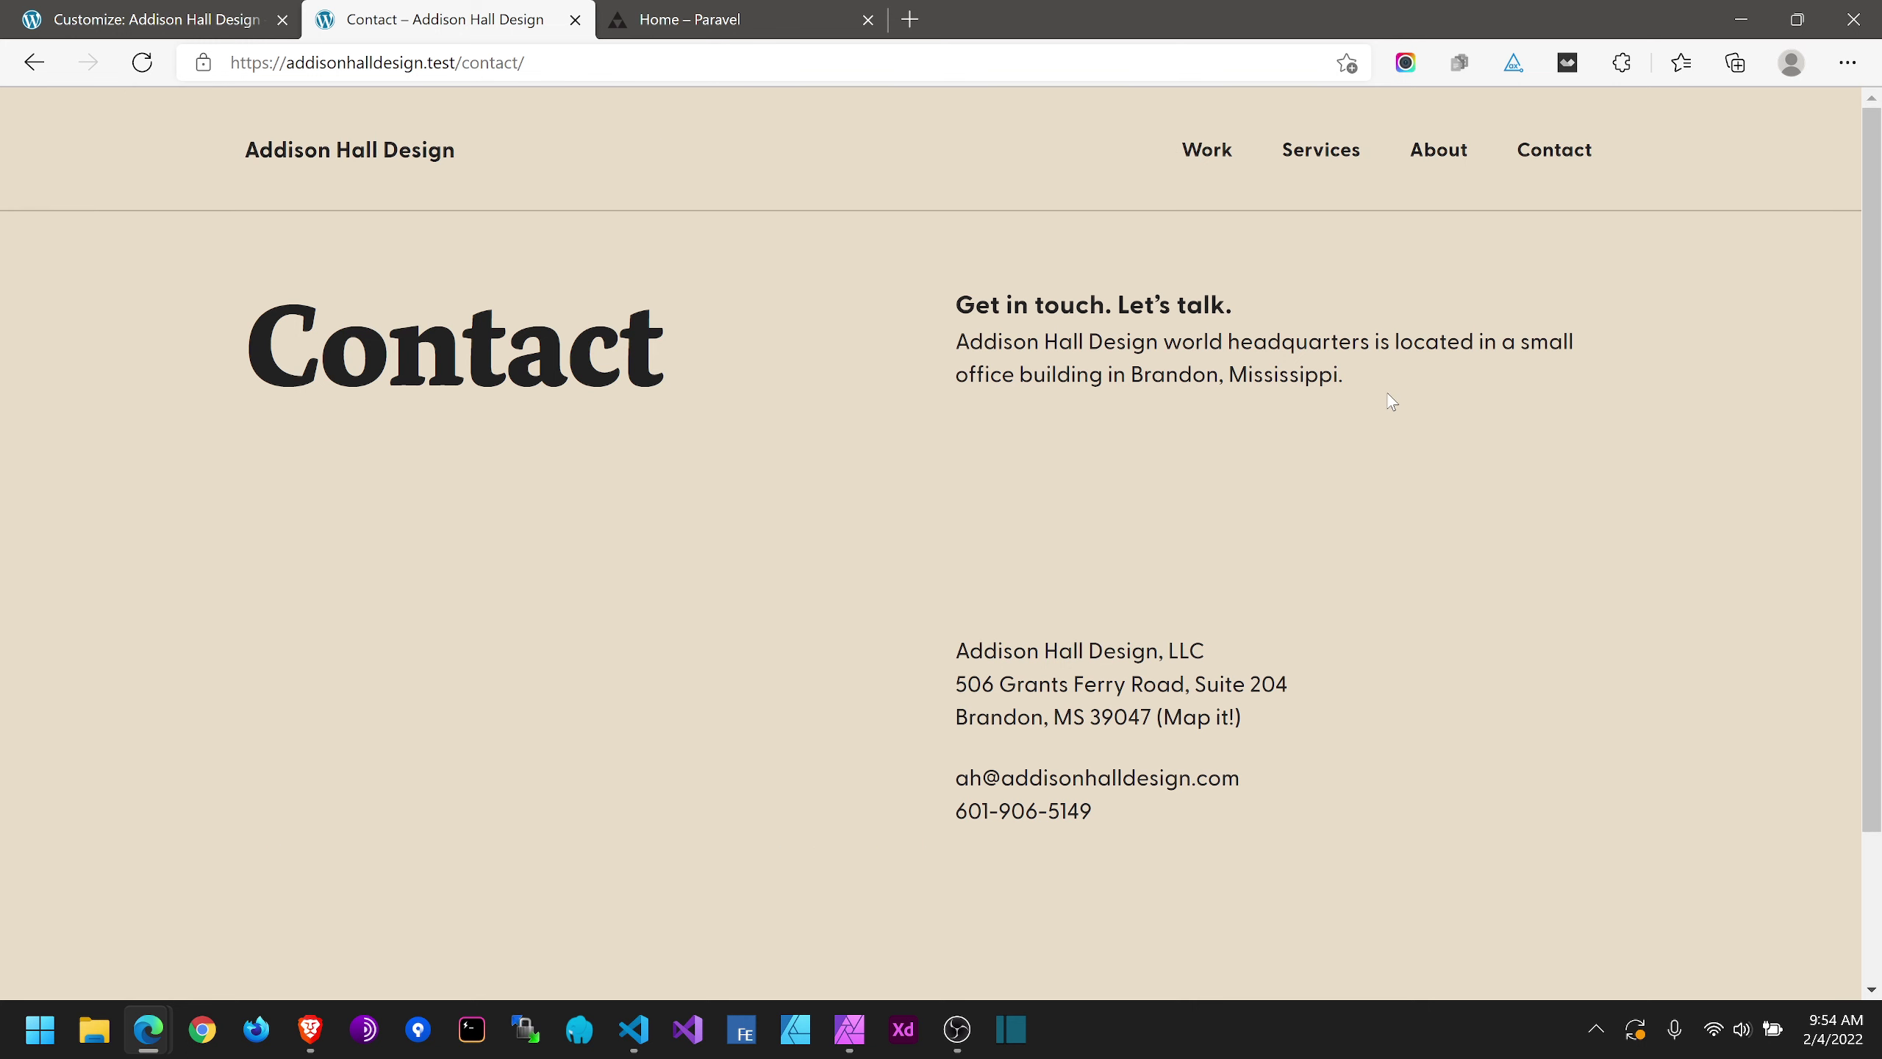
scroll(1391, 404, down, 2)
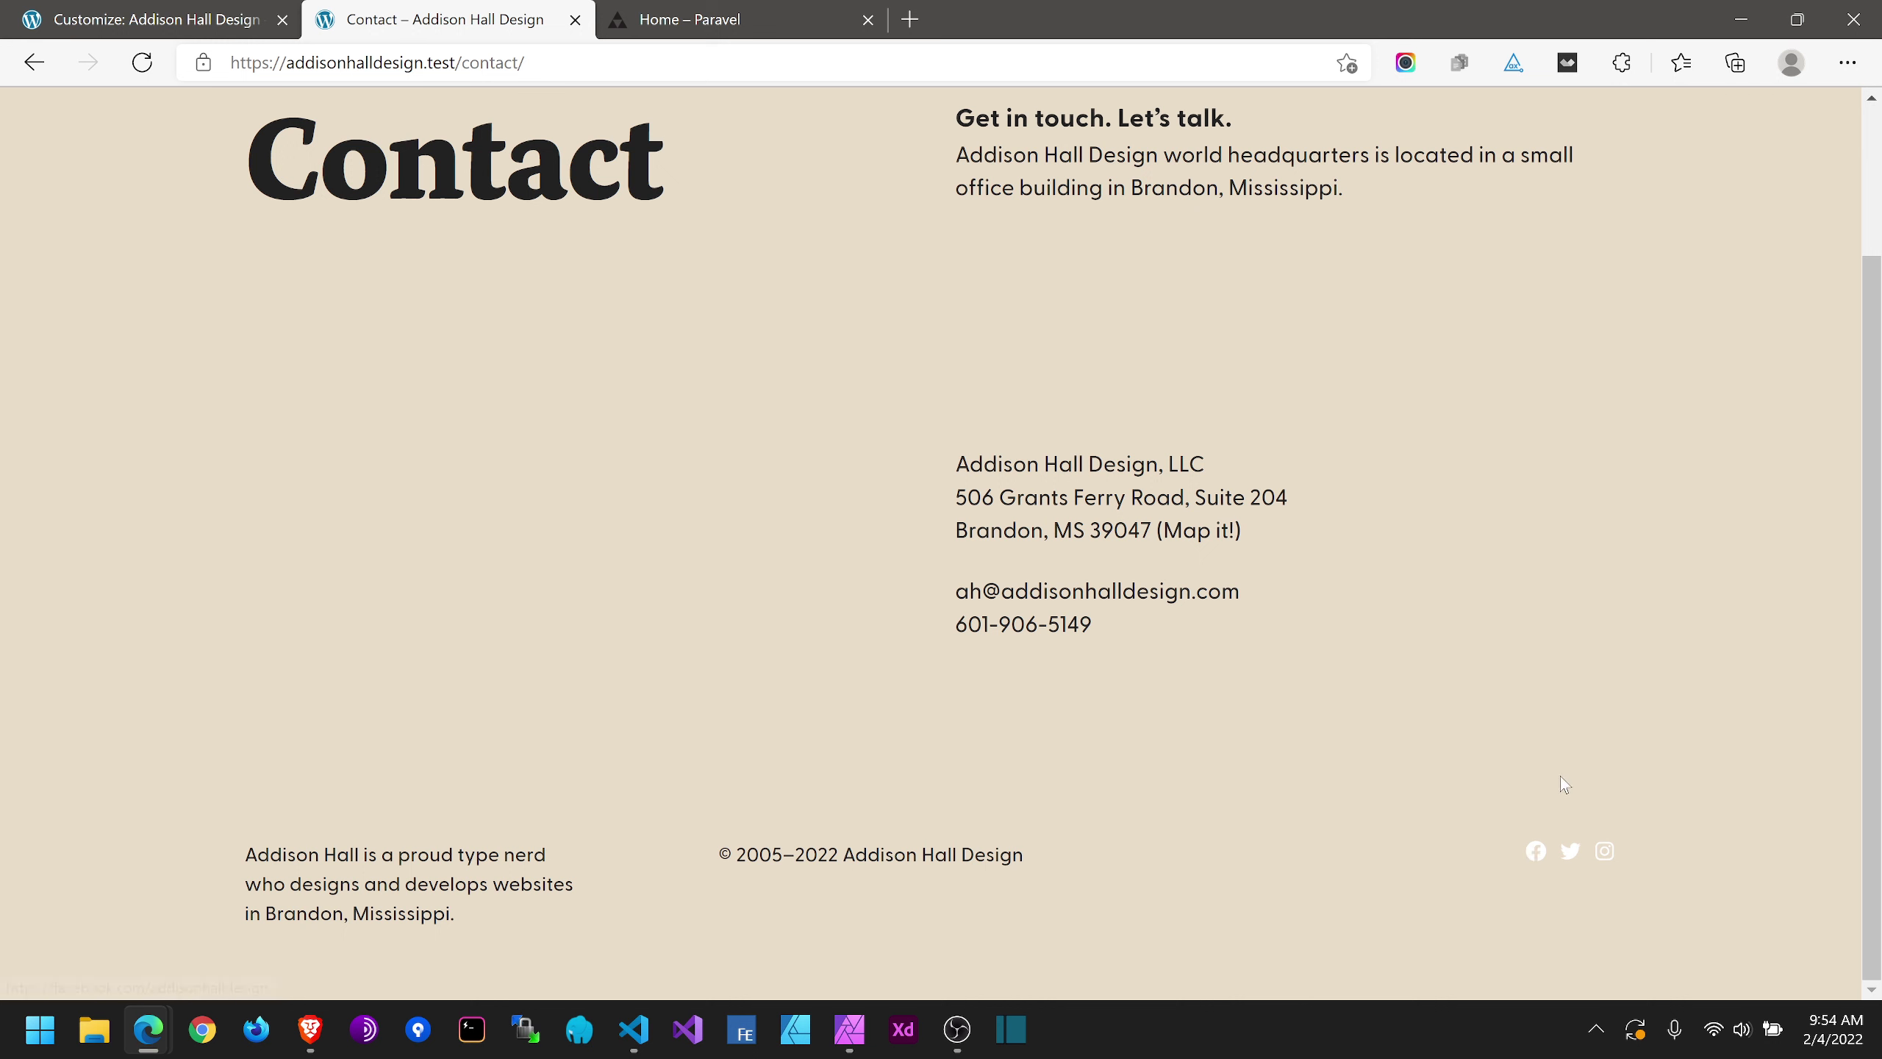
Step: Inspect the footer's Facebook icon SVG in the developer tools and copy the full selector of its currentColor color and fill rule
right_click(1546, 861)
click(1512, 611)
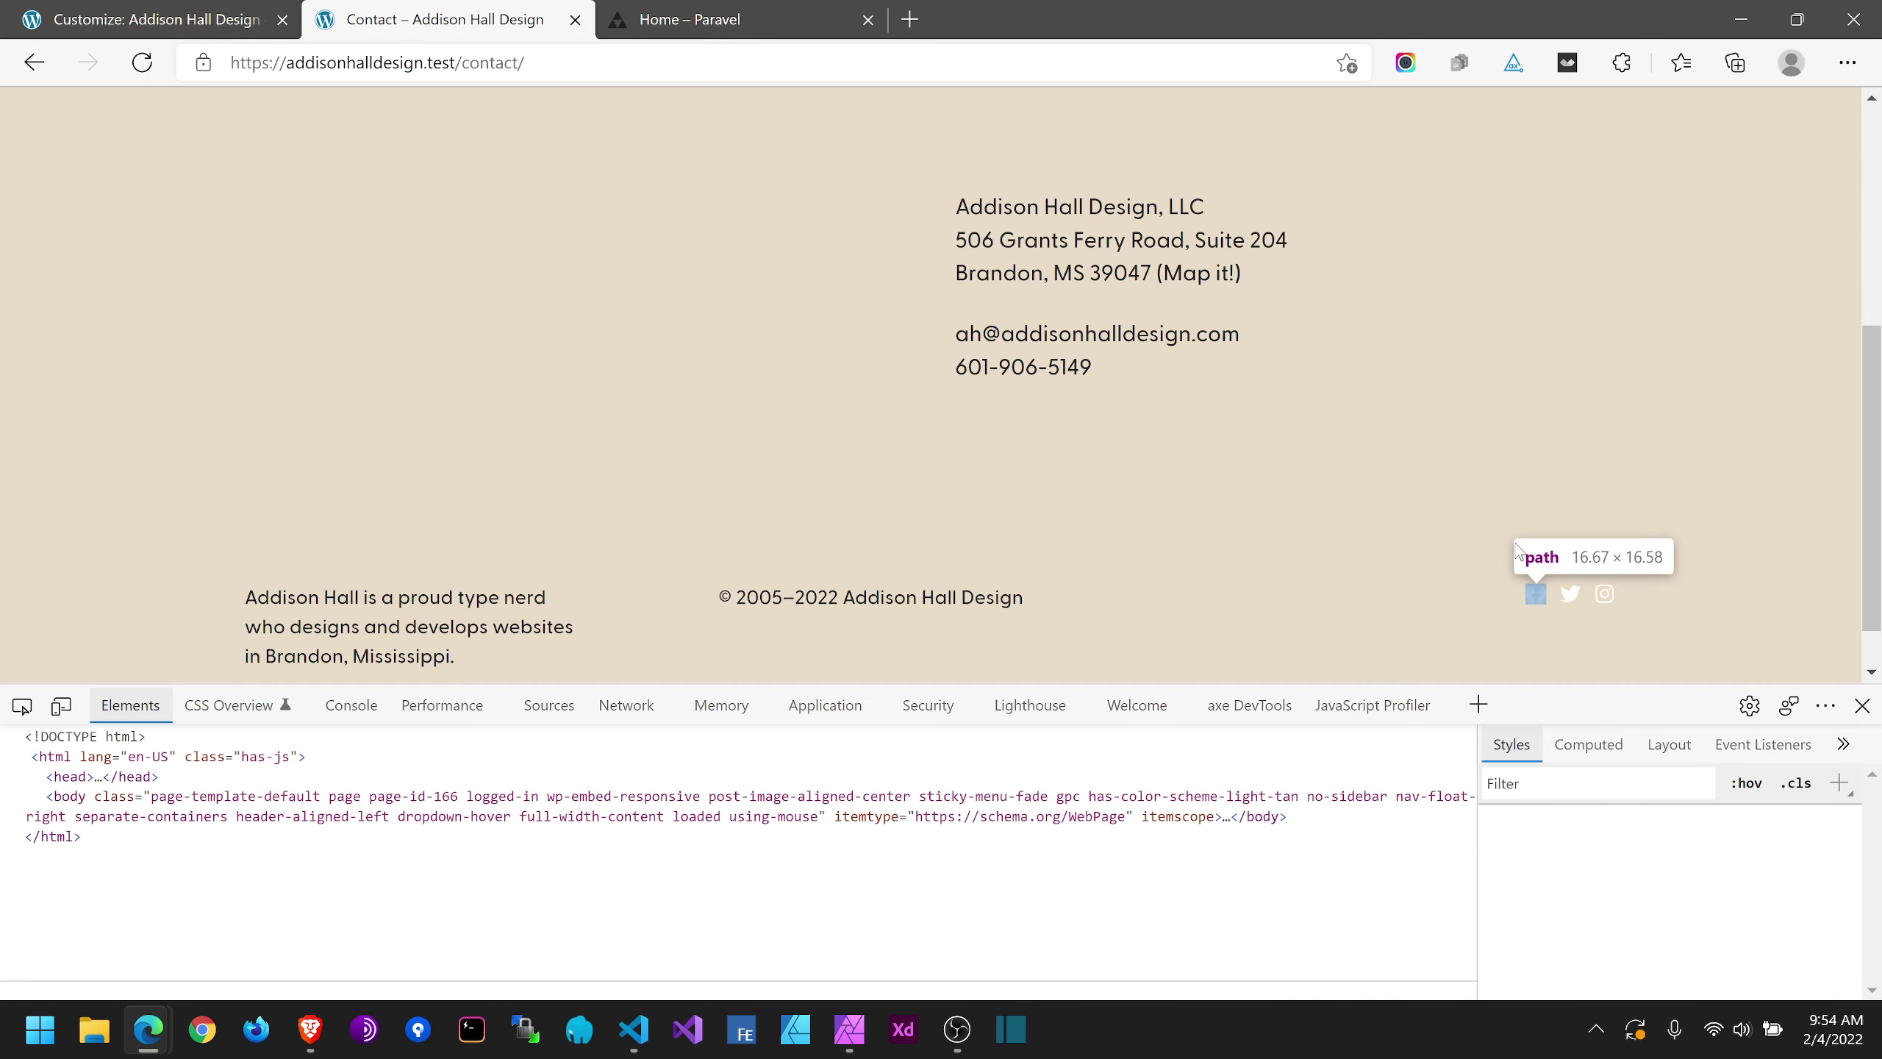
click(226, 823)
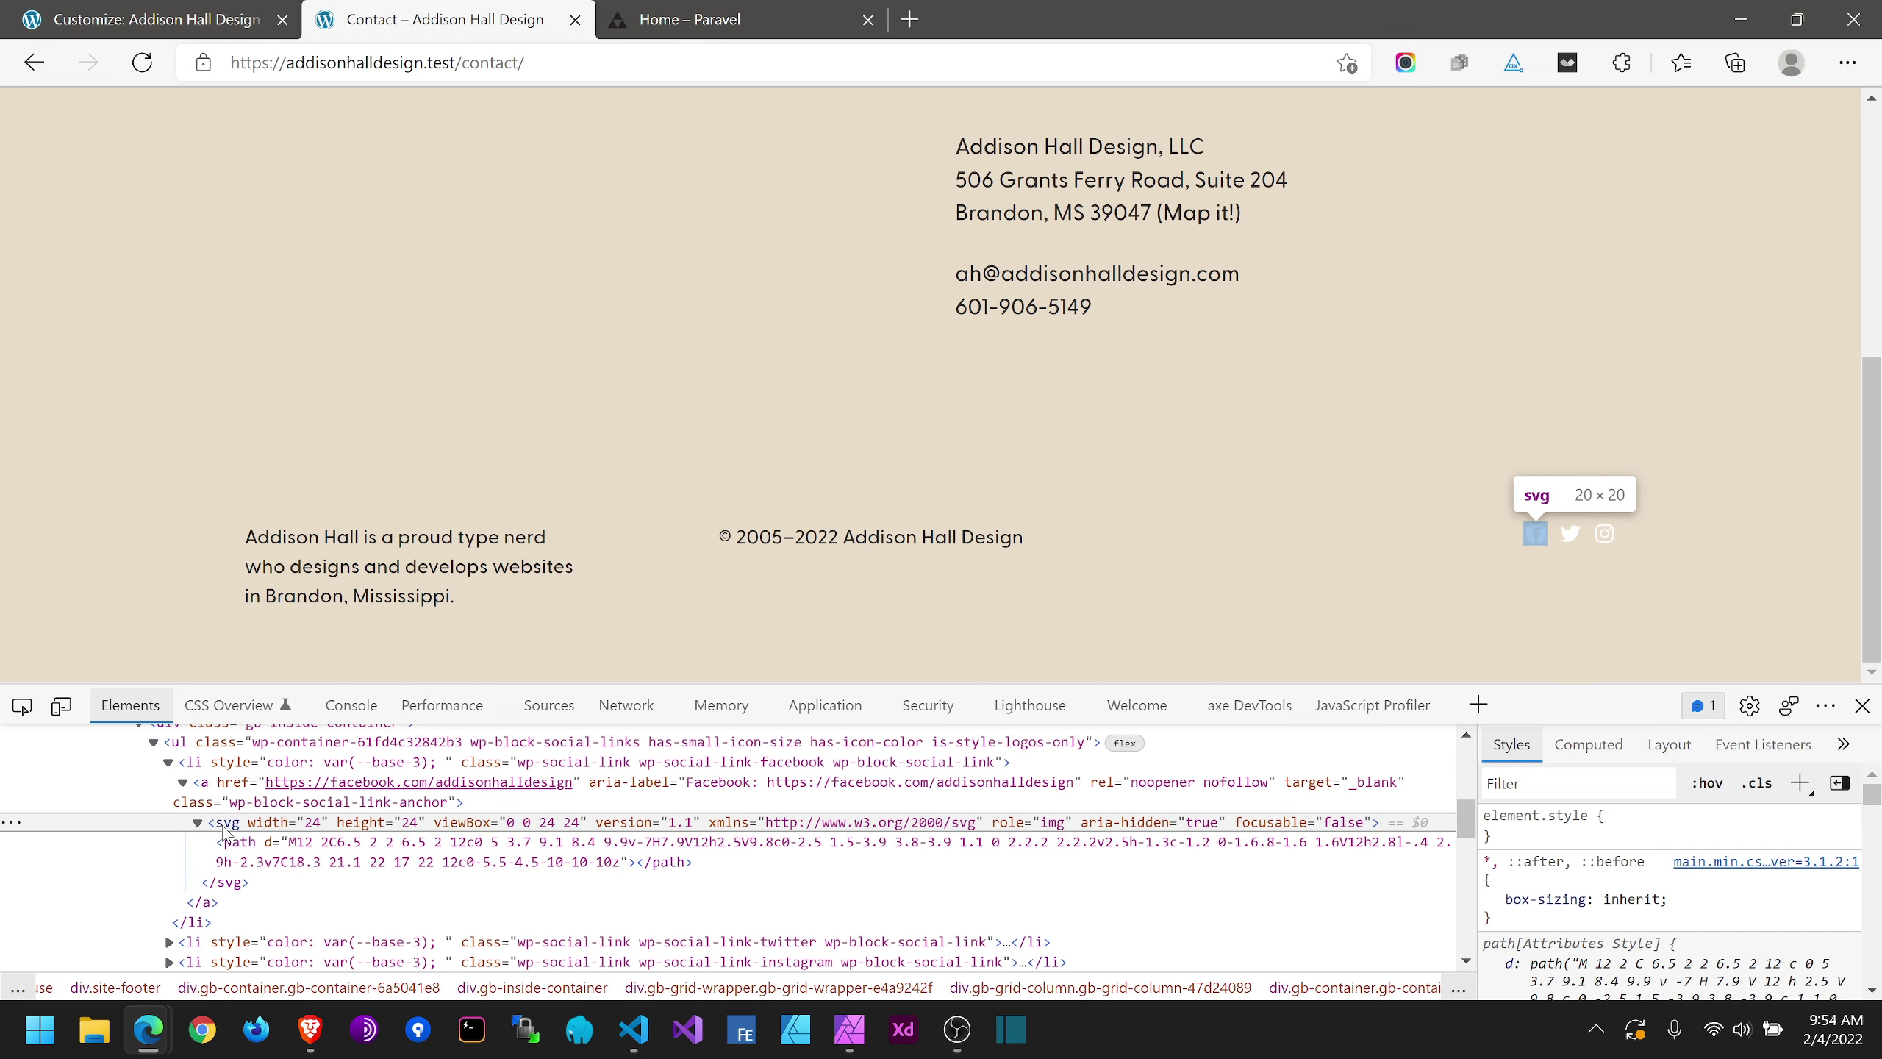
scroll(1603, 897, down, 3)
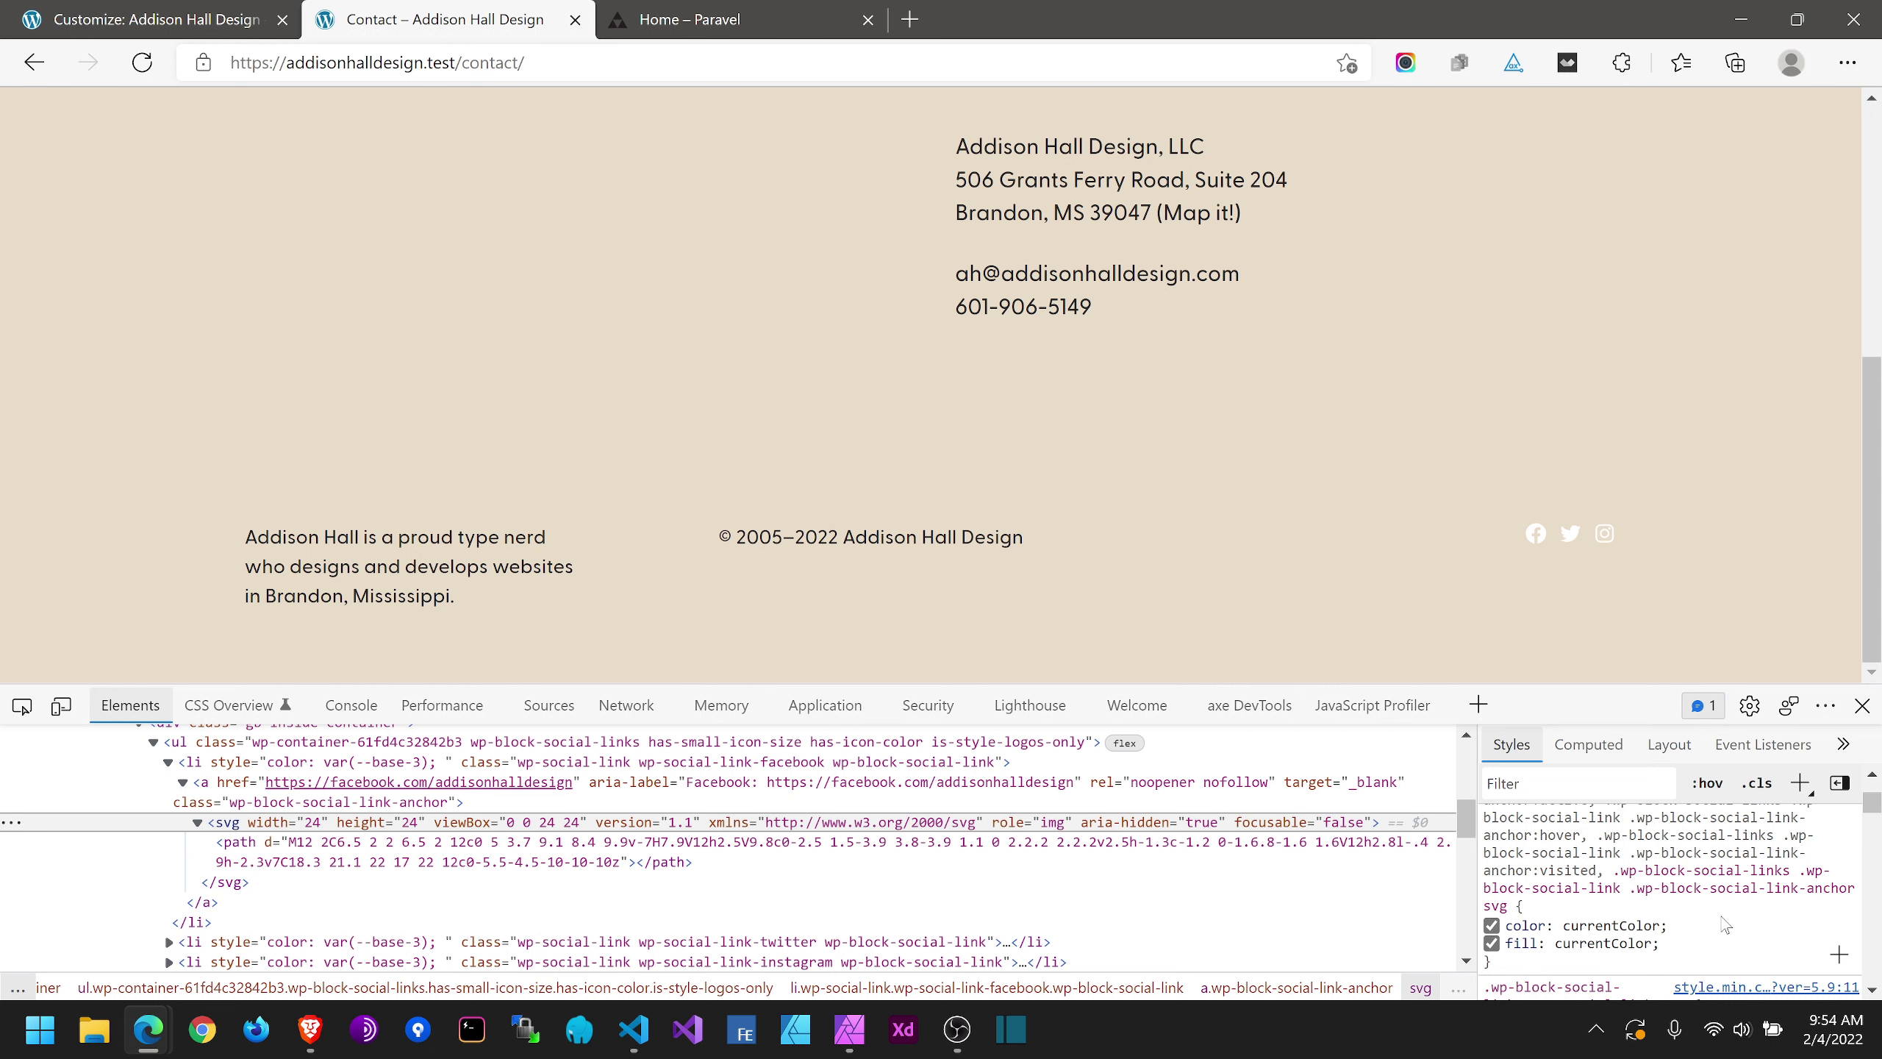
scroll(1726, 925, up, 1)
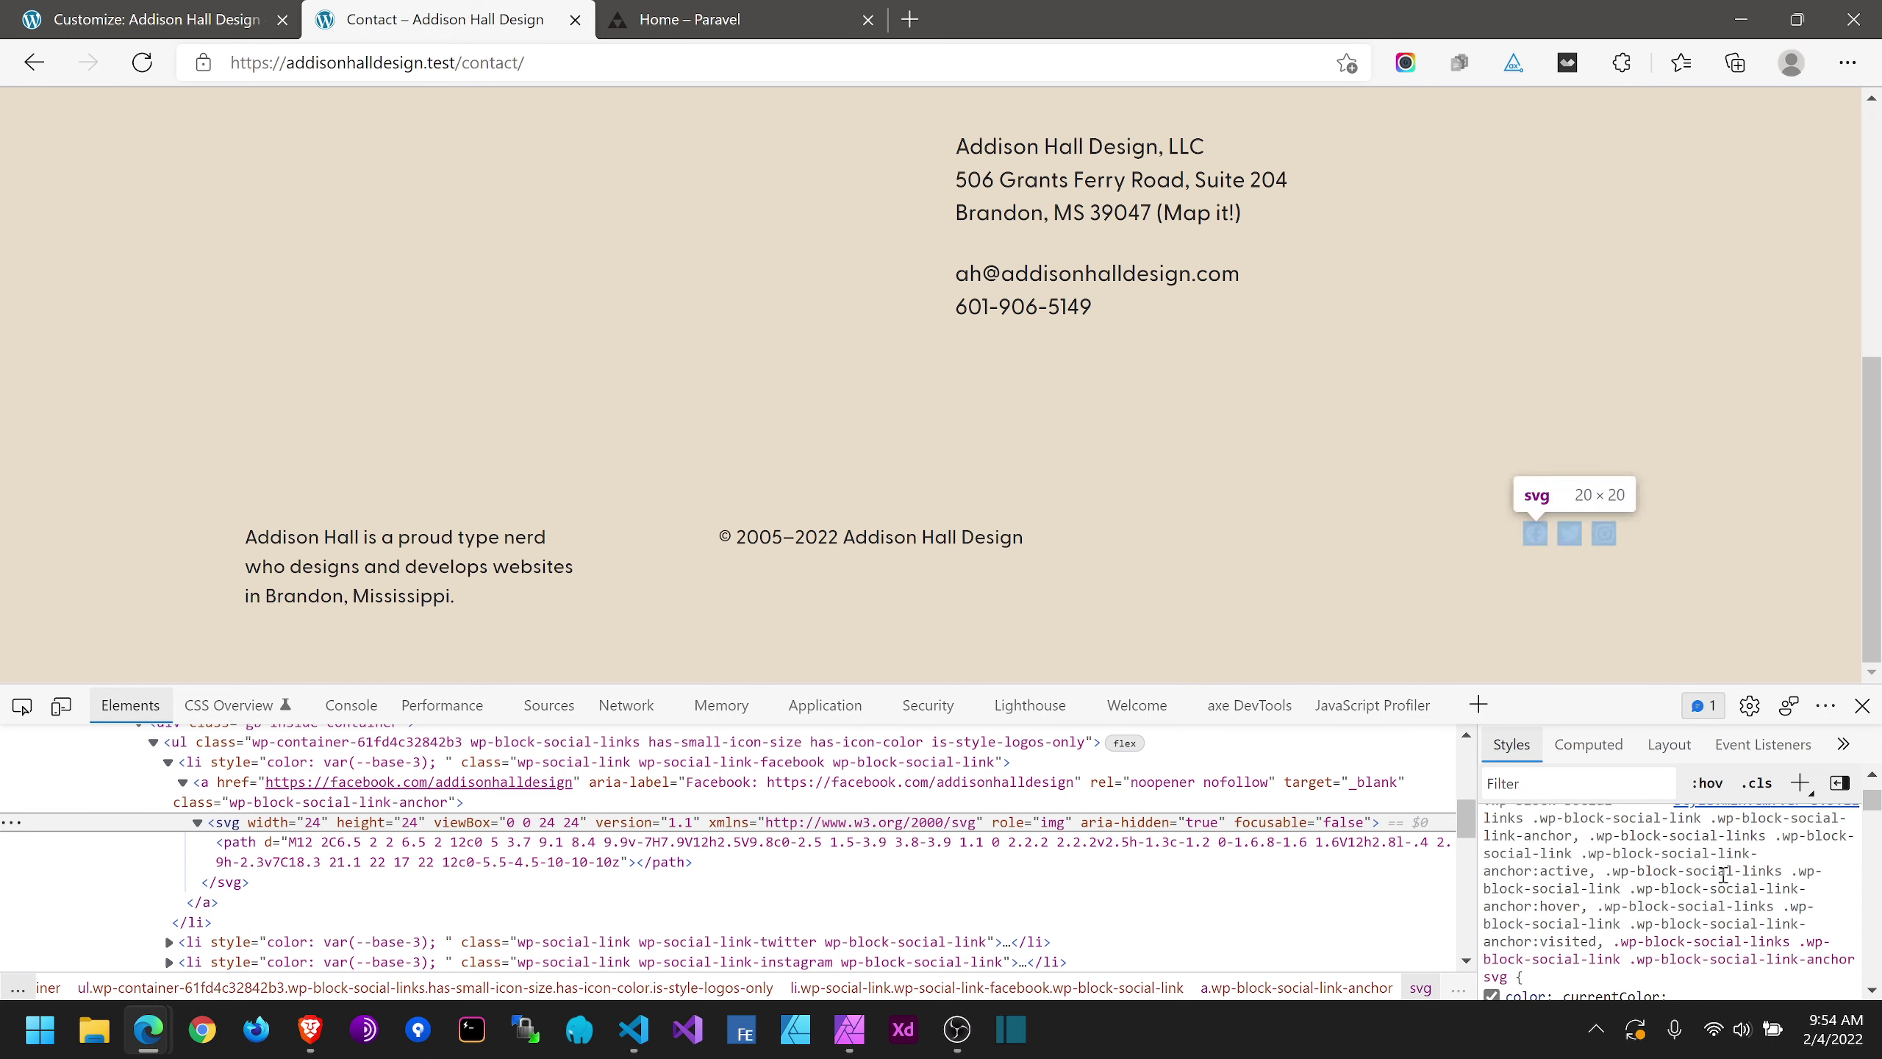
scroll(1723, 875, up, 1)
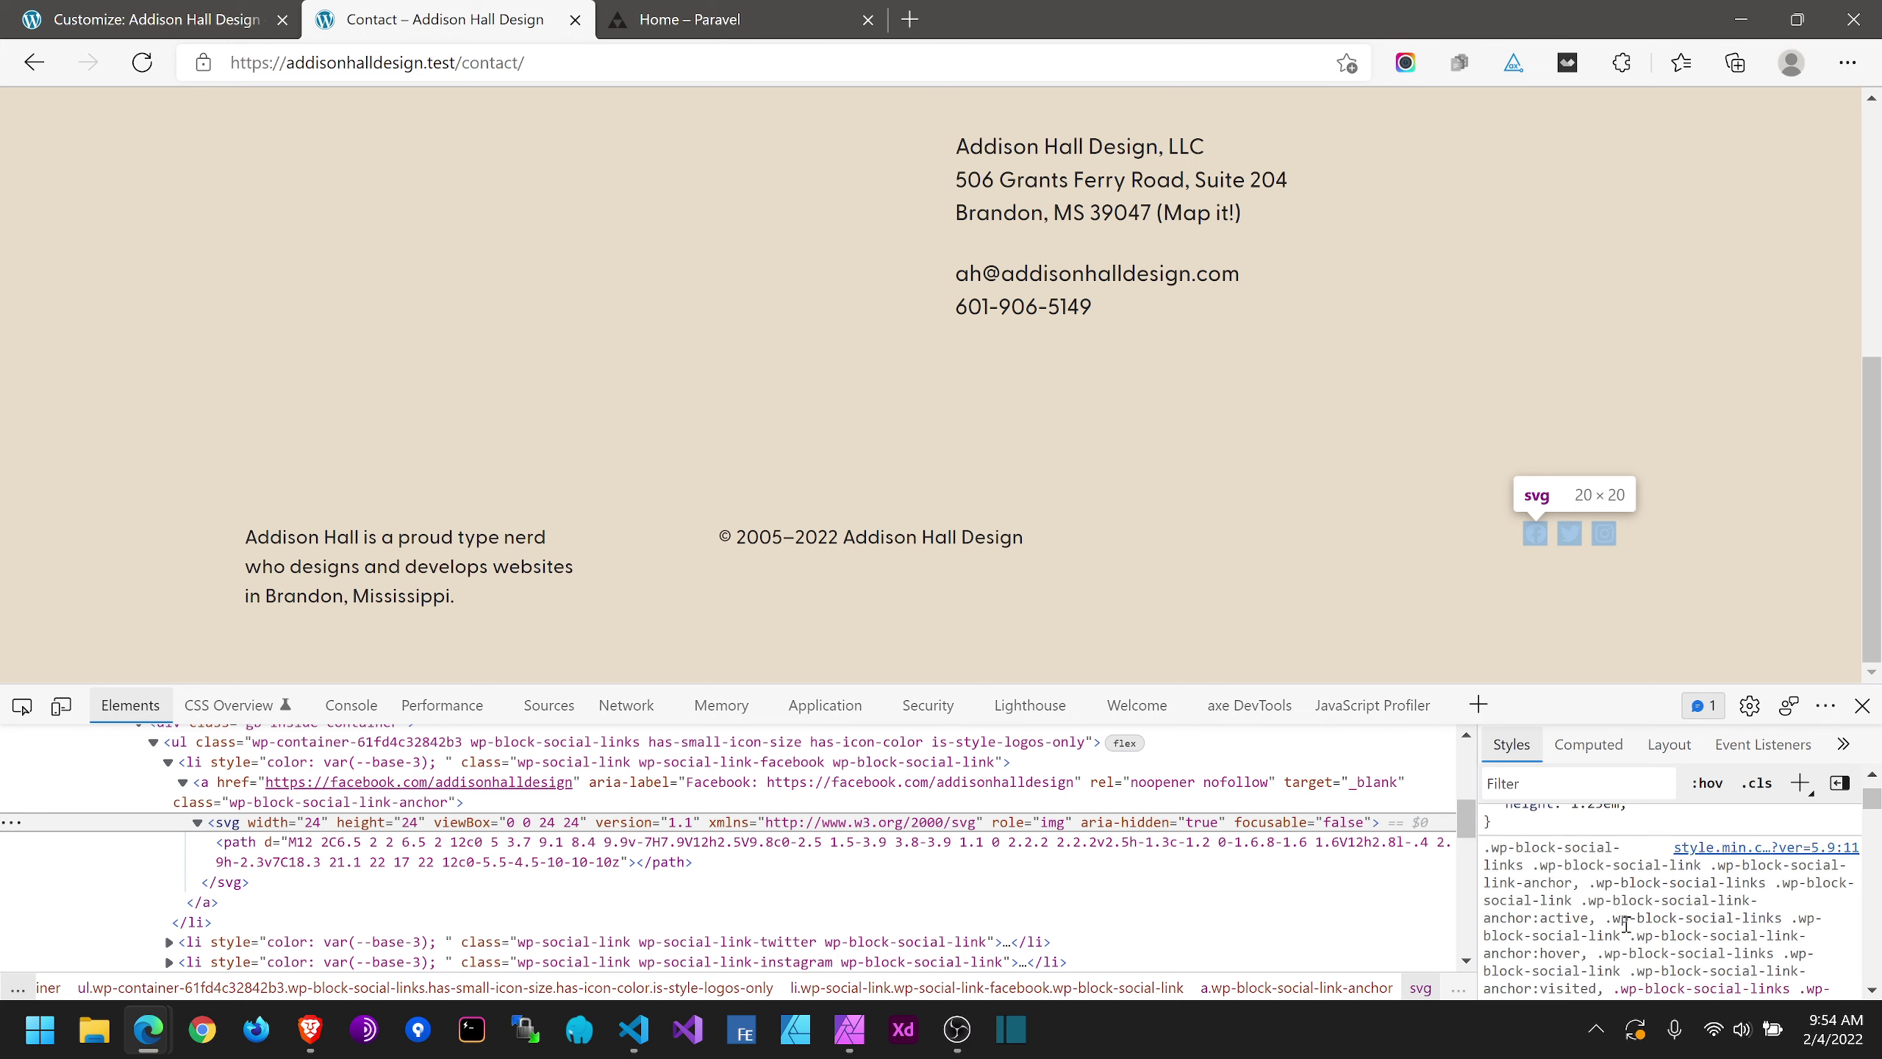
scroll(1626, 922, down, 1)
click(1570, 892)
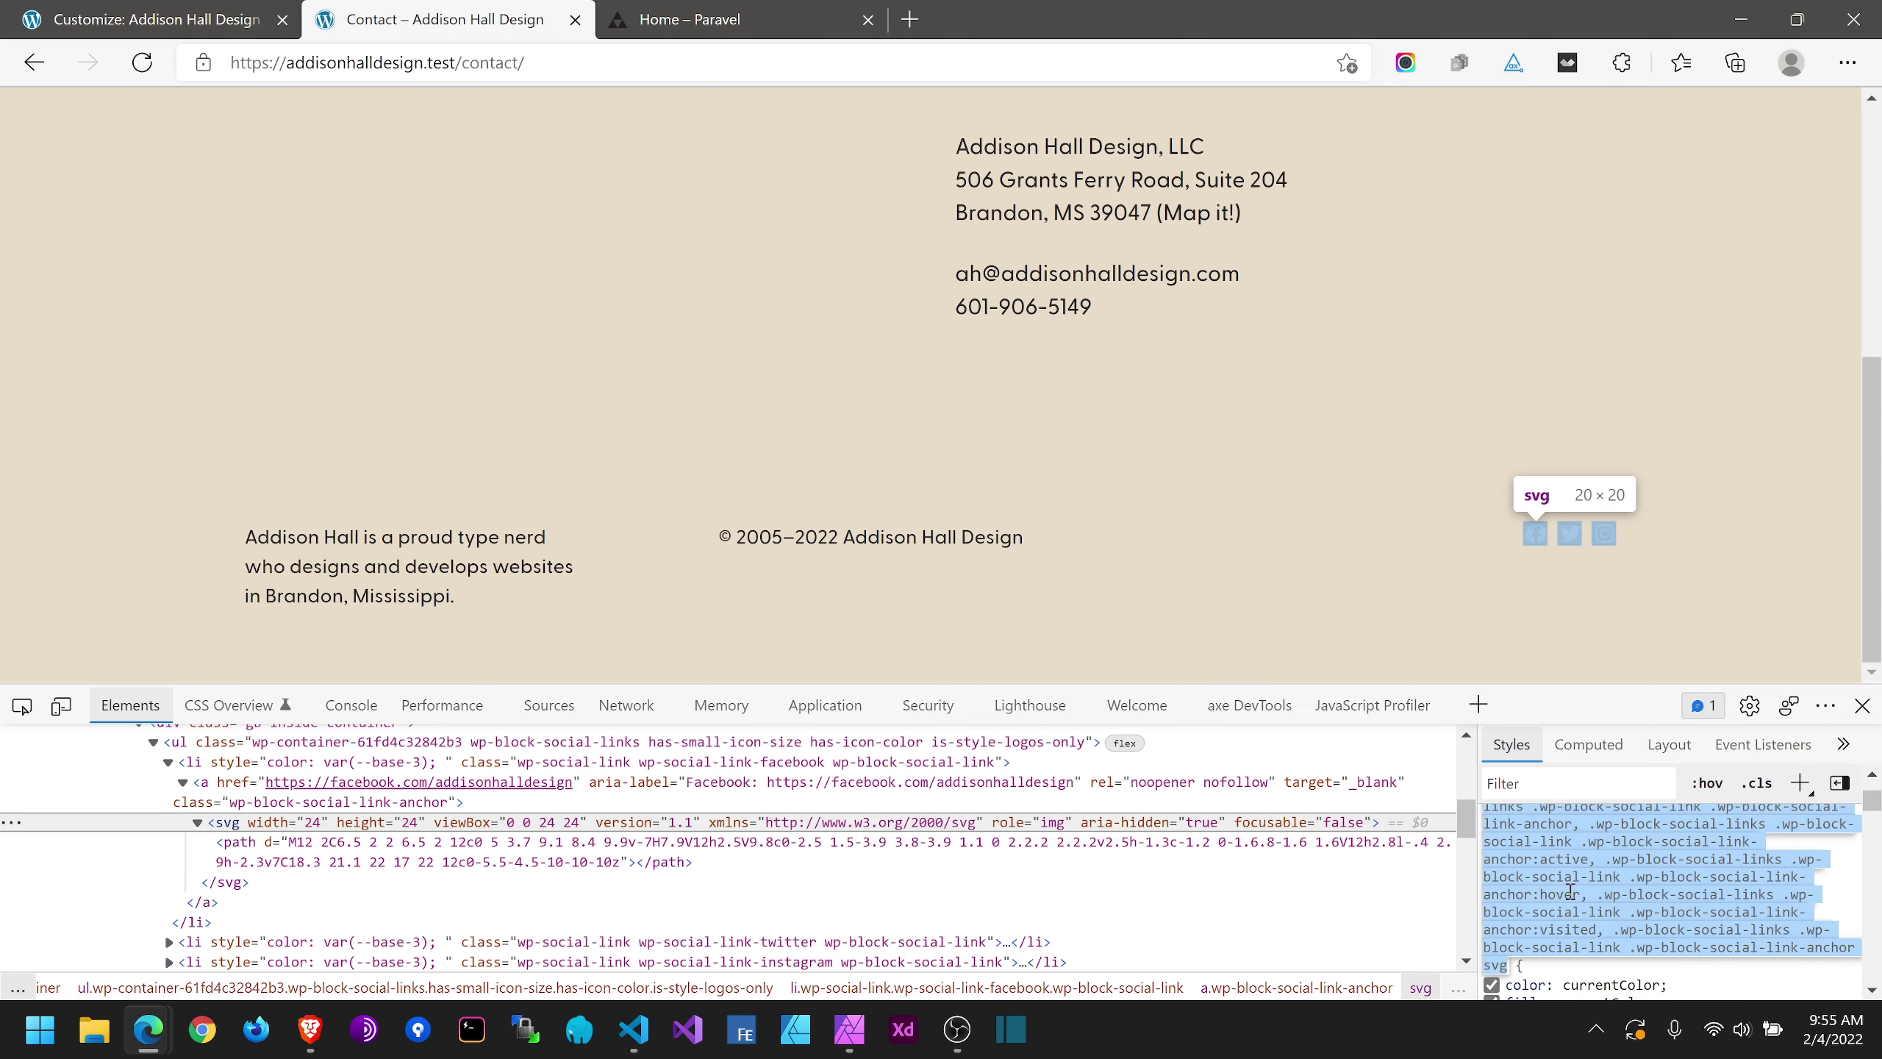
Step: Switch to Visual Studio Code, paste the copied social link selector below the .site-header border-color rule in style.css, and turn on word wrap
click(1737, 17)
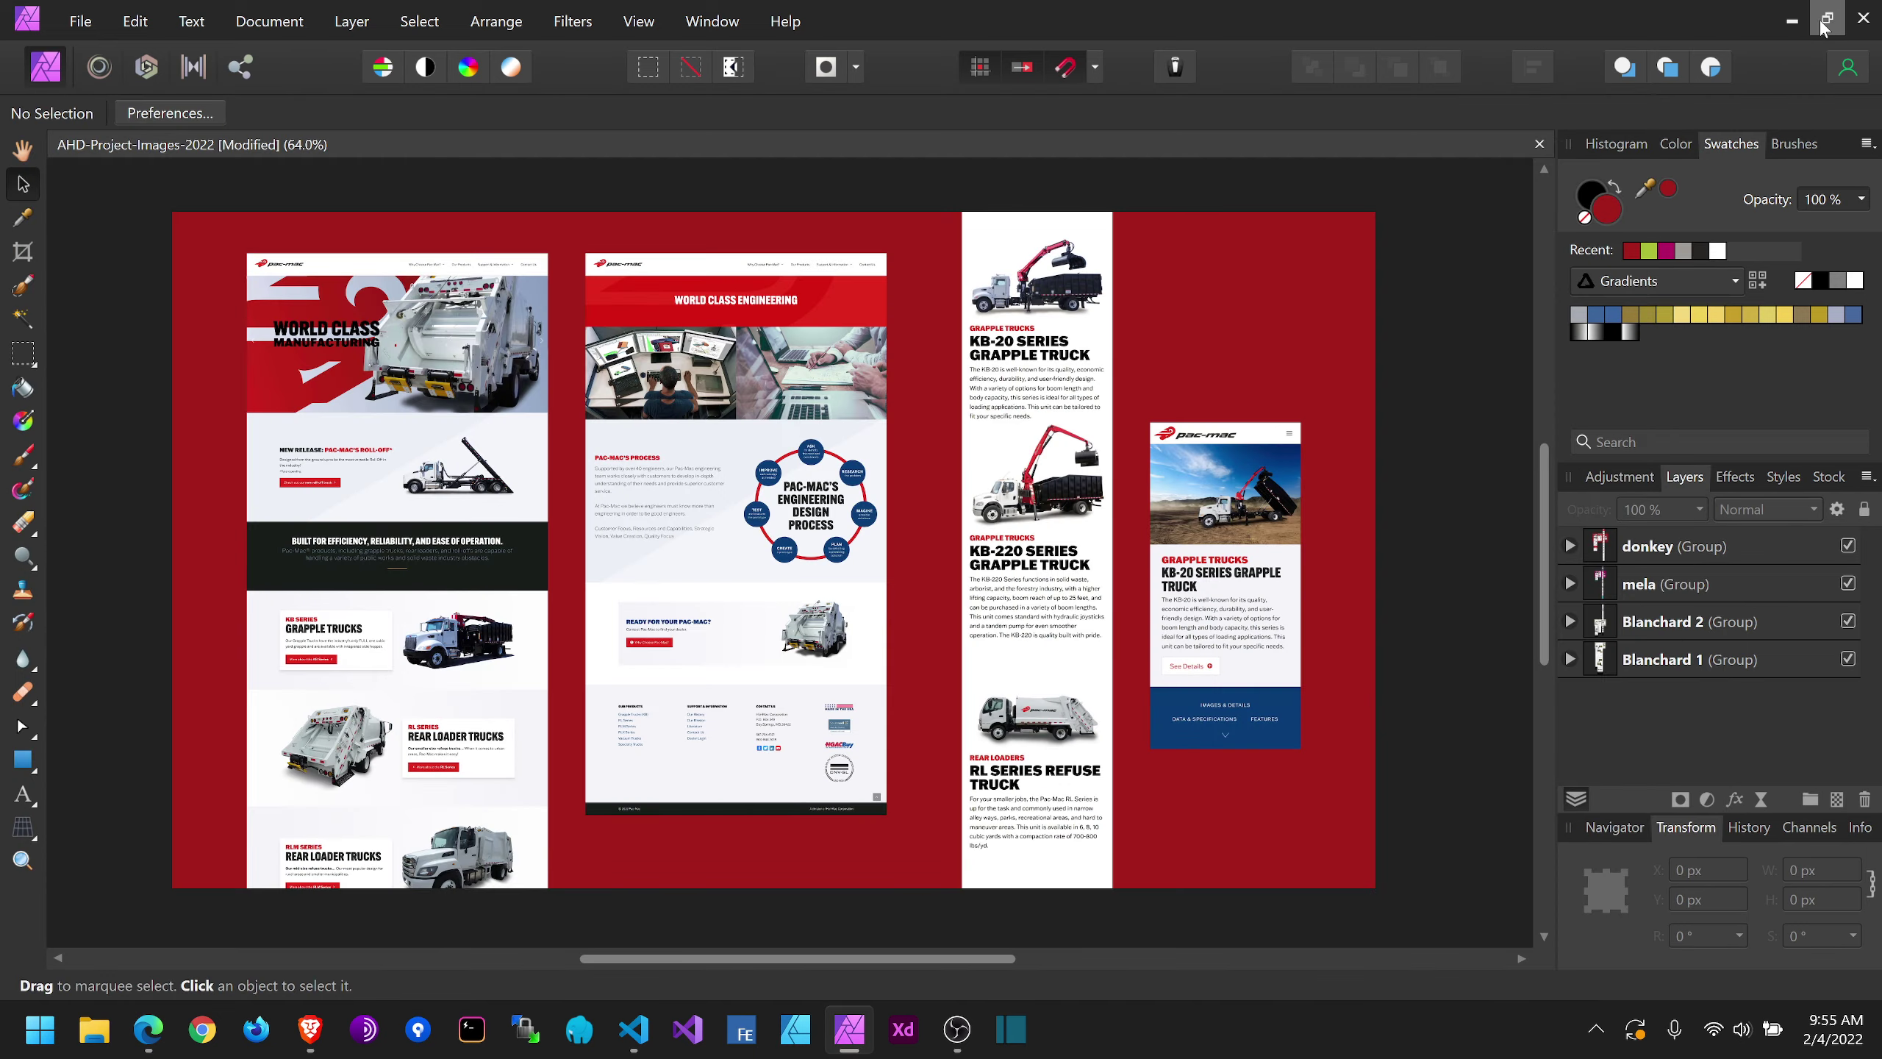
click(1792, 21)
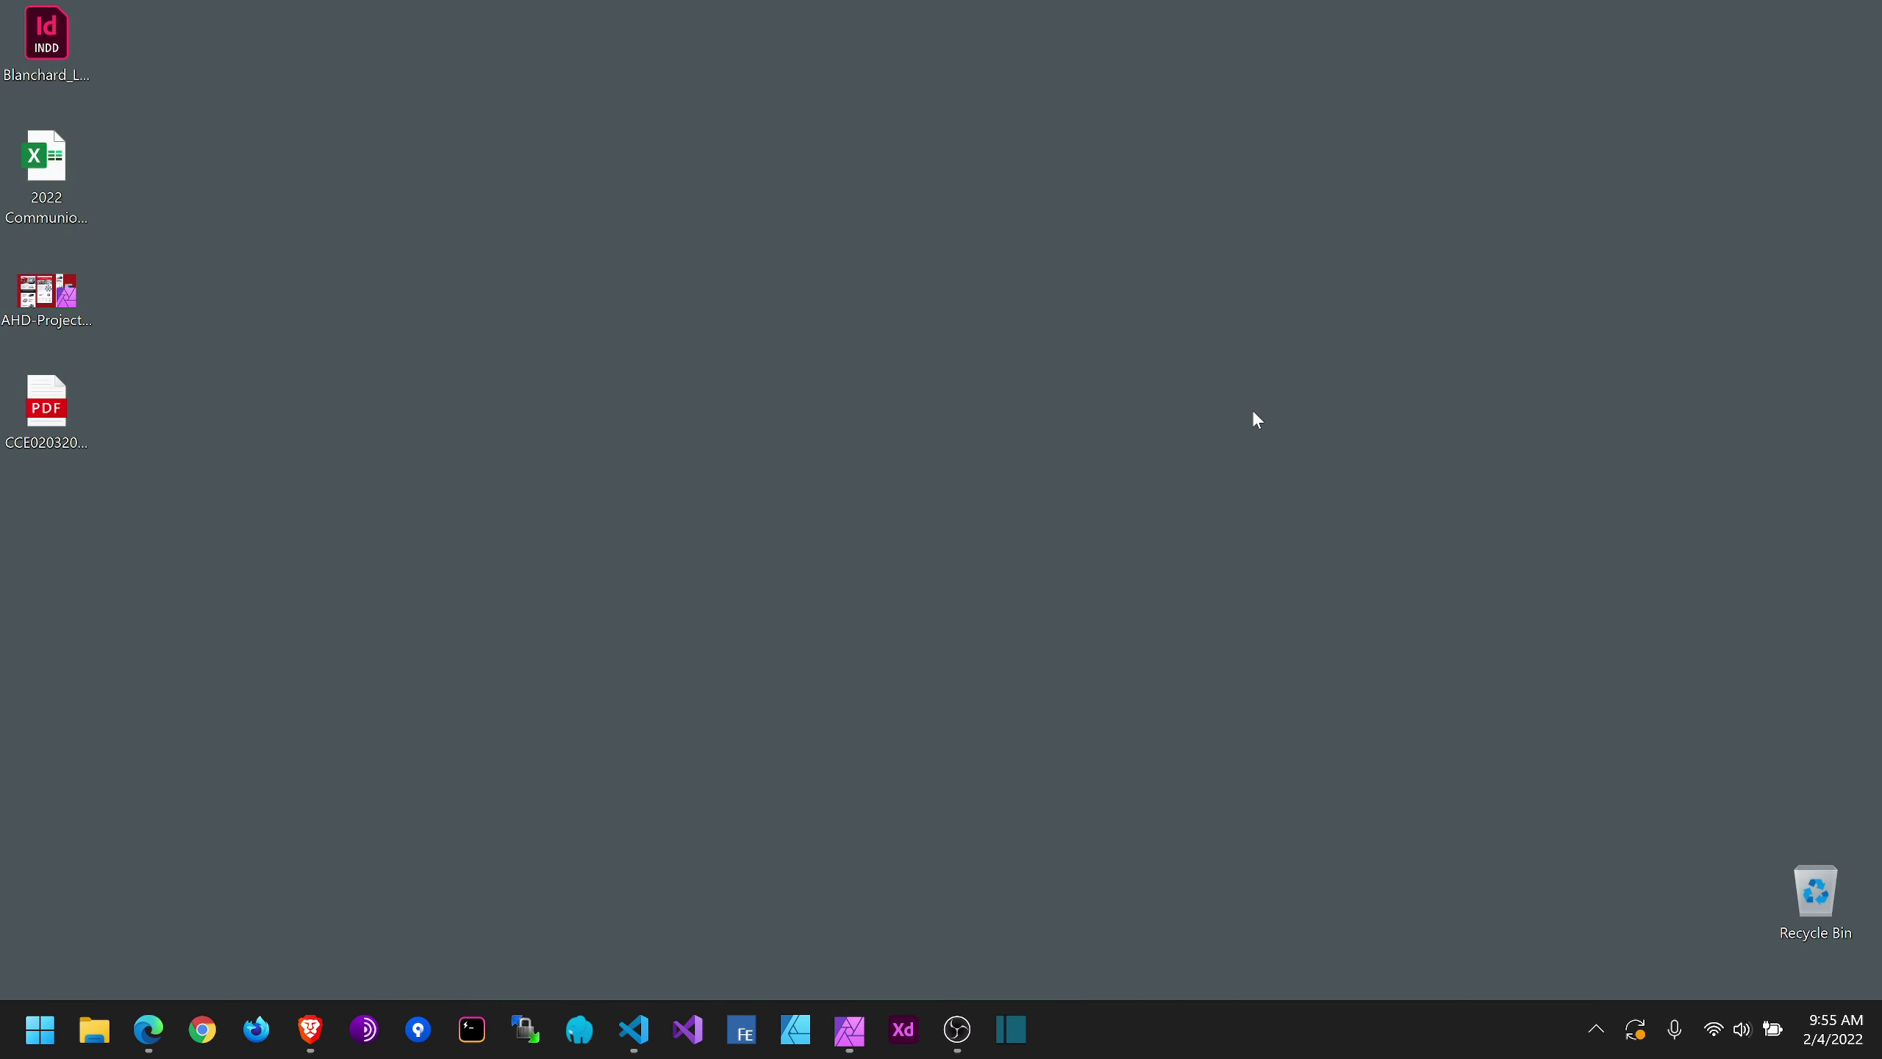
click(634, 1030)
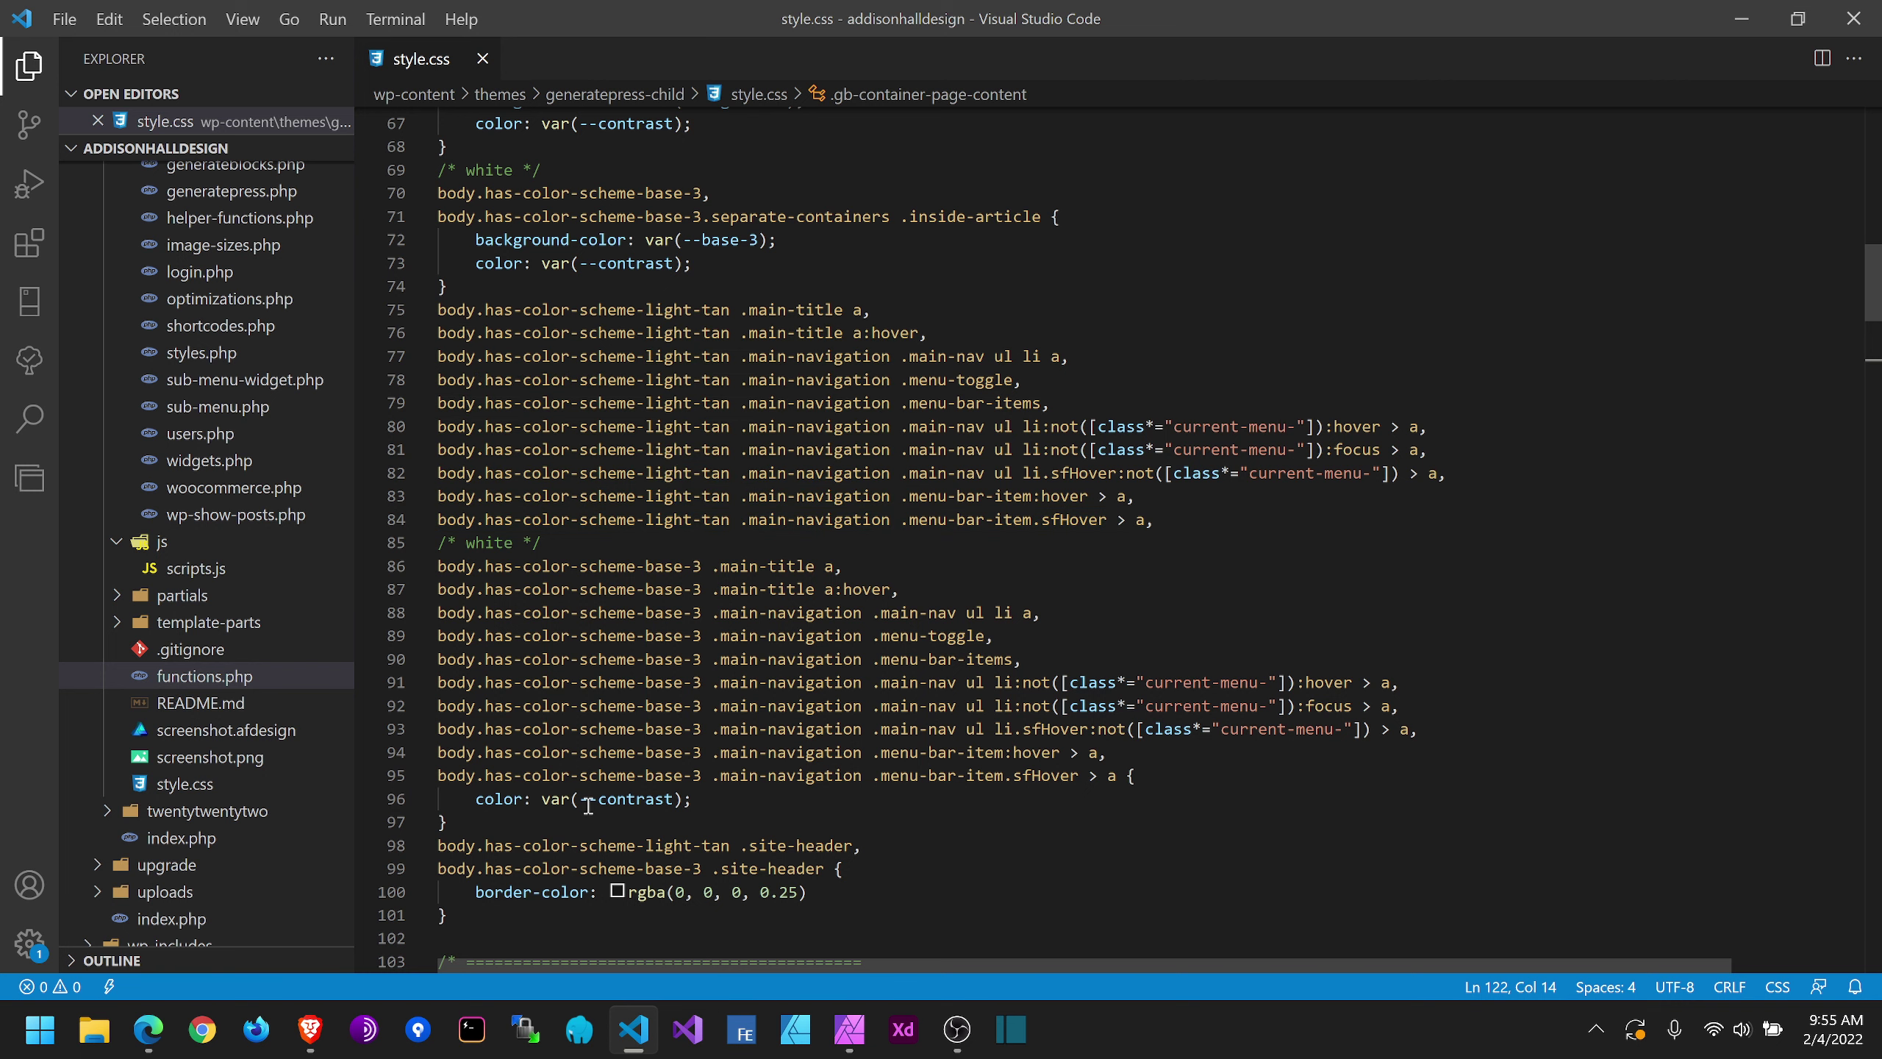
mouse_move(611, 805)
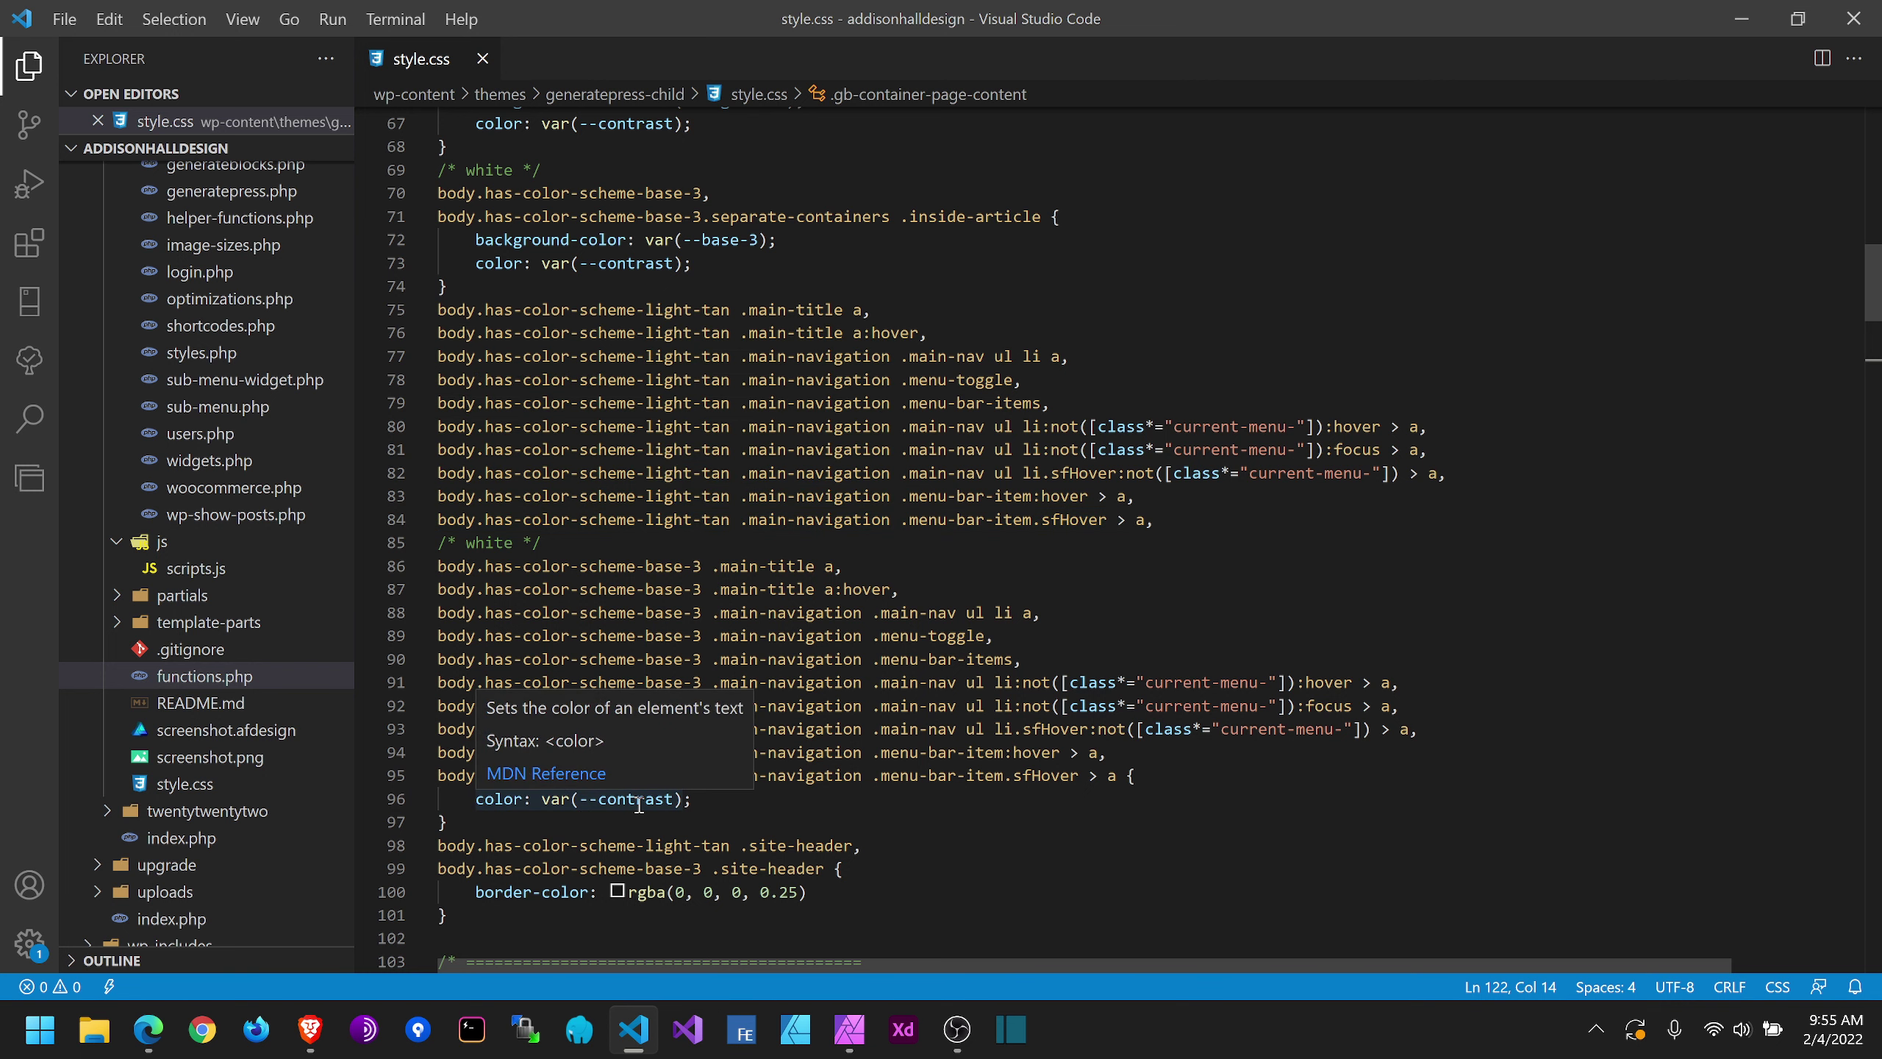
scroll(630, 786, down, 7)
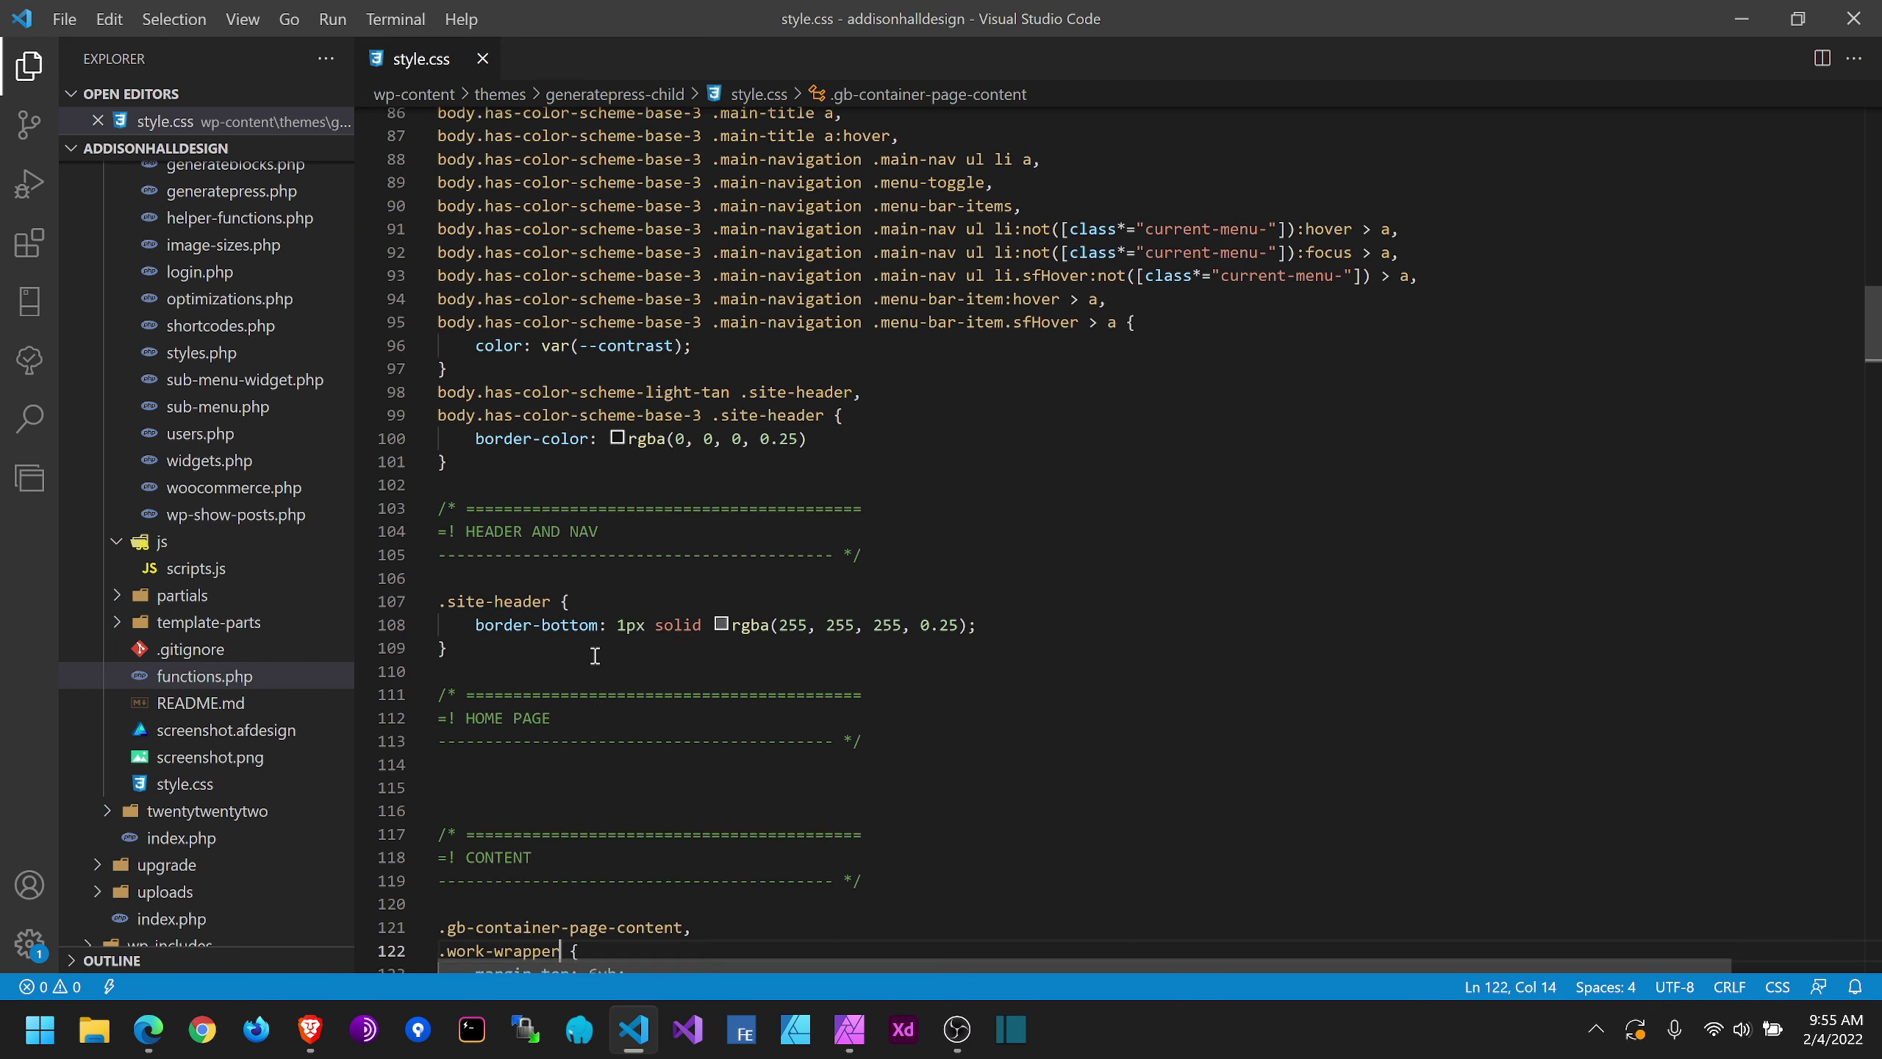
click(460, 455)
key(Return)
key(Return)
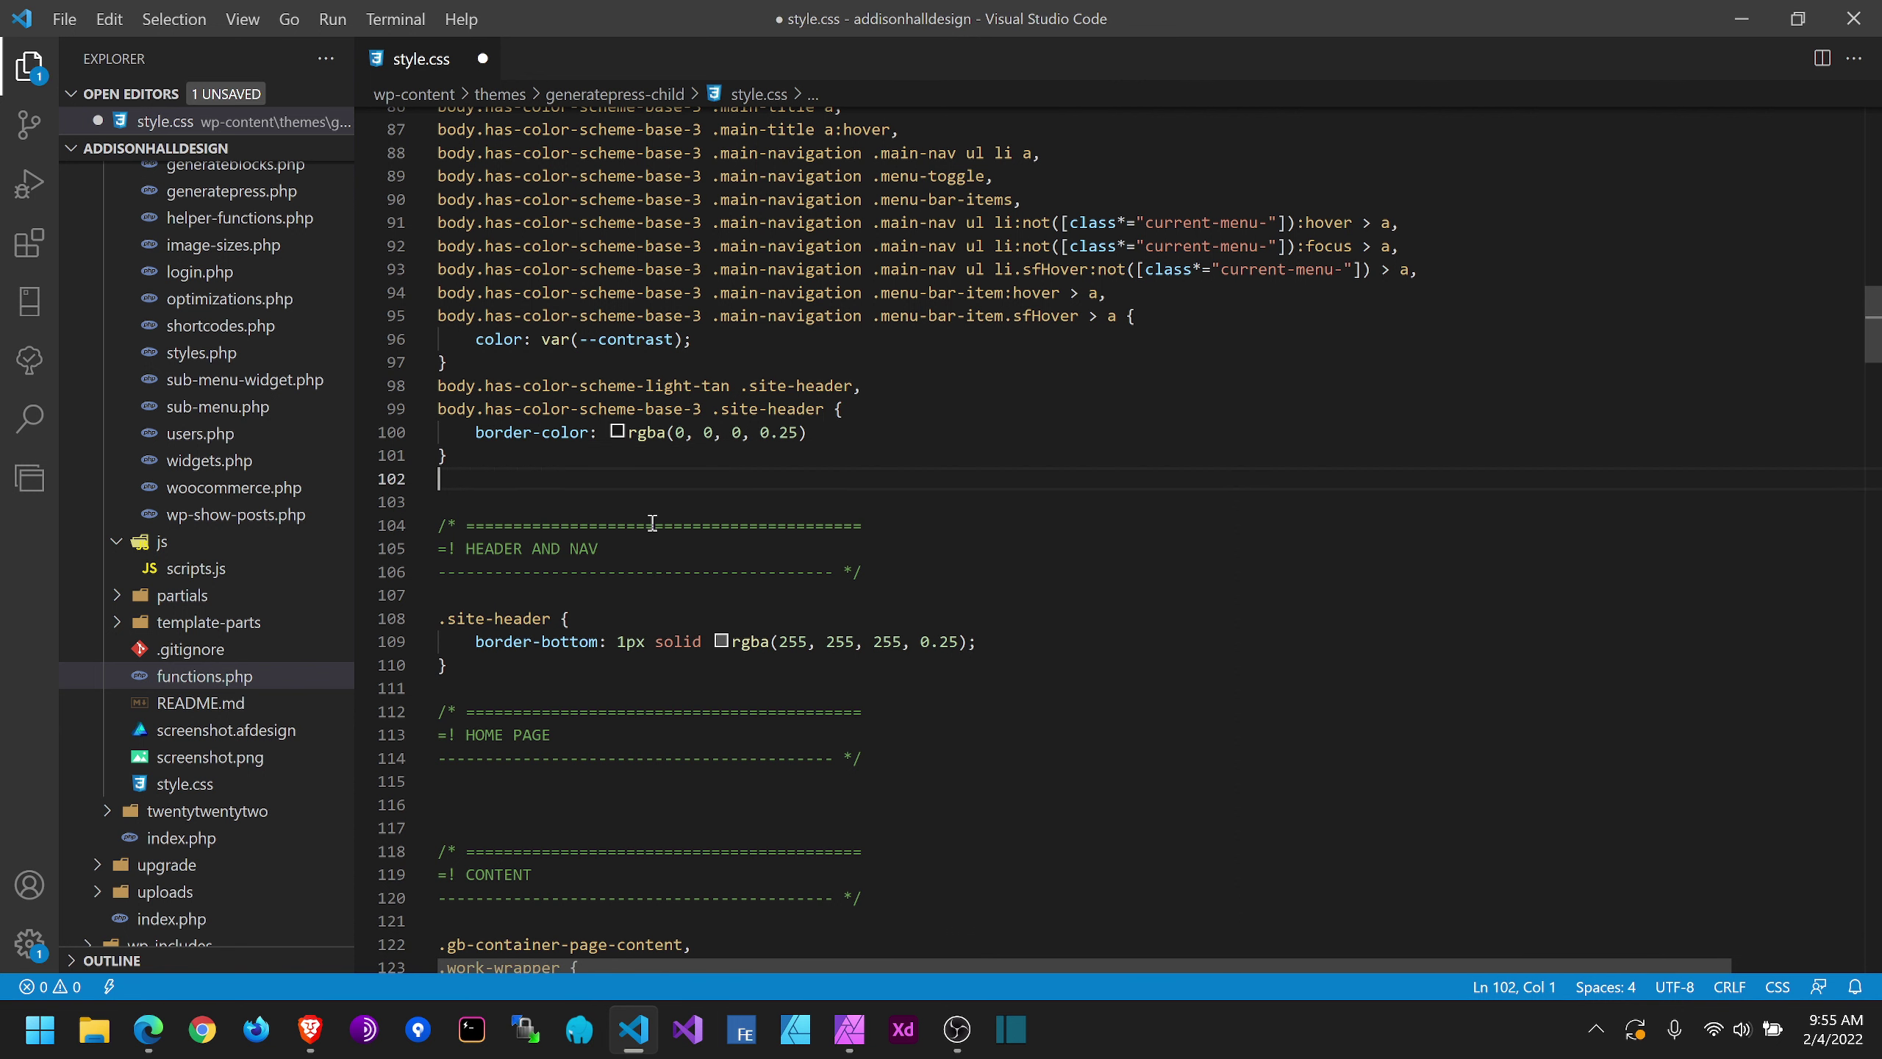
key(ctrl+v)
key(alt+z)
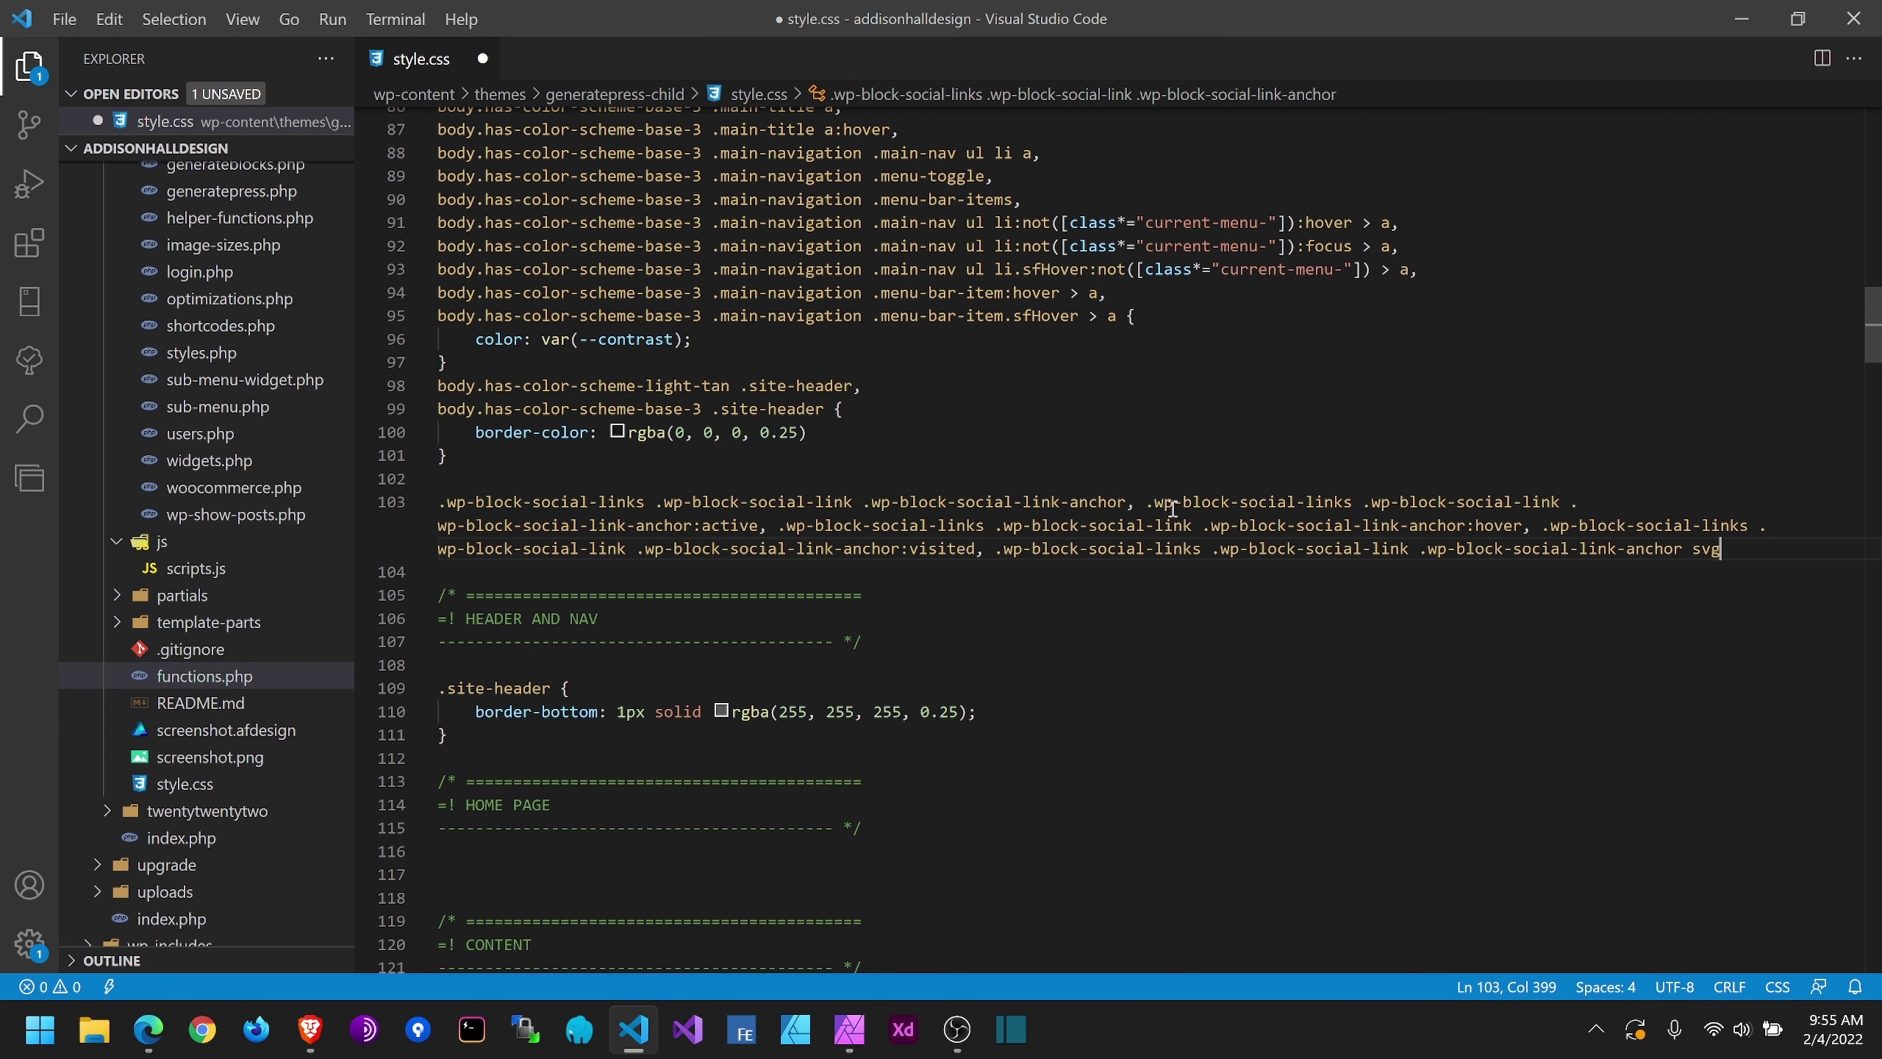
Step: Split the pasted social link selector list onto separate lines for the plain anchor, :active, :hover, :visited and svg selectors
click(1143, 503)
key(Return)
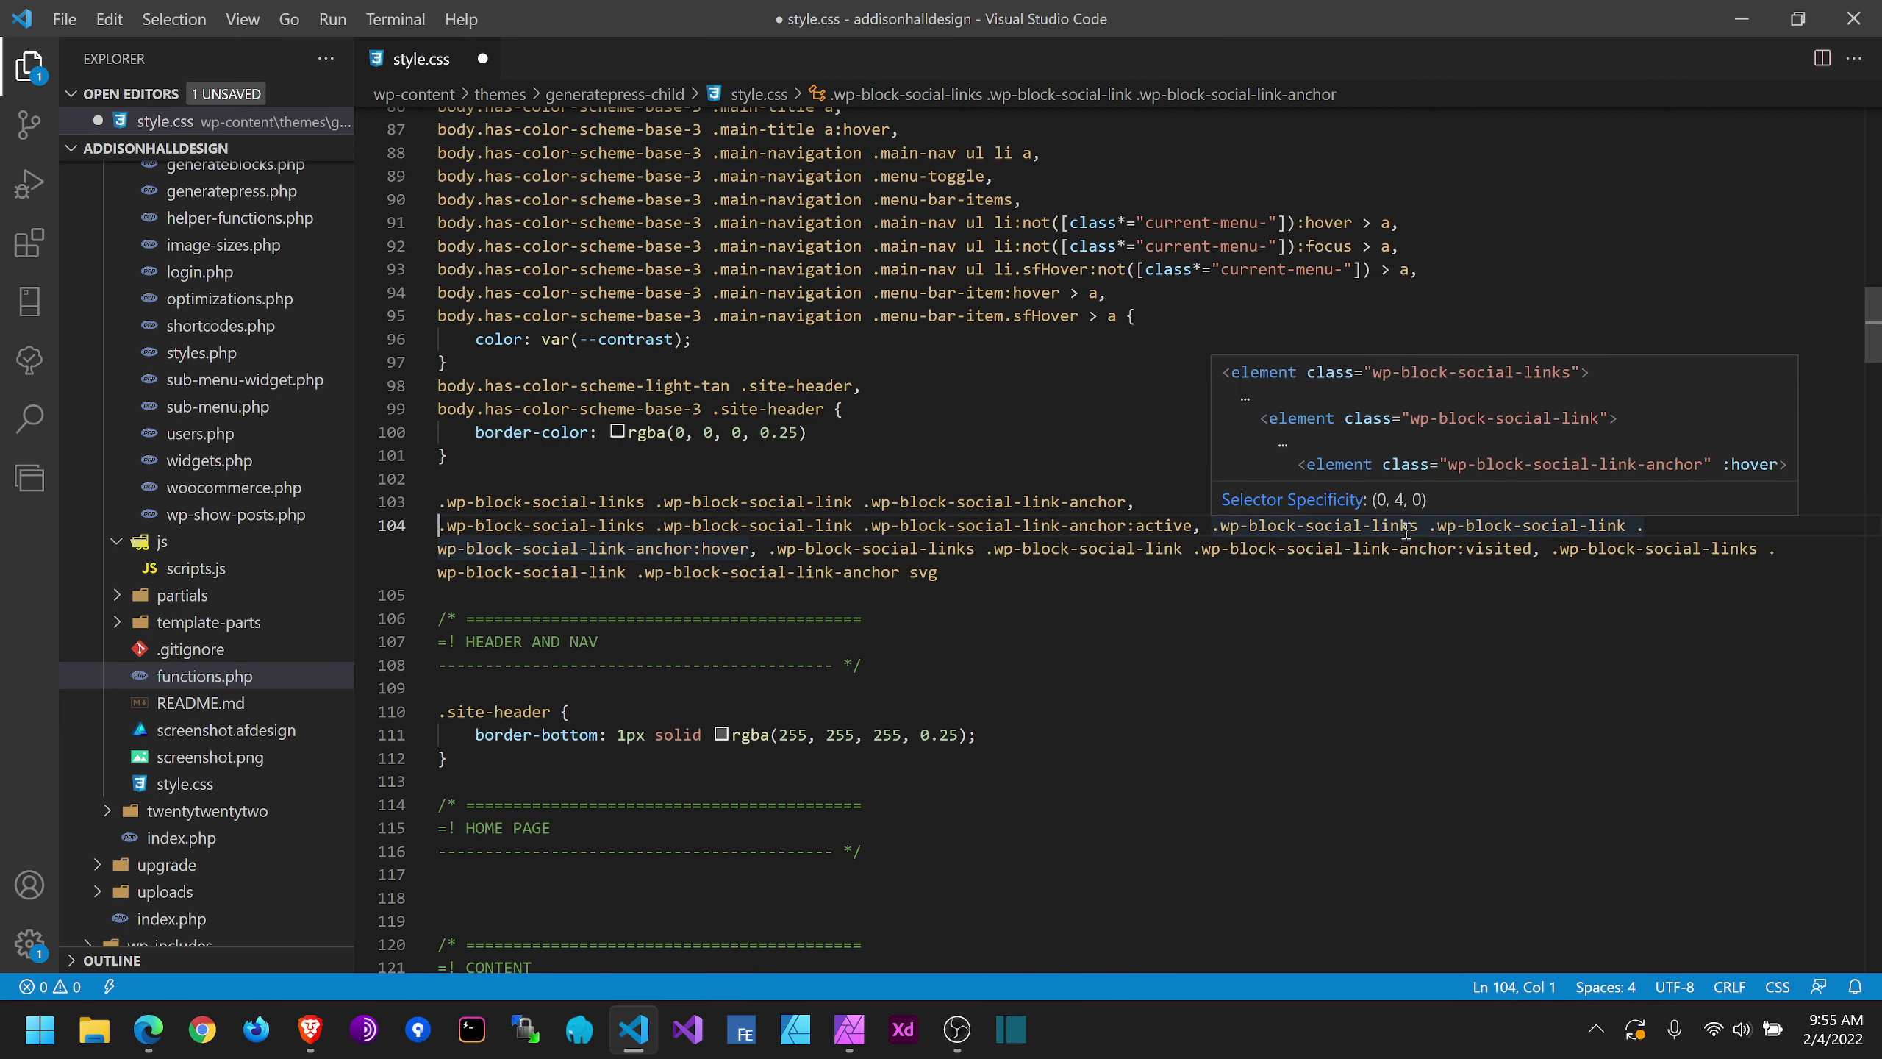
key(ctrl+Right)
key(ctrl+Right)
key(ctrl+Right)
key(ctrl+Right)
key(ctrl+Right)
key(ctrl+Right)
key(ctrl+Right)
key(ctrl+Right)
key(ctrl+Right)
key(ctrl+Right)
key(ctrl+Right)
key(ctrl+Right)
key(ctrl+Right)
key(ctrl+Right)
key(ctrl+Right)
key(ctrl+Right)
key(ctrl+Right)
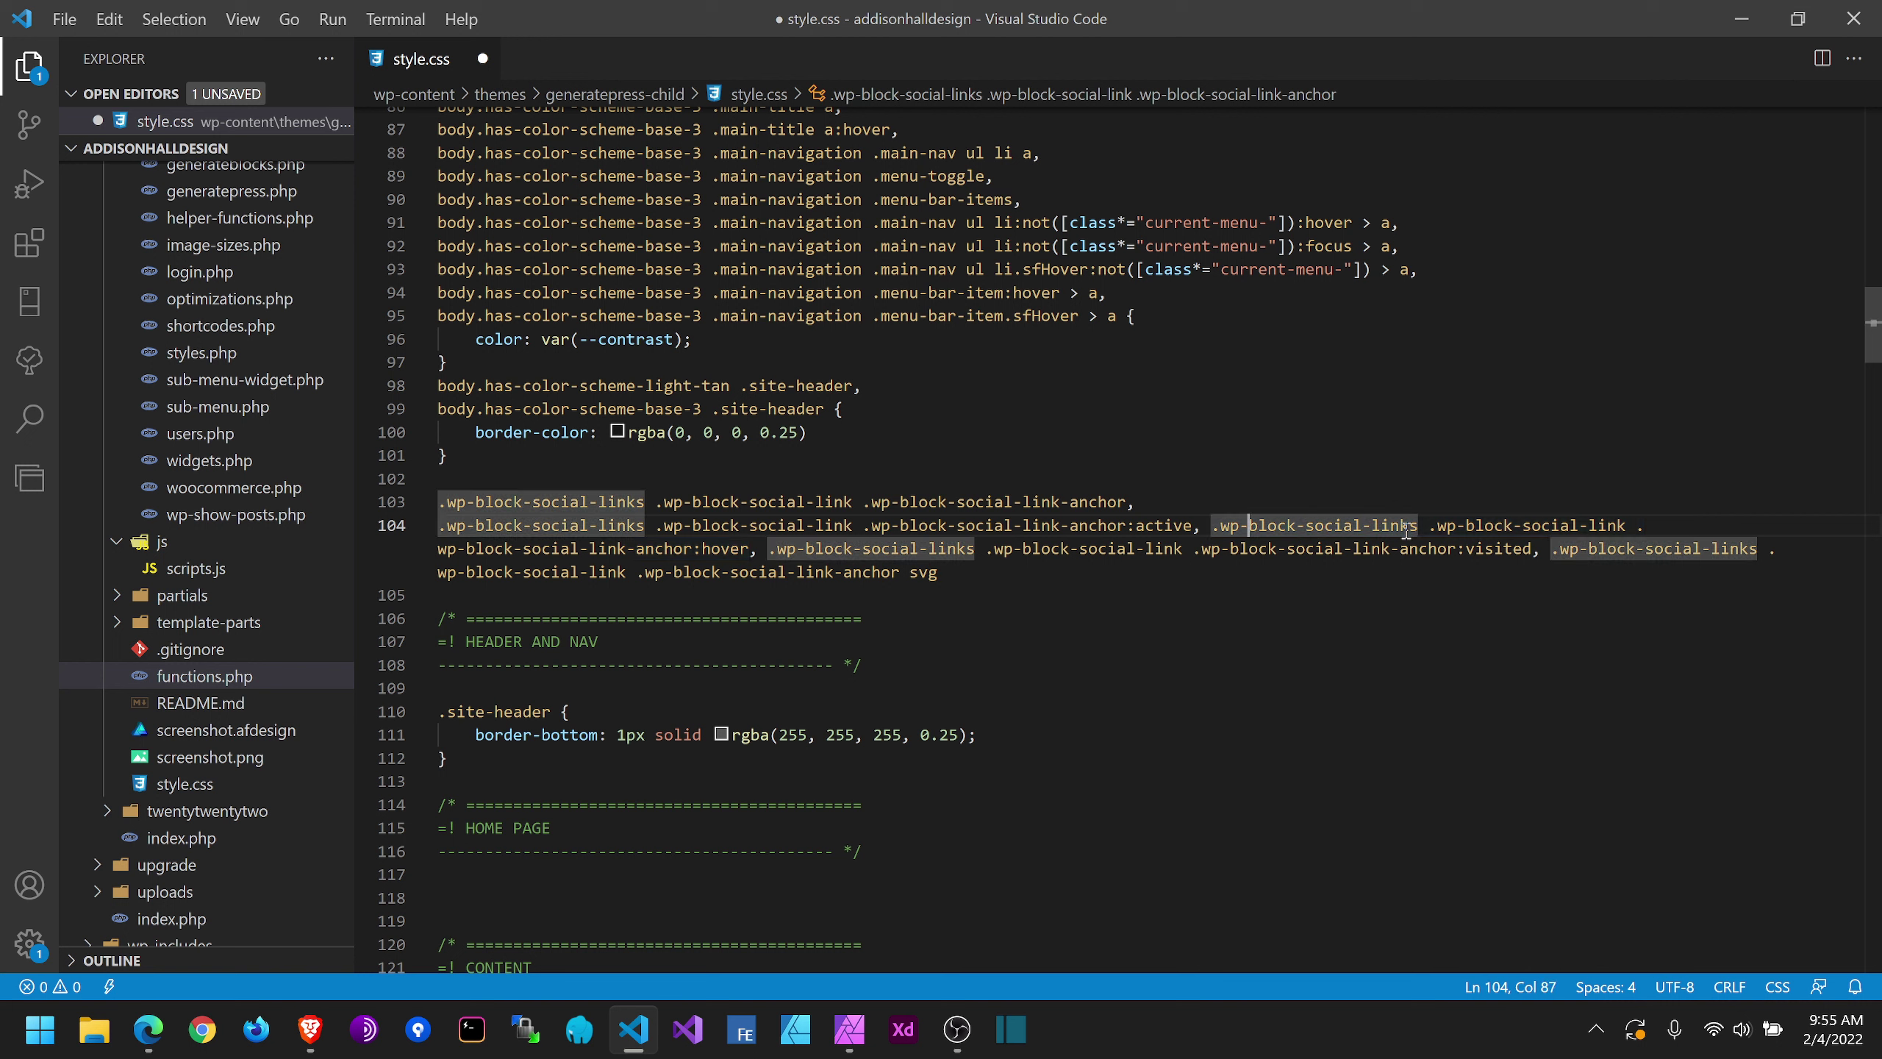
key(ctrl+Left)
key(ctrl+Left)
key(ctrl+Left)
key(Return)
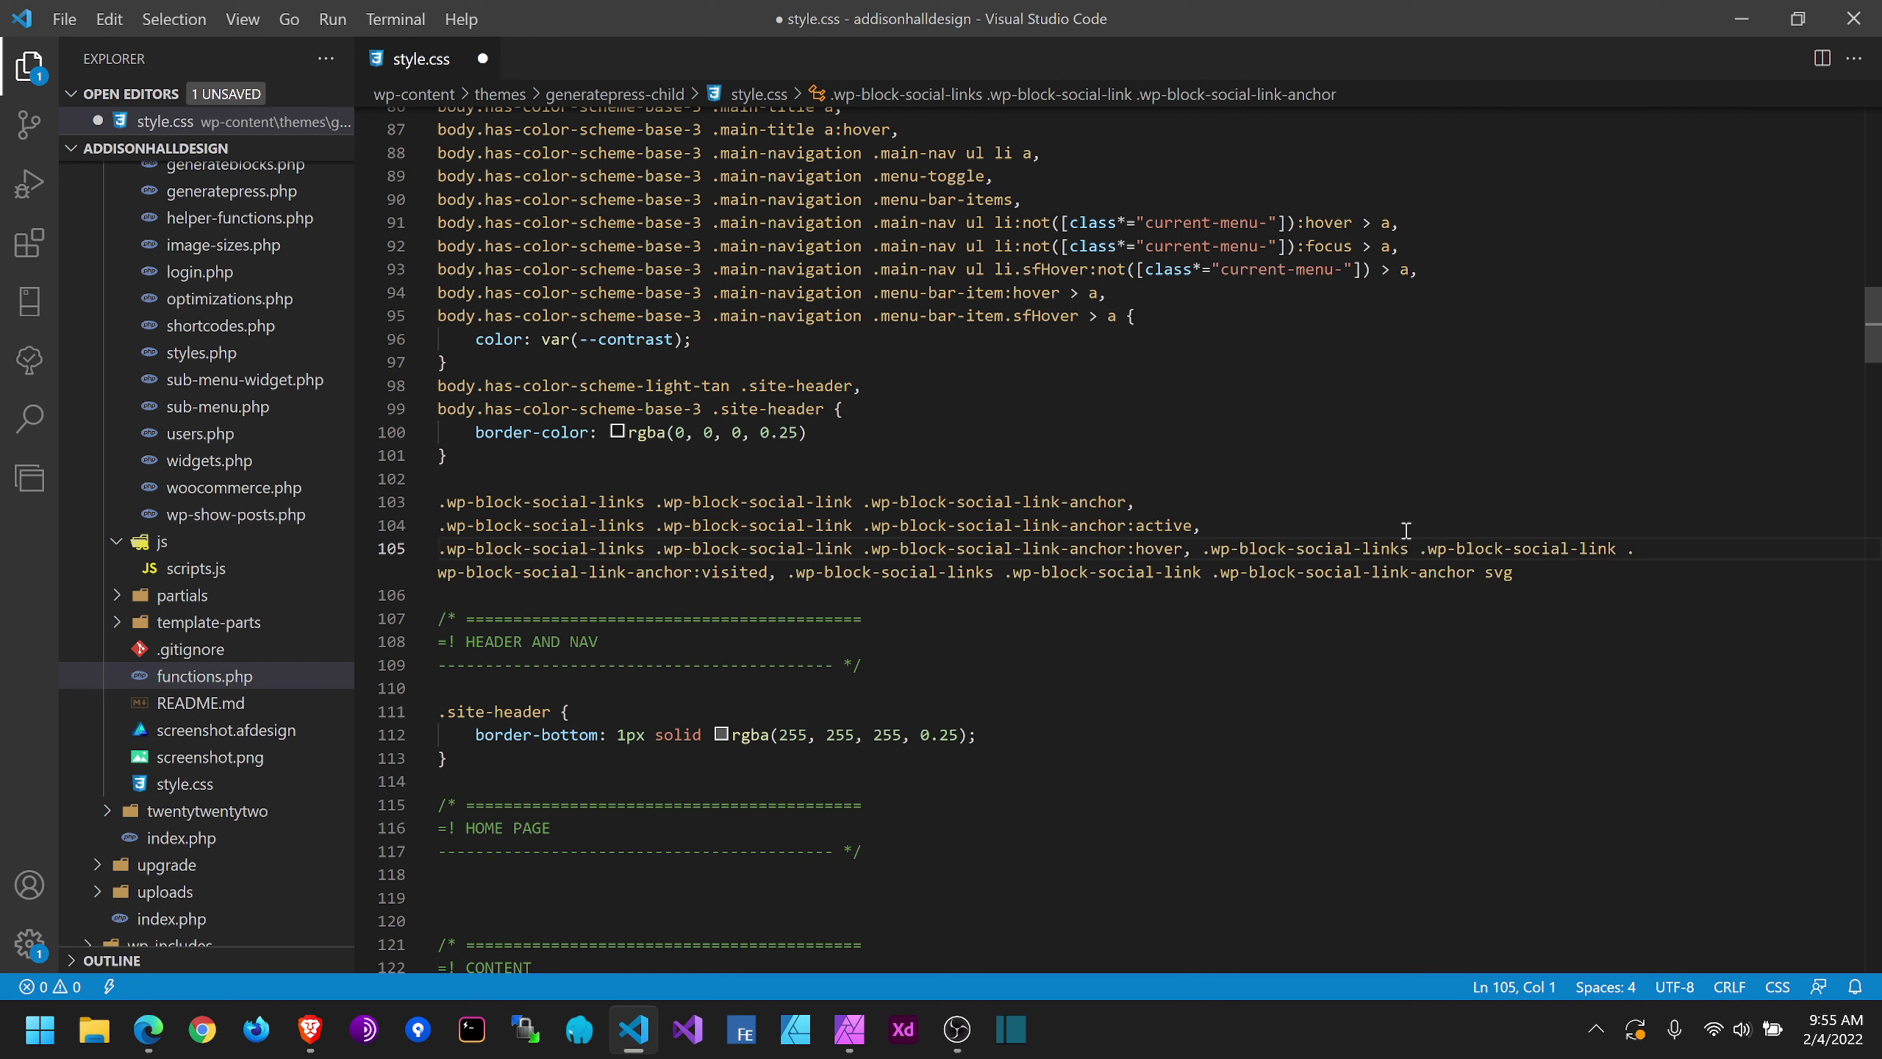
key(ctrl+Right)
key(ctrl+Right)
key(ctrl+Right)
key(ctrl+Right)
key(ctrl+Right)
key(ctrl+Right)
key(ctrl+Right)
key(ctrl+Right)
key(ctrl+Right)
key(ctrl+Right)
key(ctrl+Right)
key(ctrl+Right)
key(ctrl+Right)
key(ctrl+Right)
key(ctrl+Right)
key(ctrl+Right)
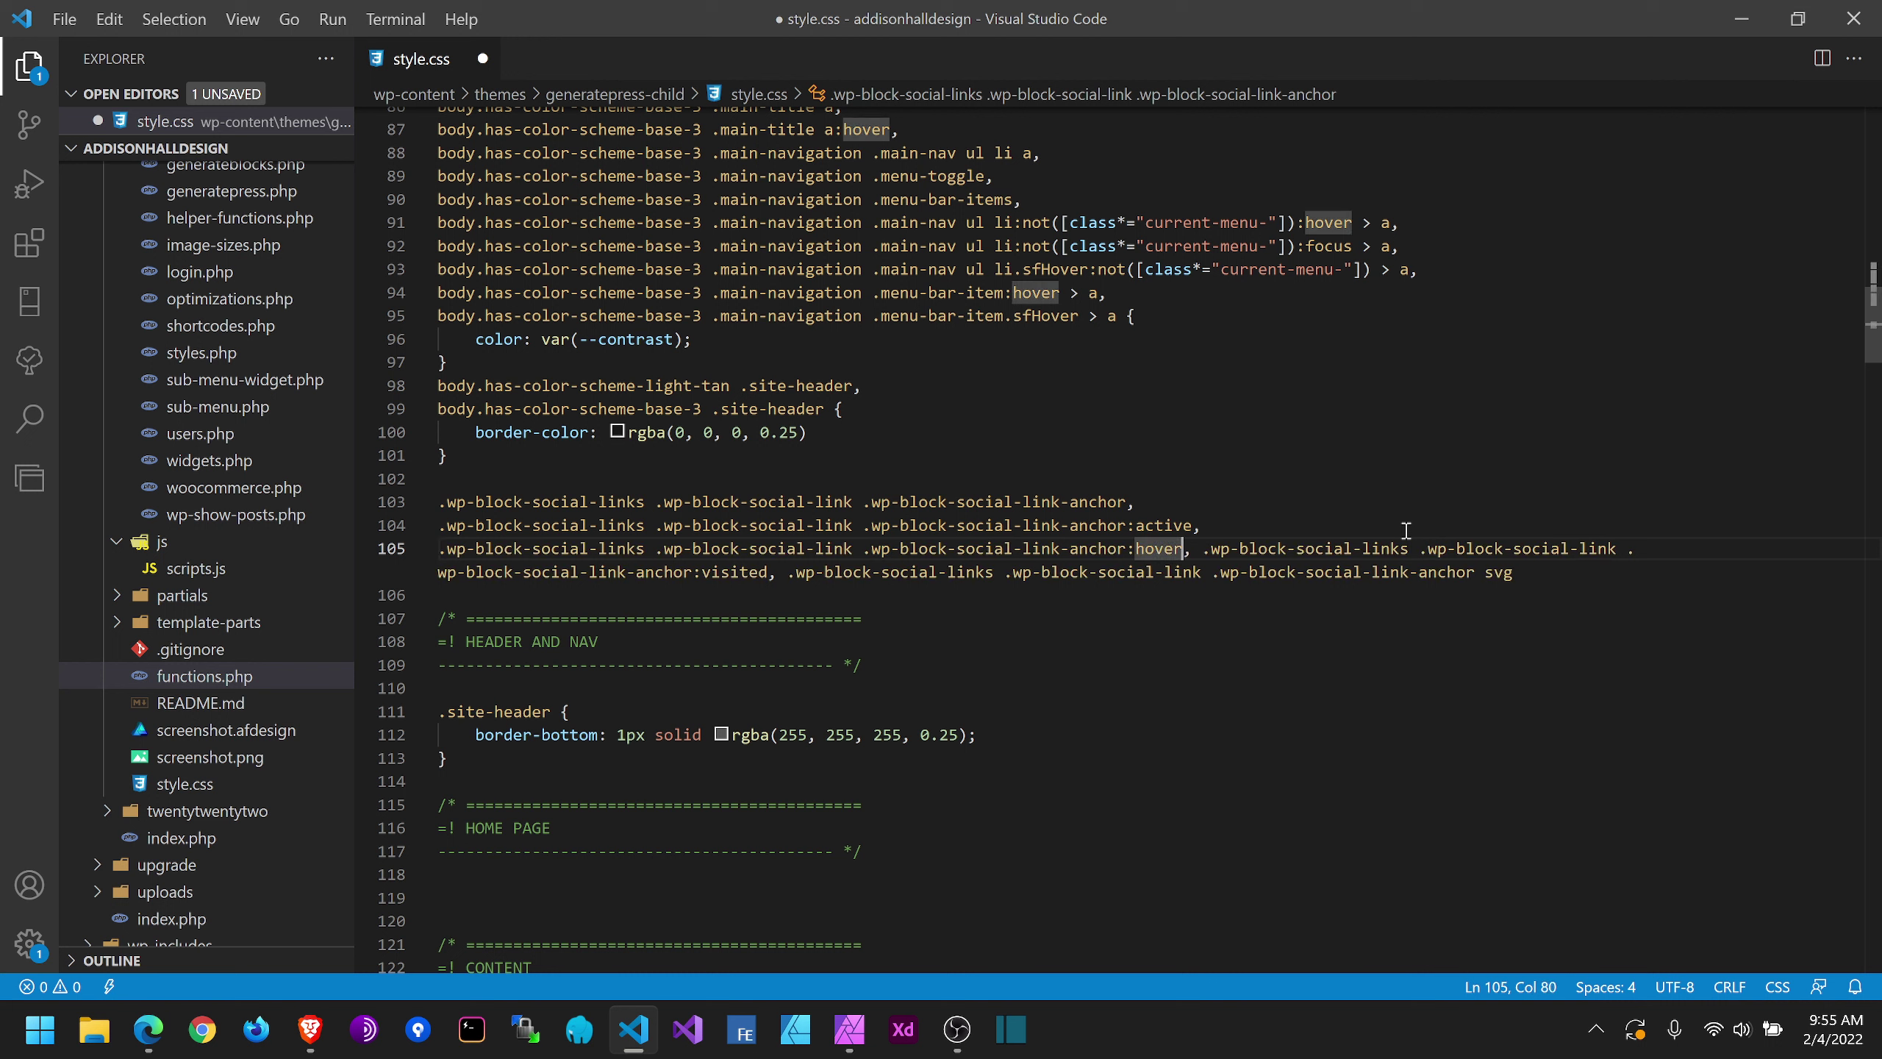
key(Return)
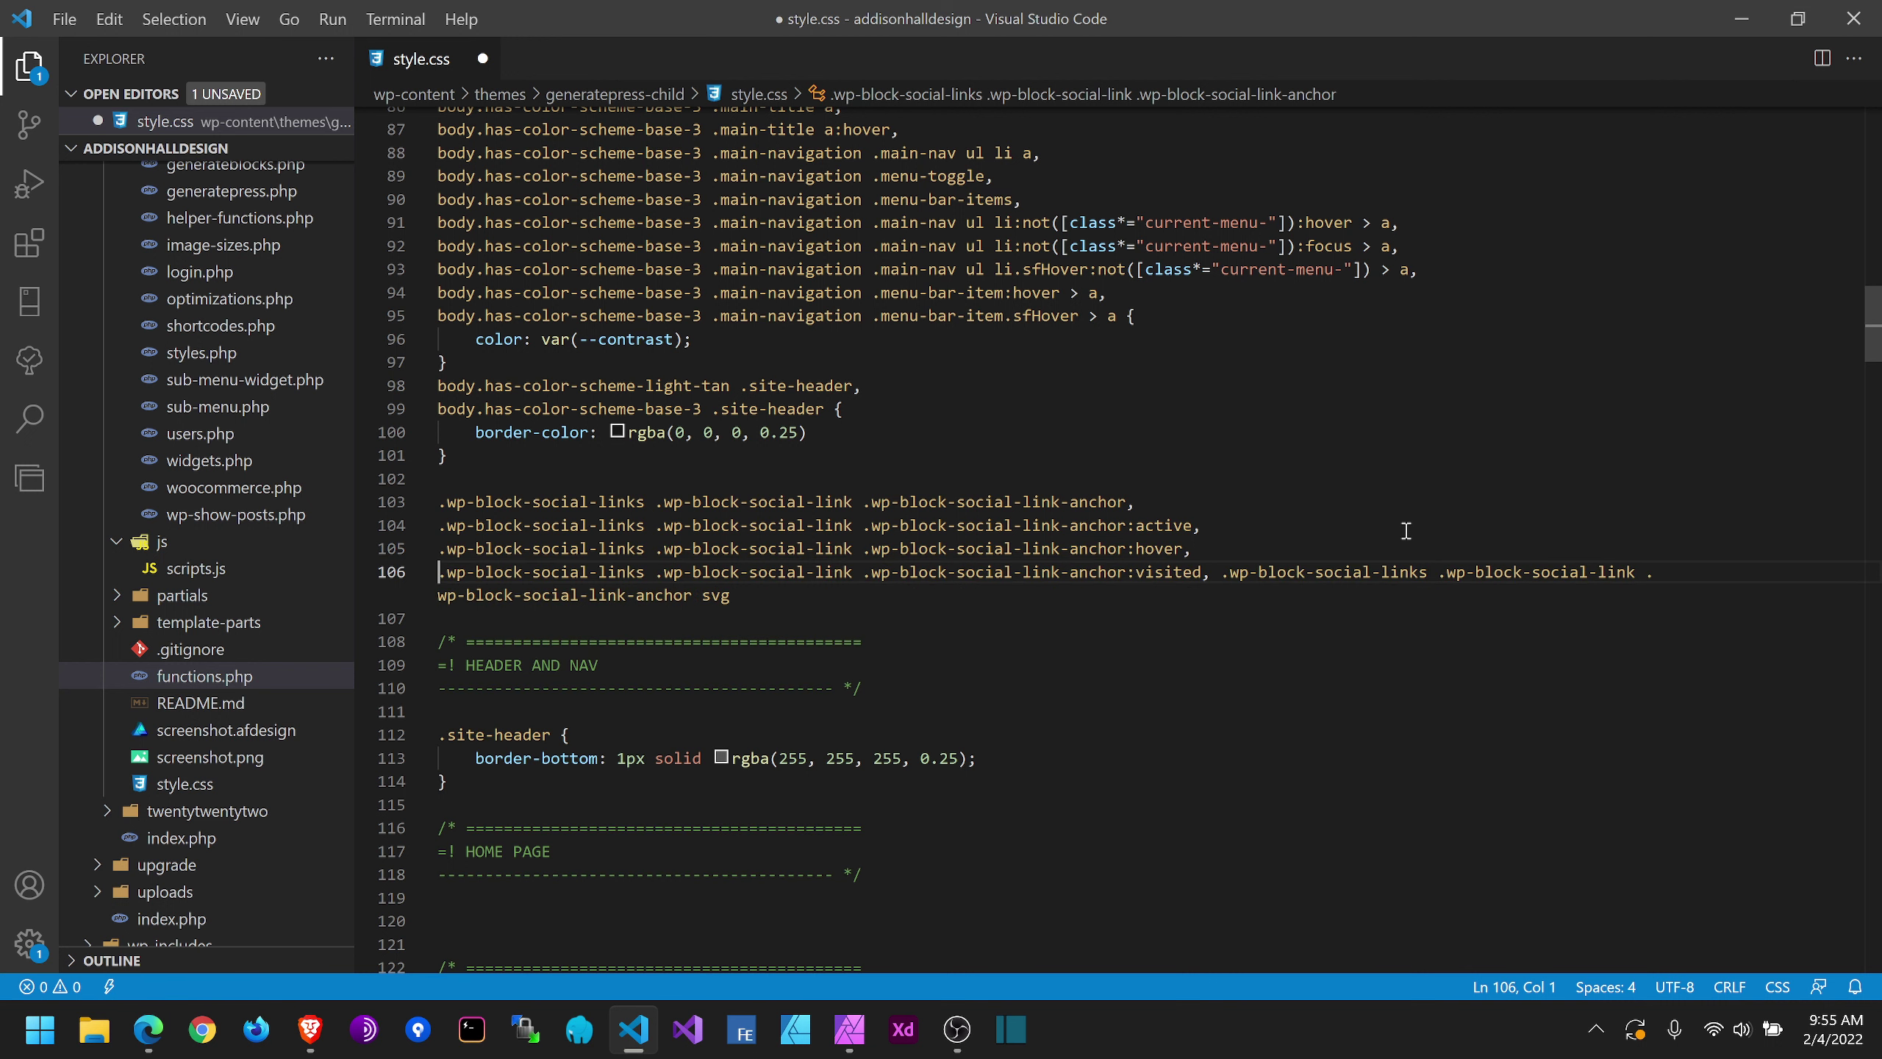
key(ctrl+Right)
key(ctrl+Right)
key(ctrl+Right)
key(ctrl+Right)
key(ctrl+Right)
key(ctrl+Right)
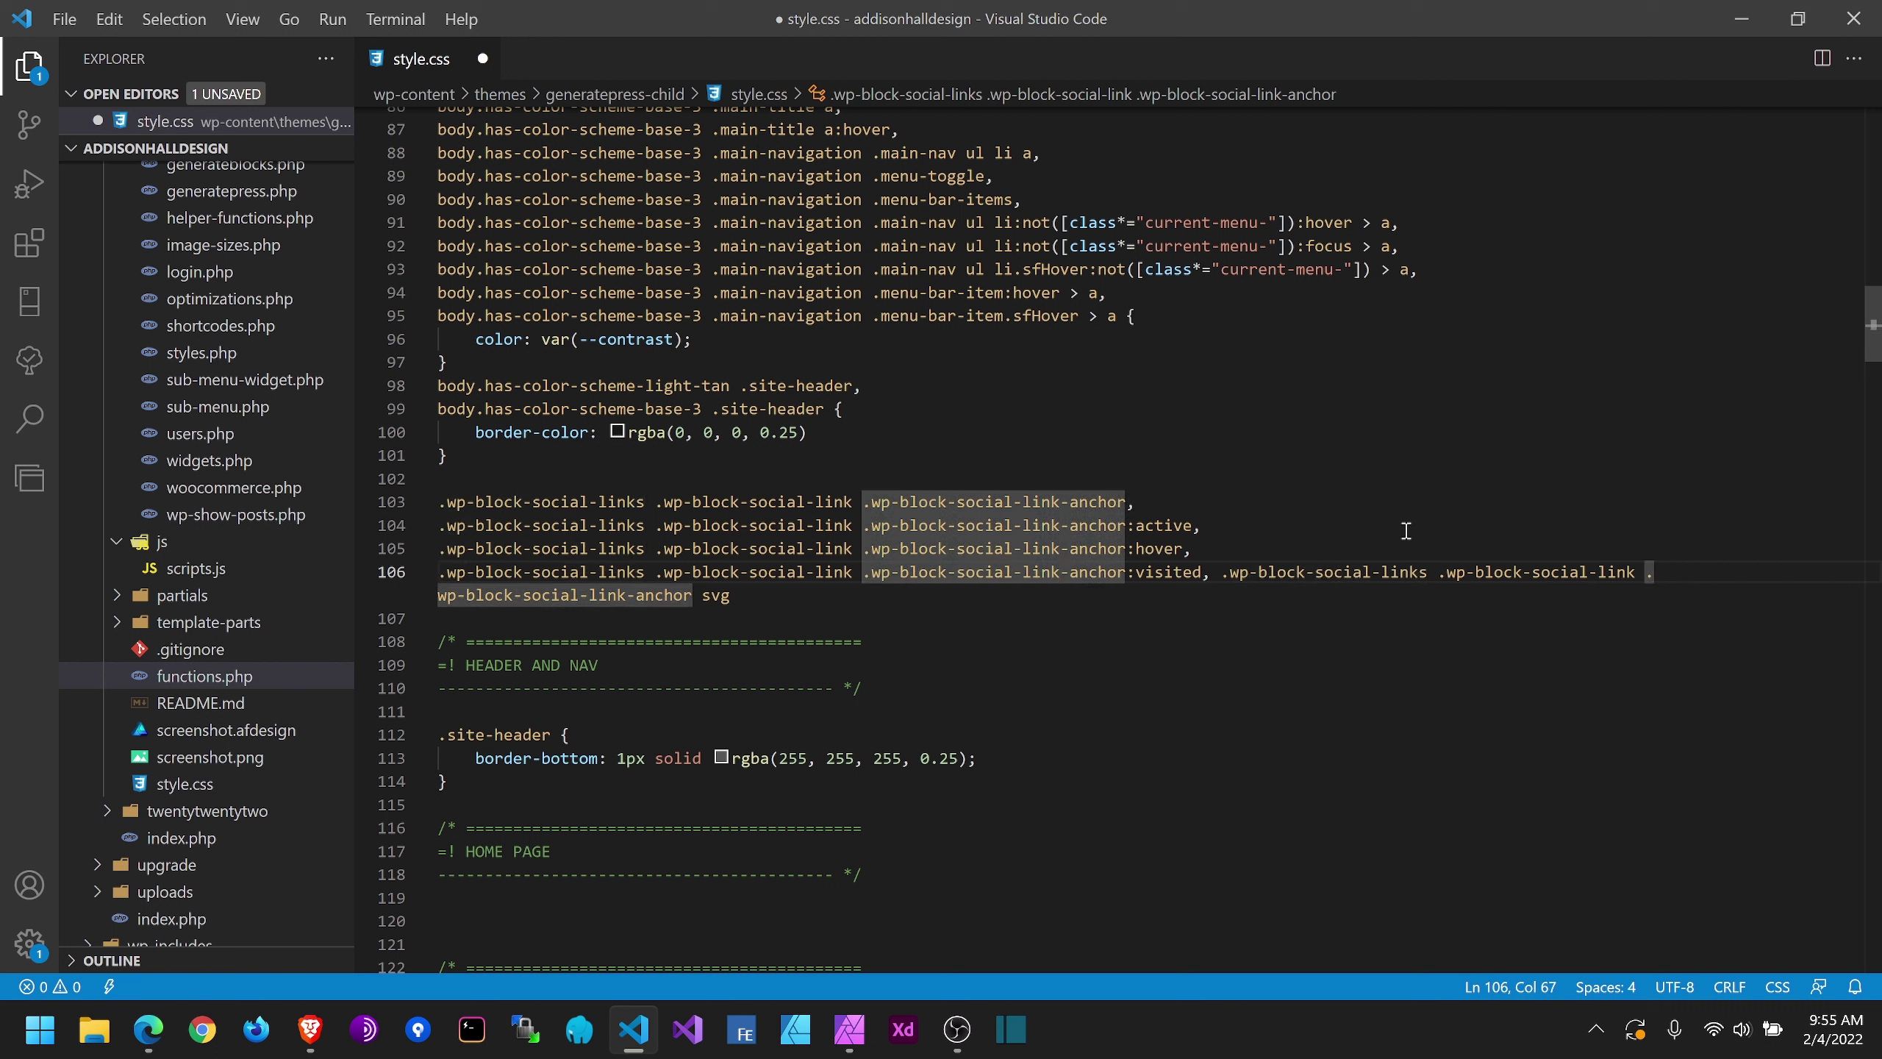
key(Right)
key(Return)
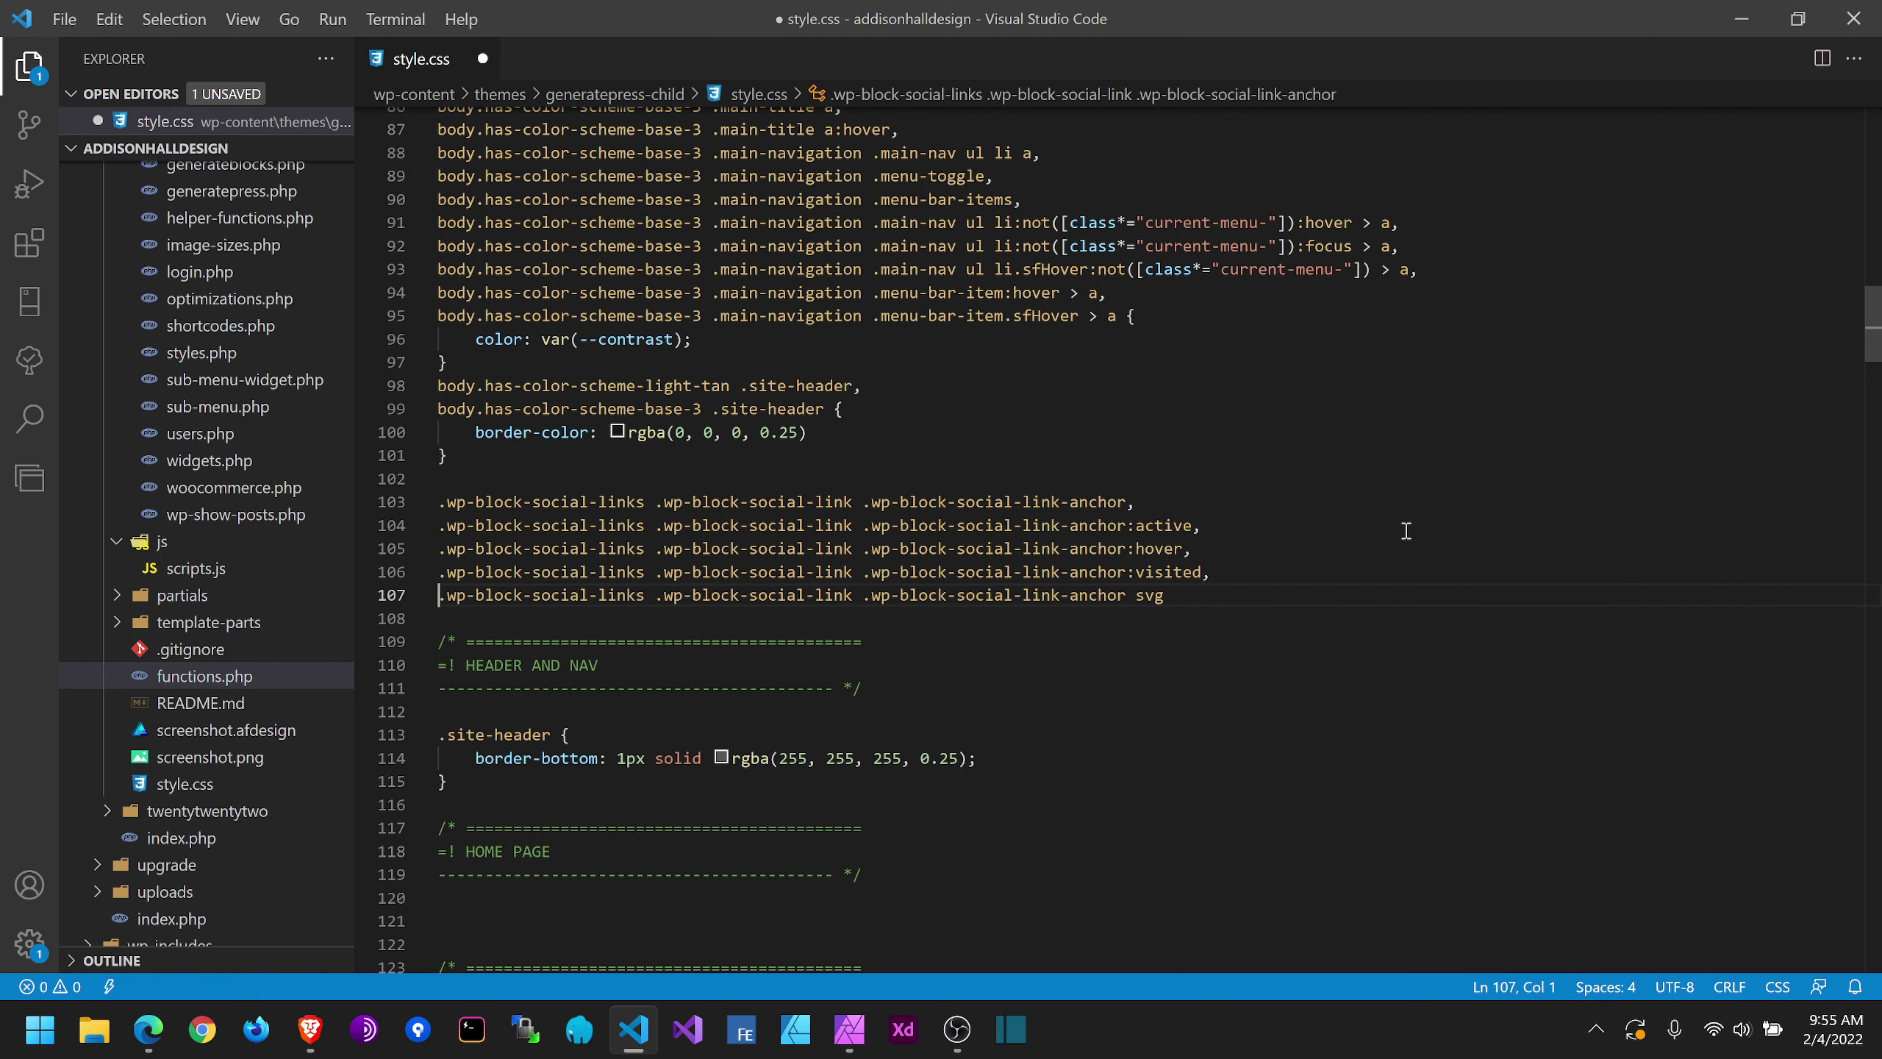
Step: Open a declaration block after the svg selector that ends the social link selector list in style.css
mouse_move(1032, 493)
key(alt+Tab)
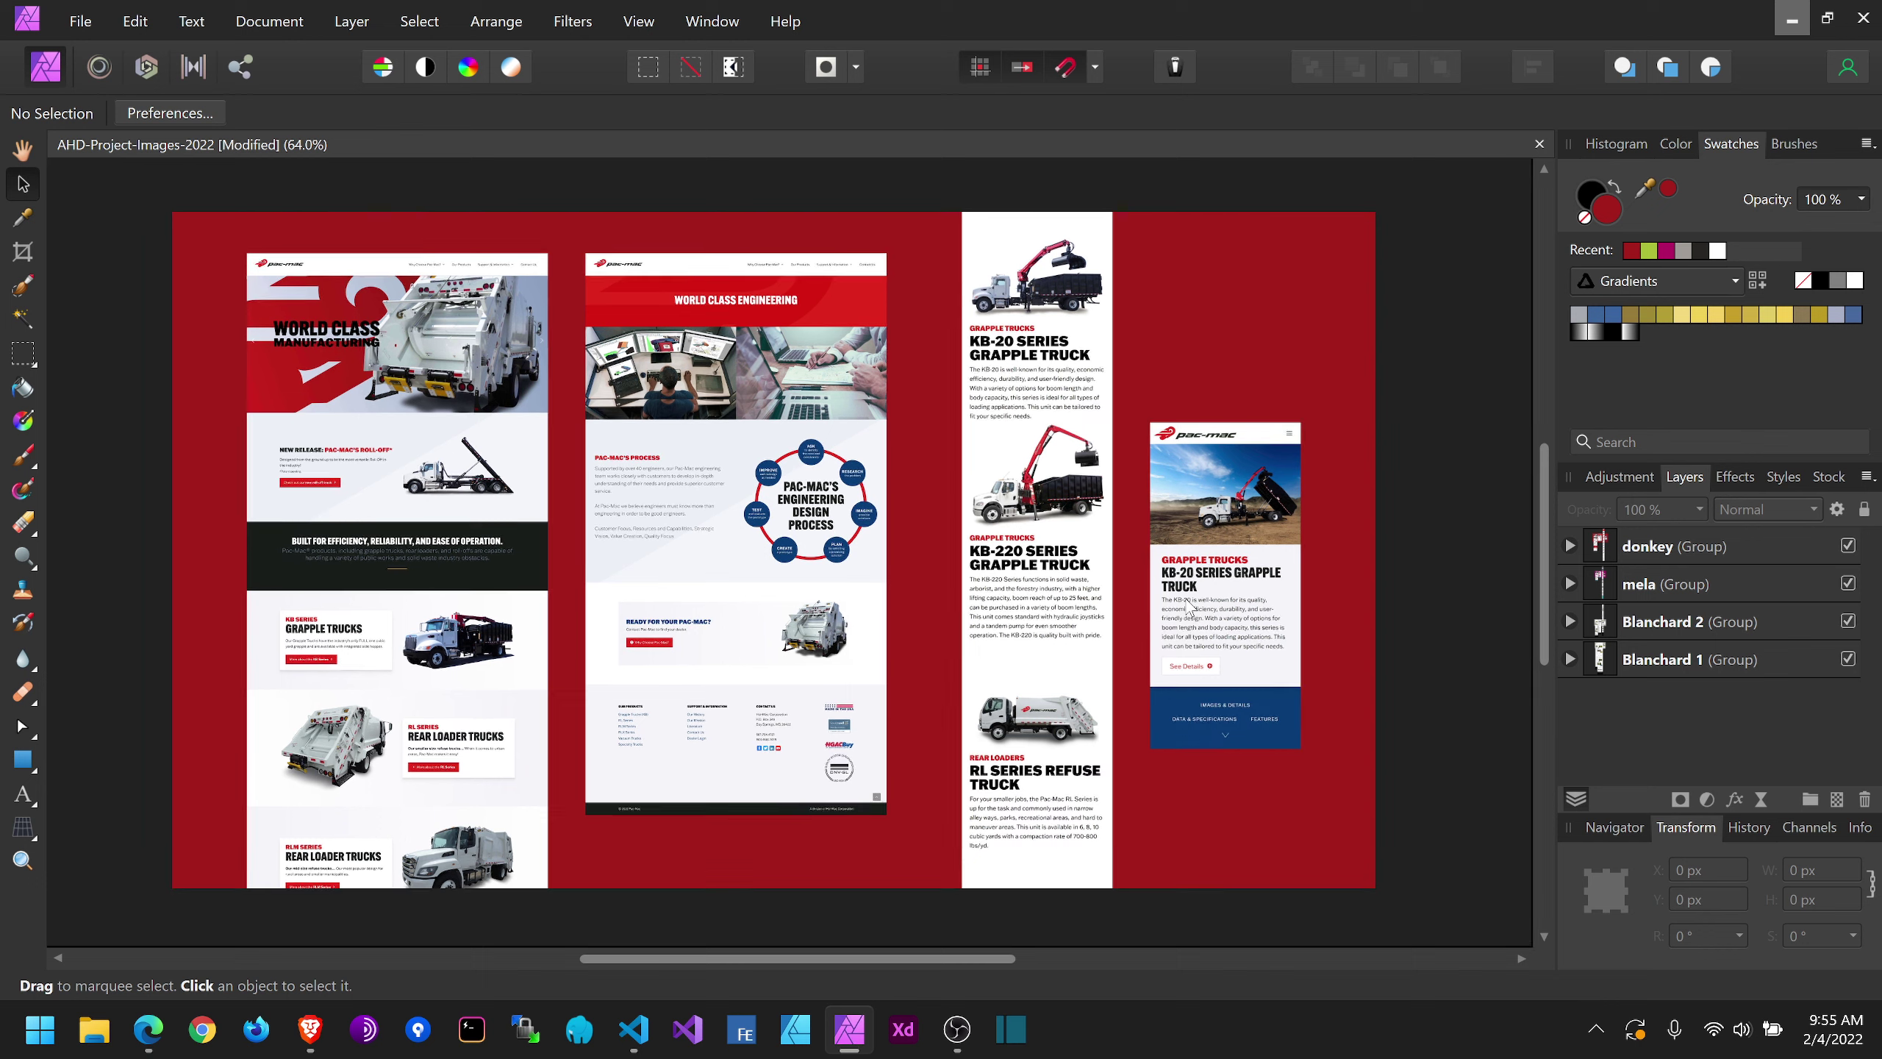
key(alt+Tab)
click(1194, 598)
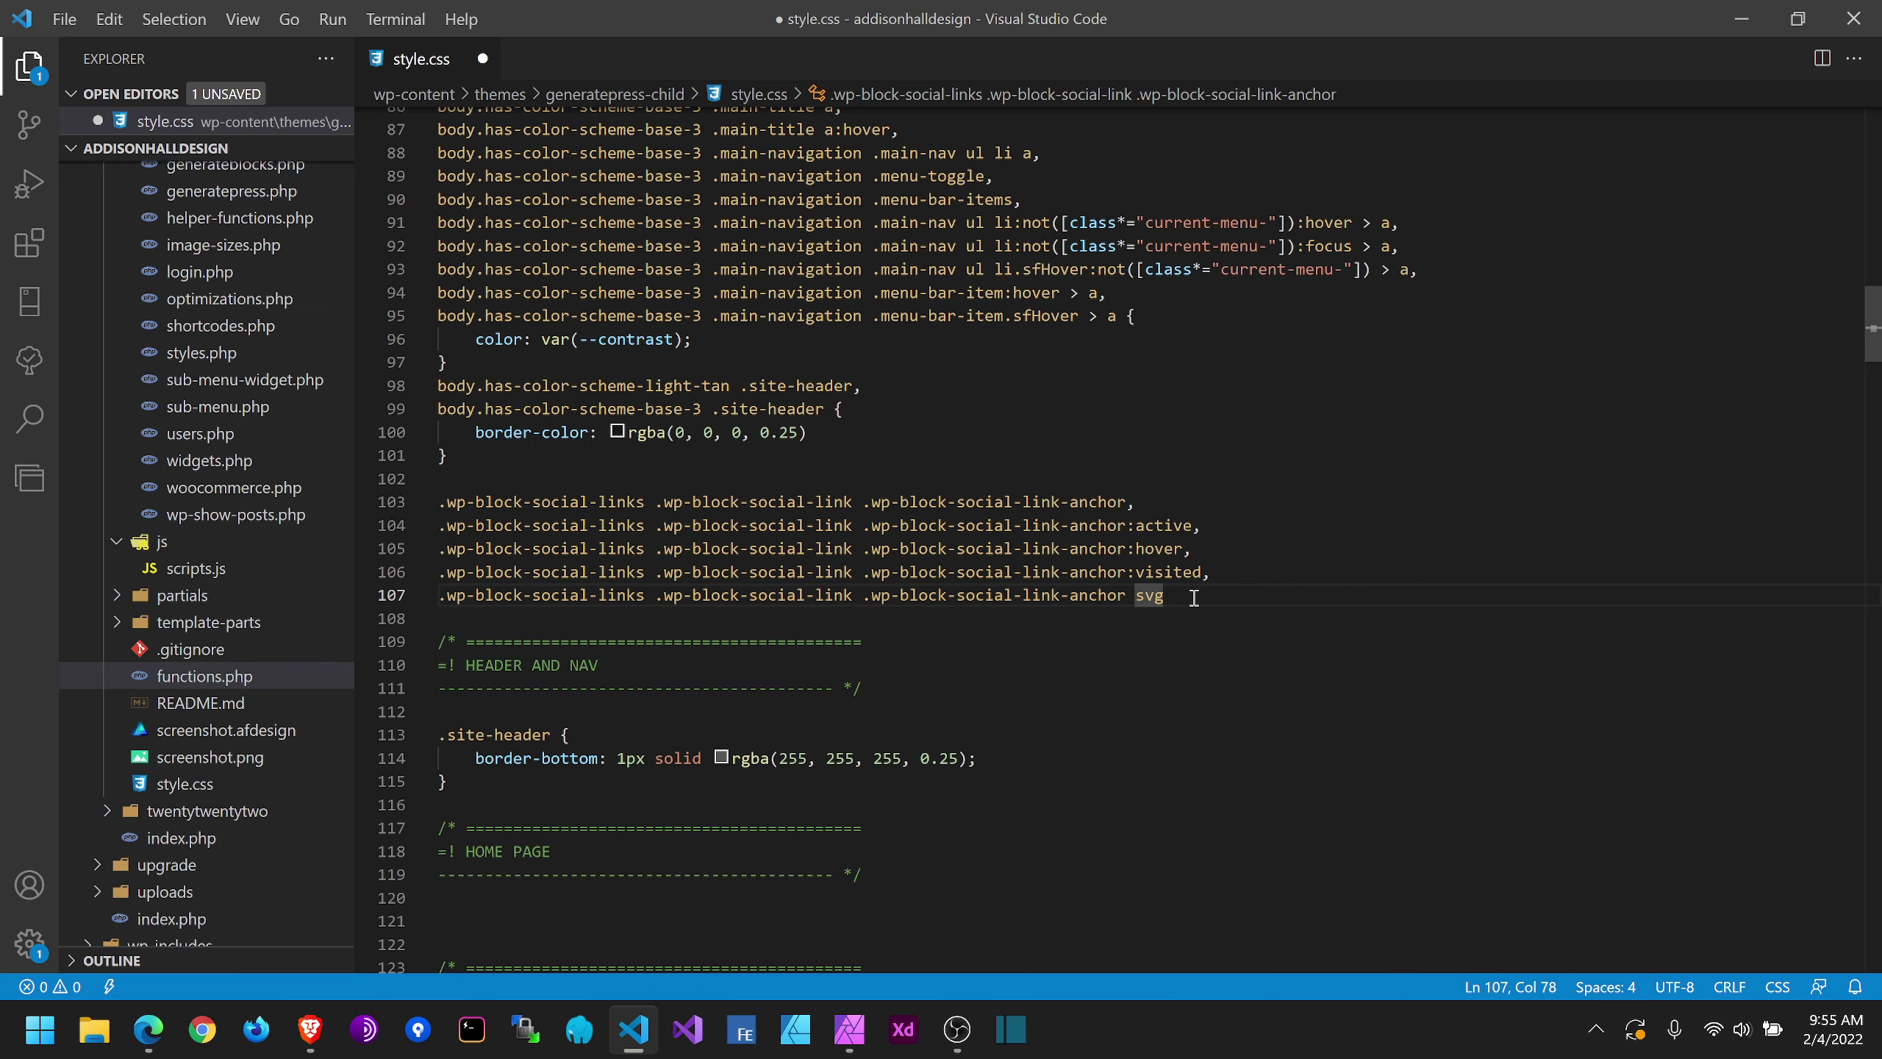
text({)
key(Return)
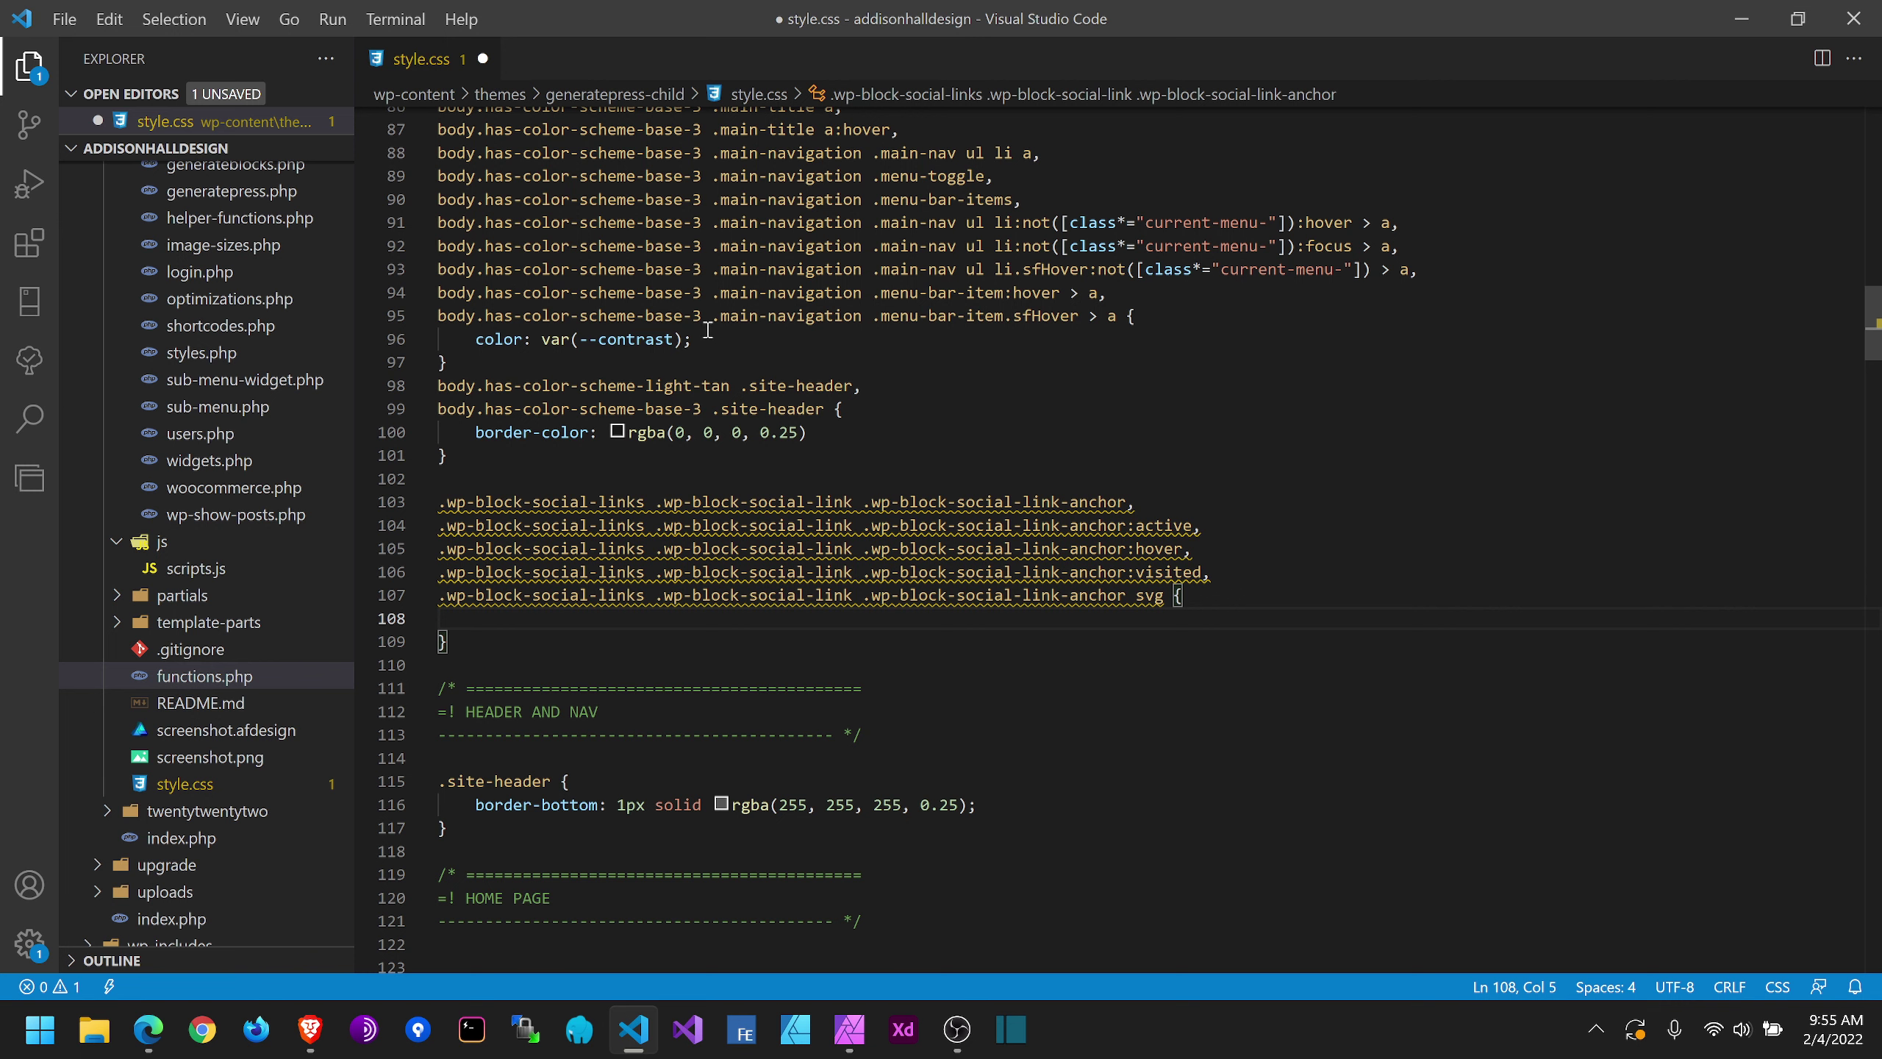
Step: Prefix all five social link selectors with body.has-color-scheme-base-3, copied from the white navigation rule above
scroll(970, 424, up, 5)
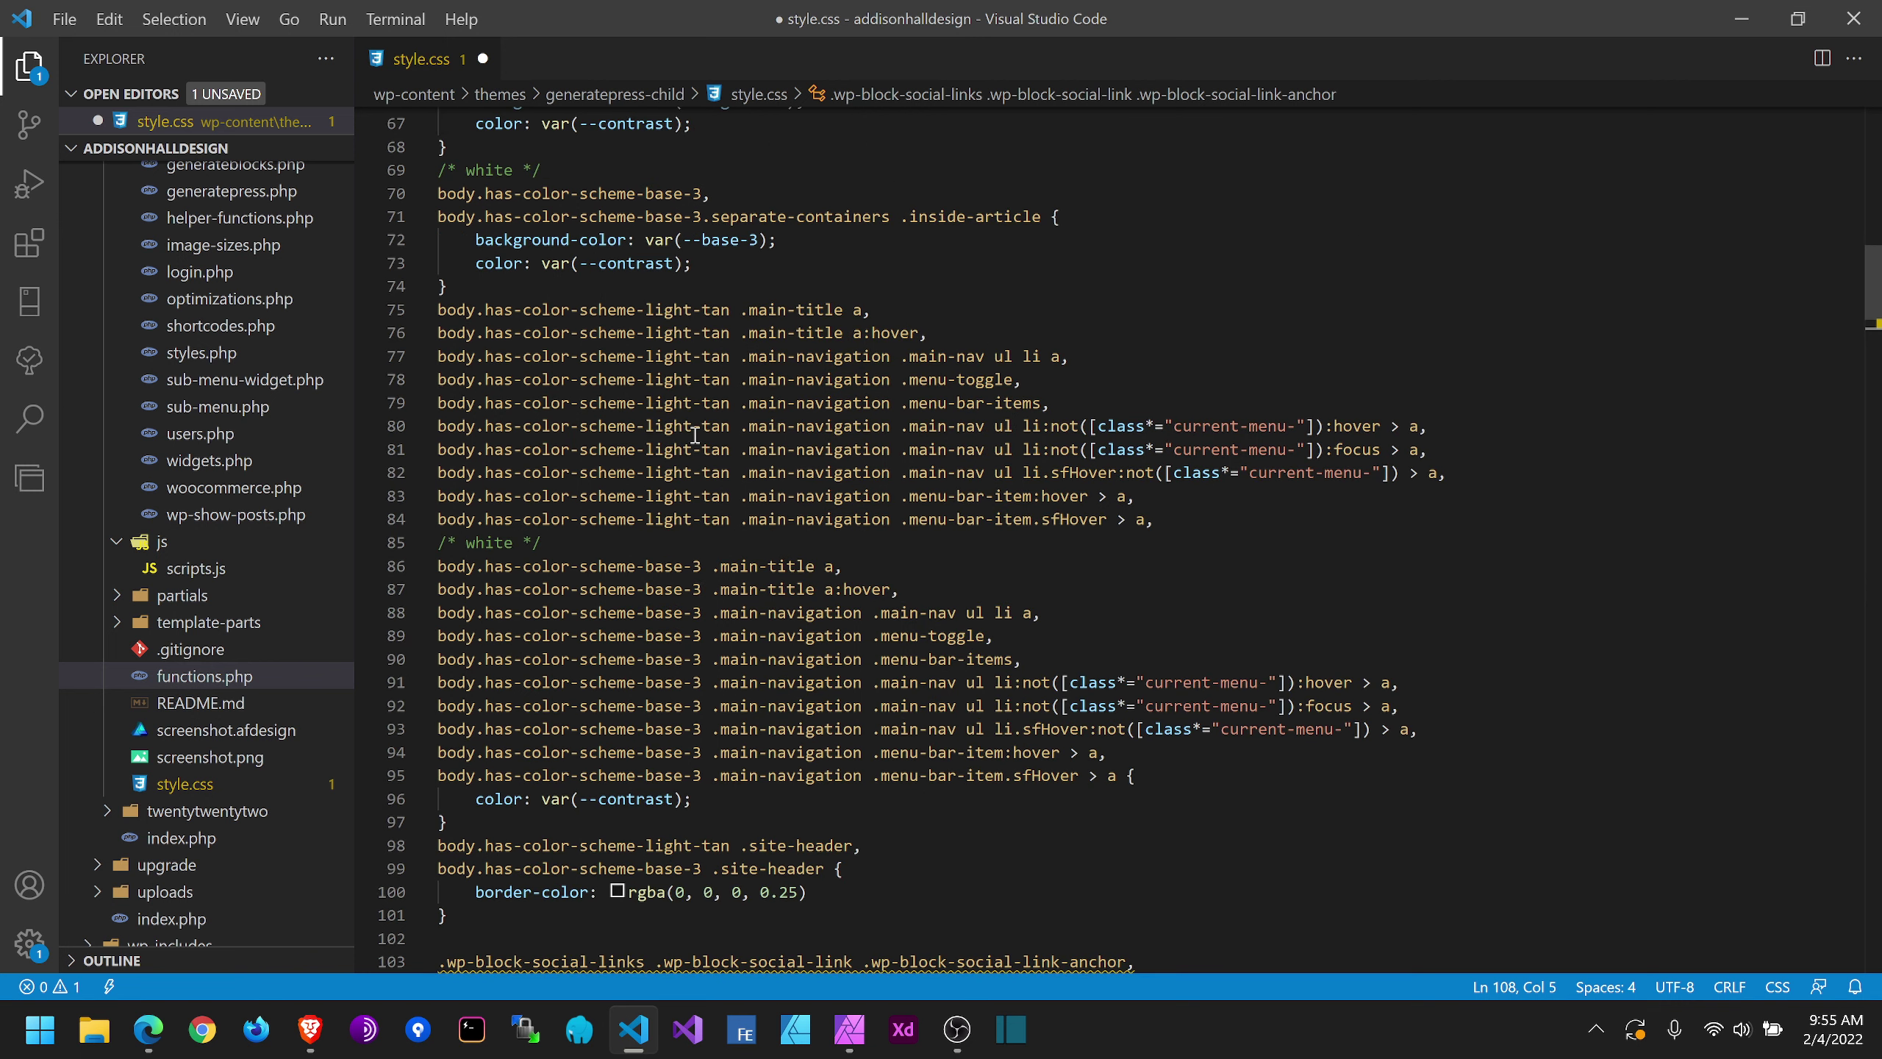
scroll(738, 683, down, 3)
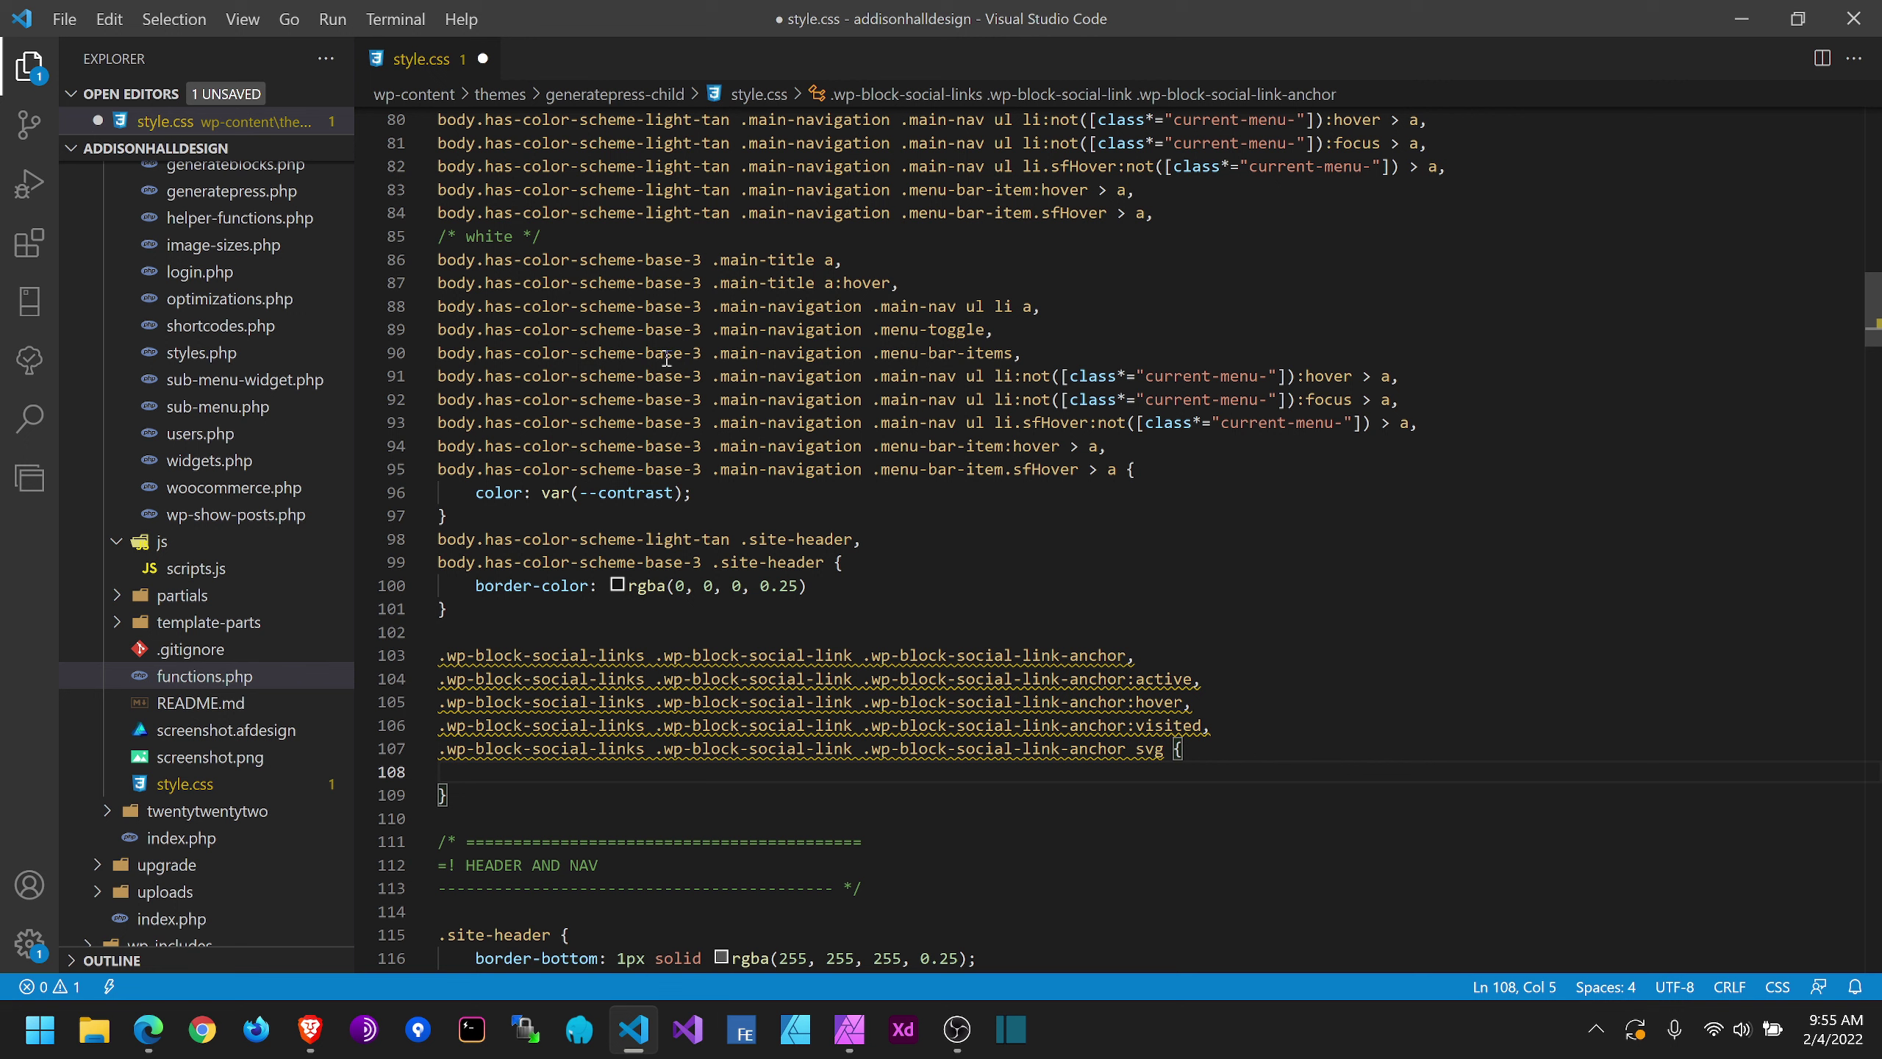
drag(702, 469, 438, 473)
key(ctrl+c)
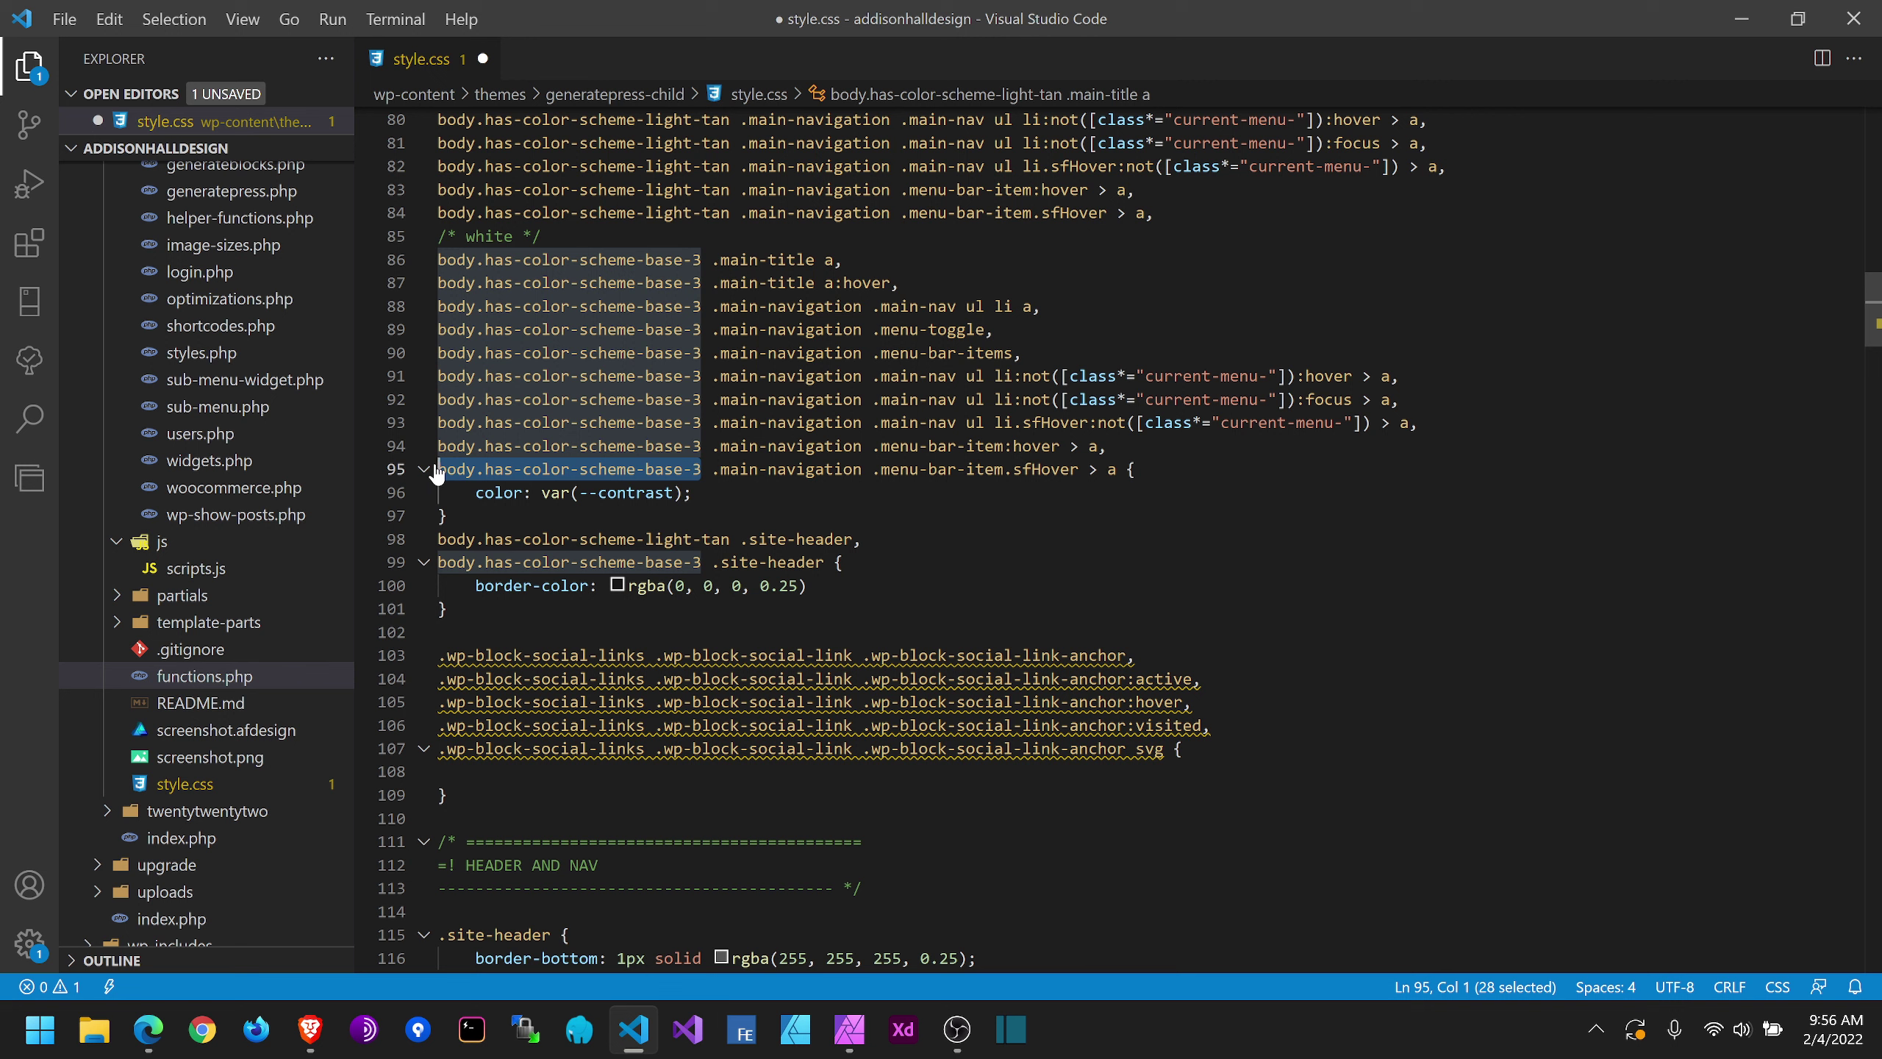
click(445, 655)
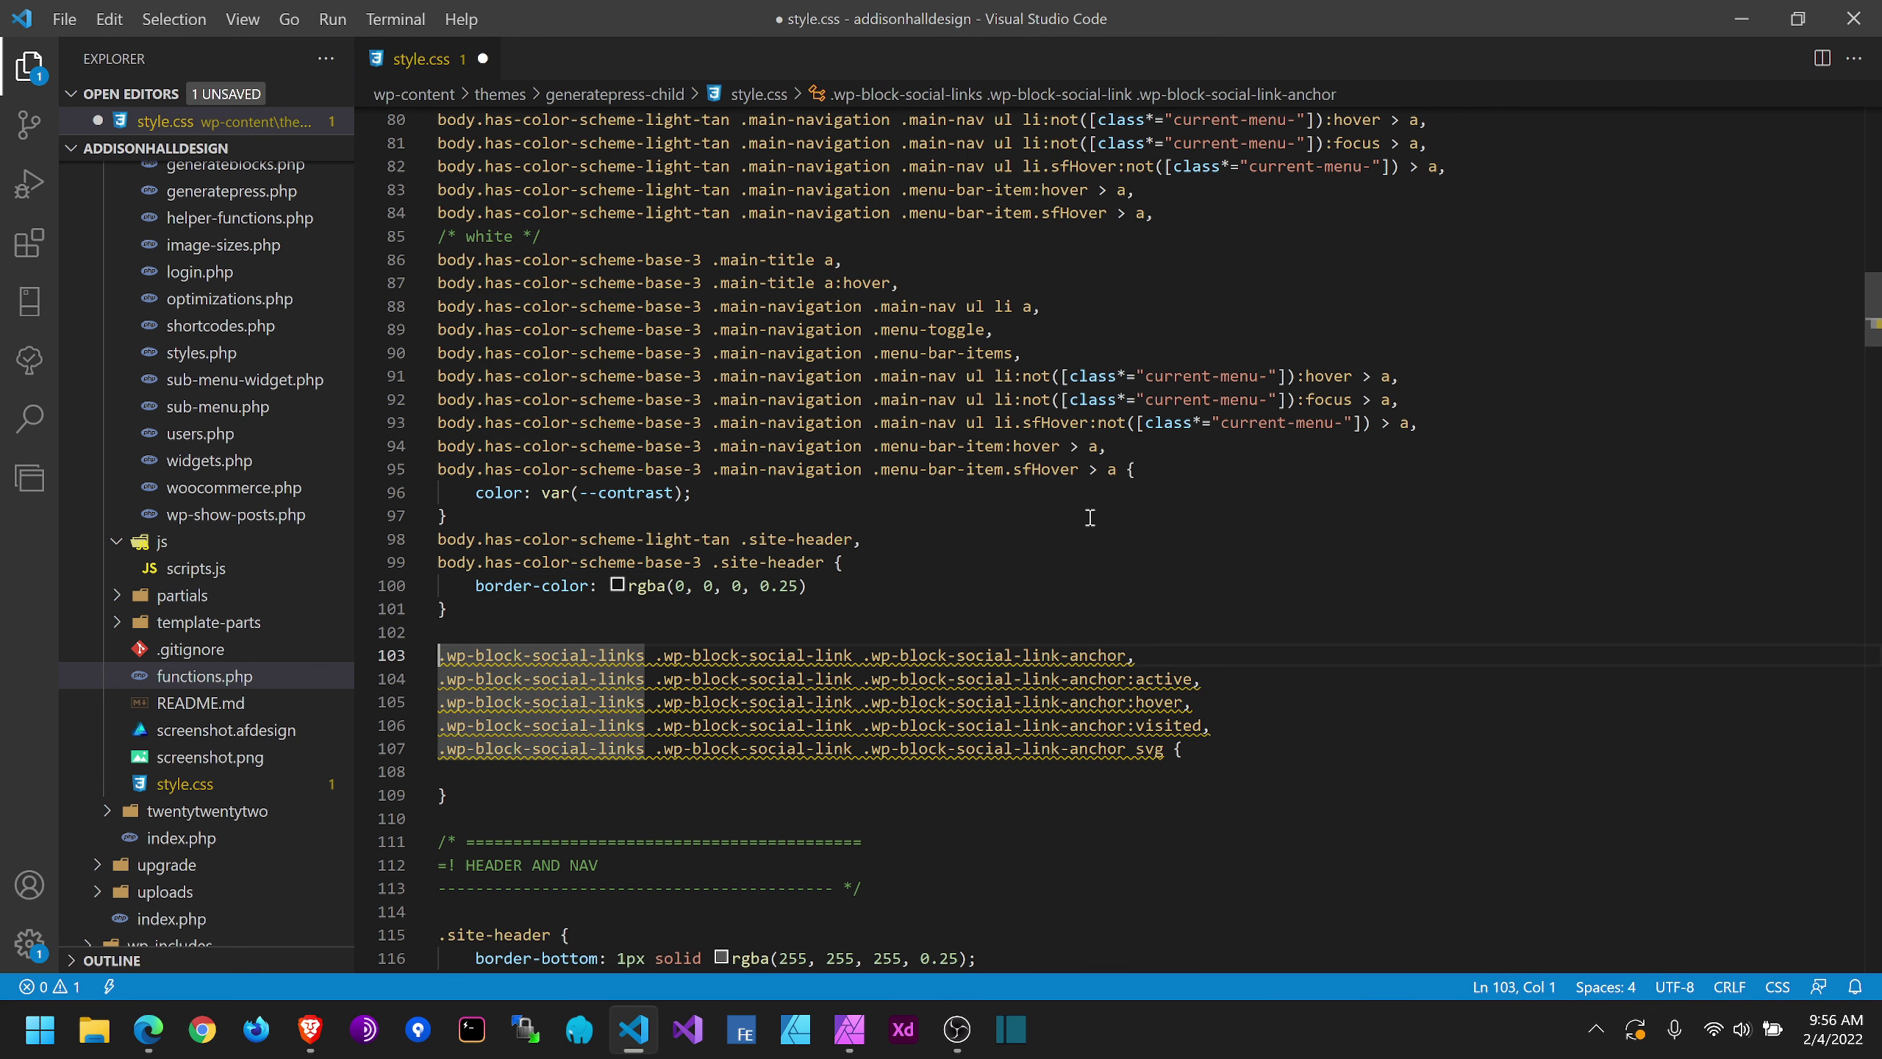
key(ctrl+alt+Down)
key(ctrl+alt+Down)
key(ctrl+alt+Down)
key(ctrl+v)
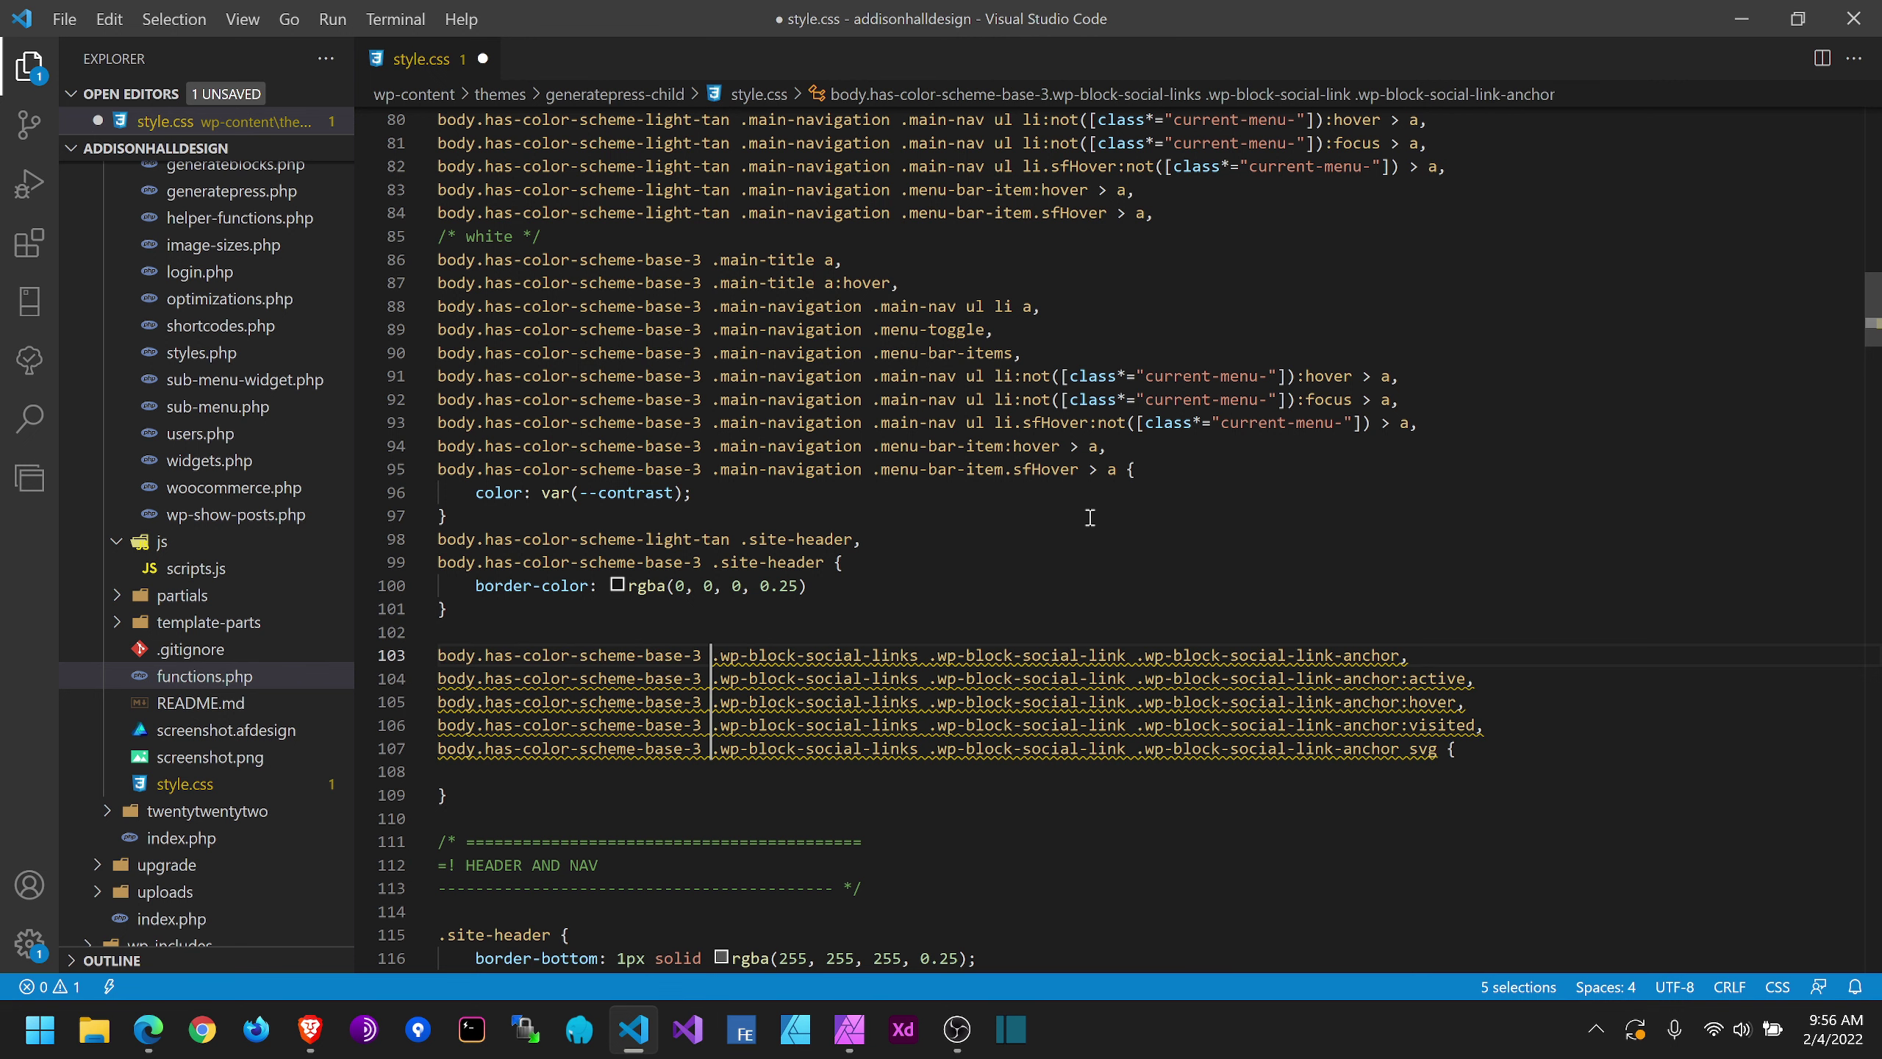
click(1250, 514)
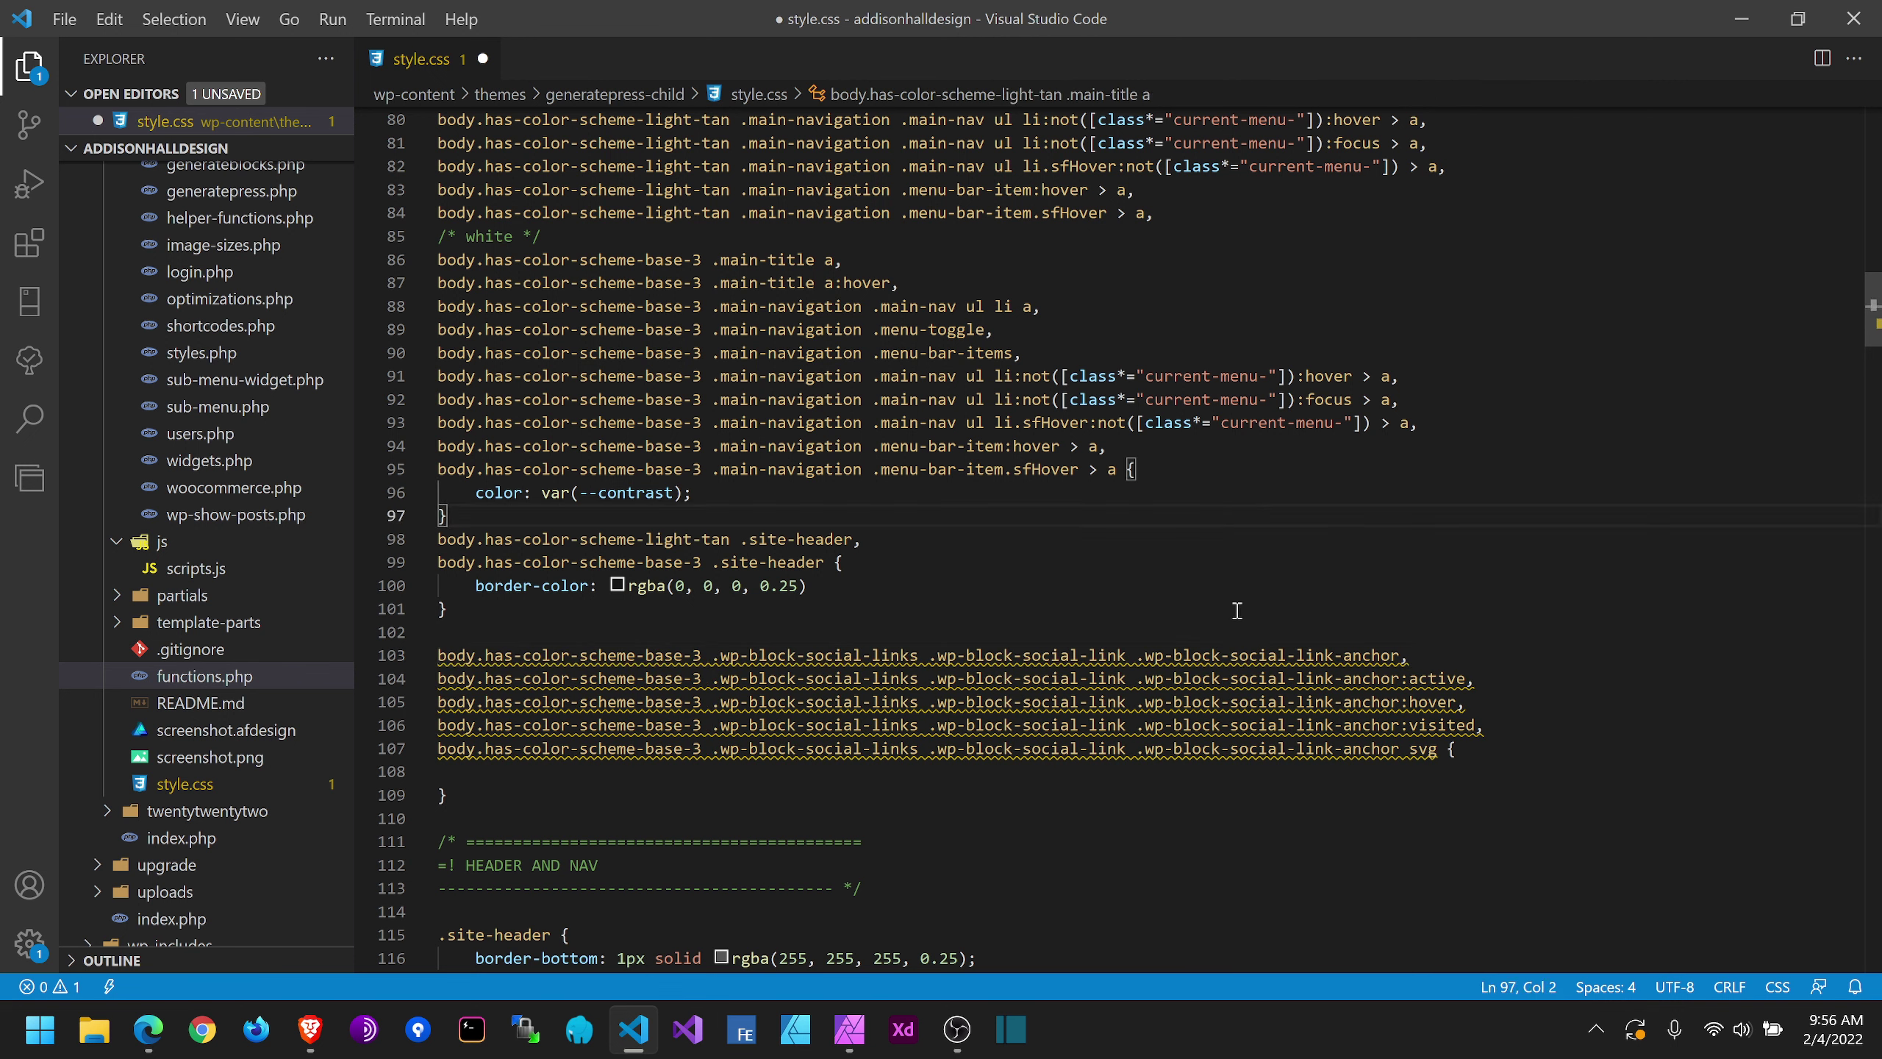
Step: Duplicate the five prefixed social link selectors below the originals, separating the two groups with a comma before the opening brace
drag(1438, 749, 356, 653)
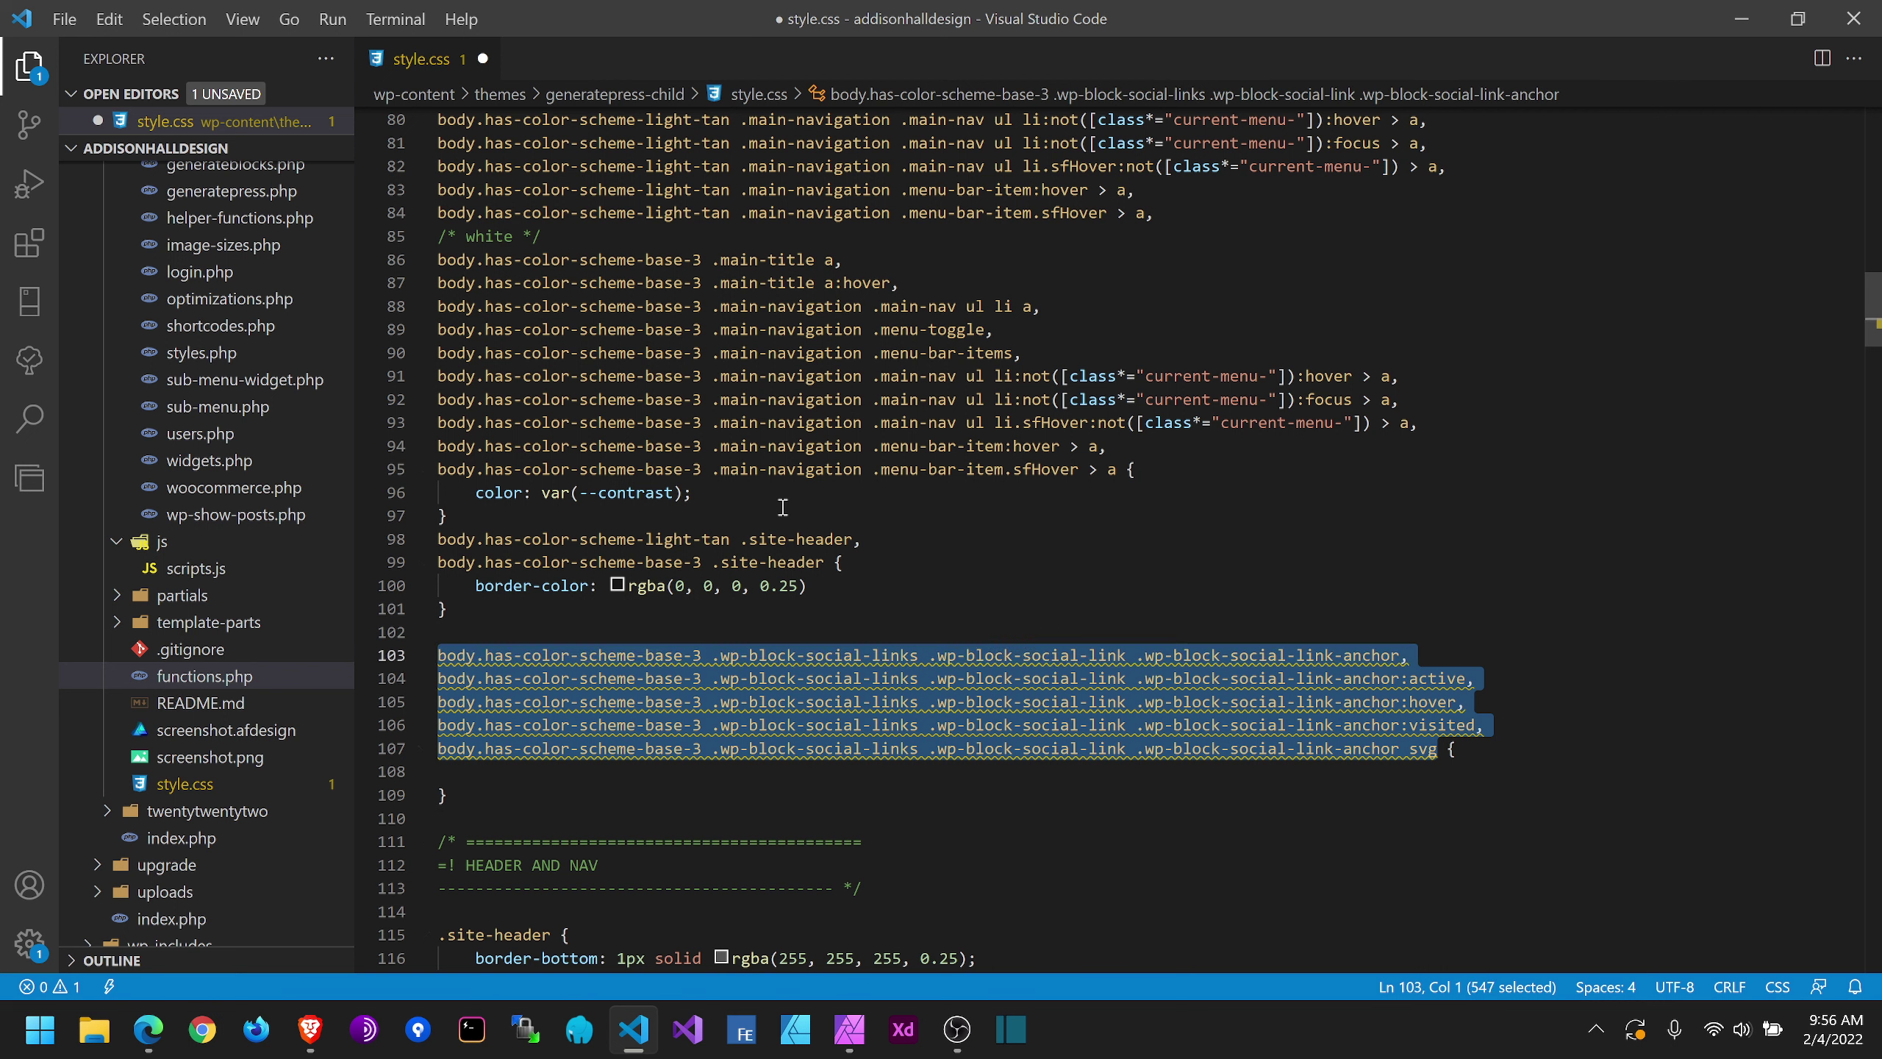
key(Right)
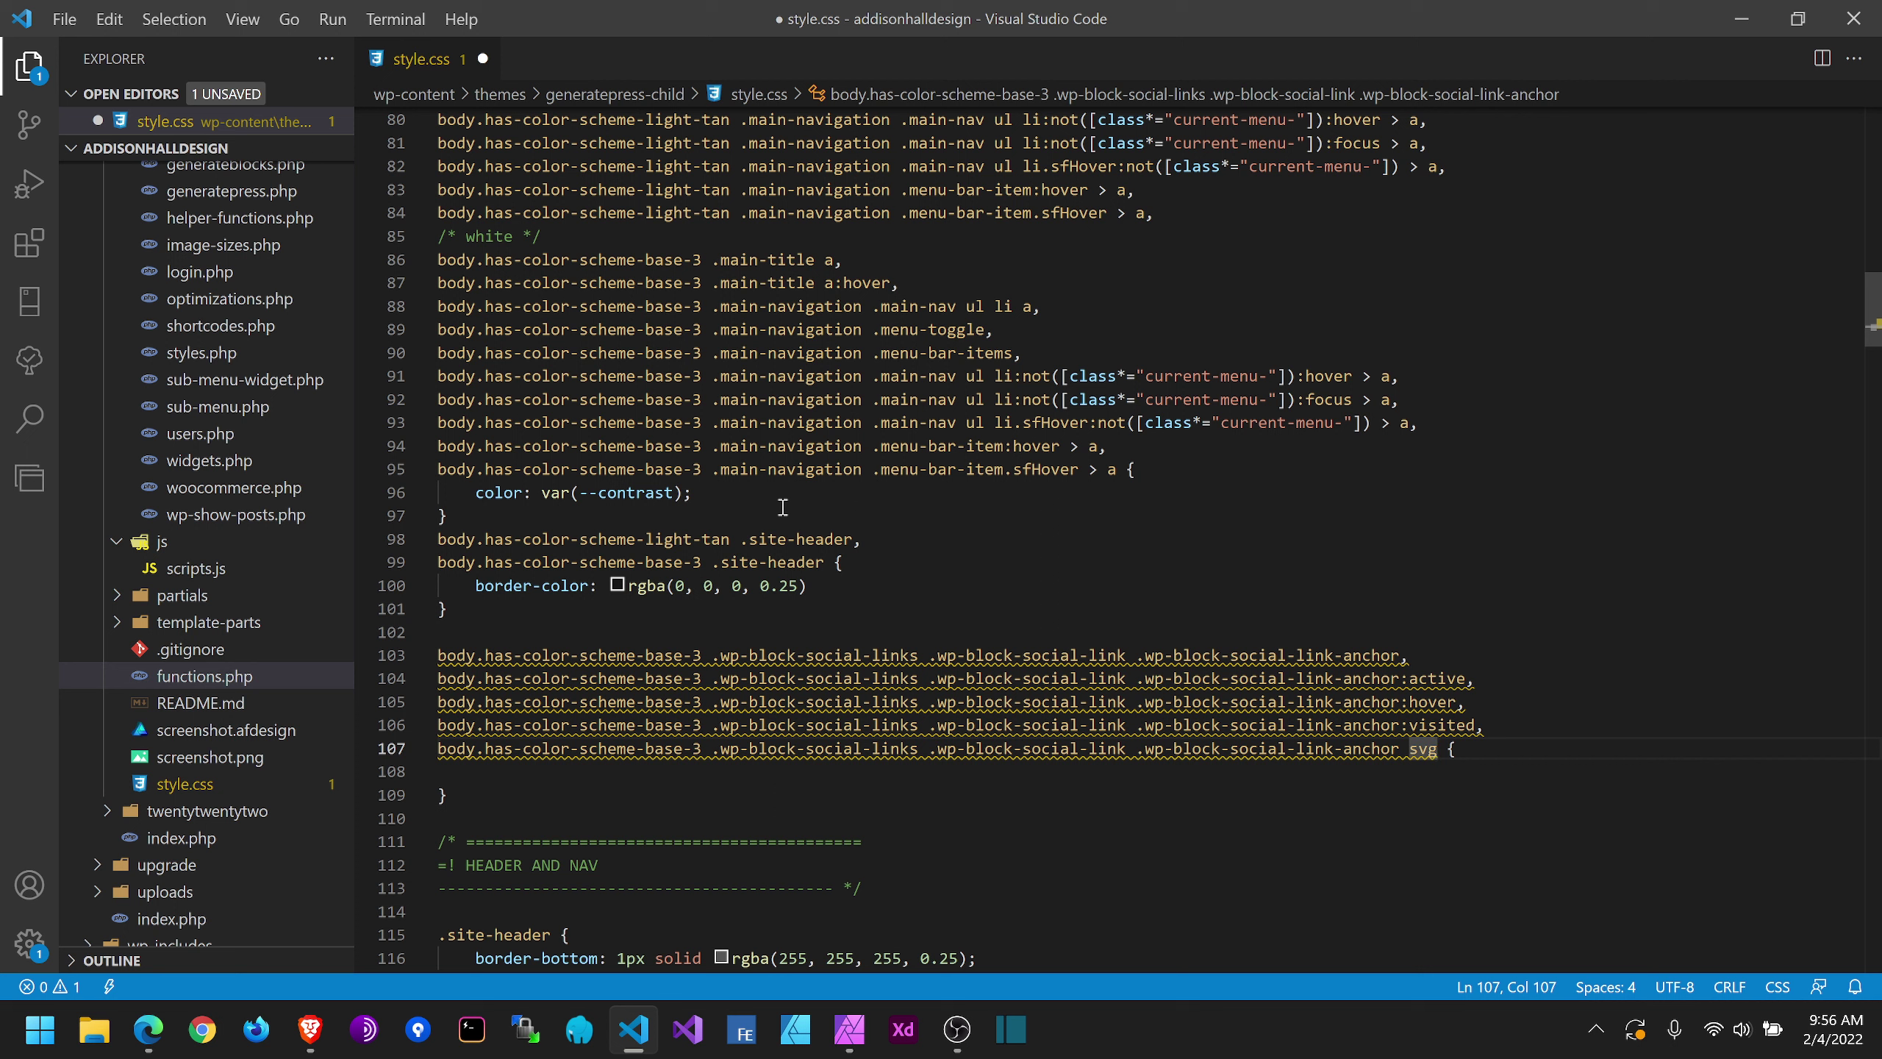
text(,)
key(Return)
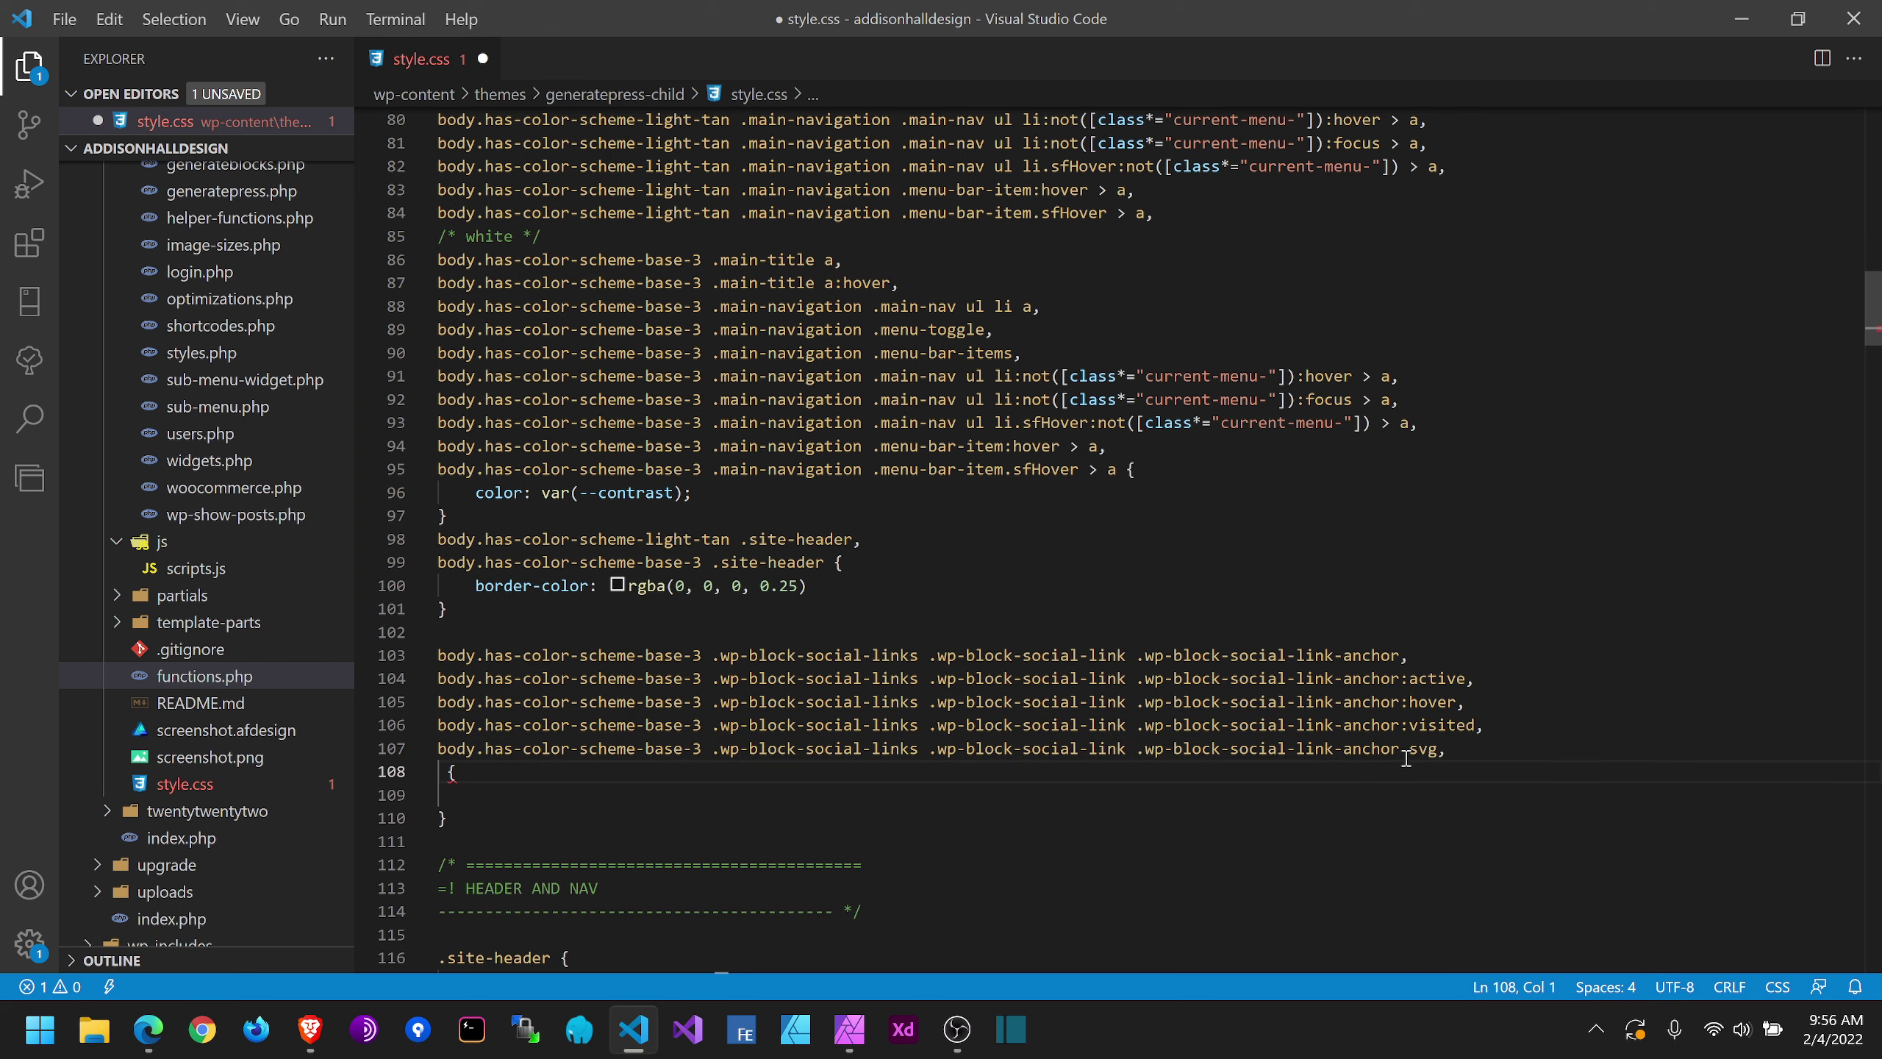
click(1437, 749)
drag(1437, 748, 437, 655)
key(ctrl+c)
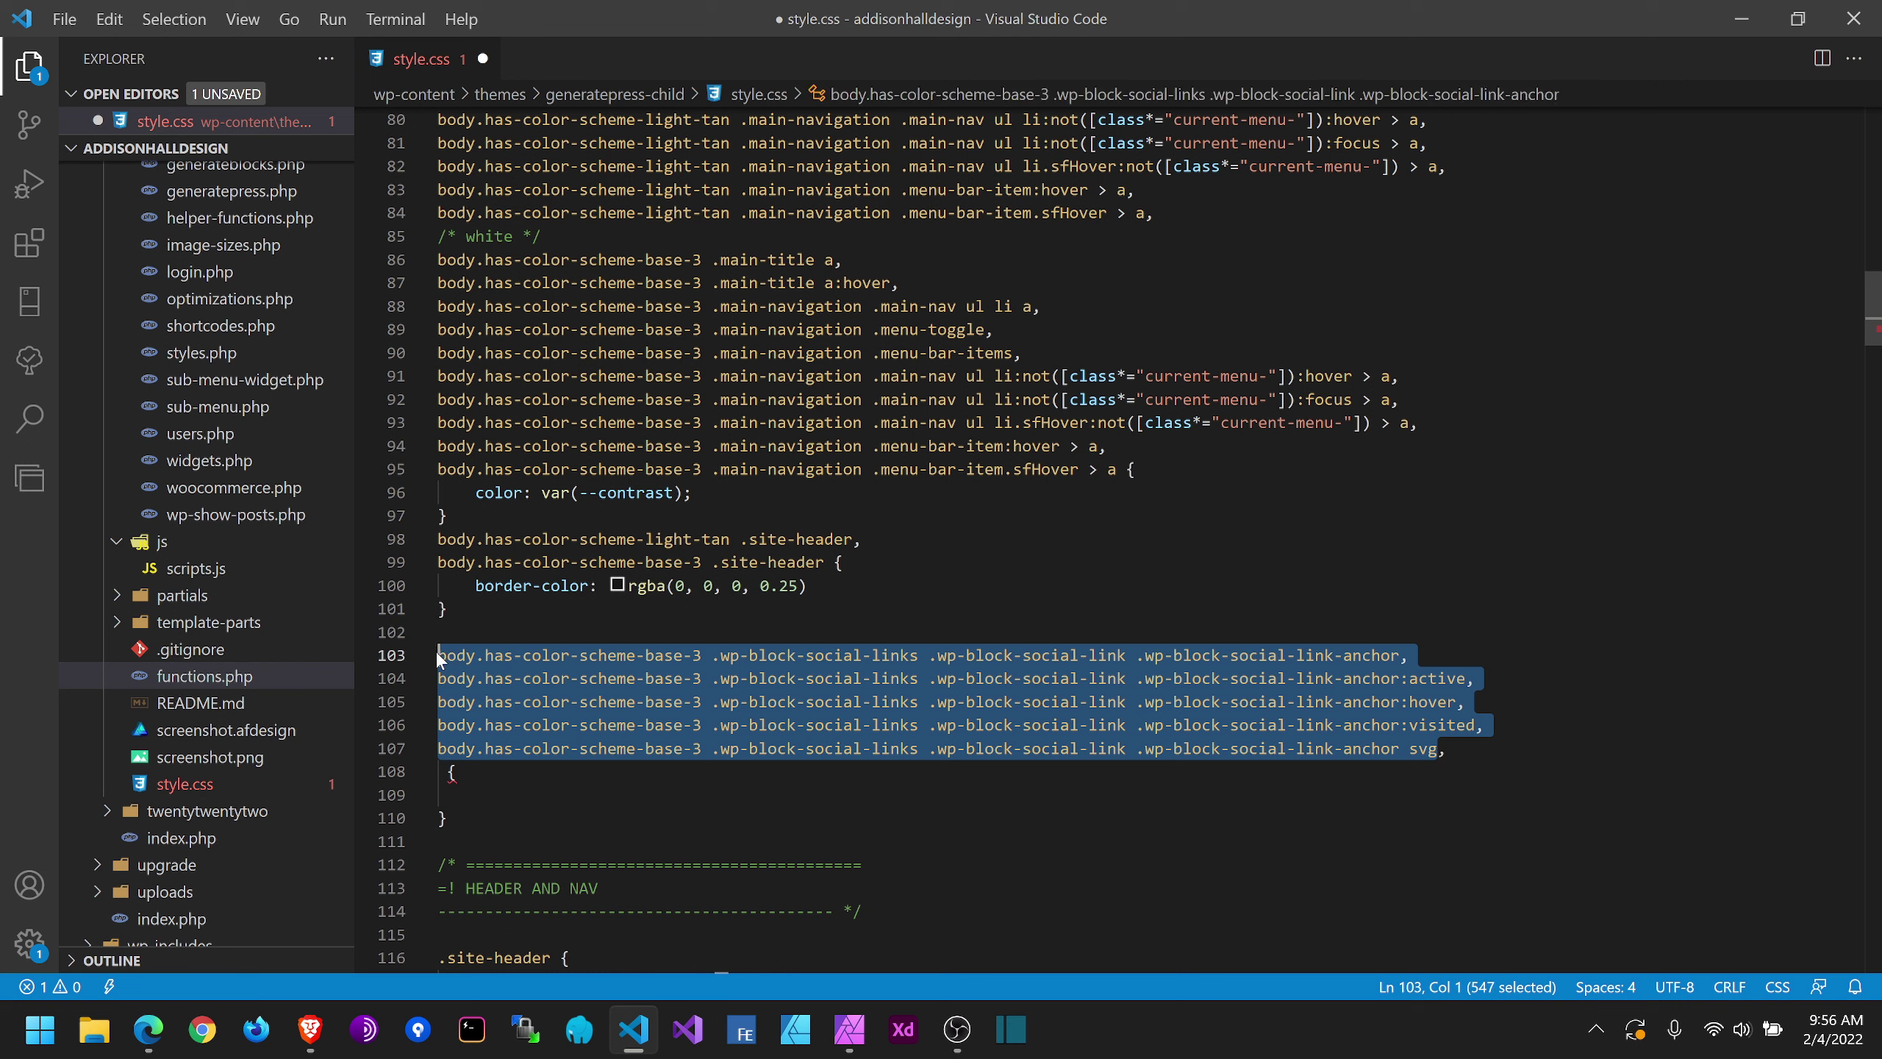
click(440, 771)
key(ctrl+v)
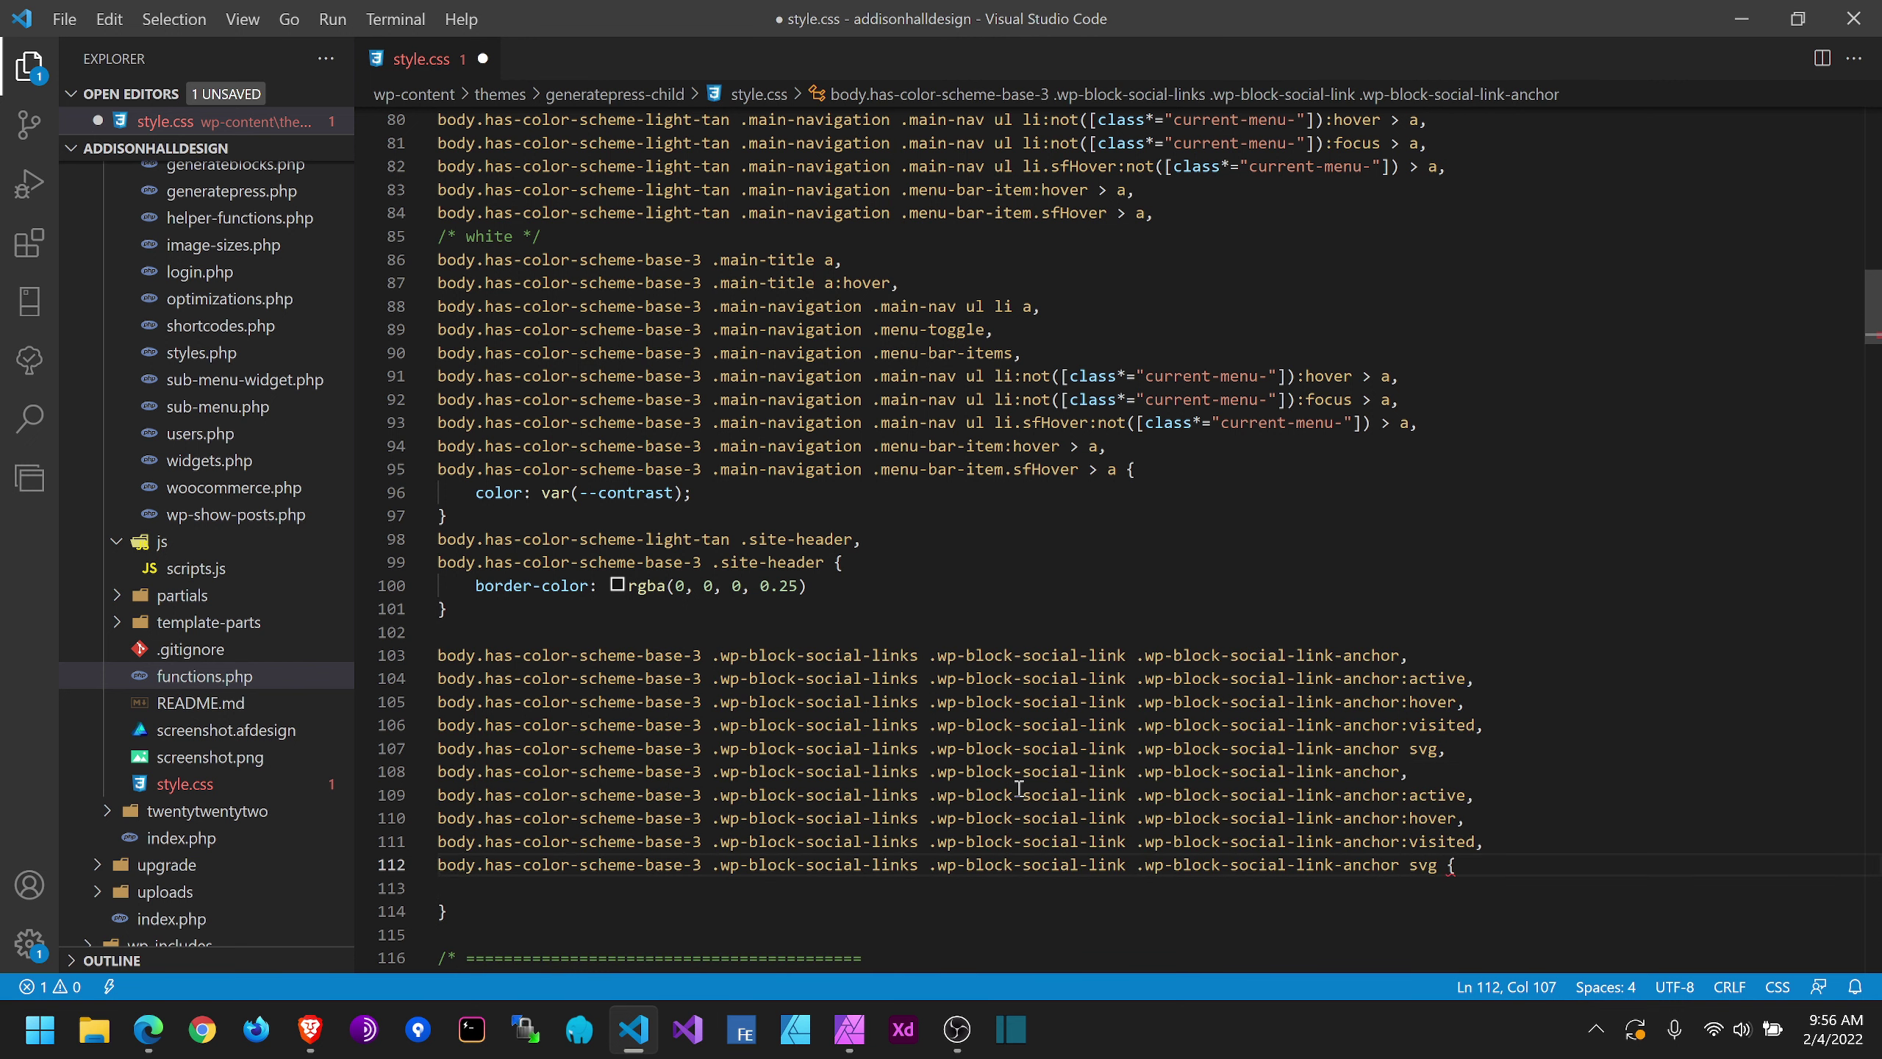
mouse_move(702, 772)
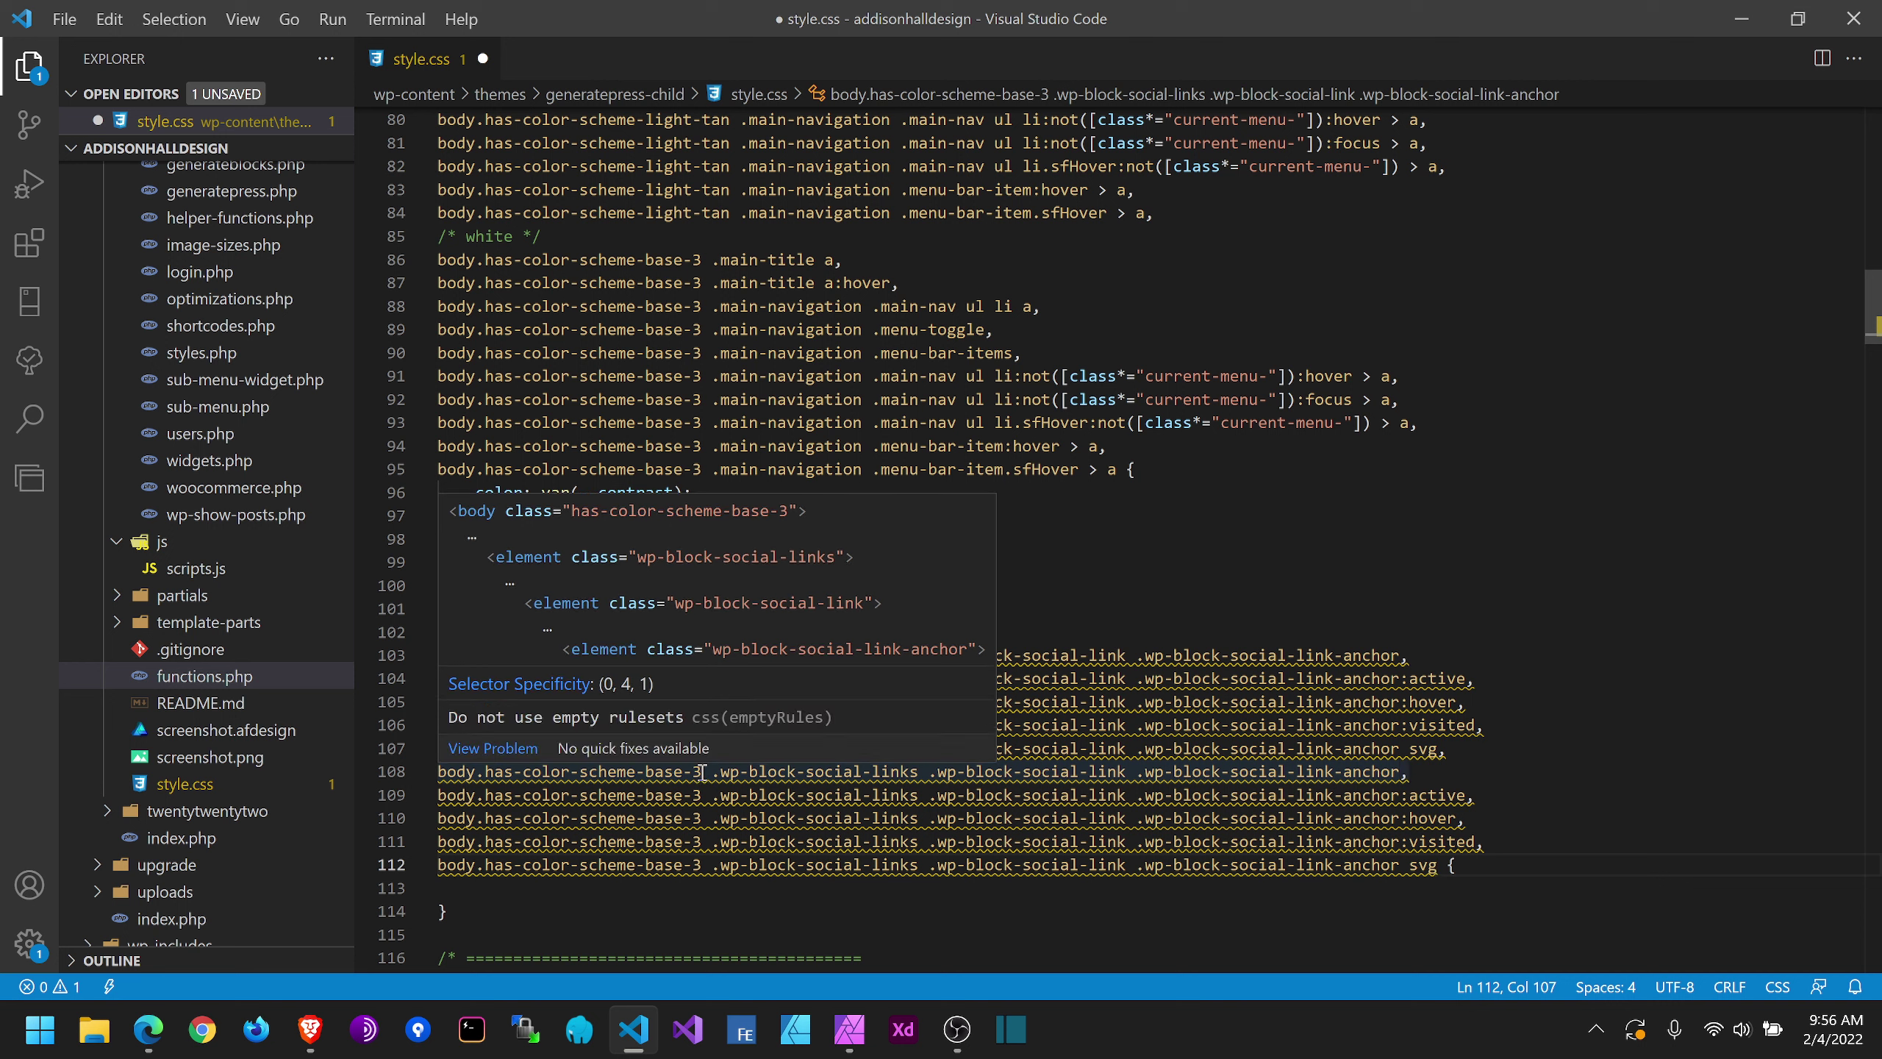
double_click(702, 772)
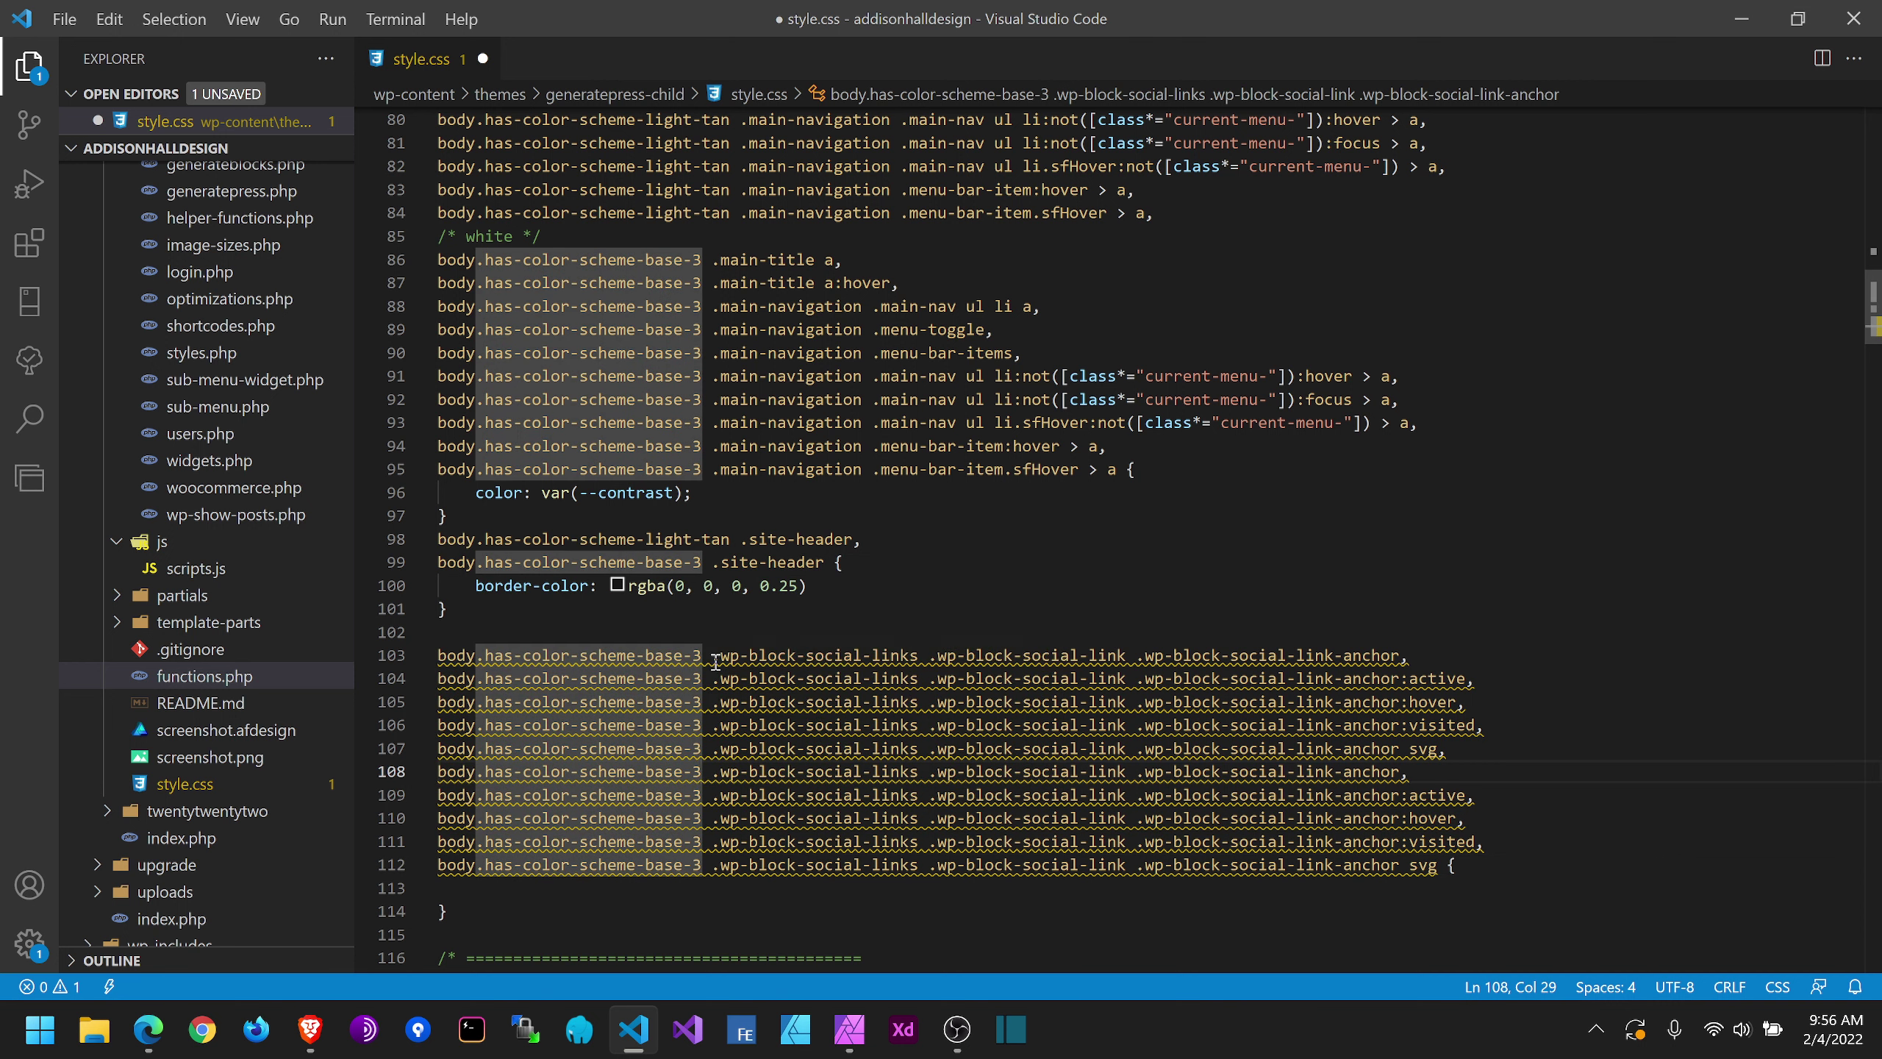
mouse_move(700, 698)
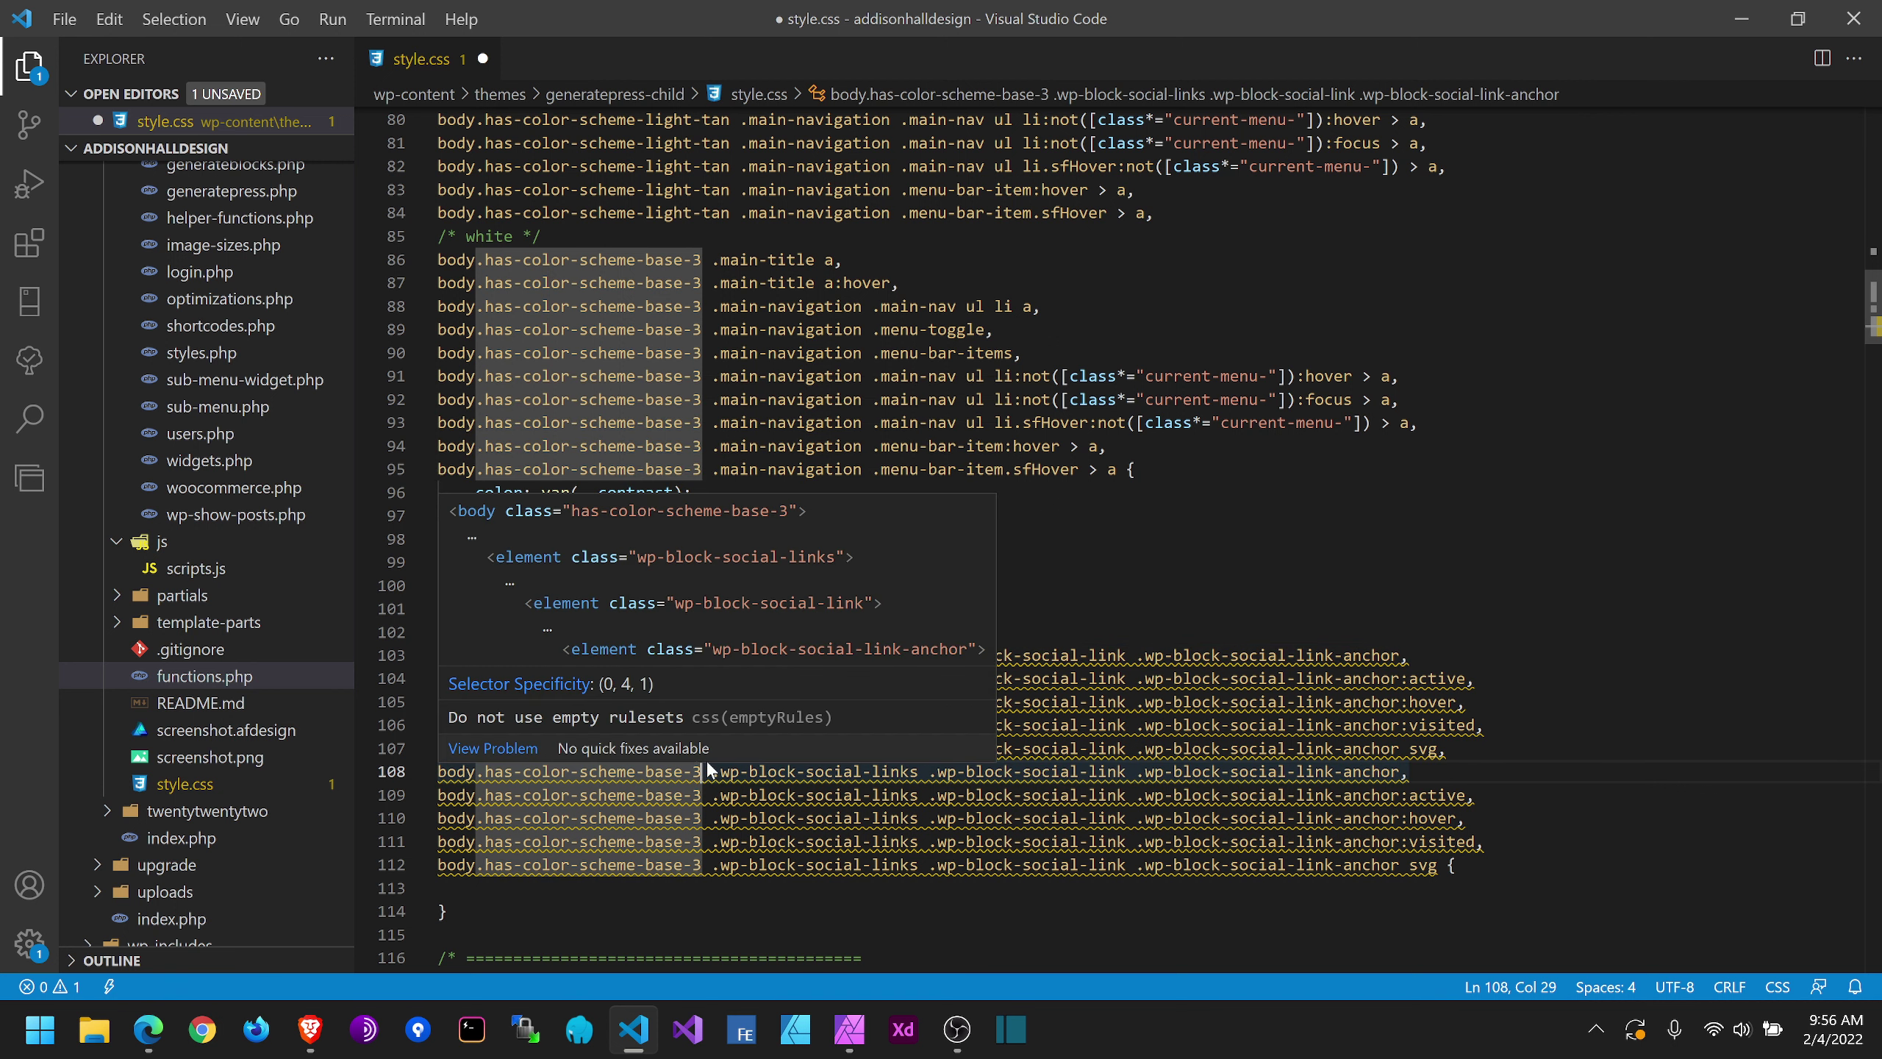
click(1076, 562)
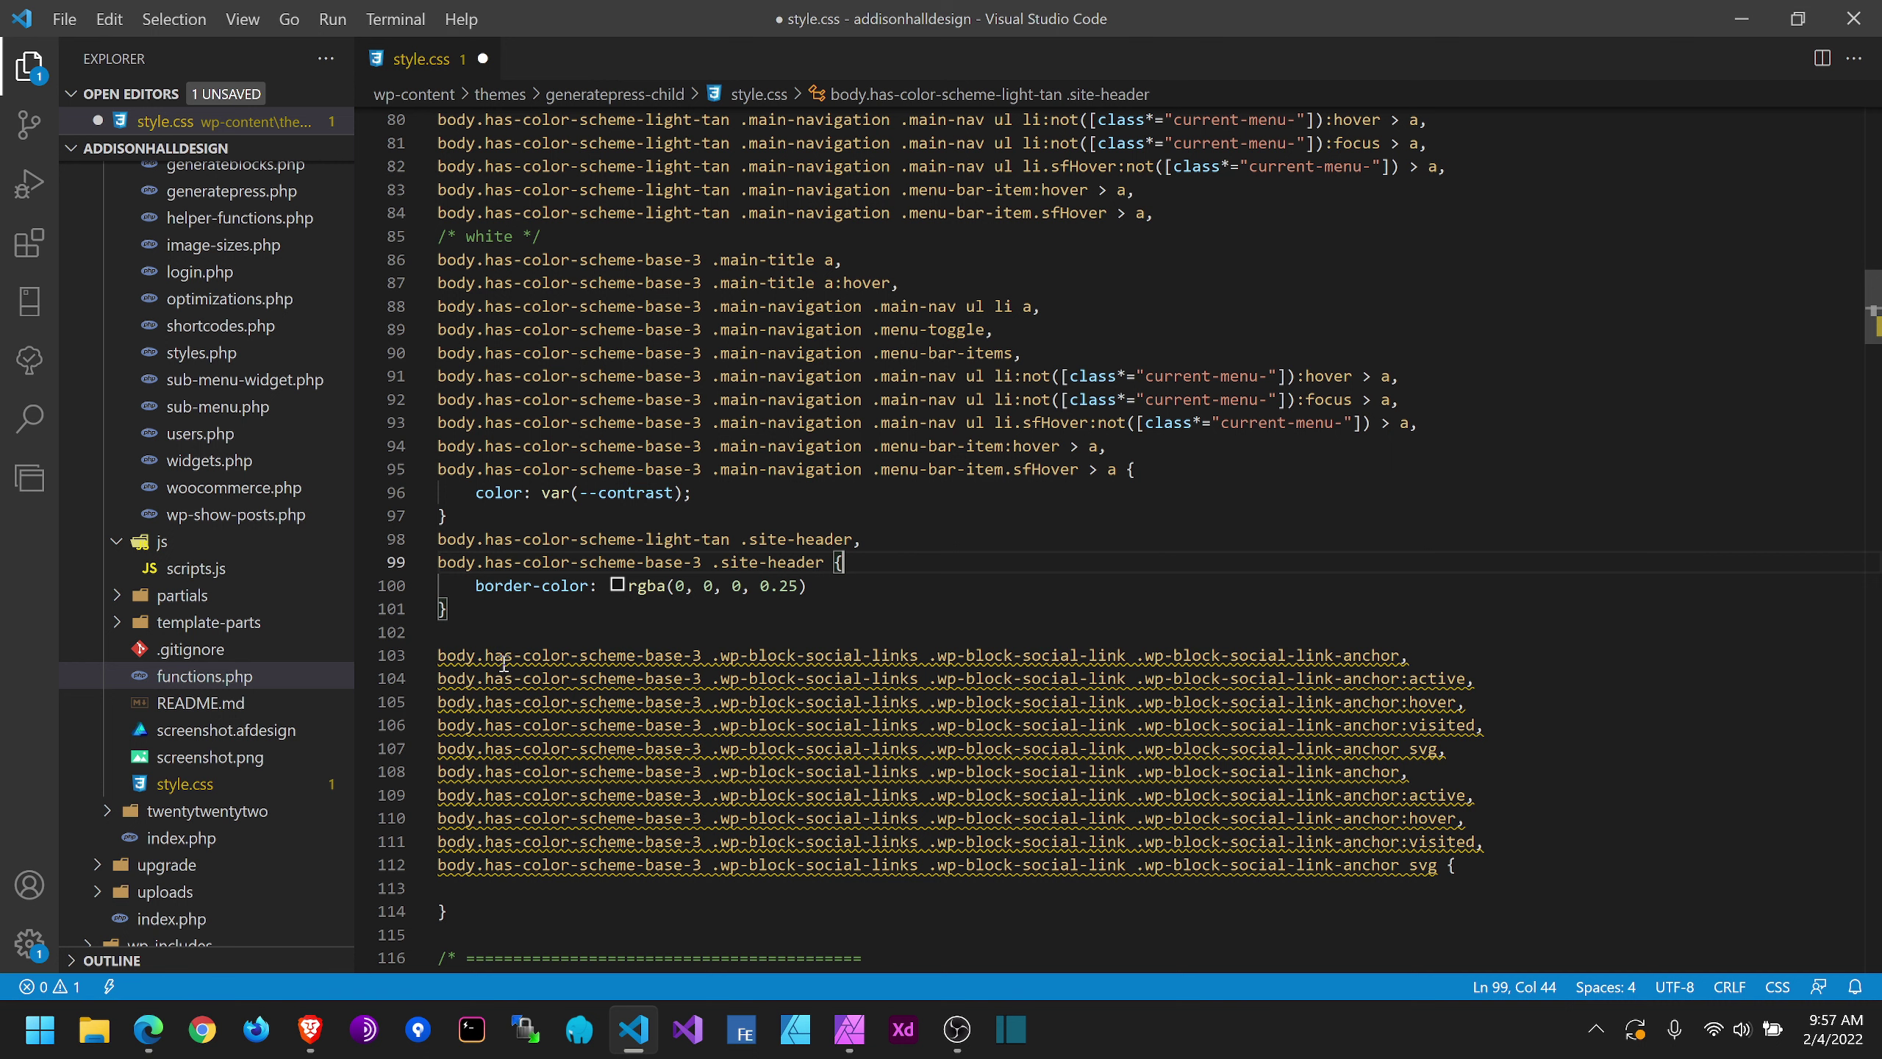
key(shift+Down)
key(shift+Down)
key(shift+Down)
key(shift+Down)
key(shift+Down)
key(shift+Down)
key(Down)
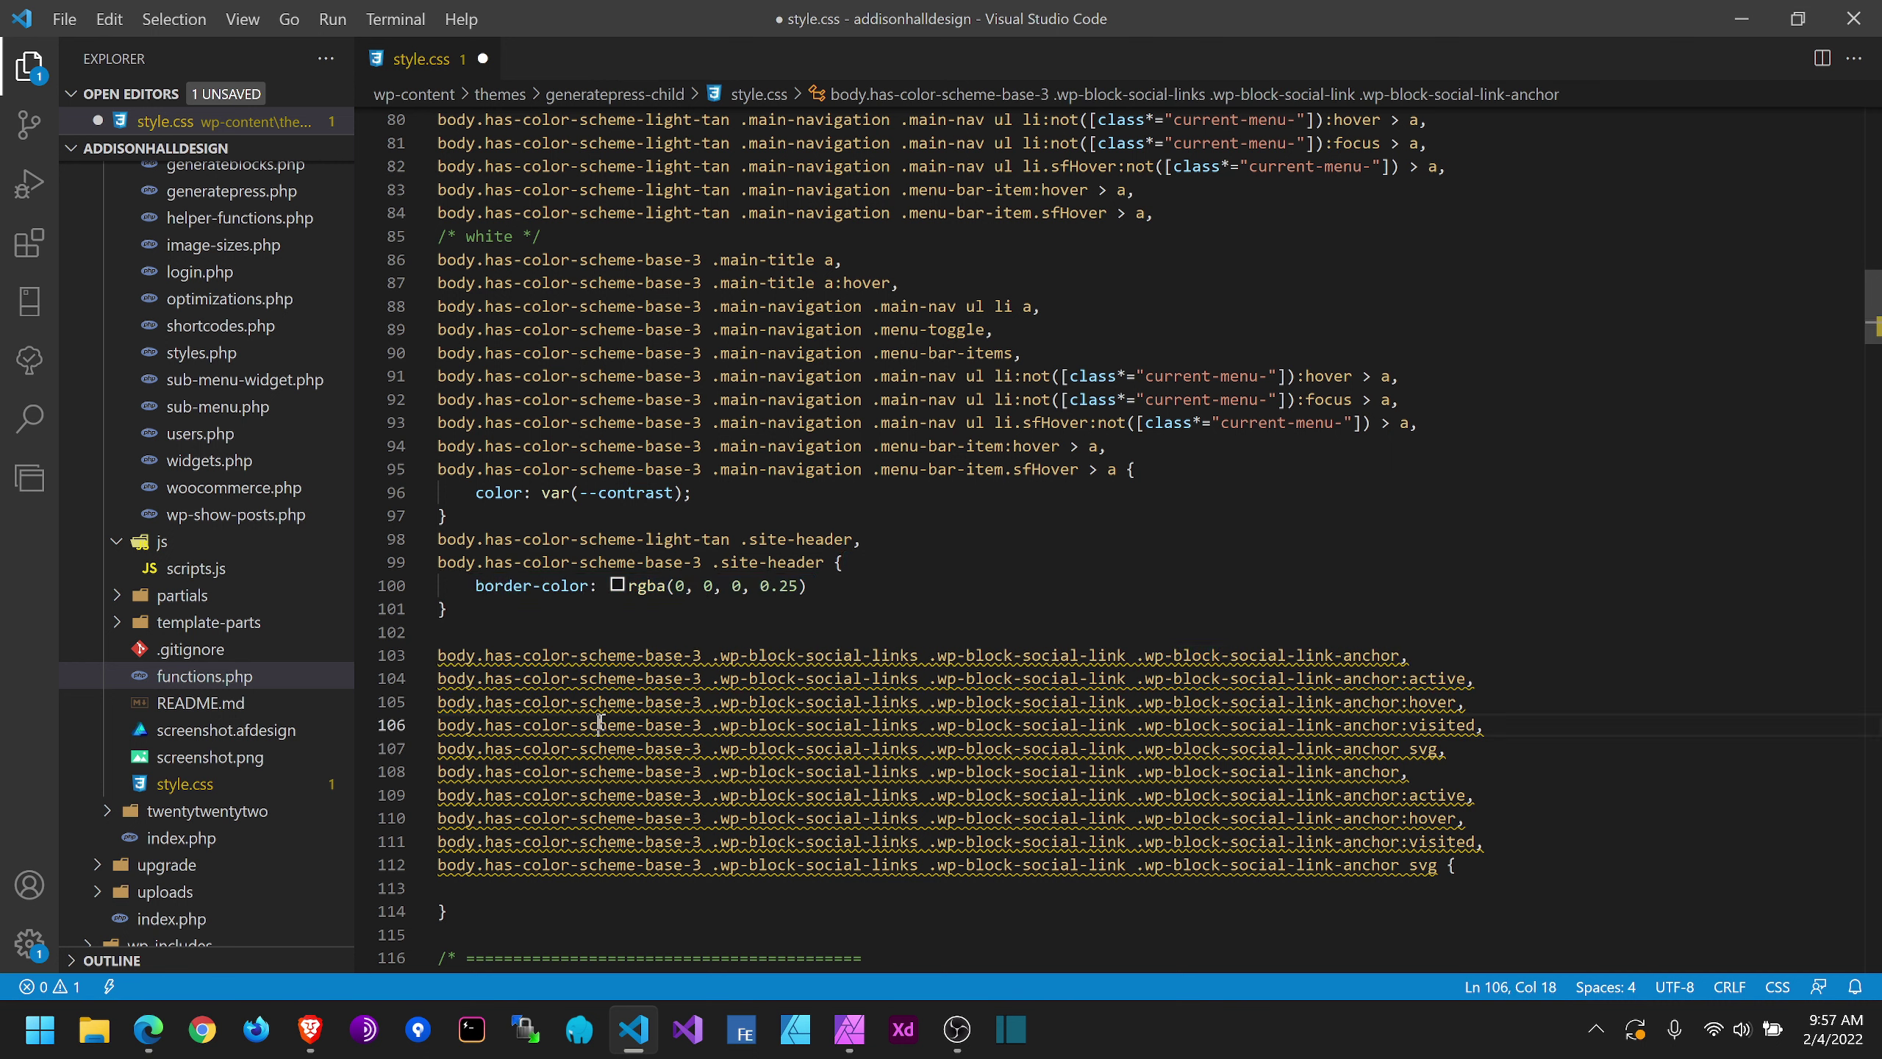
click(683, 748)
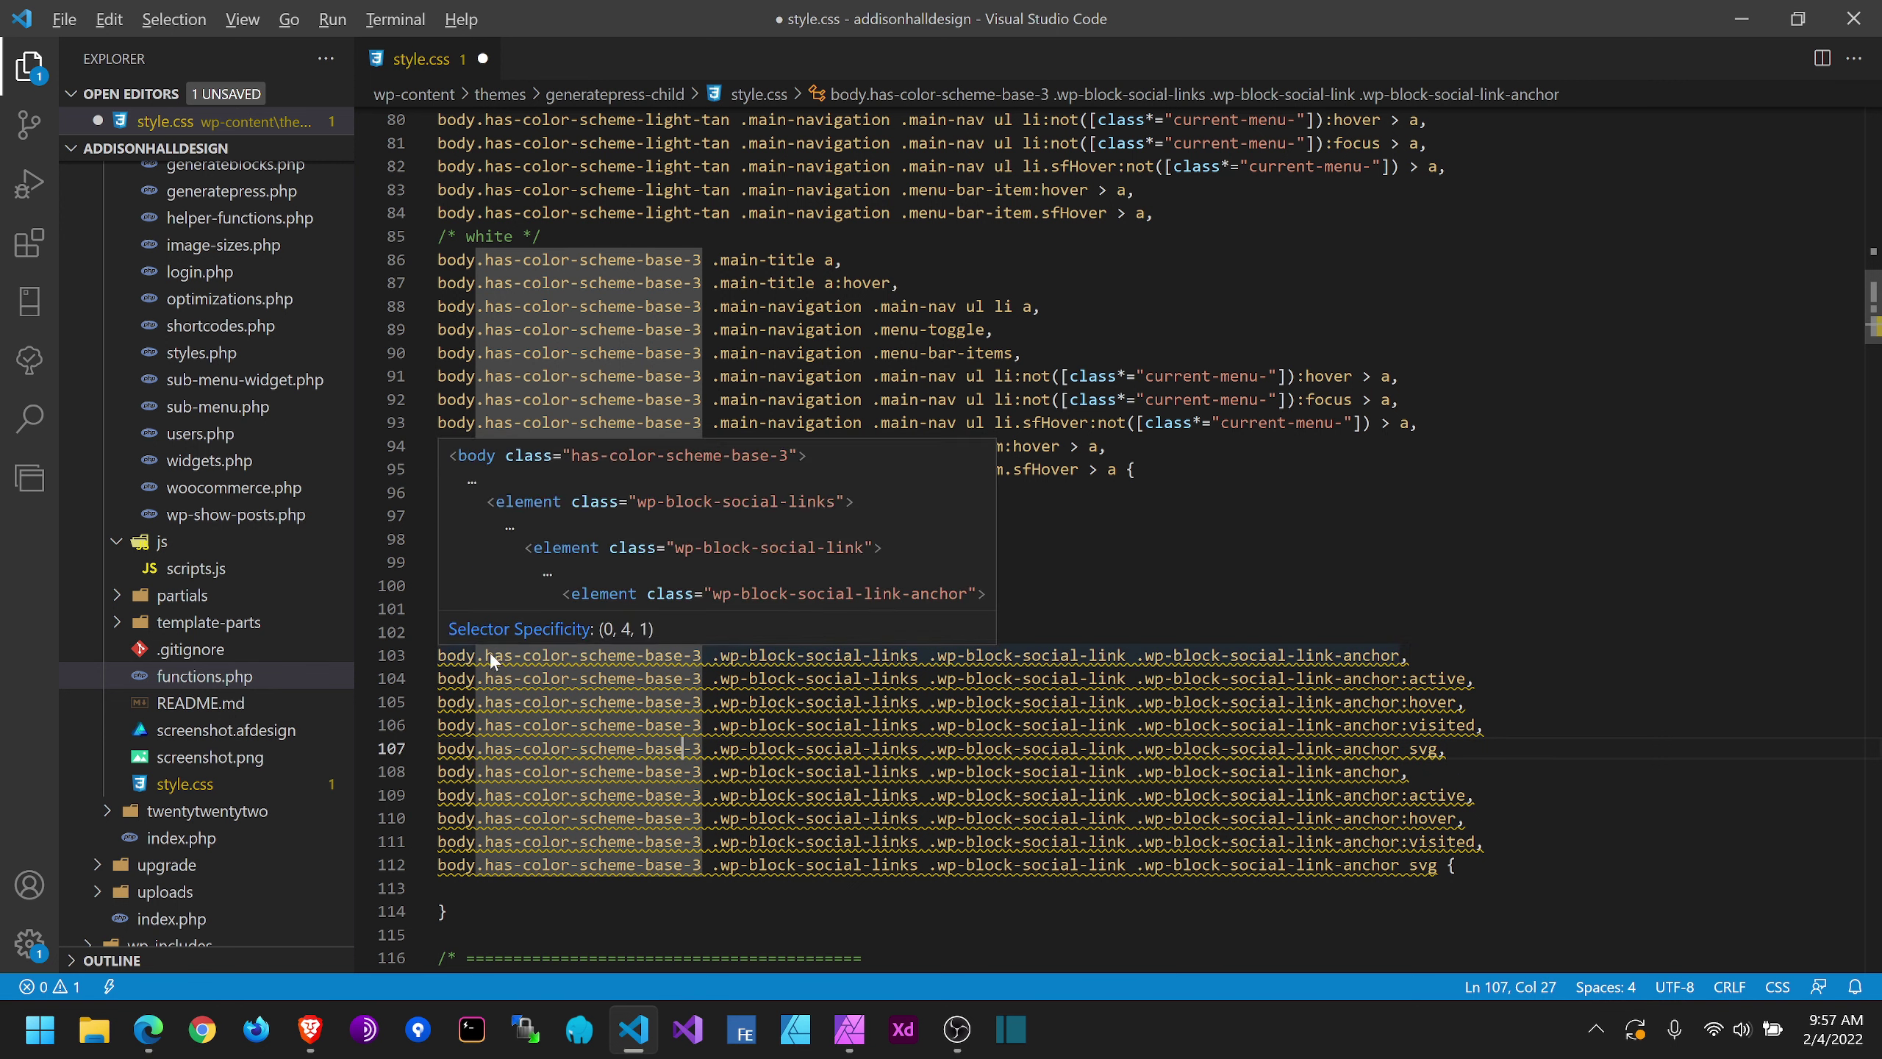
right_click(671, 722)
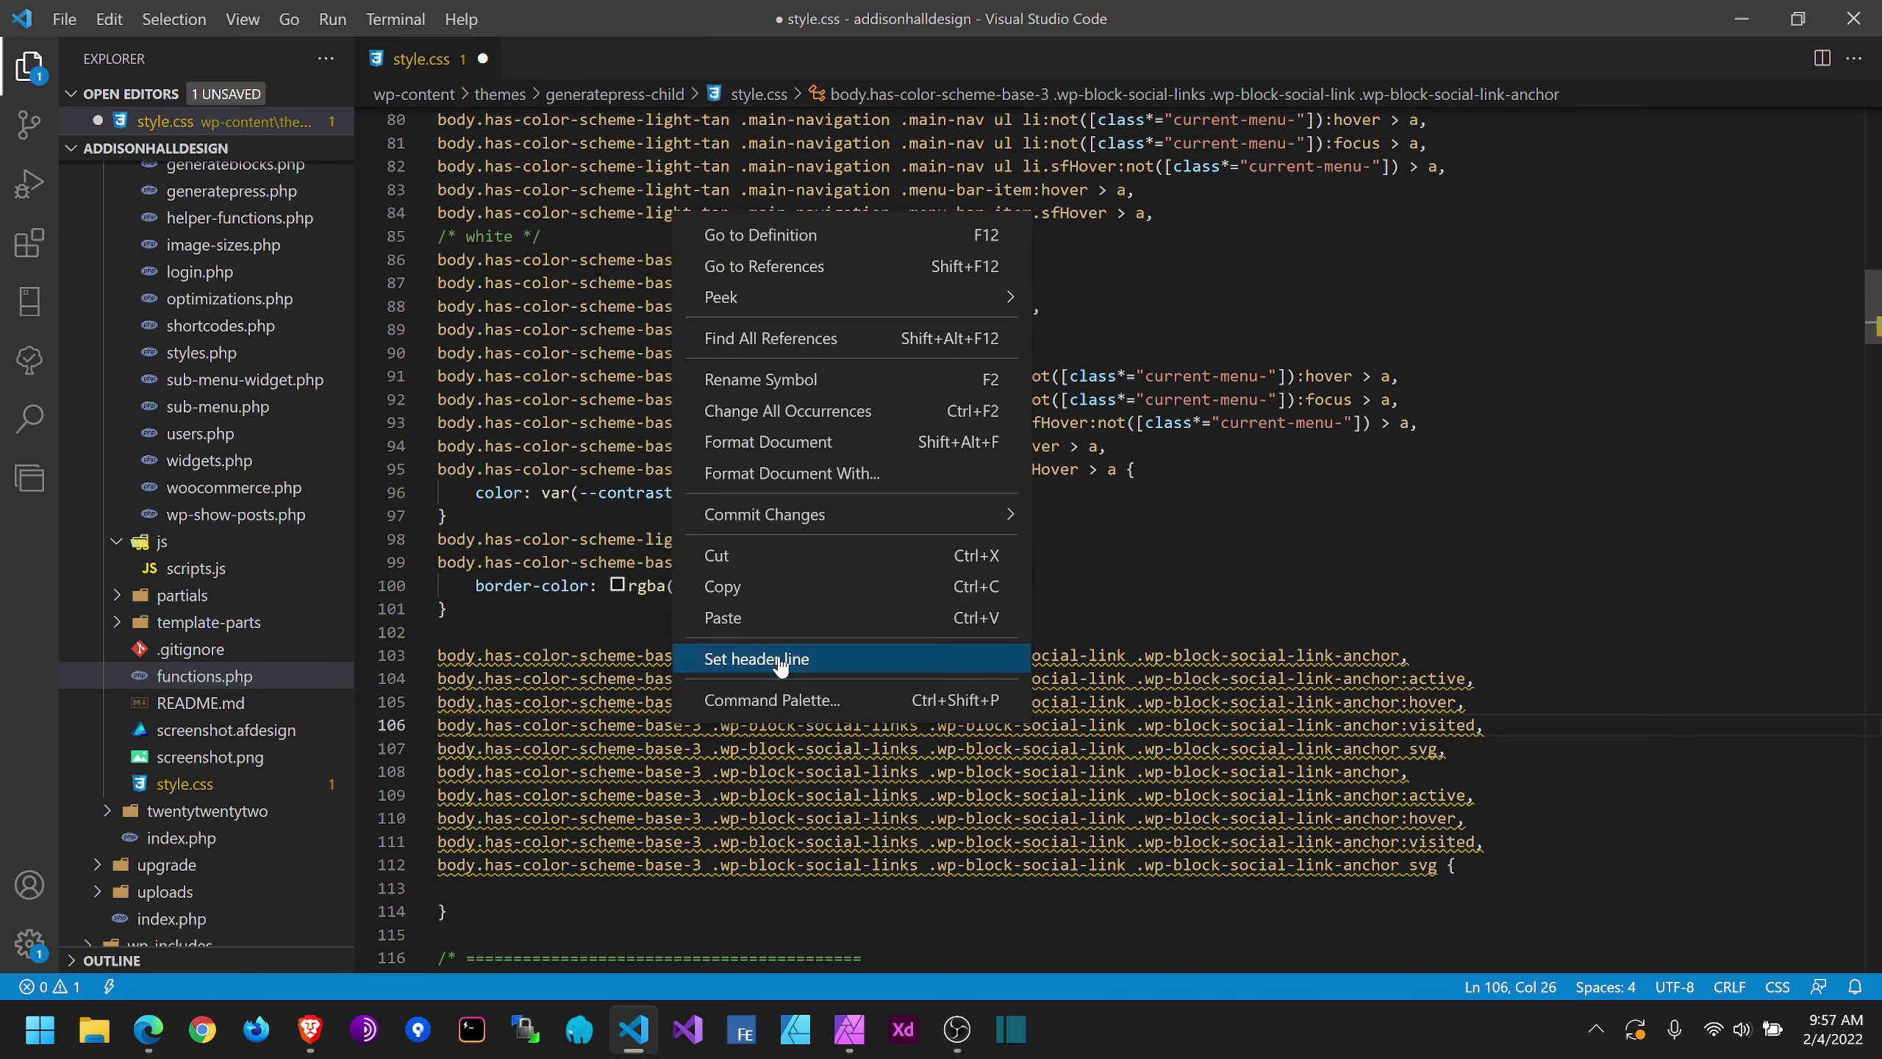
key(Escape)
click(1173, 586)
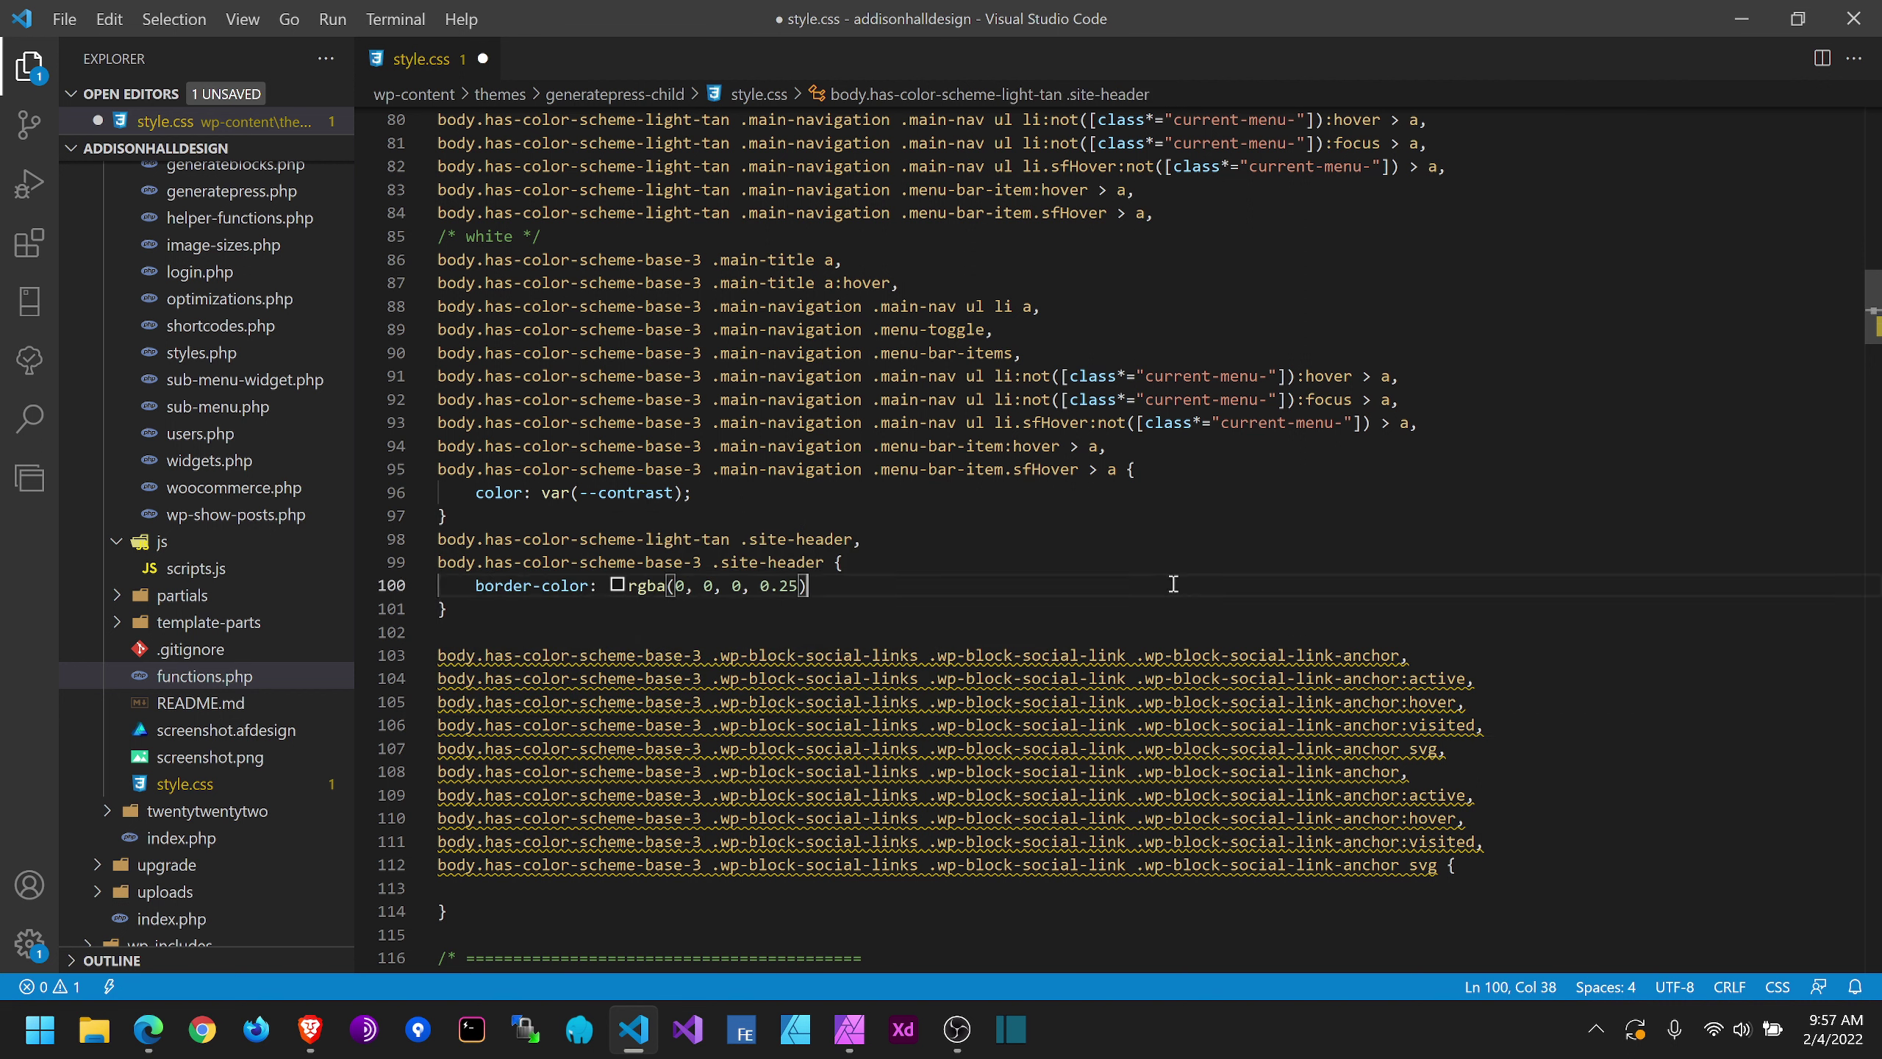
Step: Replace has-color-scheme-base-3 with has-color-scheme-light-tan in the first five social link selectors at once
click(697, 666)
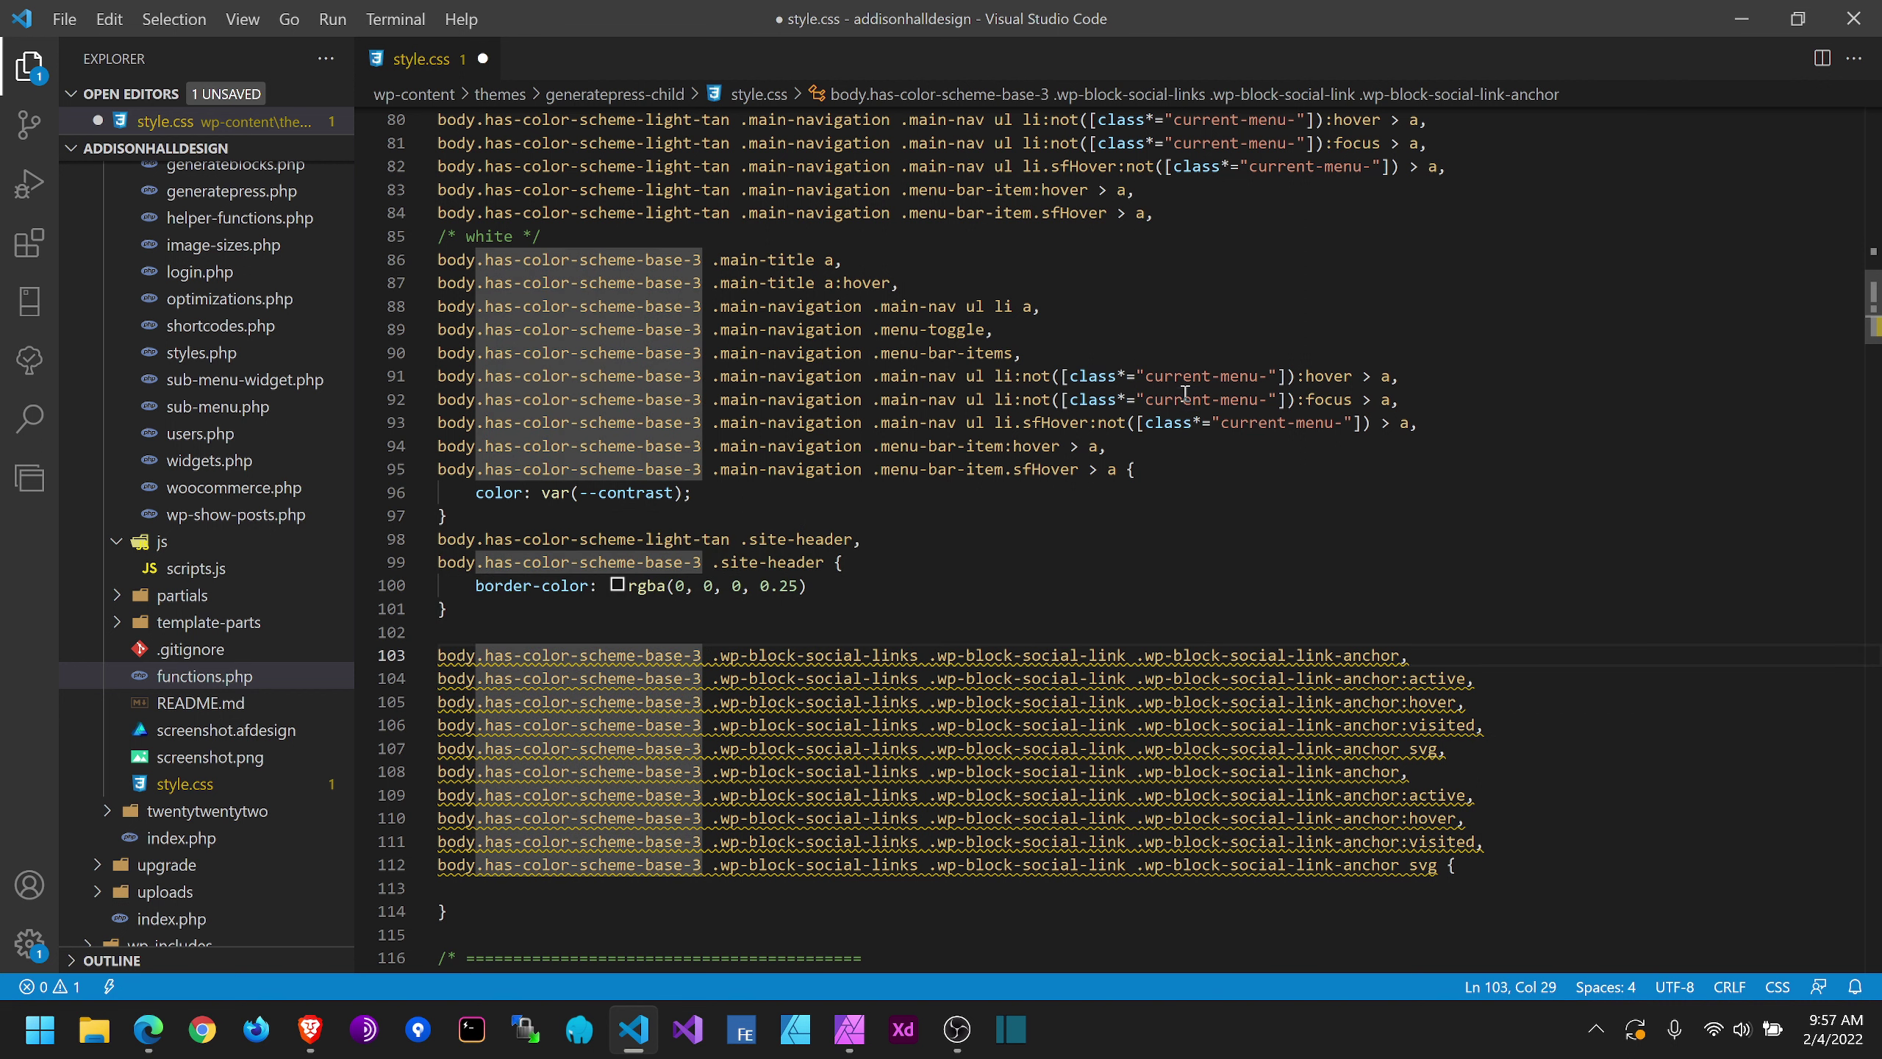
key(ctrl+shift+Left)
key(ctrl+shift+Left)
key(ctrl+shift+Left)
key(ctrl+shift+Left)
key(ctrl+shift+Left)
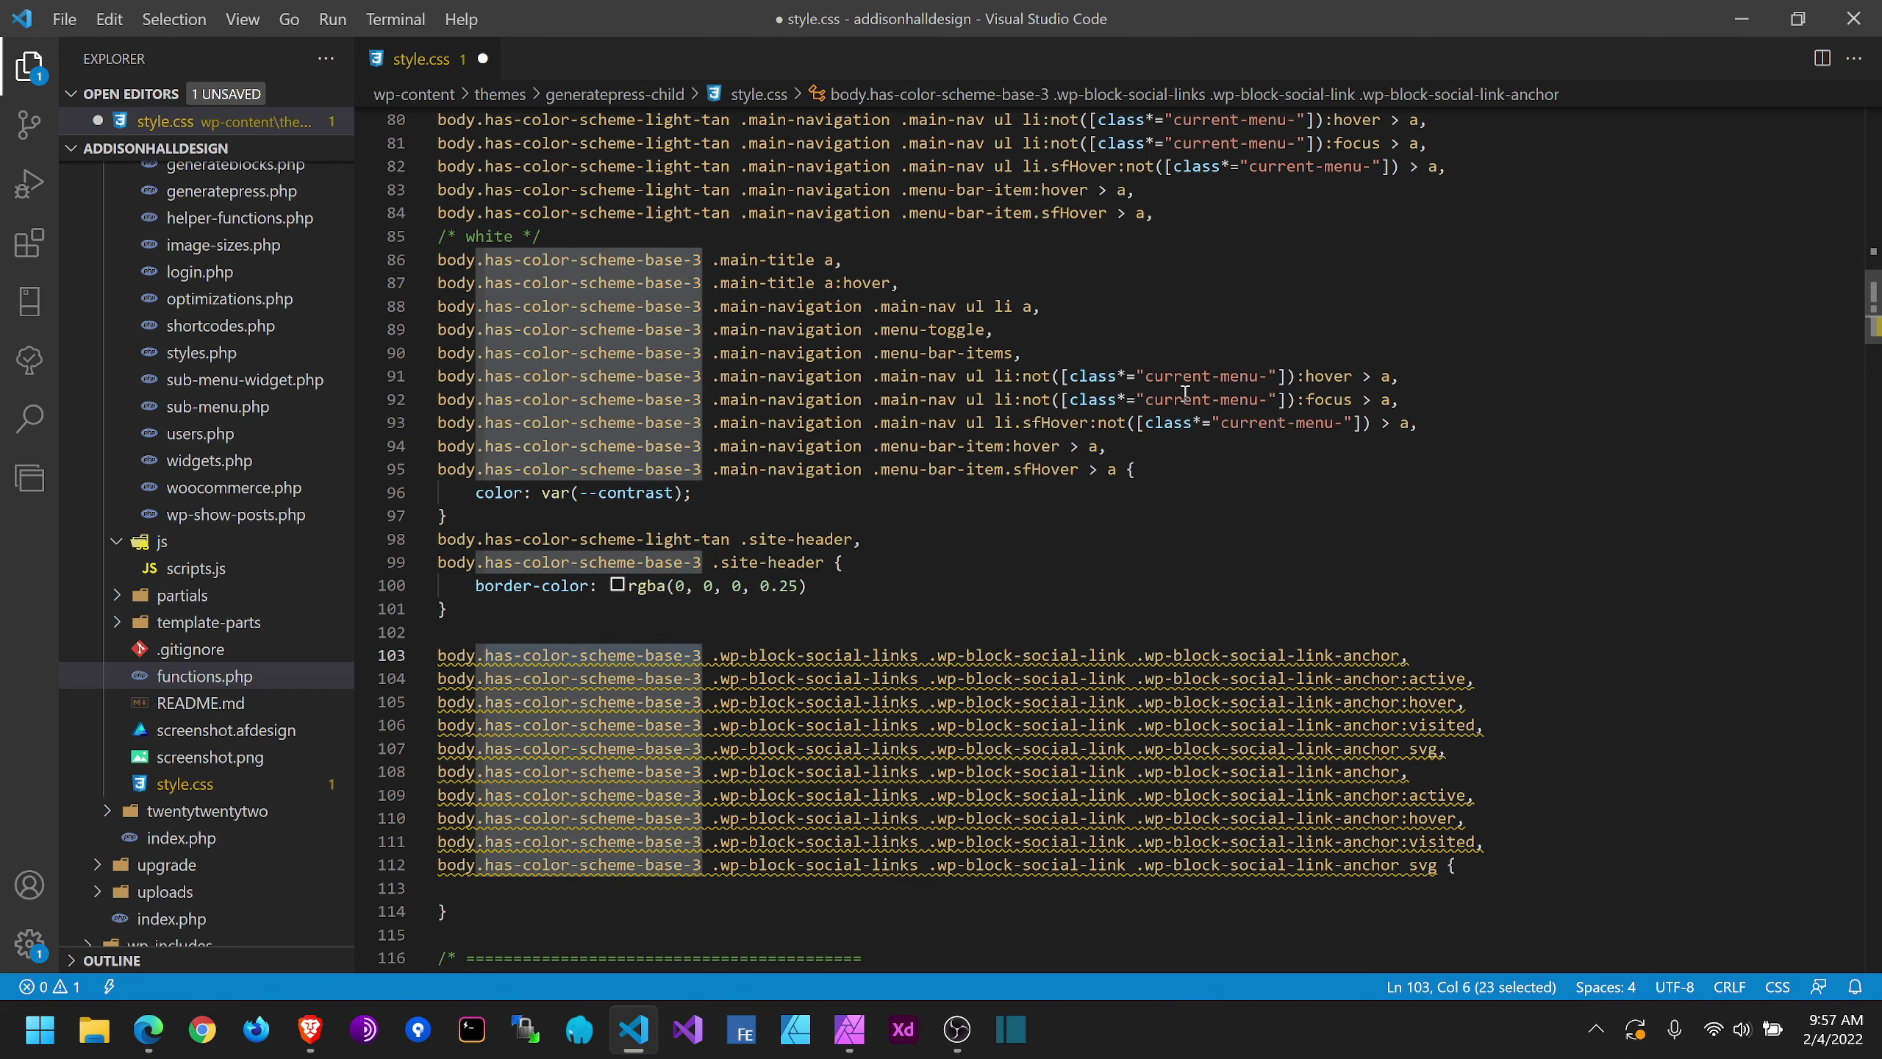
key(ctrl+d)
key(ctrl+d)
key(ctrl+d)
key(ctrl+d)
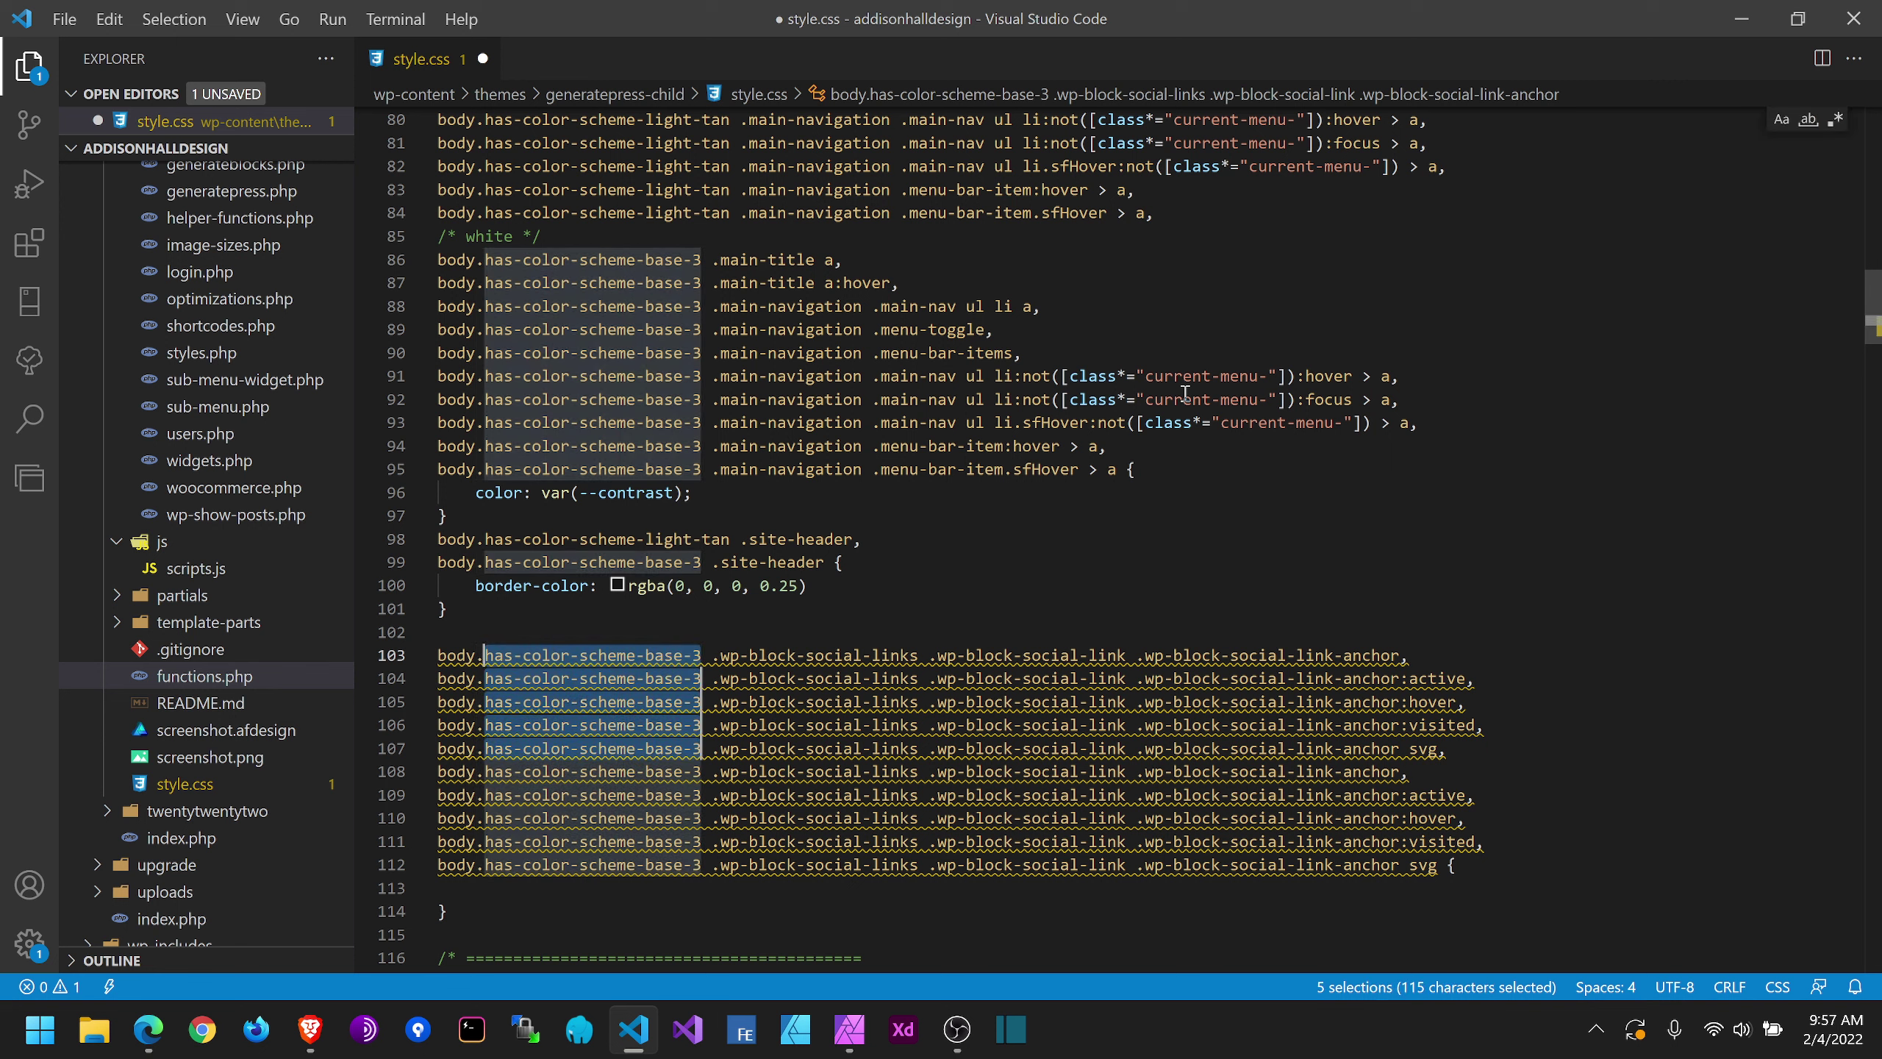
text(has-)
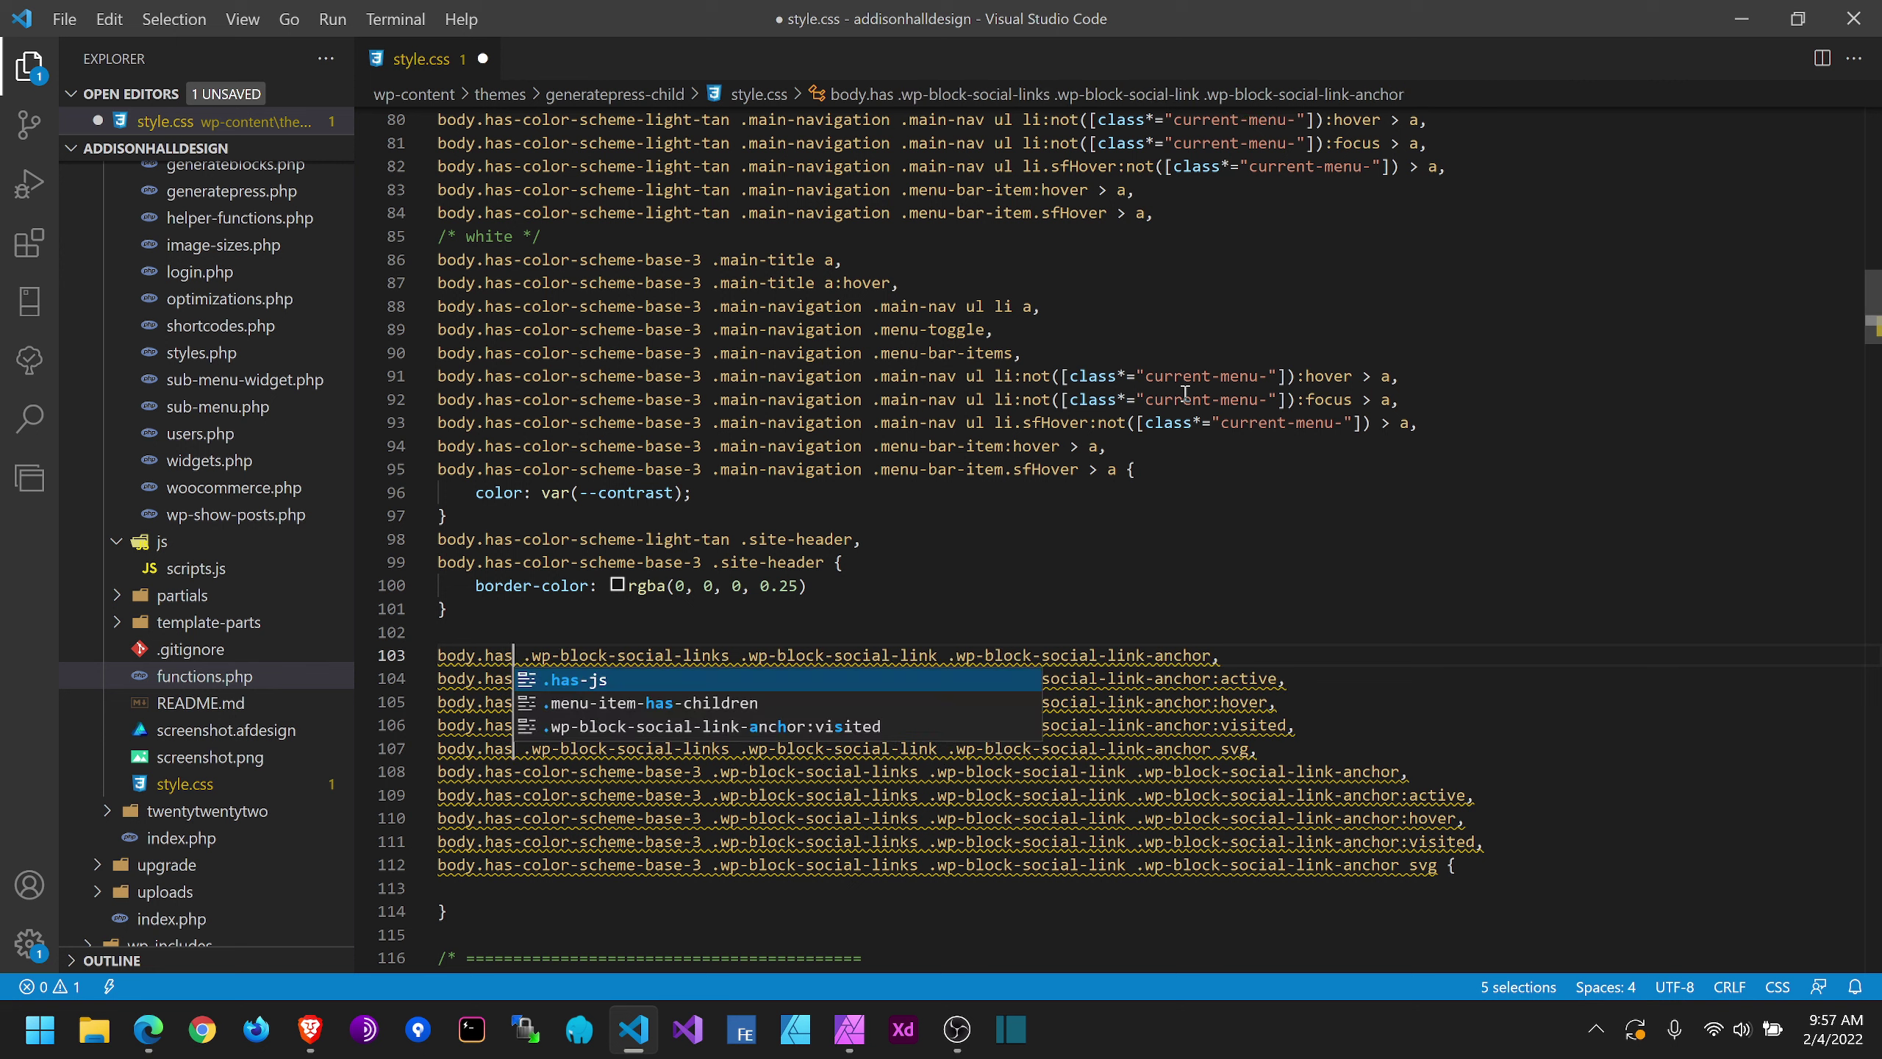
text(color-sch)
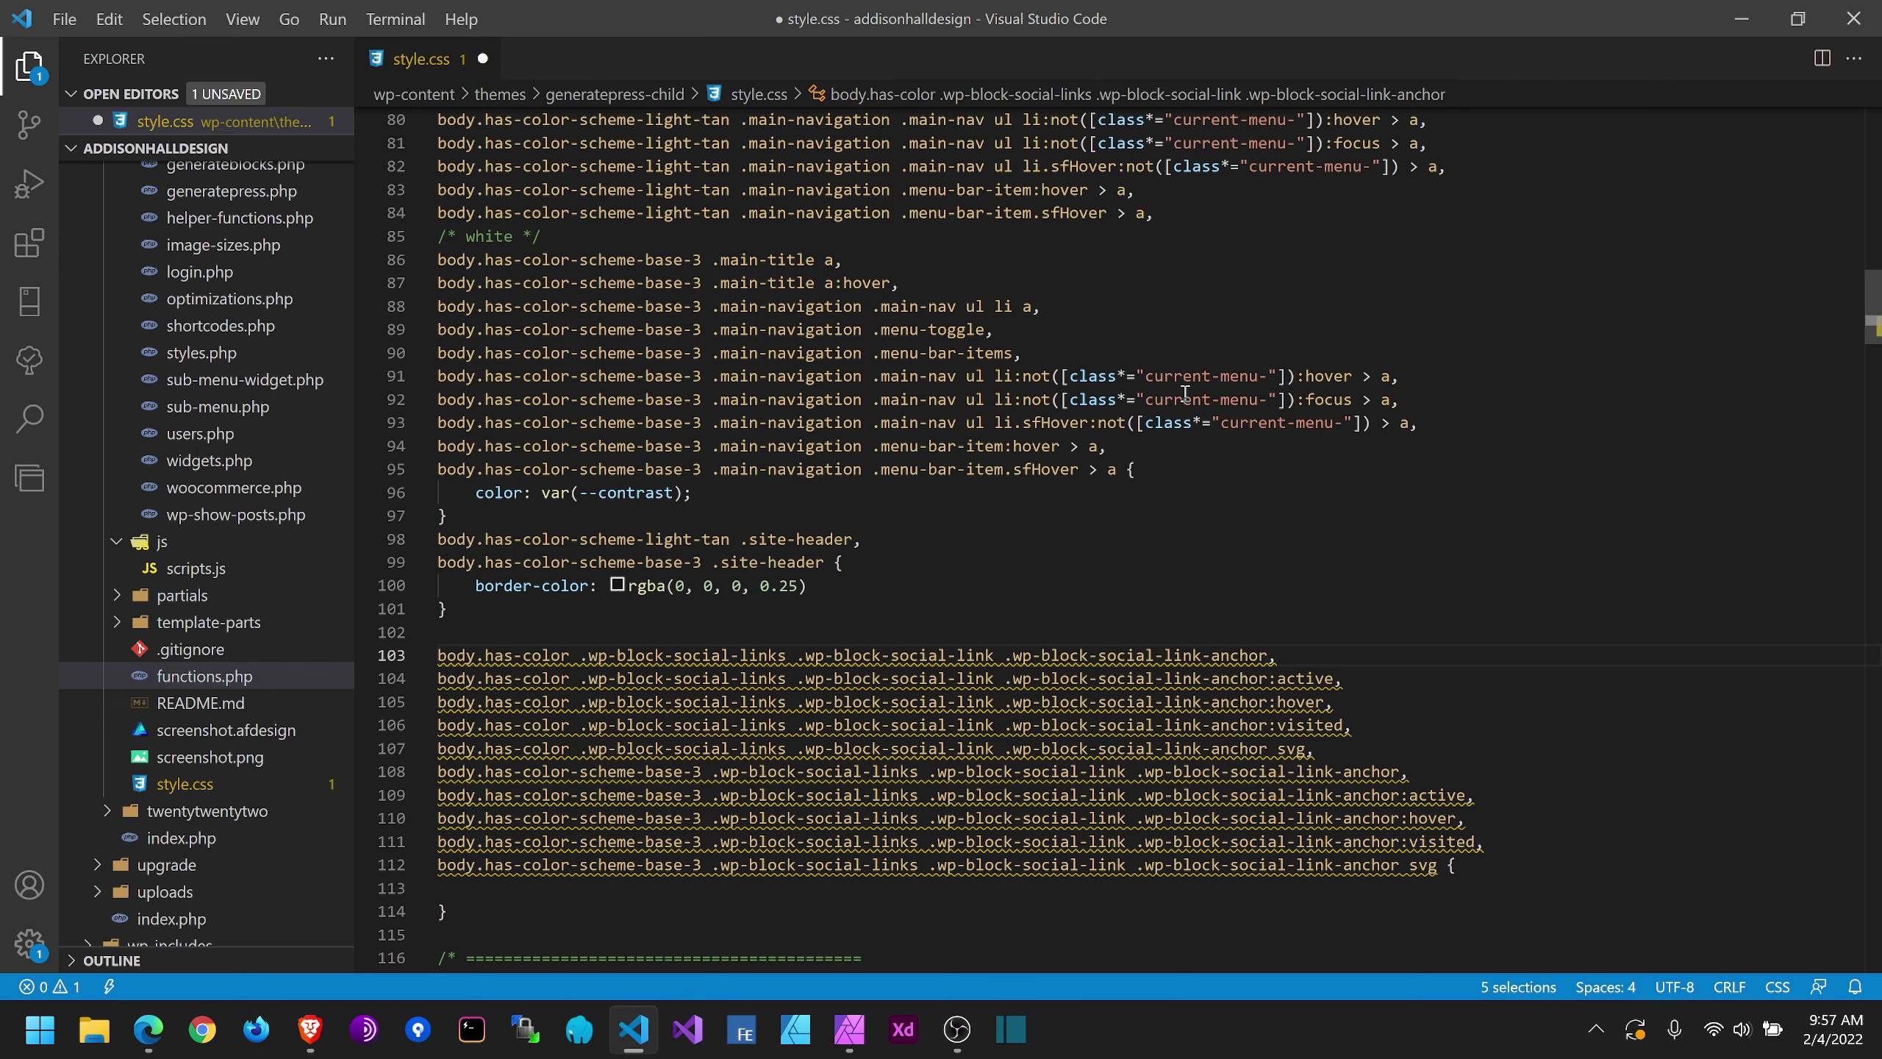
text(eme-light)
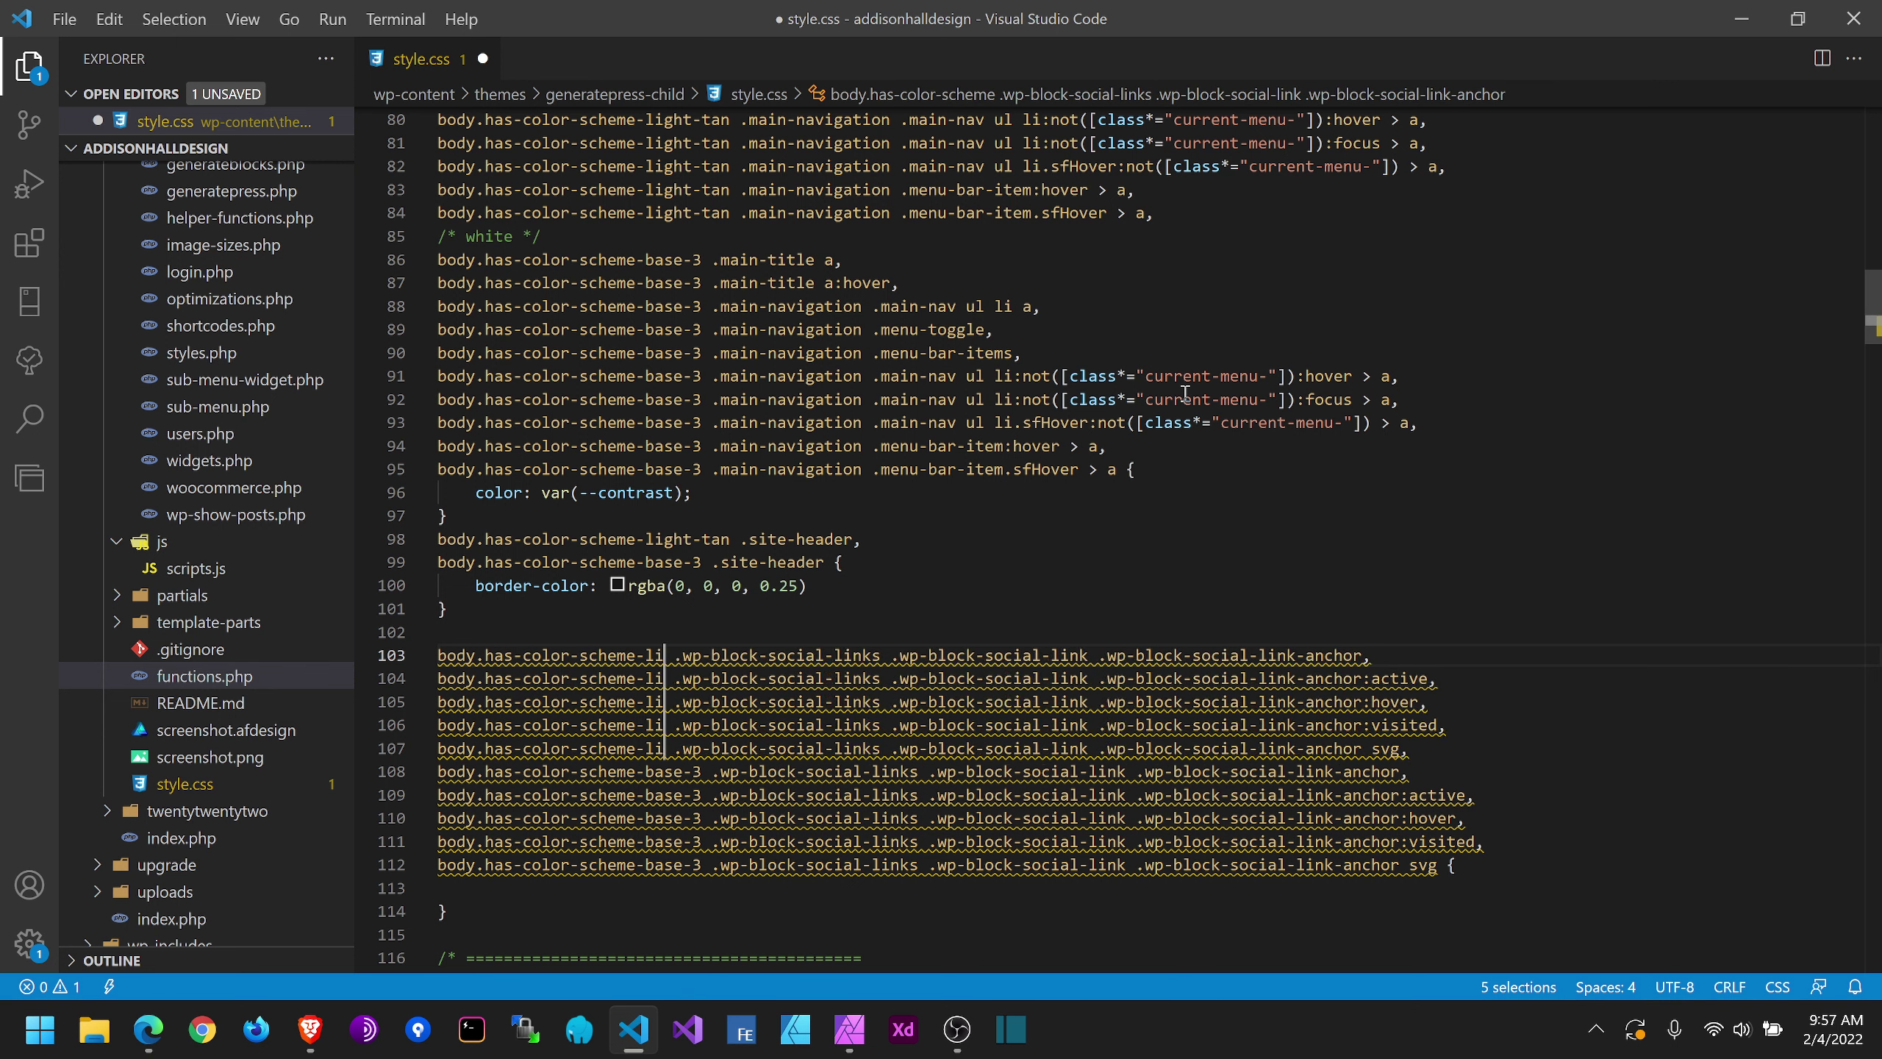
text(-tan)
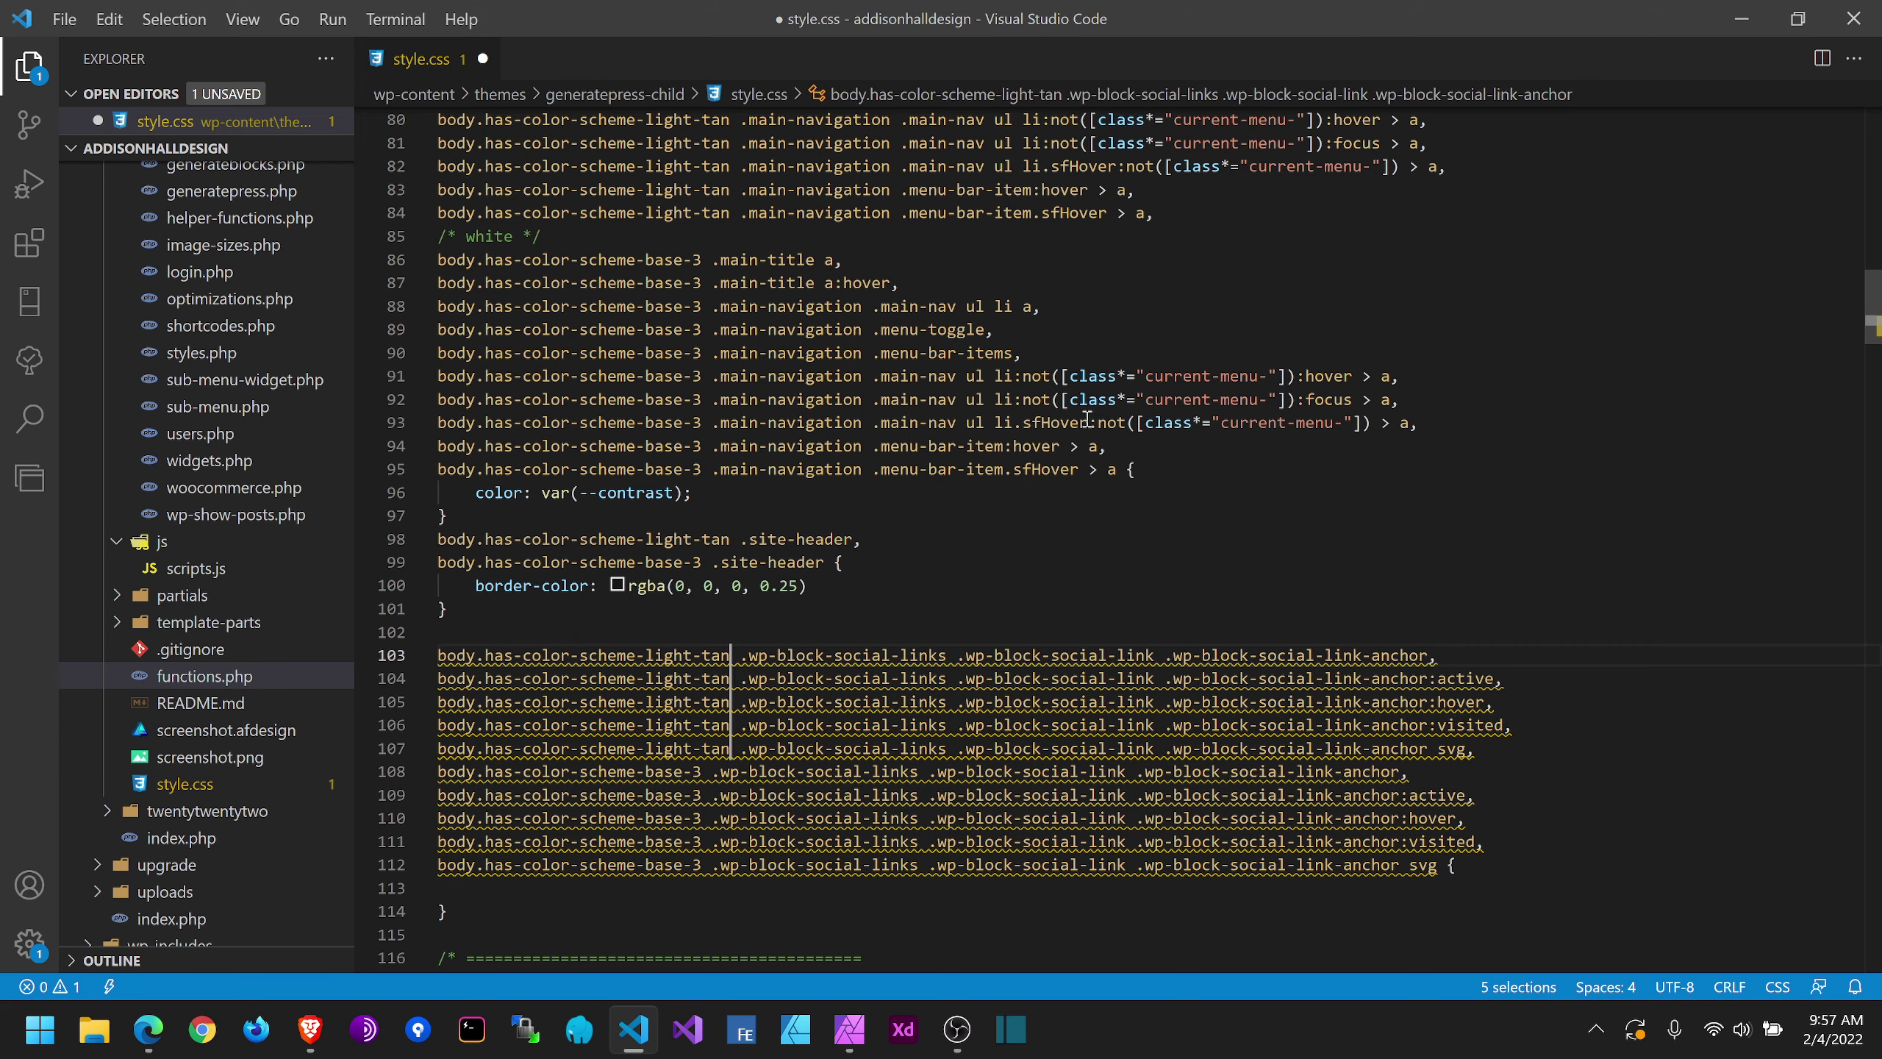
Step: Set the color to var(--contrast) in the declaration block of the social link selectors
key(alt+Tab)
key(alt+Tab)
scroll(1460, 586, down, 4)
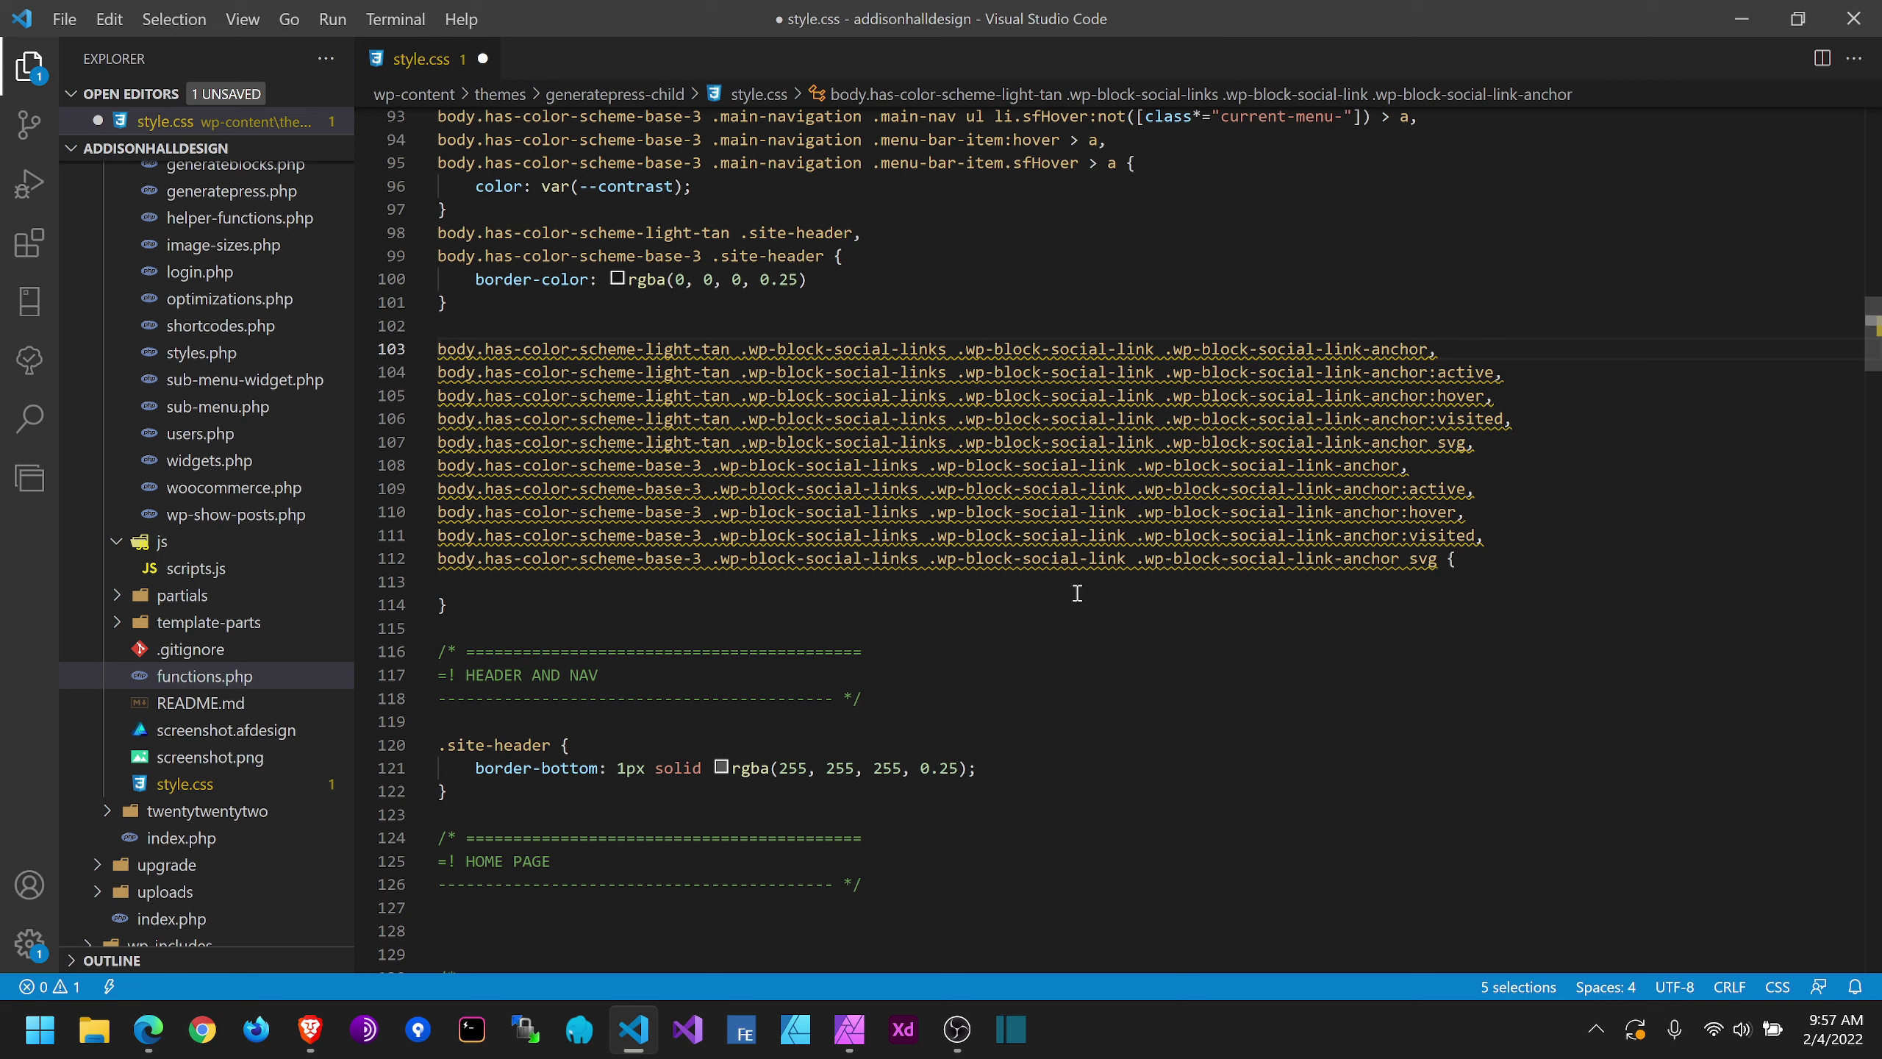
click(1186, 588)
text(color:)
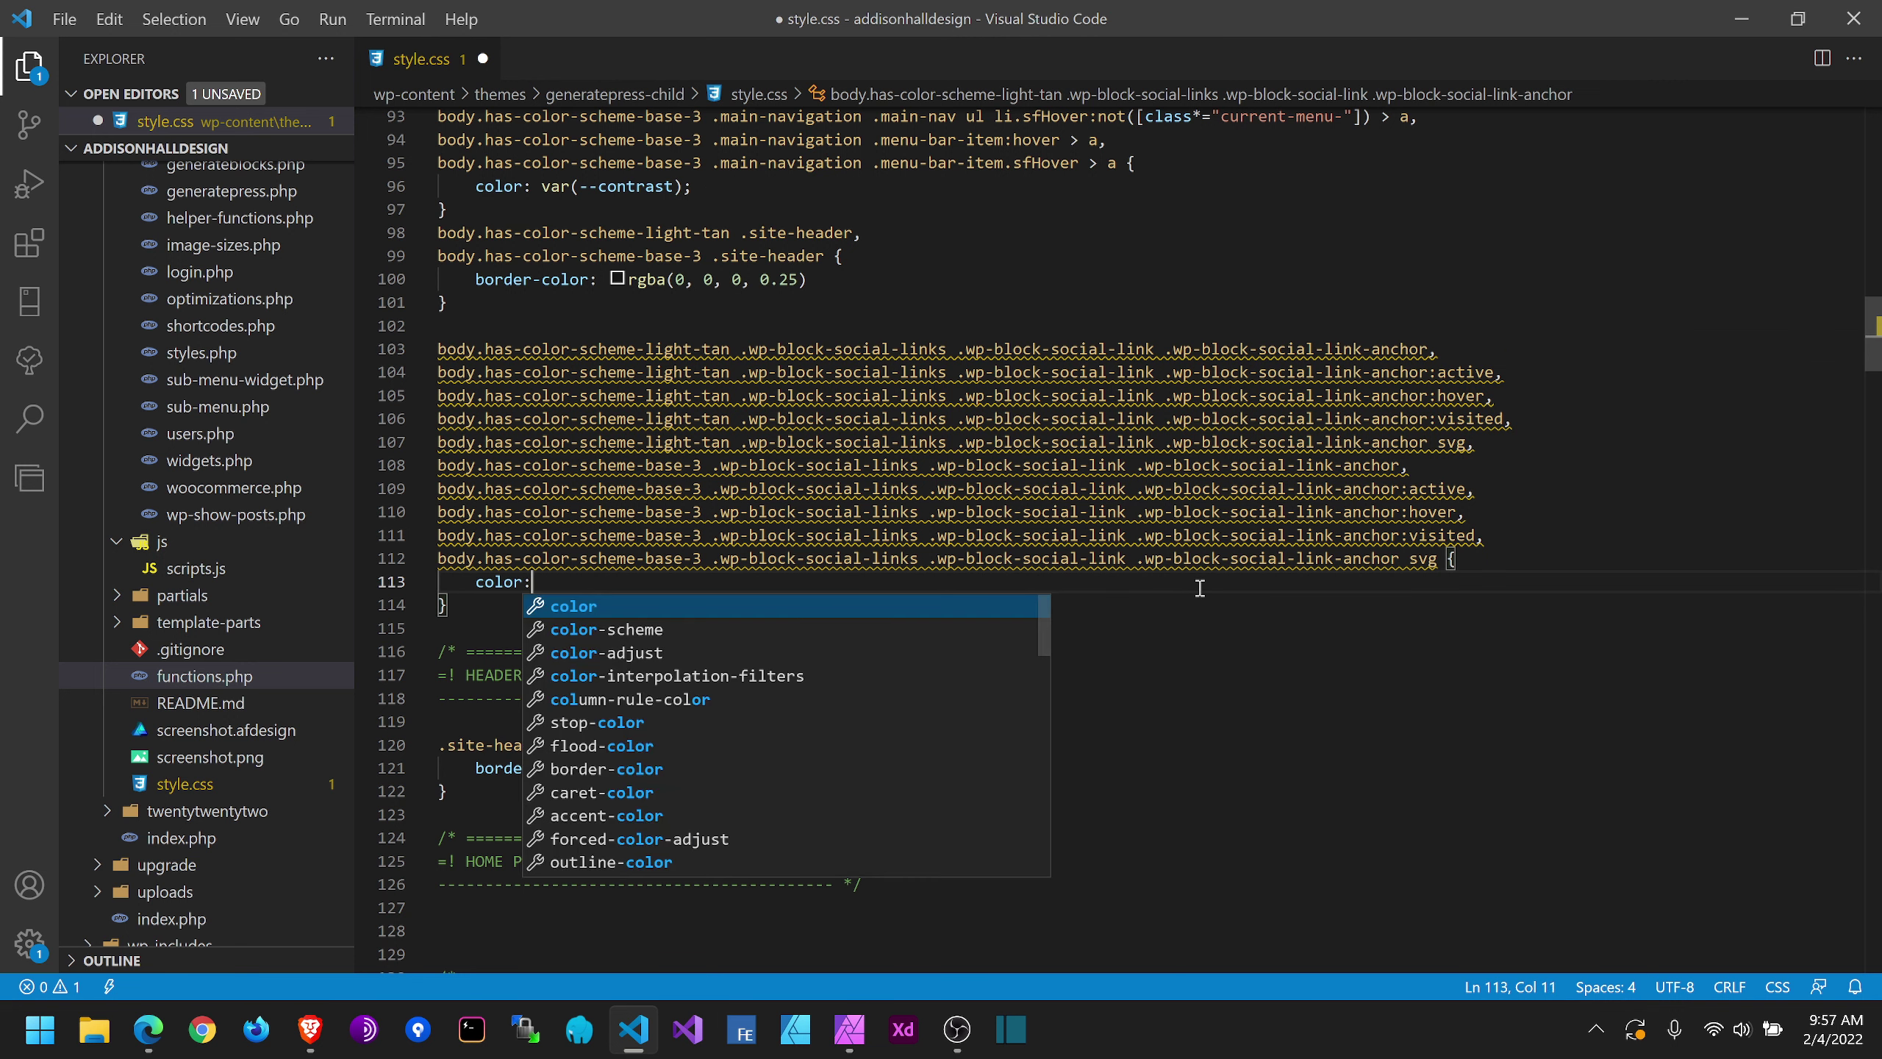
text( var(--)
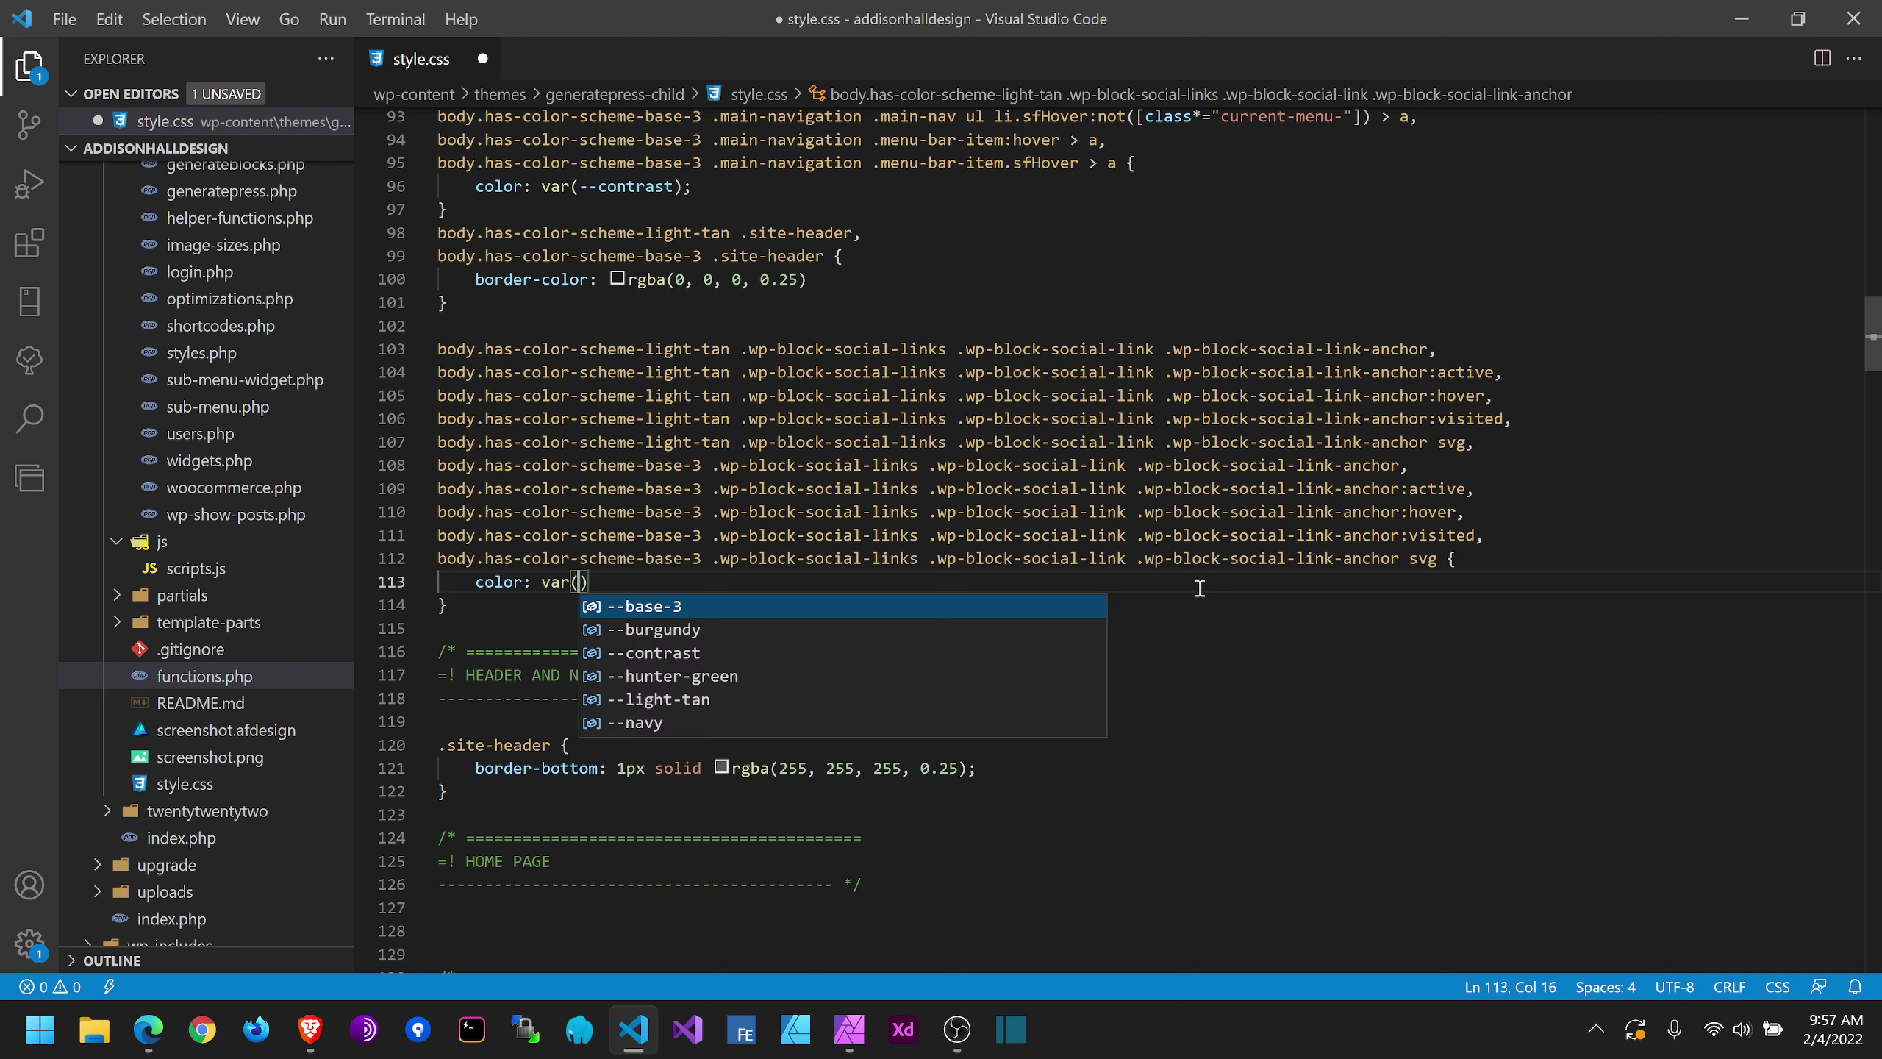
text(contrast)
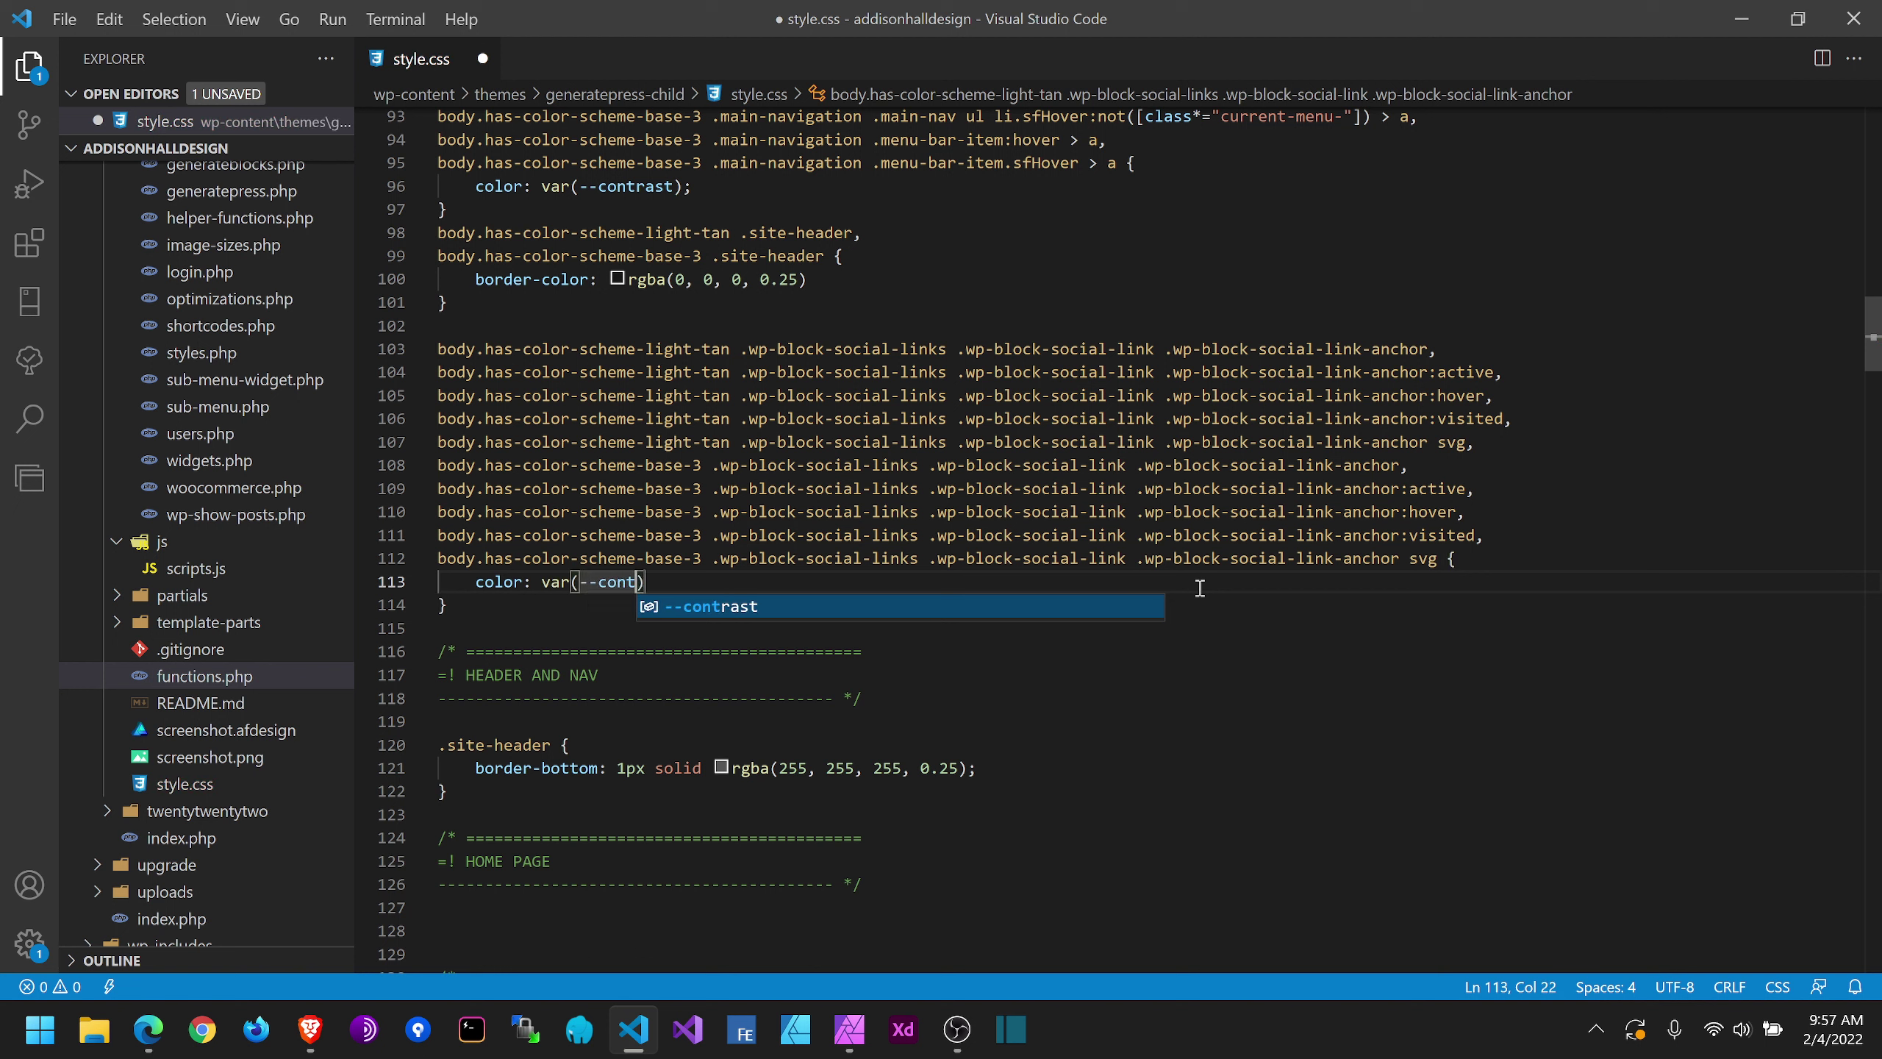
key(Return)
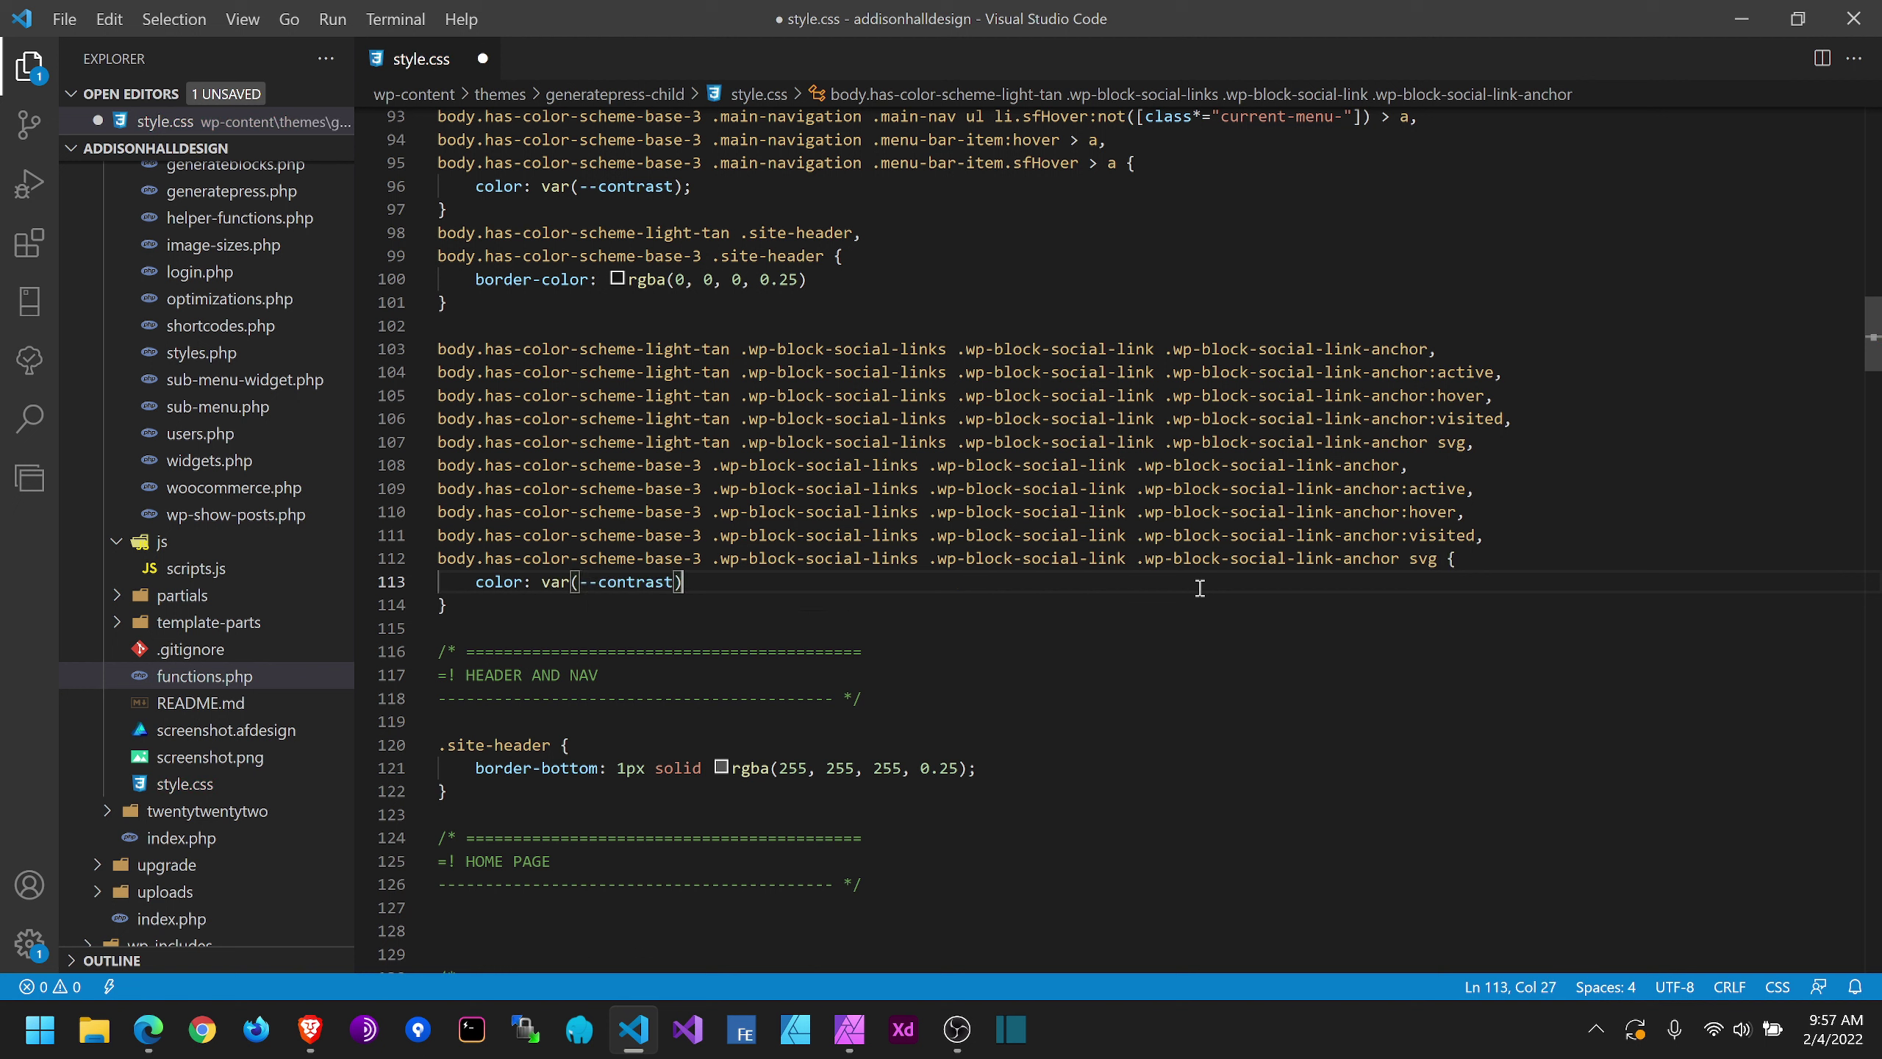
text(;)
Step: Add a fill of var(--contrast) to the social link rule and save style.css
key(Return)
text(fil)
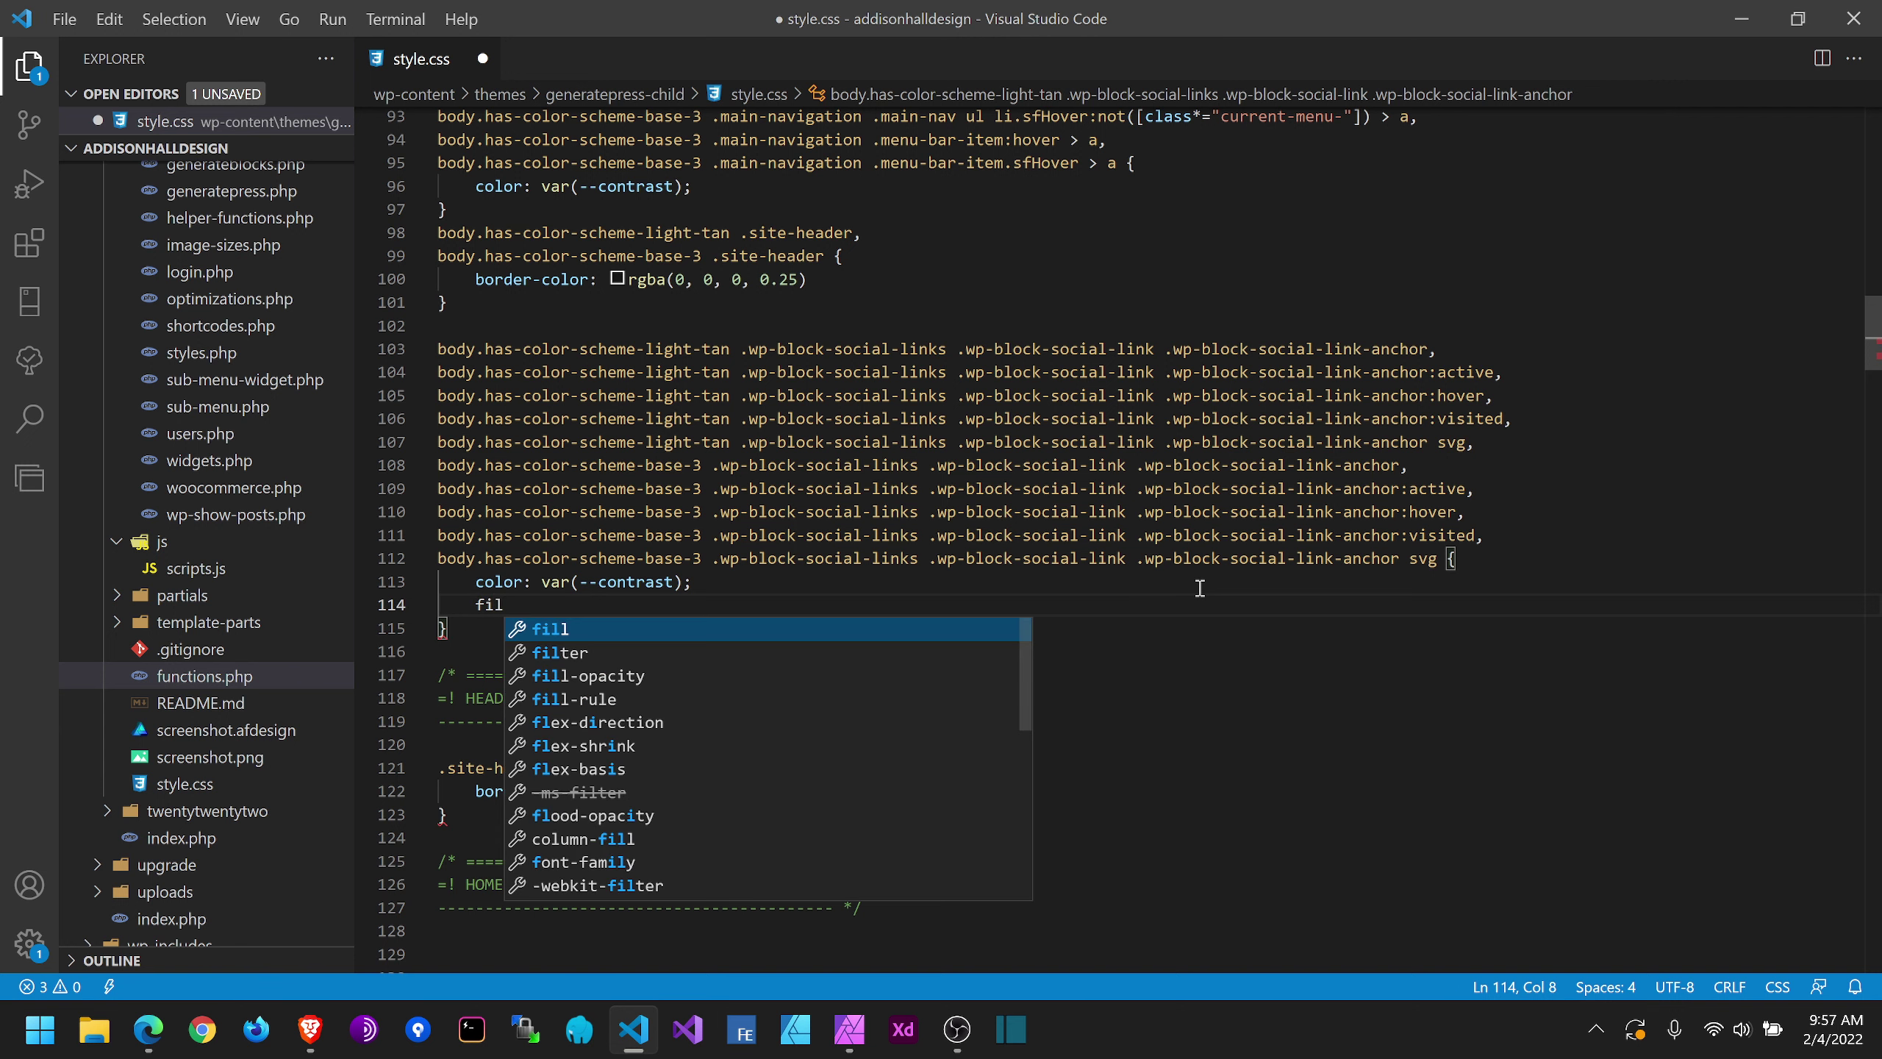
text(l: var(--)
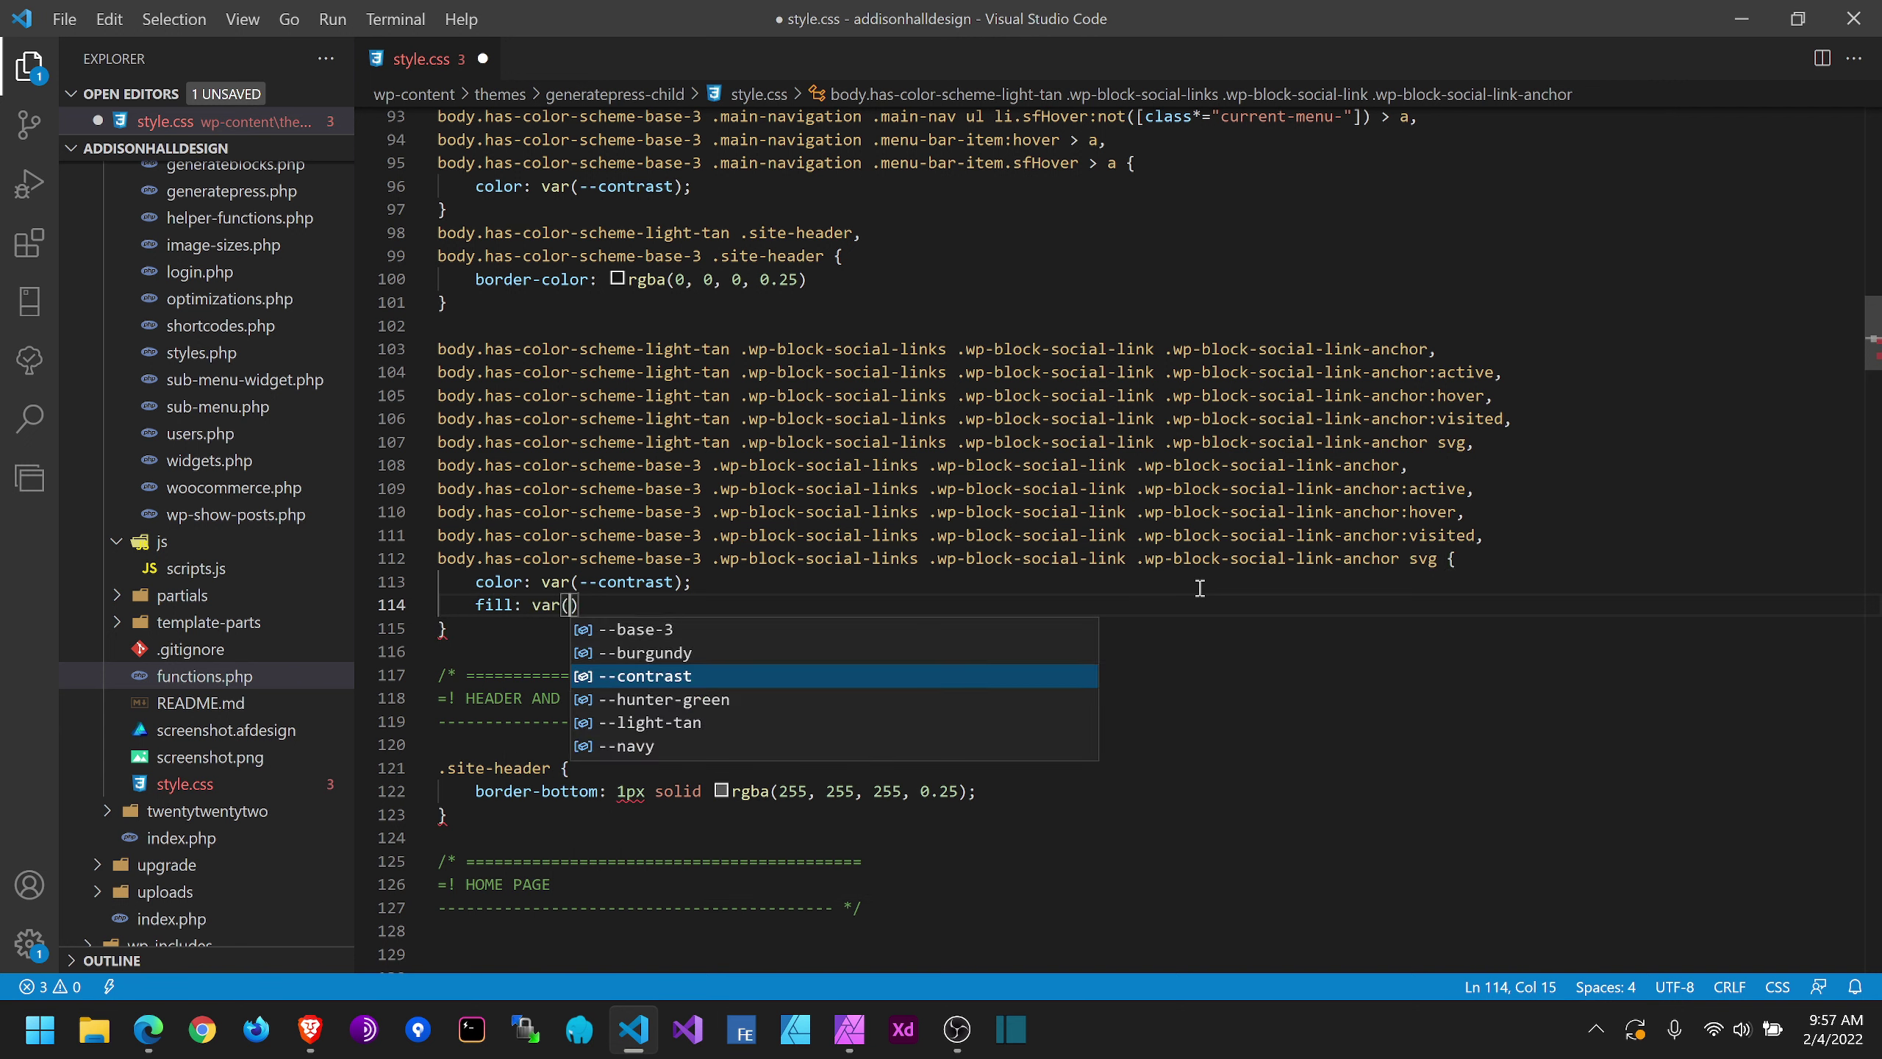
text(cont)
key(Return)
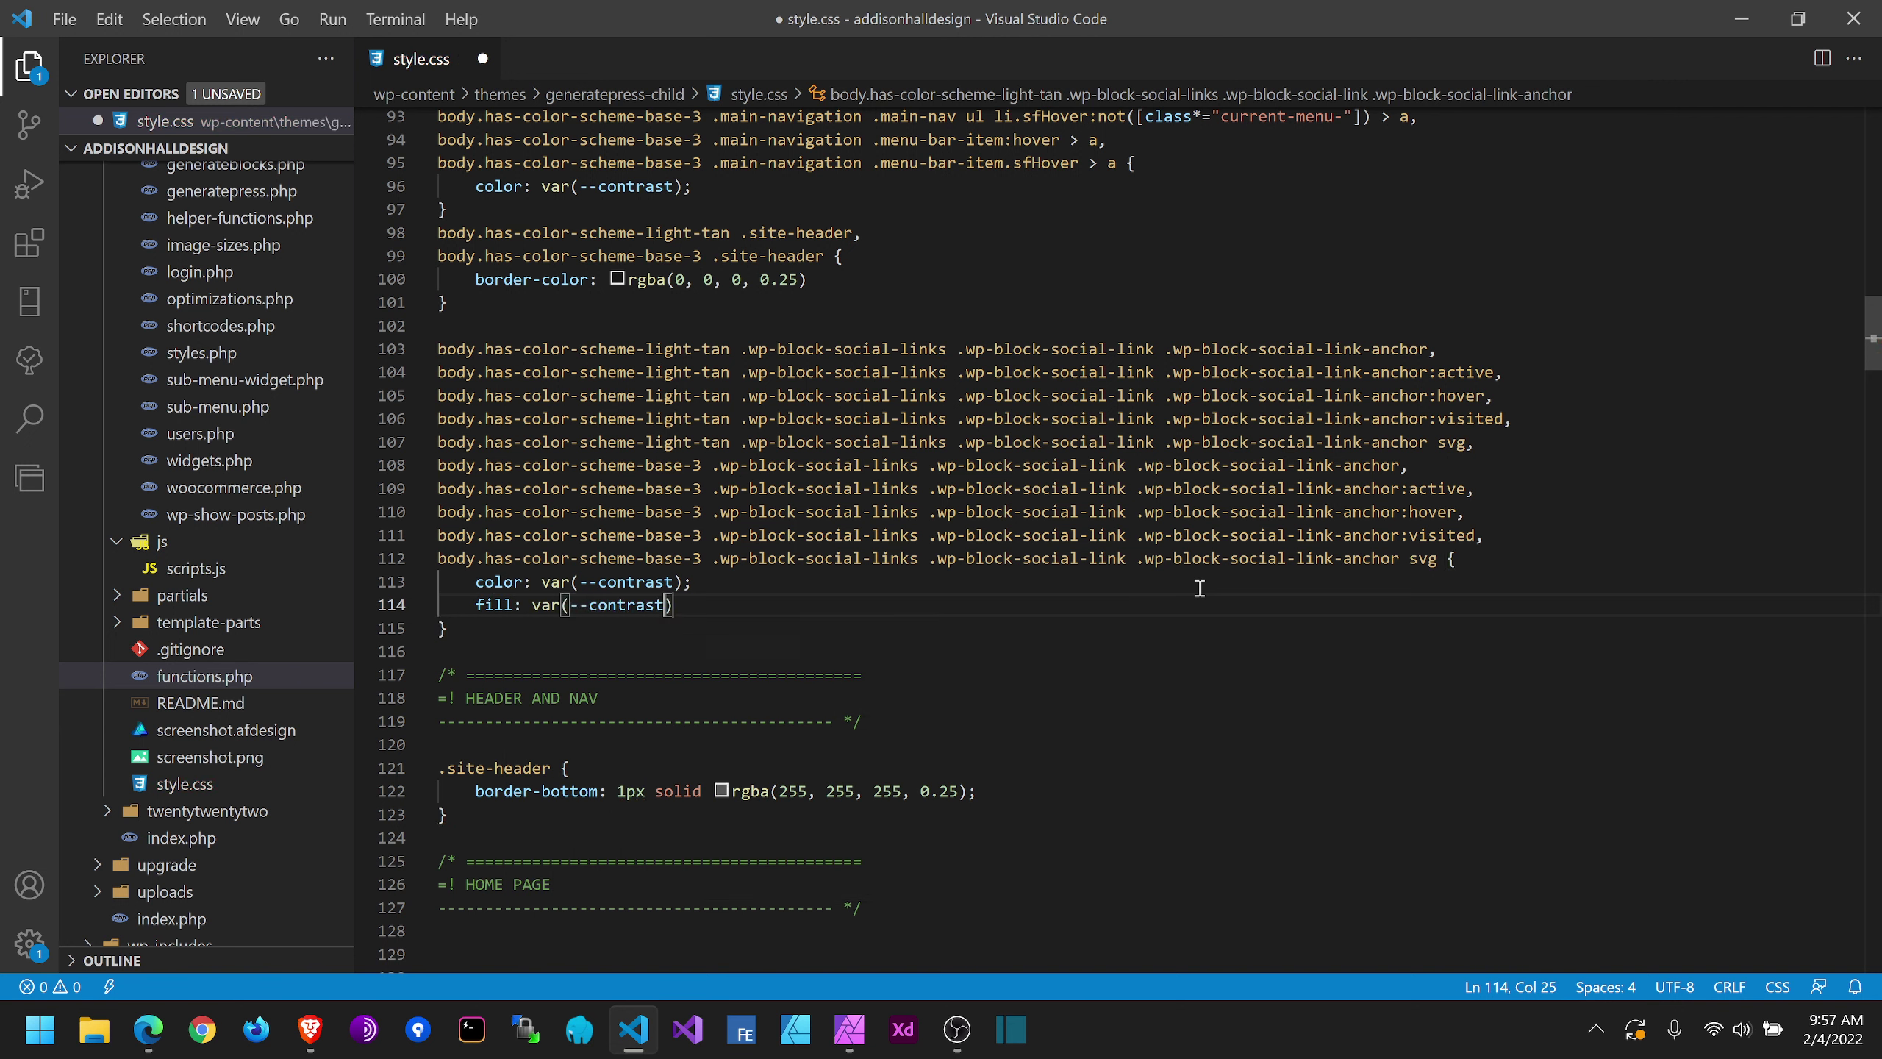
text();)
key(ctrl+s)
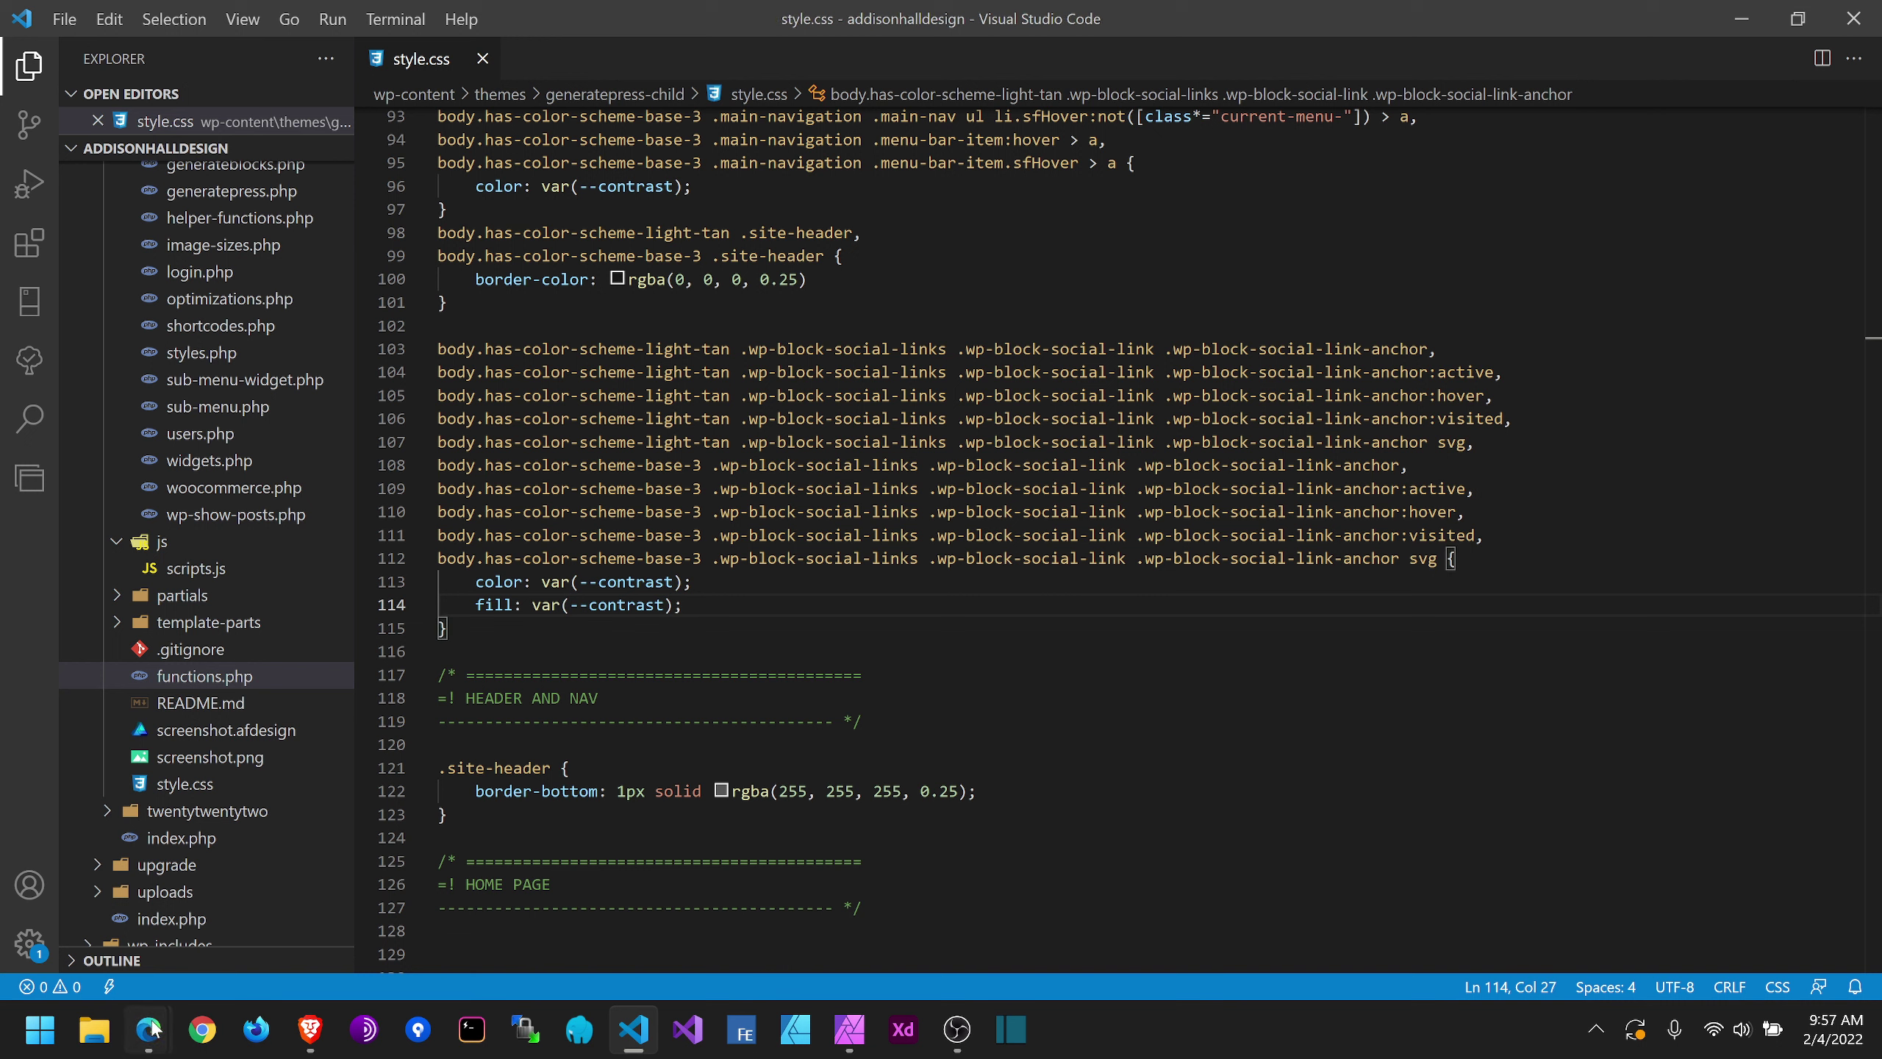
Step: Switch to Edge, reload the Contact page and inspect the footer social icons' color and applied styles
mouse_move(154, 1027)
click(148, 836)
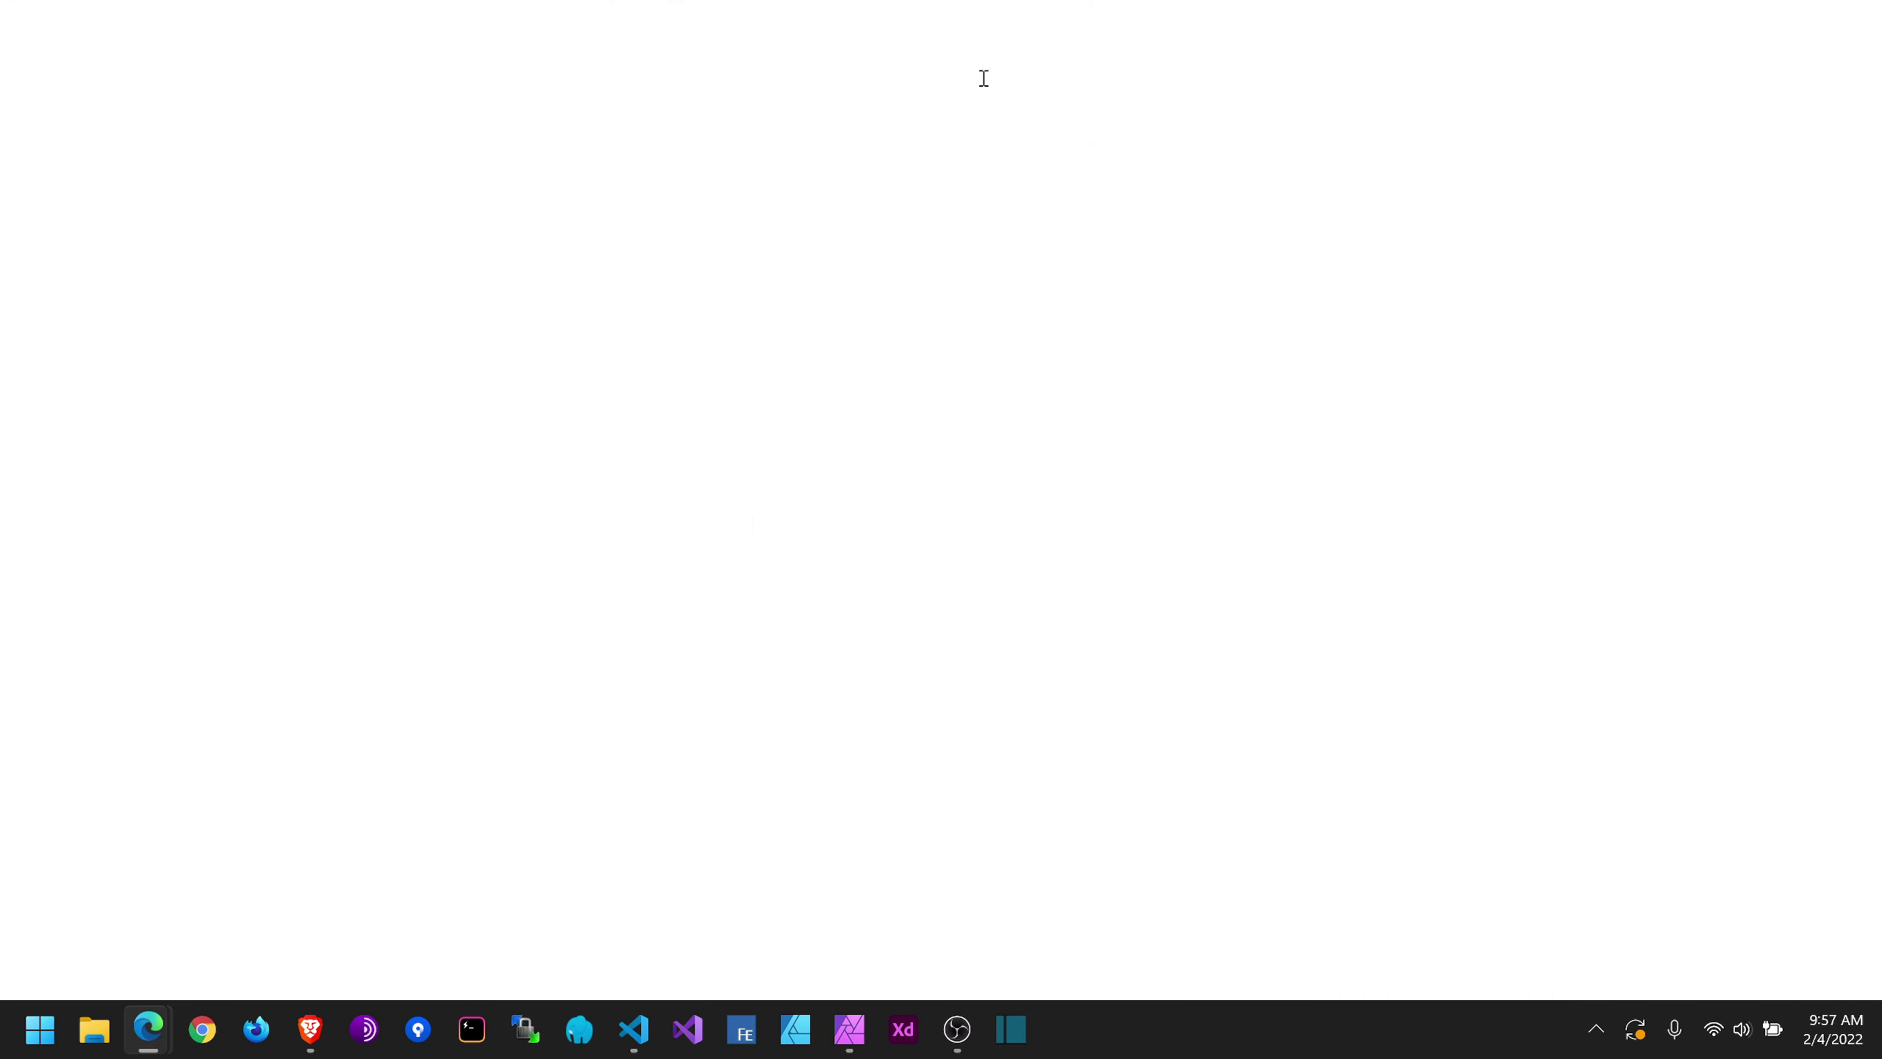
click(147, 71)
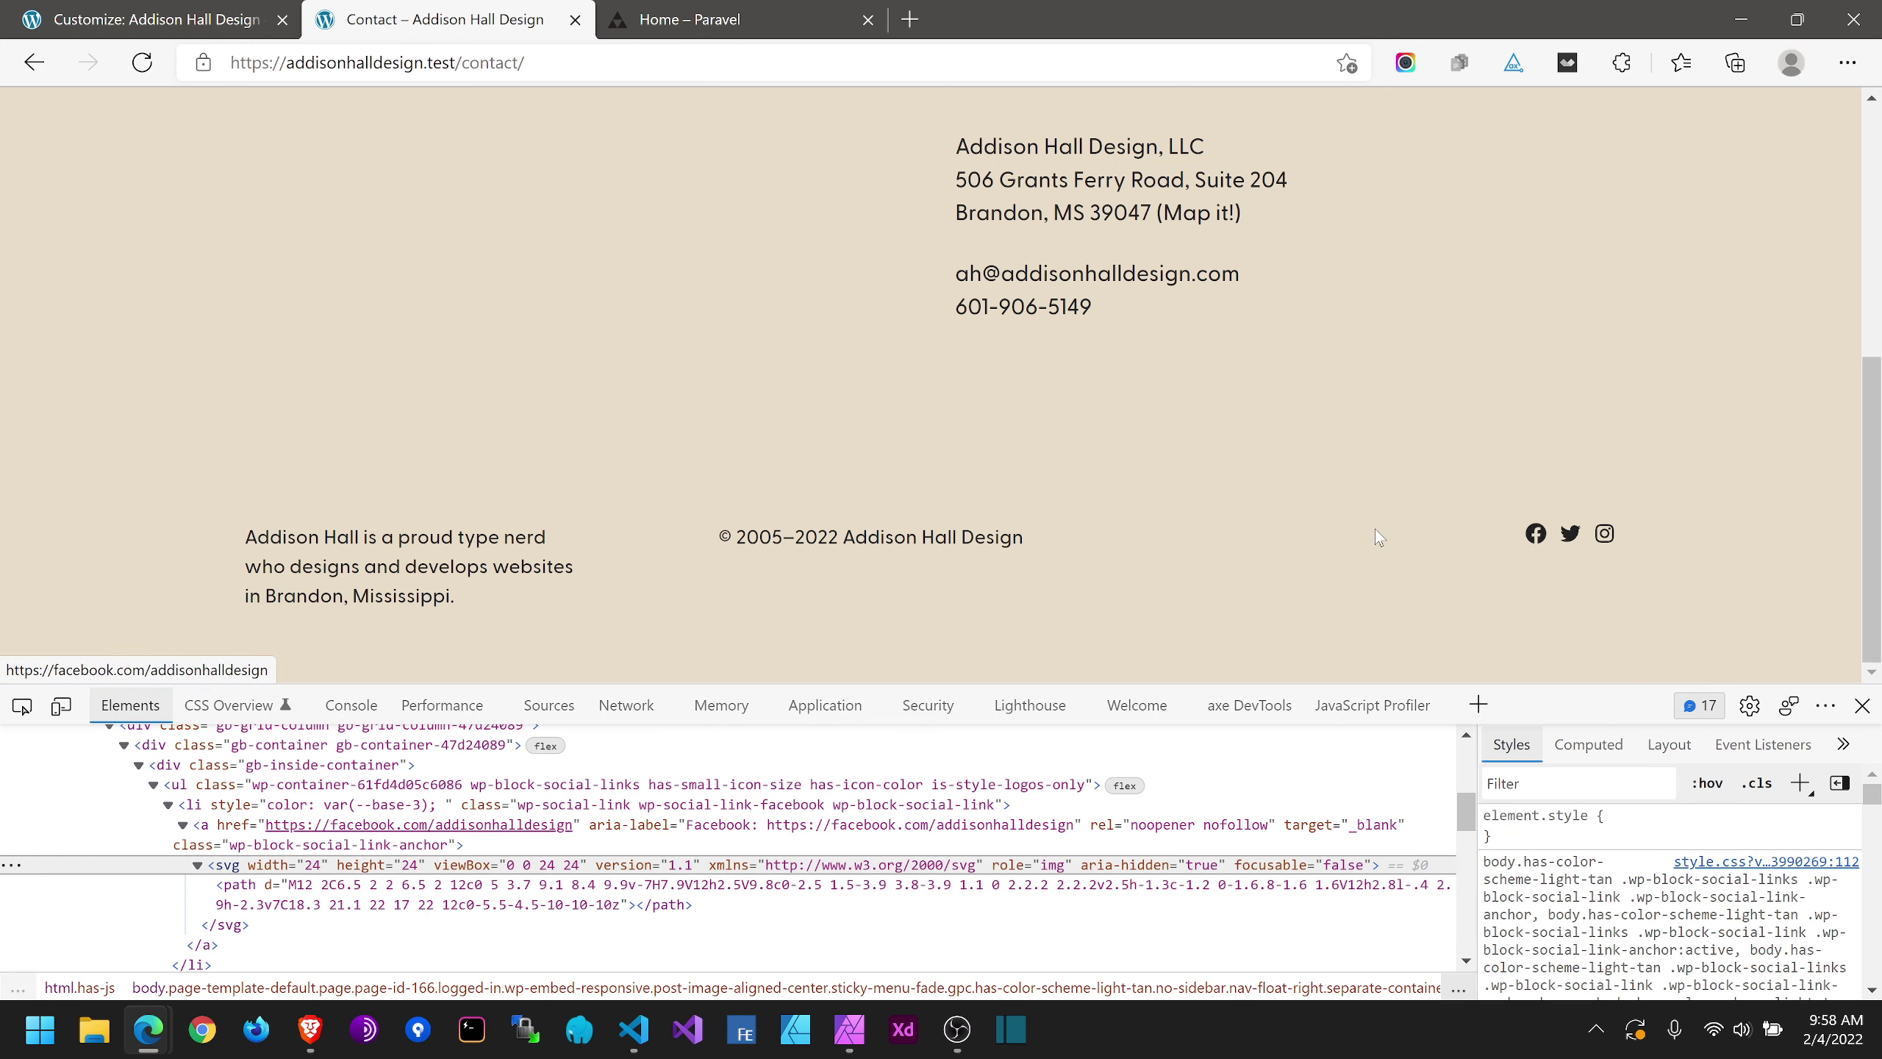
scroll(1581, 962, down, 1)
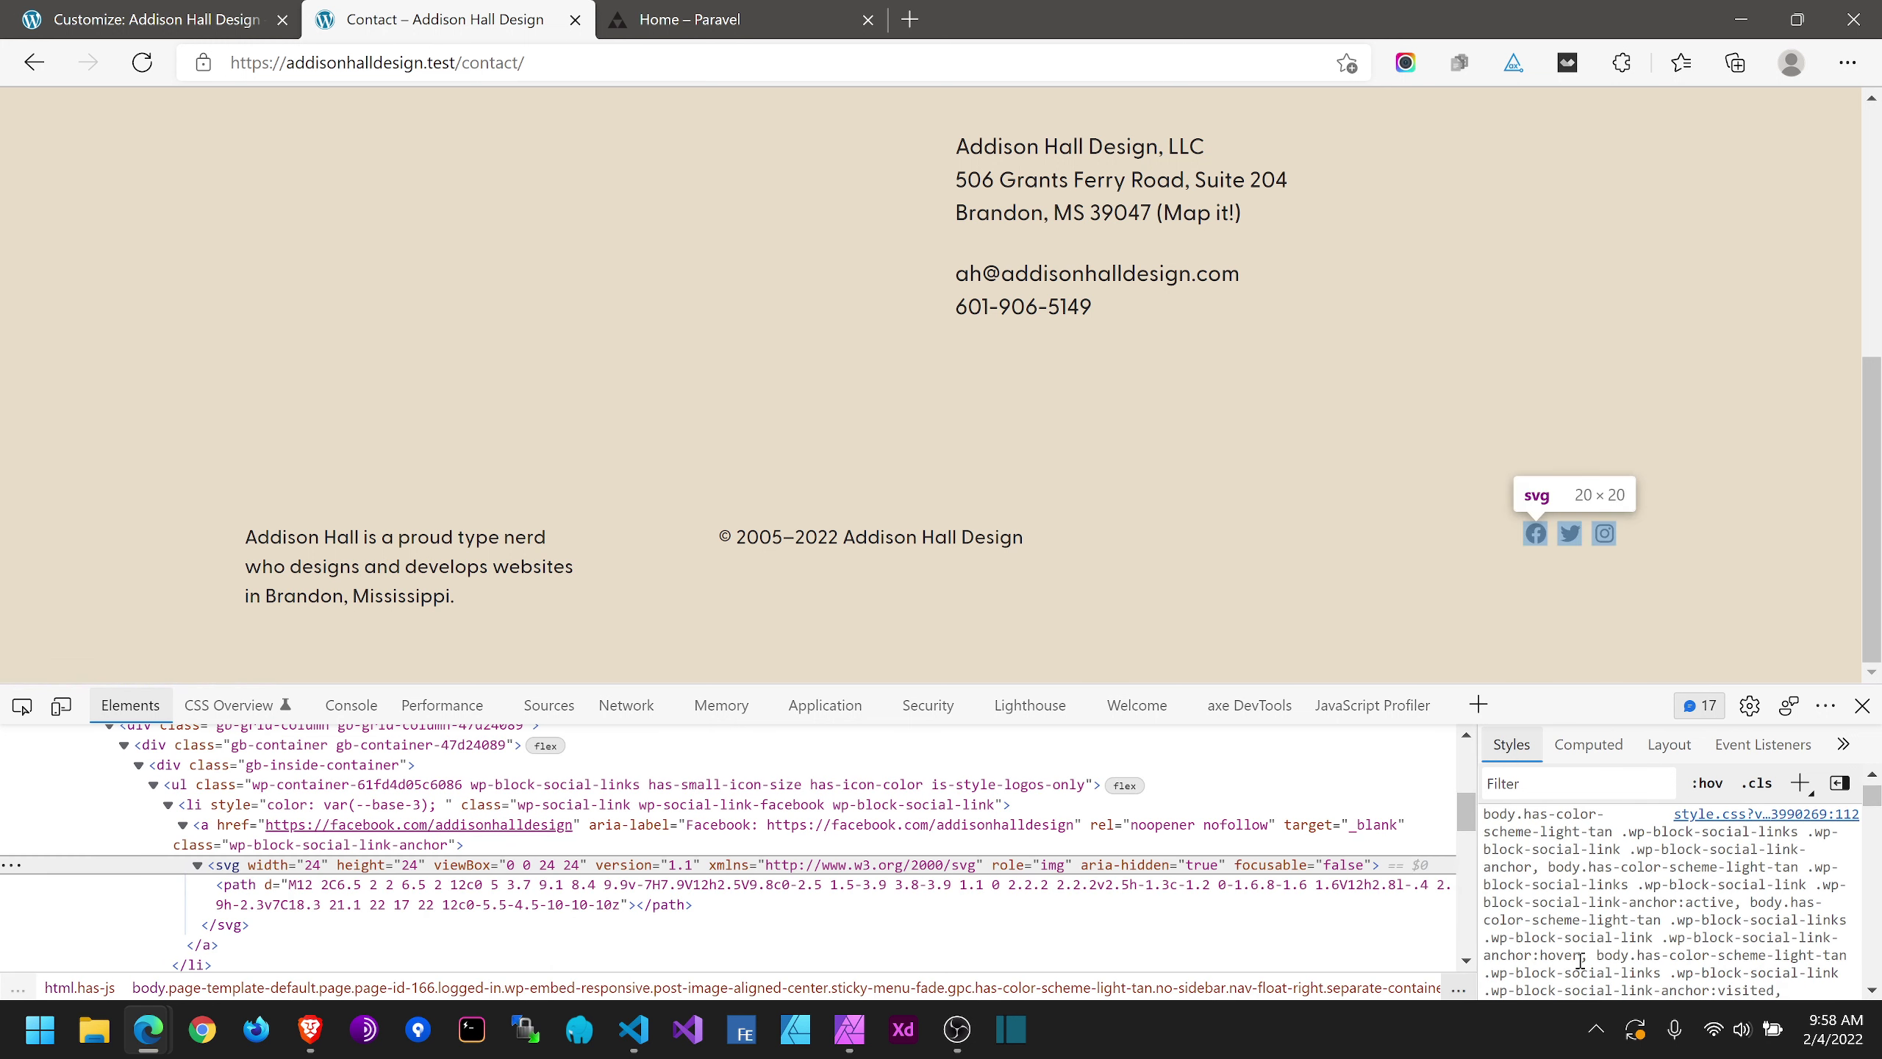
Step: Switch to Visual Studio Code and review the new social link rule in style.css
key(alt+Tab)
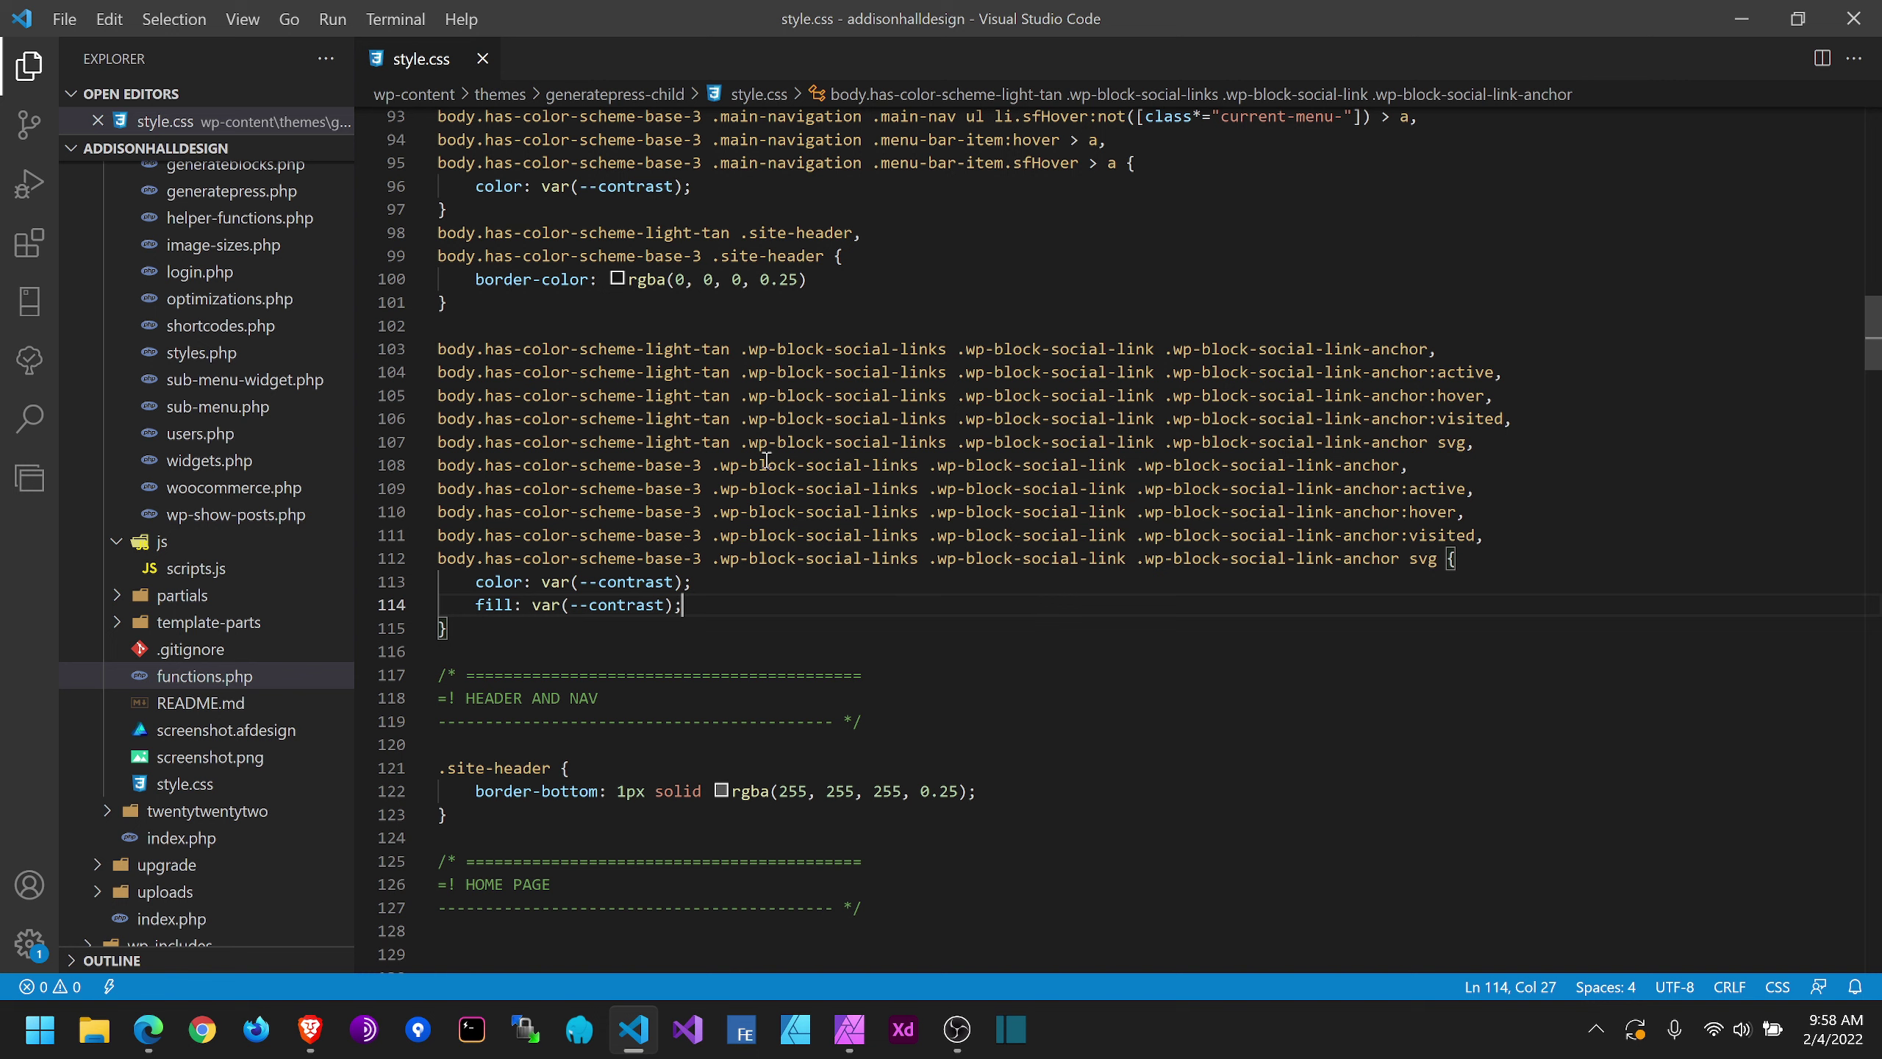
scroll(785, 490, up, 4)
scroll(785, 490, down, 7)
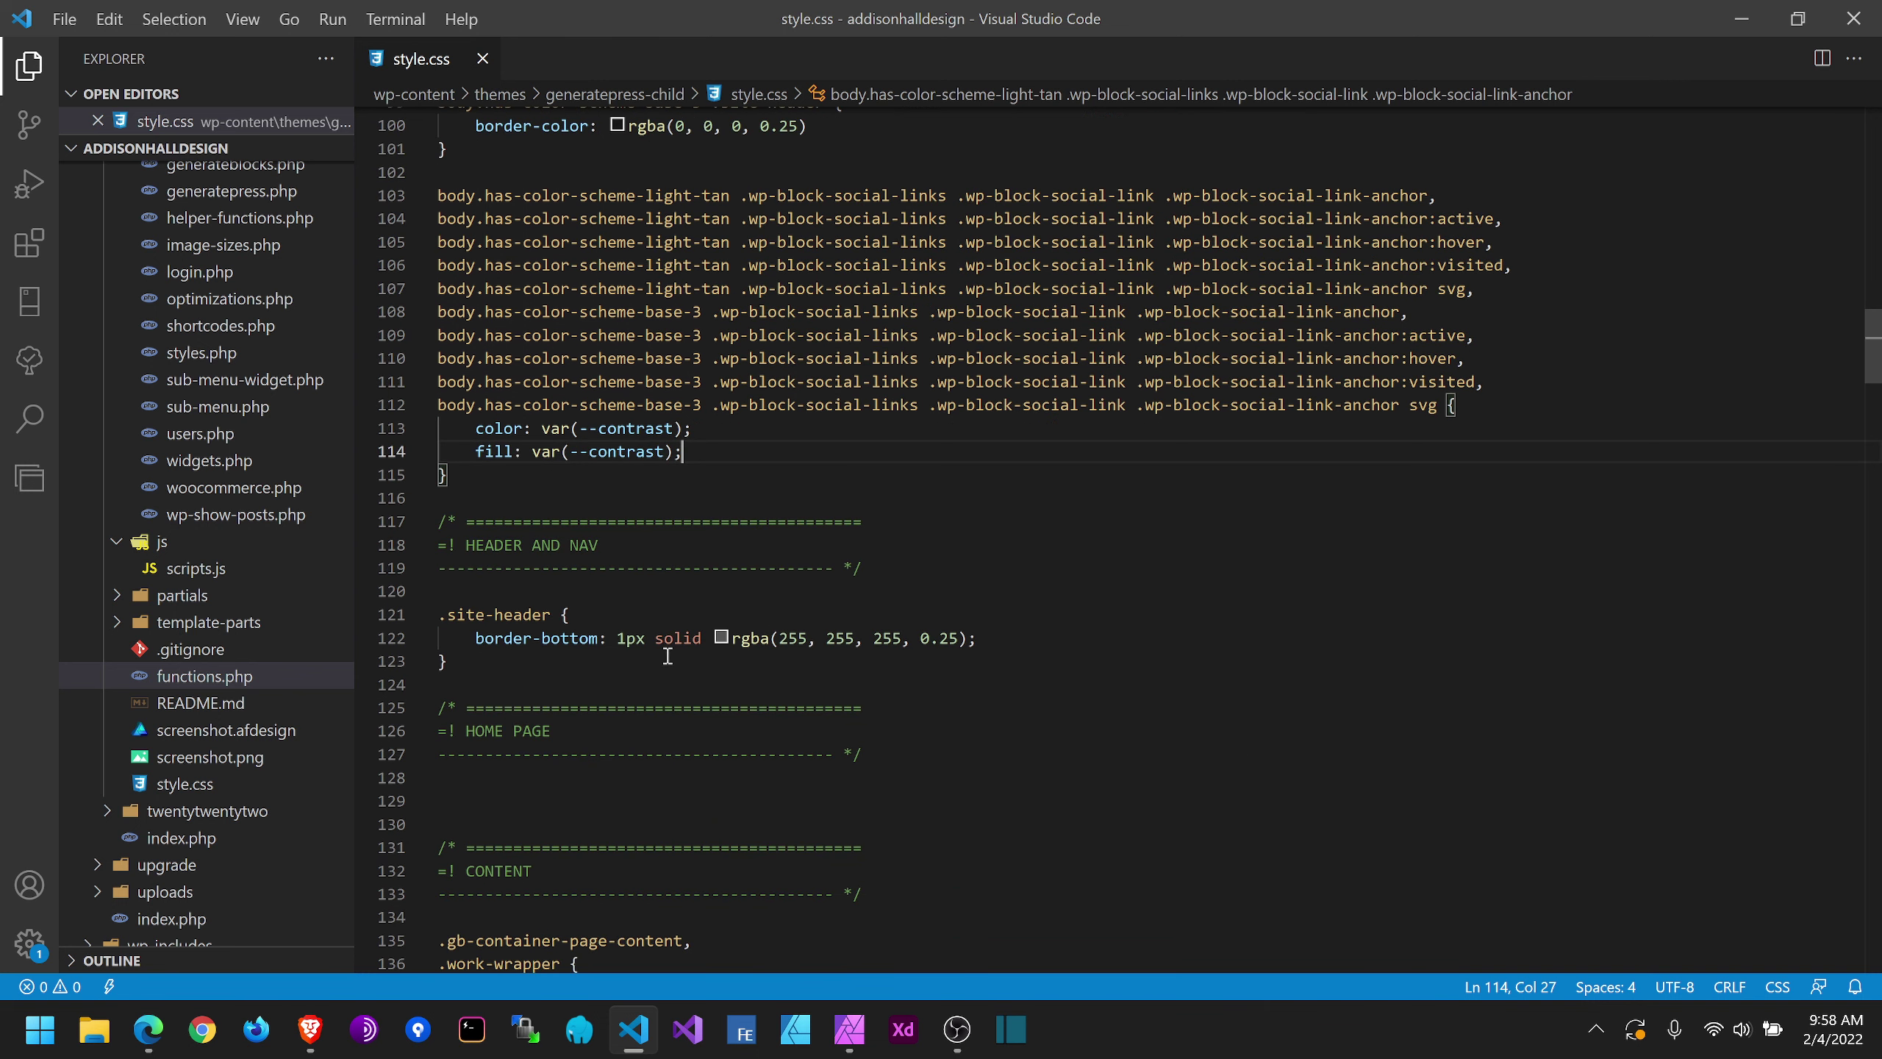
Step: Return to Edge, close the developer tools and look over the full Contact page
mouse_move(148, 1030)
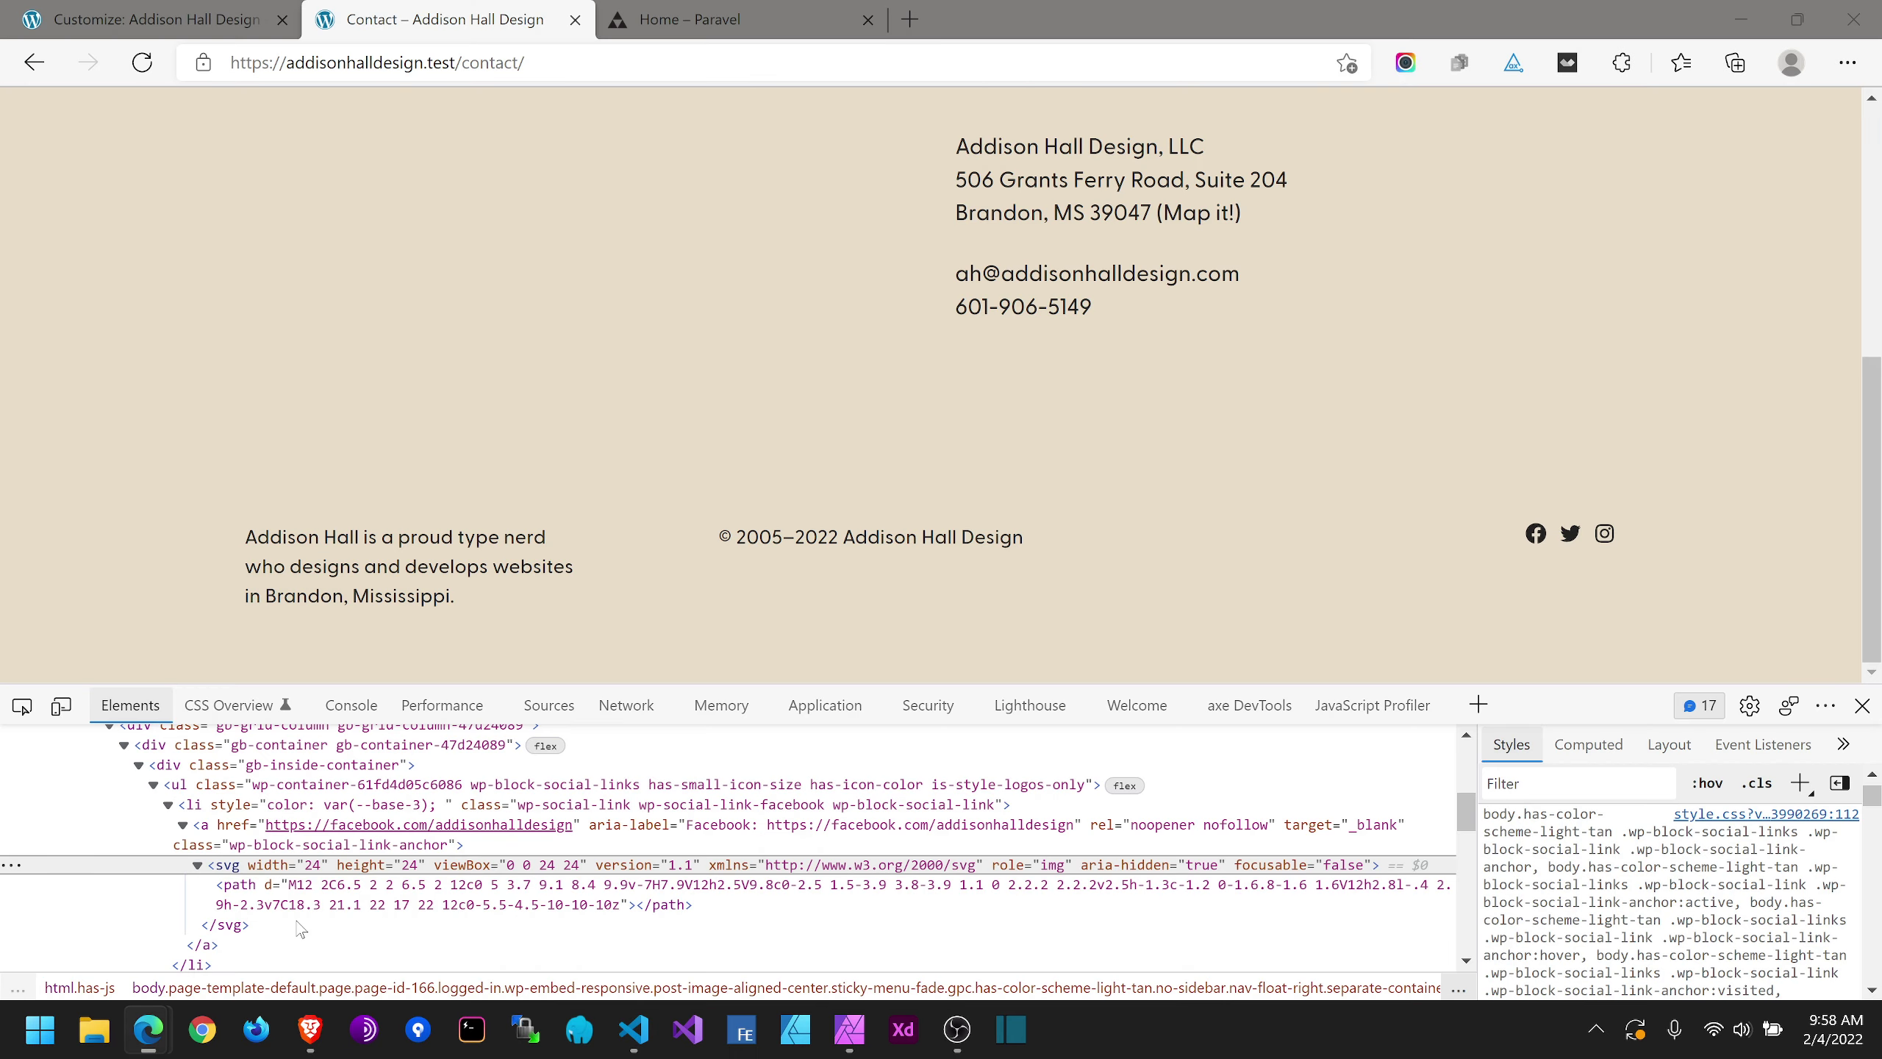
click(396, 919)
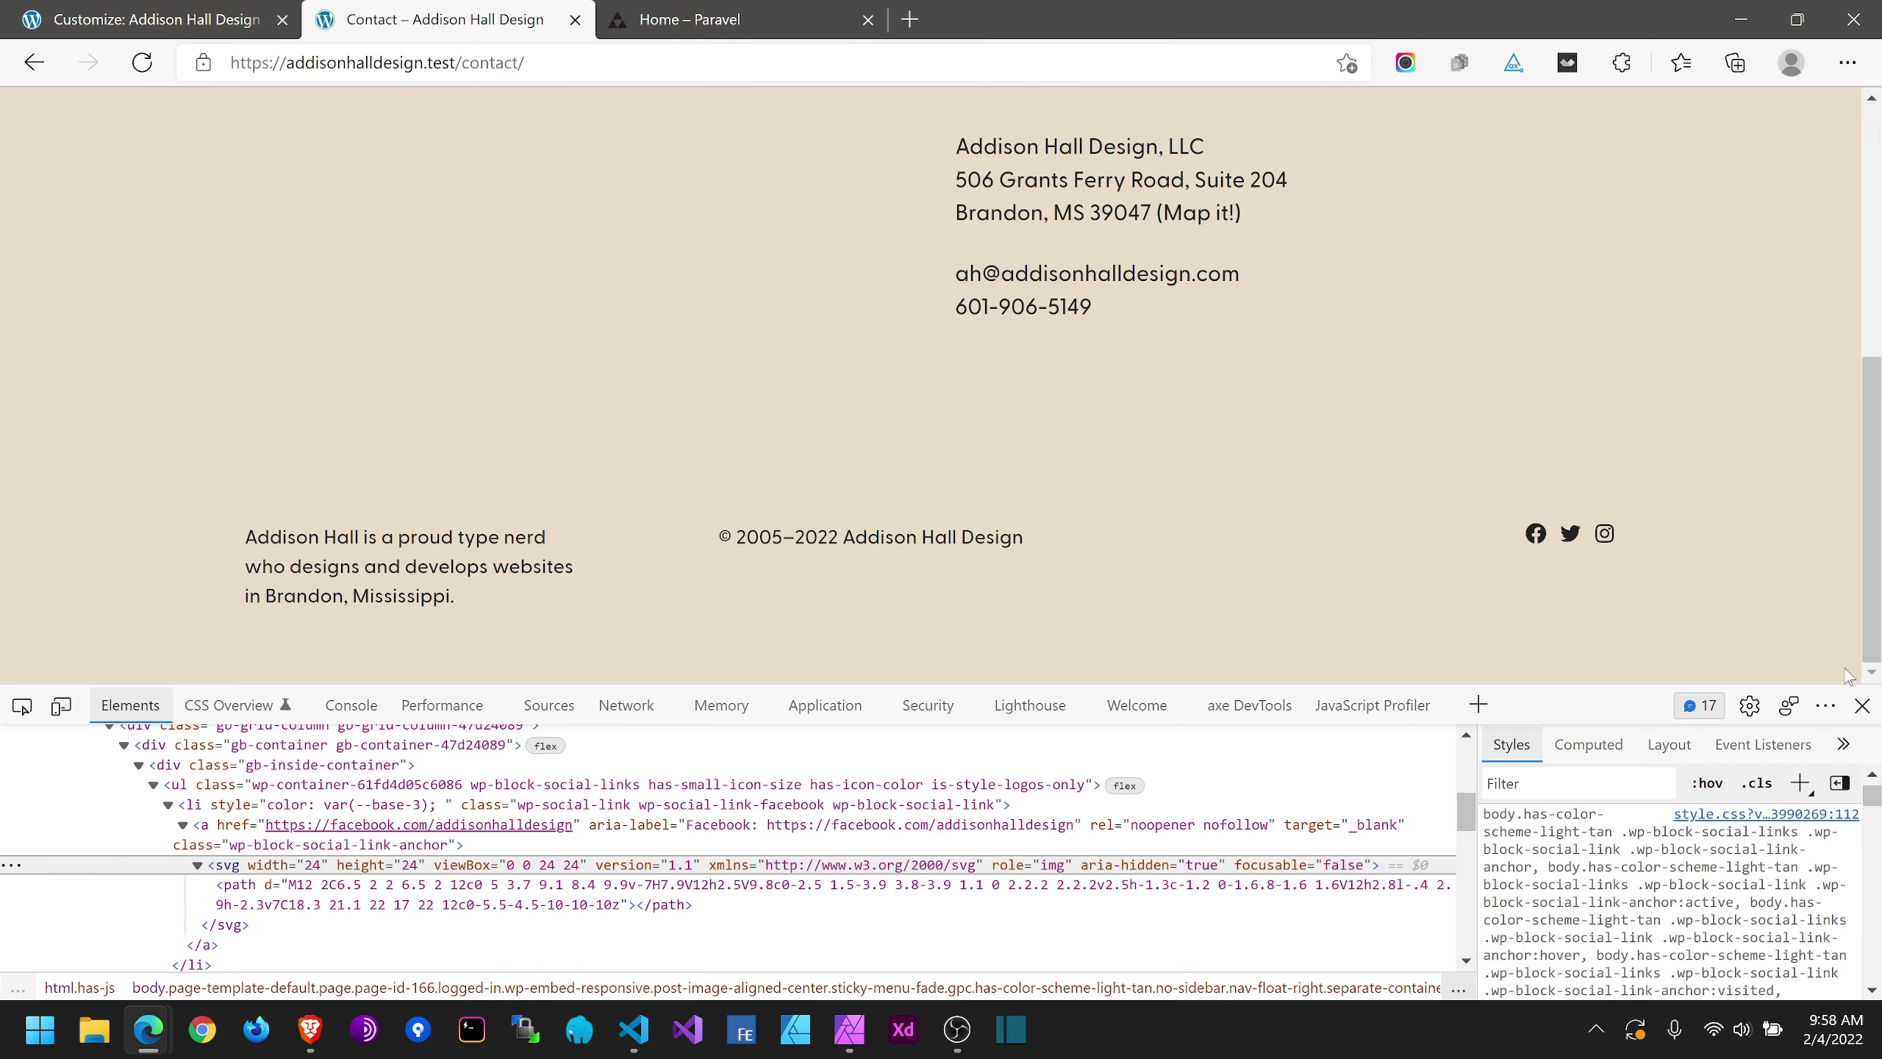
click(1862, 705)
scroll(1730, 519, up, 2)
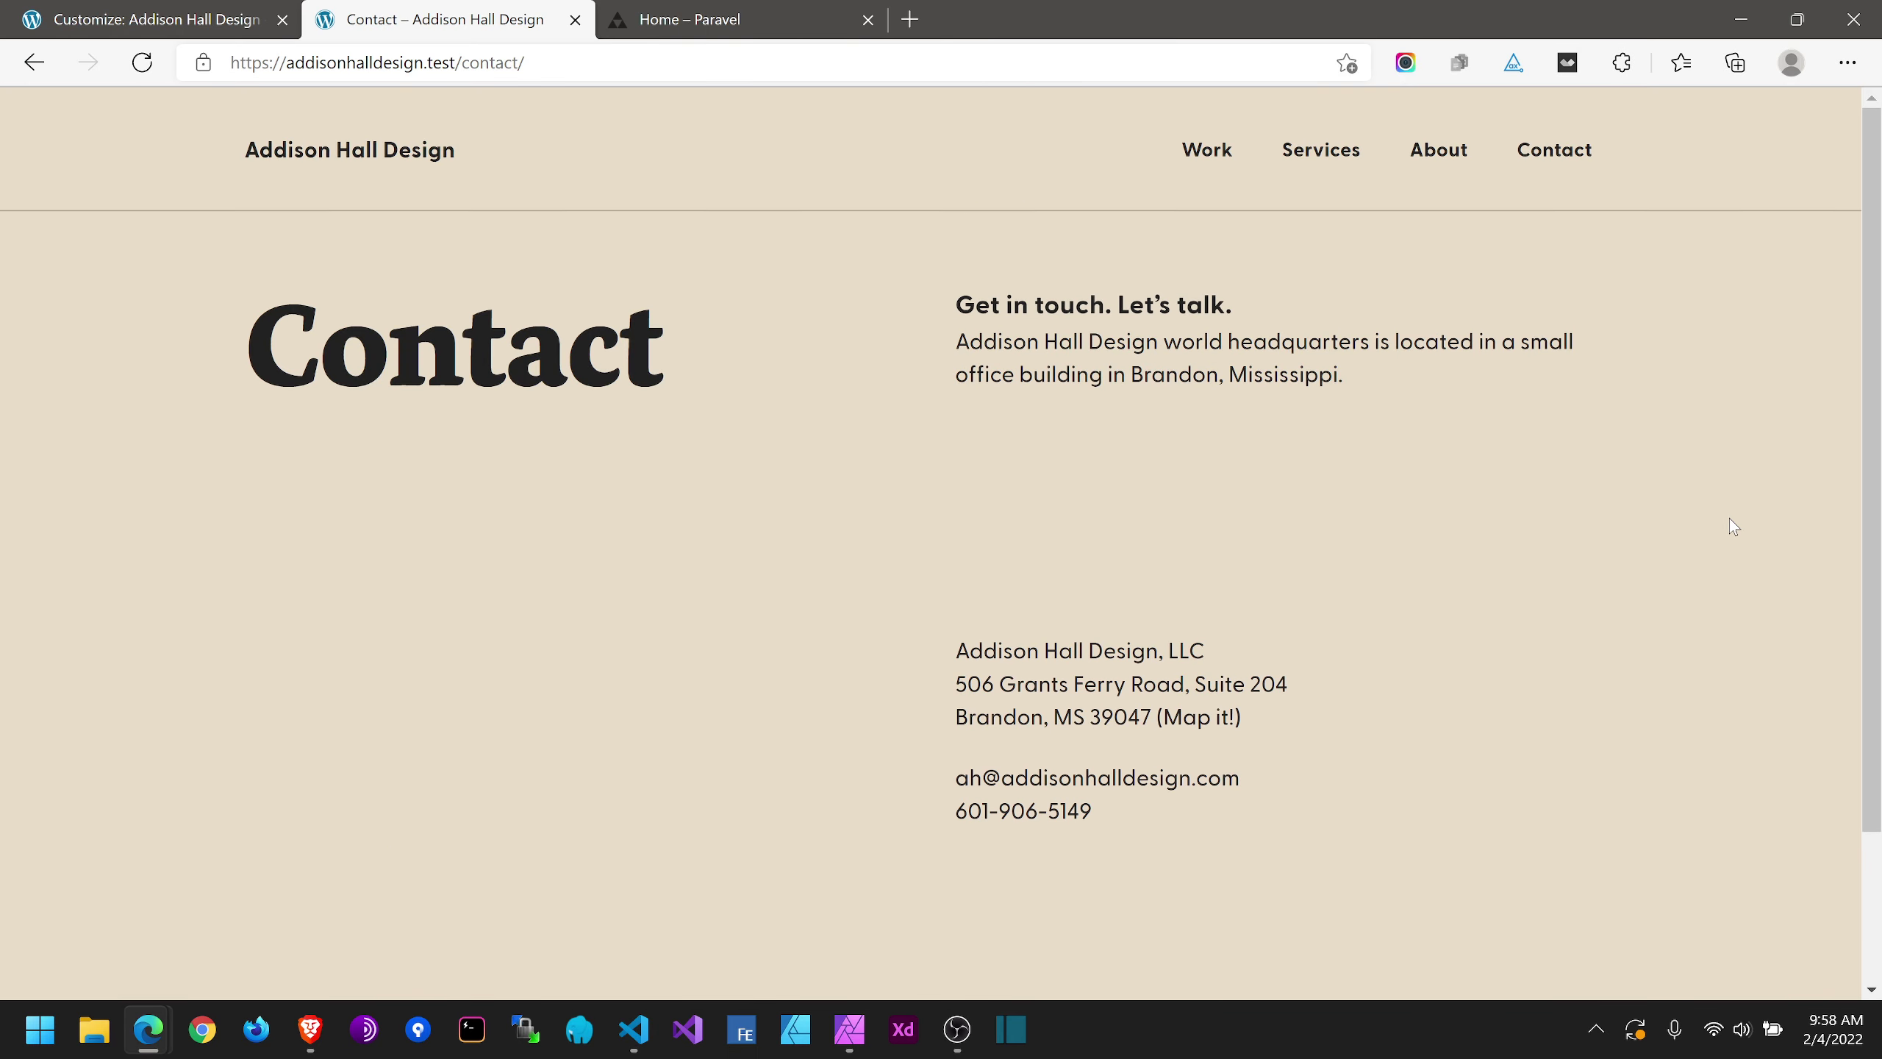
scroll(1729, 518, down, 2)
scroll(1760, 523, up, 2)
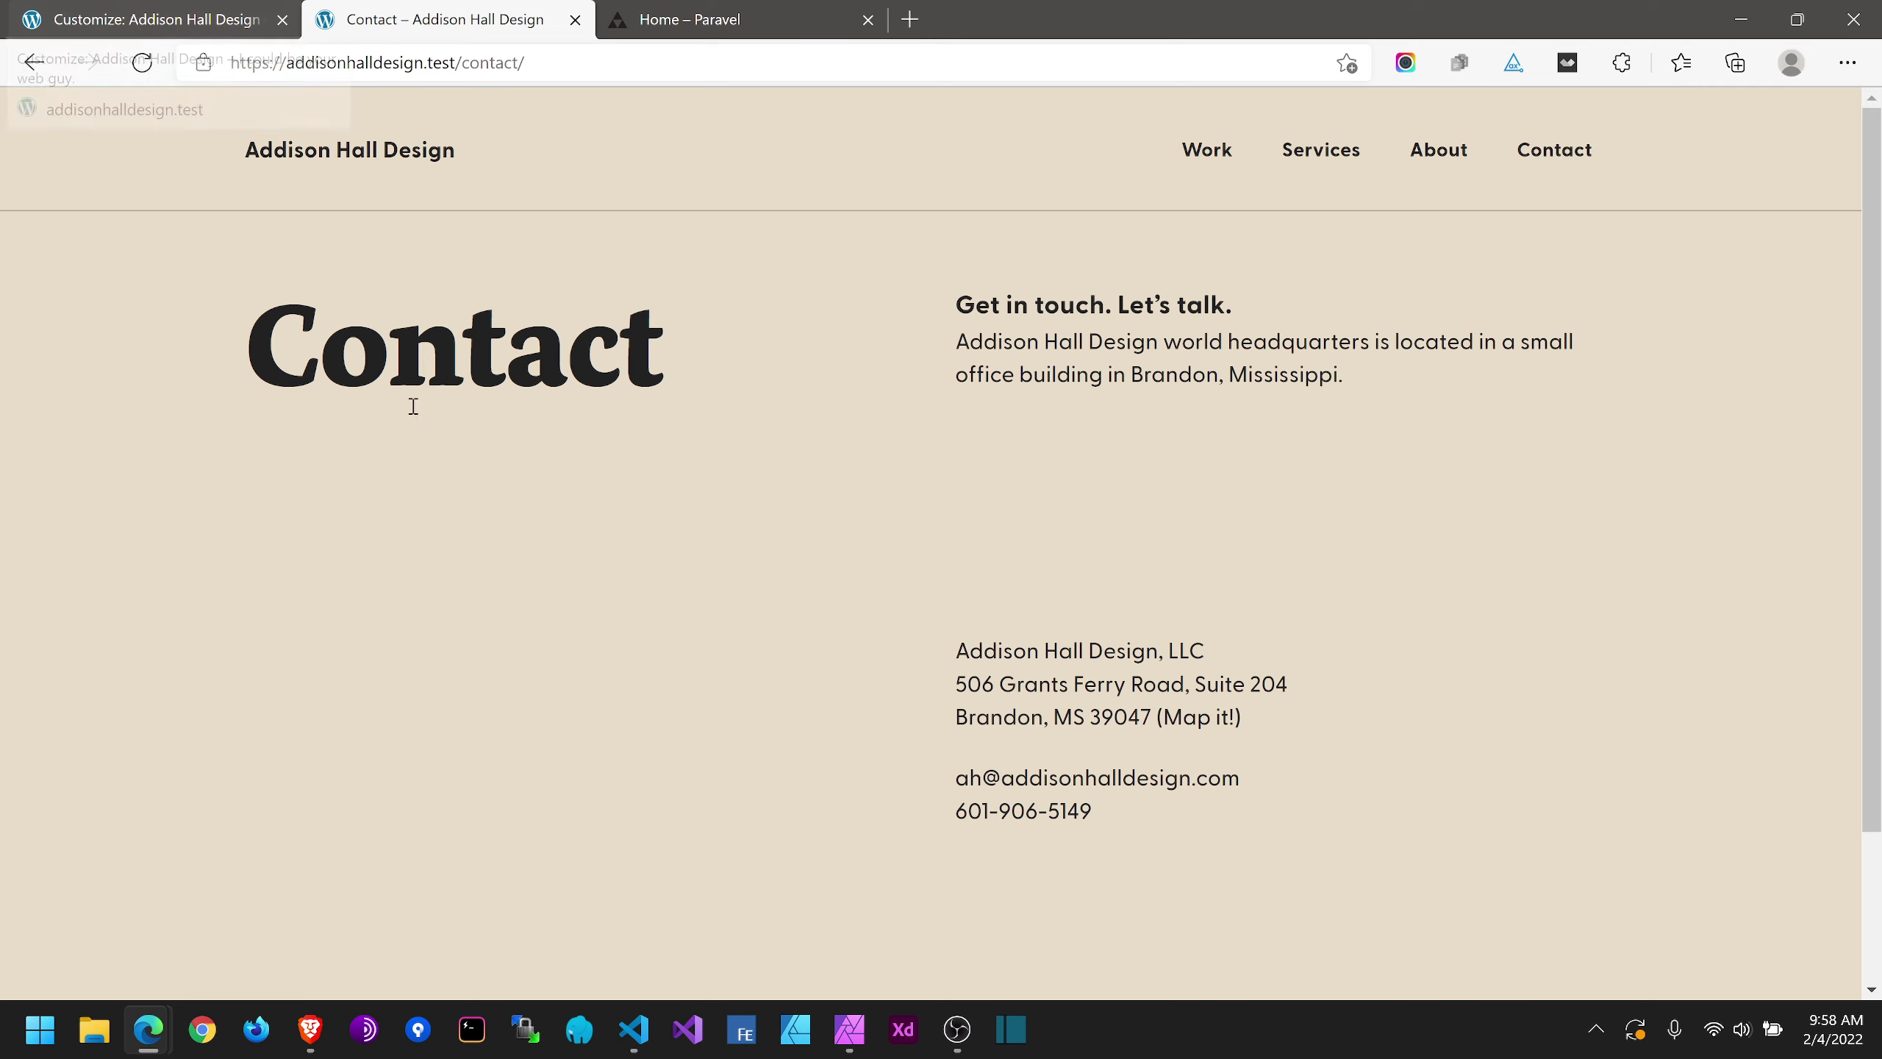
Step: Open the Contact page of the Paravel site and examine the layout and fields of its form
click(700, 22)
scroll(1386, 286, up, 10)
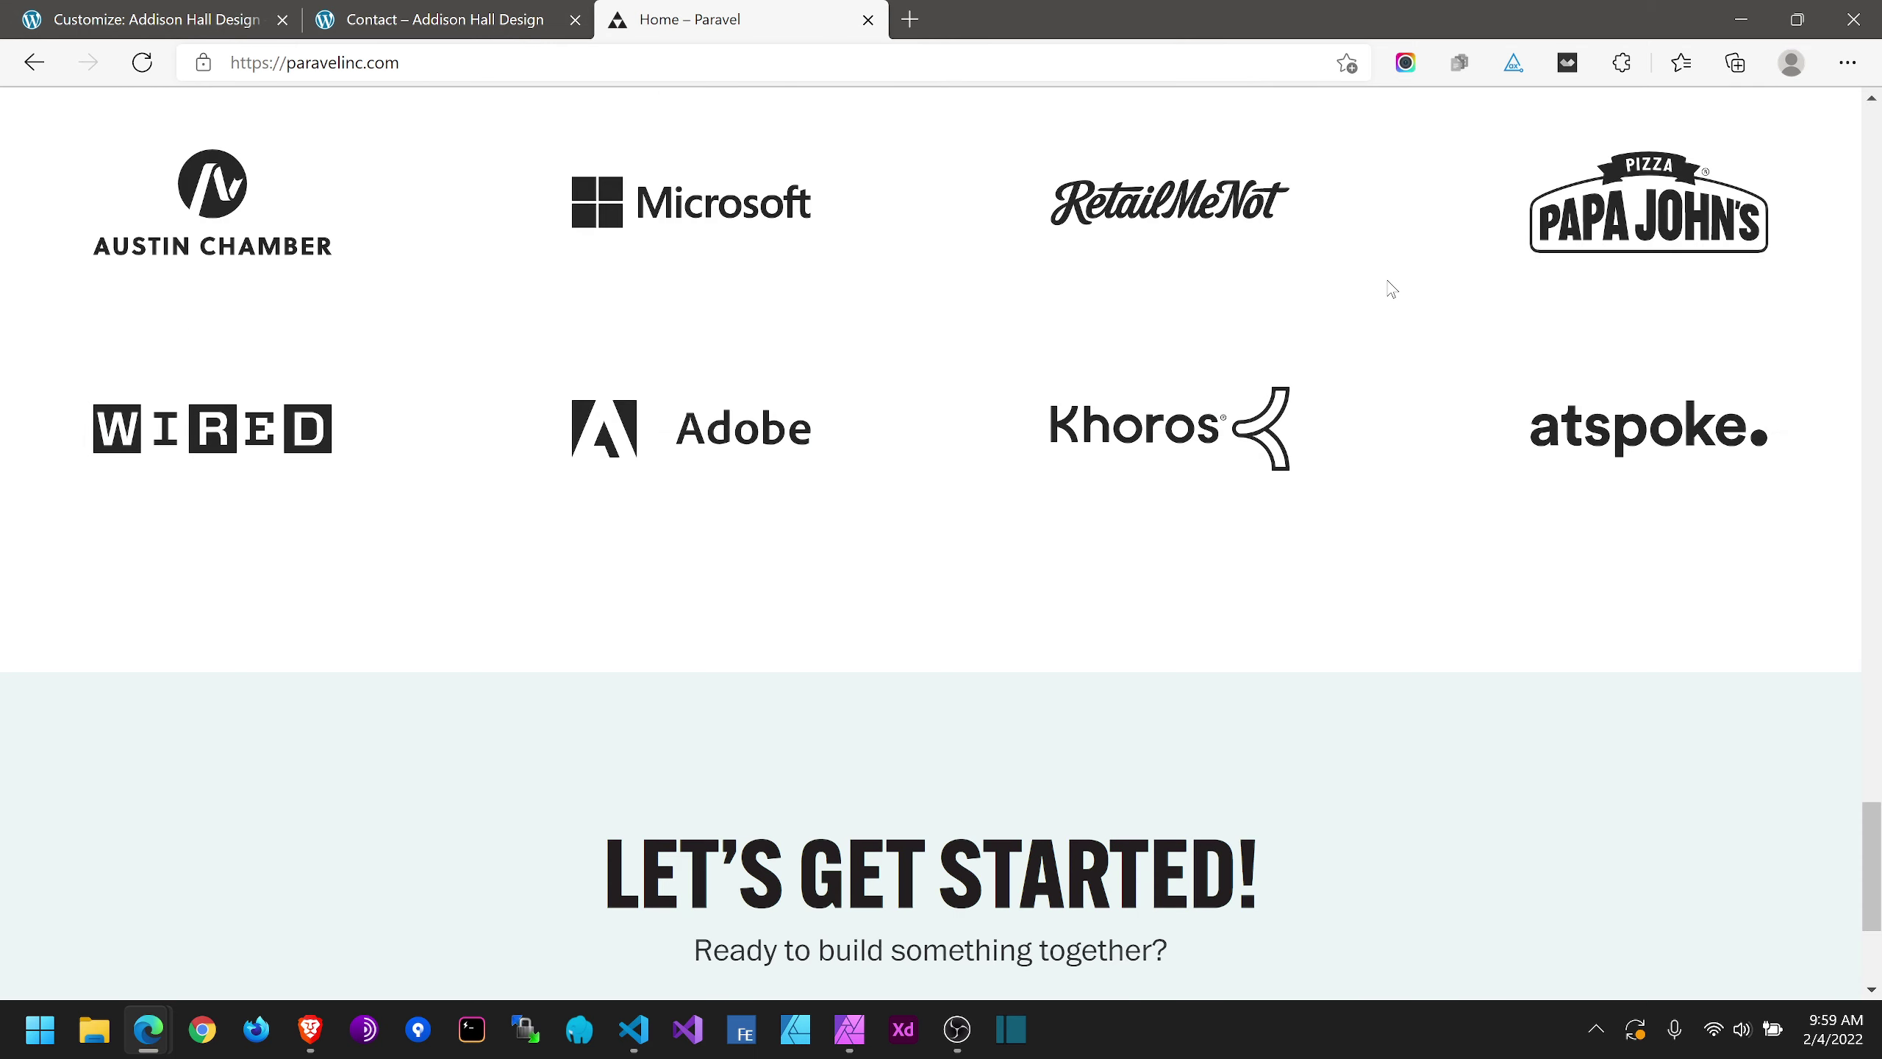
scroll(1389, 287, up, 10)
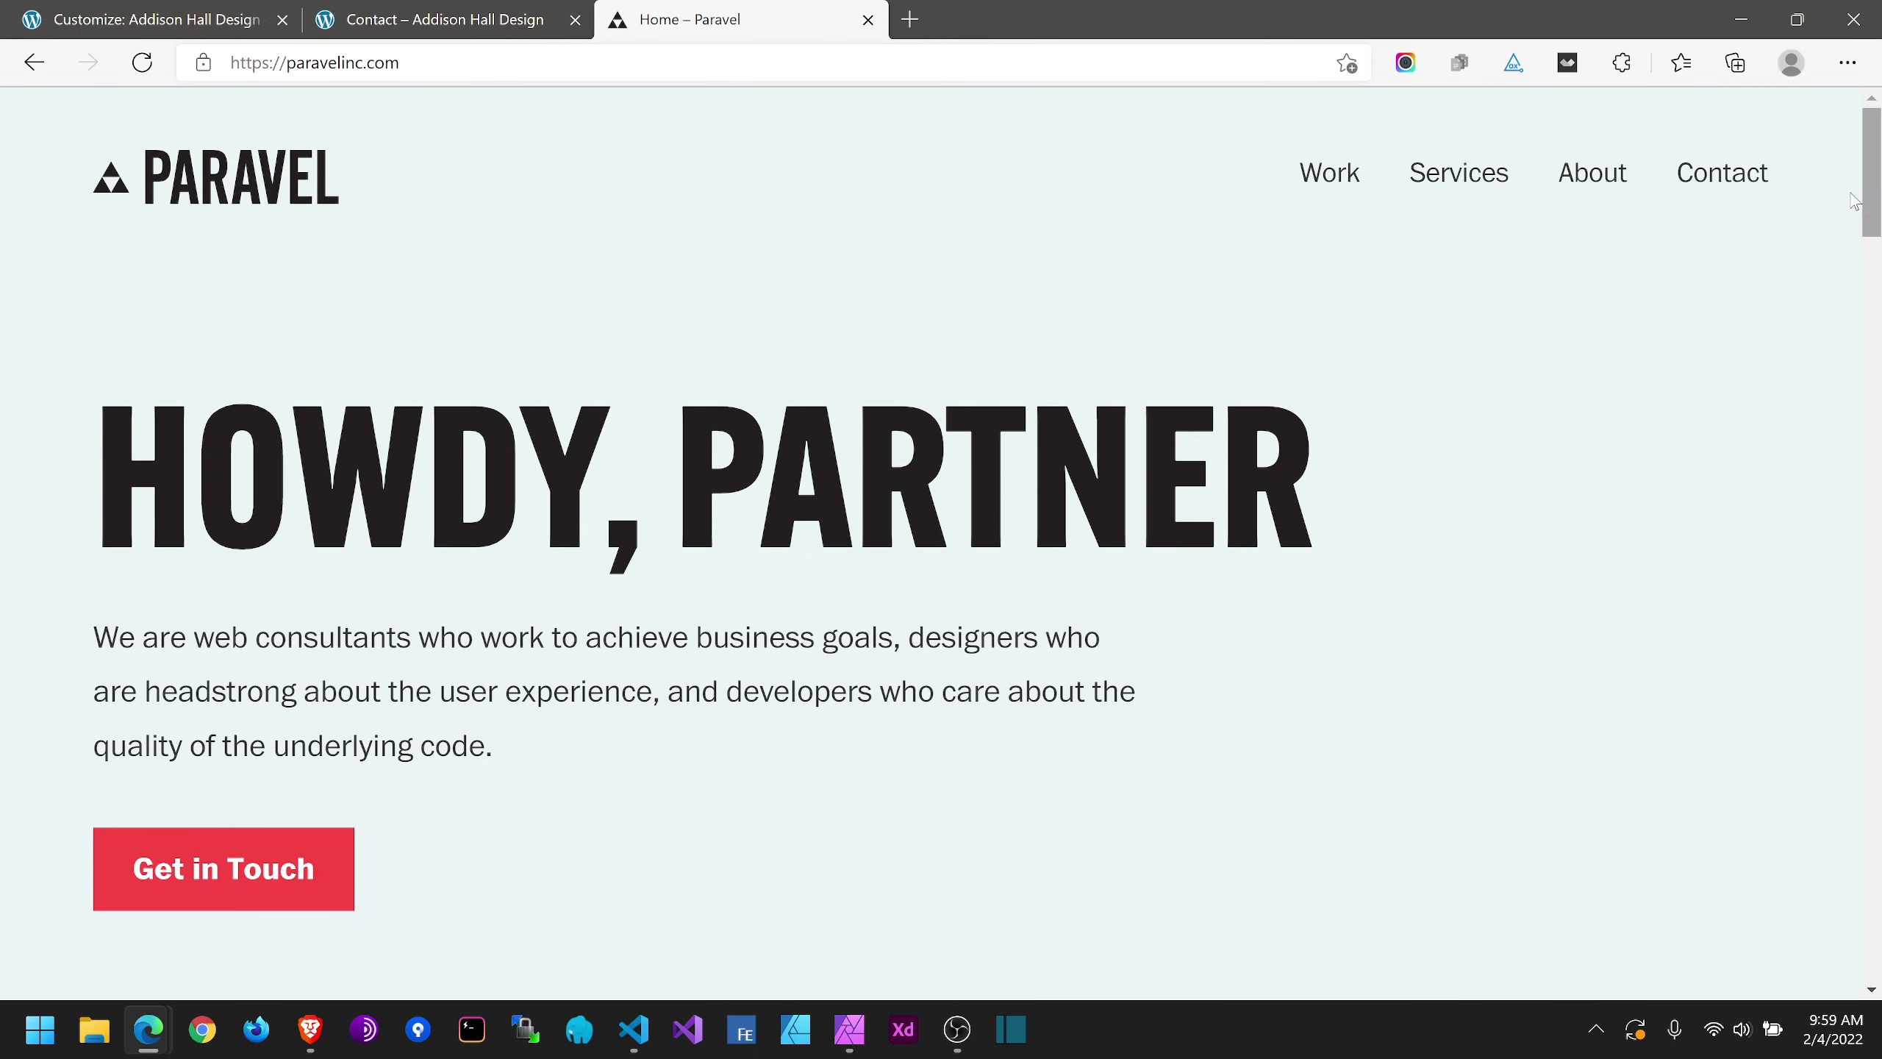
click(1716, 194)
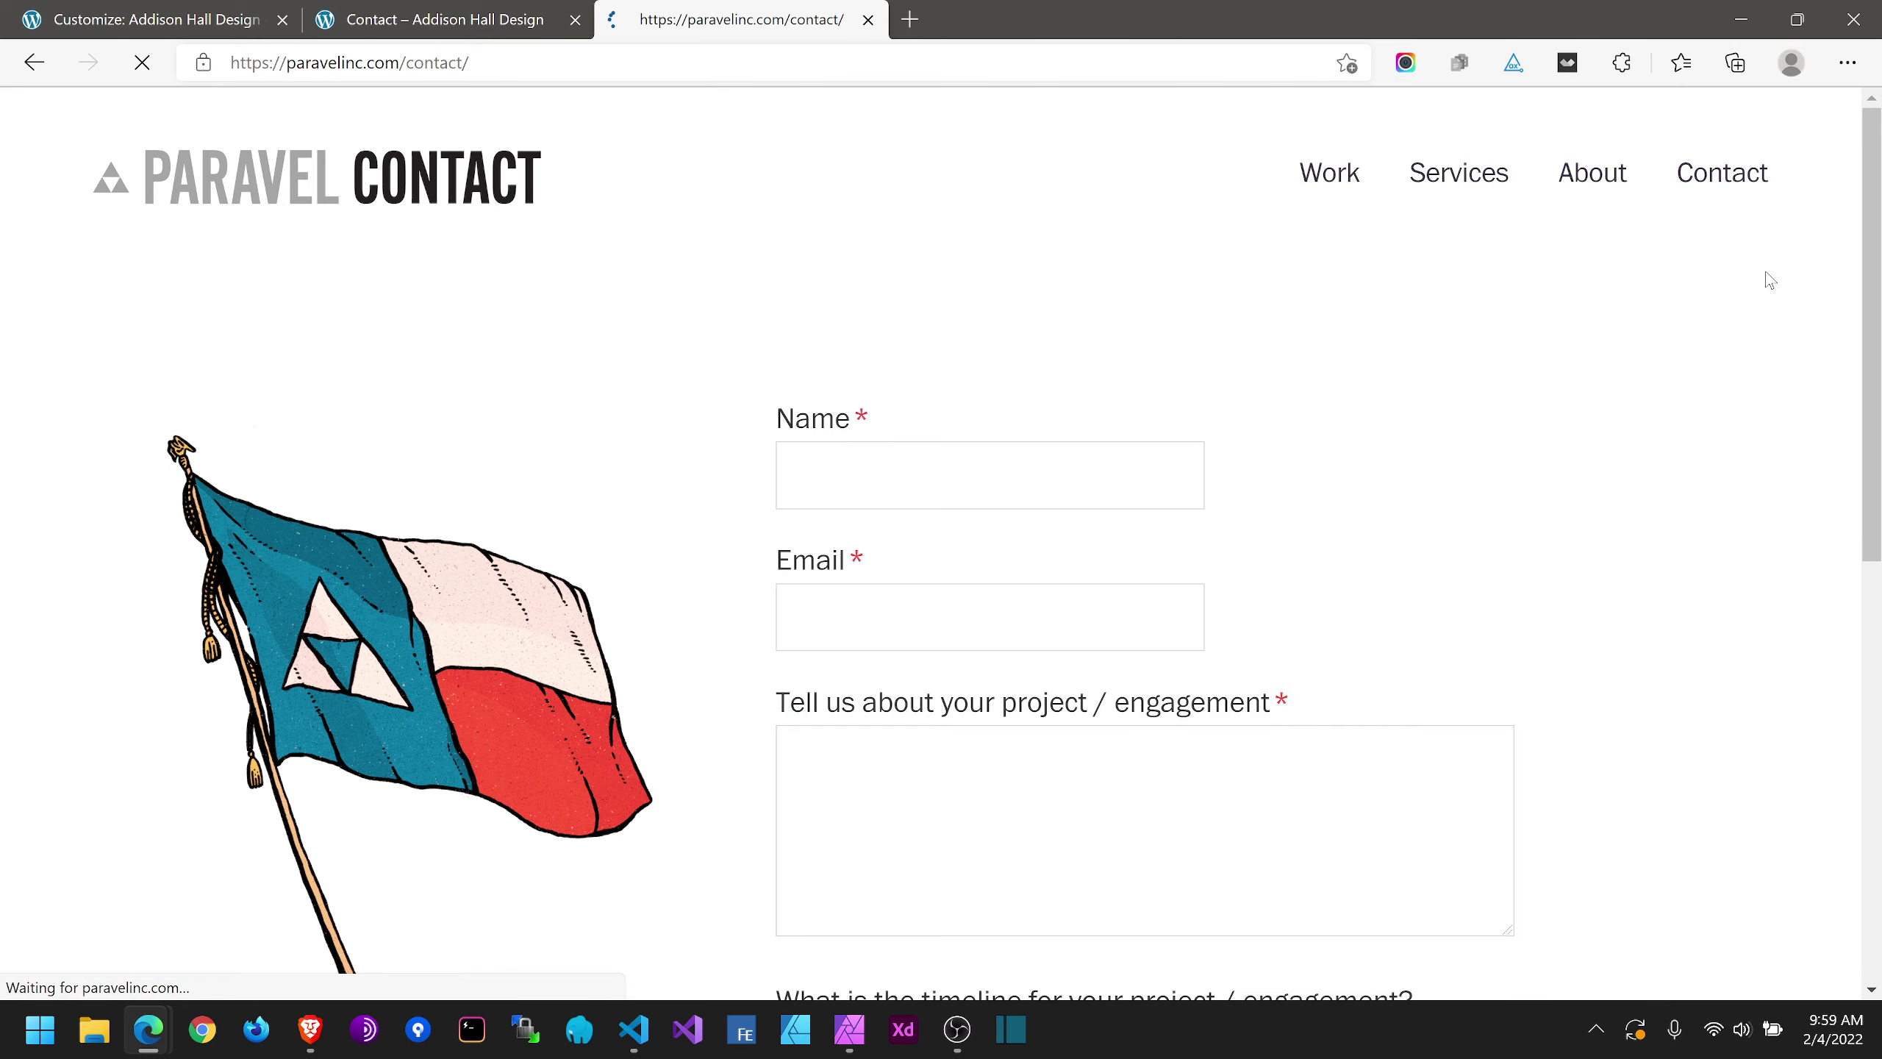
scroll(1703, 442, down, 2)
scroll(1701, 441, down, 7)
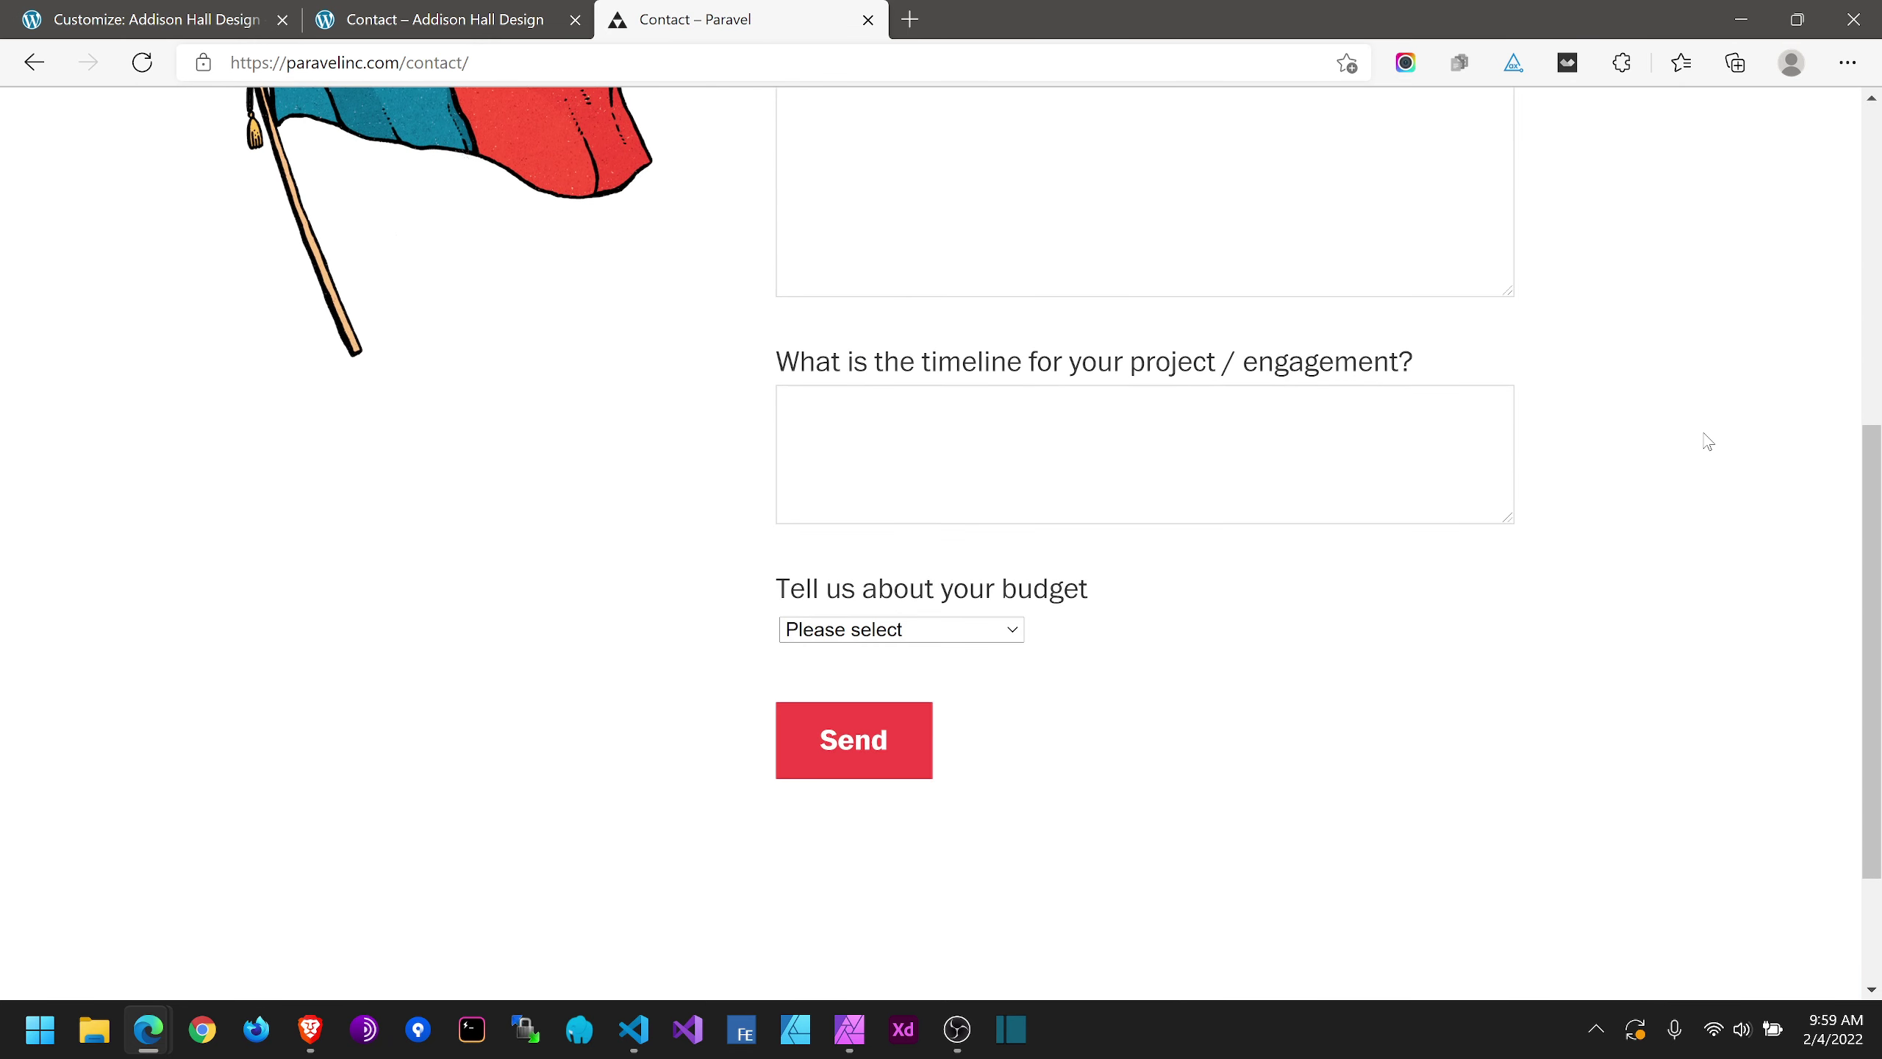
scroll(1702, 441, up, 5)
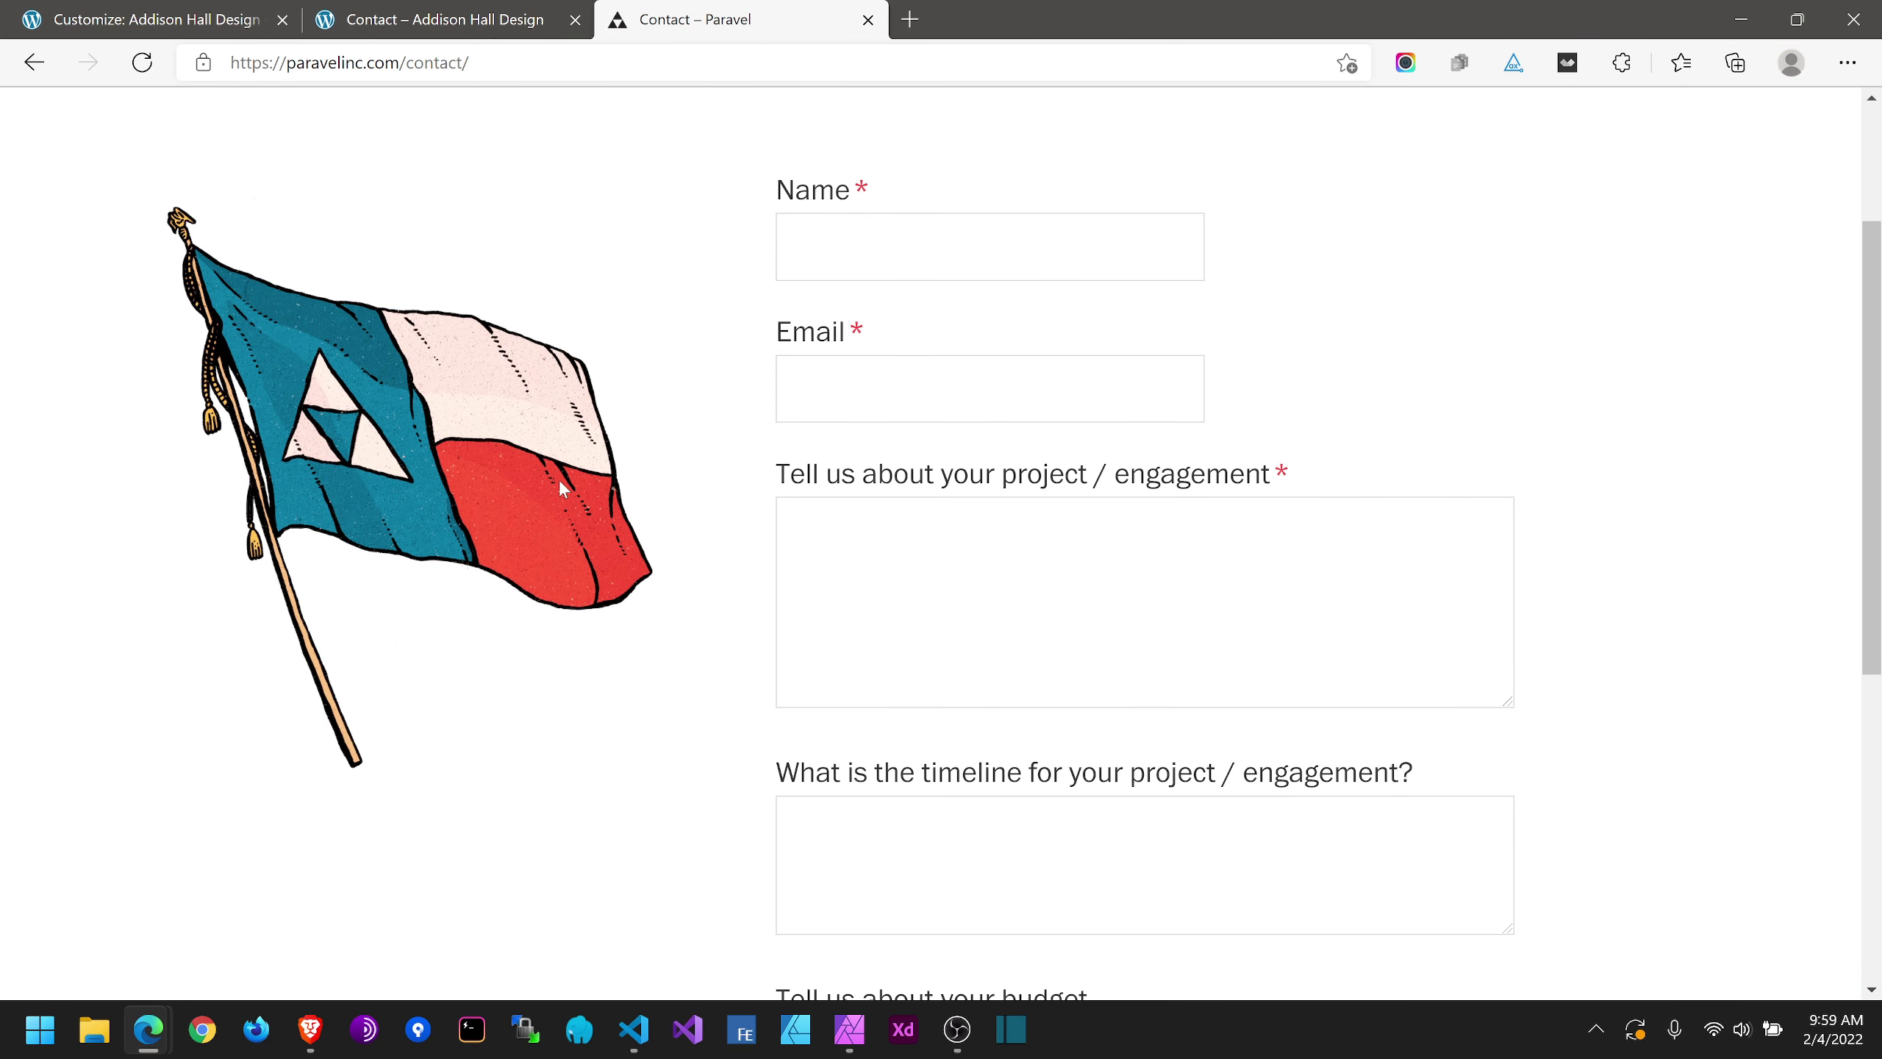
scroll(635, 523, down, 5)
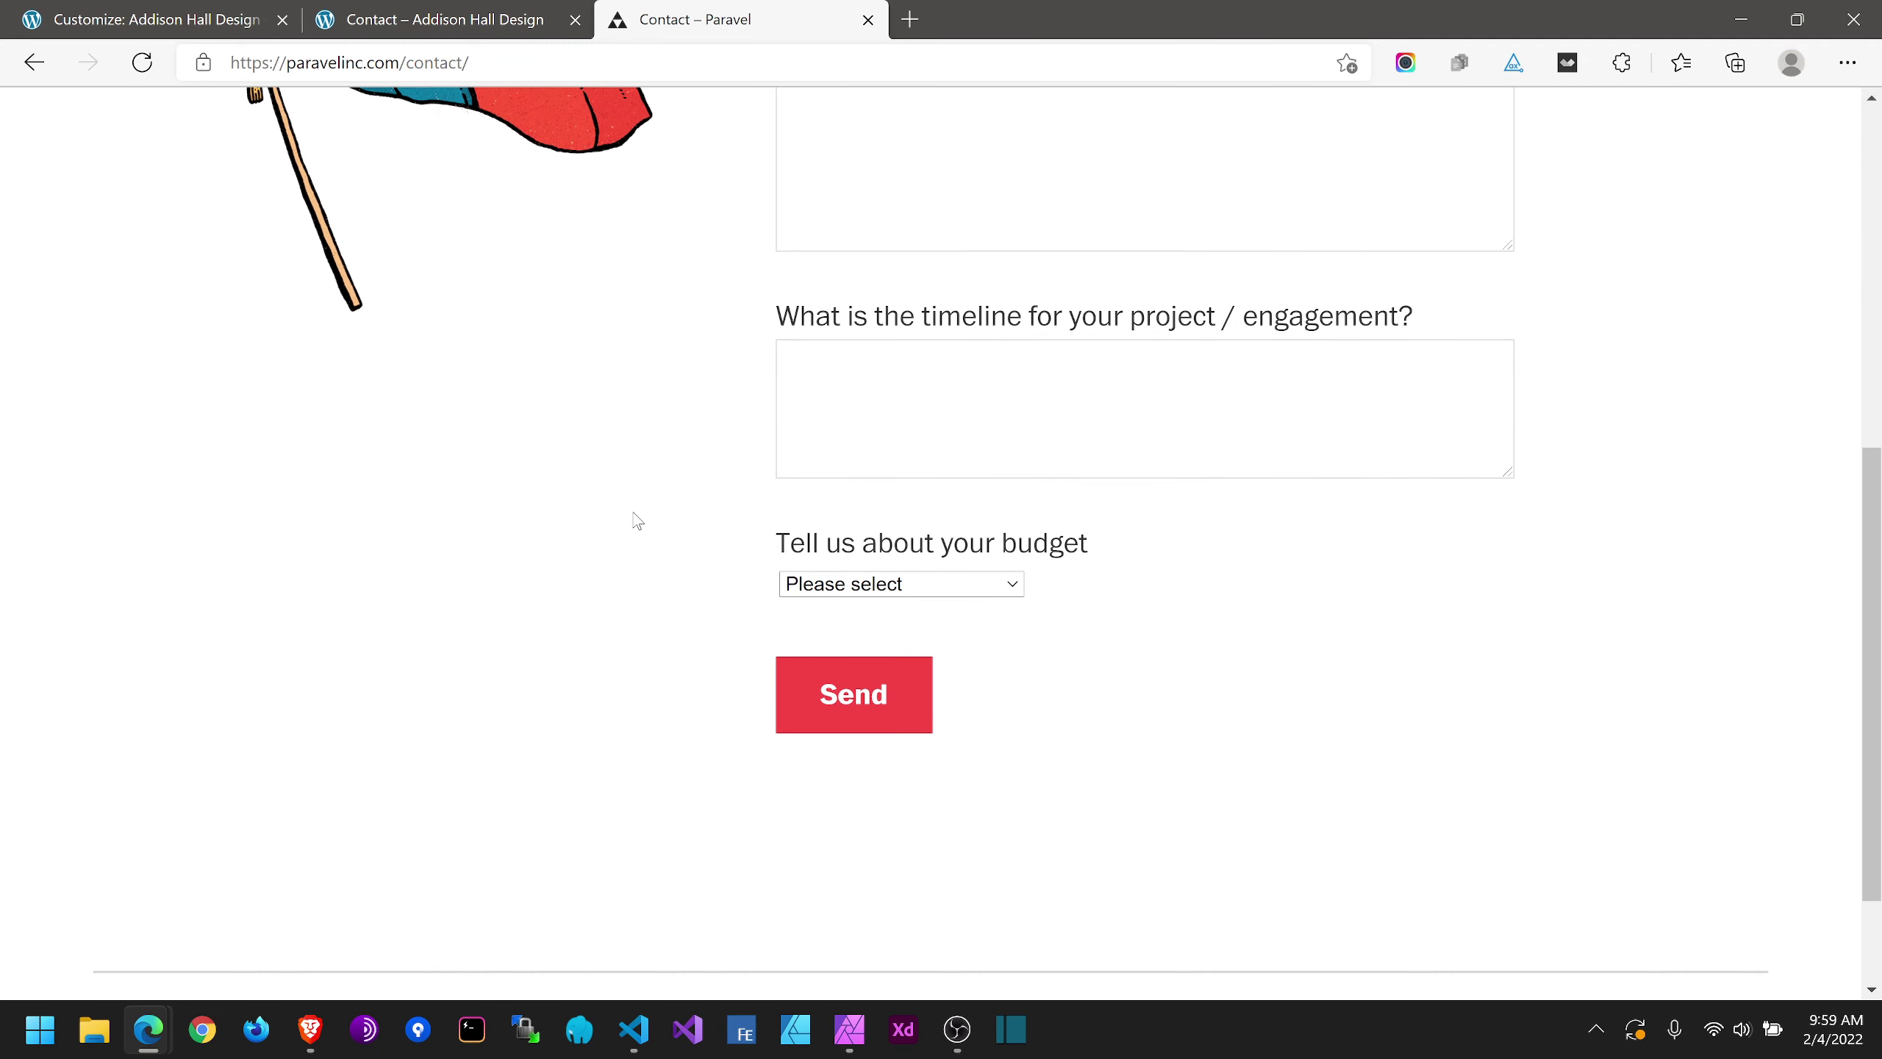
scroll(634, 522, up, 7)
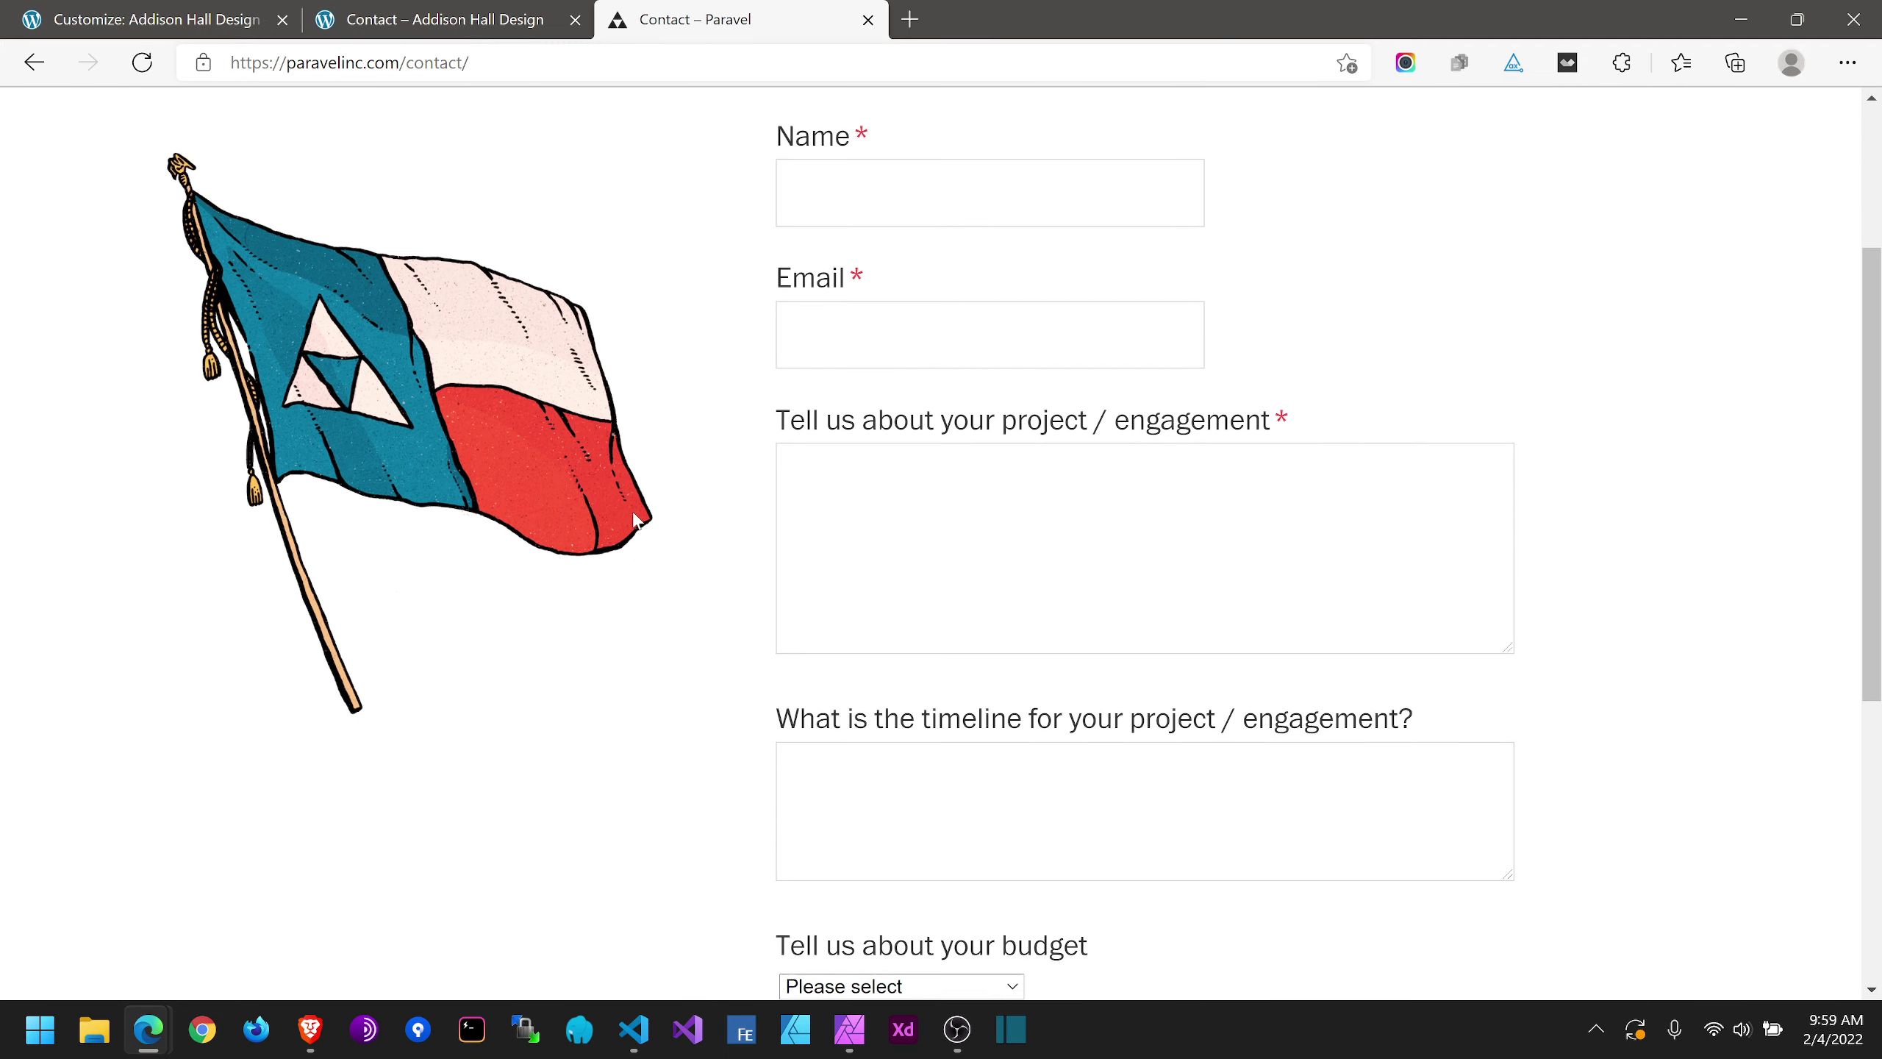
Step: Close the WordPress Customizer to return to the Elements list
click(149, 19)
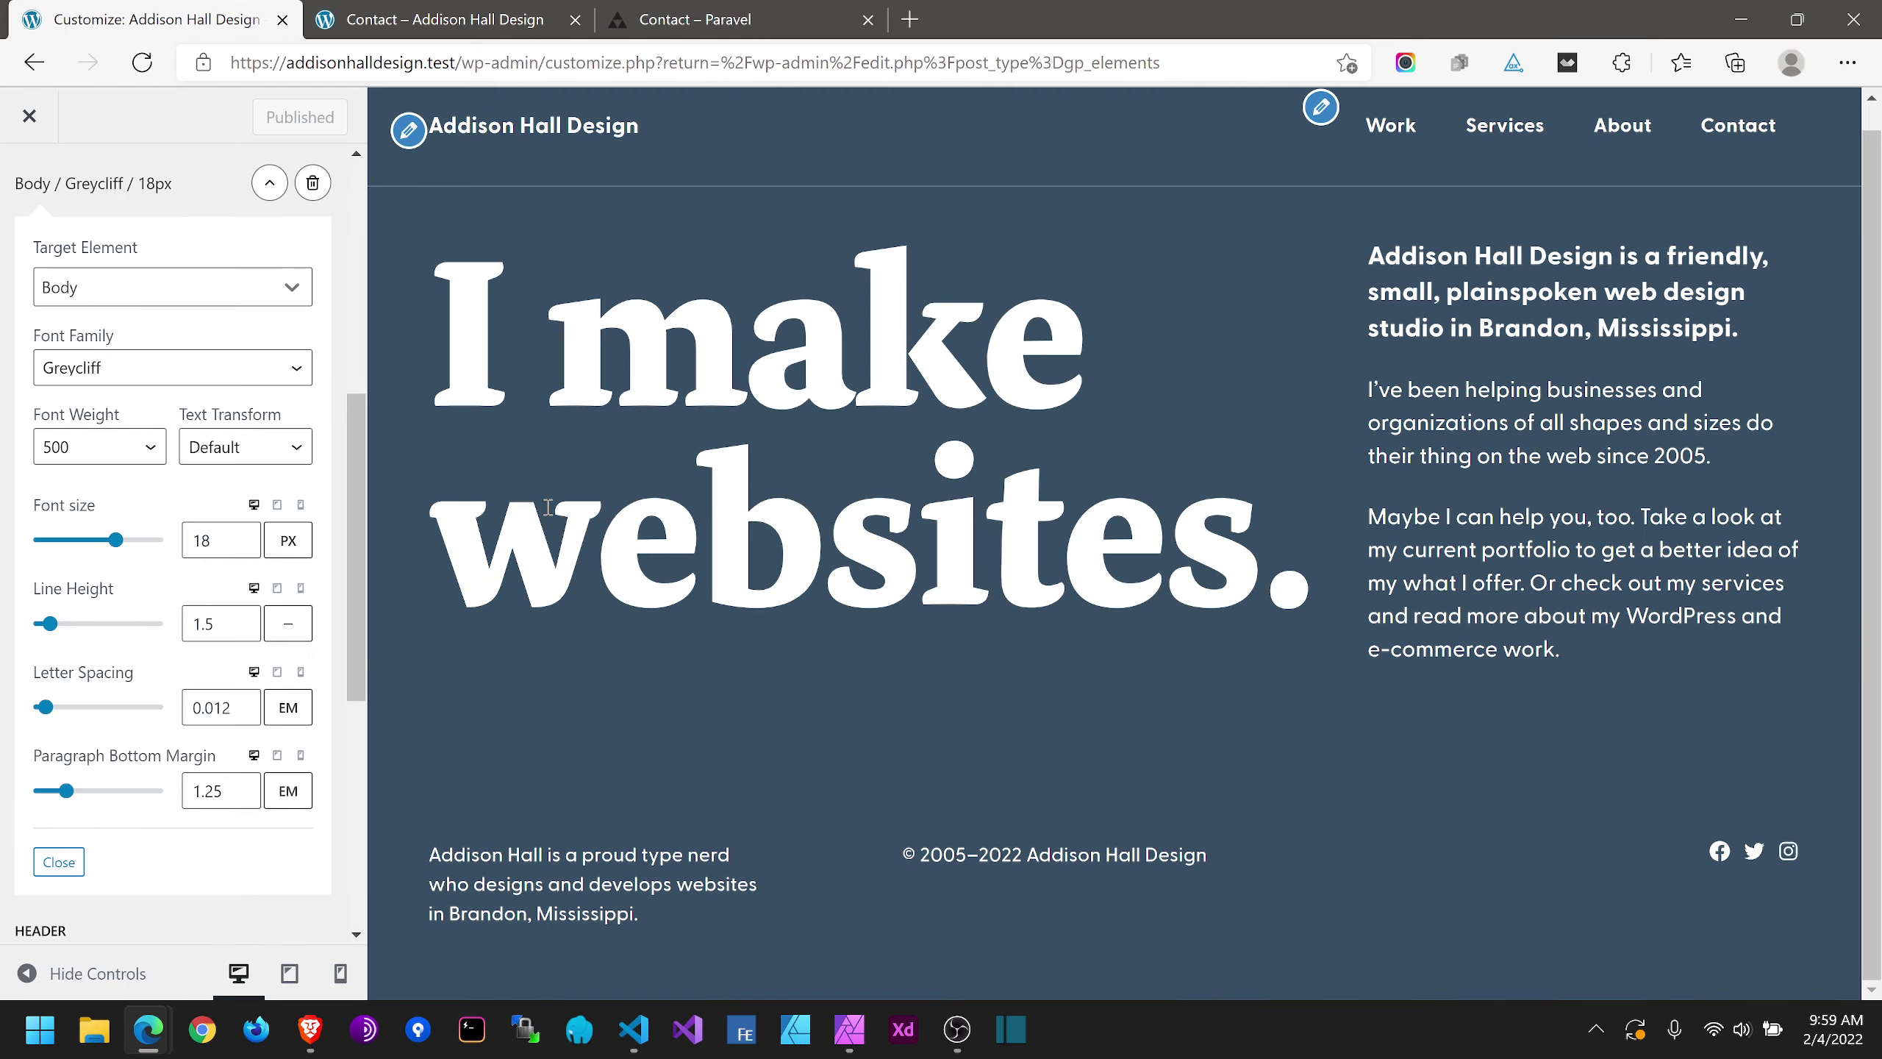
click(27, 111)
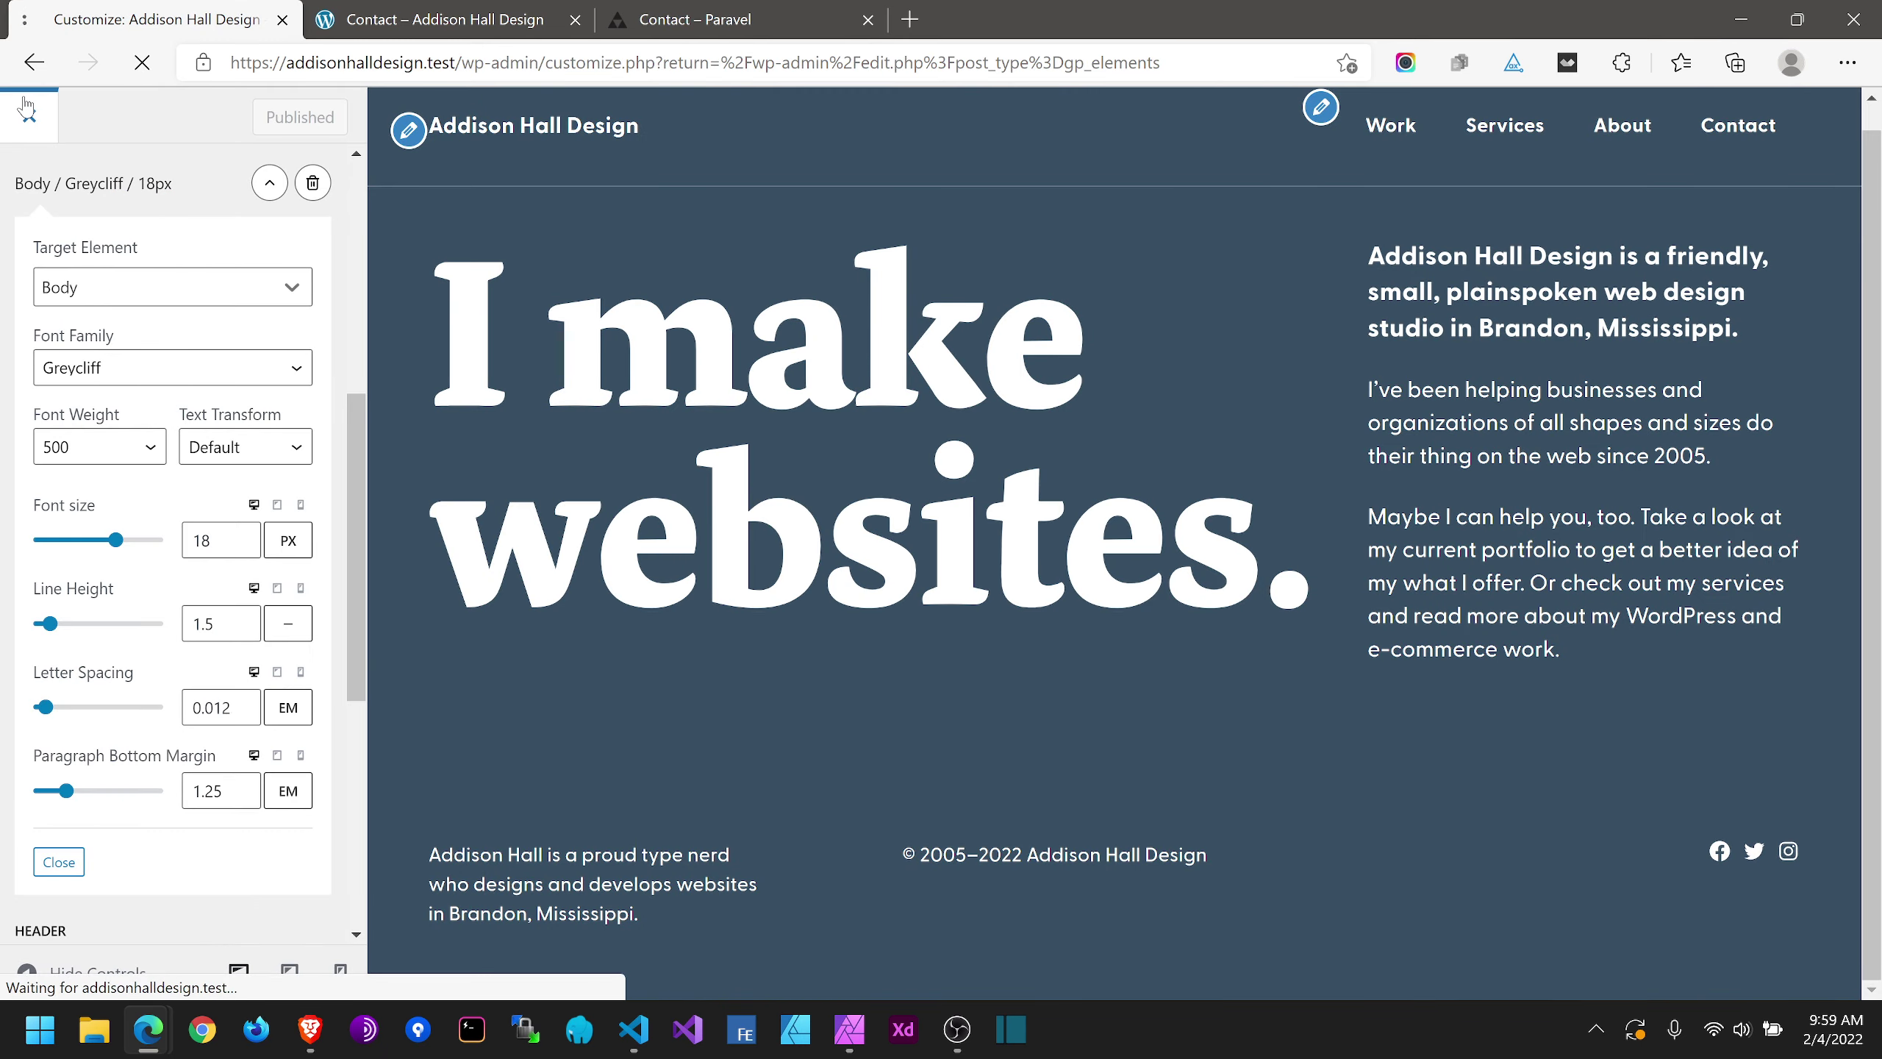
Step: Examine the budget choices offered in the Paravel contact form without selecting one
click(763, 15)
scroll(1365, 584, down, 3)
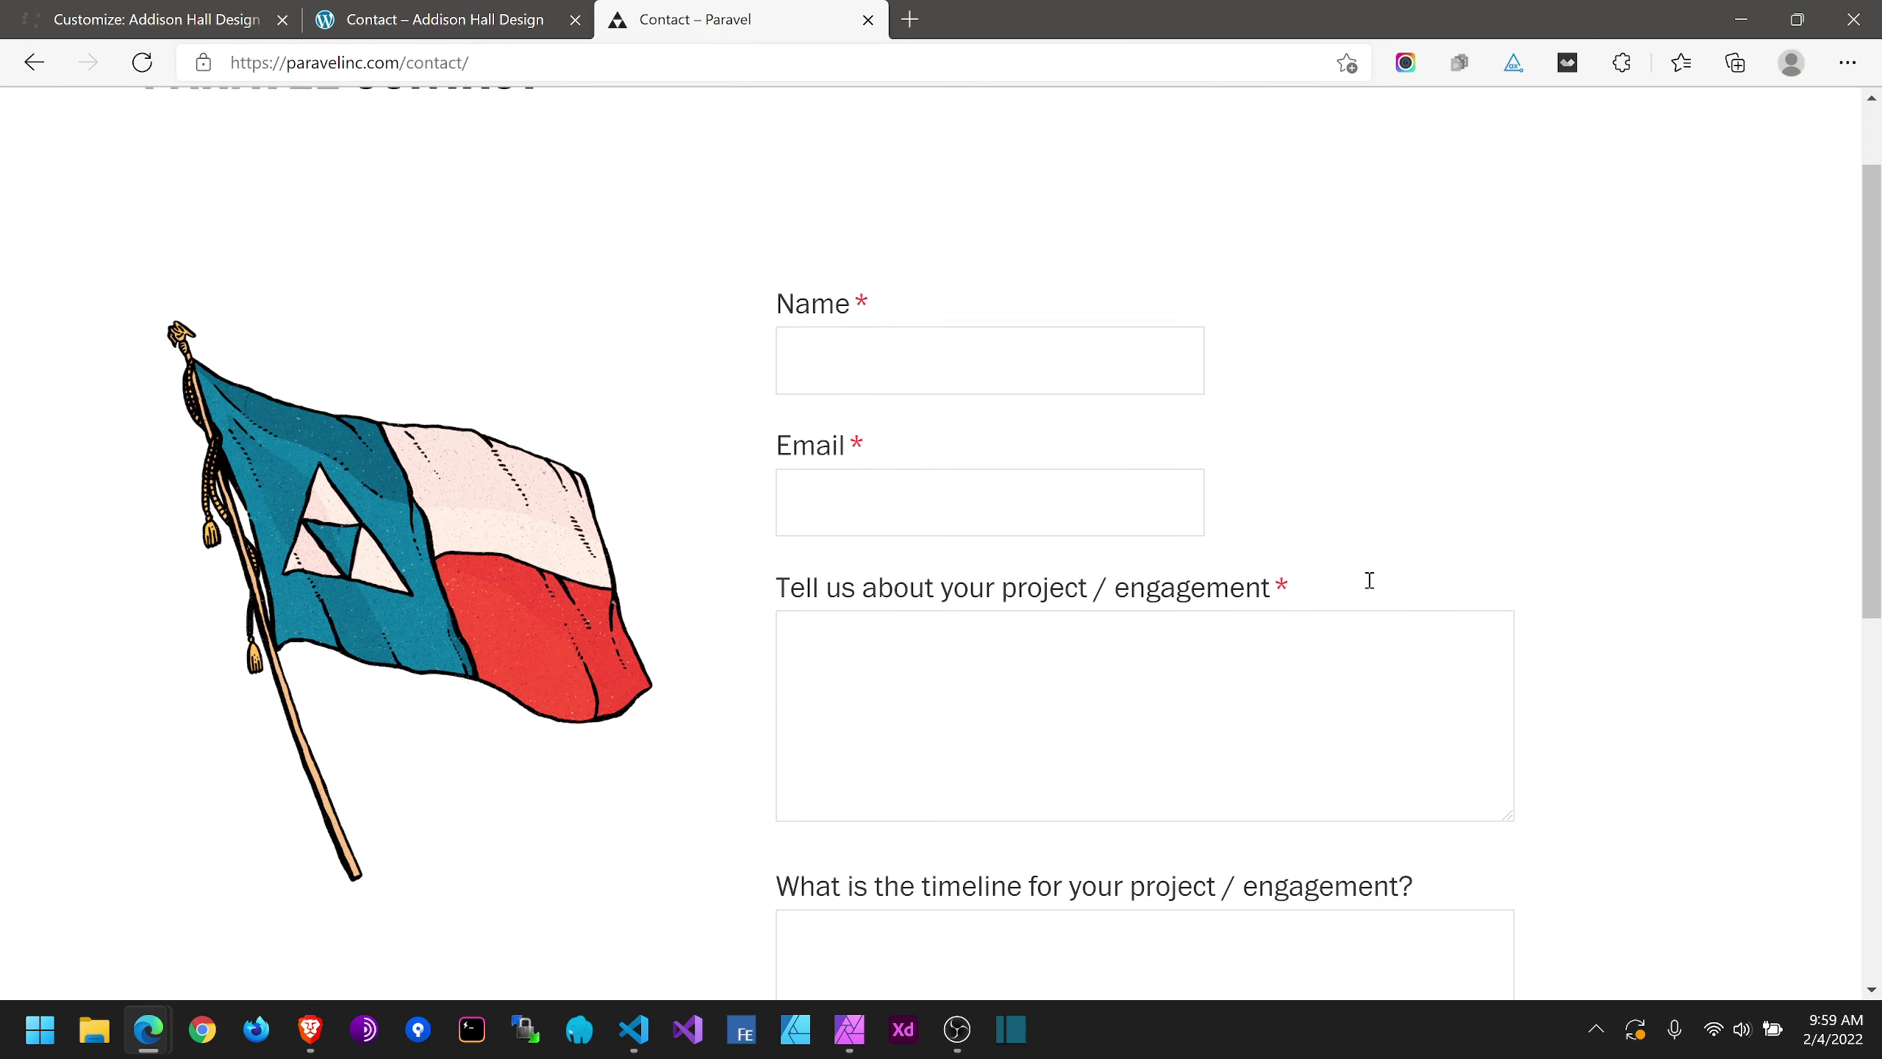
scroll(1185, 708, down, 5)
click(984, 493)
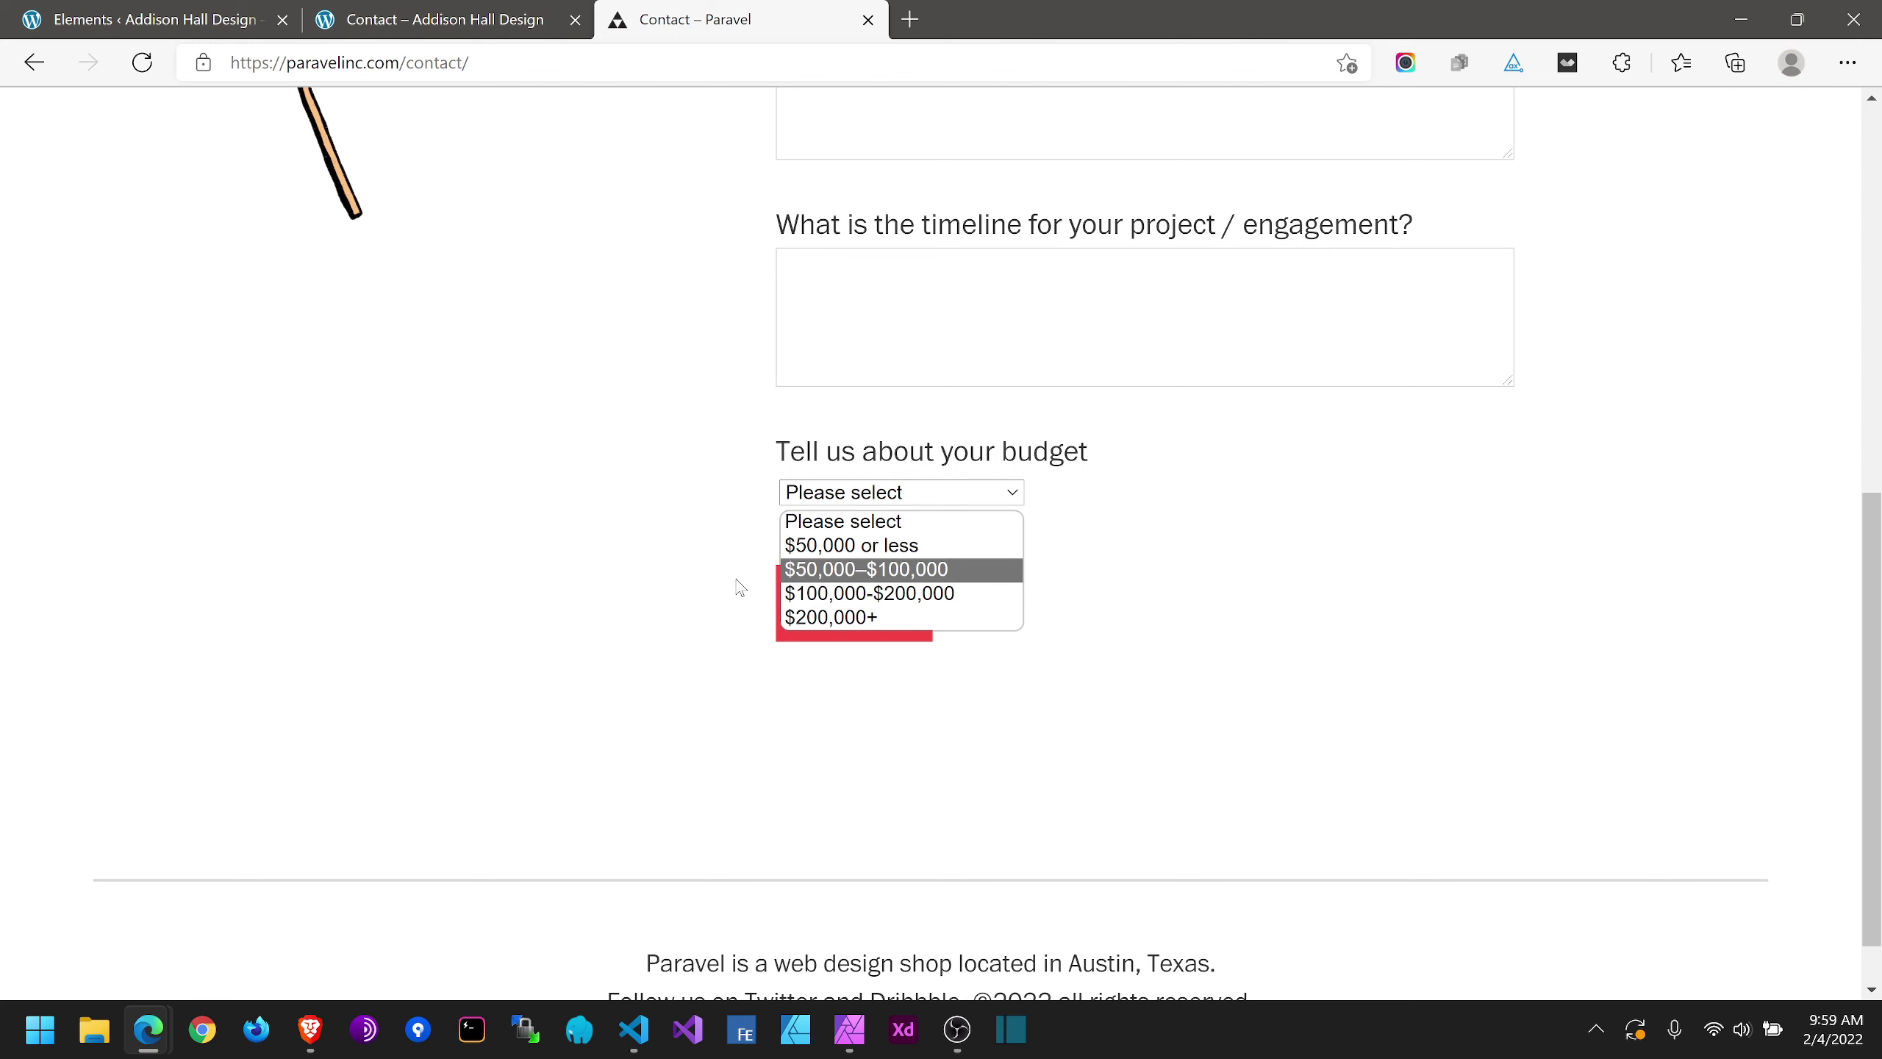
click(658, 578)
scroll(750, 272, up, 8)
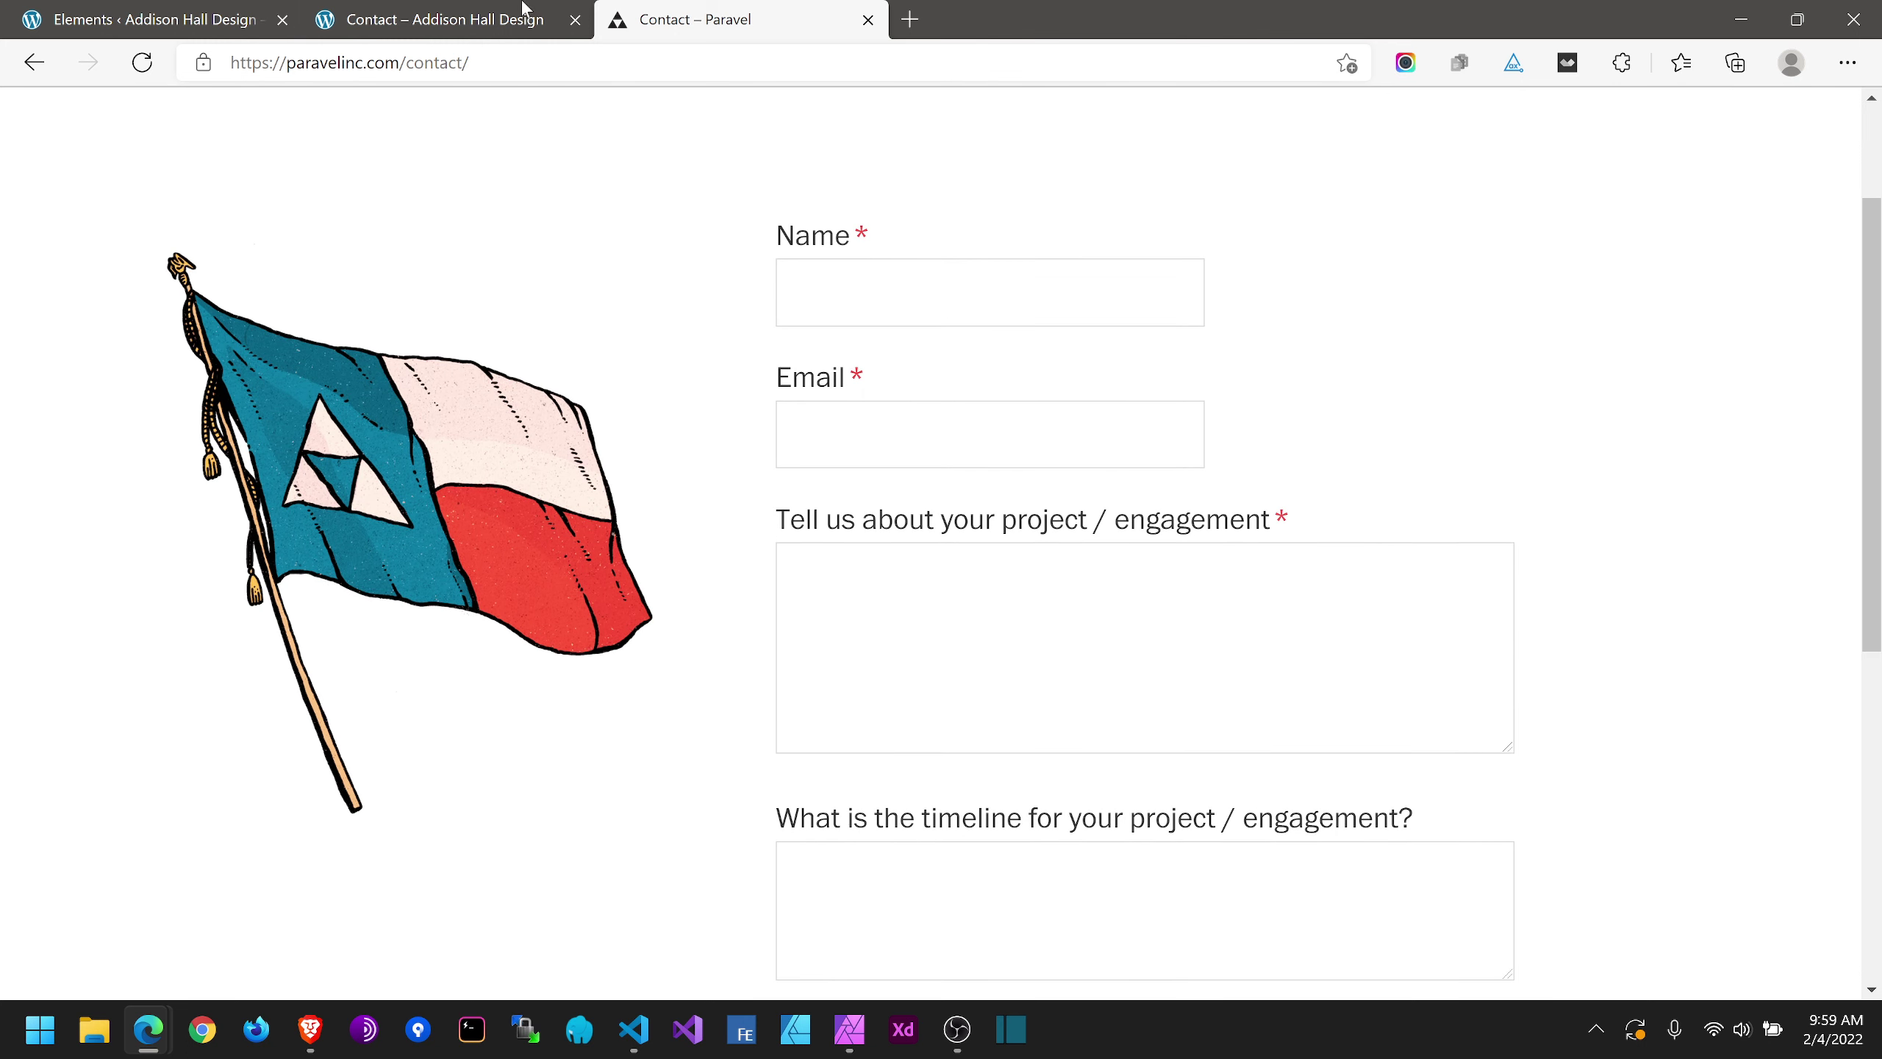
Step: Close the Paravel site and open the Pages list in the WordPress admin
click(867, 19)
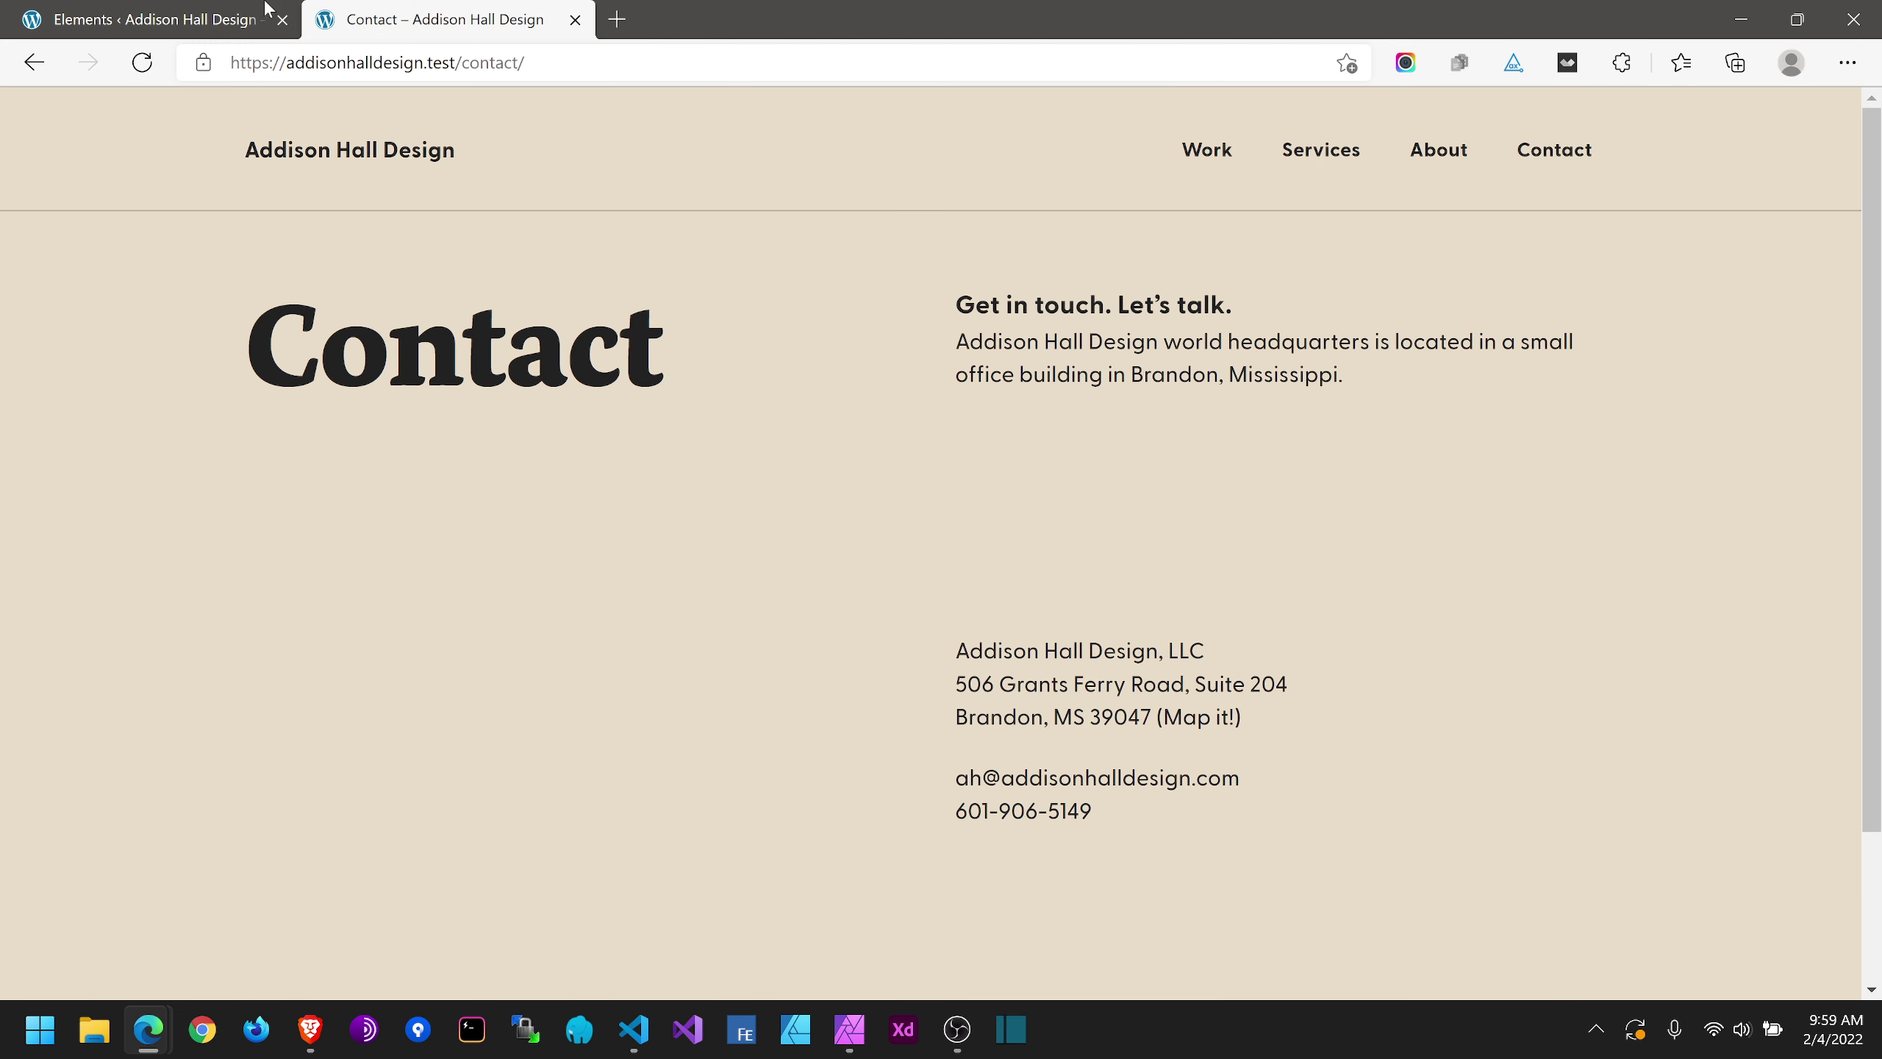
click(172, 9)
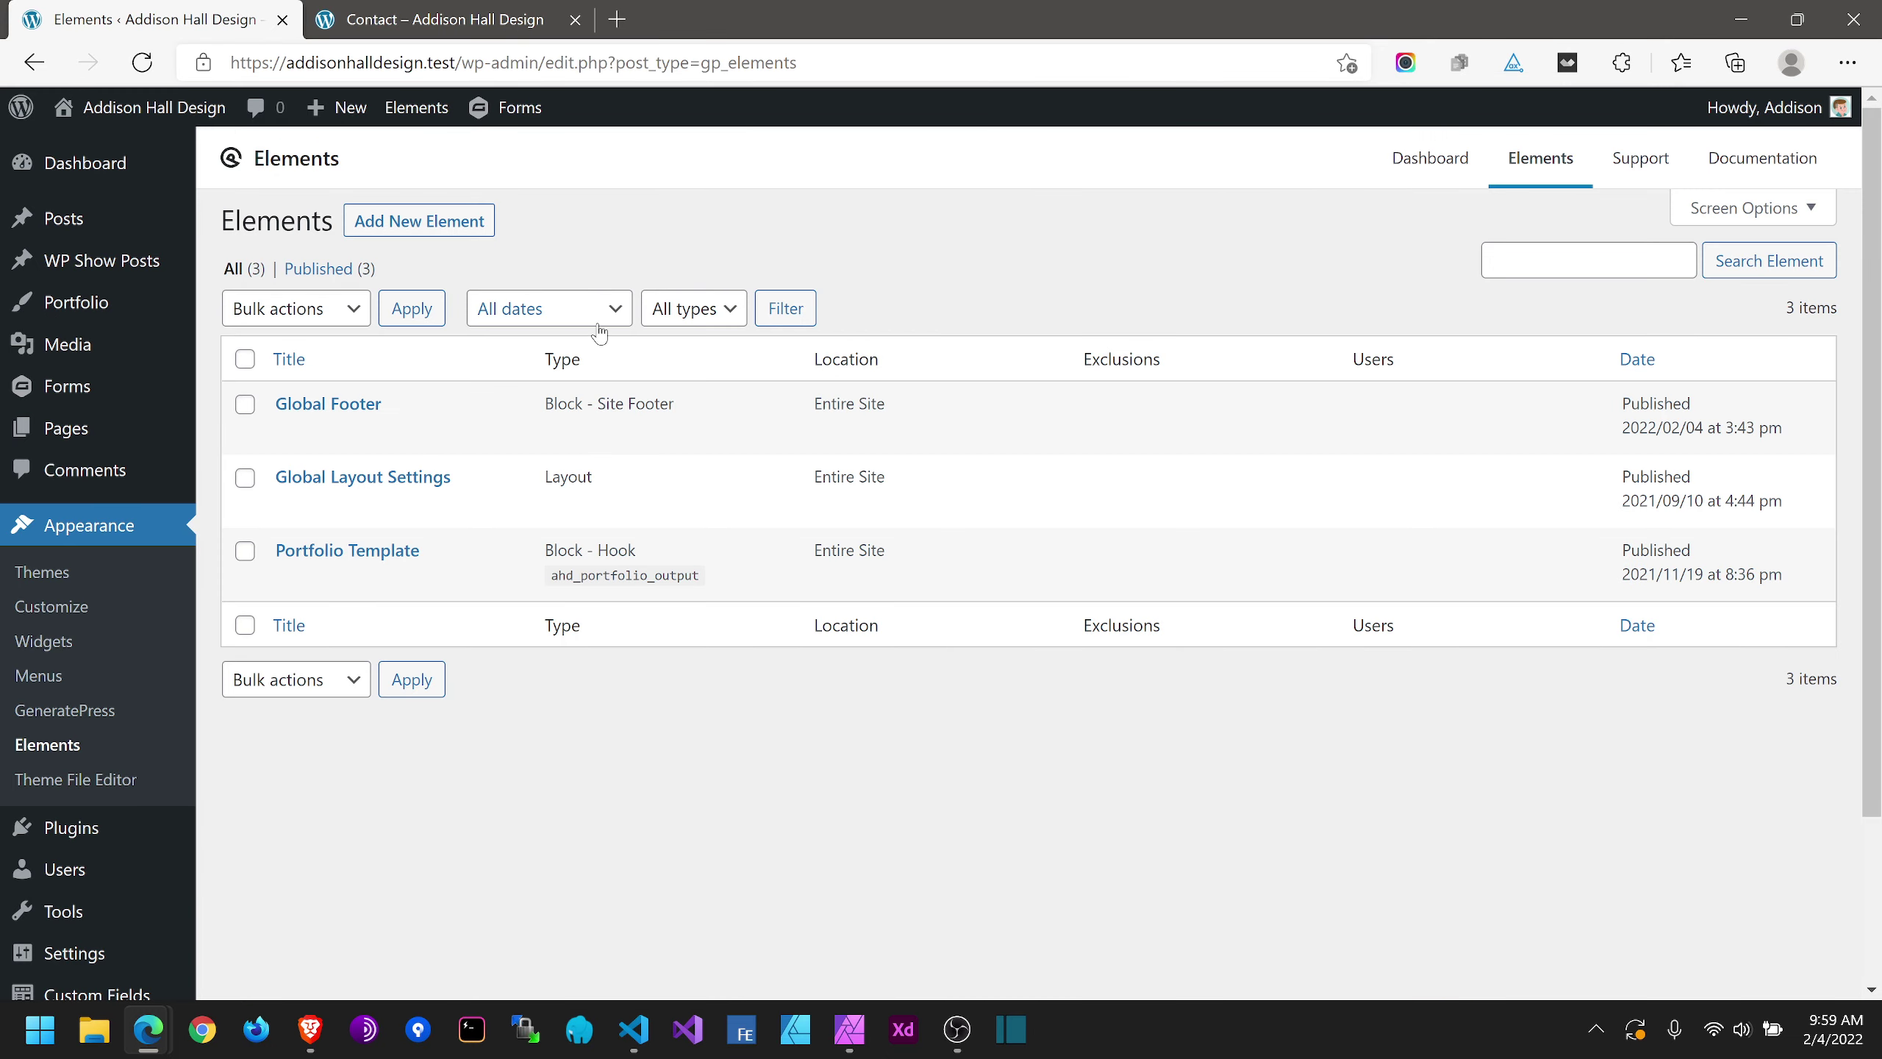
click(67, 428)
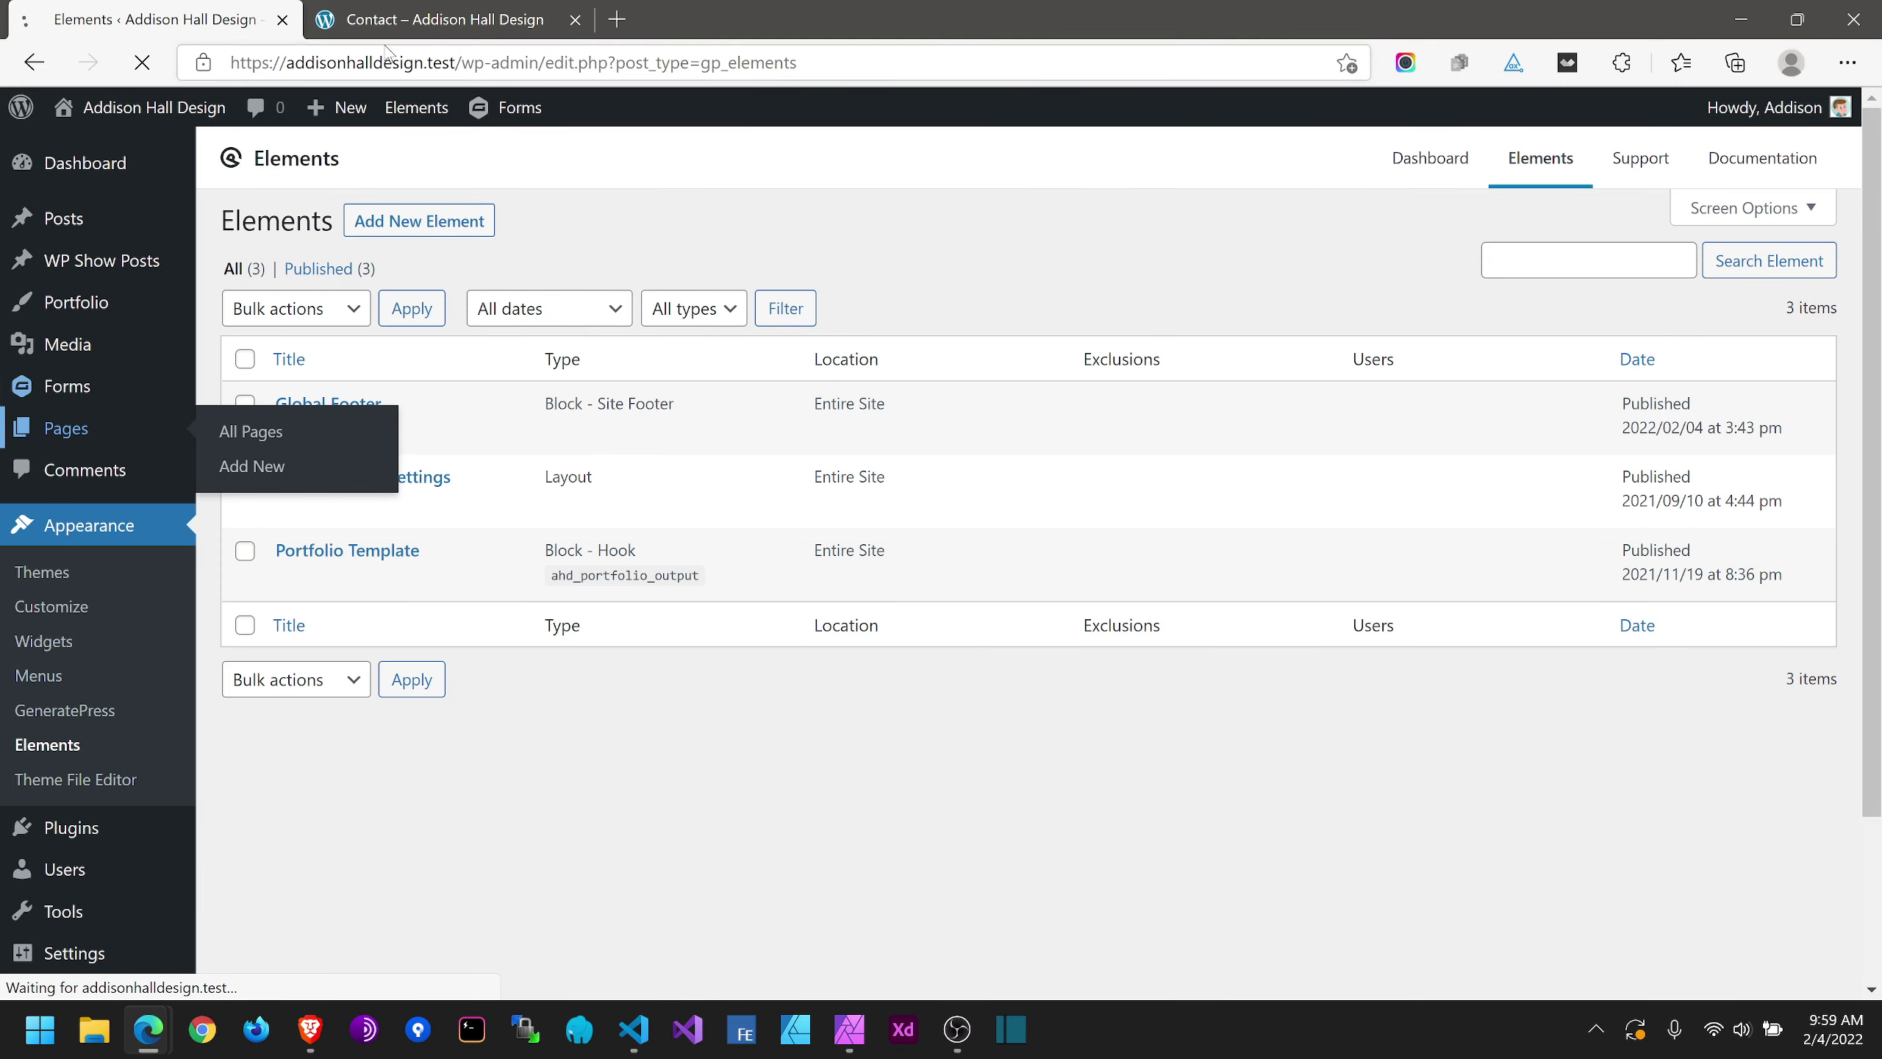
Step: Open the site's About page on the front end and check its footer and social icons
key(ctrl+Tab)
click(1431, 163)
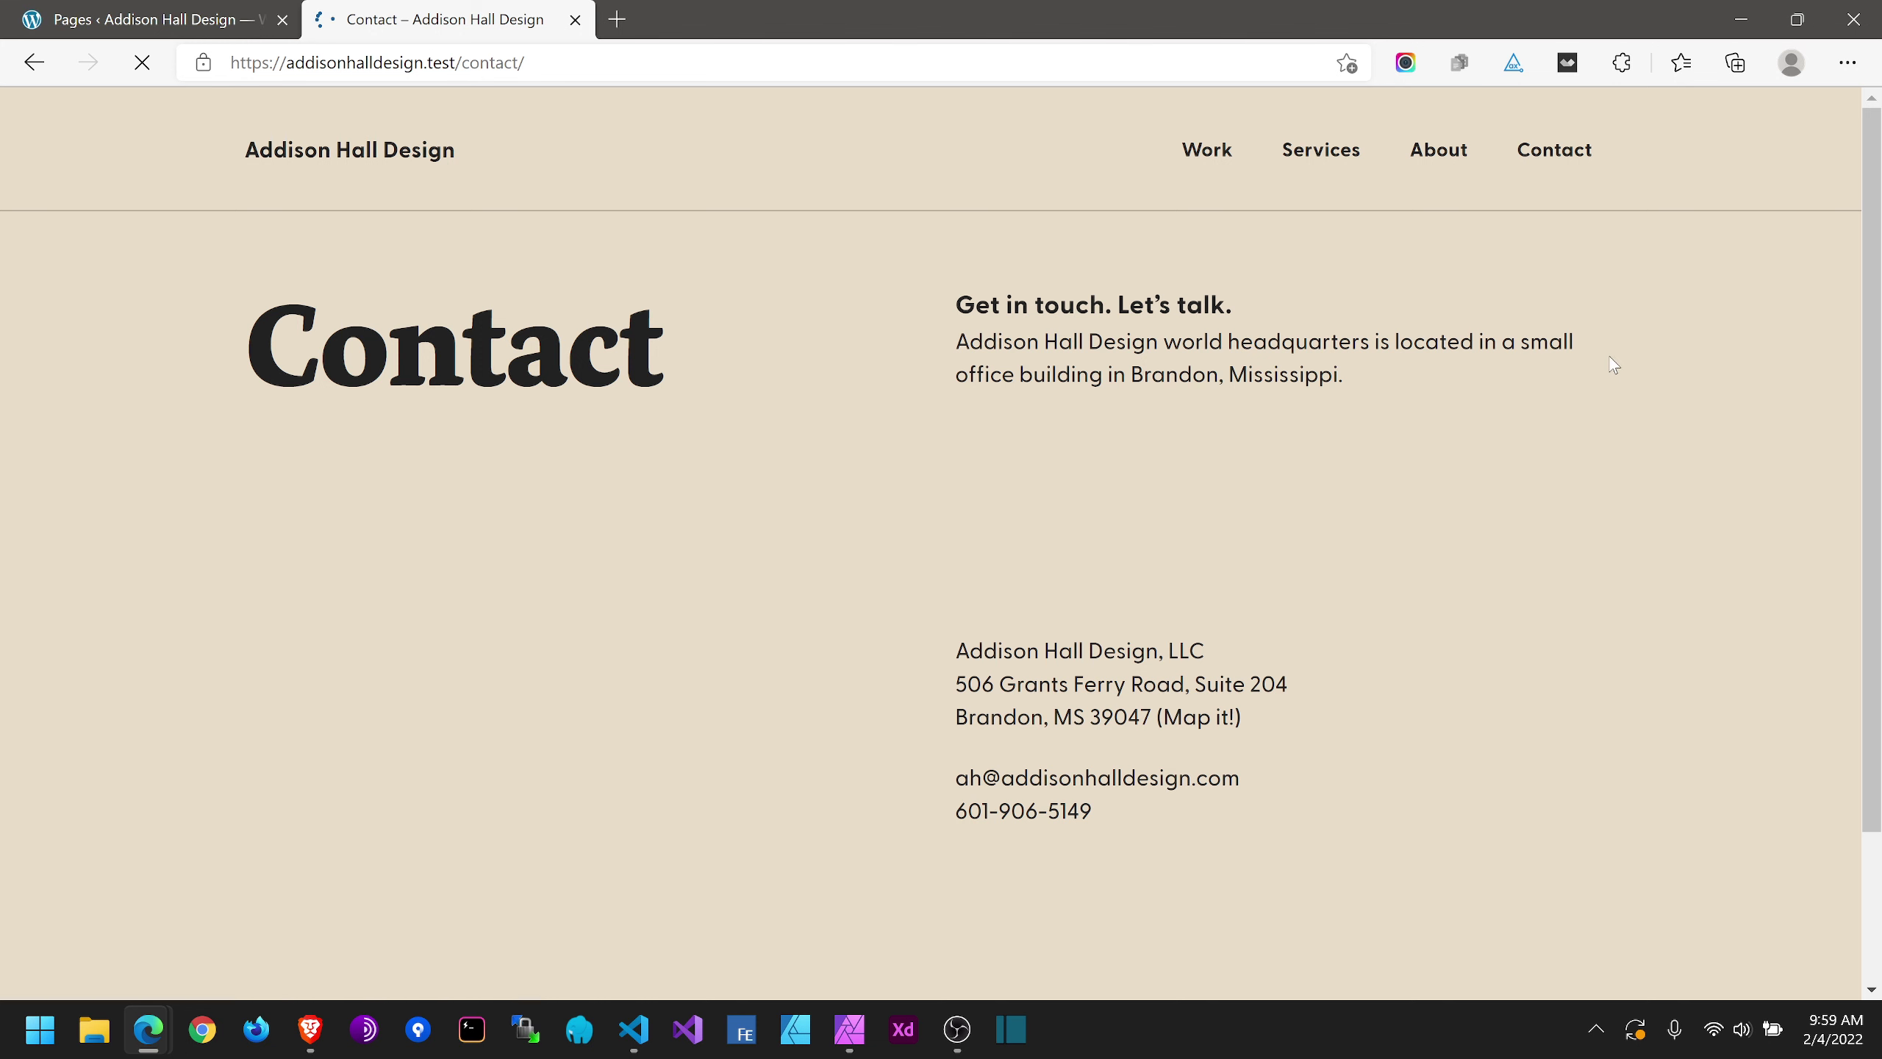
scroll(1606, 465, down, 1)
scroll(1609, 468, down, 4)
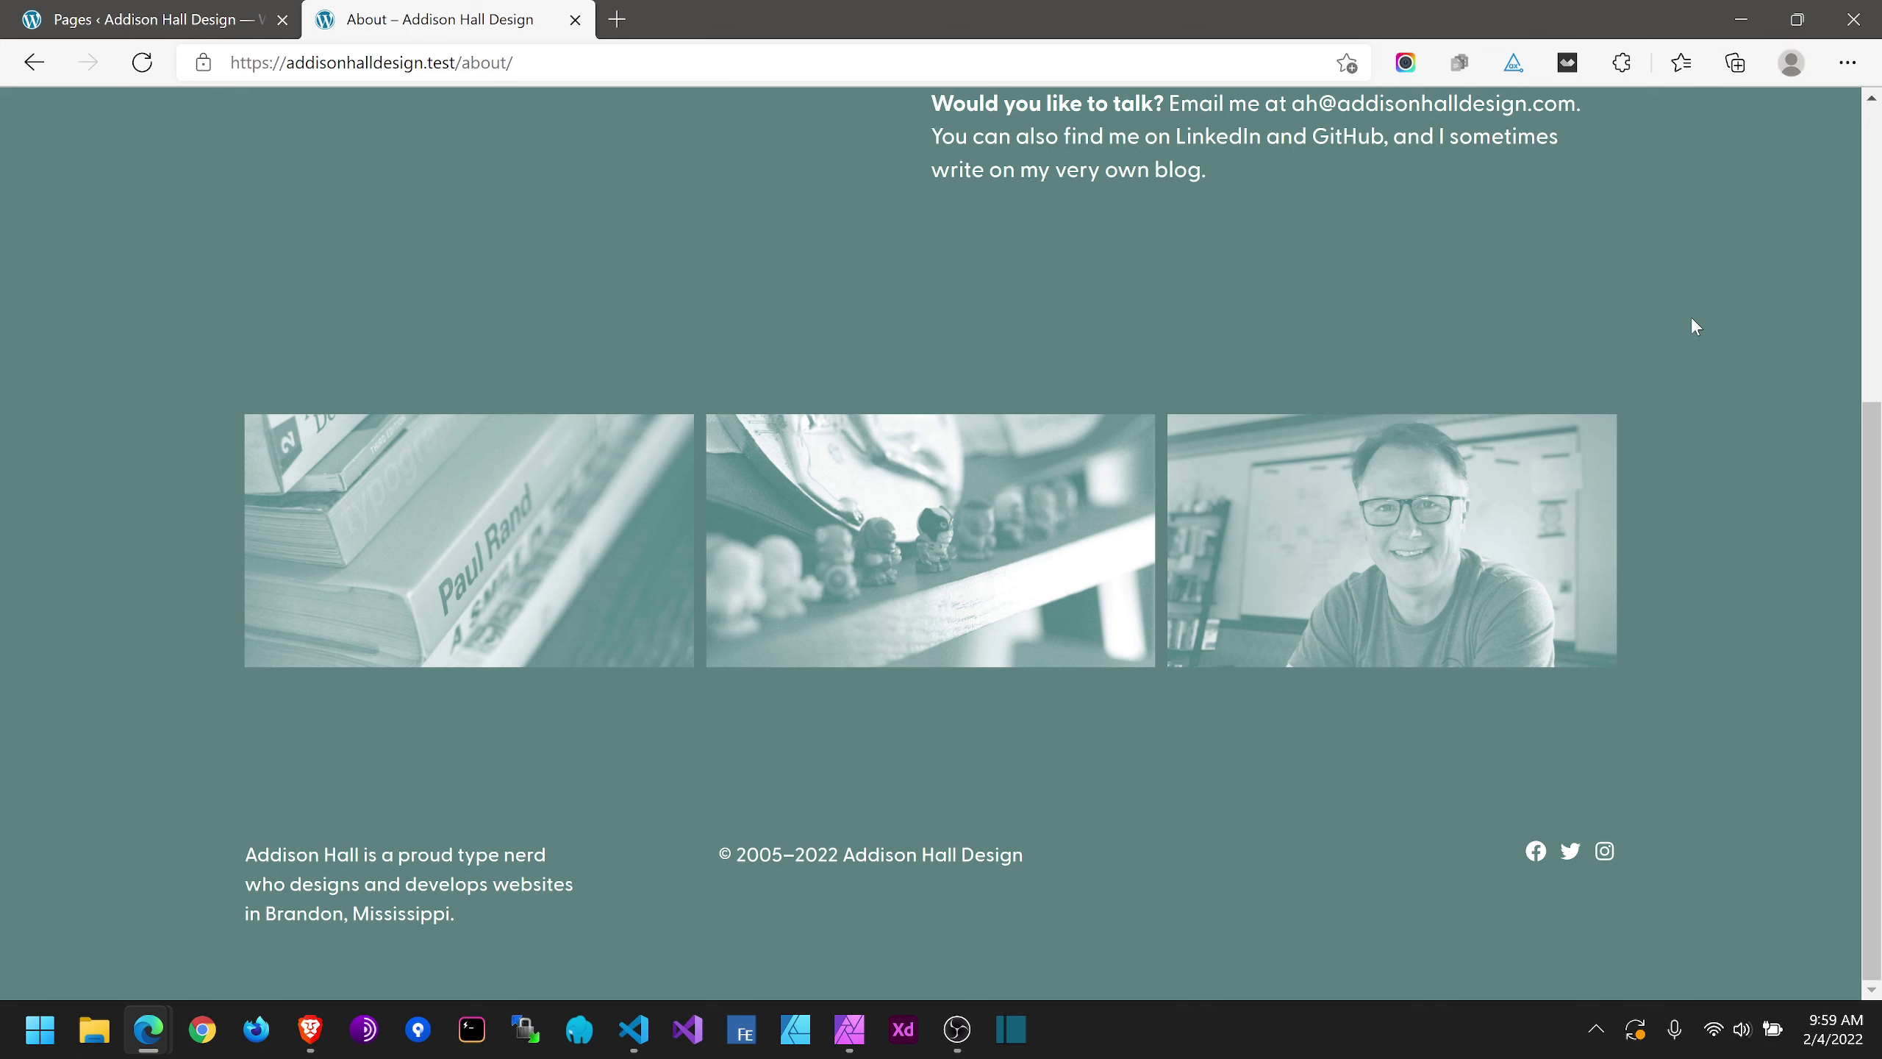
Step: Open the site's Services page and check its footer and social icons
scroll(1691, 319, up, 4)
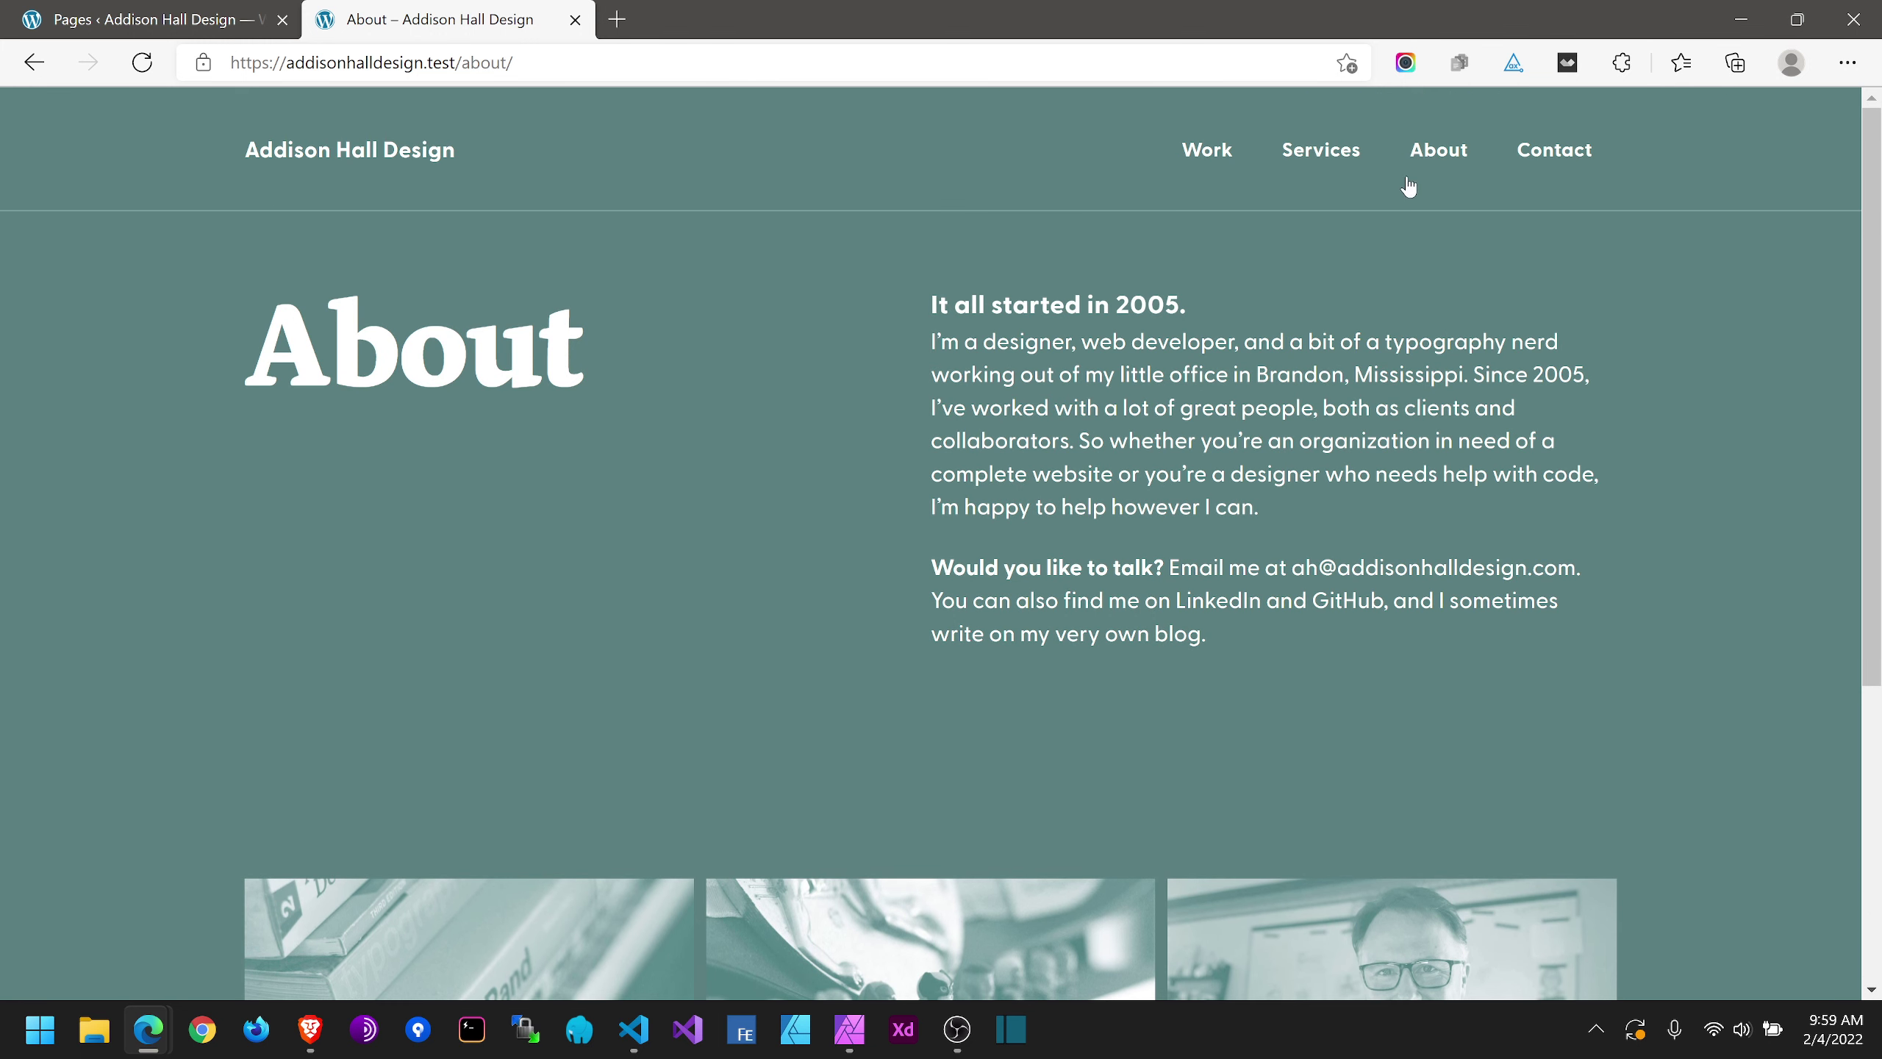
click(1345, 167)
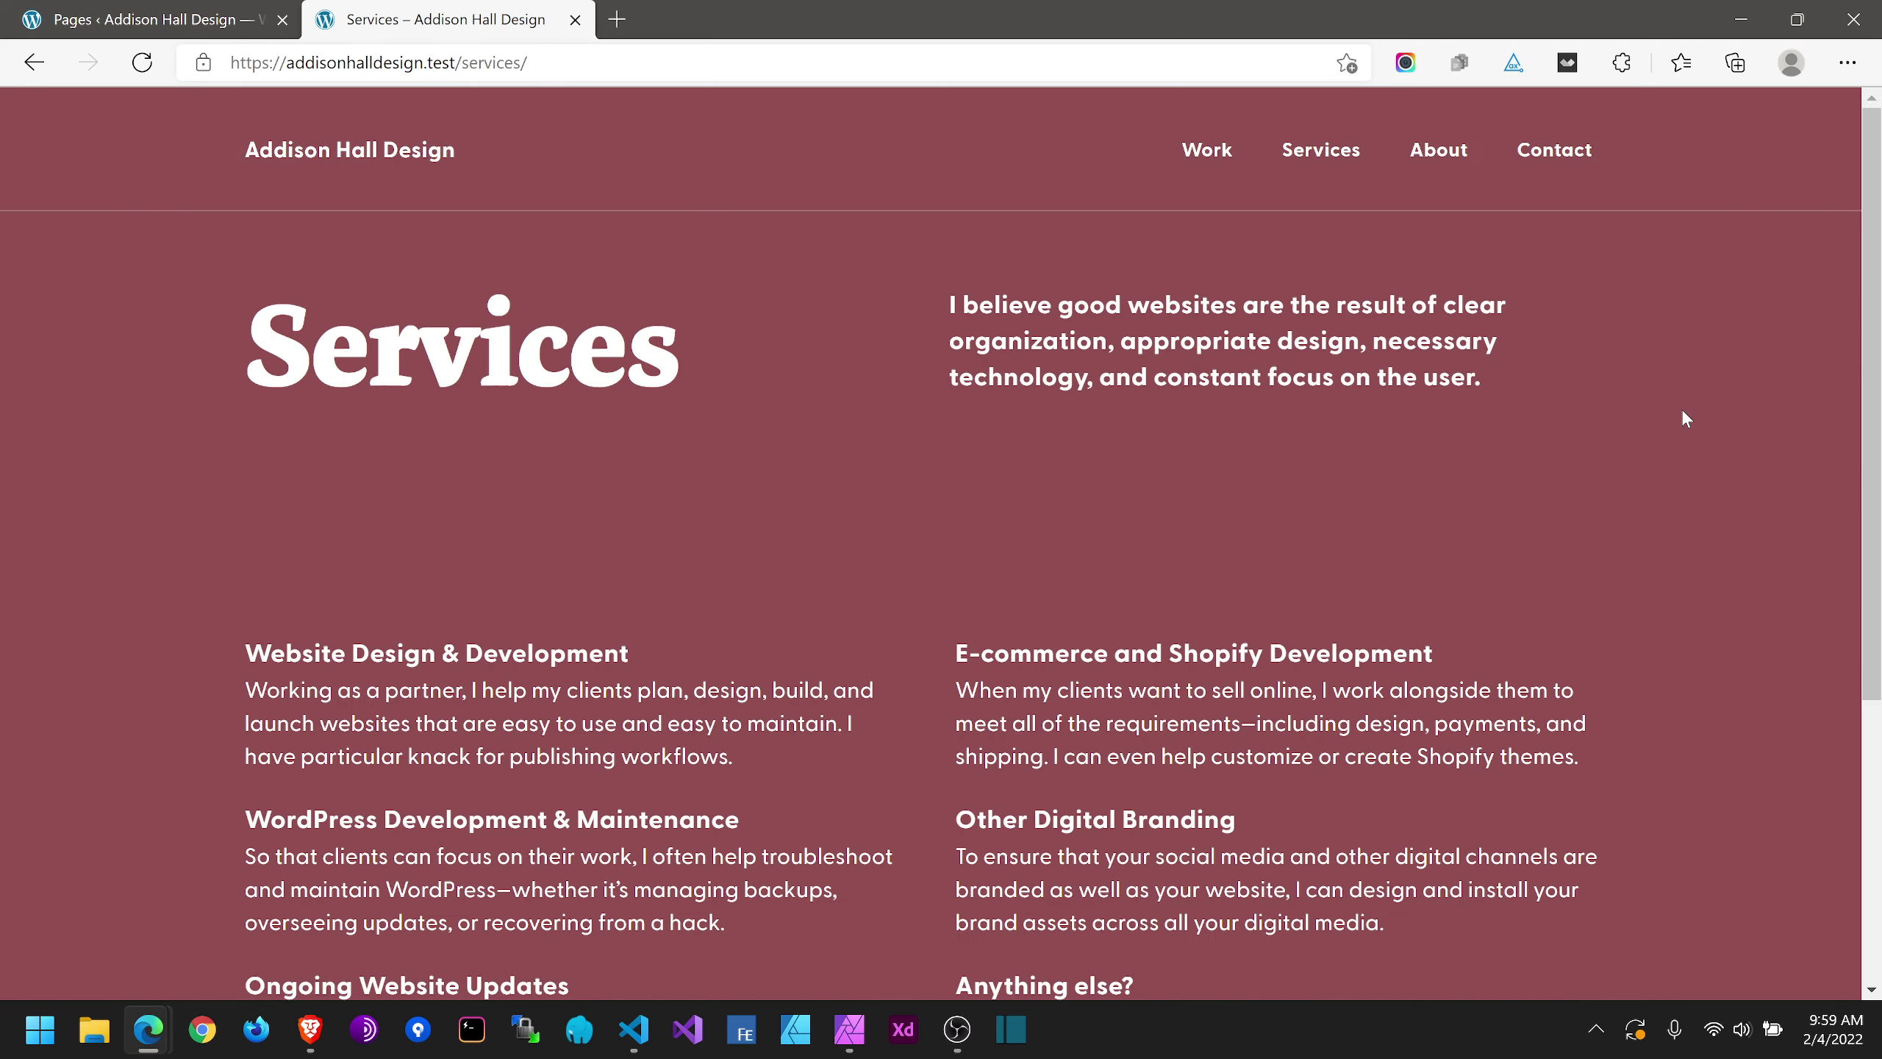
scroll(1685, 418, down, 3)
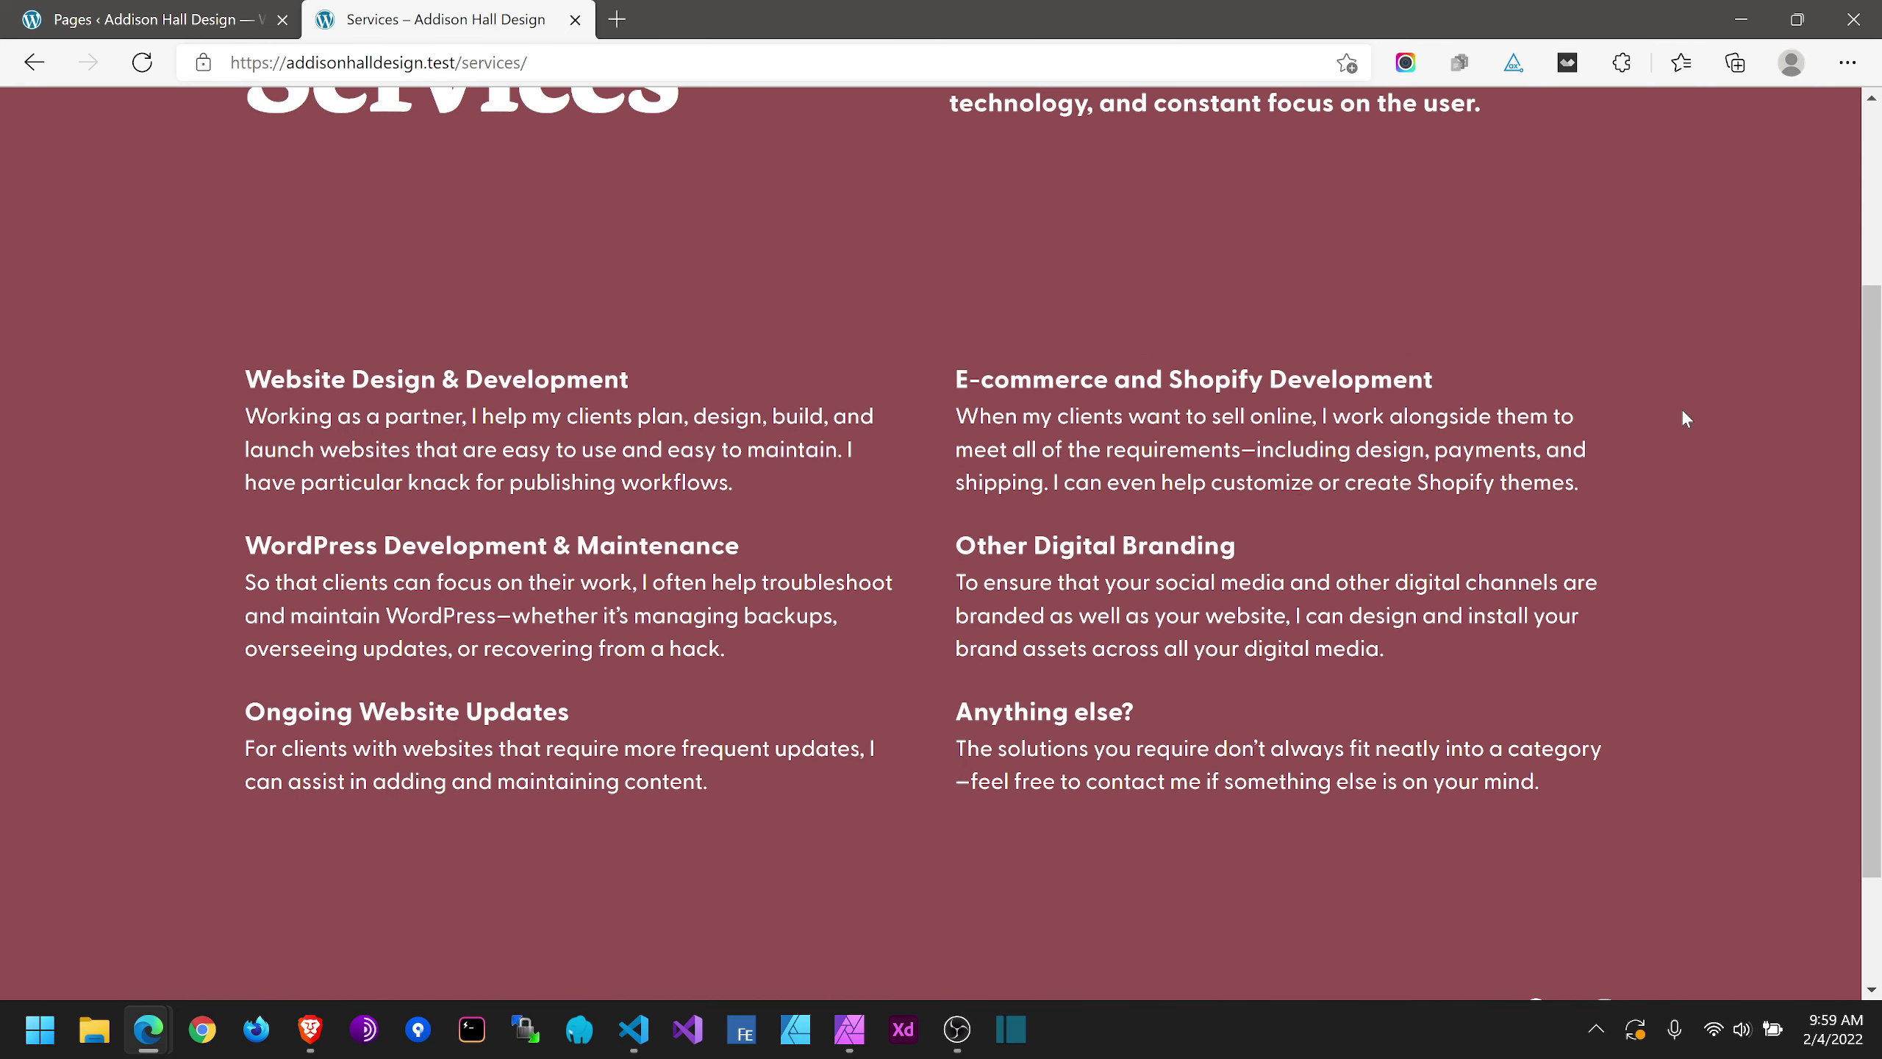
scroll(1684, 415, down, 2)
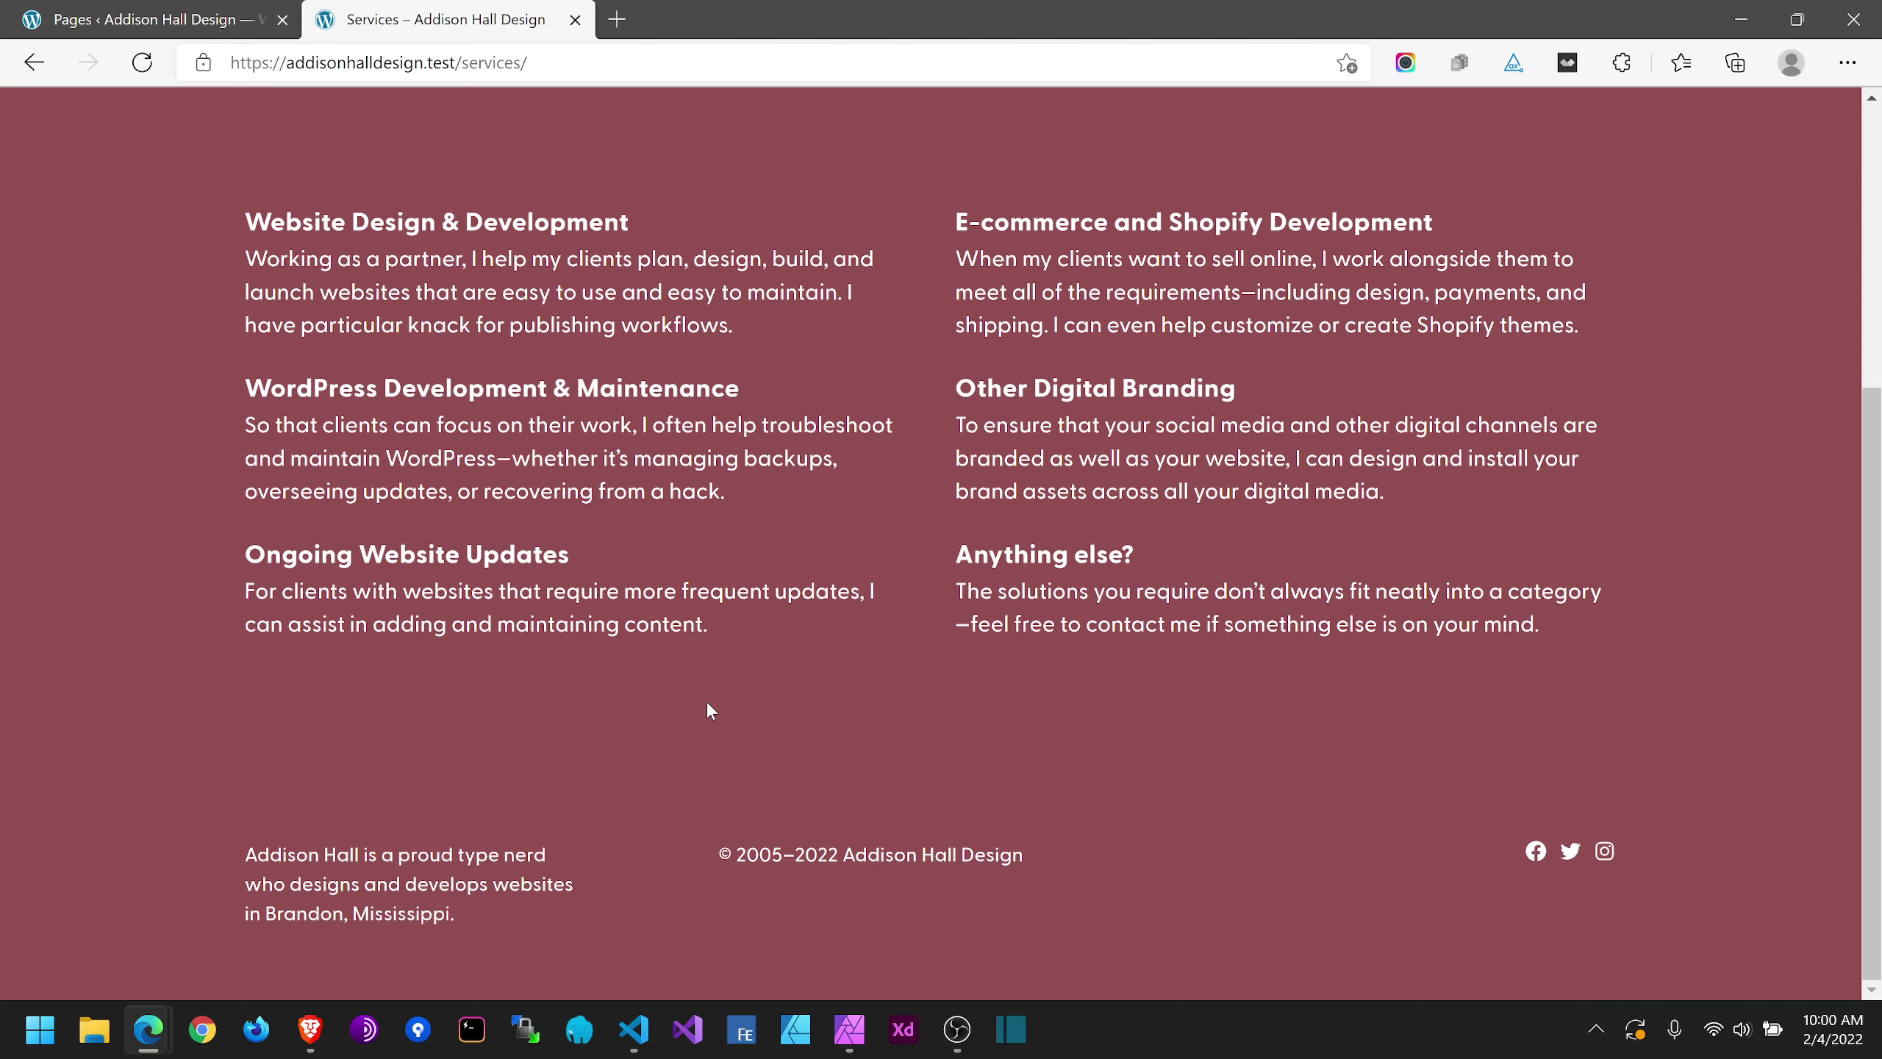
scroll(926, 680, up, 6)
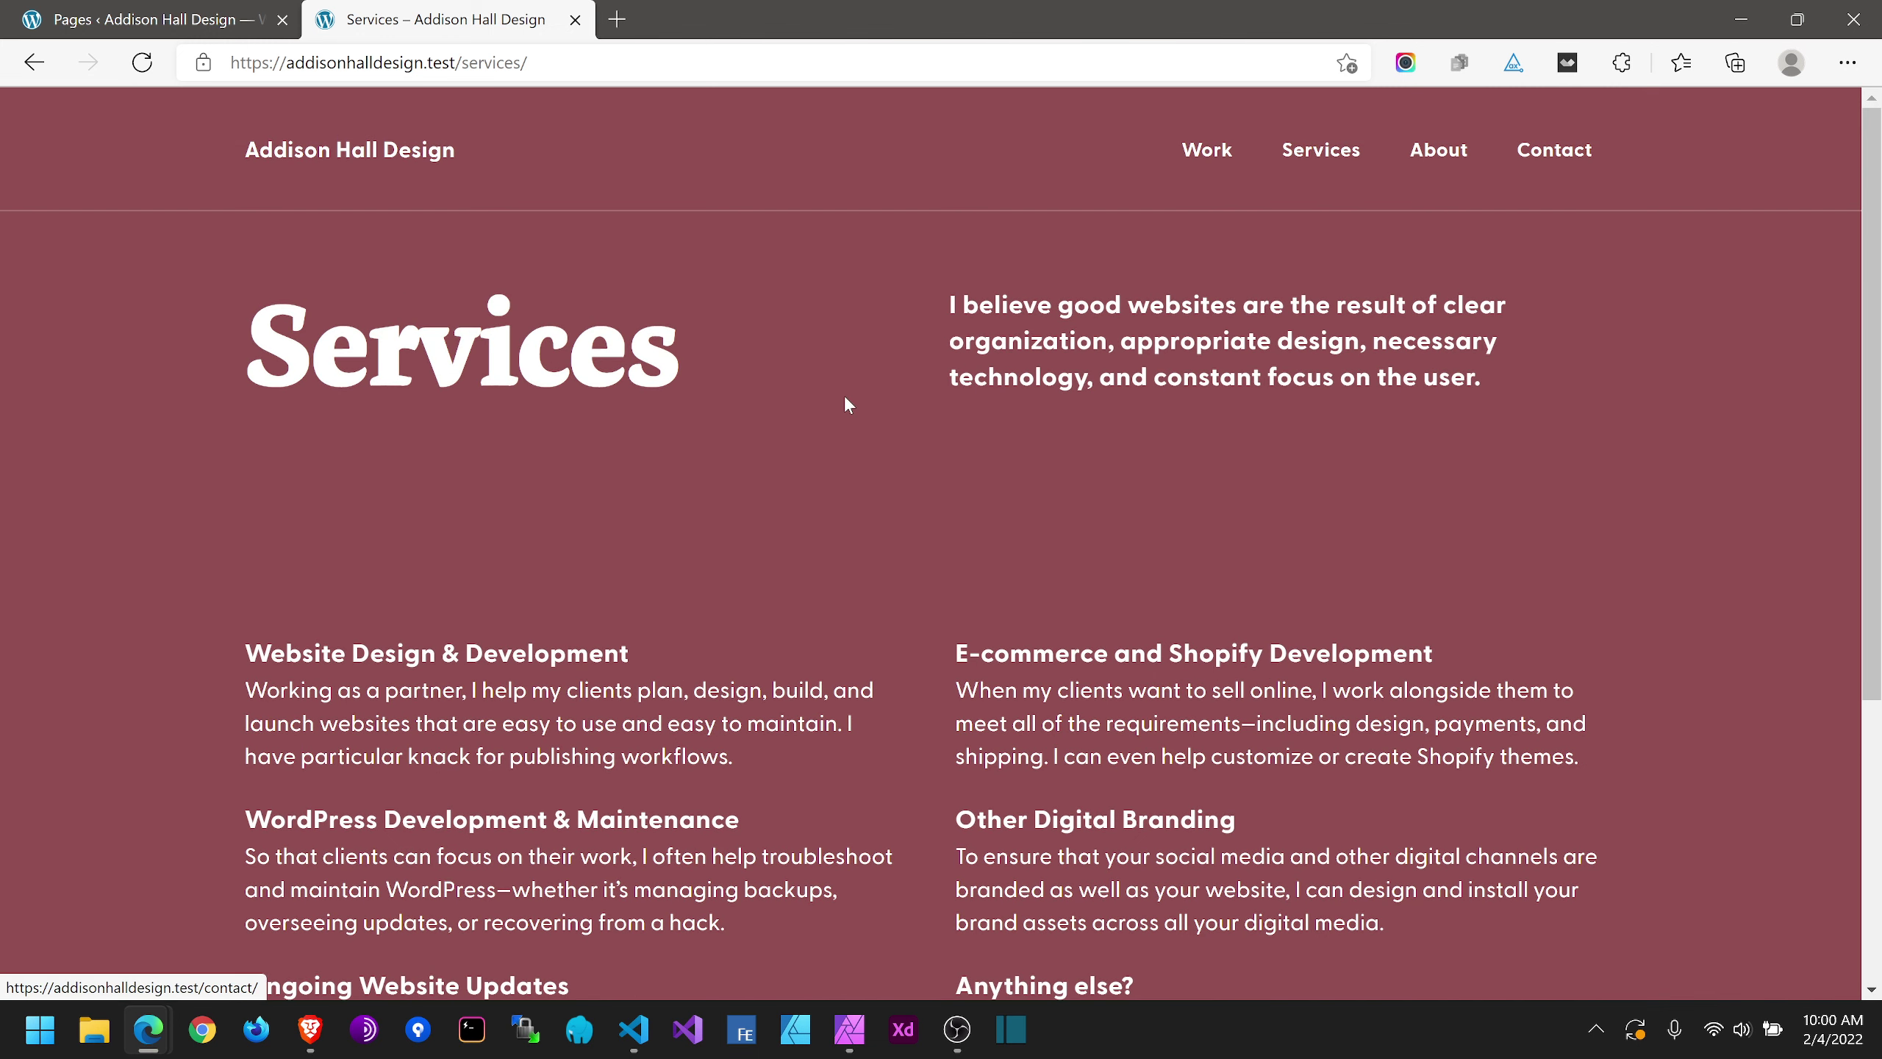
Step: Open the Contact page for editing and examine its layout and footer on the front end
click(185, 28)
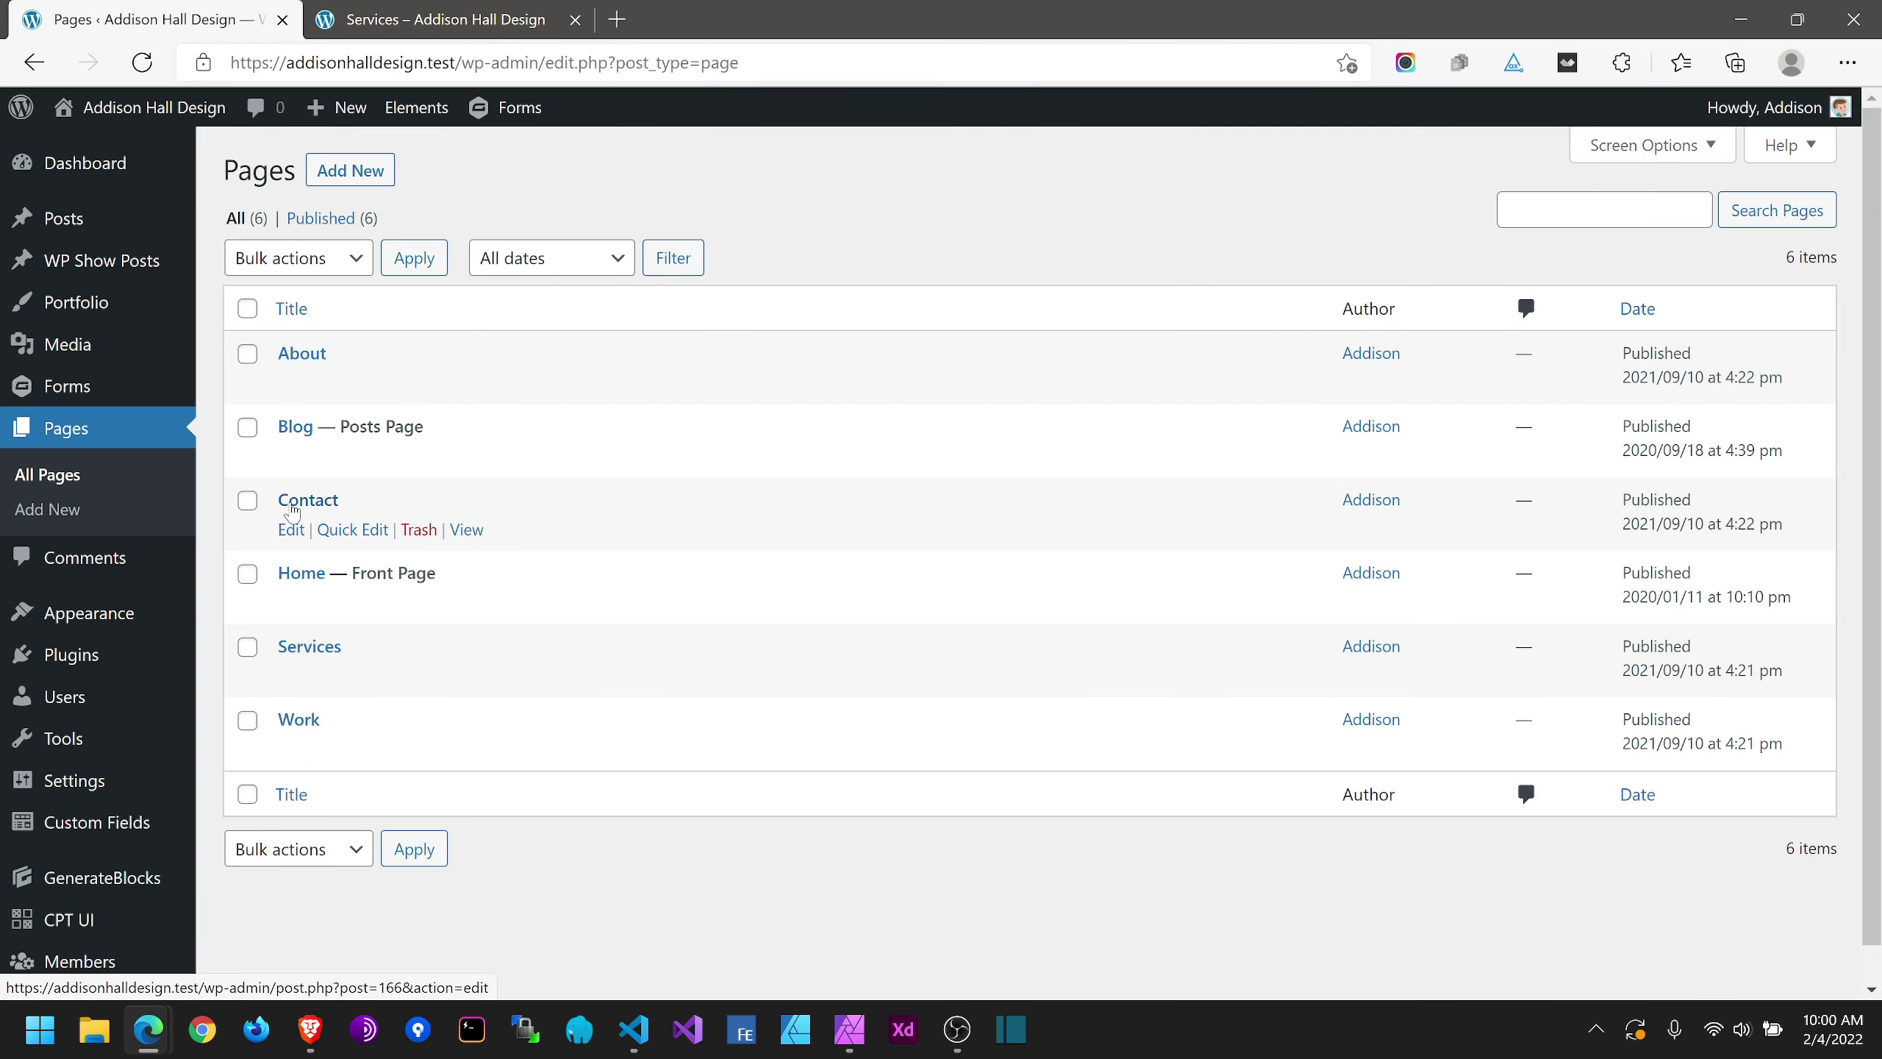
click(437, 19)
key(ctrl+r)
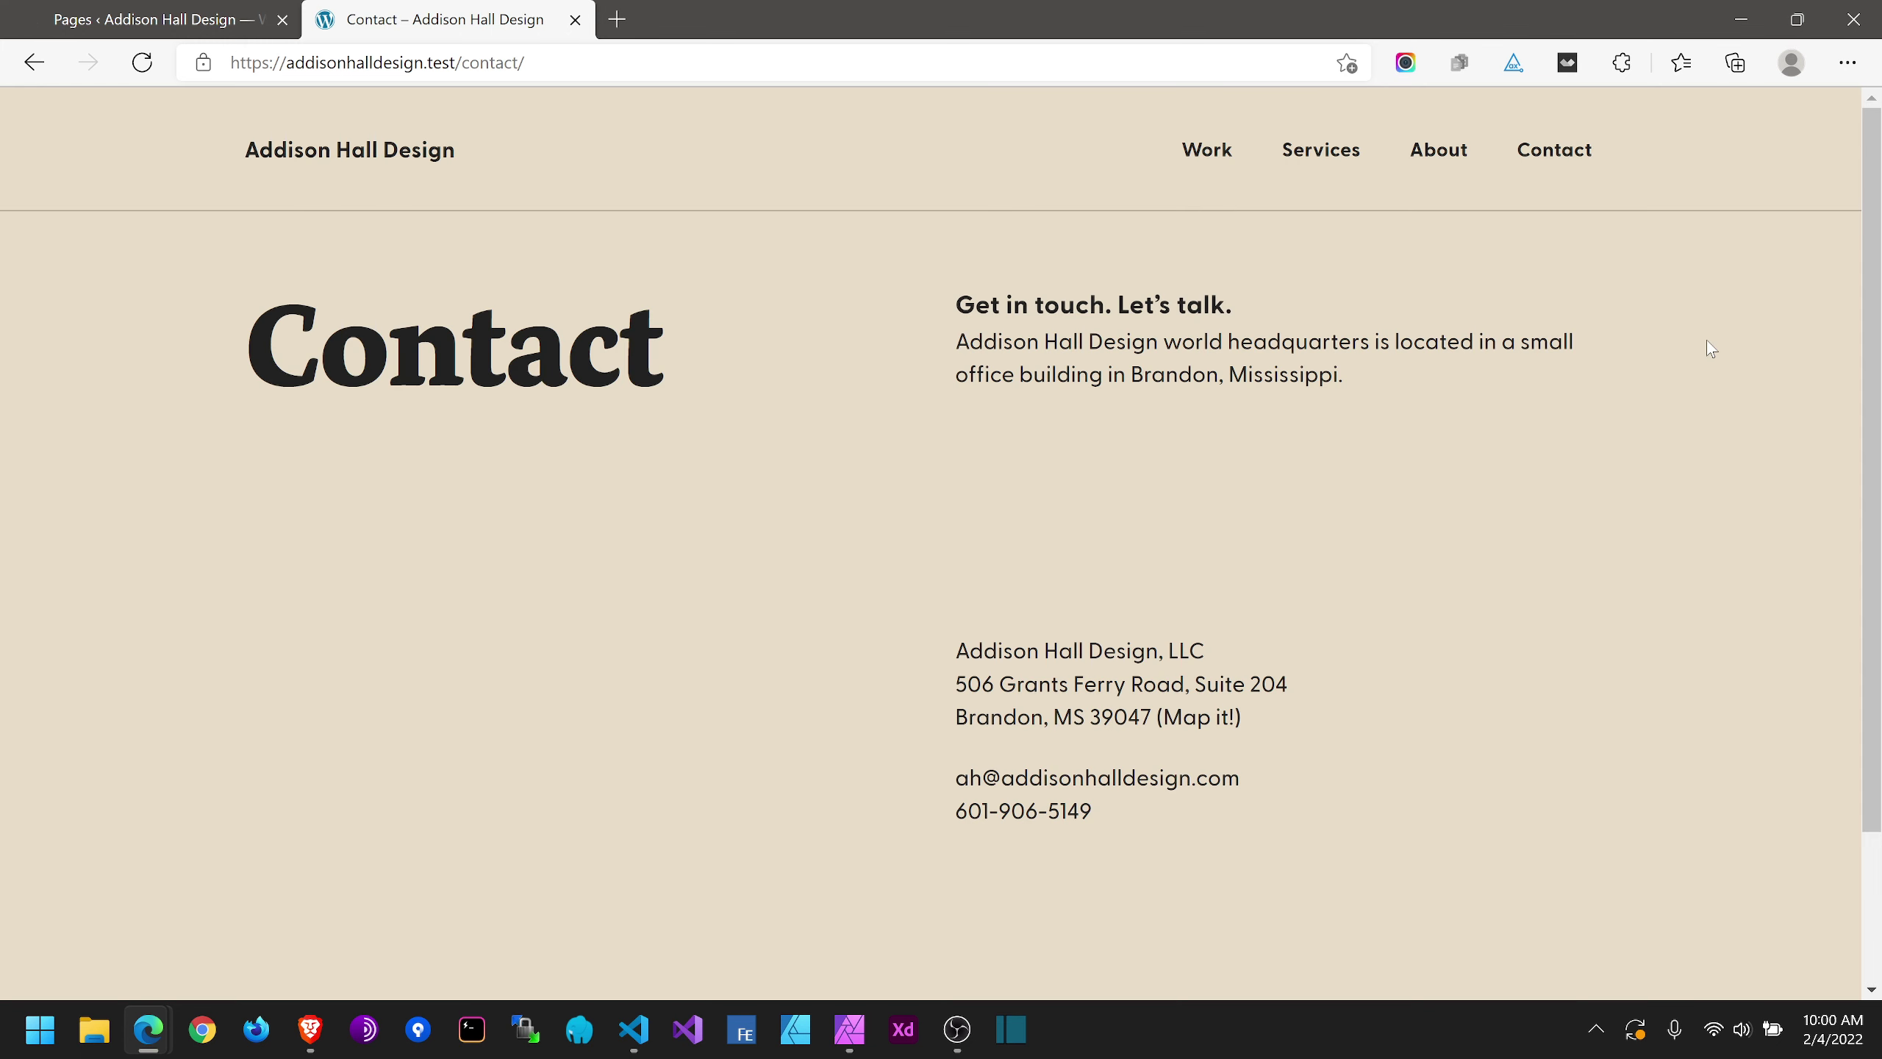
scroll(609, 483, down, 3)
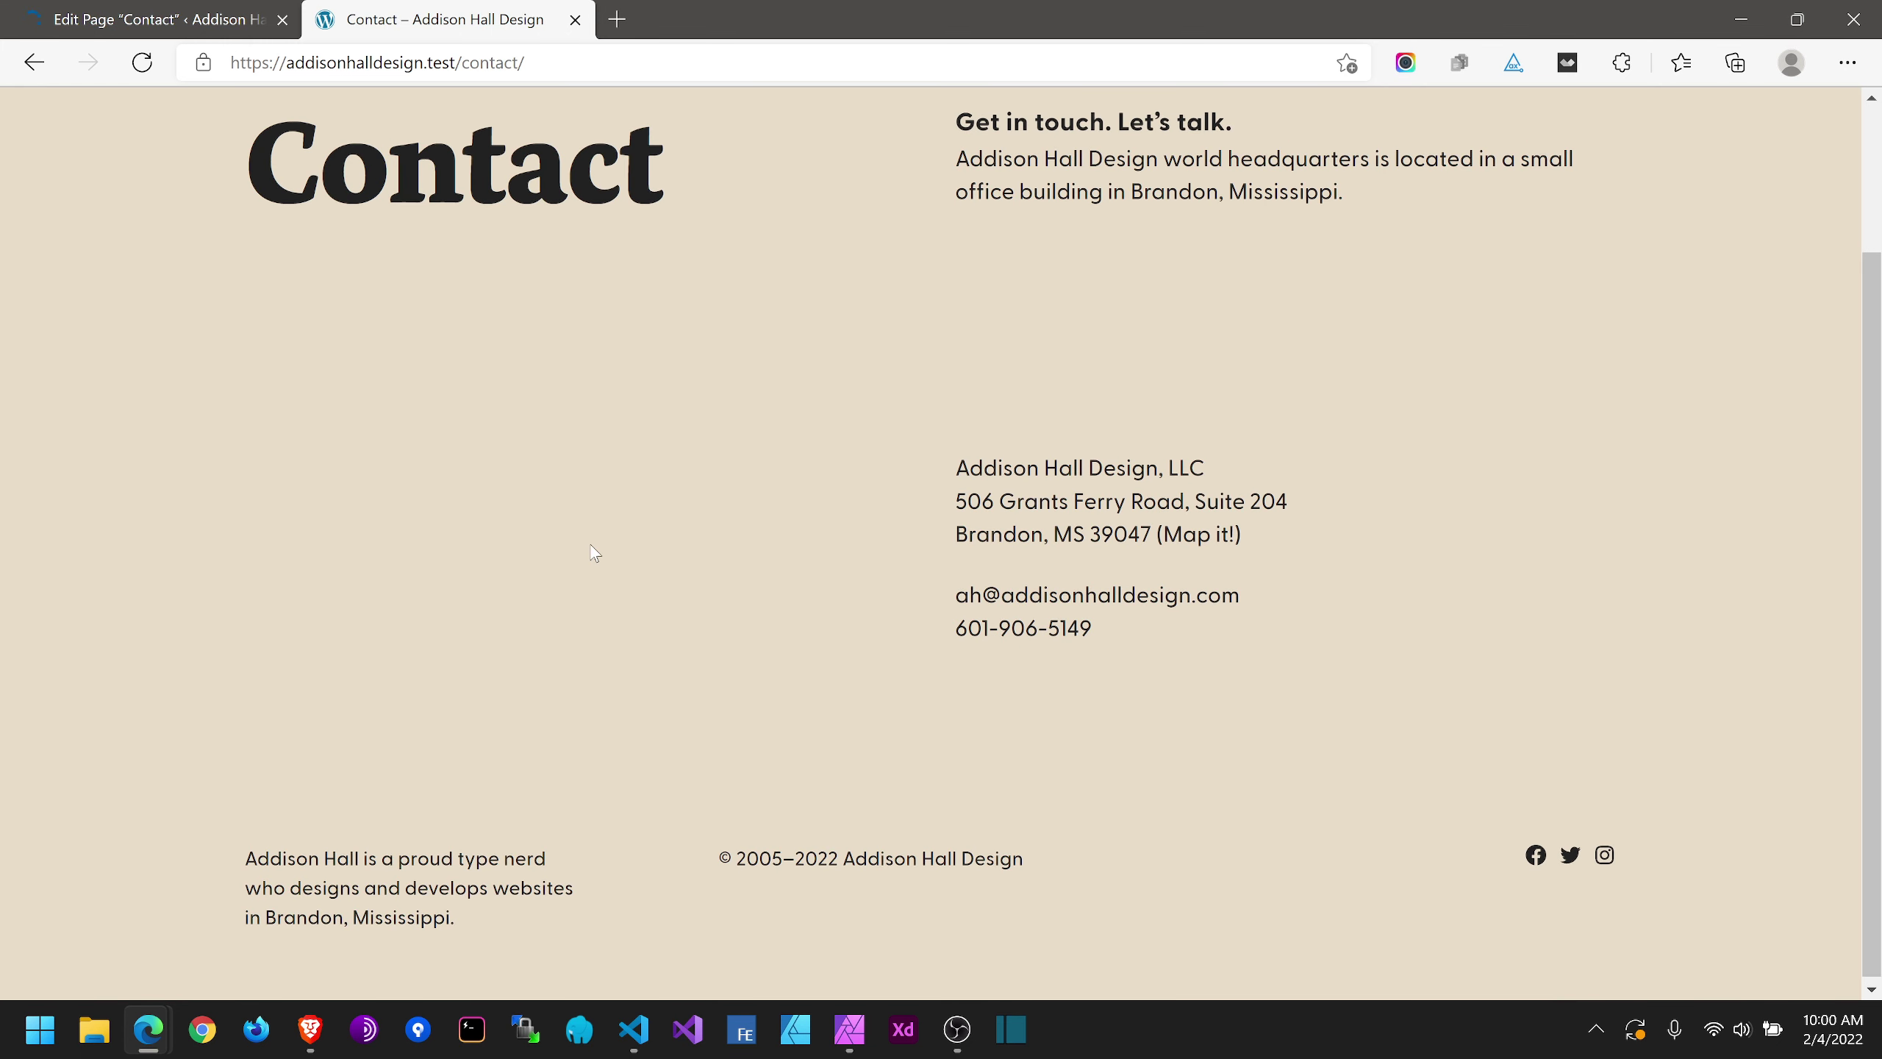
scroll(595, 552, up, 3)
scroll(1231, 424, down, 3)
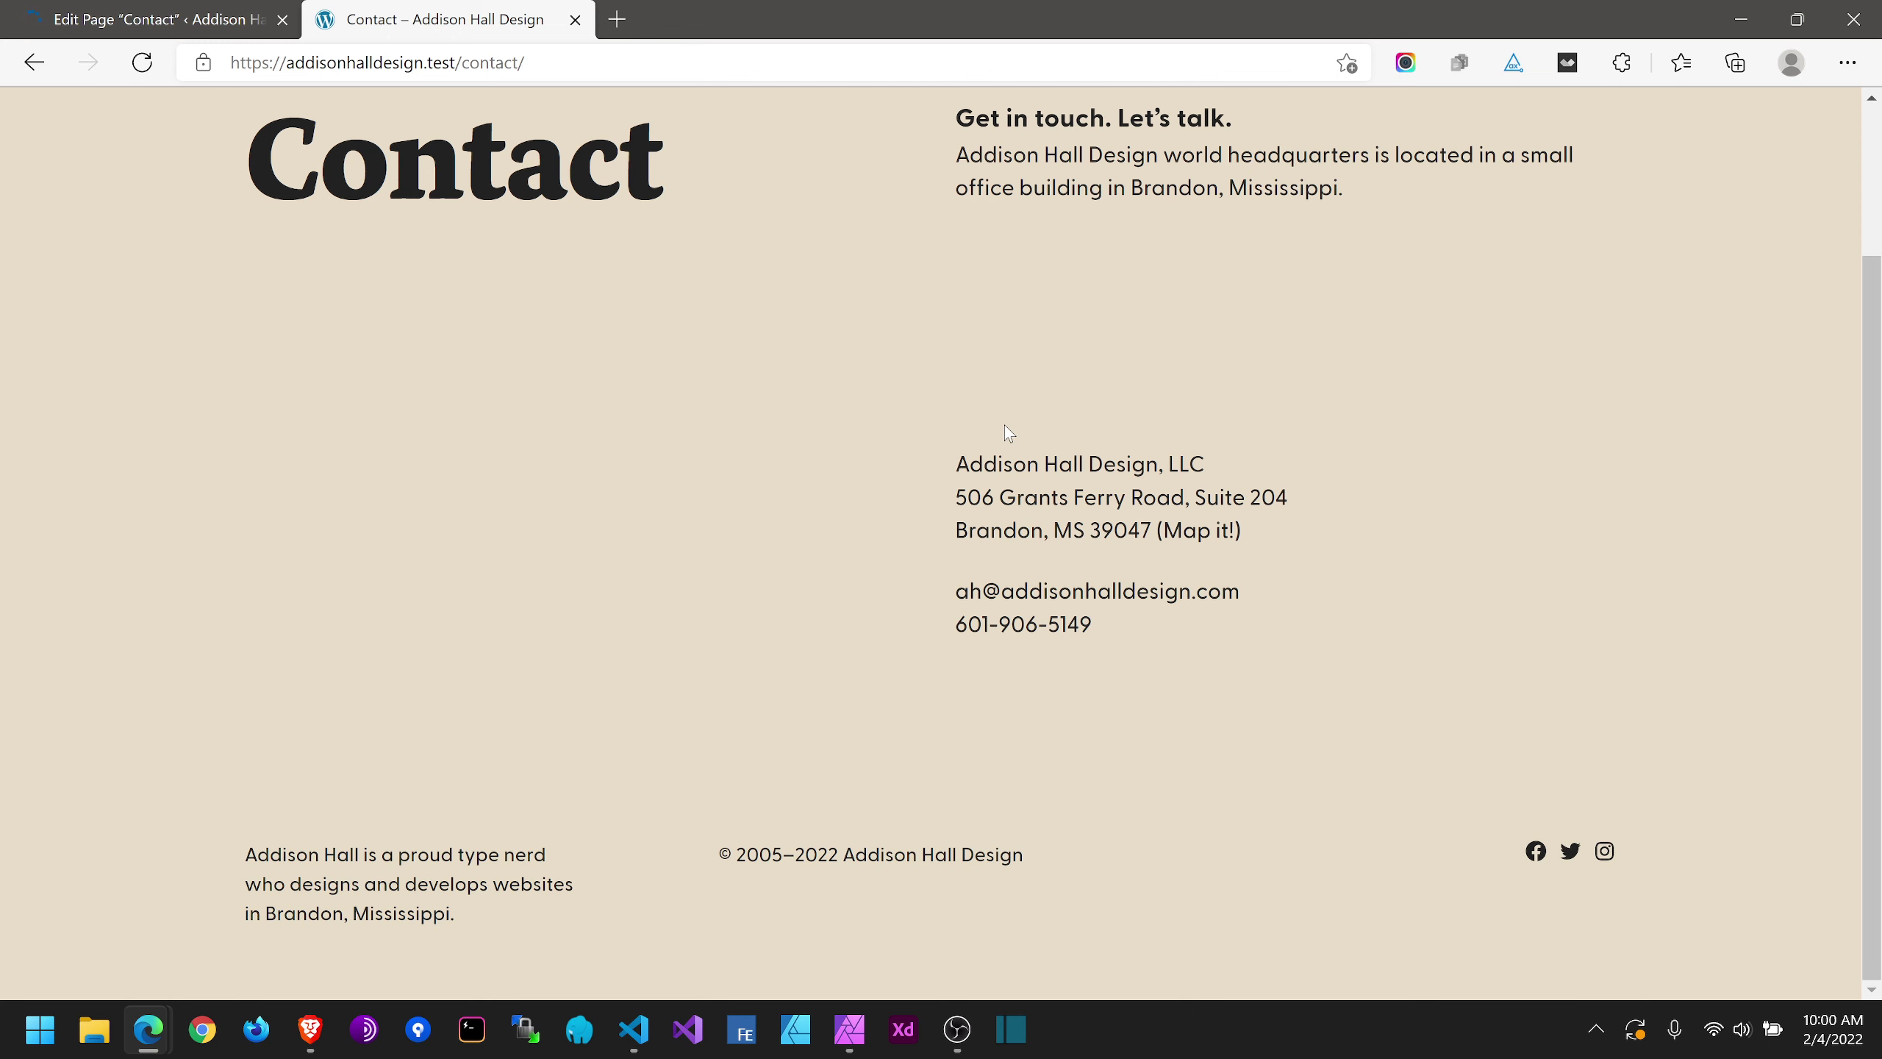
scroll(1026, 300, up, 1)
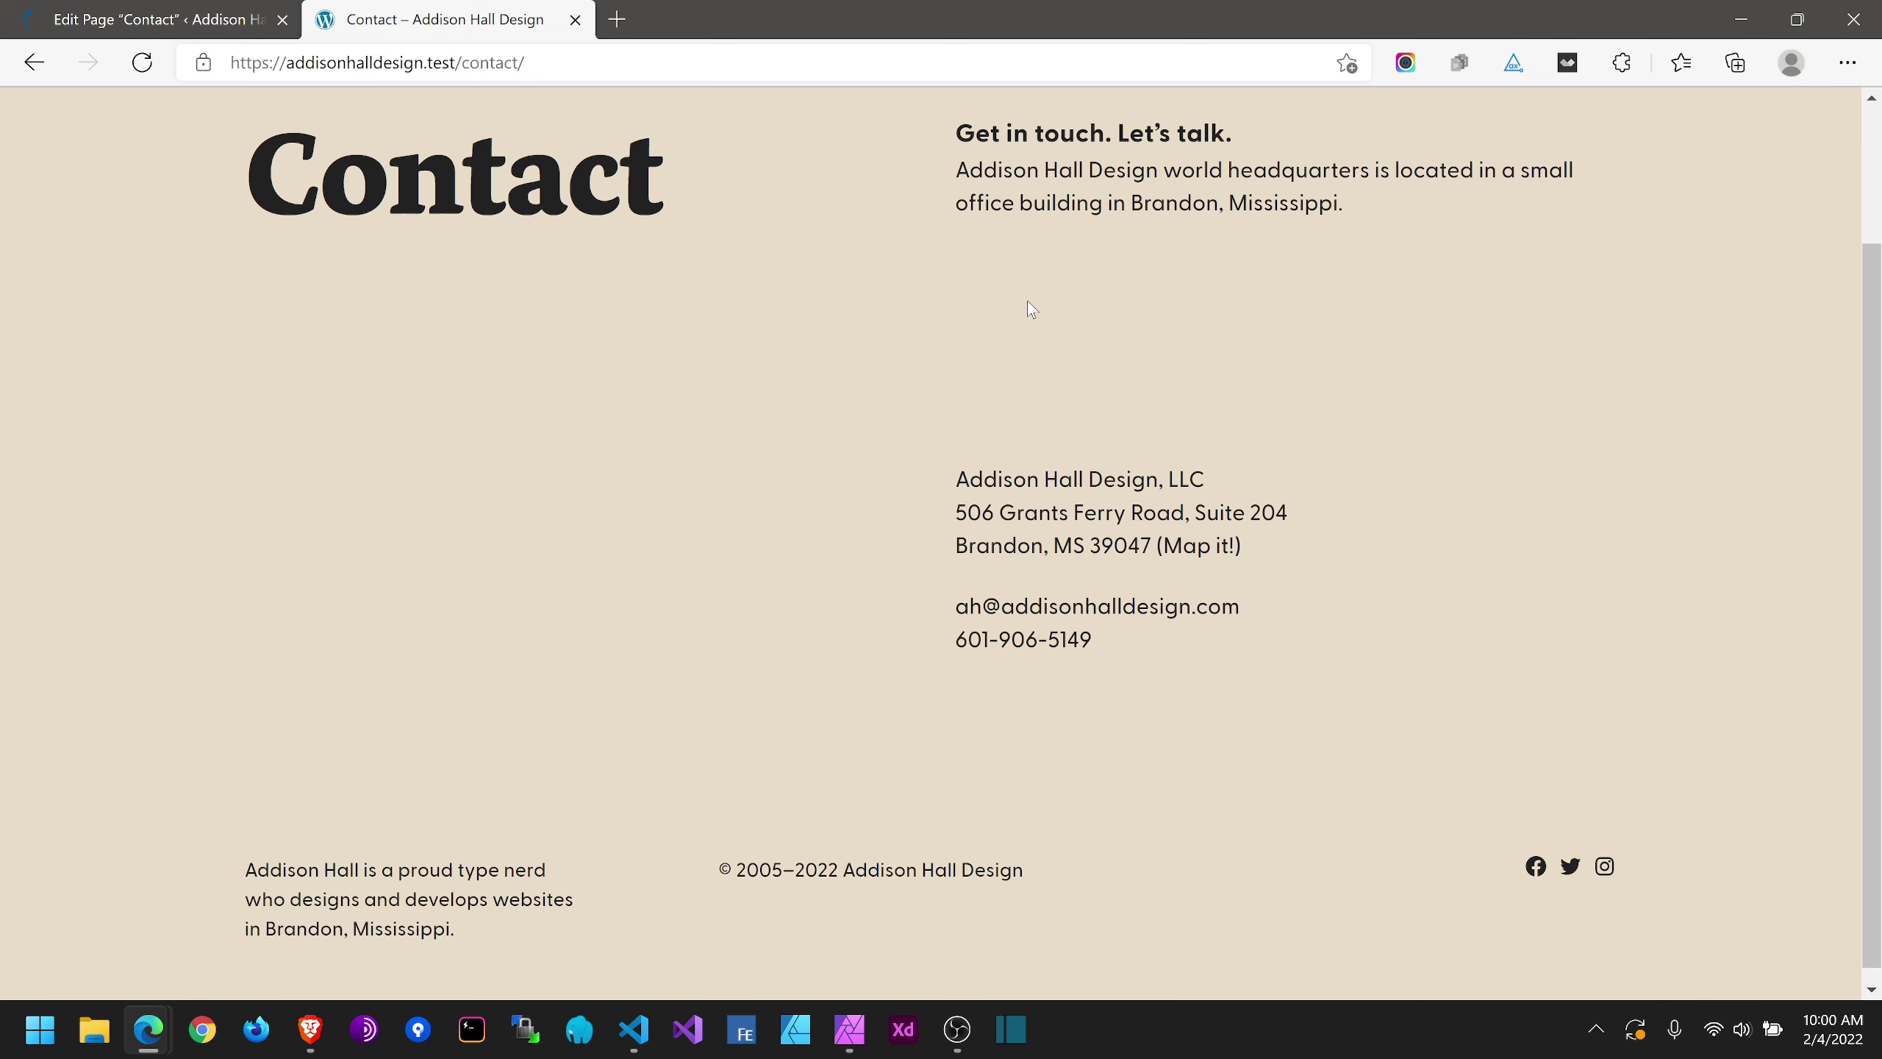
scroll(1028, 307, down, 1)
scroll(1035, 671, up, 3)
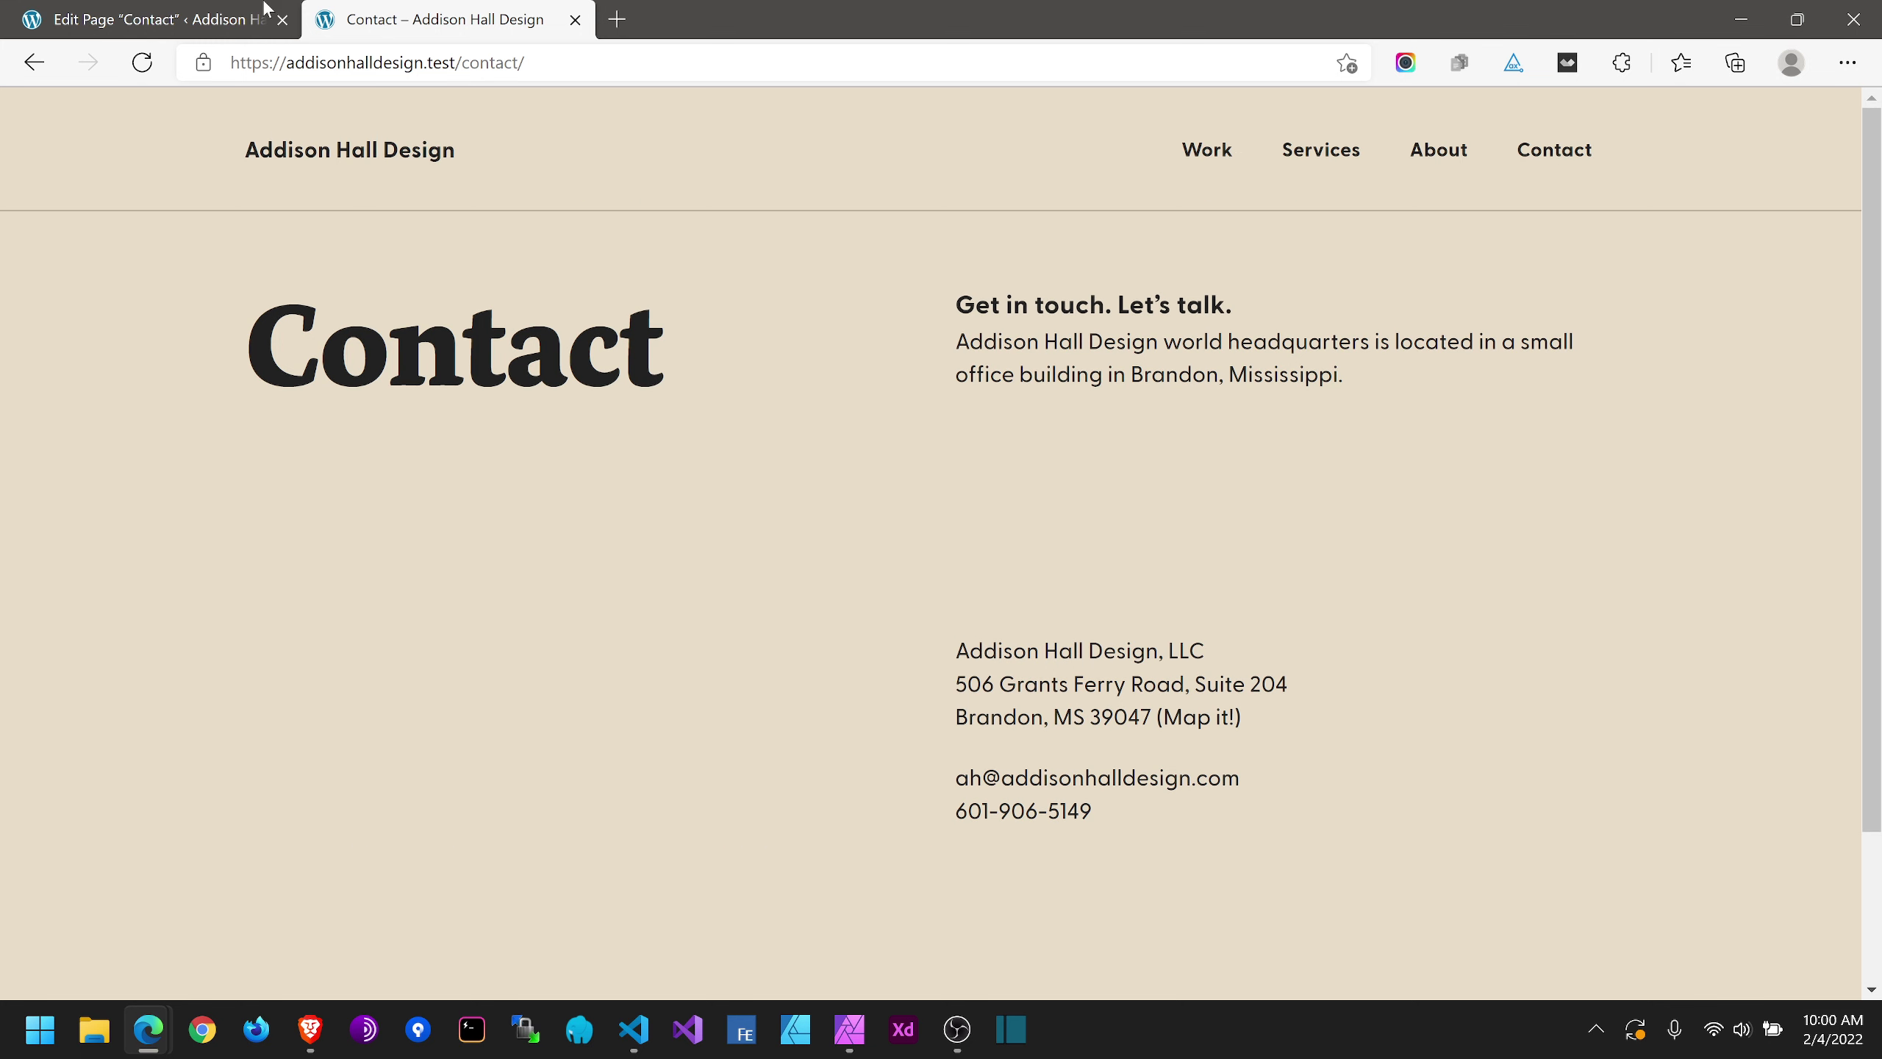
Step: Set the horizontal alignment of the grid holding the address details to Default and update the Contact page
click(266, 10)
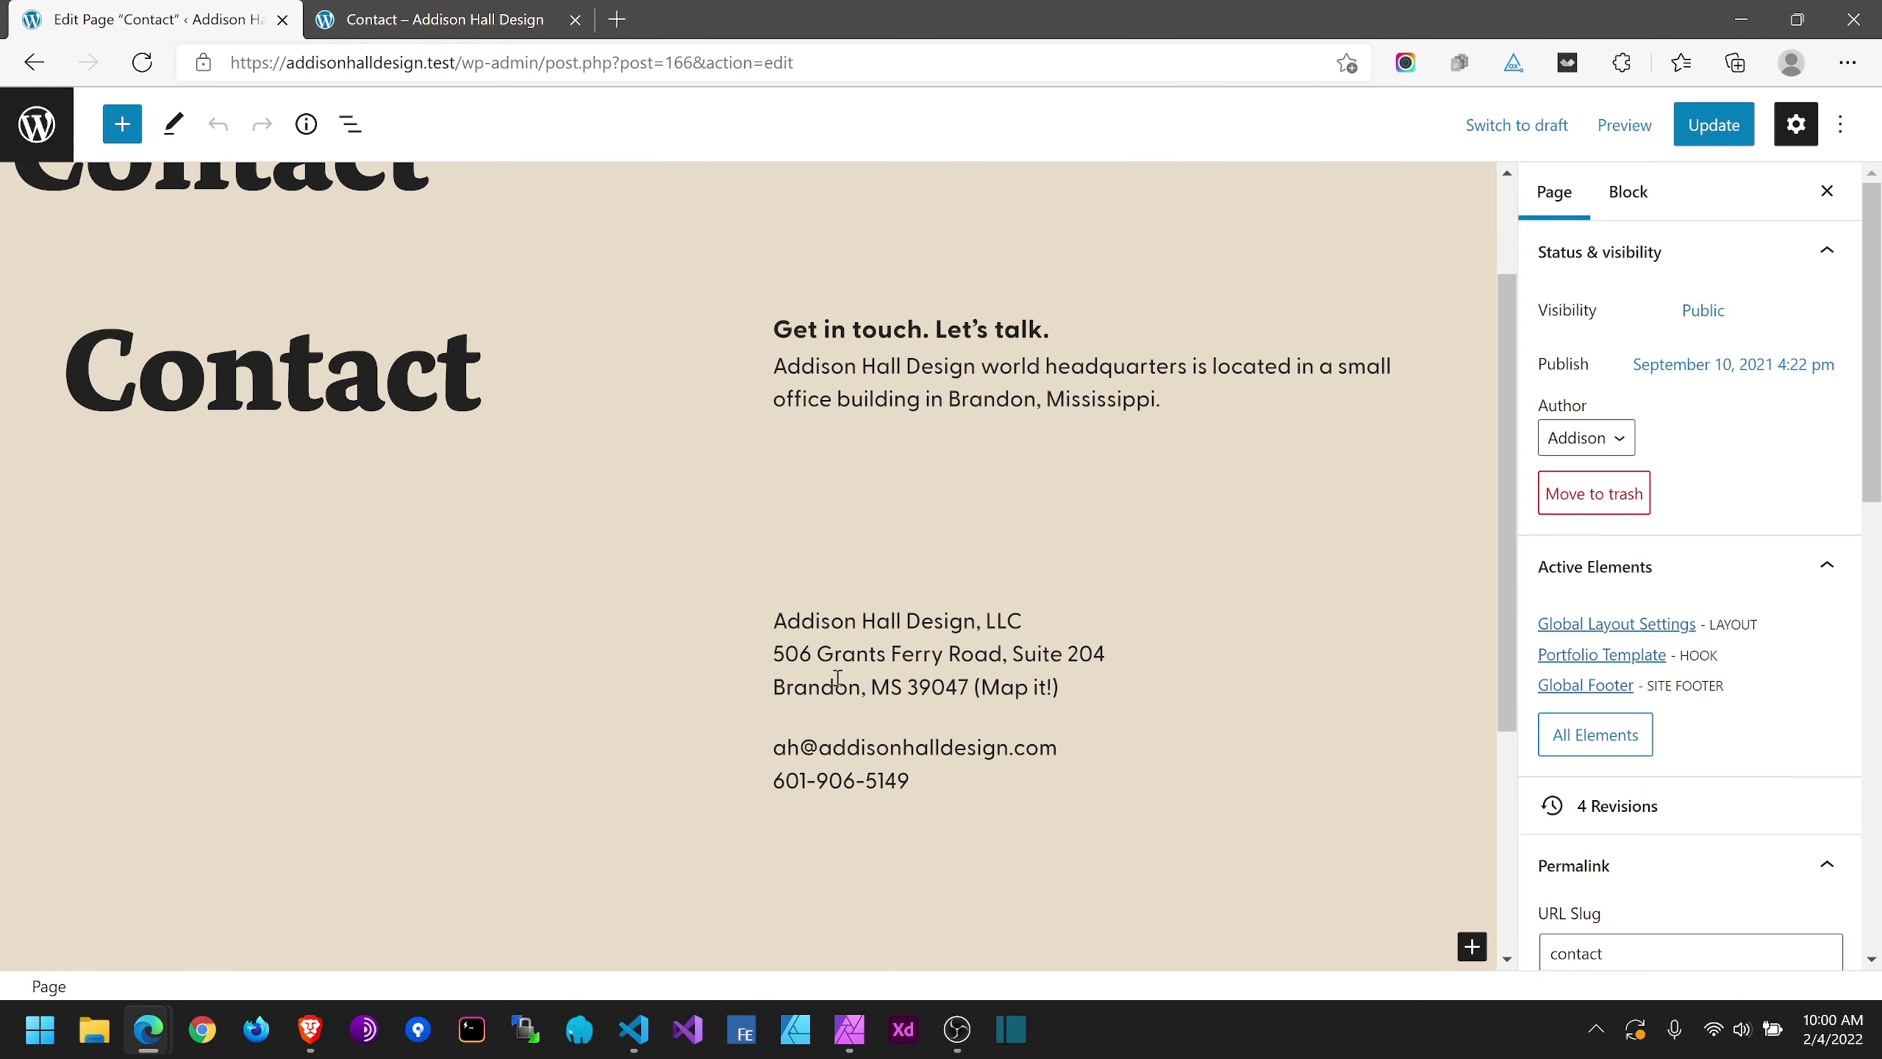
click(335, 679)
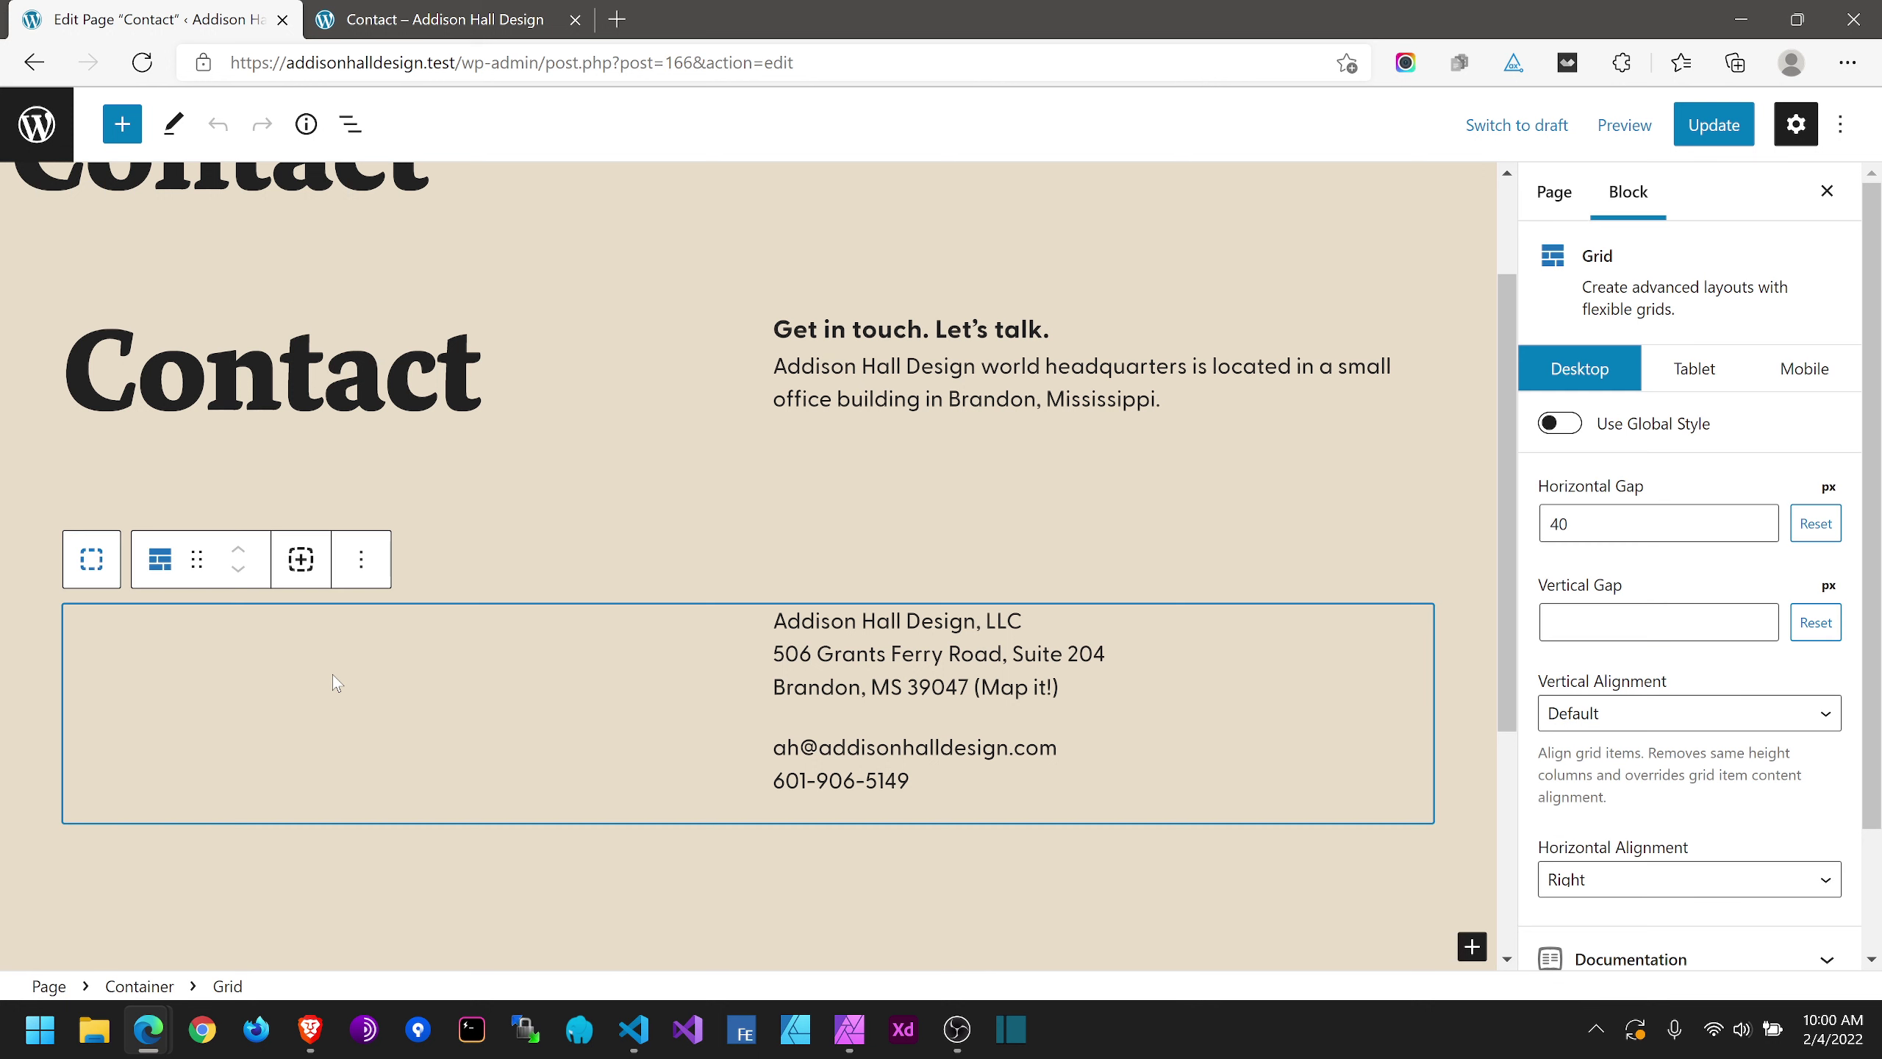
click(91, 561)
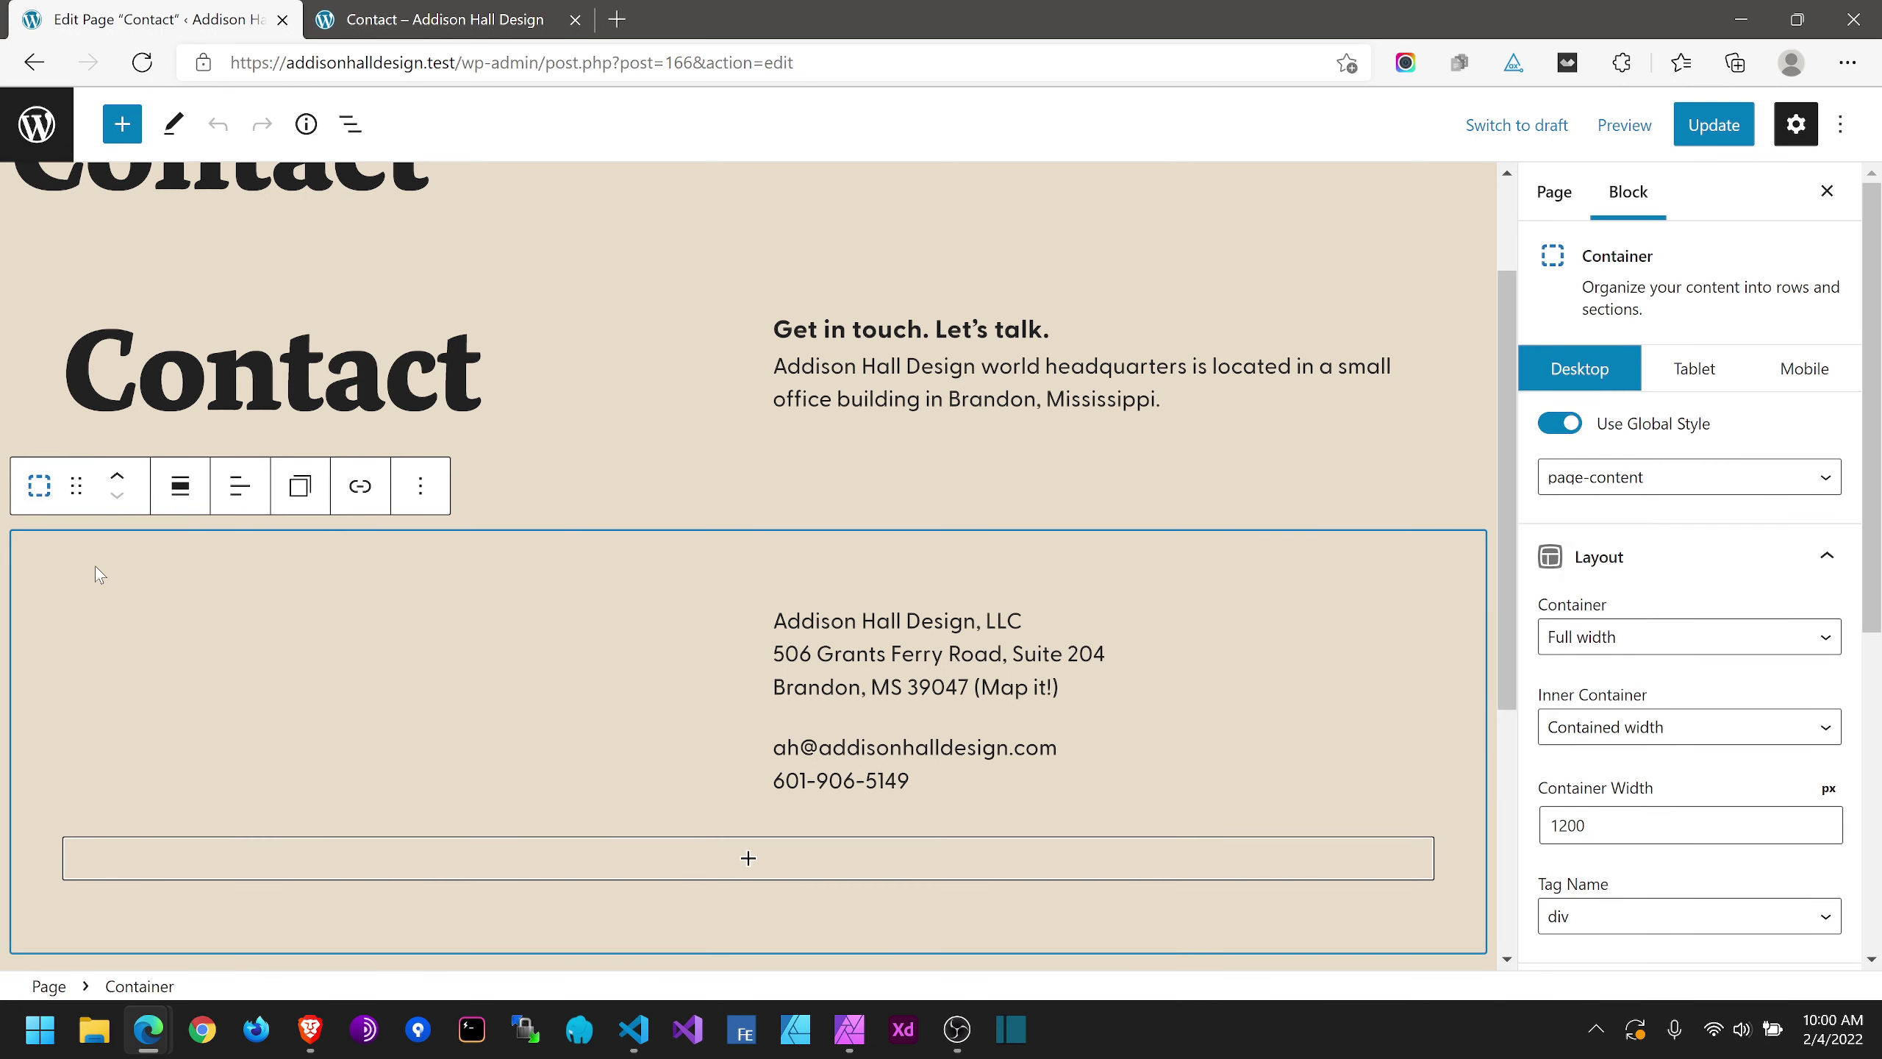
click(397, 683)
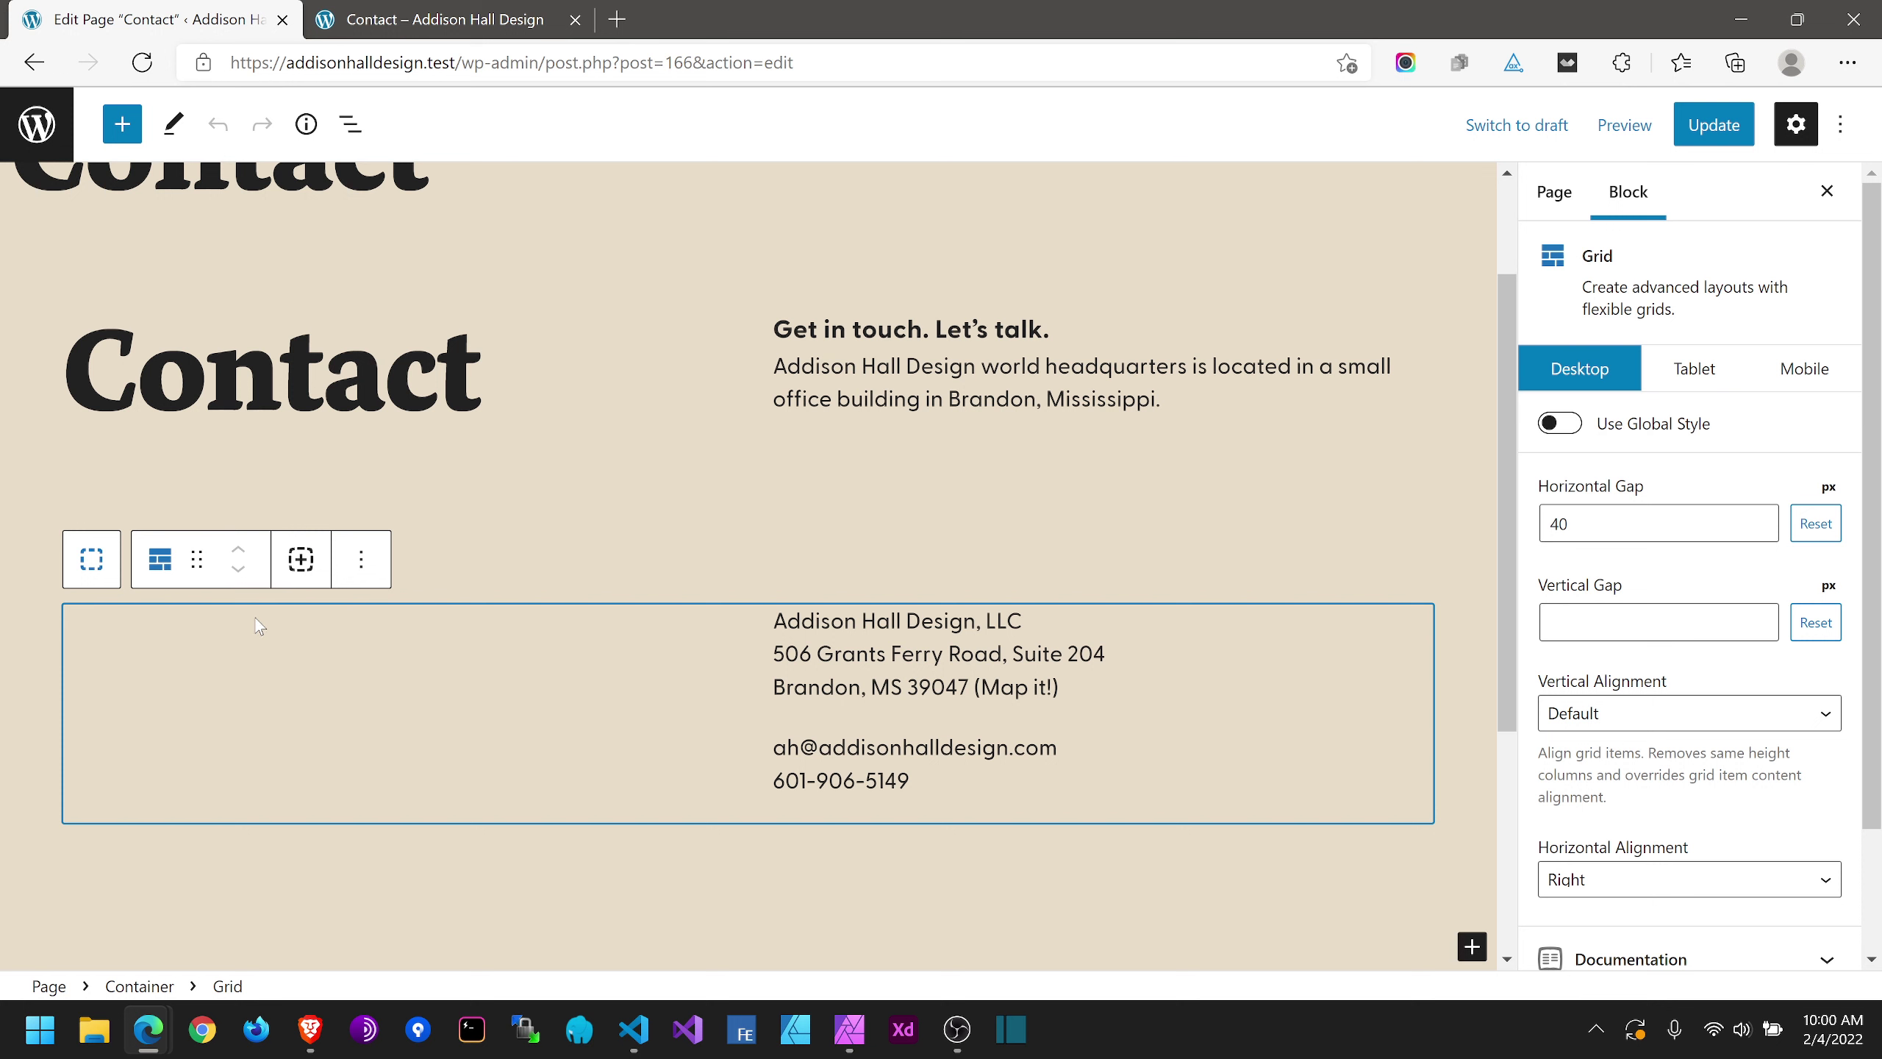
scroll(1626, 617, down, 2)
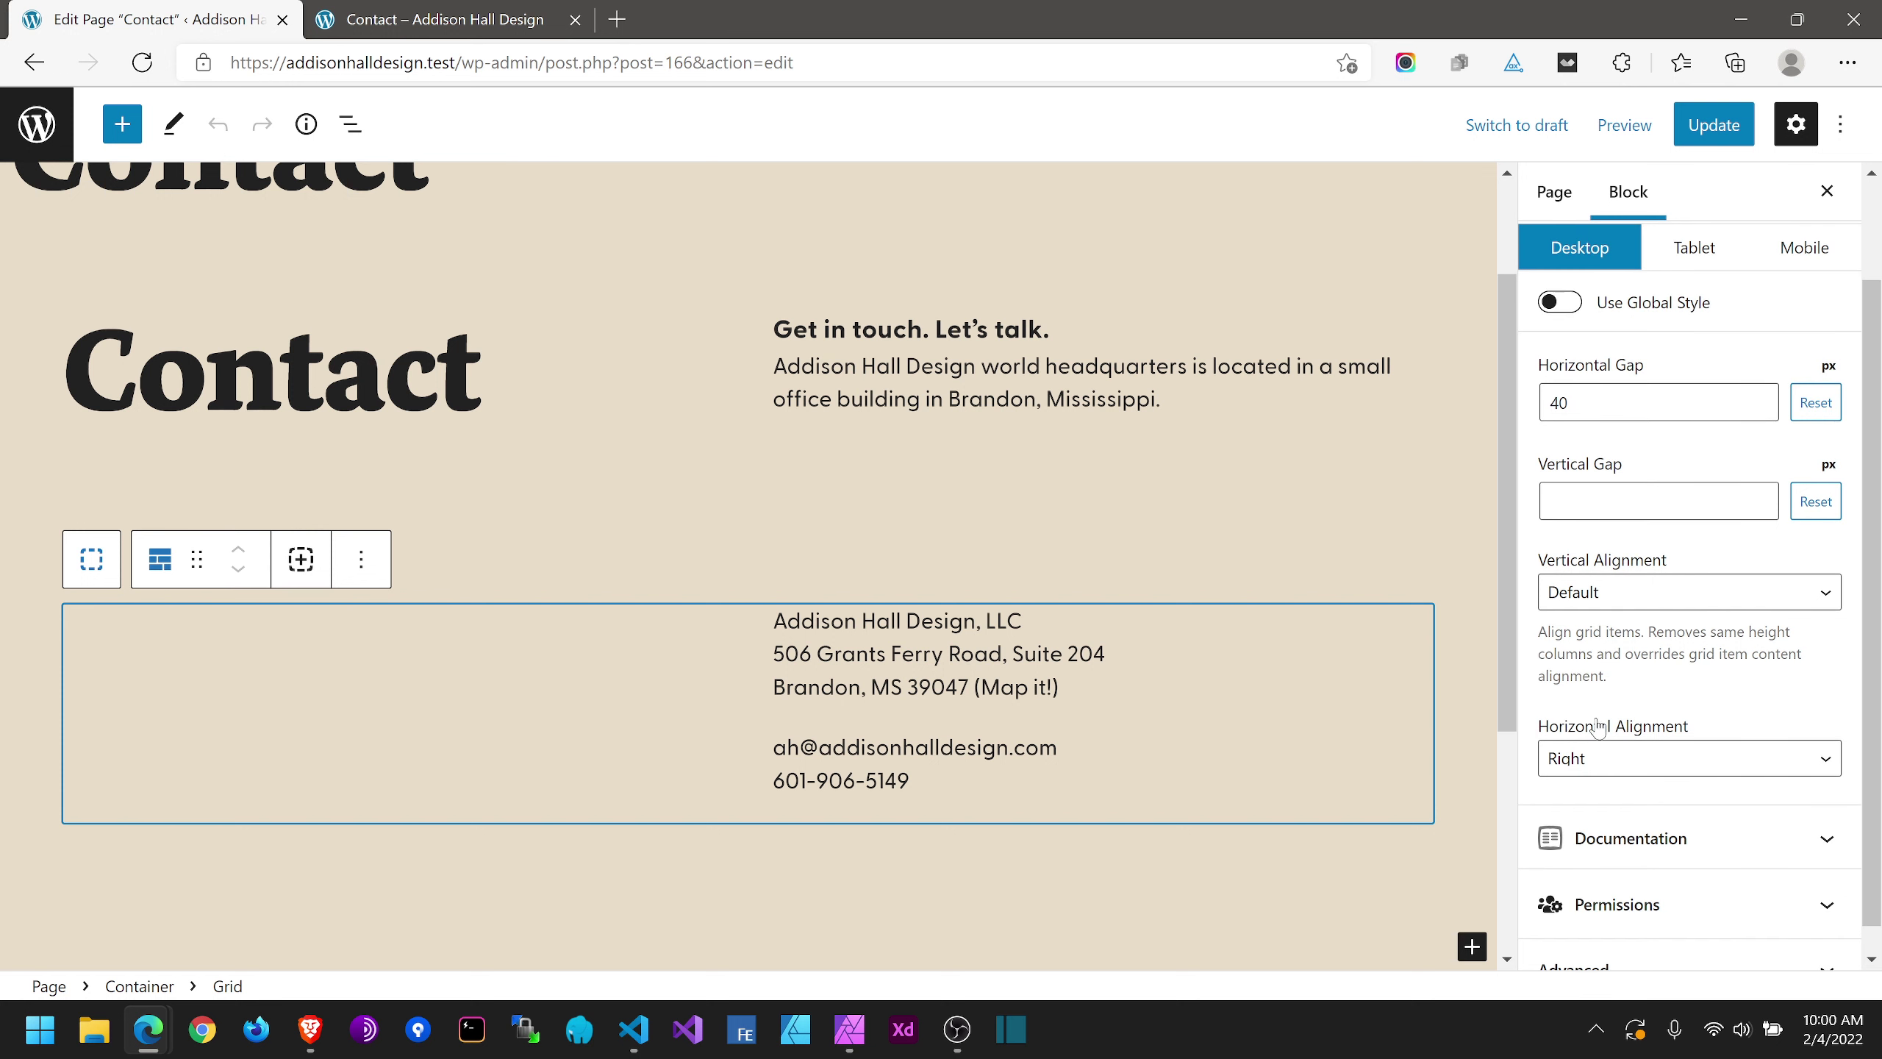
click(1586, 758)
click(1588, 793)
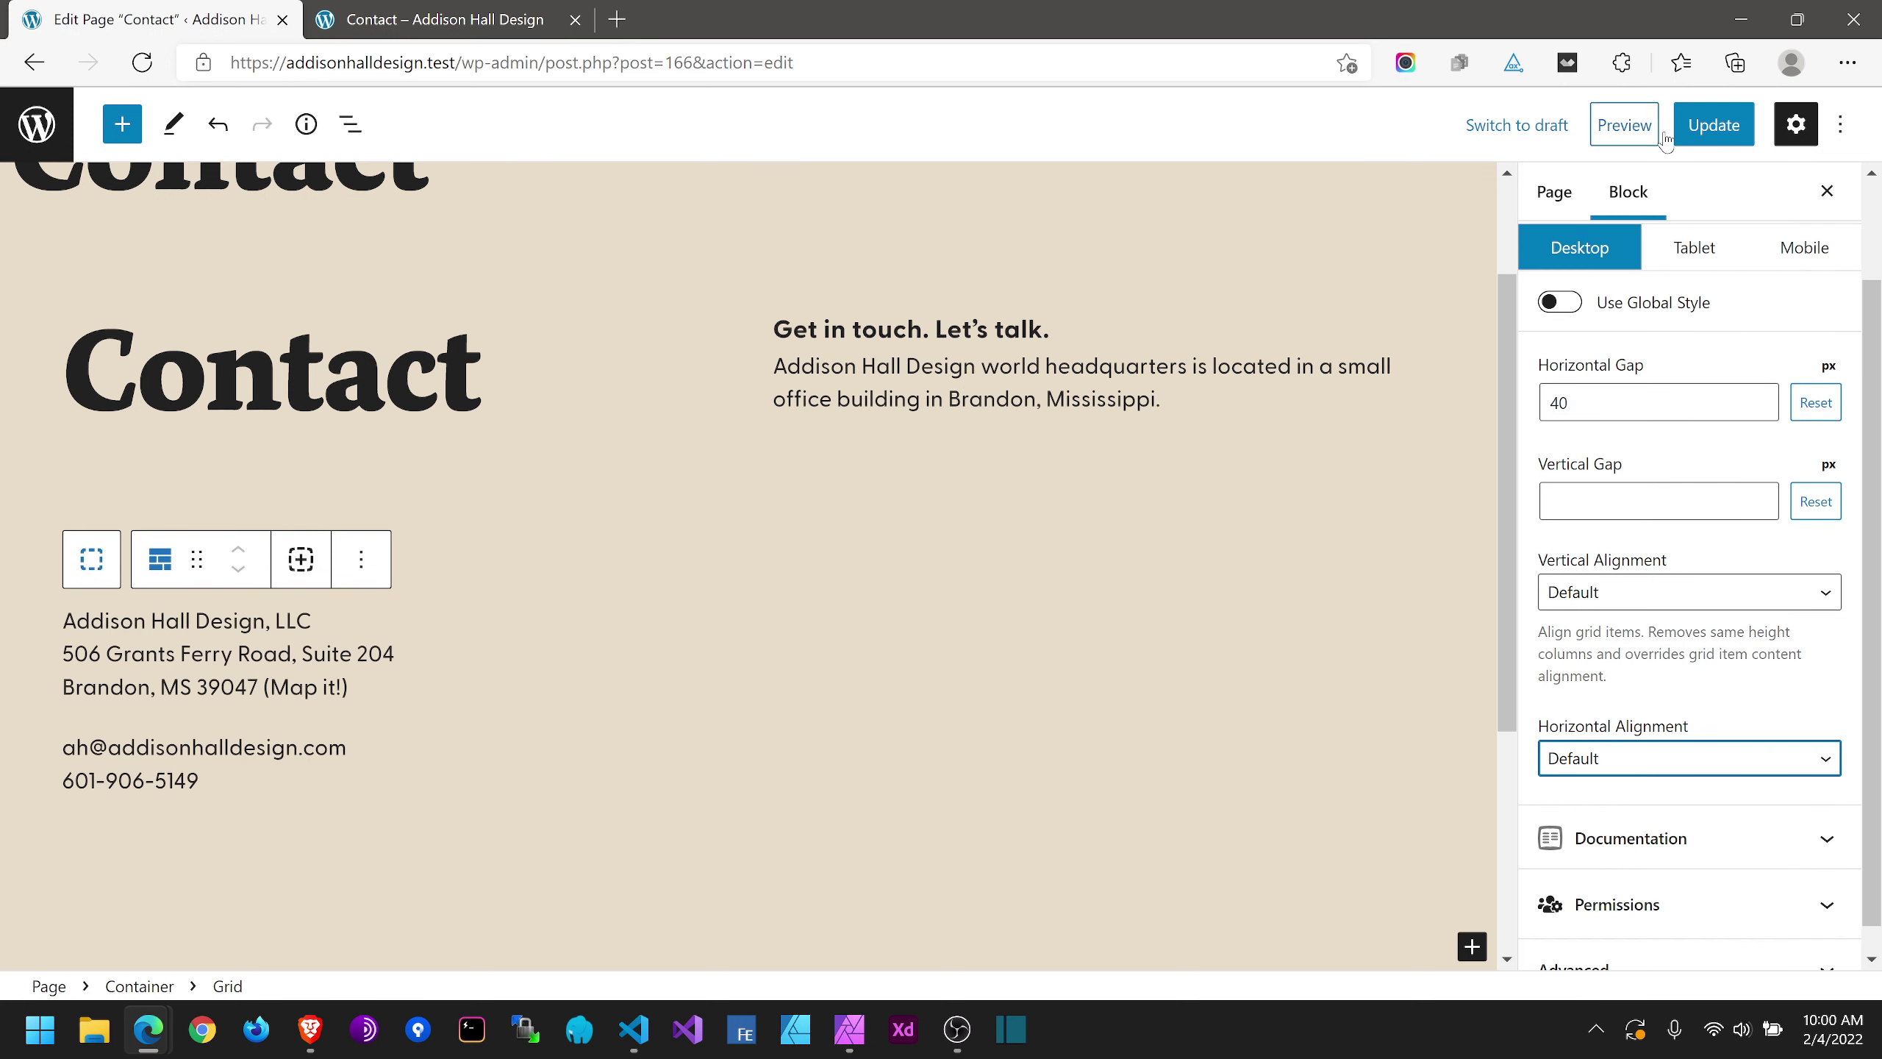
click(1703, 126)
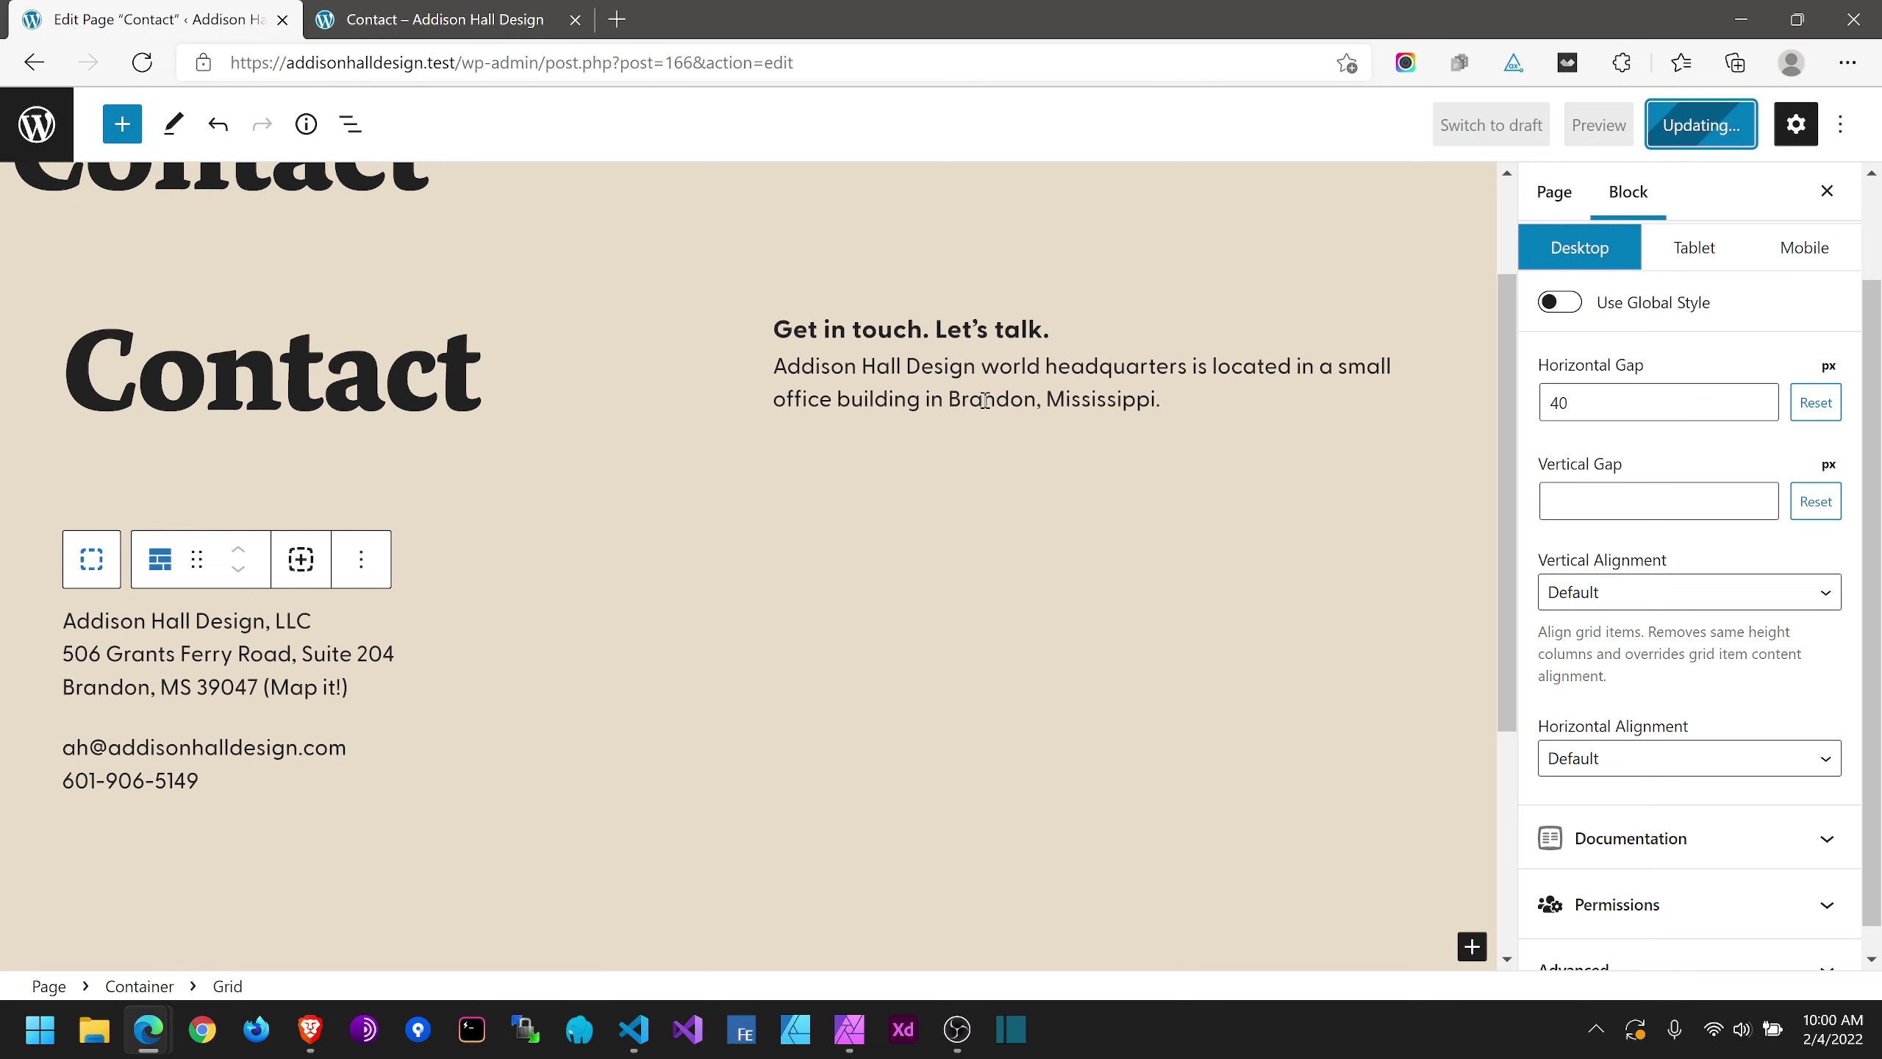
Step: Reload the Contact page on the front end and check the address block's placement above the footer
click(483, 15)
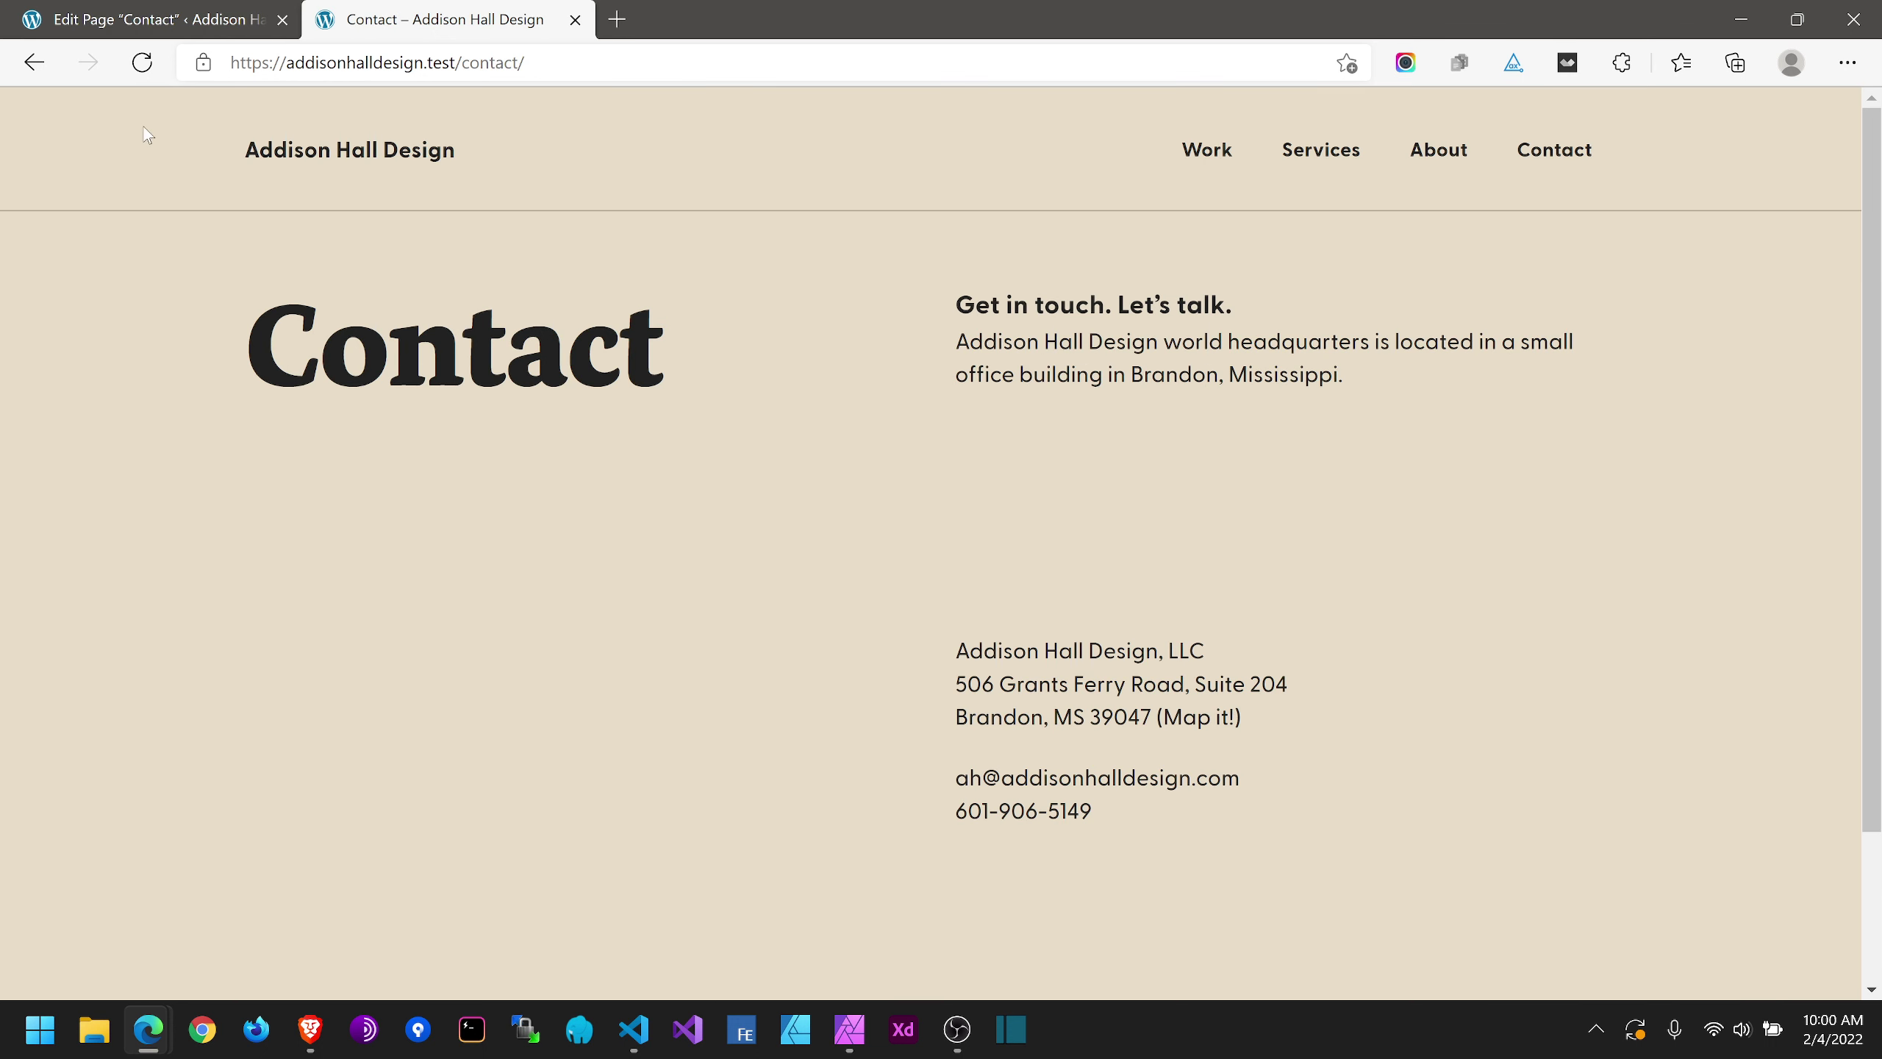
click(141, 73)
scroll(774, 472, down, 1)
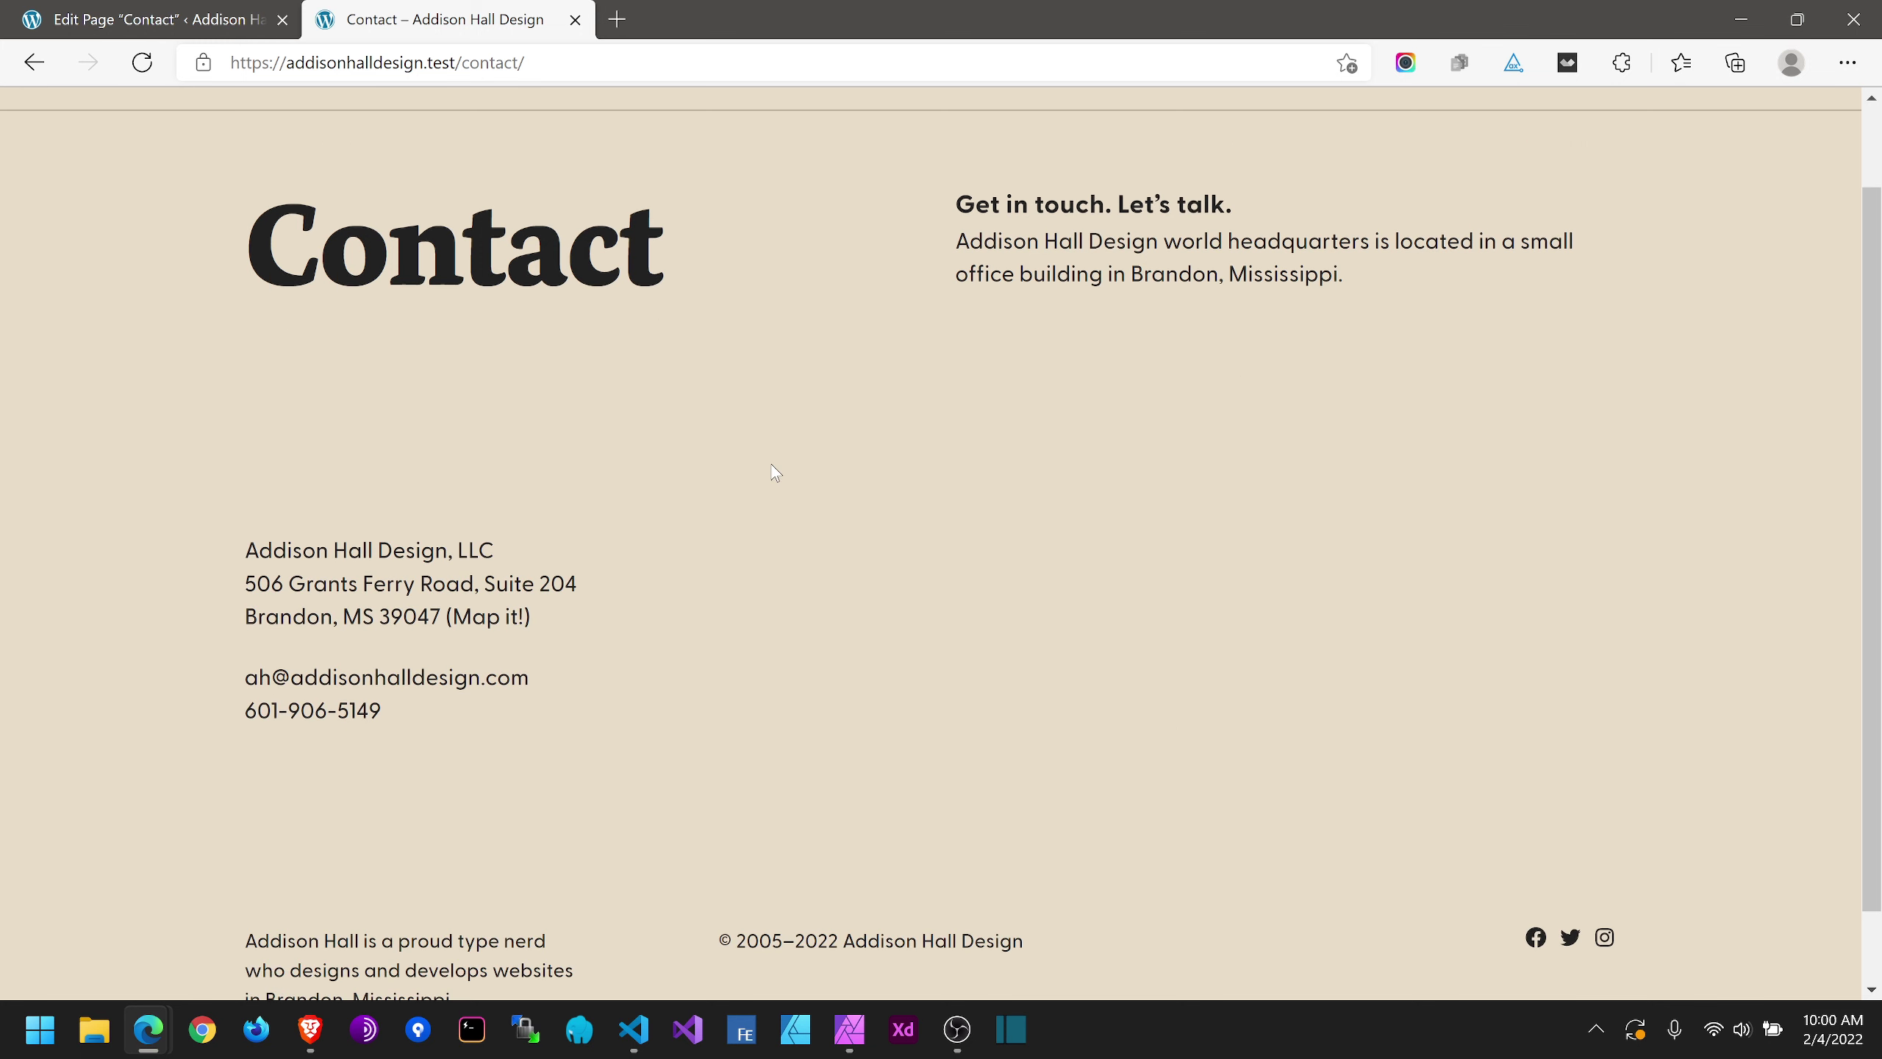
scroll(774, 472, down, 1)
scroll(1032, 532, up, 2)
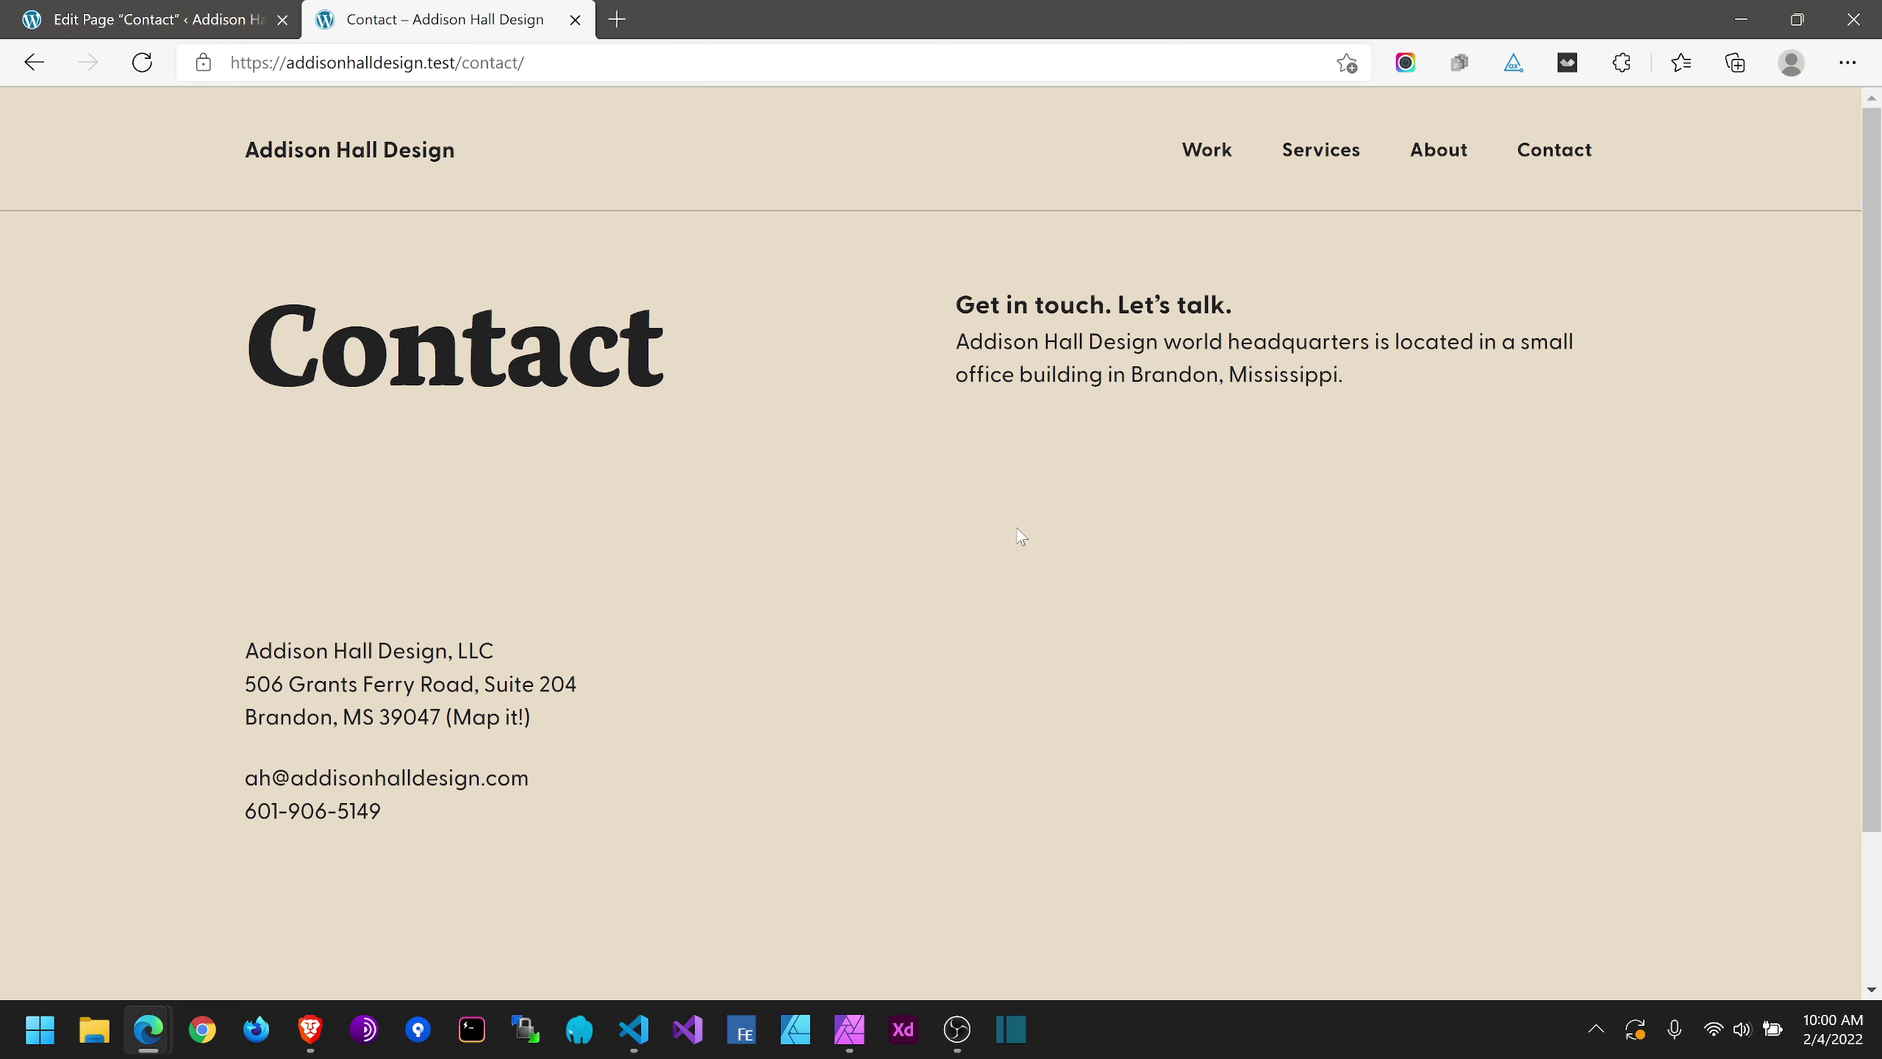
scroll(1020, 536, down, 2)
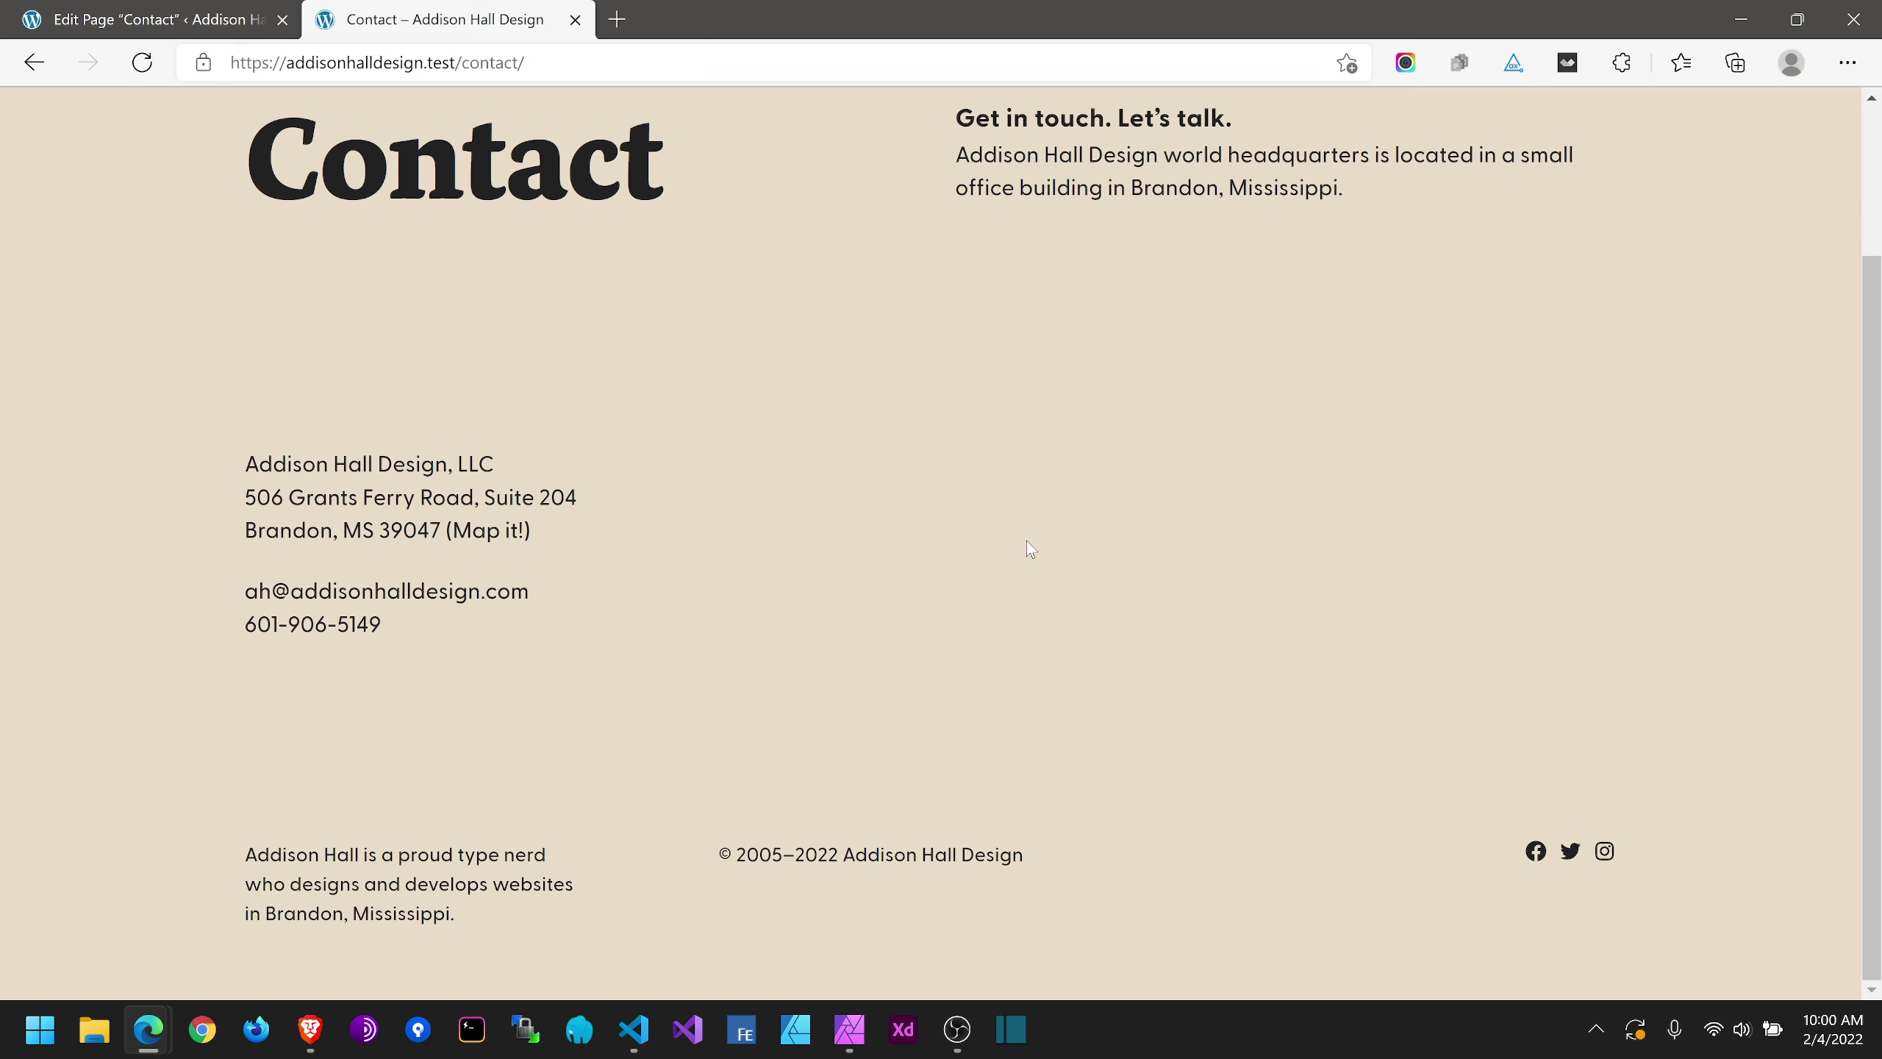
scroll(1026, 541, up, 2)
Step: Move the address and e-mail/phone paragraphs into the upper container, below the "Get in touch" introductory paragraph
click(152, 17)
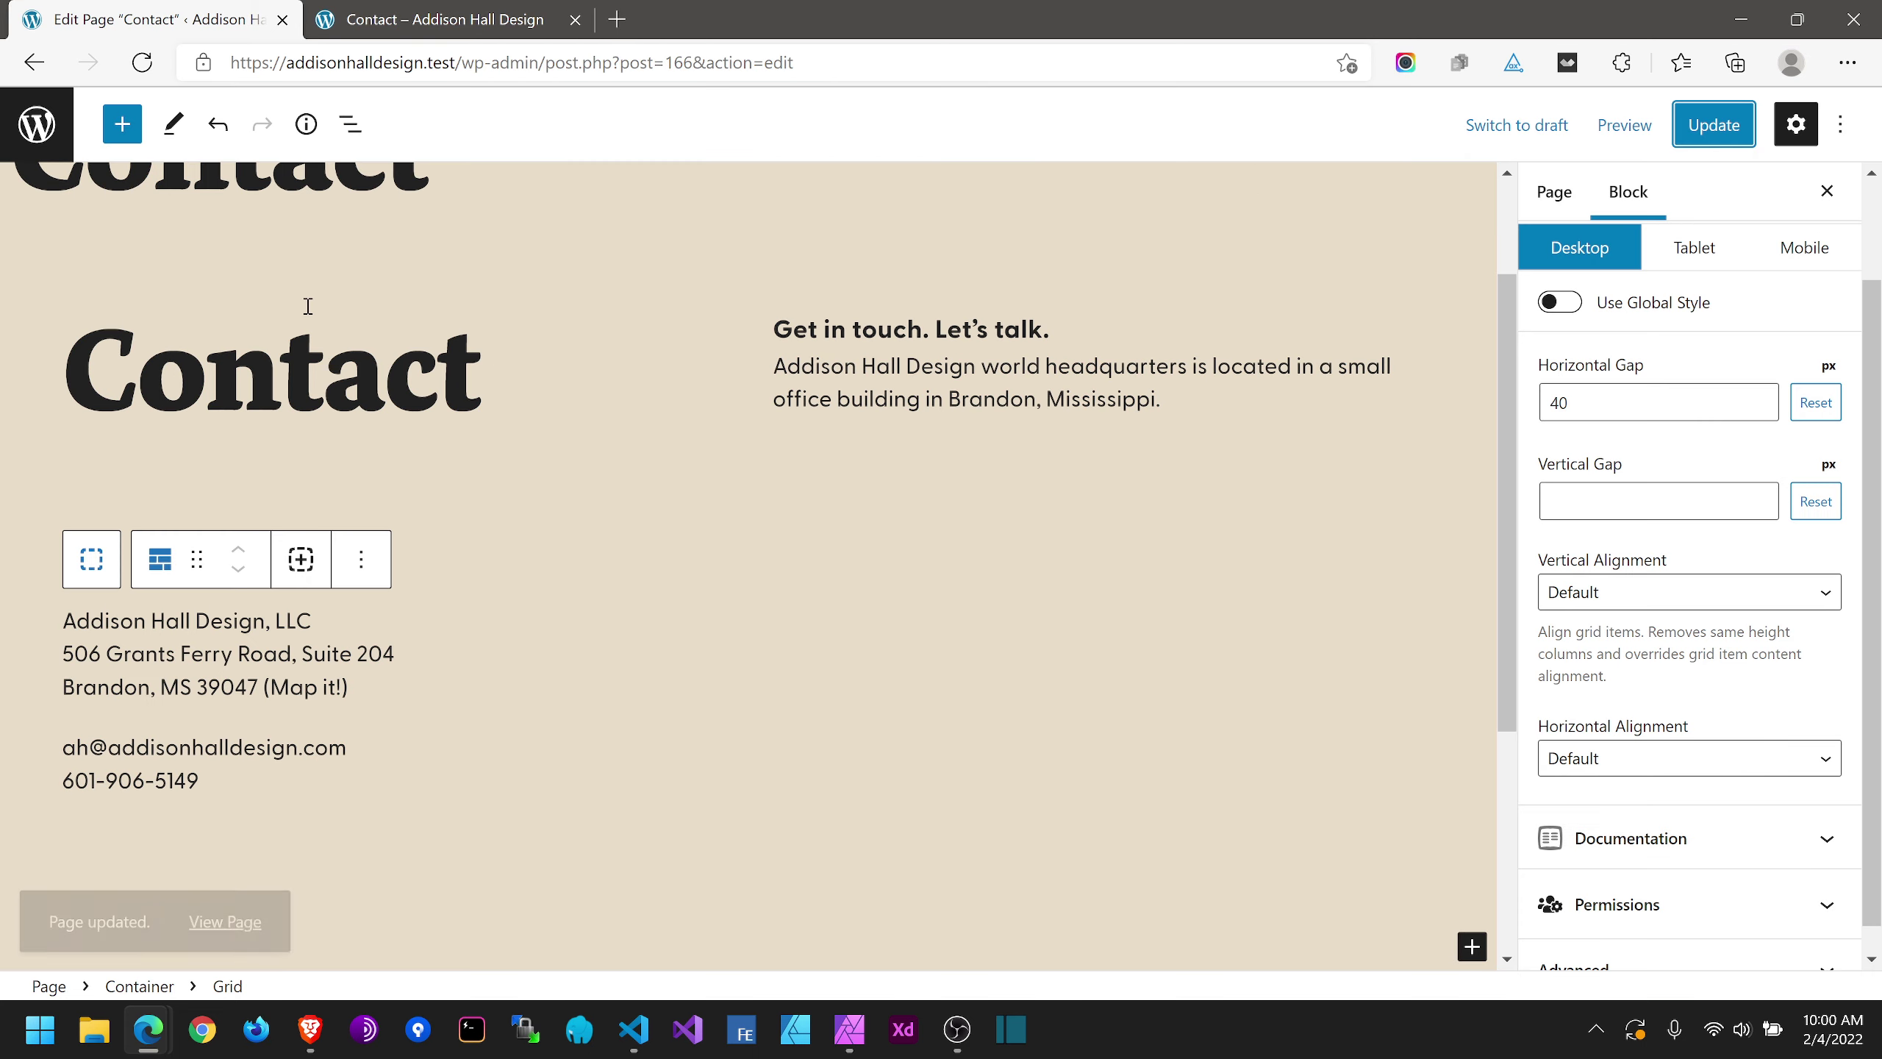
click(351, 124)
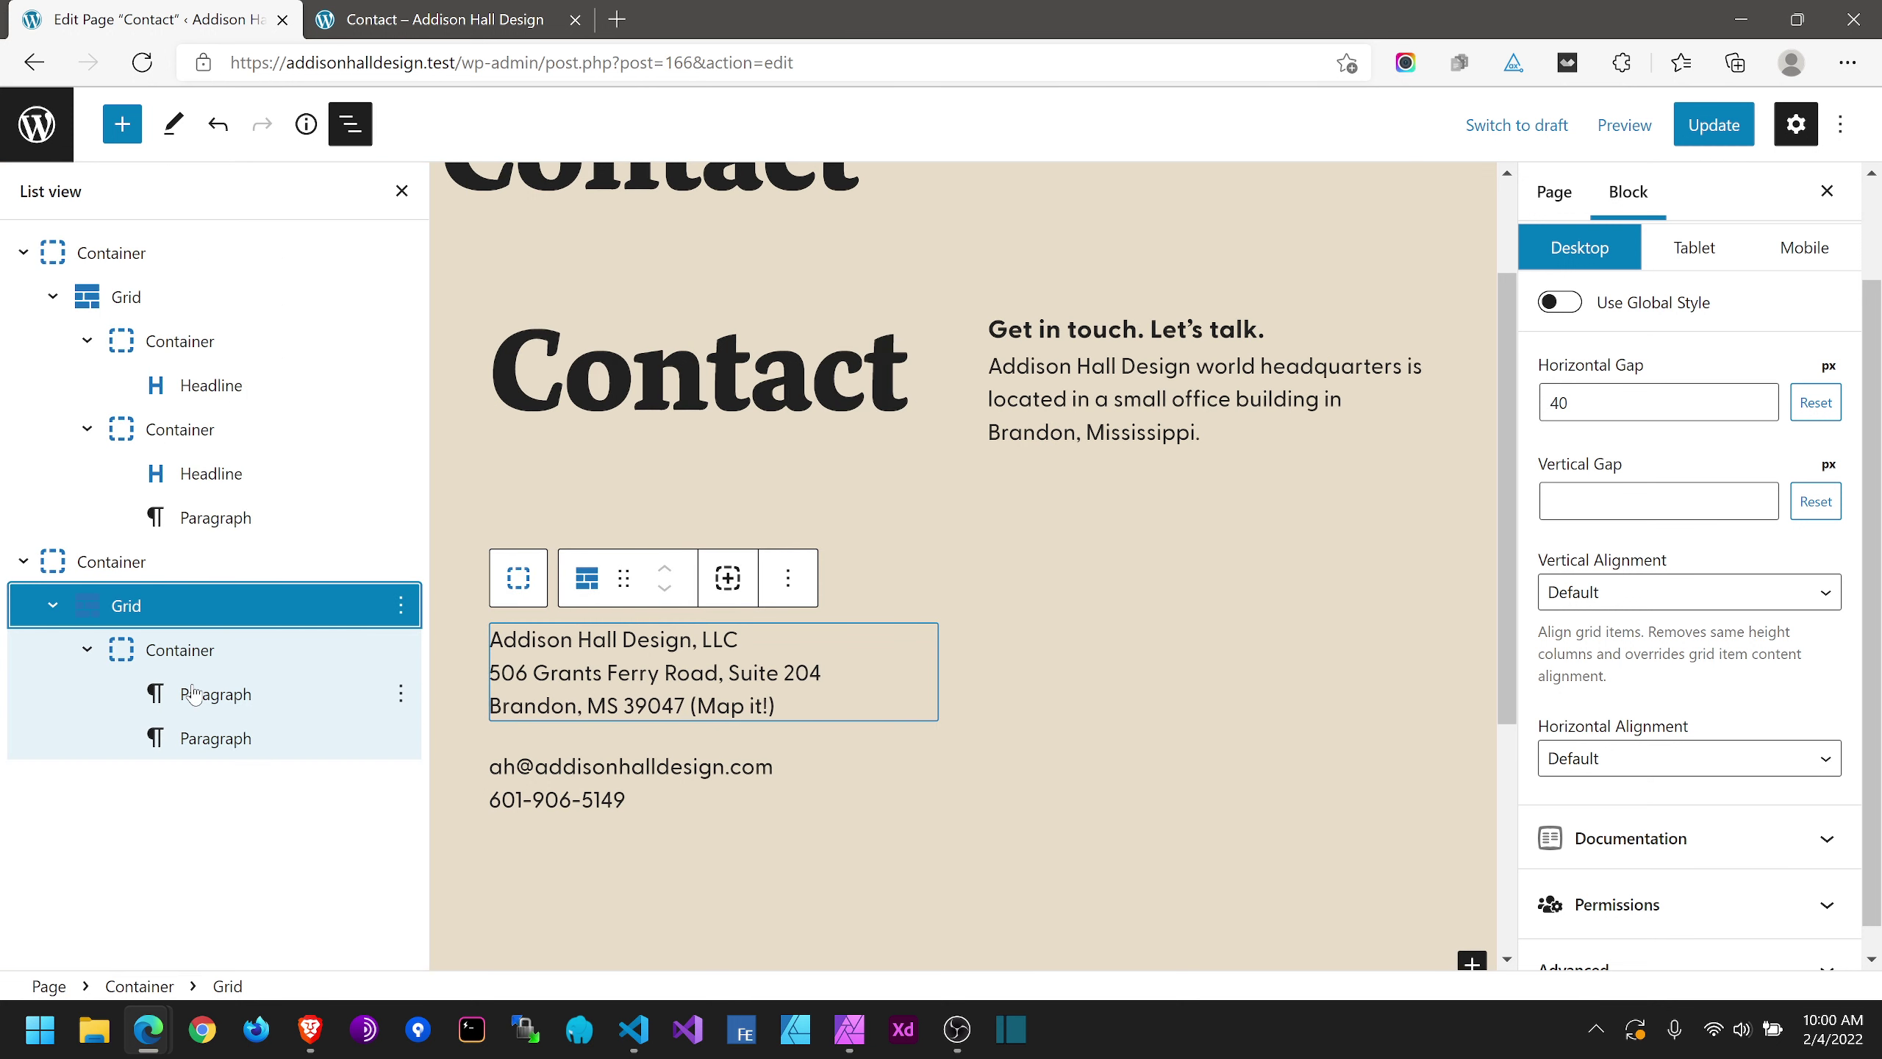
drag(193, 694, 211, 550)
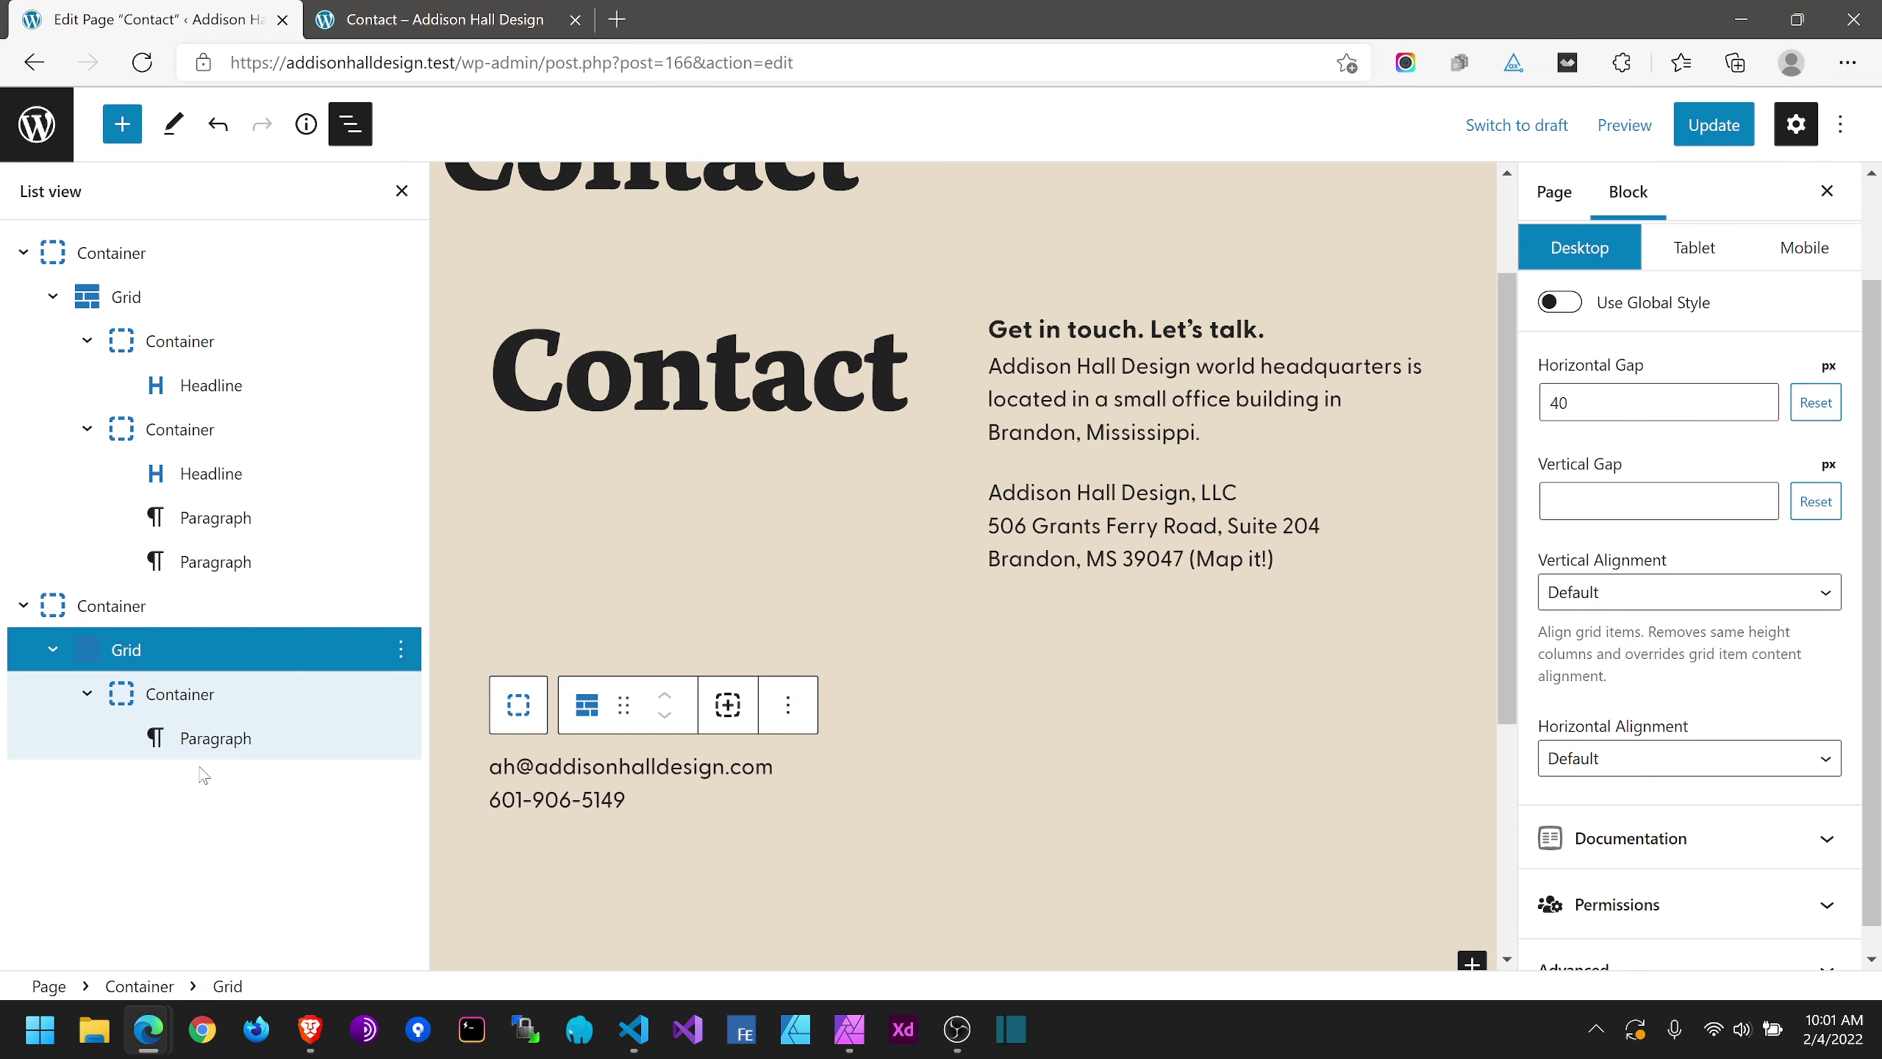
drag(197, 739, 250, 586)
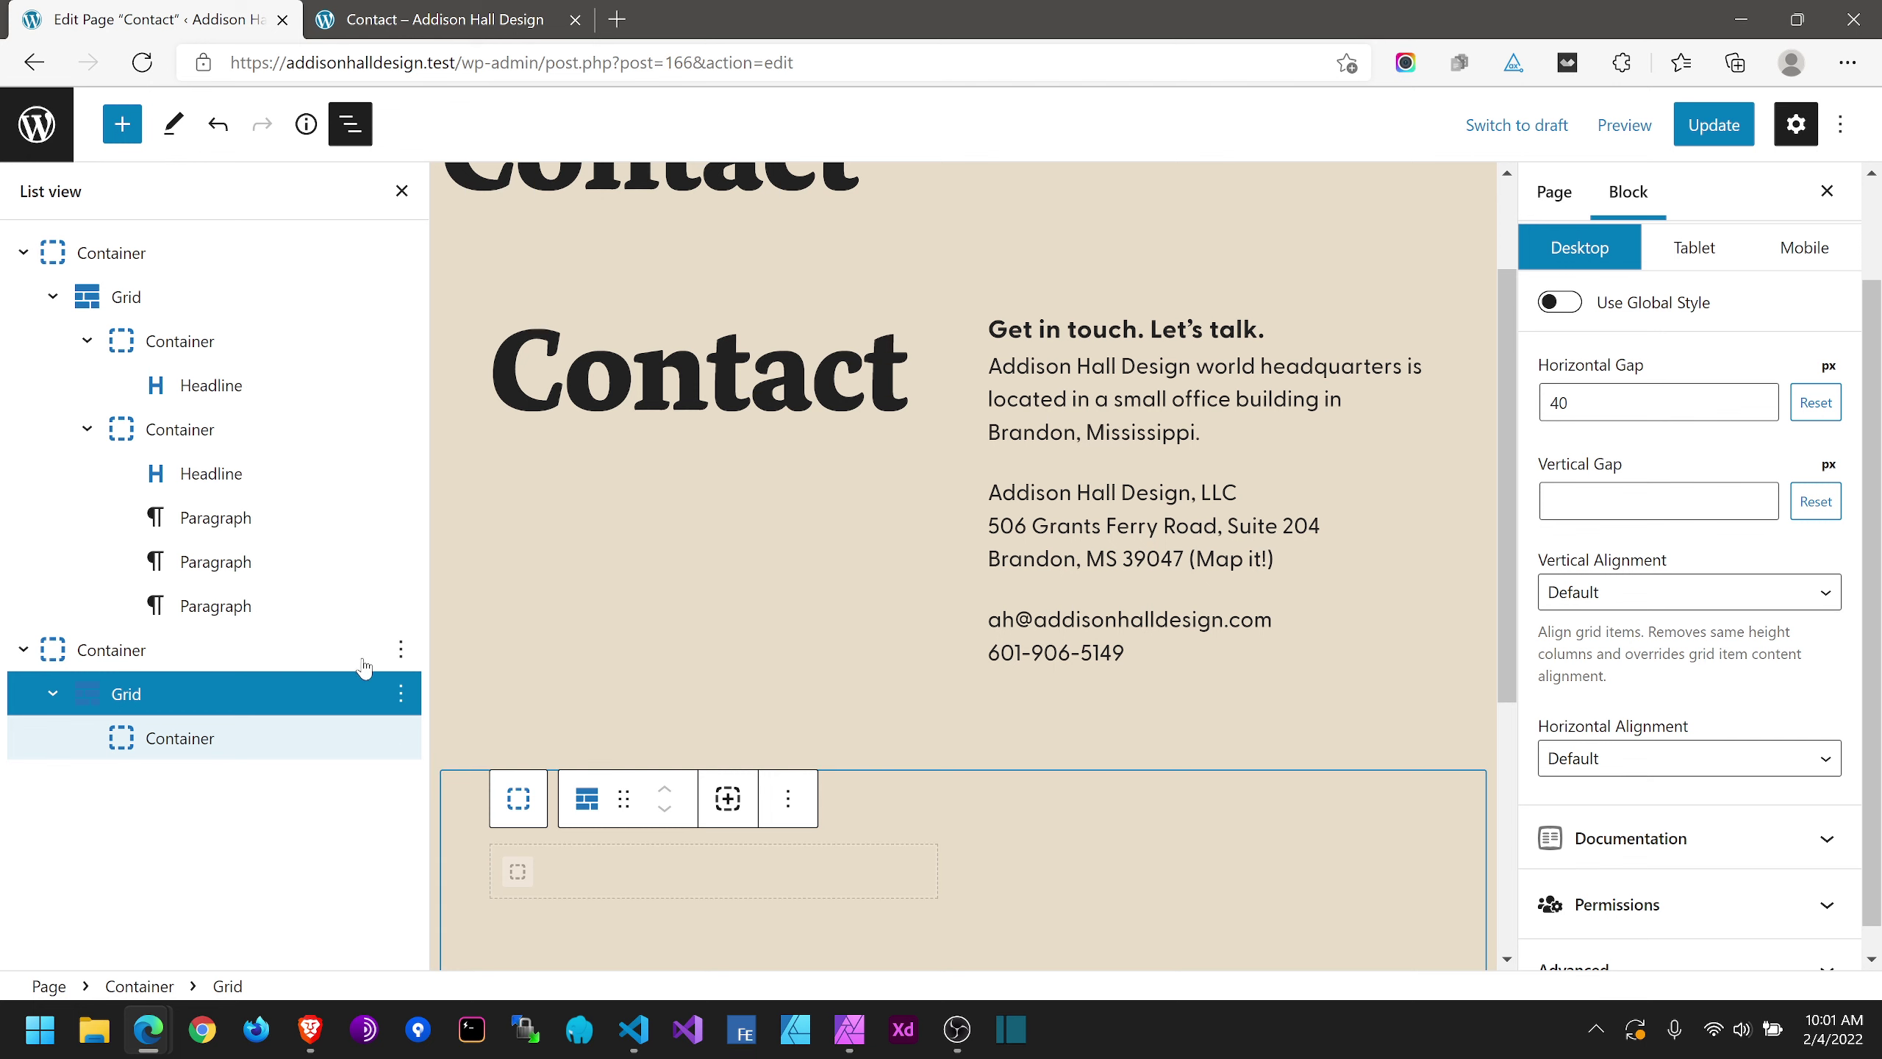
Step: Remove the emptied lower container from the Contact page
click(400, 649)
click(429, 590)
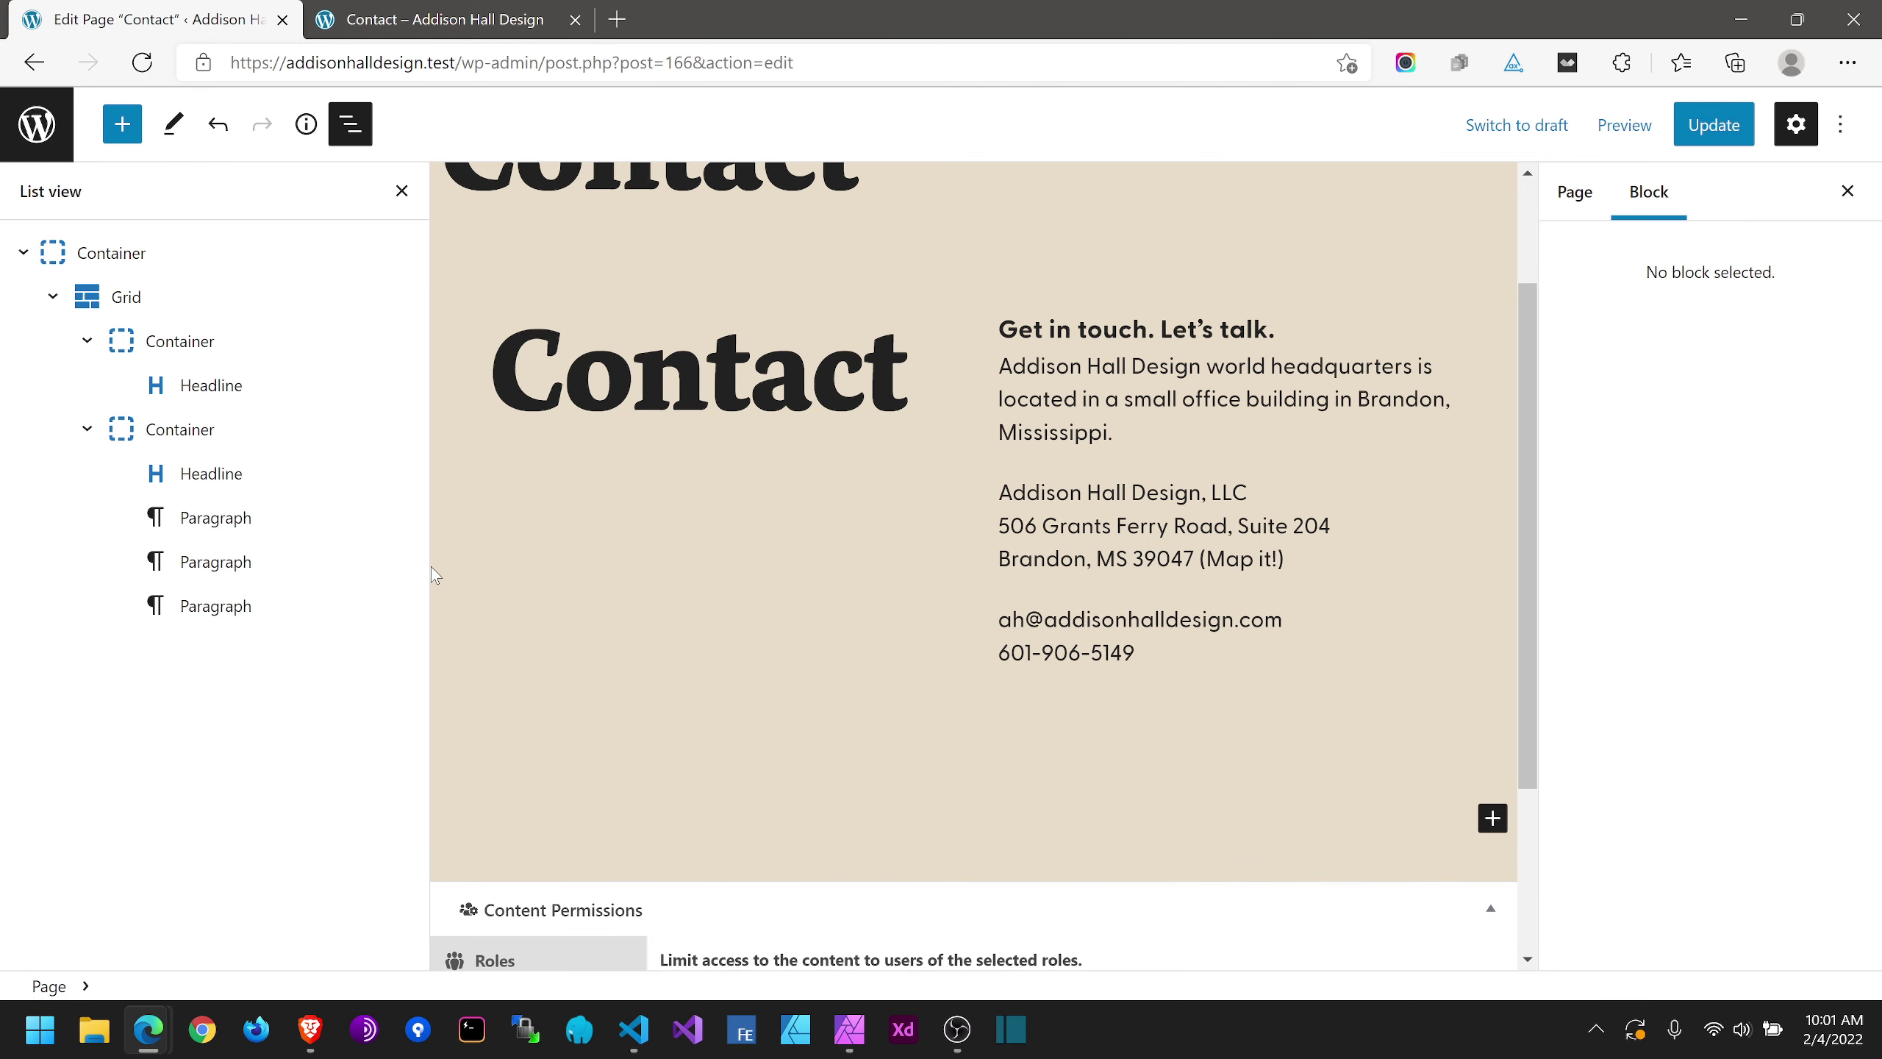
scroll(919, 668, down, 3)
scroll(937, 678, up, 4)
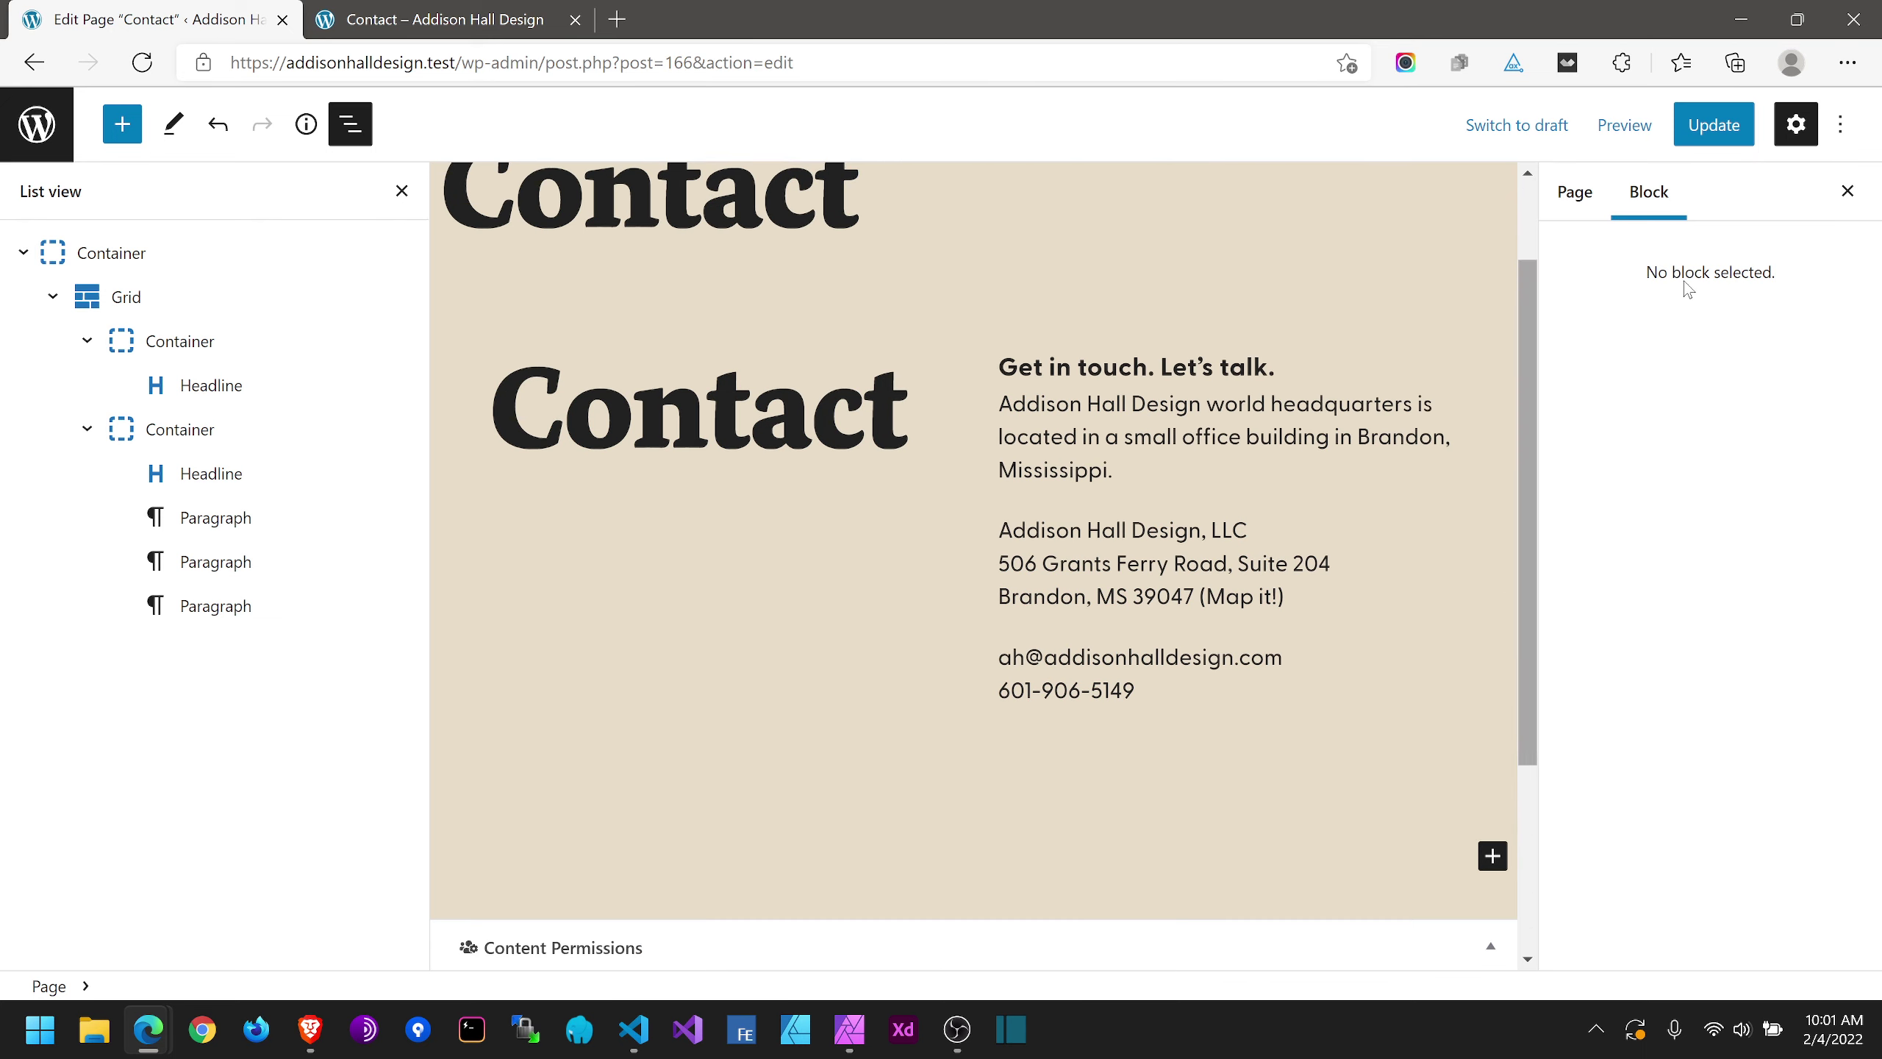
Step: Update the Contact page and reload it on the front end to check the new layout
click(1713, 124)
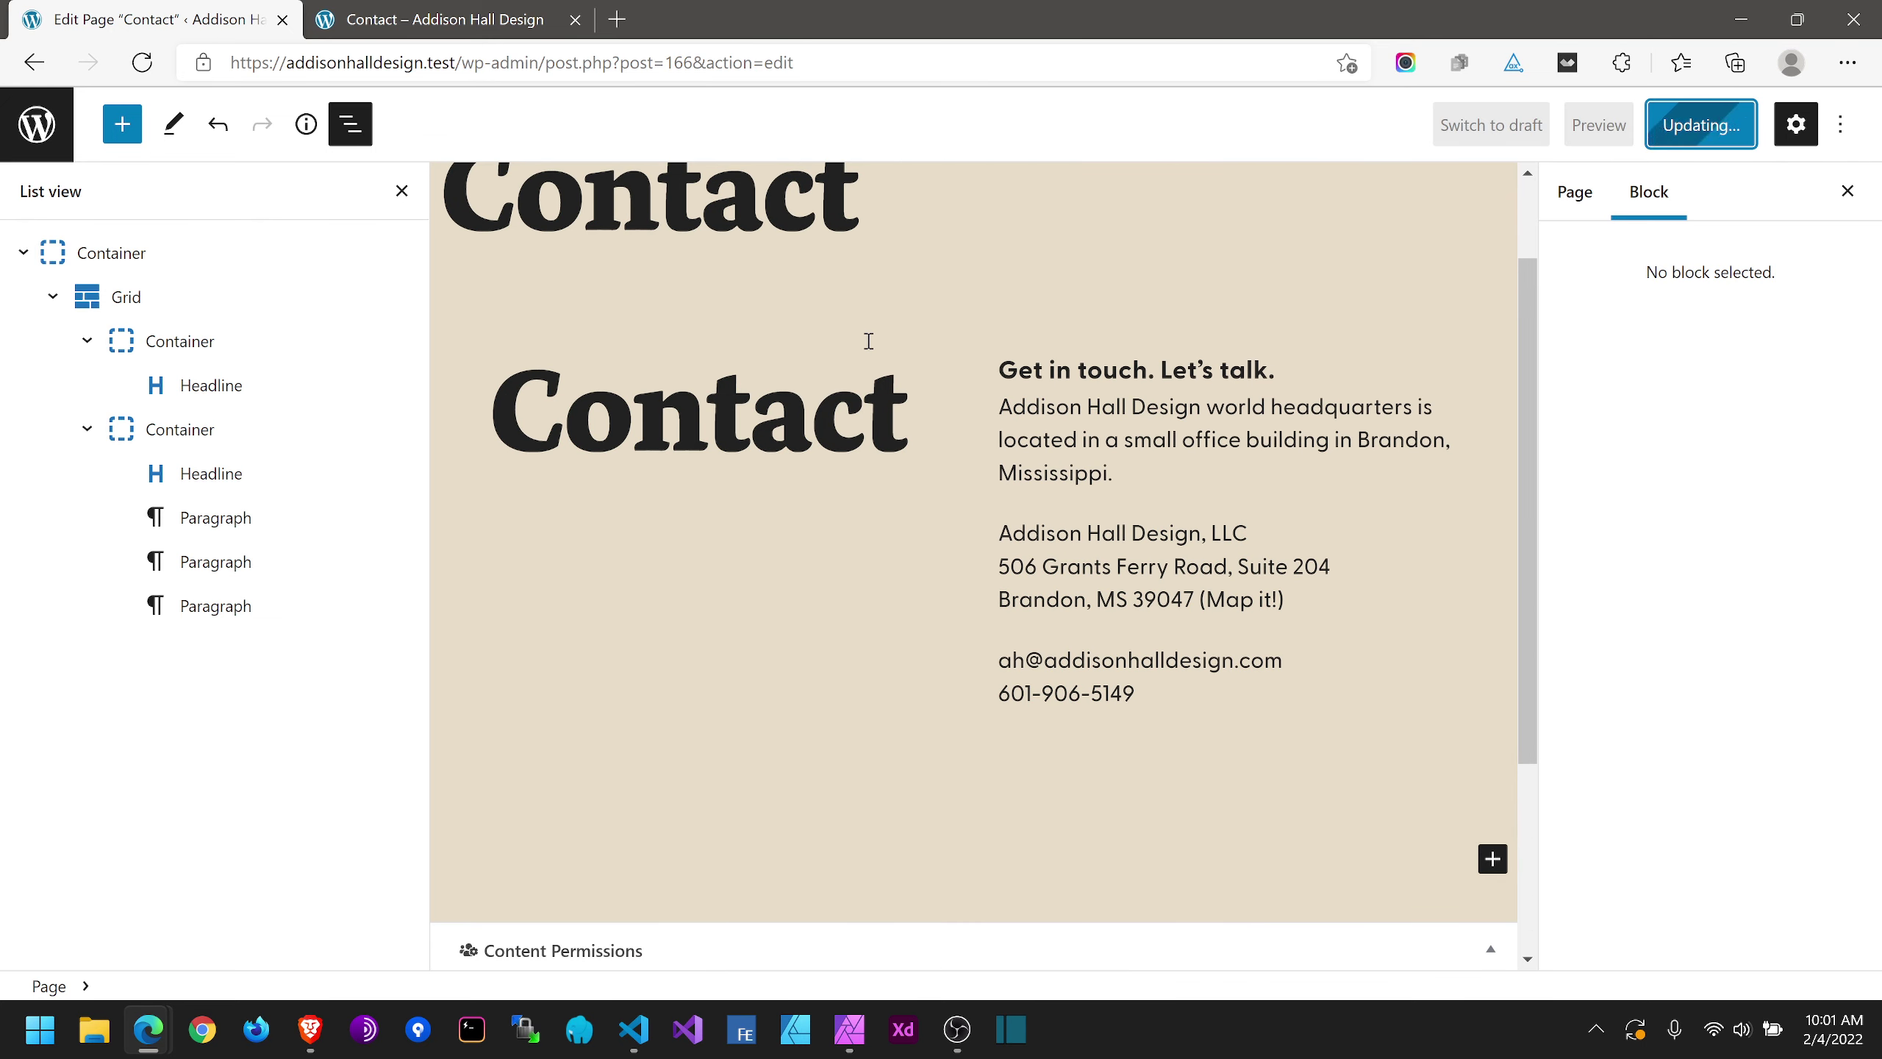
click(445, 19)
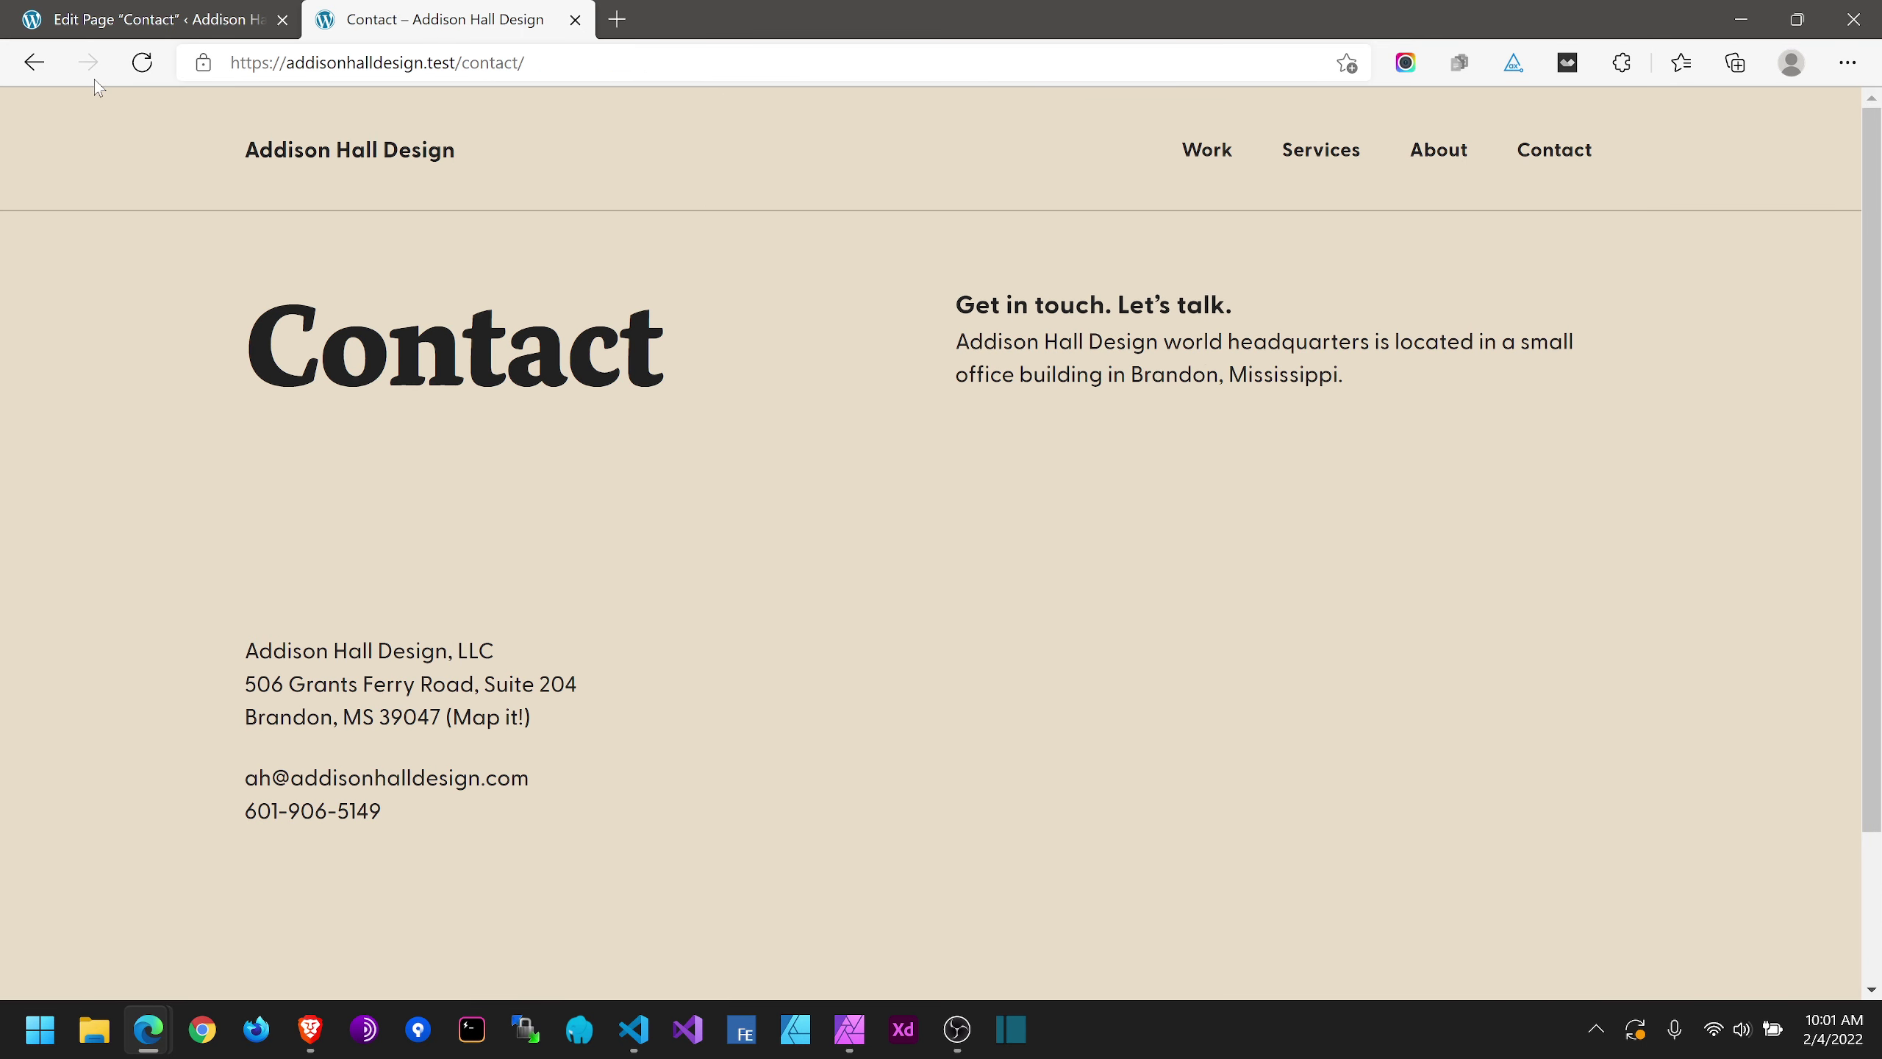
click(143, 62)
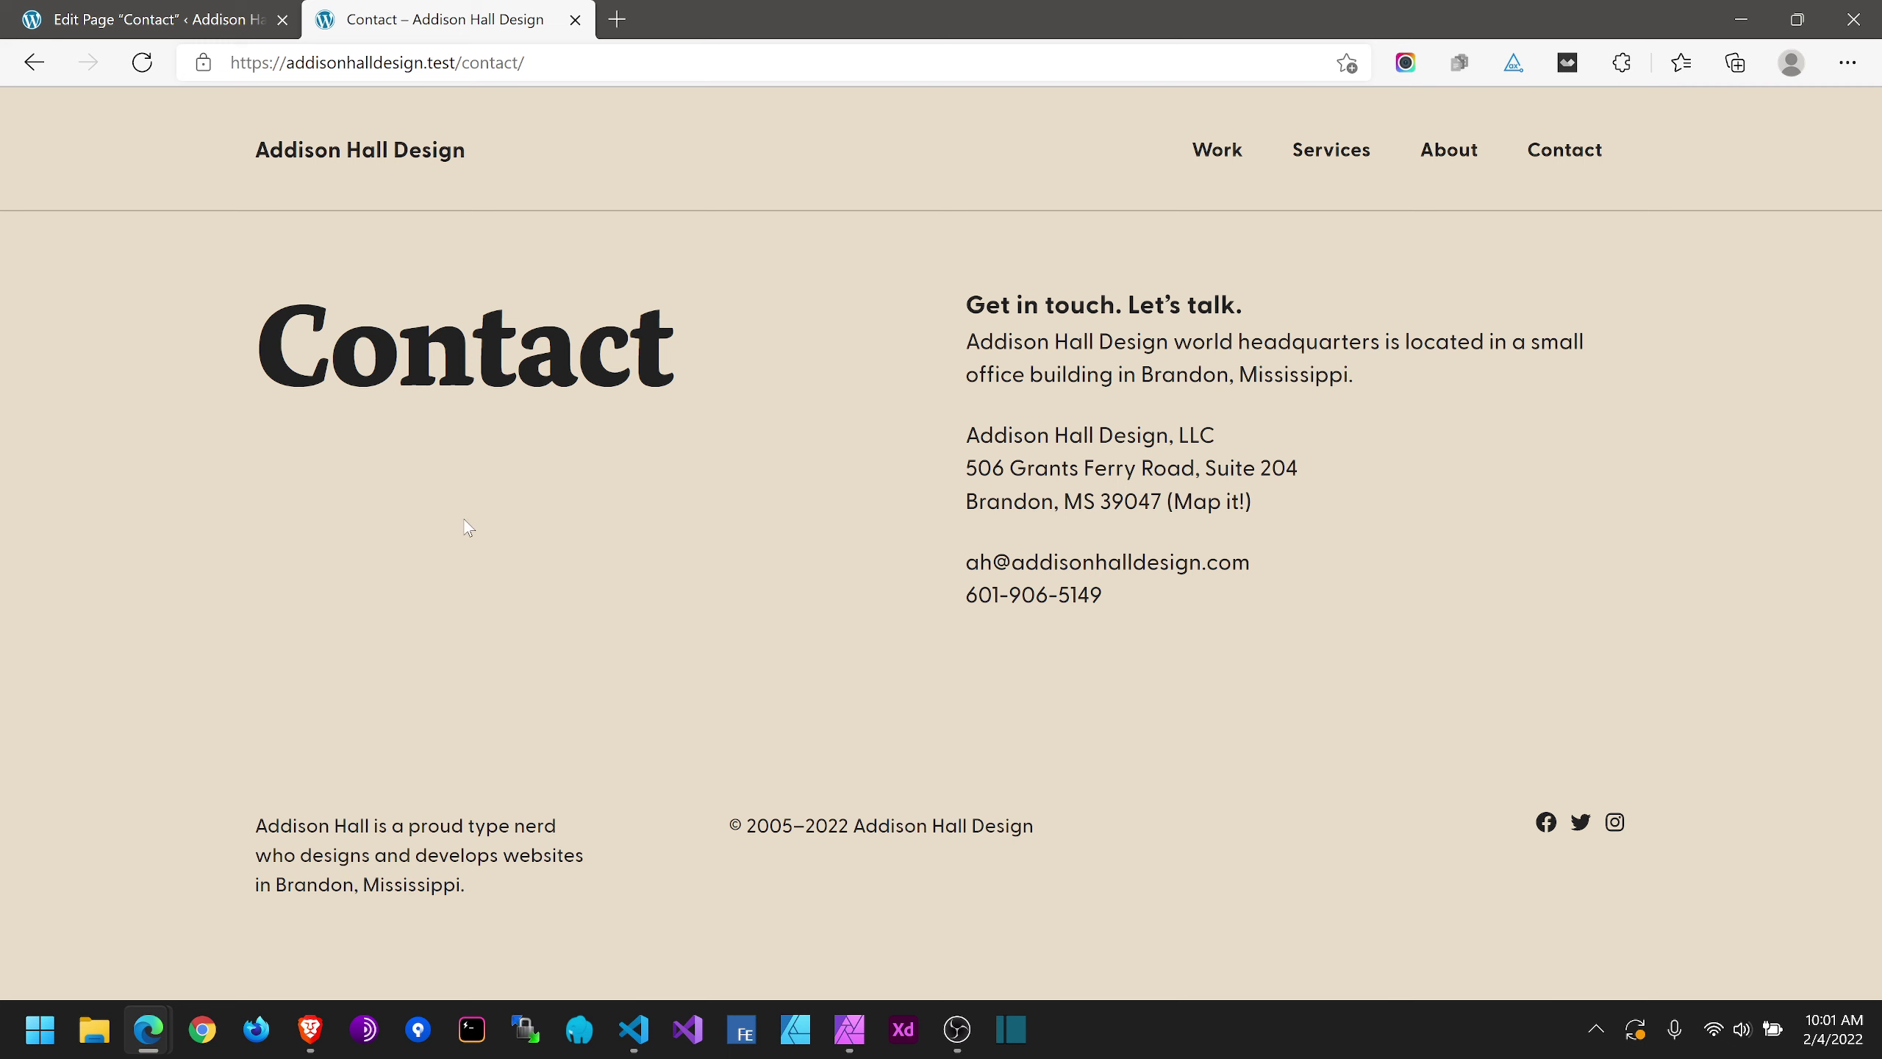
Step: Open the home page and the Work page on the front end and check the footer on each
click(373, 166)
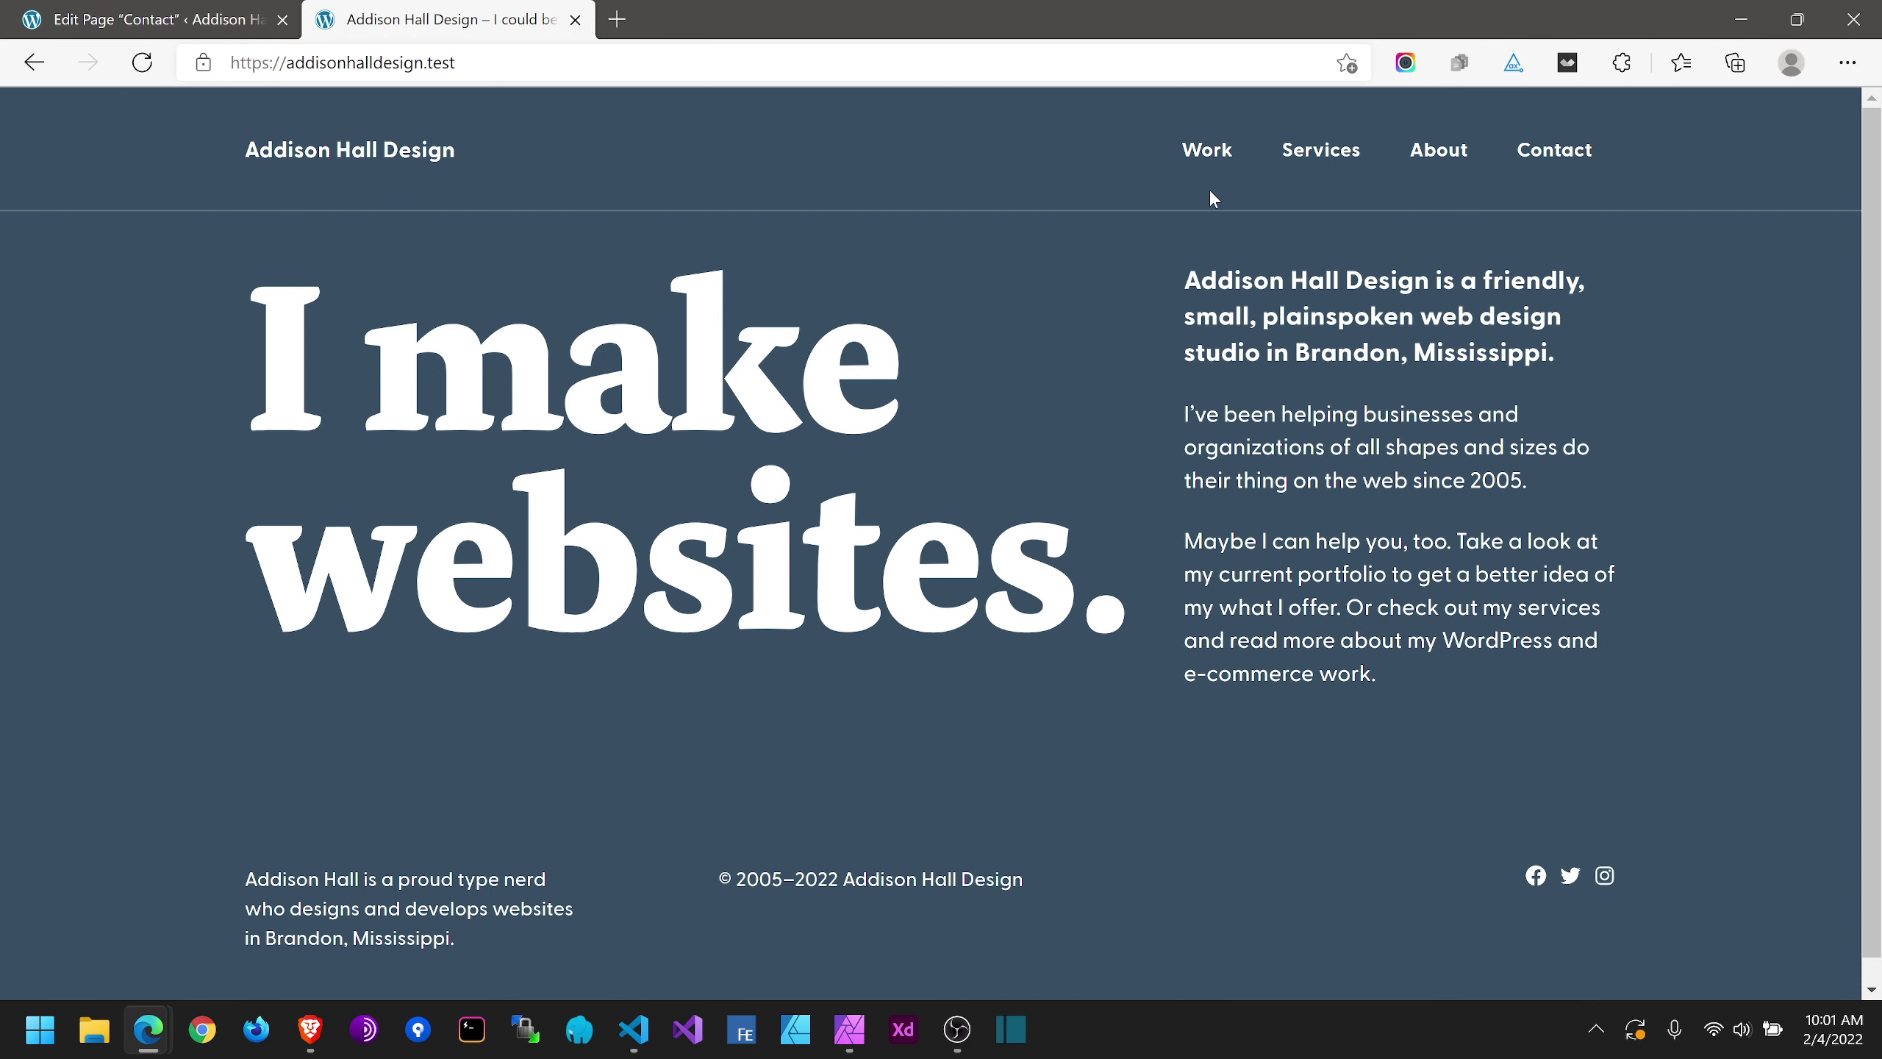
click(1217, 166)
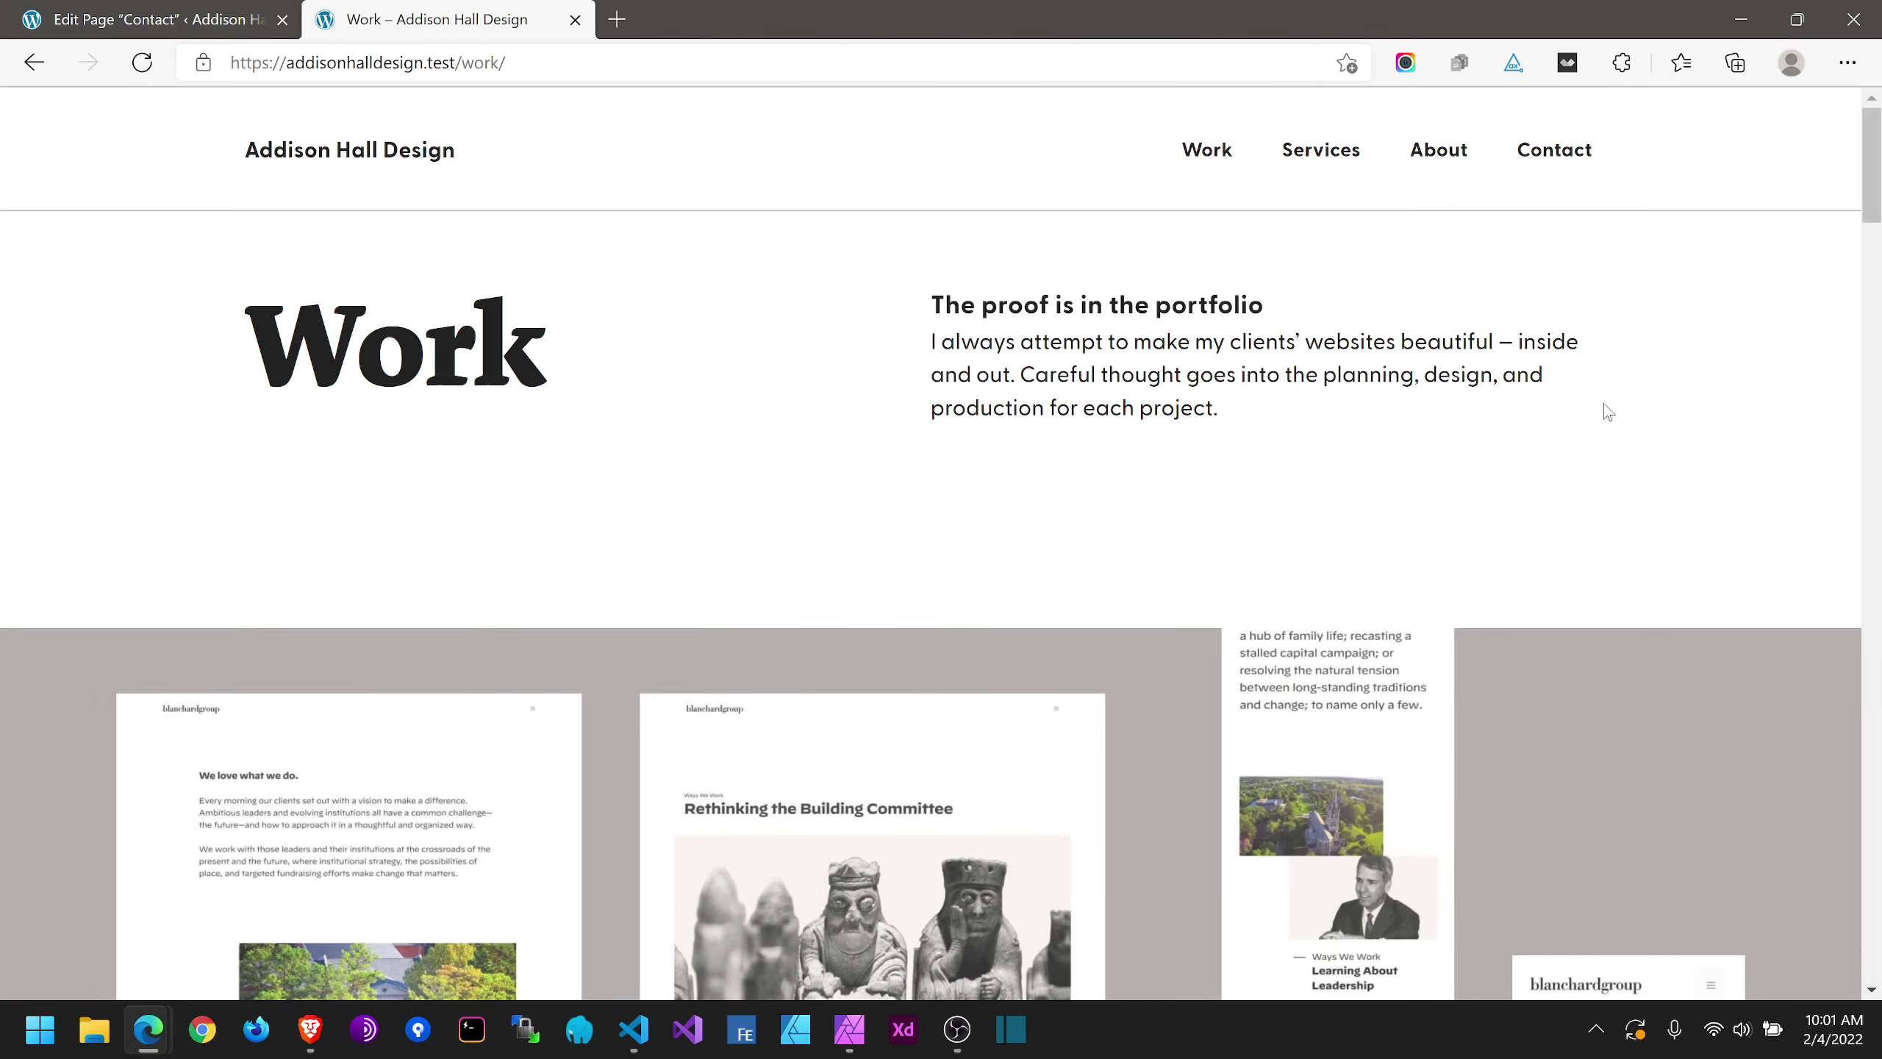
scroll(1633, 413, down, 4)
scroll(1667, 367, down, 15)
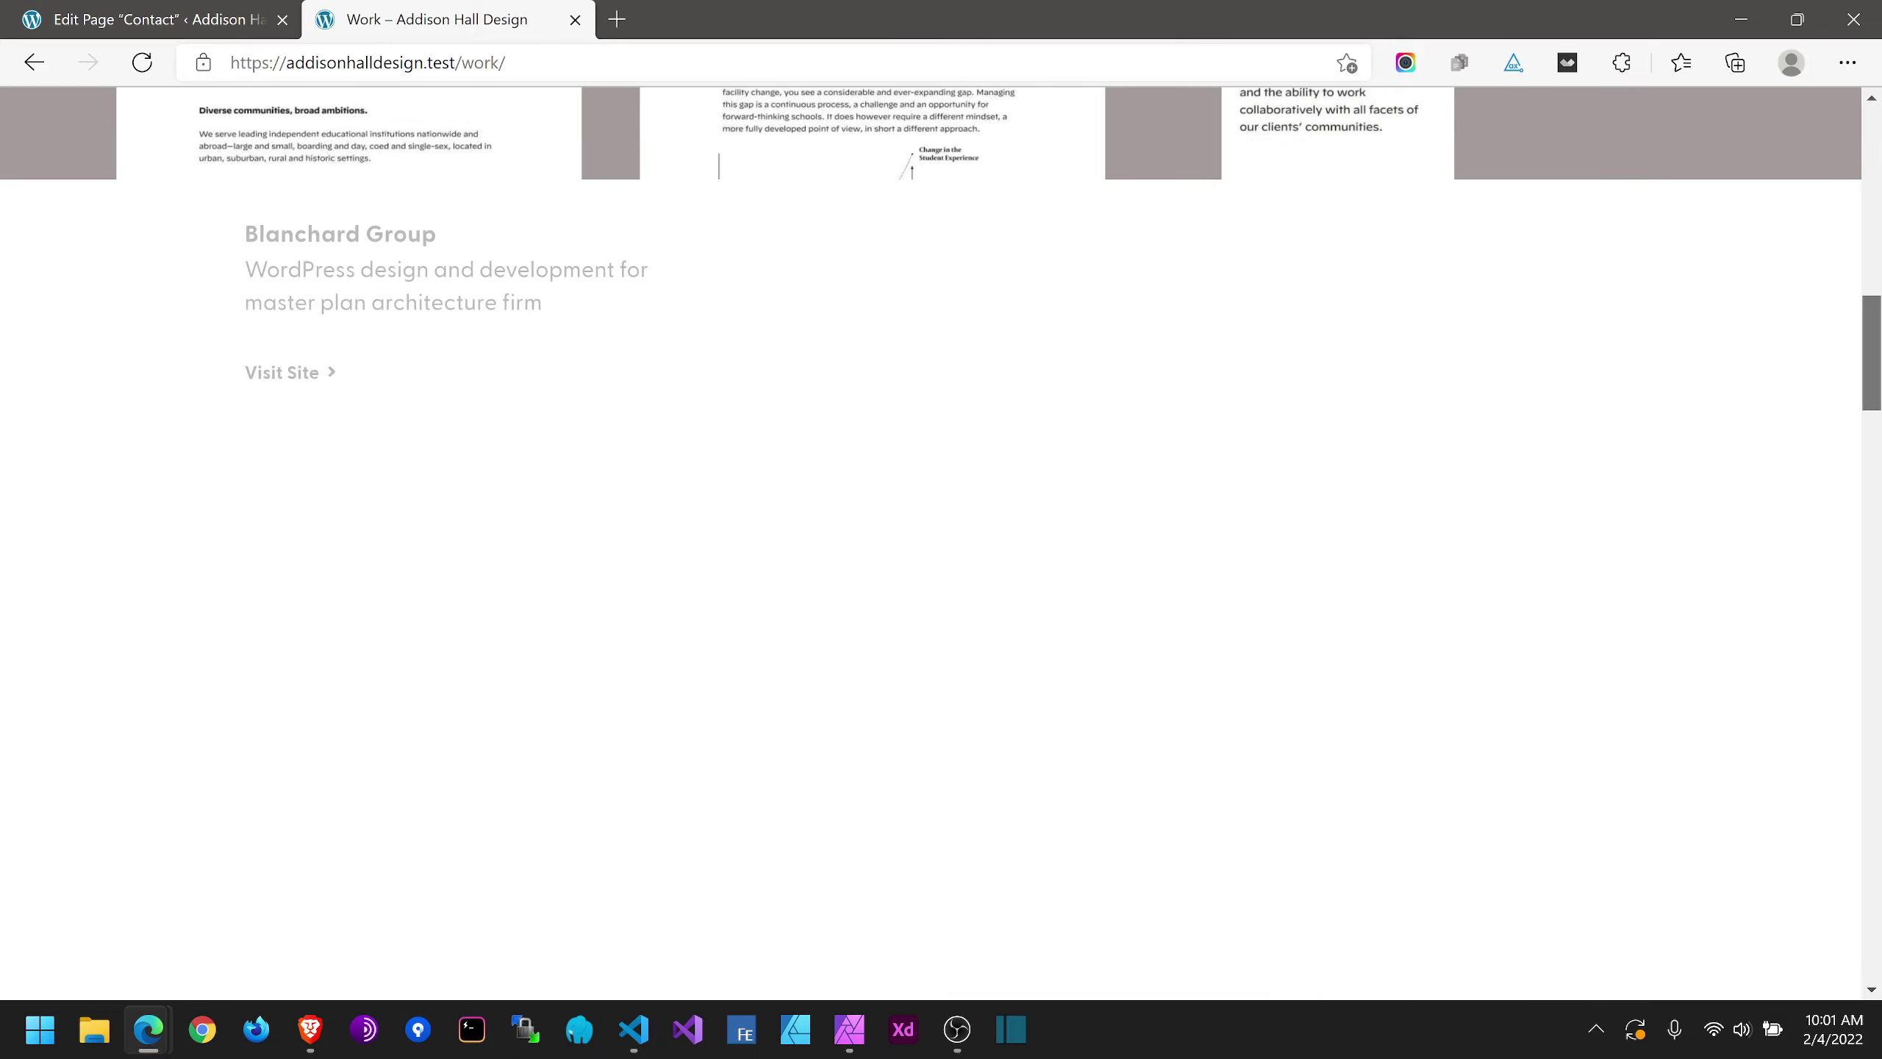
scroll(1781, 492, down, 10)
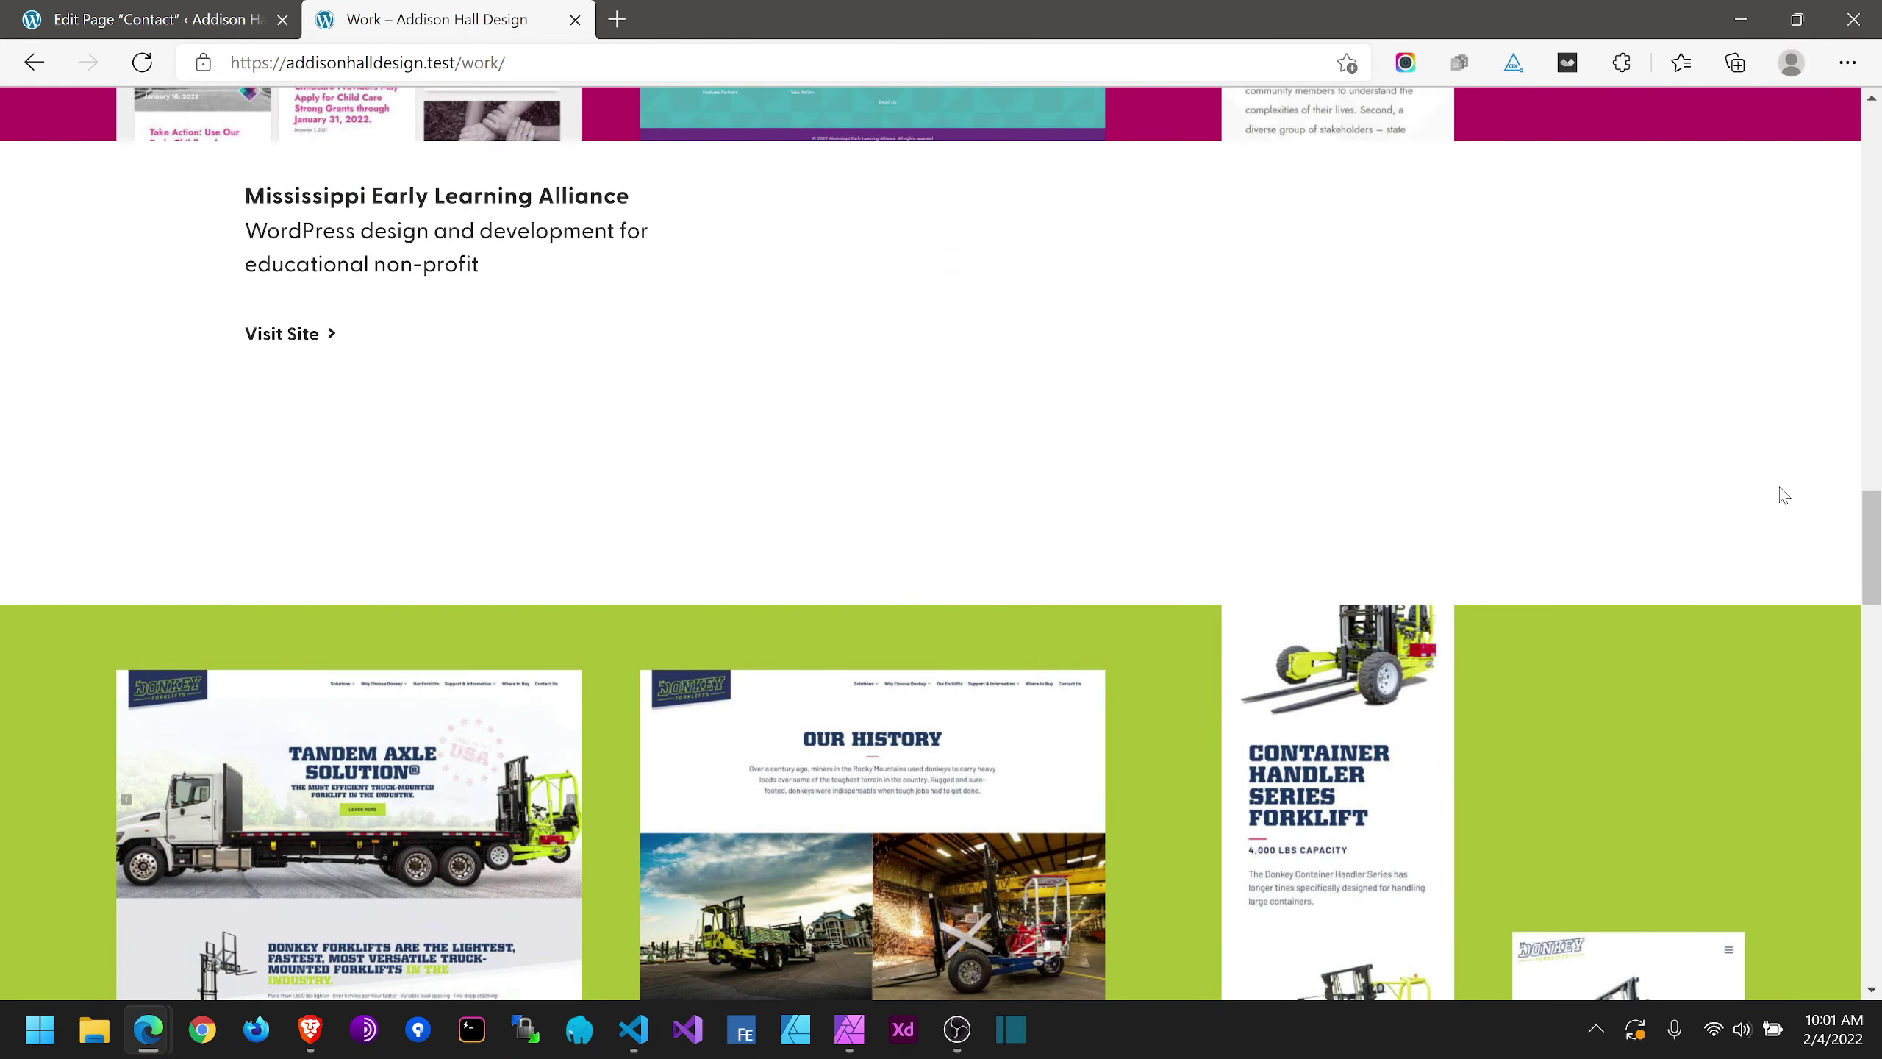
scroll(1865, 903, down, 10)
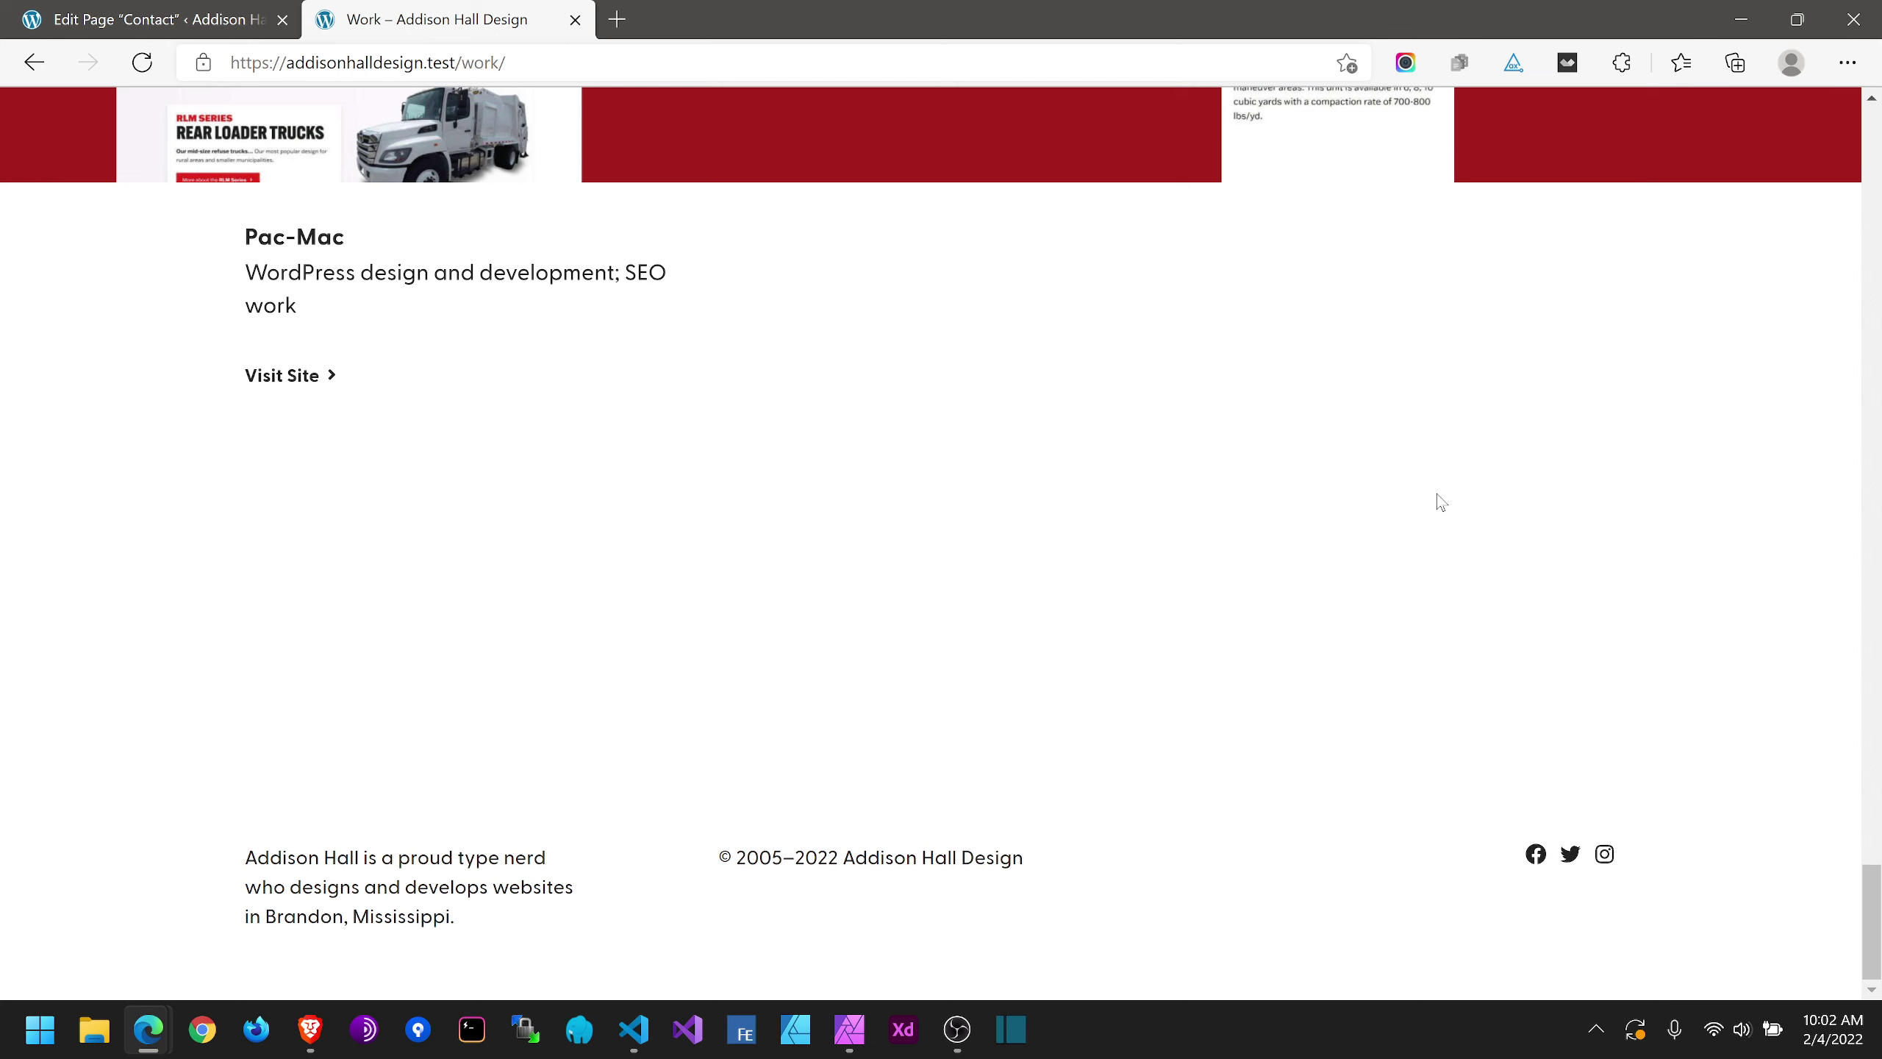
scroll(1438, 500, up, 3)
scroll(1438, 501, down, 3)
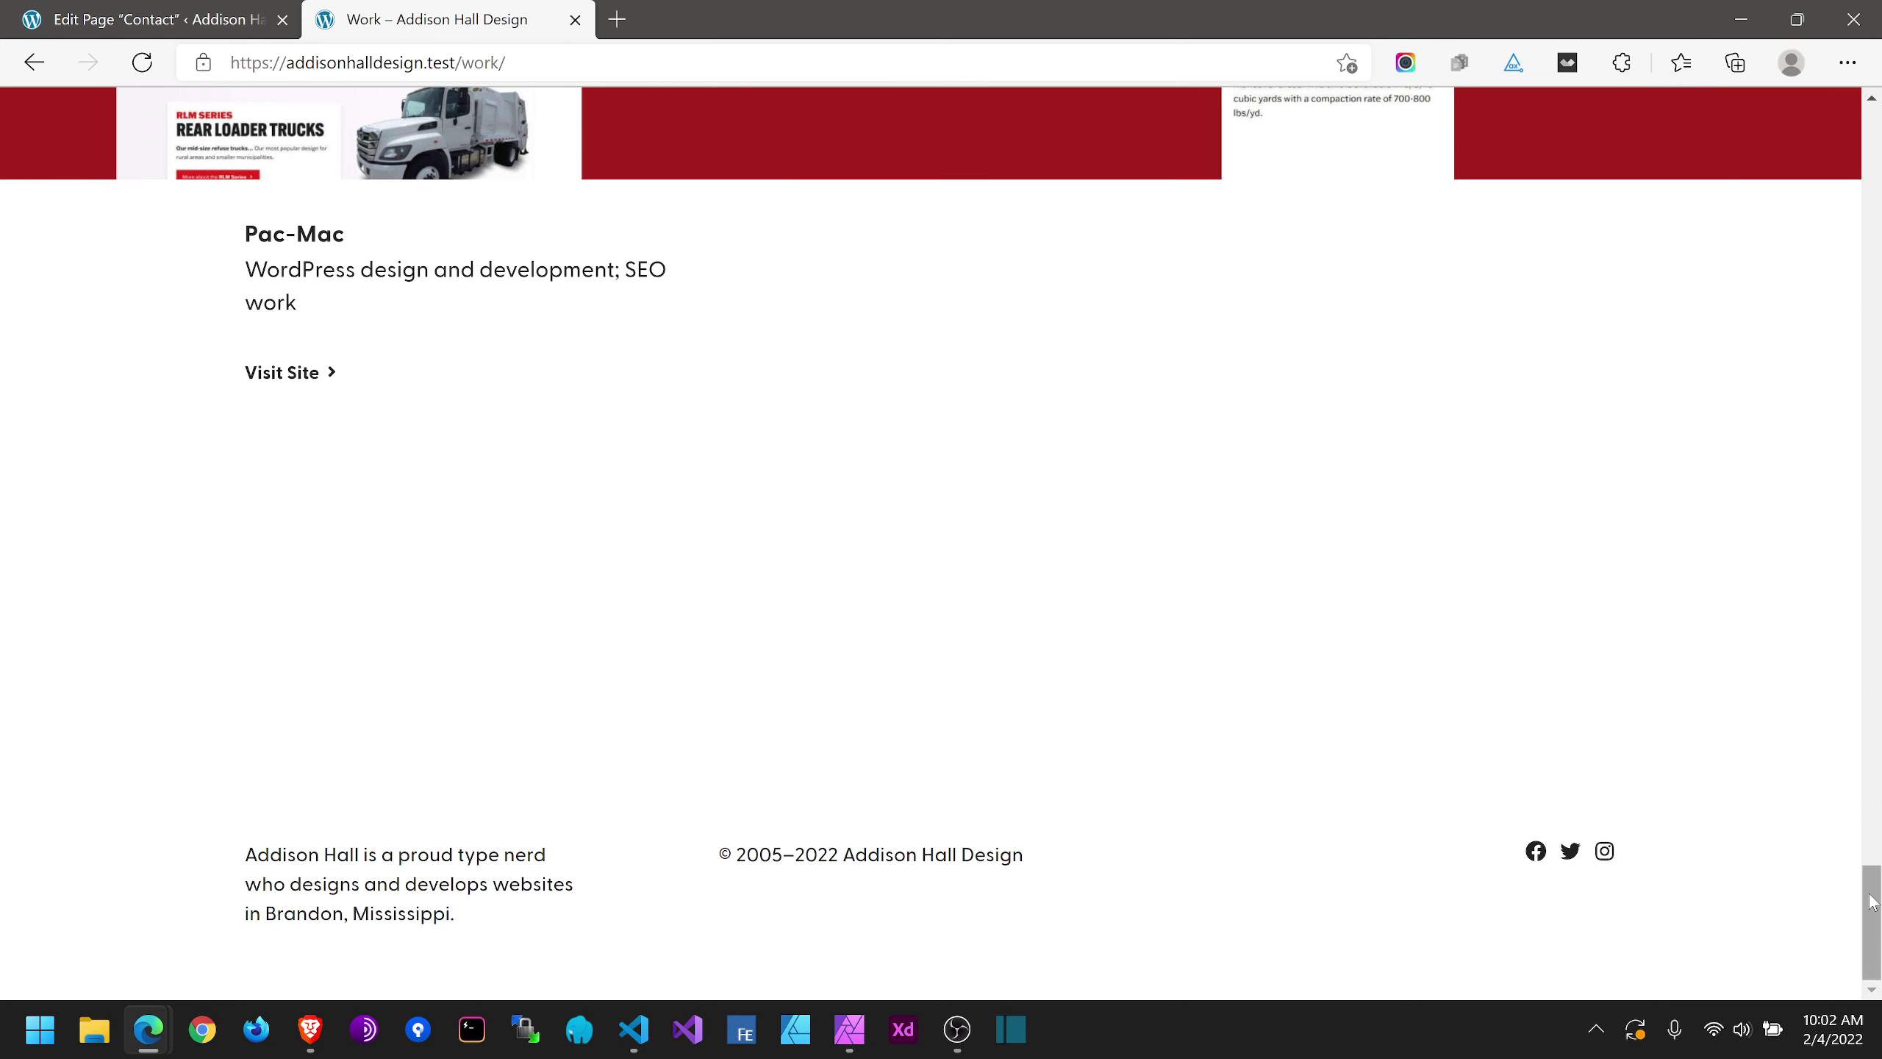
drag(1872, 902, 1871, 149)
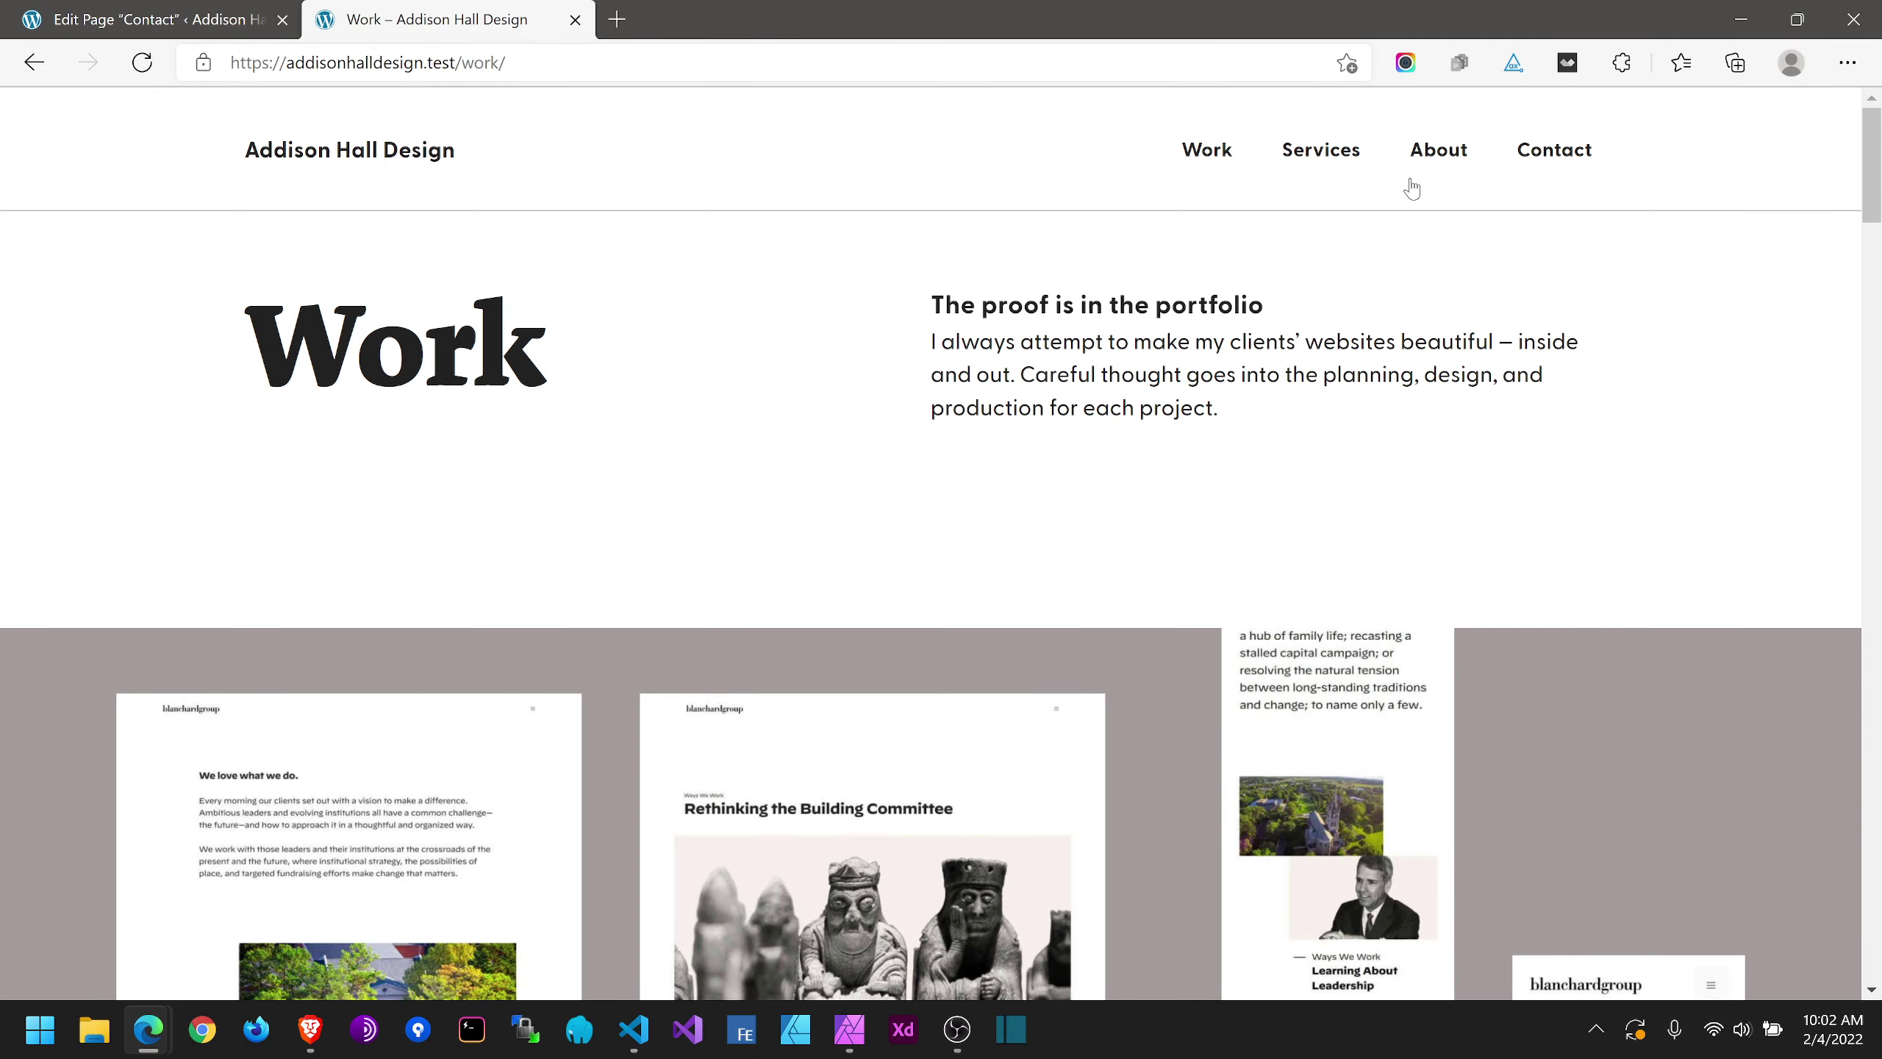
Step: Open the Services page on the front end and check the footer below the service descriptions
key(F5)
scroll(1720, 360, down, 3)
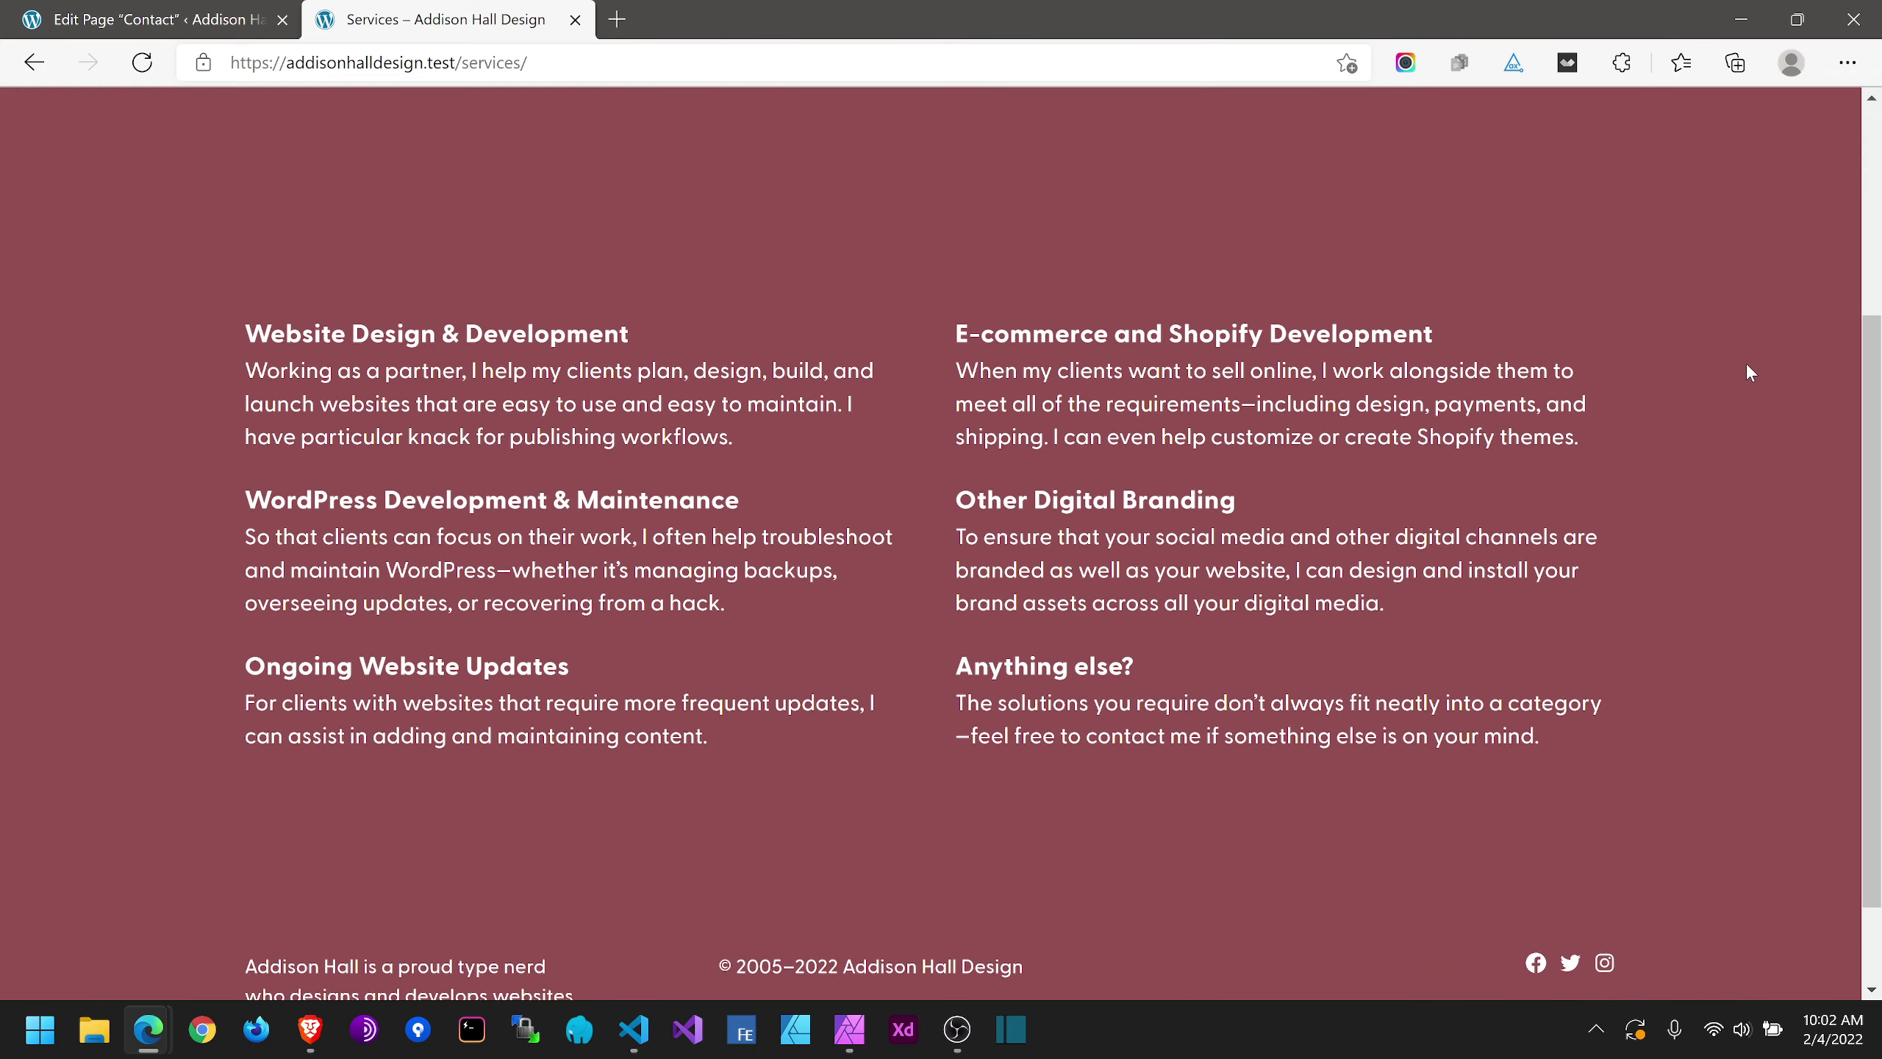
scroll(1747, 366, down, 1)
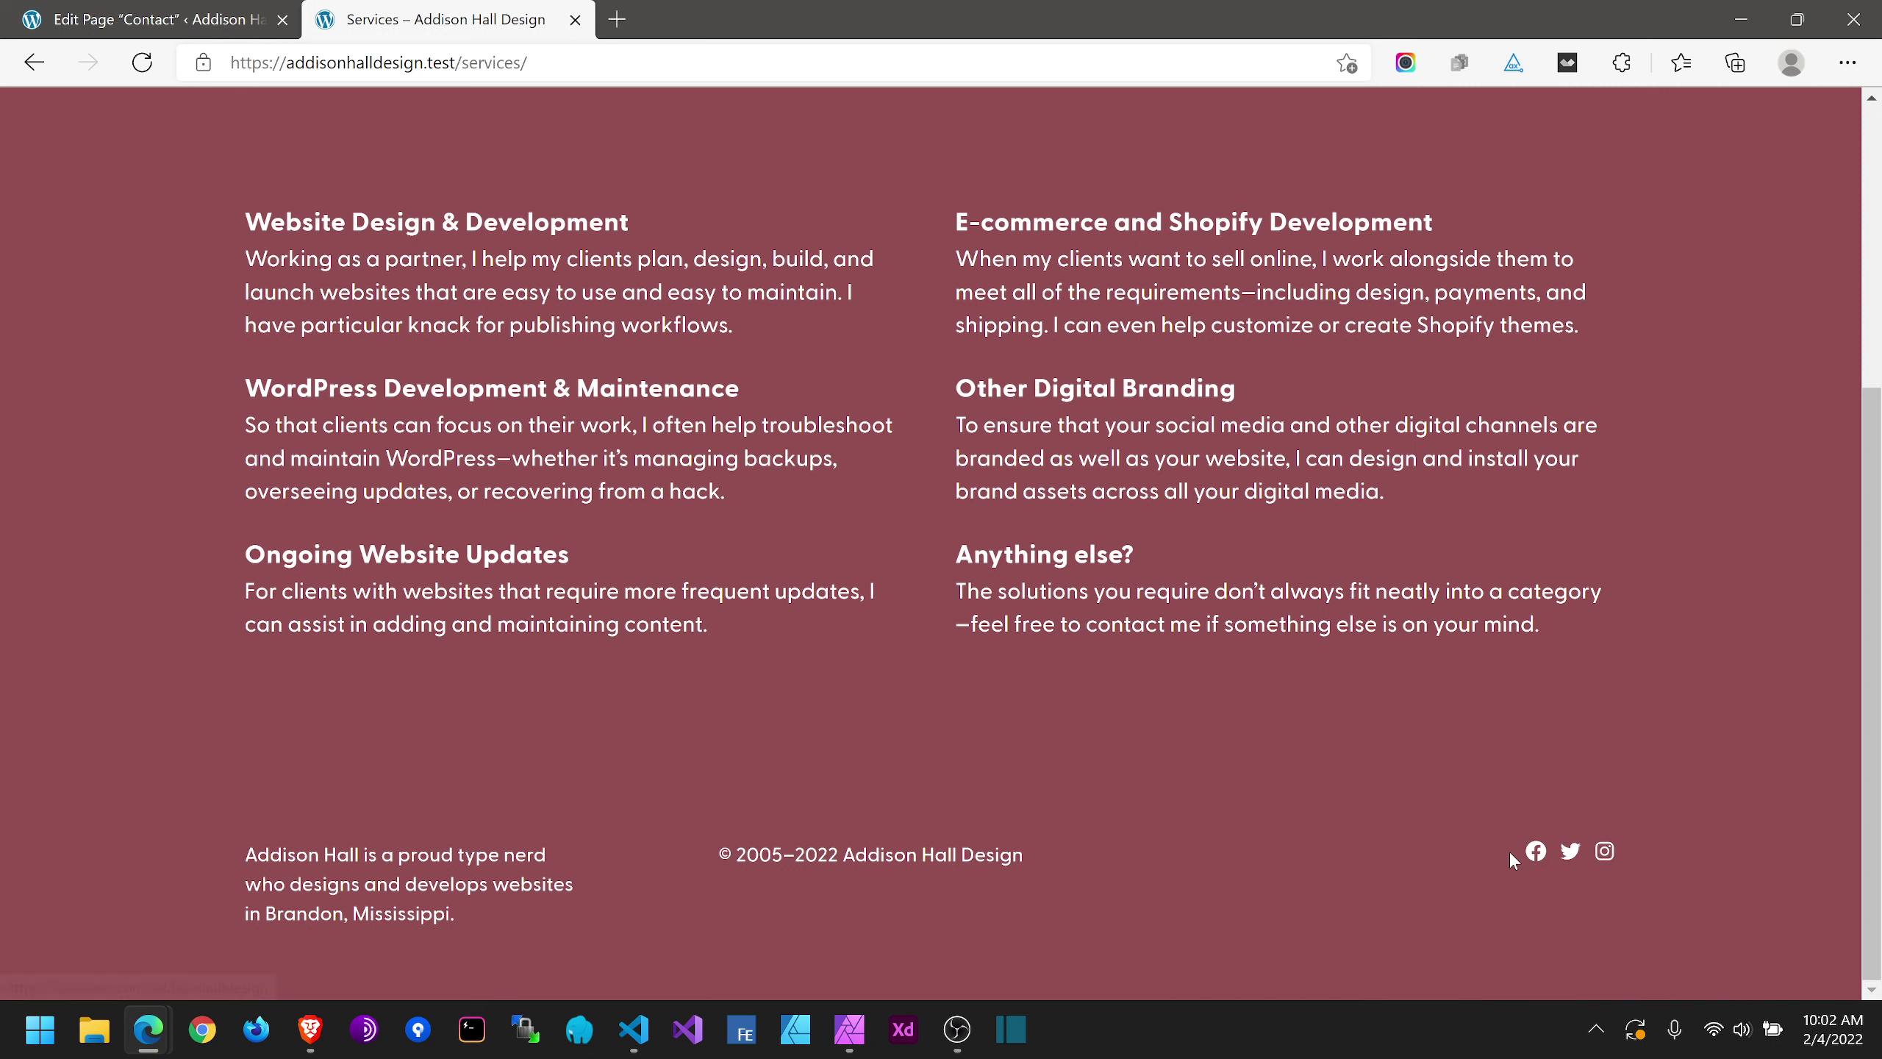
Step: Leave the Contact page editor and open the Global Footer element for editing from the site's Elements
click(130, 17)
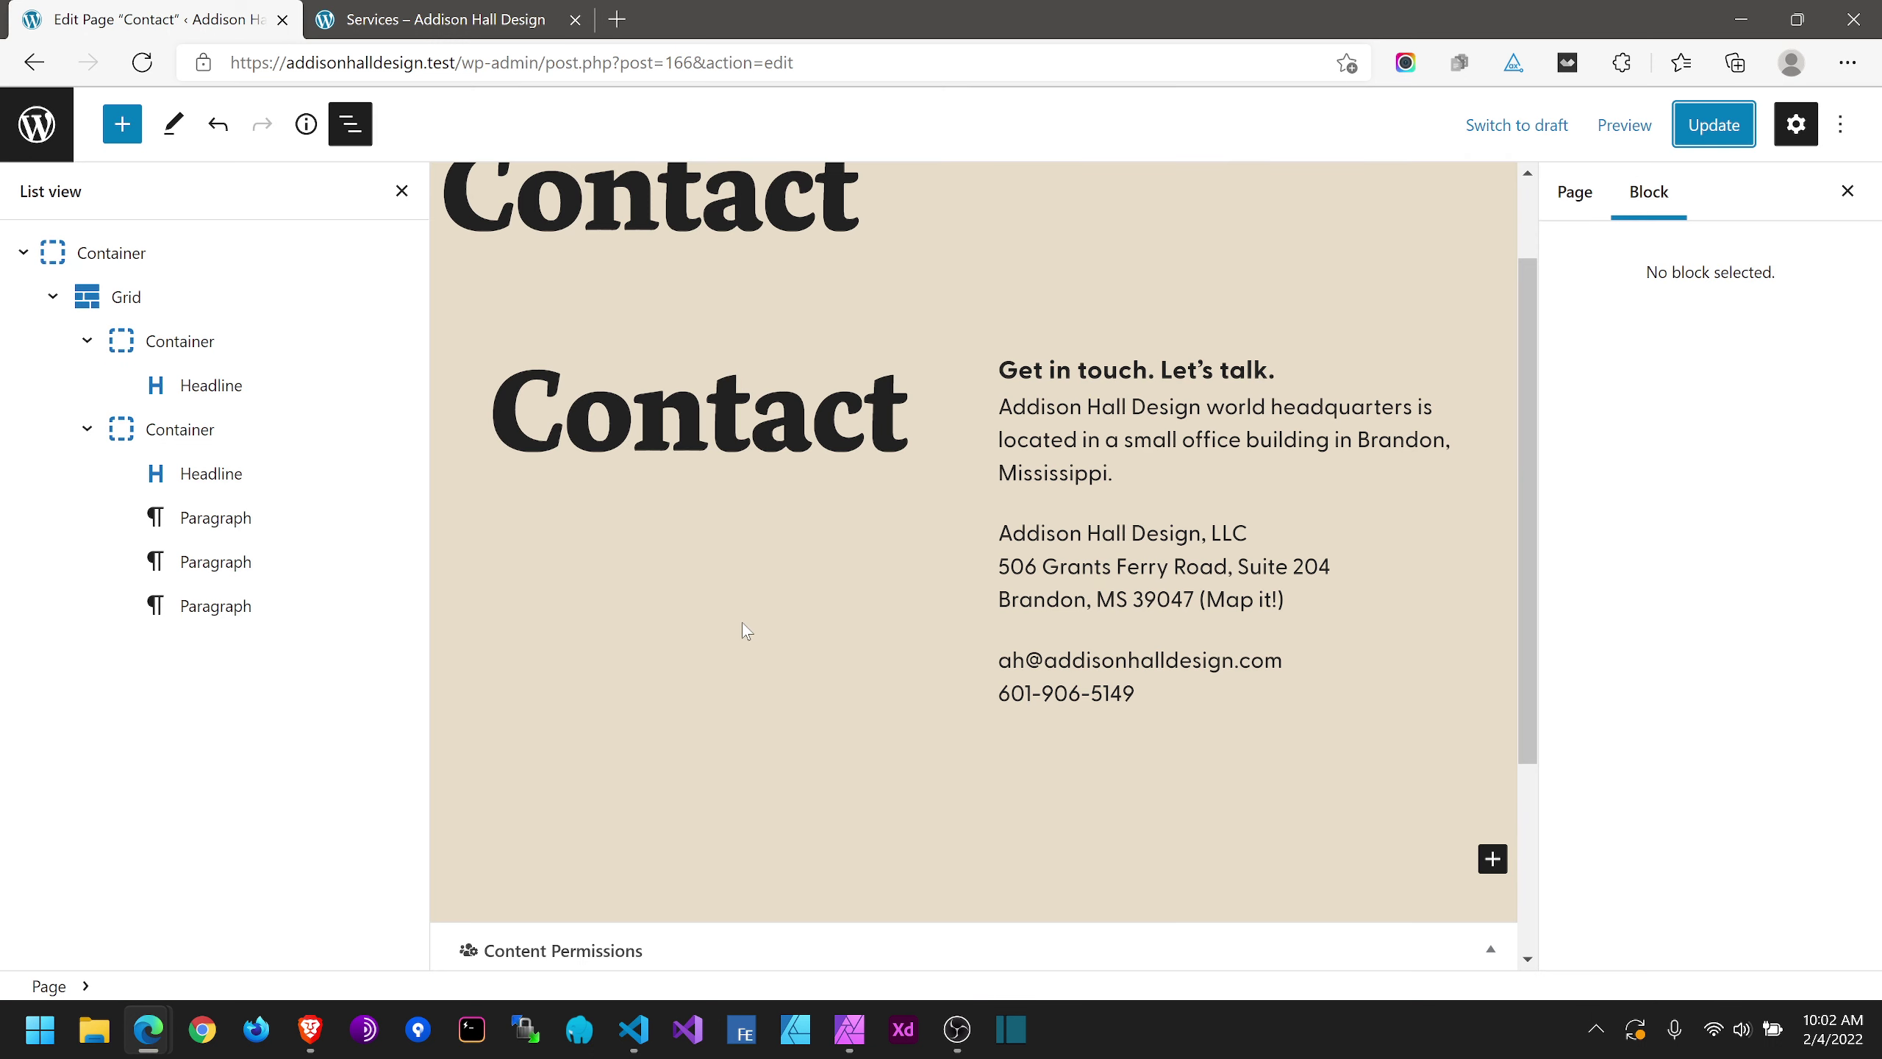
click(21, 117)
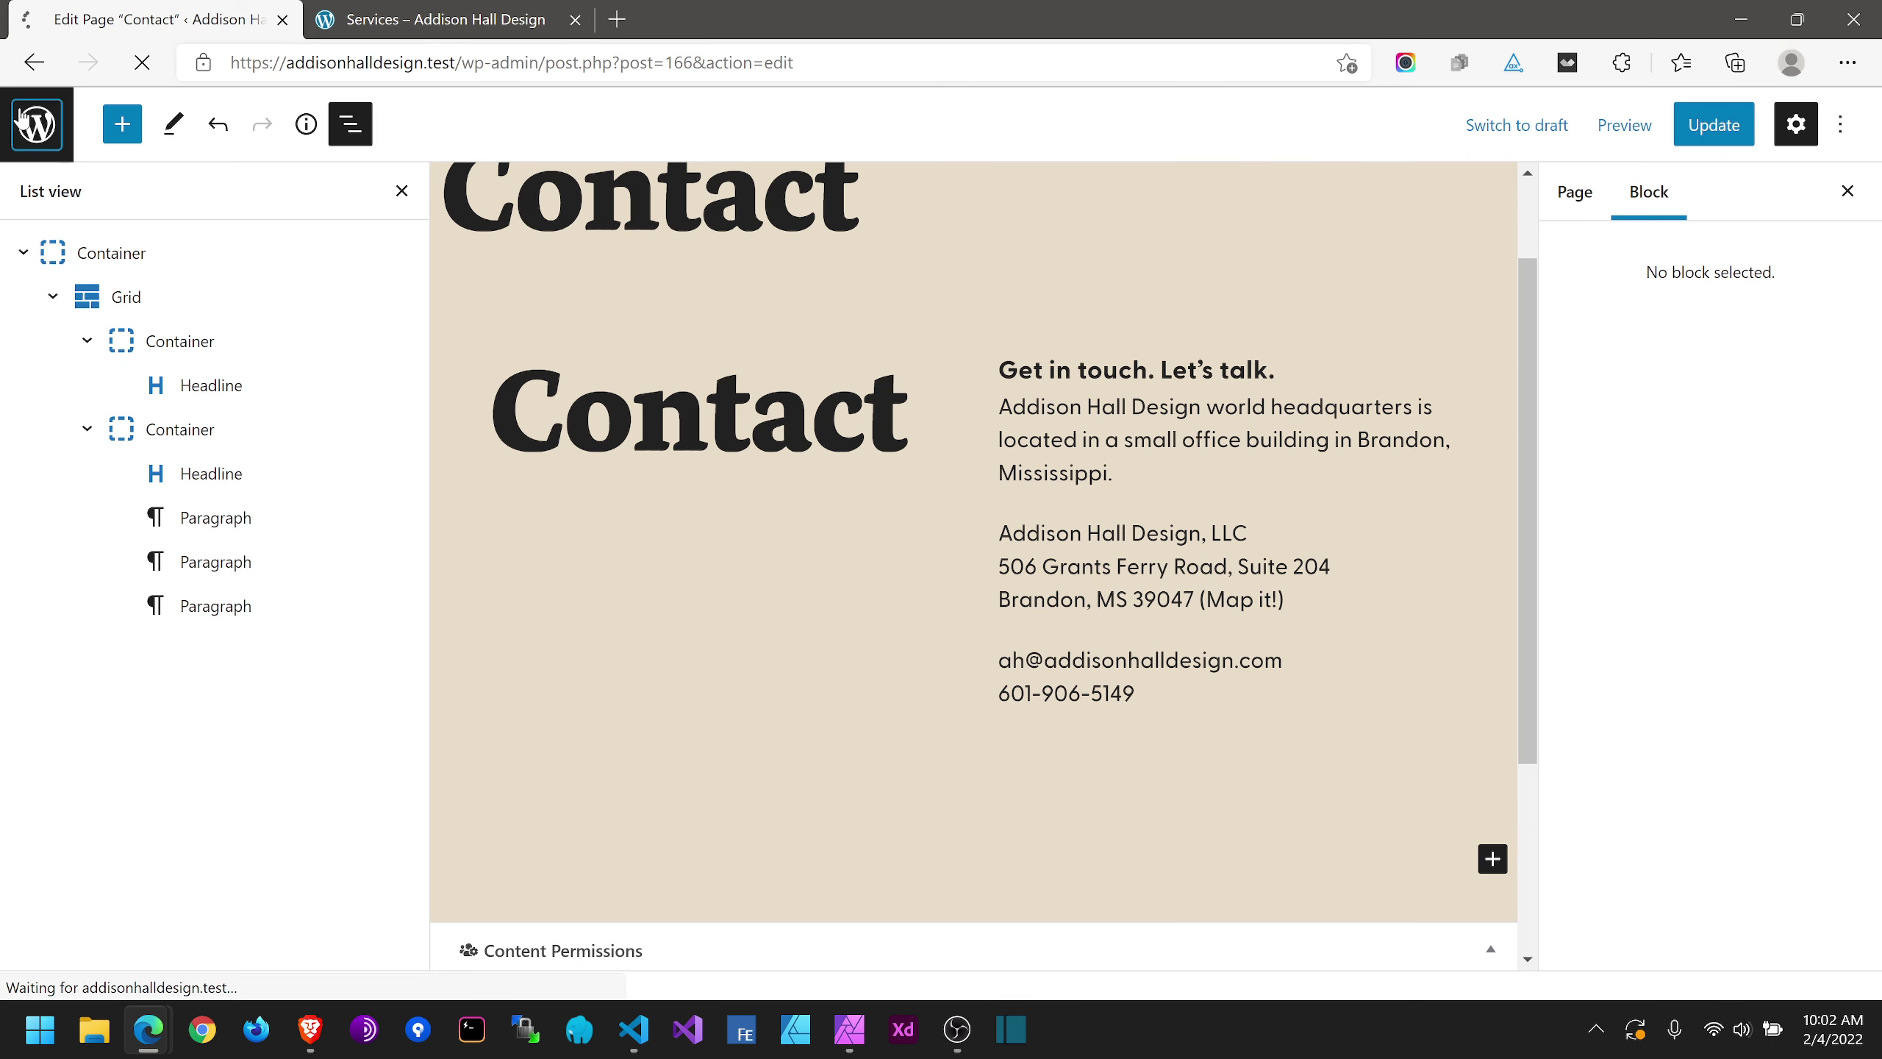
click(438, 18)
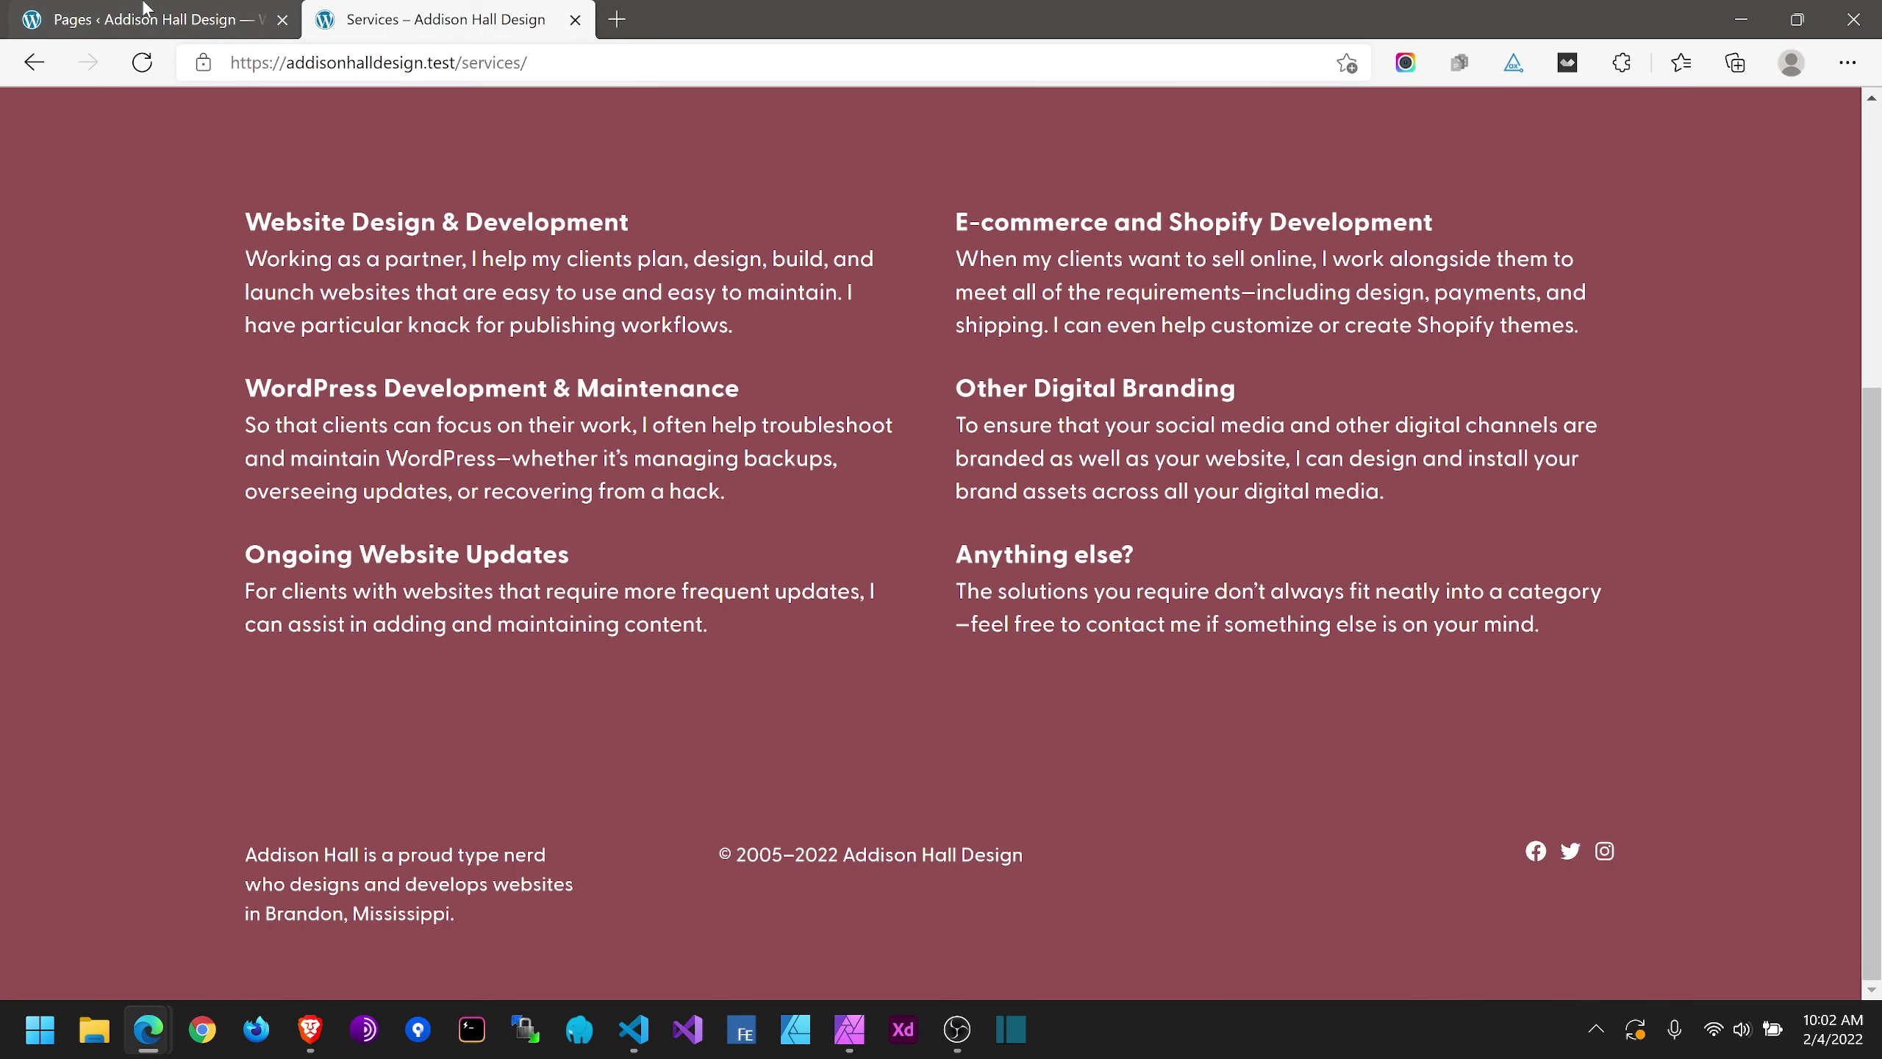
scroll(619, 391, up, 5)
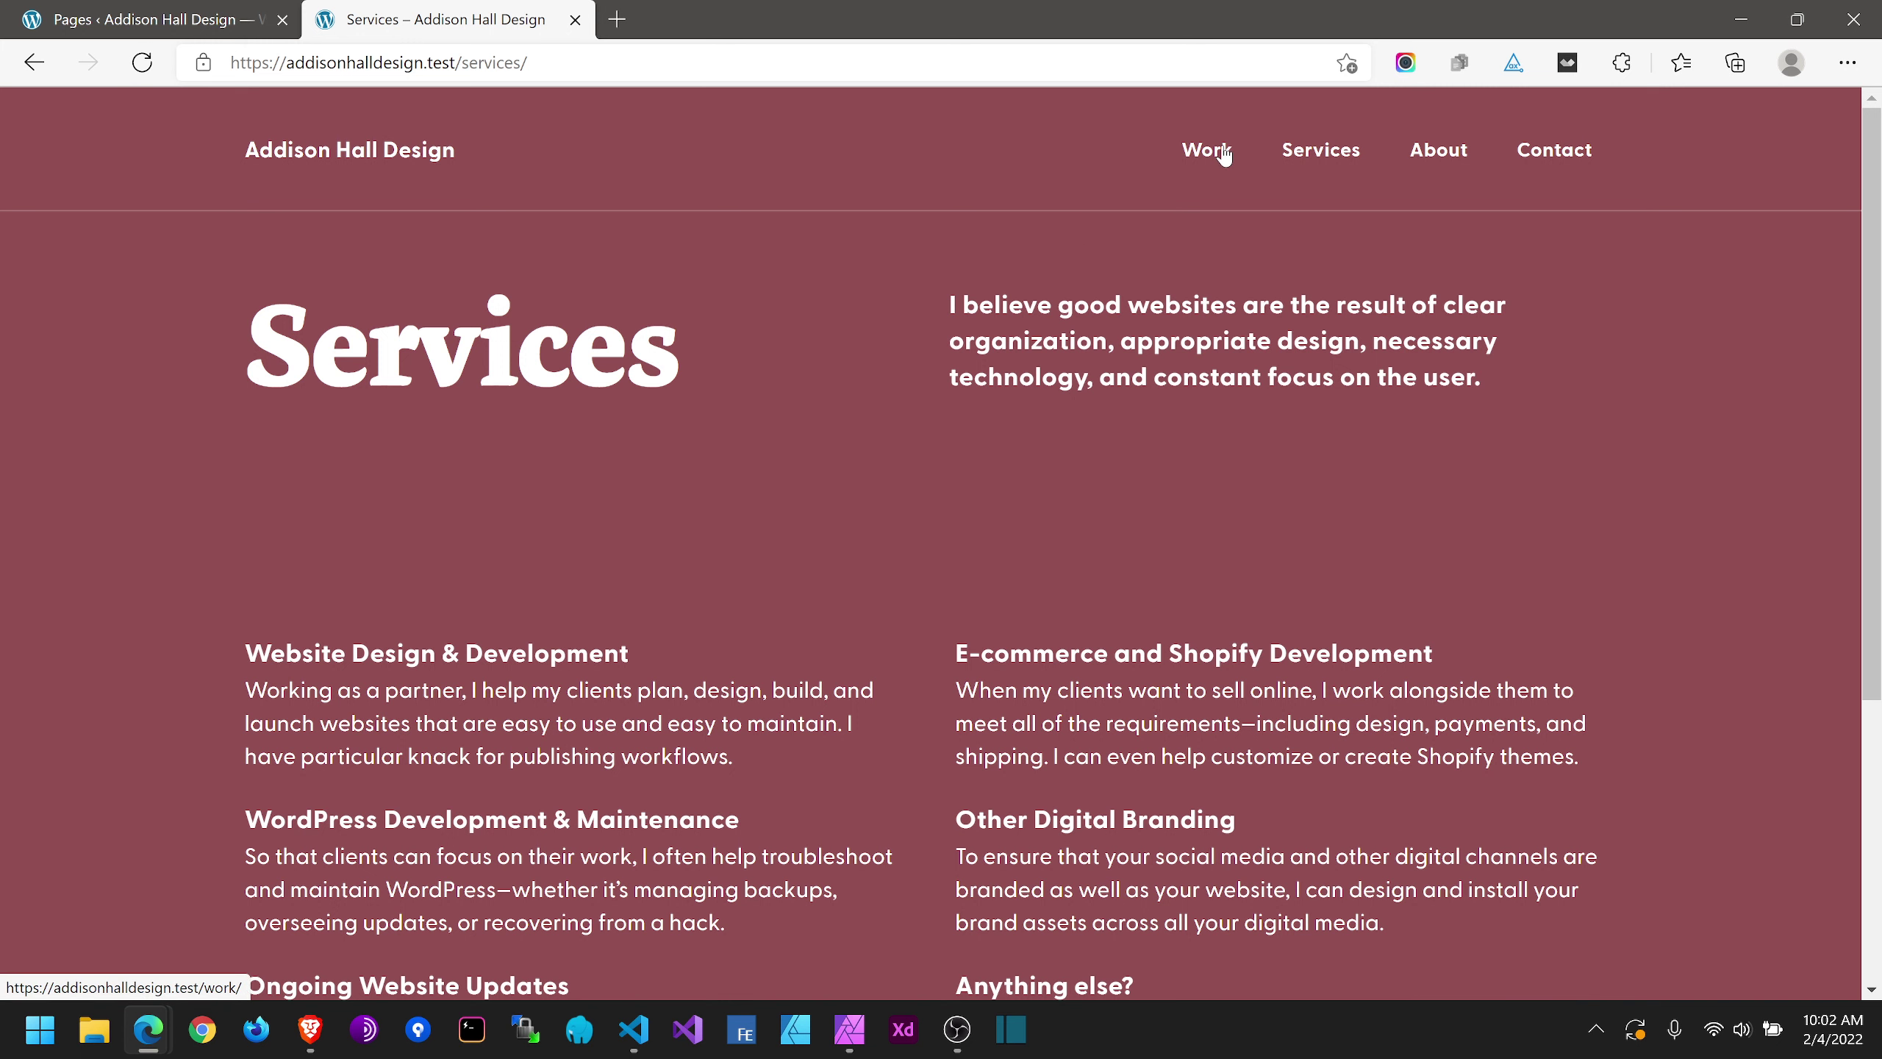
click(139, 19)
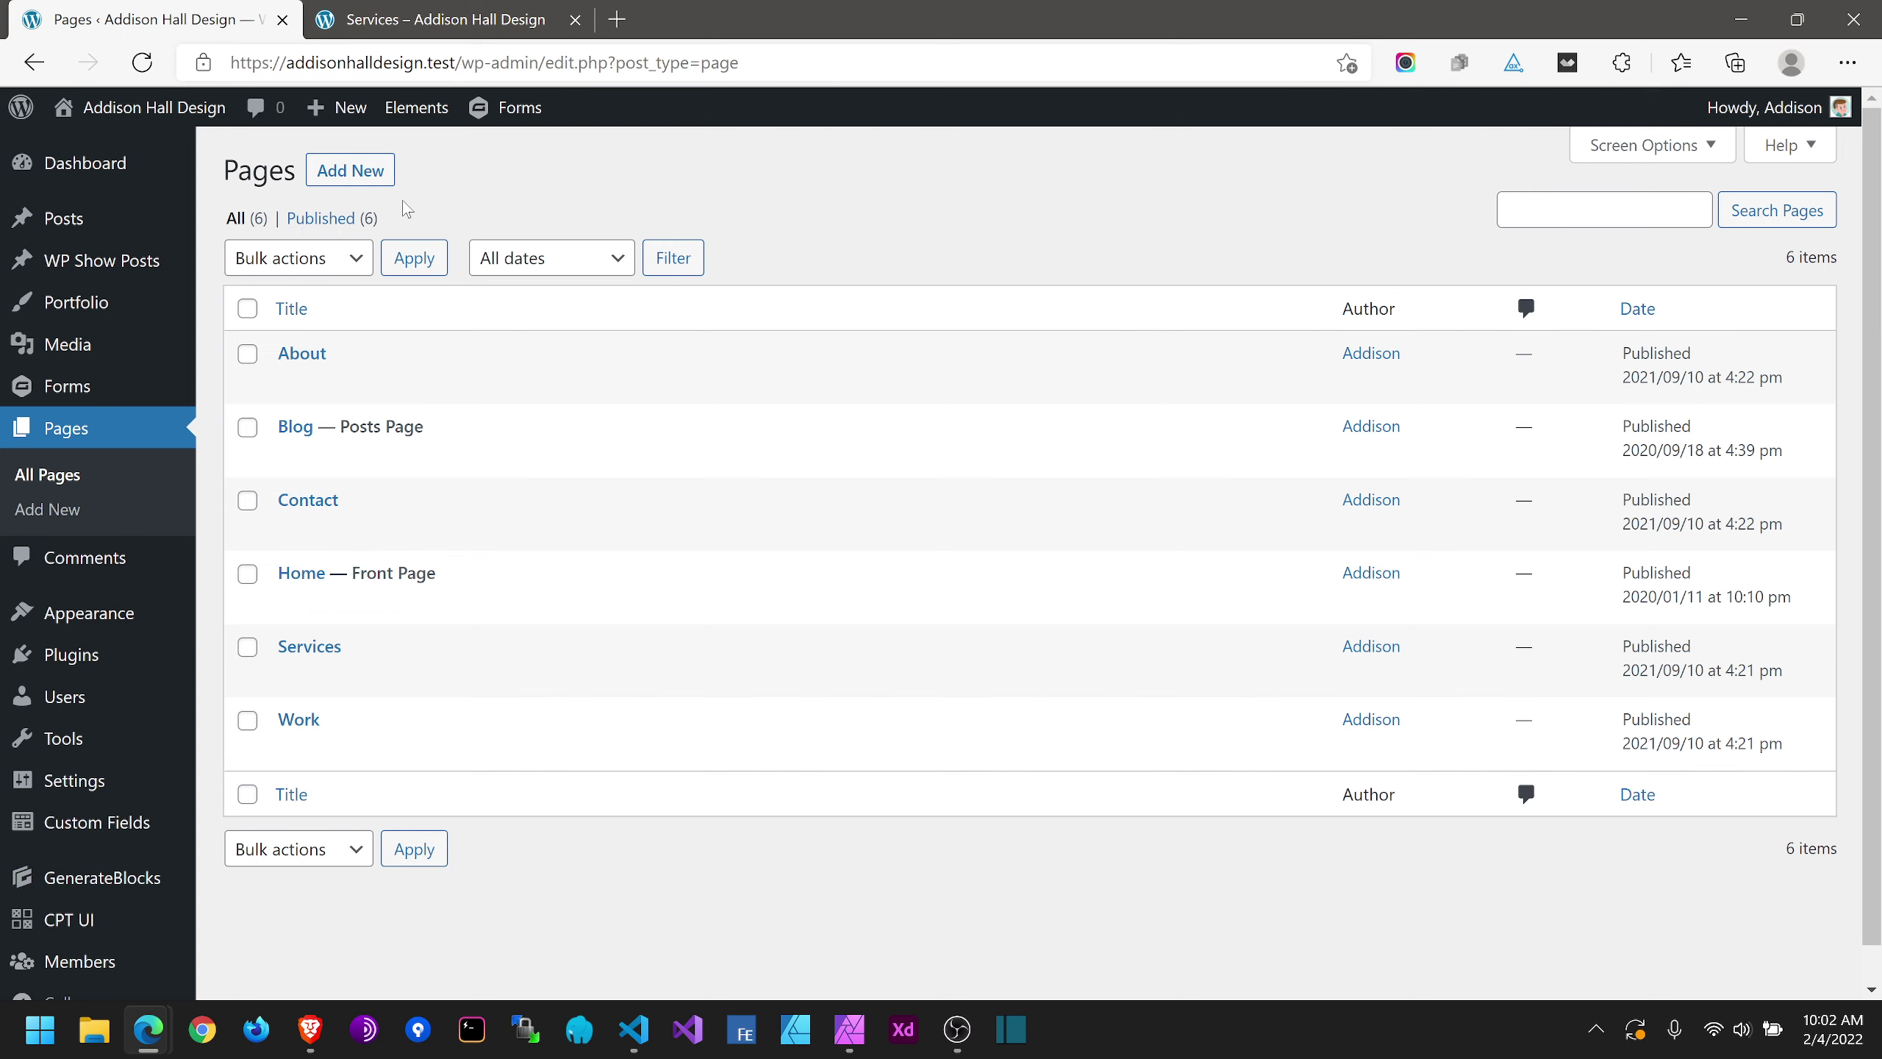
click(416, 108)
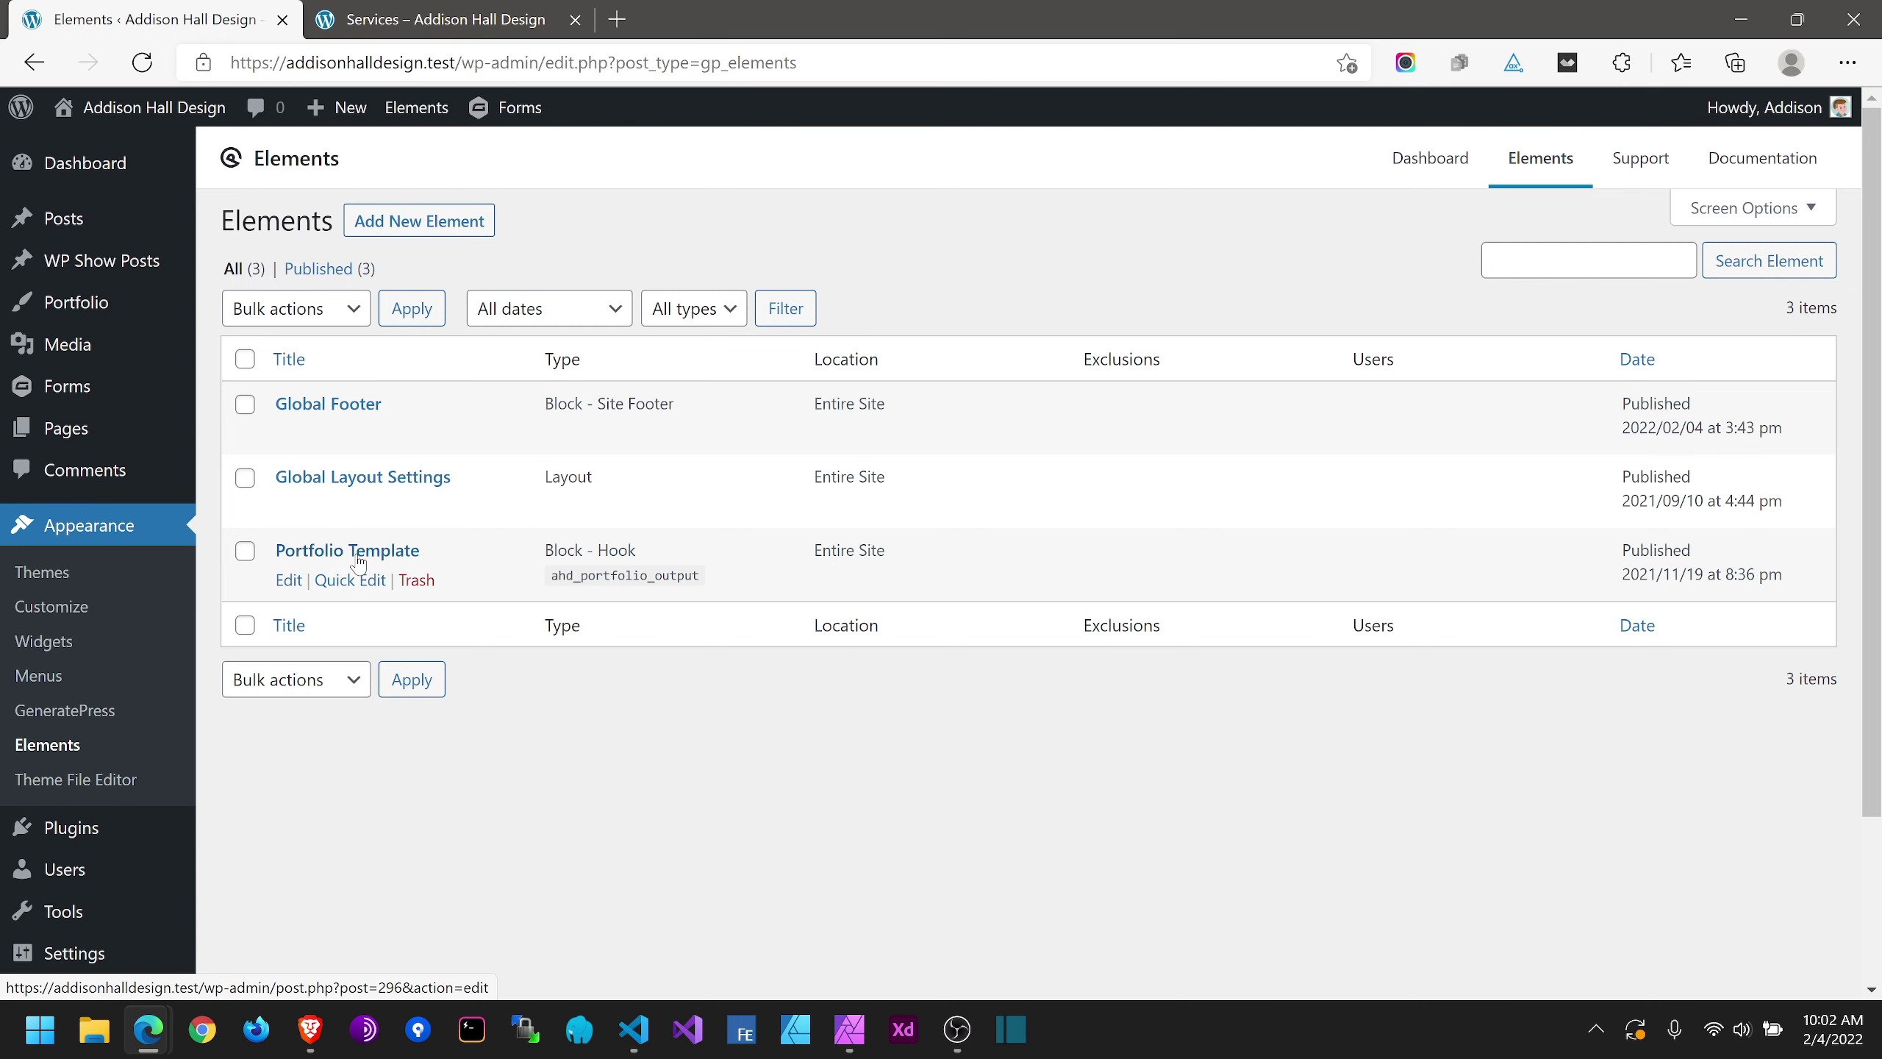
click(328, 404)
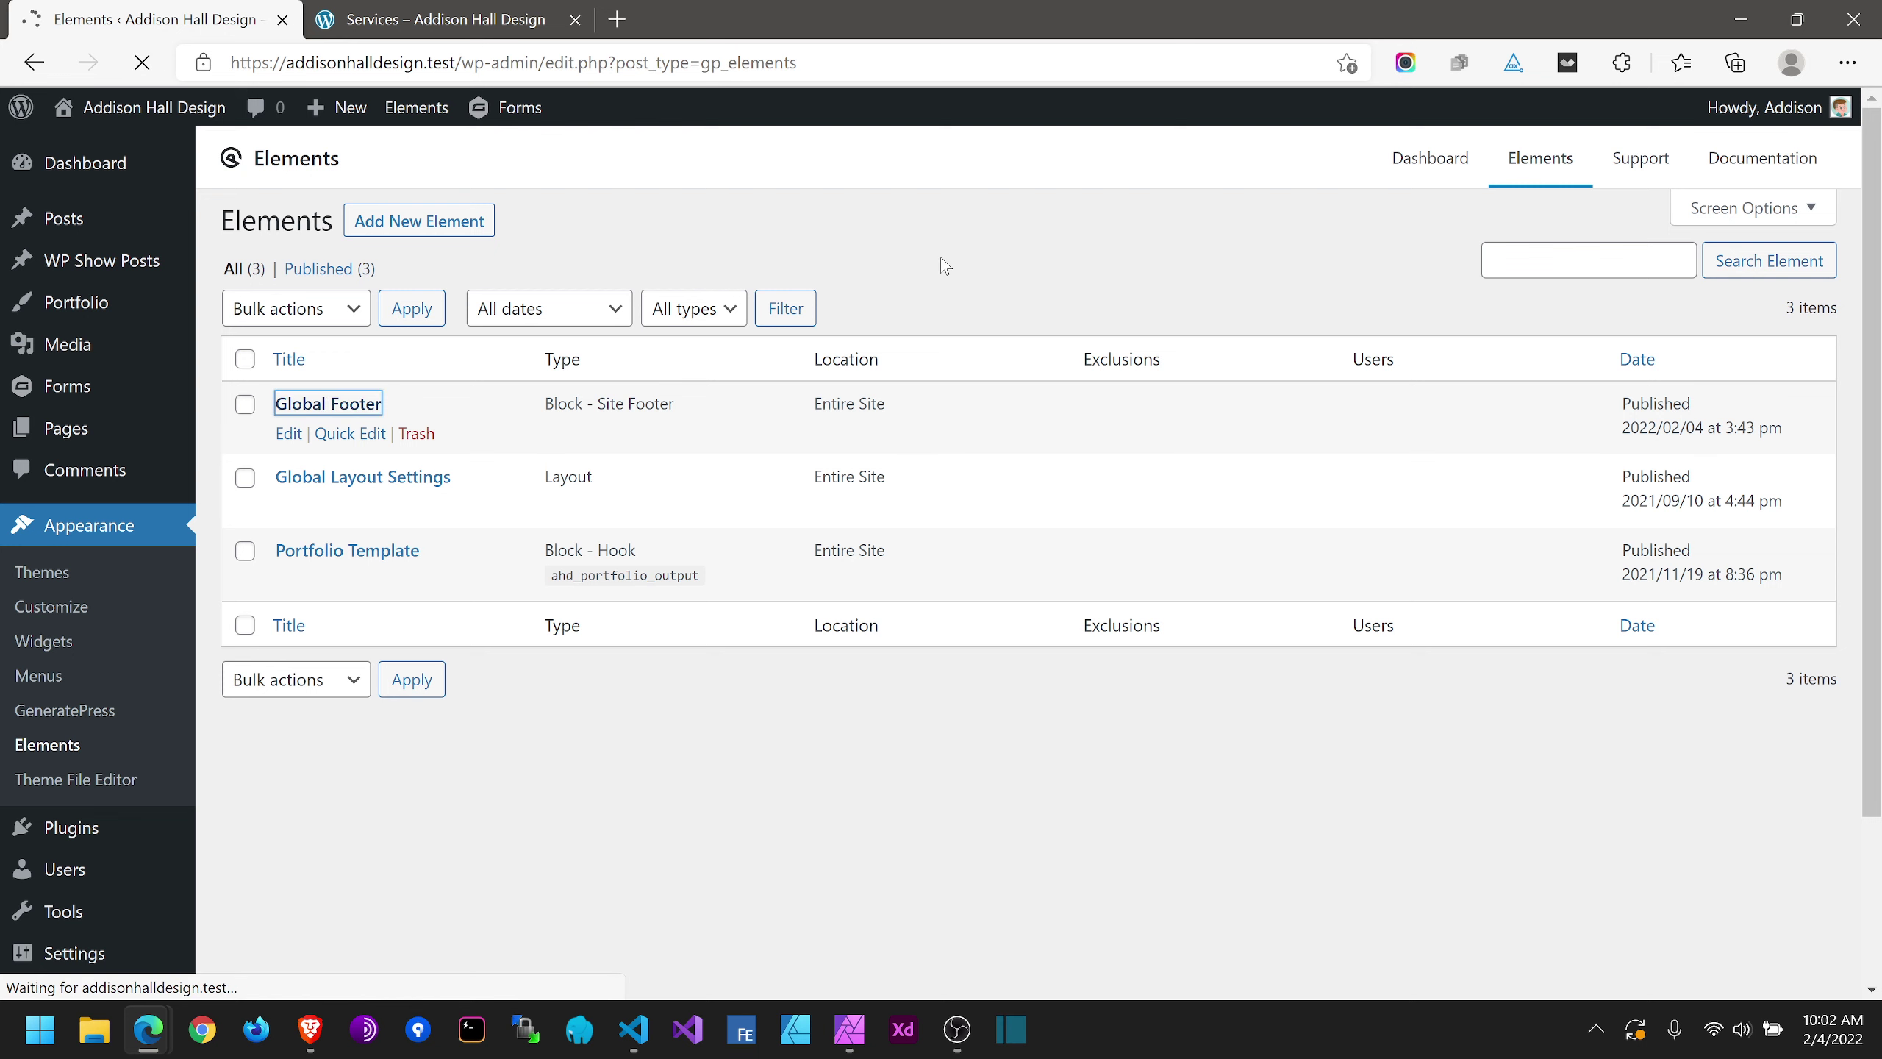
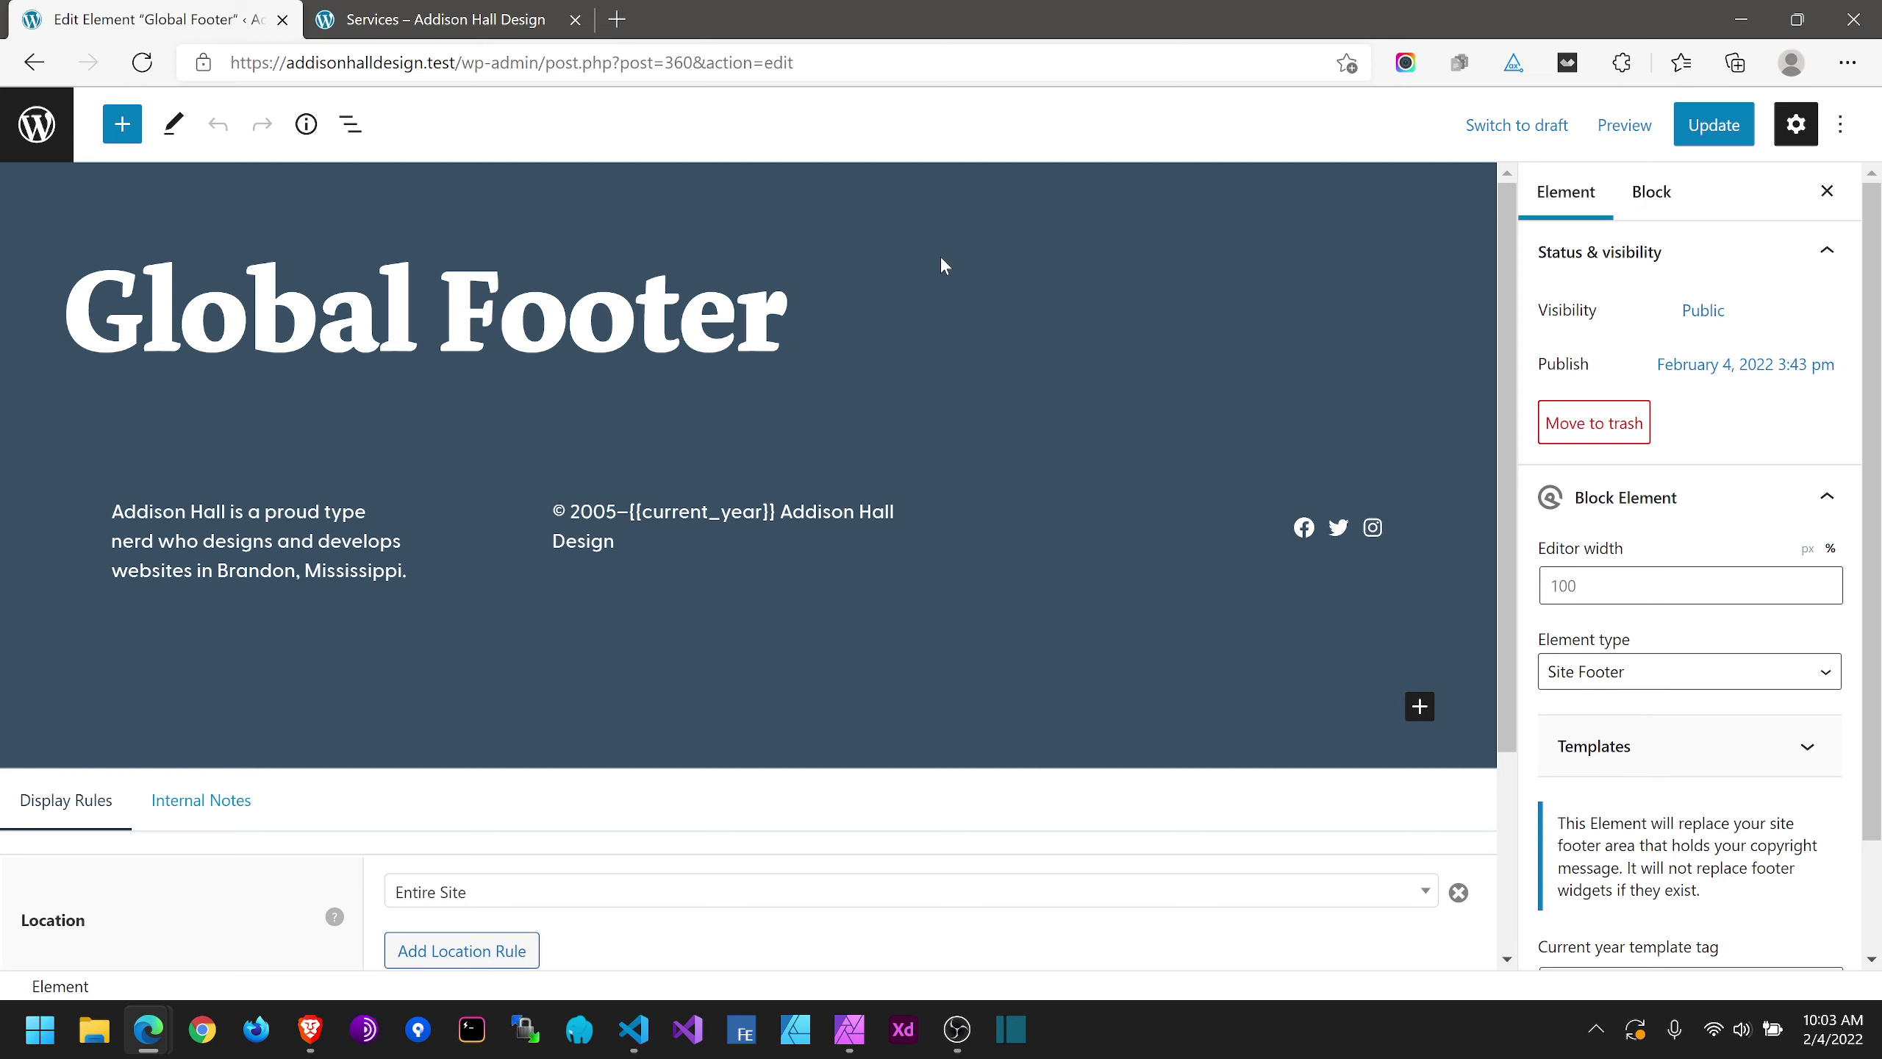
Step: Justify the footer's social icons left, after trying space between items, and update the Global Footer element
click(1287, 531)
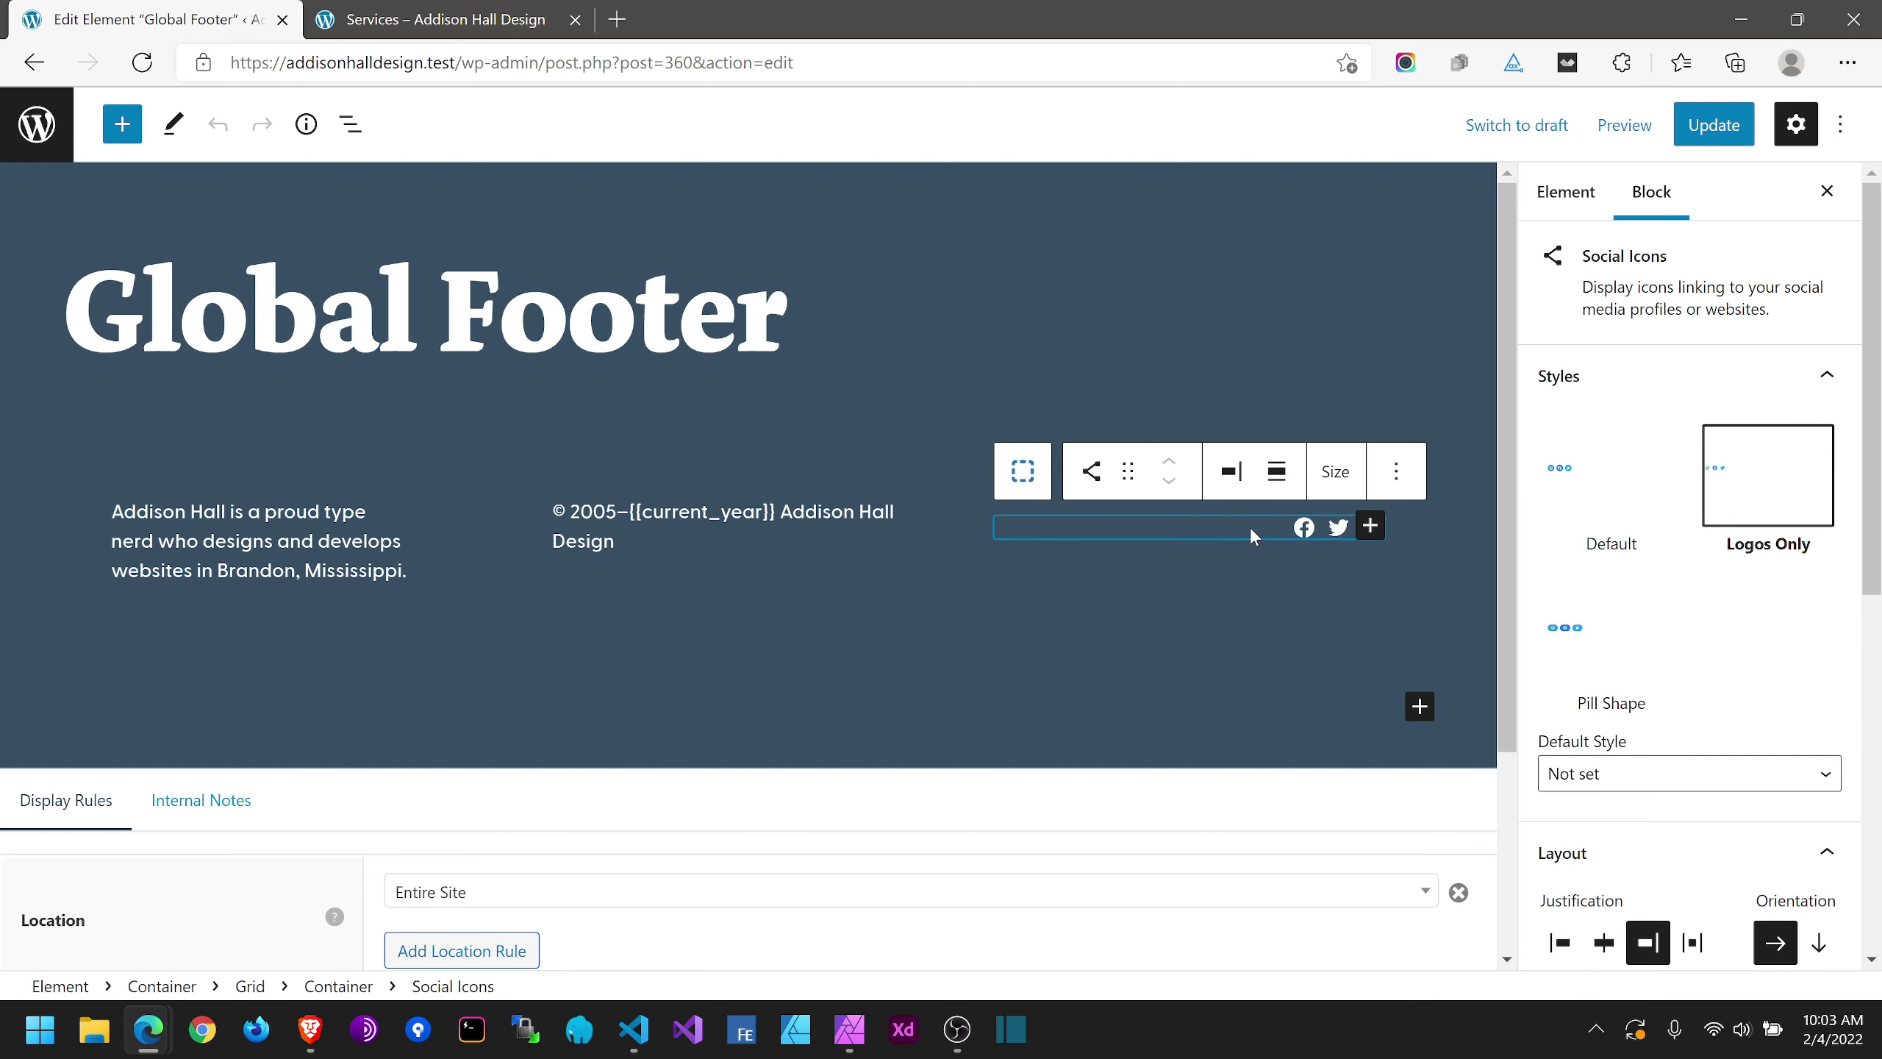
click(1647, 956)
click(1561, 944)
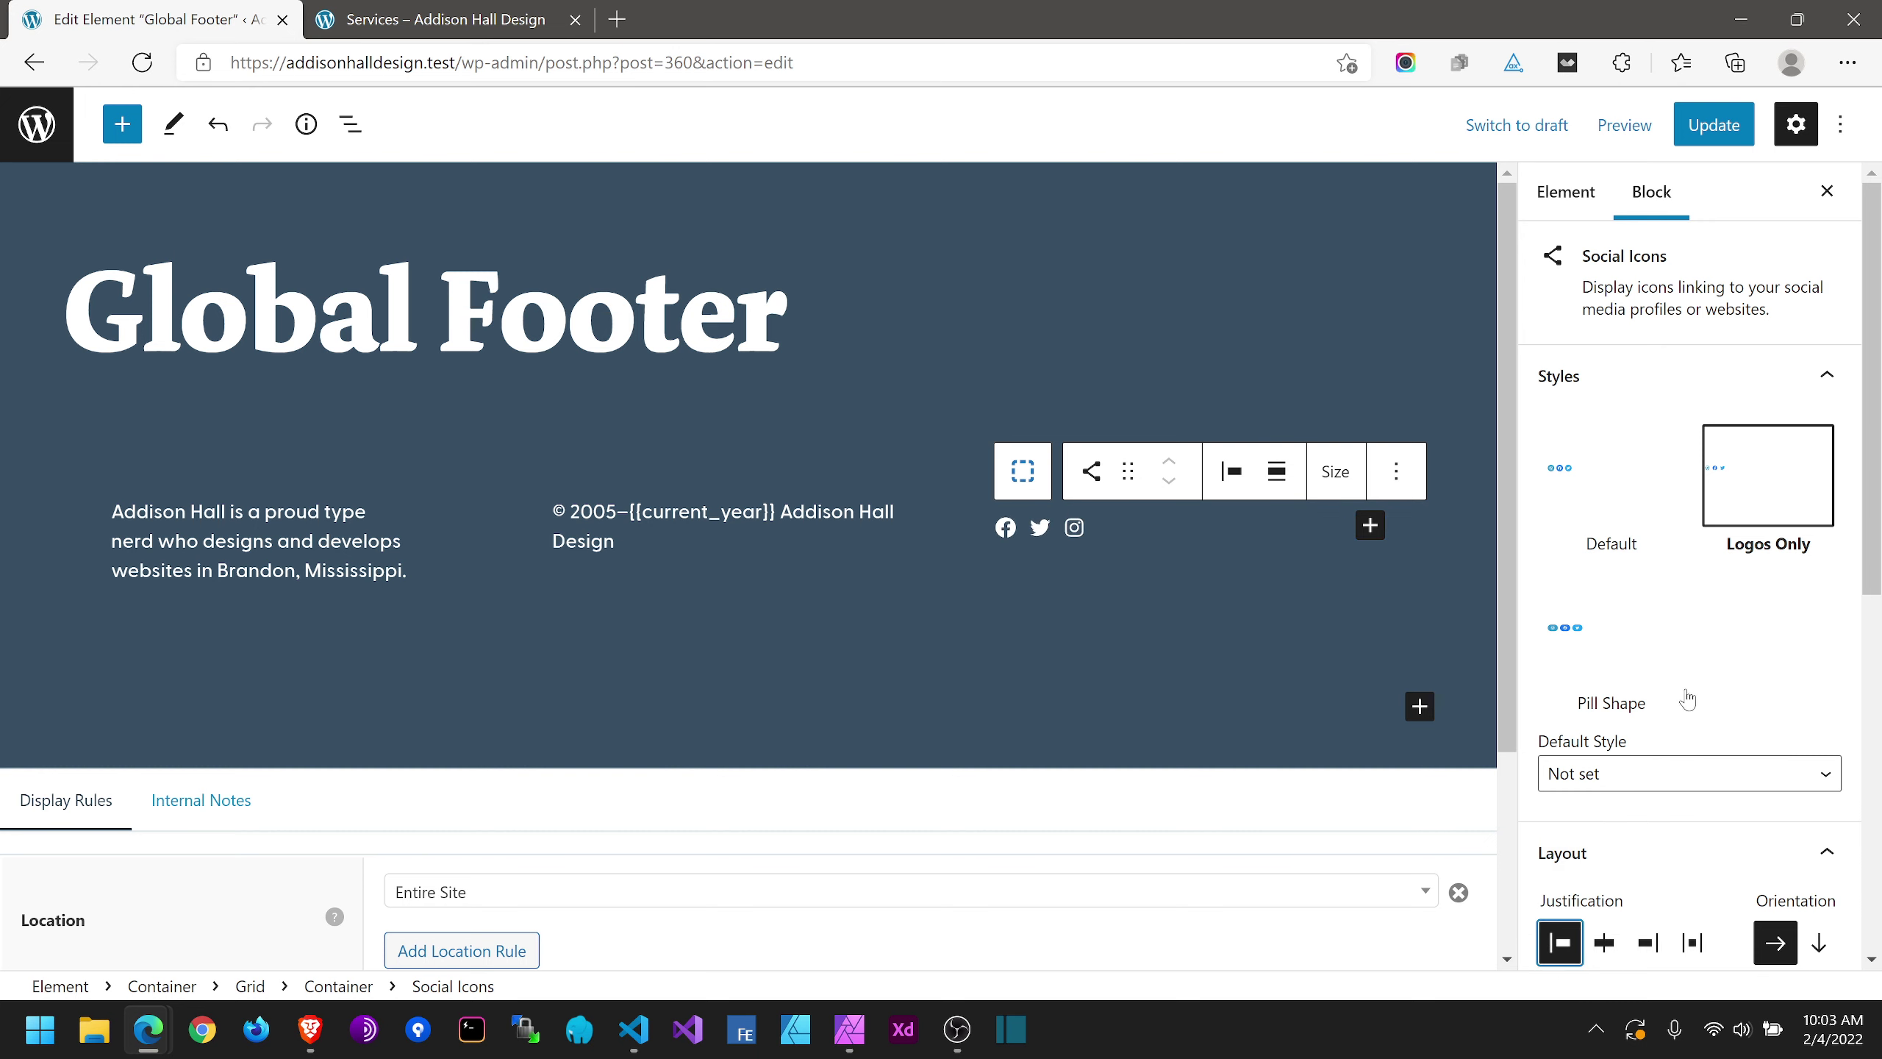
click(1692, 955)
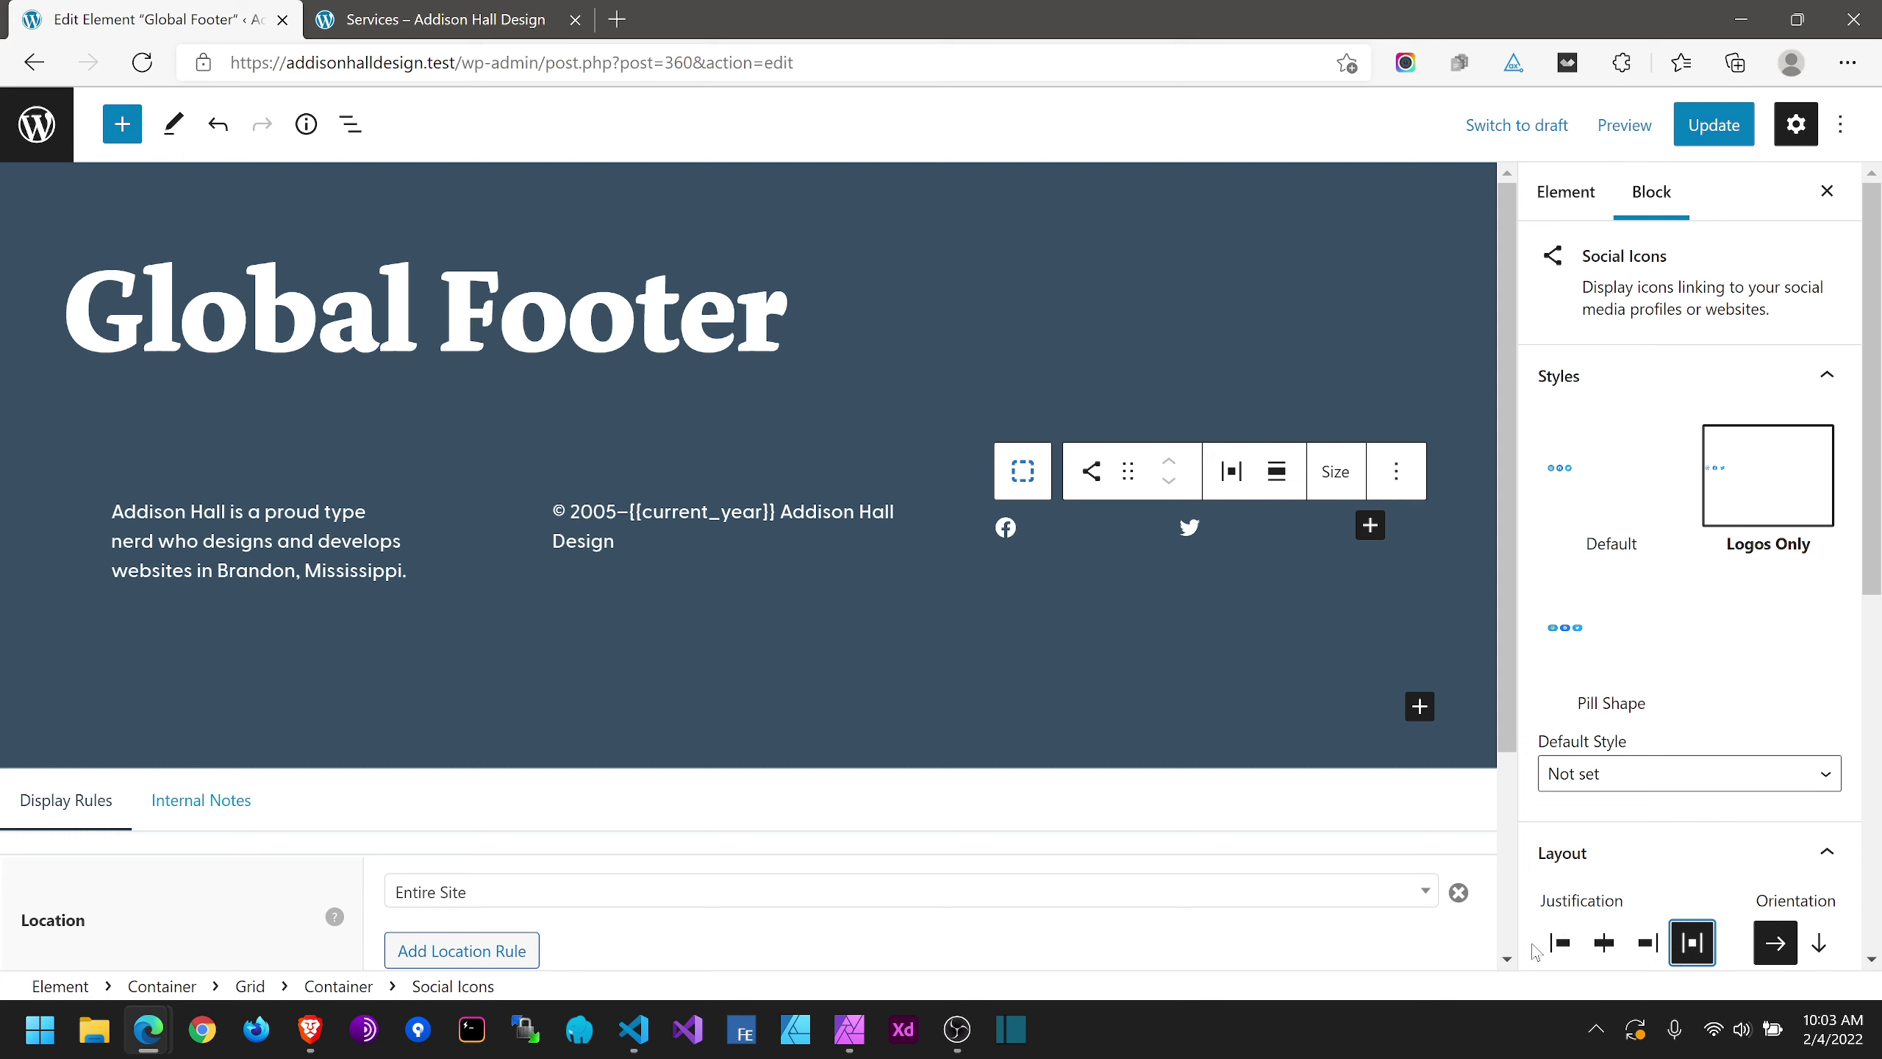
click(1561, 942)
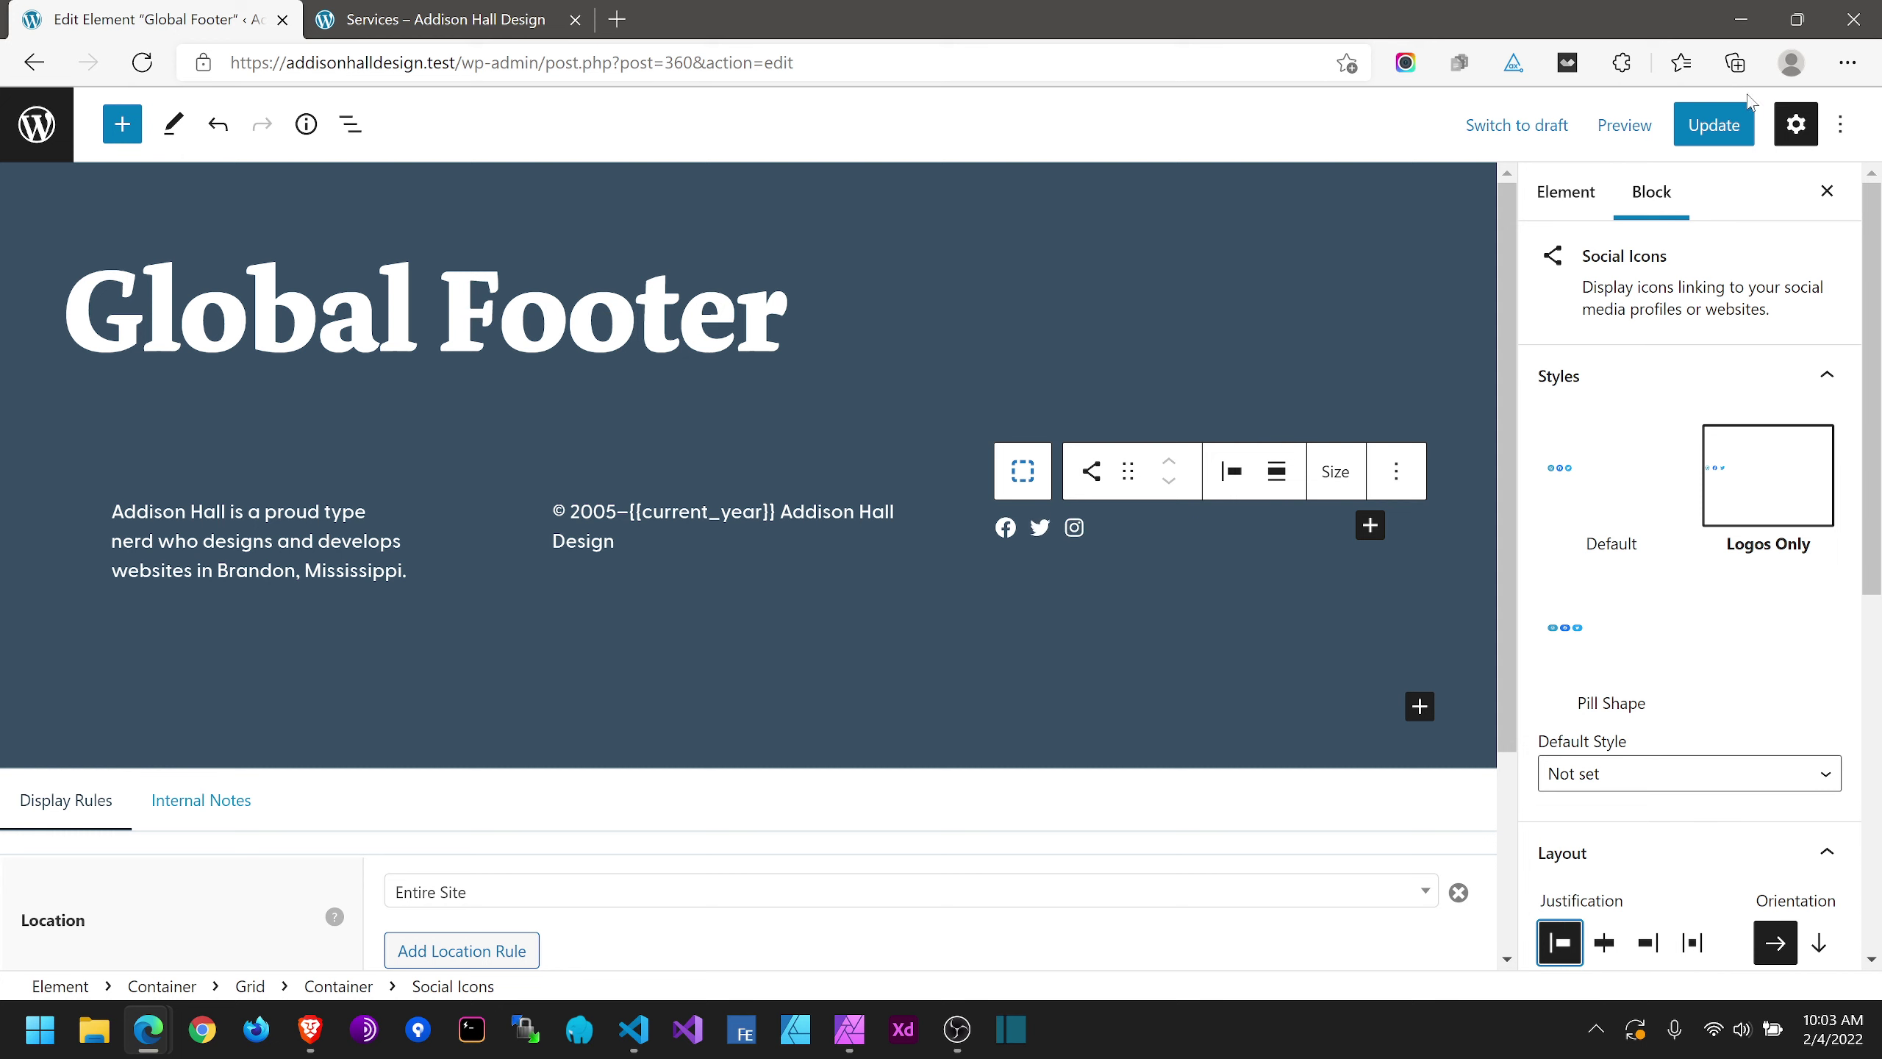
click(1717, 125)
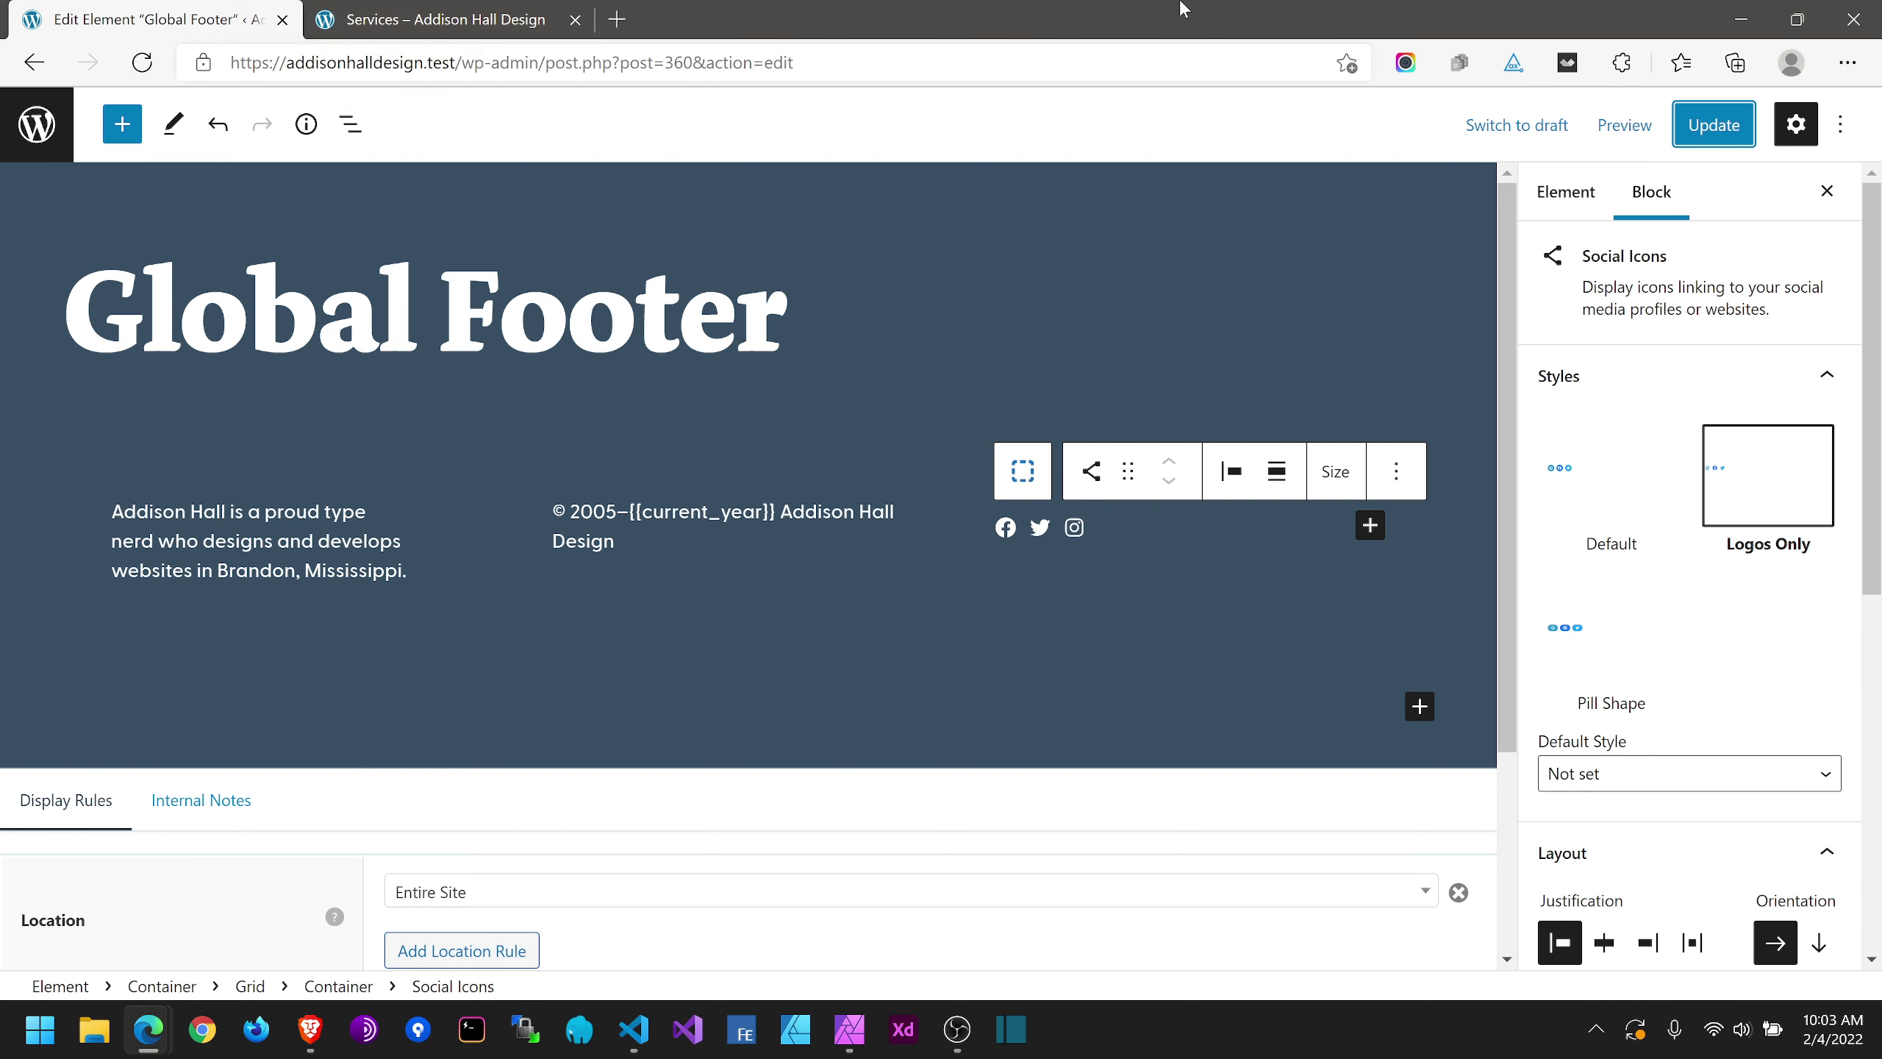
key(ctrl+s)
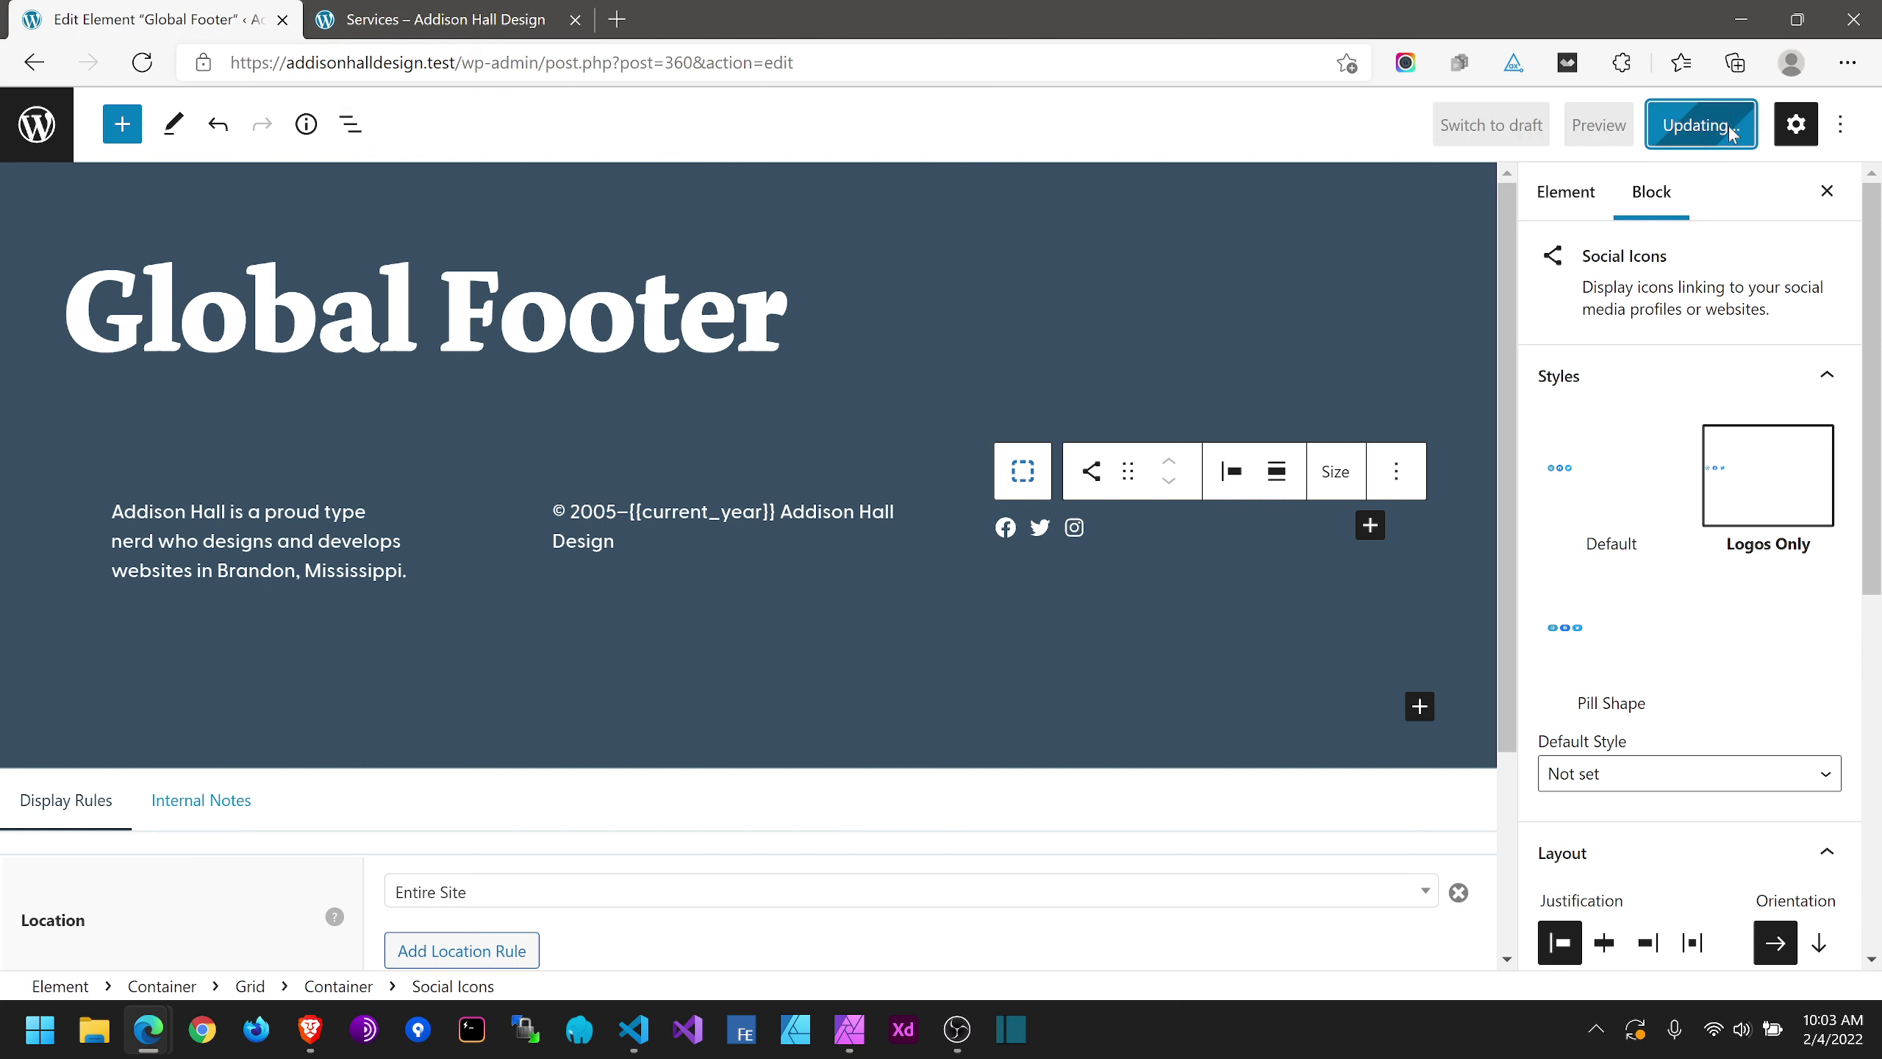
Step: Reload the Services page on the front end and check the social icons' alignment against the page's content columns
click(529, 9)
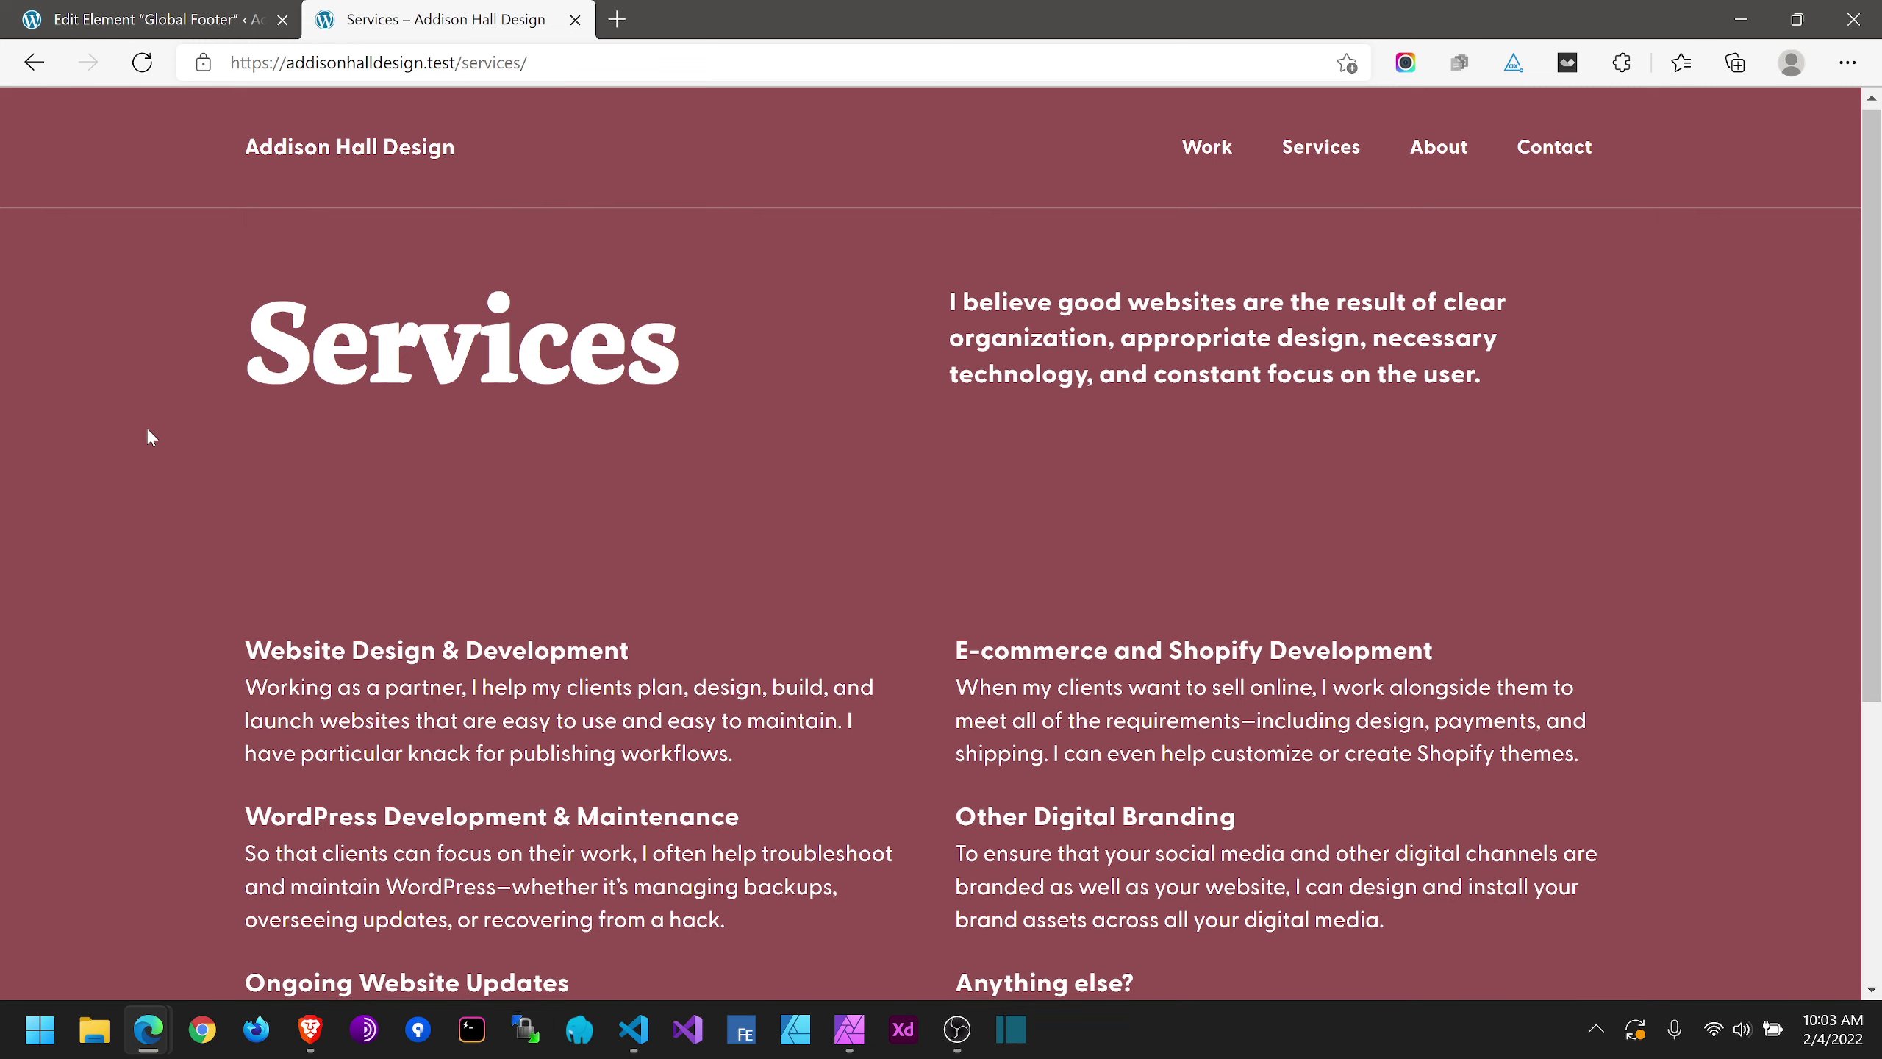
scroll(150, 431, down, 5)
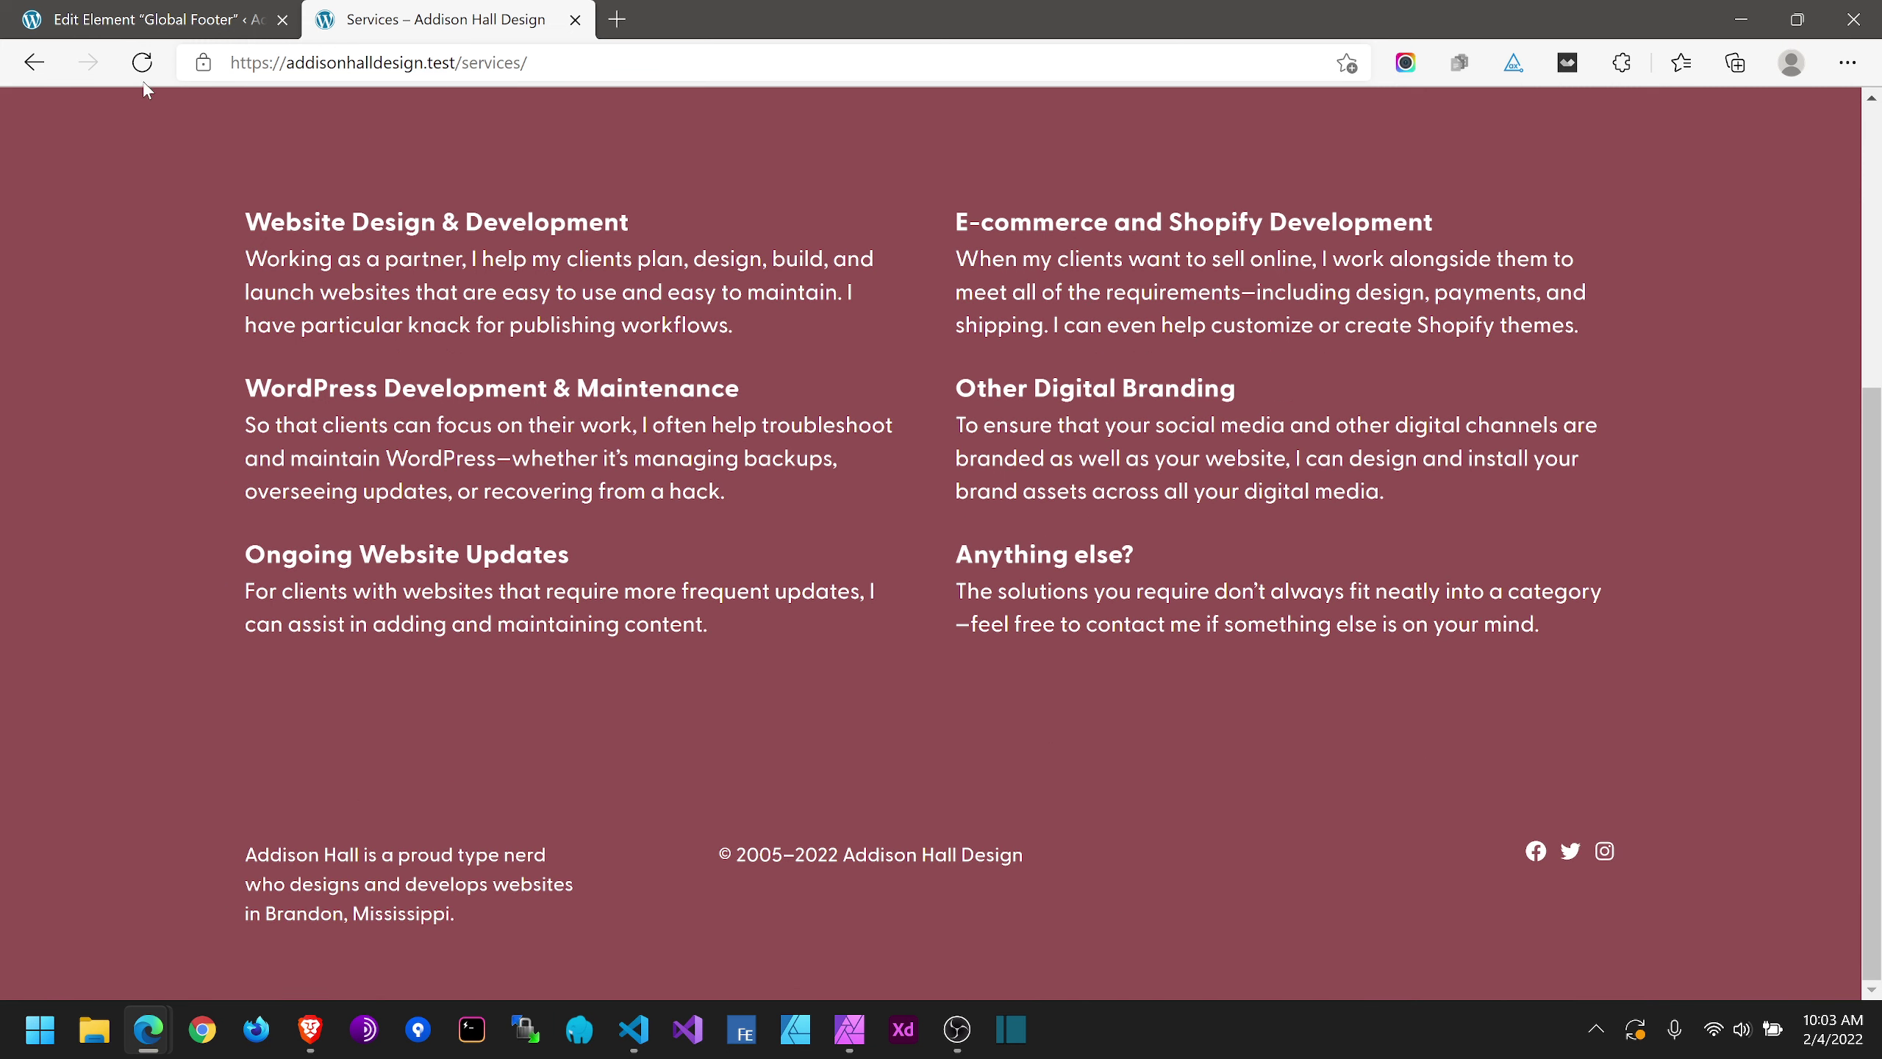
click(142, 64)
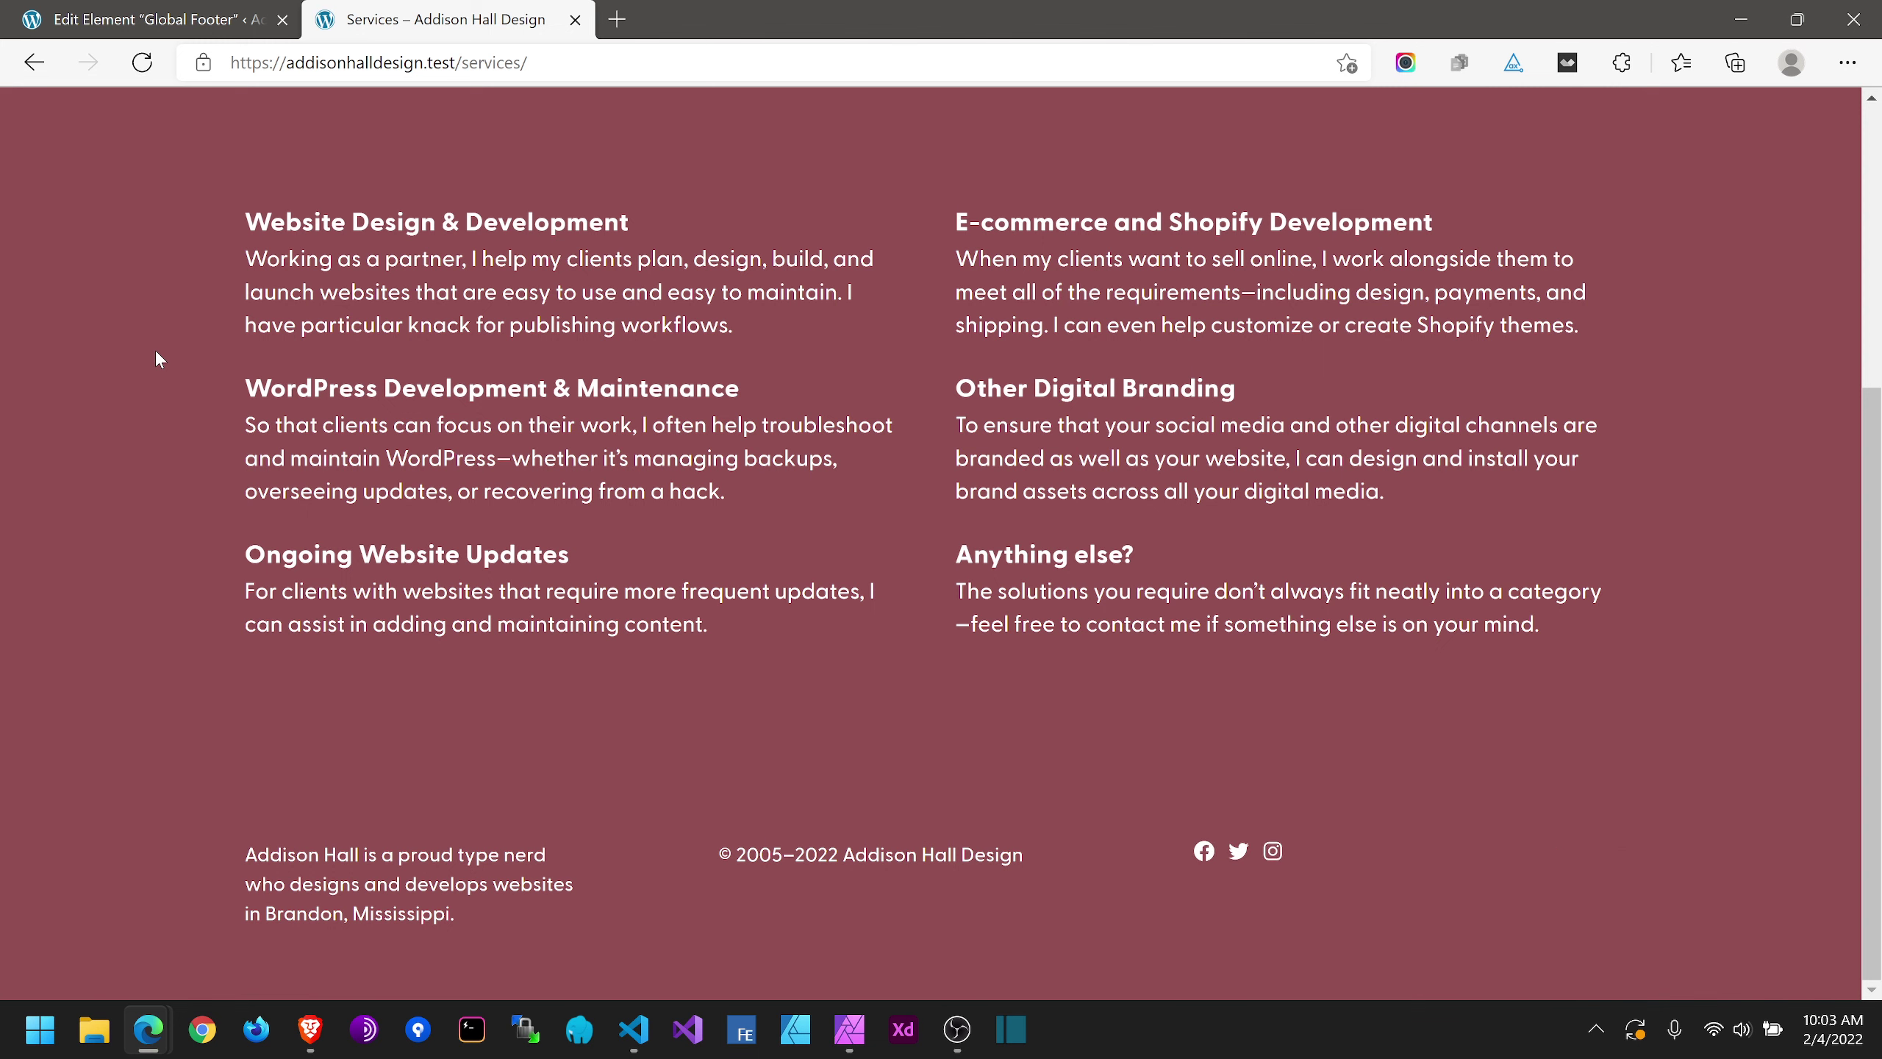
scroll(168, 523, up, 3)
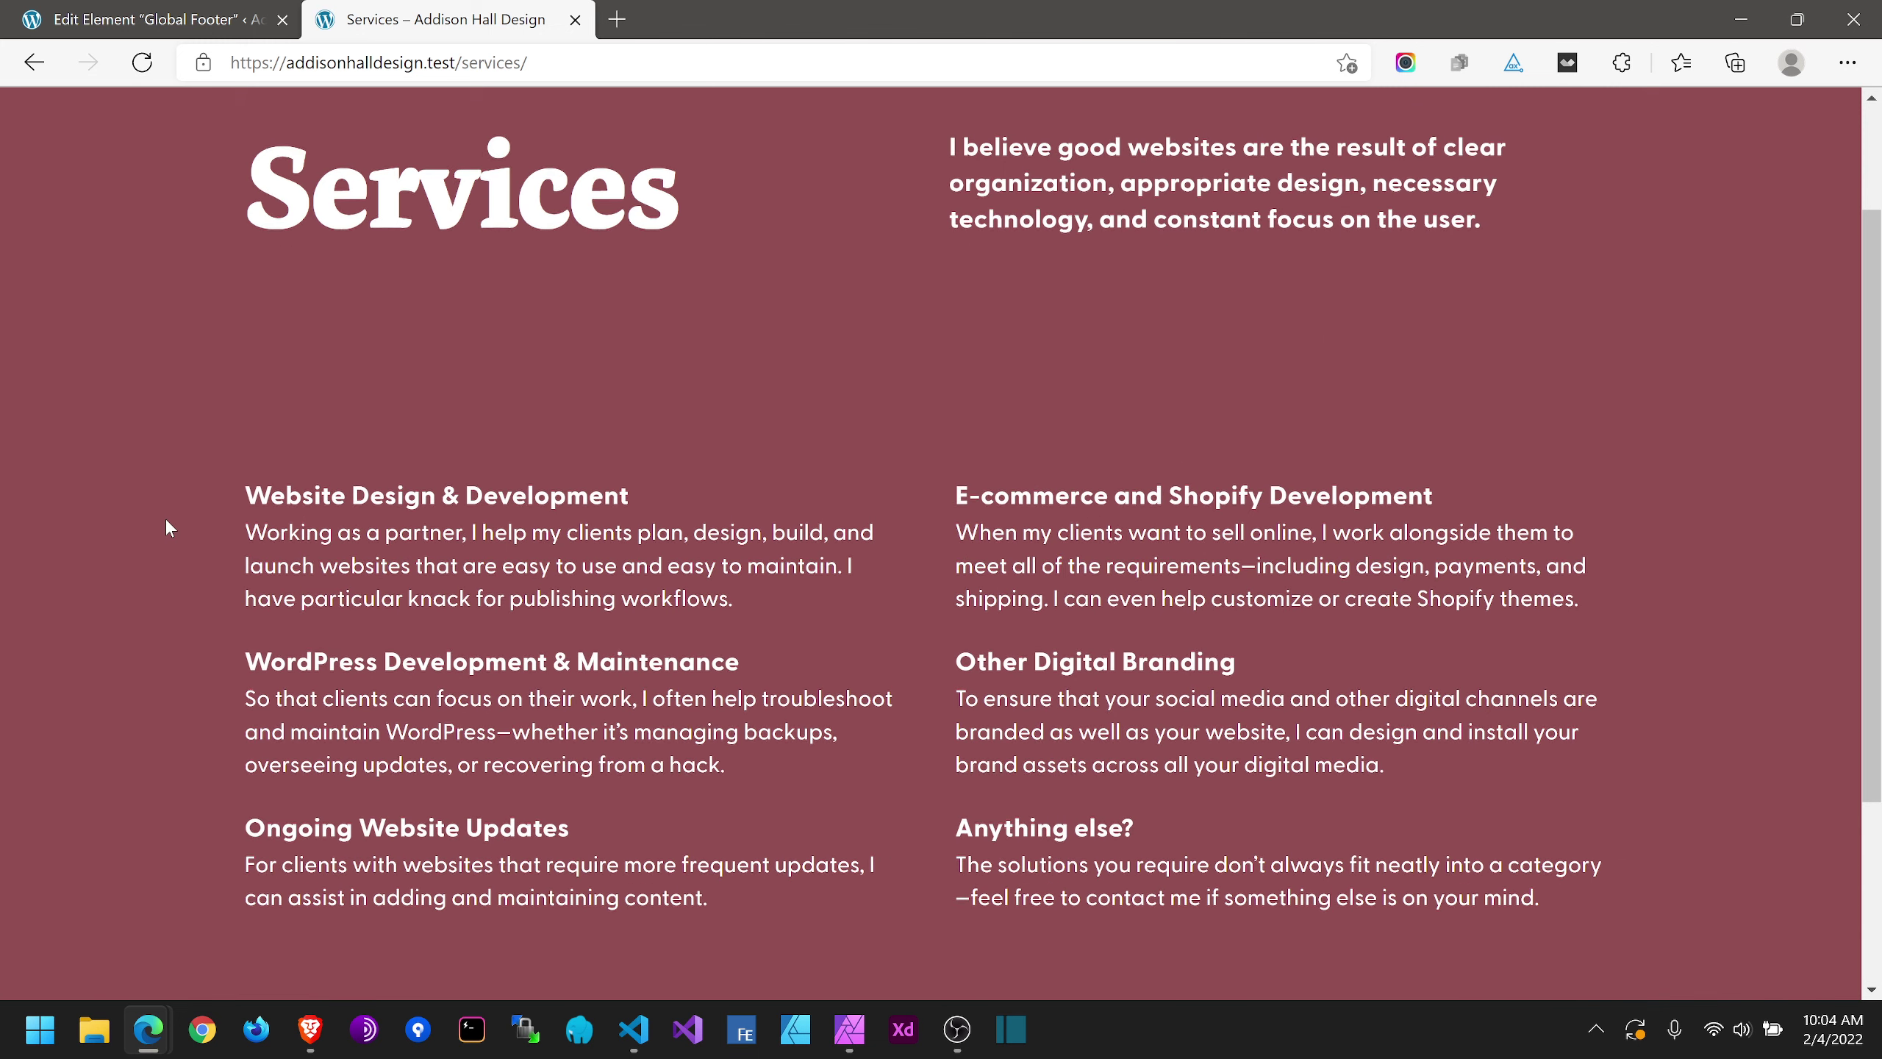
scroll(167, 523, down, 3)
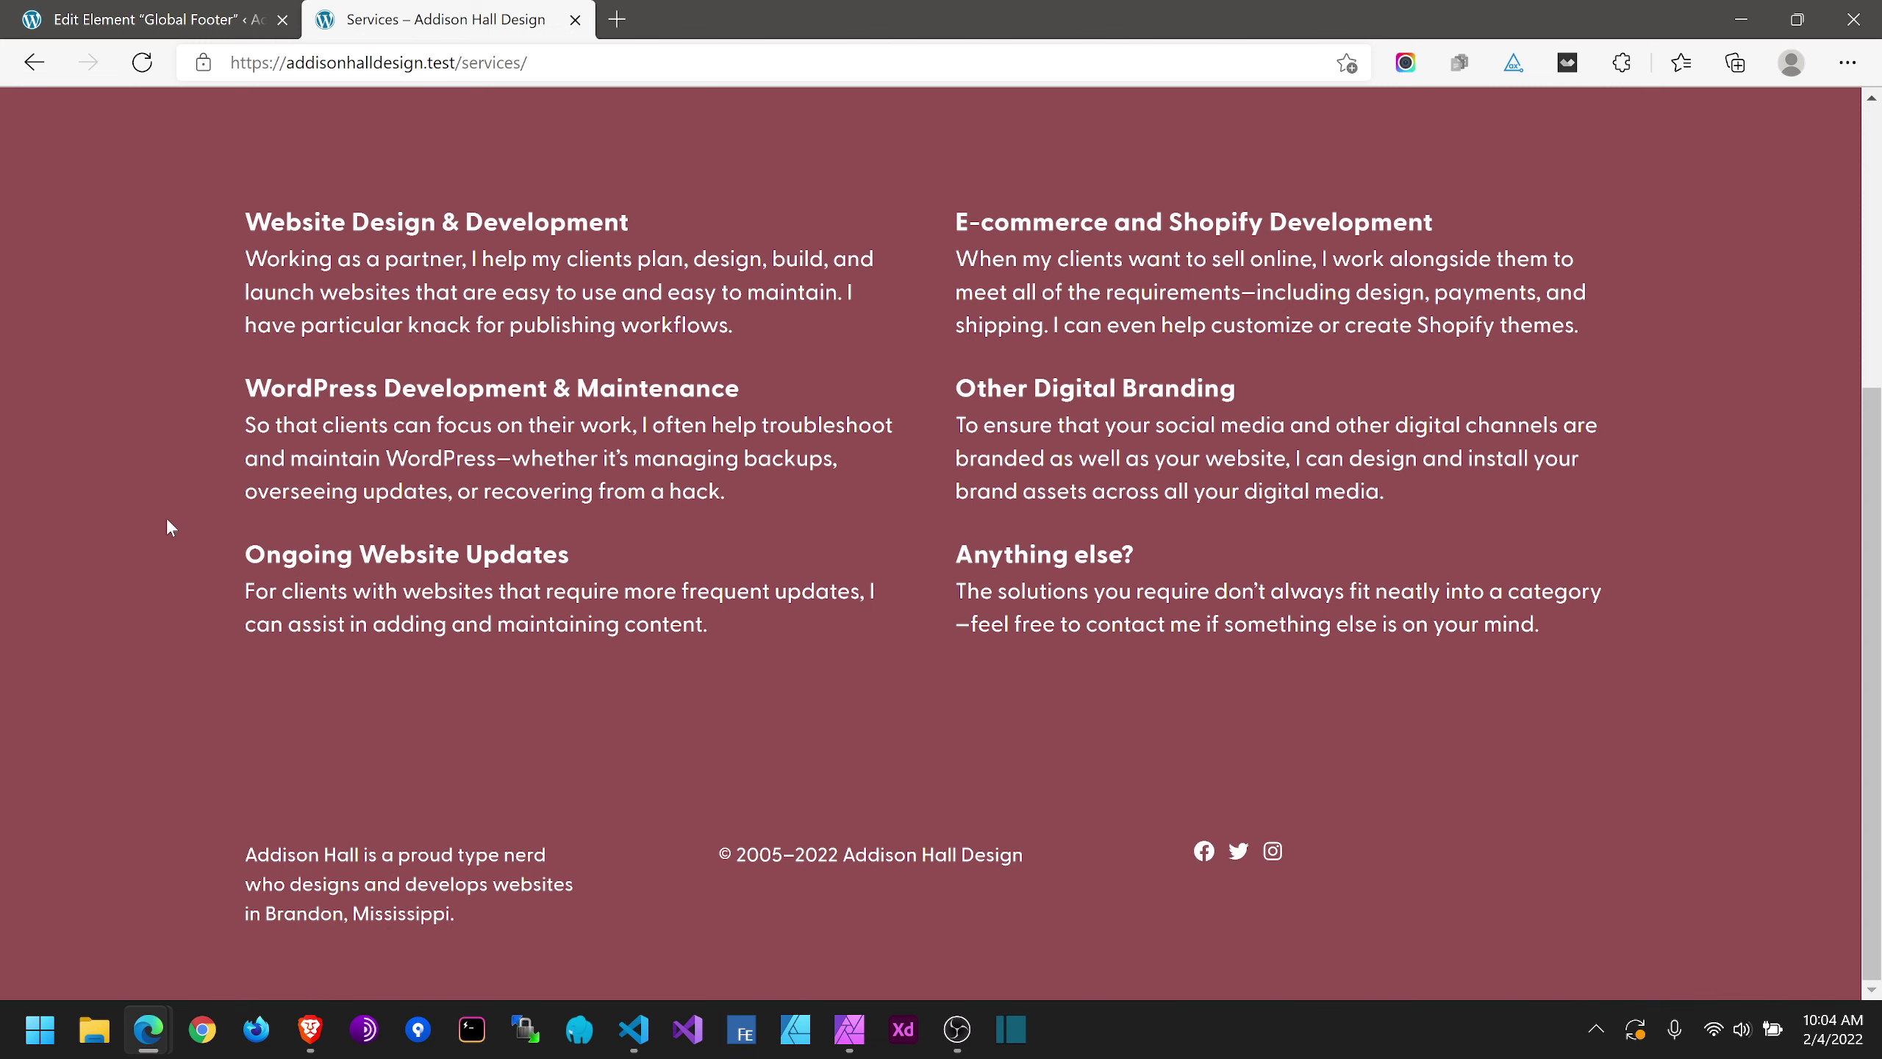
scroll(167, 526, up, 6)
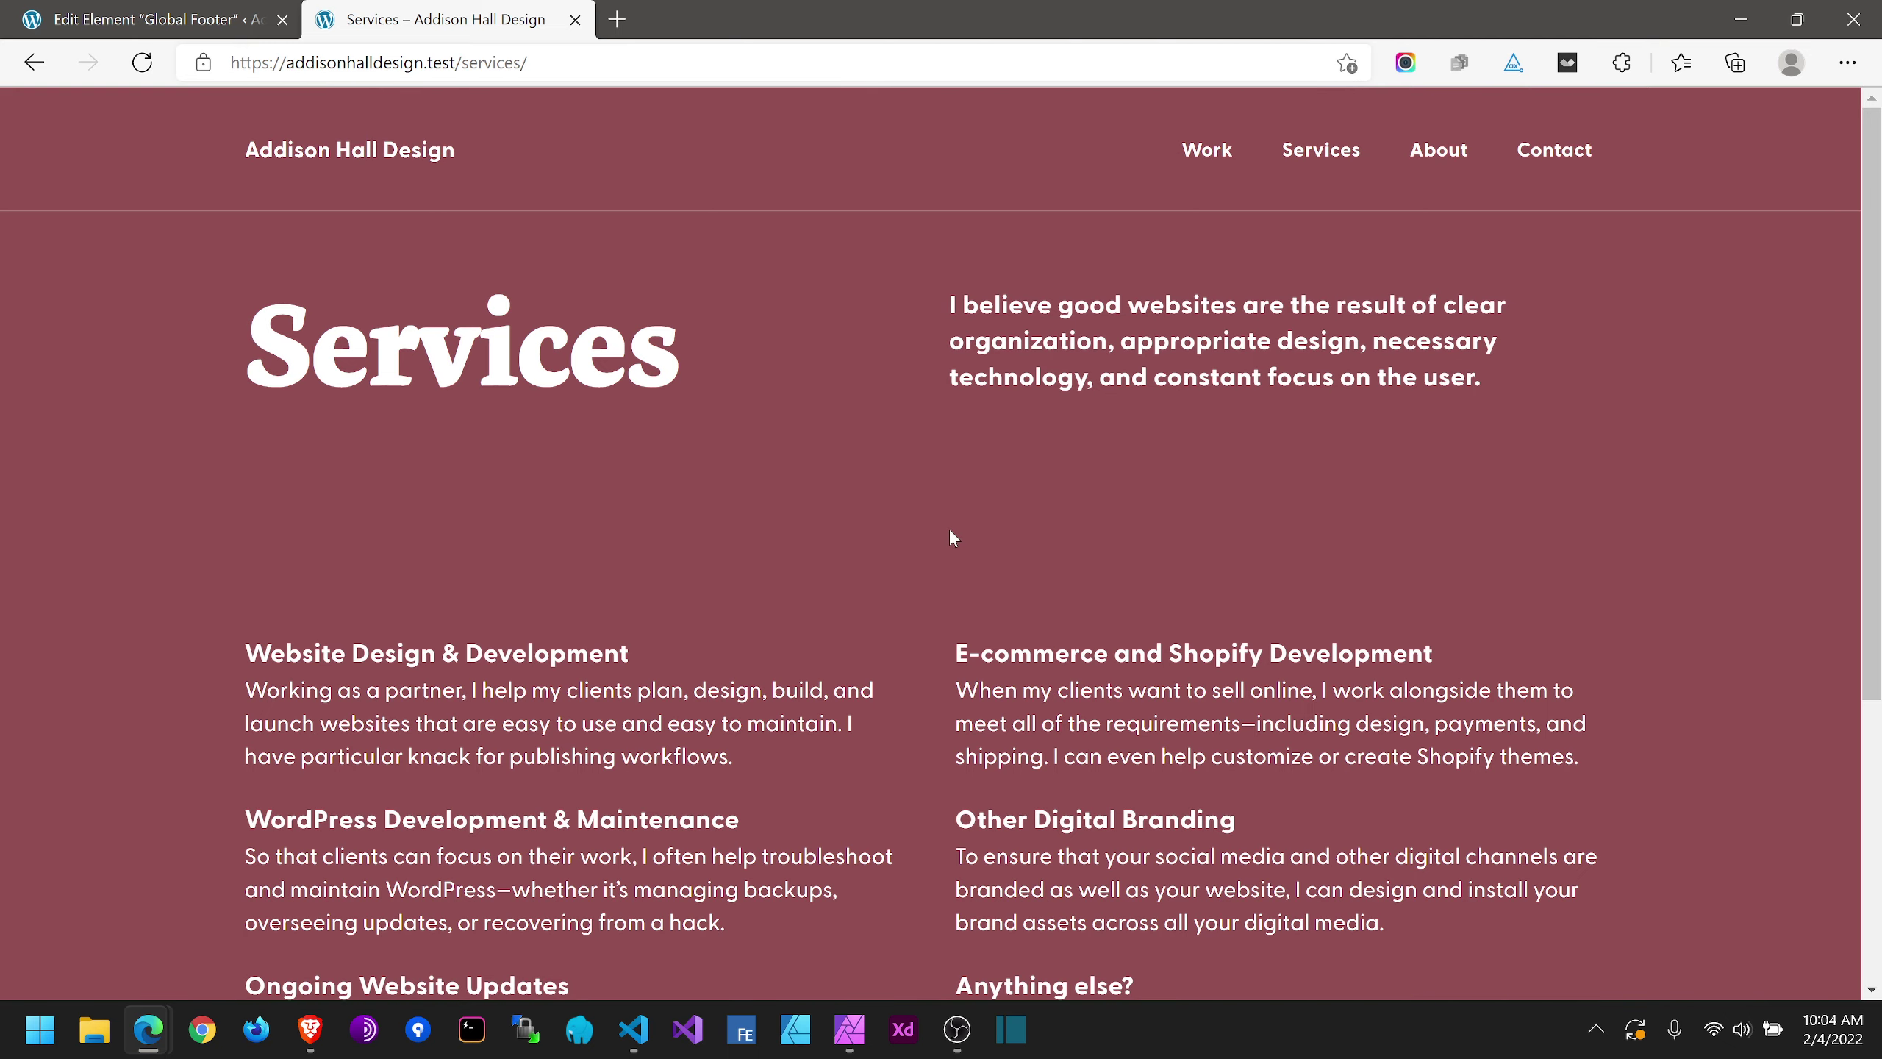
scroll(852, 593, down, 5)
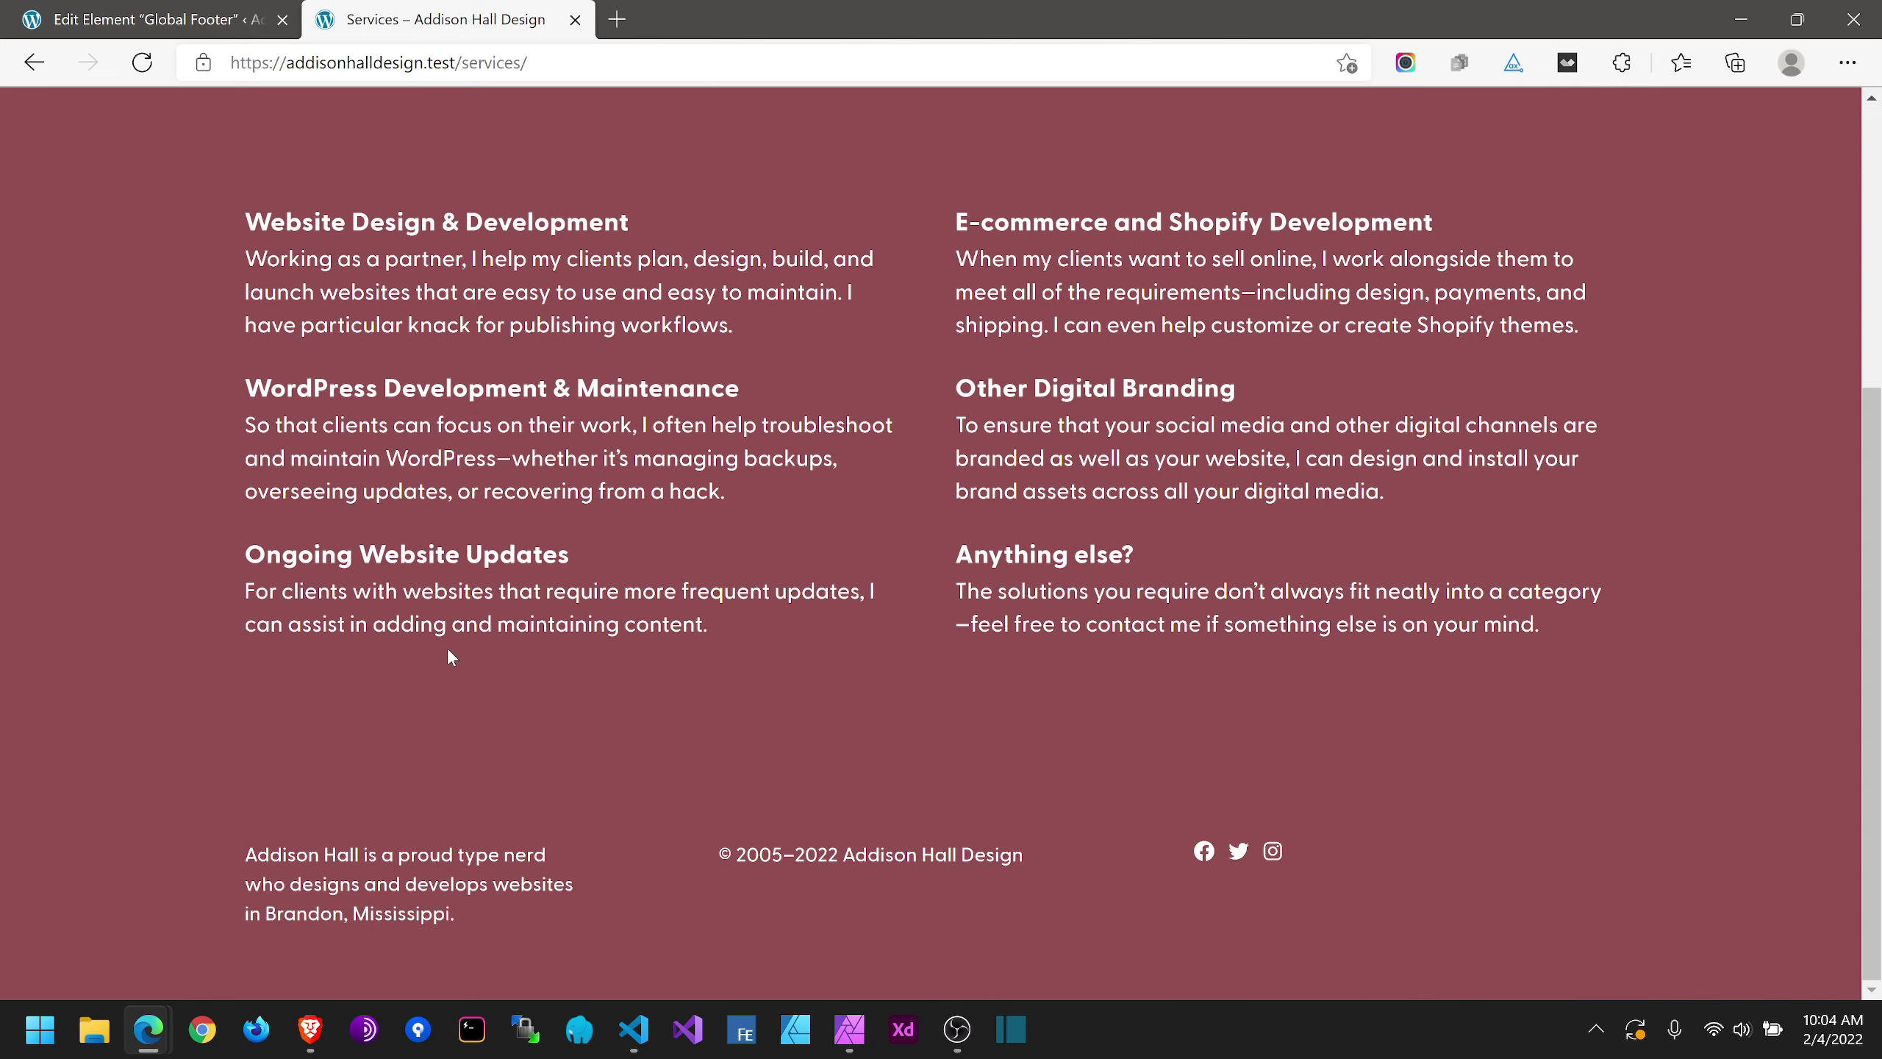
scroll(447, 647, up, 5)
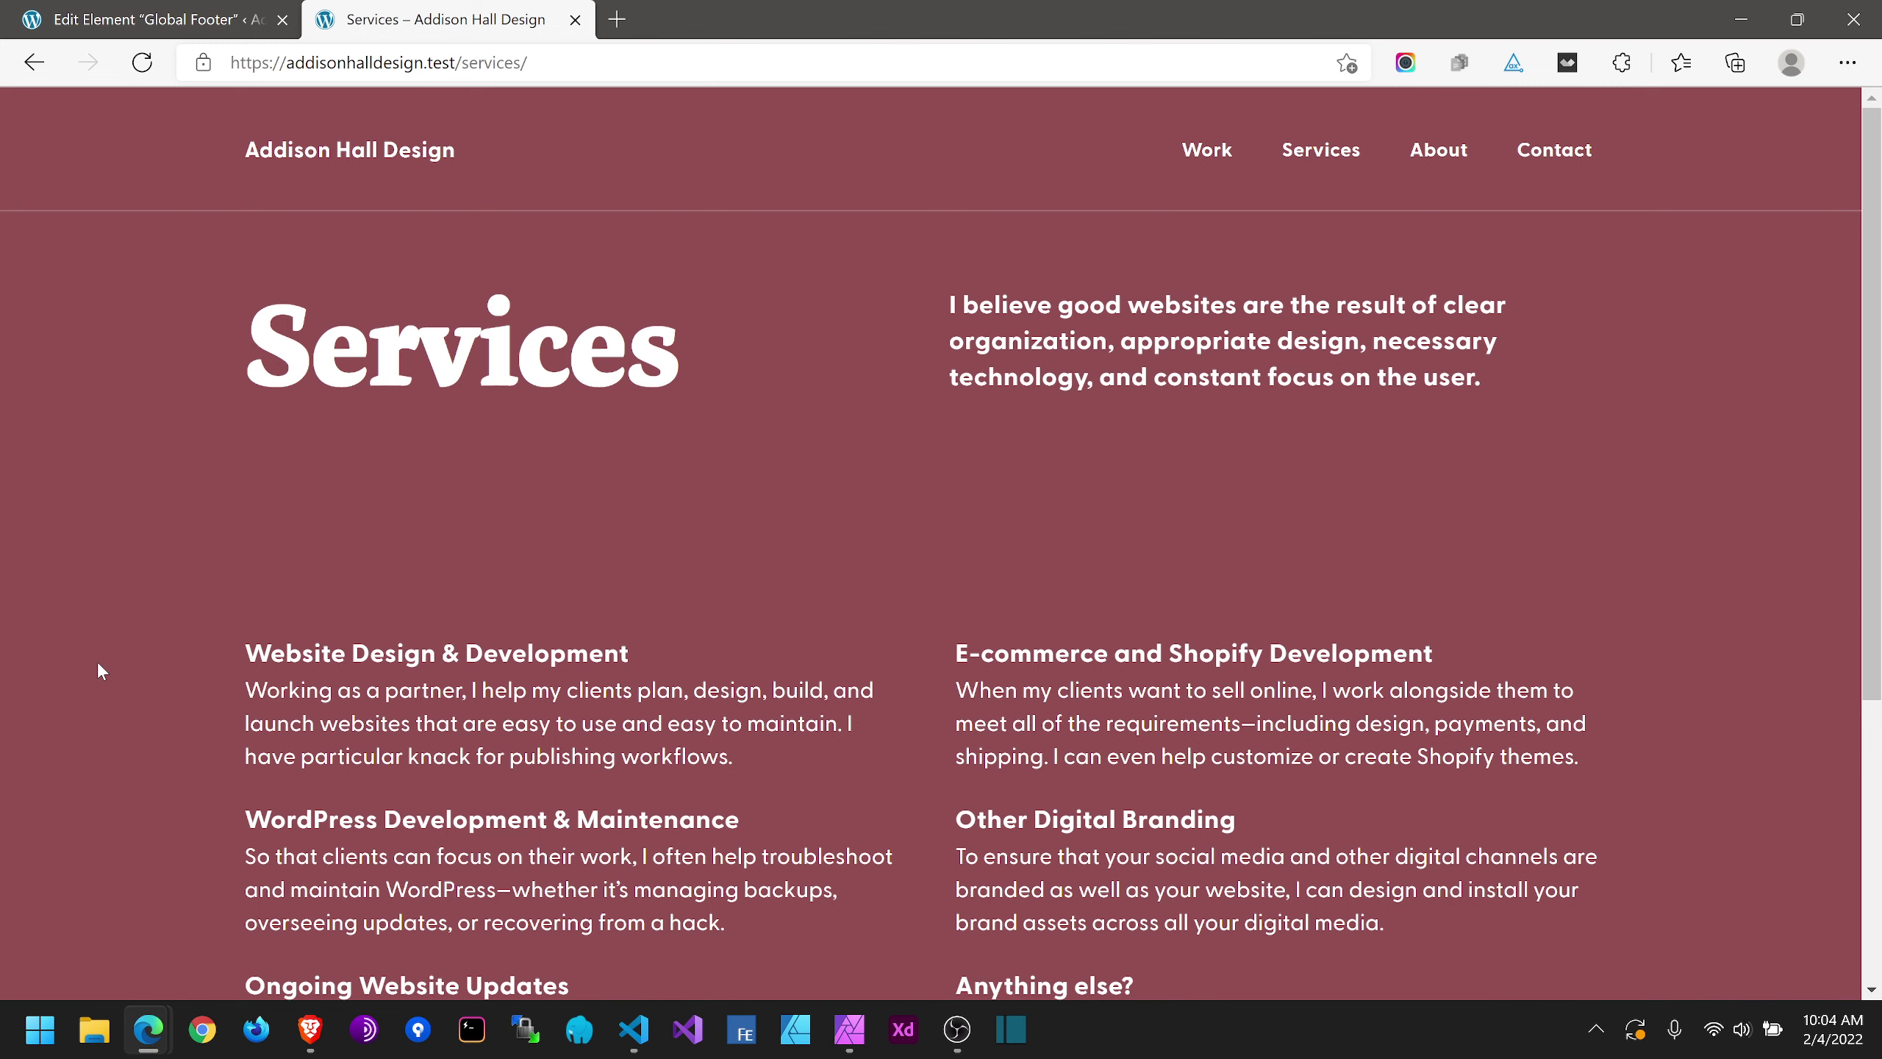
scroll(97, 662, down, 5)
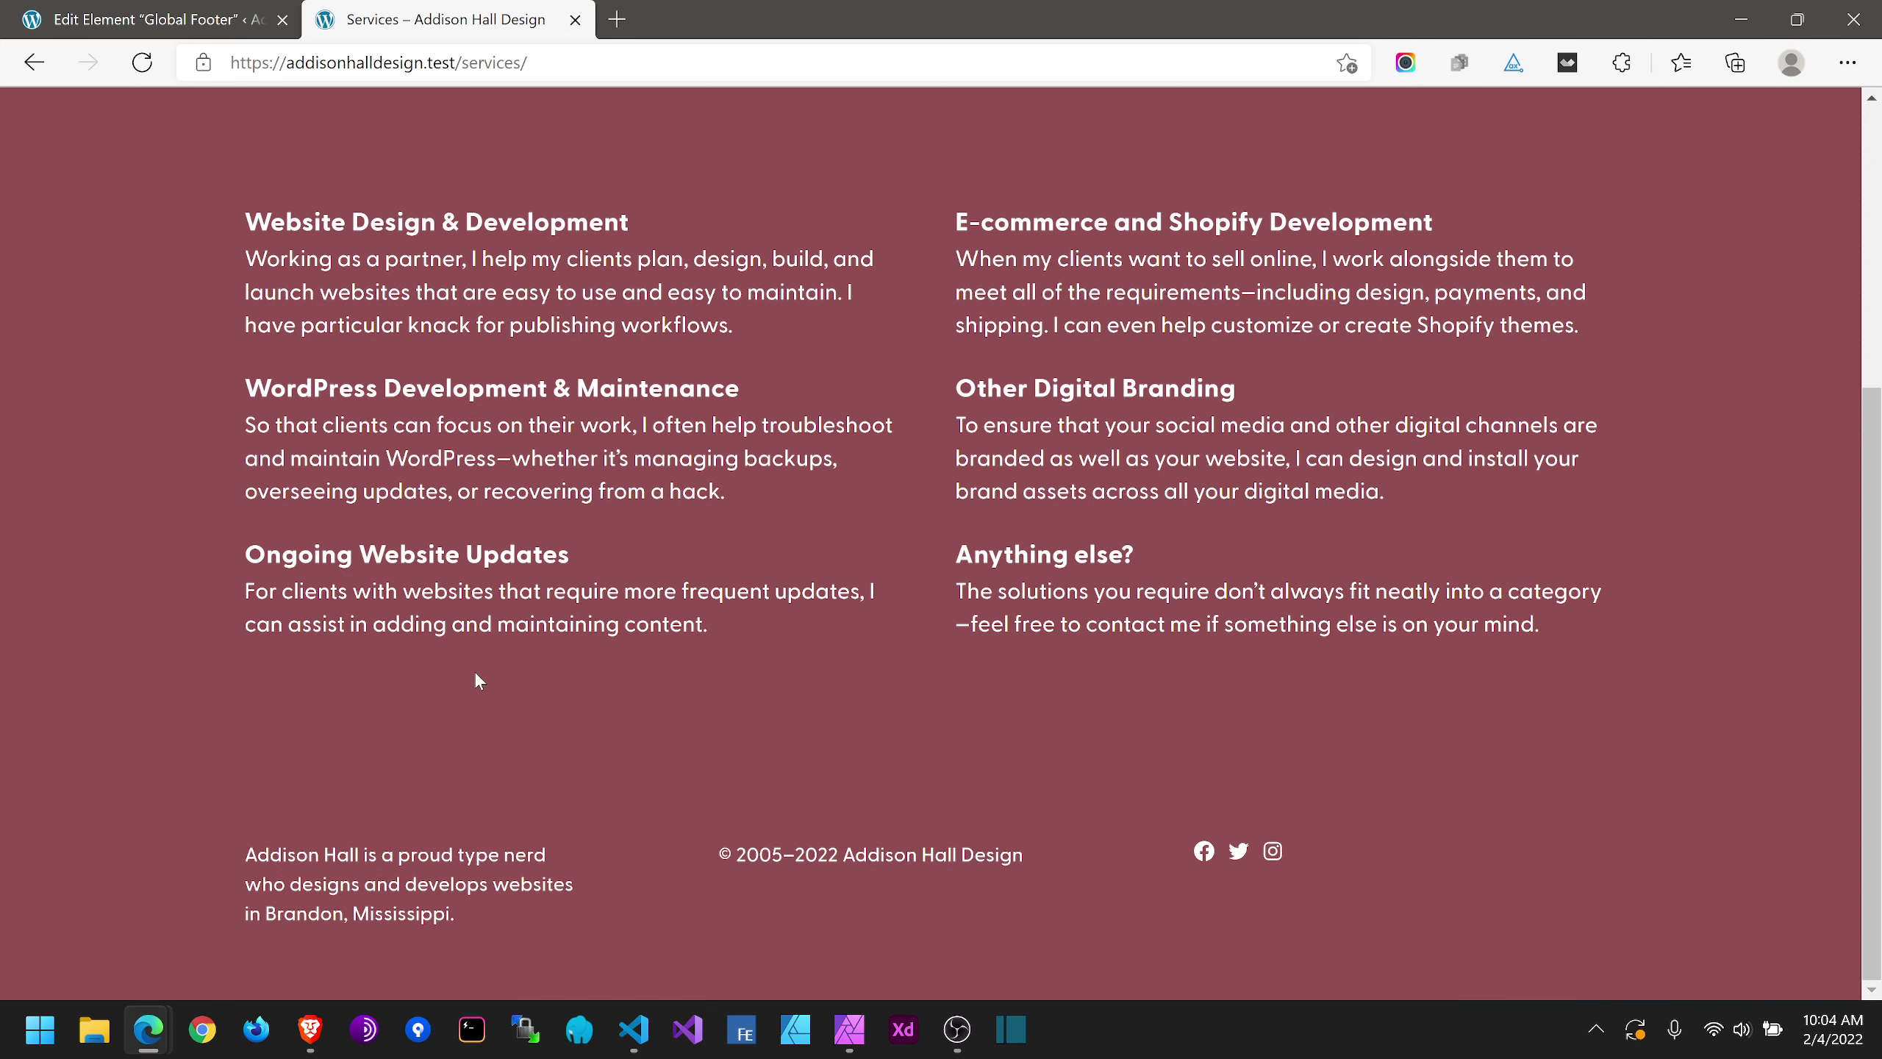
Step: Return to the Global Footer element and show its block structure
click(160, 20)
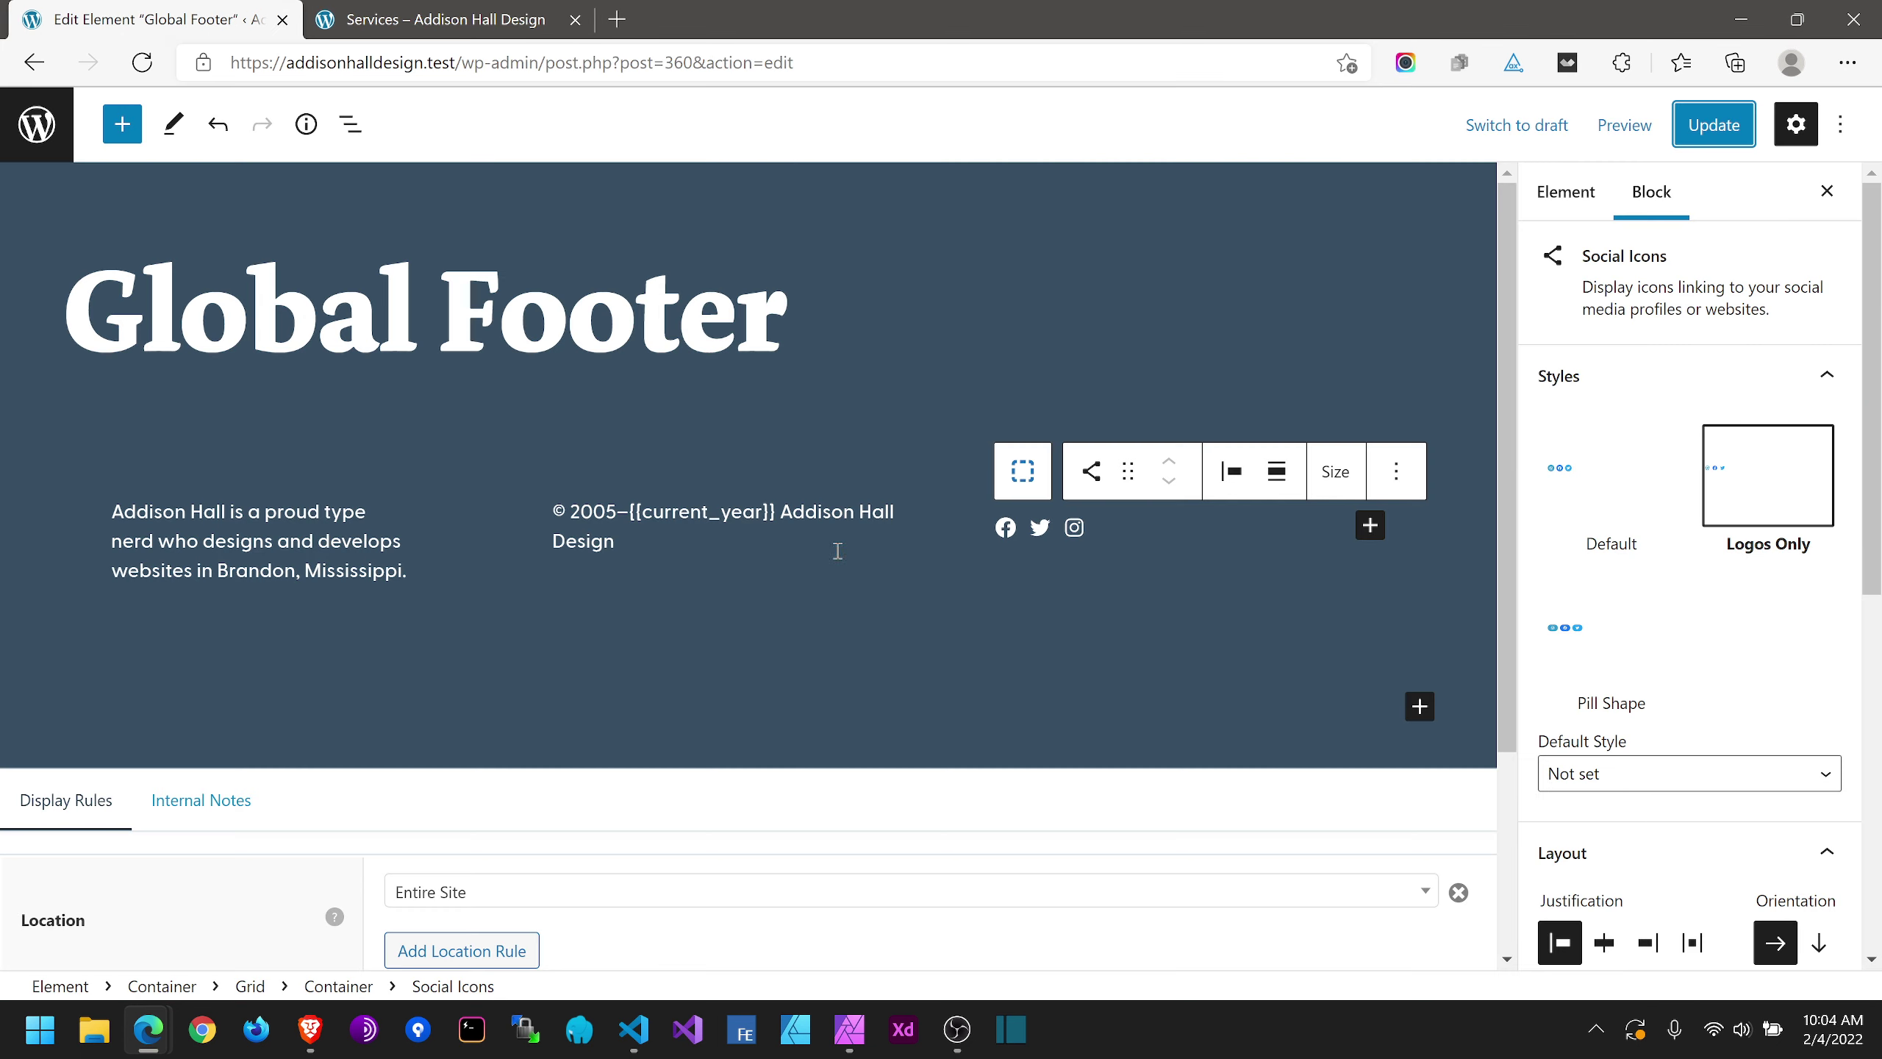
click(351, 123)
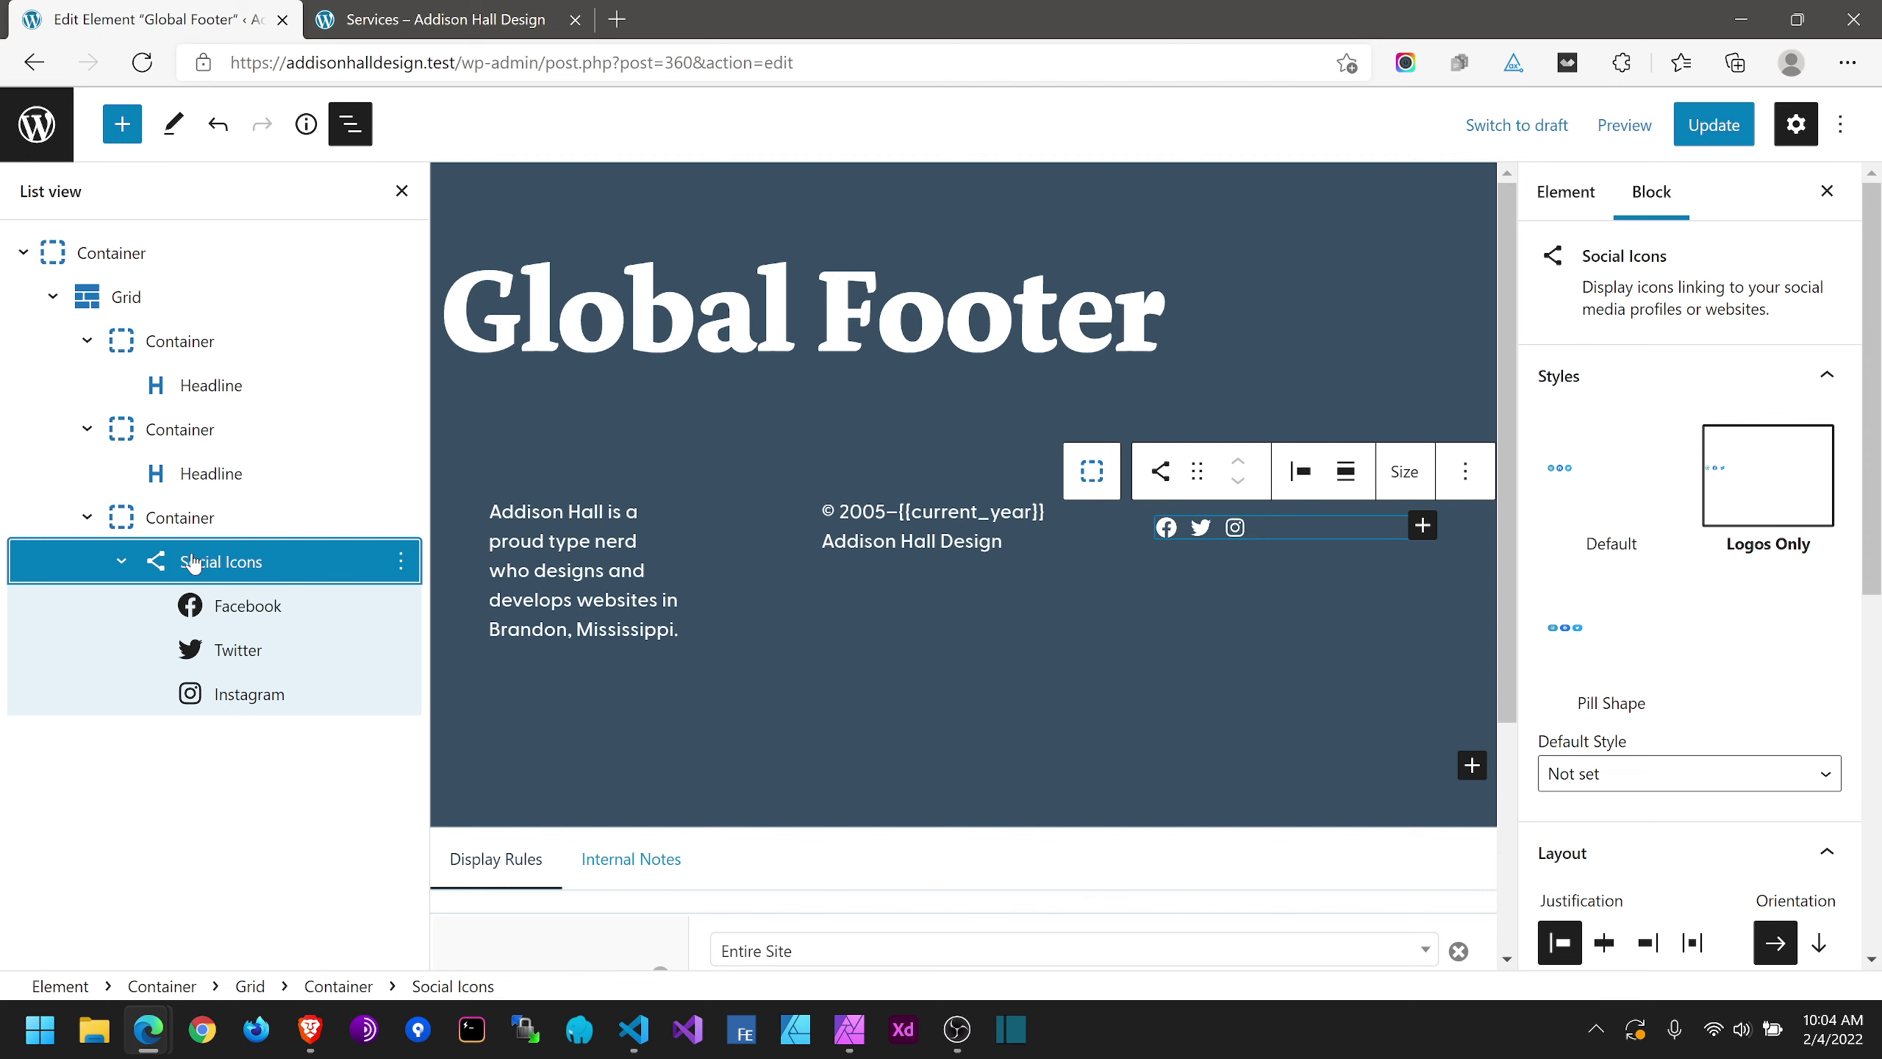
Step: Move the Social Icons block into the first footer container beneath its headline and update the Global Footer element
drag(194, 563, 210, 405)
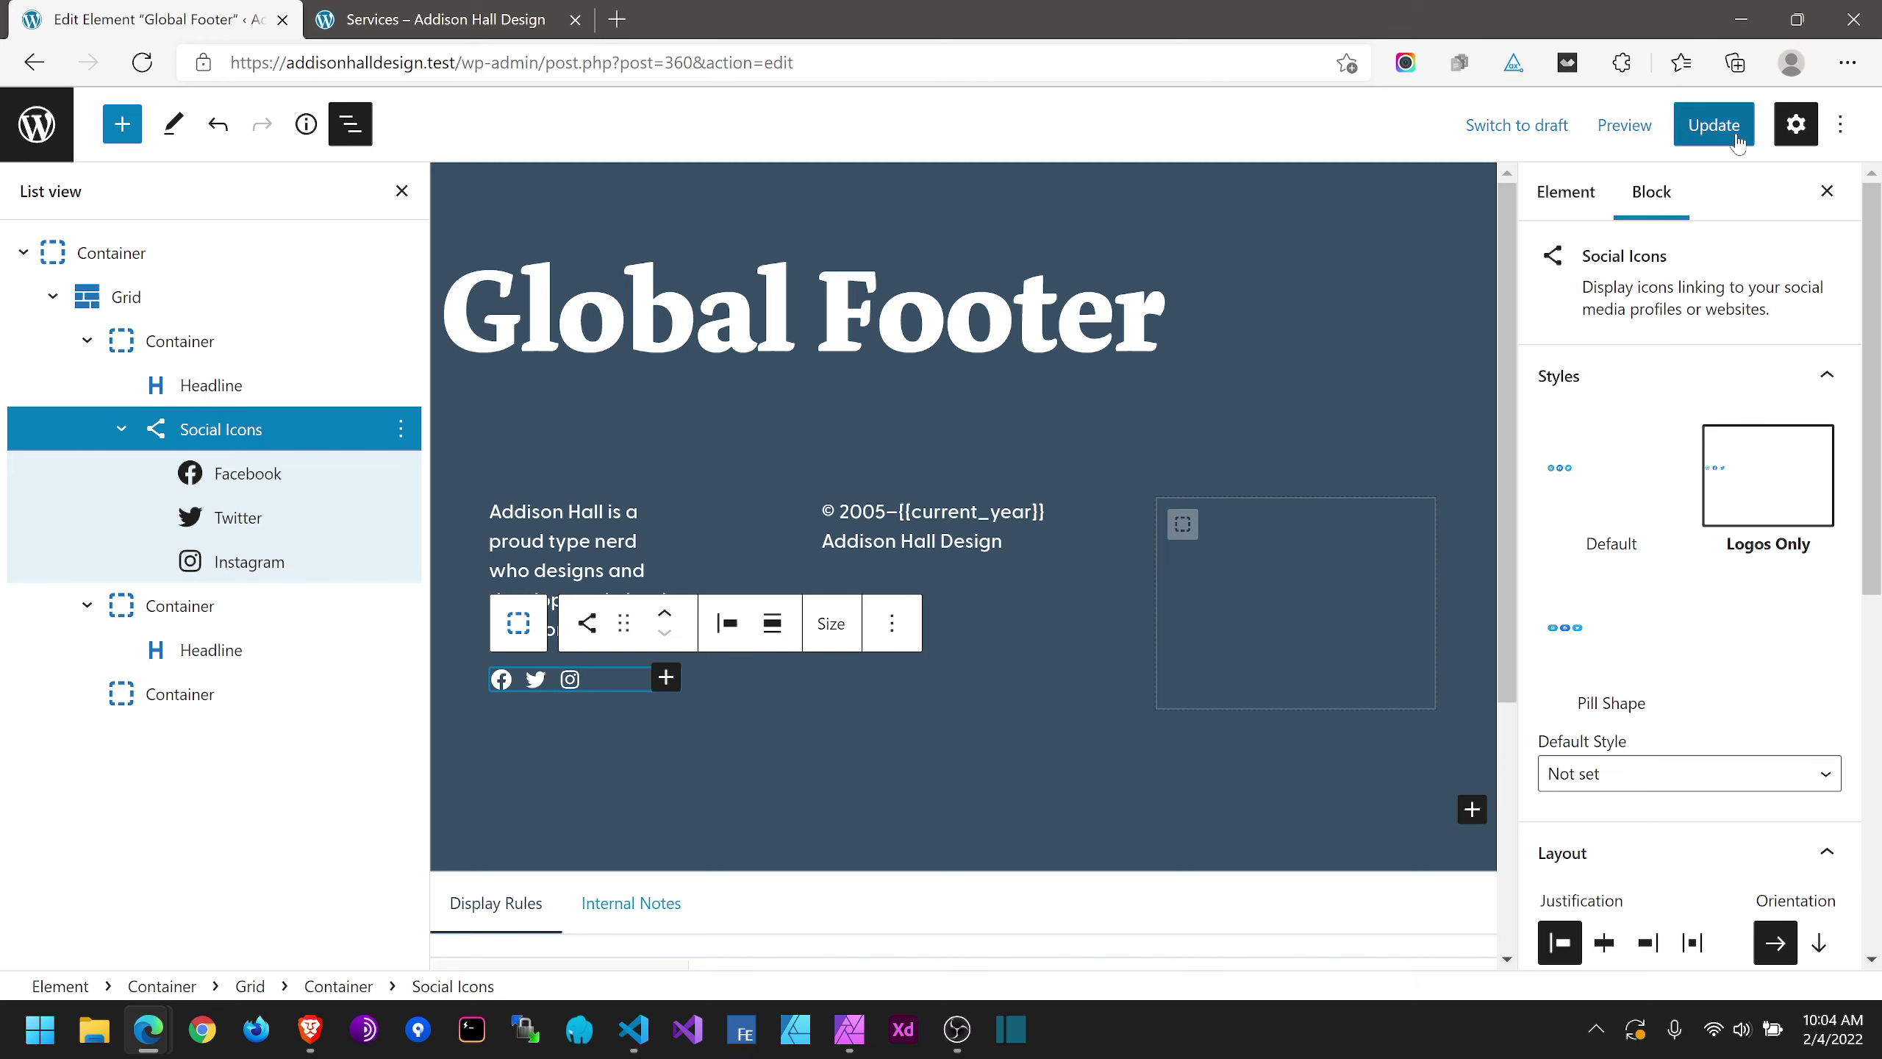
click(1714, 123)
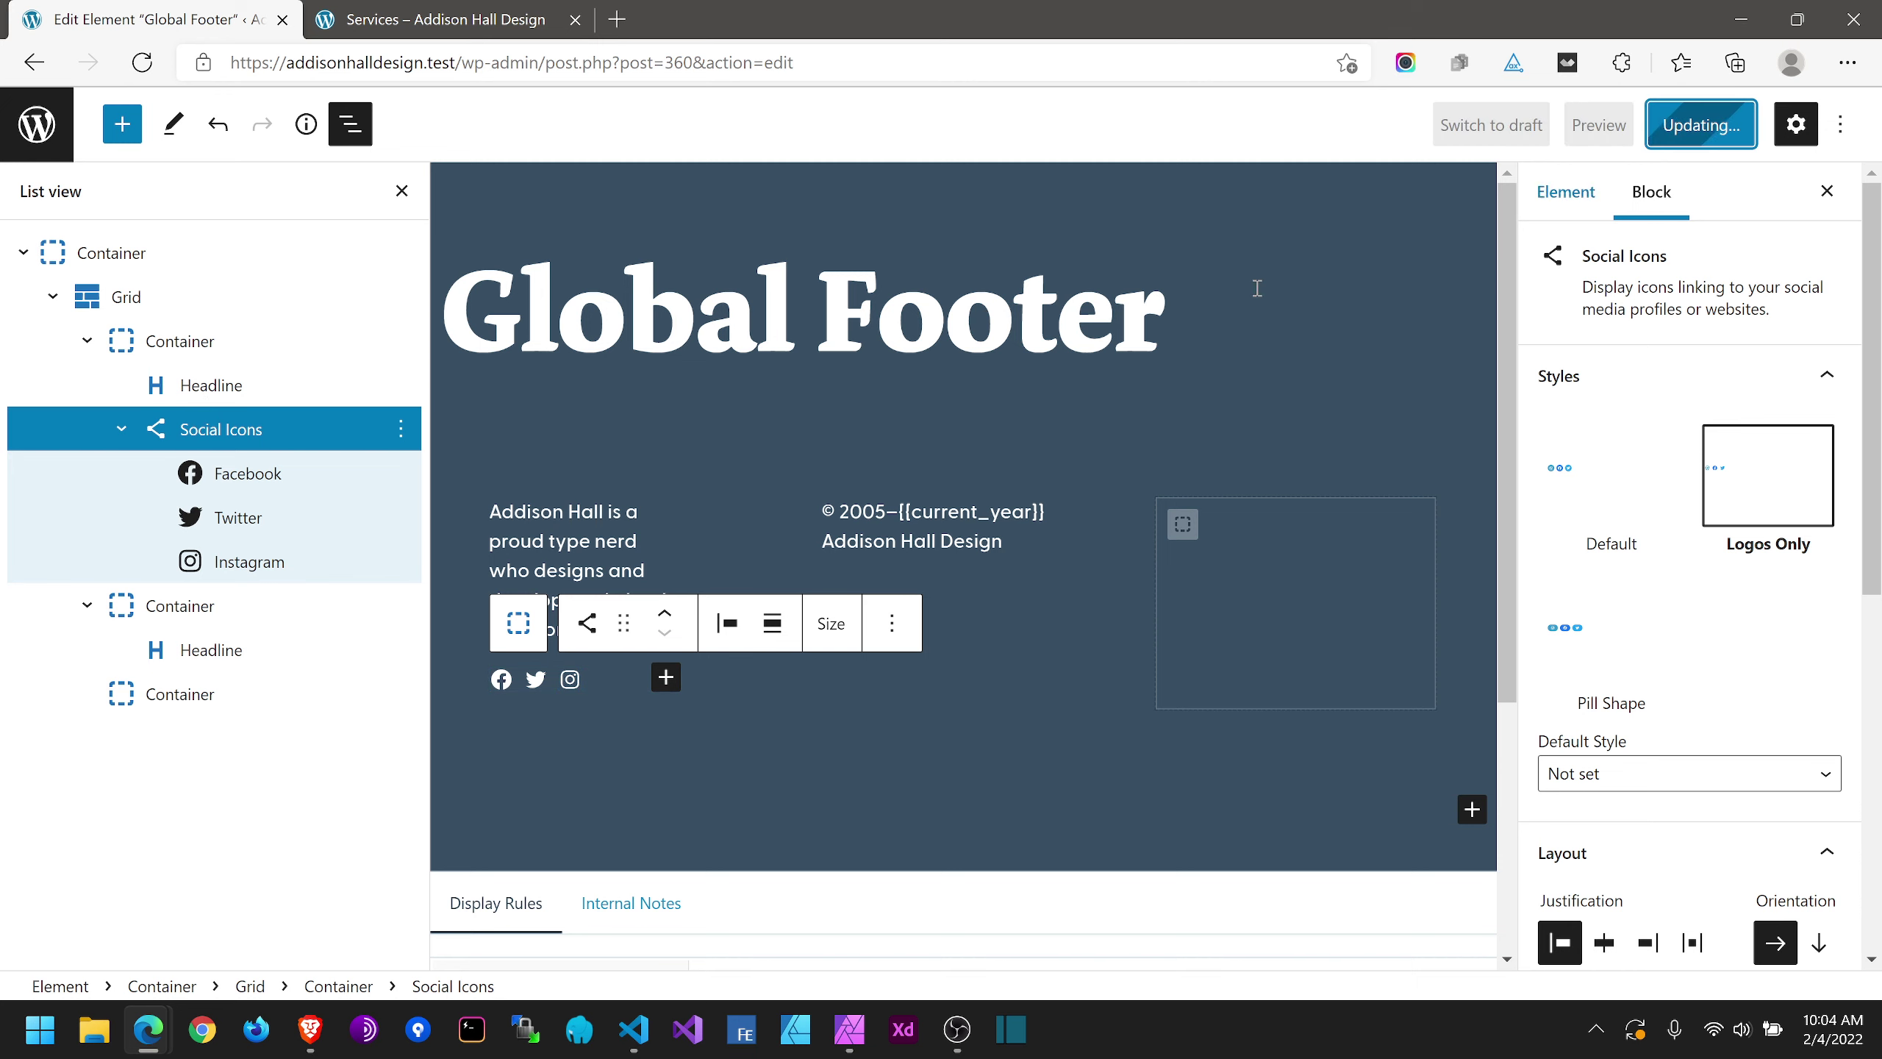
Step: Reload the Services page and check the social icons' placement in the footer there and on the home page
click(445, 19)
click(142, 63)
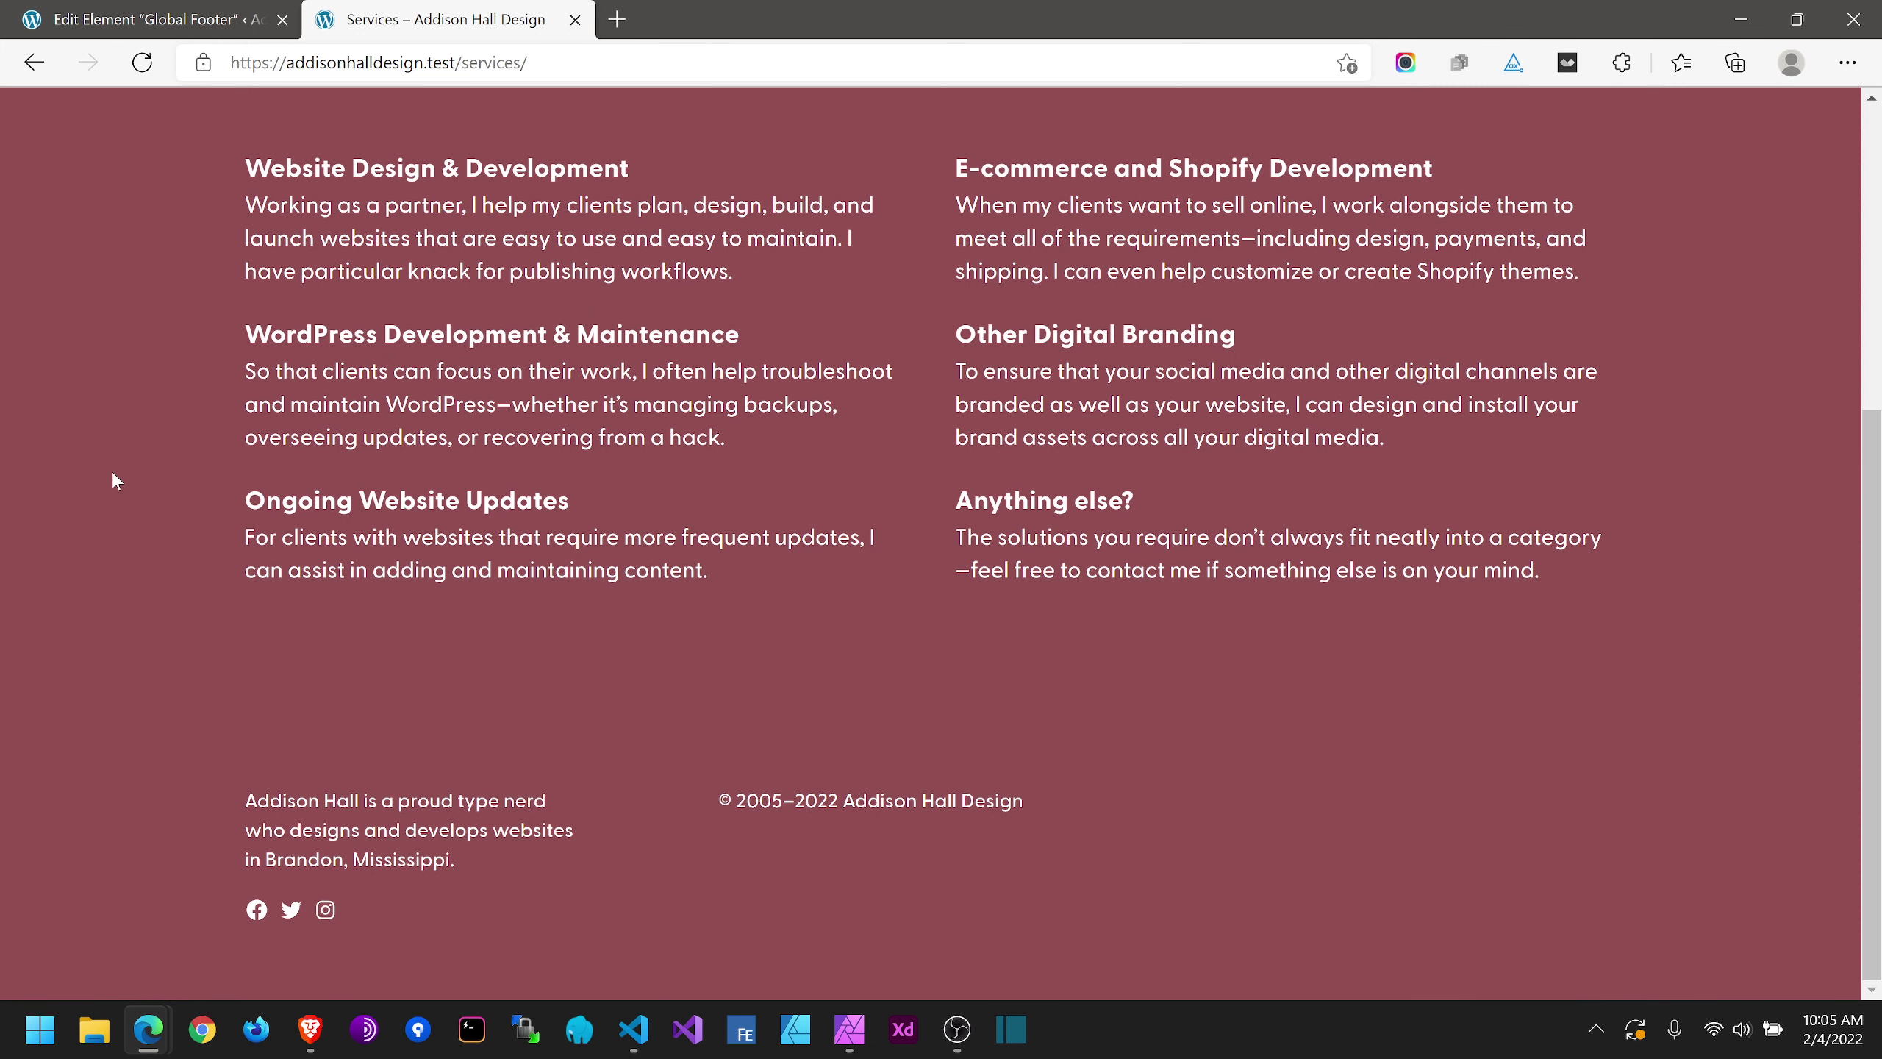
scroll(112, 471, up, 5)
scroll(111, 470, down, 5)
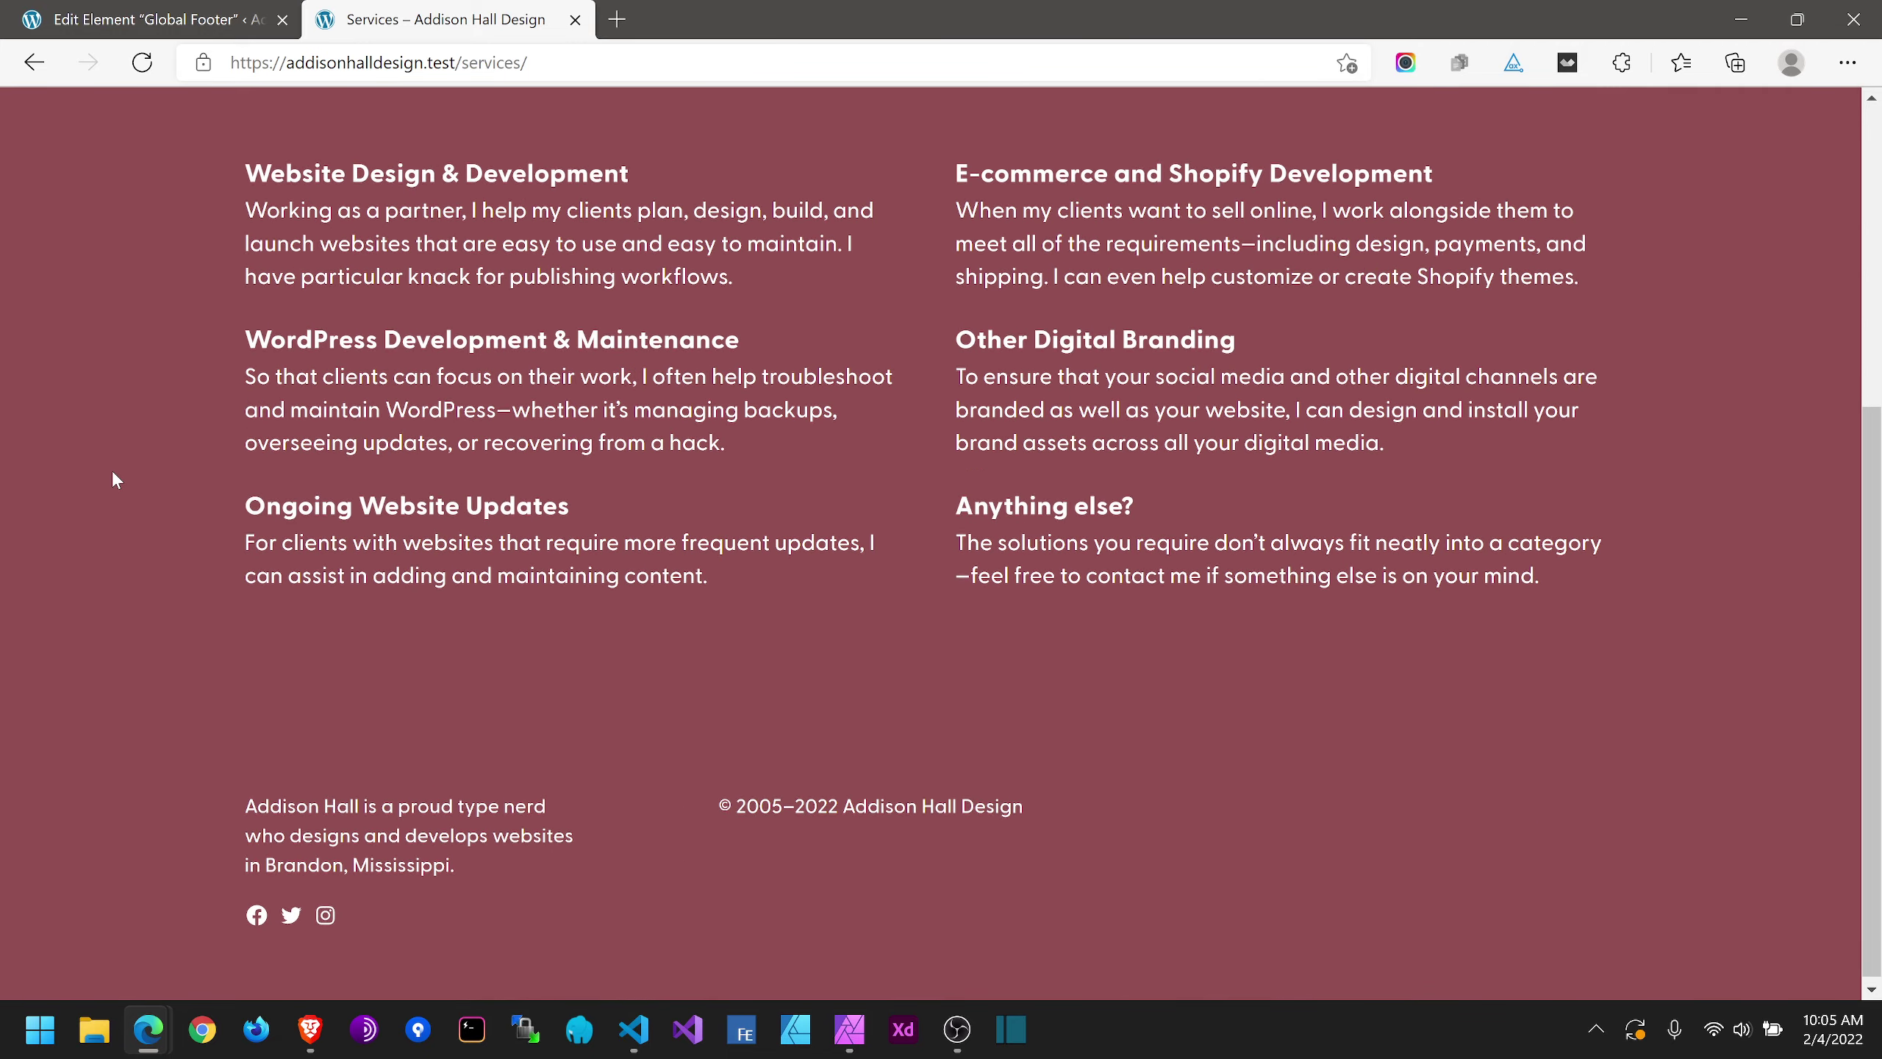
scroll(112, 471, up, 5)
key(F5)
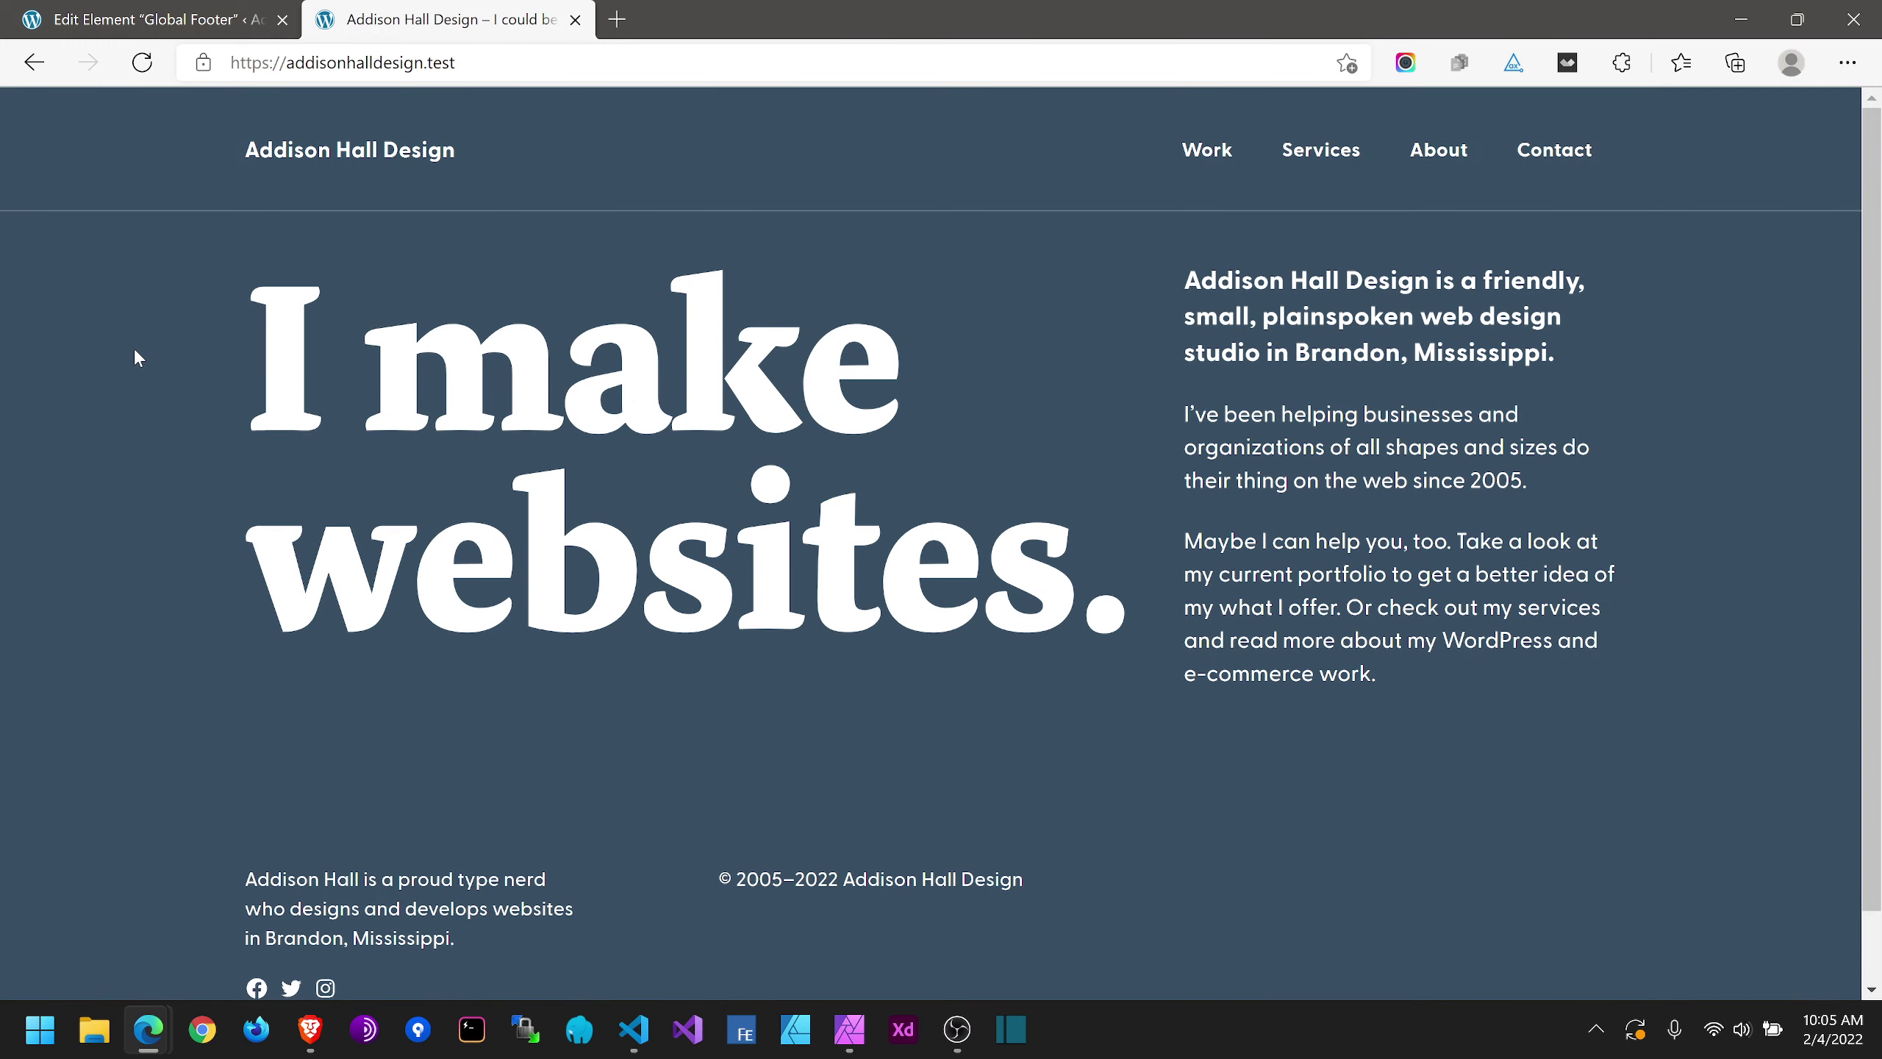
scroll(134, 348, down, 1)
scroll(134, 348, up, 1)
scroll(1087, 719, down, 1)
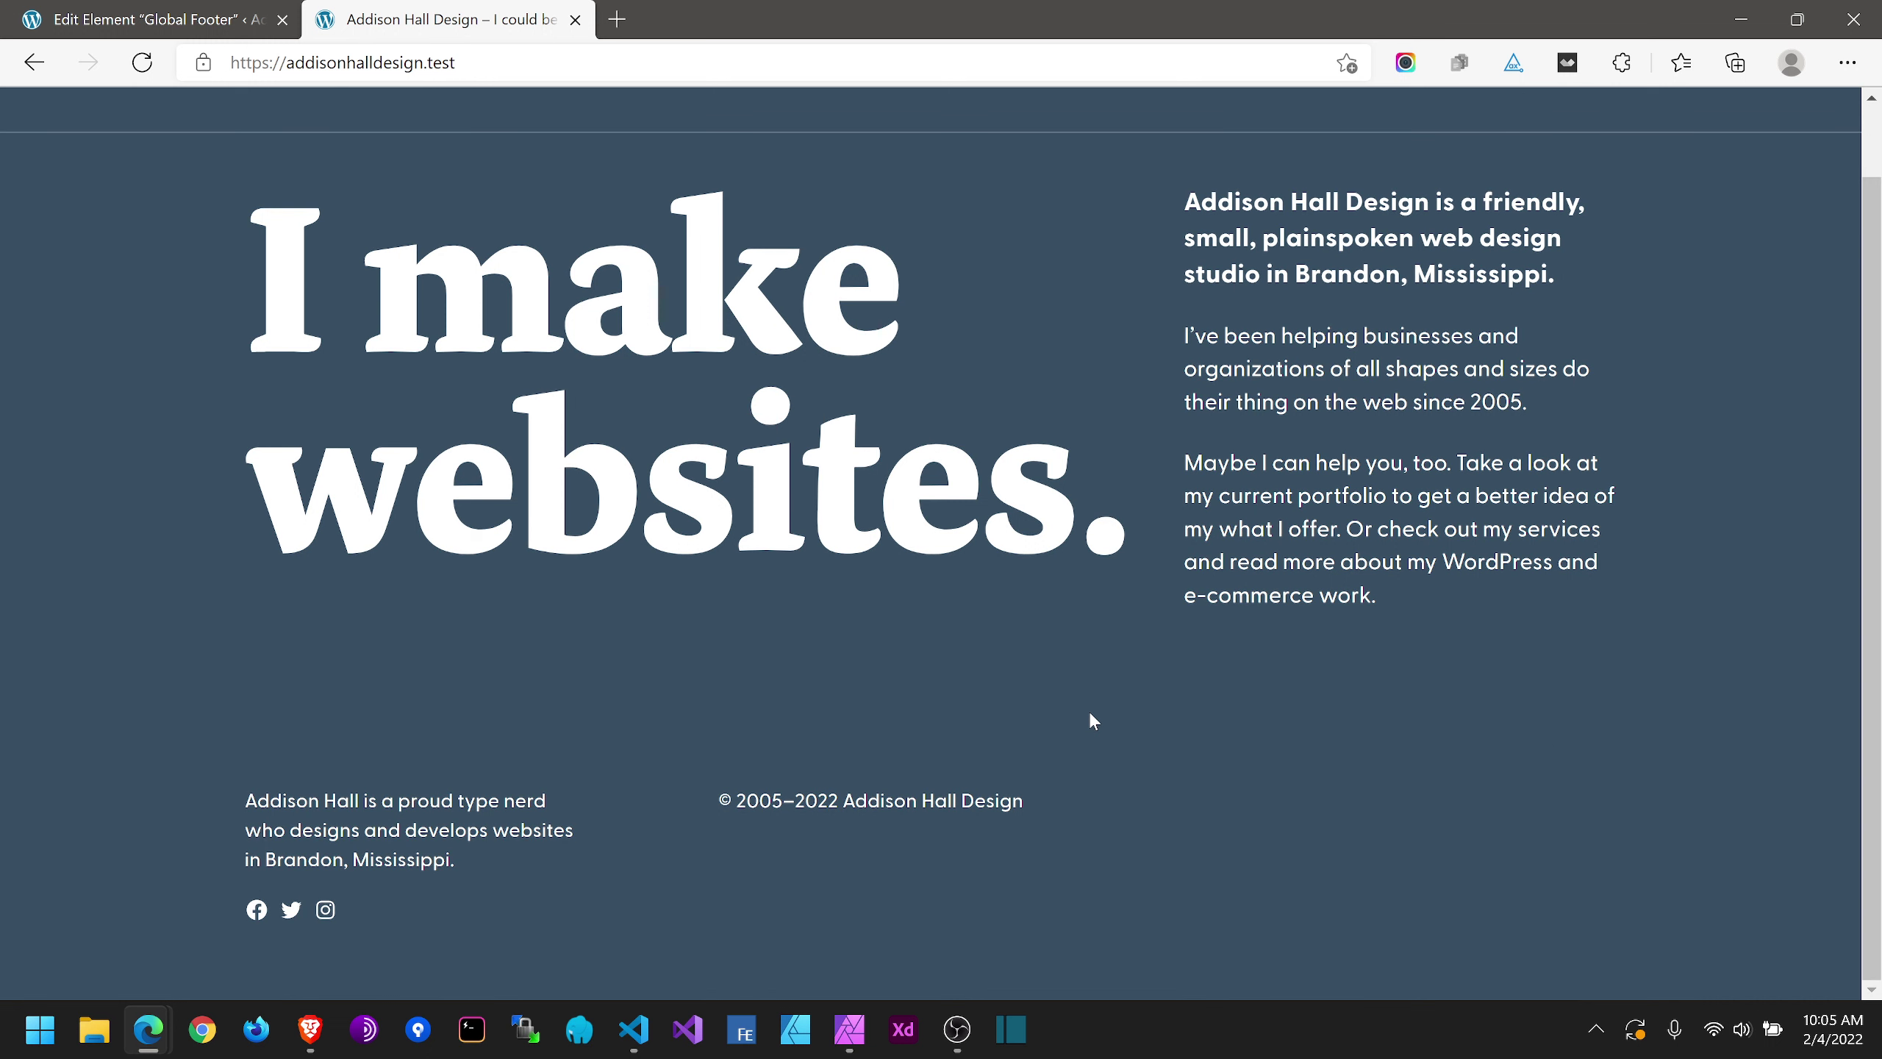
scroll(1599, 729, up, 1)
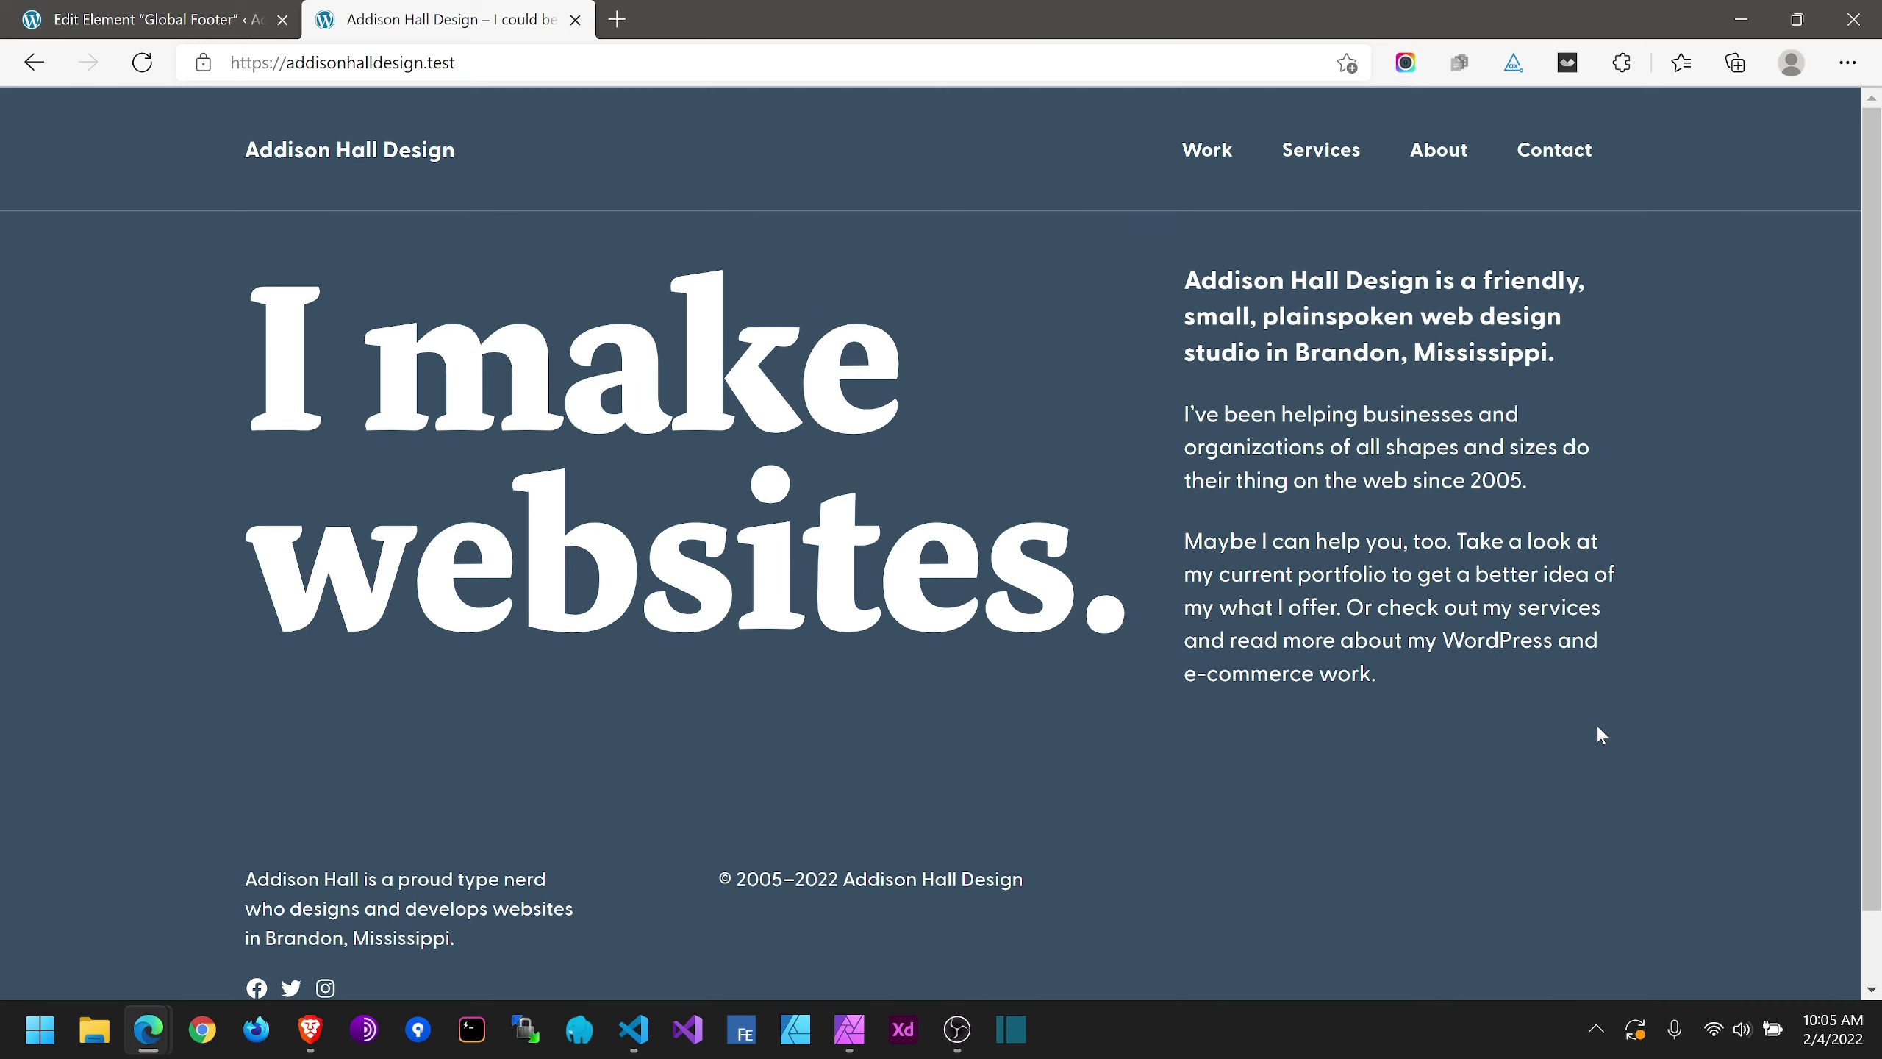
Step: Remove the empty third container from the Global Footer grid
click(160, 29)
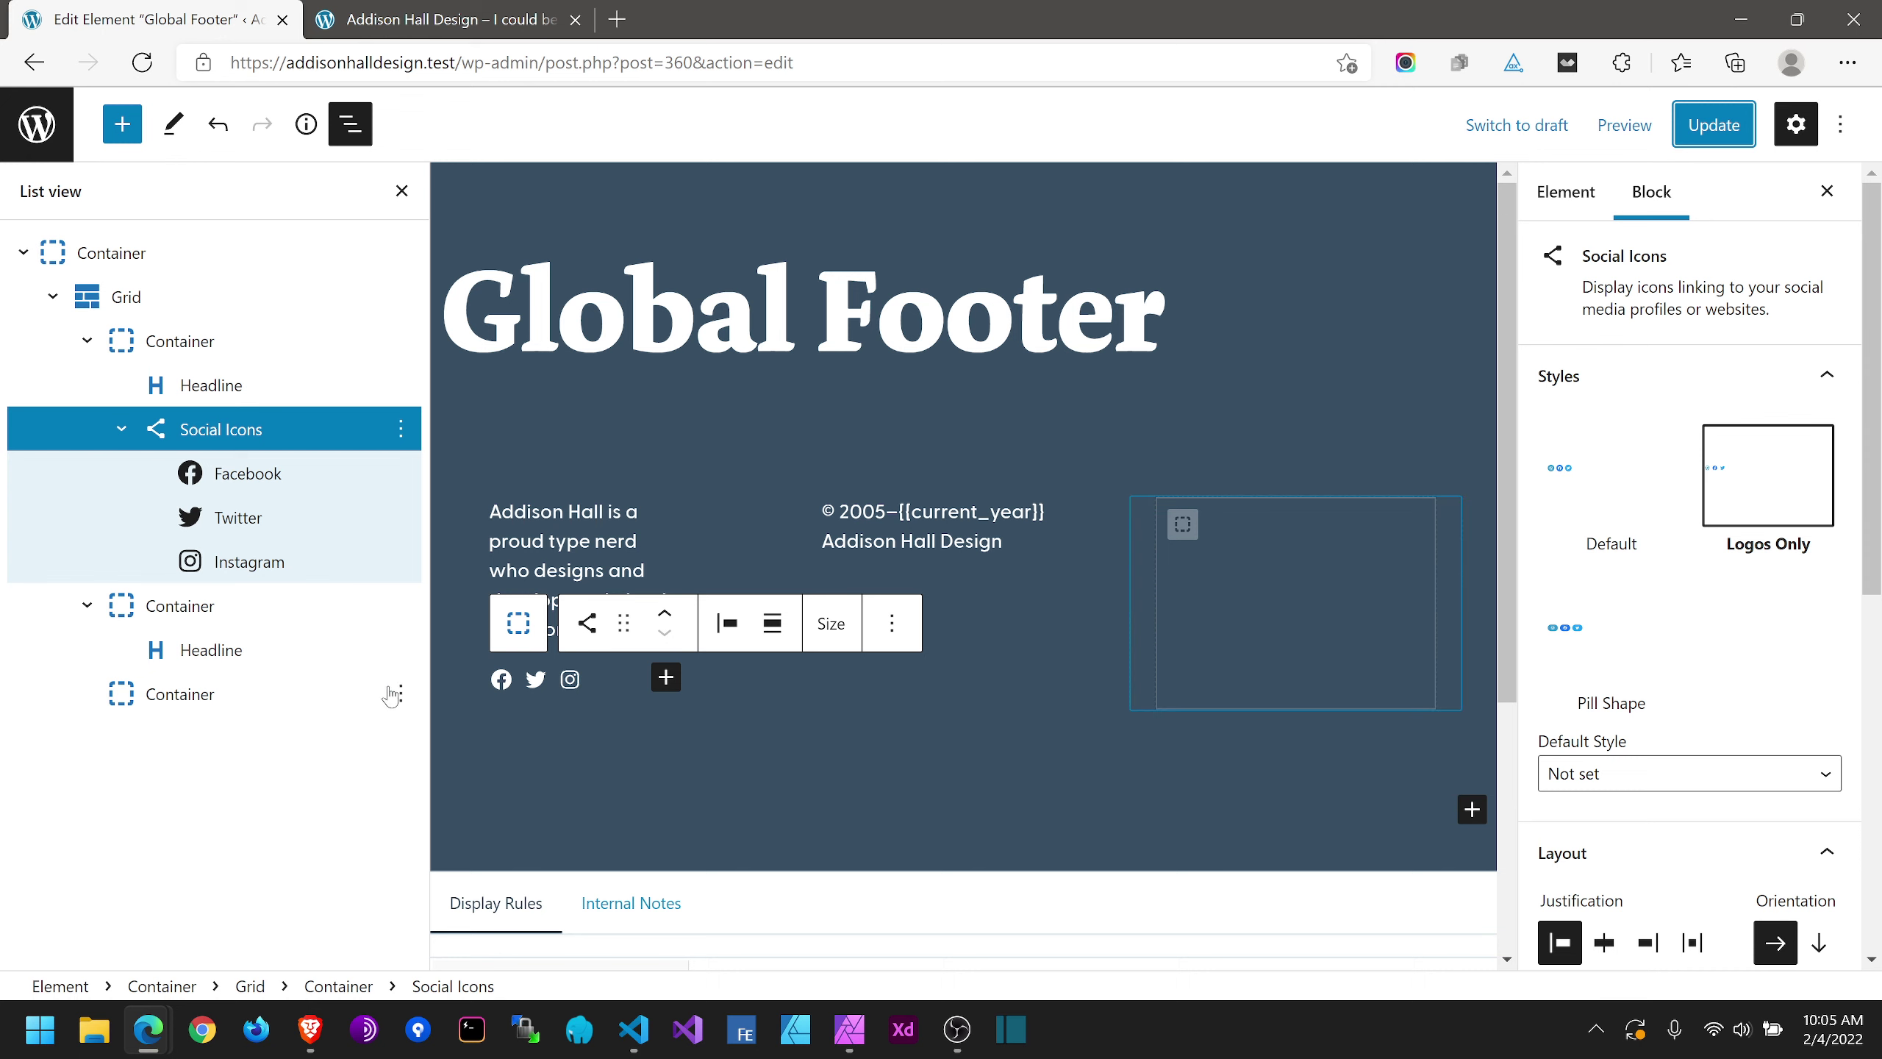
click(401, 693)
click(421, 631)
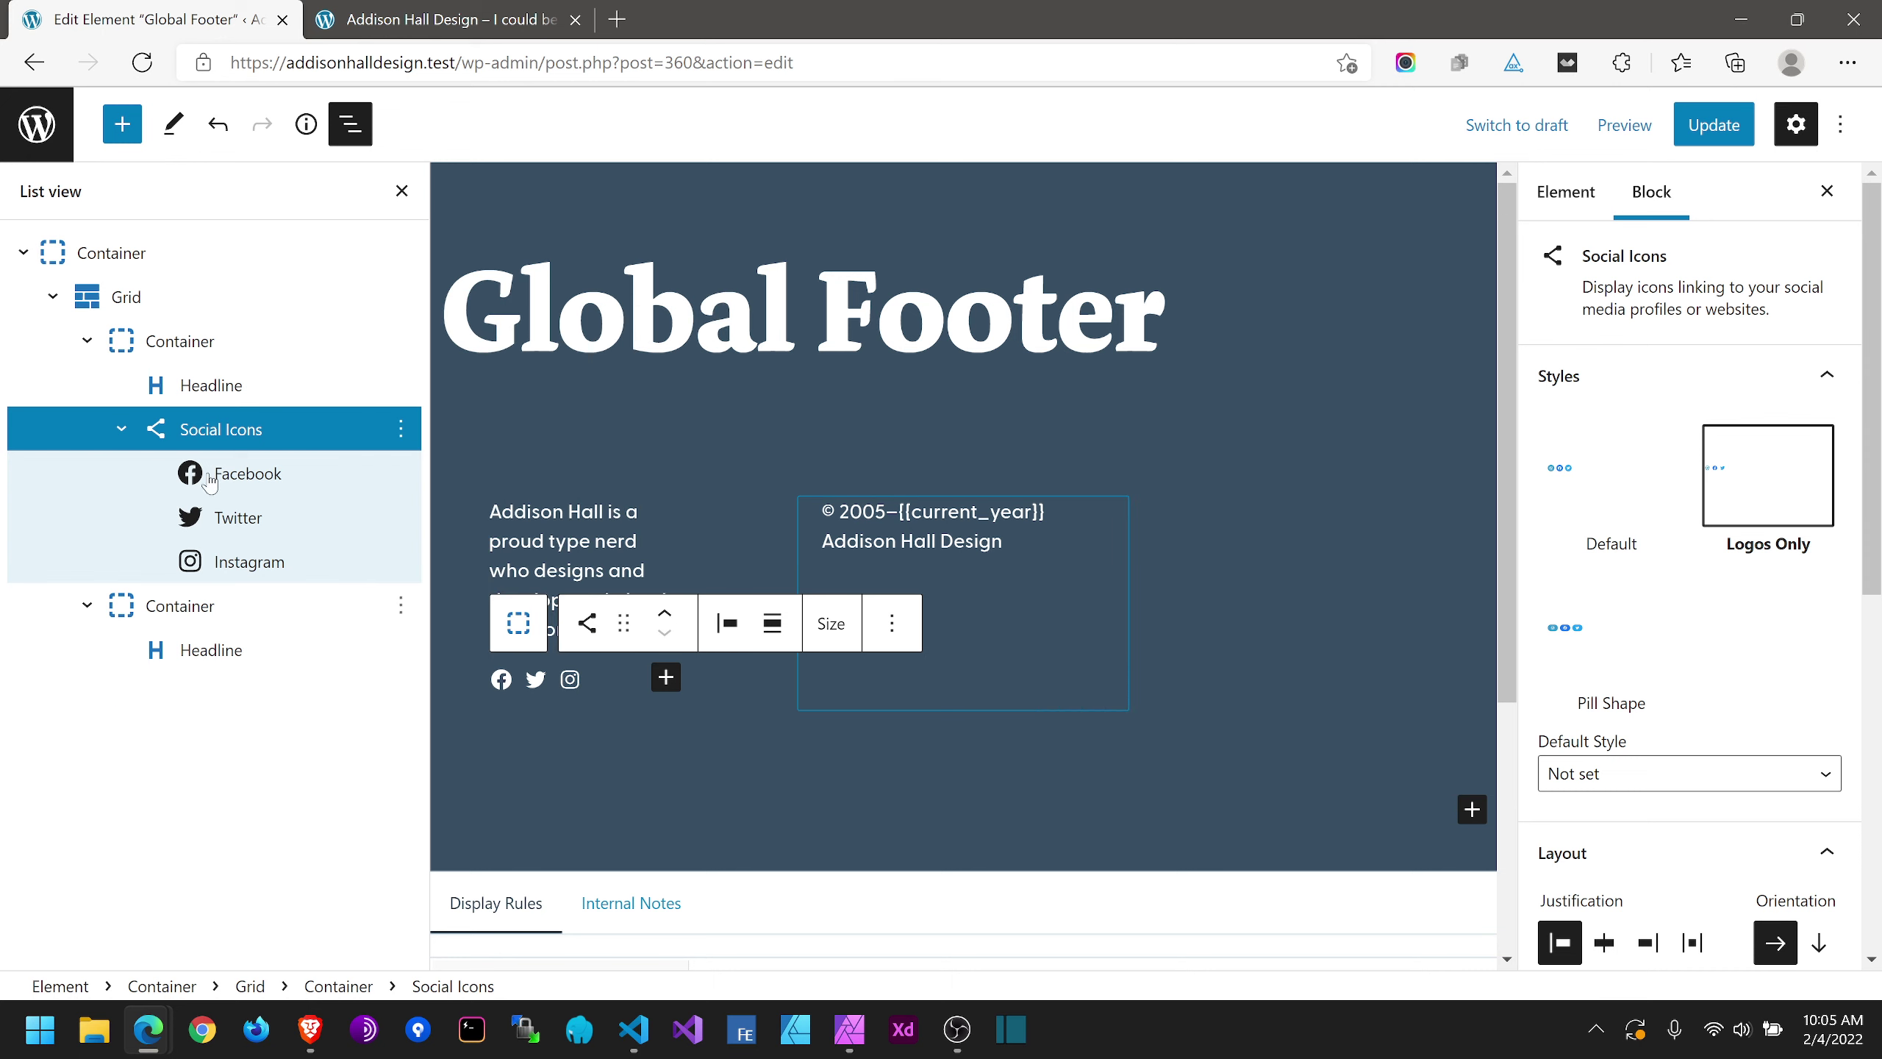
Step: Set the desktop width of both remaining footer containers to 50% and update the element
click(178, 343)
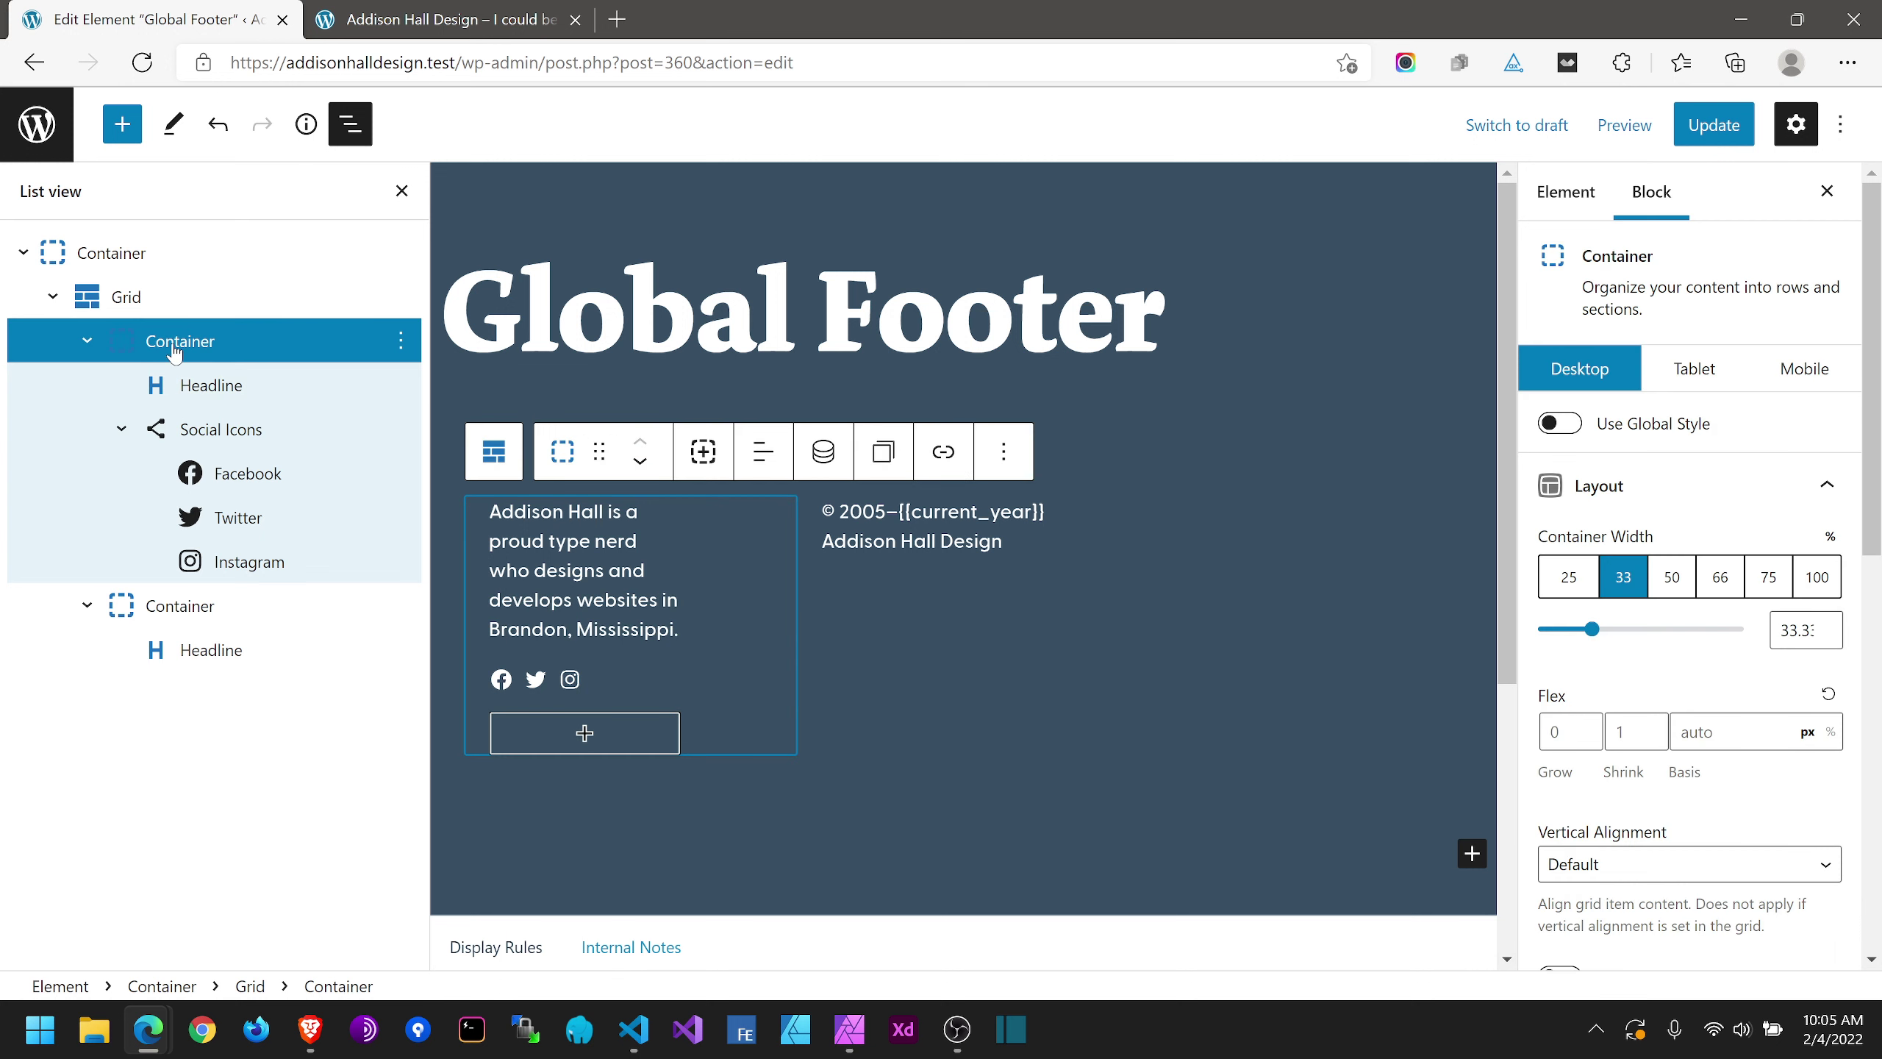
click(1671, 577)
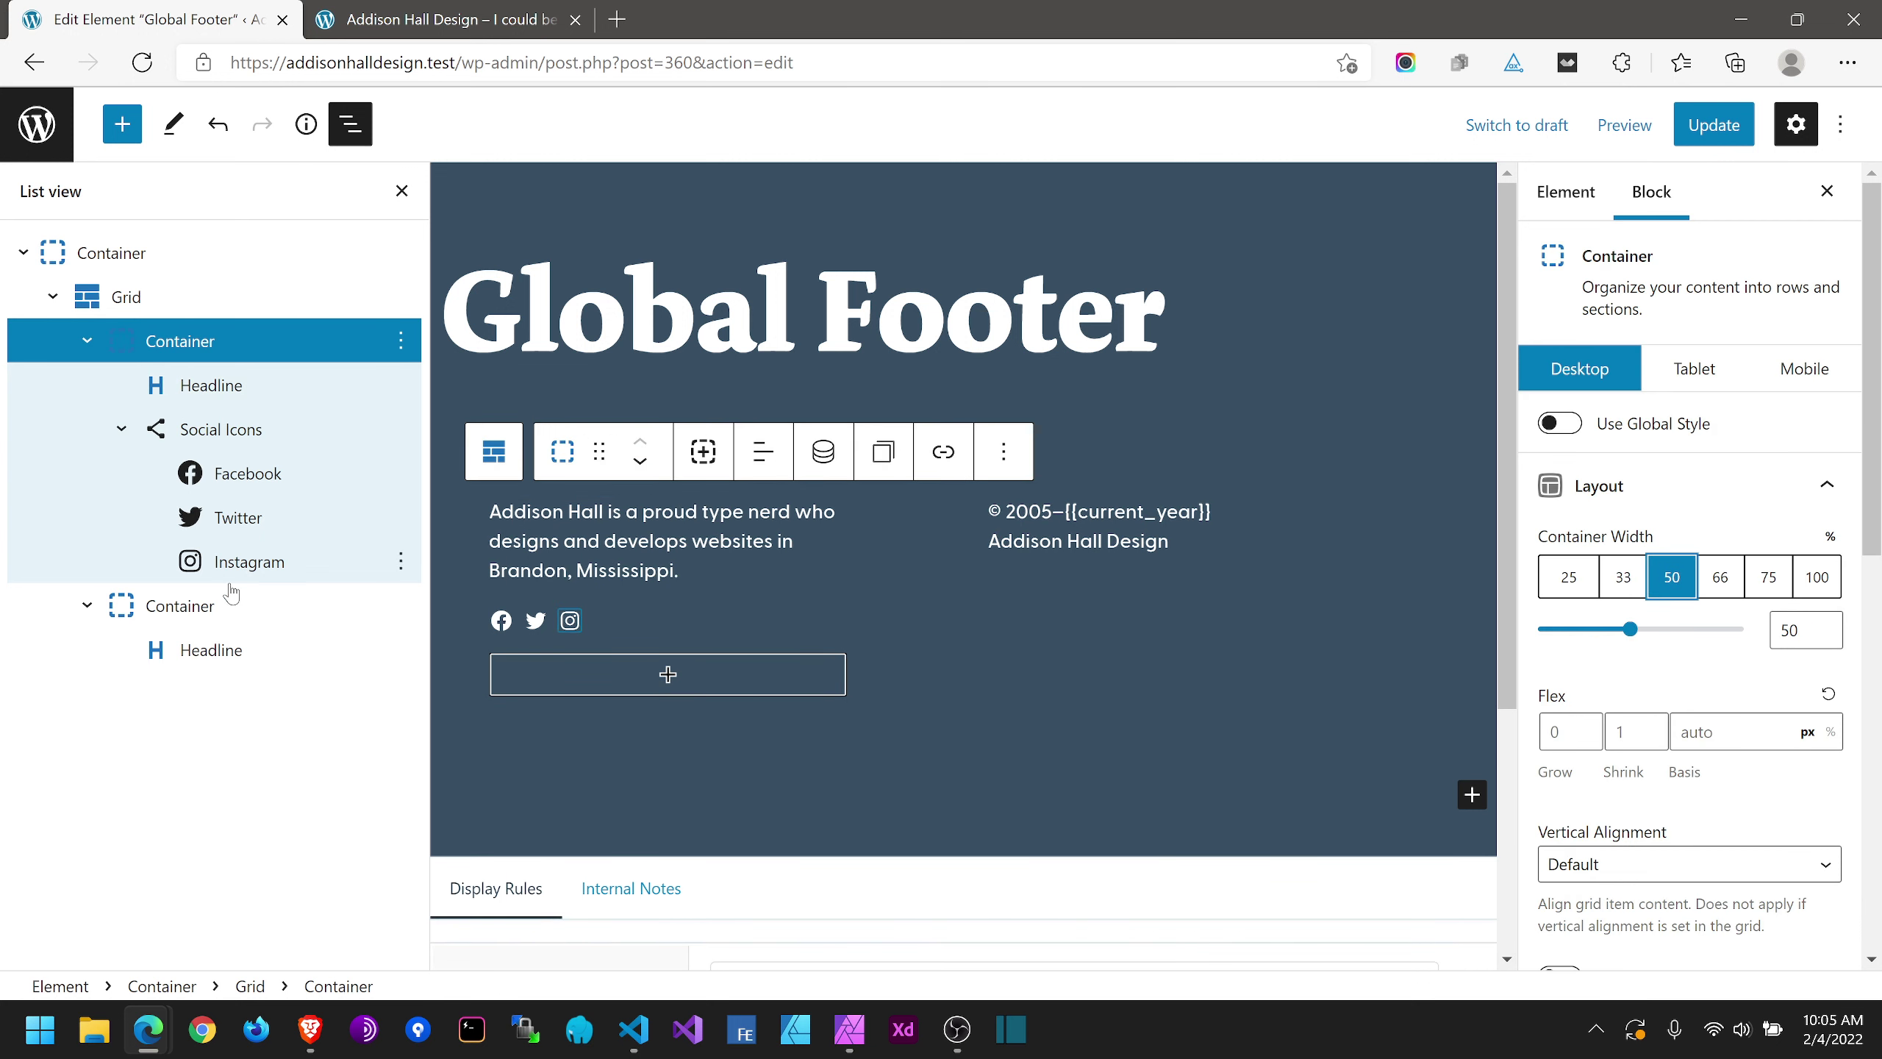
click(200, 608)
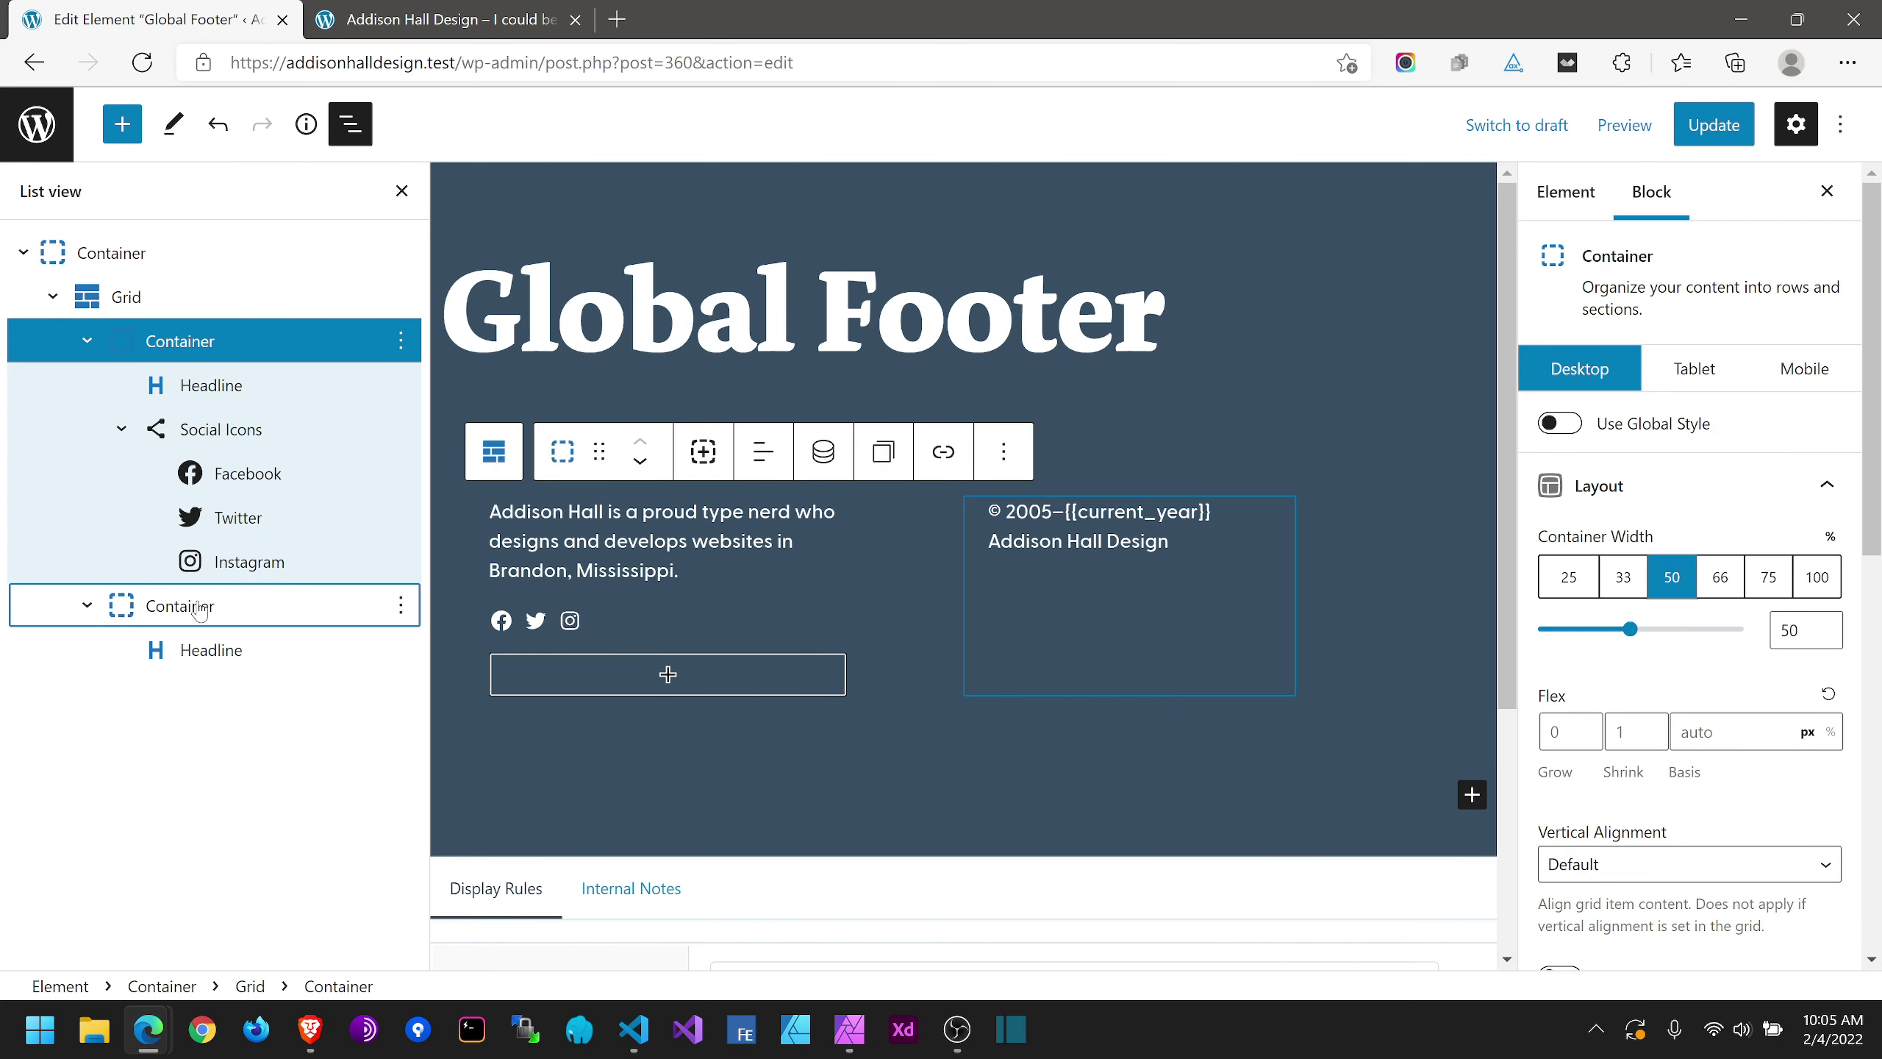
click(1676, 586)
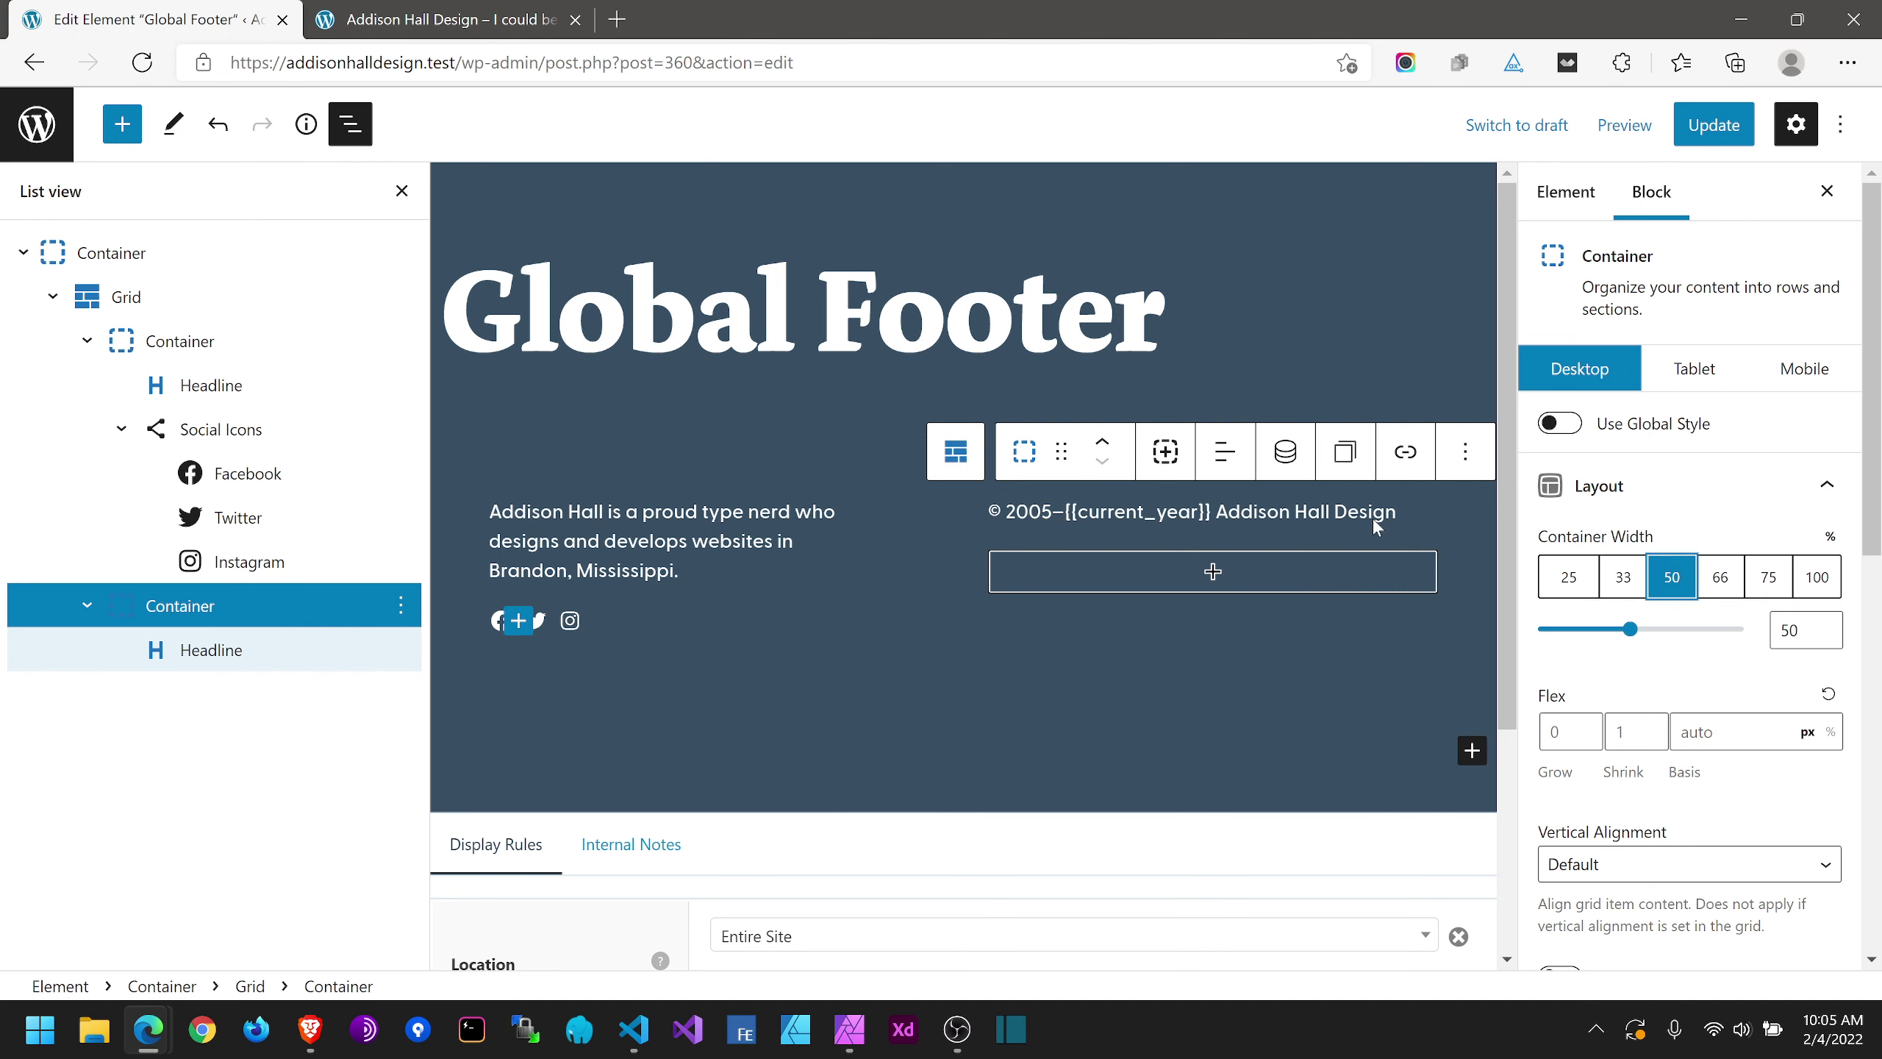
click(1714, 124)
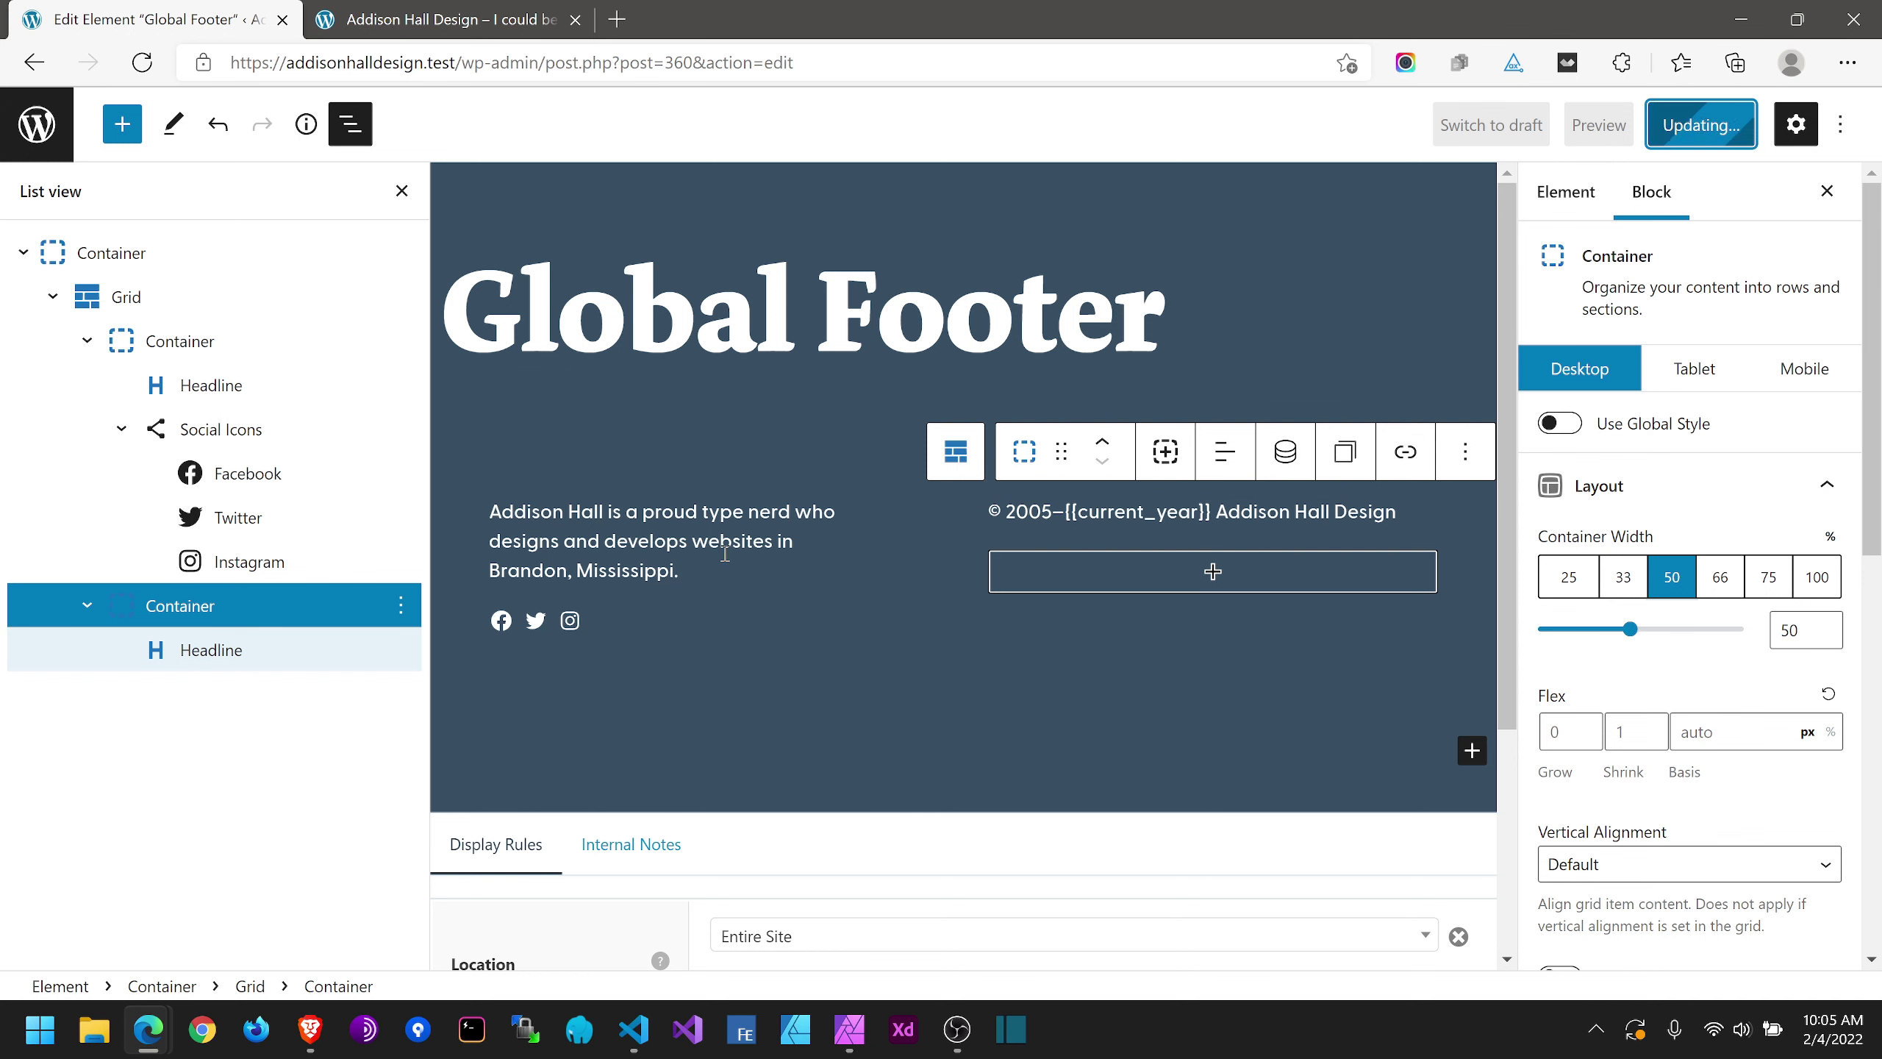
Step: Update the Global Footer element again and reload the home page to check its two-column footer
key(ctrl+Tab)
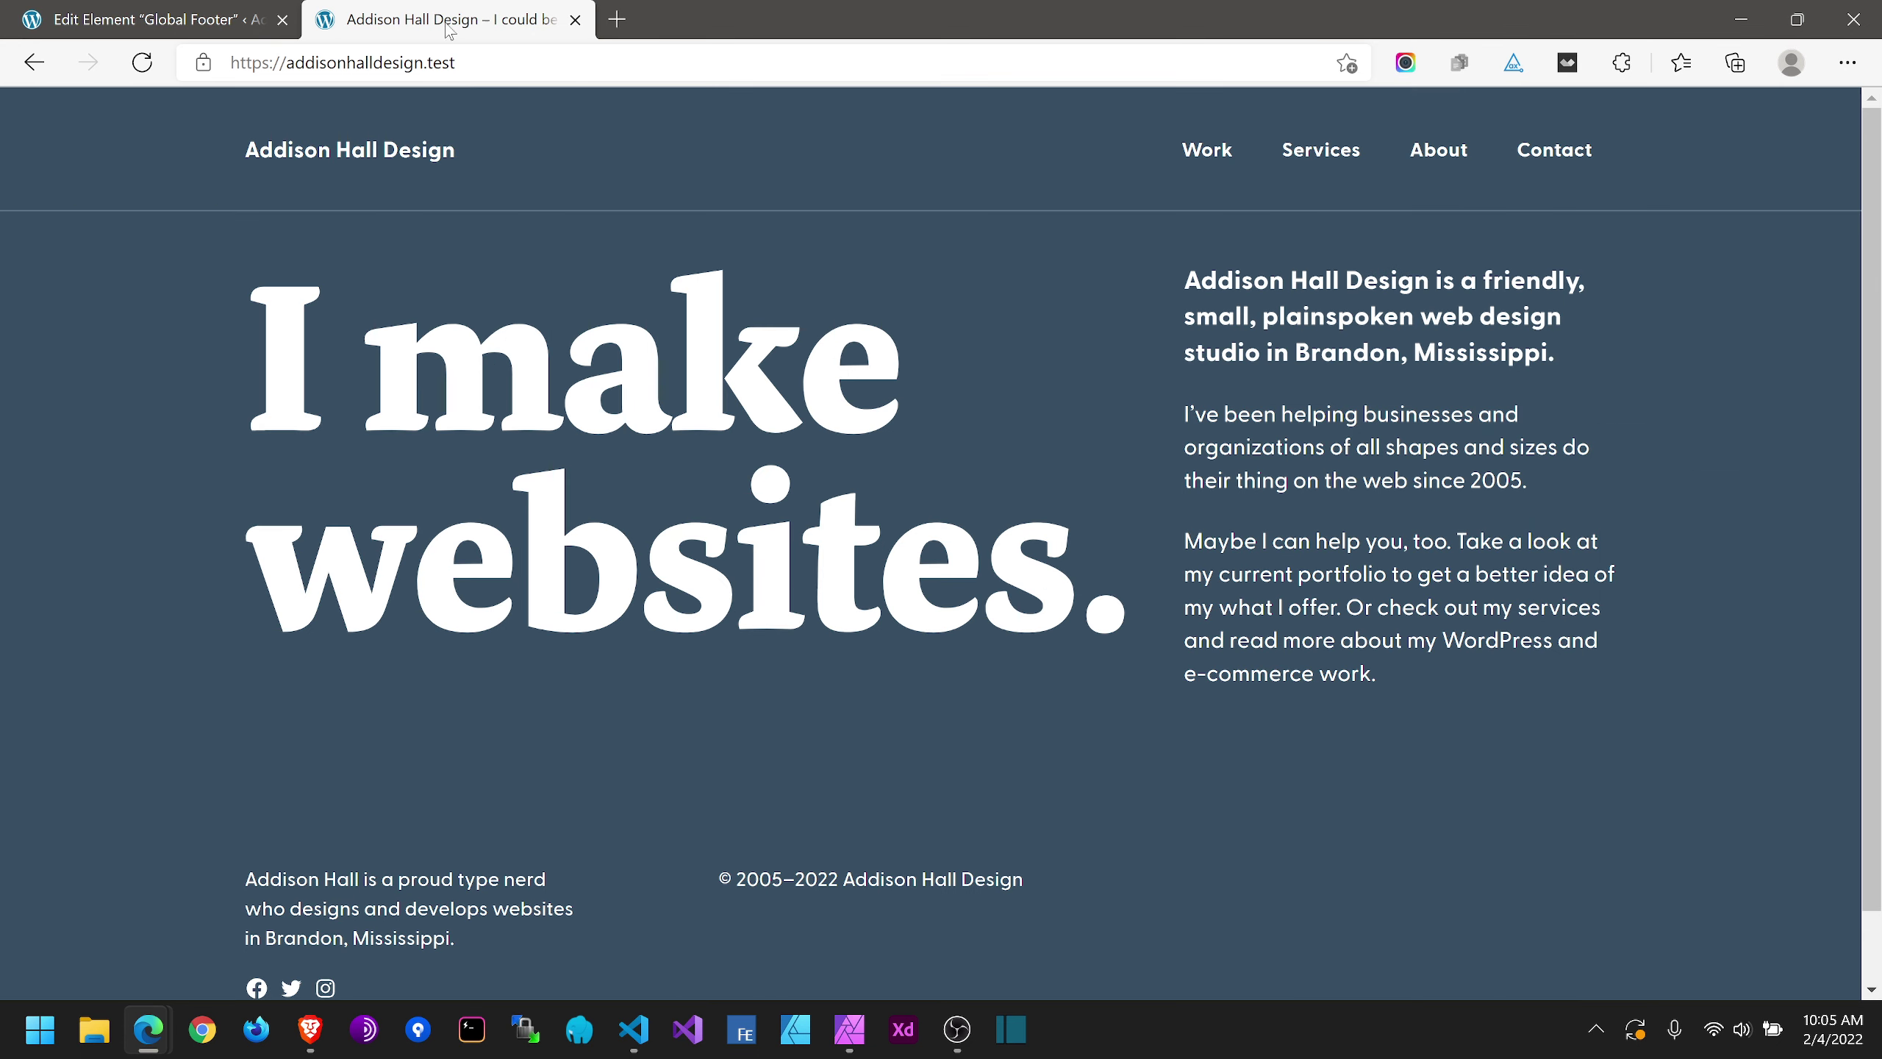
click(142, 64)
key(ctrl+Tab)
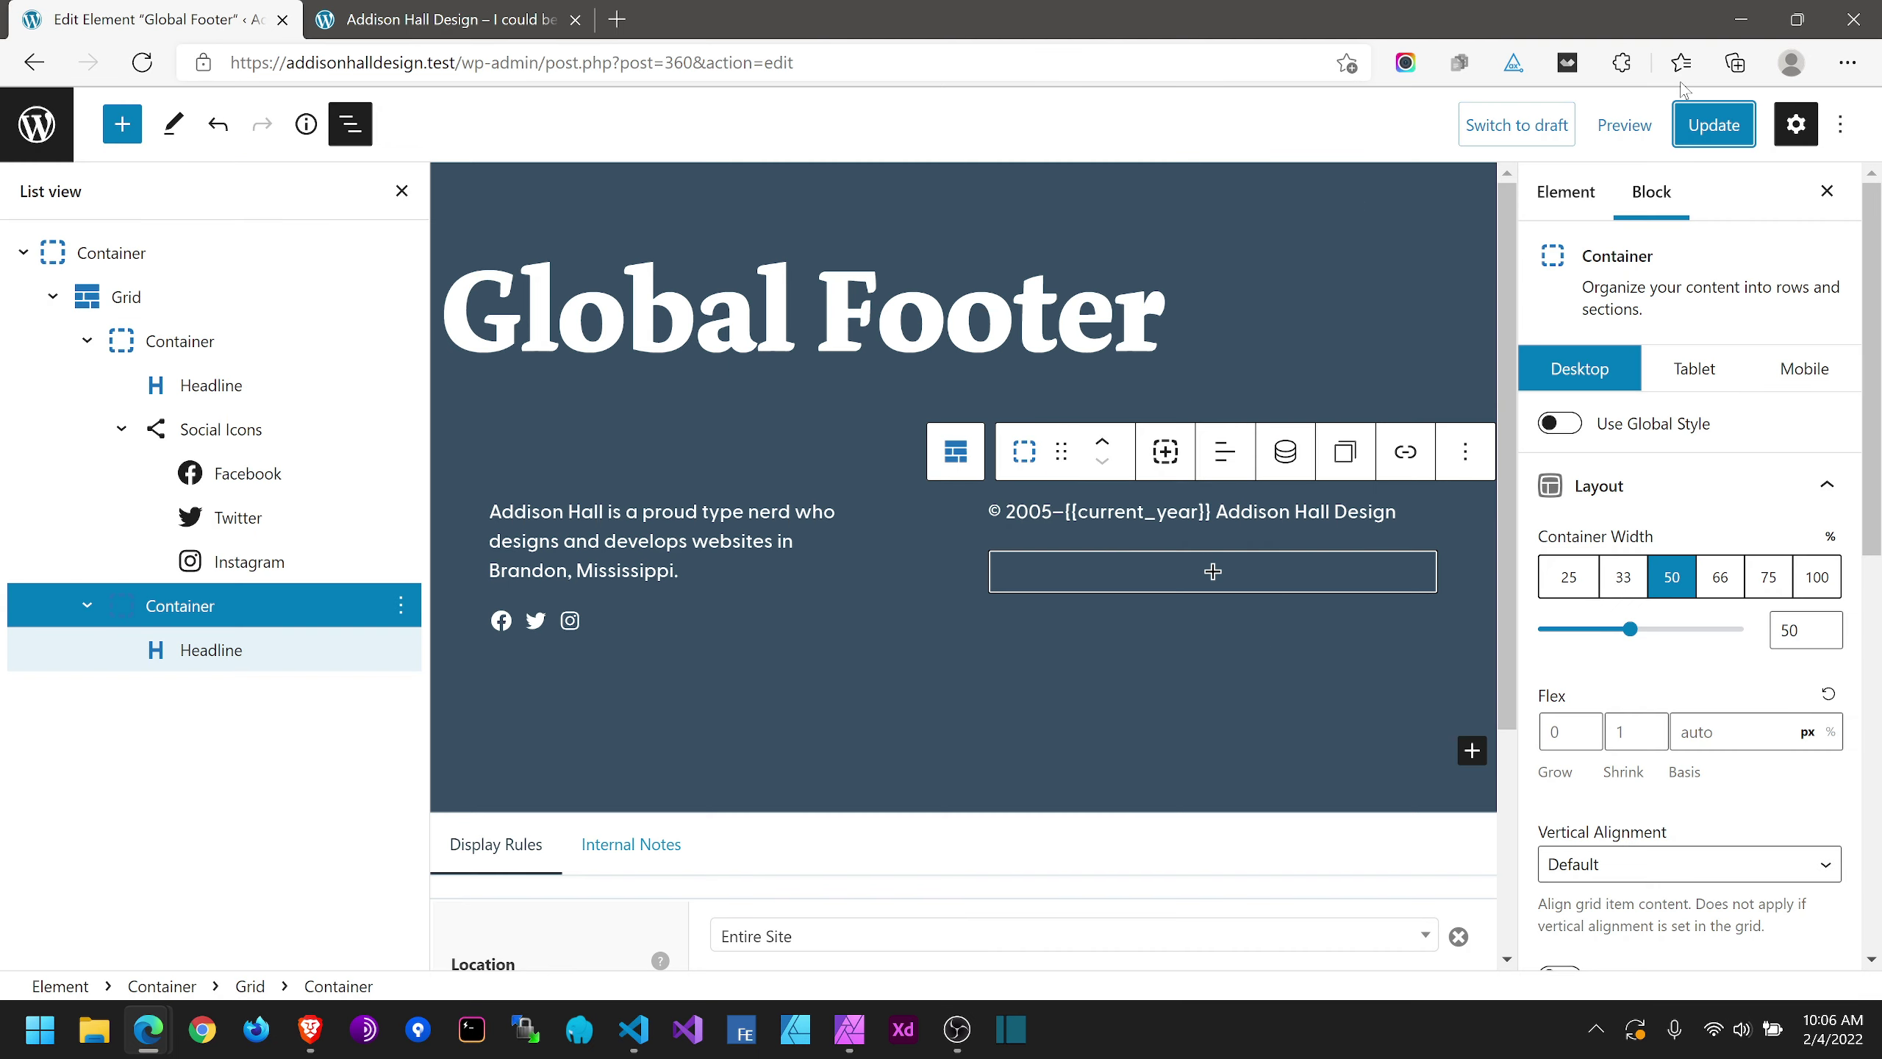
click(1713, 124)
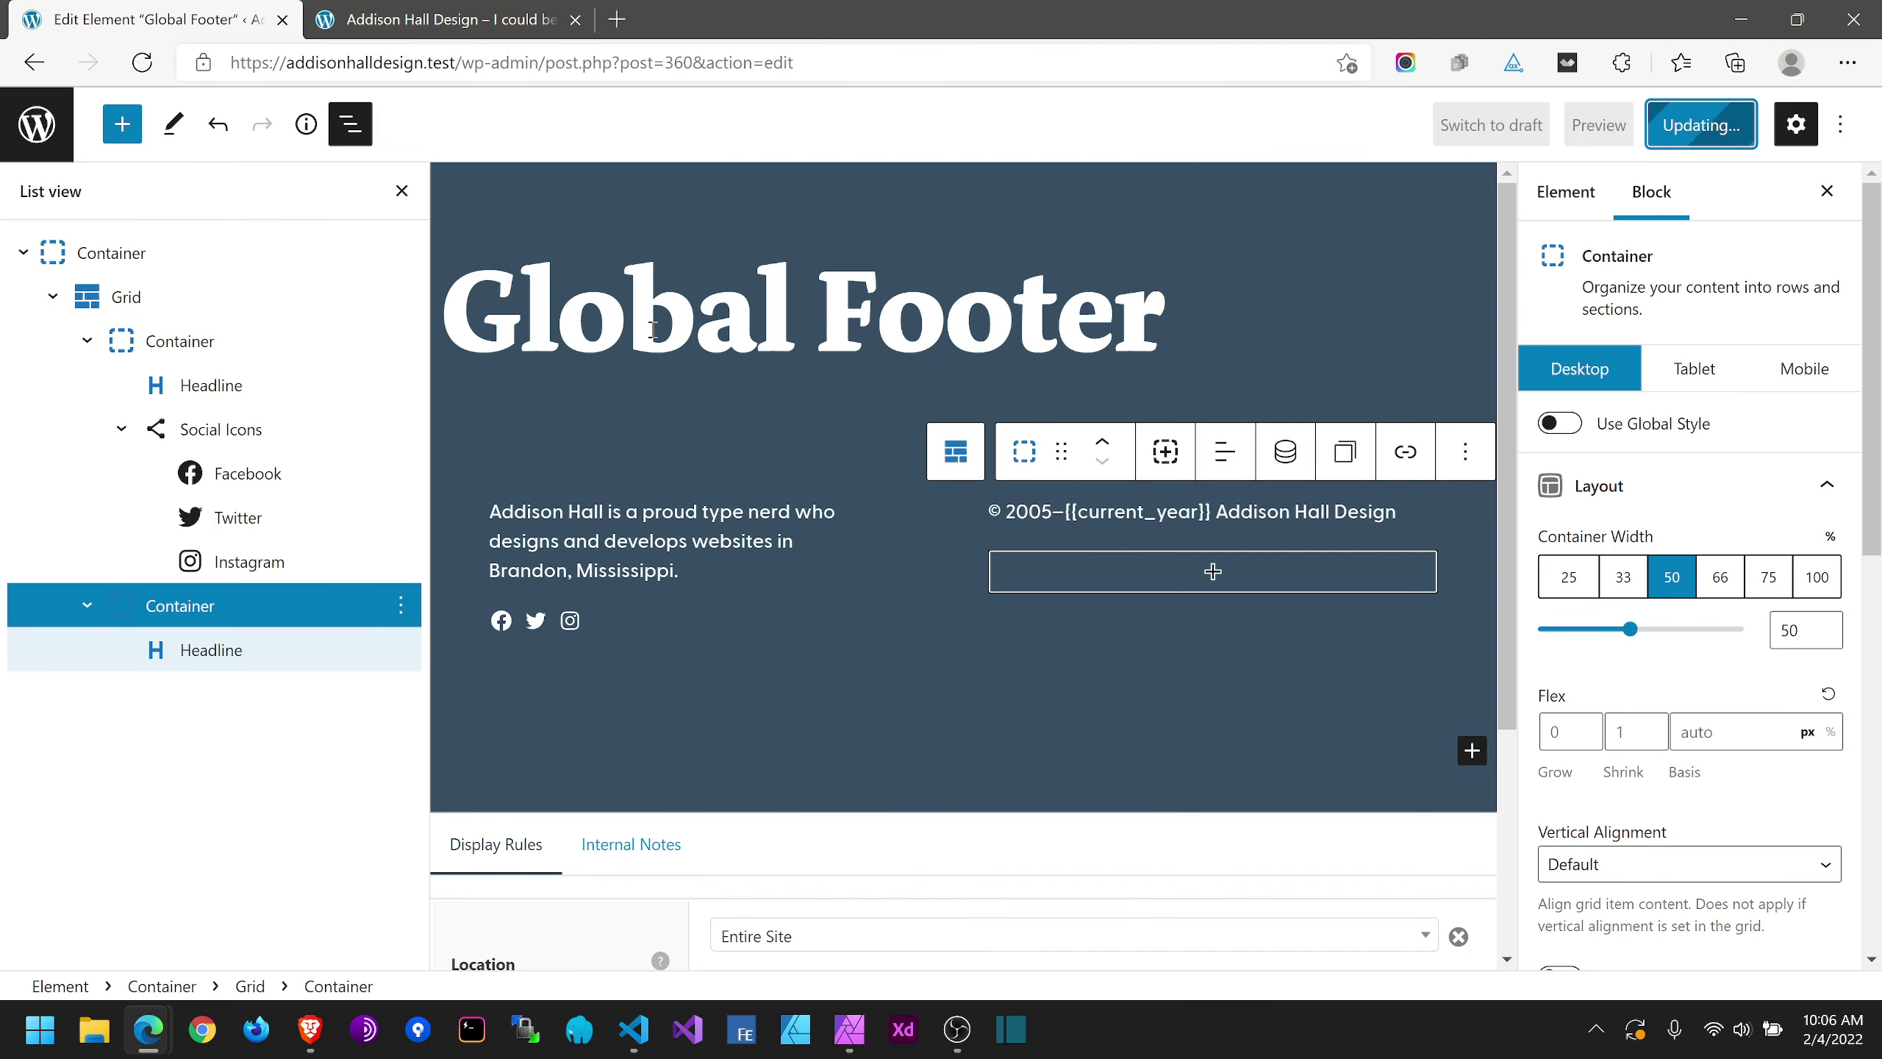
click(320, 7)
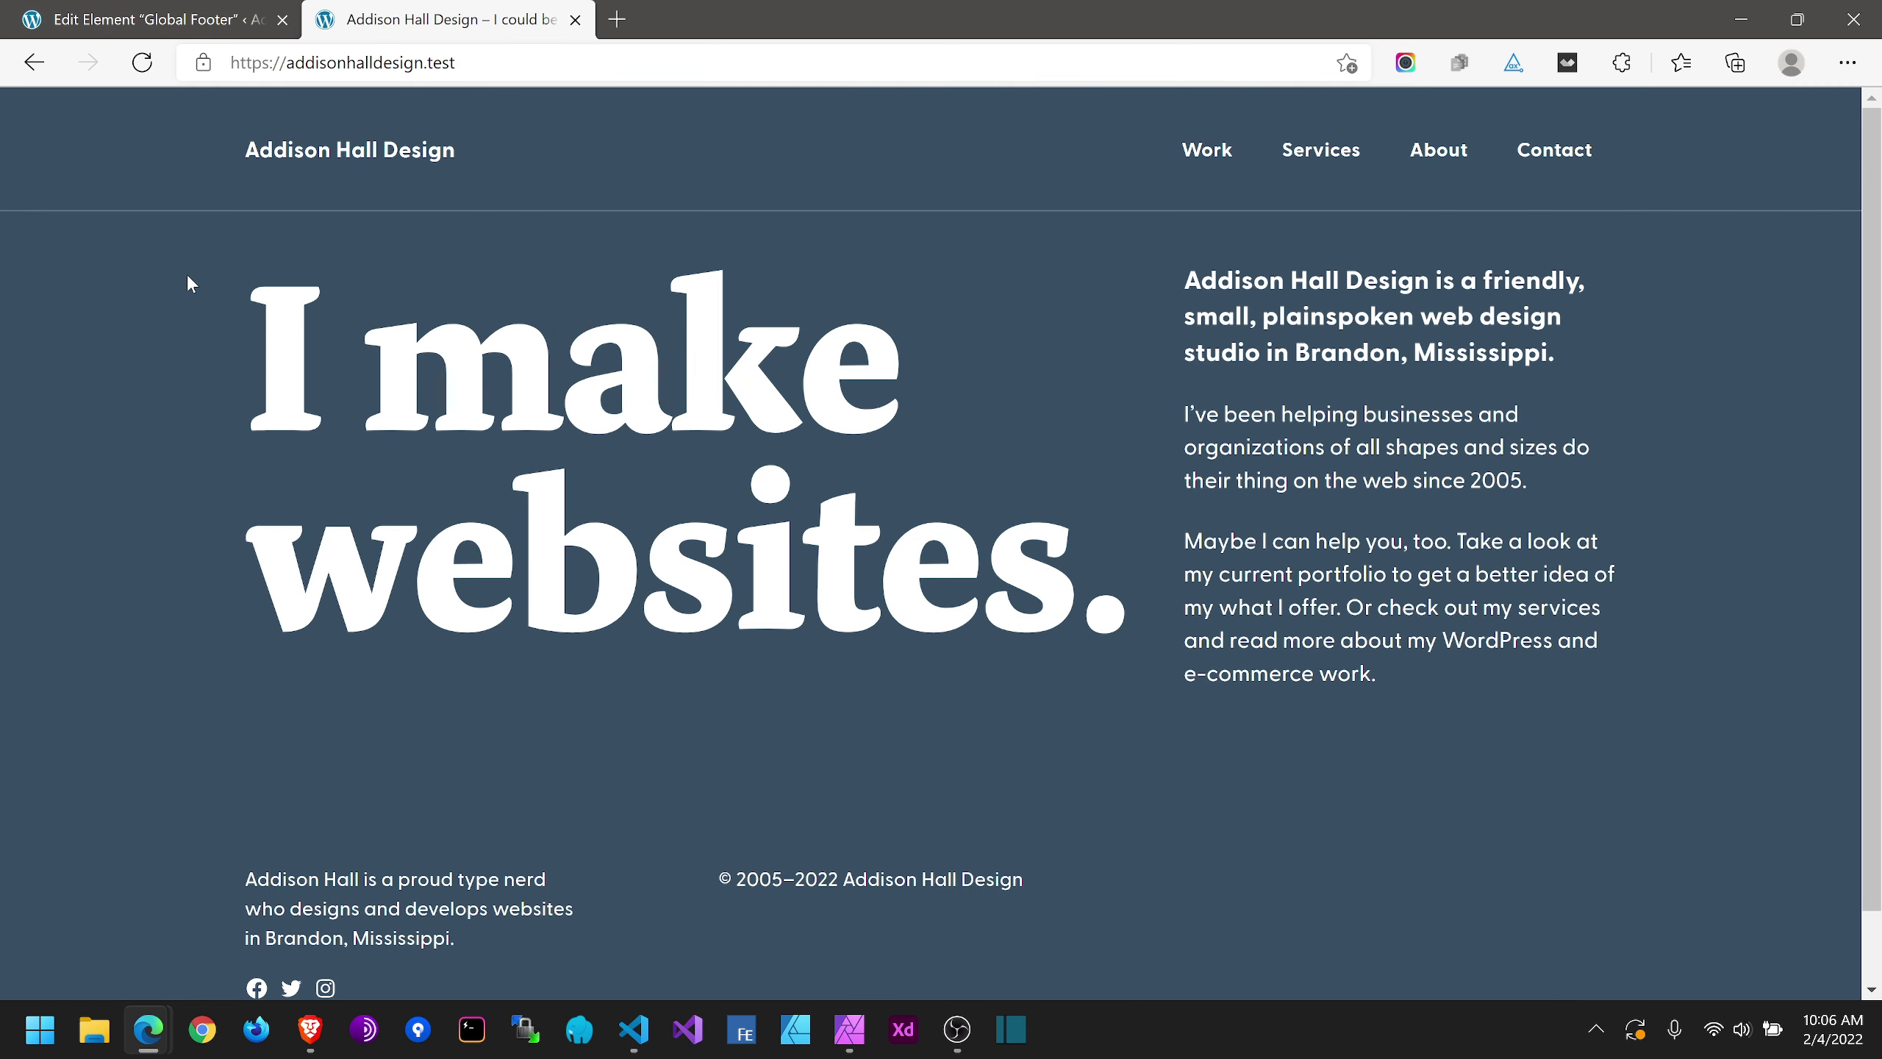
click(141, 65)
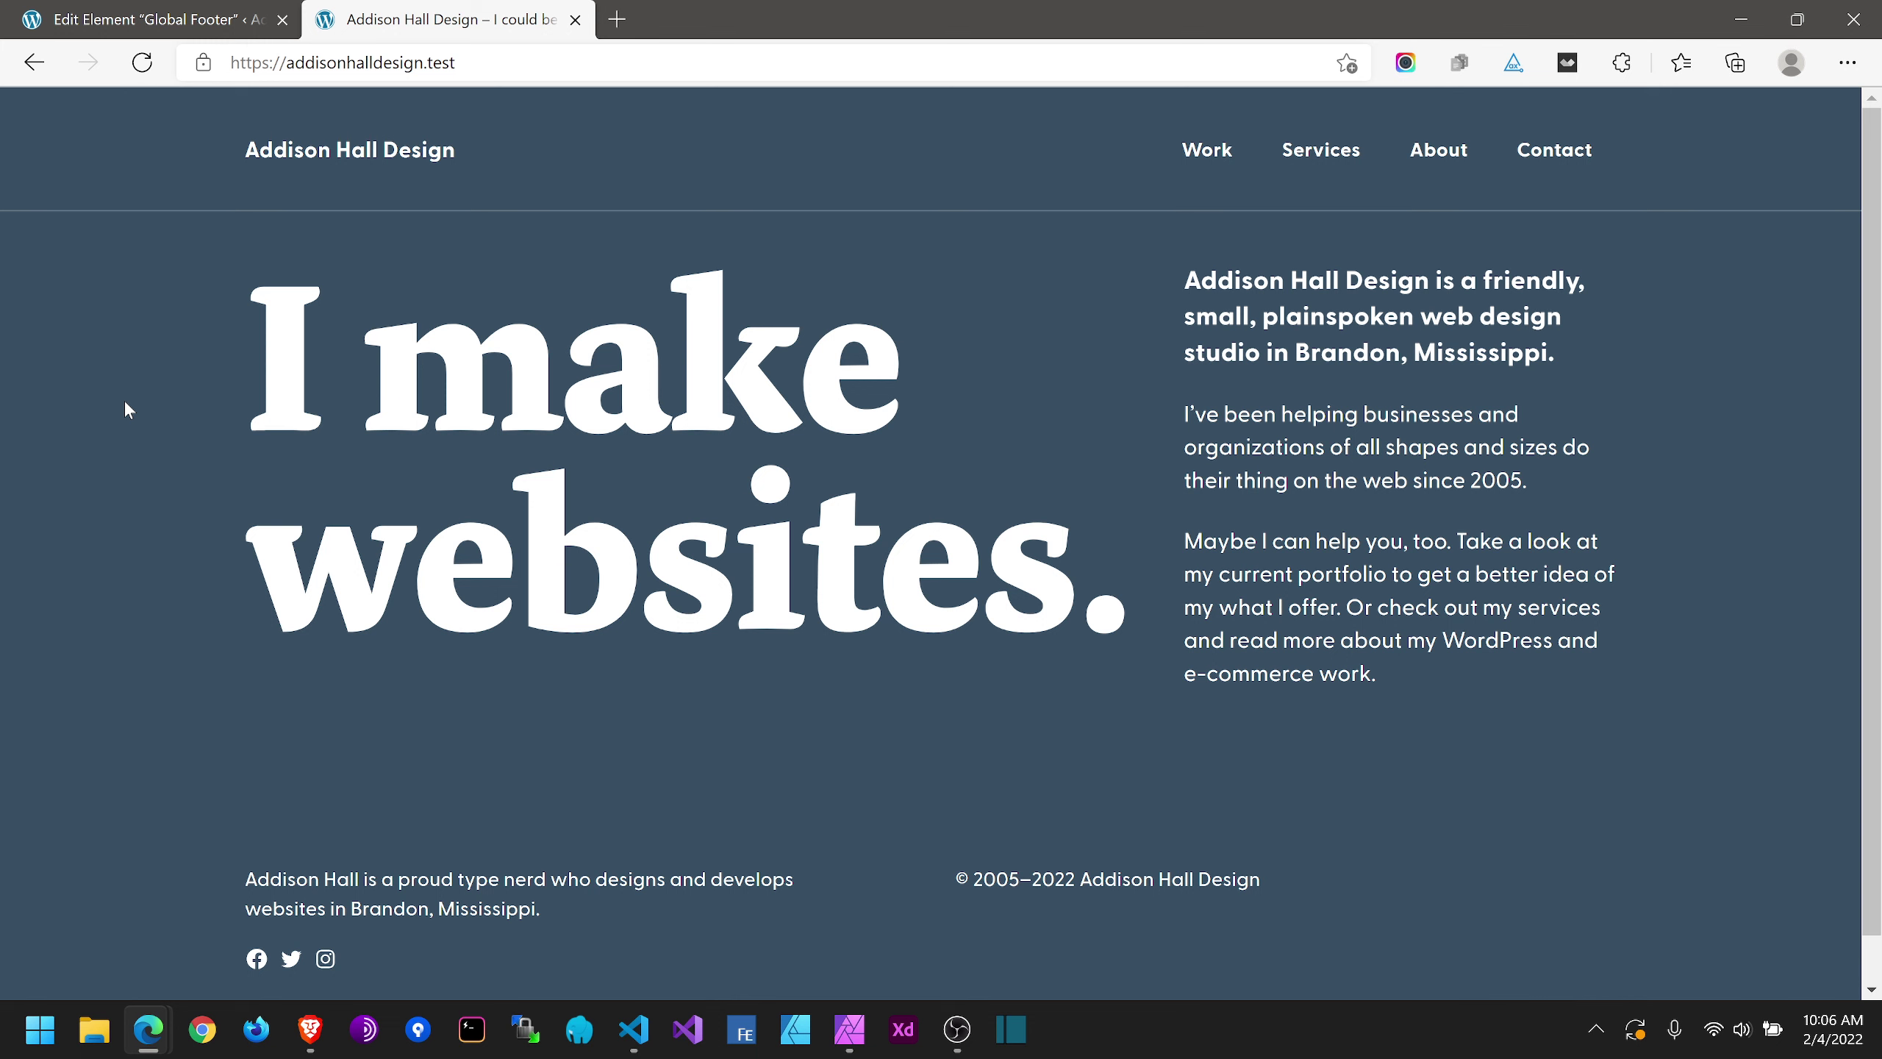
scroll(140, 416, down, 1)
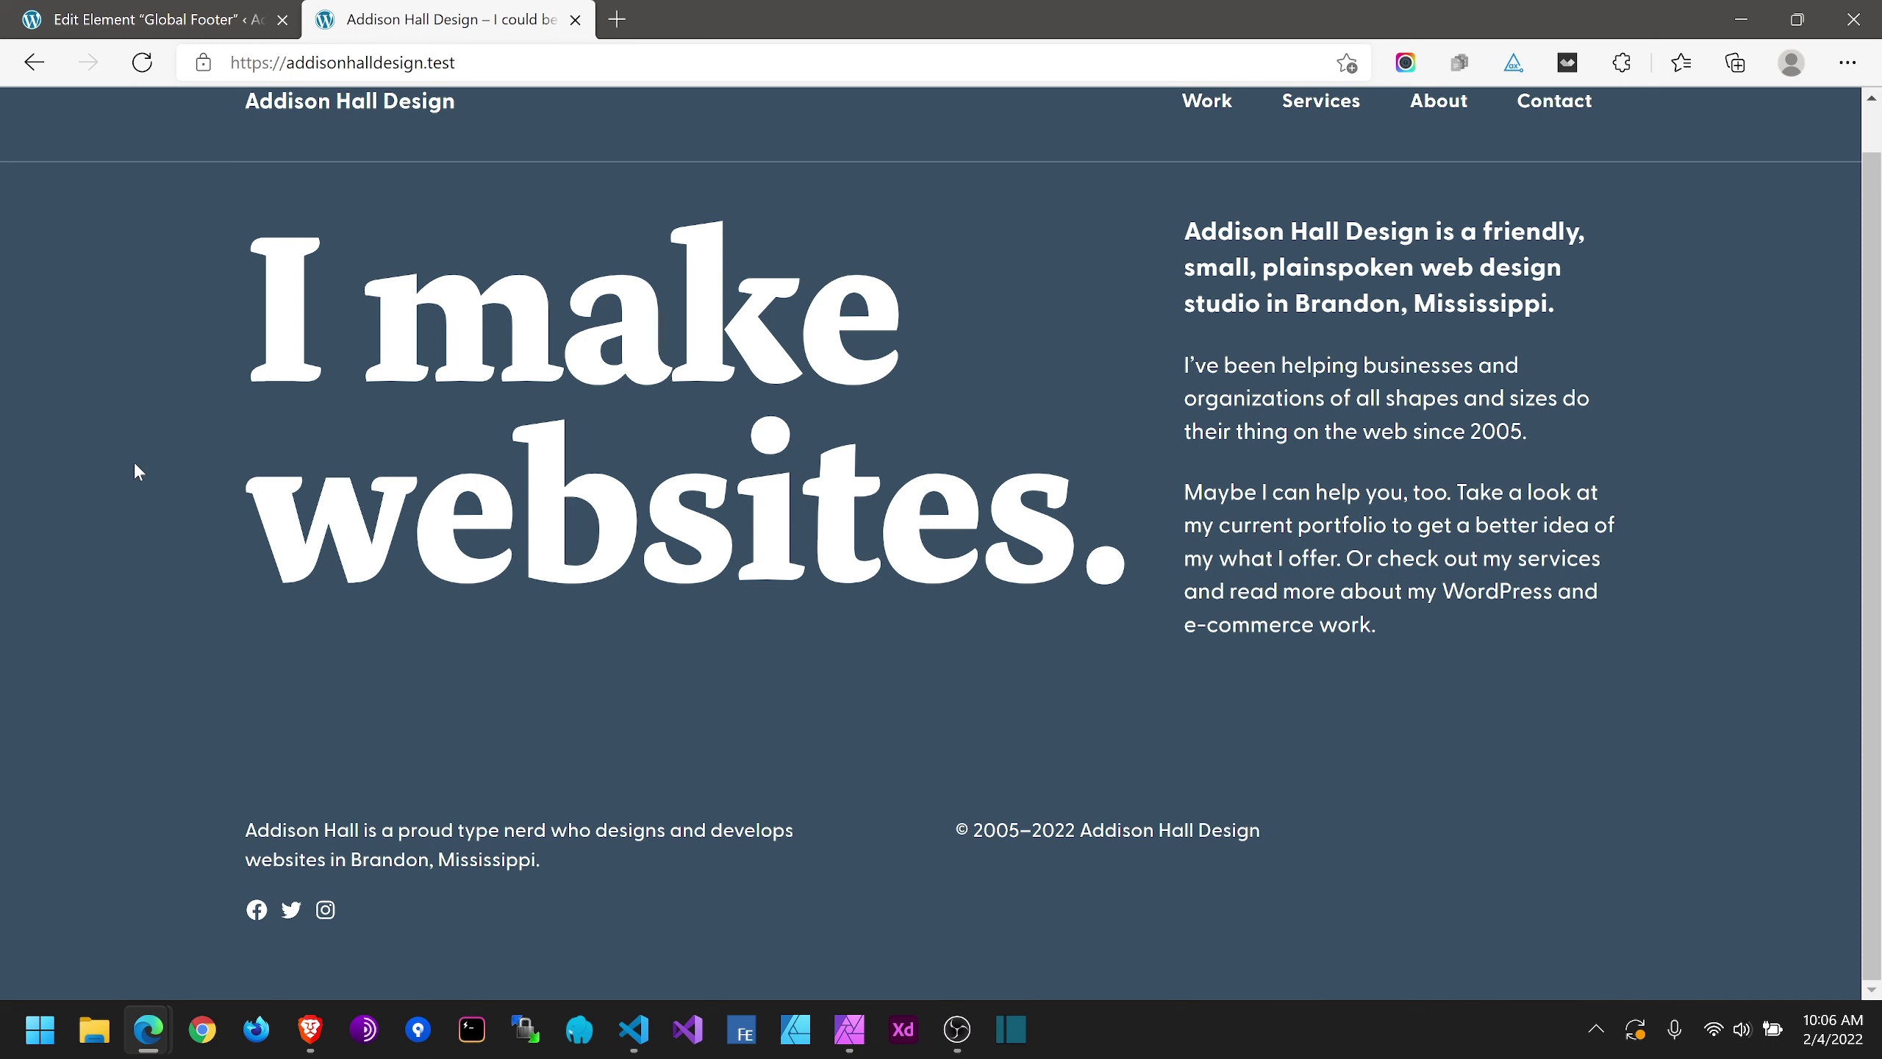
scroll(137, 471, up, 1)
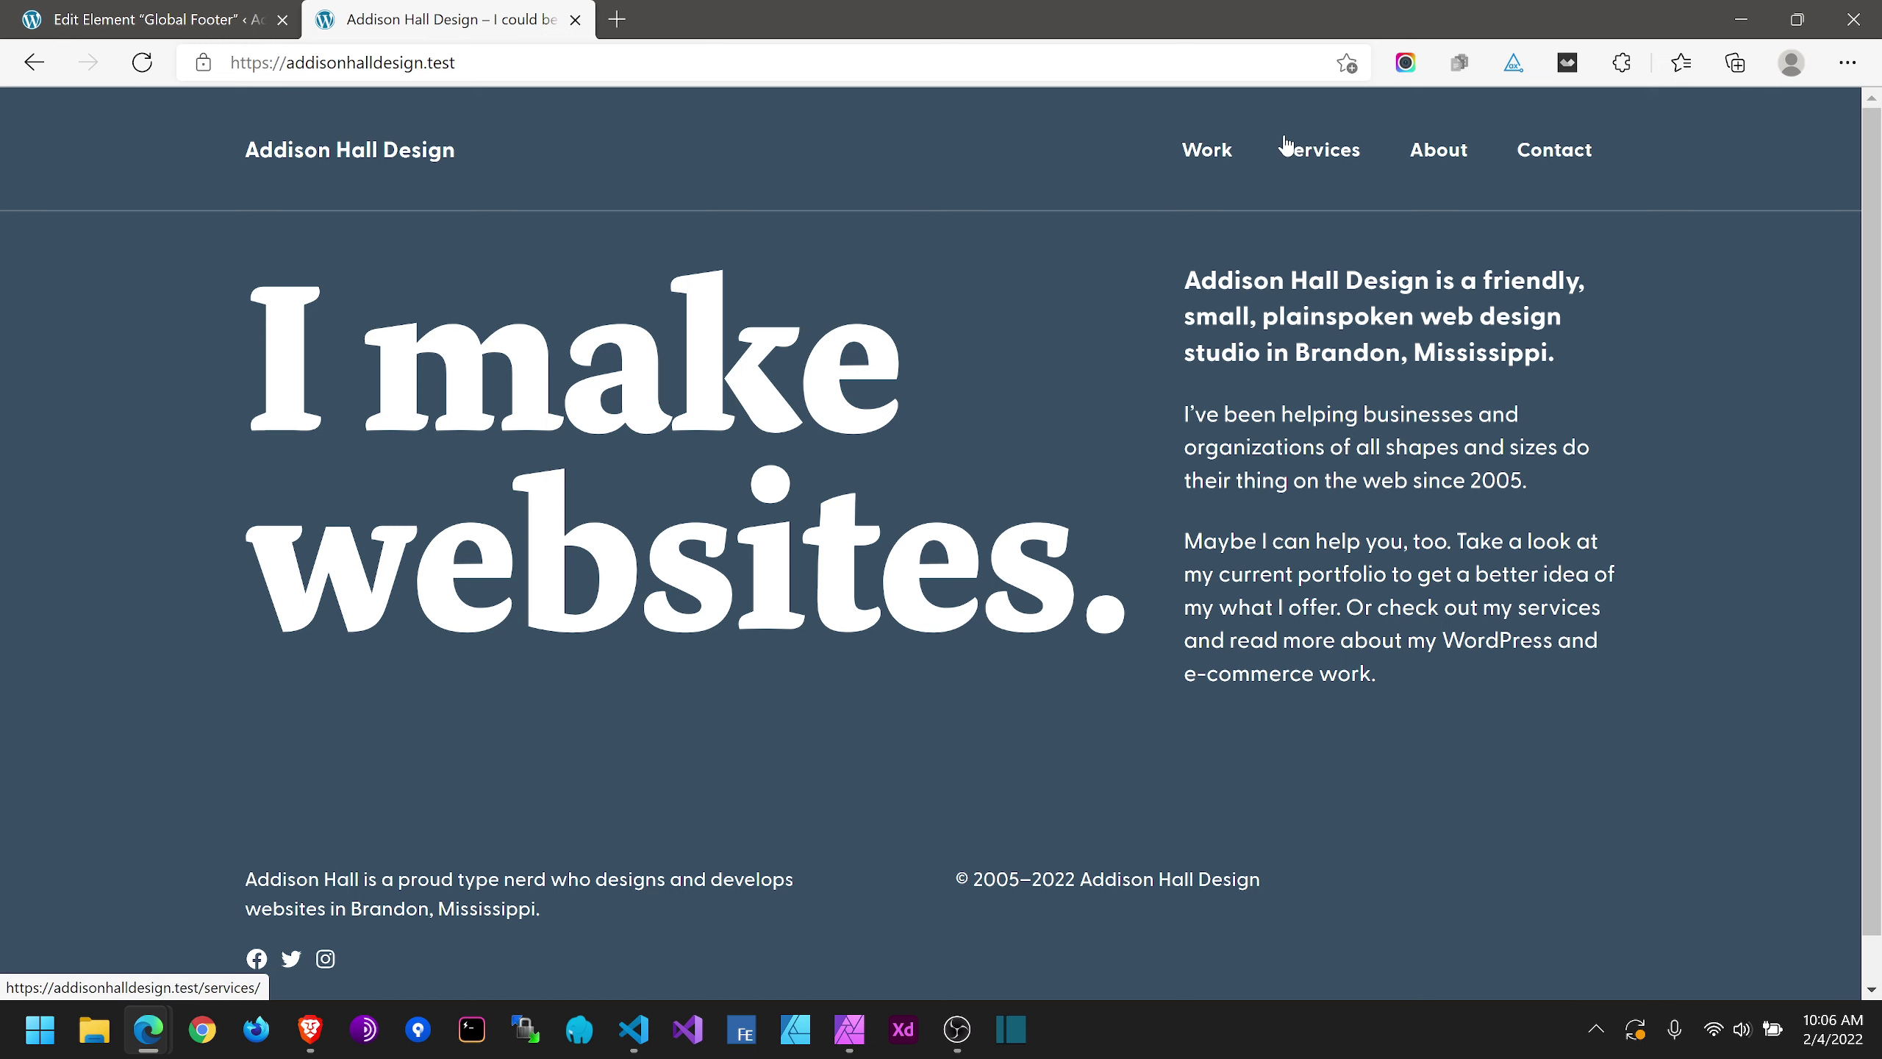
Step: Check the footer's layout and colors on the Services, About and Contact pages
click(1307, 151)
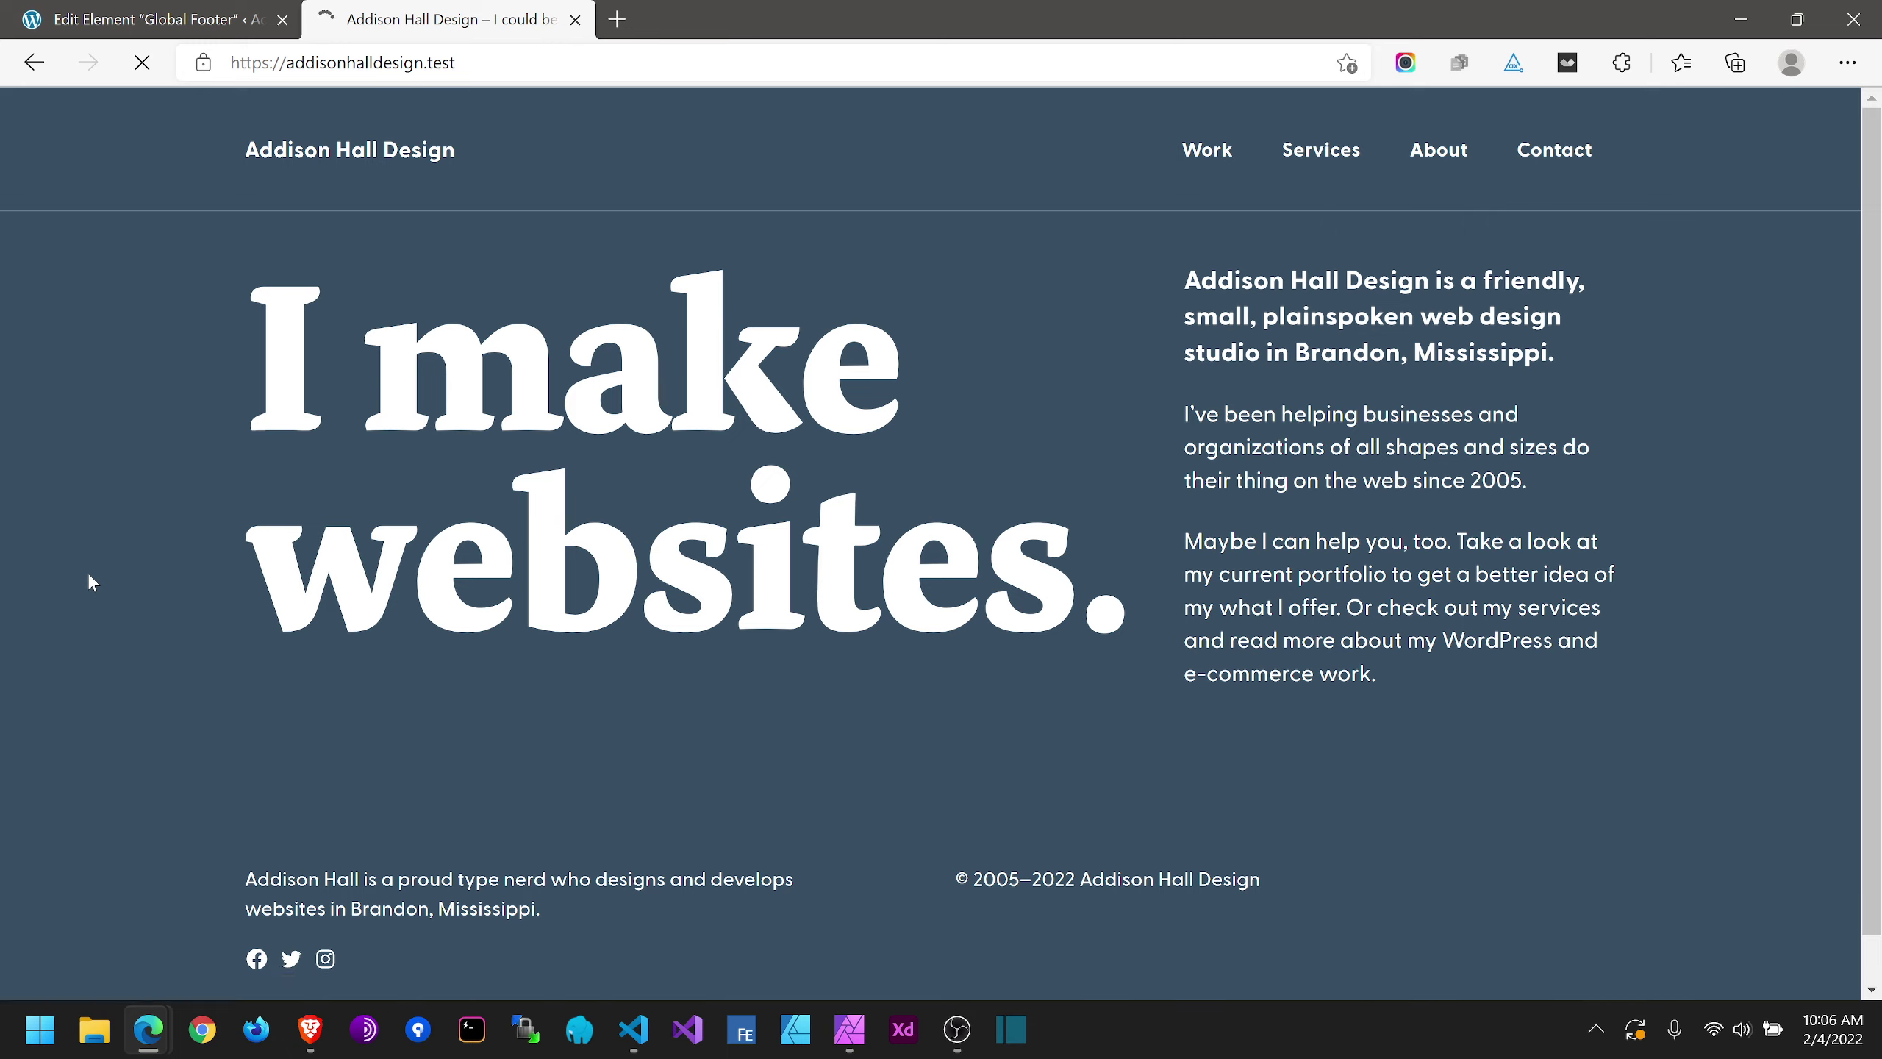
scroll(94, 575, down, 3)
scroll(95, 577, down, 4)
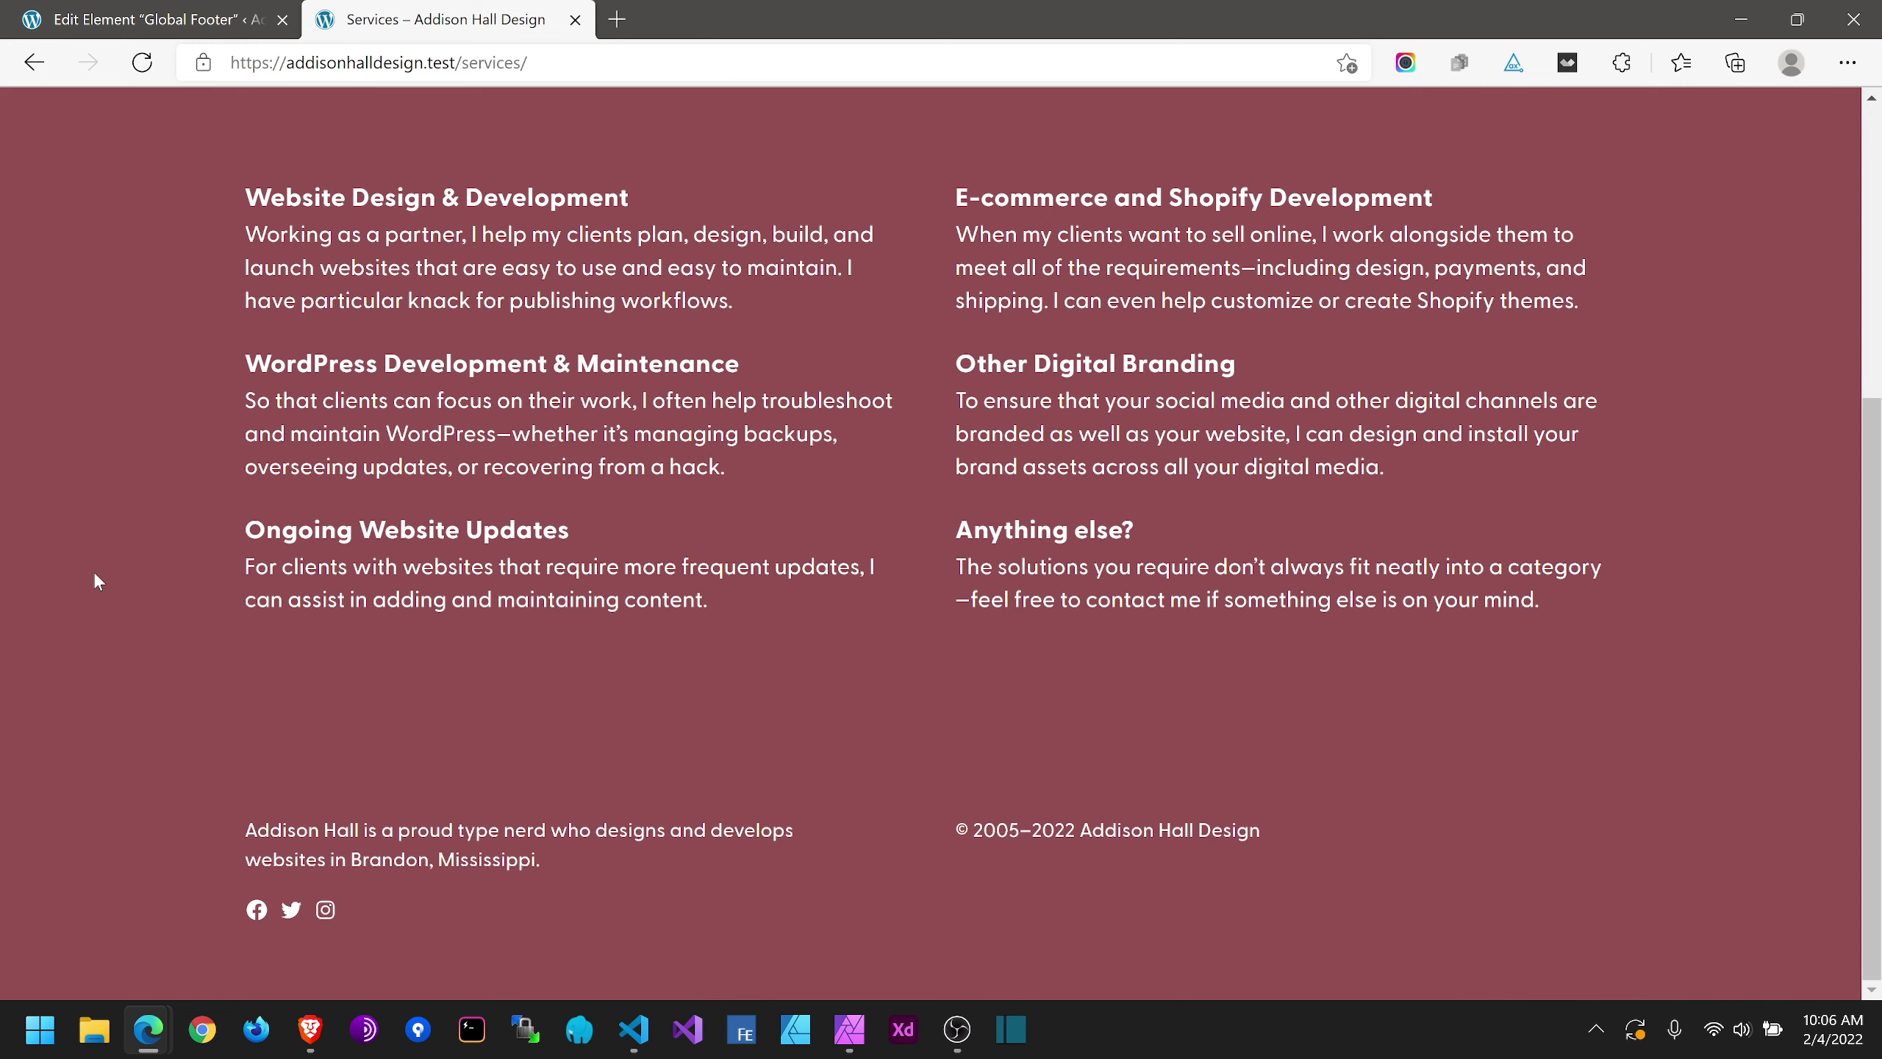
scroll(89, 572, up, 5)
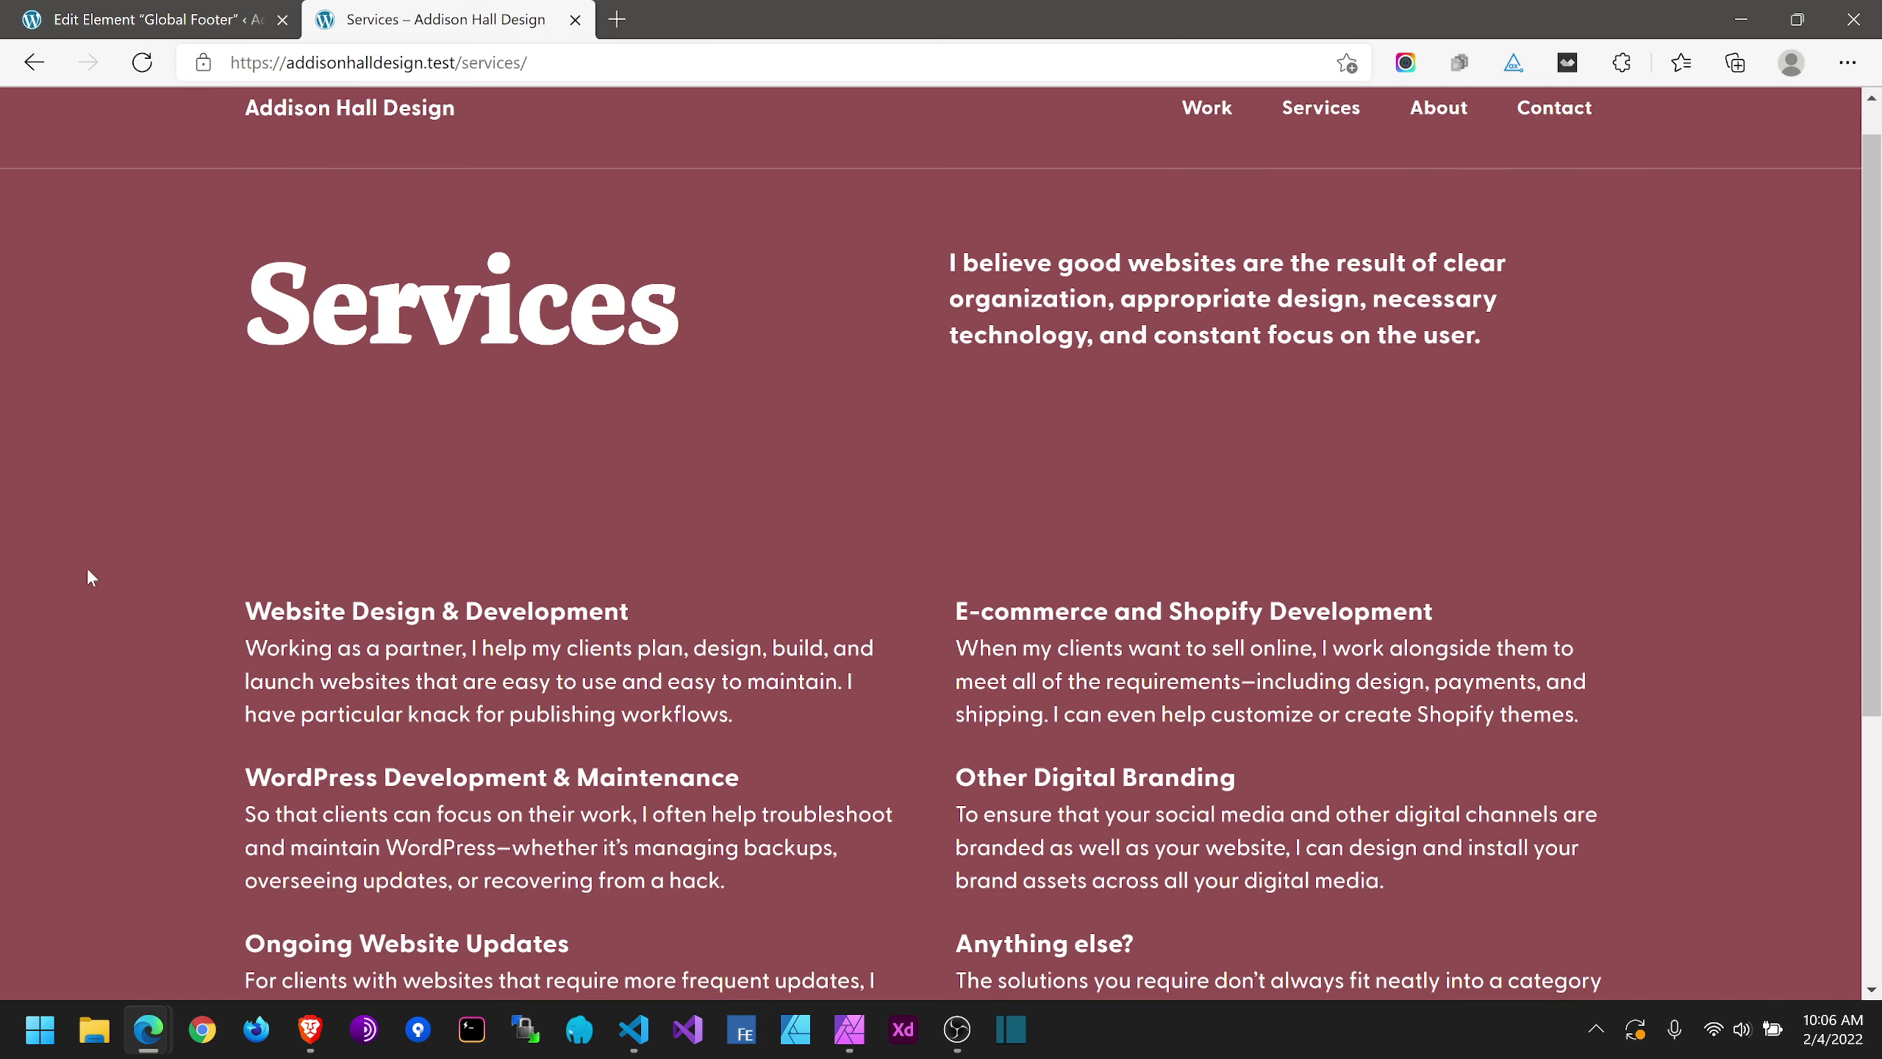
scroll(88, 571, down, 5)
scroll(87, 568, up, 5)
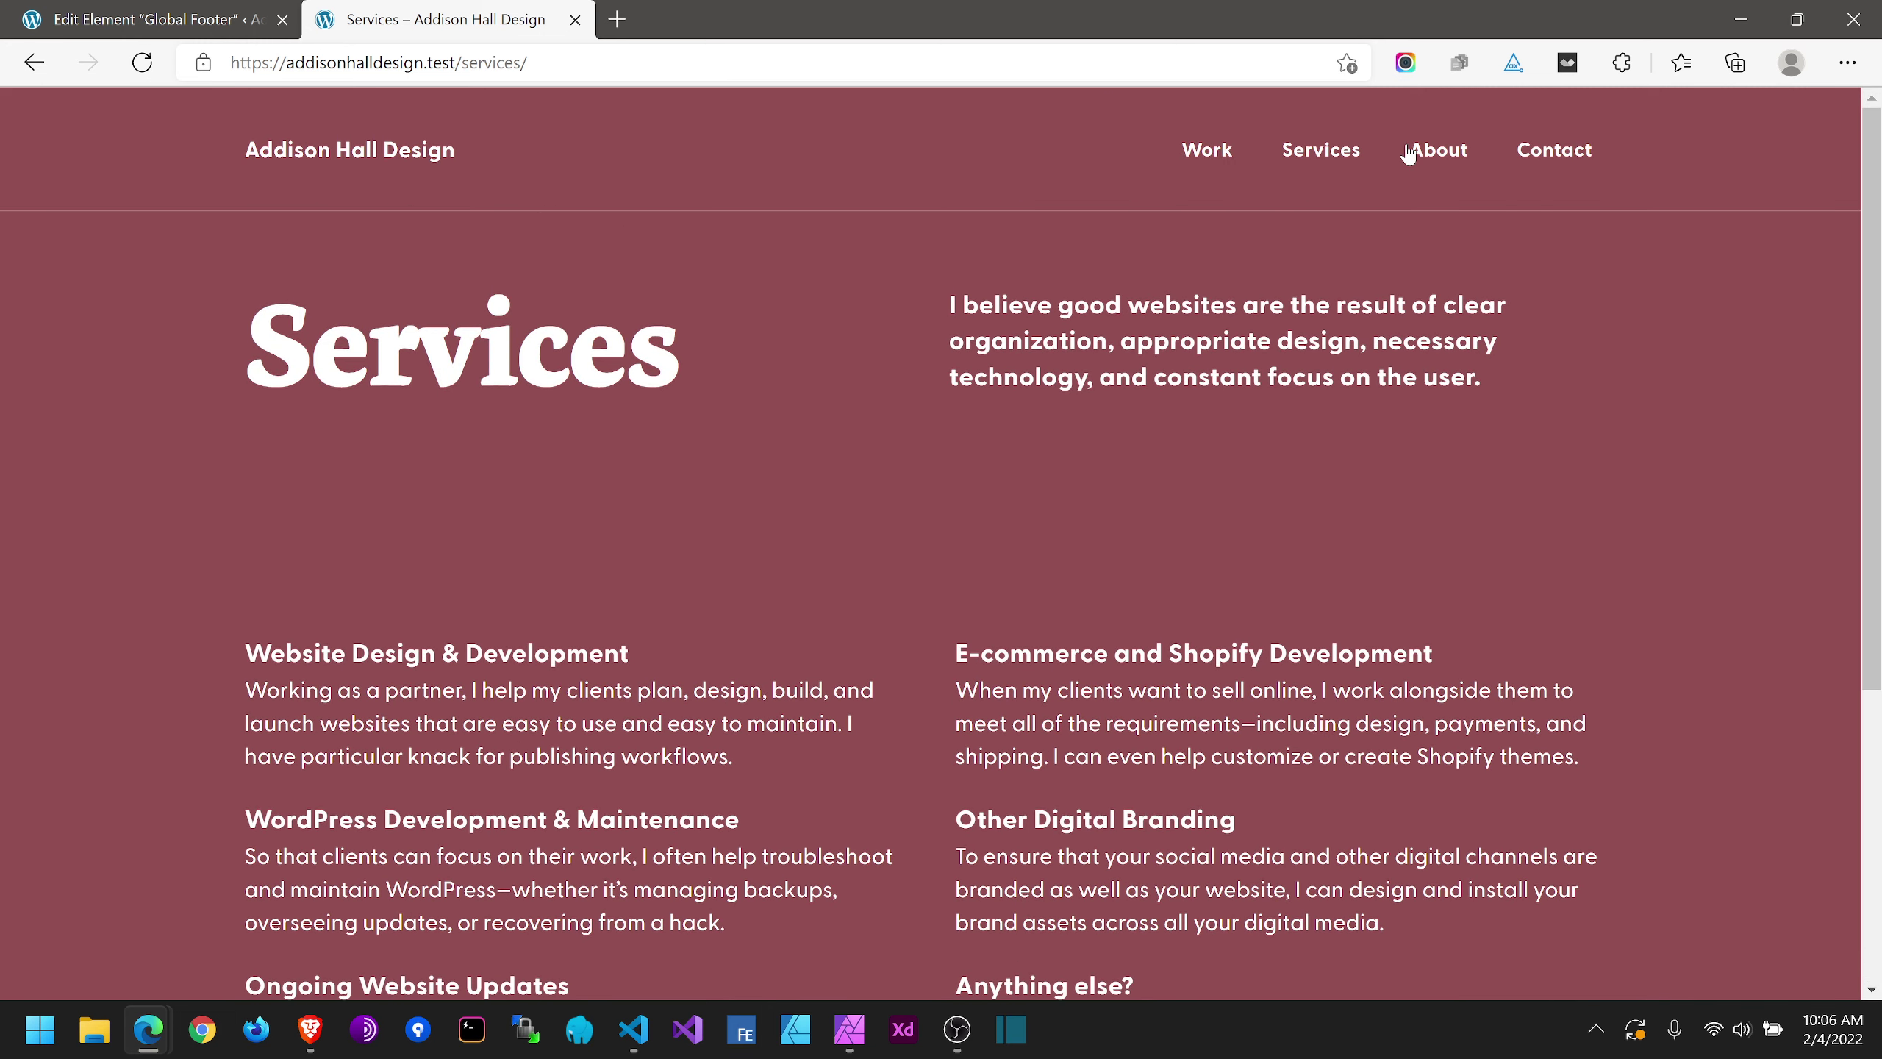
click(1411, 151)
scroll(1605, 400, down, 3)
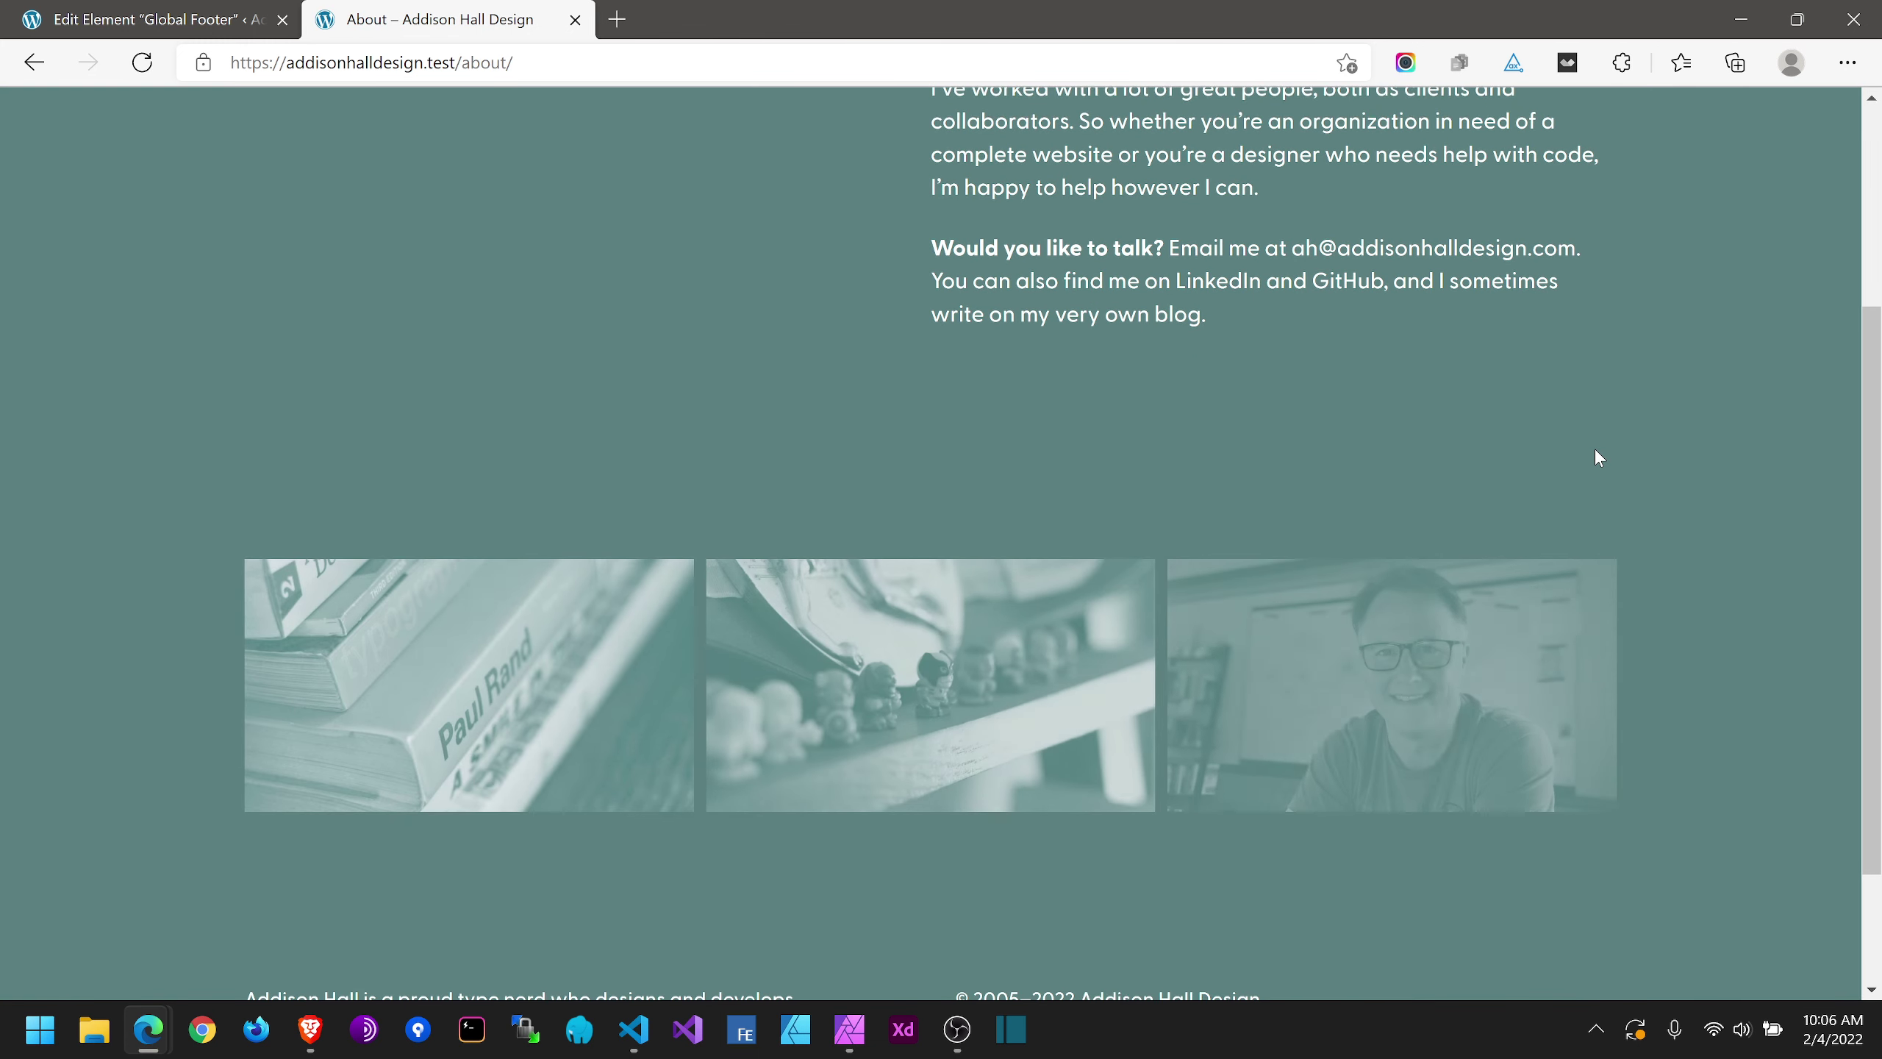
scroll(1597, 451, down, 2)
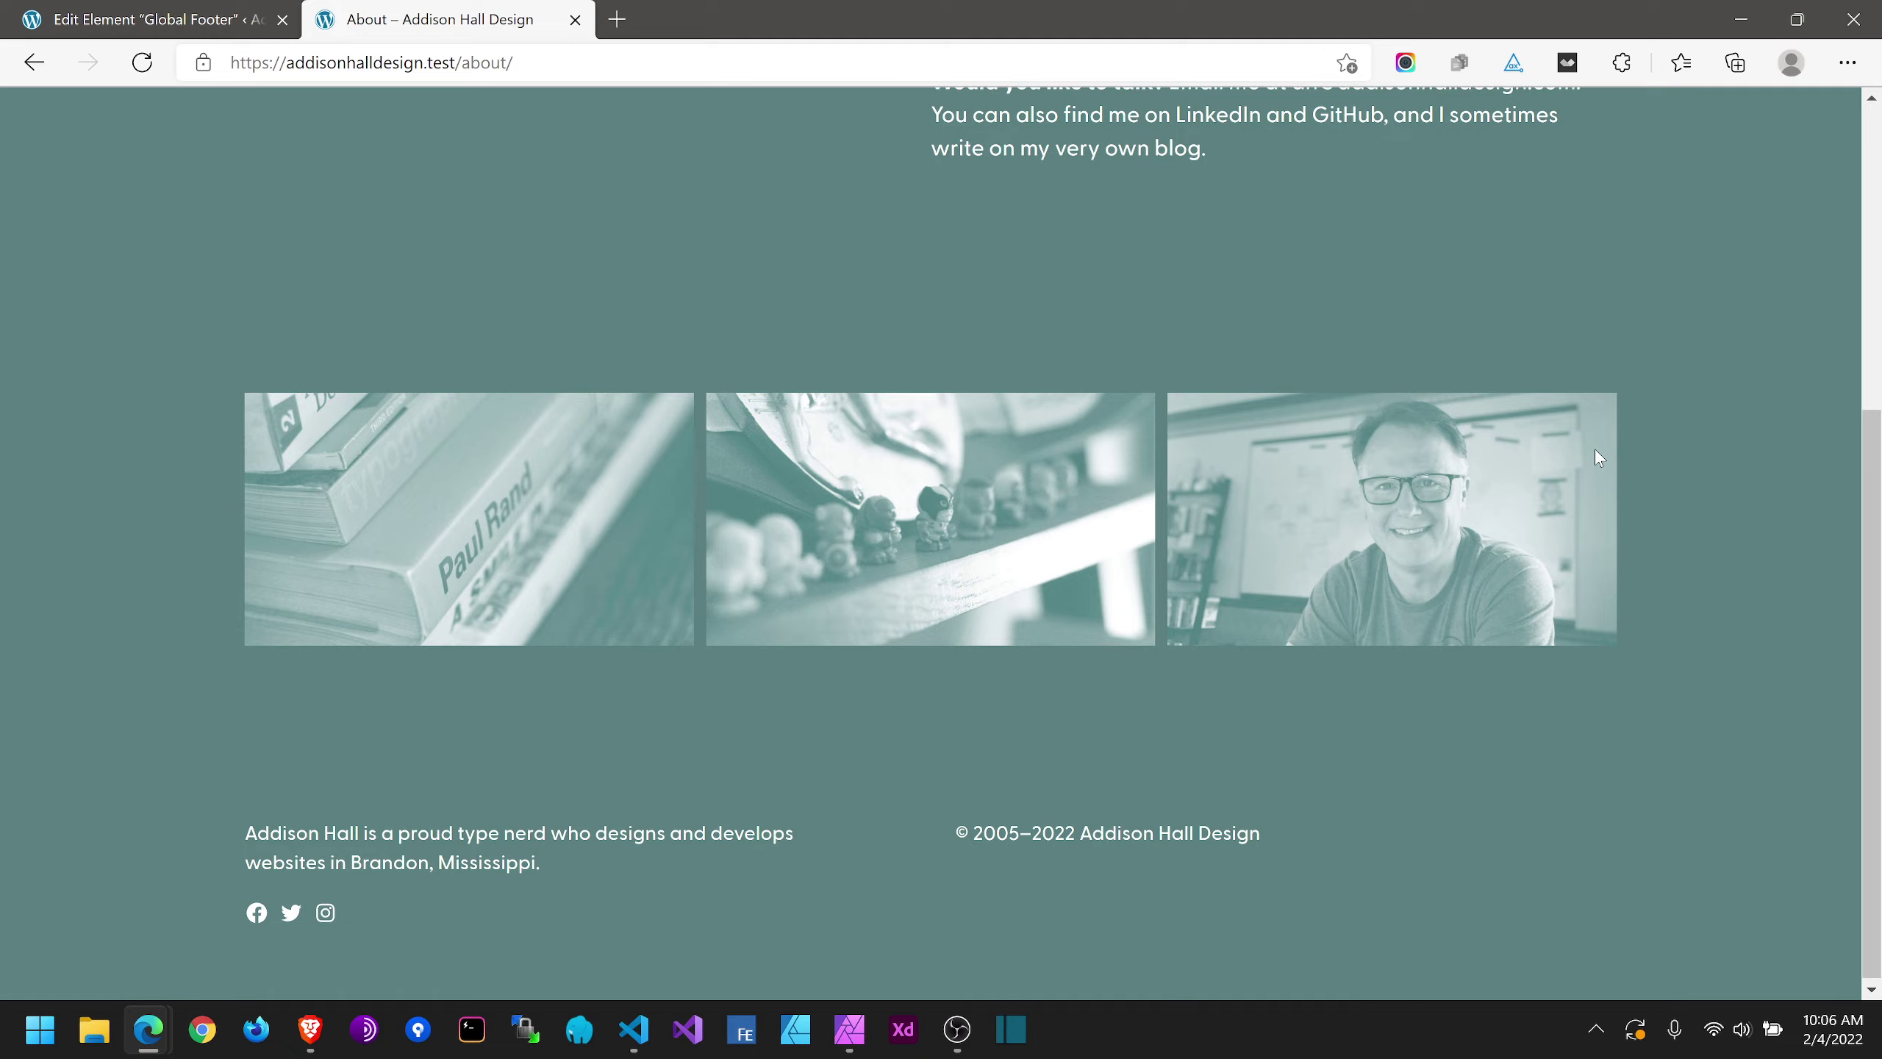
scroll(1593, 448, up, 6)
click(1545, 138)
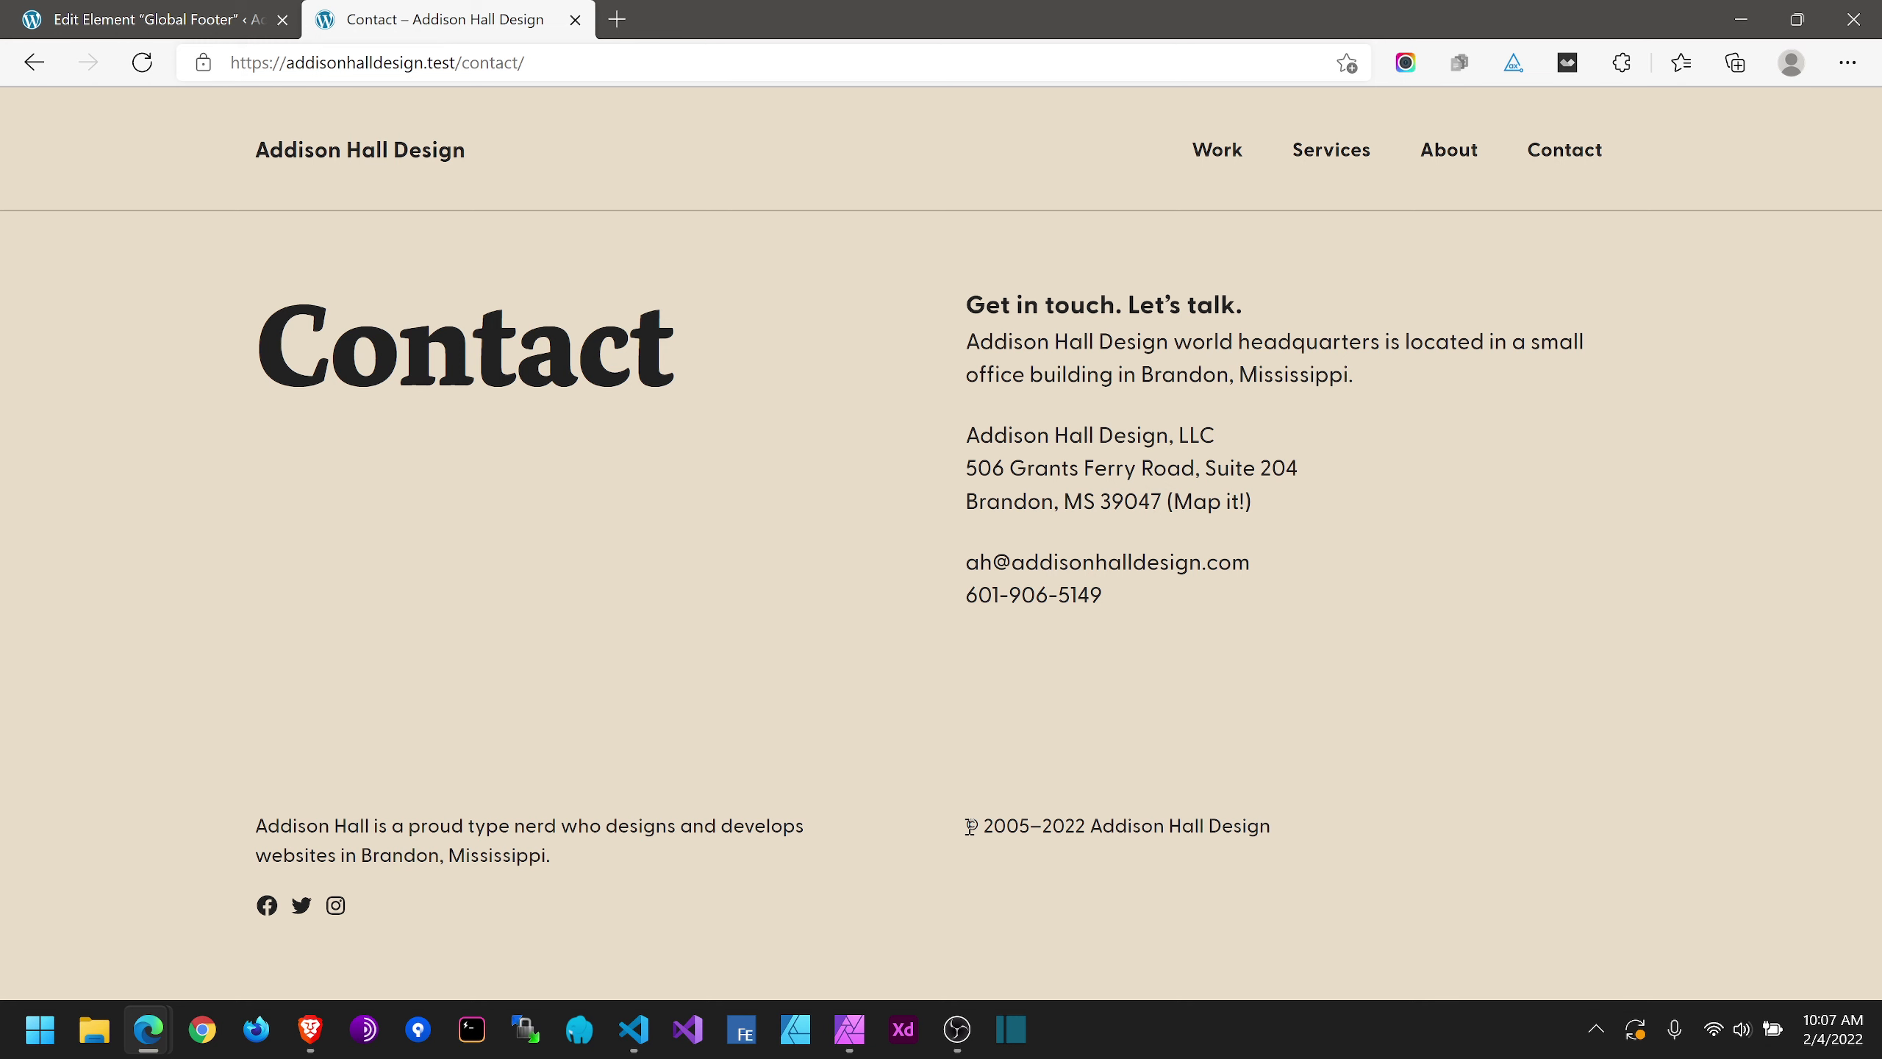
Step: Review the copyright headline and the grid's gap settings in the Global Footer editor, and update the element
click(155, 17)
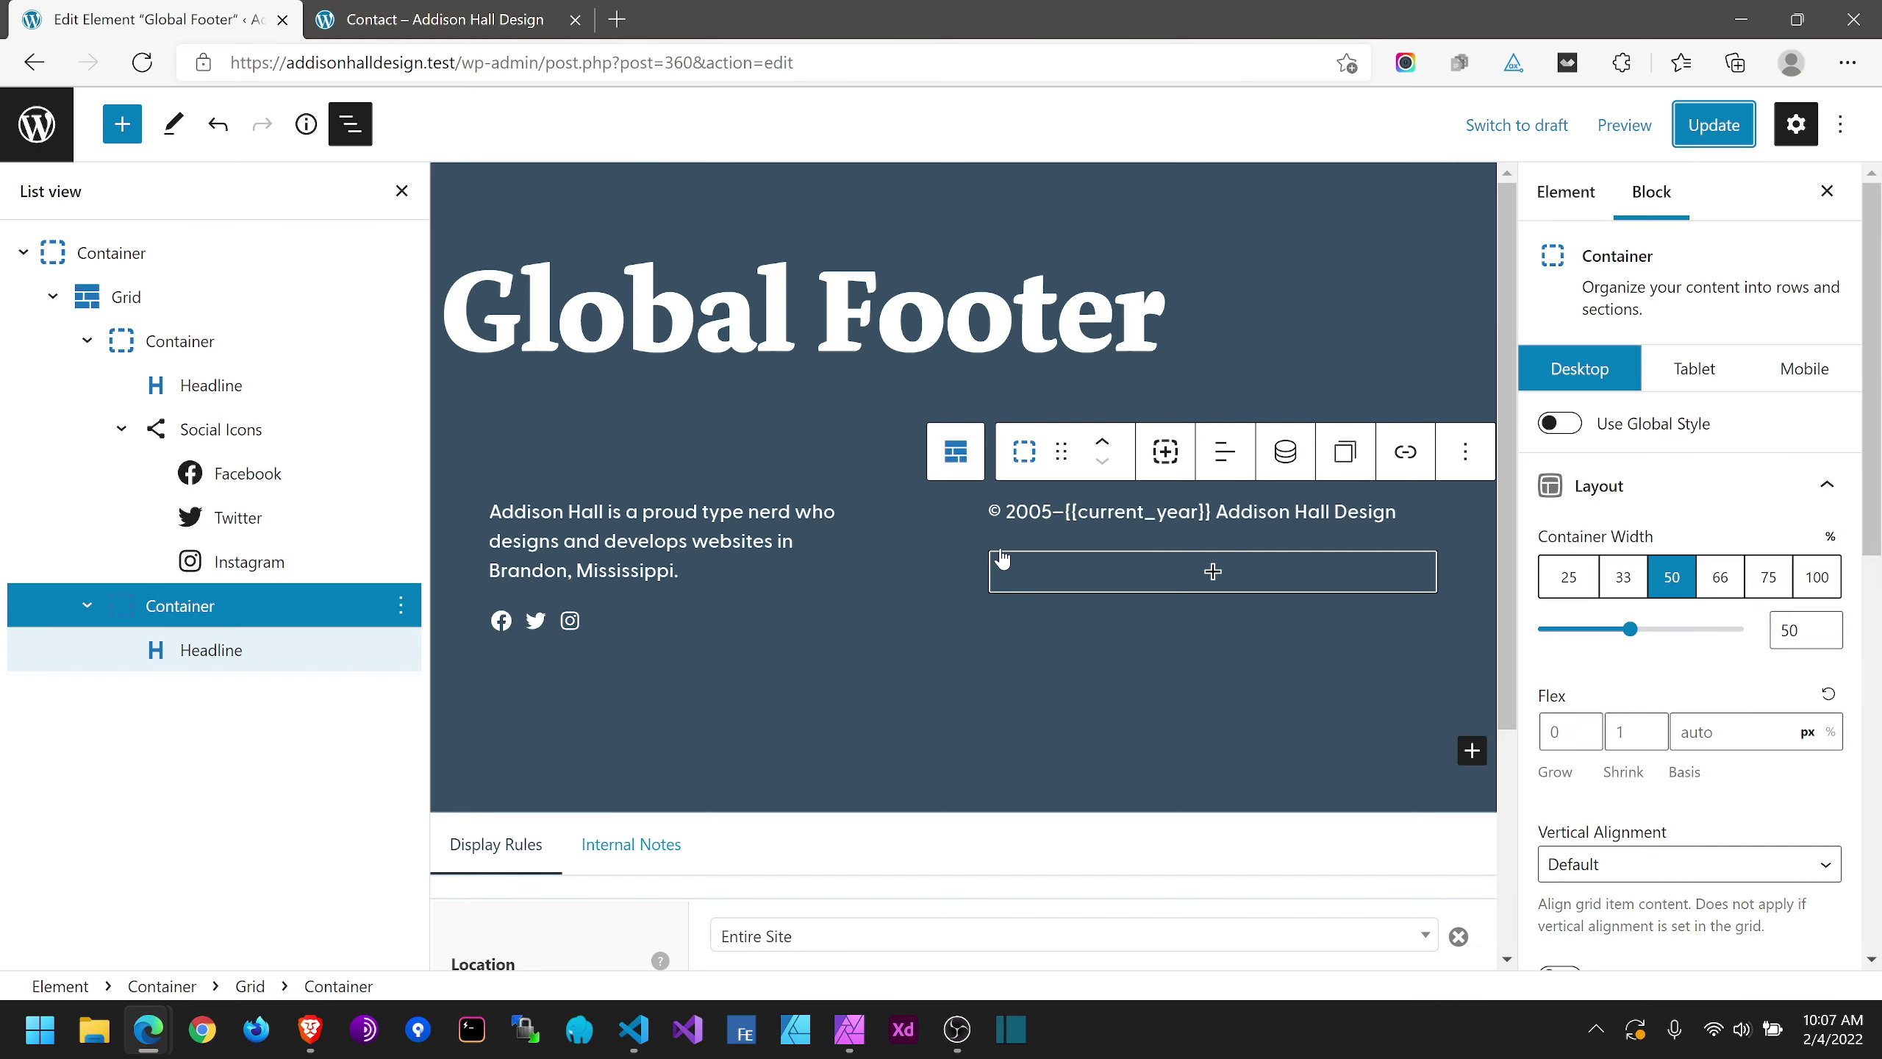
click(1099, 525)
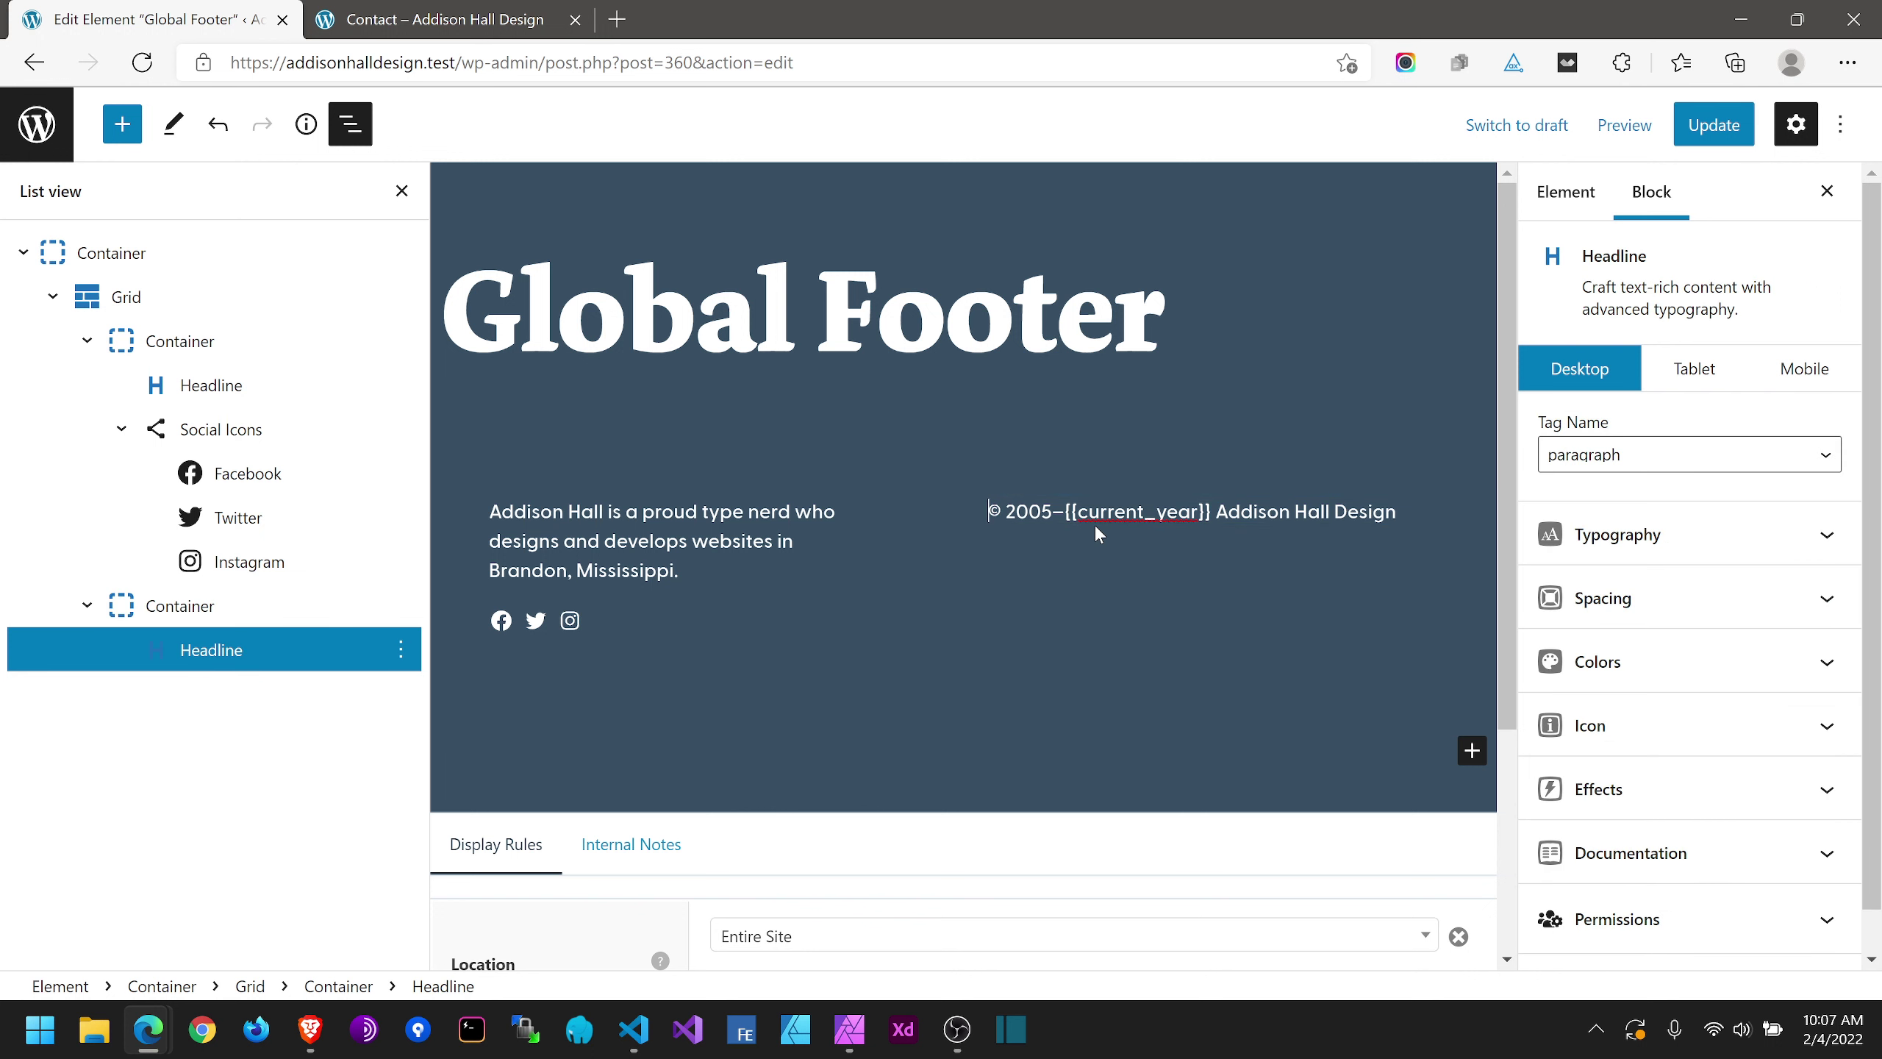
click(141, 296)
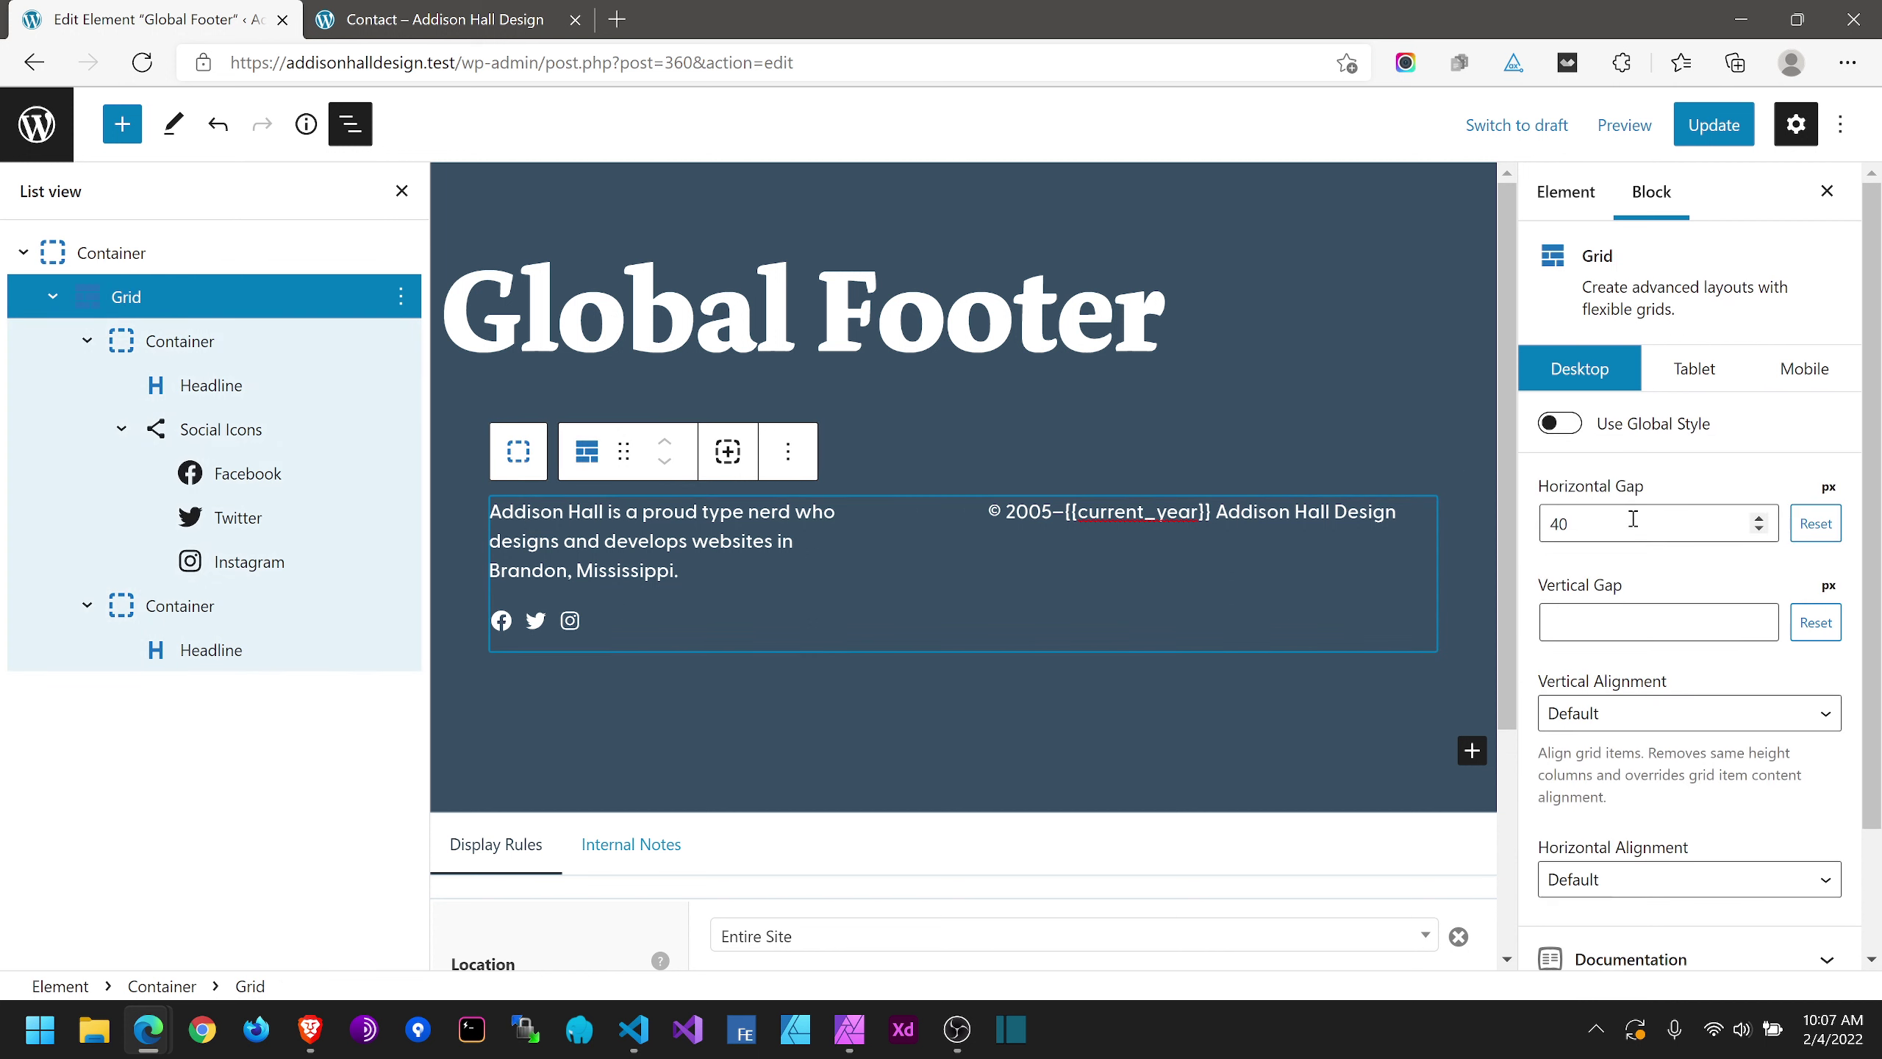
click(1706, 127)
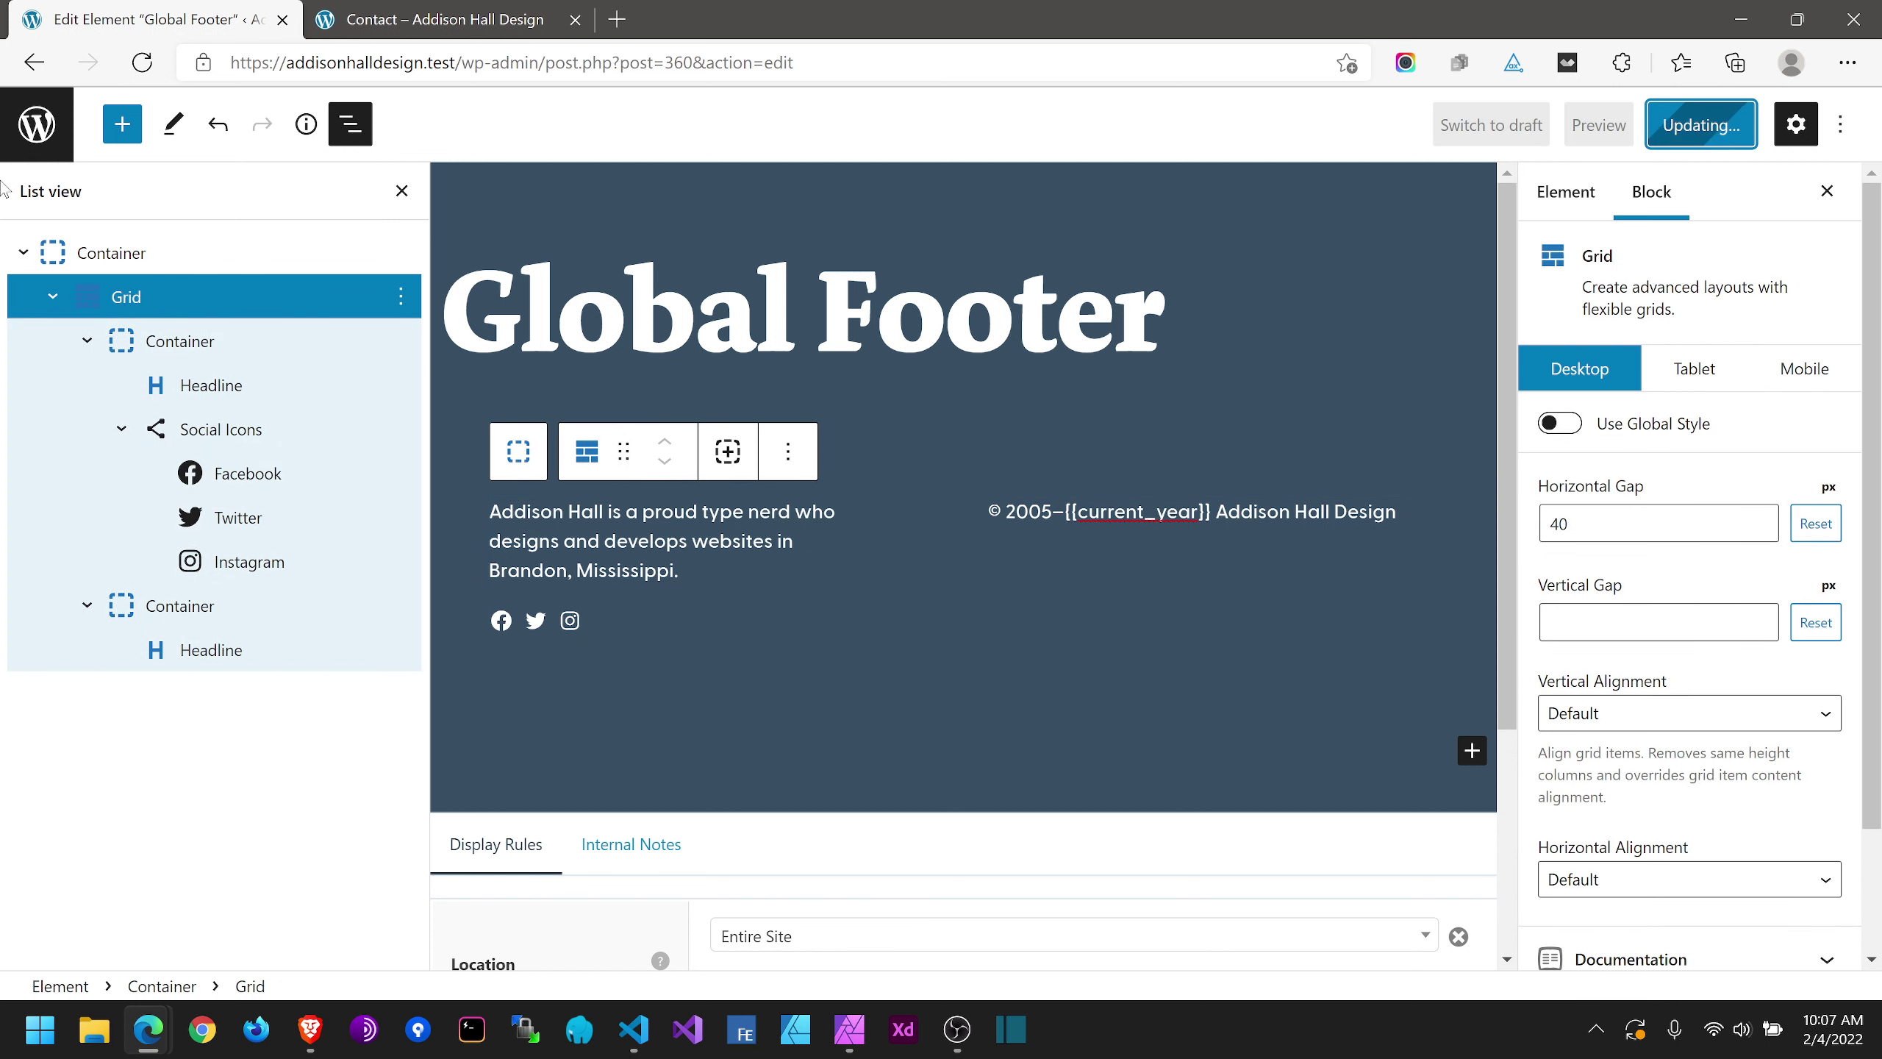
Step: Open the Elements list in a new browser tab and reload it
right_click(37, 114)
click(115, 141)
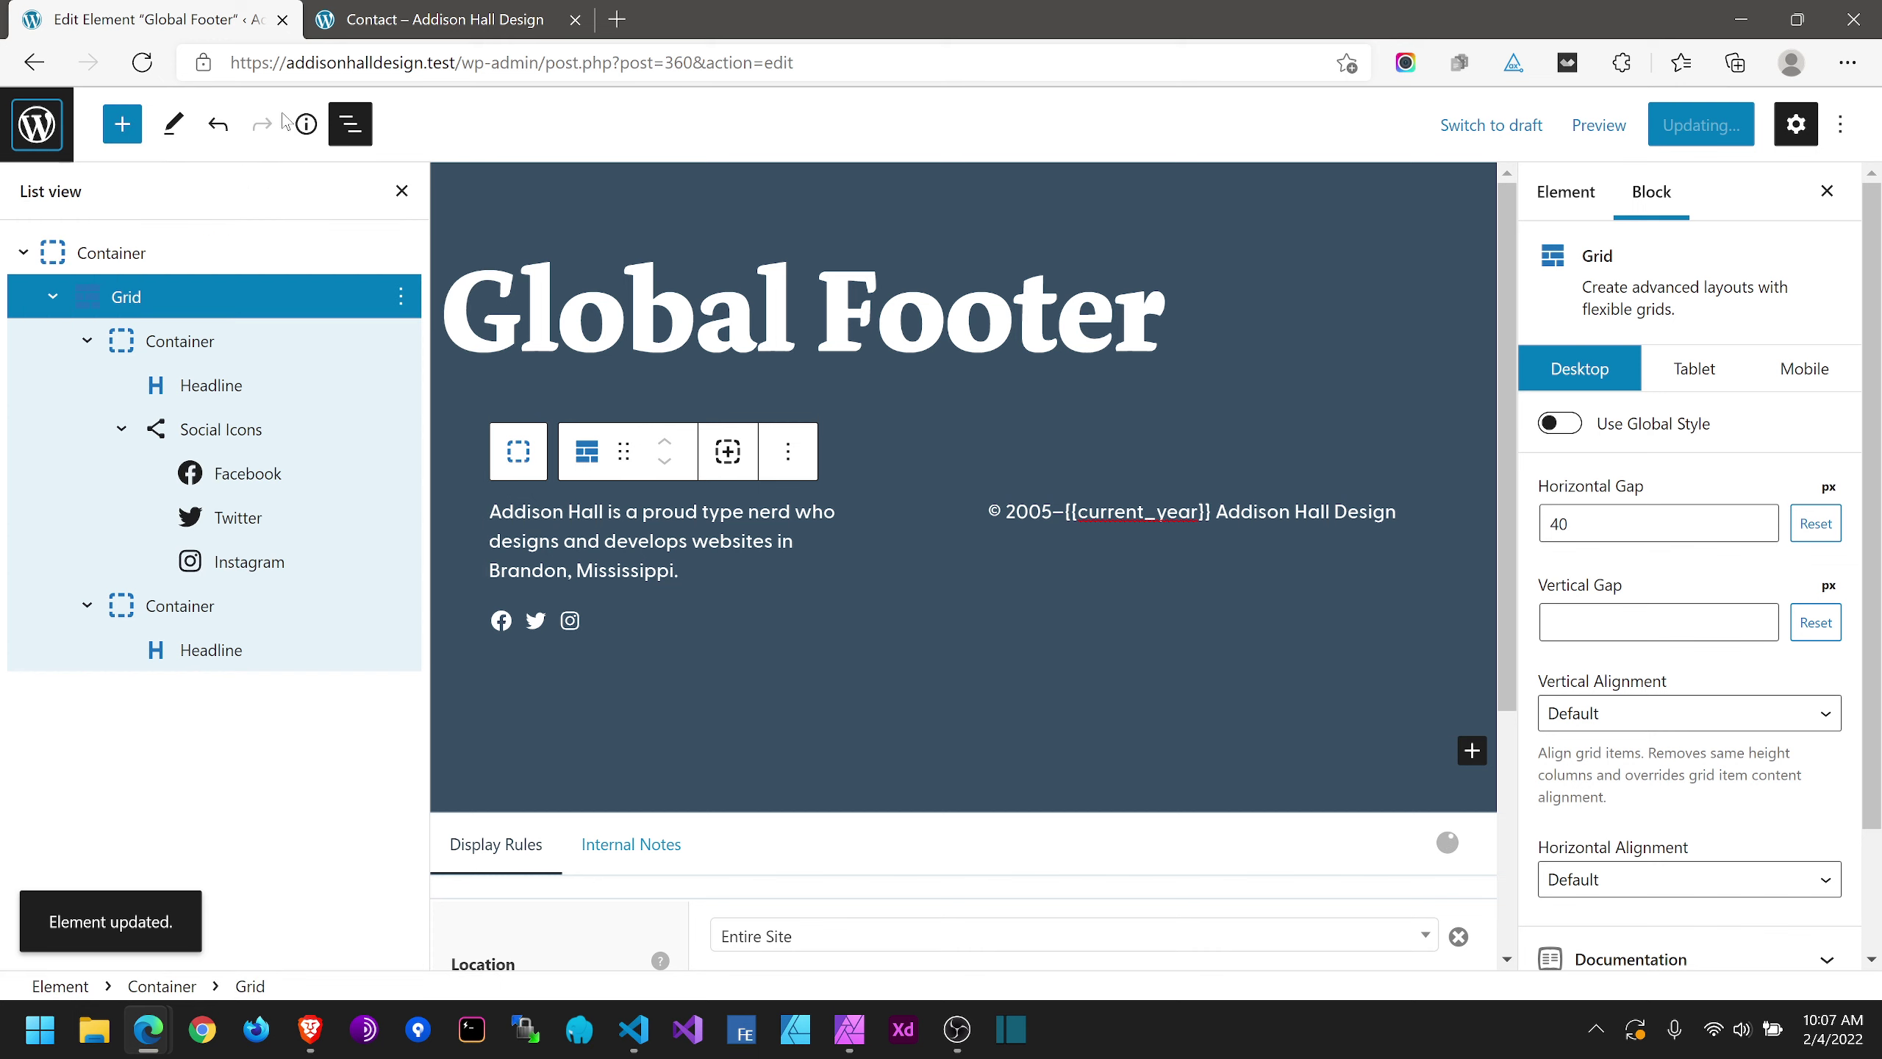
click(400, 22)
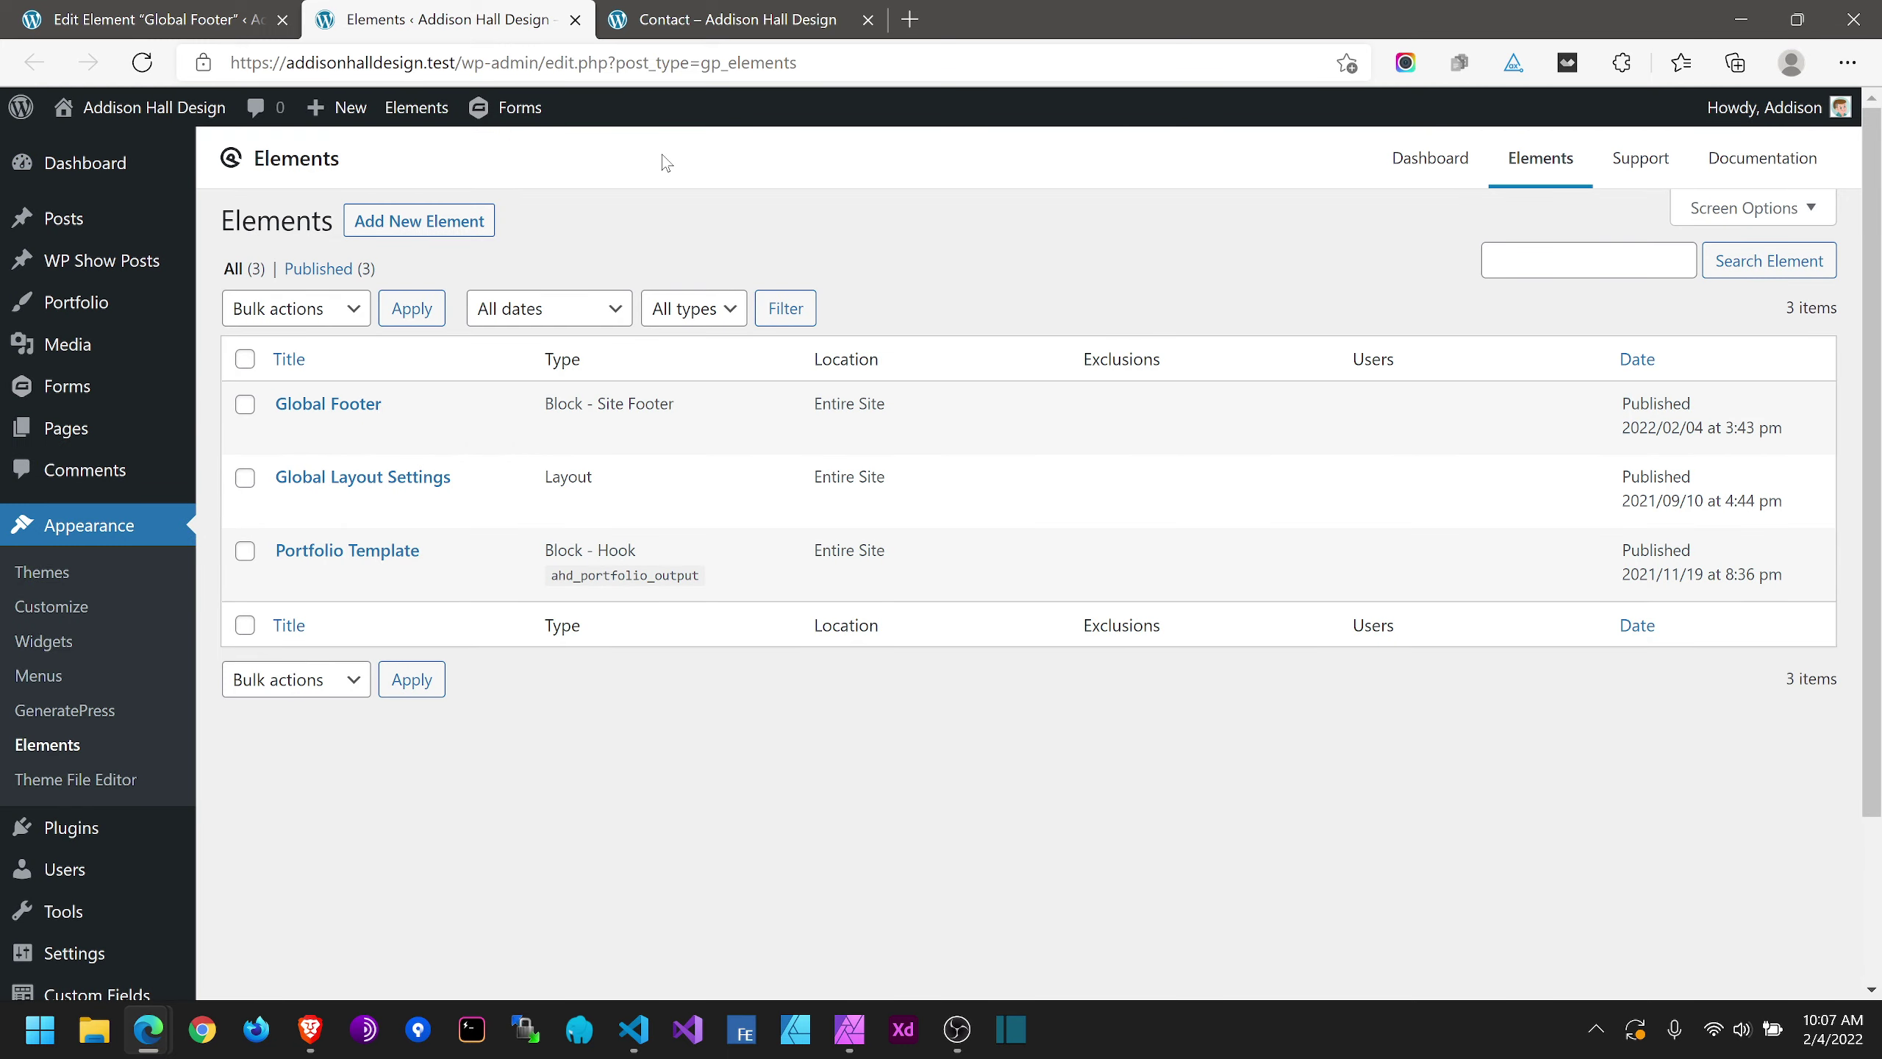
click(143, 63)
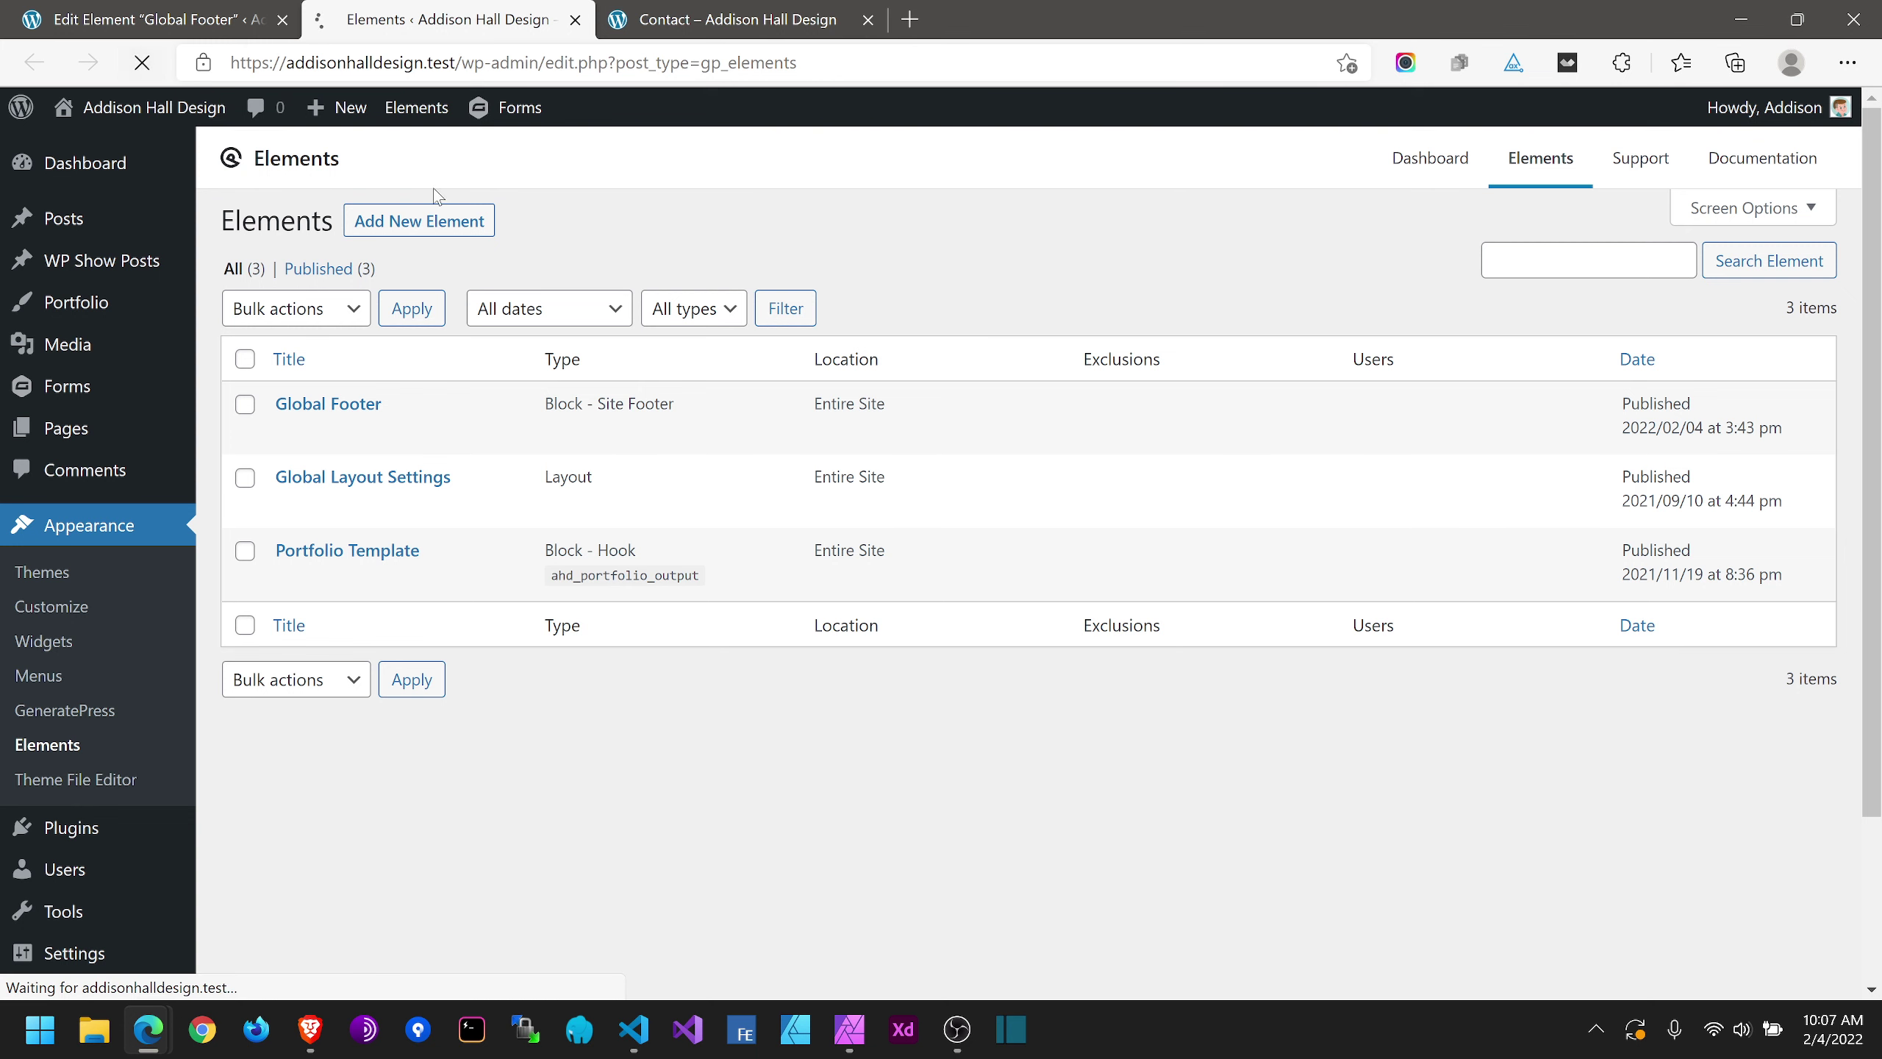
right_click(598, 150)
key(Escape)
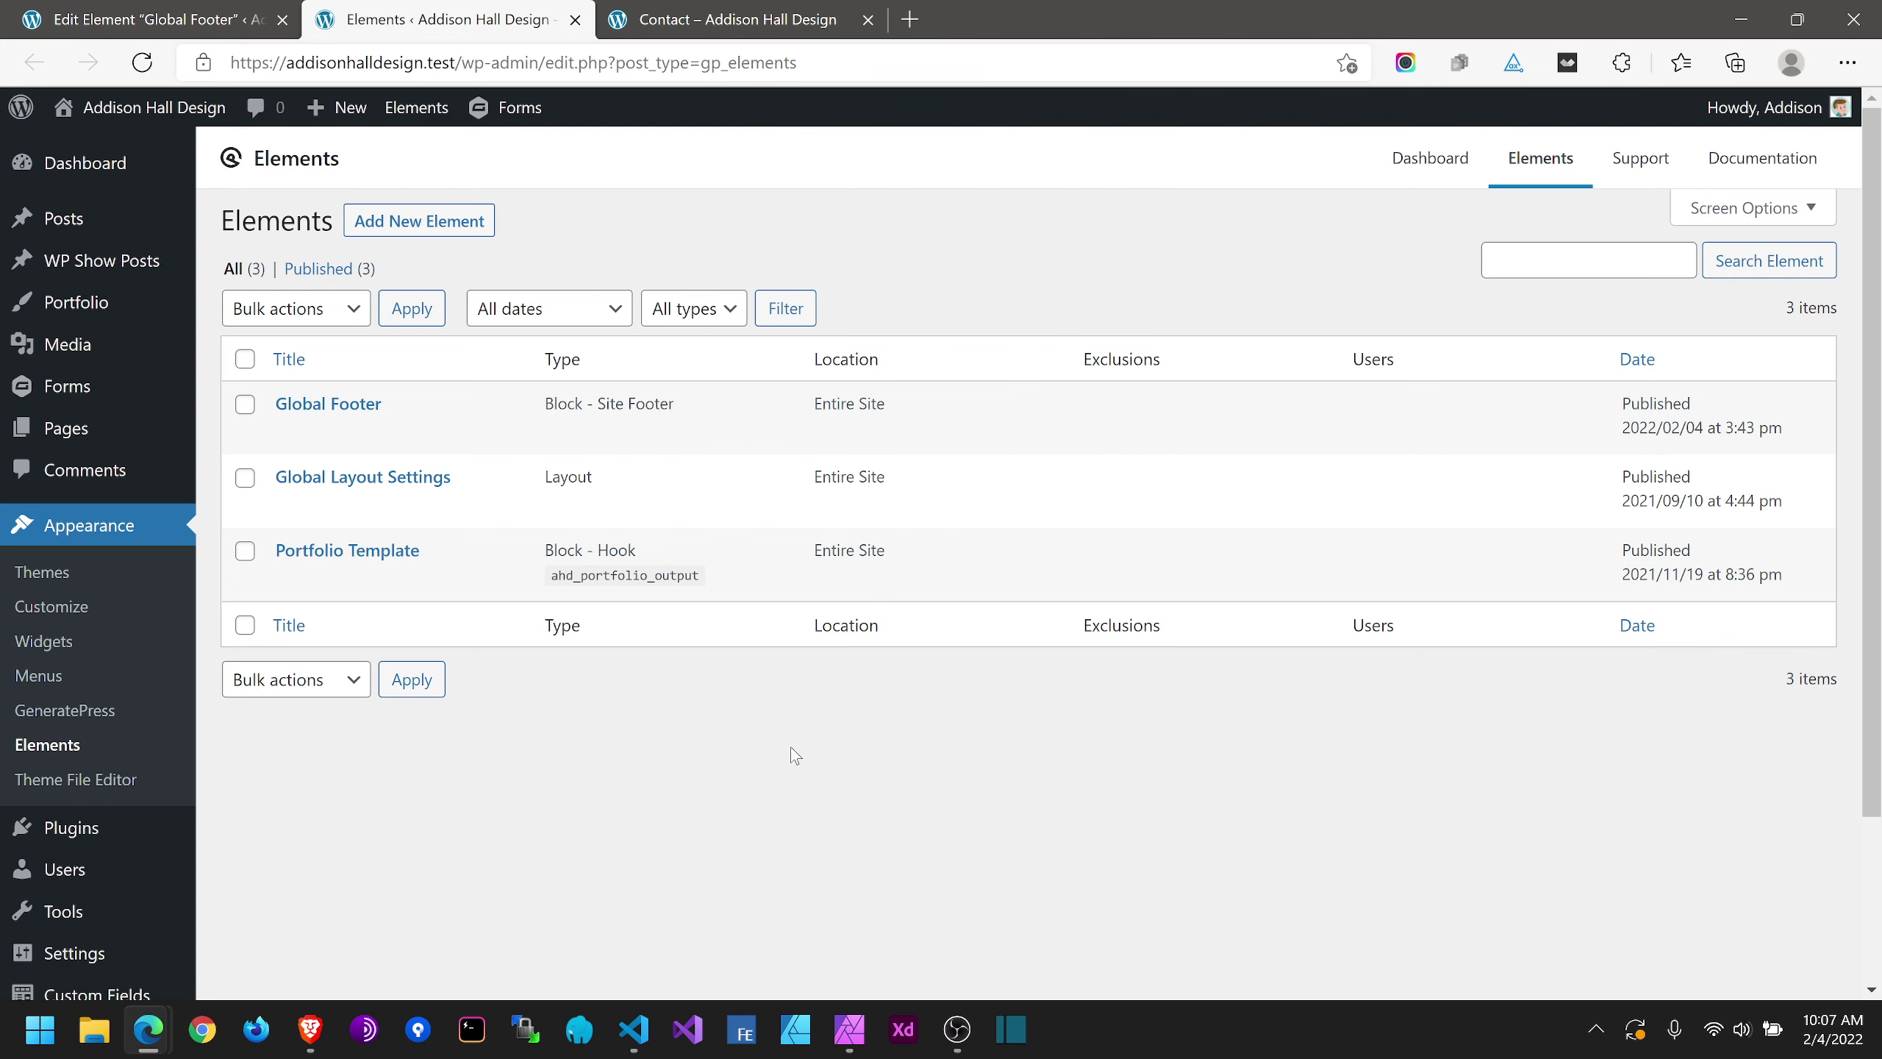
key(F12)
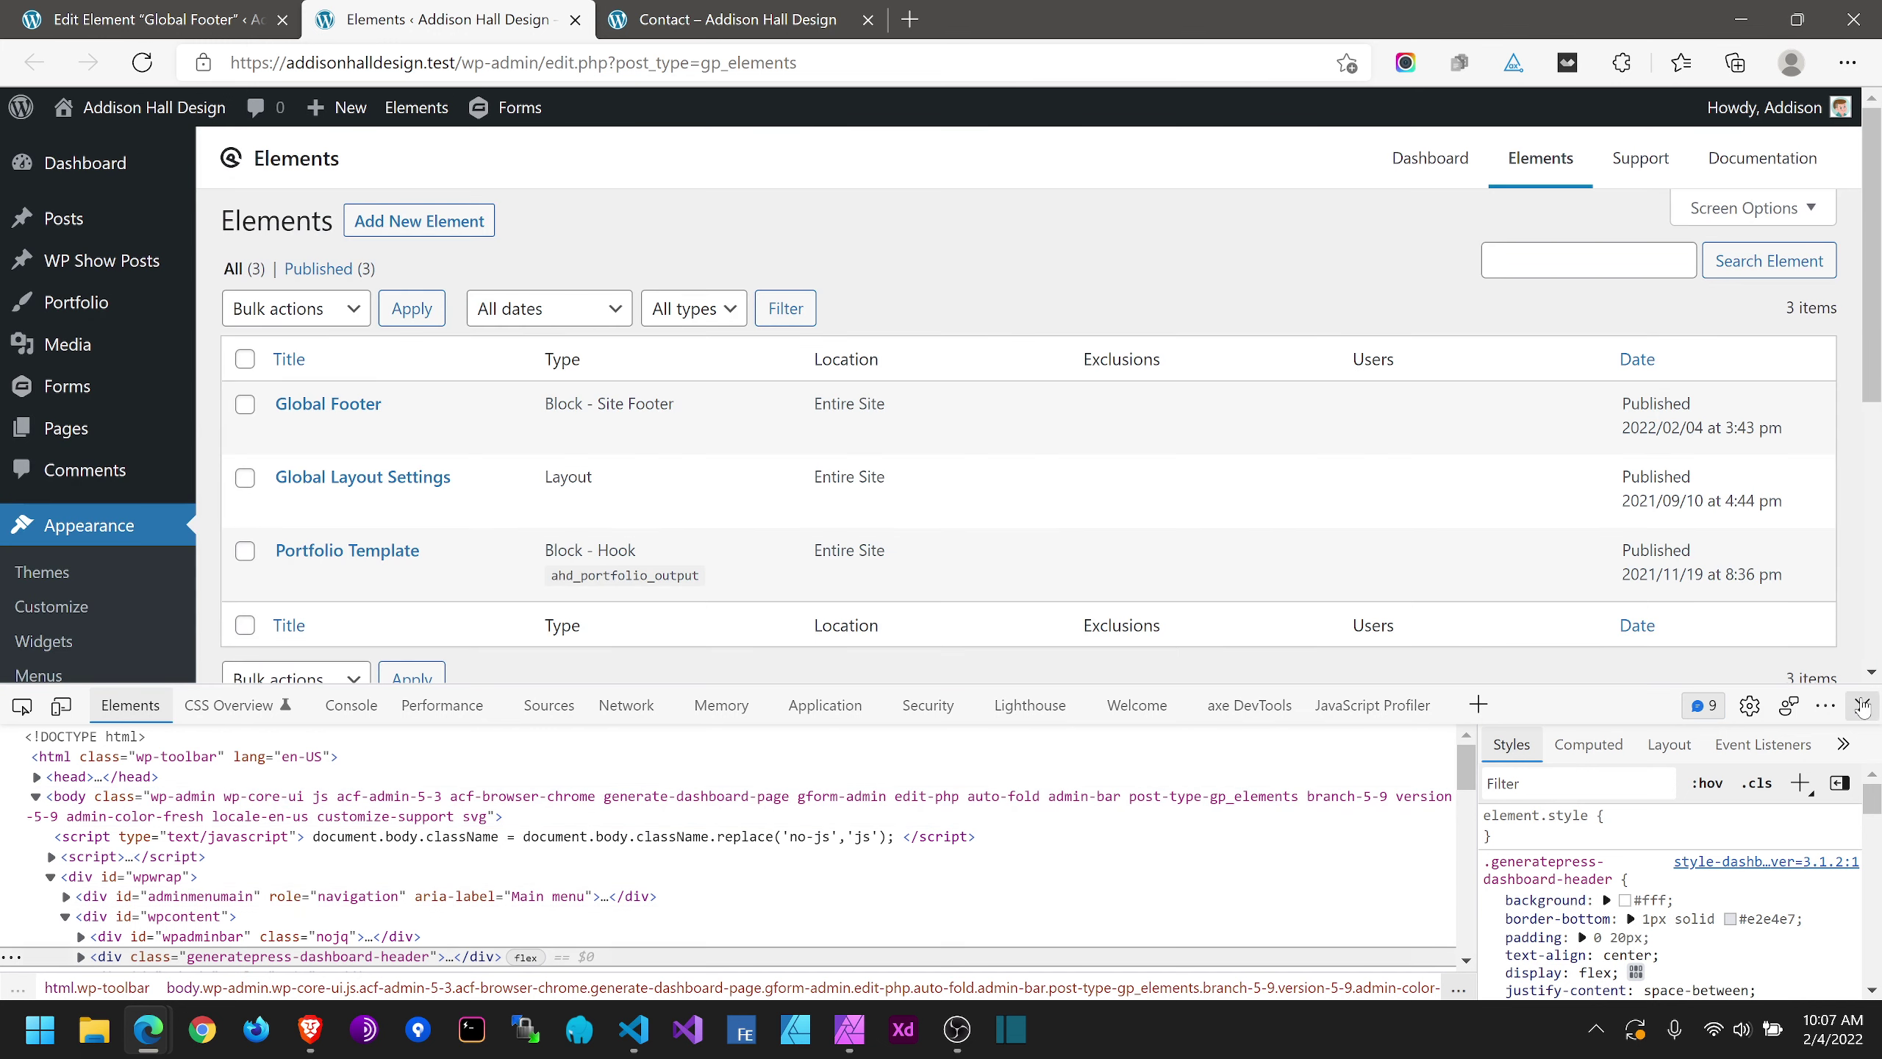
click(1863, 705)
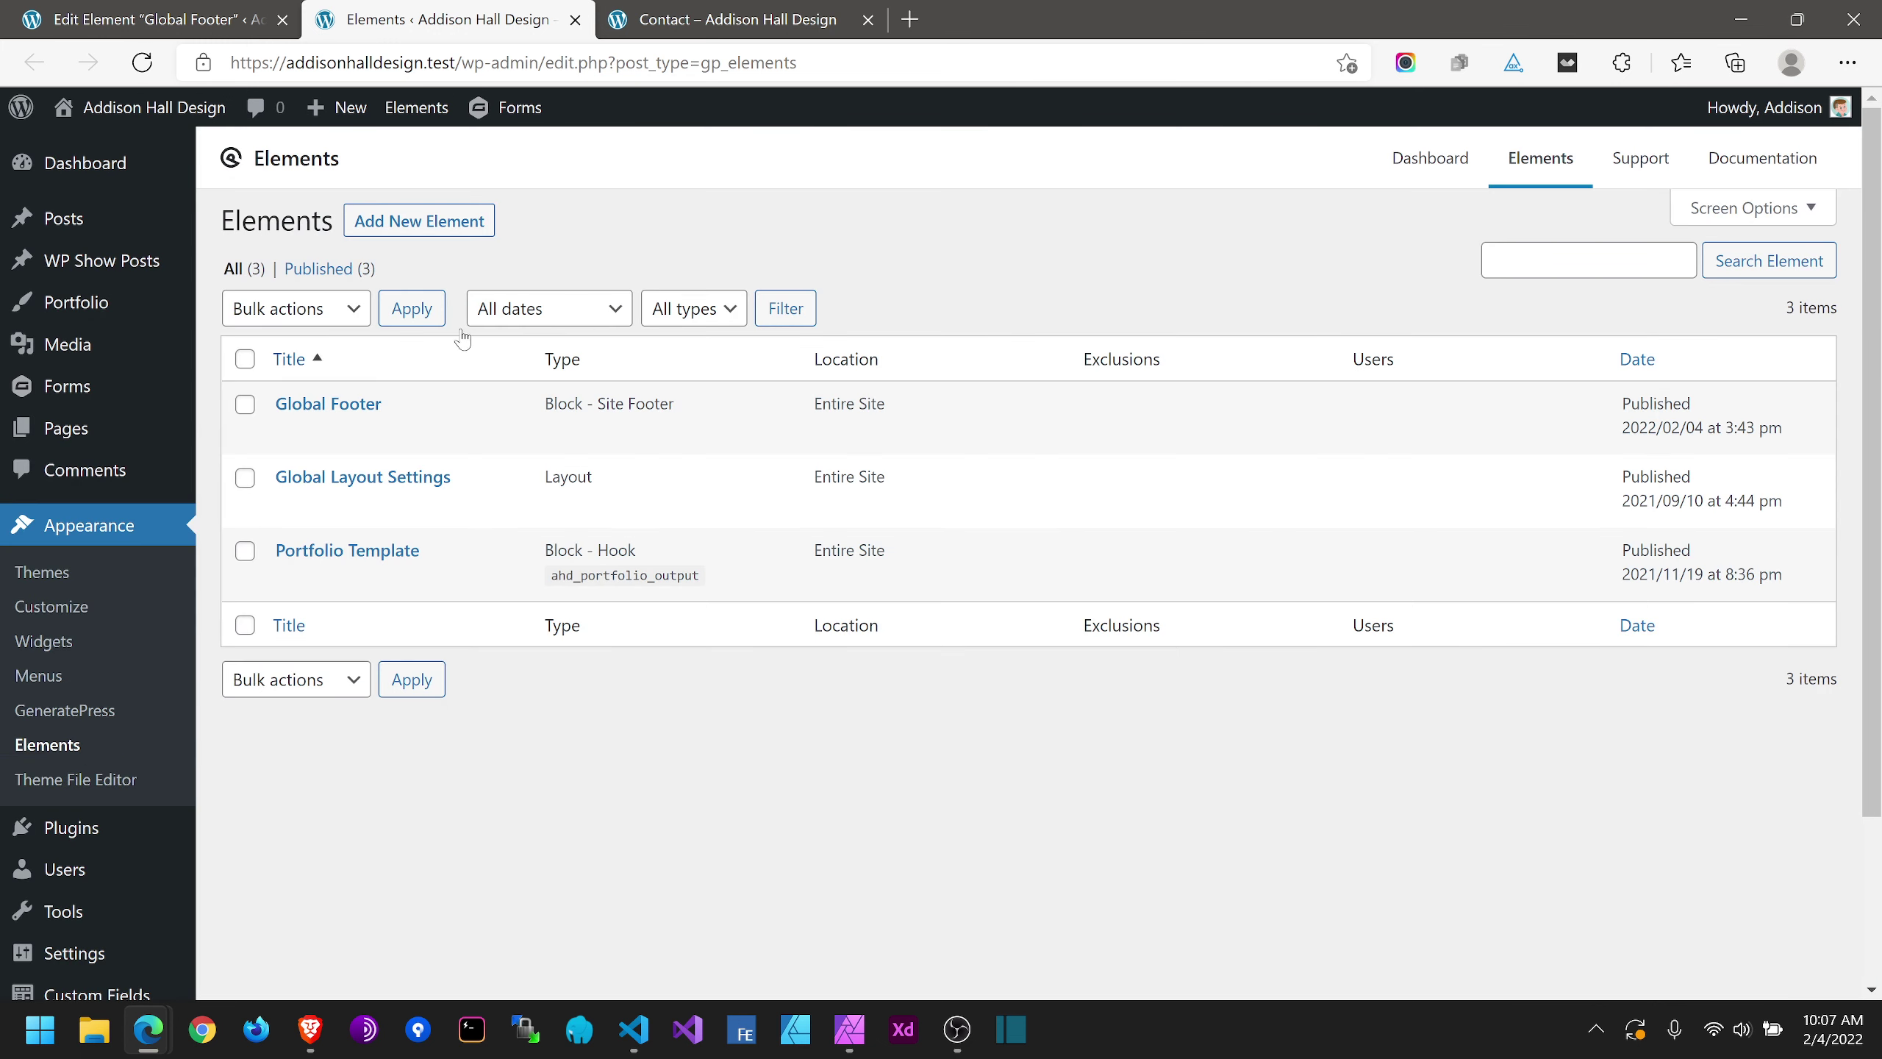
Step: Open the Contact page for editing, compare its live column alignment with the footer copyright, and examine the page-heading grid's gap settings
click(81, 436)
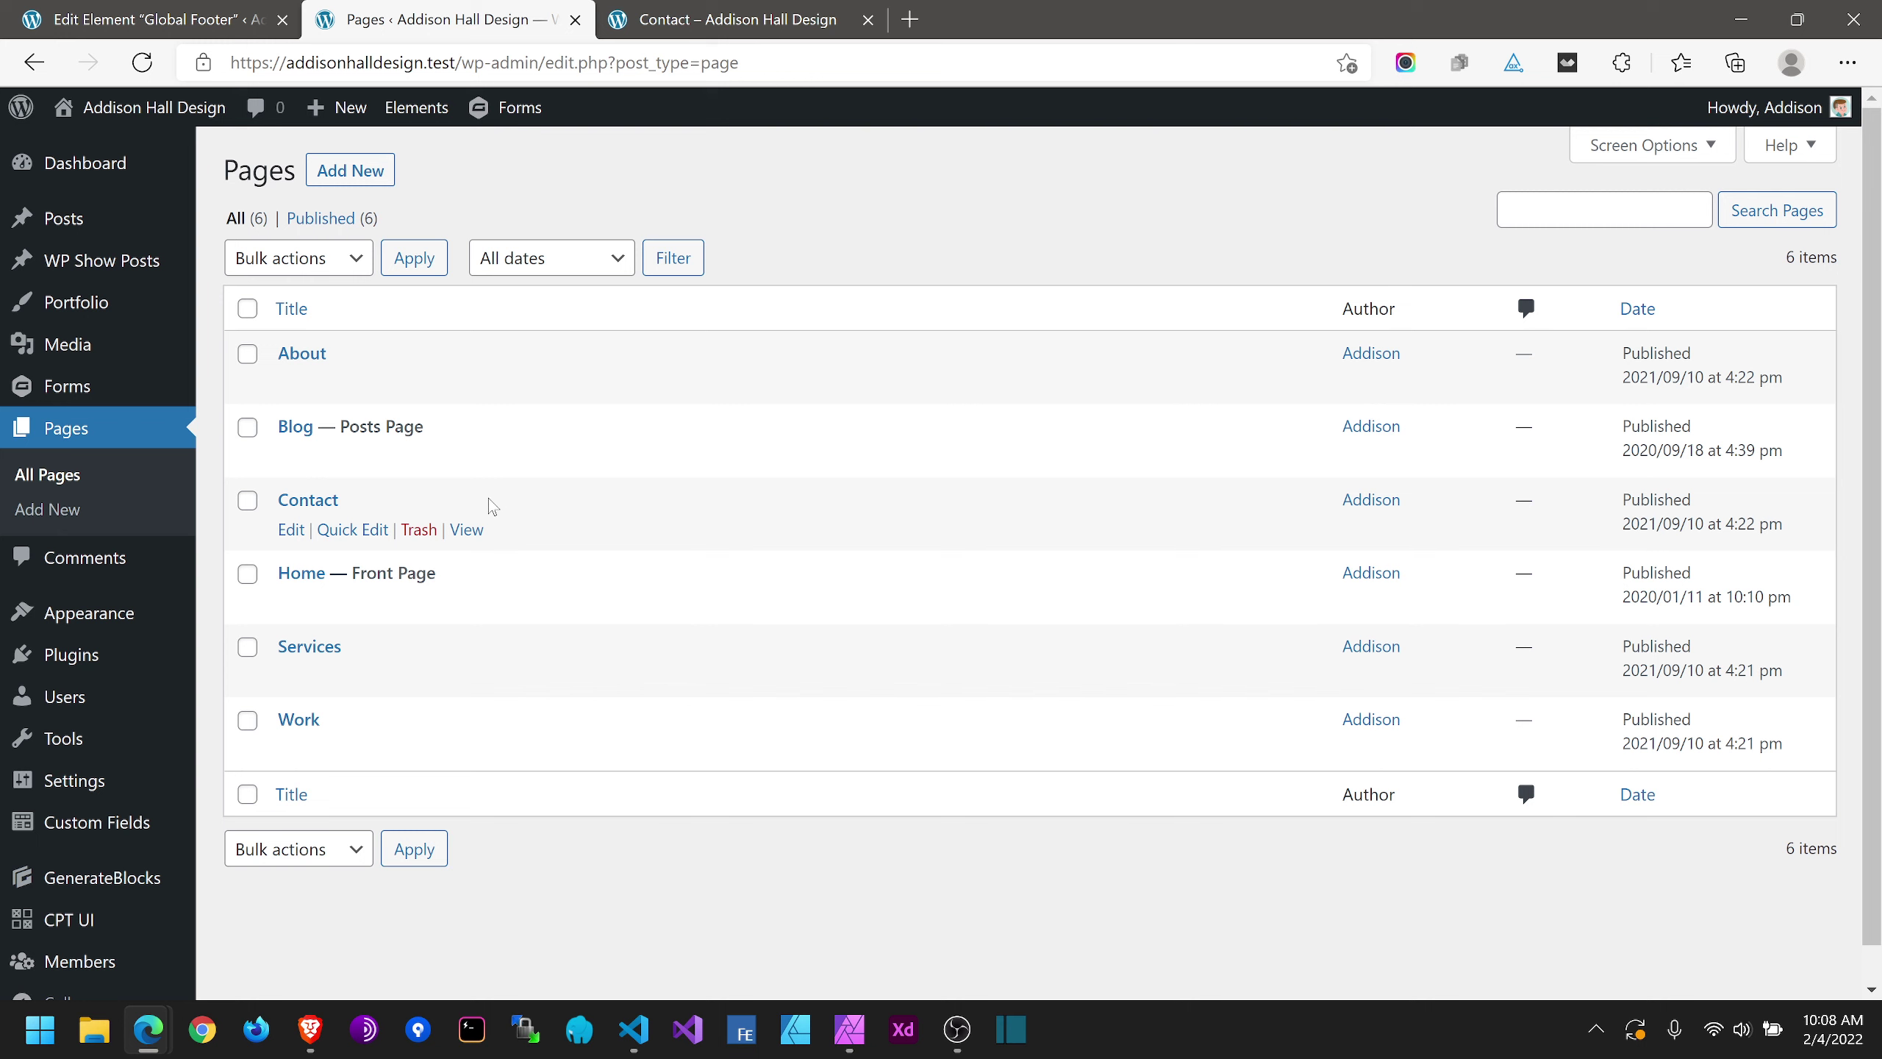
click(308, 506)
click(741, 10)
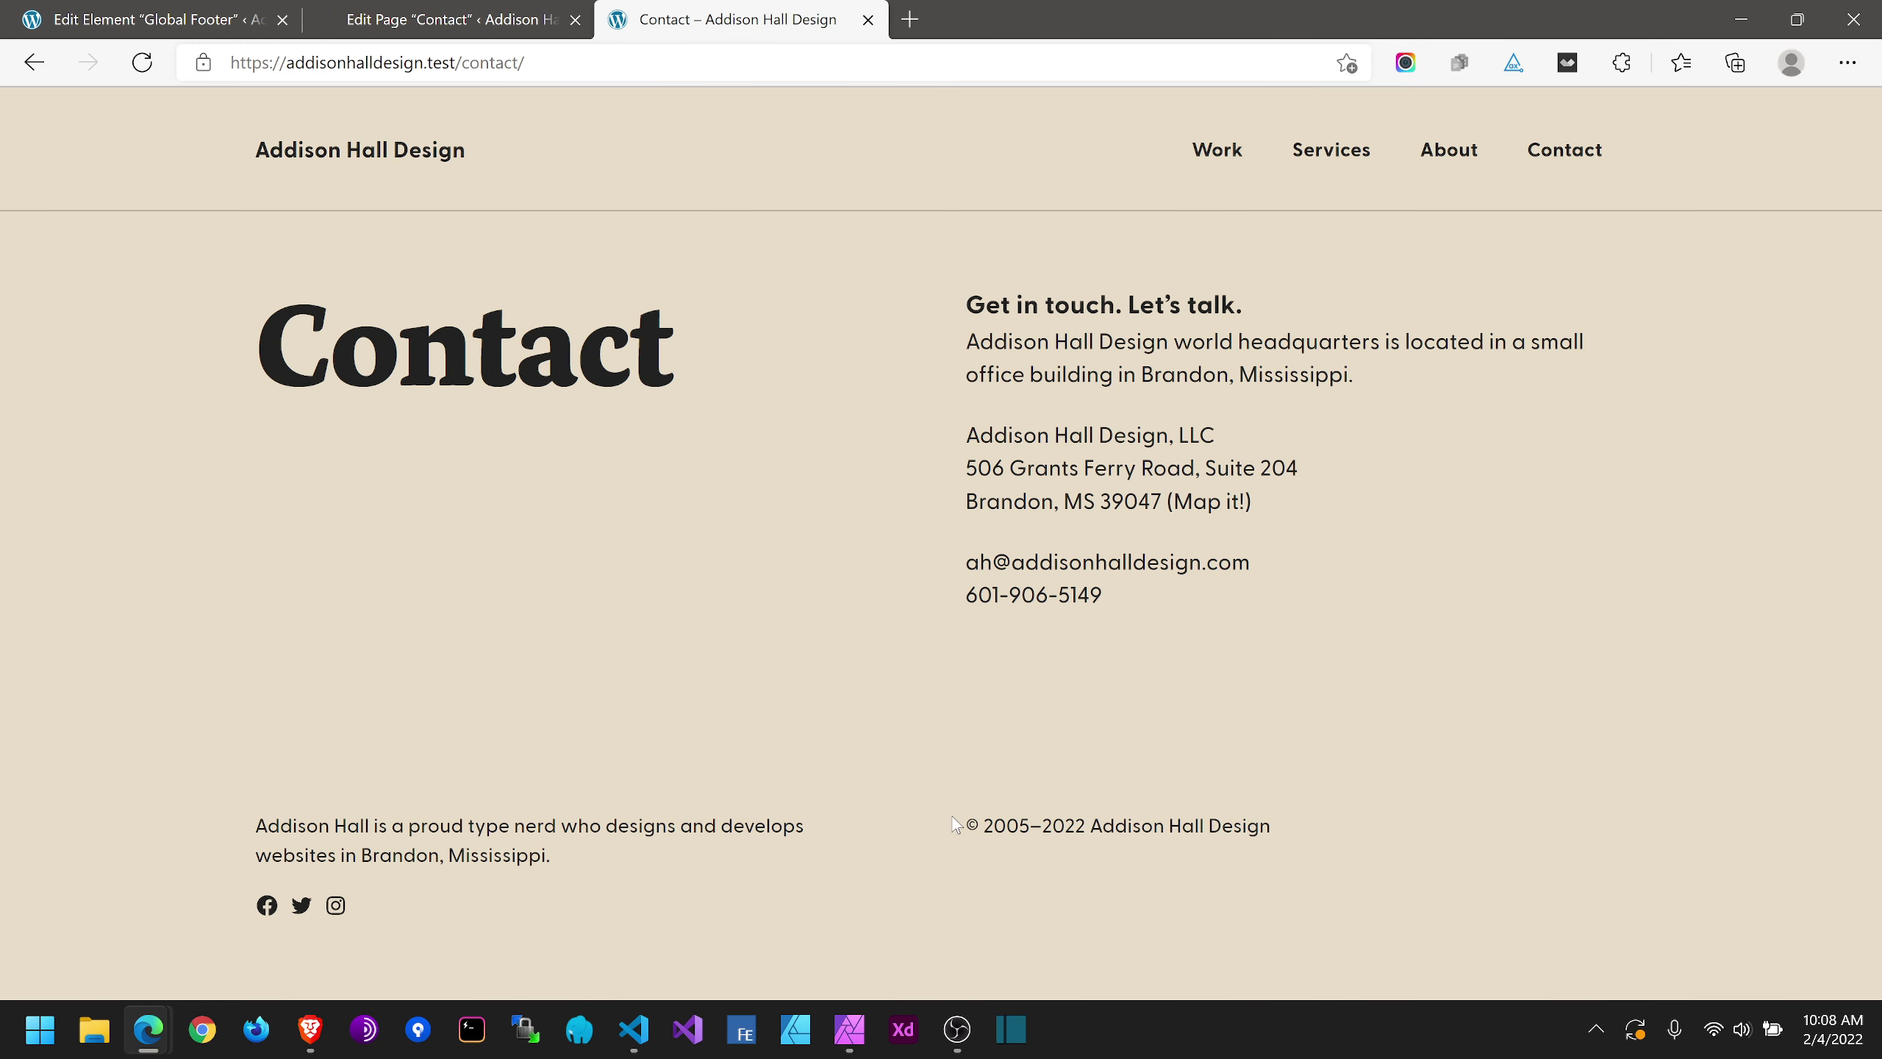
drag(985, 826, 959, 832)
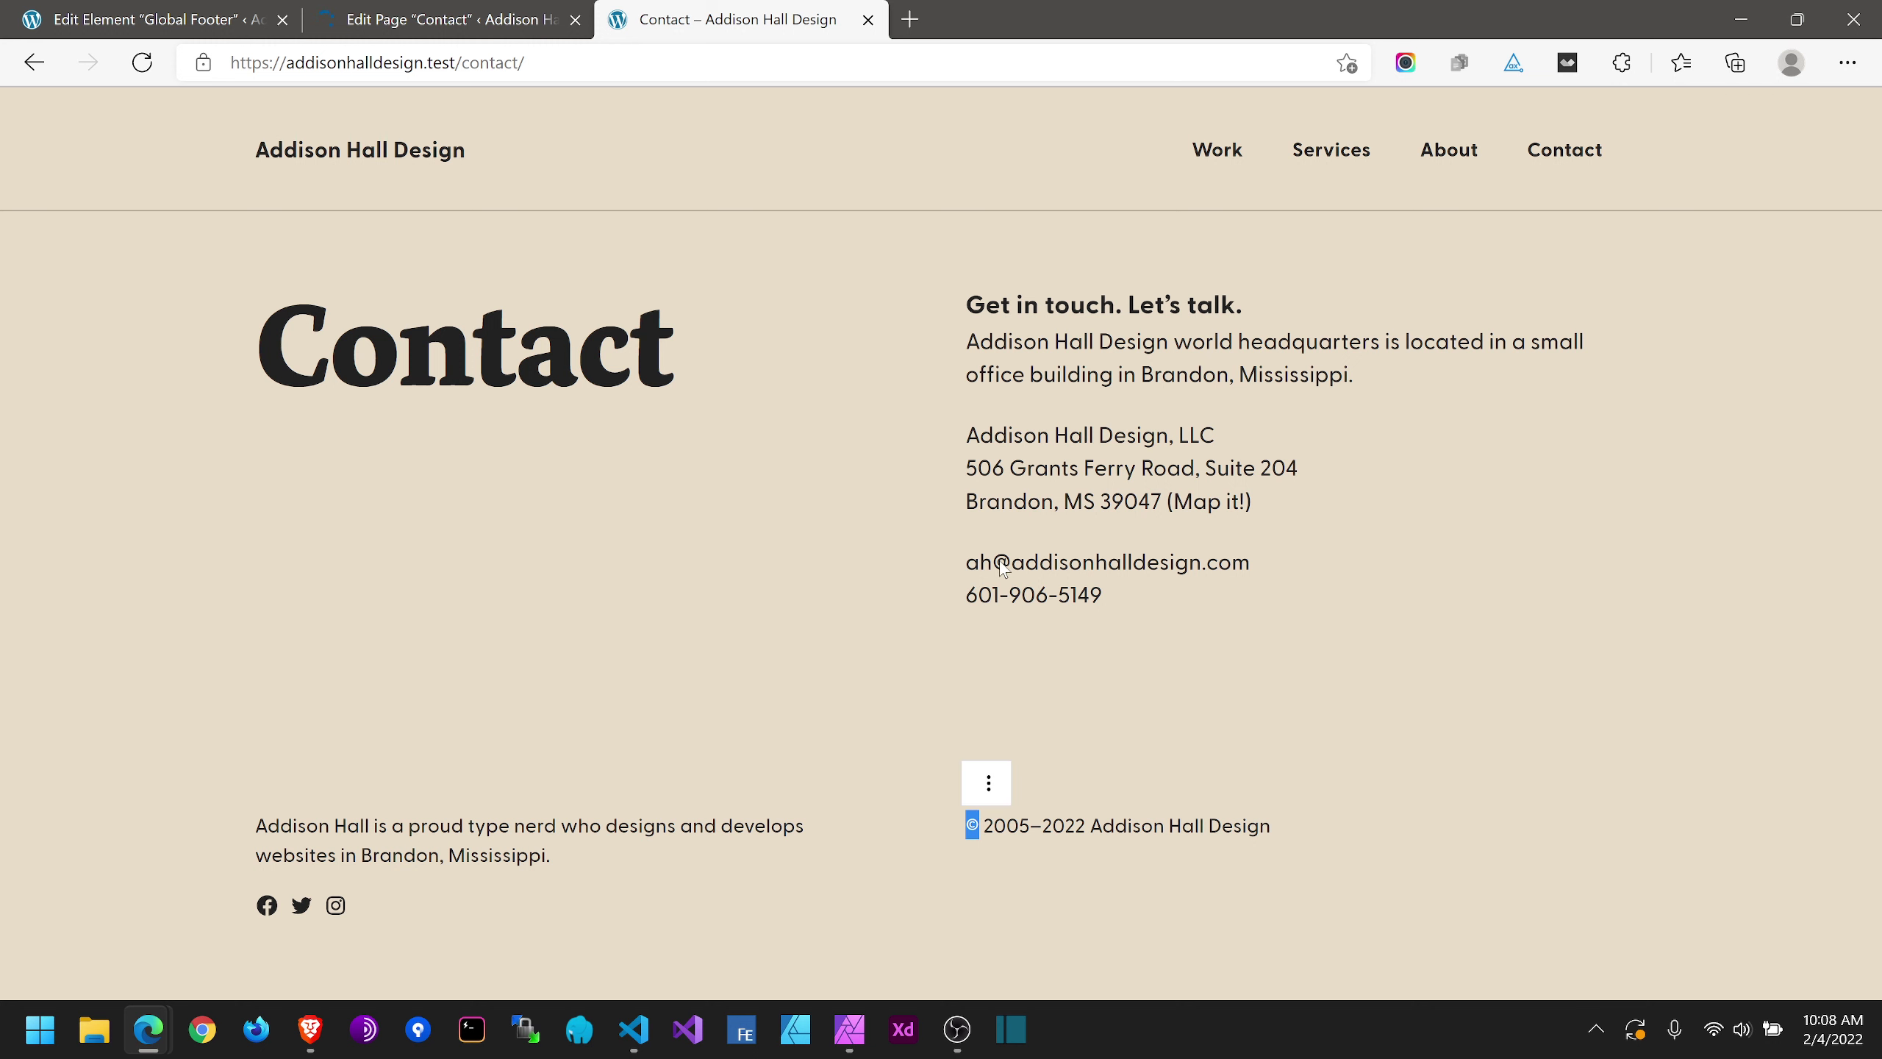
key(ctrl+shift+Tab)
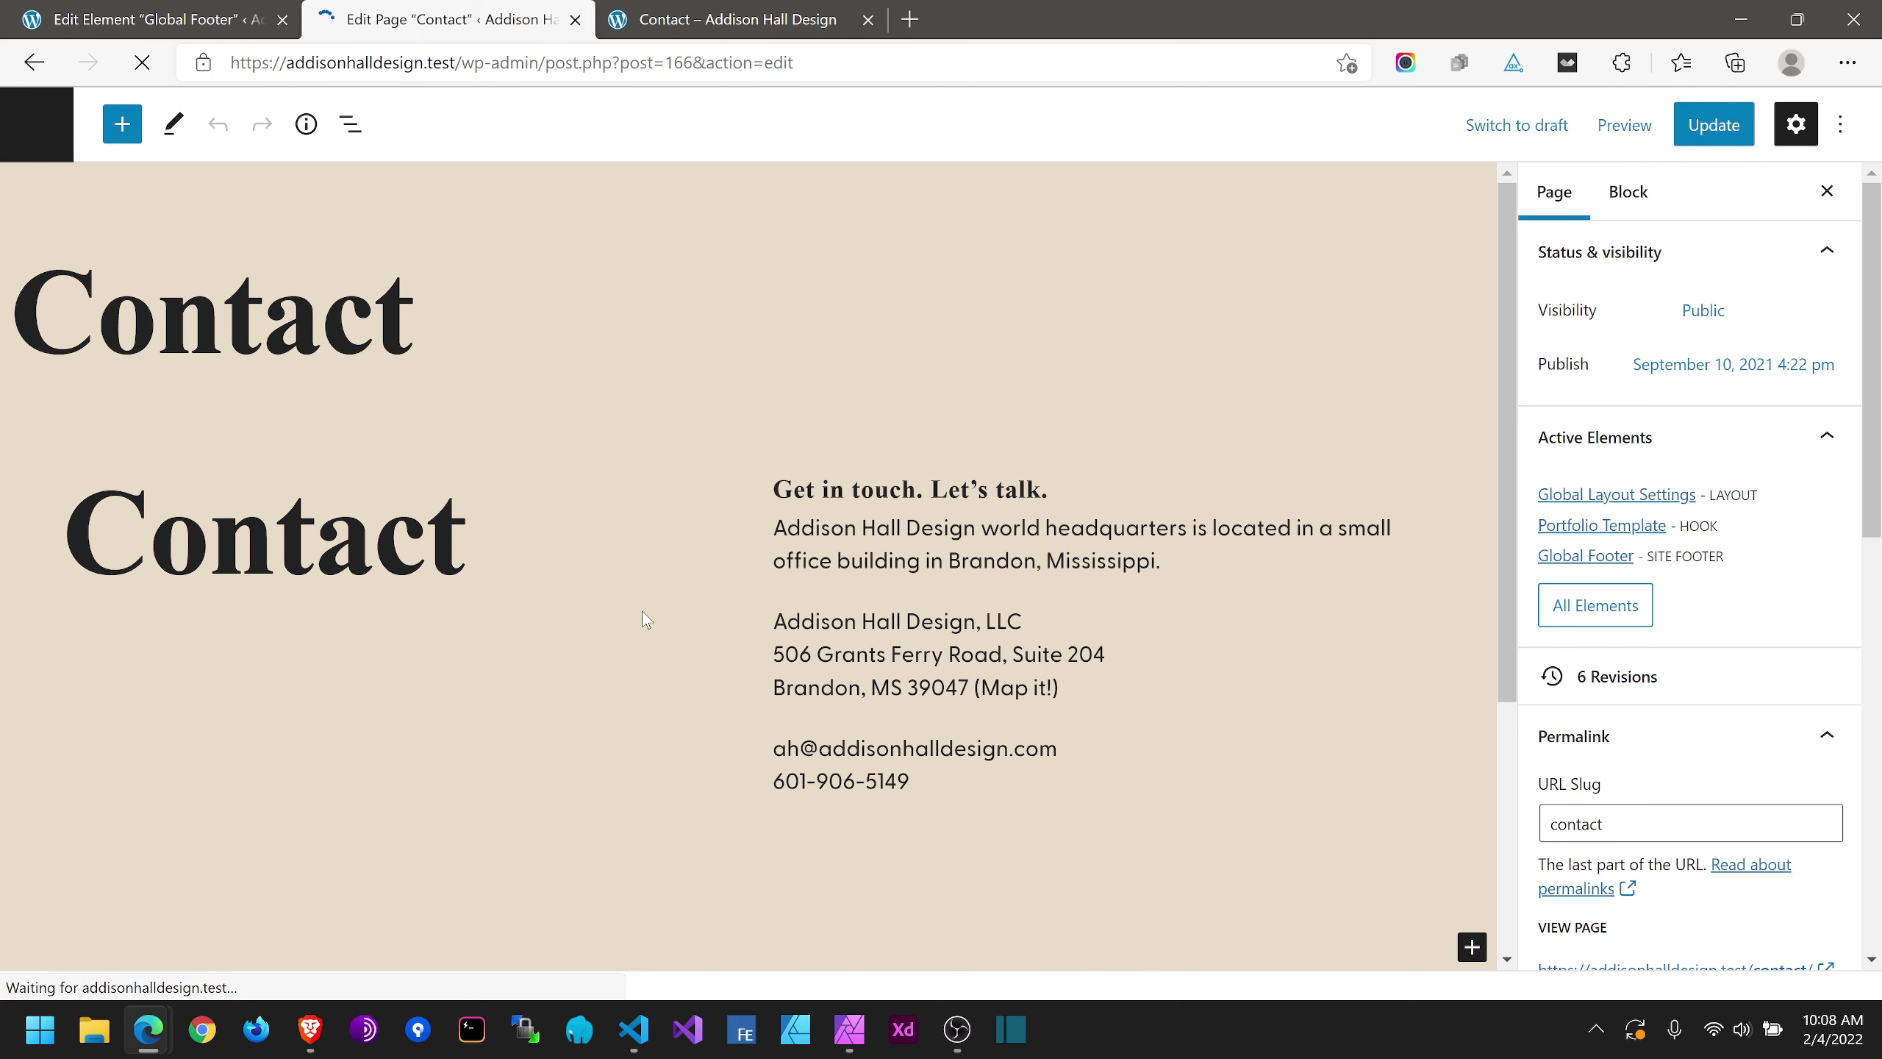
click(194, 665)
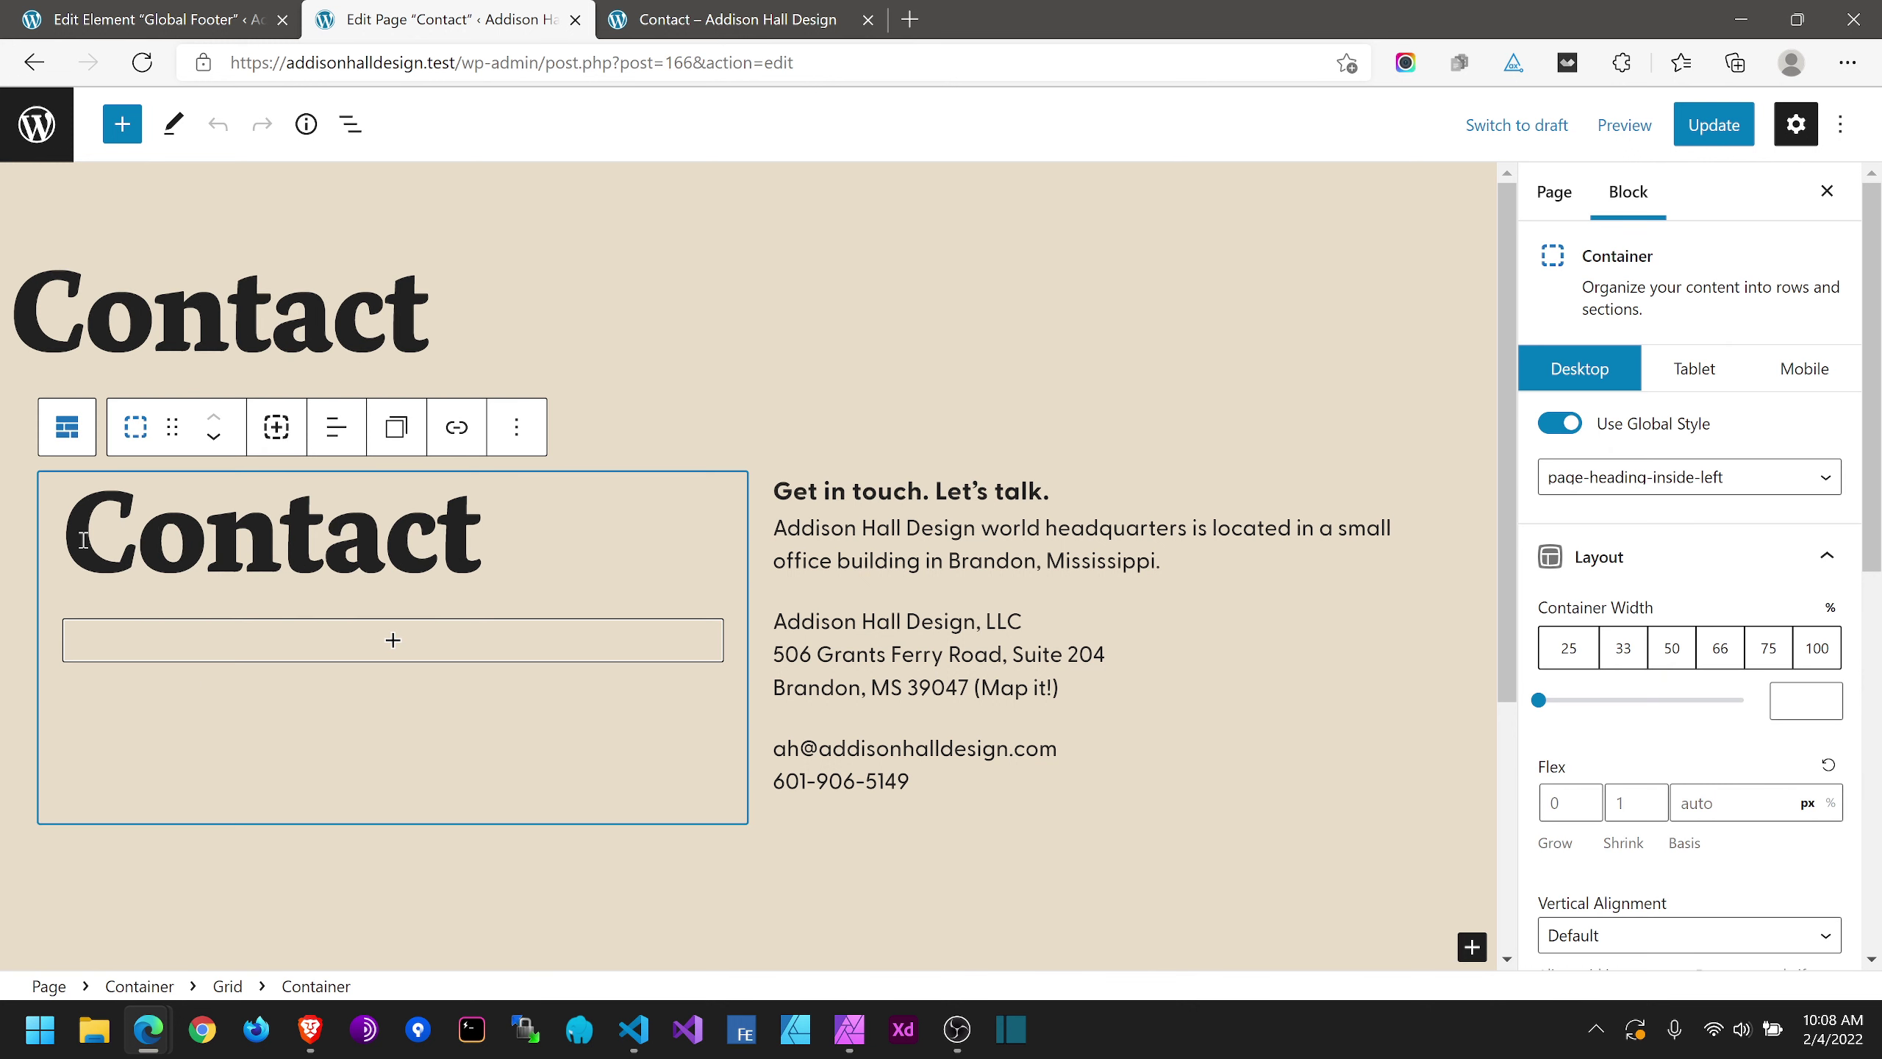
click(72, 447)
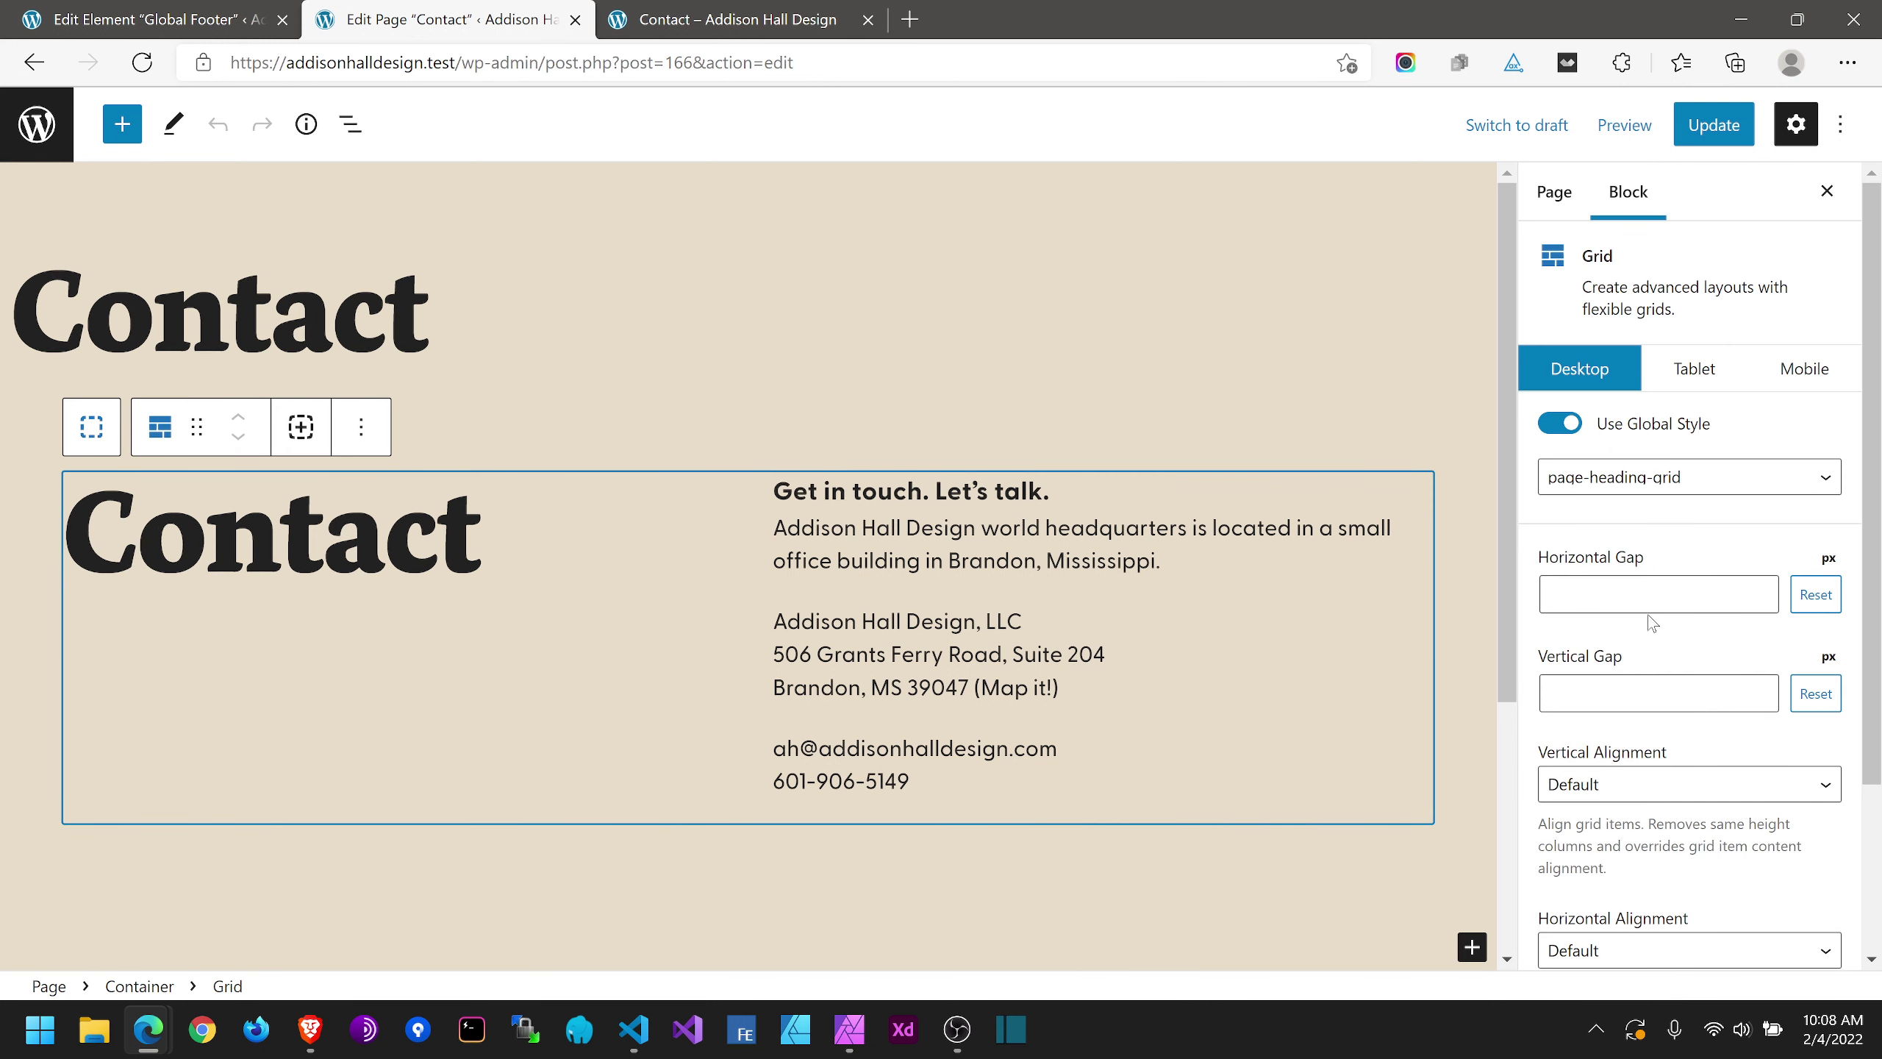
Step: Inspect the grid column around the contact text on the live Contact page to examine its left padding rule
click(739, 16)
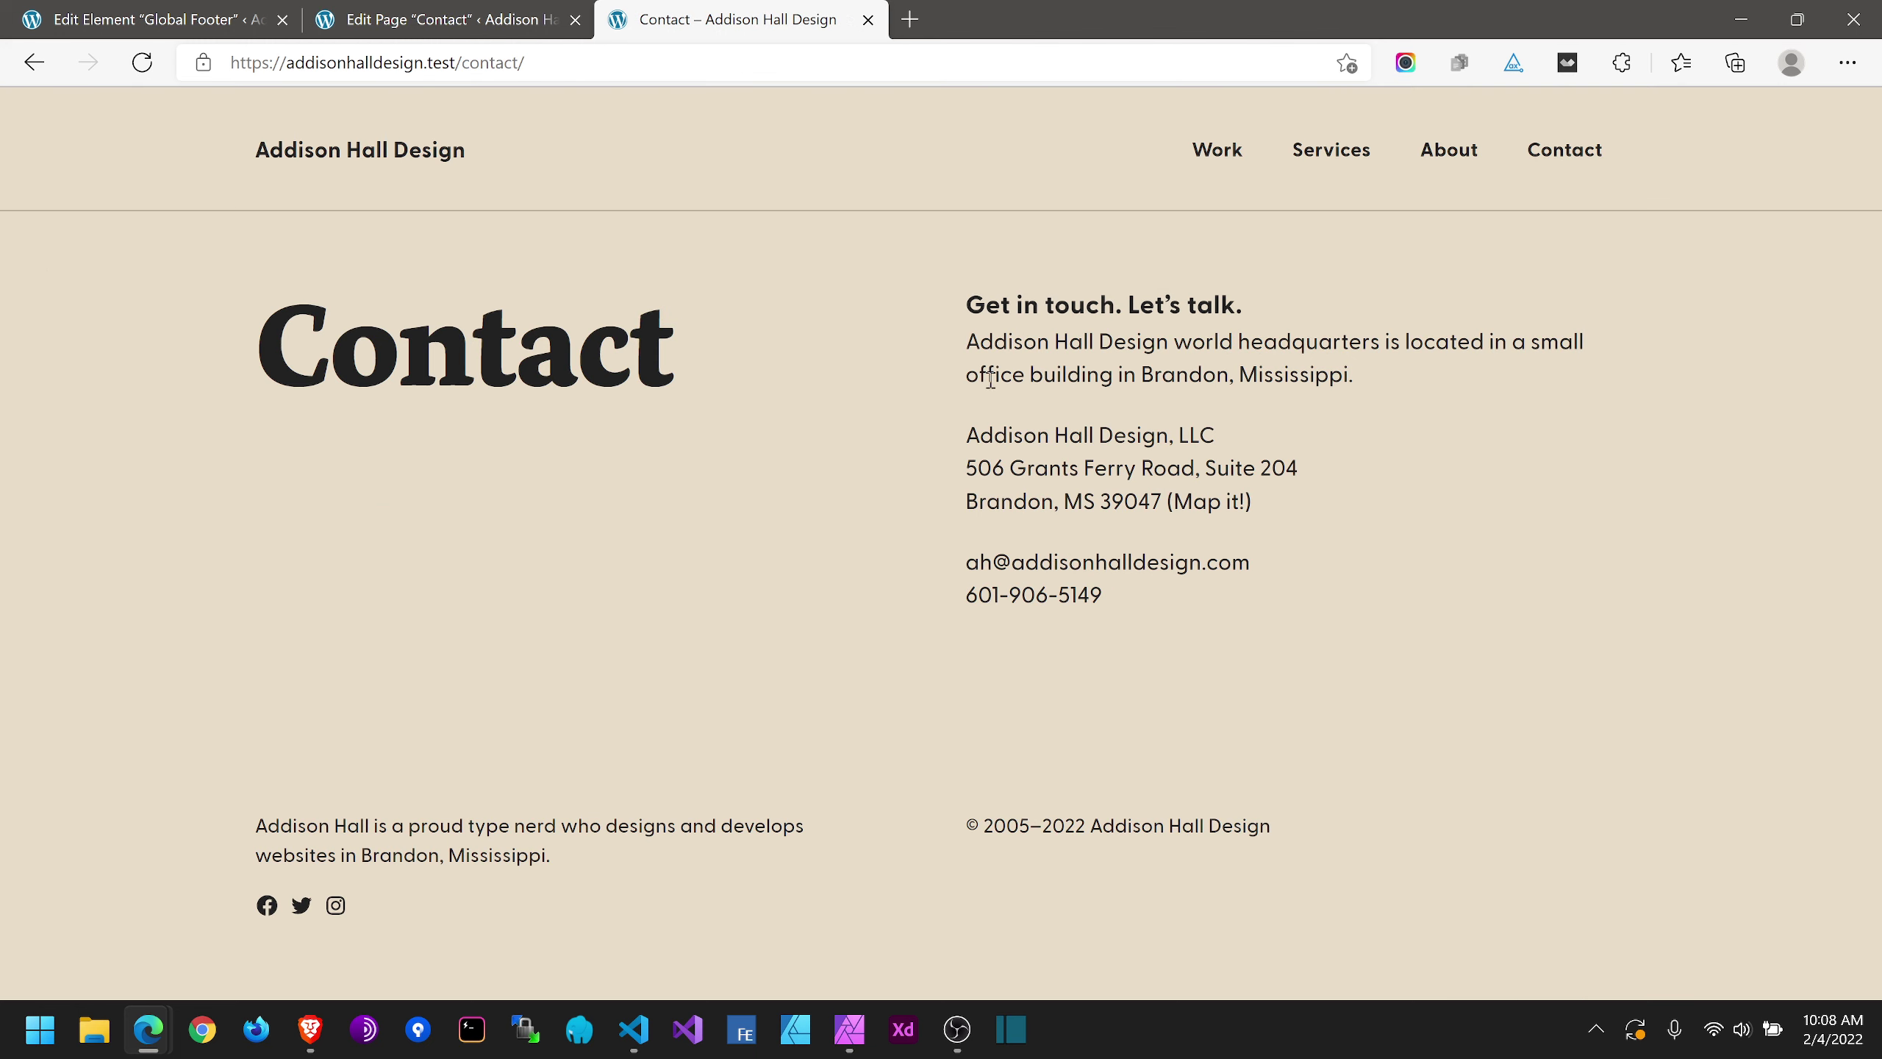
right_click(1006, 351)
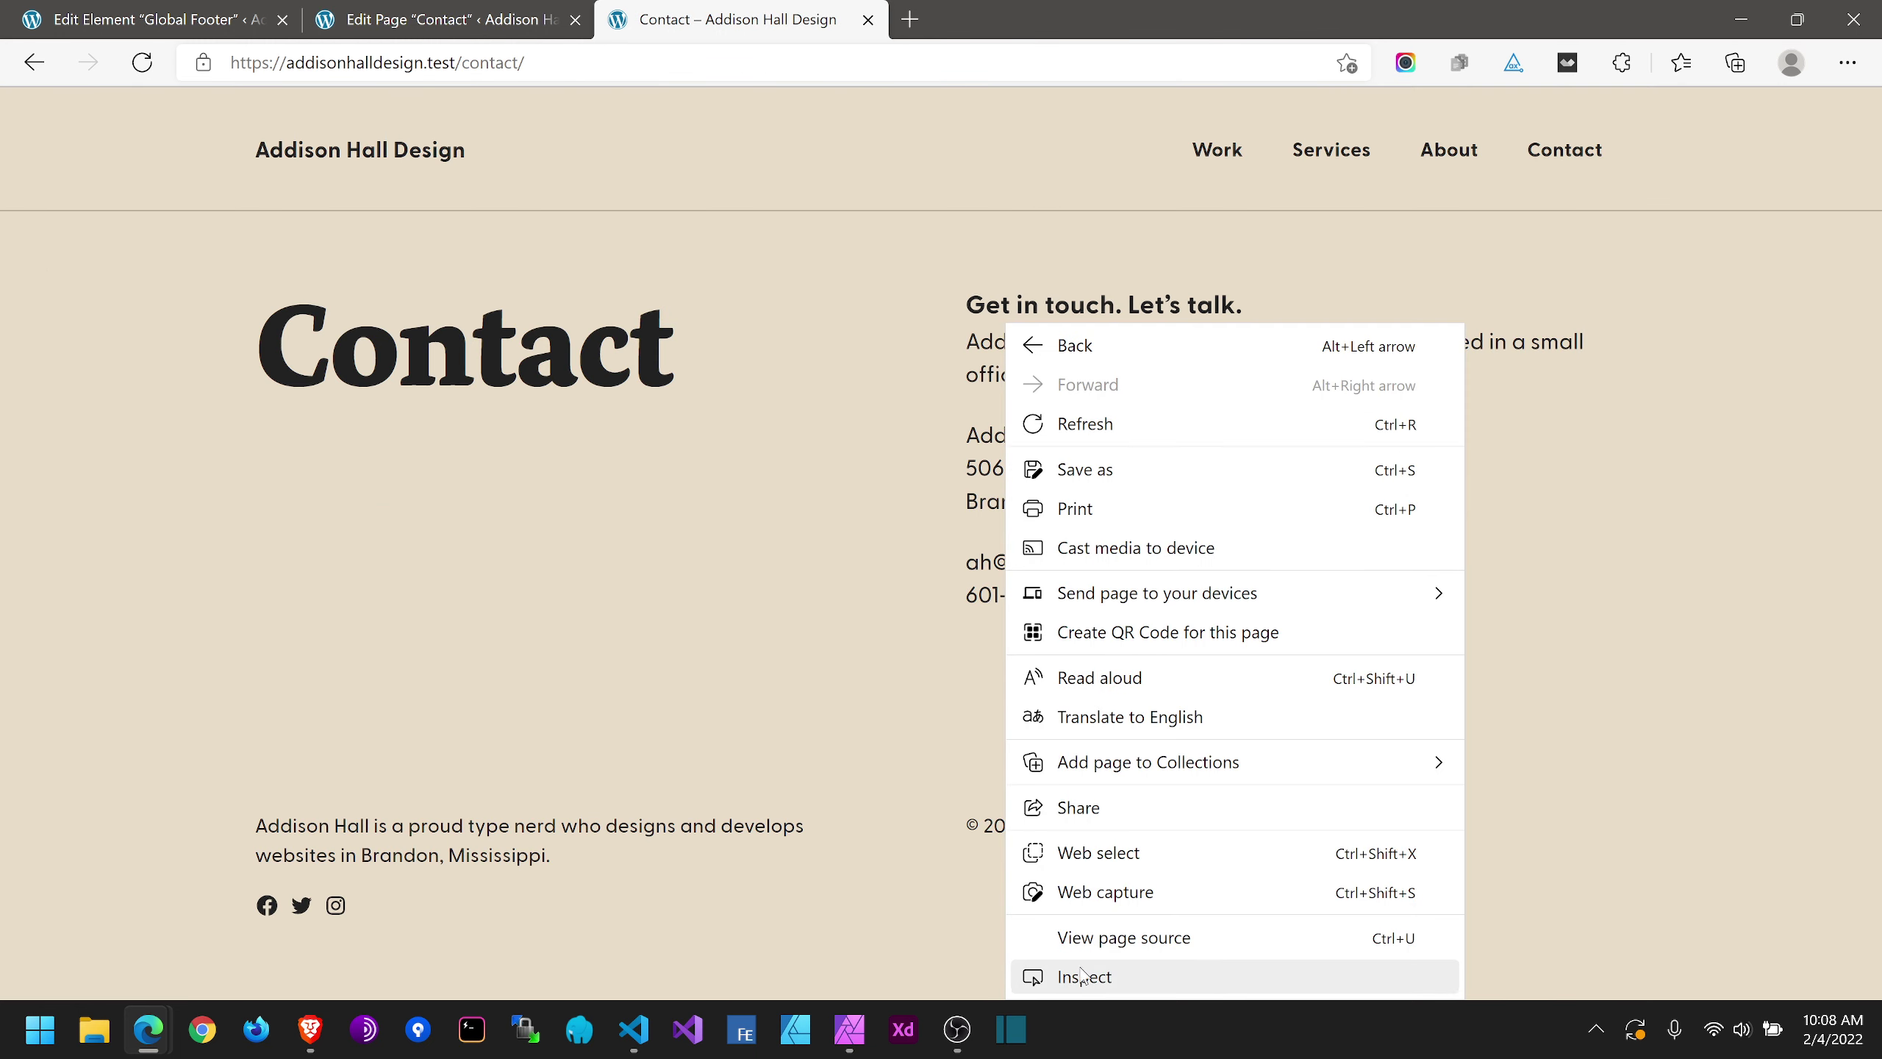
key(Escape)
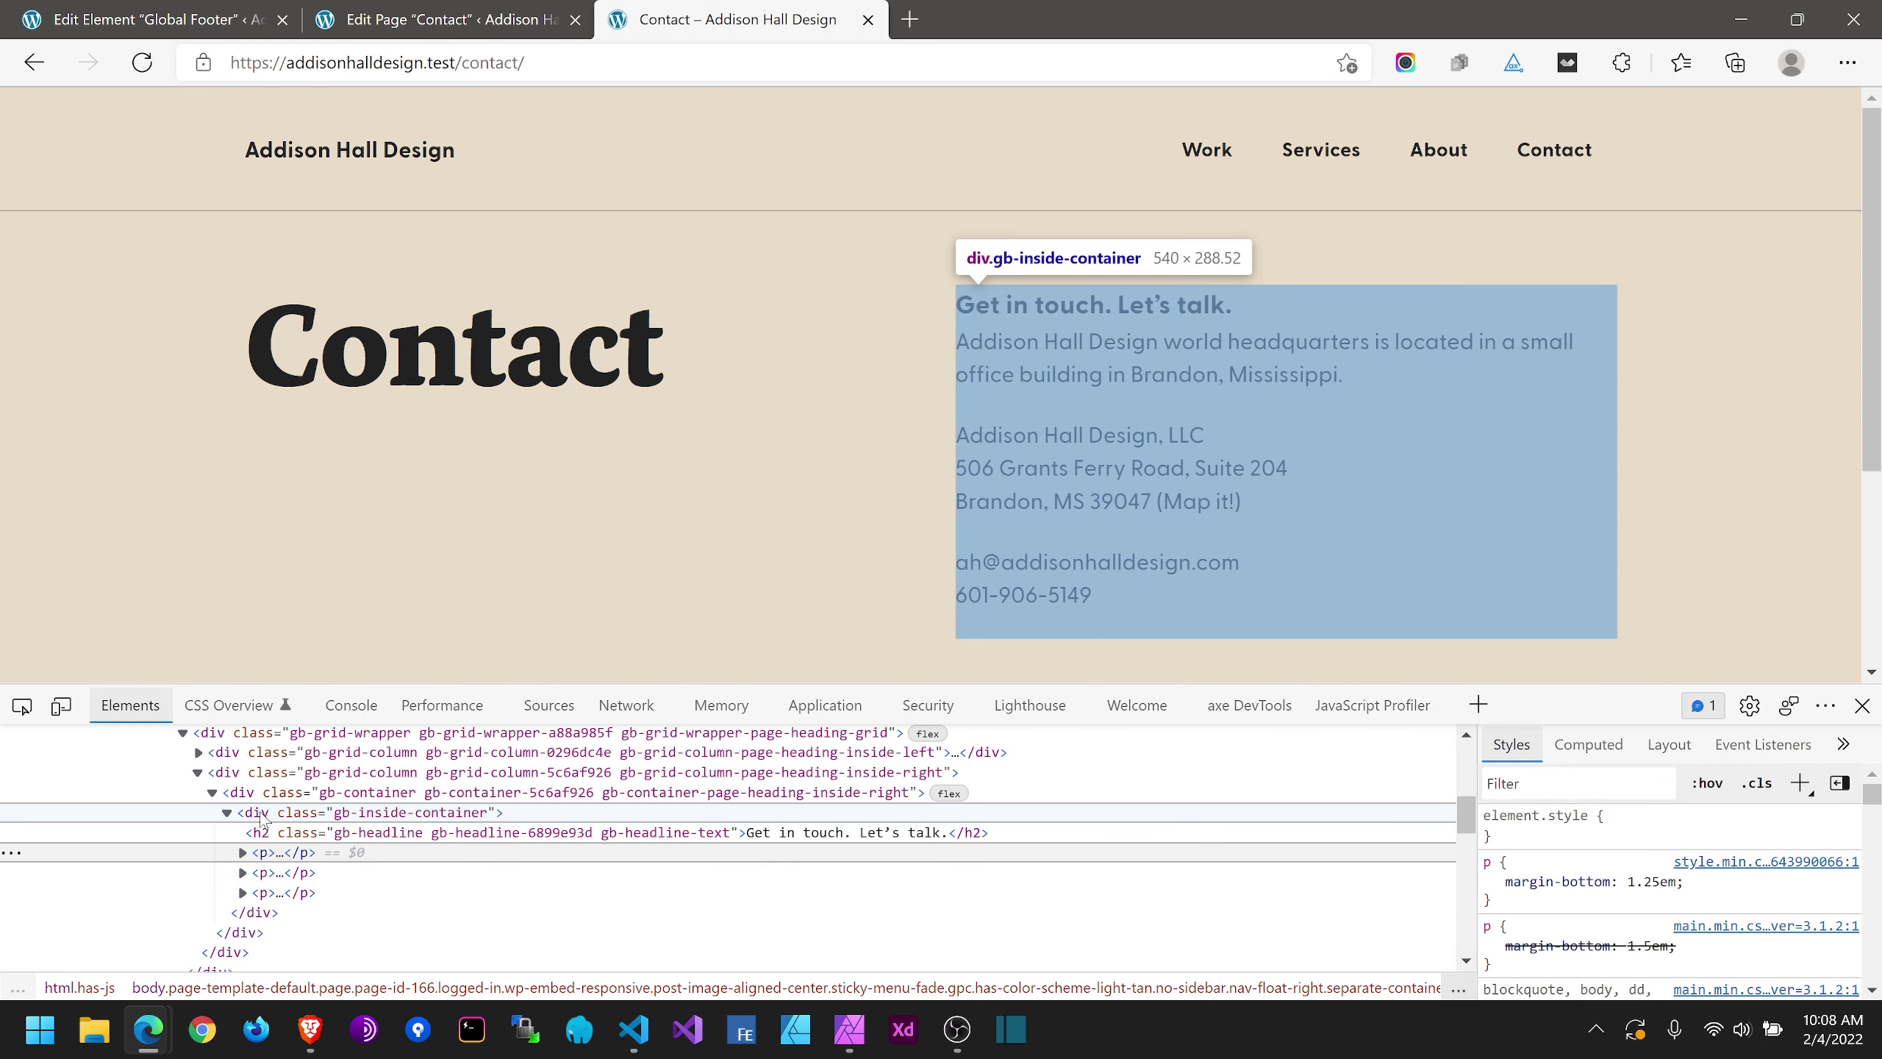
click(238, 776)
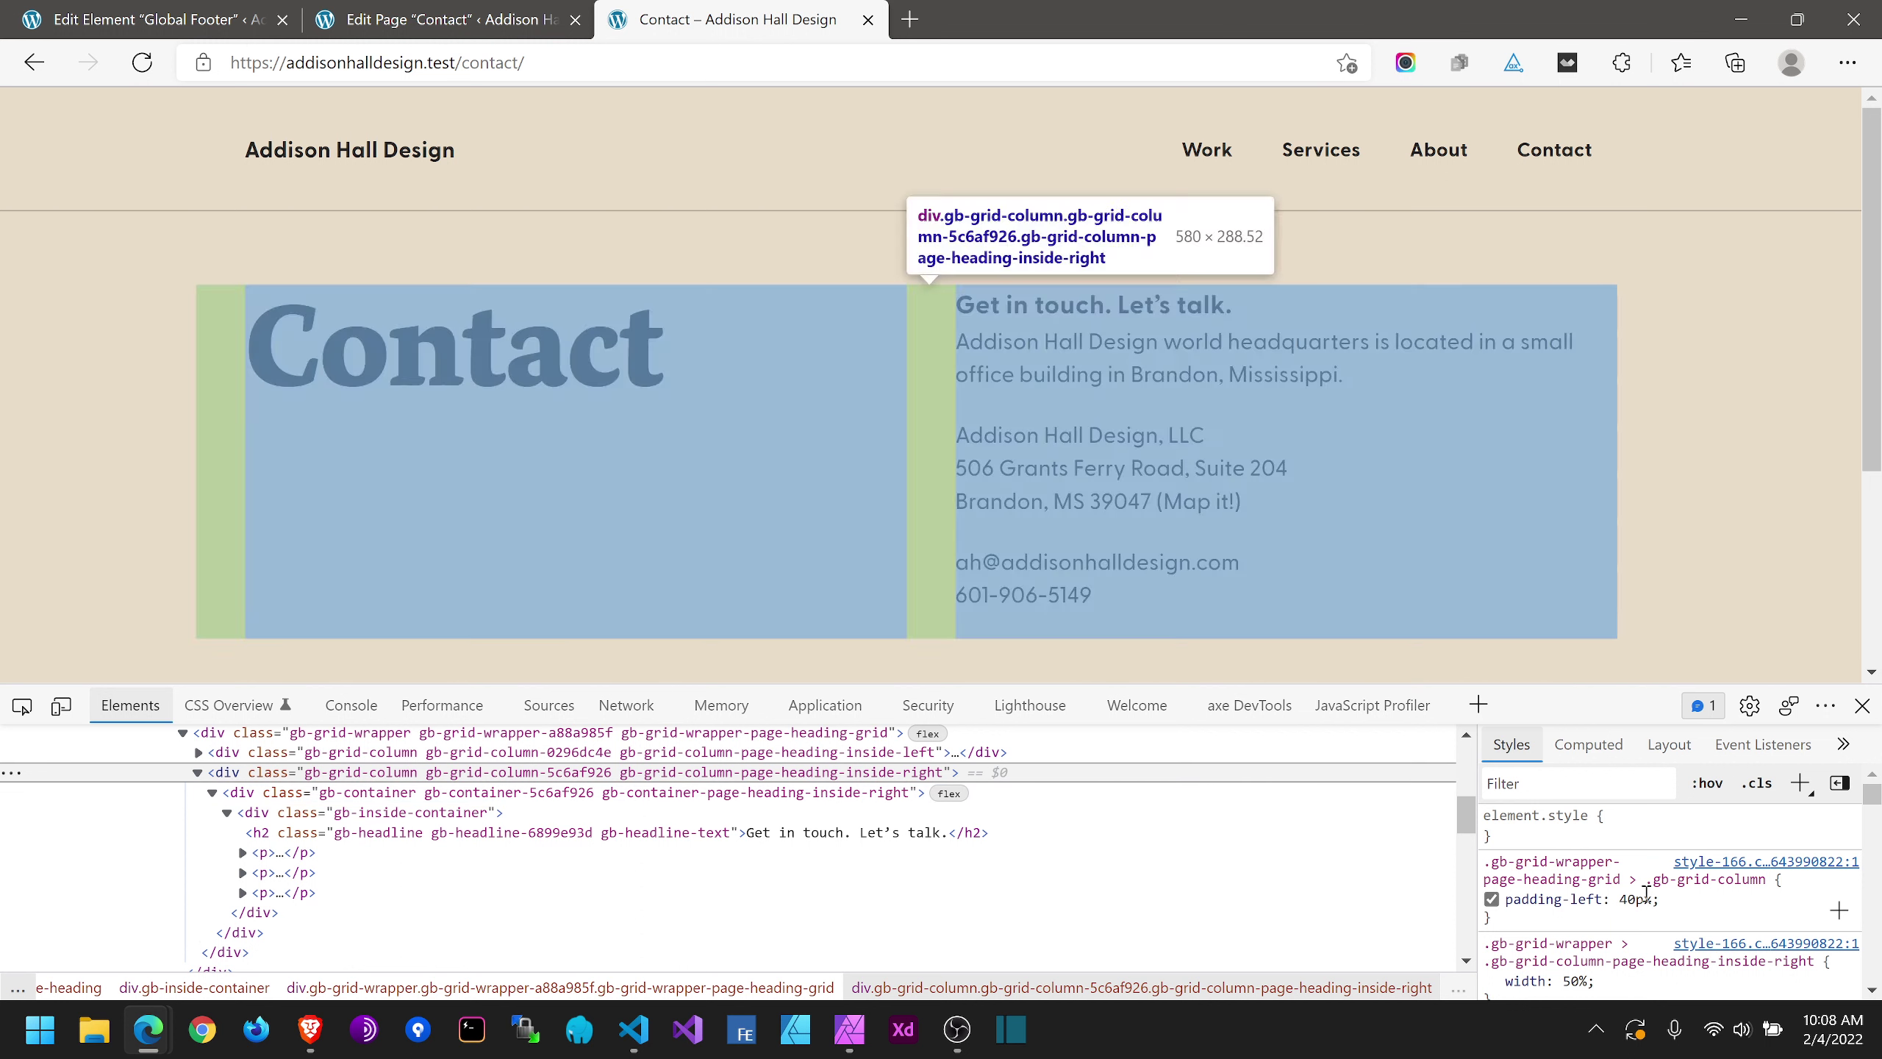
click(1862, 705)
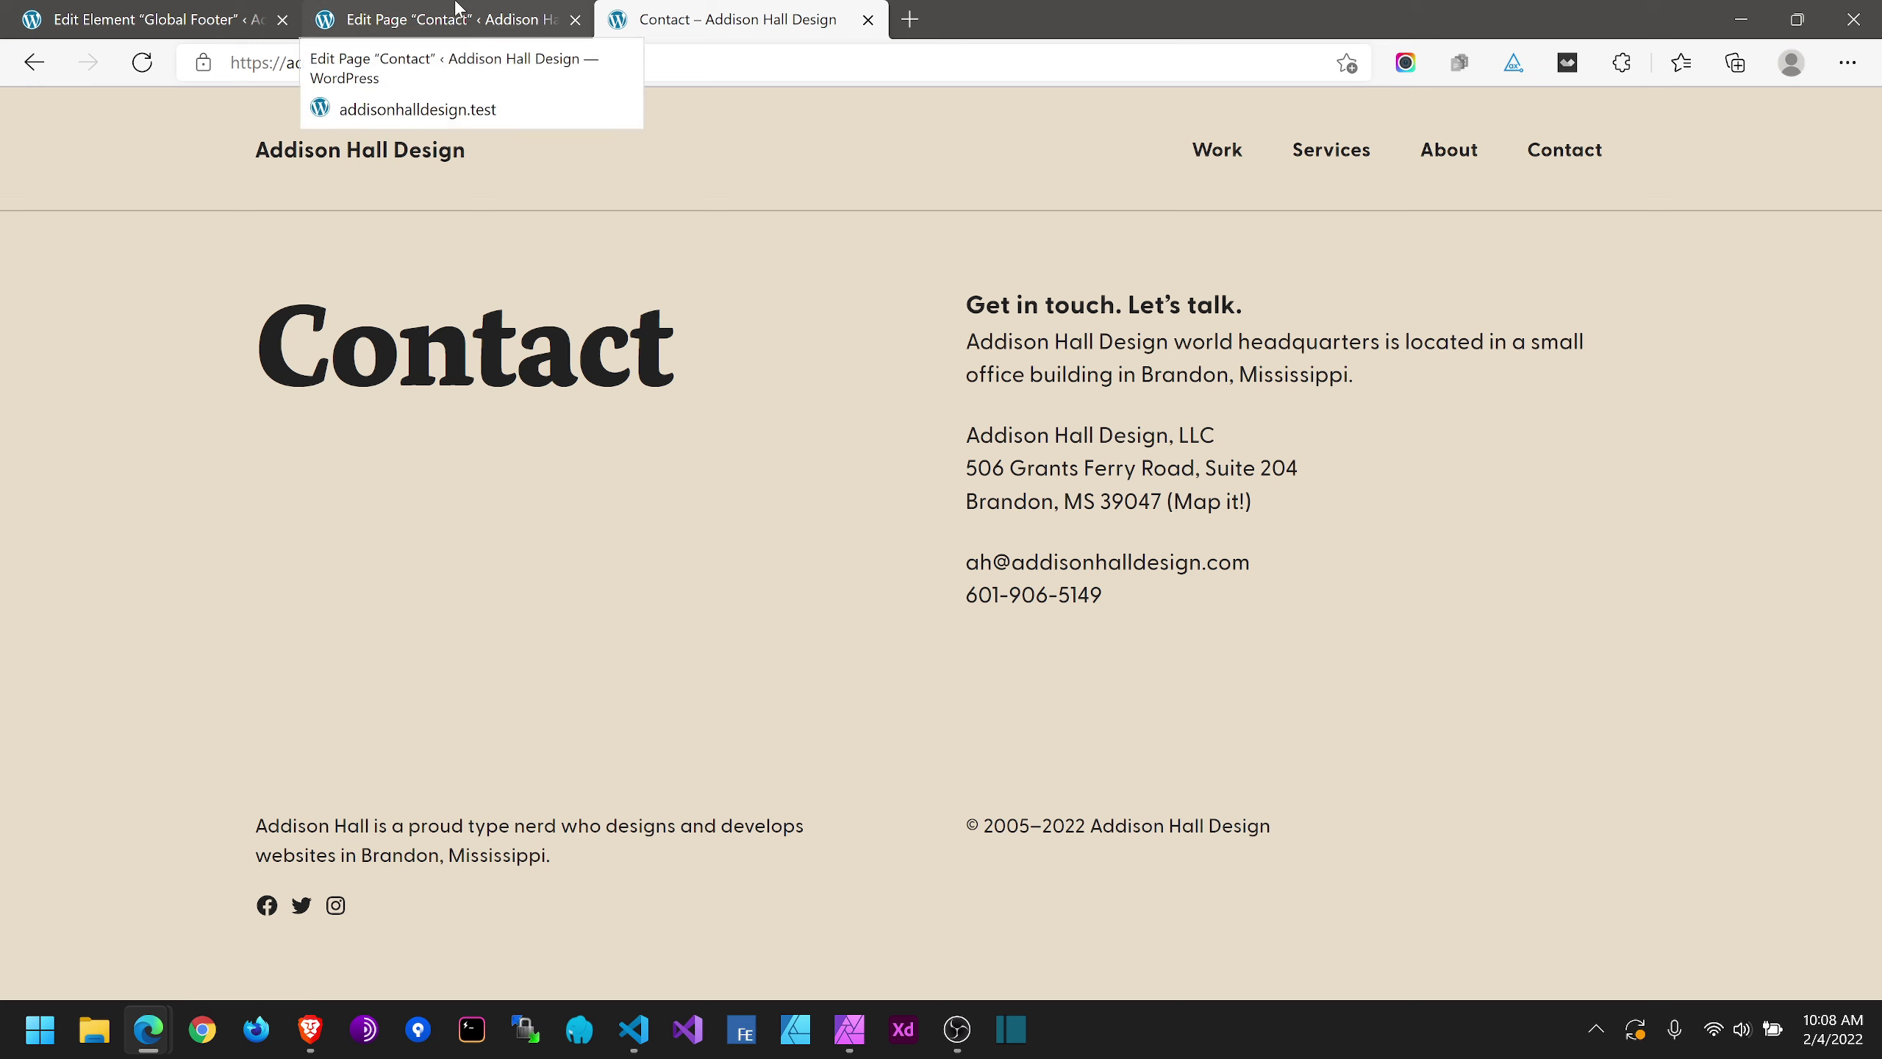
Step: Set both column containers in the Global Footer grid to 33% width and update the element
click(199, 8)
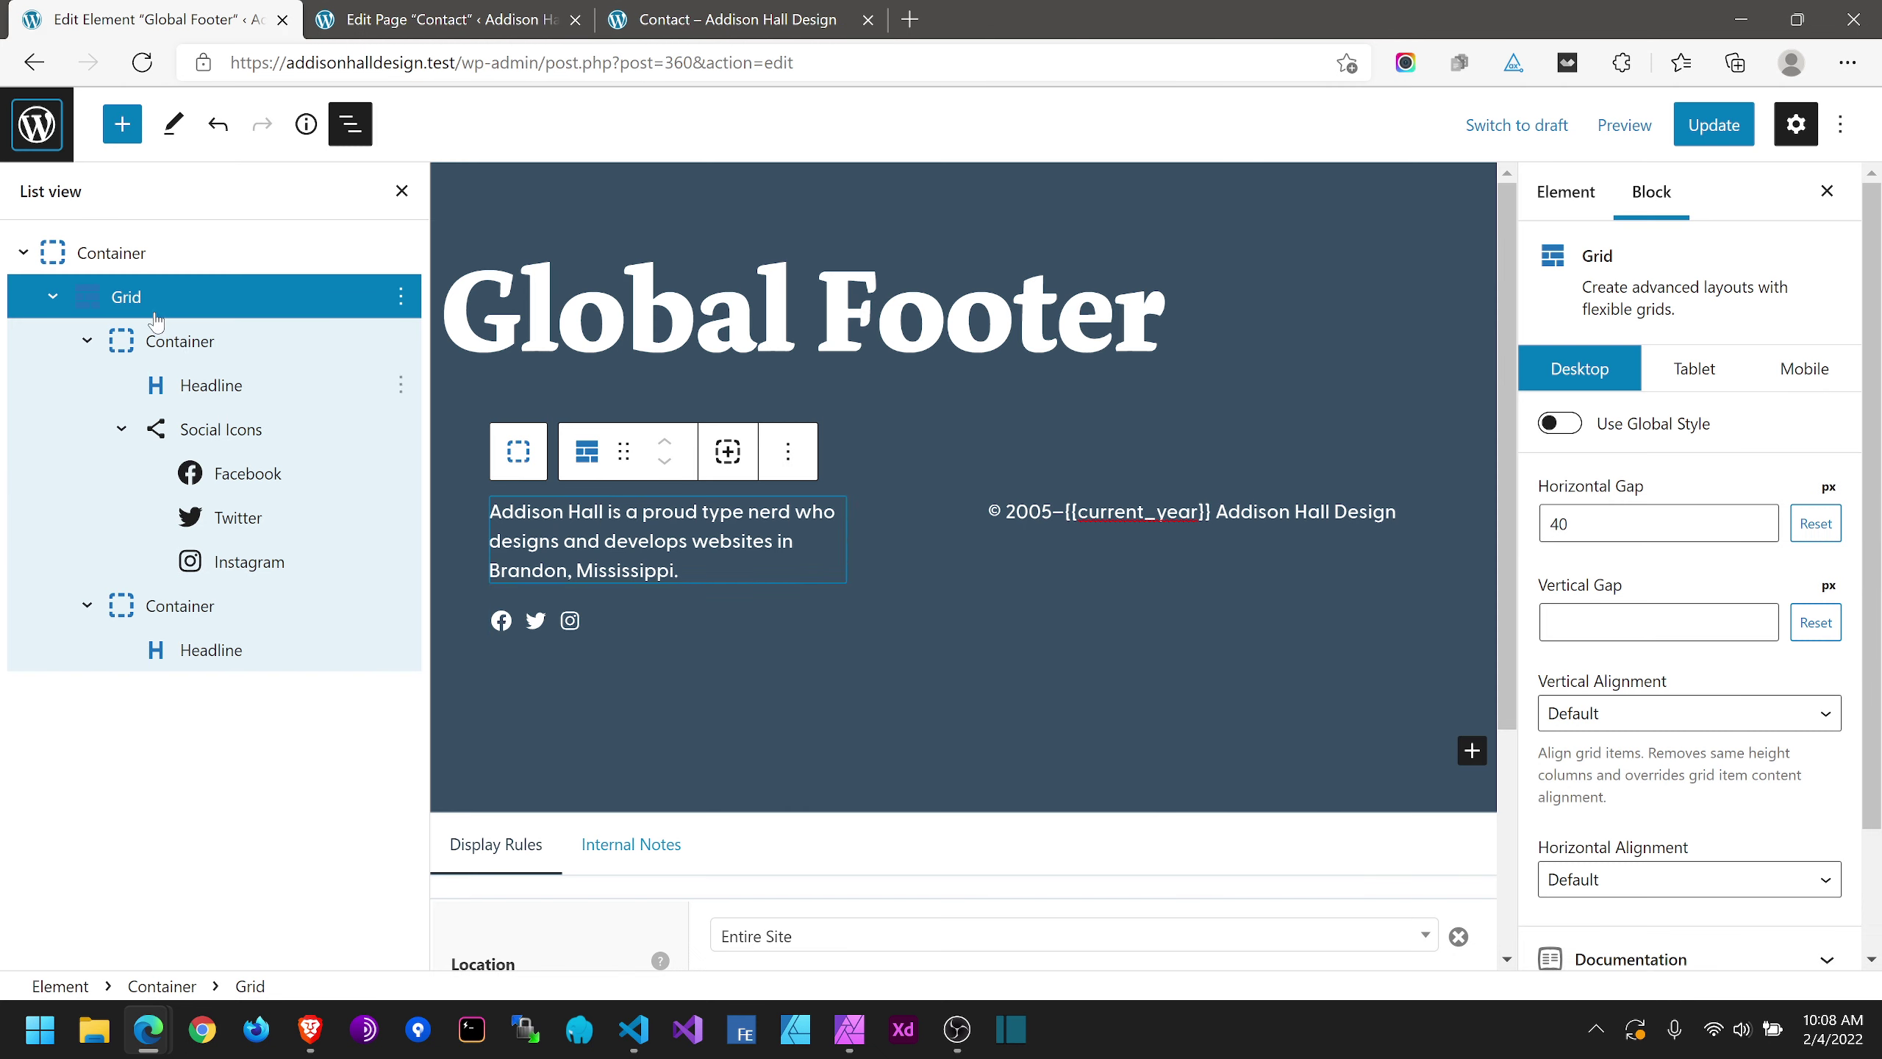
click(904, 578)
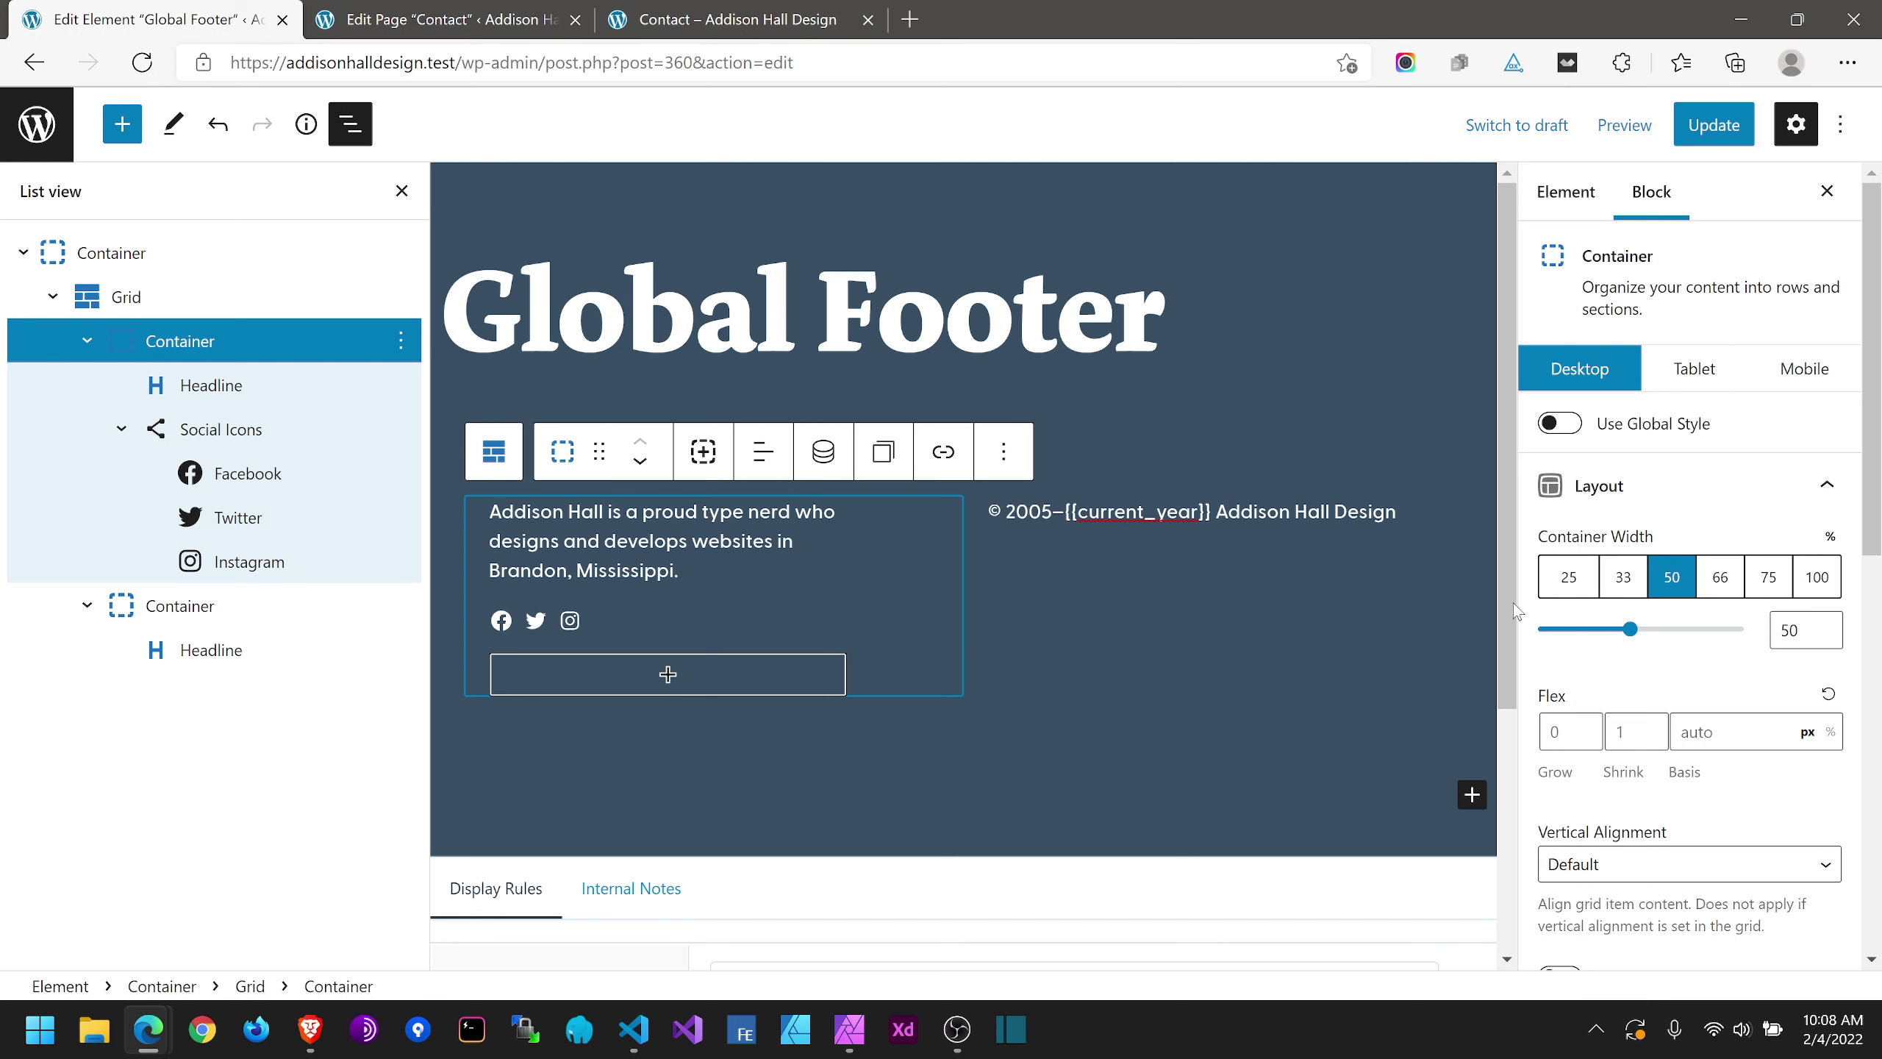
click(1622, 577)
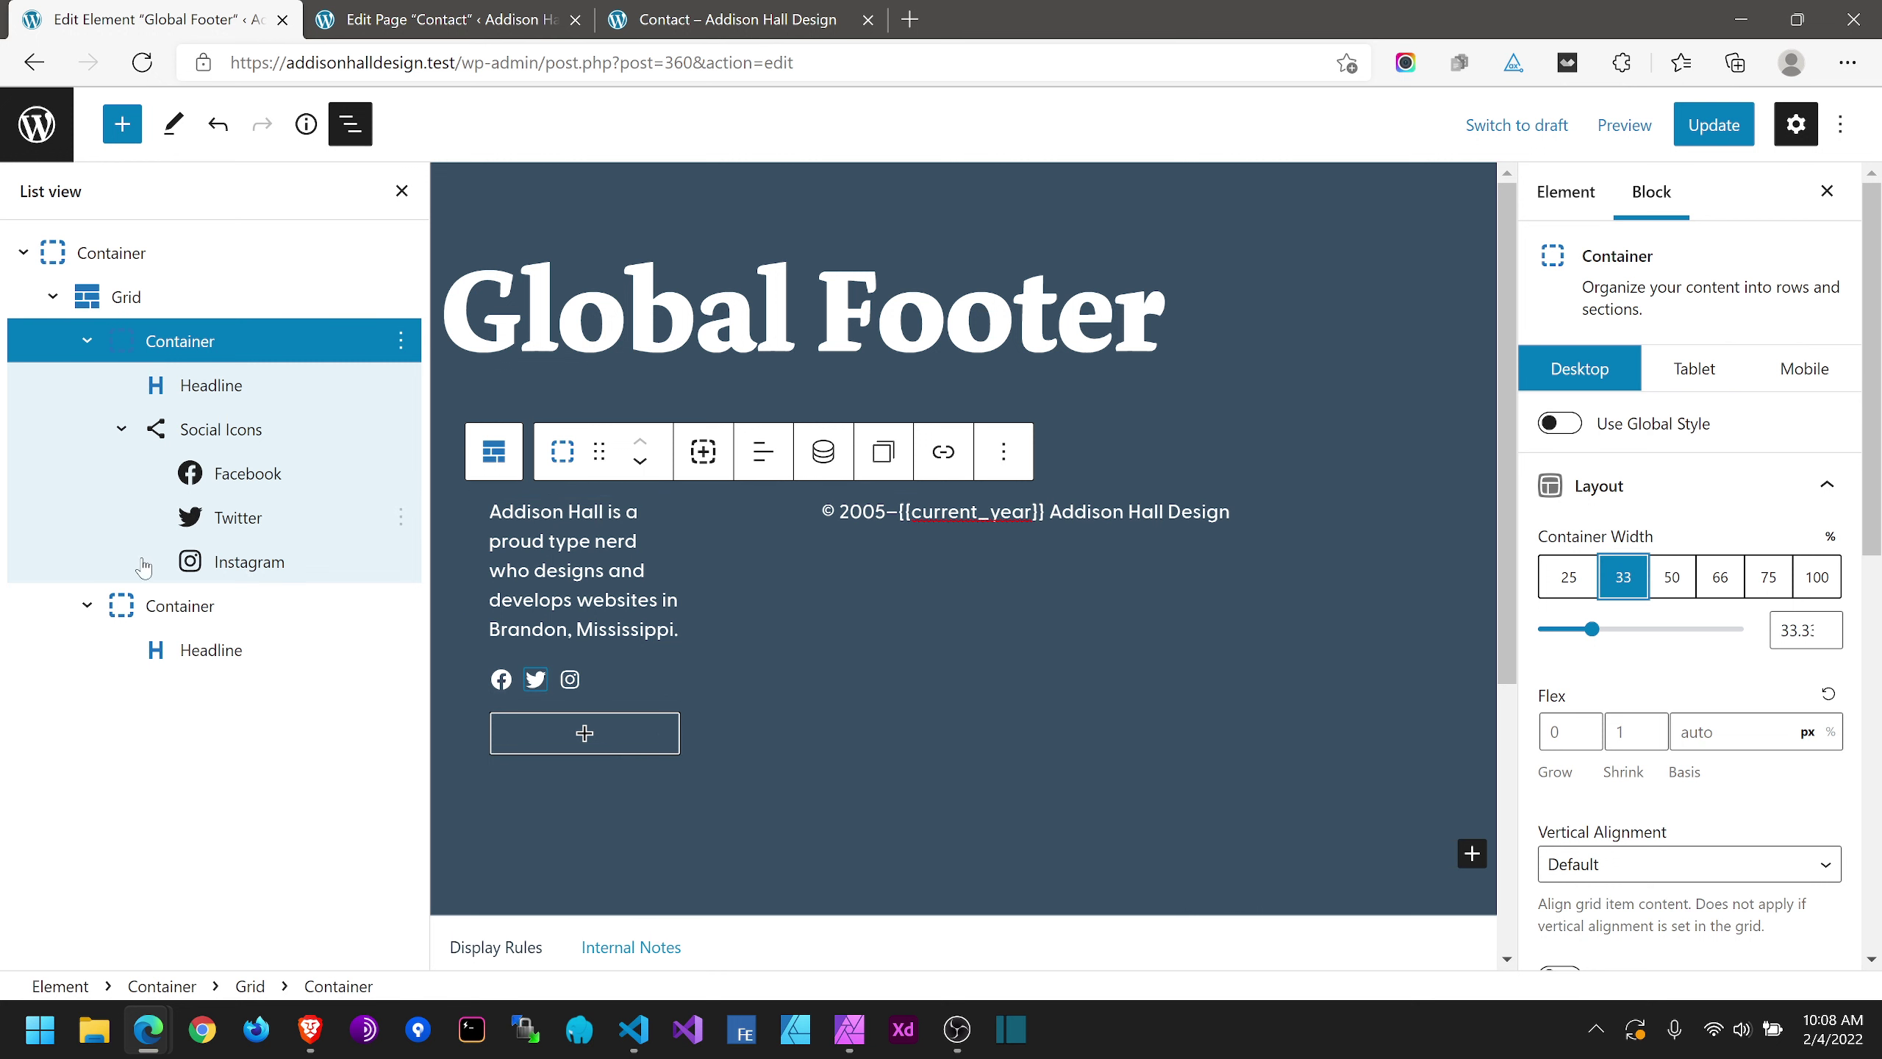
click(1156, 563)
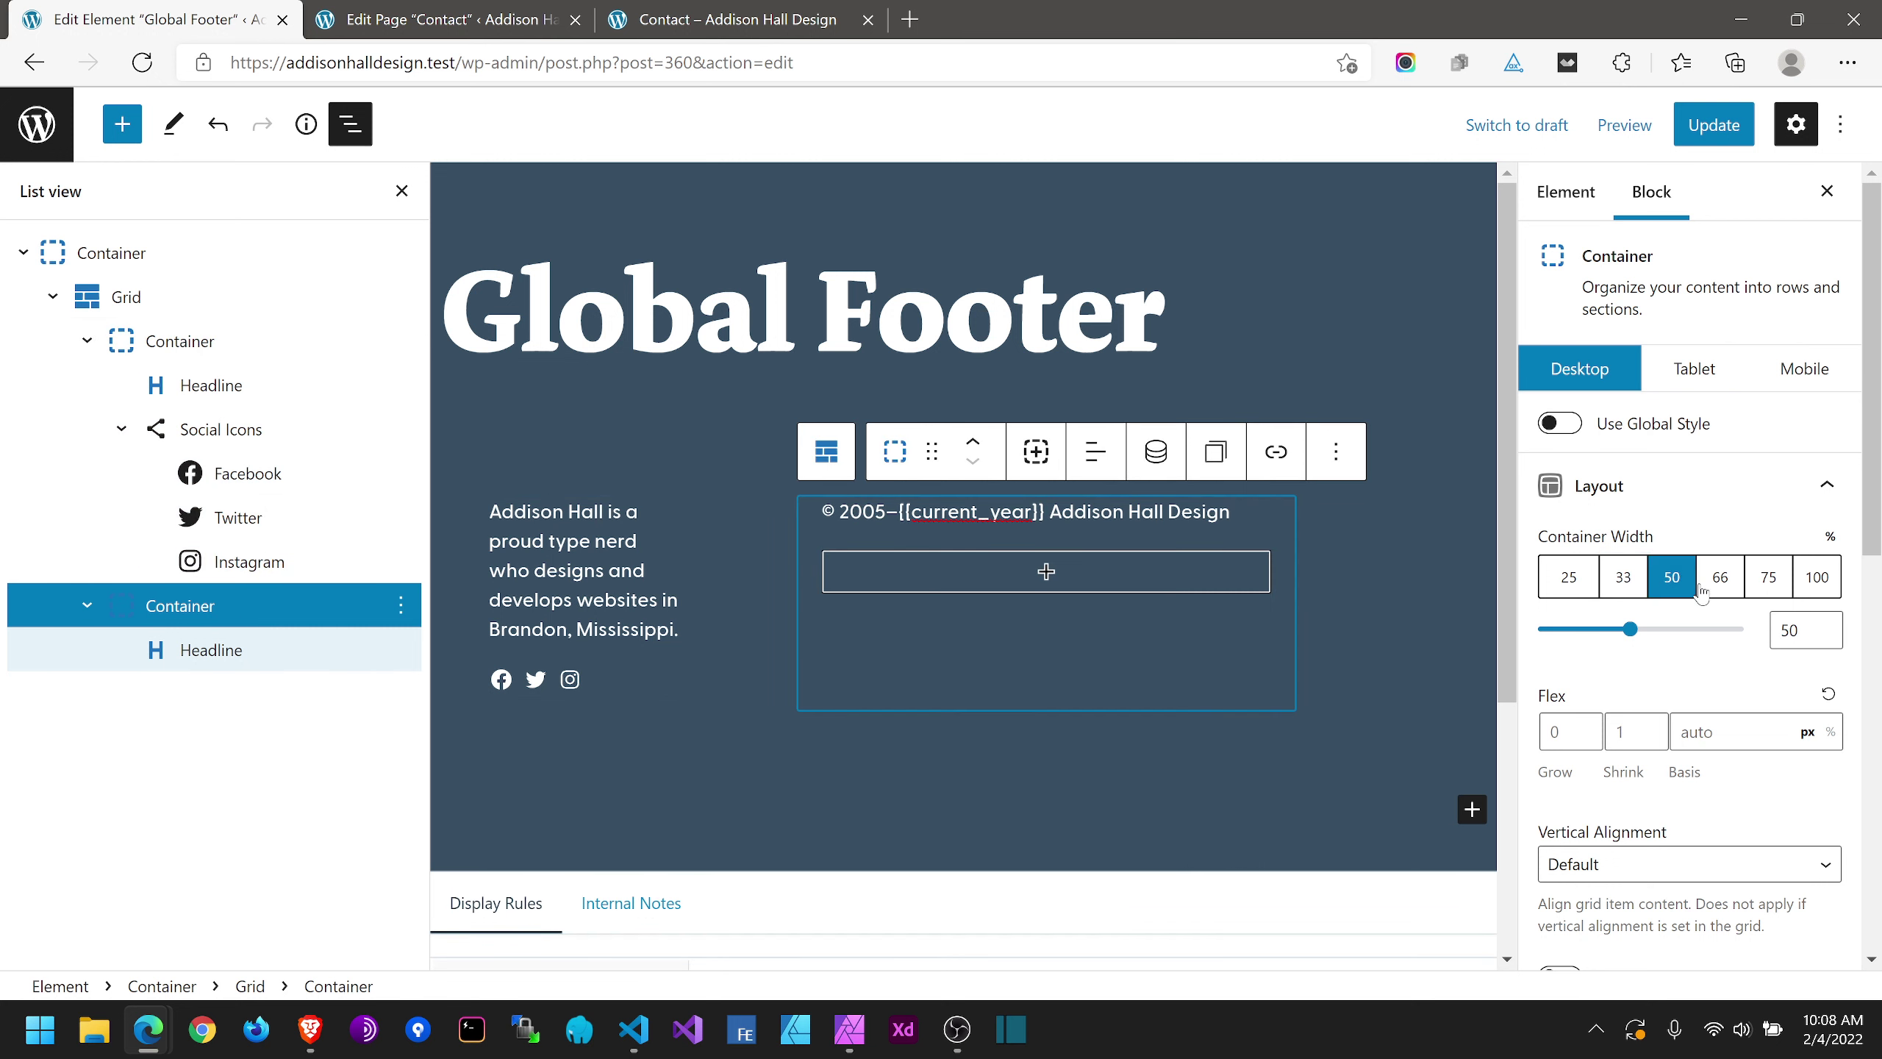
click(1625, 577)
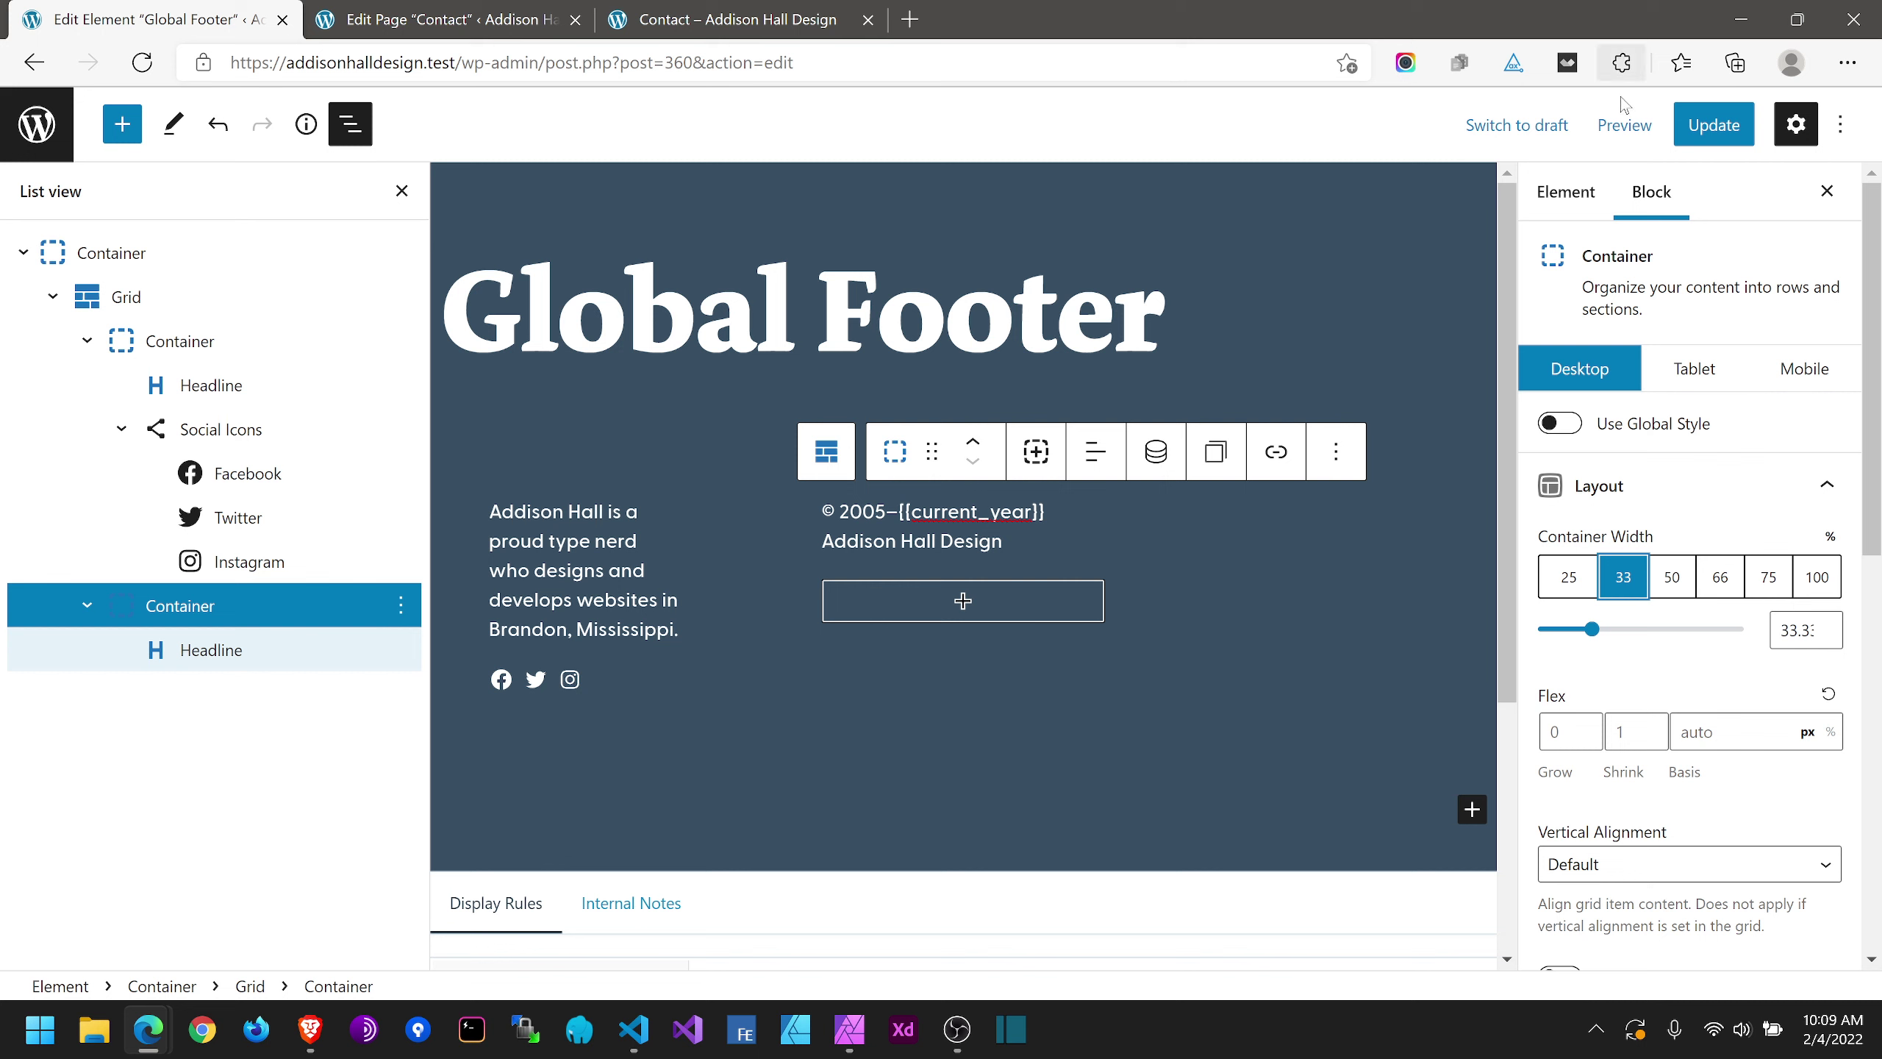
click(1712, 124)
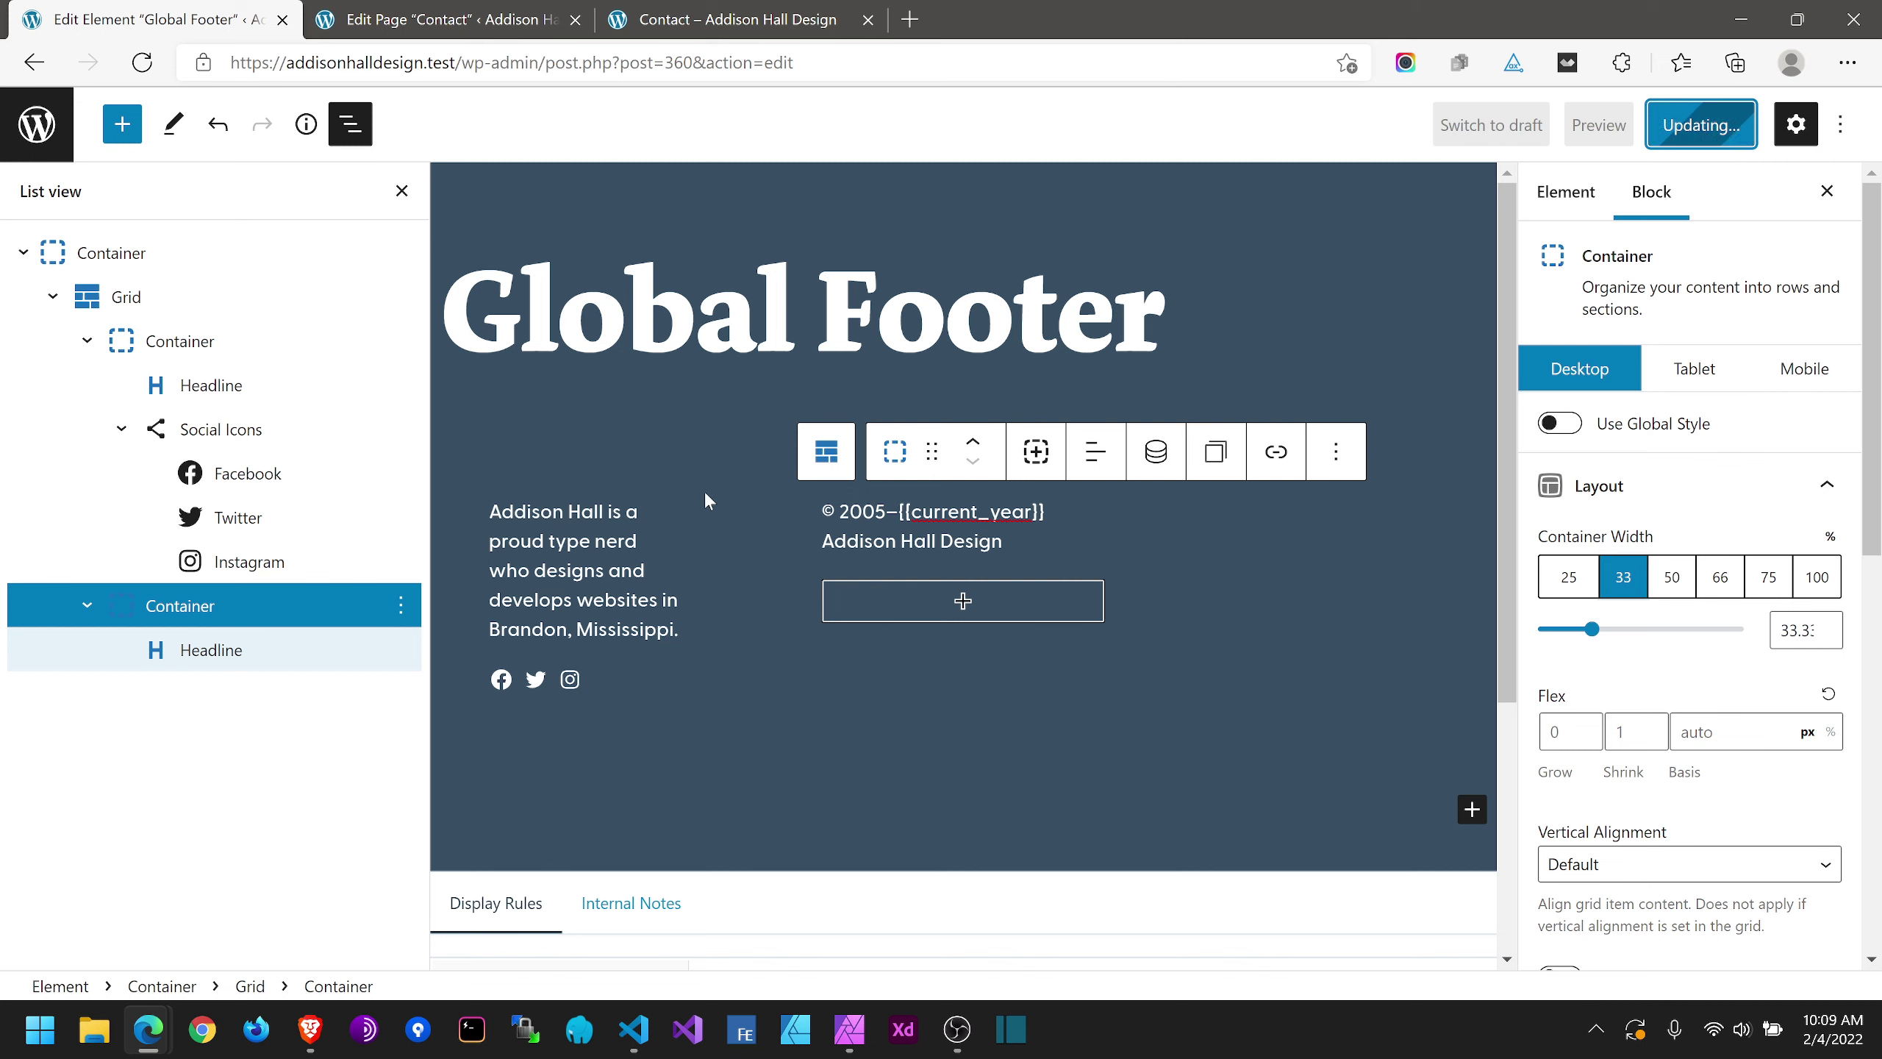
Step: Close the Contact page editor and reload the live Contact page to check the footer's column widths
click(514, 16)
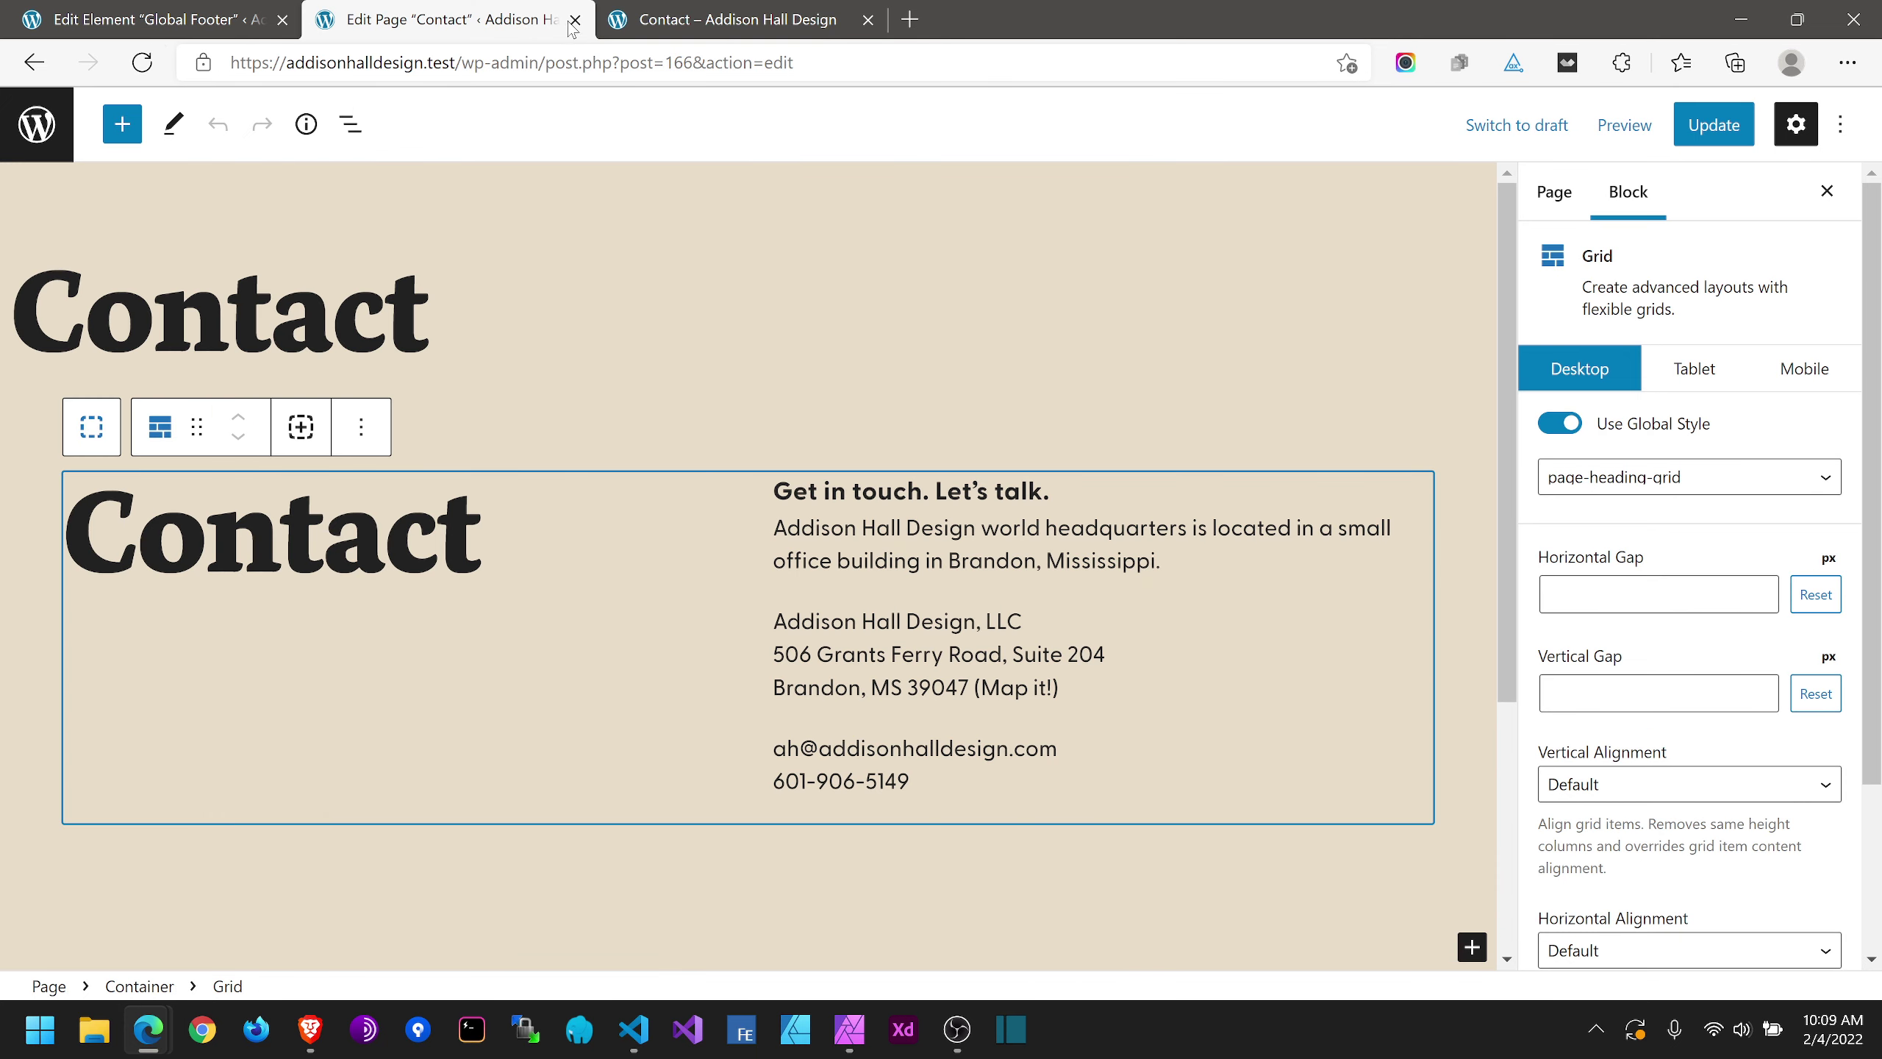
middle_click(418, 33)
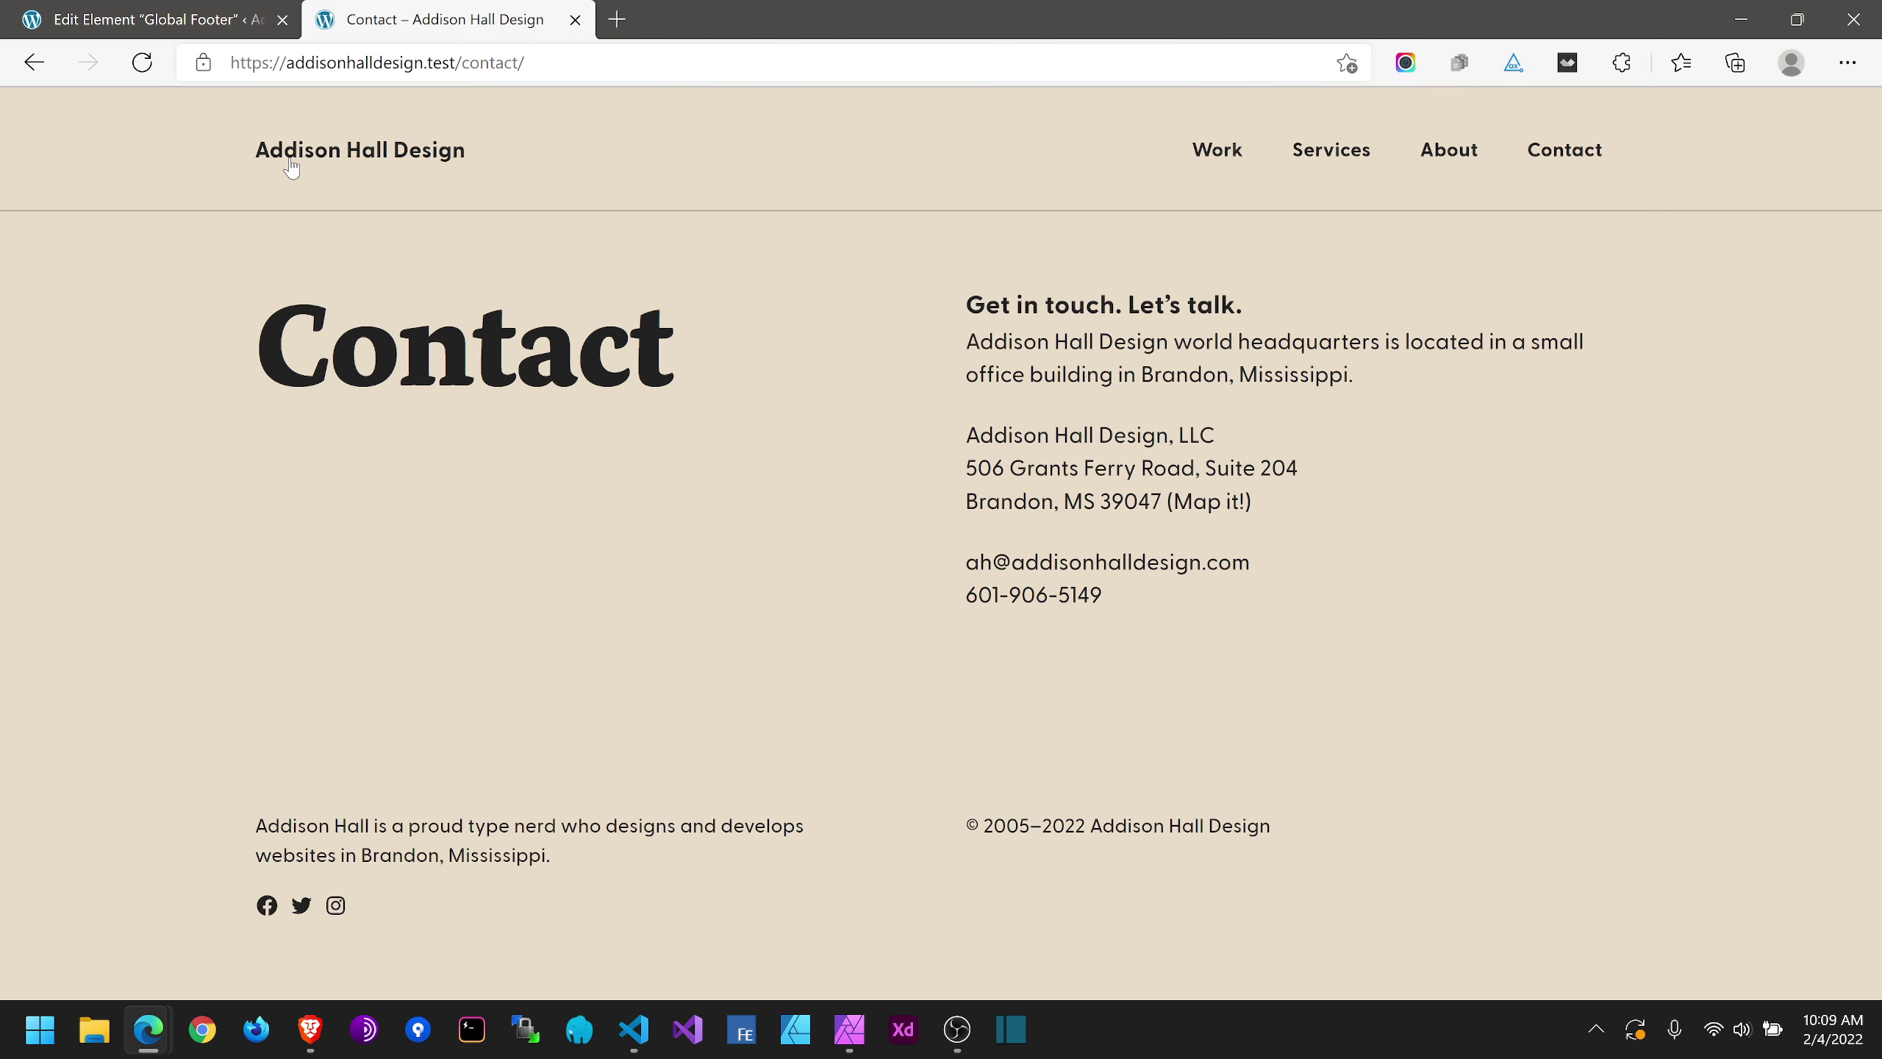
click(144, 64)
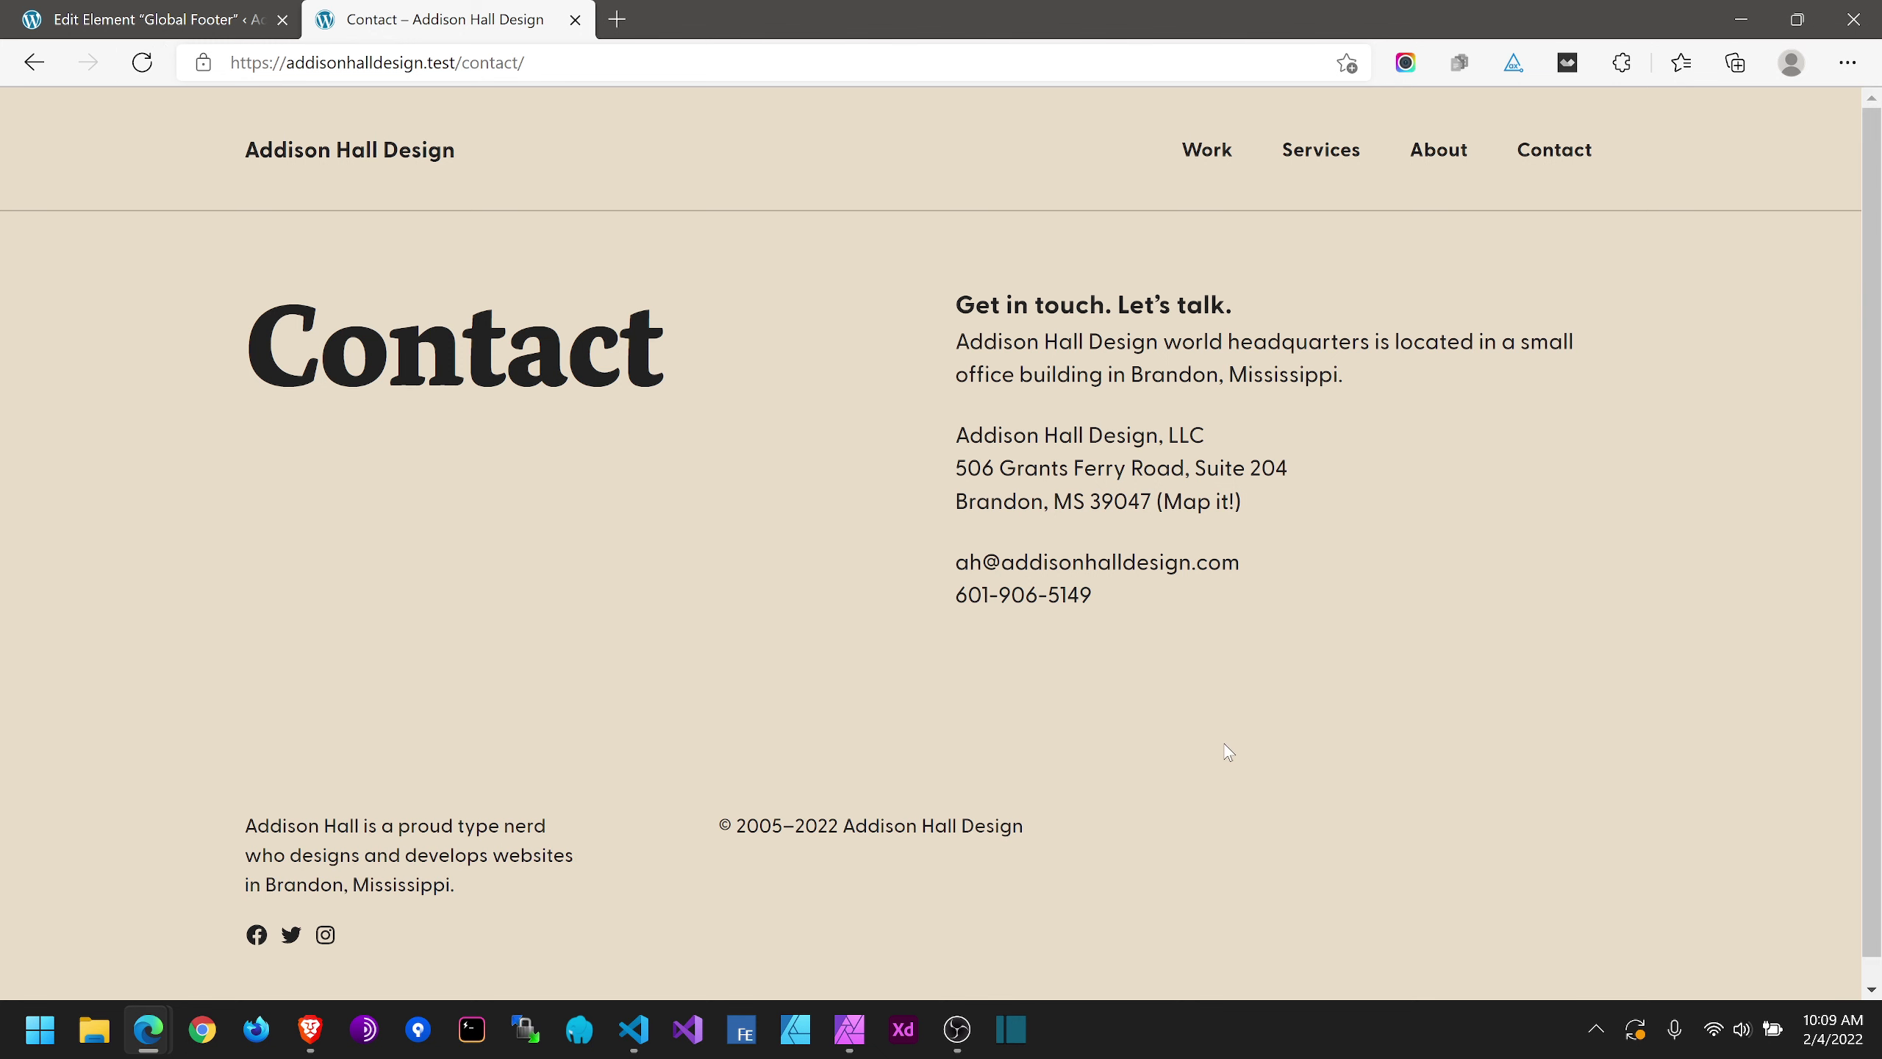
scroll(1297, 711, down, 1)
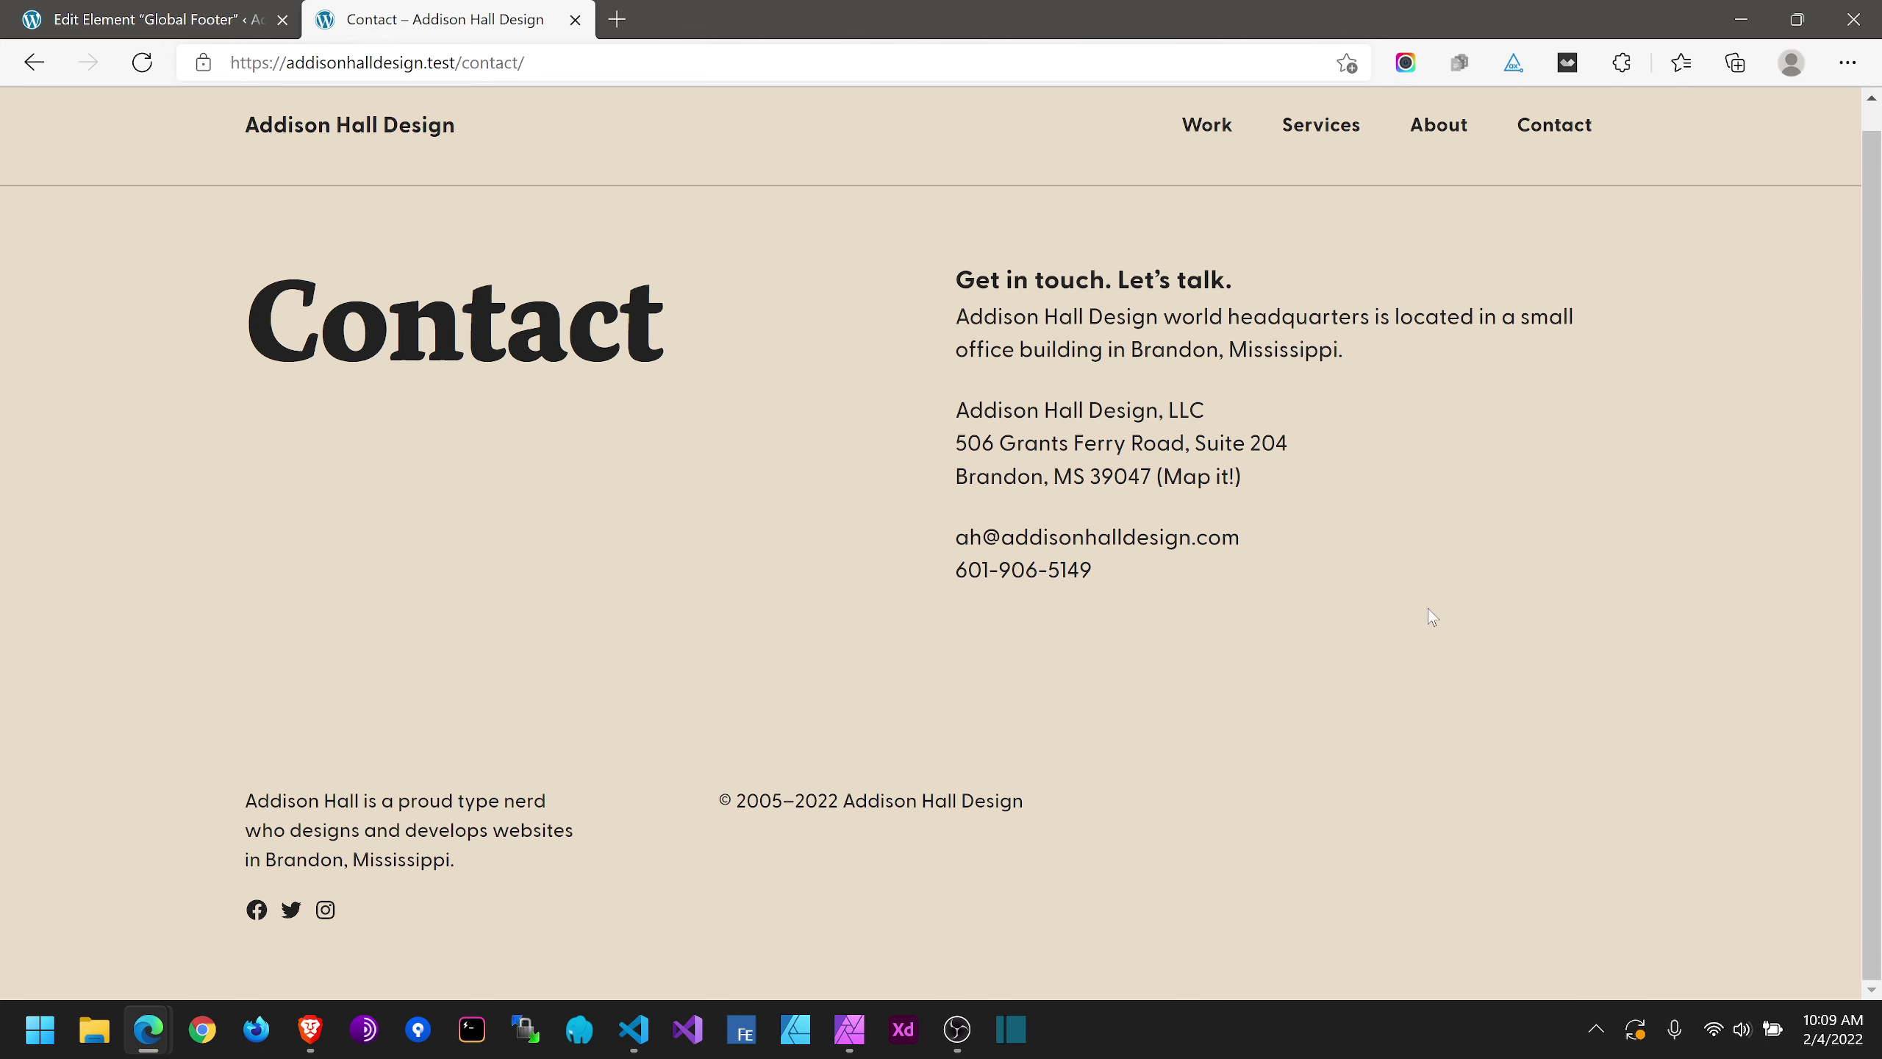
scroll(1352, 588, up, 1)
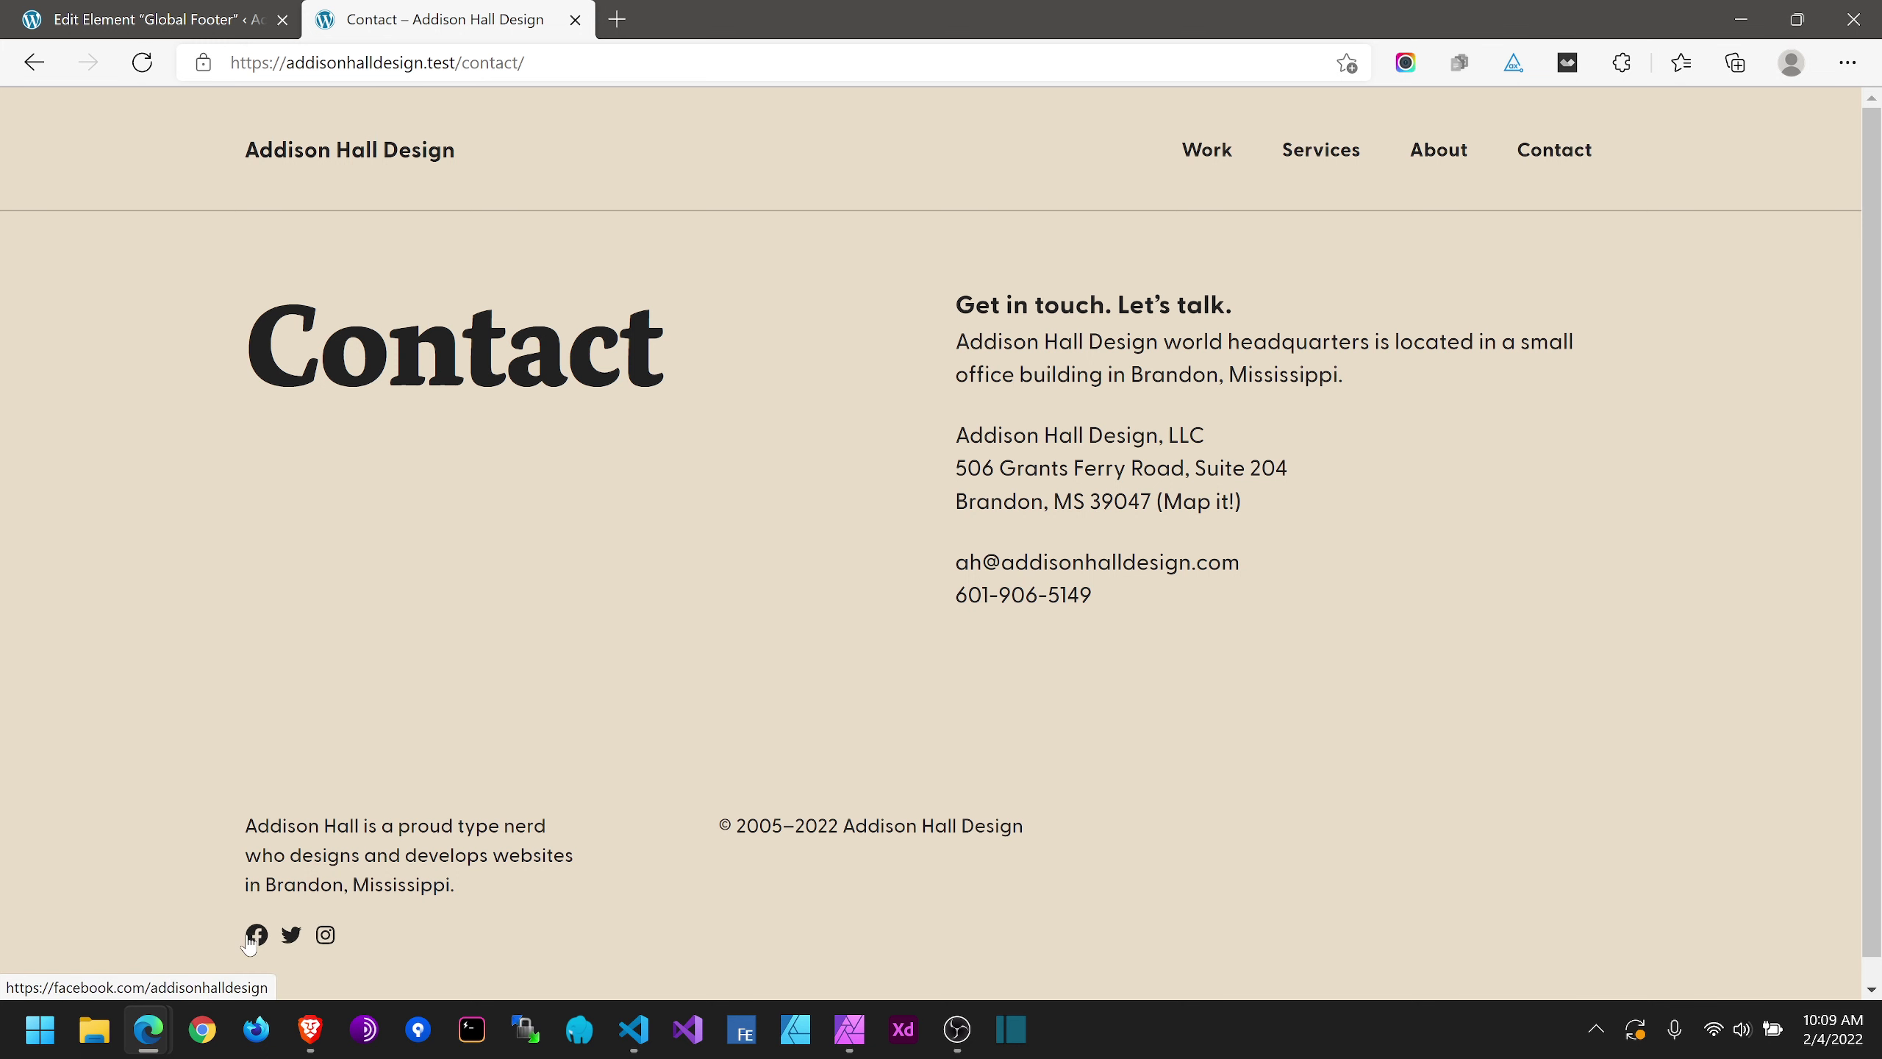
Step: Move the Social Icons block under the copyright headline in the second footer container and update the Global Footer element
click(172, 15)
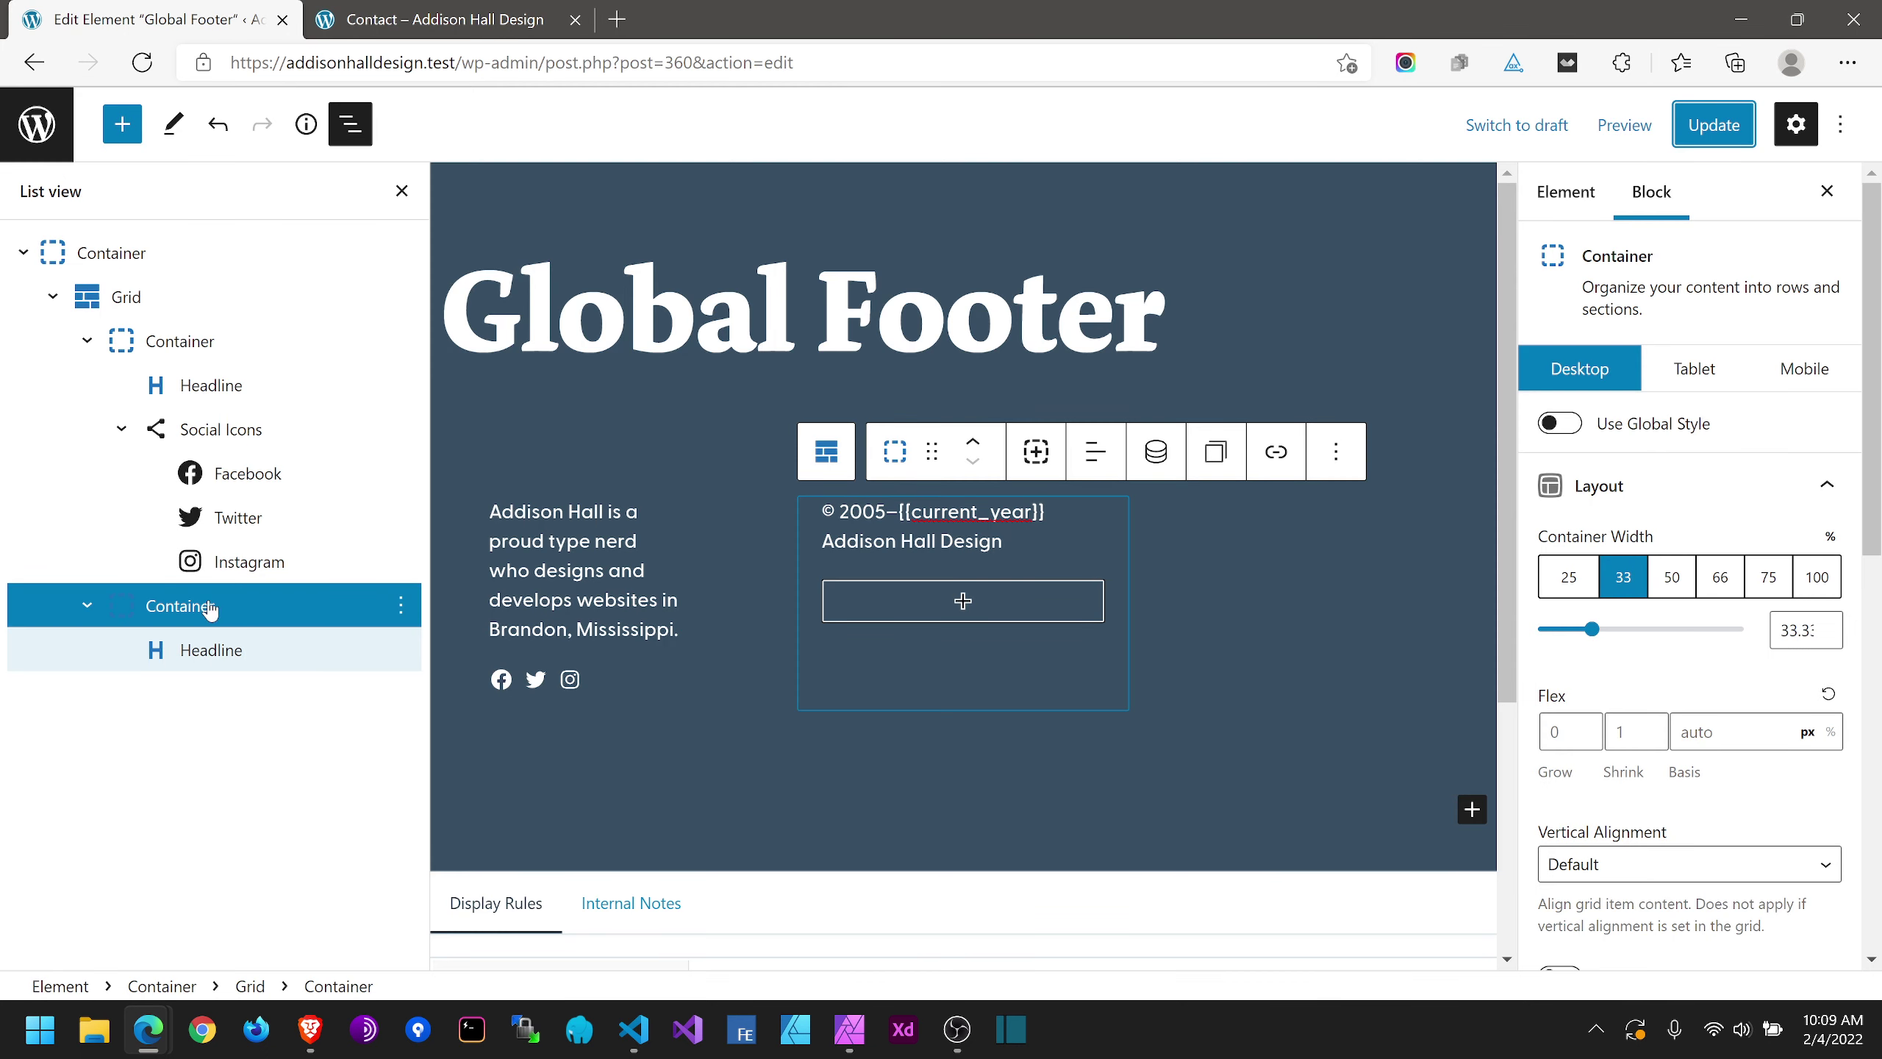
drag(173, 429, 238, 490)
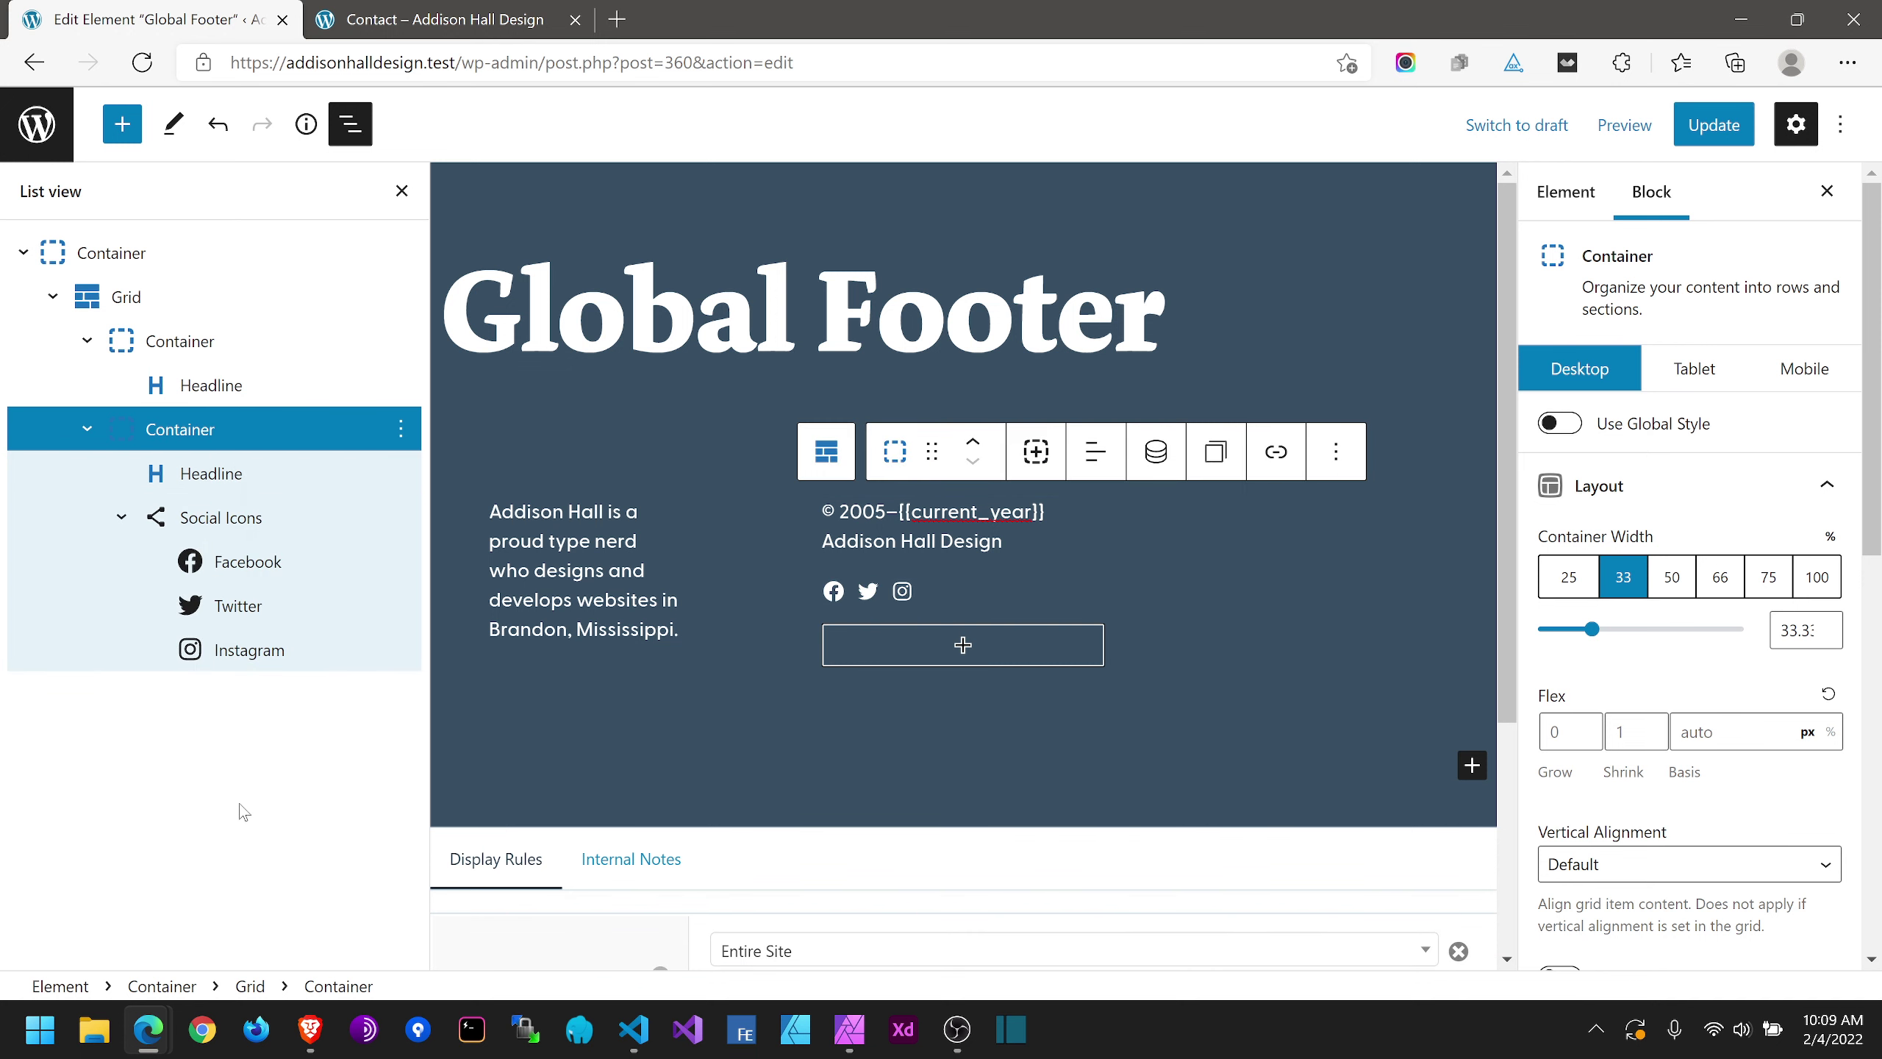
click(1714, 125)
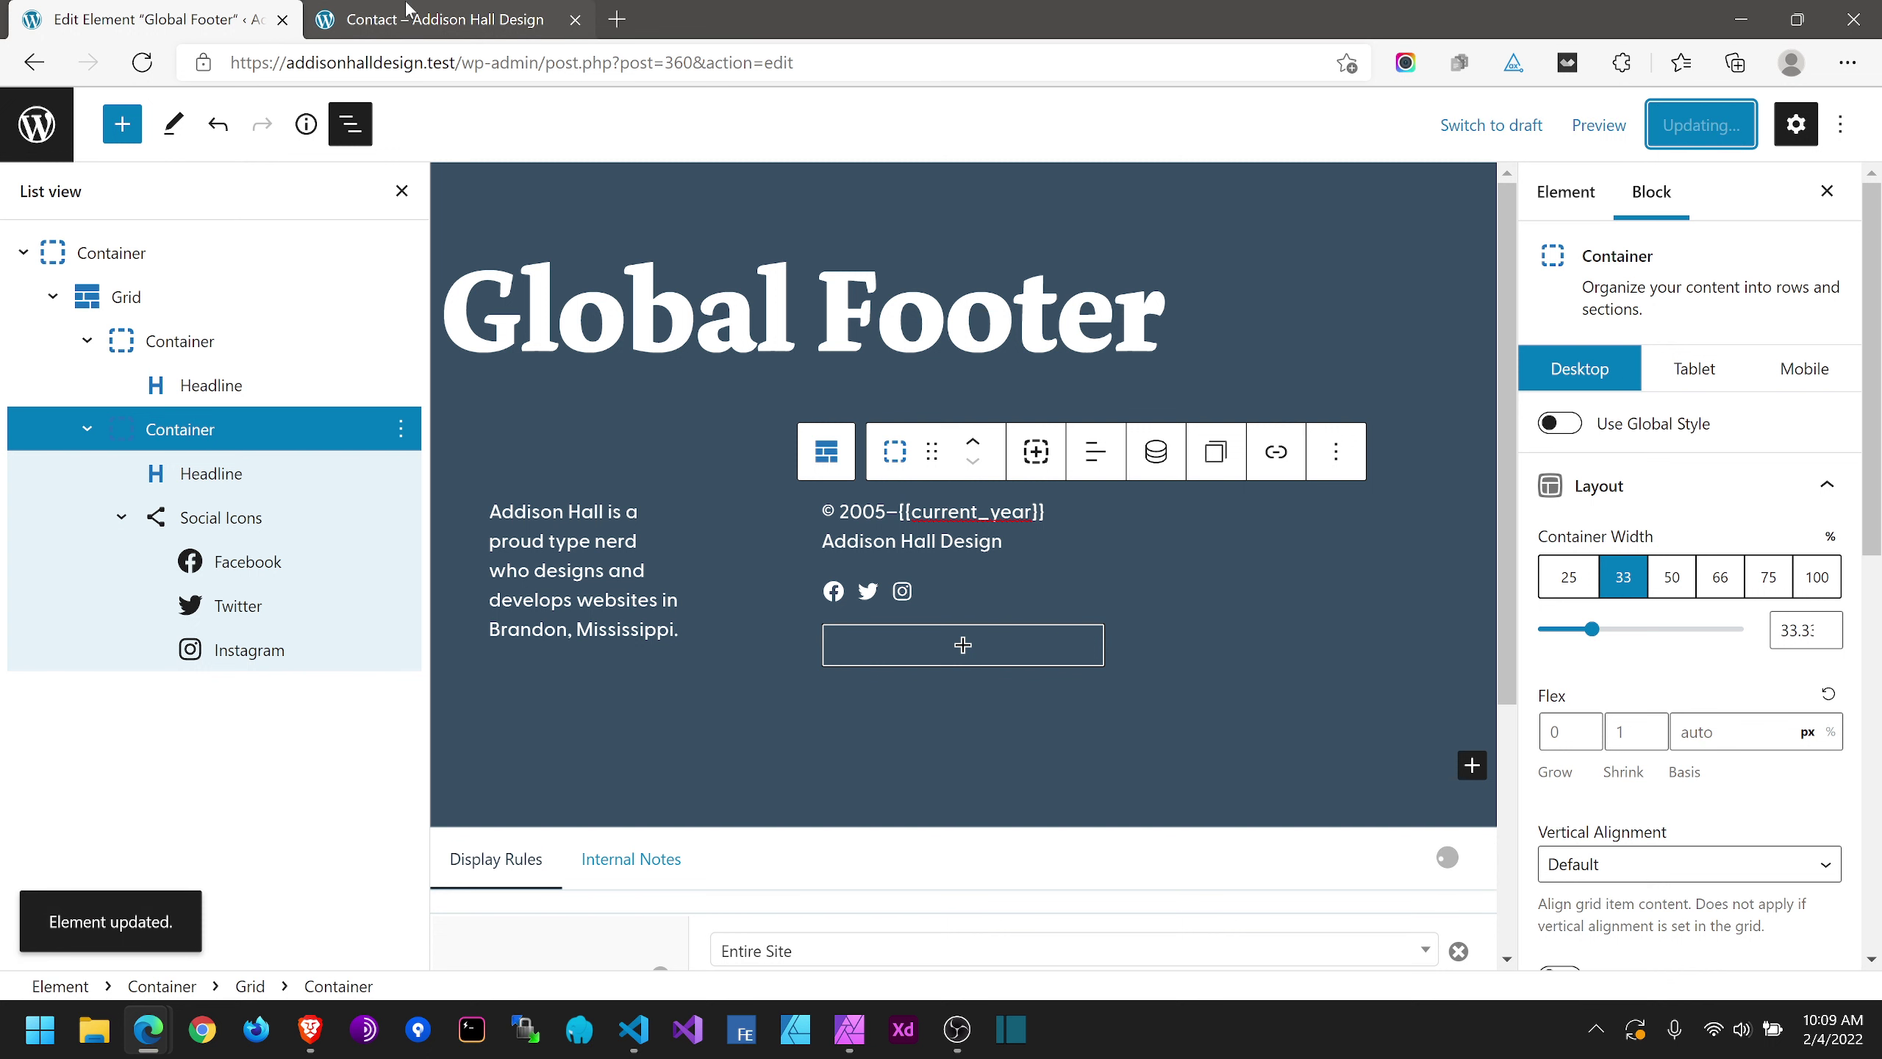
Step: Reload the Contact page and visit the home page to check the placement of the social icons in the footer
click(482, 9)
click(142, 62)
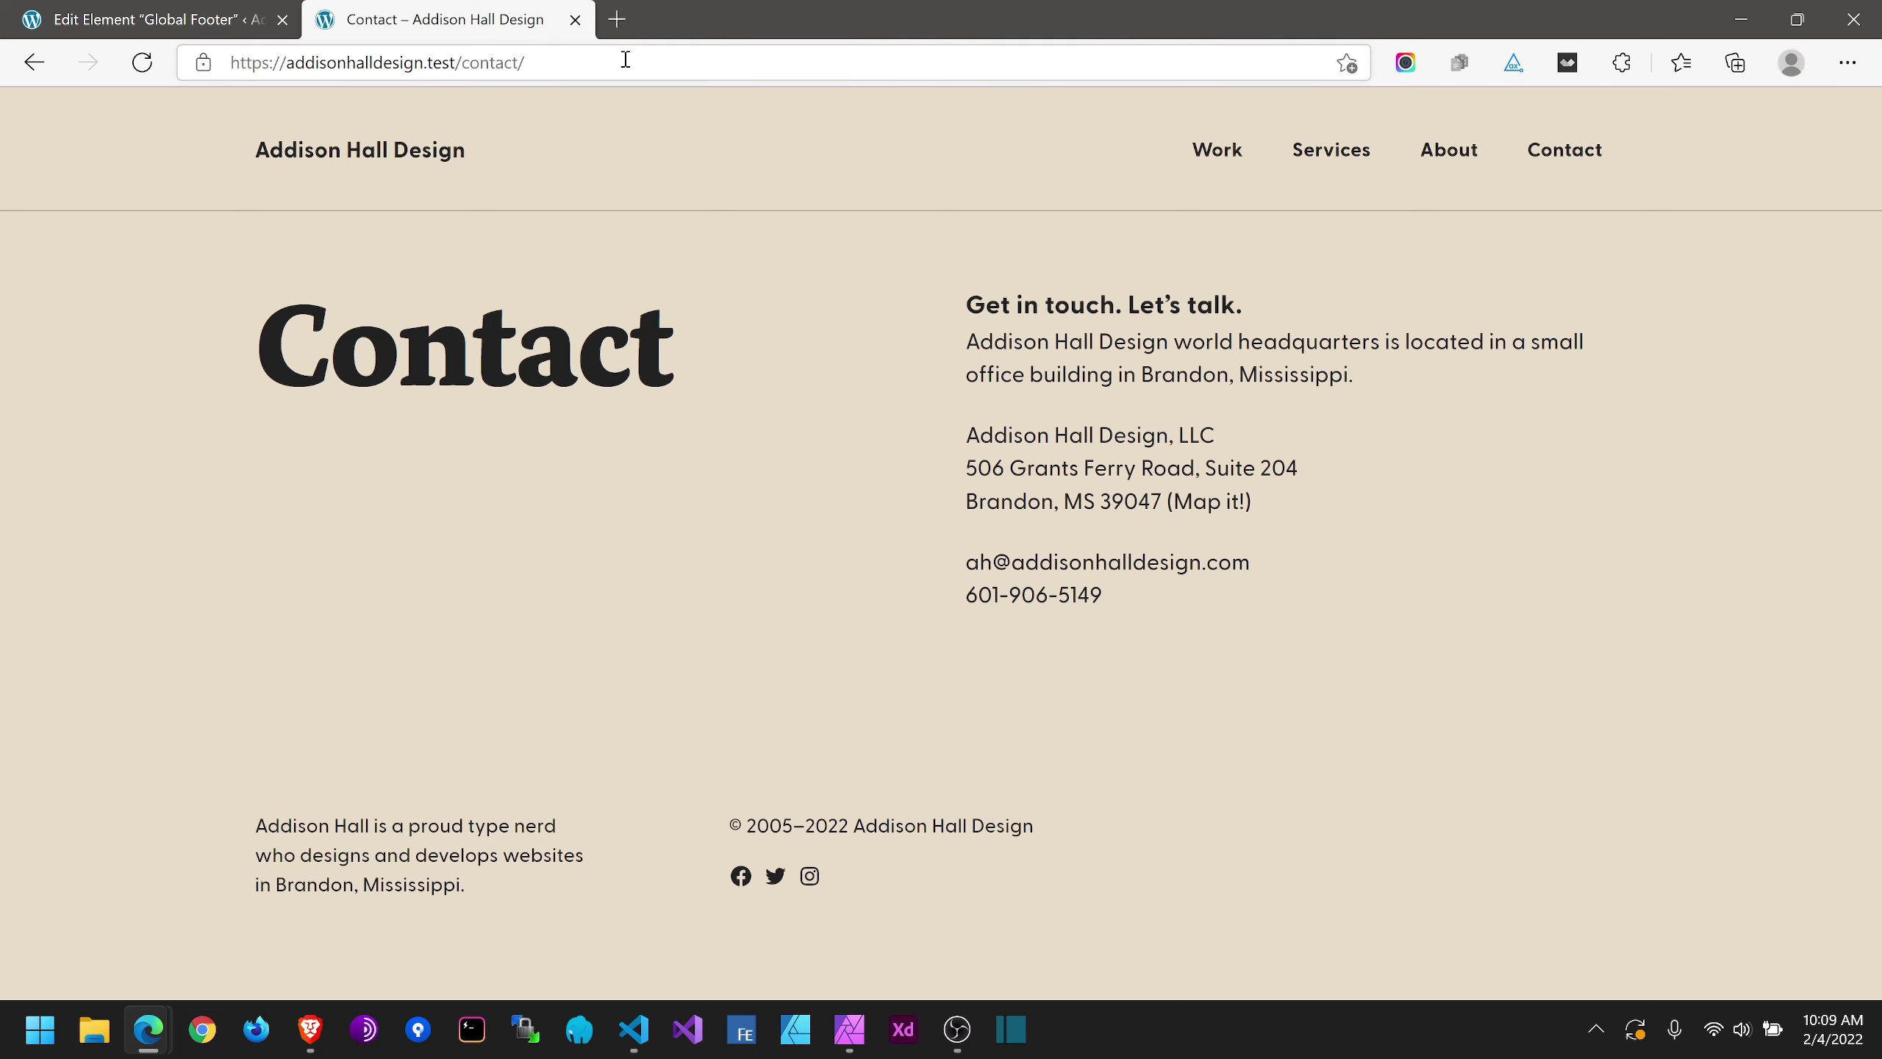
click(148, 67)
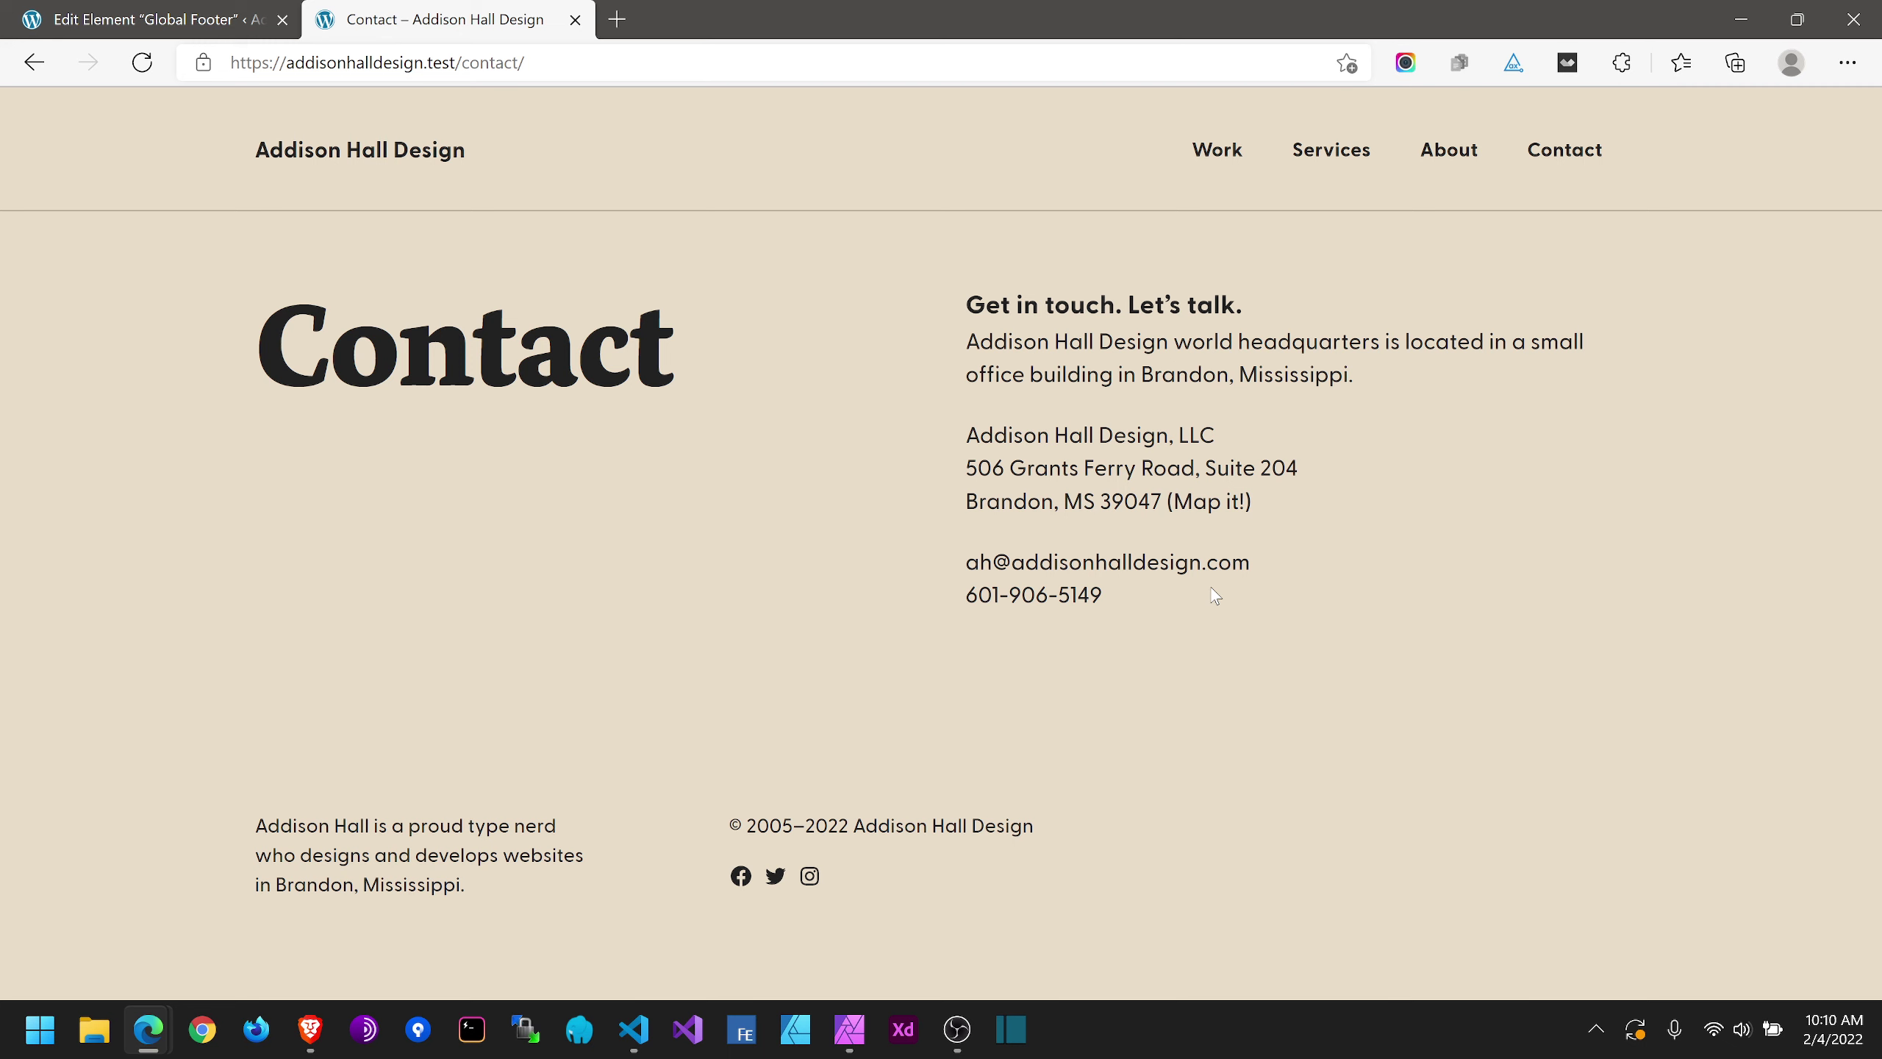
click(418, 150)
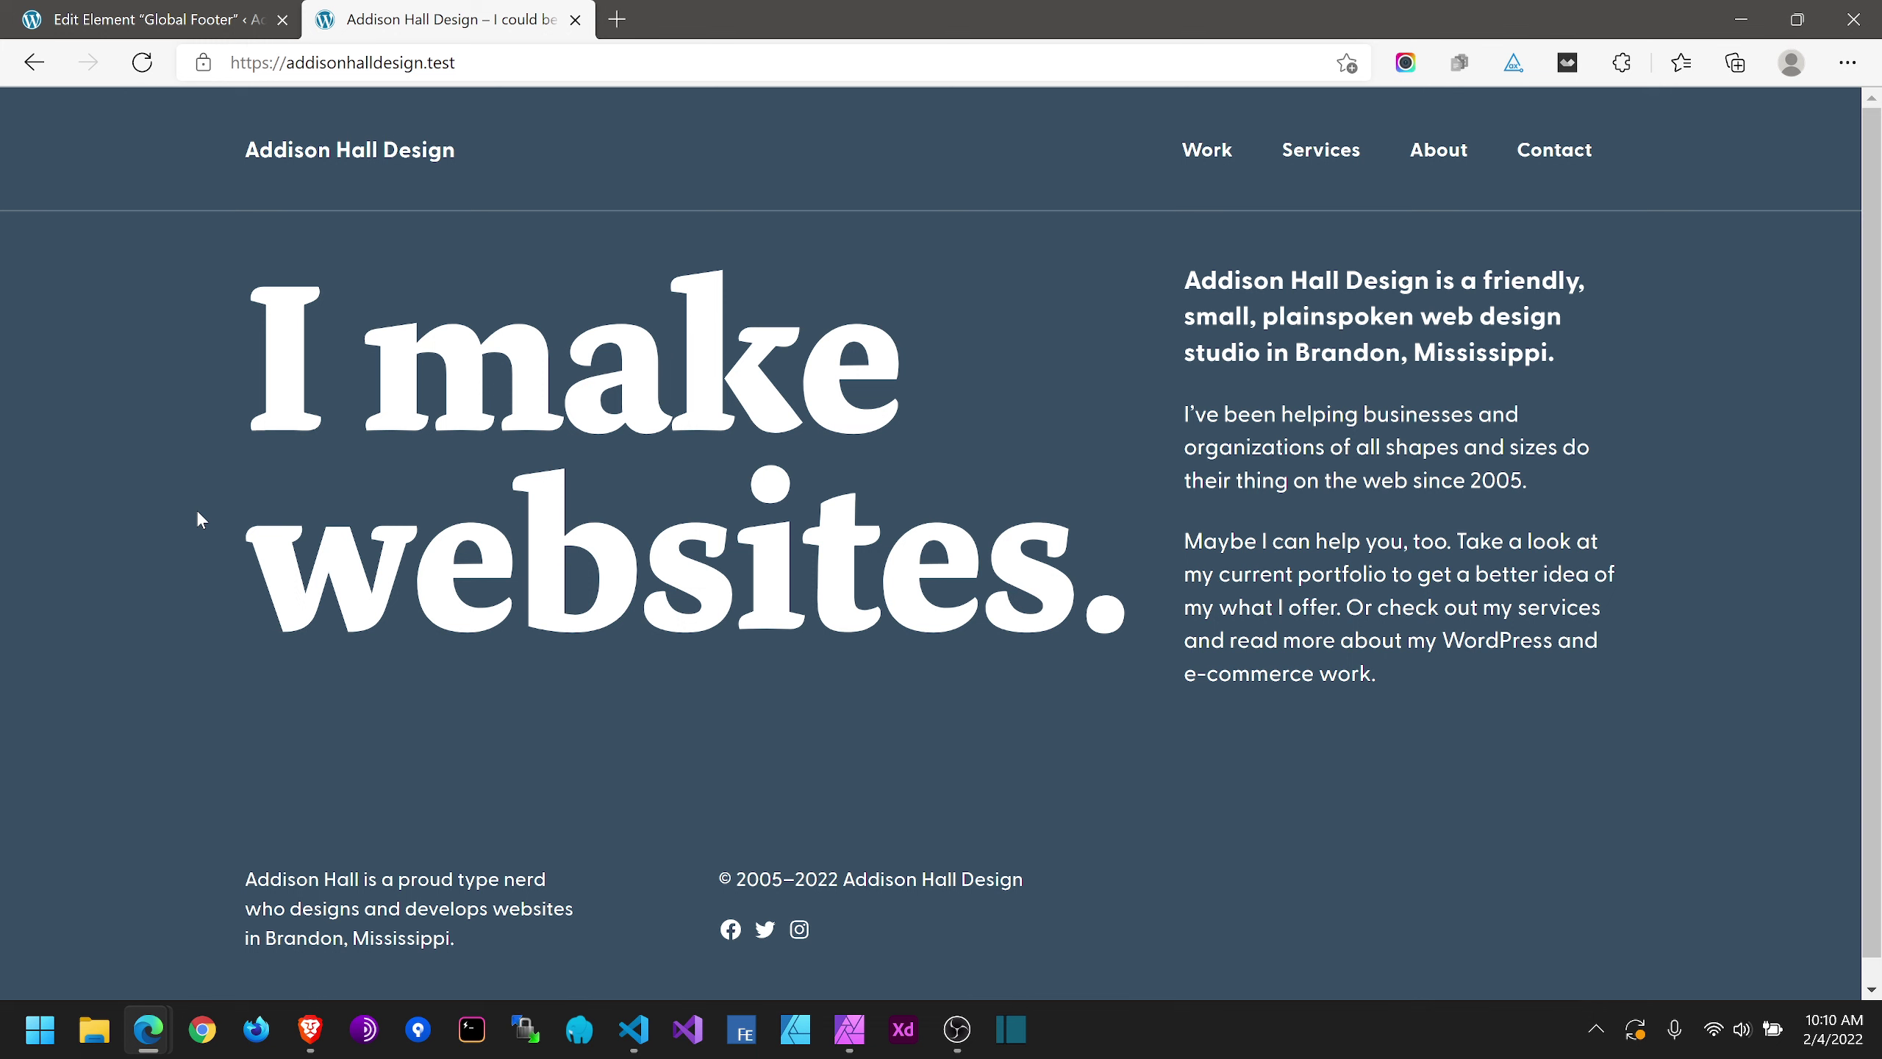
Step: Select the Social Icons block in the Global Footer editor and review its style, layout, link and icon color settings
click(222, 19)
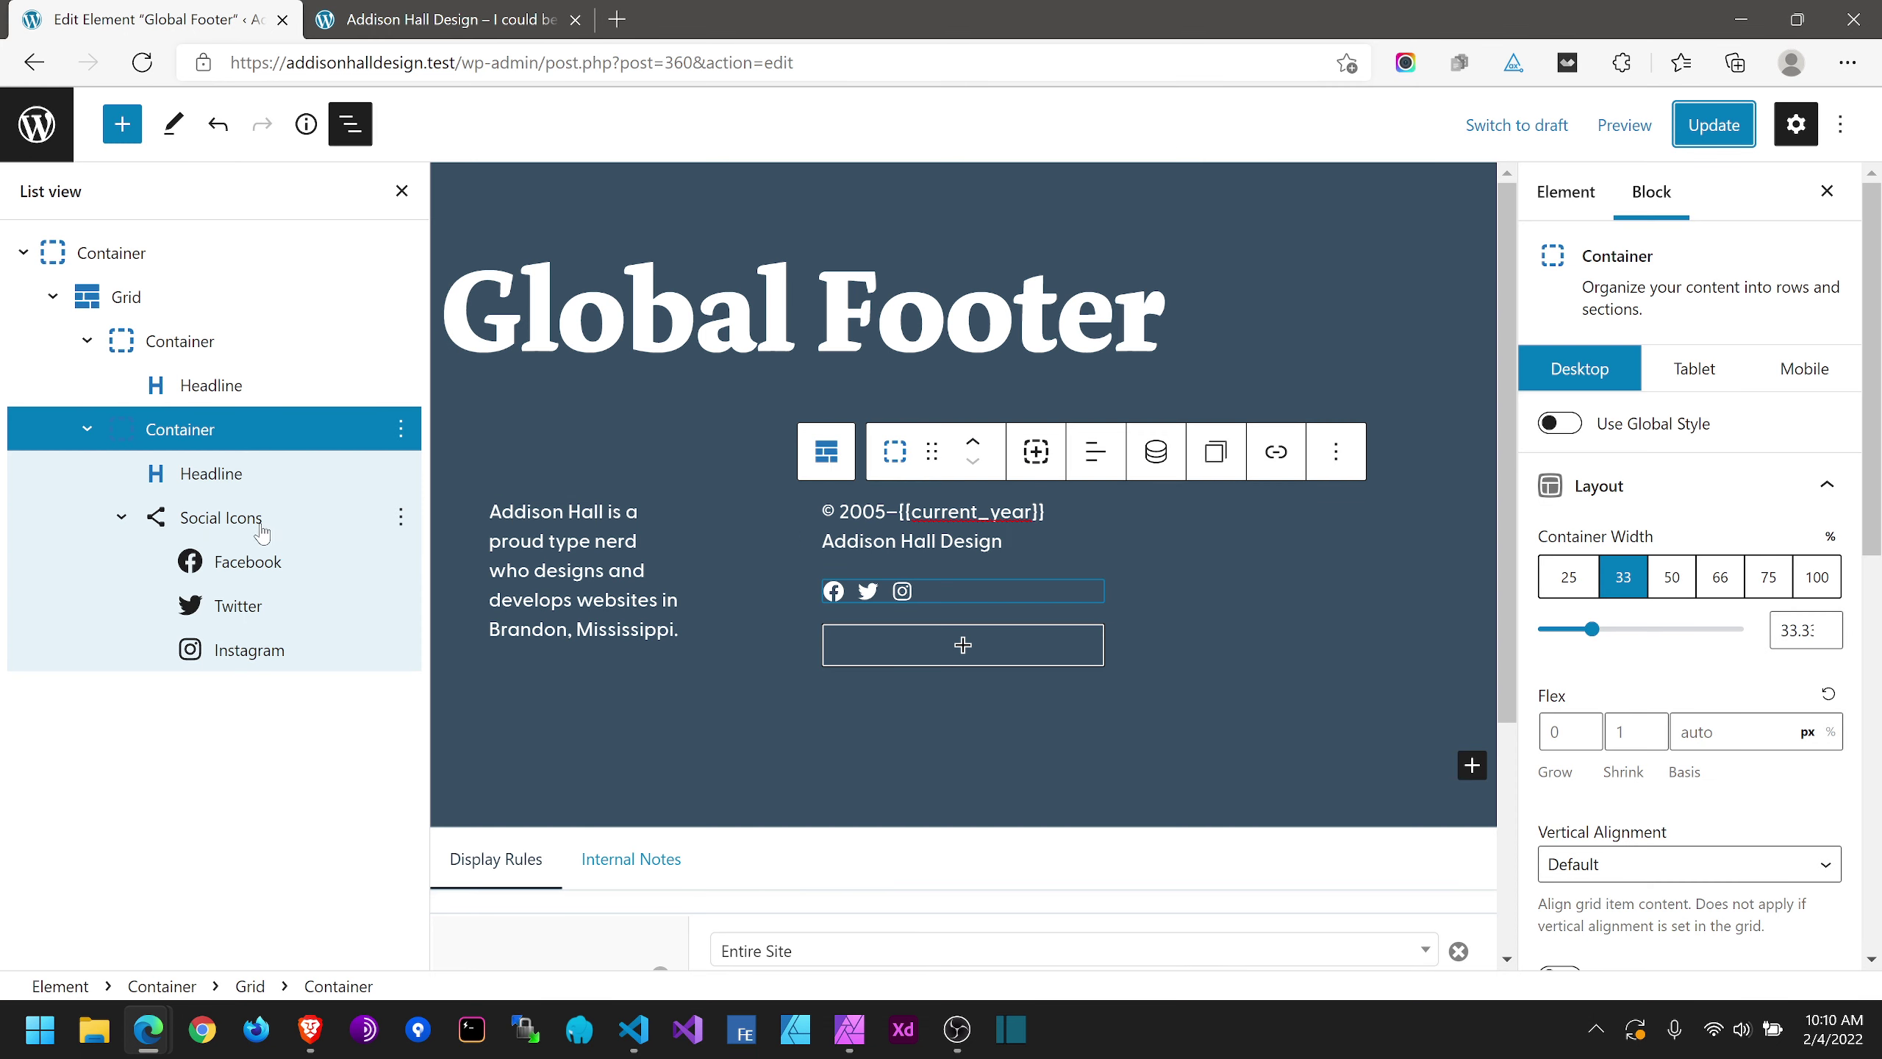
key(Return)
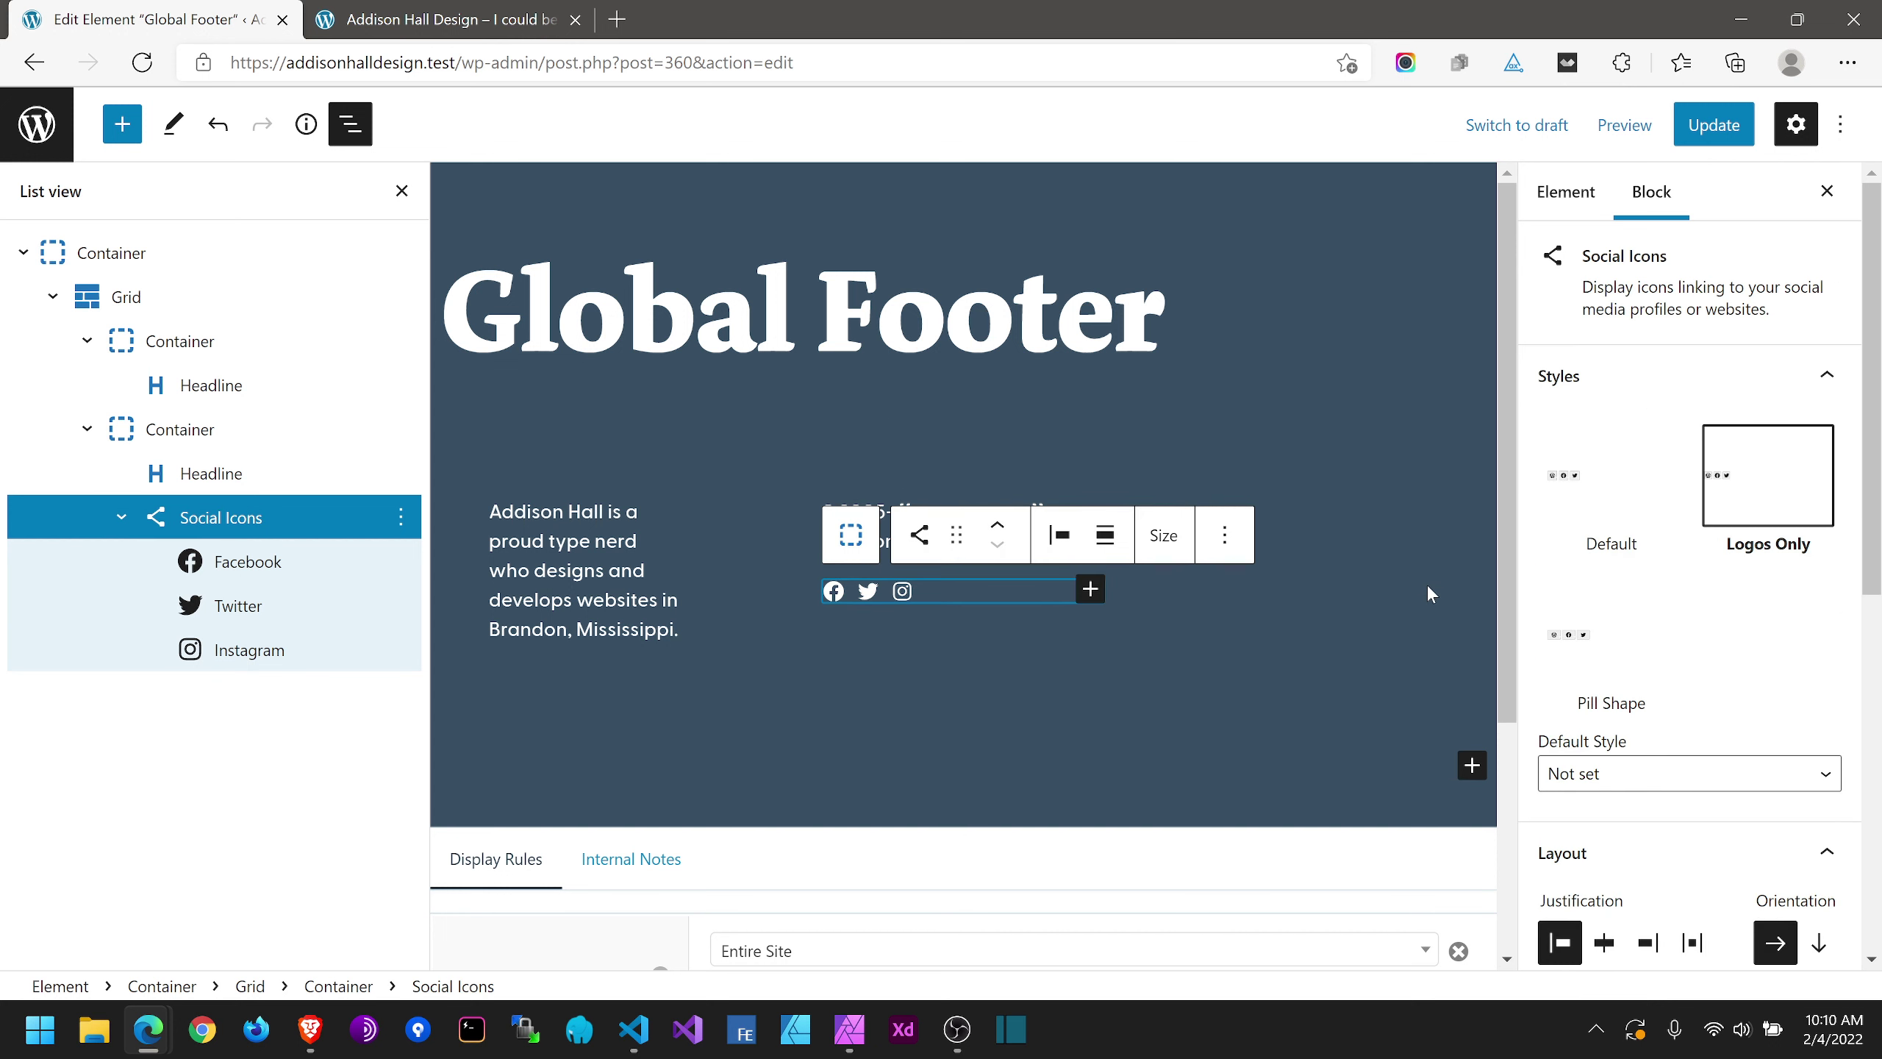
scroll(1631, 521, down, 9)
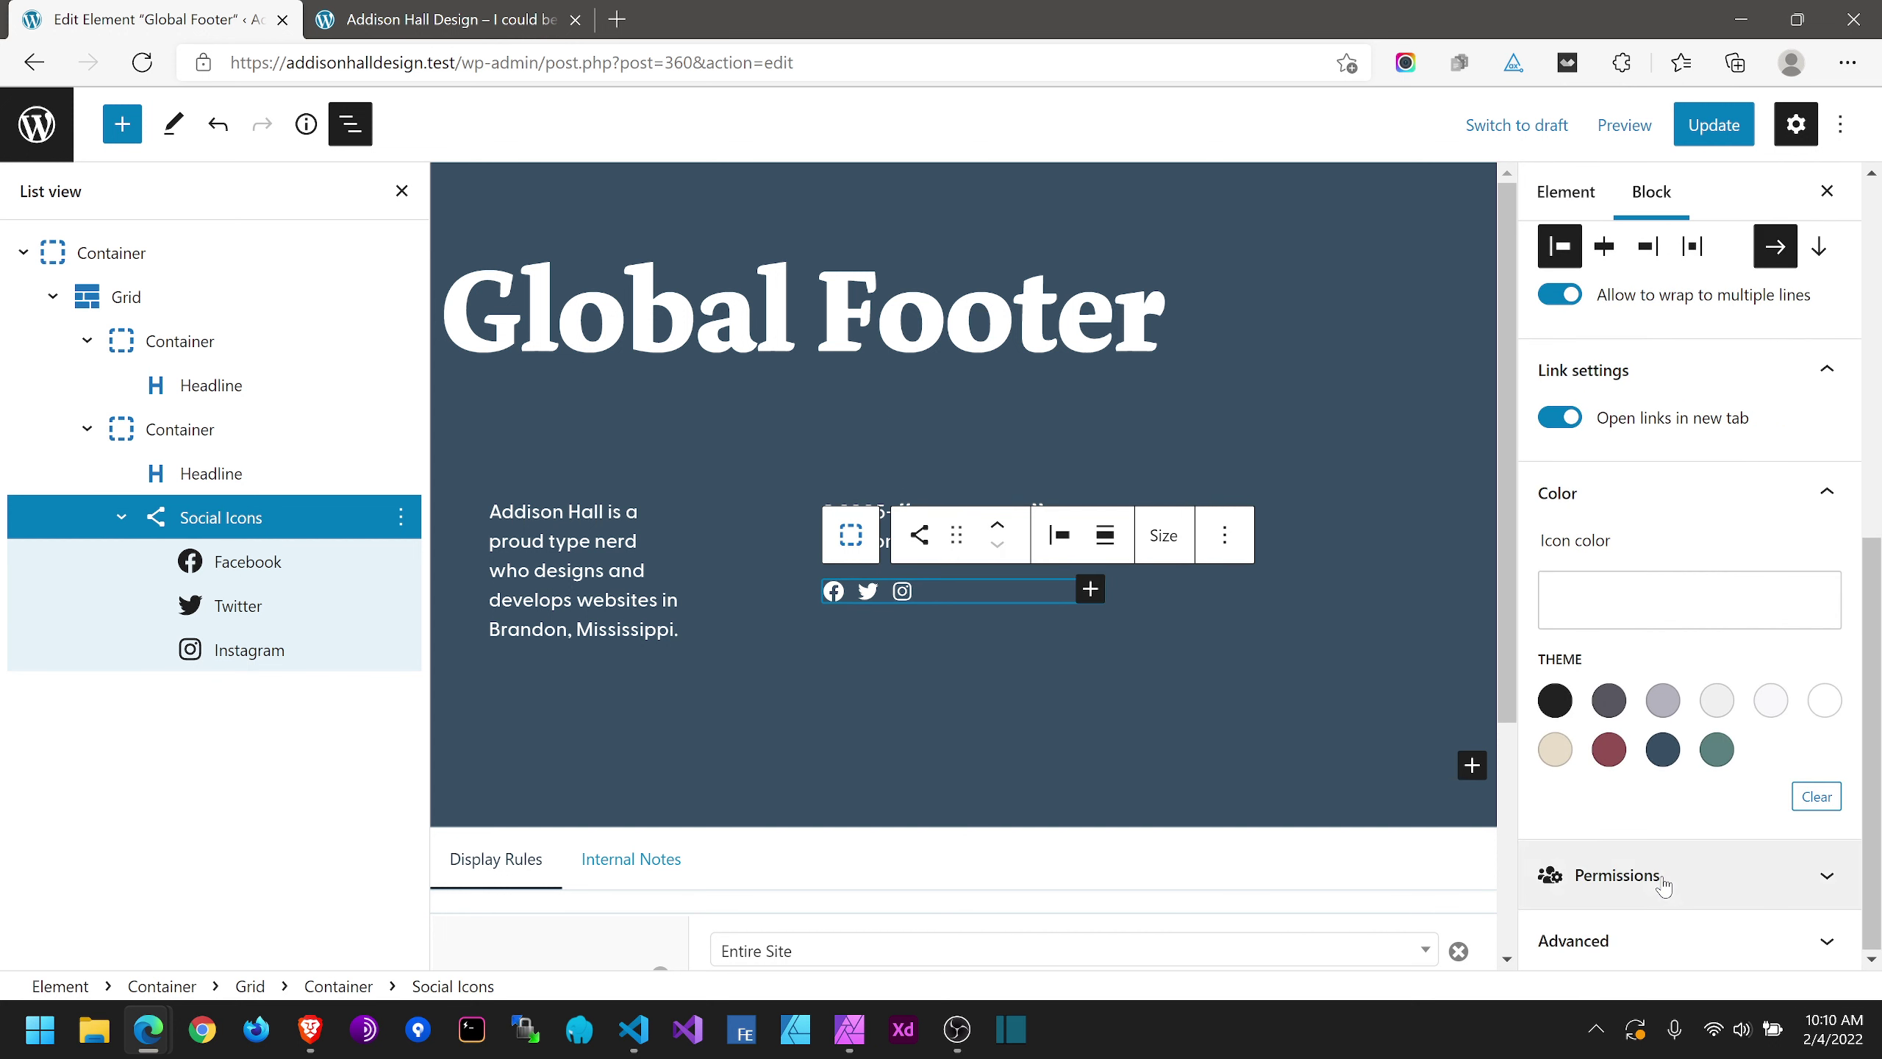
scroll(1663, 886, up, 9)
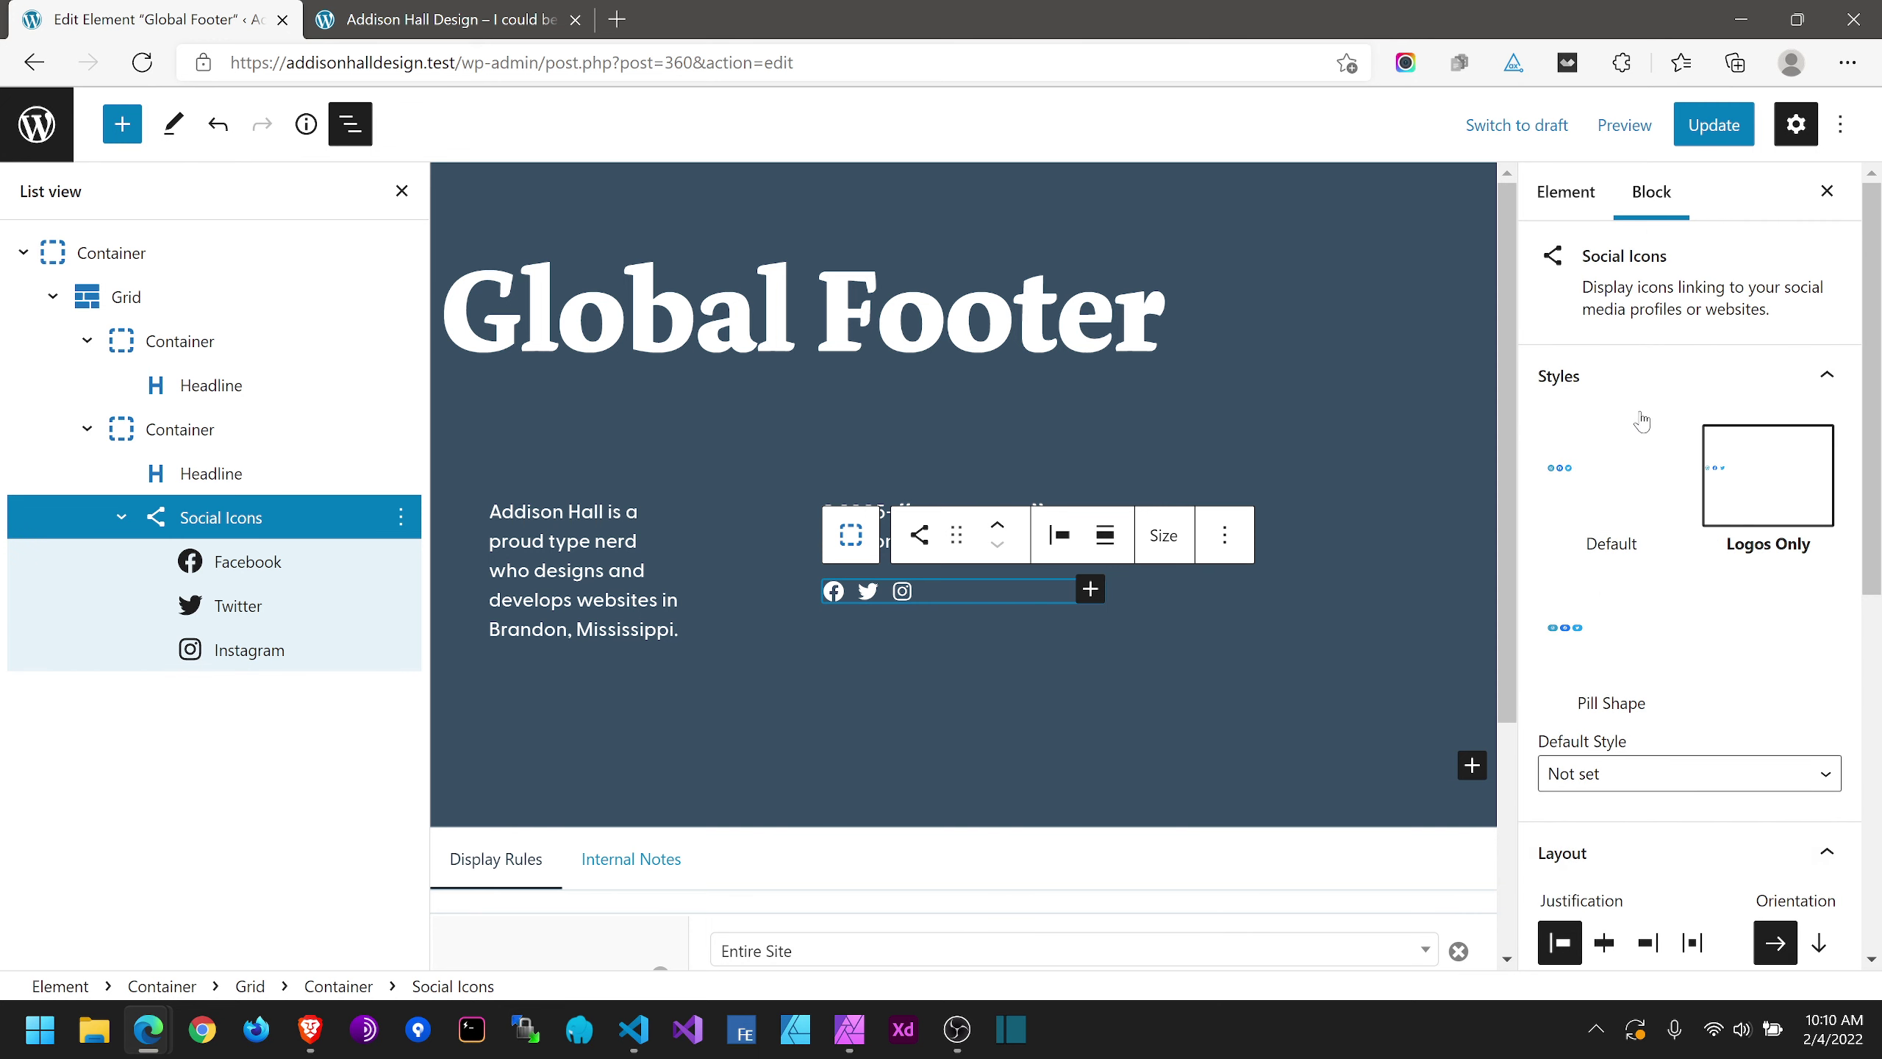
click(1566, 194)
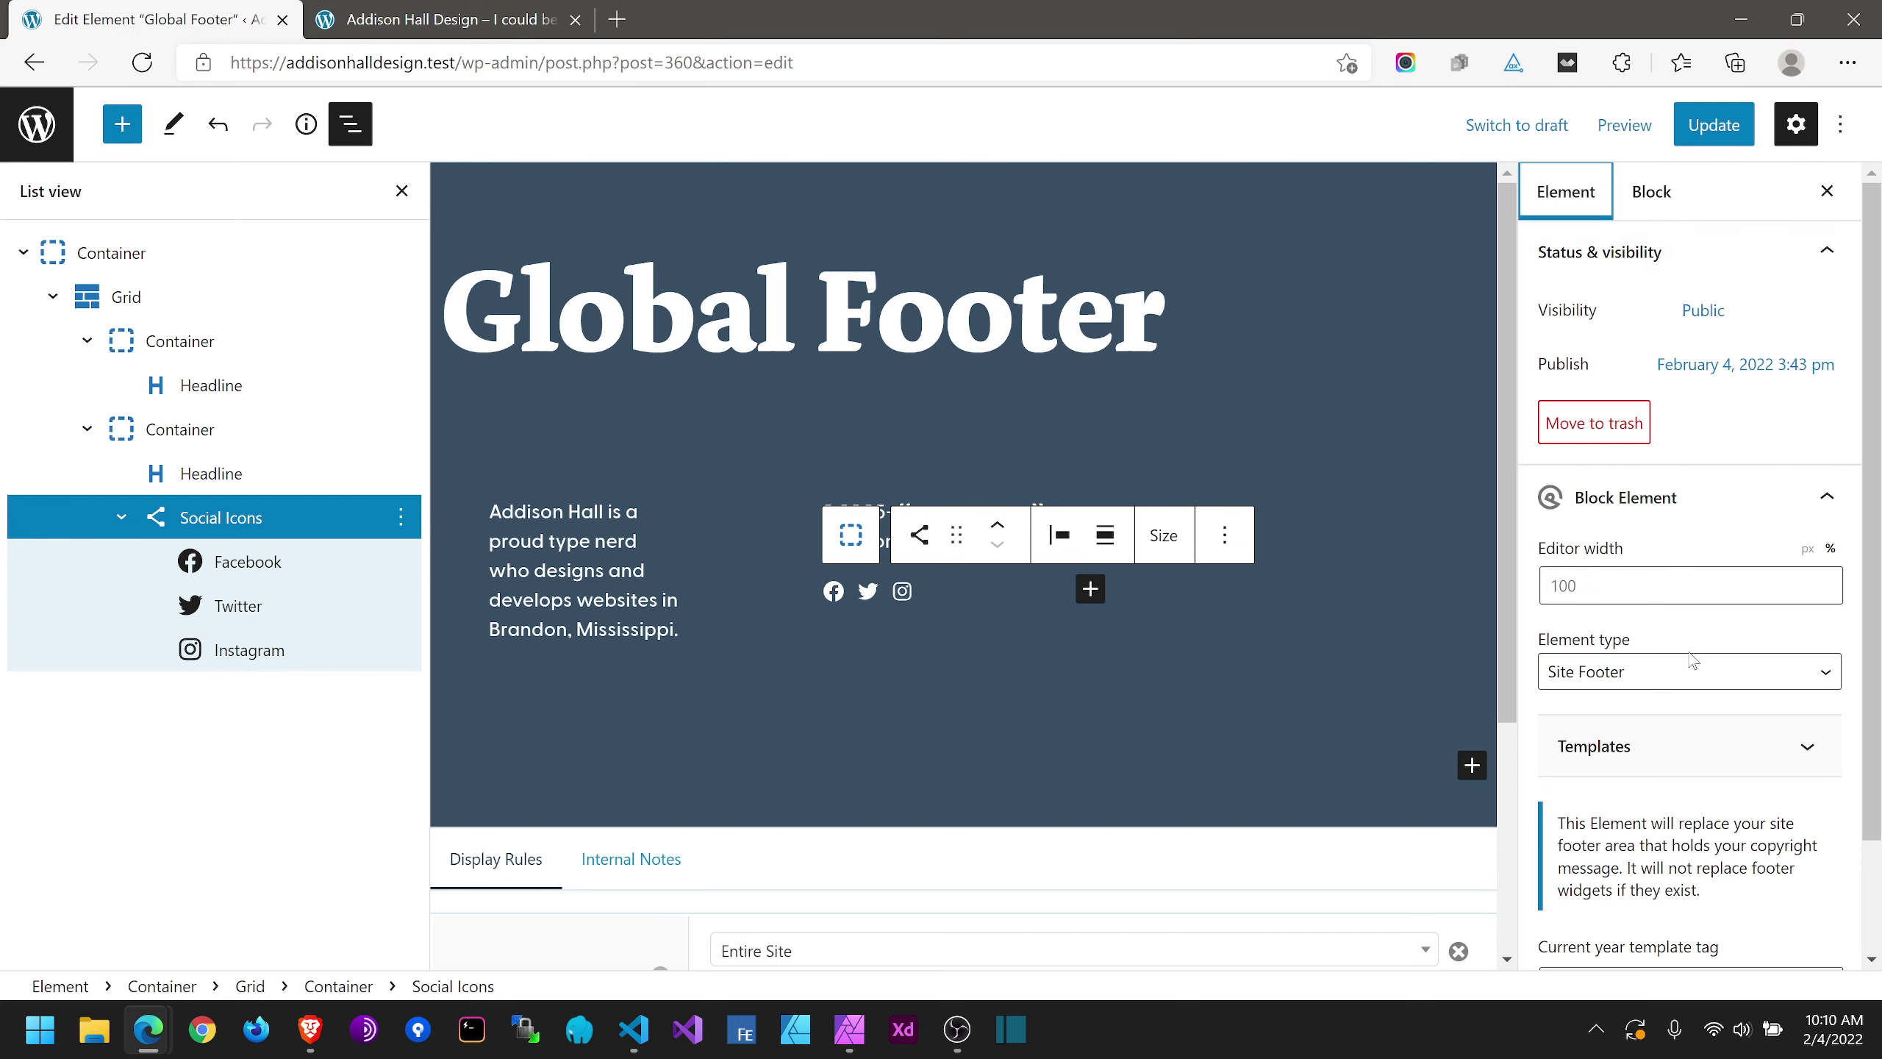
scroll(1566, 223, down, 2)
scroll(1565, 223, up, 2)
click(851, 594)
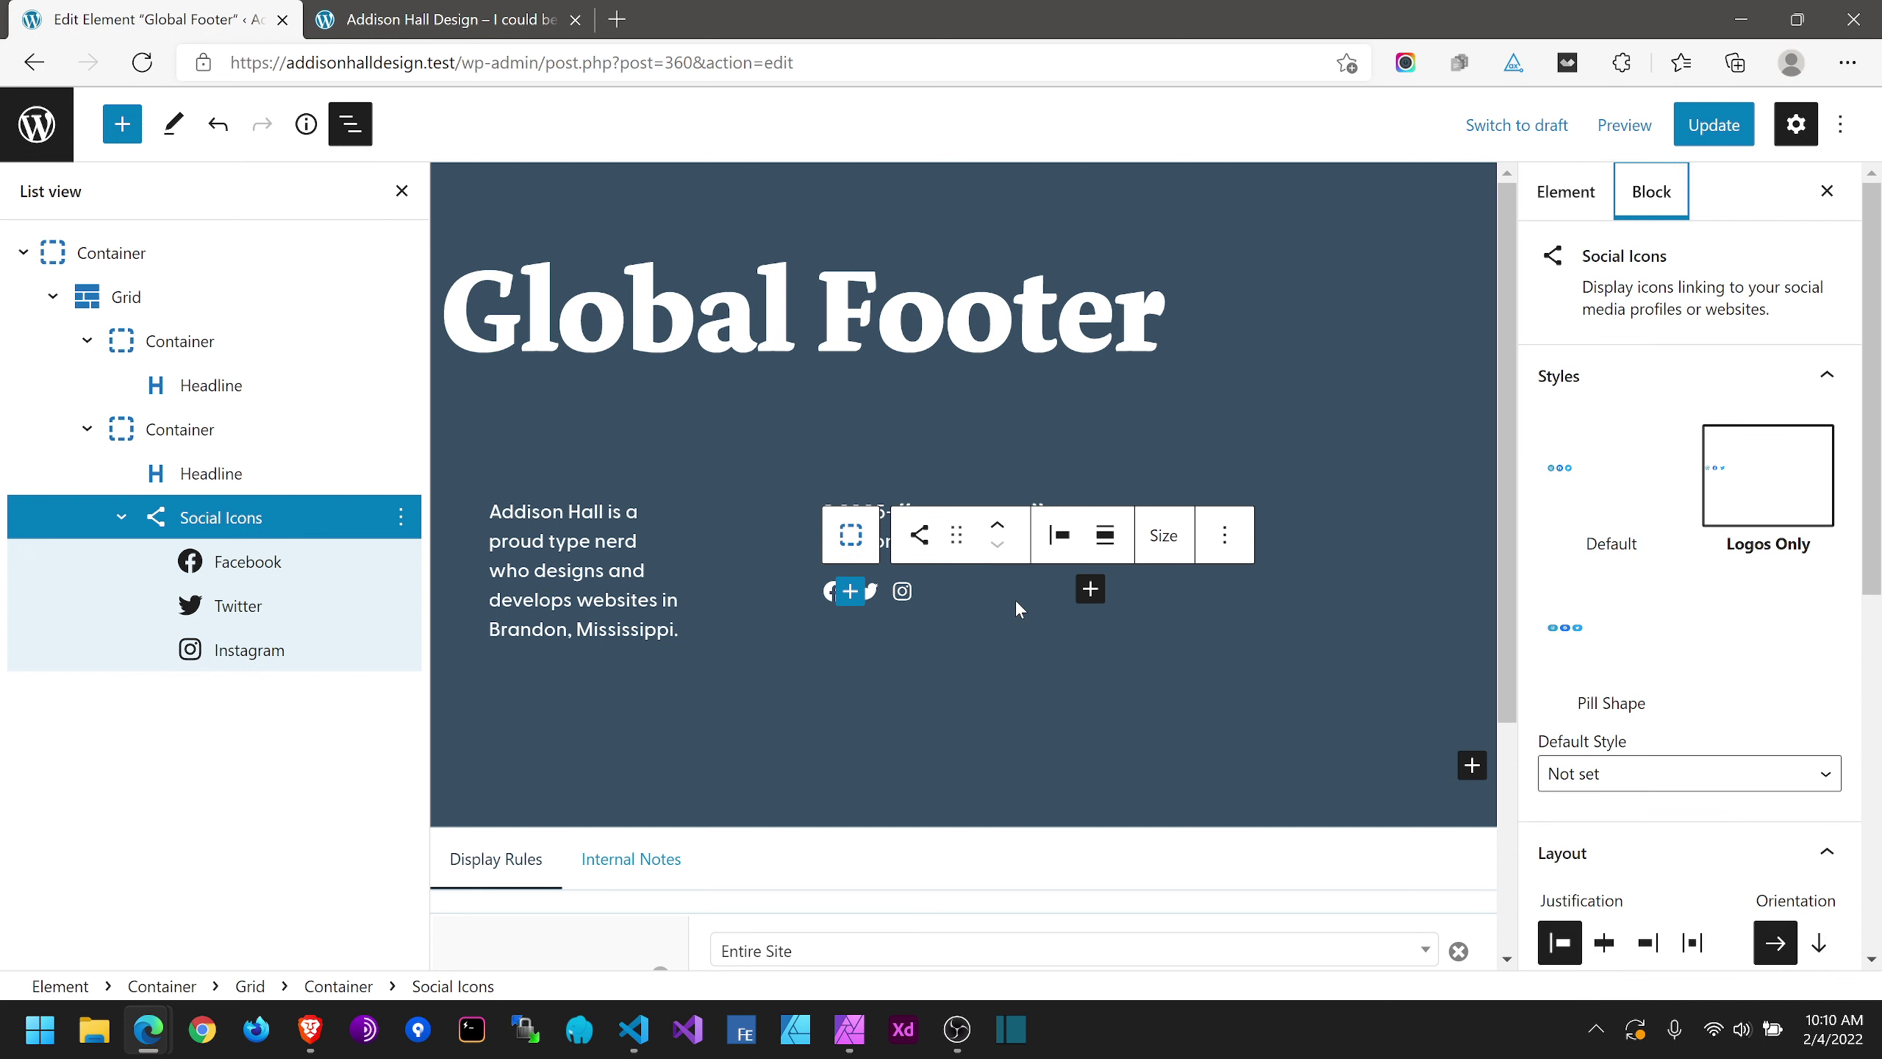
Step: Duplicate the second footer container, leaving only the Social Icons in the original and only the copyright headline in the copy, and update the element
click(143, 437)
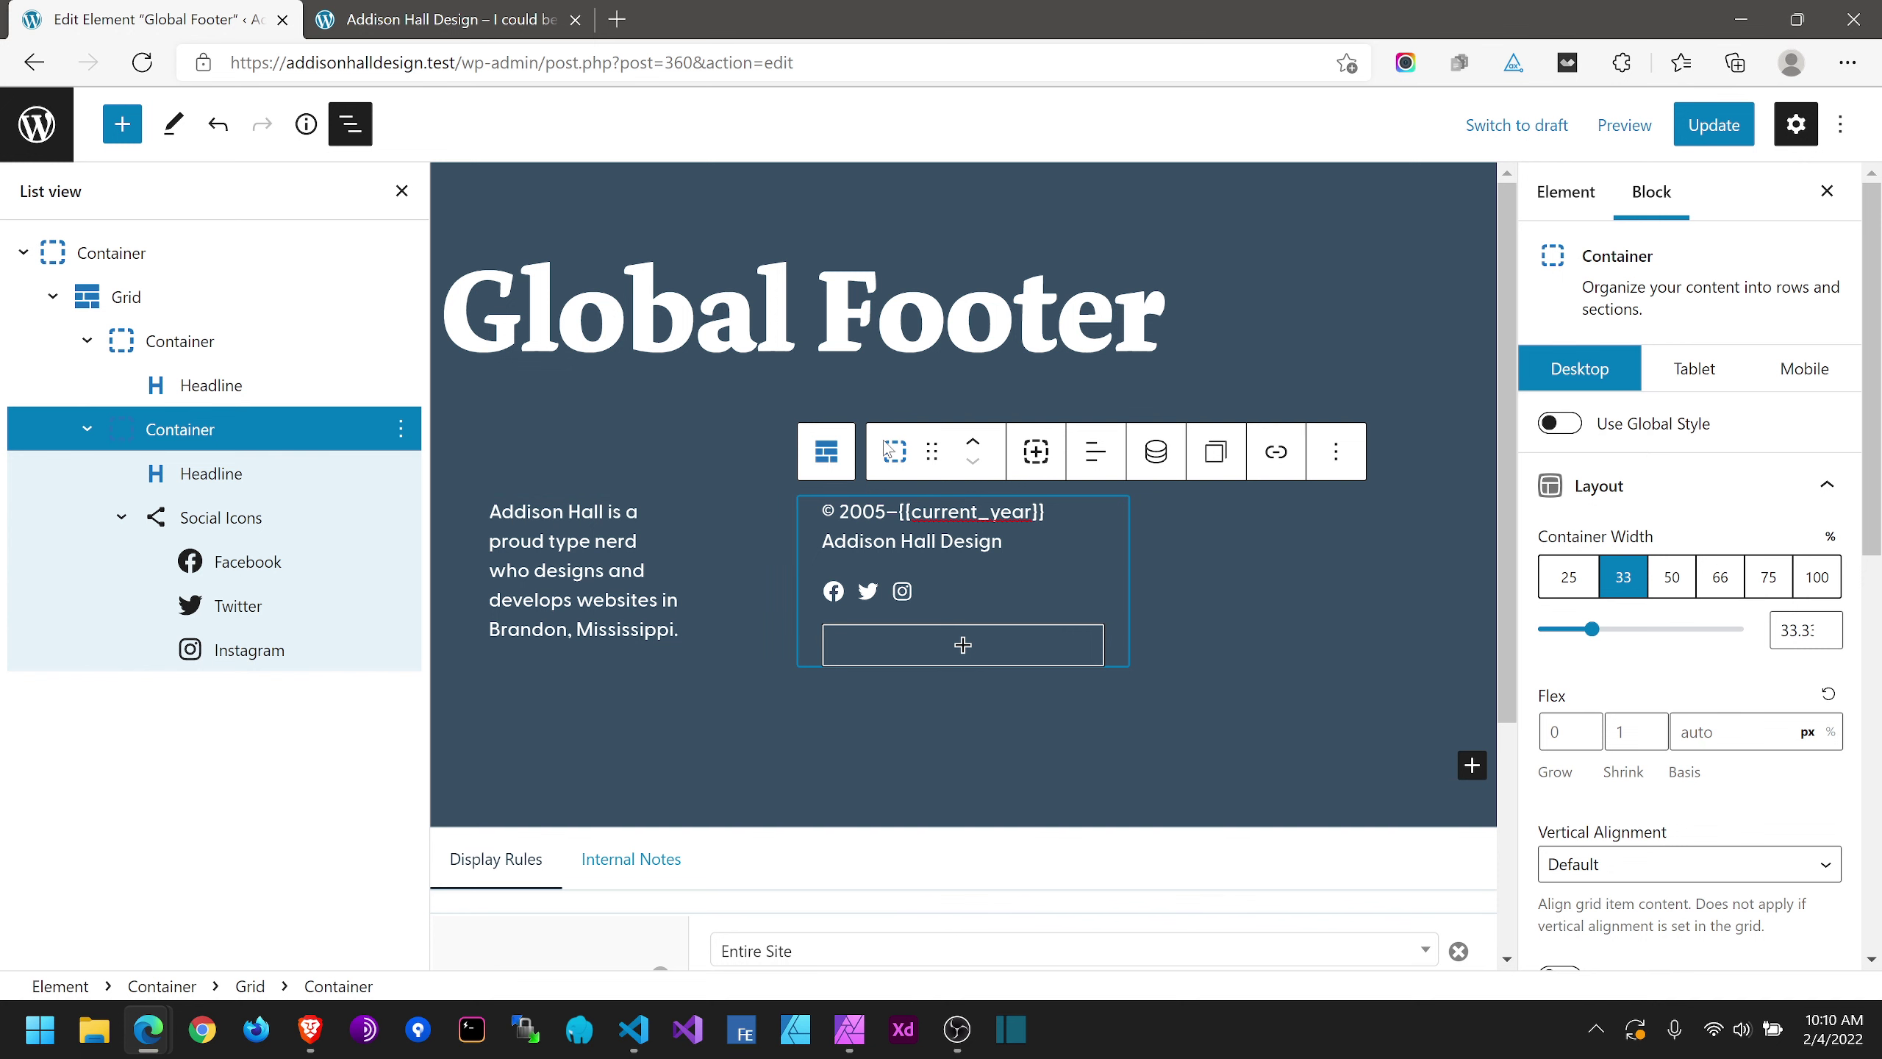
click(1036, 451)
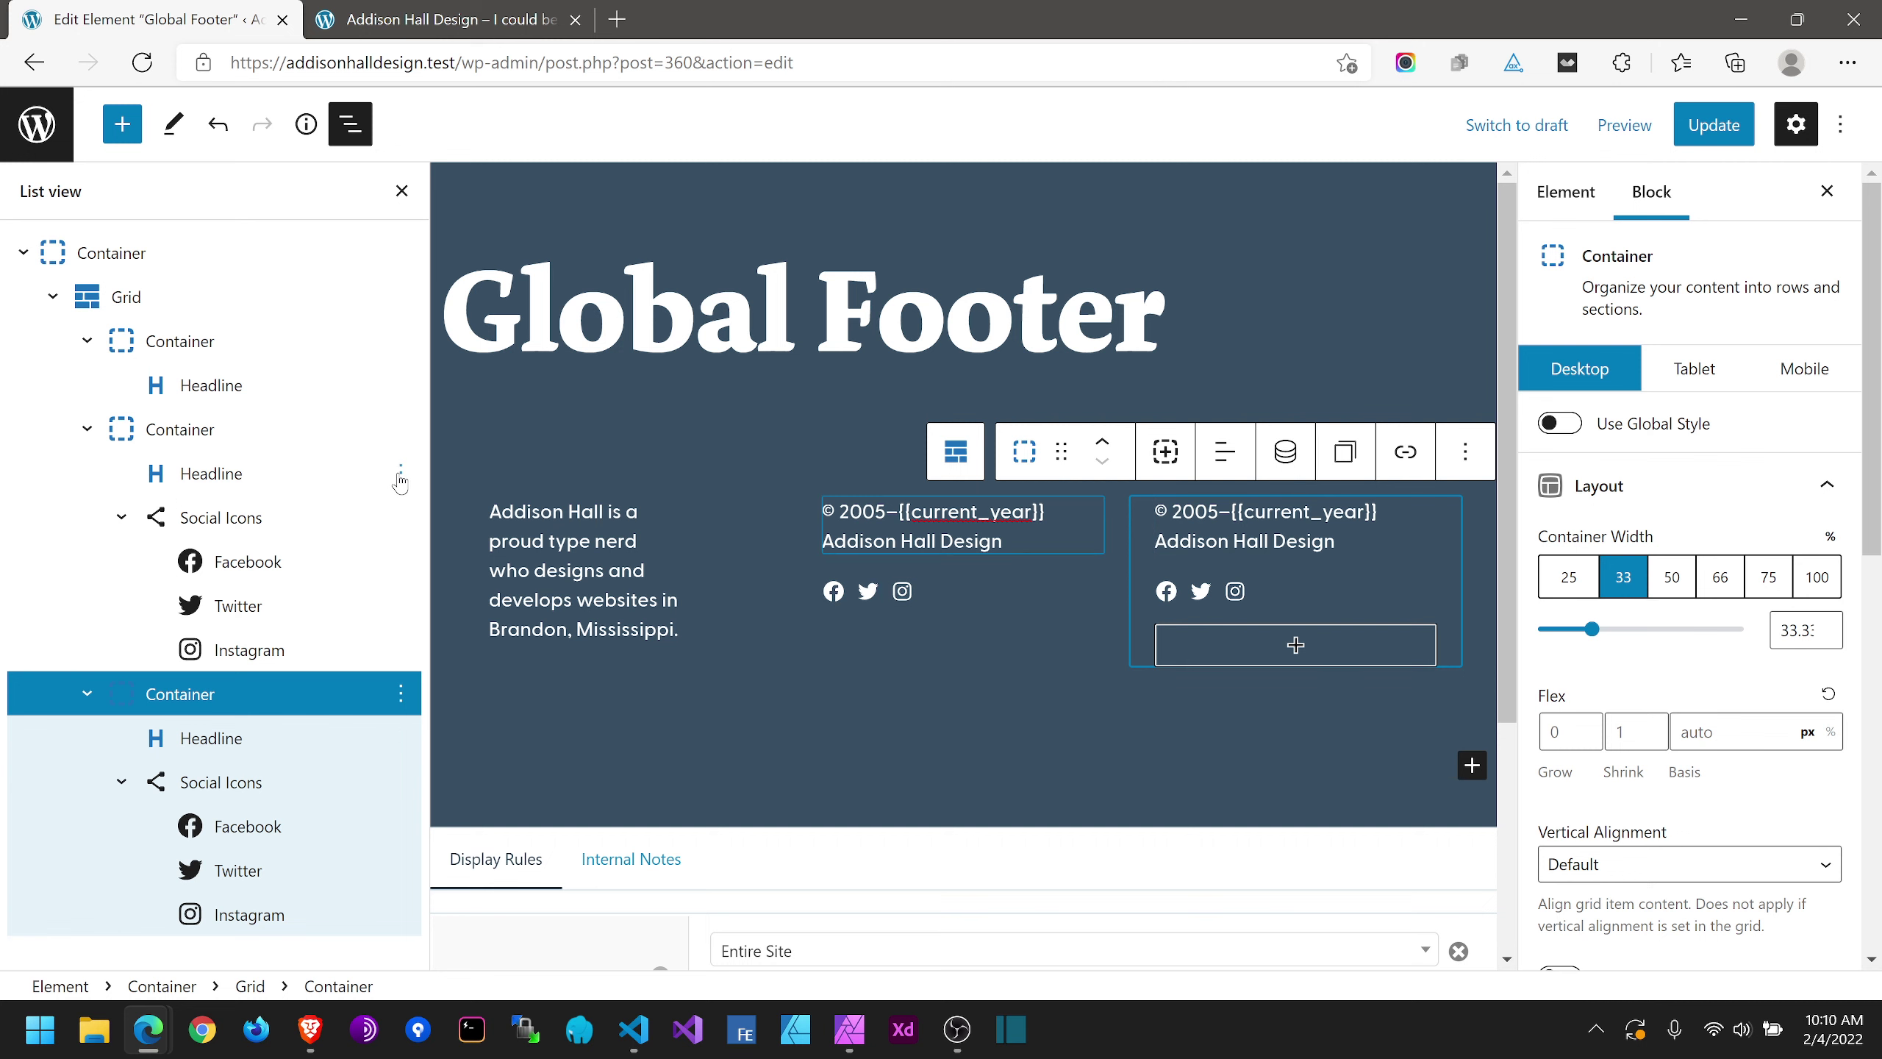
click(400, 472)
click(459, 884)
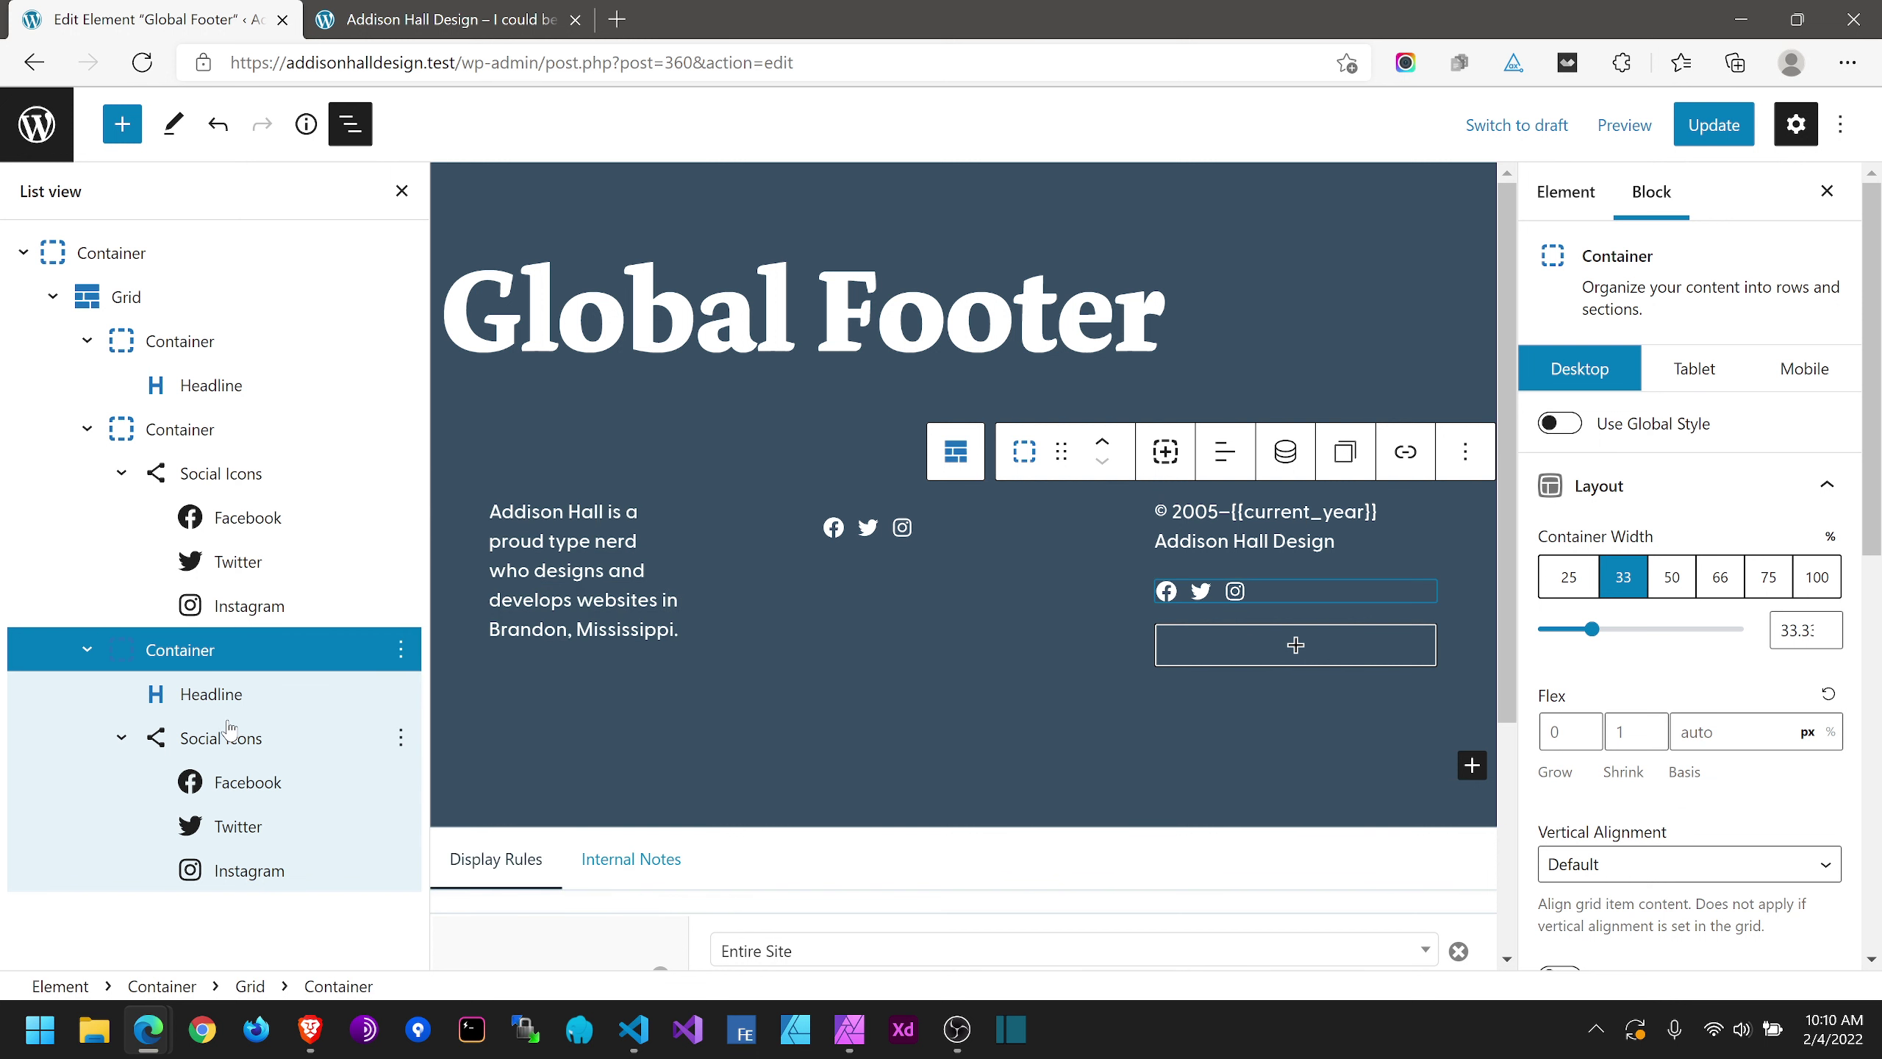
click(399, 737)
click(445, 678)
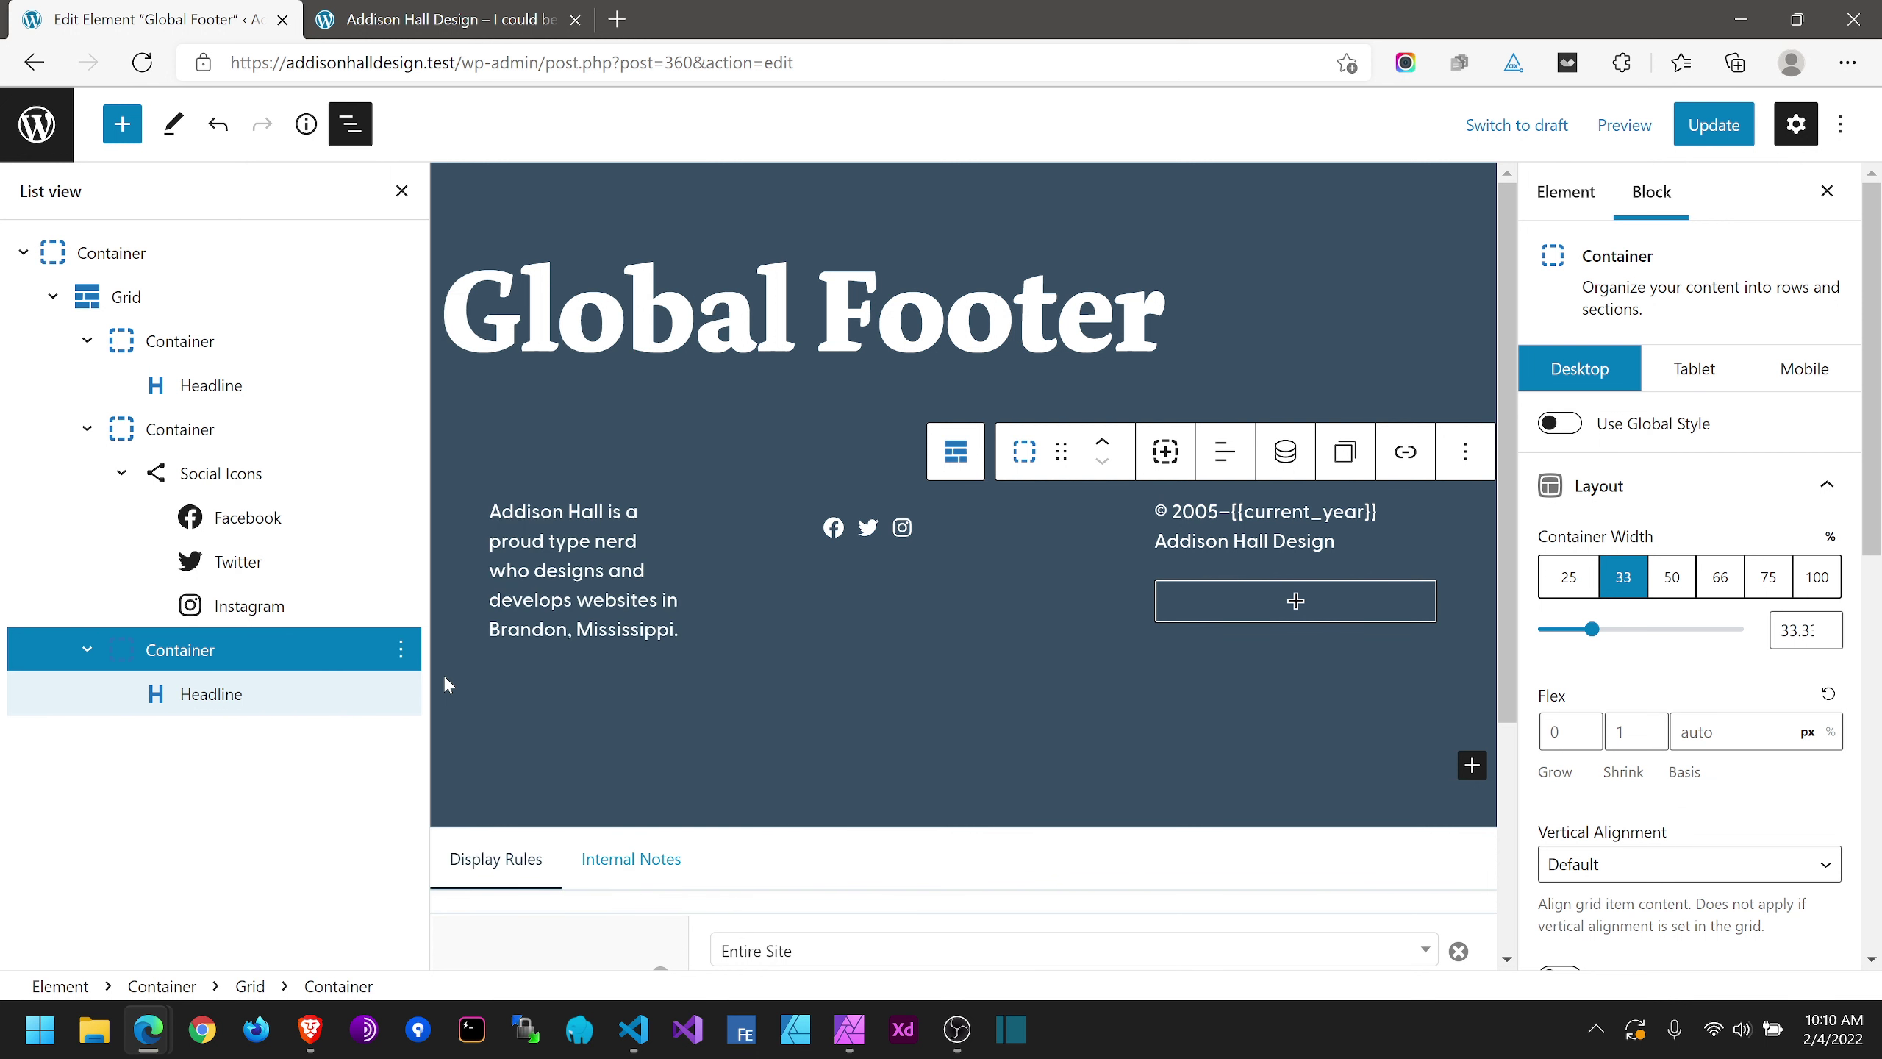
click(1742, 145)
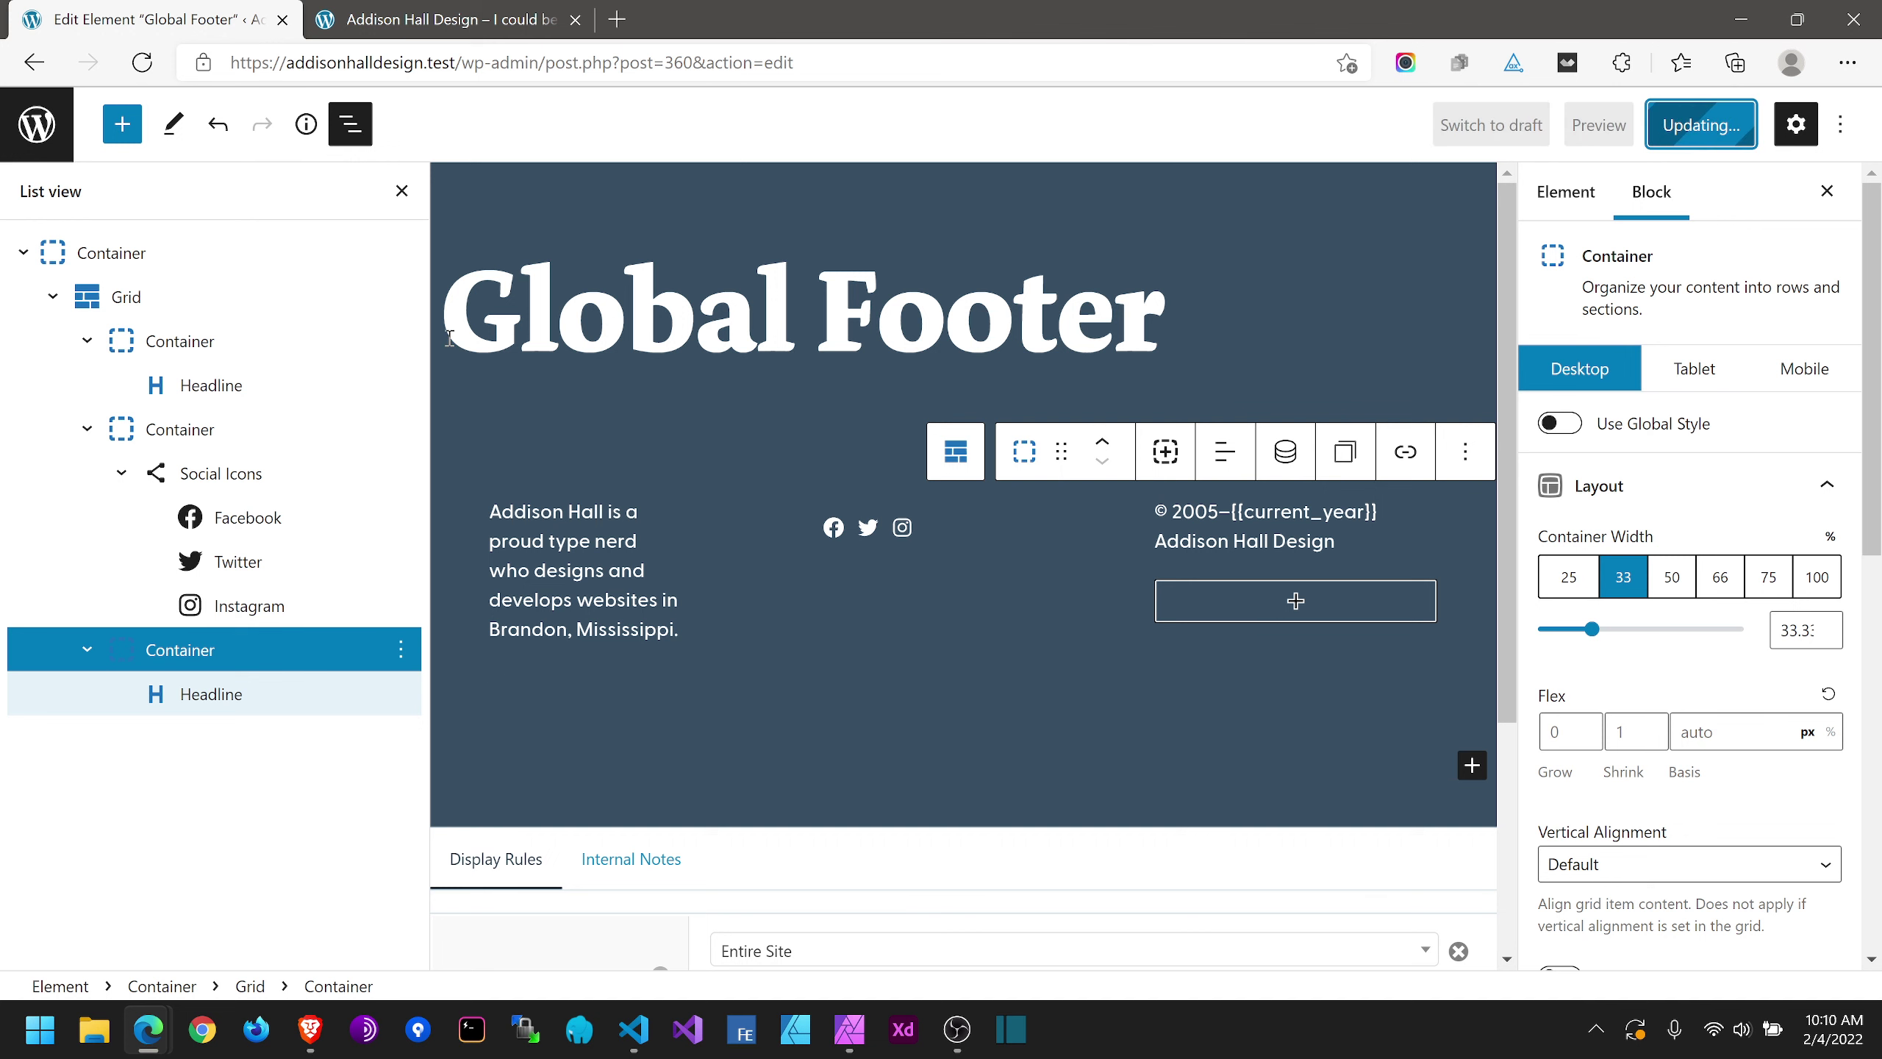
Step: Reload the live home page to check the three-column footer layout
click(412, 14)
key(ctrl+r)
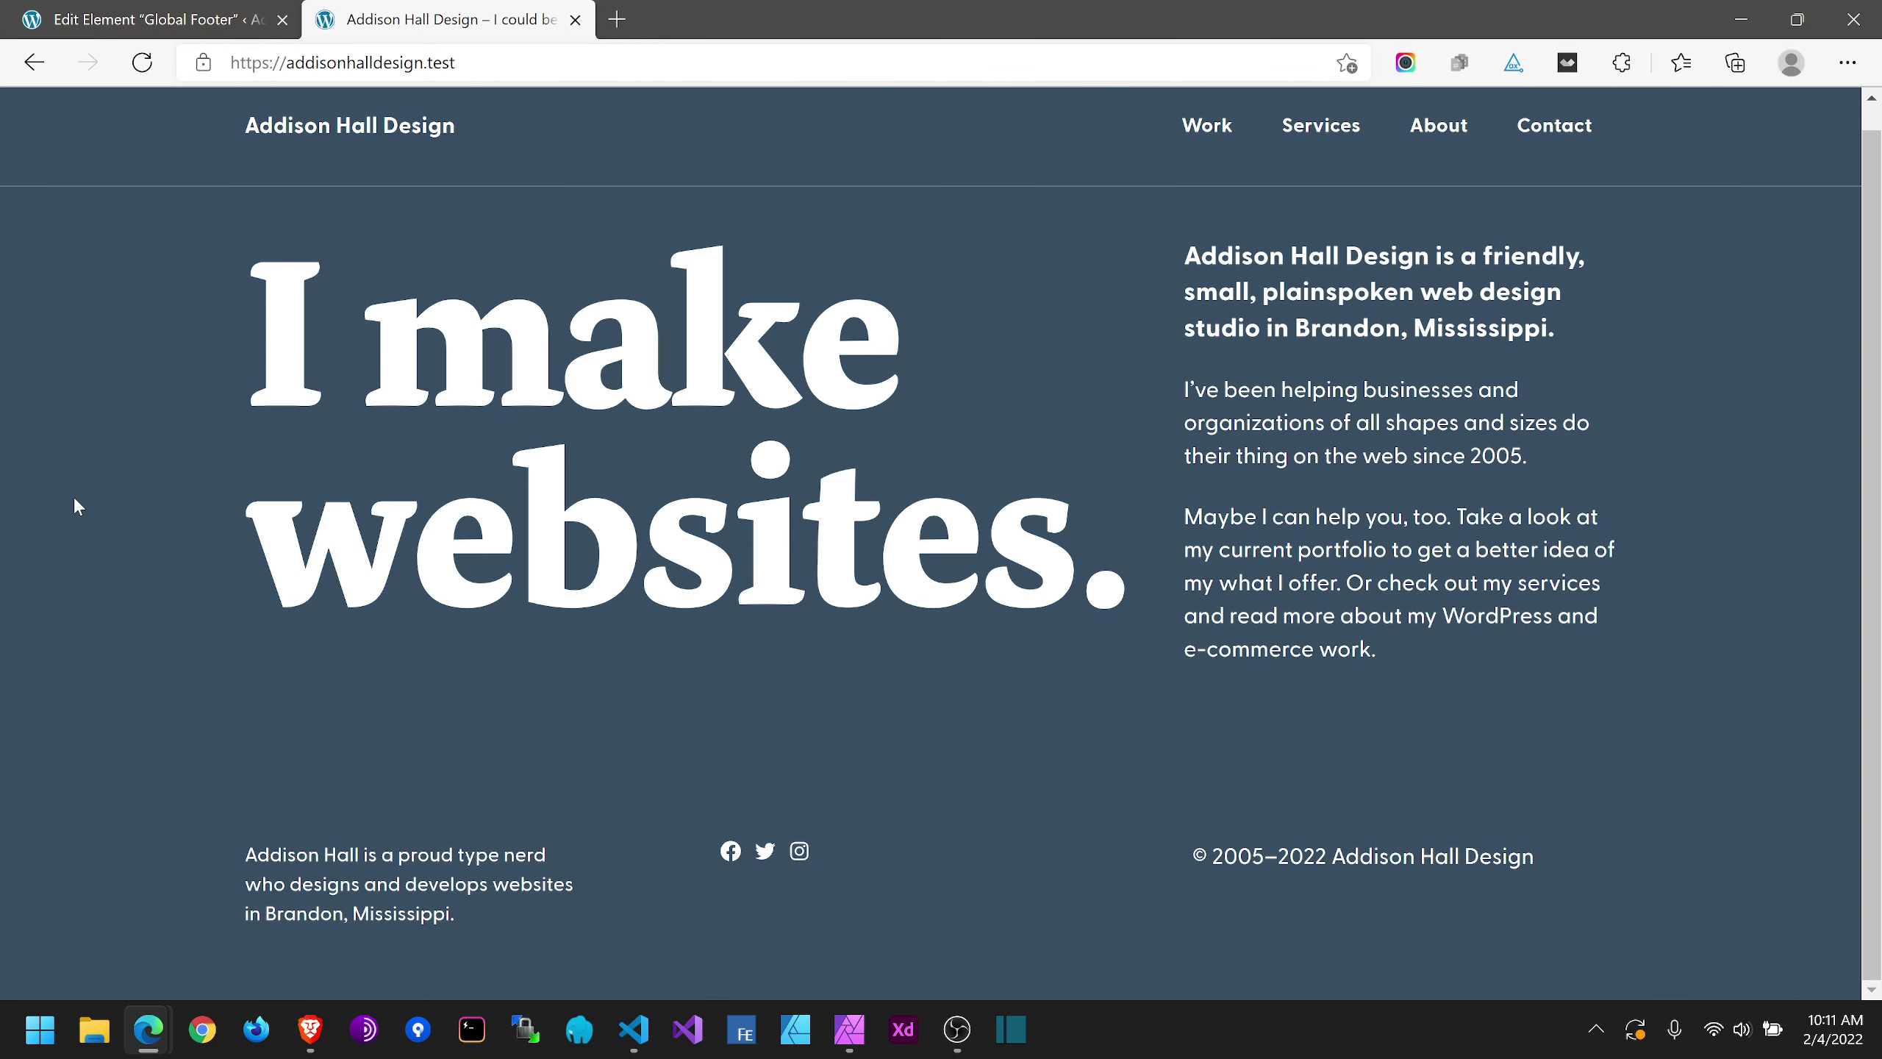
scroll(73, 491, up, 1)
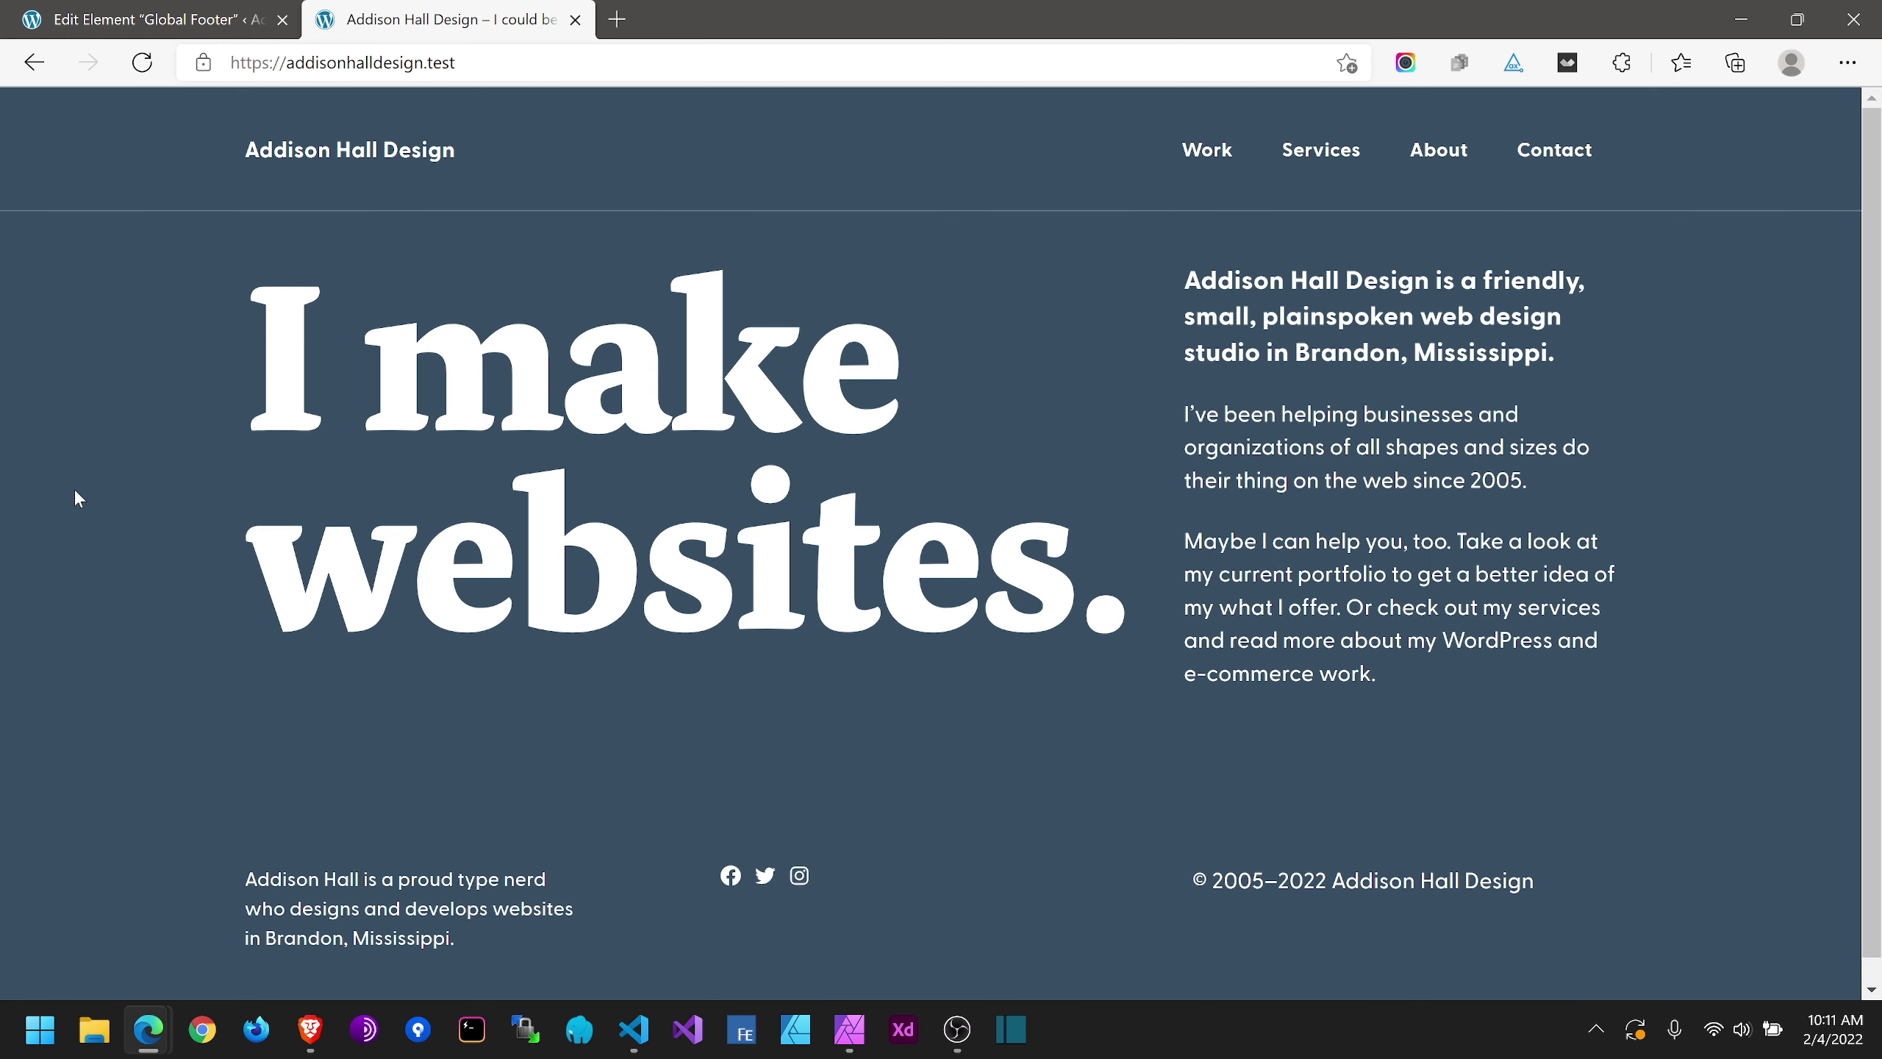
Step: Select the copyright headline in the Global Footer editor and check its typography settings for the font size
click(165, 7)
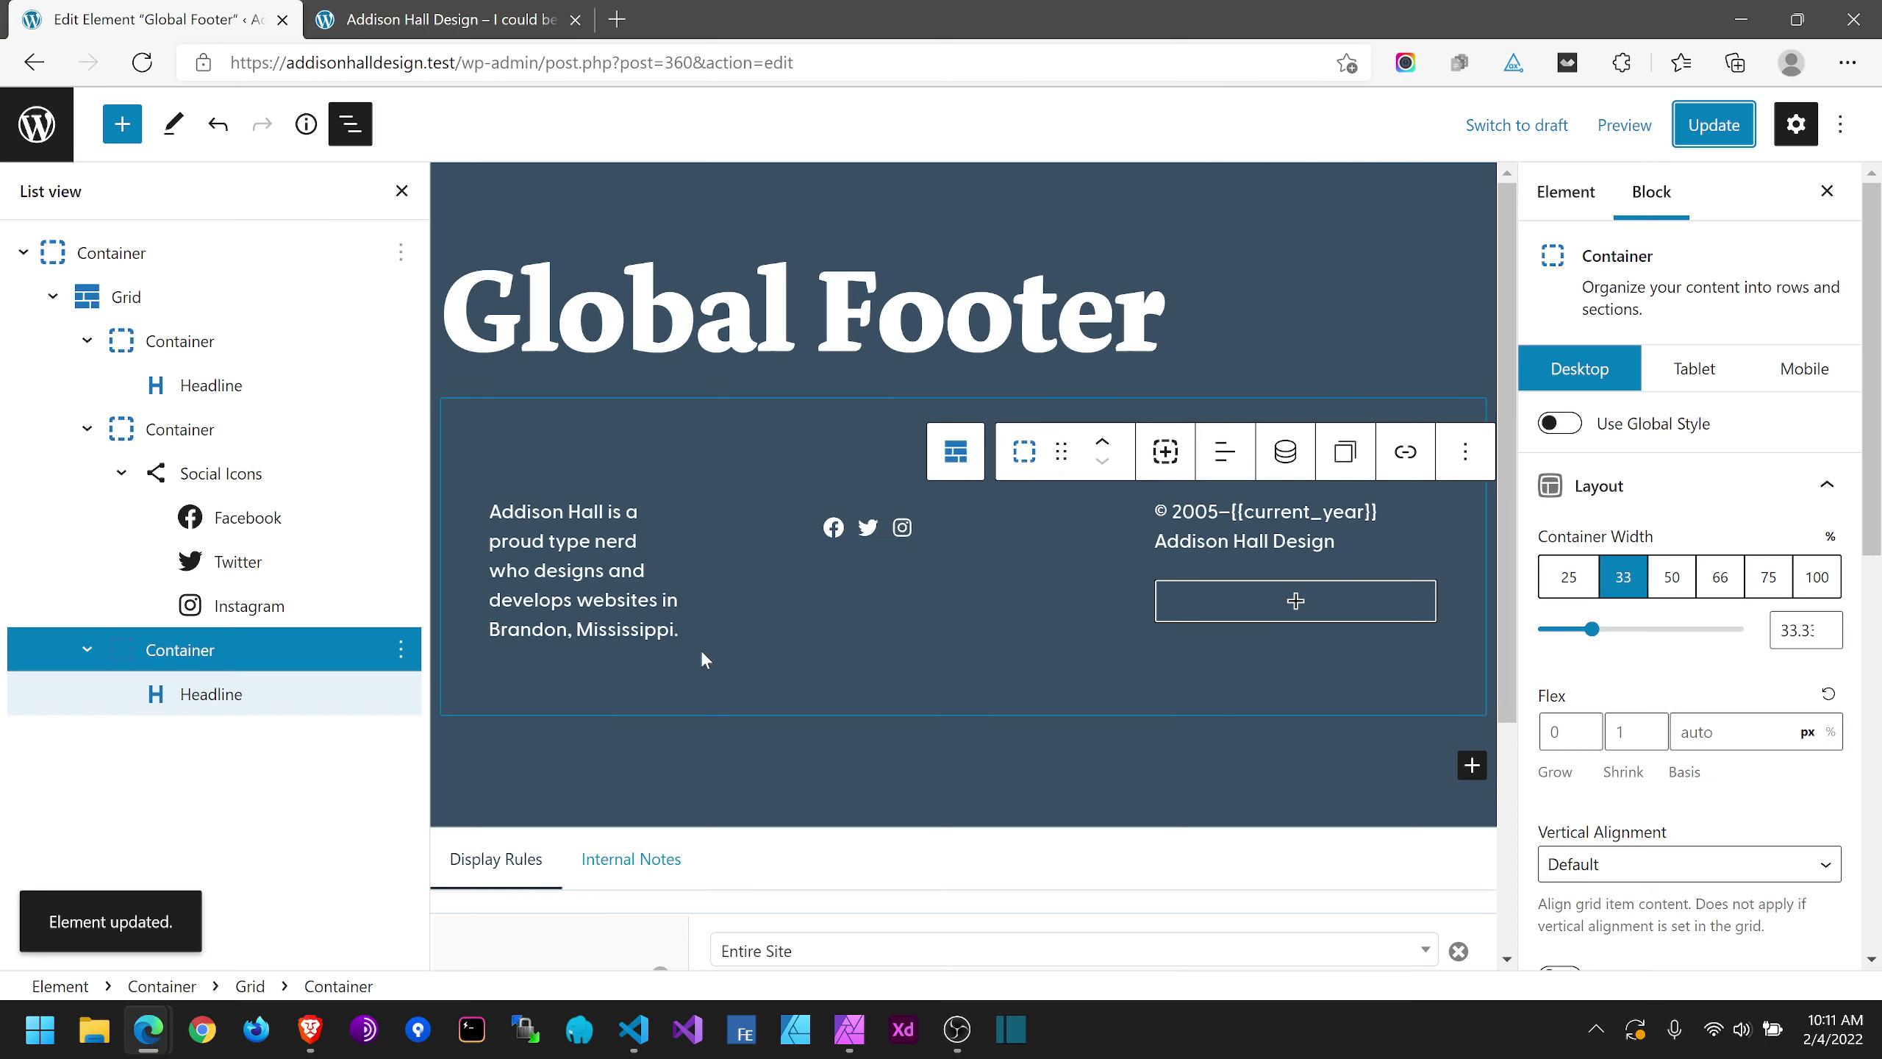
click(1230, 512)
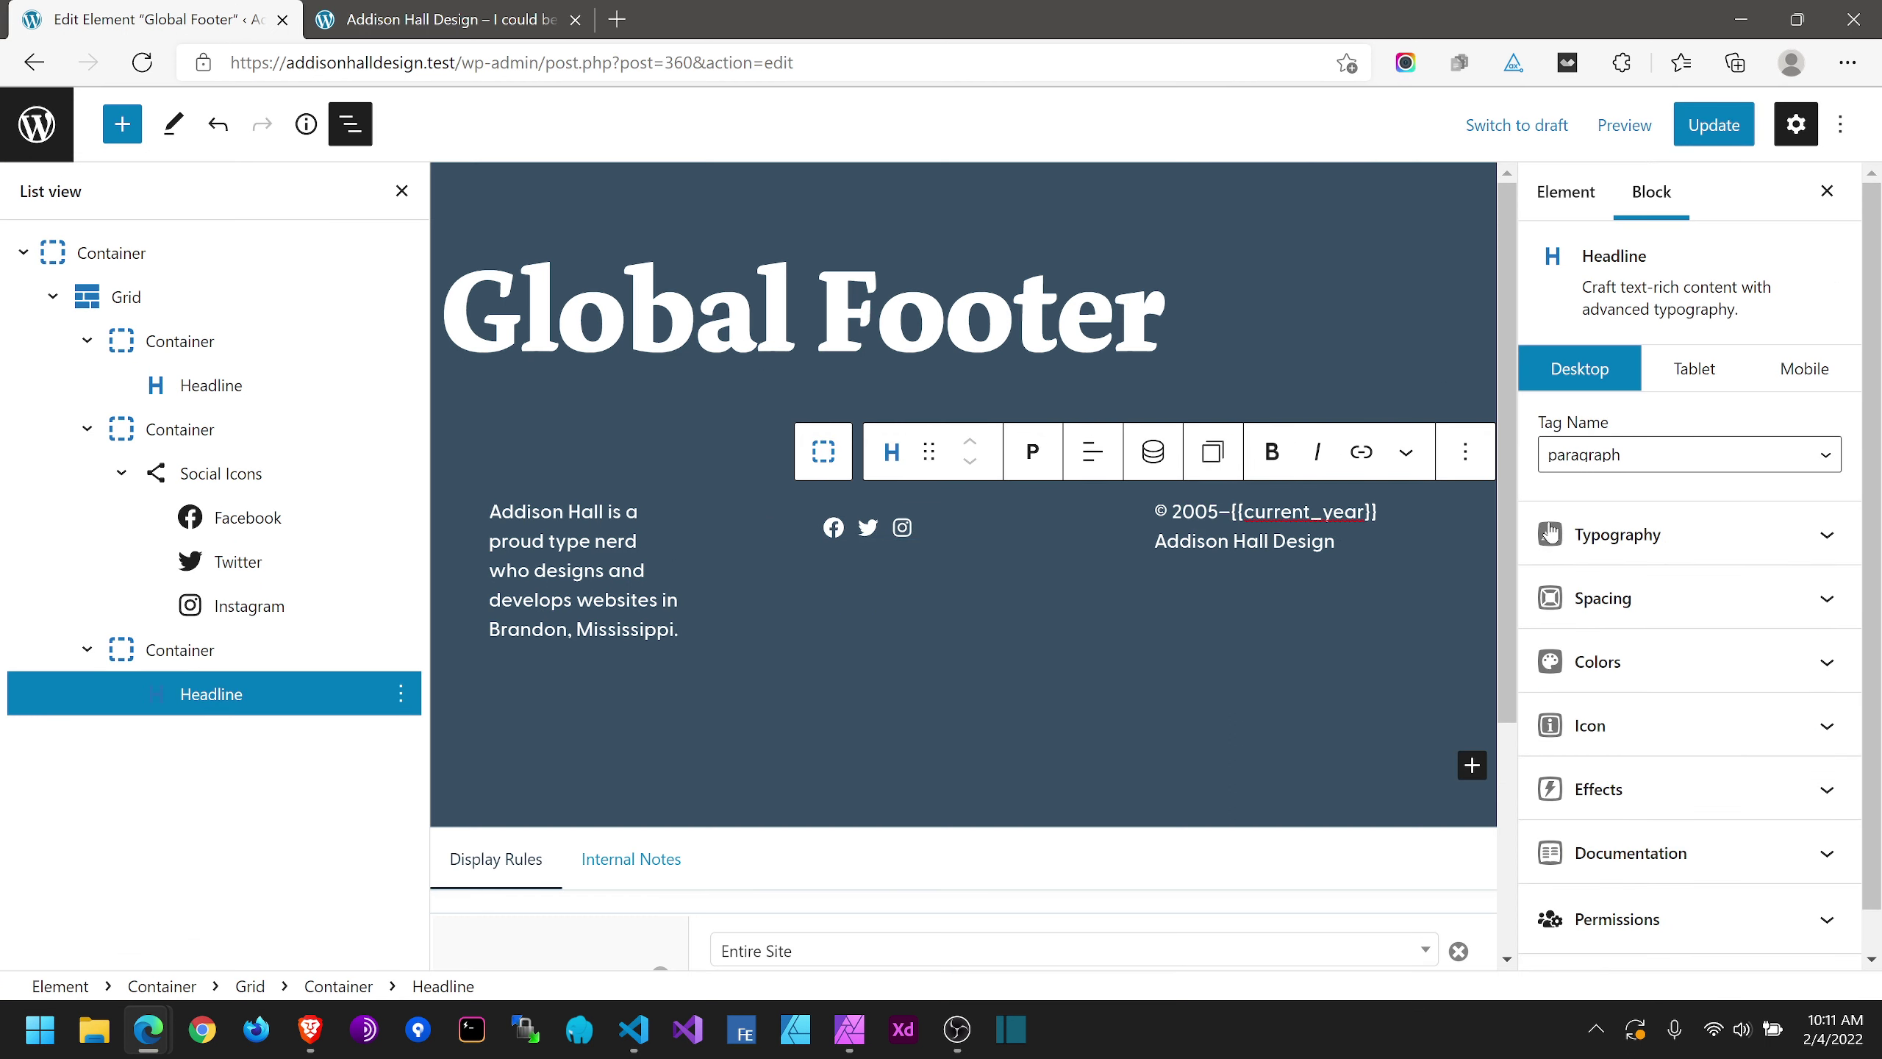
click(1646, 533)
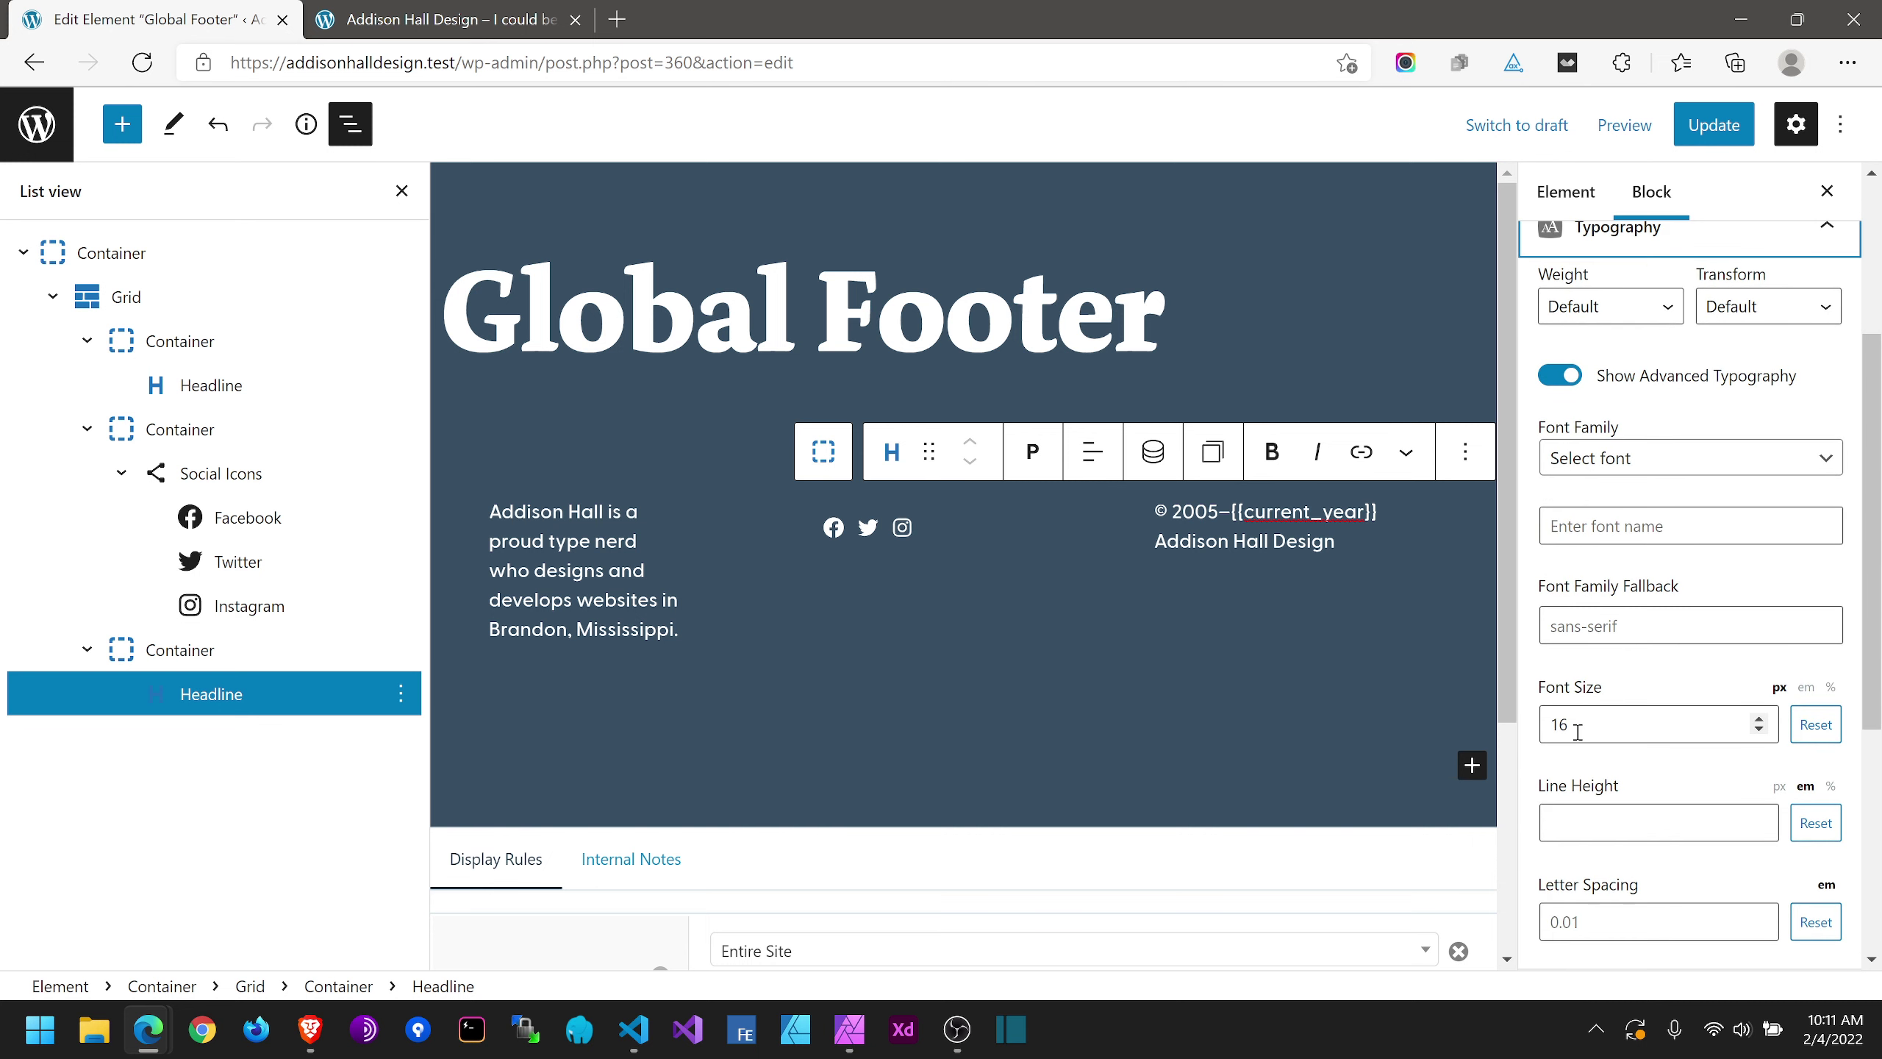
Step: Reload the home page and visit the Services page to compare the copyright text with the rest of the footer
click(364, 14)
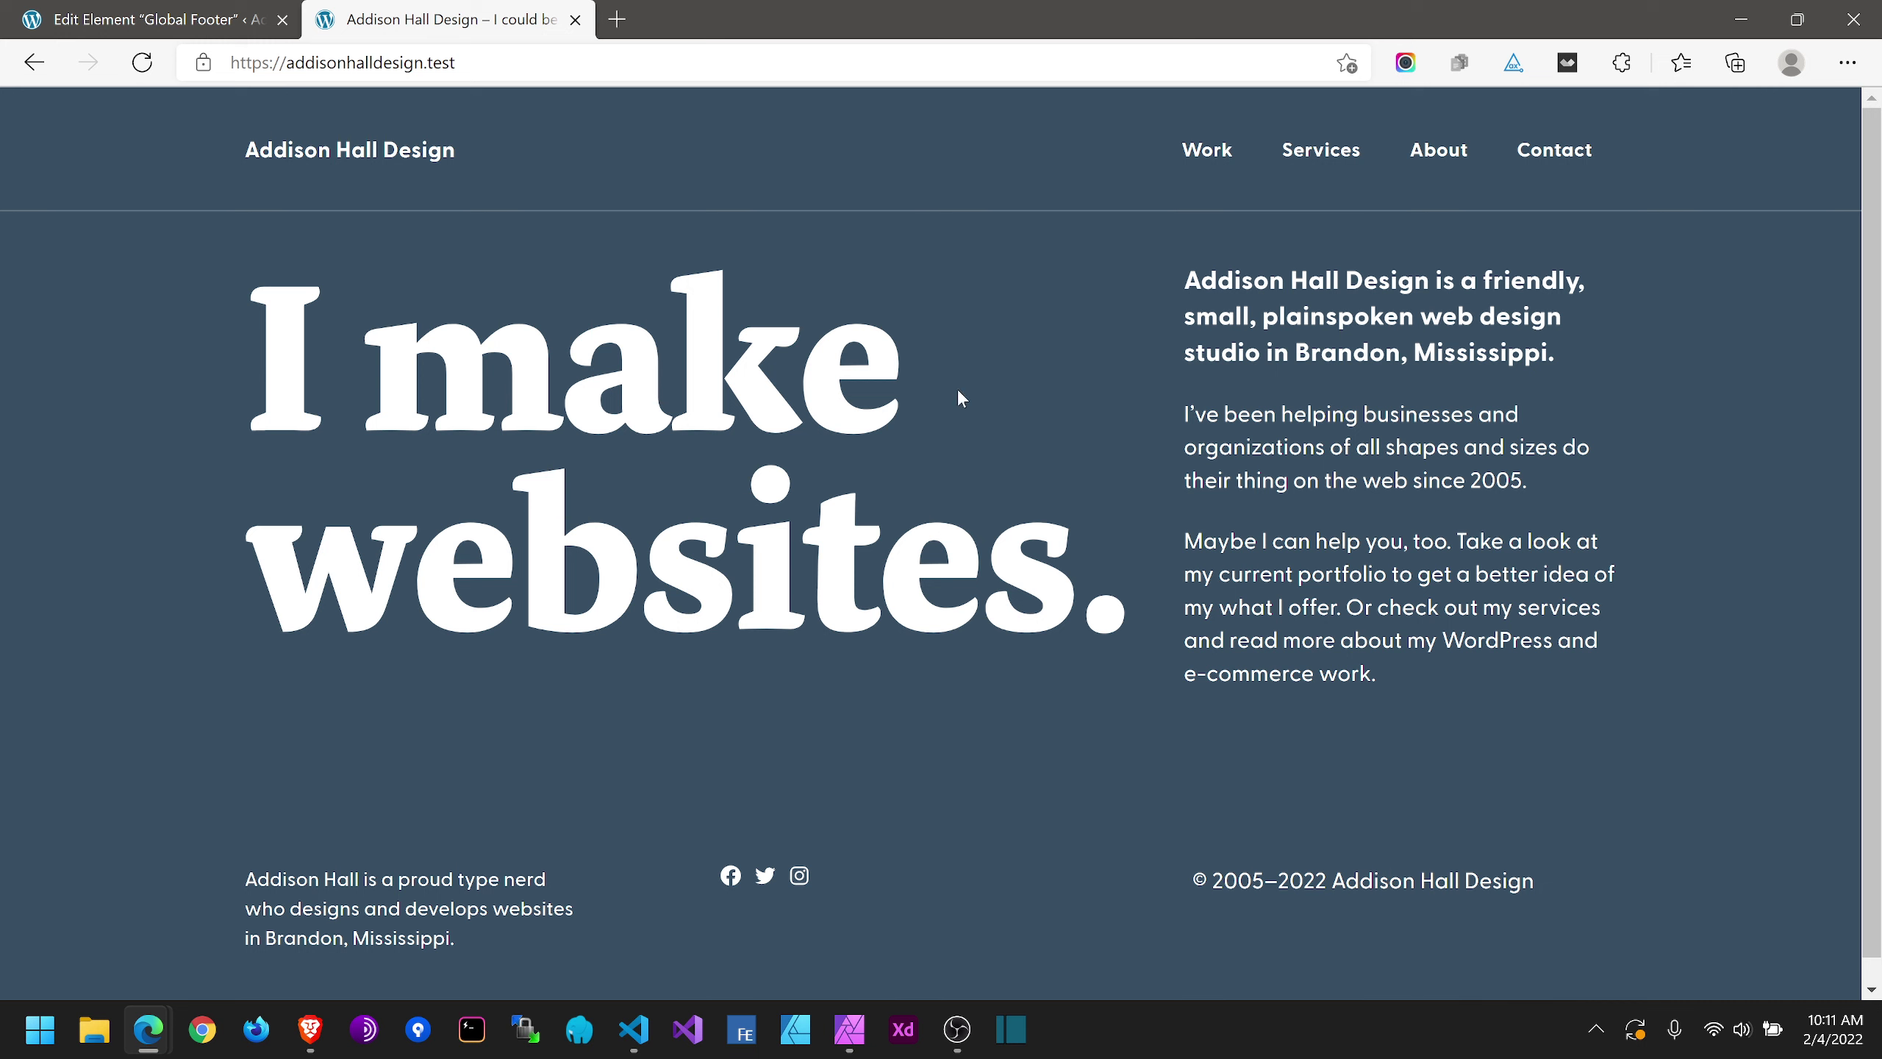
click(142, 63)
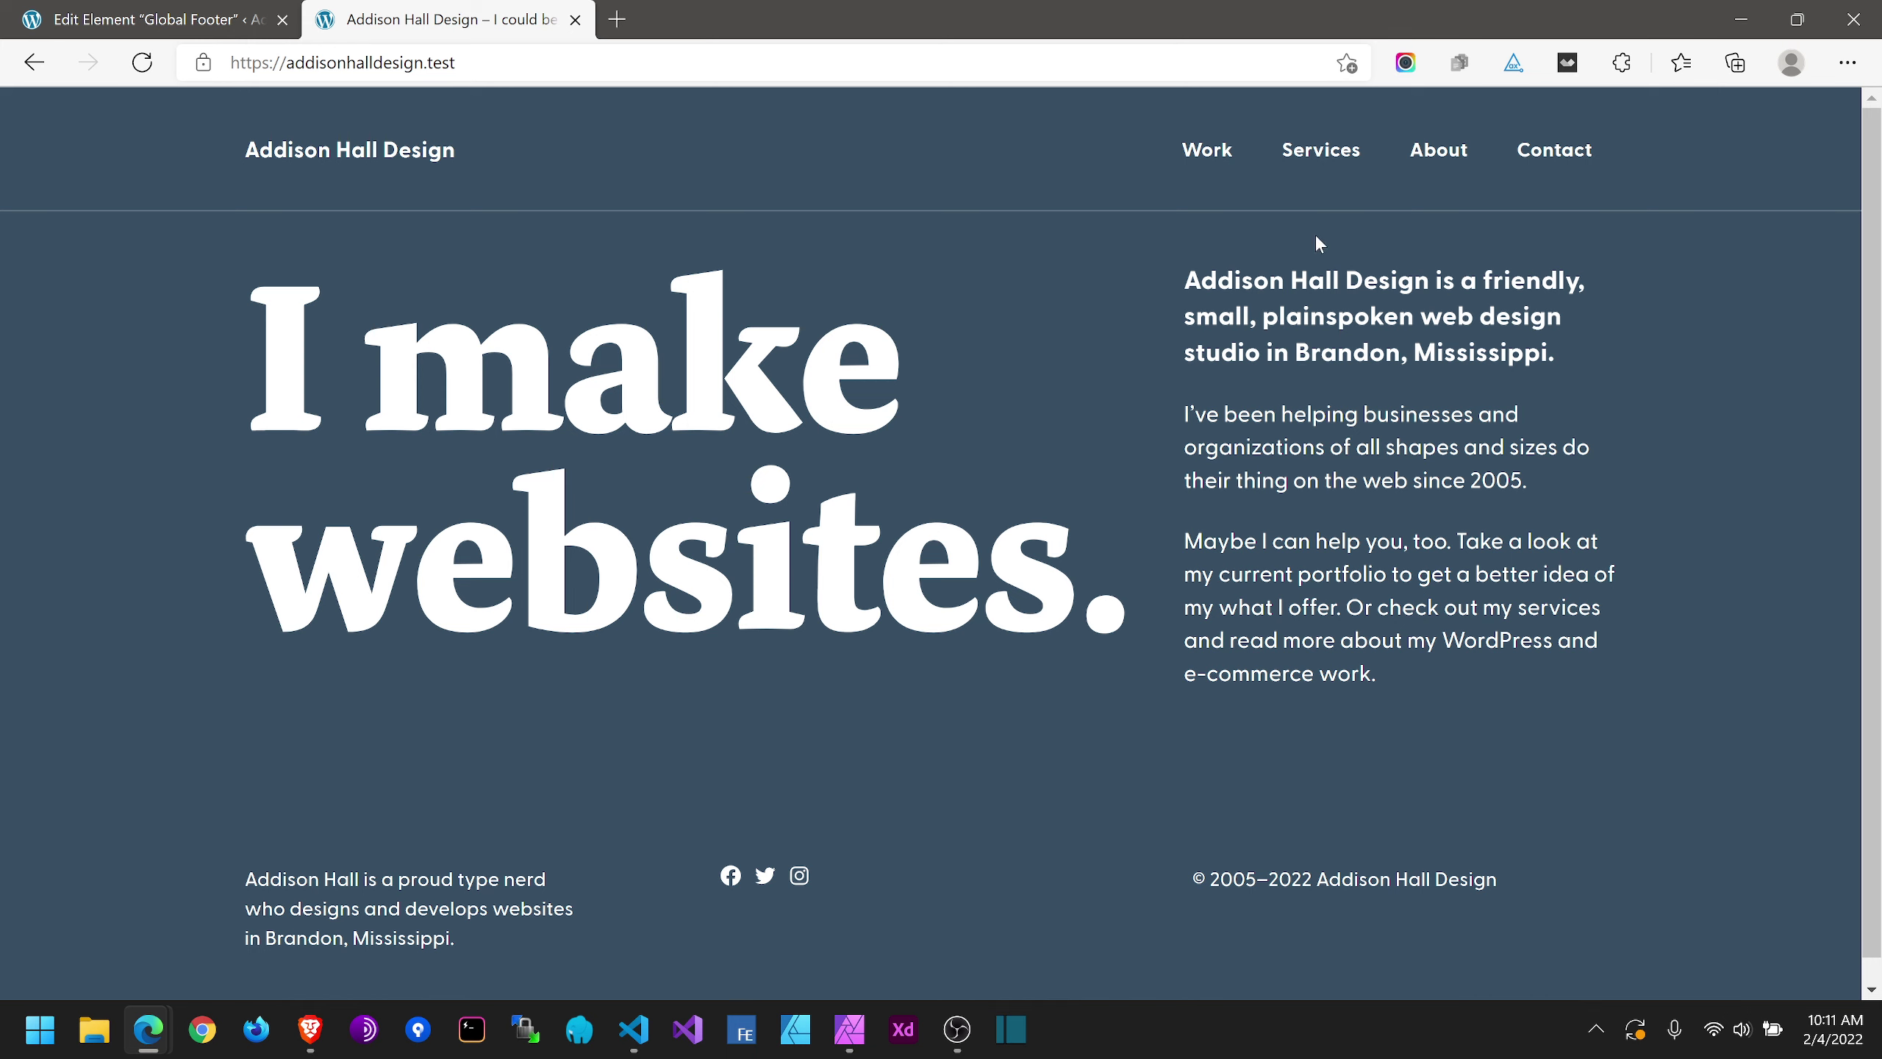
click(1333, 156)
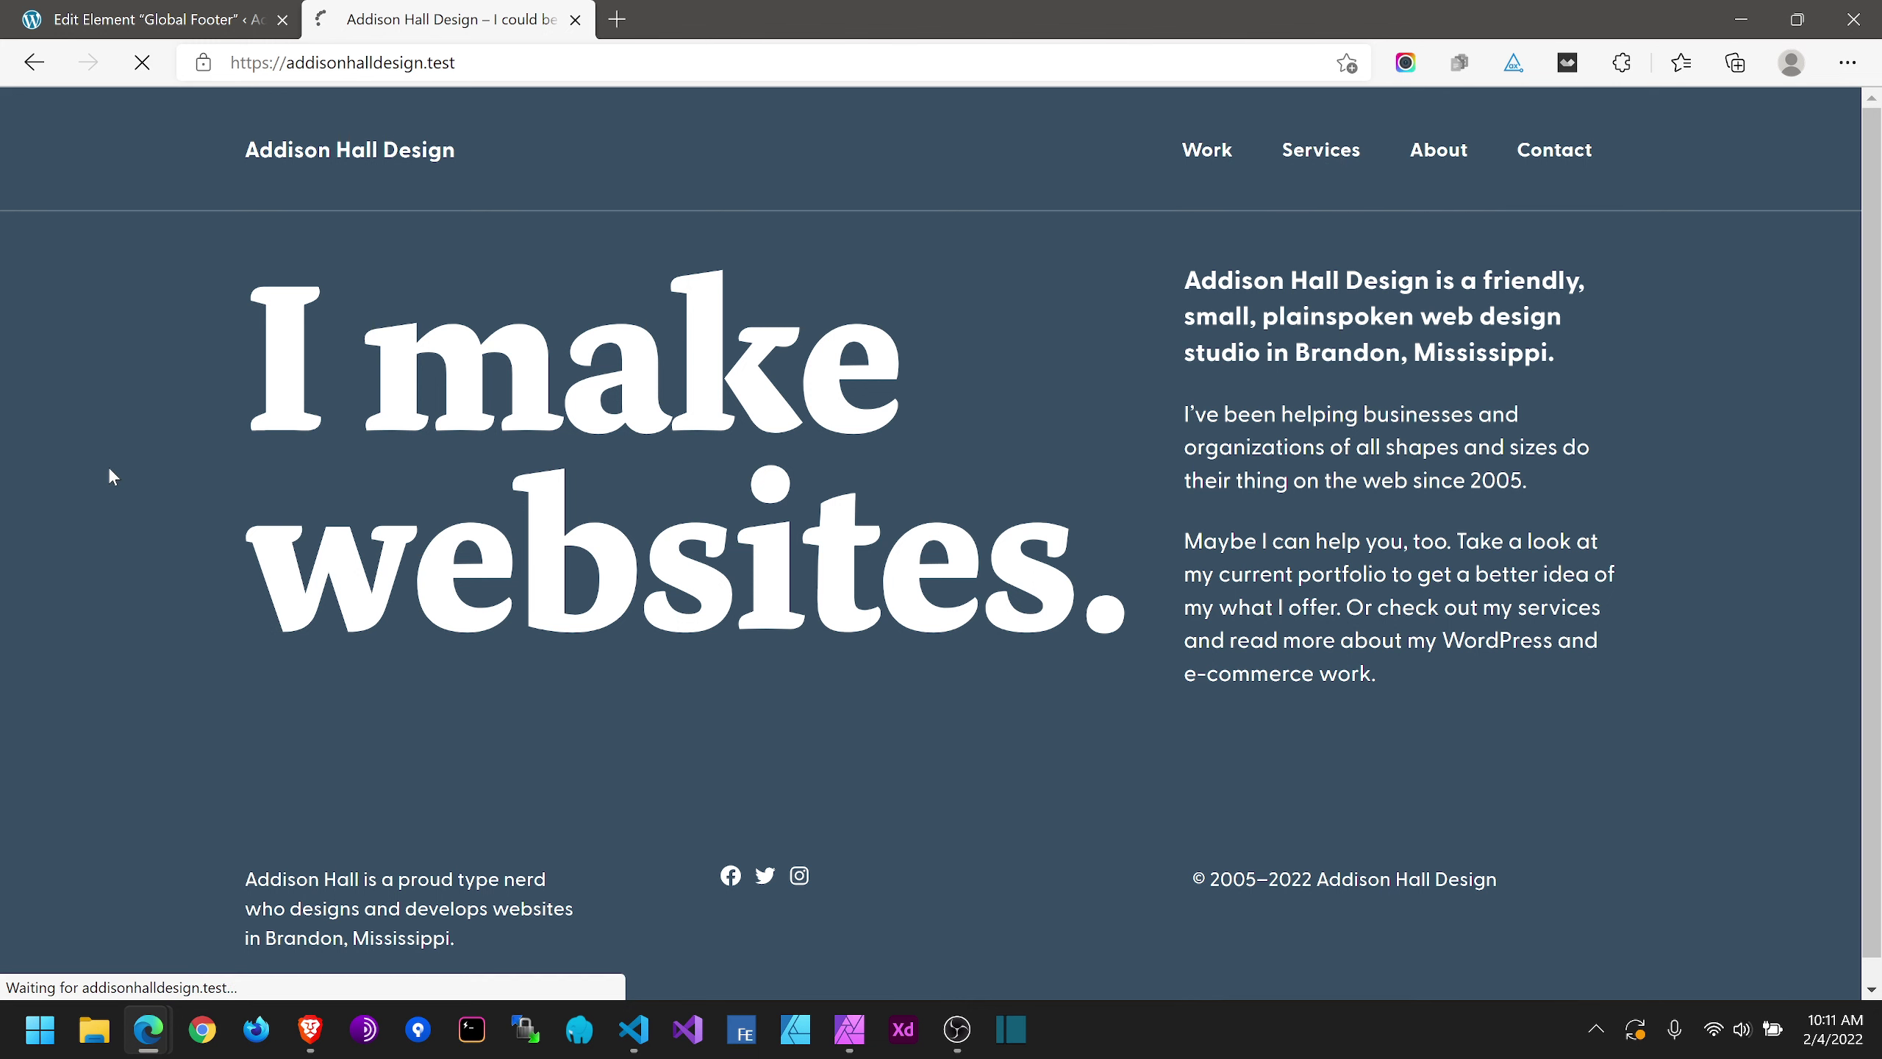
scroll(880, 661, down, 5)
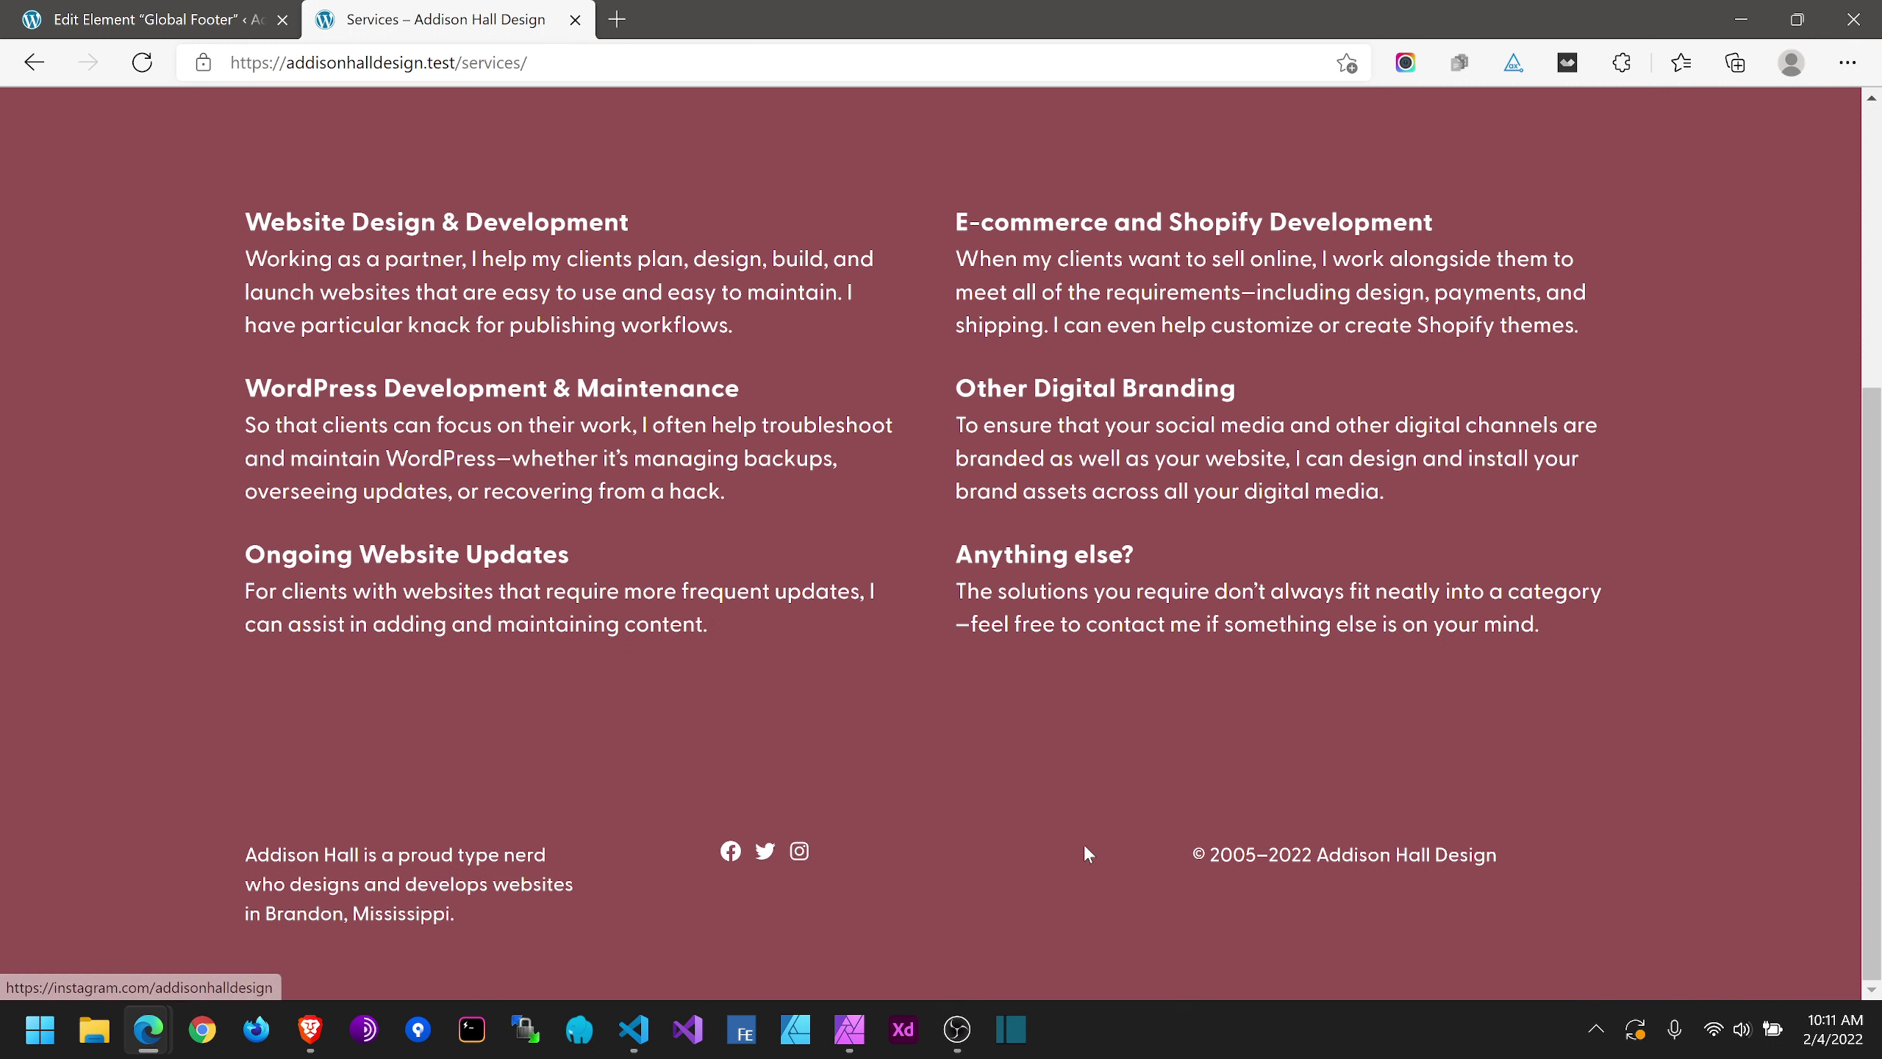
Step: Move the copyright container ahead of the Social Icons container in the footer grid and update the Global Footer element
click(139, 11)
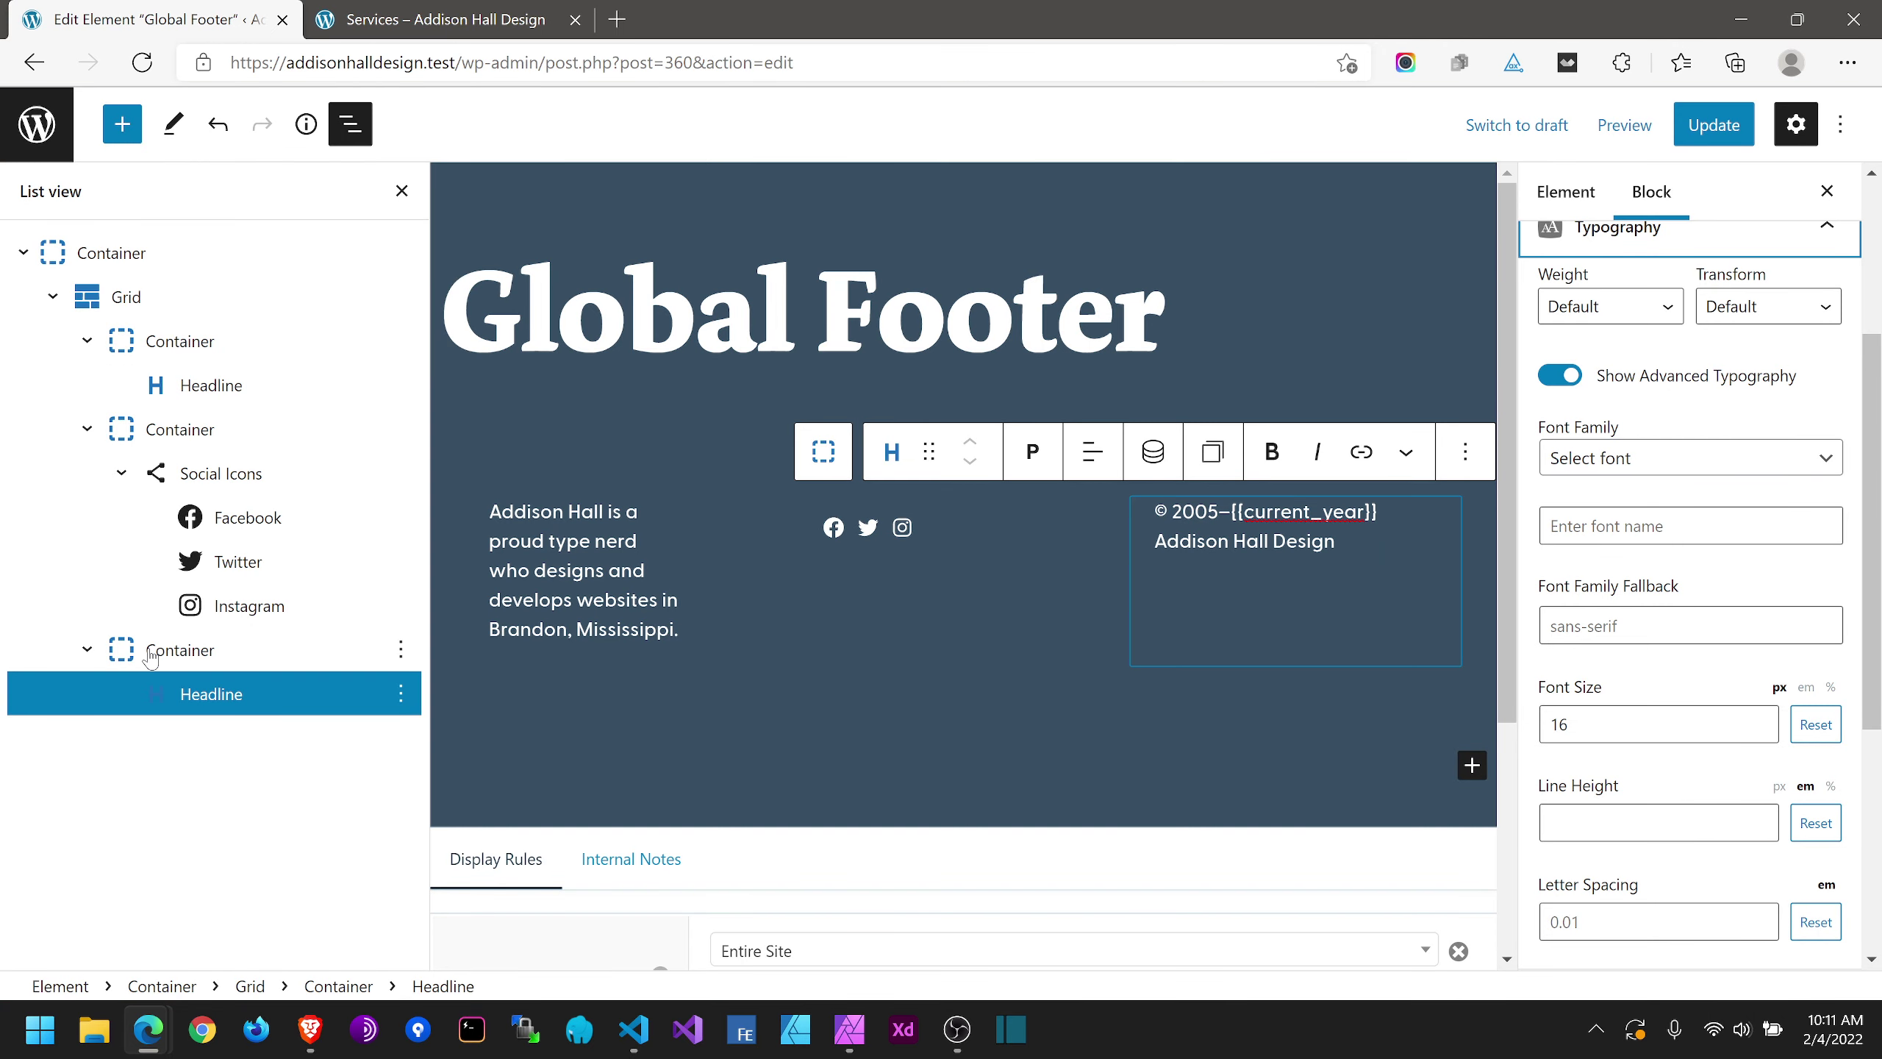
click(221, 651)
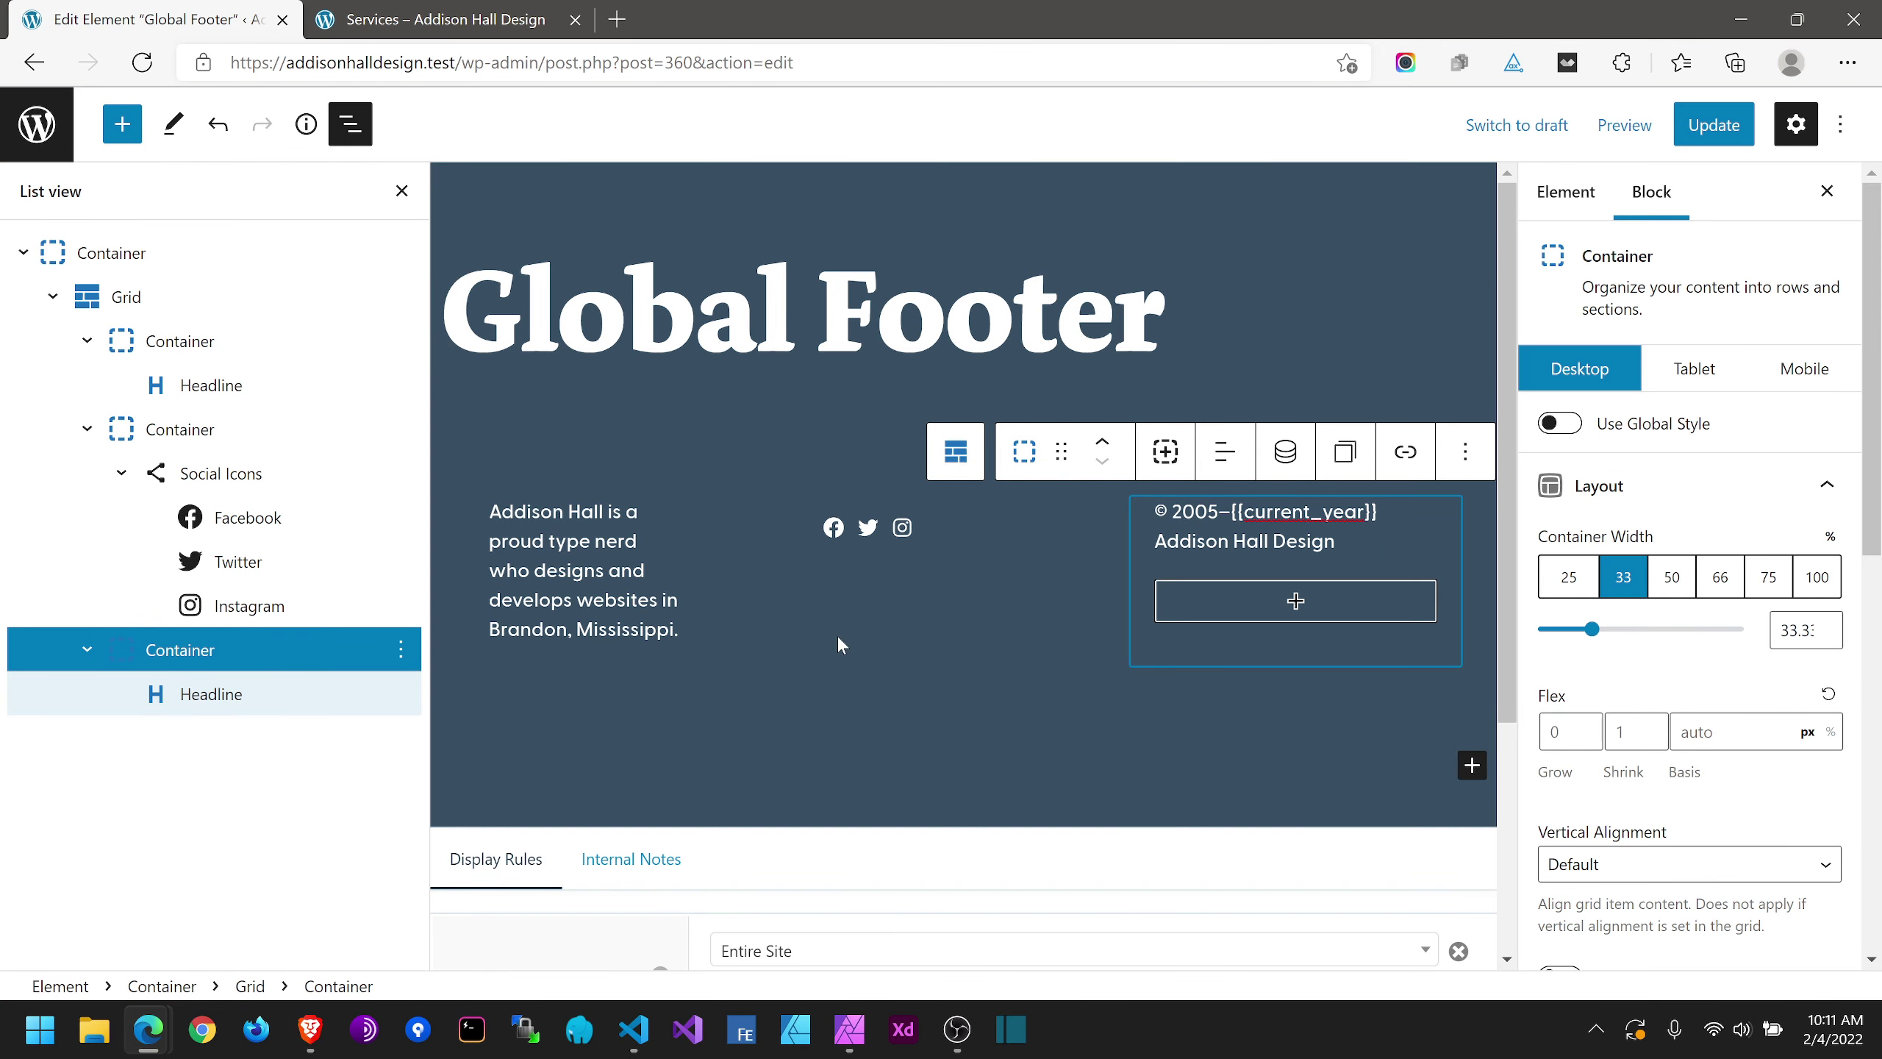
click(1102, 442)
click(1740, 149)
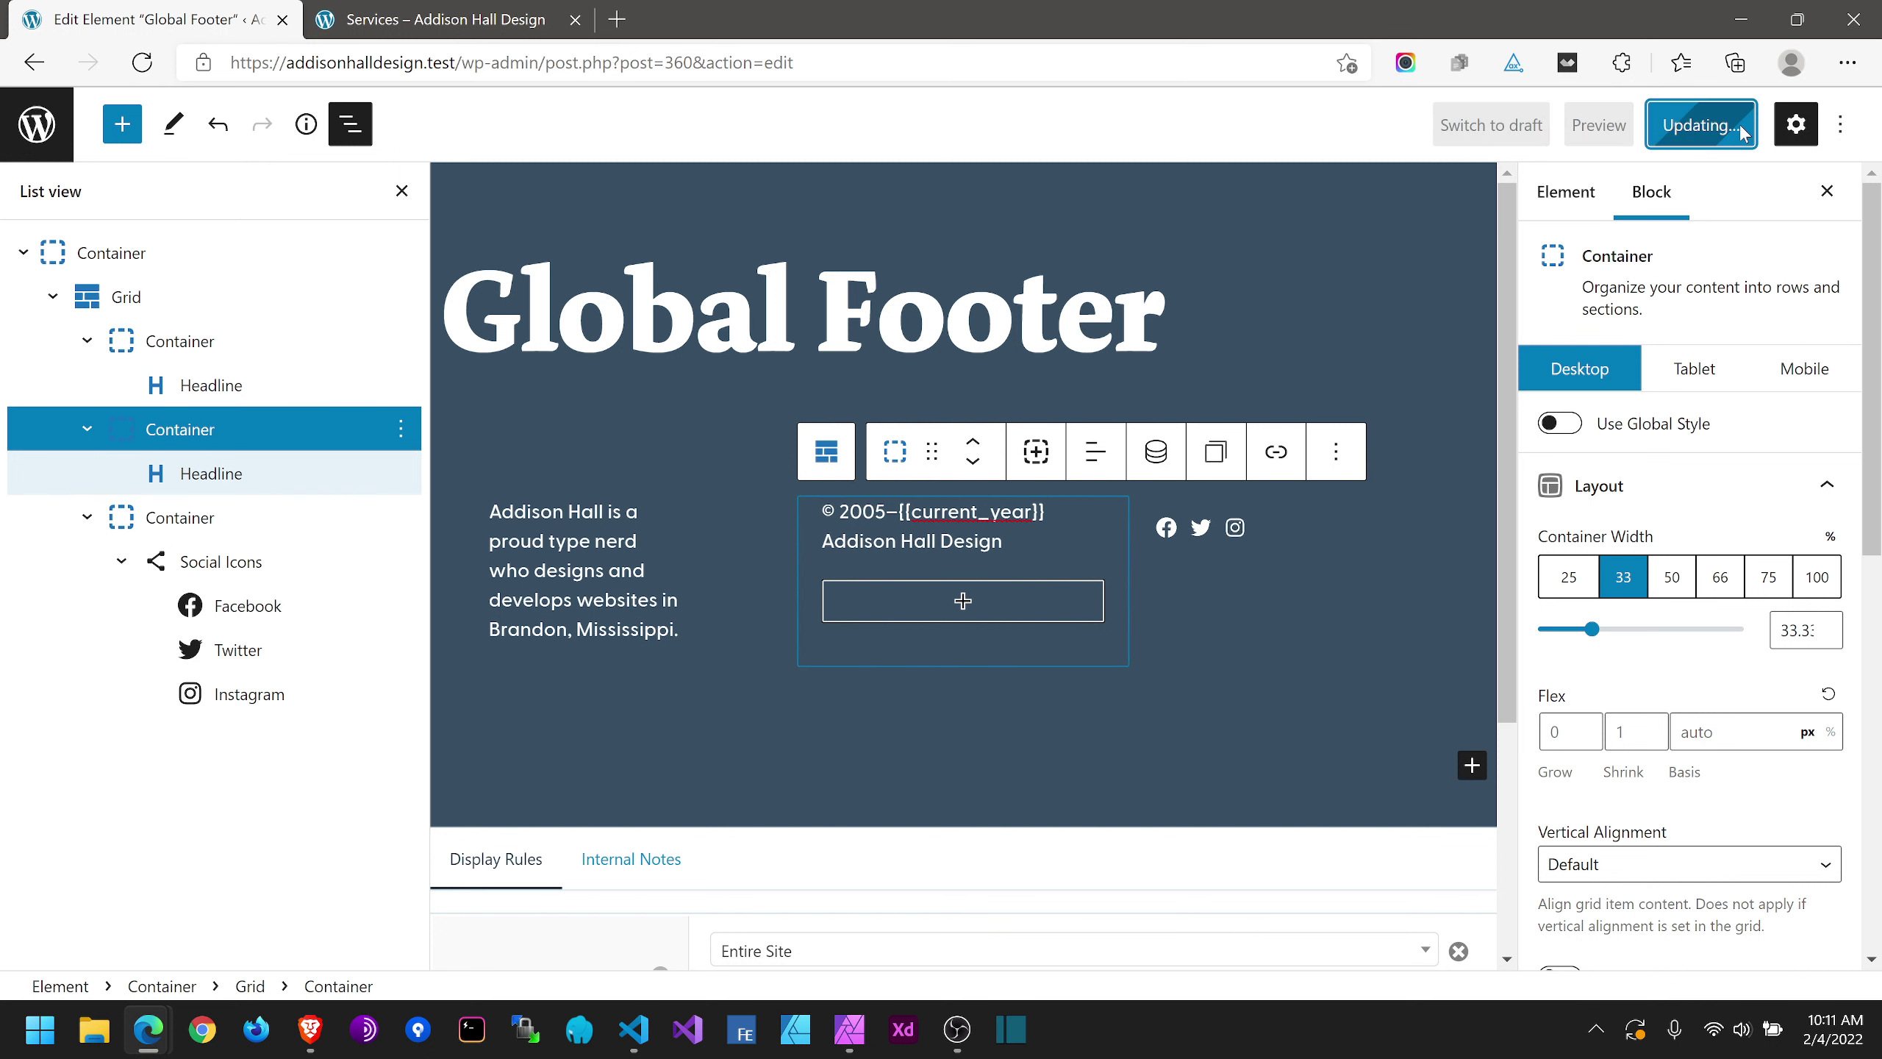
Step: Reload the Services page and visit the home page to check the new order of the footer columns
click(441, 15)
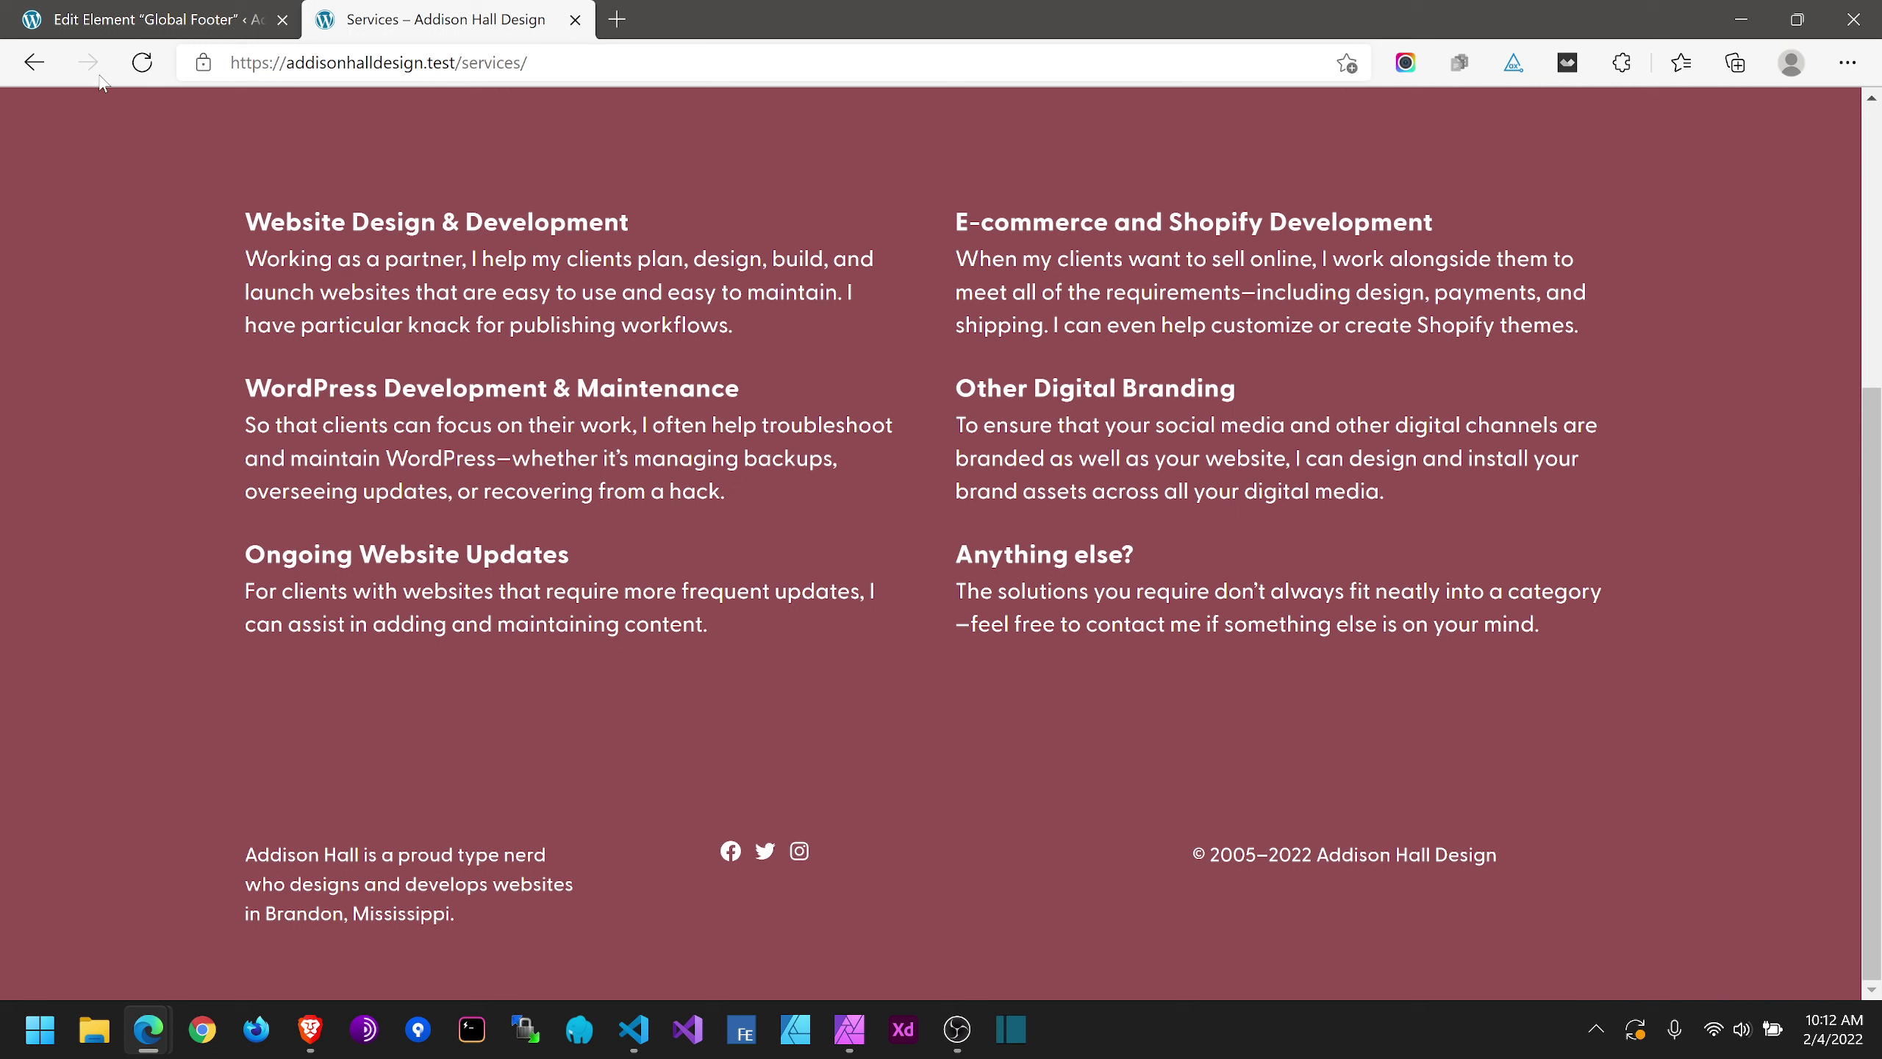
key(F5)
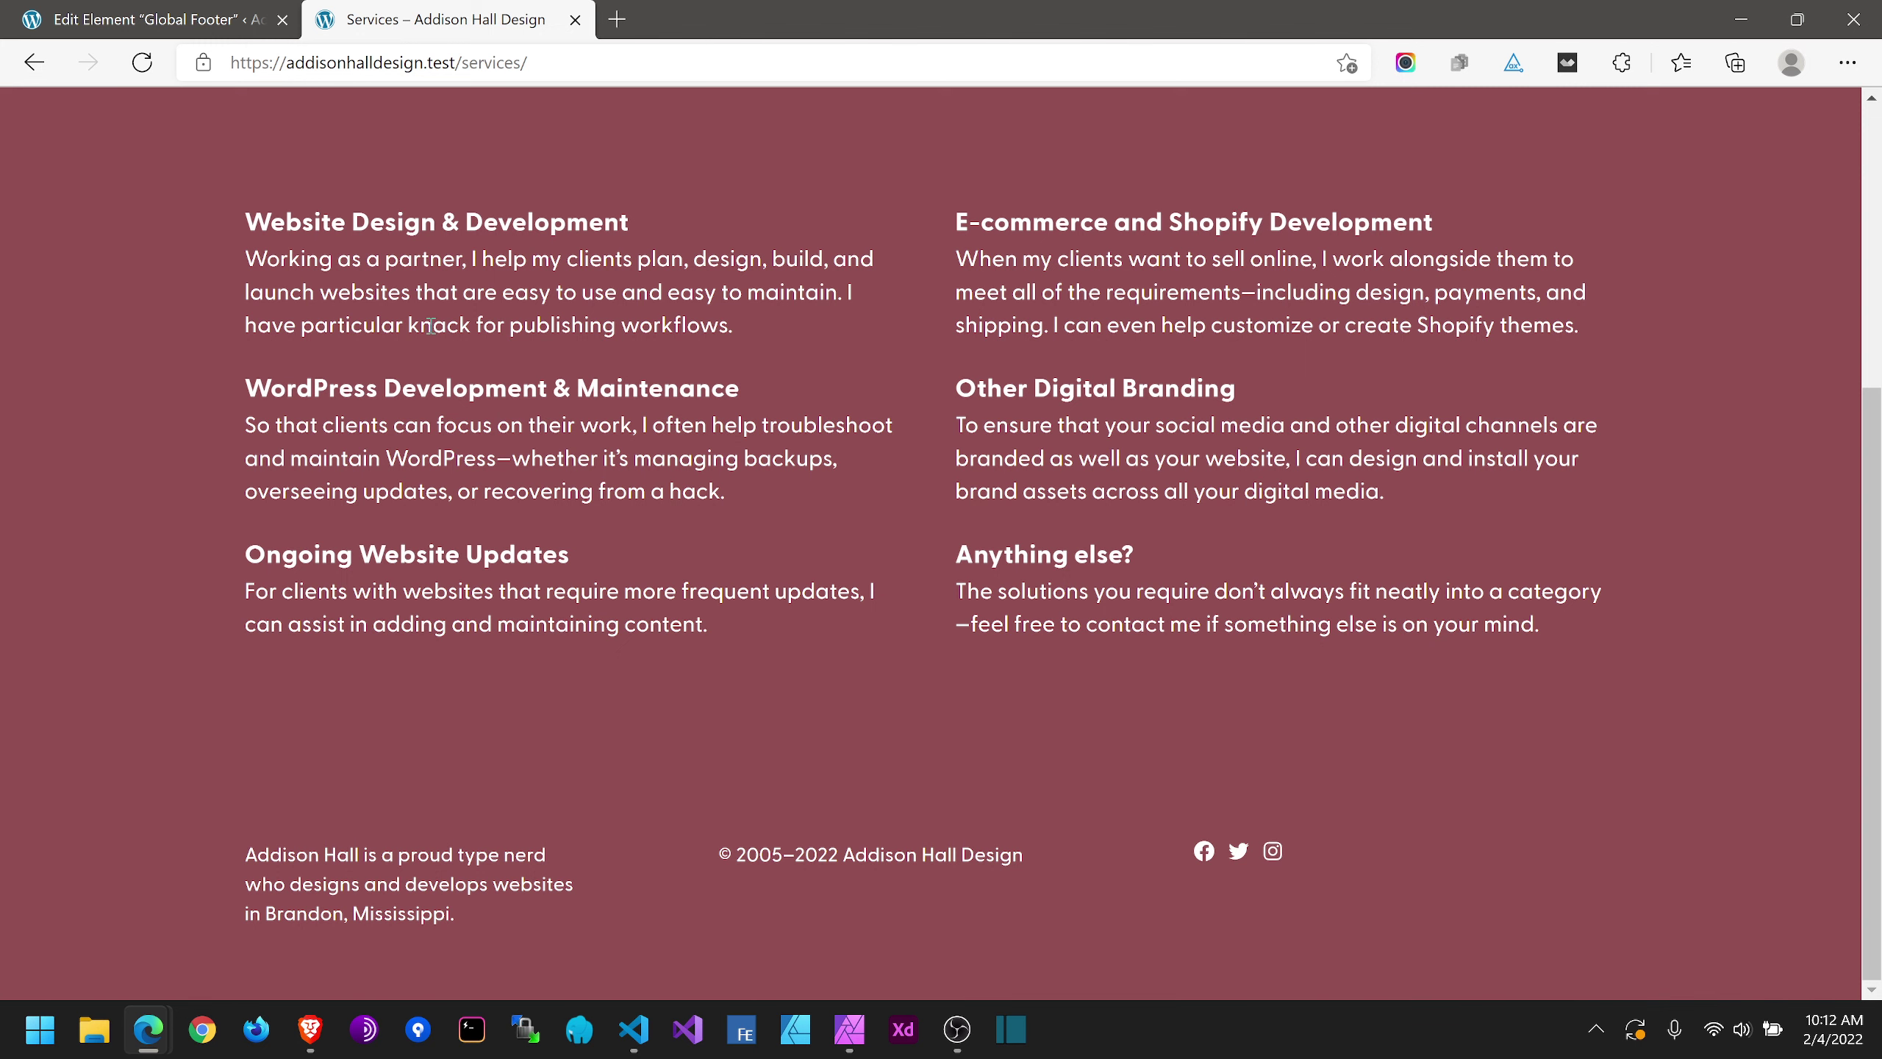
scroll(428, 361, up, 5)
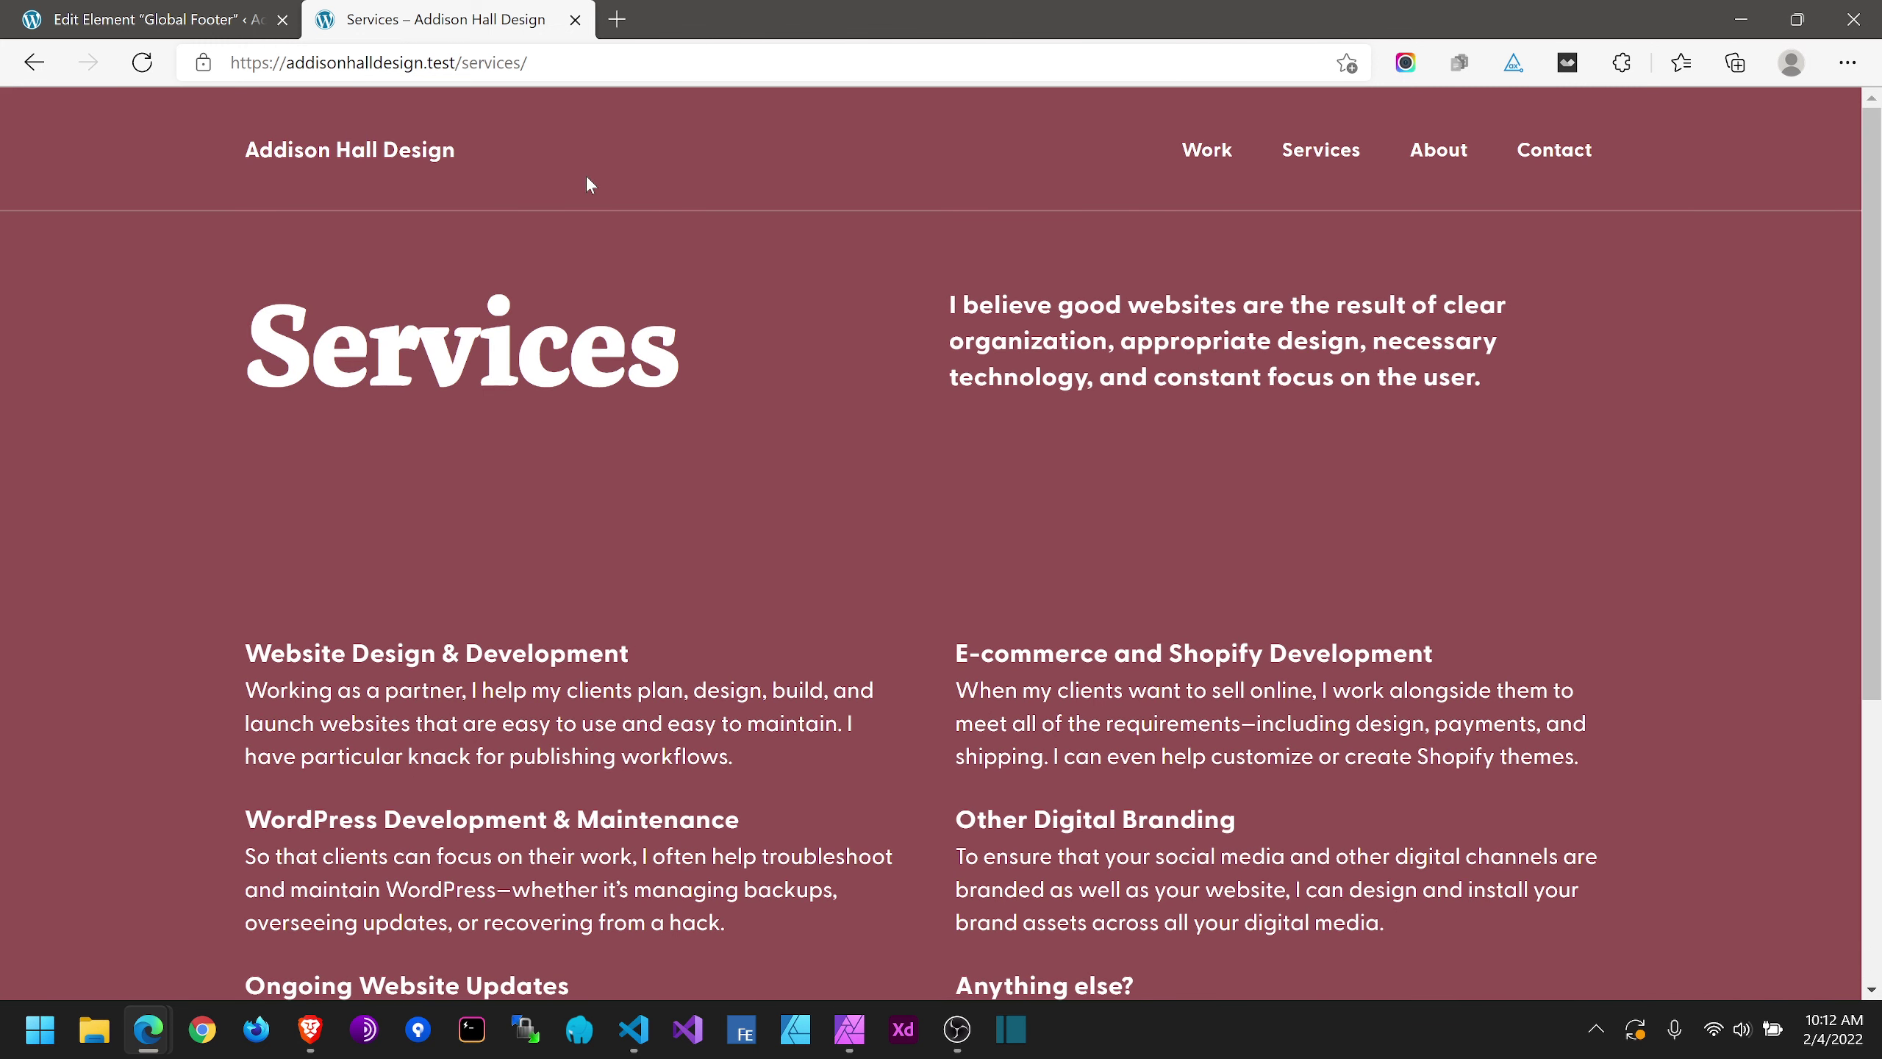
key(F5)
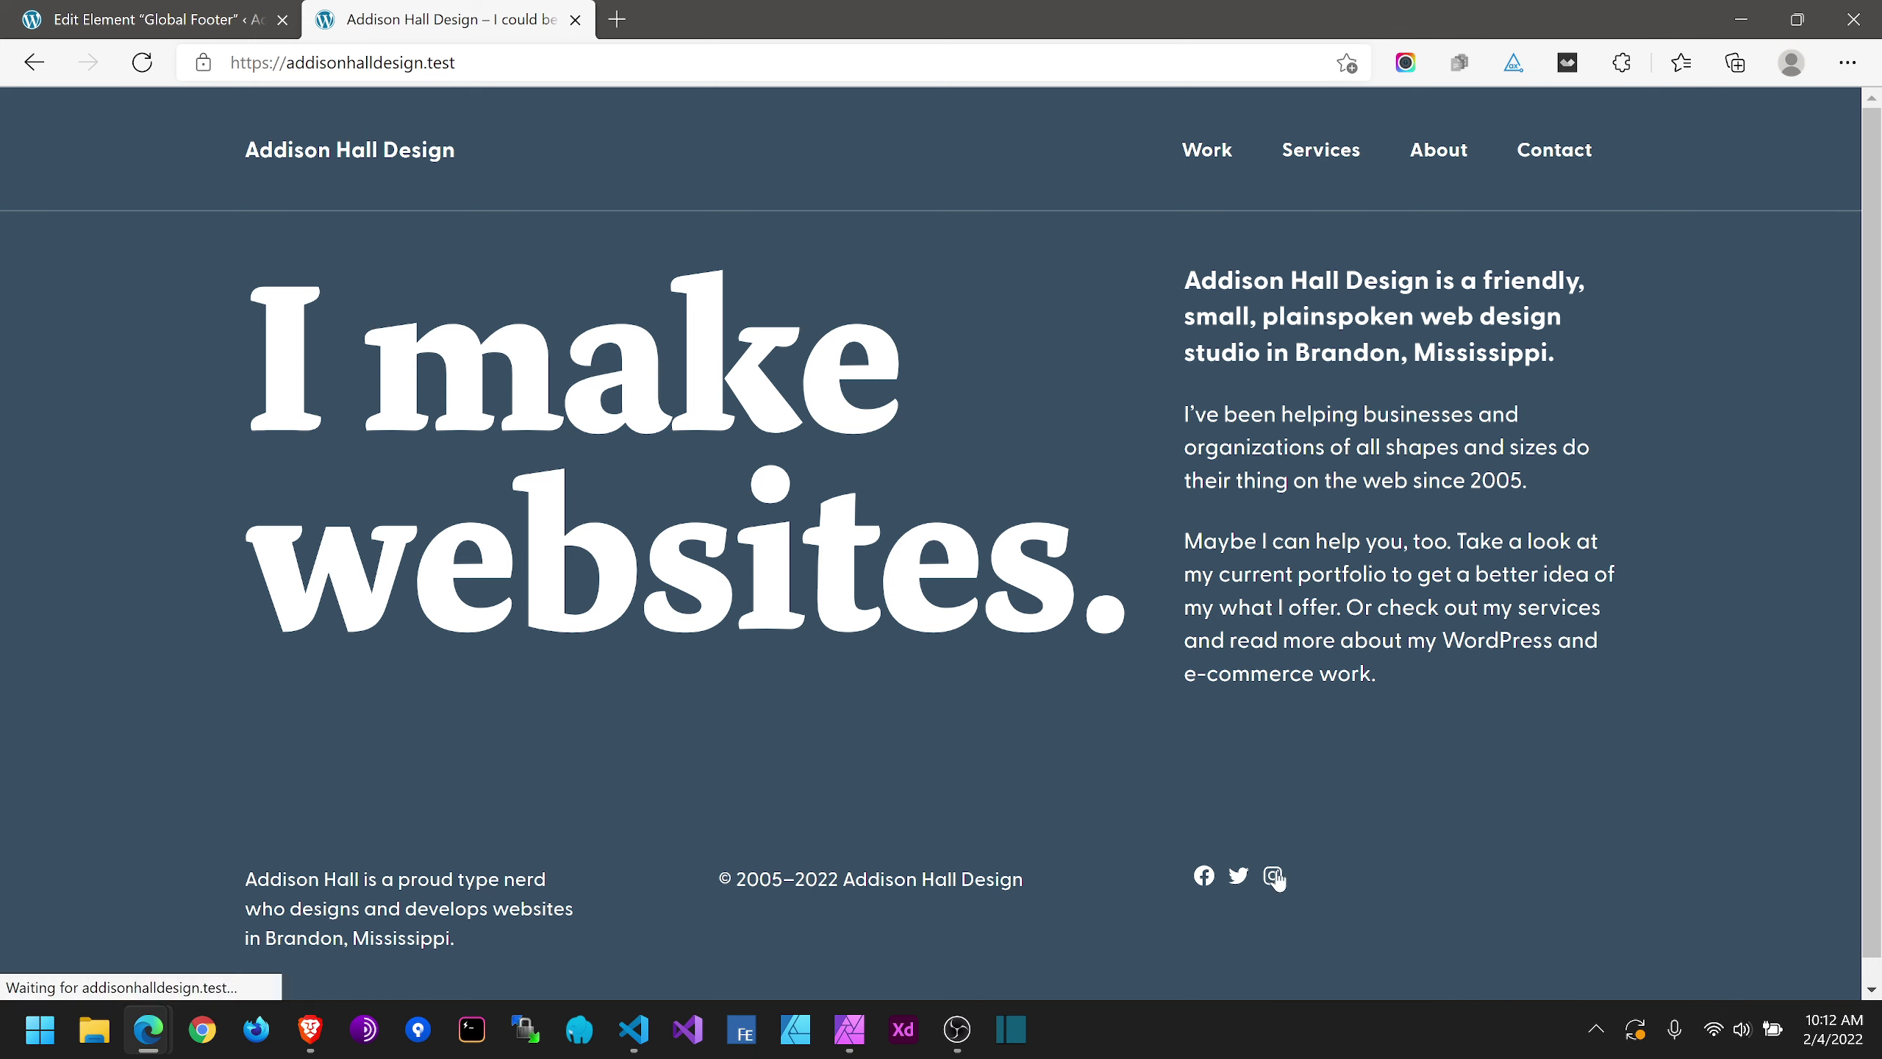
Step: Insert an empty paragraph block before the Social Icons block in the third footer container
click(203, 16)
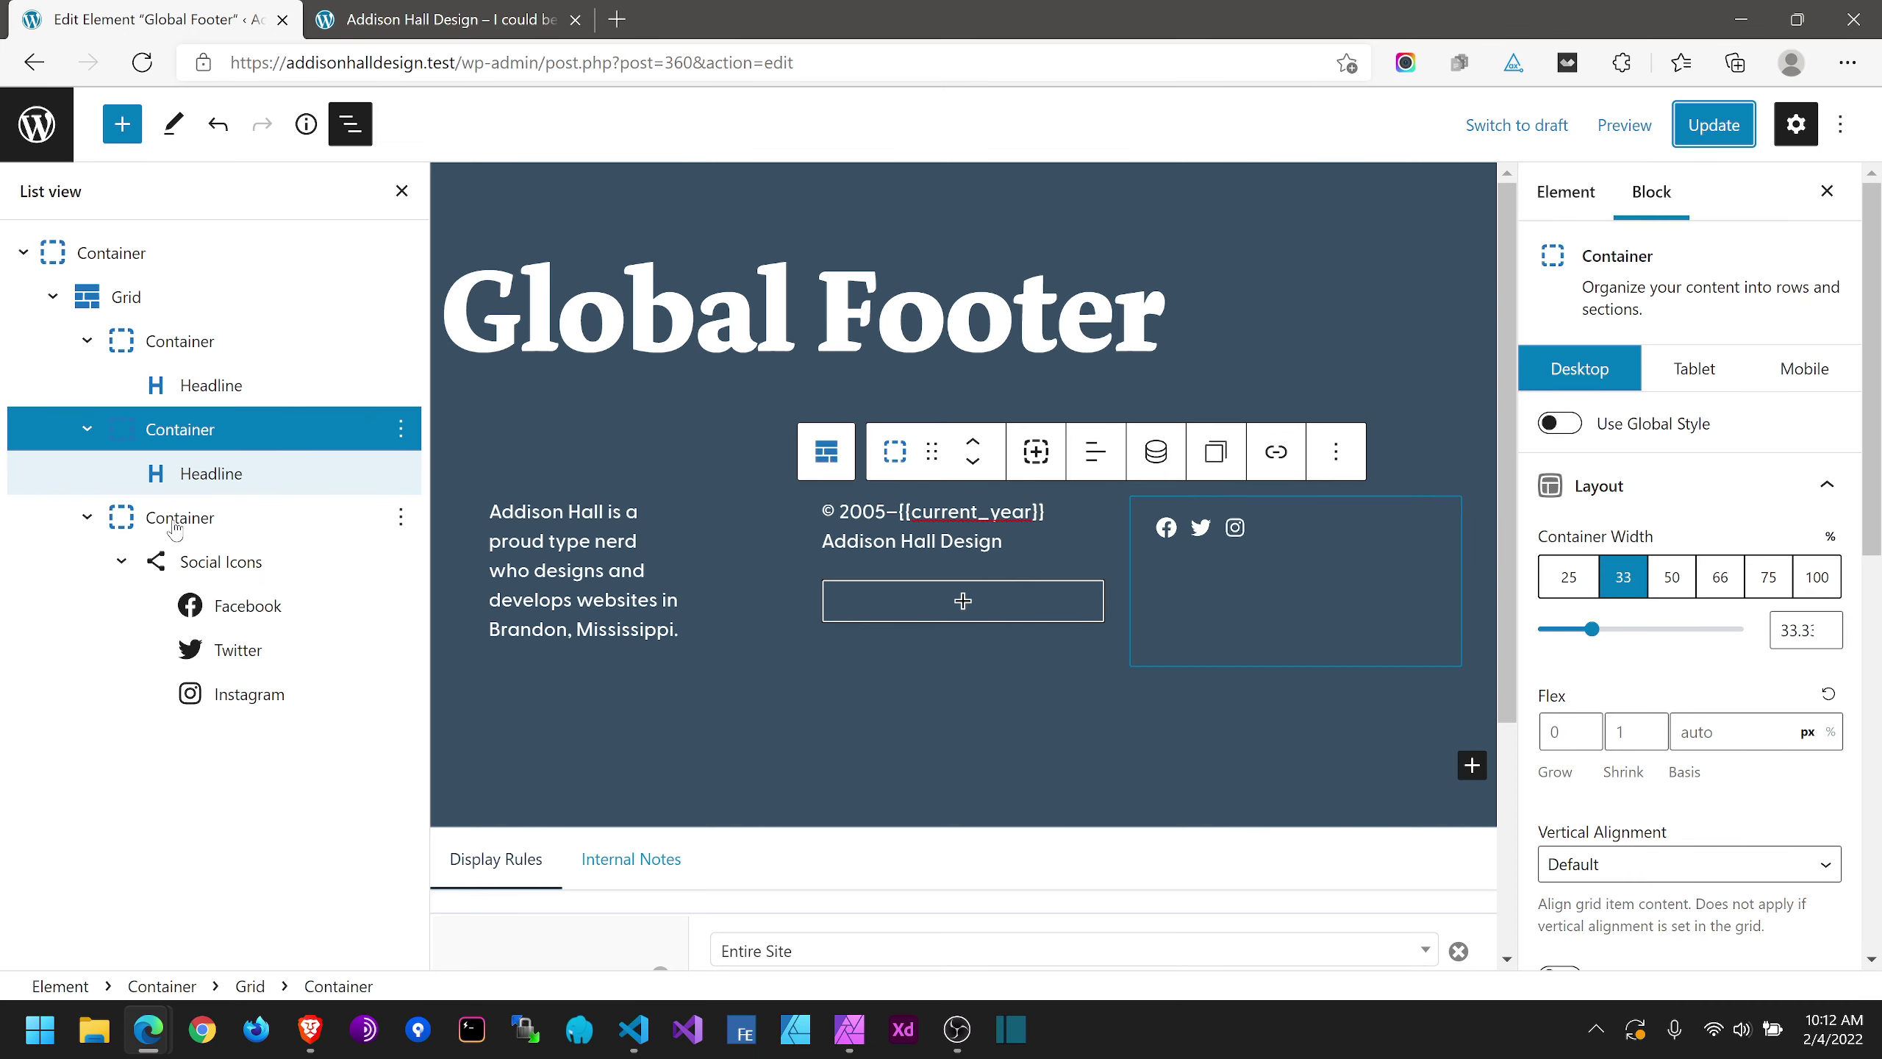
click(256, 577)
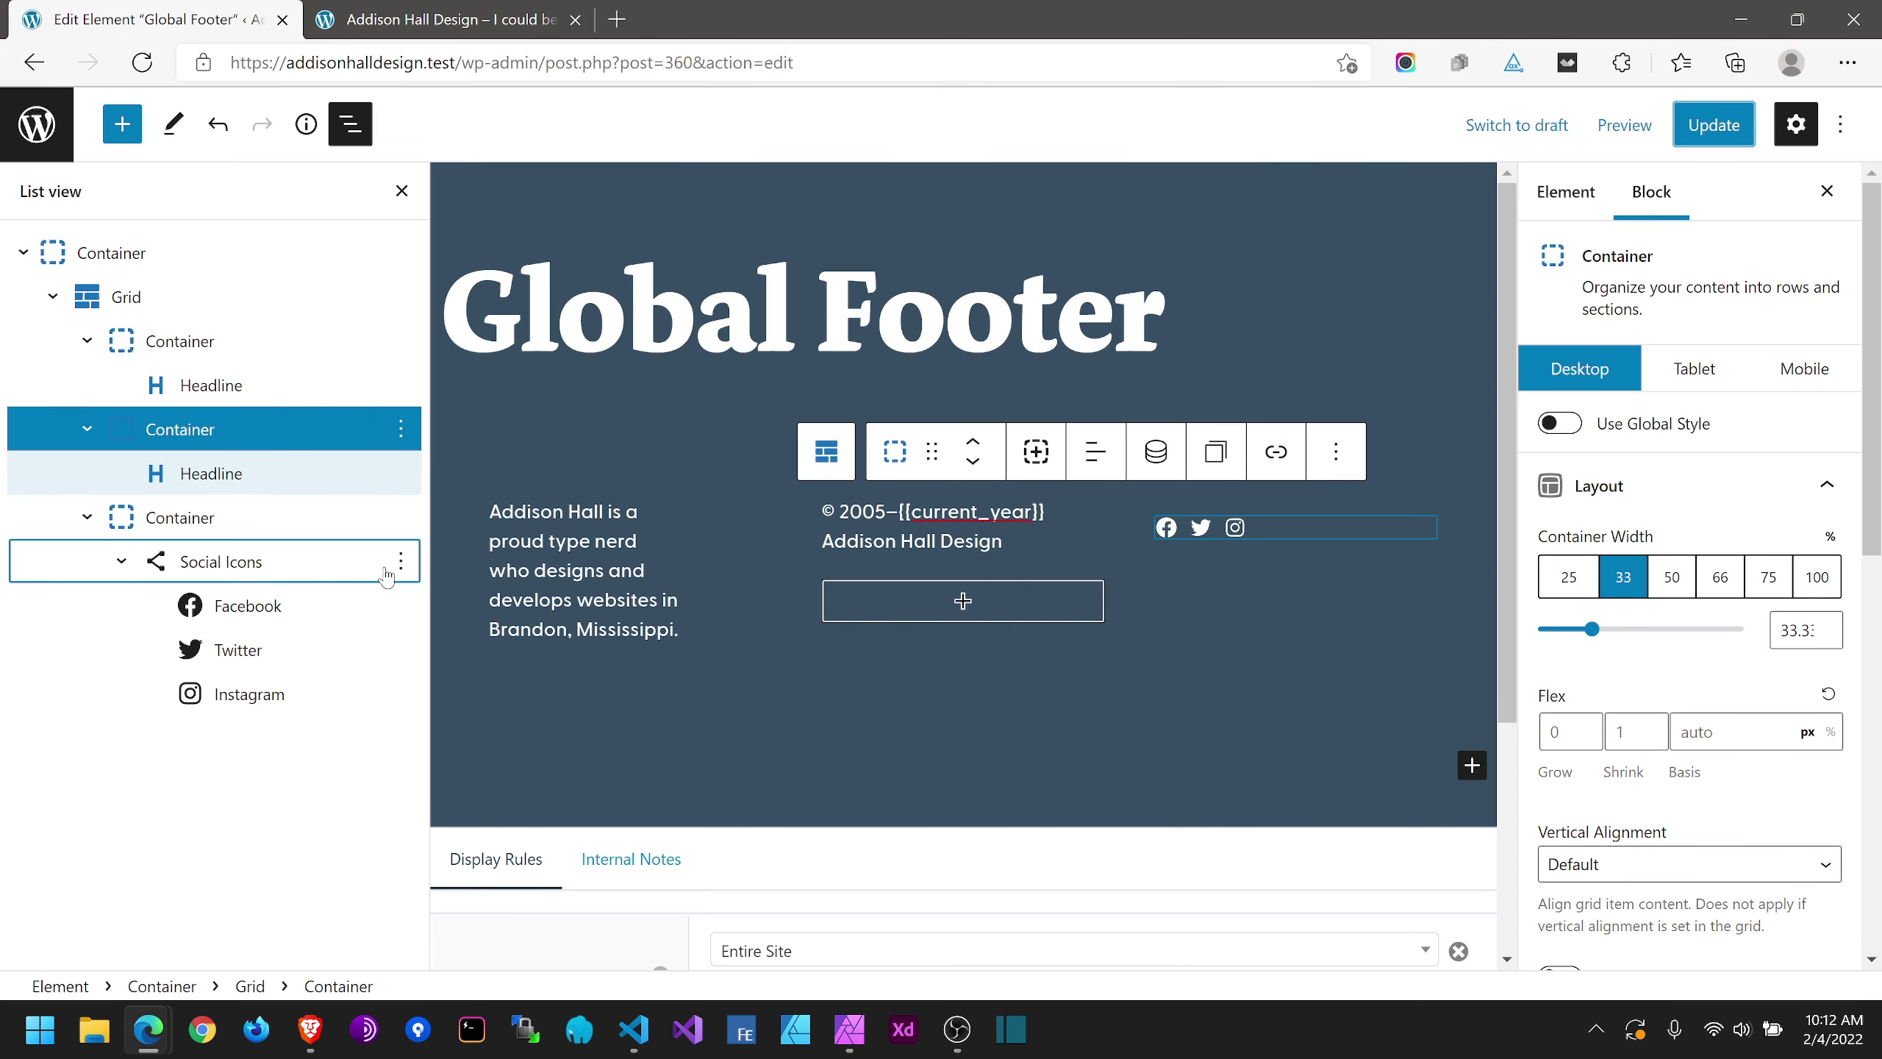
click(400, 563)
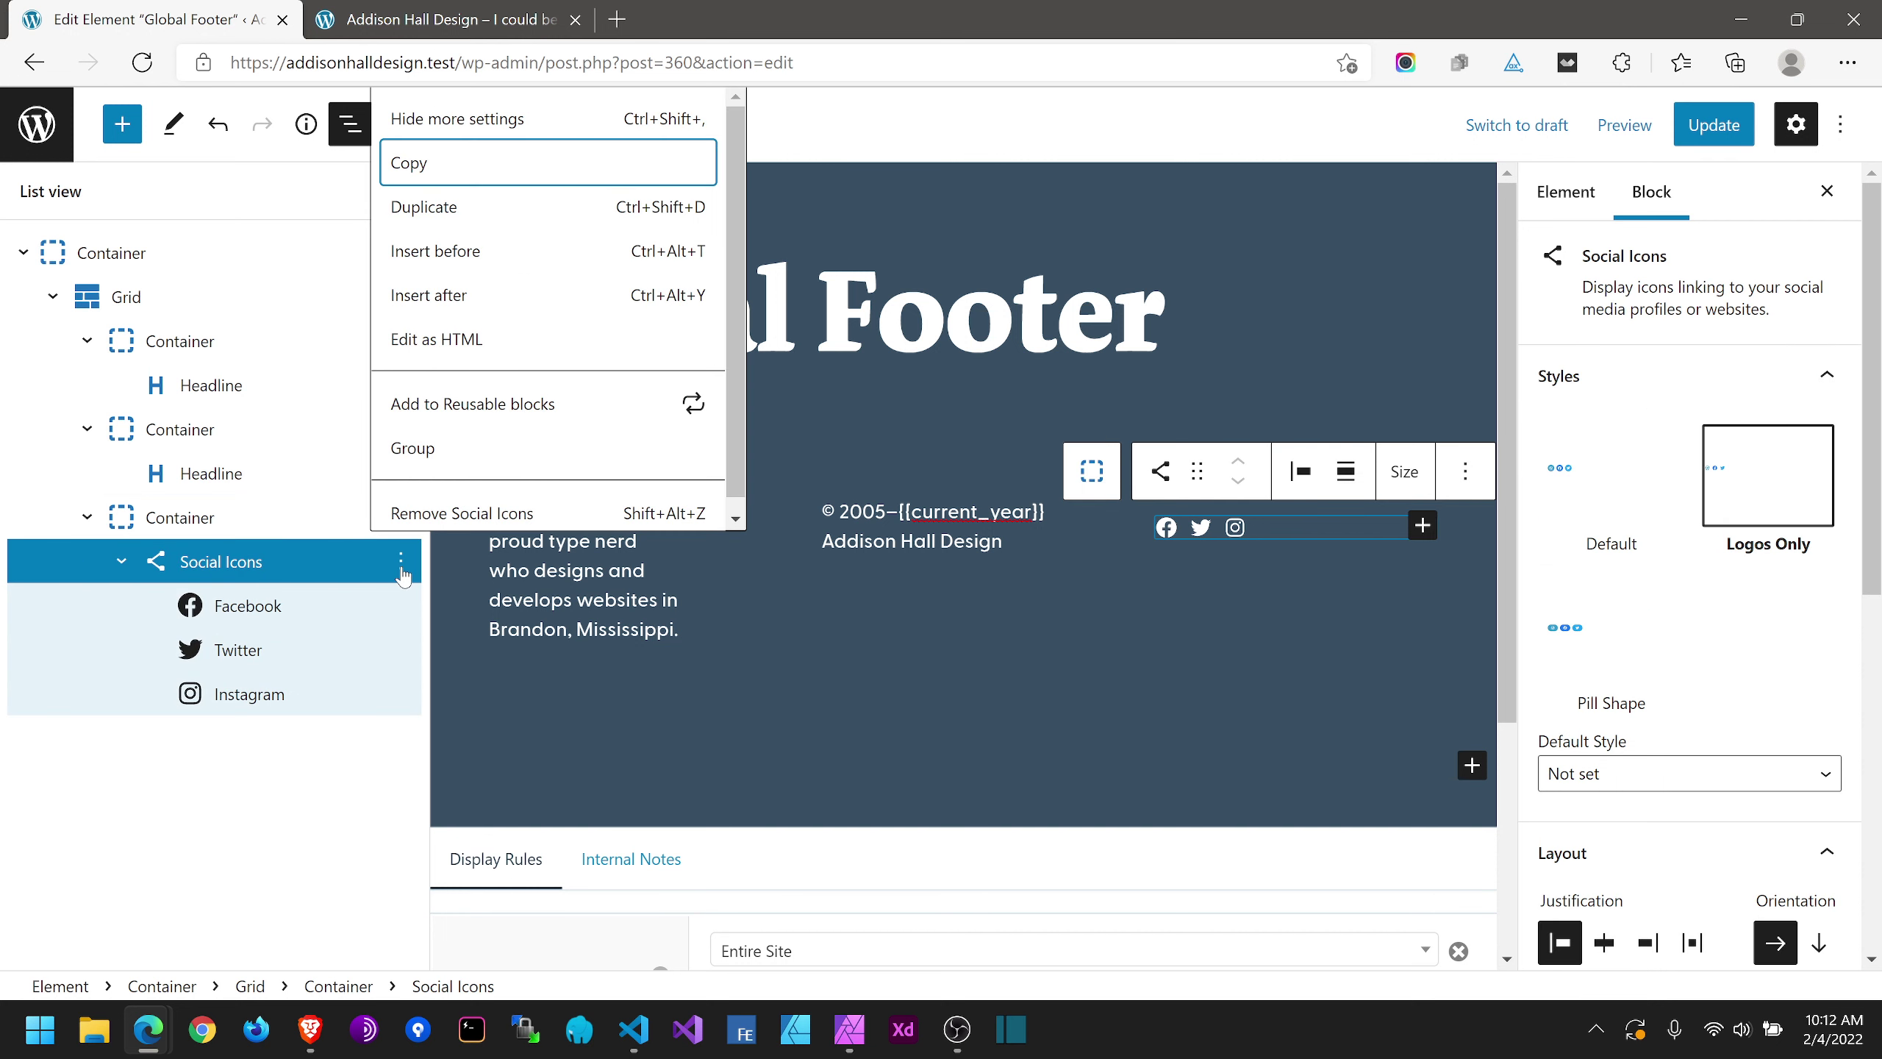
click(454, 247)
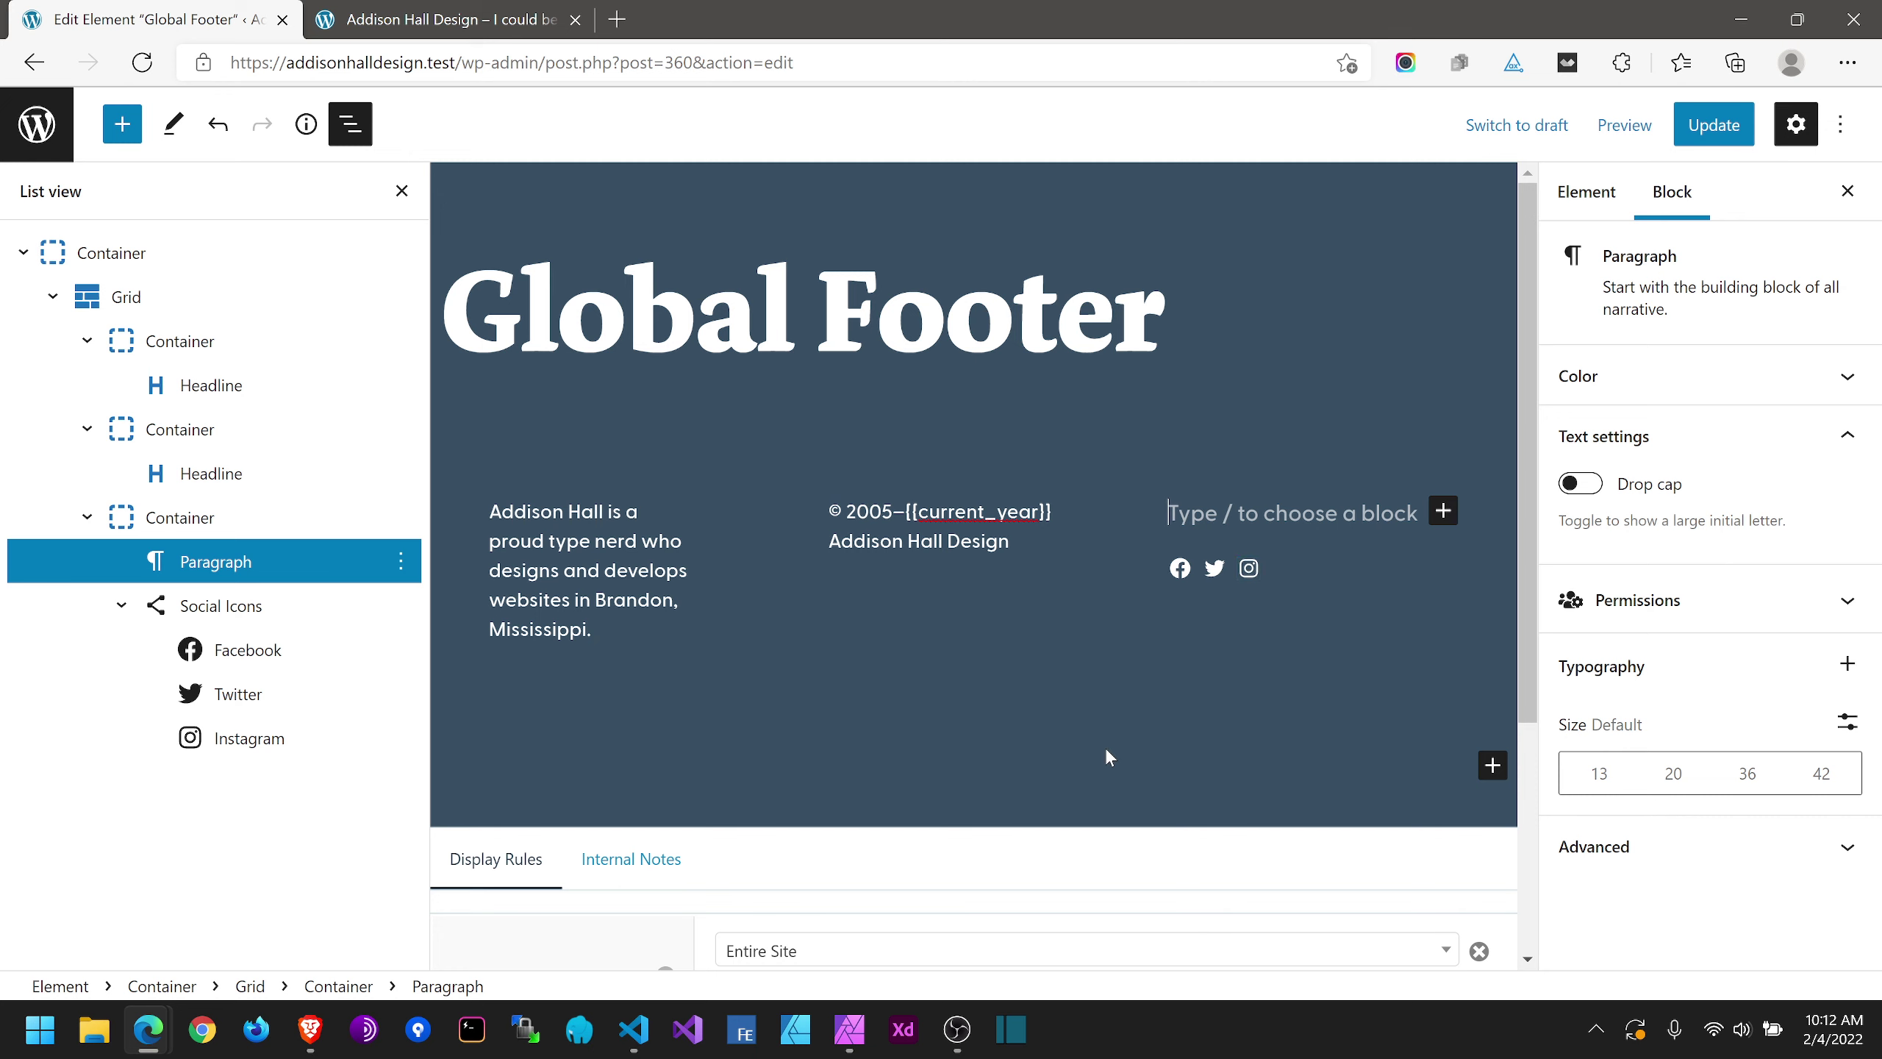
Step: Review the Social Icons block's settings and try turning off wrapping to multiple lines
click(234, 616)
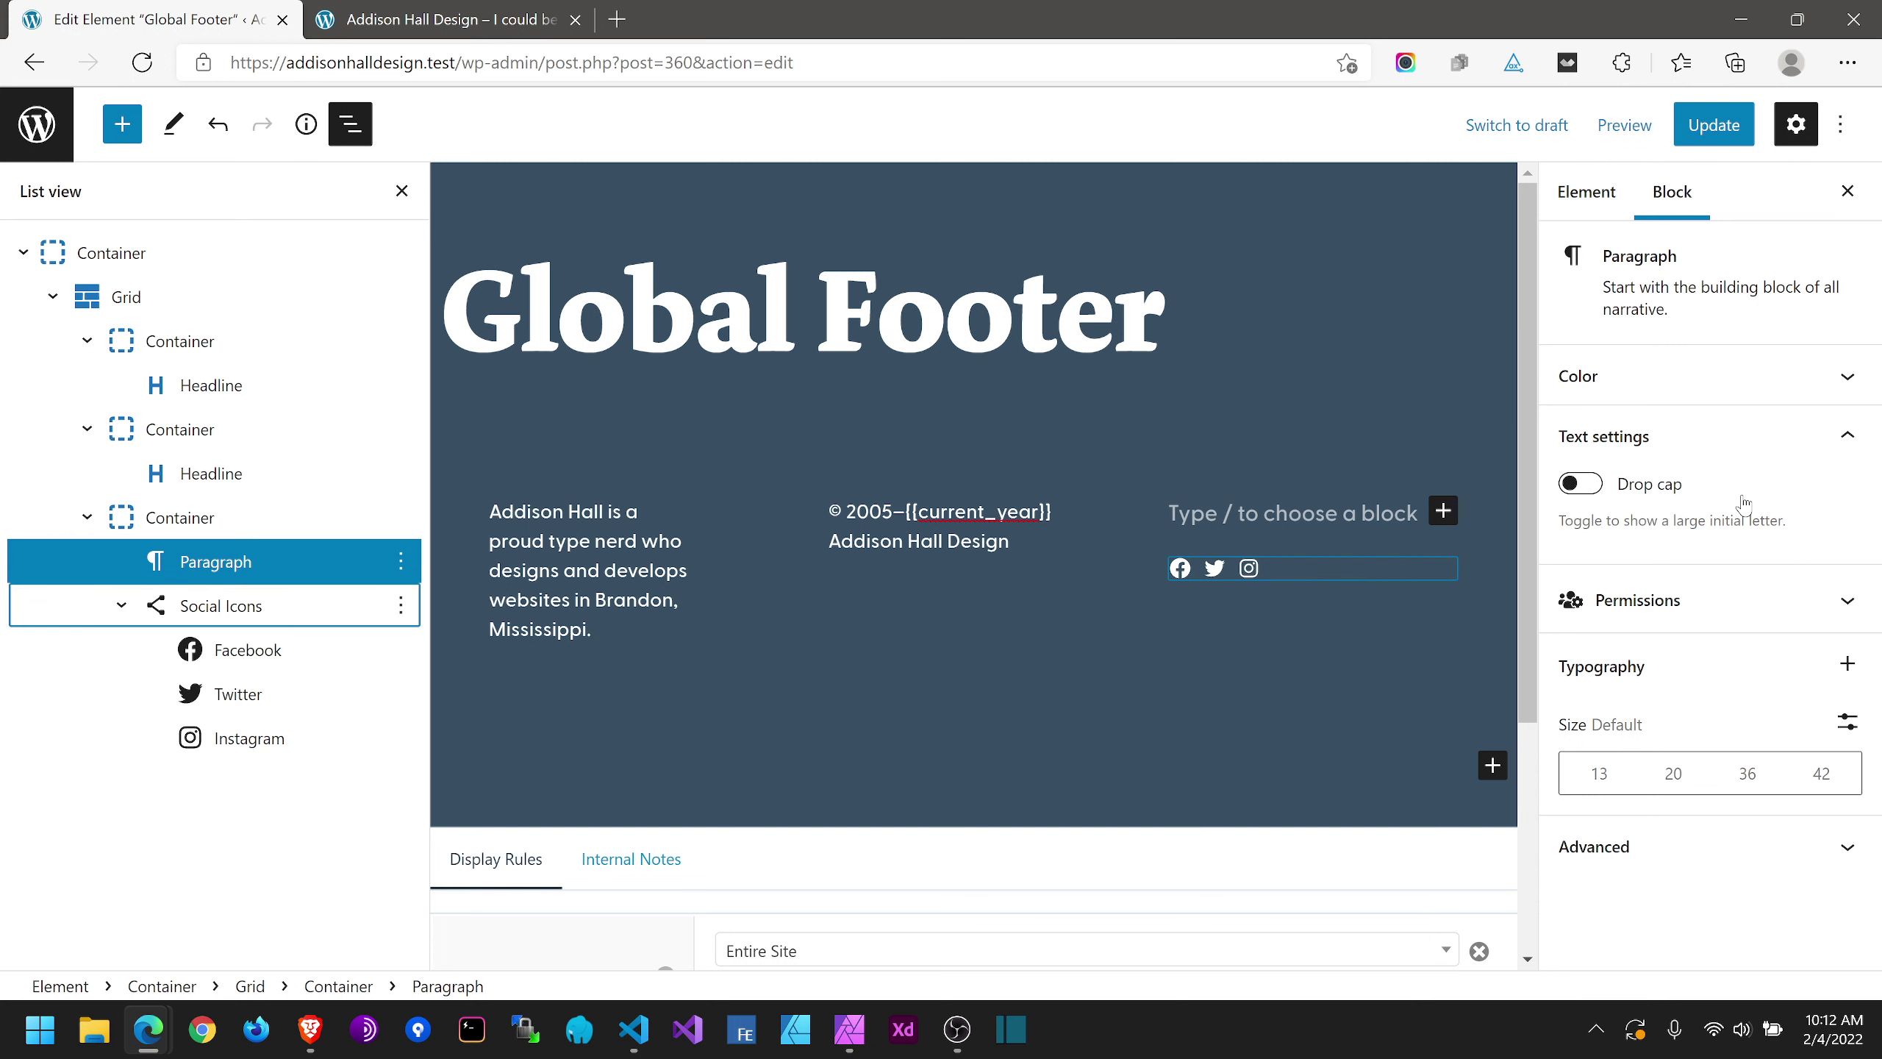
scroll(1638, 660, down, 3)
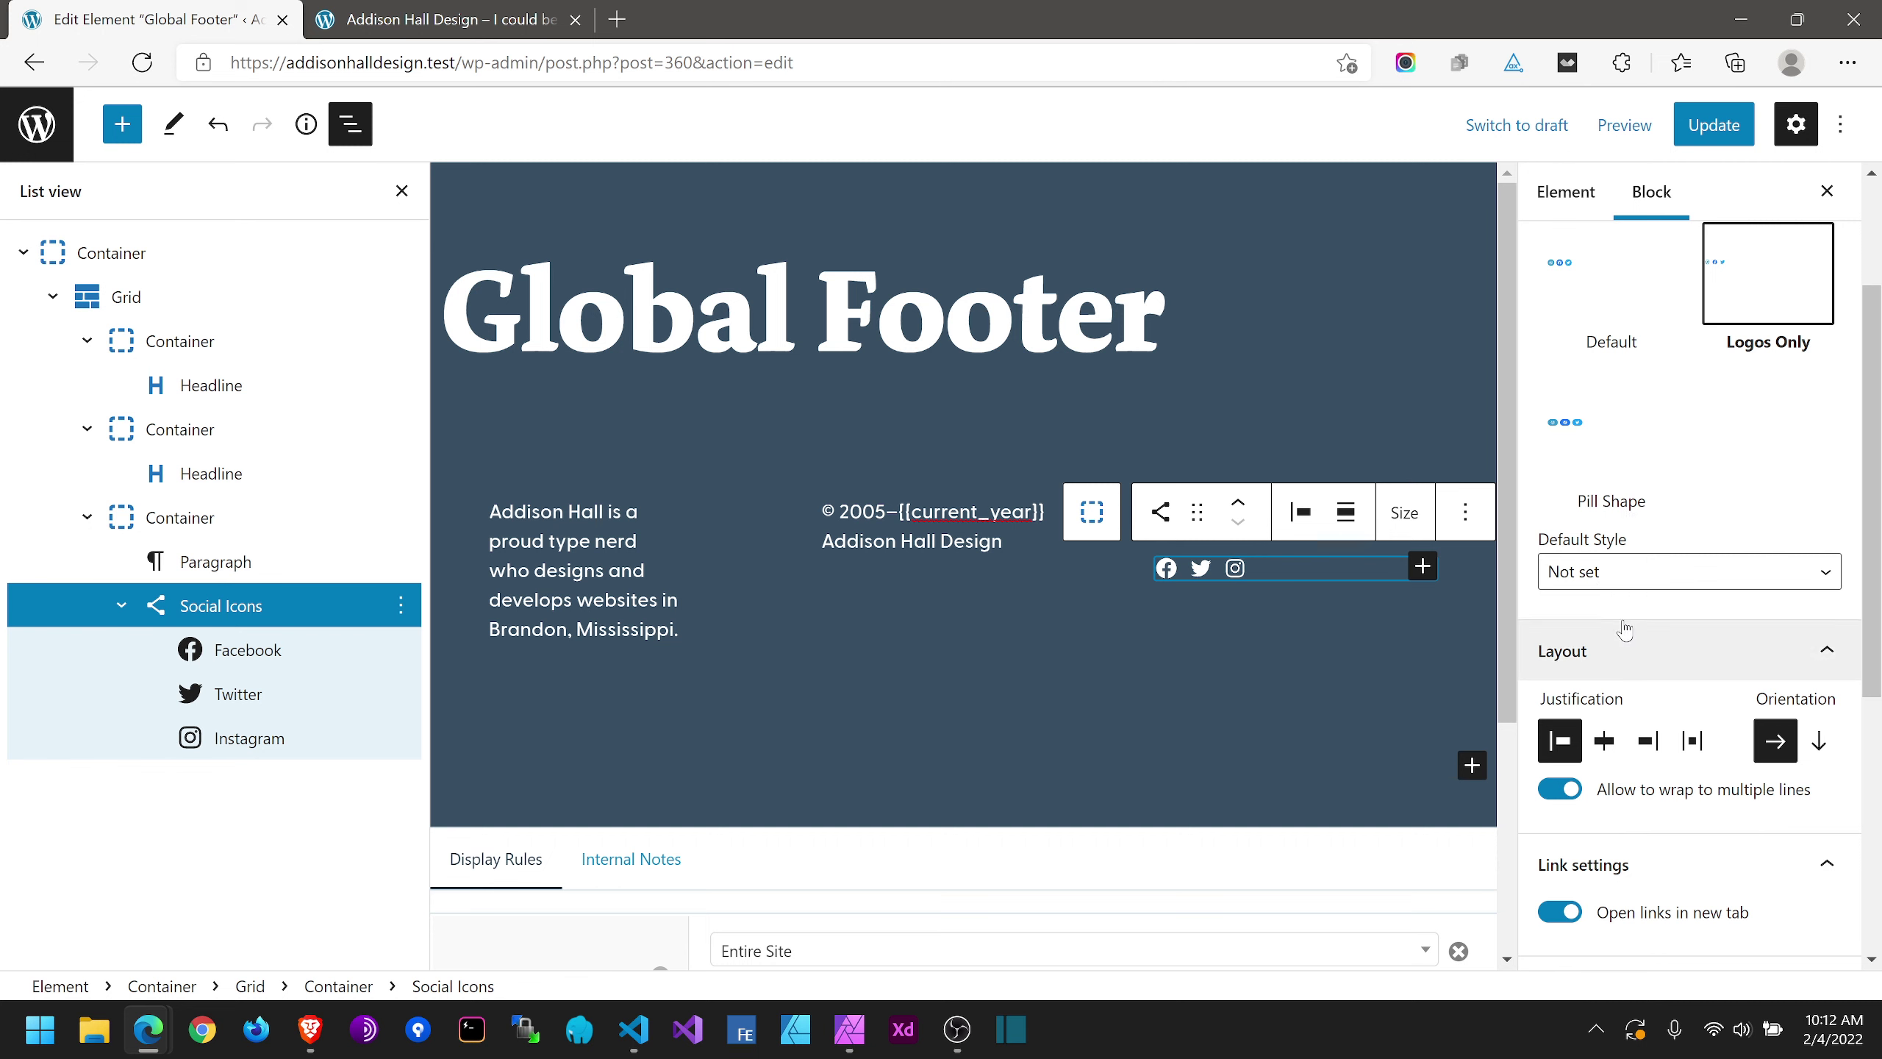
scroll(1608, 578, down, 4)
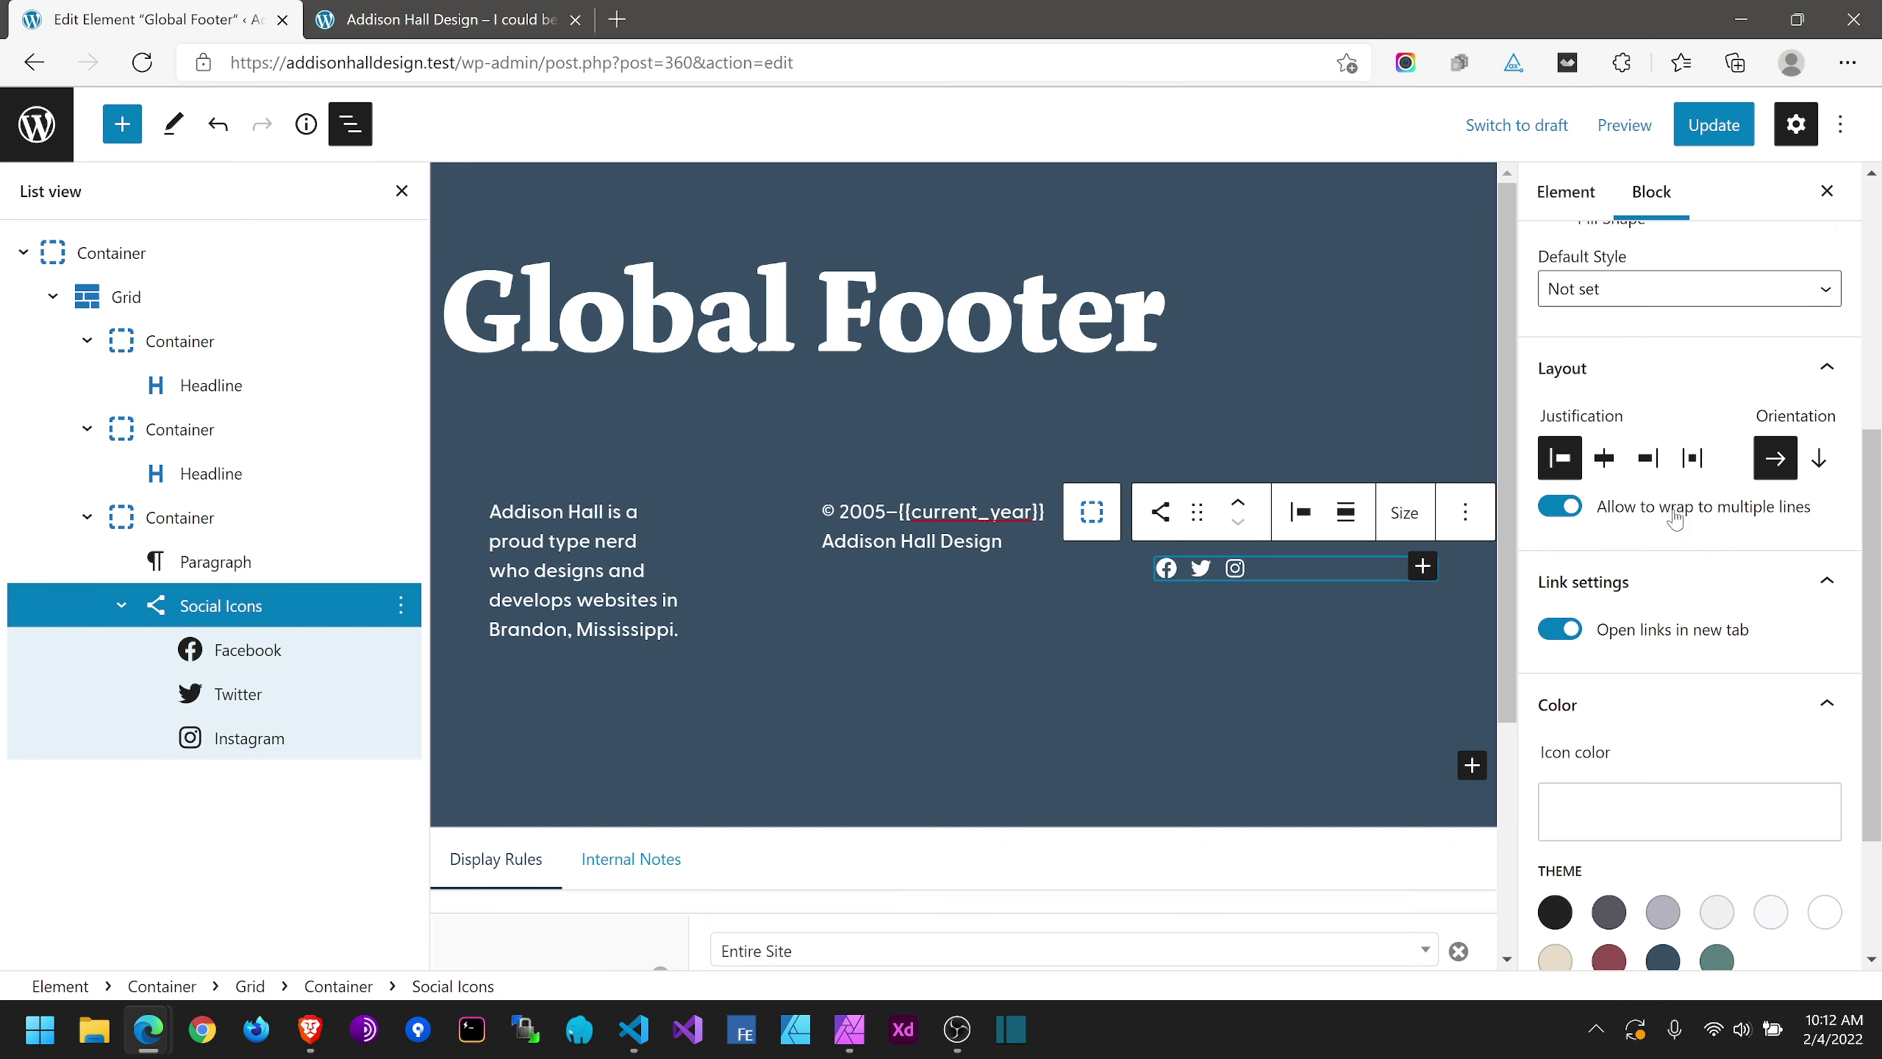
click(1564, 509)
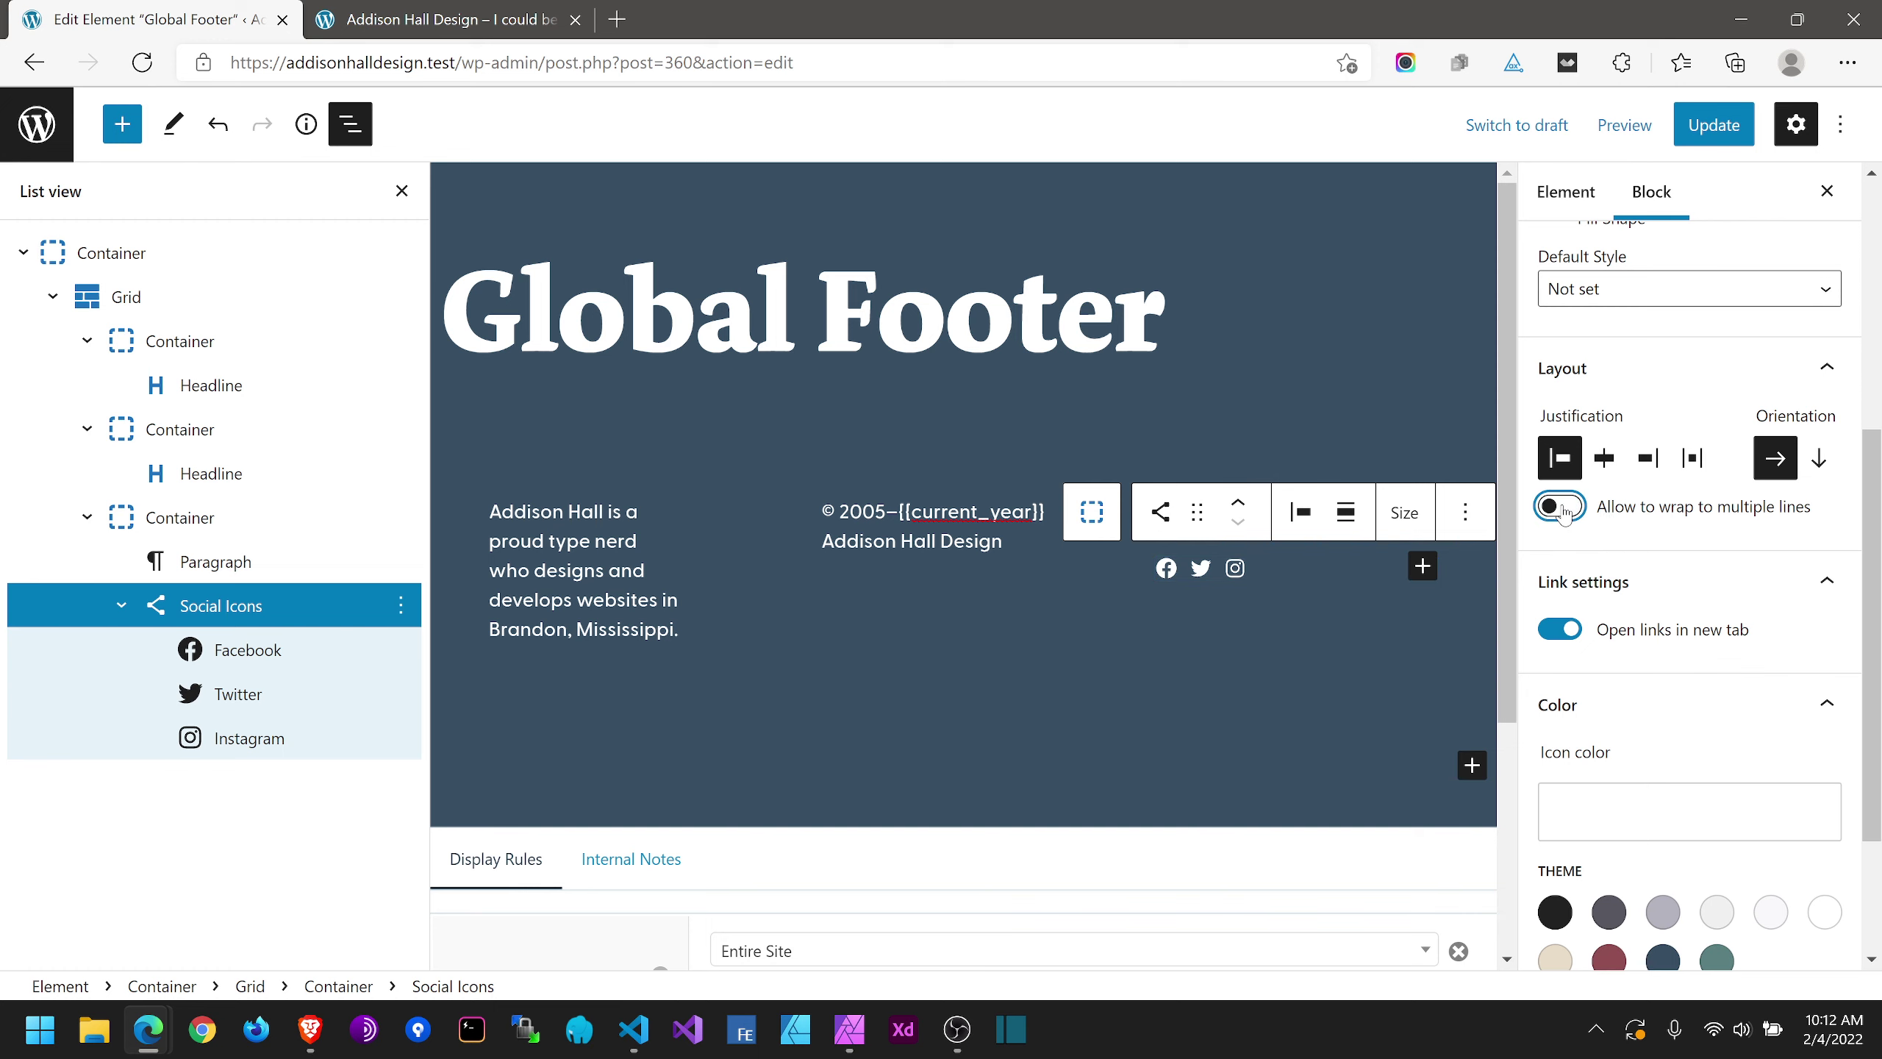
click(1561, 507)
scroll(1637, 575, down, 3)
scroll(1645, 570, up, 4)
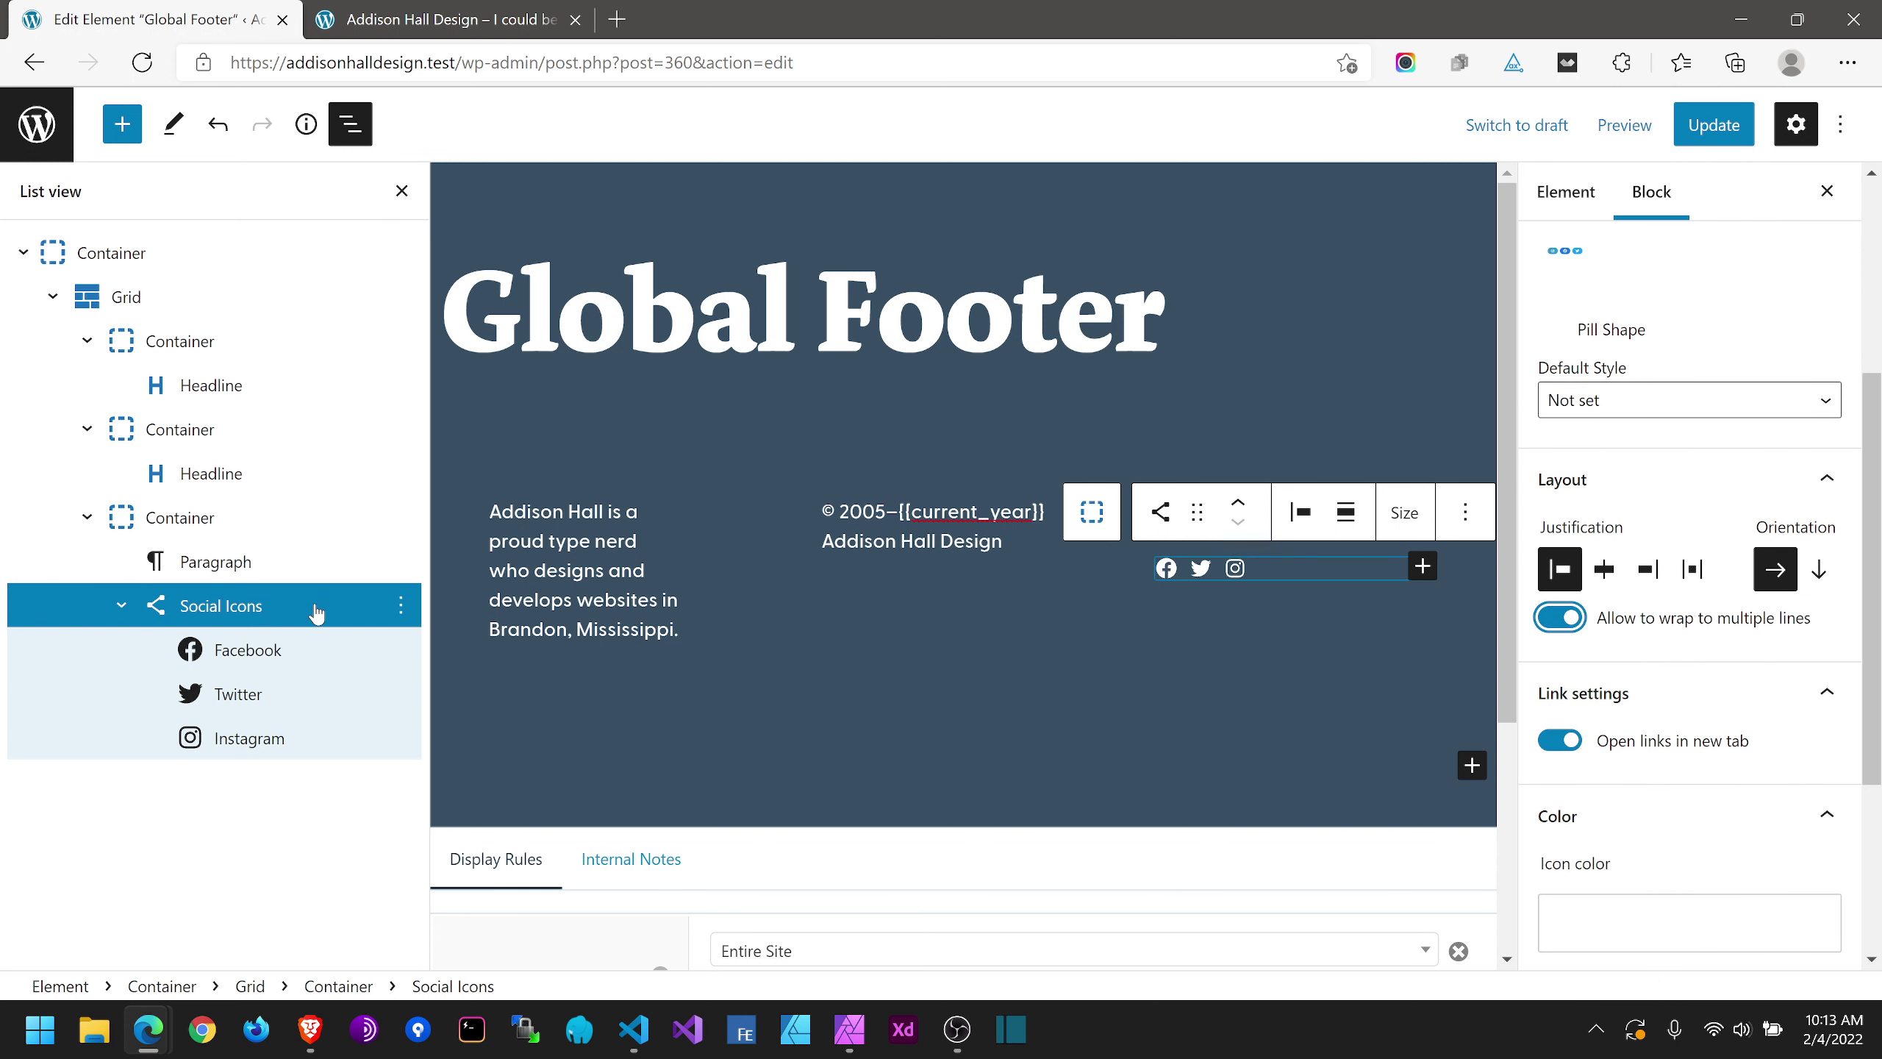
Step: Replace the empty paragraph above the social icons with a Headline block
click(225, 563)
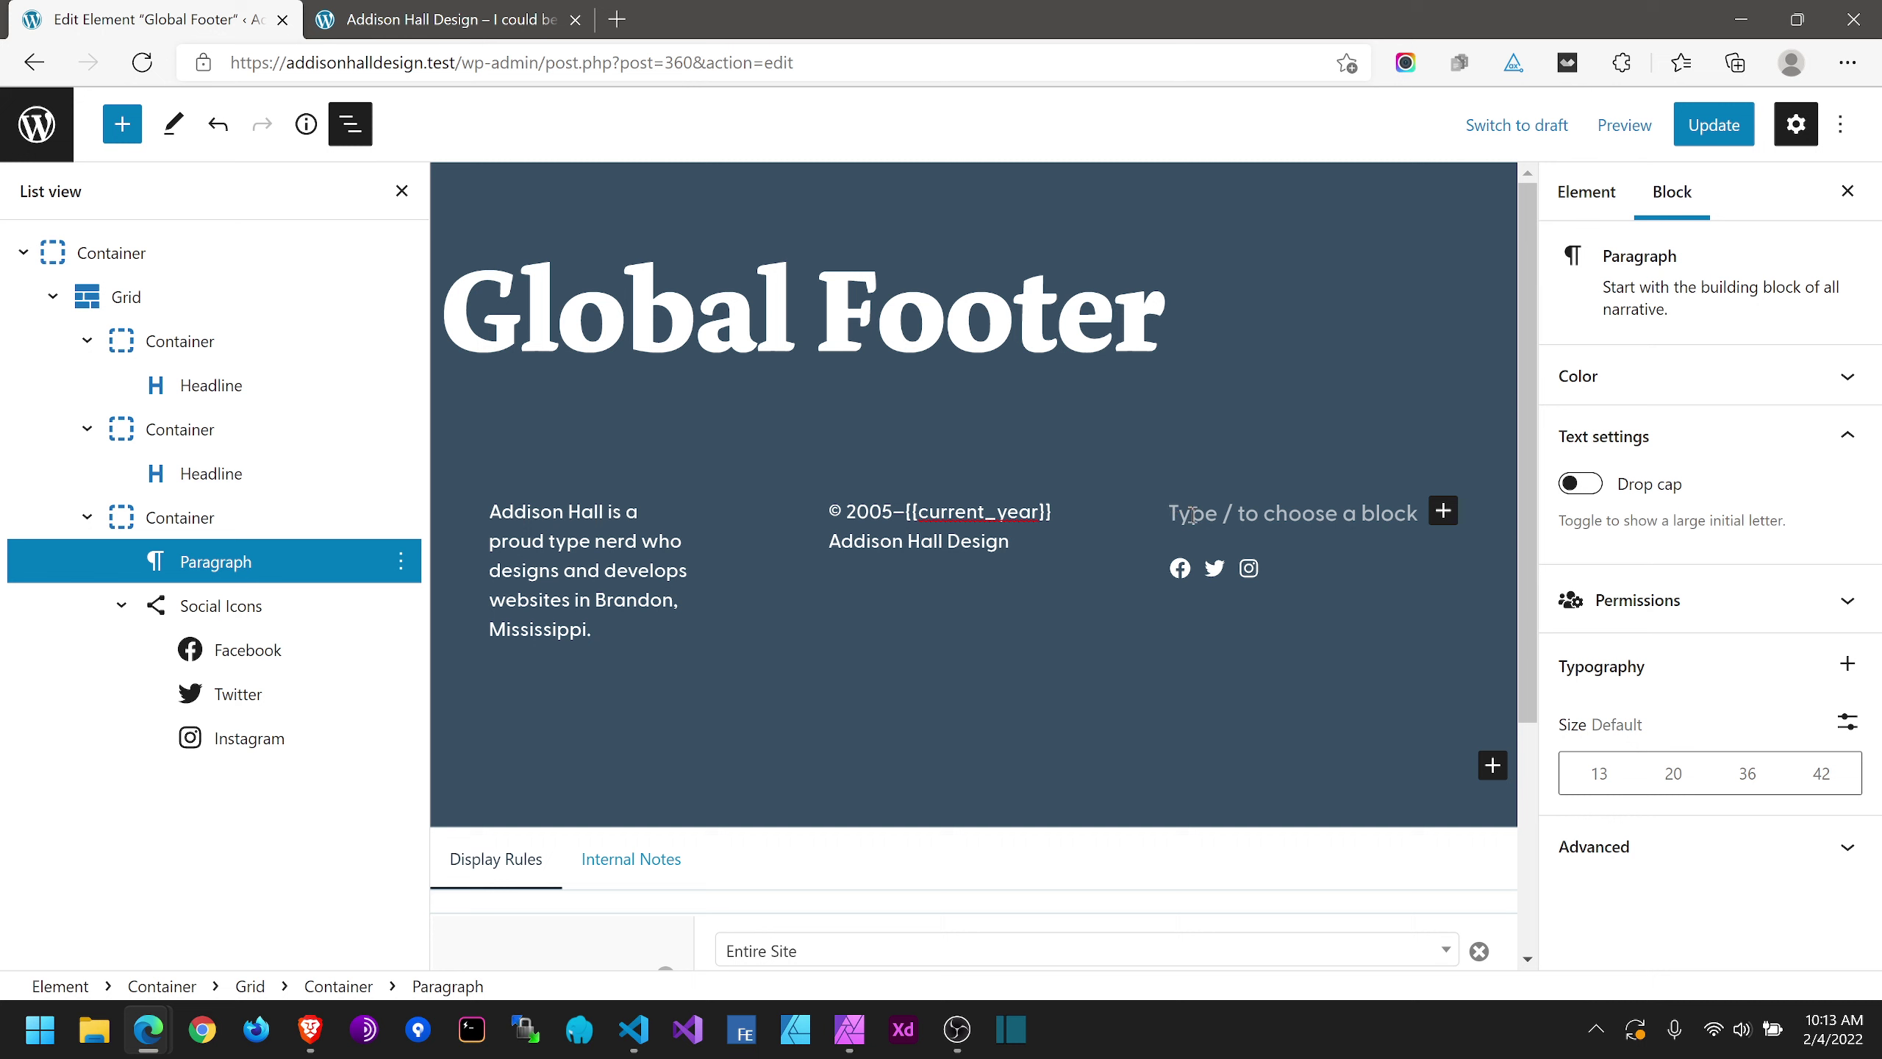
text(/head)
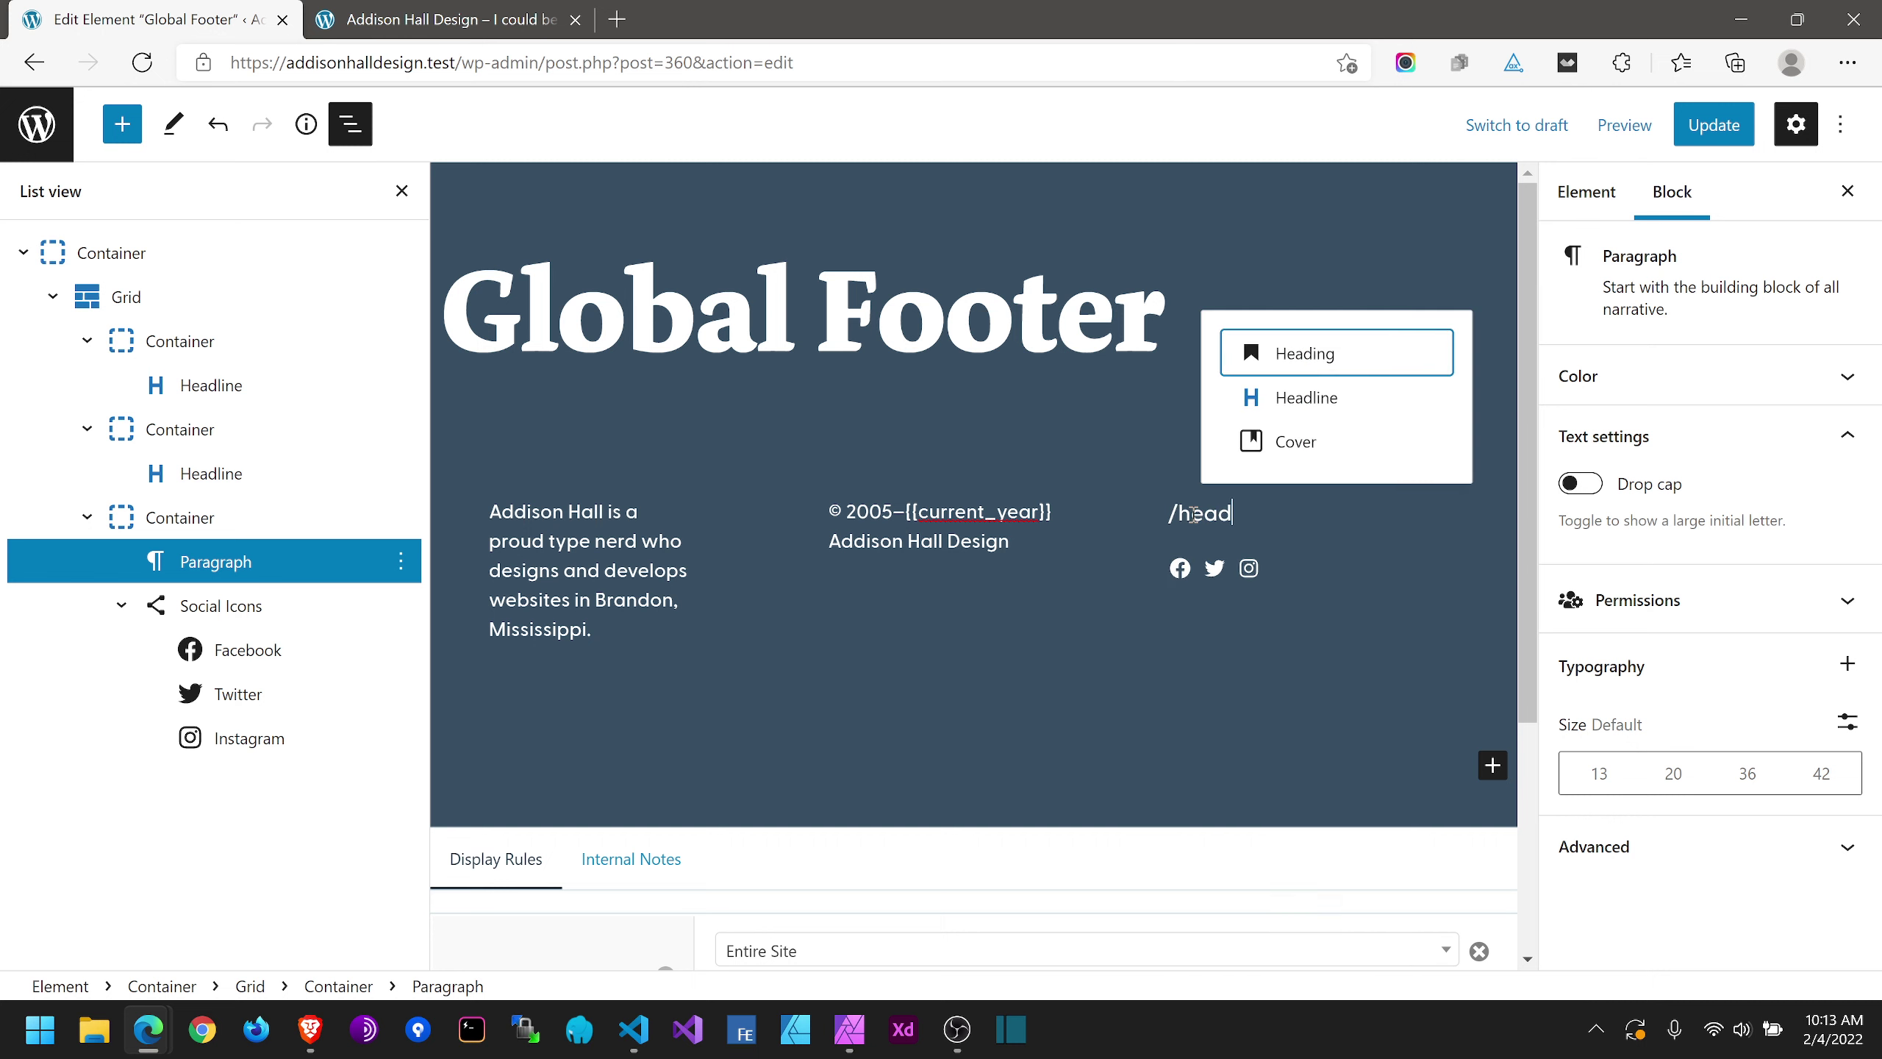
click(1312, 413)
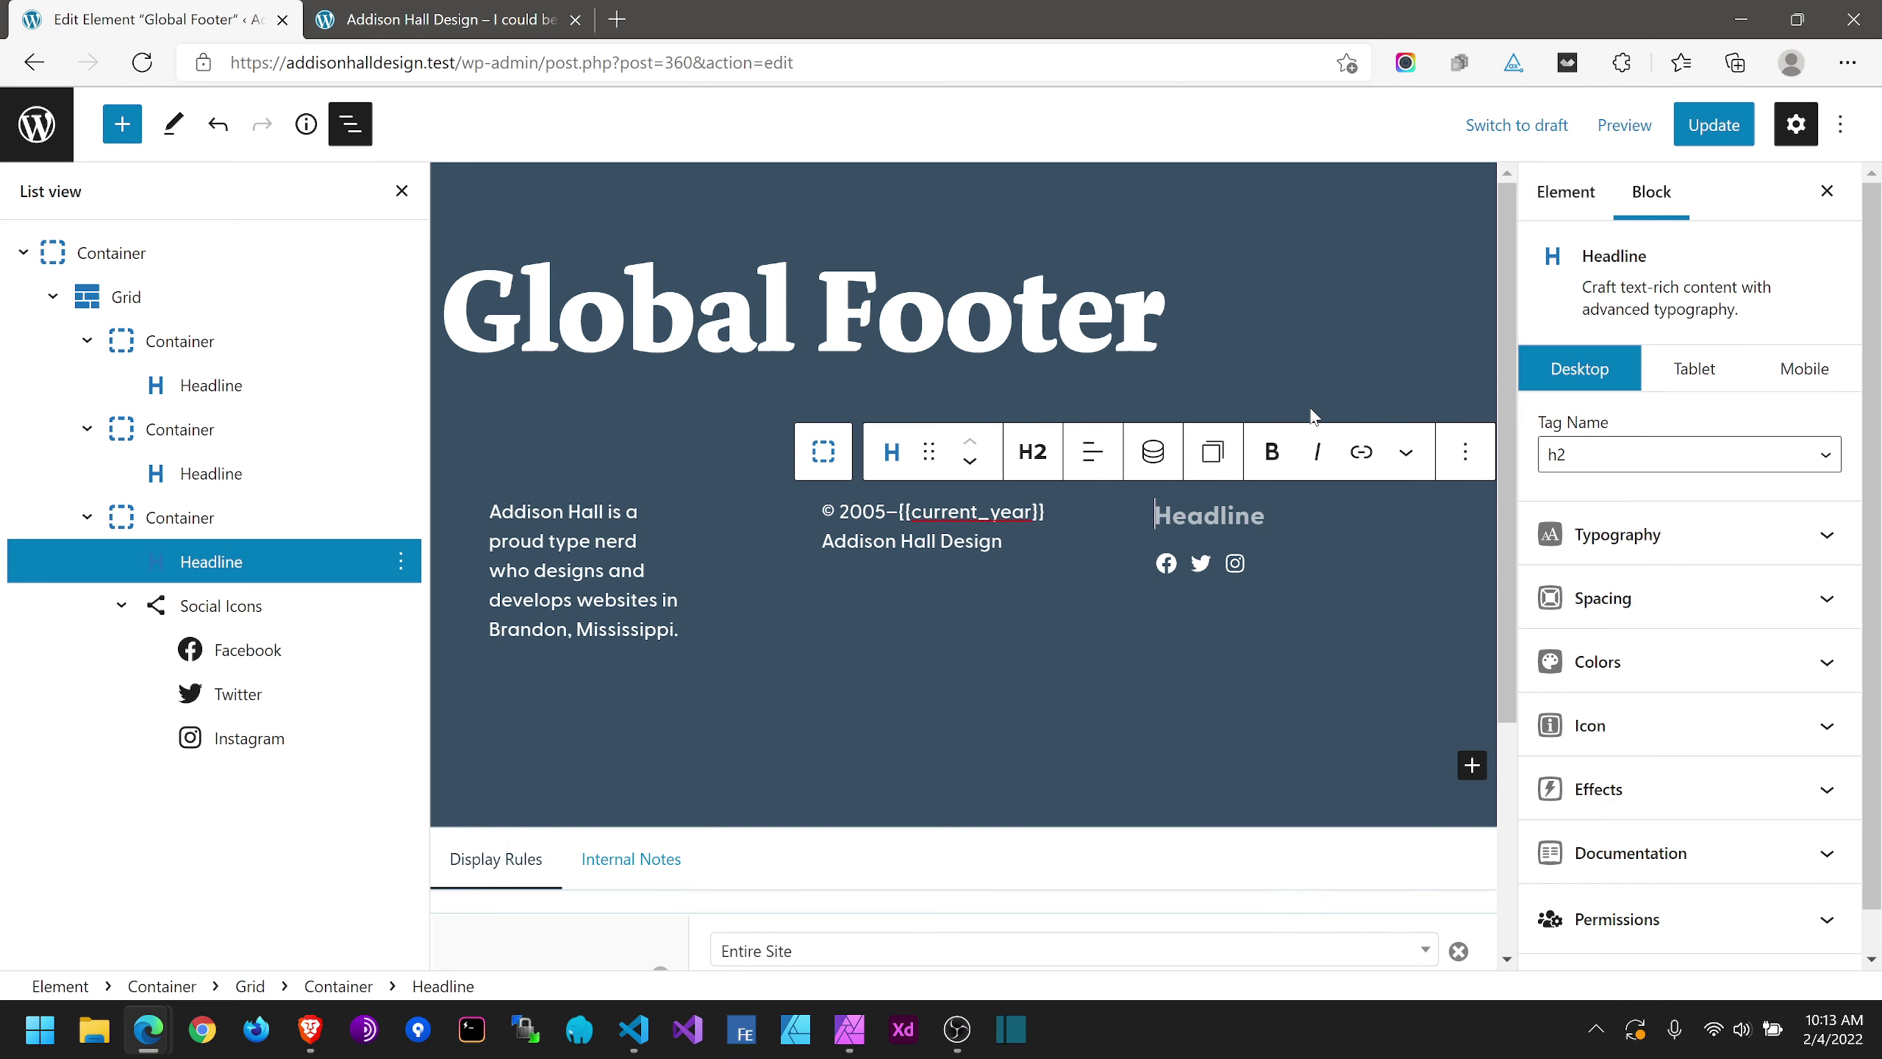
Step: Make the new headline above the social icons a paragraph and set its font size to 16 px
click(1030, 467)
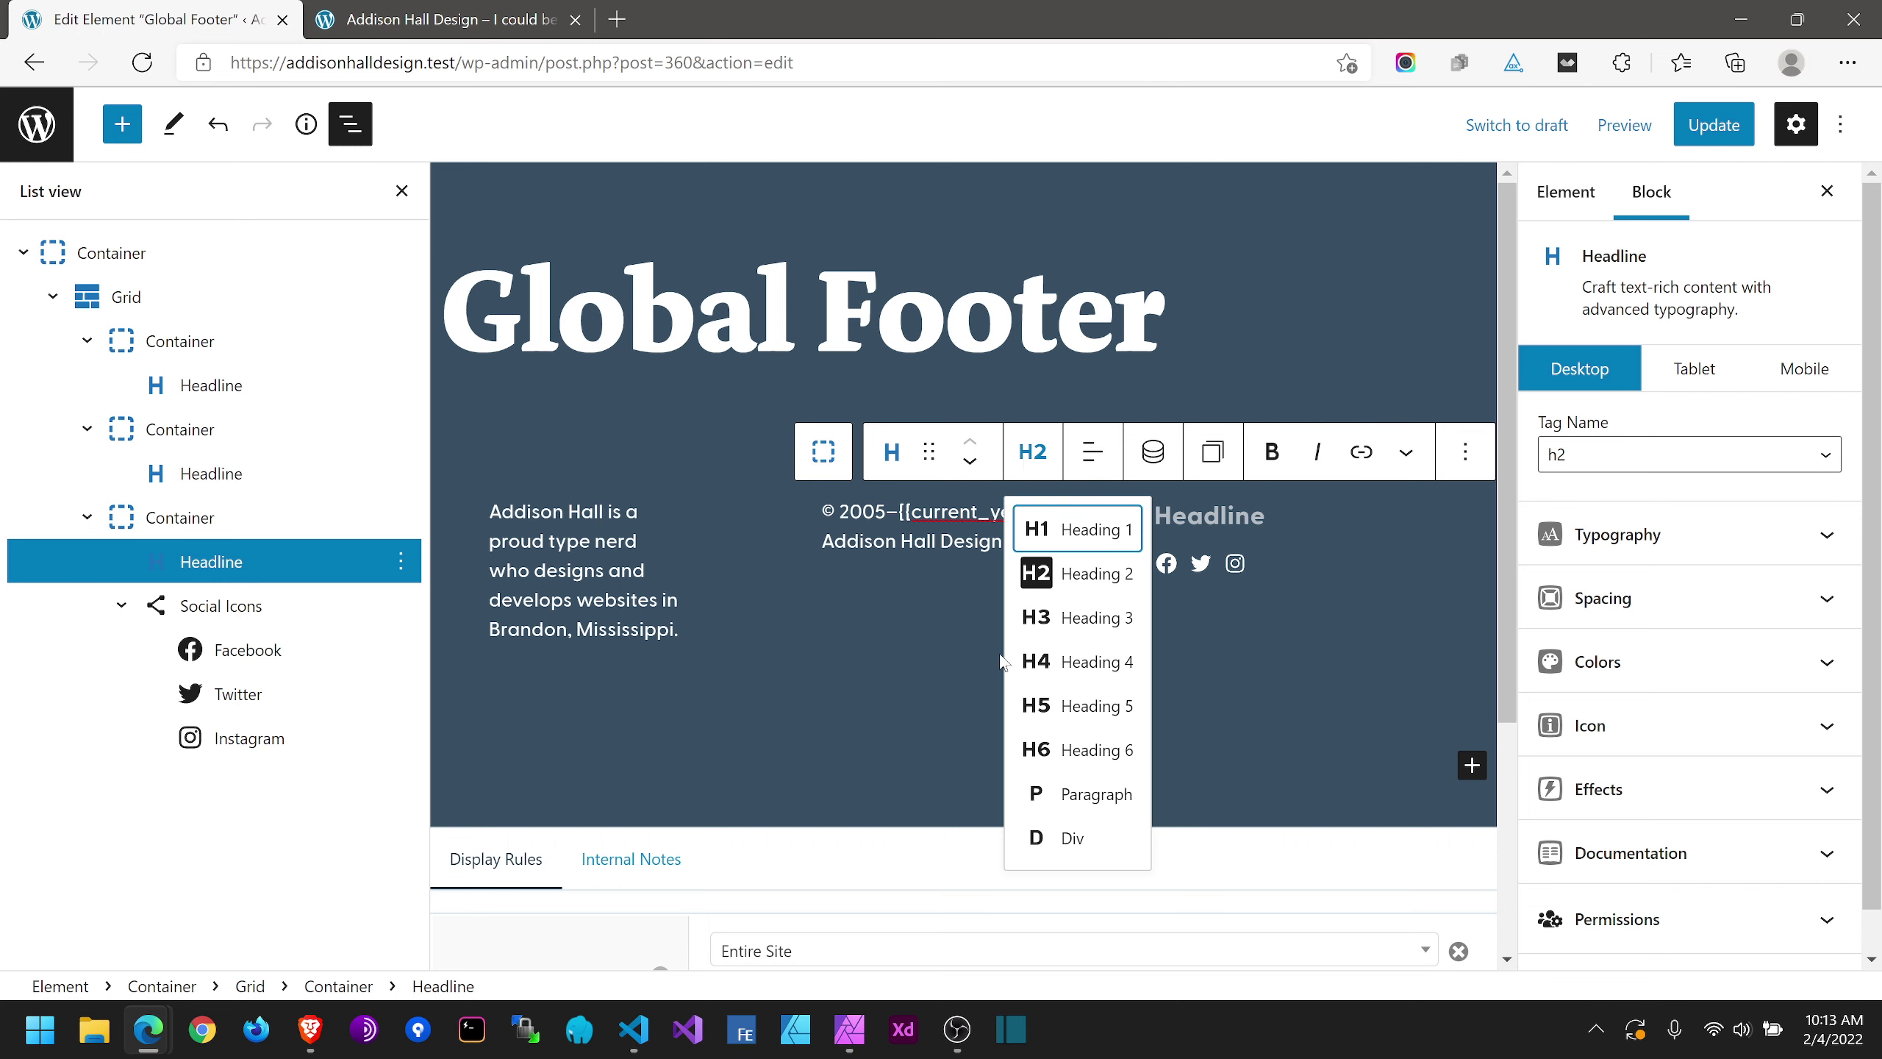
click(1067, 800)
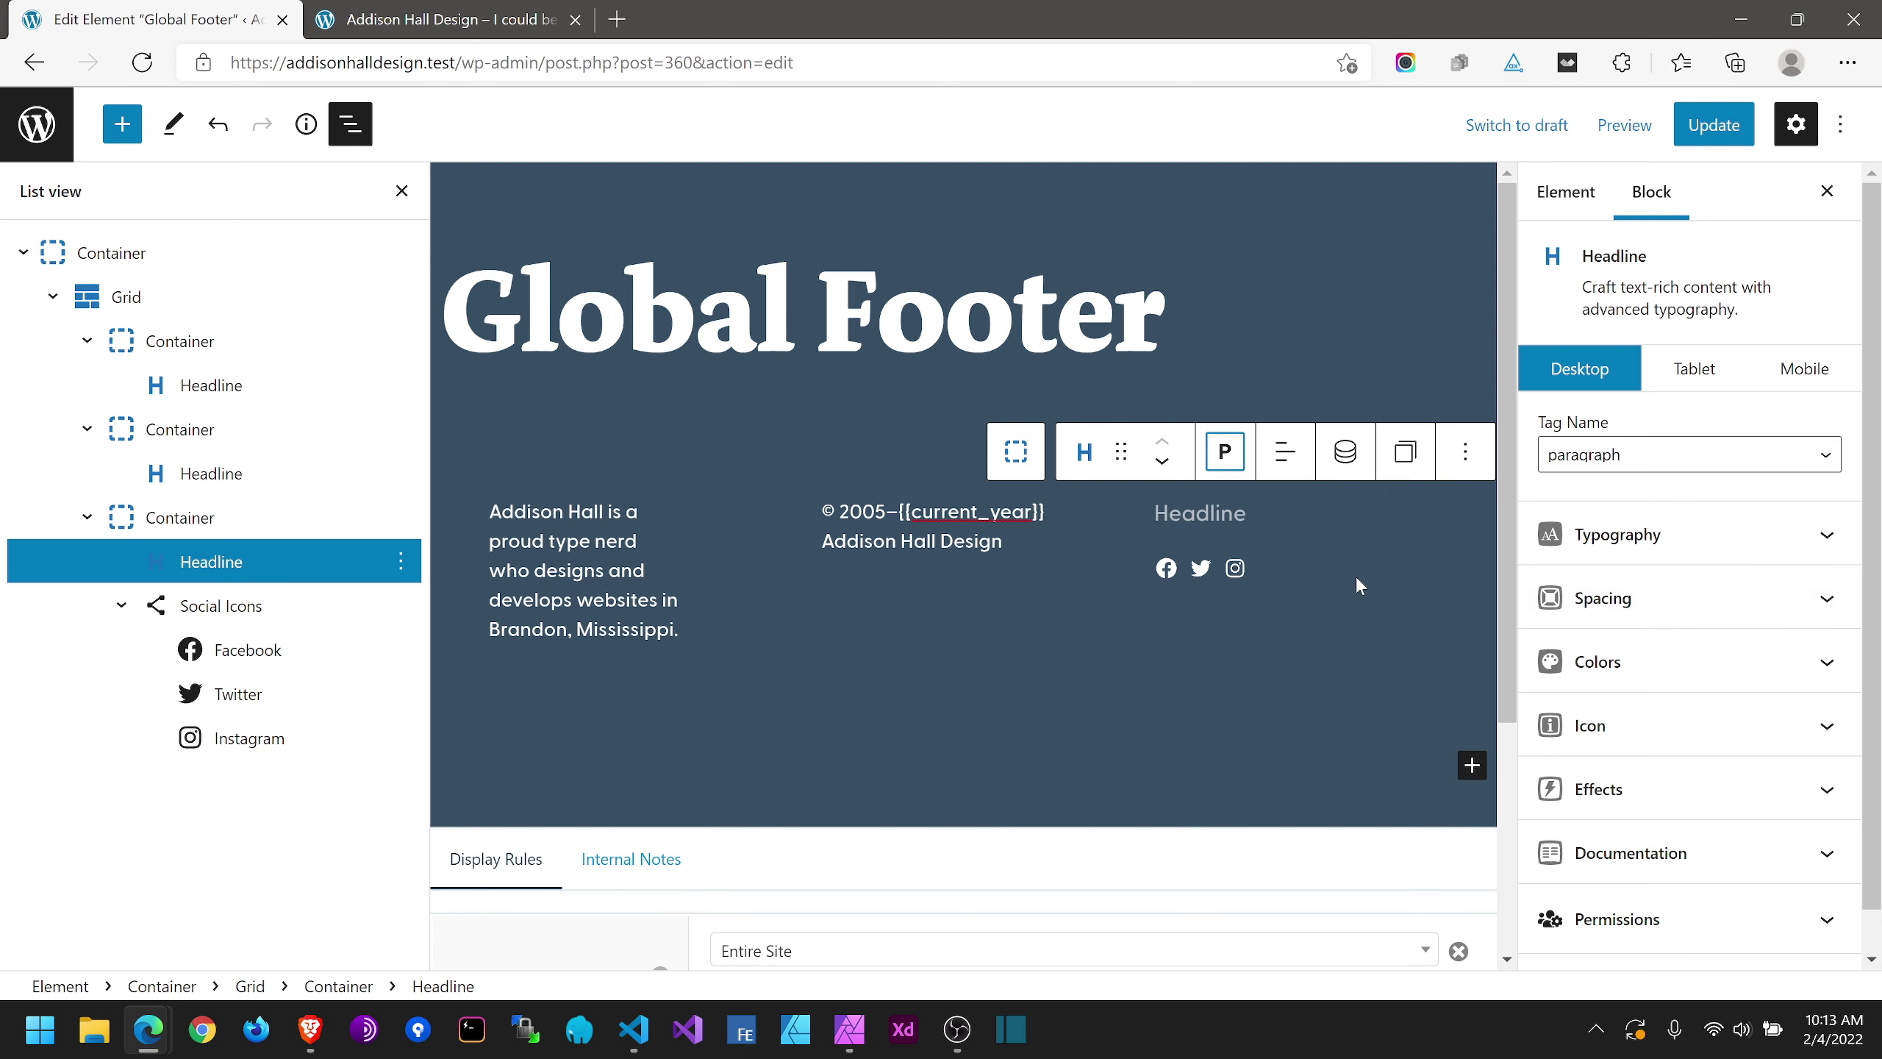
click(1583, 552)
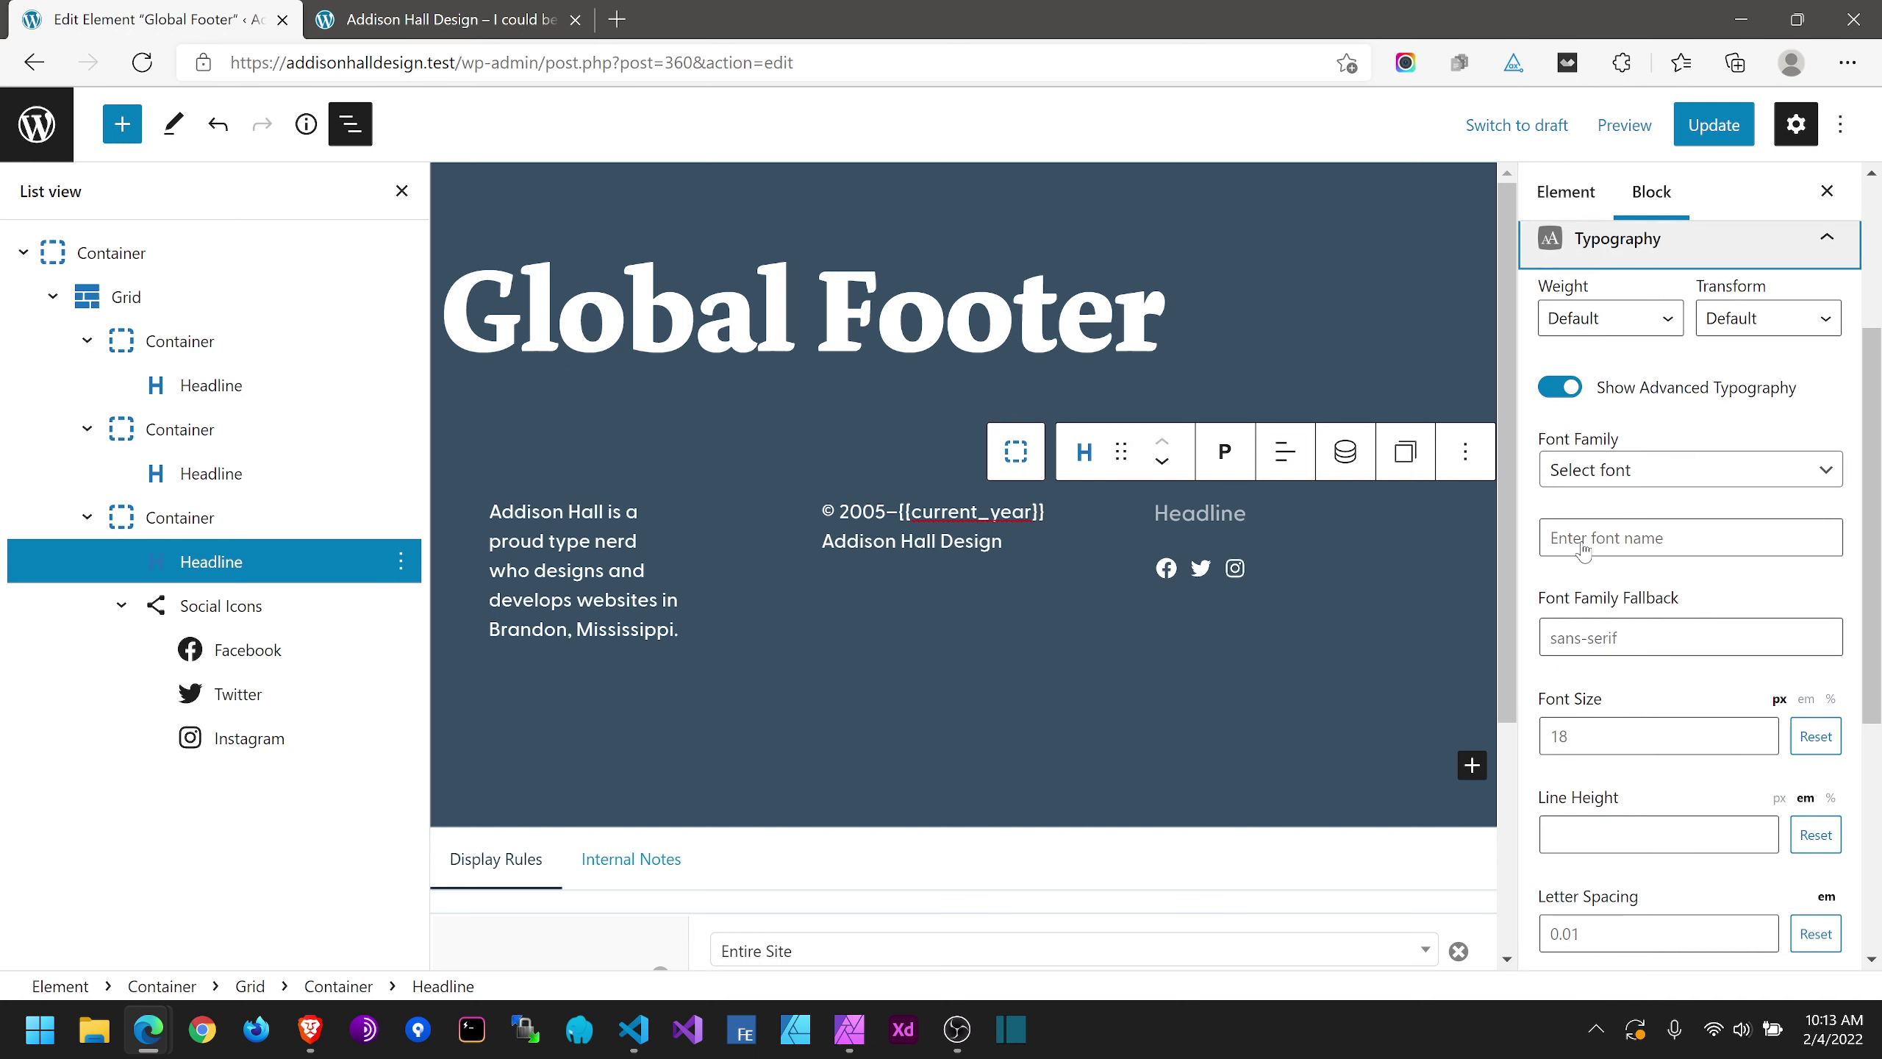
click(1588, 730)
text(16)
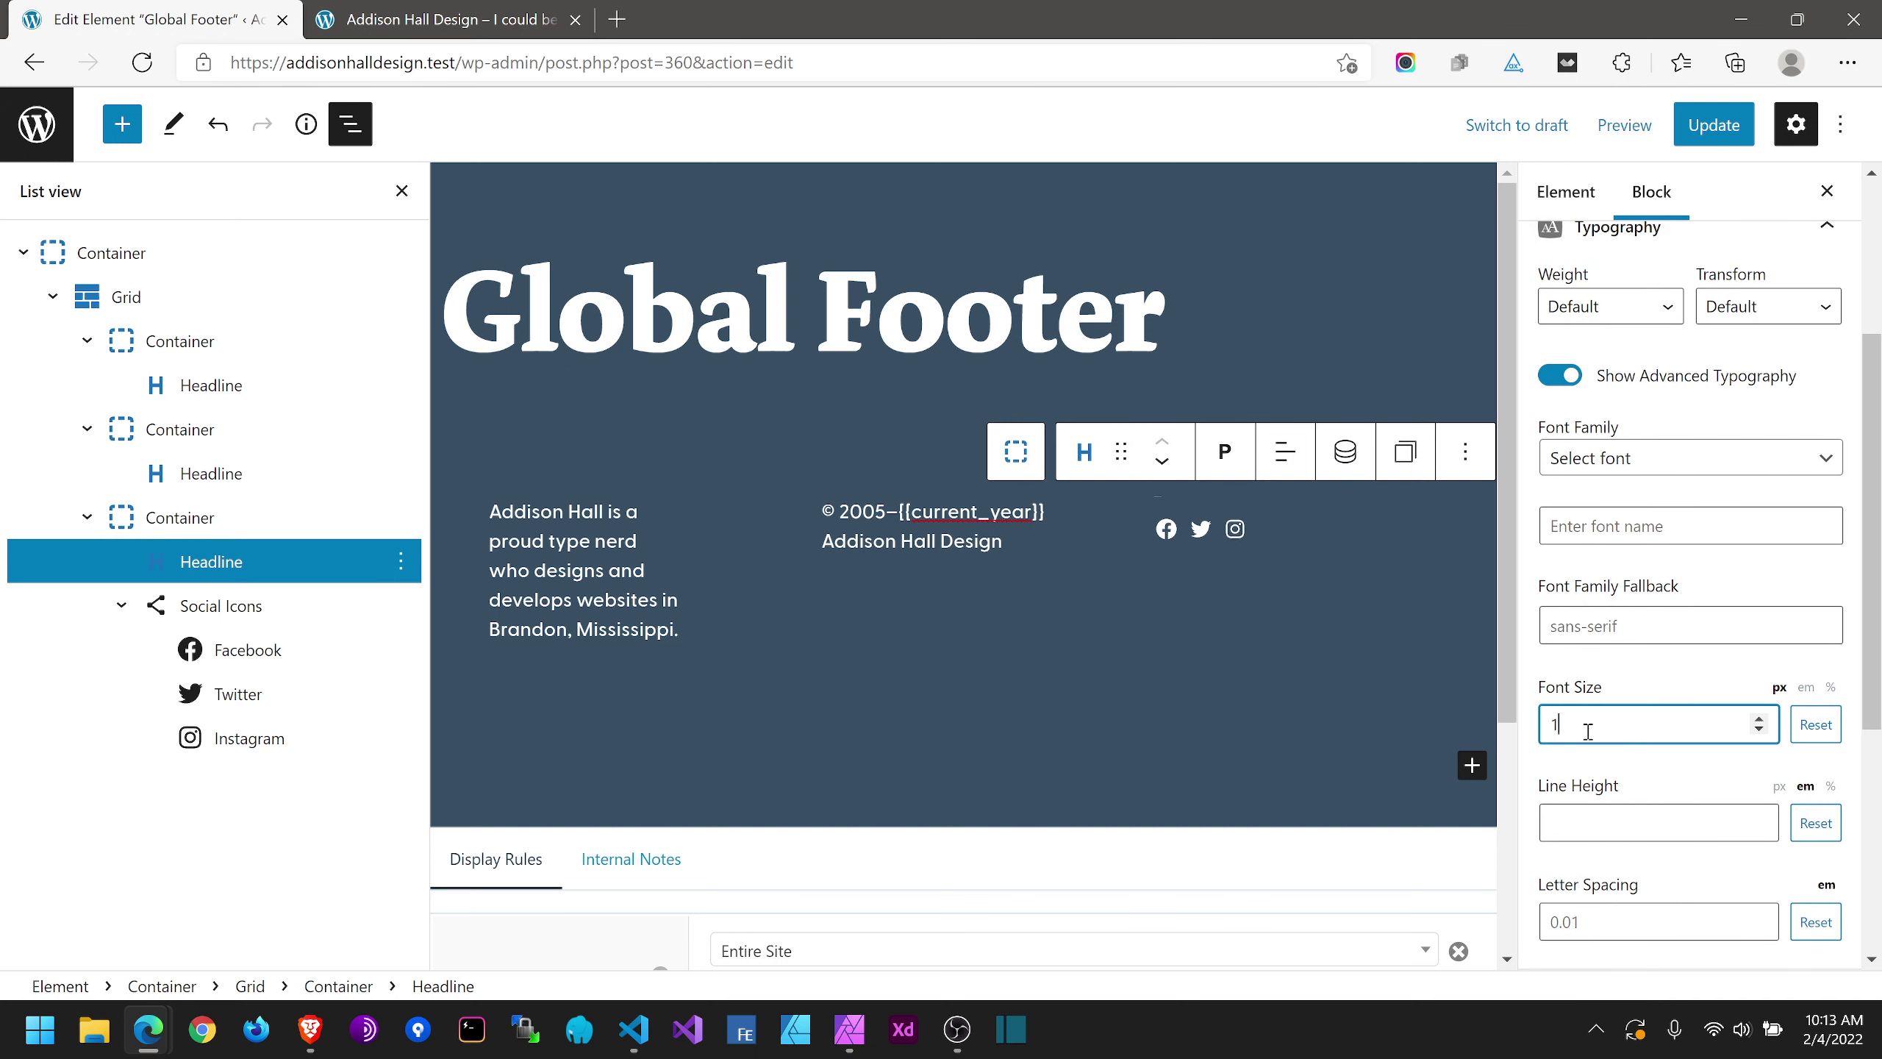
Step: Enter "Also find me on:" as the headline text above the social icons and update the element
click(1205, 511)
text(Find me on)
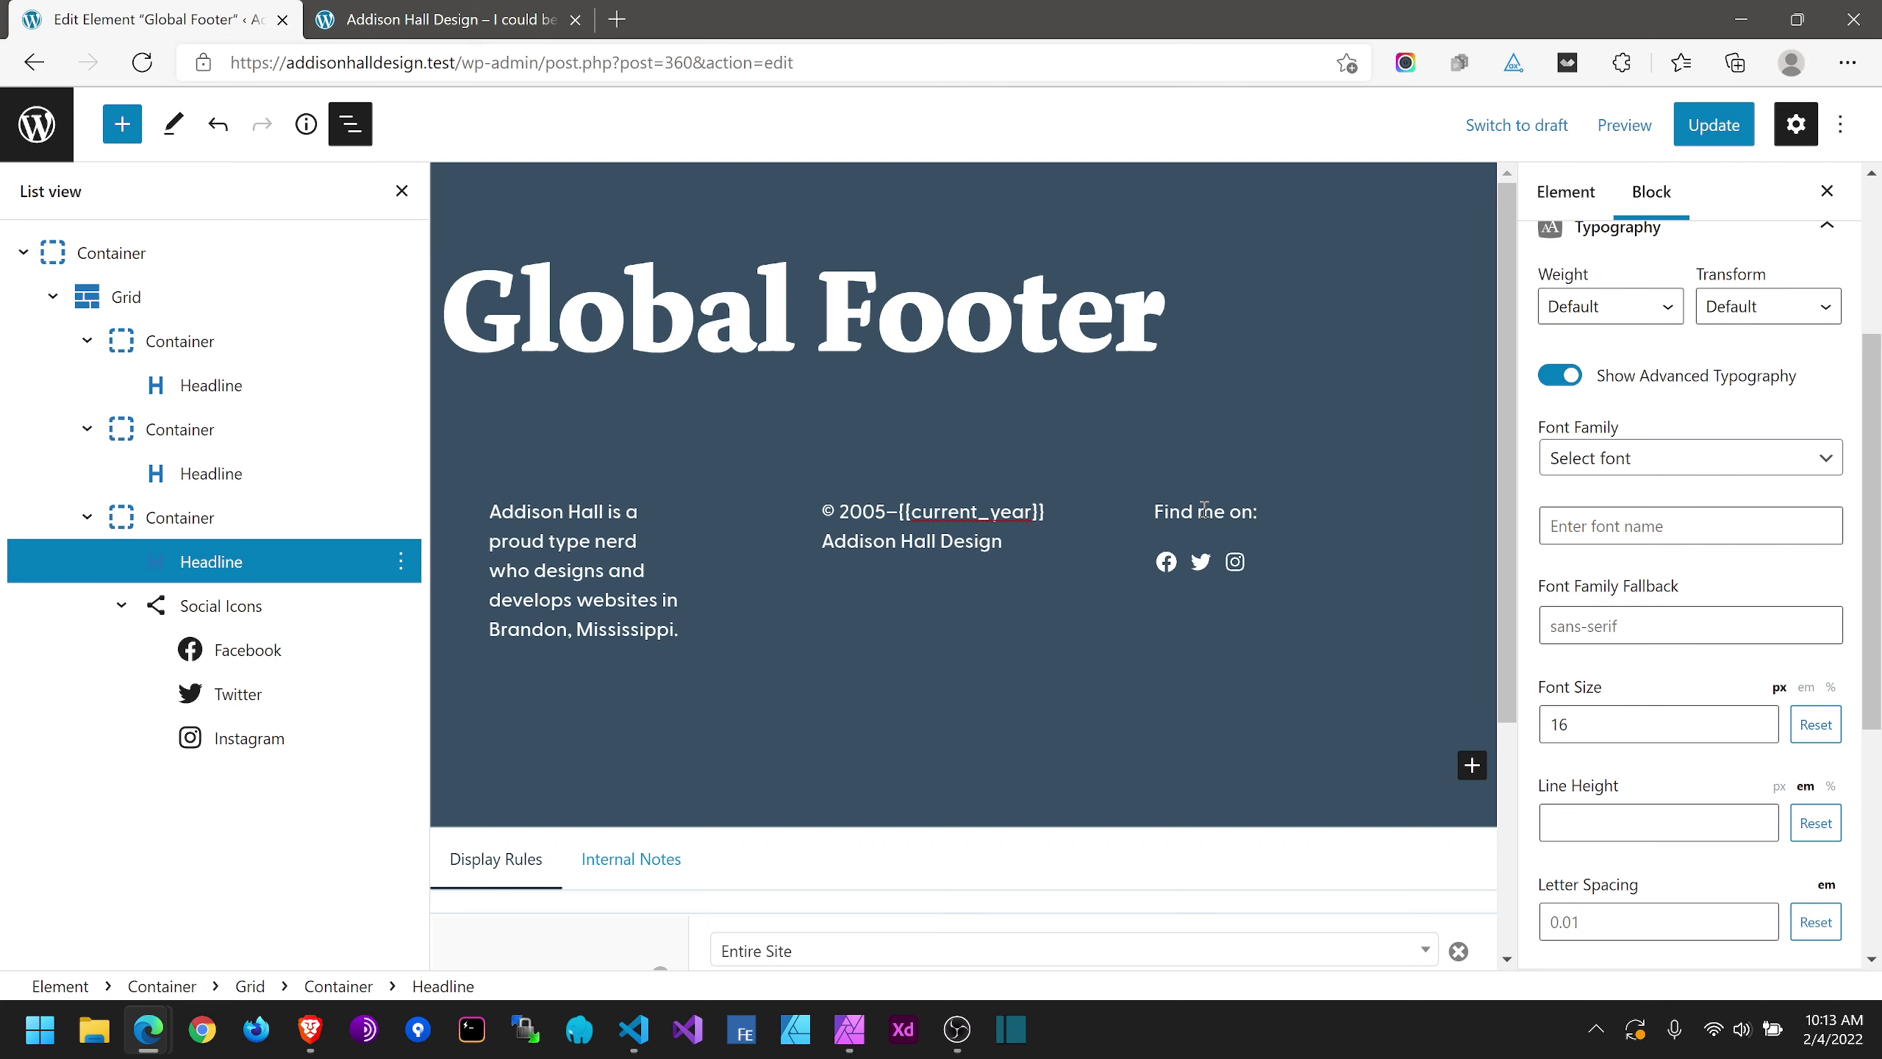
text(:)
mouse_move(1232, 532)
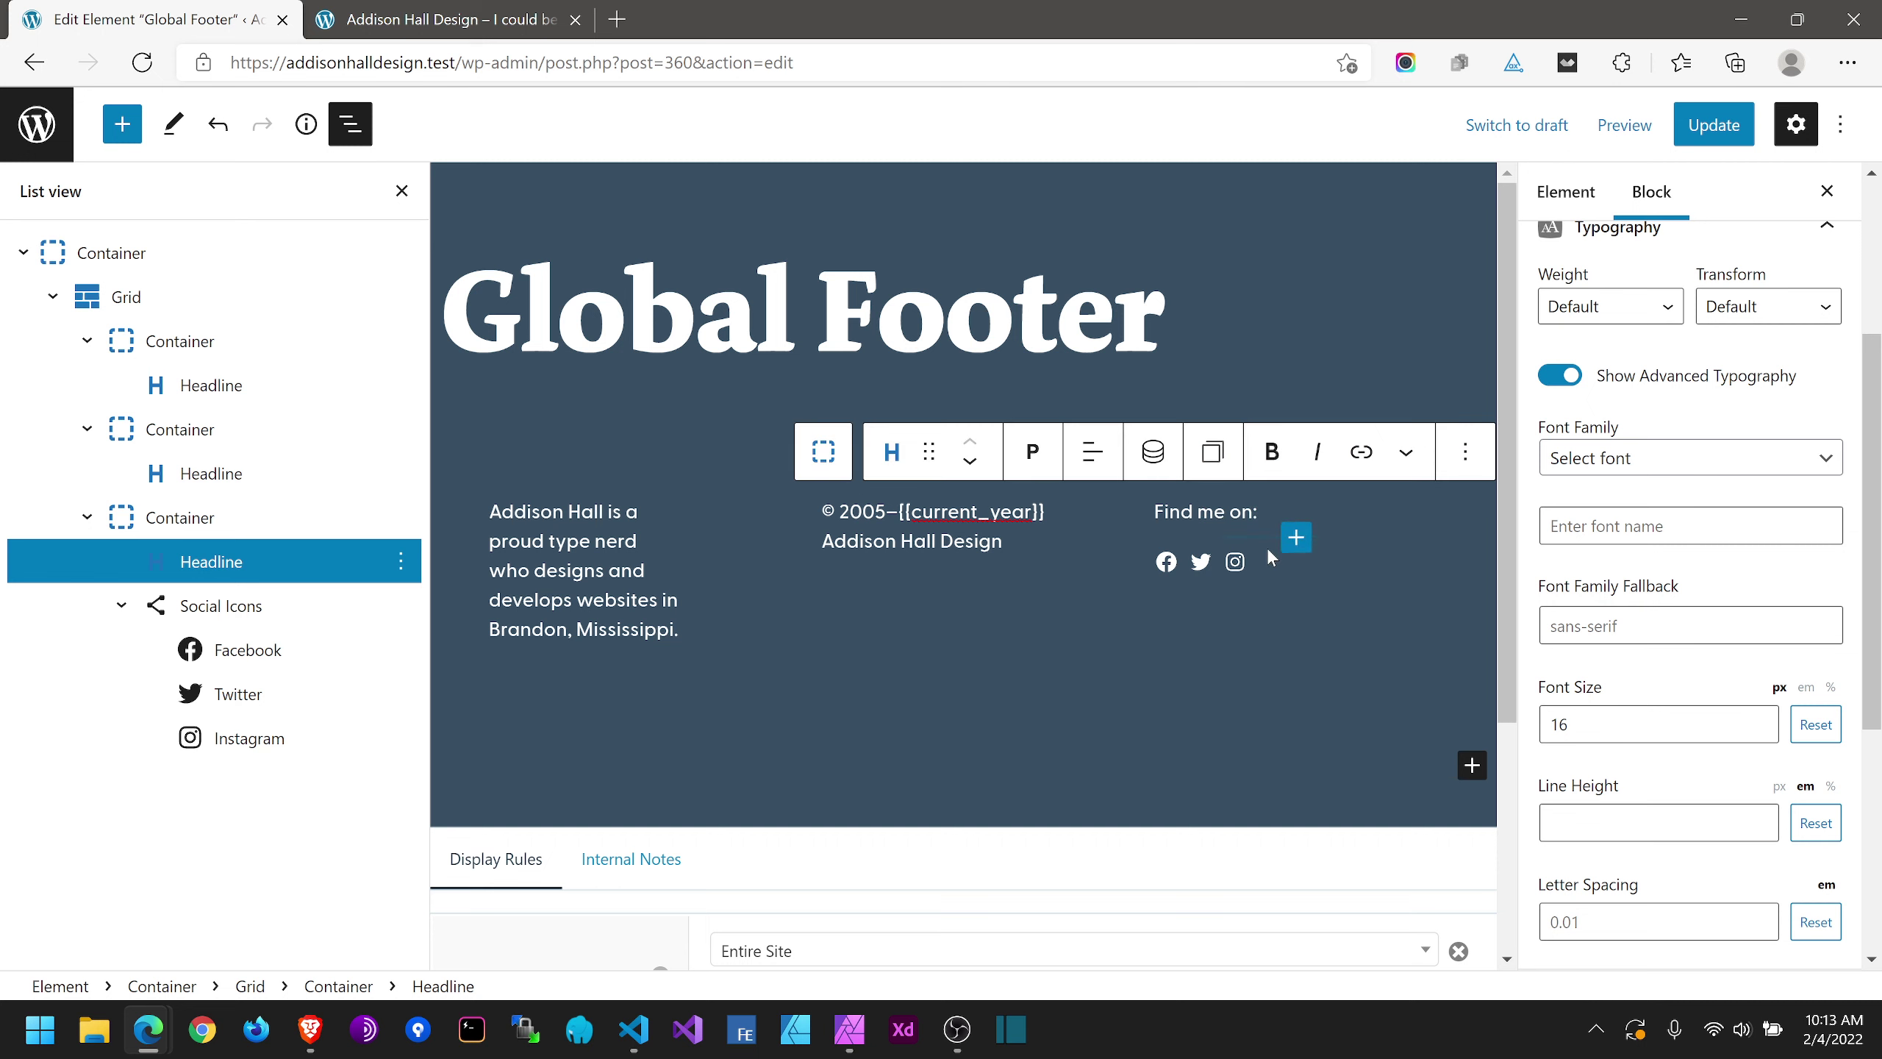
key(Home)
key(Right)
key(BackSpace)
text(Also f)
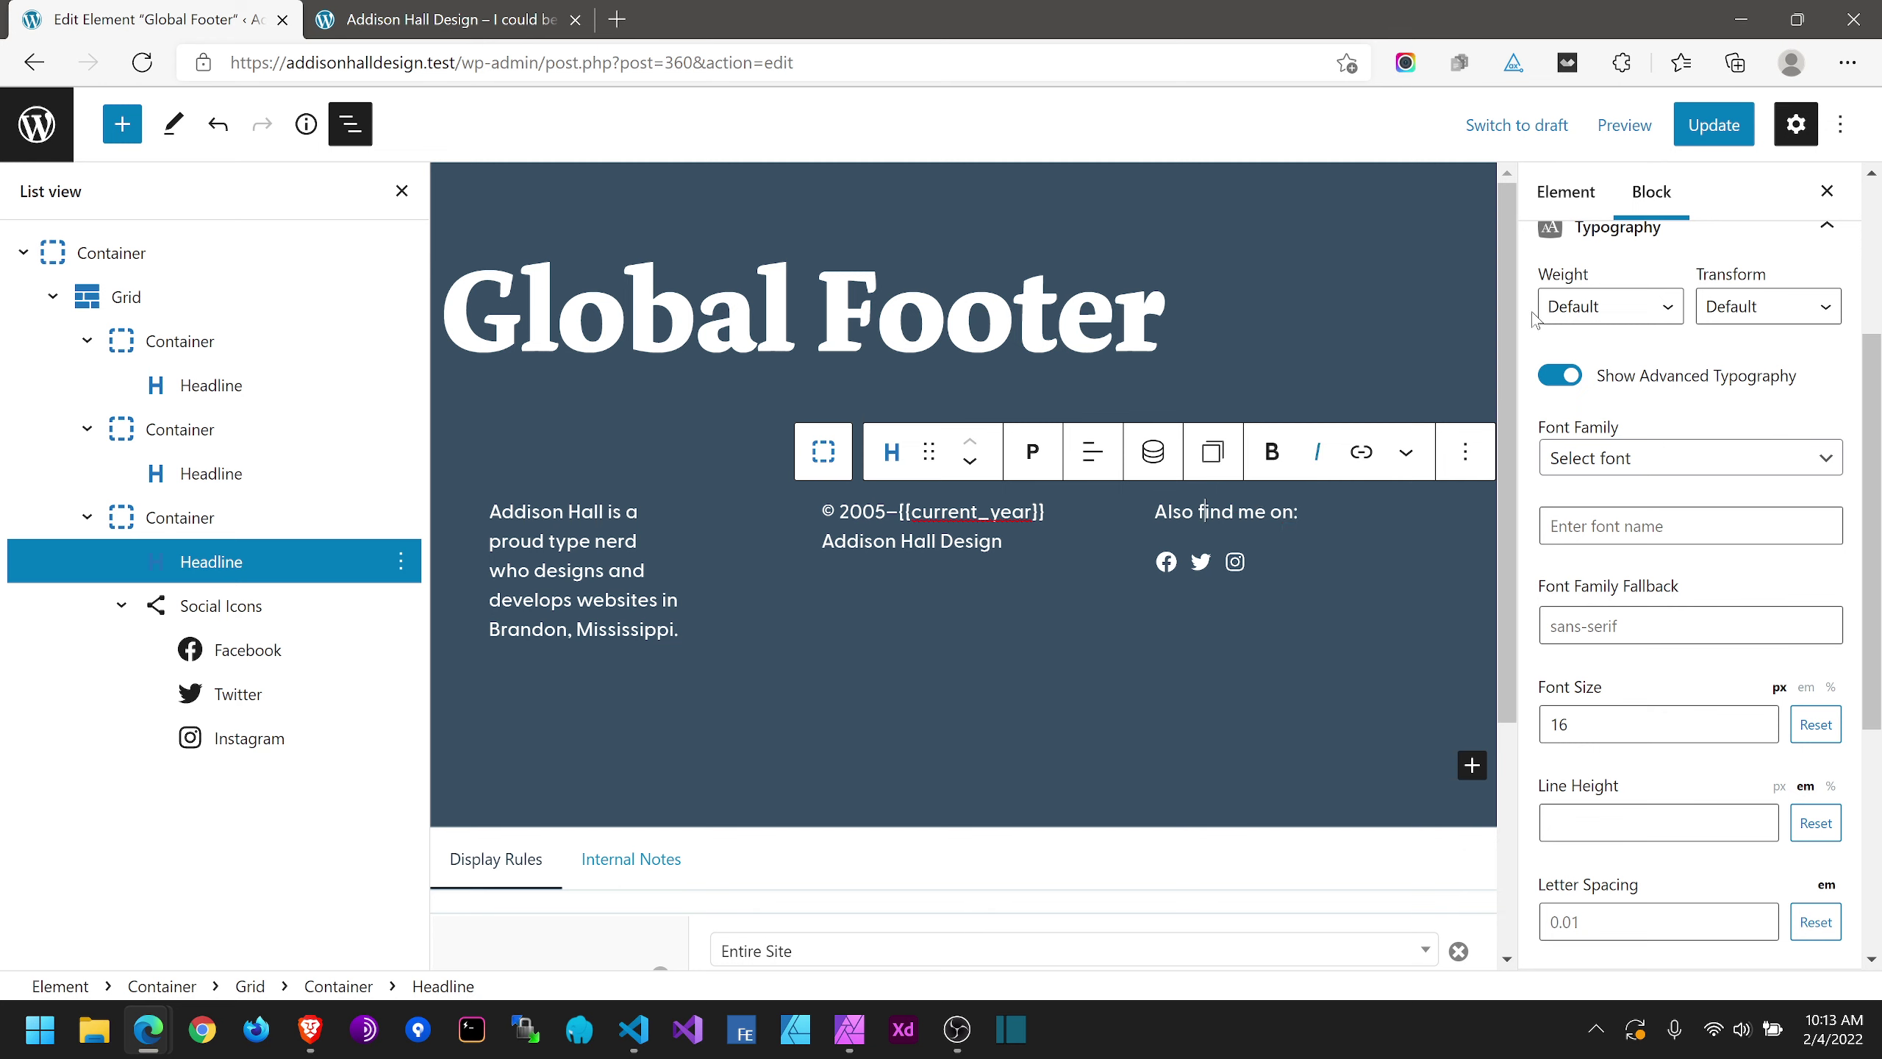
click(1735, 128)
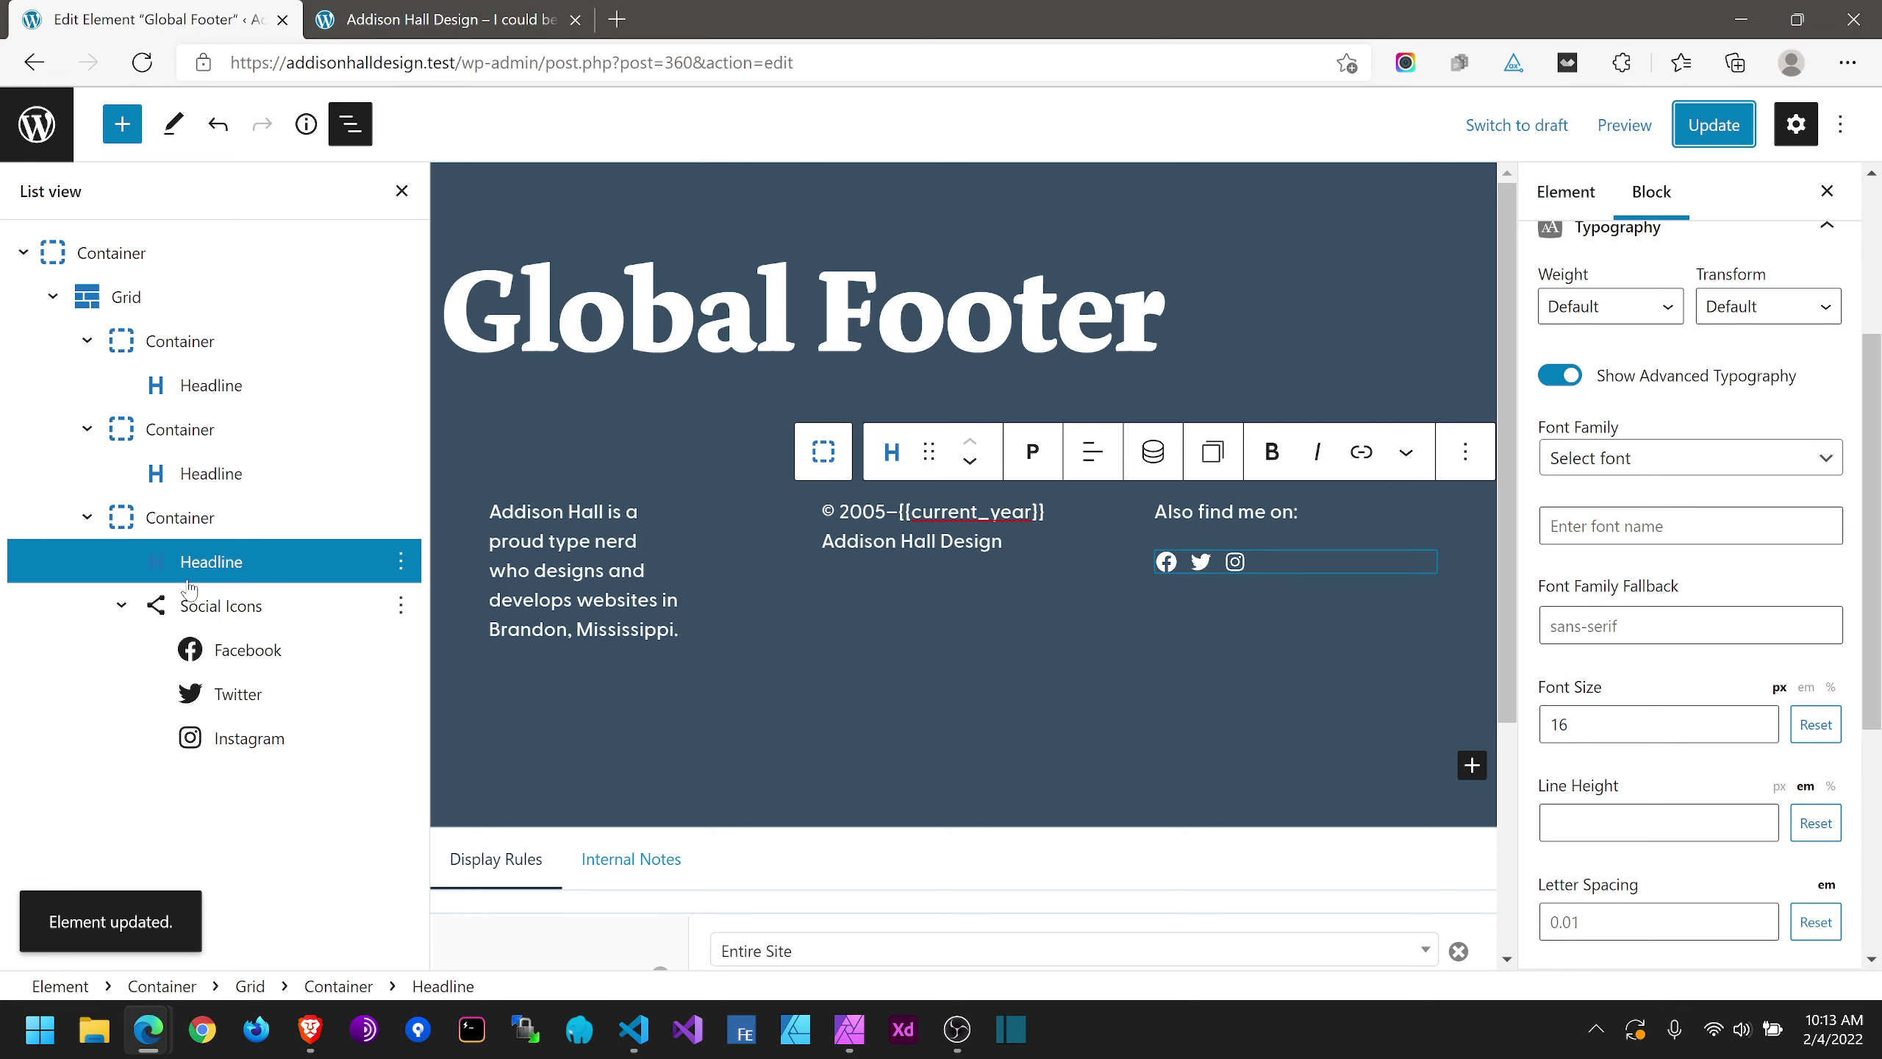
Step: Try Inline Width in the headline's spacing settings, switch it back off and update the element
scroll(1664, 697, down, 1)
scroll(1667, 700, down, 3)
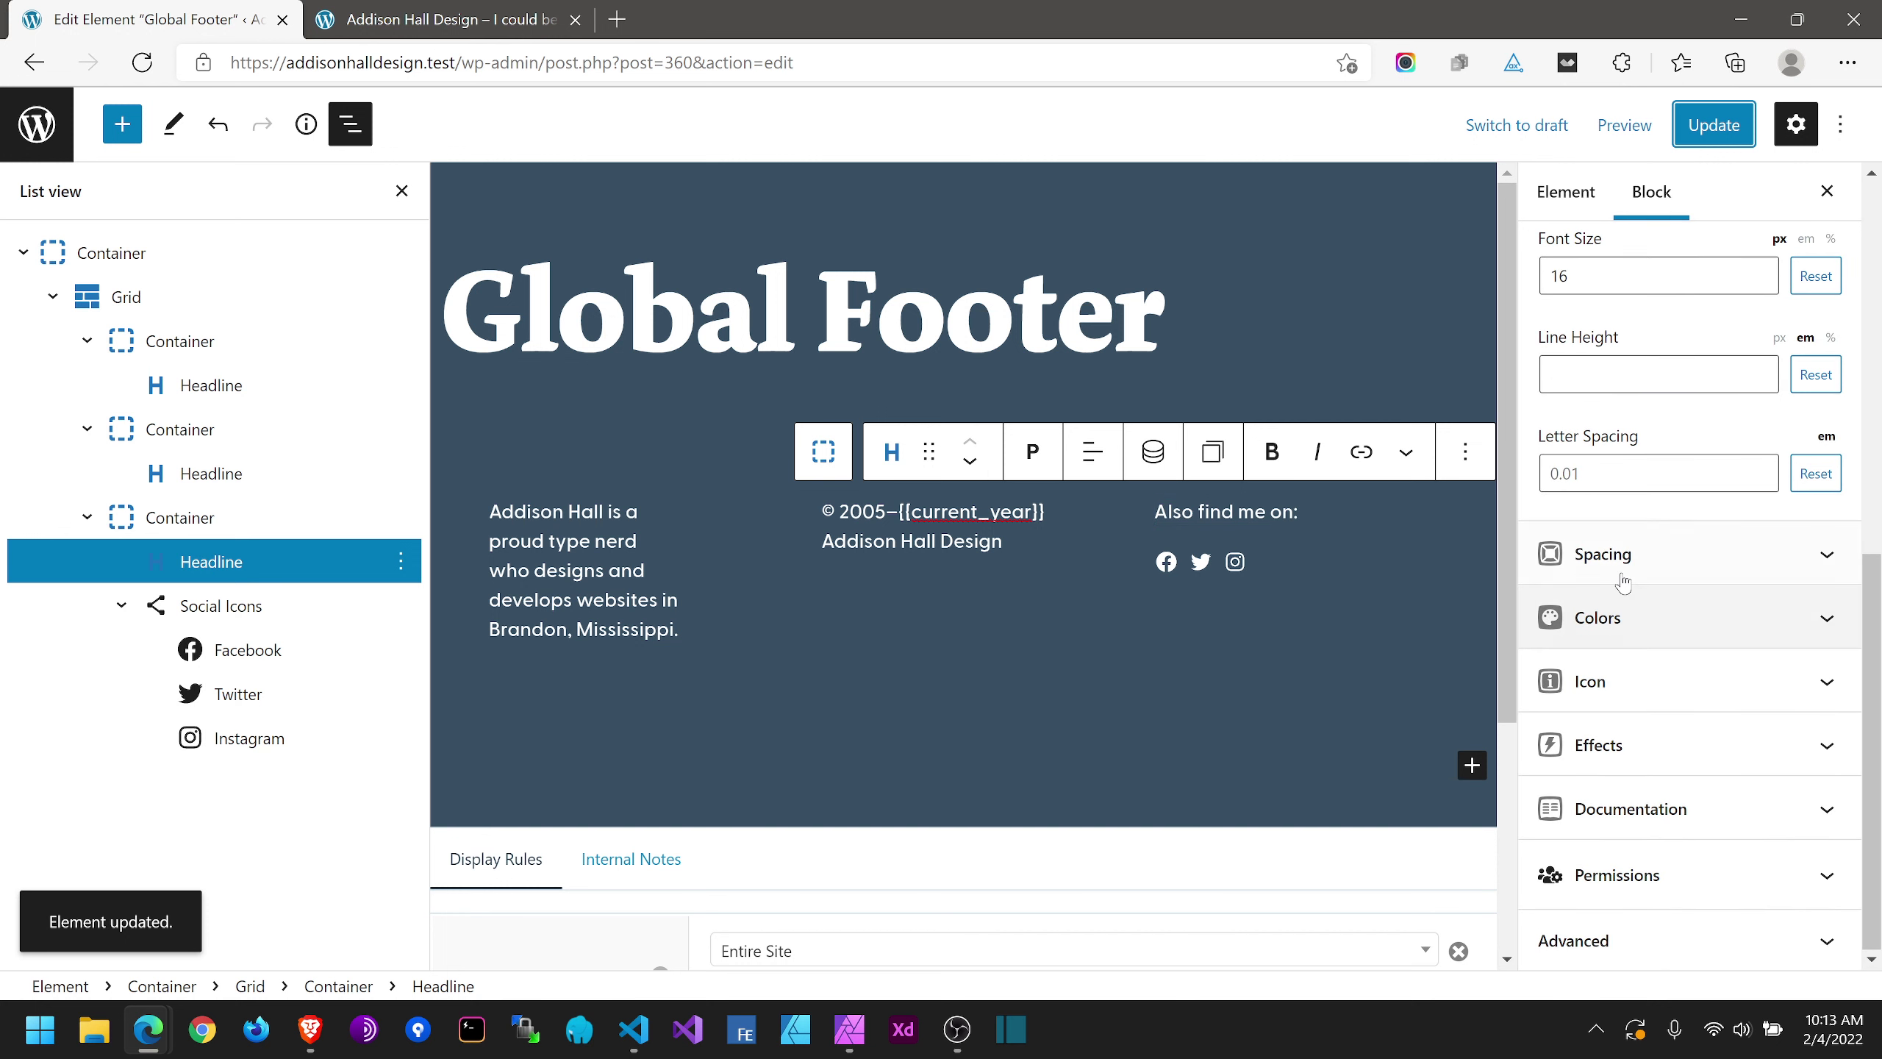
click(1596, 551)
scroll(1604, 511, down, 2)
click(1560, 451)
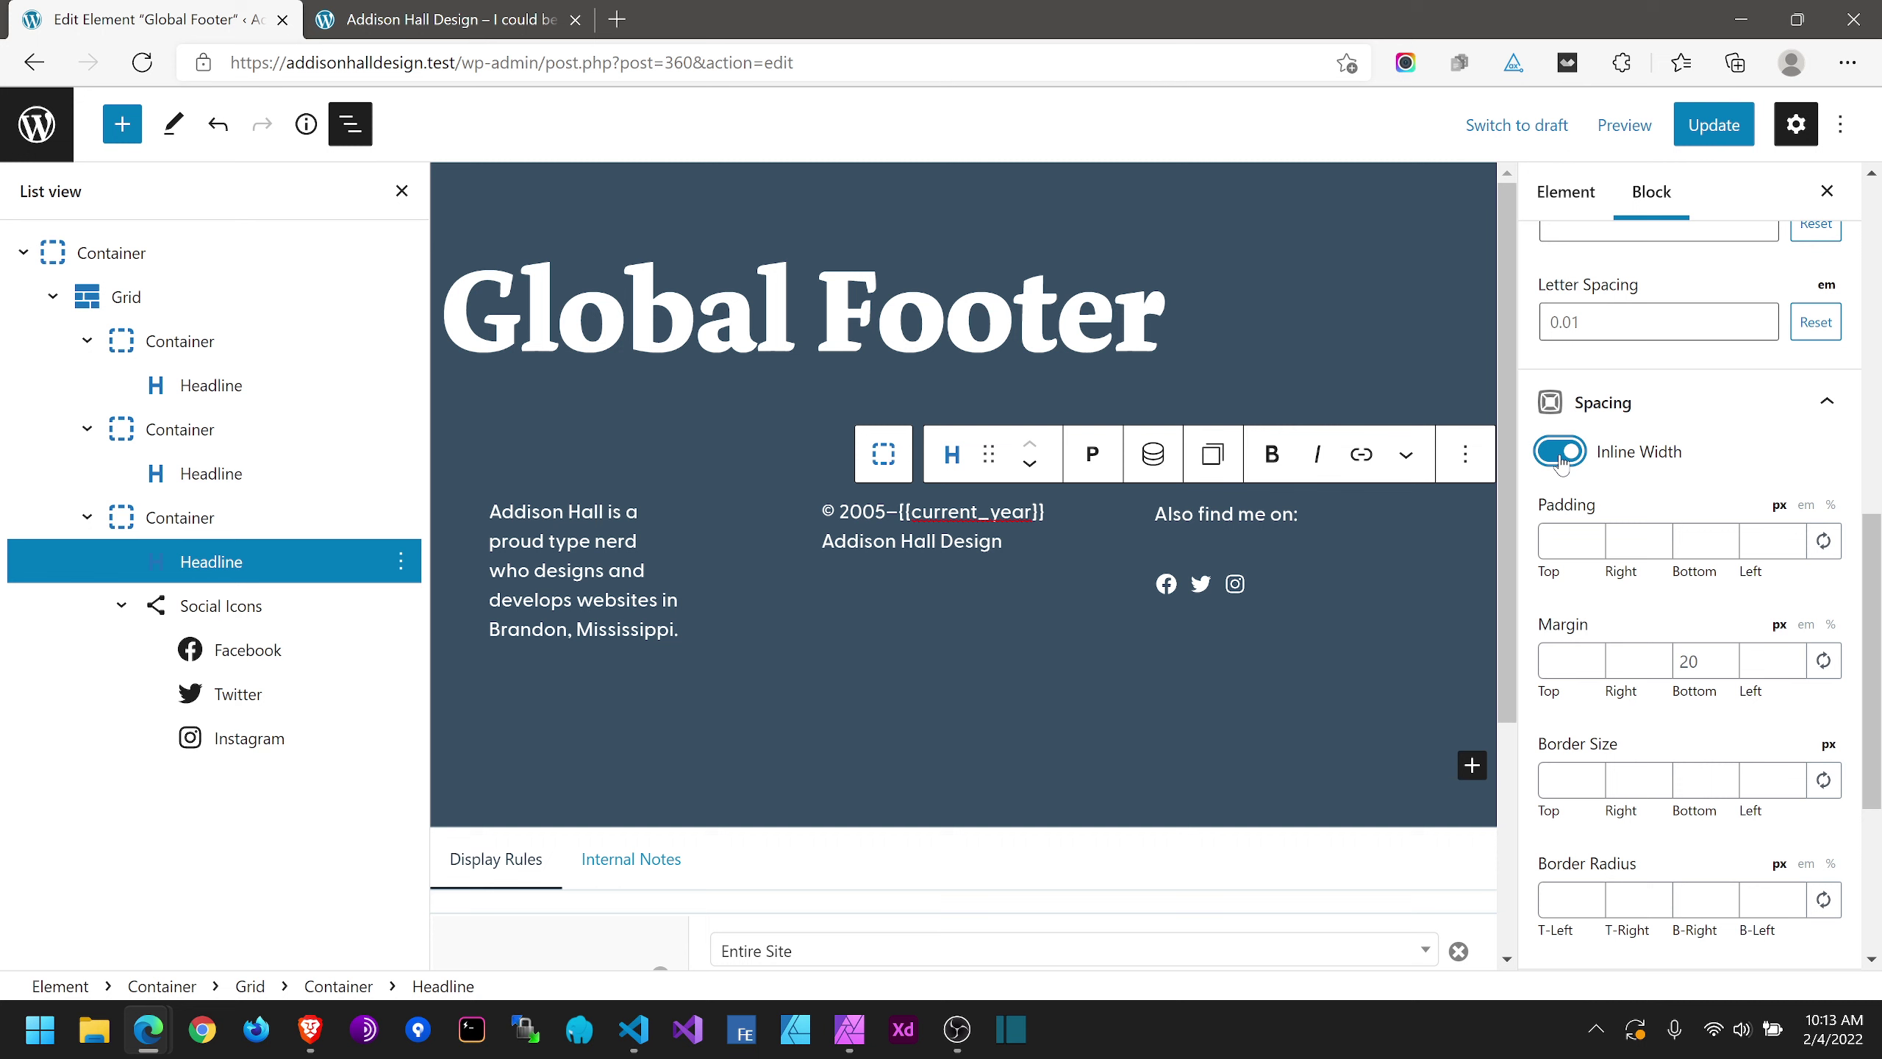
click(1561, 453)
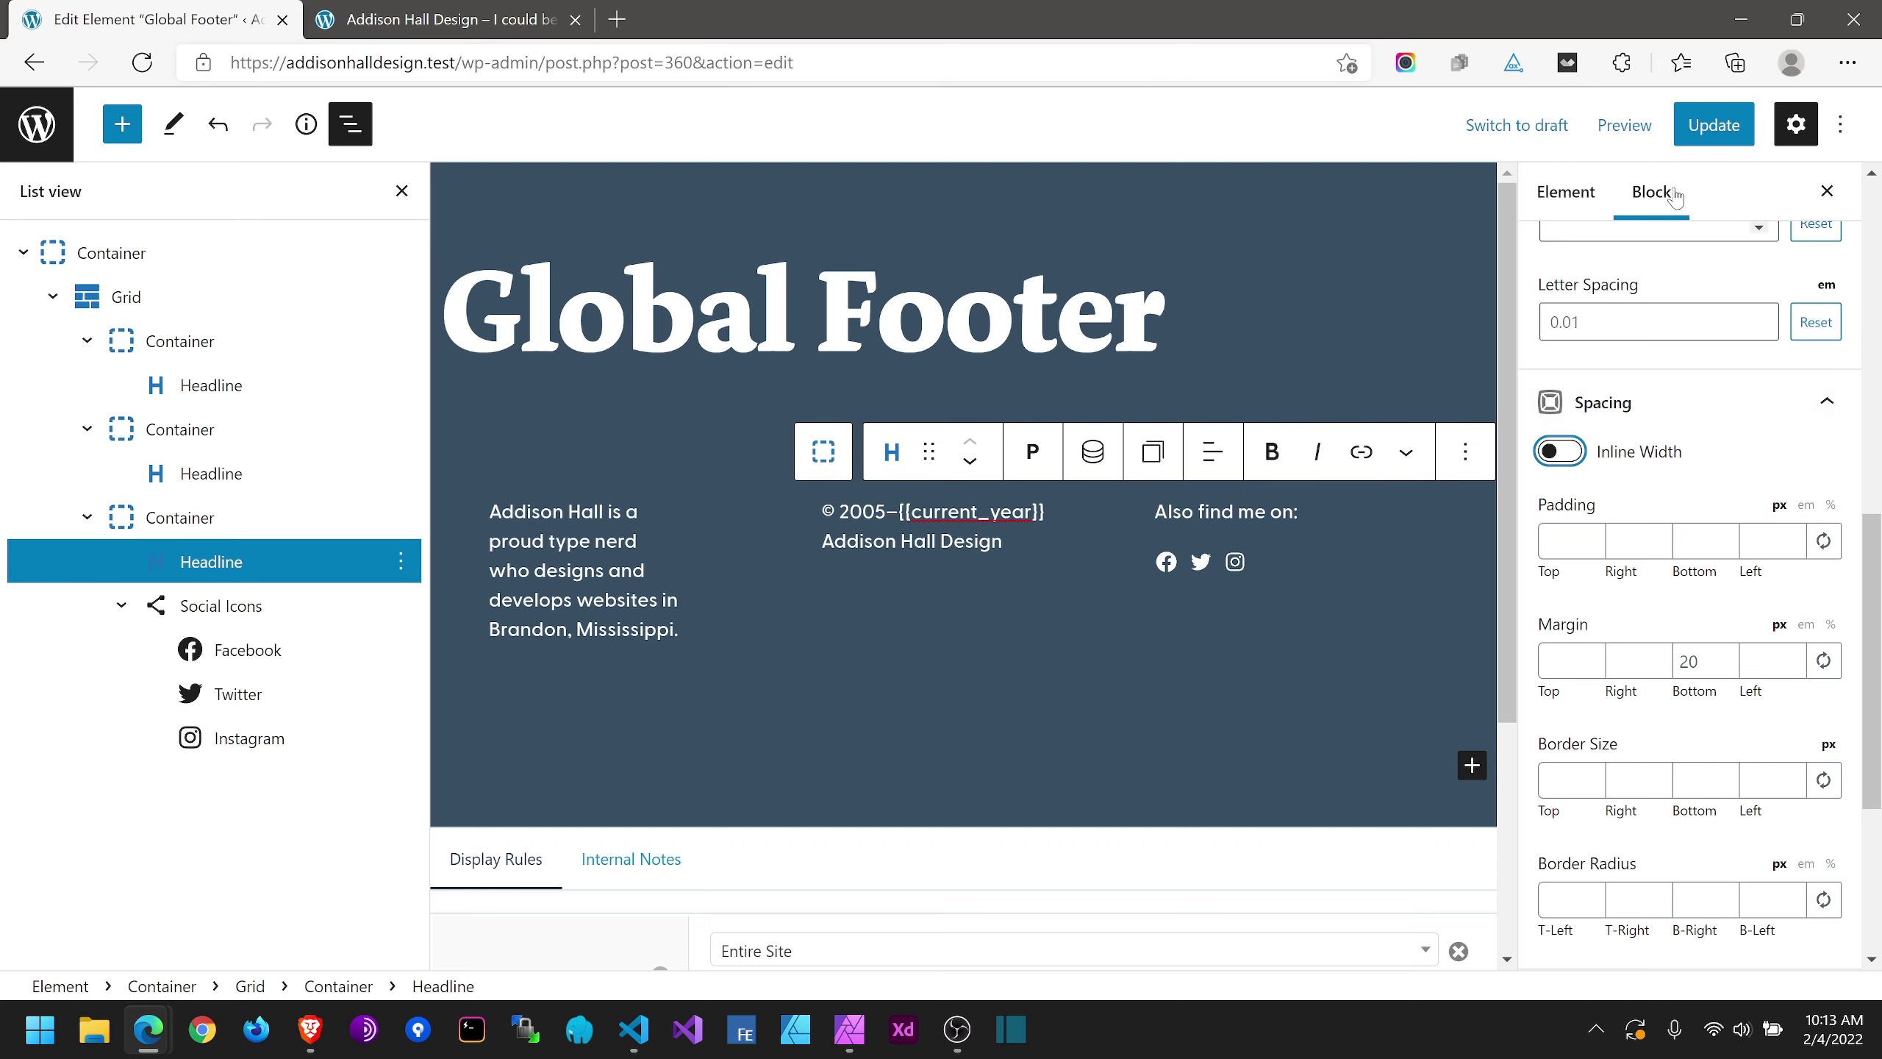
click(1714, 124)
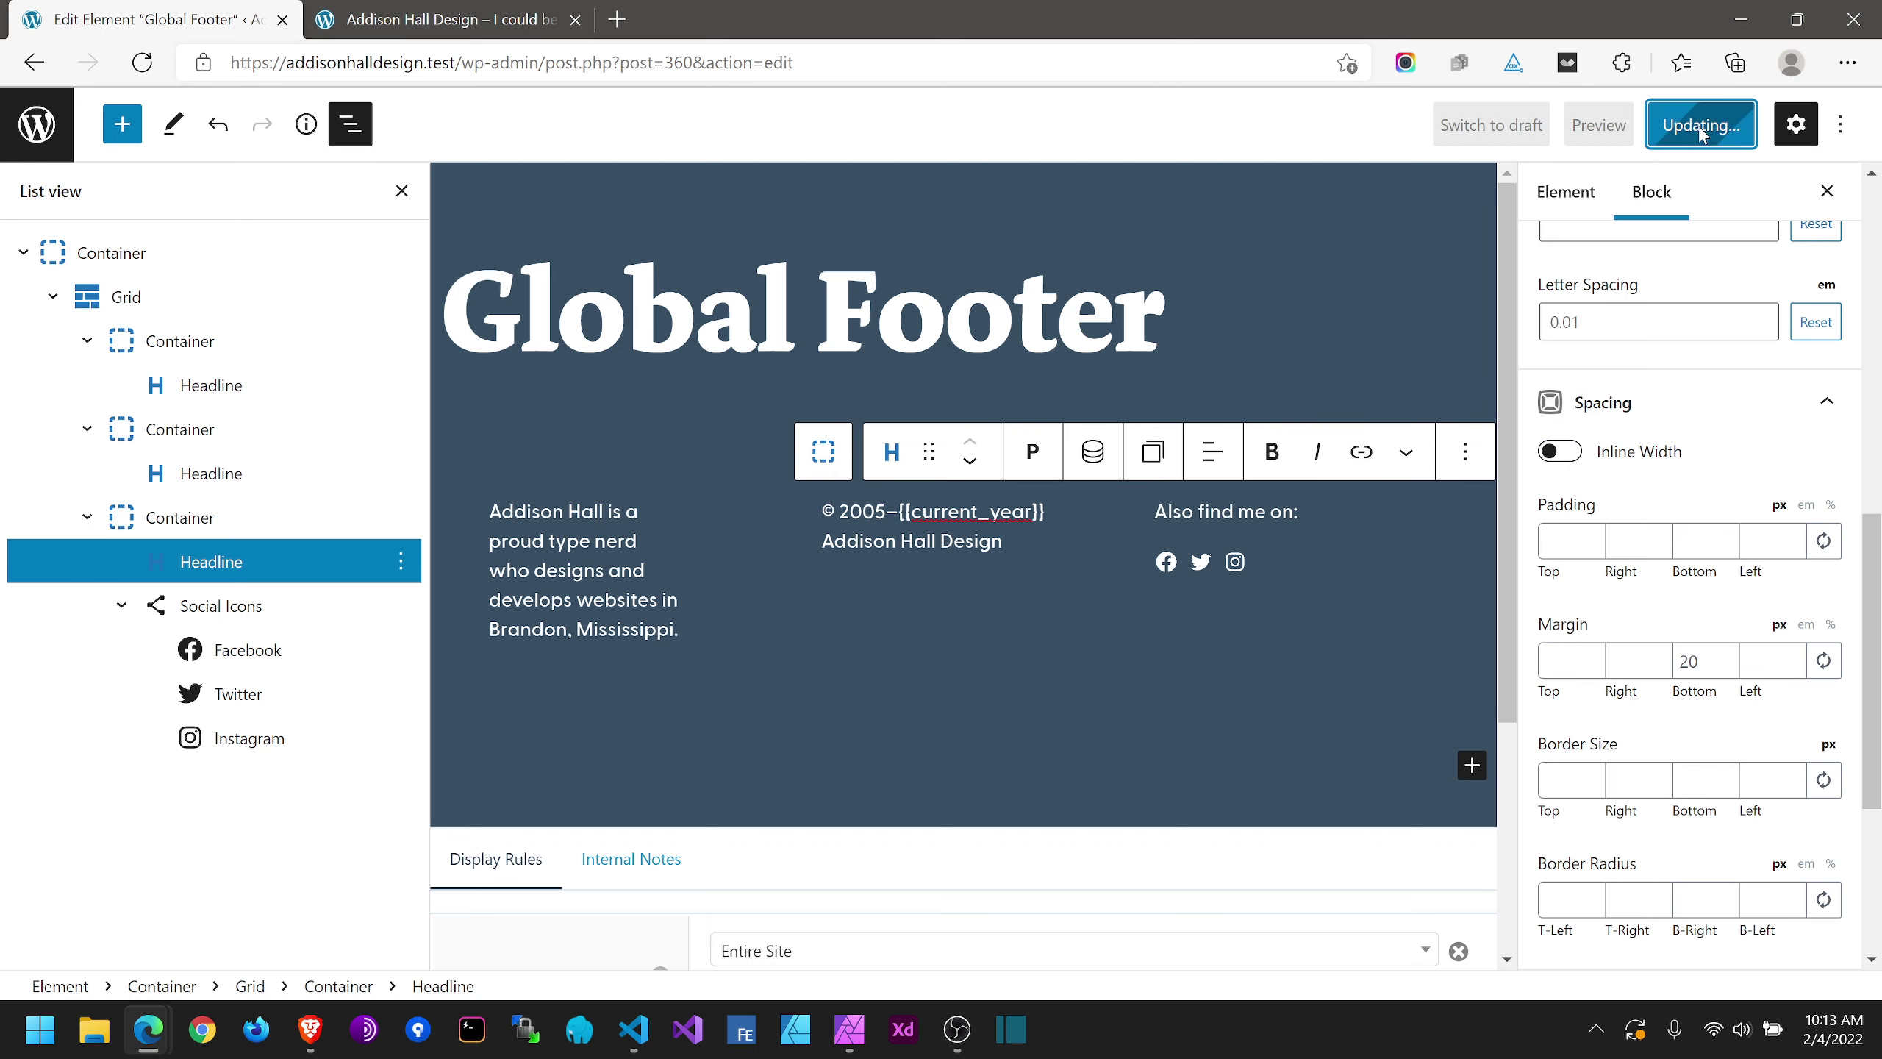
Step: Reload the home page to check the headline above the footer's social icons, and return to the footer editor
click(370, 18)
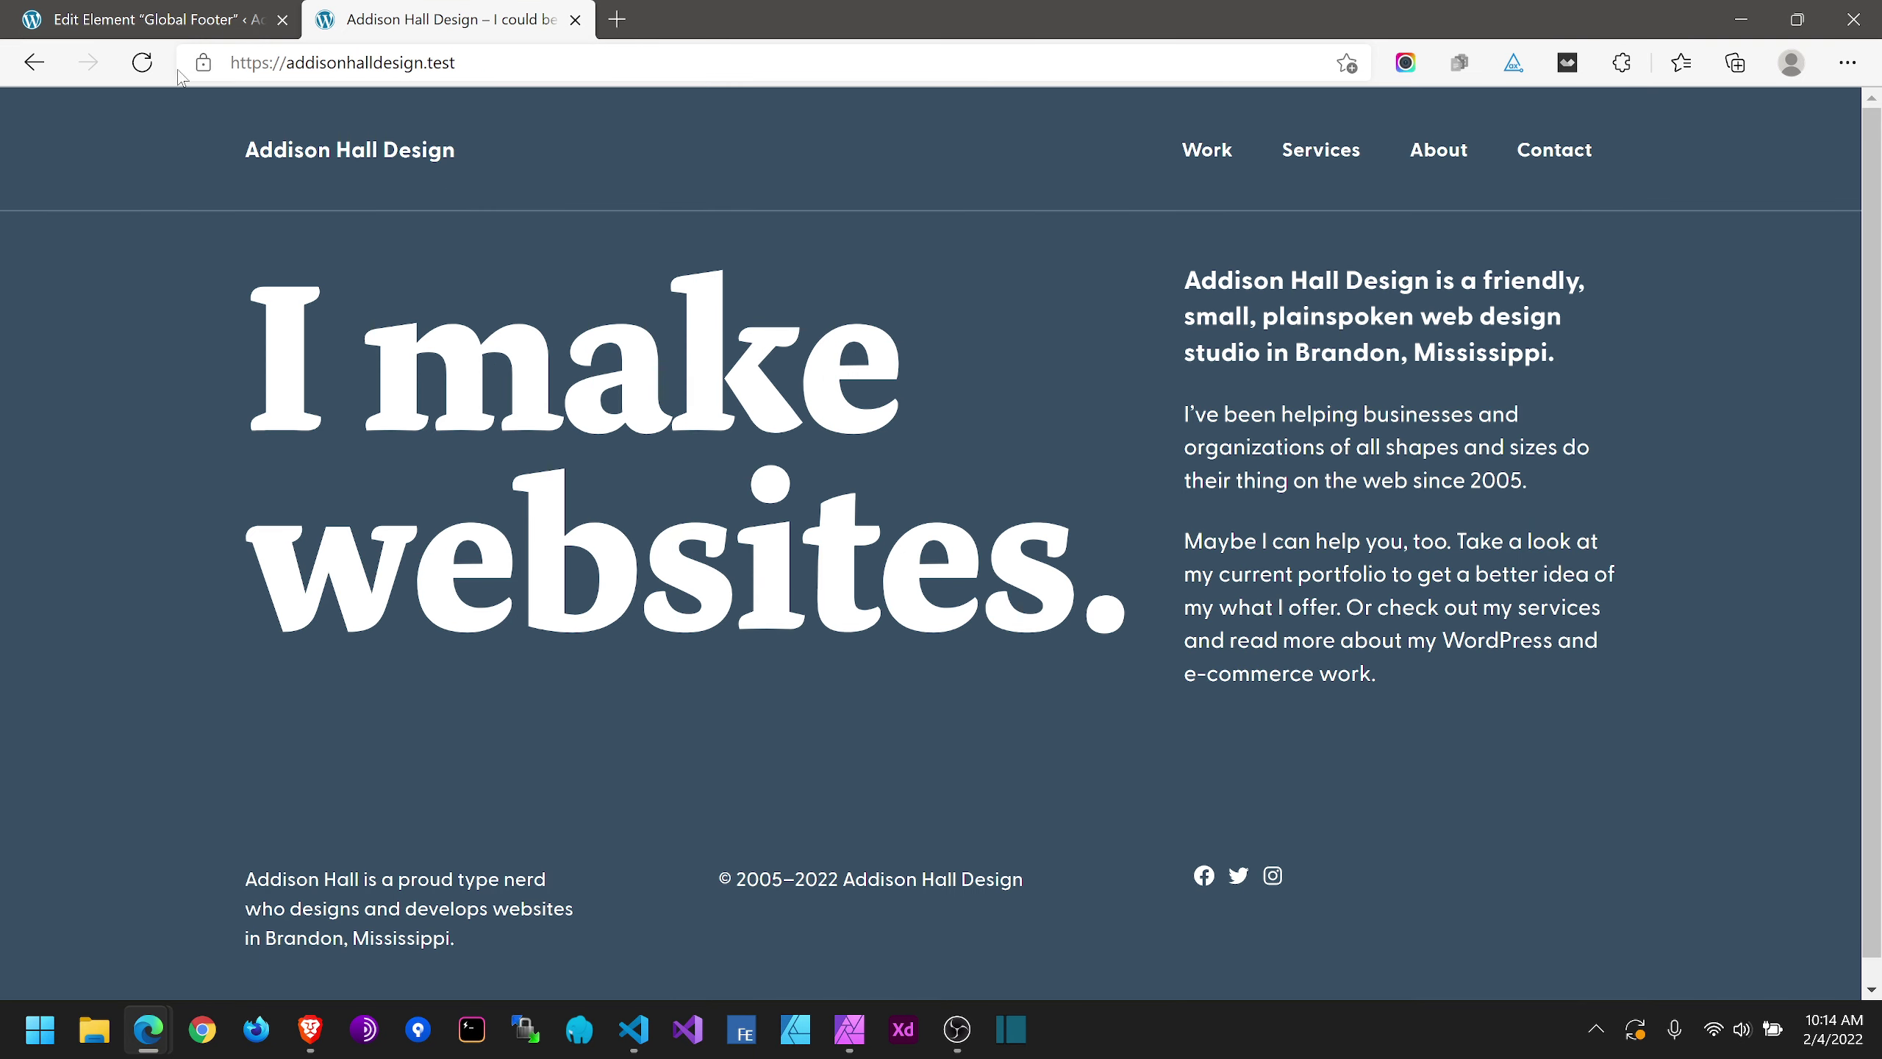
click(142, 62)
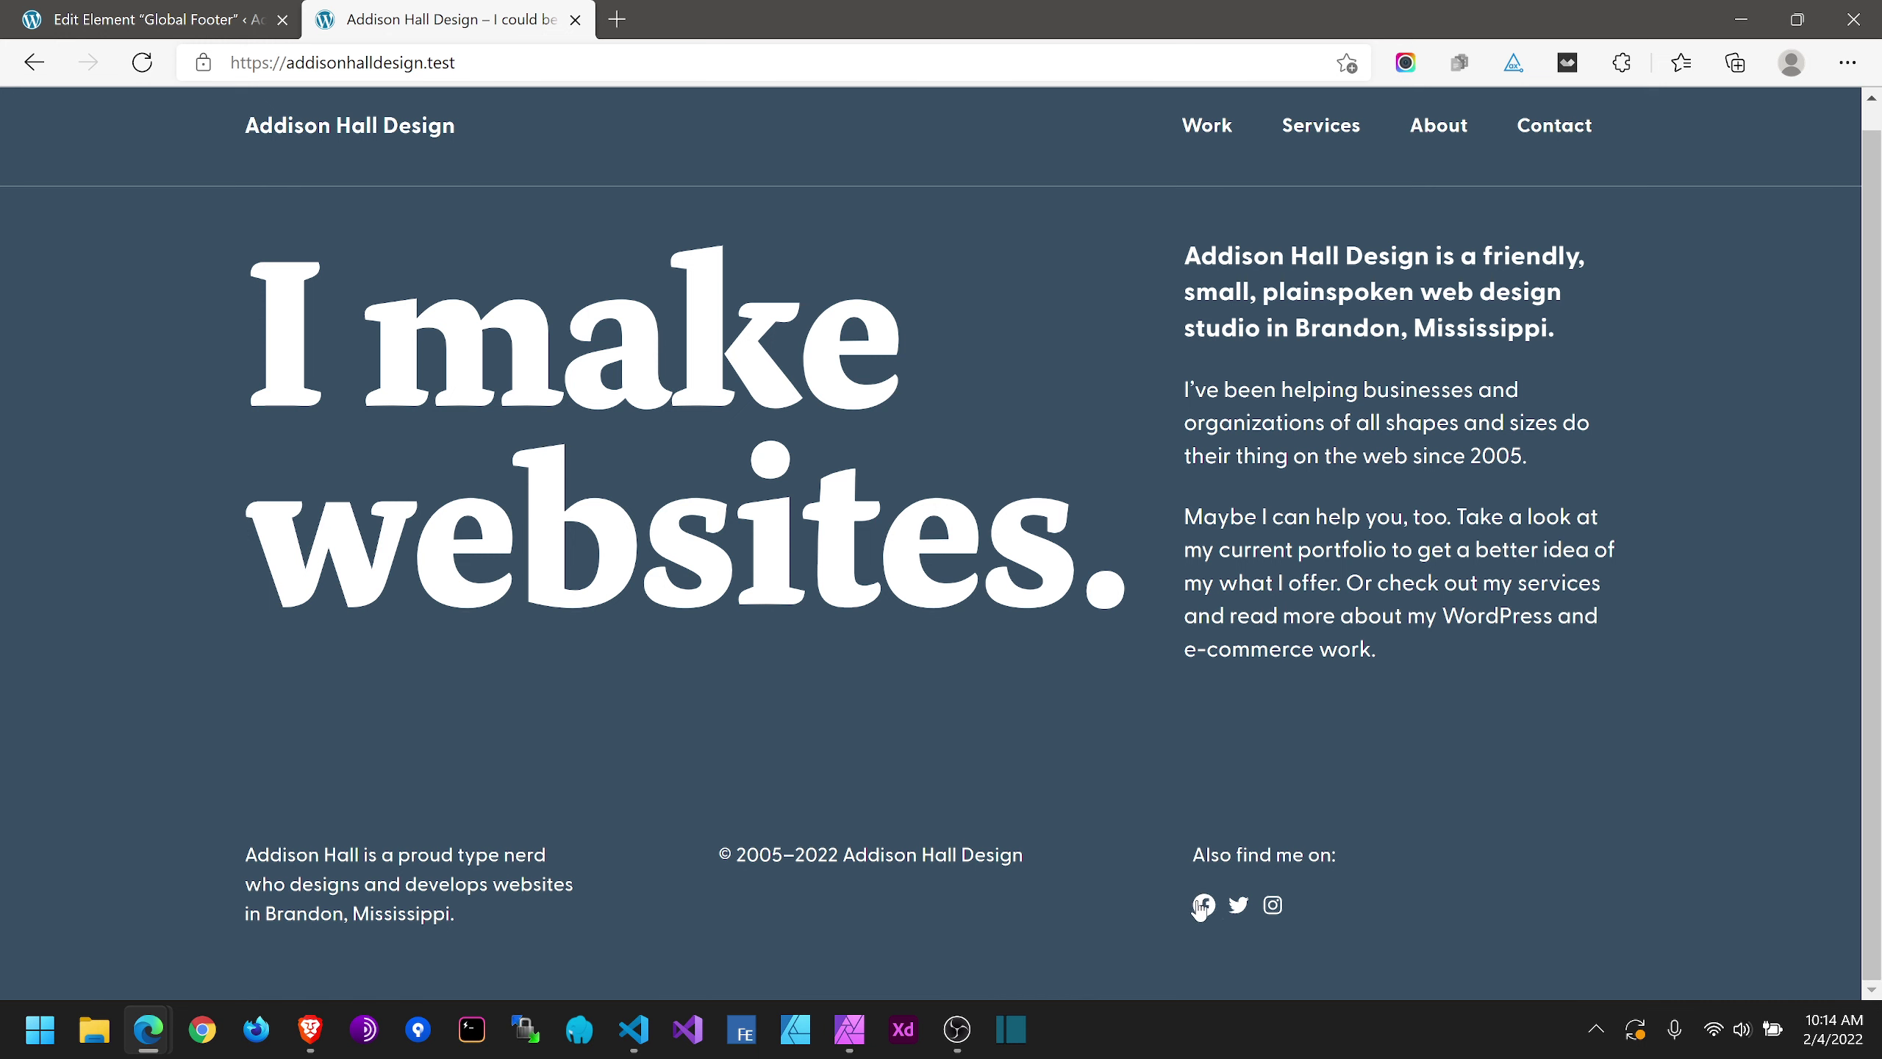
click(122, 18)
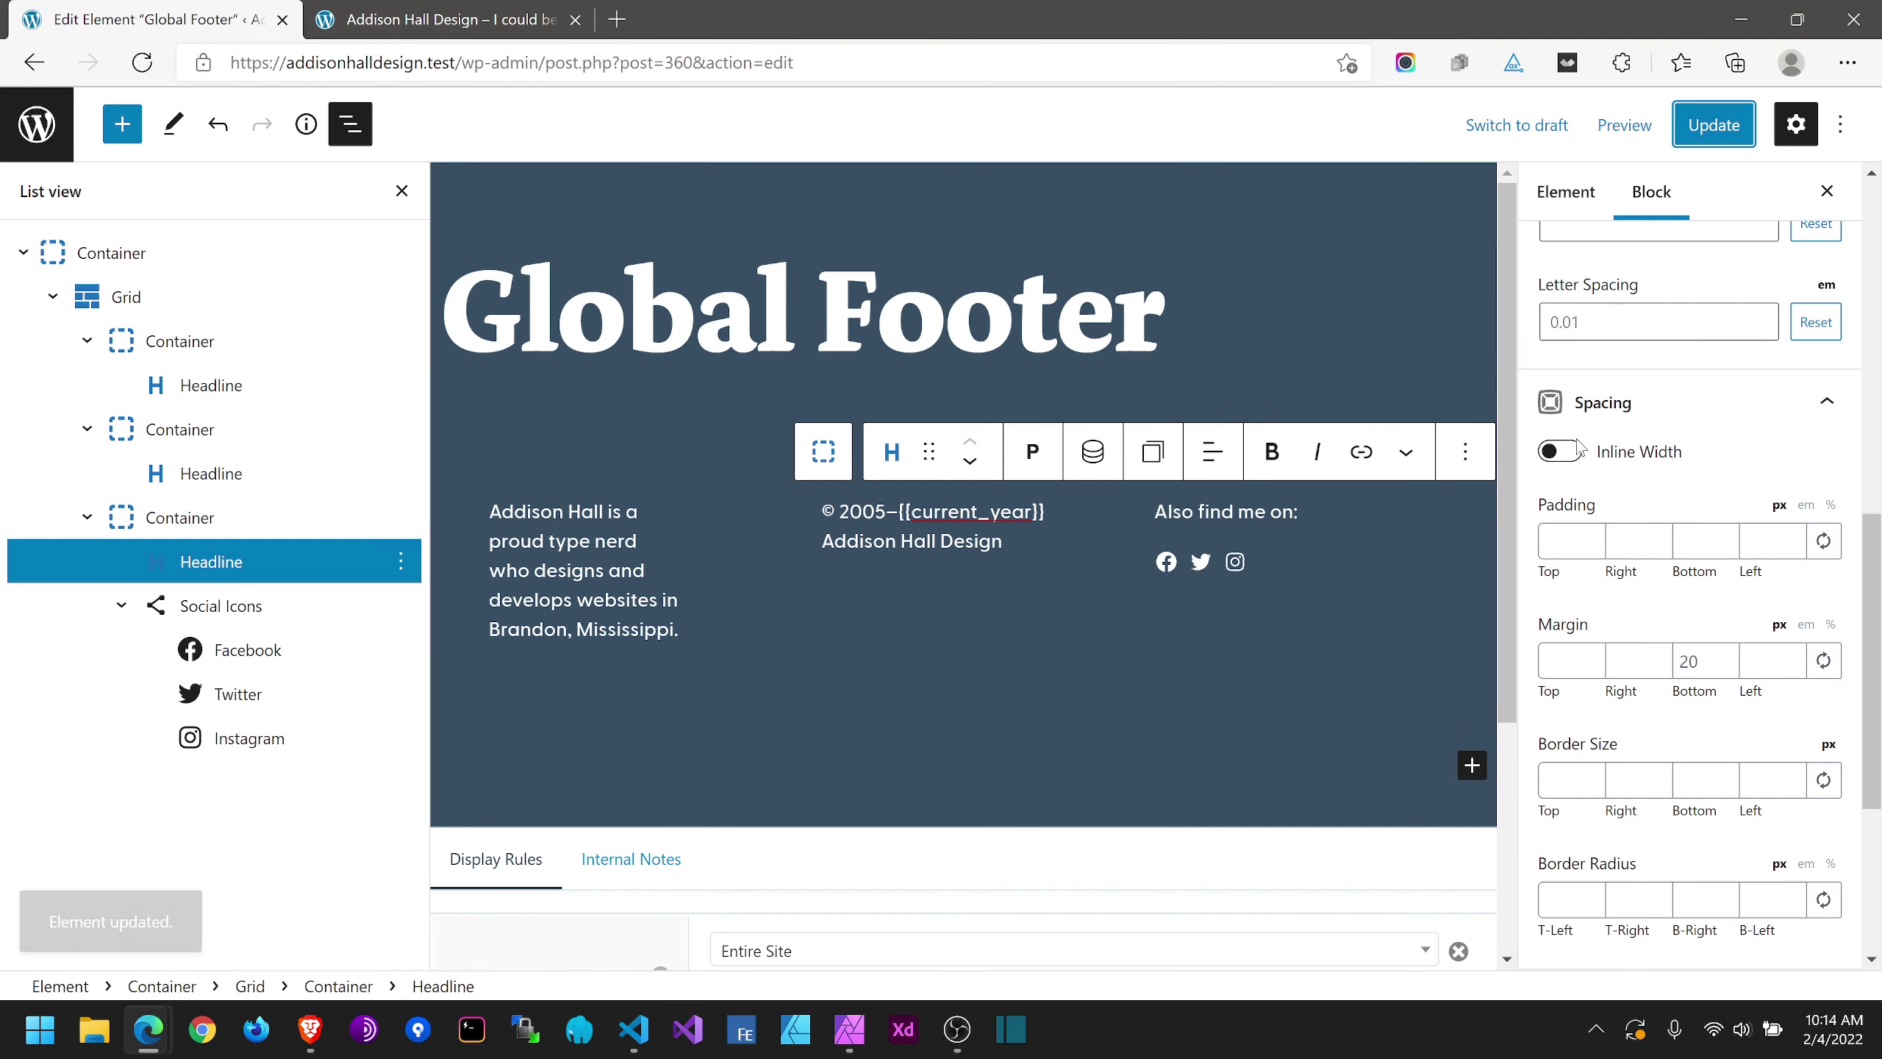
Step: Enable Inline Width for the social icons headline, update the element and reload the home page
click(1558, 451)
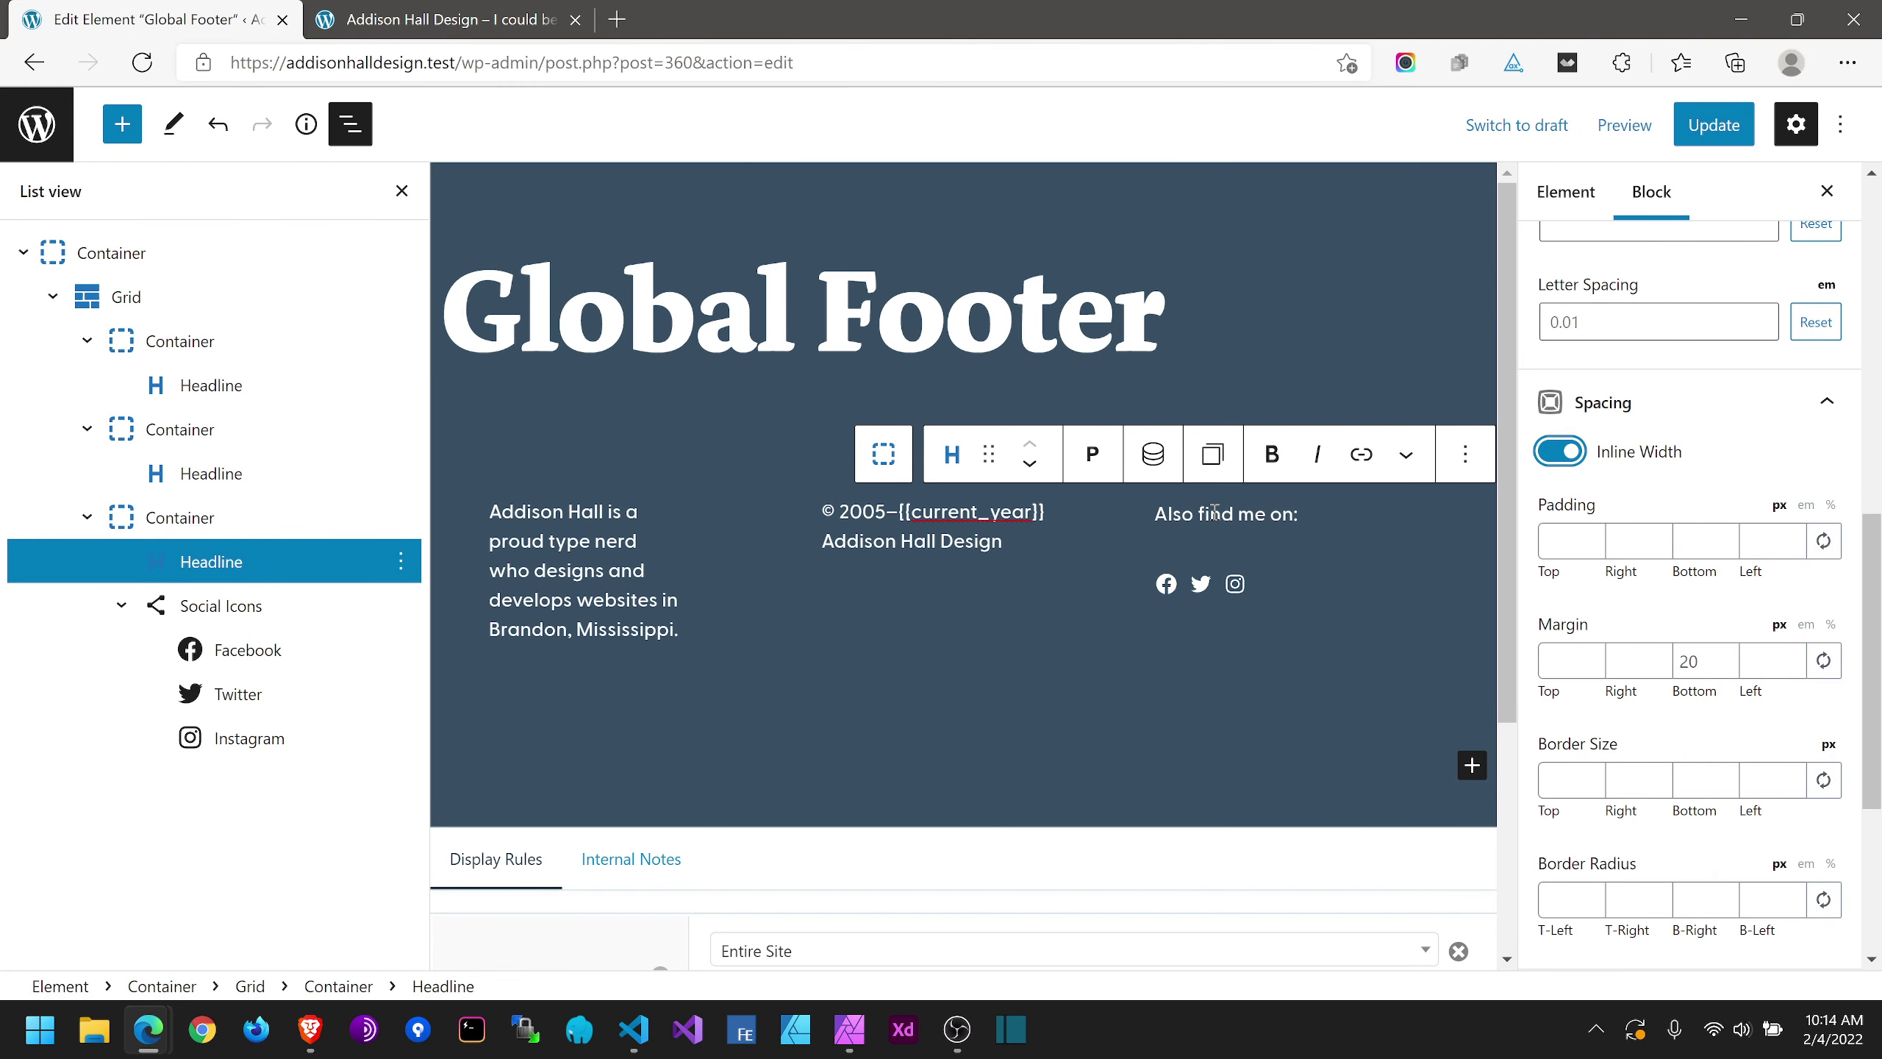
click(1714, 131)
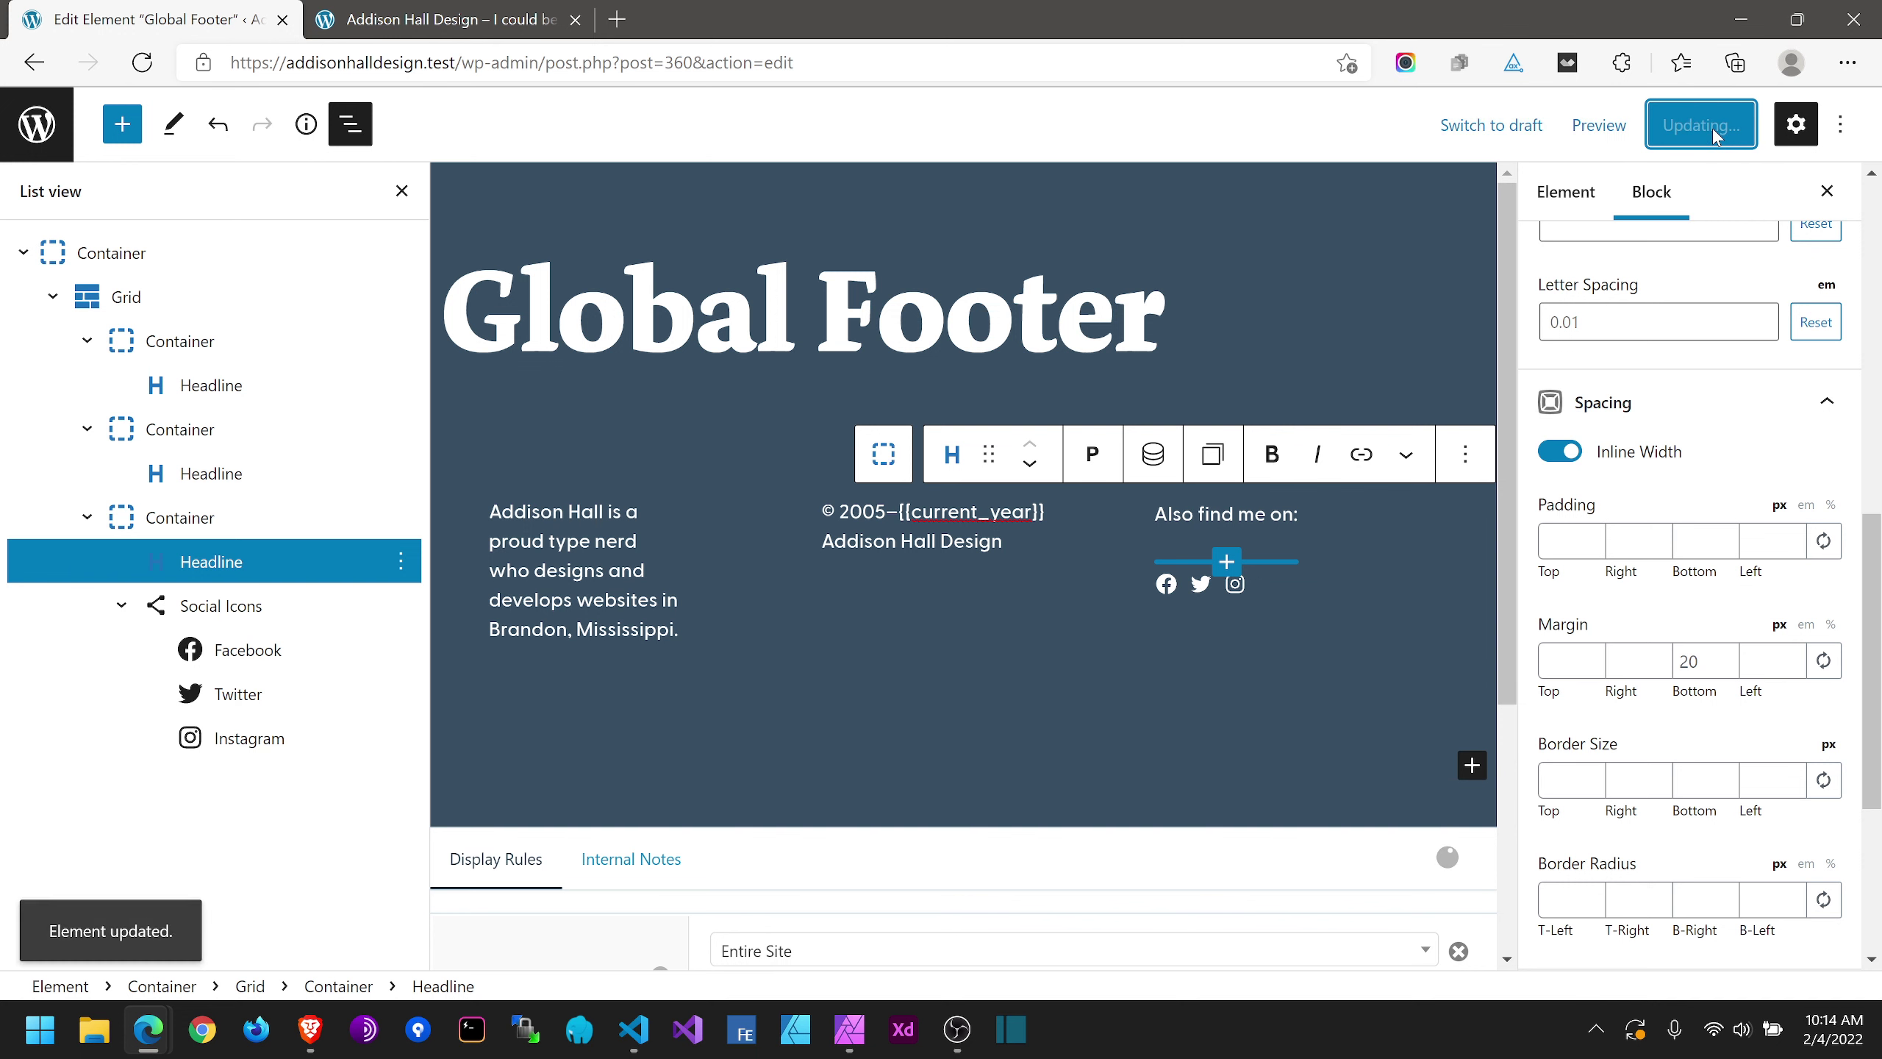
click(572, 6)
click(143, 62)
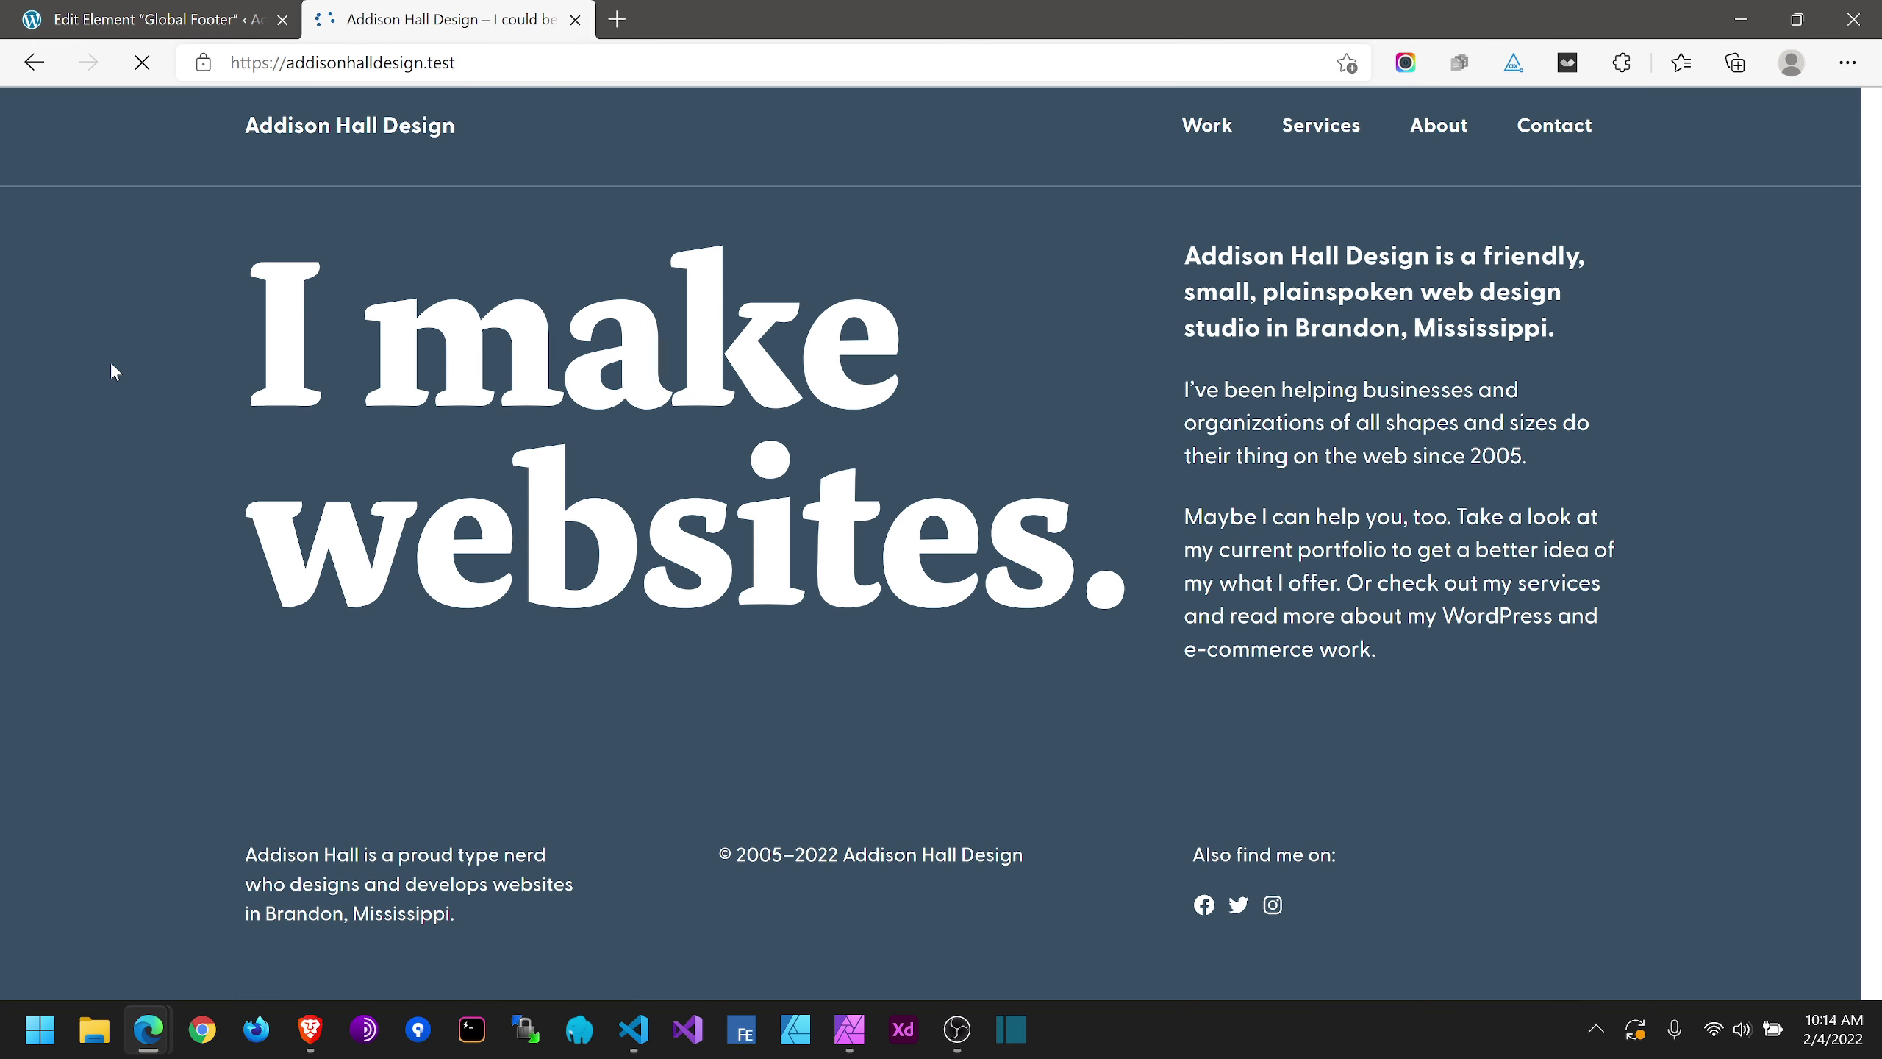
Step: Inspect the footer's social icons list in the developer tools and examine its layout styles
right_click(1204, 907)
click(1232, 893)
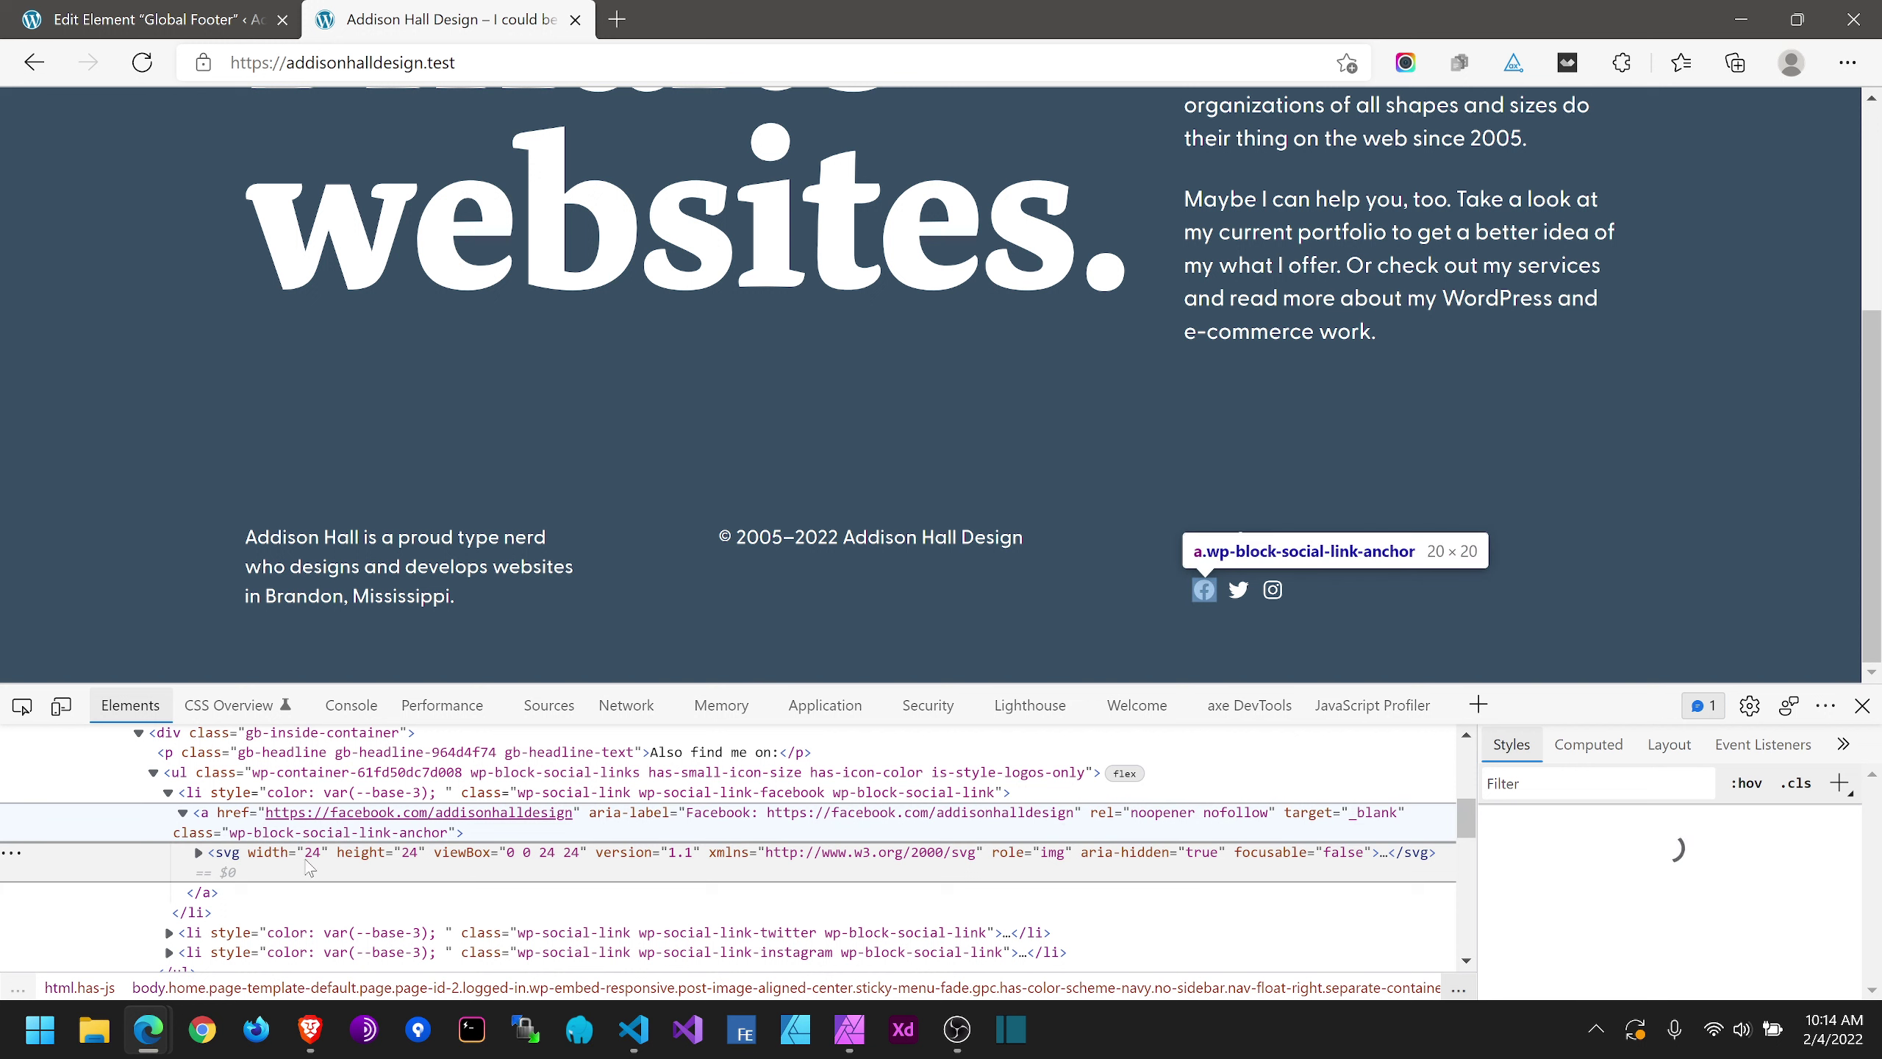
click(178, 772)
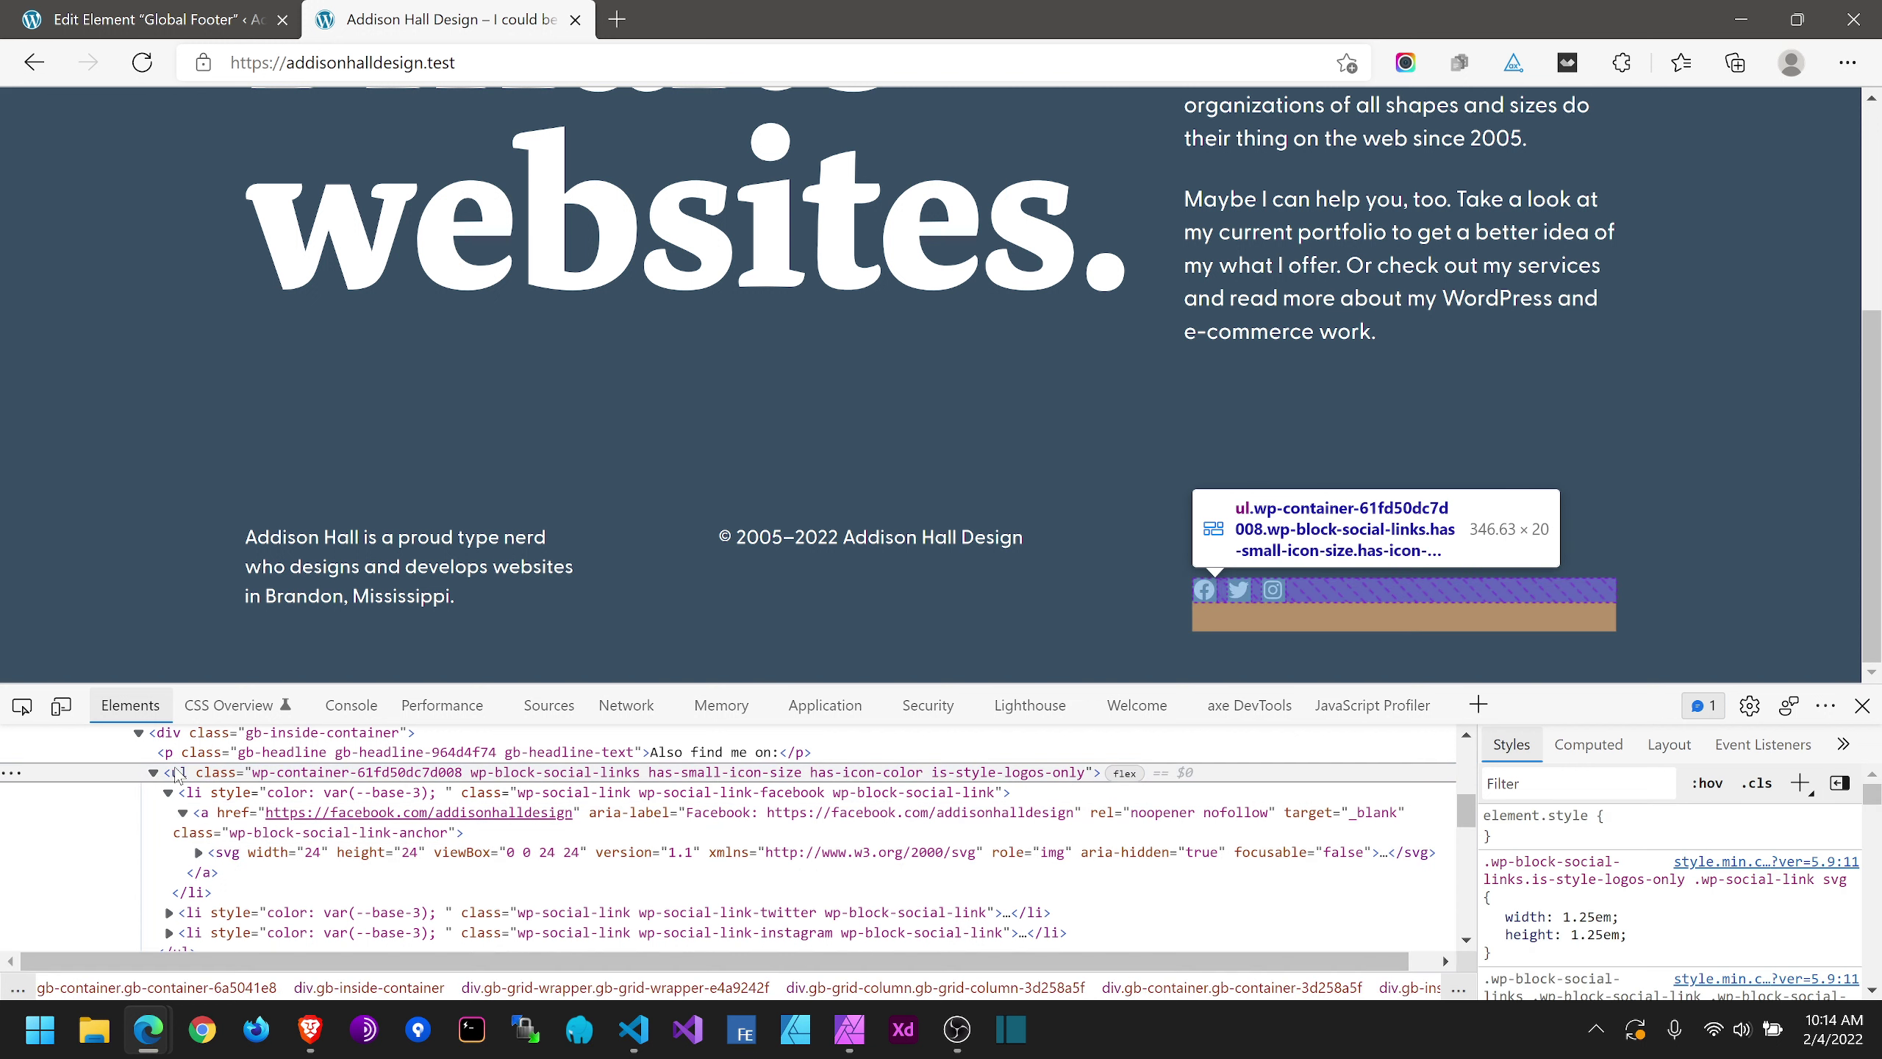
scroll(1666, 901, down, 2)
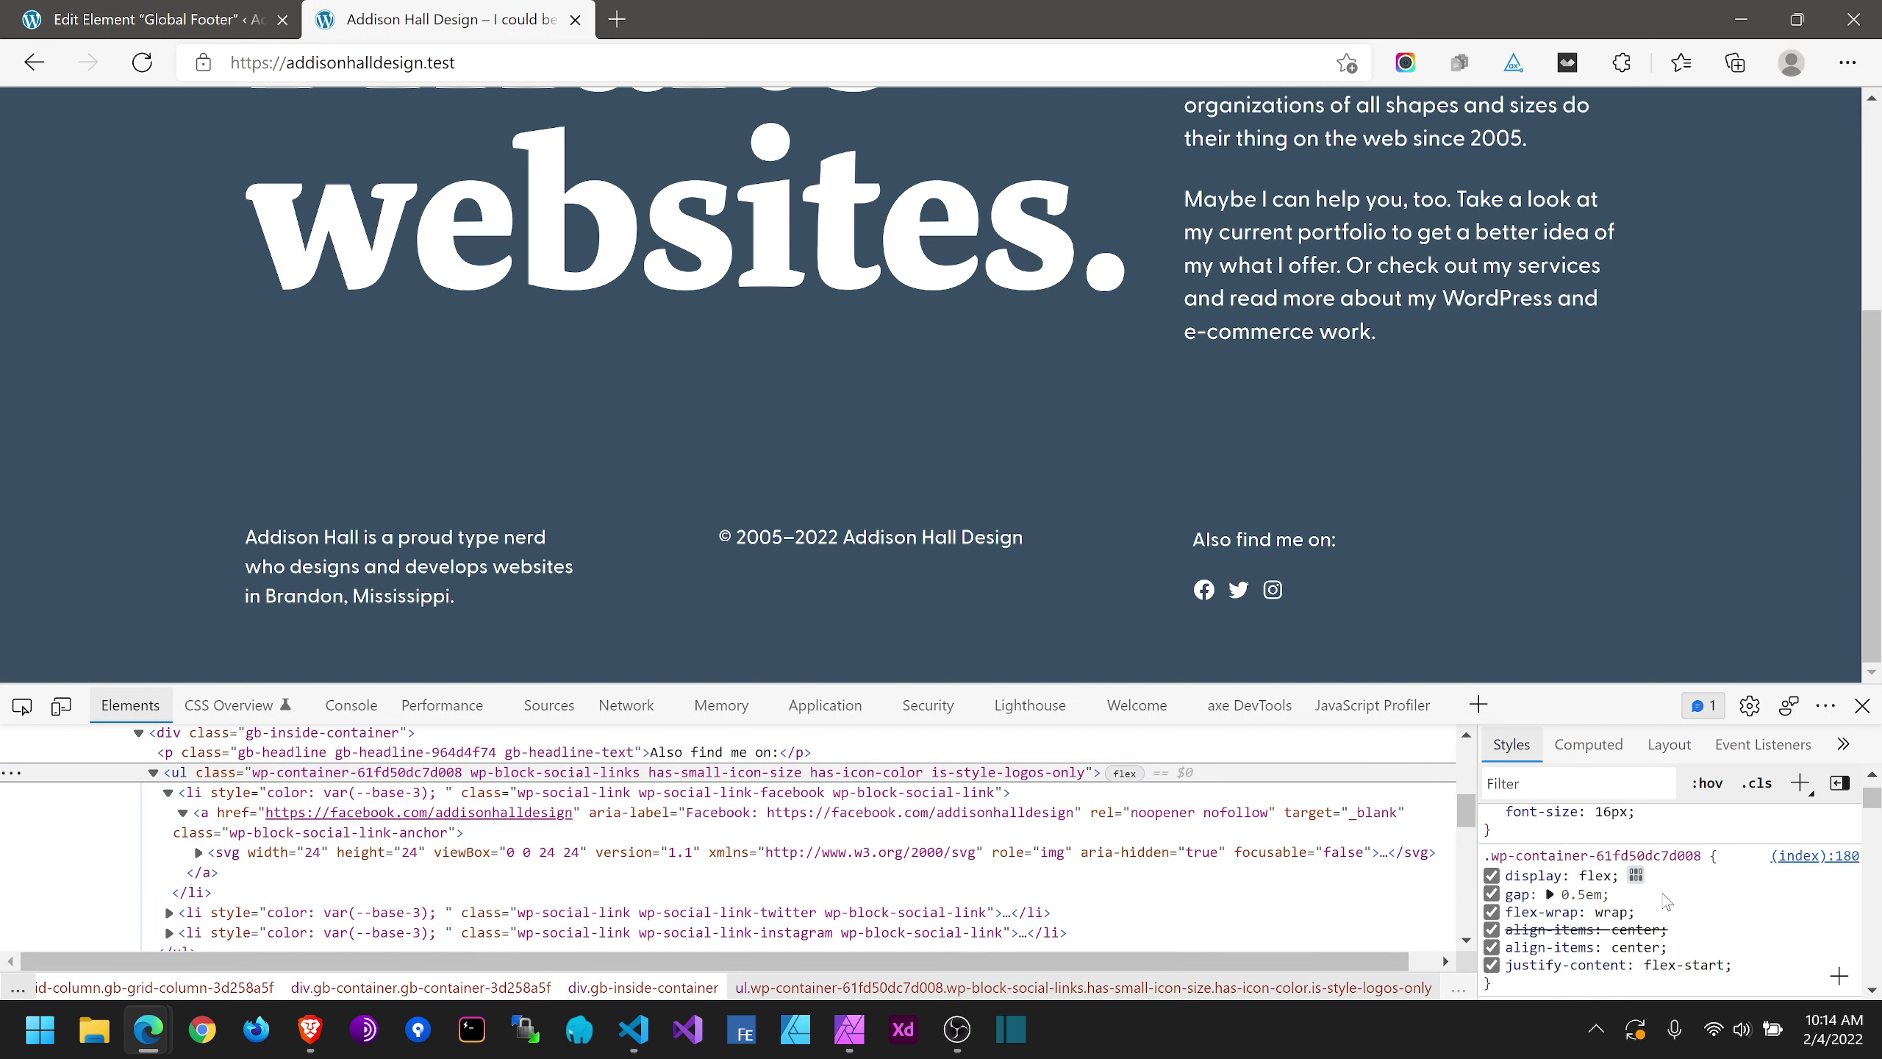
scroll(1620, 877, down, 1)
Step: Set the social icons list's display property to inline-flex in the live styles and close the developer tools
click(1590, 856)
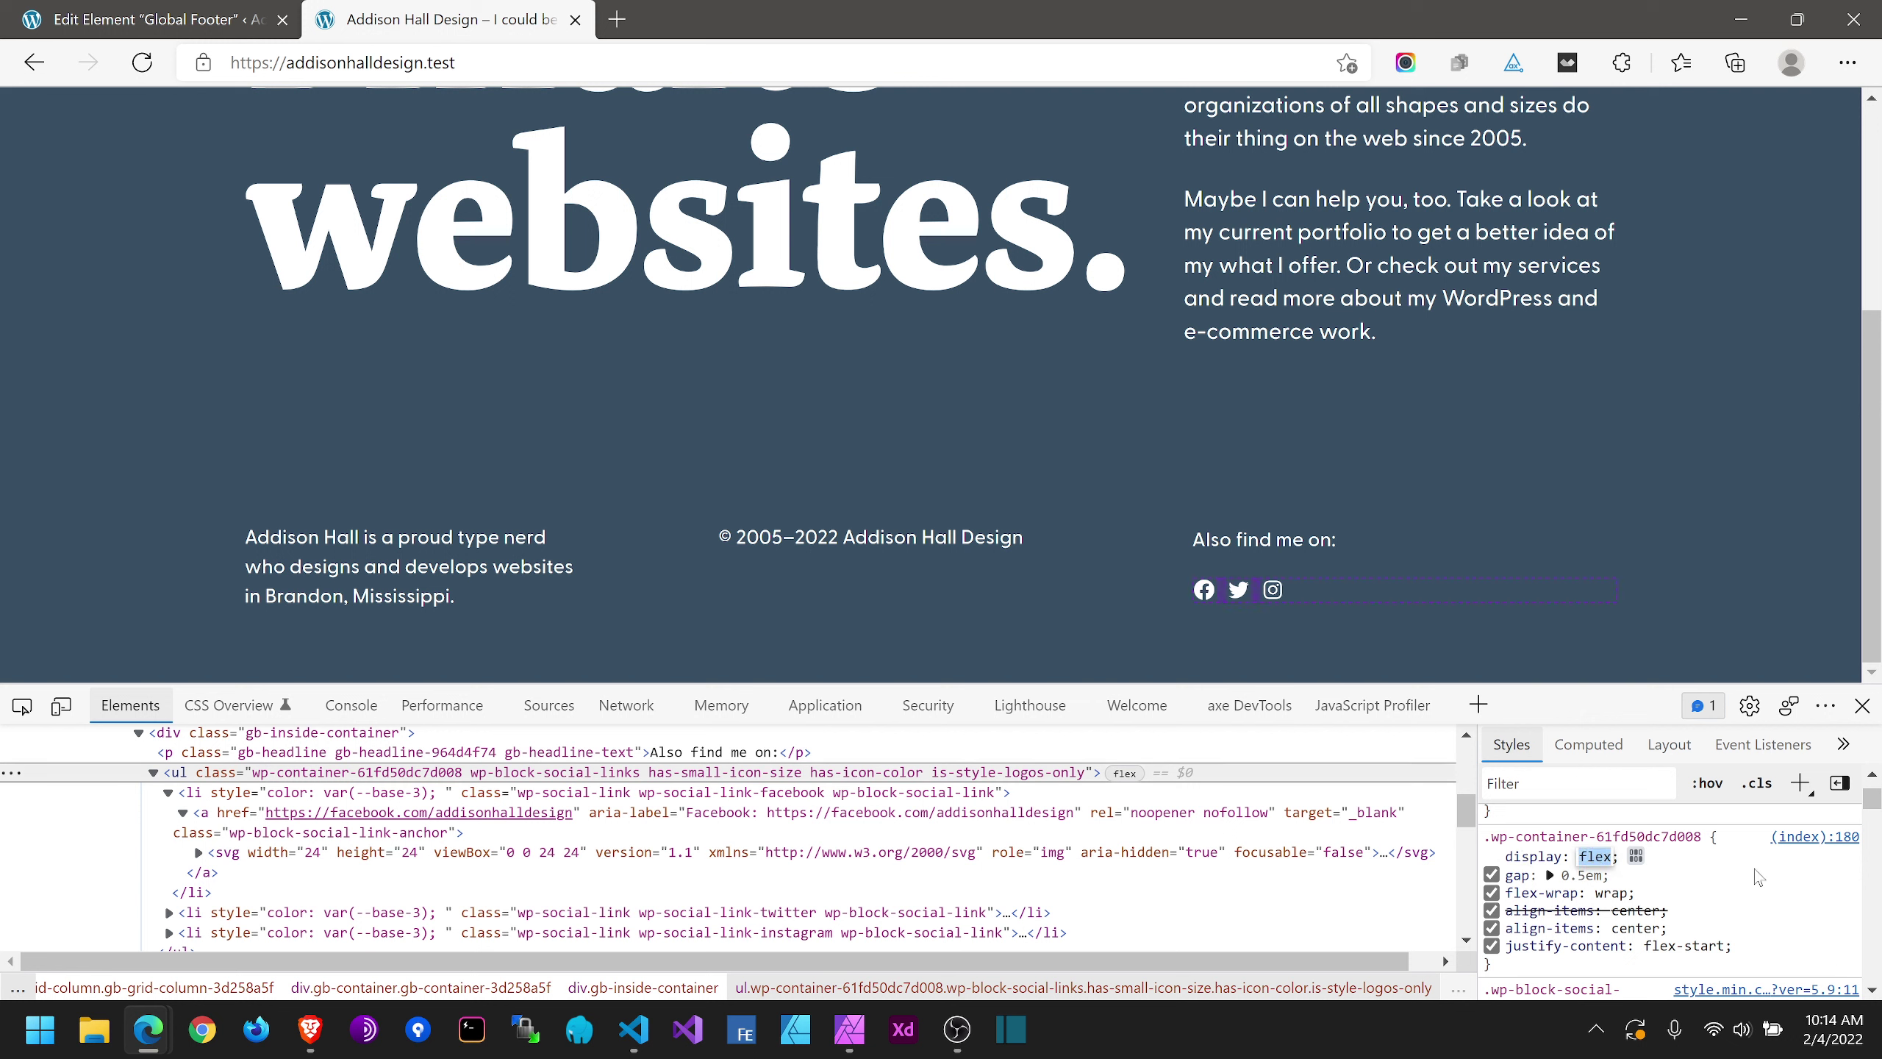
key(Home)
text(inline-)
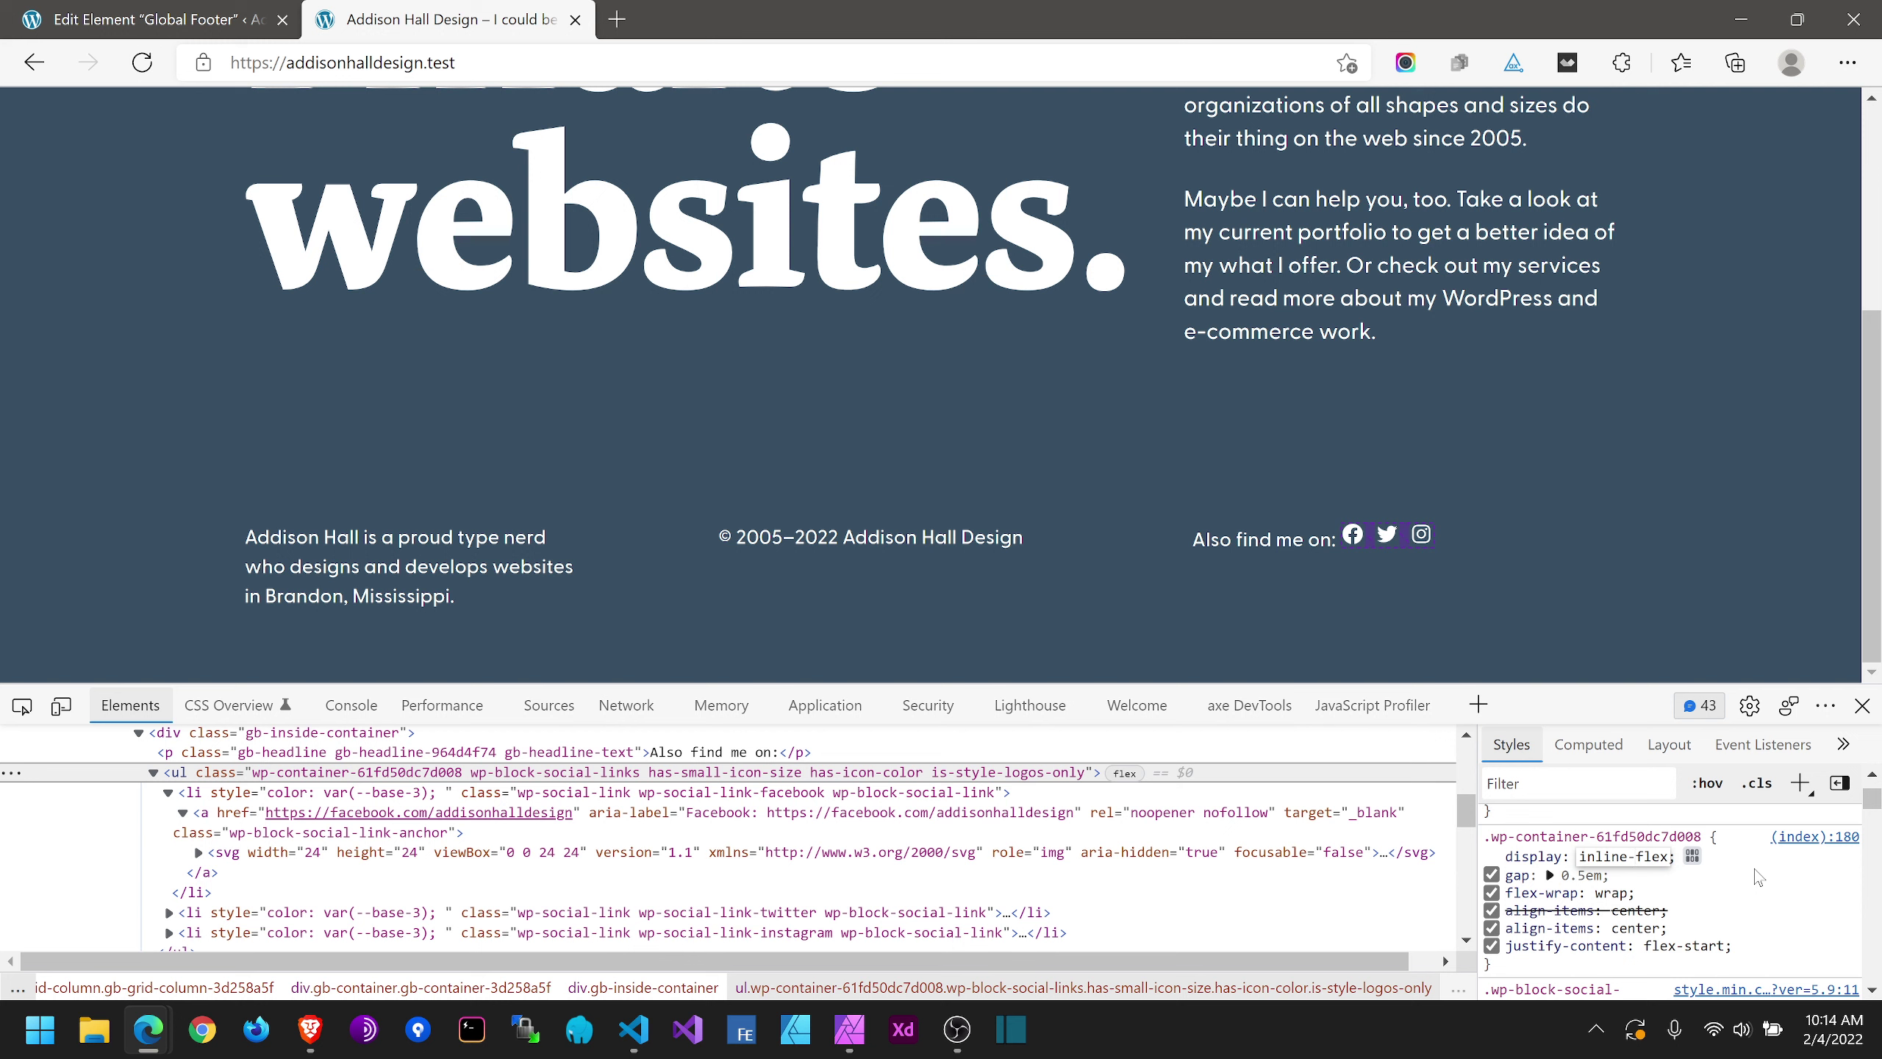
key(Escape)
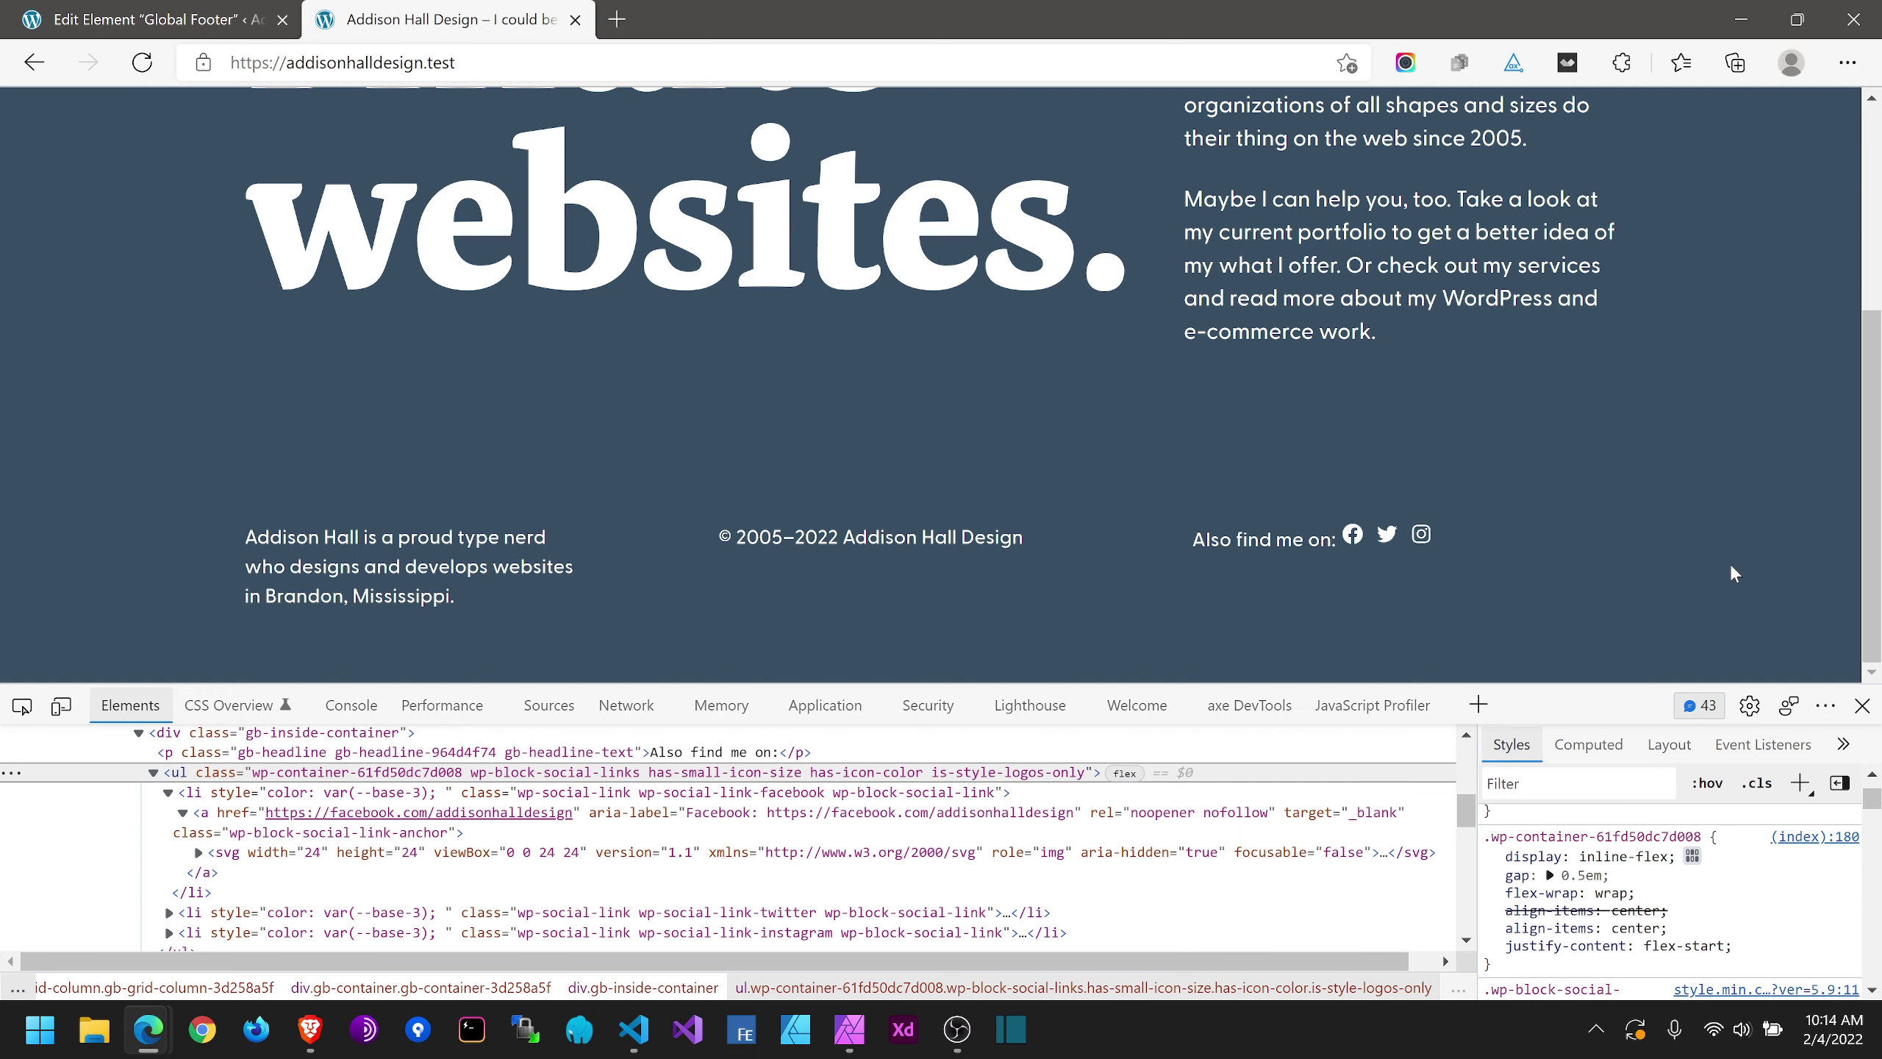
scroll(1723, 561, up, 1)
scroll(1720, 563, down, 1)
click(1863, 705)
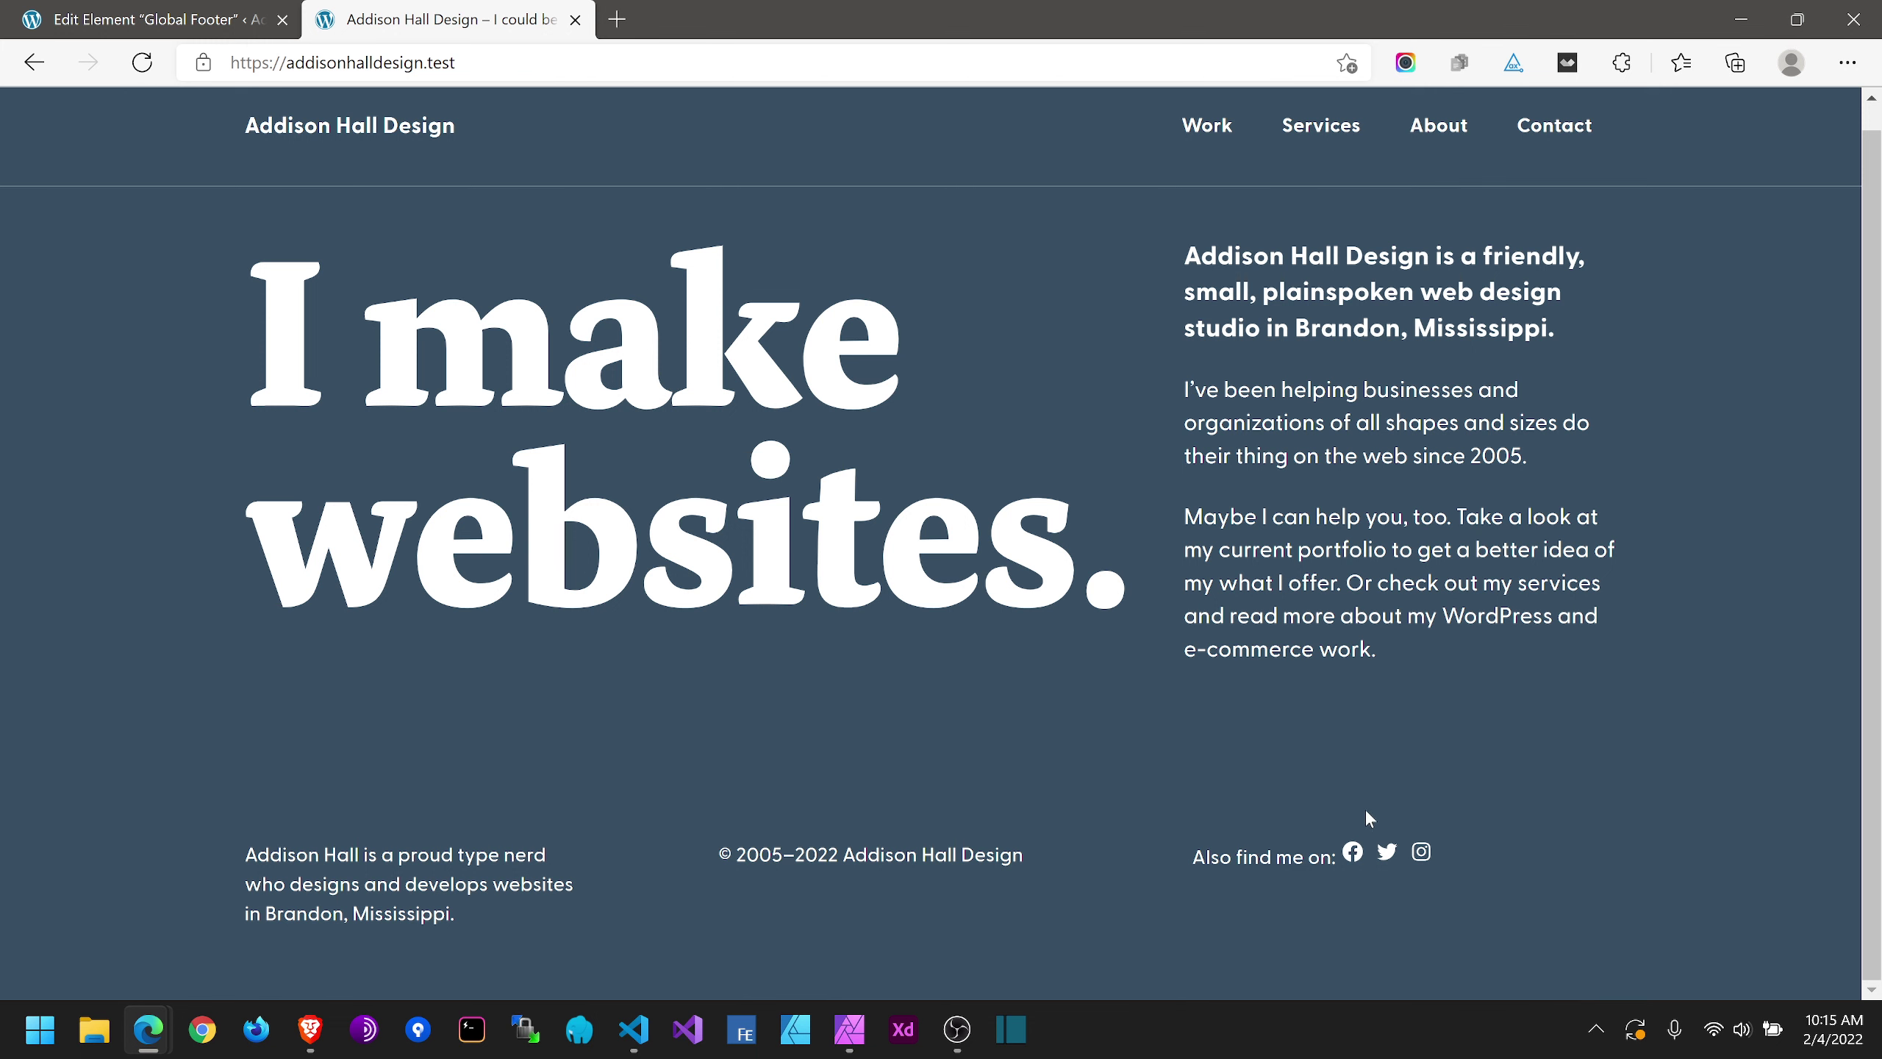
Step: Set the tag name of the Global Footer's outermost container to footer
click(186, 19)
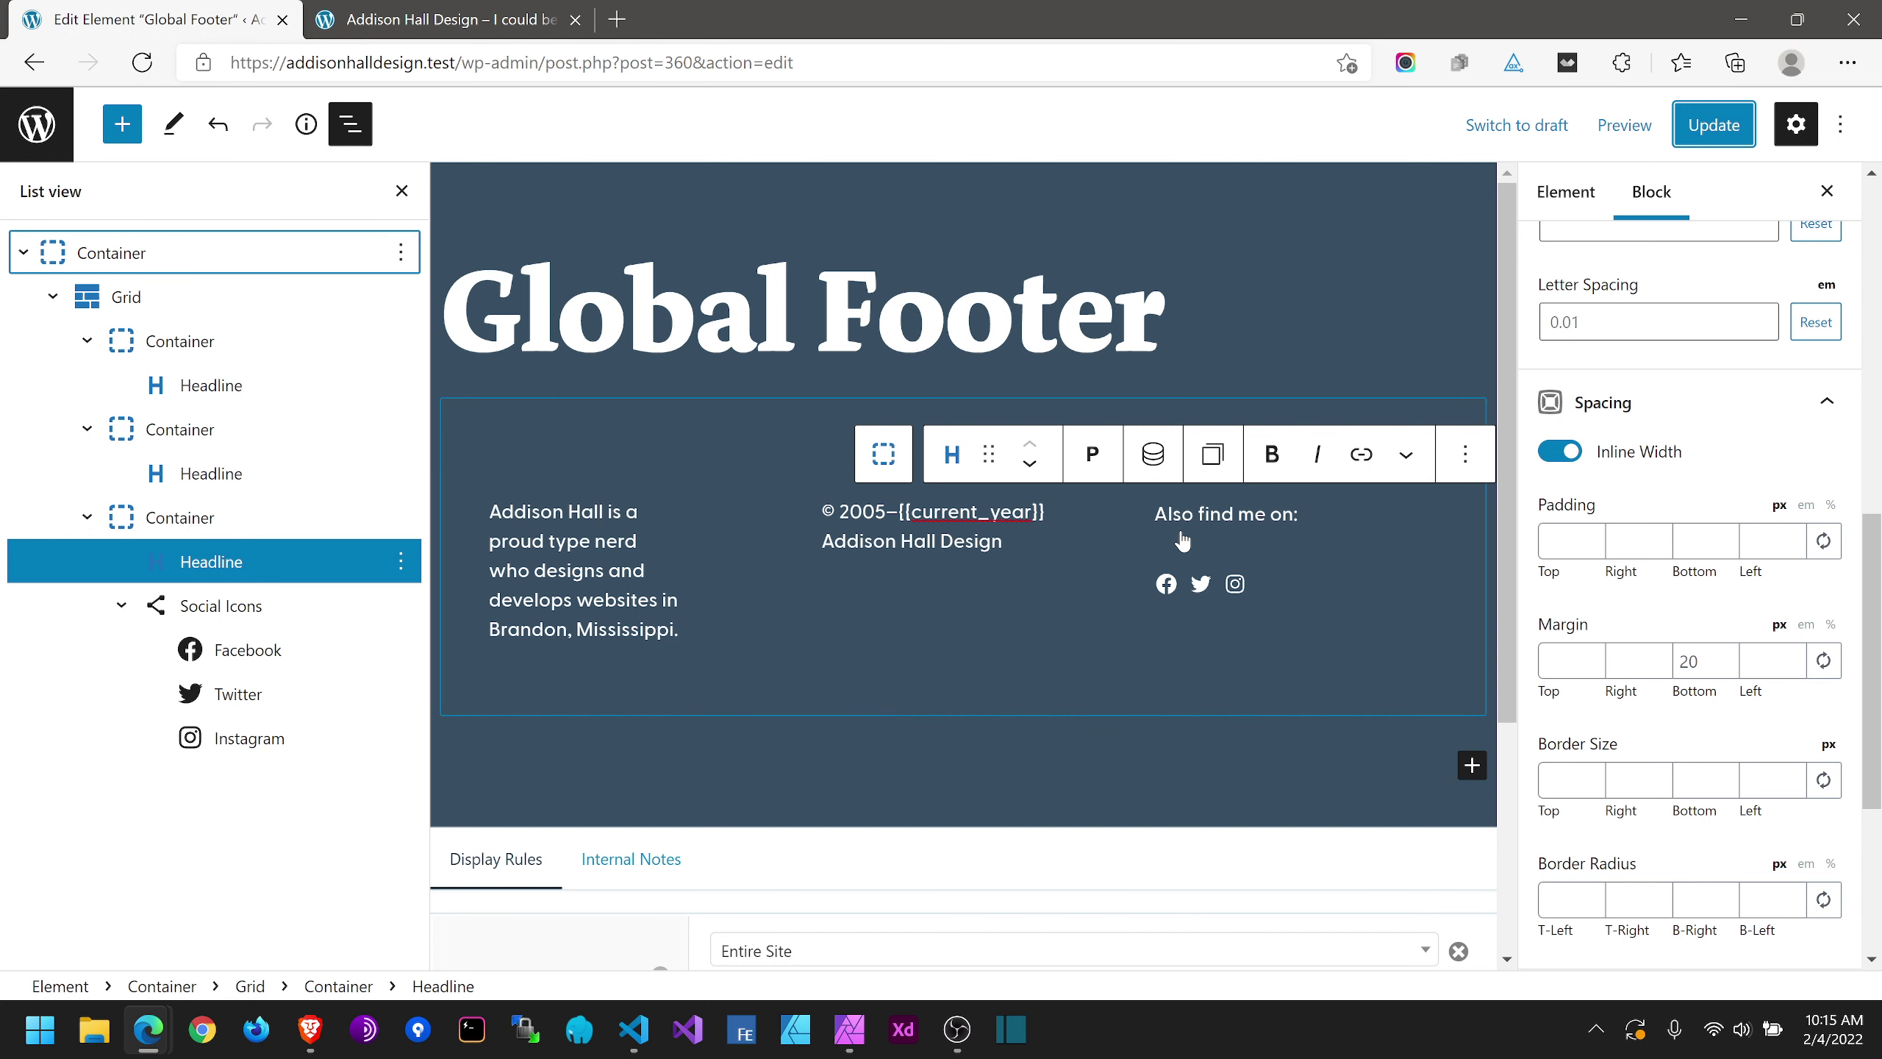
click(1404, 521)
scroll(1658, 552, down, 2)
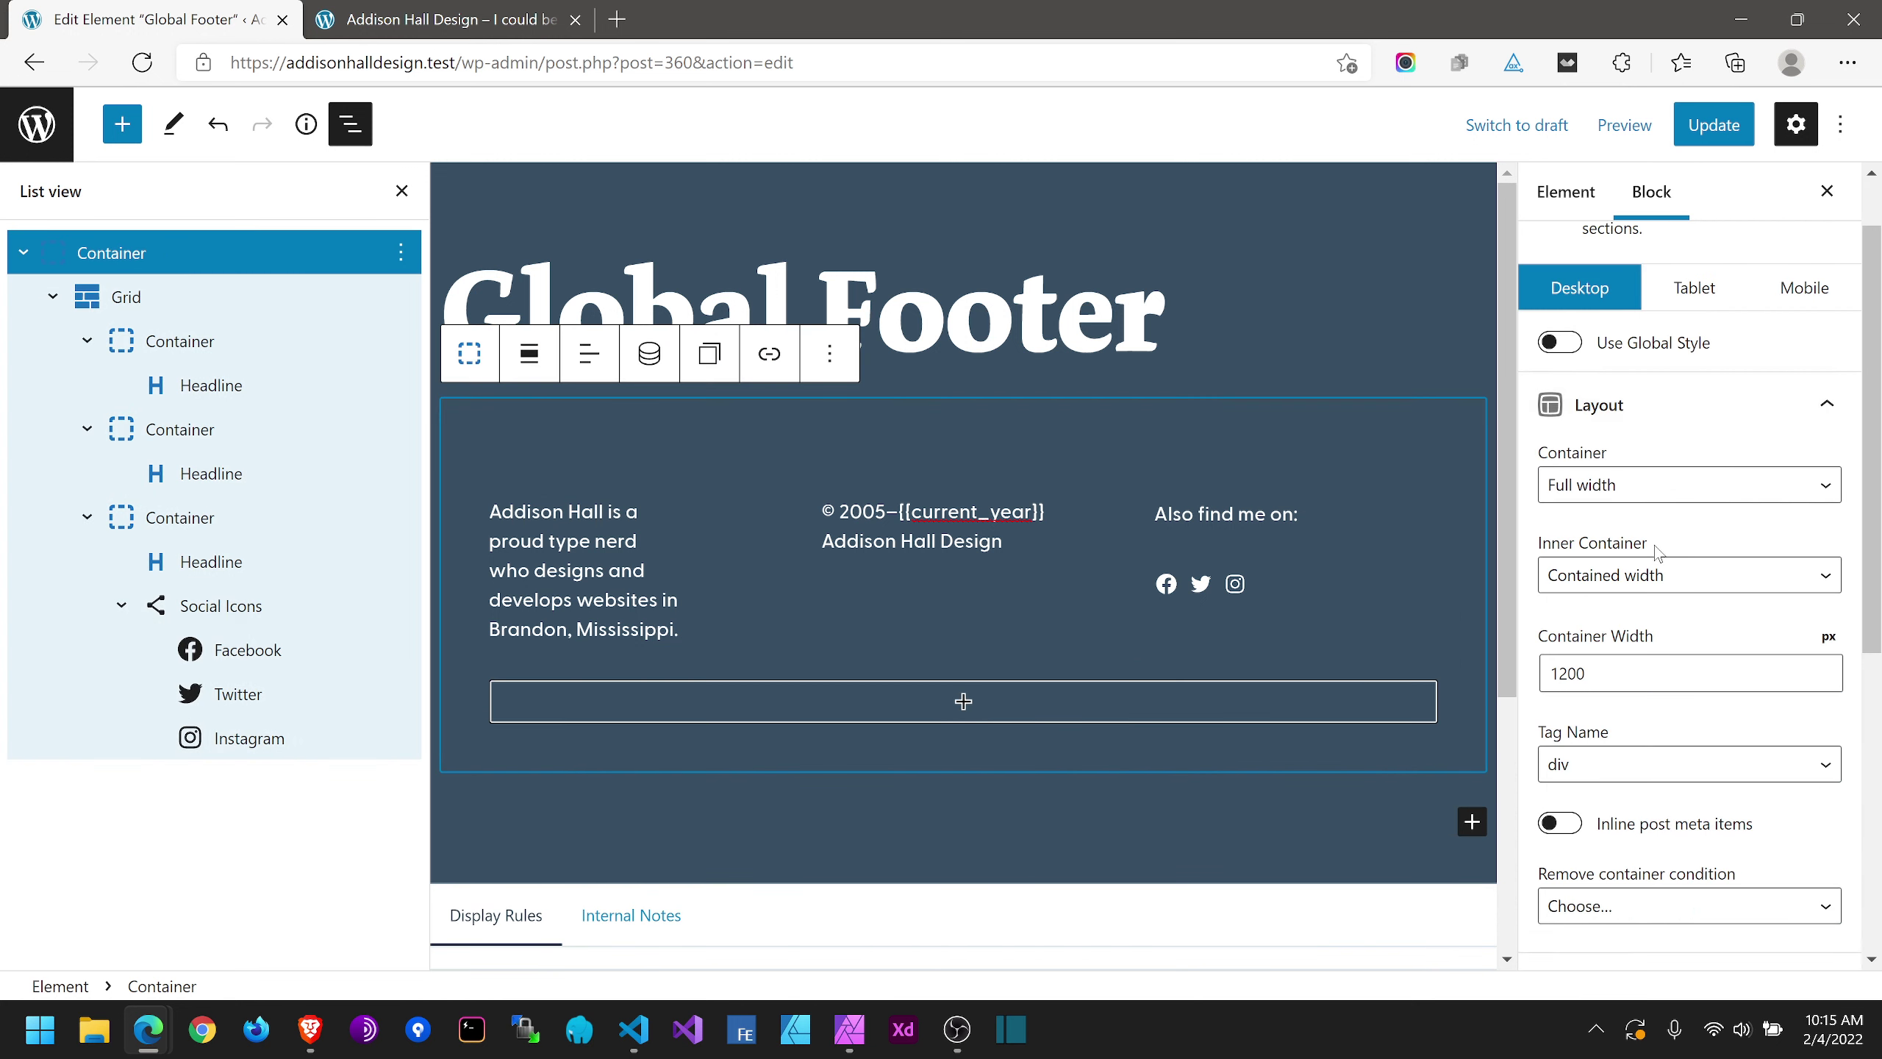
scroll(1658, 552, down, 4)
click(1605, 490)
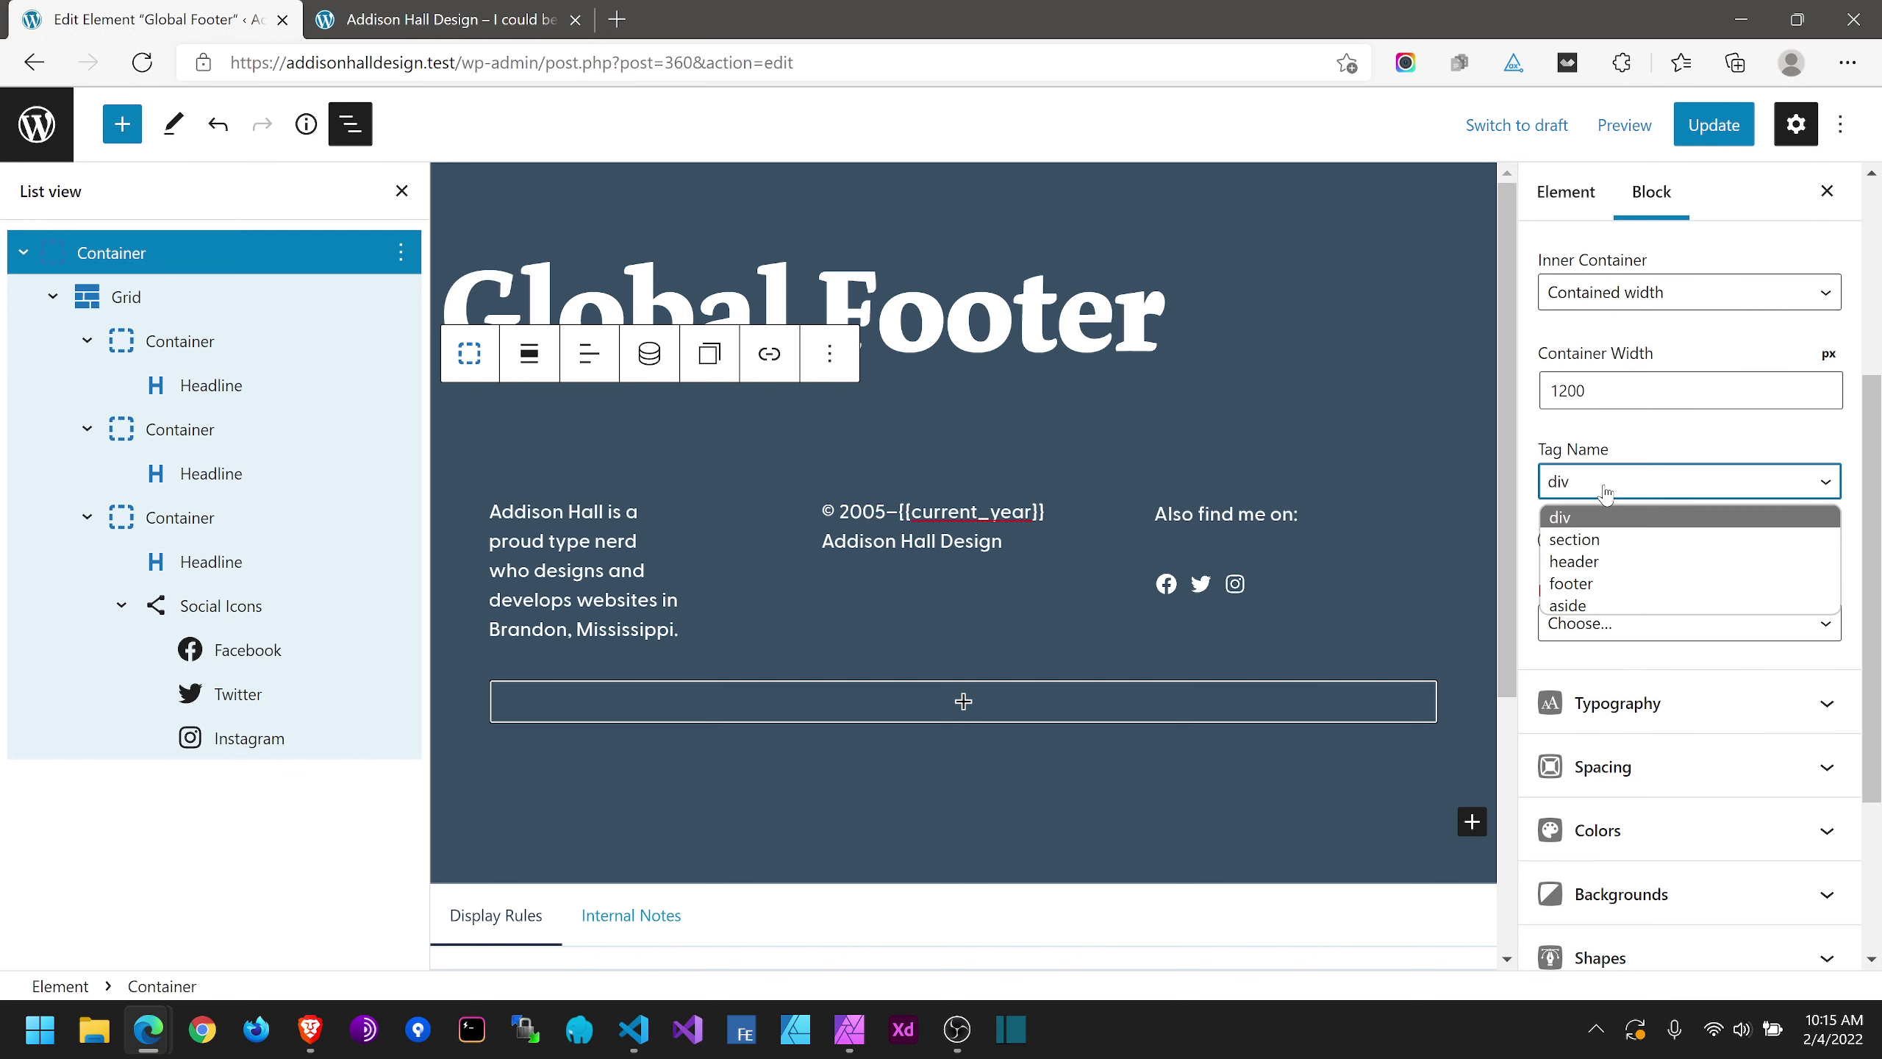
click(1620, 586)
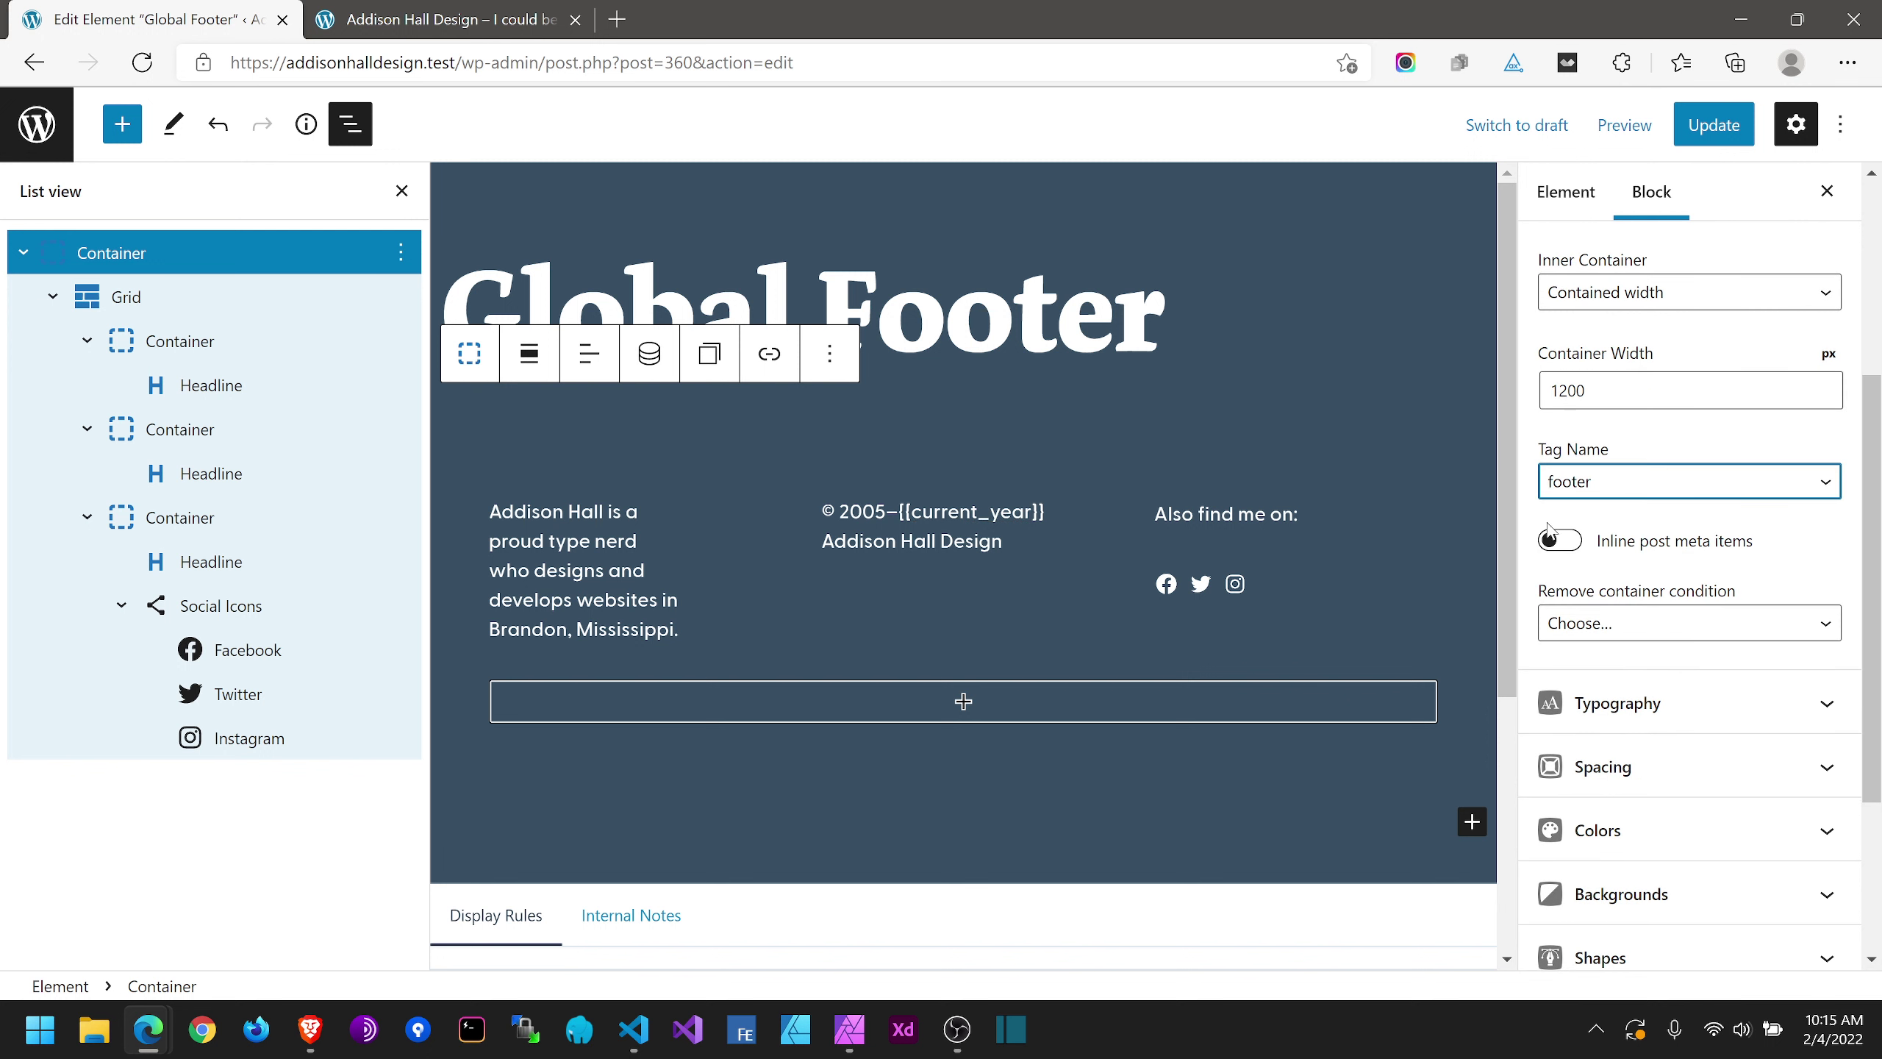
Step: Inspect the home page's footer markup to examine which element wraps the footer container
click(564, 8)
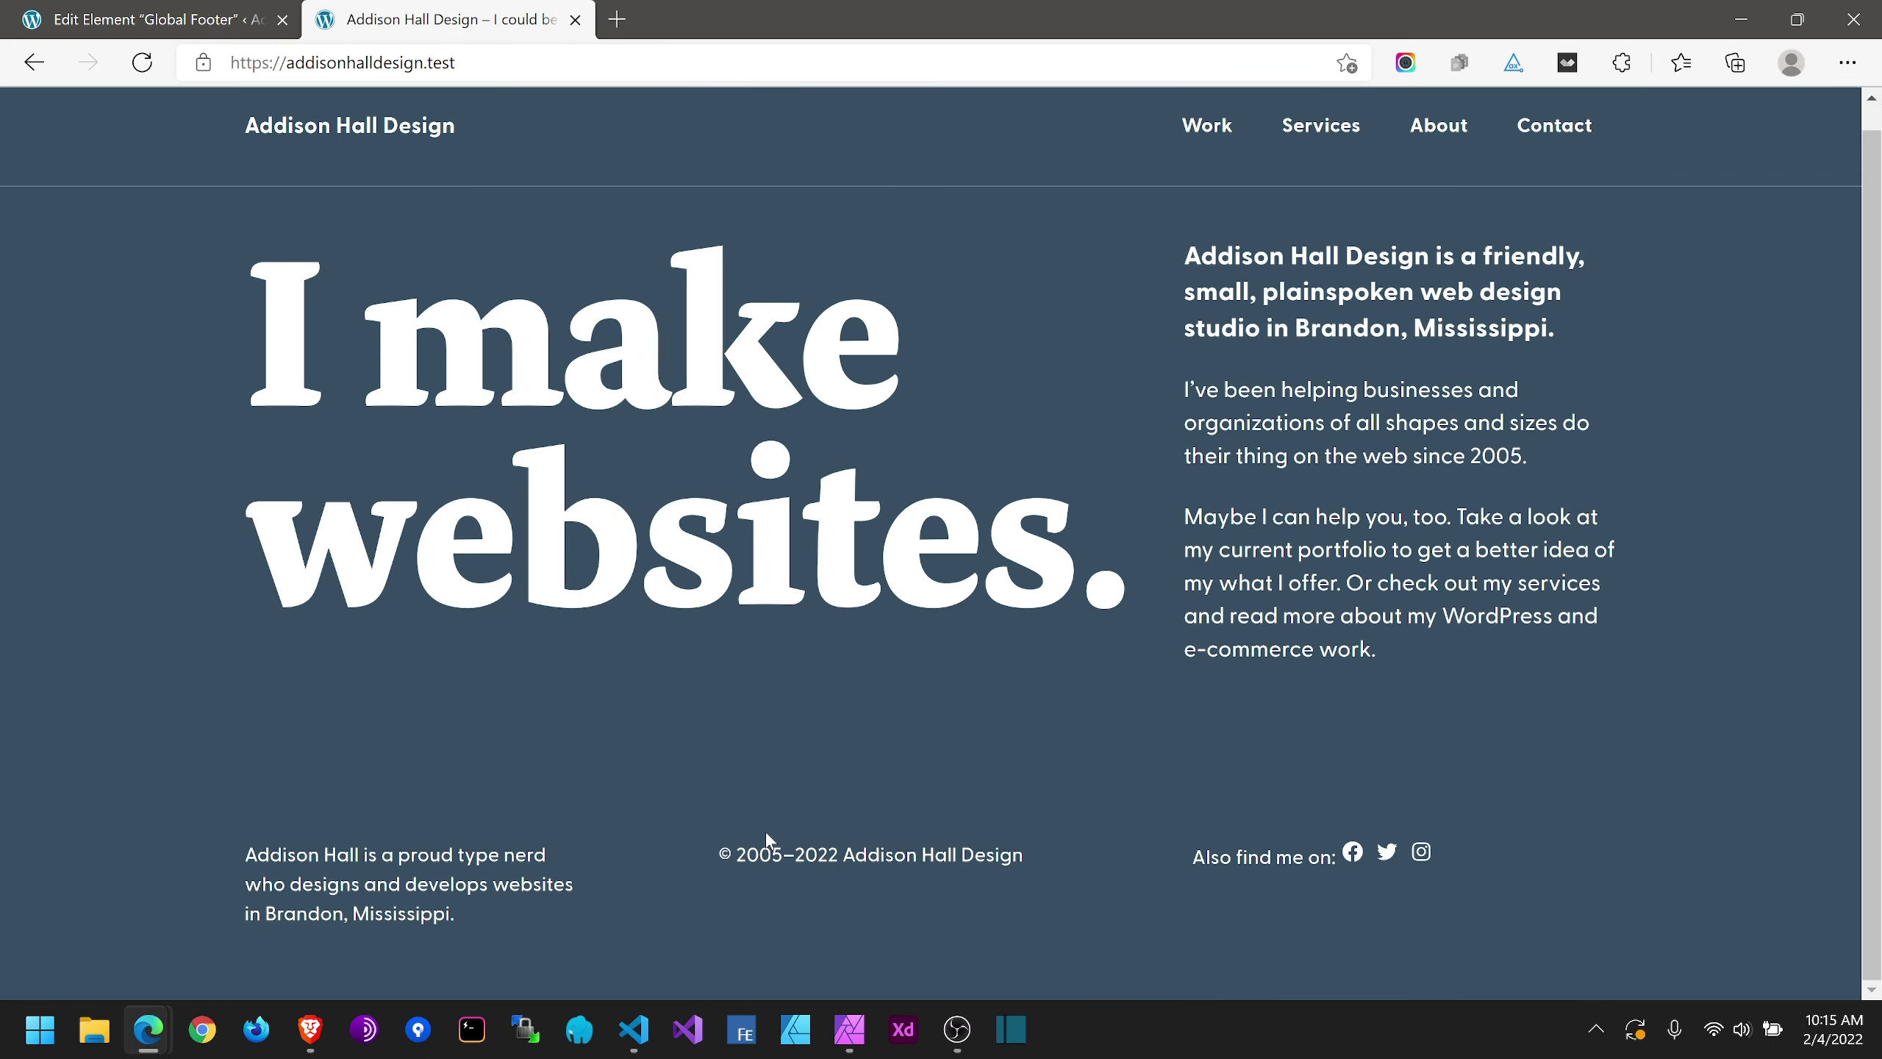
right_click(479, 857)
click(536, 846)
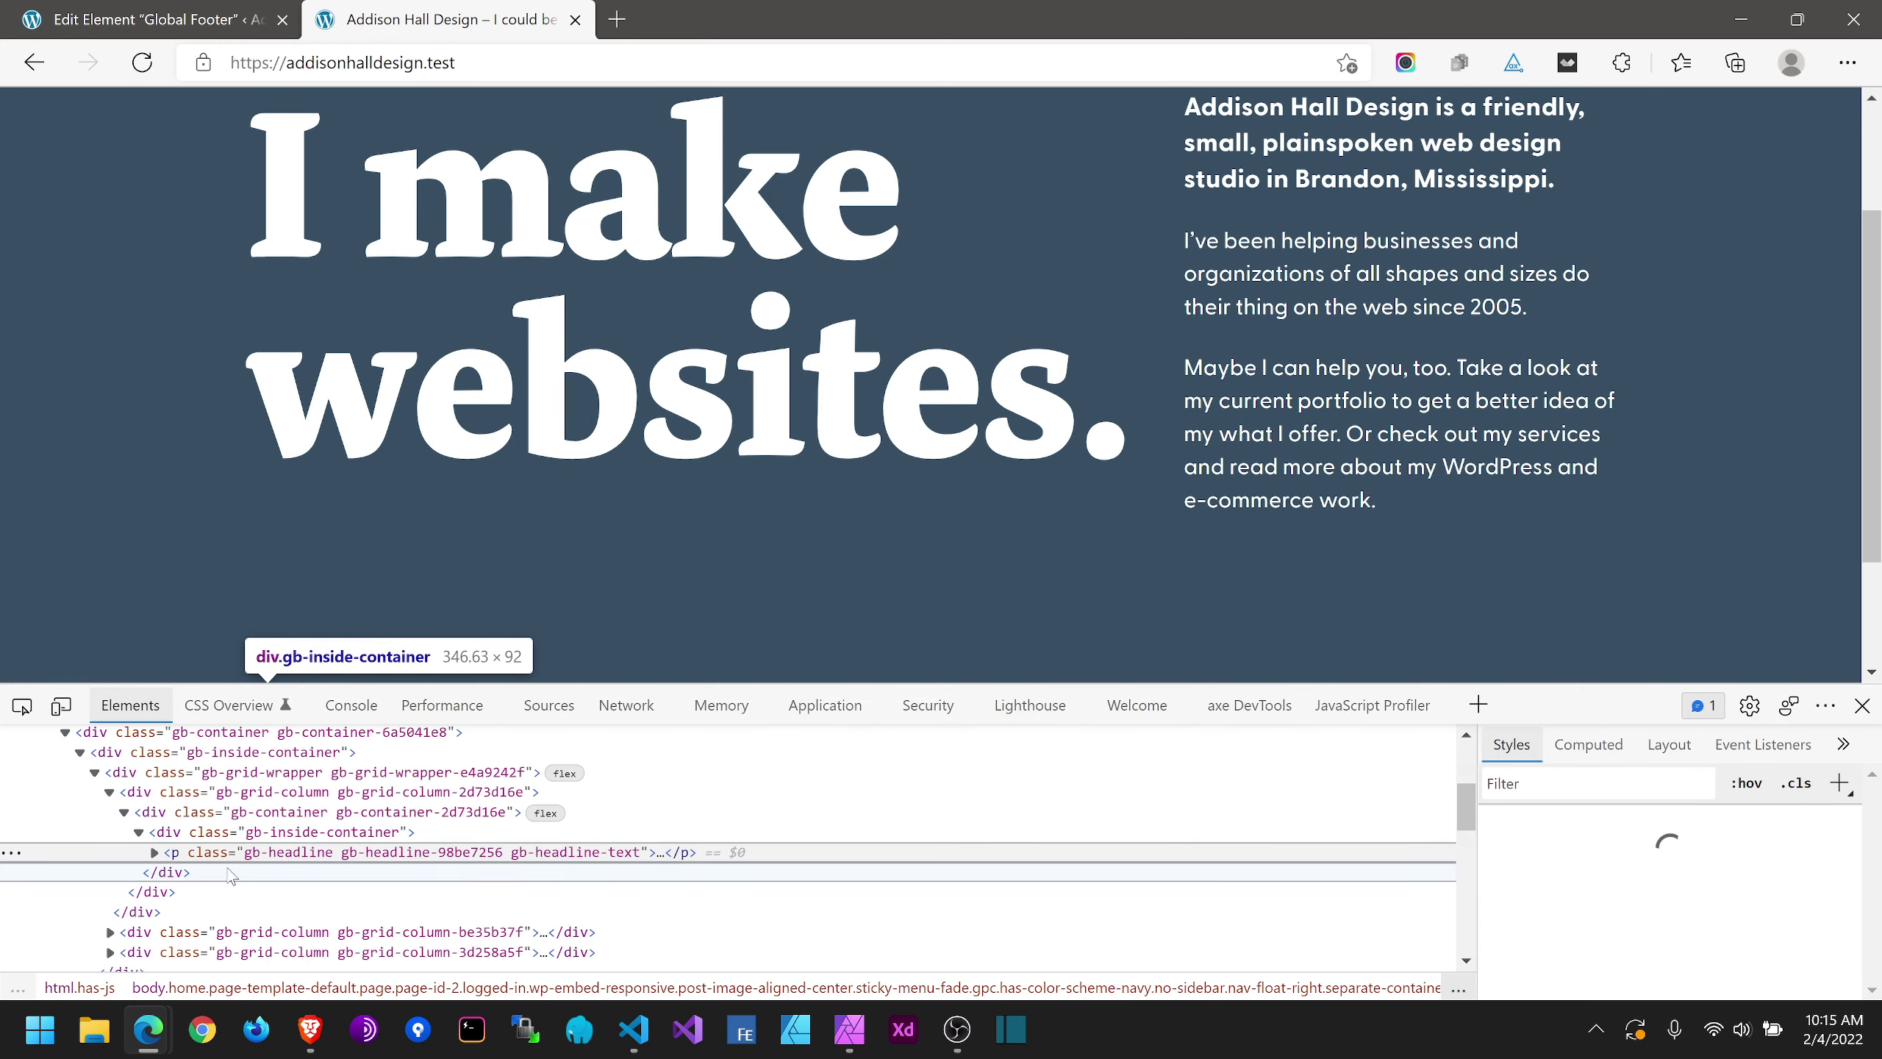
scroll(185, 845, up, 3)
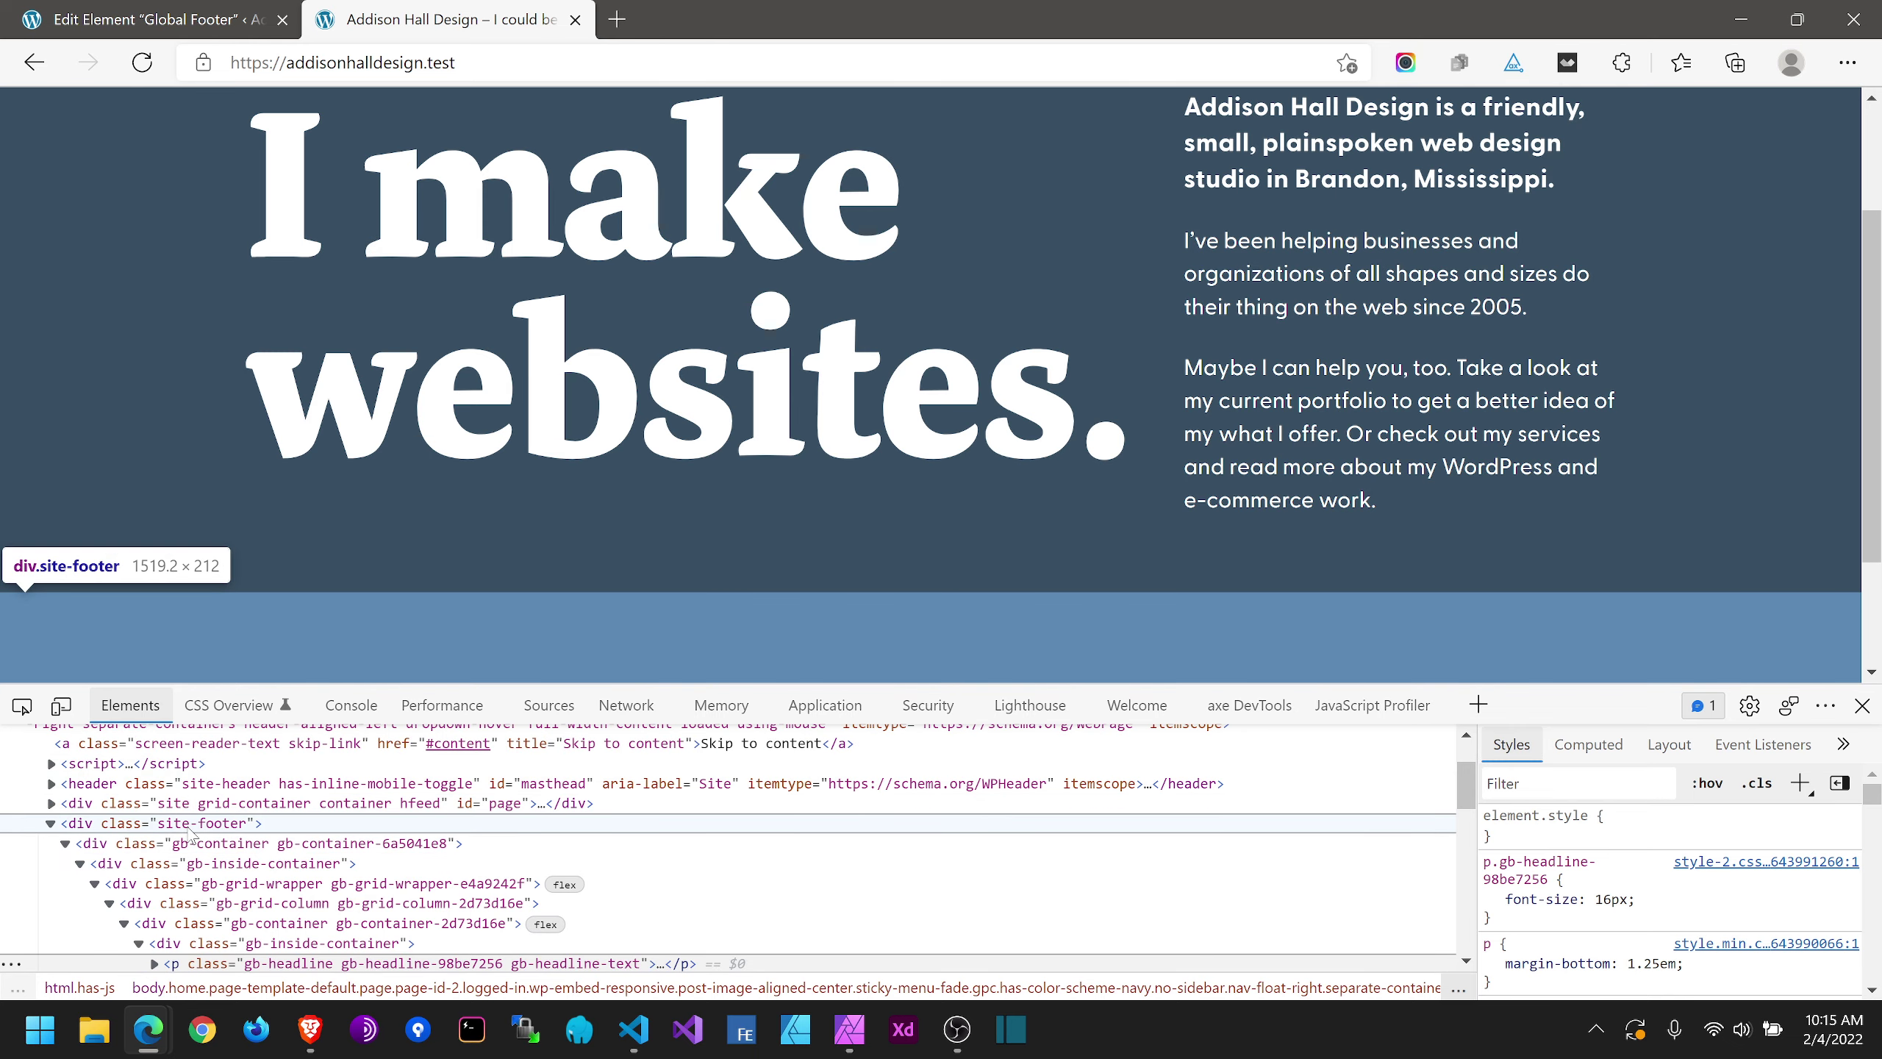
scroll(190, 834, up, 1)
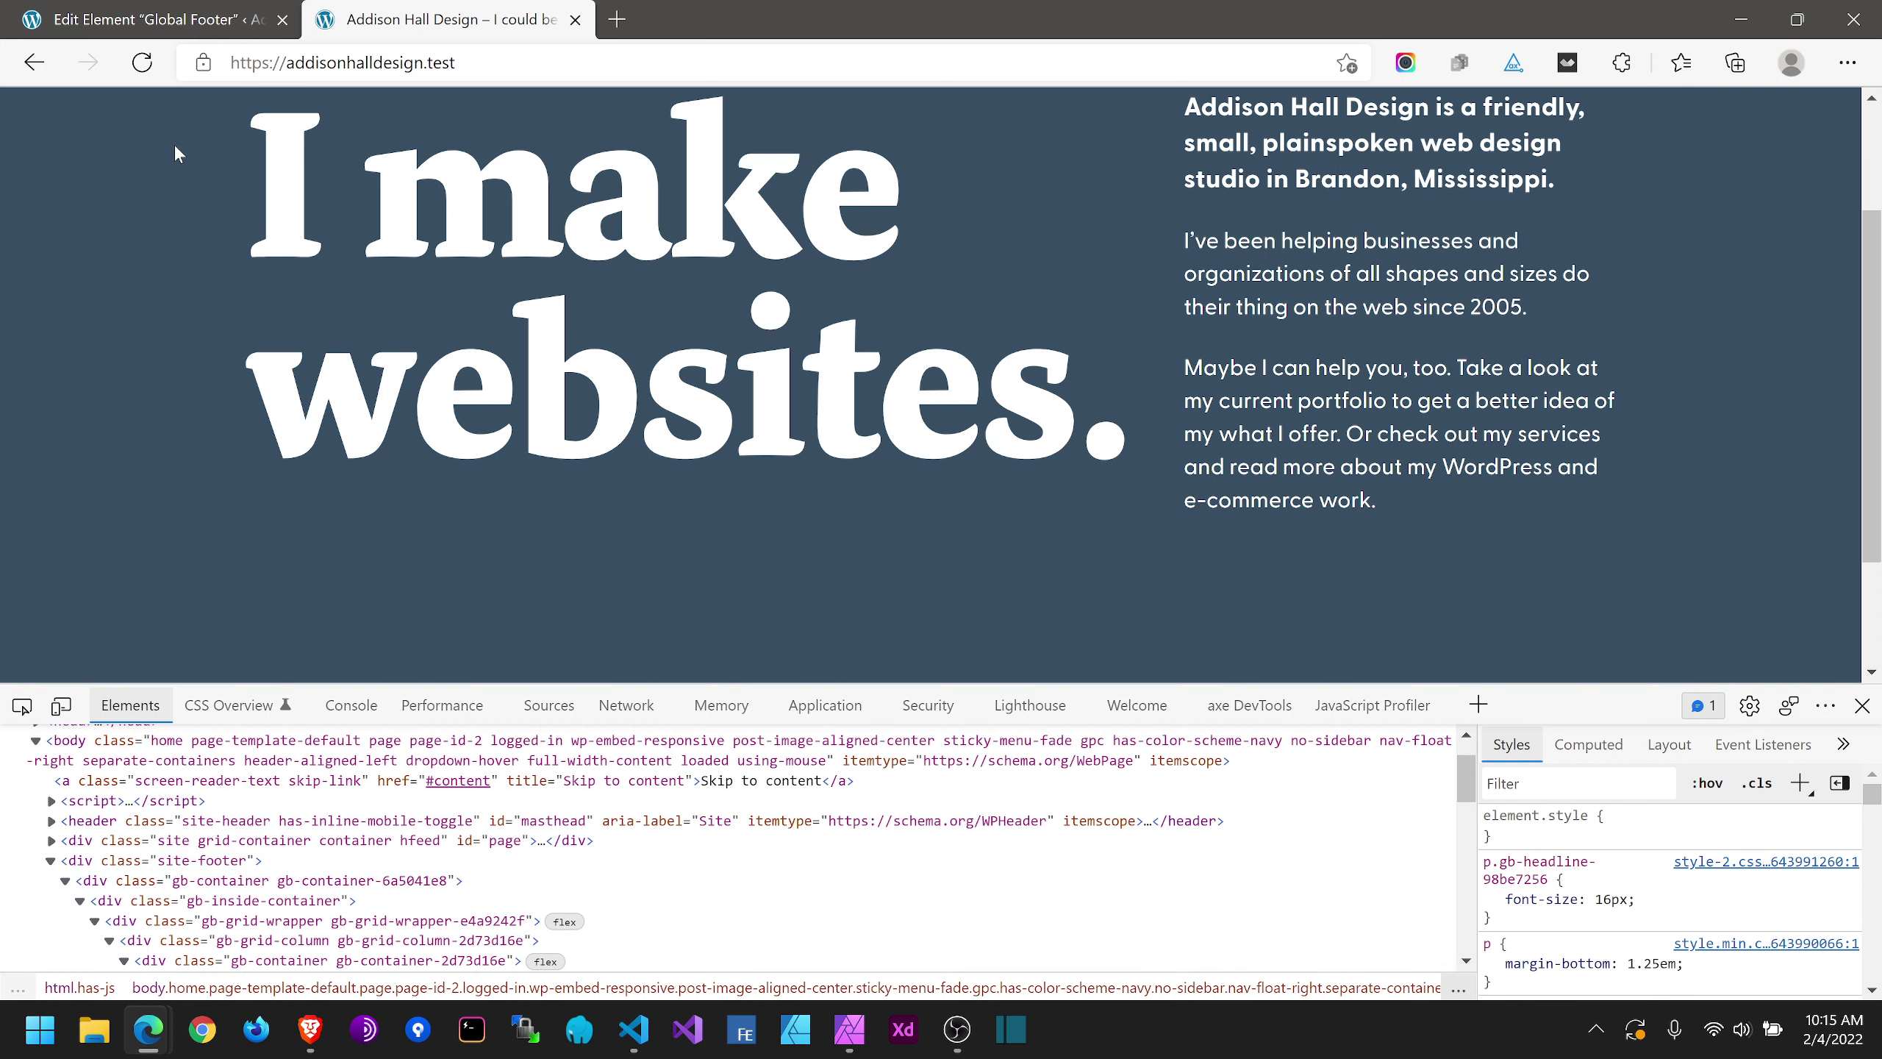
Step: Turn on inline post meta items for the Global Footer's outermost container
click(163, 20)
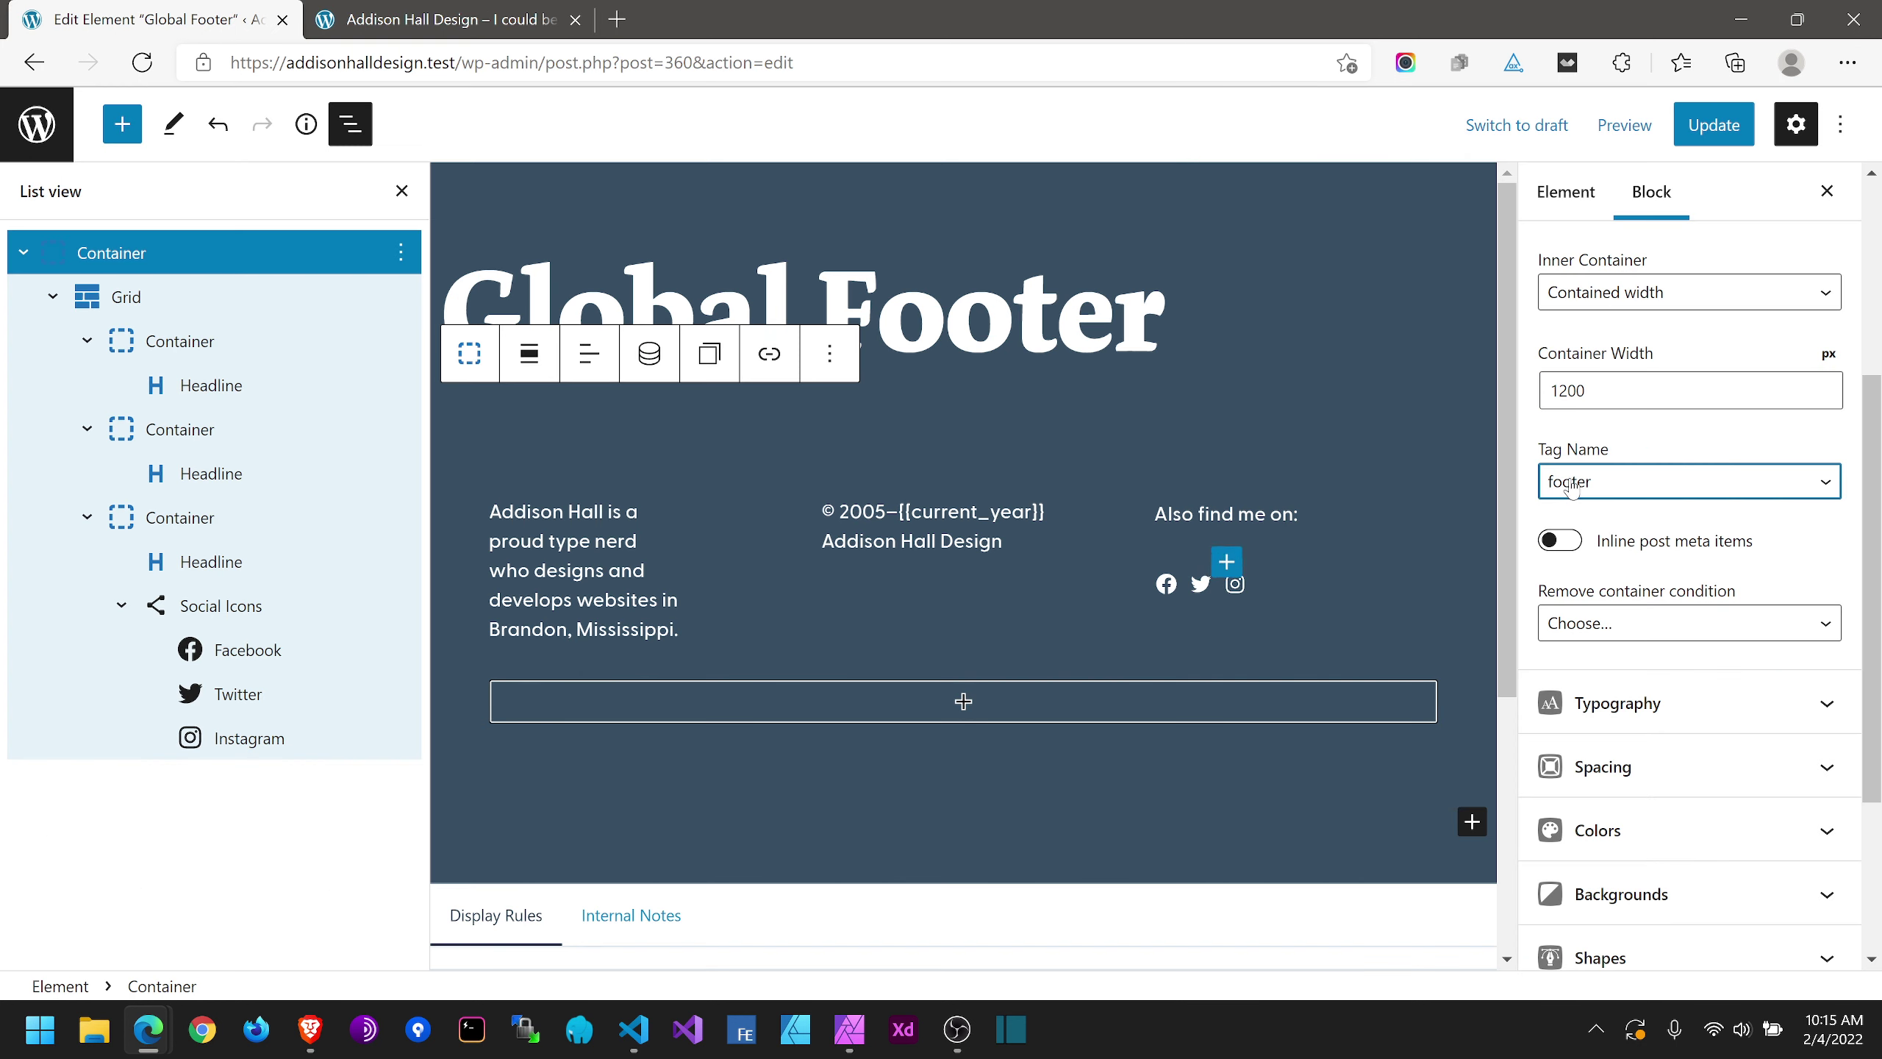
click(1705, 552)
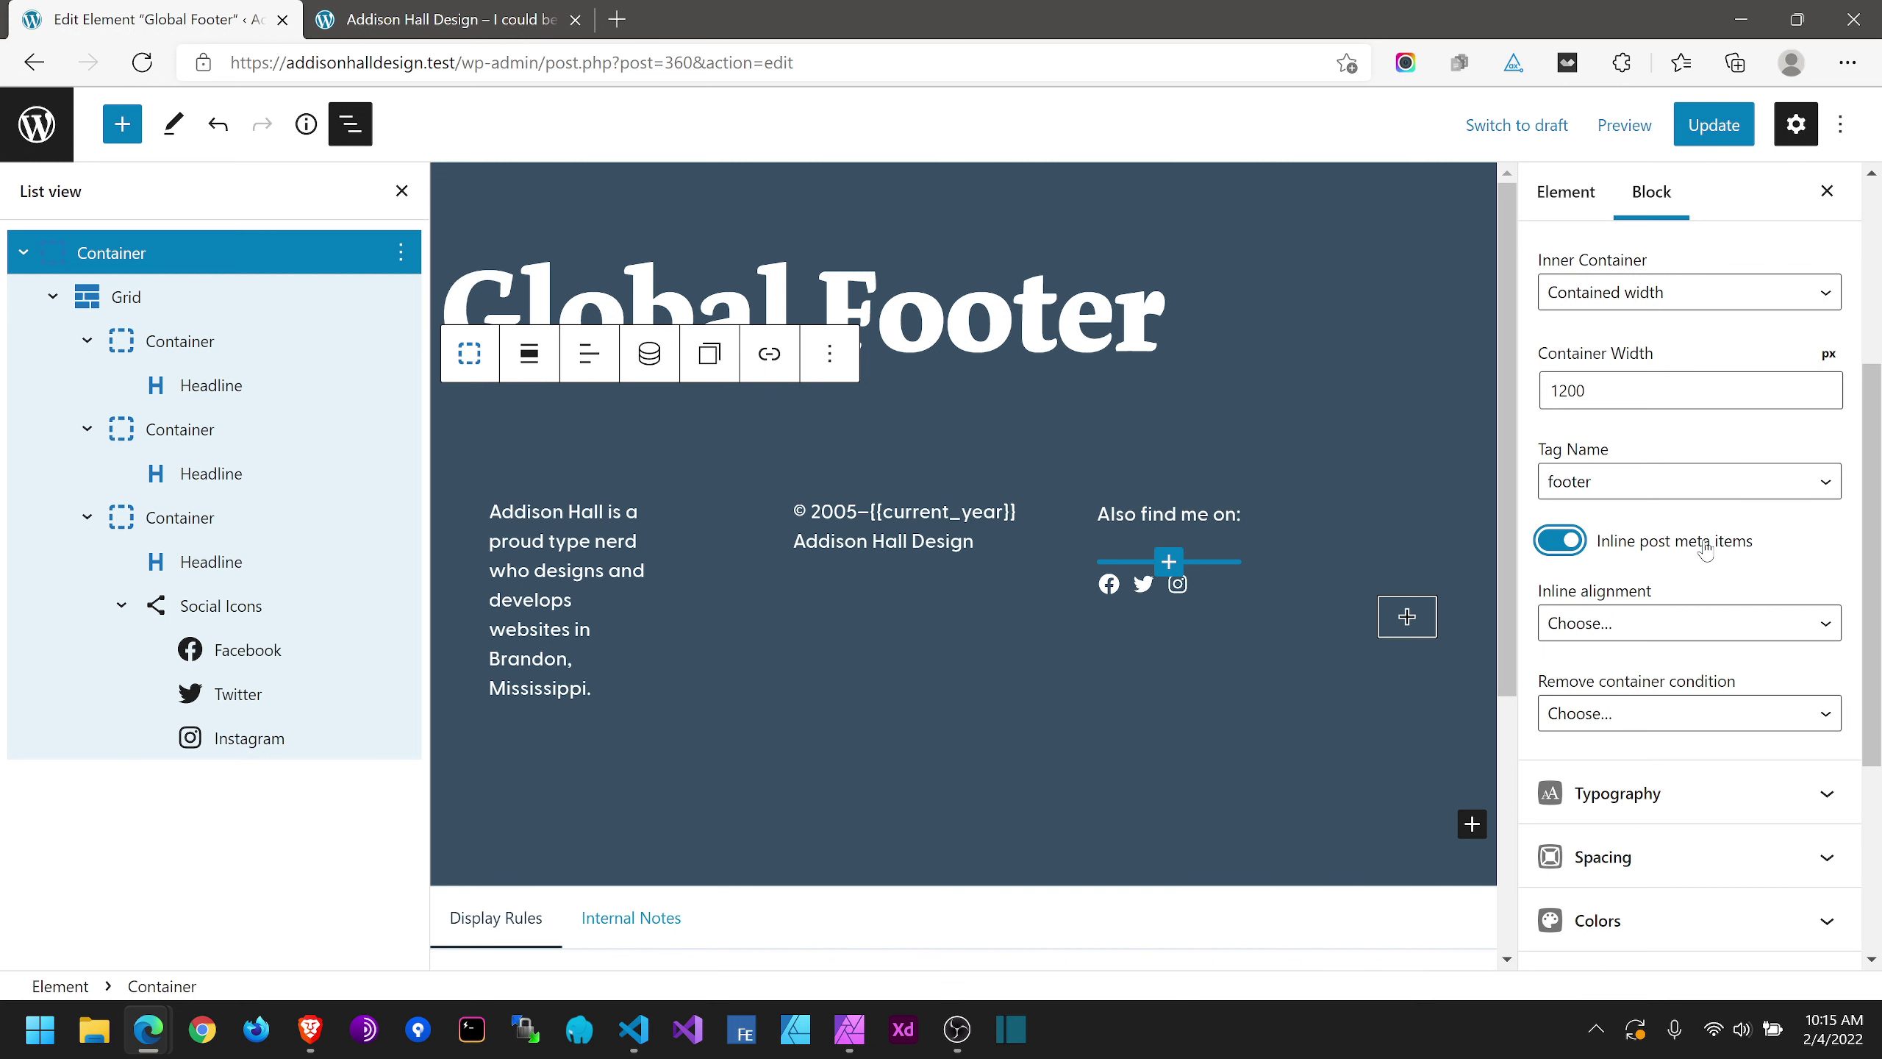
Step: Compare the footer layout with the outermost container's inline post meta items off and on, and review the inline alignment choices
click(1705, 552)
click(1705, 552)
click(1636, 626)
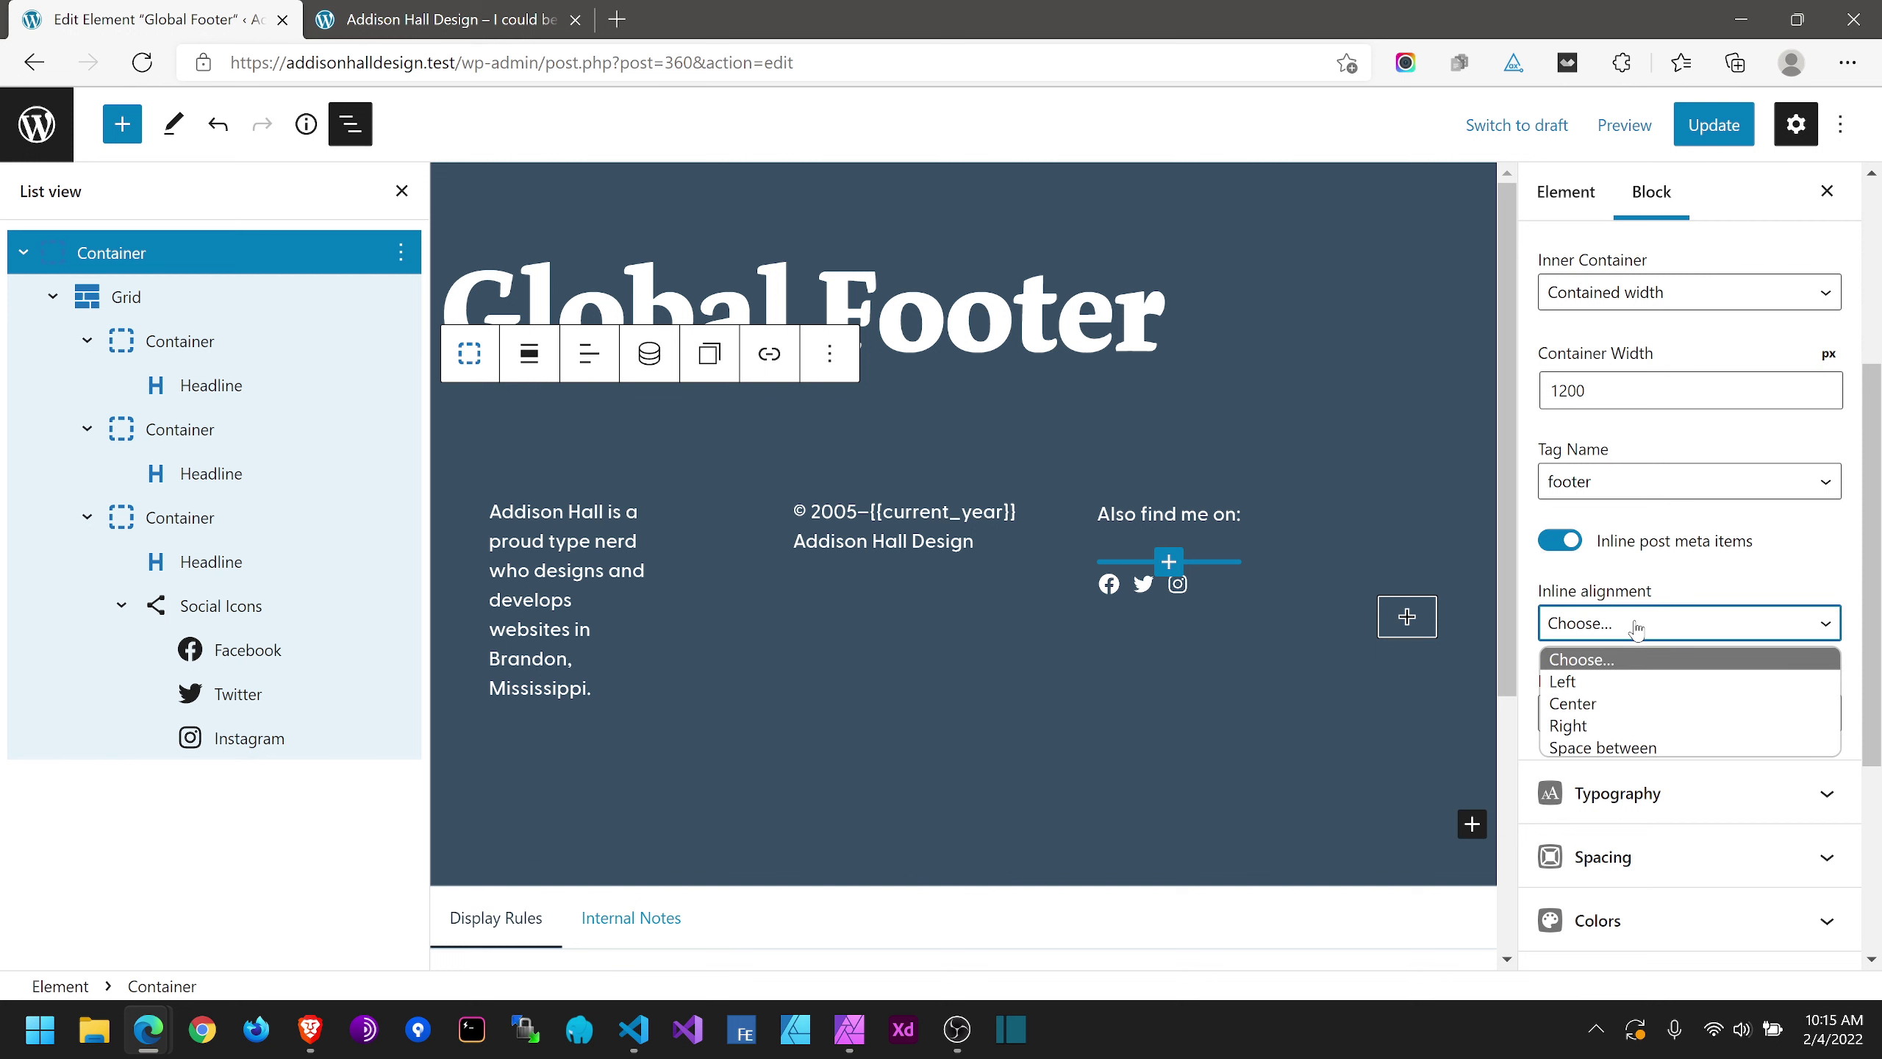
click(1636, 626)
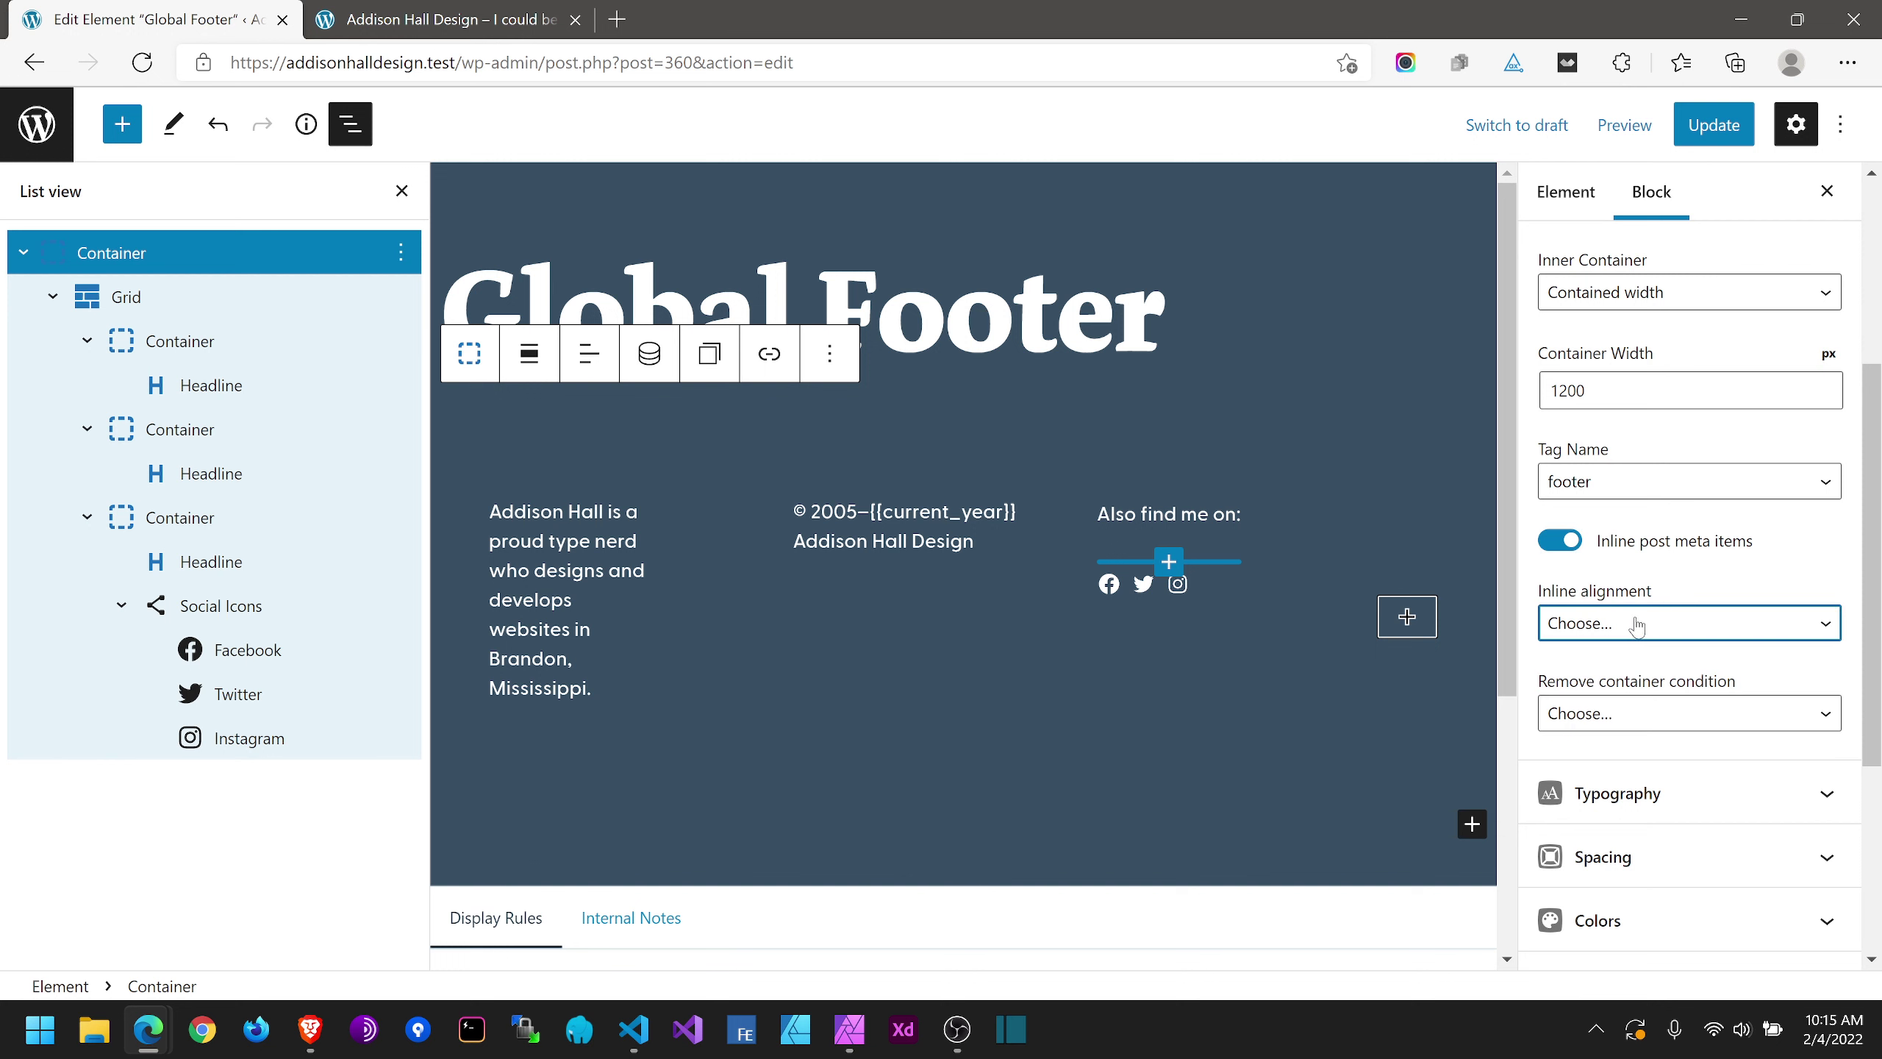
click(1634, 552)
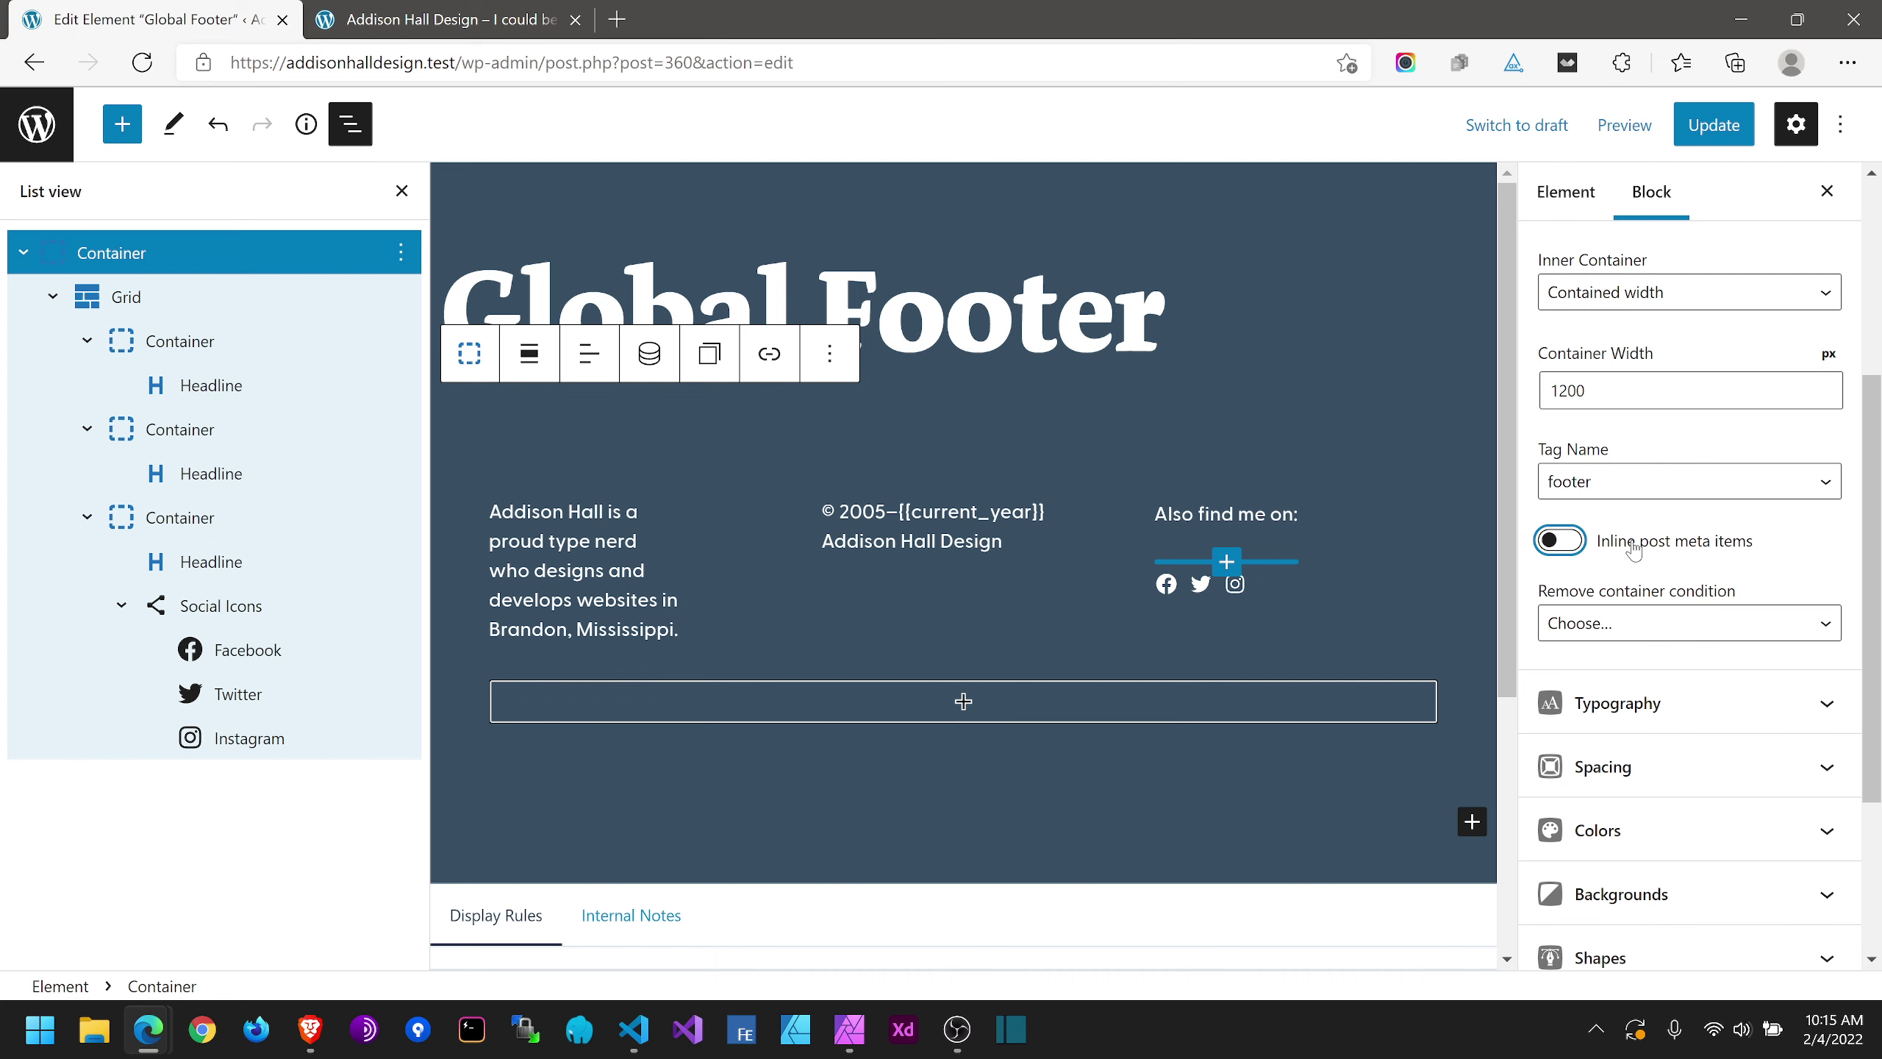
click(1634, 552)
click(1590, 626)
key(Escape)
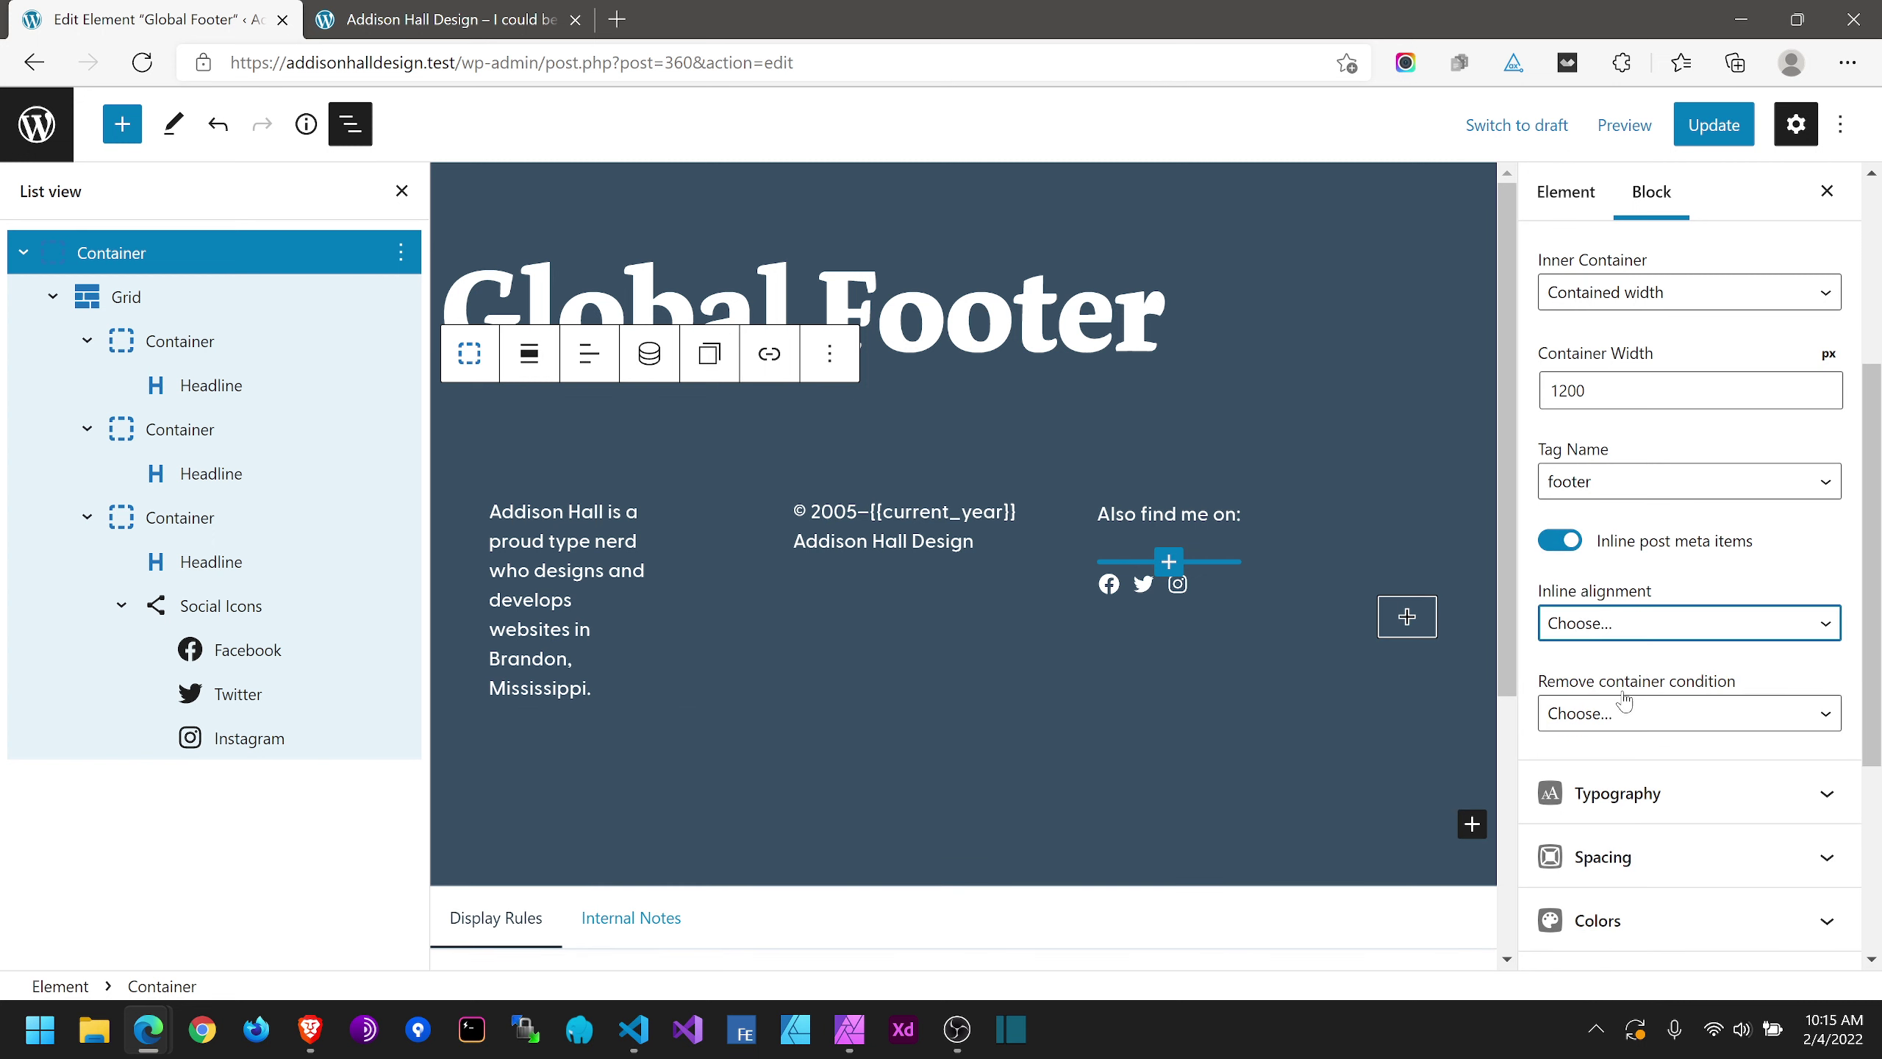
click(1622, 713)
click(1626, 708)
click(1624, 626)
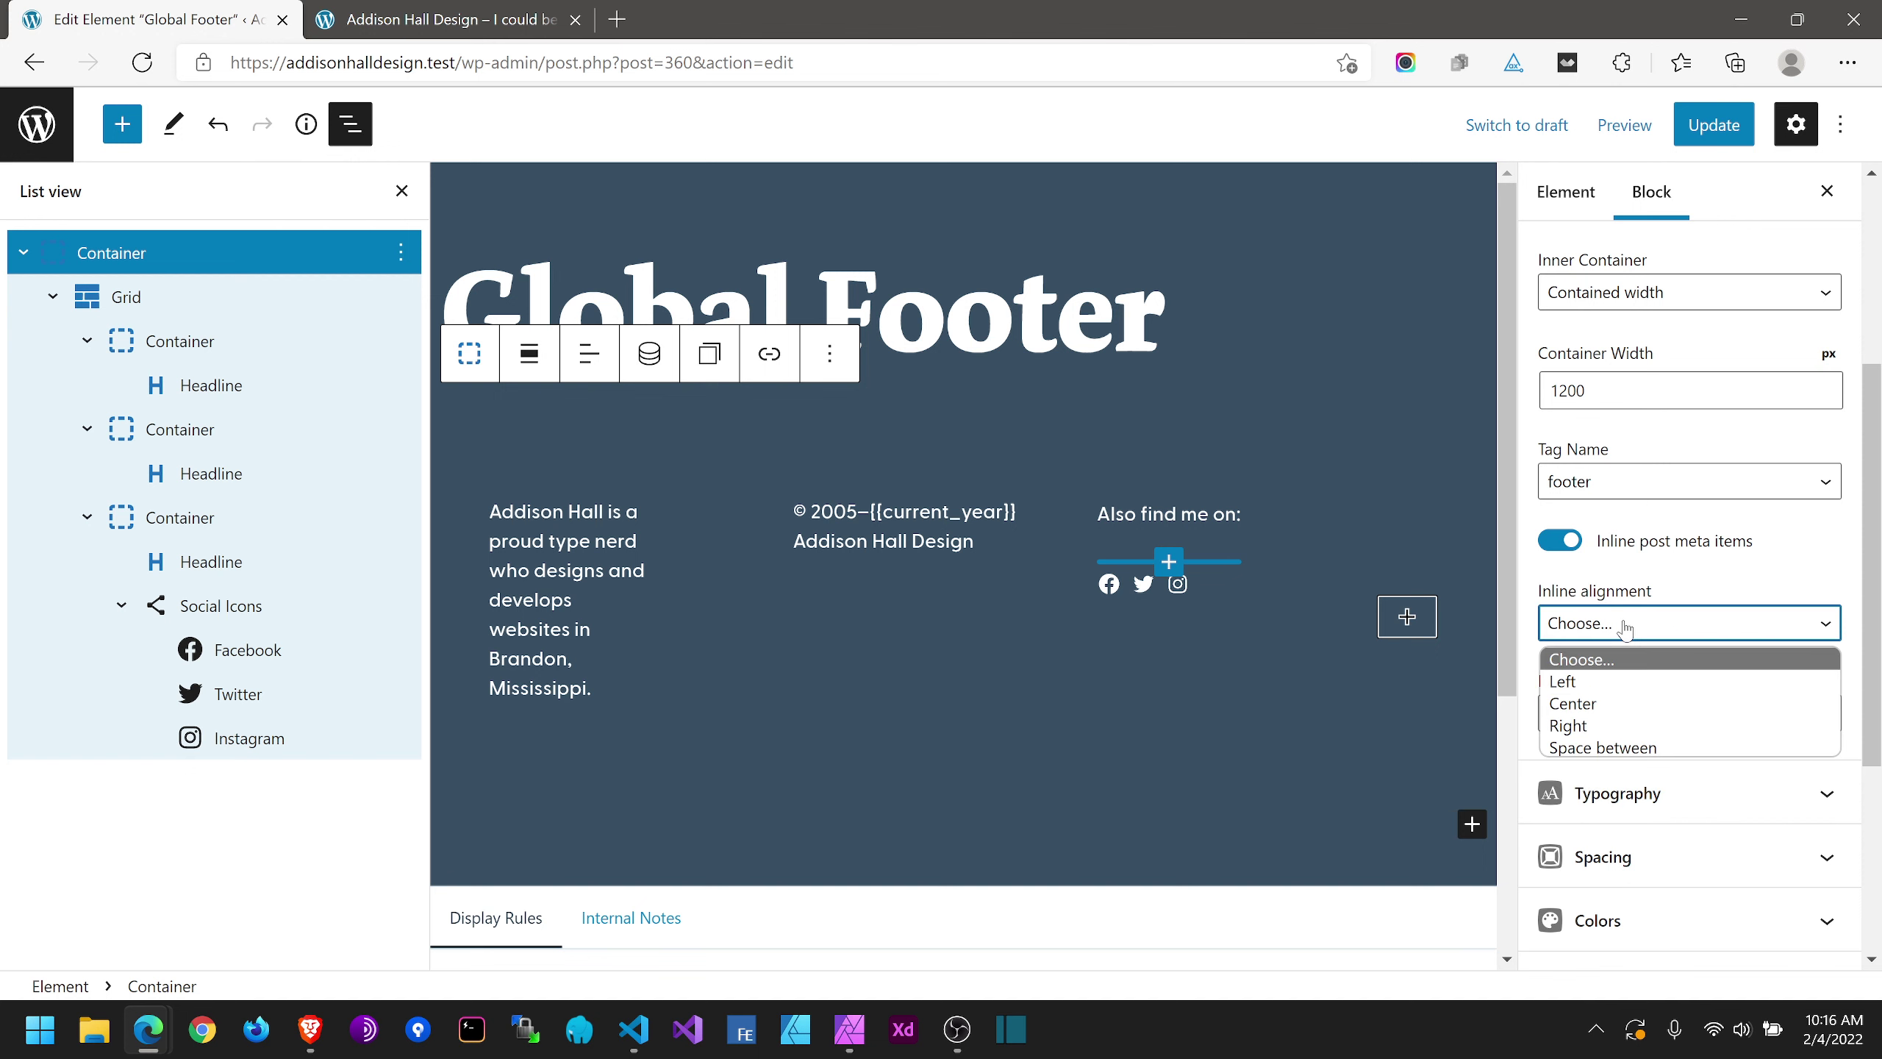
click(1624, 627)
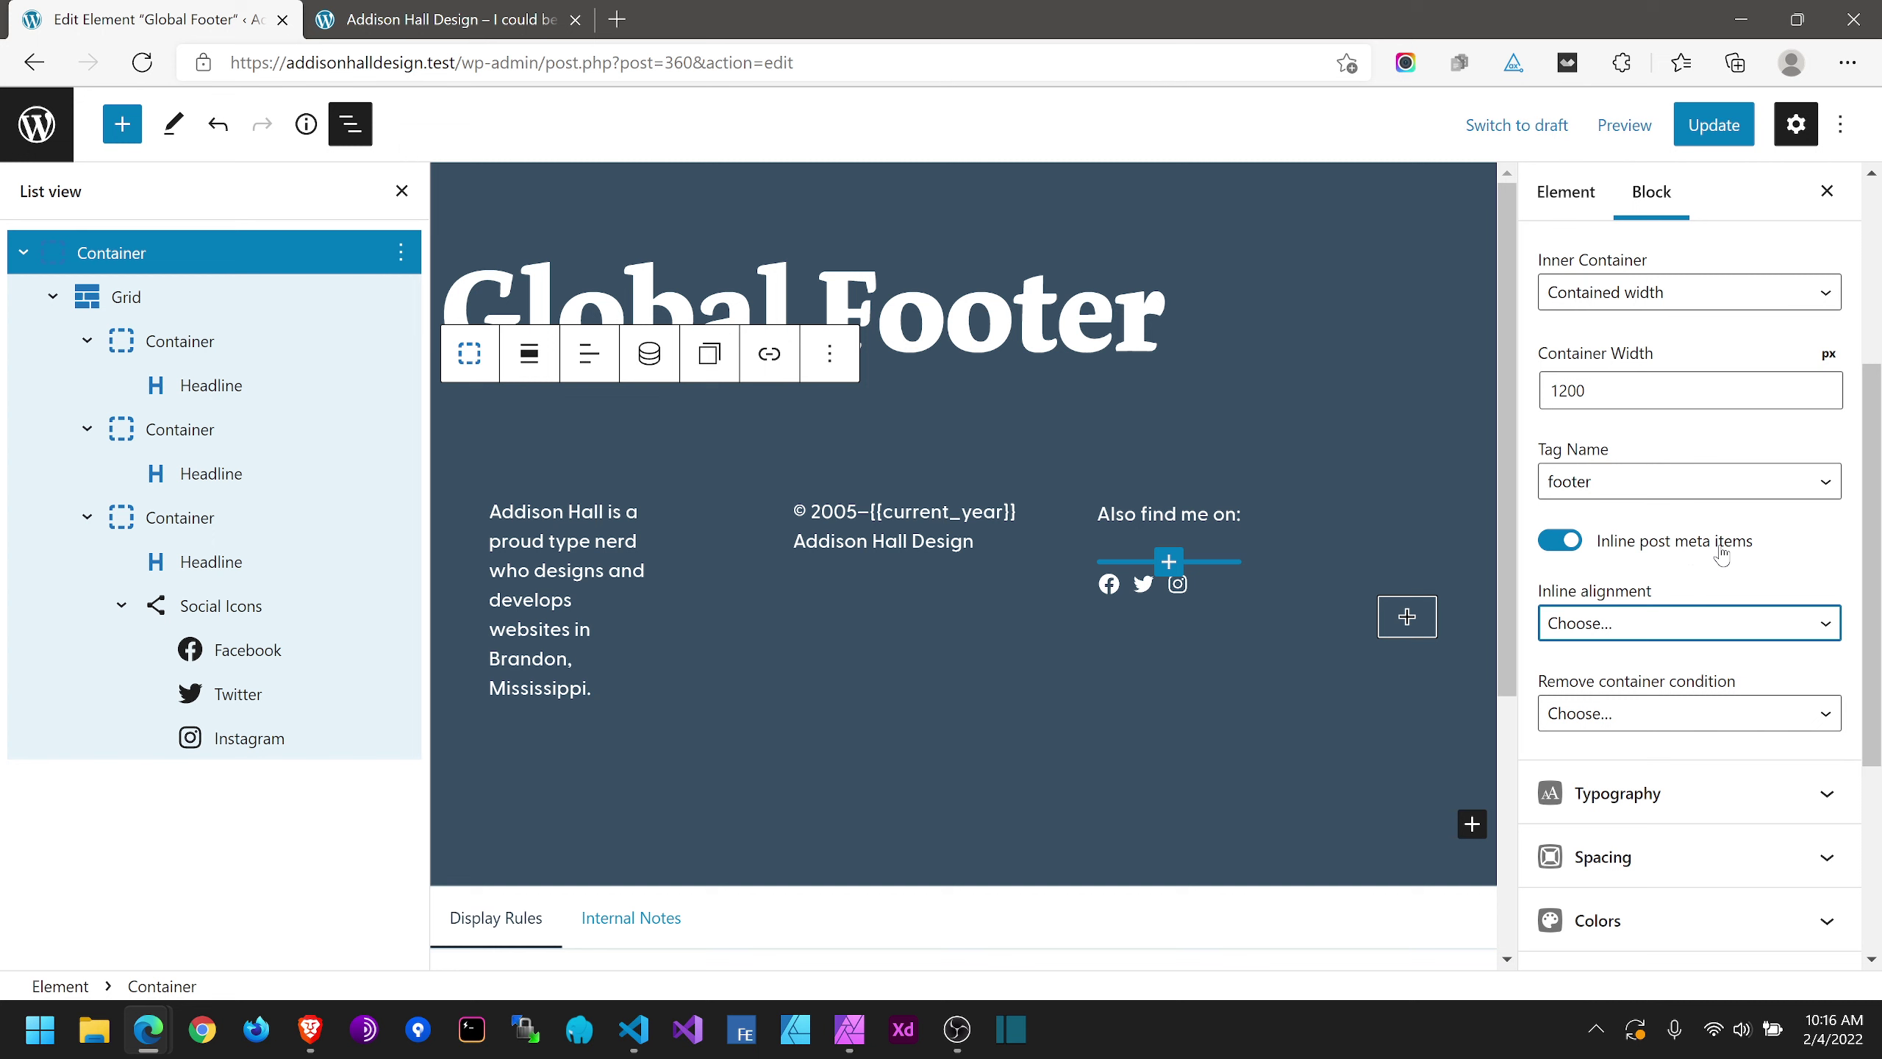
Step: Try the Space between and Center inline alignments on the outermost container and turn off its inline post meta items
click(1628, 630)
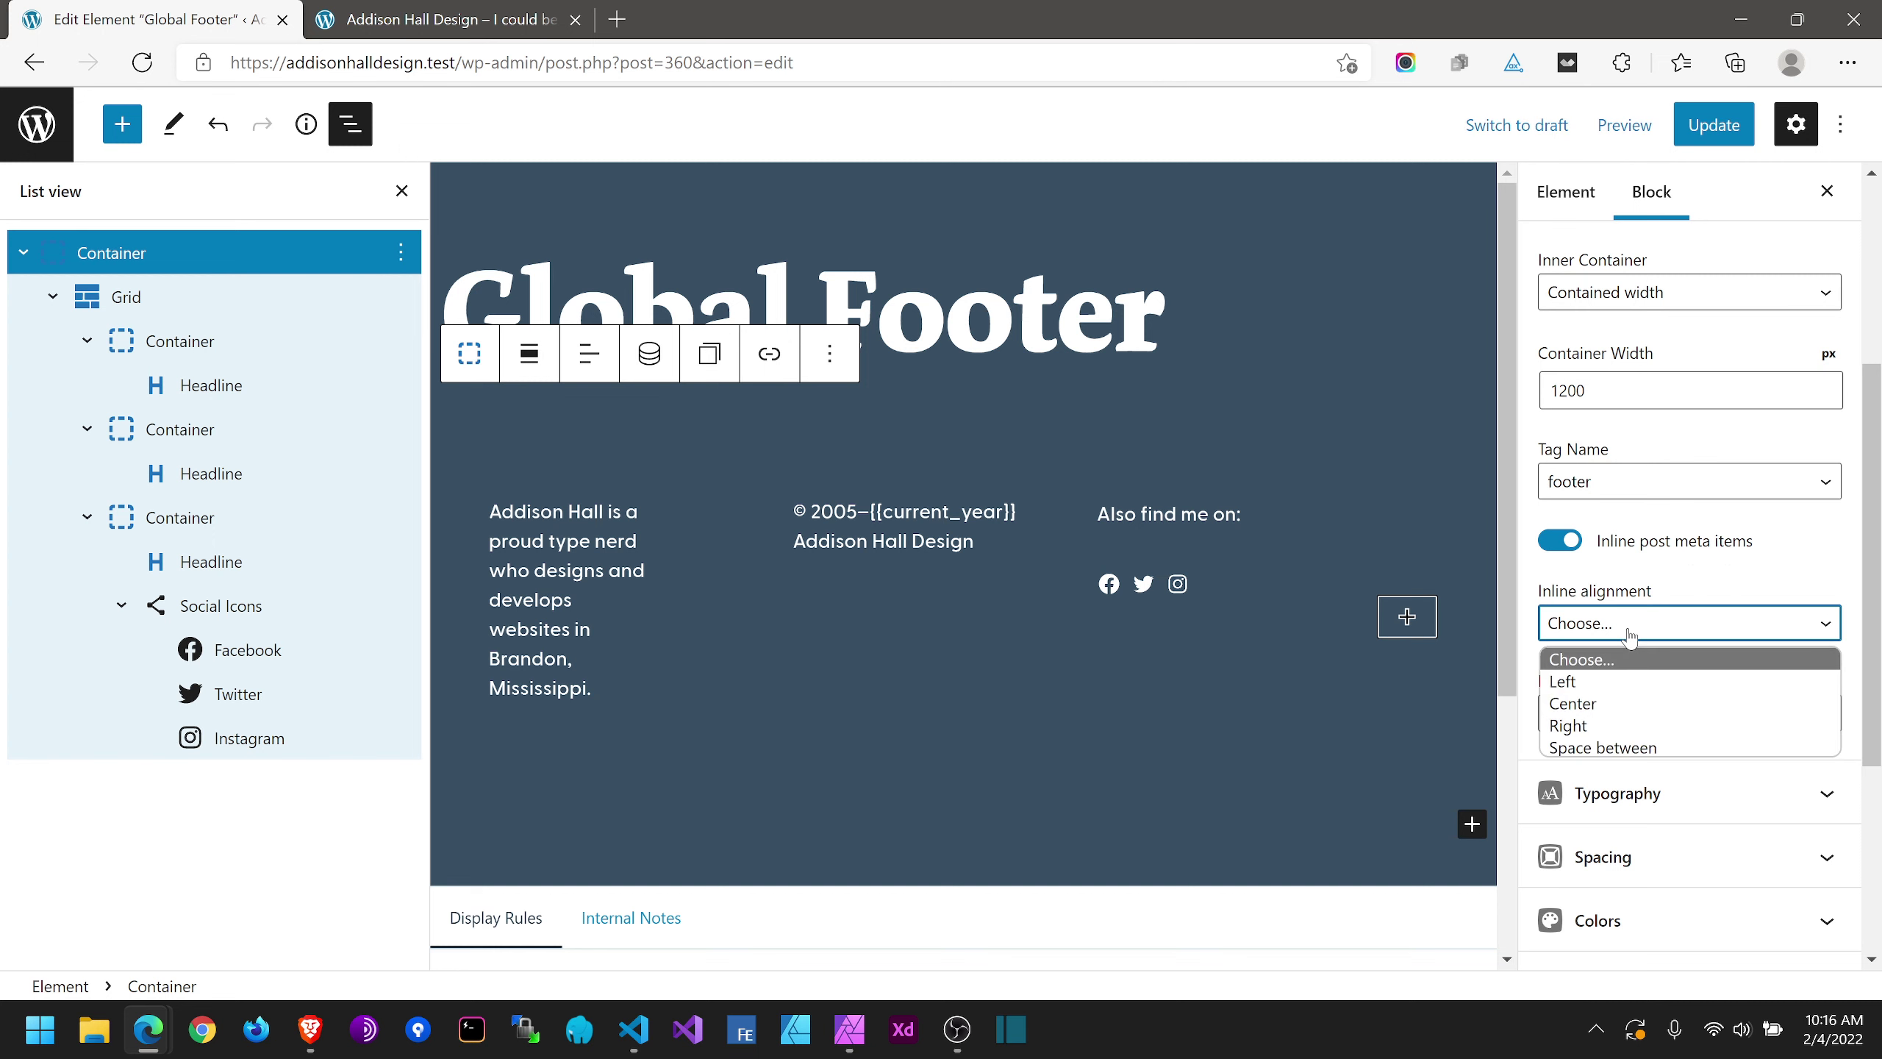
click(1654, 747)
click(1614, 629)
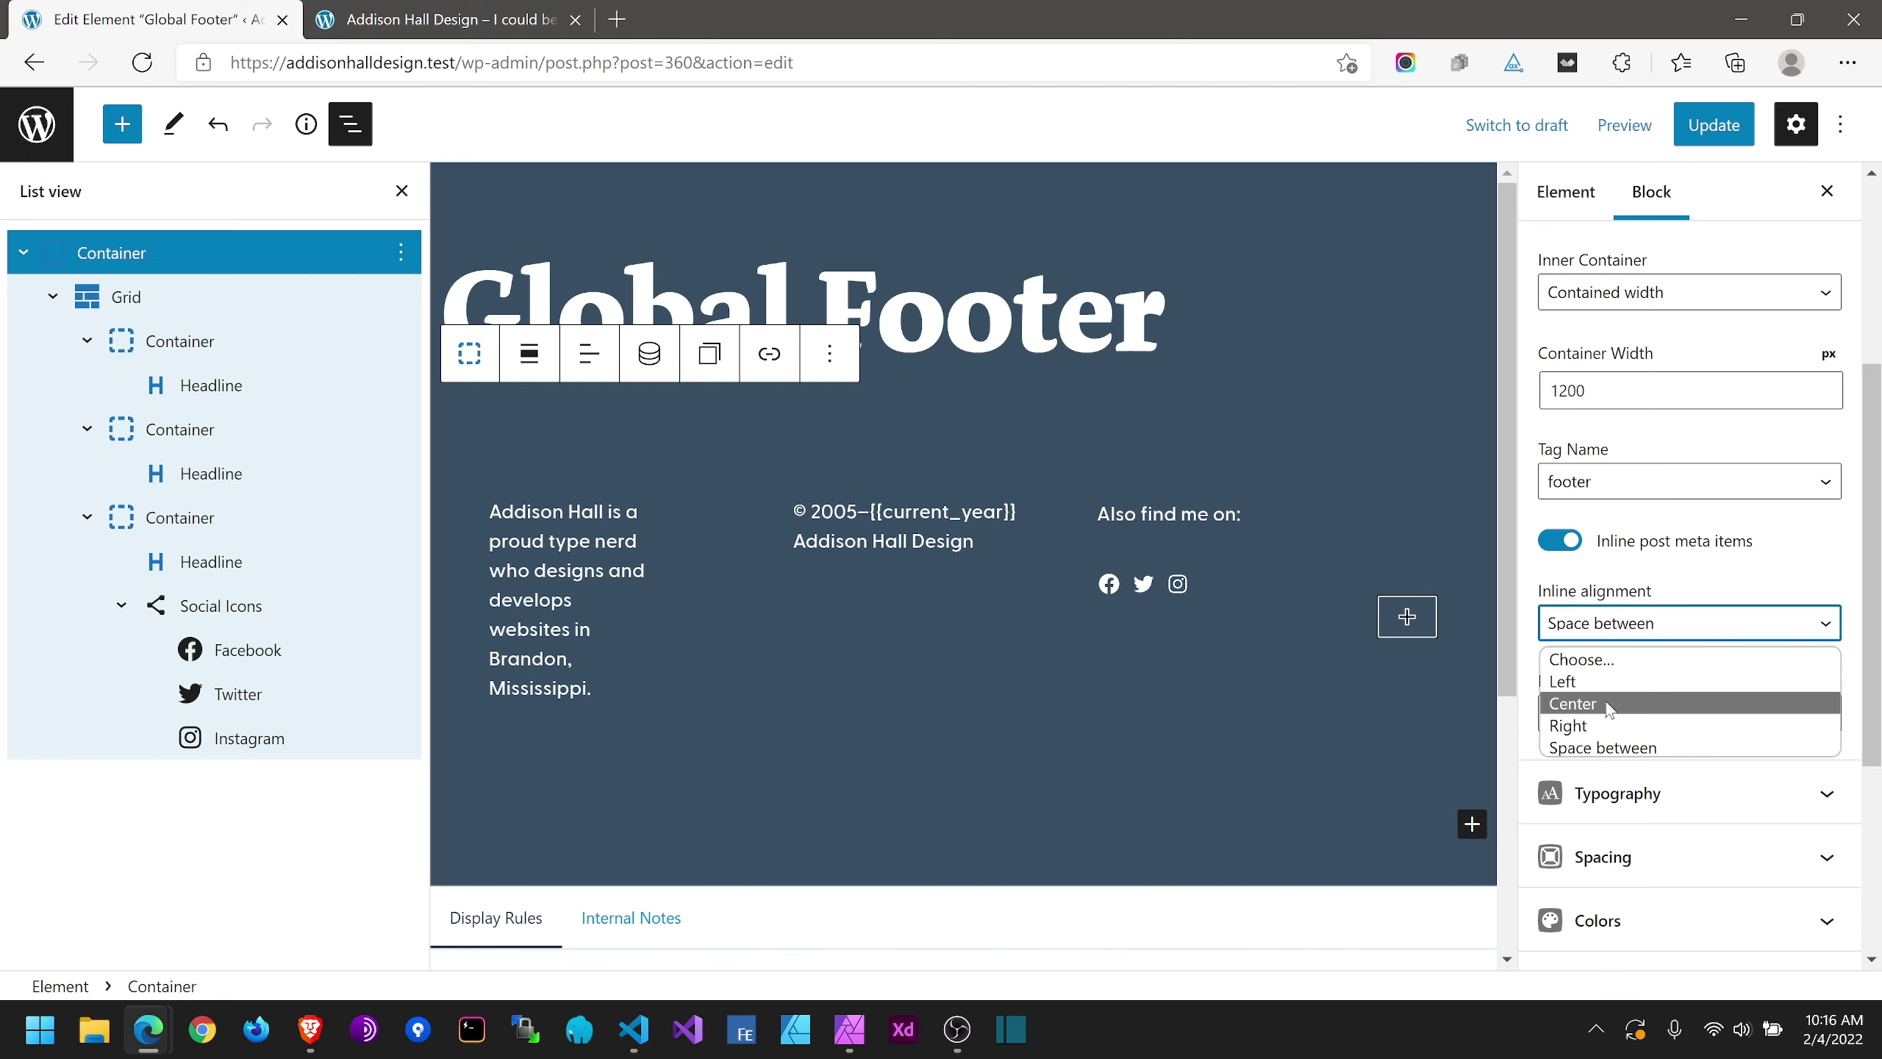
click(1602, 711)
click(1628, 625)
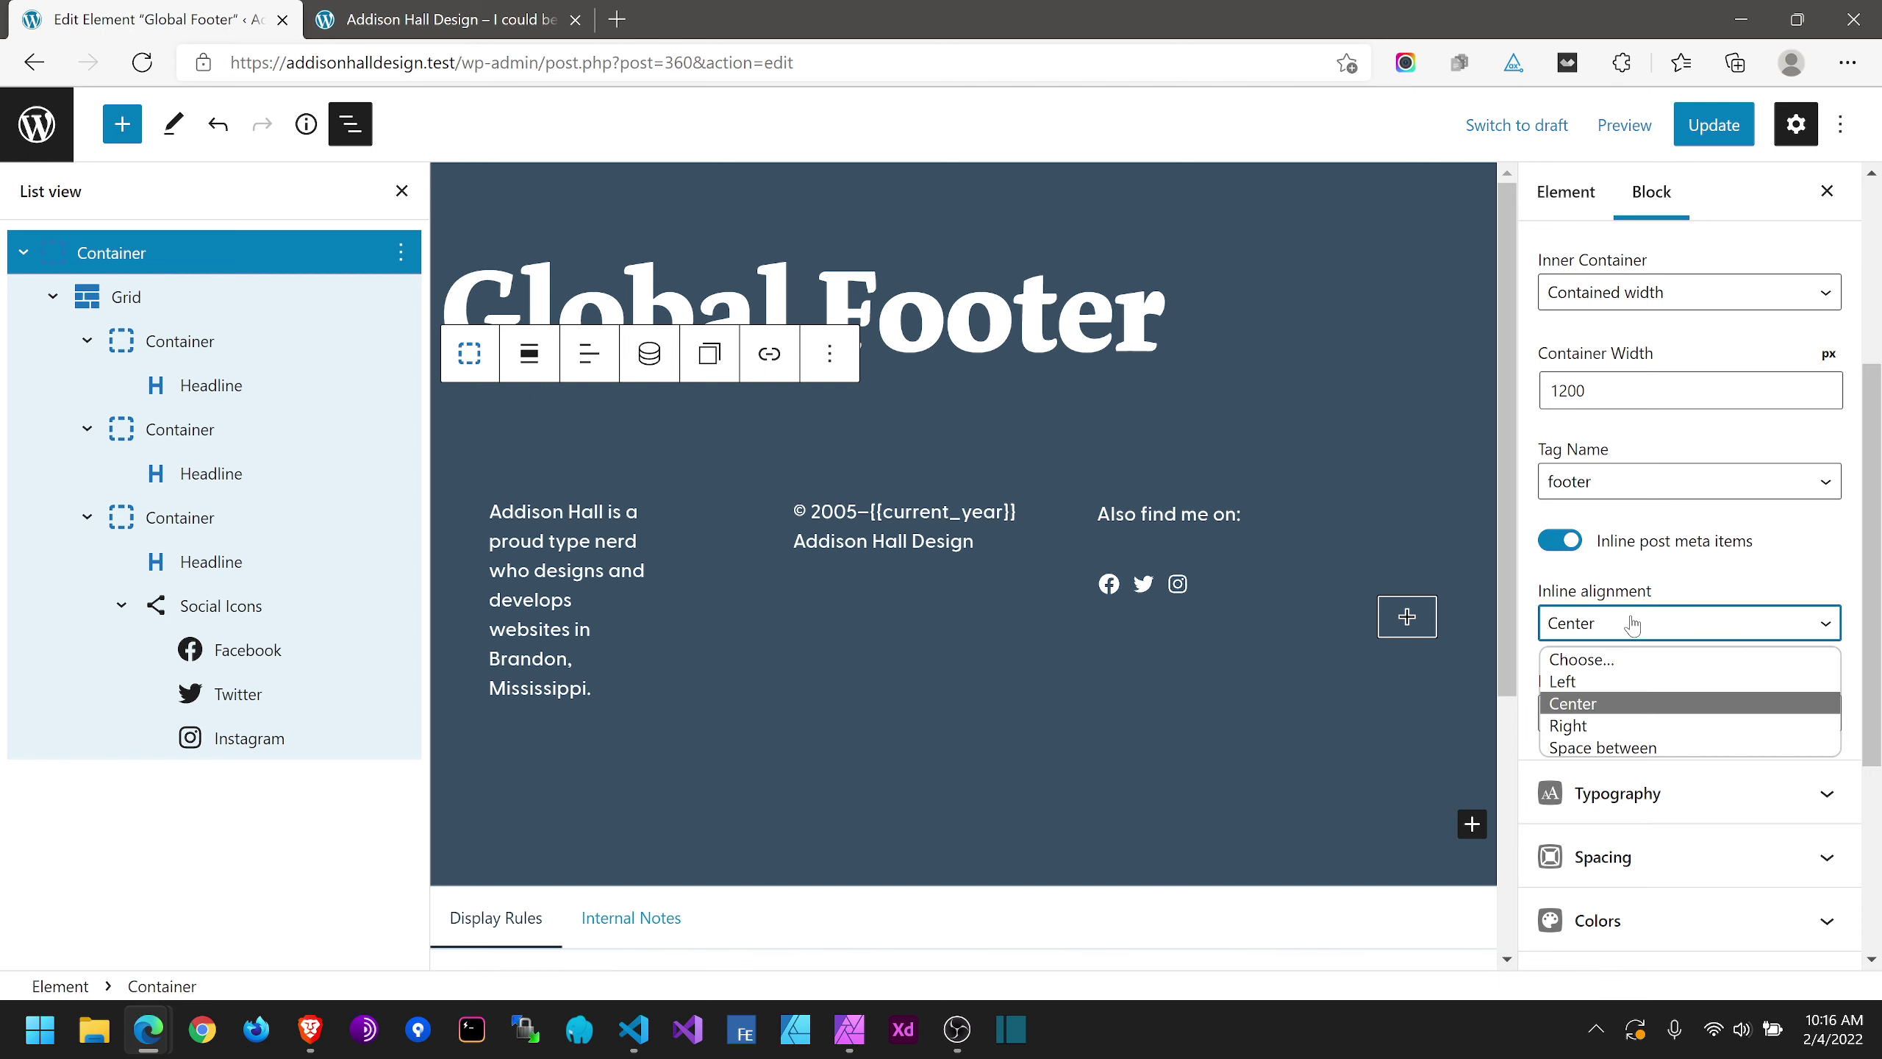
click(1615, 655)
click(1561, 541)
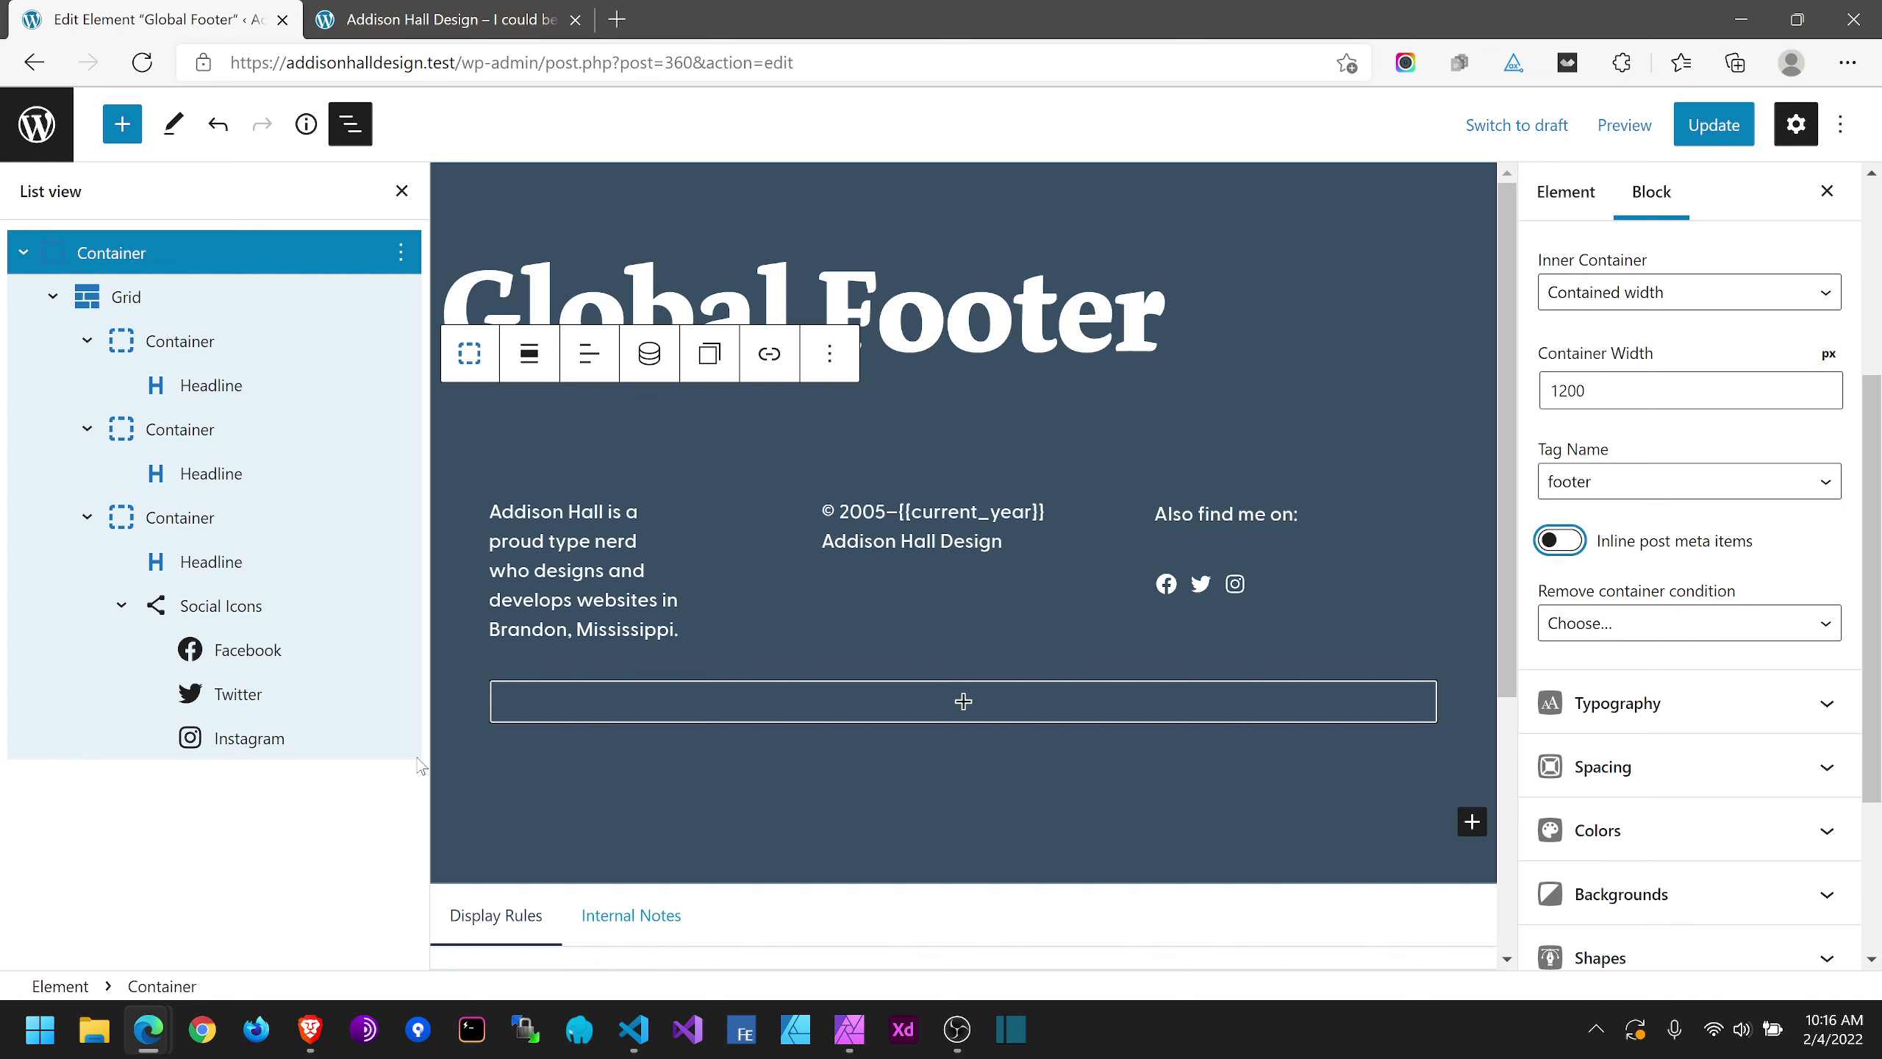
Step: Set the vertical alignment of the third column's container to Center
click(236, 608)
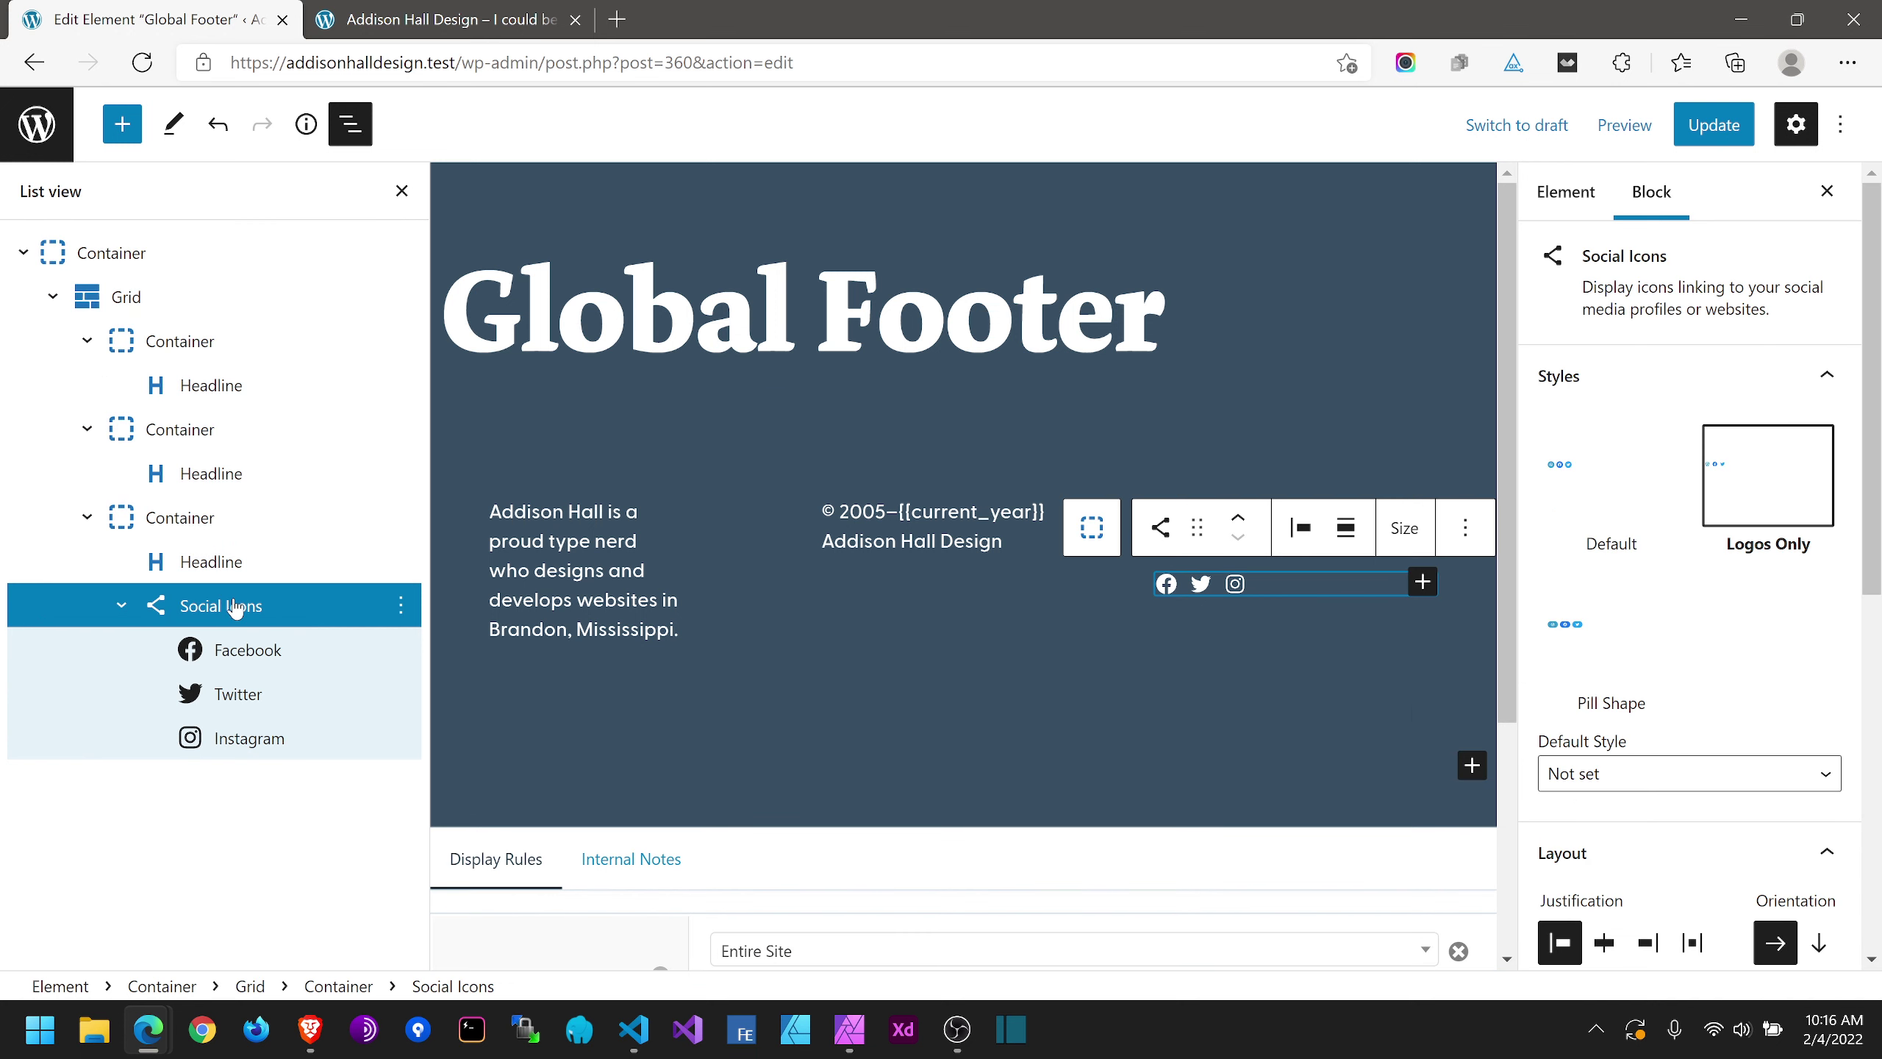
click(206, 570)
click(187, 529)
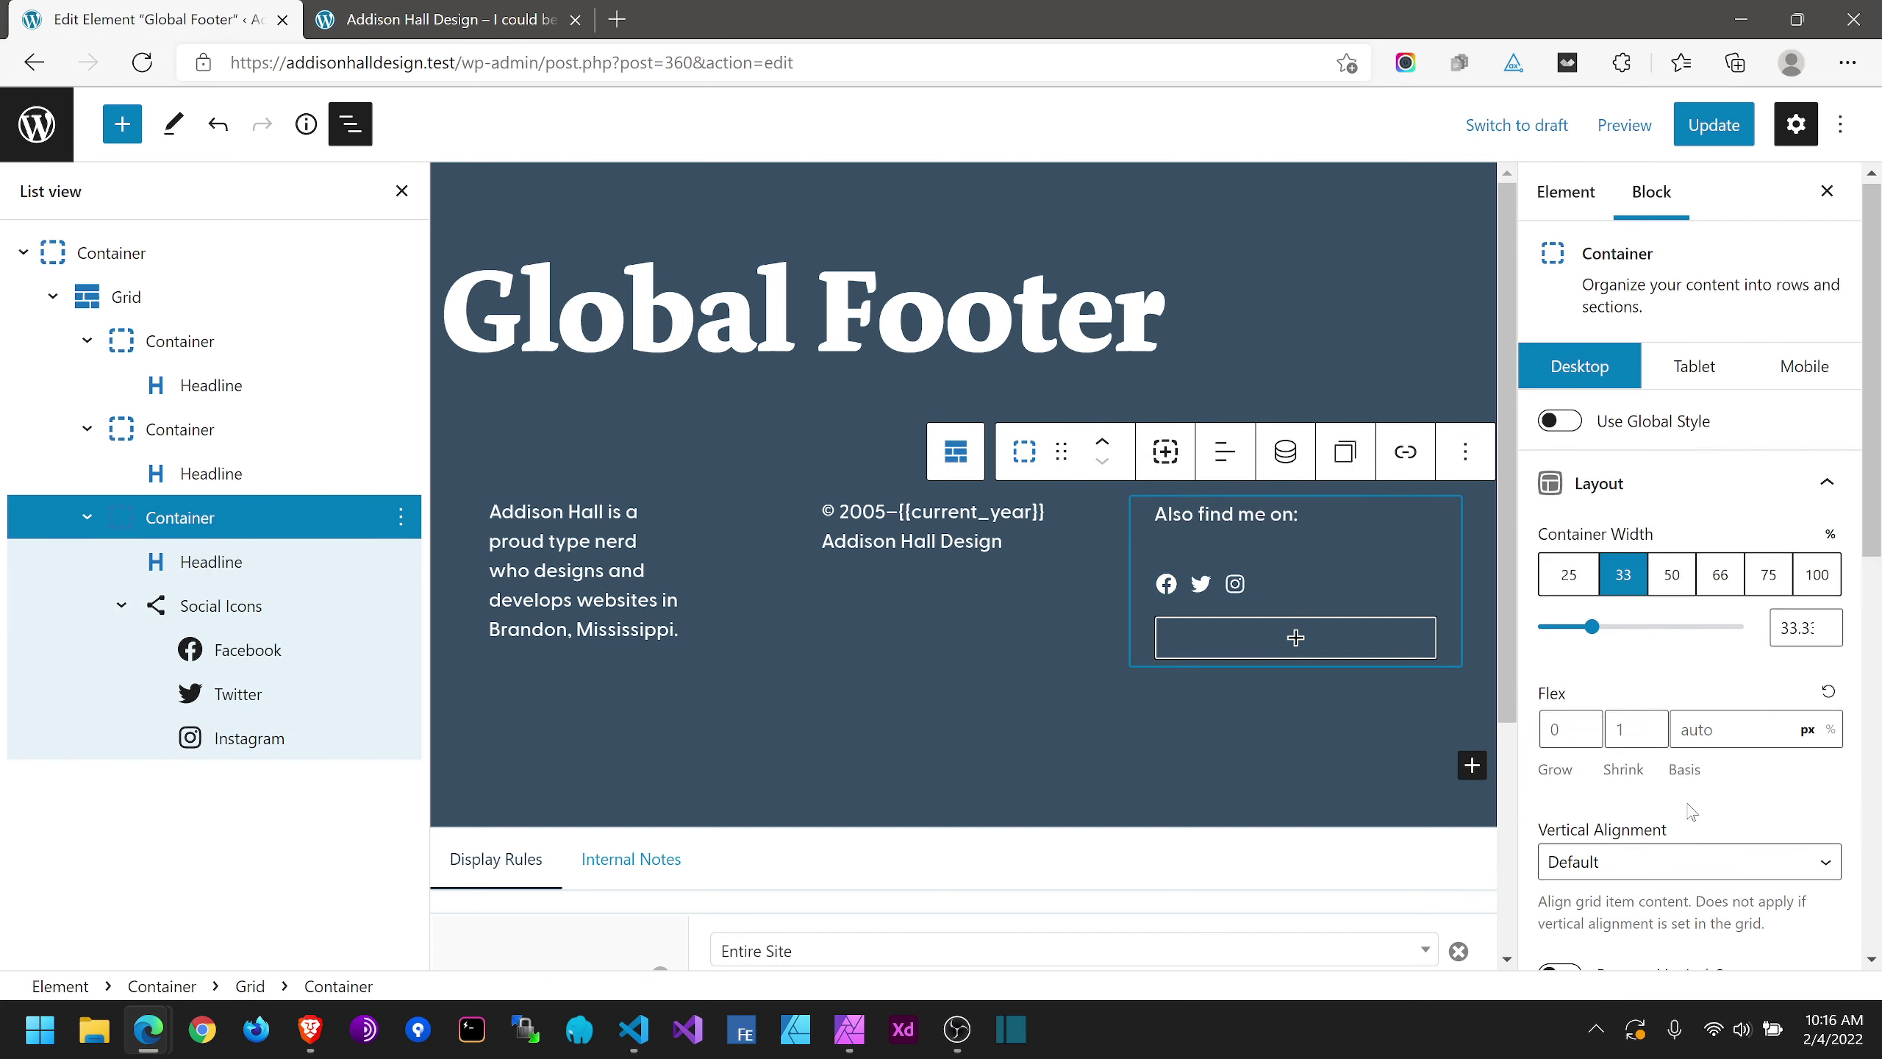
scroll(1682, 726, down, 3)
click(1597, 668)
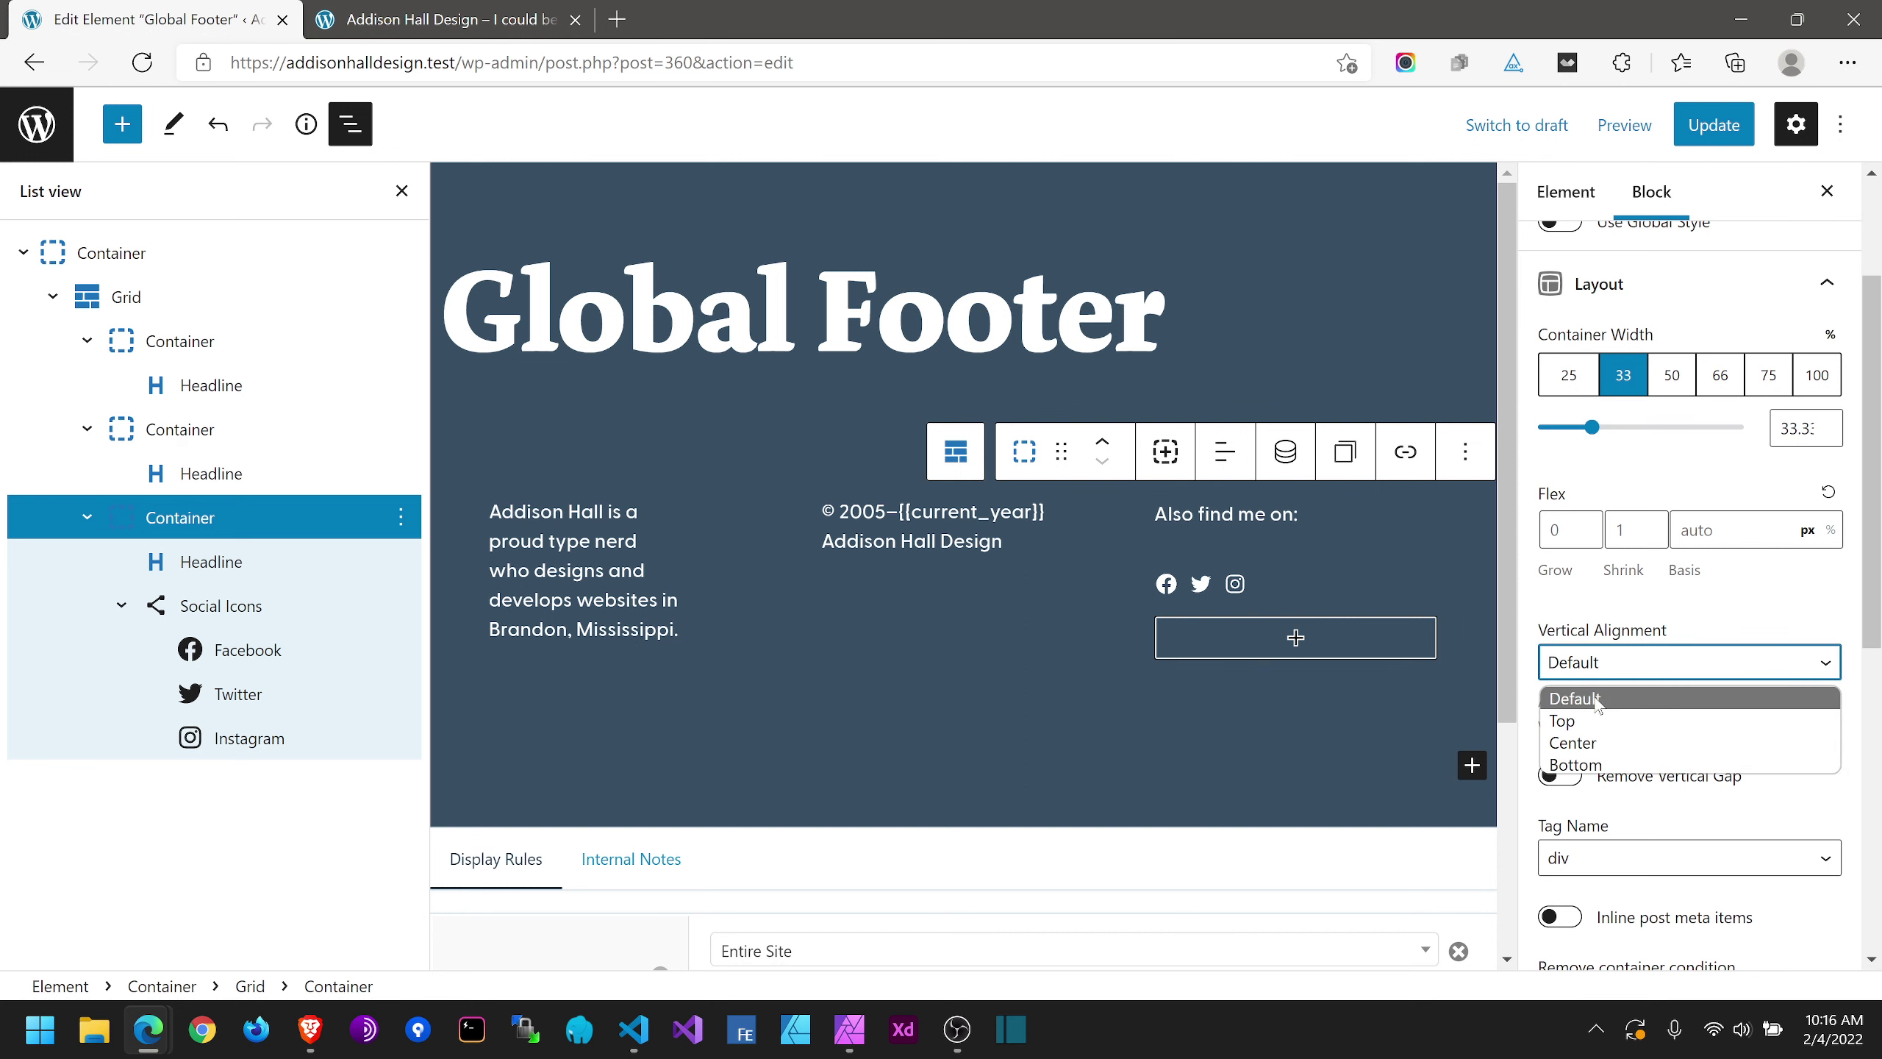
click(1586, 743)
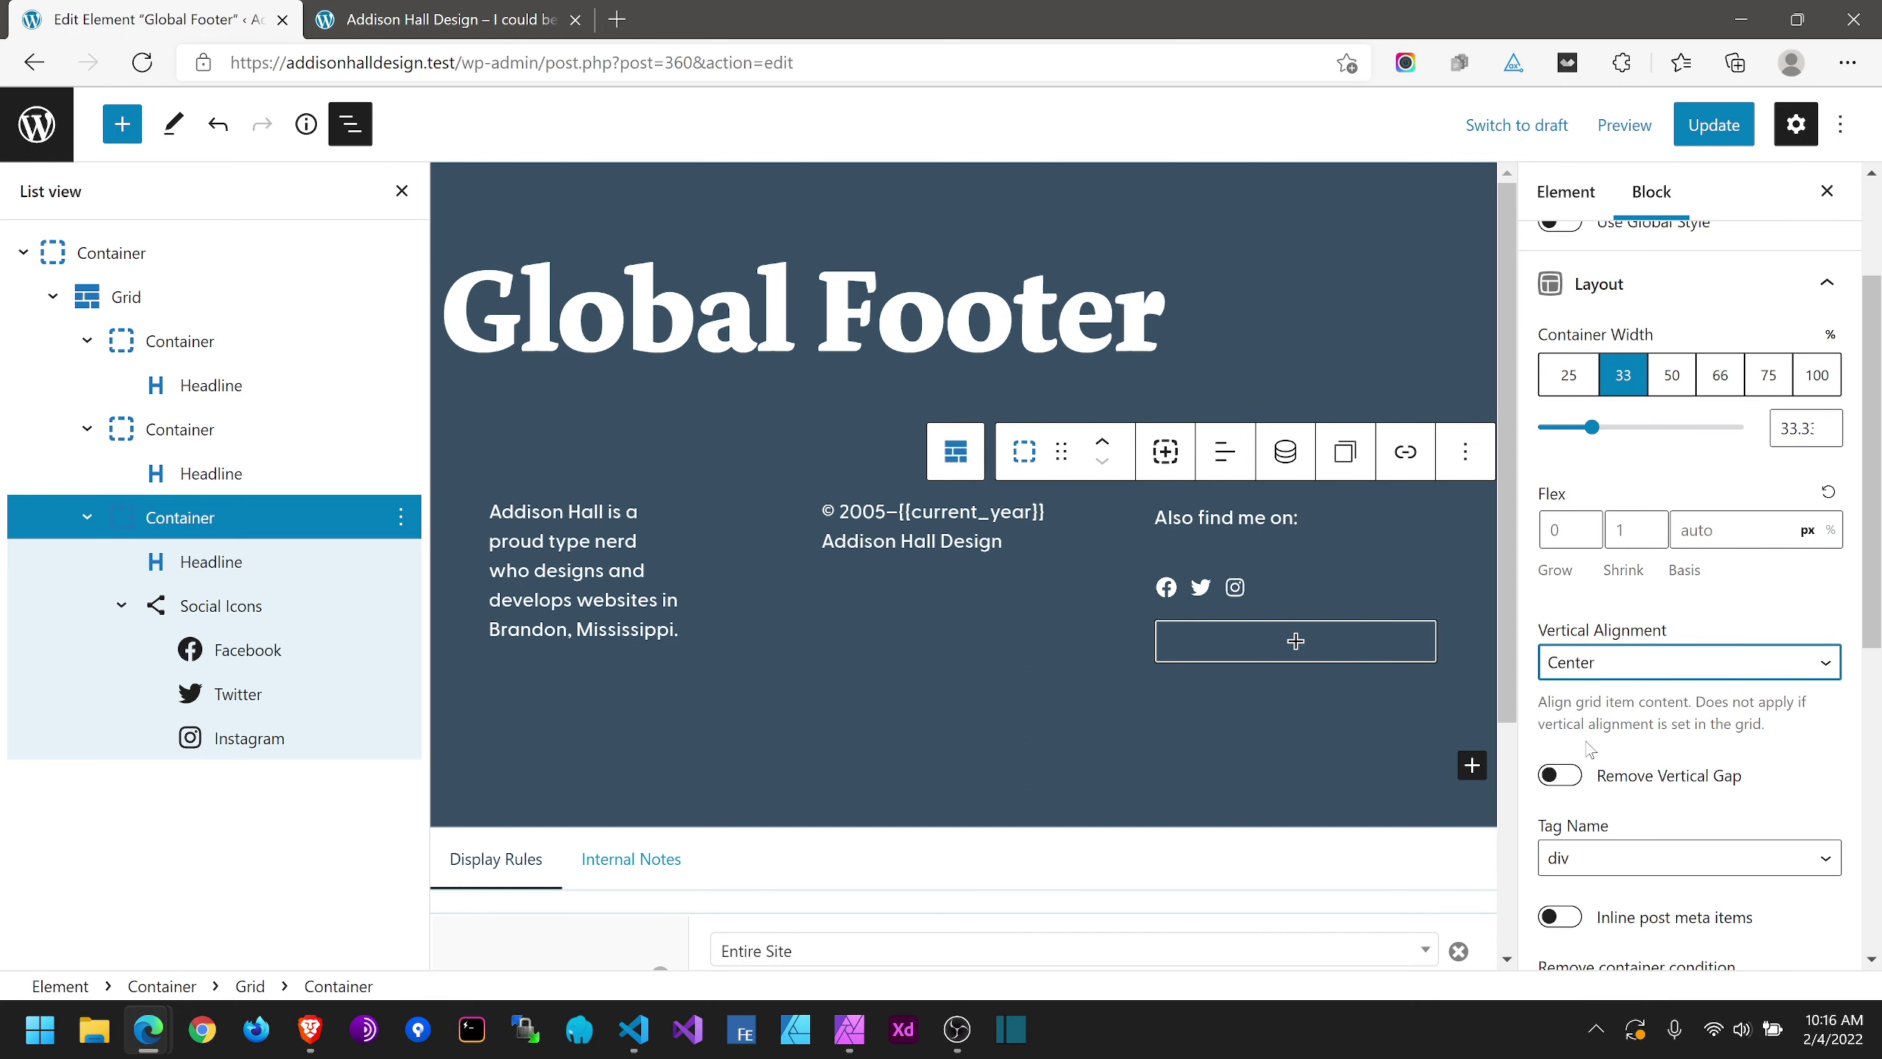
Step: Turn on inline post meta items for the third column's container and turn off inline width for its headline
scroll(1588, 748, down, 3)
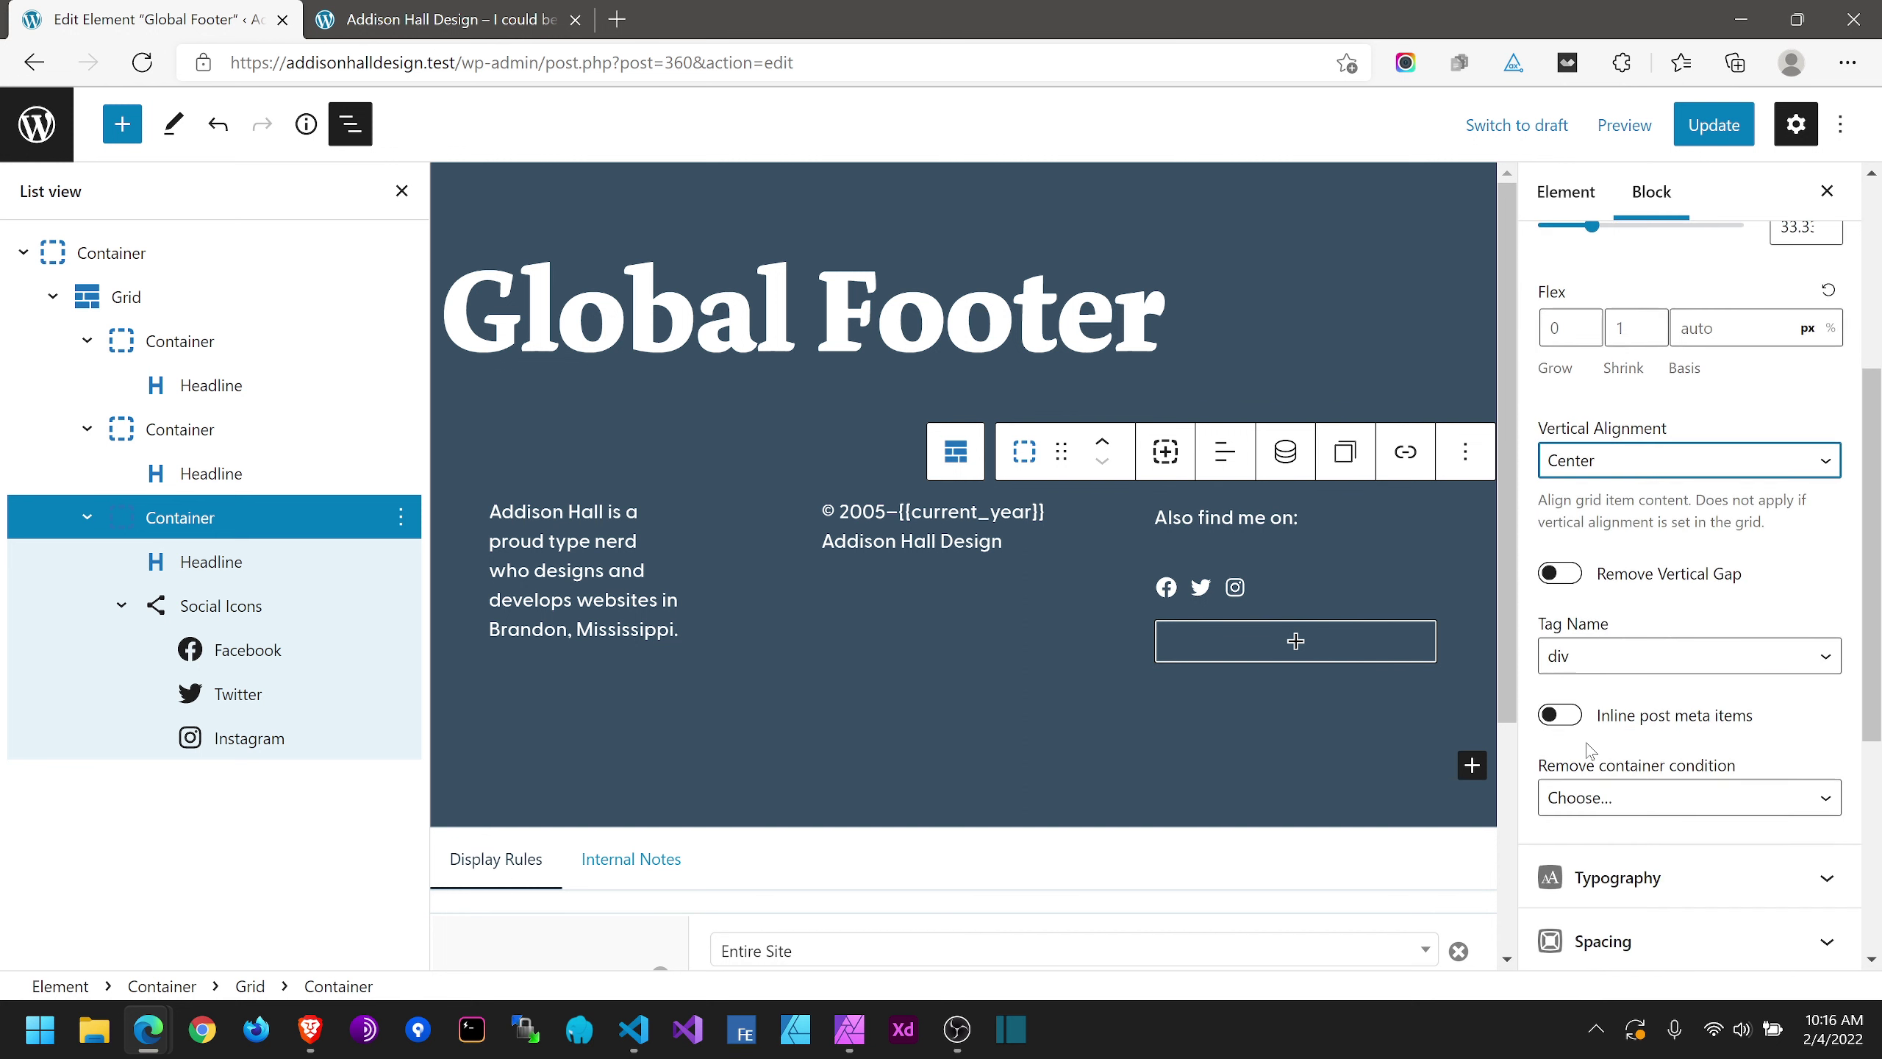
click(1702, 728)
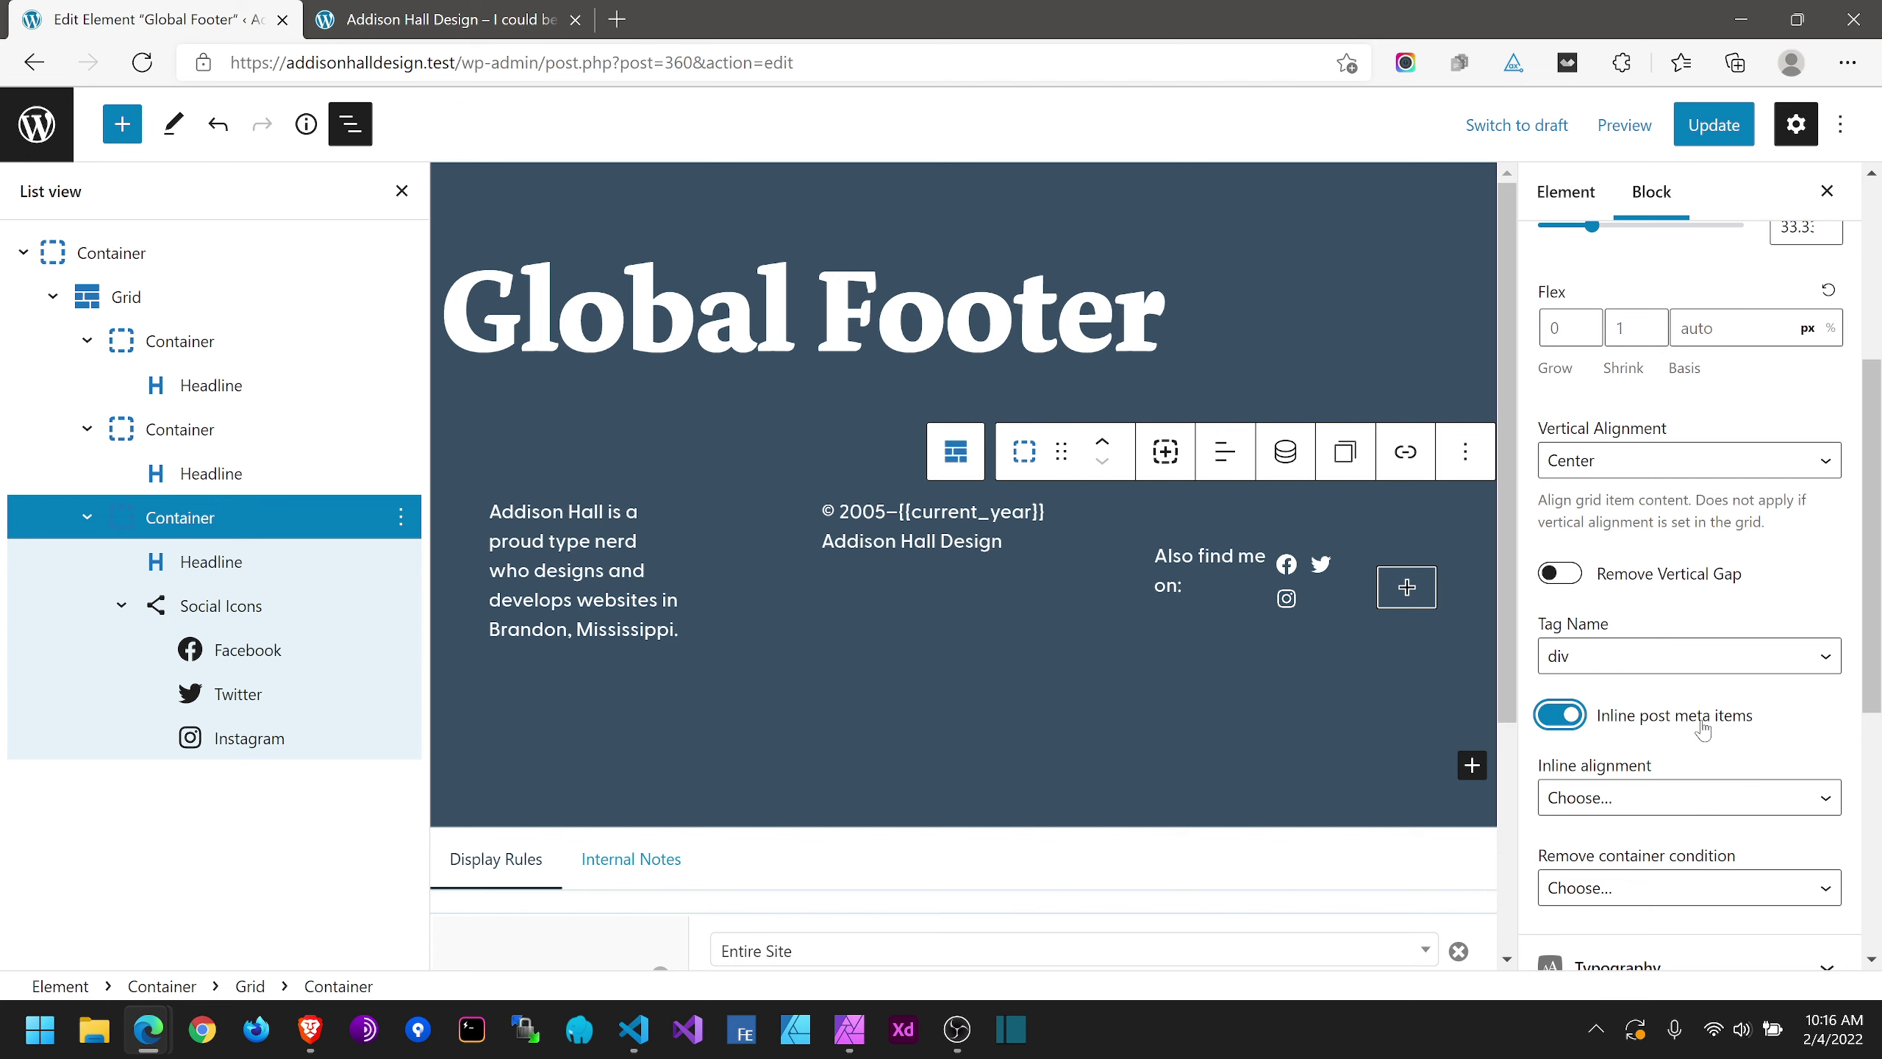
click(1385, 634)
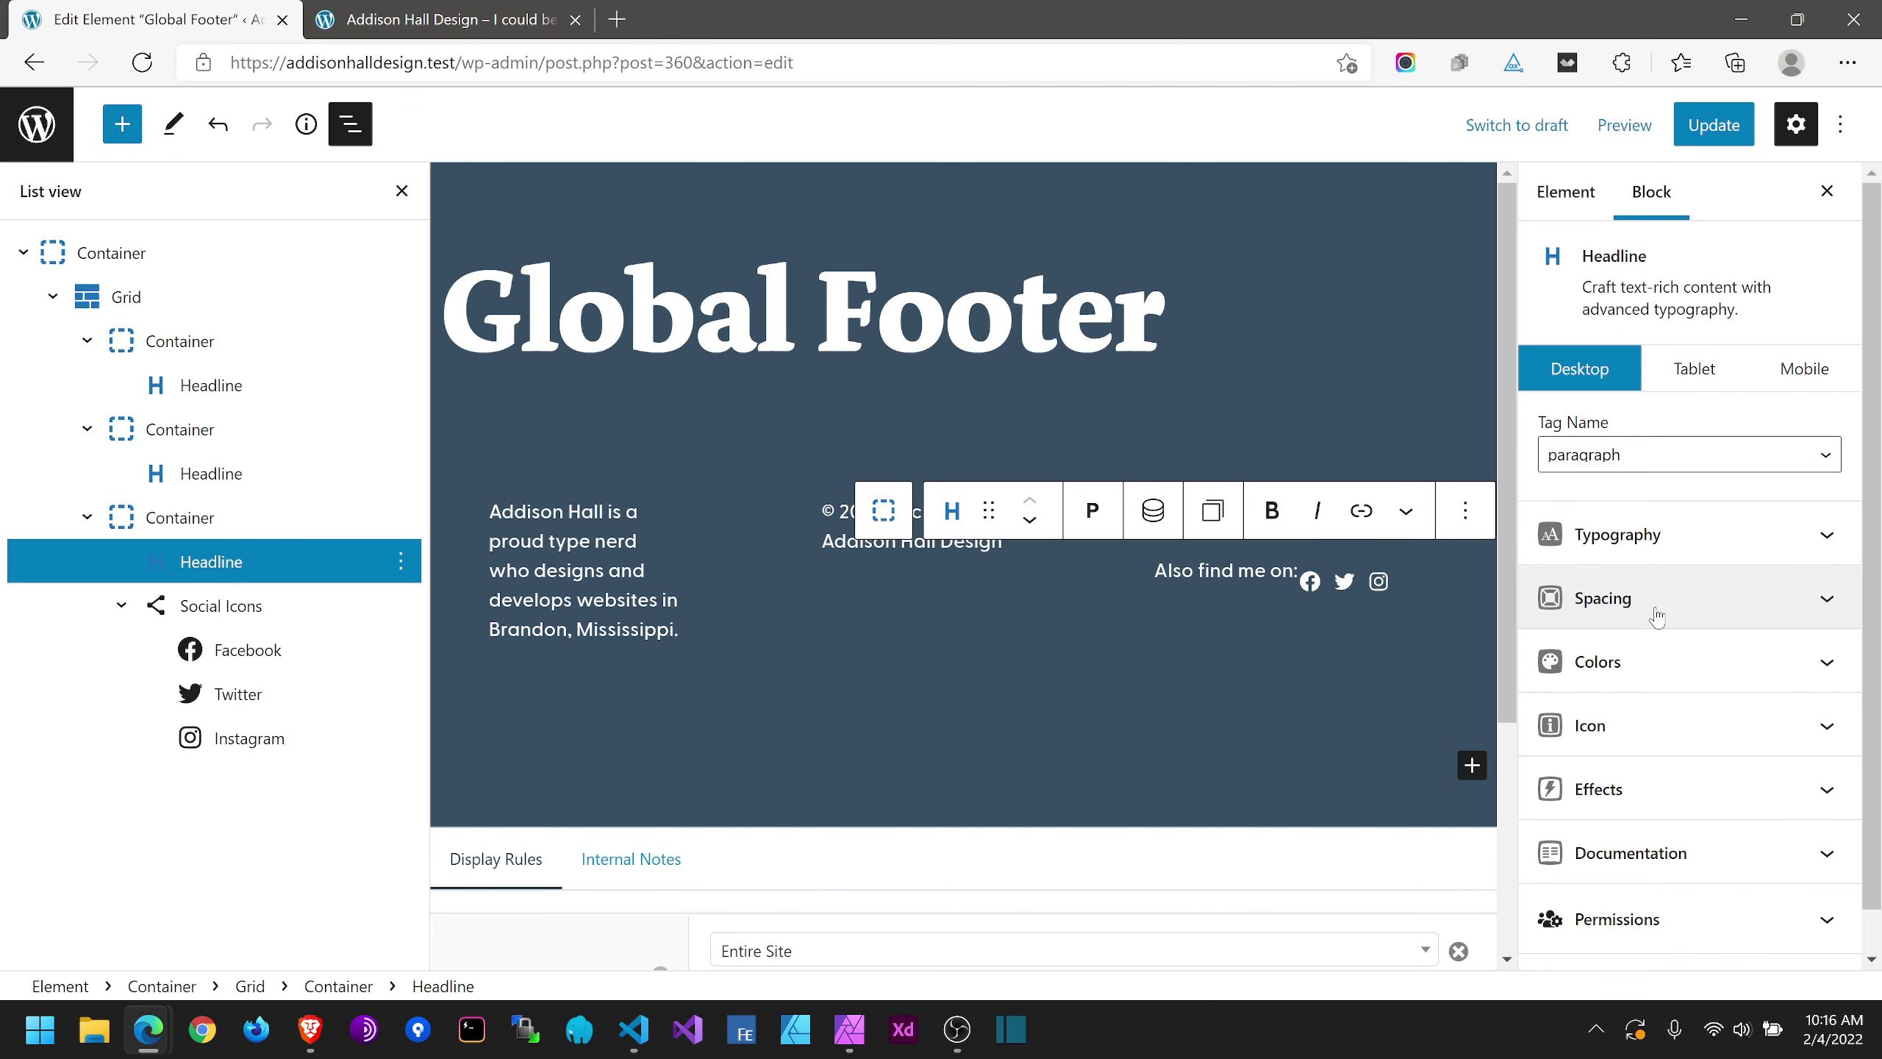
click(1696, 606)
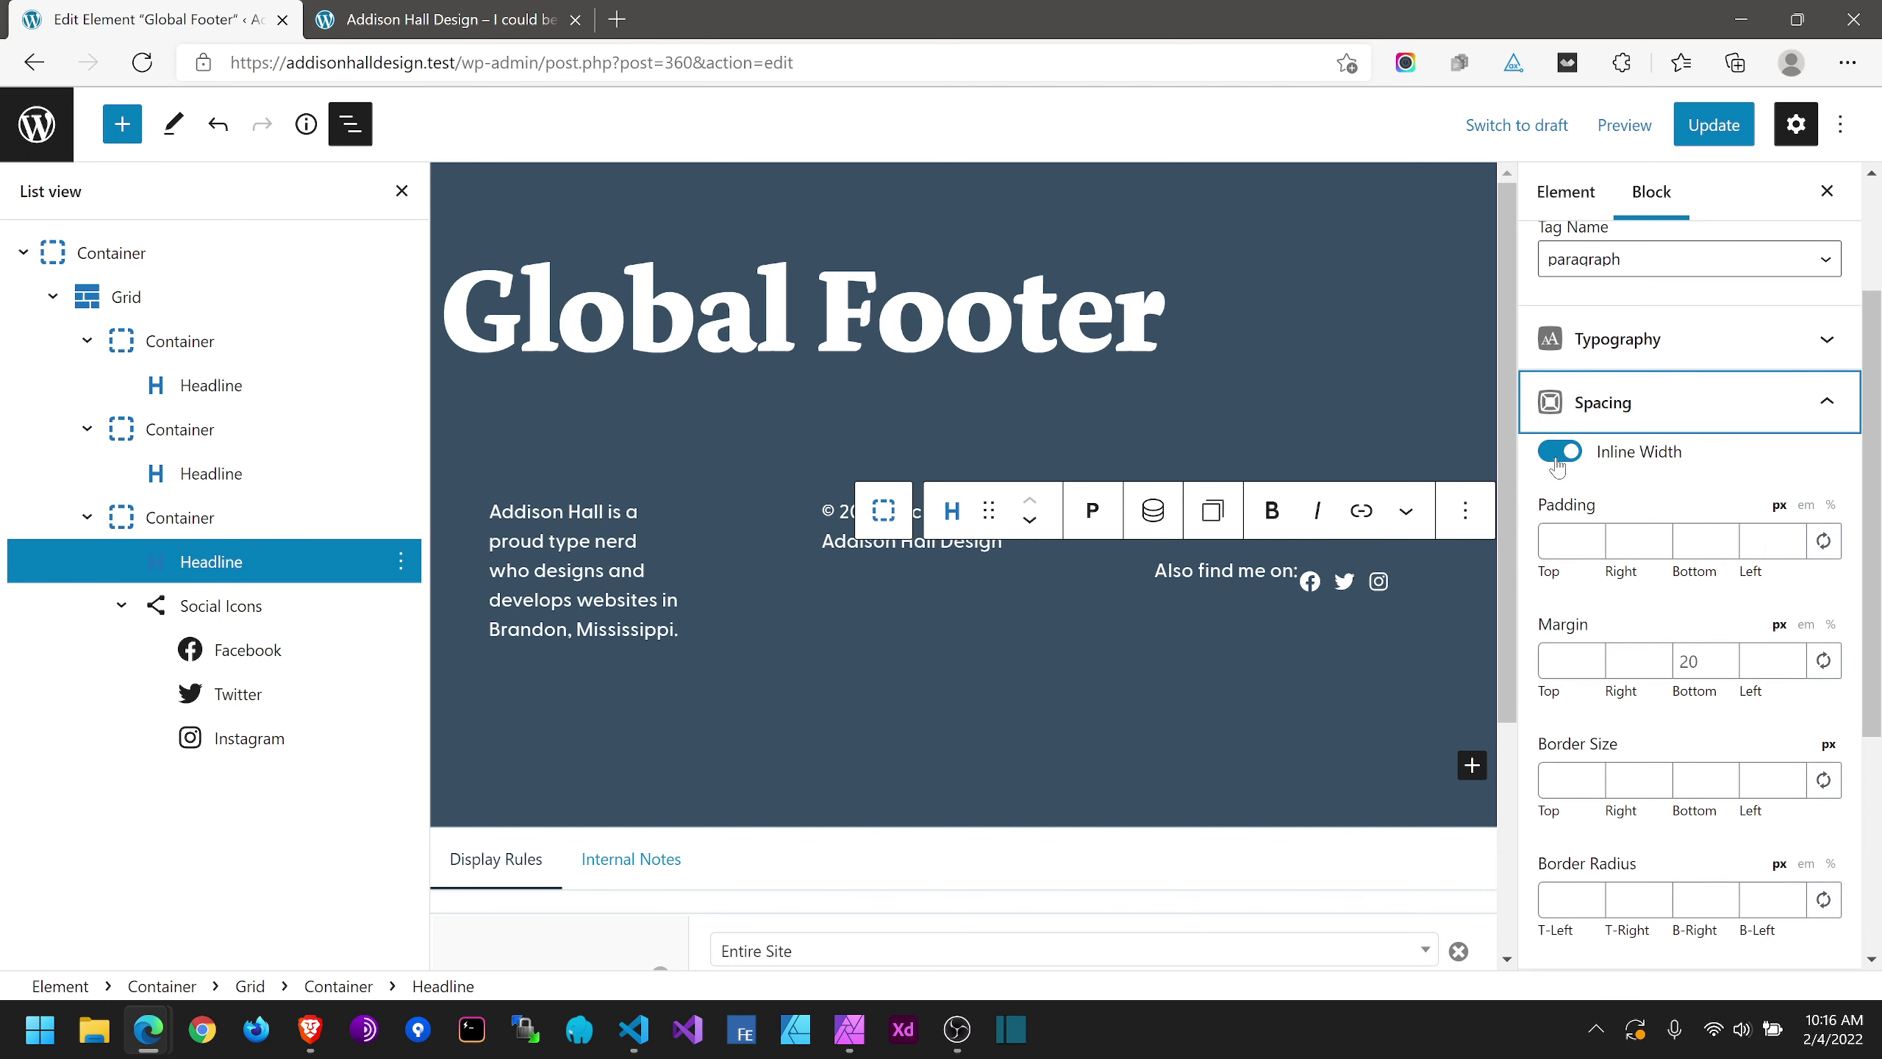
click(1559, 458)
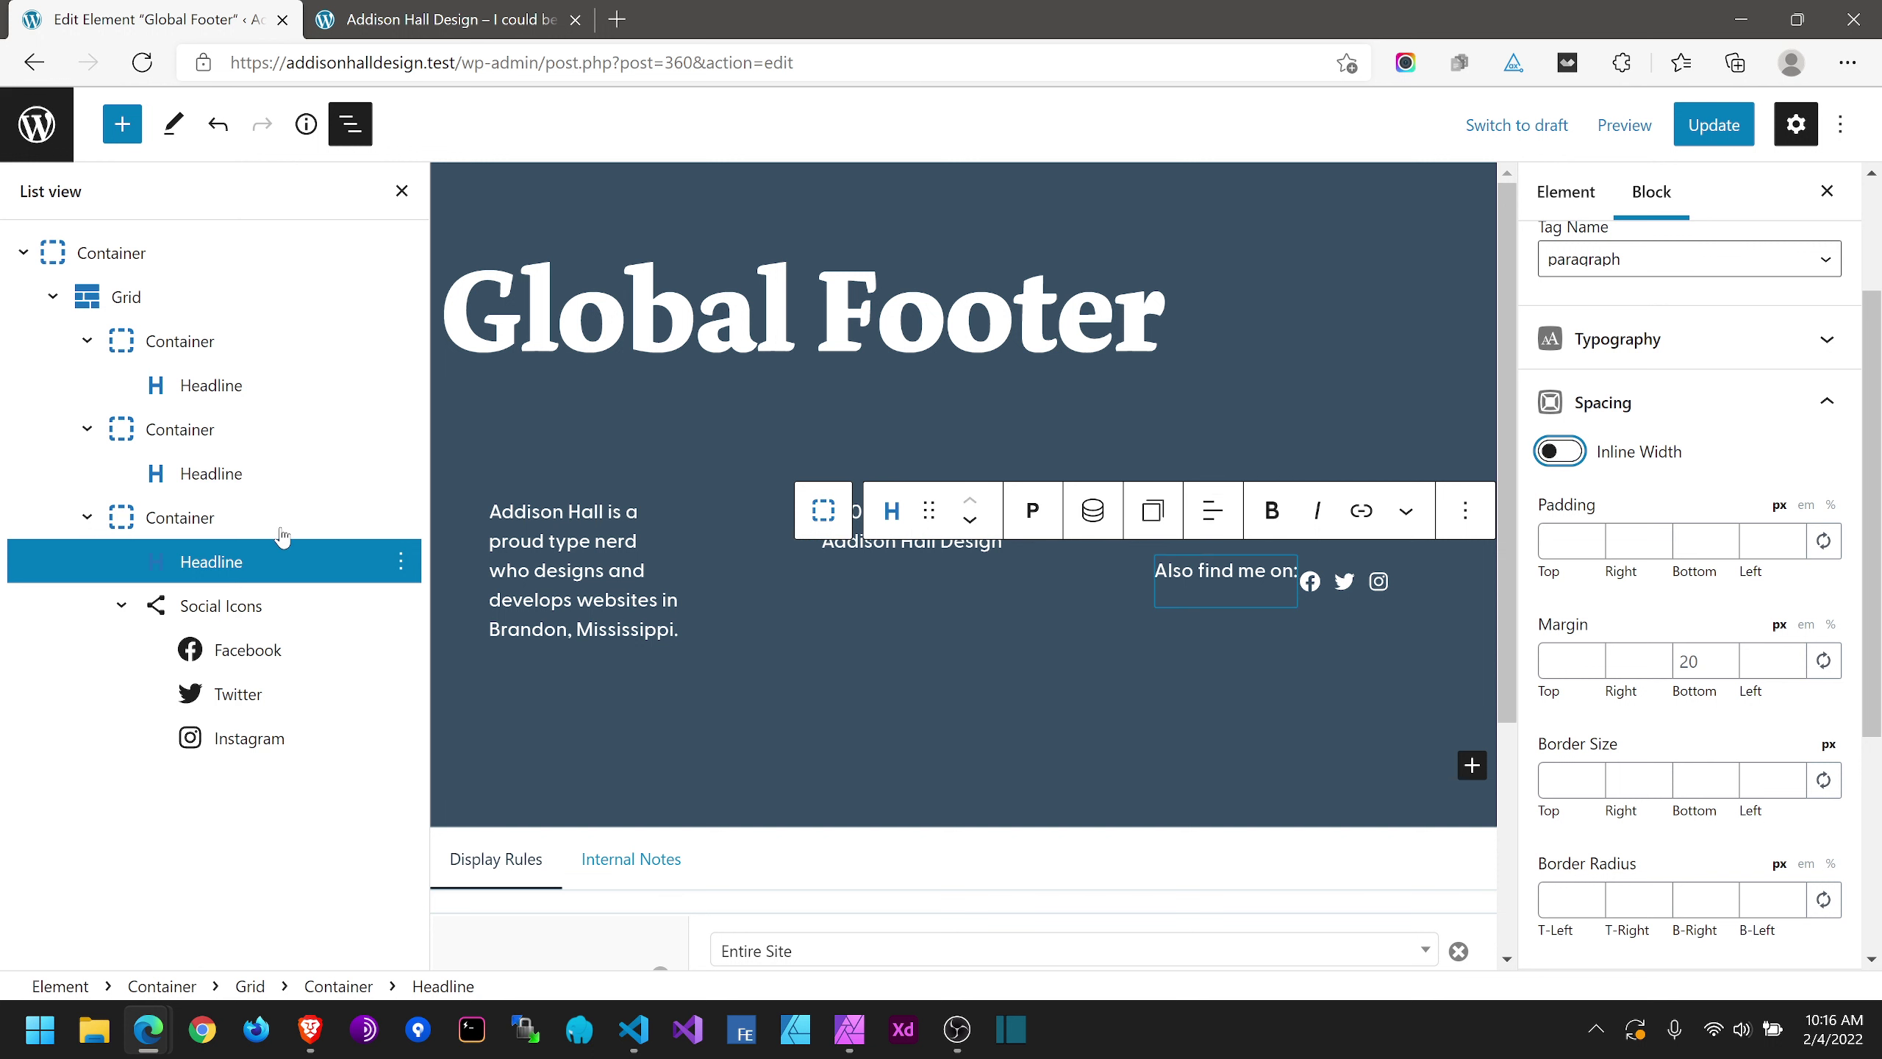
Step: Set the inline alignment of the third column's container to Left after trying Space between
click(220, 523)
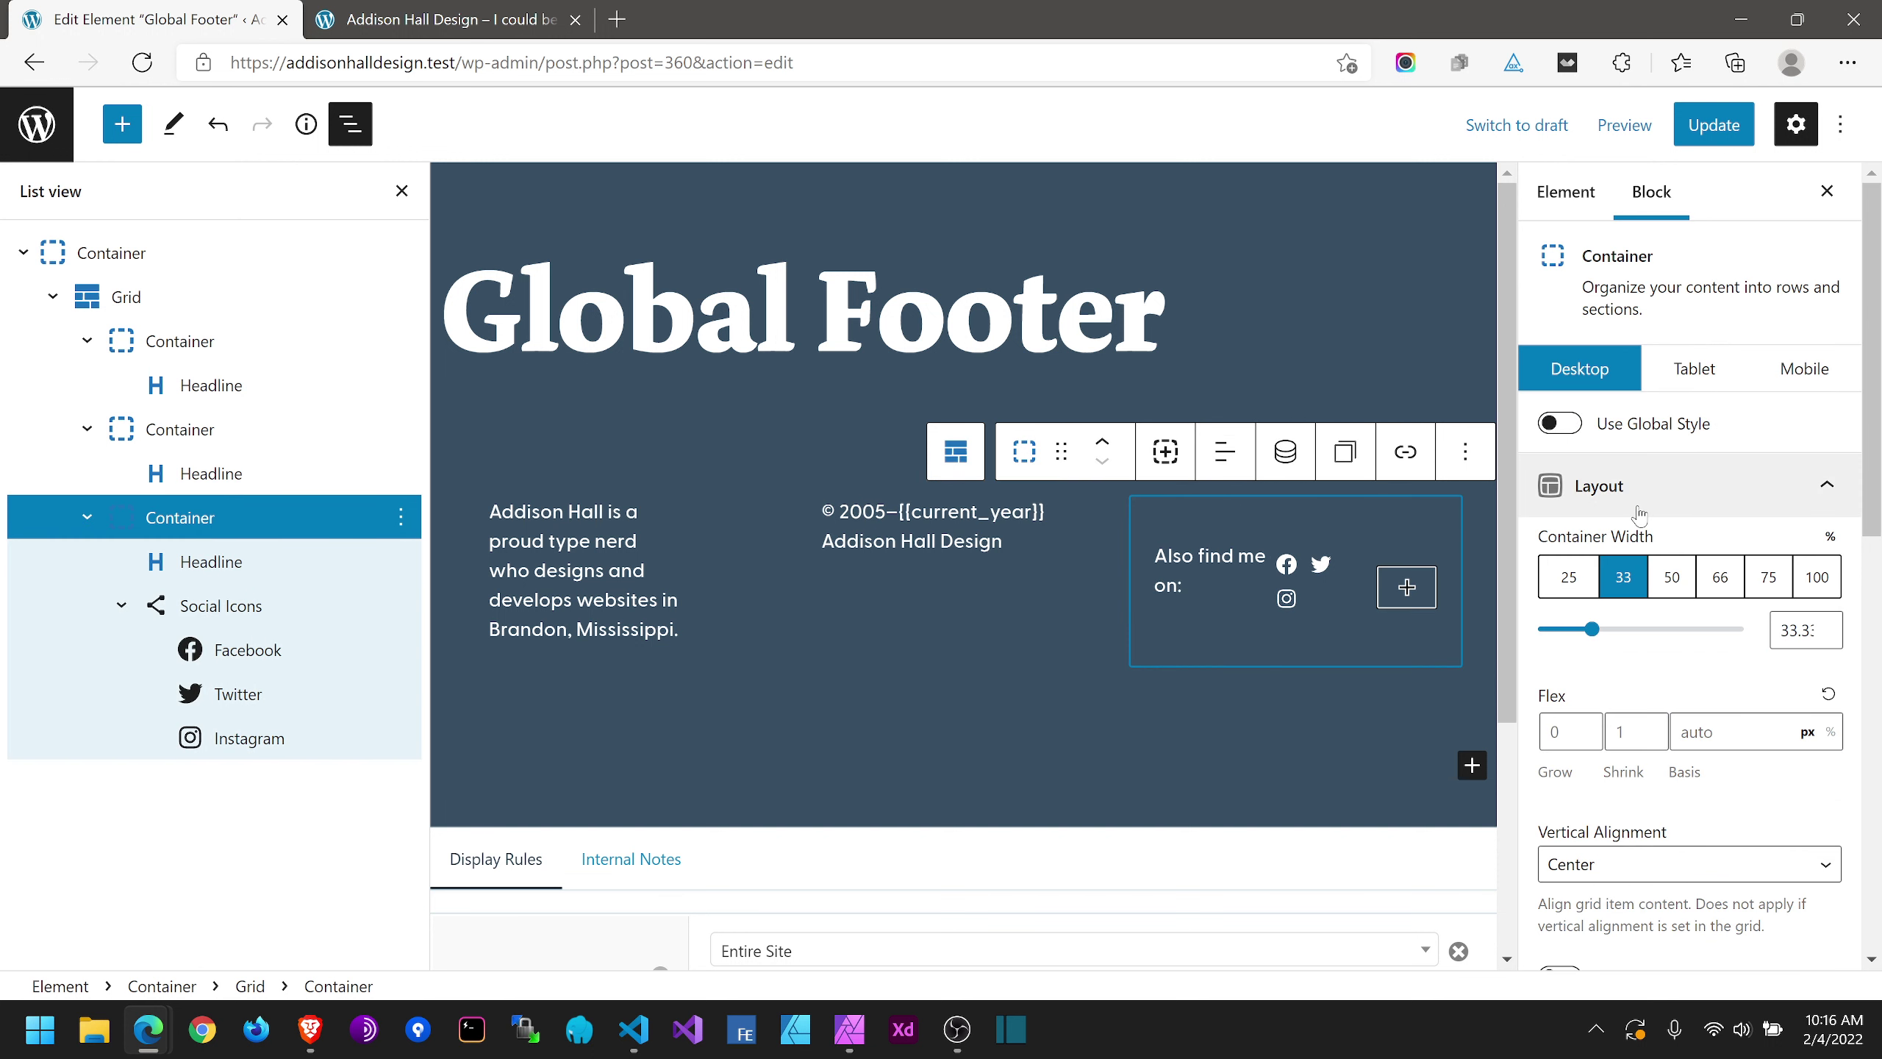
scroll(1651, 693, down, 4)
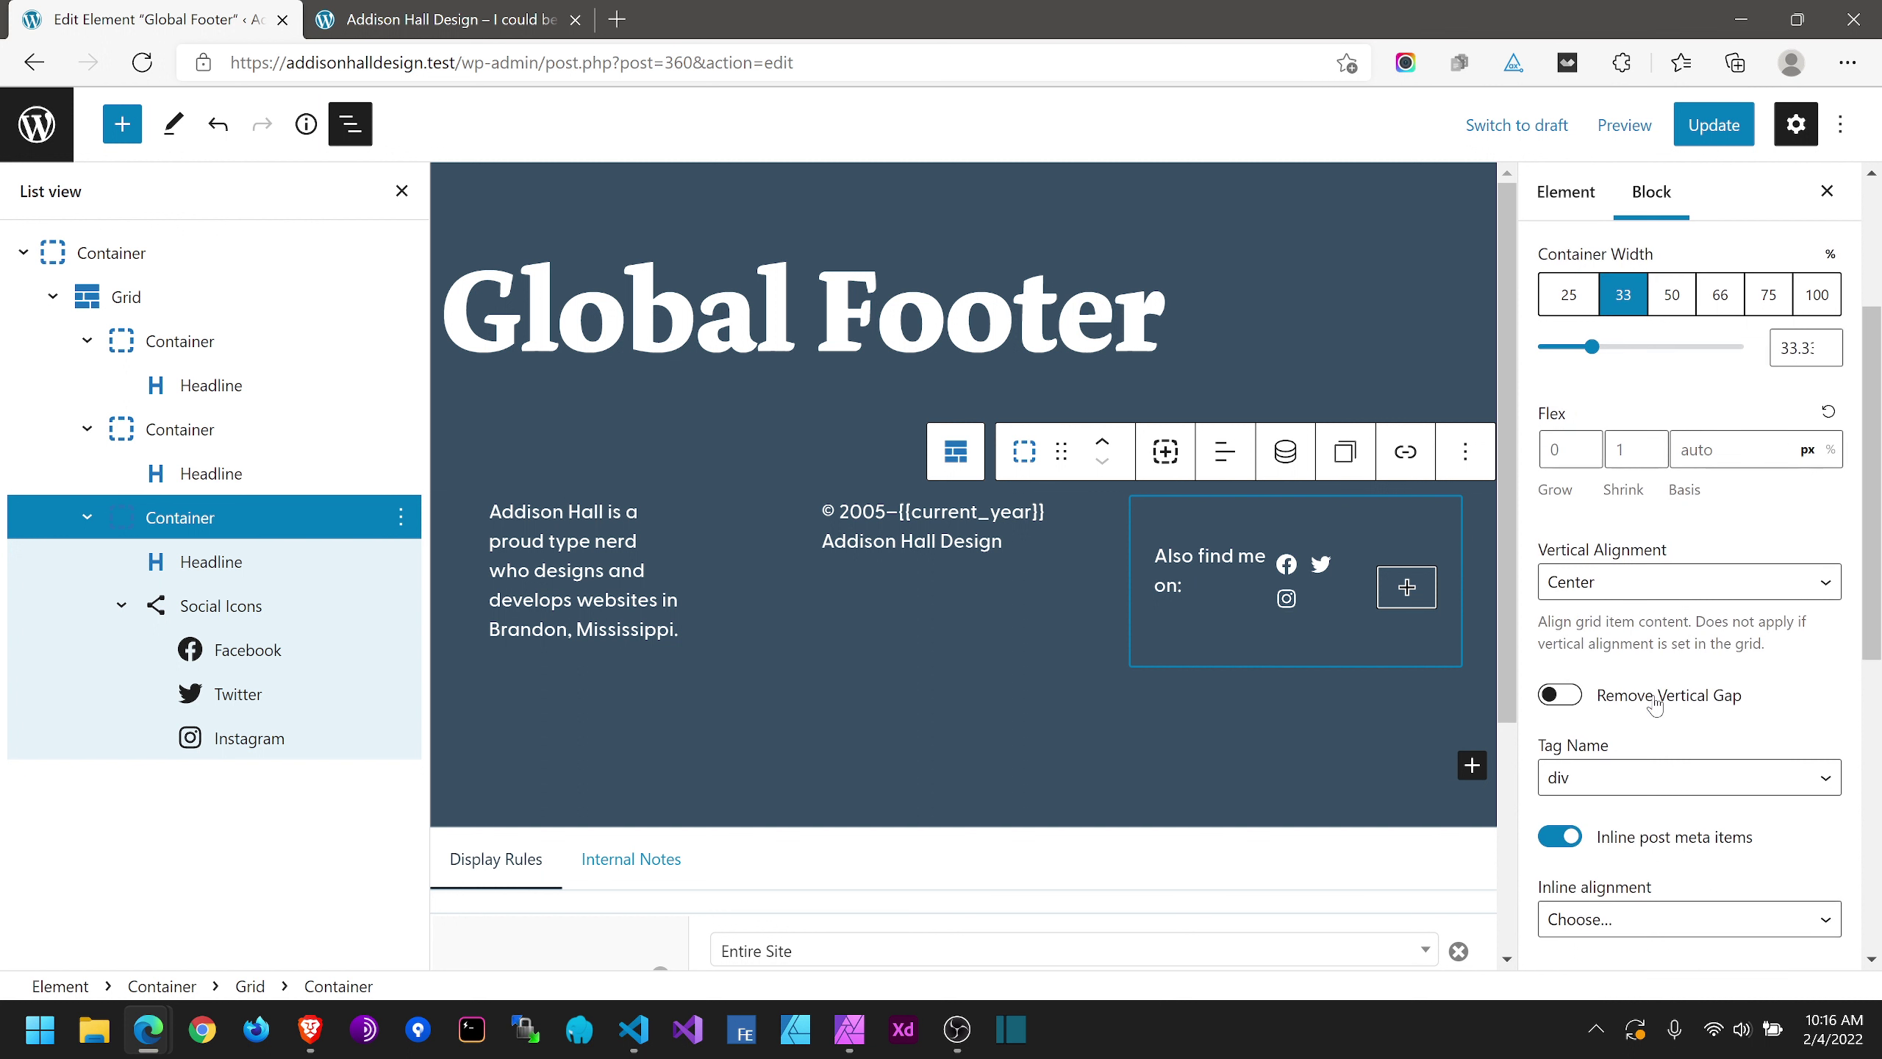
scroll(1646, 690, down, 3)
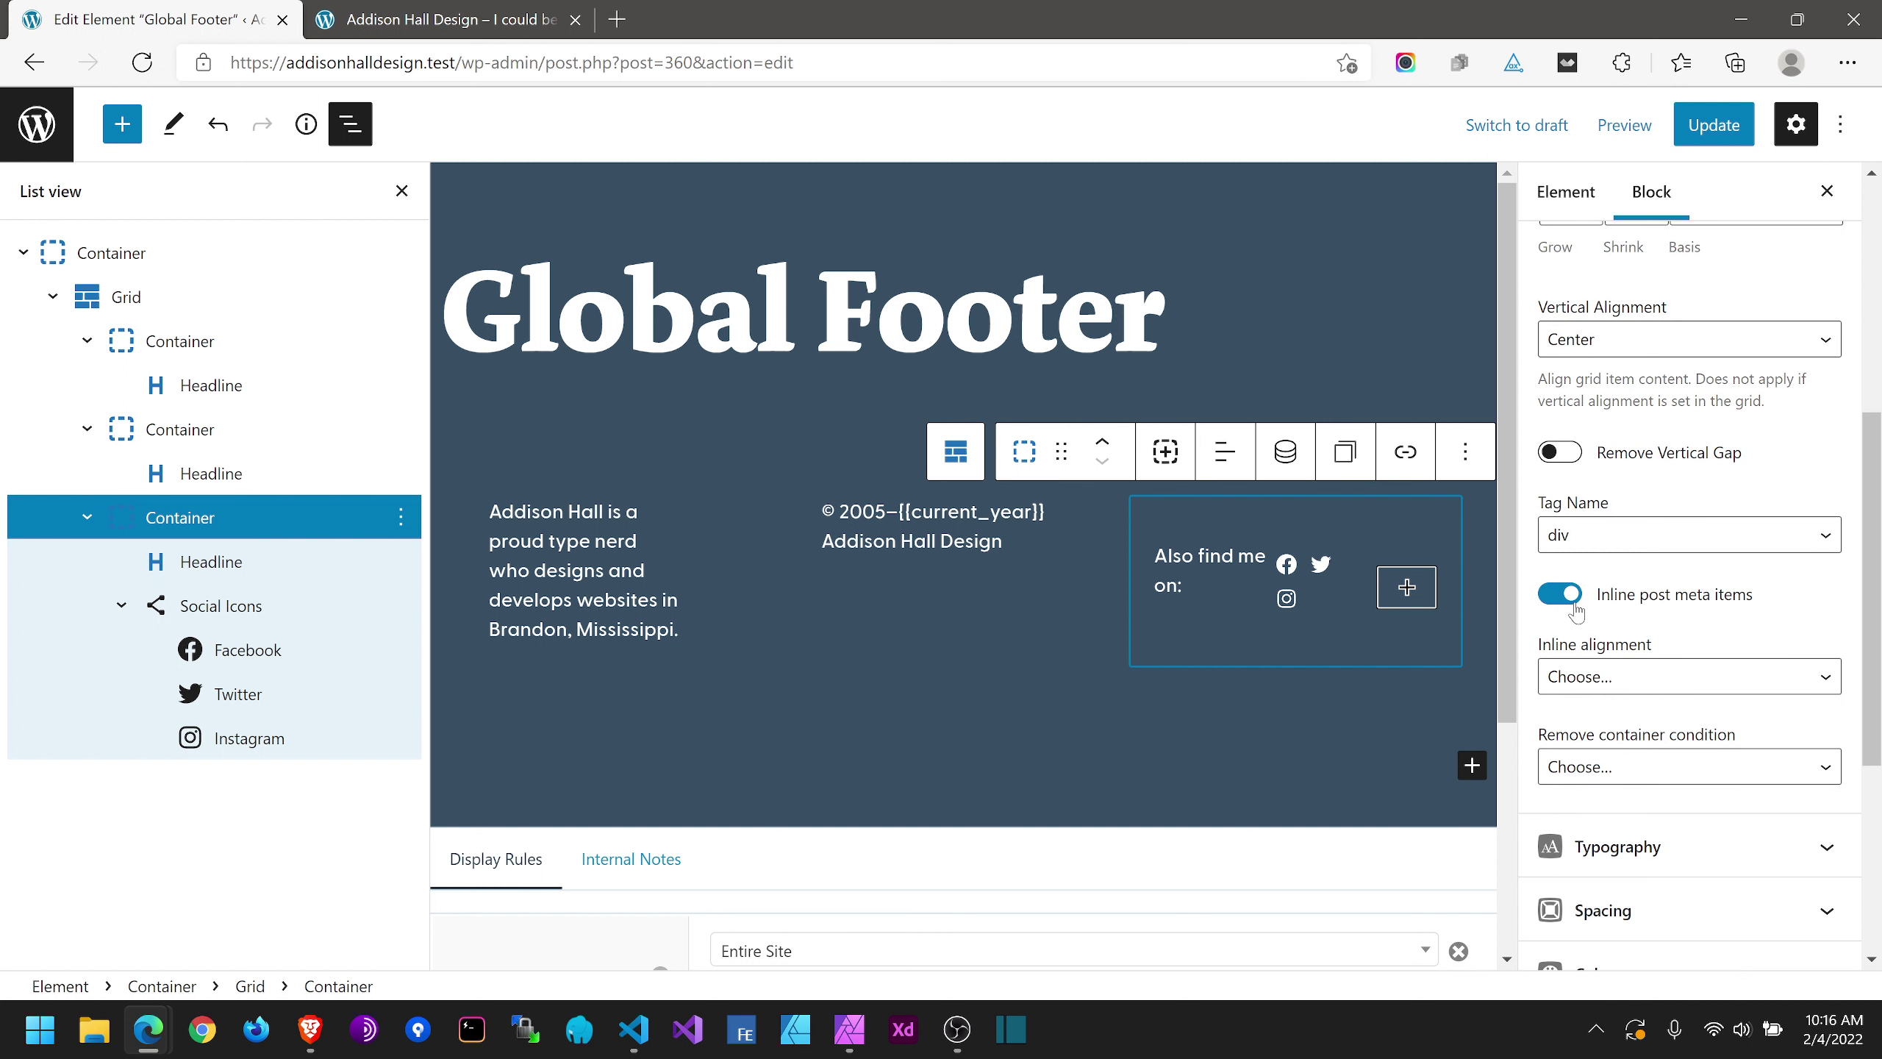
click(1578, 677)
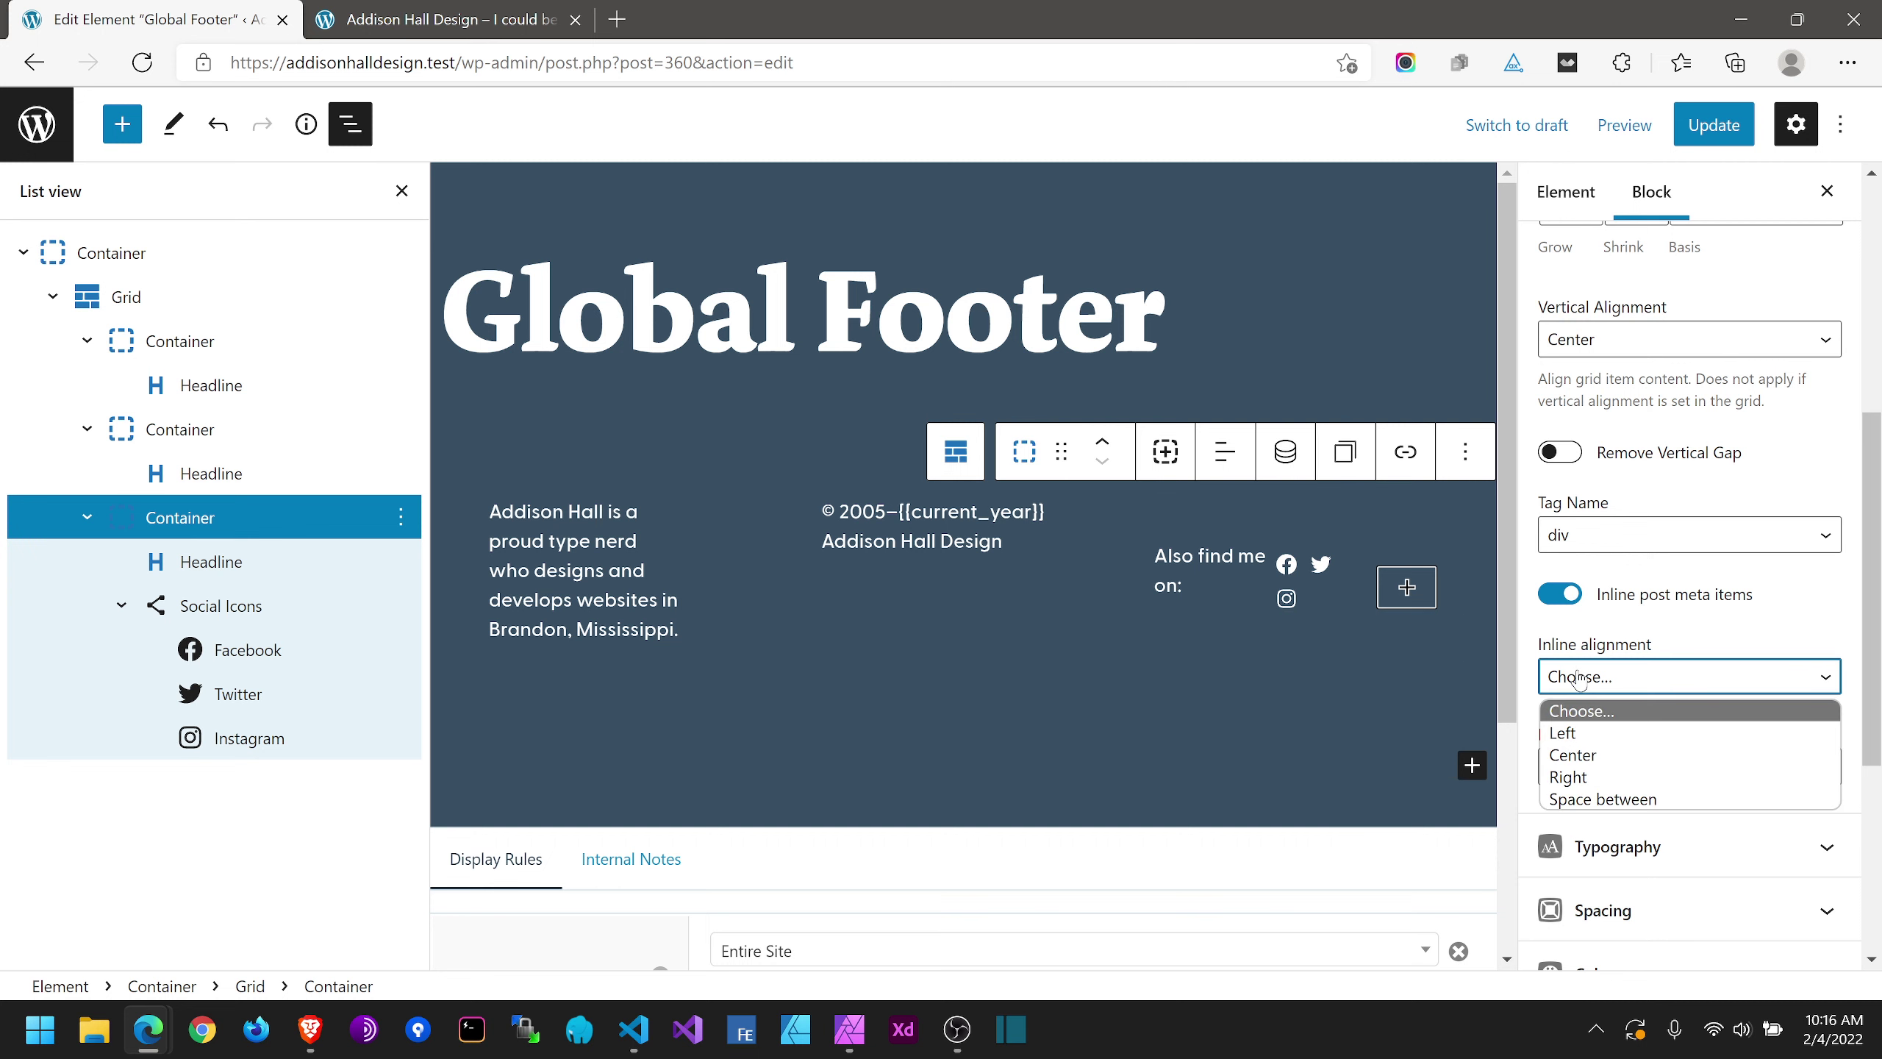
click(1584, 753)
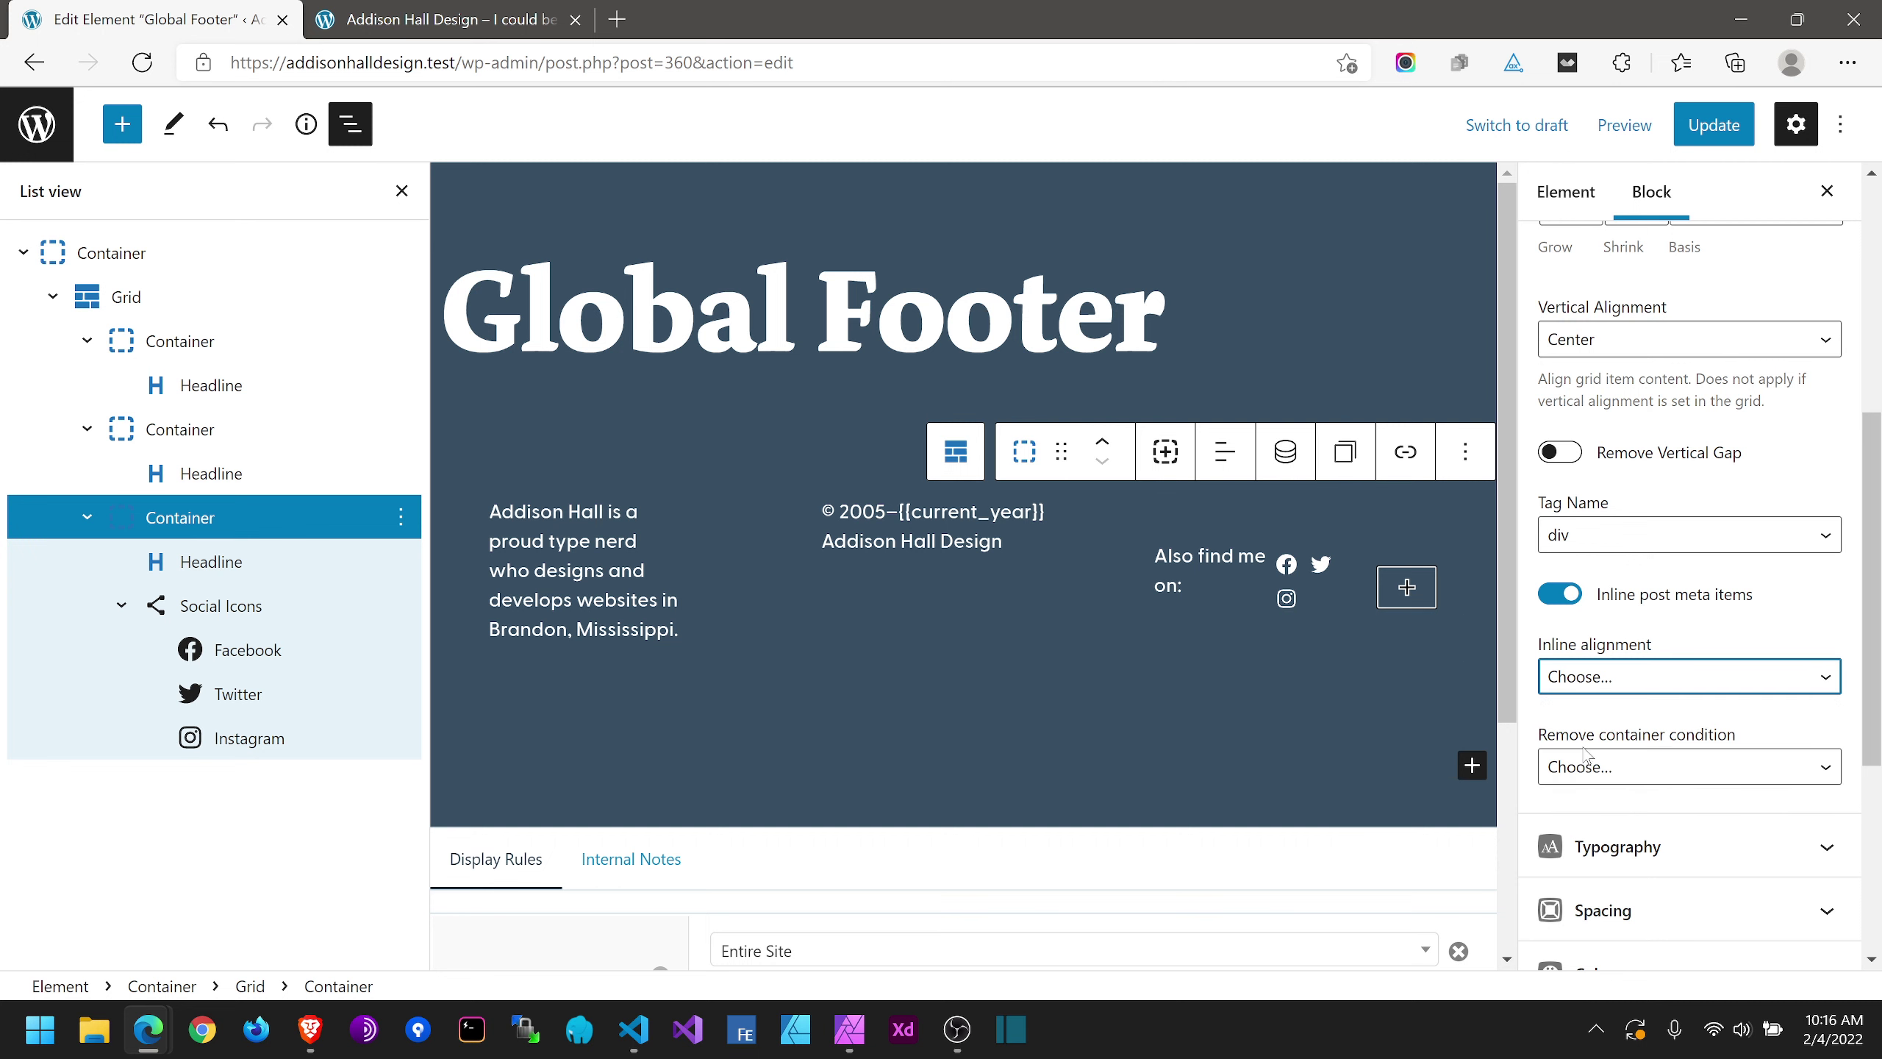
click(1581, 689)
click(1608, 801)
click(1603, 686)
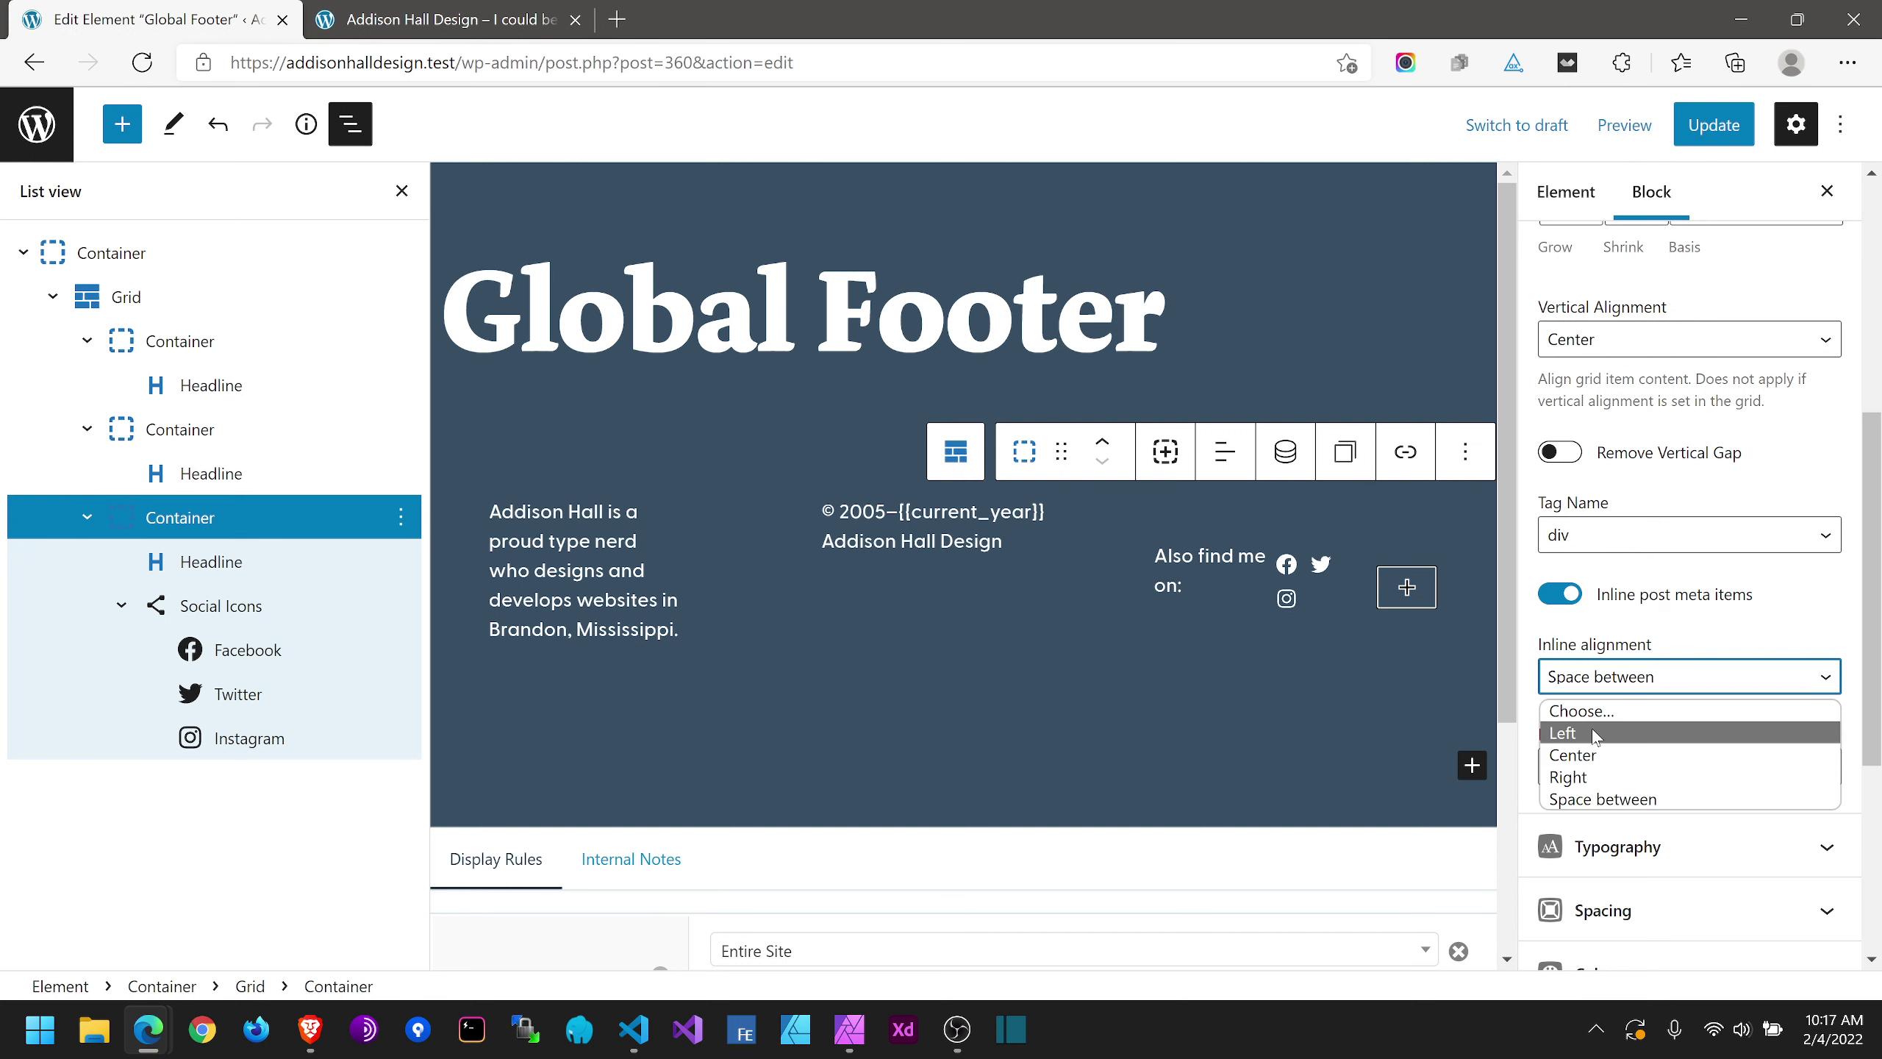
click(1595, 733)
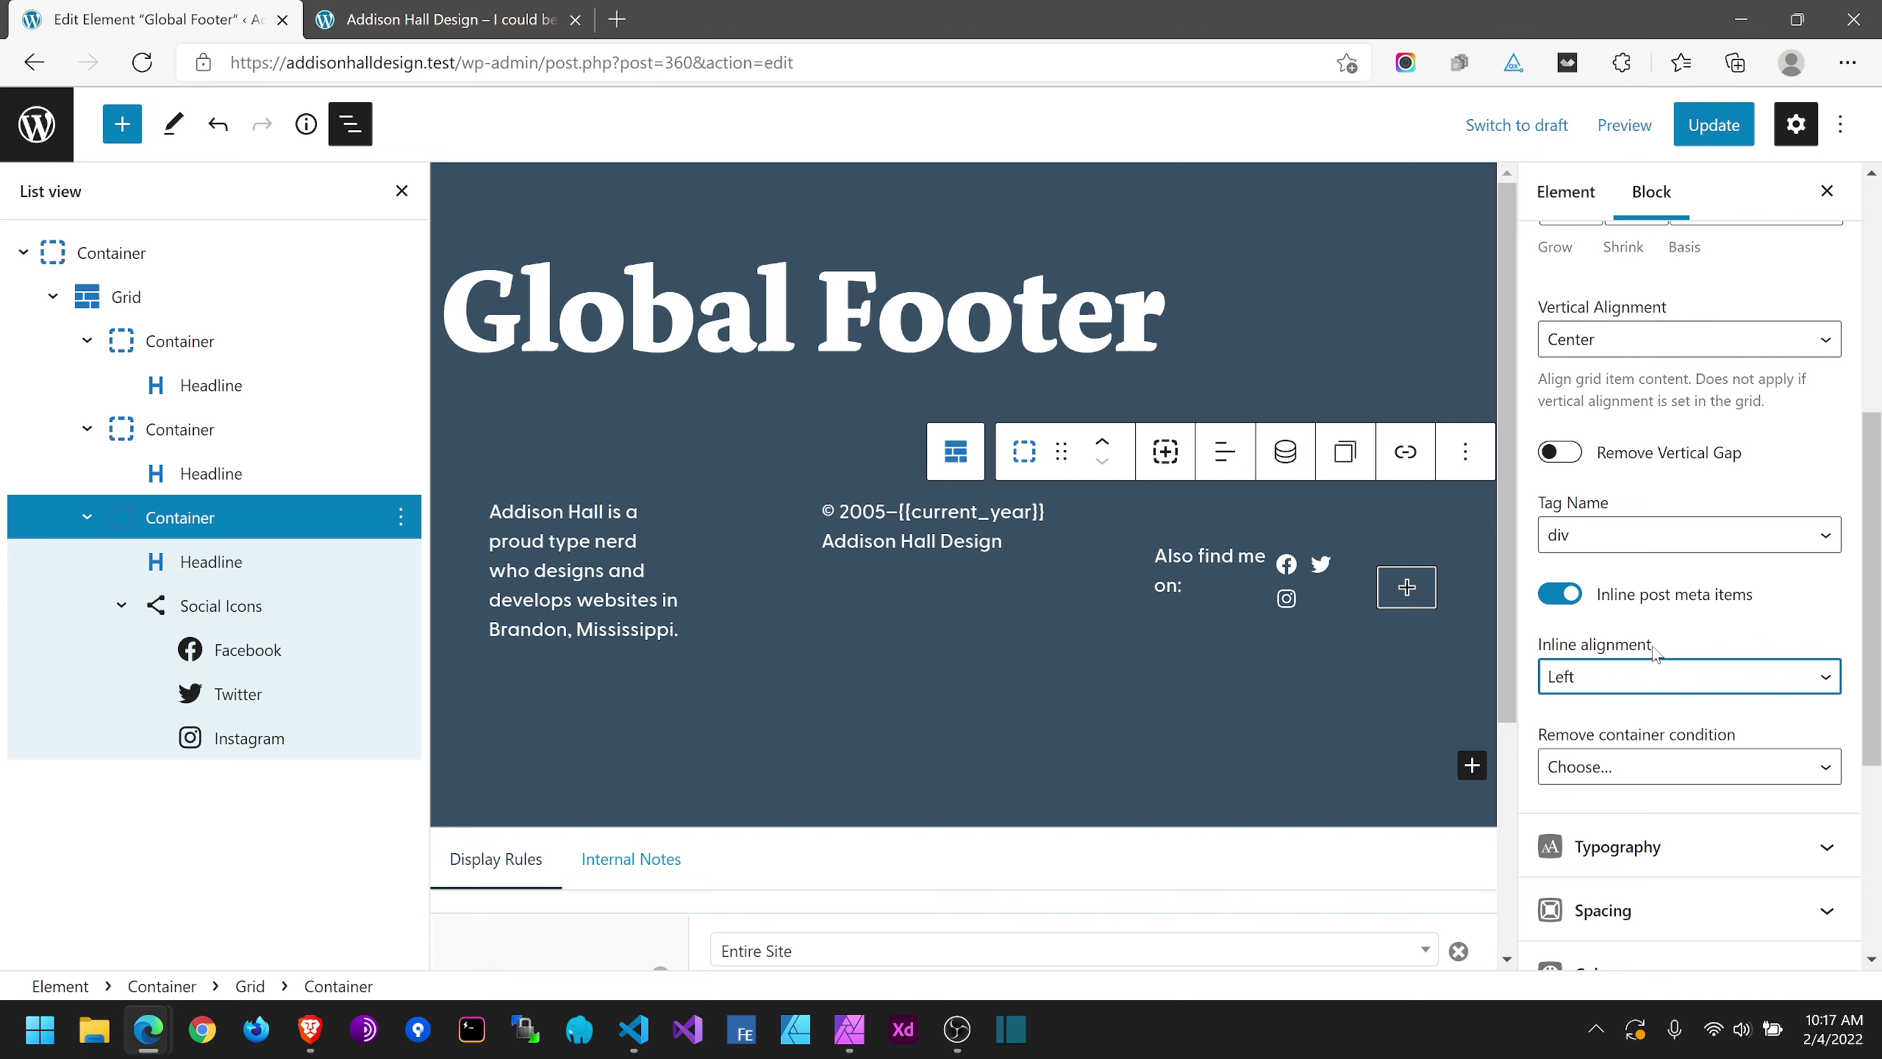
Step: Update the Global Footer element and reload the live home page to check the social icons line
click(1713, 125)
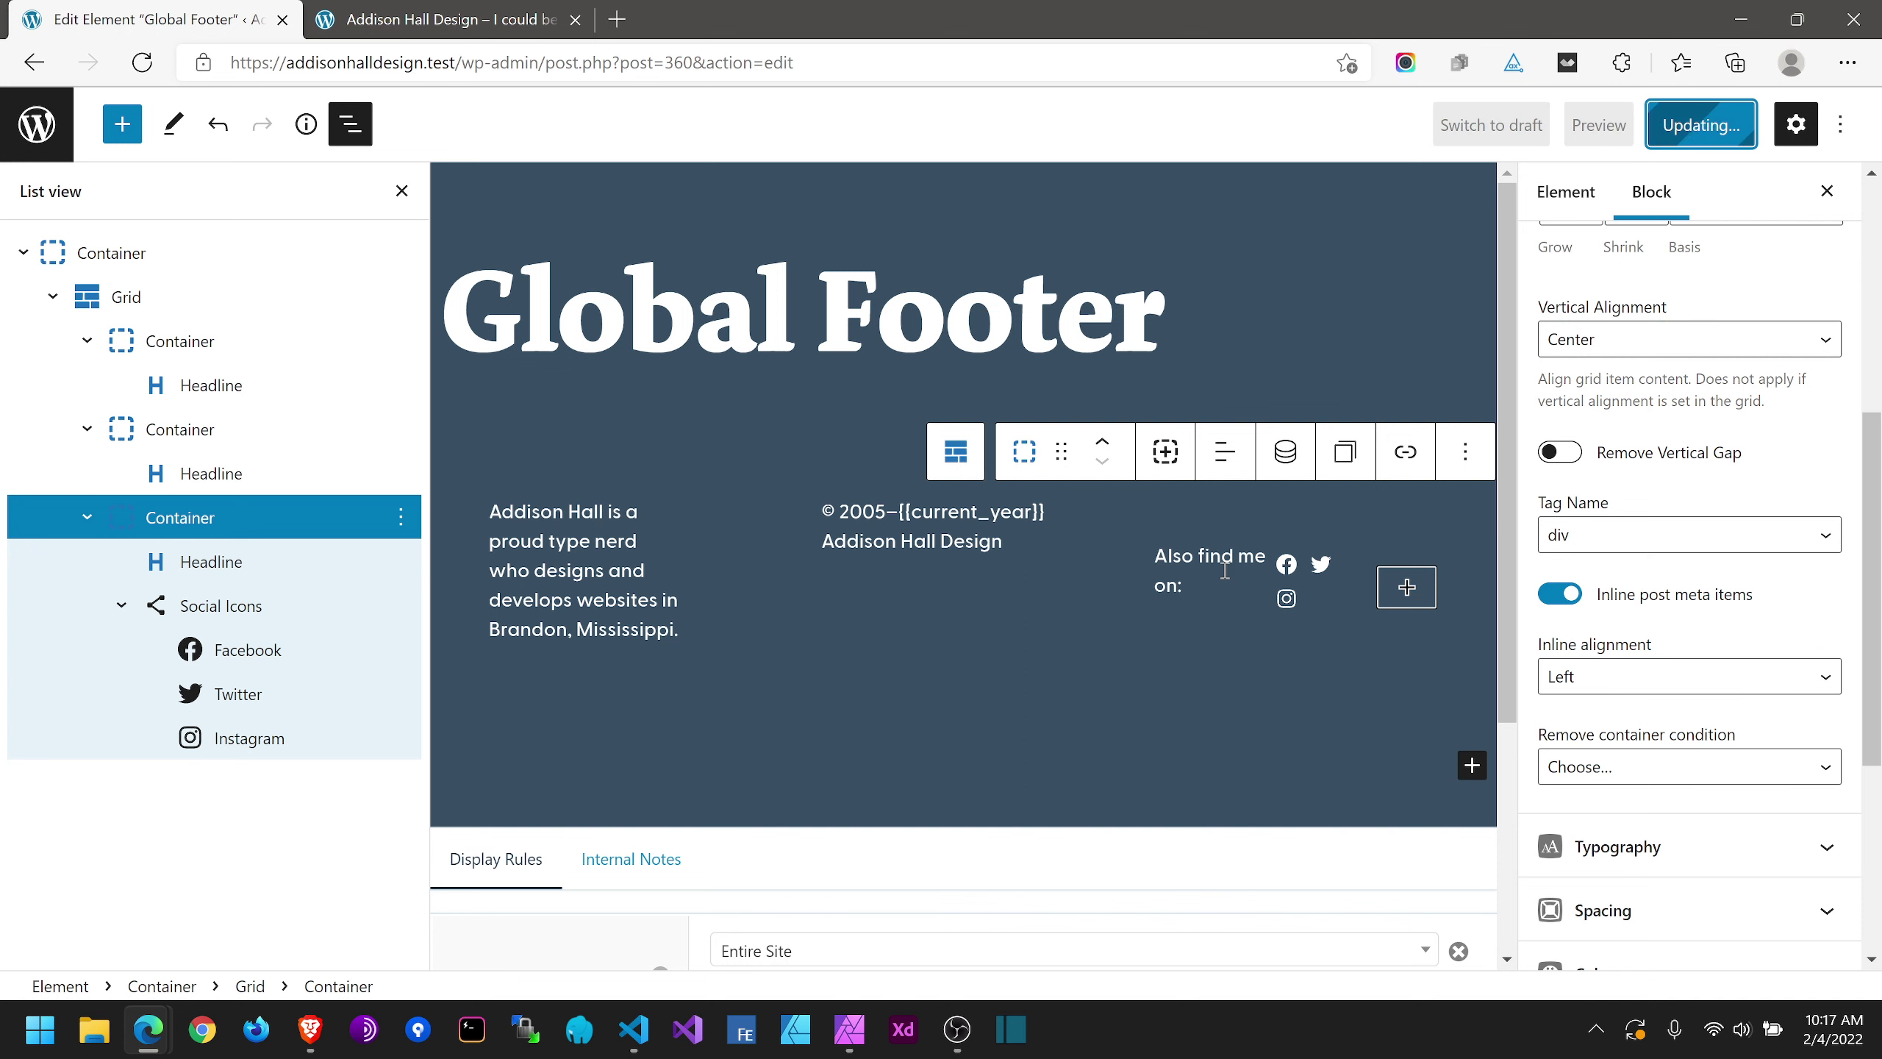
click(459, 19)
click(156, 75)
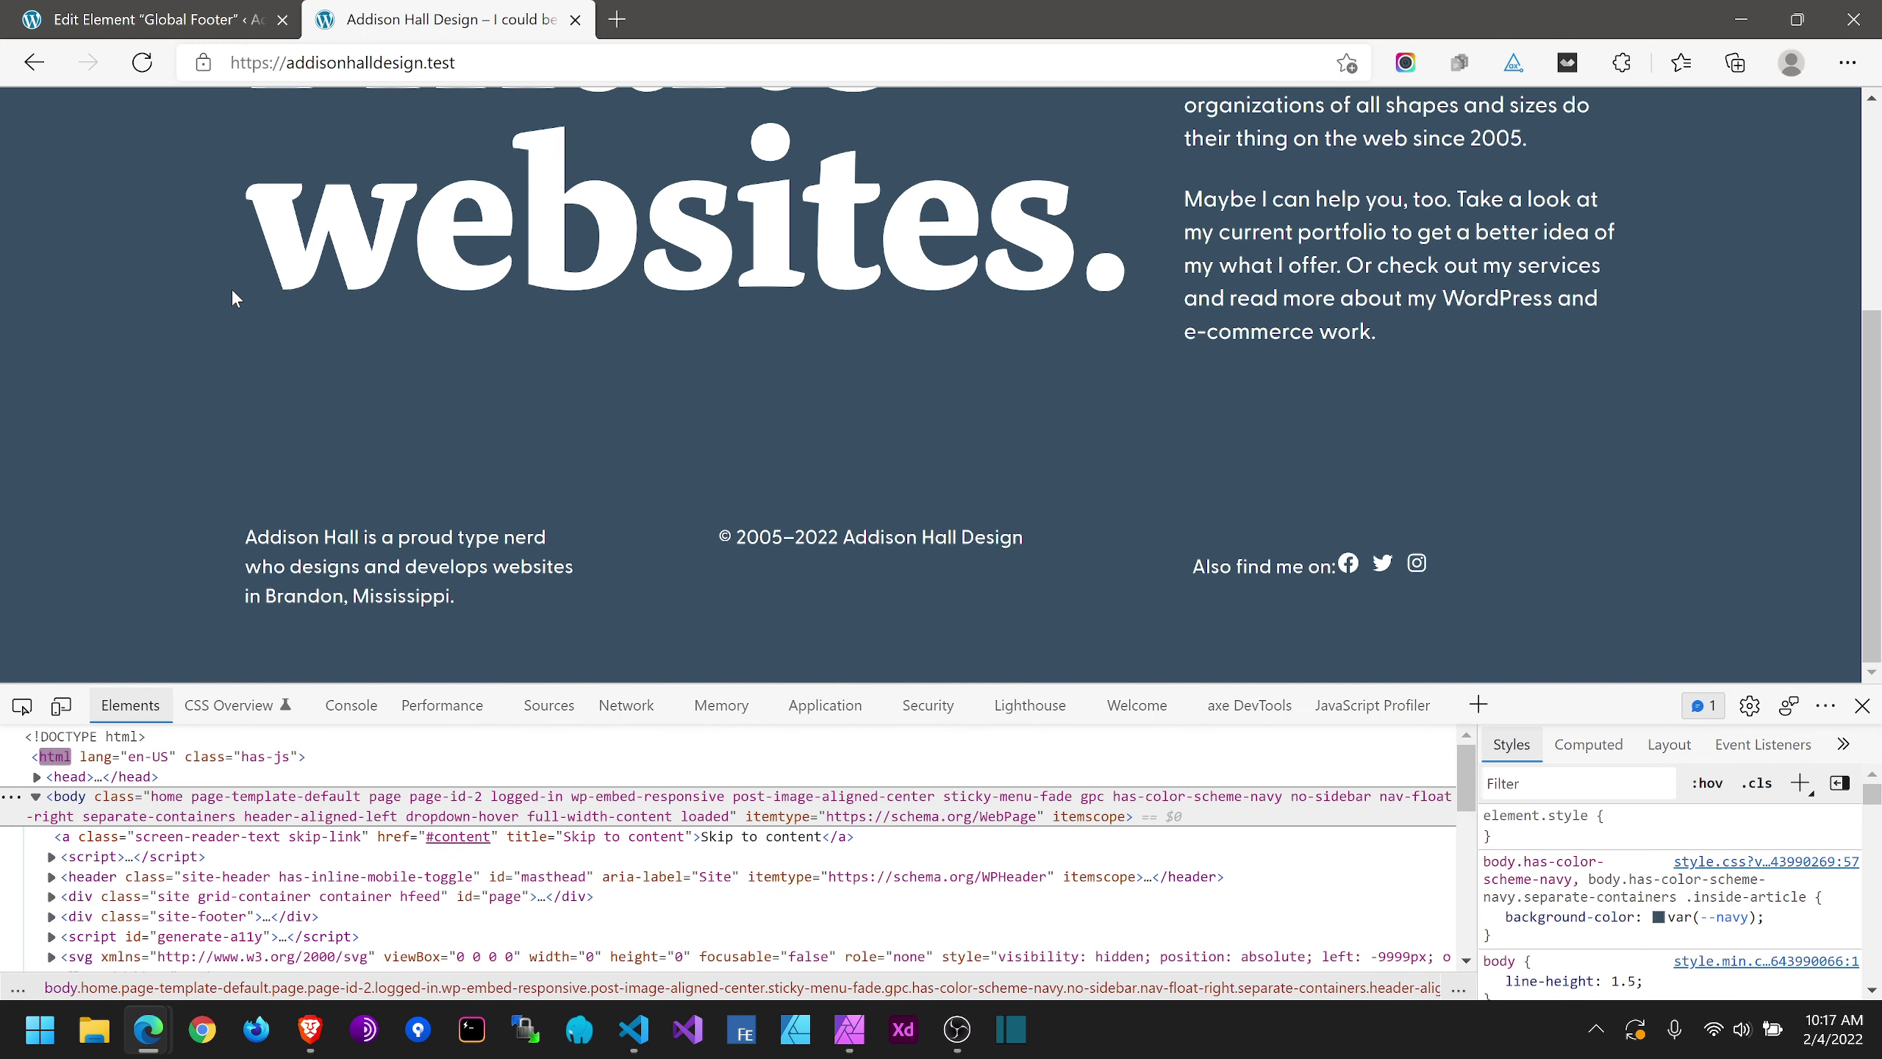
Step: Return to the Global Footer editor and set the third column container's vertical alignment to Default
click(96, 9)
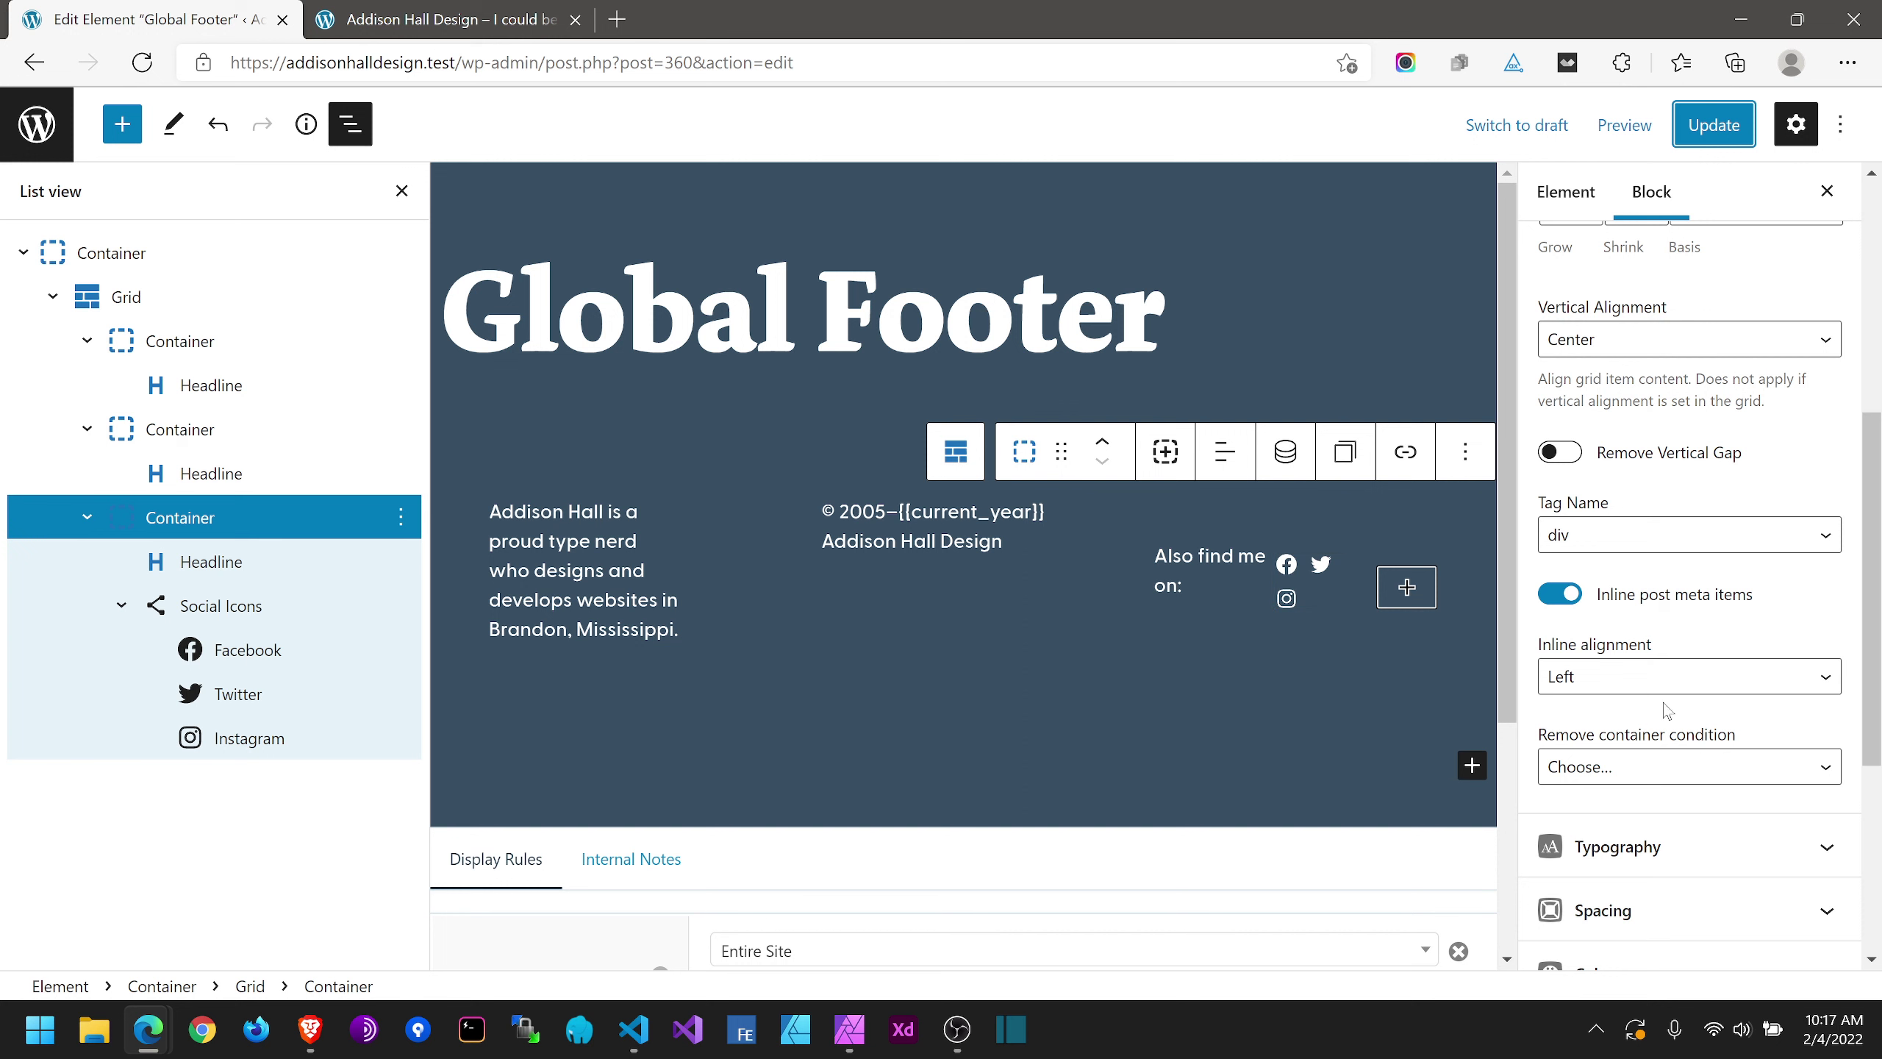
scroll(1719, 612, up, 3)
click(1604, 622)
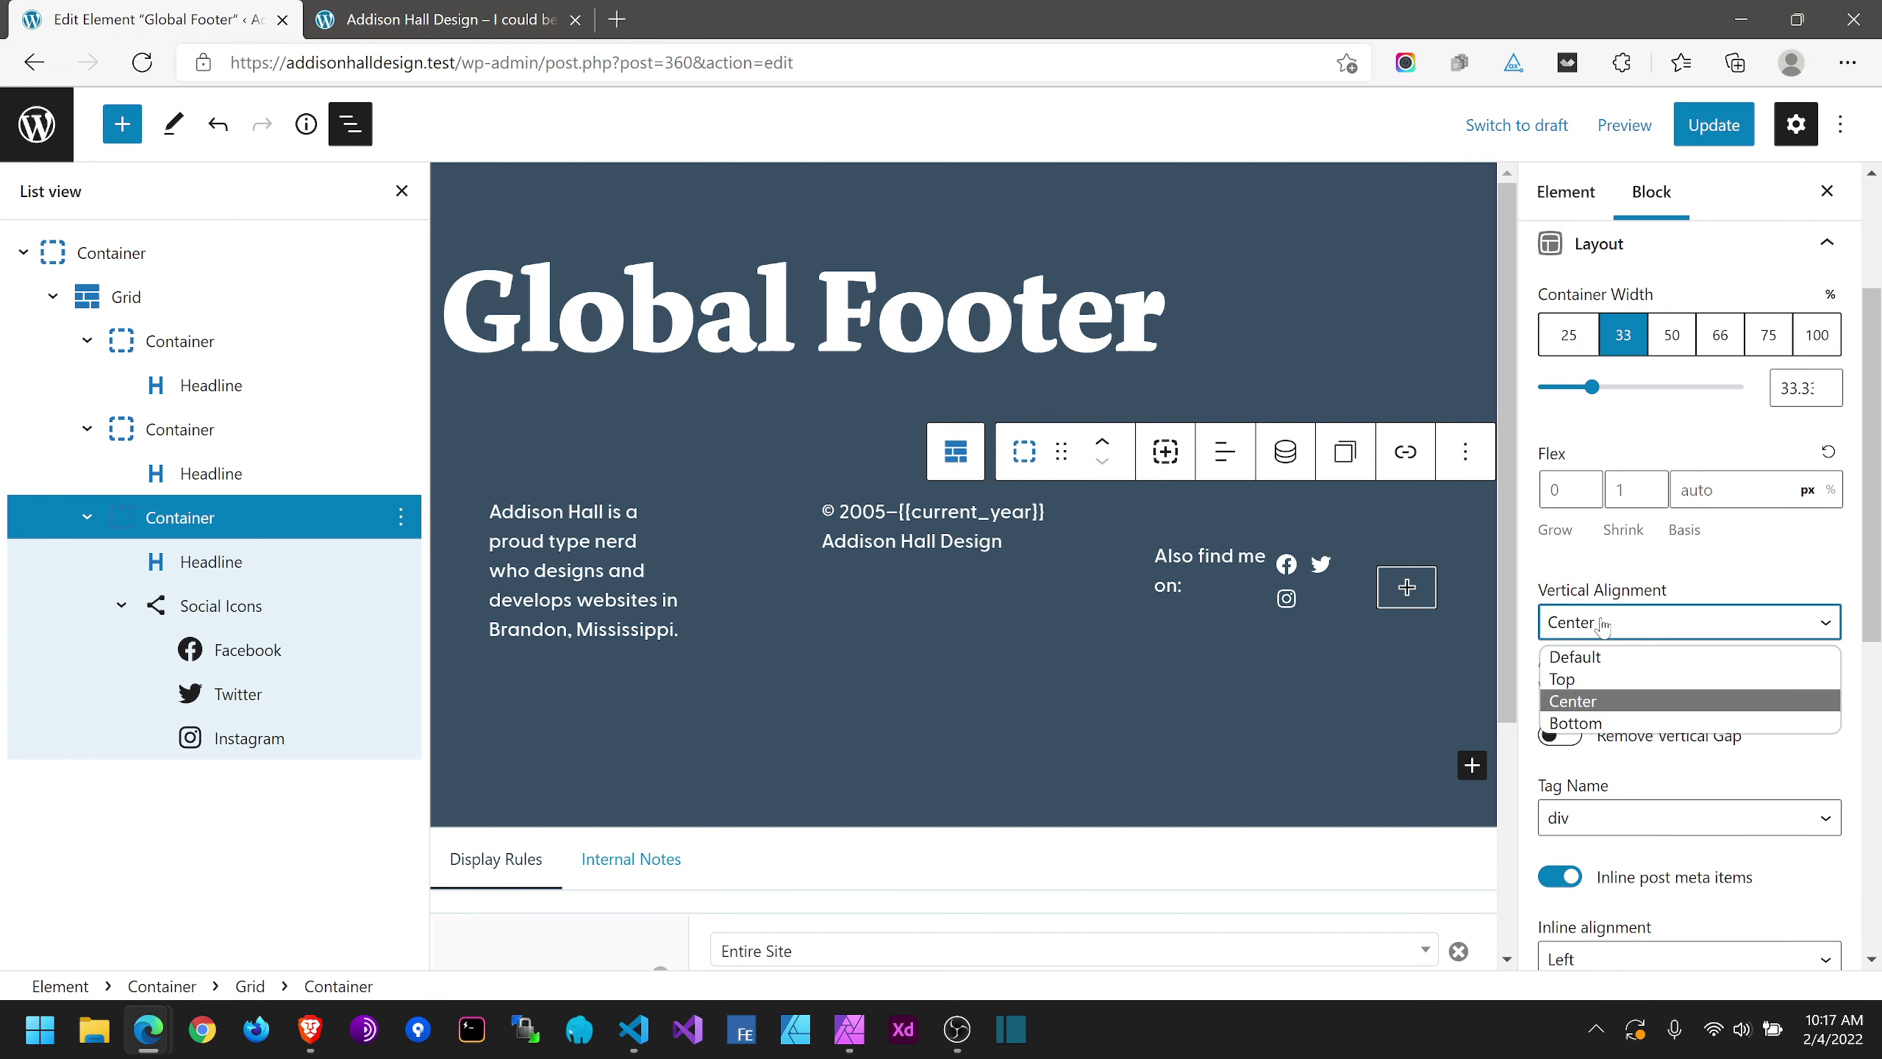
click(1598, 656)
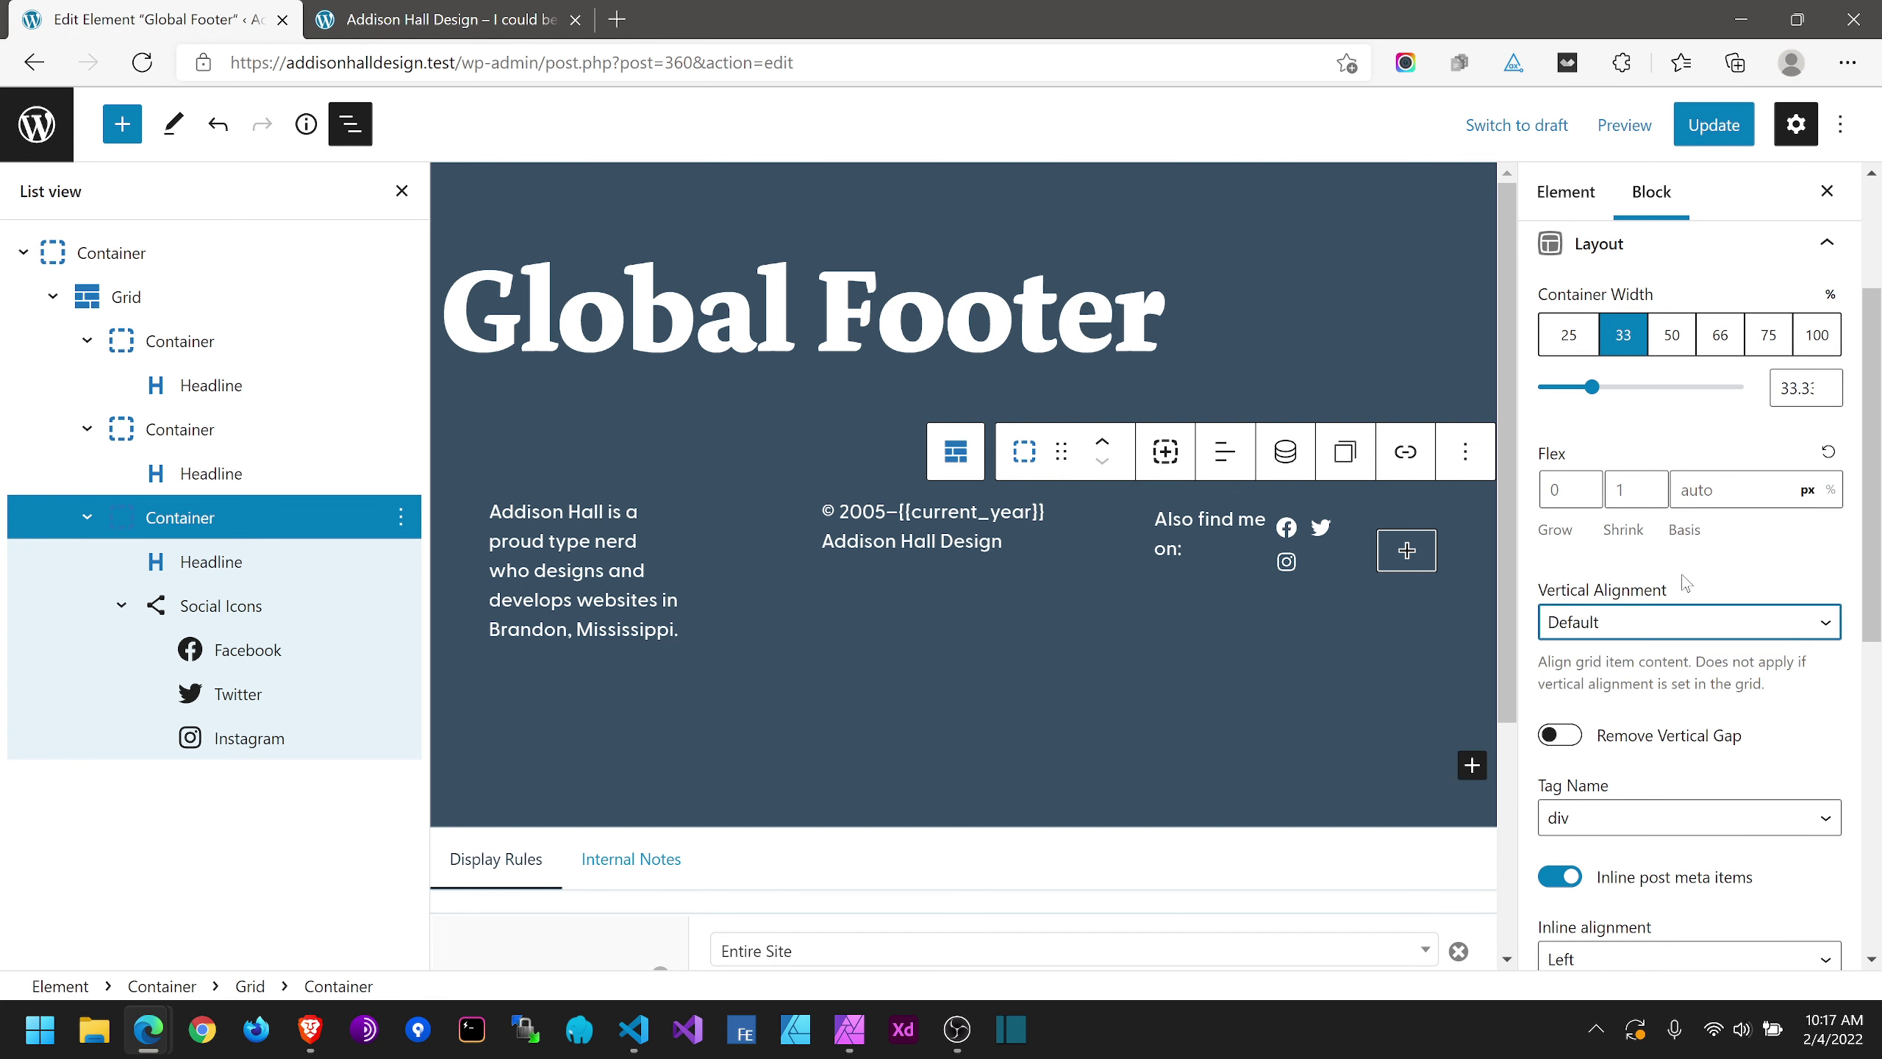
Step: Try the Remove Vertical Gap option on the third column's container
scroll(1677, 566, down, 3)
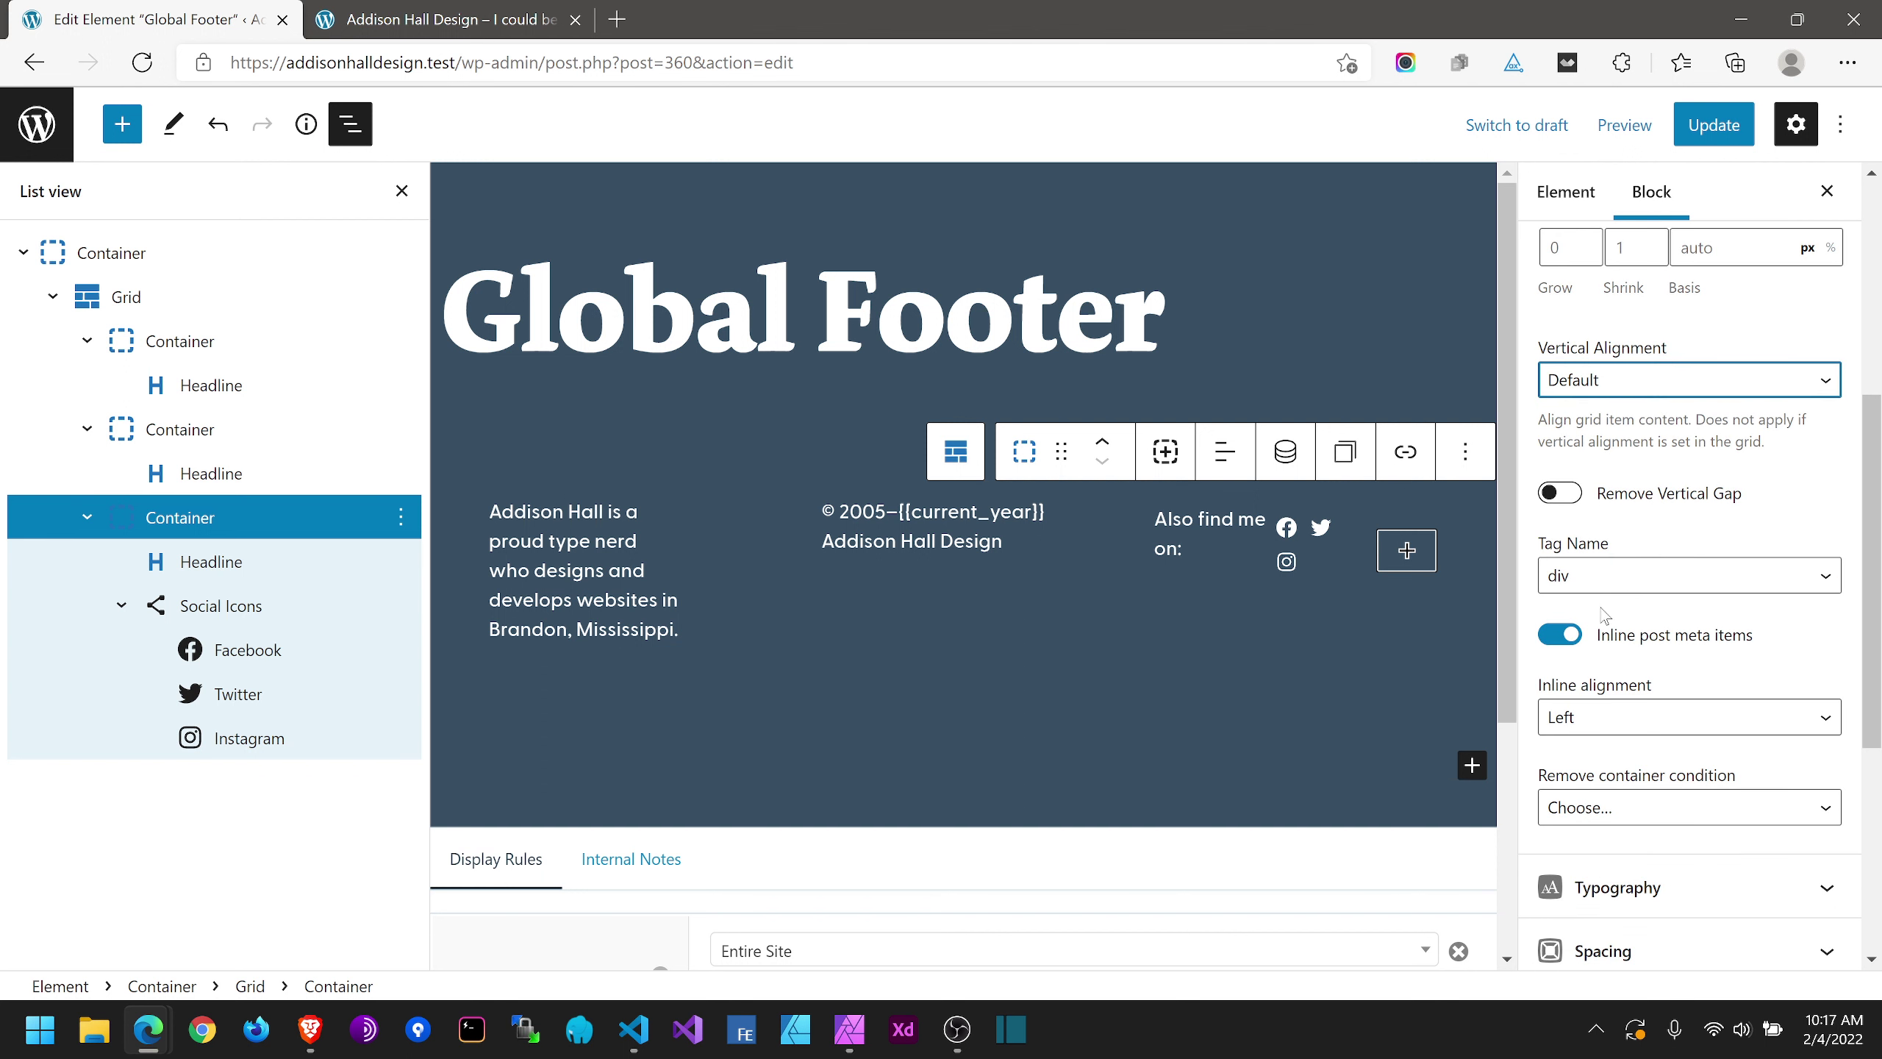
click(1560, 493)
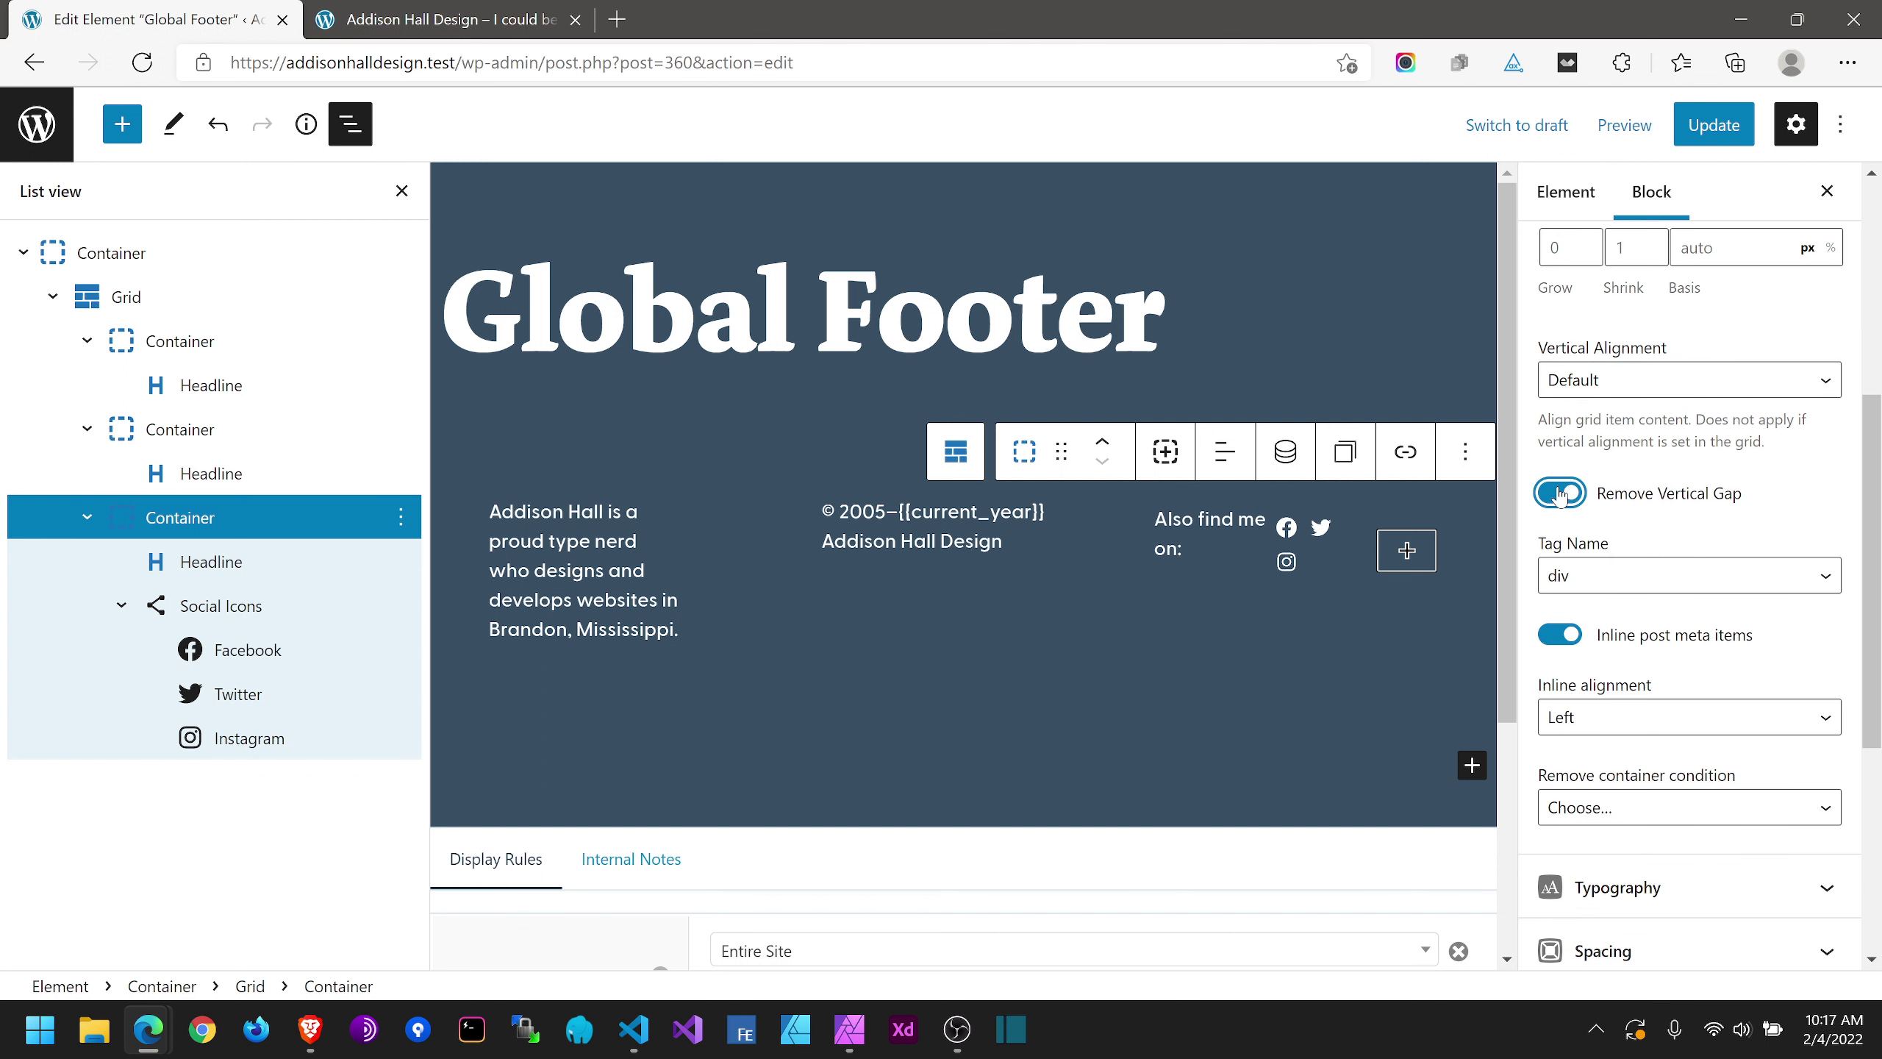
click(1559, 493)
scroll(1789, 639, down, 3)
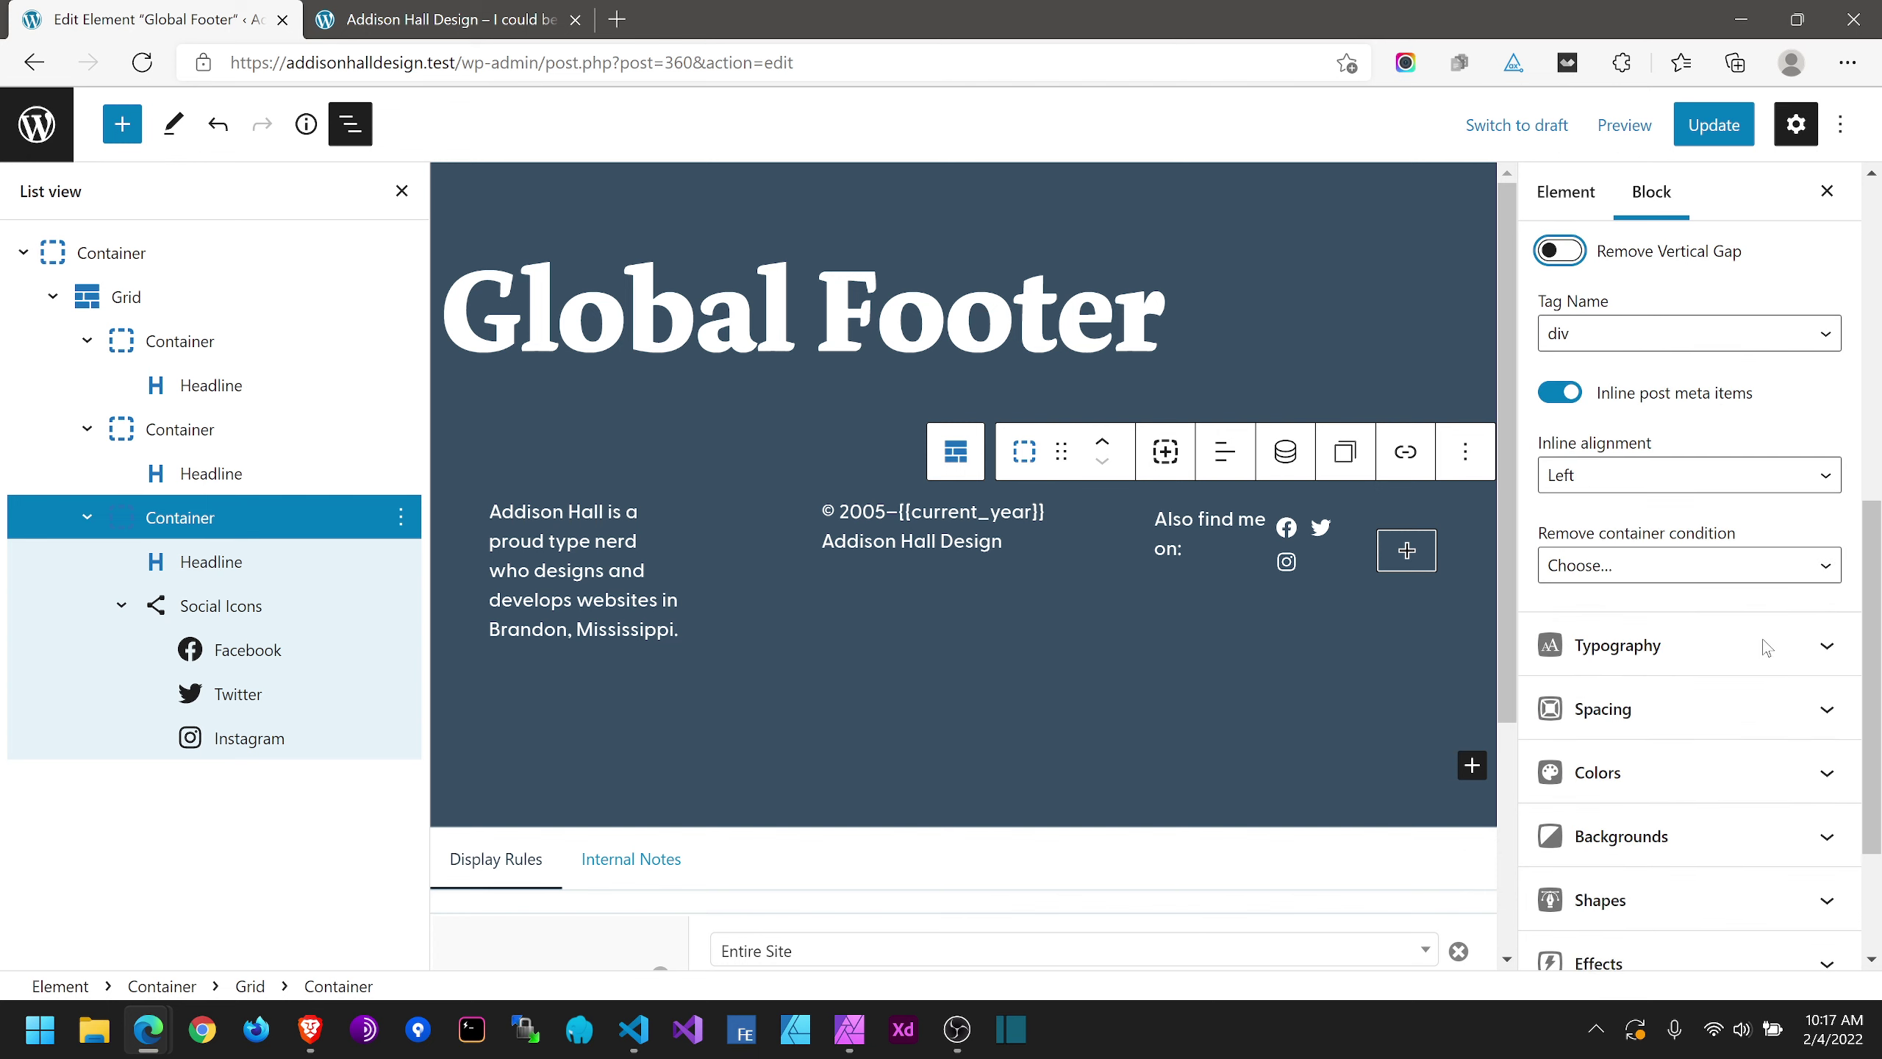
Step: Set the bottom margin of the "Also find me on:" headline to 0 px
click(169, 552)
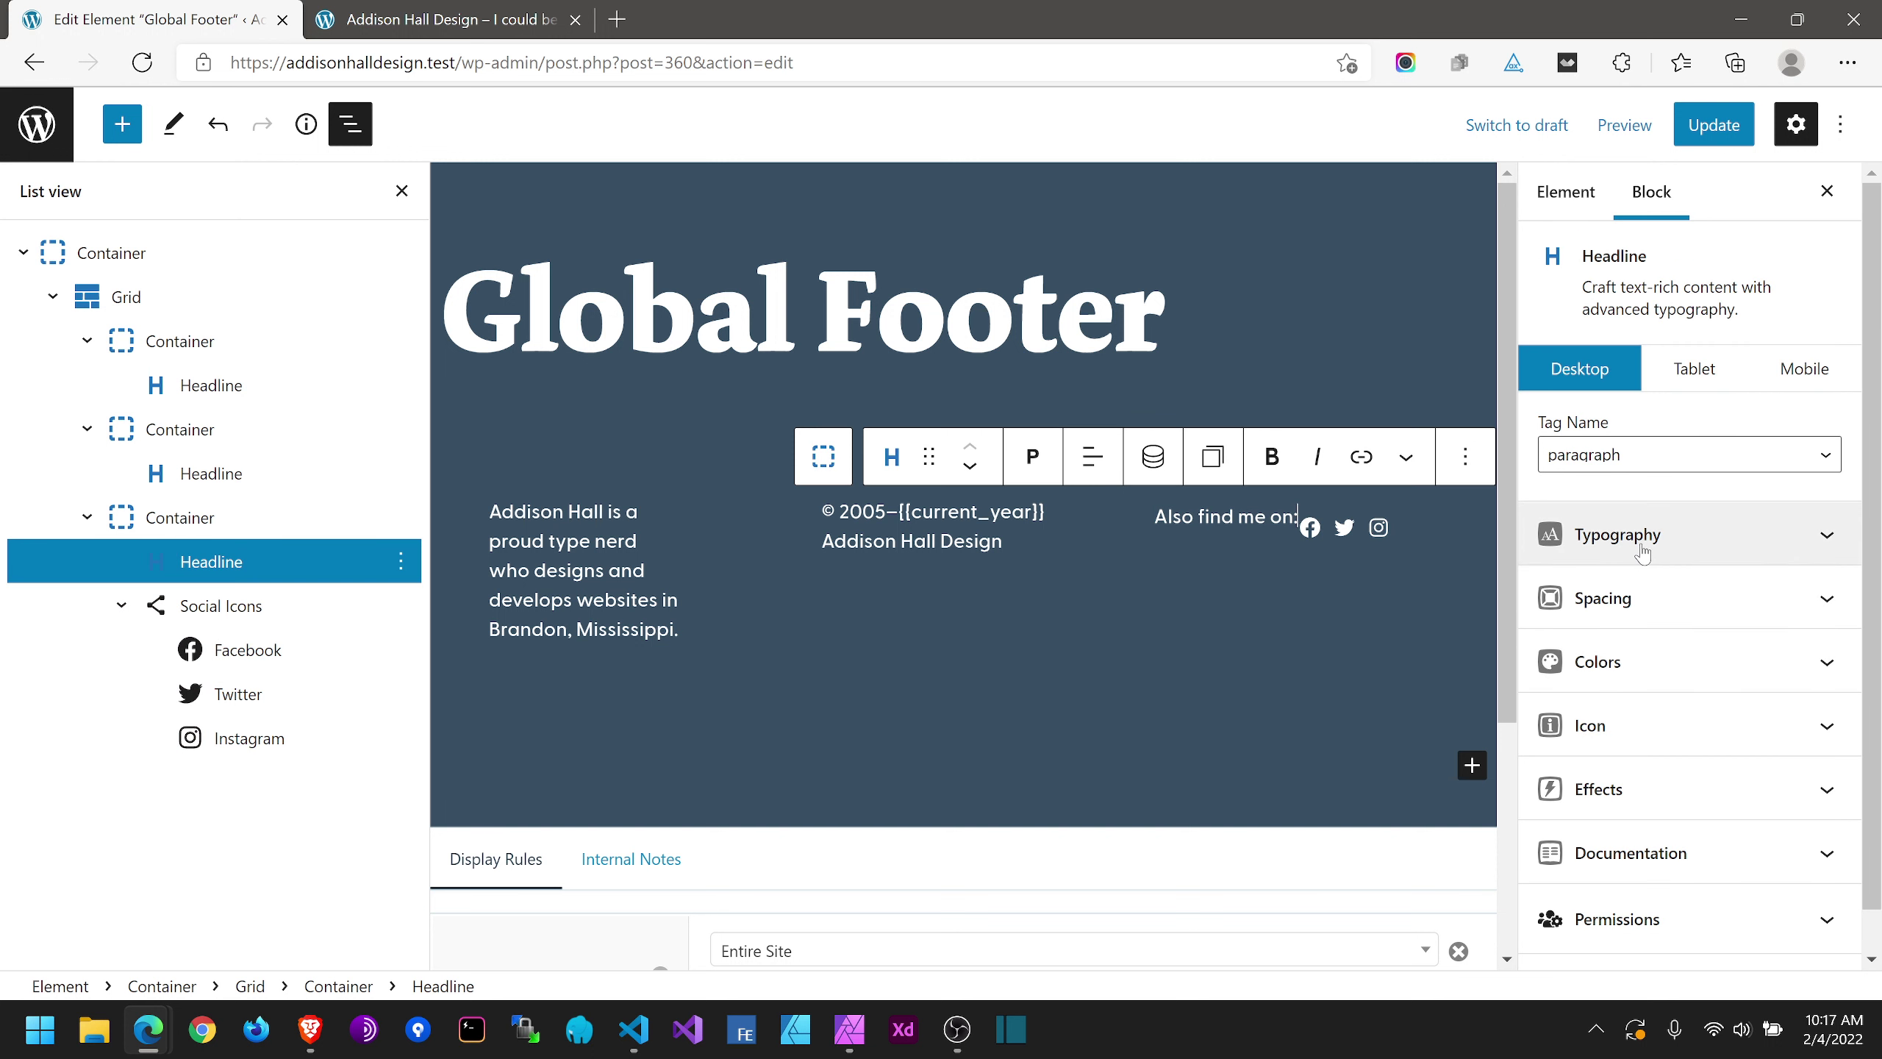
click(1622, 598)
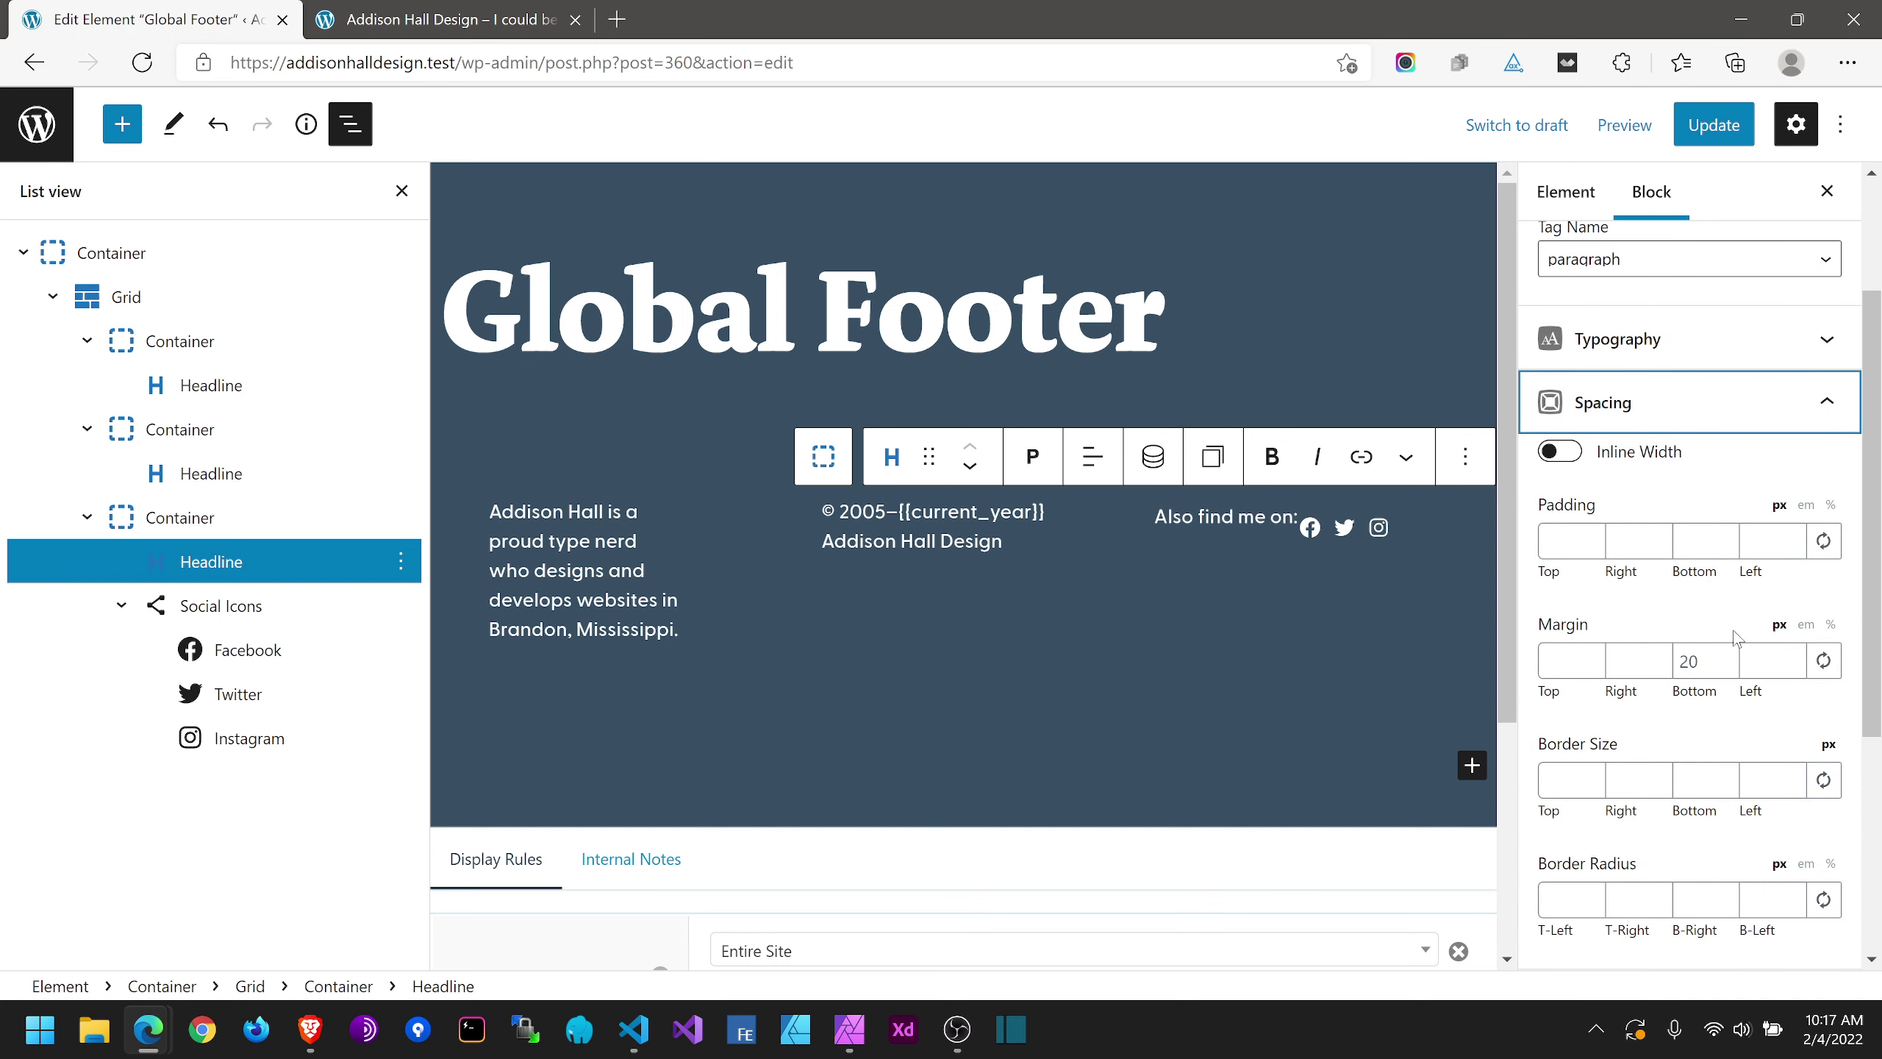
click(1697, 659)
key(Left)
key(BackSpace)
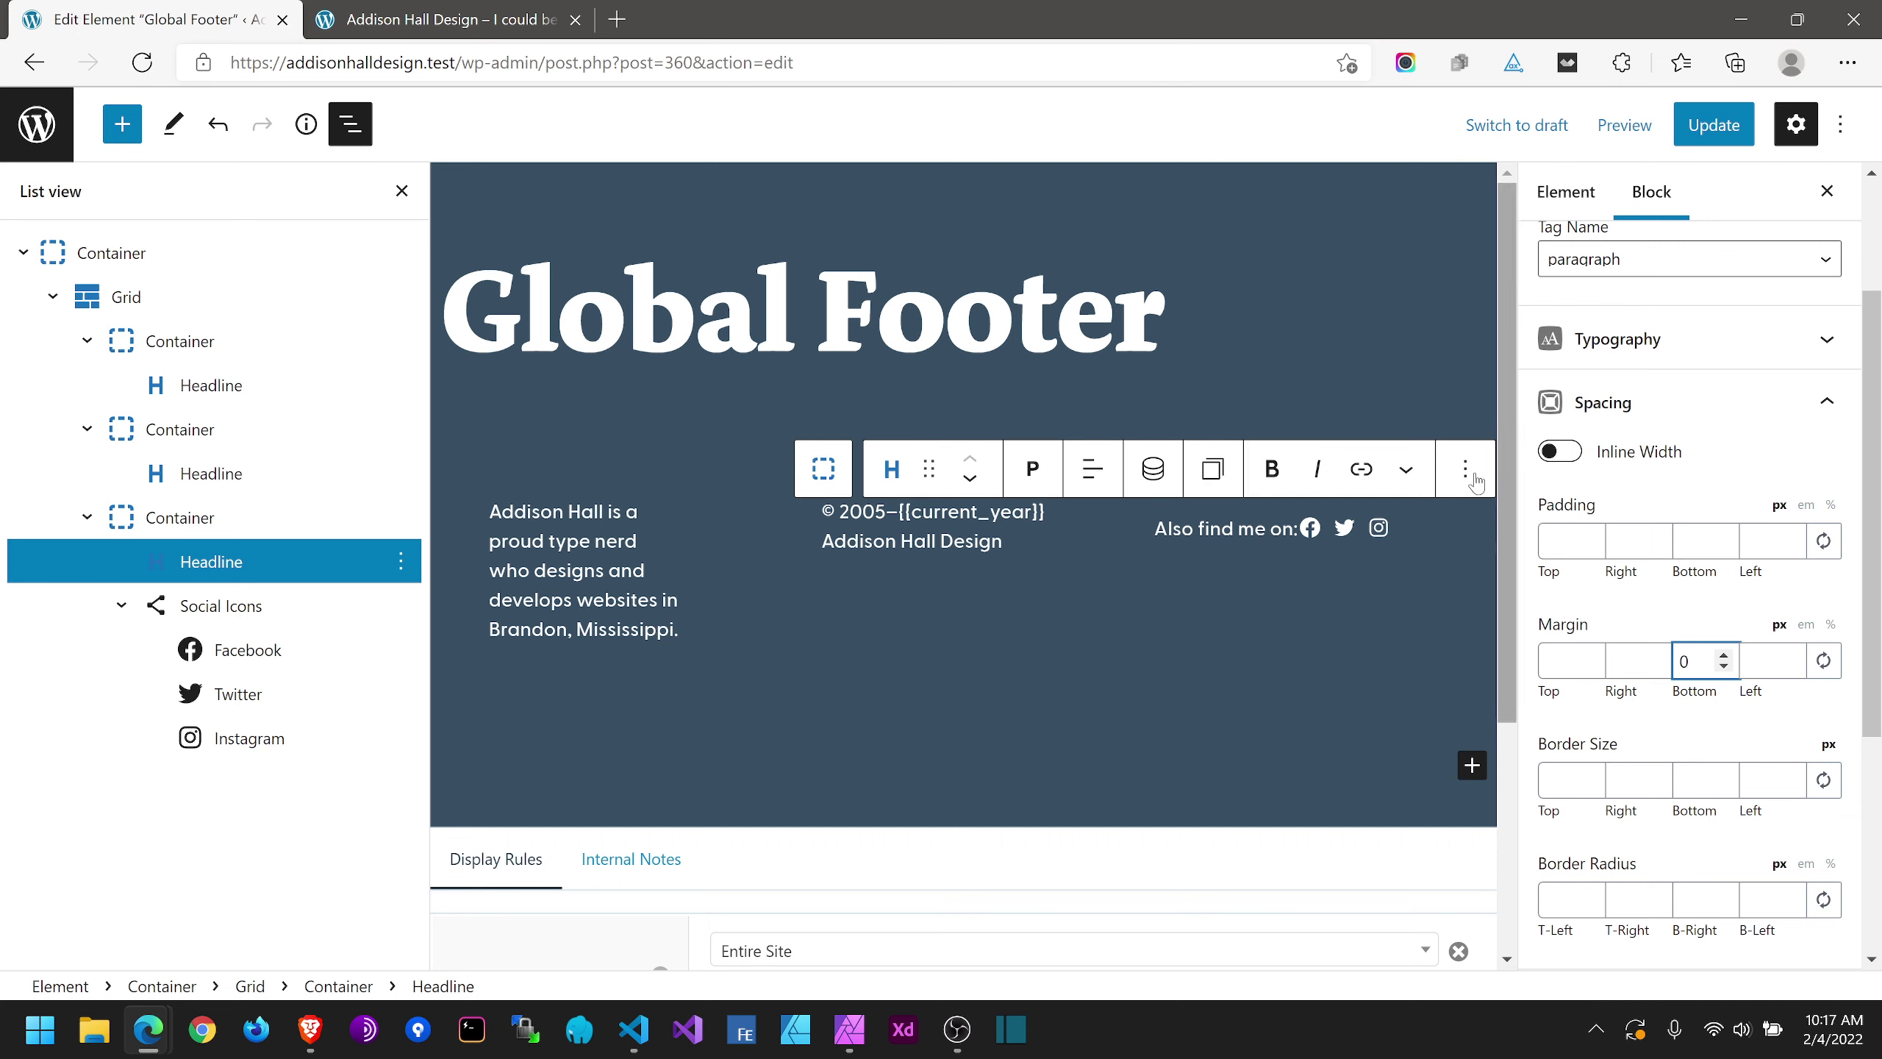
Step: Try the Inline Width option on the "Also find me on:" headline and review its text alignment choices
click(1562, 454)
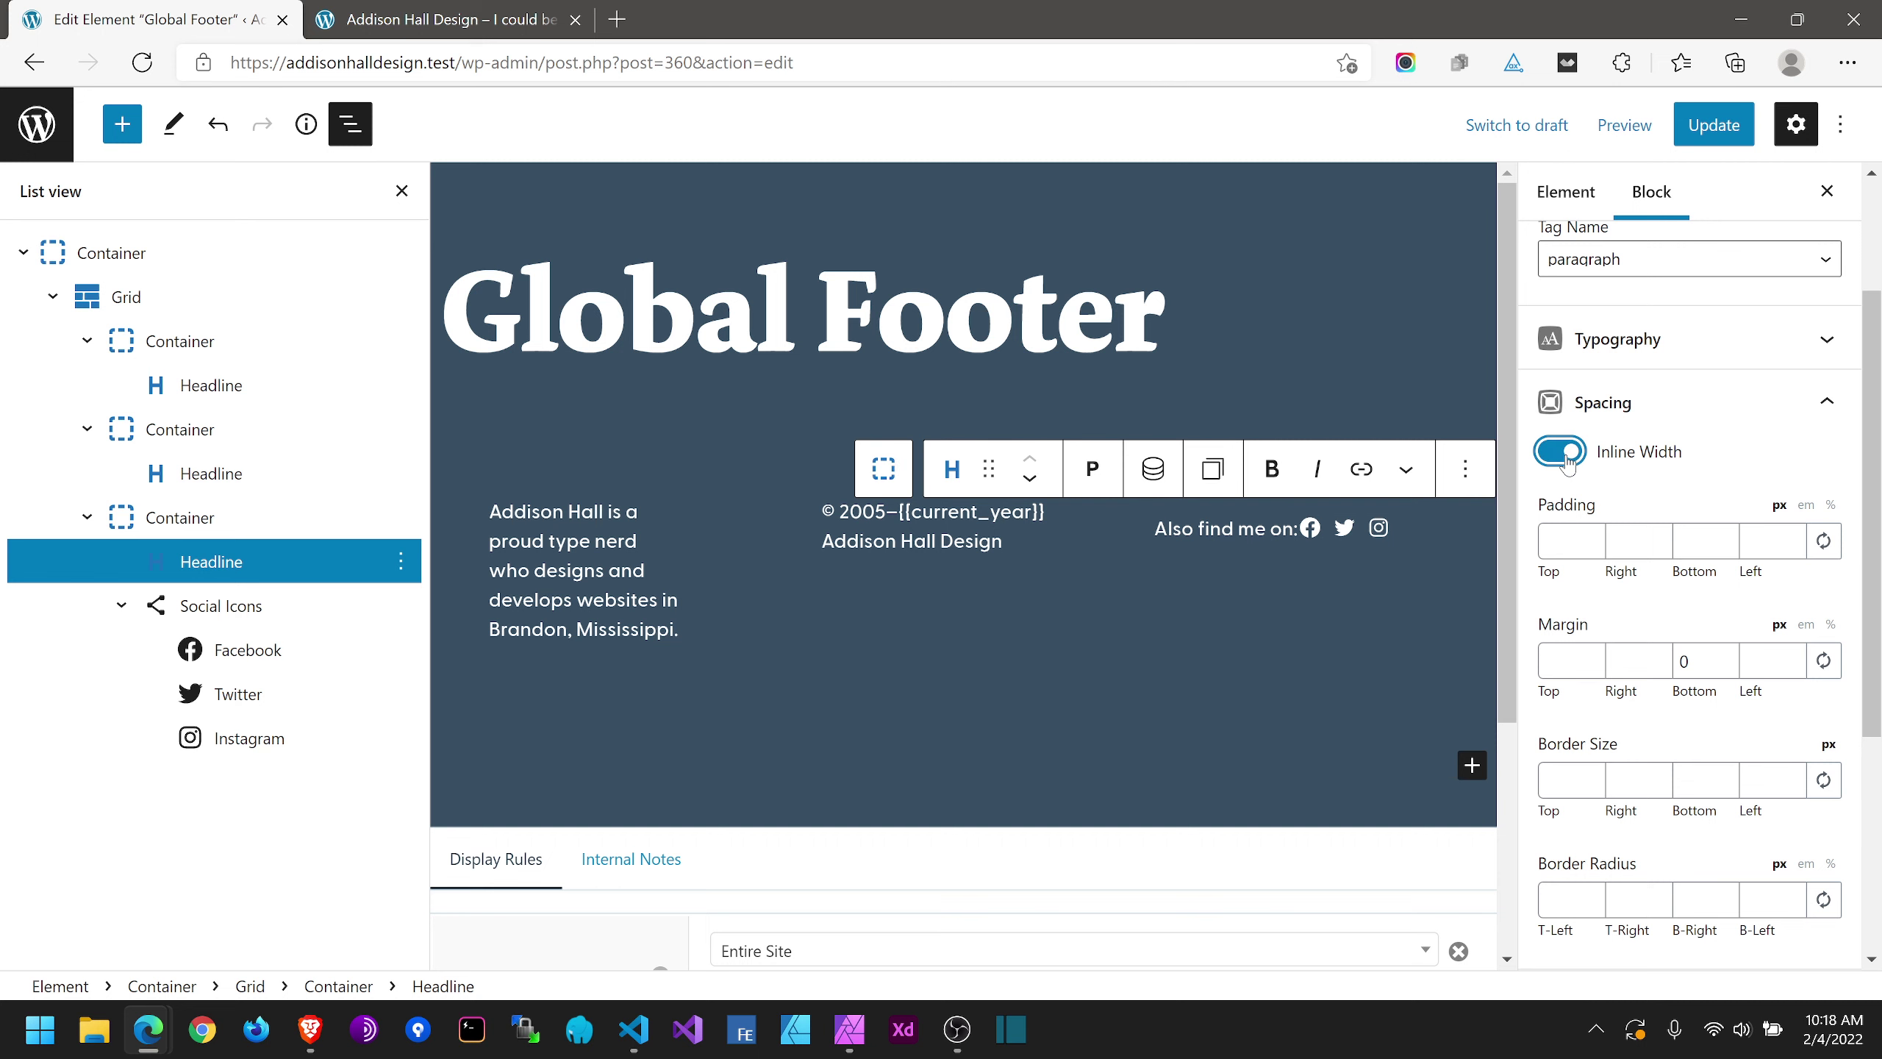
click(1567, 458)
click(1567, 458)
click(1566, 458)
click(1566, 458)
click(1566, 458)
click(1215, 472)
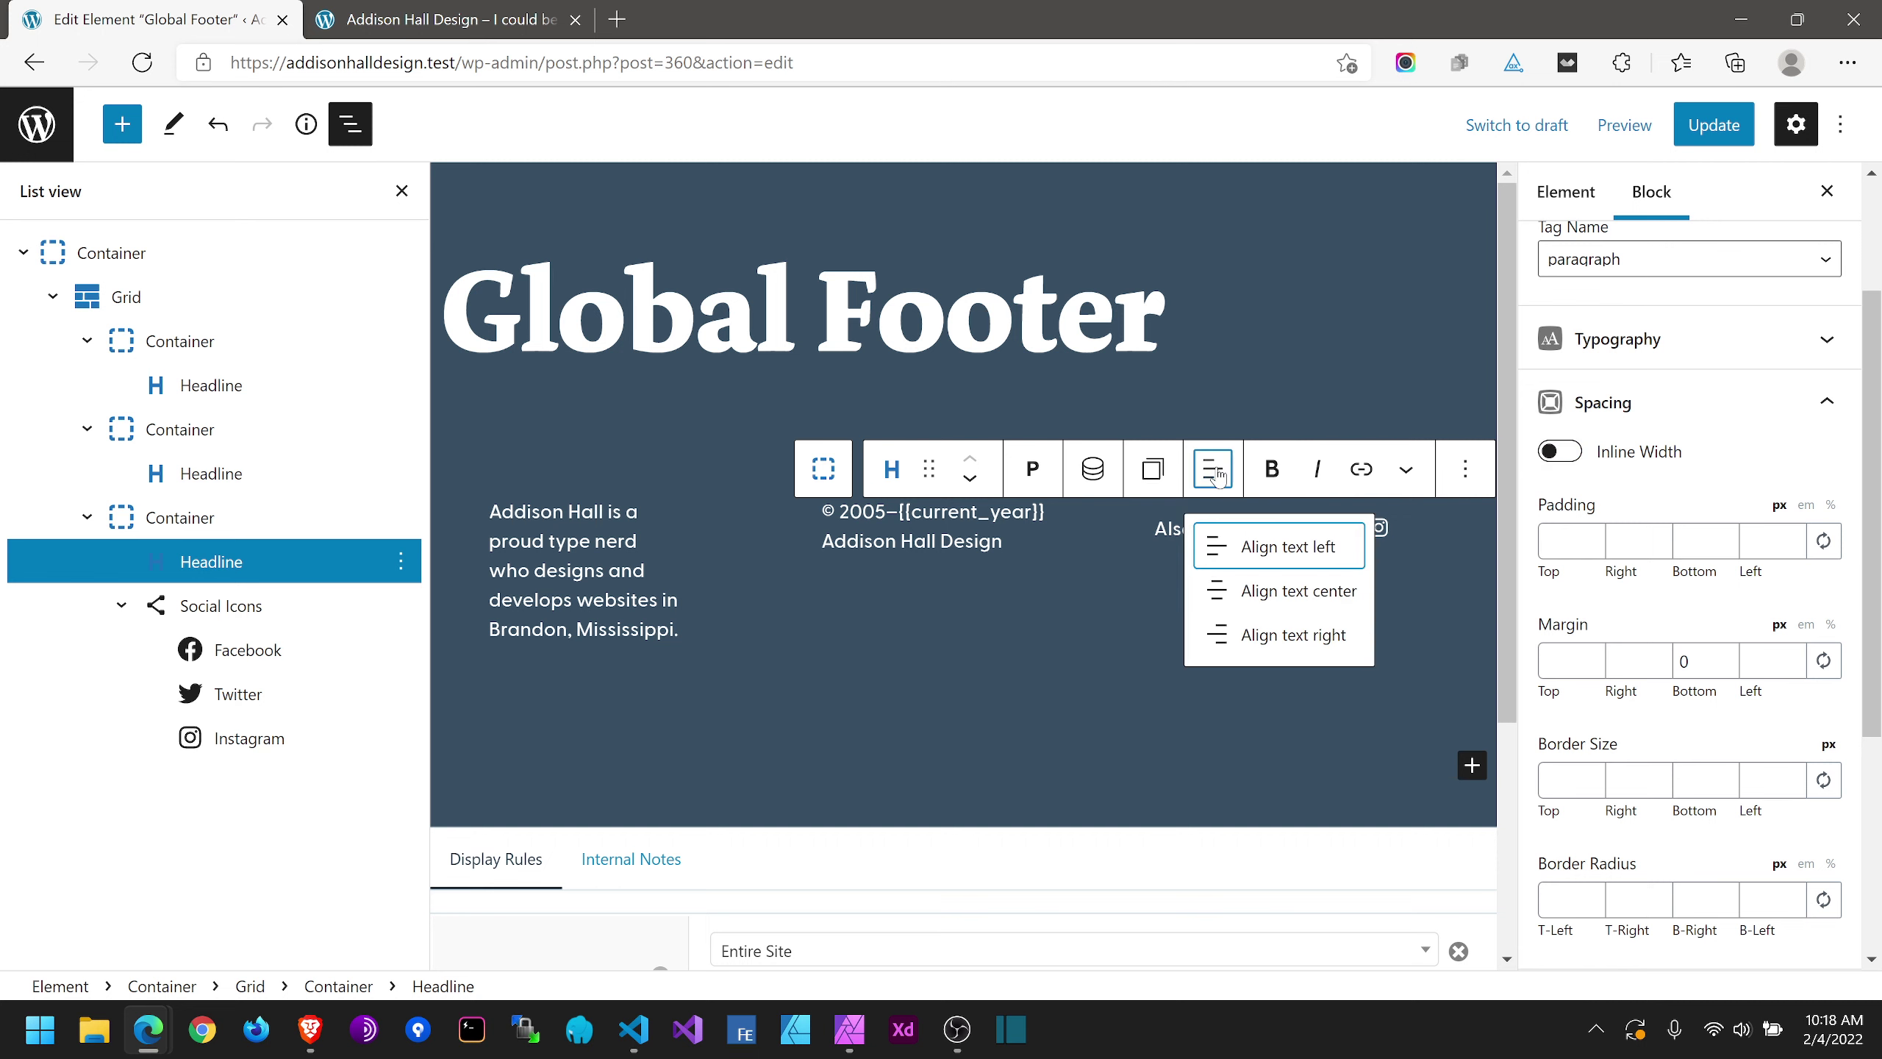
click(1218, 475)
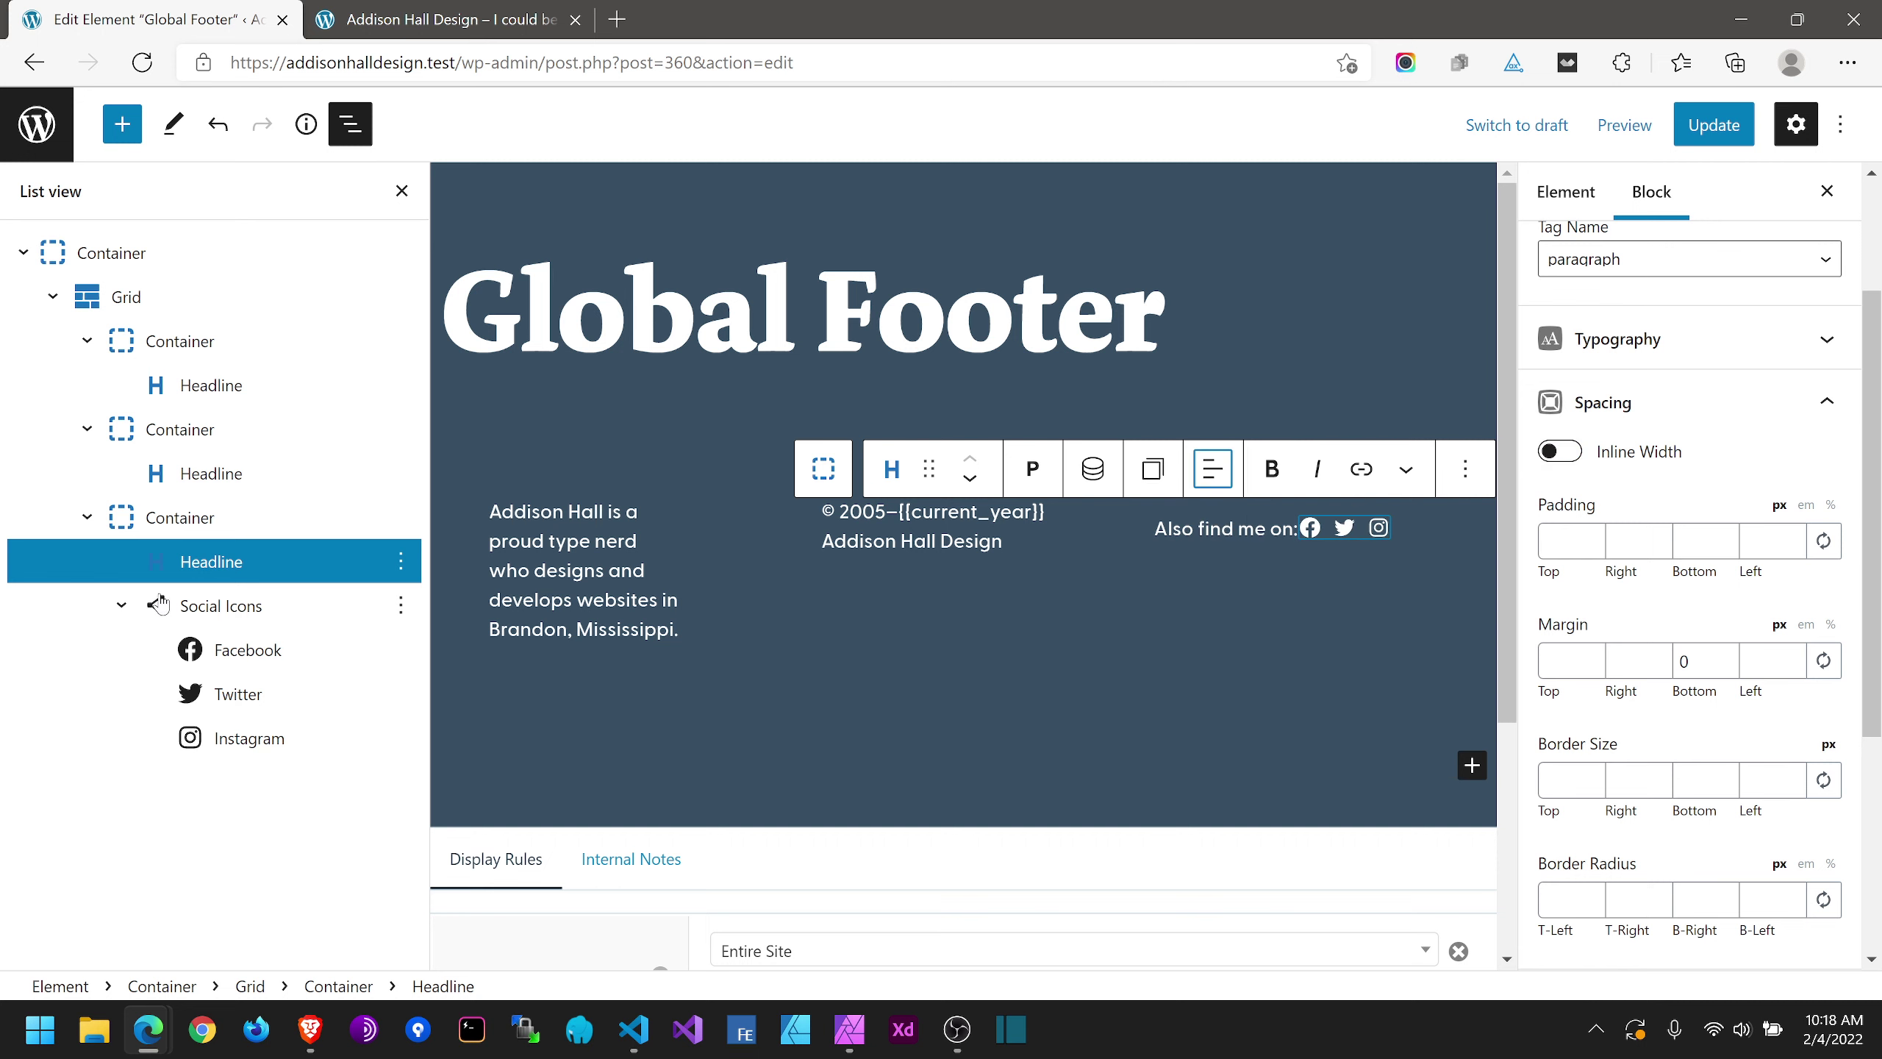
Step: Update the Global Footer element and reload the live home page to check the headline's alignment with the icons
click(1737, 138)
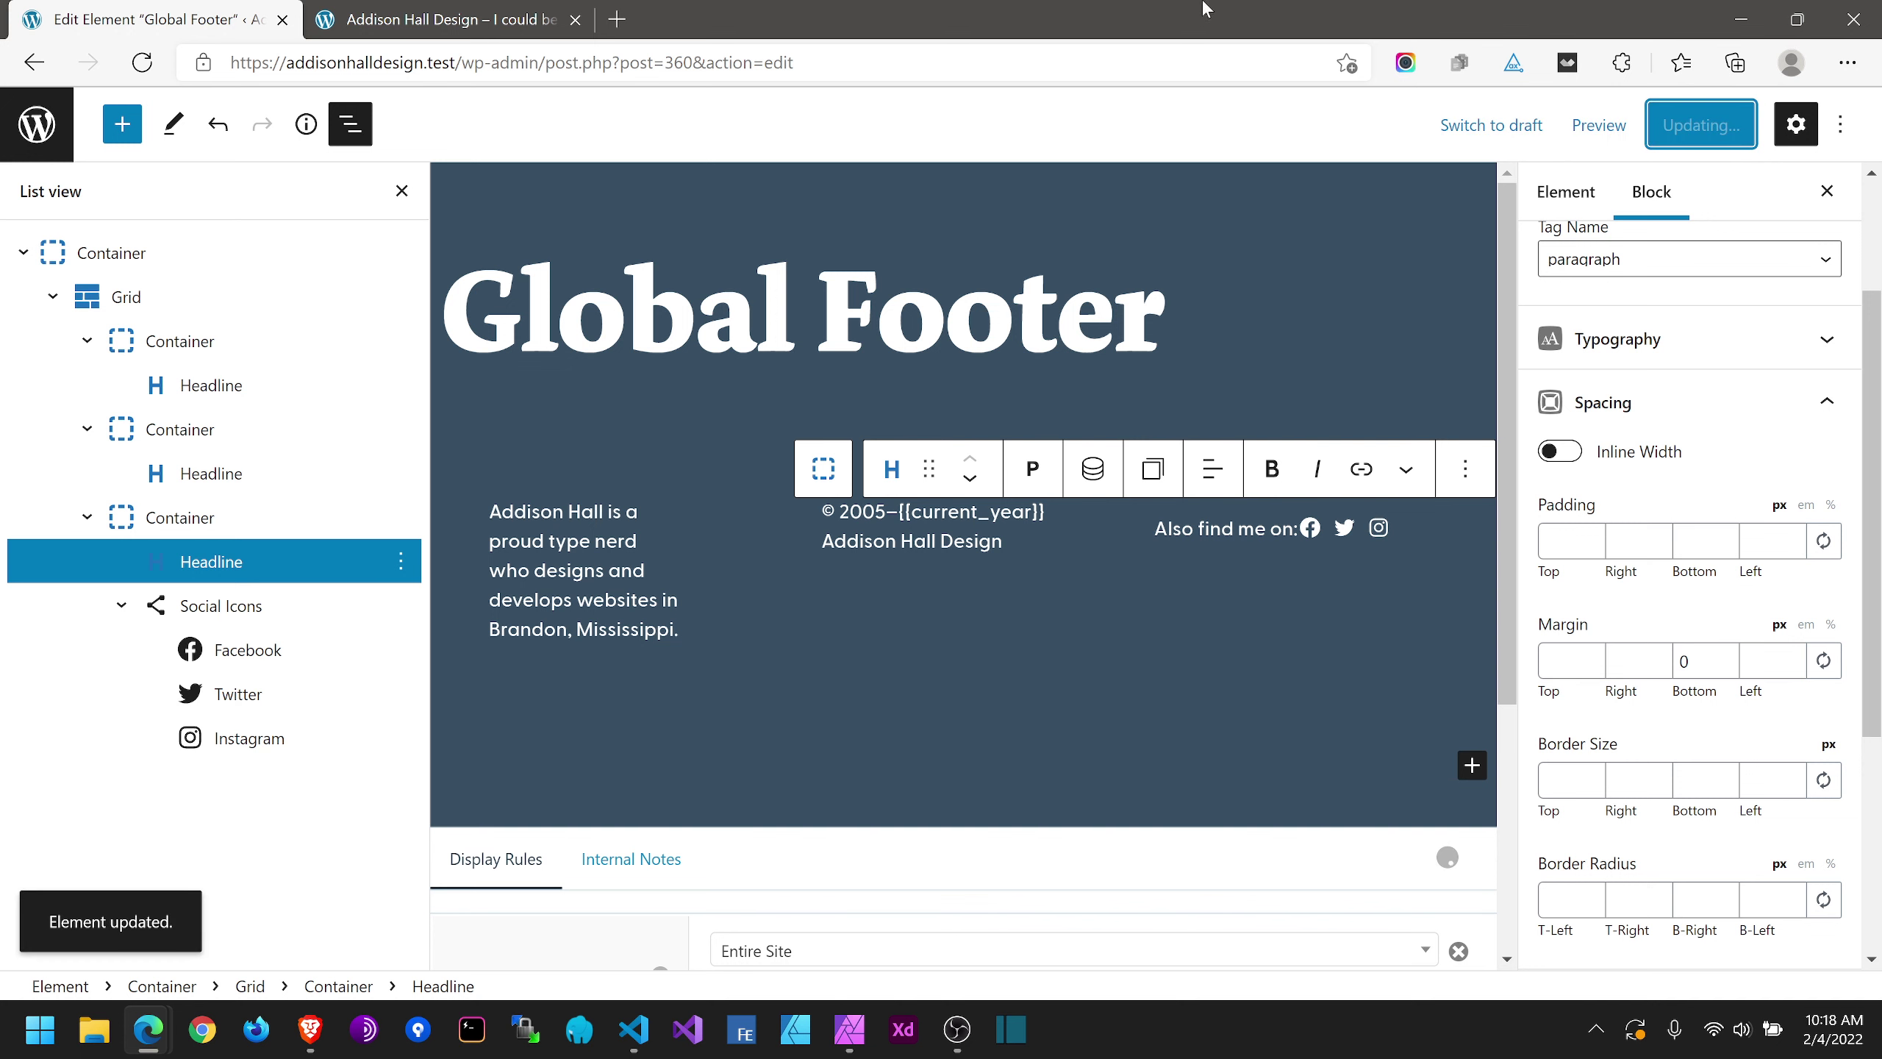
click(474, 19)
click(142, 63)
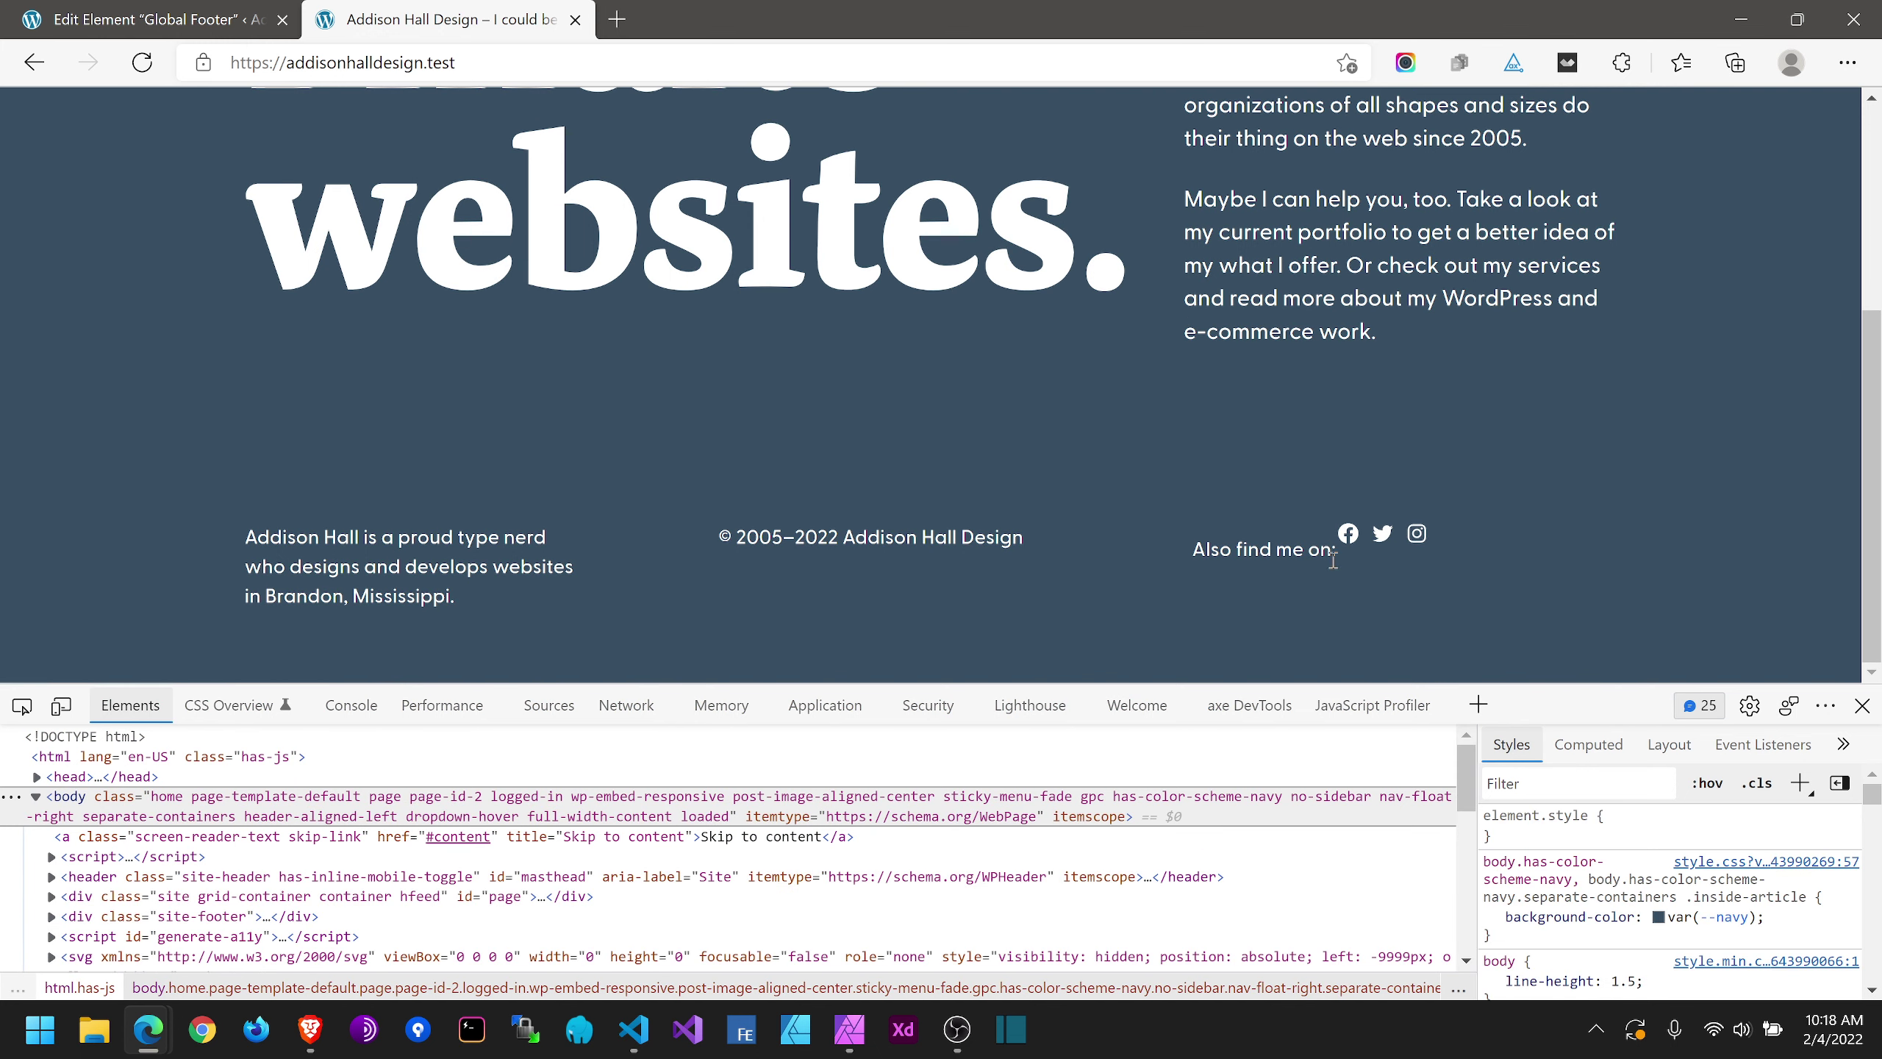
Step: Inspect the inner container around "Also find me on:" and test its justify-content and align-items rules off and on
right_click(1224, 549)
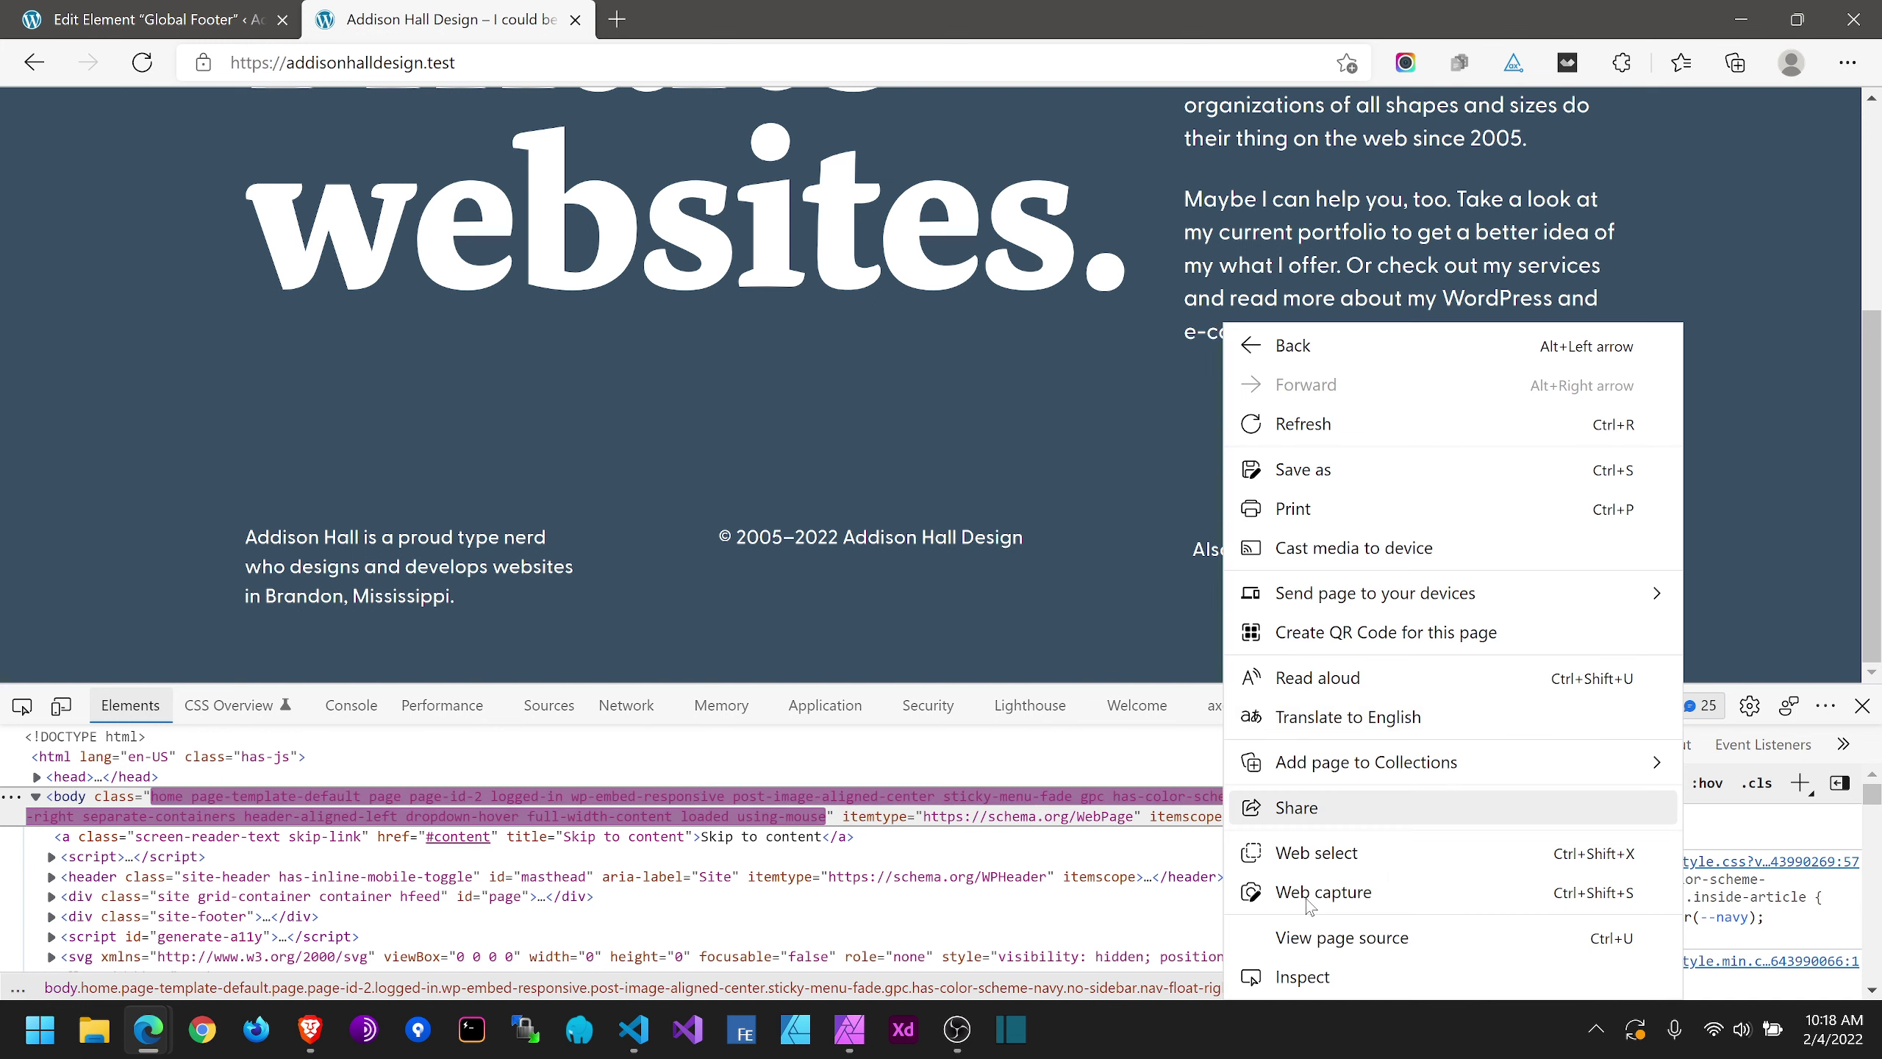
click(1252, 975)
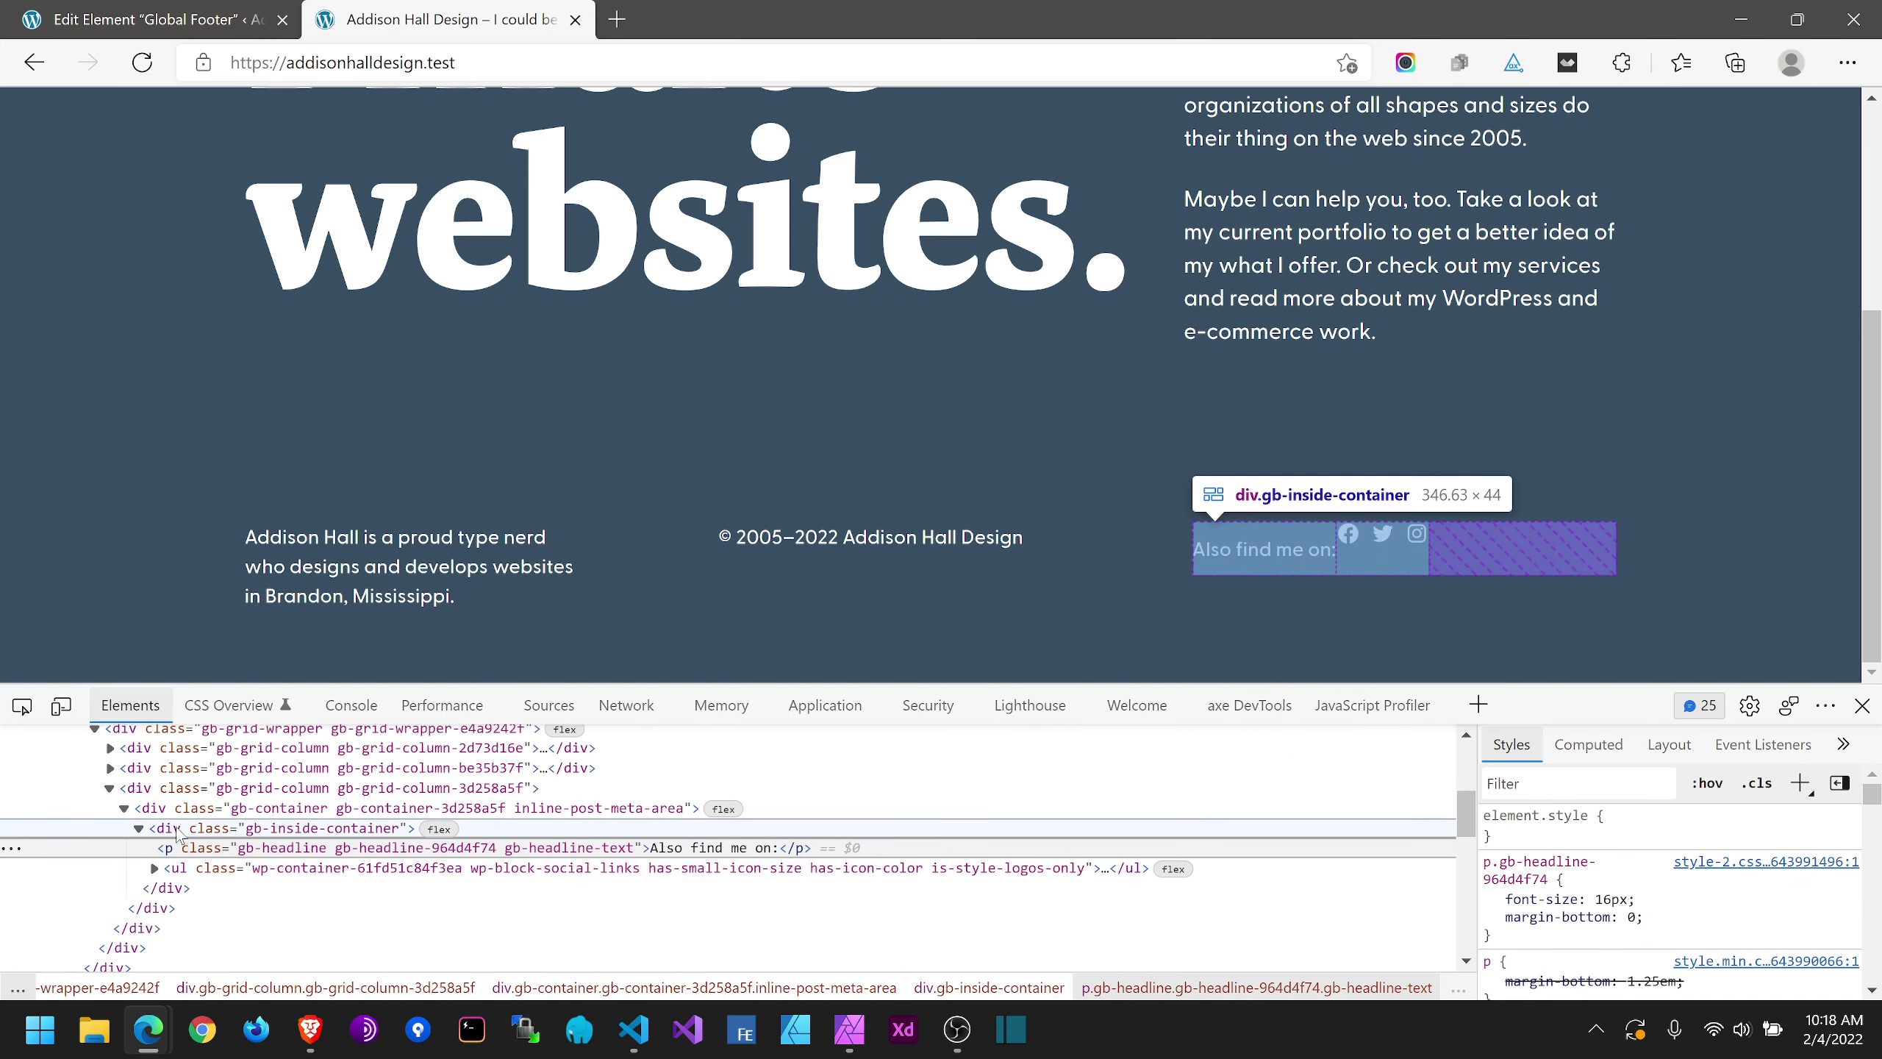
click(178, 832)
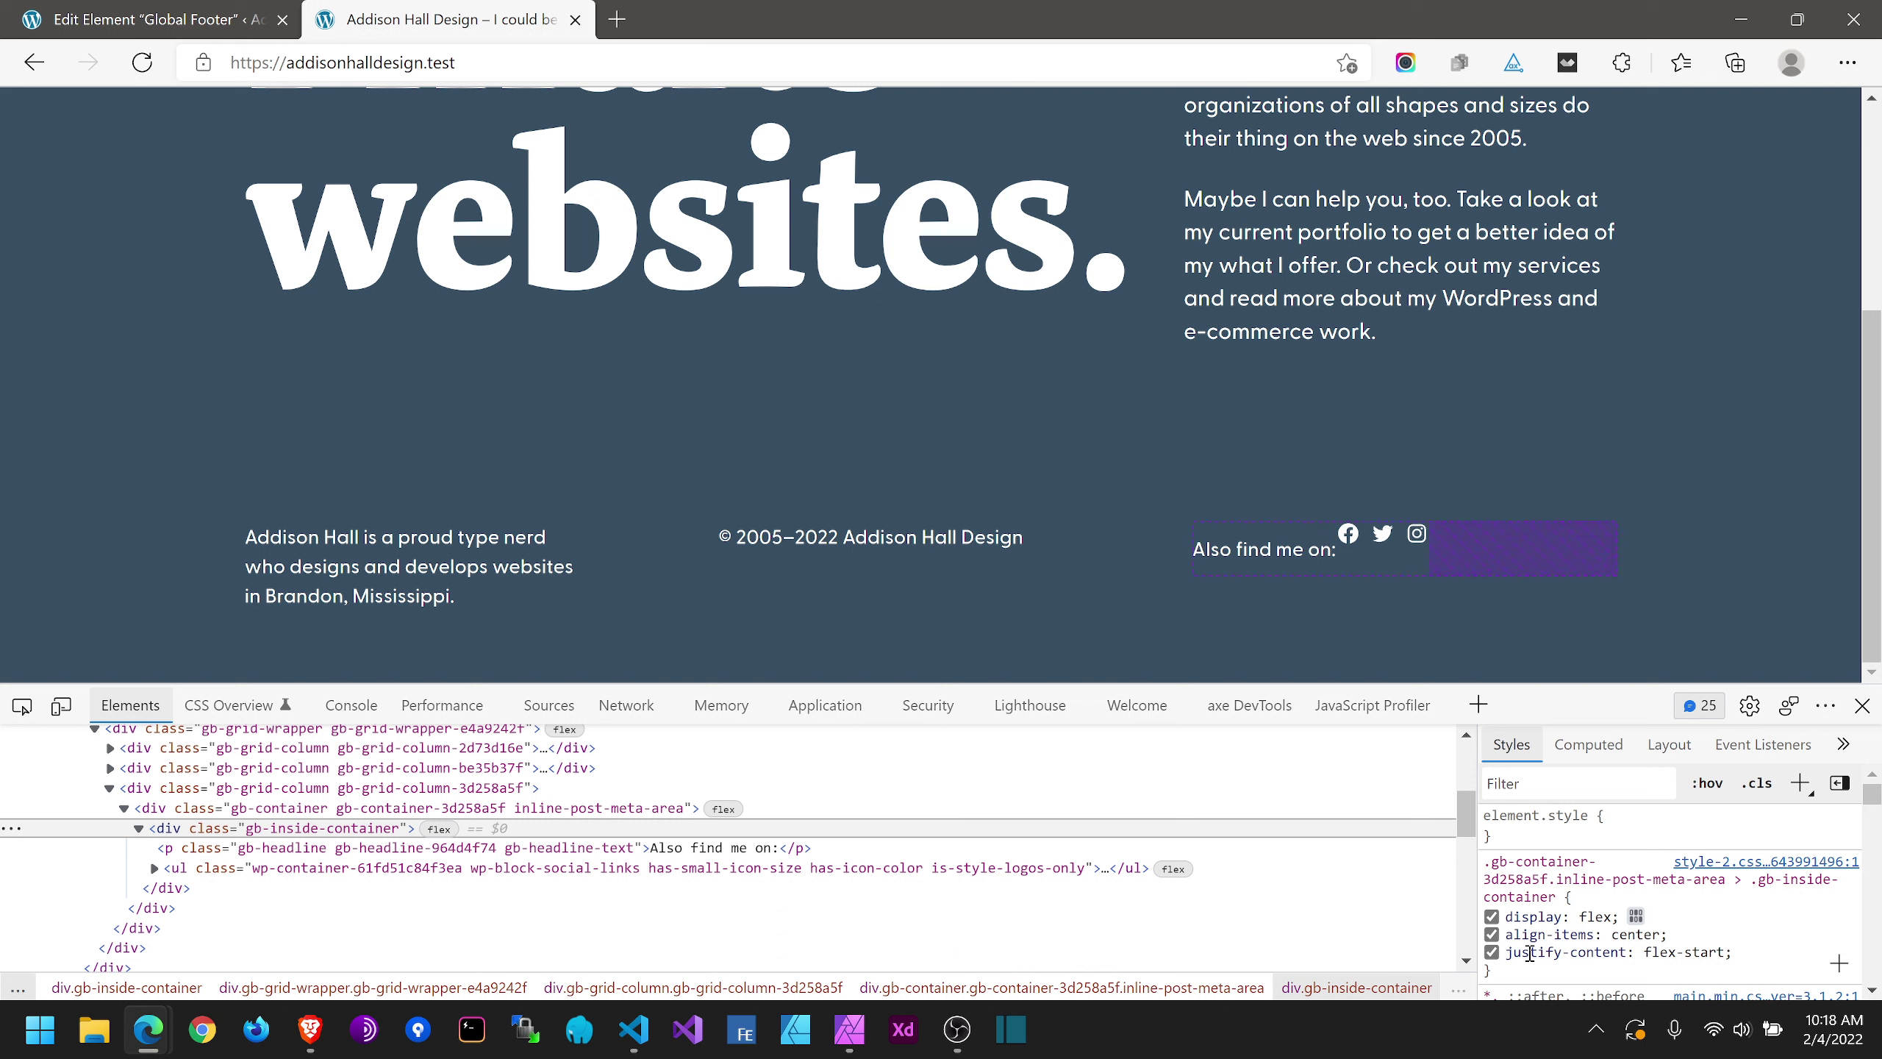
click(1492, 952)
click(1492, 952)
click(1492, 935)
click(1492, 934)
Step: Examine the style rules of the social links list, testing its gap rule off and on
click(225, 874)
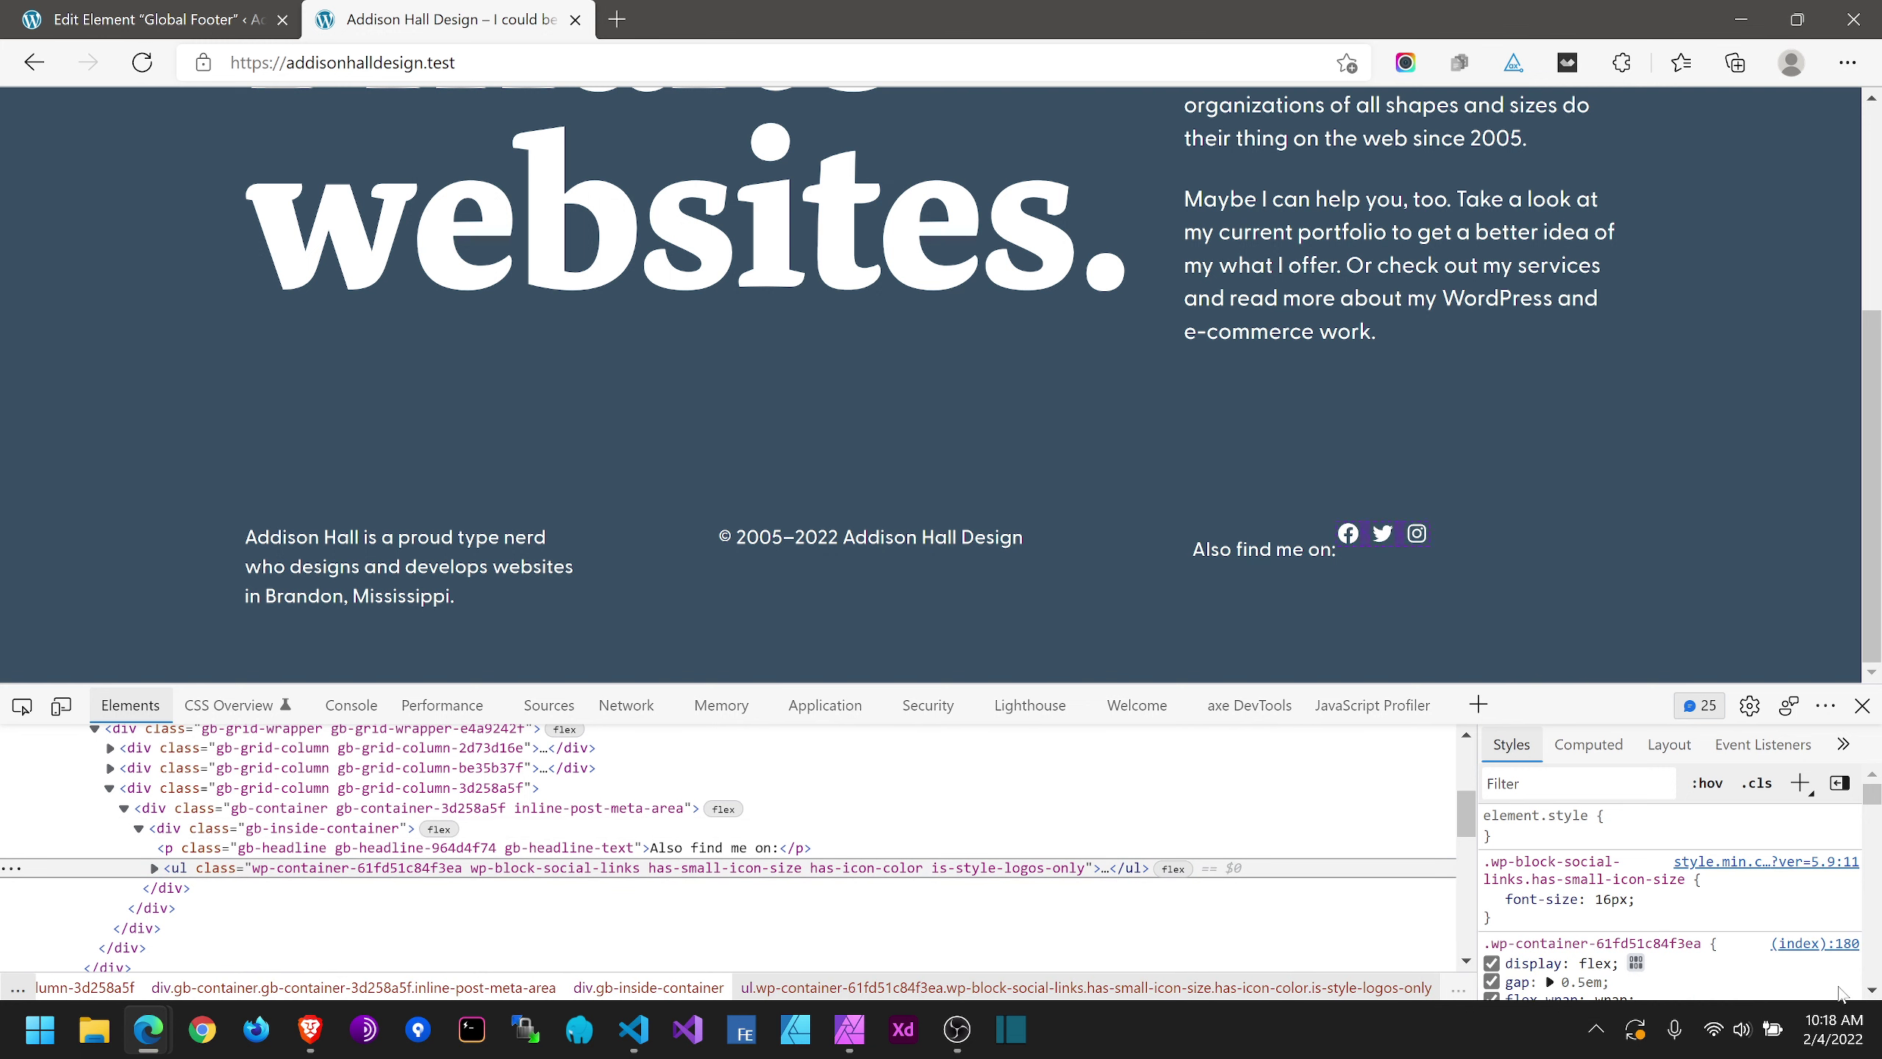
scroll(1824, 924, down, 2)
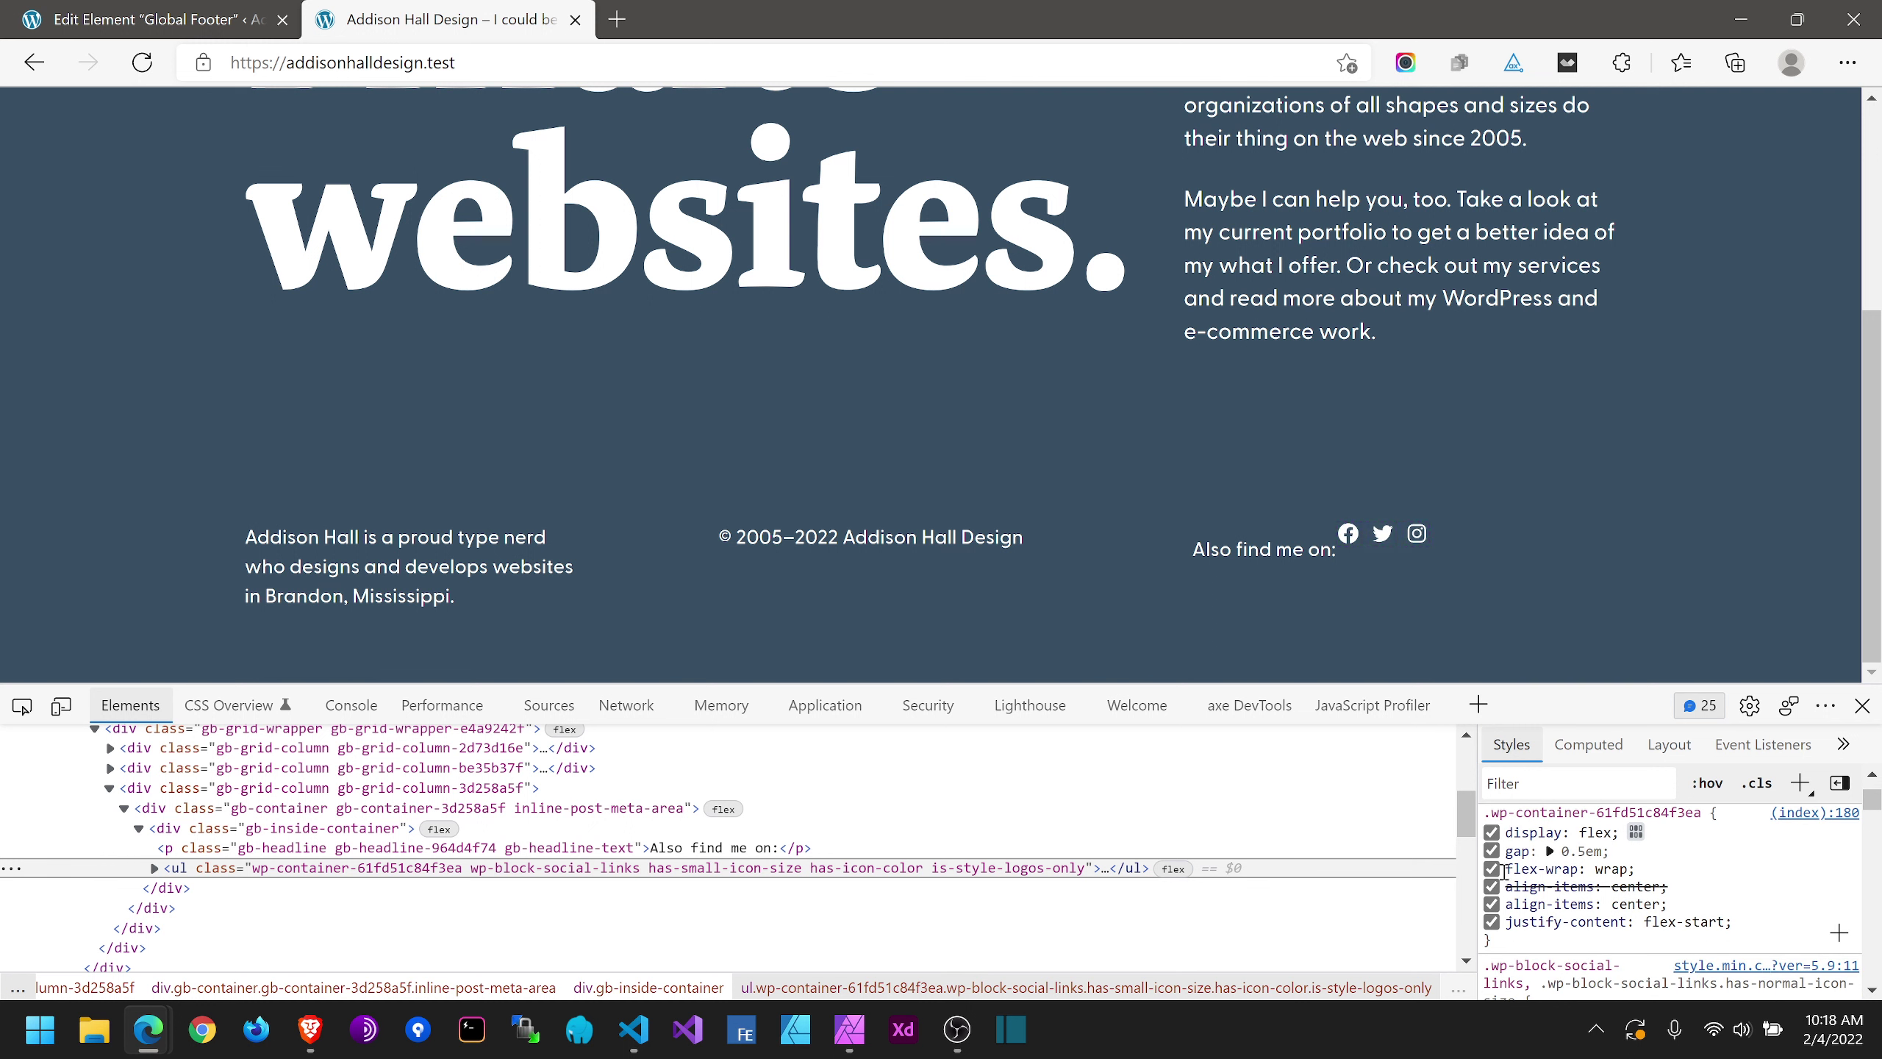
click(1492, 851)
click(1492, 850)
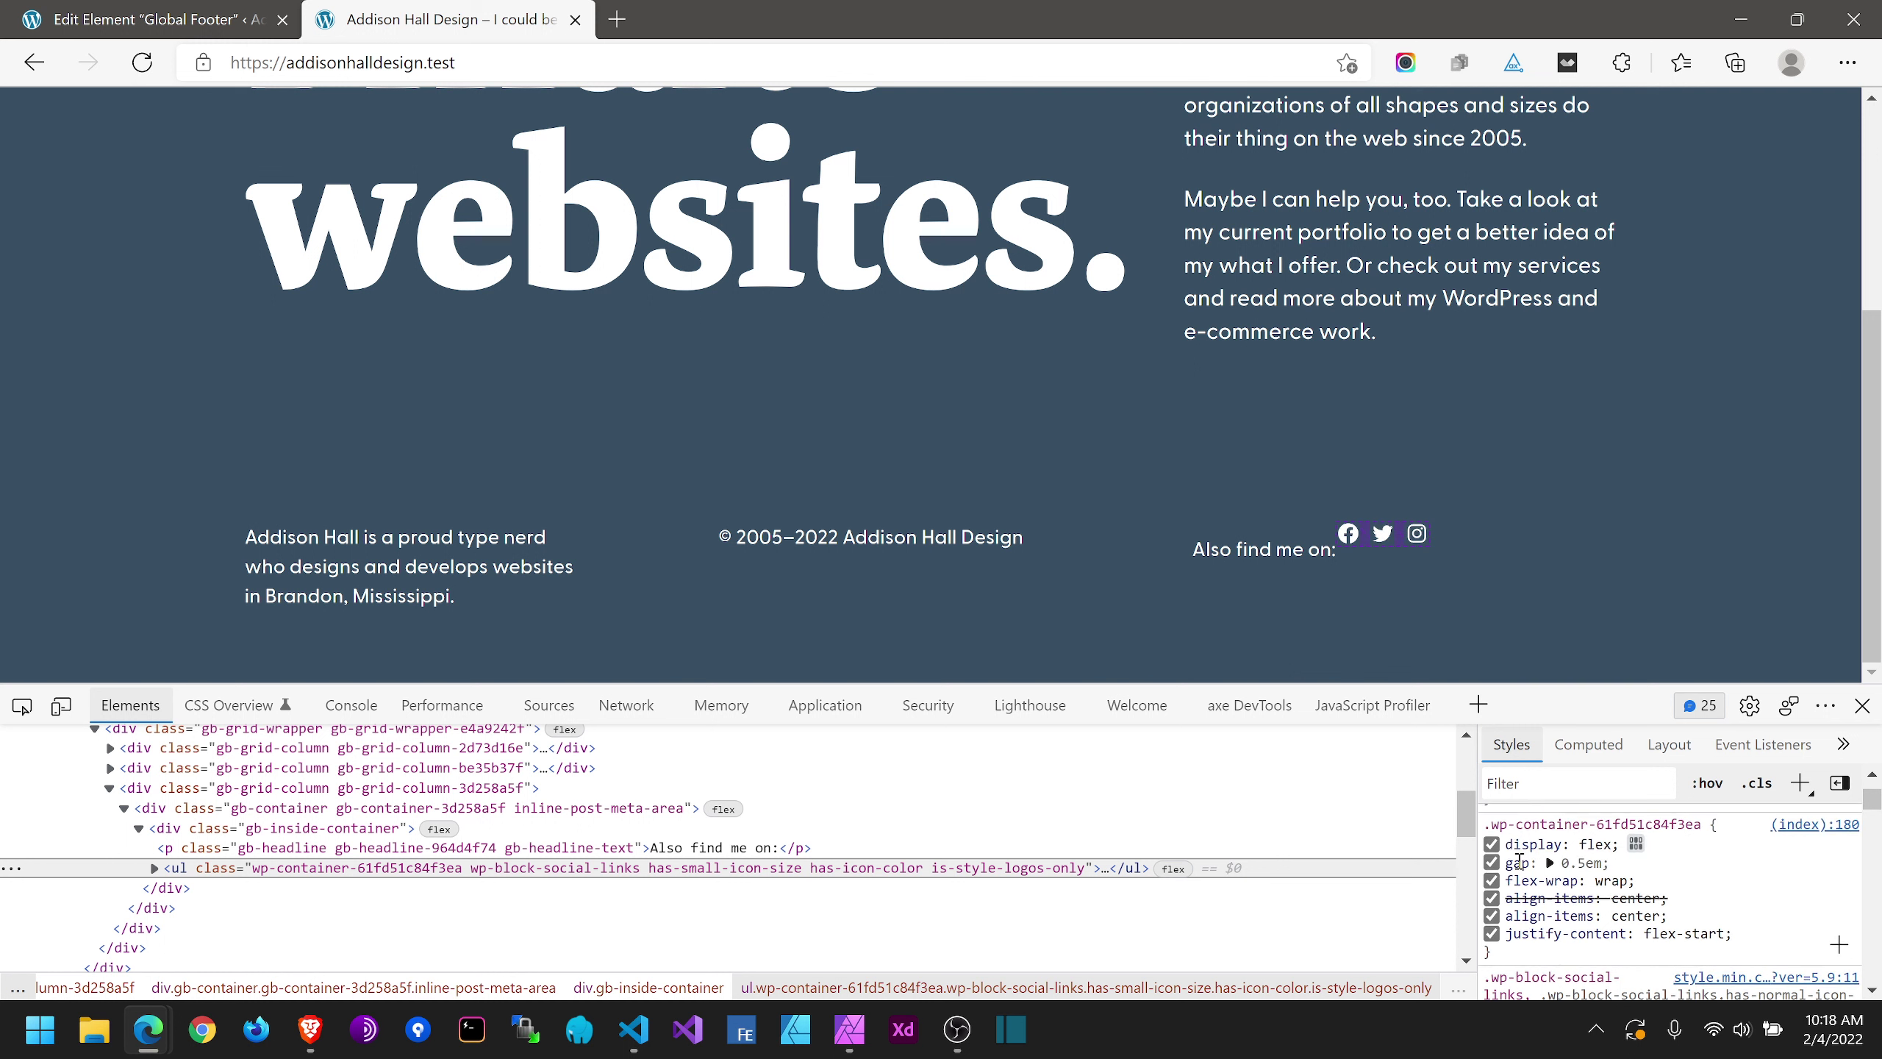
scroll(1519, 860, down, 4)
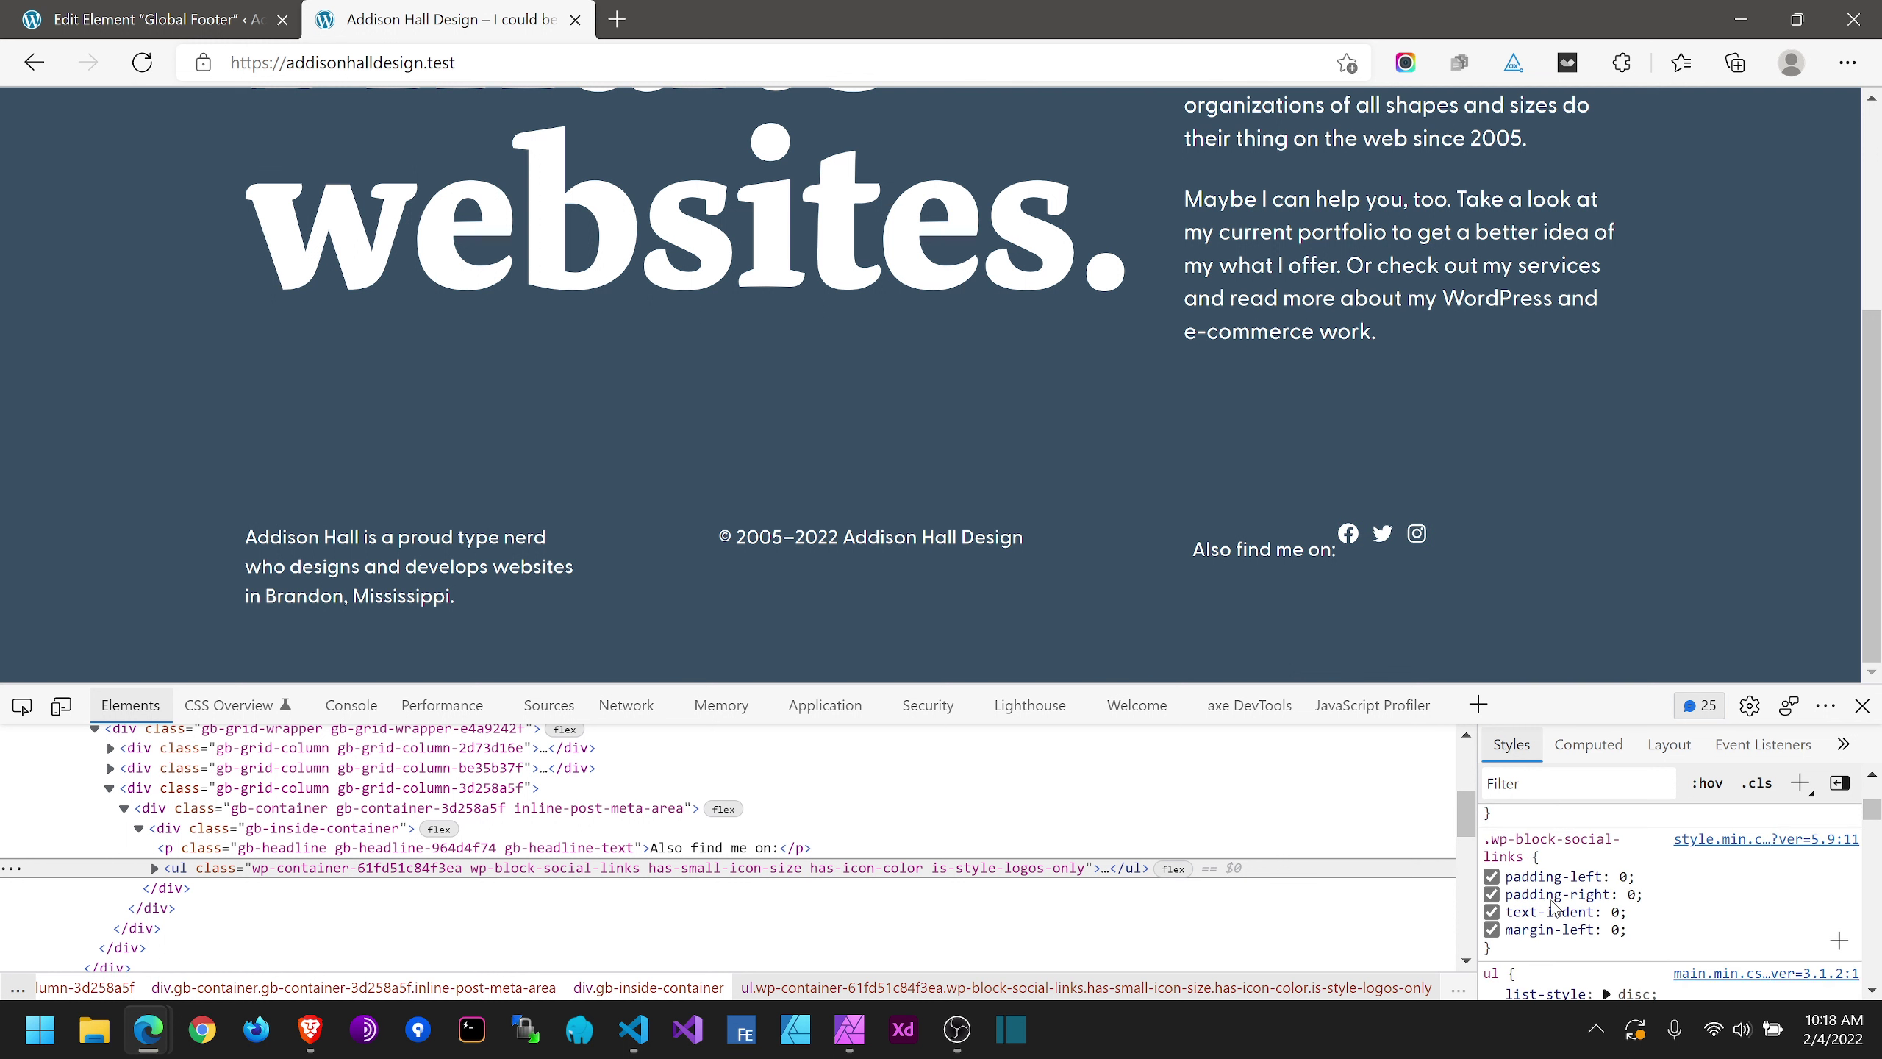
scroll(1554, 906, down, 2)
scroll(1557, 904, up, 5)
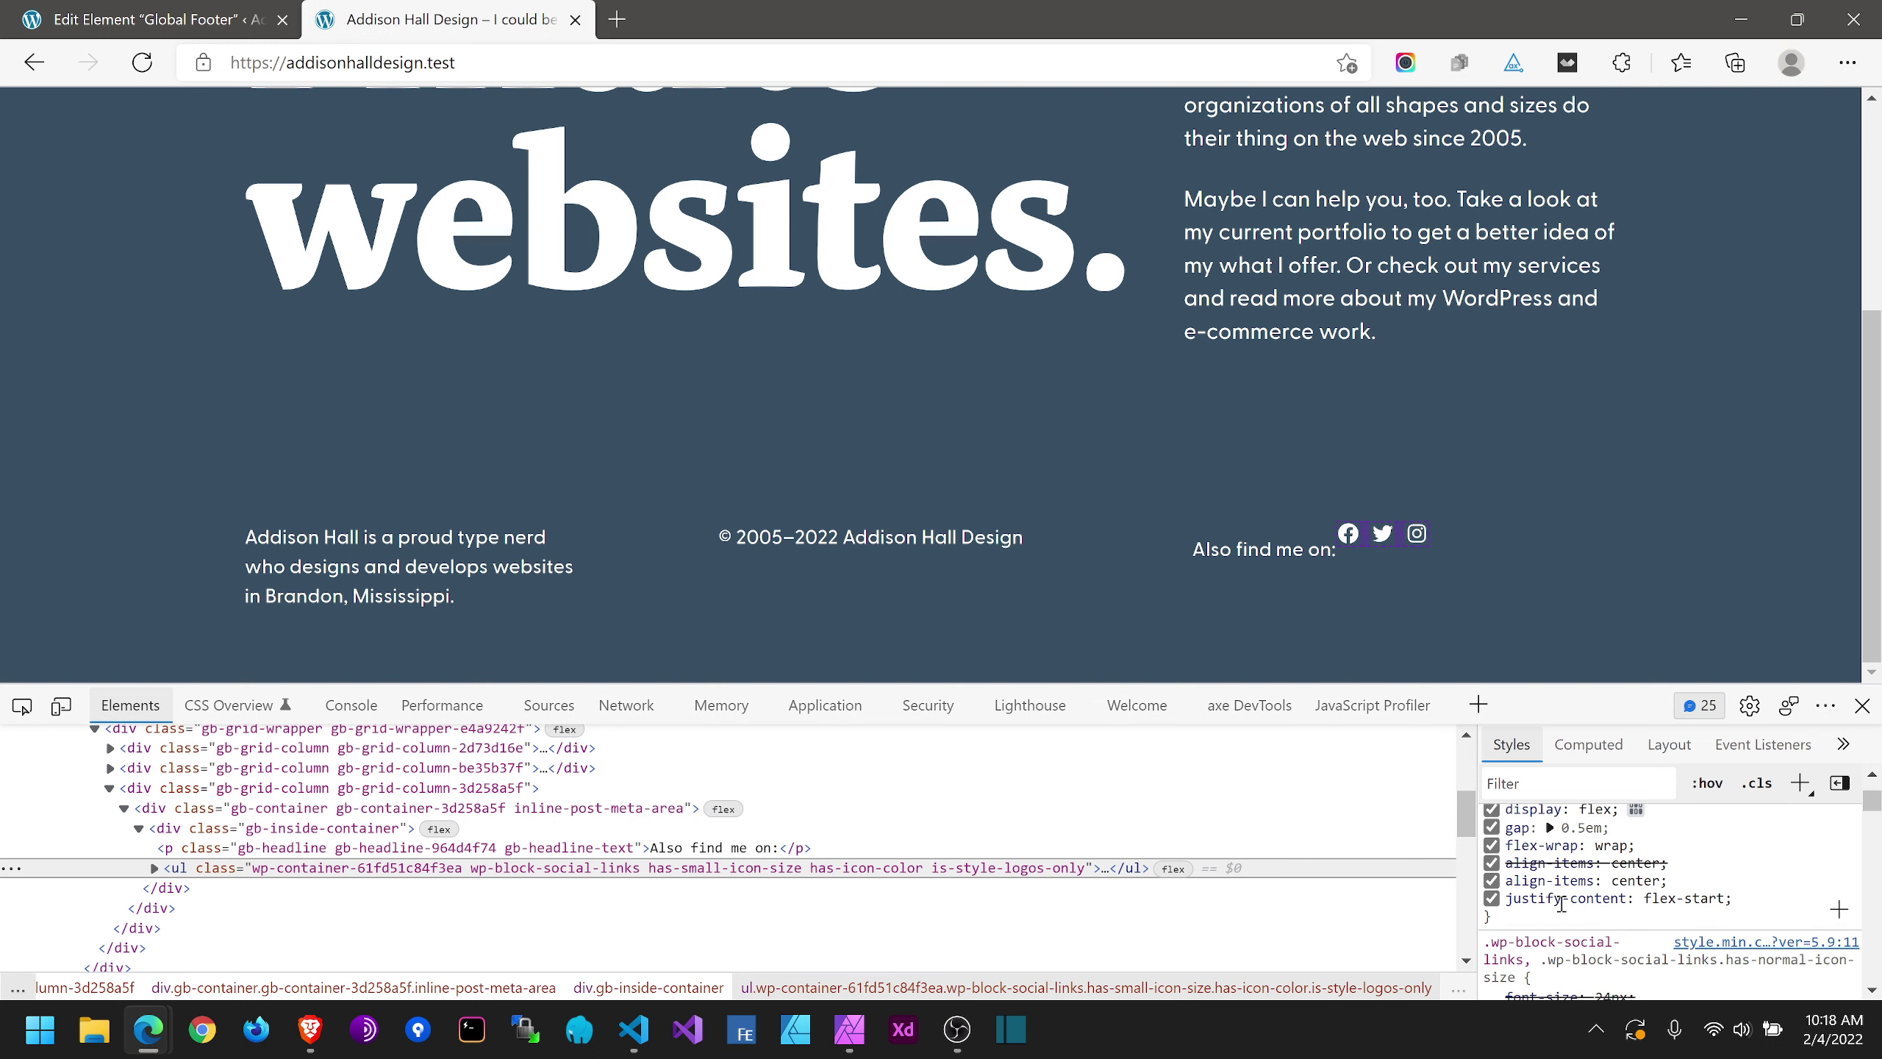
Step: Return to the Global Footer editor and add the CSS class mb0 after is-style-logos-only on the Social Icons block
click(205, 10)
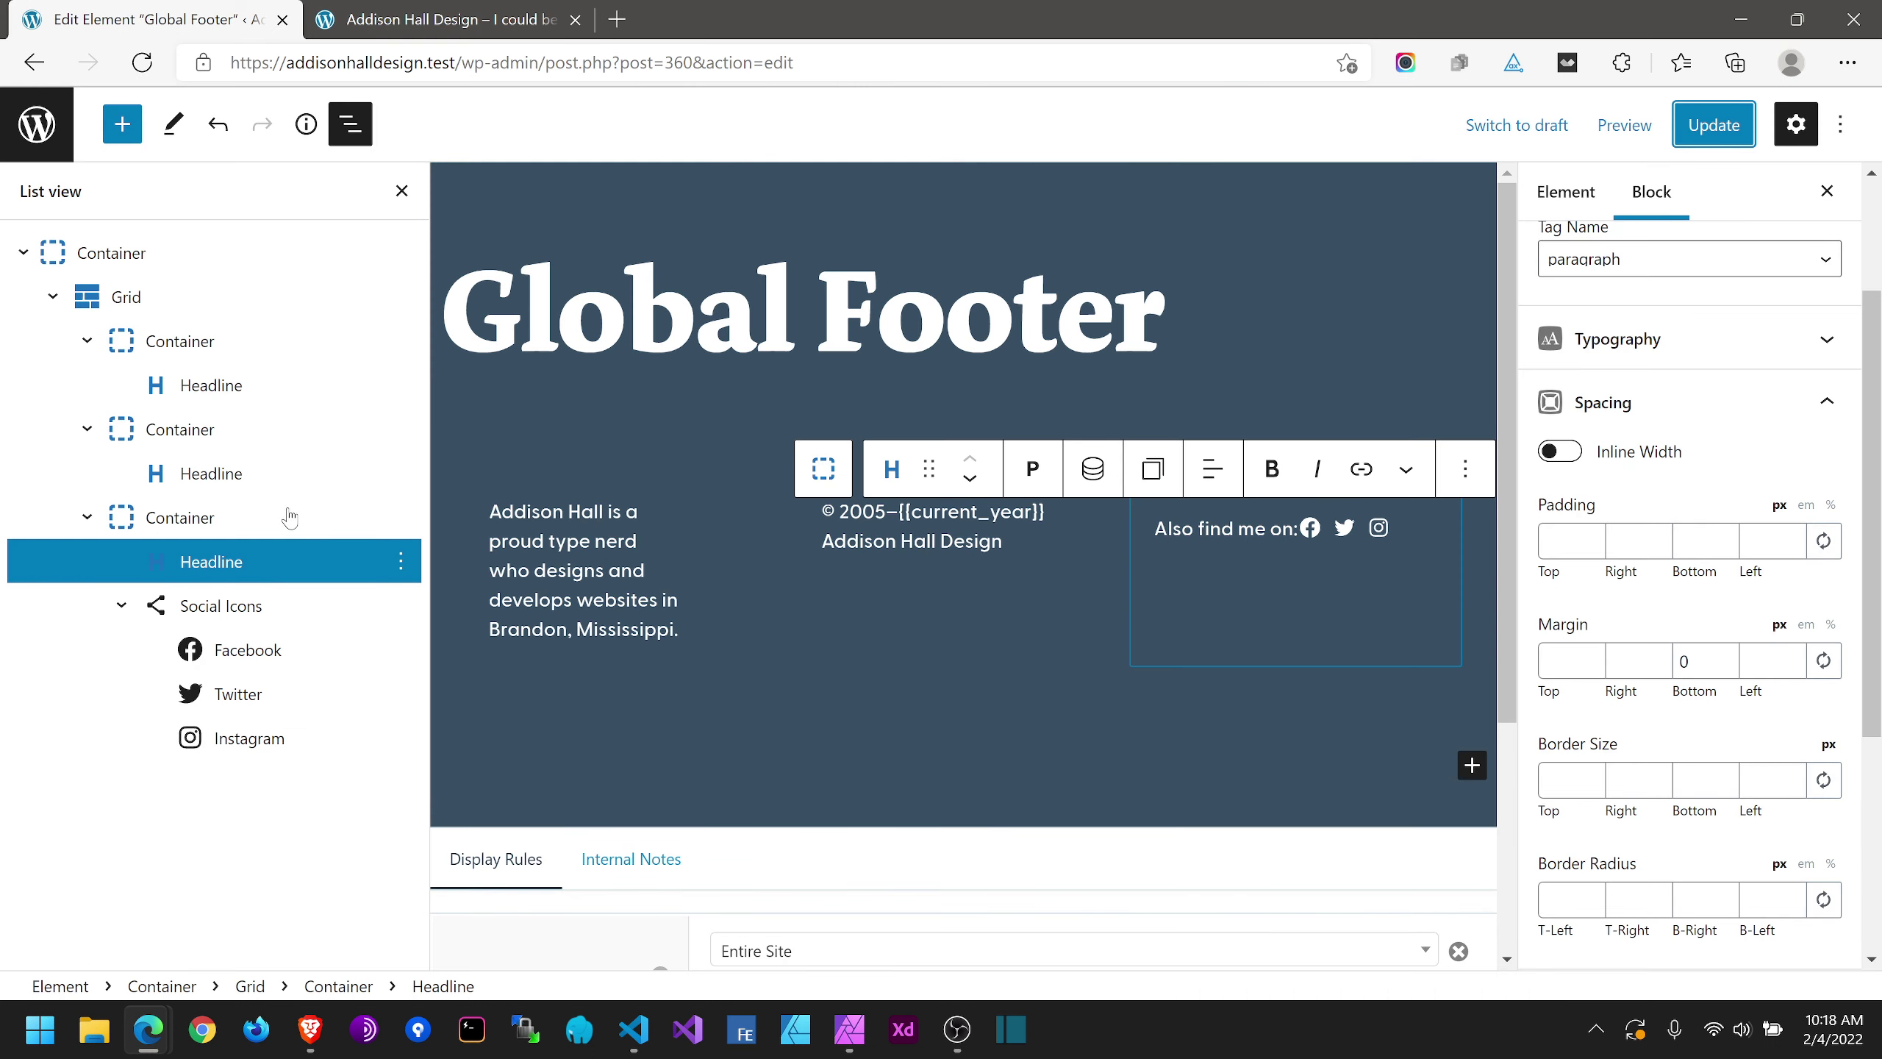
scroll(1700, 715, down, 5)
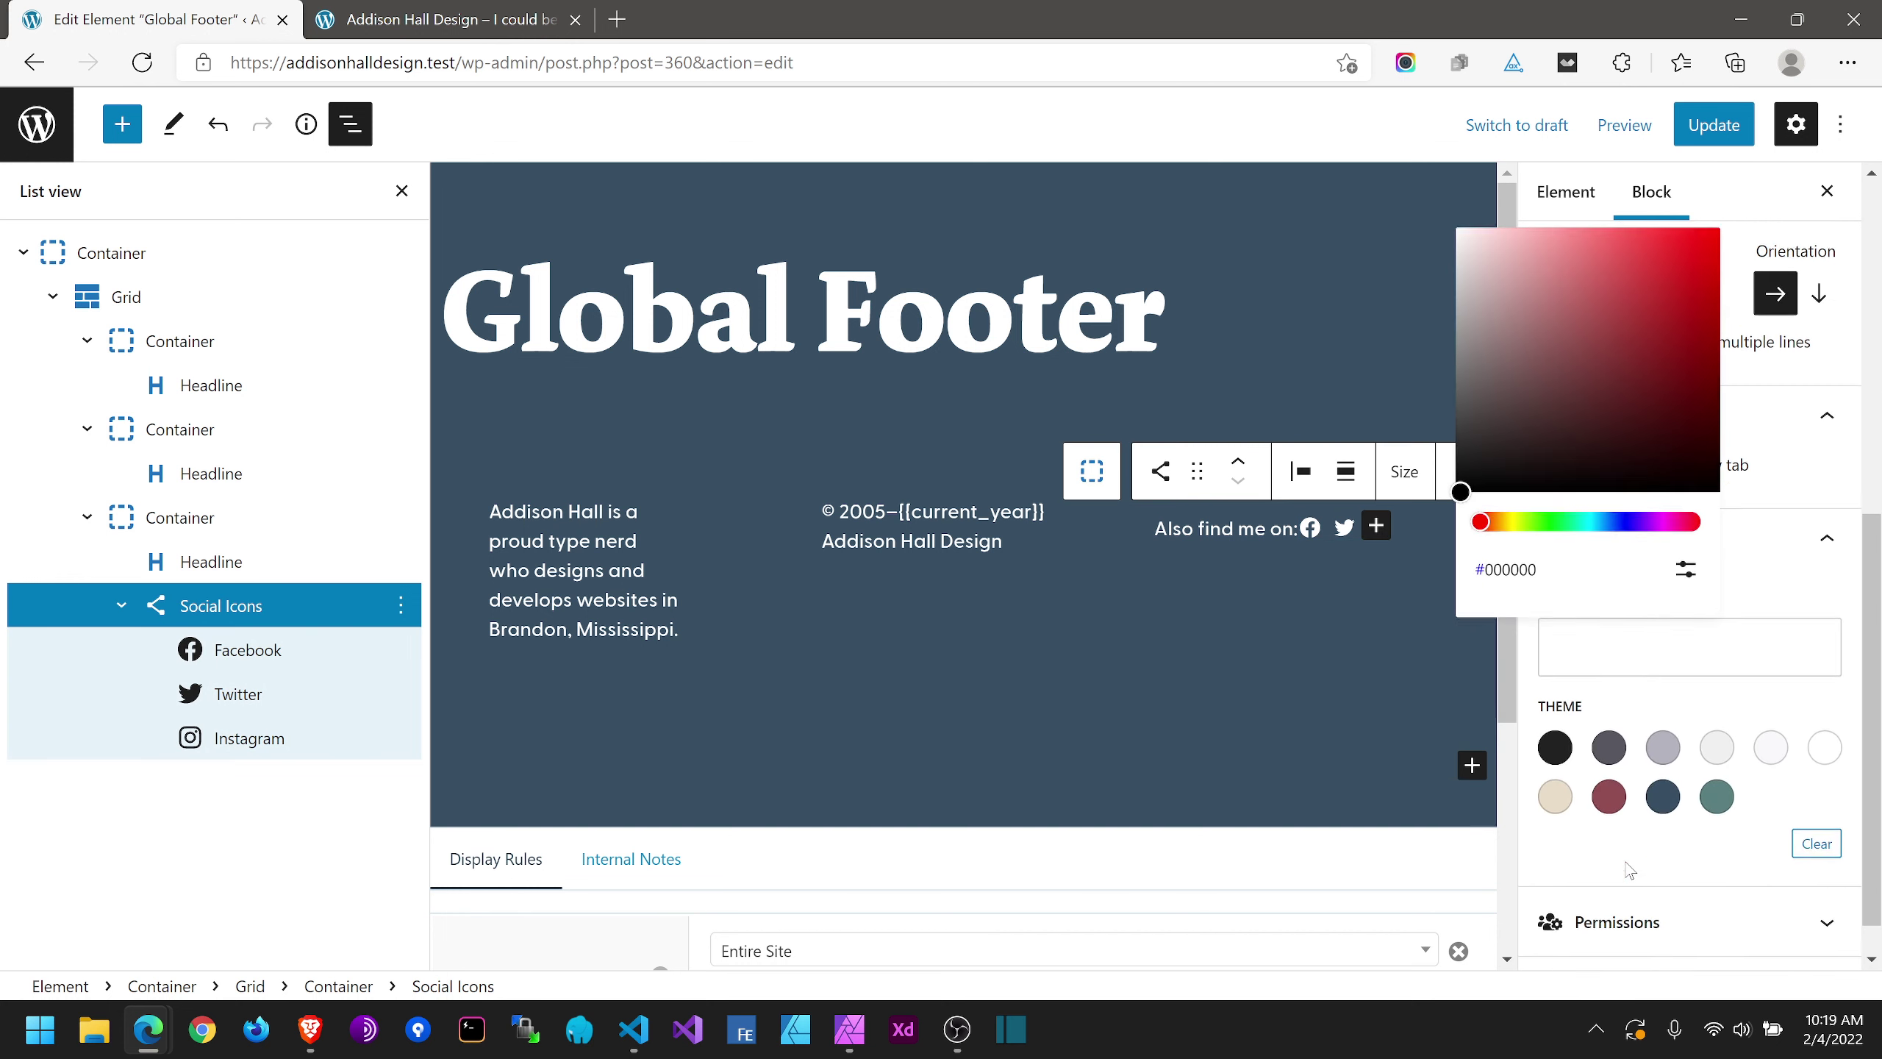
click(1627, 927)
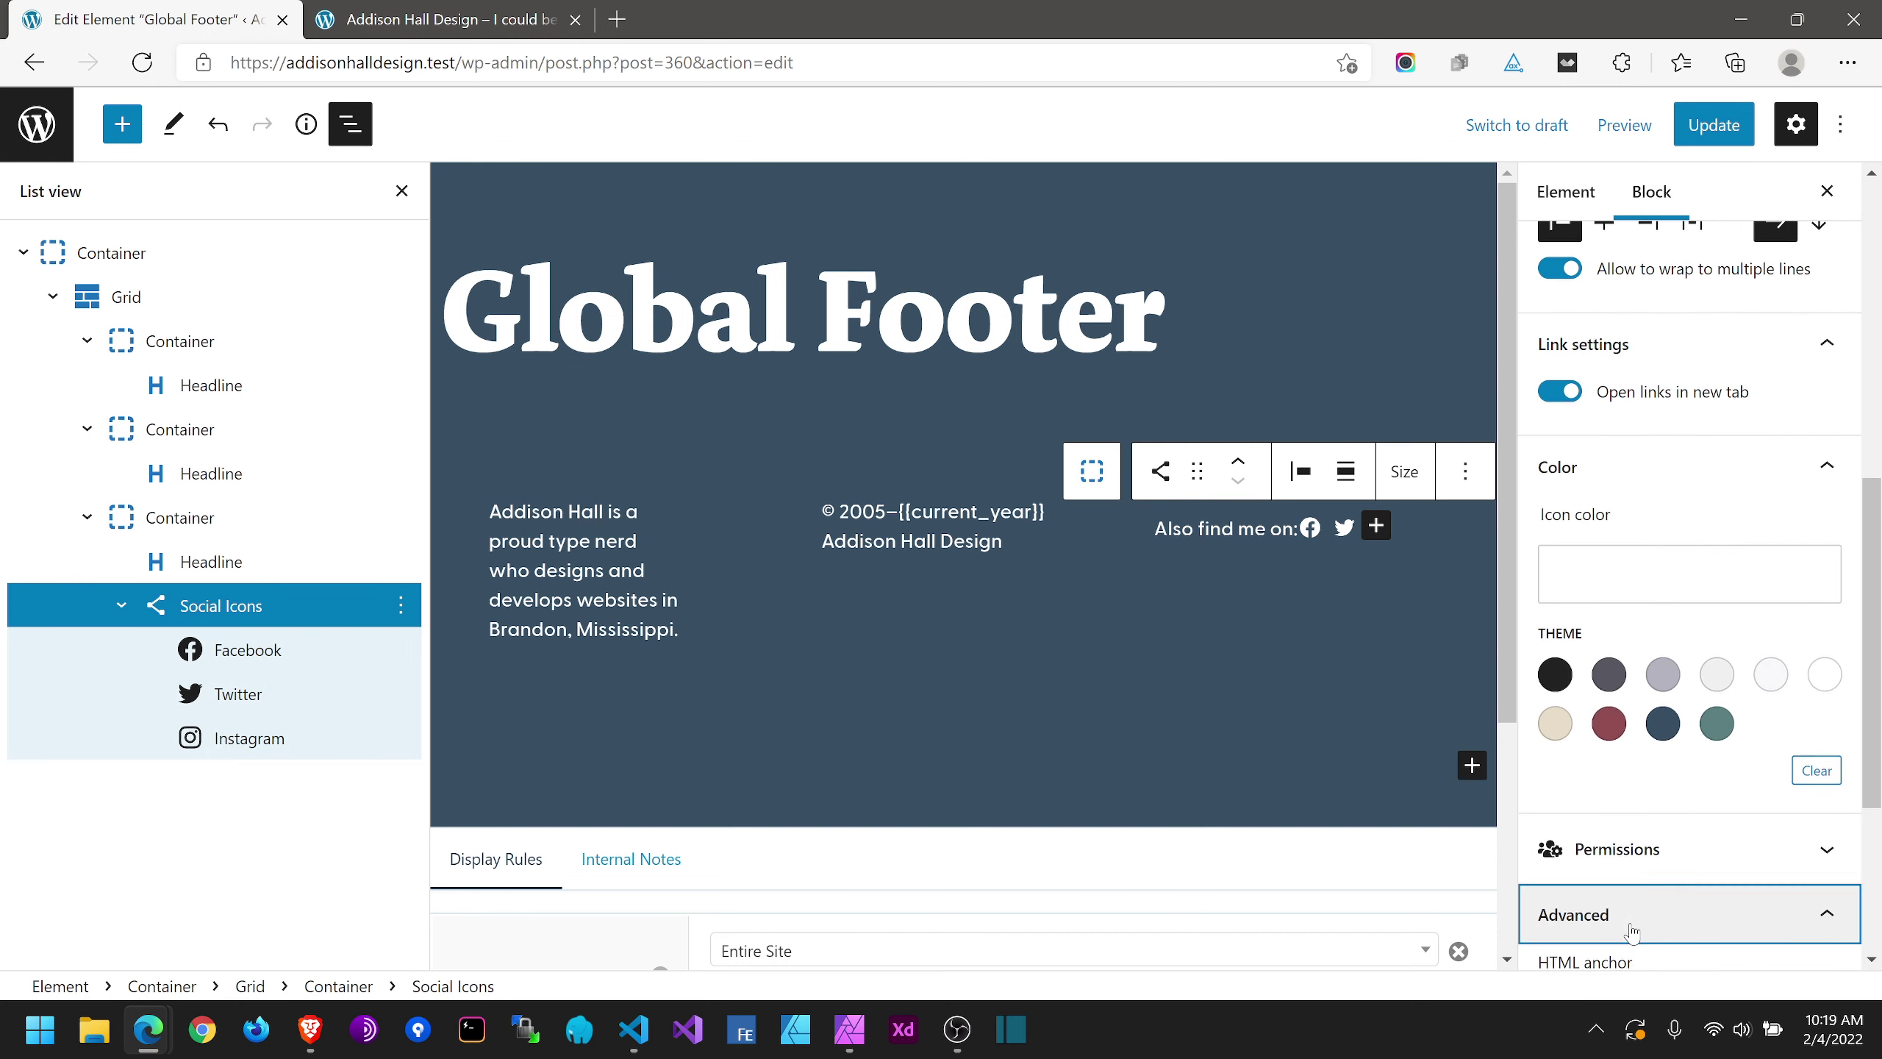
click(1735, 886)
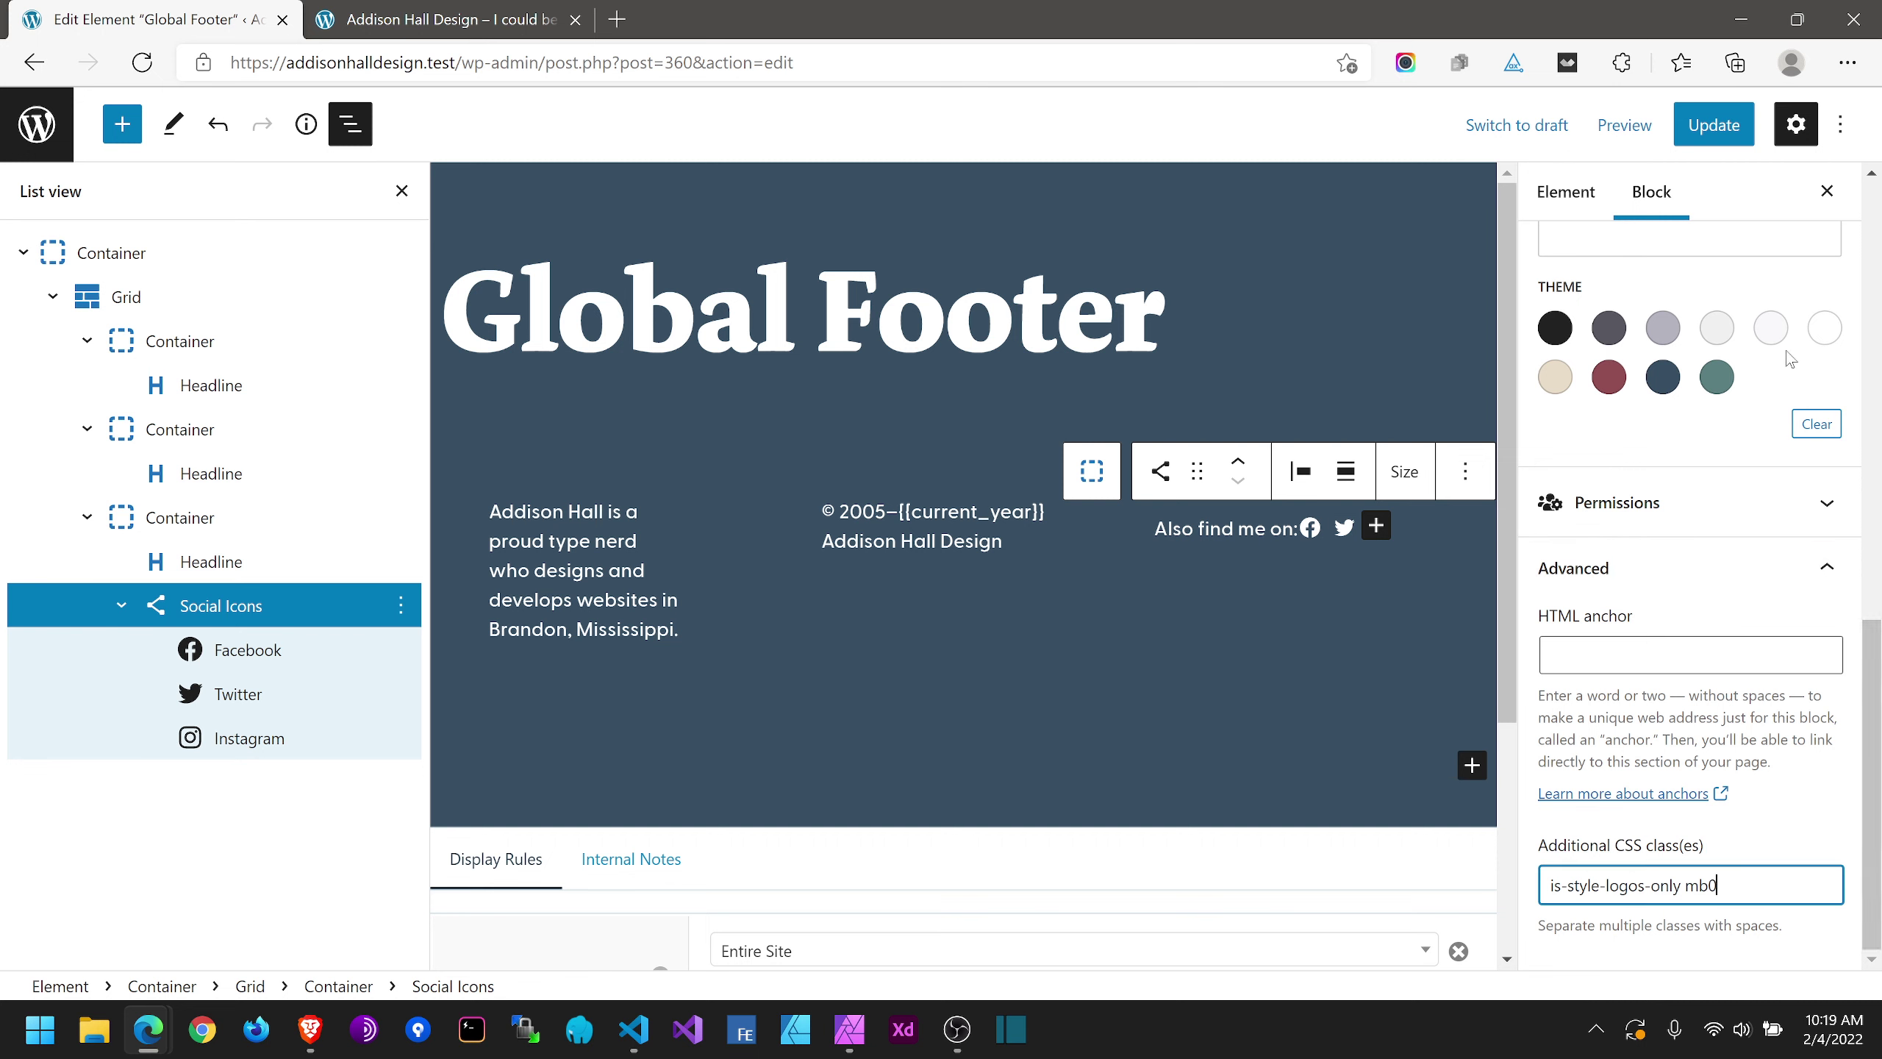
Step: Save the Global Footer element and refresh the live home page to check the icons' vertical alignment
click(1721, 134)
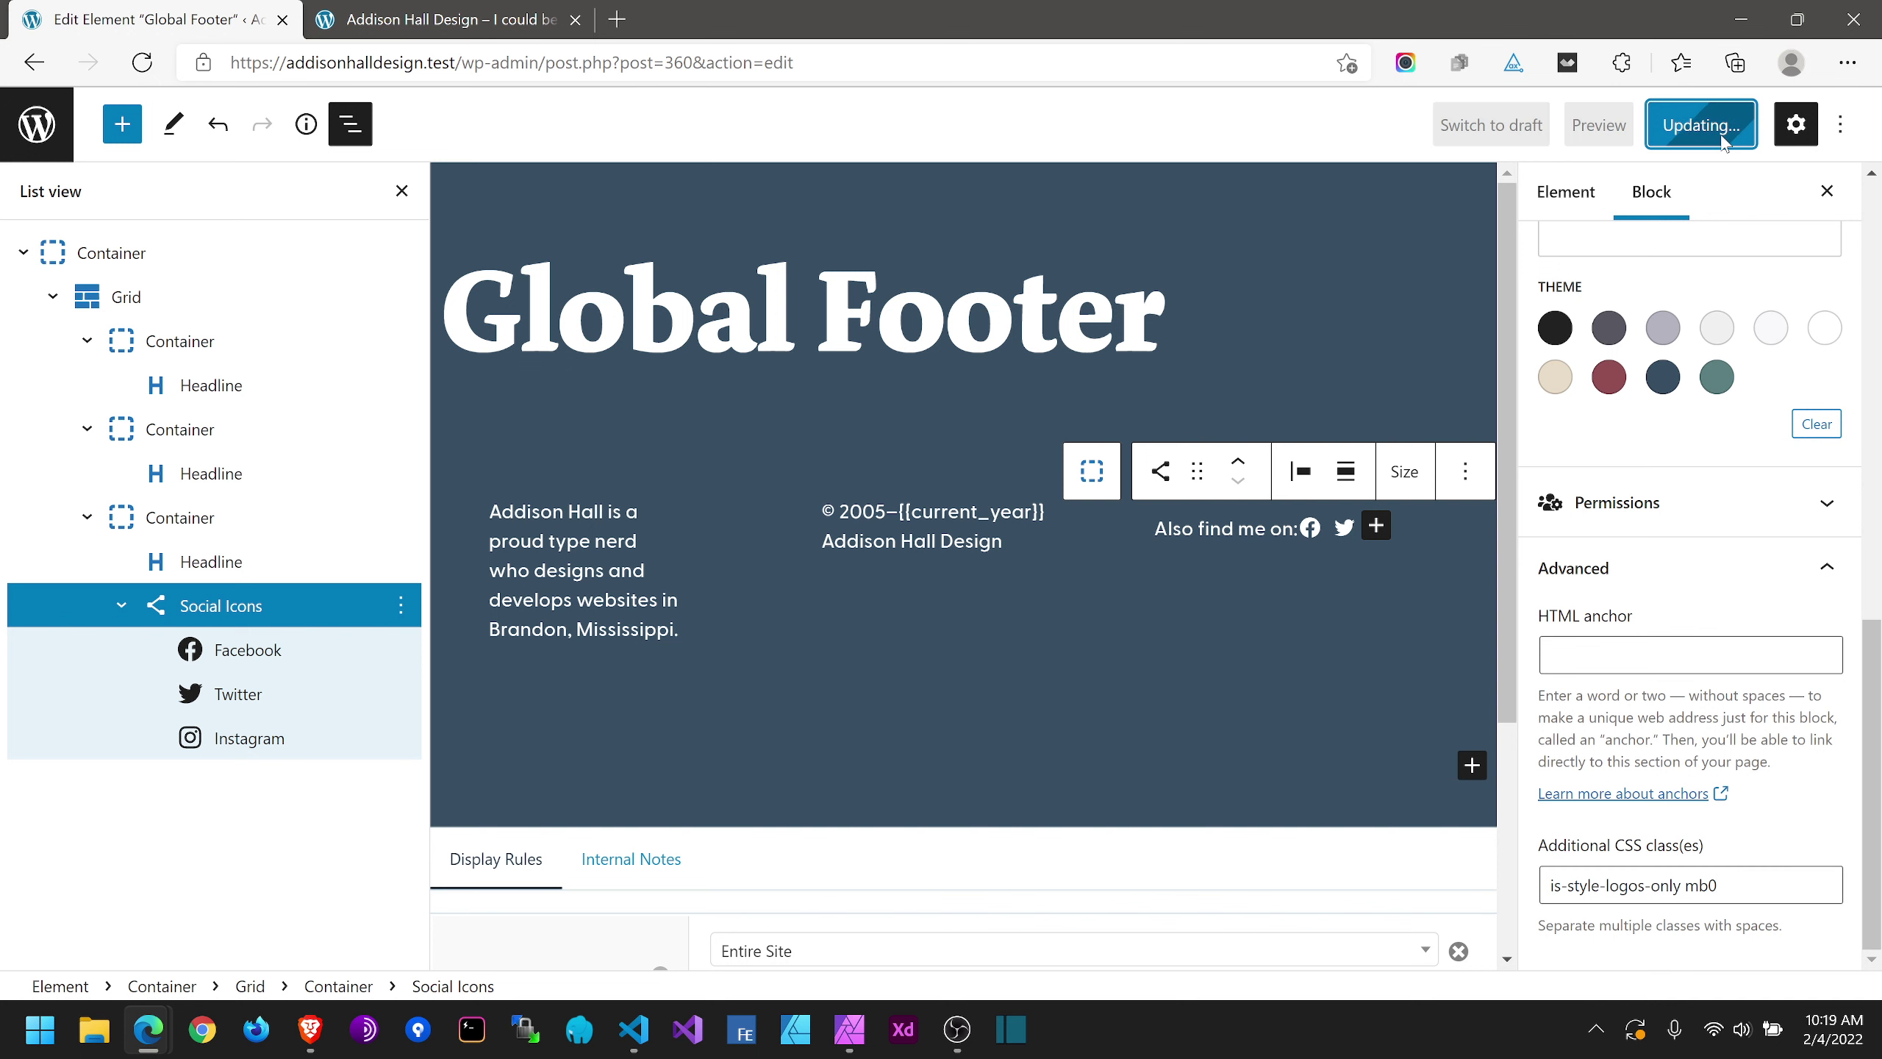
click(445, 19)
click(144, 67)
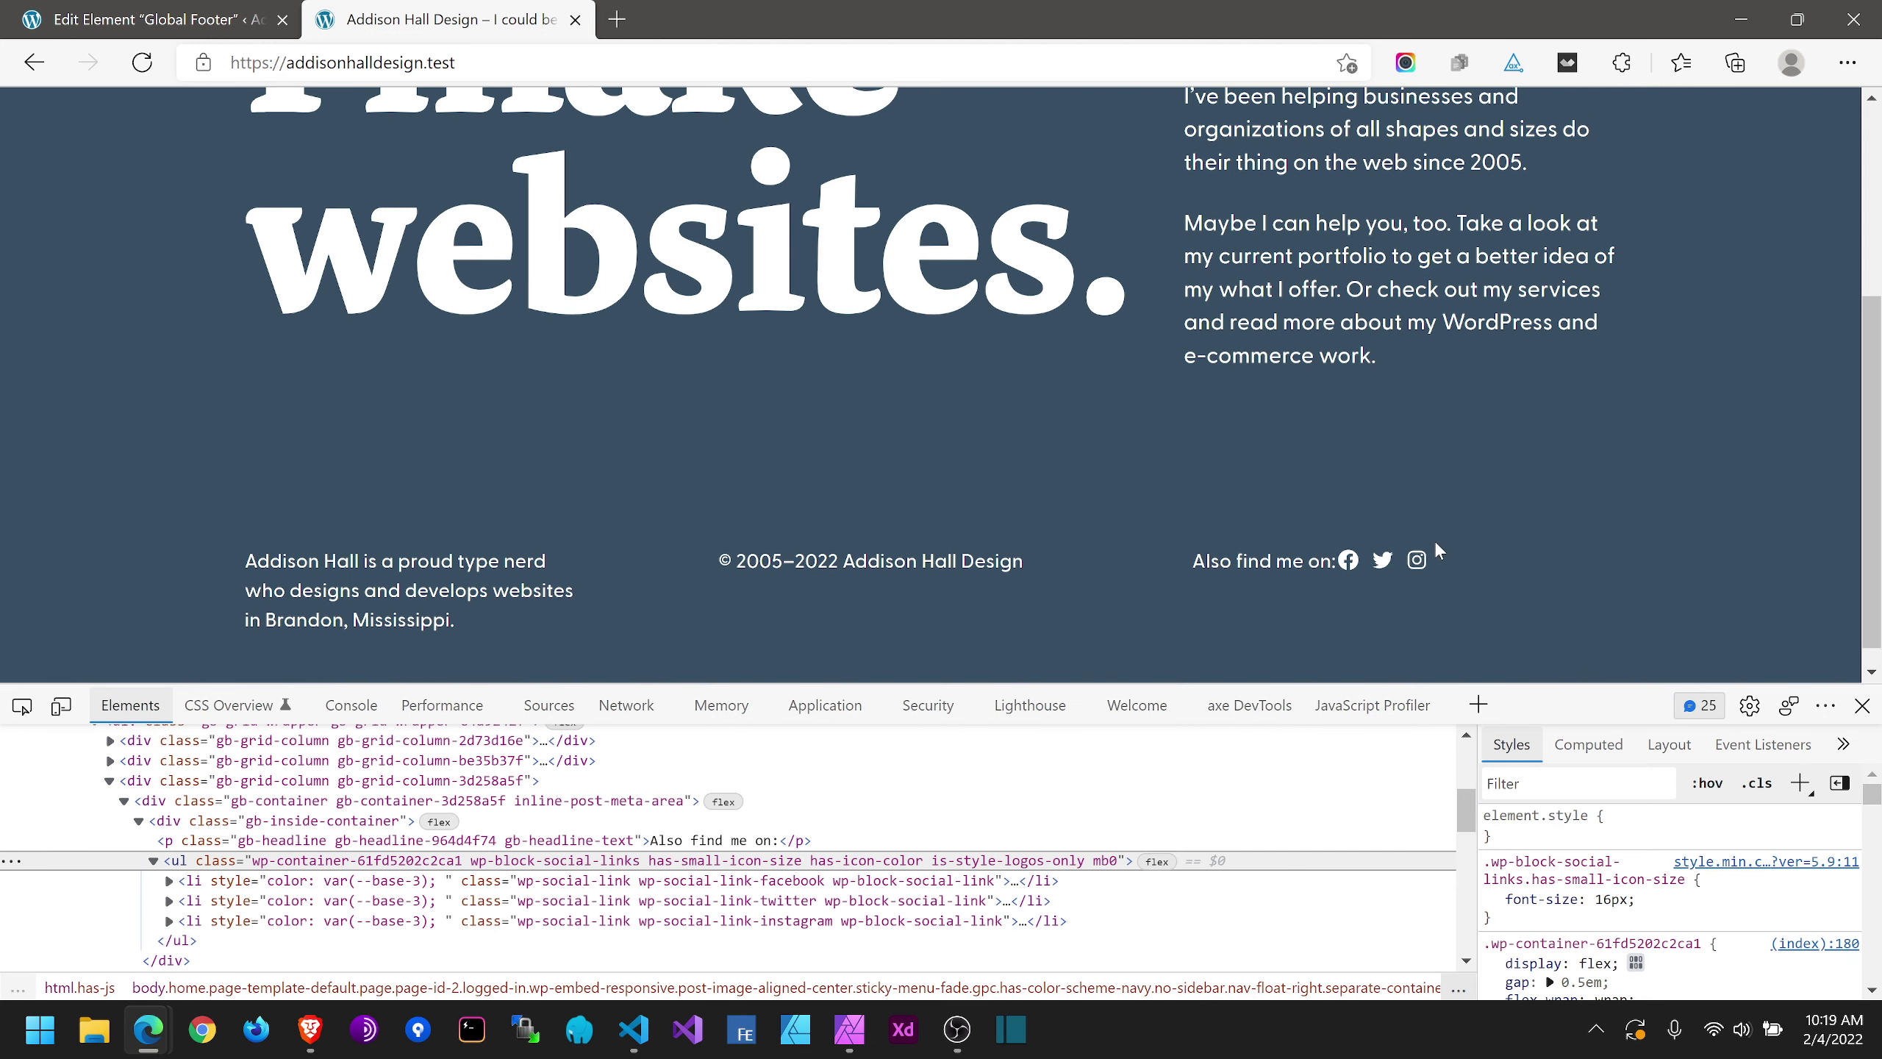
Step: Switch to Visual Studio Code, open the child theme's base.css and examine its Basscss margin and other utility classes
click(633, 1029)
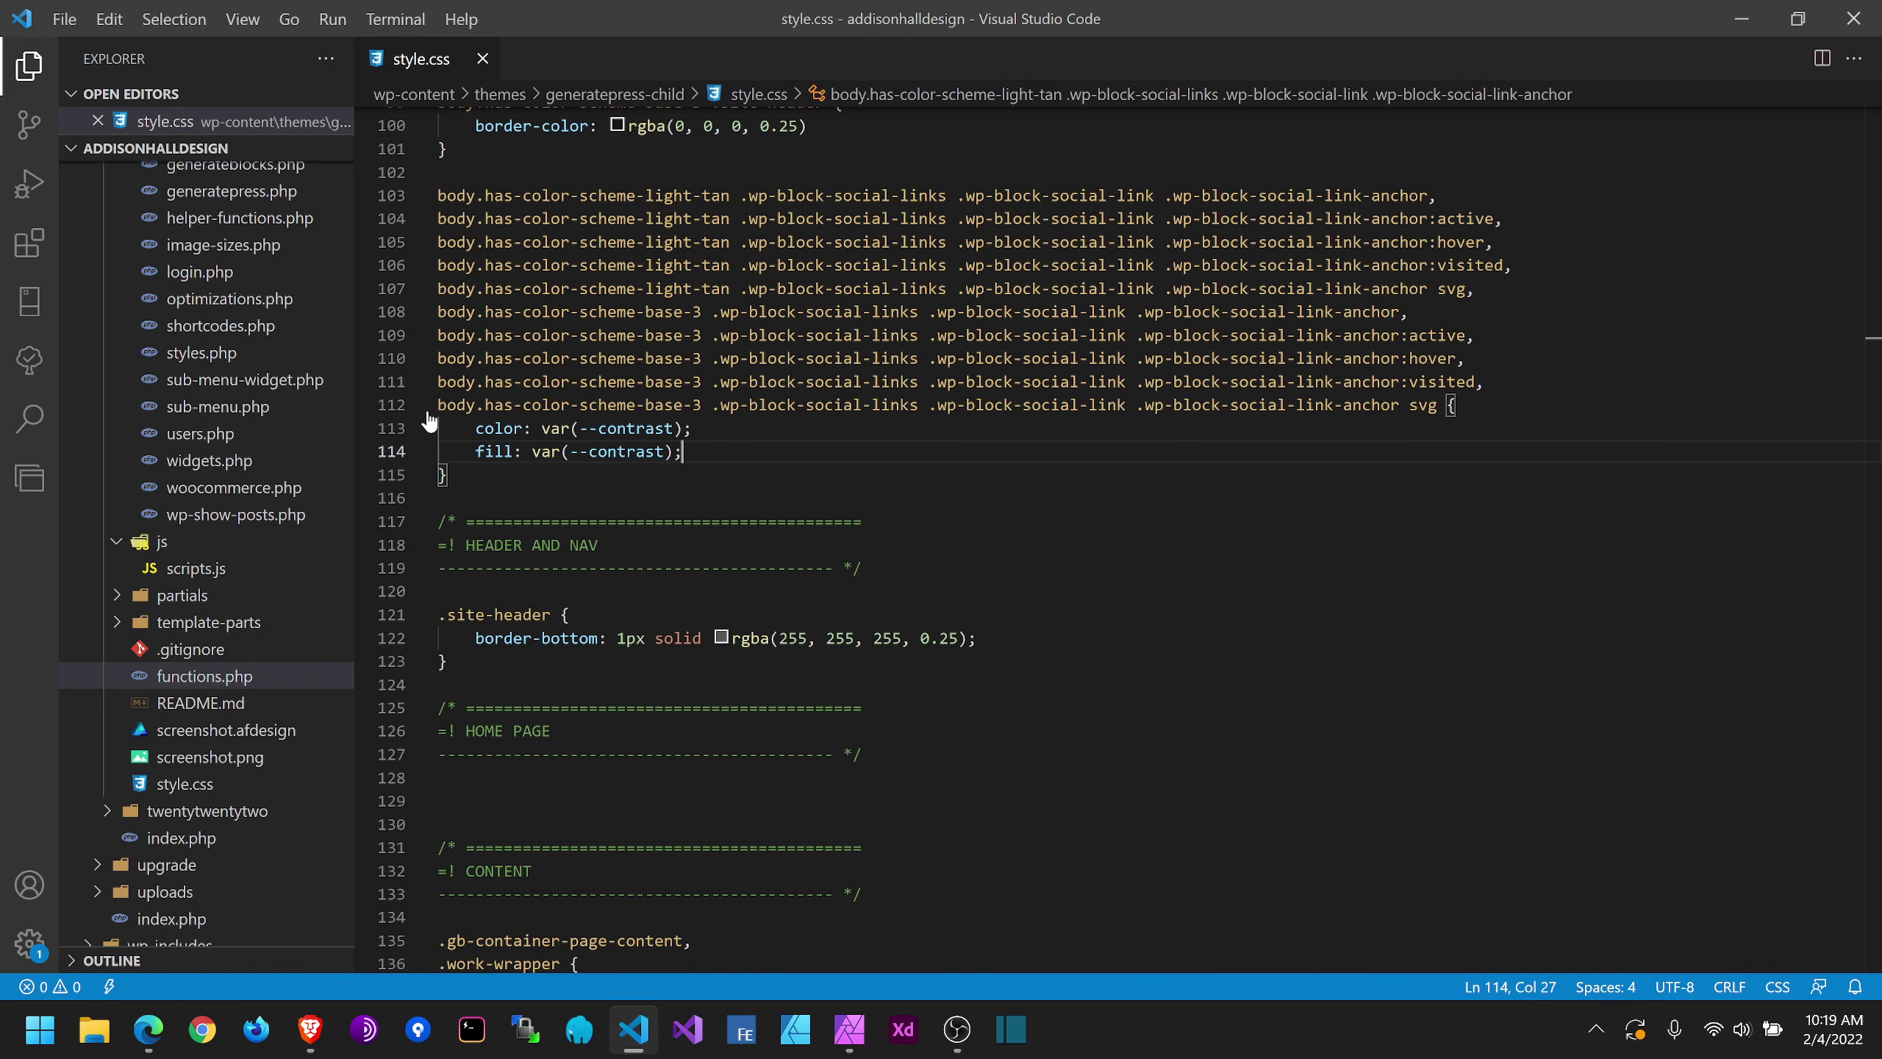
scroll(256, 348, up, 8)
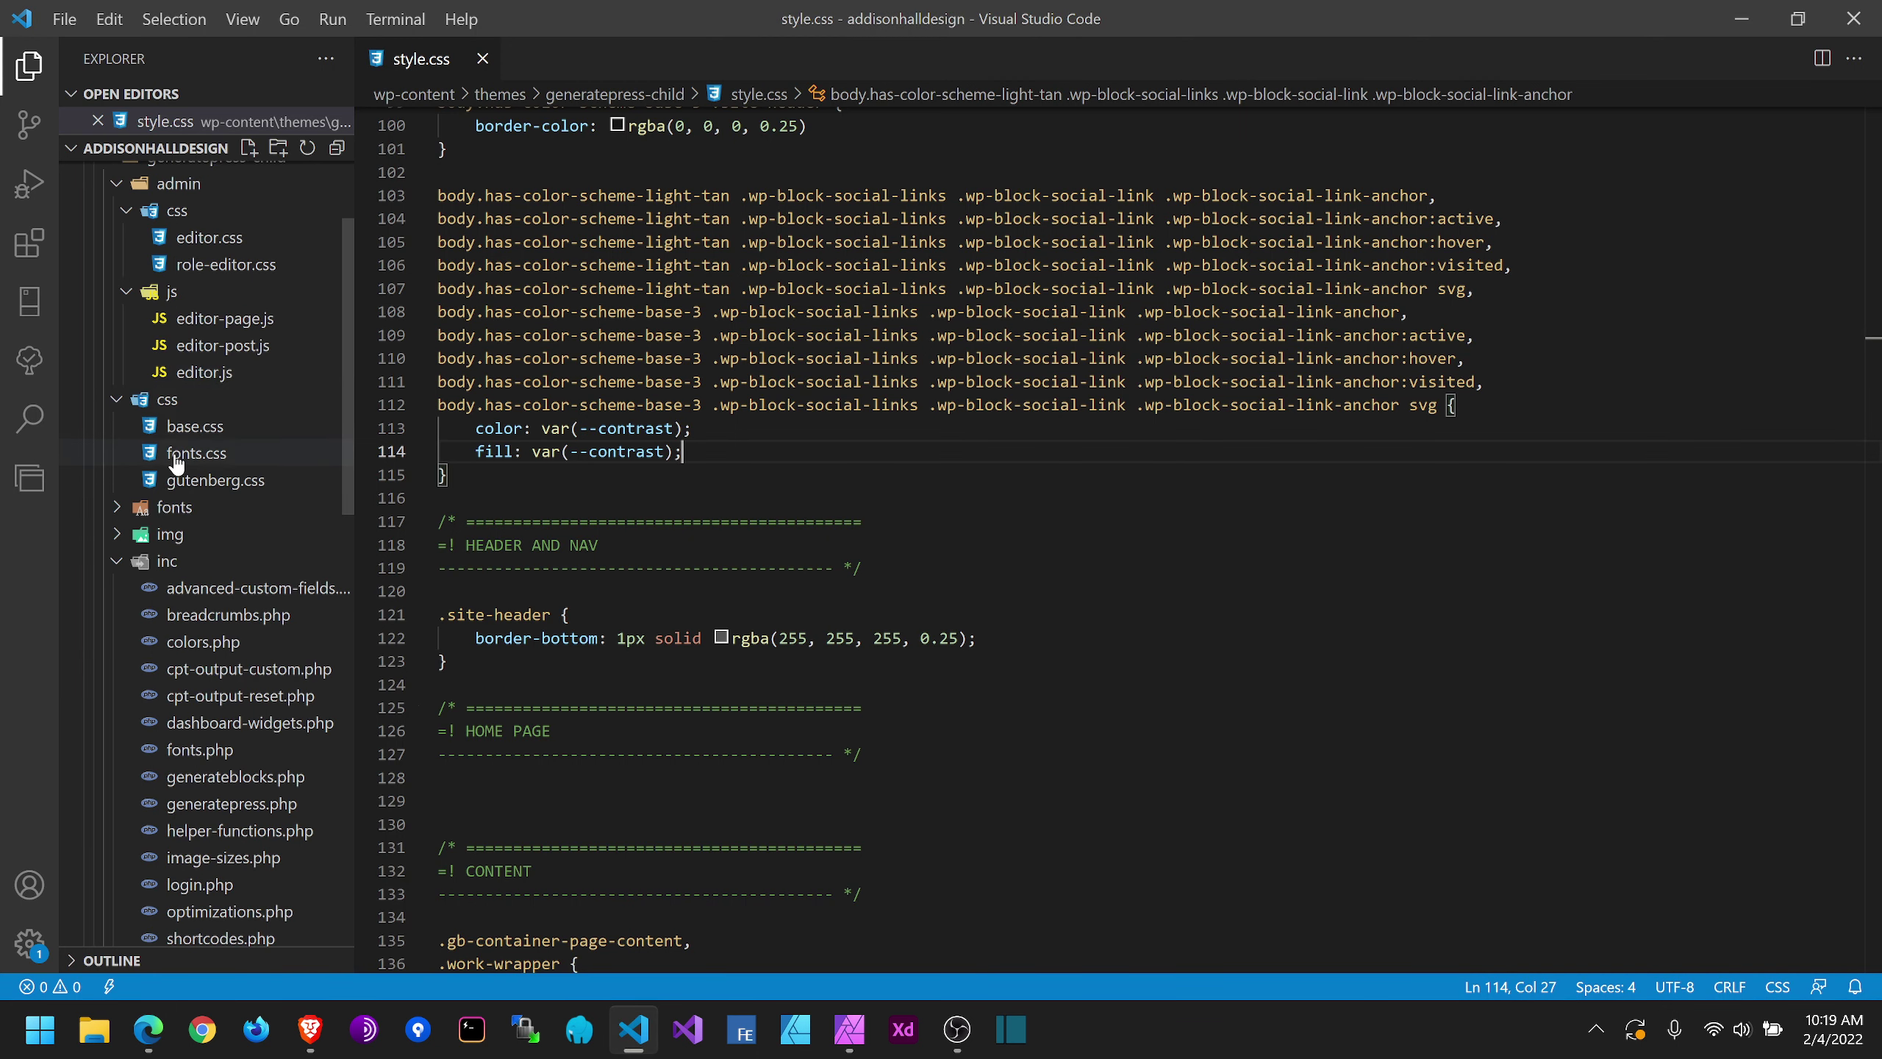
click(185, 426)
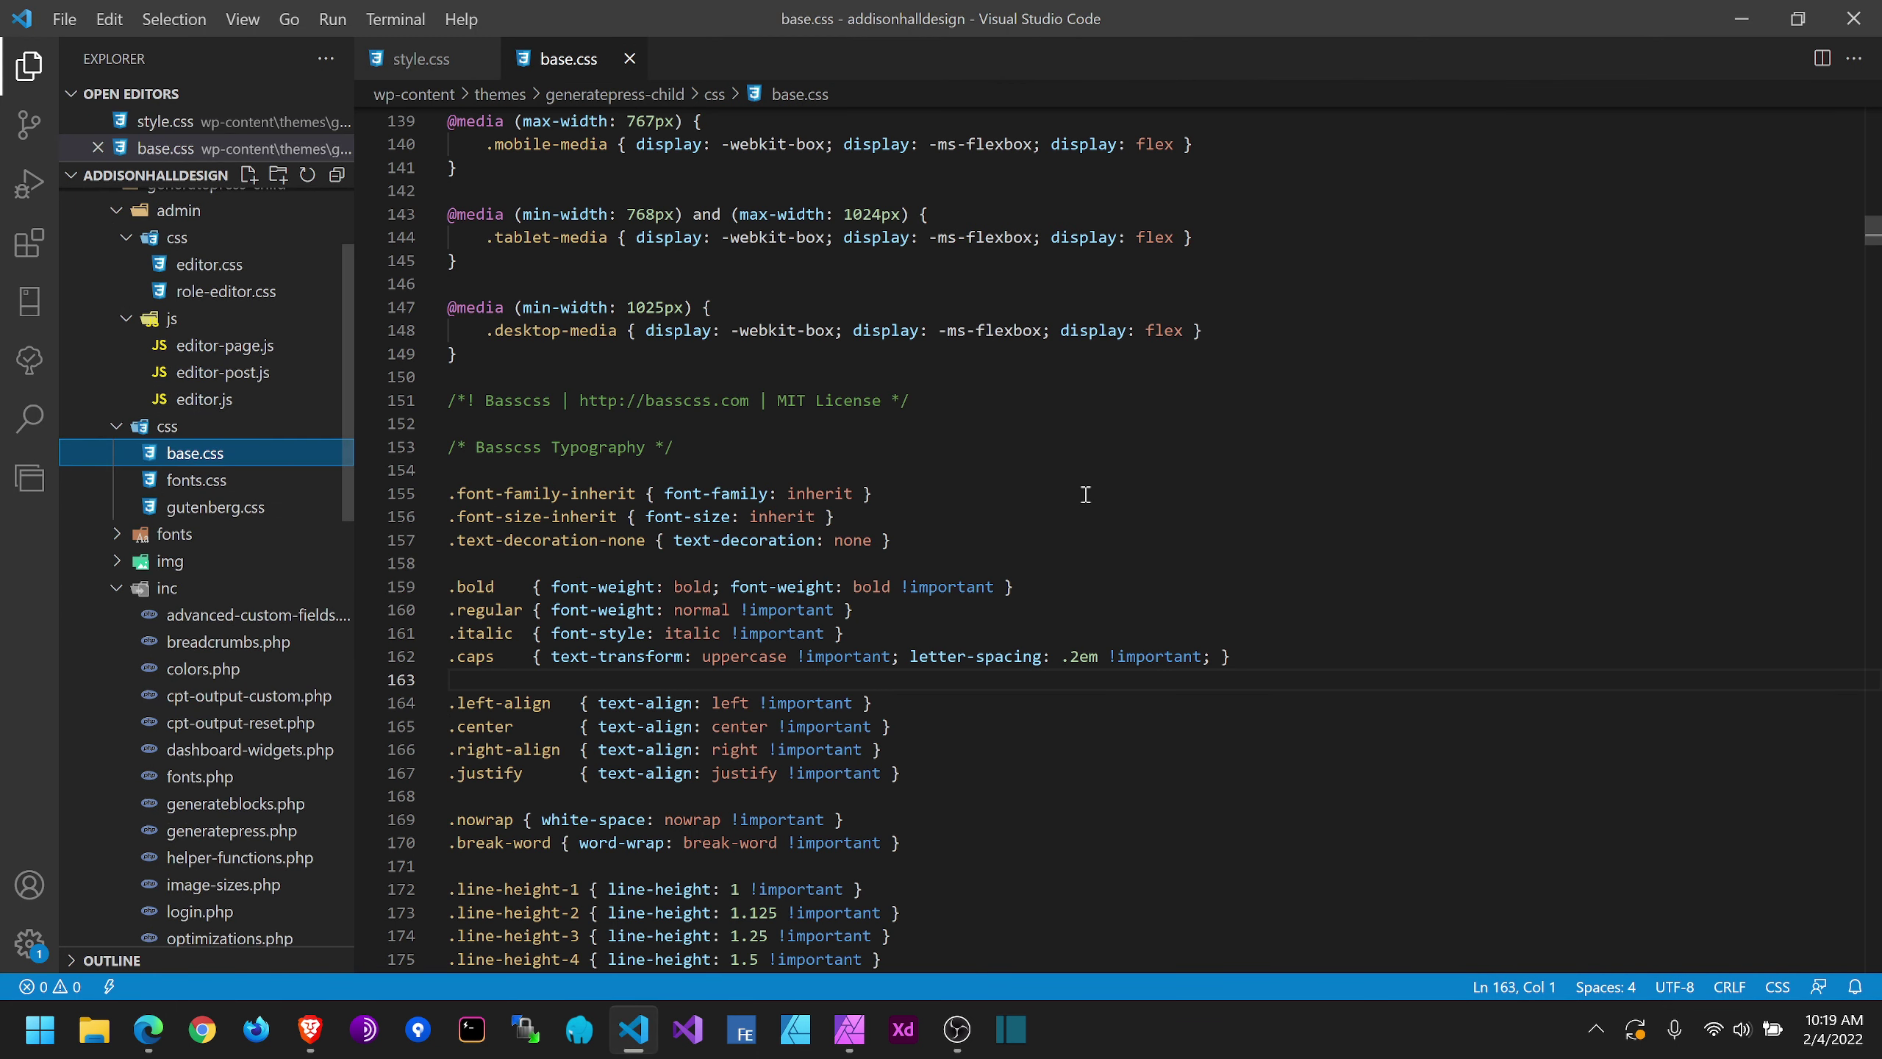
scroll(1141, 511, down, 15)
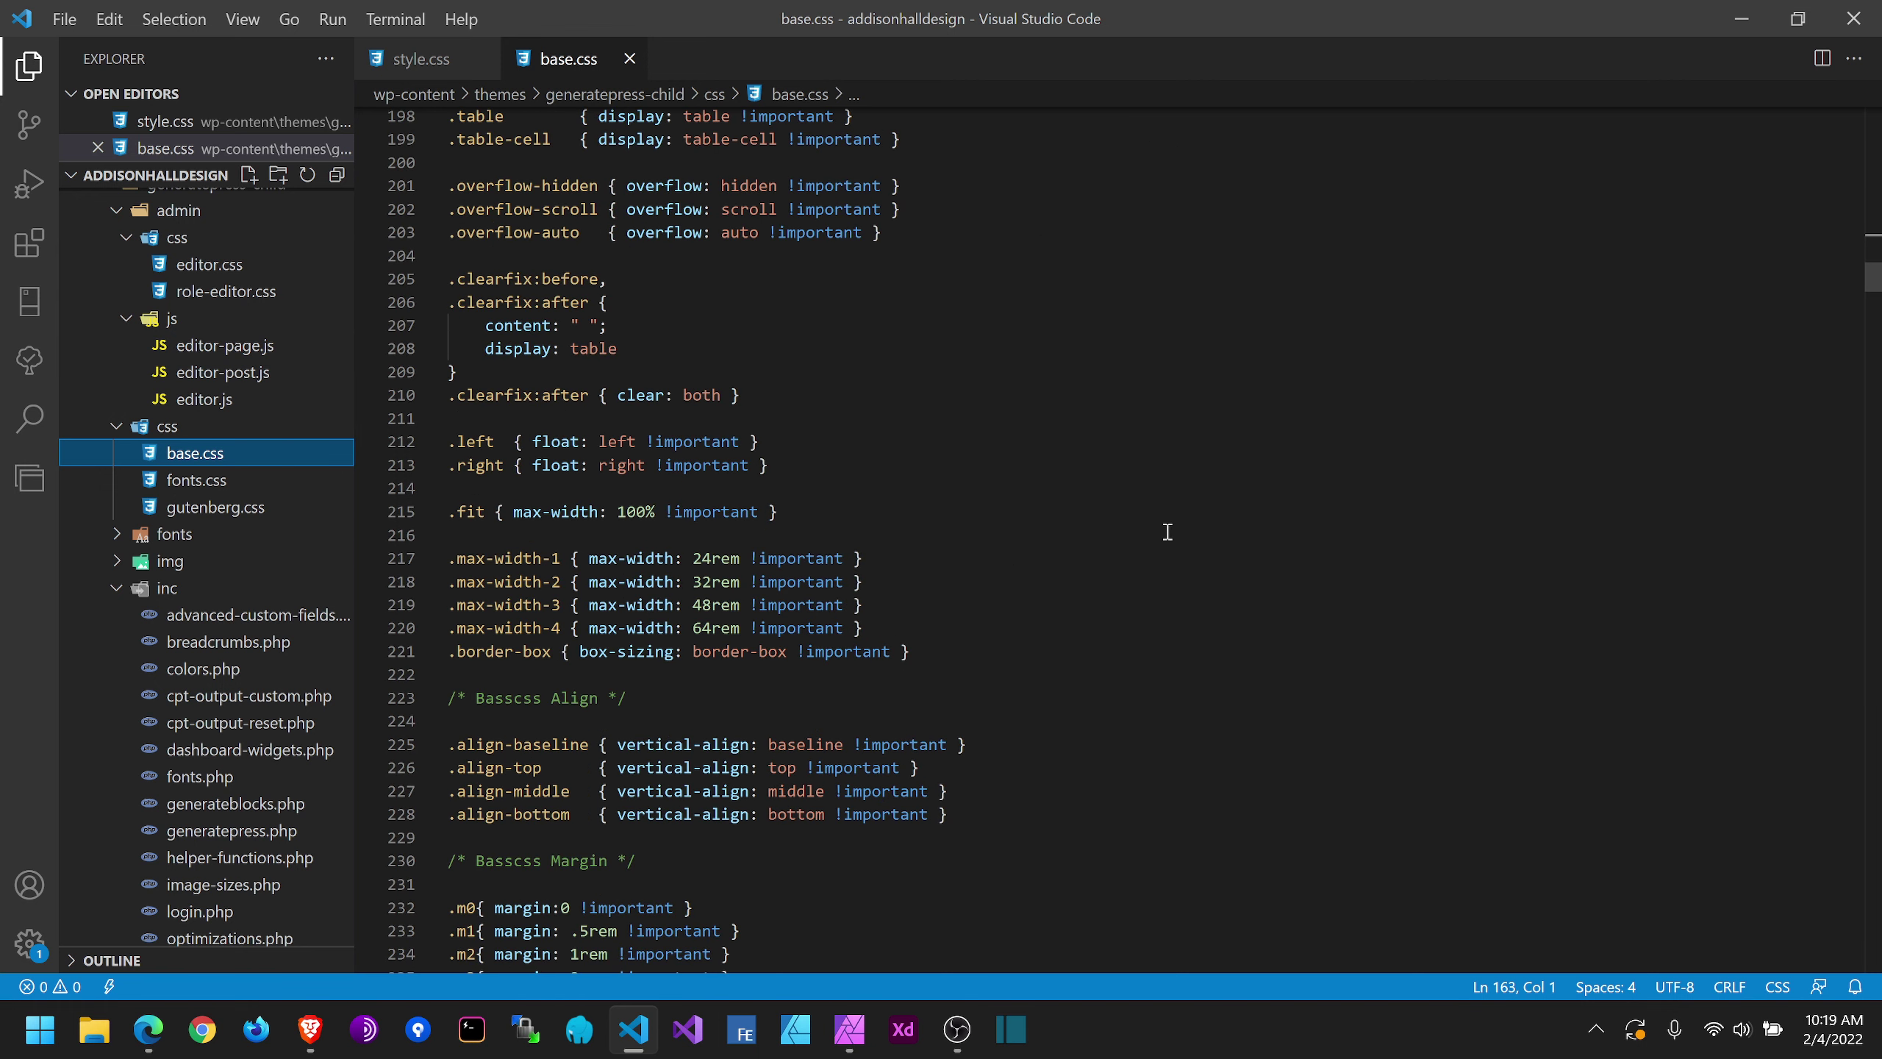
scroll(1167, 532, down, 8)
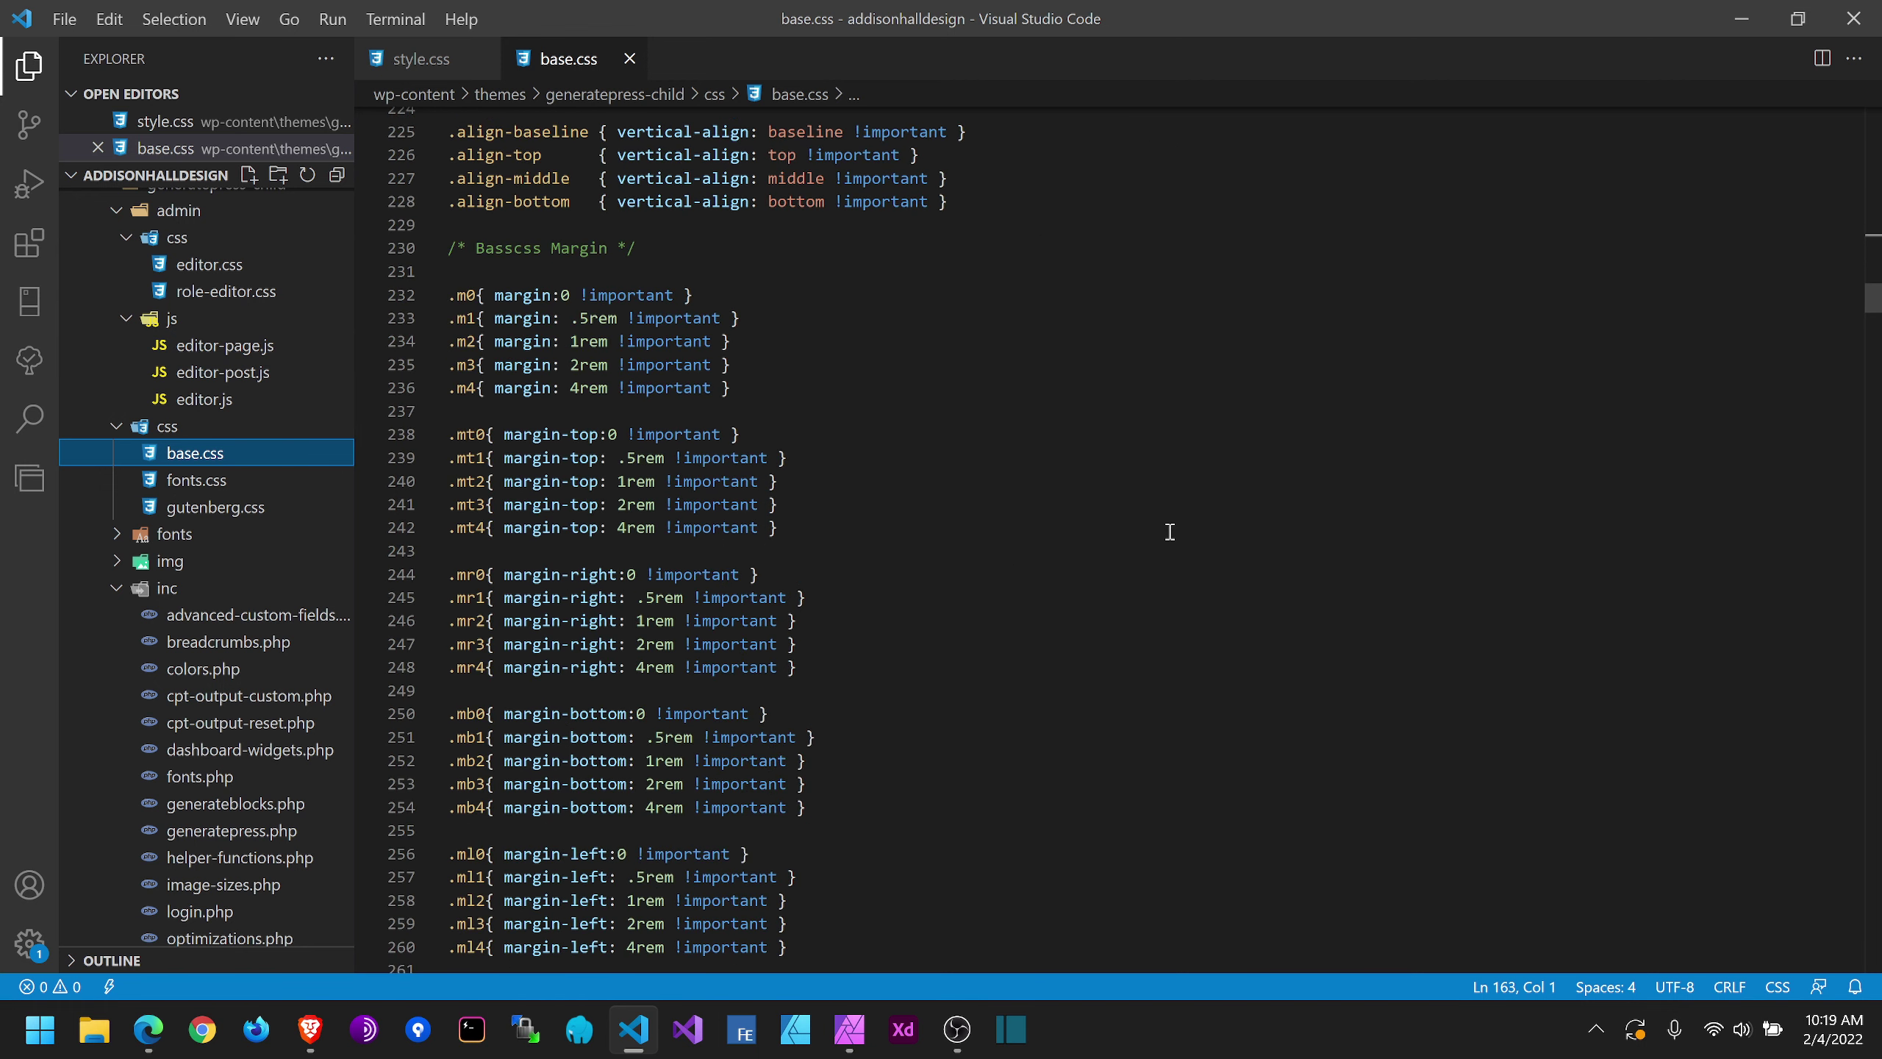
scroll(1170, 532, up, 20)
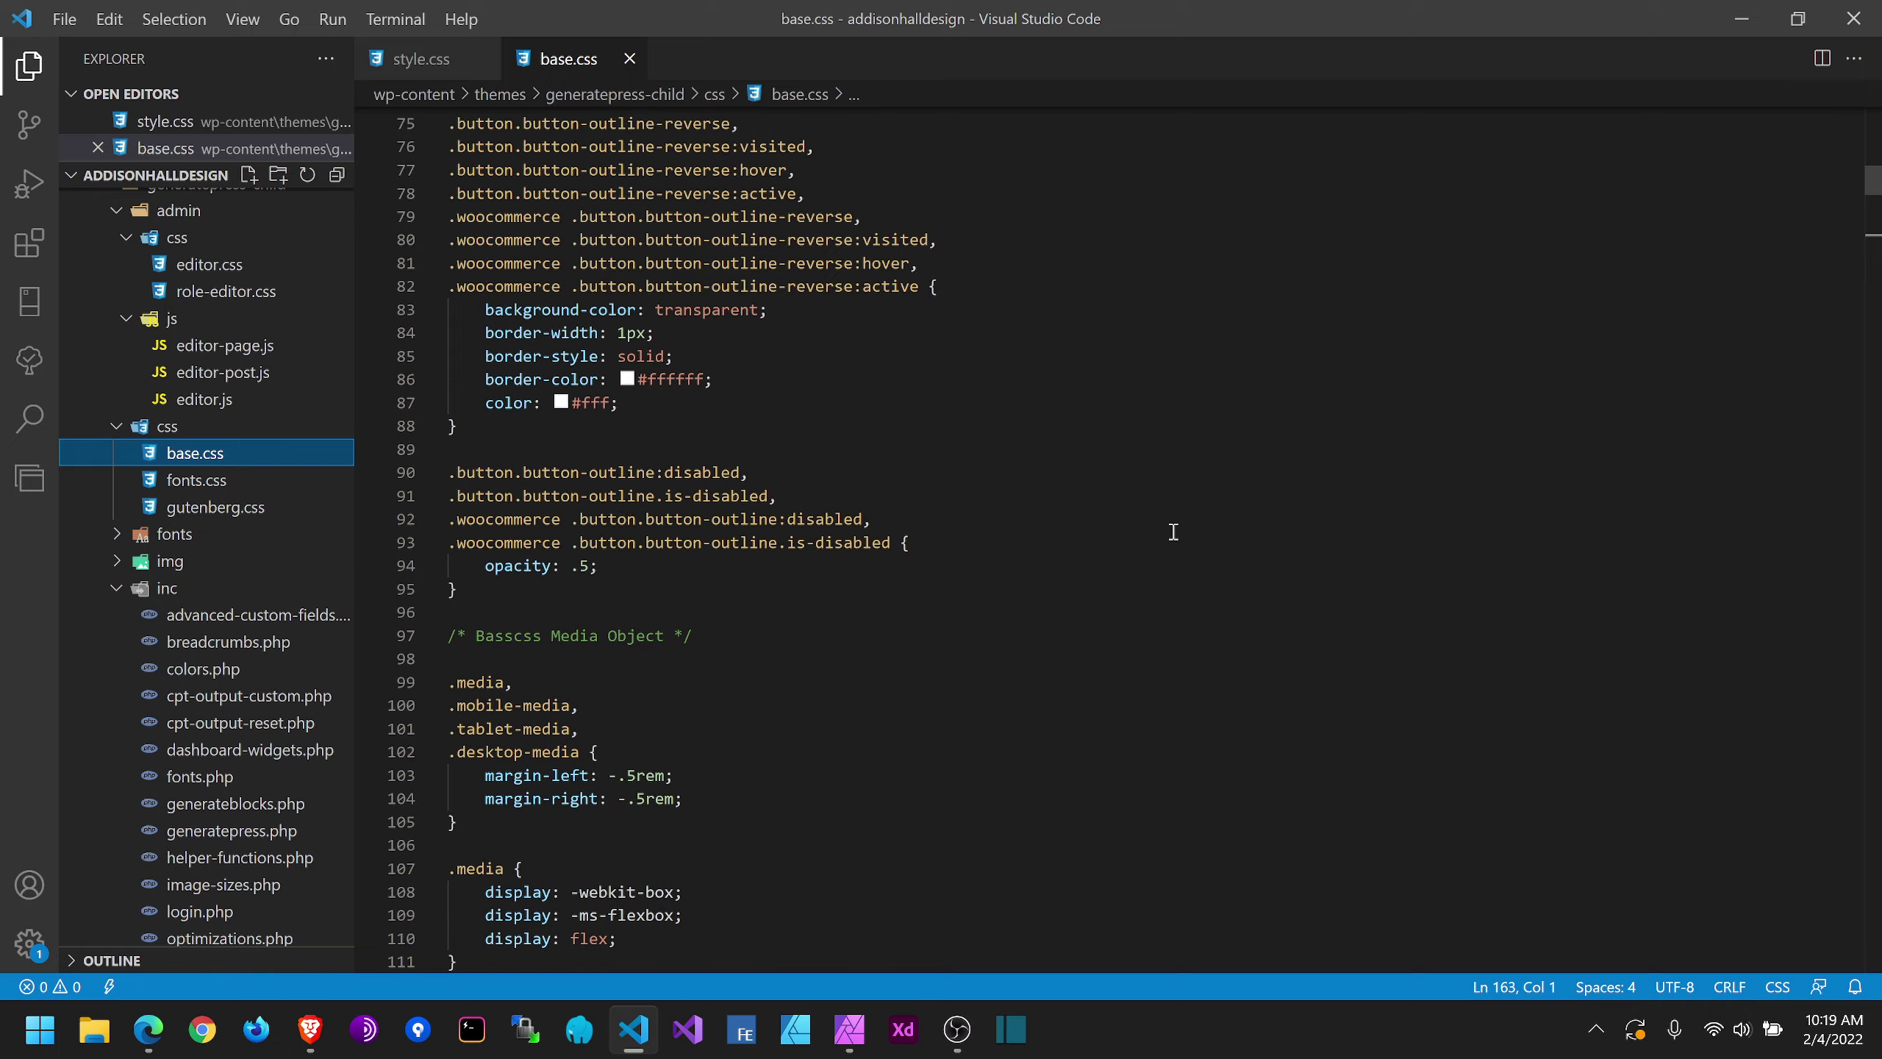
scroll(1172, 531, up, 20)
scroll(1173, 532, down, 20)
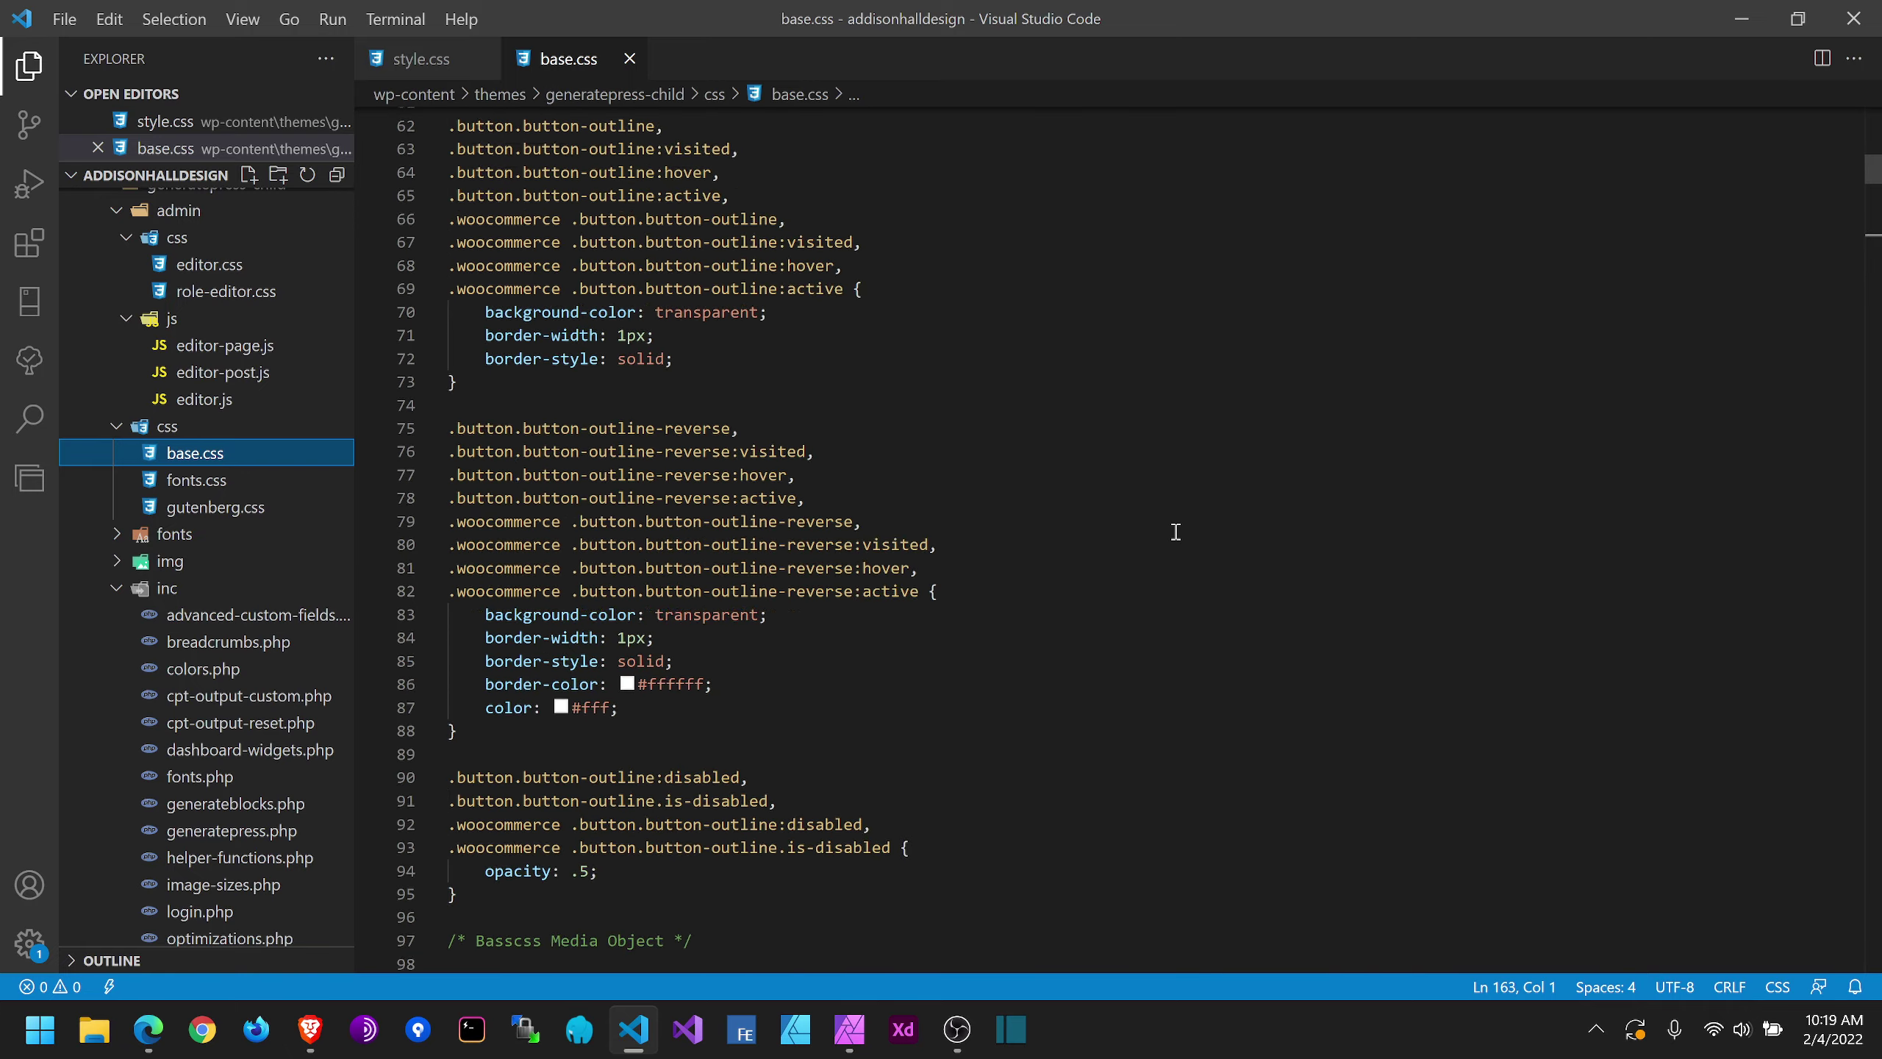
scroll(1169, 536, down, 20)
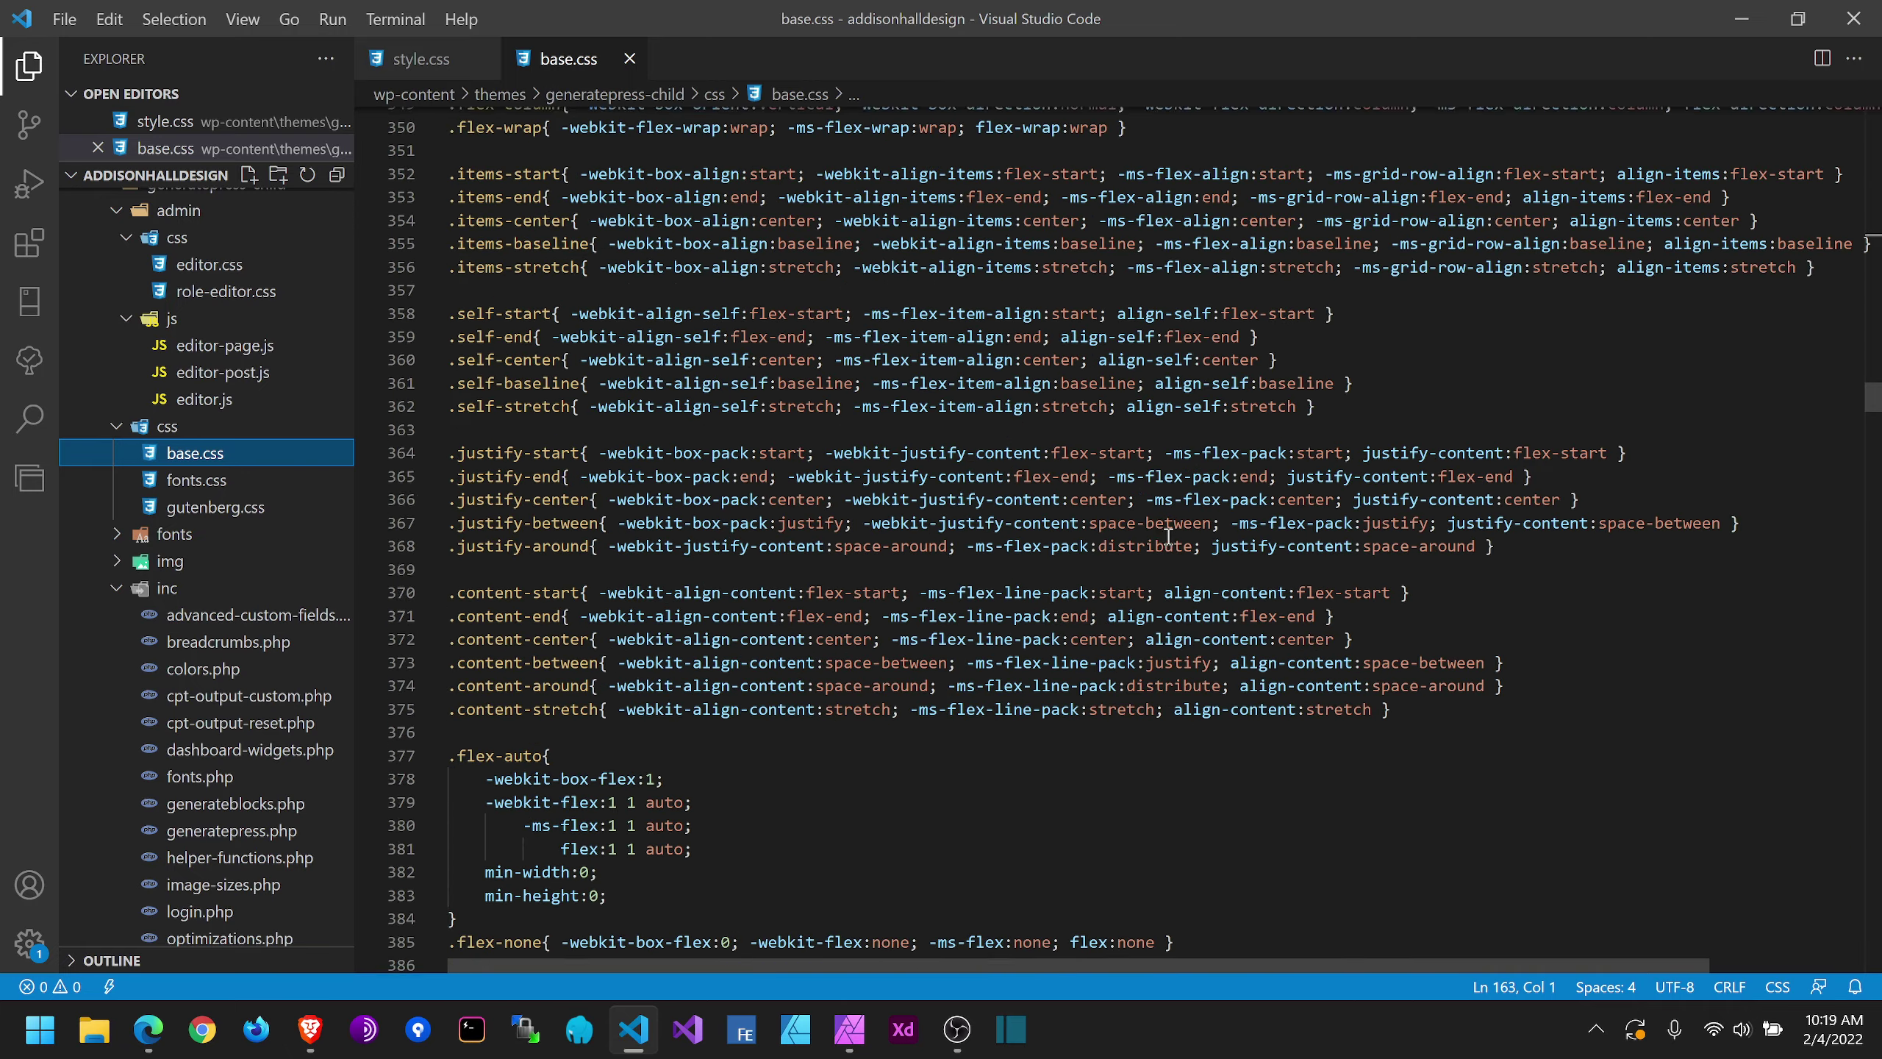
scroll(1168, 536, down, 20)
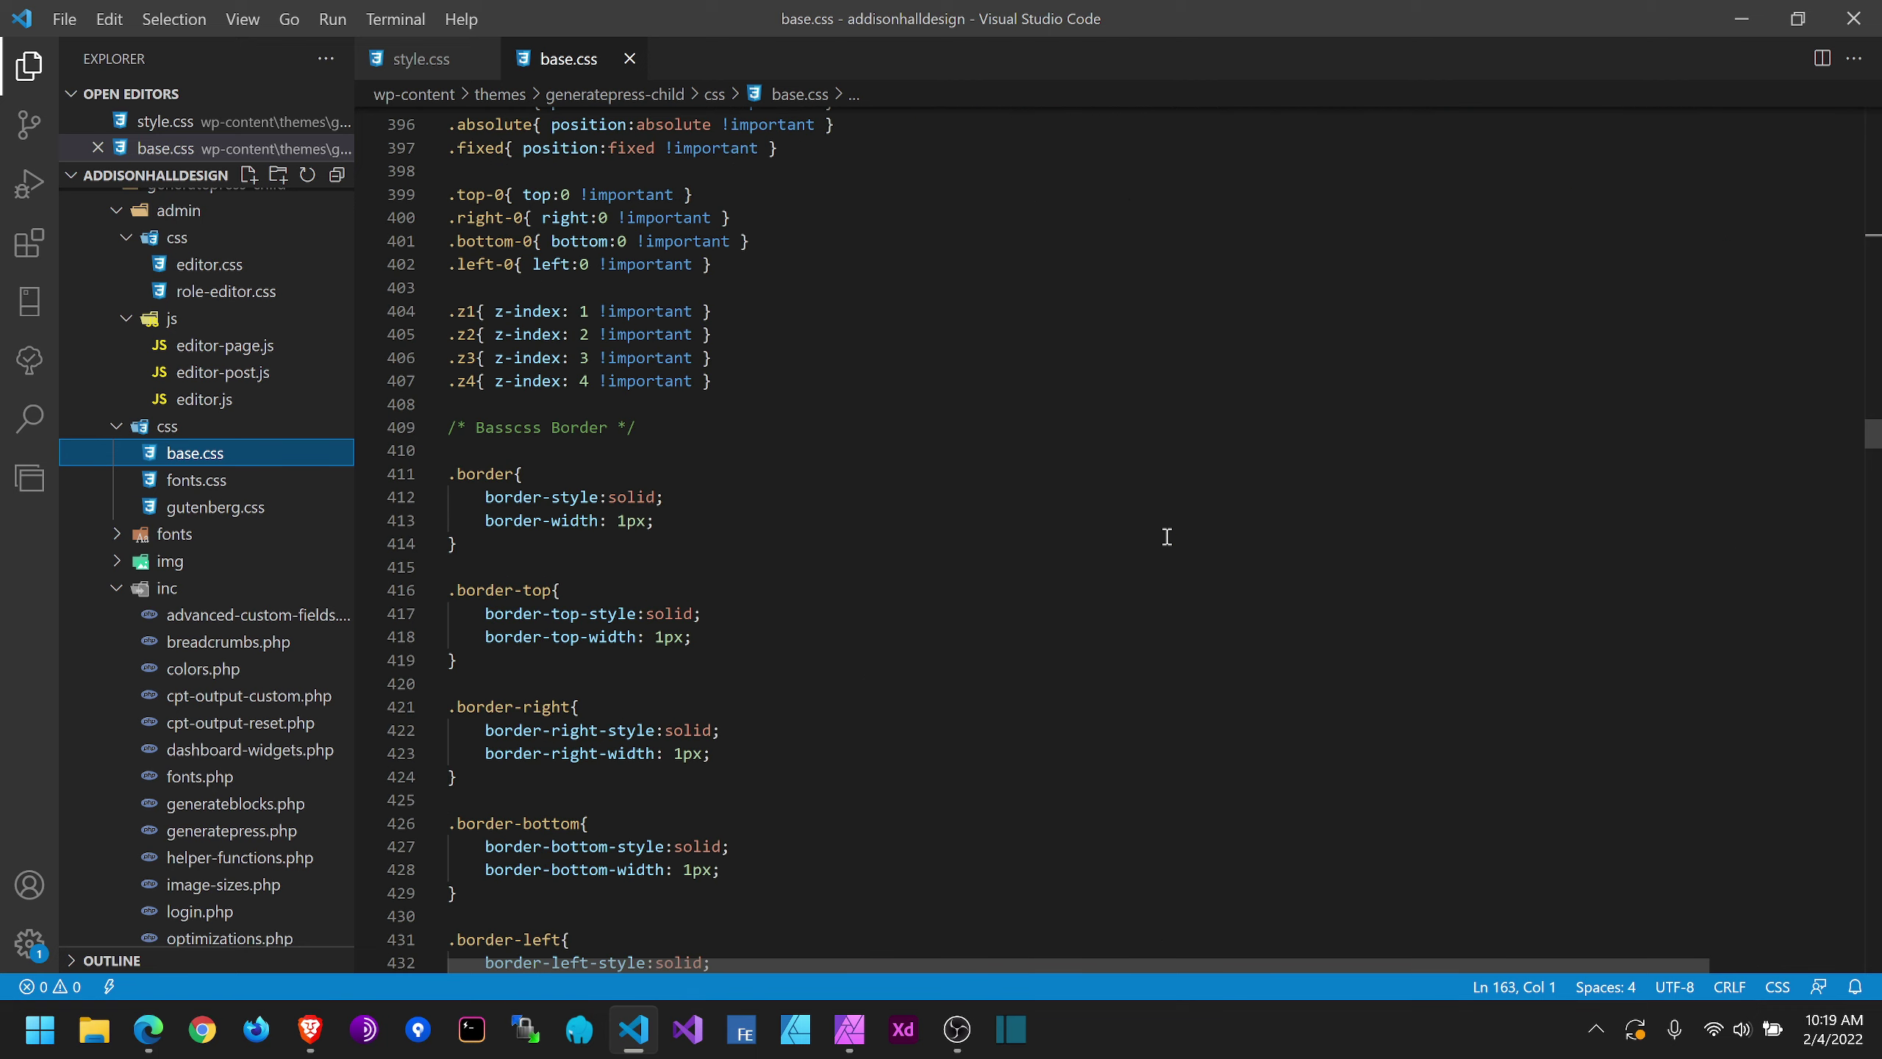
scroll(1151, 531, down, 11)
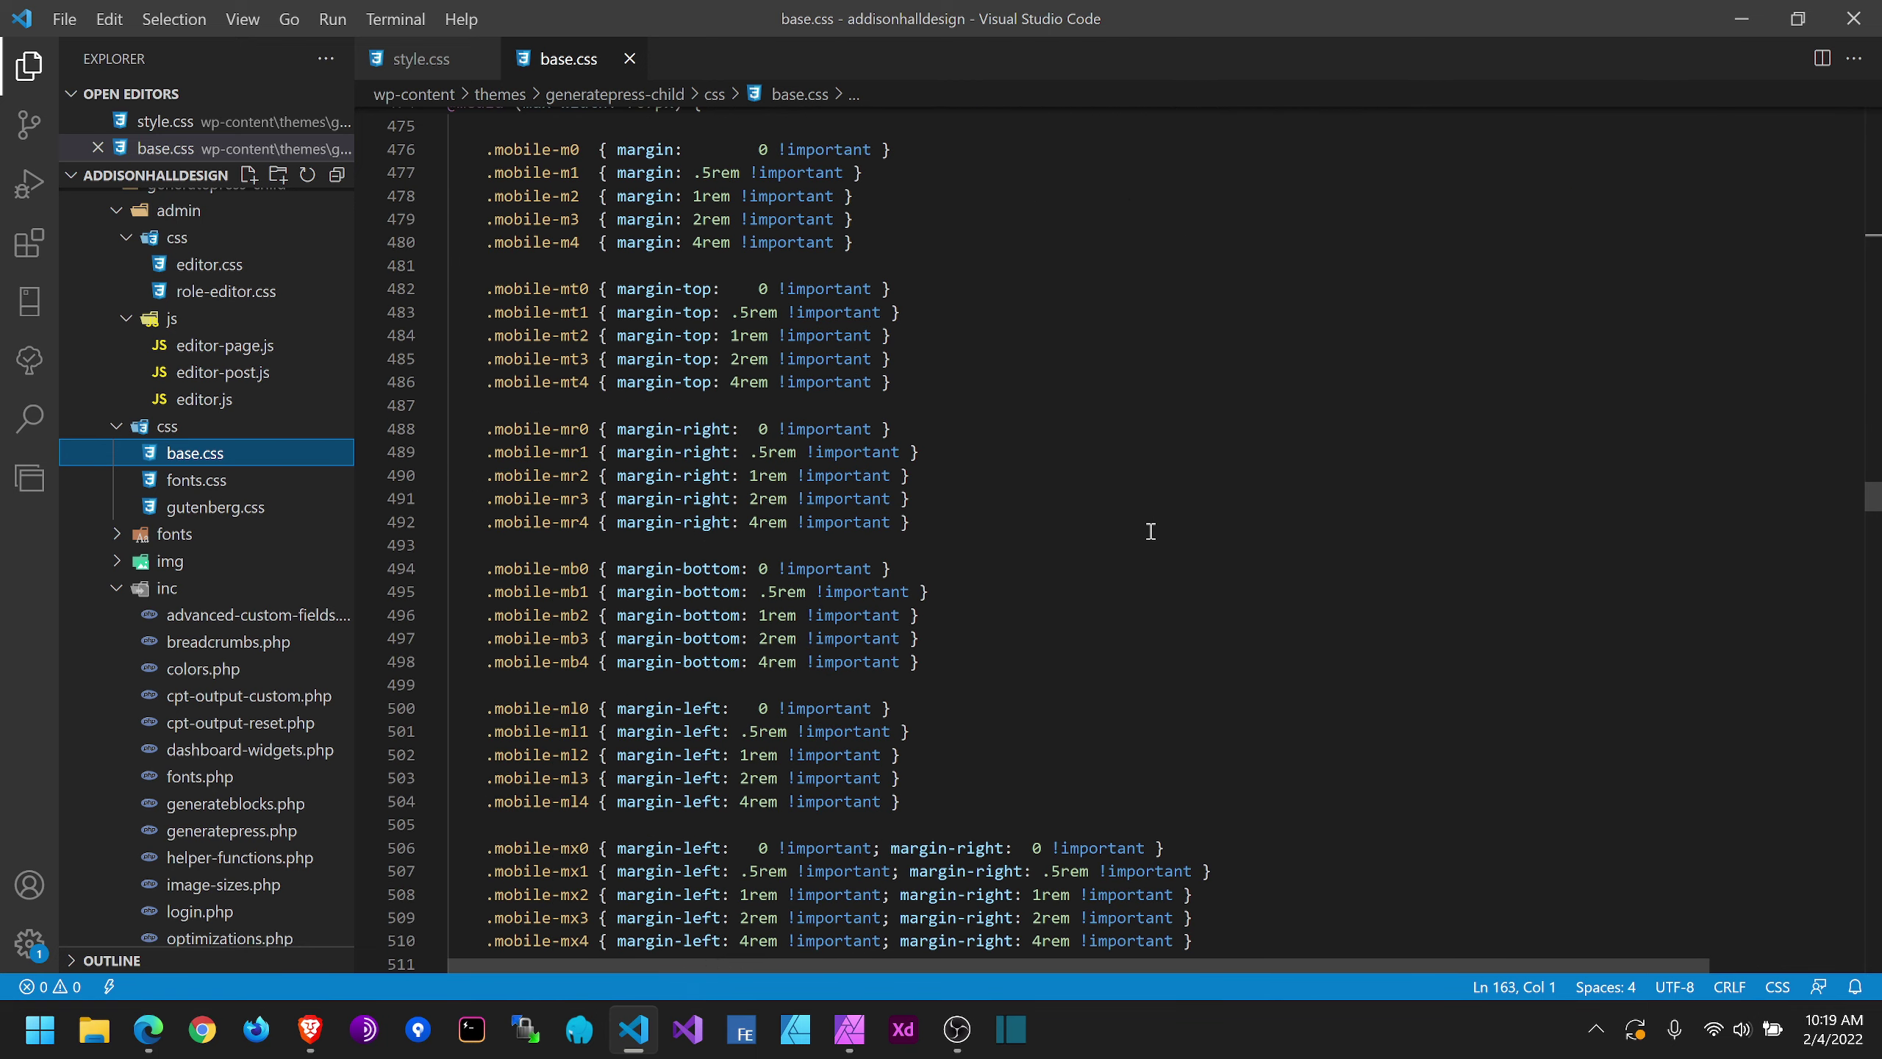
scroll(1150, 530, up, 20)
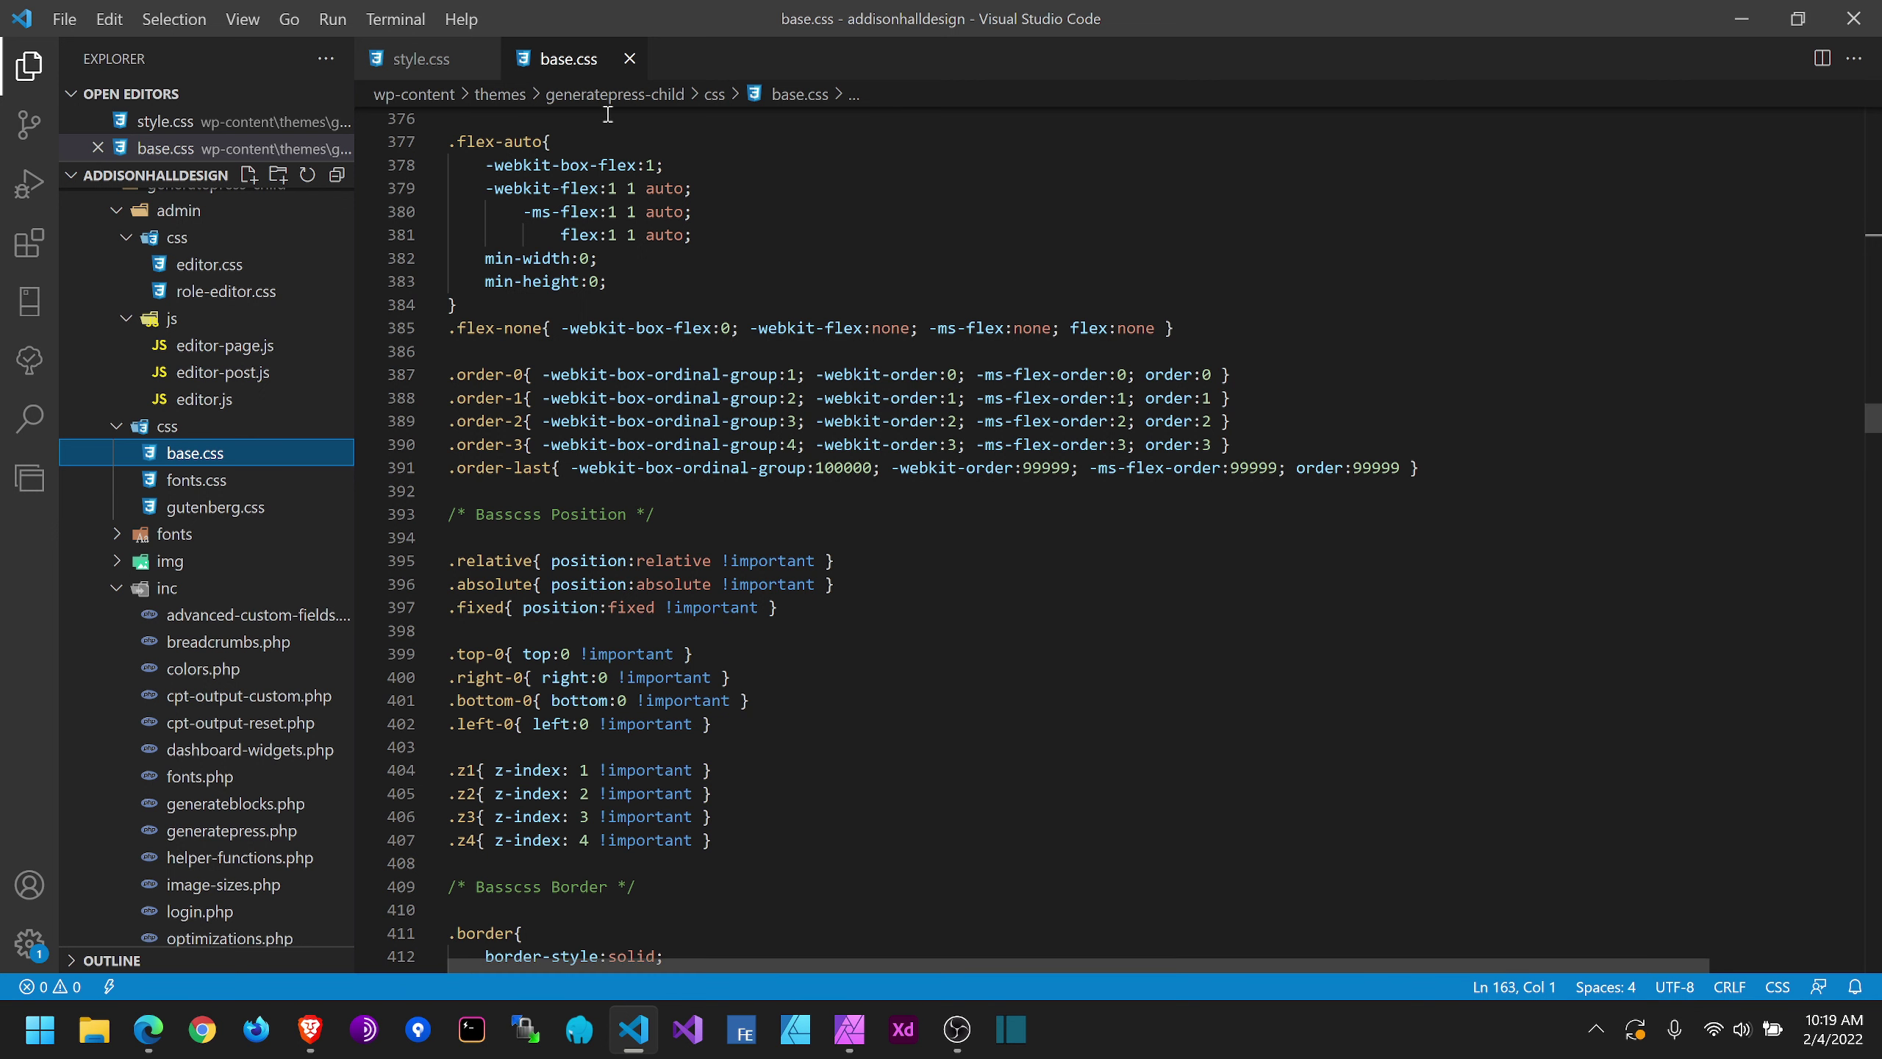
Step: Close base.css and switch back to the live home page in Edge to view the footer
click(630, 58)
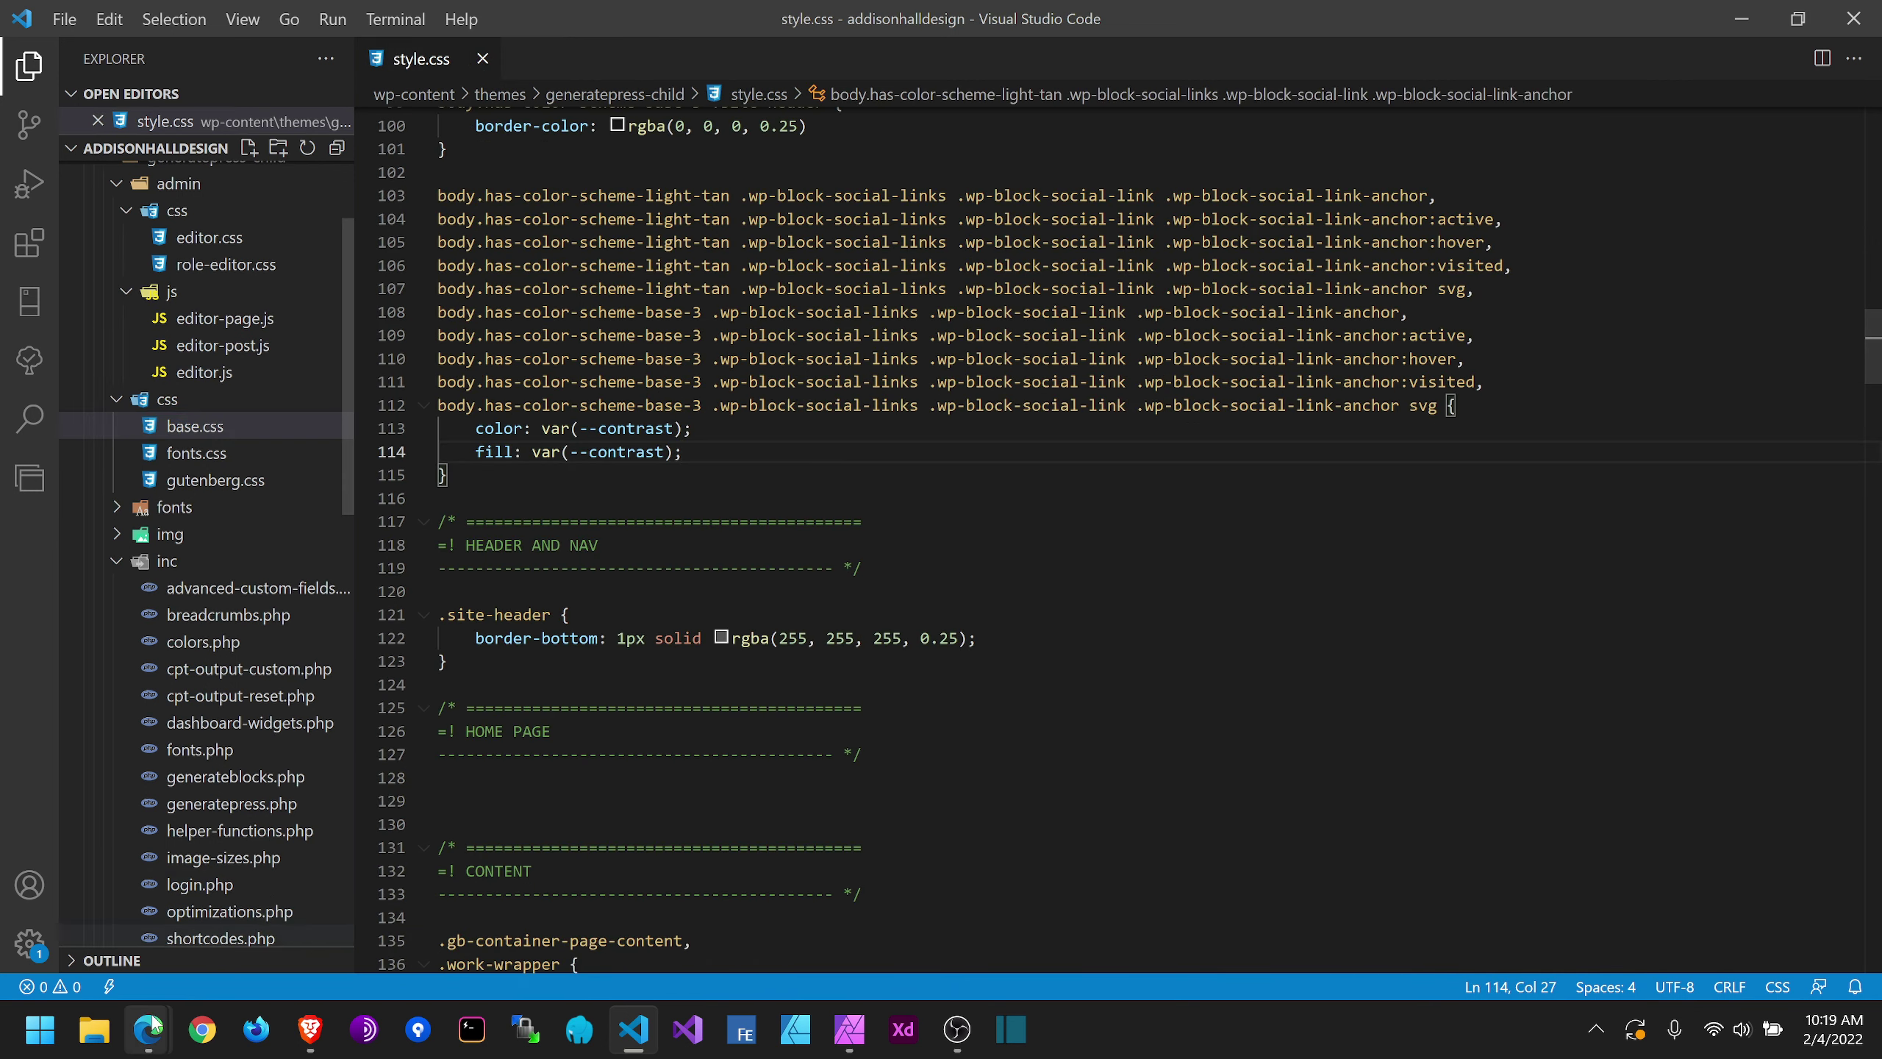
mouse_move(149, 1038)
click(397, 915)
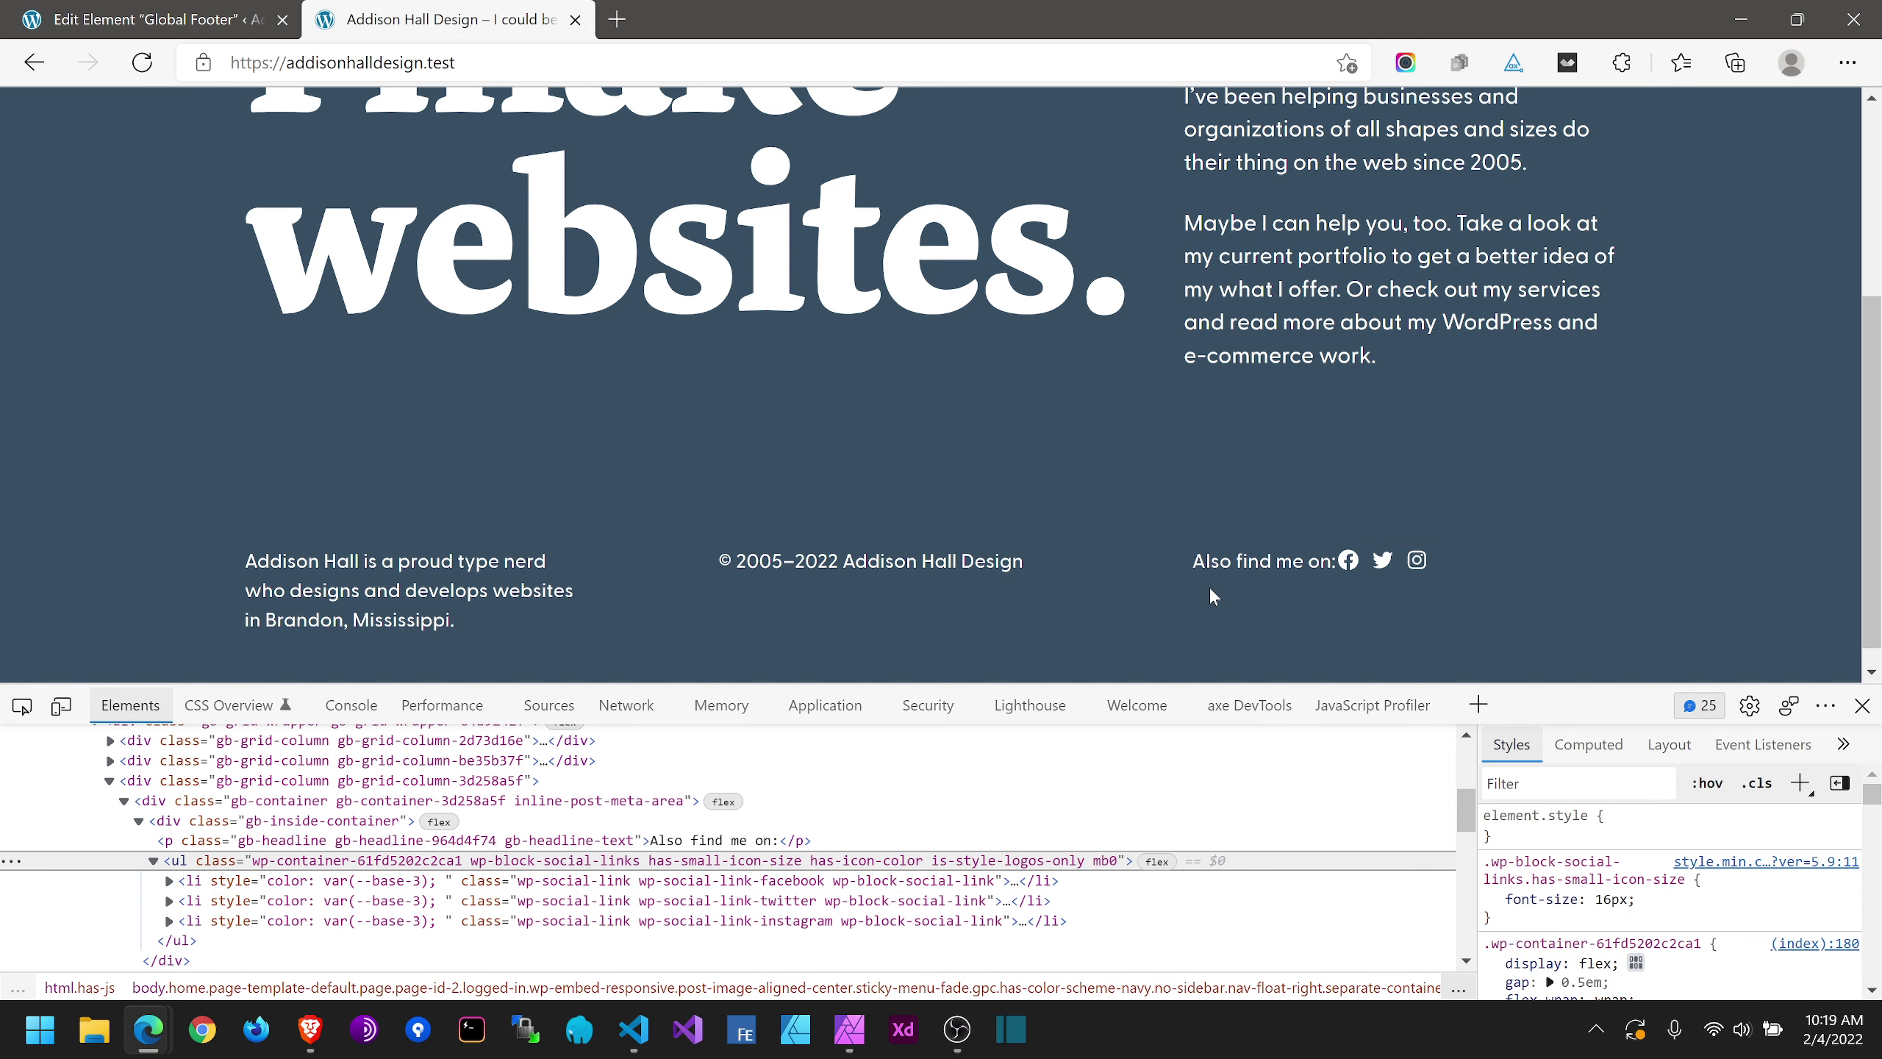
Step: Return to the Global Footer editor and set the right margin of the "Also find me on:" Headline to 10 px
click(149, 19)
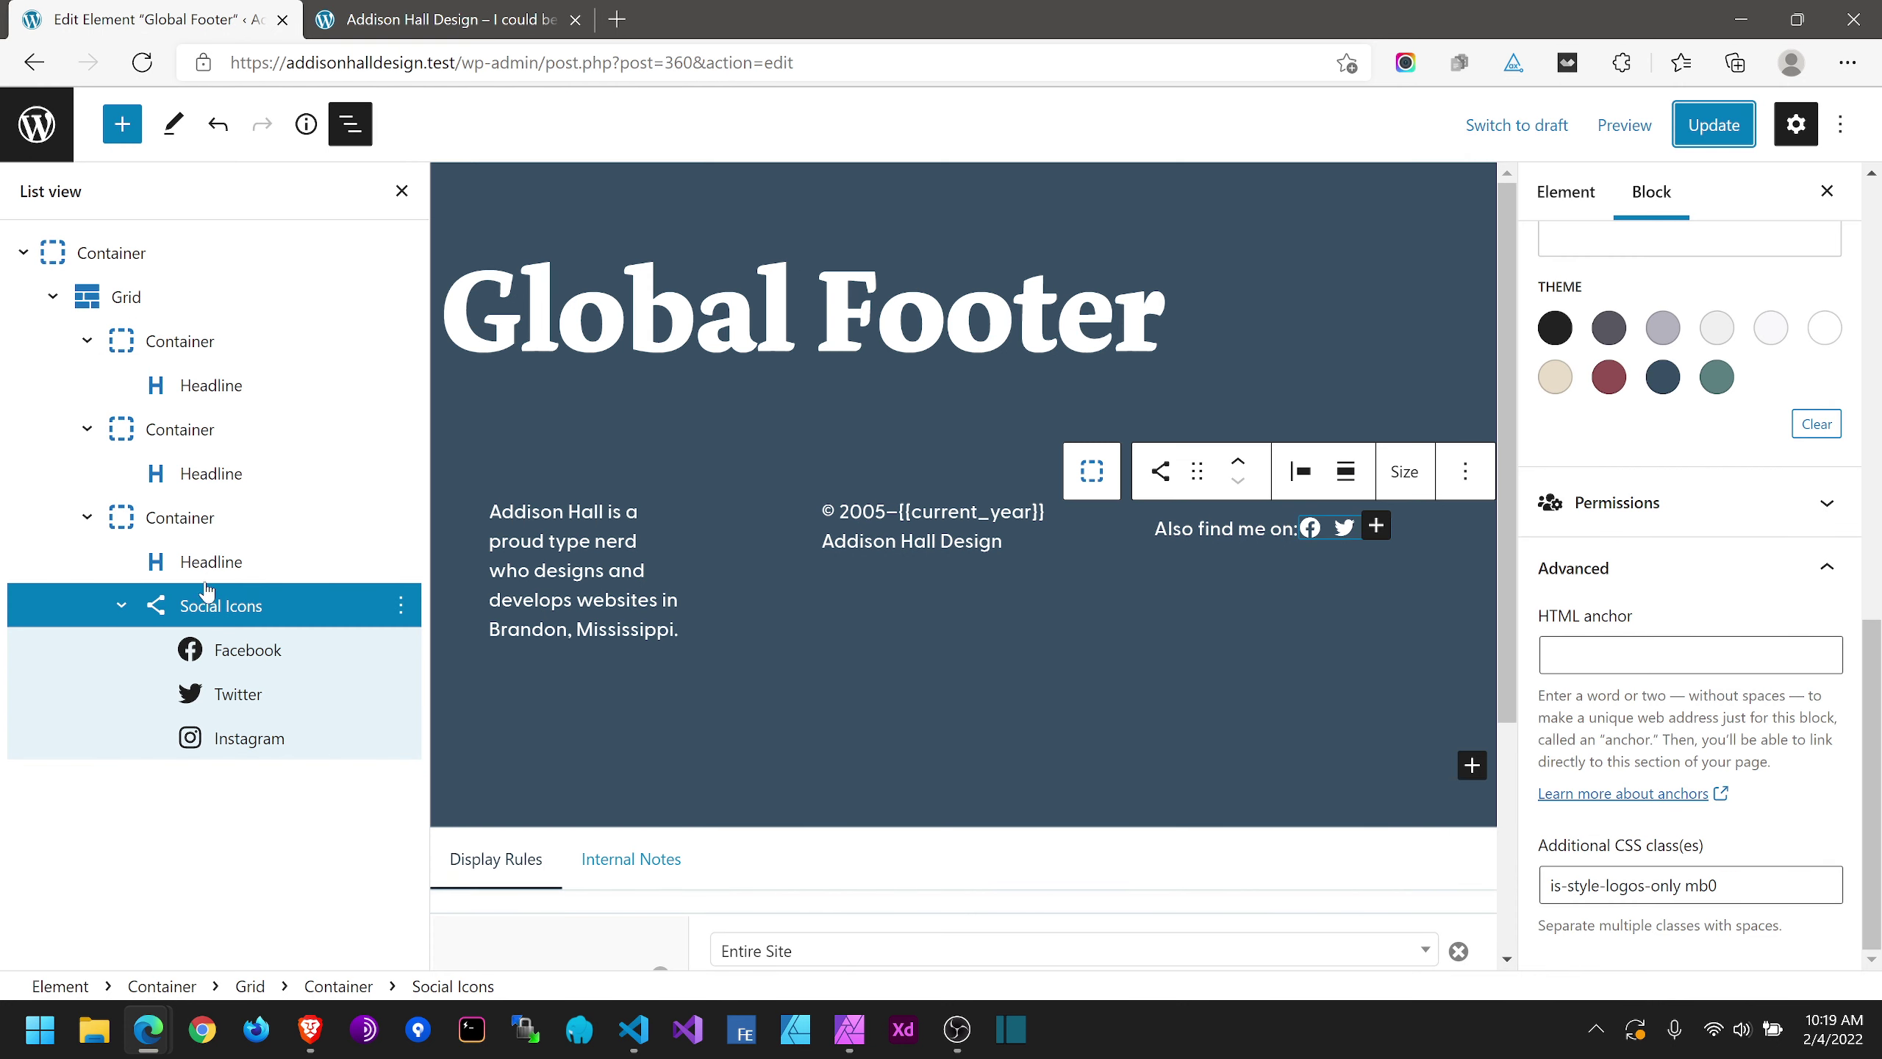
drag(201, 580, 1186, 593)
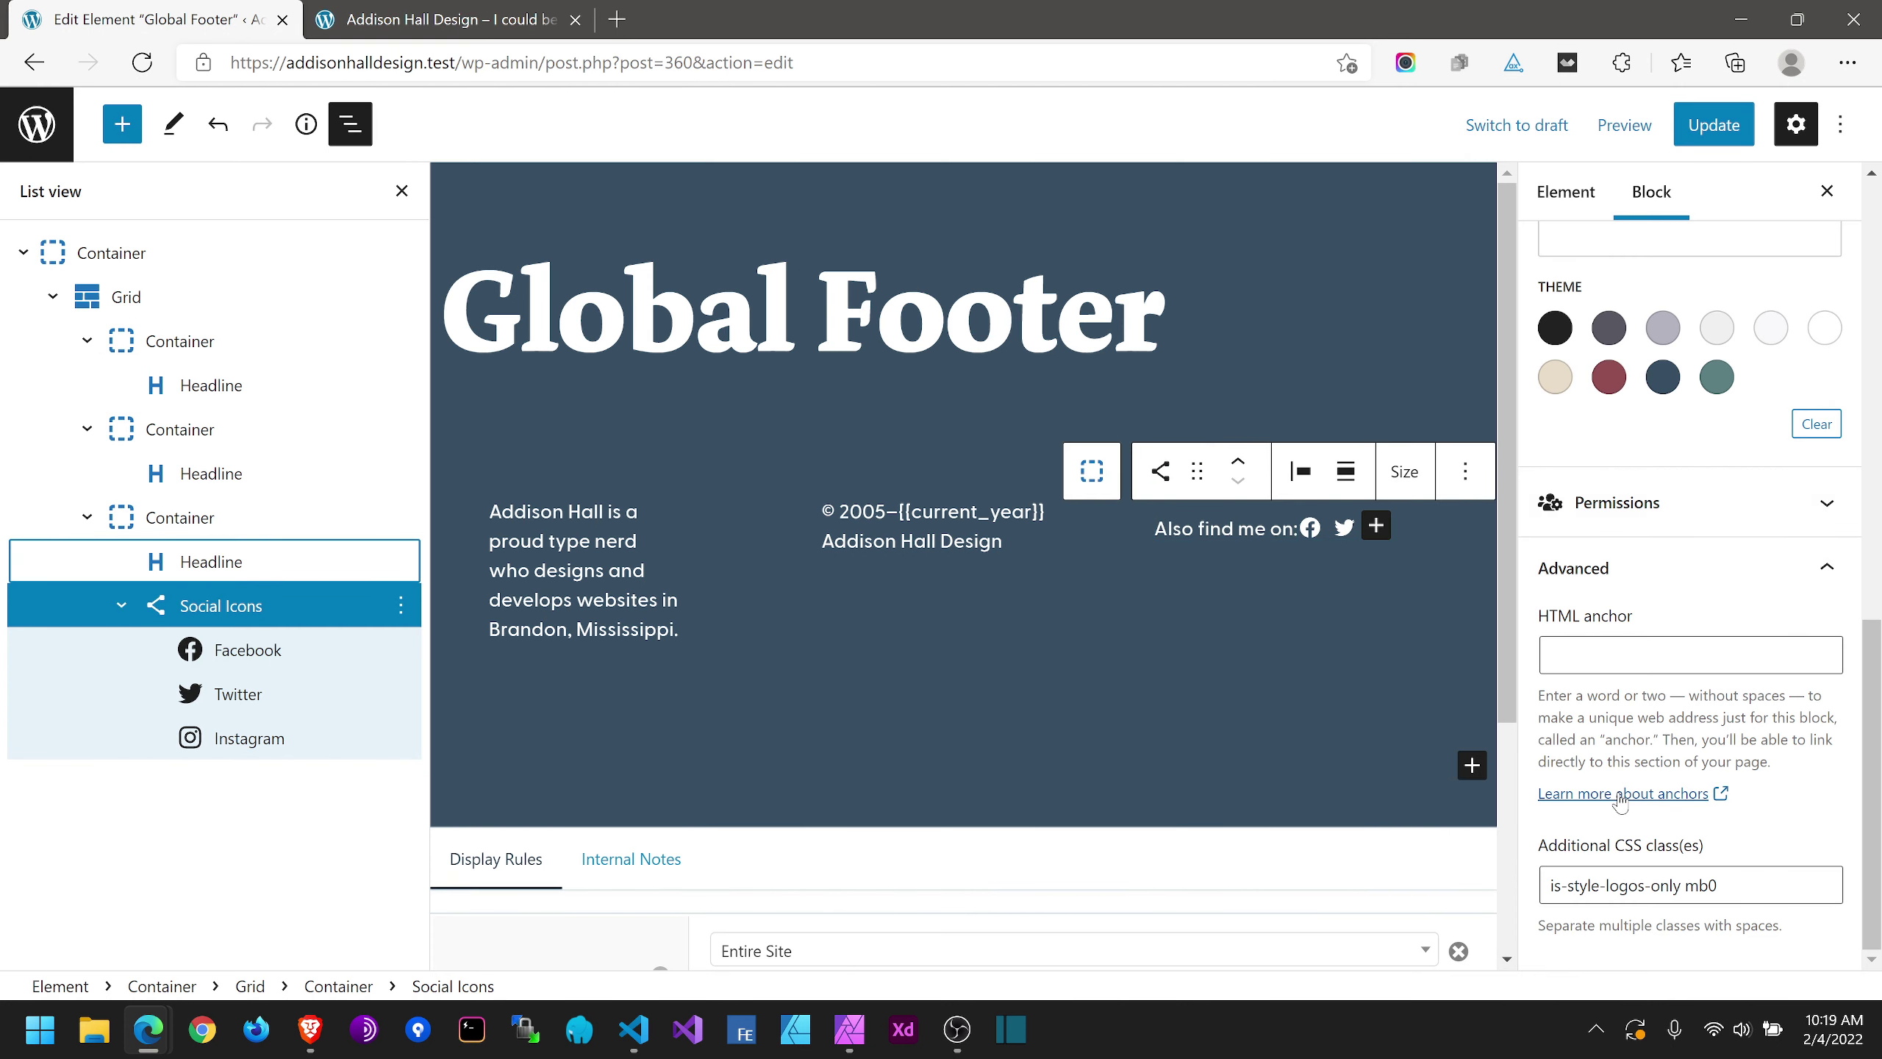
scroll(1619, 801, up, 10)
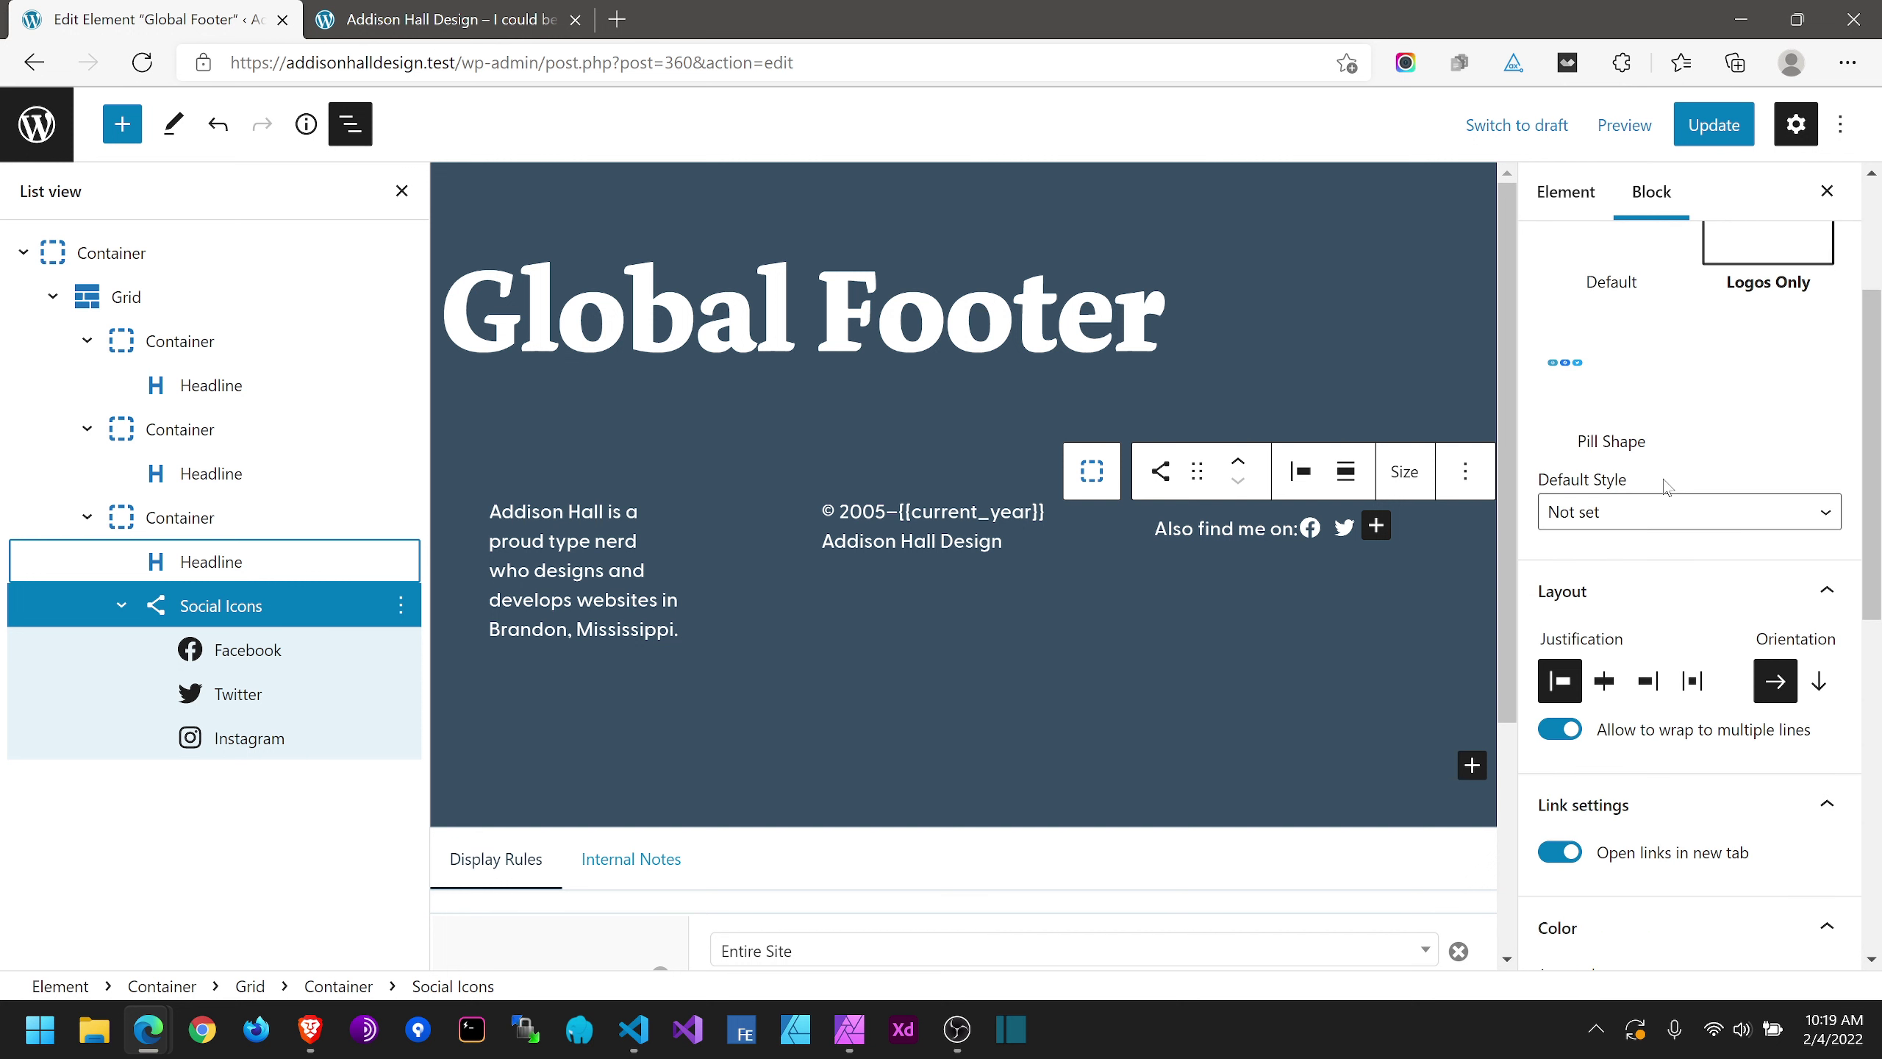
click(175, 561)
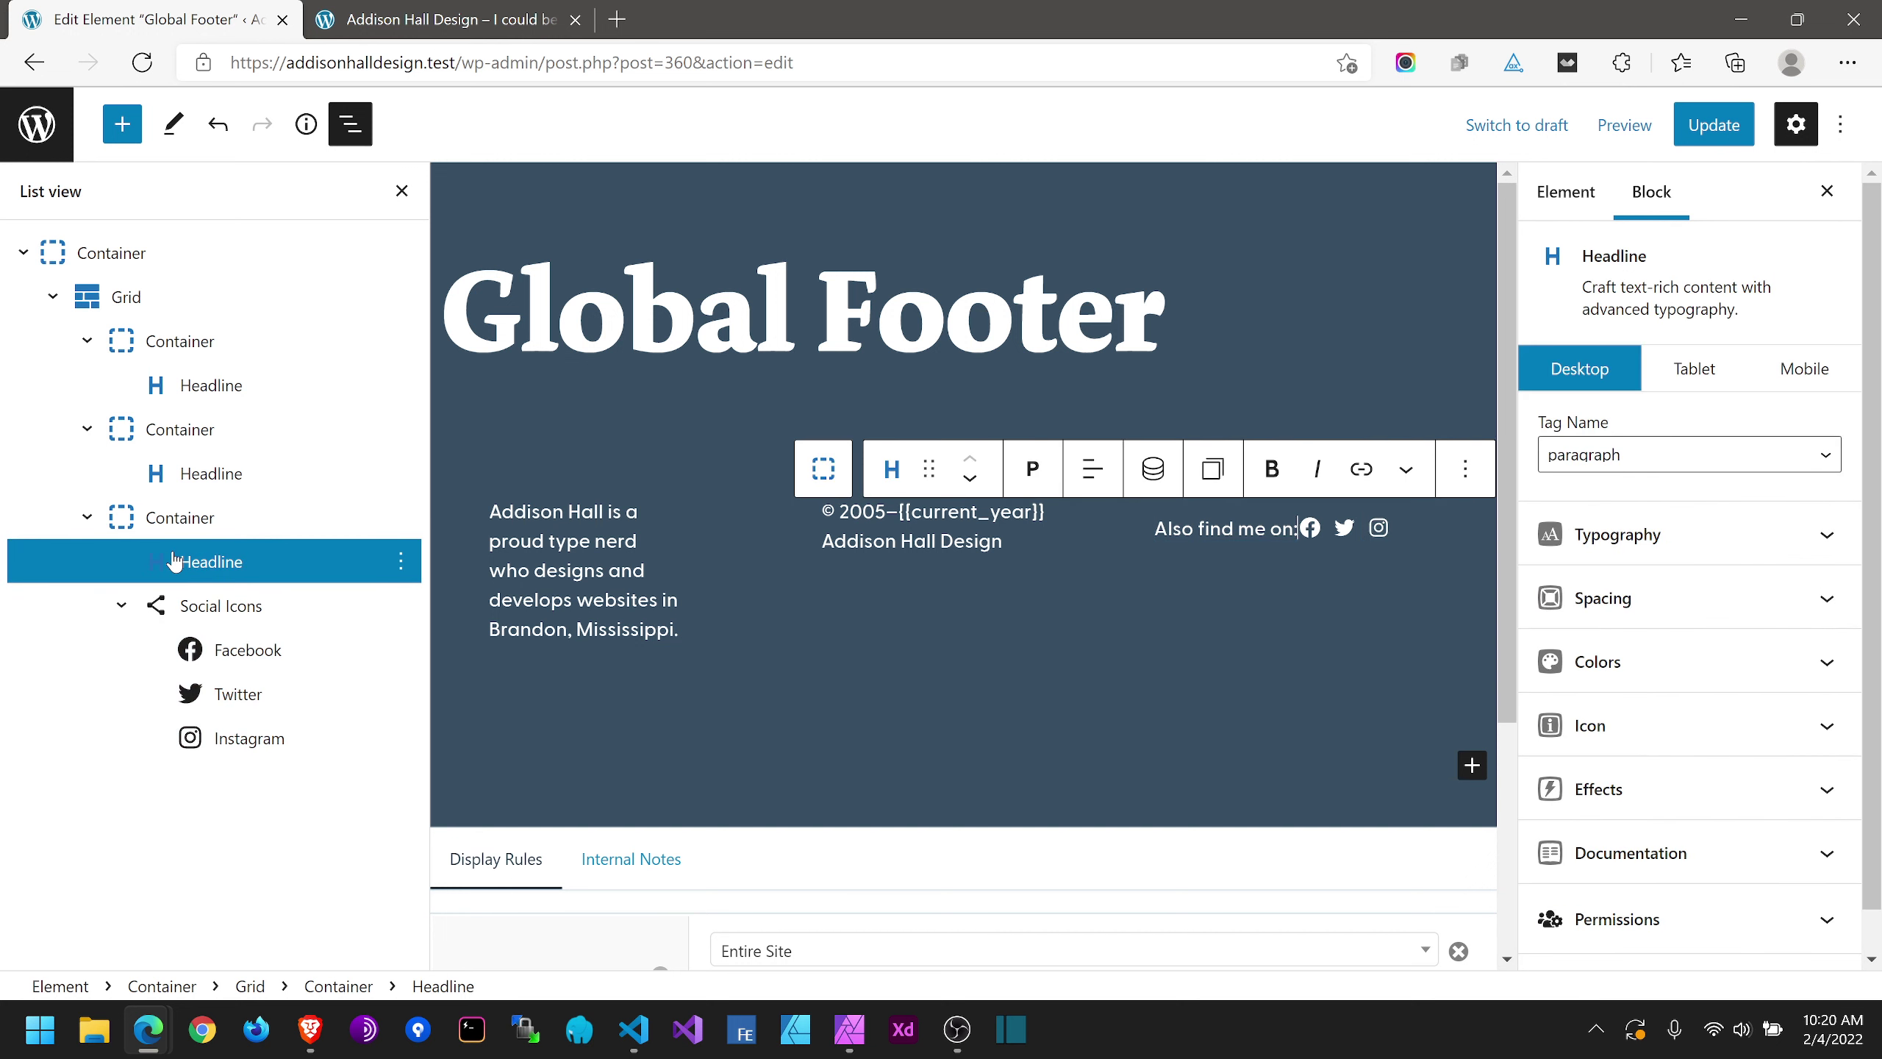
click(1597, 601)
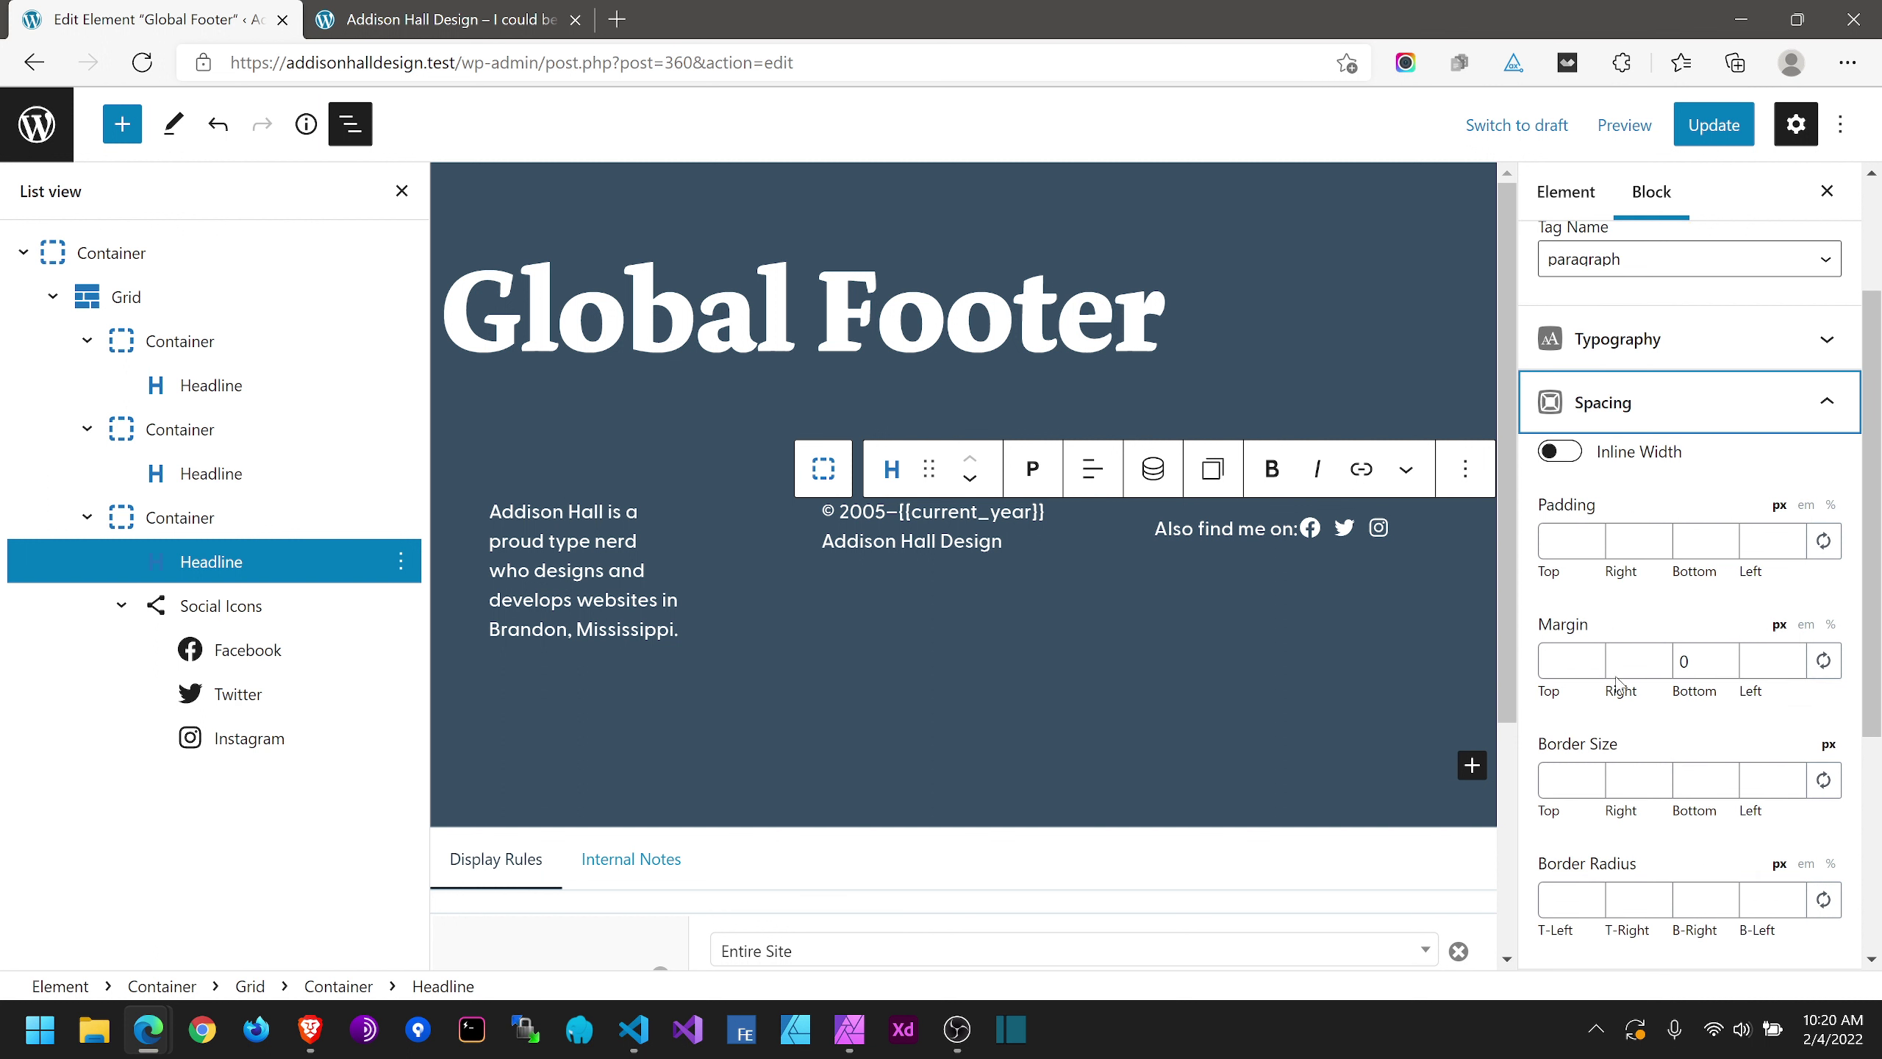
click(1657, 656)
click(1657, 655)
click(1657, 656)
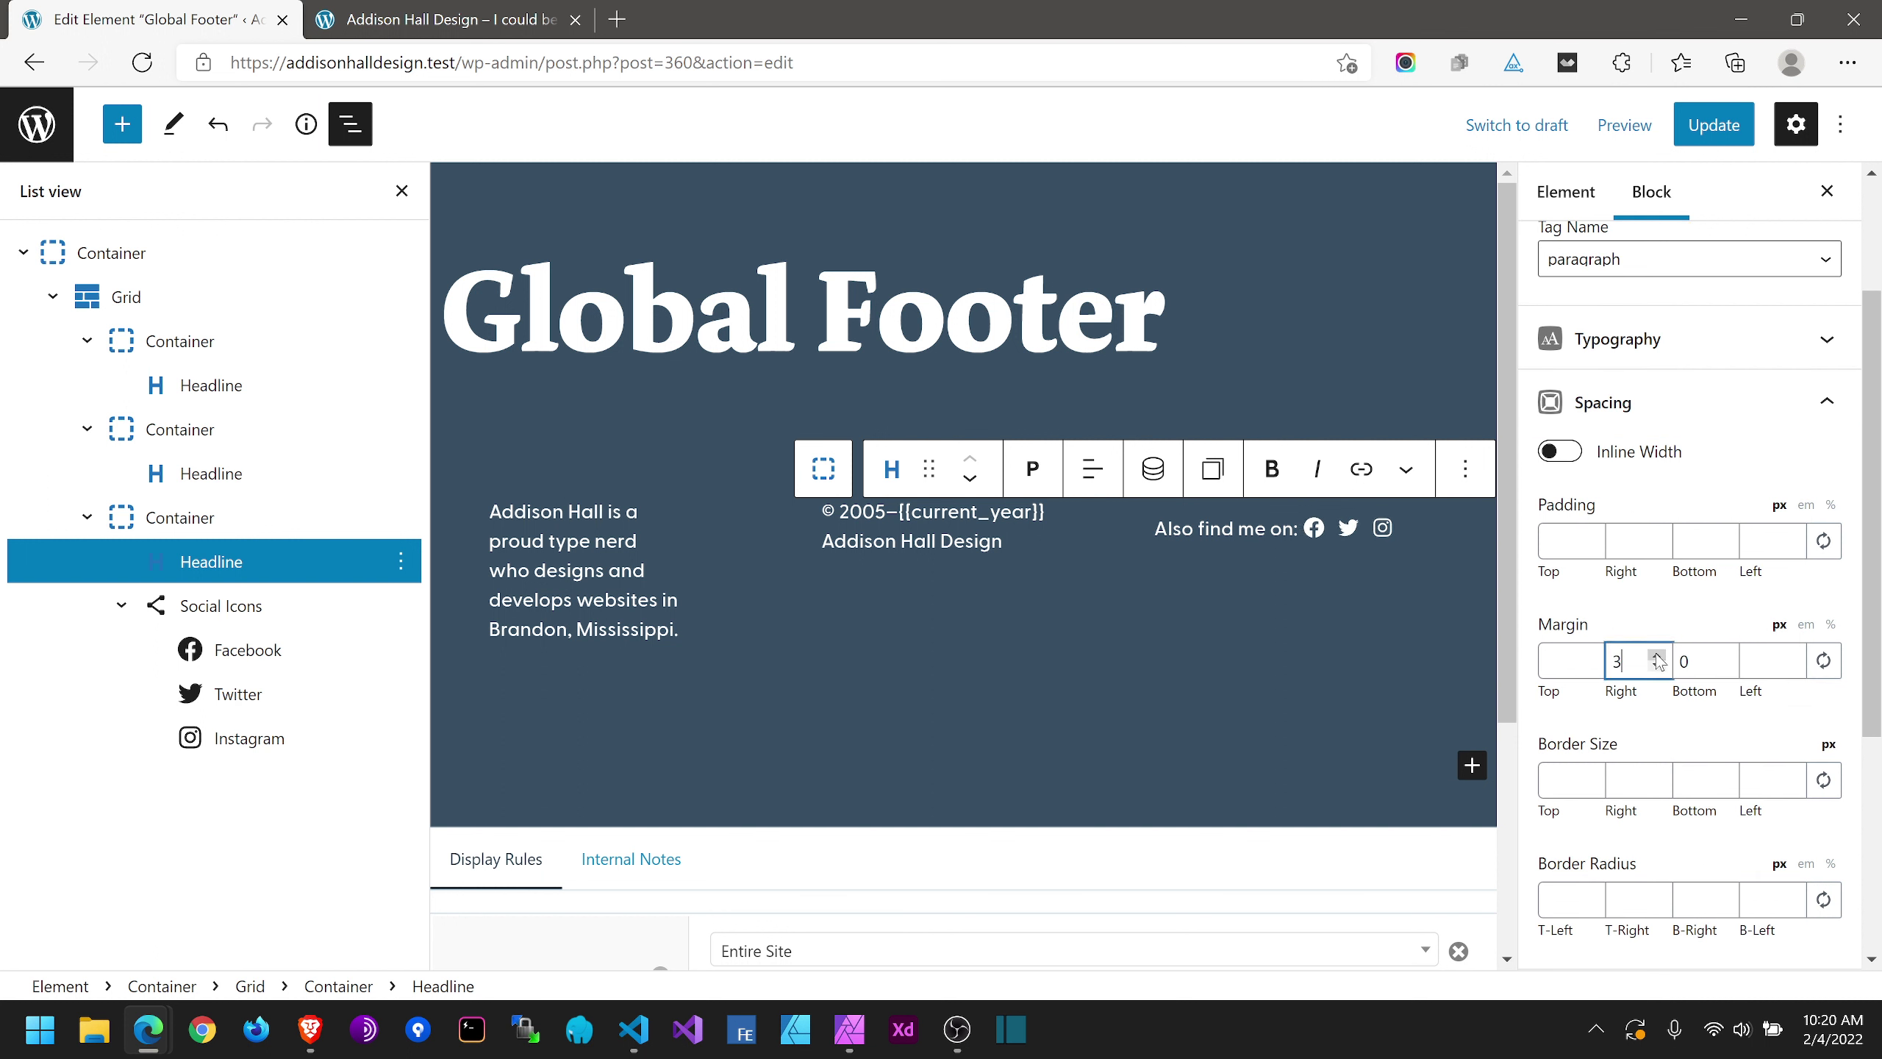
click(1657, 656)
click(1657, 656)
click(1657, 656)
click(1657, 656)
click(1657, 656)
click(1657, 655)
click(1657, 656)
Step: Save the footer, refresh the live home page to check the gap before the social icons, and close the developer tools
click(1732, 124)
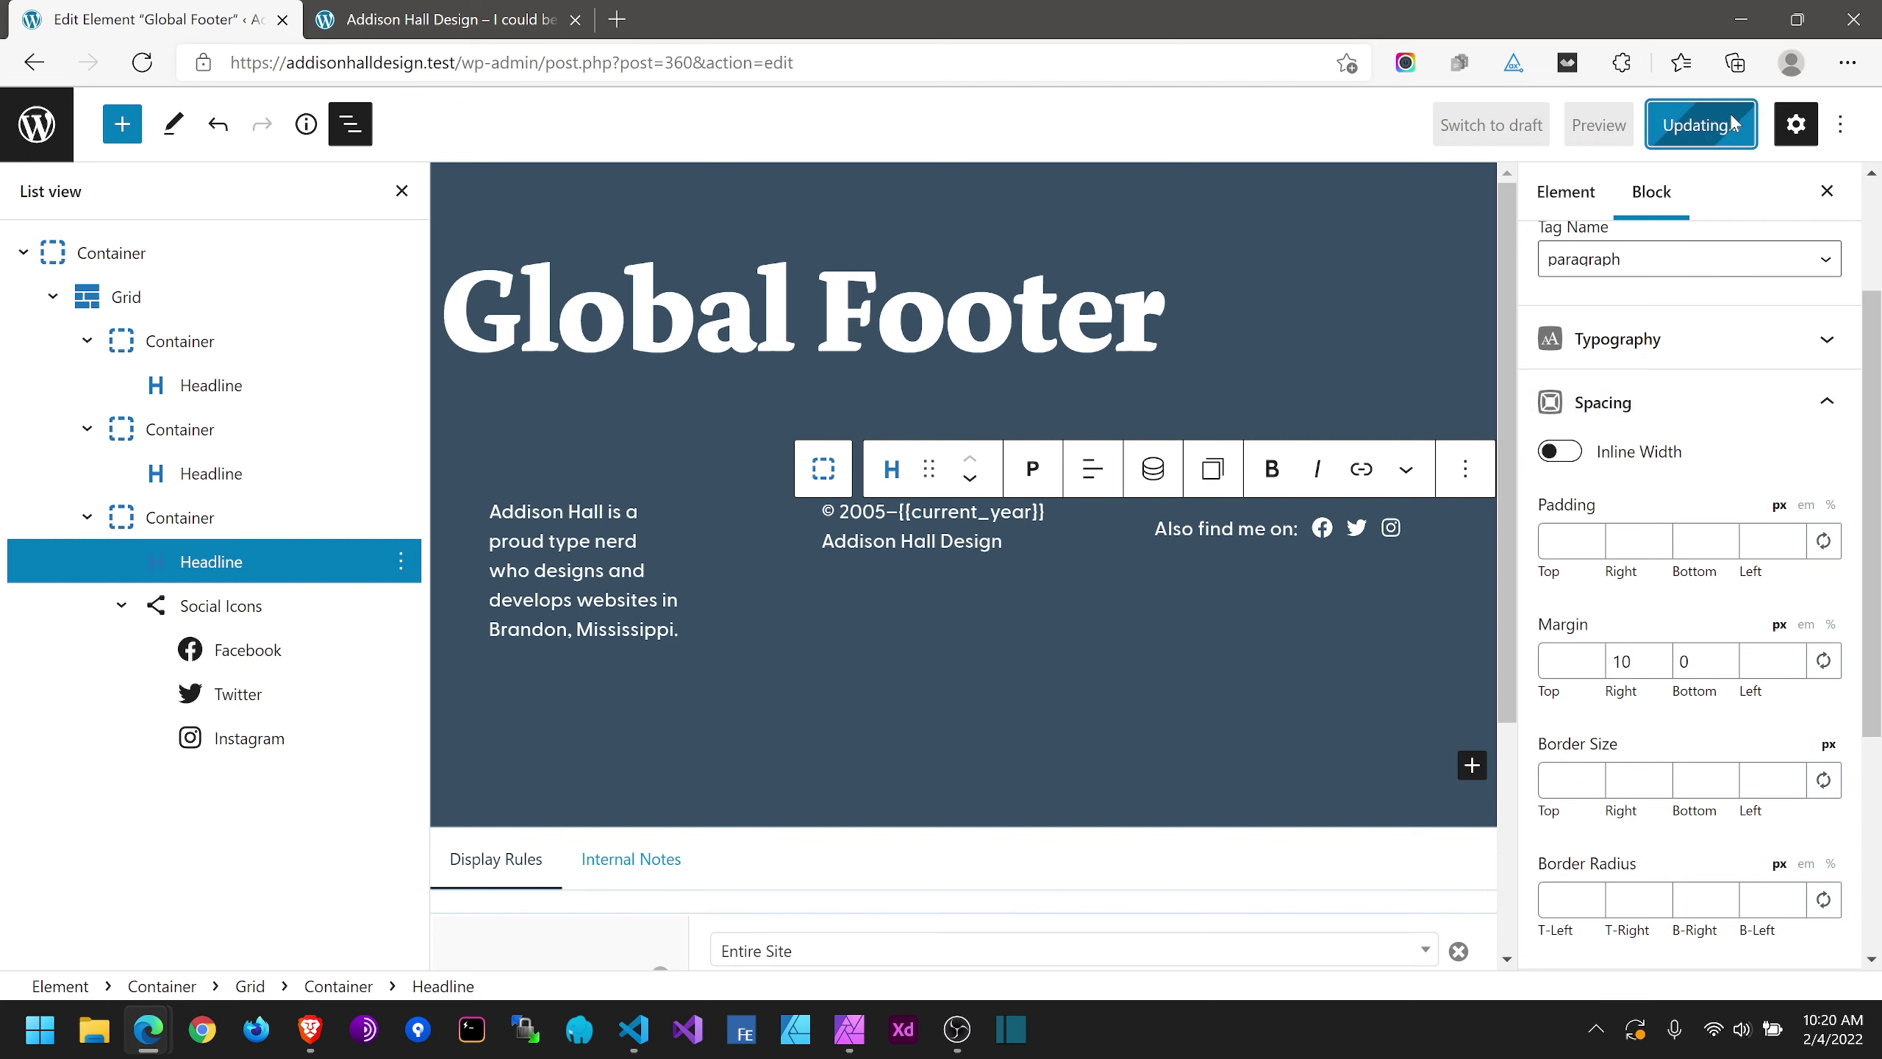
click(403, 12)
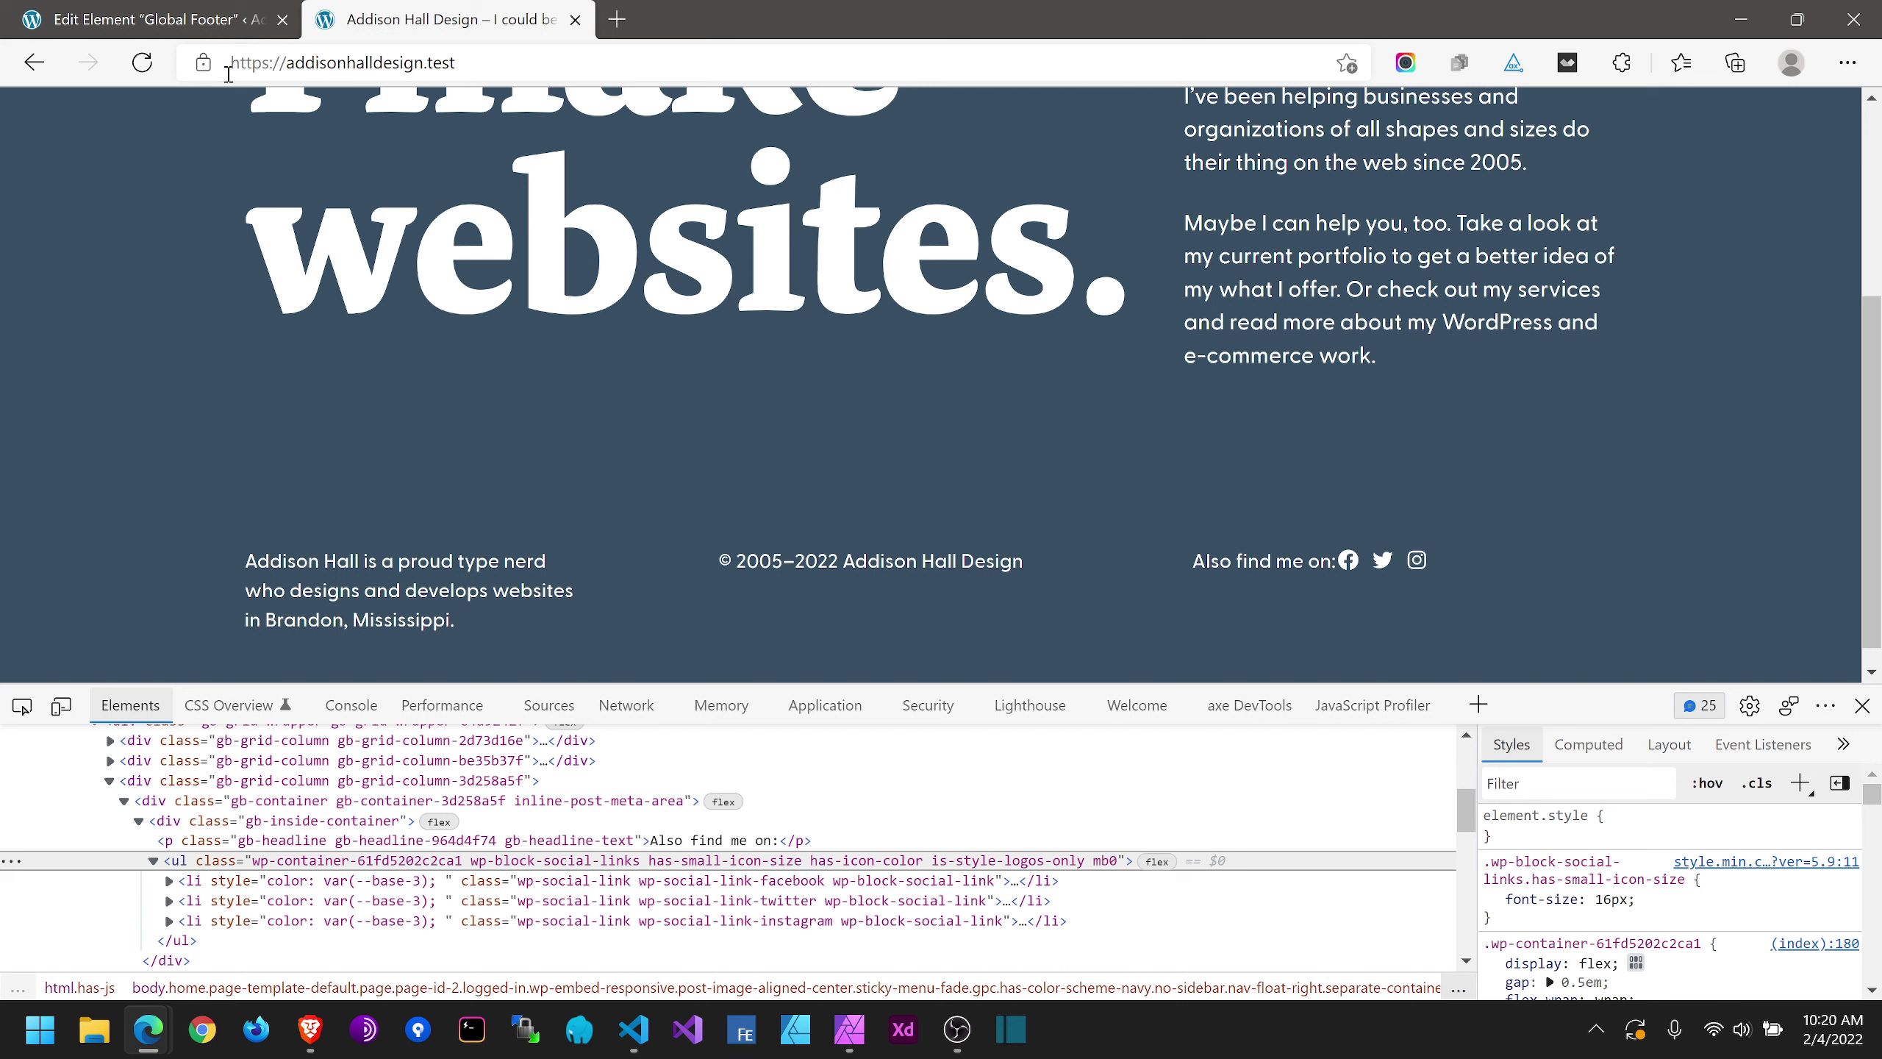
click(142, 63)
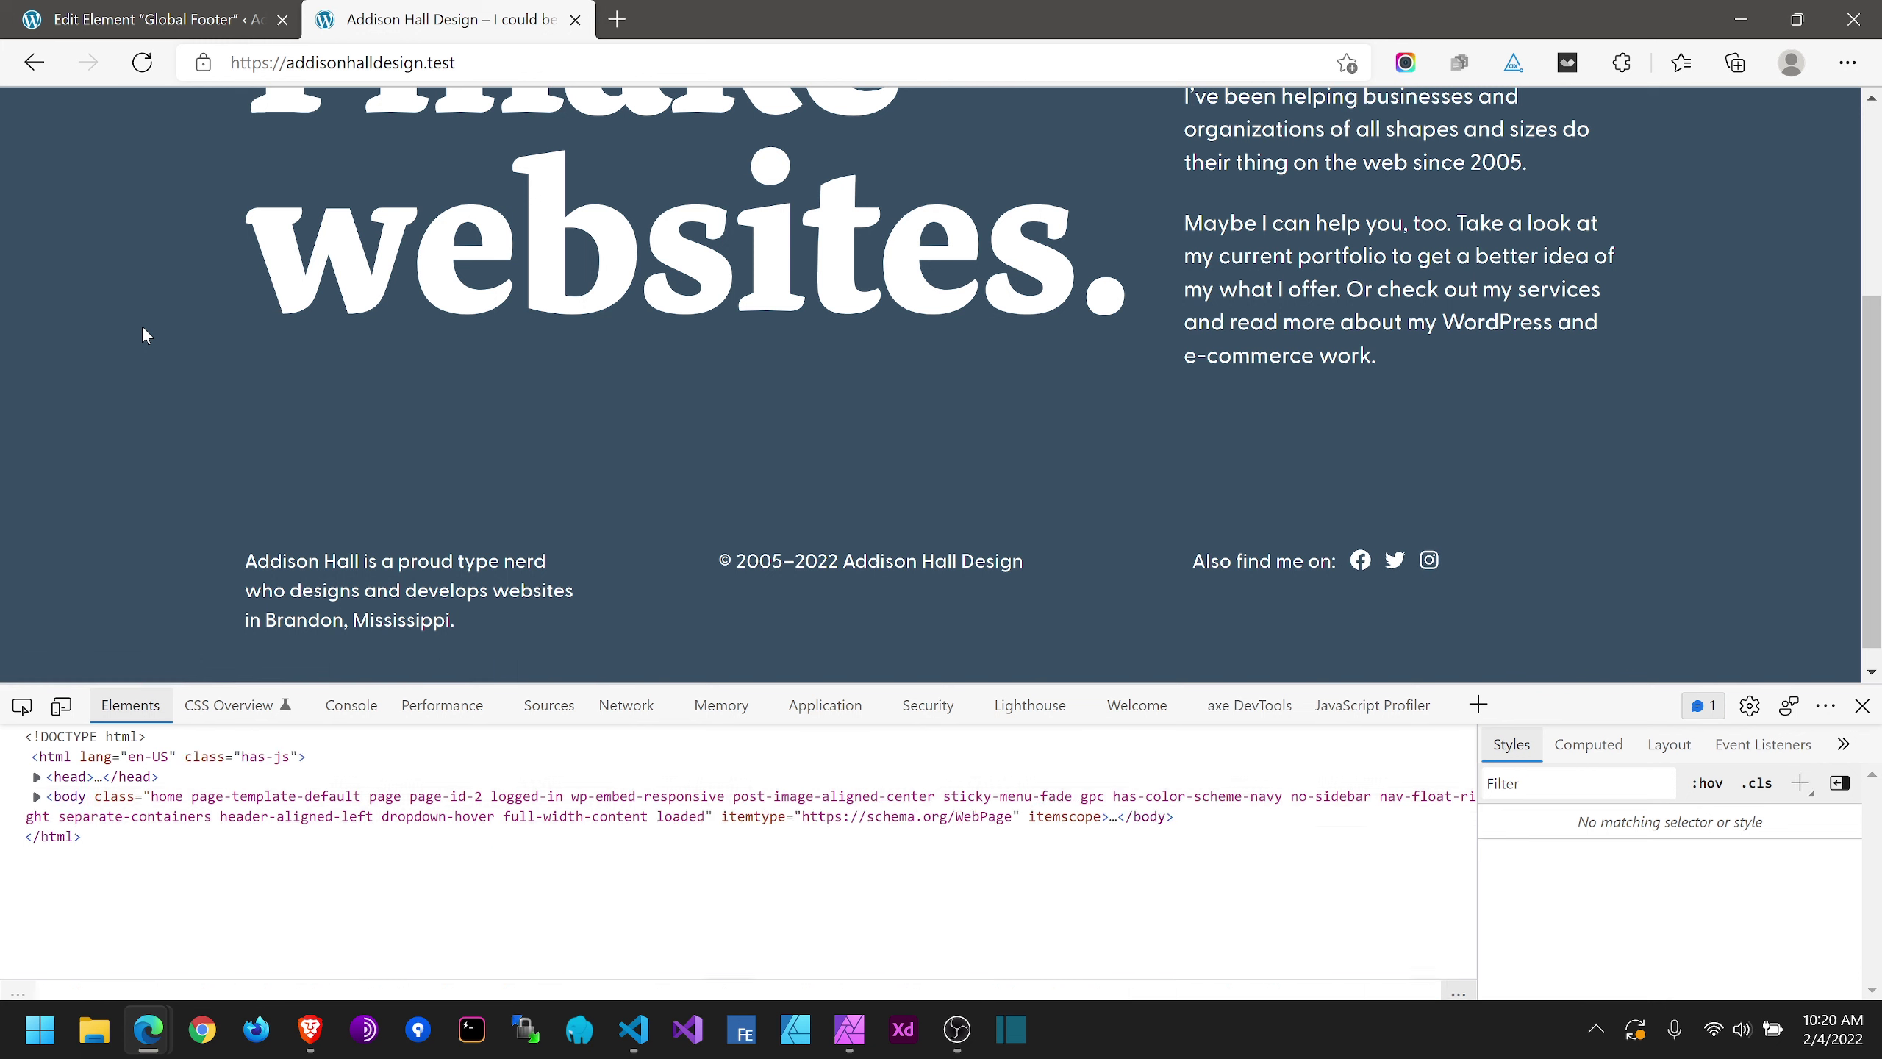
click(1863, 705)
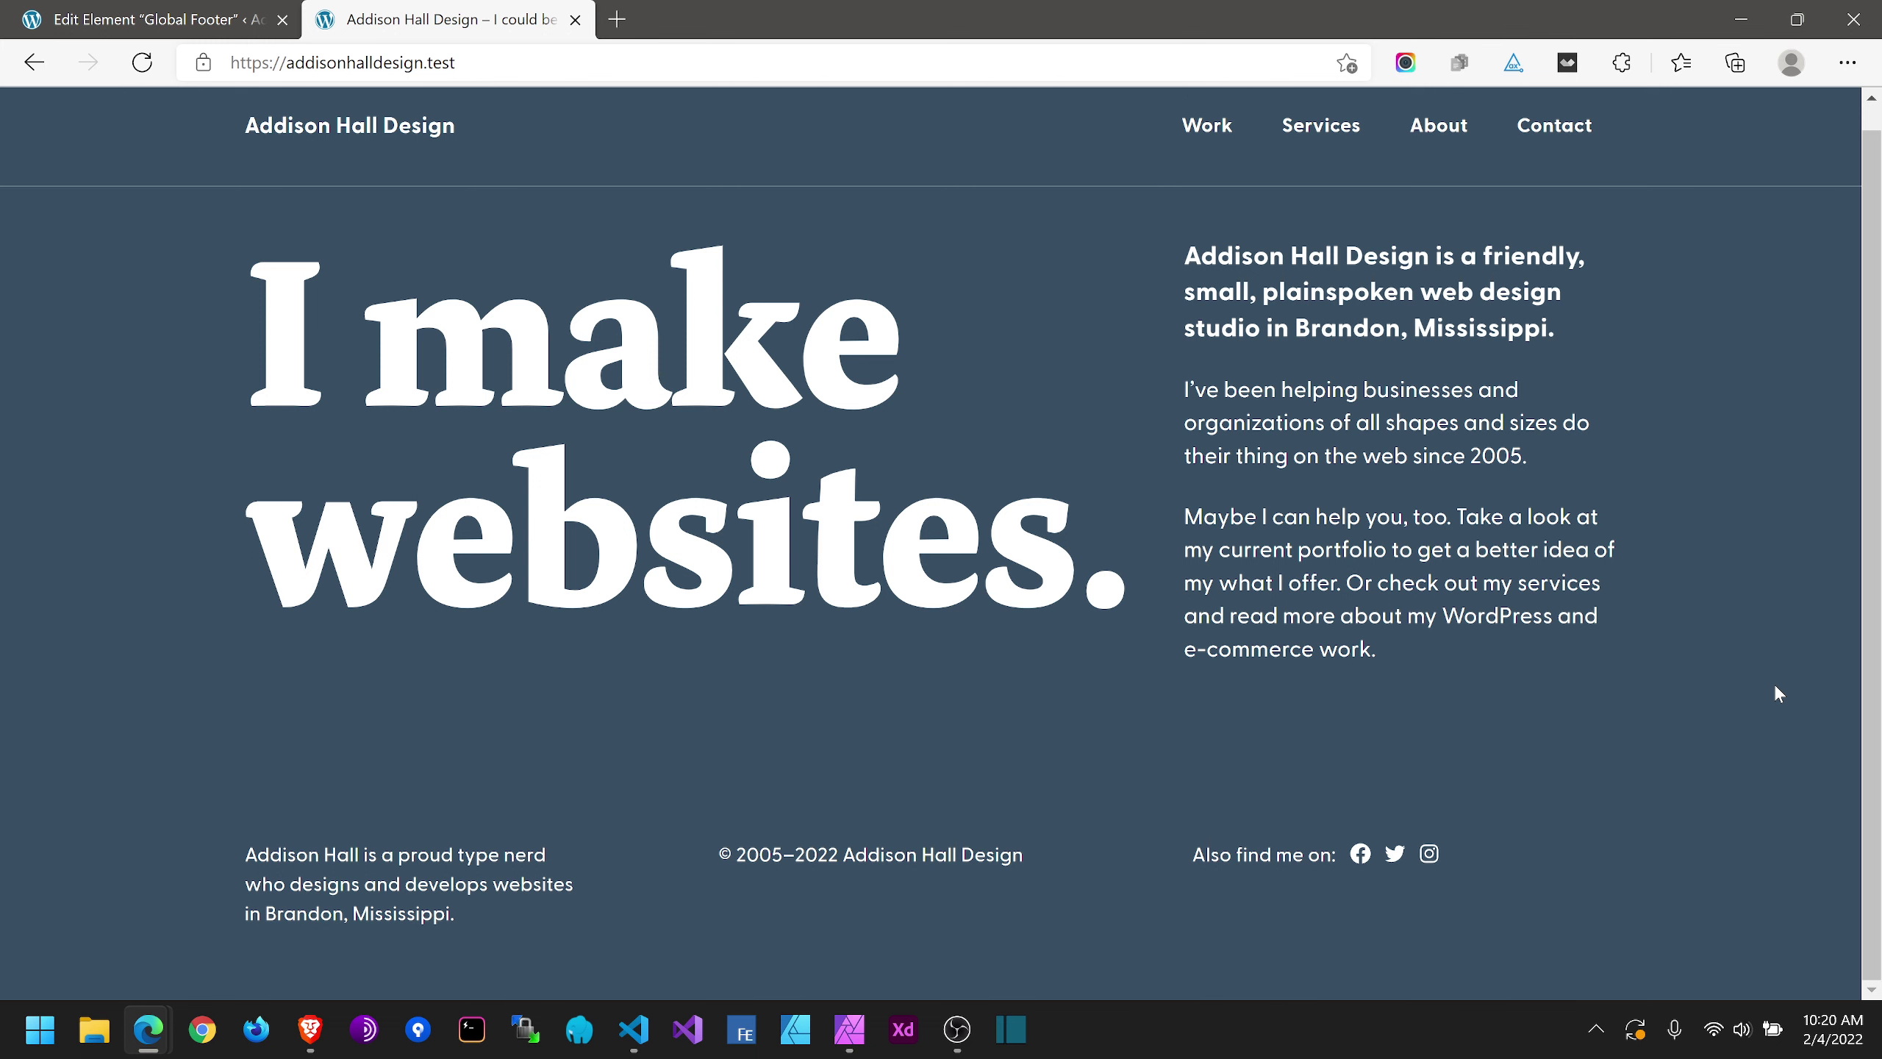
Step: Return to the Global Footer editor and turn off Inline post meta items for the third column's Container
click(152, 17)
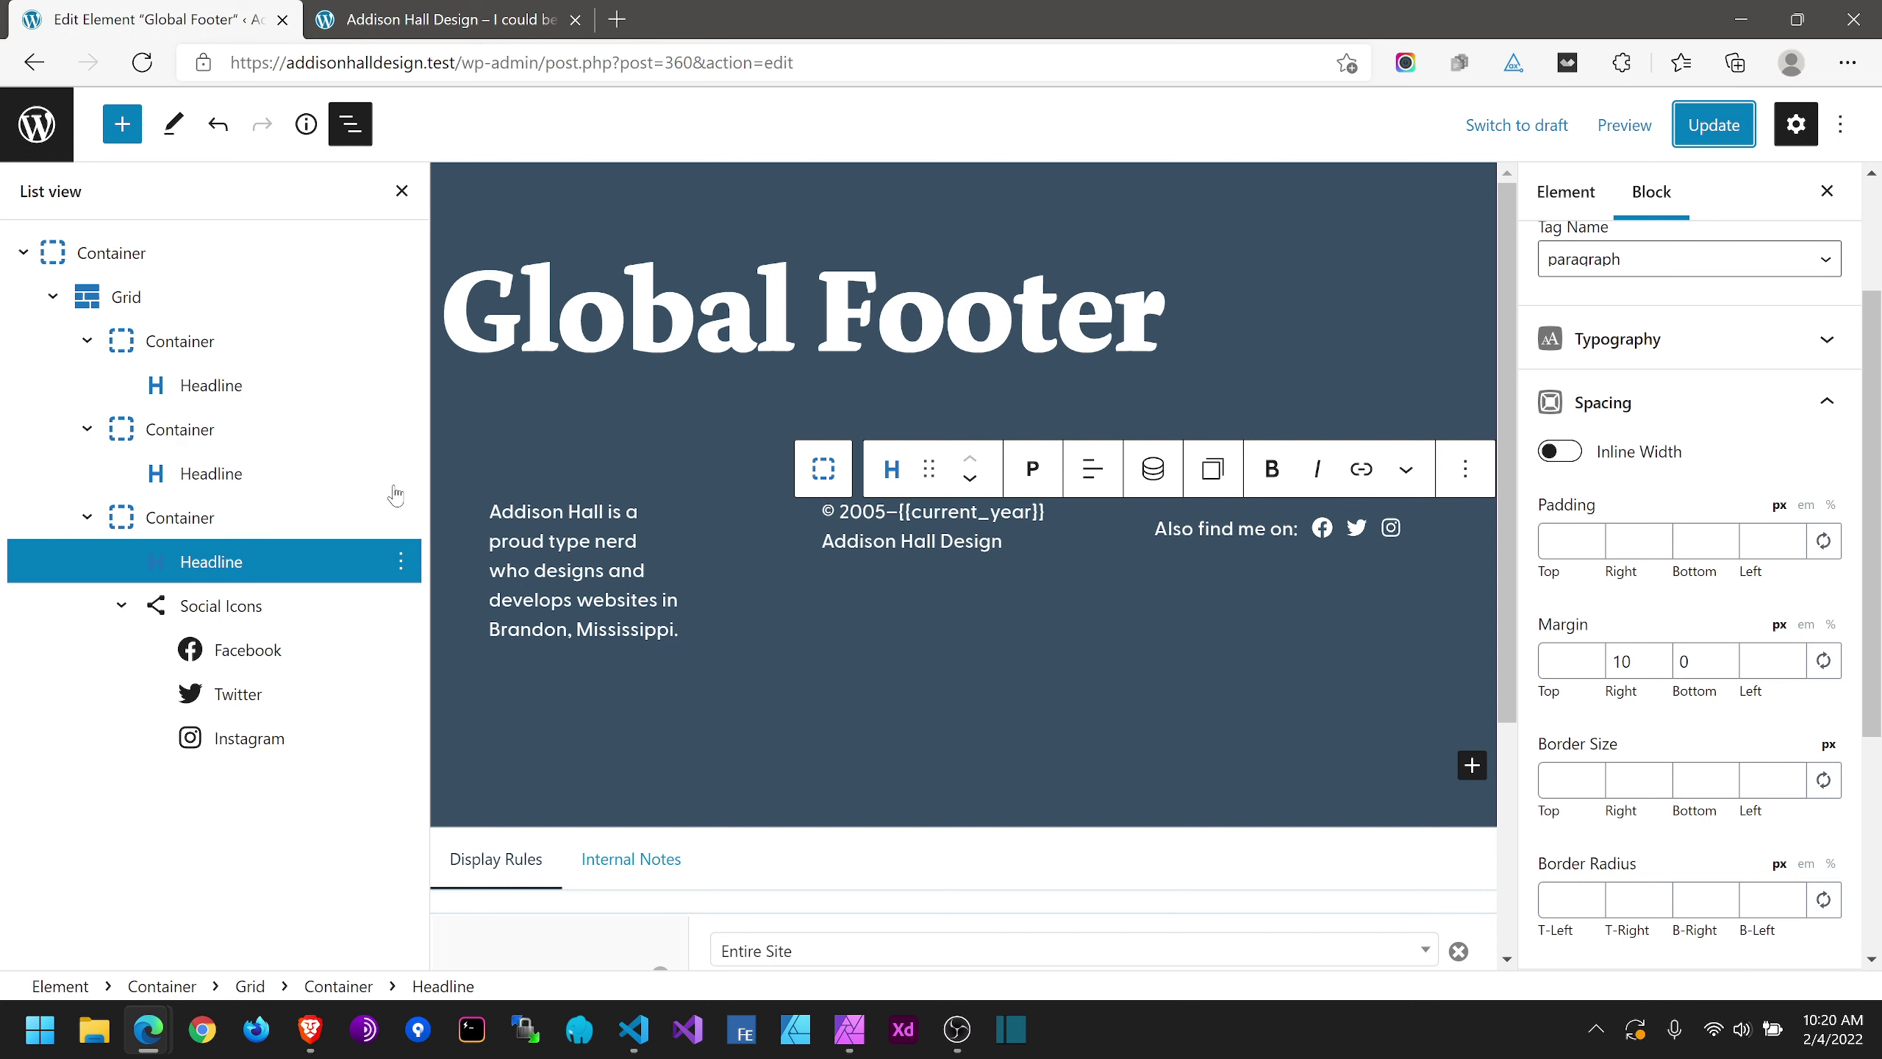
click(189, 522)
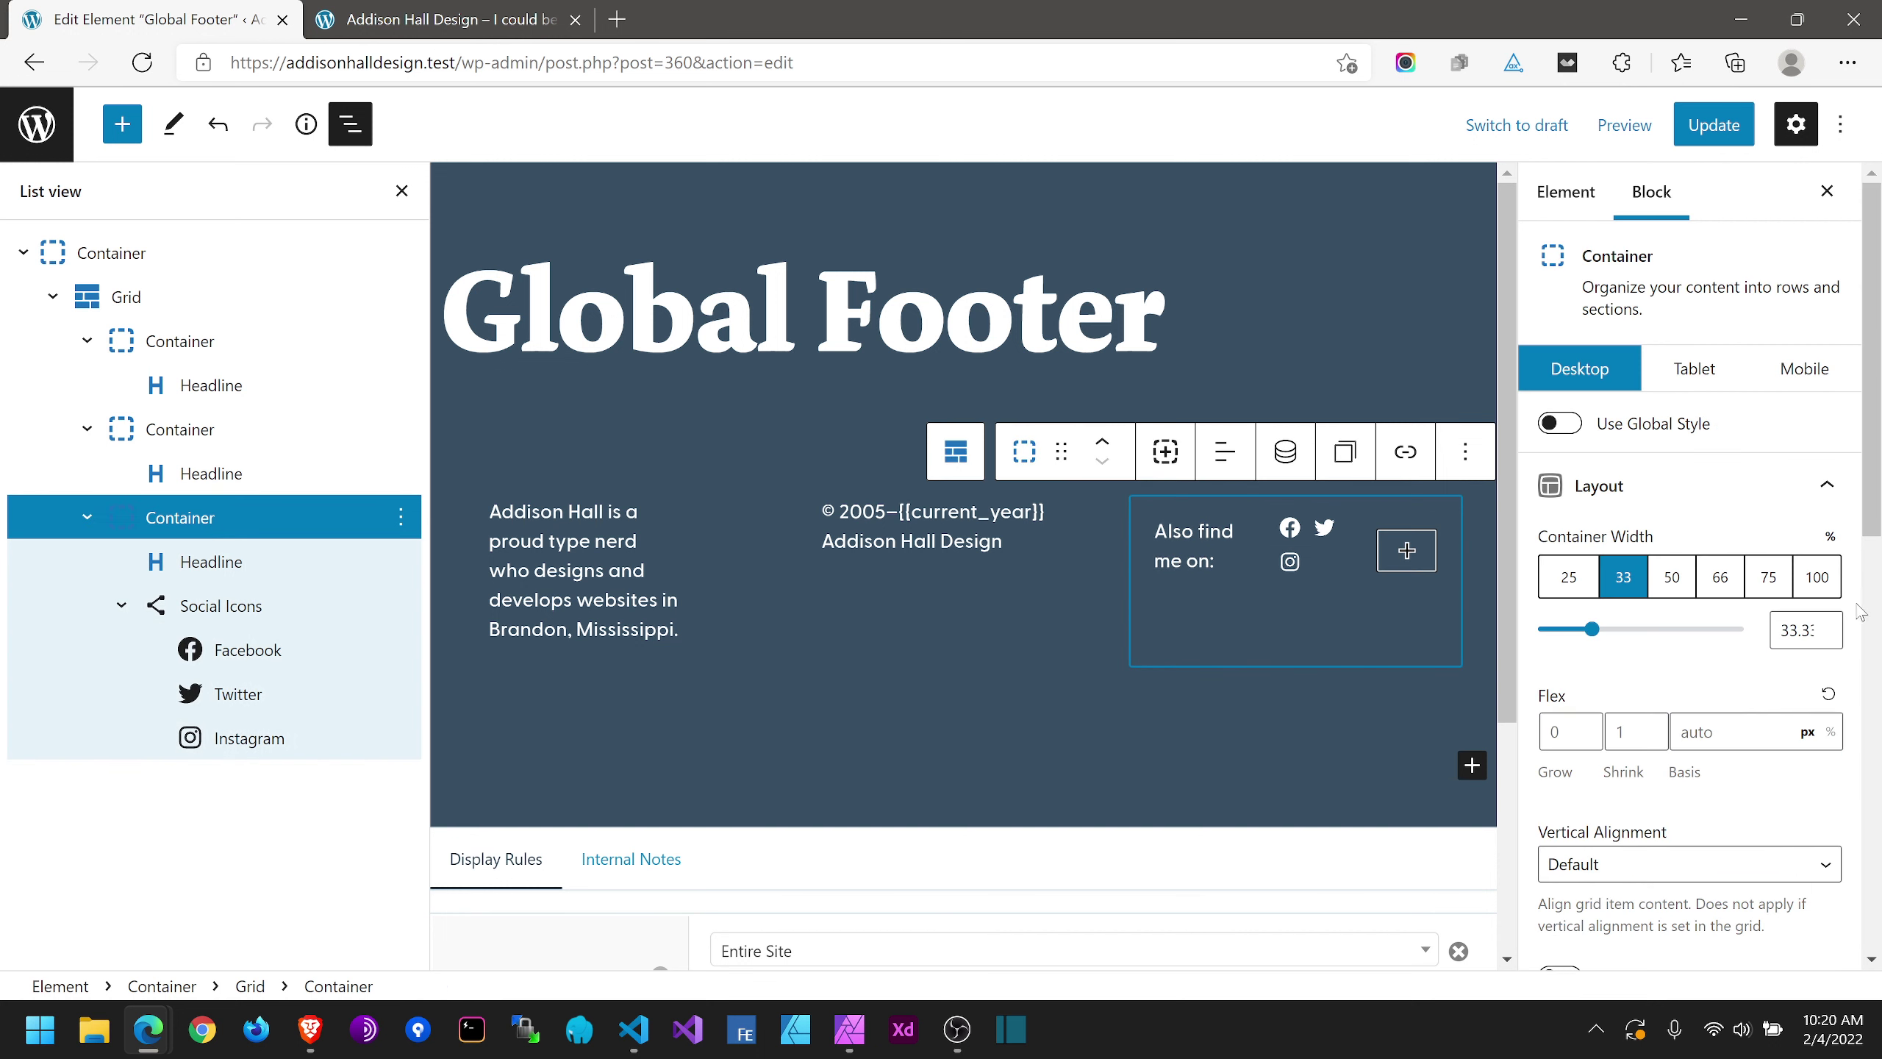
scroll(1790, 680, down, 6)
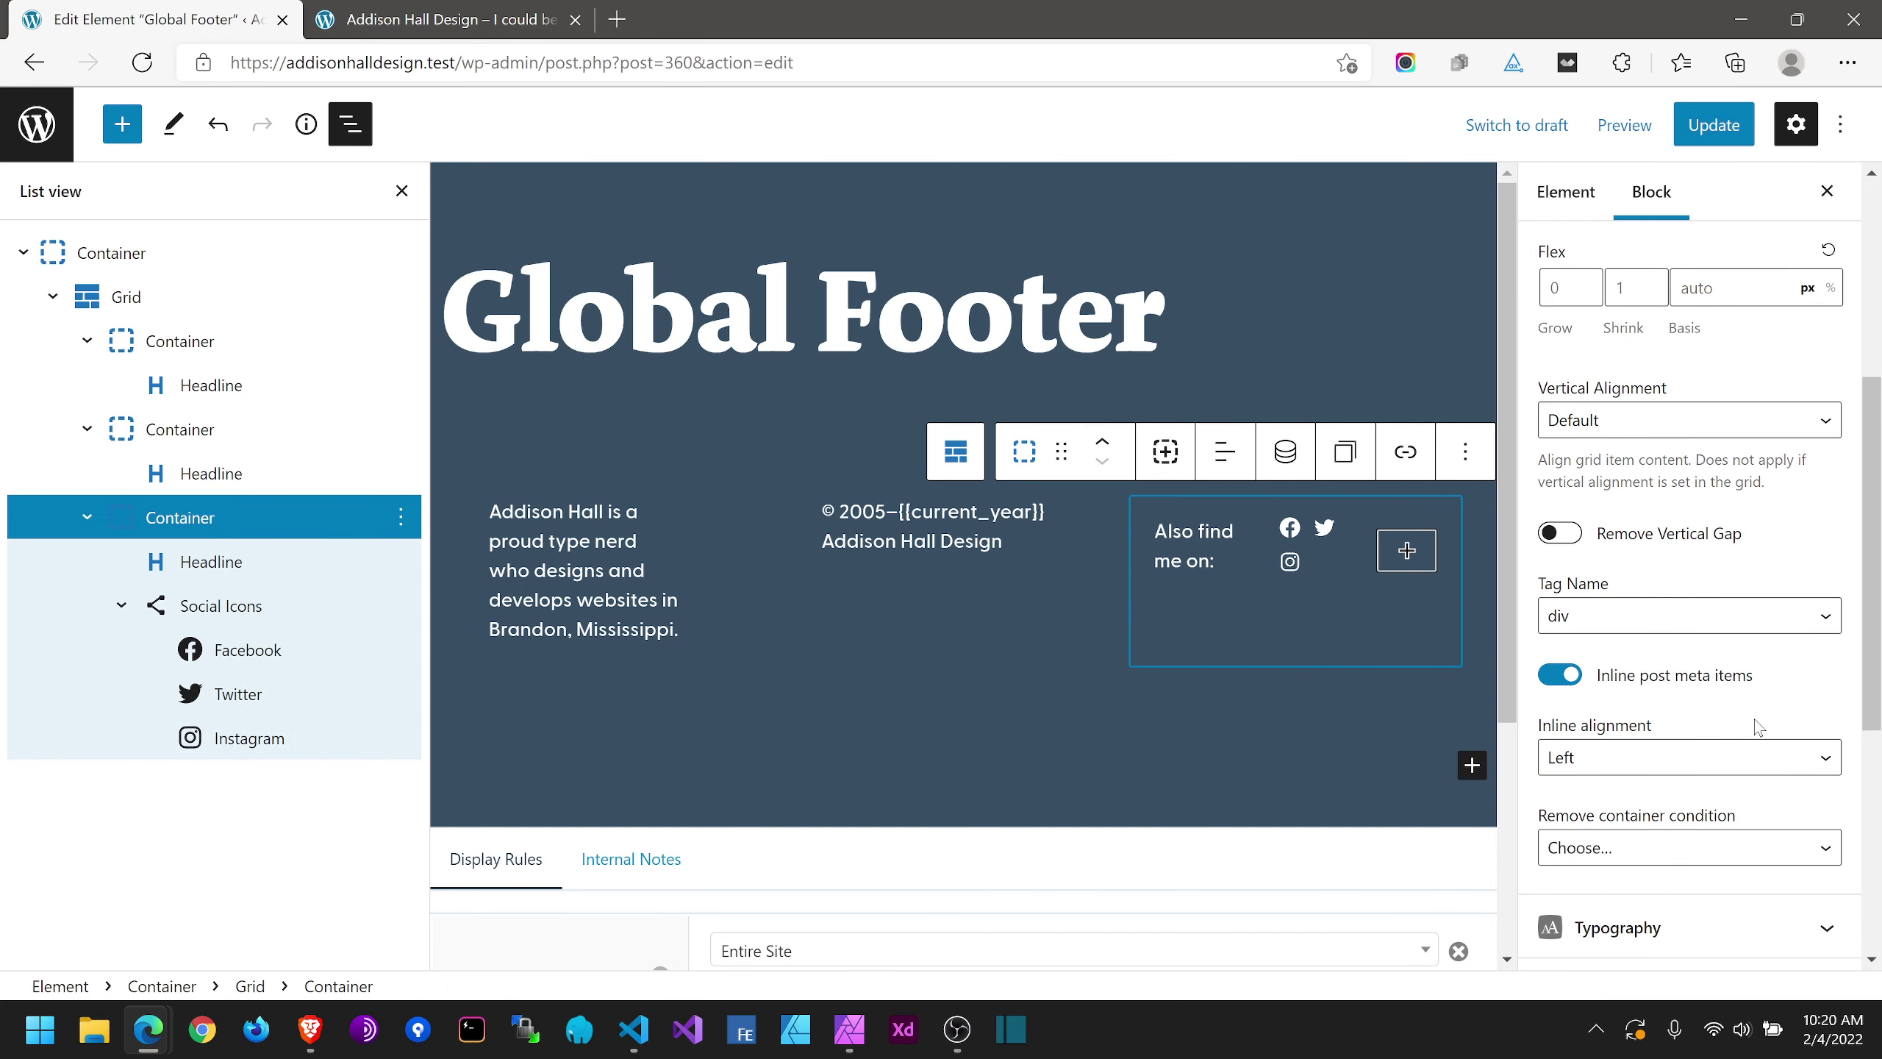
scroll(1758, 728, down, 3)
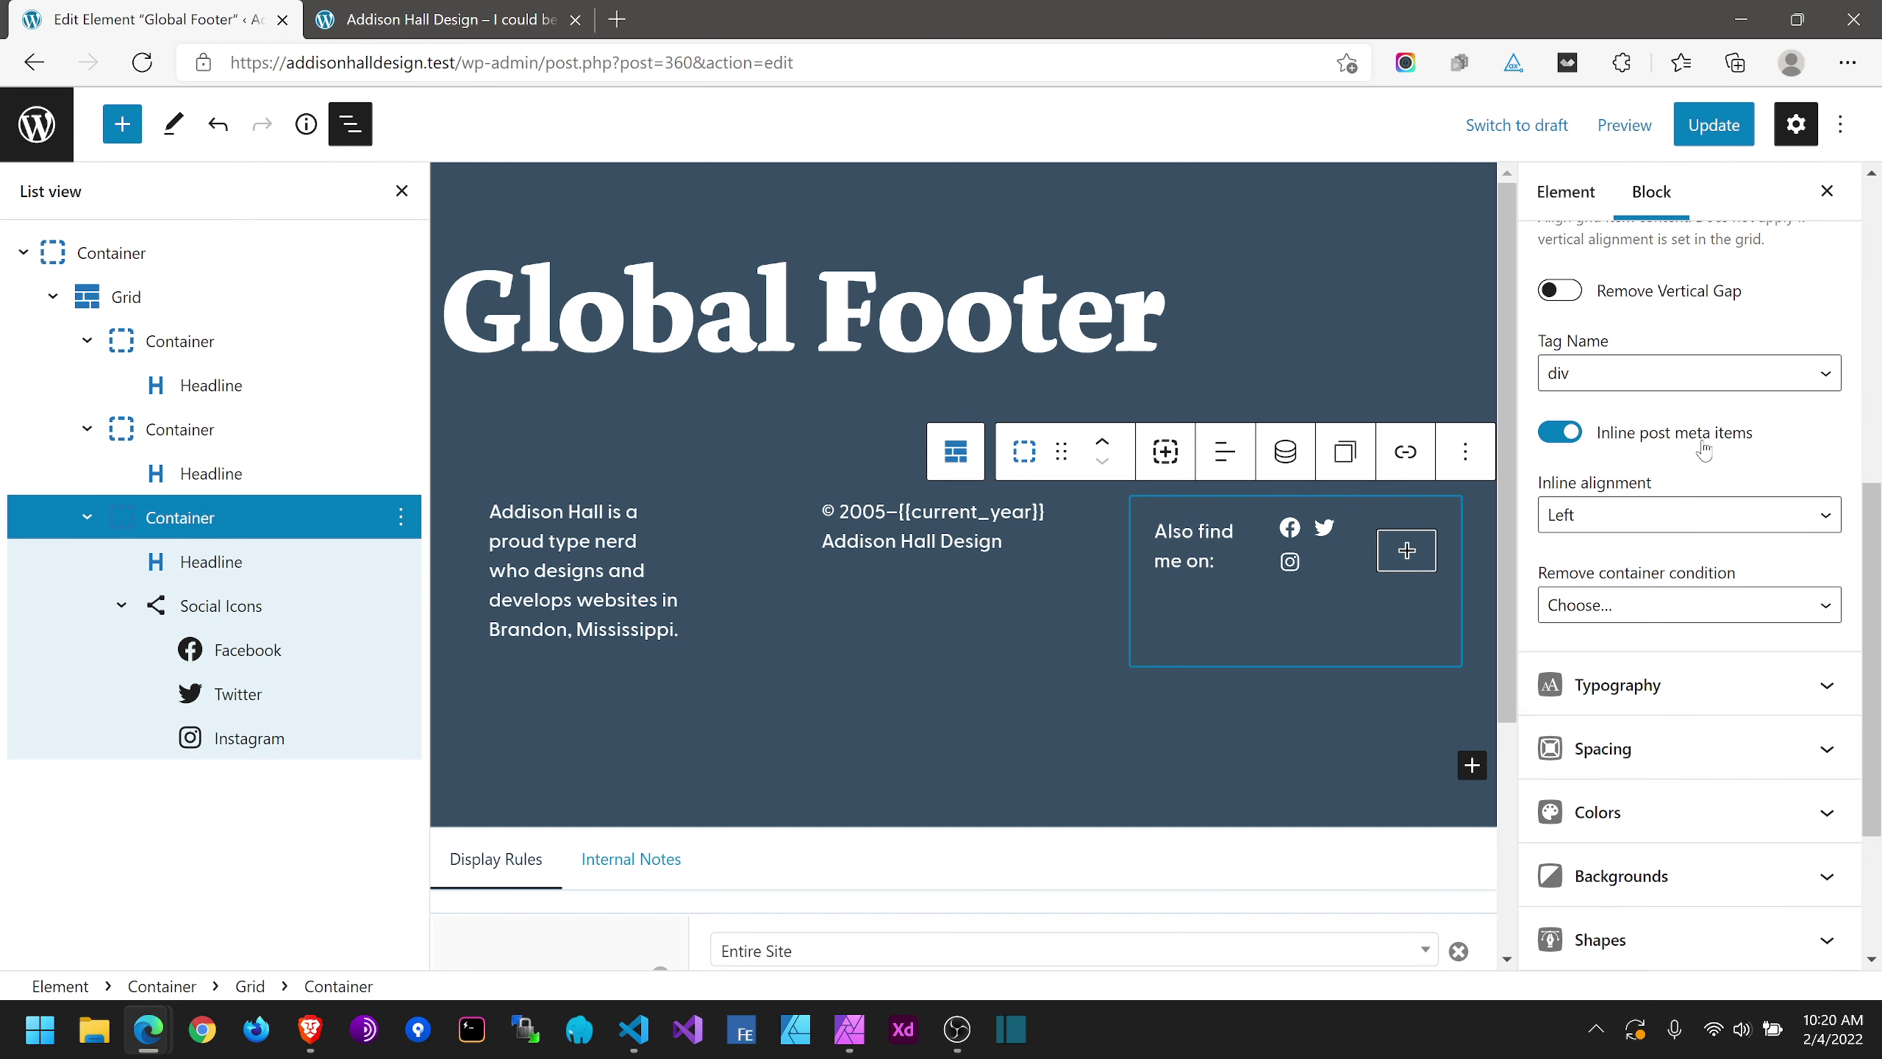
click(1556, 436)
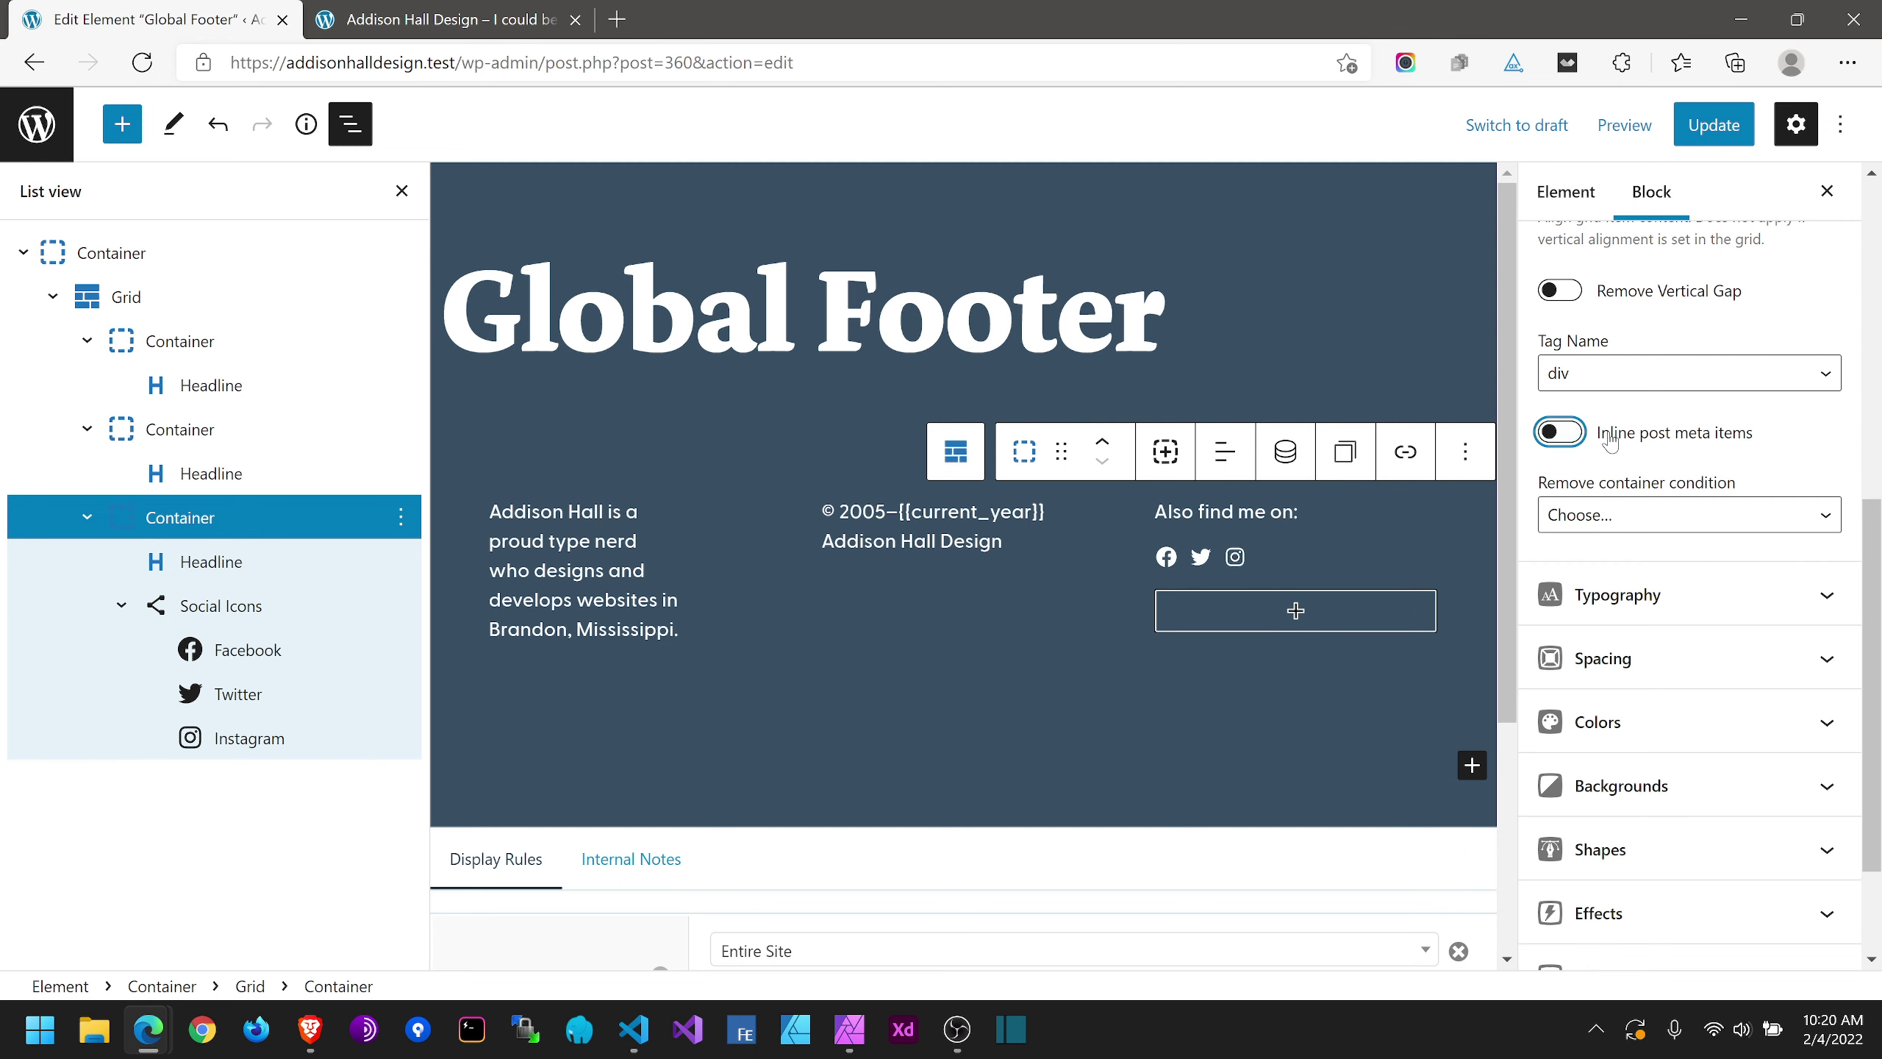
Step: Update the footer element and reload the live home page to compare the third column without inline post meta items
click(1704, 127)
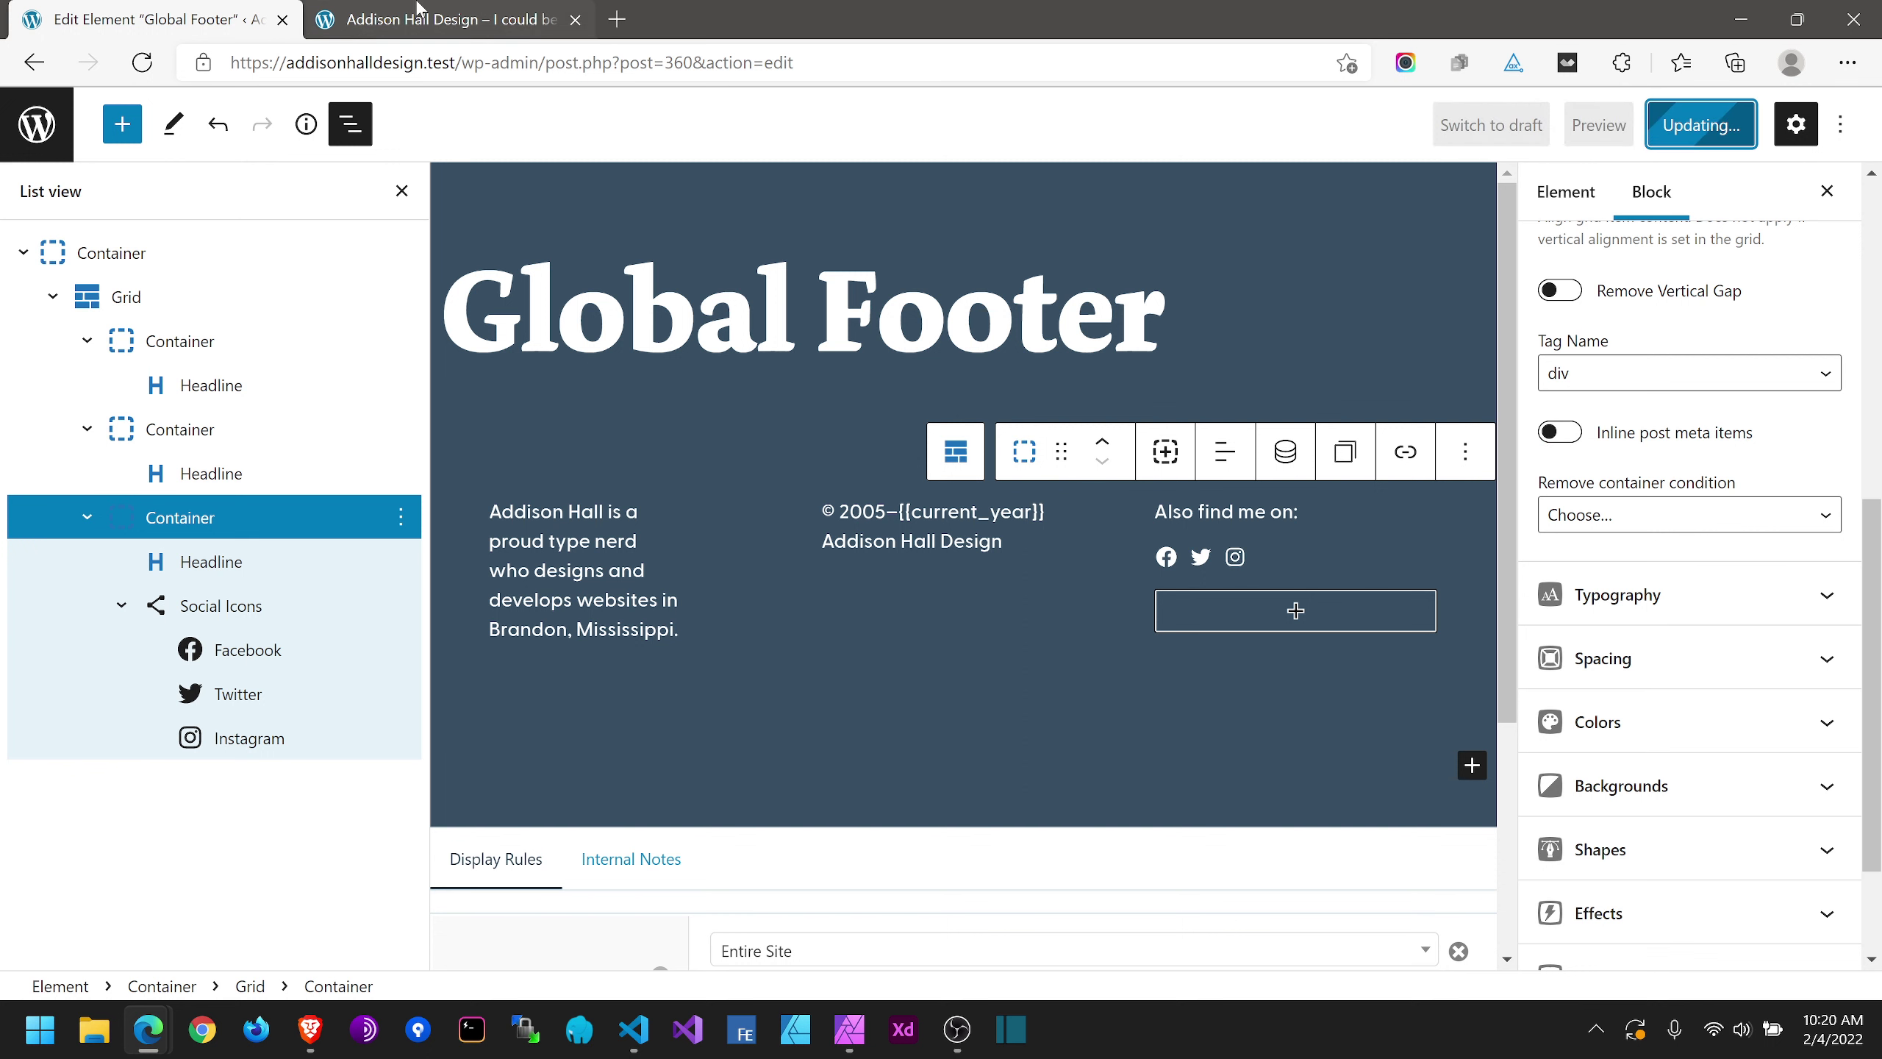
click(420, 15)
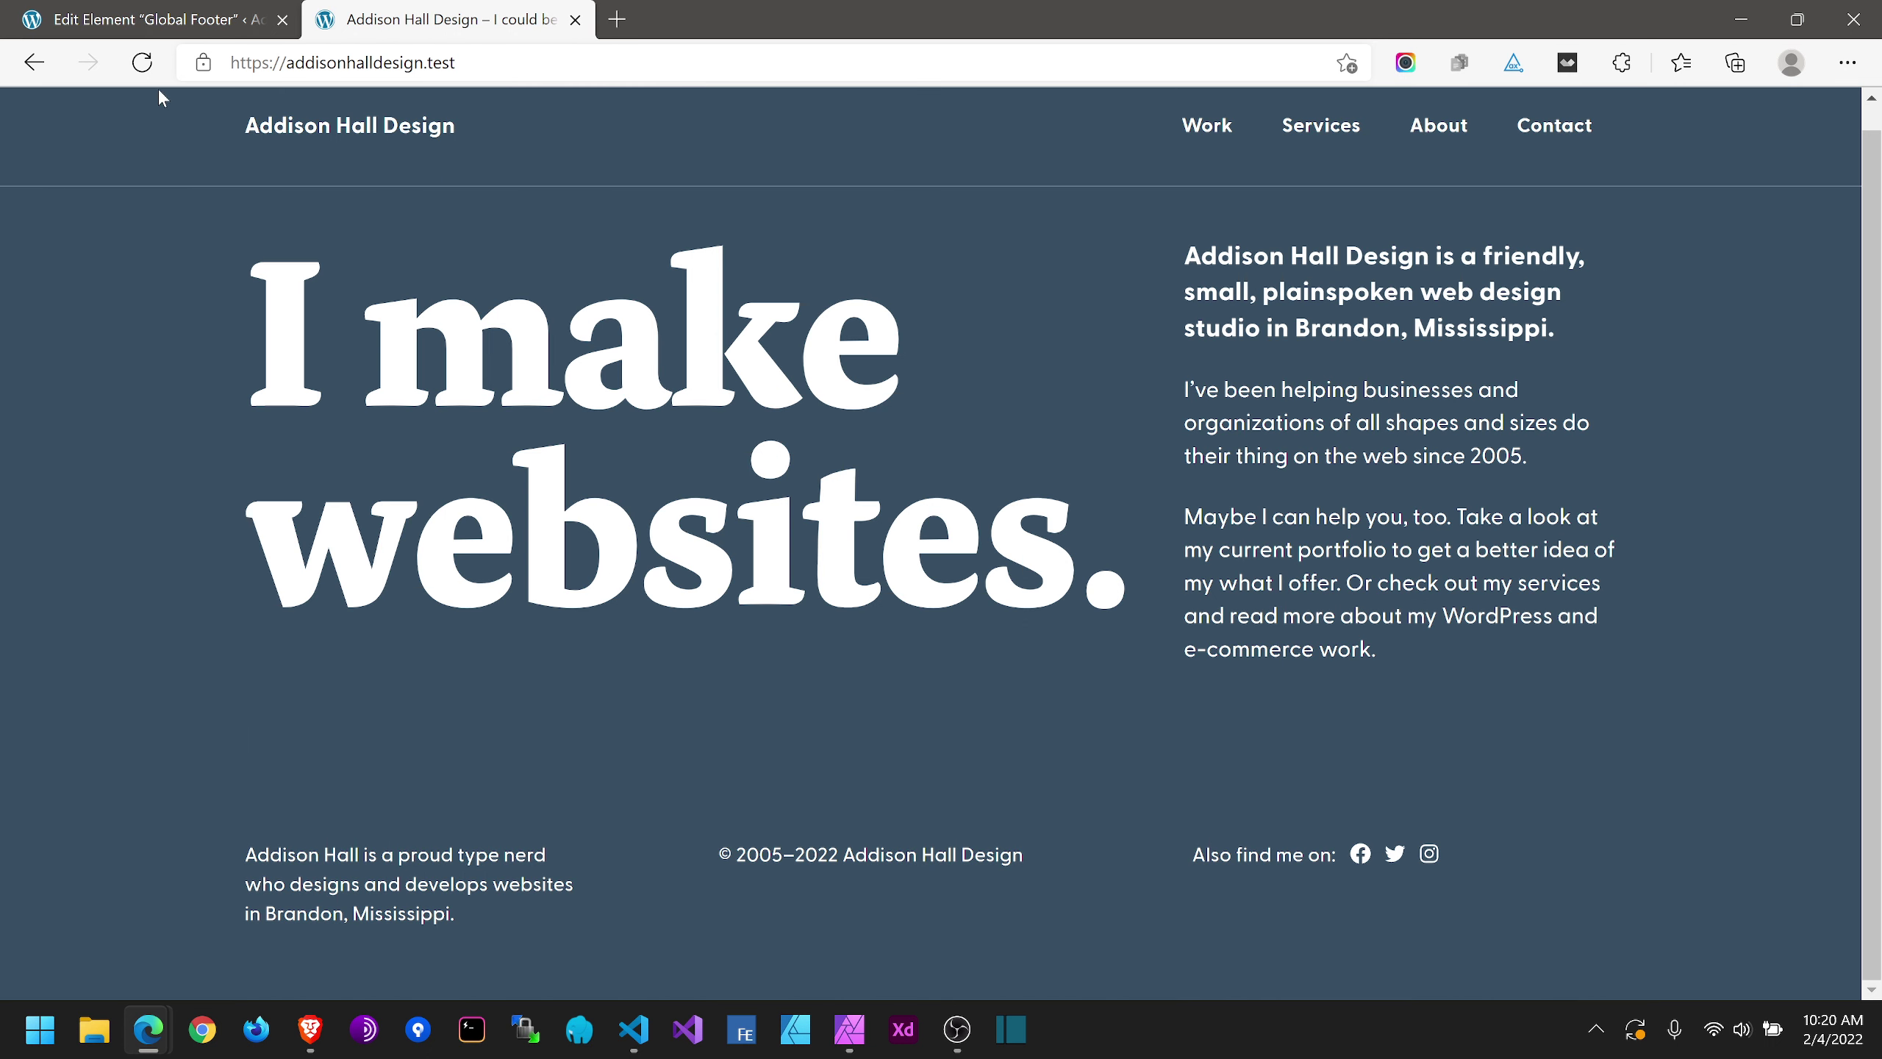
click(142, 63)
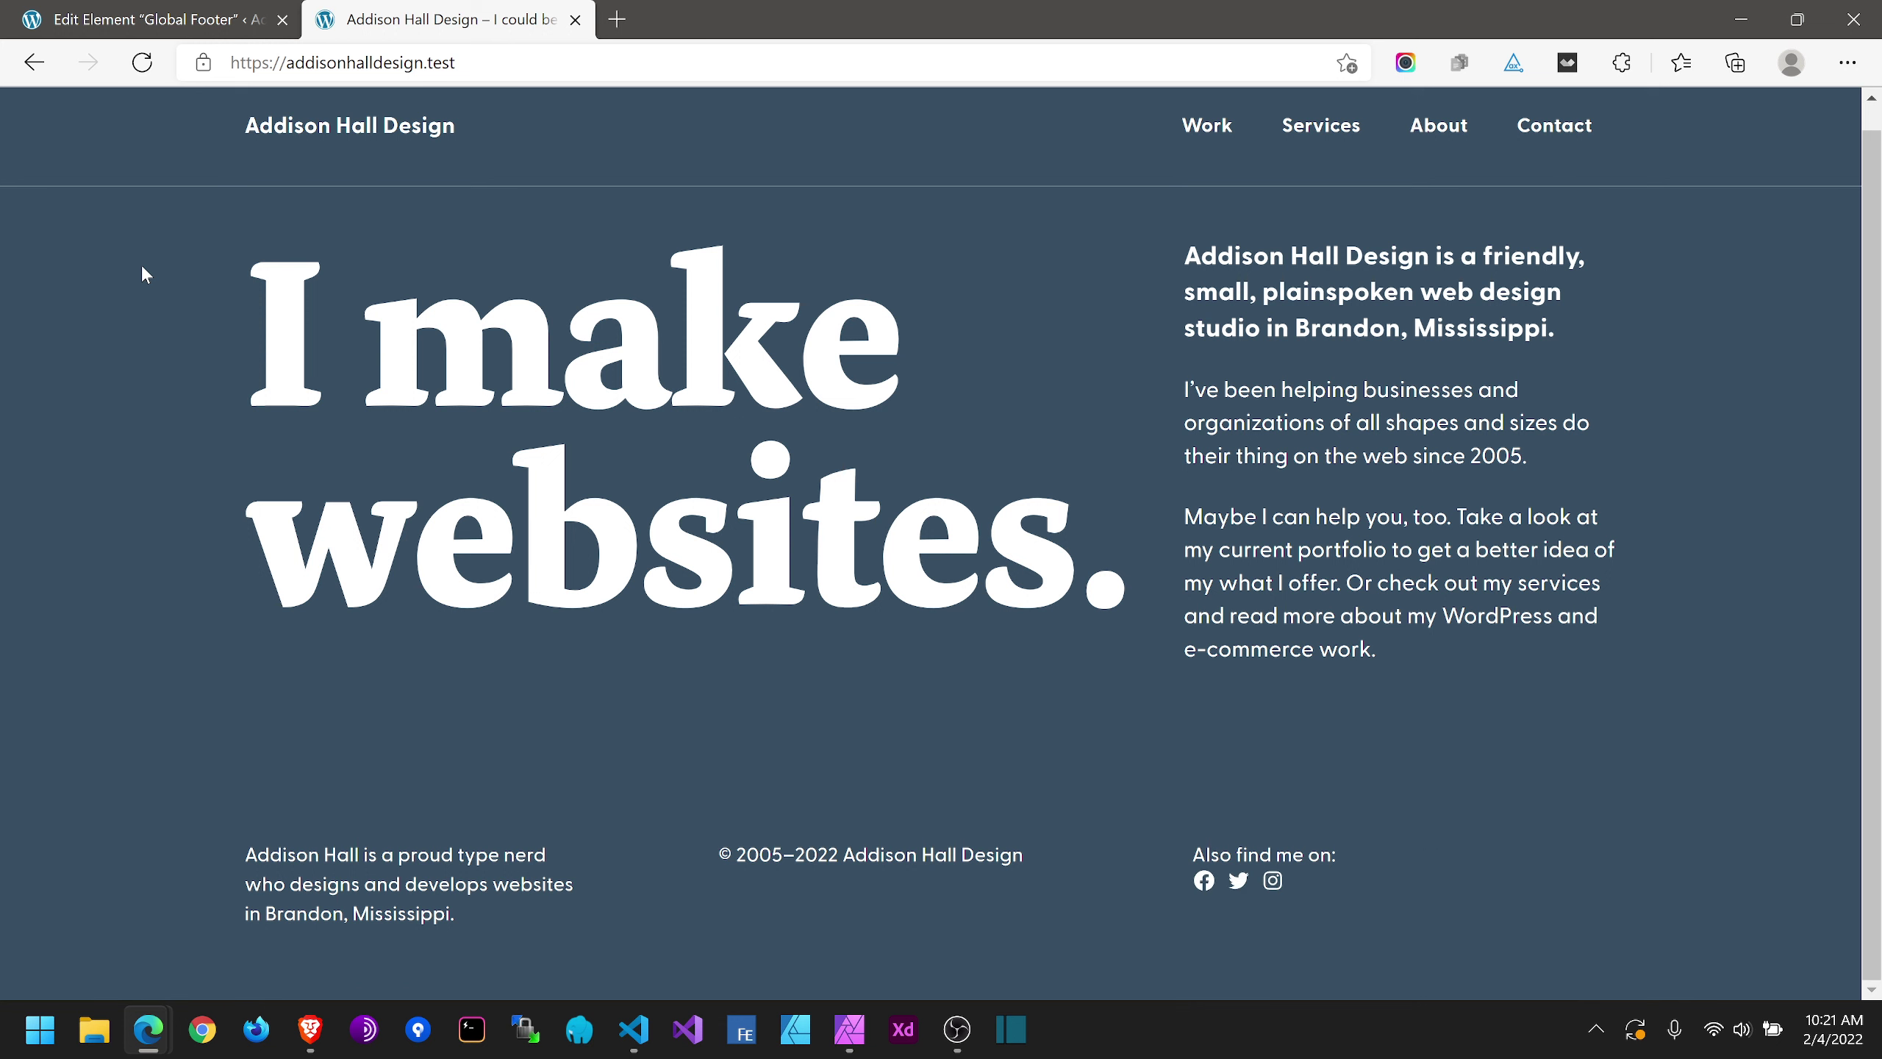
Step: Inspect the "Also find me on:" column and examine the styles of its gb-container and gb-inside-container divs
right_click(1265, 856)
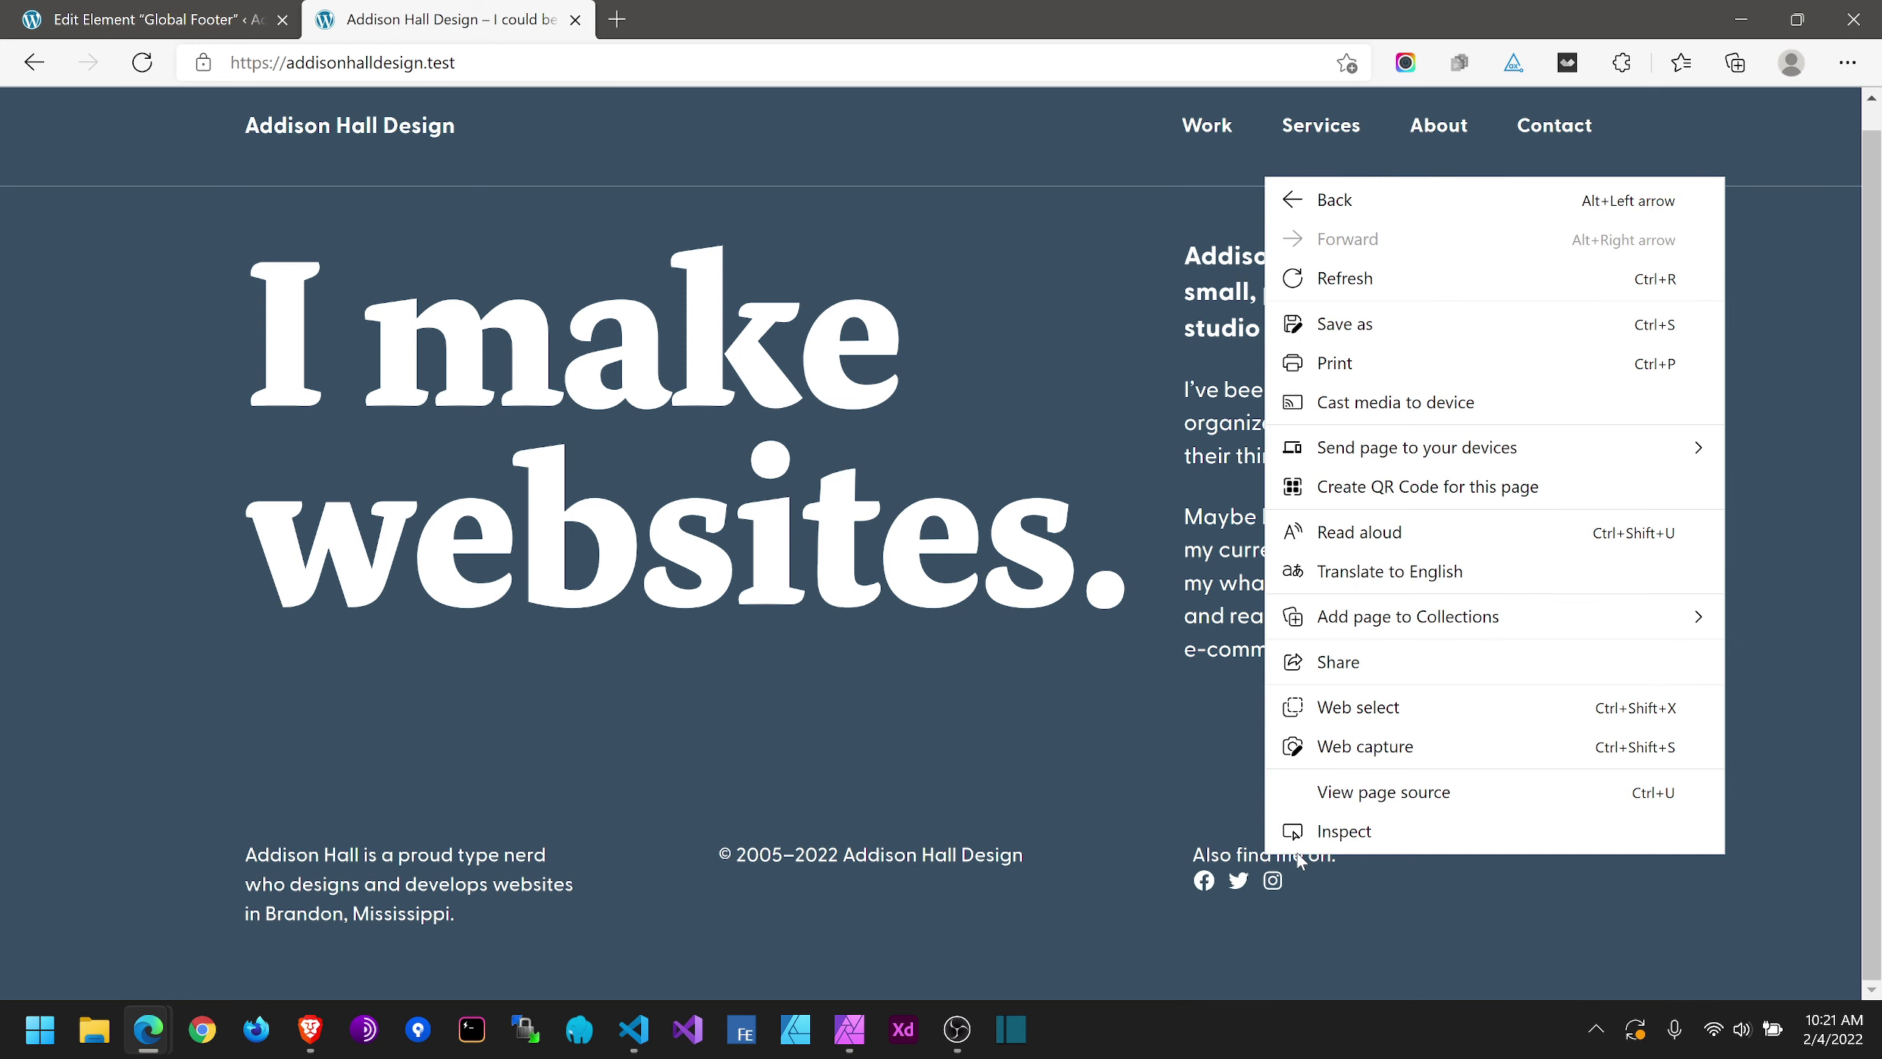
click(1319, 824)
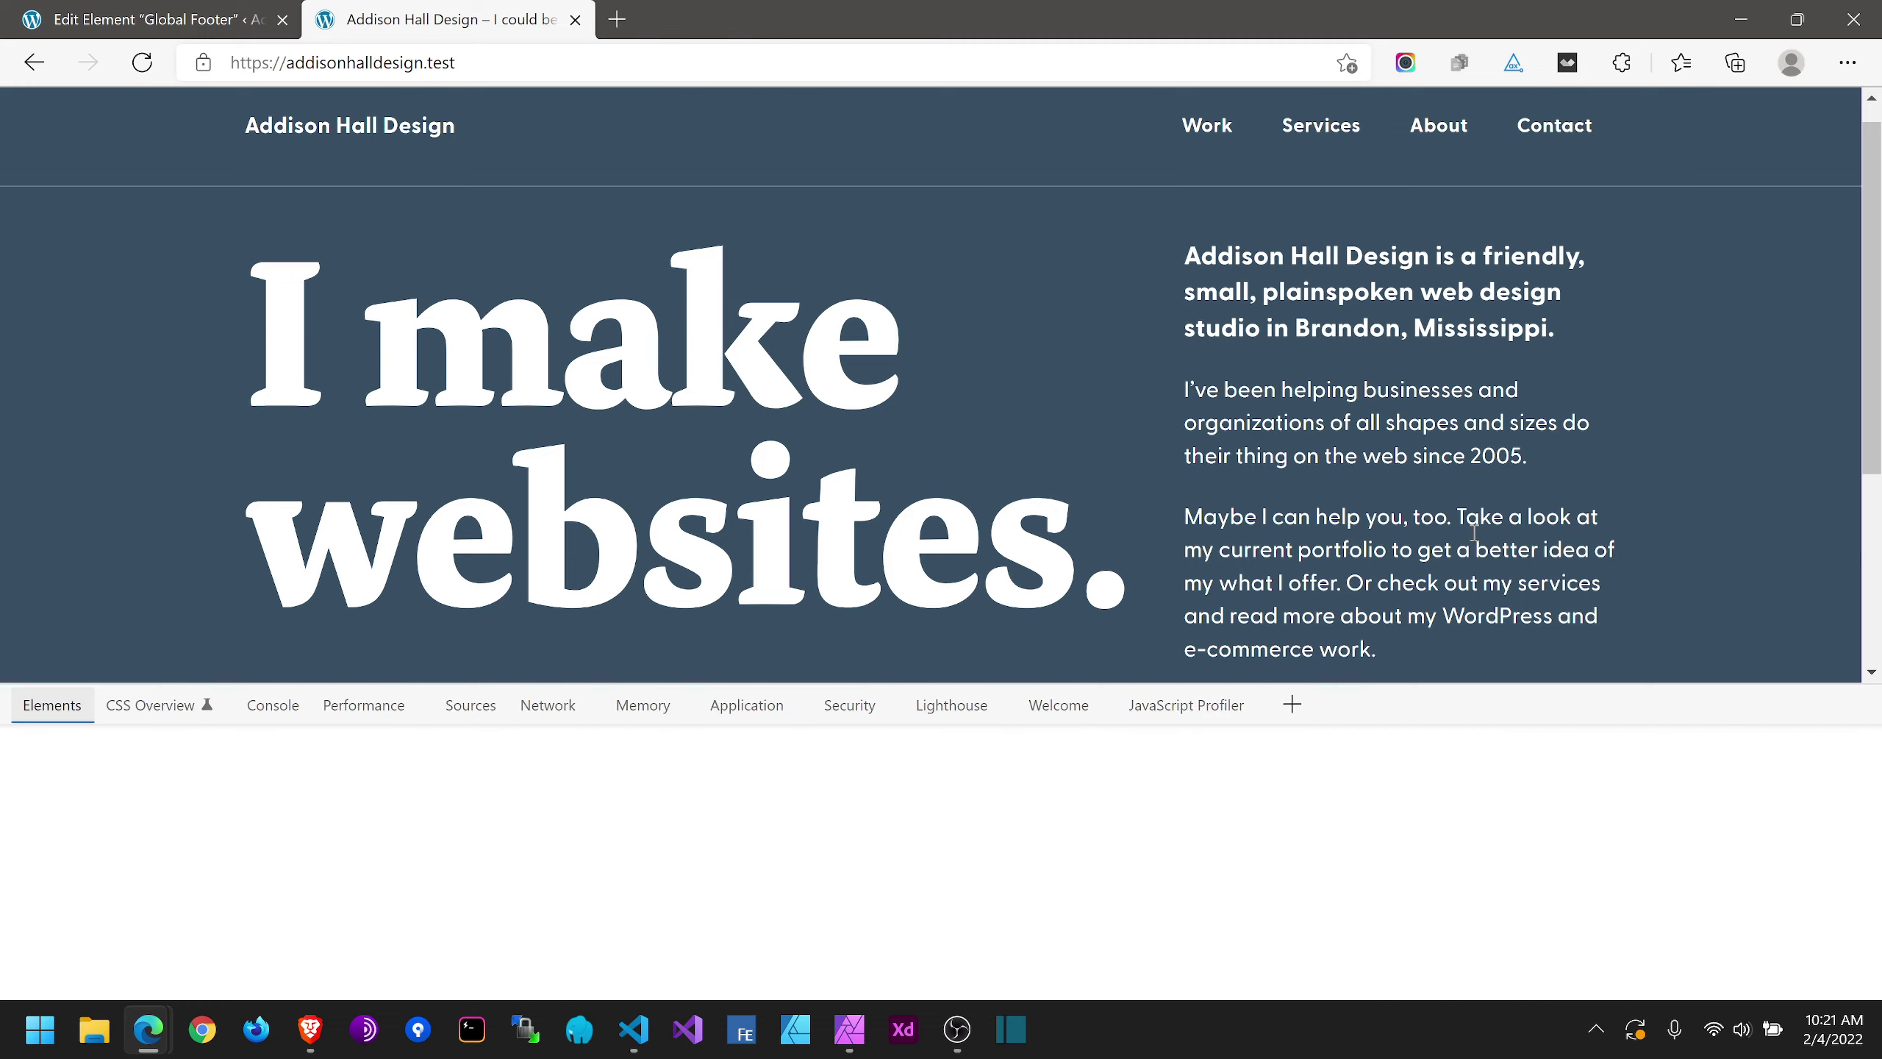
scroll(1471, 530, down, 4)
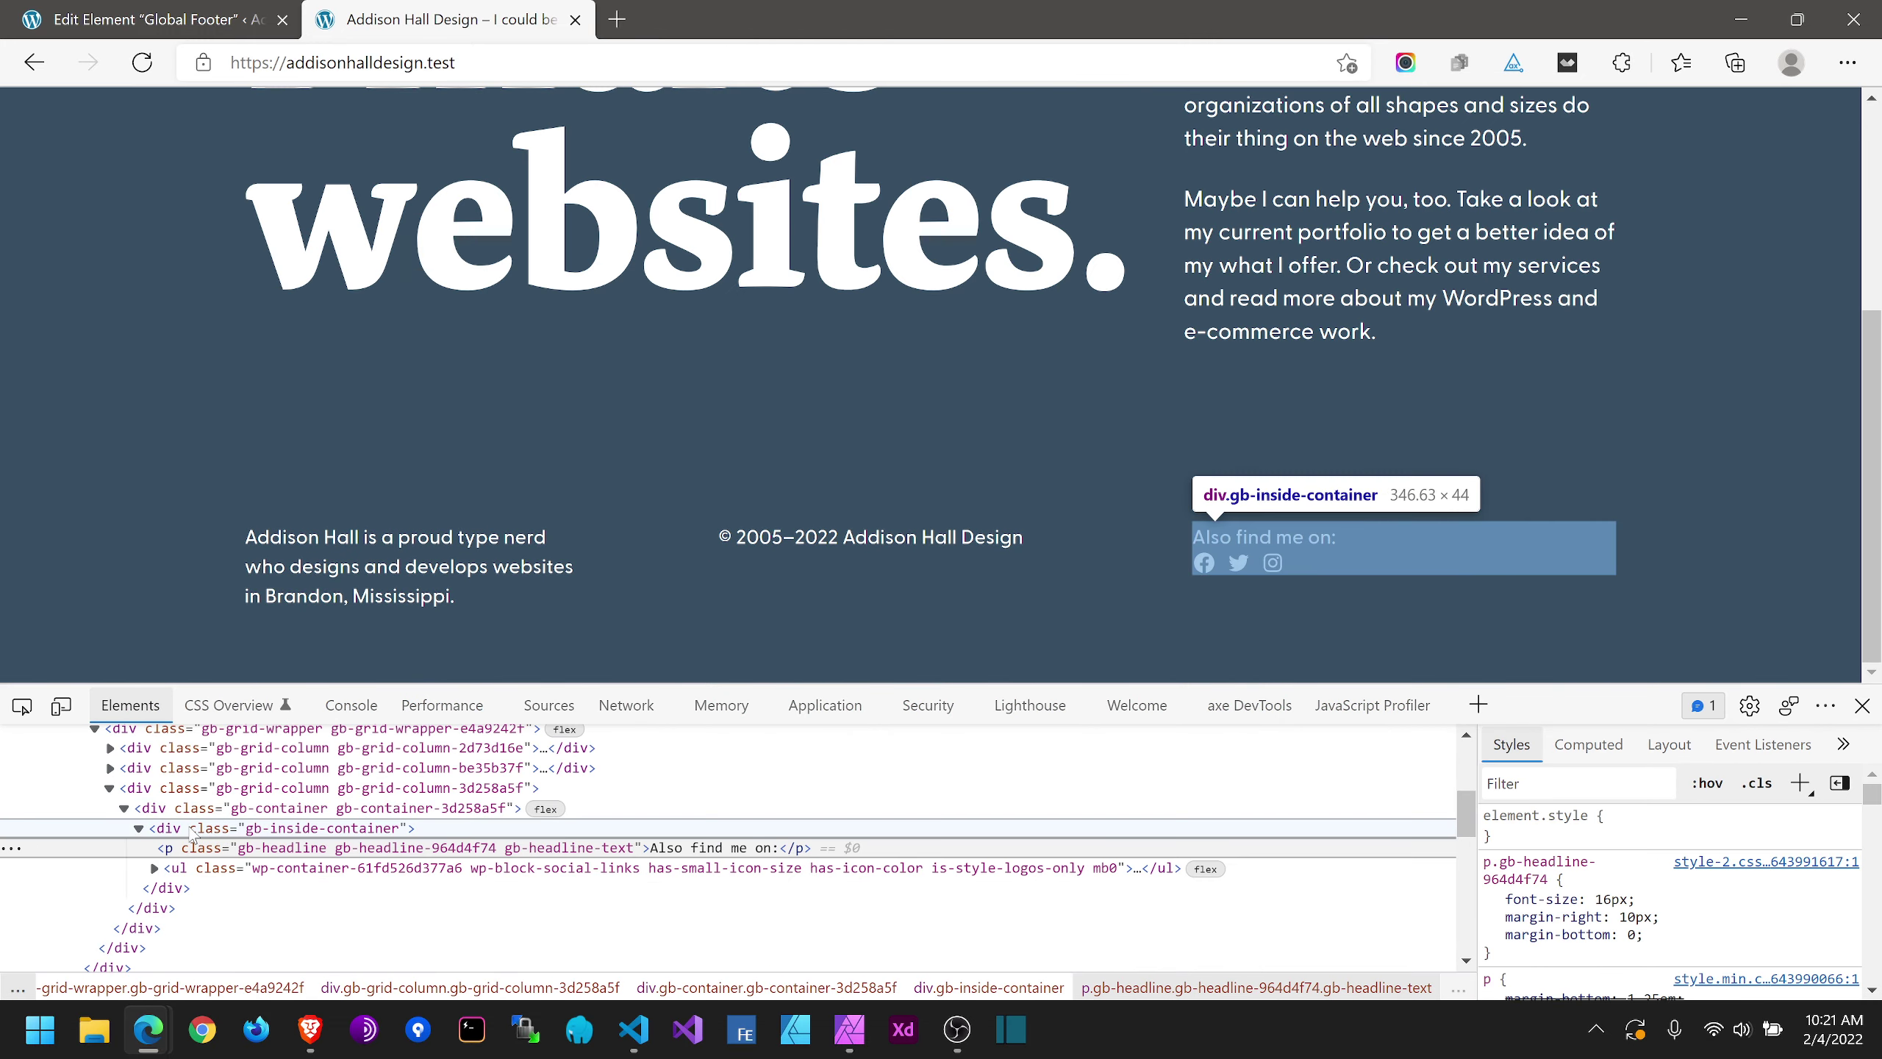
click(192, 828)
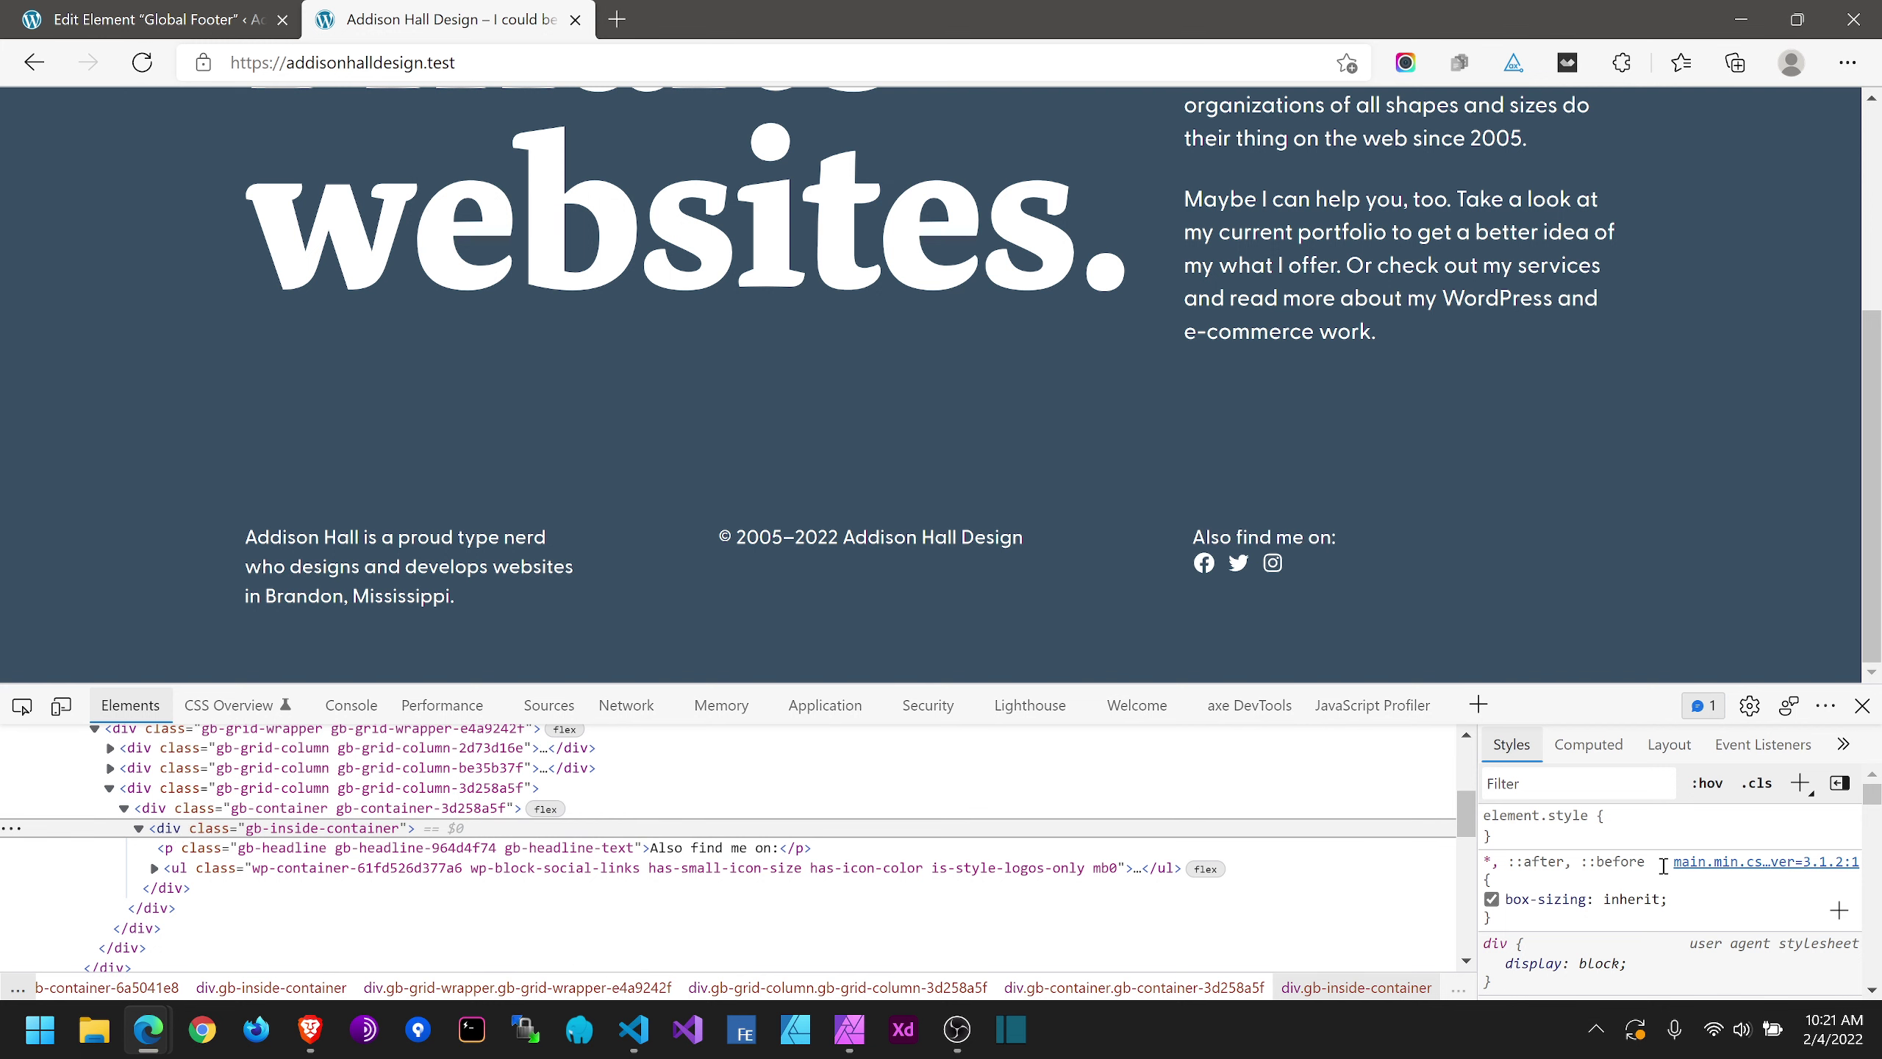
scroll(1664, 868, down, 1)
scroll(1663, 868, down, 2)
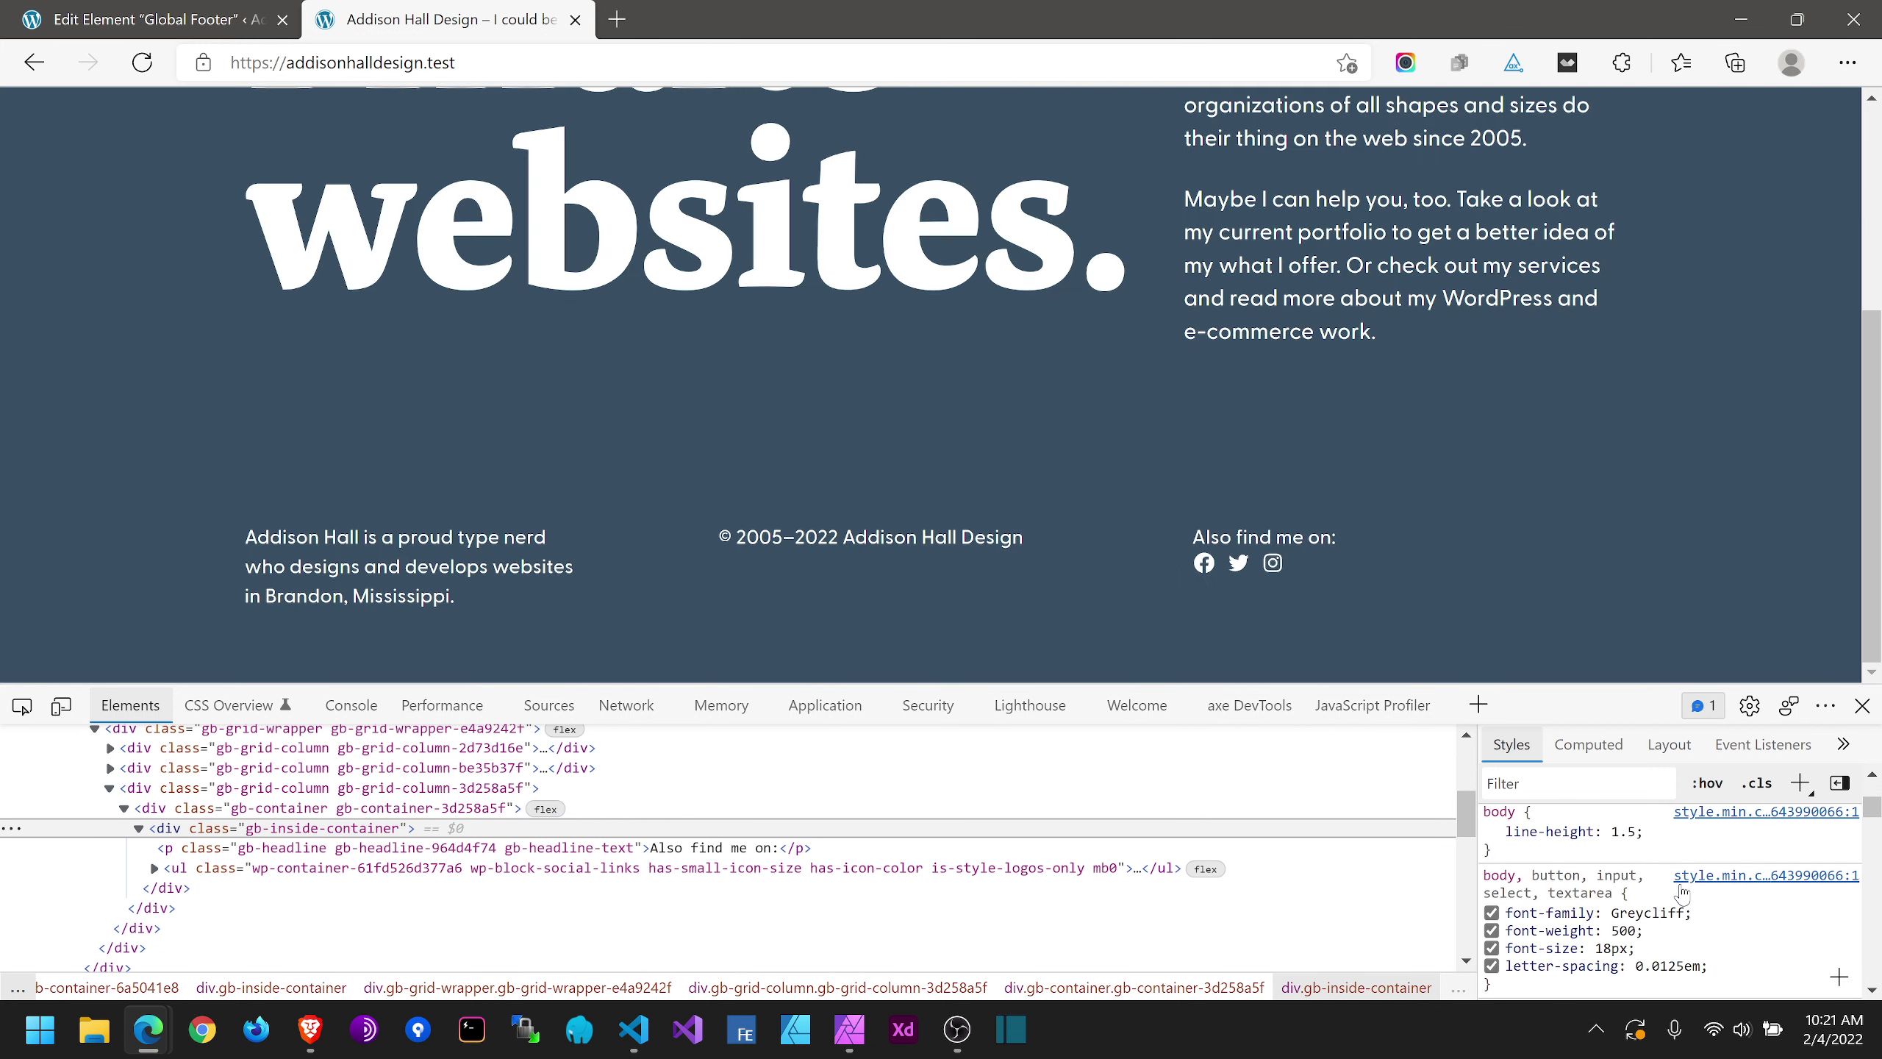
scroll(1682, 890, up, 2)
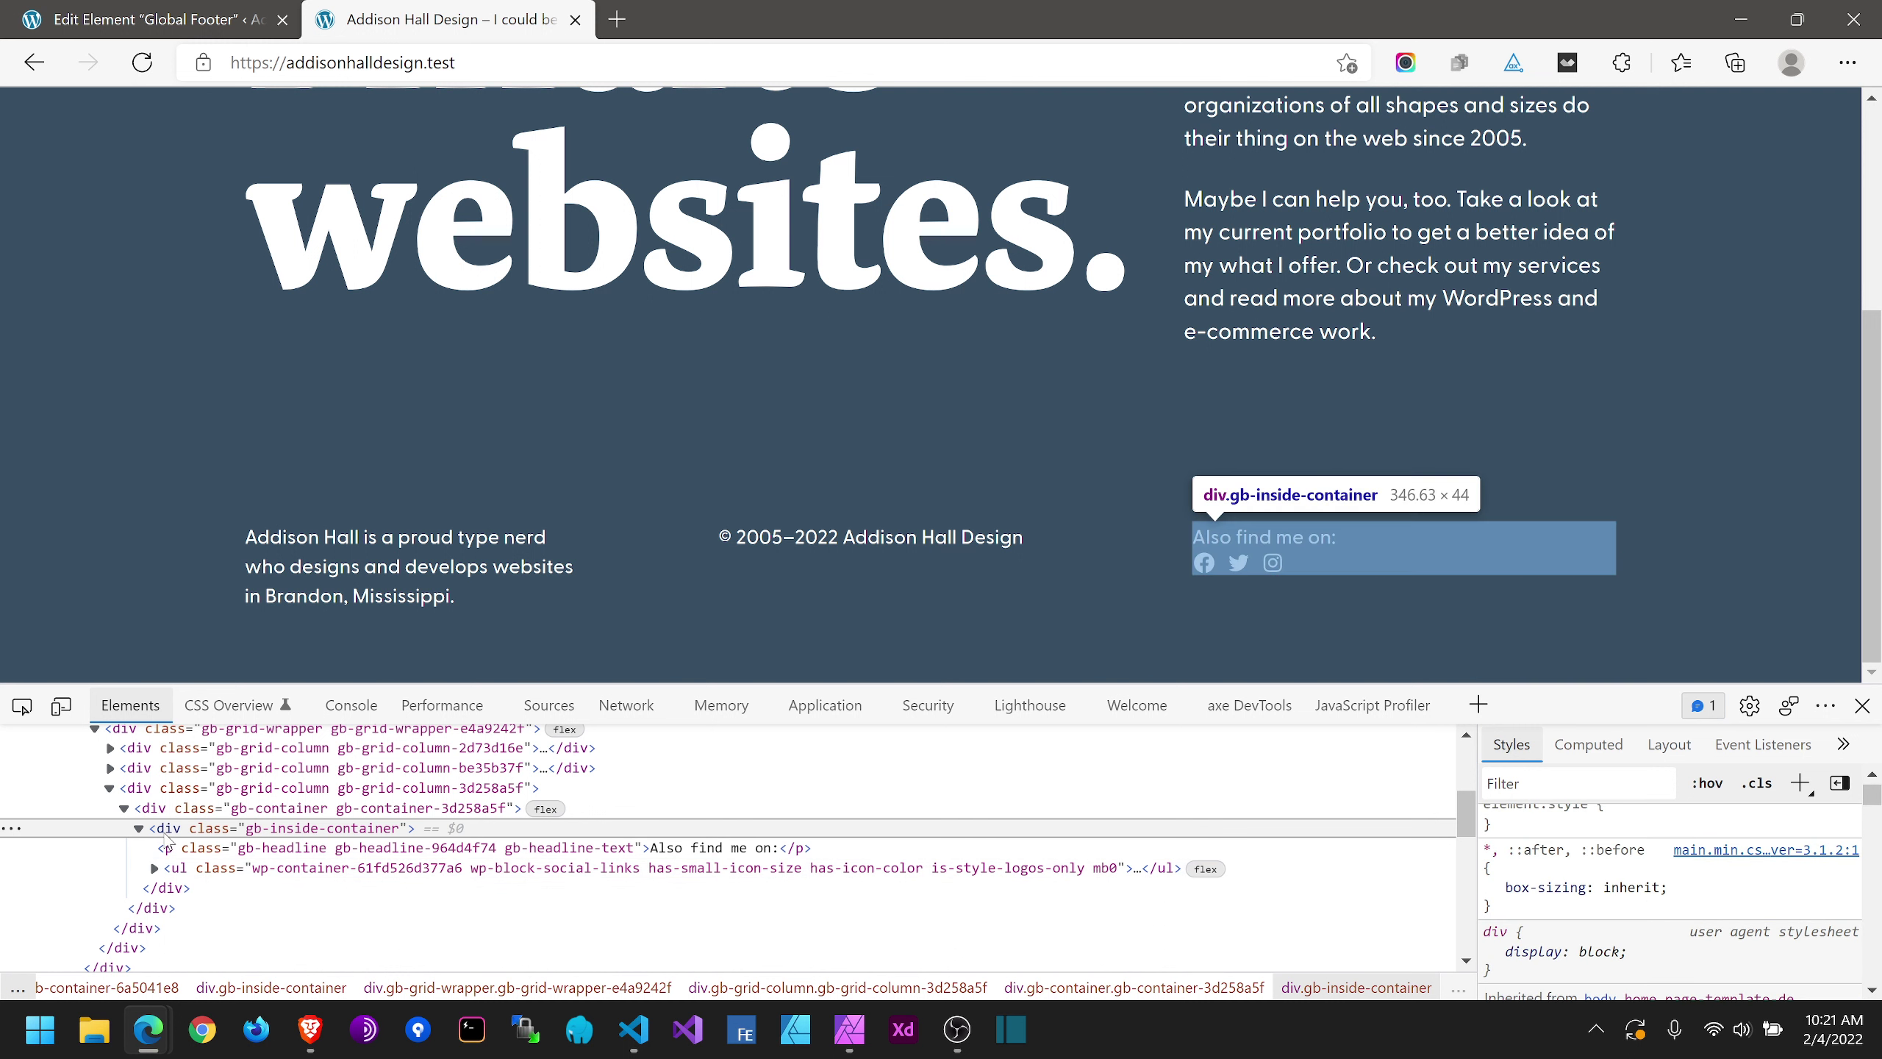
click(323, 810)
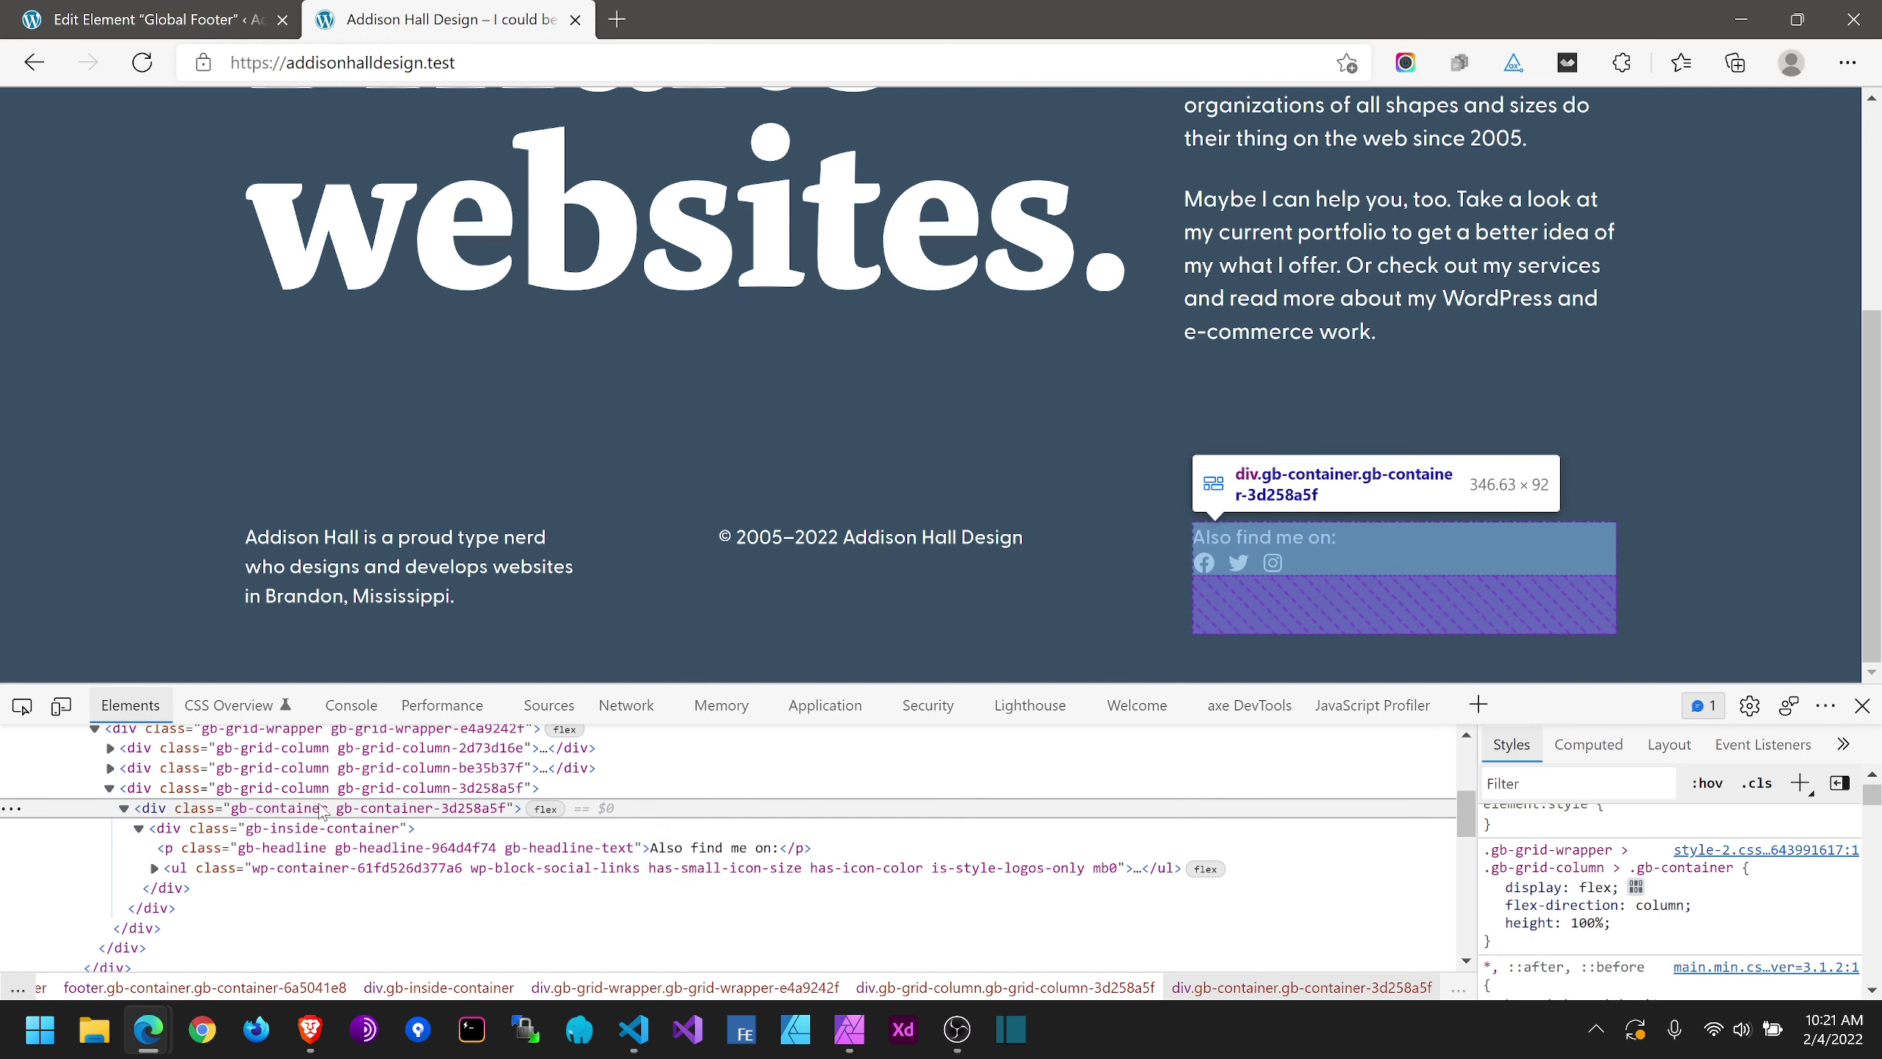
click(298, 828)
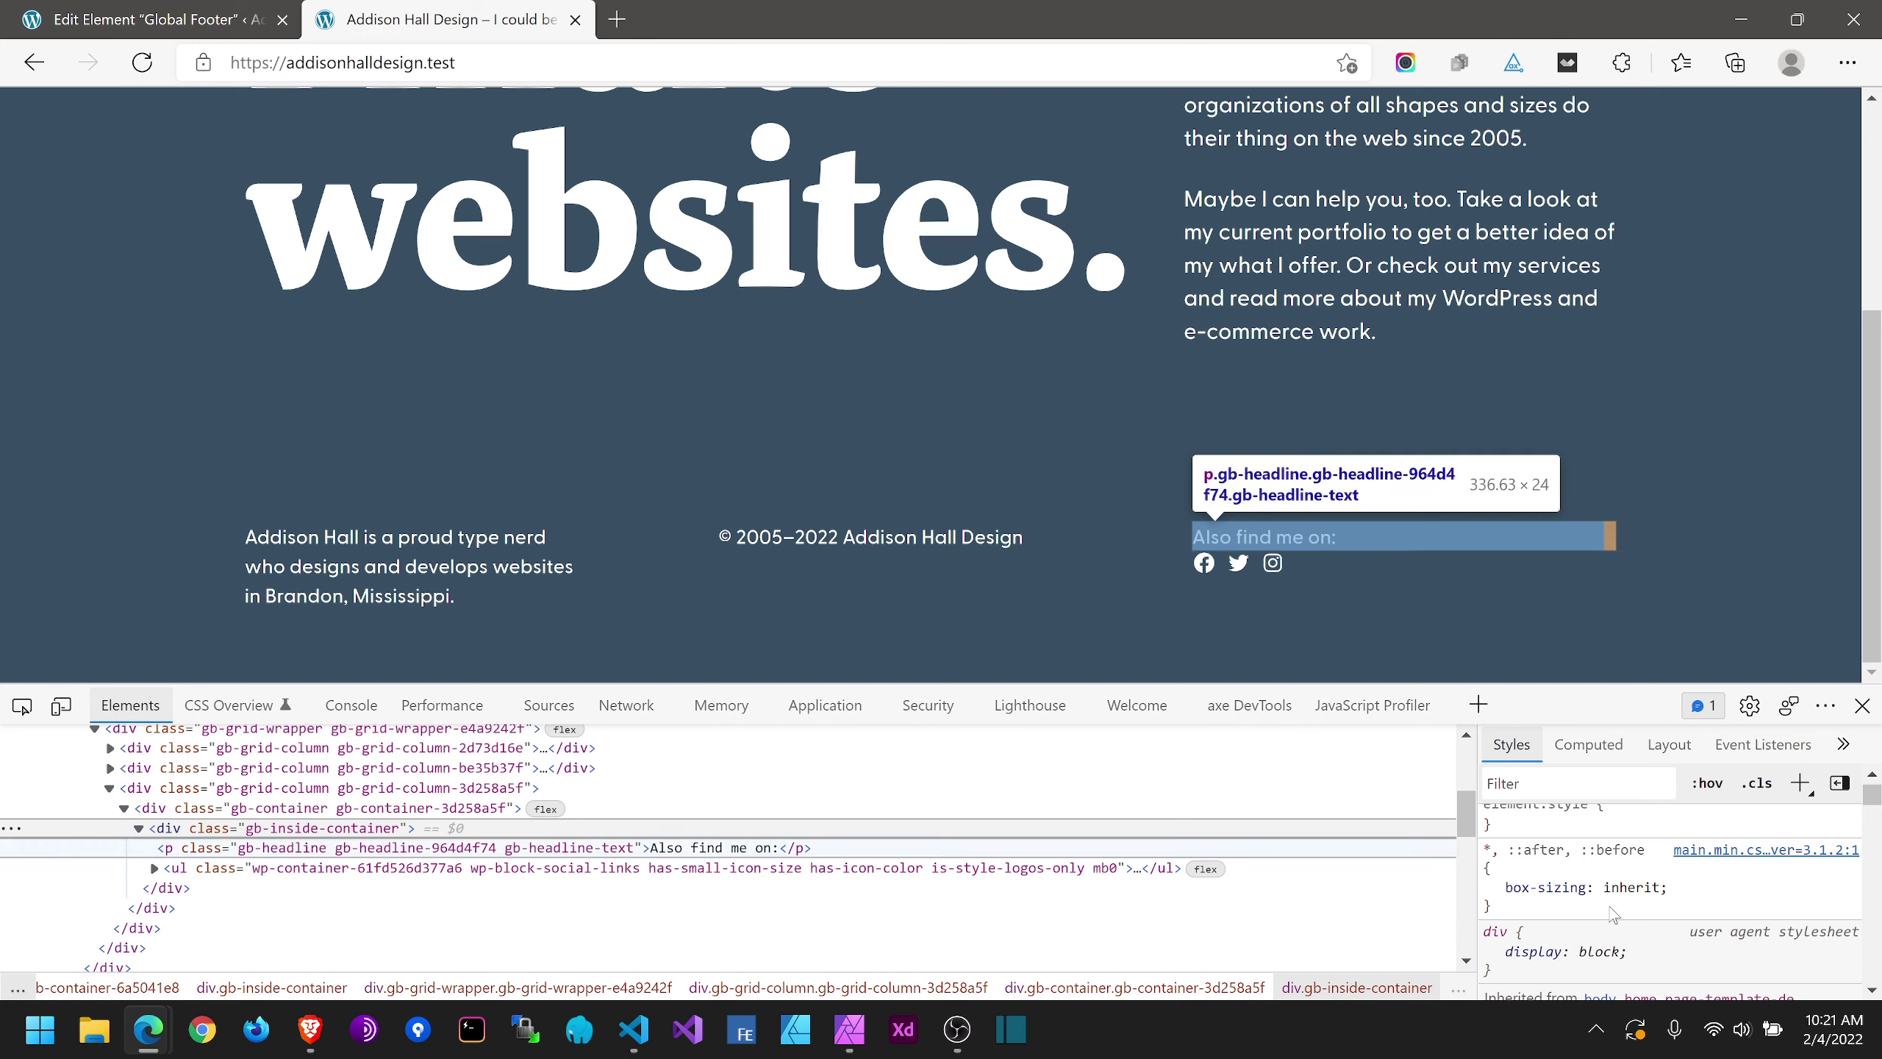
scroll(1641, 860, up, 1)
Step: Return to the Global Footer editor and turn Inline post meta items back on for the third column's Container
click(149, 19)
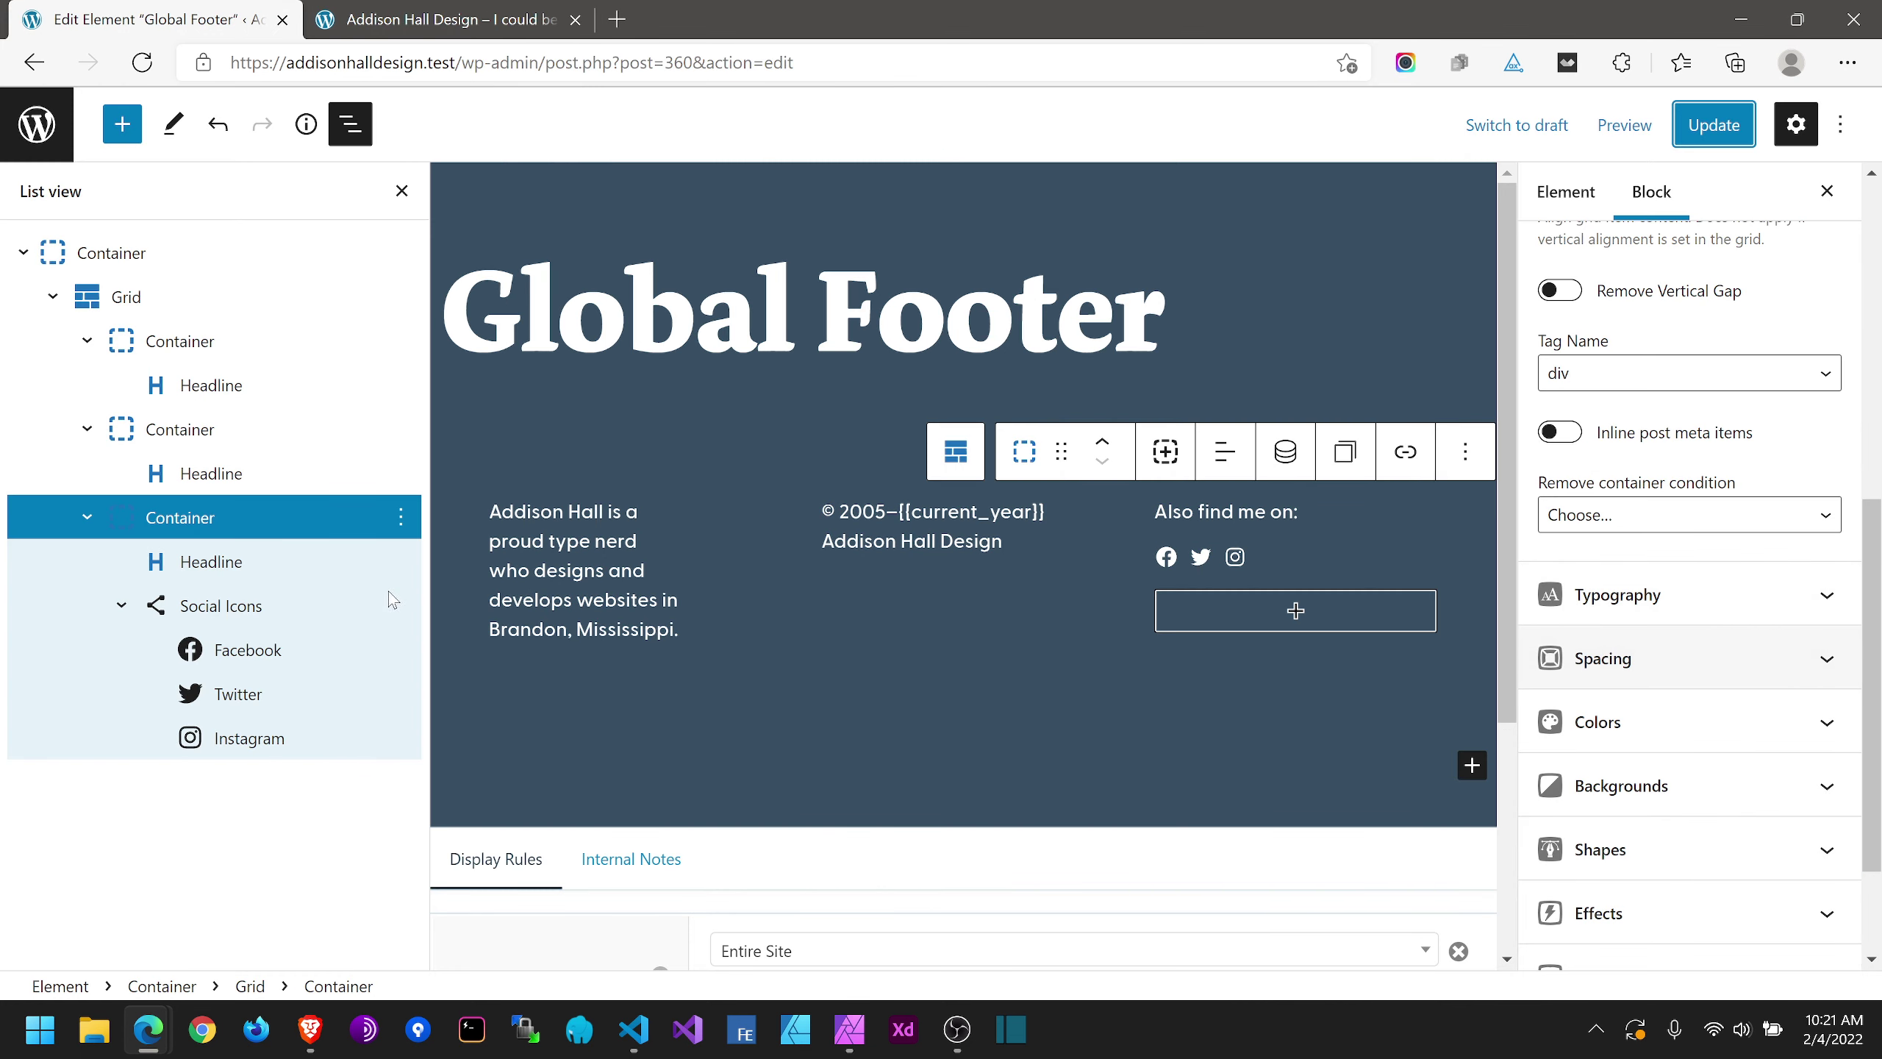
click(1668, 658)
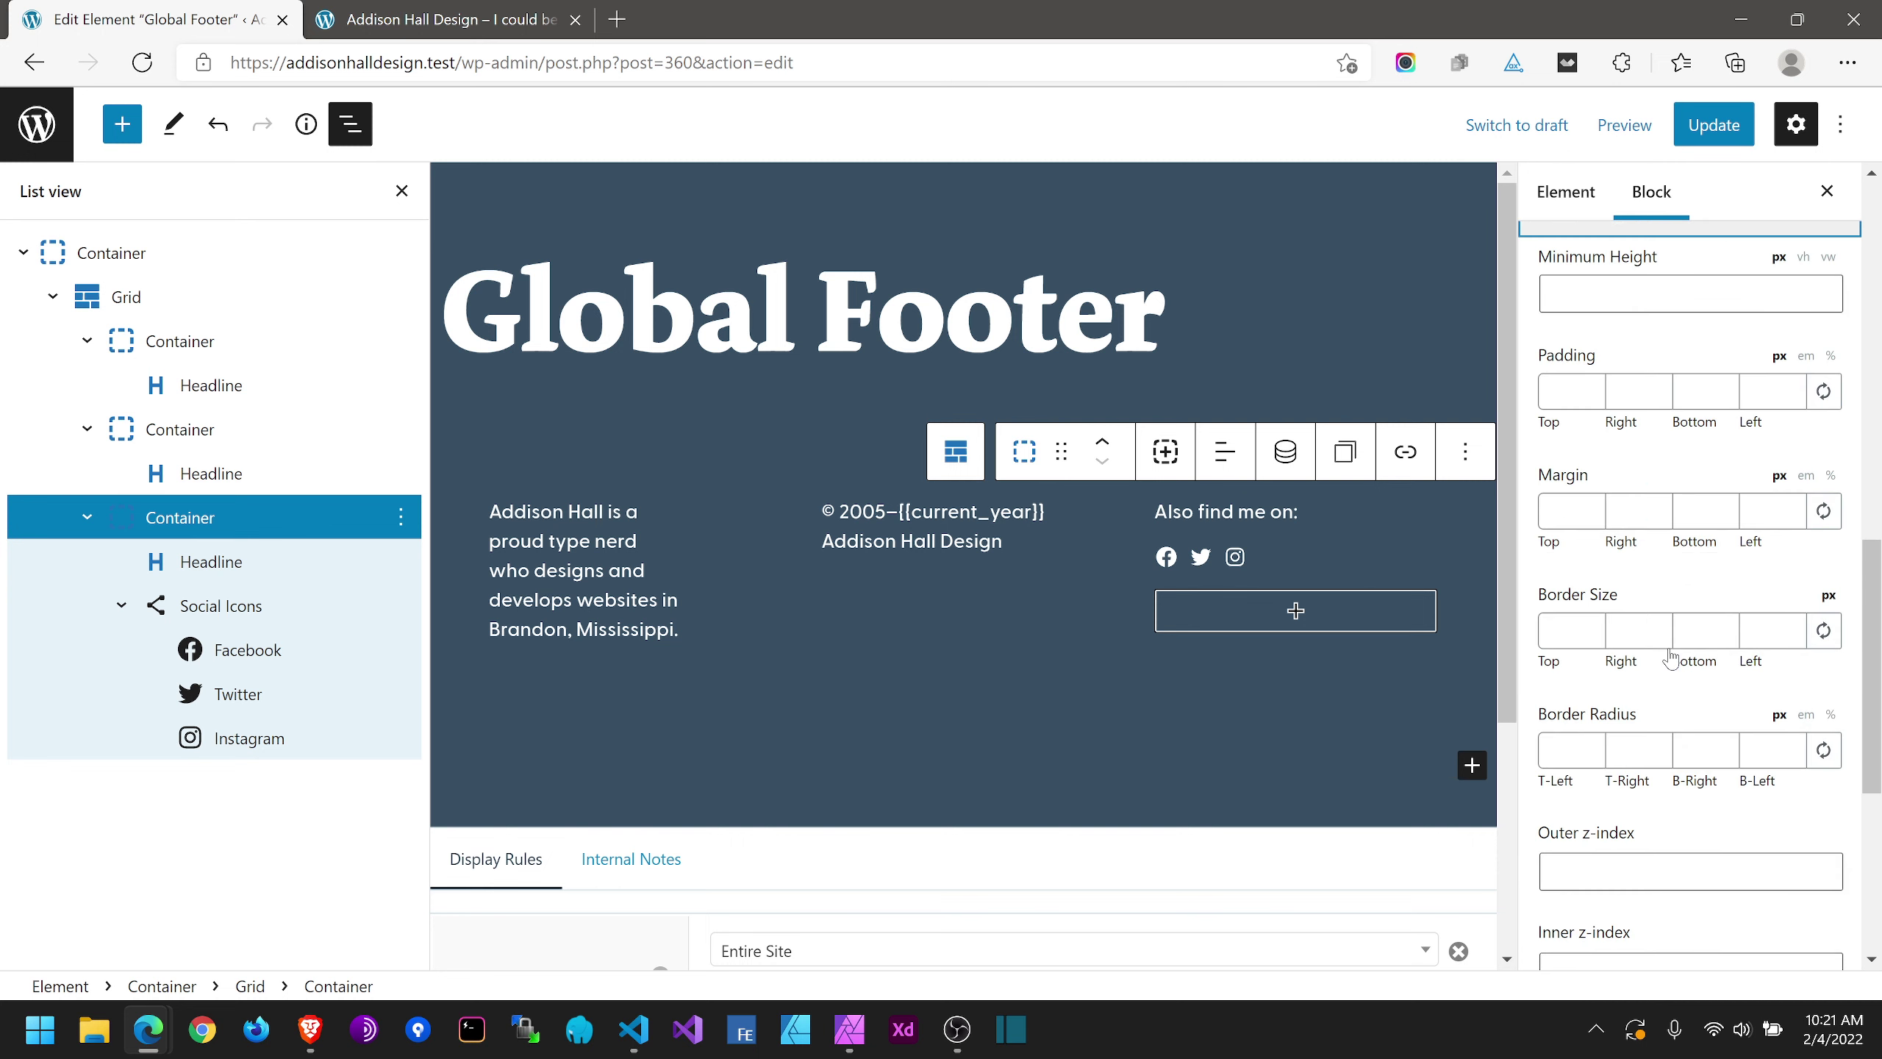
scroll(1644, 593, up, 5)
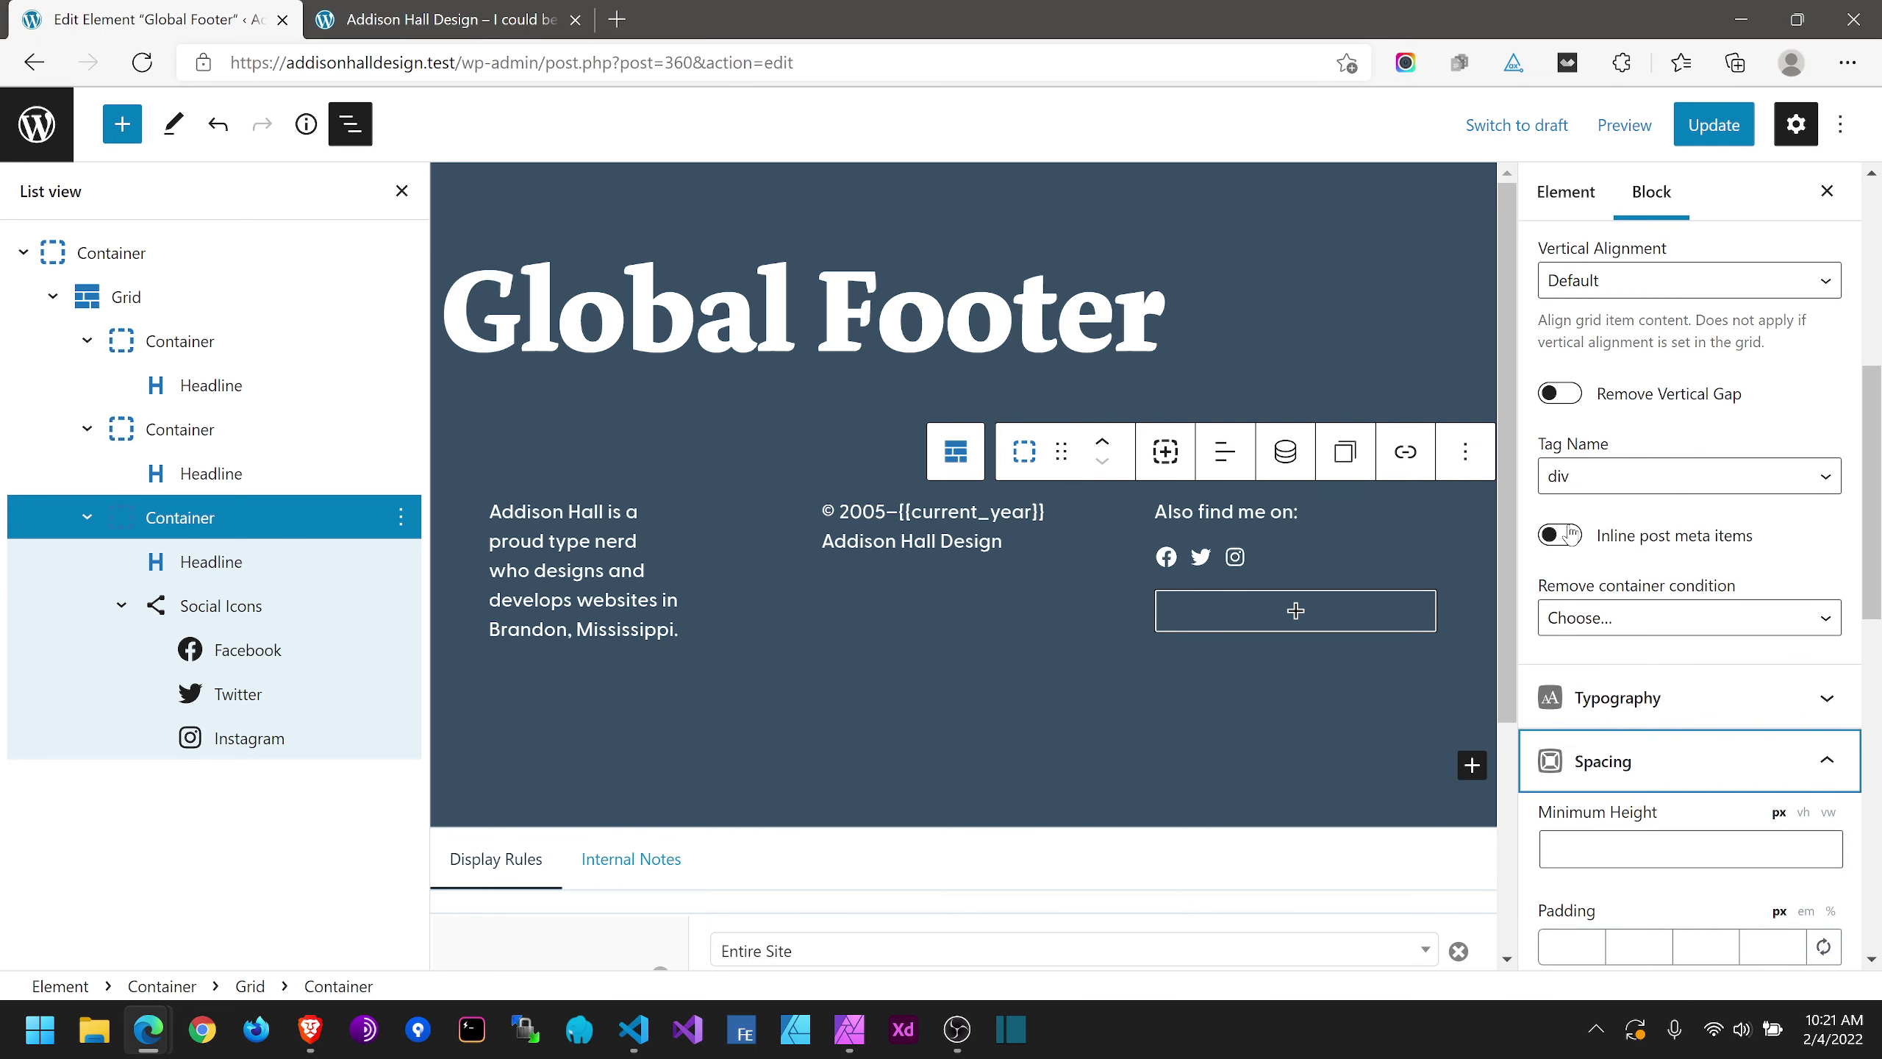
click(1567, 531)
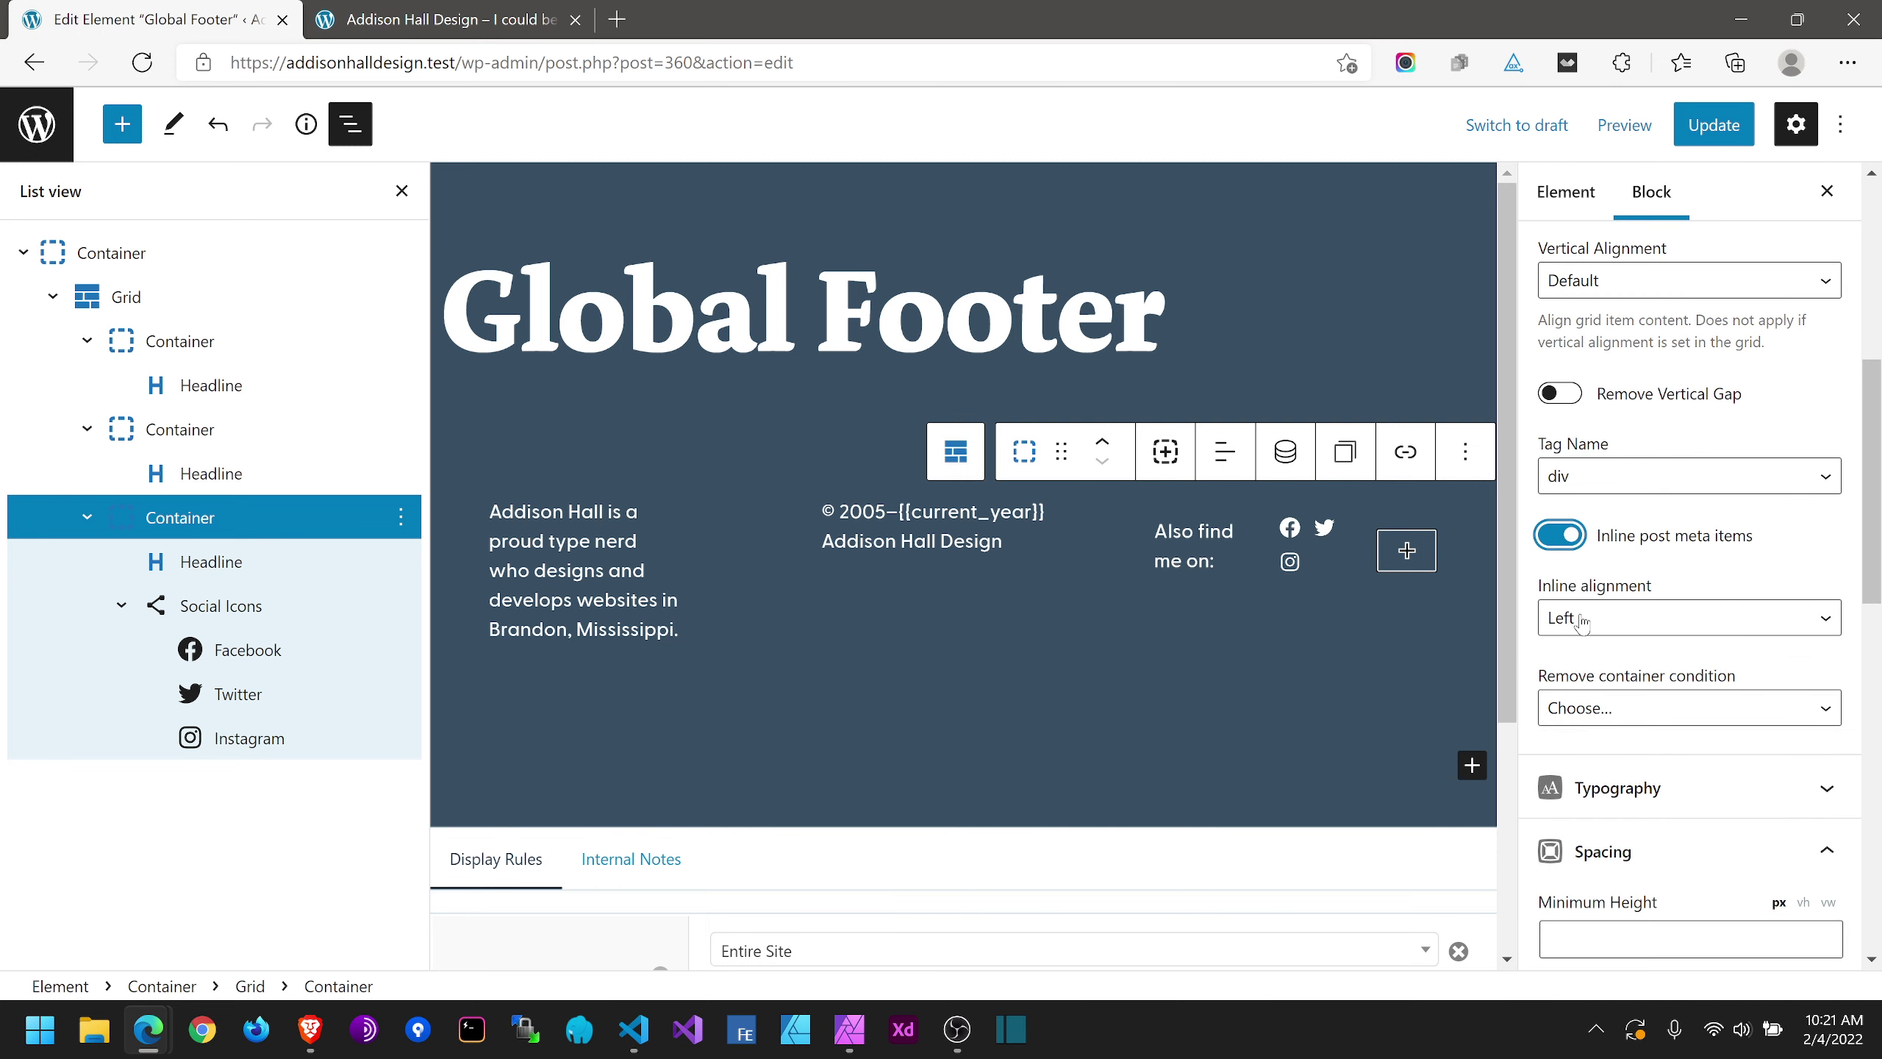
Step: Save the footer and refresh the live home page to examine the flex styles on the third column's gb-inside-container
click(1706, 126)
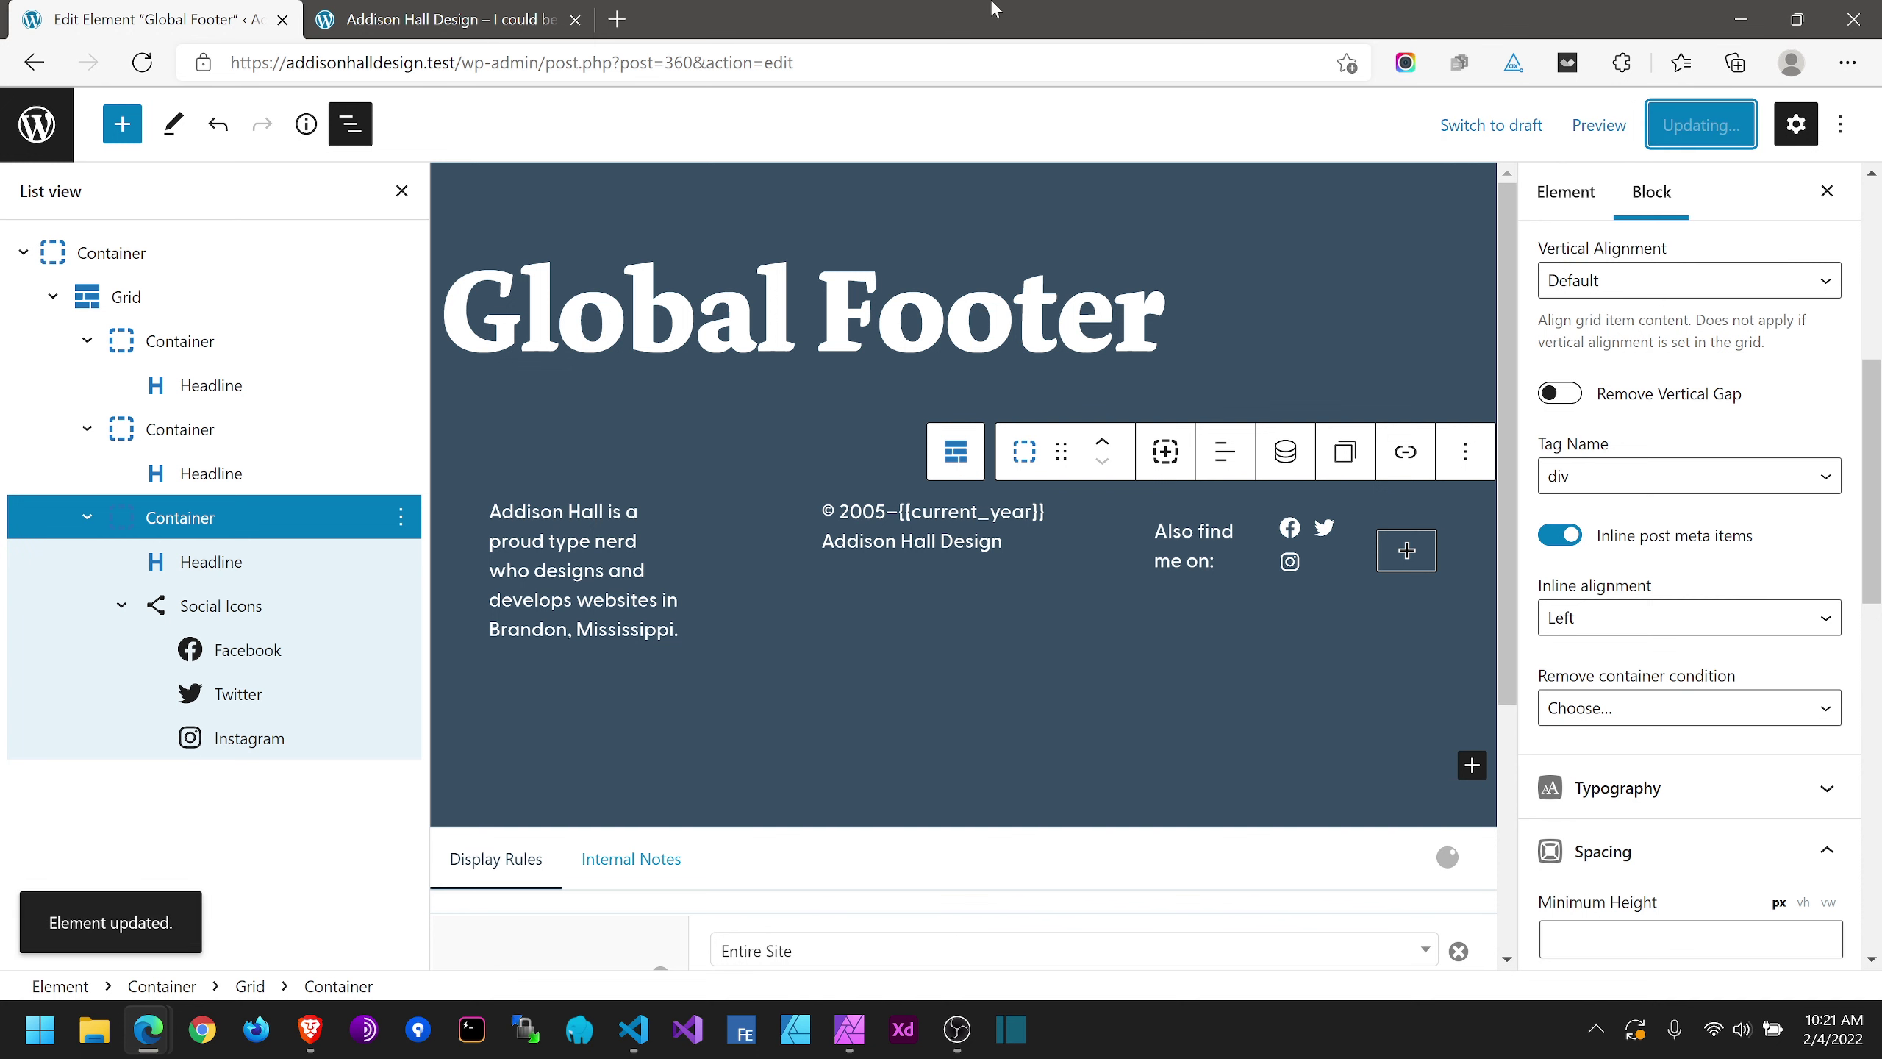
click(445, 19)
click(142, 63)
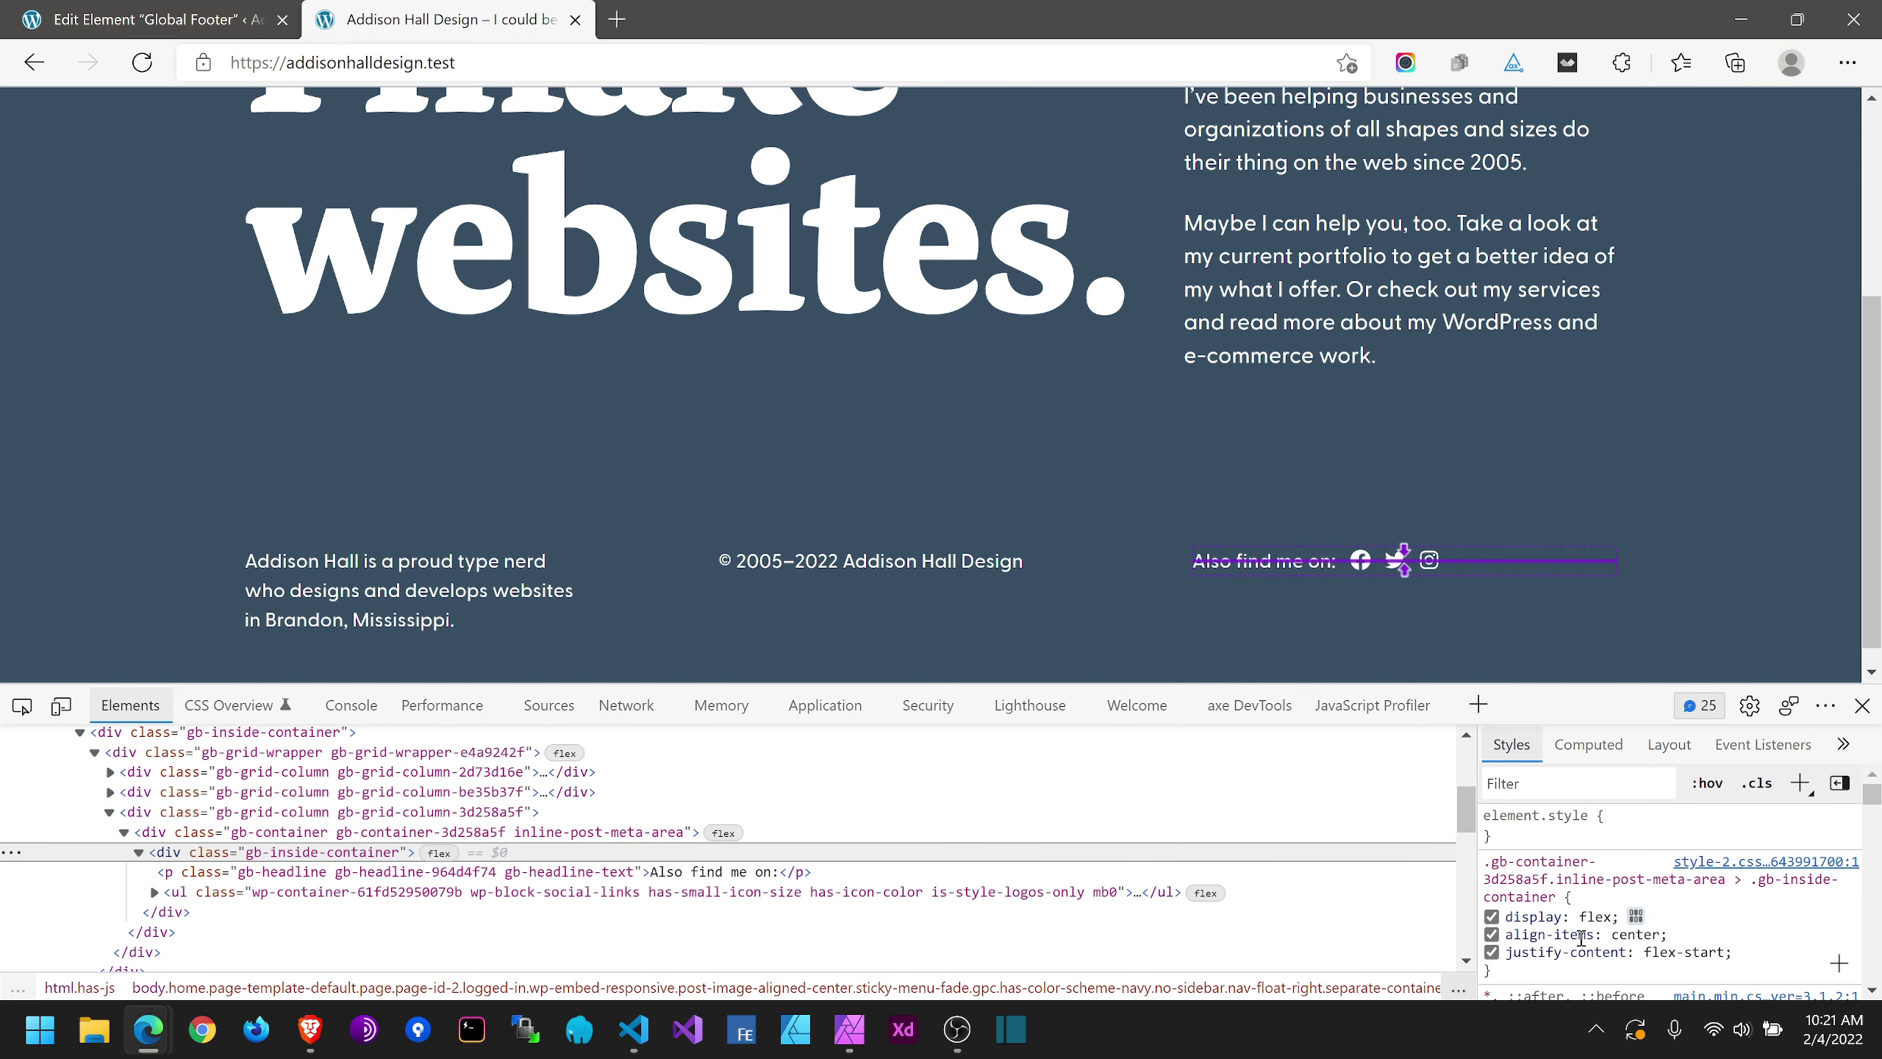
Step: Try Top vertical alignment on the footer's third-column Container, update the element and reload the live home page to compare
click(229, 19)
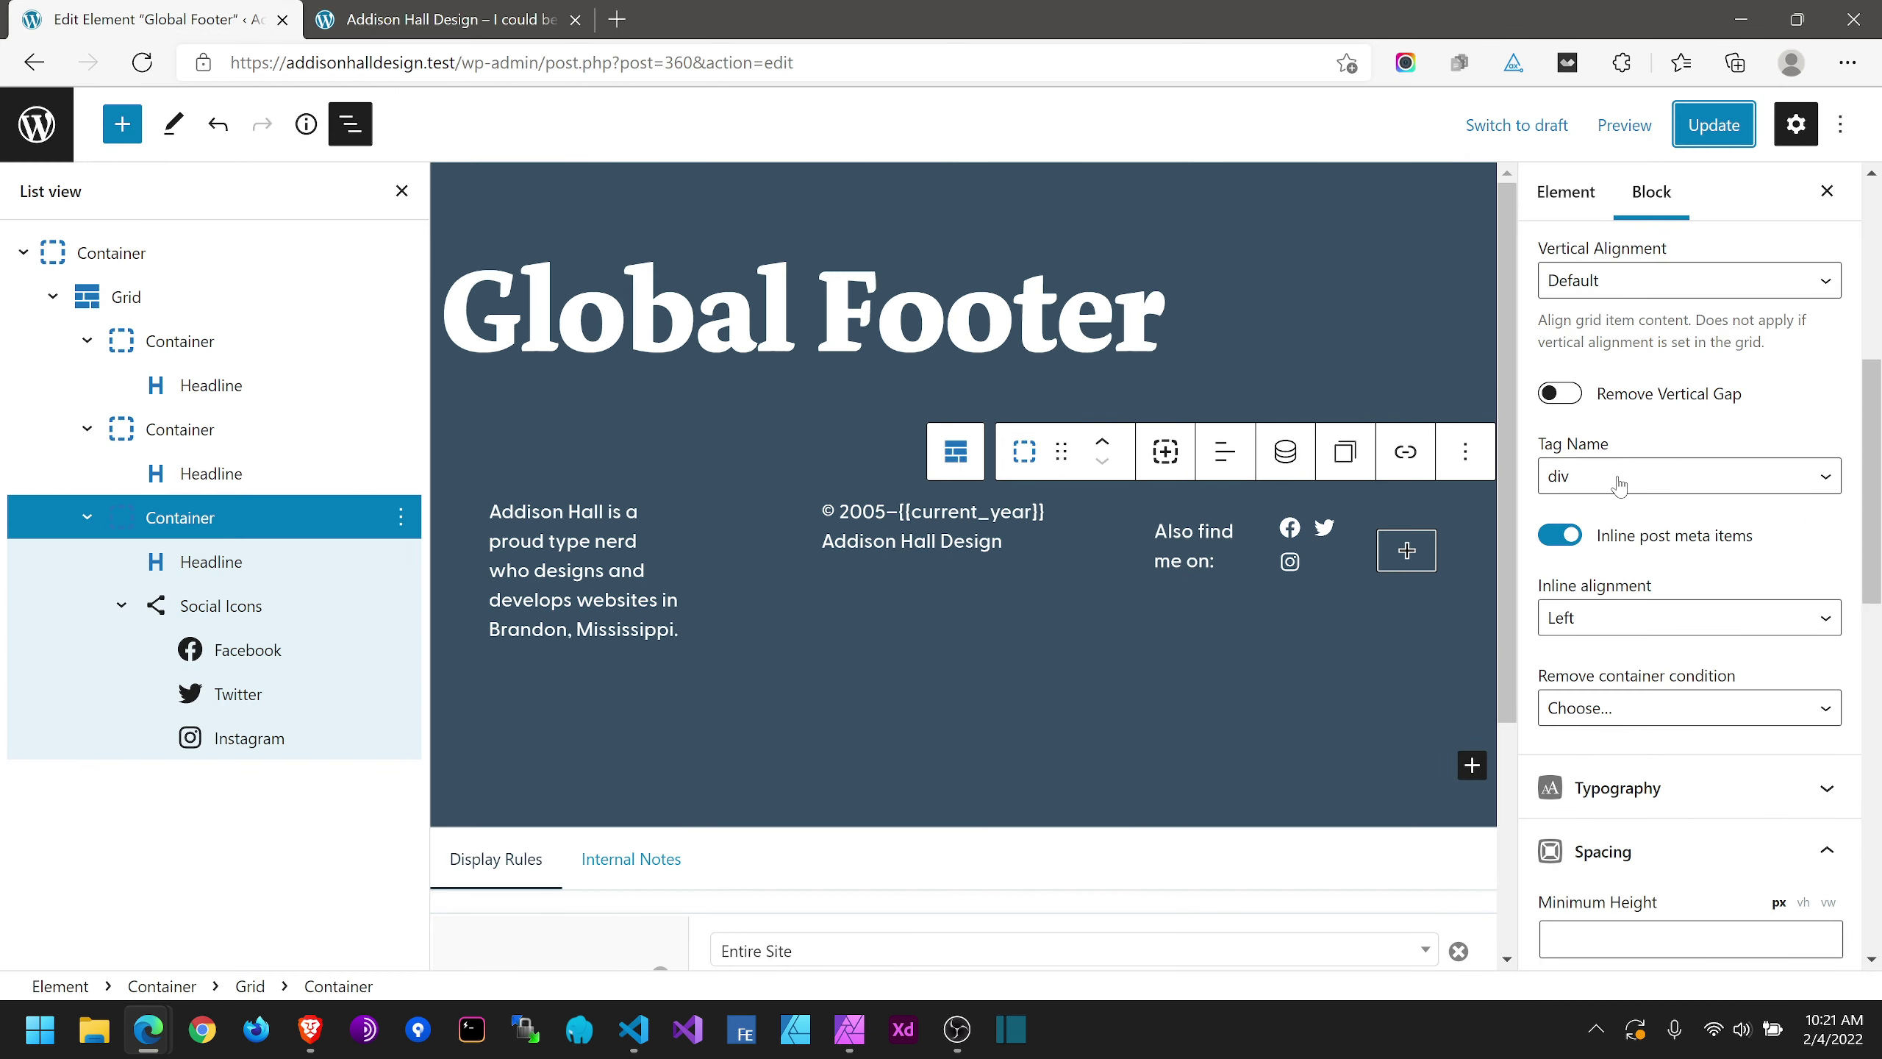
scroll(1615, 519, up, 3)
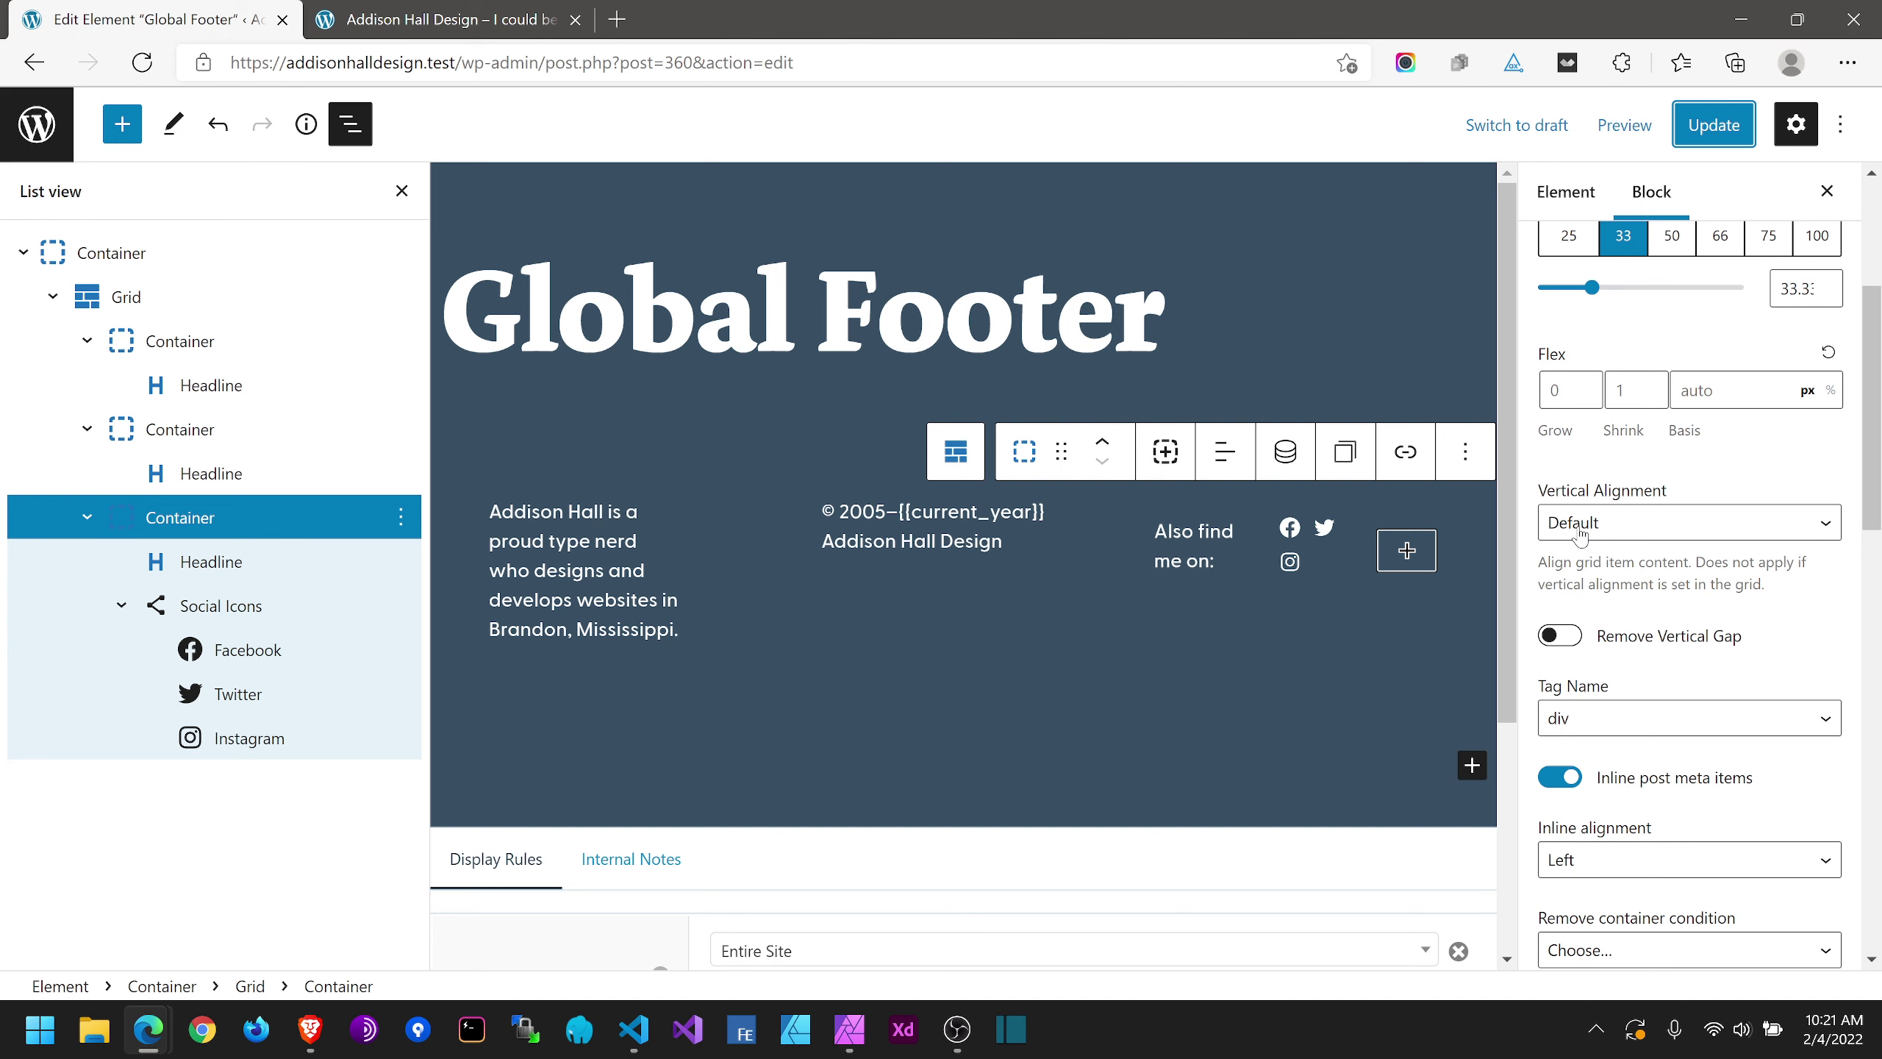
click(1628, 535)
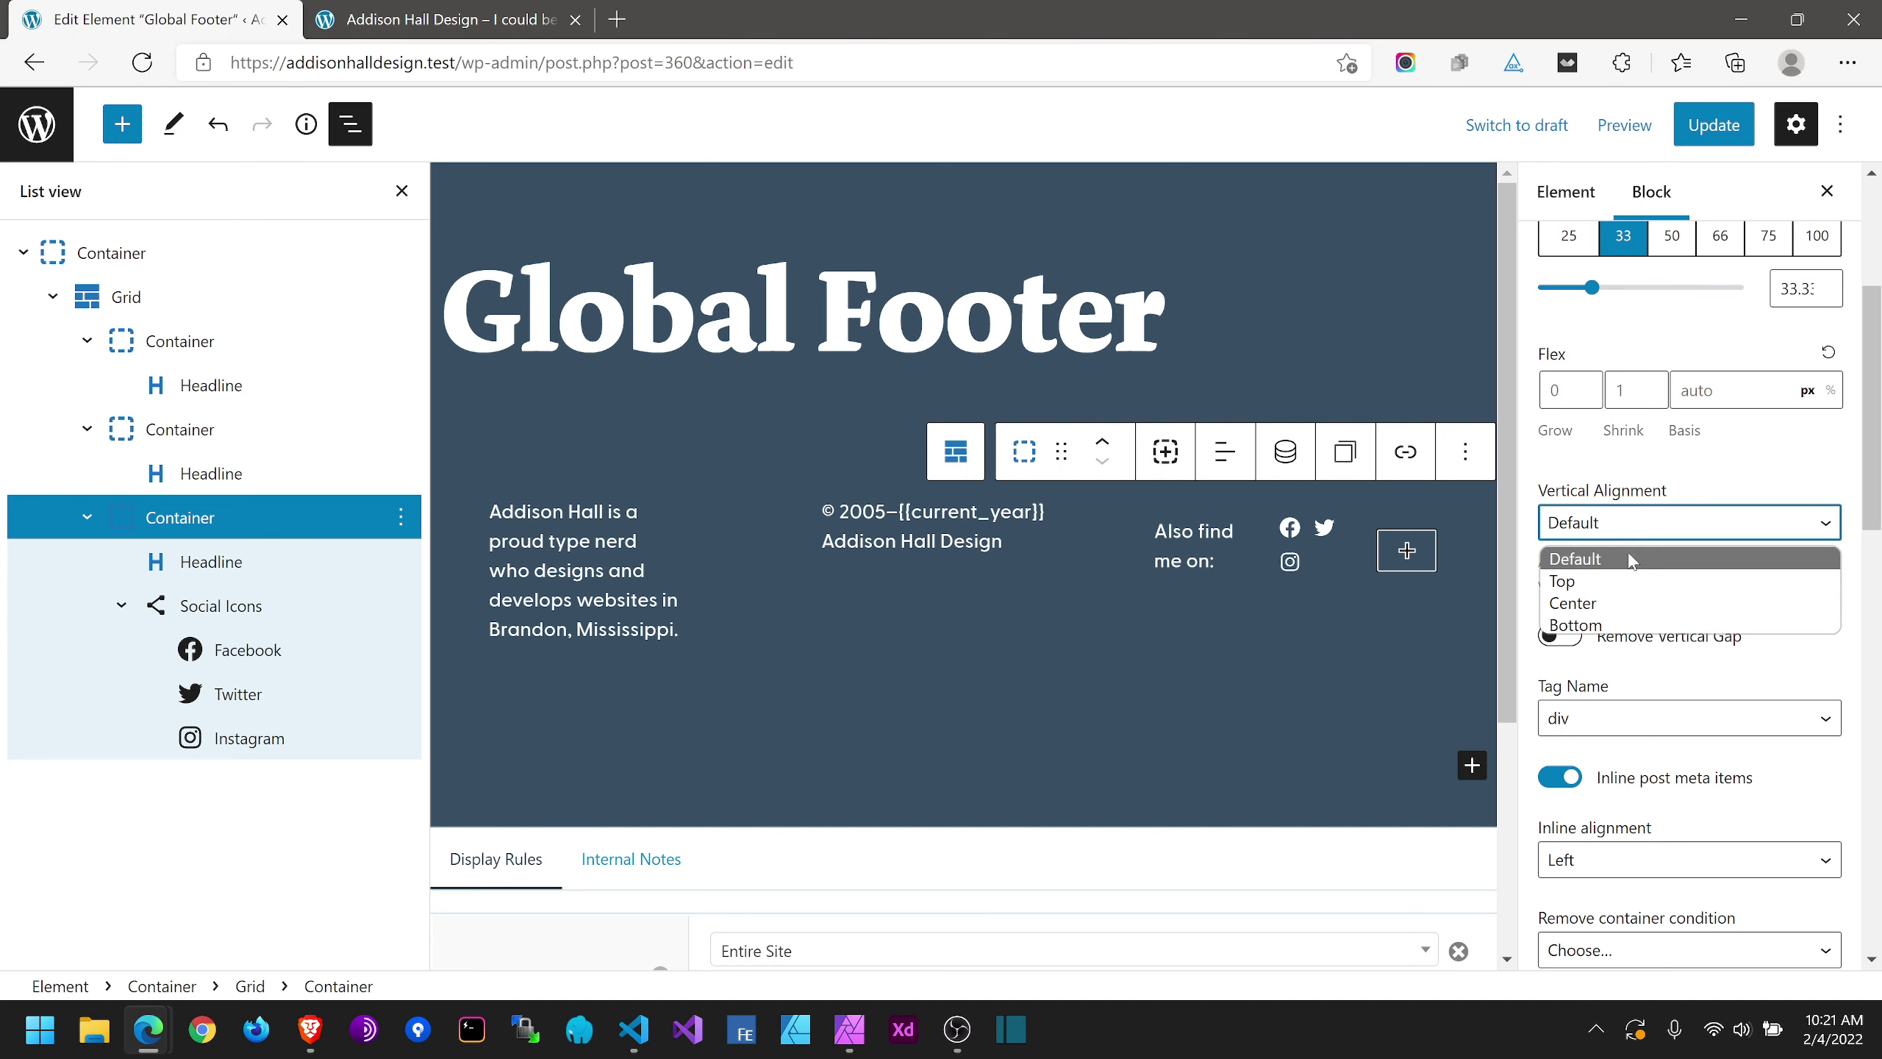
click(1624, 582)
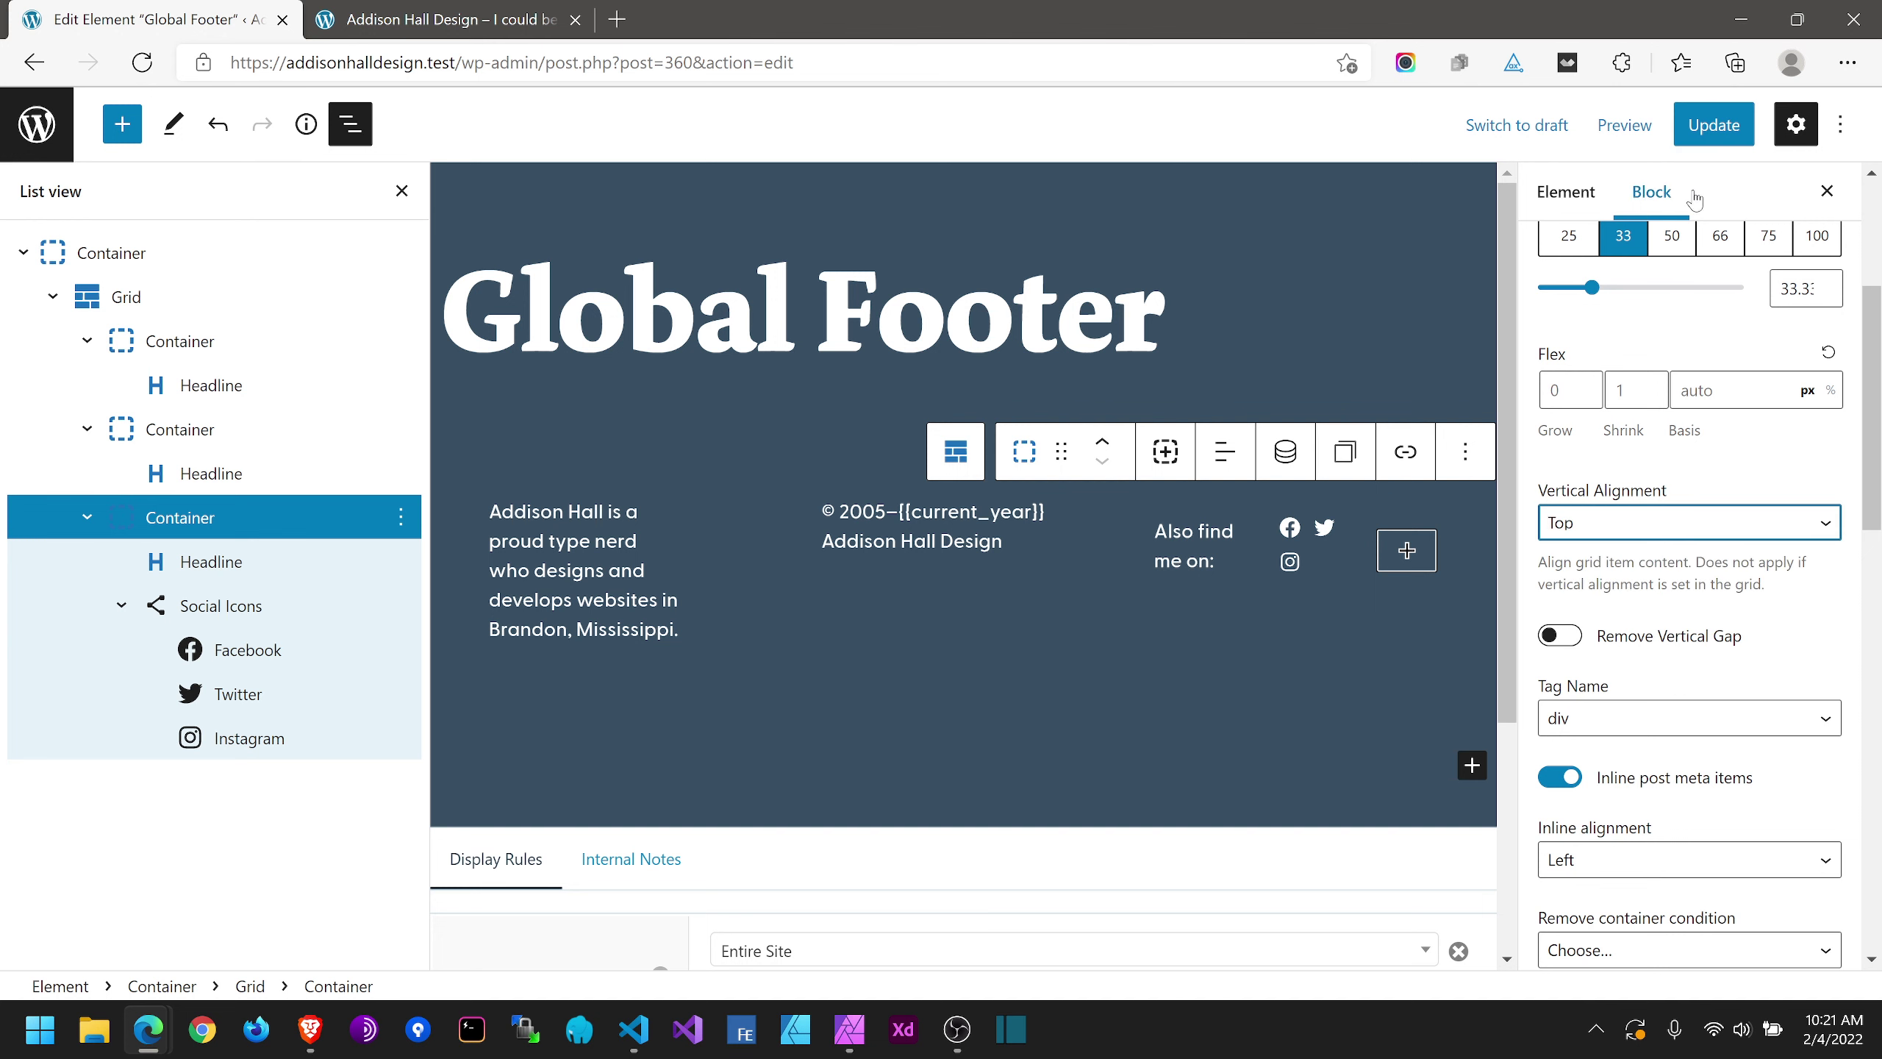
click(1713, 127)
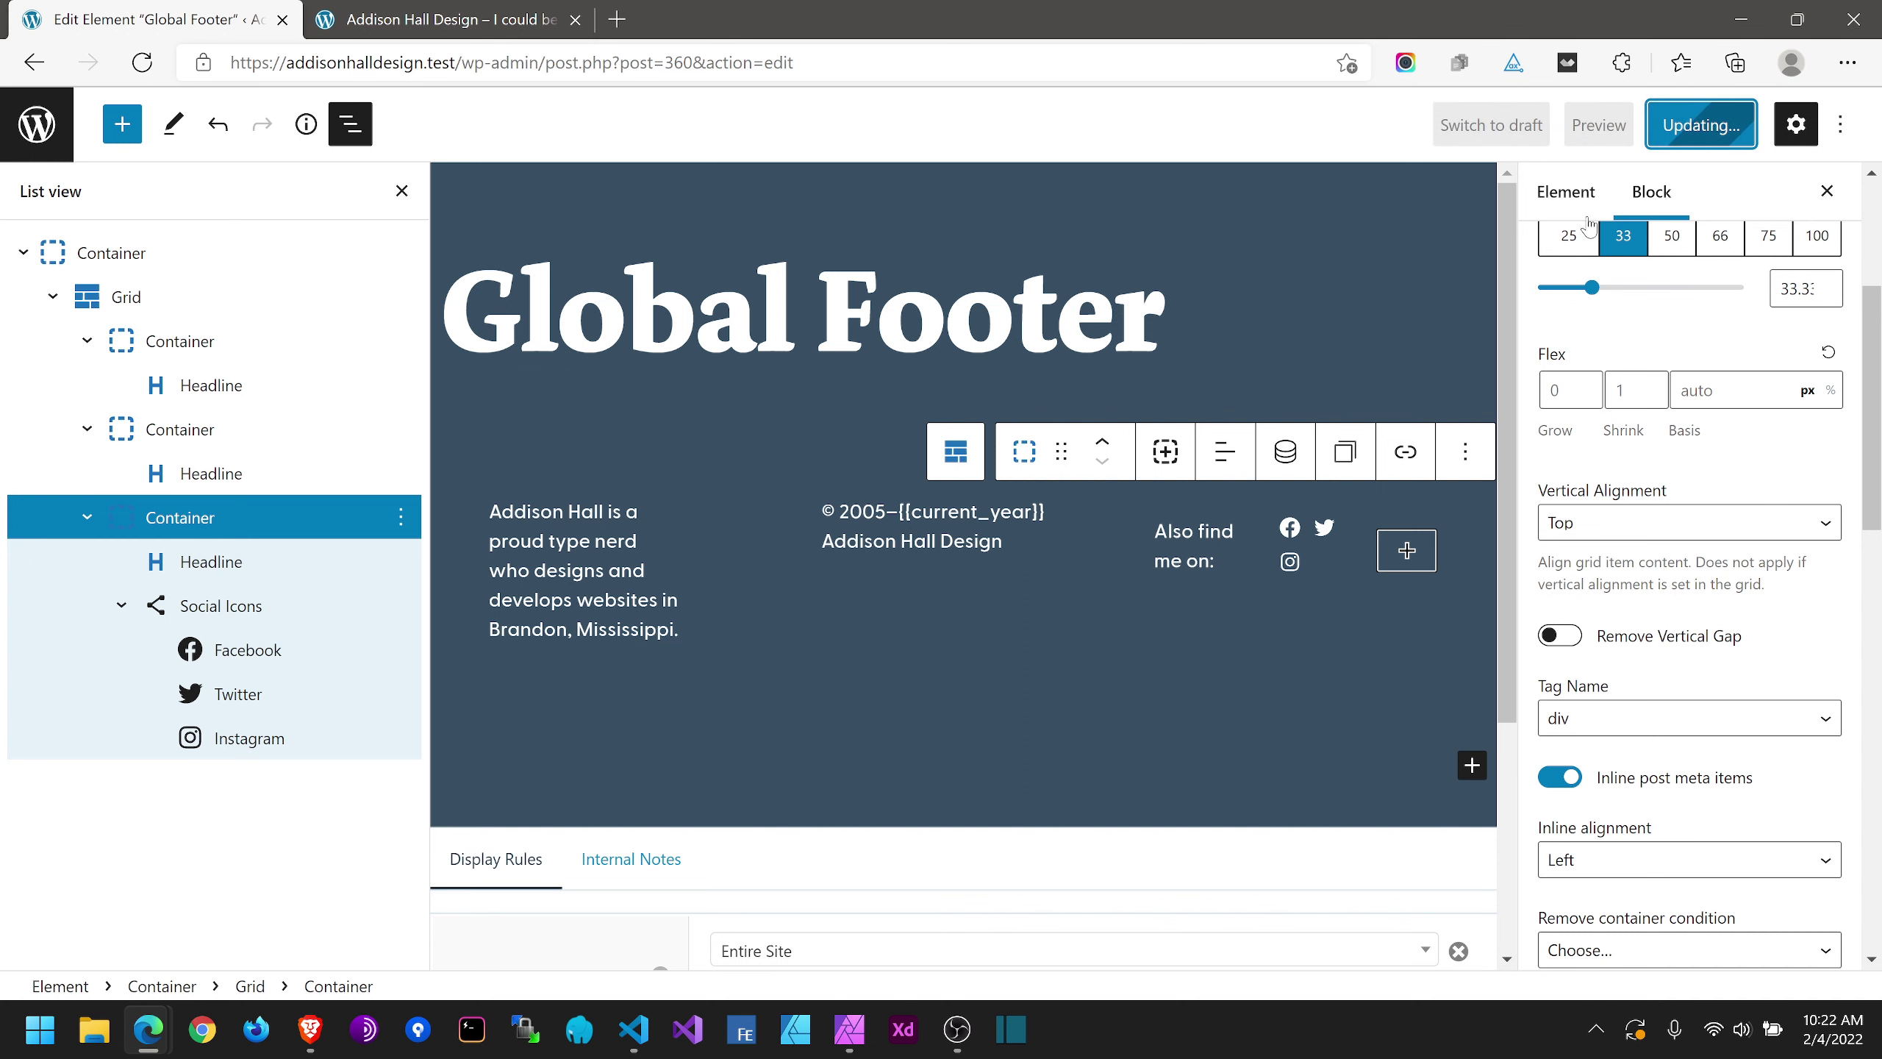
click(467, 22)
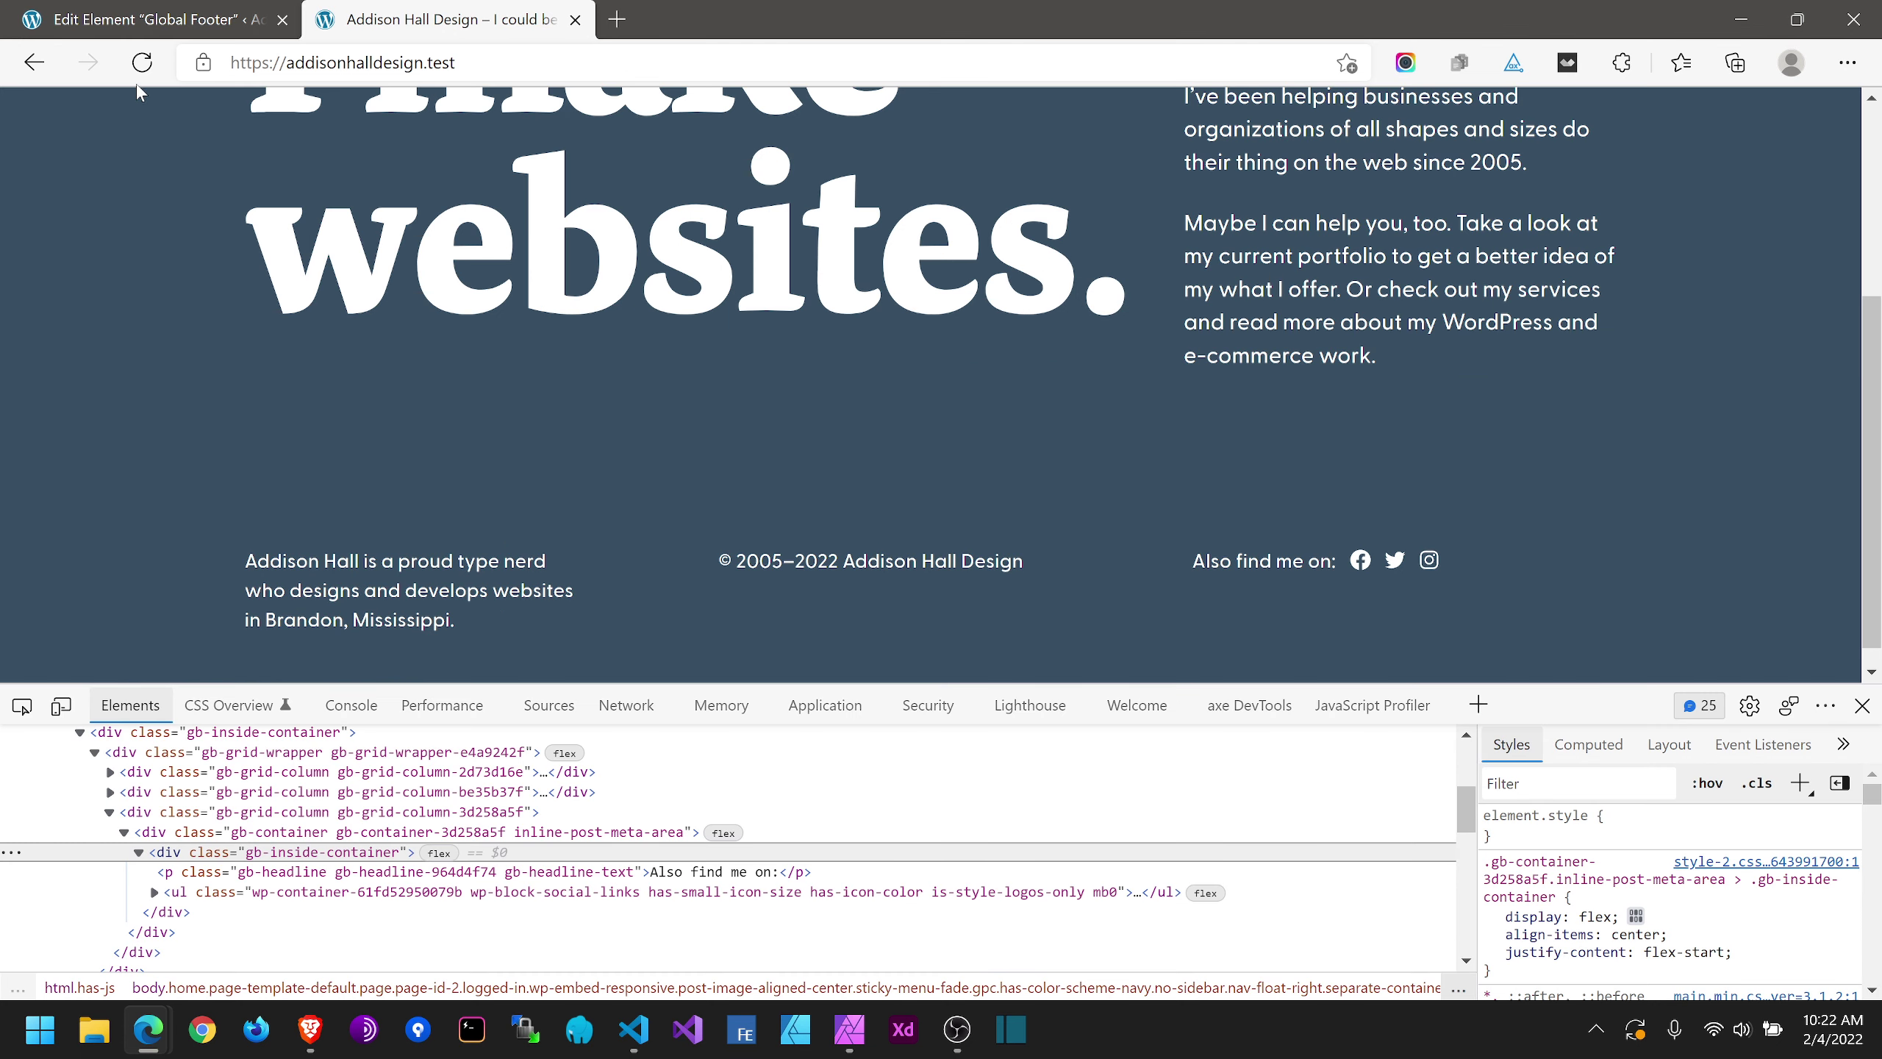
click(143, 70)
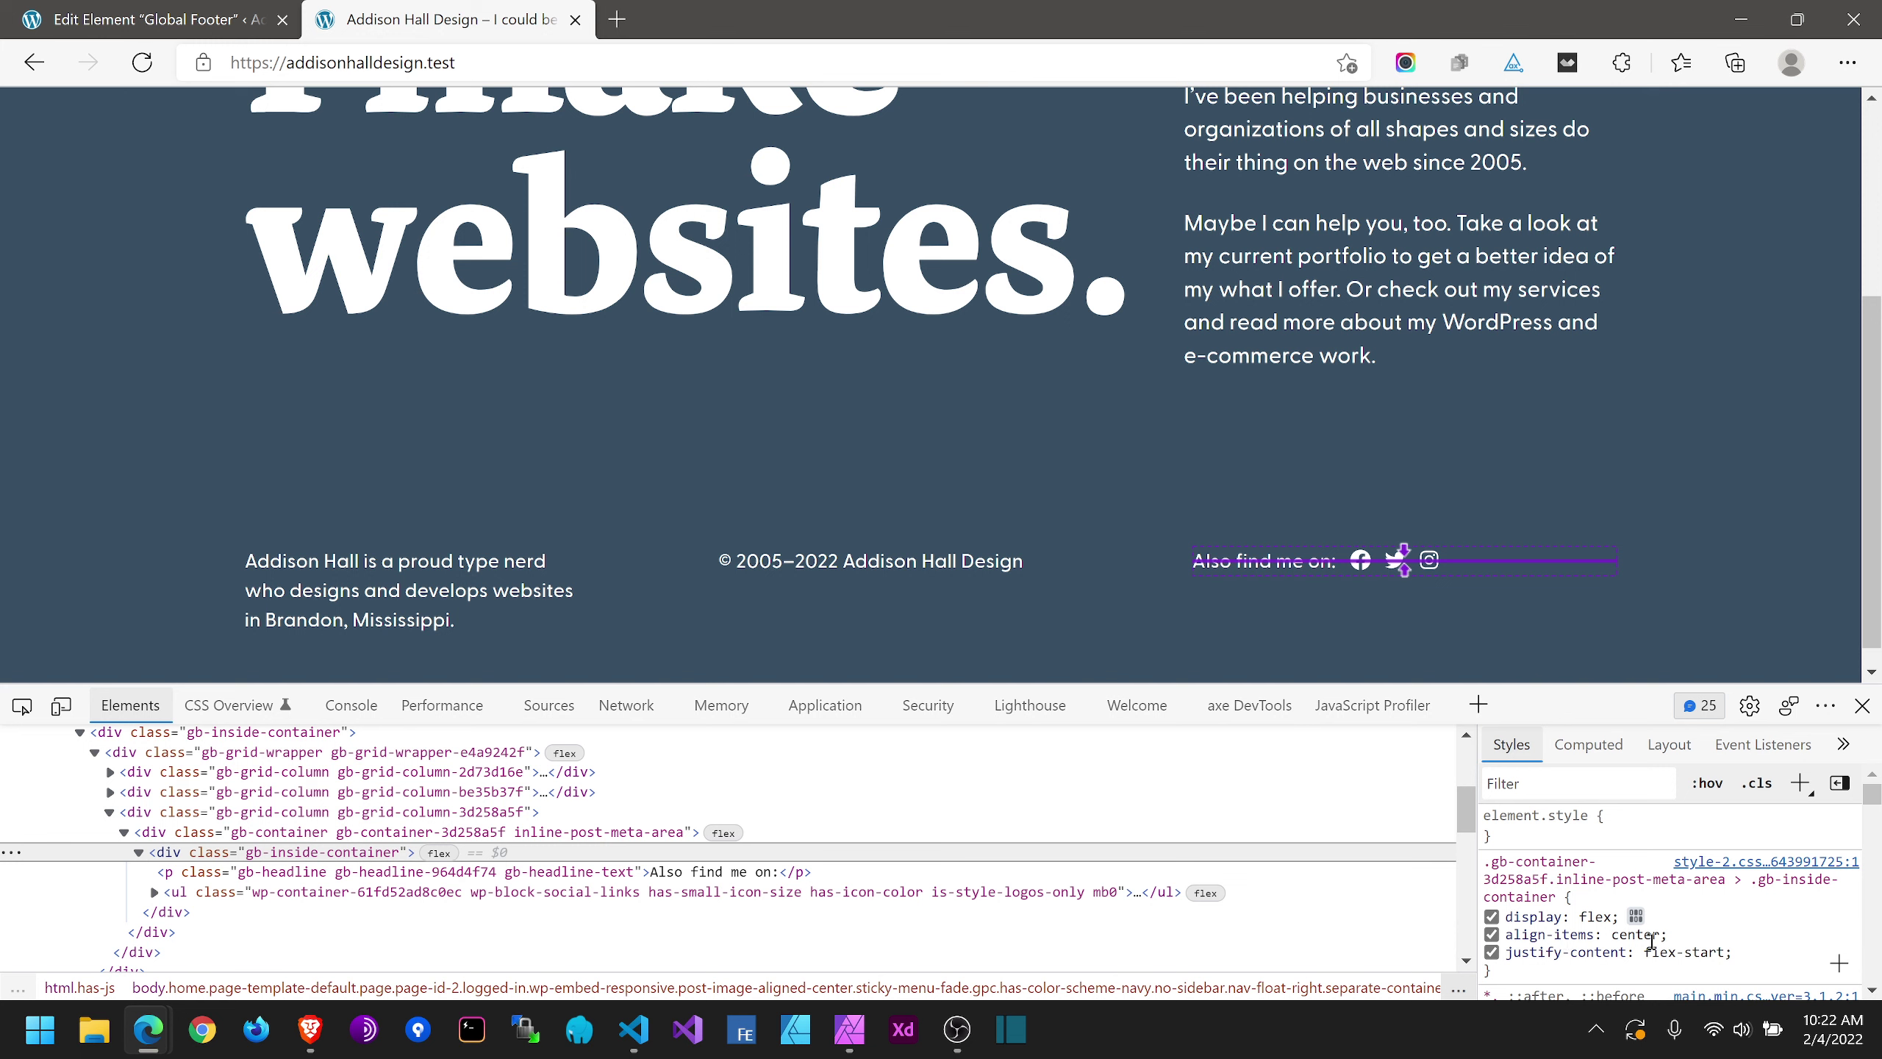
Step: Return the third-column Container's Vertical Alignment to Default in the Global Footer editor and update the element
click(74, 18)
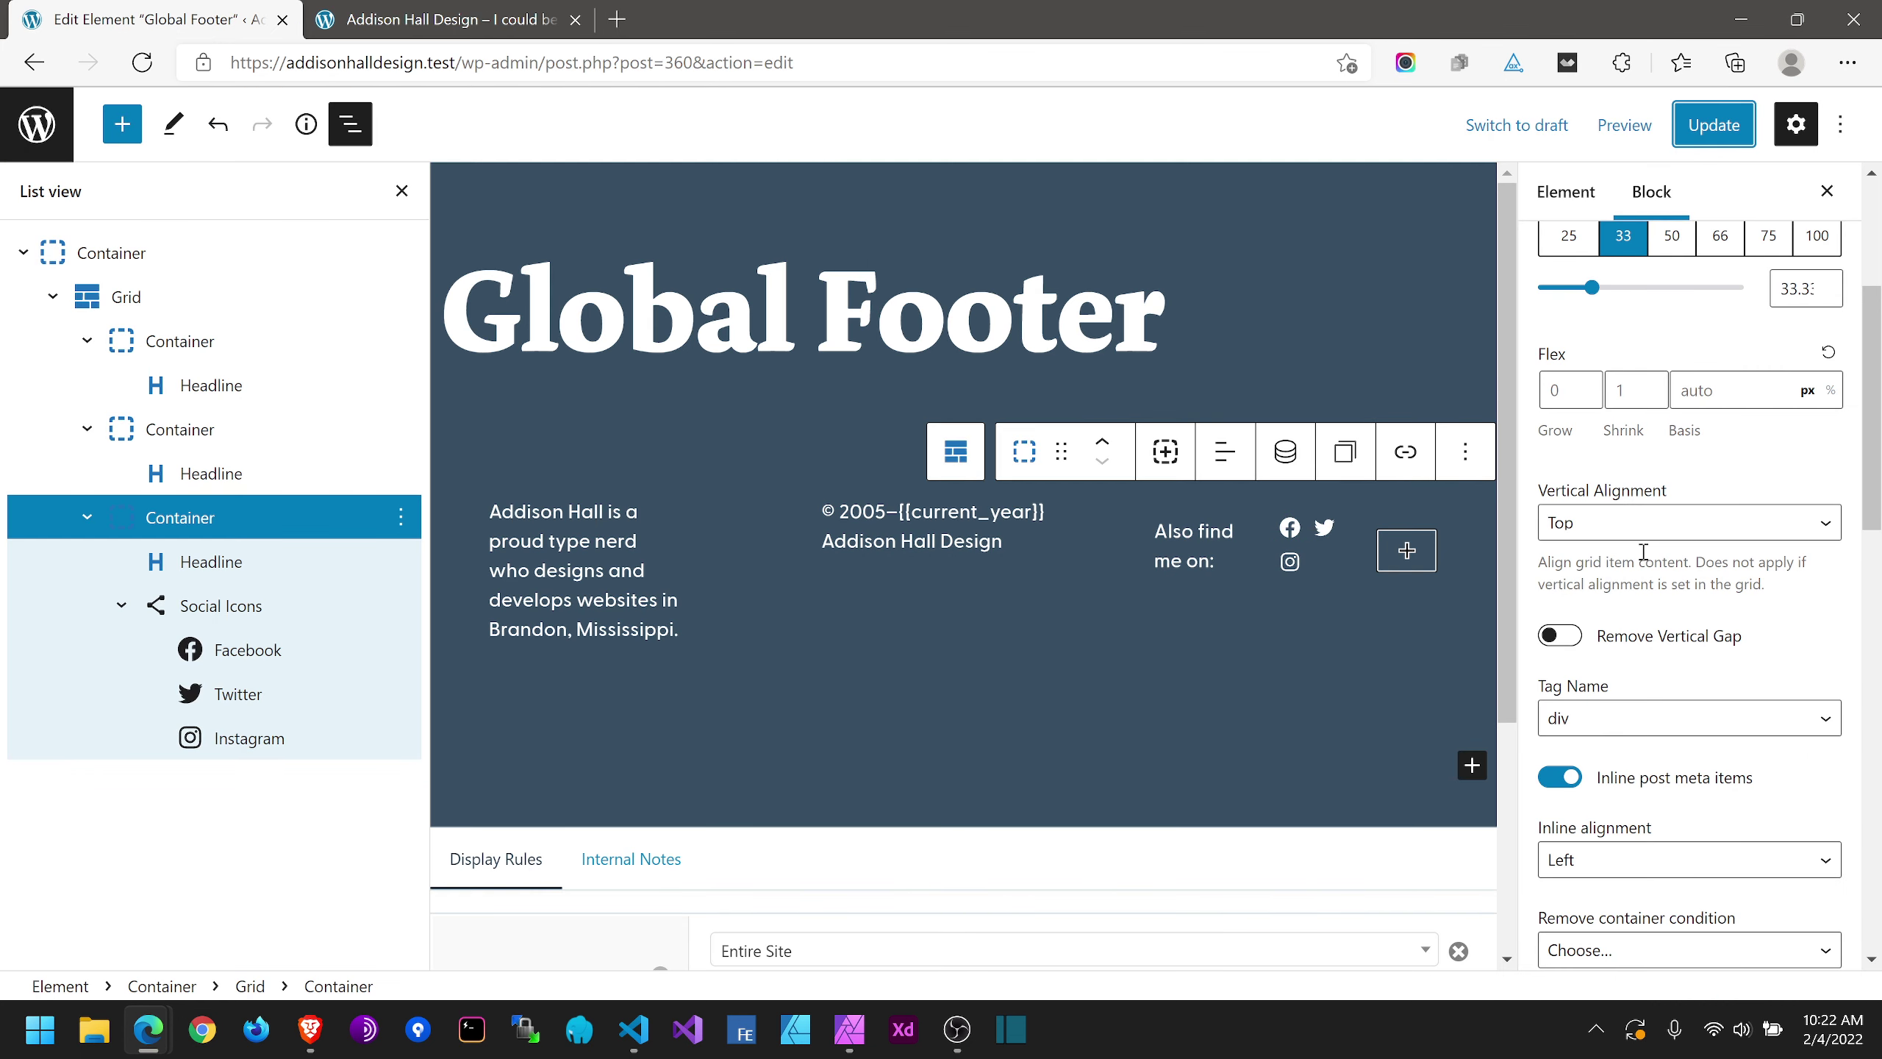
click(1632, 528)
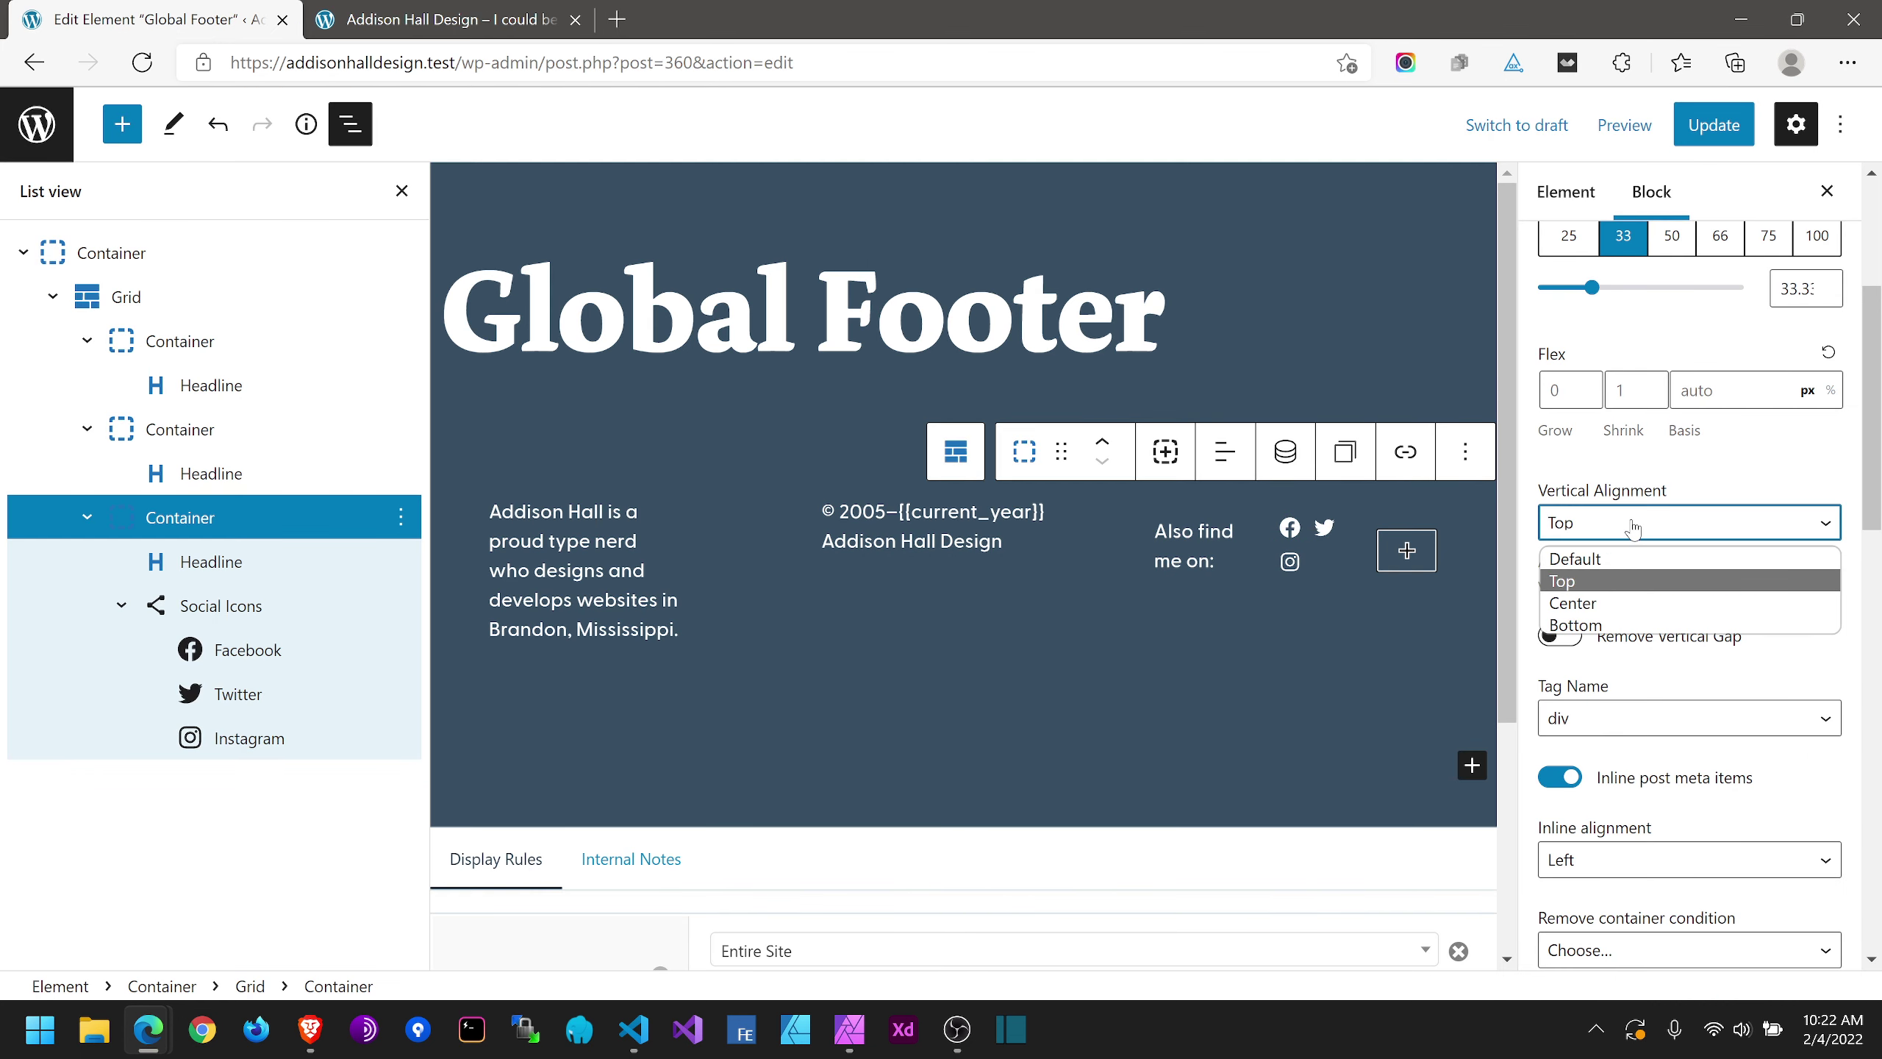
click(1593, 561)
scroll(1660, 630, down, 3)
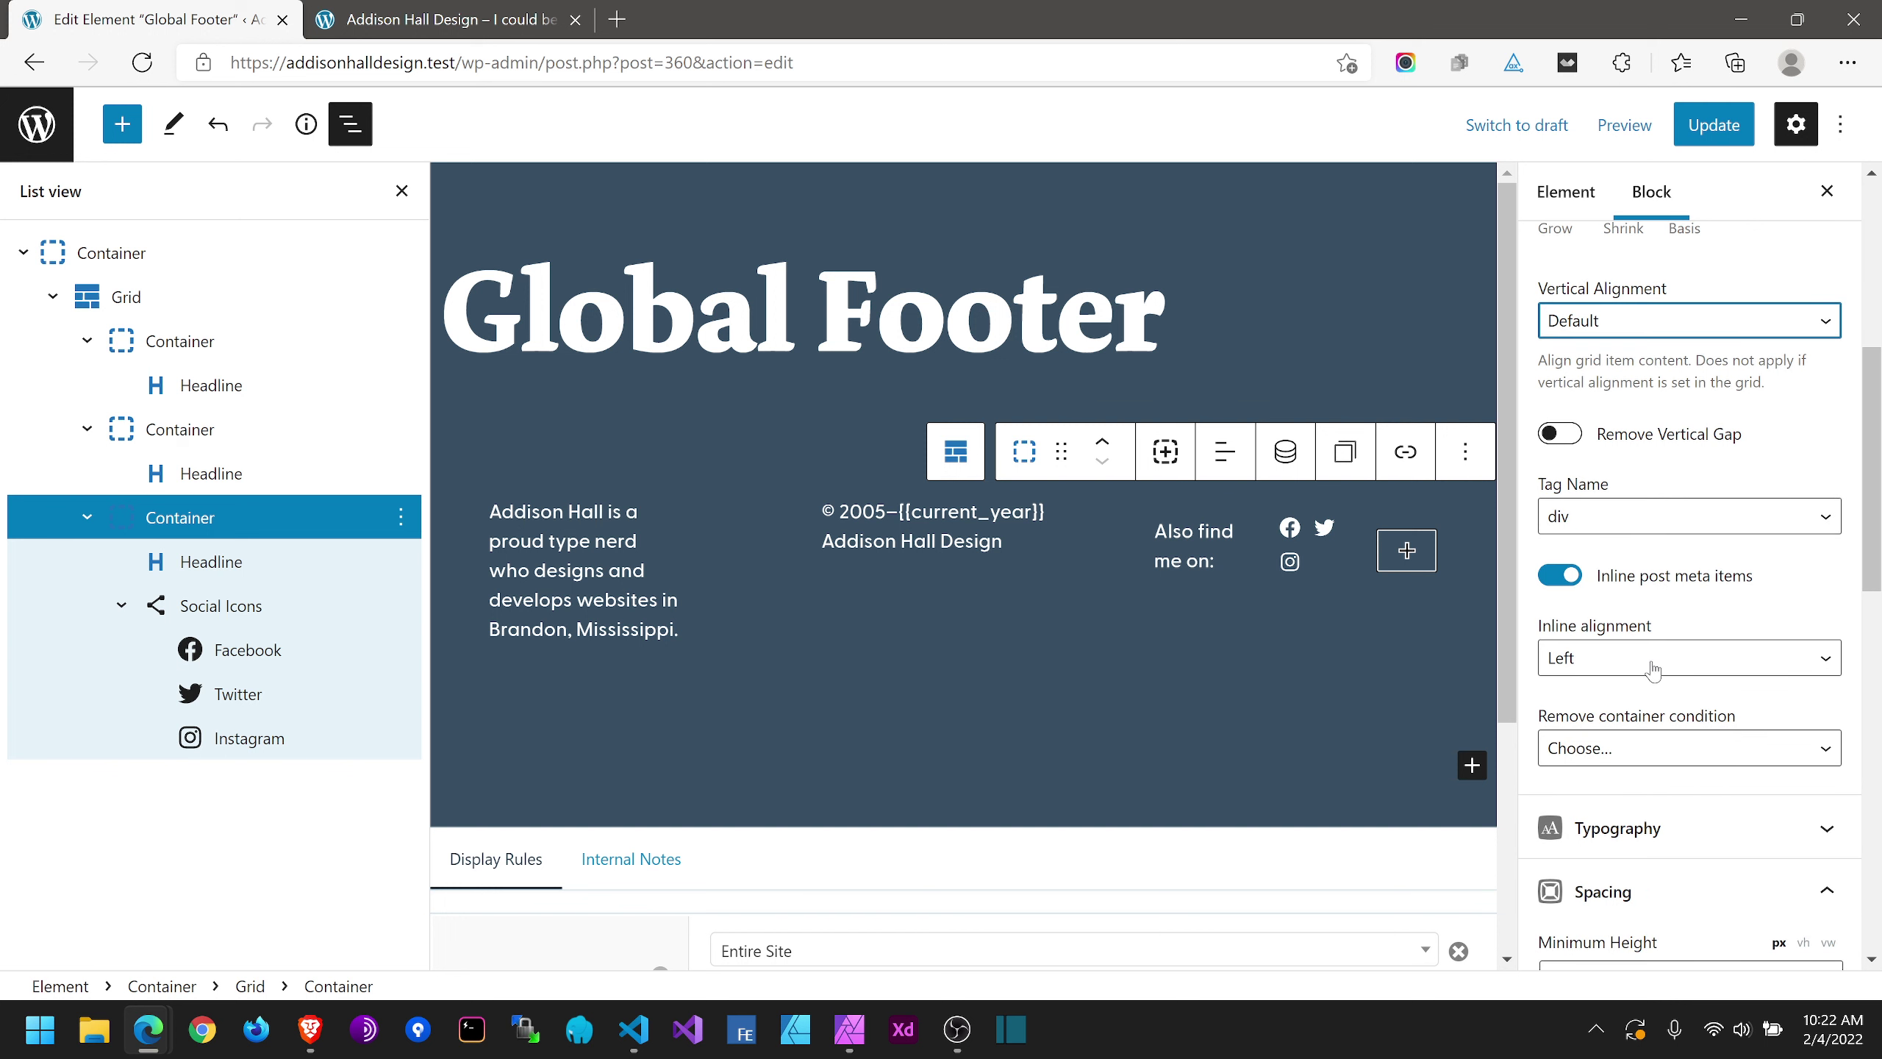
scroll(1653, 670, down, 9)
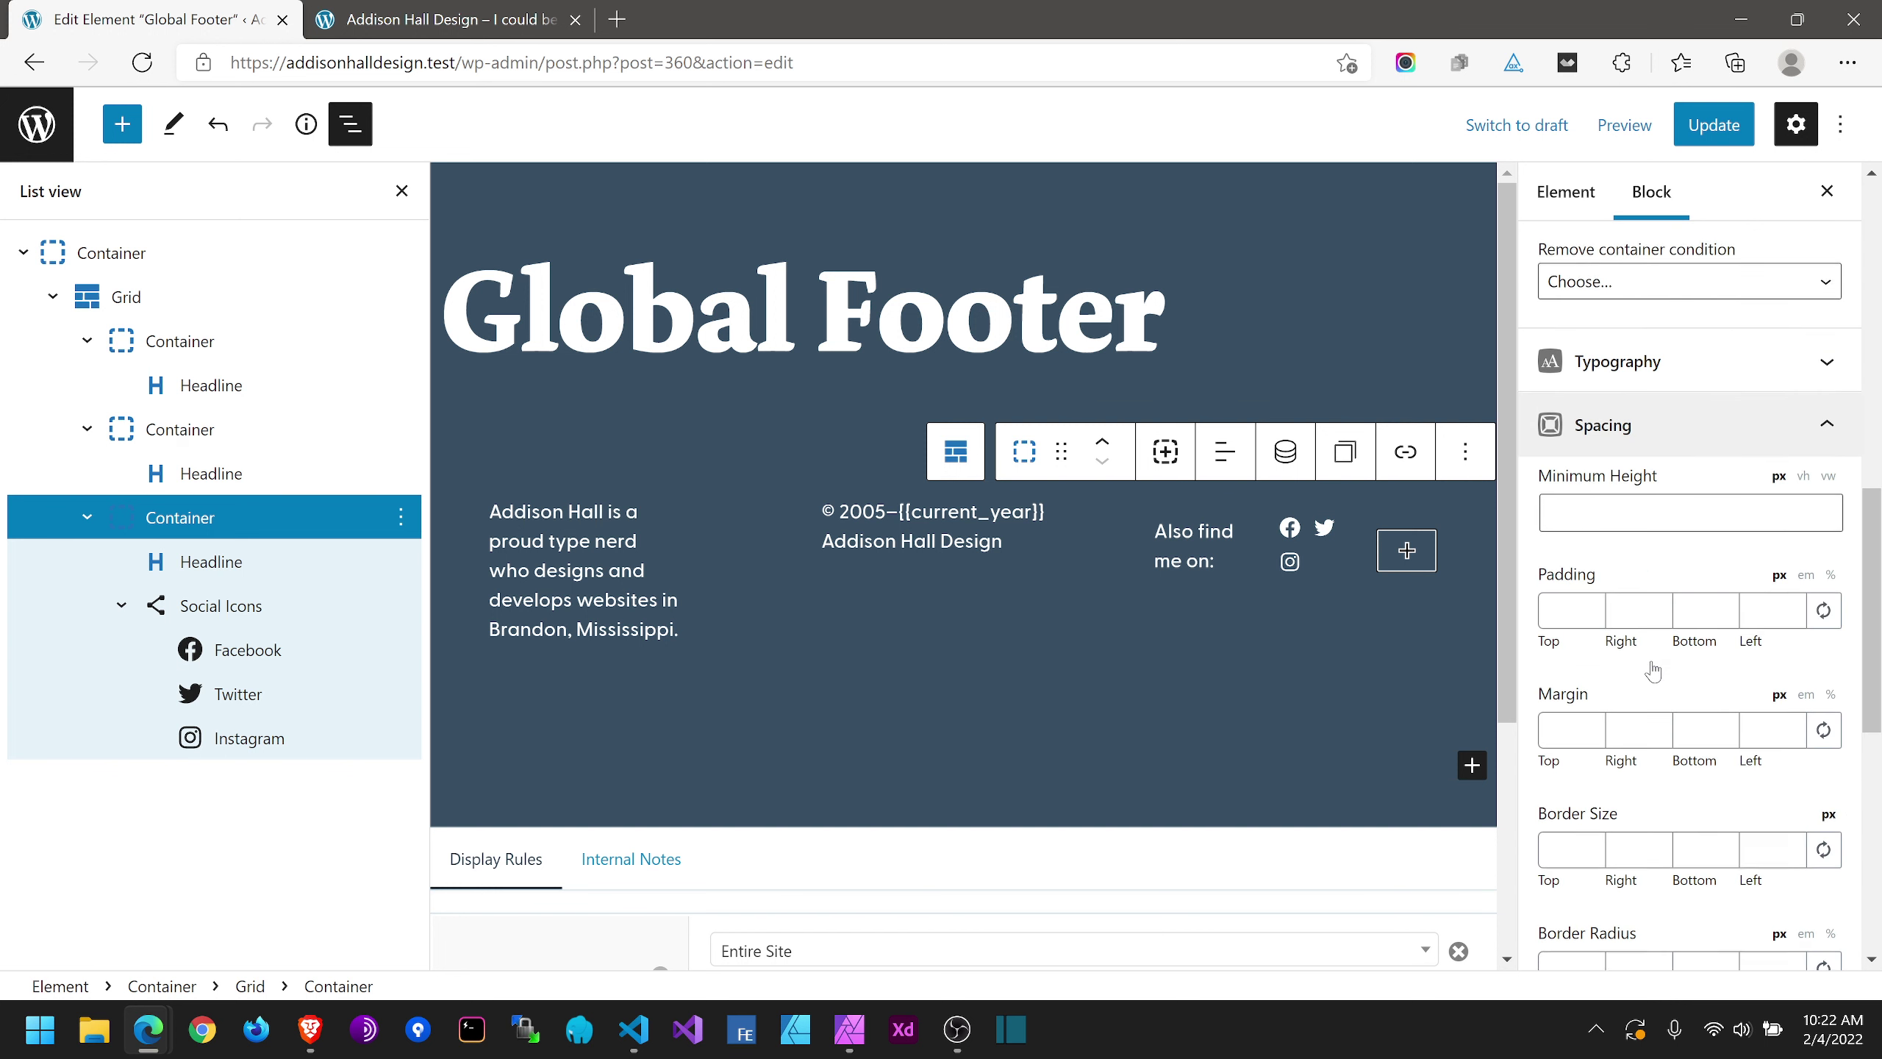
scroll(1649, 615, up, 8)
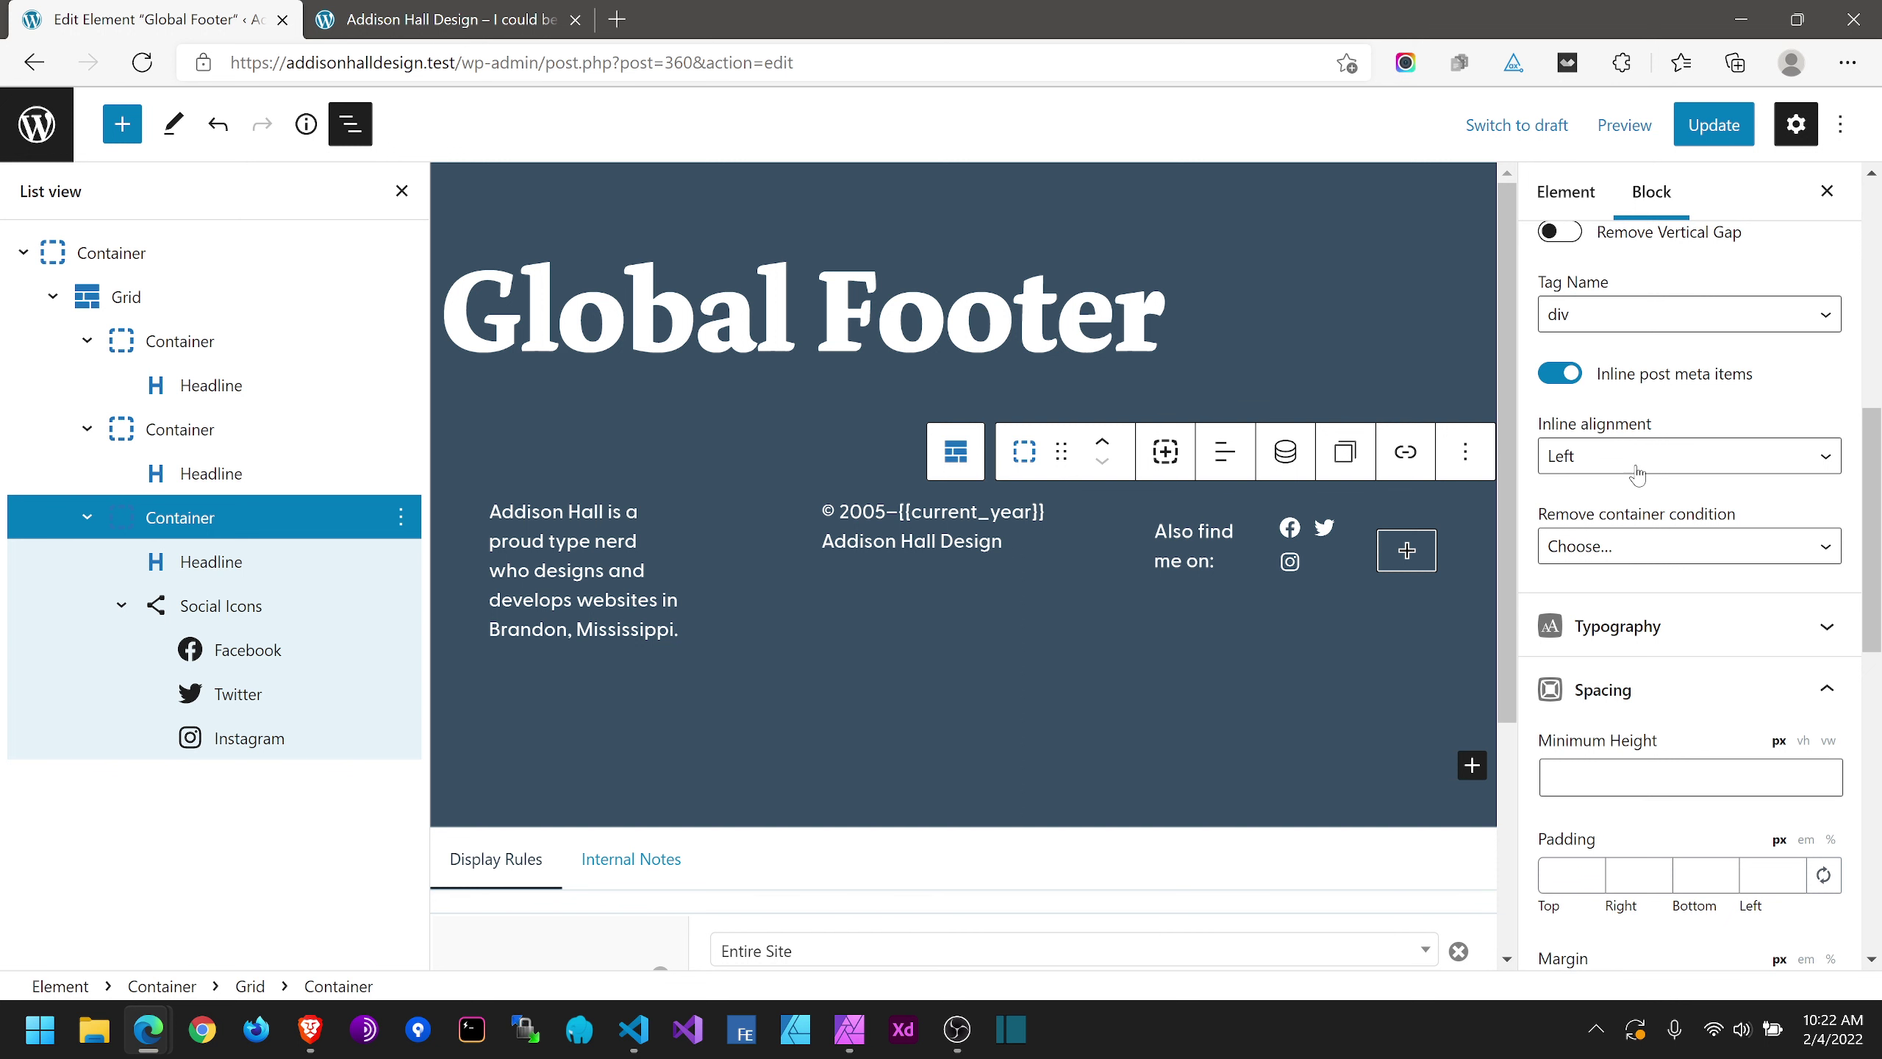
click(1713, 124)
Step: Check how the "Also find me on:" column lines up with the home page's intro text, reload the page and close the developer tools
click(445, 19)
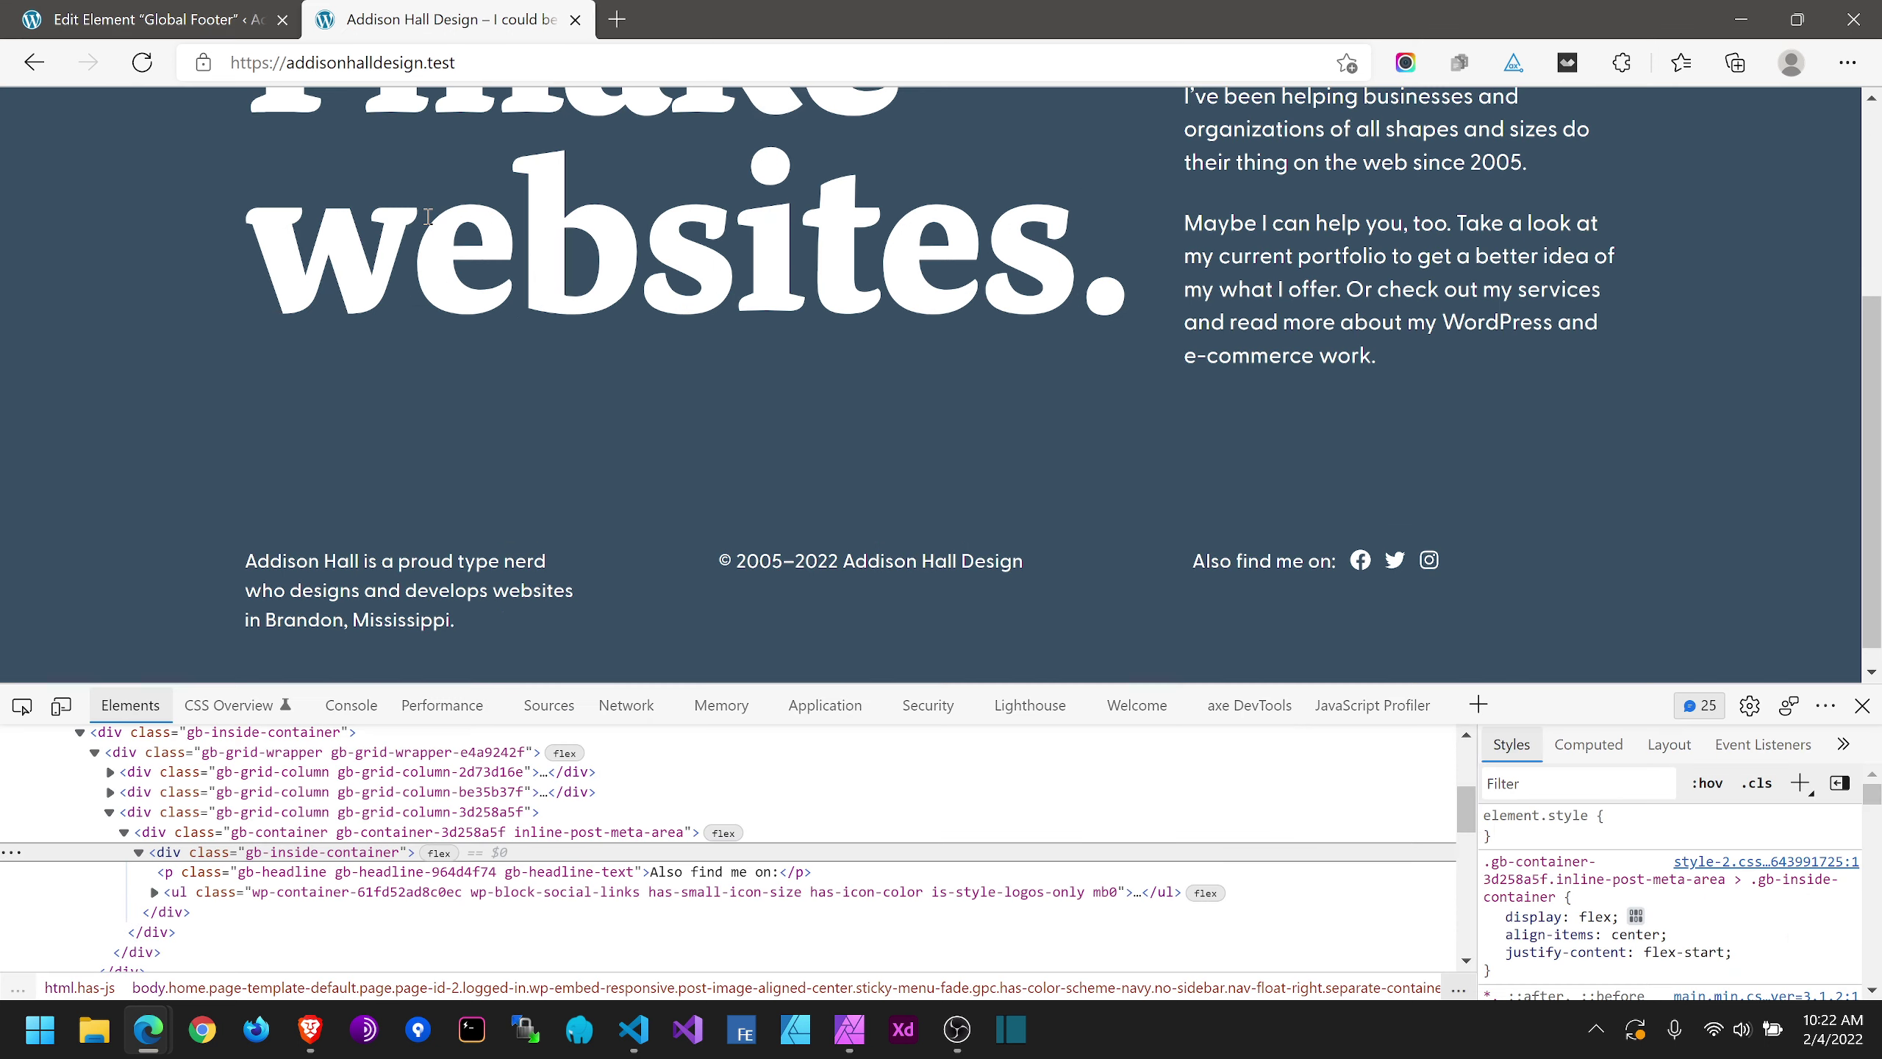
scroll(1638, 501, down, 1)
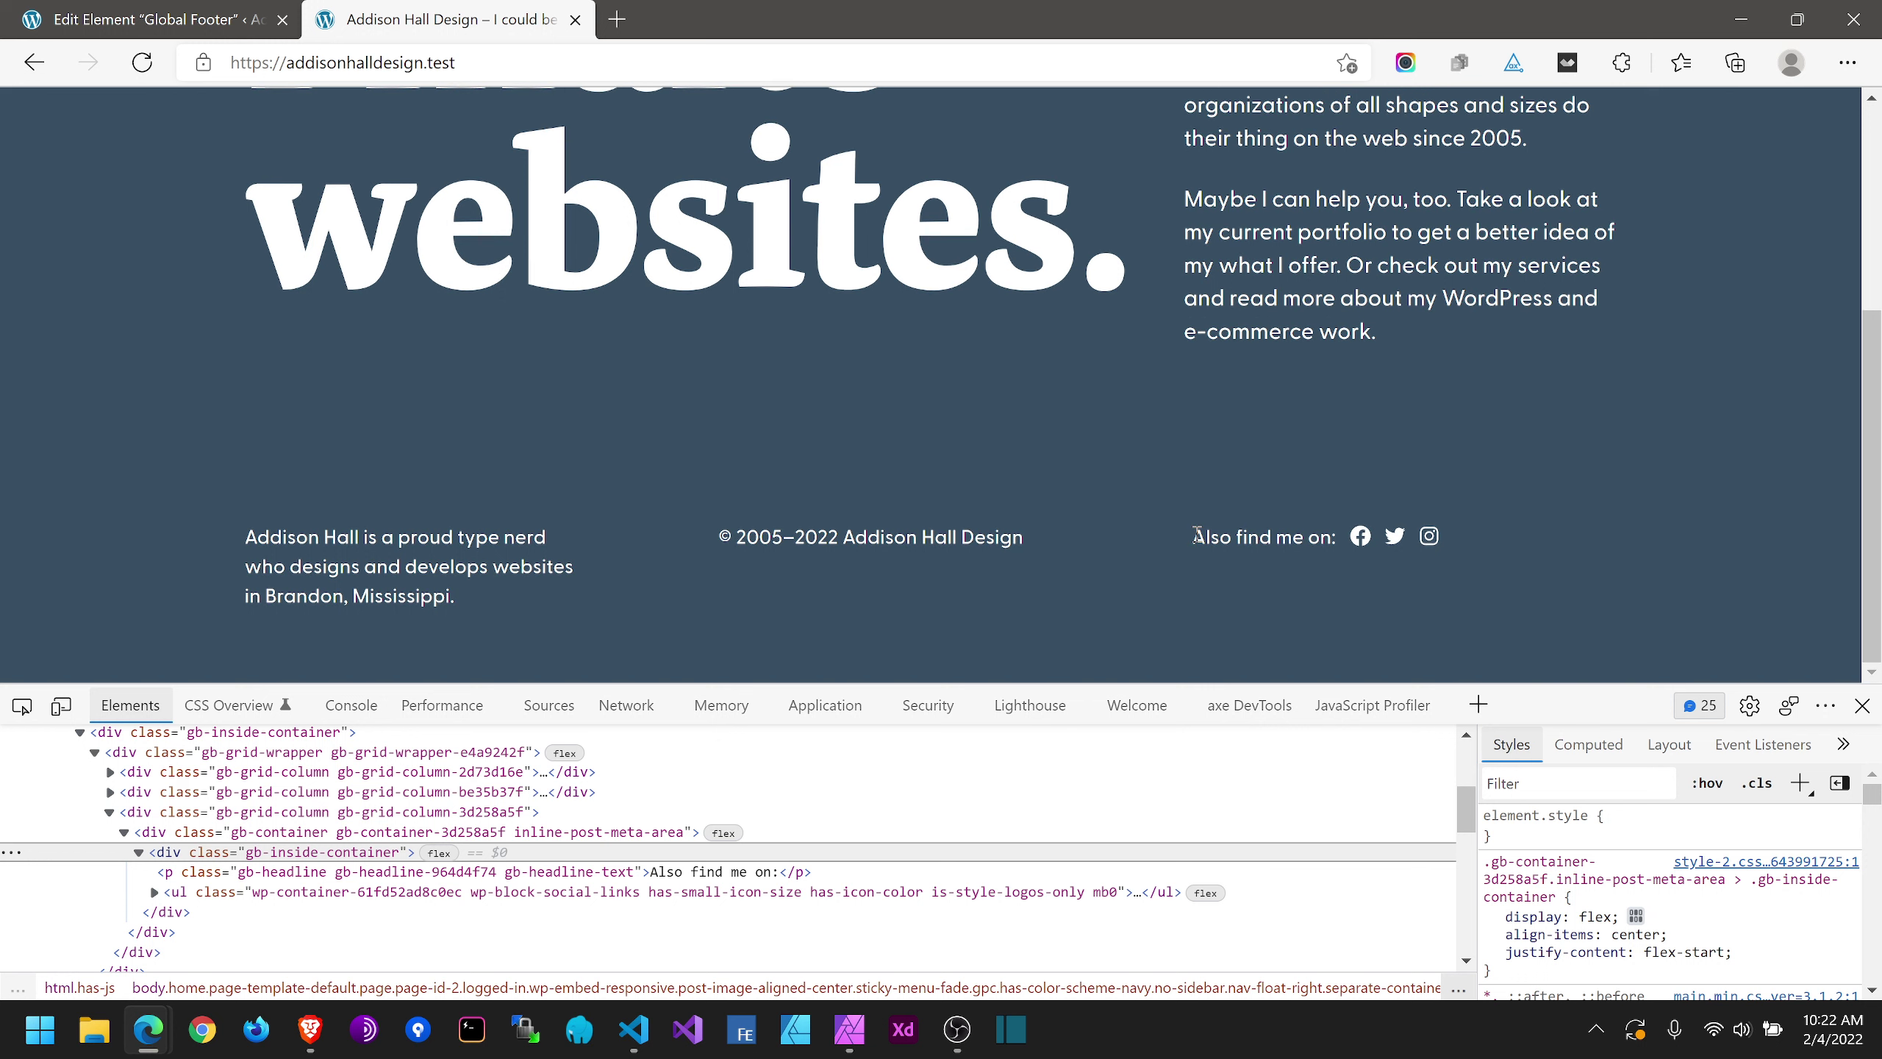
drag(1194, 535, 1200, 252)
click(1588, 439)
scroll(1588, 439, up, 1)
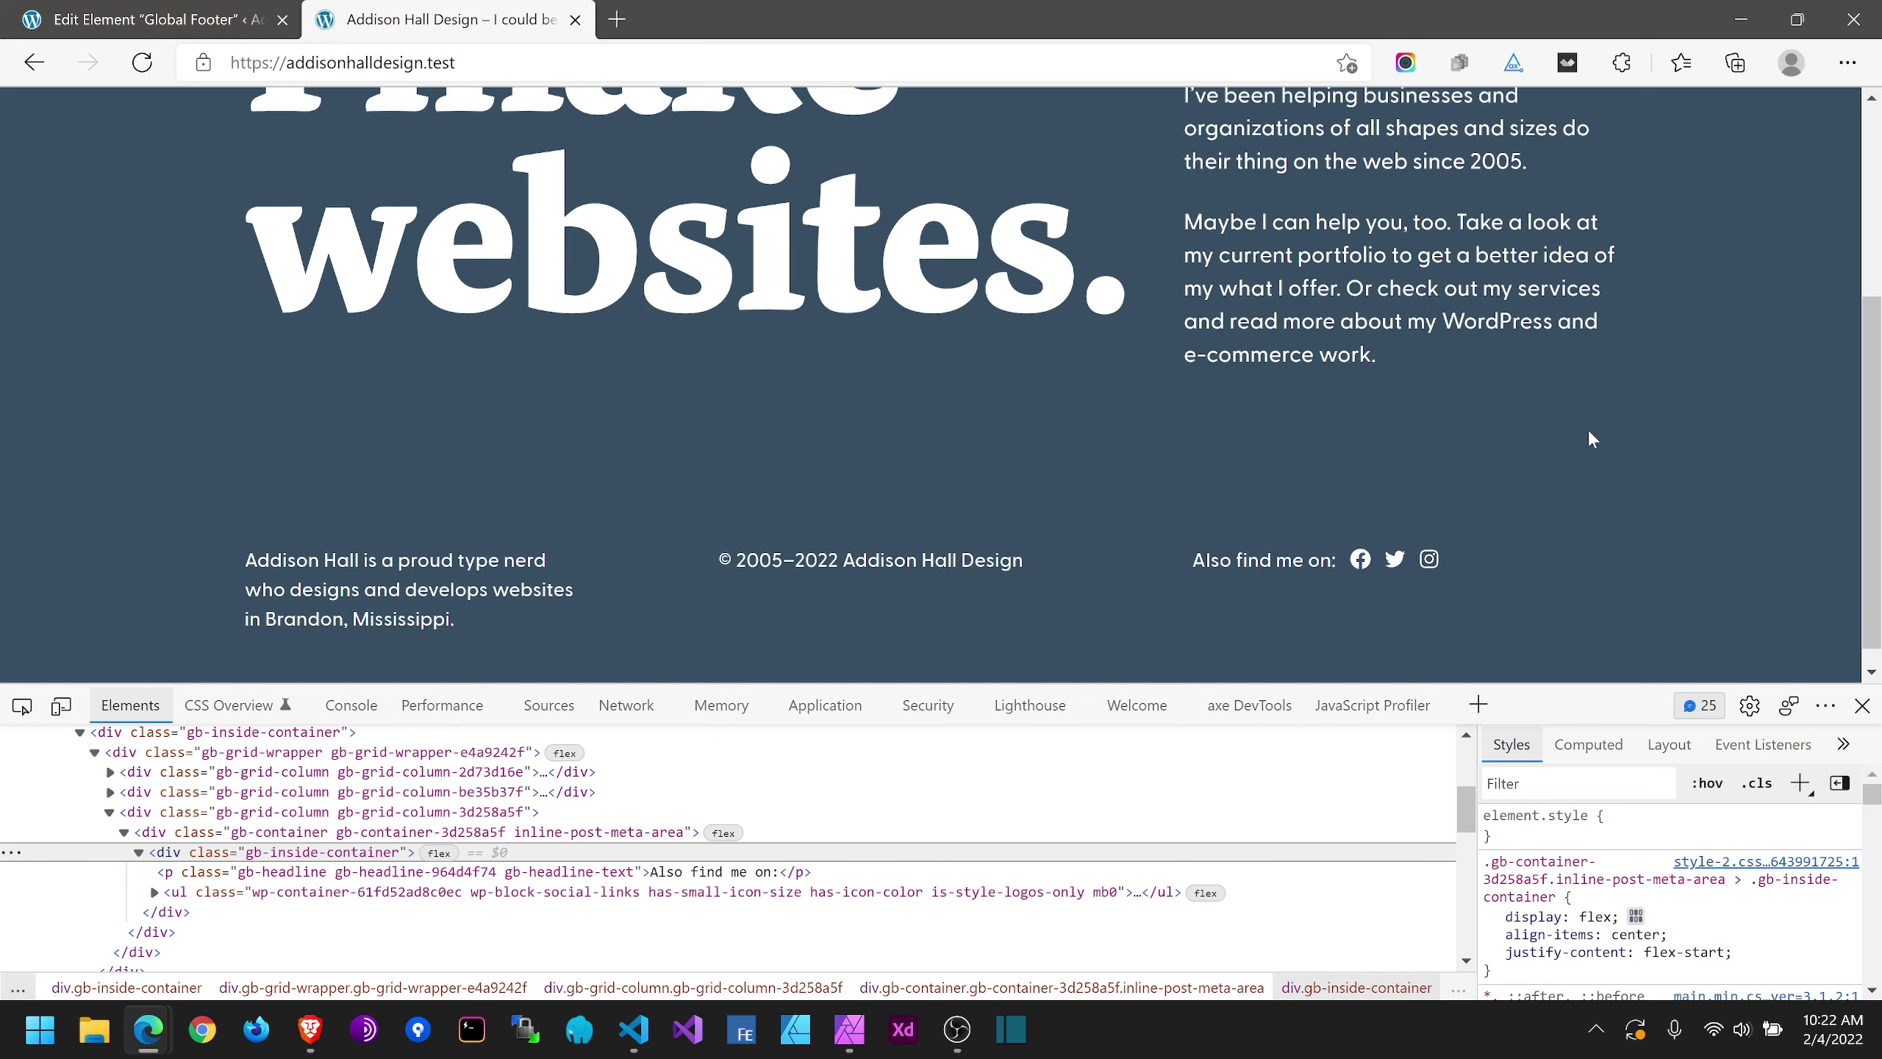
scroll(1588, 439, up, 3)
key(ctrl+r)
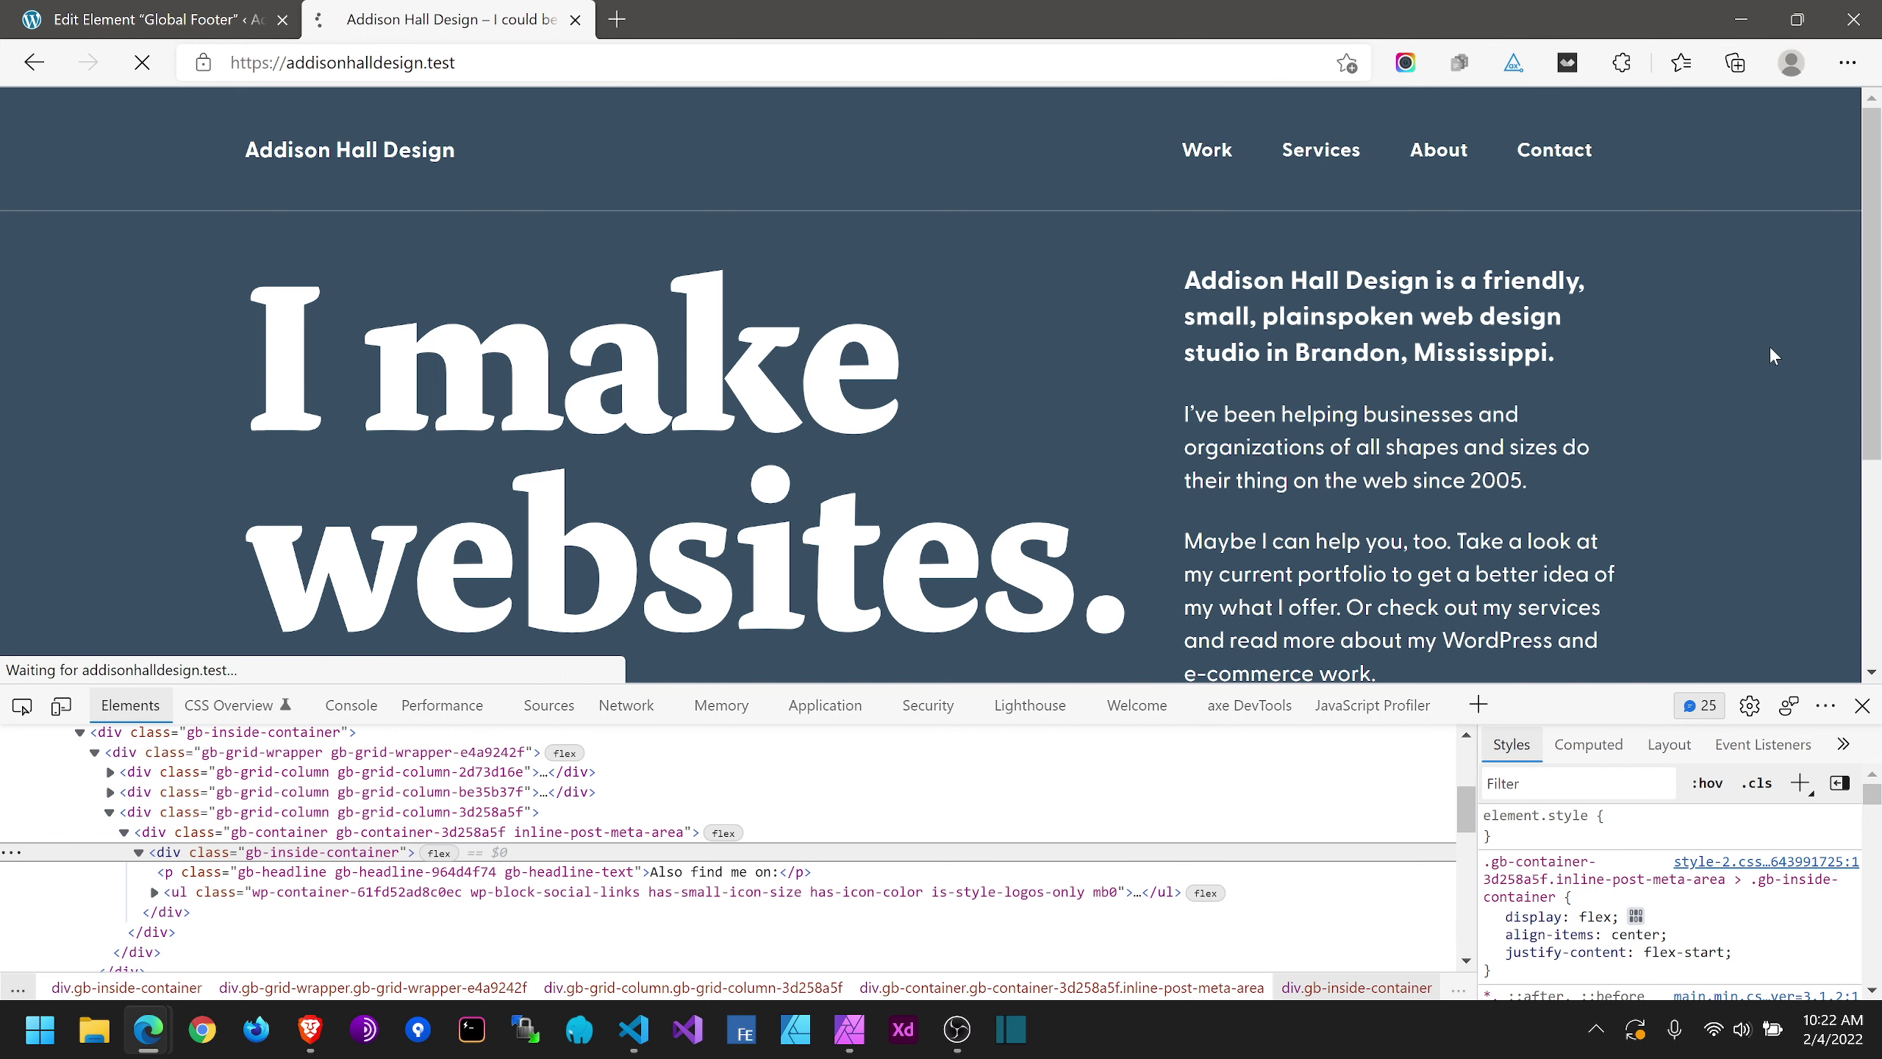
click(1862, 705)
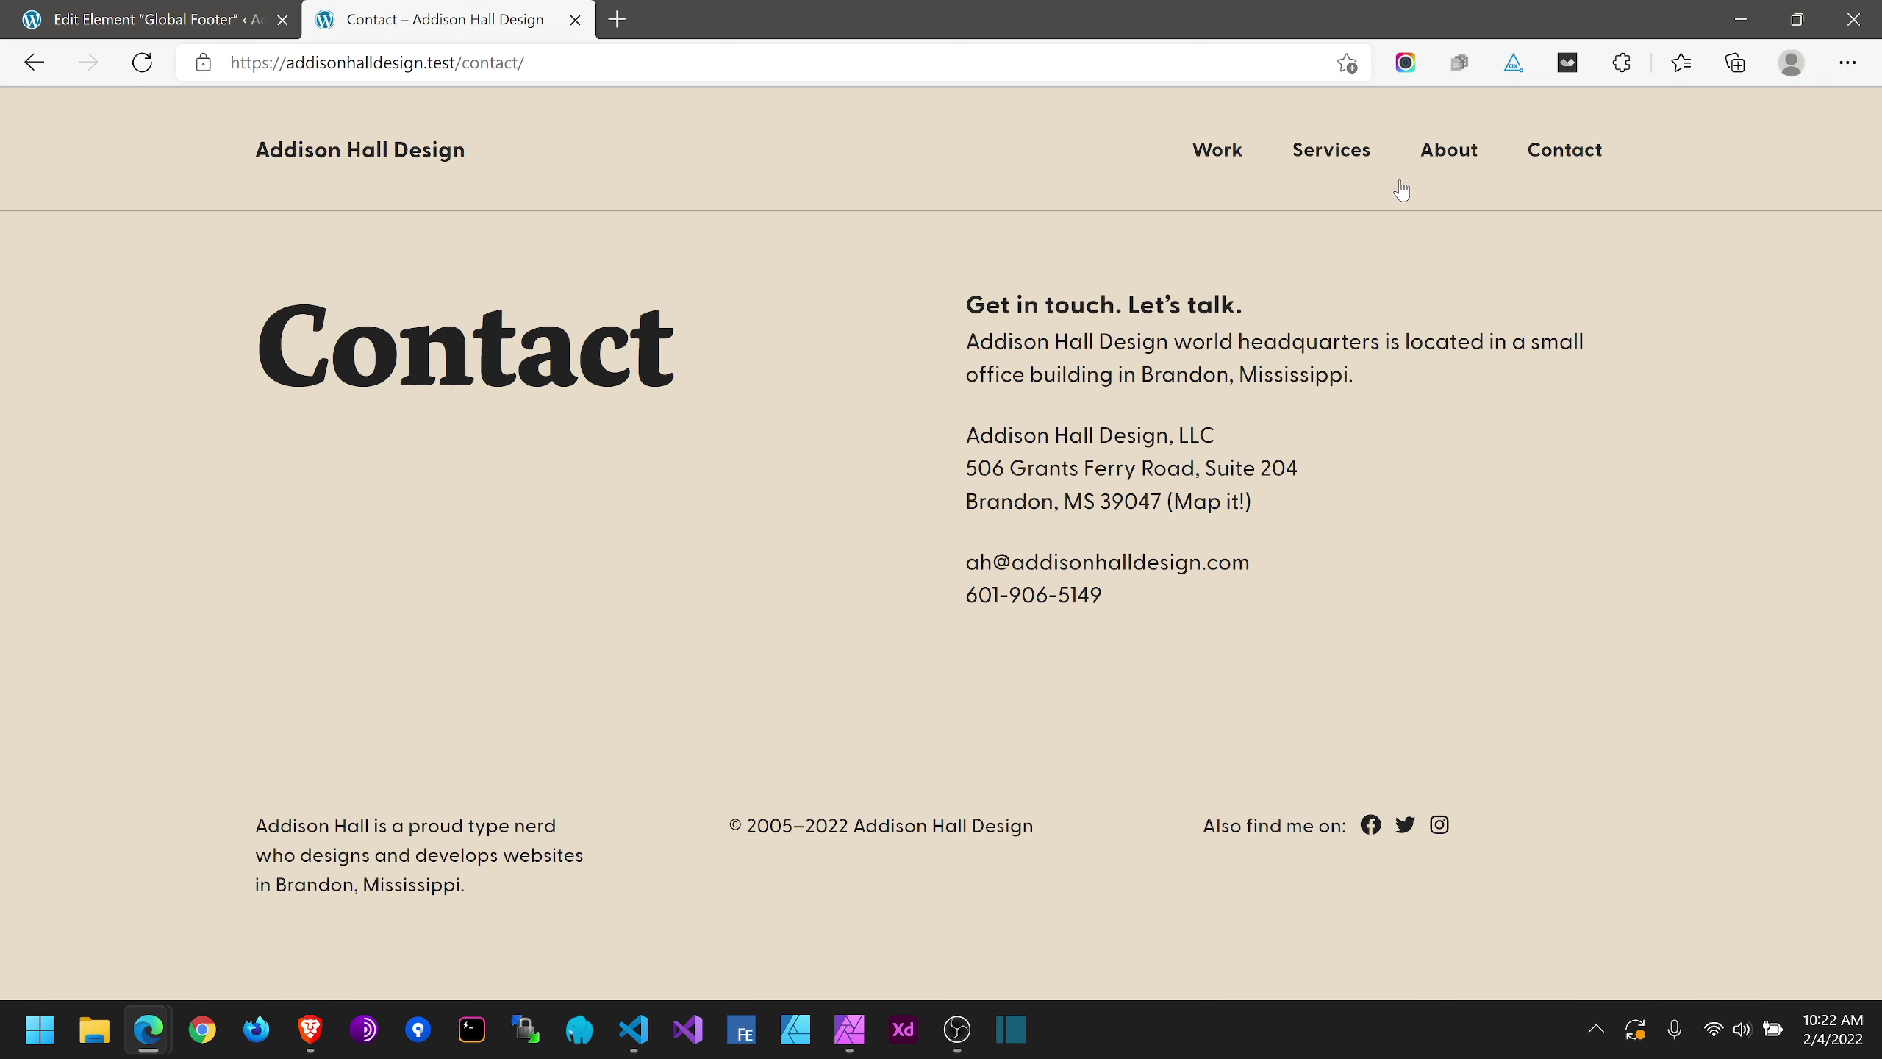
Step: Check the footer from the Contact page onward to the About page, including the area below its three photos
key(F5)
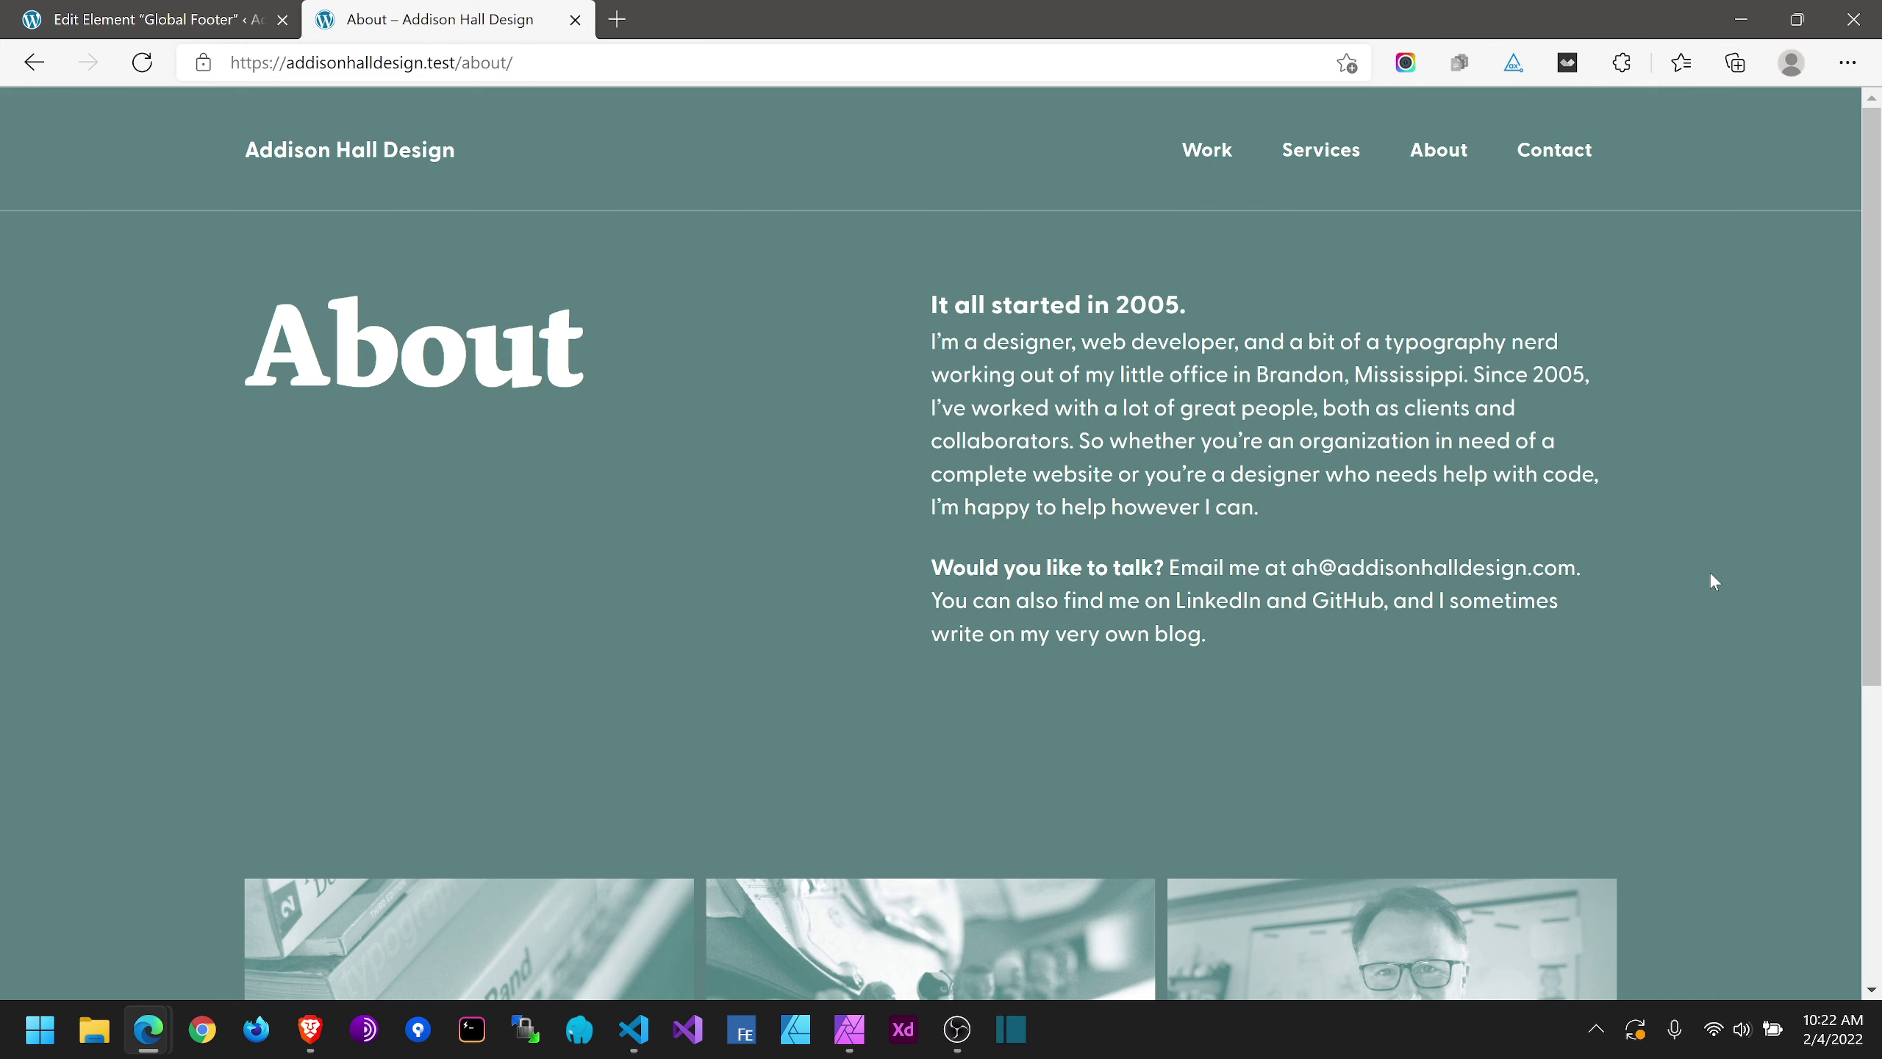
scroll(1701, 593, down, 5)
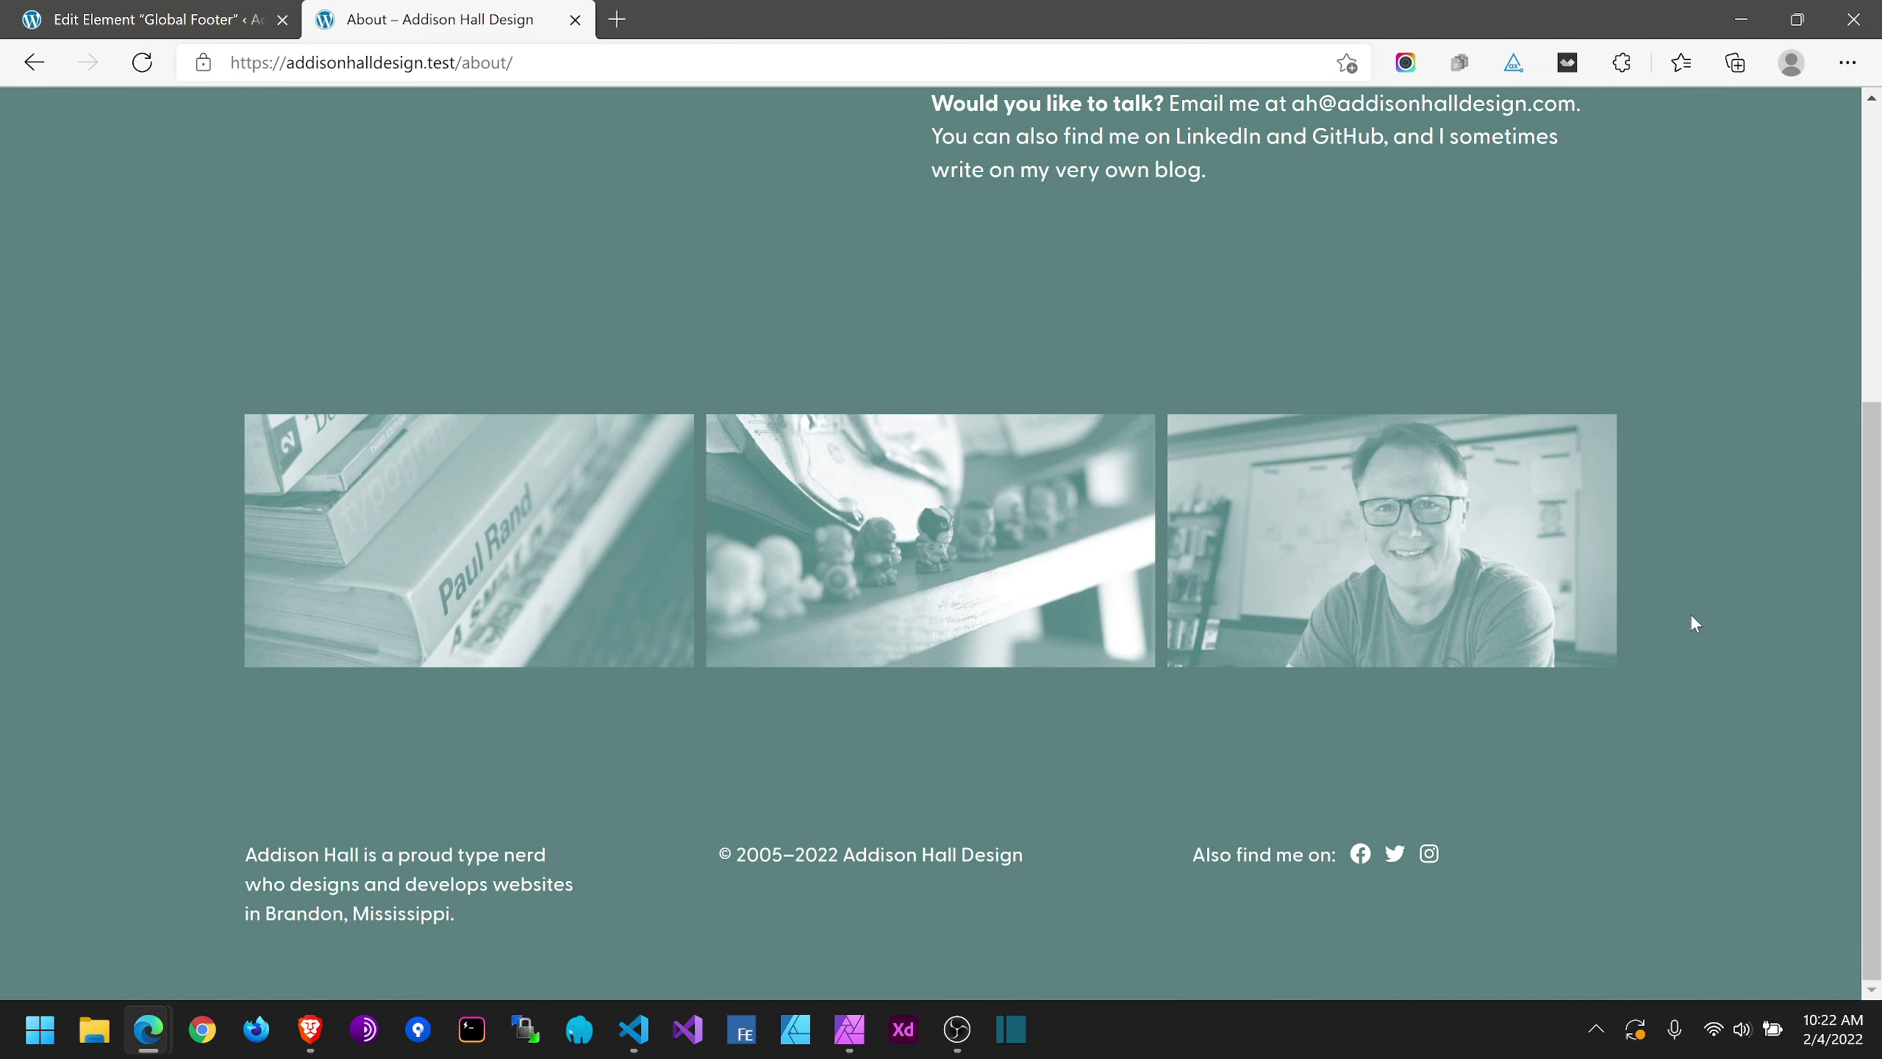
scroll(1694, 621, up, 5)
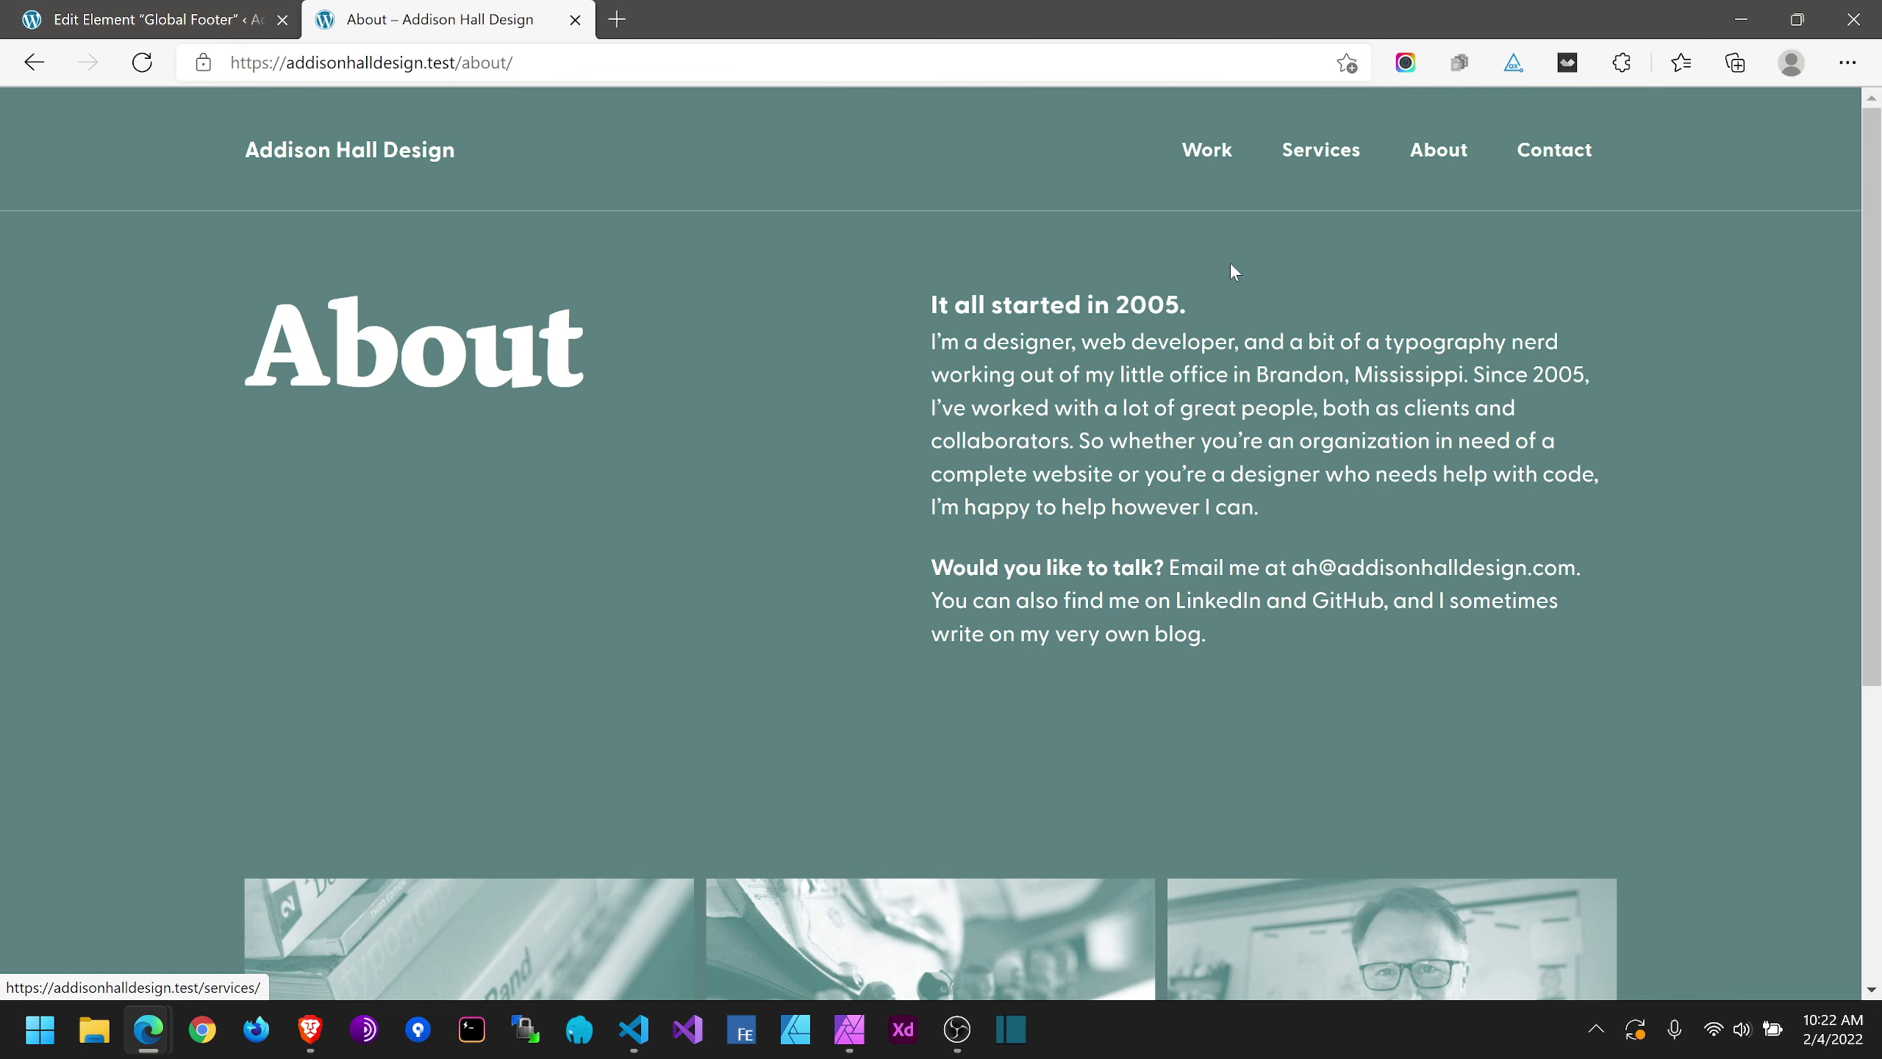
drag(1141, 466, 955, 304)
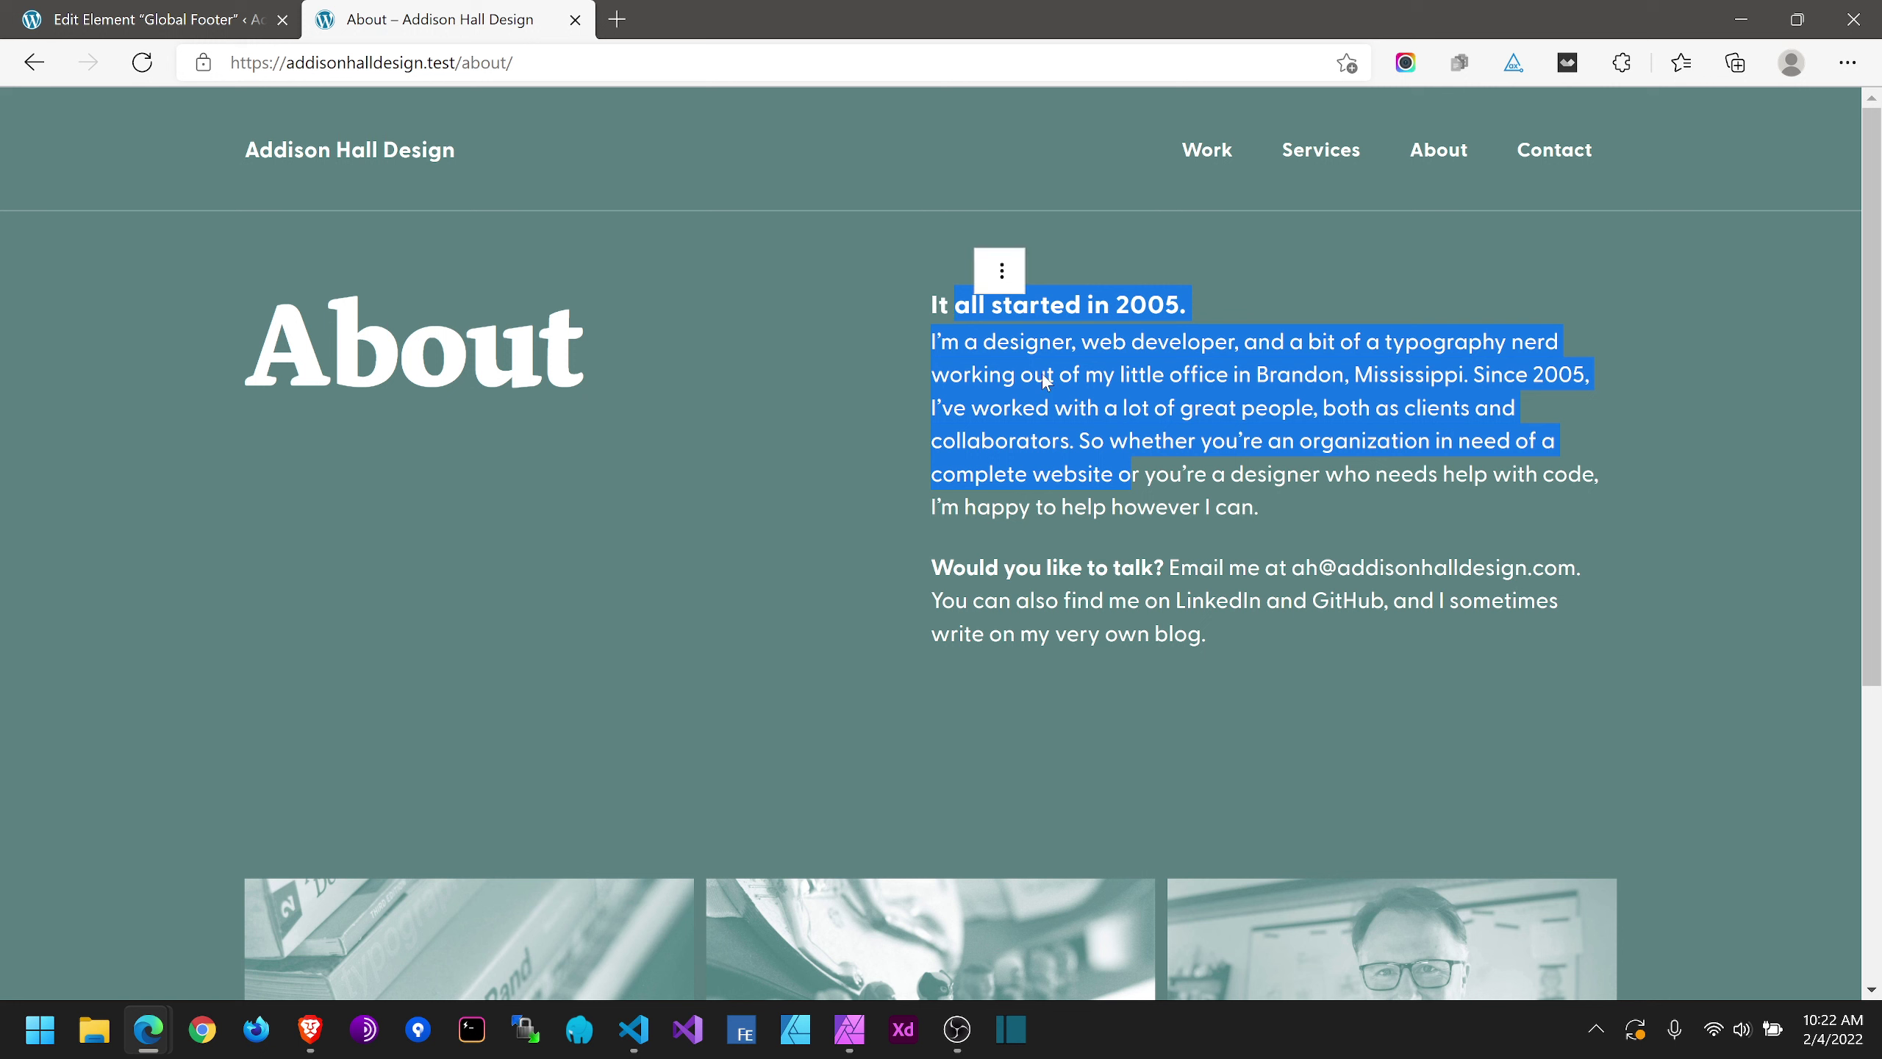
click(1090, 438)
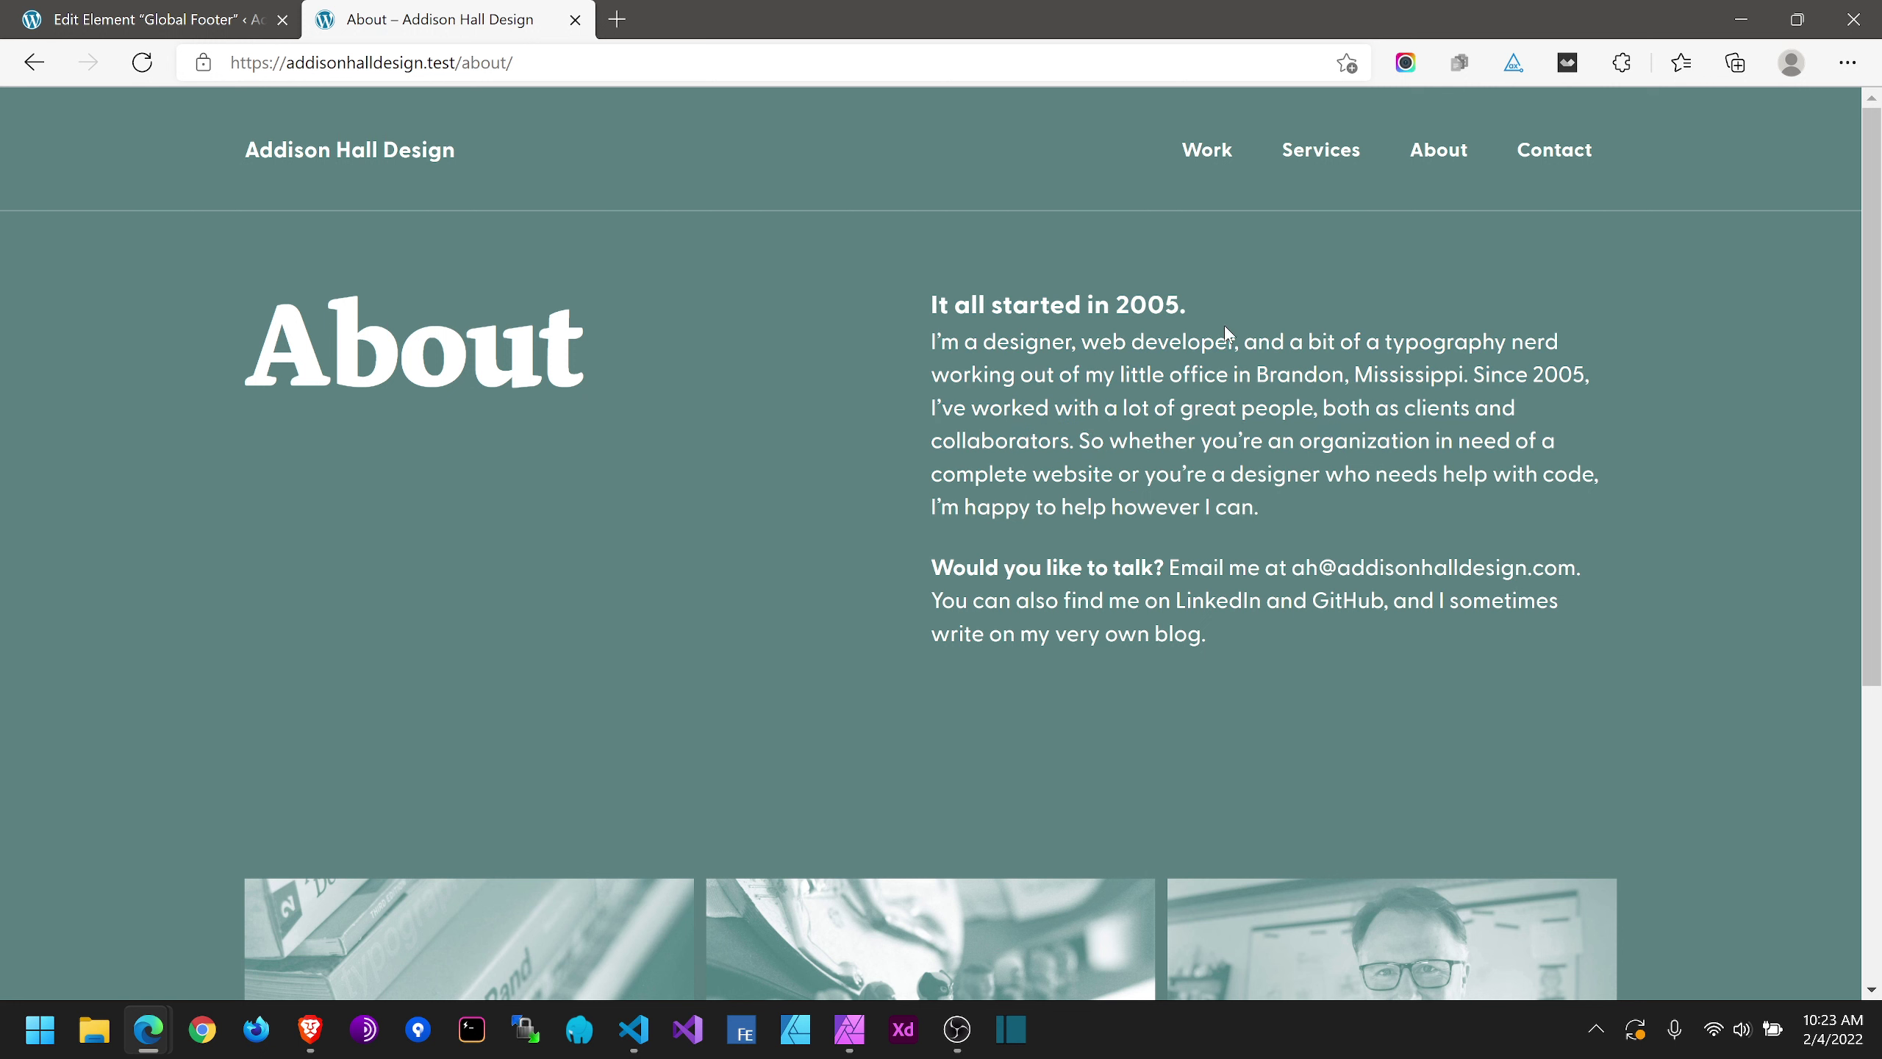
Step: Open the Work page, check the footer at the end of the portfolio, and return to the live home page
click(1219, 154)
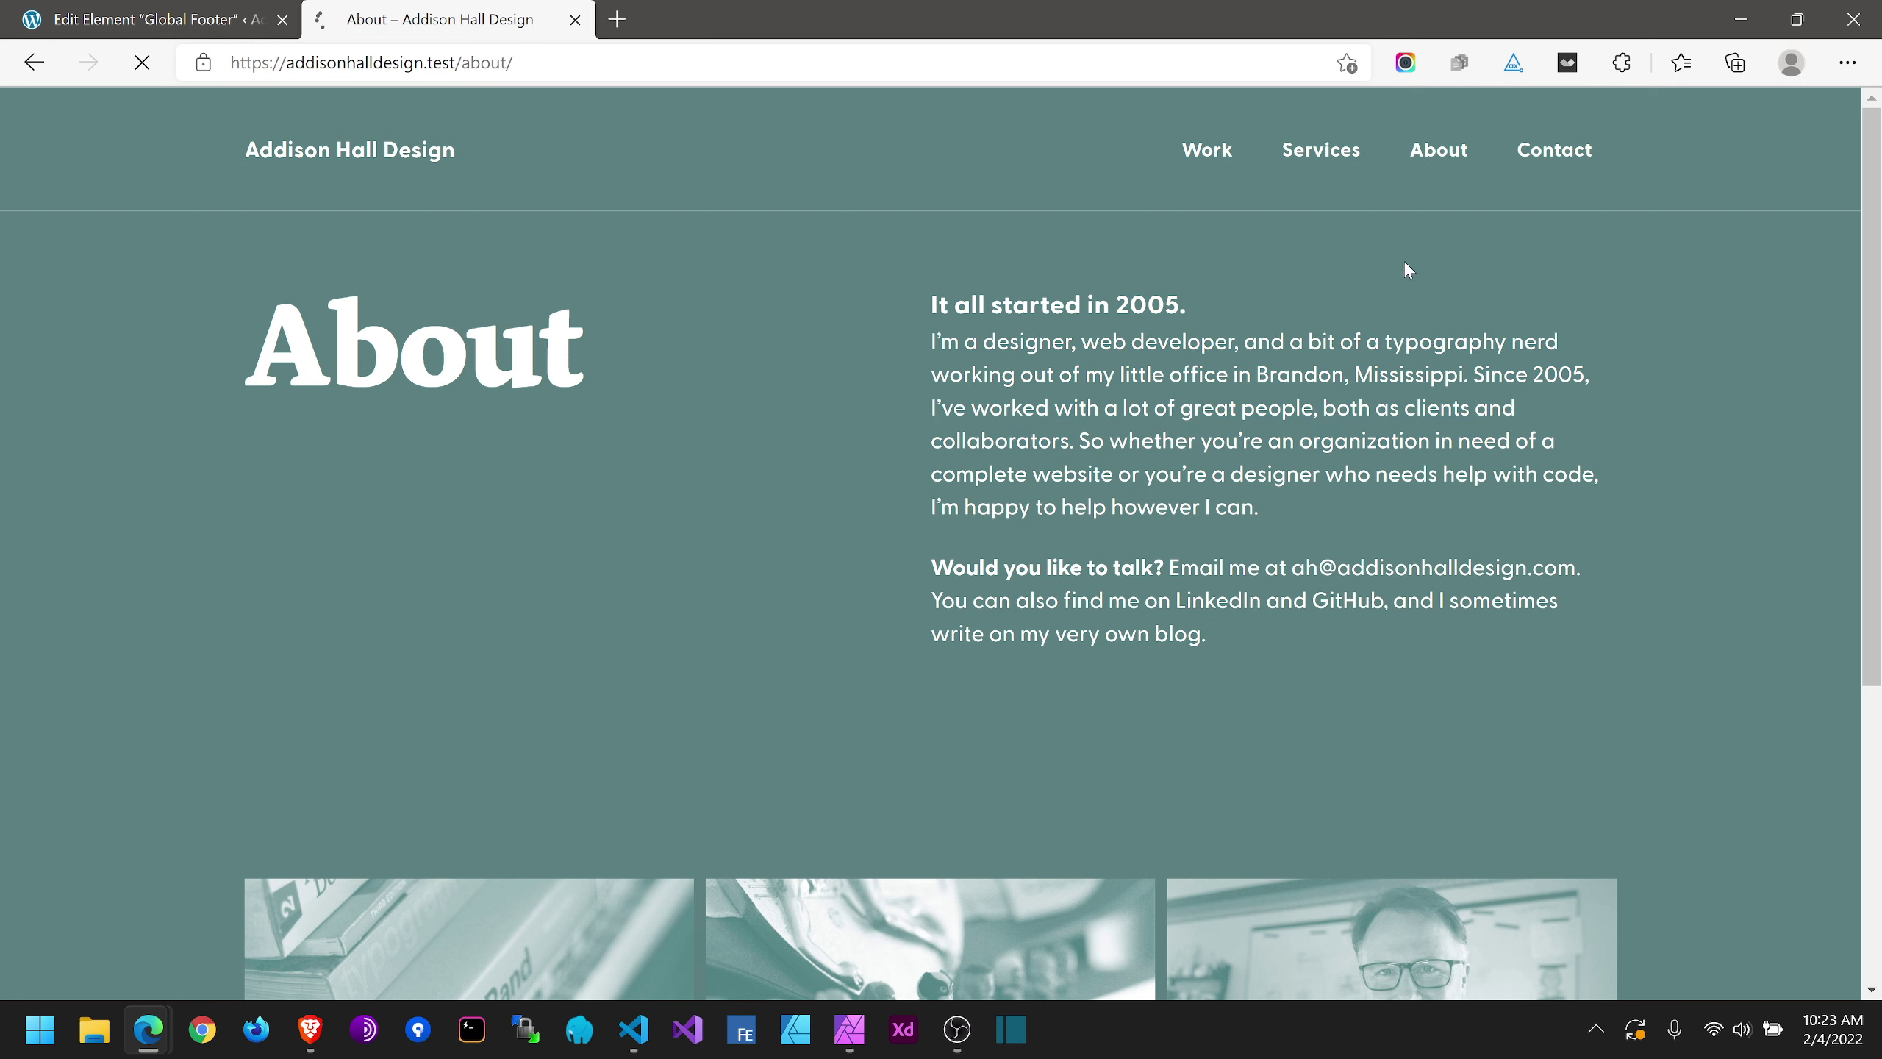
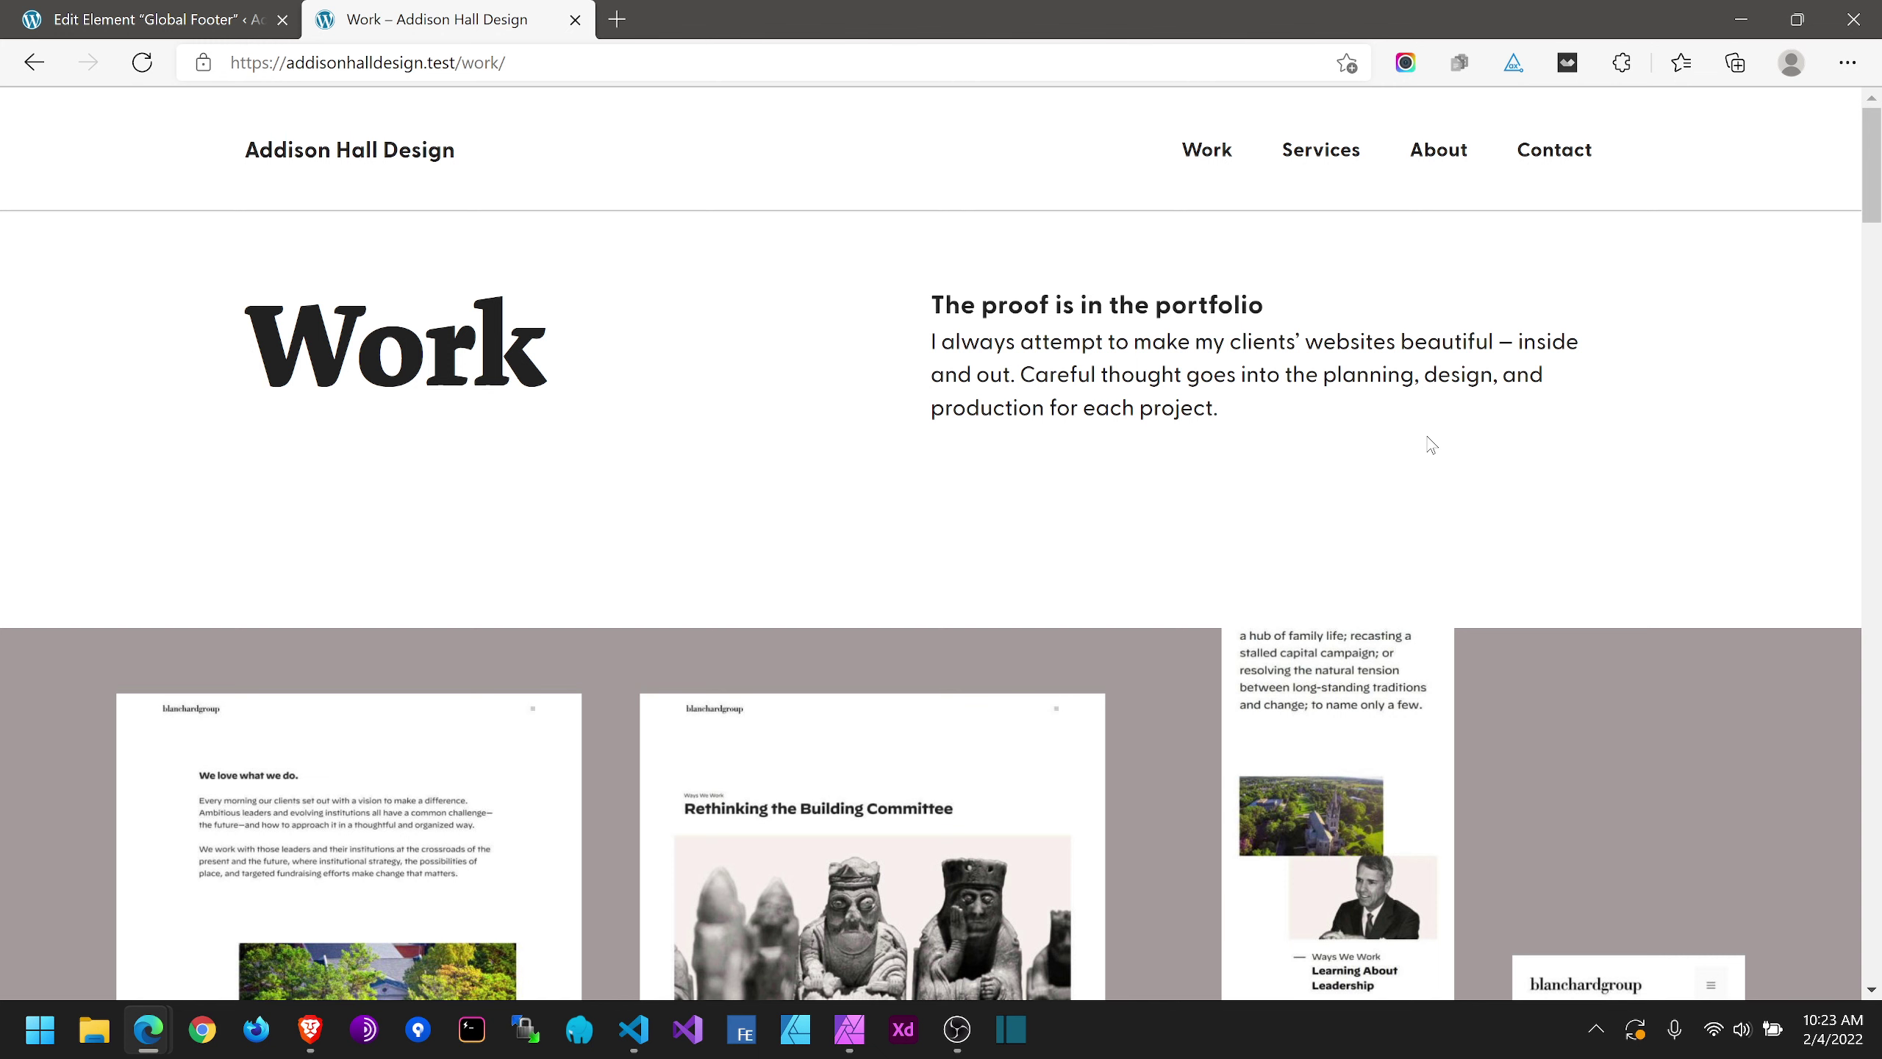
scroll(1429, 445, down, 8)
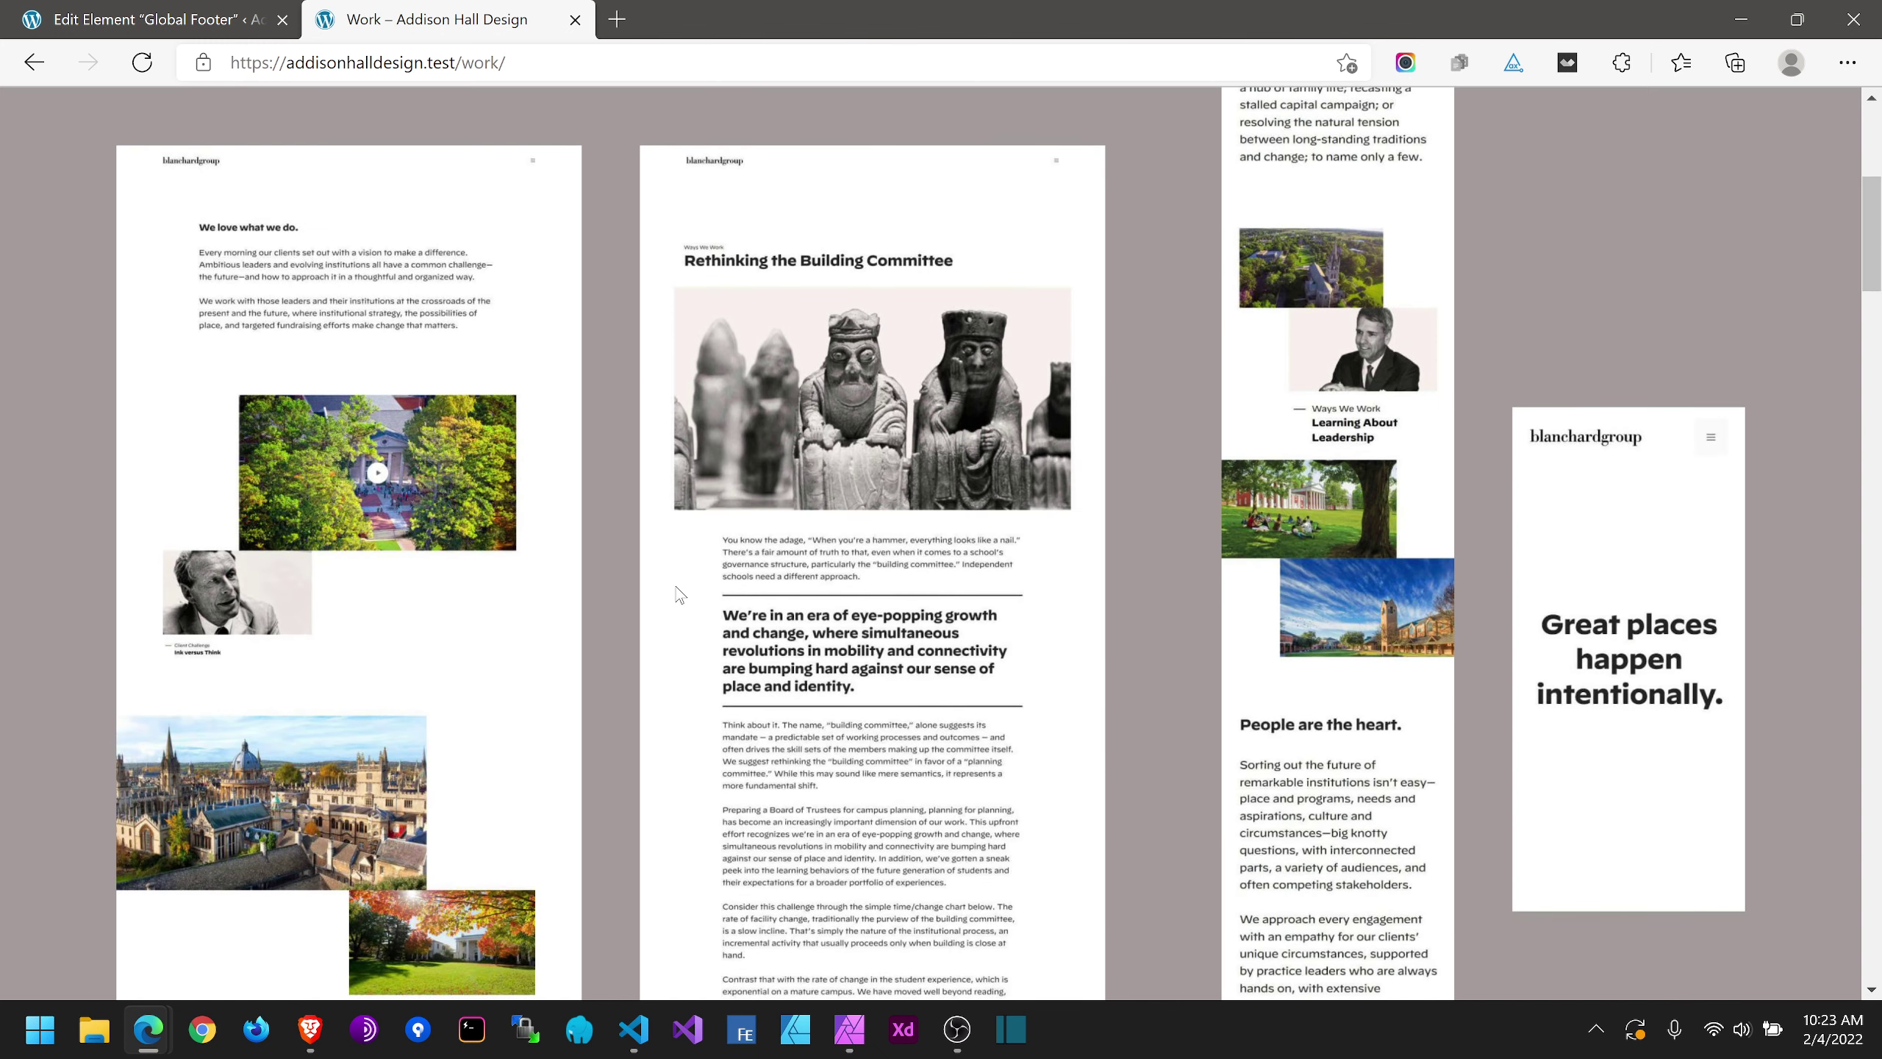
scroll(841, 605, down, 15)
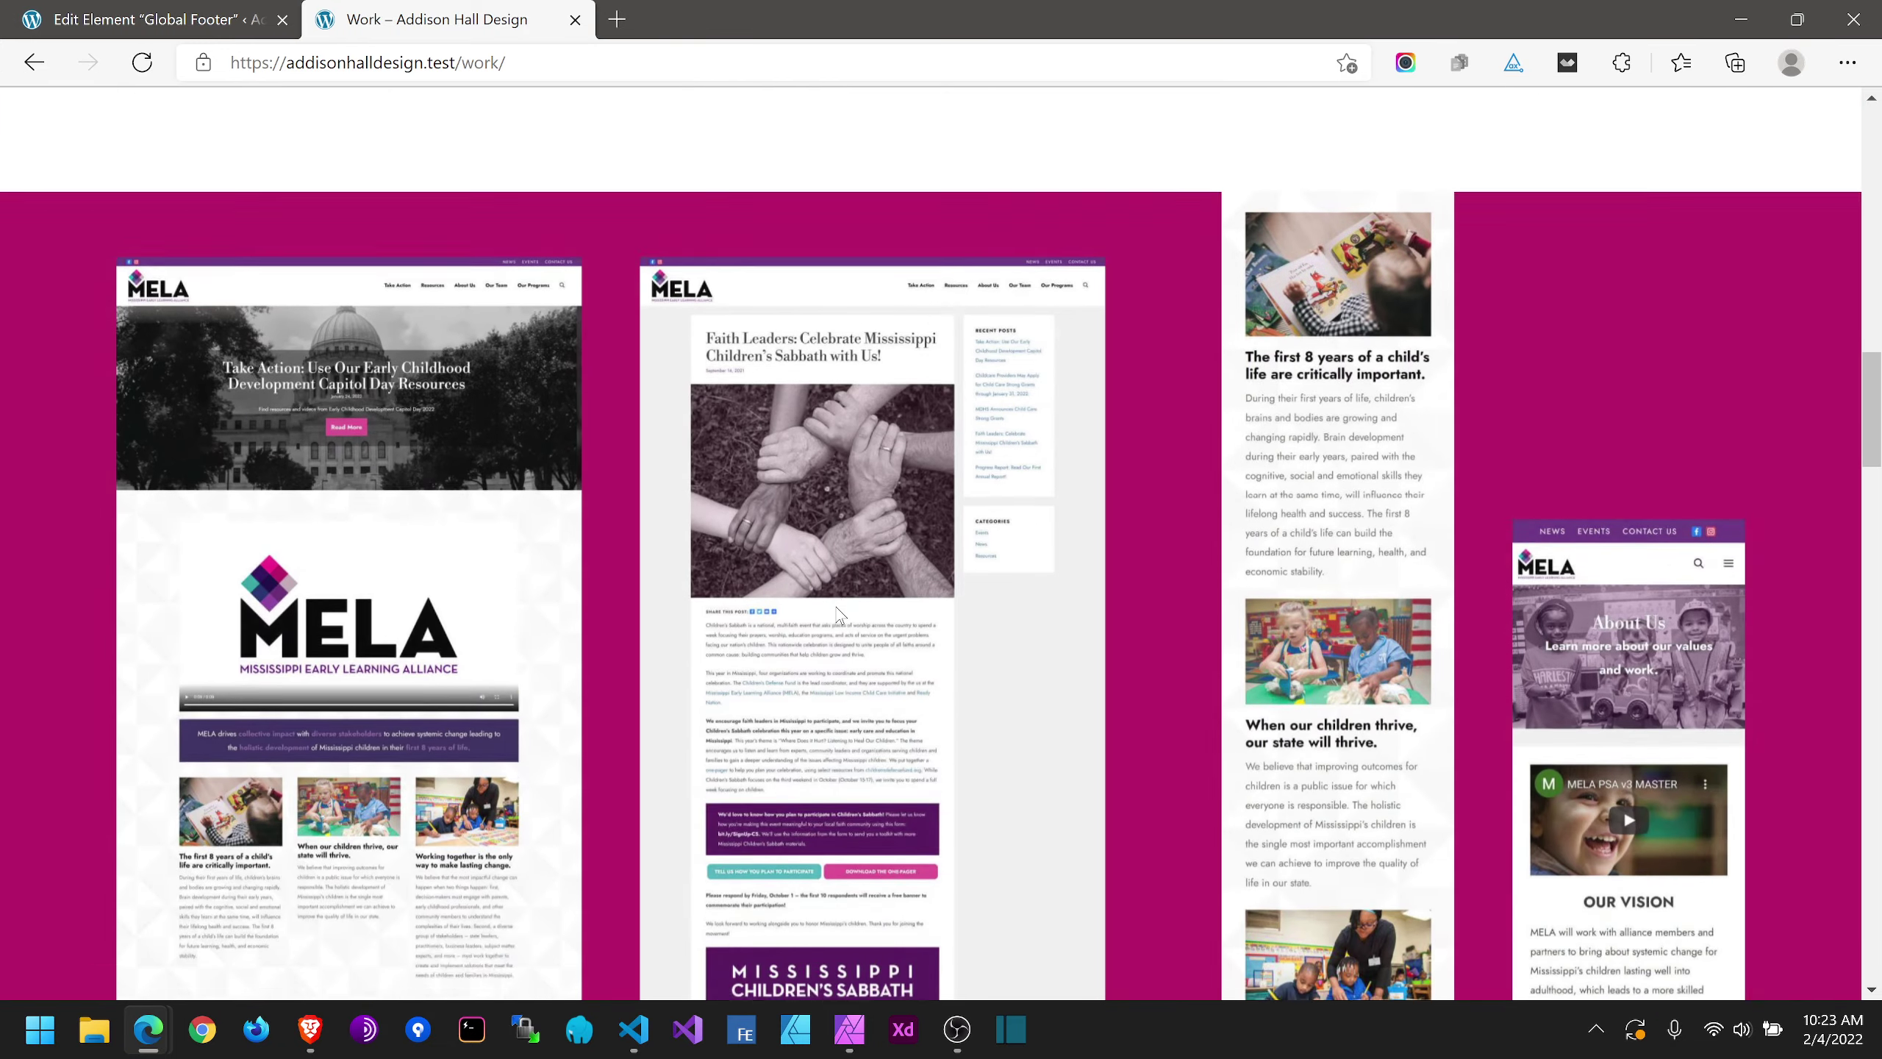
scroll(835, 619, down, 18)
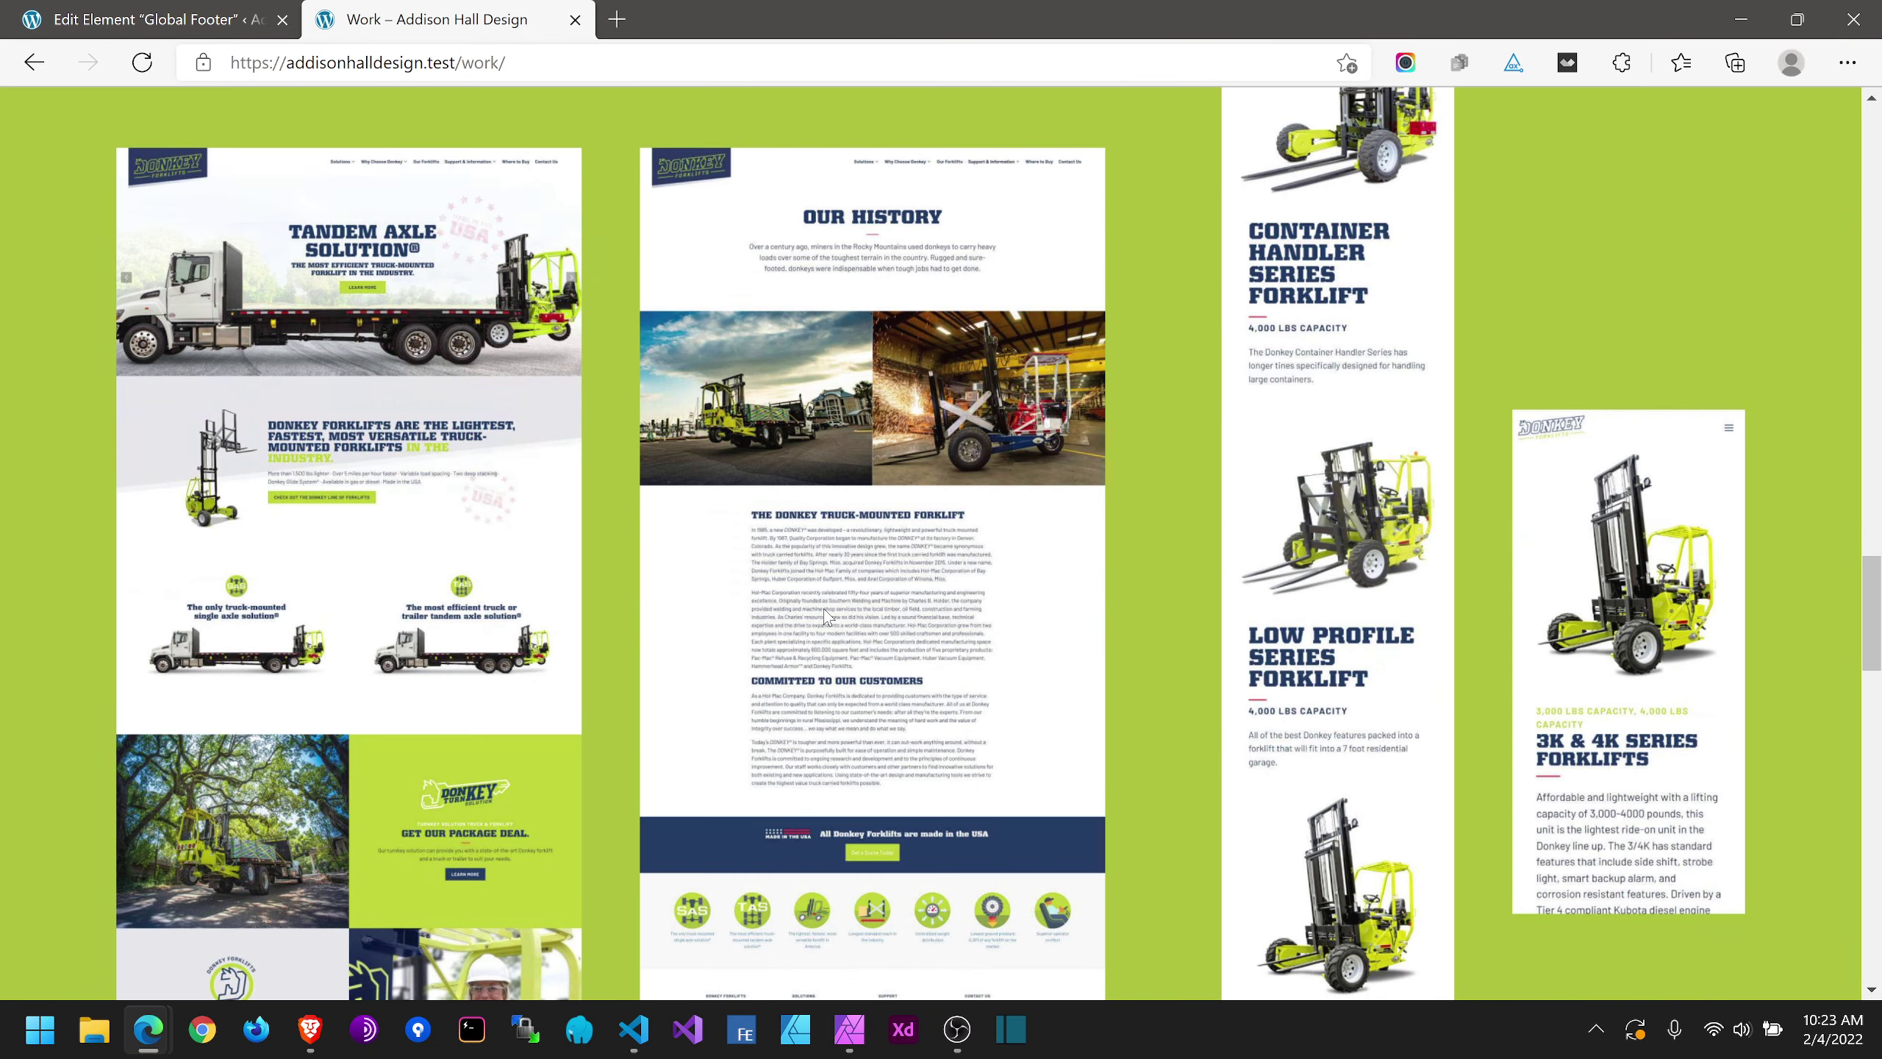
scroll(816, 621, down, 20)
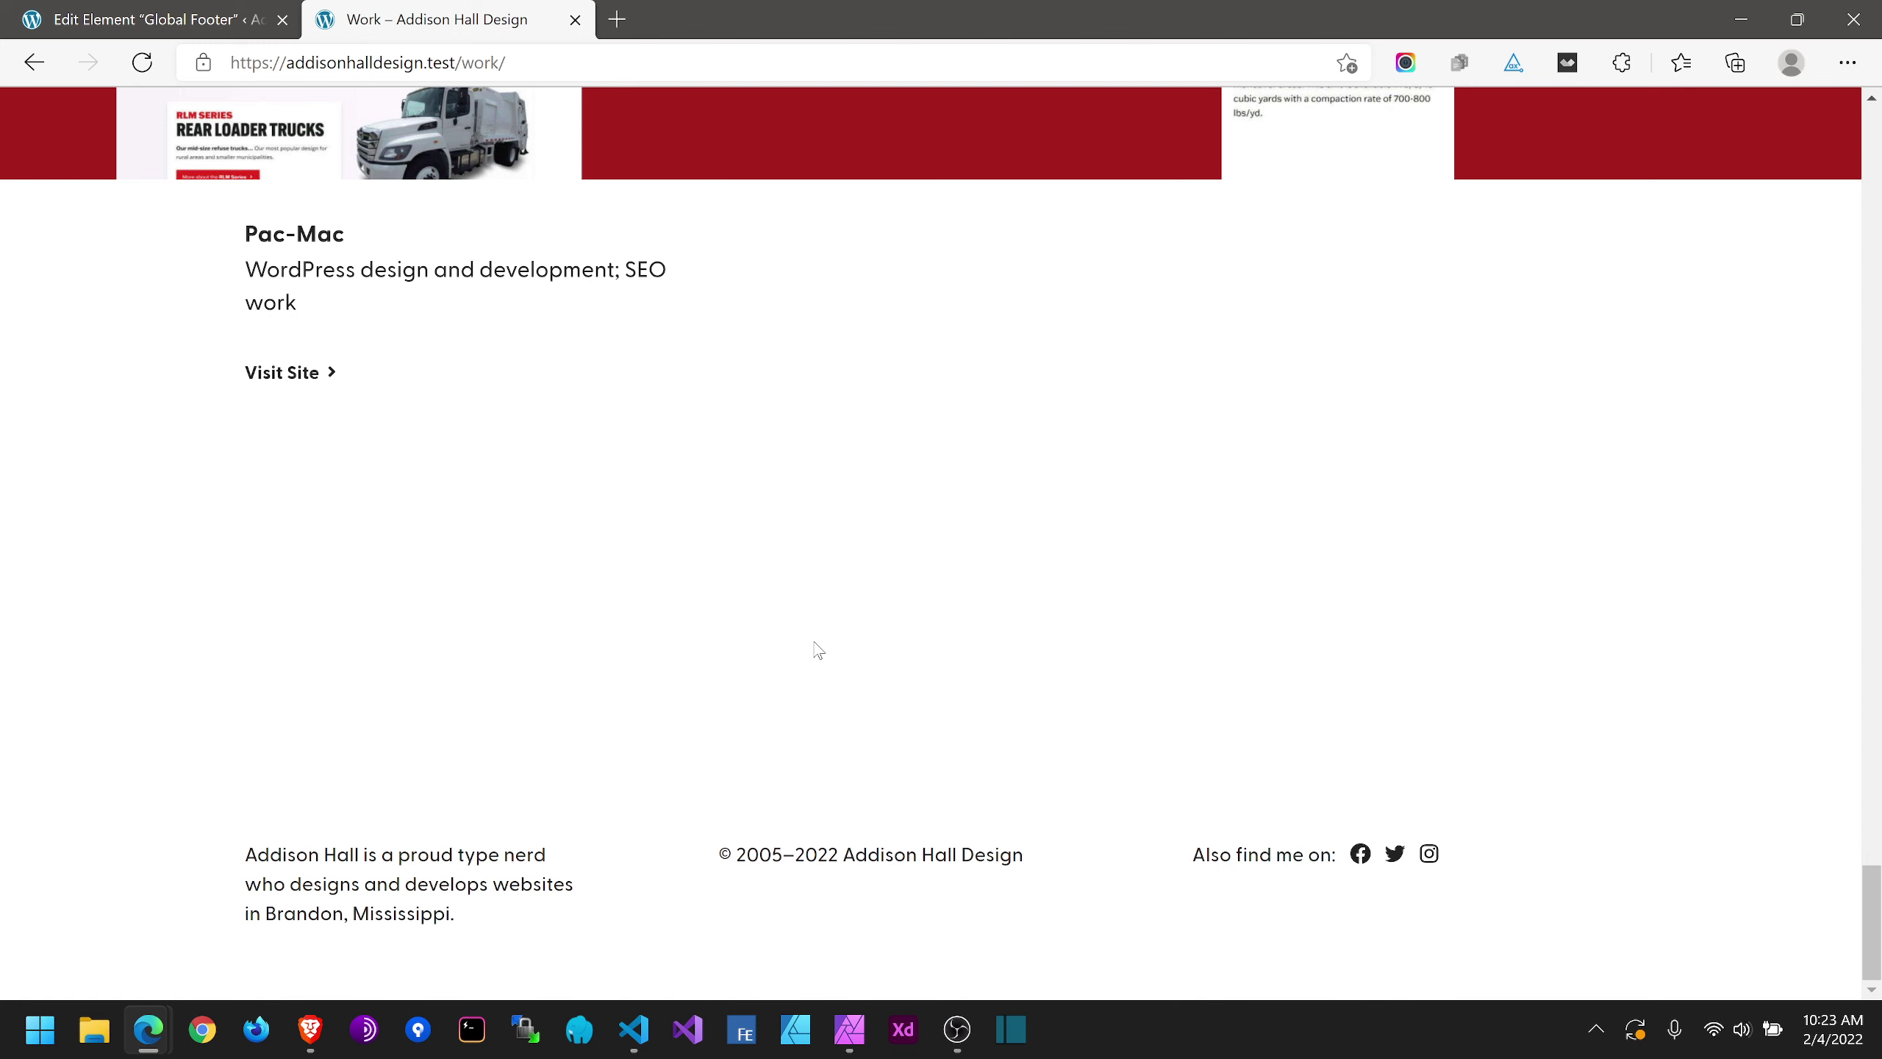
drag(1877, 895, 1827, 69)
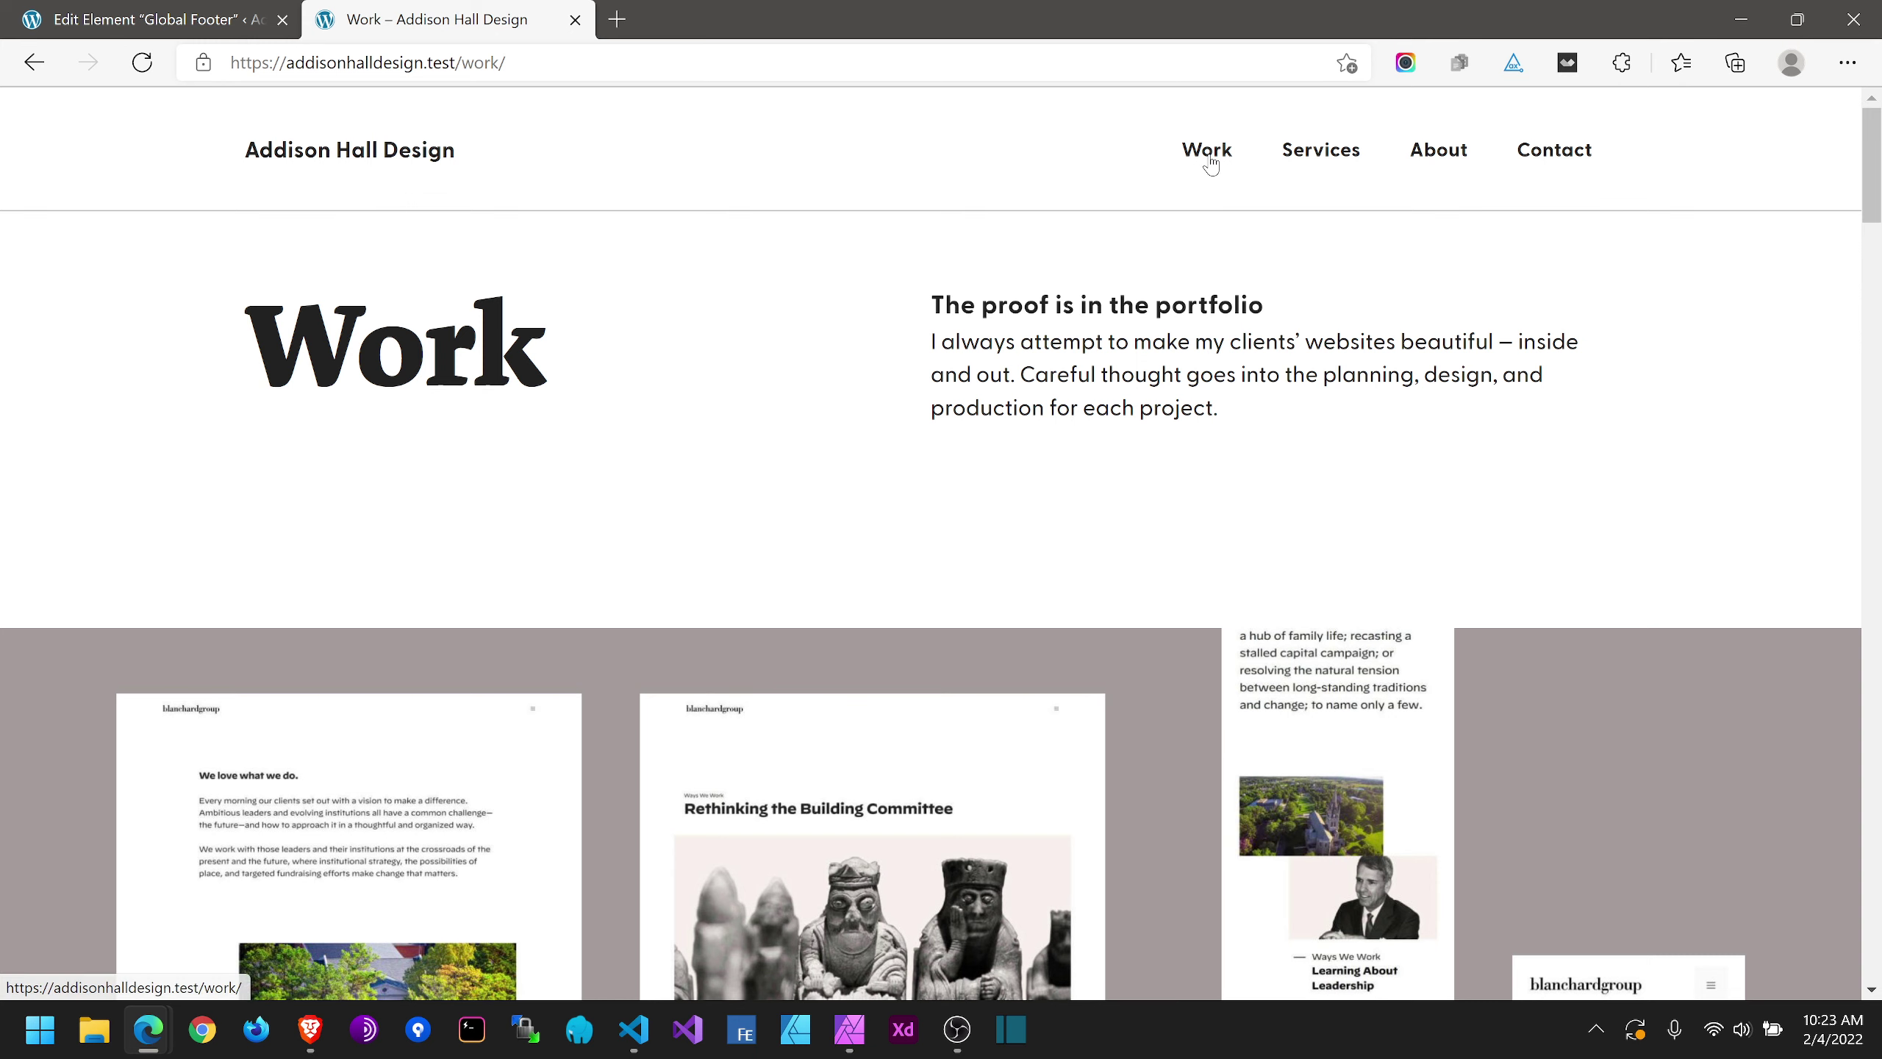
click(436, 152)
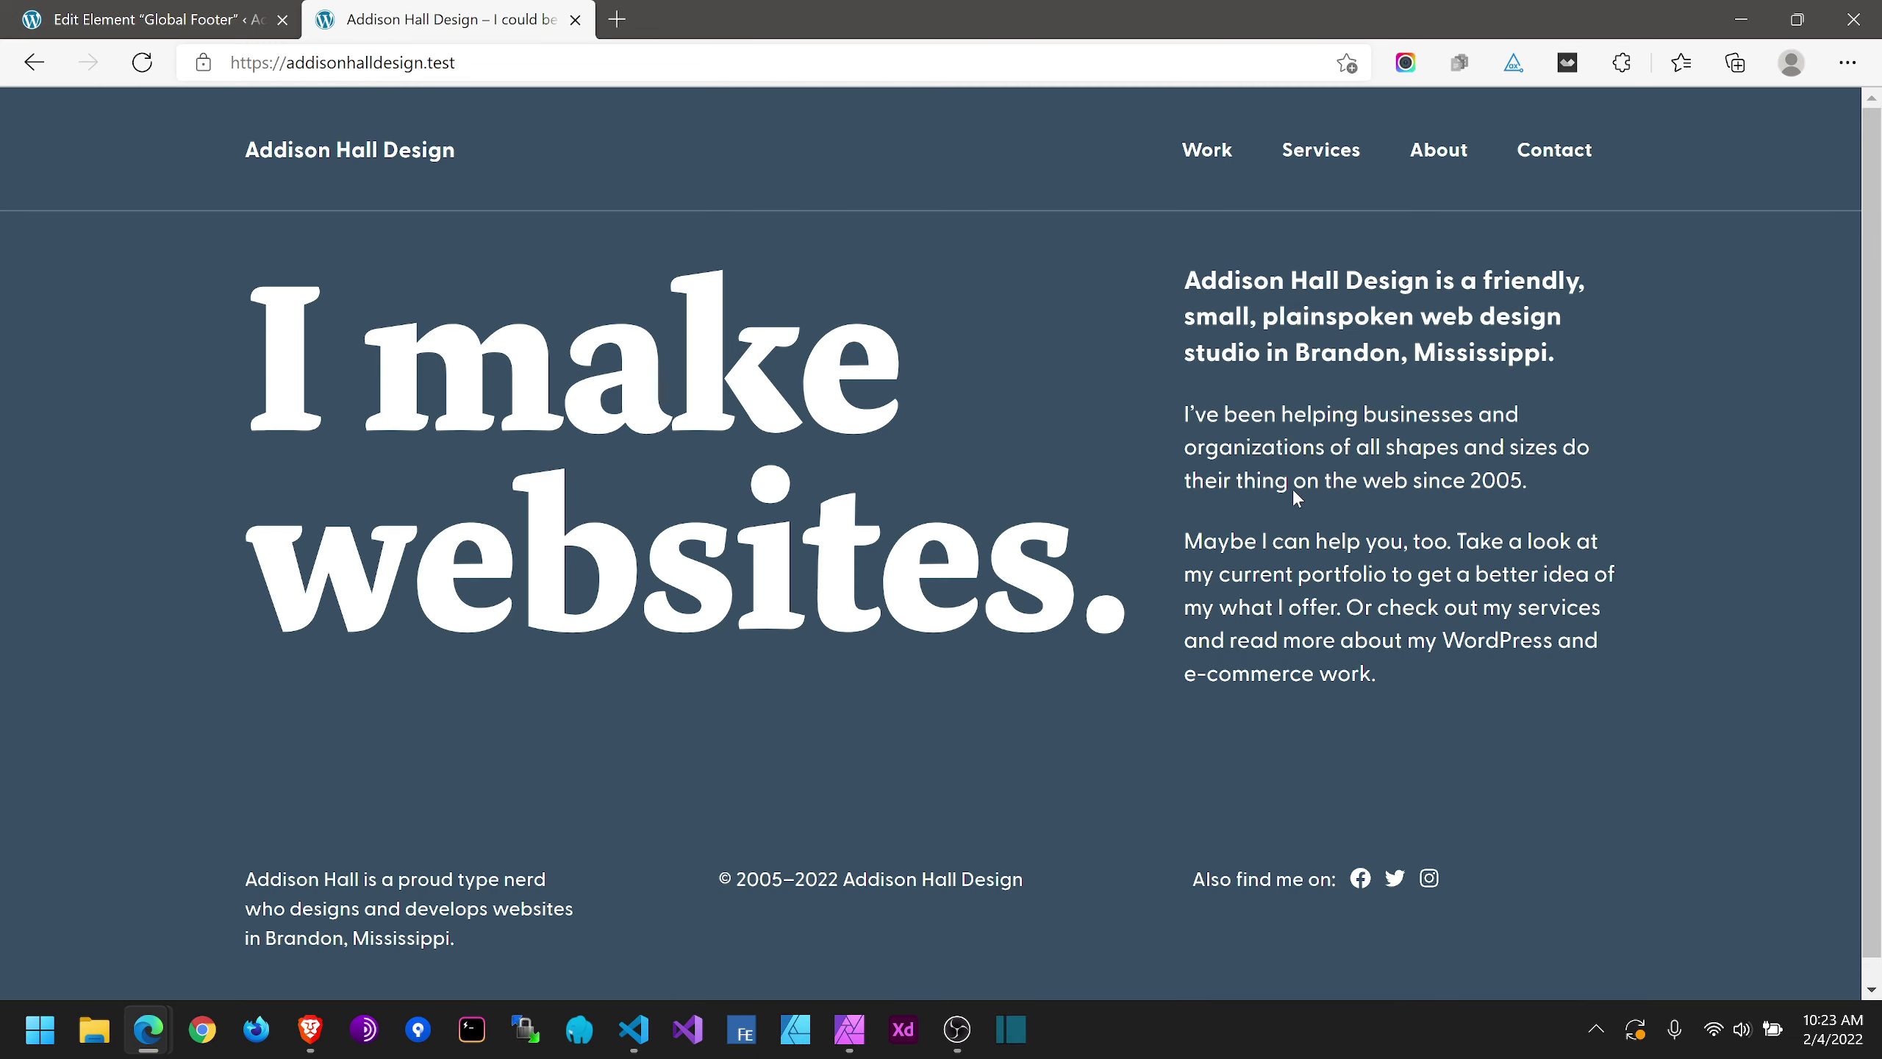
Step: Leave the Global Footer editor and open the Home front page for editing from the site's list of pages
click(151, 10)
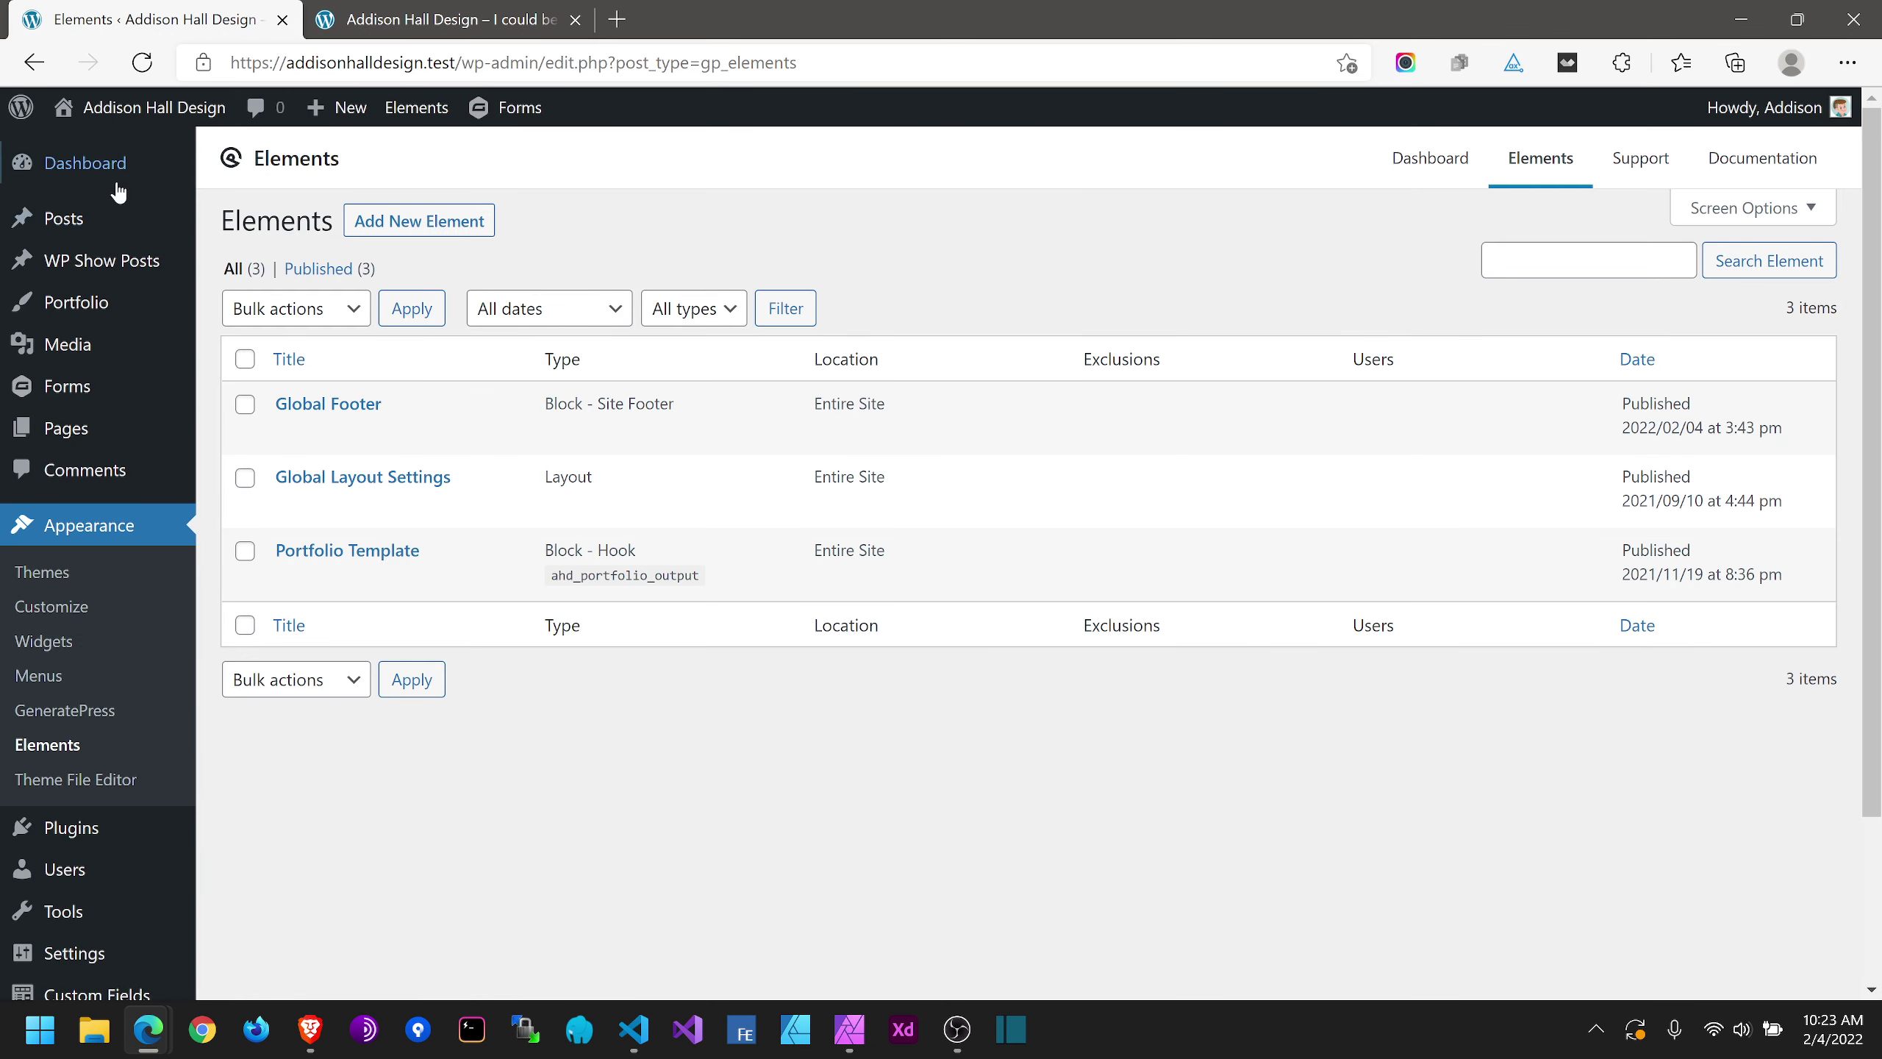
click(65, 429)
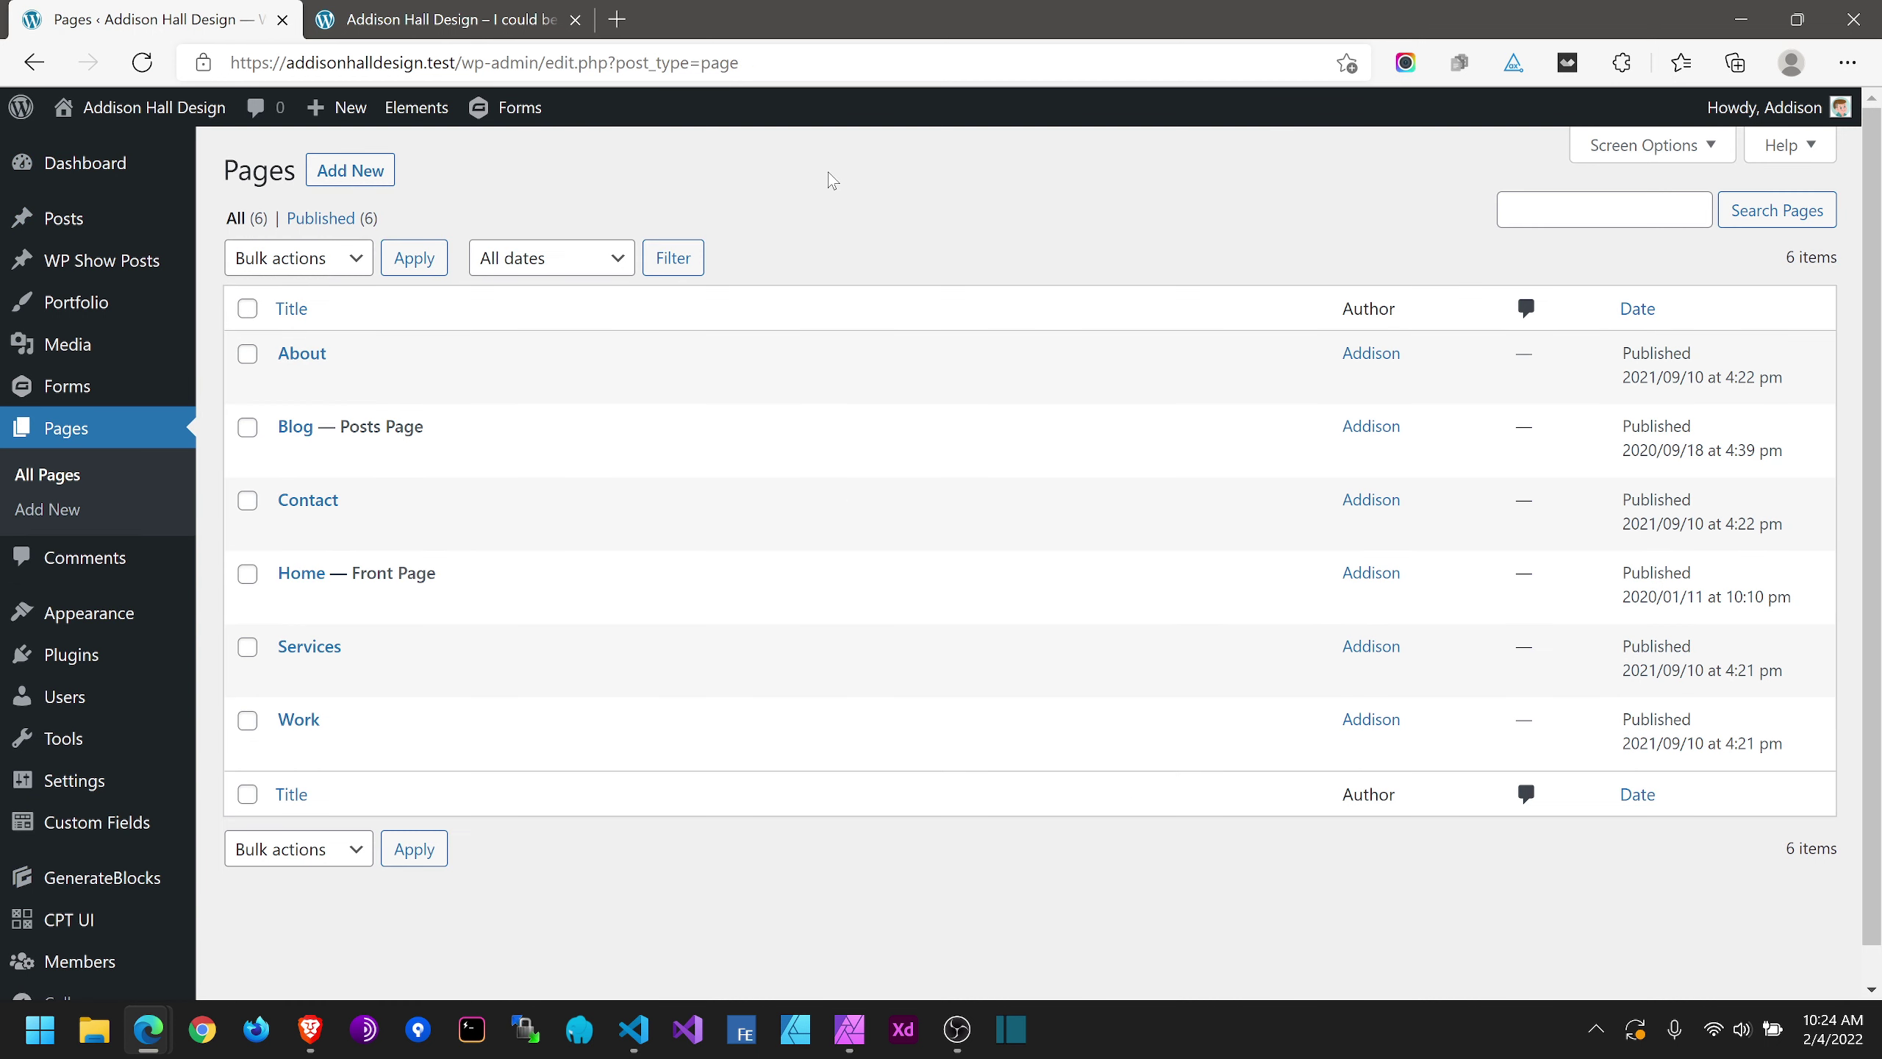
click(305, 576)
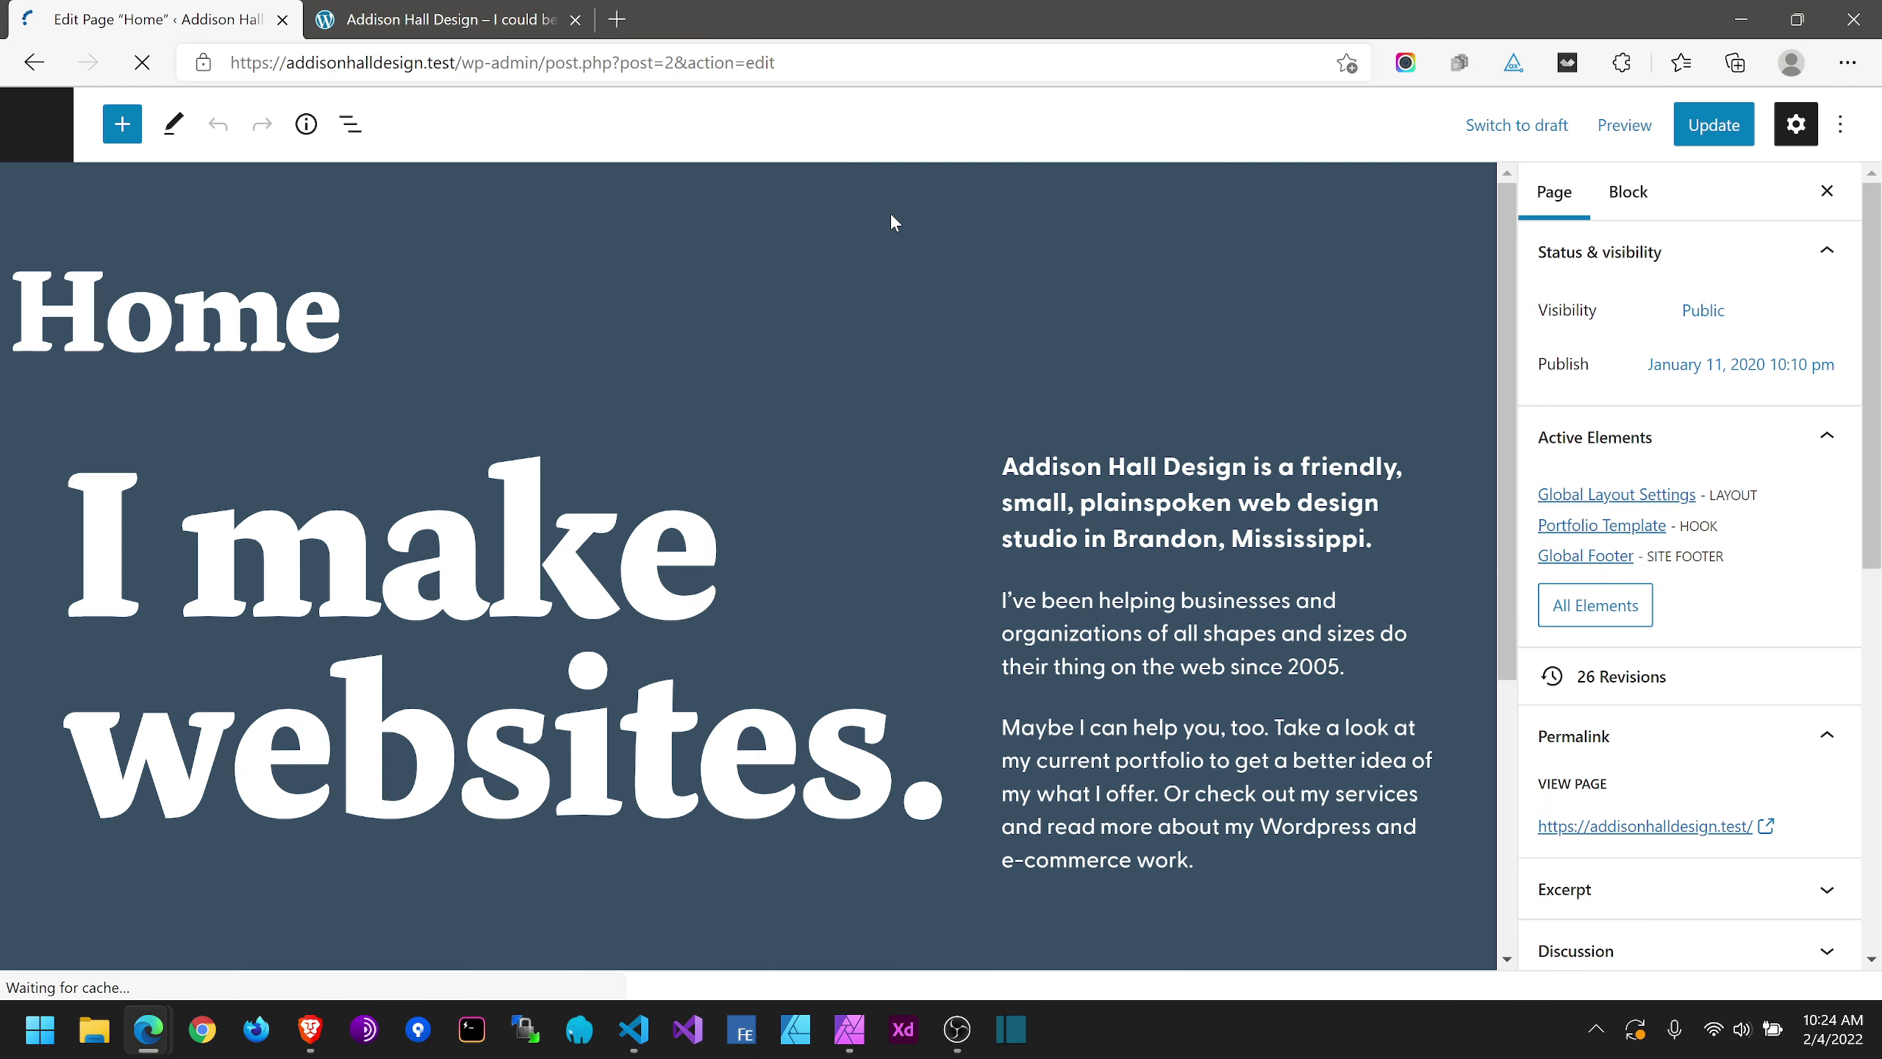
Step: Set the horizontal gap of the Home page's intro grid to 40 px, update the page and reload the live home page
click(219, 490)
click(91, 407)
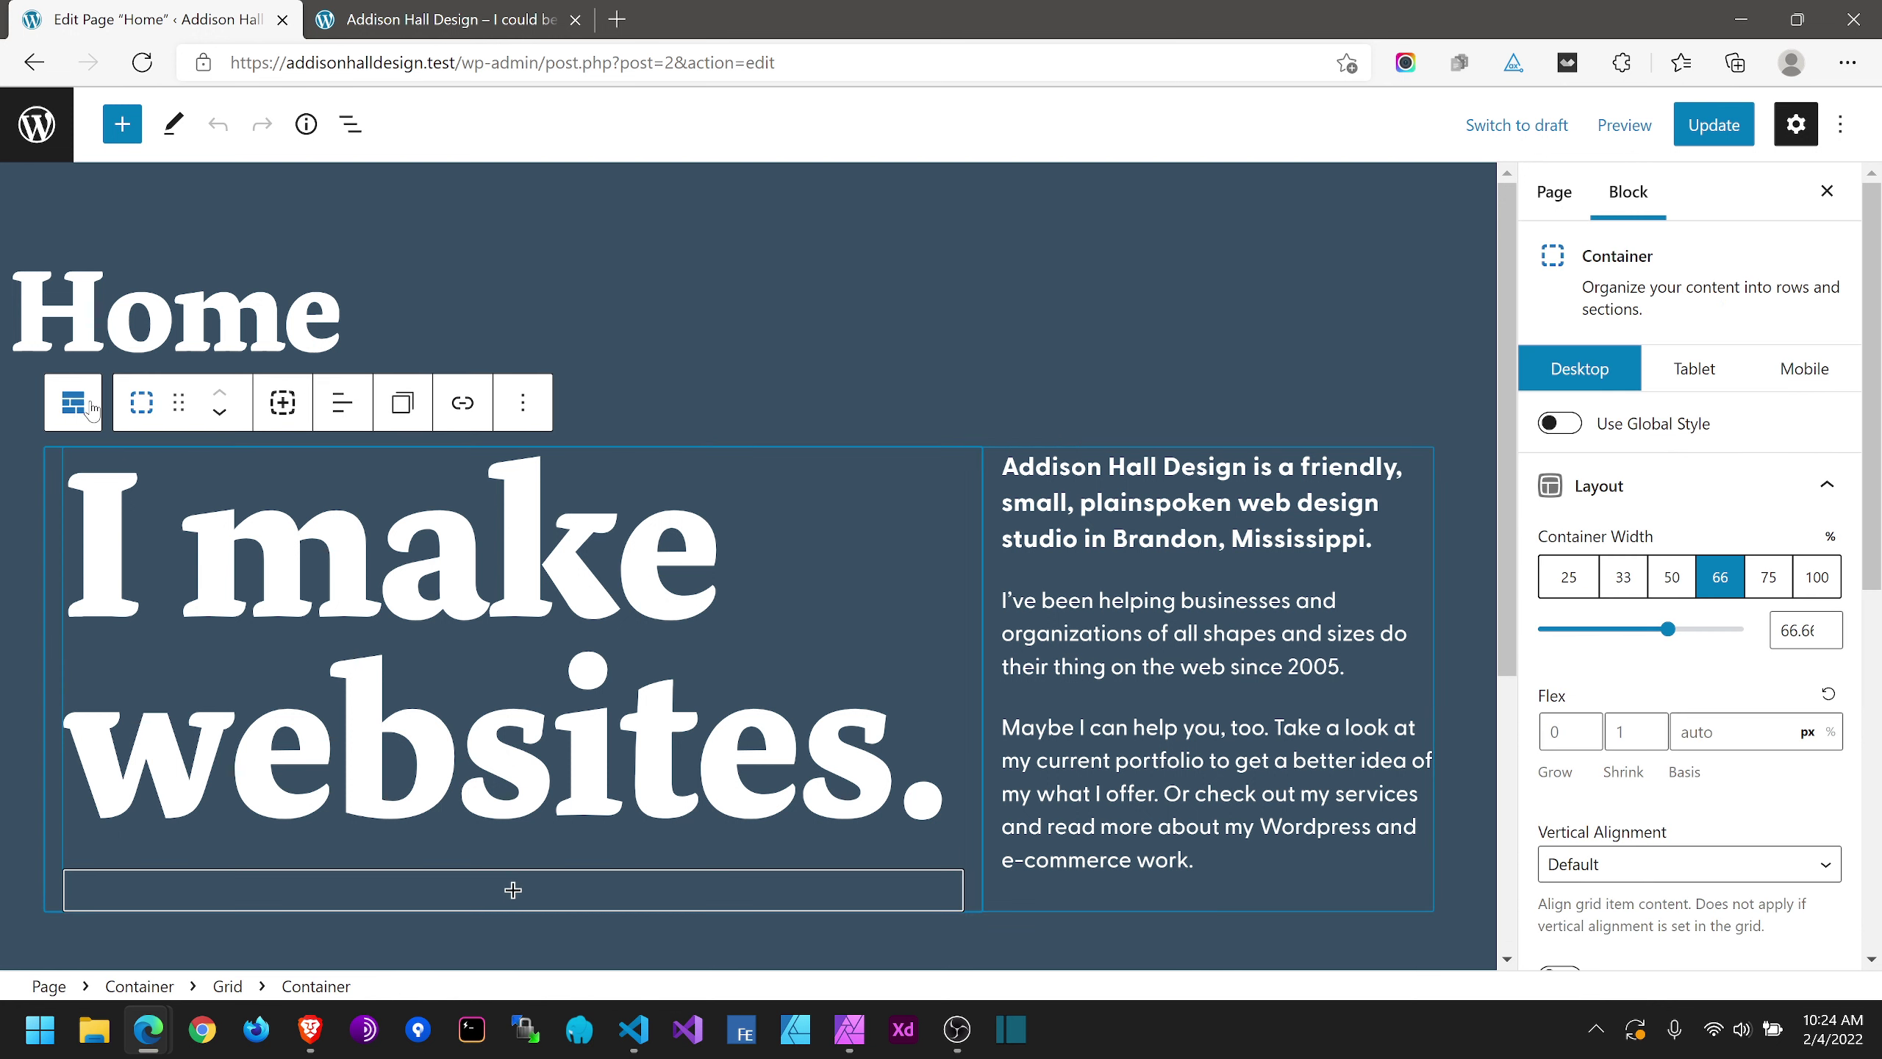
click(89, 407)
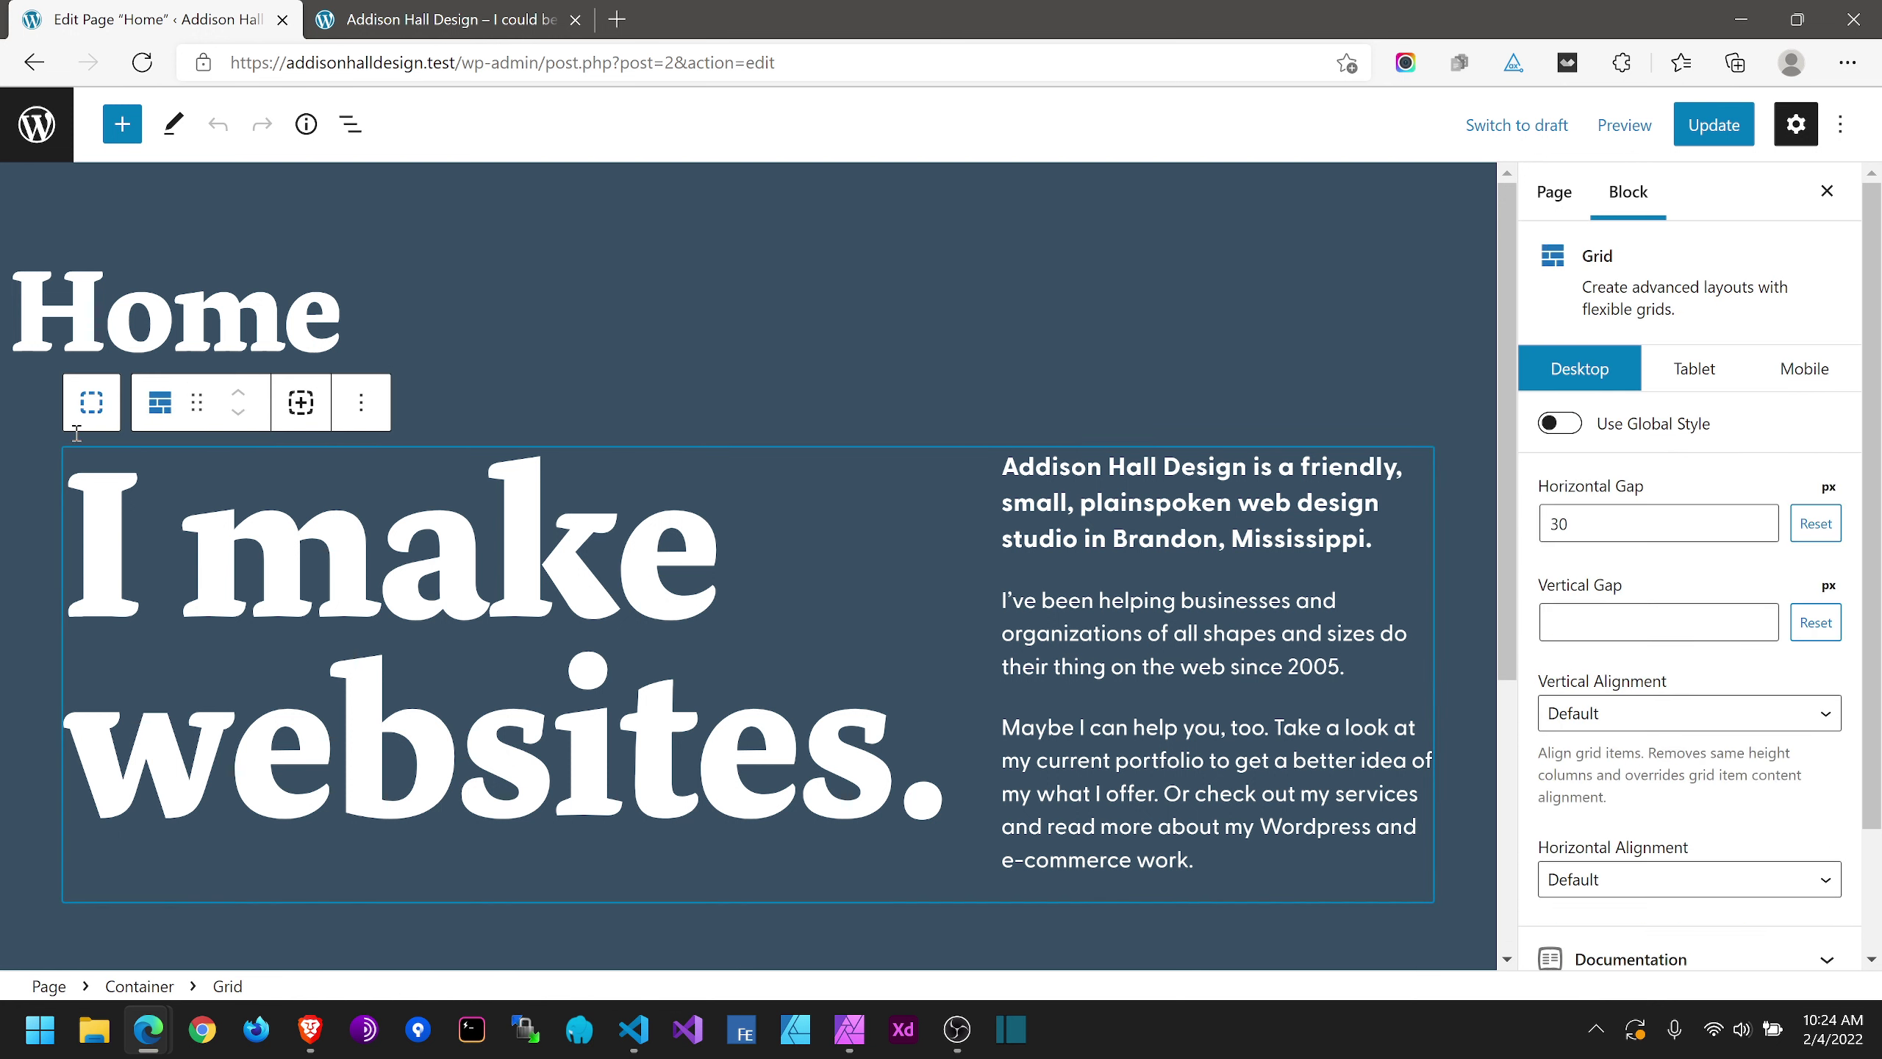
double_click(1634, 524)
text(40)
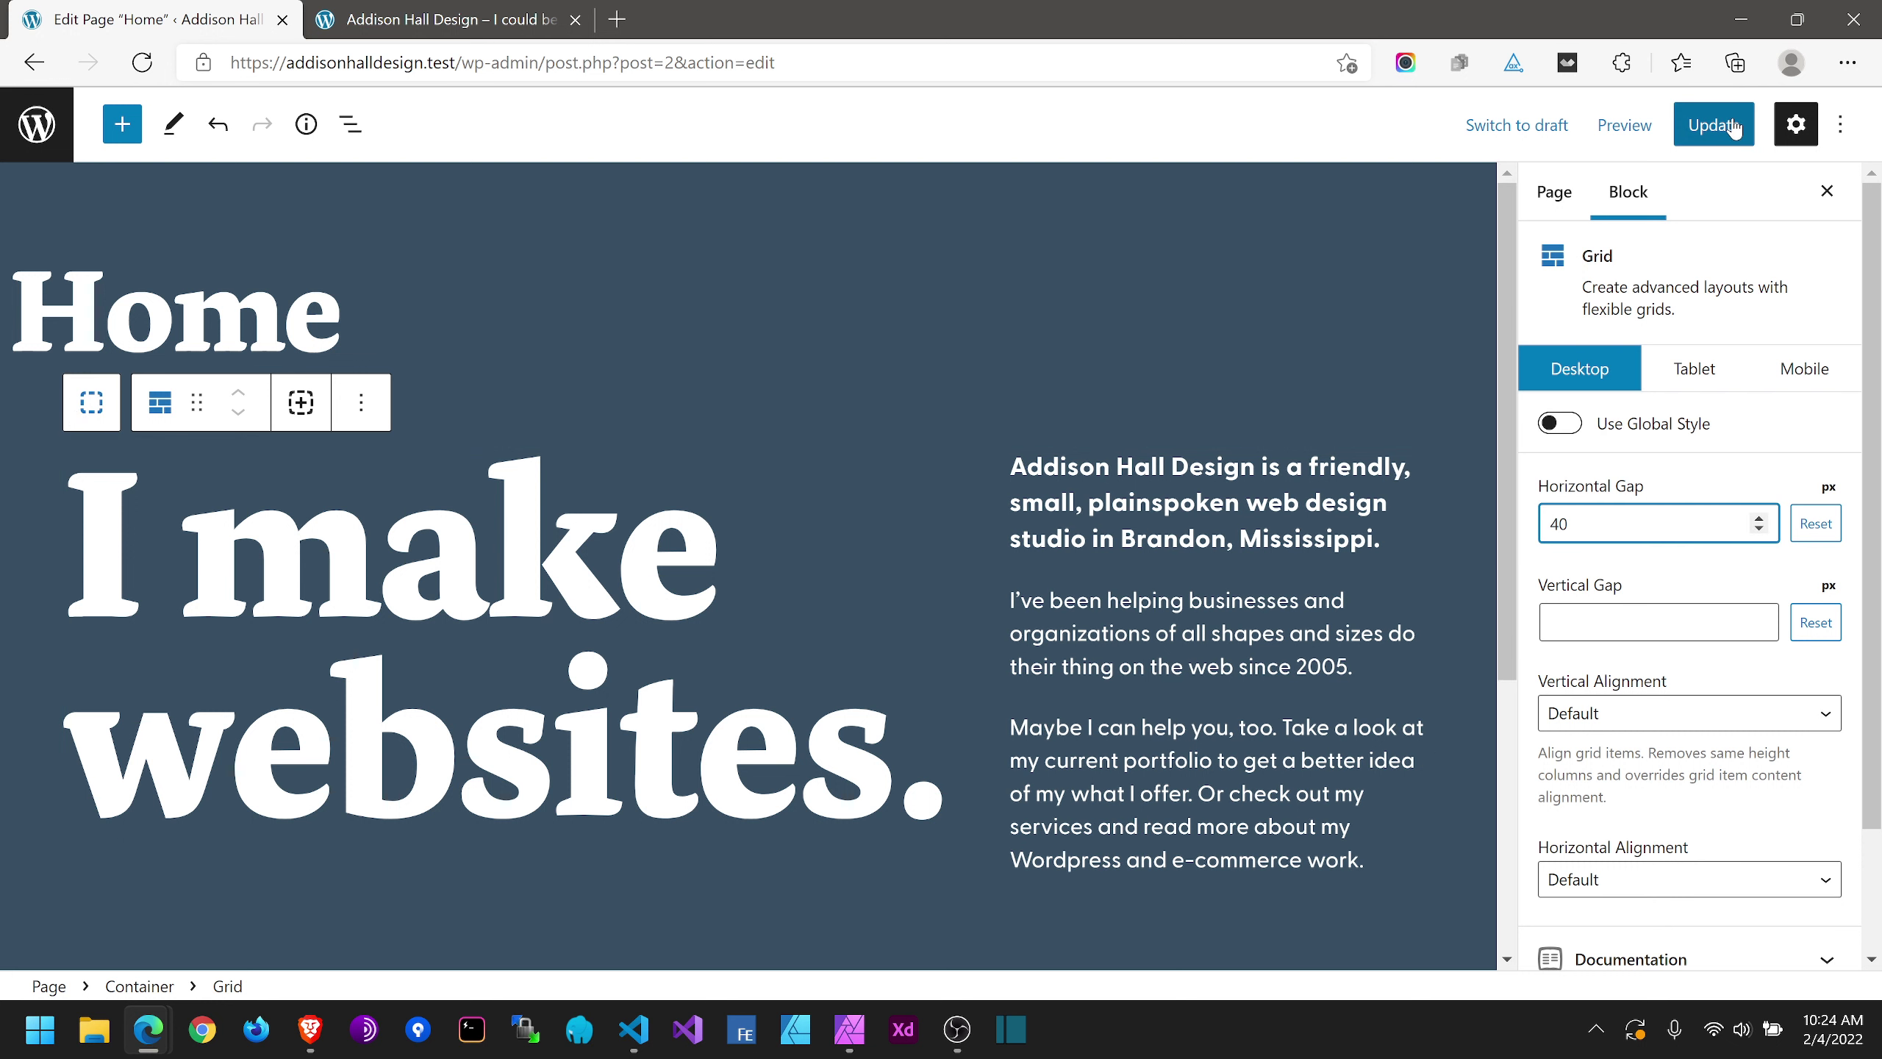
click(1705, 127)
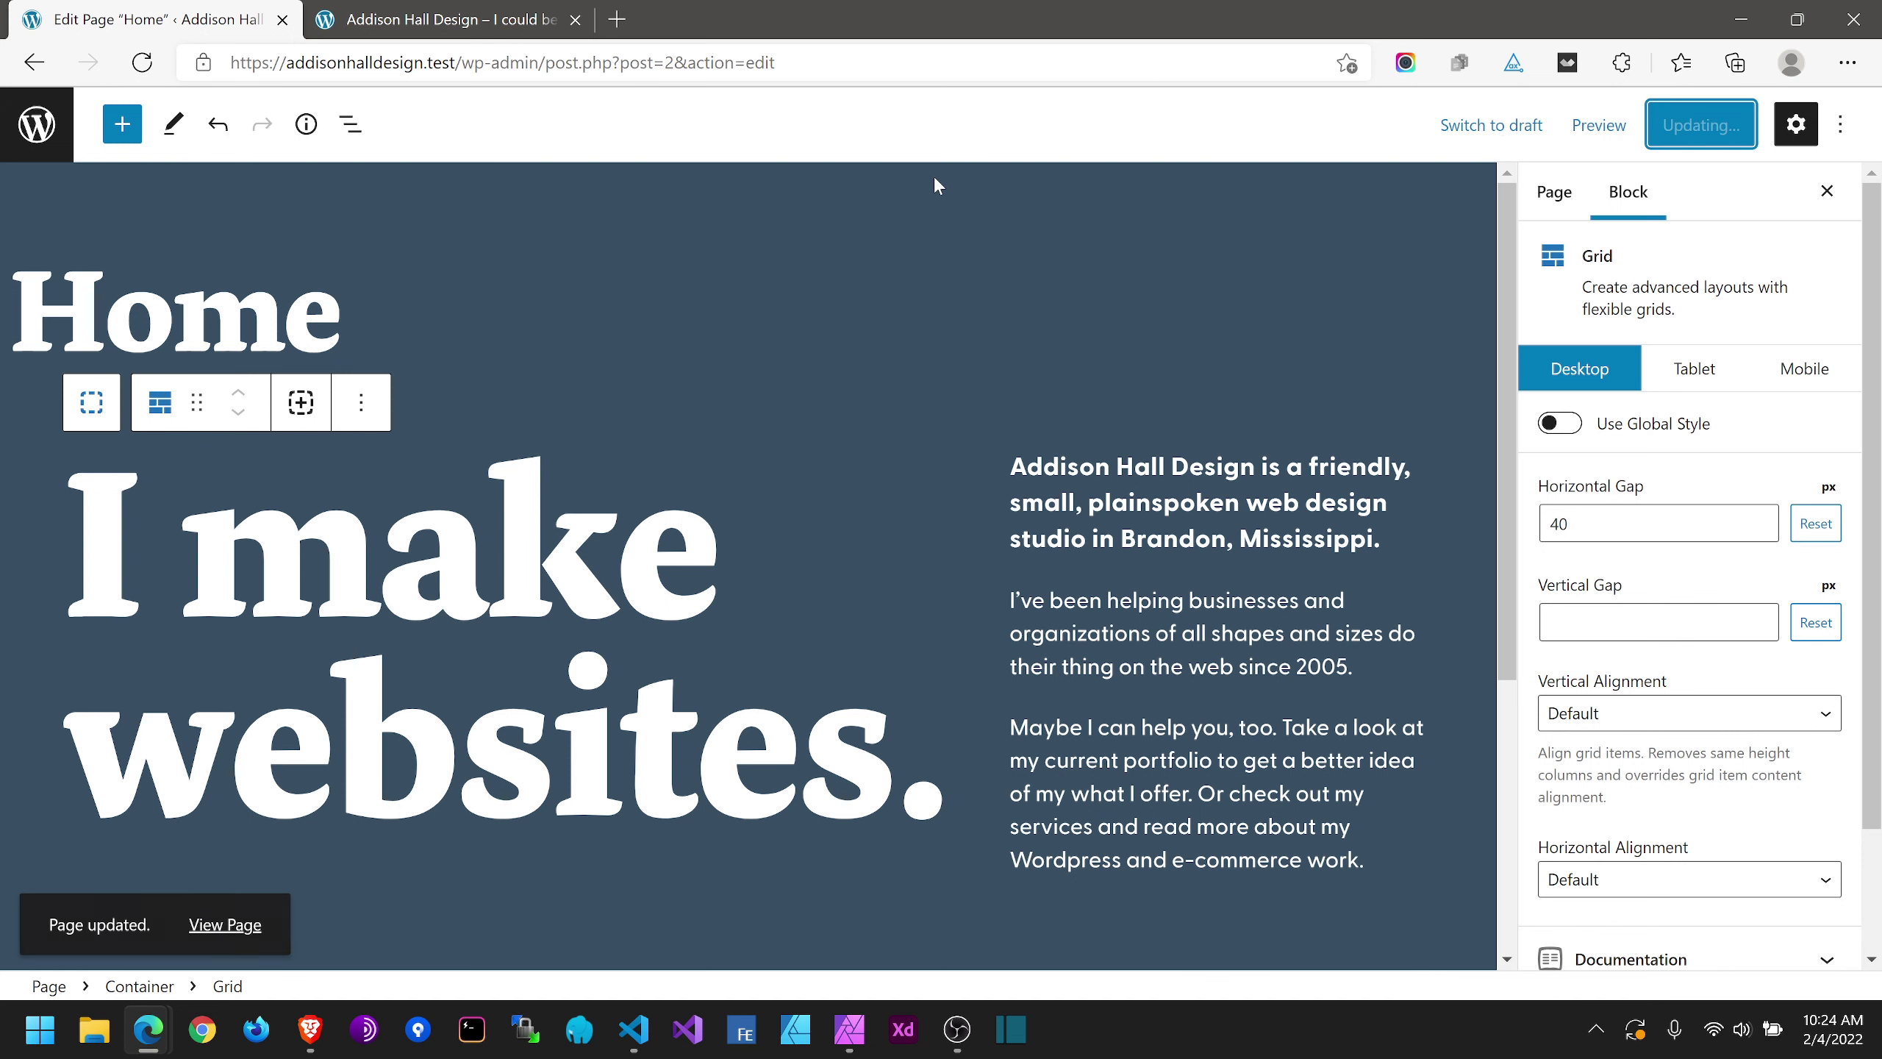
click(474, 22)
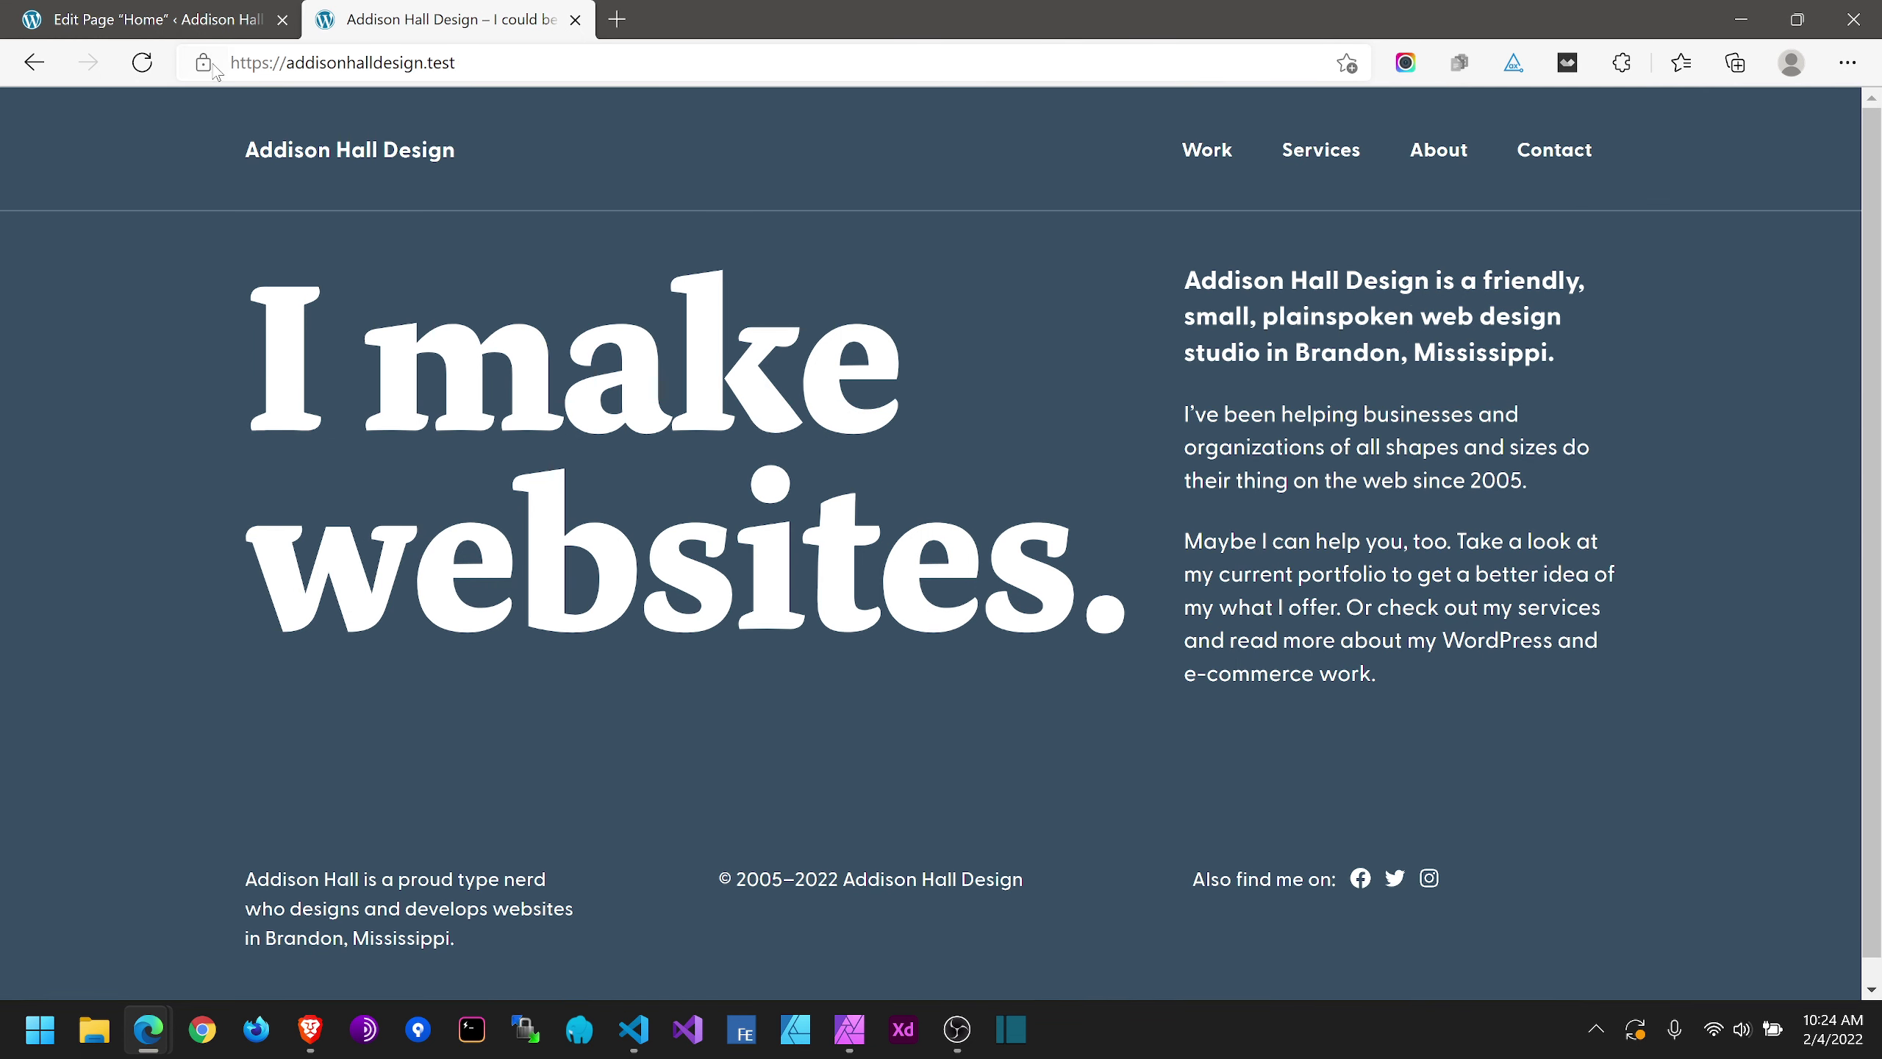
click(143, 63)
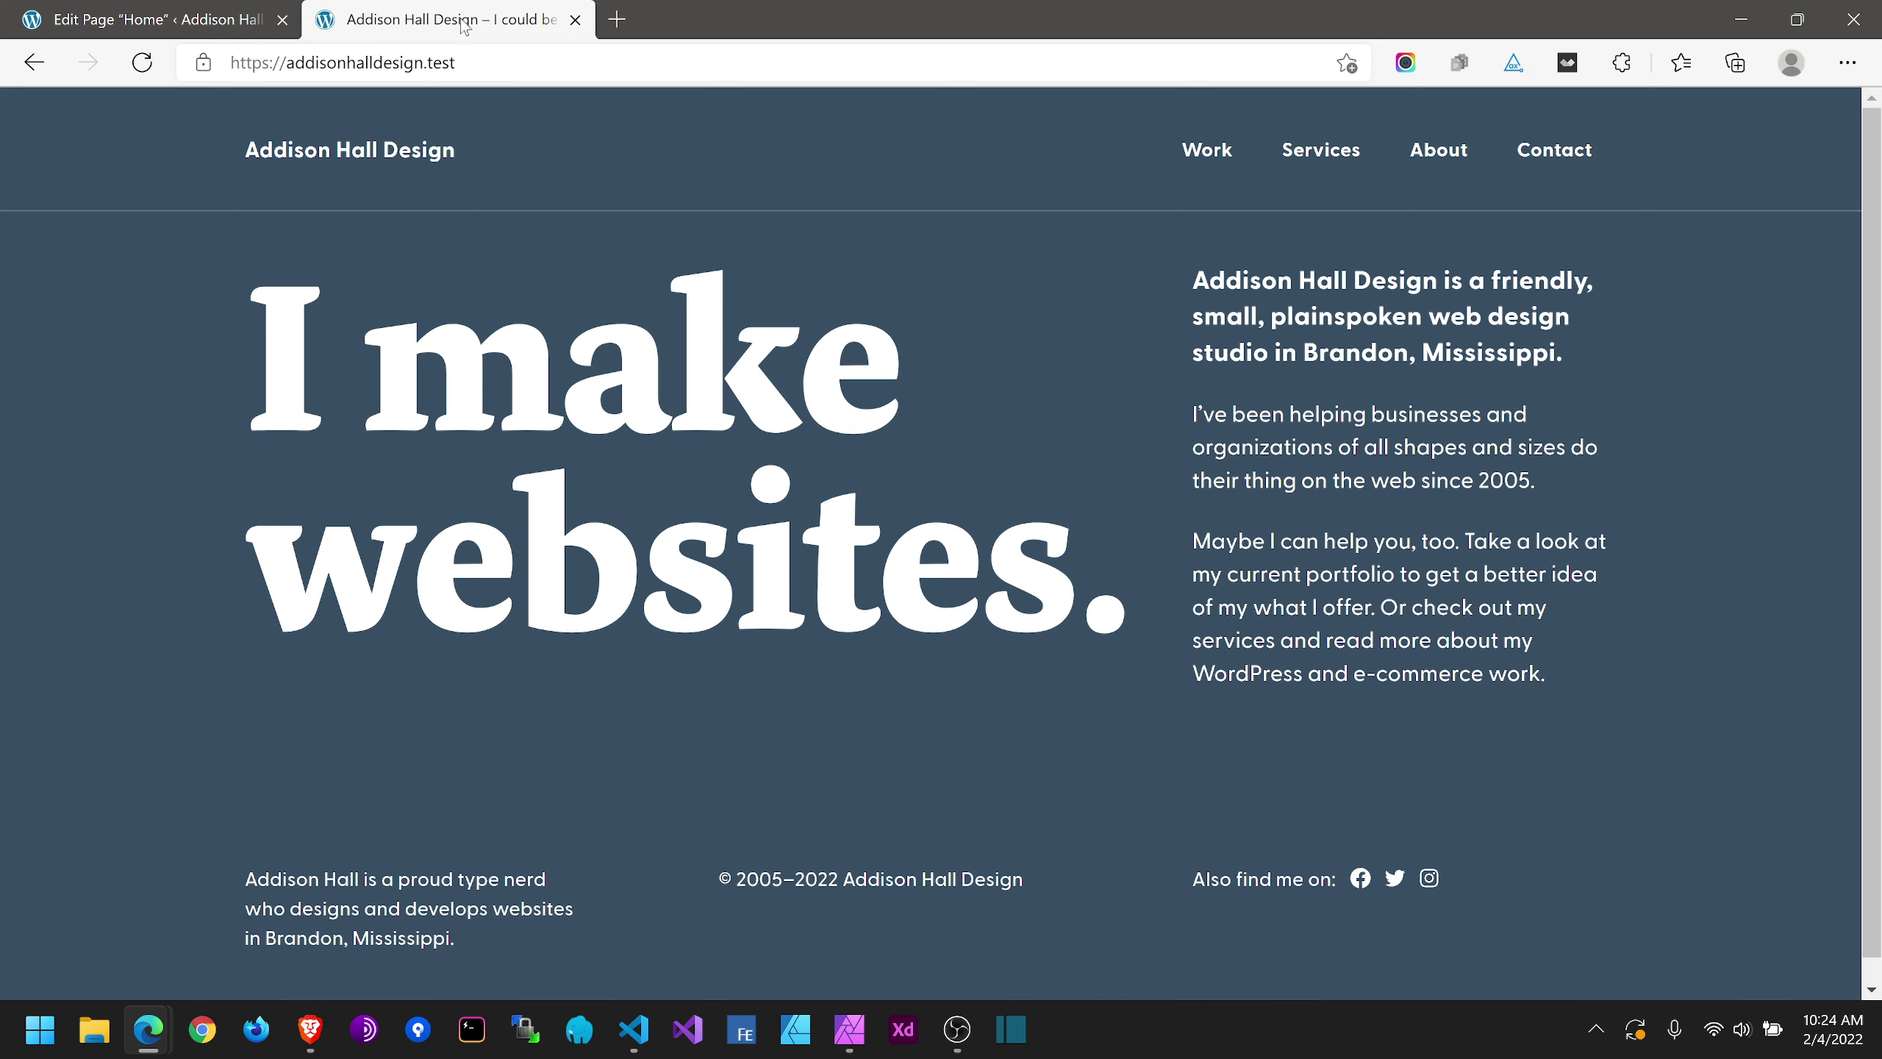
Step: Leave the Home page editor for the list of pages and open the theme Customizer
click(158, 8)
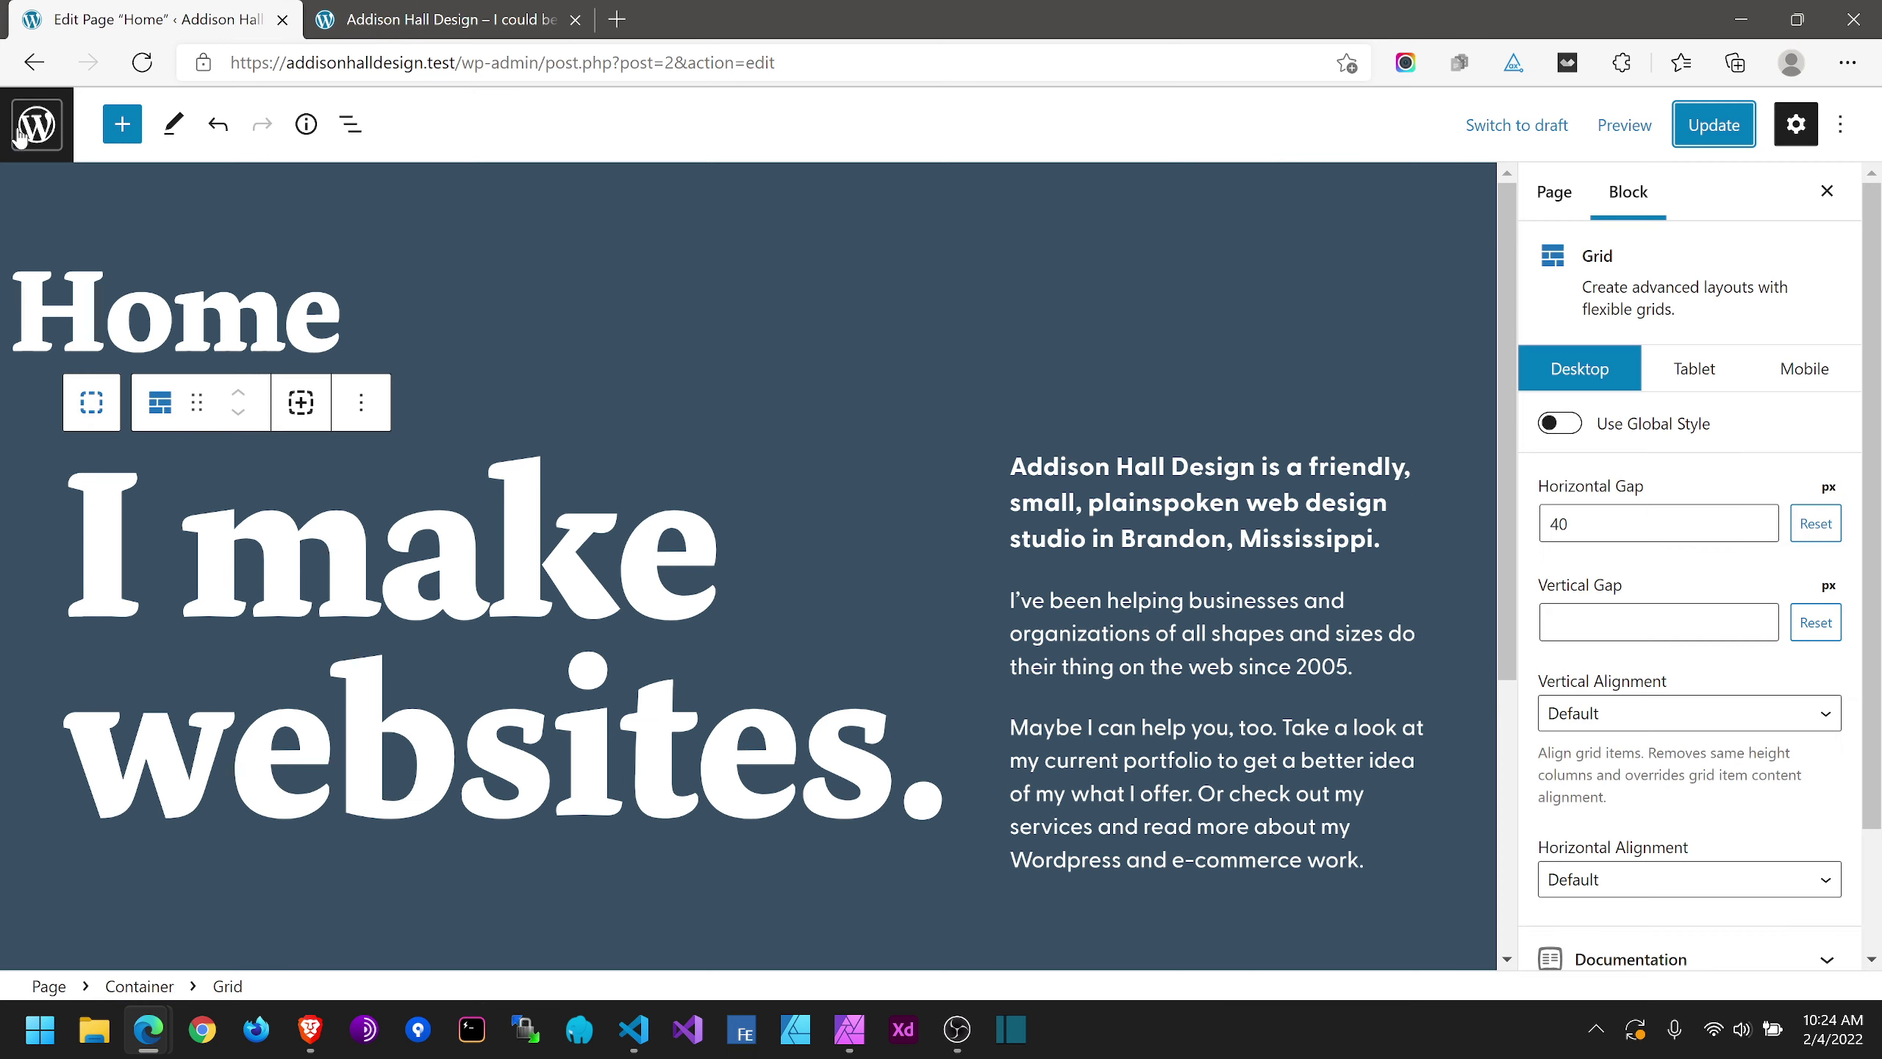
click(474, 9)
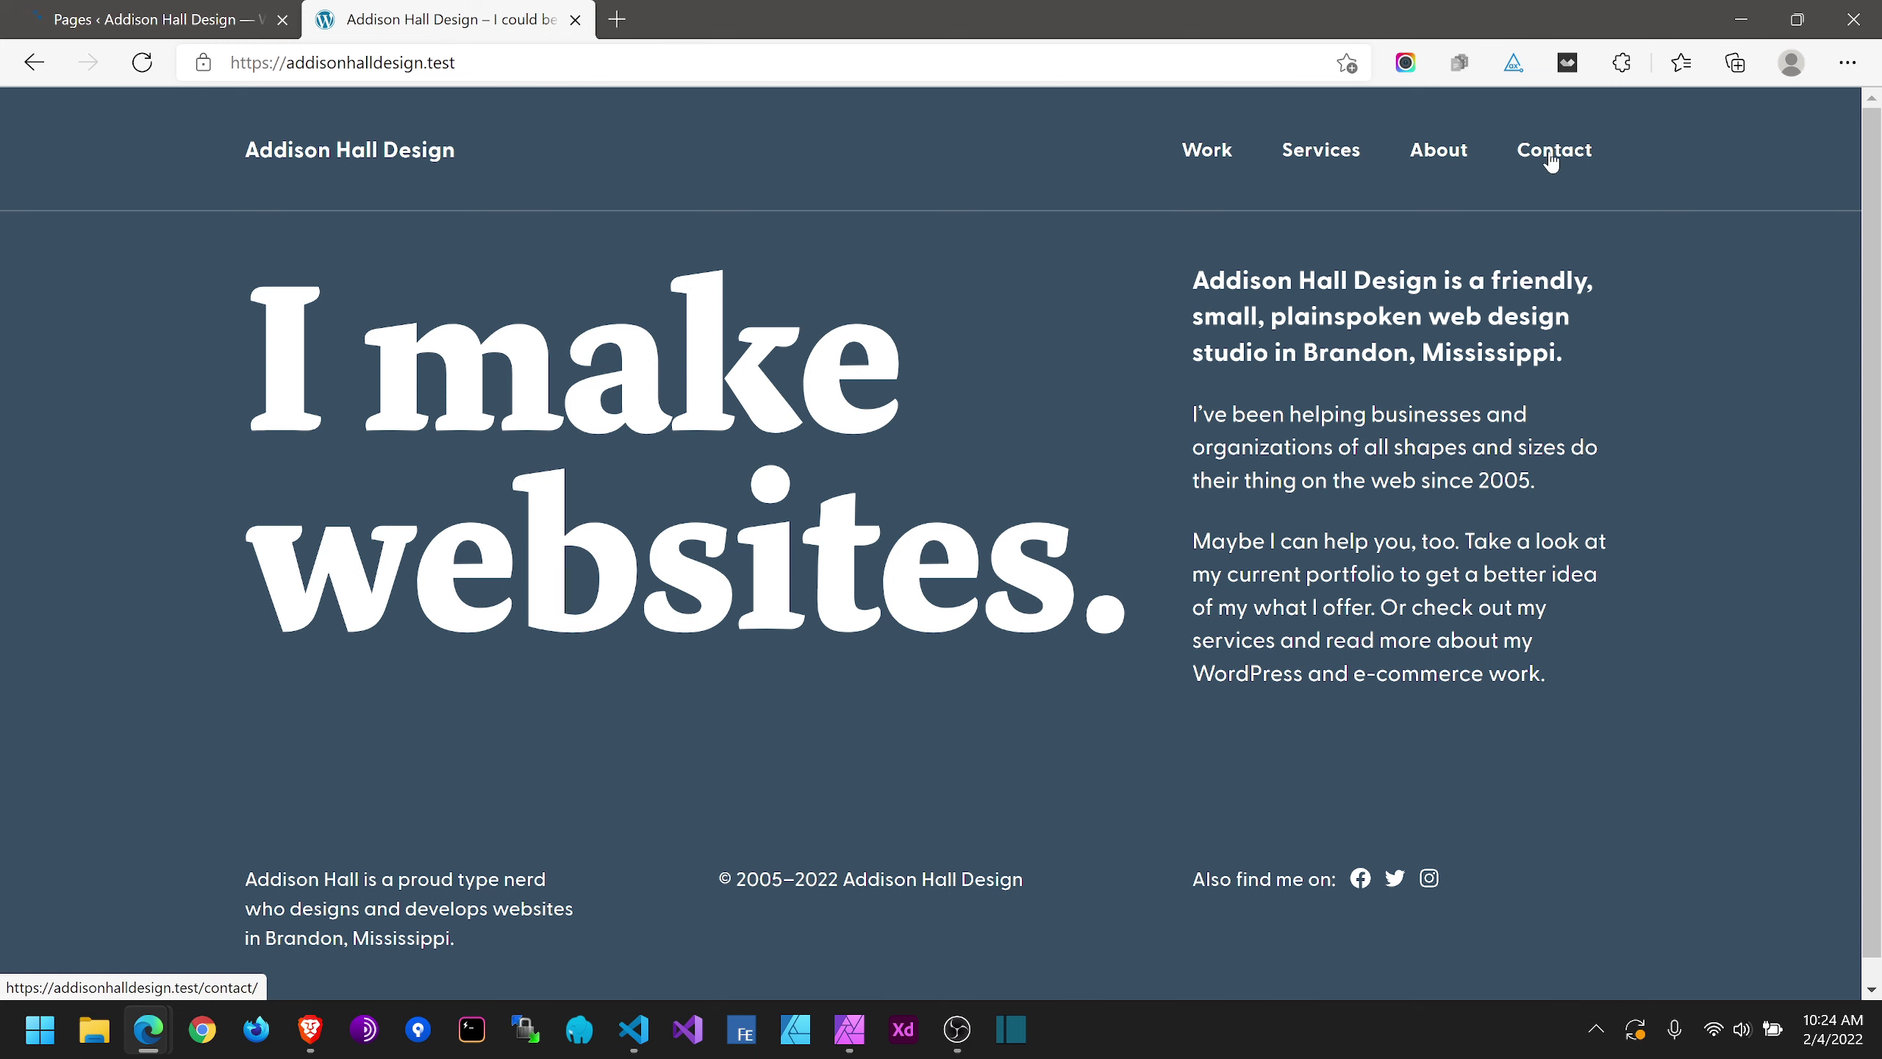
click(201, 9)
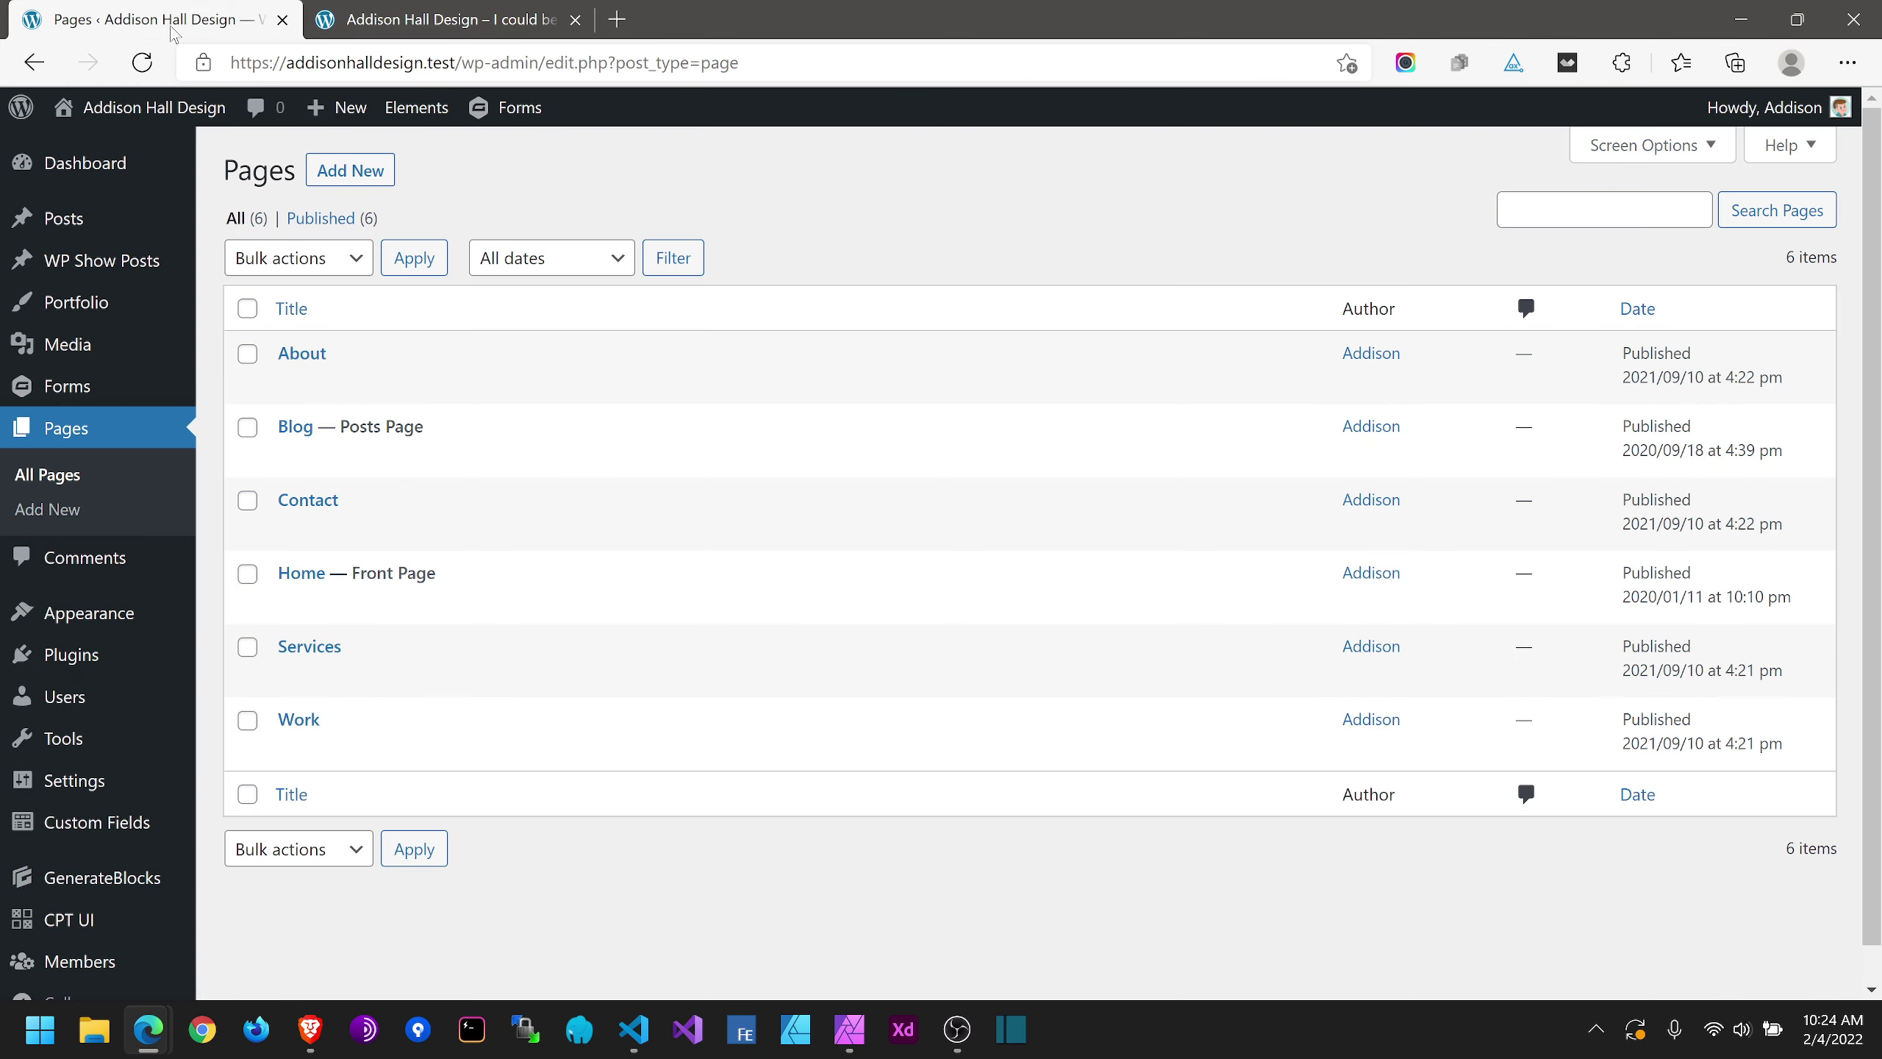
mouse_move(89, 614)
click(274, 652)
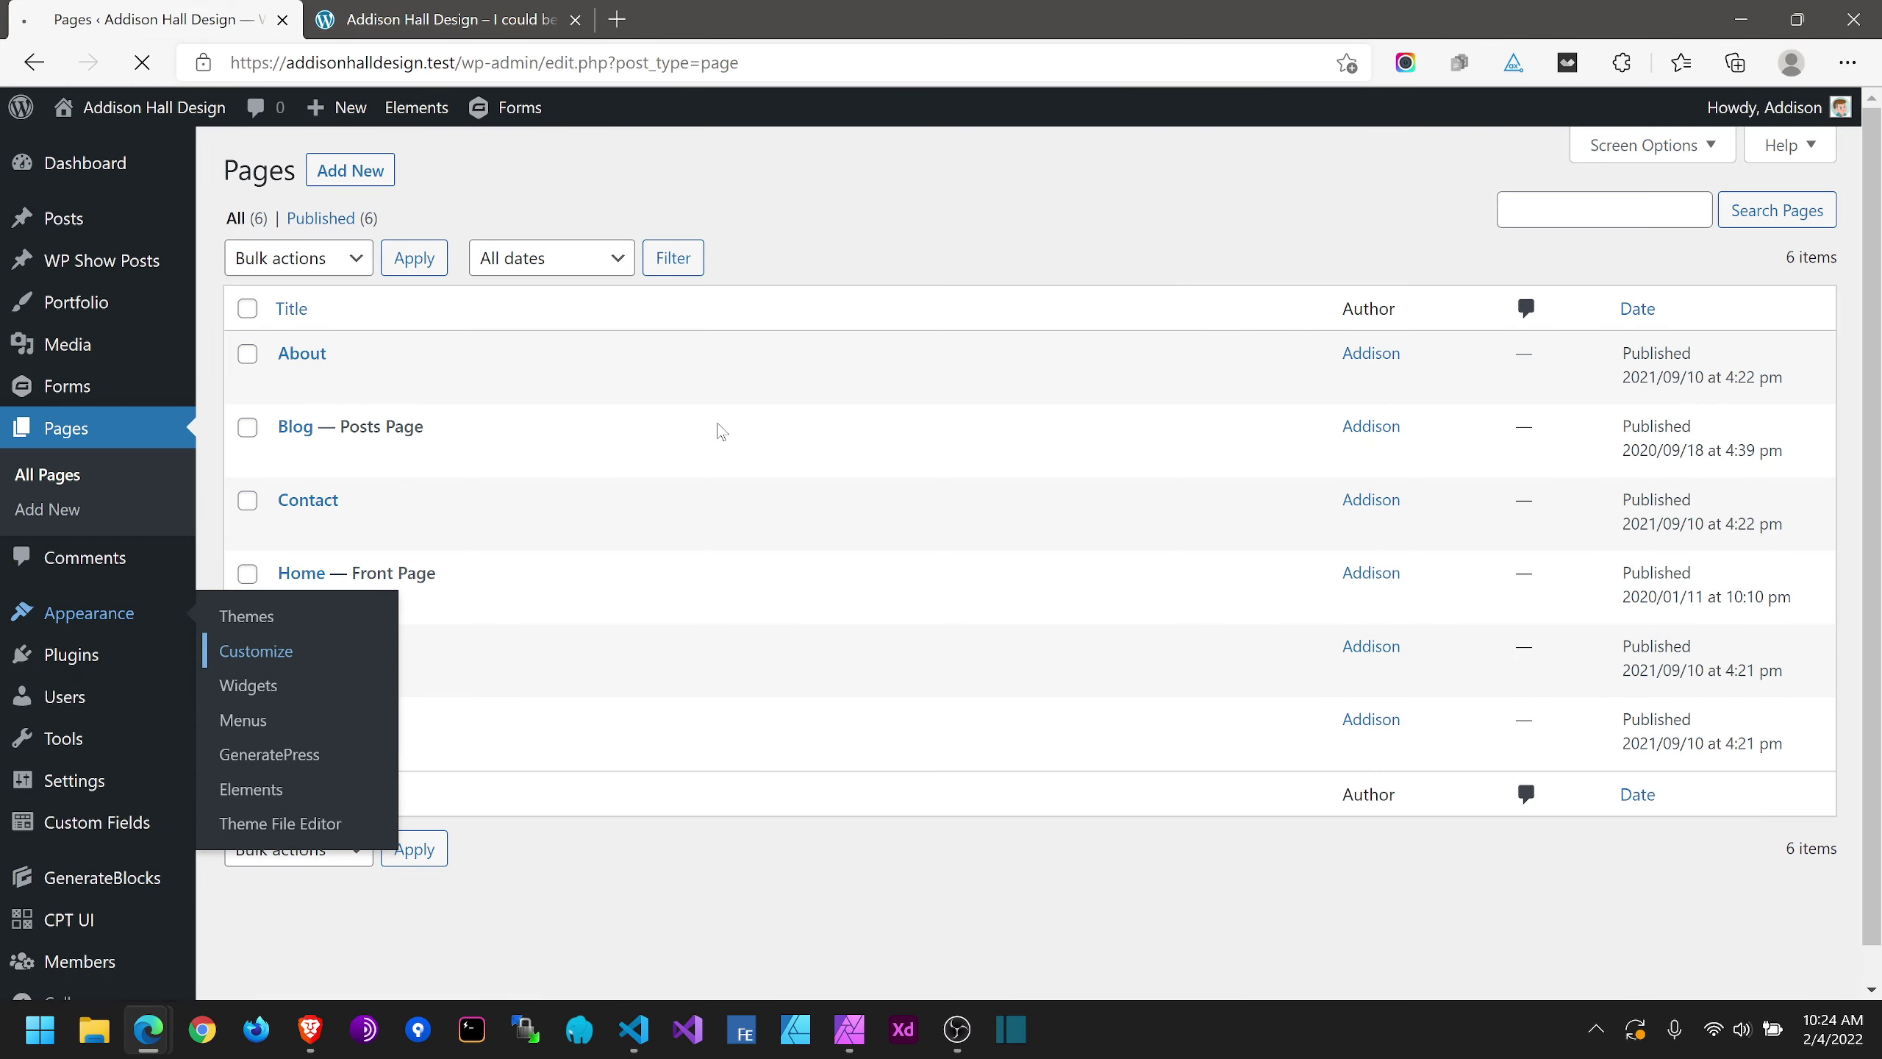
click(438, 19)
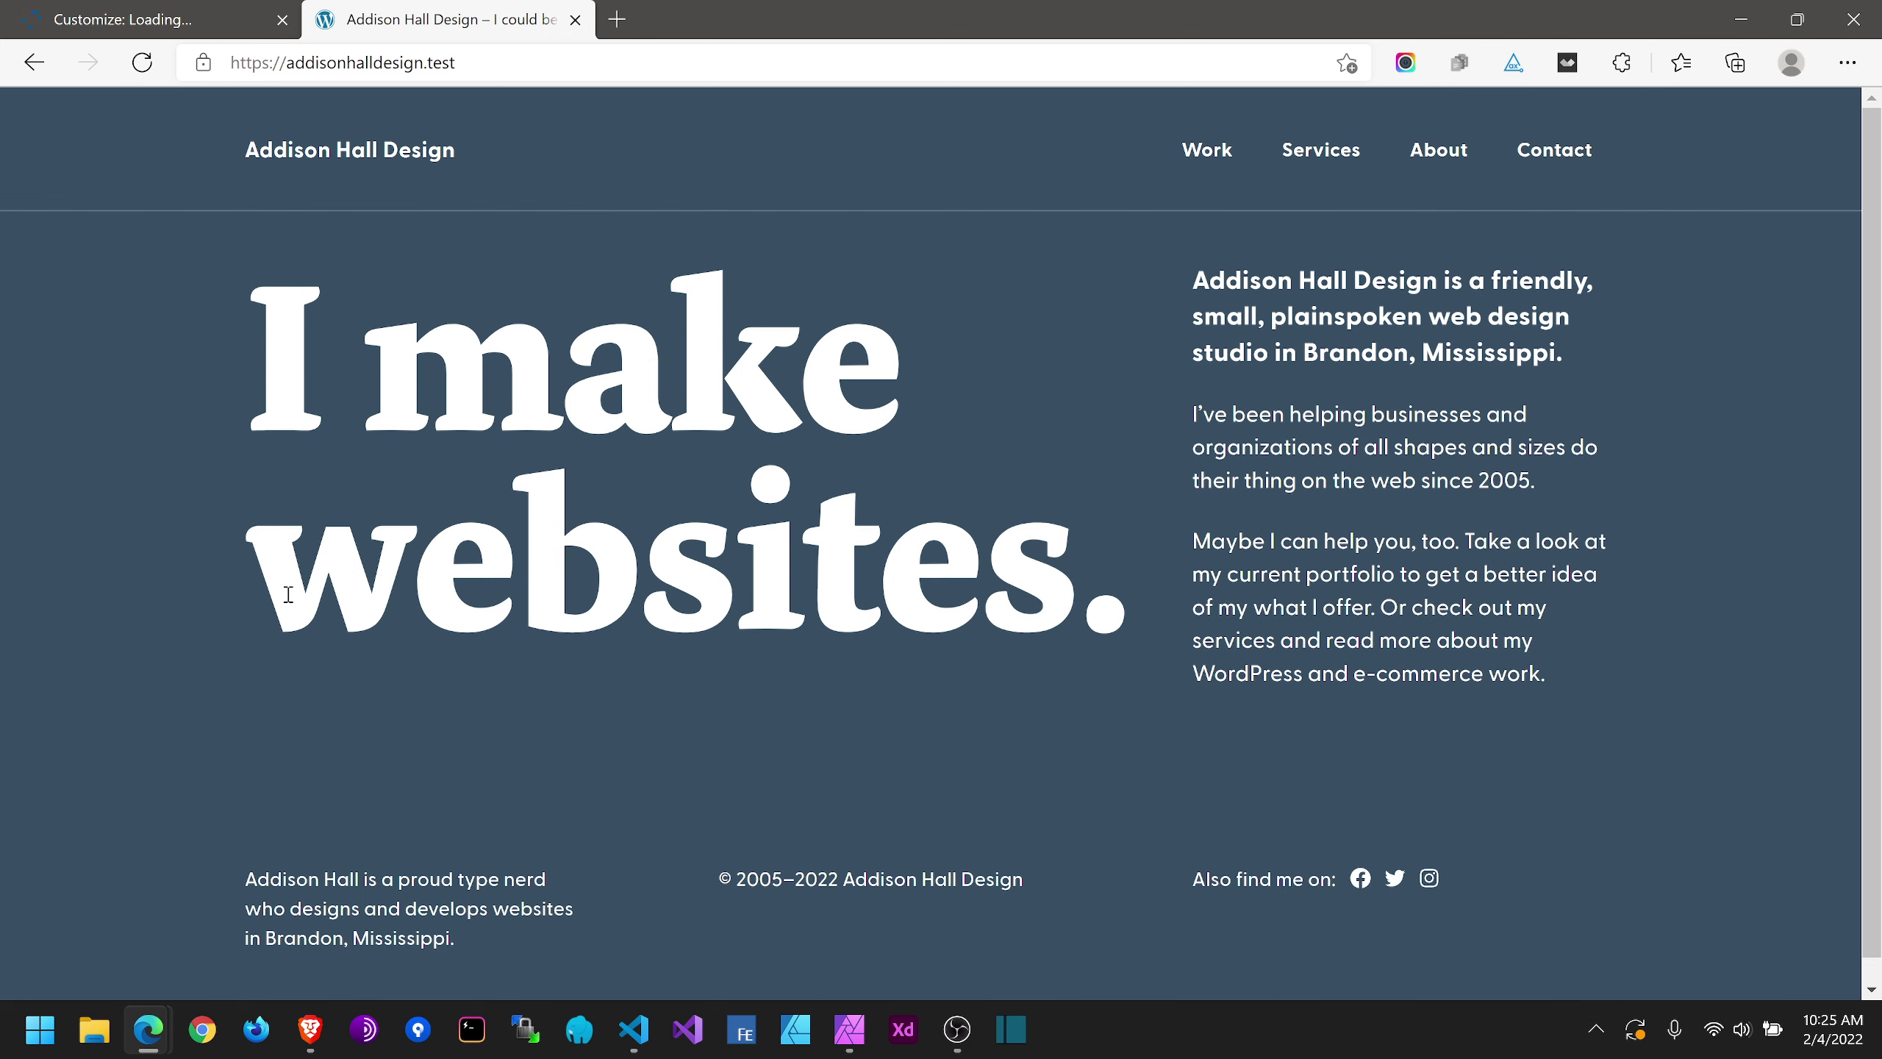
click(162, 8)
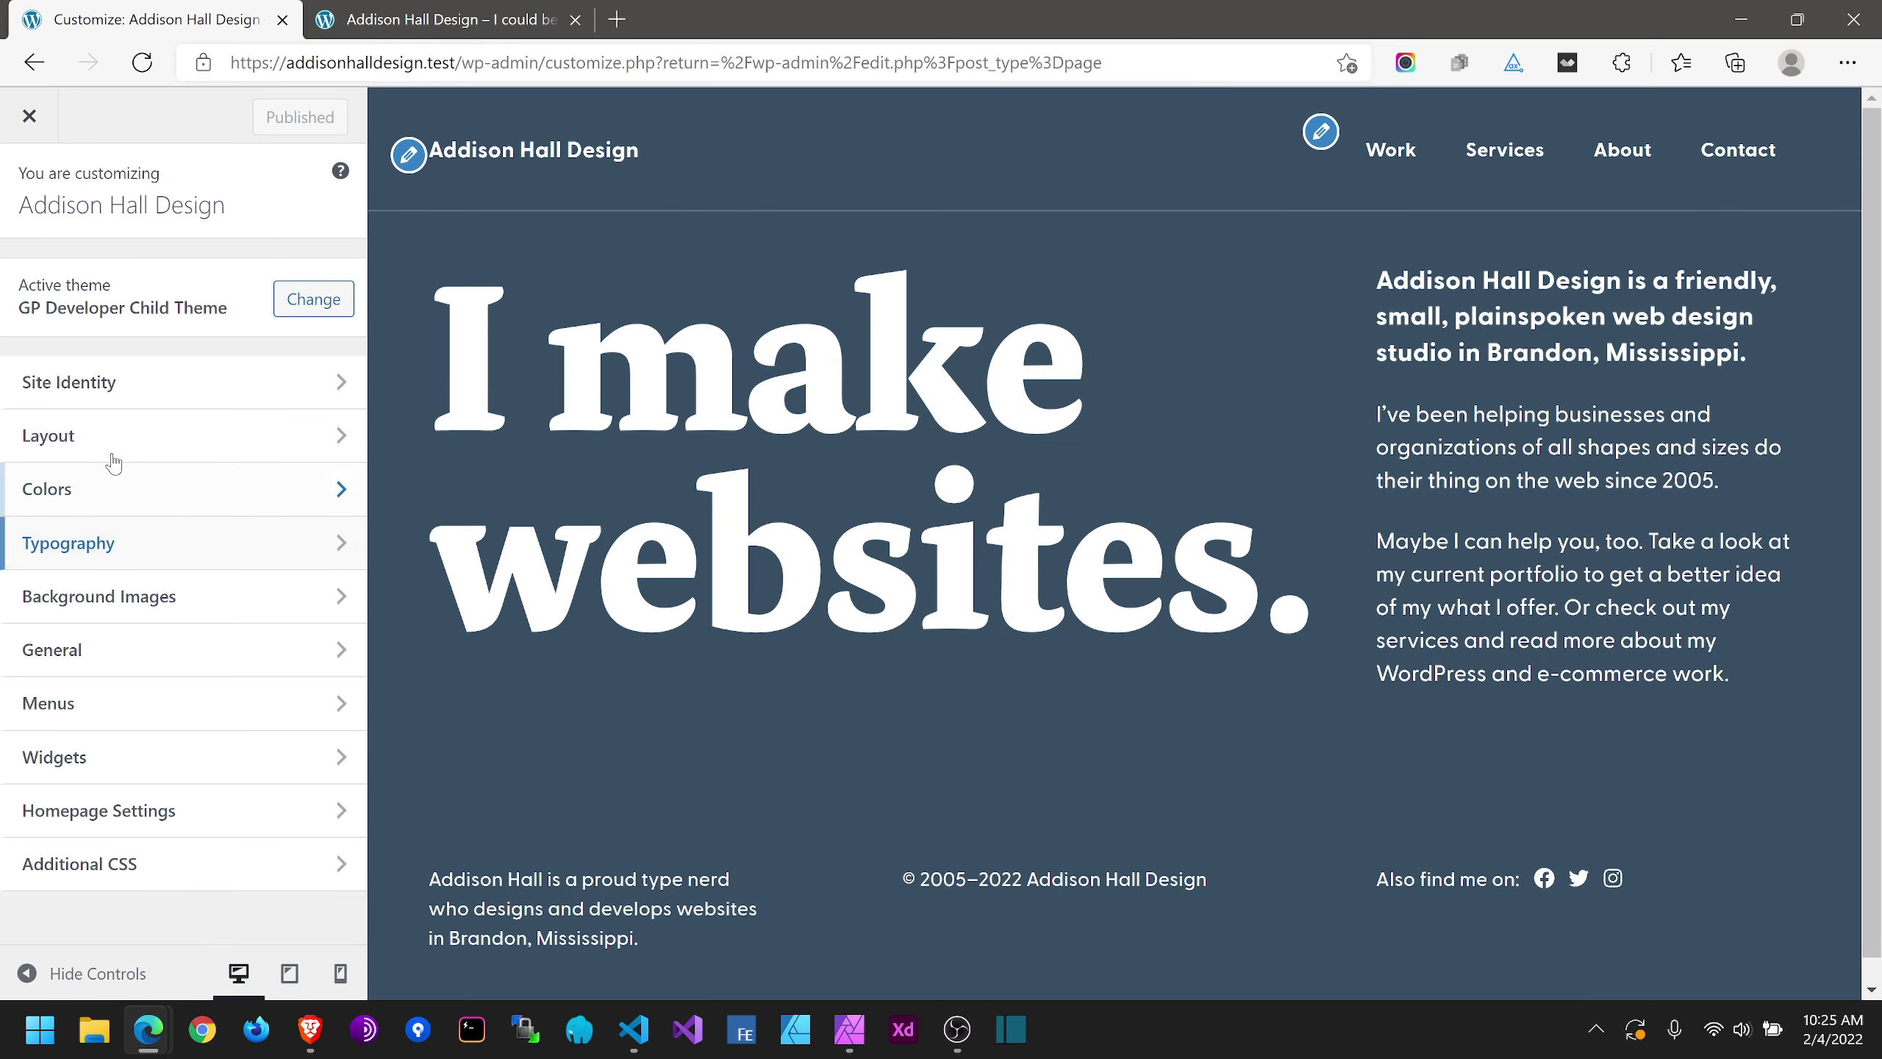
Step: Set the primary navigation's menu item width to 19 px, publish the change and reload the live home page
click(105, 435)
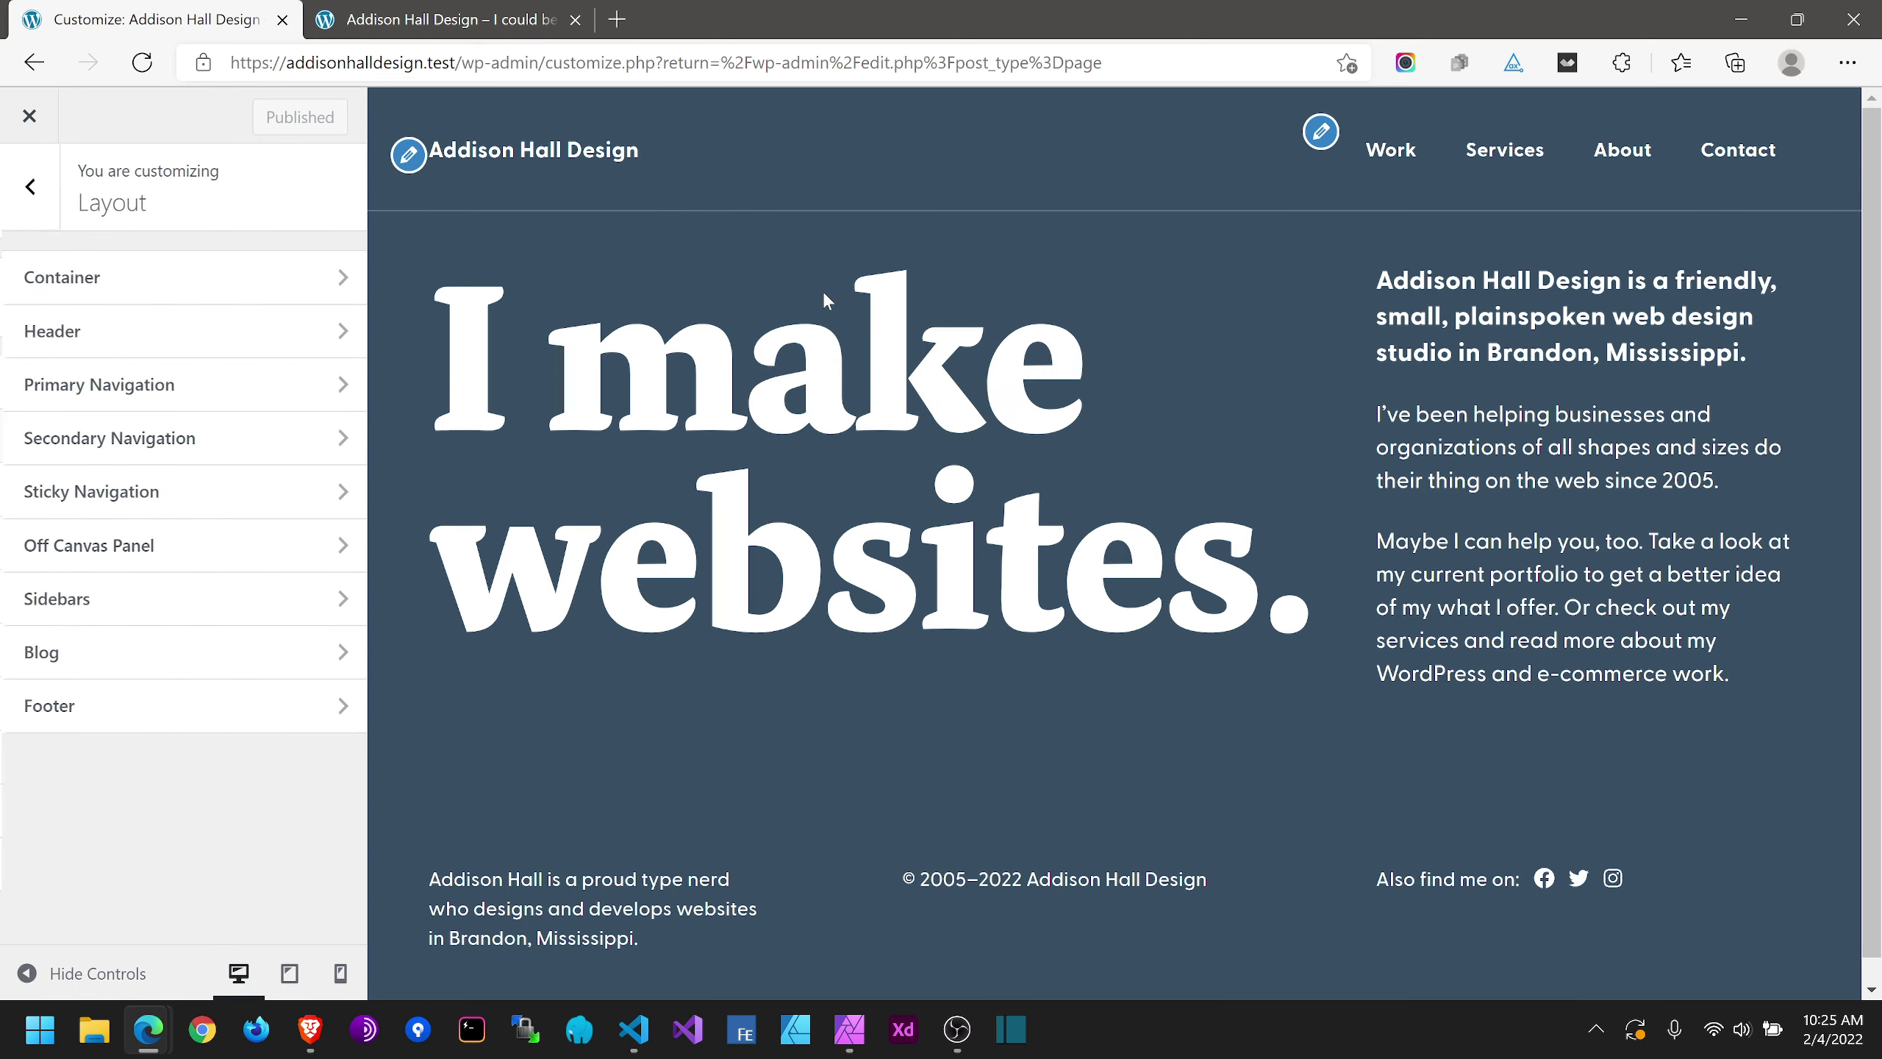
click(44, 368)
scroll(227, 692, down, 5)
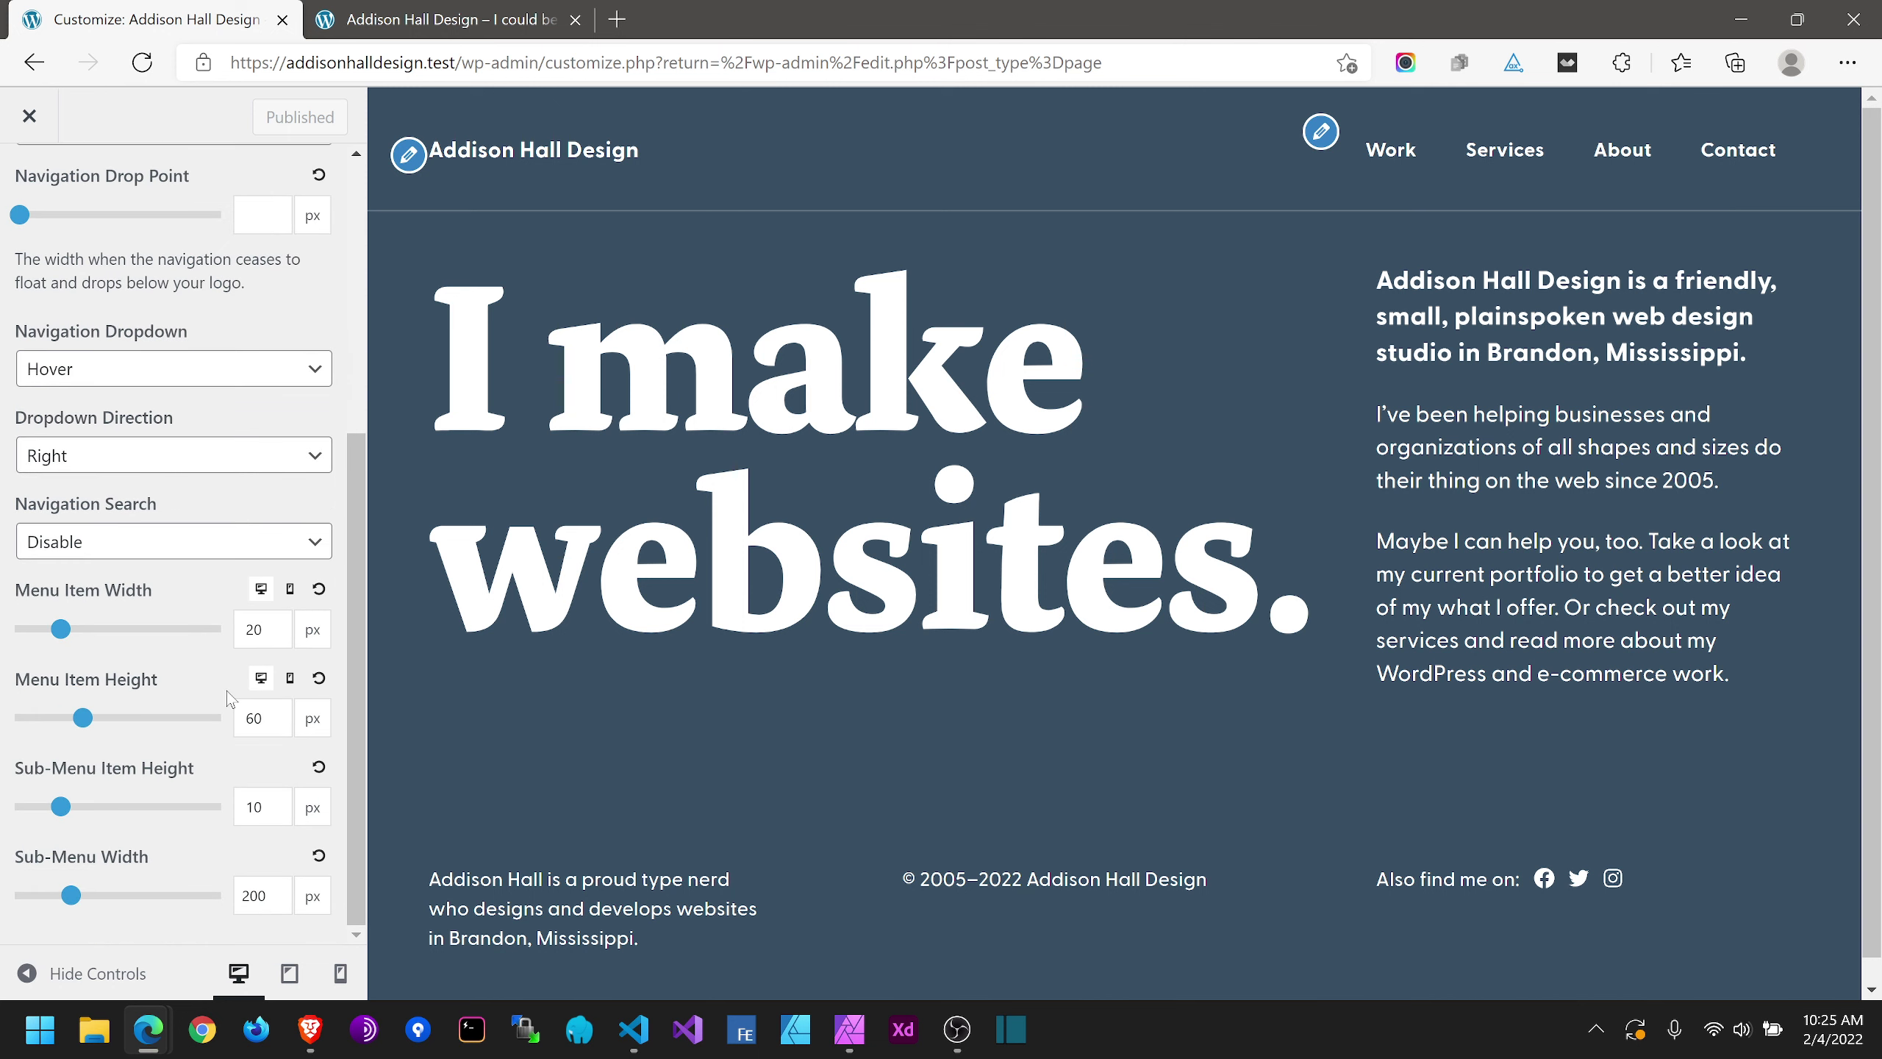
click(283, 636)
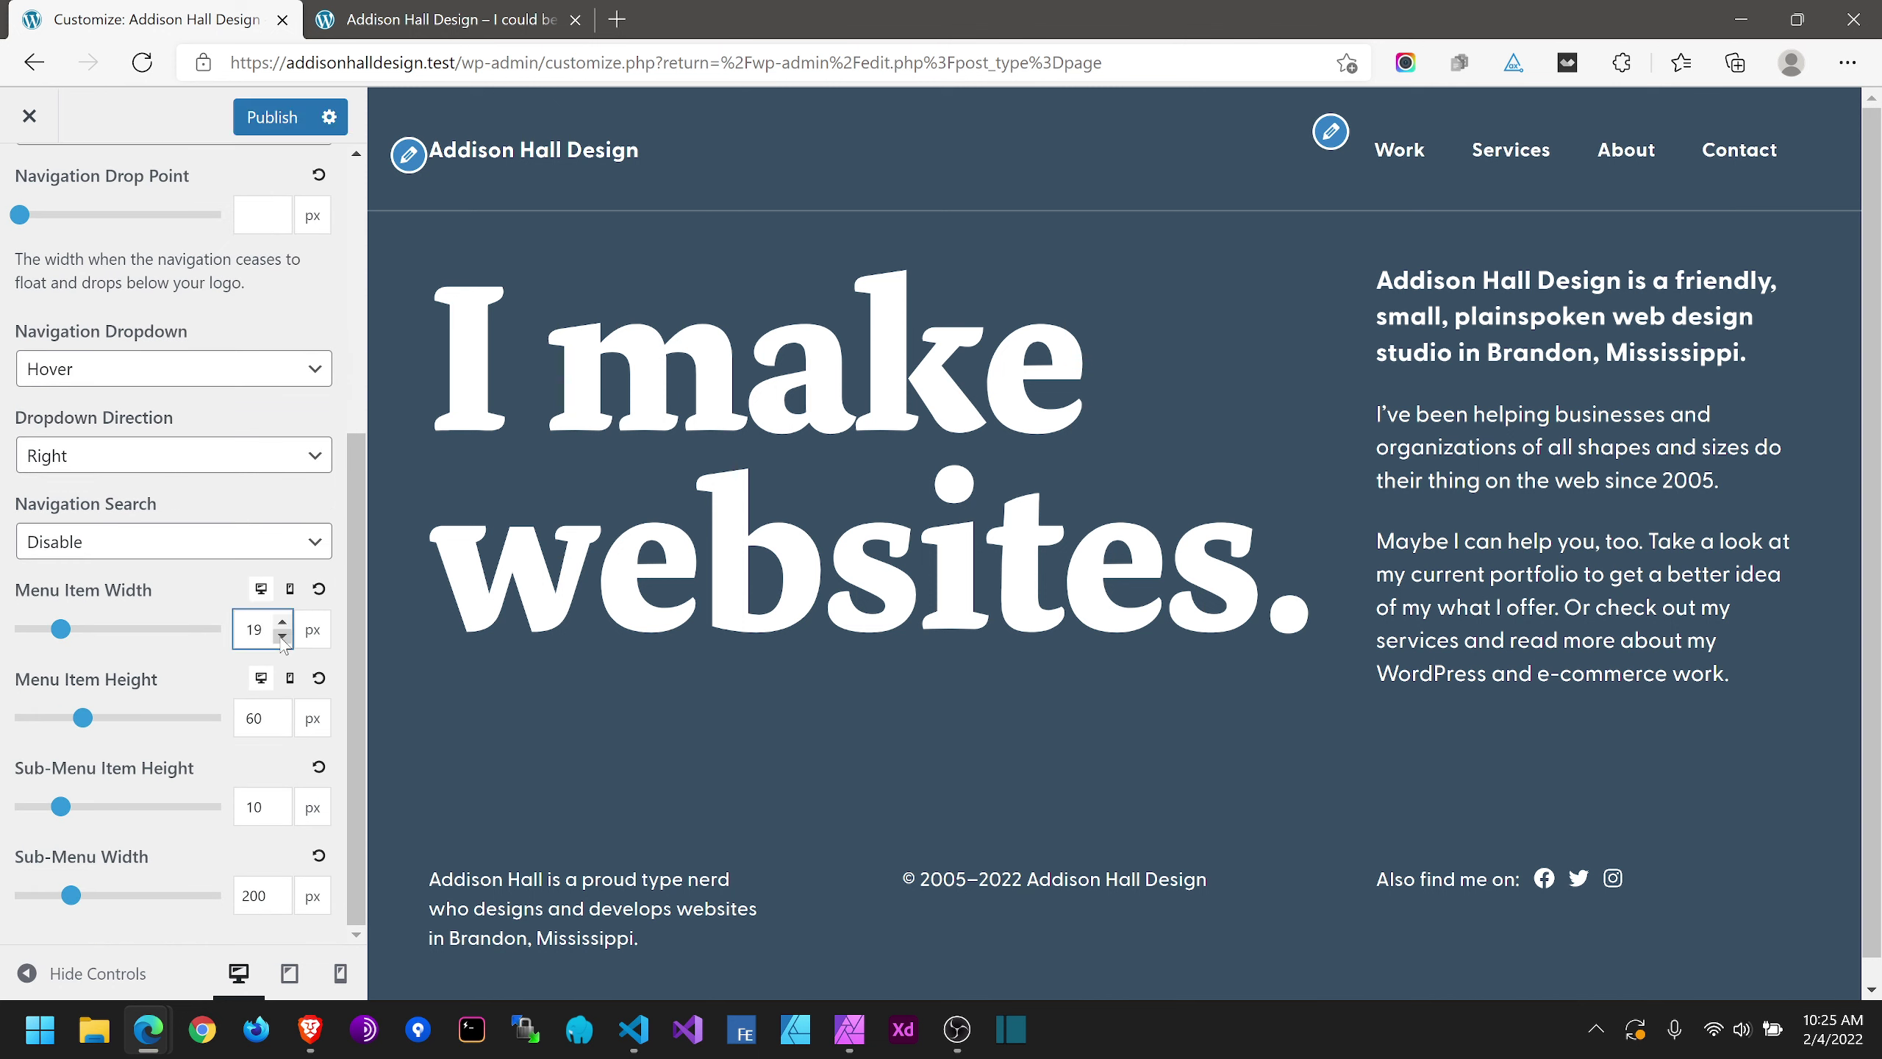
click(272, 117)
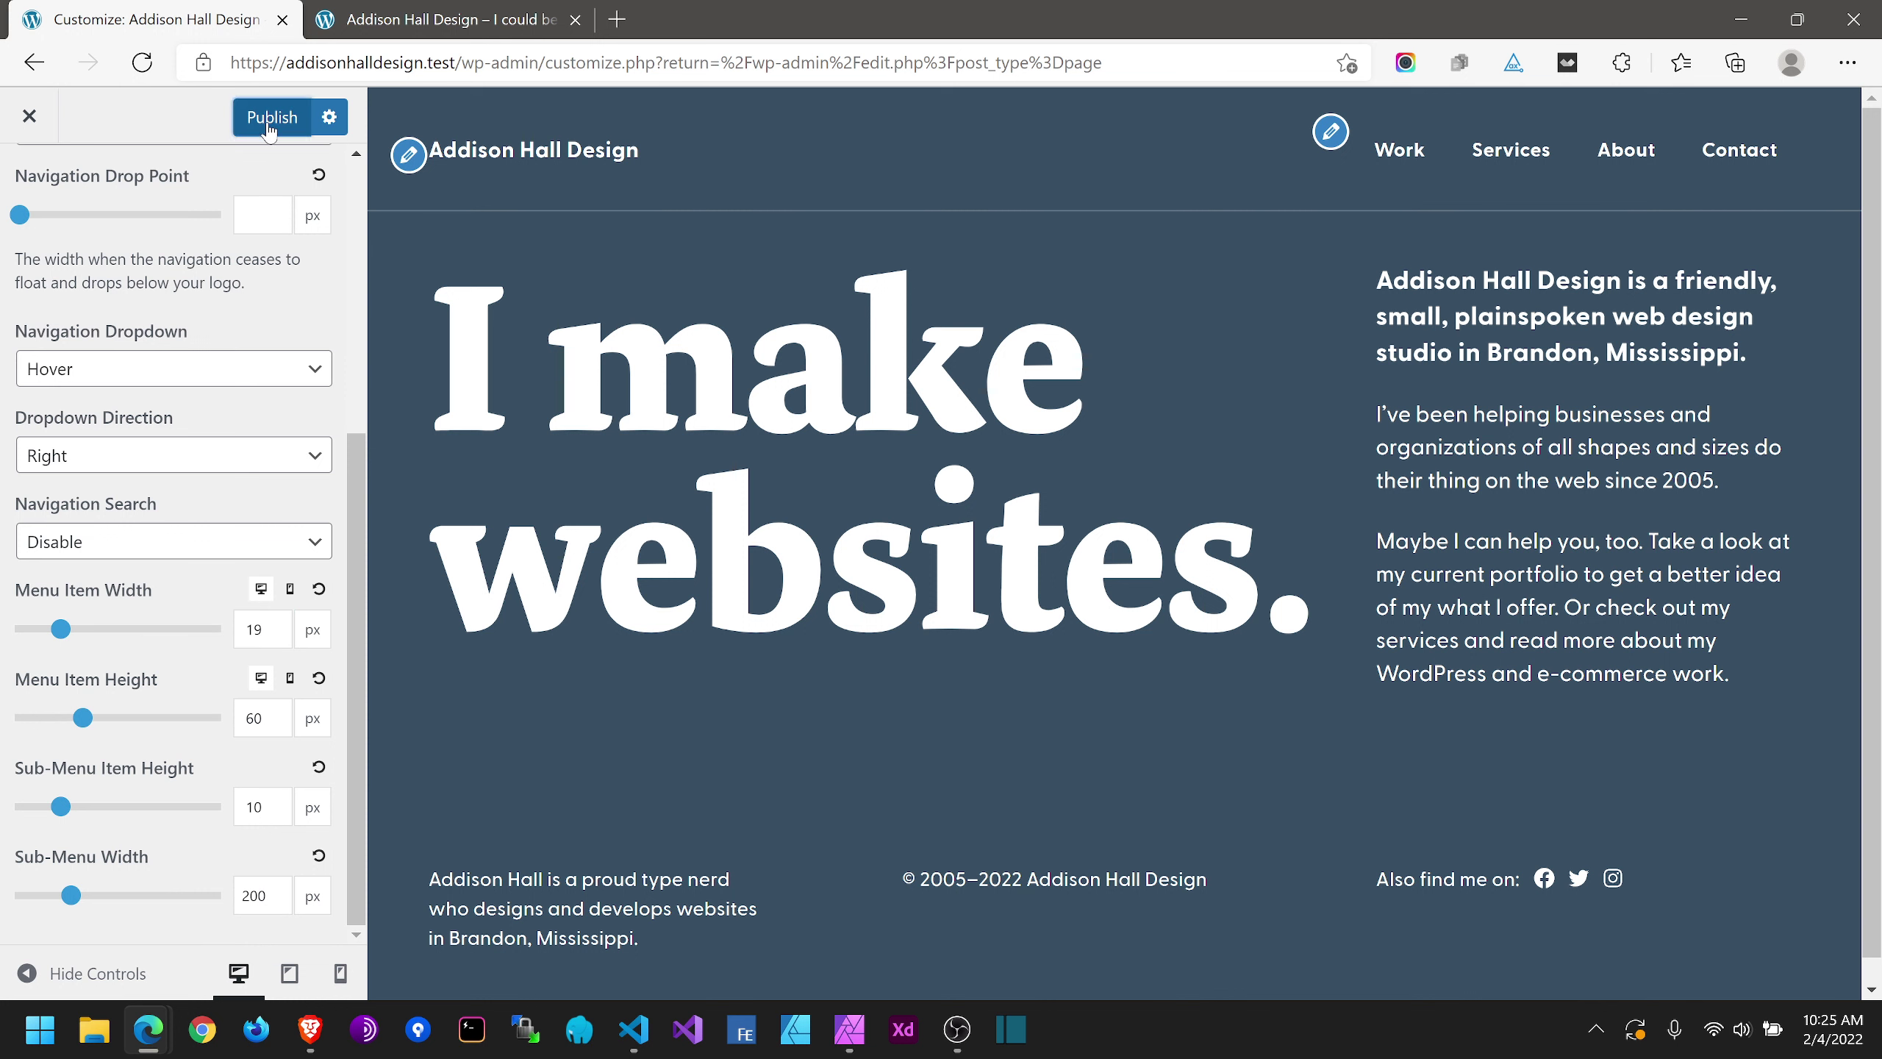
click(413, 15)
click(142, 63)
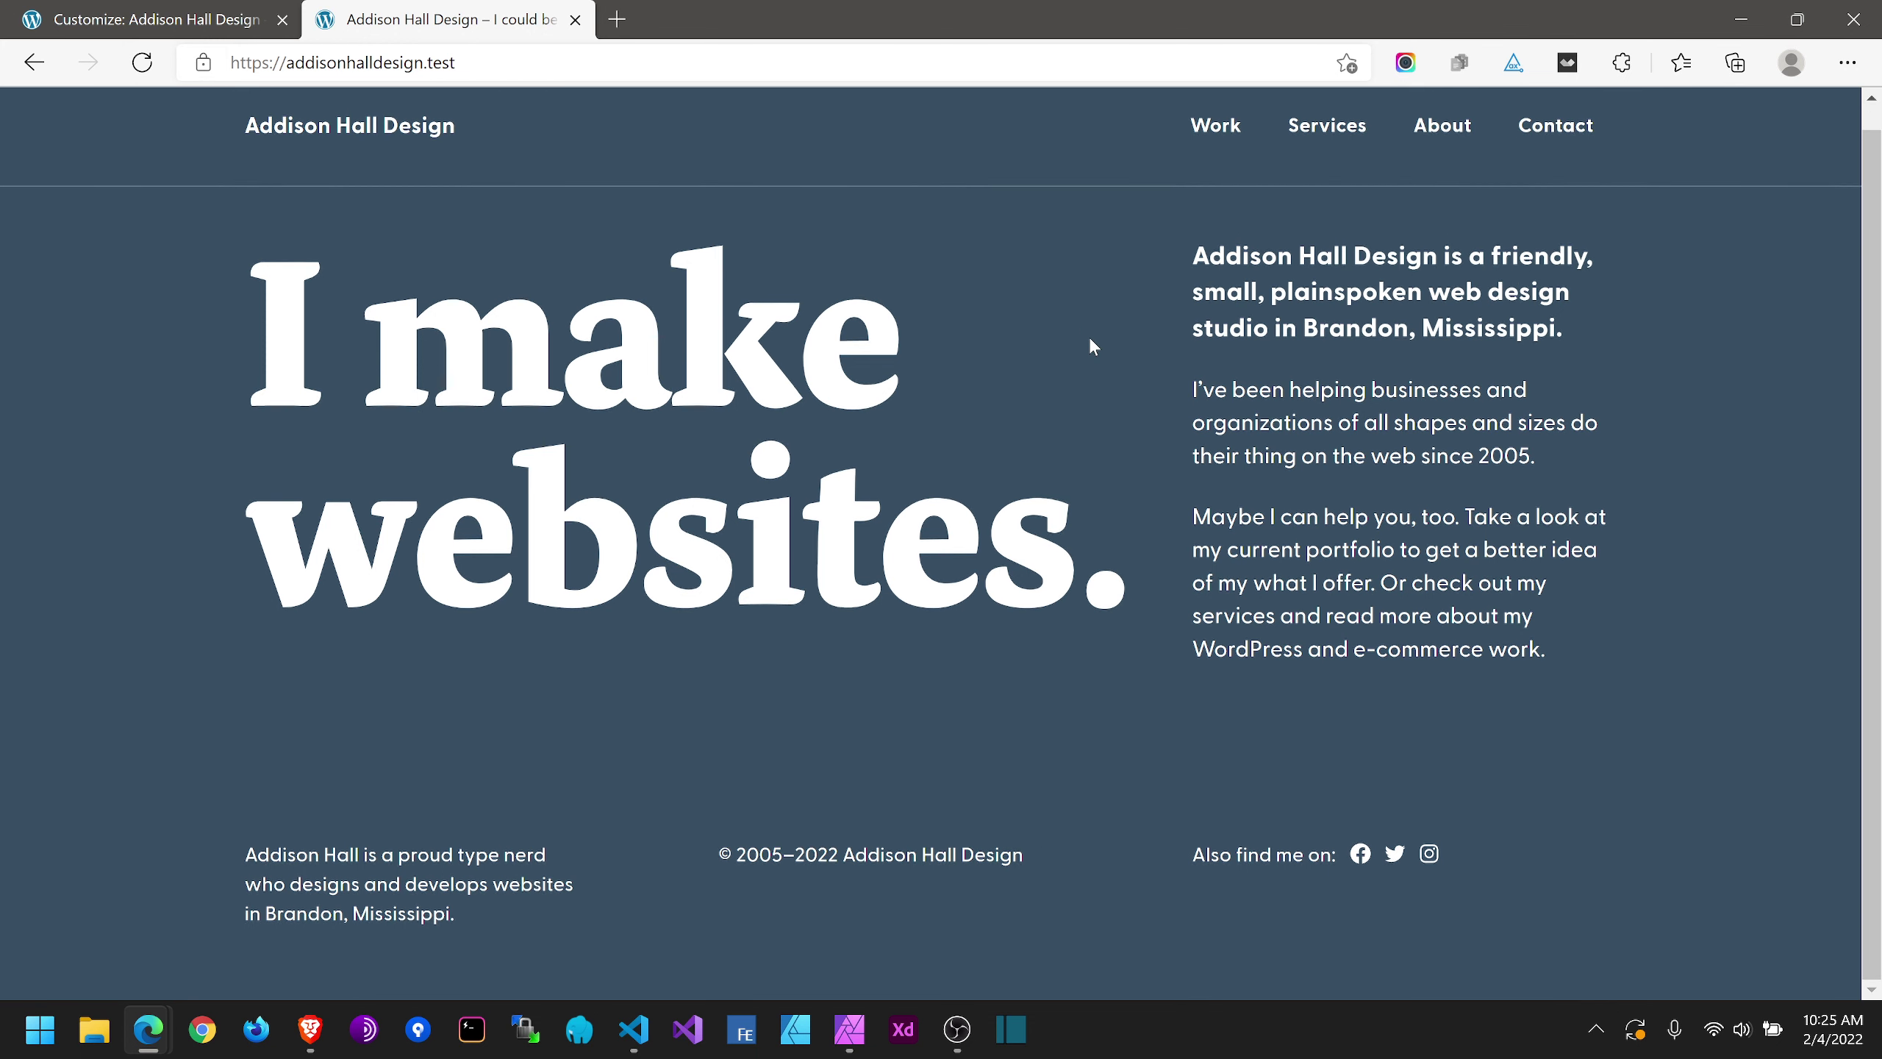
Step: Open the live Services page and check how its content lines up with the header navigation and the footer columns
key(F5)
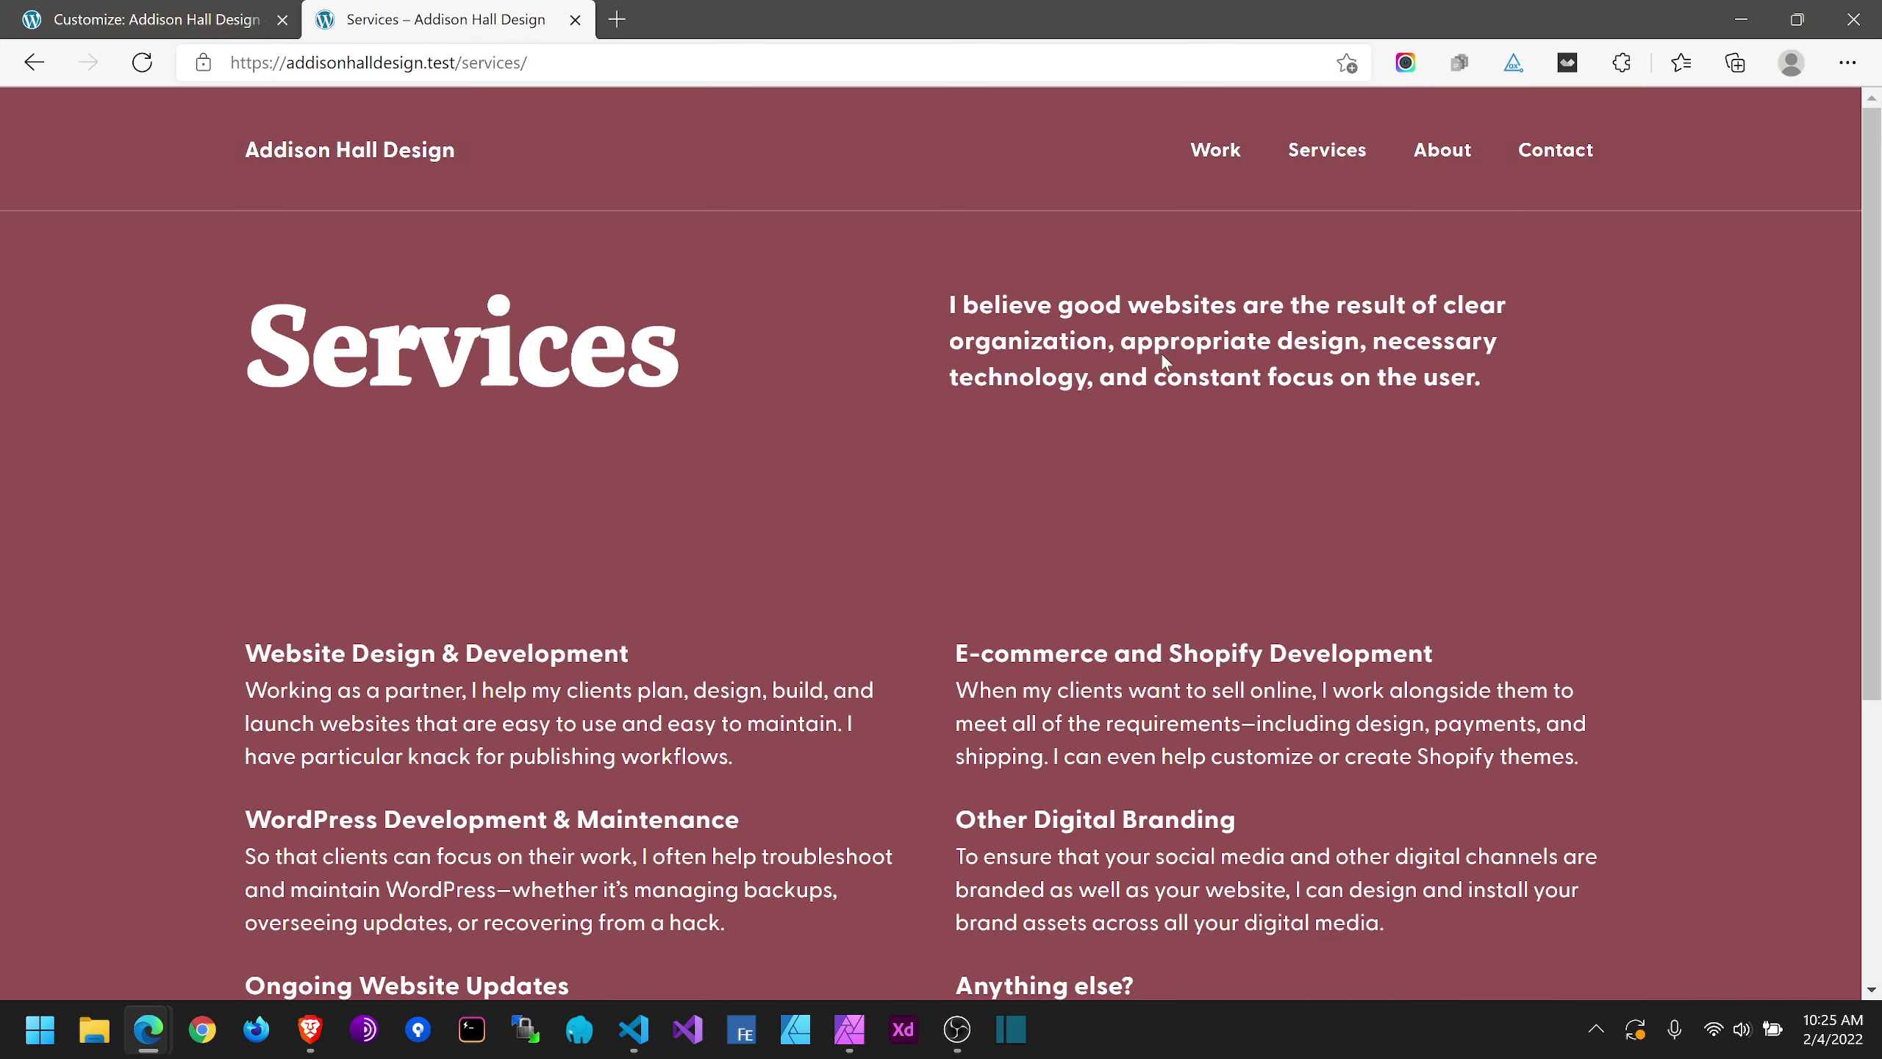
scroll(1259, 185, down, 5)
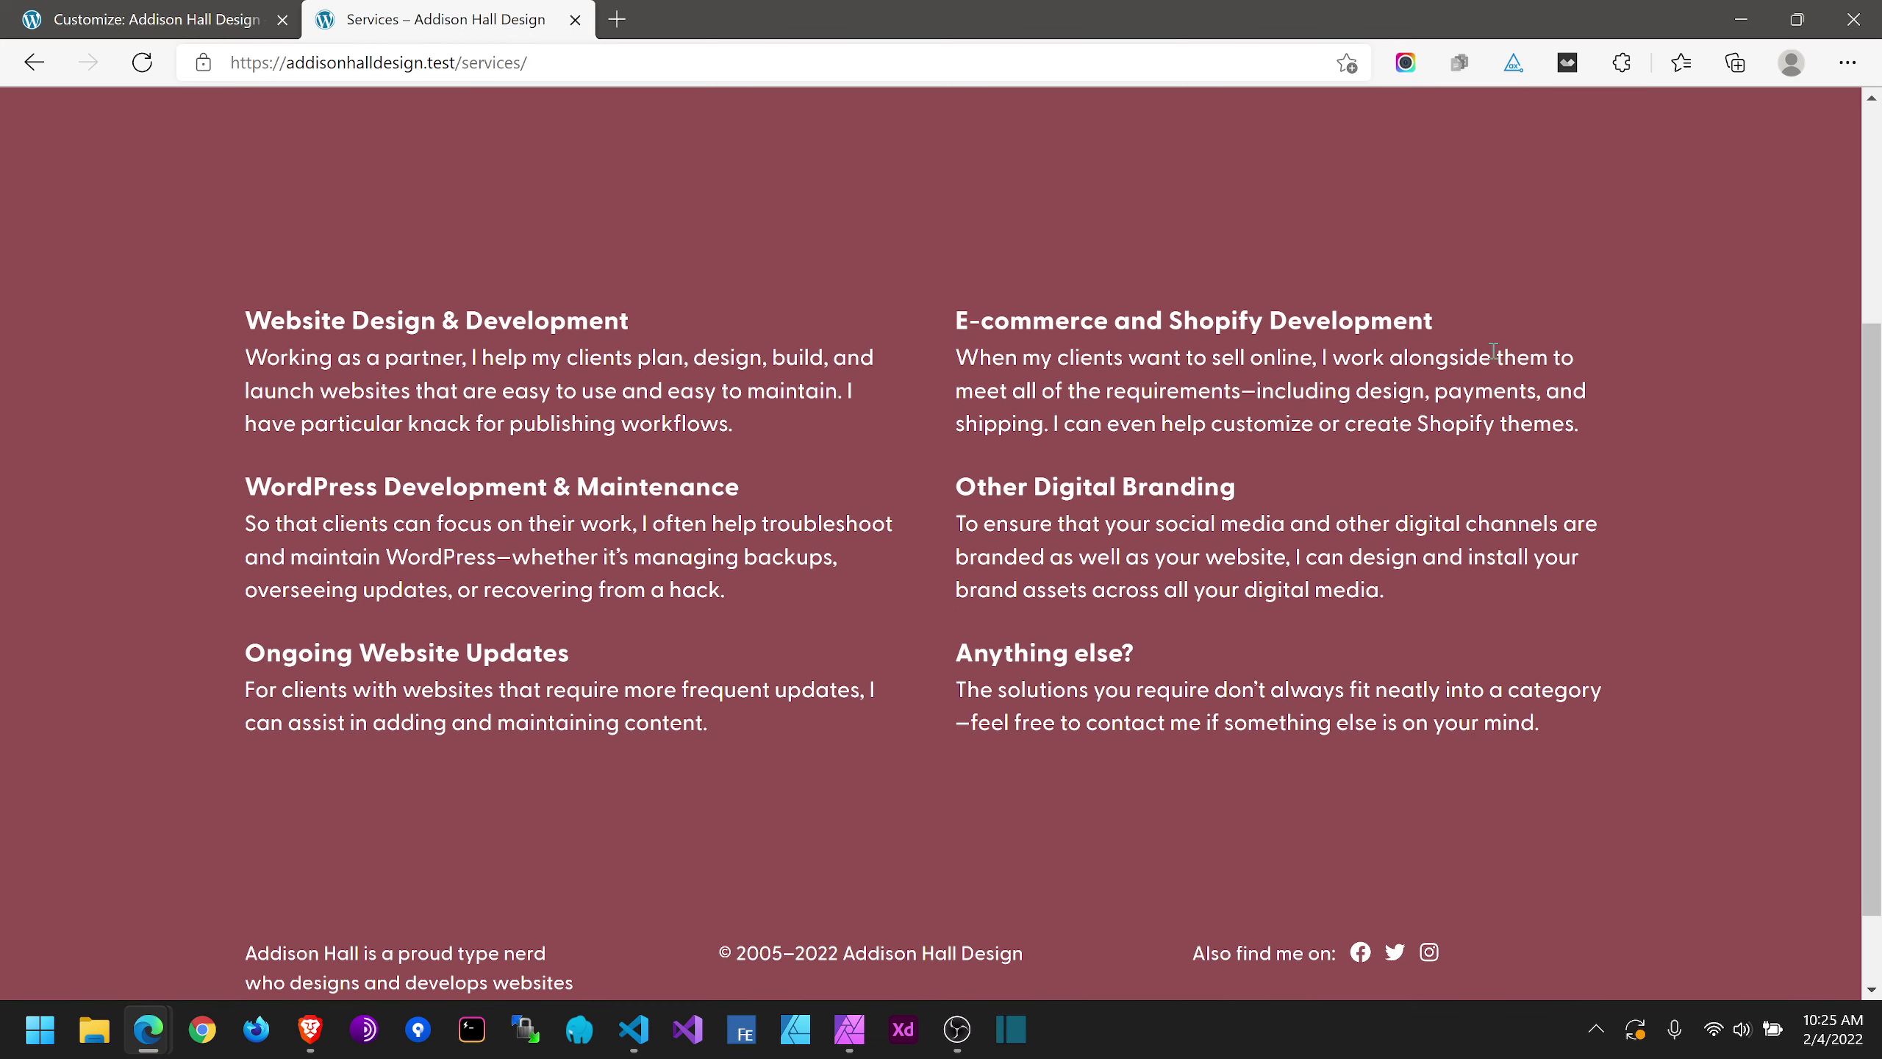
scroll(1188, 178, up, 5)
scroll(1222, 265, down, 5)
scroll(1218, 307, up, 5)
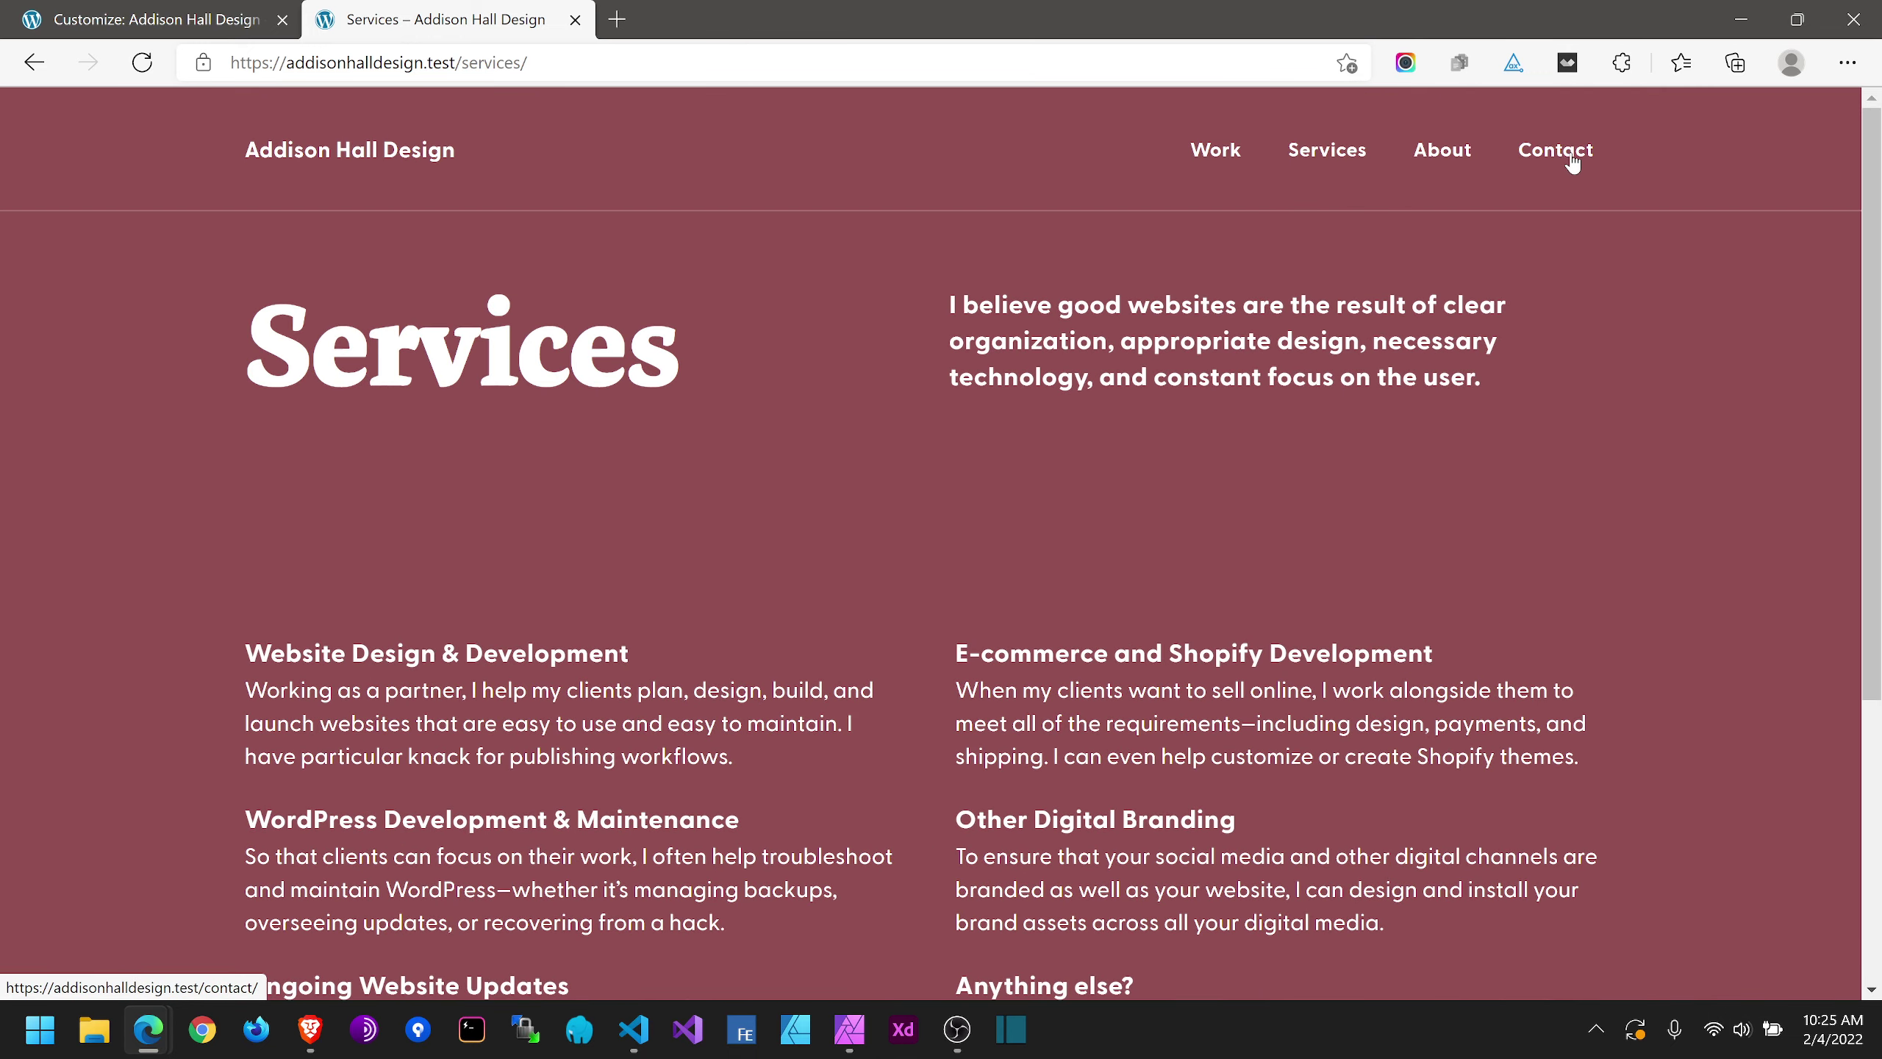
scroll(1636, 290, down, 5)
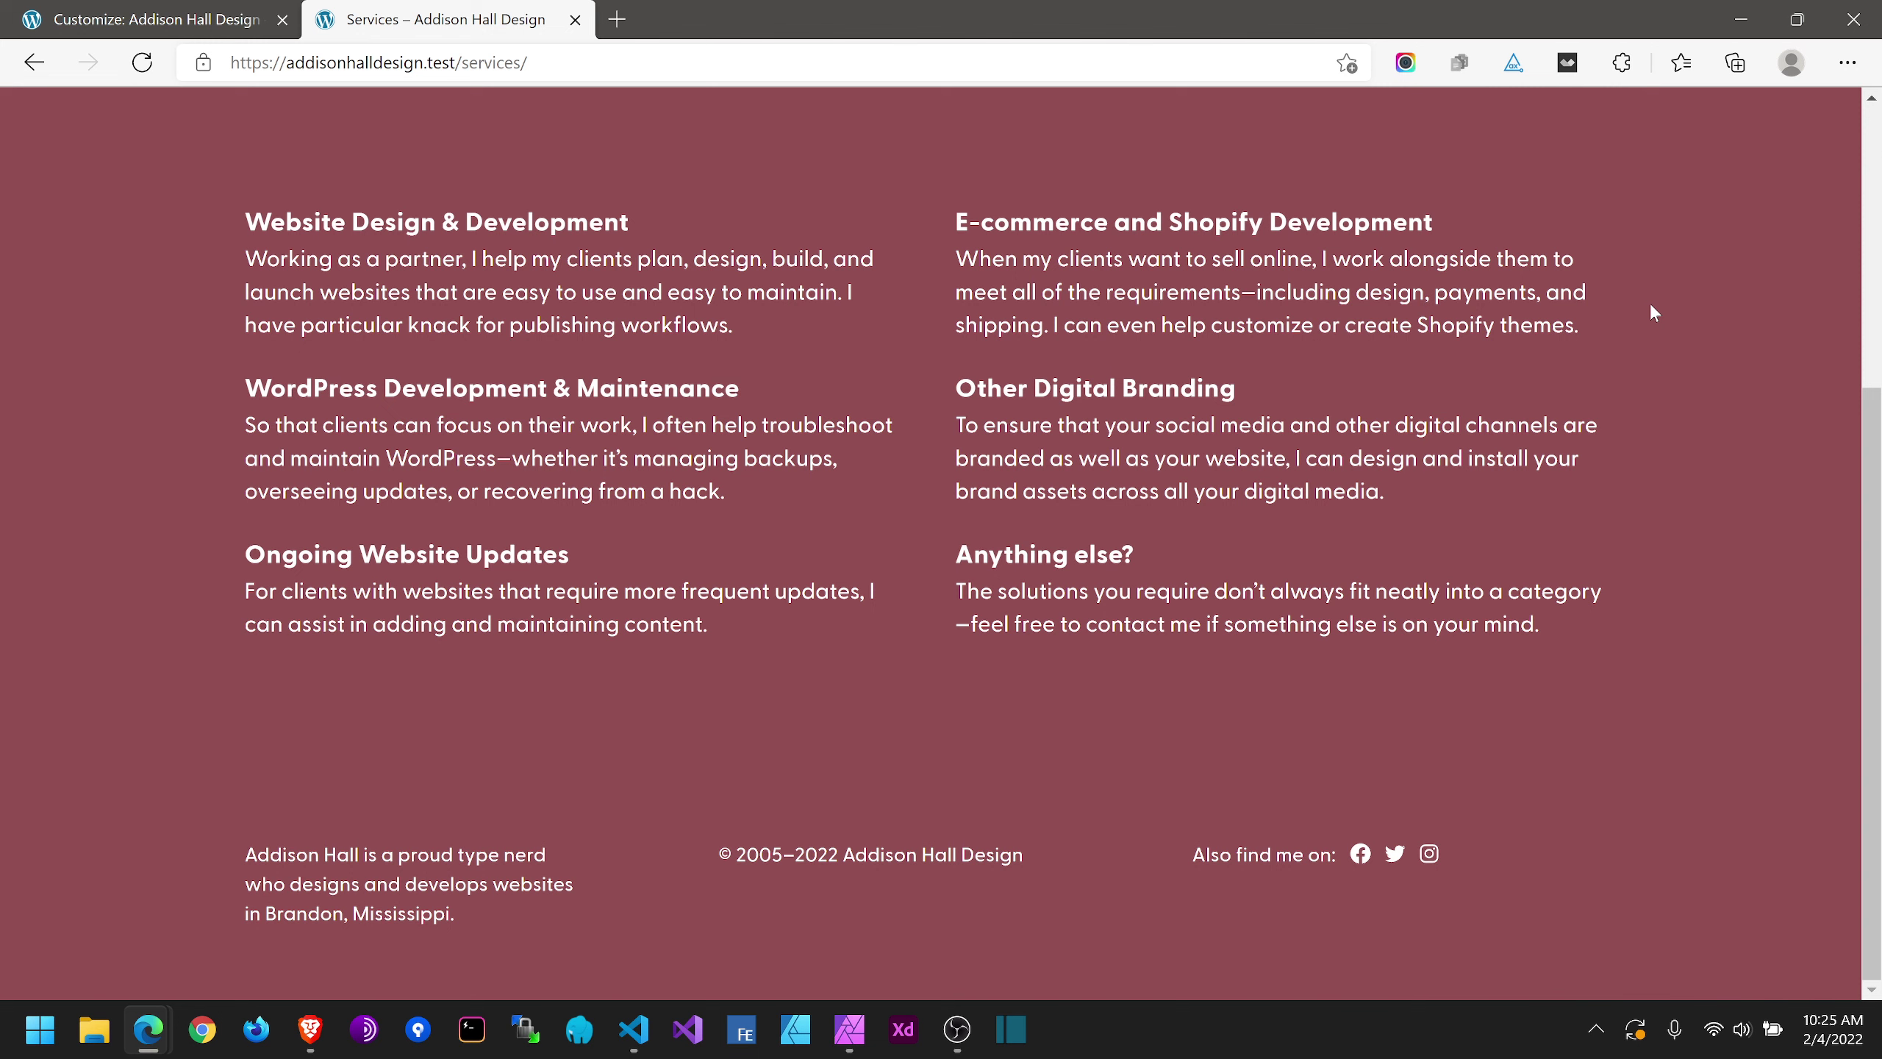
scroll(1649, 304, up, 5)
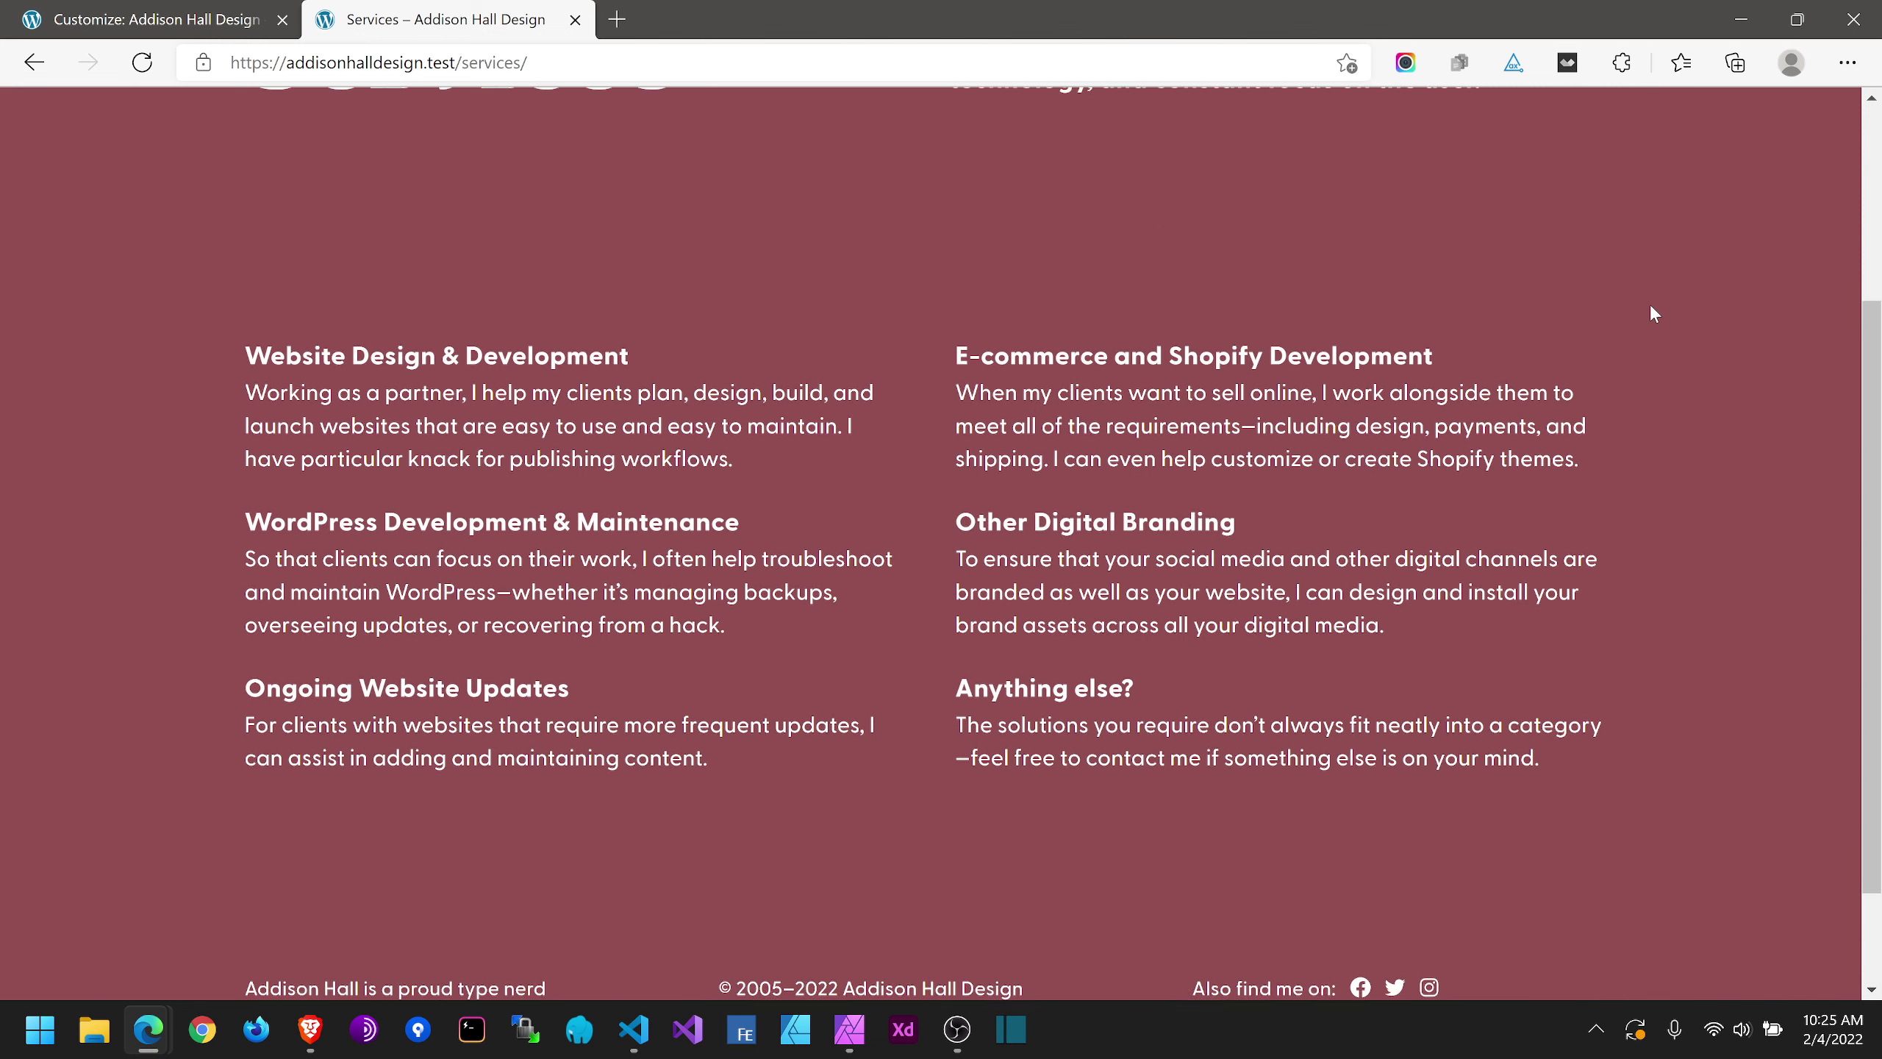